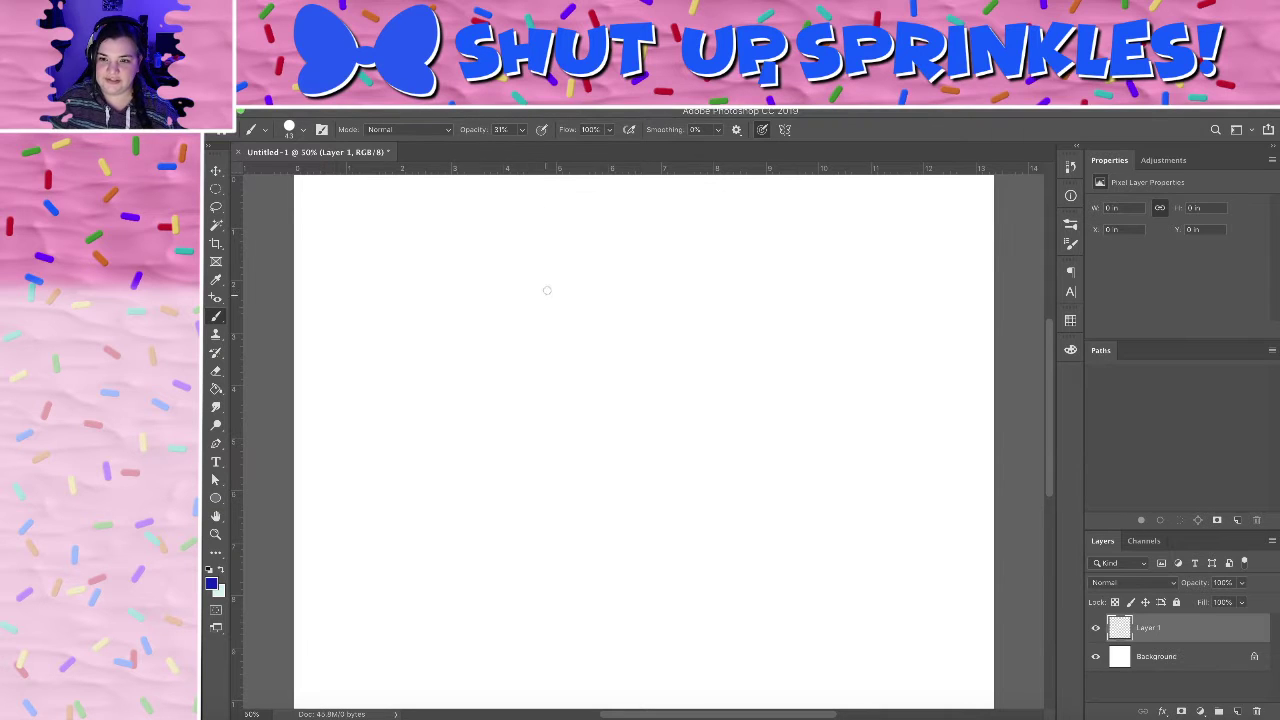
drag(412, 318, 415, 437)
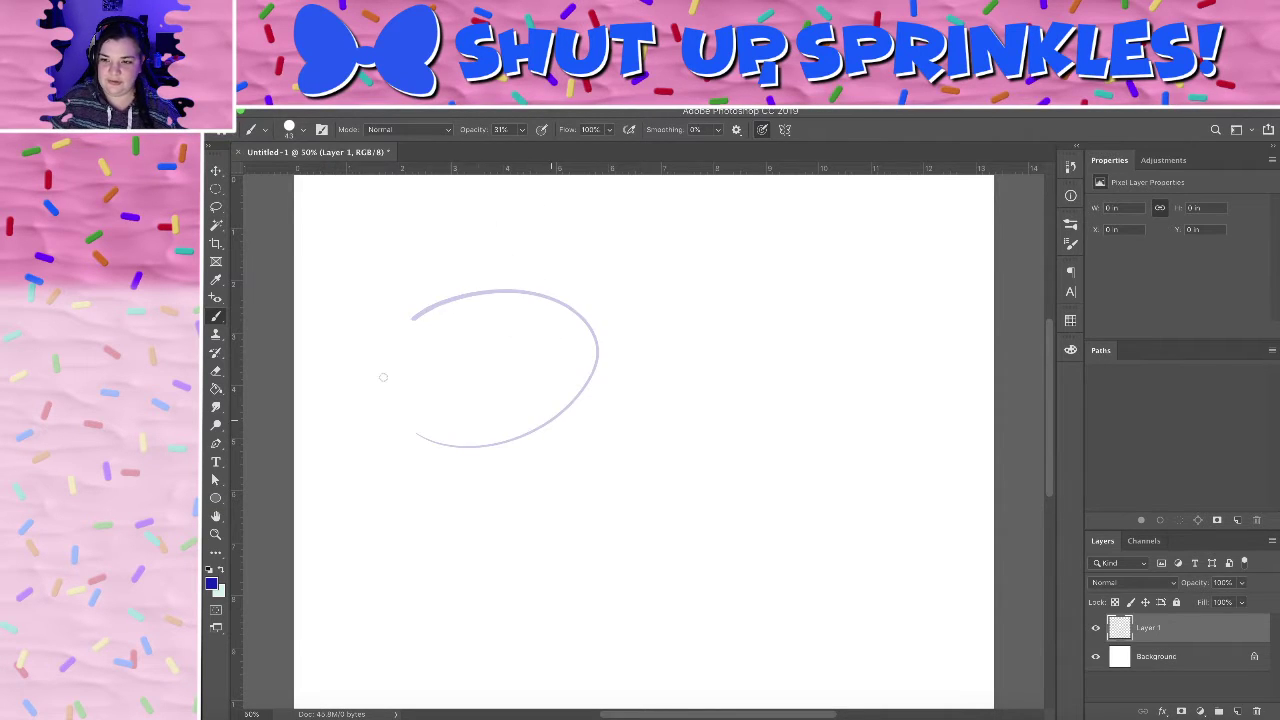
drag(383, 377, 585, 313)
key(ctrl+z)
key(ctrl+z)
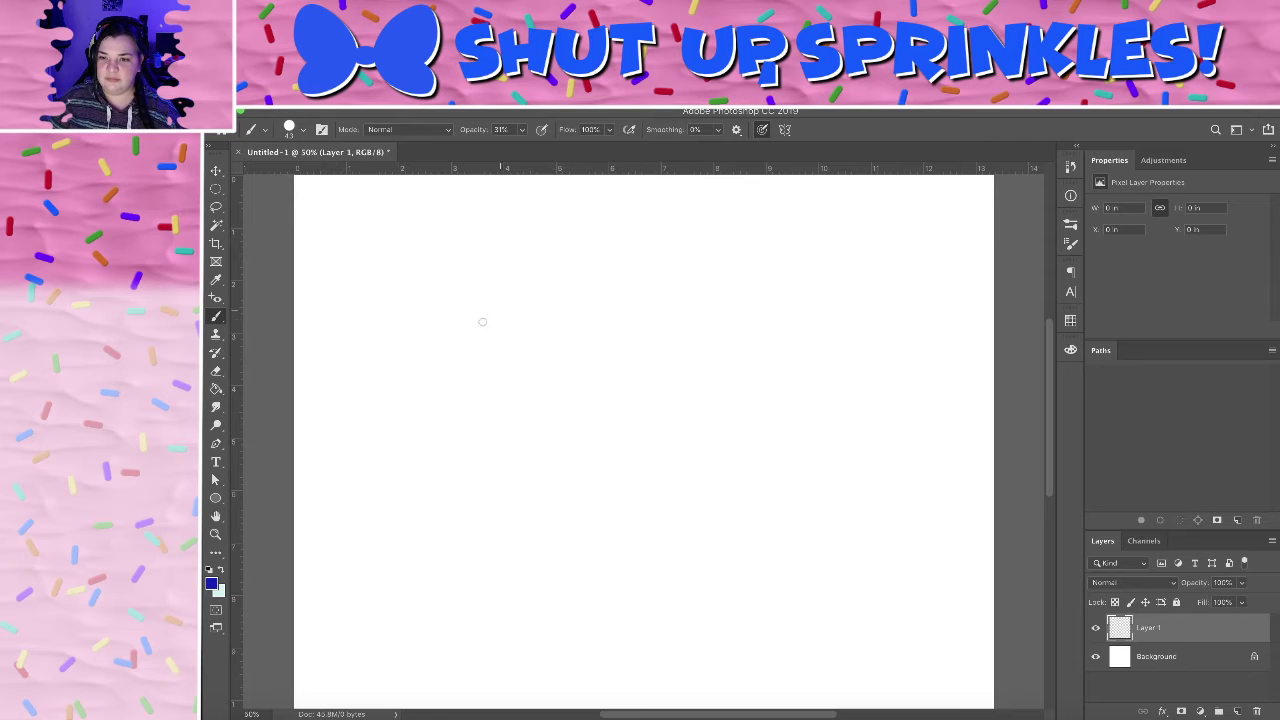
drag(493, 300, 451, 354)
mouse_move(493, 403)
mouse_down()
mouse_move(549, 286)
mouse_move(606, 368)
mouse_up()
key(super+z)
key(super+z)
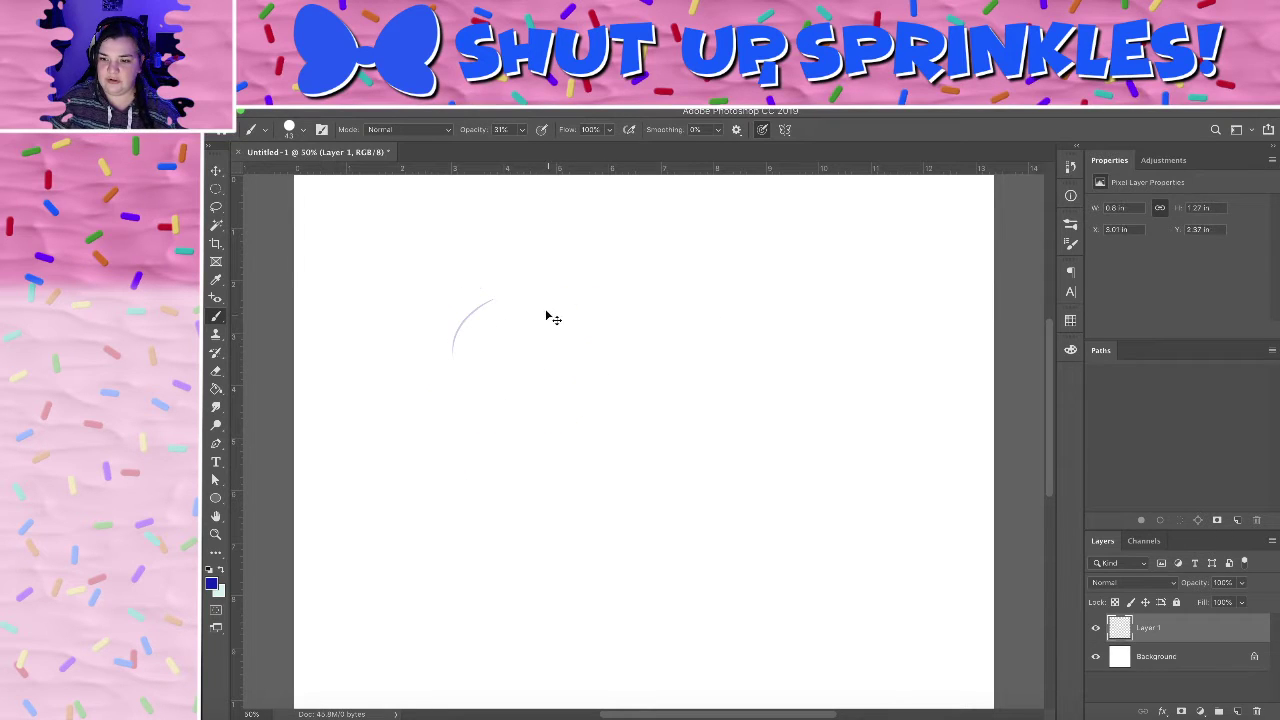
mouse_move(443, 323)
mouse_down()
mouse_move(574, 319)
mouse_move(574, 377)
mouse_move(462, 360)
mouse_move(597, 365)
mouse_up()
key(ctrl+z)
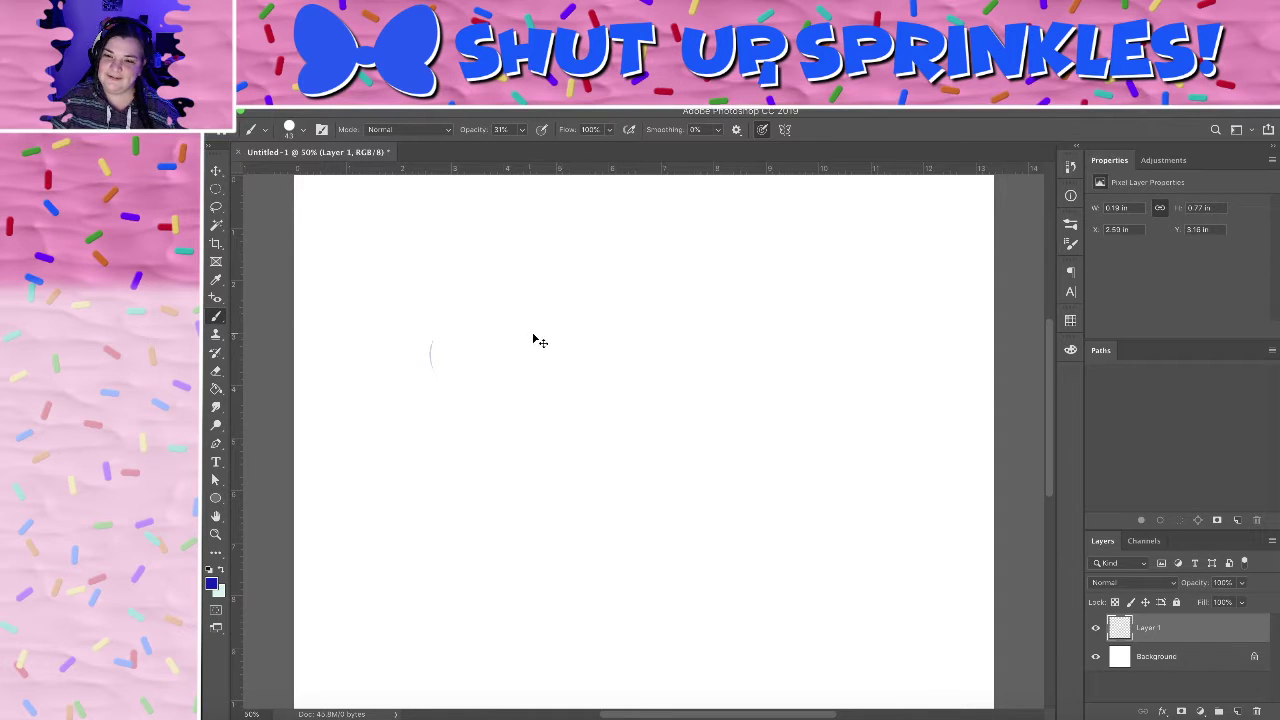
key(ctrl+z)
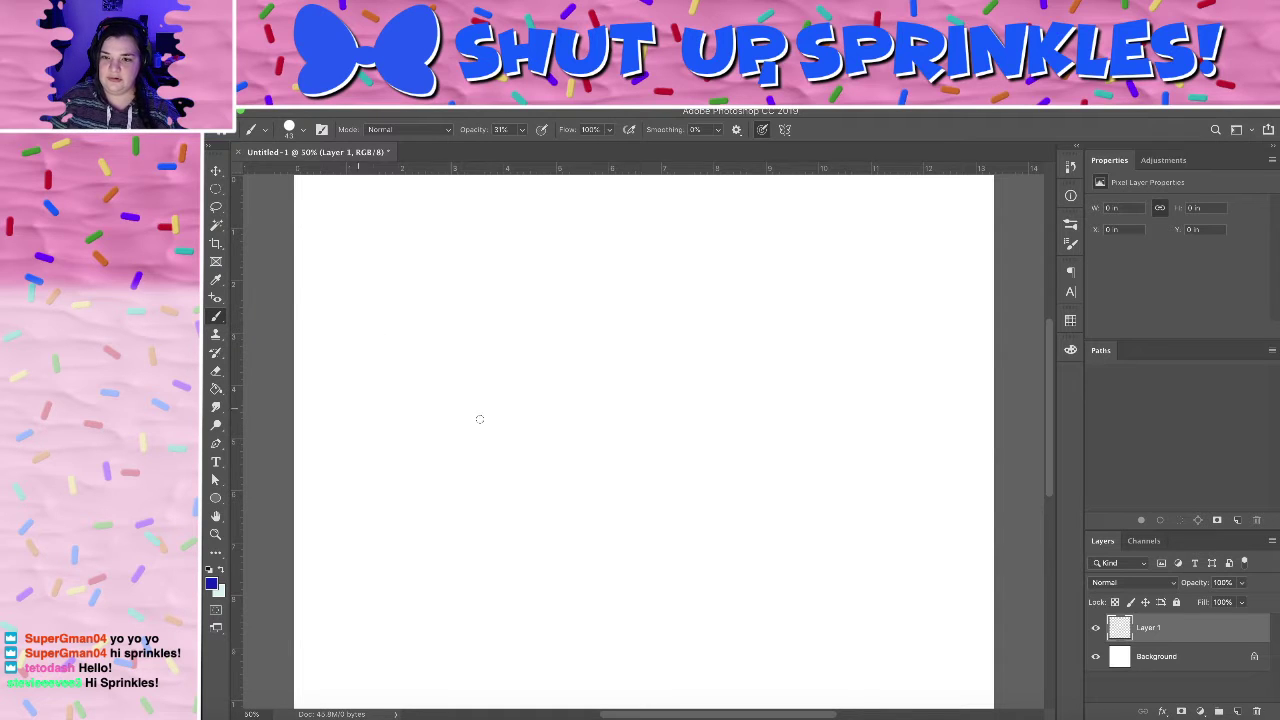
mouse_move(437, 320)
mouse_down()
mouse_move(584, 290)
mouse_move(514, 398)
mouse_up()
key(super+z)
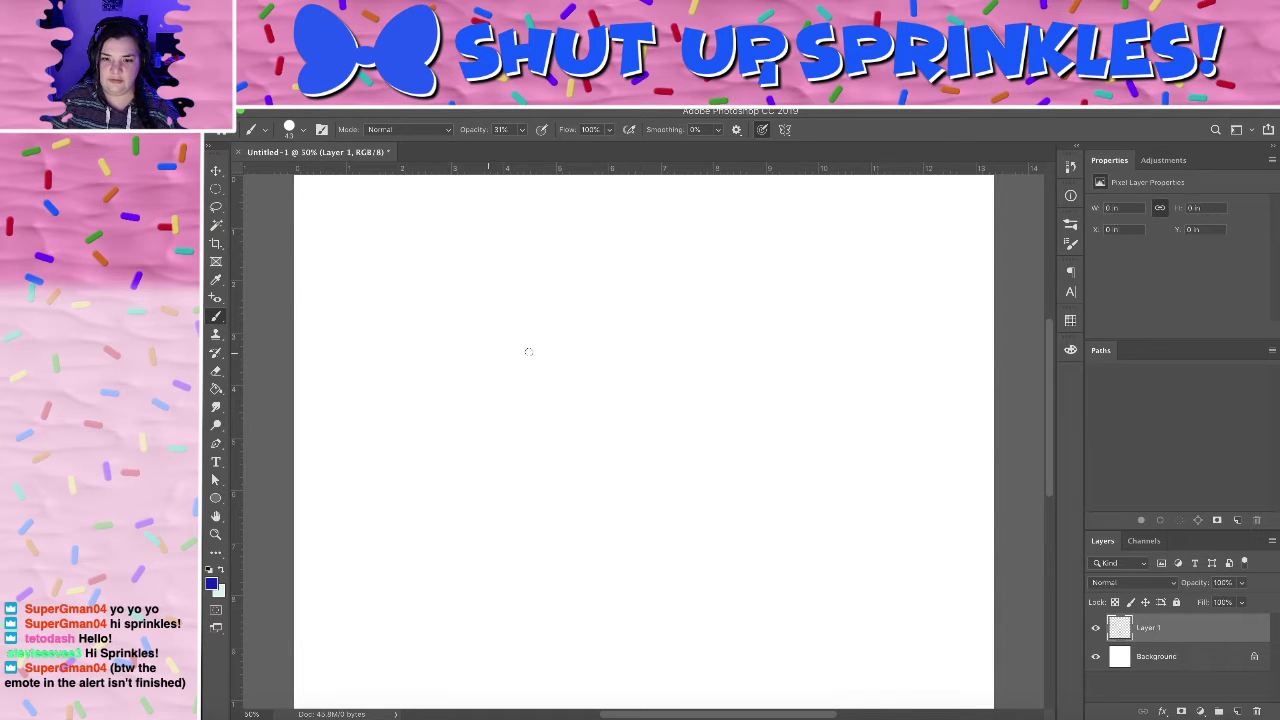
mouse_move(480, 303)
mouse_down()
mouse_move(581, 300)
mouse_move(555, 367)
mouse_move(567, 390)
mouse_move(453, 328)
mouse_move(584, 316)
mouse_move(468, 366)
mouse_move(516, 279)
mouse_move(523, 309)
mouse_up()
key(ctrl+z)
key(ctrl+z)
key(ctrl+z)
drag(634, 352, 592, 427)
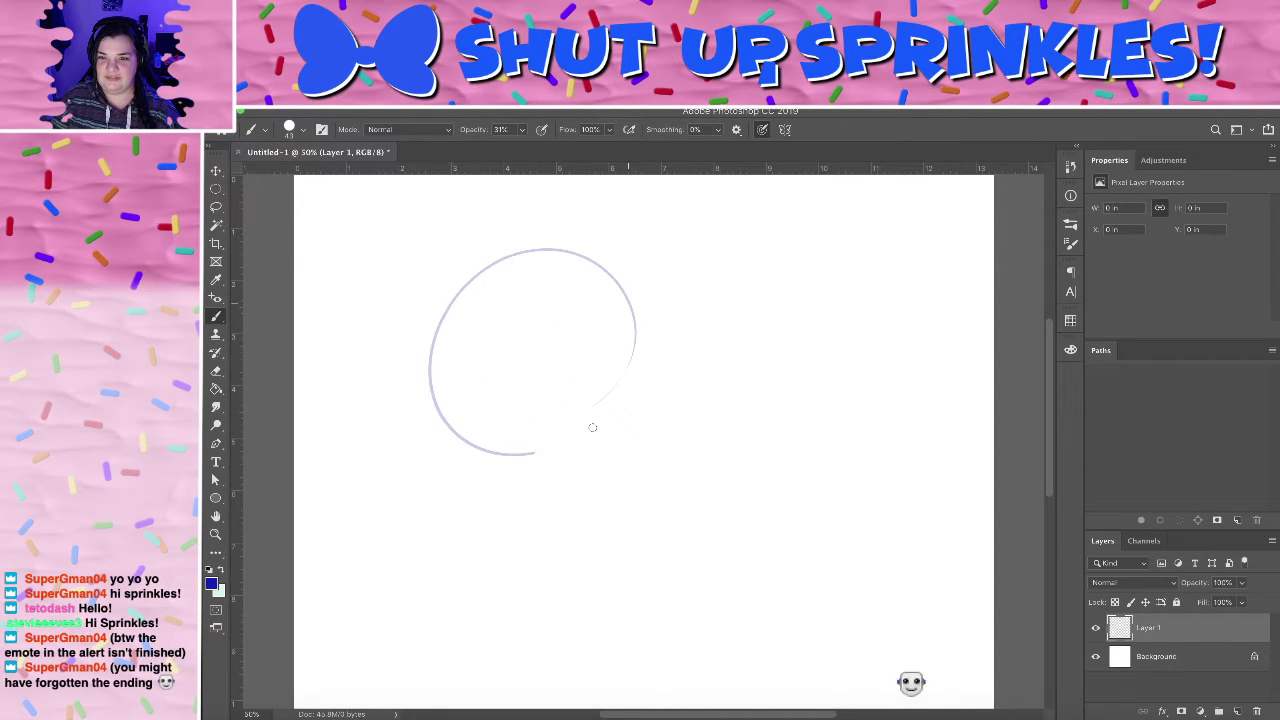
key(ctrl+z)
- Lower the brush opacity to 22%
click(520, 132)
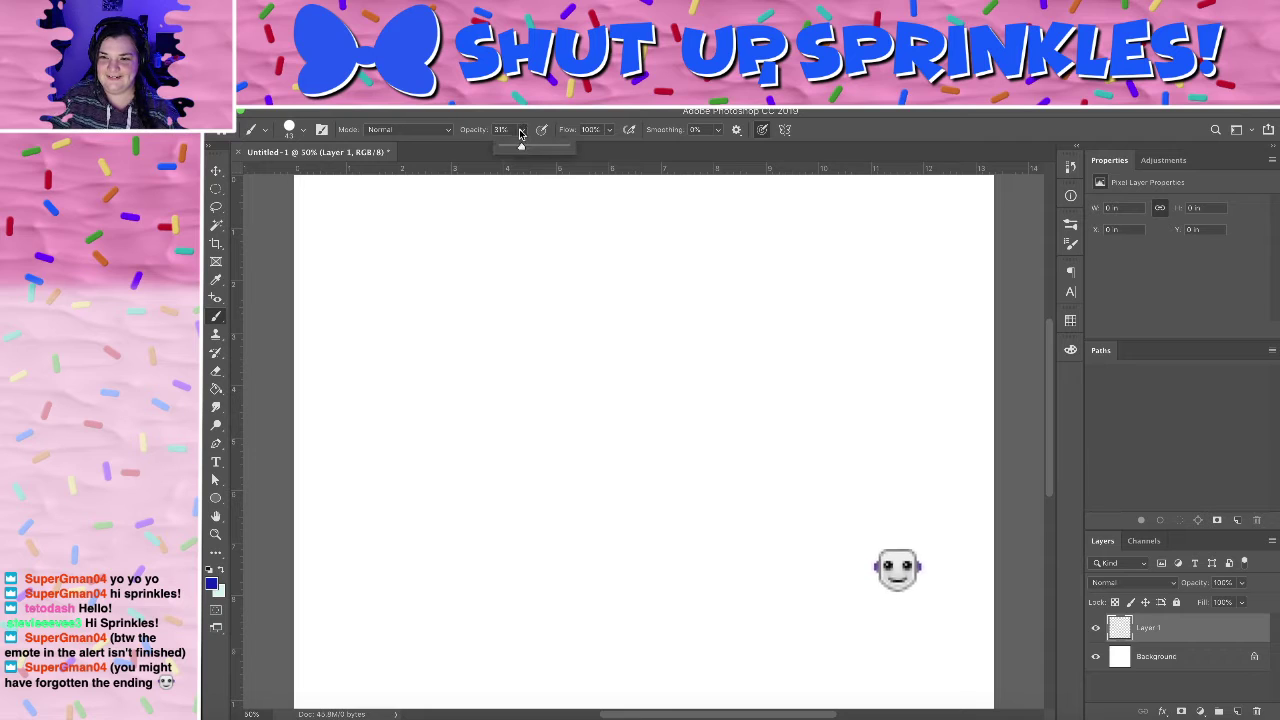
drag(520, 132, 512, 148)
mouse_move(548, 262)
mouse_down()
mouse_move(646, 249)
mouse_move(555, 269)
mouse_up()
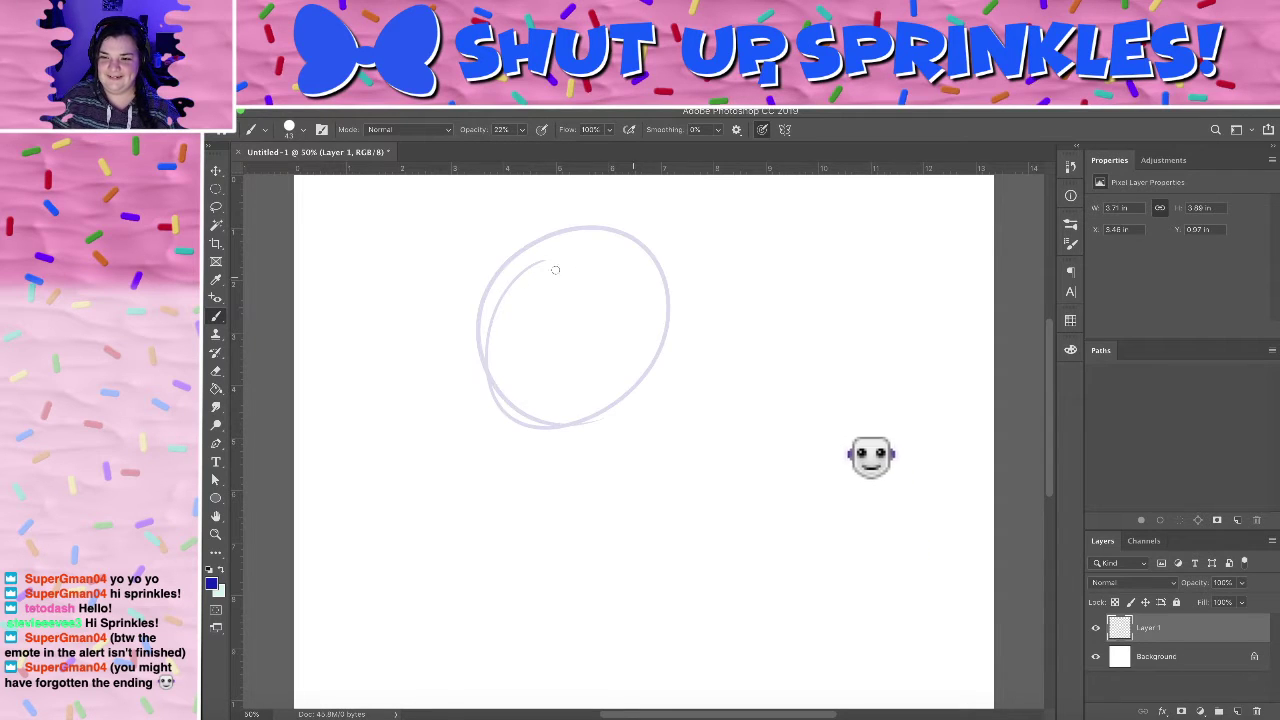
key(super+z)
super+click(529, 352)
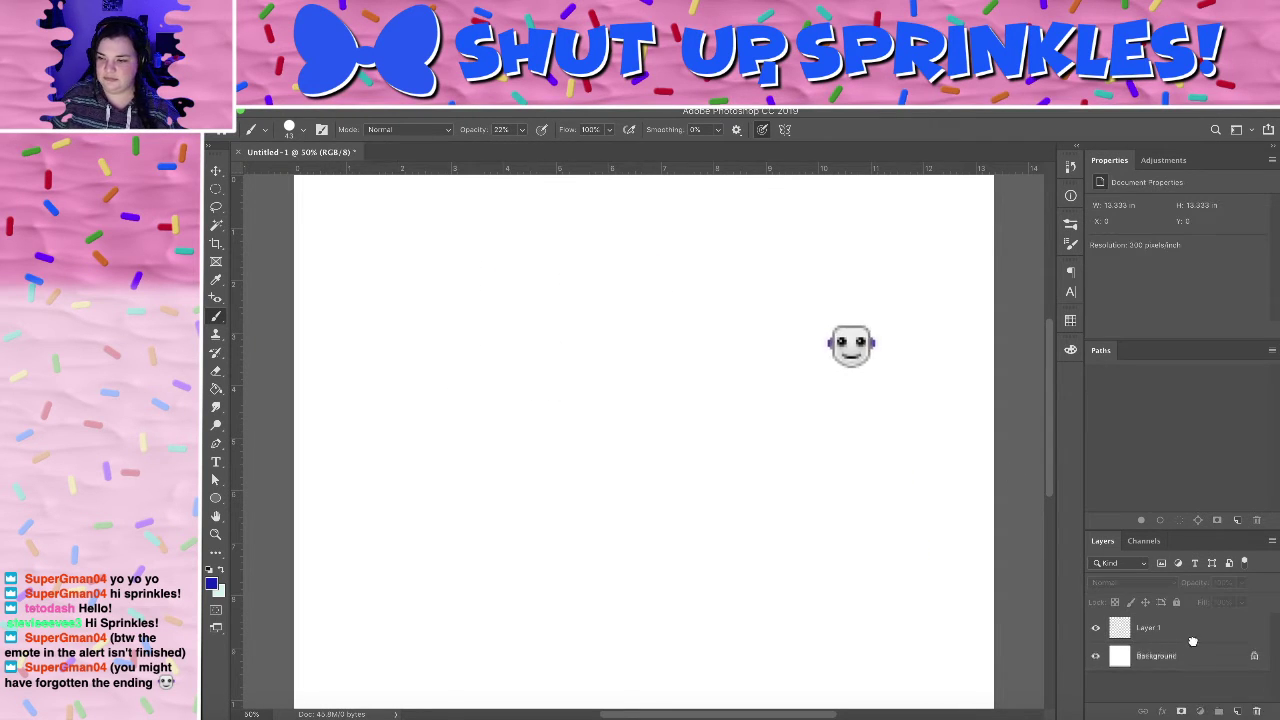
click(1192, 632)
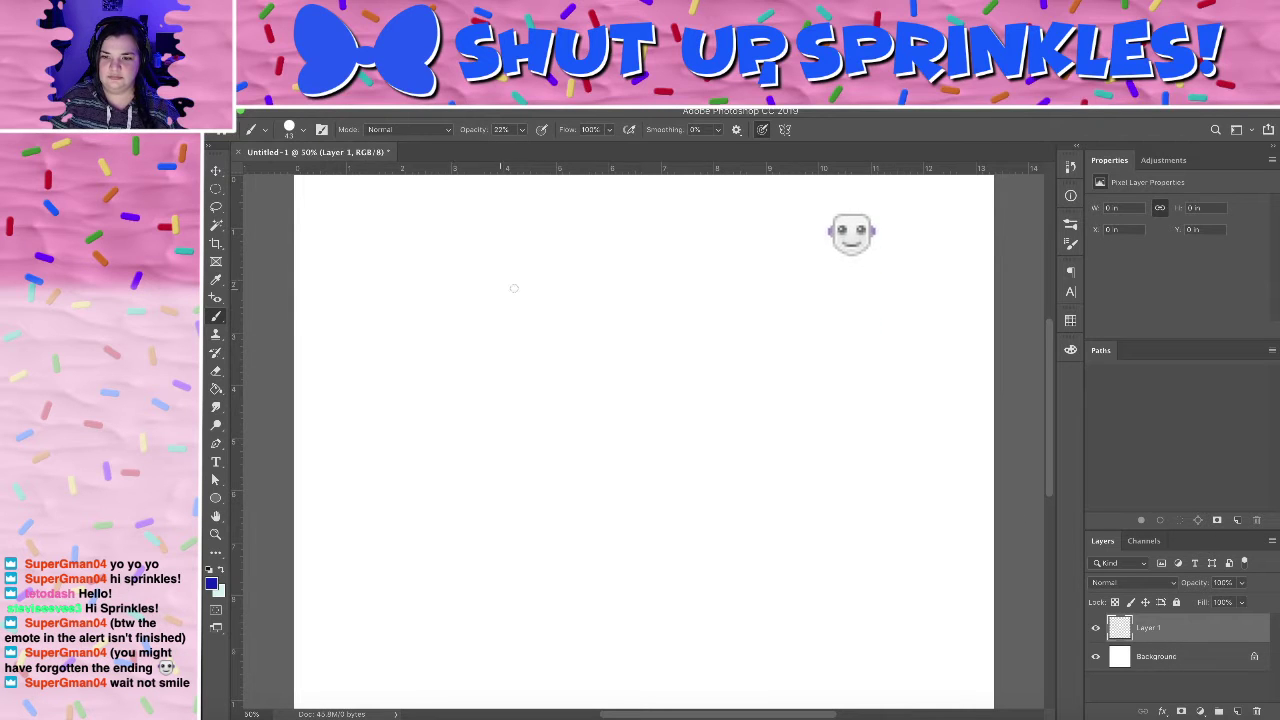
mouse_move(471, 271)
mouse_down()
mouse_move(551, 437)
mouse_move(614, 349)
mouse_move(487, 420)
mouse_up()
key(ctrl+z)
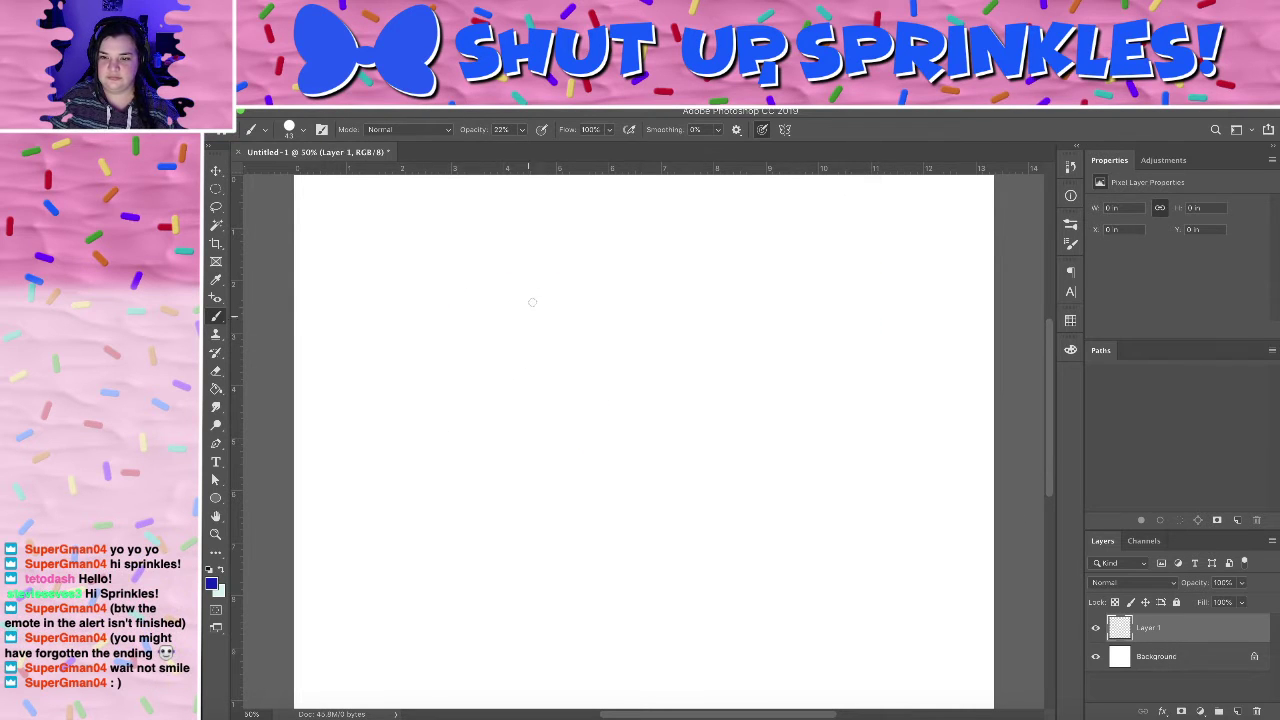
mouse_move(539, 274)
mouse_down()
mouse_move(601, 383)
mouse_move(438, 323)
mouse_move(603, 266)
mouse_up()
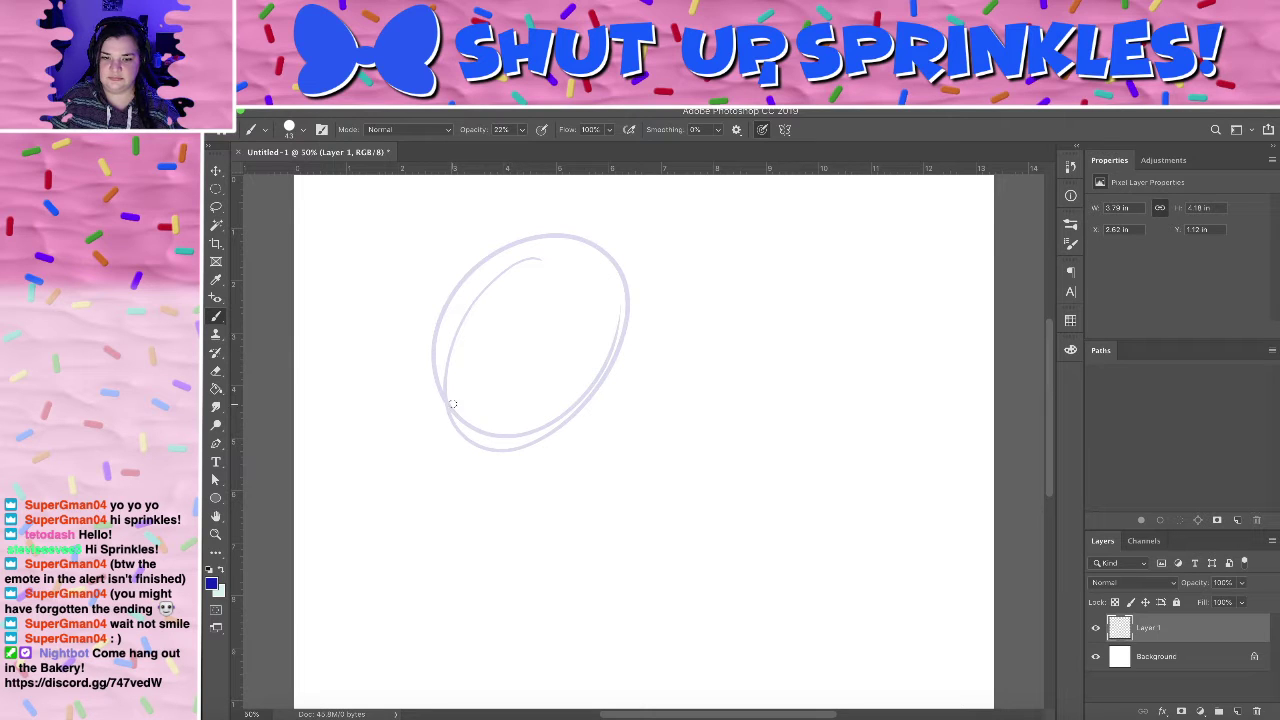
drag(421, 413, 620, 333)
key(ctrl+z)
key(ctrl+z)
key(ctrl+z)
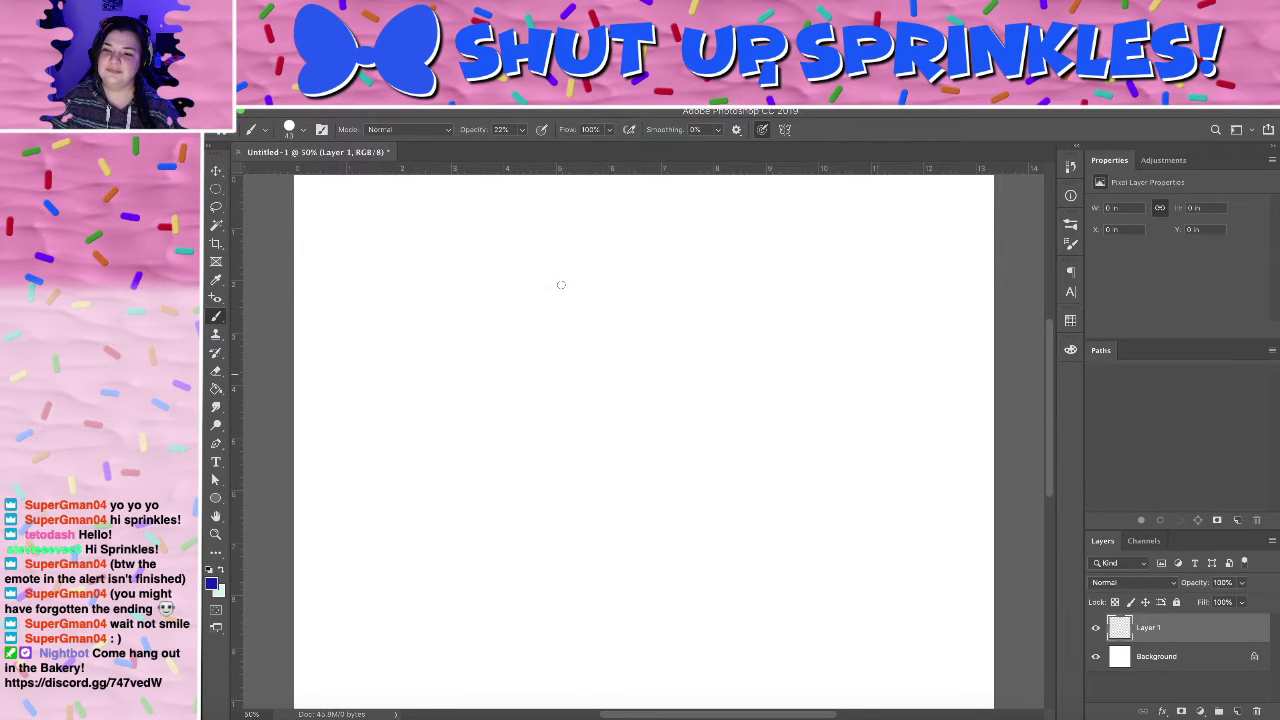
drag(512, 268, 470, 432)
mouse_move(500, 246)
mouse_down()
mouse_move(443, 414)
mouse_move(414, 352)
mouse_up()
key(ctrl+z)
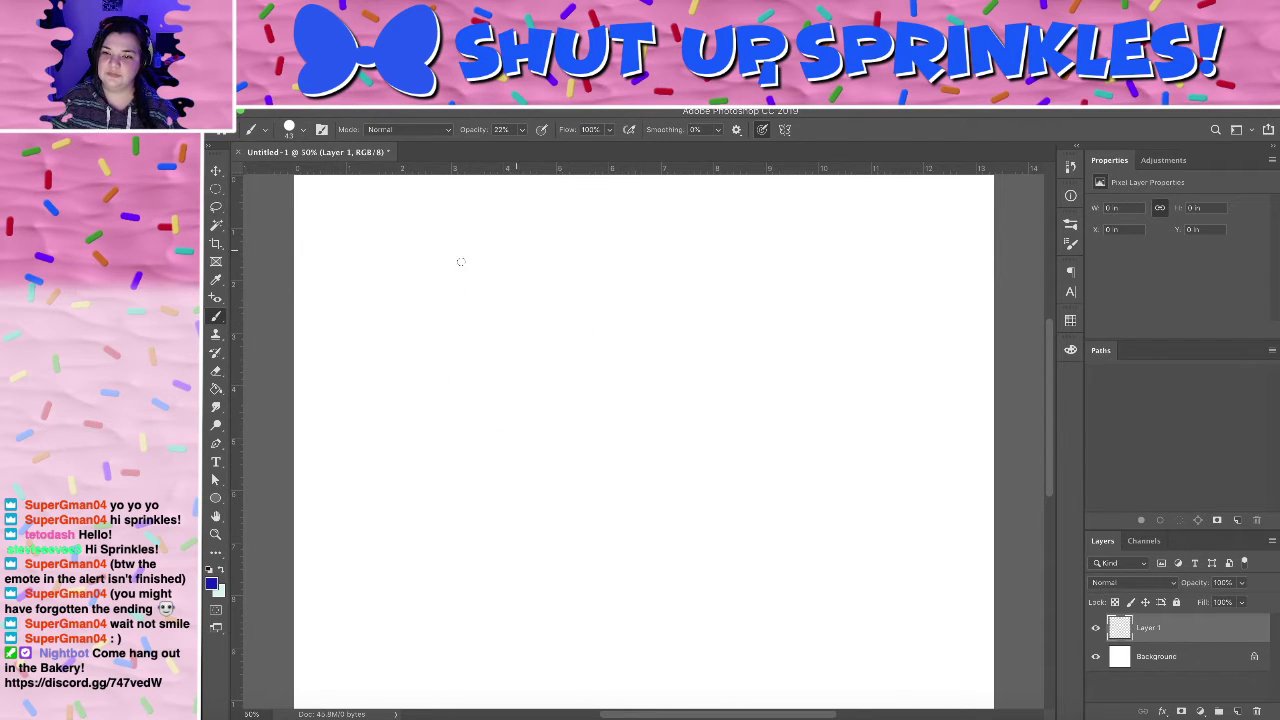
mouse_move(615, 316)
mouse_down()
mouse_move(443, 329)
mouse_move(503, 429)
mouse_move(584, 425)
mouse_up()
key(ctrl+z)
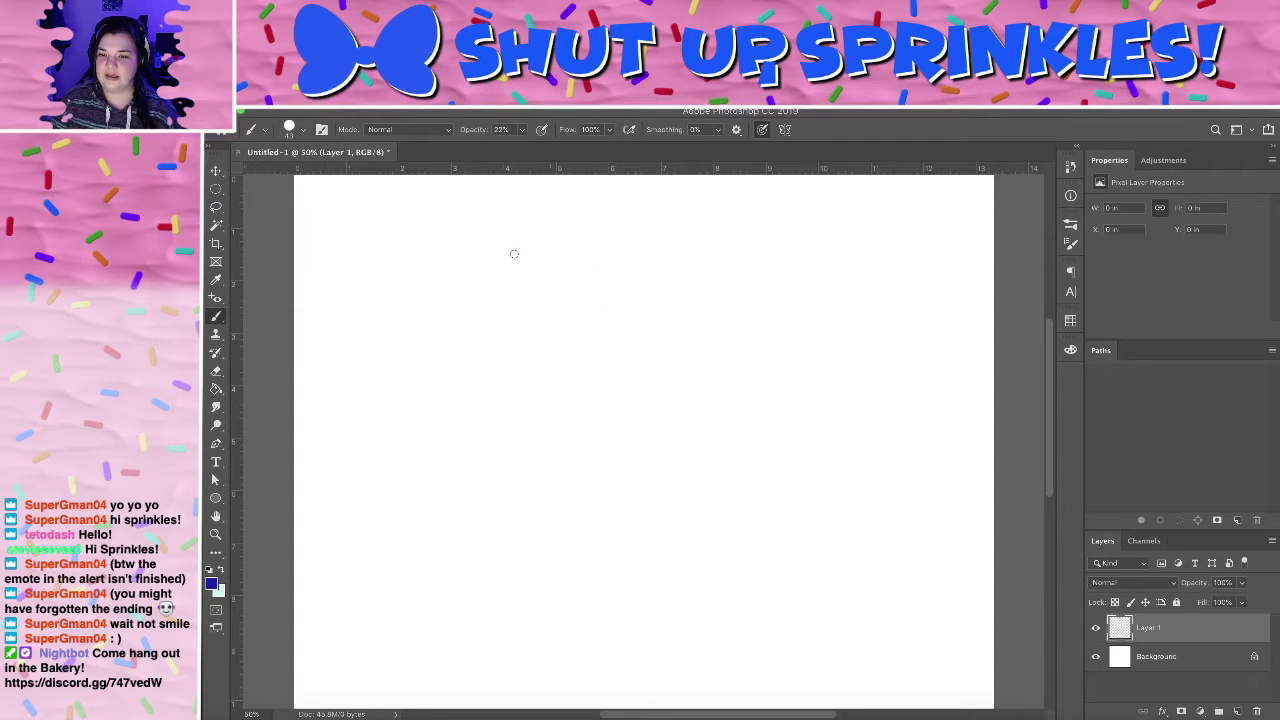
mouse_move(475, 278)
mouse_down()
mouse_move(429, 311)
mouse_move(516, 437)
mouse_up()
key(ctrl+minus)
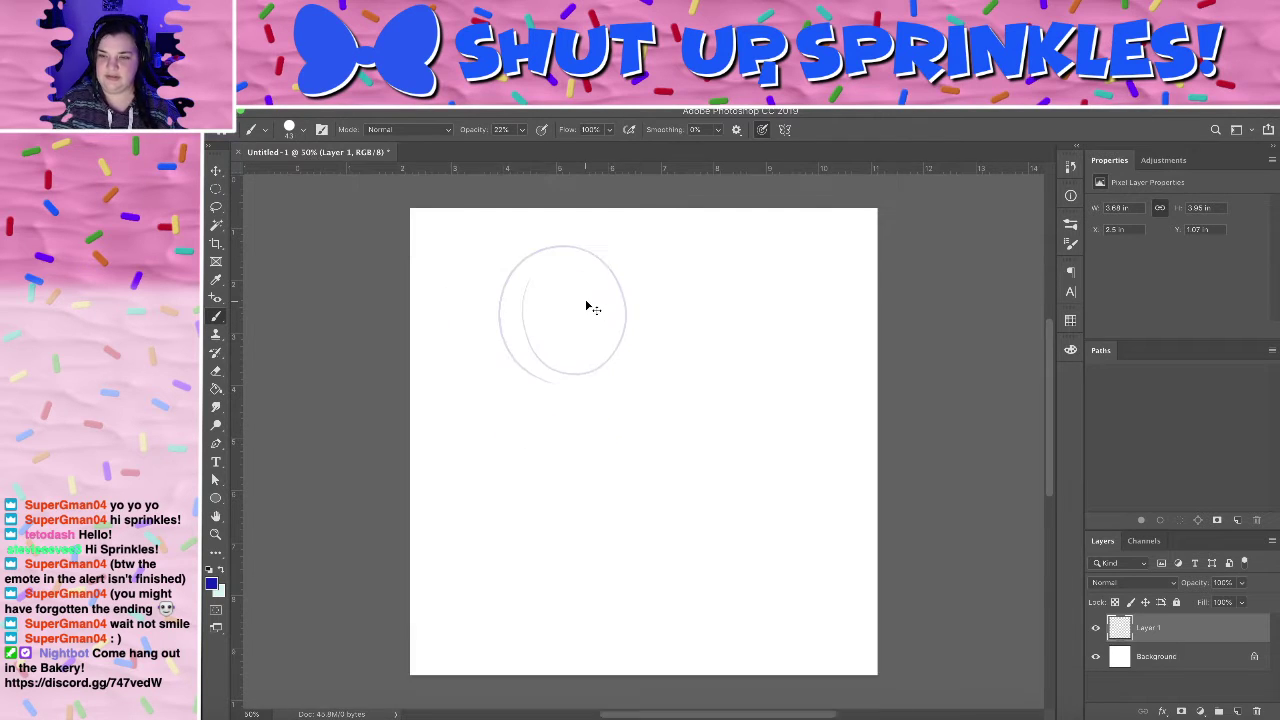
key(ctrl+z)
key(ctrl+z)
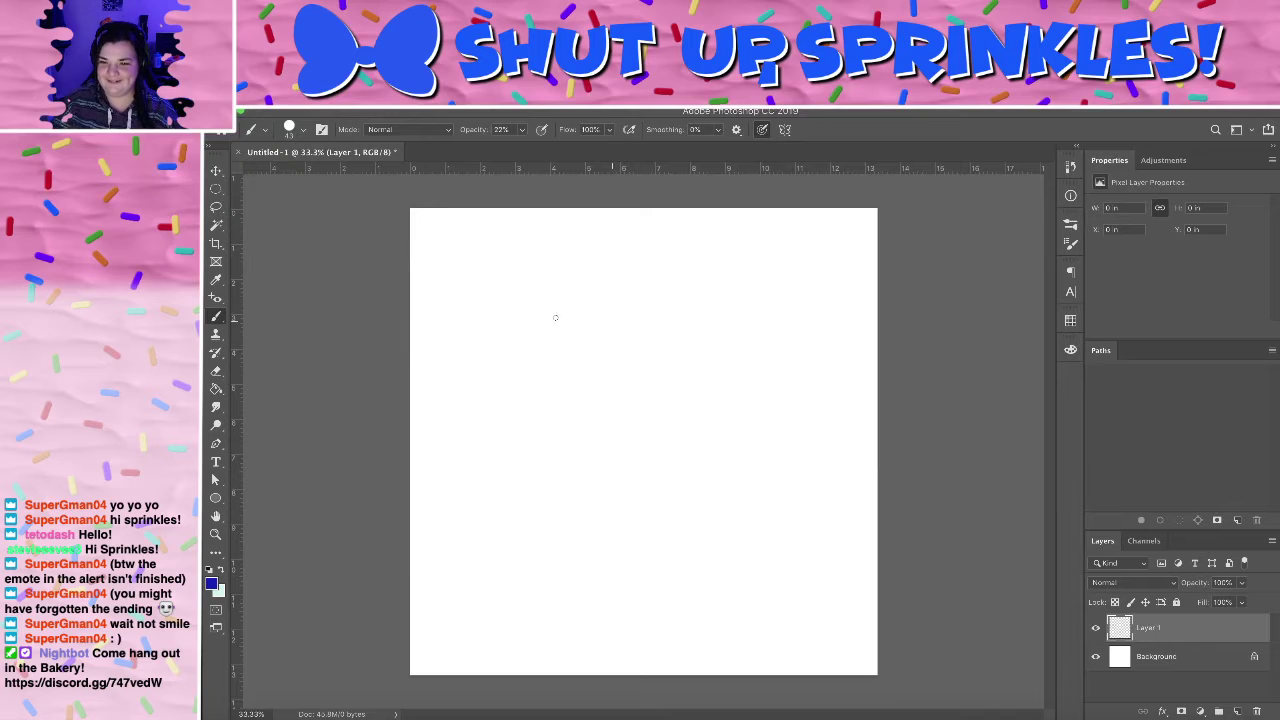
- Sketch a round head with crossing curved guidelines, about 3.9 in wide and 3.9 in tall overall, in the canvas's upper-left area
drag(571, 424, 554, 353)
mouse_move(523, 408)
mouse_down()
mouse_move(567, 351)
mouse_move(604, 402)
mouse_up()
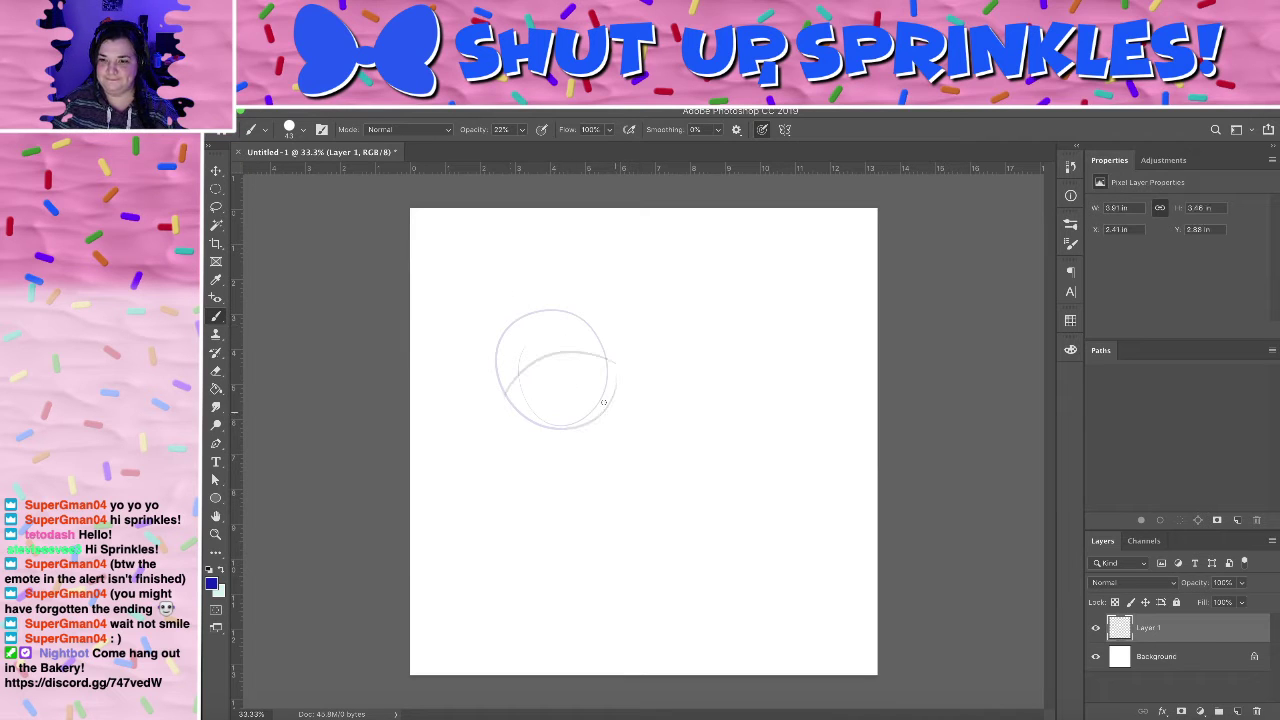
mouse_move(528, 314)
mouse_down()
mouse_move(586, 430)
mouse_move(533, 466)
mouse_up()
key(ctrl+z)
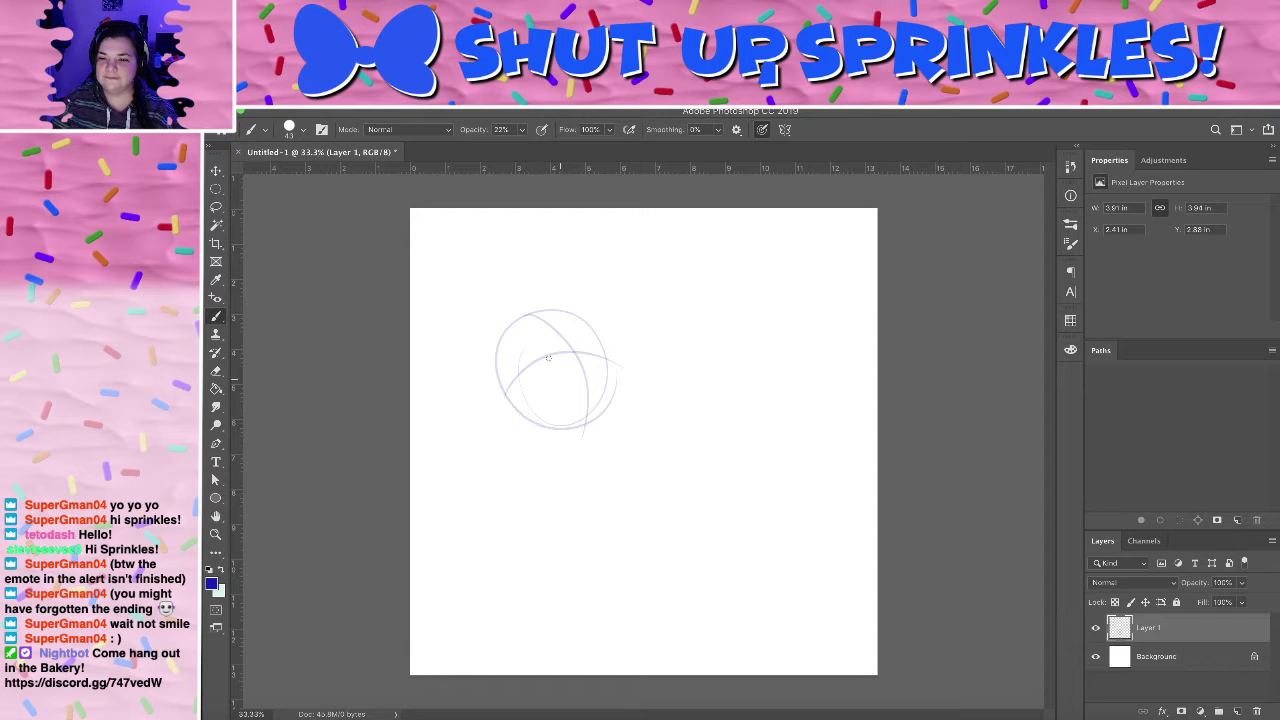
- Sketch swept hair over the top of the head, ending in a pointed flick beyond the head's right side
mouse_move(520, 348)
mouse_down()
mouse_move(604, 354)
mouse_move(616, 307)
mouse_move(594, 334)
mouse_up()
mouse_move(513, 309)
mouse_down()
mouse_move(495, 341)
mouse_move(539, 322)
mouse_move(548, 300)
mouse_up()
mouse_move(486, 329)
mouse_down()
mouse_move(526, 314)
mouse_move(501, 346)
mouse_move(565, 292)
mouse_up()
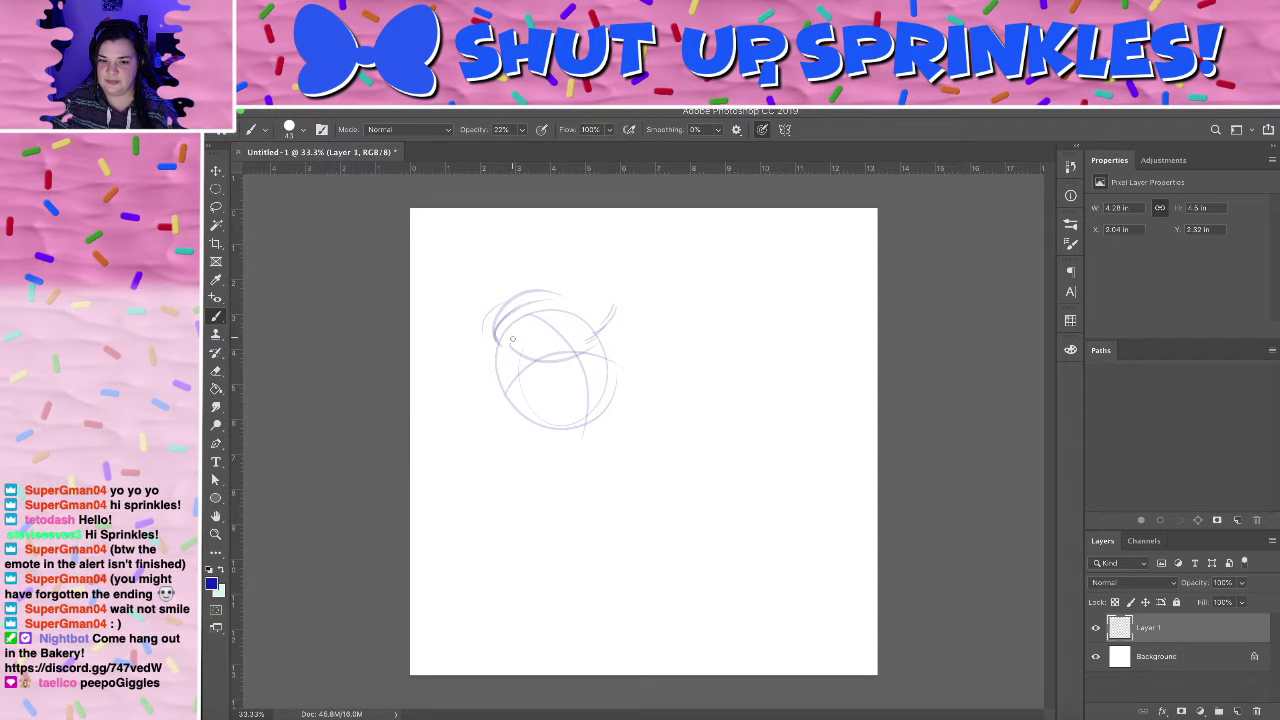
mouse_move(568, 305)
mouse_down()
mouse_move(629, 305)
mouse_move(615, 326)
mouse_move(605, 313)
mouse_move(631, 292)
mouse_move(608, 346)
mouse_up()
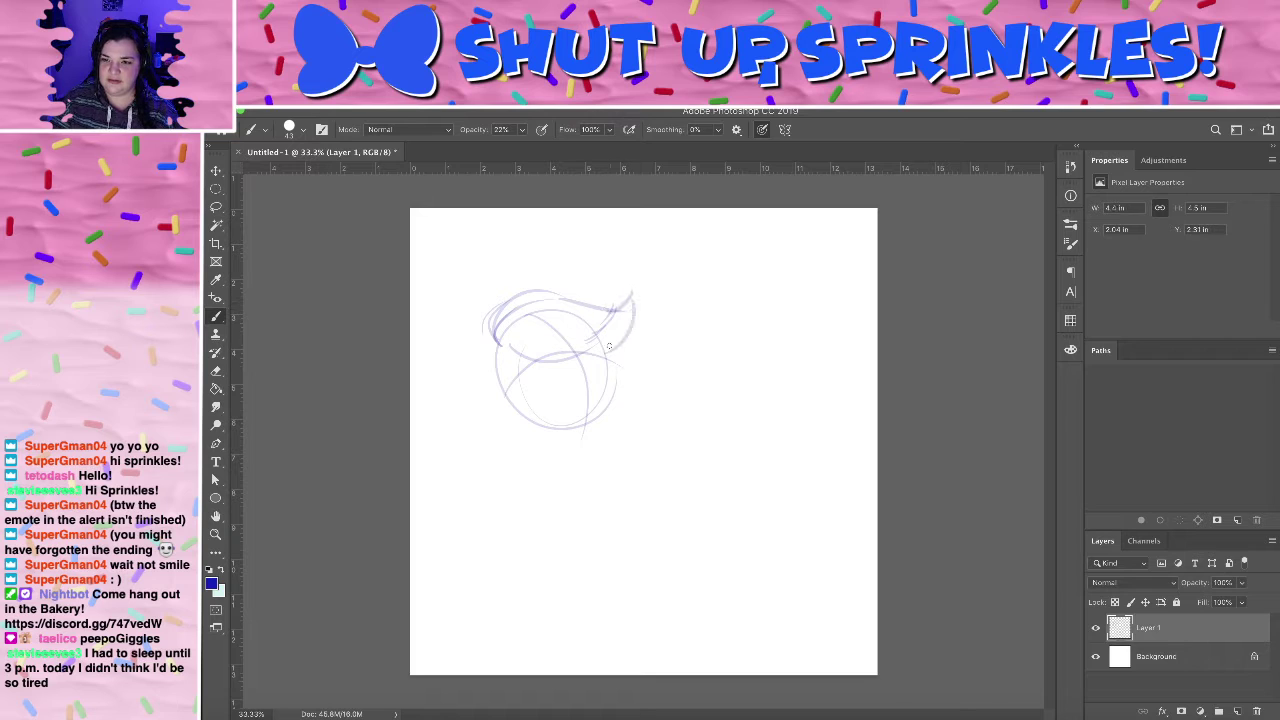
- Reinforce the fringe, the pointed flick and the top contour of the hair with repeated strokes
drag(511, 348, 572, 362)
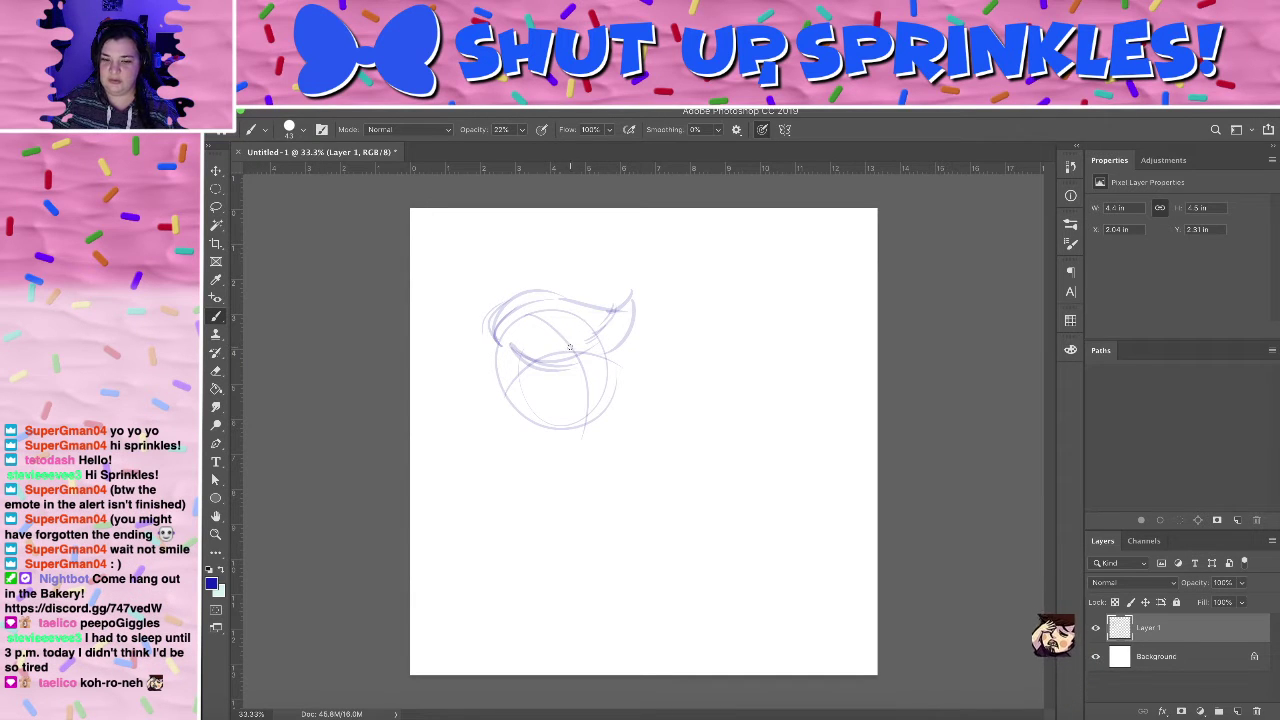
mouse_move(550, 346)
mouse_down()
mouse_move(598, 321)
mouse_move(607, 350)
mouse_move(607, 313)
mouse_move(628, 310)
mouse_move(589, 335)
mouse_move(623, 304)
mouse_move(589, 325)
mouse_move(606, 318)
mouse_move(600, 307)
mouse_move(557, 299)
mouse_move(628, 311)
mouse_up()
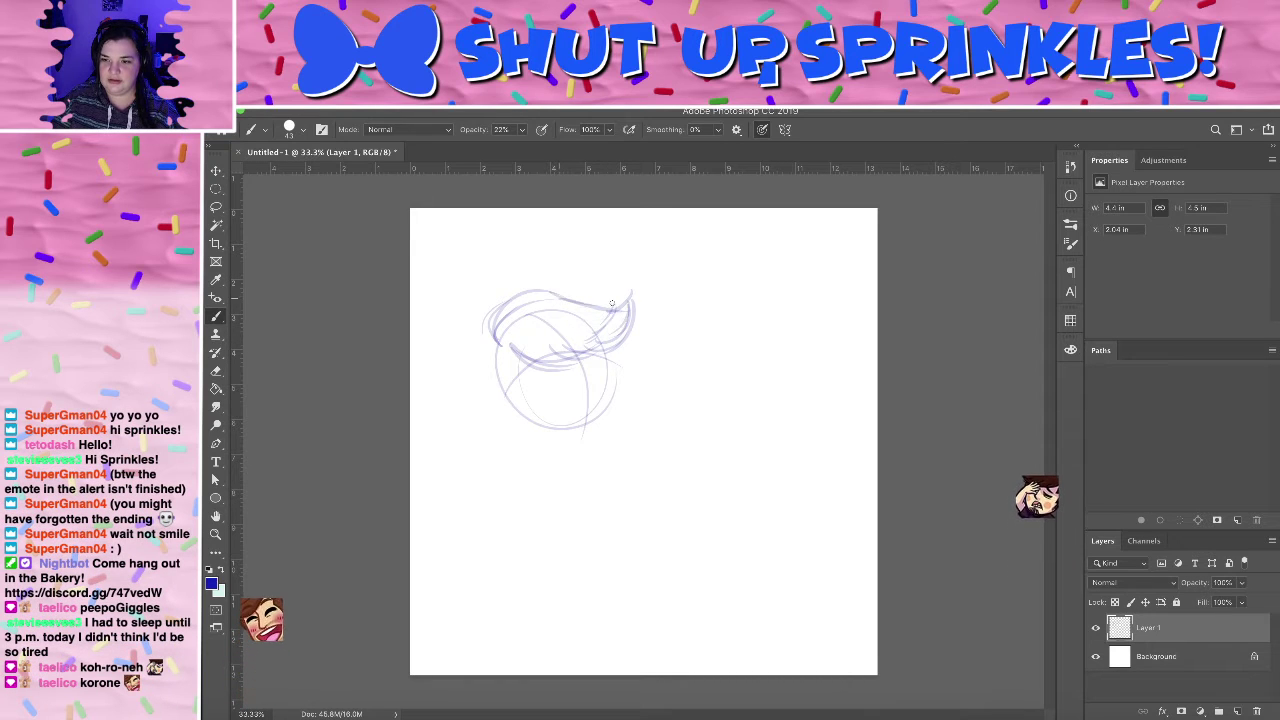
drag(496, 343, 554, 288)
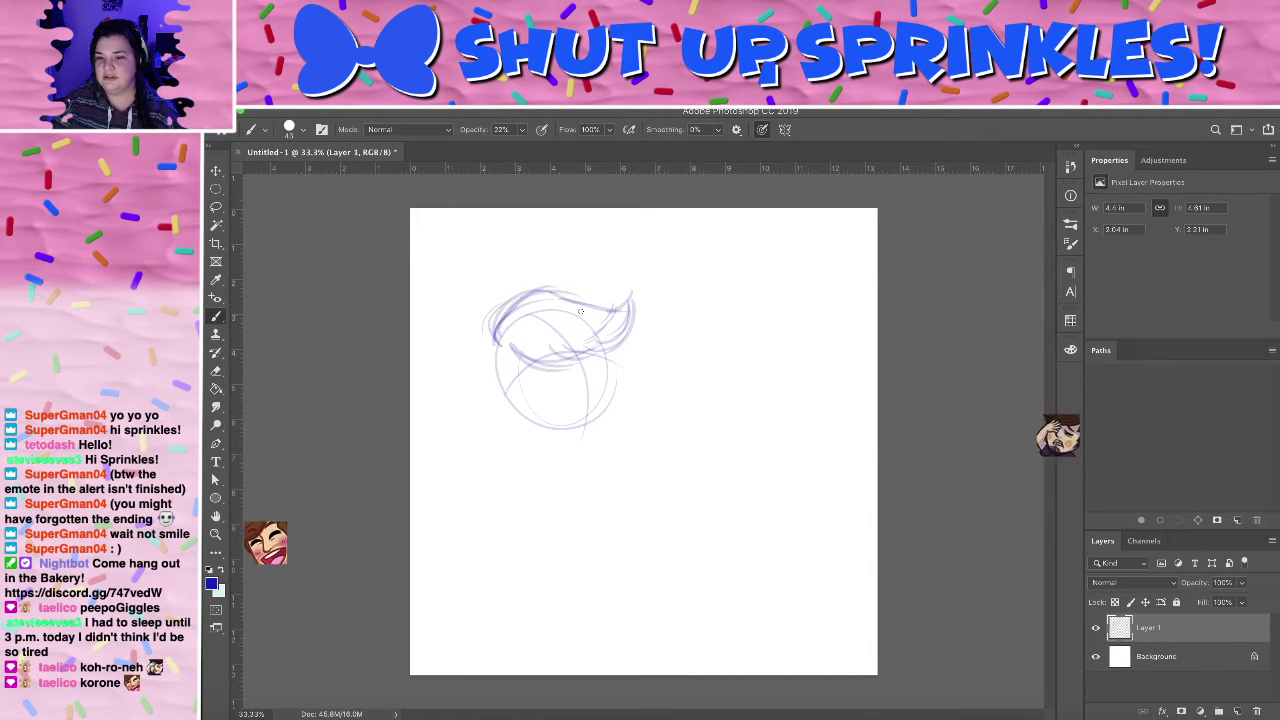
drag(580, 288, 622, 306)
drag(536, 293, 618, 303)
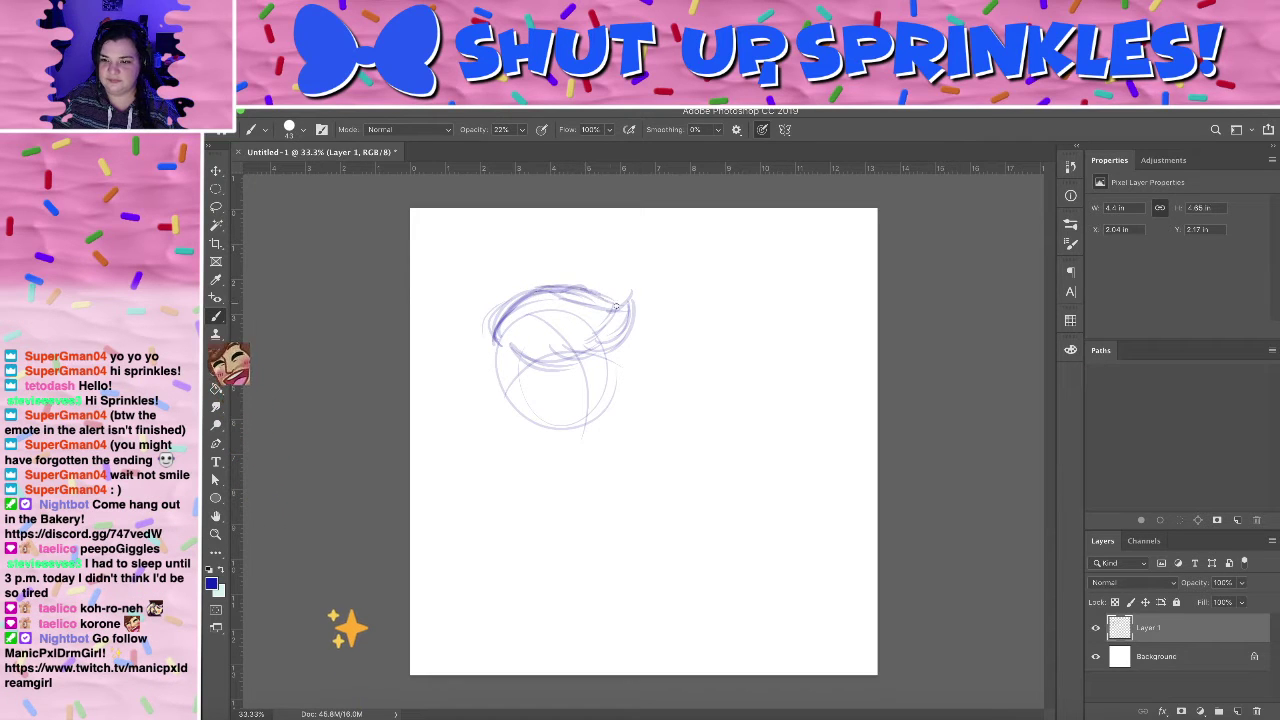
- Sketch the facial features below the fringe, with short lines, a small circle on each cheek and a curved mouth
drag(546, 378, 596, 358)
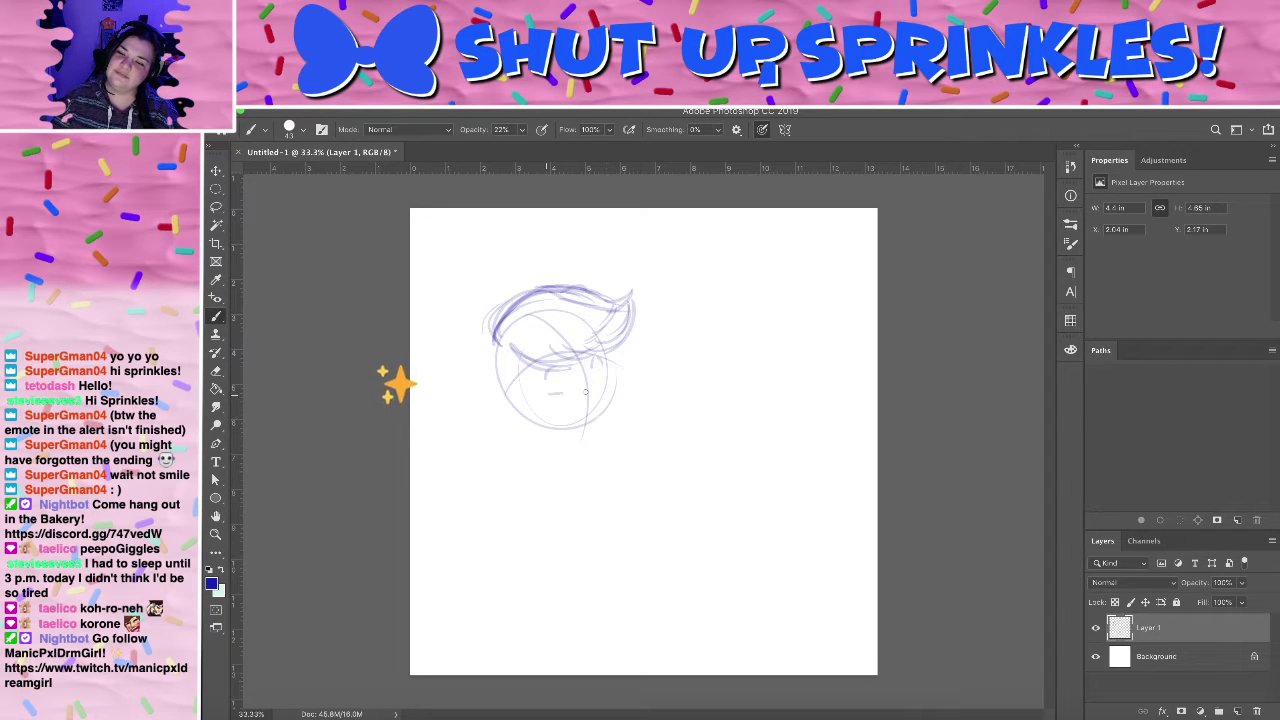
mouse_move(548, 392)
mouse_down()
mouse_move(588, 393)
mouse_move(578, 402)
mouse_move(527, 380)
mouse_up()
key(super+z)
drag(604, 377, 605, 390)
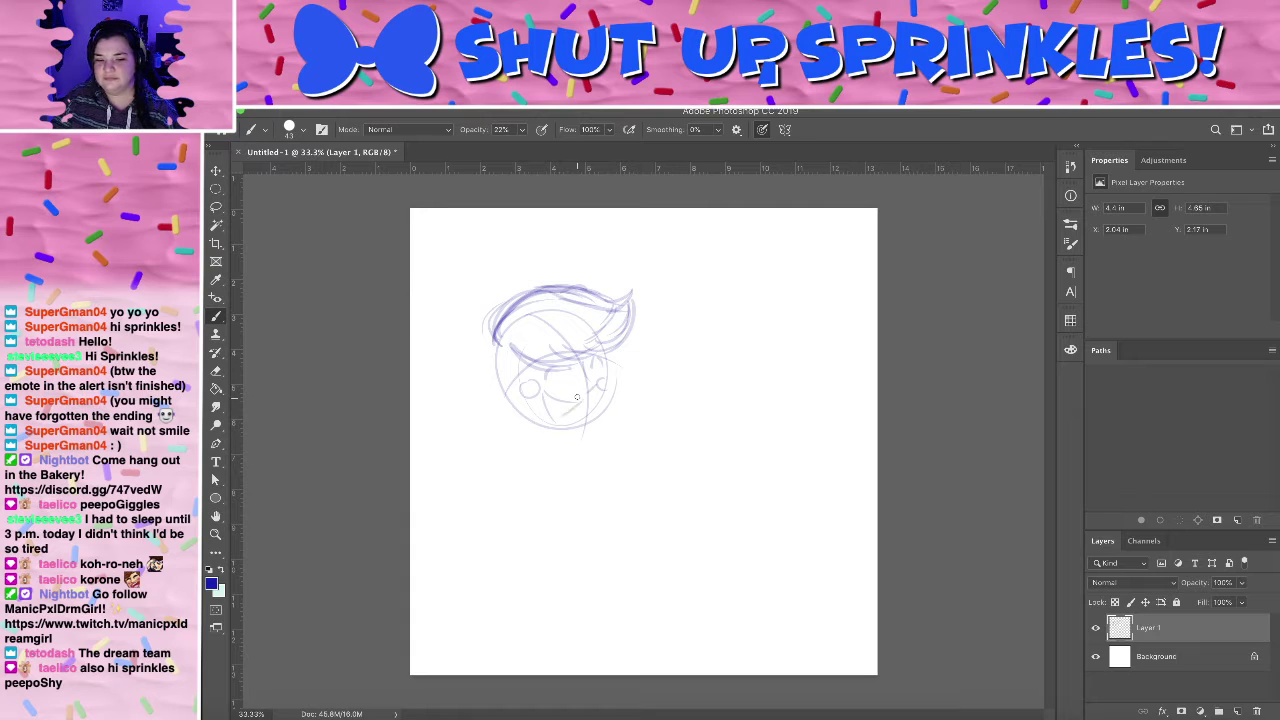
drag(545, 391, 569, 406)
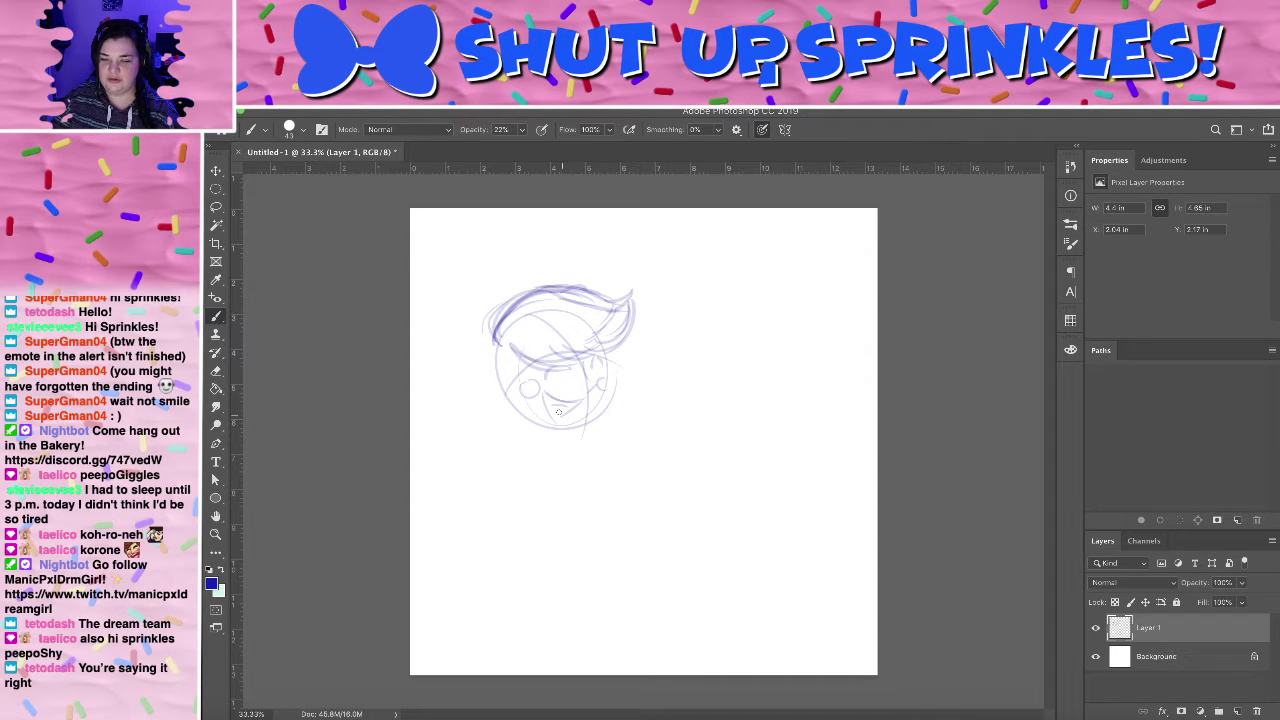
- Sketch curved locks along both sides of the face and light neck lines below the chin
mouse_move(517, 351)
mouse_down()
mouse_move(506, 389)
mouse_move(523, 403)
mouse_up()
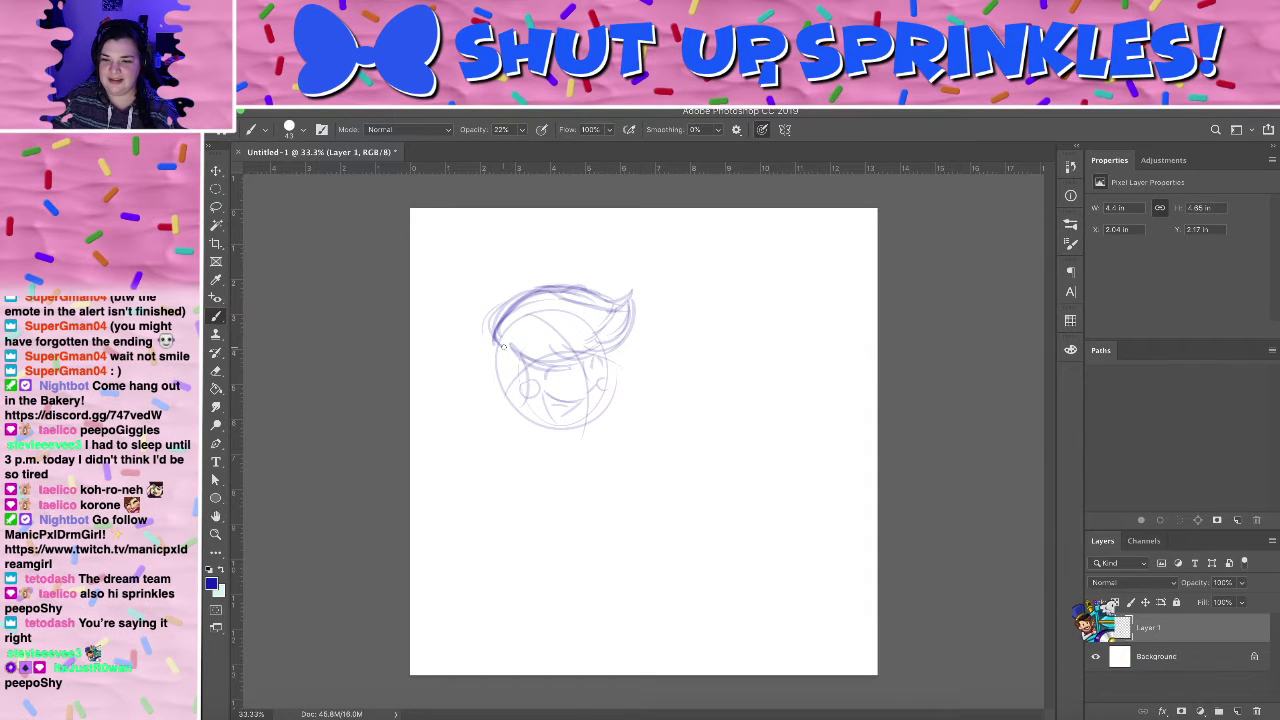
mouse_move(490, 361)
mouse_down()
mouse_move(517, 410)
mouse_move(525, 359)
mouse_move(544, 384)
mouse_move(514, 417)
mouse_up()
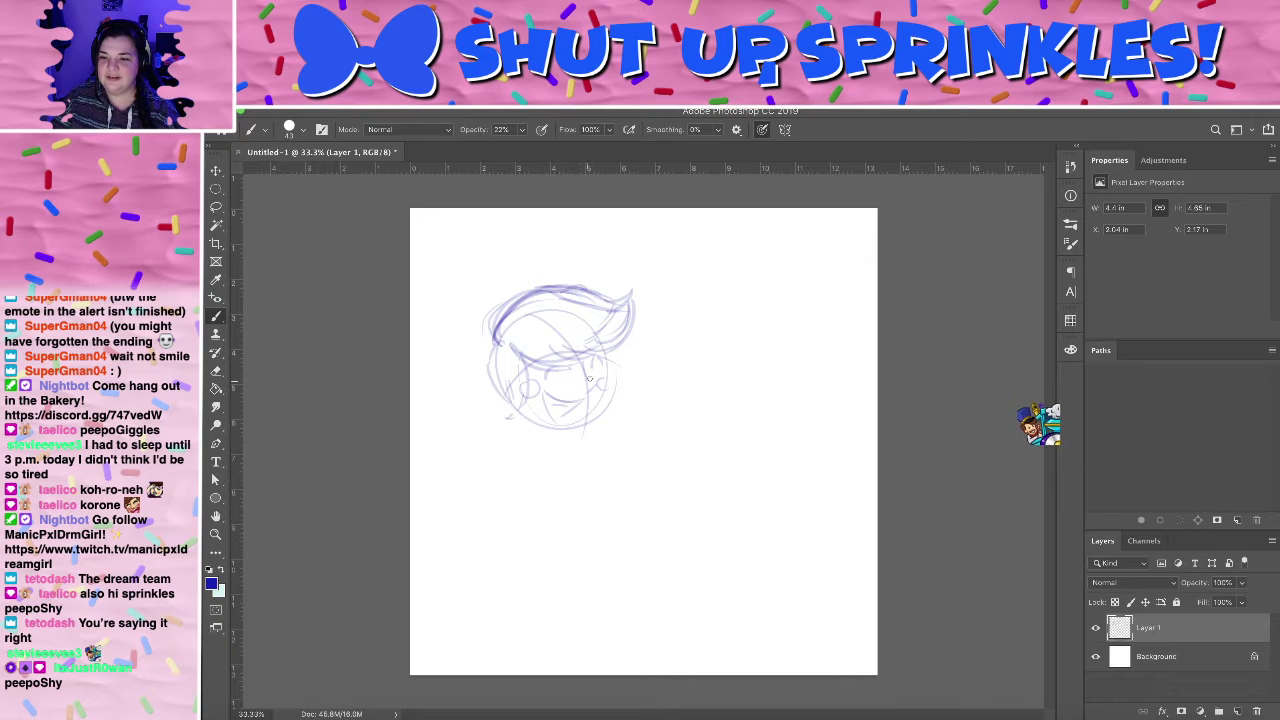
drag(604, 356, 612, 385)
mouse_move(612, 385)
mouse_down()
mouse_move(618, 349)
mouse_move(616, 396)
mouse_up()
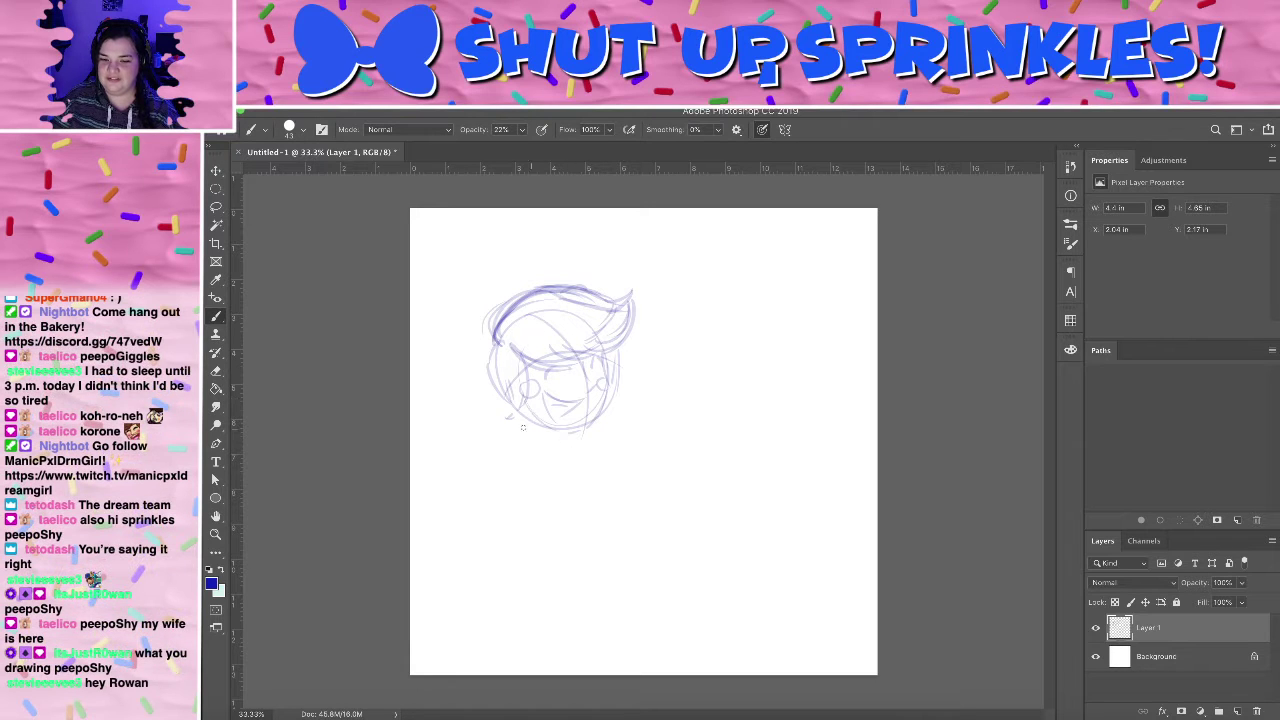
mouse_move(522, 427)
mouse_down()
mouse_move(623, 452)
mouse_move(599, 456)
mouse_move(574, 438)
mouse_move(590, 445)
mouse_move(548, 490)
mouse_up()
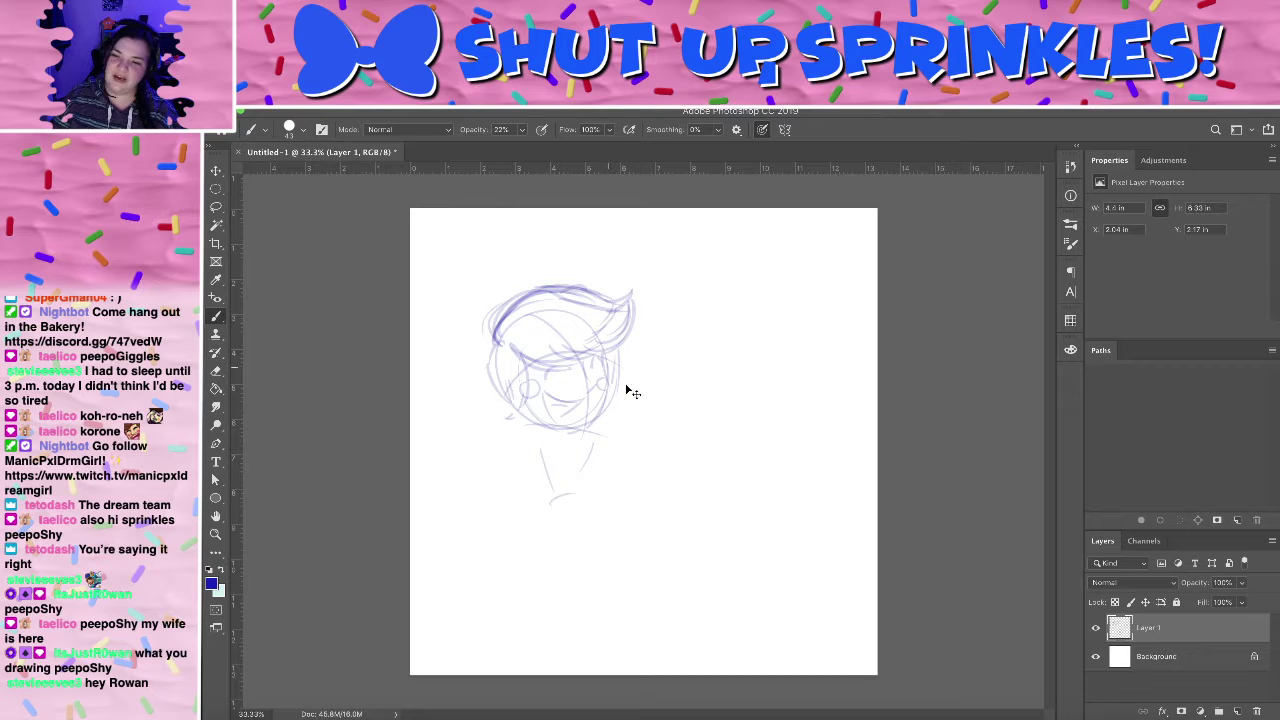
key(x)
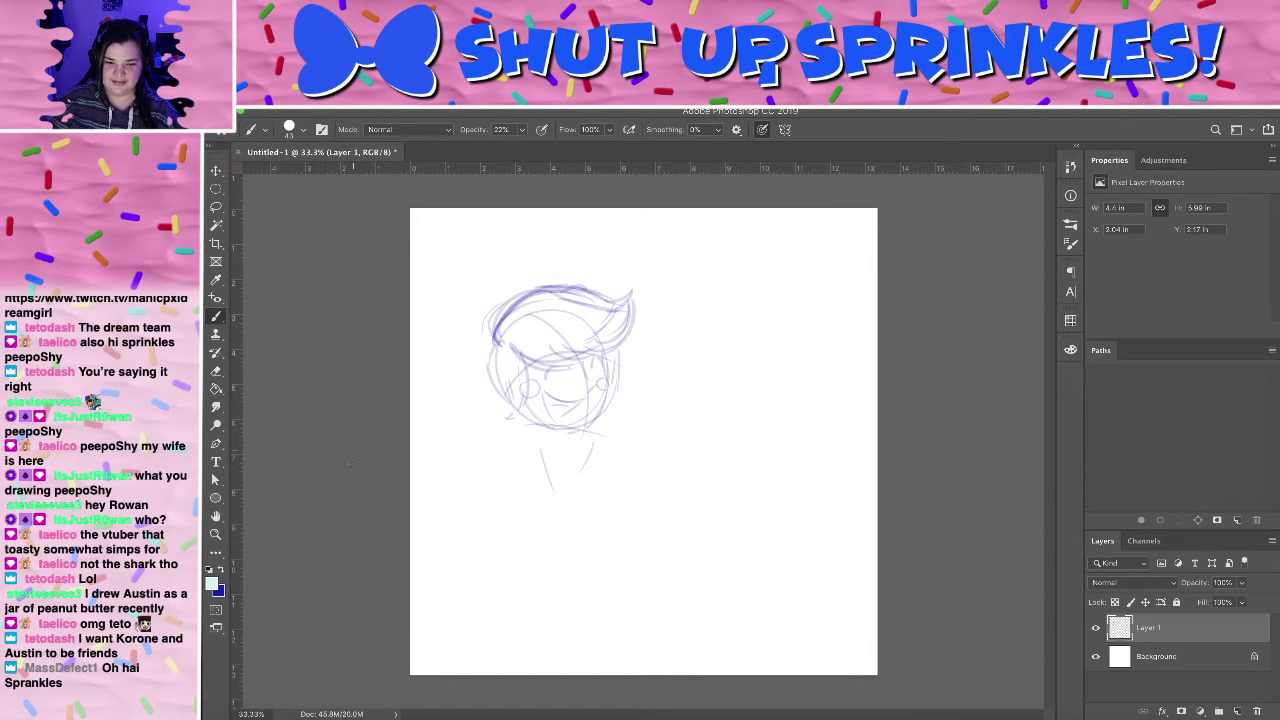
key(i)
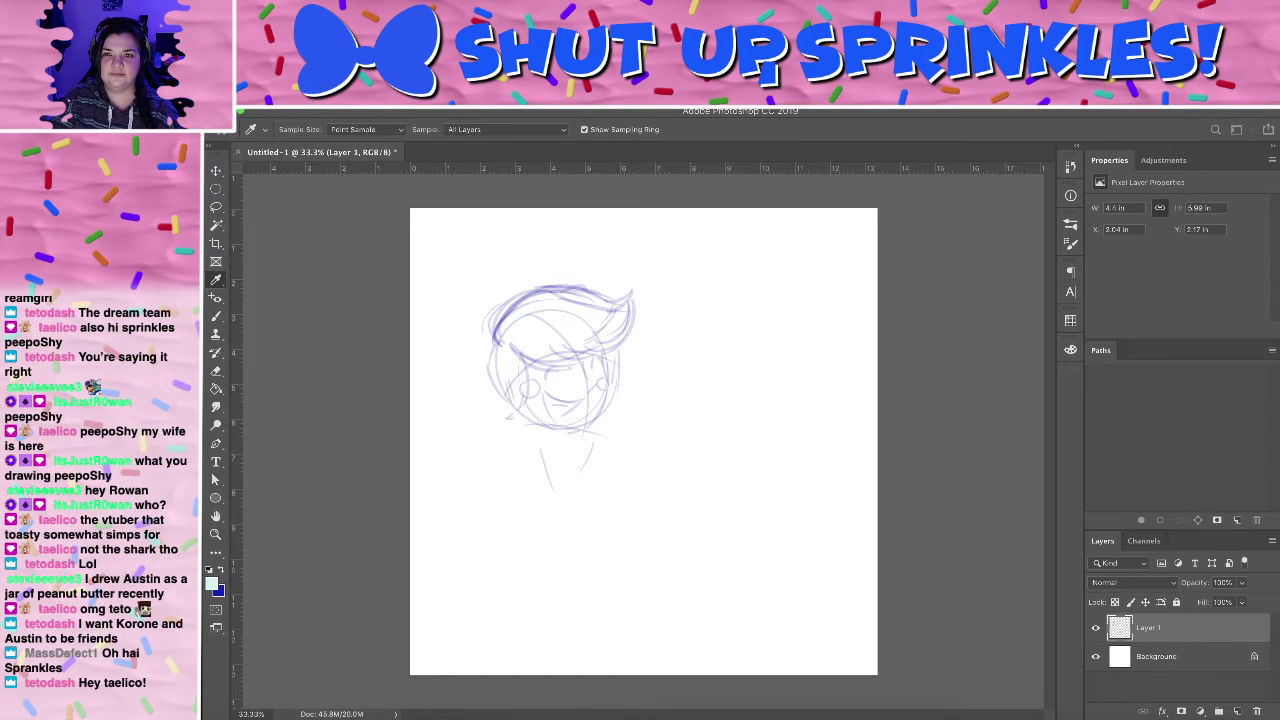
key(b)
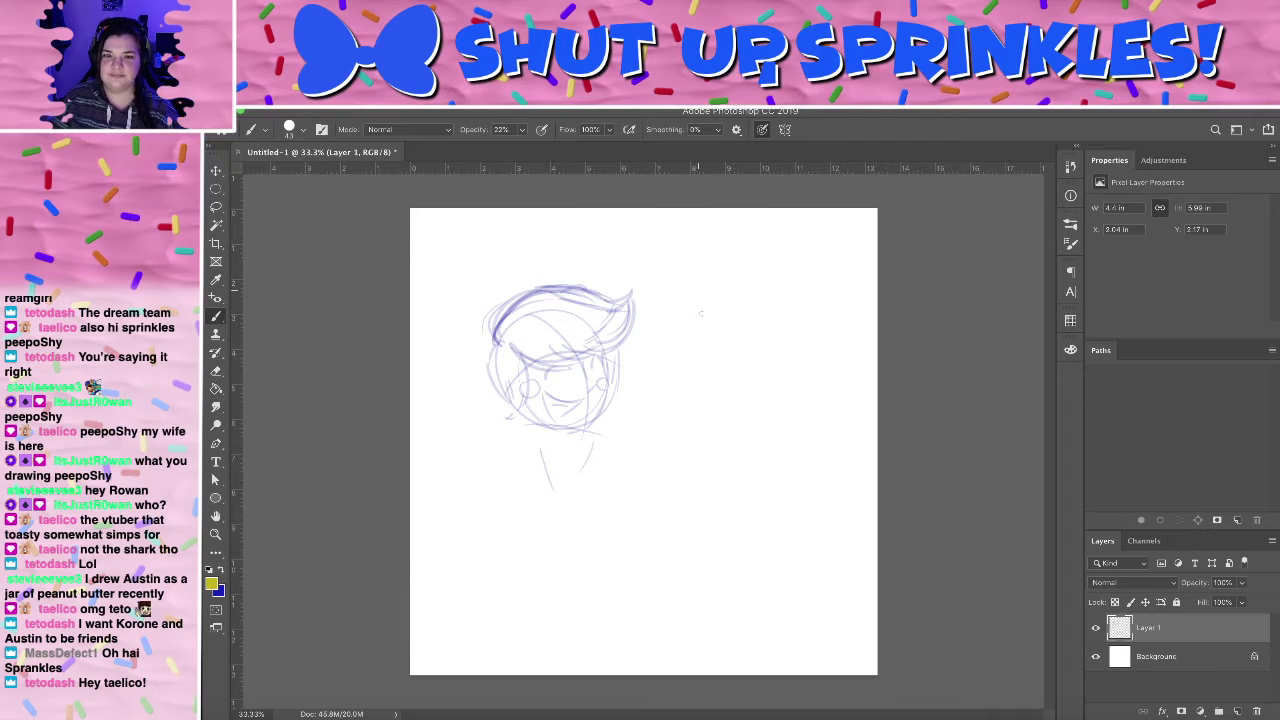
mouse_move(706, 313)
mouse_down()
mouse_move(795, 348)
mouse_move(737, 431)
mouse_up()
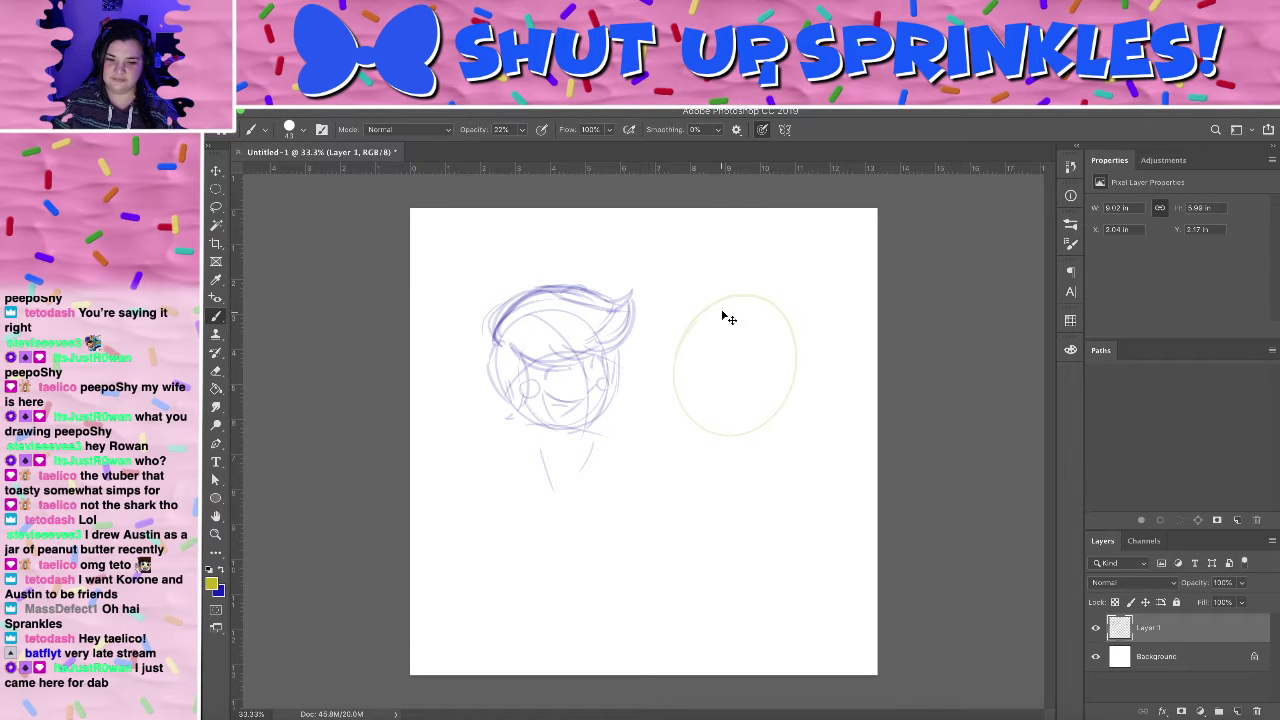
key(ctrl+z)
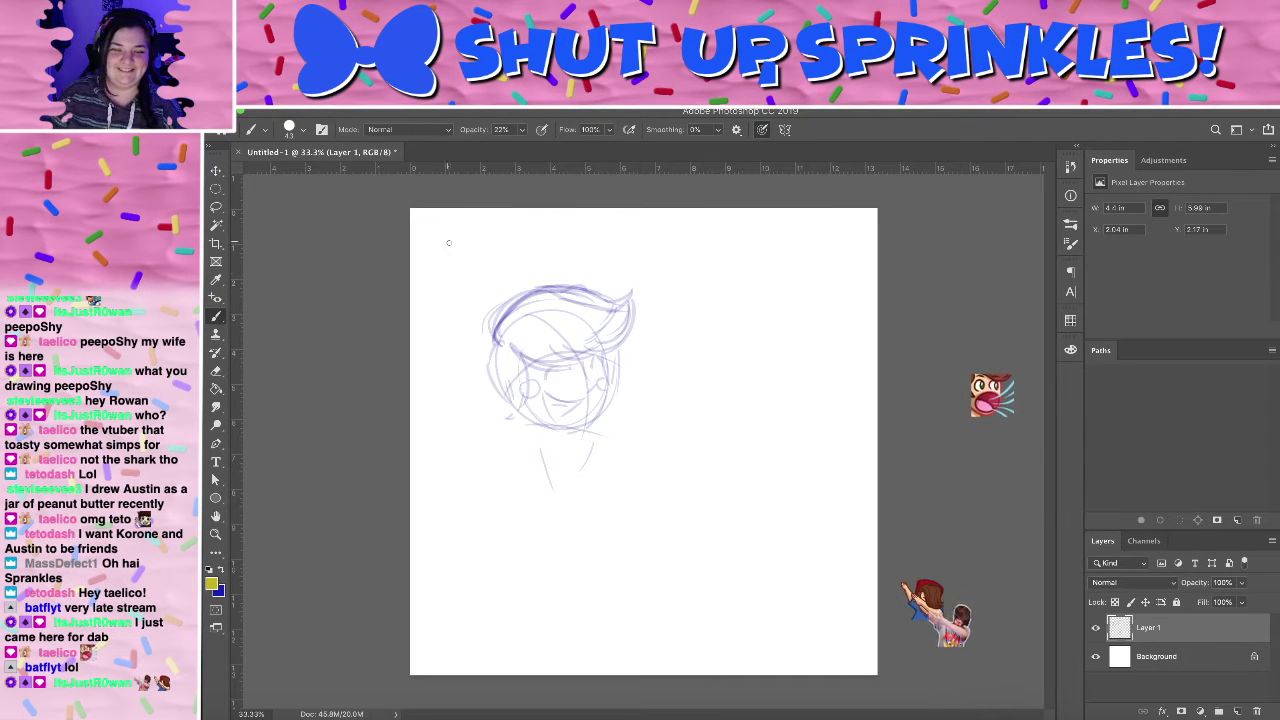
drag(650, 388, 755, 358)
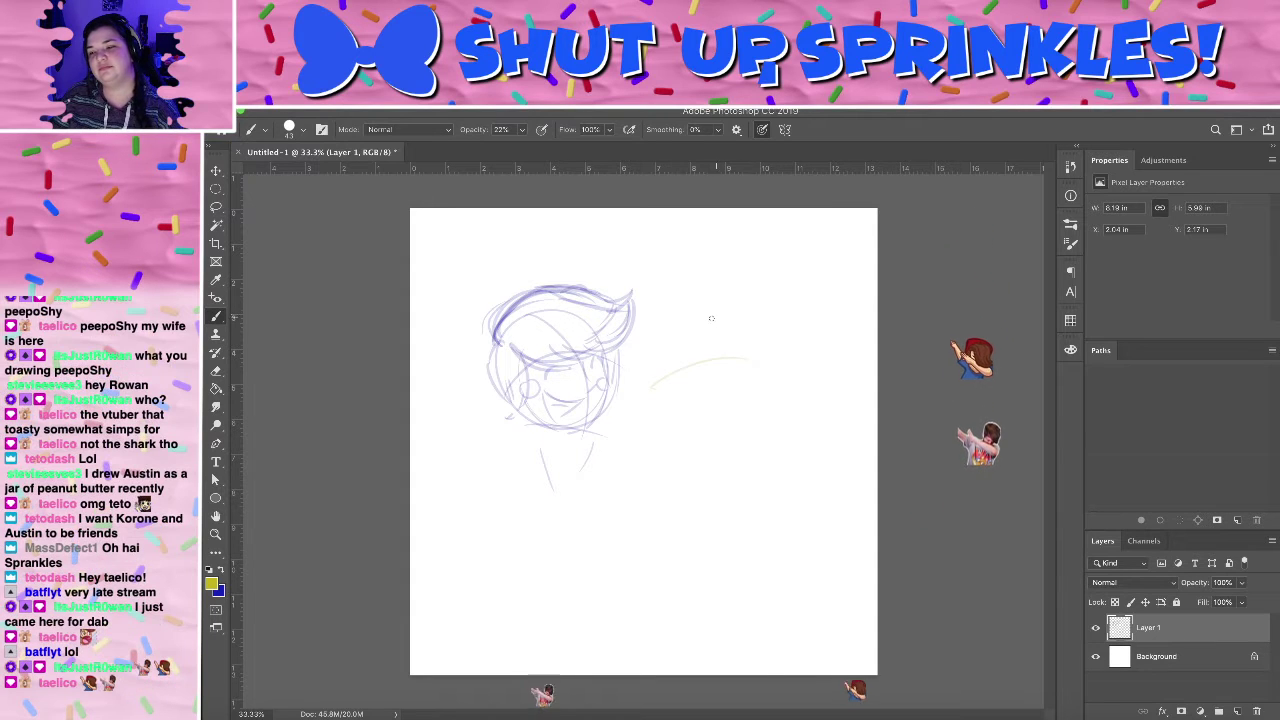
drag(708, 308, 697, 420)
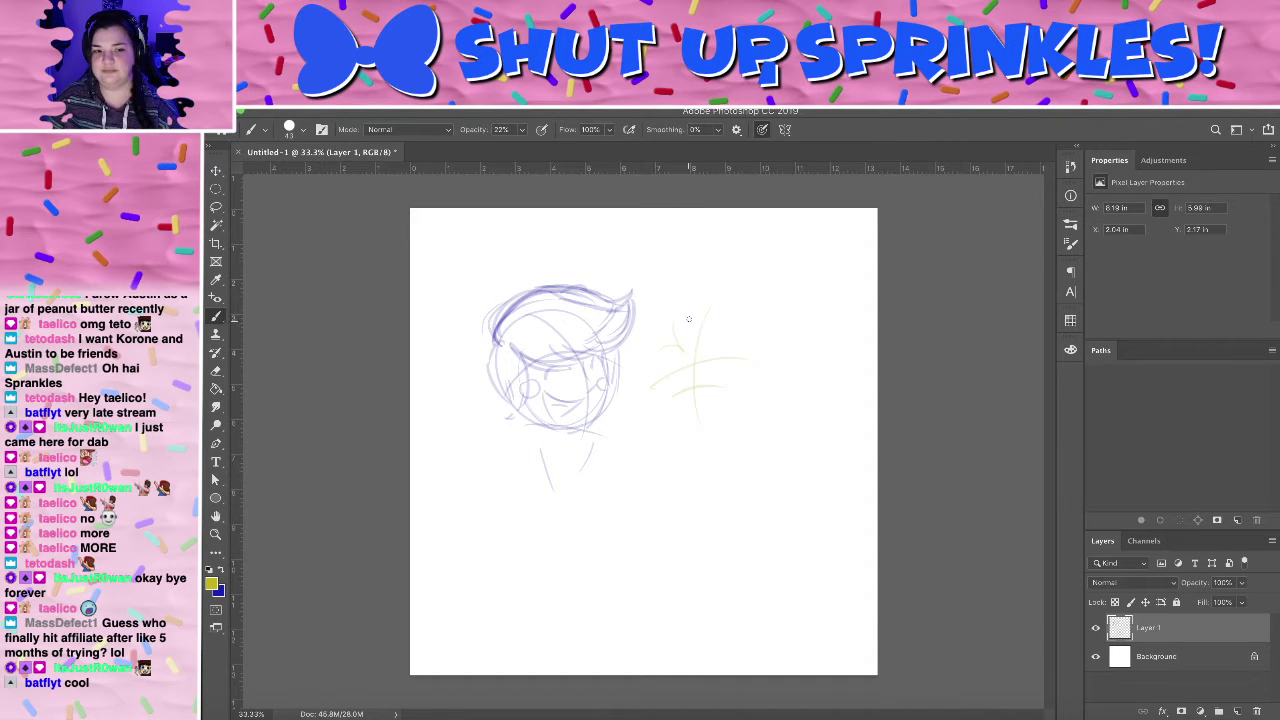
drag(686, 309, 689, 354)
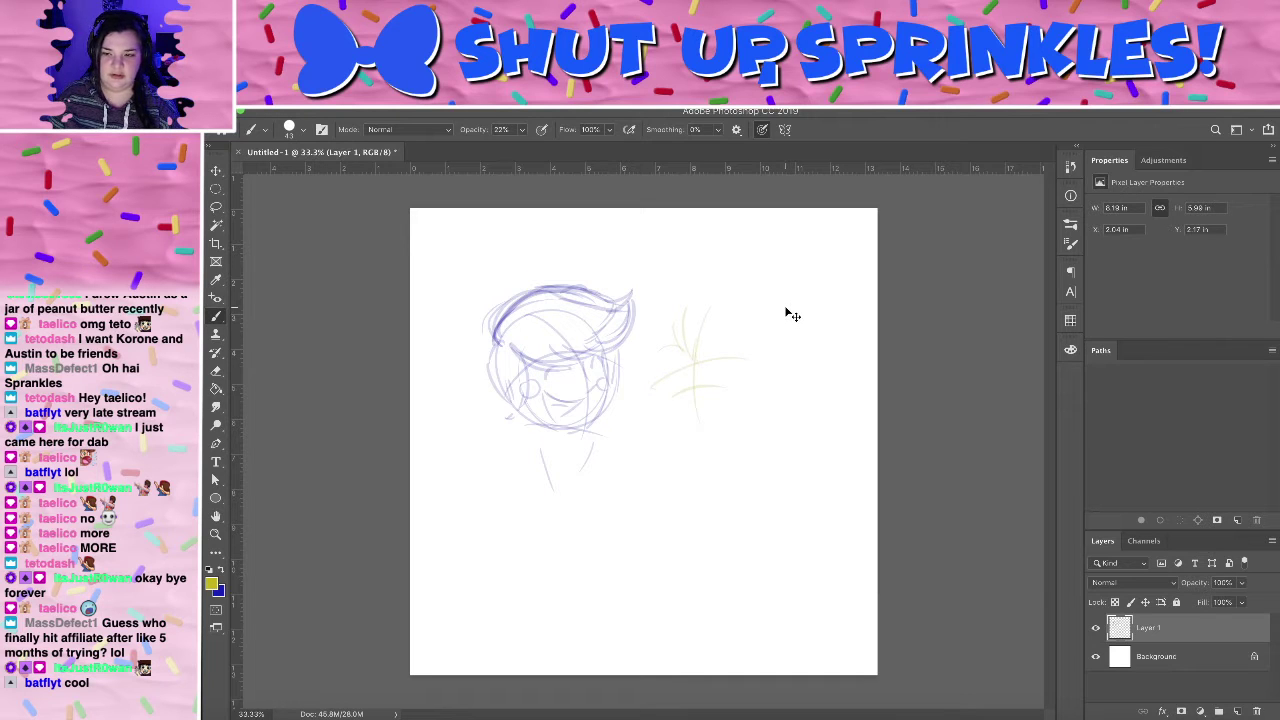
key(ctrl+z)
key(ctrl+z)
key(ctrl+z)
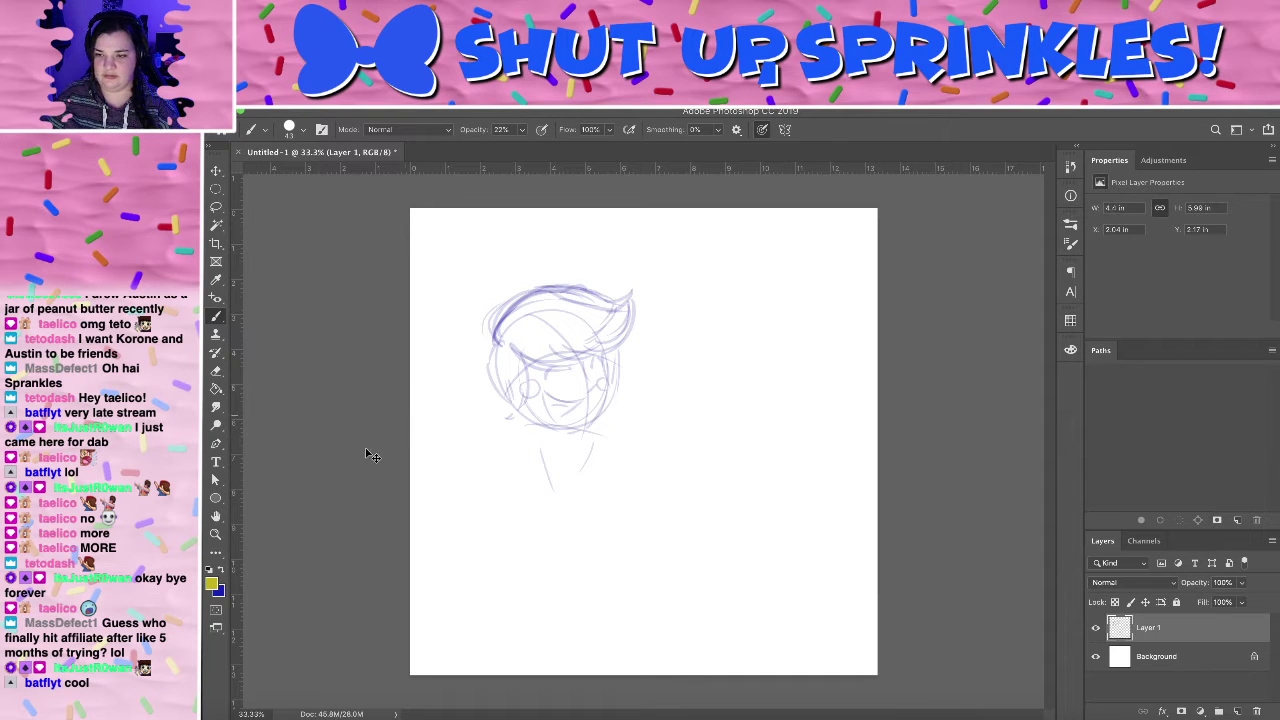
- Switch the brush to a crimson colour and sketch a tilted oval head with crossing curved guidelines to the right of the purple head
key(i)
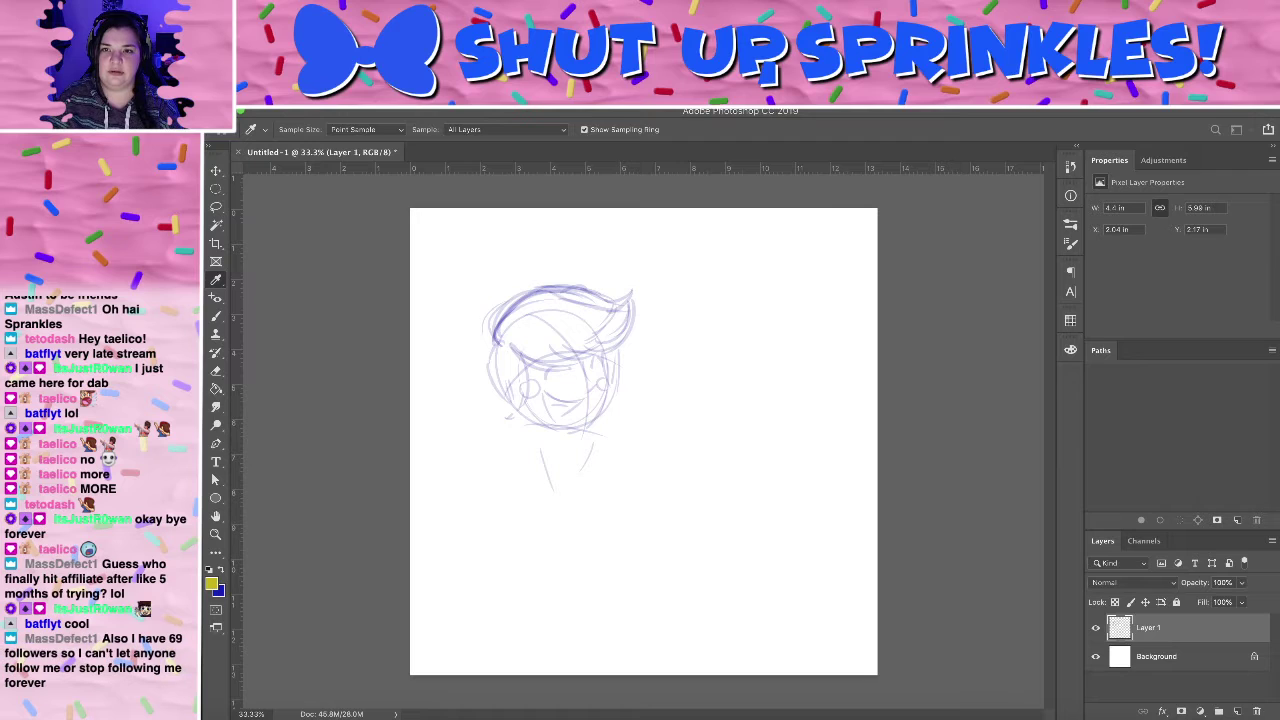
key(b)
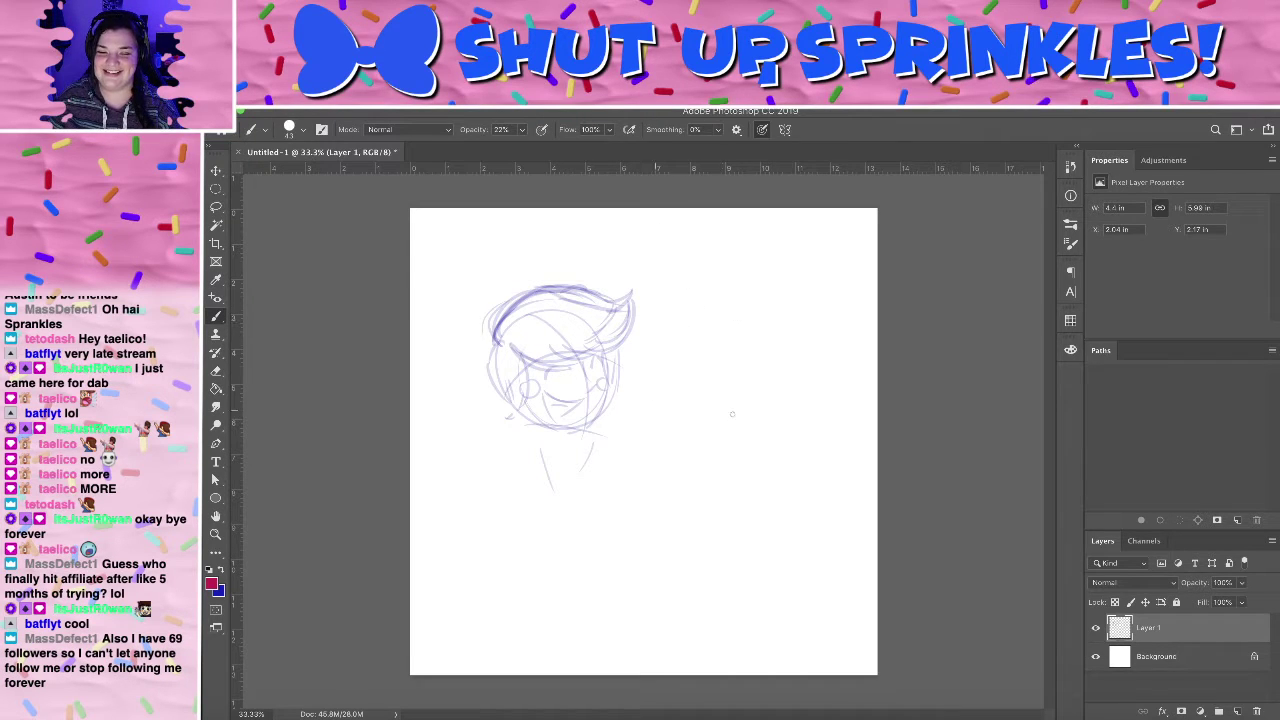
mouse_move(786, 338)
mouse_down()
mouse_move(760, 424)
mouse_move(765, 368)
mouse_move(735, 414)
mouse_up()
key(ctrl+z)
key(ctrl+z)
mouse_move(692, 330)
mouse_down()
mouse_move(748, 428)
mouse_move(695, 312)
mouse_up()
drag(658, 418, 796, 357)
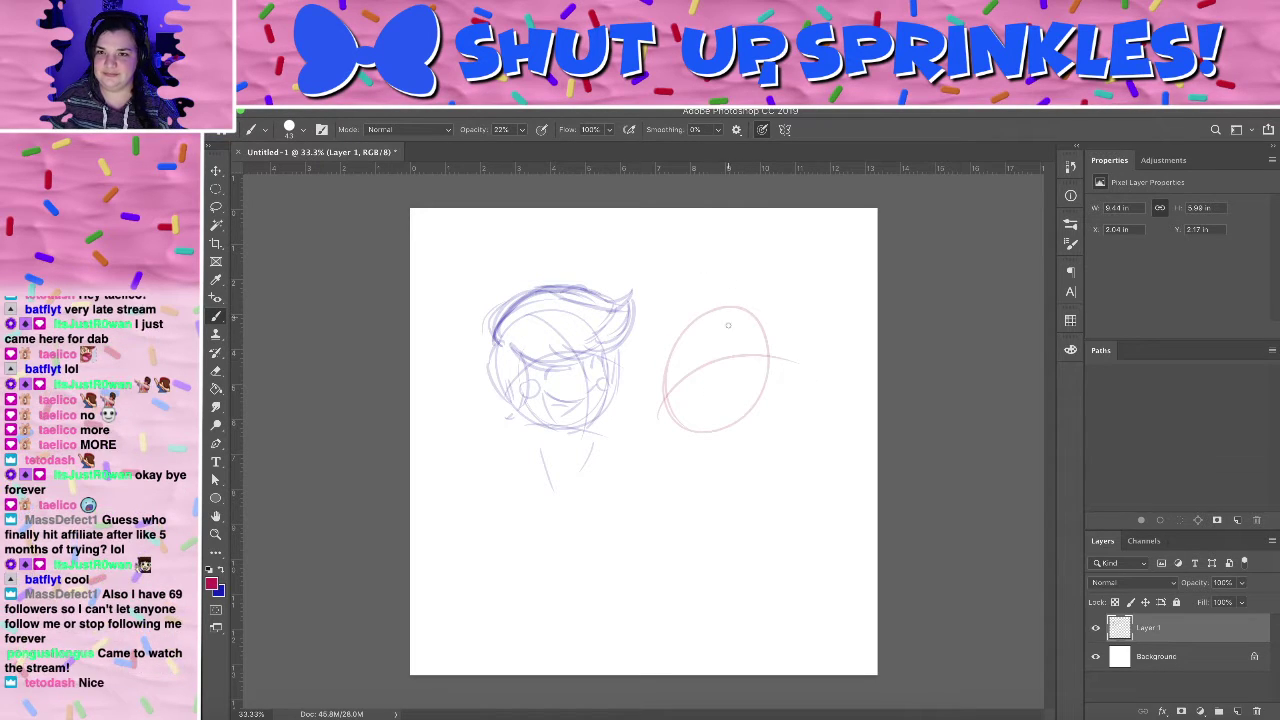
drag(729, 278, 731, 428)
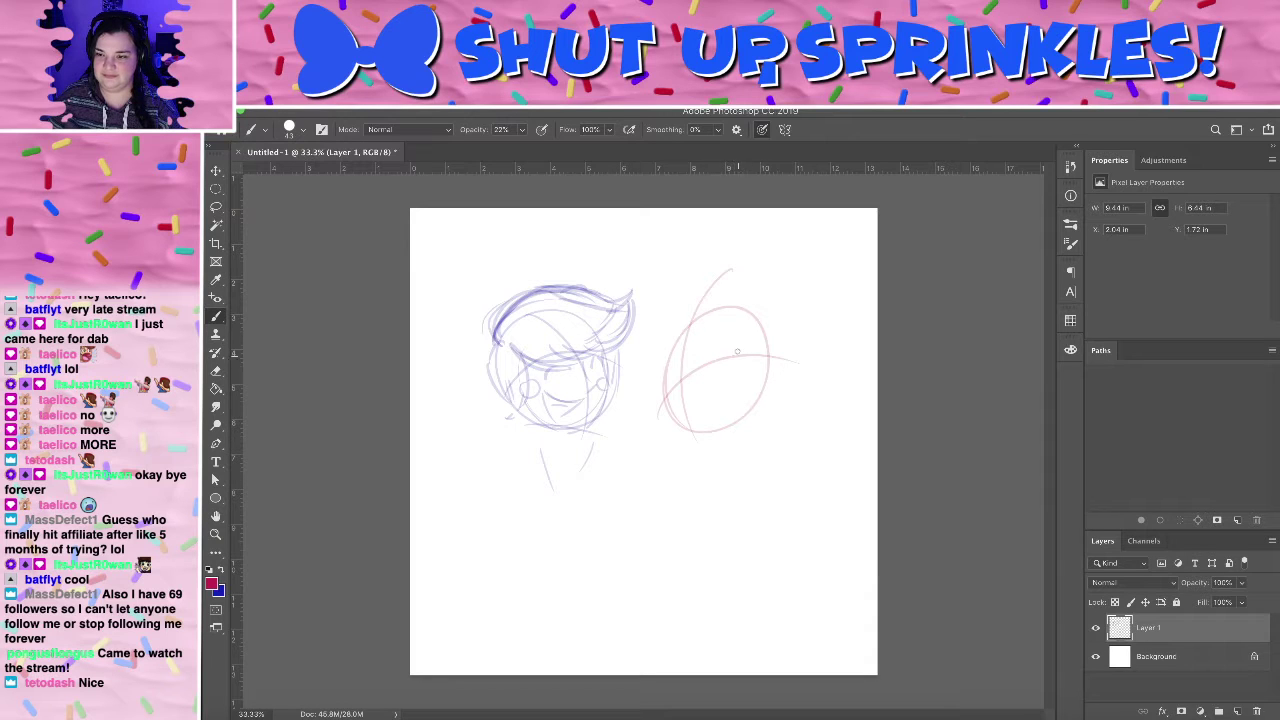
key(ctrl+z)
drag(726, 290, 702, 453)
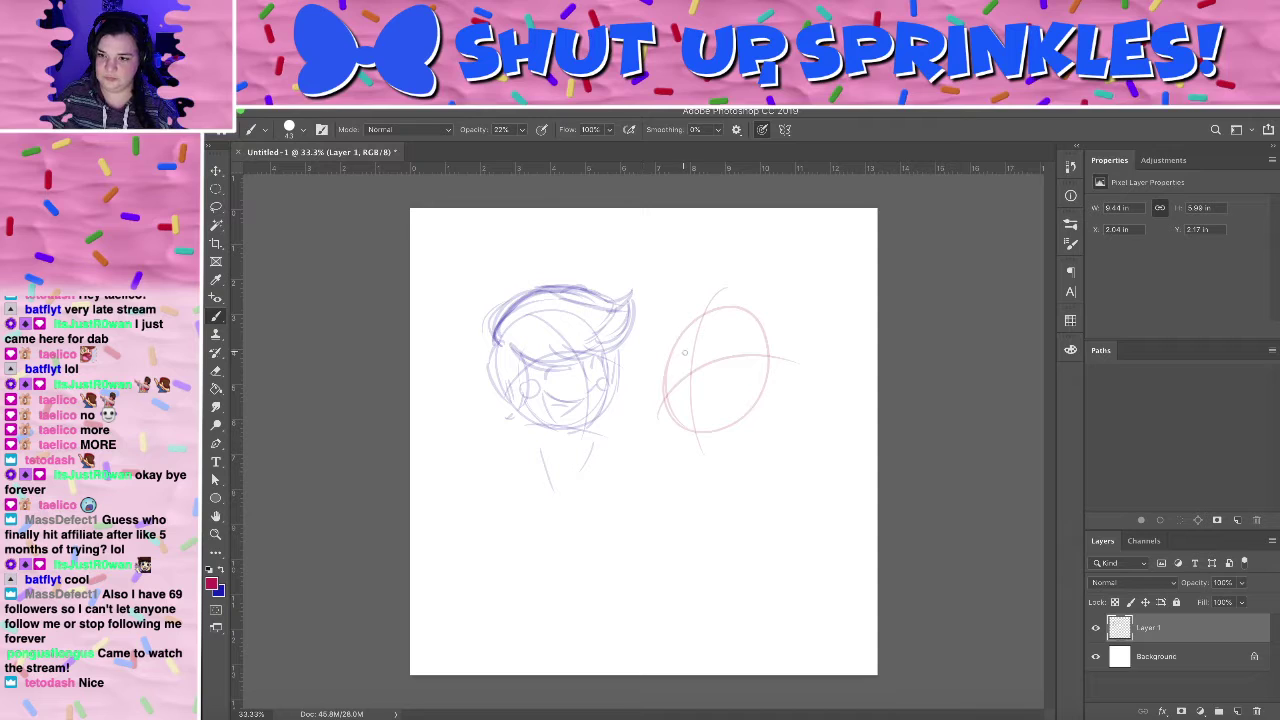
- Add light fringe strokes along the left side of the crimson head and reinforce its jaw contour
mouse_move(673, 322)
mouse_down()
mouse_move(686, 370)
mouse_move(684, 340)
mouse_move(713, 369)
mouse_move(677, 403)
mouse_move(646, 342)
mouse_move(655, 396)
mouse_move(663, 348)
mouse_move(676, 424)
mouse_up()
key(super+z)
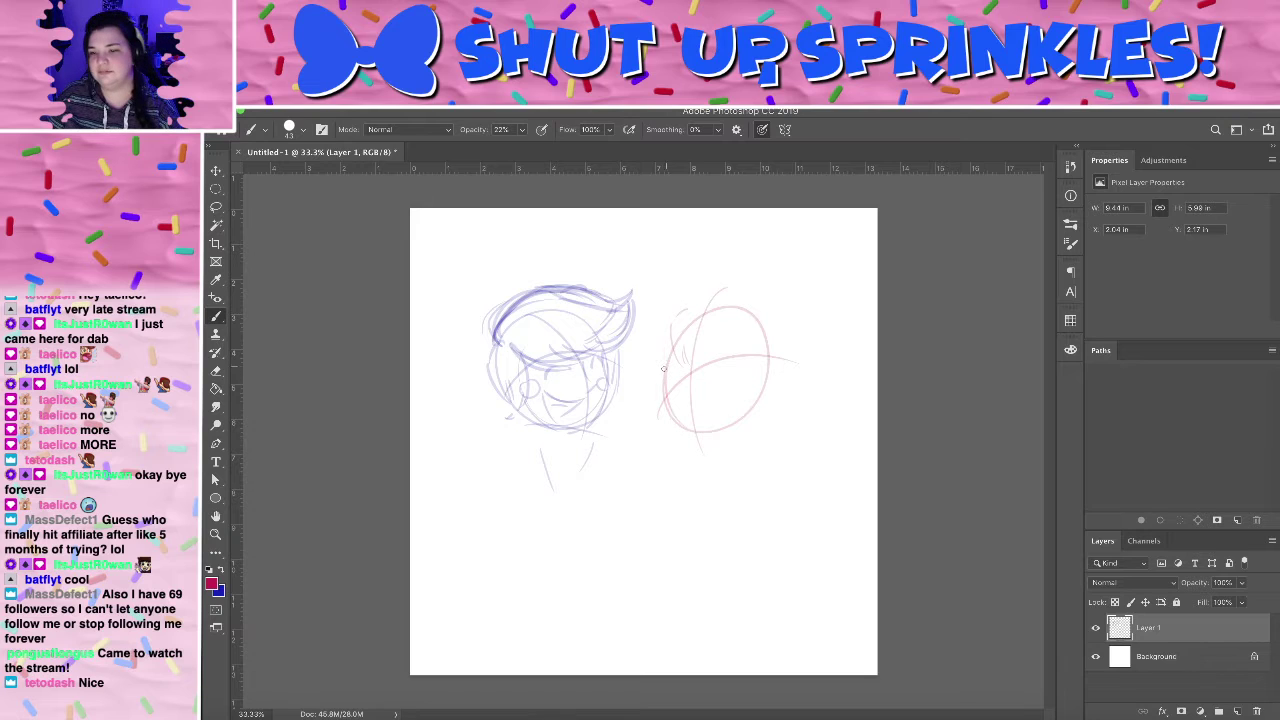
mouse_move(663, 369)
mouse_down()
mouse_move(688, 435)
mouse_move(672, 421)
mouse_move(690, 432)
mouse_move(732, 384)
mouse_move(662, 423)
mouse_move(745, 410)
mouse_move(664, 423)
mouse_move(761, 375)
mouse_up()
key(super+z)
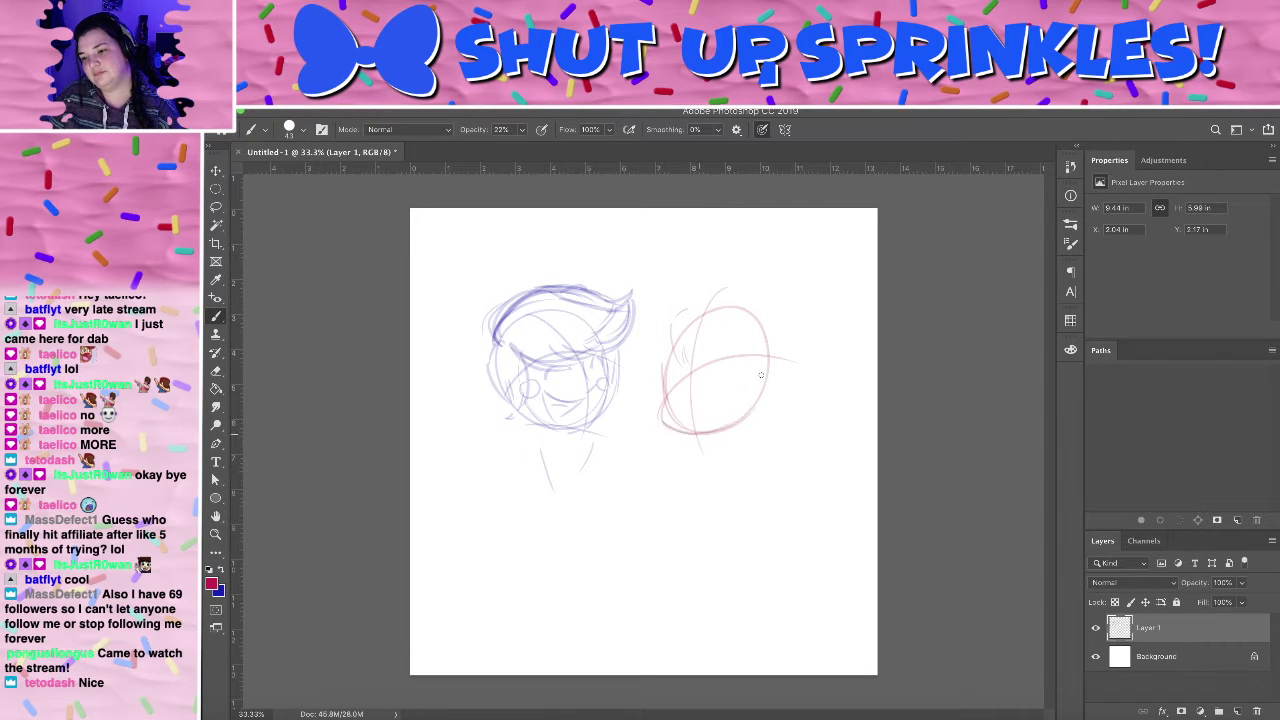
drag(712, 434, 762, 388)
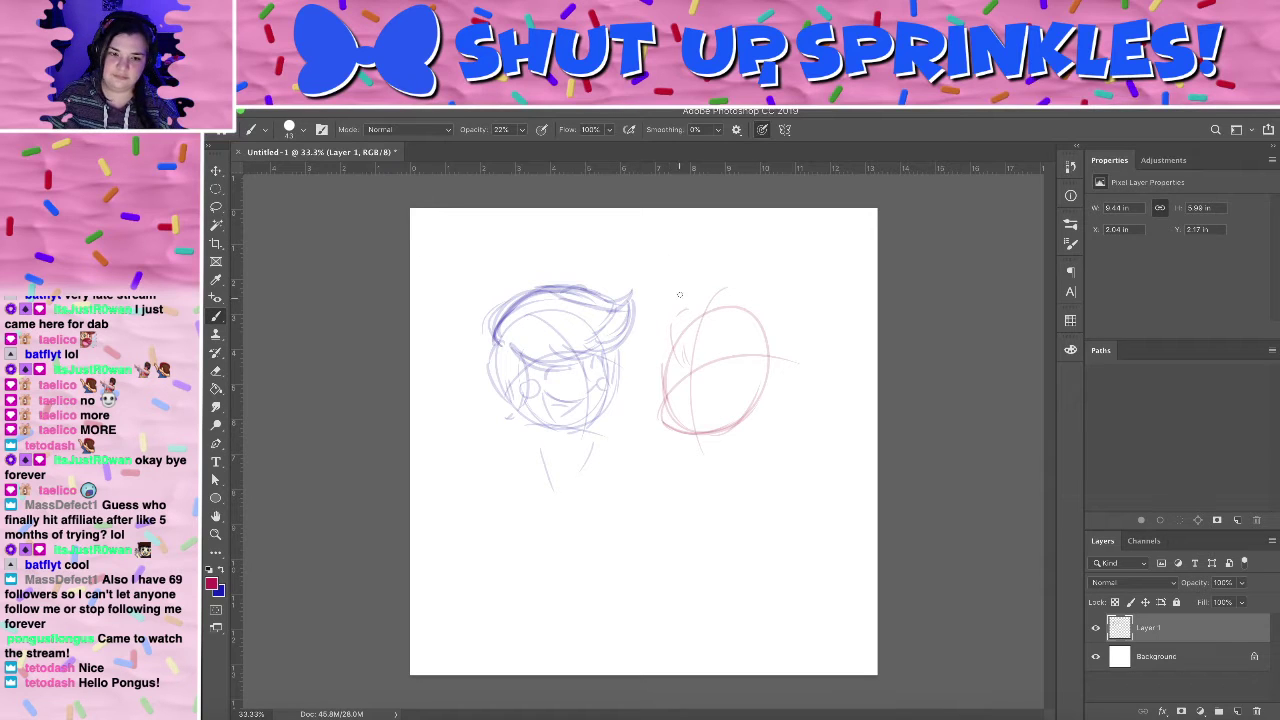
- Sketch curved, ear-like shapes above both sides of the crimson head, plus an eye and an open mouth on the face
mouse_move(676, 302)
mouse_down()
mouse_move(650, 276)
mouse_move(655, 295)
mouse_move(620, 292)
mouse_move(663, 314)
mouse_up()
mouse_move(746, 304)
mouse_down()
mouse_move(770, 279)
mouse_move(810, 292)
mouse_up()
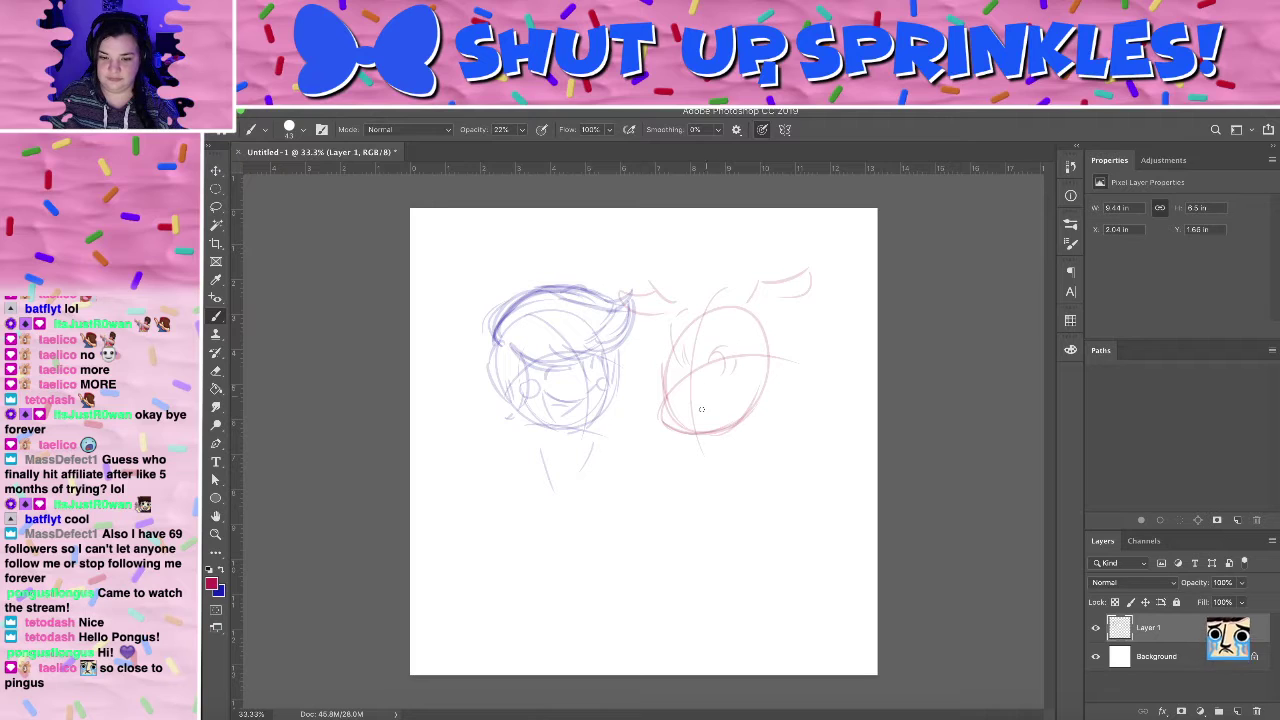
drag(690, 402, 719, 392)
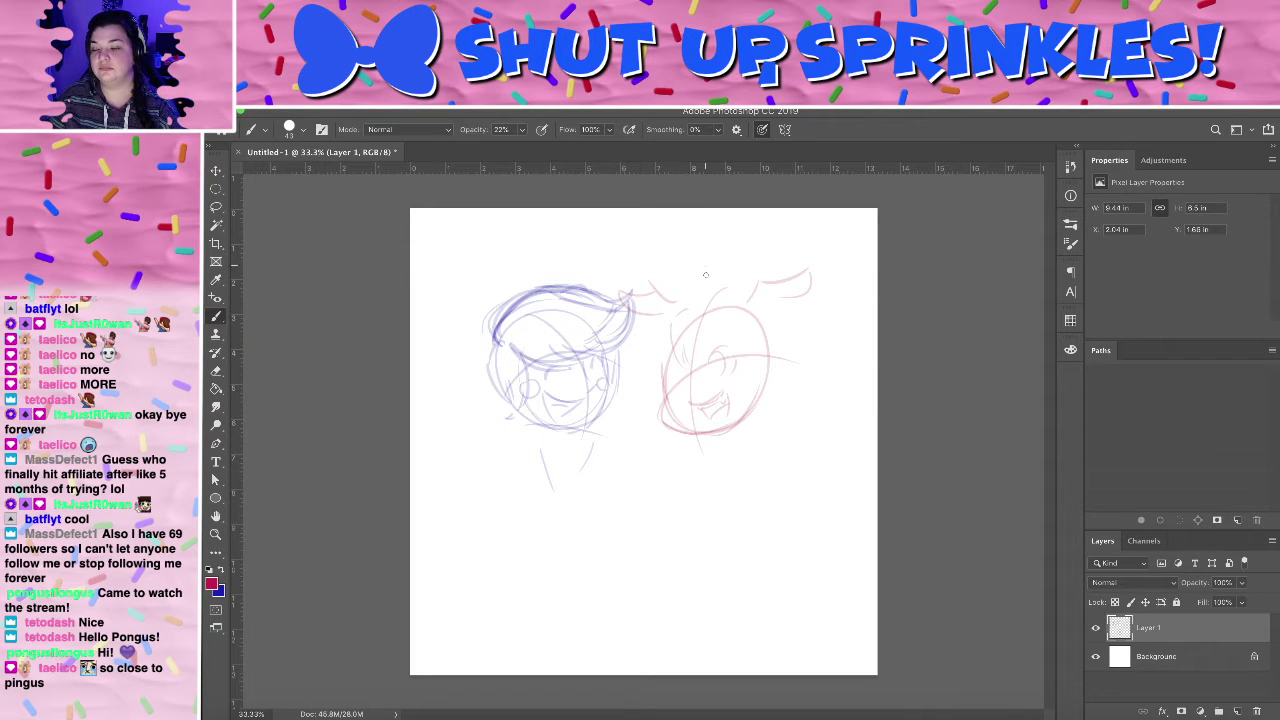
- Sketch curved hair locks flaring outward along the right side of the crimson head
drag(731, 322, 753, 357)
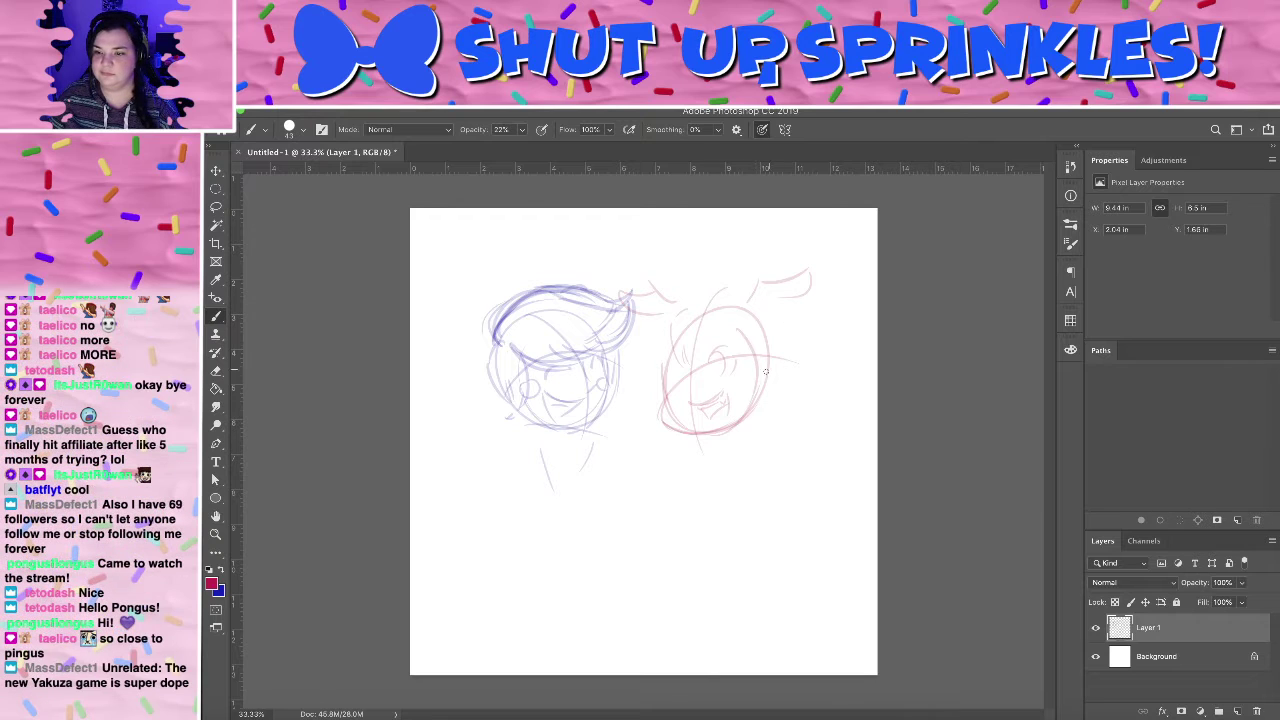
key(super+z)
mouse_move(750, 337)
mouse_down()
mouse_move(740, 414)
mouse_move(797, 378)
mouse_up()
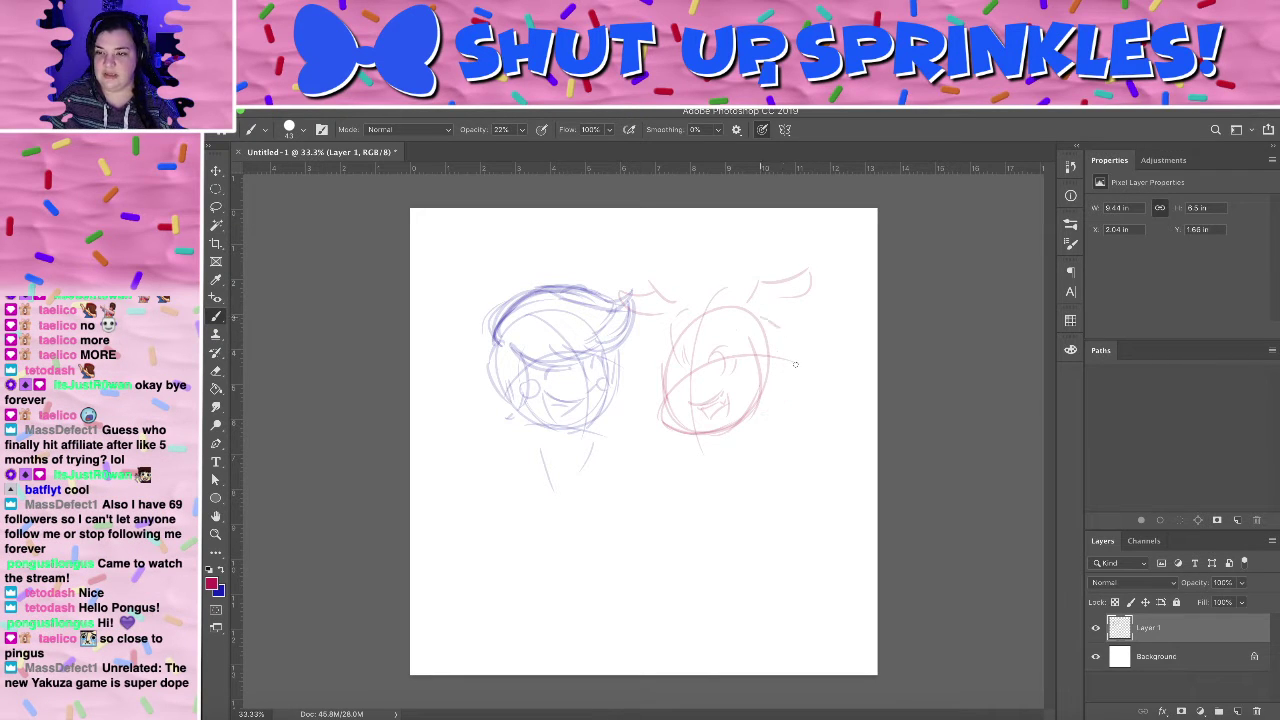
drag(778, 330, 791, 371)
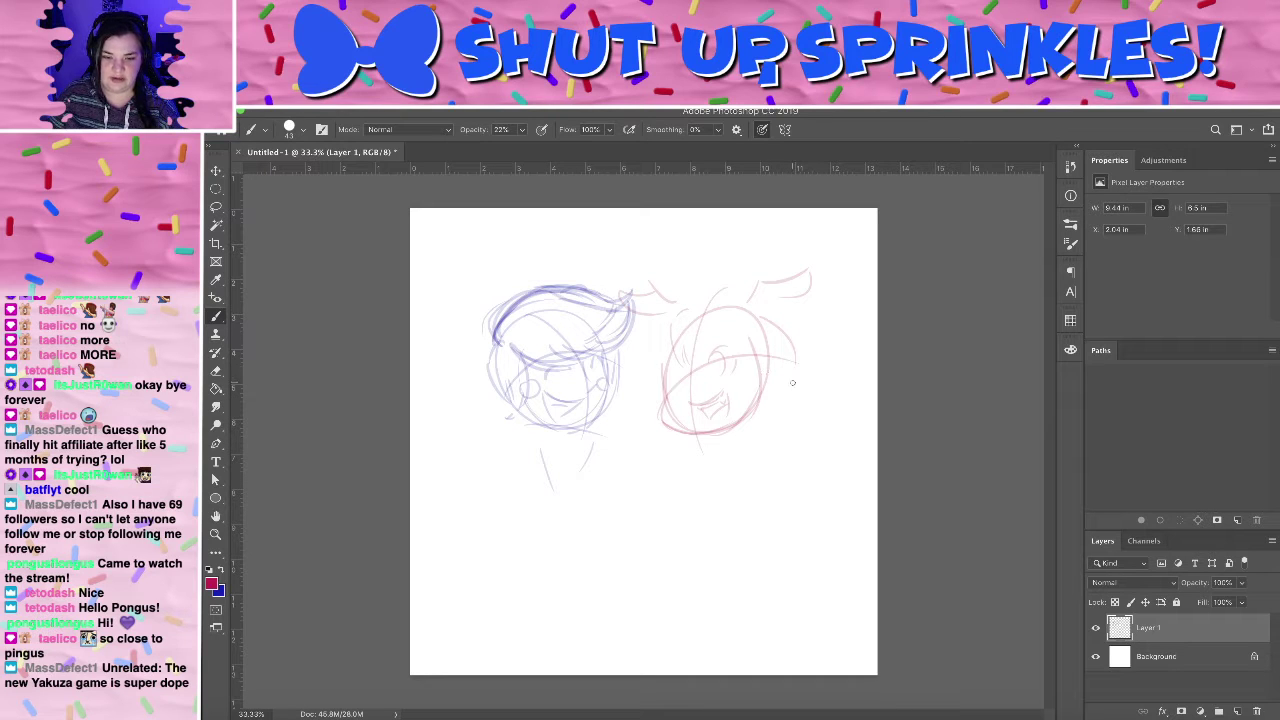
mouse_move(762, 409)
mouse_down()
mouse_move(777, 342)
mouse_move(764, 419)
mouse_up()
key(ctrl+z)
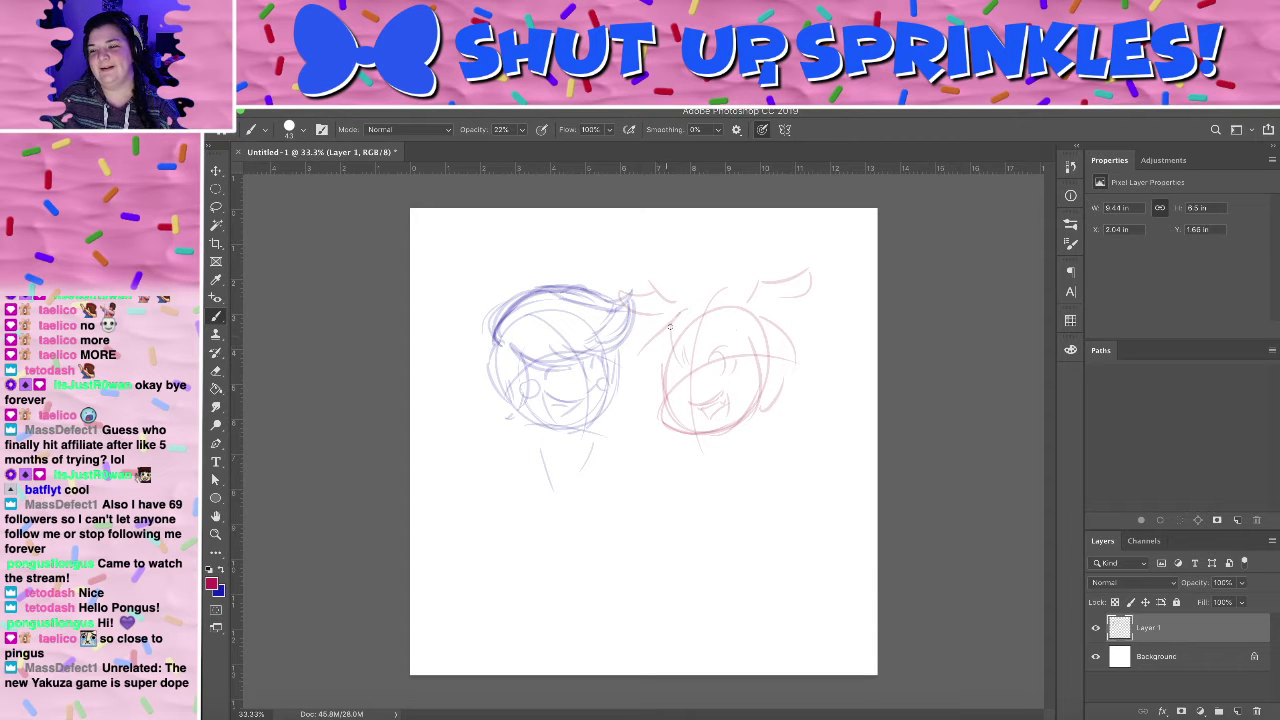
- Sketch matching hair locks curving down the left side of the crimson head past the jaw
drag(641, 364, 636, 402)
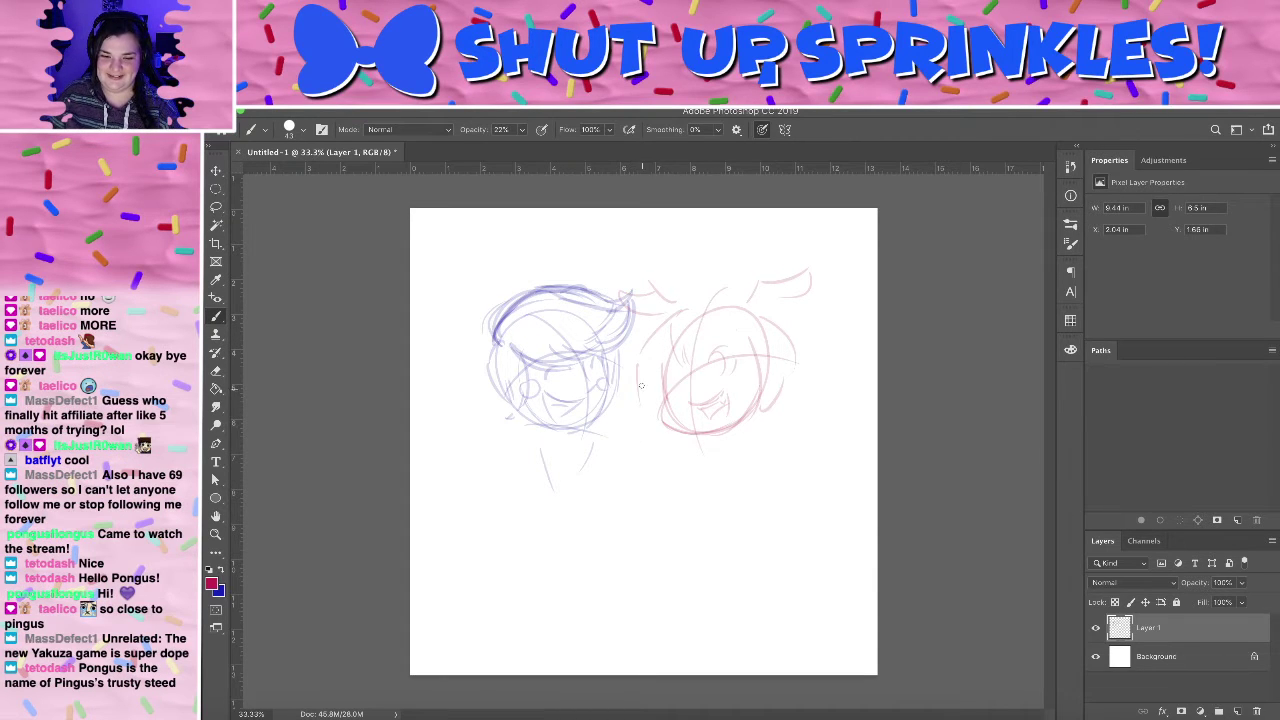
key(ctrl+z)
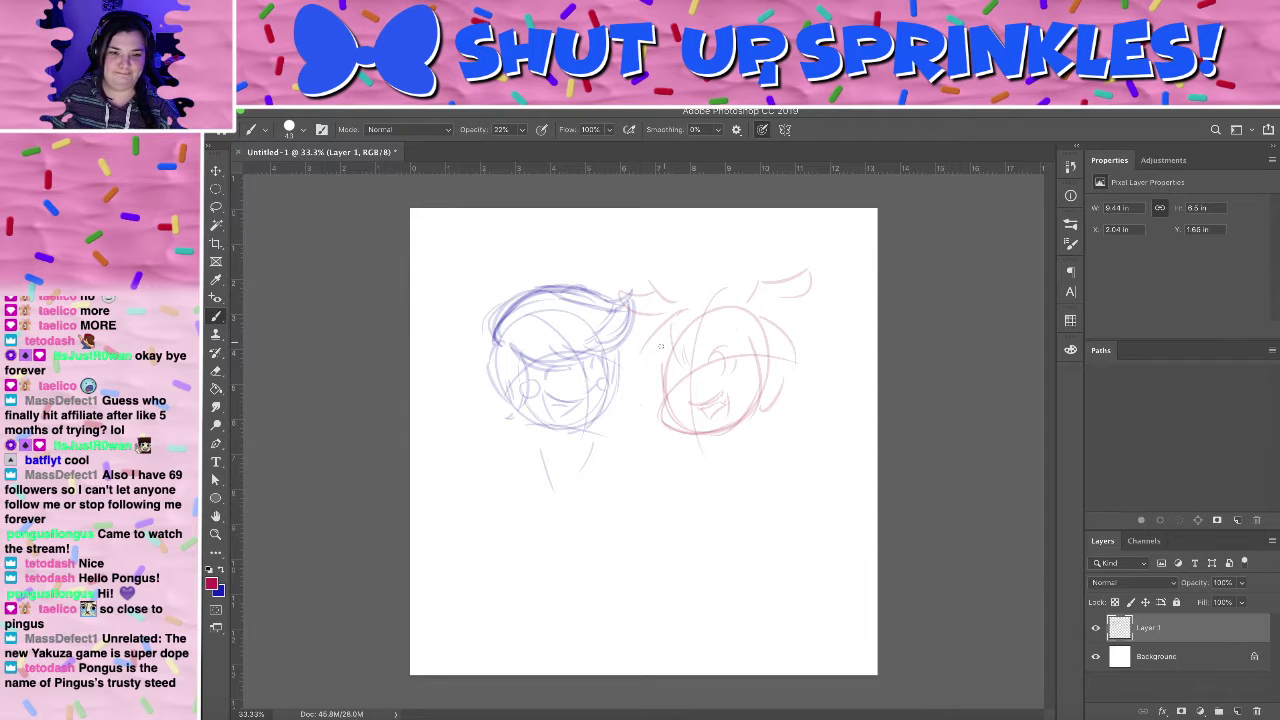
mouse_move(642, 350)
mouse_down()
mouse_move(614, 388)
mouse_move(664, 385)
mouse_move(679, 359)
mouse_move(666, 432)
mouse_up()
drag(654, 385, 665, 448)
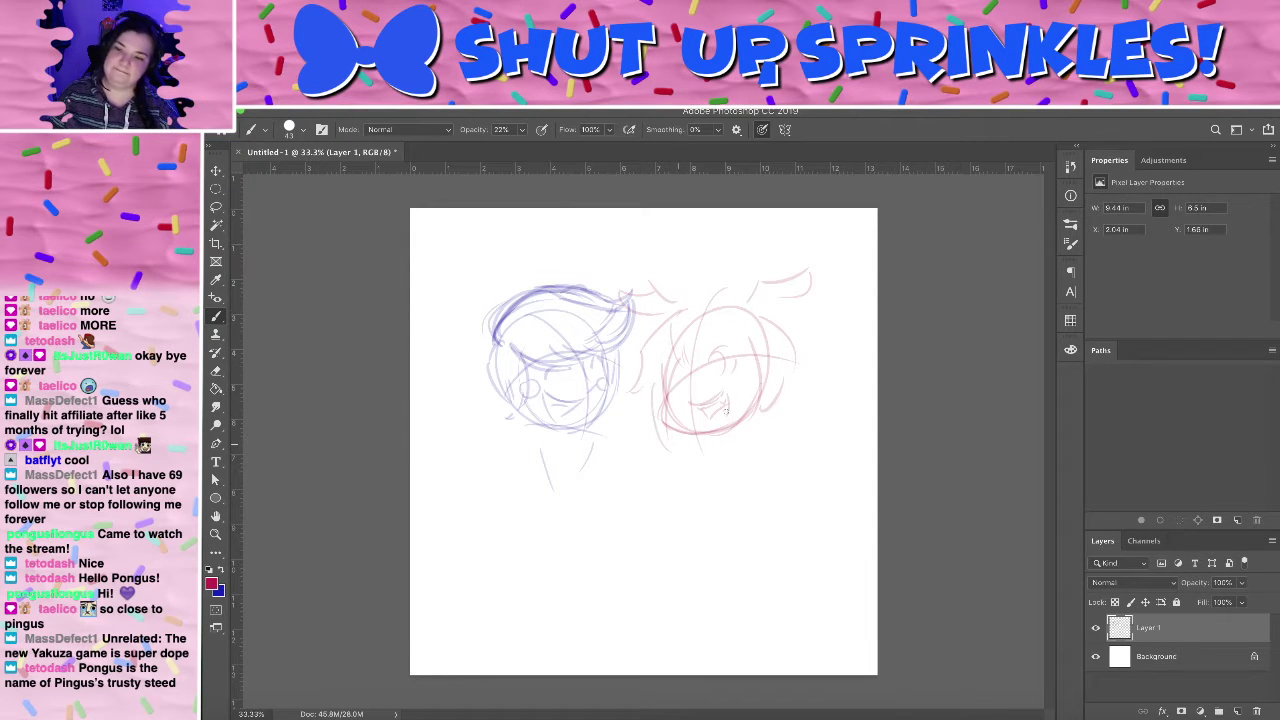
mouse_move(742, 351)
mouse_down()
mouse_move(724, 439)
mouse_move(744, 441)
mouse_move(773, 370)
mouse_move(773, 401)
mouse_move(743, 422)
mouse_move(772, 407)
mouse_up()
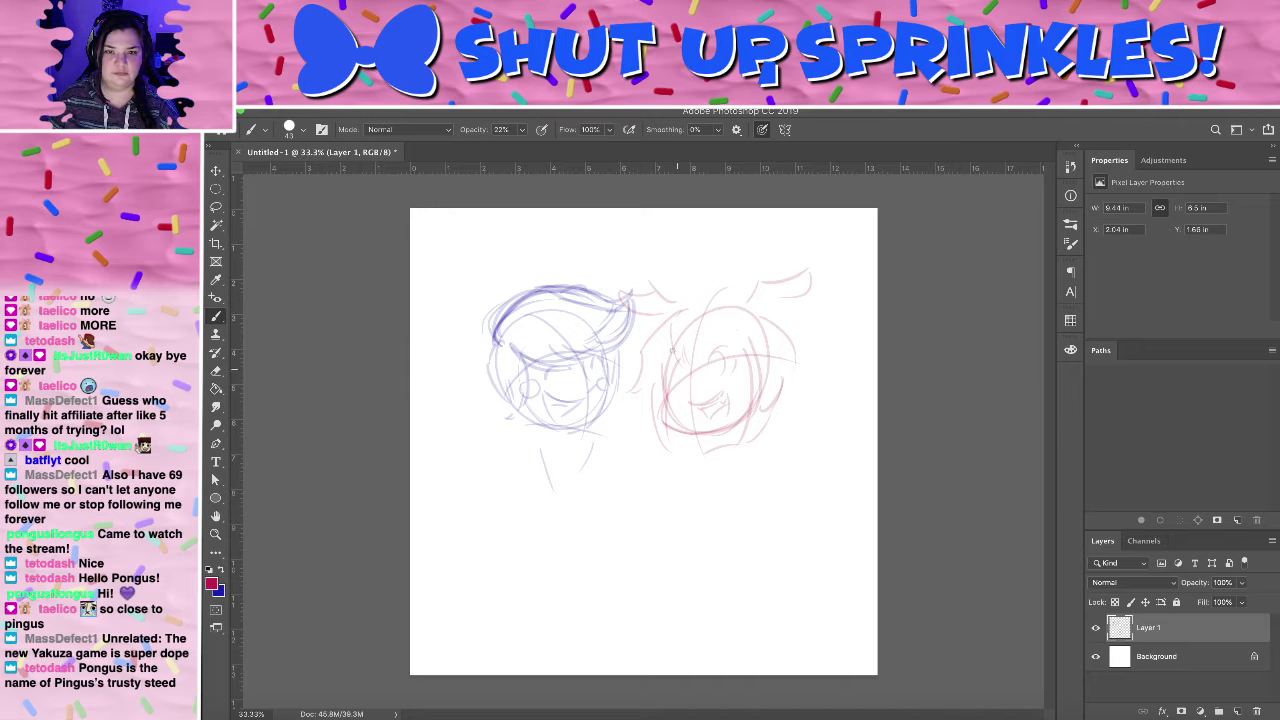
mouse_move(697, 446)
mouse_down()
mouse_move(700, 481)
mouse_move(751, 482)
mouse_up()
mouse_move(697, 447)
mouse_down()
mouse_move(713, 473)
mouse_move(706, 499)
mouse_move(755, 488)
mouse_up()
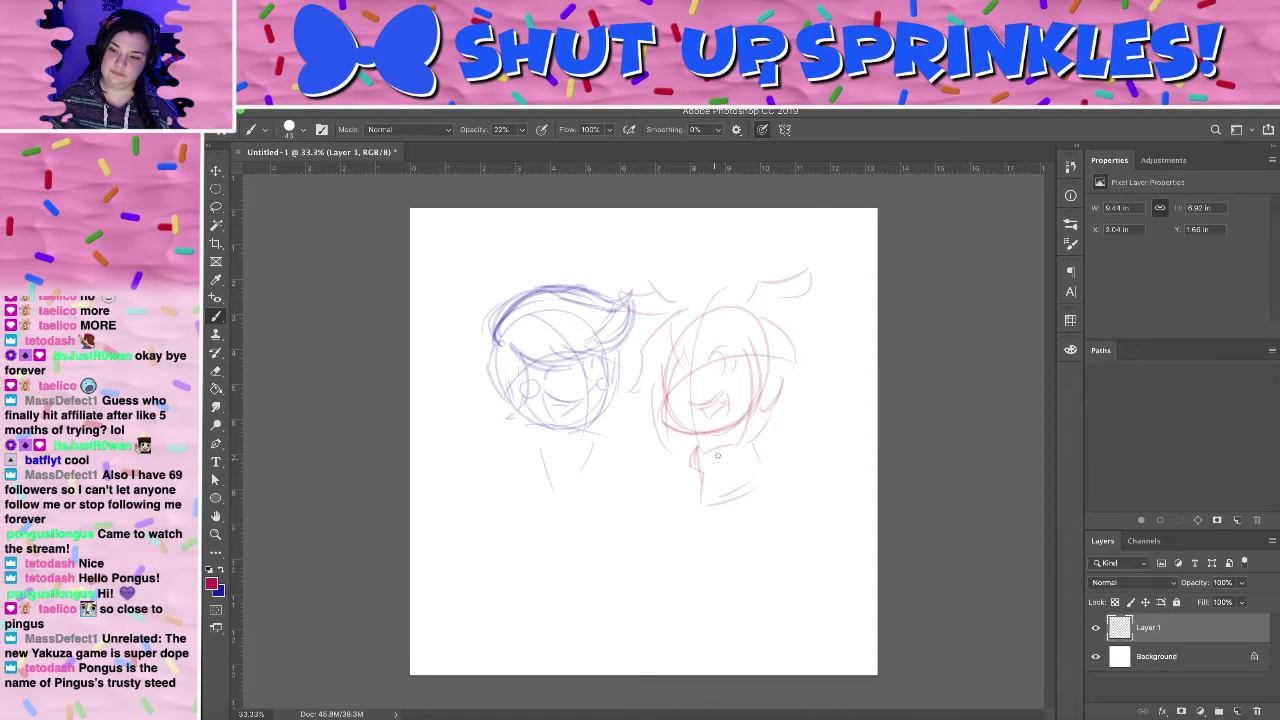
key(ctrl+z)
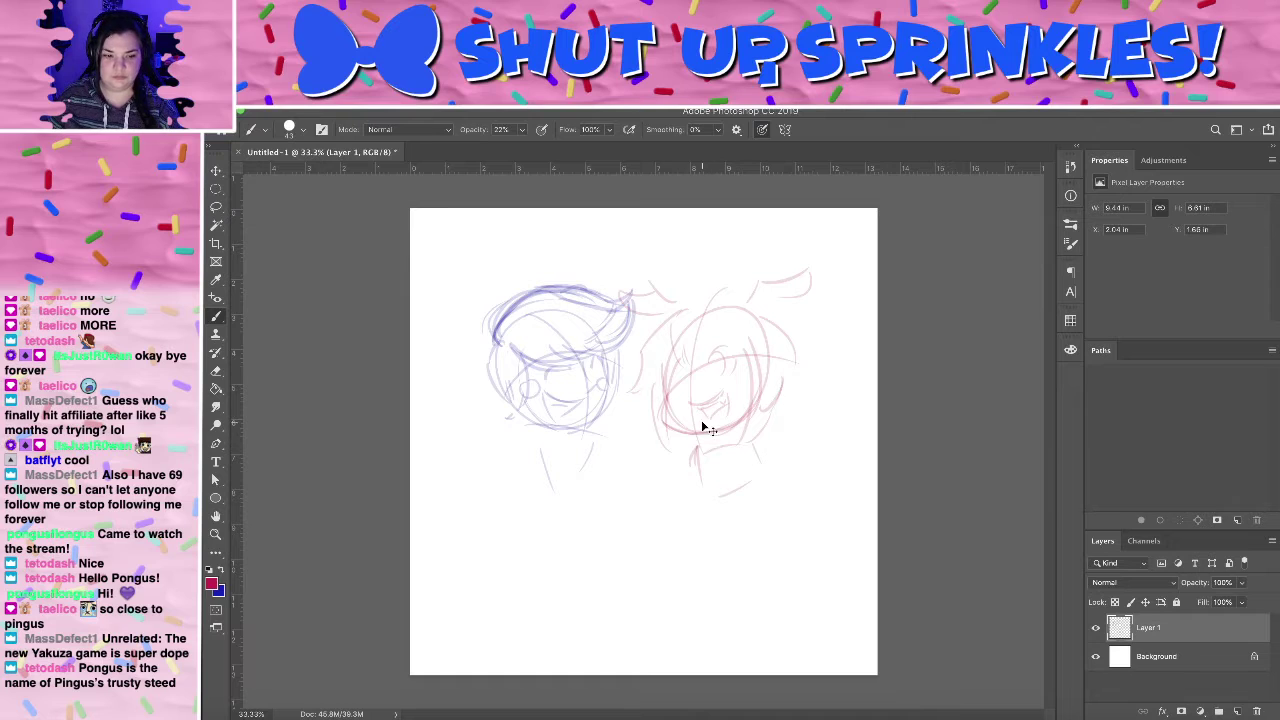
key(ctrl+z)
key(ctrl+z)
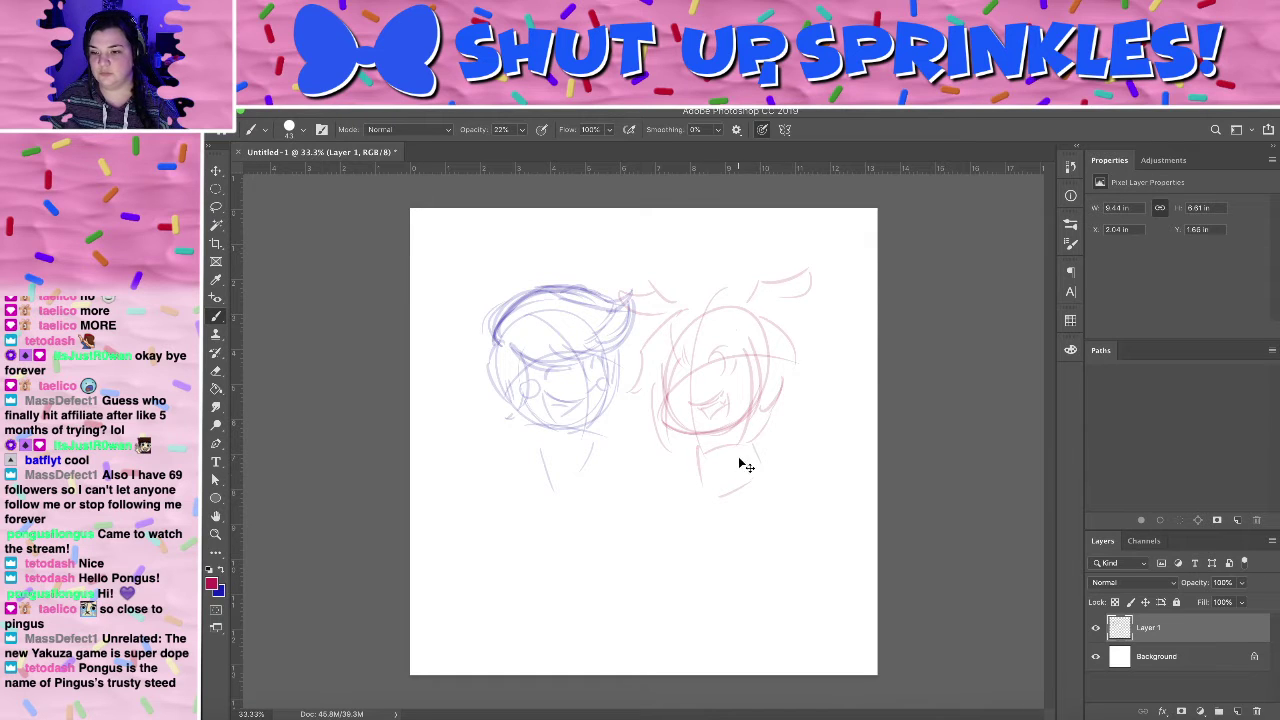
drag(684, 438, 660, 494)
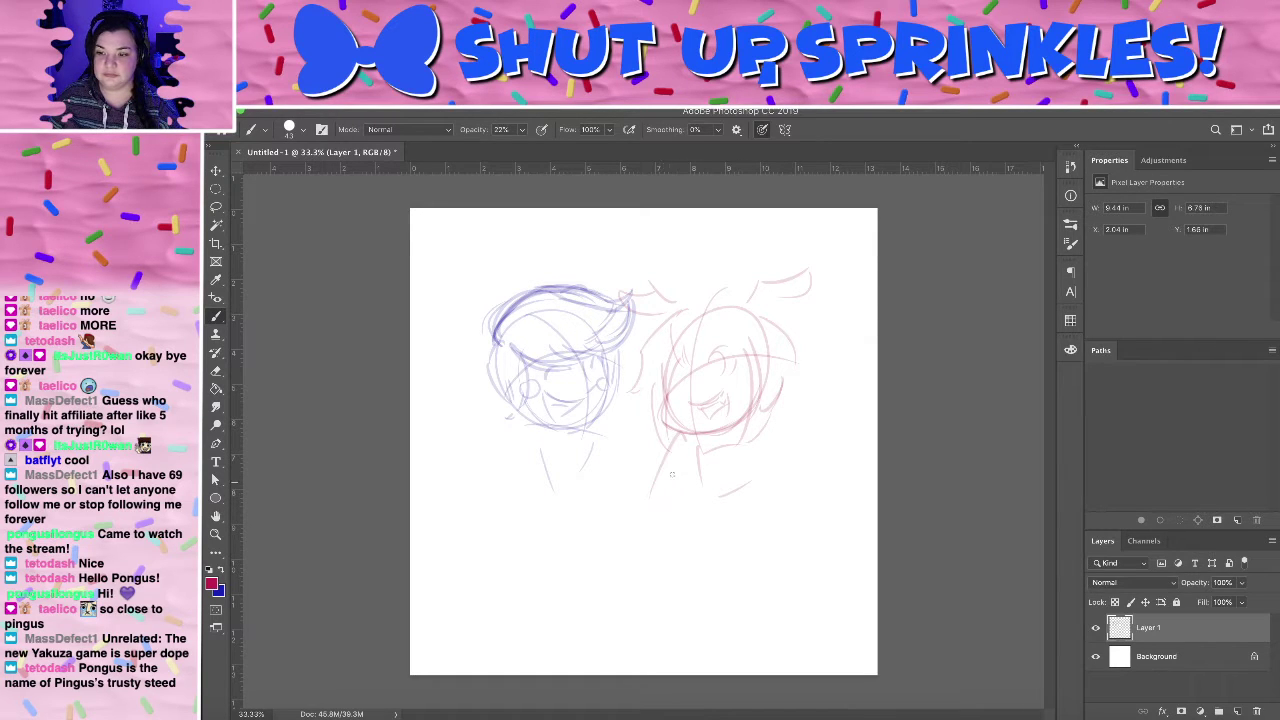
key(ctrl+z)
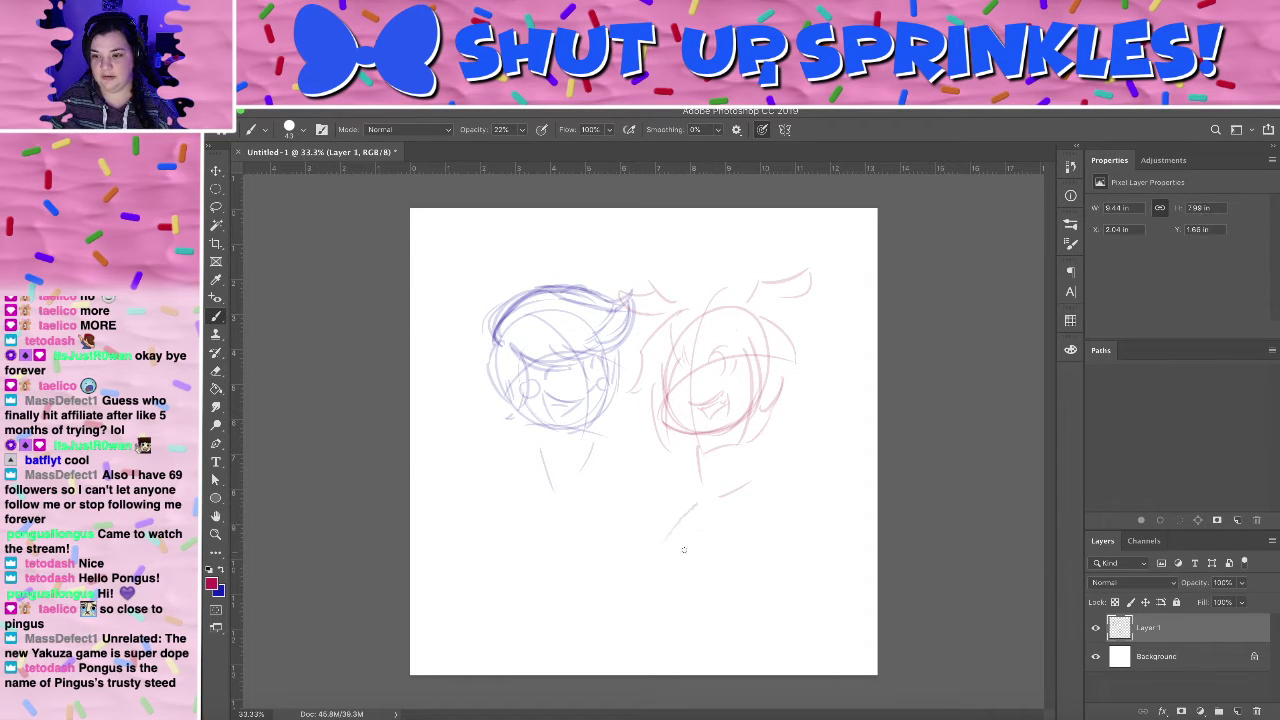
mouse_move(686, 514)
mouse_down()
mouse_move(661, 616)
mouse_move(746, 614)
mouse_up()
drag(762, 492, 784, 598)
key(ctrl+z)
key(ctrl+z)
key(ctrl+z)
key(ctrl+z)
key(ctrl+z)
key(ctrl+z)
key(ctrl+z)
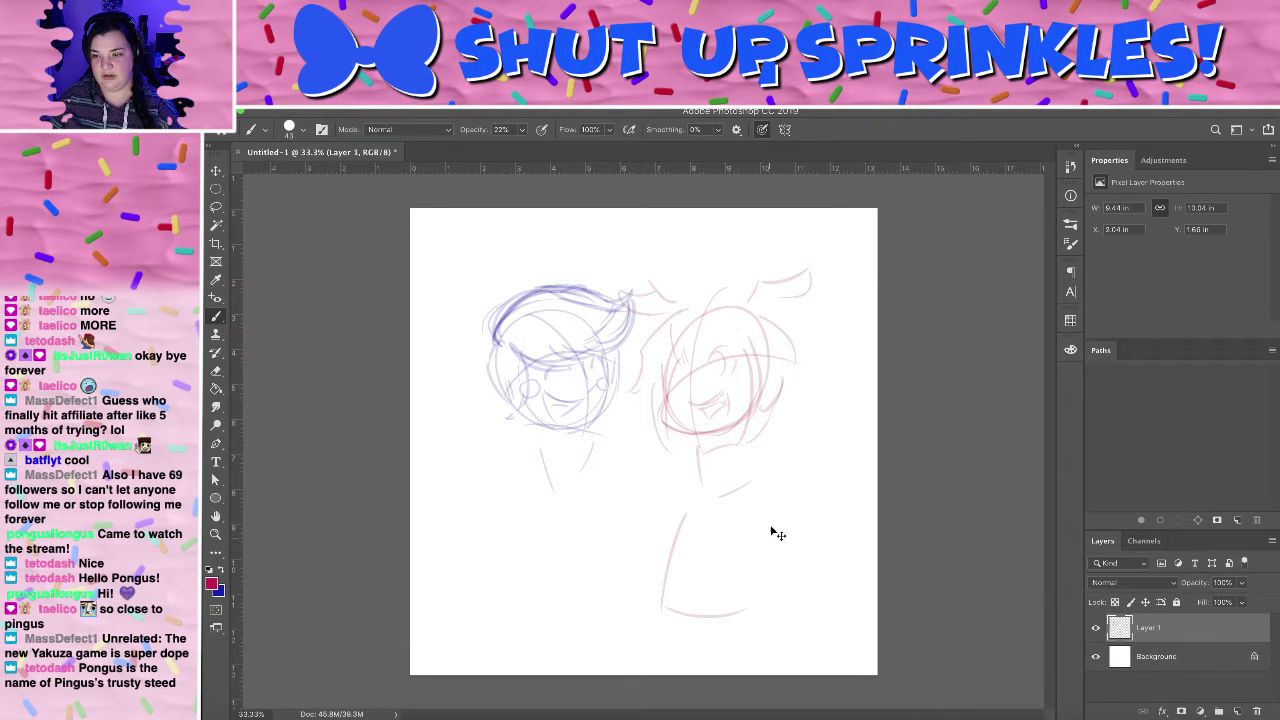
key(ctrl+z)
key(ctrl+z)
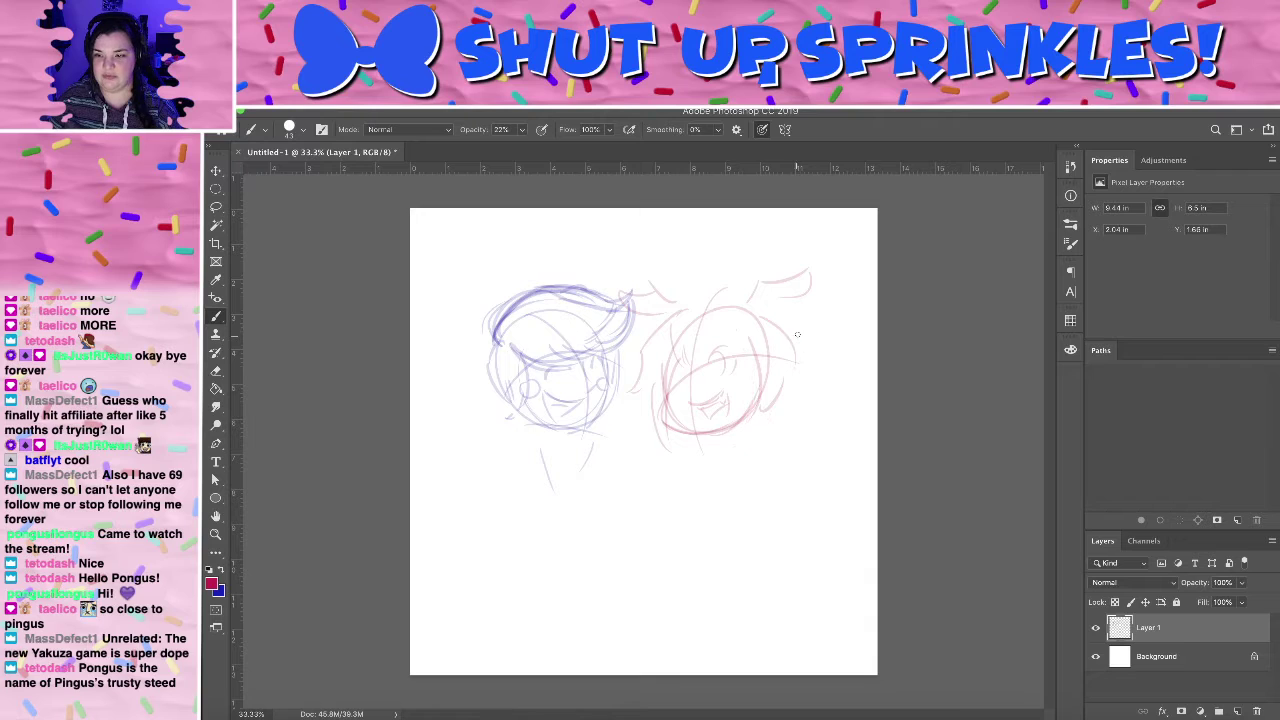
- Handwrite the letters "AH" in crimson below the second head
mouse_move(665, 523)
mouse_down()
mouse_move(702, 520)
mouse_move(694, 508)
mouse_up()
drag(710, 494, 710, 516)
mouse_move(710, 506)
mouse_down()
mouse_move(730, 504)
mouse_move(730, 516)
mouse_up()
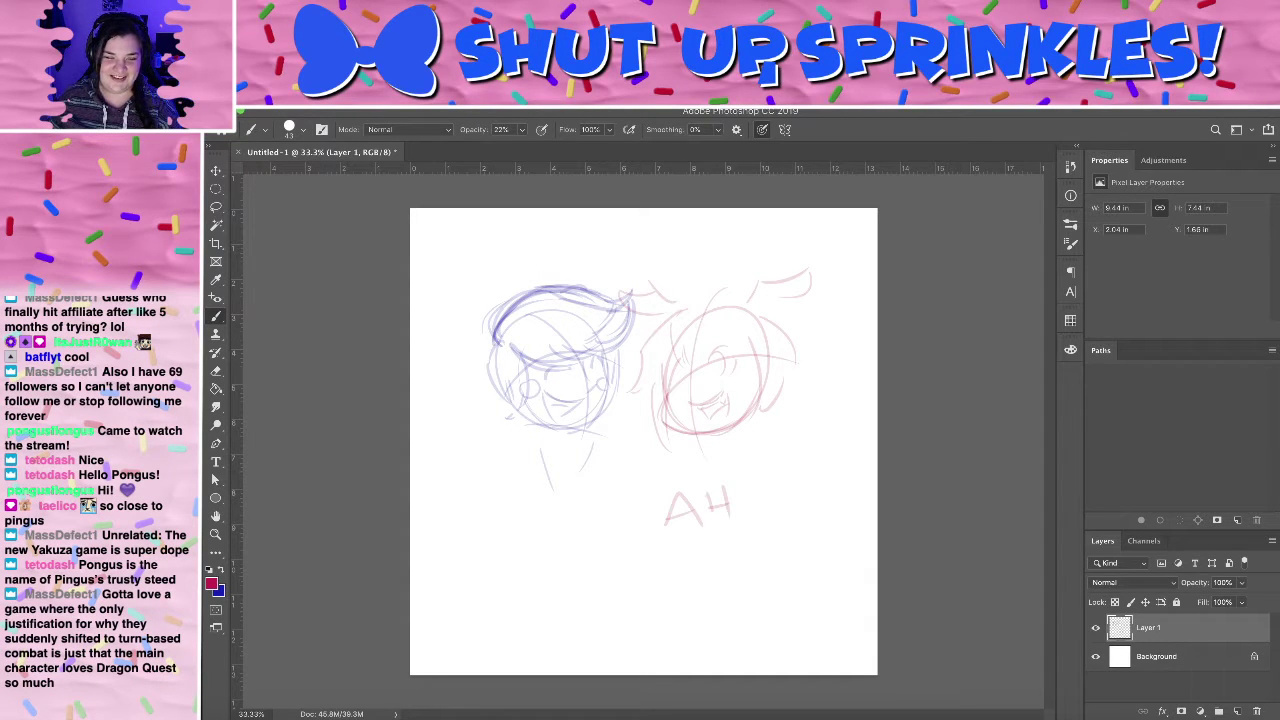
- Open the file sketchrequests2.psd
key(super+Tab)
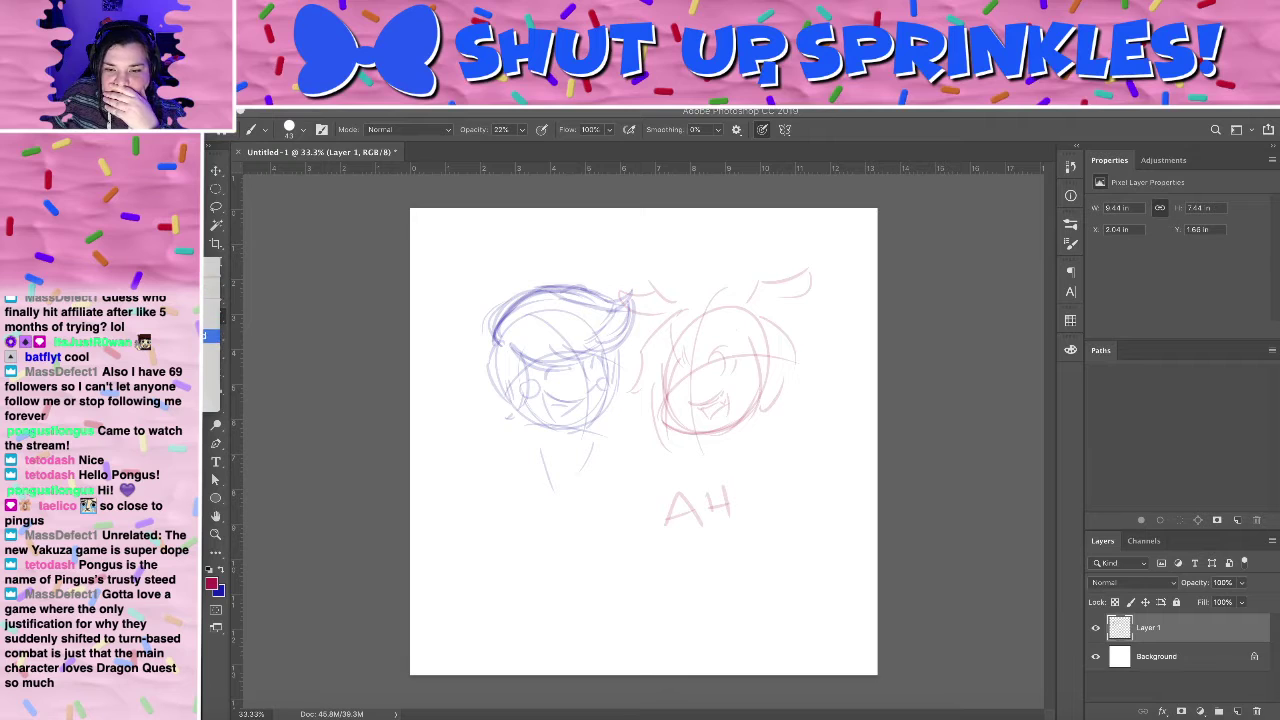
click(211, 376)
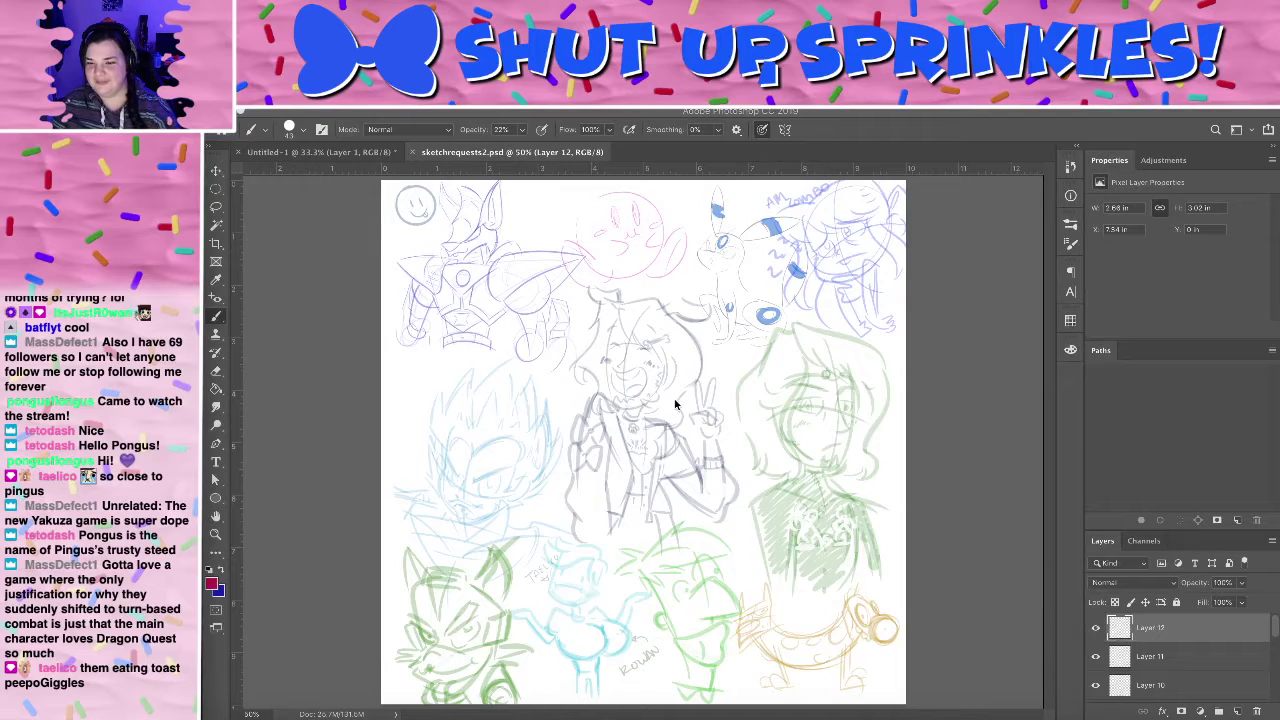
- Toggle the visibility of the layers from Layer 6 down to the Background one by one to check which drawing each holds
scroll(1134, 676, down, 3)
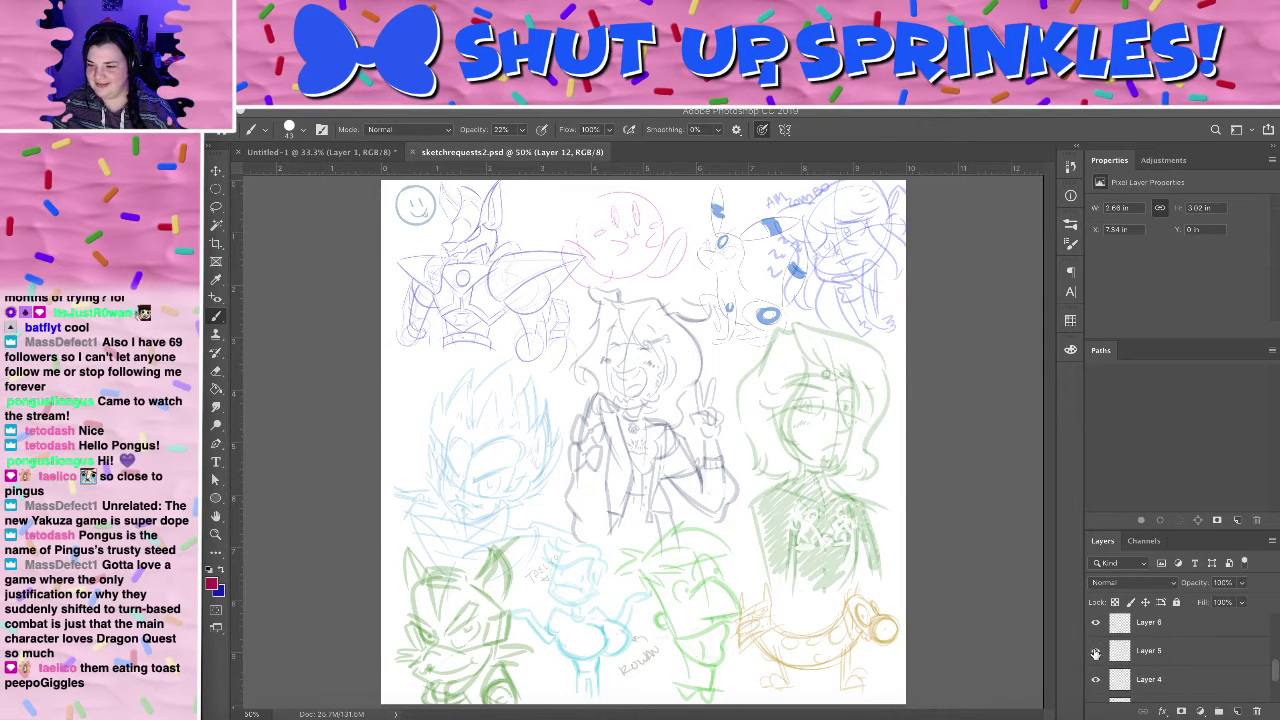
click(1096, 651)
click(1097, 652)
scroll(1097, 652, up, 1)
click(1097, 652)
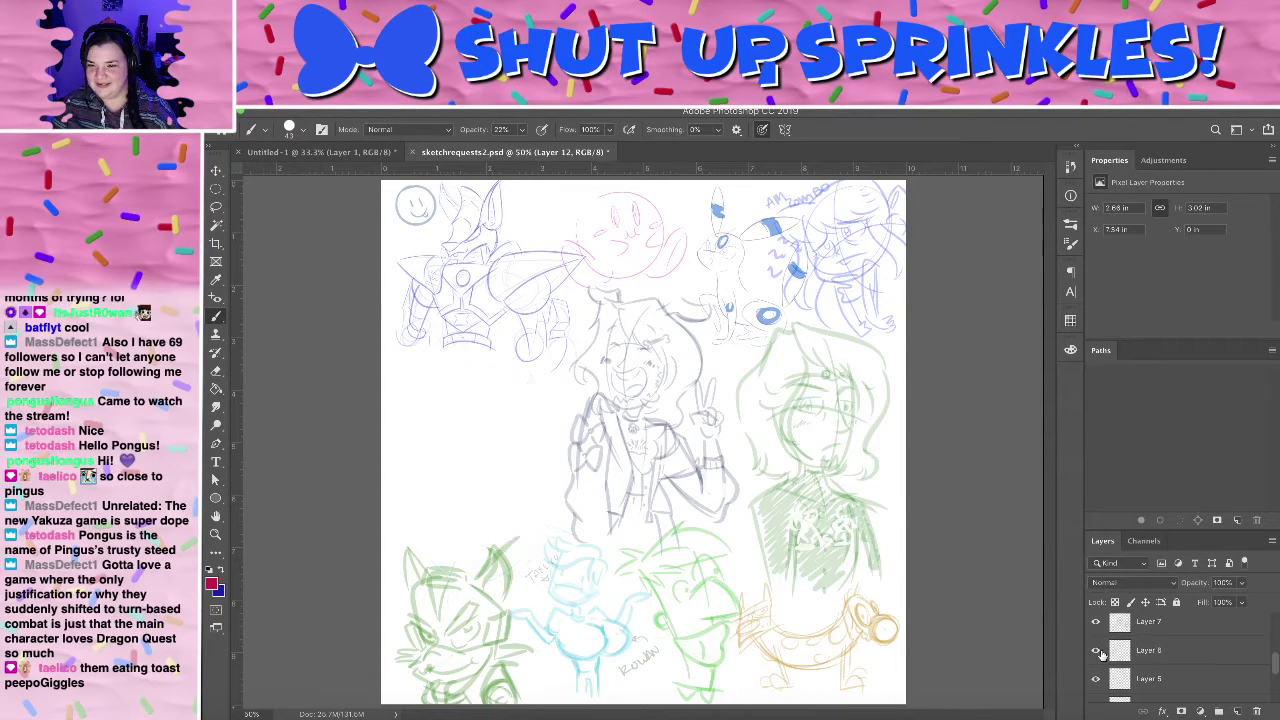
click(1097, 652)
click(1097, 679)
click(1097, 679)
scroll(1098, 685, down, 1)
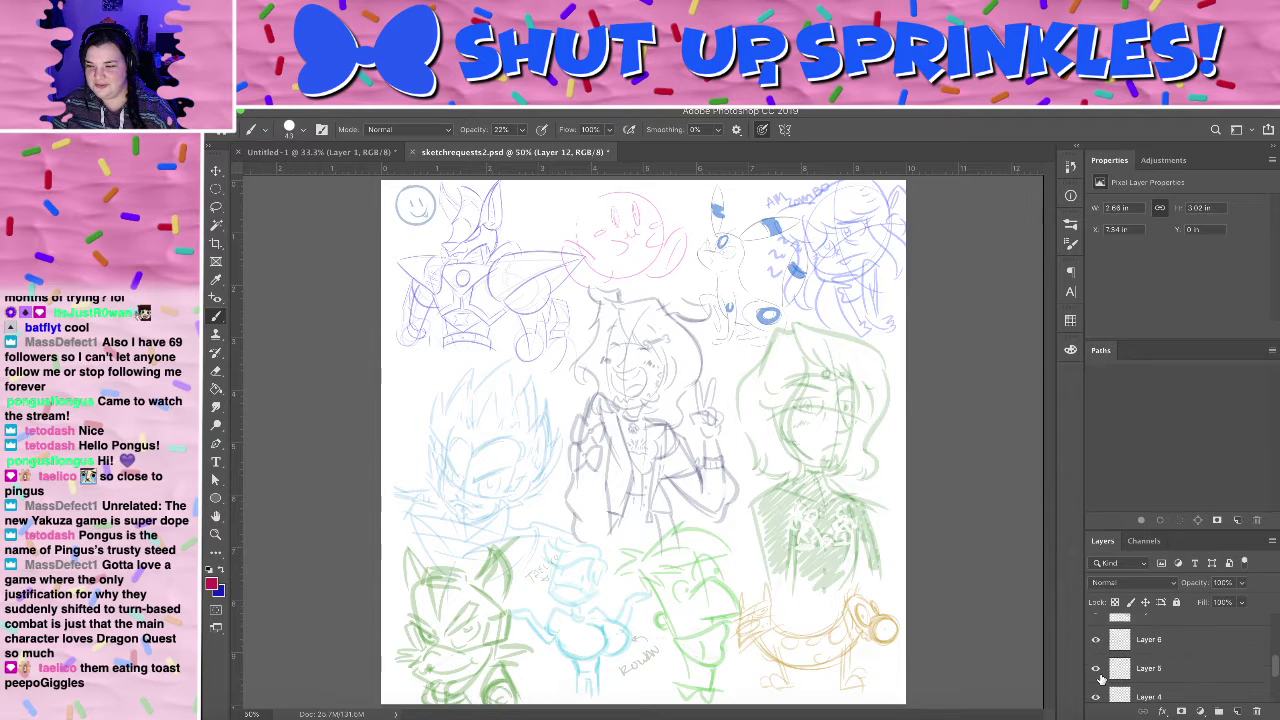
click(1097, 692)
click(1097, 692)
scroll(1097, 692, down, 1)
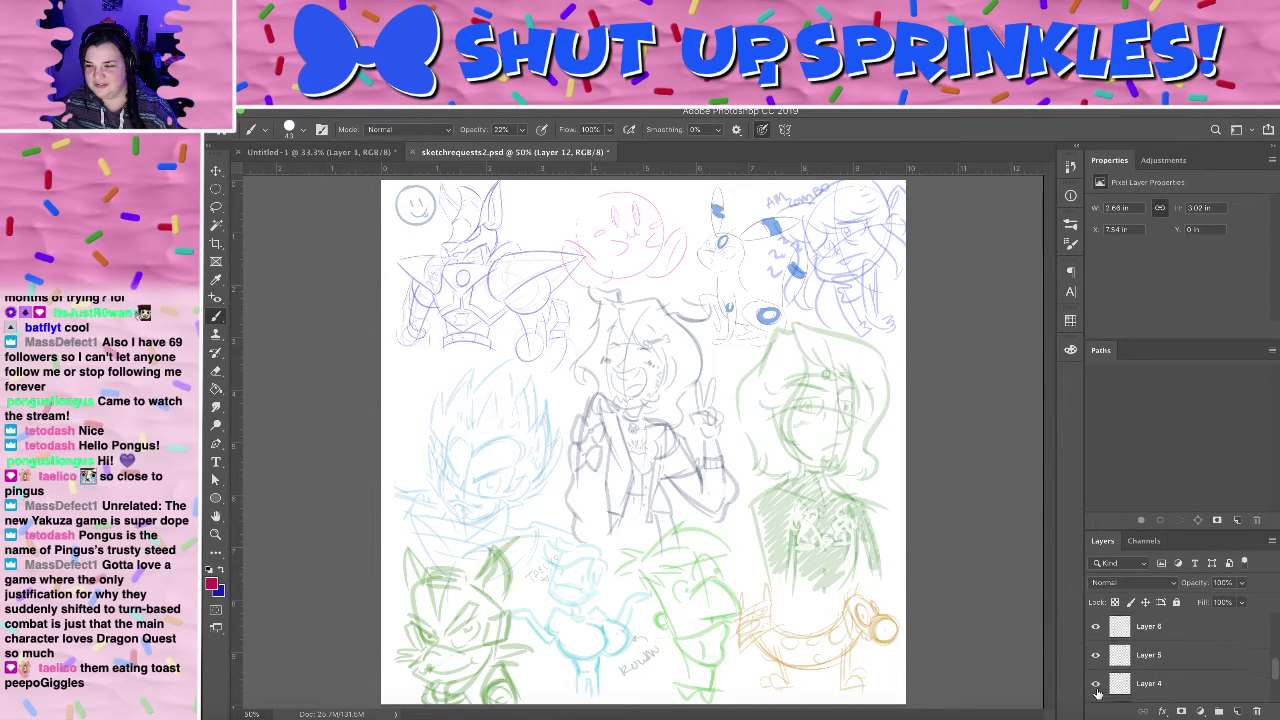
click(1097, 692)
click(1097, 692)
scroll(1097, 692, down, 1)
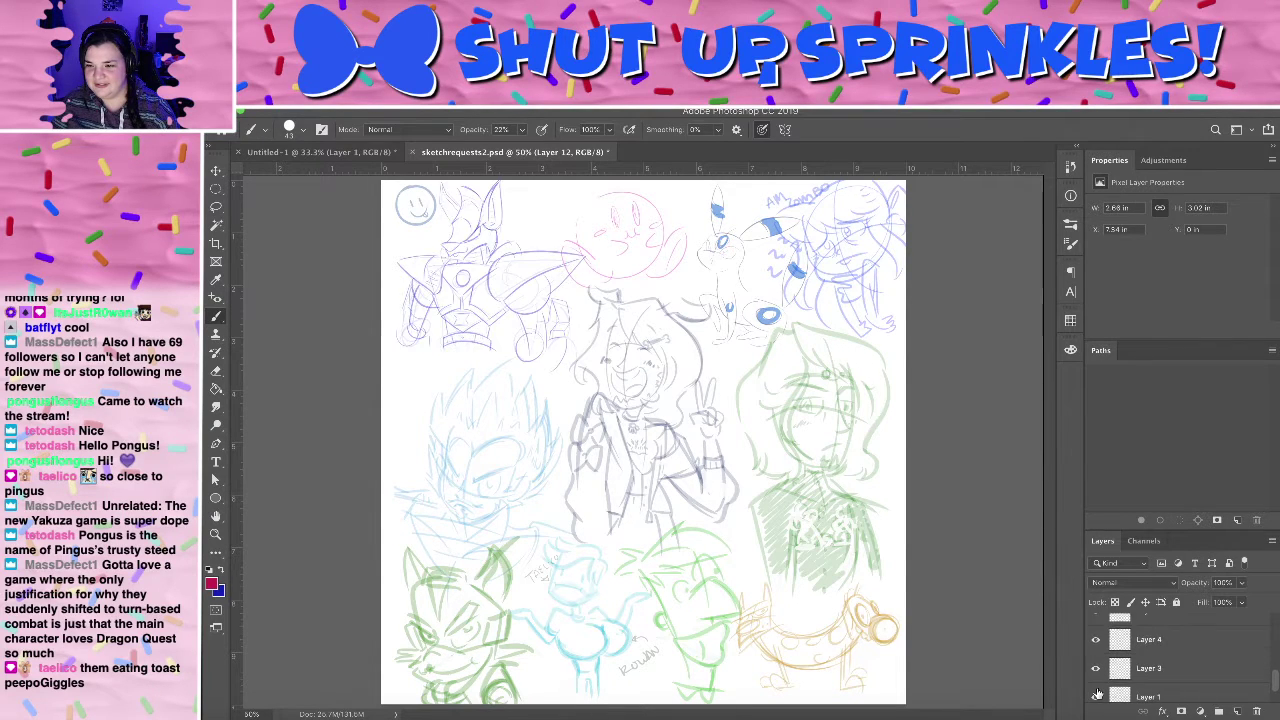
click(1097, 694)
click(1097, 694)
scroll(1097, 694, down, 1)
click(1097, 694)
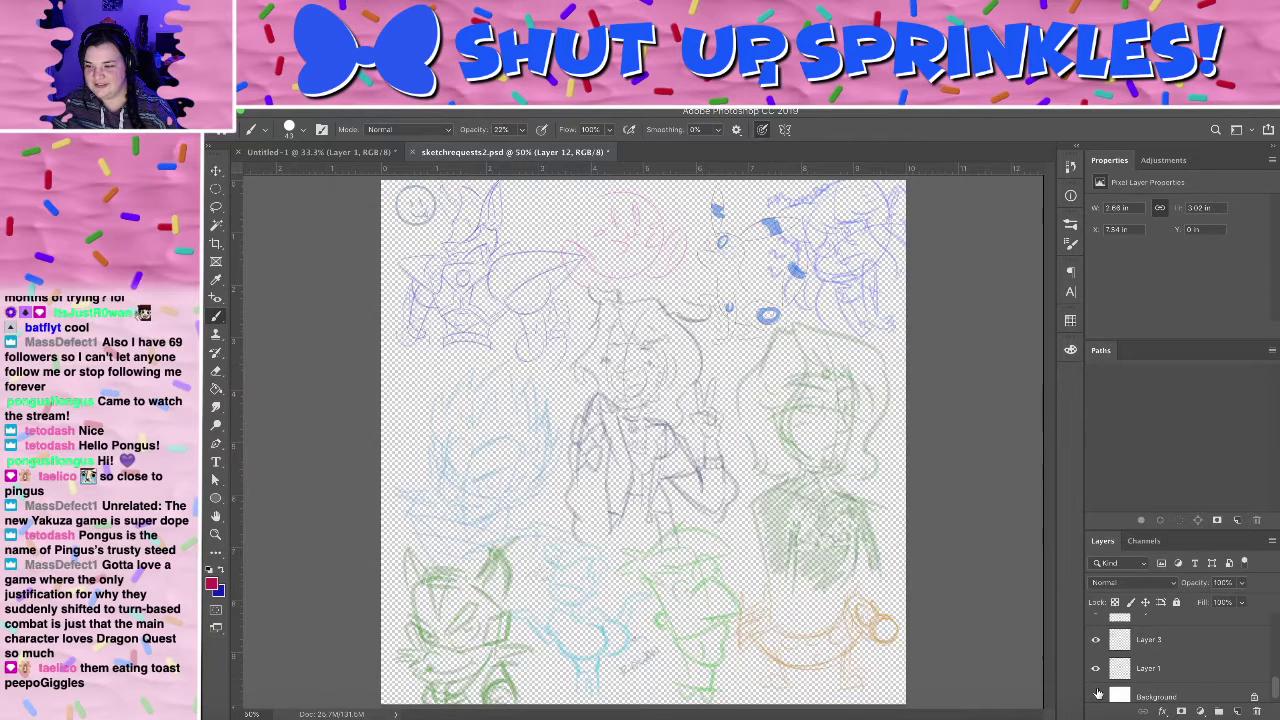
click(1097, 694)
- Toggle the layers from Layer 1 back up to Layer 7 to find the one holding the central peace-sign character
click(1097, 675)
click(1097, 675)
click(1097, 648)
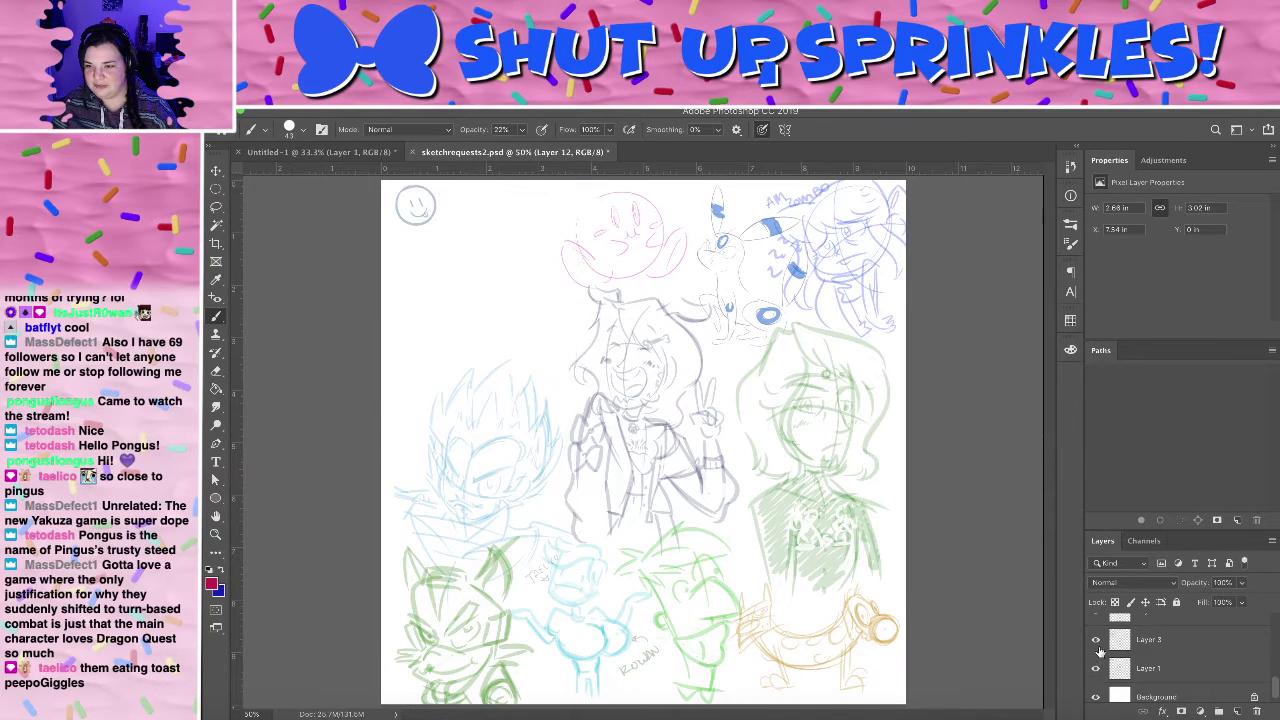
click(1097, 648)
scroll(1098, 650, up, 1)
scroll(1098, 650, up, 2)
click(1098, 648)
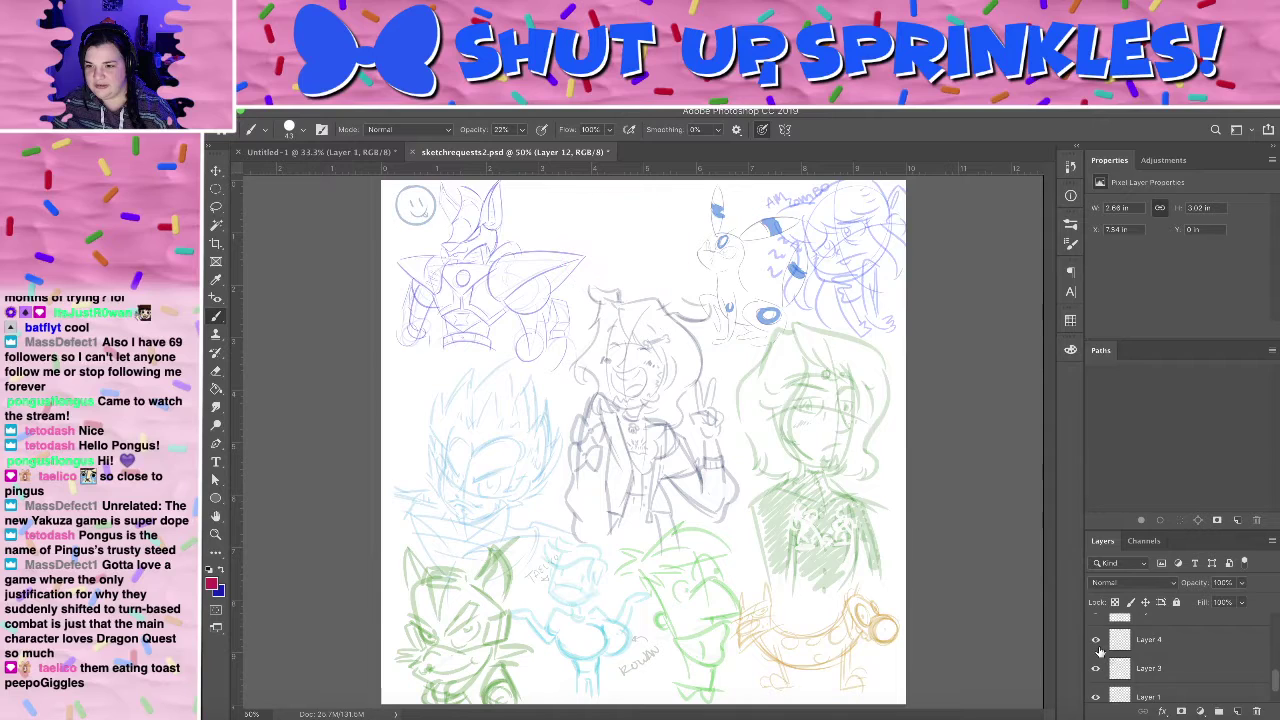
click(1098, 648)
click(1096, 641)
click(1096, 641)
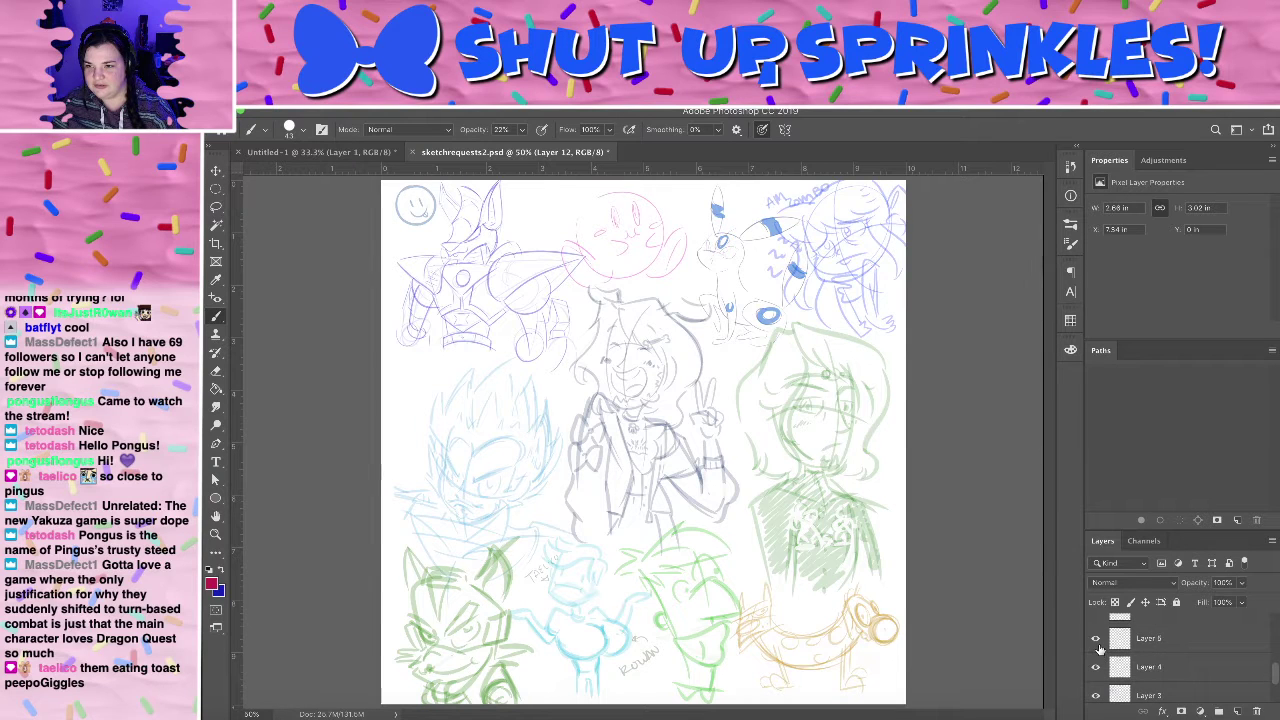
scroll(1099, 649, up, 1)
click(1097, 622)
click(1097, 622)
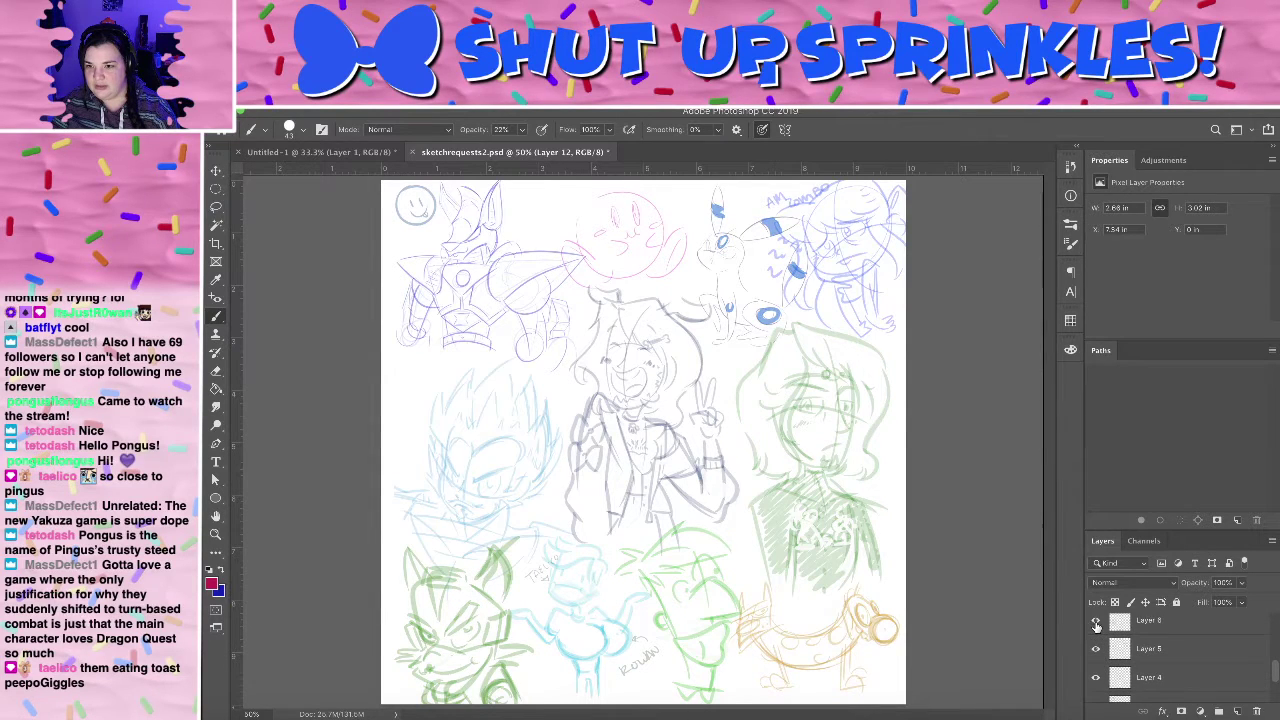
scroll(1096, 625, up, 1)
click(1096, 625)
click(1096, 625)
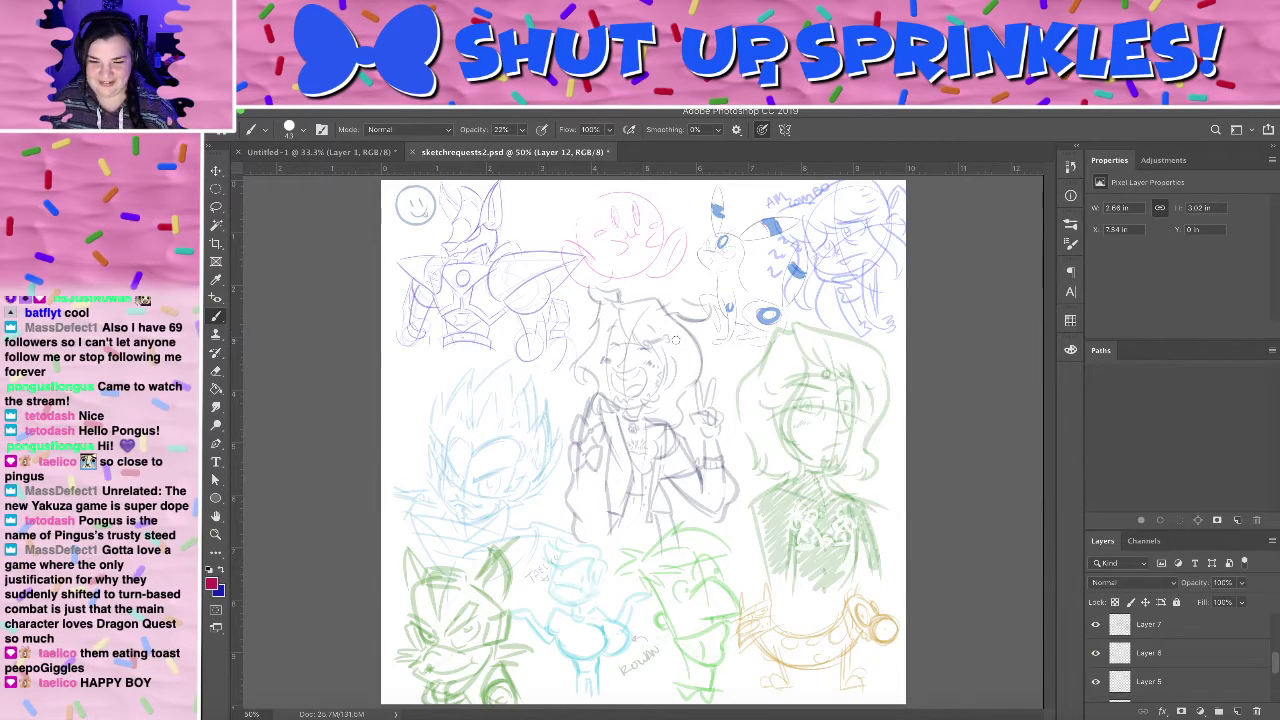
- Lasso around the central peace-sign character and make Layer 7 the active layer for that selection
key(l)
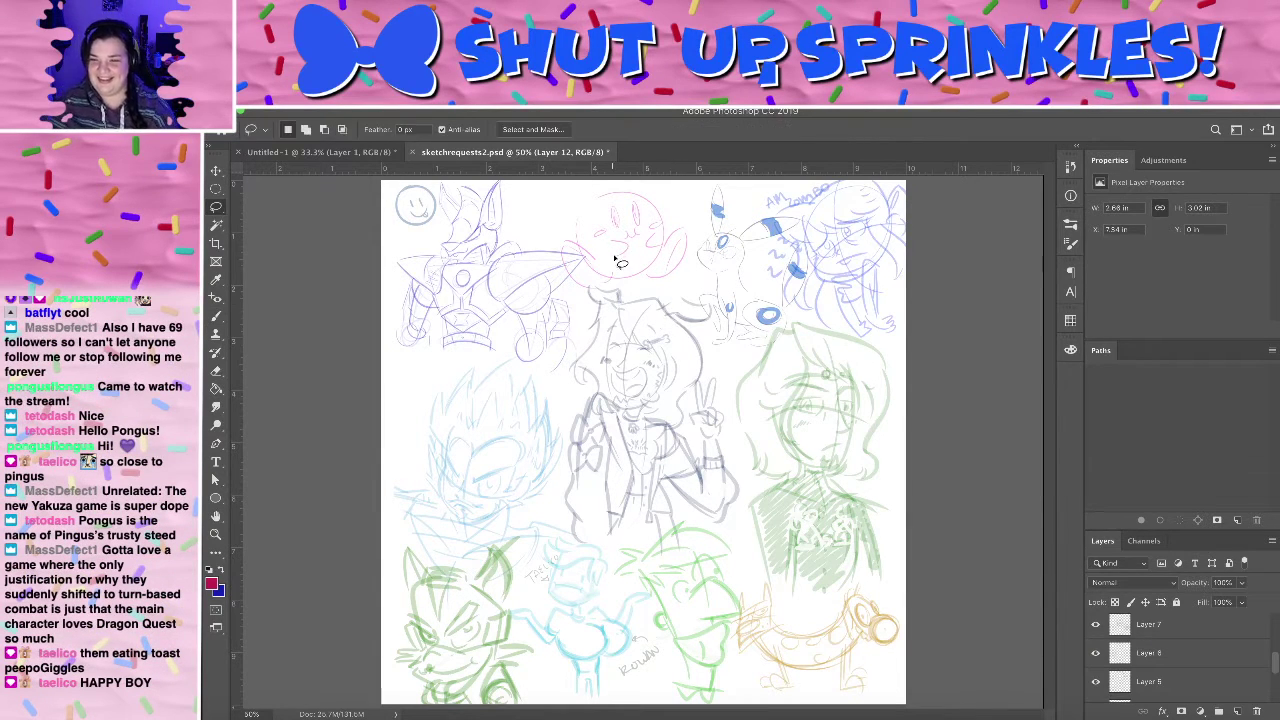
mouse_move(612, 250)
mouse_down()
mouse_move(575, 590)
mouse_move(708, 582)
mouse_move(731, 547)
mouse_move(750, 497)
mouse_move(728, 418)
mouse_move(738, 282)
mouse_up()
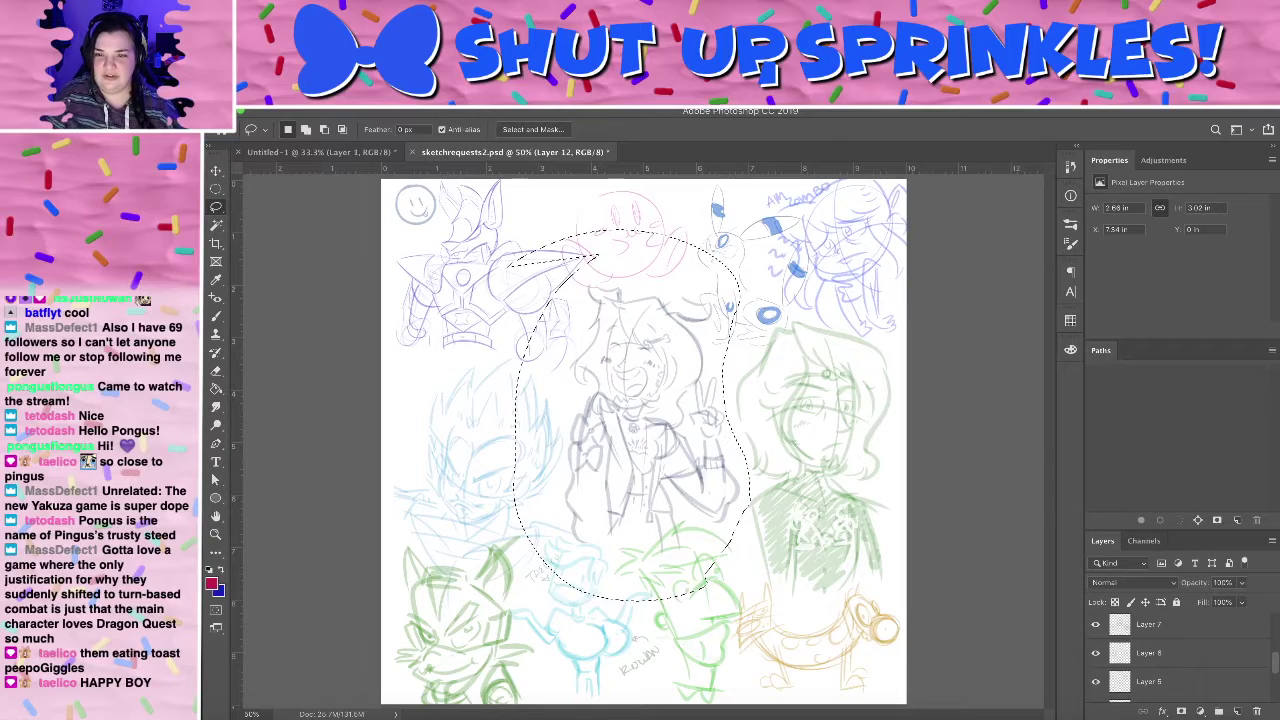
key(ctrl+d)
click(1158, 627)
key(ctrl+shift+d)
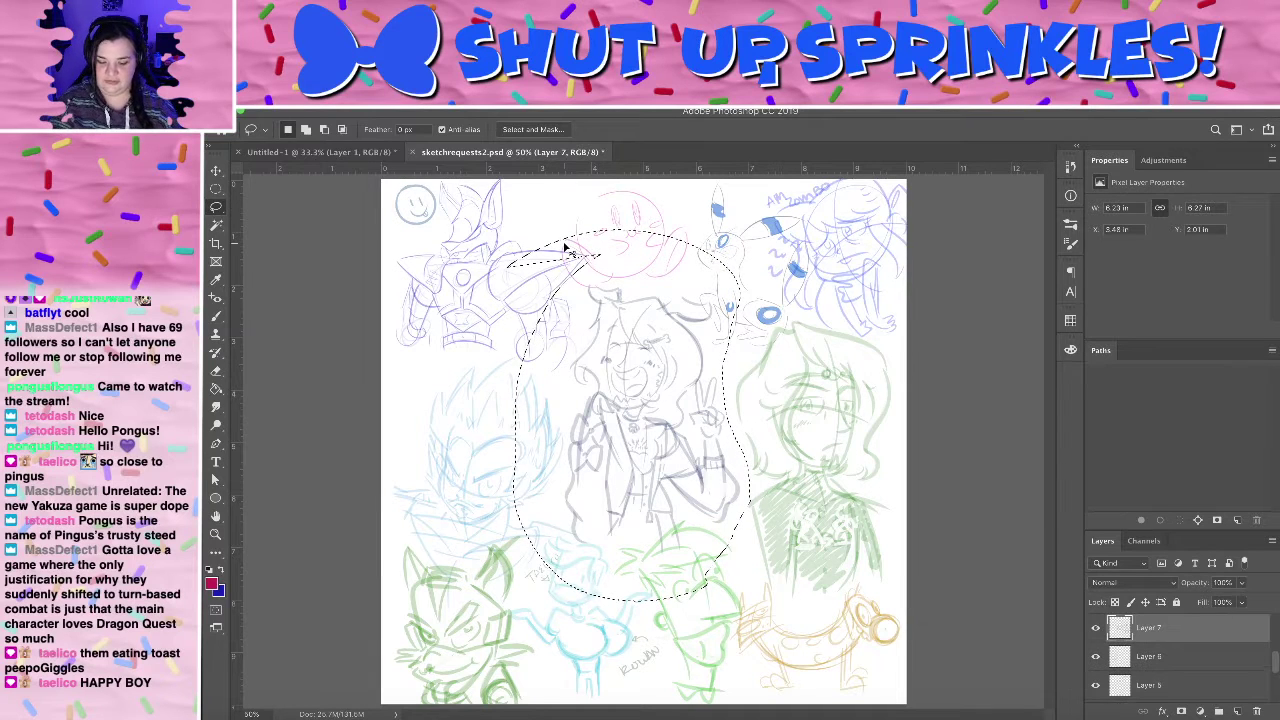
- Create a new document and paste the copied peace-sign character into it
key(ctrl+n)
key(Return)
key(ctrl+v)
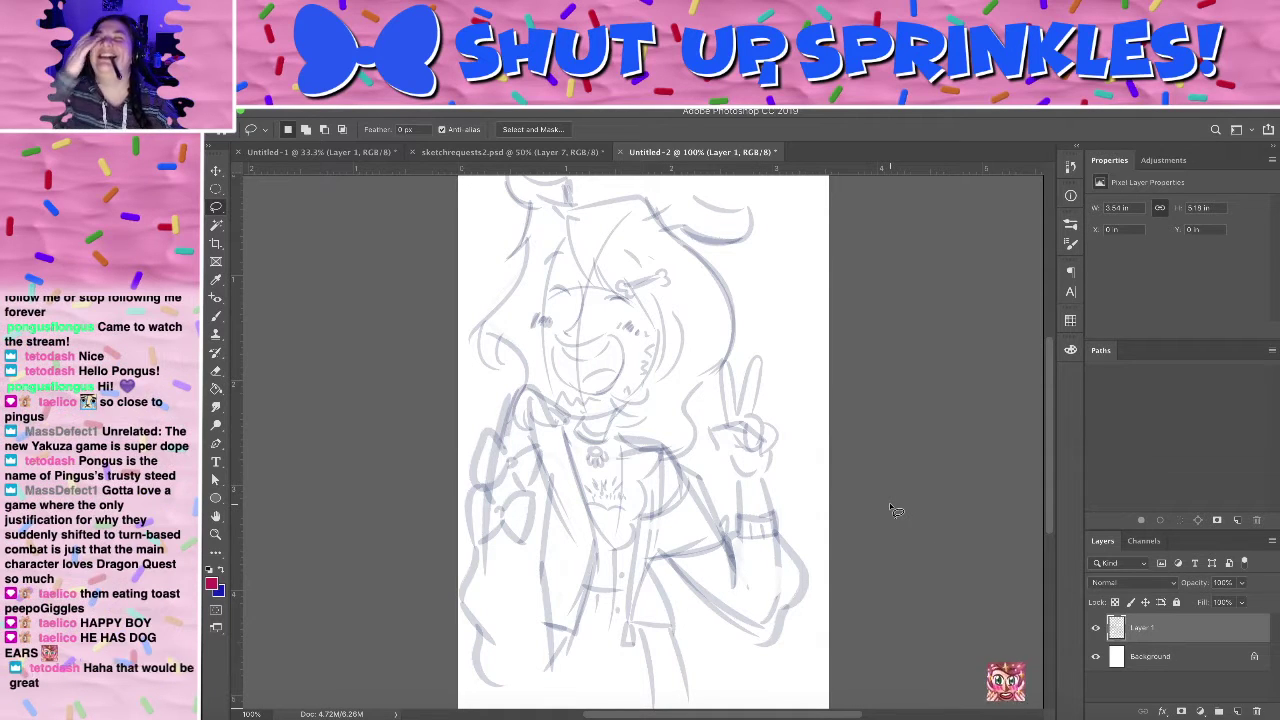
- Save the new document with the peace-sign character as a PNG copy
key(super+s)
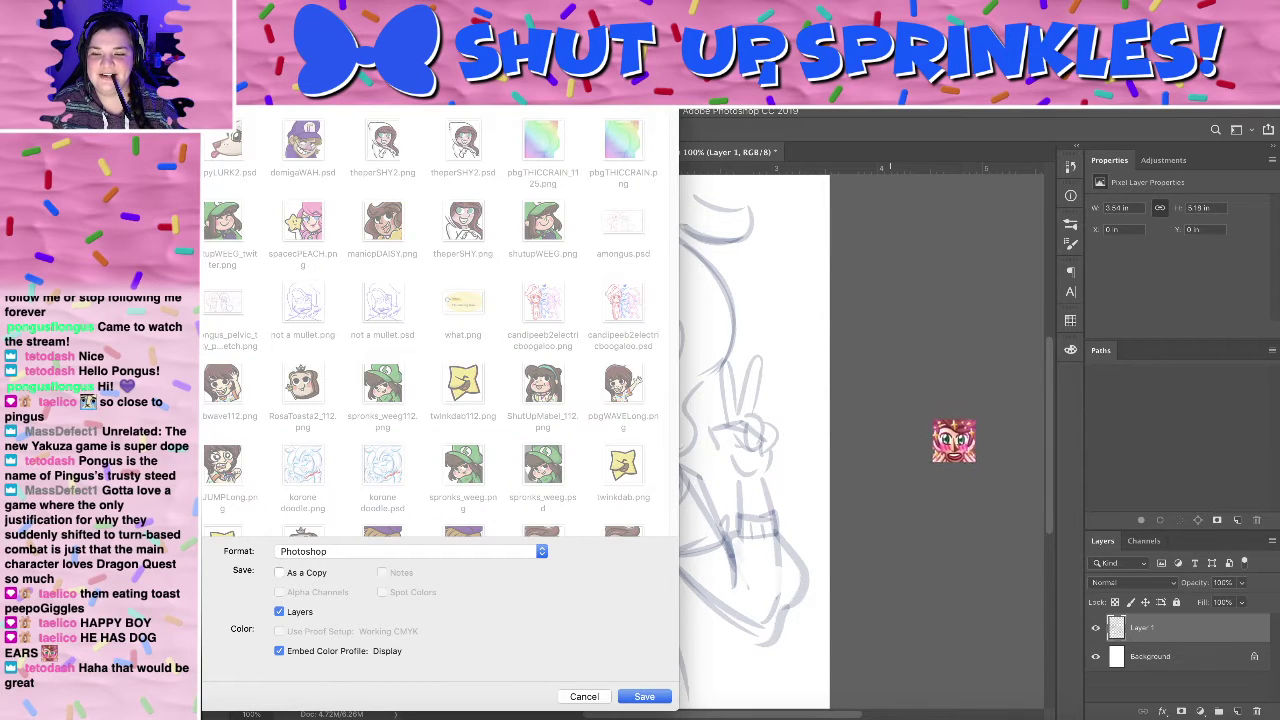
click(372, 553)
click(290, 690)
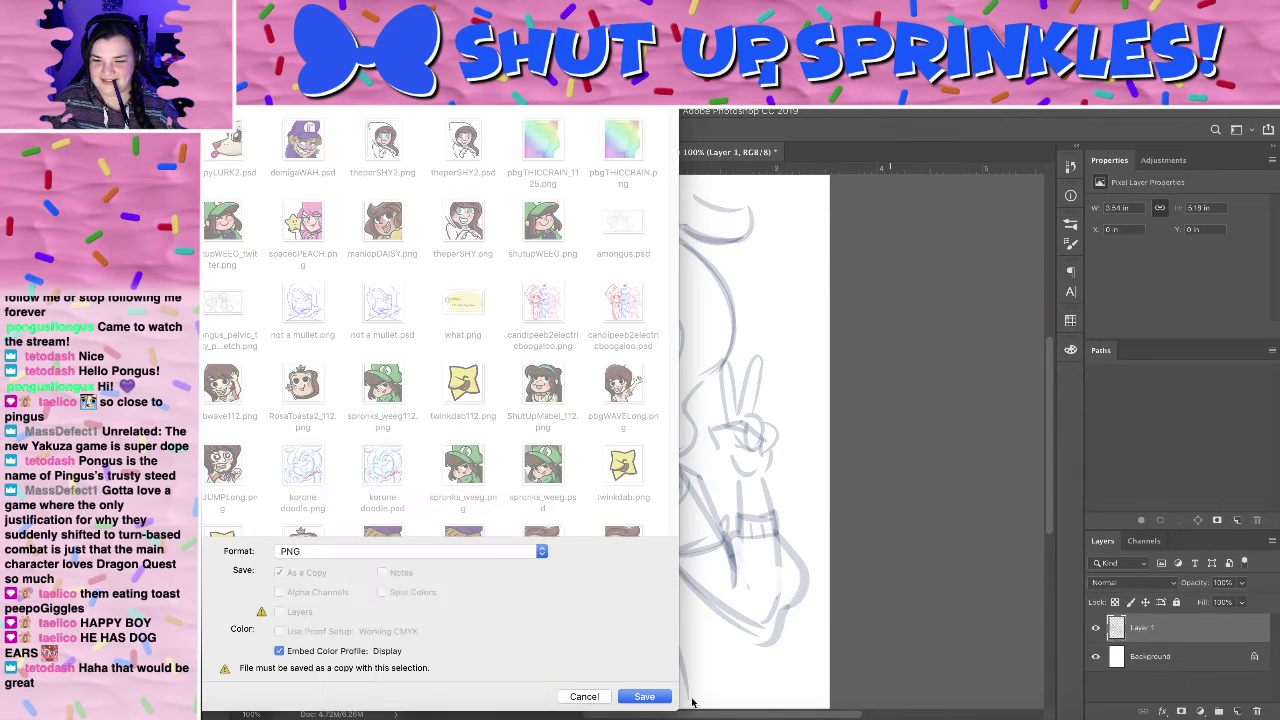
click(644, 696)
click(475, 195)
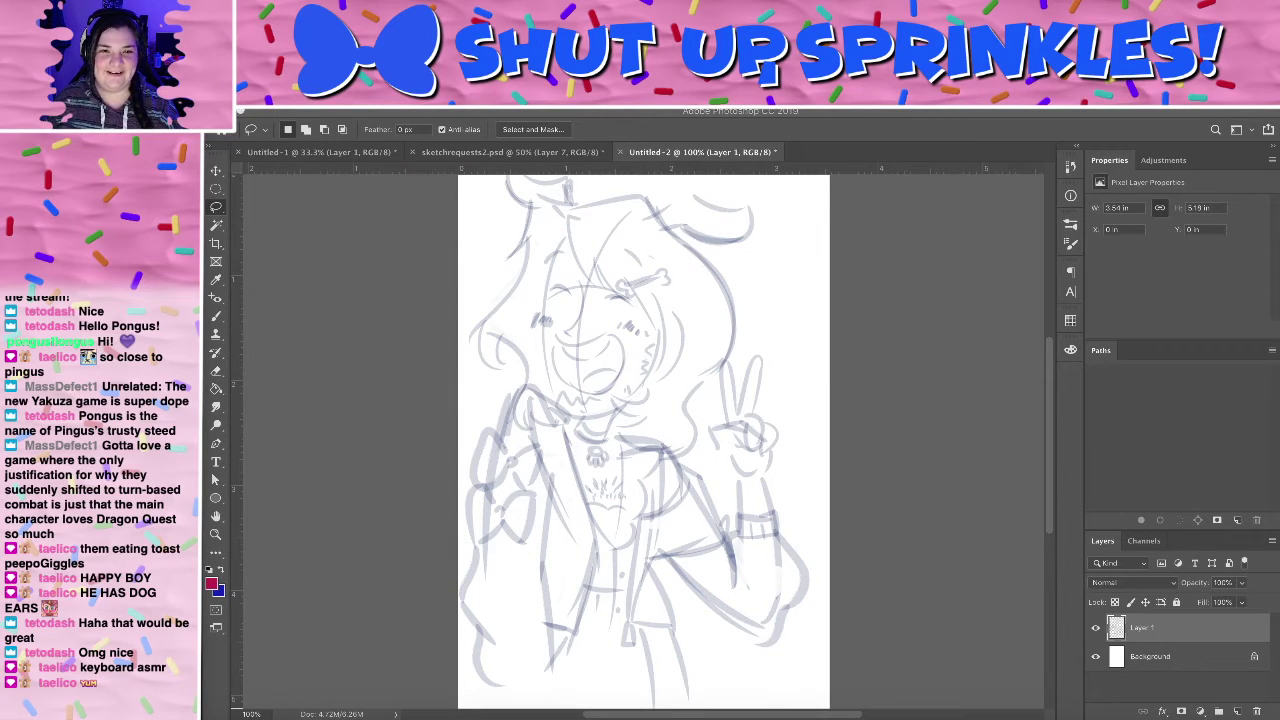
- Return to the Untitled-1 document and erase the letter "A" from the handwriting below the crimson head
click(305, 151)
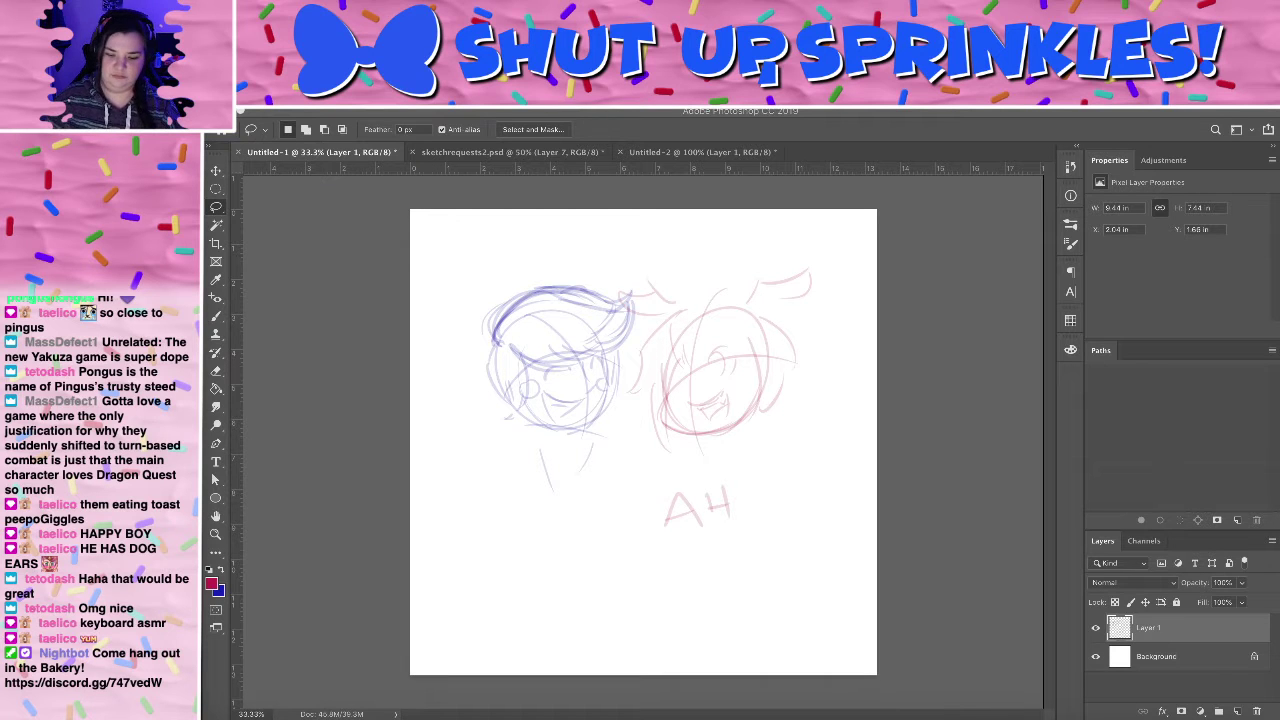
key(XF86AudioRaiseVolume)
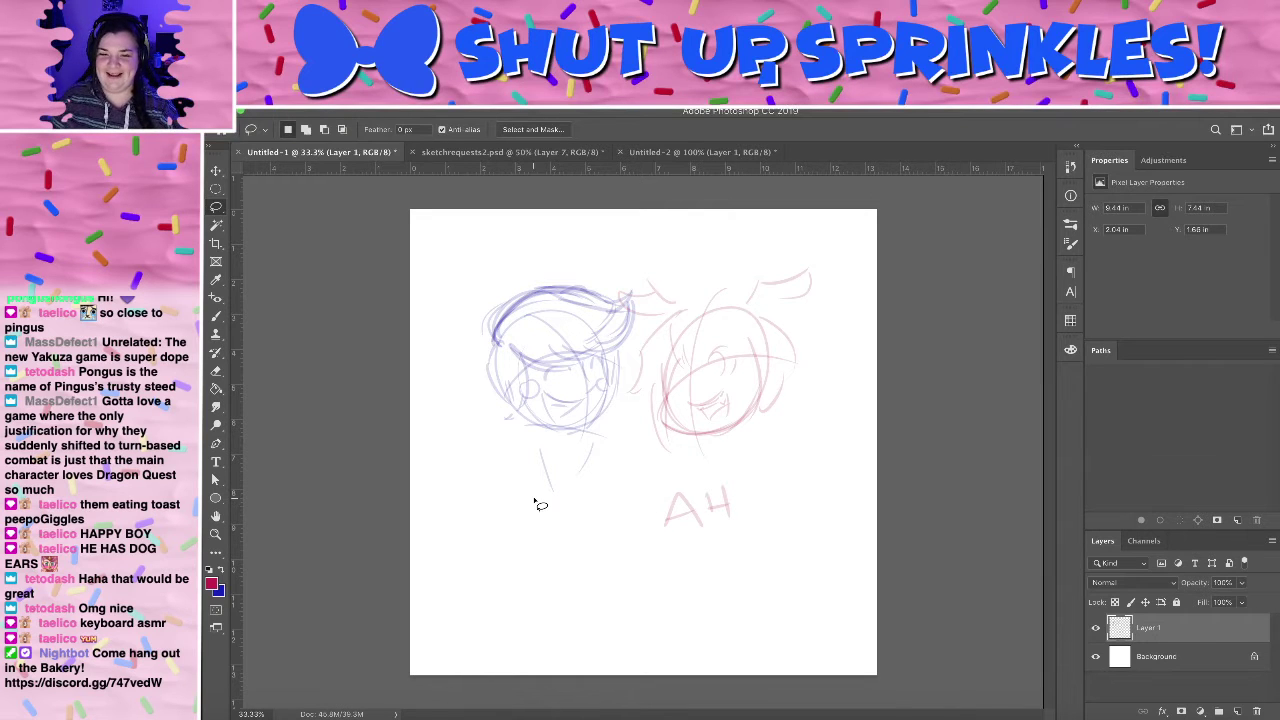
key(e)
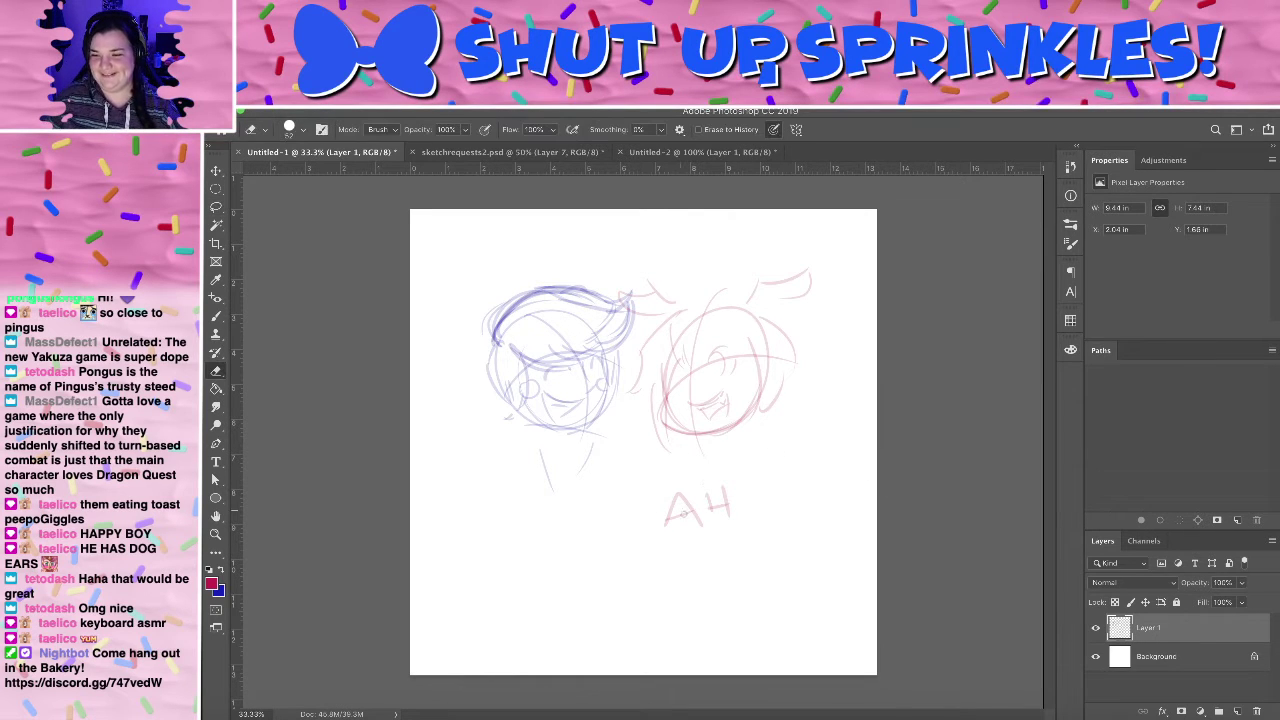
drag(668, 521, 690, 474)
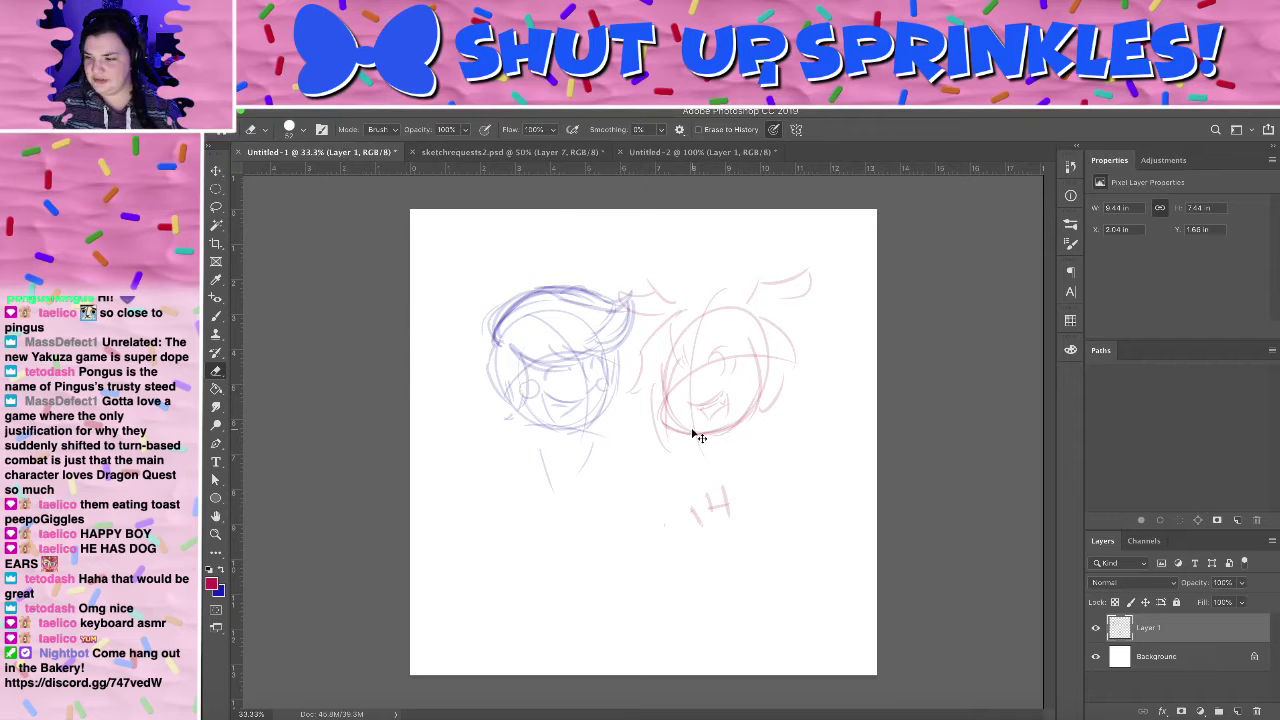
- Add a blank layer above Layer 1 for brushing and hide Layer 1
key(ctrl+n)
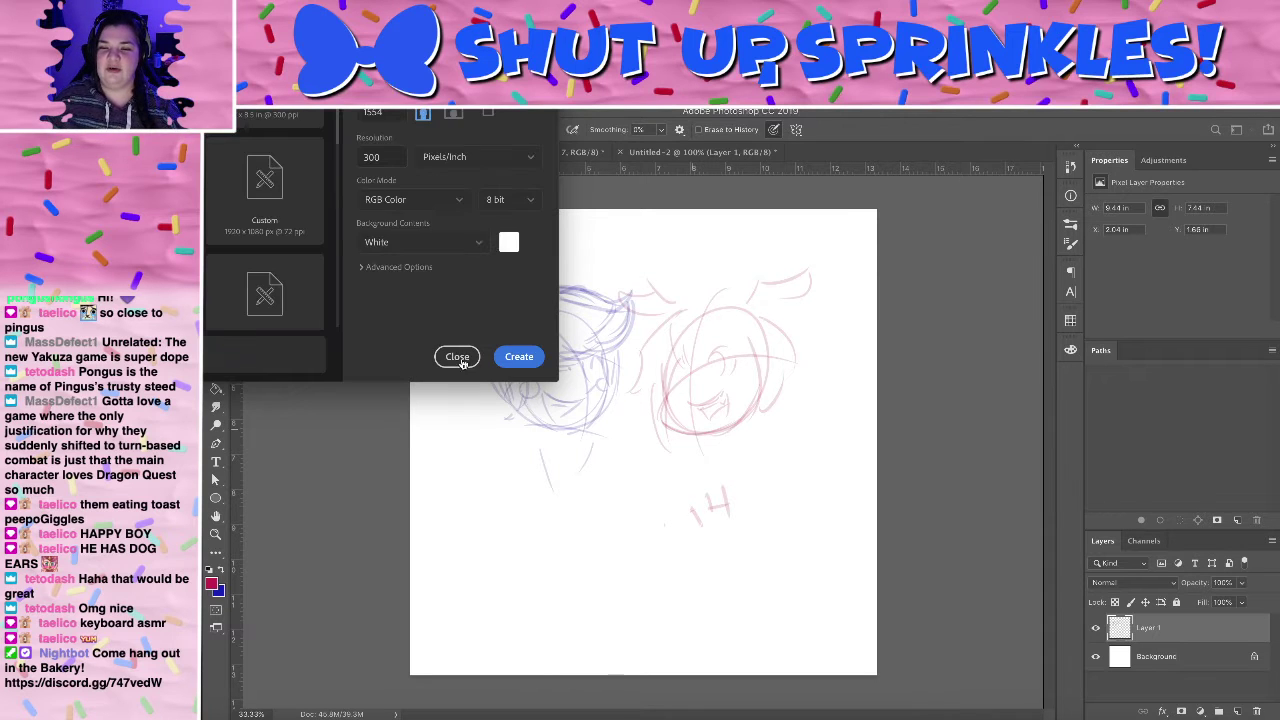
click(457, 358)
key(ctrl+shift+n)
key(Return)
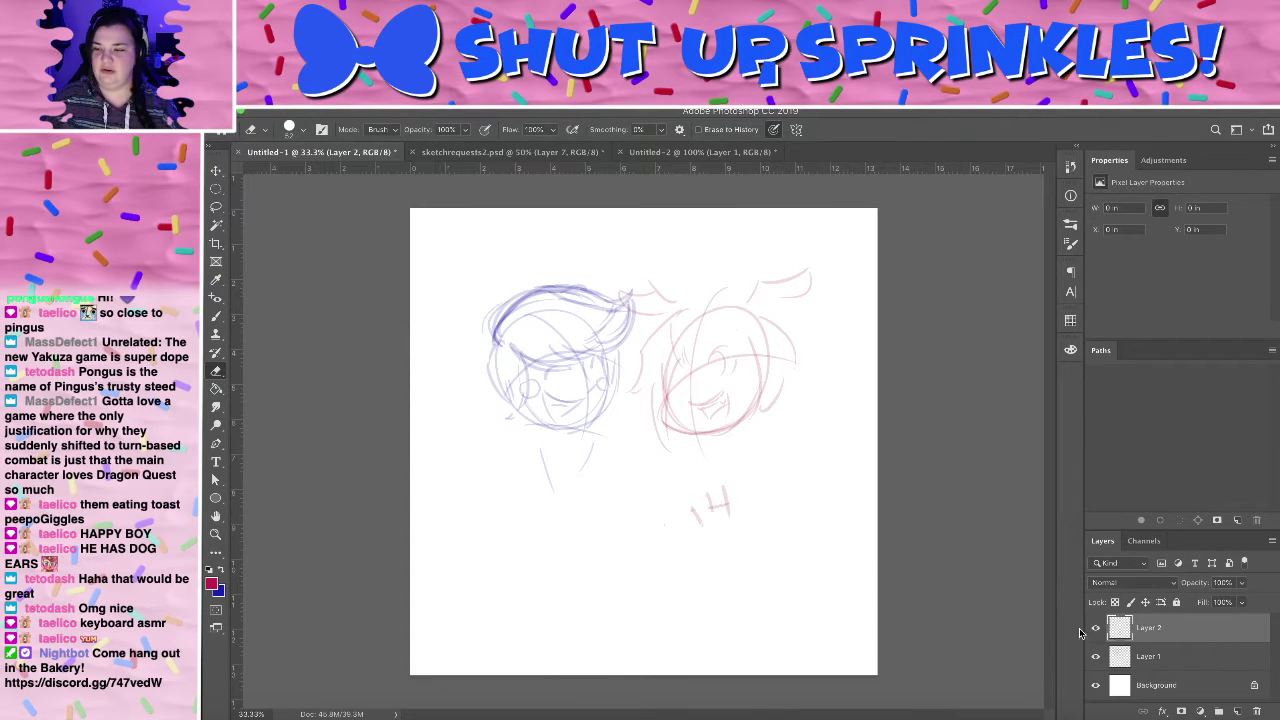
click(1095, 656)
key(b)
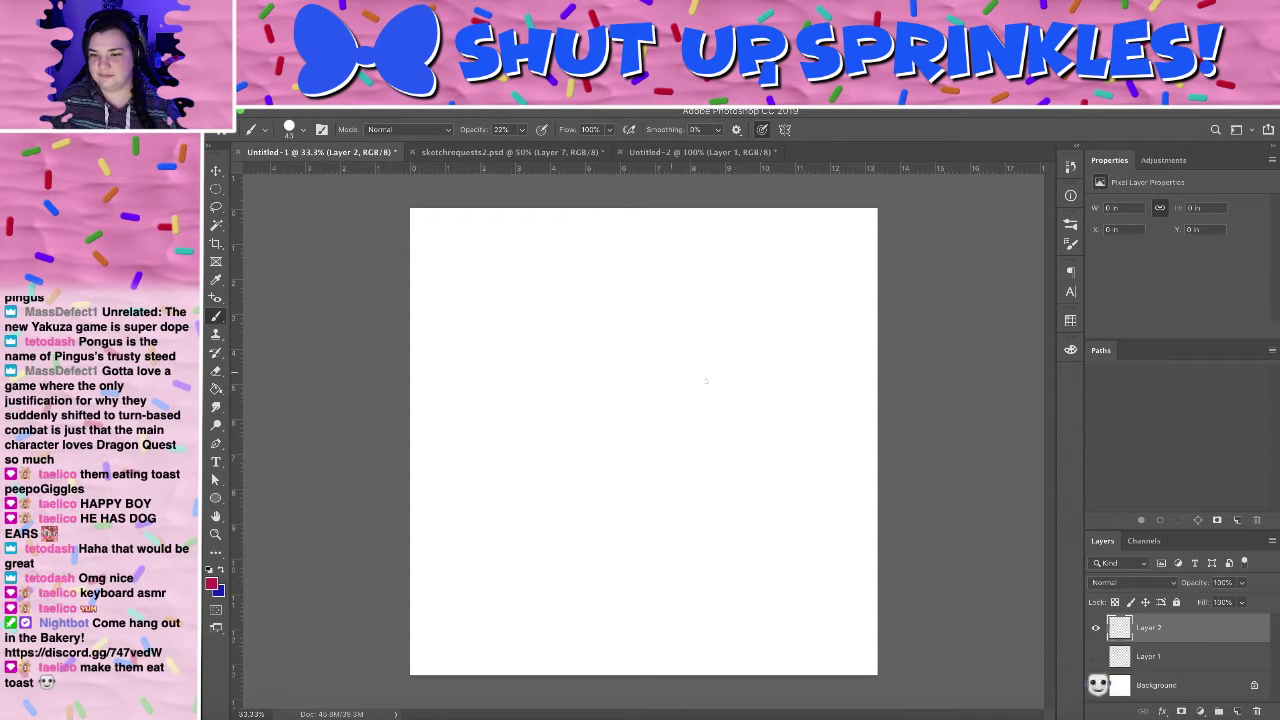
mouse_move(749, 298)
mouse_down()
mouse_move(771, 400)
mouse_move(708, 434)
mouse_up()
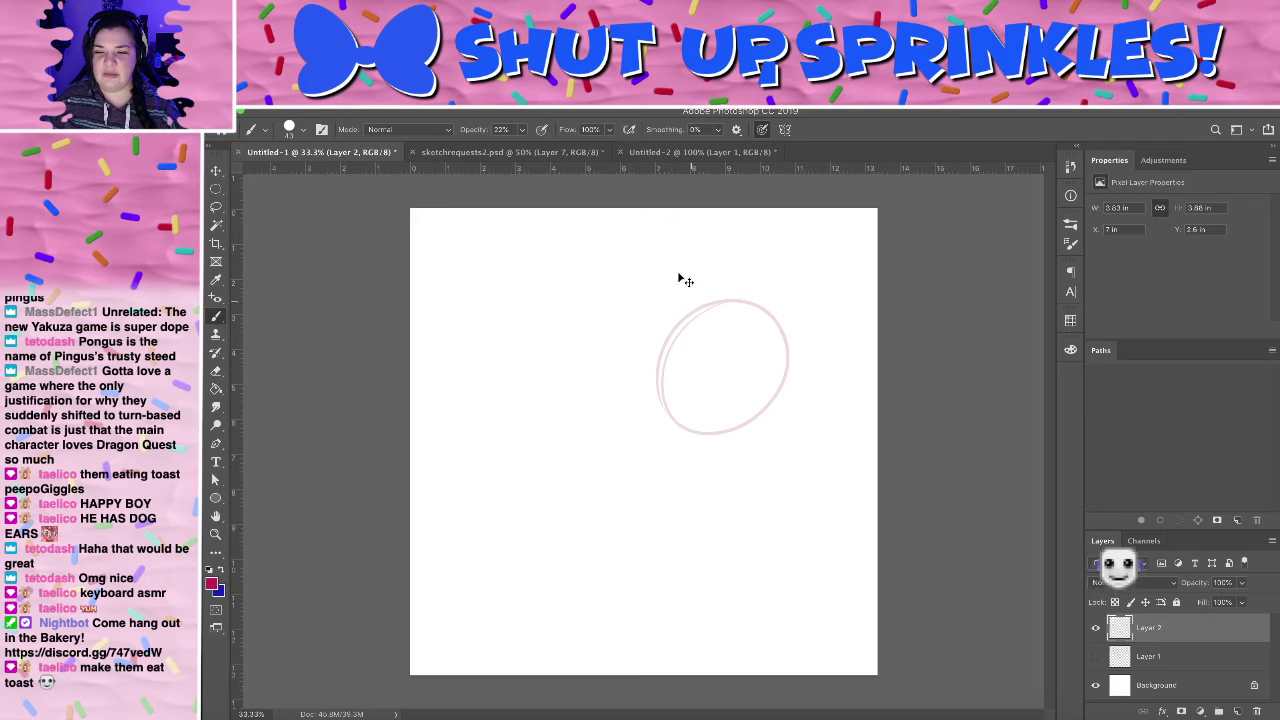
key(ctrl+z)
mouse_move(654, 320)
mouse_down()
mouse_move(743, 335)
mouse_move(752, 424)
mouse_up()
key(ctrl+z)
mouse_move(686, 288)
mouse_down()
mouse_move(678, 428)
mouse_move(745, 298)
mouse_up()
key(ctrl+z)
drag(668, 322, 763, 372)
drag(754, 319, 668, 322)
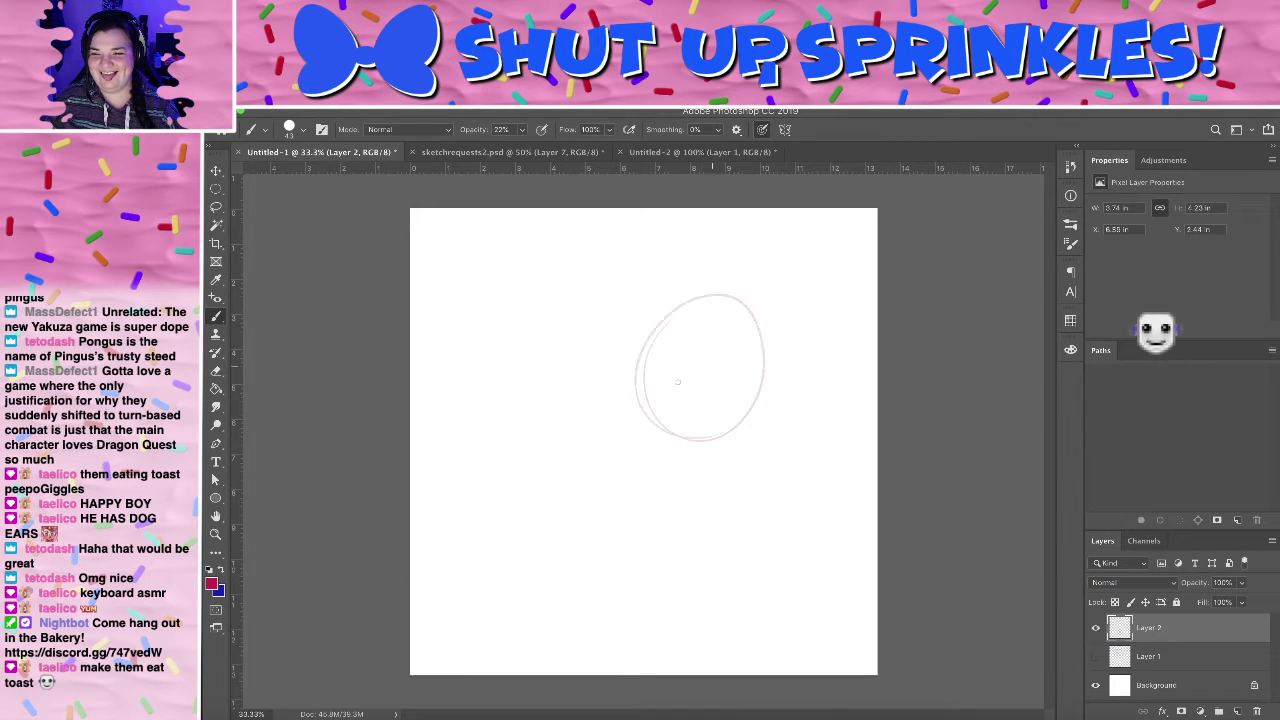
drag(622, 408, 776, 370)
drag(722, 284, 706, 472)
key(ctrl+z)
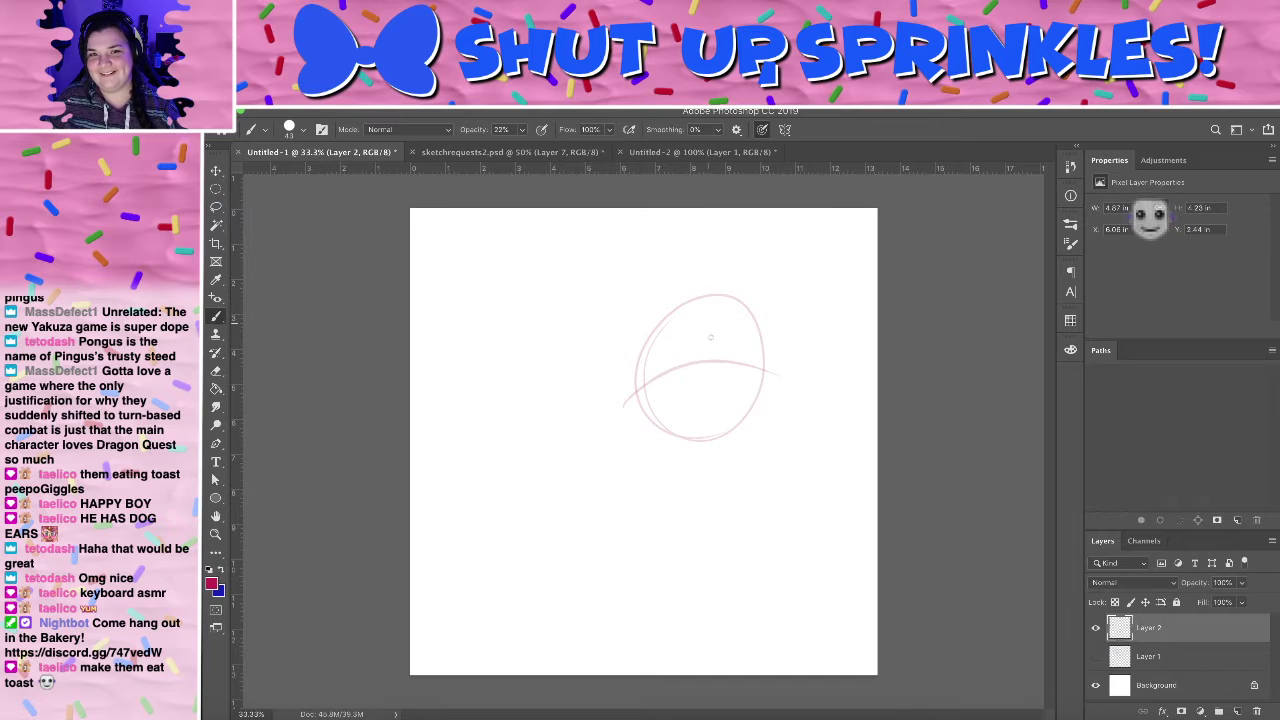
key(ctrl+z)
key(ctrl+z)
key(ctrl+z)
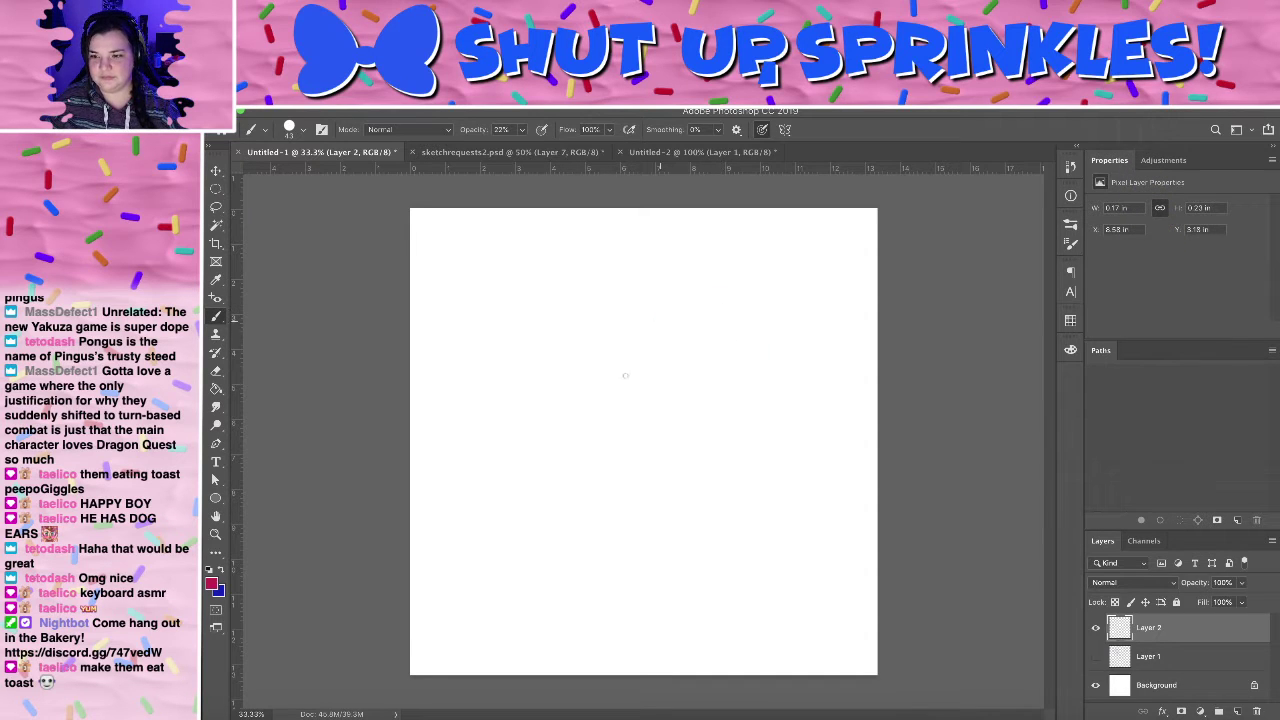
- Sketch a round crimson head with a curved vertical centre line and a curved horizontal eye line across the face
mouse_move(700, 306)
mouse_down()
mouse_move(690, 432)
mouse_move(713, 297)
mouse_move(740, 488)
mouse_up()
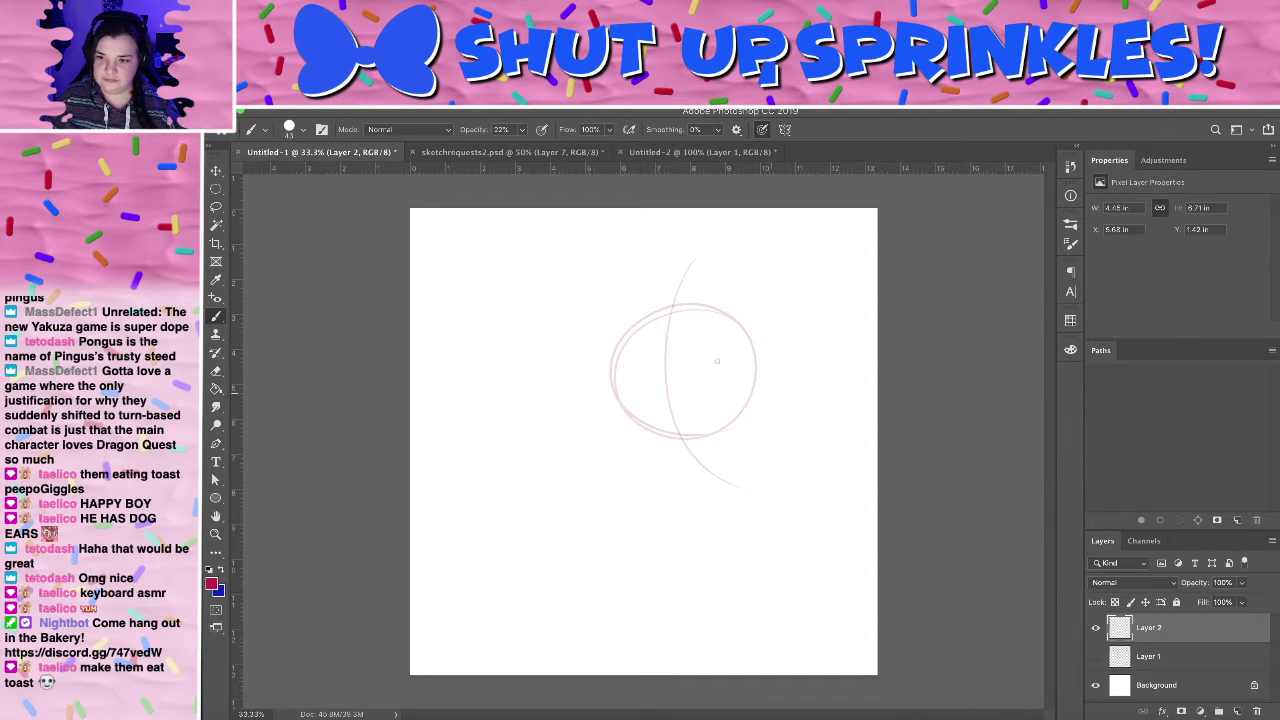
drag(620, 436, 756, 384)
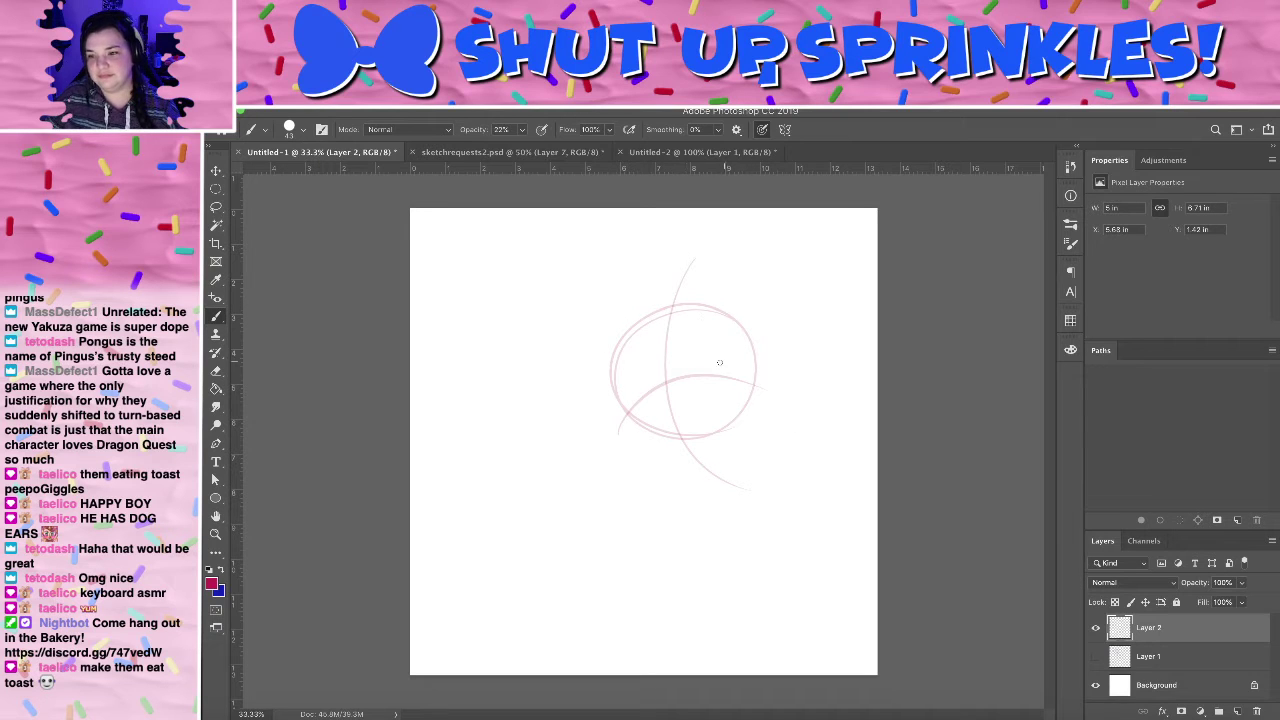
- Sketch two oval eyes on either side of the new head's centre line, just above the horizontal guide
mouse_move(700, 354)
mouse_down()
mouse_move(690, 368)
mouse_move(708, 360)
mouse_up()
key(super+z)
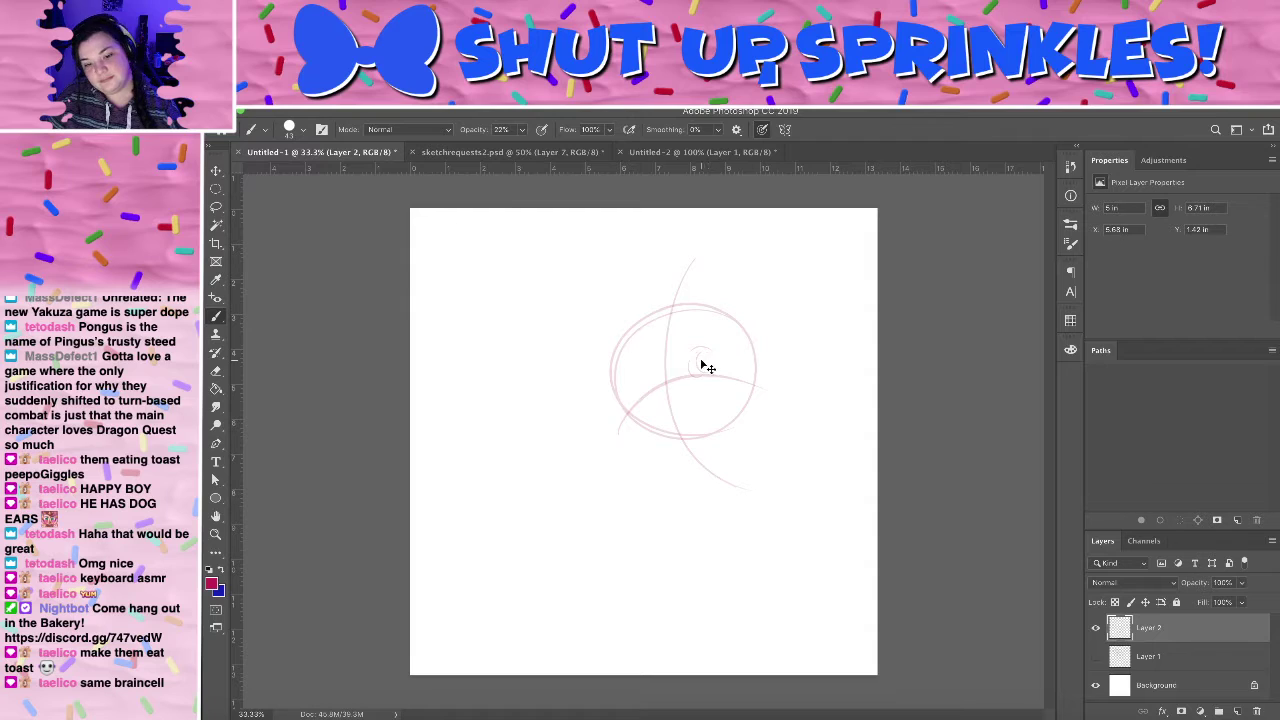
mouse_move(690, 376)
mouse_down()
mouse_move(717, 362)
mouse_move(701, 383)
mouse_move(703, 360)
mouse_move(696, 375)
mouse_move(703, 360)
mouse_move(710, 375)
mouse_move(700, 363)
mouse_move(646, 395)
mouse_move(656, 364)
mouse_move(661, 385)
mouse_move(643, 375)
mouse_move(698, 357)
mouse_move(645, 343)
mouse_up()
key(super+z)
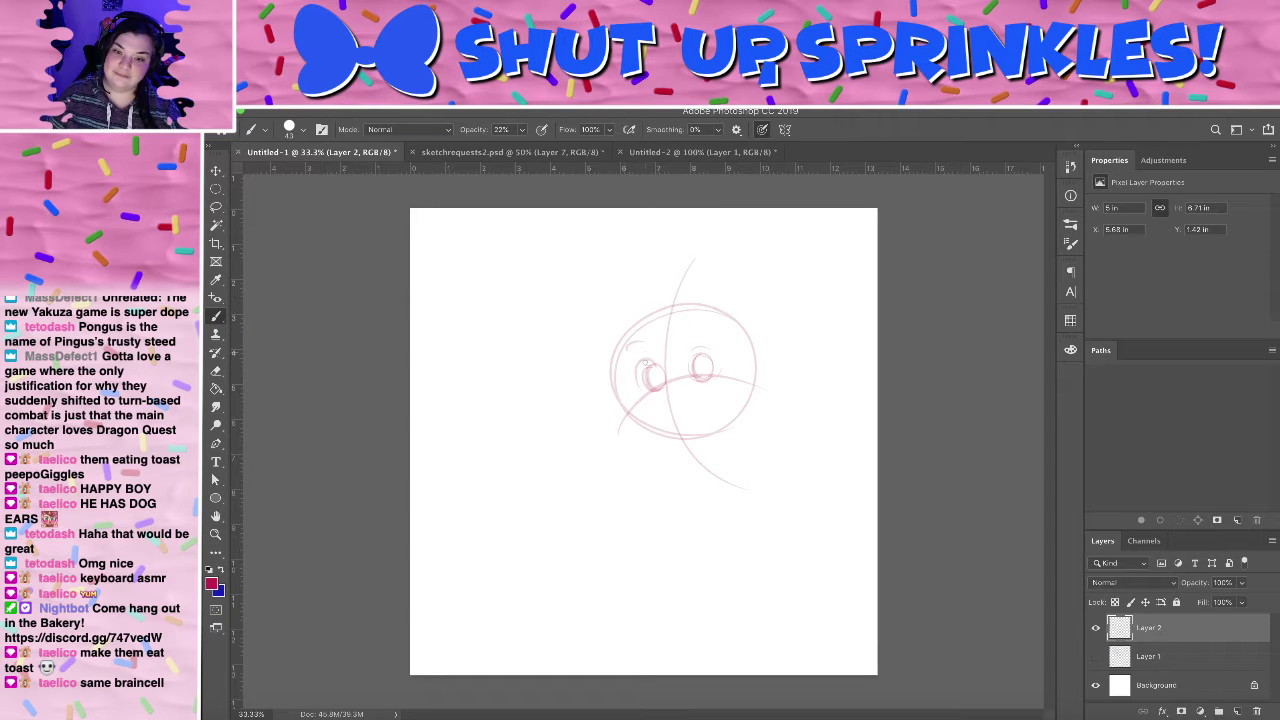
- Brush lashes onto the left eye, a cheek bulge at the lower left of the face, and a firmer chin line
drag(624, 370, 660, 366)
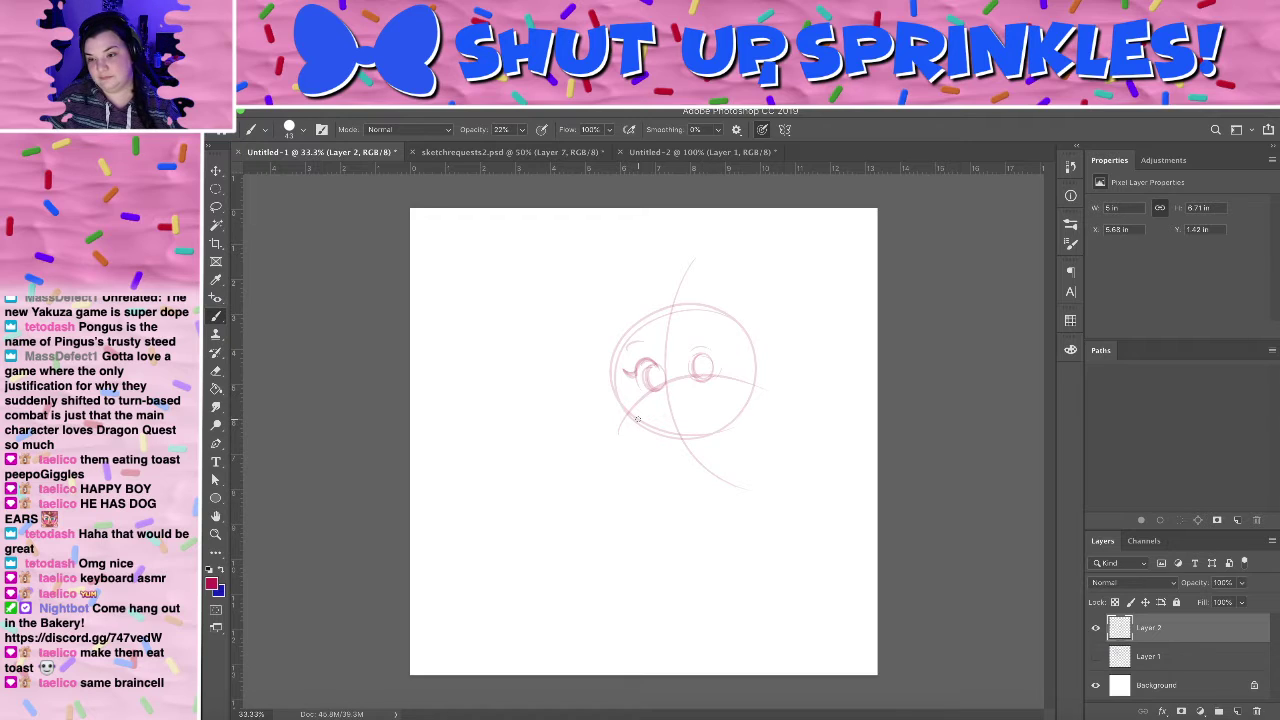
mouse_move(637, 419)
mouse_down()
mouse_move(640, 440)
mouse_move(734, 412)
mouse_up()
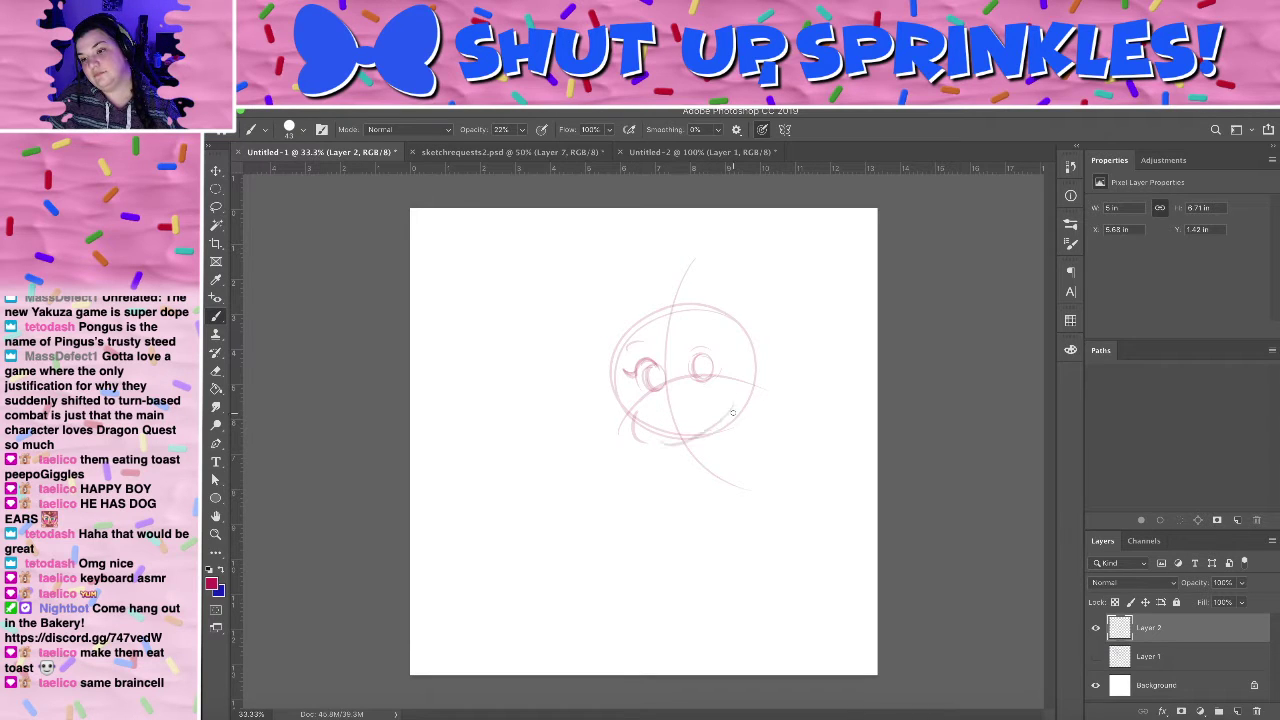
key(super+z)
drag(666, 443, 743, 417)
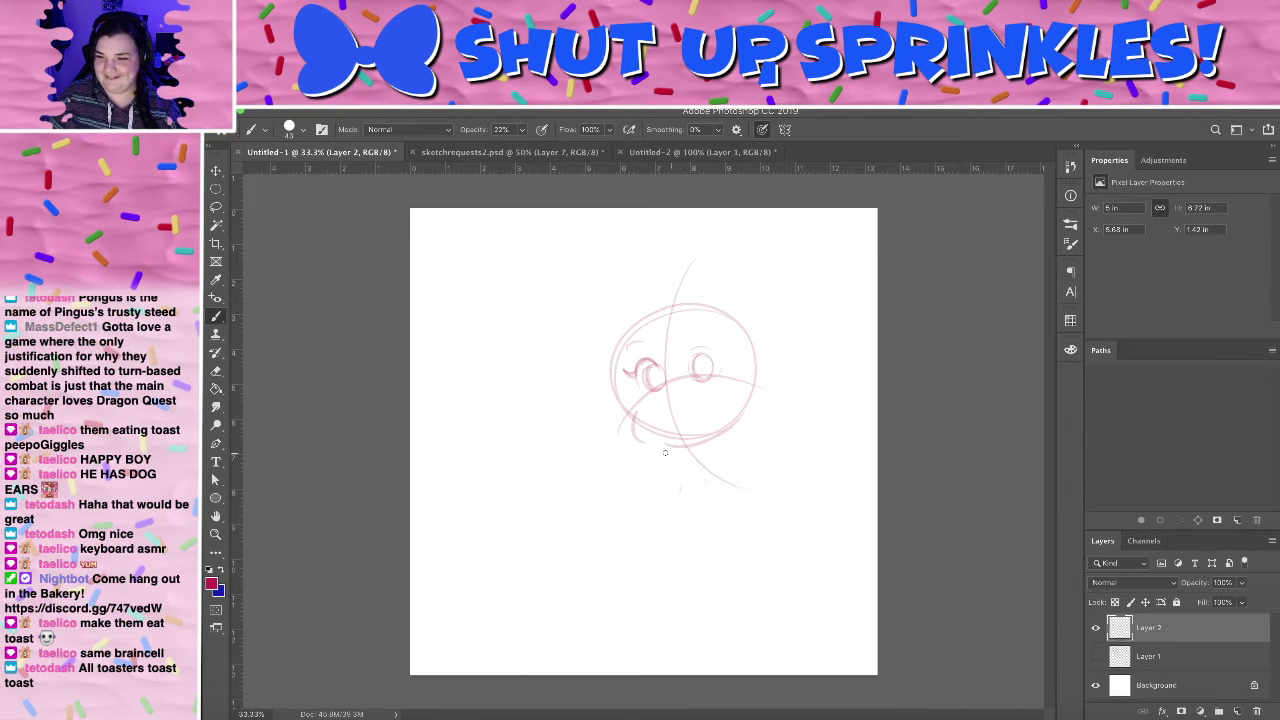
- Sketch a curved neckline under the chin and the slanted side lines of the upper torso
mouse_move(662, 450)
mouse_down()
mouse_move(741, 449)
mouse_move(704, 461)
mouse_move(700, 449)
mouse_move(727, 449)
mouse_move(734, 502)
mouse_up()
key(super+z)
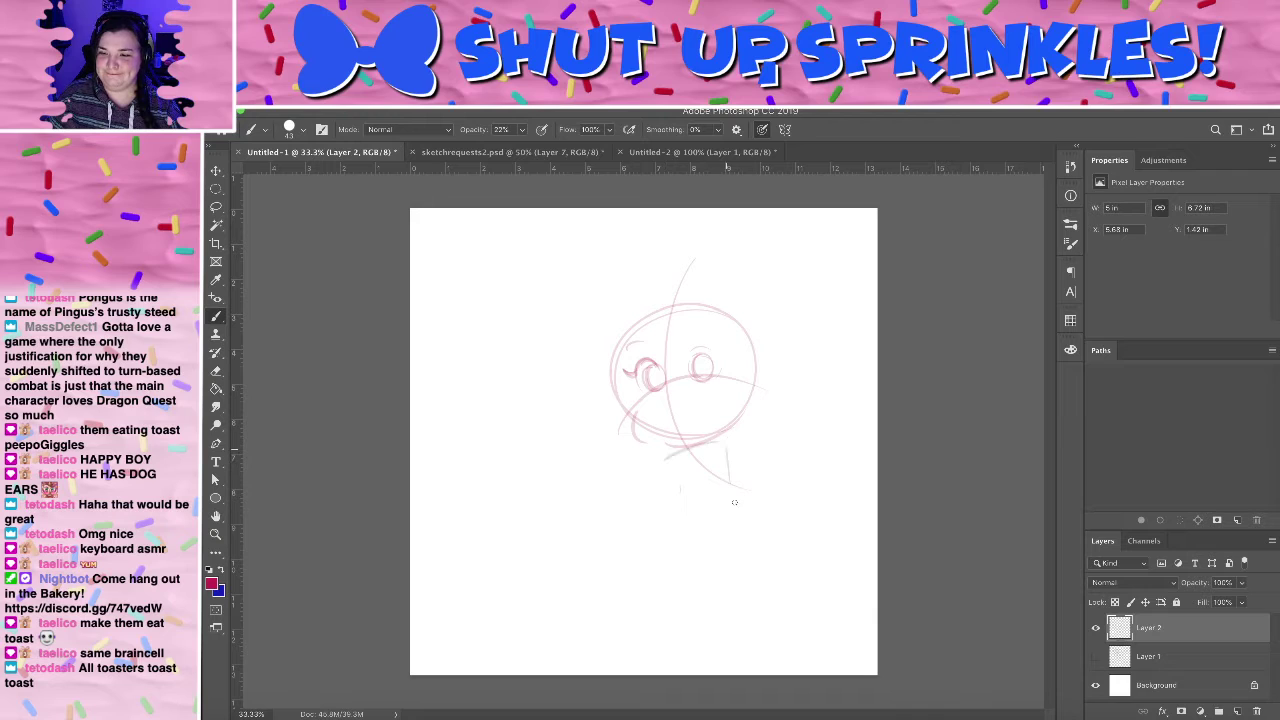
mouse_move(656, 464)
mouse_down()
mouse_move(711, 555)
mouse_move(771, 559)
mouse_up()
key(super+z)
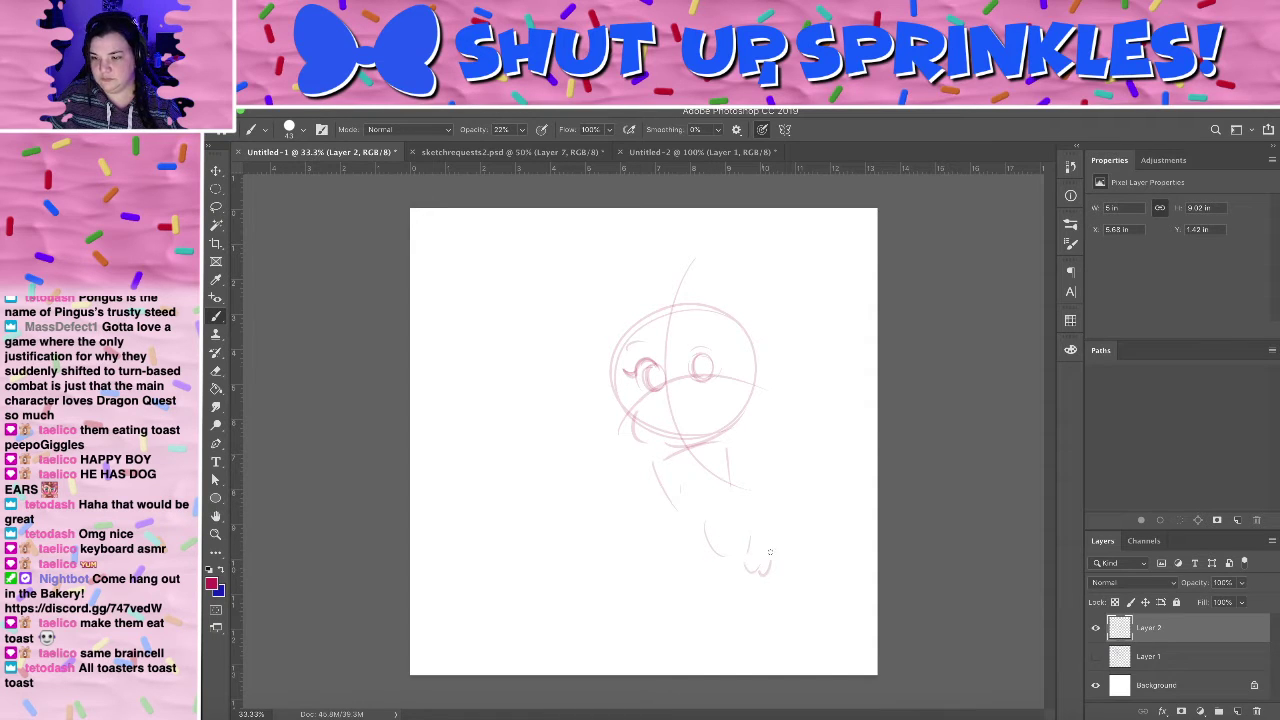
drag(691, 554, 727, 602)
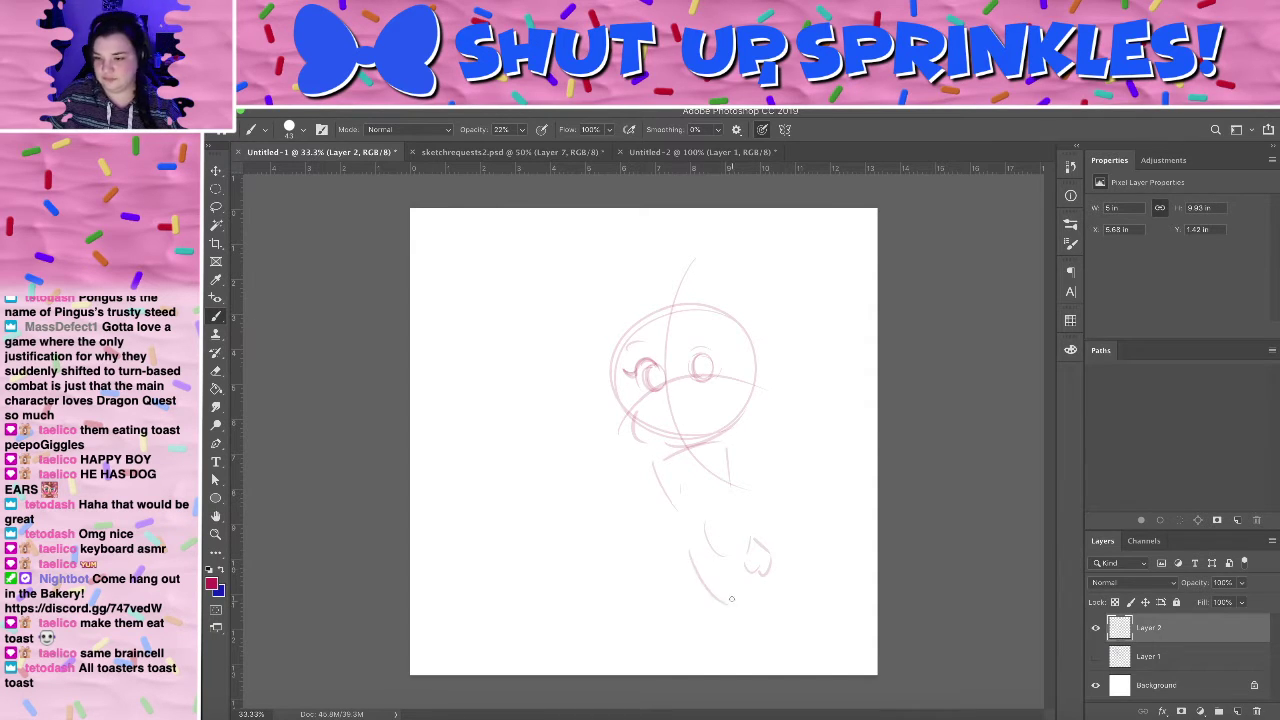
key(super+z)
key(super+z)
key(super+z)
key(ctrl+z)
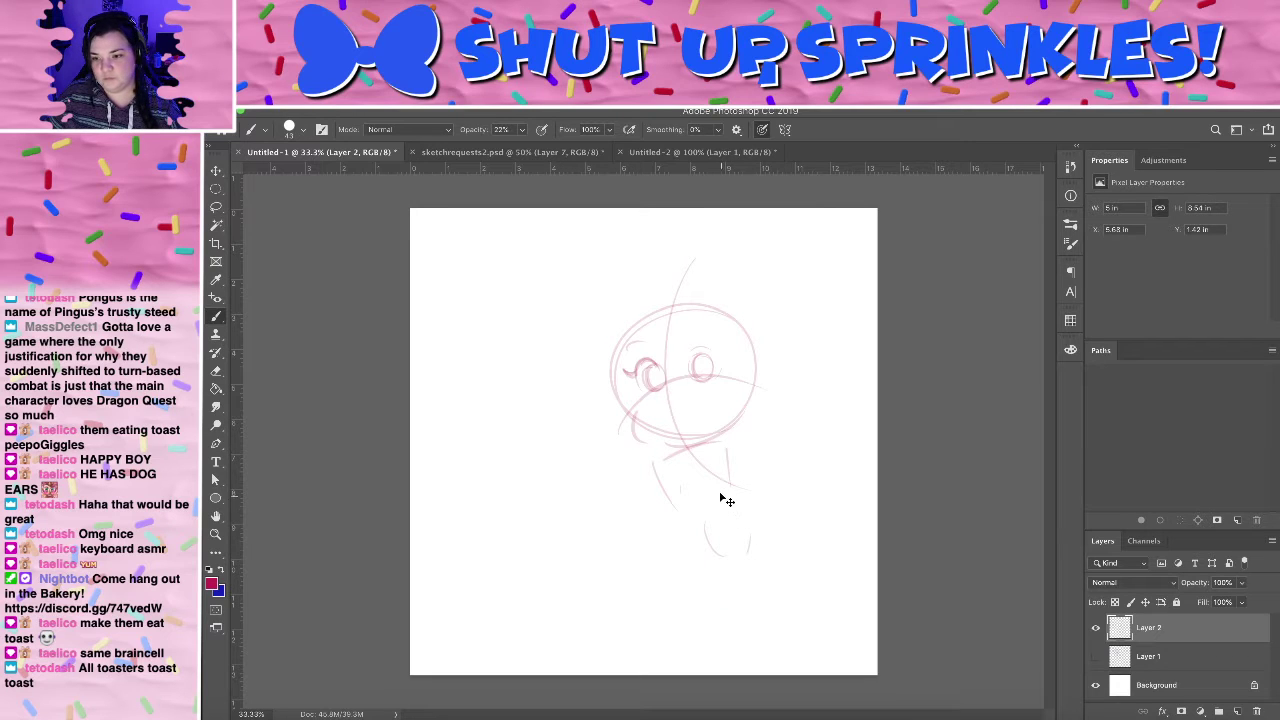
key(ctrl+z)
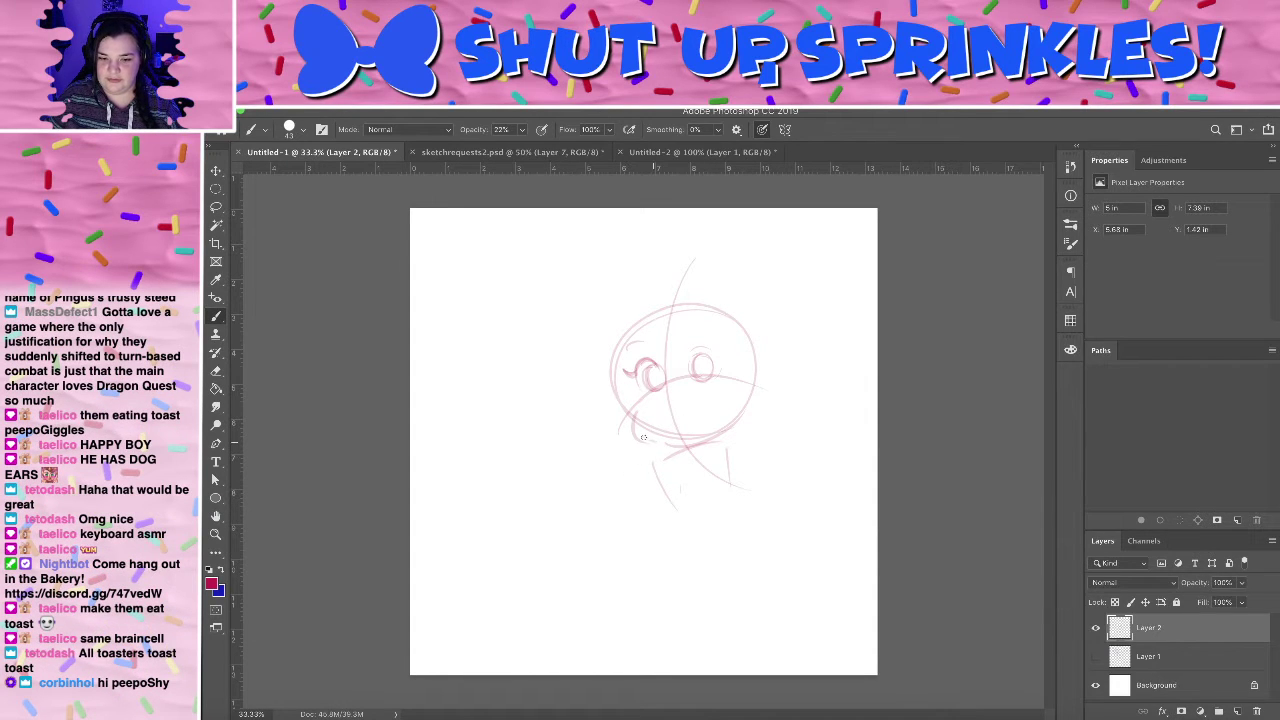
- Sketch an open, lopsided smiling mouth in the lower half of the face, reworking the strokes until the shape fits
drag(632, 442, 636, 521)
key(ctrl+z)
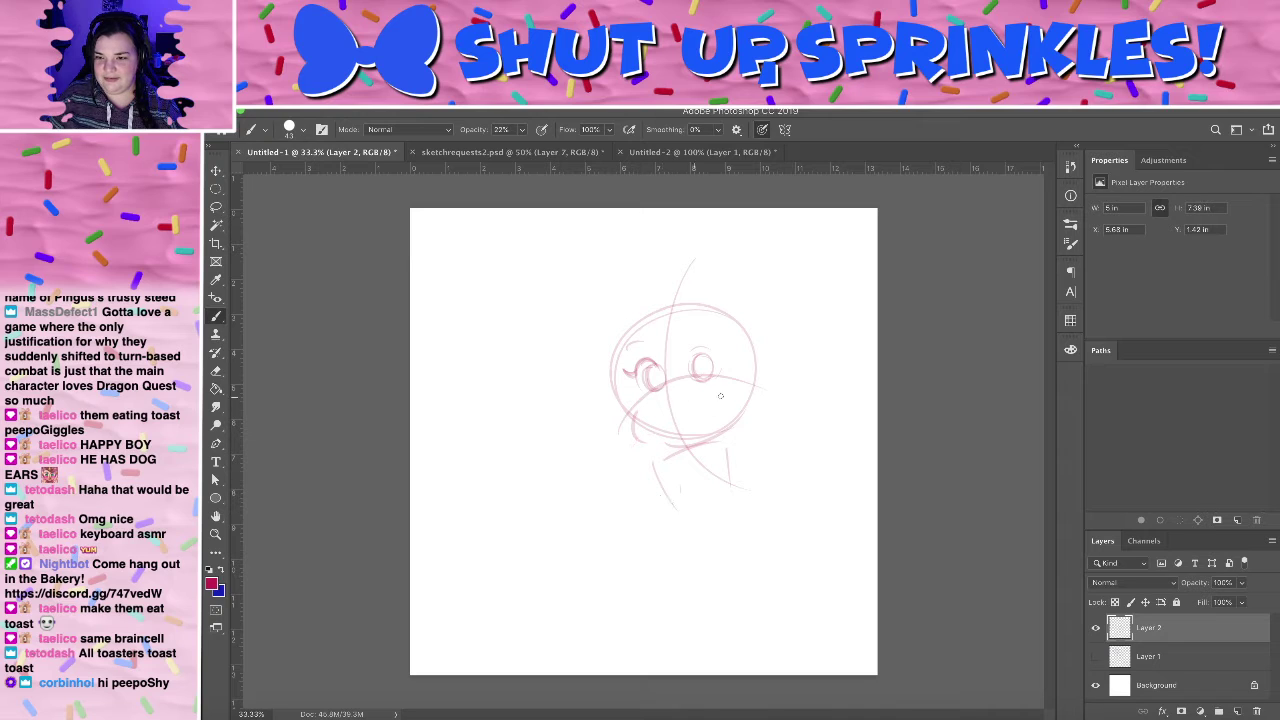
mouse_move(720, 396)
mouse_down()
mouse_move(659, 411)
mouse_move(706, 399)
mouse_move(693, 435)
mouse_up()
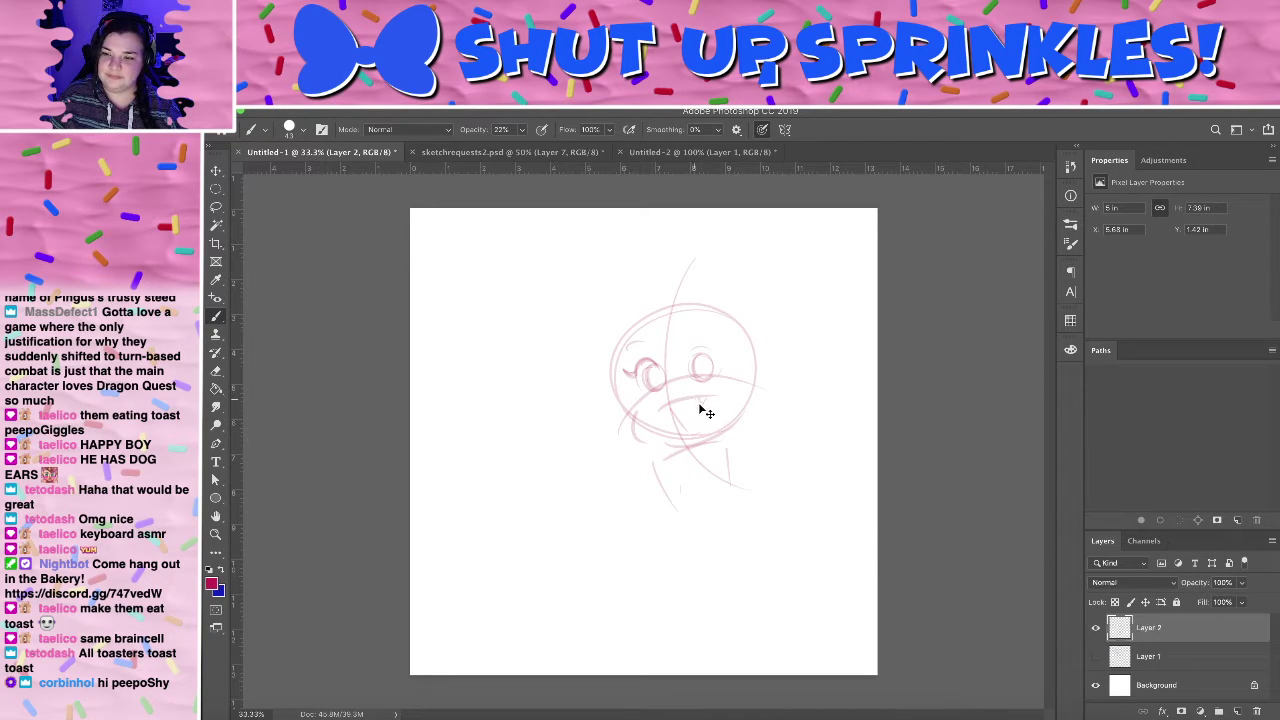
key(super+z)
key(super+z)
key(super+z)
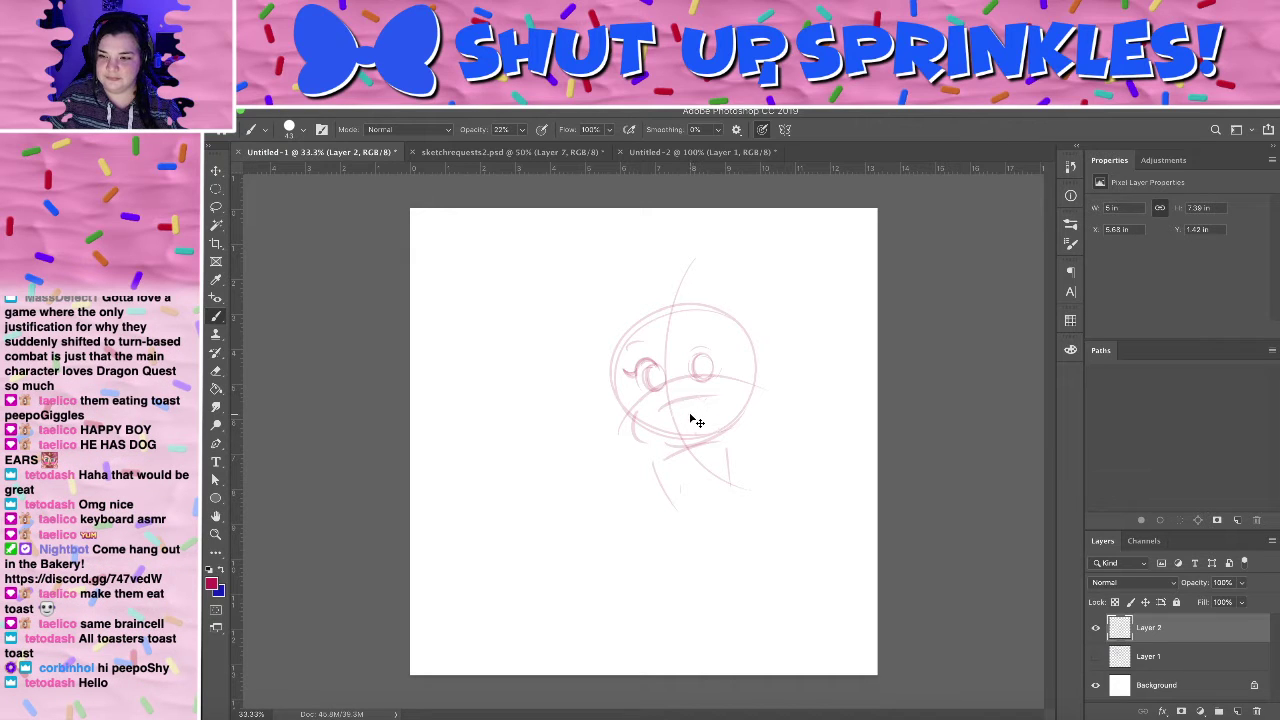
mouse_move(668, 403)
mouse_down()
mouse_move(711, 392)
mouse_move(702, 429)
mouse_up()
key(super+z)
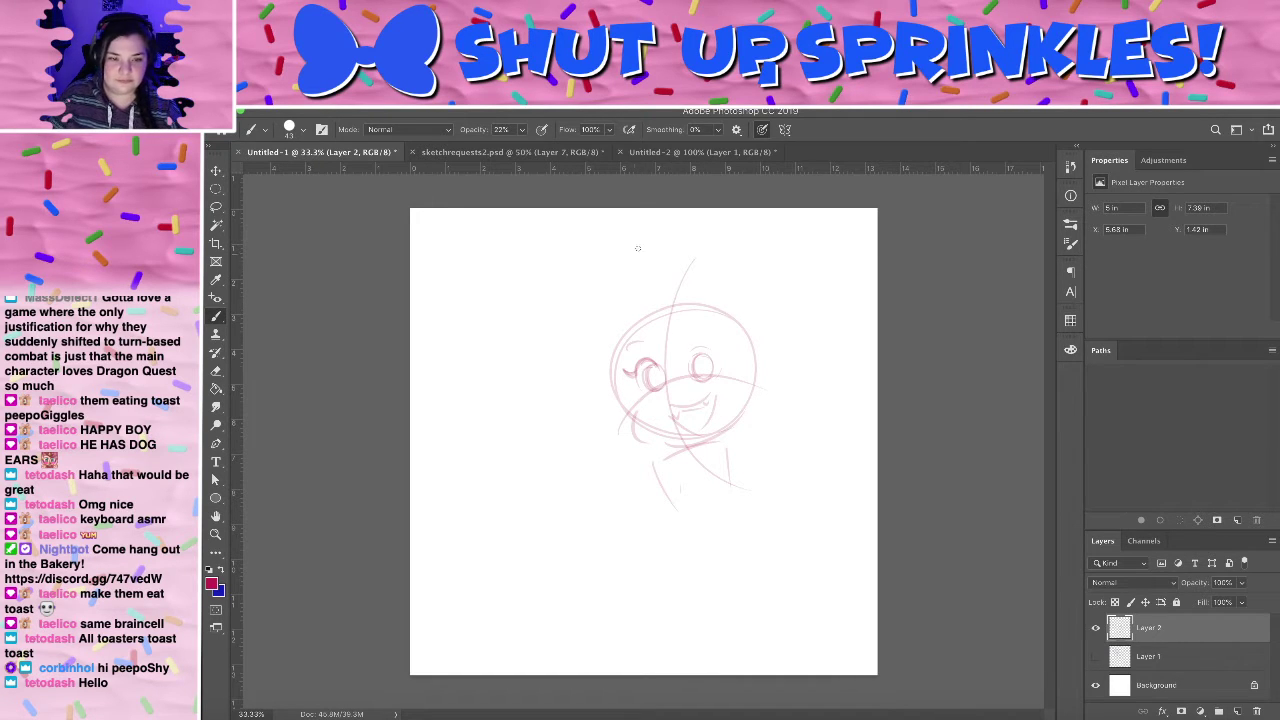
- Sketch pointed fringe strands falling from the top of the head between the two eyes
drag(652, 318, 684, 367)
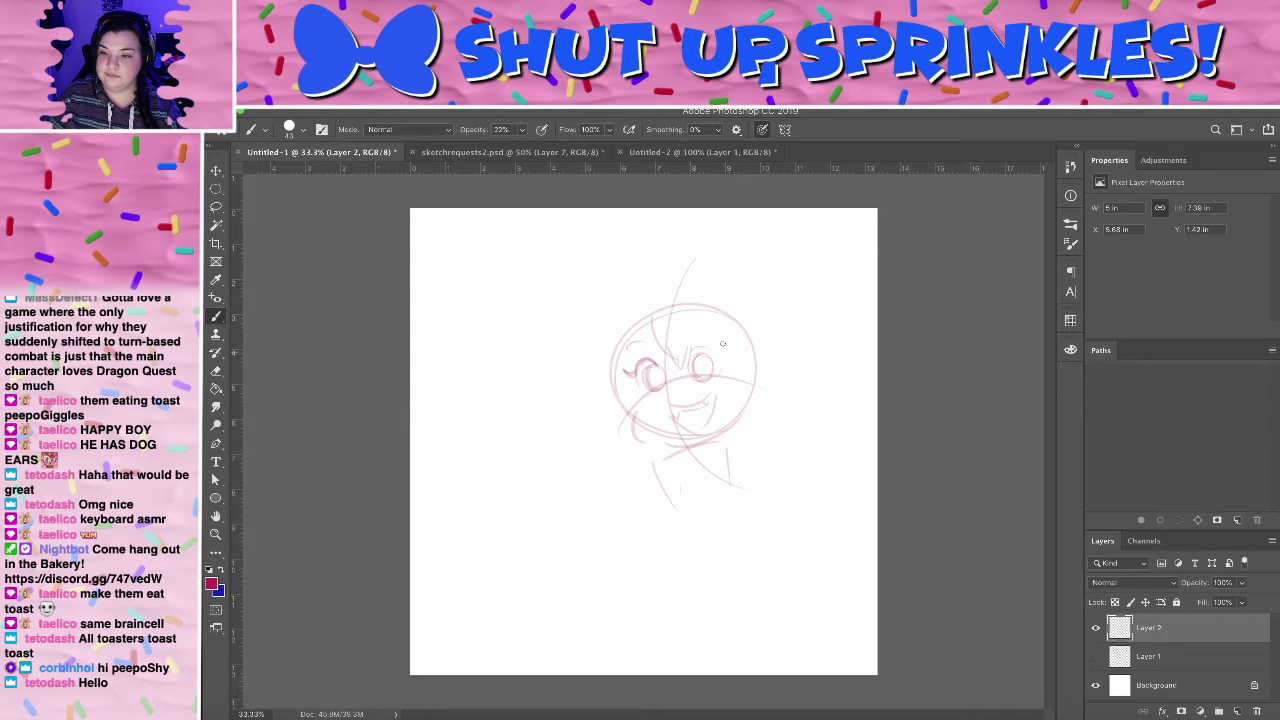
key(super+z)
key(super+z)
key(super+z)
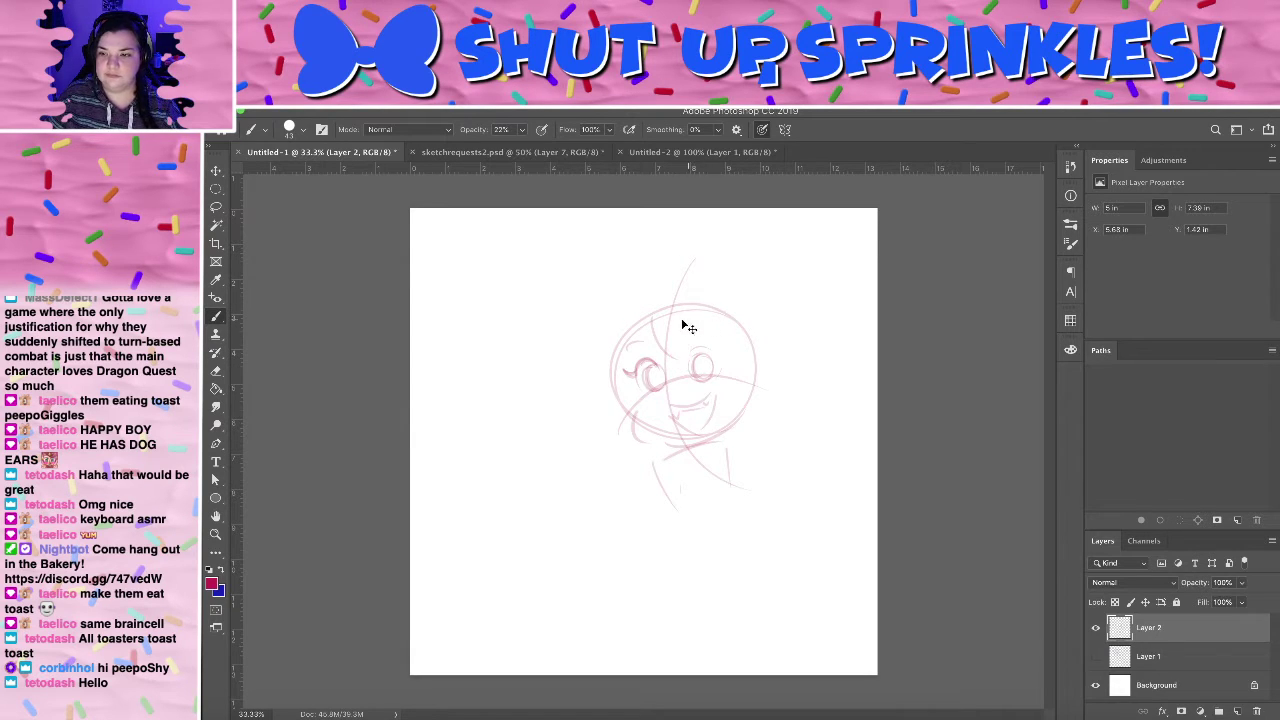
drag(666, 300, 651, 346)
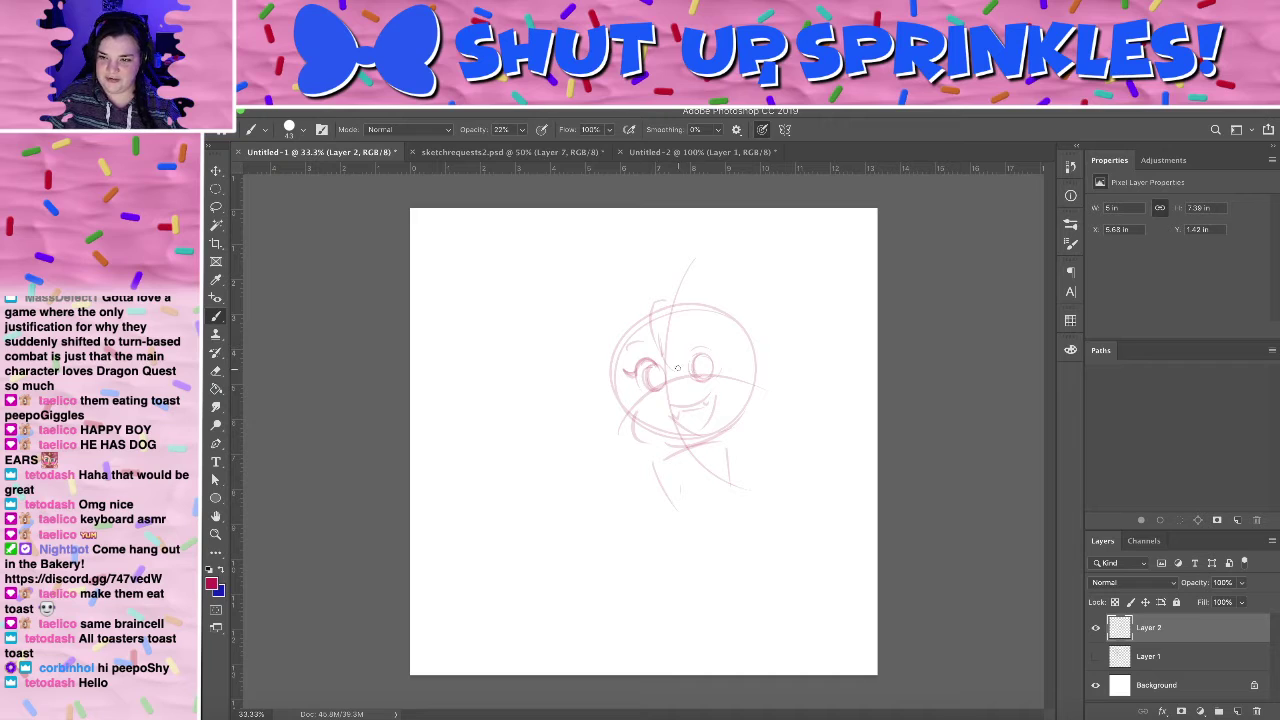
drag(679, 372, 681, 330)
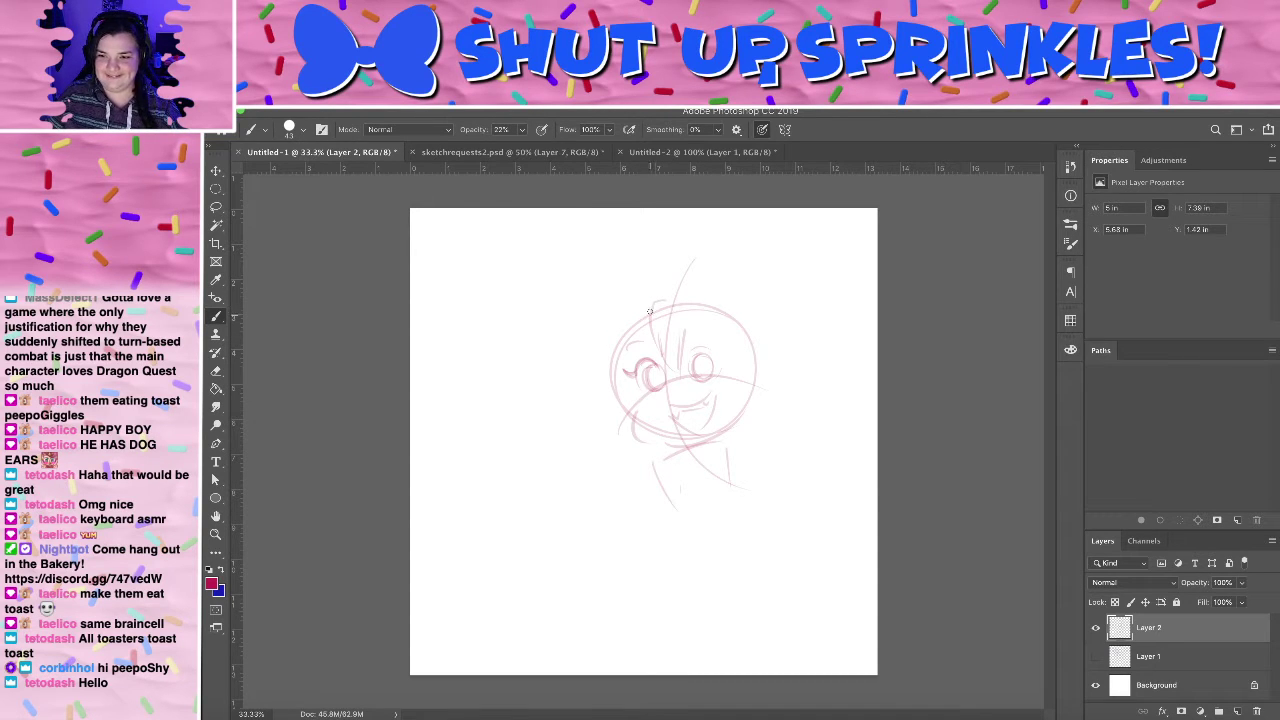
- Sketch a curved animal ear on each side of the head, and shift the whole drawing about 0.7 in right and 0.6 in down
drag(630, 294, 591, 267)
key(super+z)
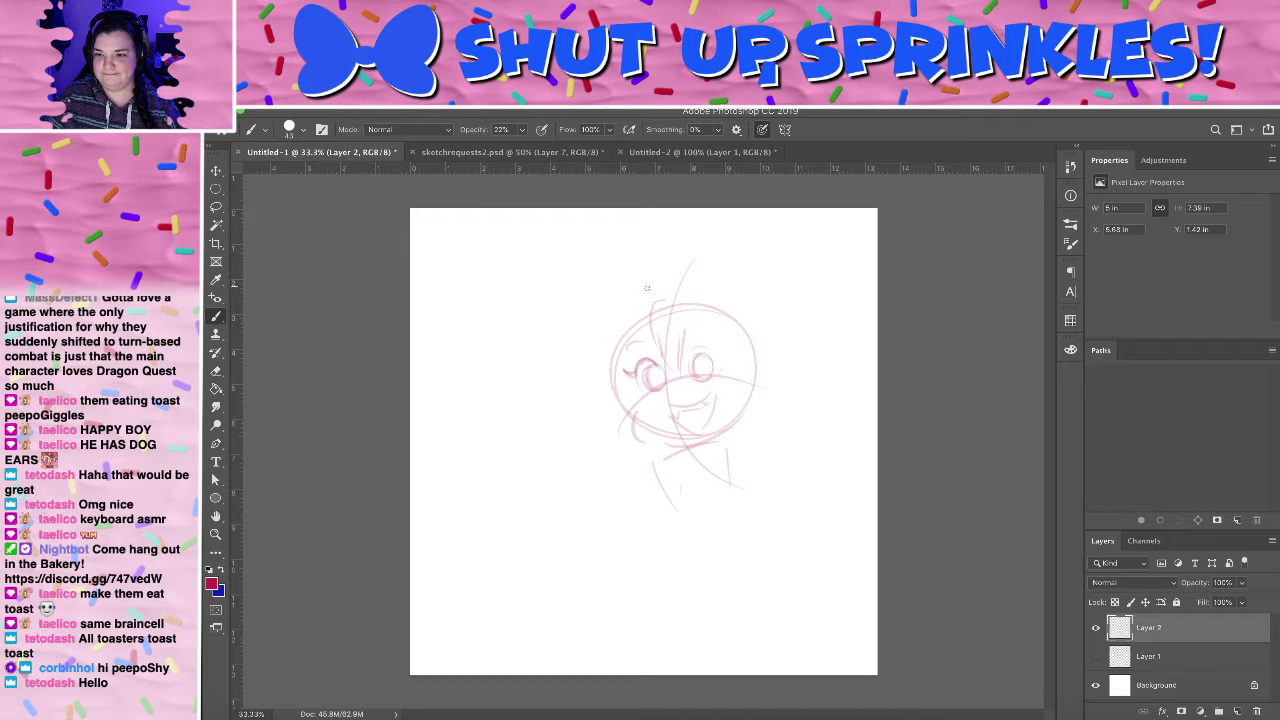
mouse_move(640, 302)
mouse_down()
mouse_move(638, 288)
mouse_move(597, 279)
mouse_move(610, 313)
mouse_up()
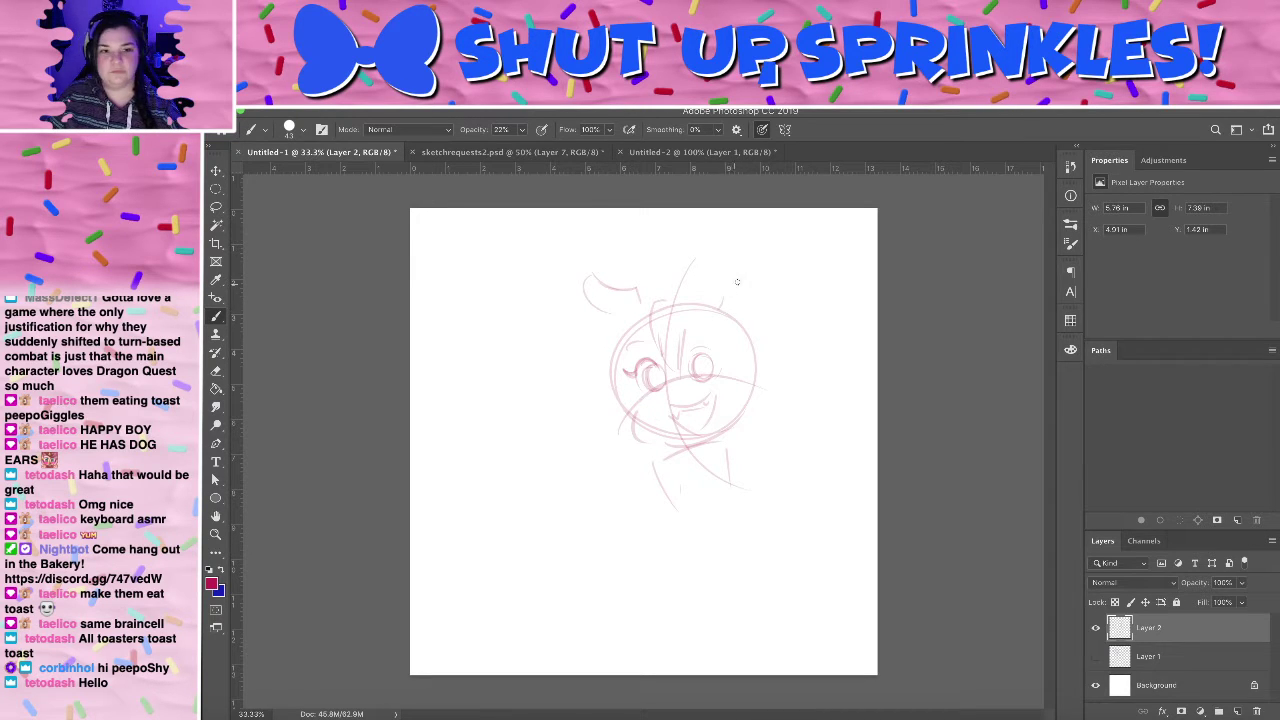
mouse_move(734, 286)
mouse_down()
mouse_move(779, 272)
mouse_move(742, 300)
mouse_move(734, 284)
mouse_move(772, 269)
mouse_move(746, 310)
mouse_up()
key(ctrl+z)
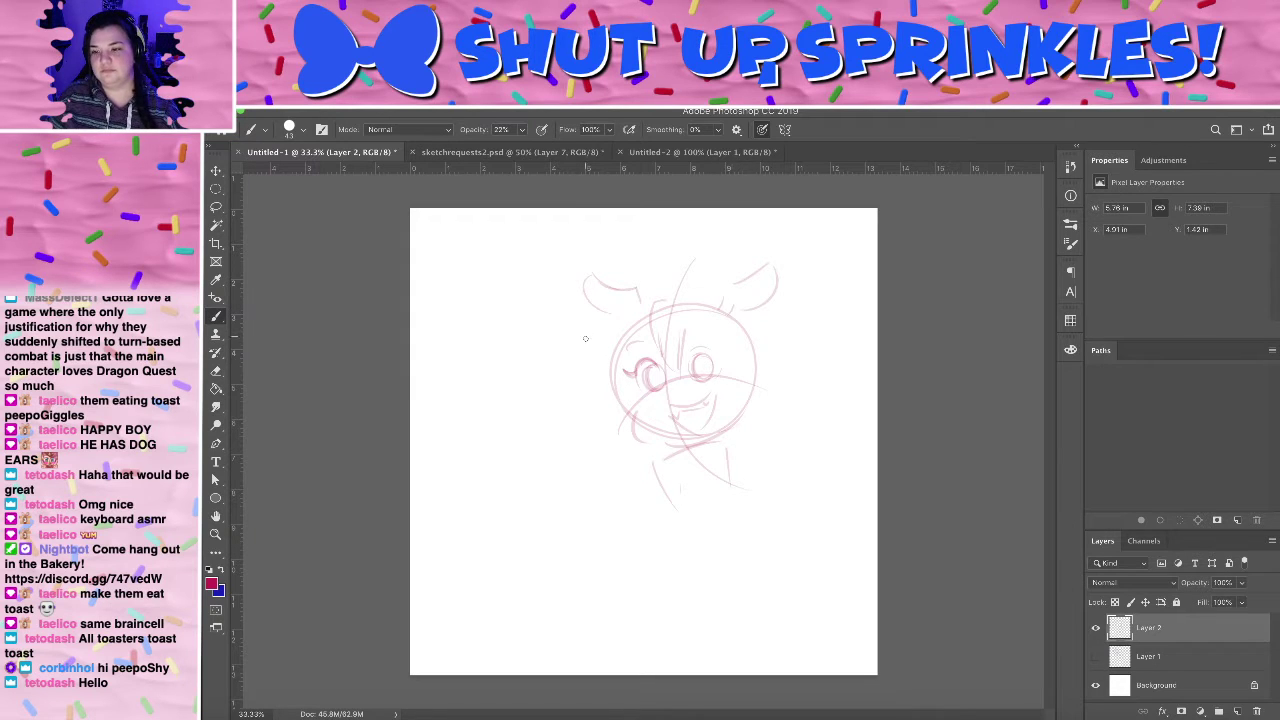
drag(756, 400, 771, 415)
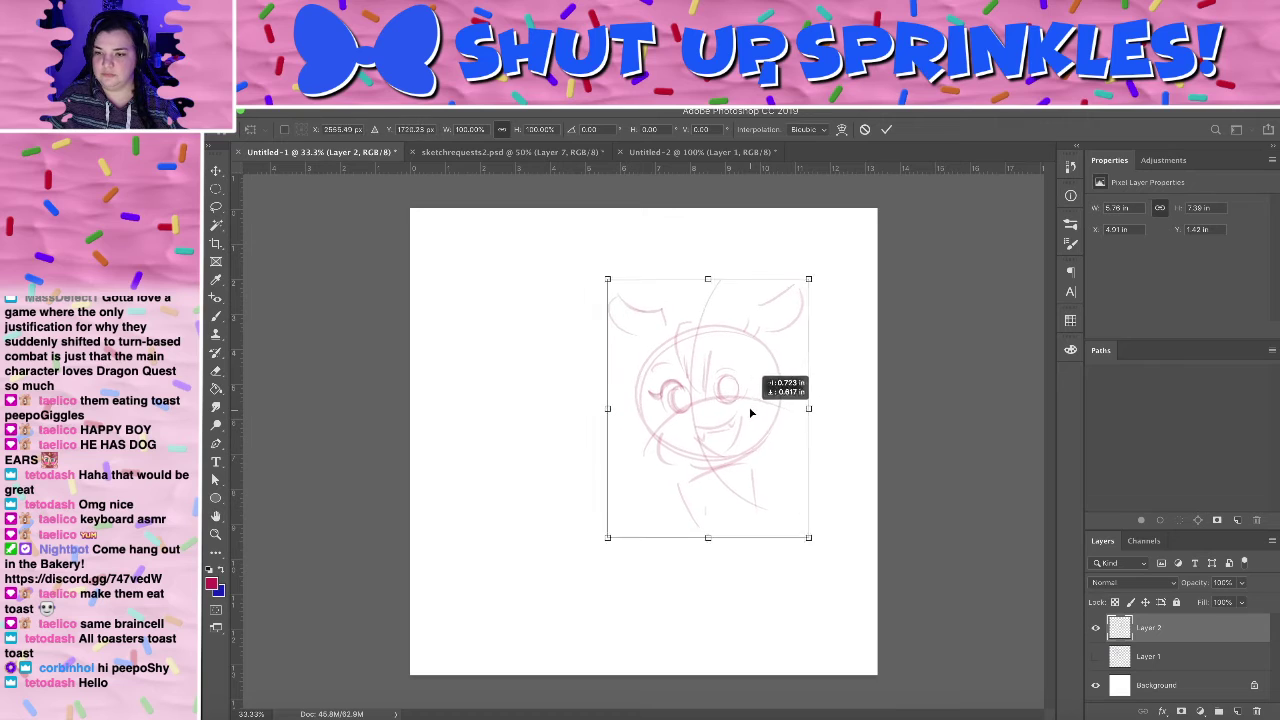
click(886, 129)
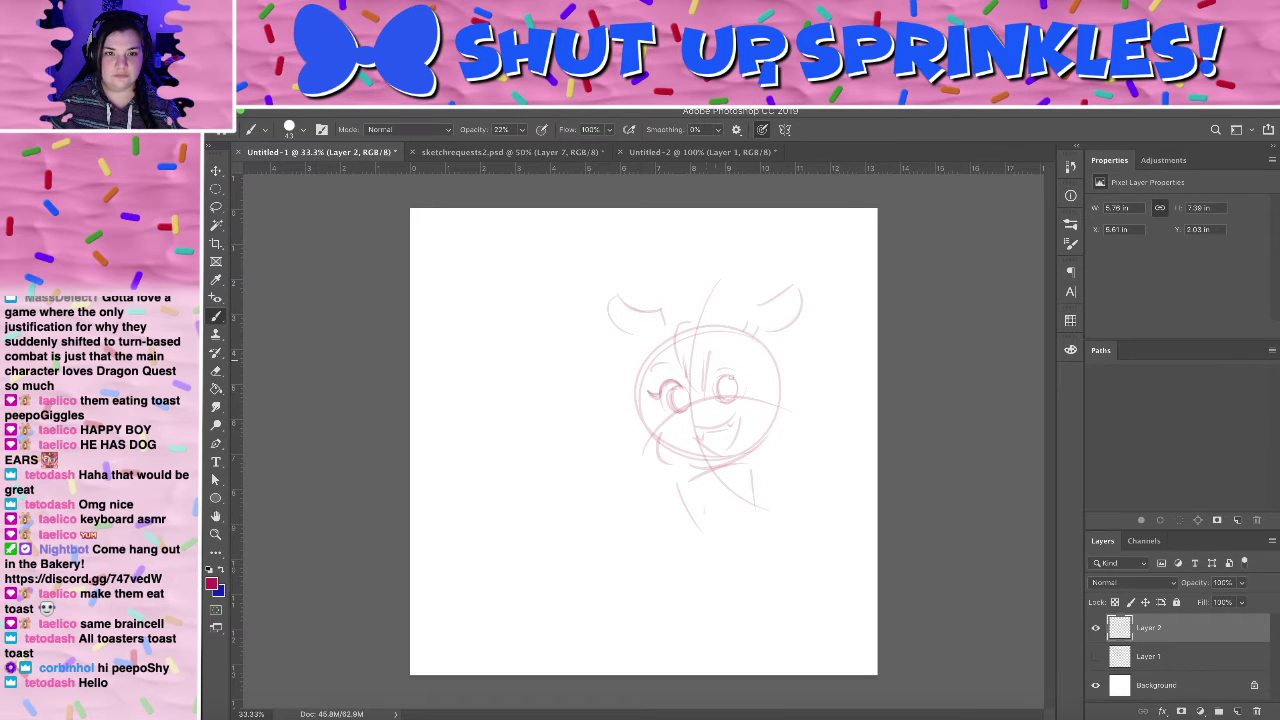
mouse_move(775, 474)
mouse_down()
mouse_move(743, 504)
mouse_move(713, 495)
mouse_move(758, 520)
mouse_up()
mouse_move(705, 485)
mouse_down()
mouse_move(732, 482)
mouse_move(756, 505)
mouse_up()
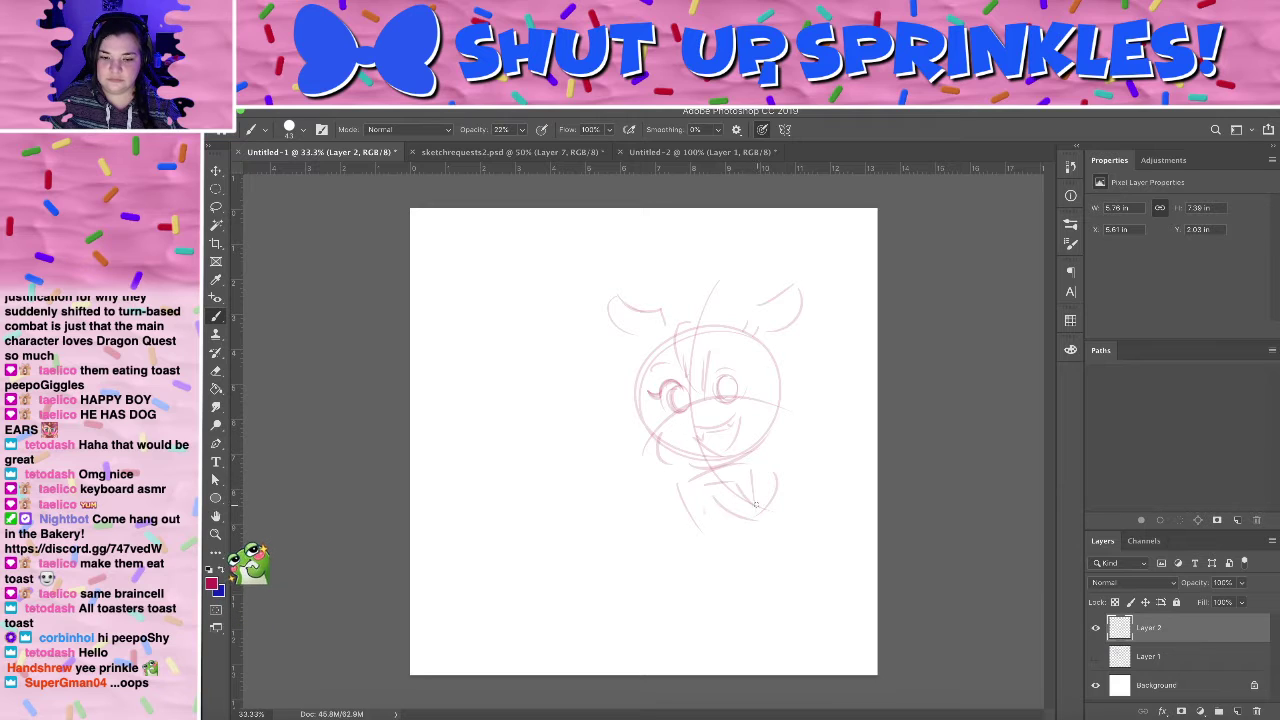
key(super+z)
key(super+z)
key(super+z)
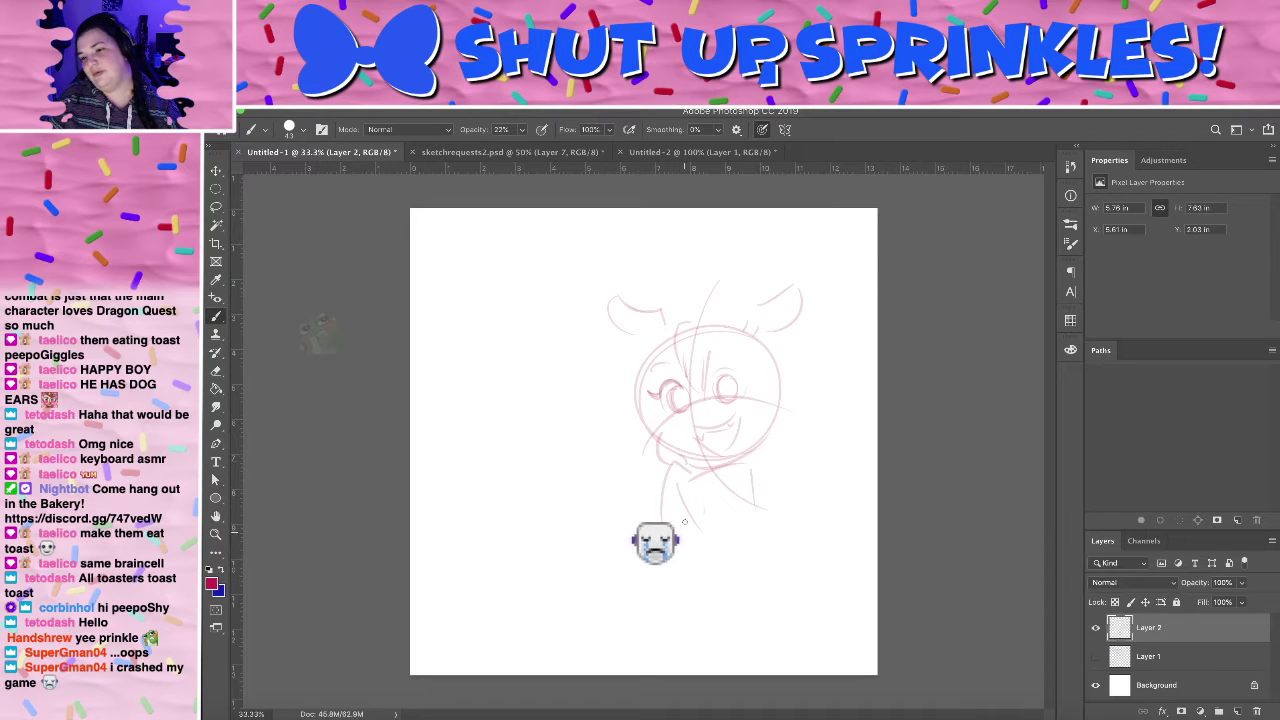
key(super+z)
drag(677, 503, 697, 567)
key(super+z)
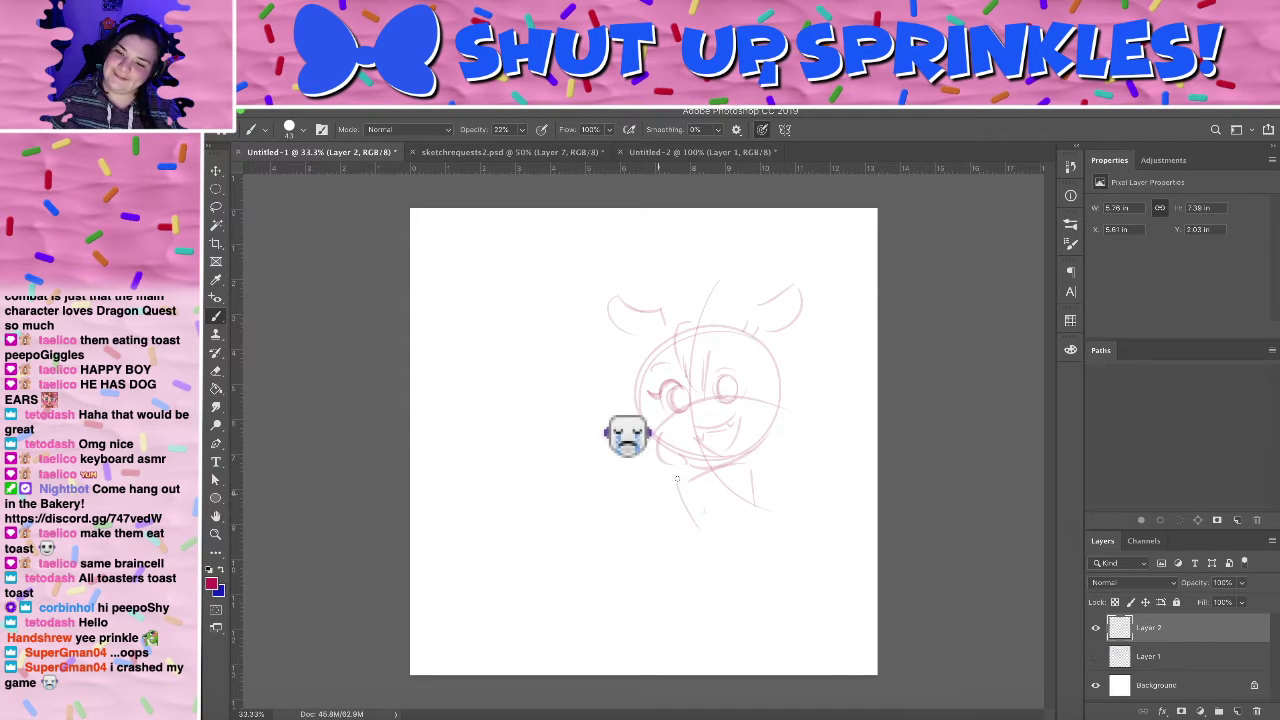
- Sketch one arm angled down and outward with a hand on the left, and a bent arm across the chest on the right
mouse_move(678, 488)
mouse_down()
mouse_move(658, 545)
mouse_move(672, 567)
mouse_up()
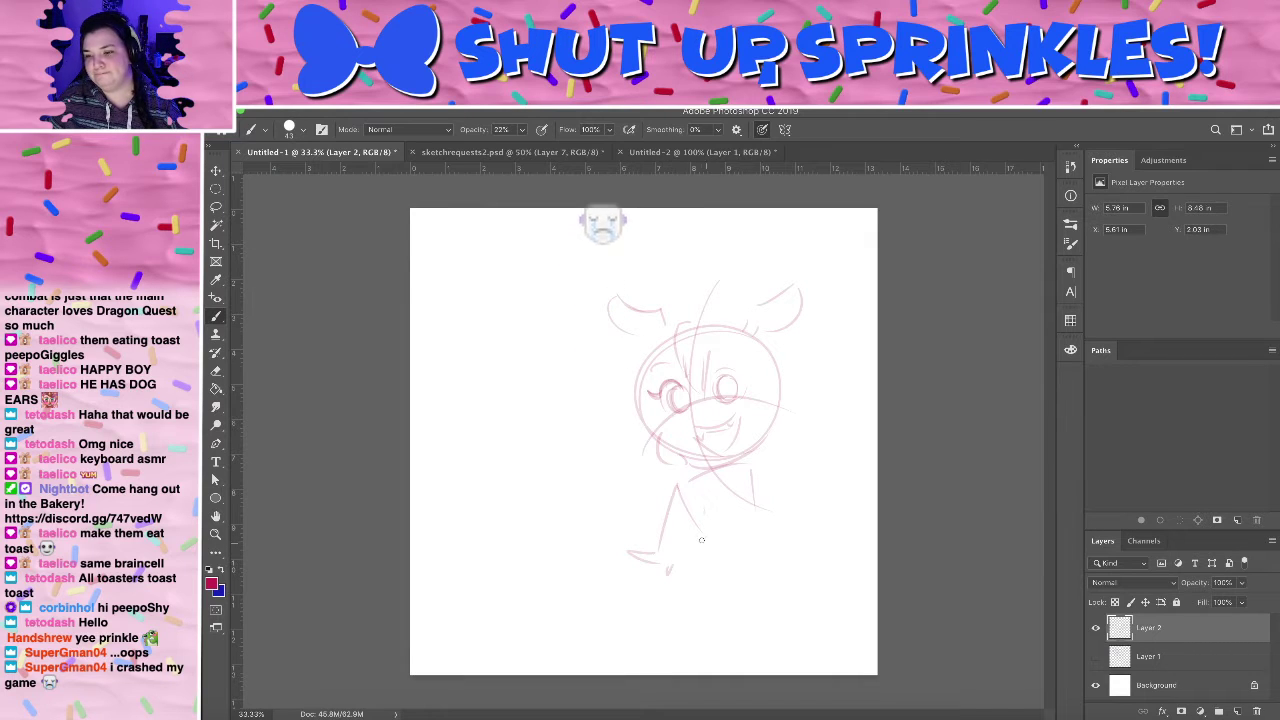
mouse_move(782, 514)
mouse_down()
mouse_move(719, 472)
mouse_move(777, 492)
mouse_move(759, 471)
mouse_move(785, 469)
mouse_move(768, 491)
mouse_move(728, 471)
mouse_move(737, 500)
mouse_move(749, 492)
mouse_move(751, 534)
mouse_move(786, 542)
mouse_up()
drag(790, 472, 793, 514)
mouse_move(743, 480)
mouse_down()
mouse_move(775, 497)
mouse_move(753, 483)
mouse_move(778, 460)
mouse_up()
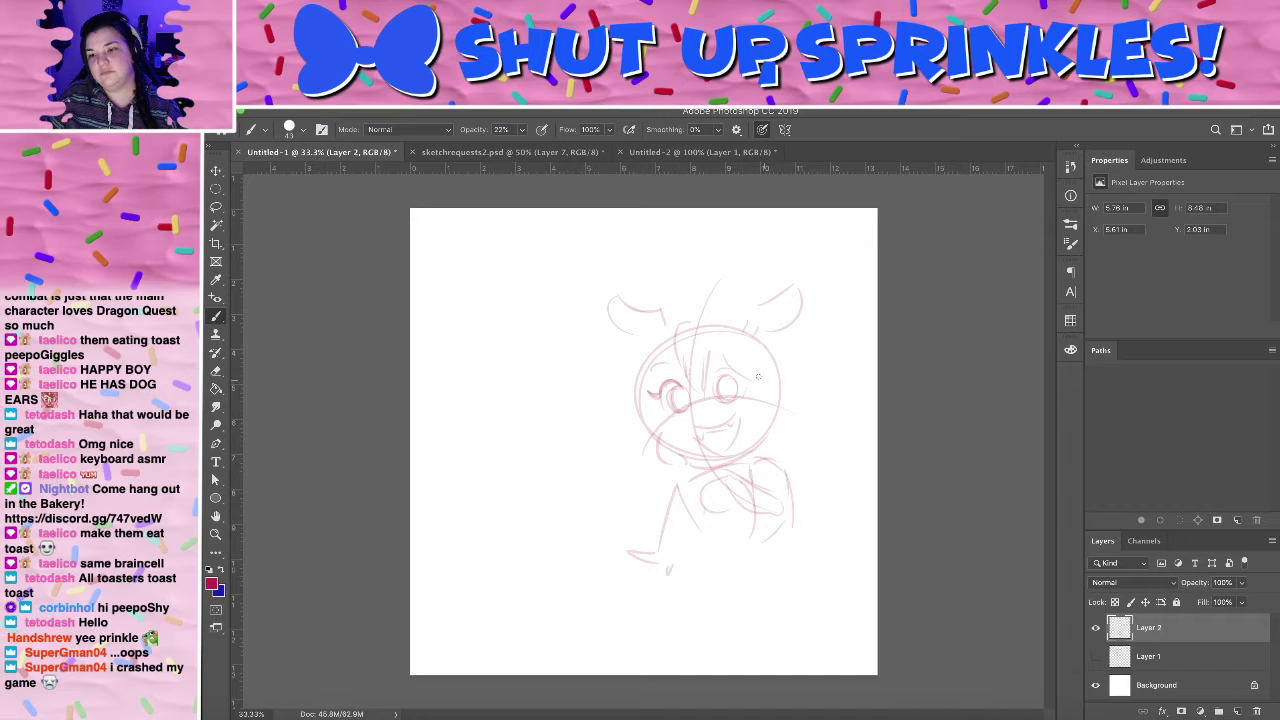
- Sketch hair along both sides of the head and a small bone-shaped clip above the right eye
mouse_move(756, 452)
mouse_down()
mouse_move(772, 407)
mouse_move(667, 321)
mouse_move(727, 332)
mouse_move(747, 354)
mouse_move(721, 357)
mouse_move(750, 343)
mouse_move(735, 369)
mouse_up()
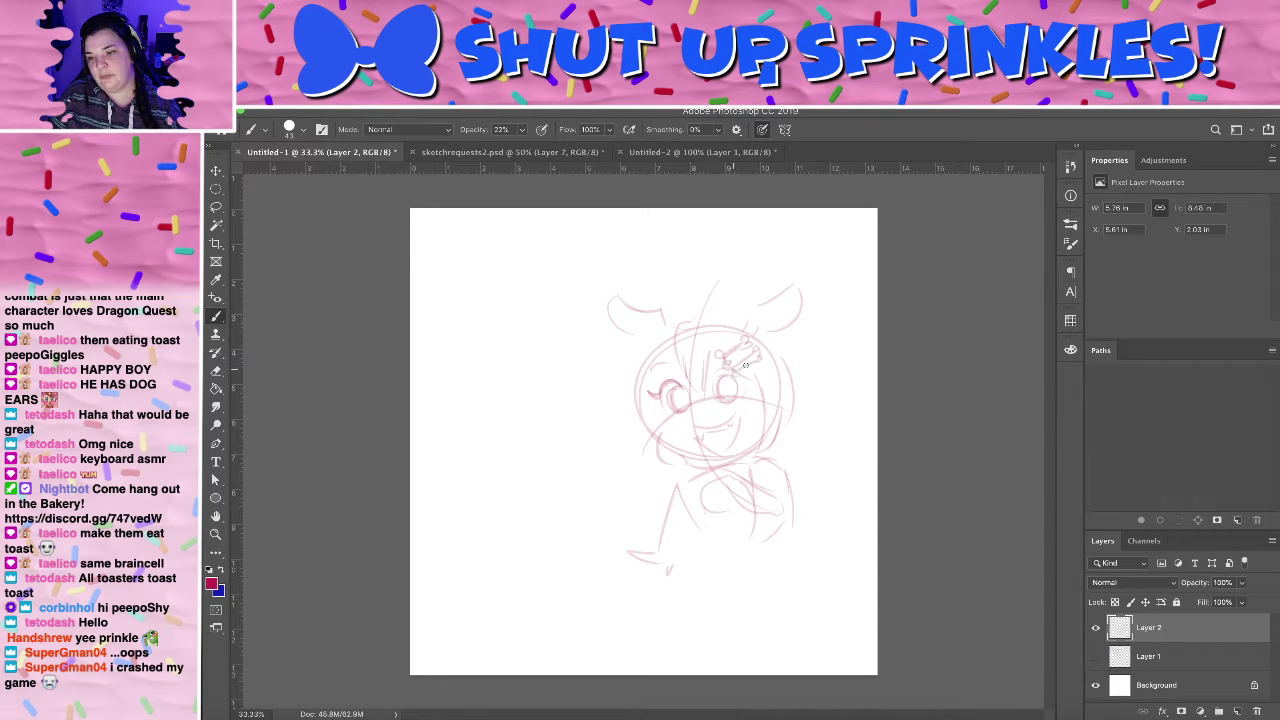
mouse_move(660, 344)
mouse_down()
mouse_move(630, 366)
mouse_move(638, 428)
mouse_up()
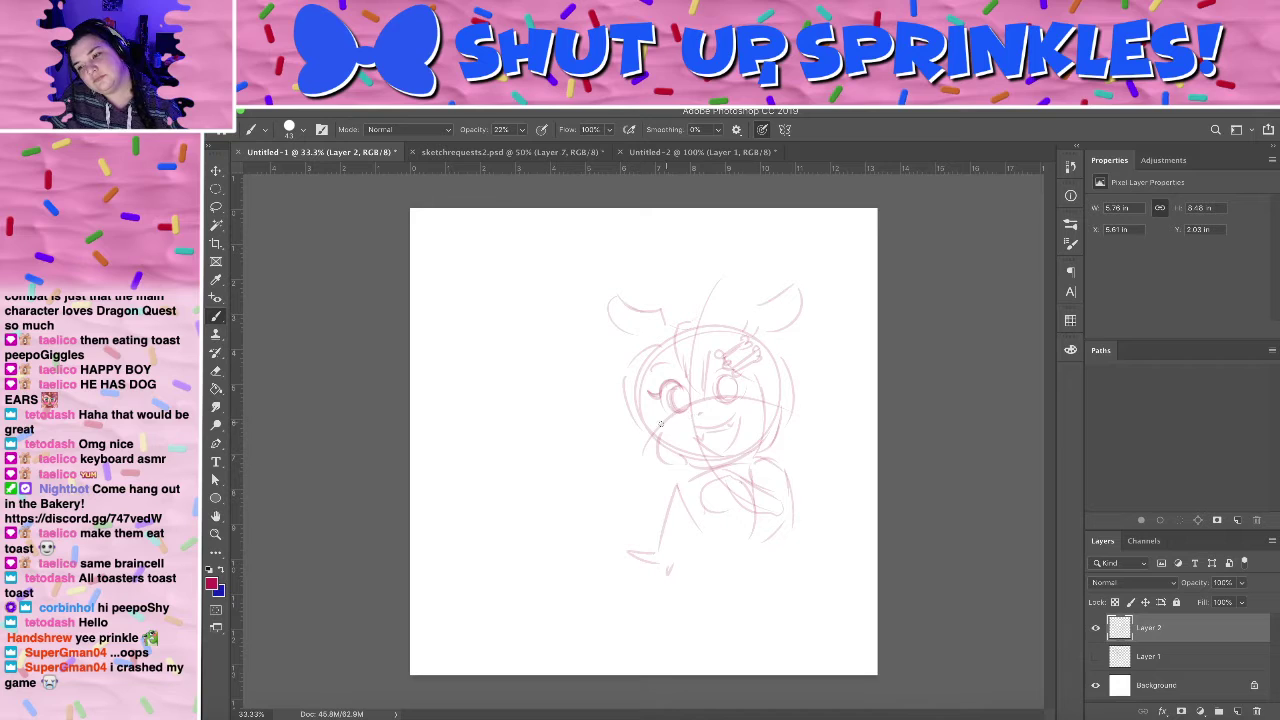
- Sketch a round cheek mark on each side of the mouth and reinforce the face contour down the left side and along the jaw
mouse_move(661, 424)
mouse_down()
mouse_move(678, 444)
mouse_move(670, 436)
mouse_up()
key(ctrl+z)
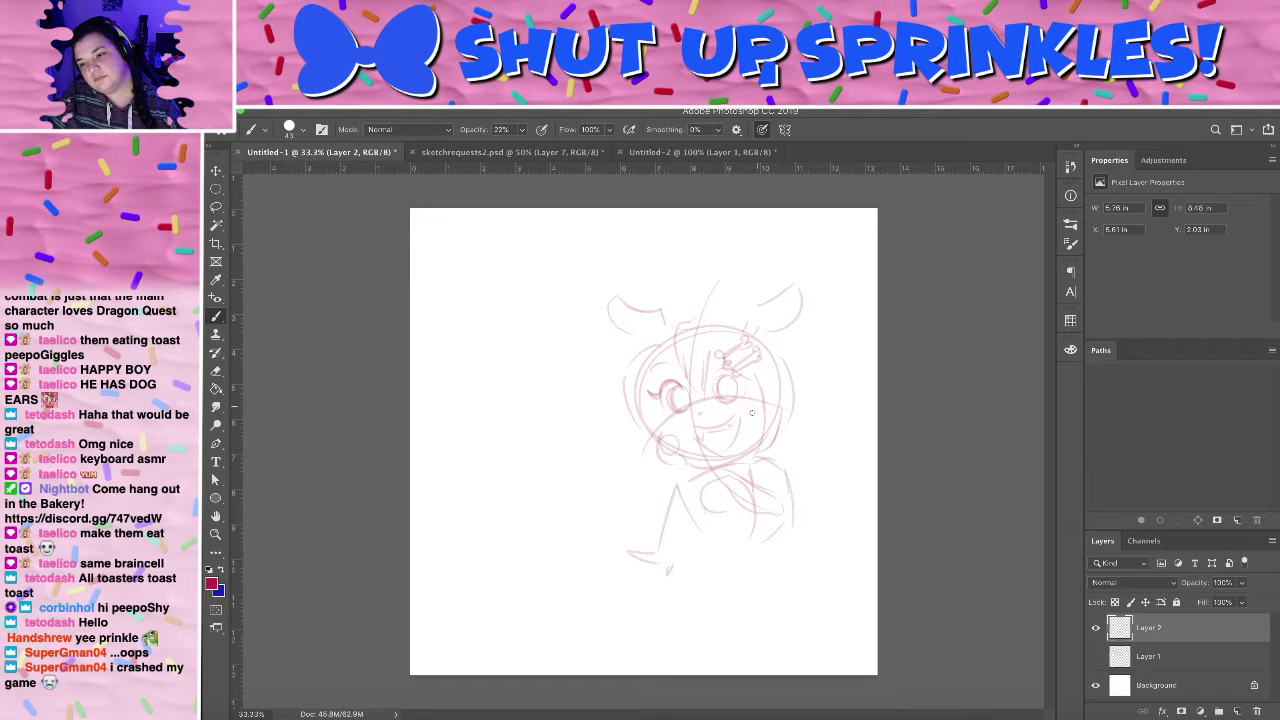
drag(751, 412, 765, 400)
drag(650, 375, 660, 440)
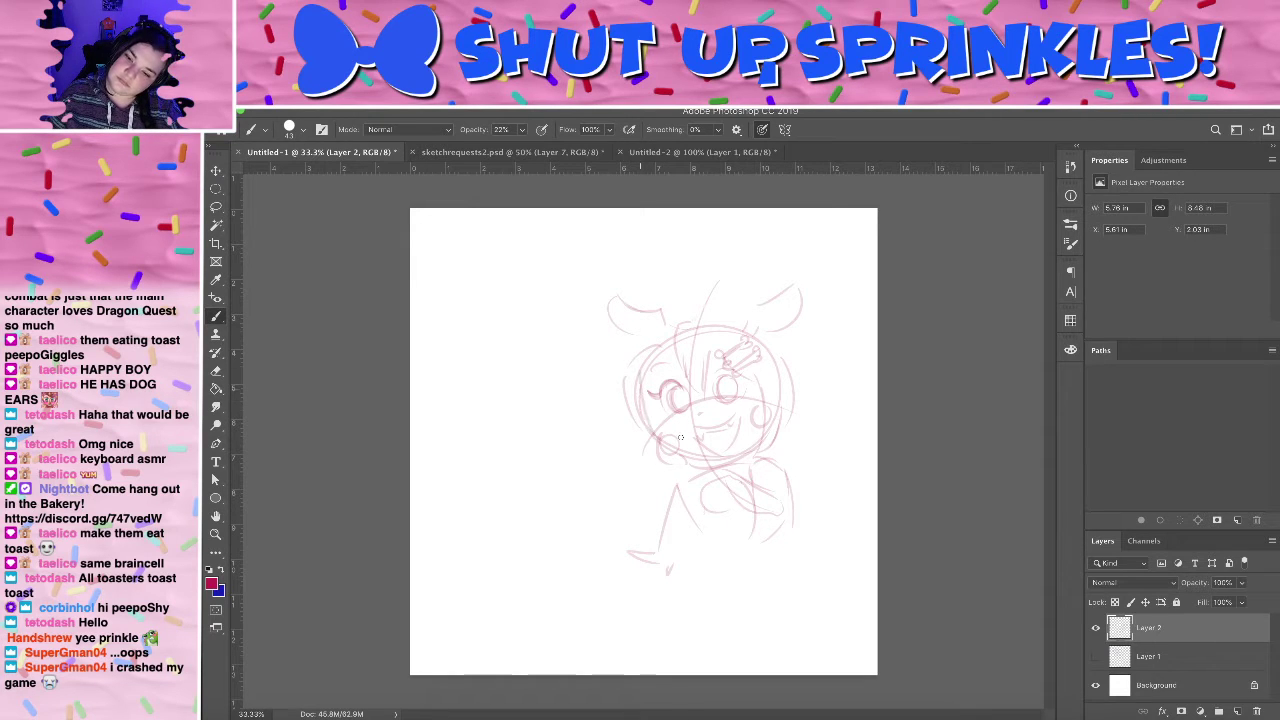
mouse_move(649, 372)
mouse_down()
mouse_move(670, 441)
mouse_move(660, 444)
mouse_move(766, 436)
mouse_up()
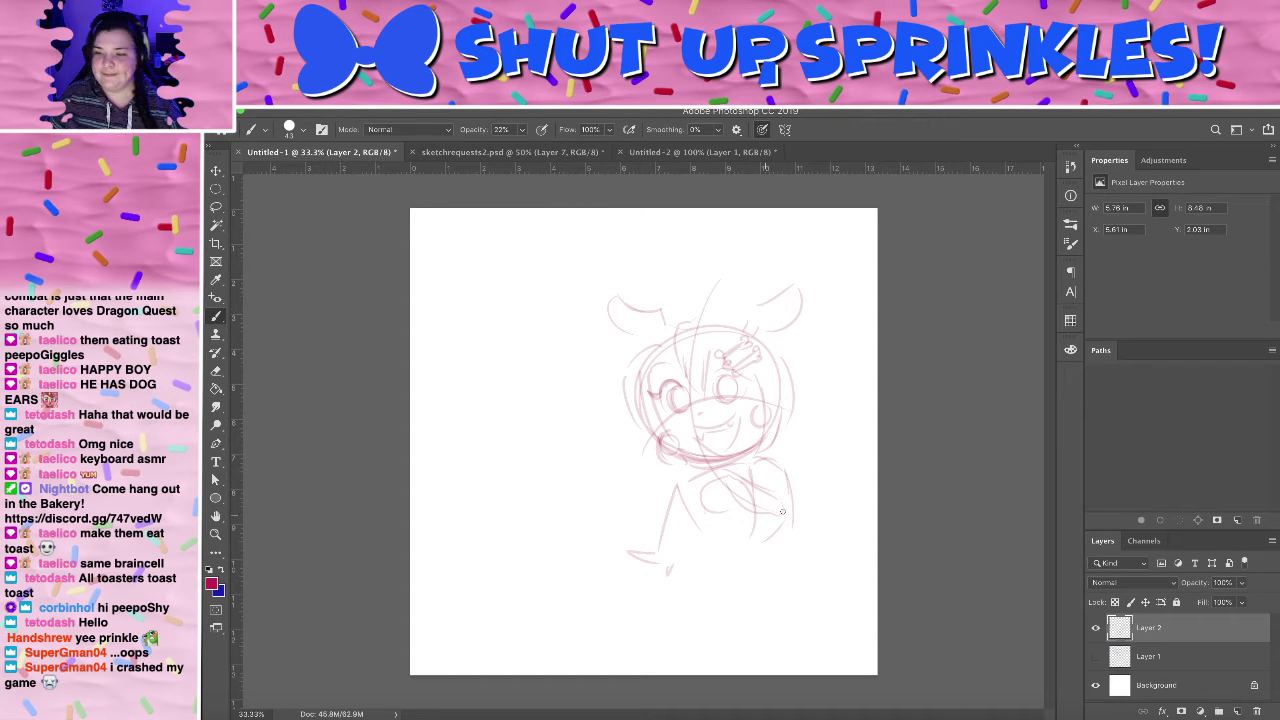
- Sketch a curved tail rising behind the bent arm on the right side of the body
drag(782, 511, 810, 504)
drag(797, 456, 820, 522)
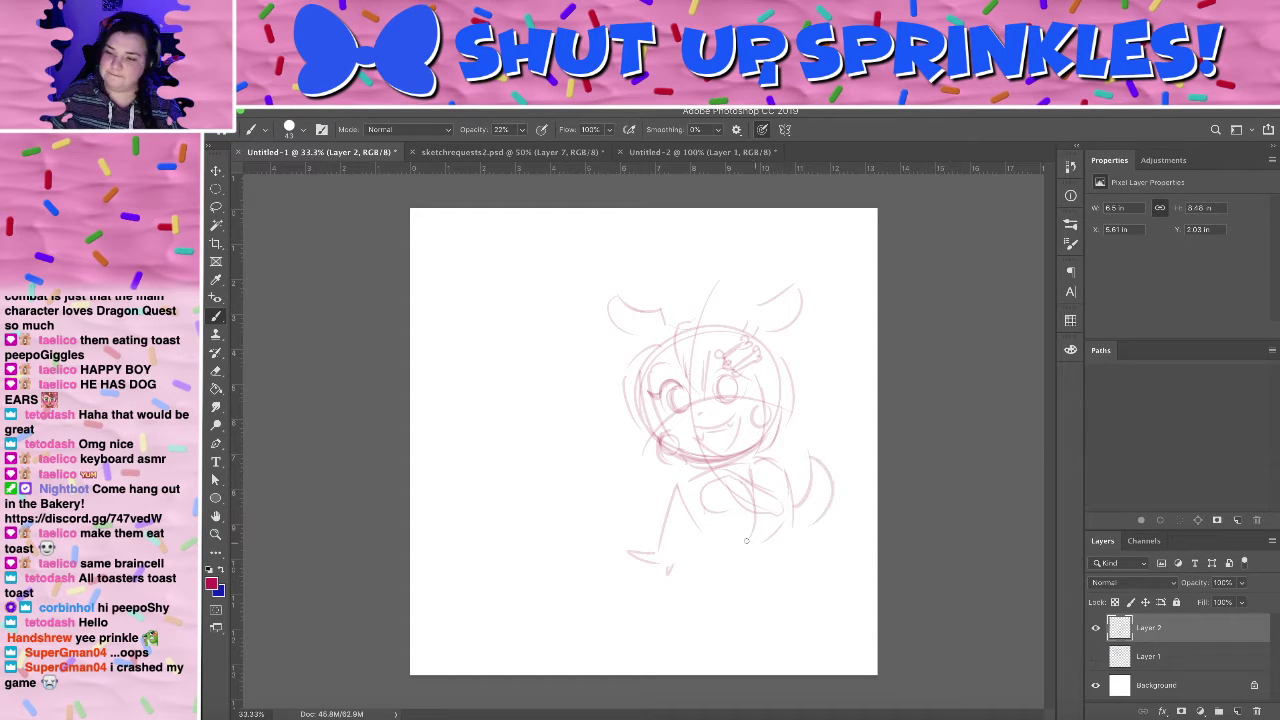
- Sketch a curved hip line and two spread legs with feet below the torso, undoing strokes that do not fit
mouse_move(694, 540)
mouse_down()
mouse_move(759, 567)
mouse_move(752, 540)
mouse_move(716, 560)
mouse_move(691, 554)
mouse_move(753, 557)
mouse_move(764, 528)
mouse_move(753, 594)
mouse_up()
drag(755, 533, 738, 632)
key(ctrl+z)
key(ctrl+z)
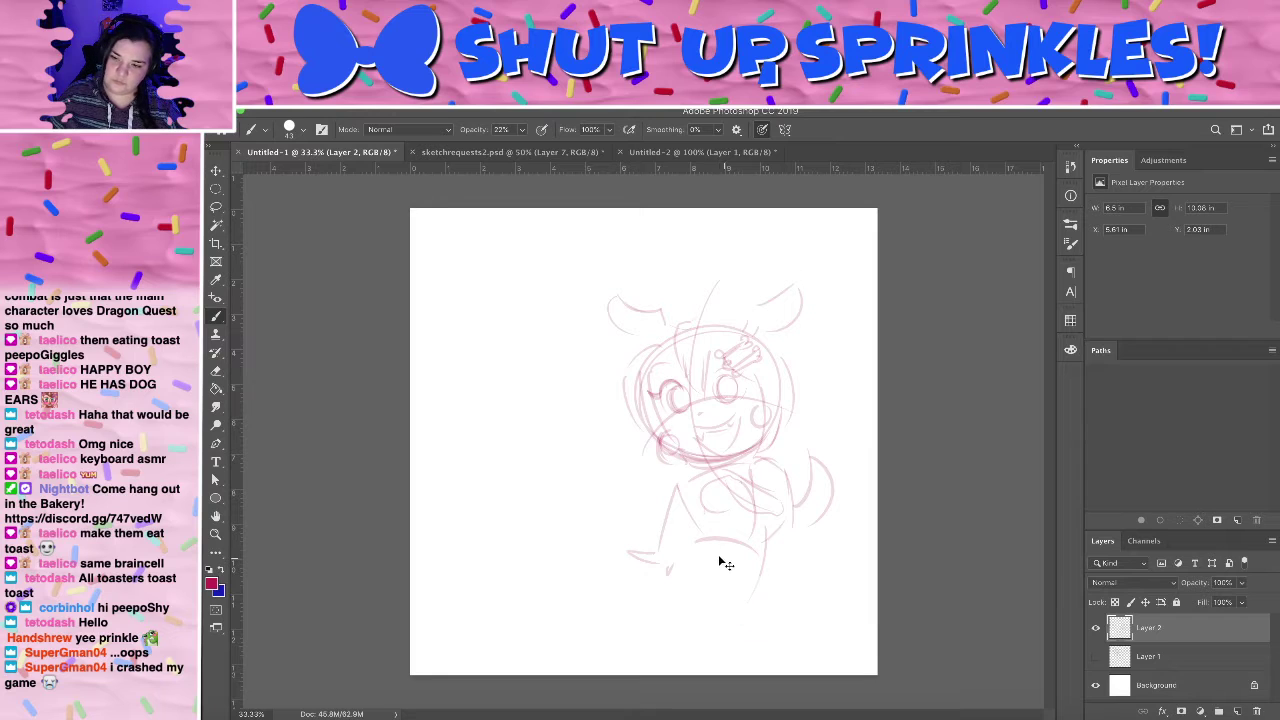
drag(688, 518, 733, 634)
key(ctrl+z)
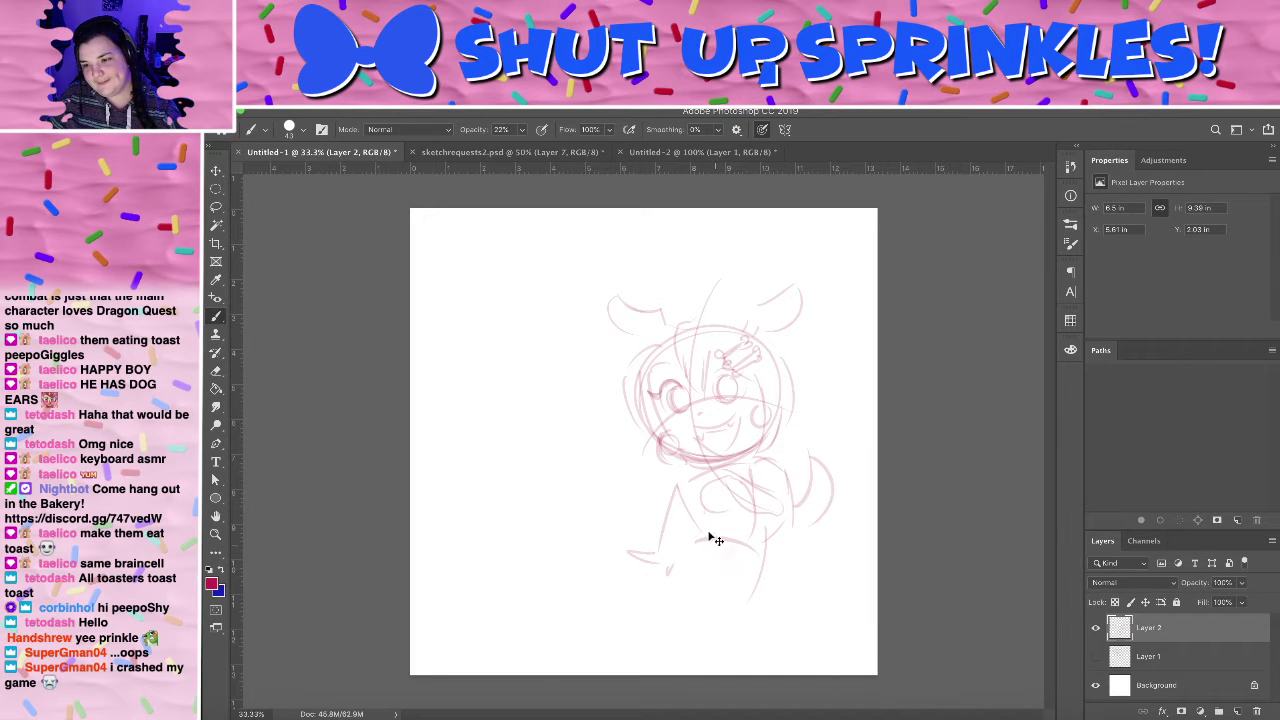
key(ctrl+z)
drag(698, 543, 645, 604)
mouse_move(739, 563)
mouse_down()
mouse_move(751, 626)
mouse_move(789, 614)
mouse_up()
drag(755, 542, 766, 618)
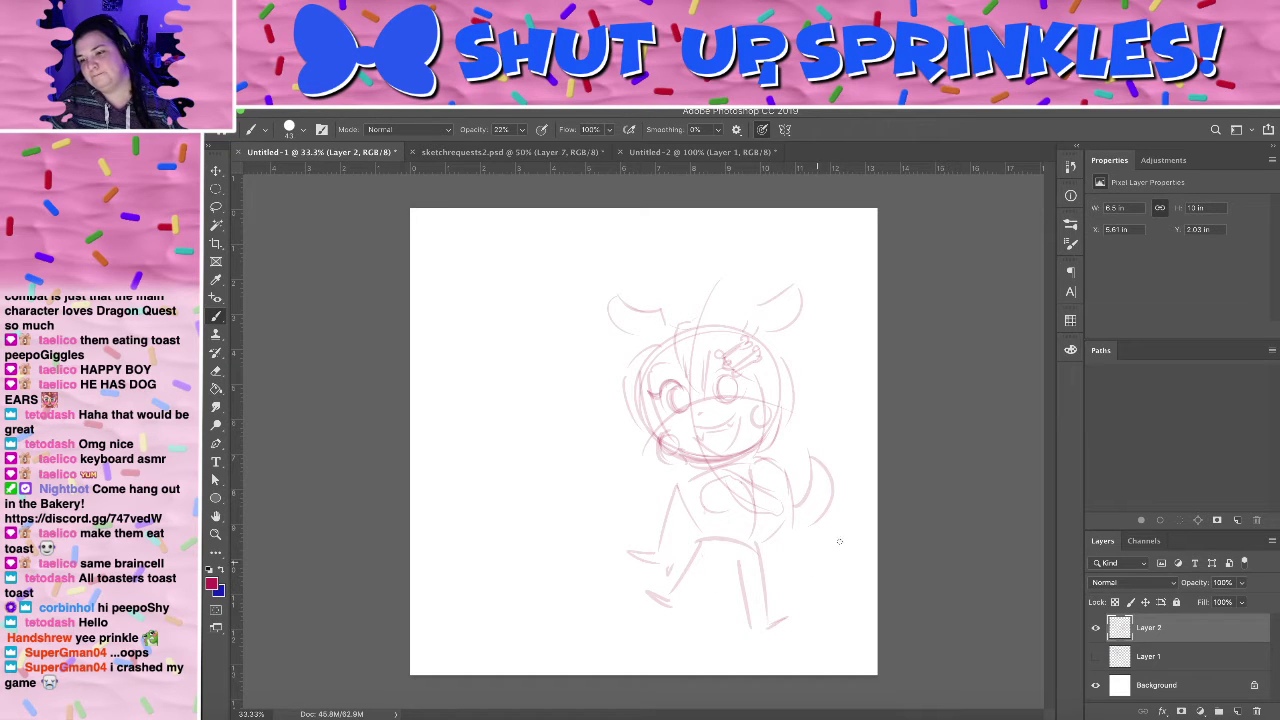
- Undo the crimson character's leg strokes and erase the torso, arms and tail below its head
key(ctrl+z)
key(ctrl+z)
key(ctrl+z)
key(ctrl+z)
key(ctrl+z)
key(ctrl+z)
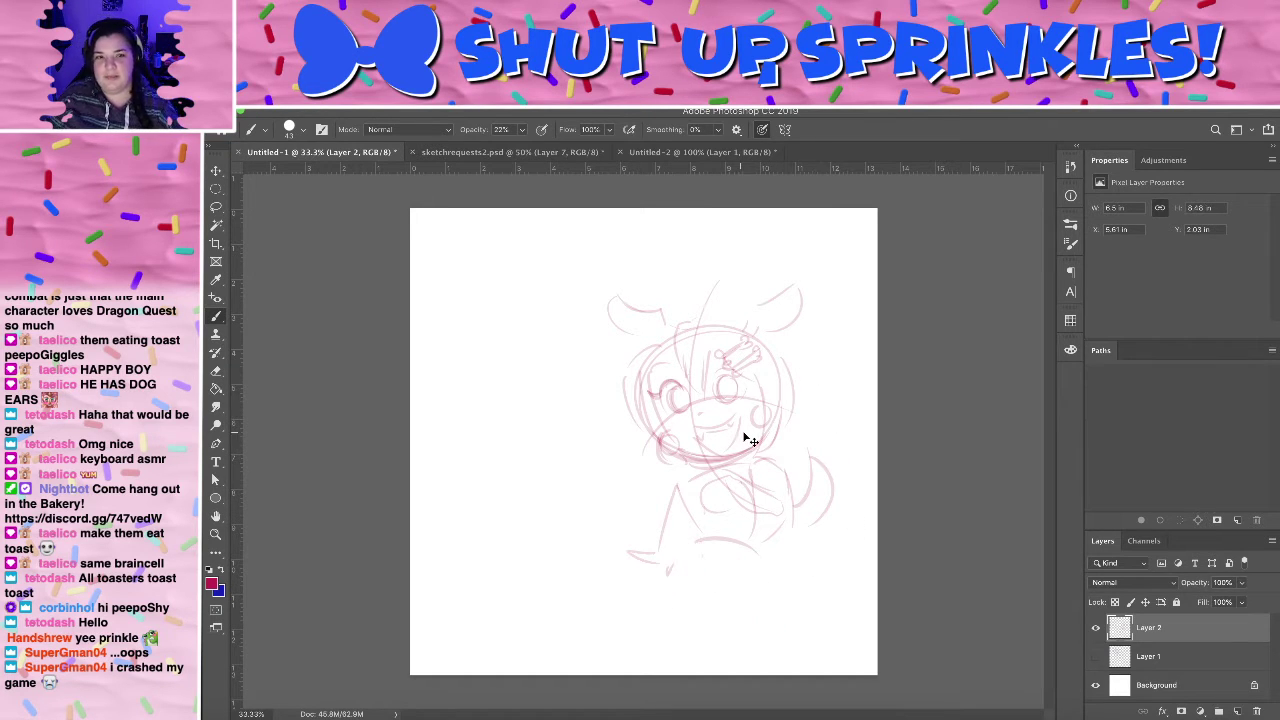
key(ctrl+z)
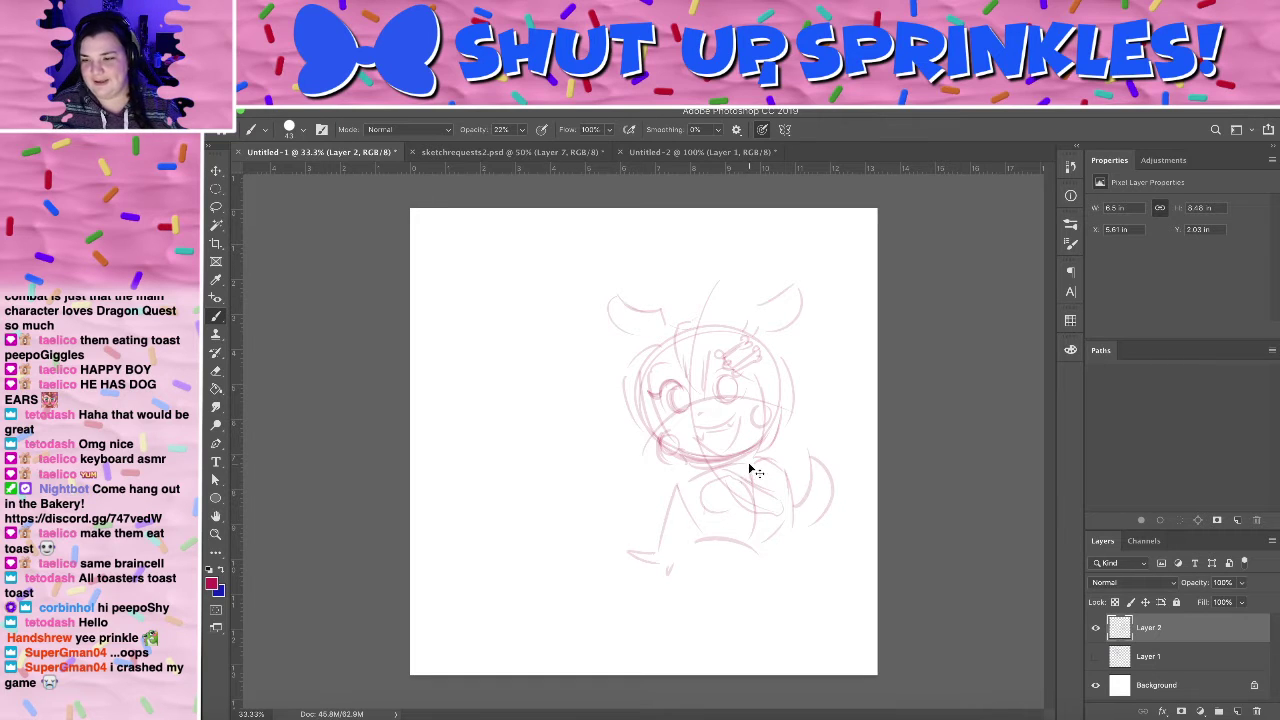
key(e)
mouse_move(676, 487)
mouse_down()
mouse_move(650, 562)
mouse_move(714, 500)
mouse_move(880, 457)
mouse_move(675, 543)
mouse_move(857, 456)
mouse_move(751, 466)
mouse_move(740, 546)
mouse_move(764, 525)
mouse_up()
- Sketch a blue circular head with curved face guidelines directly left of the crimson head
key(x)
key(b)
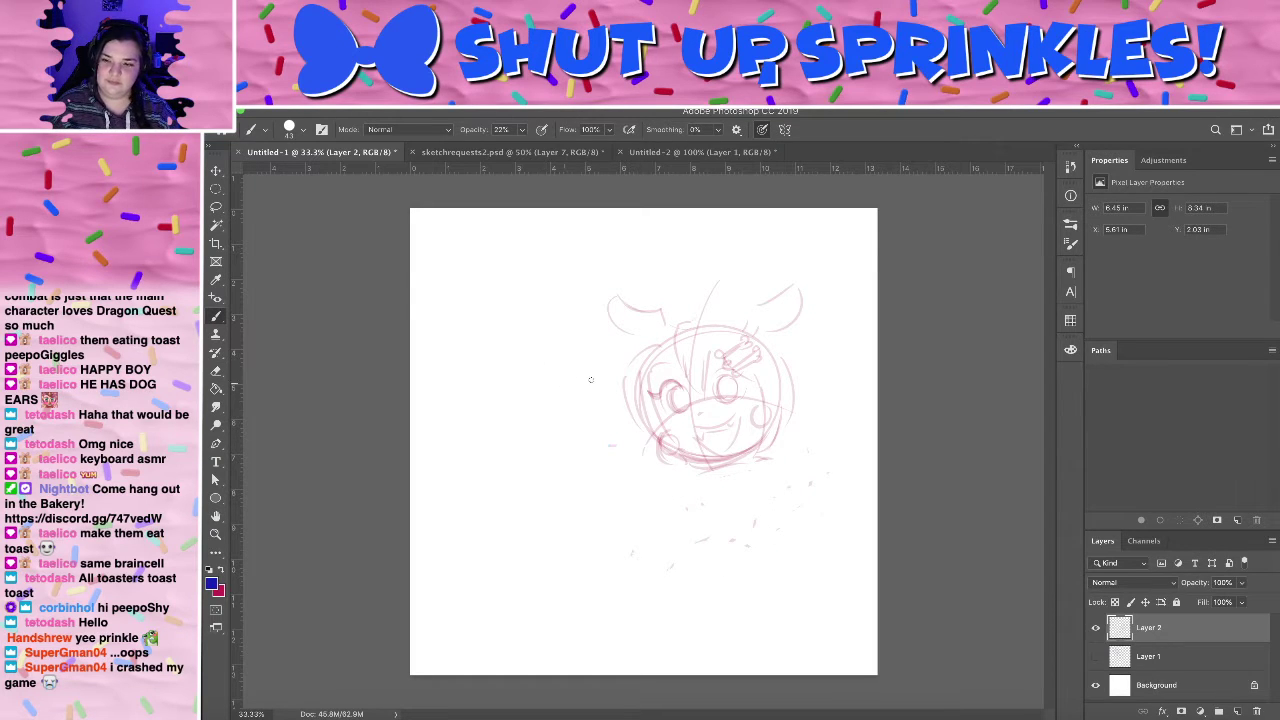
drag(508, 455, 598, 393)
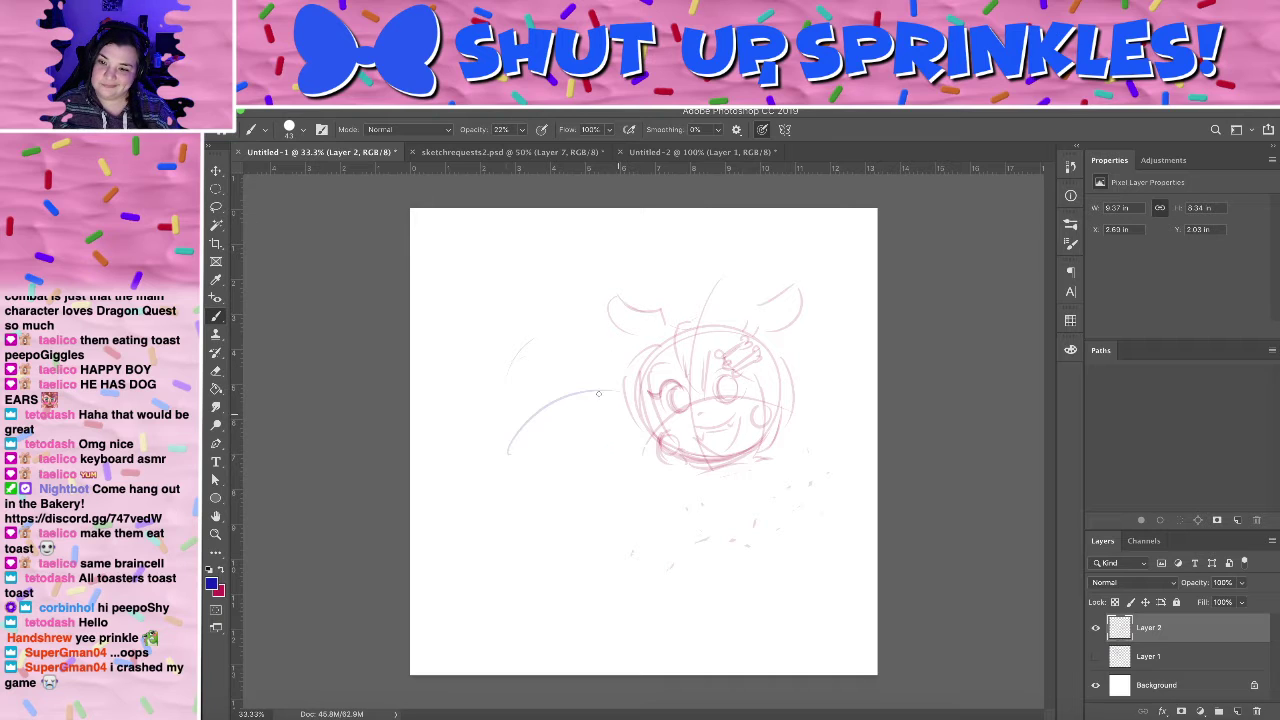
key(ctrl+z)
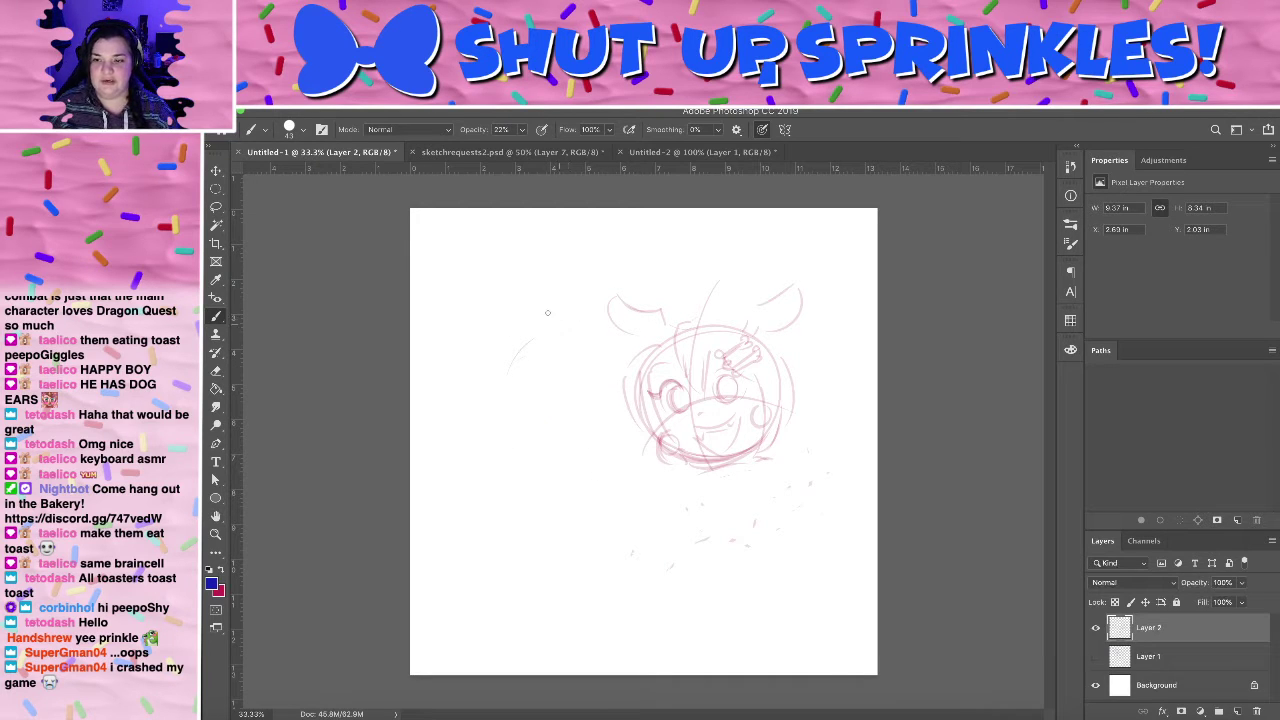
mouse_move(527, 427)
mouse_down()
mouse_move(612, 339)
mouse_move(623, 411)
mouse_move(551, 364)
mouse_move(495, 421)
mouse_move(632, 415)
mouse_up()
drag(578, 498, 536, 316)
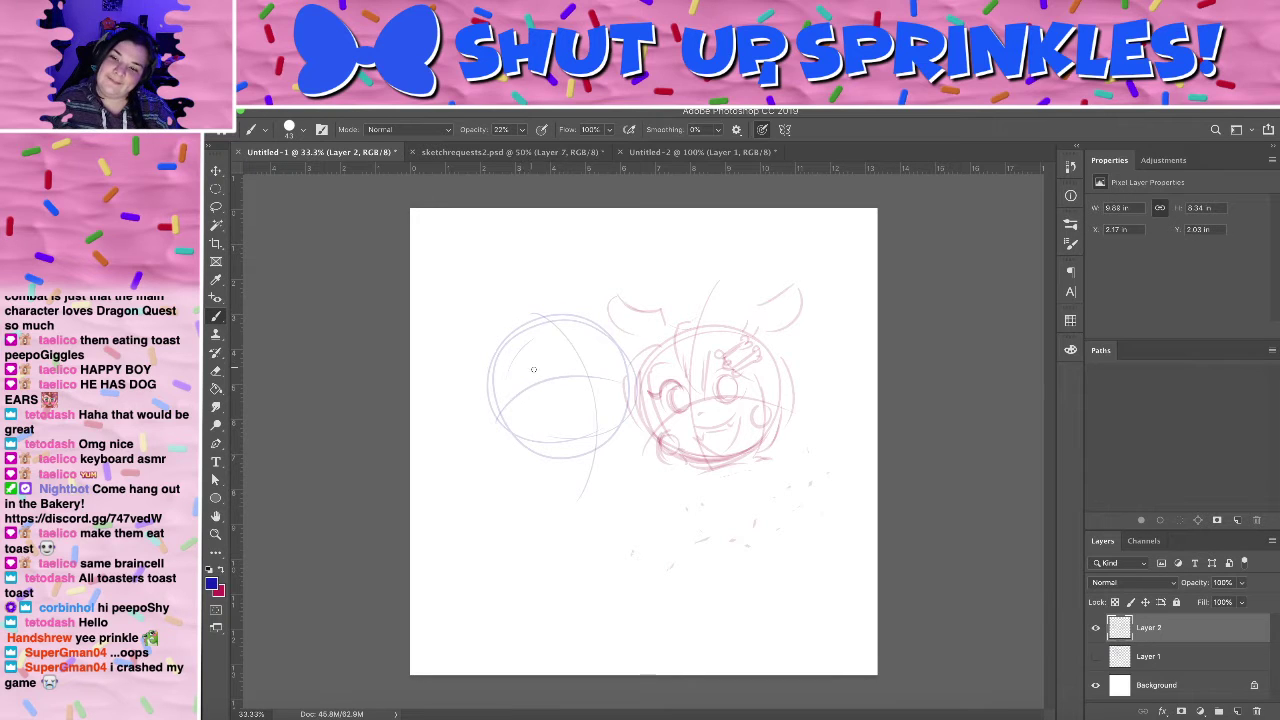
- Sketch the blue character's left eye and an open mouth with teeth, undoing strokes that do not fit
drag(537, 386, 566, 376)
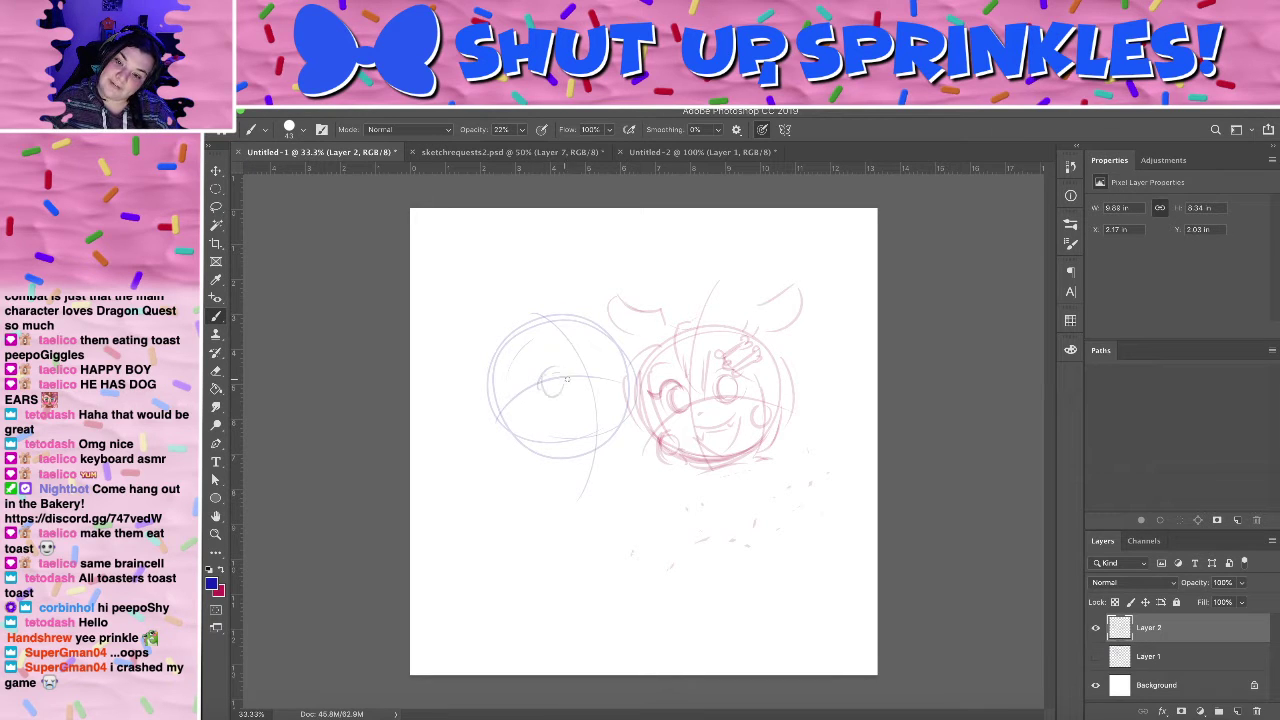
mouse_move(547, 371)
mouse_down()
mouse_move(552, 397)
mouse_move(558, 371)
mouse_move(535, 384)
mouse_up()
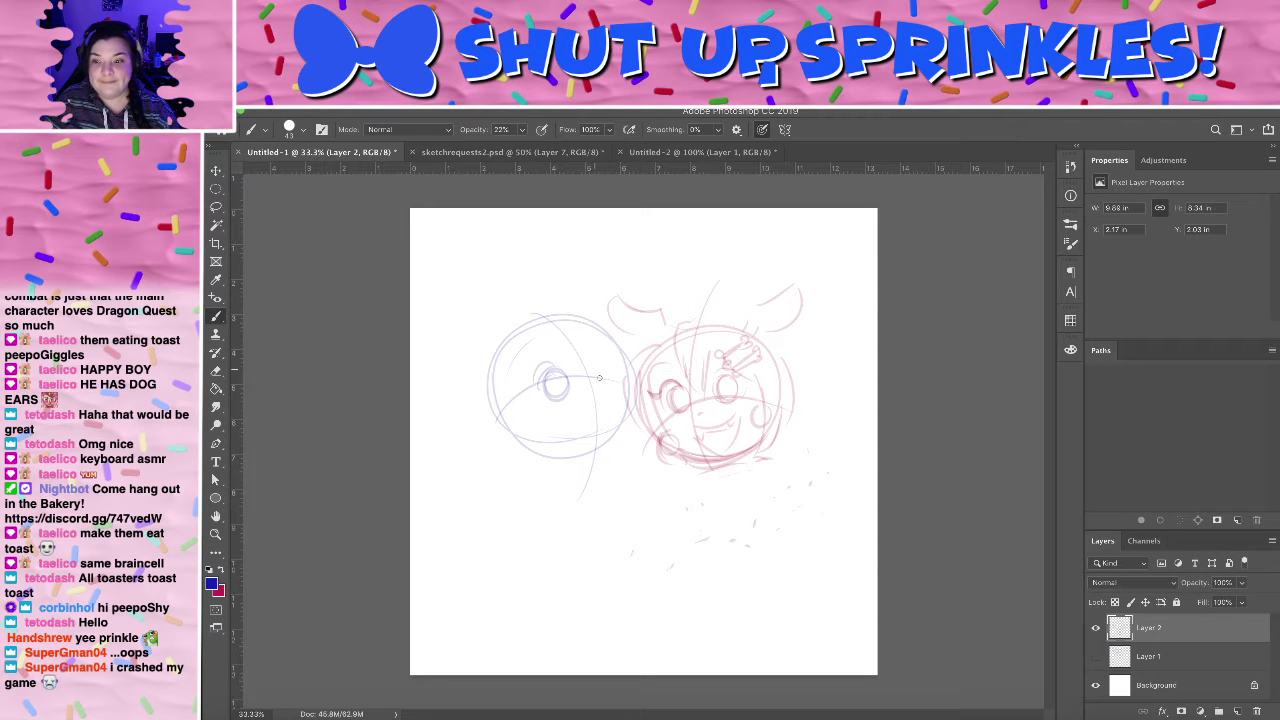
mouse_move(610, 333)
mouse_down()
mouse_move(622, 446)
mouse_move(564, 465)
mouse_move(611, 412)
mouse_move(590, 446)
mouse_up()
key(super+z)
key(super+z)
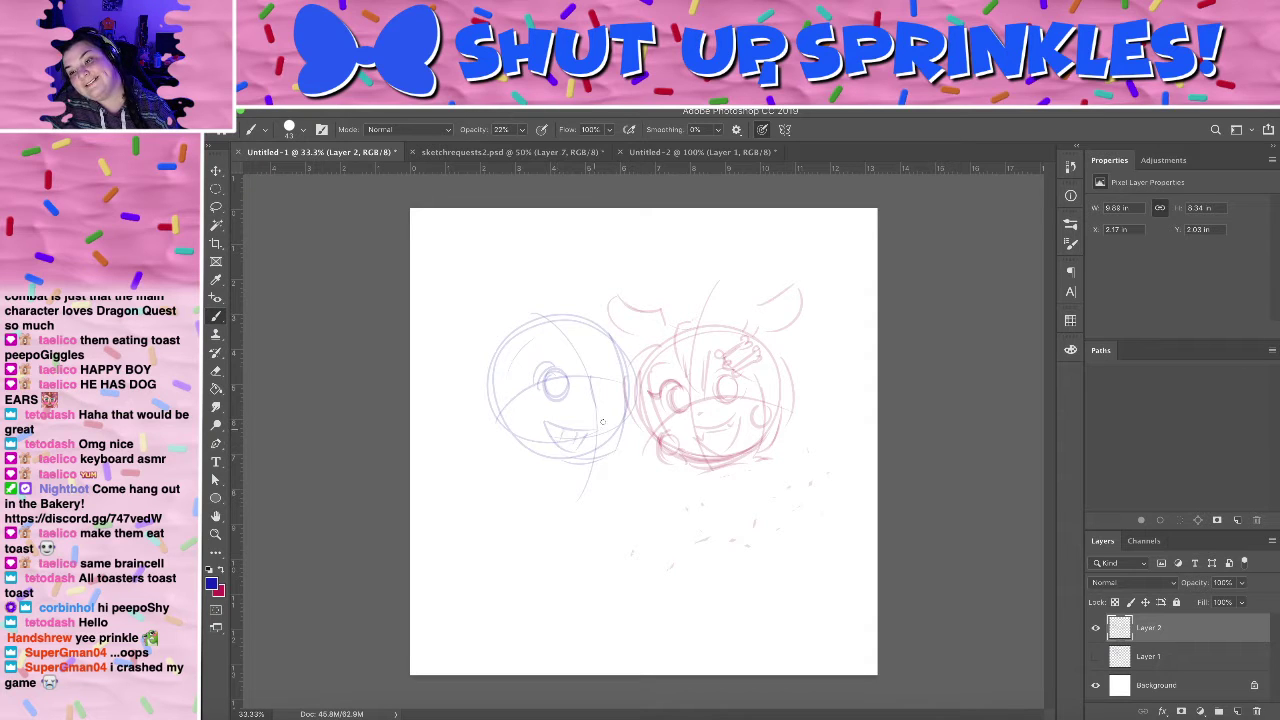
- Sketch a cheek mark on each side of the blue face and reinforce the open, grinning mouth
drag(517, 422, 515, 420)
drag(614, 418, 620, 395)
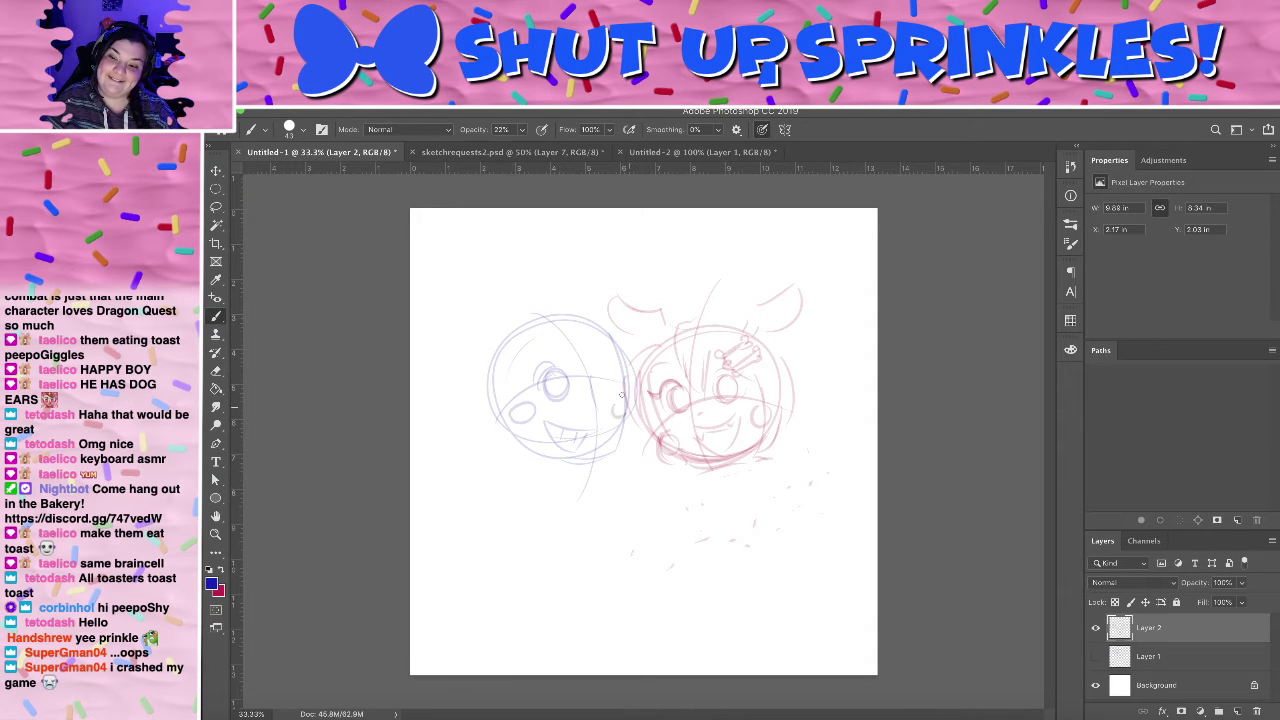
mouse_move(543, 423)
mouse_down()
mouse_move(580, 445)
mouse_move(592, 429)
mouse_up()
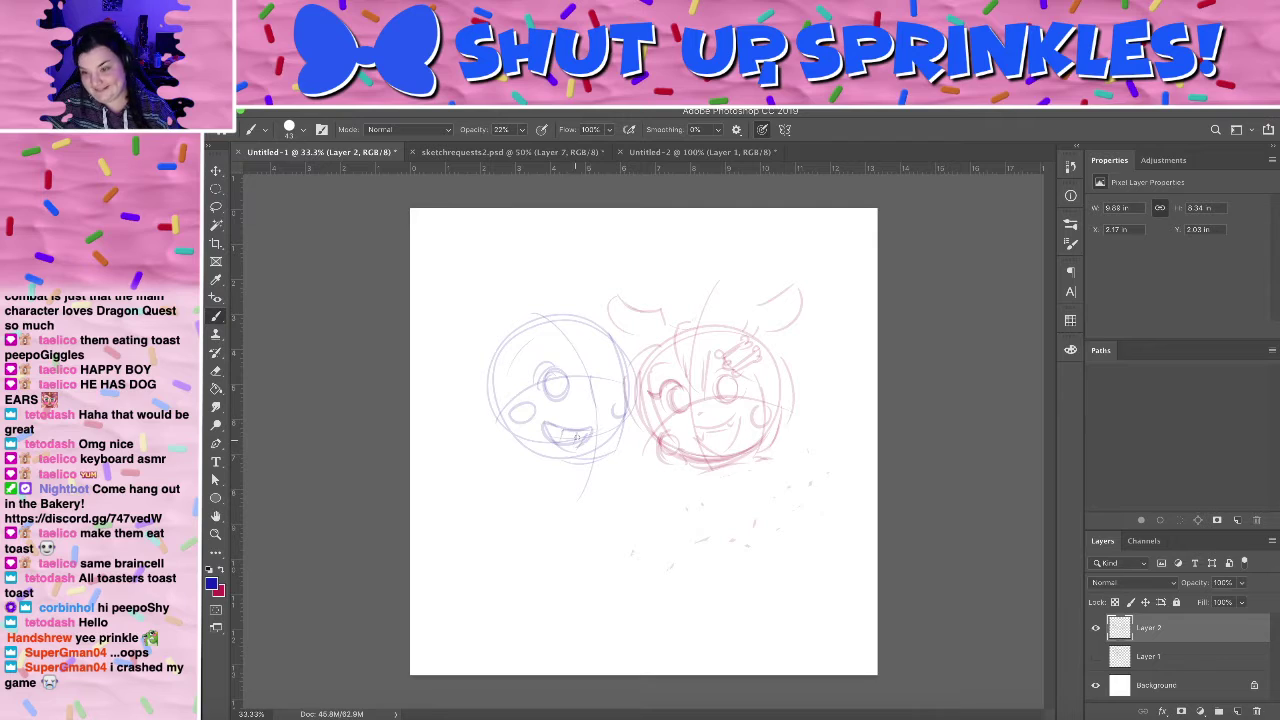
- Clean up the guidelines around the blue eyes, shade both eyes, and add short beard strokes under the chin
key(e)
mouse_move(546, 364)
mouse_down()
mouse_move(541, 383)
mouse_move(559, 402)
mouse_move(549, 371)
mouse_move(617, 383)
mouse_move(545, 392)
mouse_move(566, 374)
mouse_move(552, 386)
mouse_move(612, 388)
mouse_move(591, 377)
mouse_up()
key(b)
key(super+z)
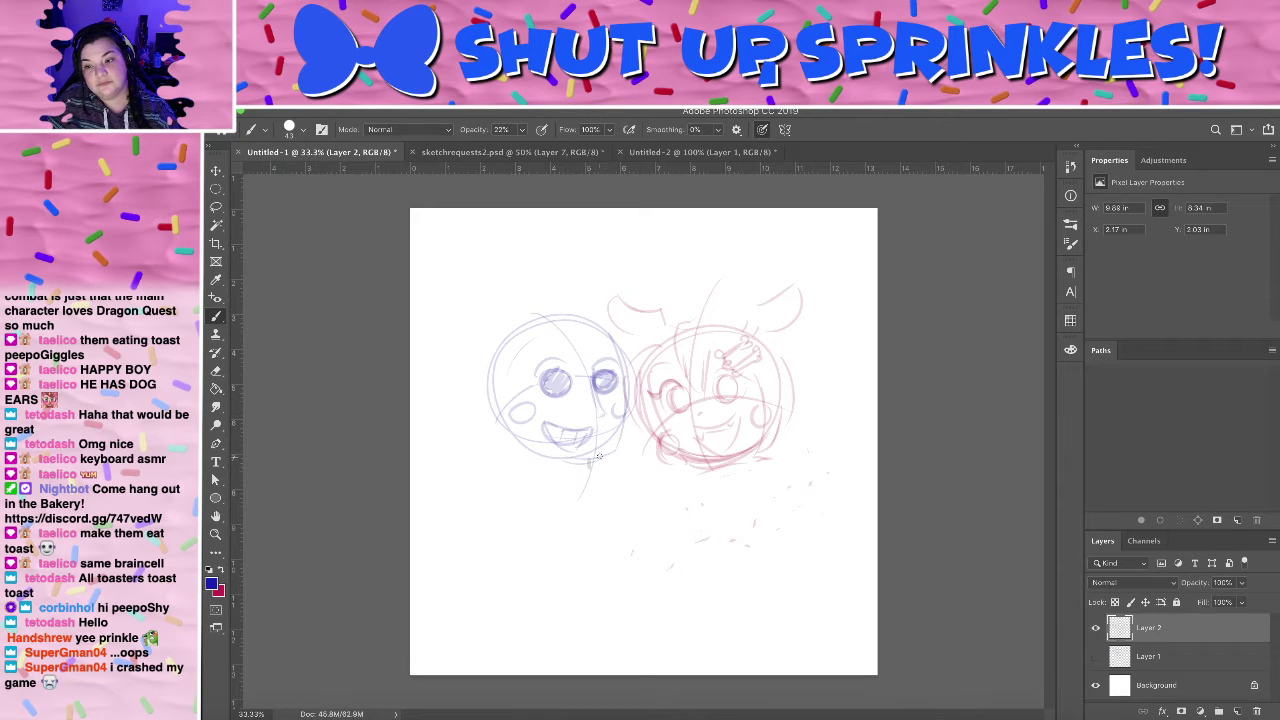
drag(599, 457, 597, 467)
drag(606, 457, 578, 466)
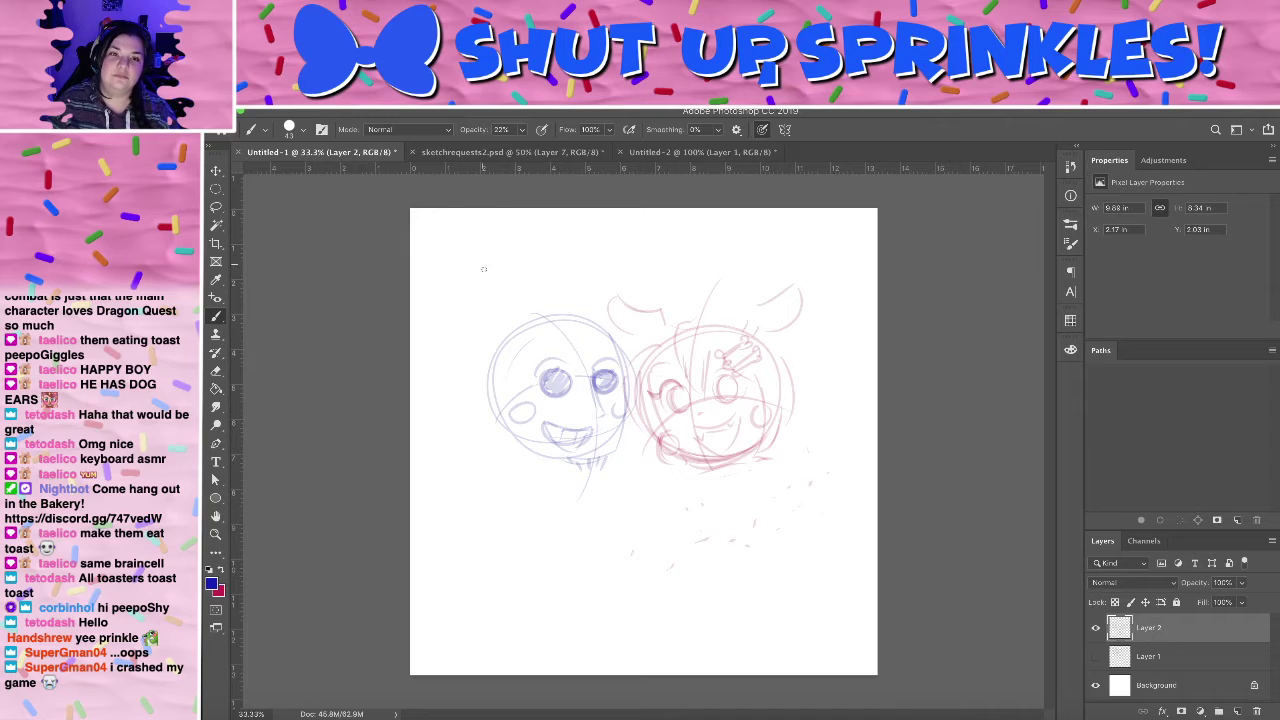
- Sketch slanted lines across the blue character's forehead above both eyes, extending past the right side of the head
mouse_move(506, 352)
mouse_down()
mouse_move(578, 329)
mouse_move(618, 372)
mouse_up()
key(e)
key(b)
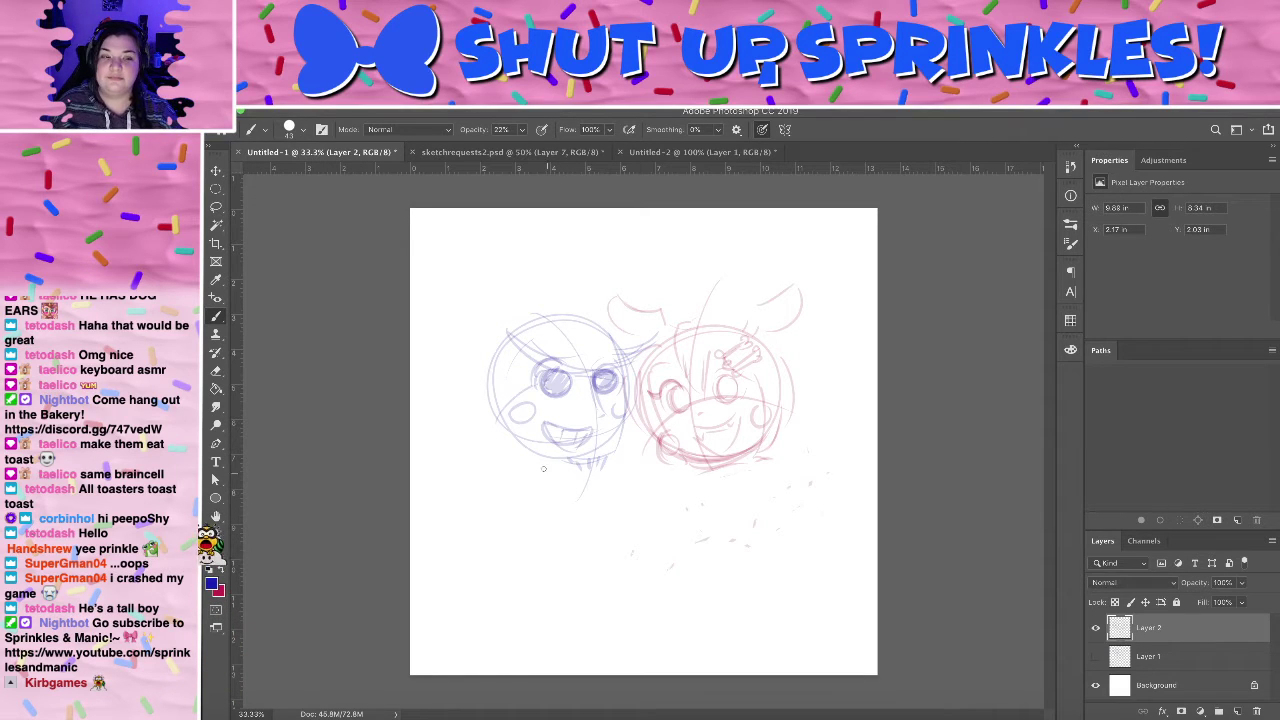
mouse_move(546, 469)
mouse_down()
mouse_move(526, 471)
mouse_move(511, 518)
mouse_up()
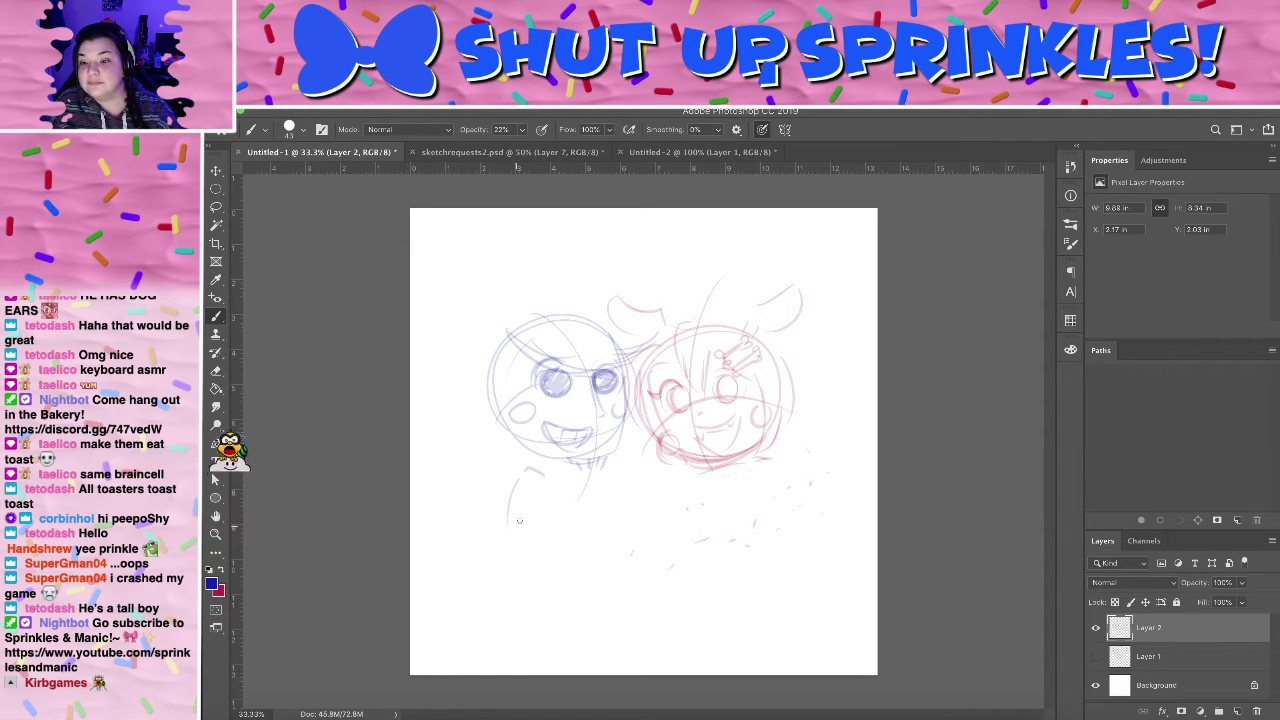
key(super+z)
key(super+z)
- Sketch a shoulder line, a curved hip line and two legs with pointed feet below the blue head
mouse_move(538, 467)
mouse_down()
mouse_move(611, 492)
mouse_move(572, 615)
mouse_up()
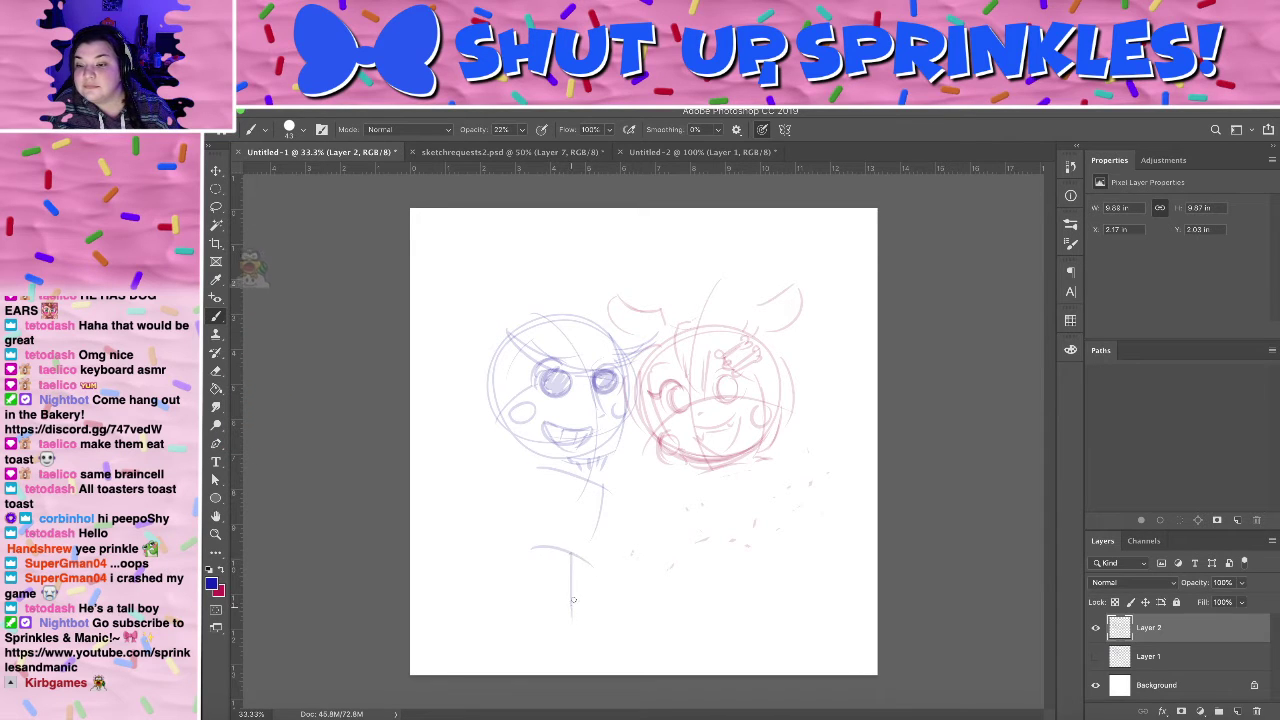
drag(548, 553, 530, 620)
mouse_move(525, 569)
mouse_down()
mouse_move(513, 628)
mouse_move(492, 649)
mouse_move(620, 607)
mouse_up()
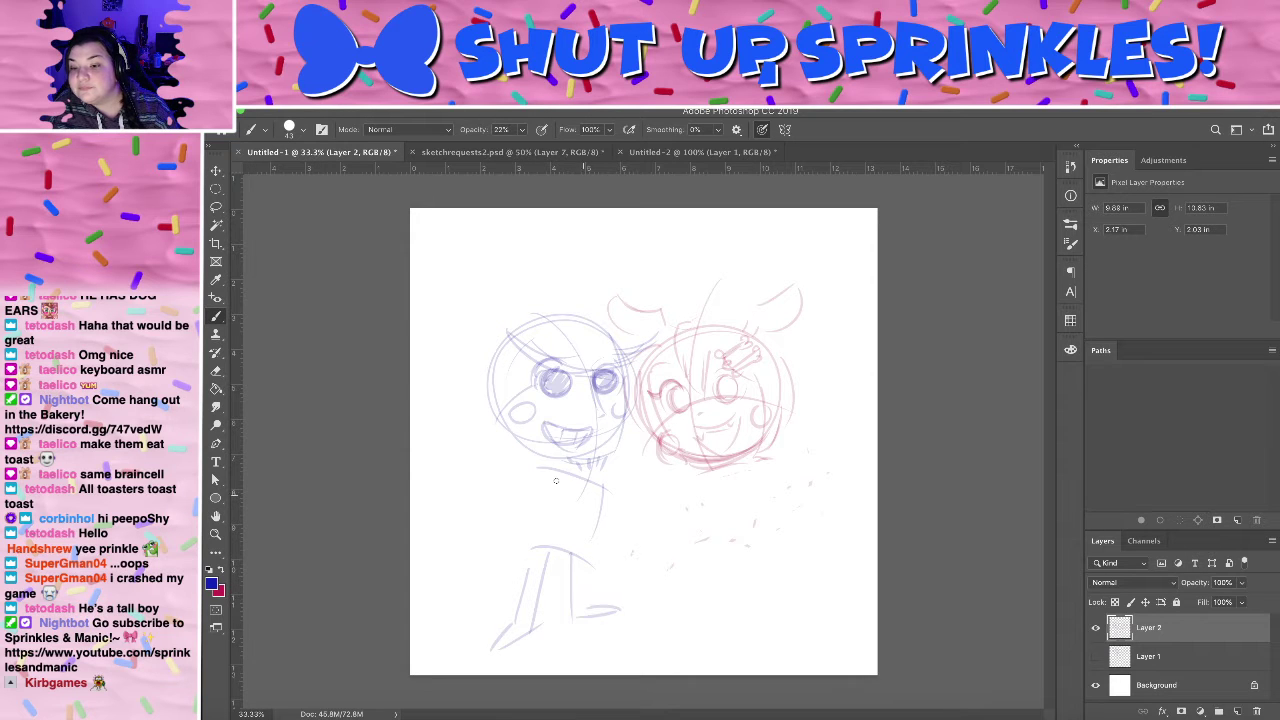
- Sketch the right contour of the blue body from the shoulder down to the foot, replacing the first attempt
drag(604, 470, 604, 604)
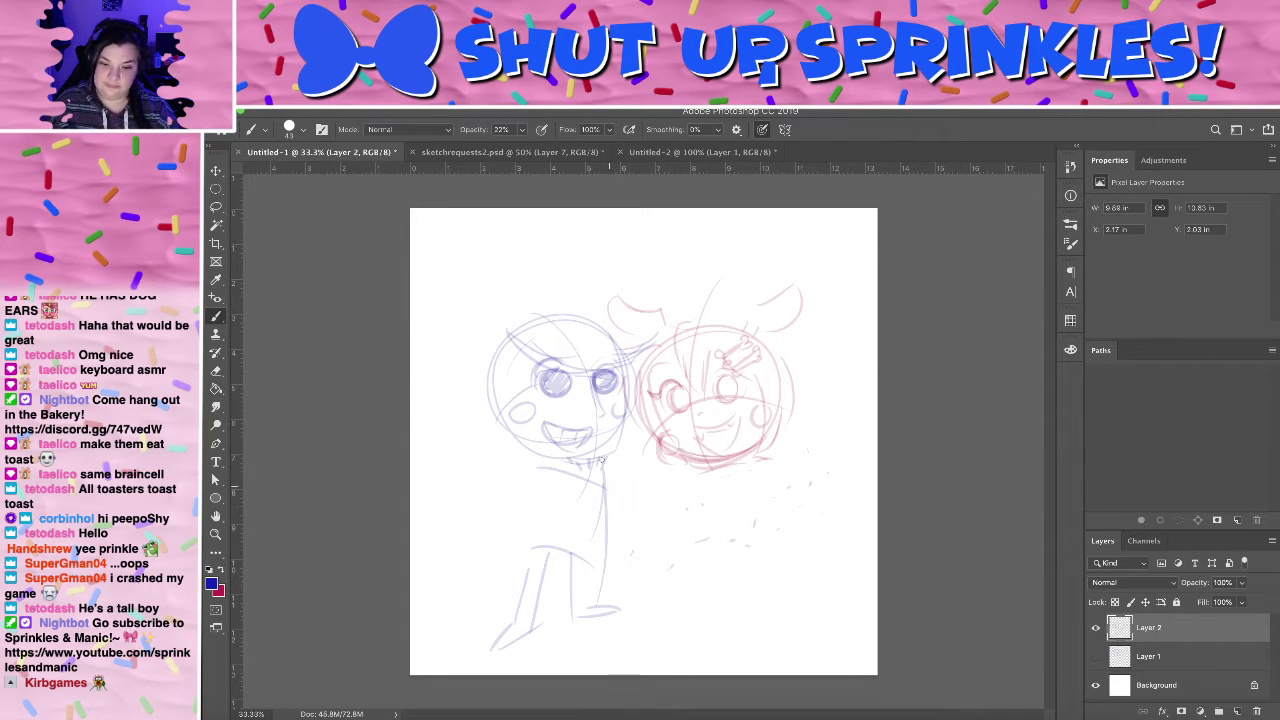
key(ctrl+z)
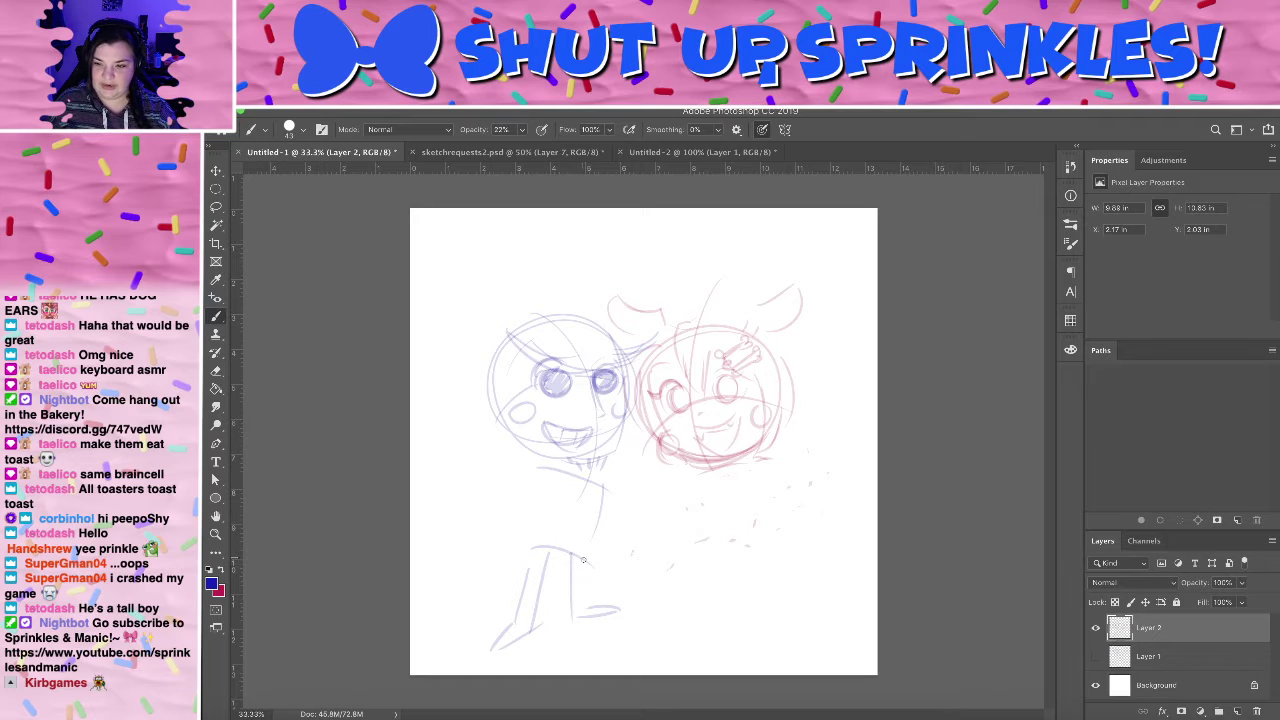
drag(604, 470, 585, 605)
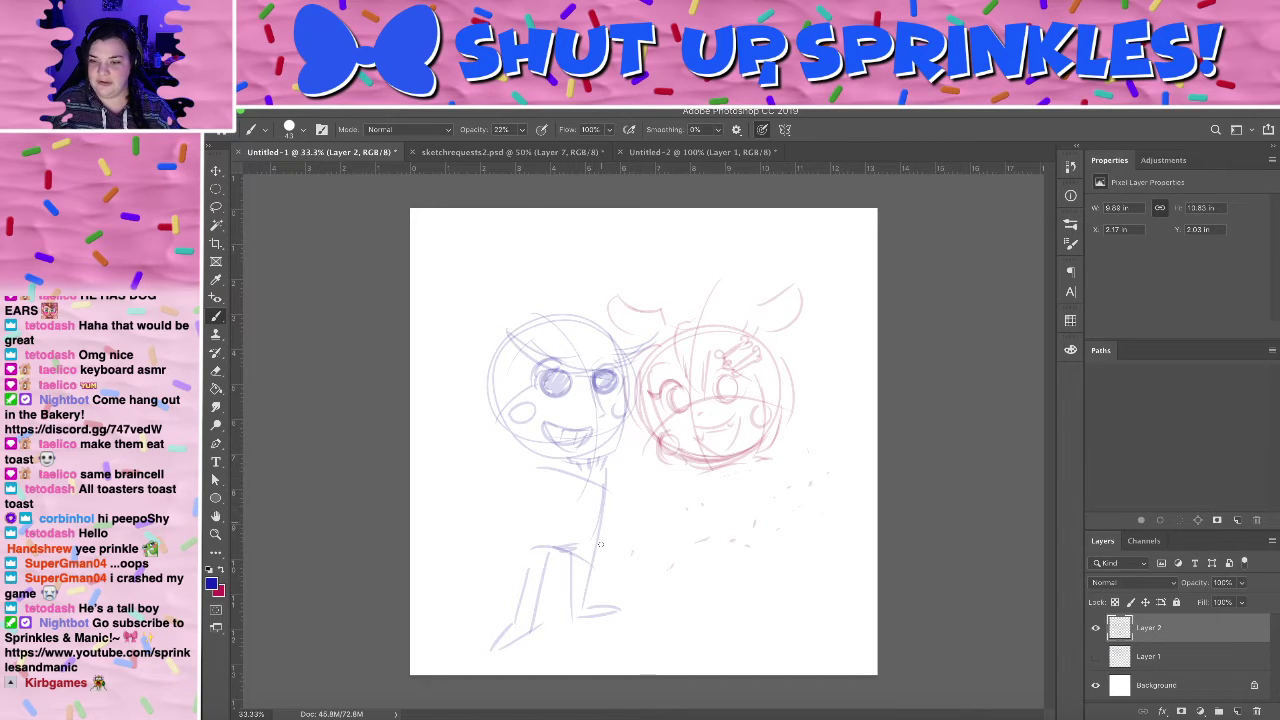
drag(603, 473, 589, 567)
drag(541, 476, 527, 589)
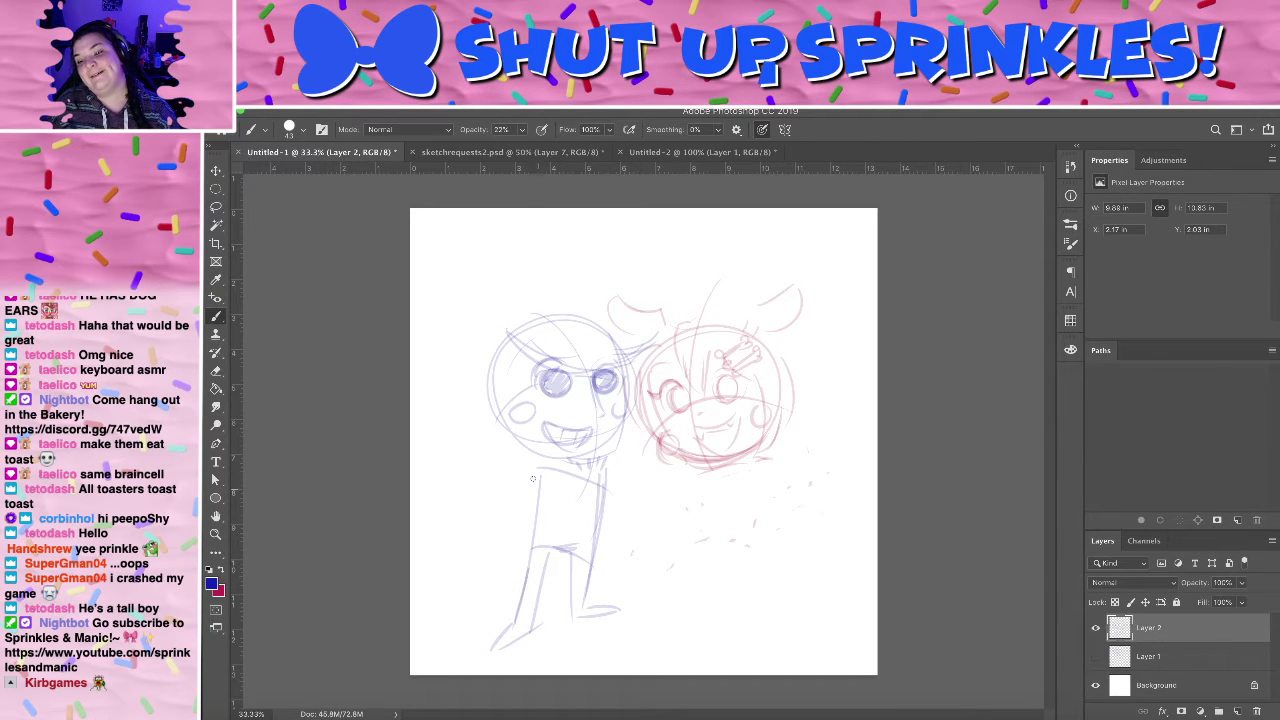
mouse_move(546, 451)
mouse_down()
mouse_move(527, 454)
mouse_move(505, 534)
mouse_up()
key(super+z)
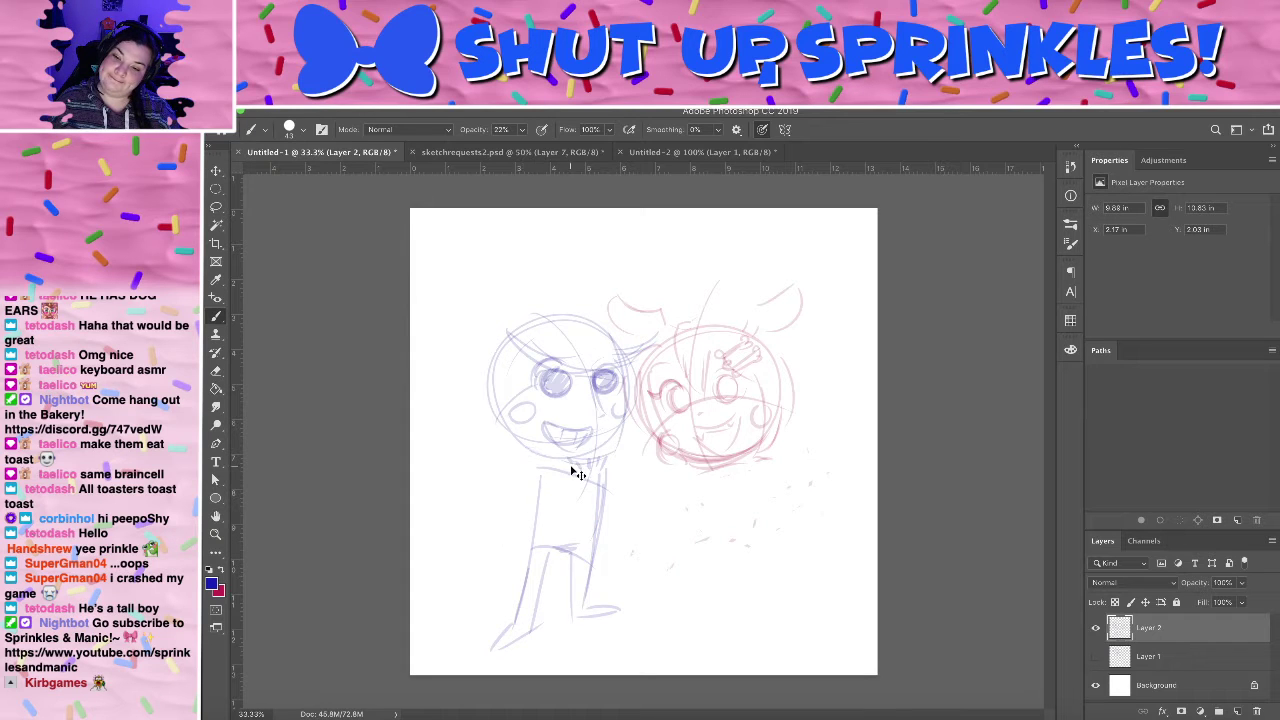
key(ctrl+z)
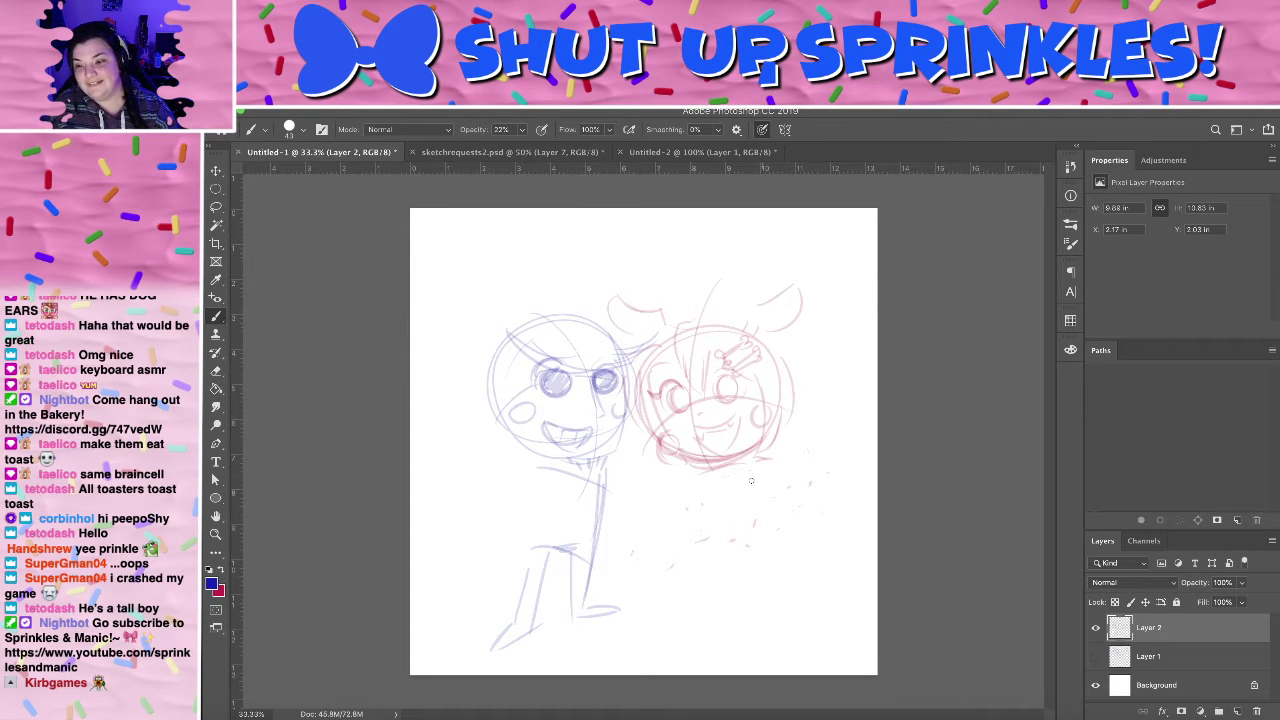
- Sketch a small oval hand in crimson below the left side of the crimson character's jaw and darken the round shape above it
key(x)
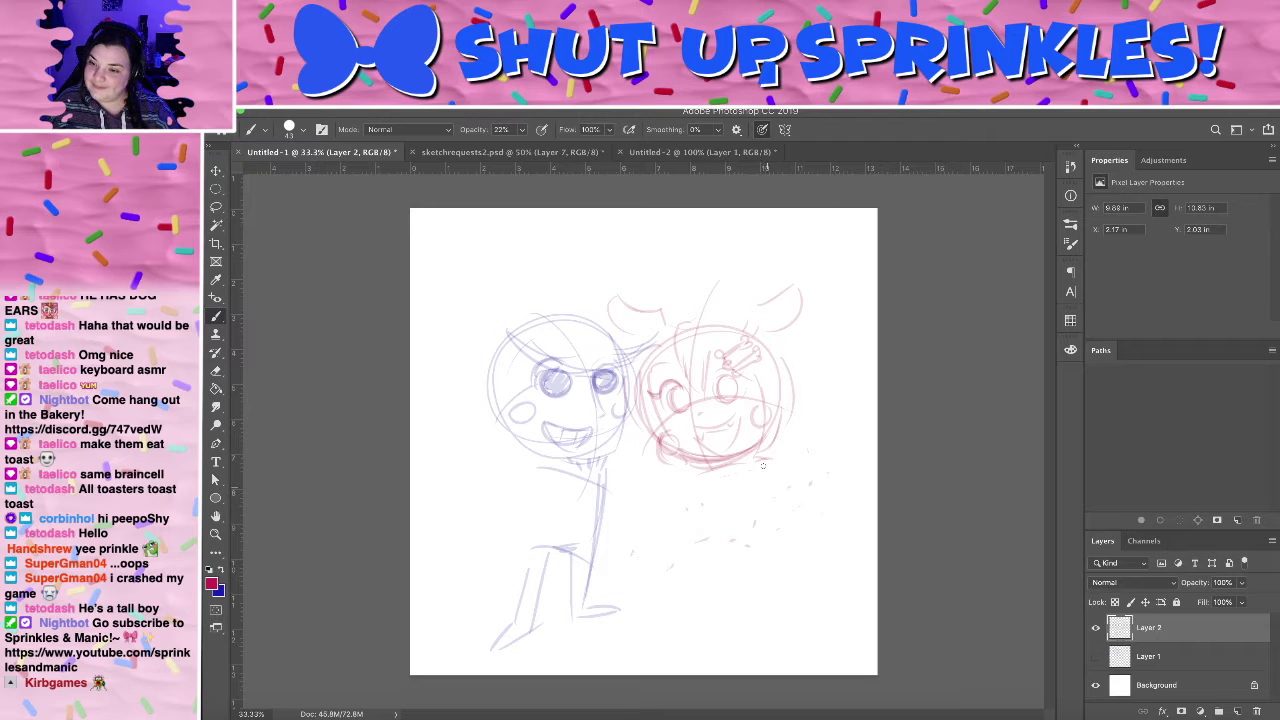
drag(665, 462, 674, 468)
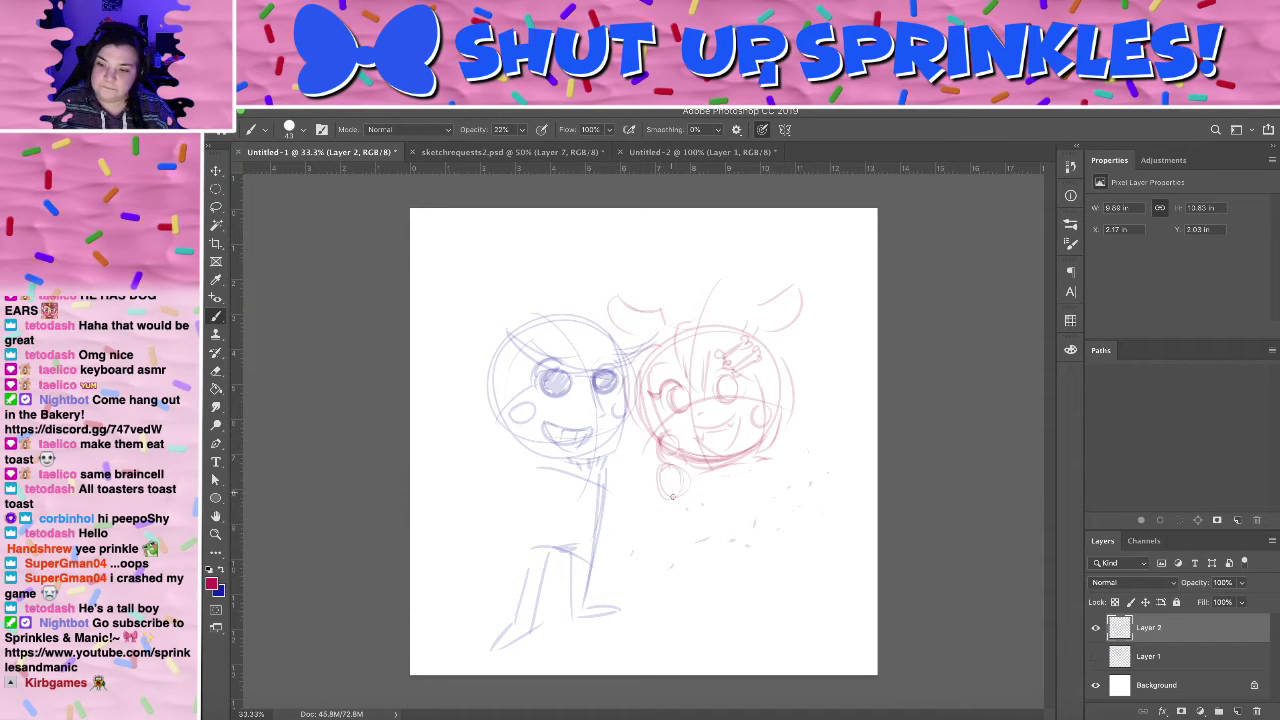
mouse_move(674, 476)
mouse_down()
mouse_move(682, 486)
mouse_move(682, 456)
mouse_move(694, 508)
mouse_up()
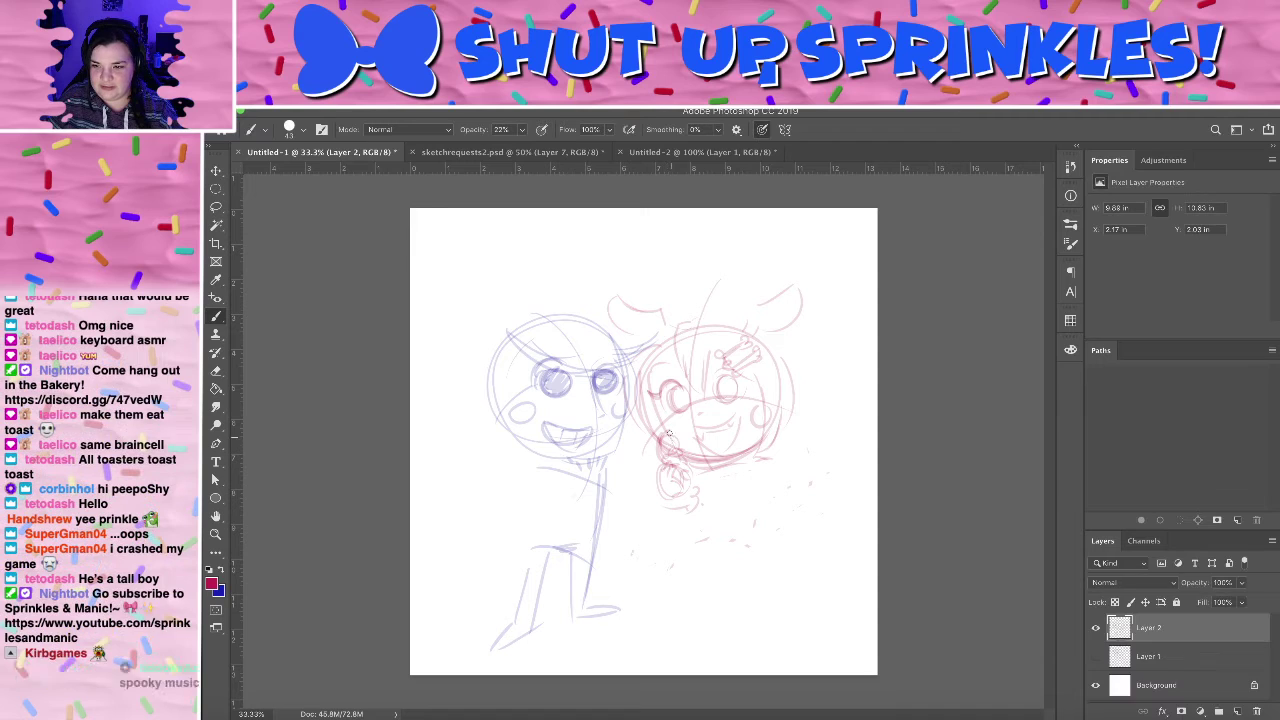
drag(669, 433, 672, 440)
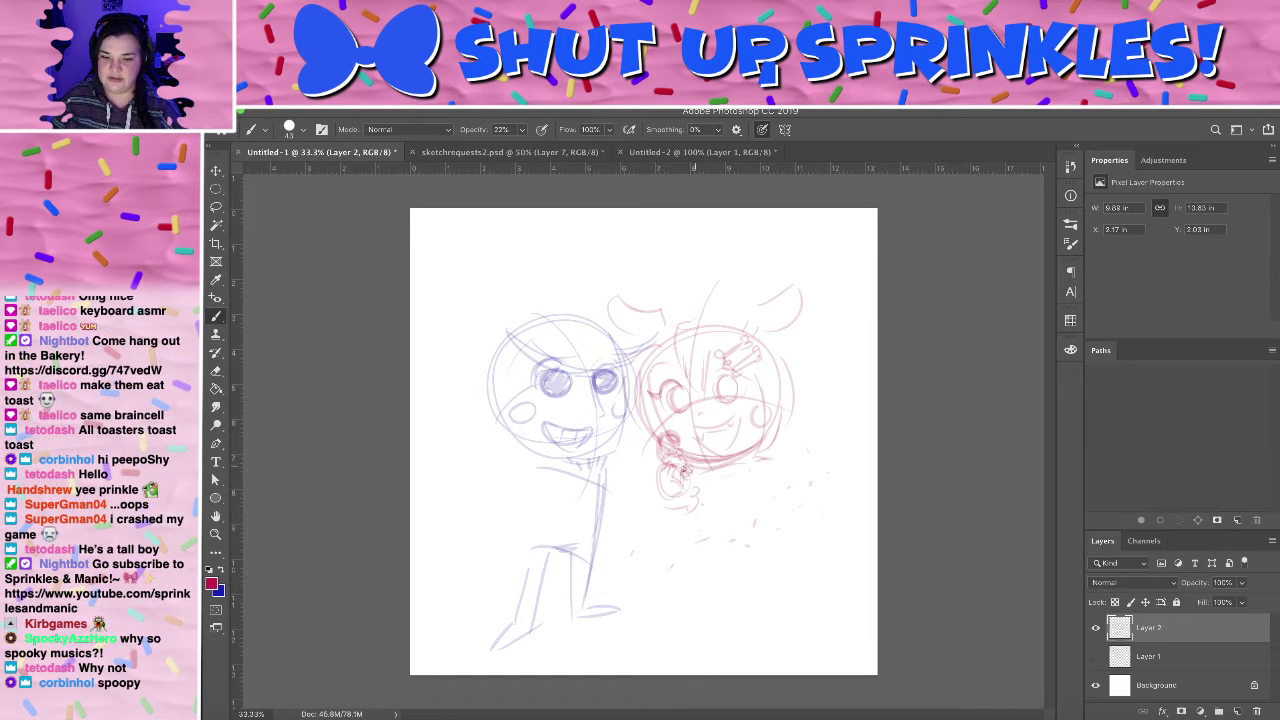
drag(669, 479, 679, 487)
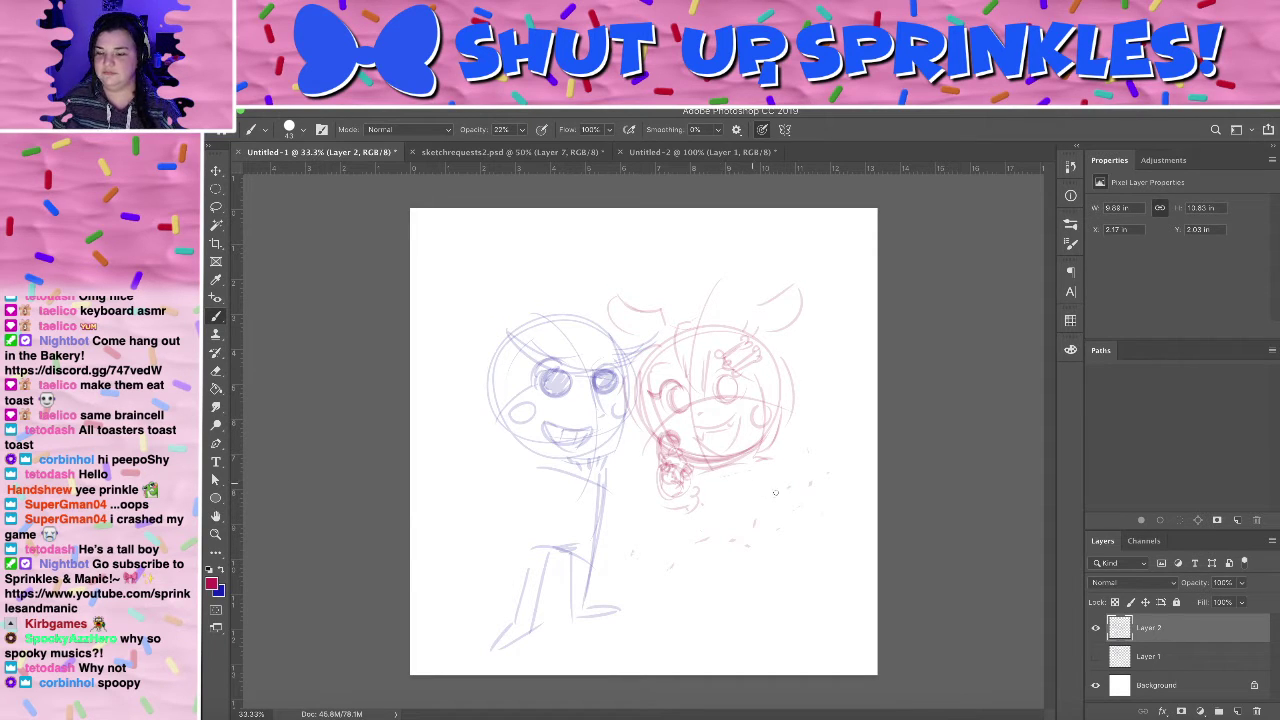
- Sketch the crimson character's right arm slanting down to a spread hand, and the bent left arm below the raised hand
drag(778, 466, 790, 521)
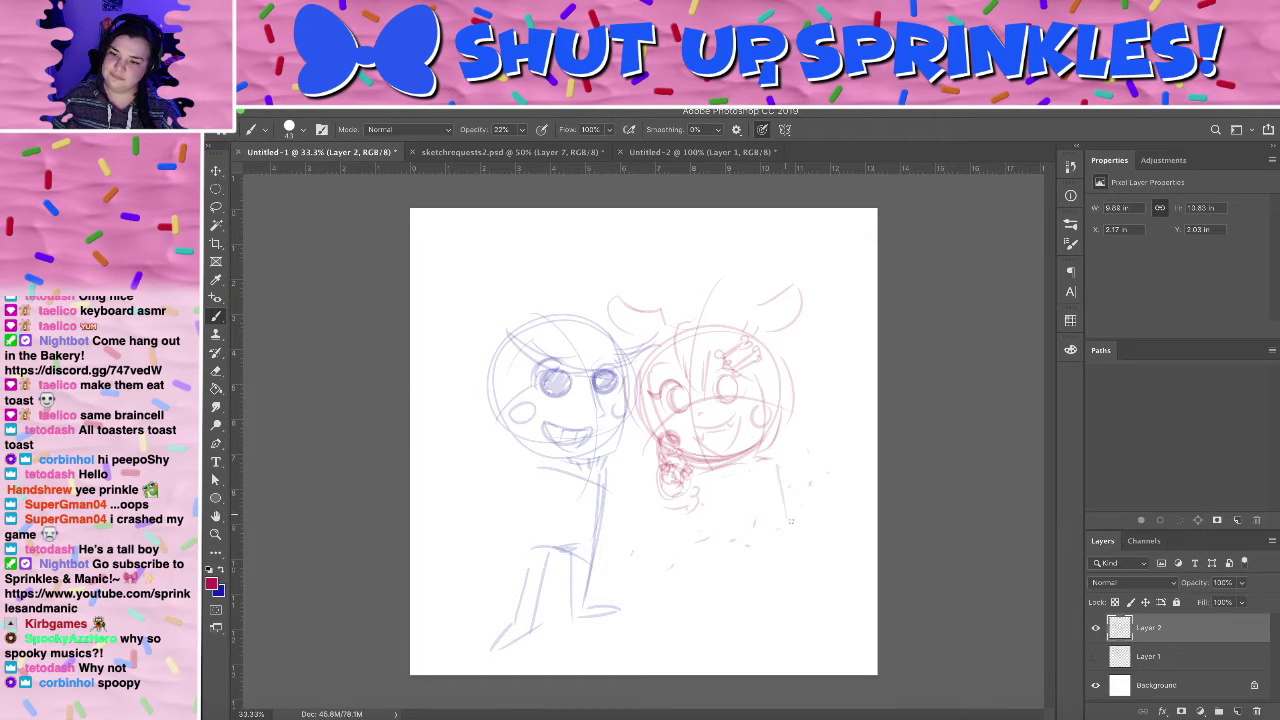
drag(758, 465, 768, 449)
mouse_move(772, 453)
mouse_down()
mouse_move(797, 515)
mouse_move(839, 512)
mouse_move(790, 529)
mouse_move(797, 539)
mouse_move(804, 525)
mouse_move(831, 527)
mouse_move(815, 519)
mouse_move(844, 510)
mouse_up()
mouse_move(822, 516)
mouse_down()
mouse_move(838, 504)
mouse_move(828, 498)
mouse_up()
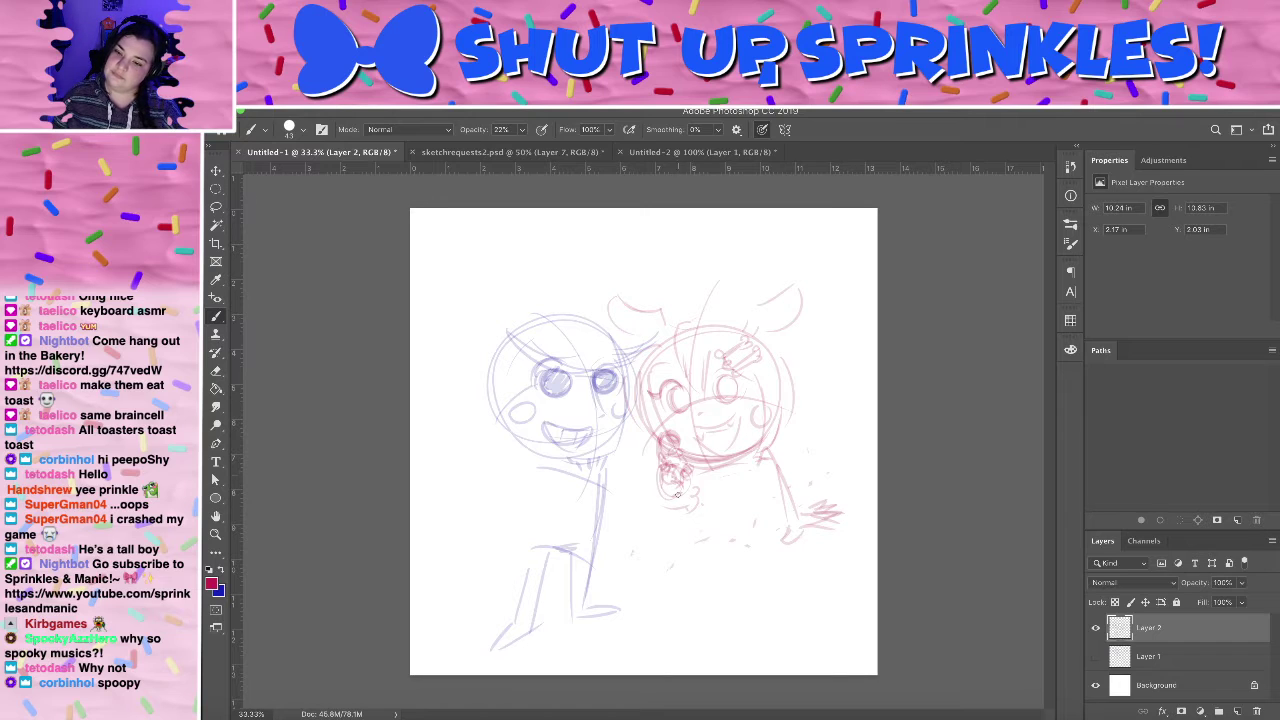
mouse_move(677, 494)
mouse_down()
mouse_move(700, 526)
mouse_move(671, 497)
mouse_move(679, 509)
mouse_move(685, 485)
mouse_move(658, 495)
mouse_move(681, 557)
mouse_move(665, 520)
mouse_move(679, 511)
mouse_move(679, 552)
mouse_move(702, 530)
mouse_up()
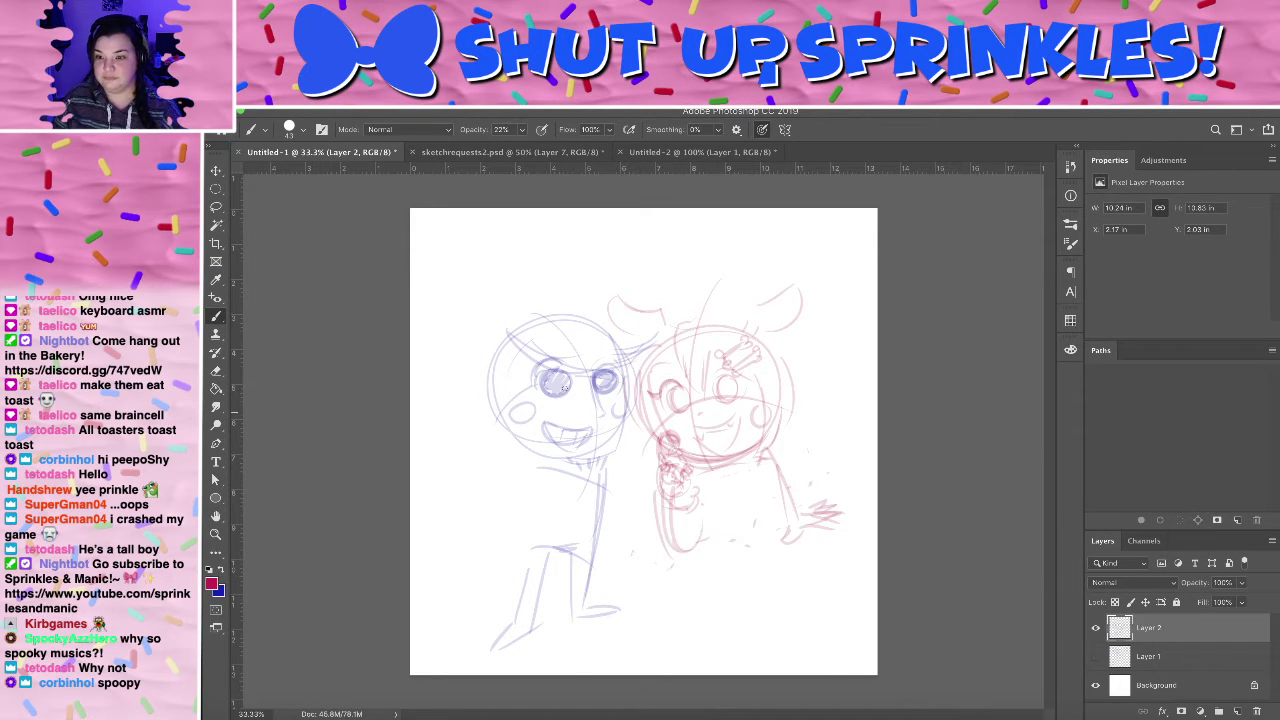
- Erase the blue character's grinning mouth and the guideline beside it
key(e)
key(x)
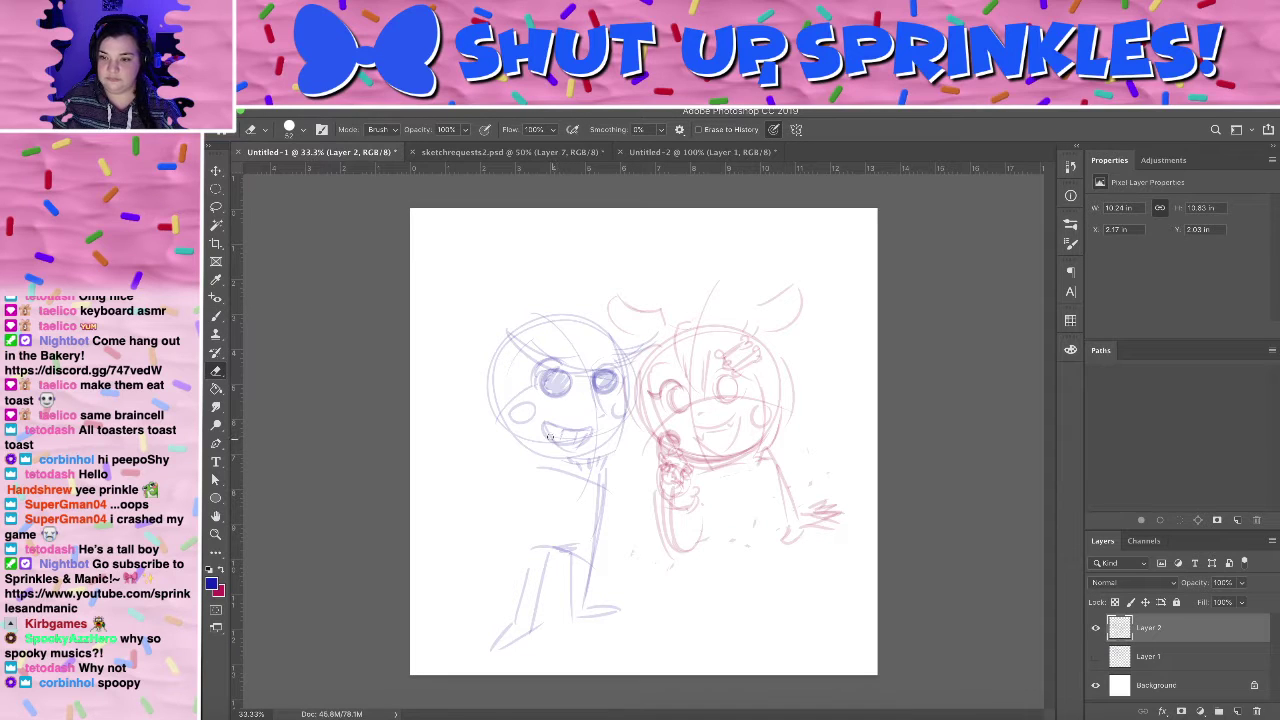
mouse_move(581, 443)
mouse_down()
mouse_move(545, 428)
mouse_move(549, 416)
mouse_move(566, 424)
mouse_move(555, 448)
mouse_move(593, 435)
mouse_move(592, 385)
mouse_up()
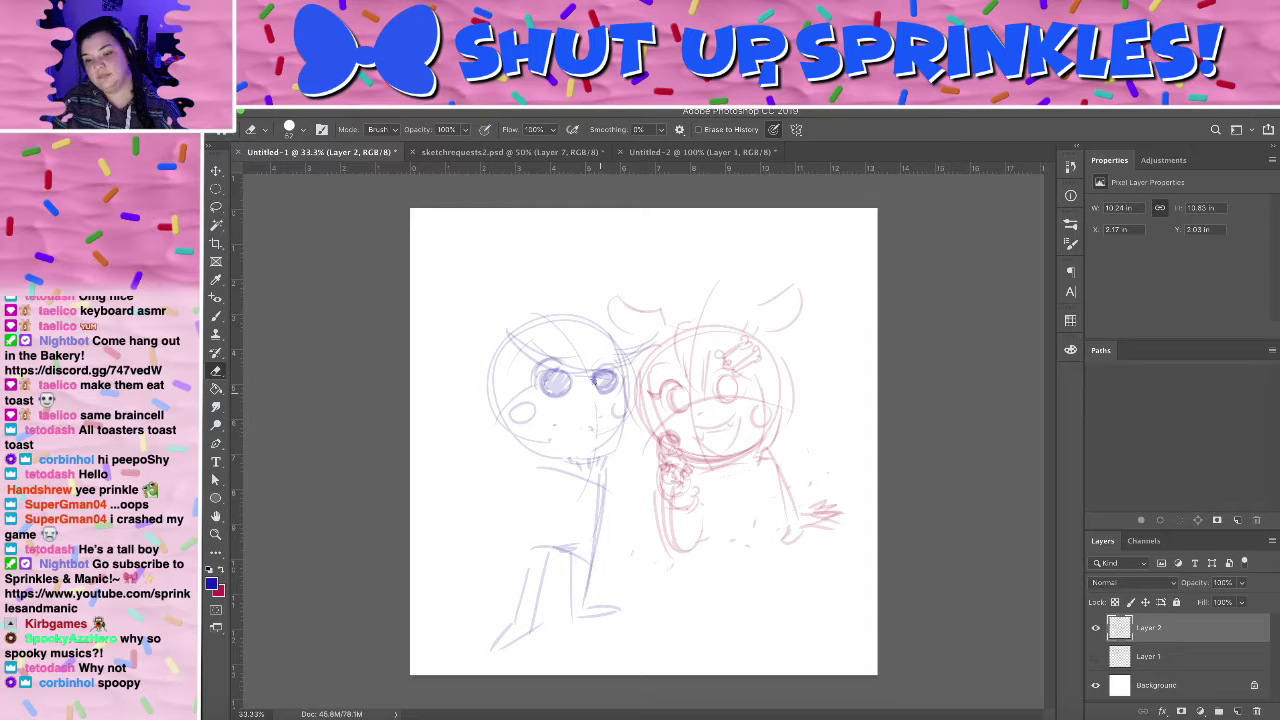
- Redraw the blue character's mouth as a simple curved smile and thicken the beard strokes along the chin
key(x)
key(x)
key(b)
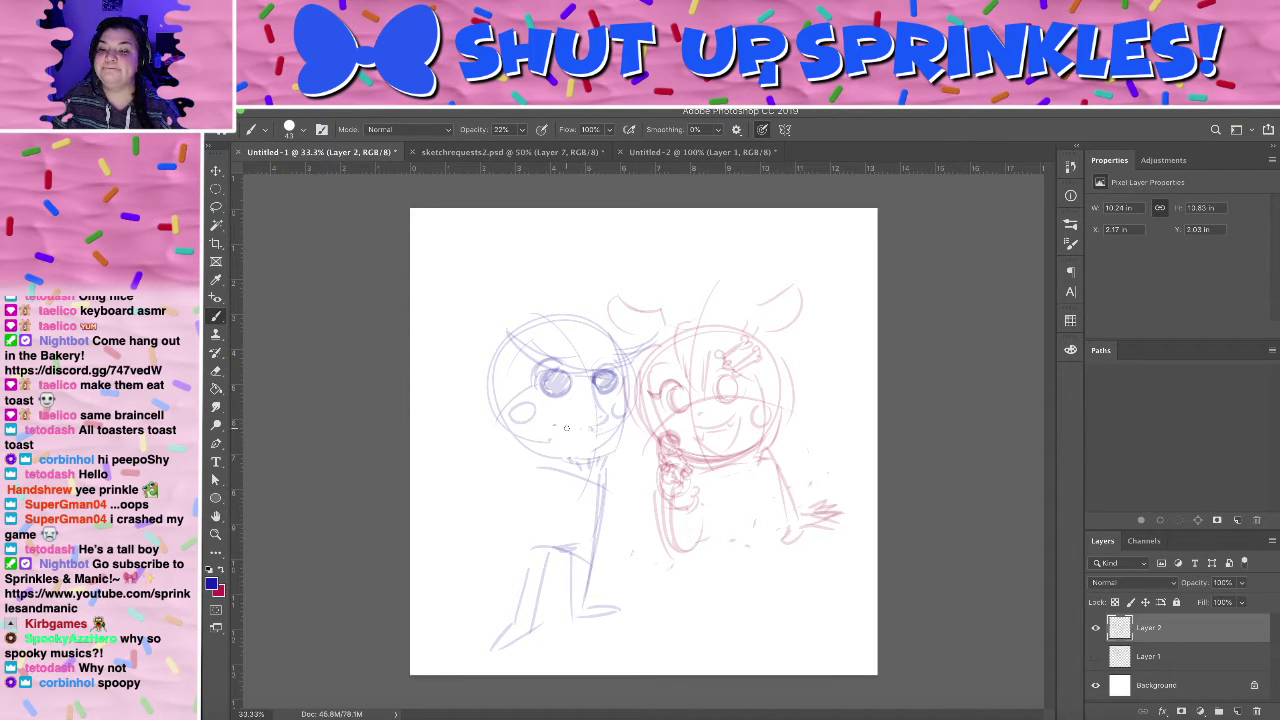
mouse_move(558, 427)
mouse_down()
mouse_move(600, 430)
mouse_move(556, 433)
mouse_move(590, 428)
mouse_move(607, 462)
mouse_up()
key(super+z)
key(super+z)
key(super+z)
drag(612, 448, 616, 457)
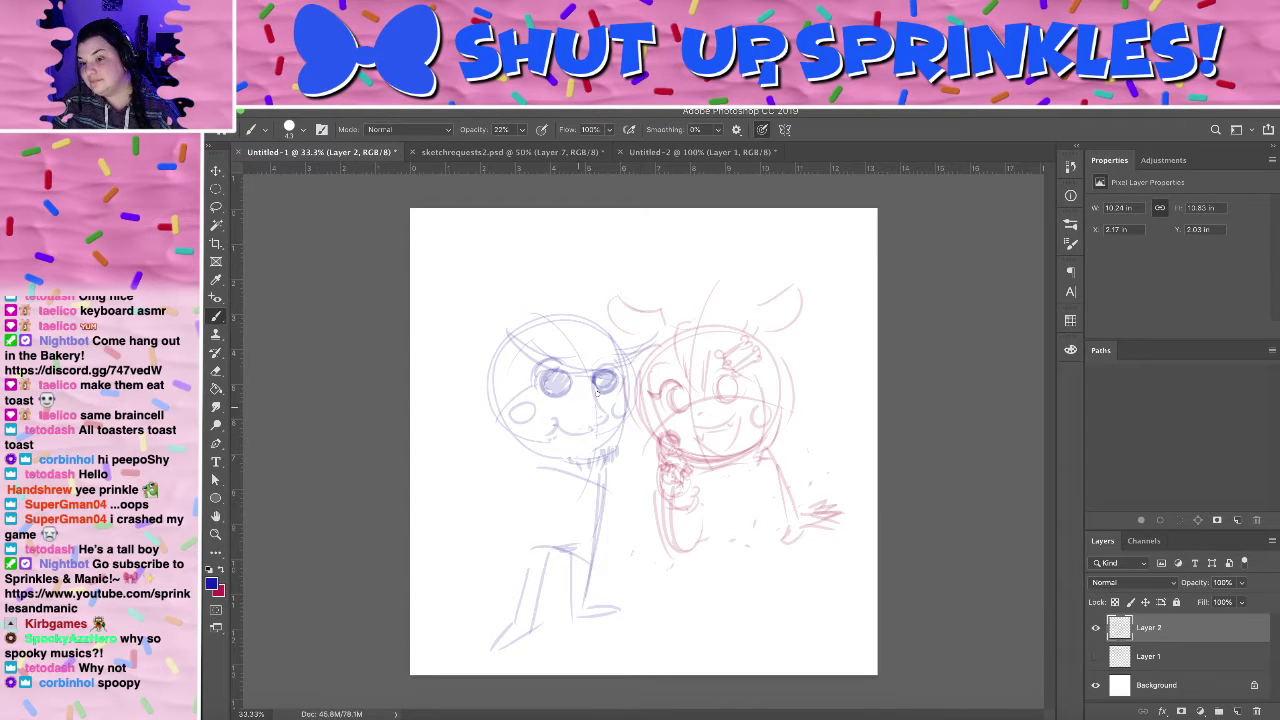
- Sketch blue hair tufts along the top of the blue character's head and on the side facing the crimson character
drag(522, 300, 504, 334)
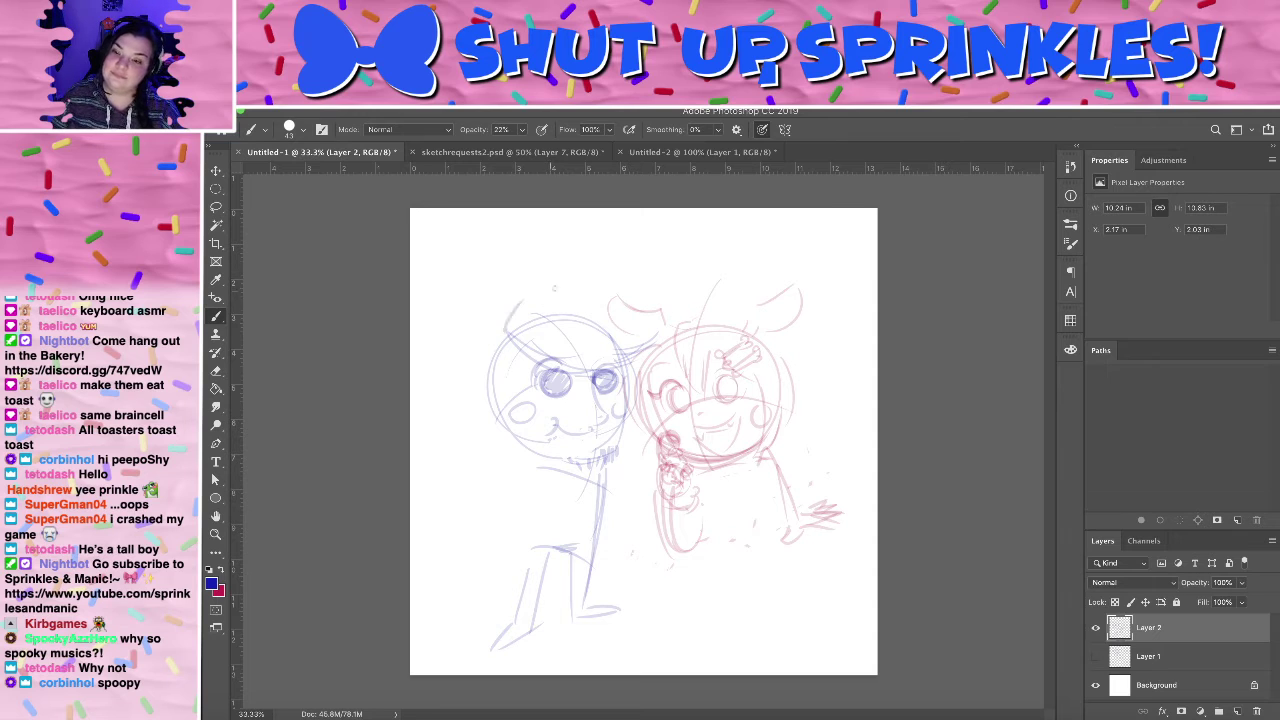
mouse_move(562, 291)
mouse_down()
mouse_move(620, 307)
mouse_move(637, 327)
mouse_move(653, 312)
mouse_up()
mouse_move(651, 315)
mouse_down()
mouse_move(631, 342)
mouse_move(657, 327)
mouse_up()
- Start a crimson braid below the crimson character's jaw and sketch loose hair strokes around both sides and the top of the head
key(x)
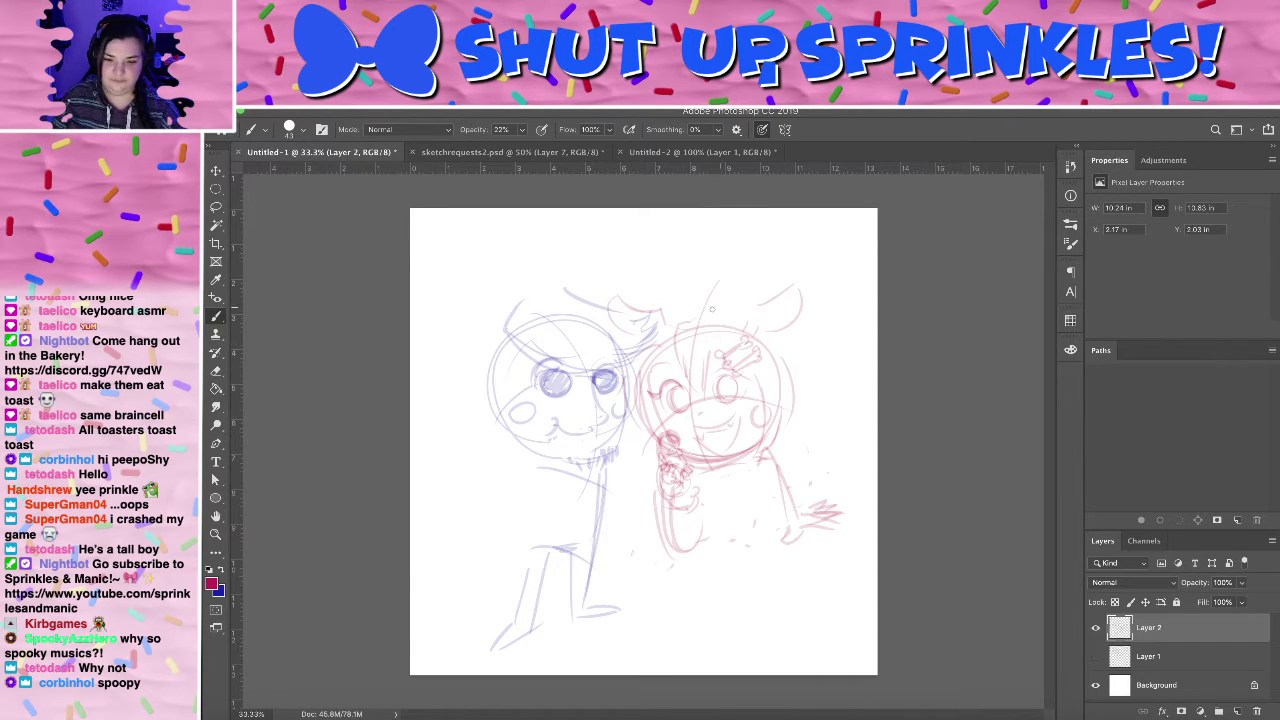
drag(777, 455, 836, 478)
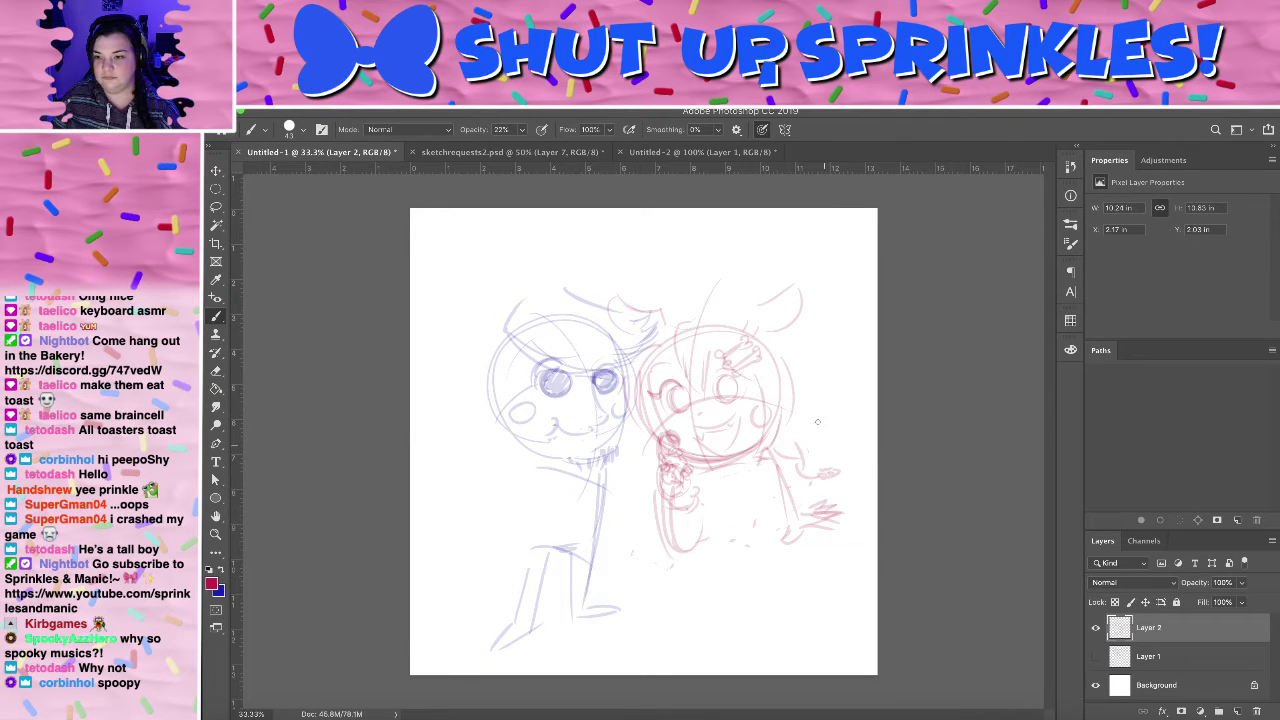
mouse_move(812, 384)
mouse_down()
mouse_move(786, 358)
mouse_move(824, 392)
mouse_up()
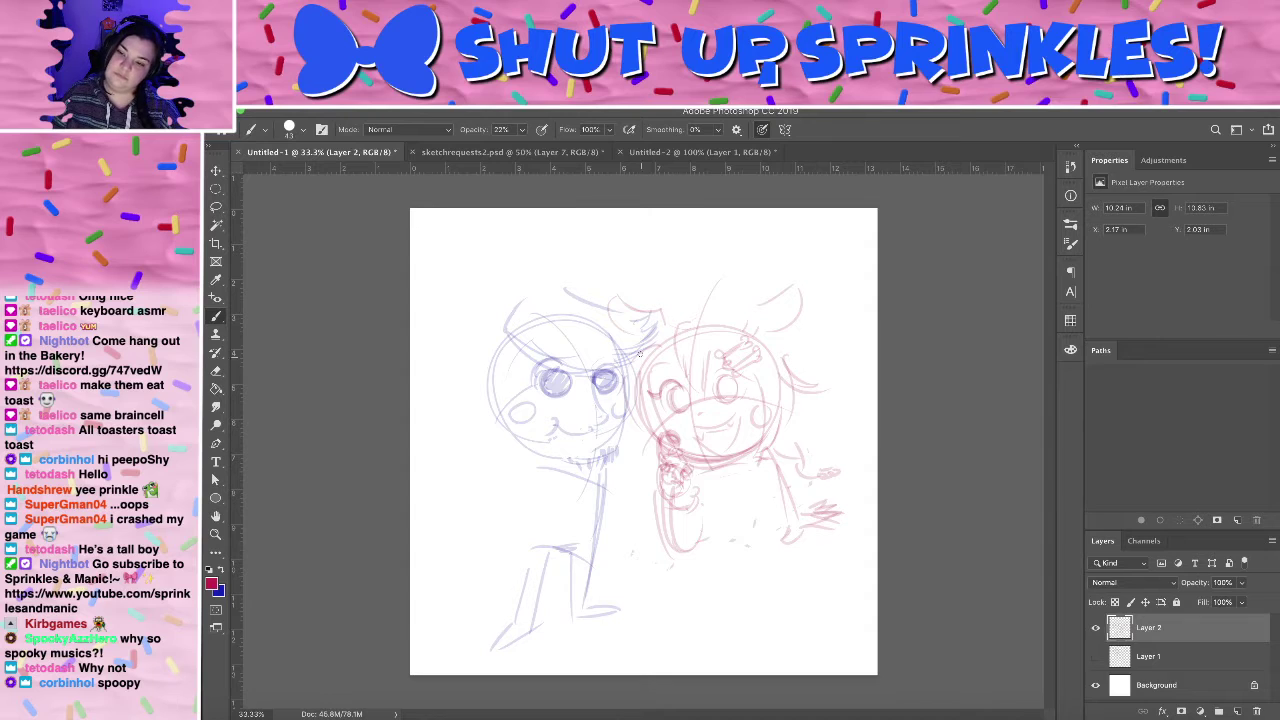
mouse_move(640, 353)
mouse_down()
mouse_move(622, 388)
mouse_move(632, 427)
mouse_up()
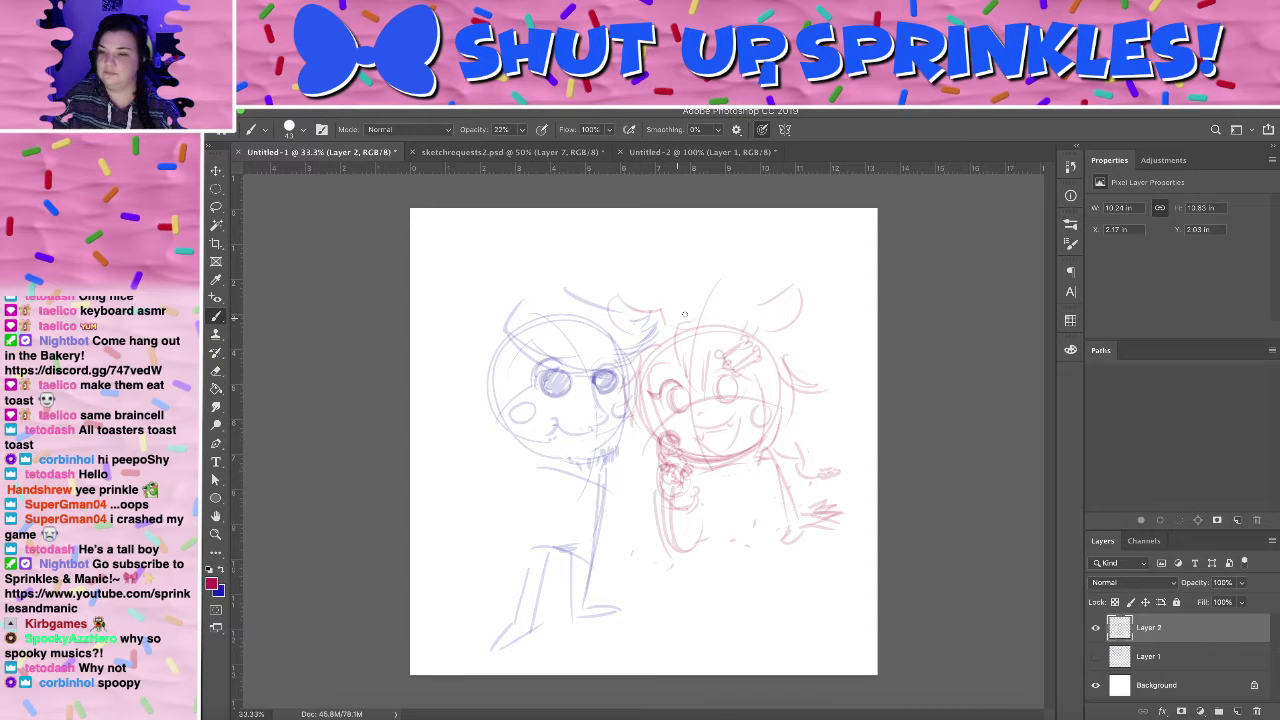
mouse_move(684, 314)
mouse_down()
mouse_move(740, 312)
mouse_move(784, 352)
mouse_move(798, 456)
mouse_up()
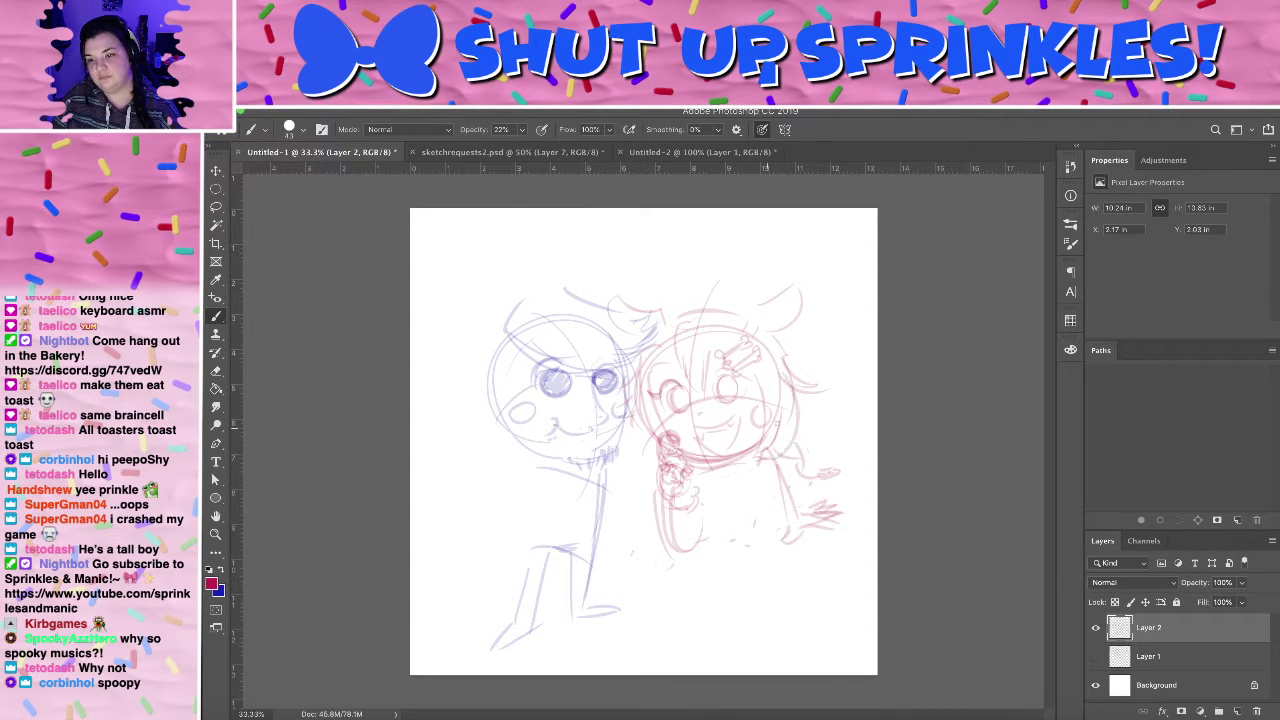
- Sketch the crimson character's two braids with strands leading into them, plus a curved line across the torso
mouse_move(790, 394)
mouse_down()
mouse_move(770, 458)
mouse_move(812, 446)
mouse_move(852, 492)
mouse_move(868, 470)
mouse_up()
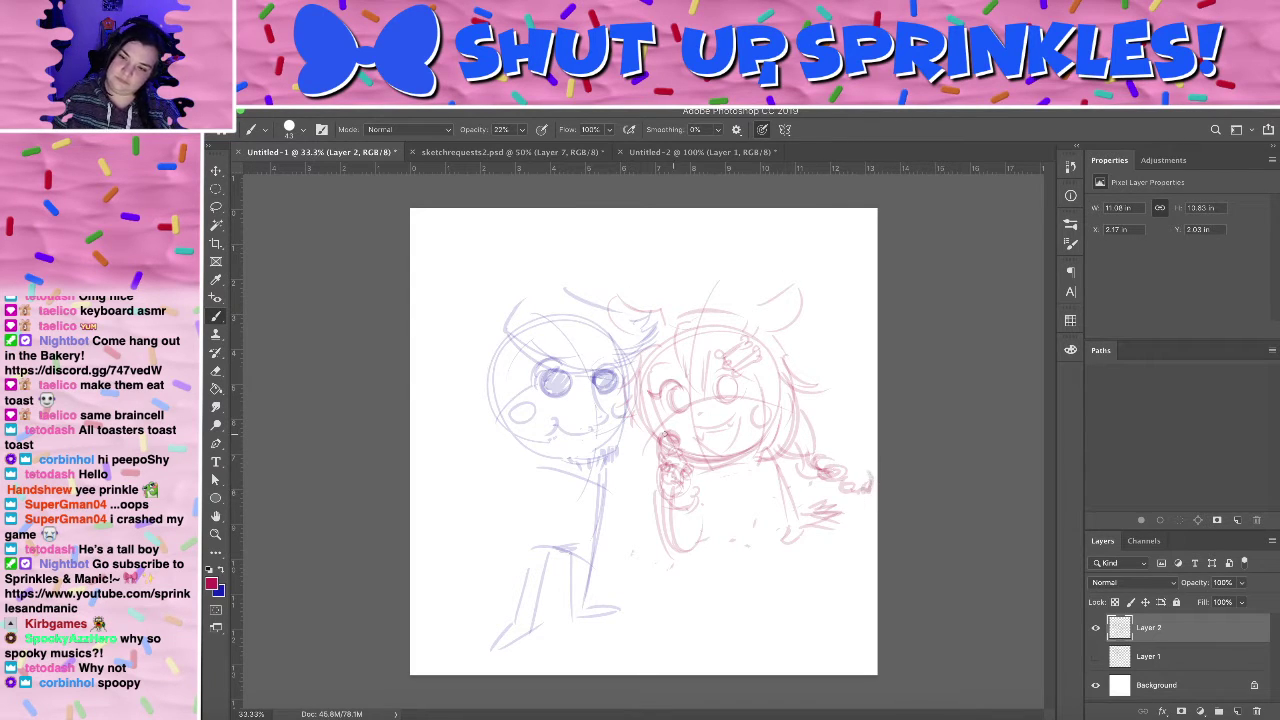
mouse_move(640, 440)
mouse_down()
mouse_move(658, 480)
mouse_move(640, 470)
mouse_move(639, 507)
mouse_move(653, 519)
mouse_move(632, 542)
mouse_up()
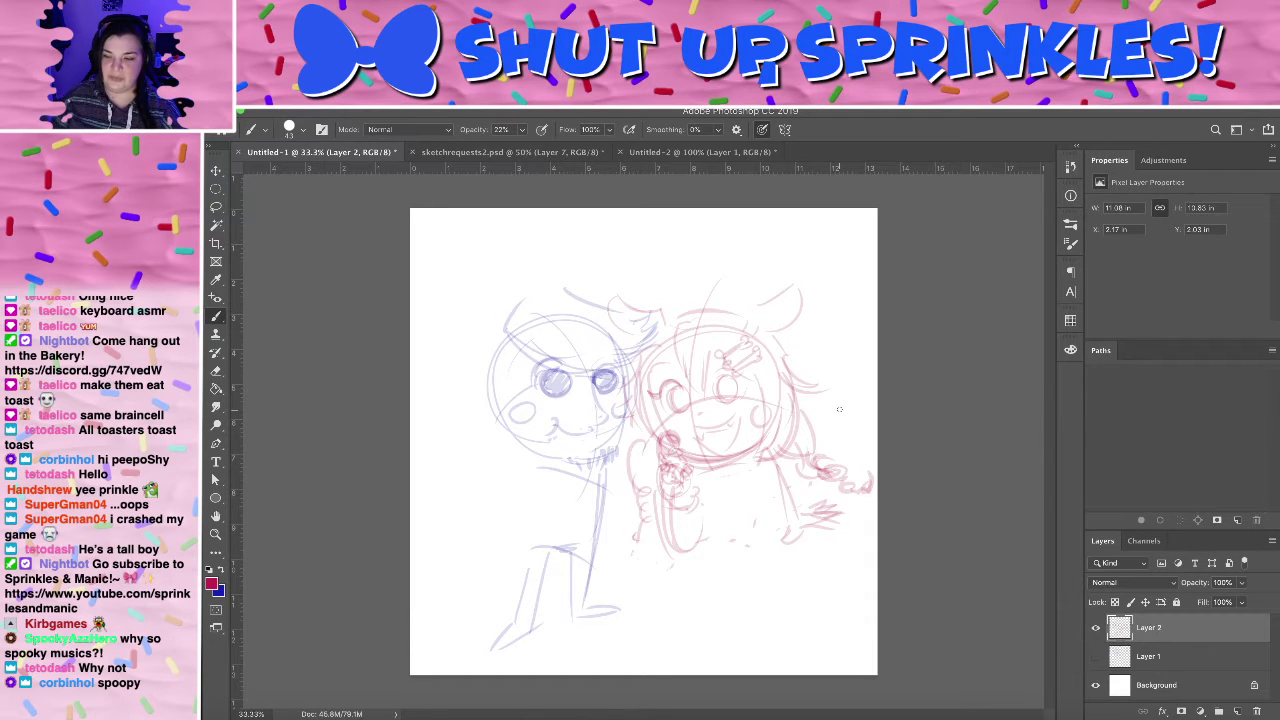
drag(774, 448, 762, 470)
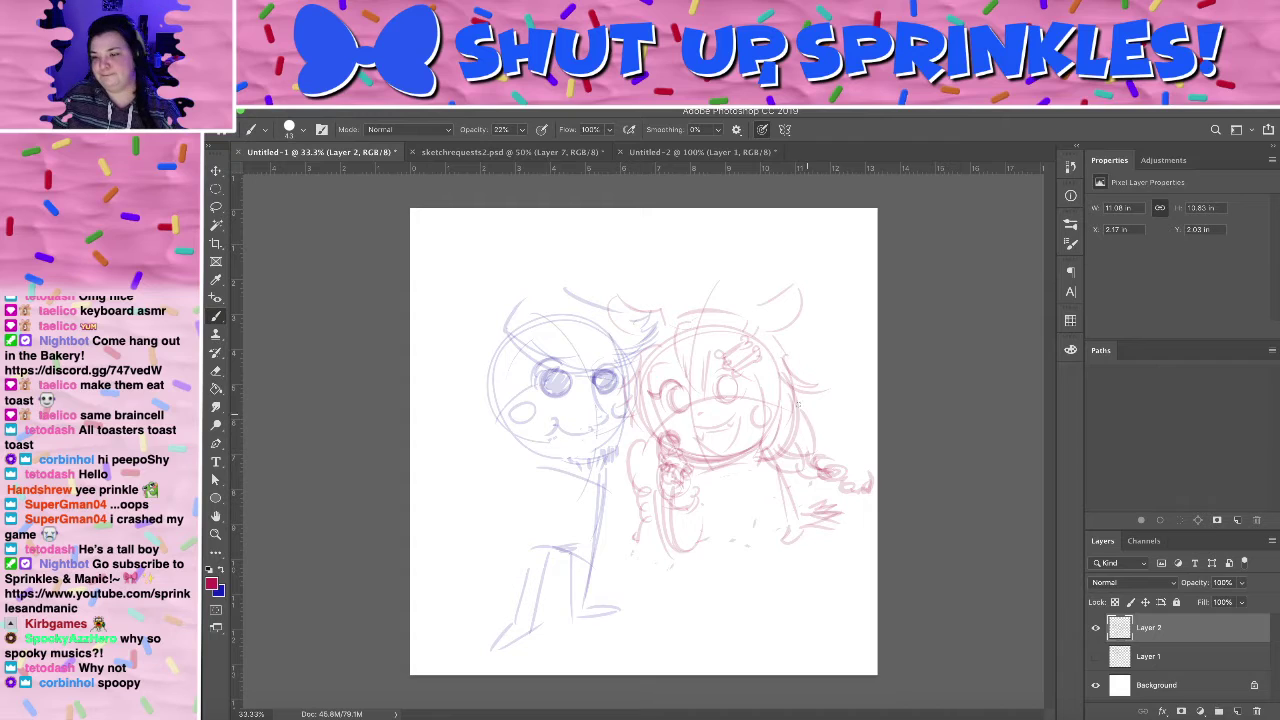
mouse_move(798, 404)
mouse_down()
mouse_move(780, 476)
mouse_move(801, 456)
mouse_move(818, 482)
mouse_up()
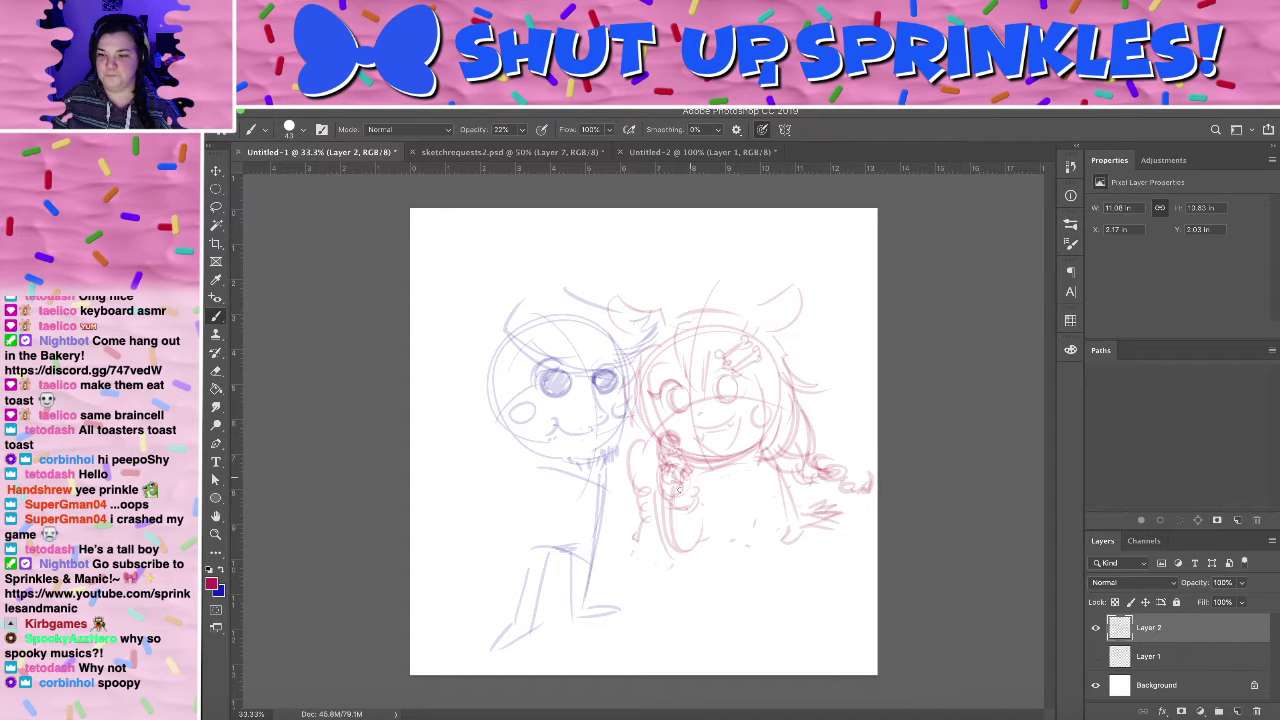
mouse_move(696, 500)
mouse_down()
mouse_move(761, 507)
mouse_move(764, 478)
mouse_move(750, 552)
mouse_up()
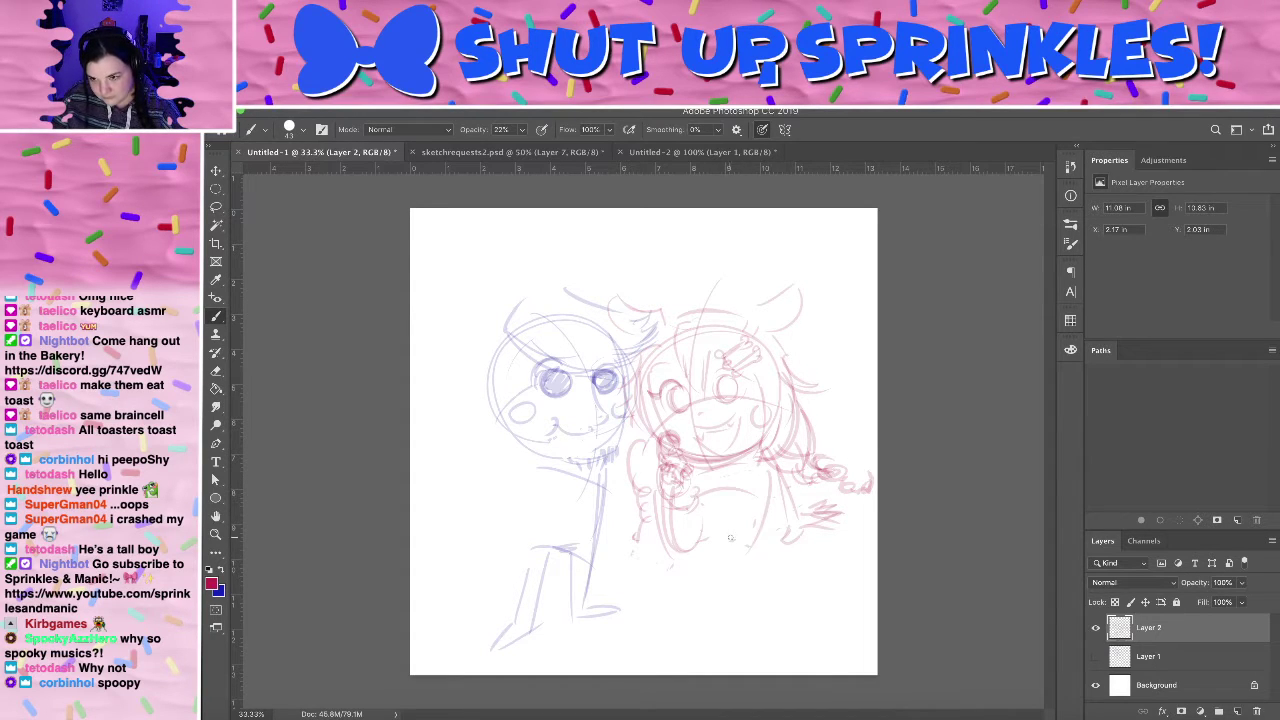
key(super+z)
mouse_move(692, 516)
mouse_down()
mouse_move(711, 550)
mouse_move(755, 536)
mouse_up()
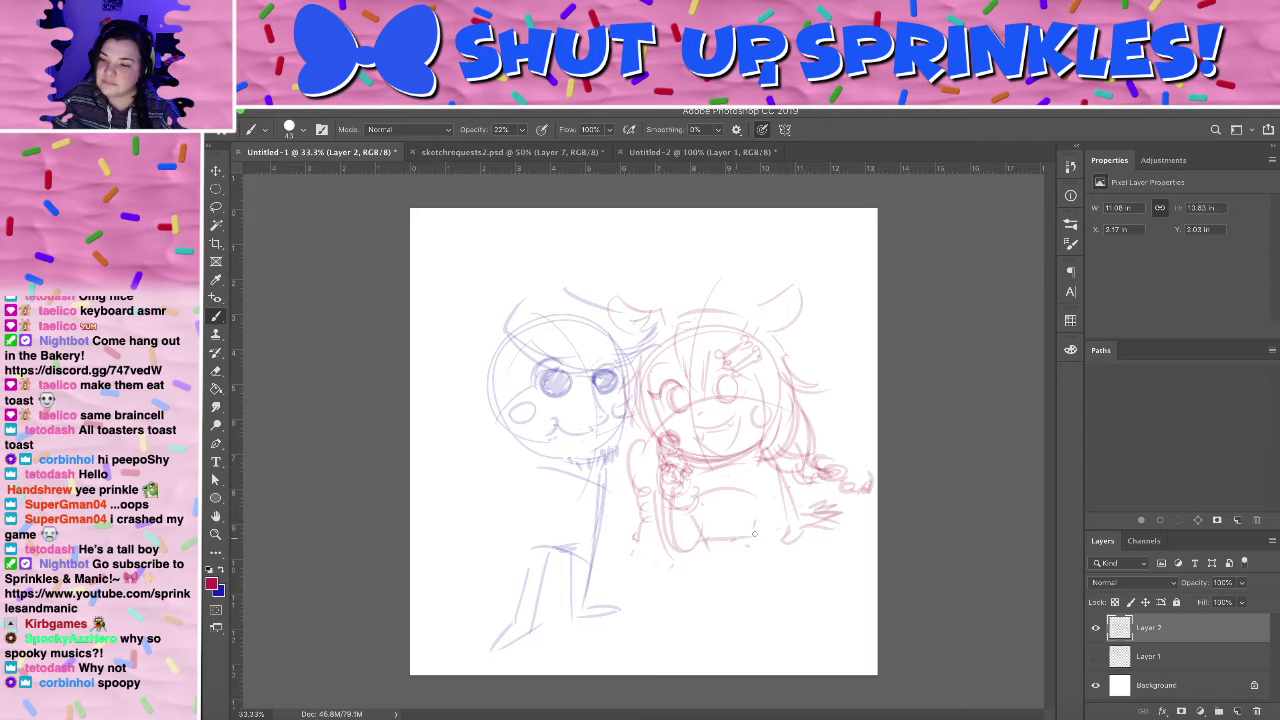
drag(758, 488, 757, 527)
mouse_move(769, 456)
mouse_down()
mouse_move(768, 520)
mouse_move(719, 540)
mouse_move(737, 566)
mouse_up()
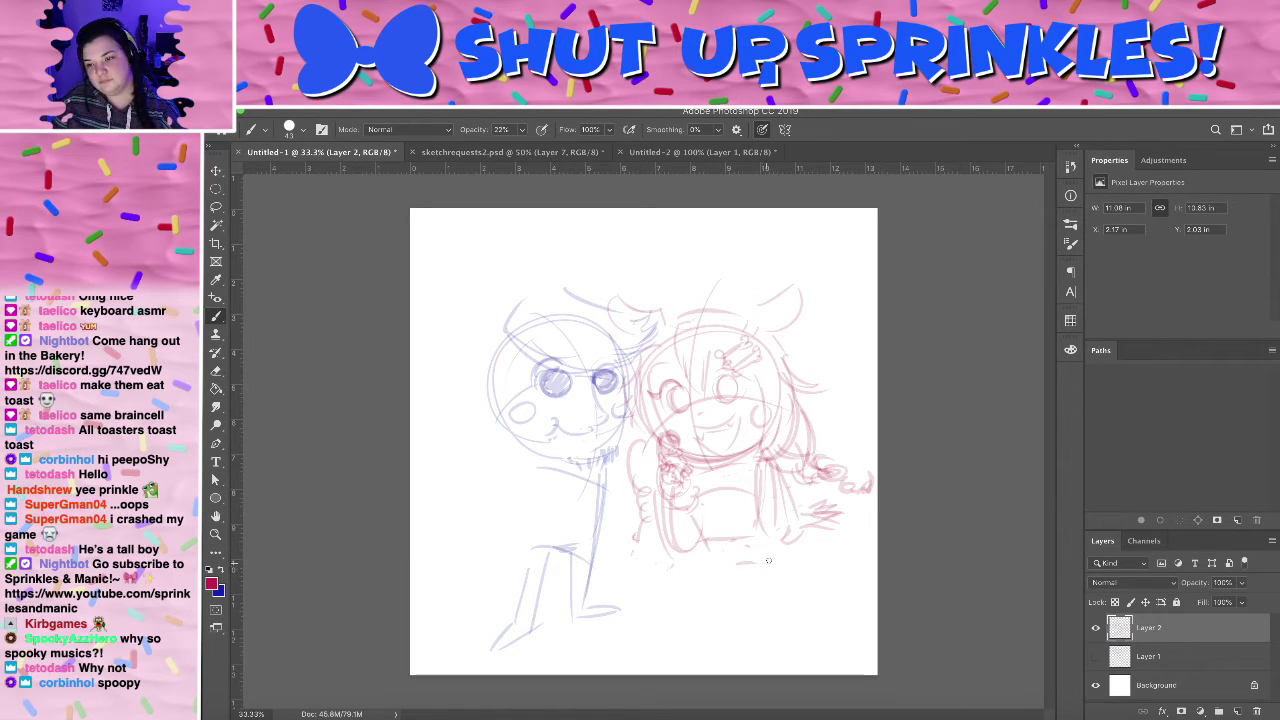
drag(760, 524, 789, 630)
mouse_move(720, 565)
mouse_down()
mouse_move(715, 605)
mouse_move(709, 563)
mouse_move(700, 617)
mouse_move(733, 615)
mouse_move(751, 570)
mouse_move(771, 618)
mouse_up()
drag(762, 544, 790, 624)
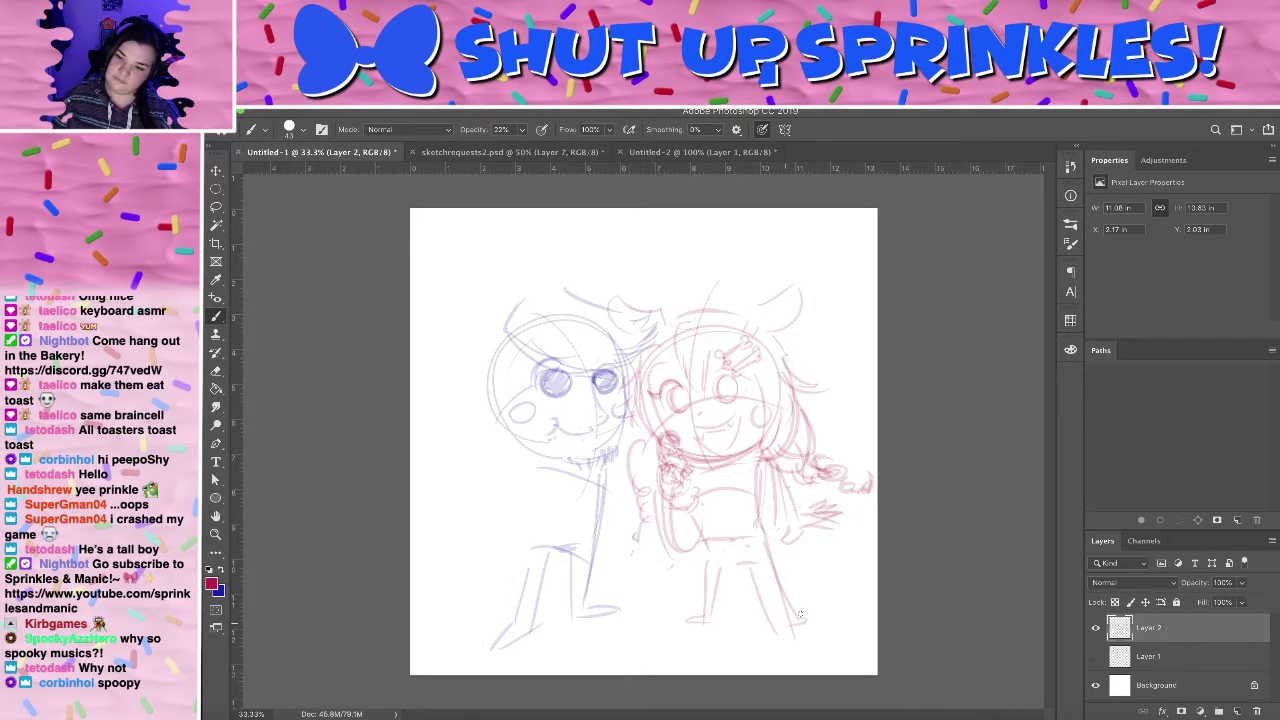
key(super+z)
key(super+z)
key(ctrl+z)
key(ctrl+z)
key(ctrl+z)
key(ctrl+z)
key(ctrl+z)
key(ctrl+z)
key(ctrl+z)
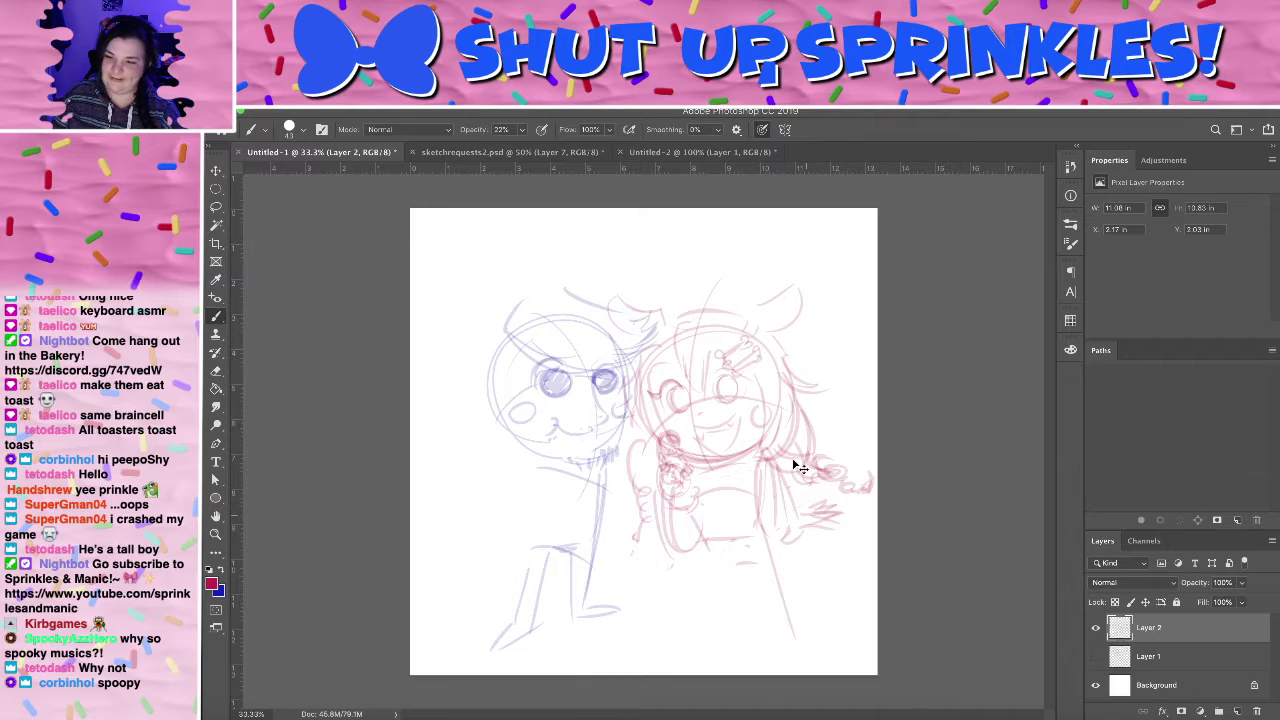
key(ctrl+z)
key(ctrl+z)
key(ctrl+z)
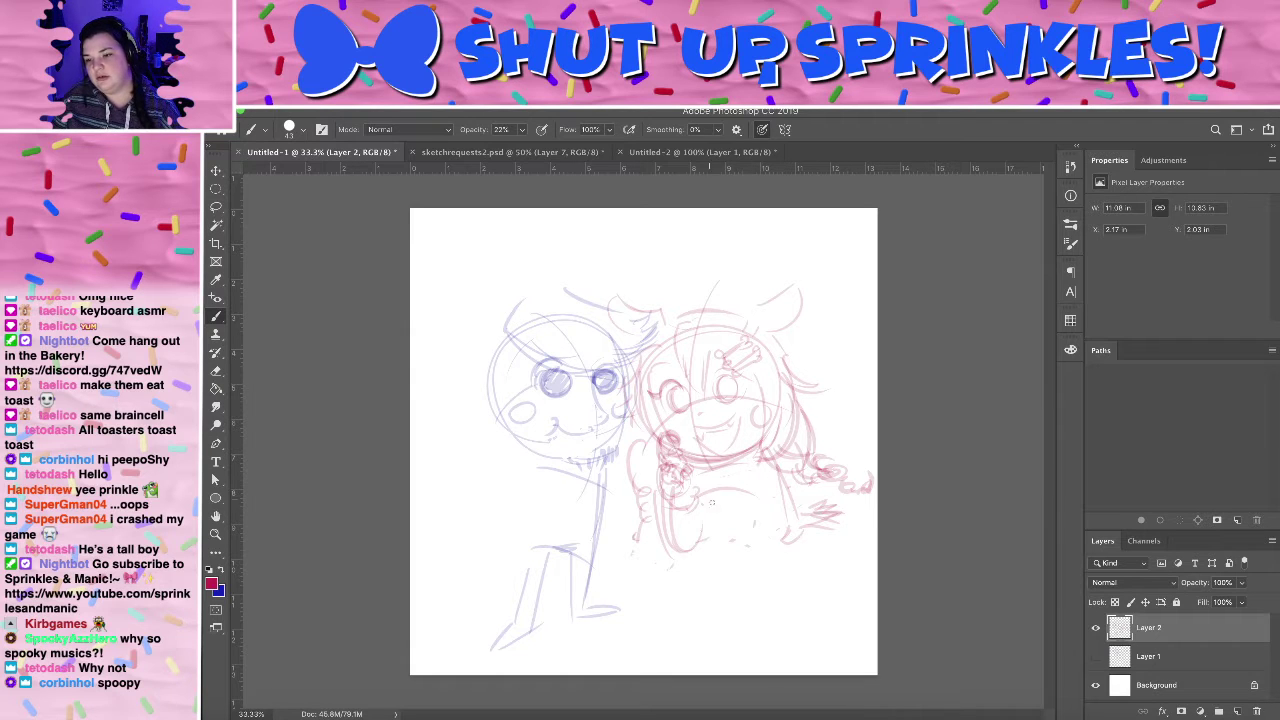
- Sketch a curved centerline down the crimson character's torso, the arched hip and leg line, and a foot behind the bent arm
drag(722, 455, 738, 590)
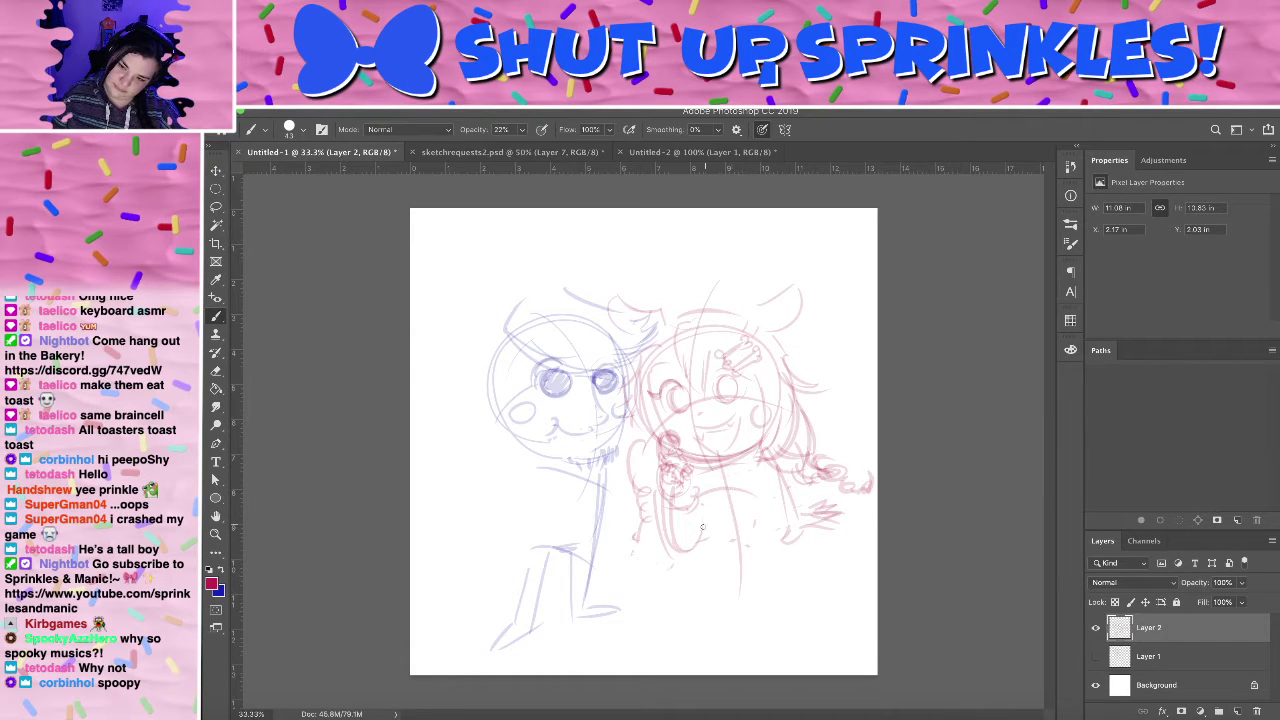
mouse_move(702, 534)
mouse_down()
mouse_move(763, 554)
mouse_move(758, 544)
mouse_move(716, 558)
mouse_move(727, 540)
mouse_move(711, 539)
mouse_move(754, 559)
mouse_move(717, 560)
mouse_move(743, 546)
mouse_move(737, 625)
mouse_up()
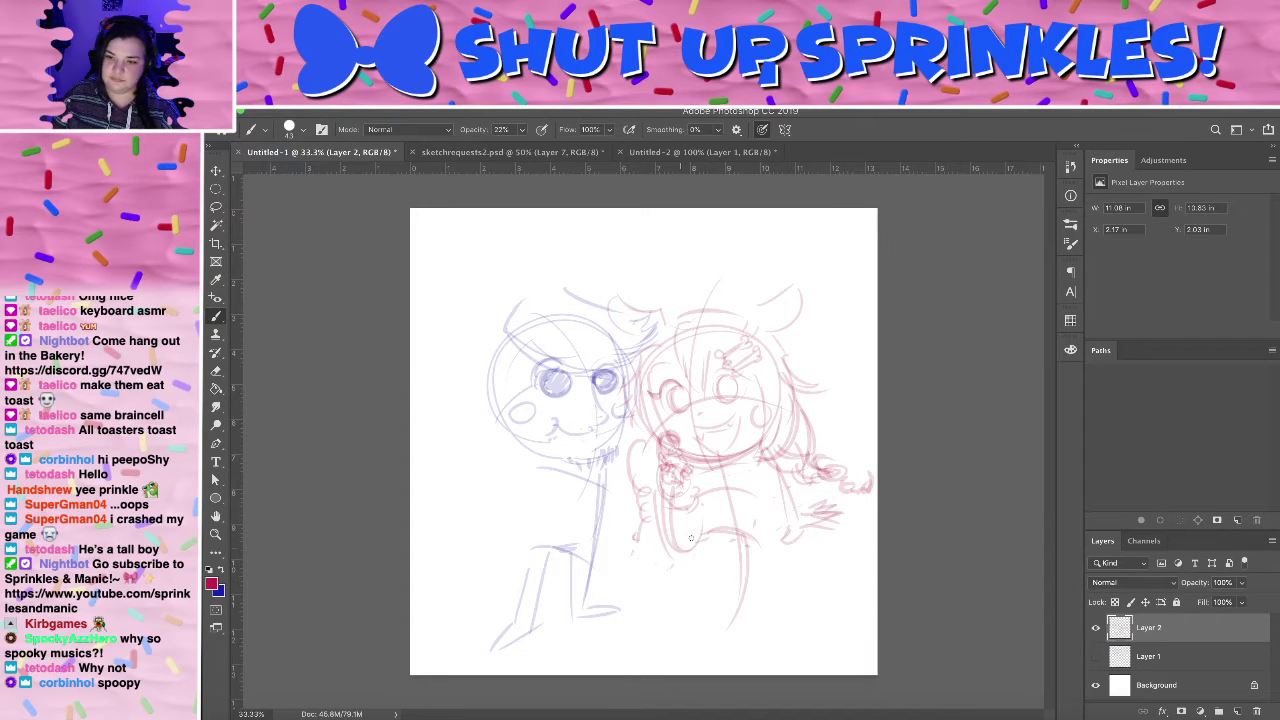
mouse_move(690, 538)
mouse_down()
mouse_move(648, 563)
mouse_move(744, 597)
mouse_up()
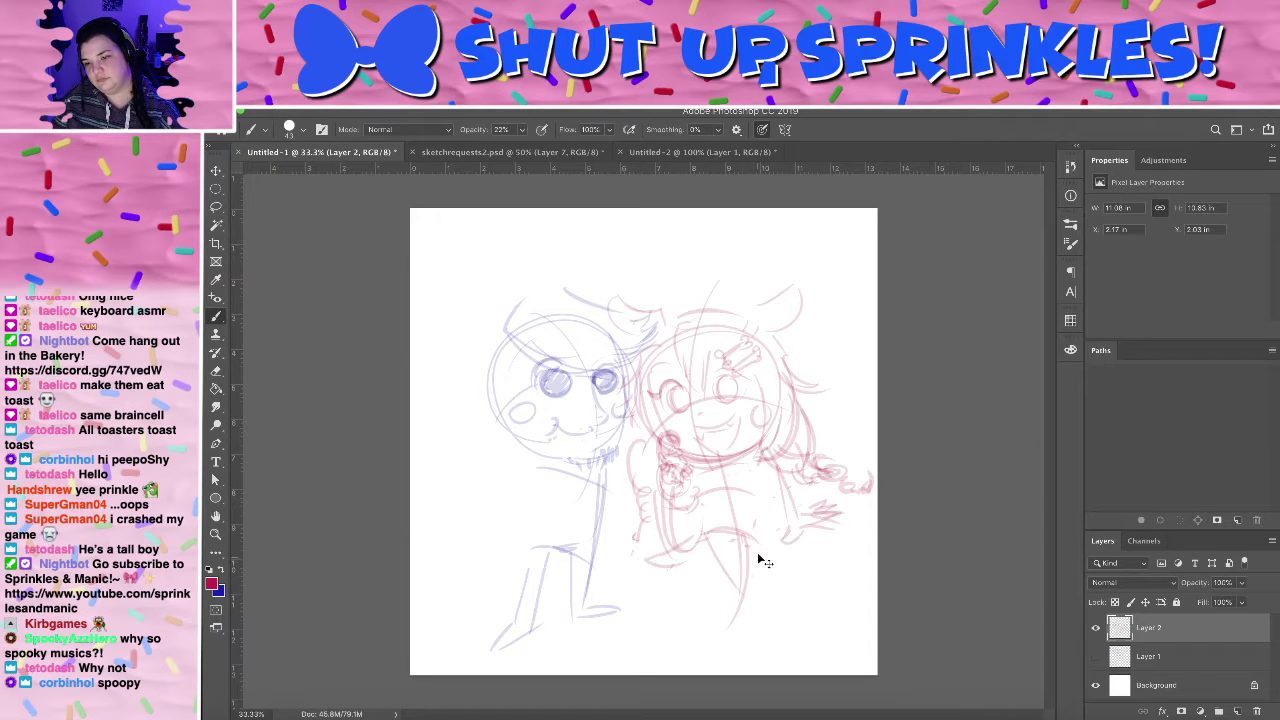
key(super+z)
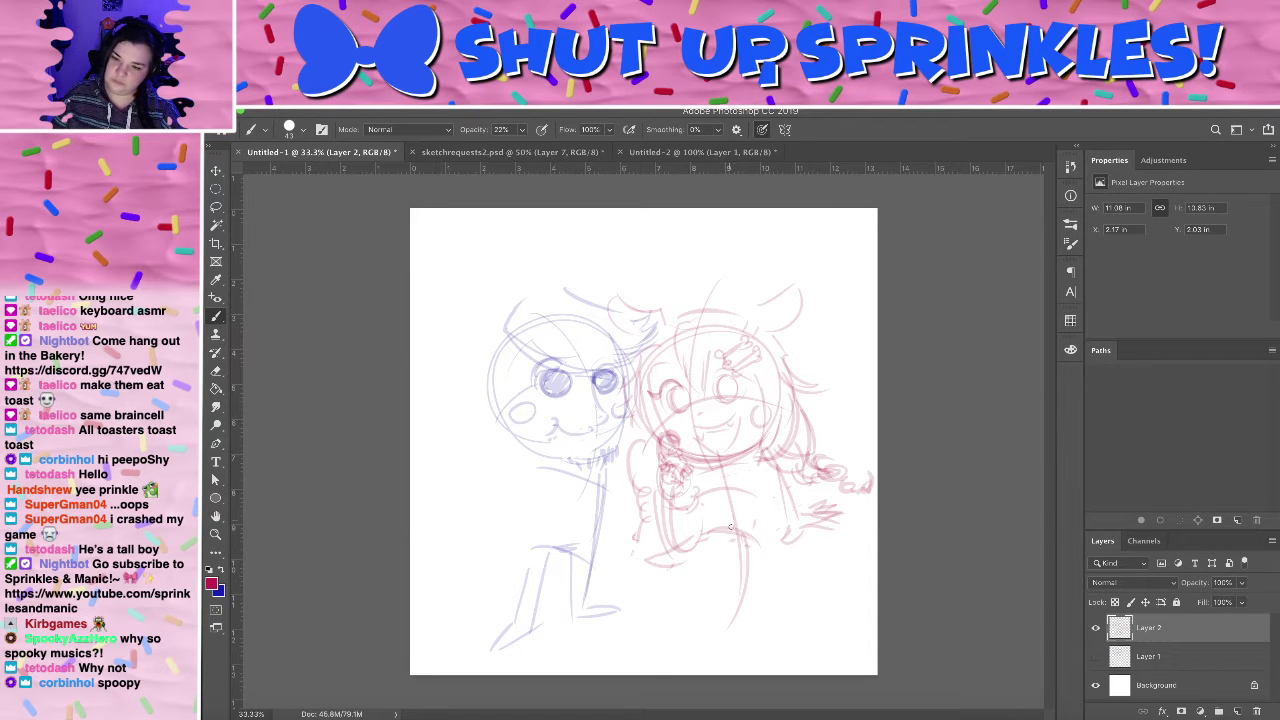
drag(766, 547, 770, 592)
key(super+z)
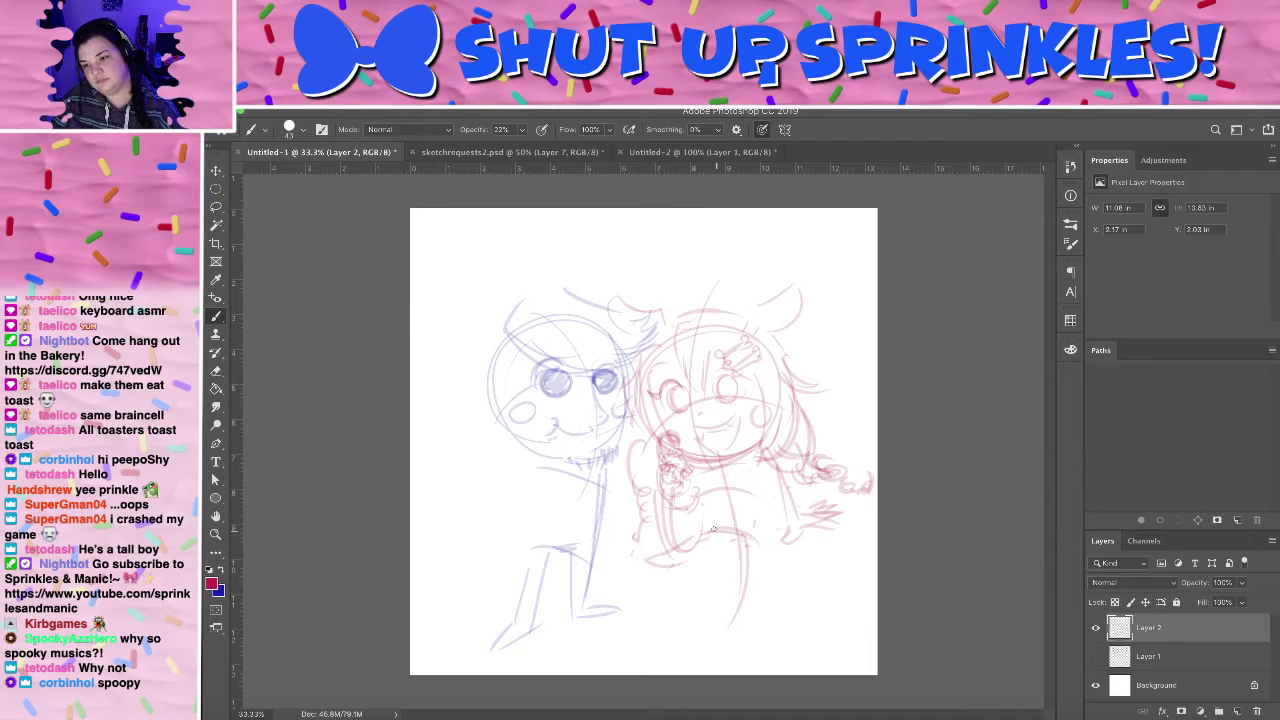
- Sketch the crimson character's legs with a scribbled foot beneath the standing one, and darken the side of the torso
mouse_move(712, 529)
mouse_down()
mouse_move(753, 586)
mouse_move(716, 613)
mouse_up()
drag(762, 540, 777, 611)
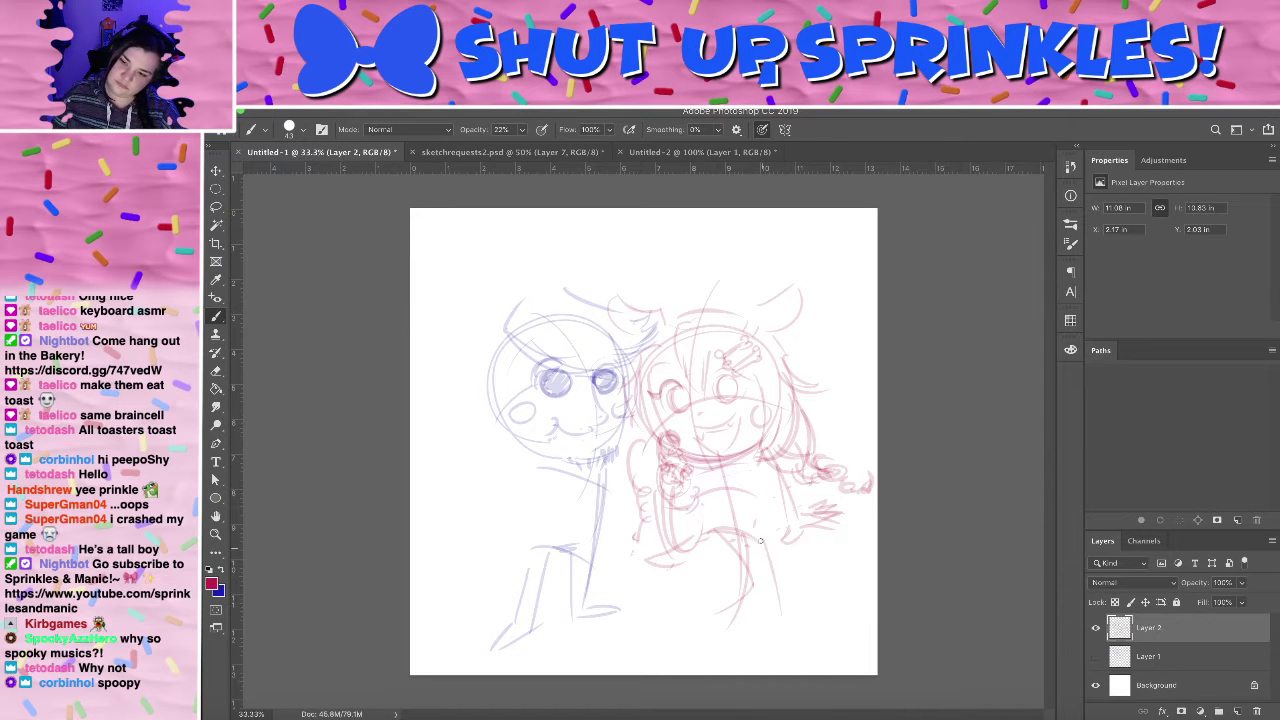
drag(760, 540, 786, 622)
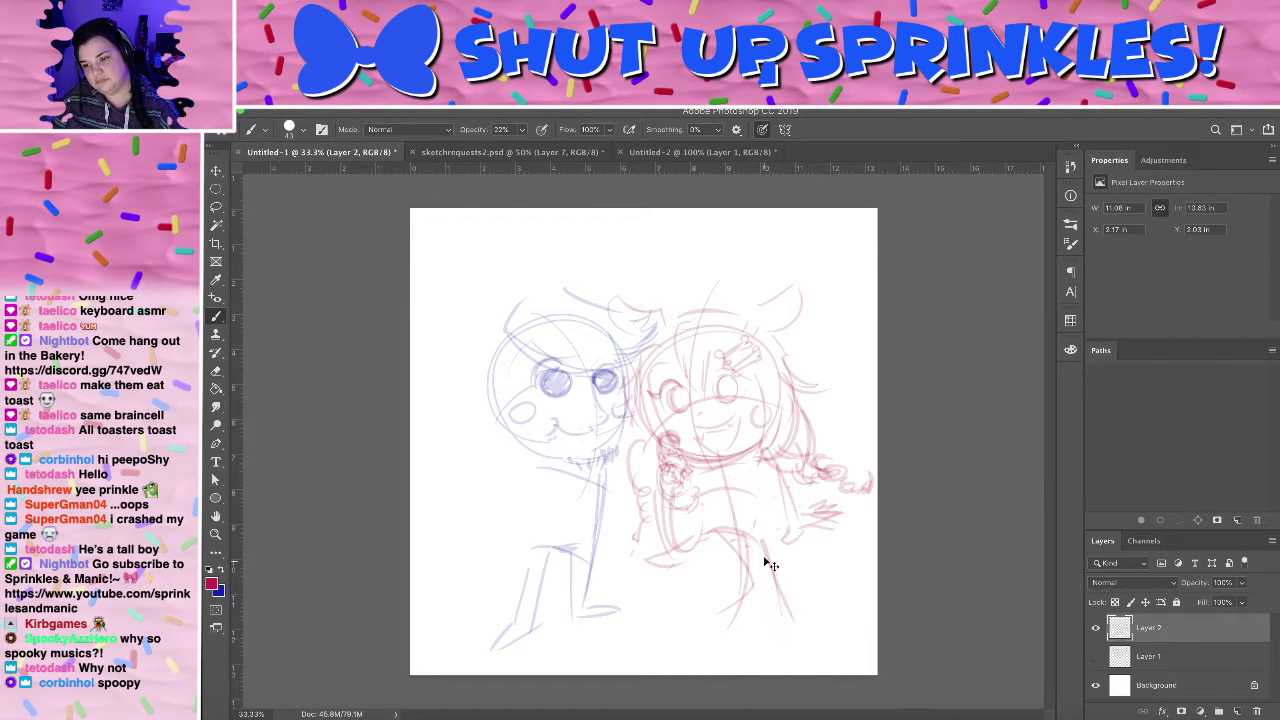
key(ctrl+z)
mouse_move(764, 546)
mouse_down()
mouse_move(748, 628)
mouse_move(764, 644)
mouse_move(728, 644)
mouse_up()
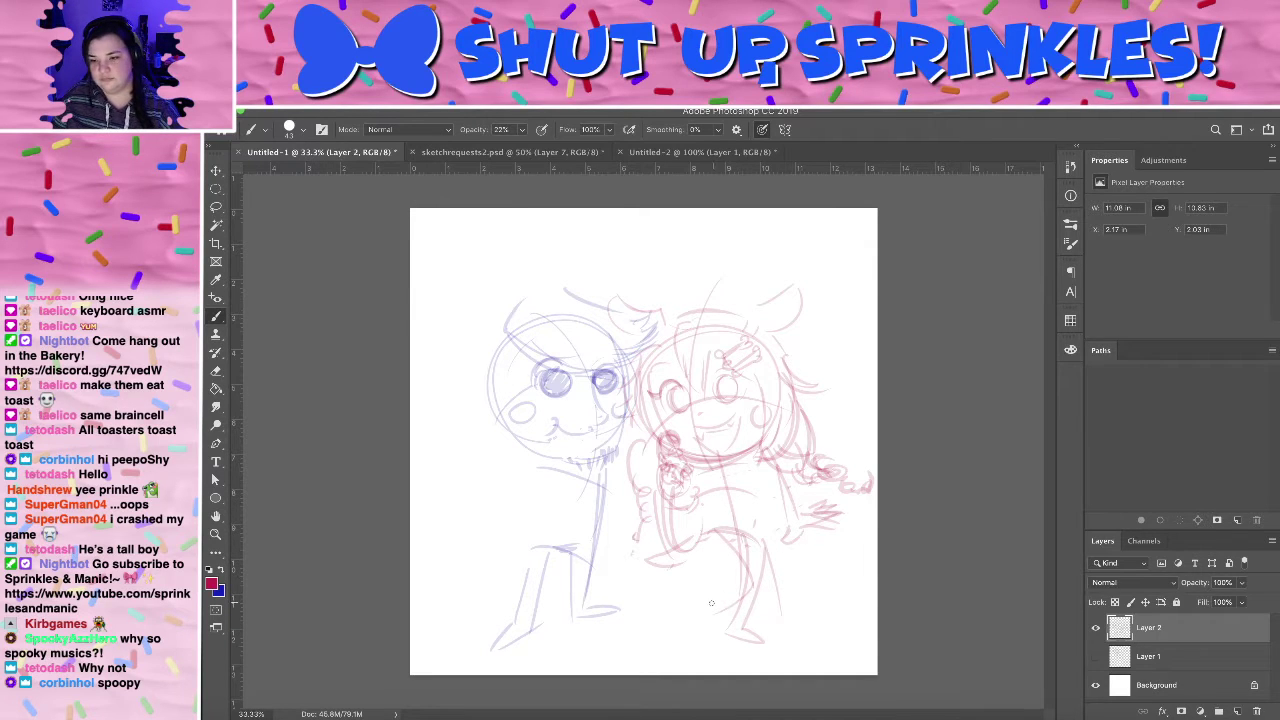
key(ctrl+z)
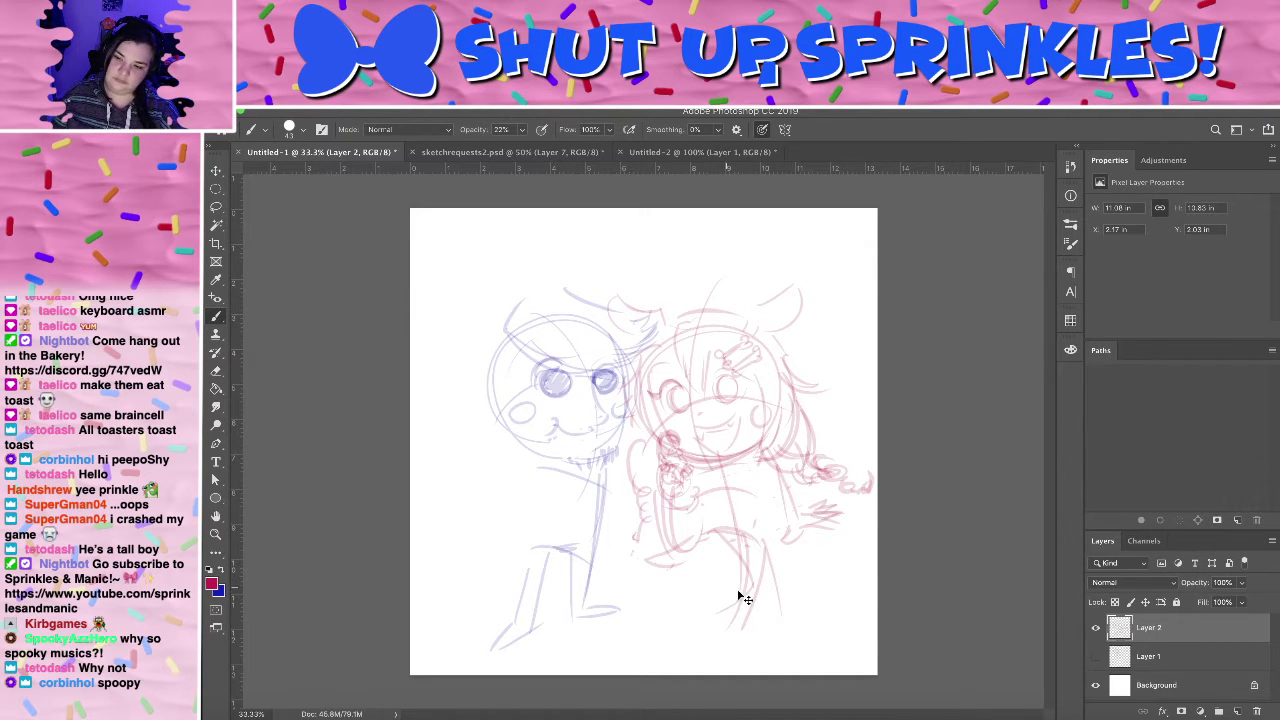
drag(744, 628, 769, 633)
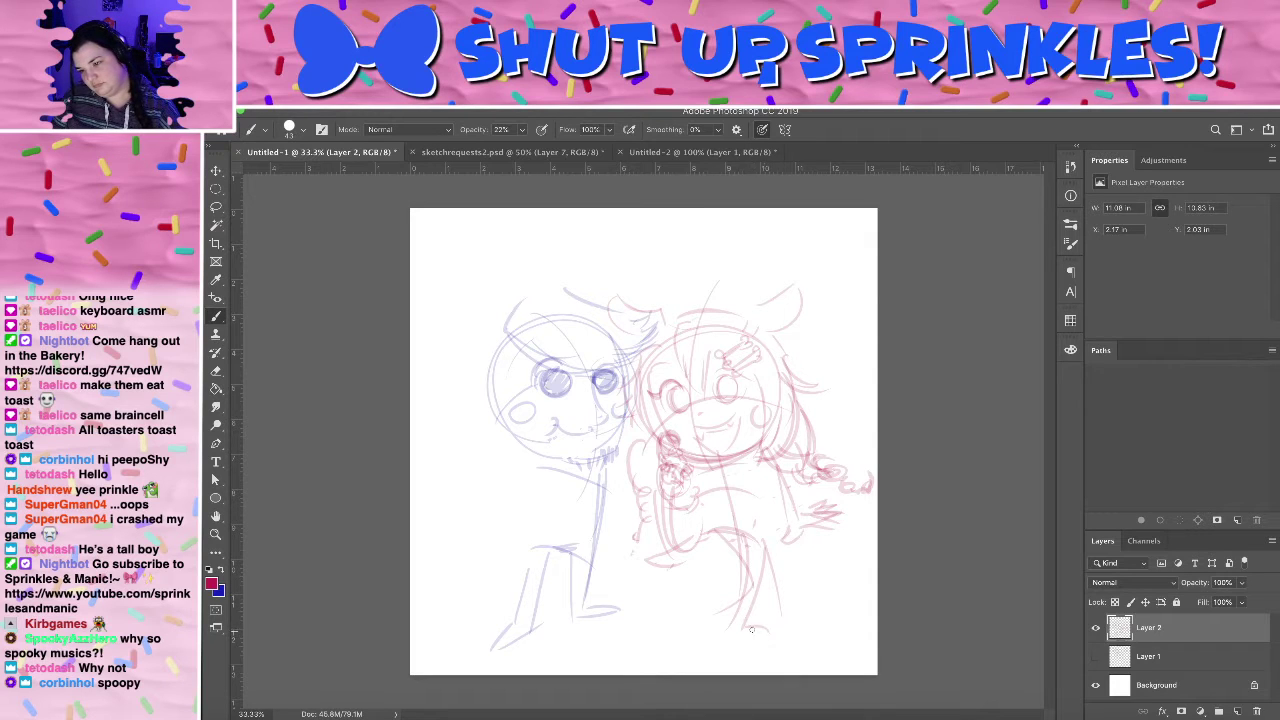
mouse_move(767, 470)
mouse_down()
mouse_move(743, 626)
mouse_move(766, 599)
mouse_move(757, 630)
mouse_move(789, 638)
mouse_move(740, 640)
mouse_move(799, 632)
mouse_move(760, 624)
mouse_up()
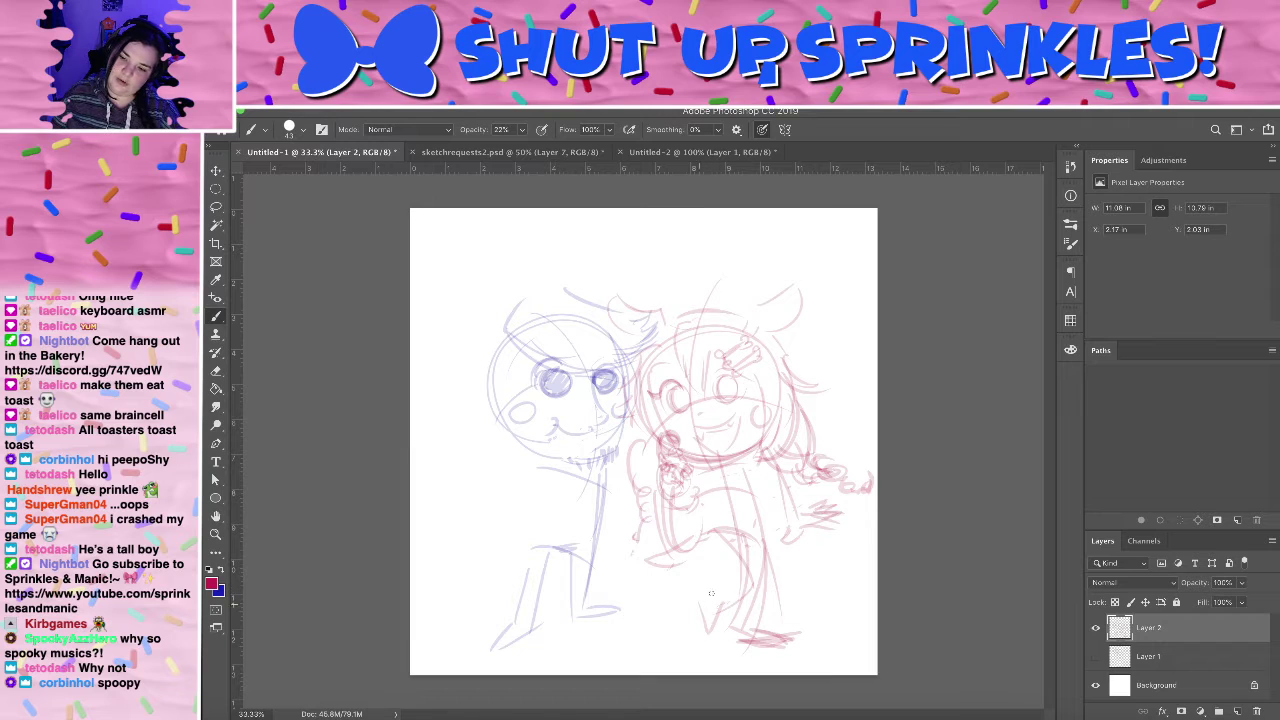
drag(735, 480, 762, 565)
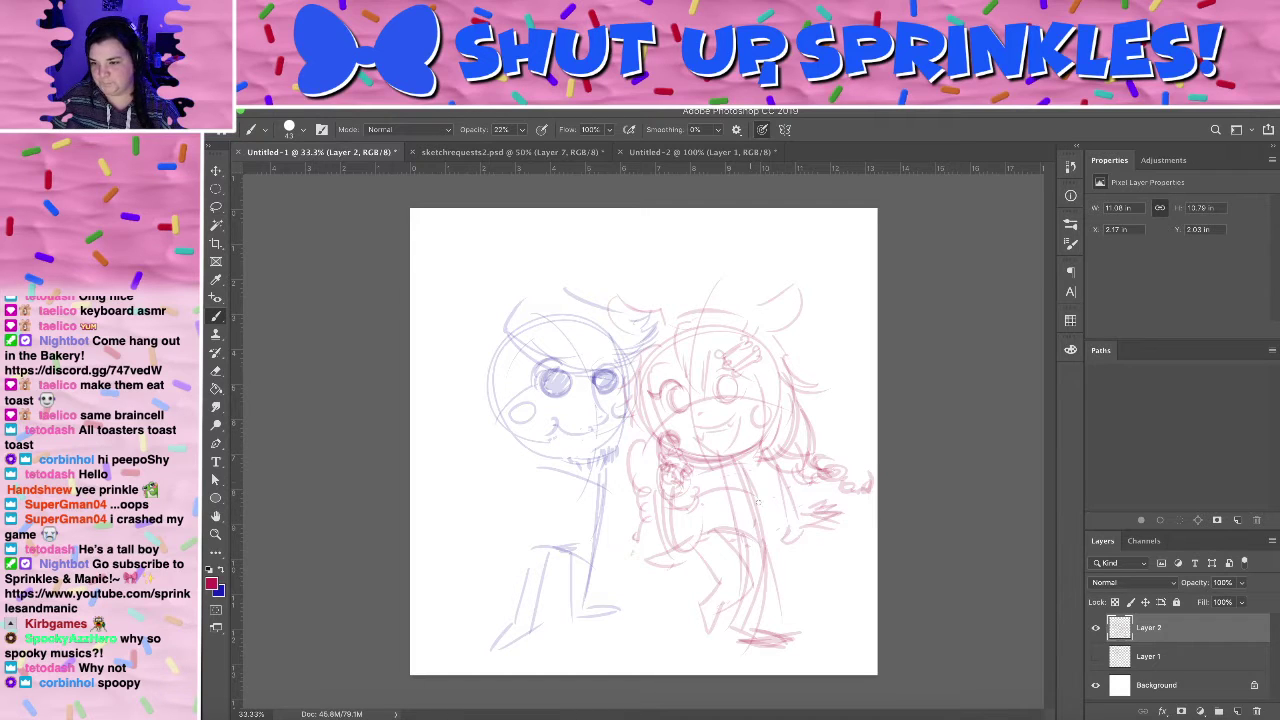
- Erase the crimson character's bent lower leg and replace it with an angular shape below the hips and a small foot
key(e)
mouse_move(710, 562)
mouse_down()
mouse_move(717, 645)
mouse_move(741, 602)
mouse_up()
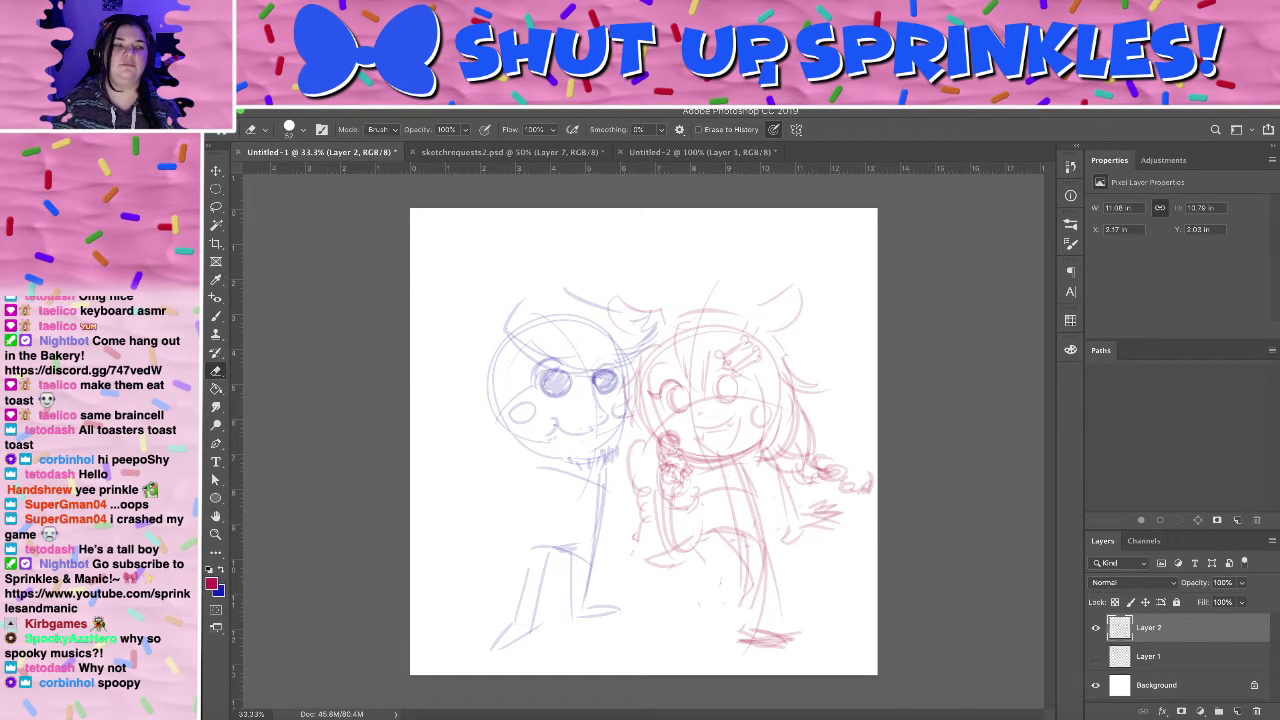
key(a)
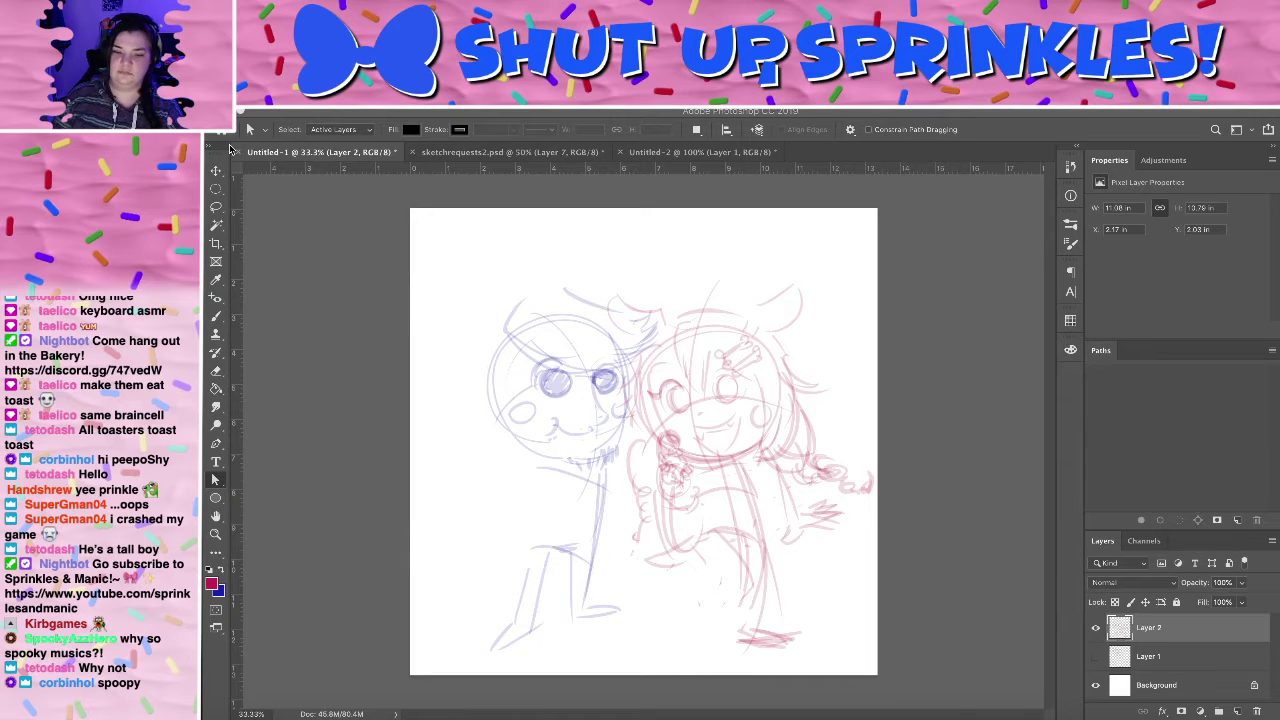
key(b)
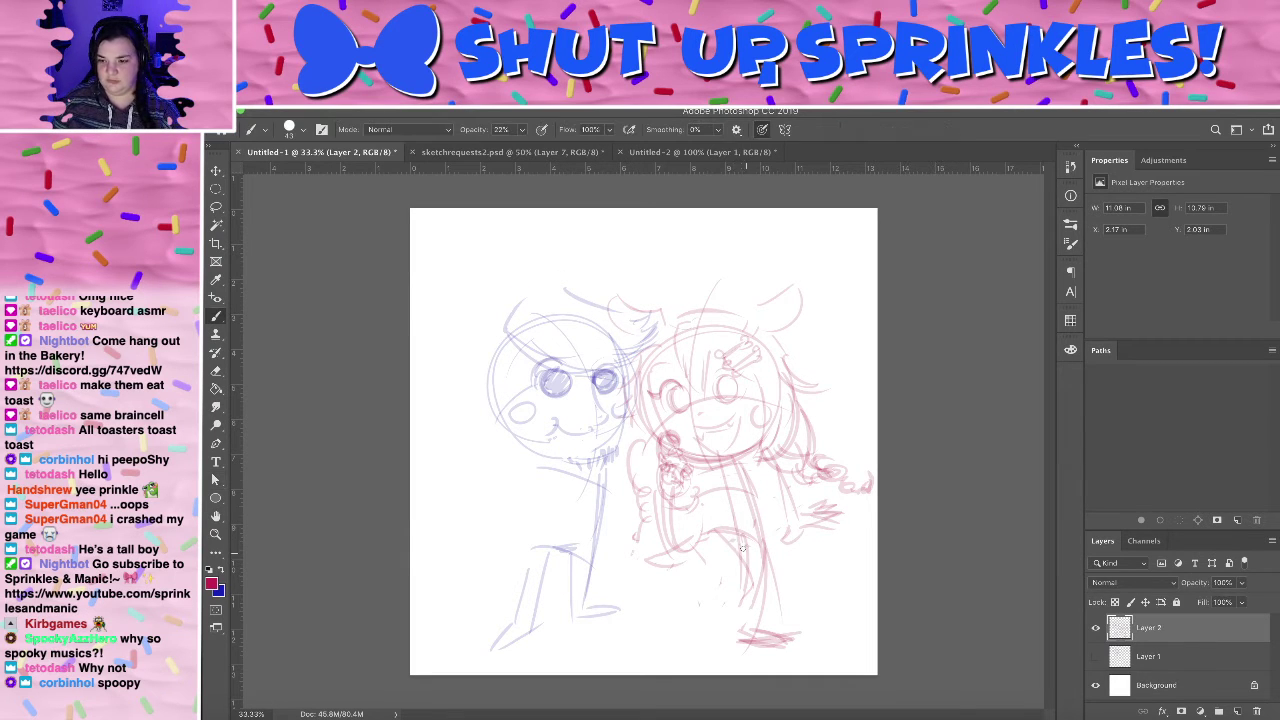
drag(742, 540, 750, 584)
mouse_move(744, 585)
mouse_down()
mouse_move(707, 640)
mouse_move(698, 628)
mouse_up()
mouse_move(692, 546)
mouse_down()
mouse_move(674, 584)
mouse_move(744, 612)
mouse_move(776, 598)
mouse_move(753, 620)
mouse_up()
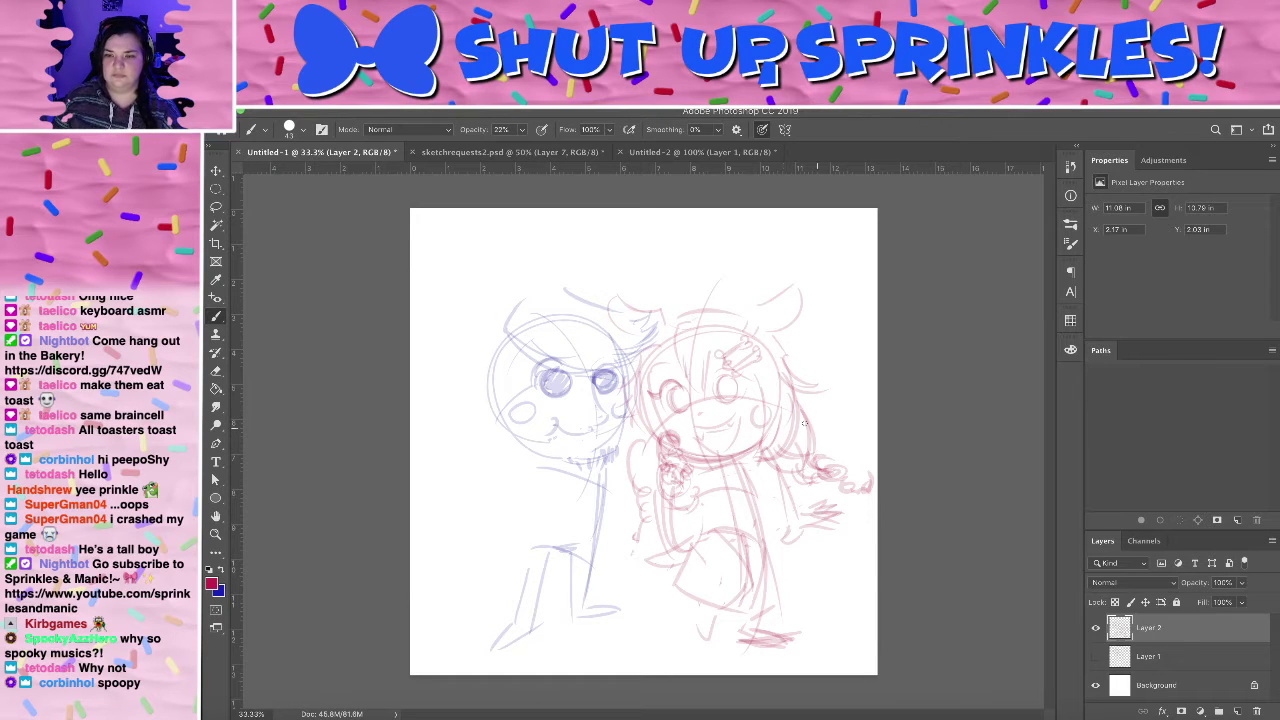
- Sketch a small blue oval shape beside the blue character's torso, joined to the chin by short strokes, and shade its lower half
key(x)
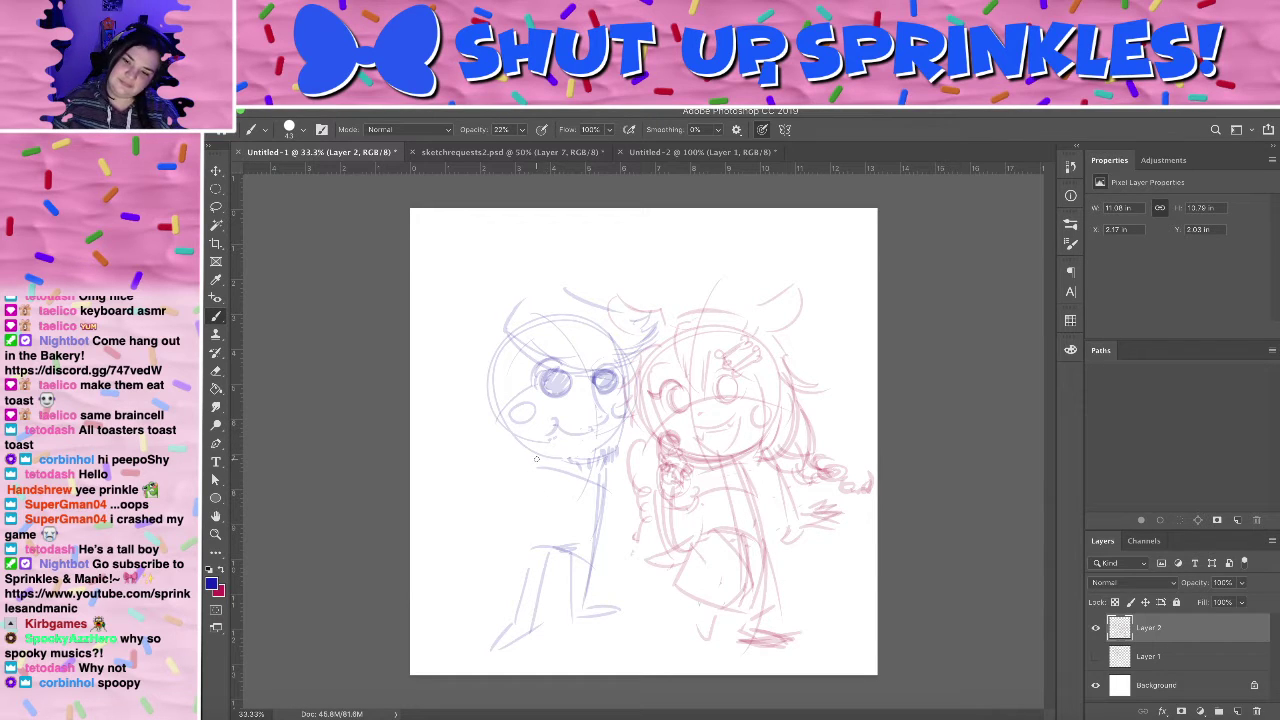
mouse_move(606, 464)
mouse_down()
mouse_move(630, 545)
mouse_move(619, 495)
mouse_up()
key(ctrl+z)
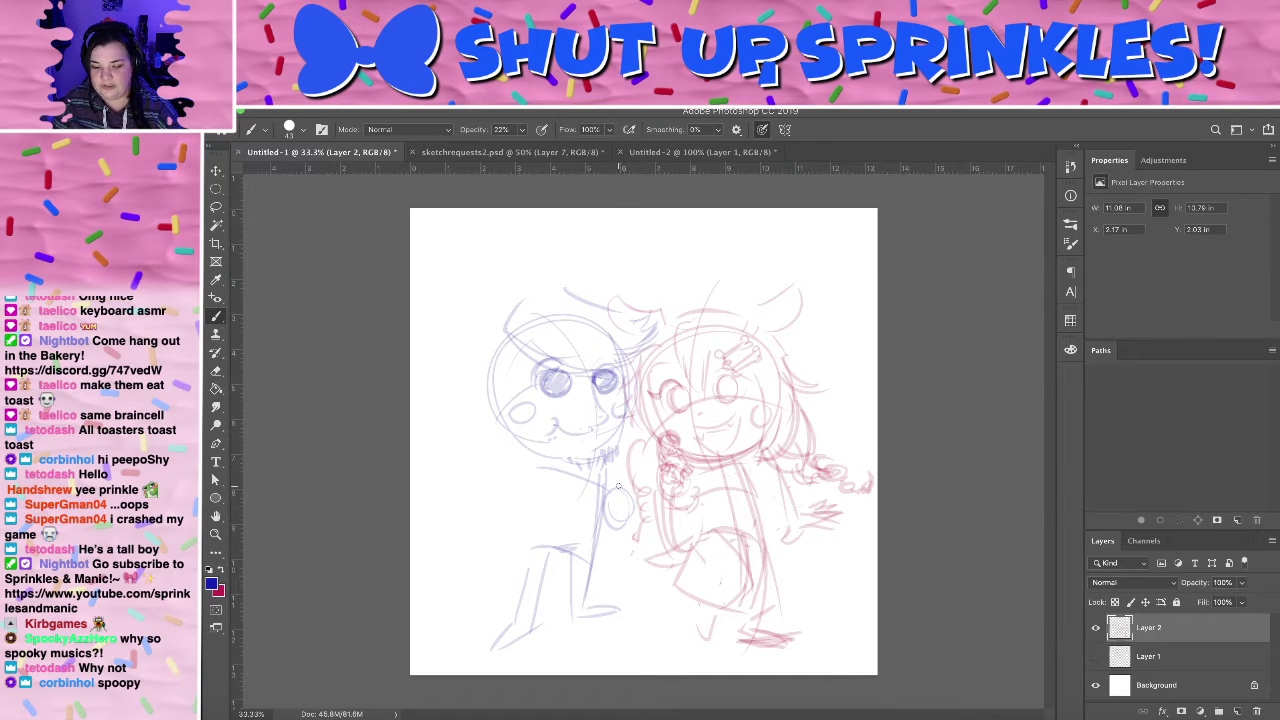
mouse_move(614, 482)
mouse_down()
mouse_move(632, 482)
mouse_move(627, 515)
mouse_move(612, 522)
mouse_move(632, 540)
mouse_move(629, 511)
mouse_move(610, 505)
mouse_move(630, 495)
mouse_move(624, 533)
mouse_move(632, 492)
mouse_move(630, 540)
mouse_move(612, 505)
mouse_move(630, 514)
mouse_move(614, 527)
mouse_move(621, 538)
mouse_up()
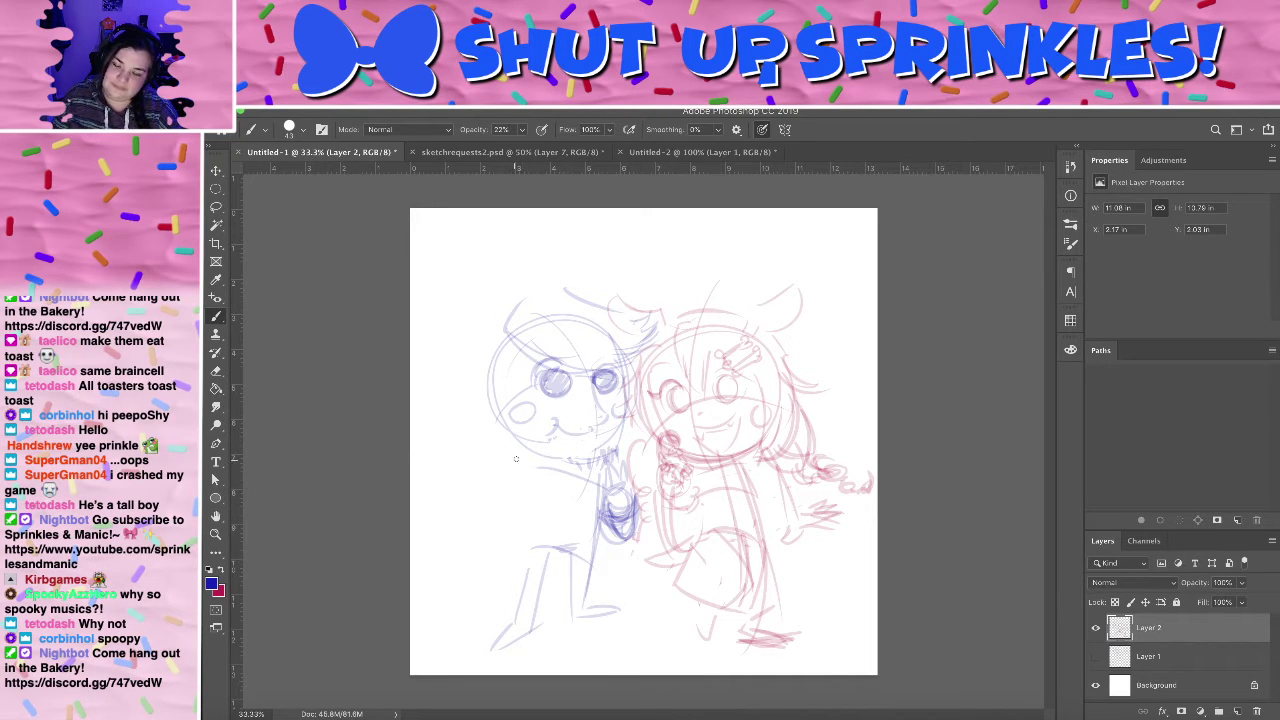
mouse_move(540, 458)
mouse_down()
mouse_move(502, 512)
mouse_move(511, 525)
mouse_move(566, 522)
mouse_up()
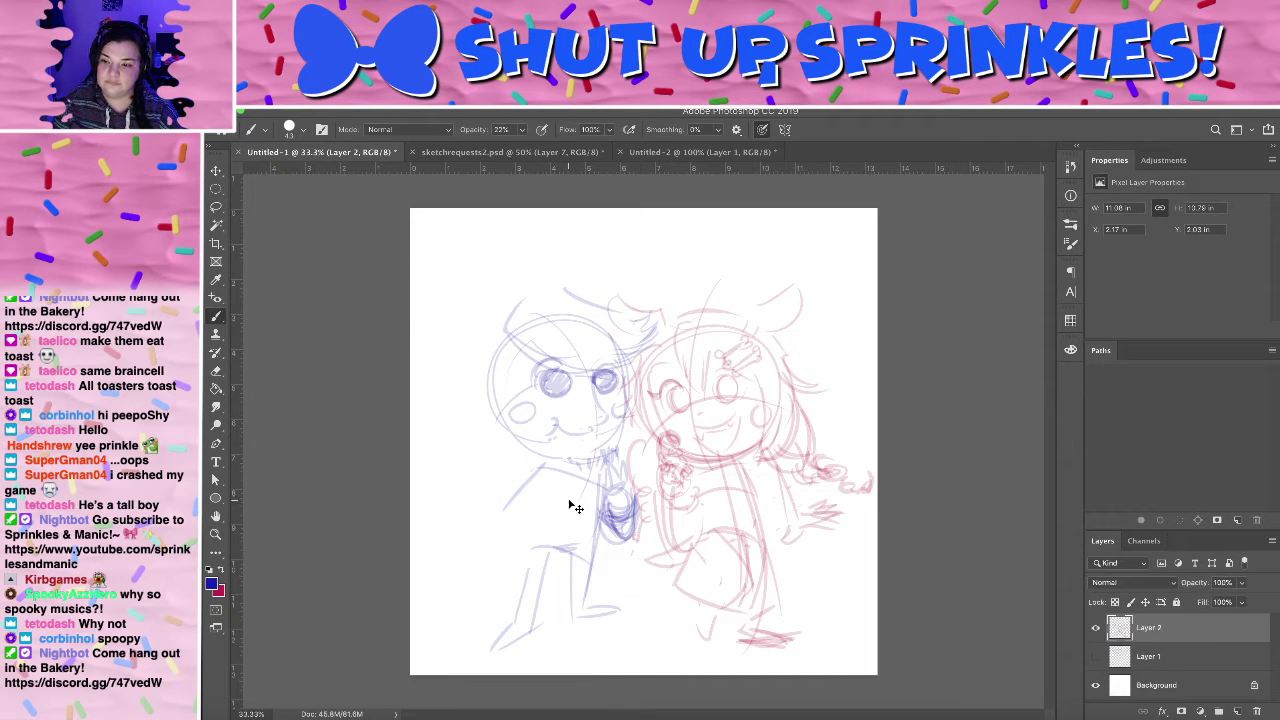
key(ctrl+z)
key(e)
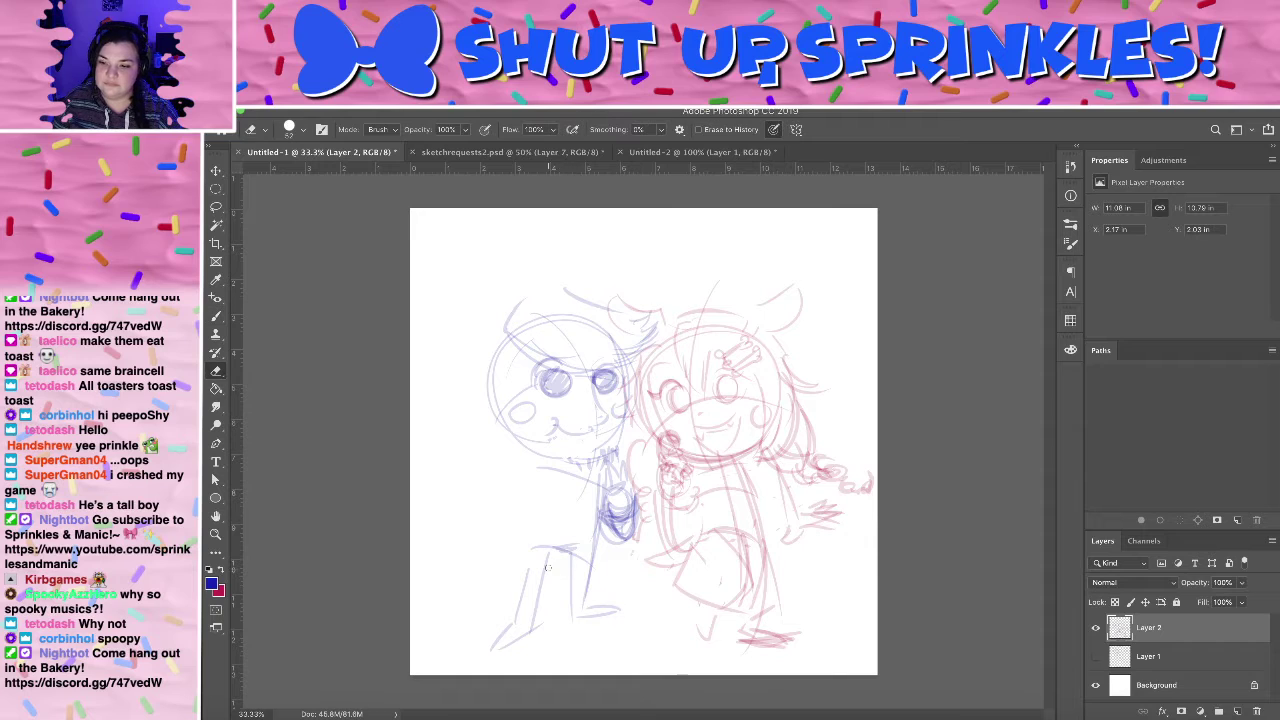
- Sketch a curved hair outline around the outer side of the blue character's head, from the forehead to the cheek
key(b)
mouse_move(519, 350)
mouse_down()
mouse_move(506, 413)
mouse_move(504, 331)
mouse_move(476, 362)
mouse_up()
drag(478, 363, 503, 425)
- Sketch the blue character's torso sides running down into the legs, with a curved line crossing at the hips
drag(556, 466, 530, 578)
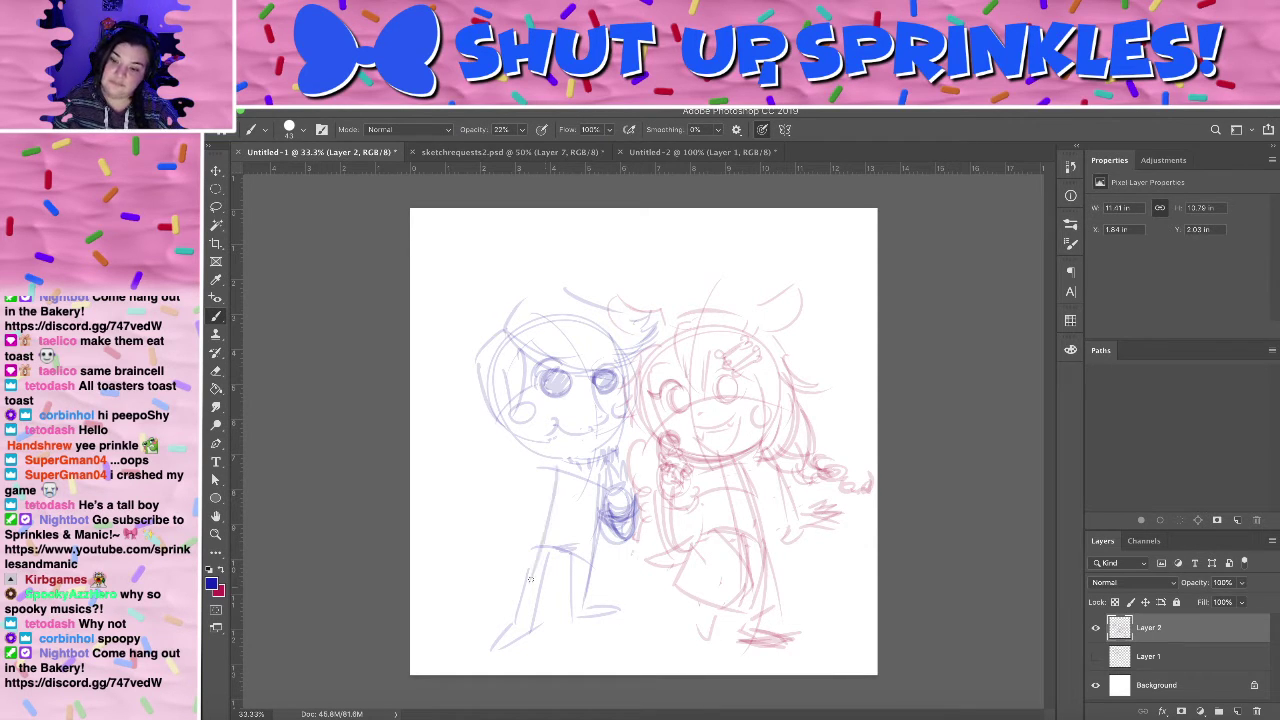
drag(550, 473, 523, 643)
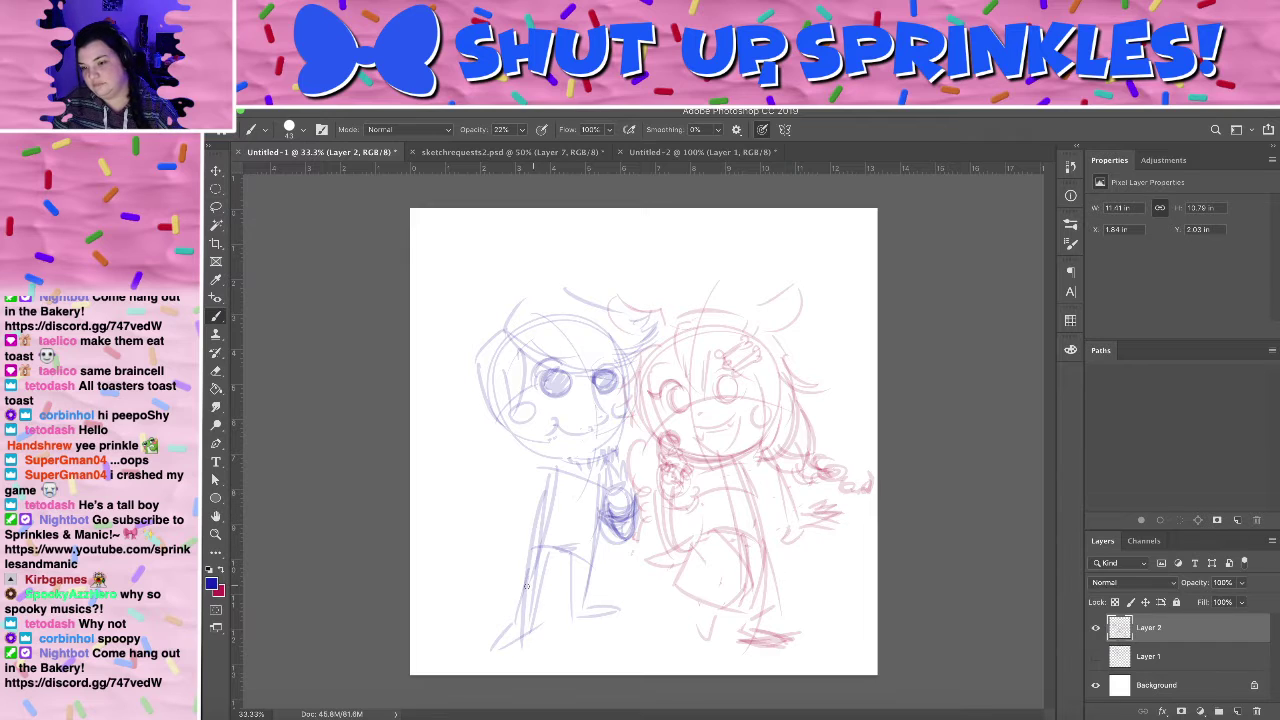
mouse_move(524, 578)
mouse_down()
mouse_move(609, 575)
mouse_move(540, 547)
mouse_move(606, 528)
mouse_up()
drag(600, 460, 606, 602)
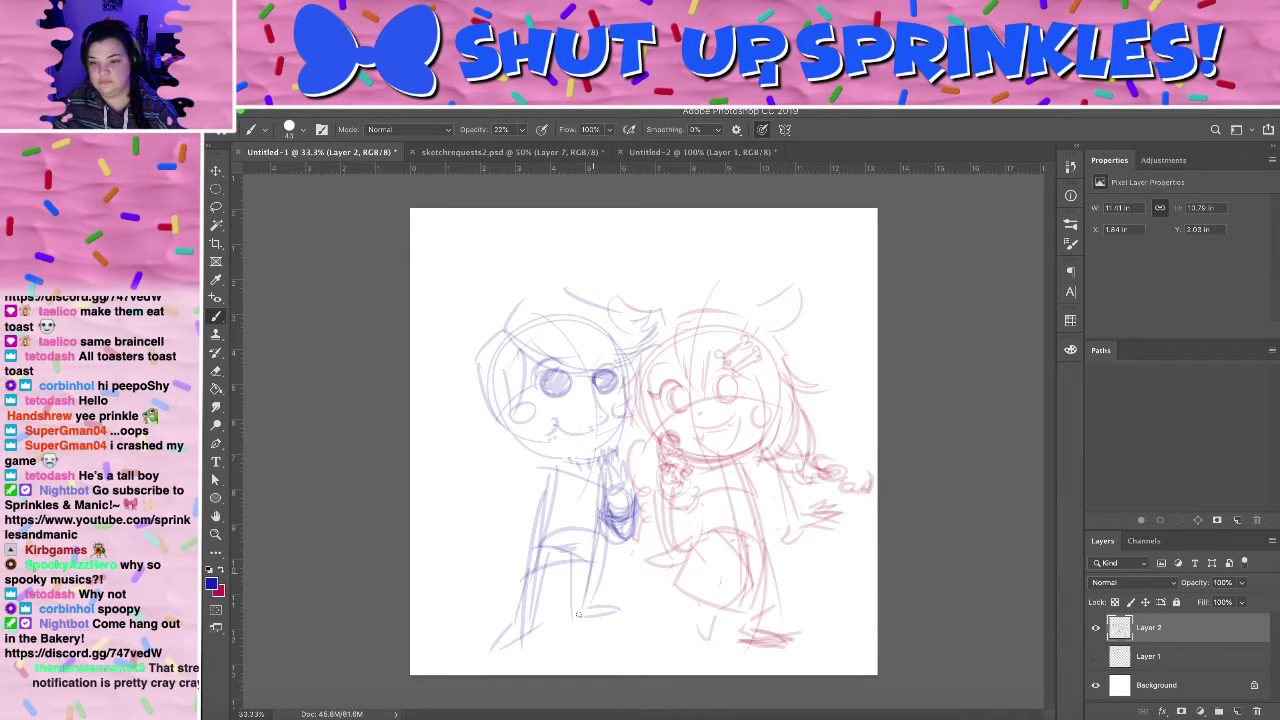
mouse_move(540, 456)
mouse_down()
mouse_move(486, 528)
mouse_move(494, 507)
mouse_move(543, 516)
mouse_up()
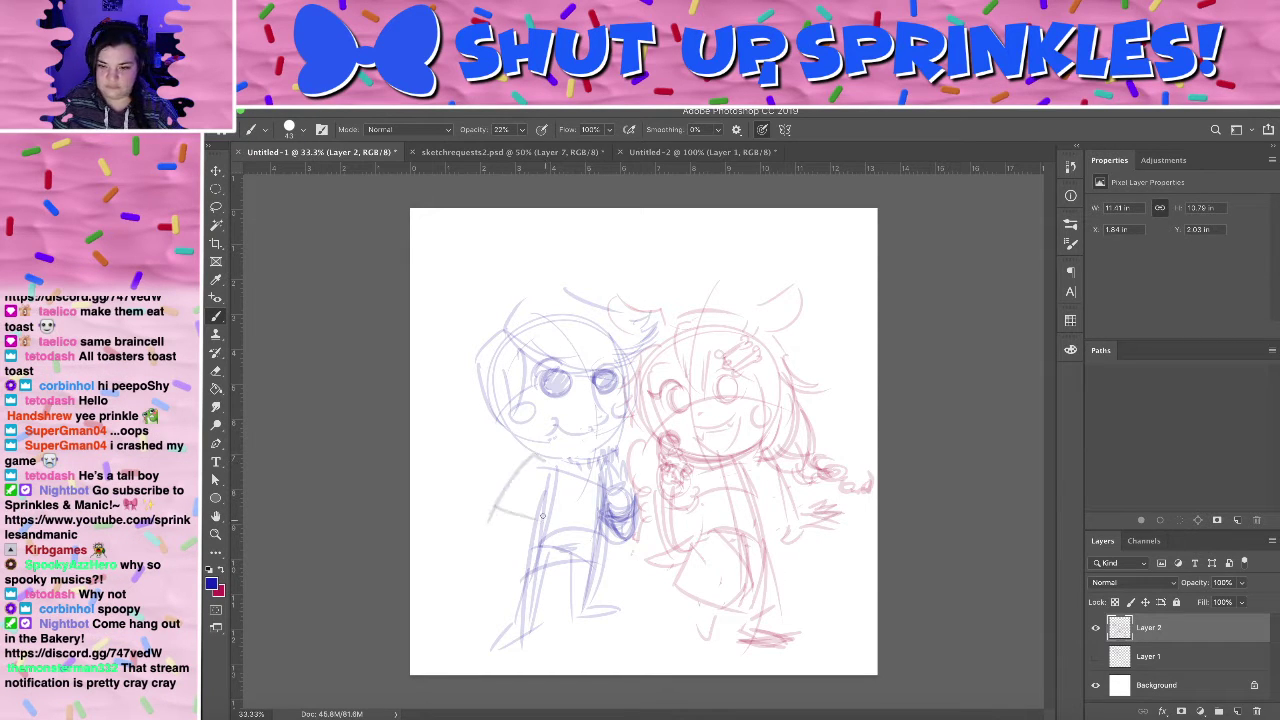
key(ctrl+z)
key(ctrl+z)
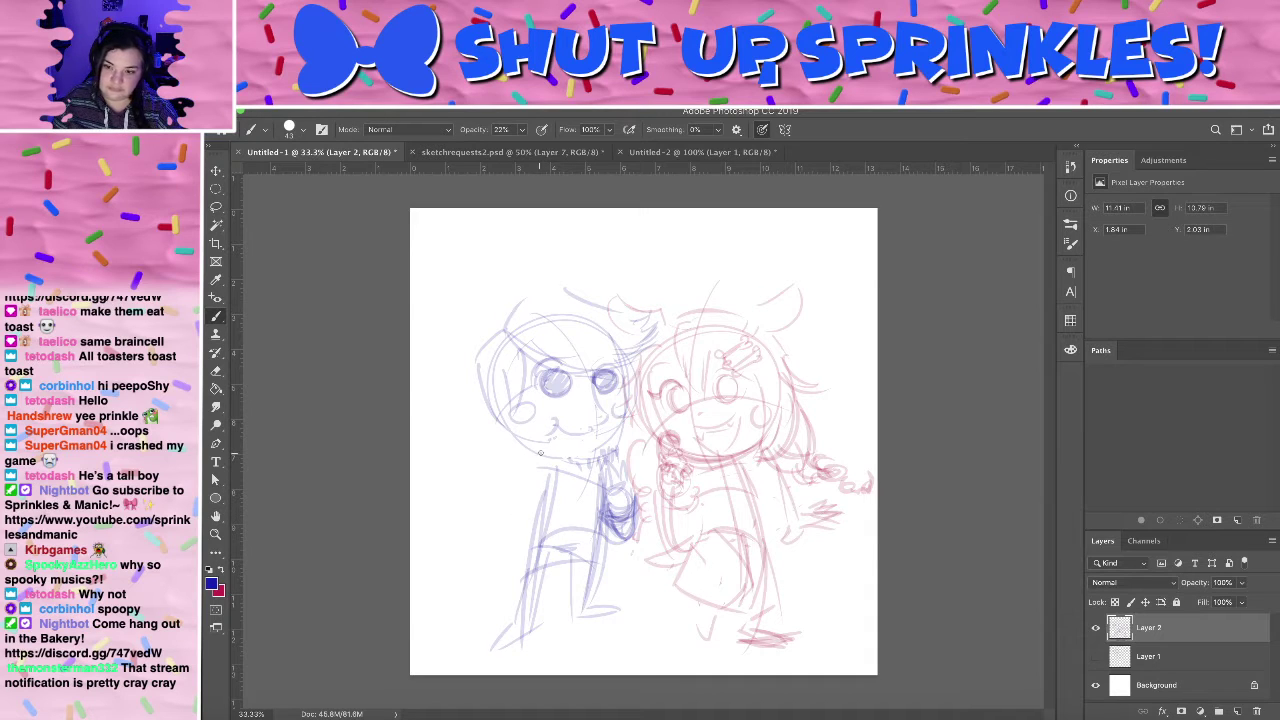
- Sketch a scribbled scarf-like collar under the blue character's chin, the outer arm lines, and small hair tufts beside the cheek
mouse_move(540, 452)
mouse_down()
mouse_move(514, 502)
mouse_move(562, 490)
mouse_move(540, 492)
mouse_move(561, 462)
mouse_up()
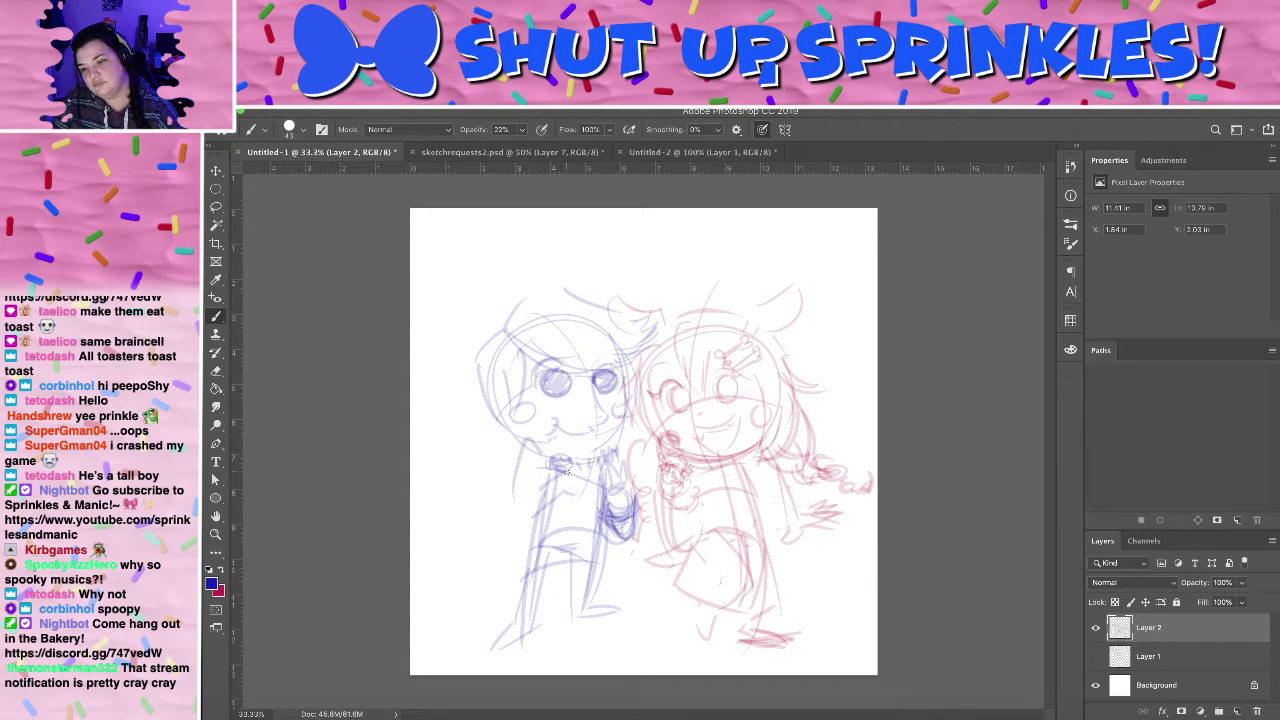
mouse_move(555, 464)
mouse_down()
mouse_move(604, 457)
mouse_move(585, 452)
mouse_move(602, 458)
mouse_move(586, 490)
mouse_up()
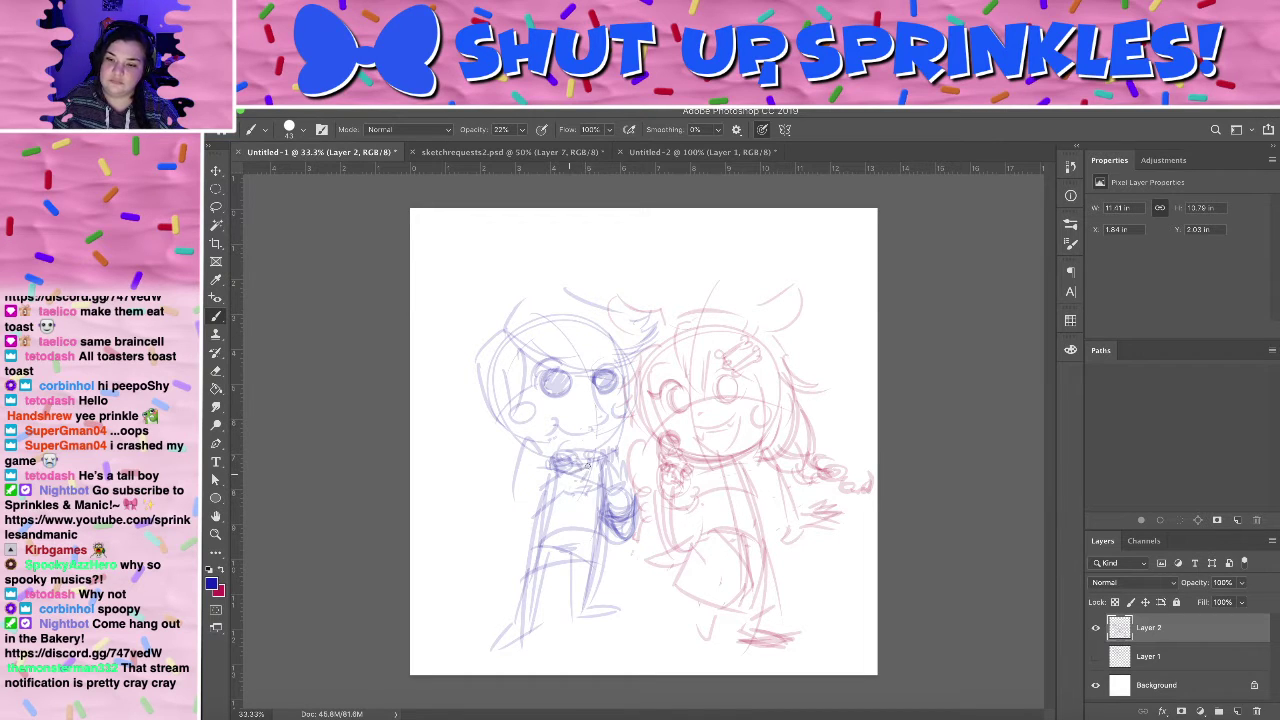
mouse_move(588, 464)
mouse_down()
mouse_move(564, 490)
mouse_move(584, 492)
mouse_move(568, 476)
mouse_move(586, 449)
mouse_move(530, 492)
mouse_move(545, 453)
mouse_move(528, 453)
mouse_move(525, 524)
mouse_move(523, 504)
mouse_move(562, 525)
mouse_move(544, 529)
mouse_move(514, 491)
mouse_move(560, 490)
mouse_up()
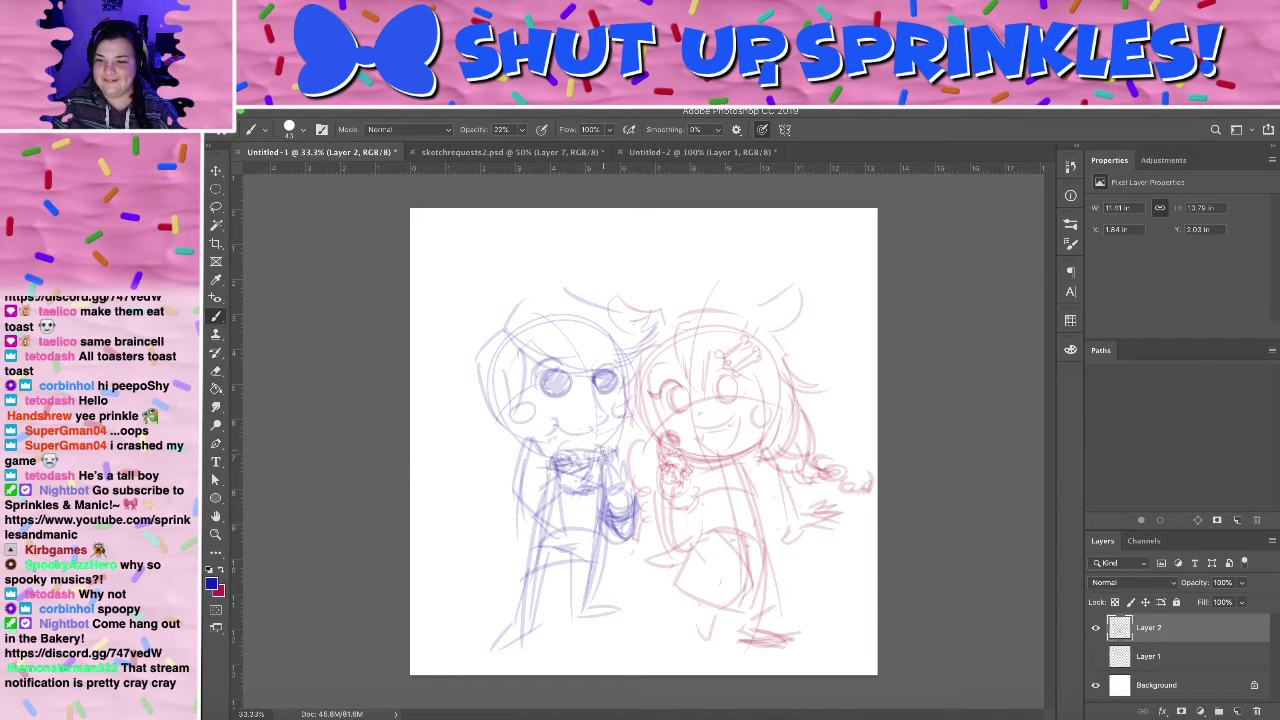
drag(603, 449, 580, 473)
drag(504, 430, 491, 435)
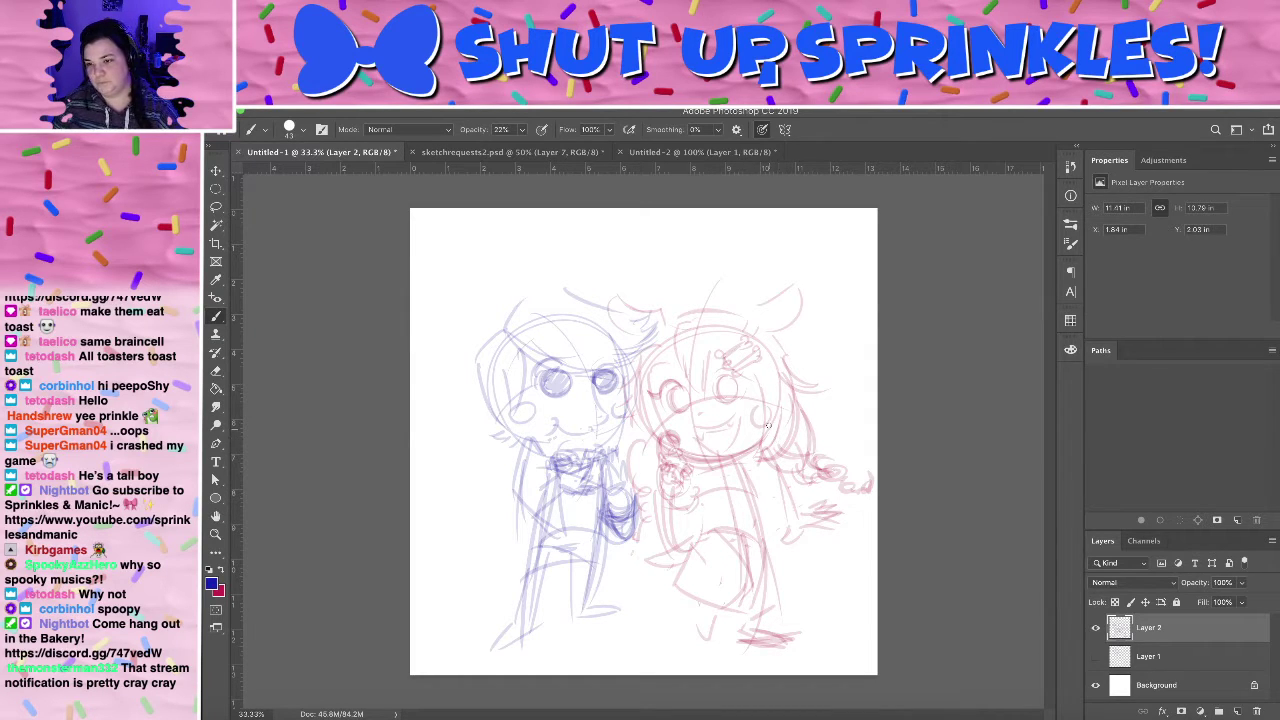
- Switch to crimson, lasso the crimson character's hips and legs, and transform them upward and inward with about 8° of clockwise rotation
key(x)
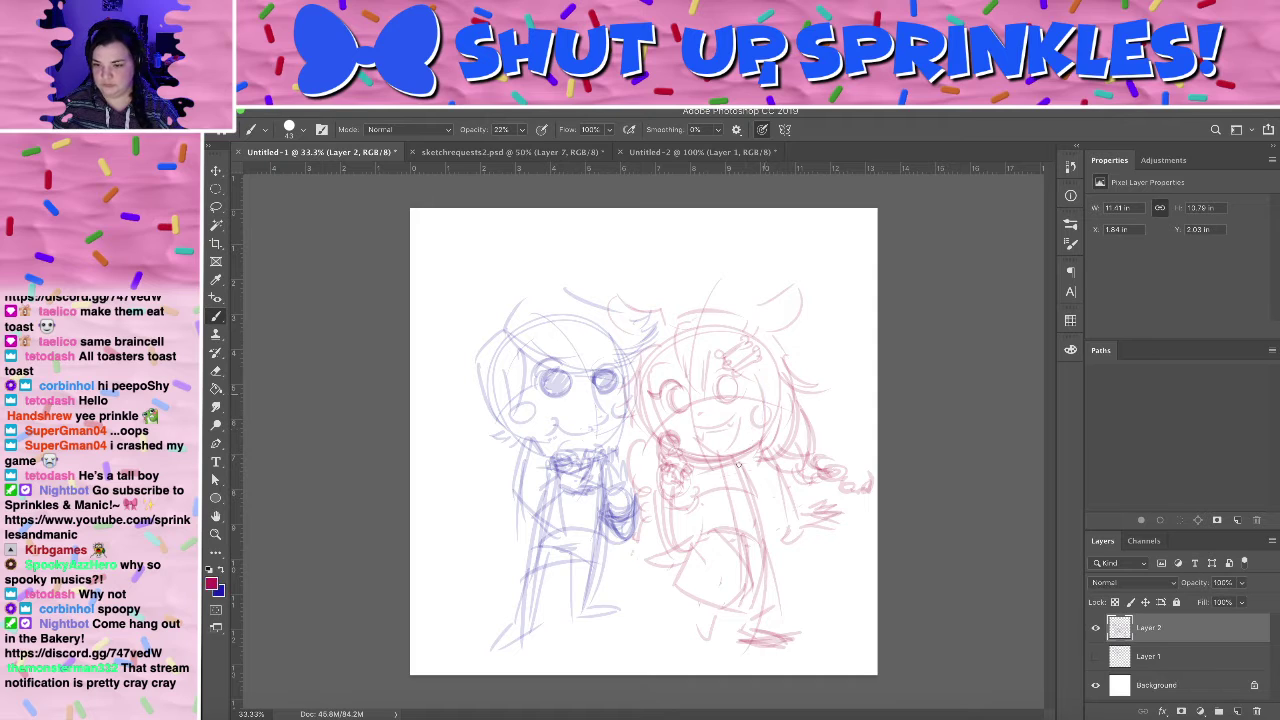
drag(766, 444, 754, 364)
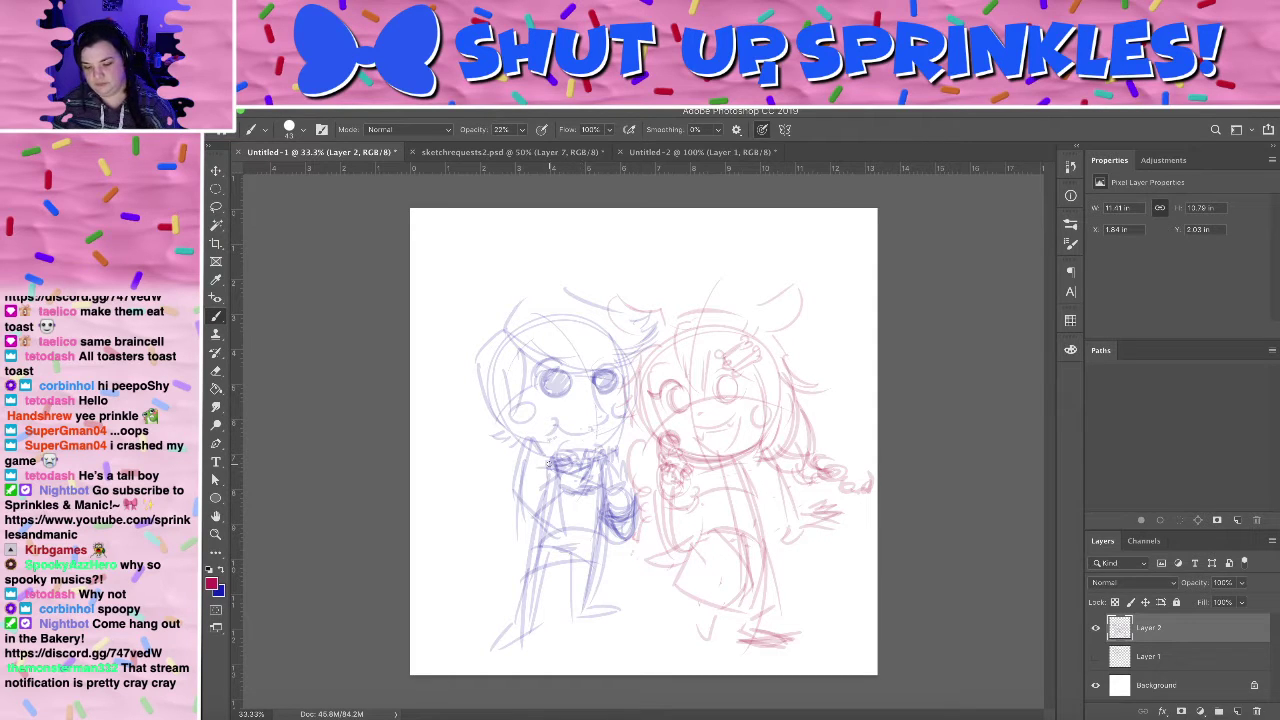
key(l)
mouse_move(751, 517)
mouse_down()
mouse_move(660, 620)
mouse_move(752, 518)
mouse_up()
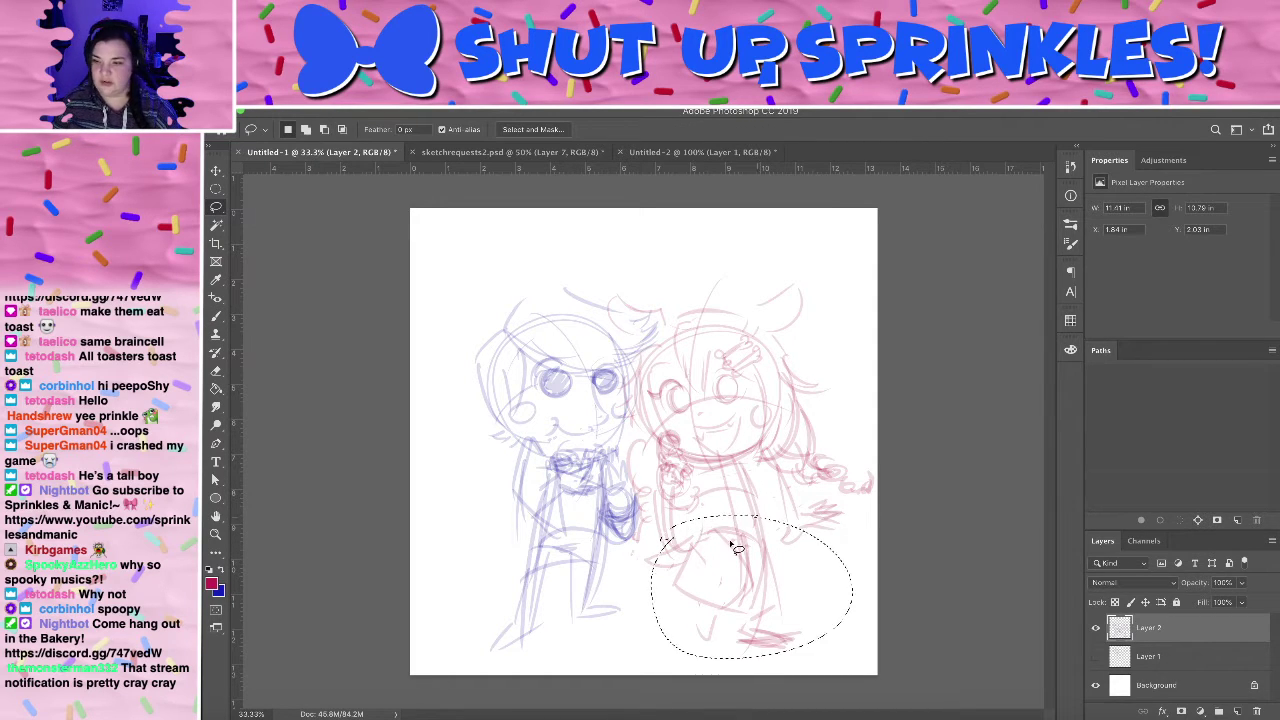
key(super+t)
drag(779, 580, 774, 557)
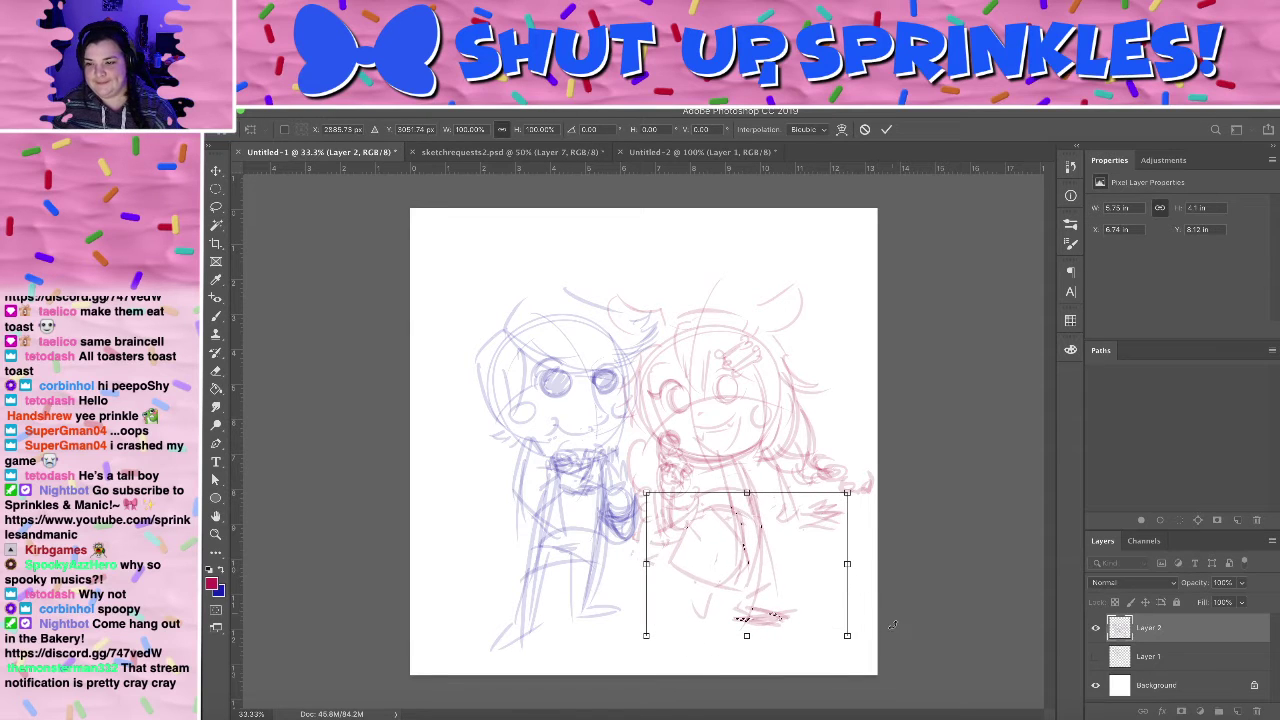
drag(893, 625, 849, 646)
drag(776, 575, 796, 579)
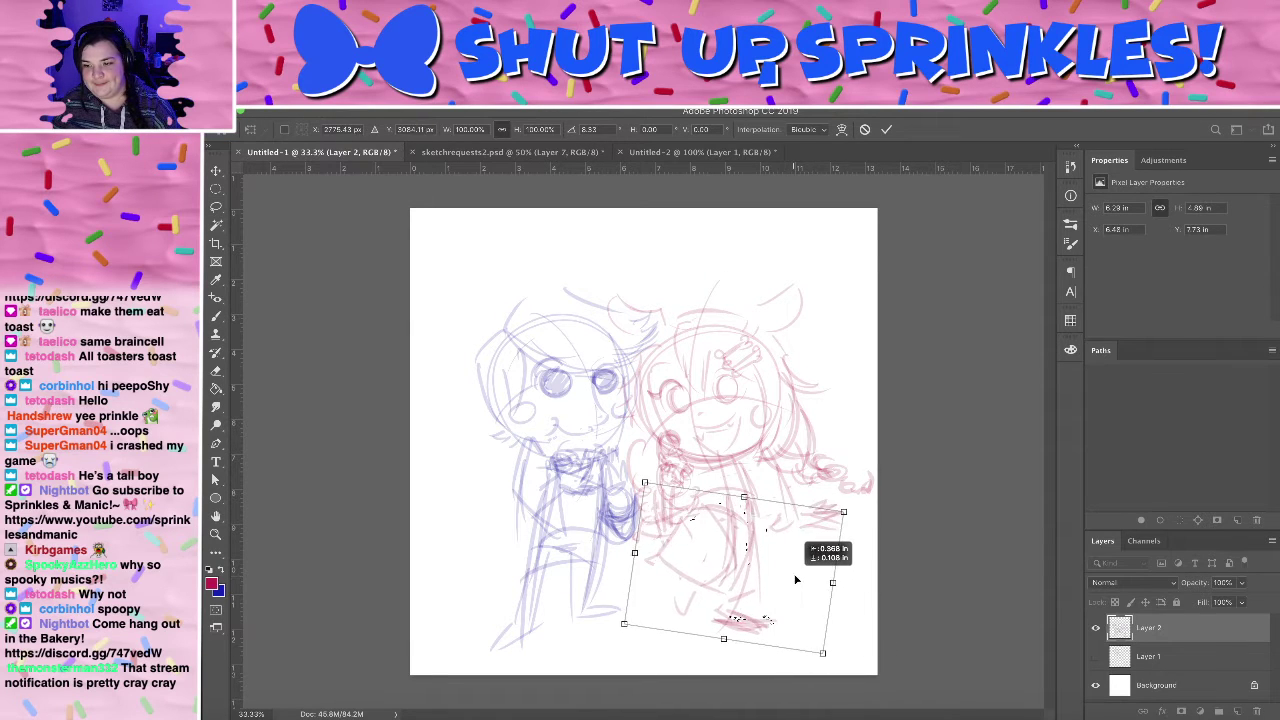
click(886, 129)
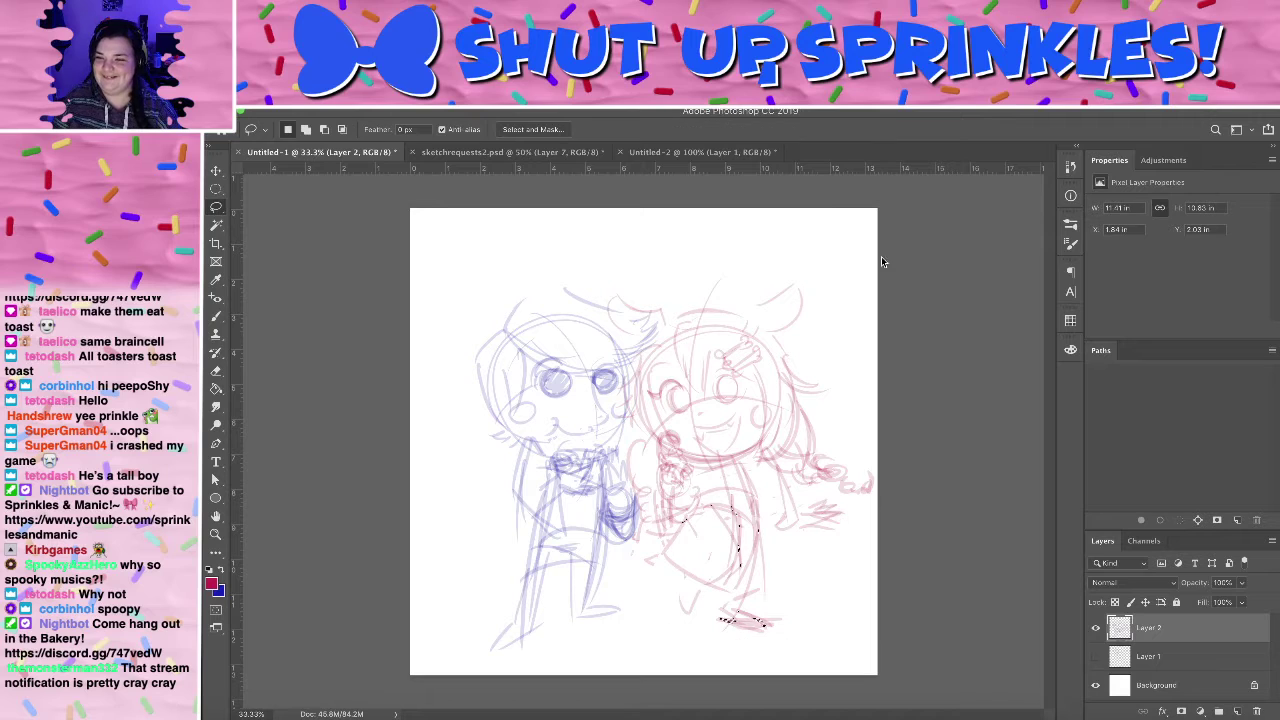
key(ctrl+d)
key(b)
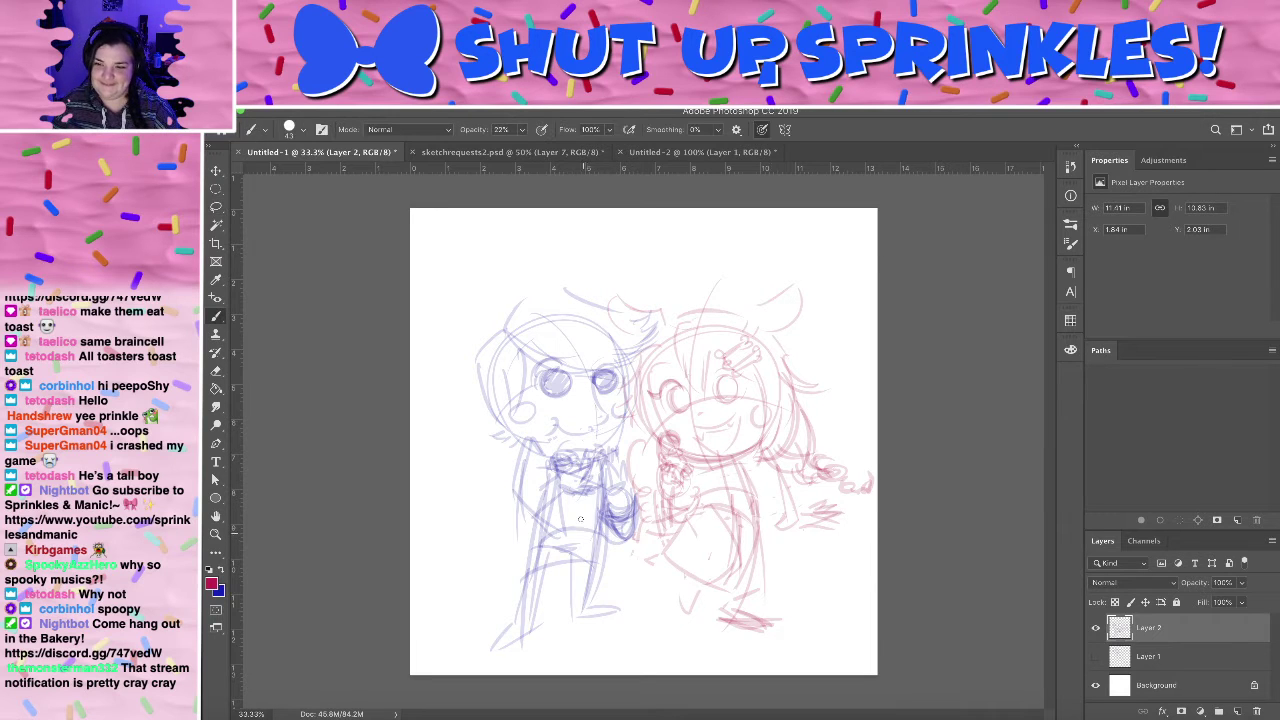
- Lower the opacity of Layer 2 to 32% and merge it with a new blank layer
click(1241, 582)
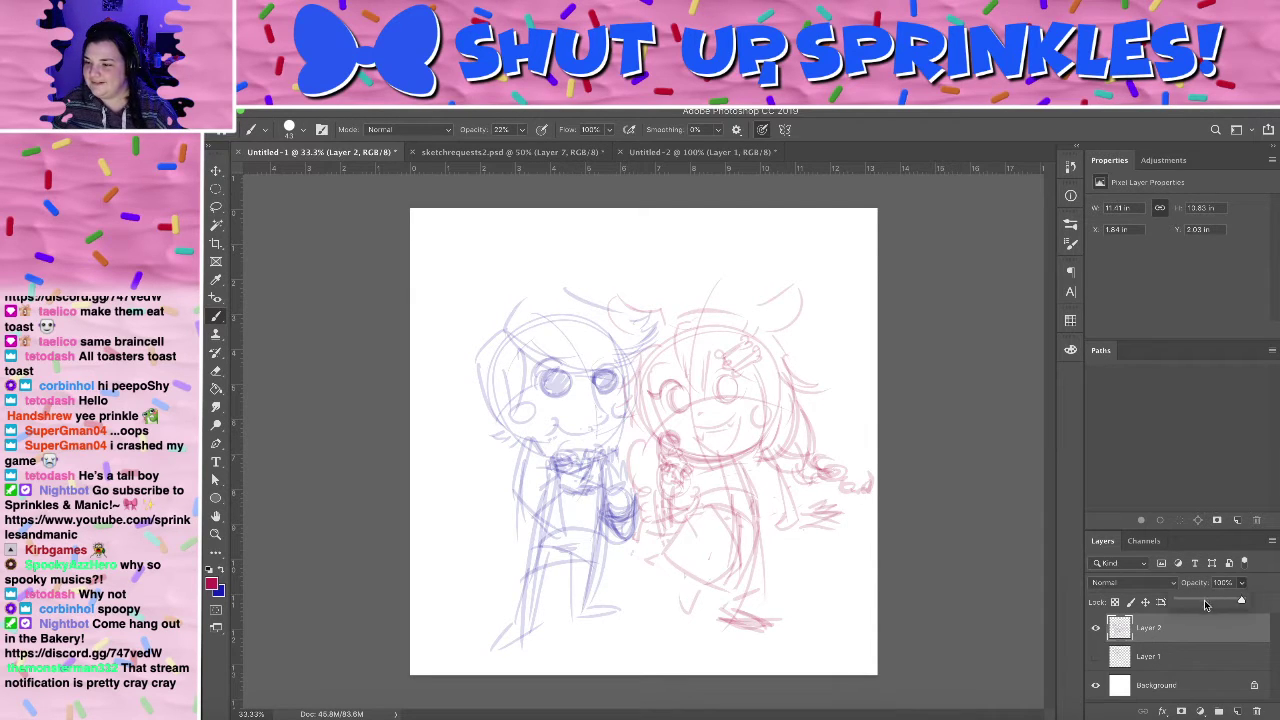
click(1202, 601)
drag(1202, 601, 1197, 603)
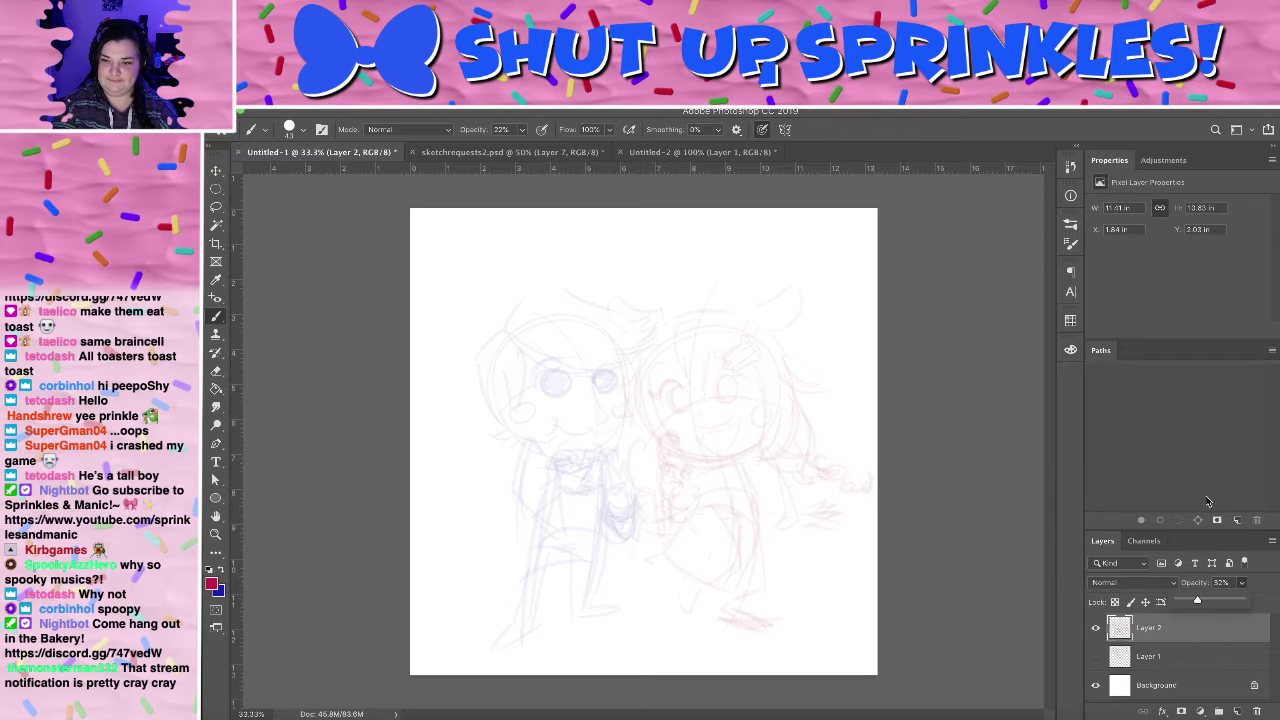
key(ctrl+shift+n)
key(Return)
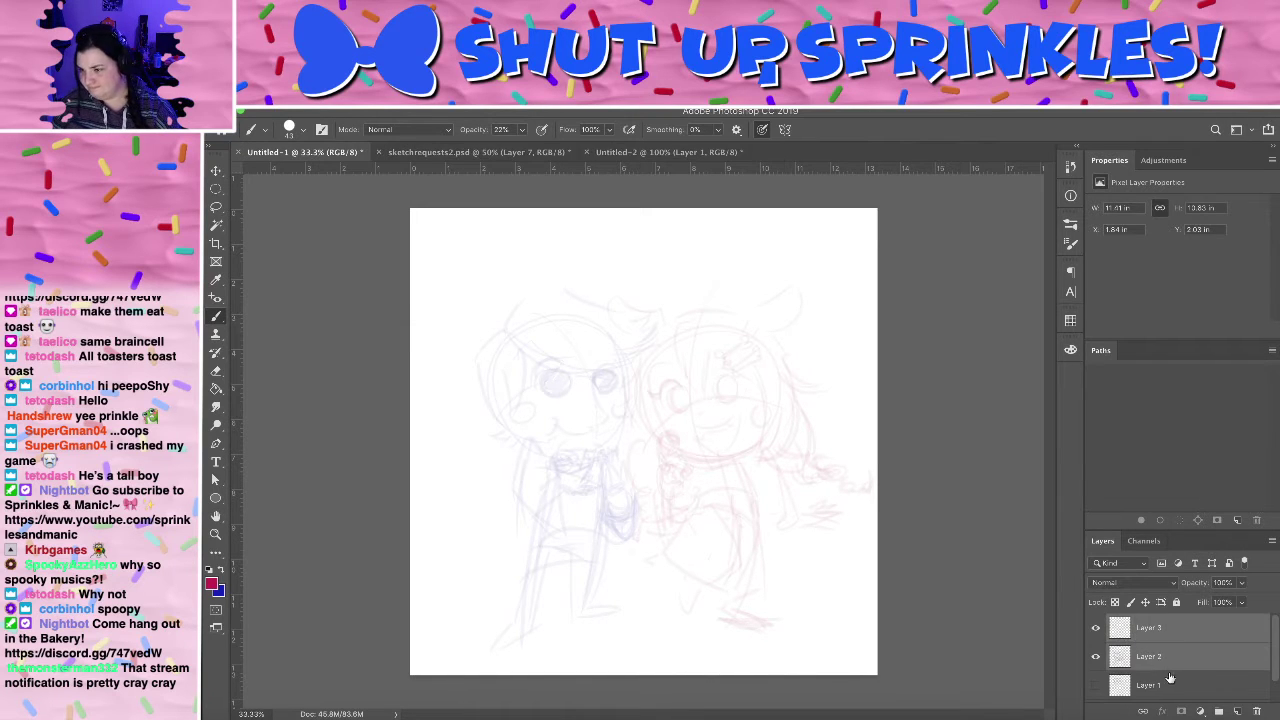
key(ctrl+e)
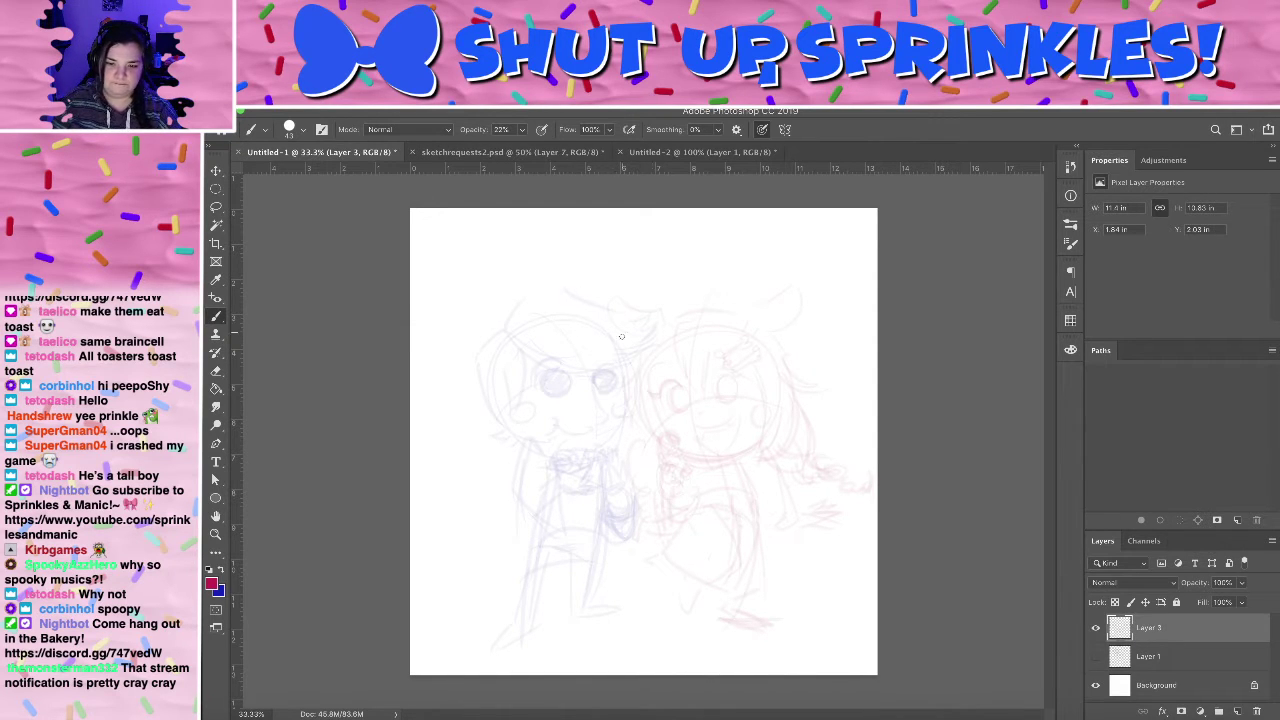
- Switch the brush to blue at size 63 and try a stroke down the inner side of the blue character's face
key(x)
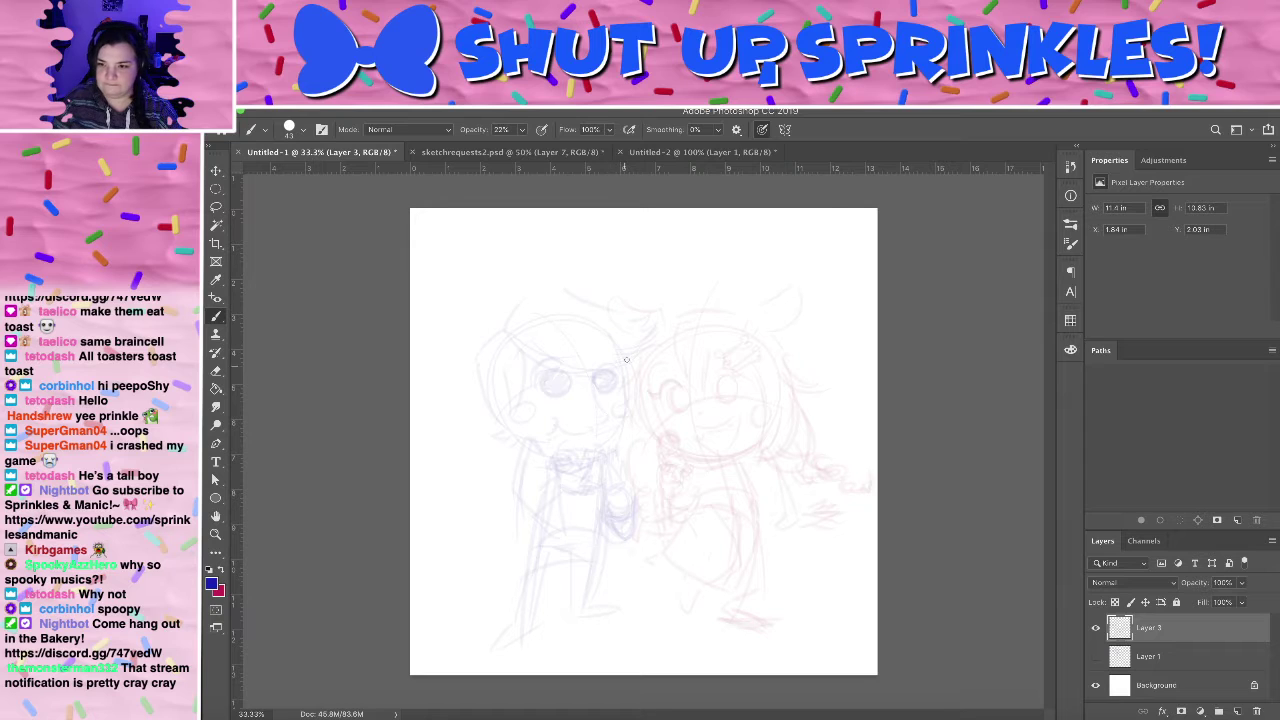
click(305, 134)
drag(622, 353, 592, 476)
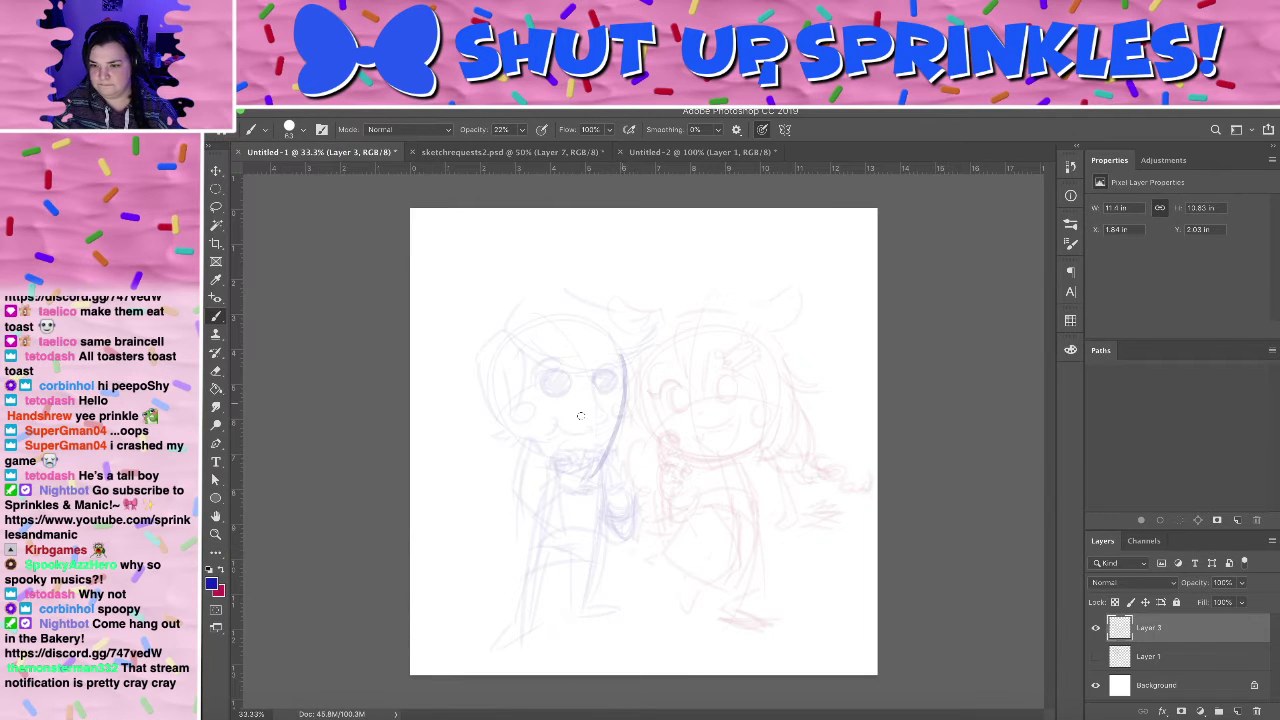
key(ctrl+z)
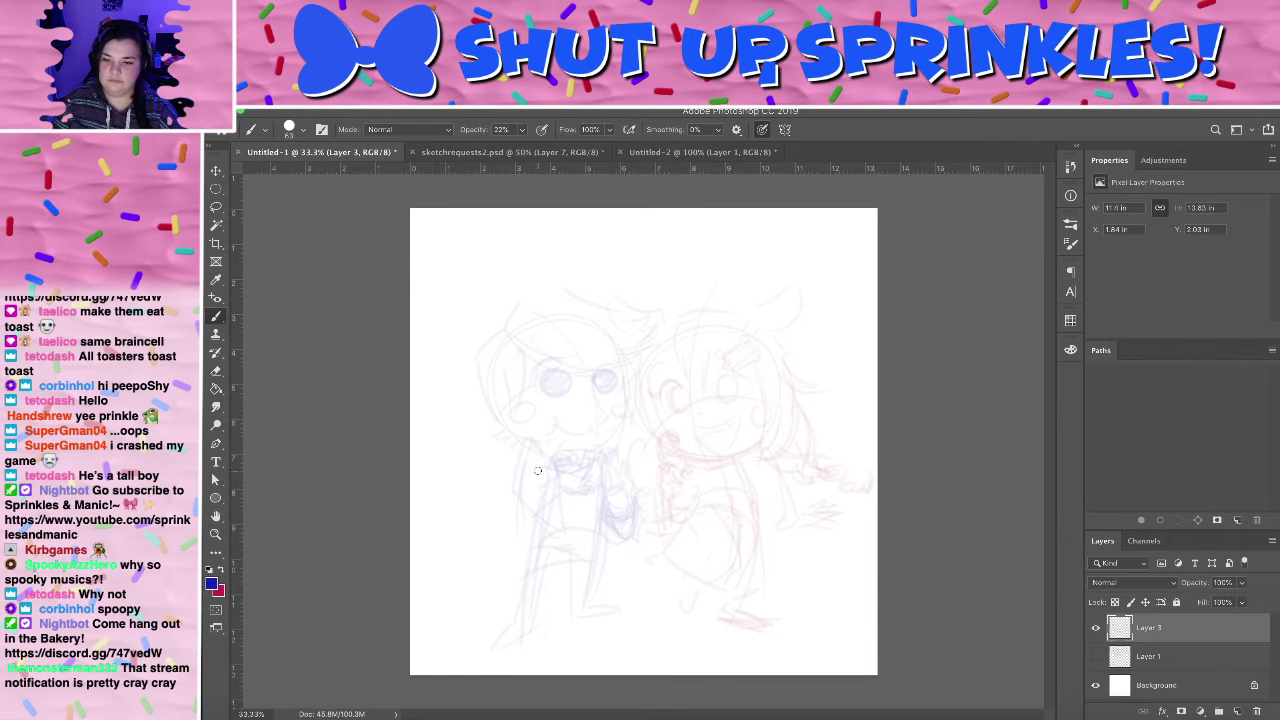
- Try several darker contour strokes for the blue character's shoulder, outer arm and torso, undoing them
drag(516, 560, 514, 482)
mouse_move(518, 564)
mouse_down()
mouse_move(574, 502)
mouse_move(574, 542)
mouse_up()
key(super+z)
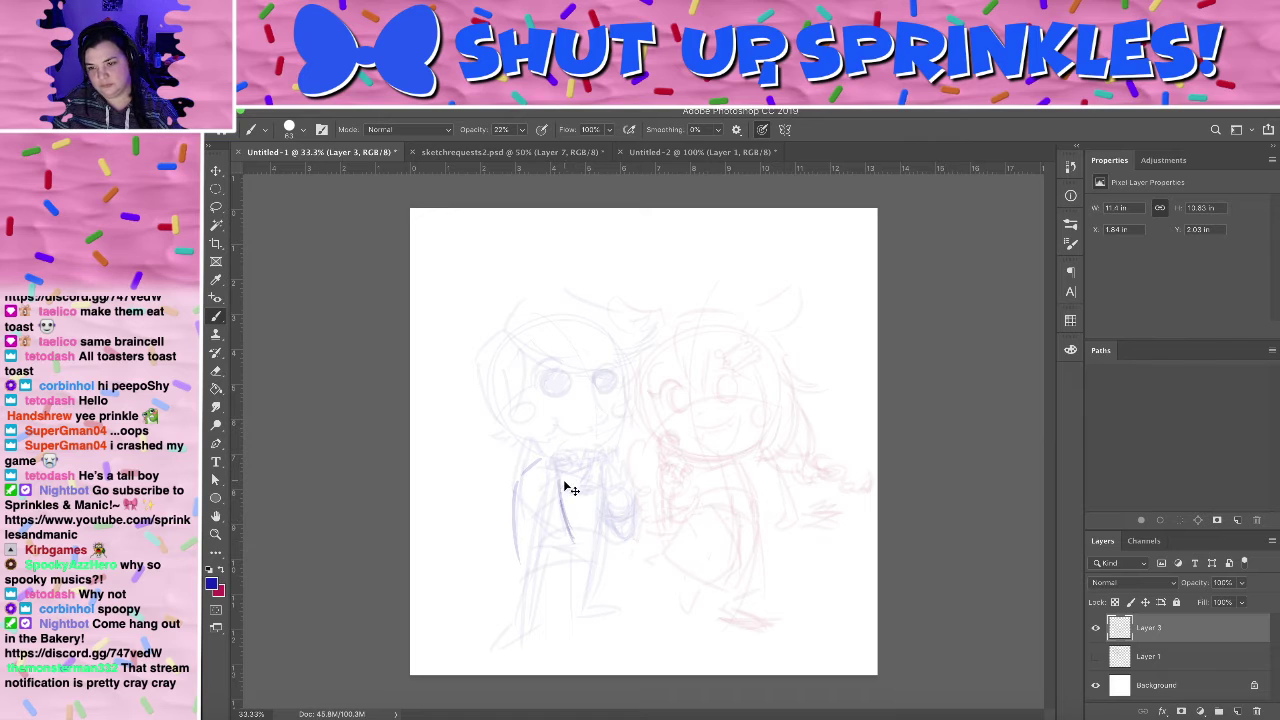
key(ctrl+z)
key(ctrl+z)
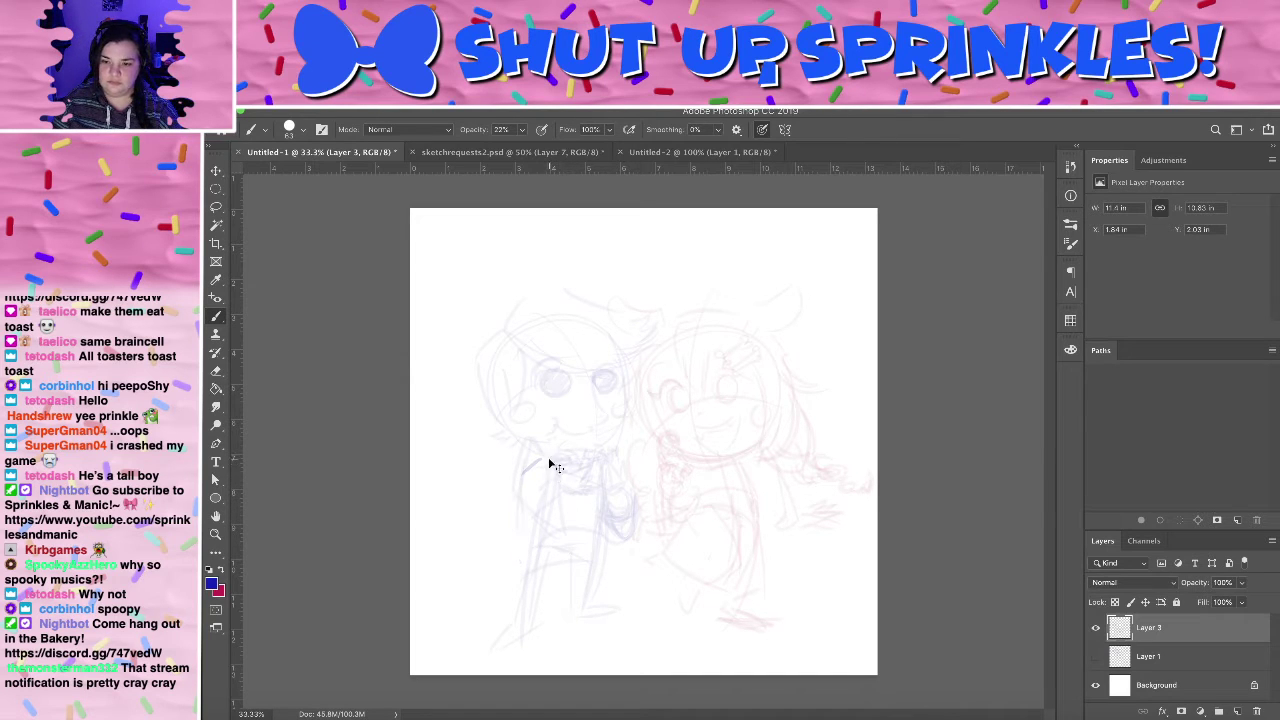
mouse_move(545, 456)
mouse_down()
mouse_move(534, 499)
mouse_move(531, 461)
mouse_move(521, 530)
mouse_up()
key(ctrl+z)
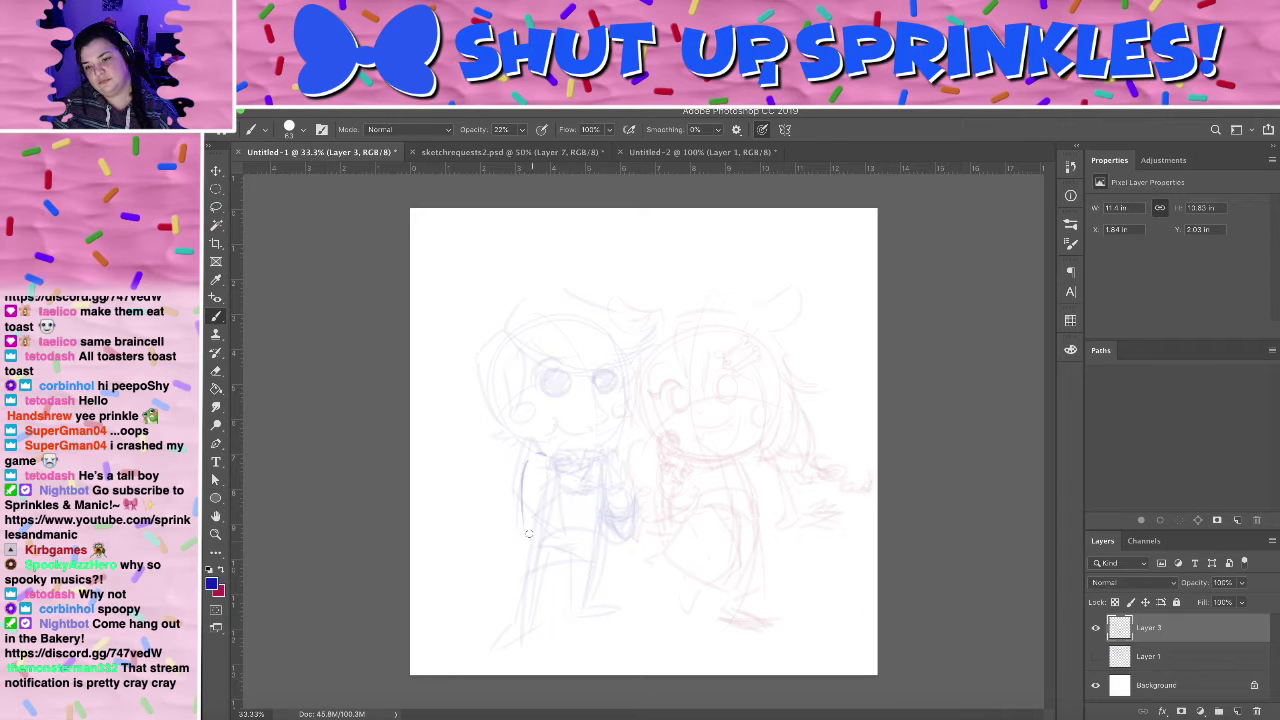
key(ctrl+z)
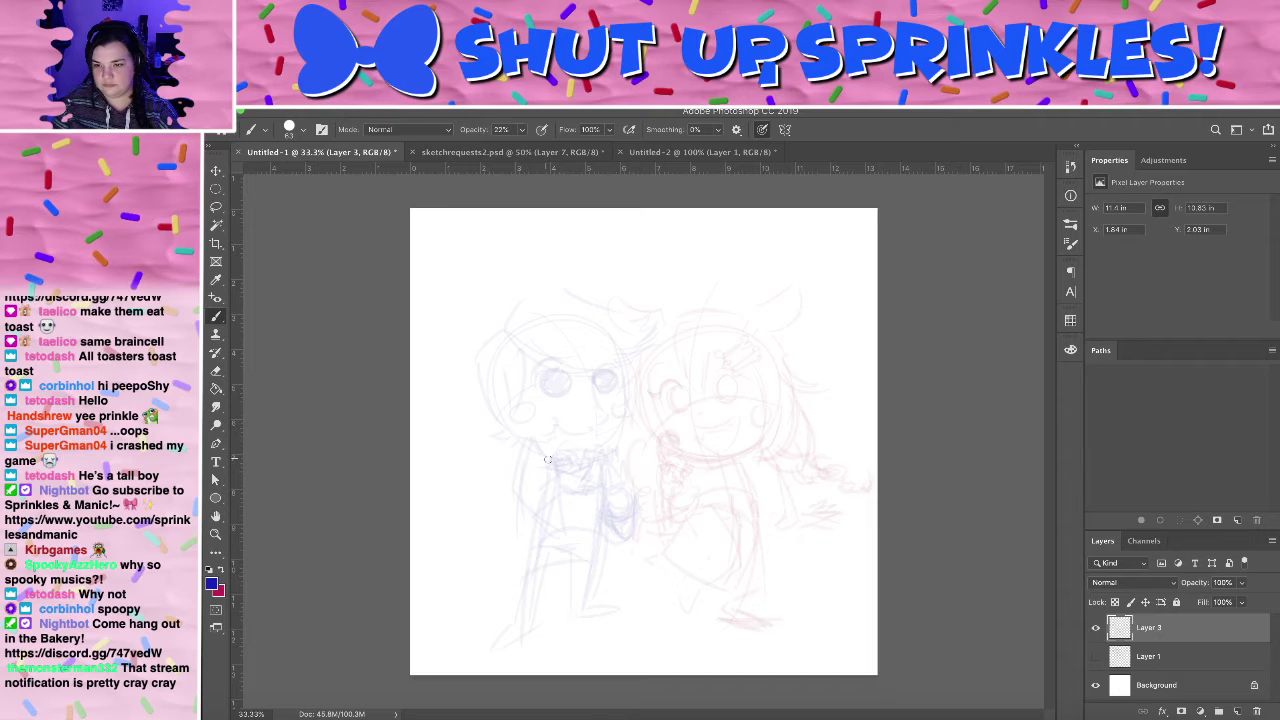
drag(547, 459, 521, 478)
key(ctrl+z)
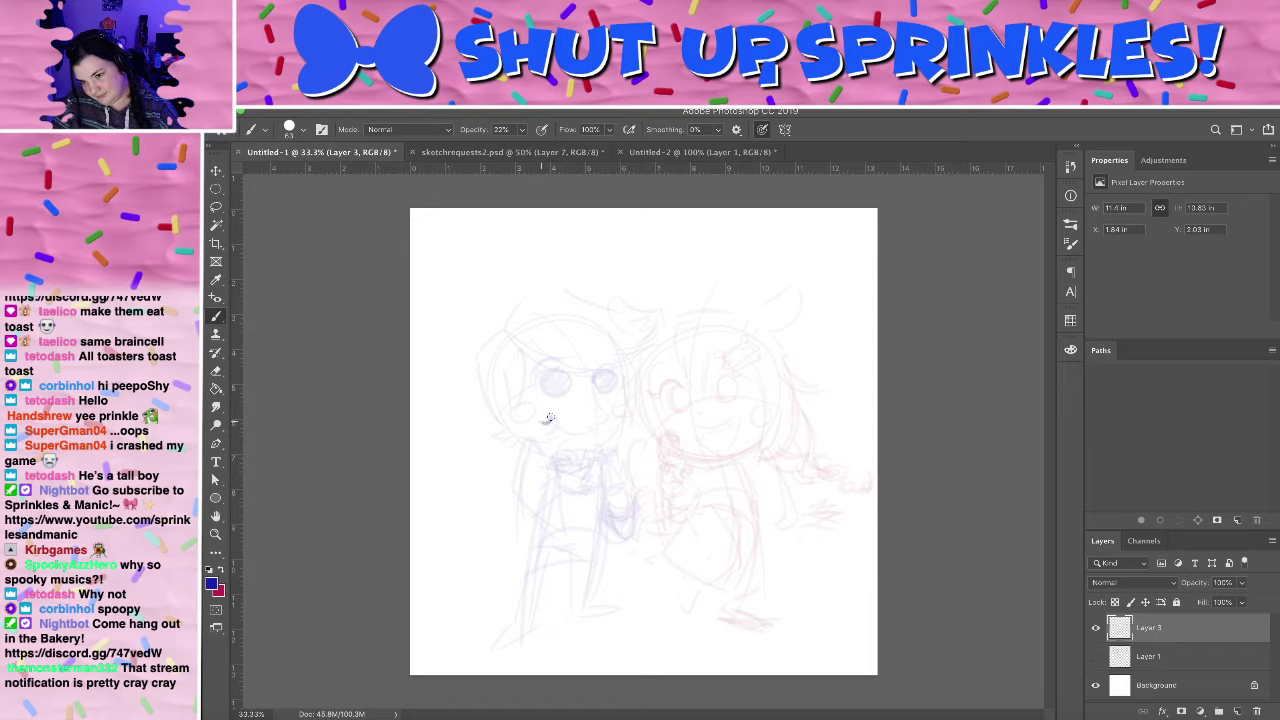
- Outline the blue character's face with a darker blue curve from the temple to the jaw, on the side facing the crimson character
drag(620, 352, 623, 446)
key(ctrl+z)
drag(622, 344, 623, 428)
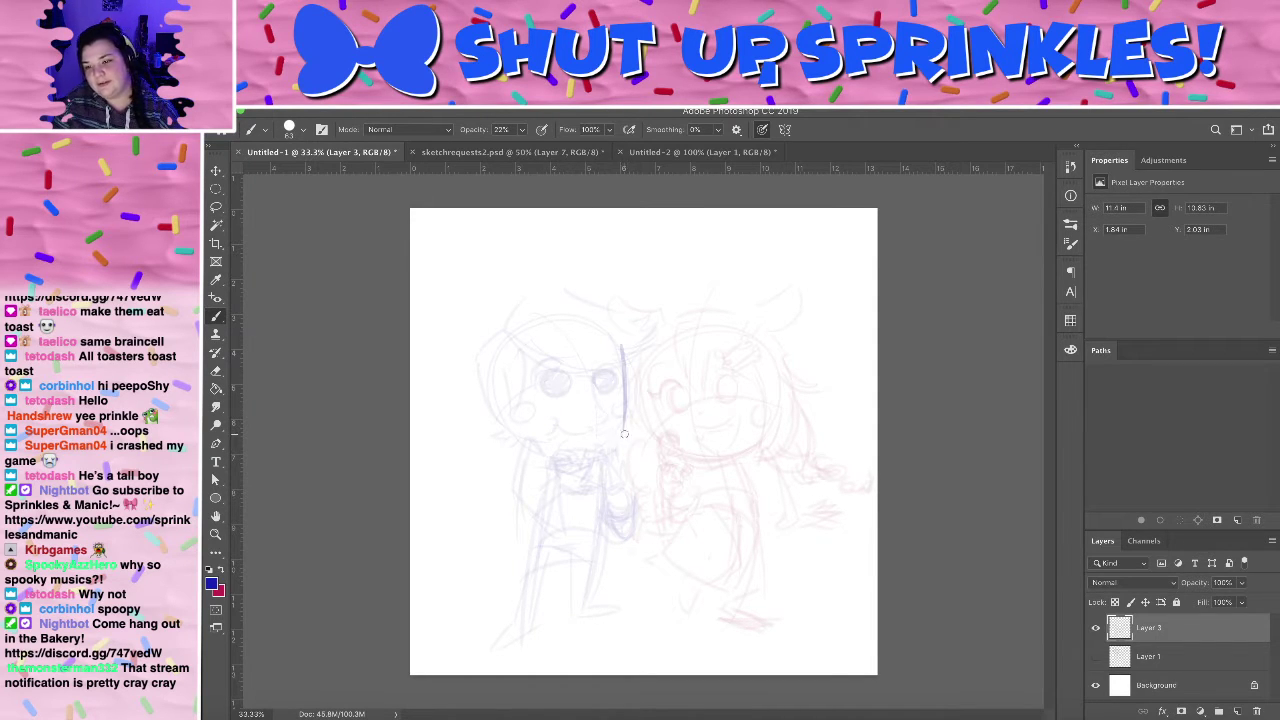
key(ctrl+z)
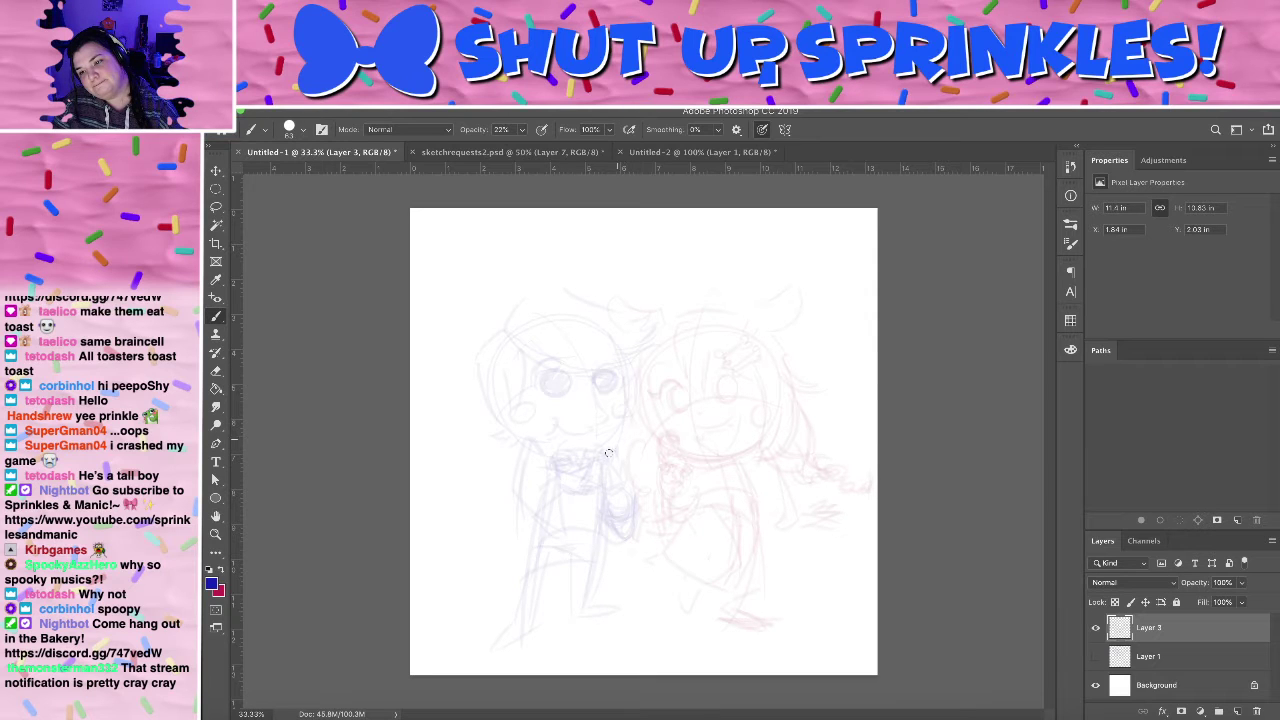
mouse_move(621, 347)
mouse_down()
mouse_move(614, 446)
mouse_move(573, 462)
mouse_up()
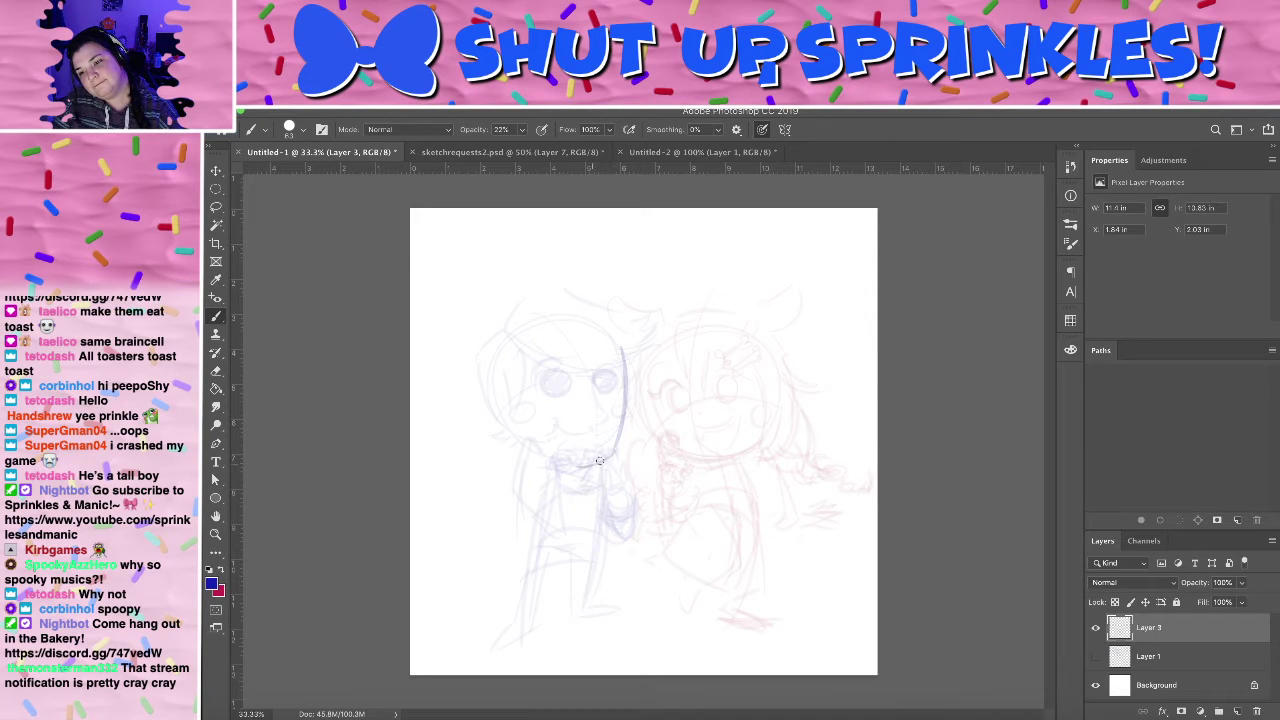
key(ctrl+z)
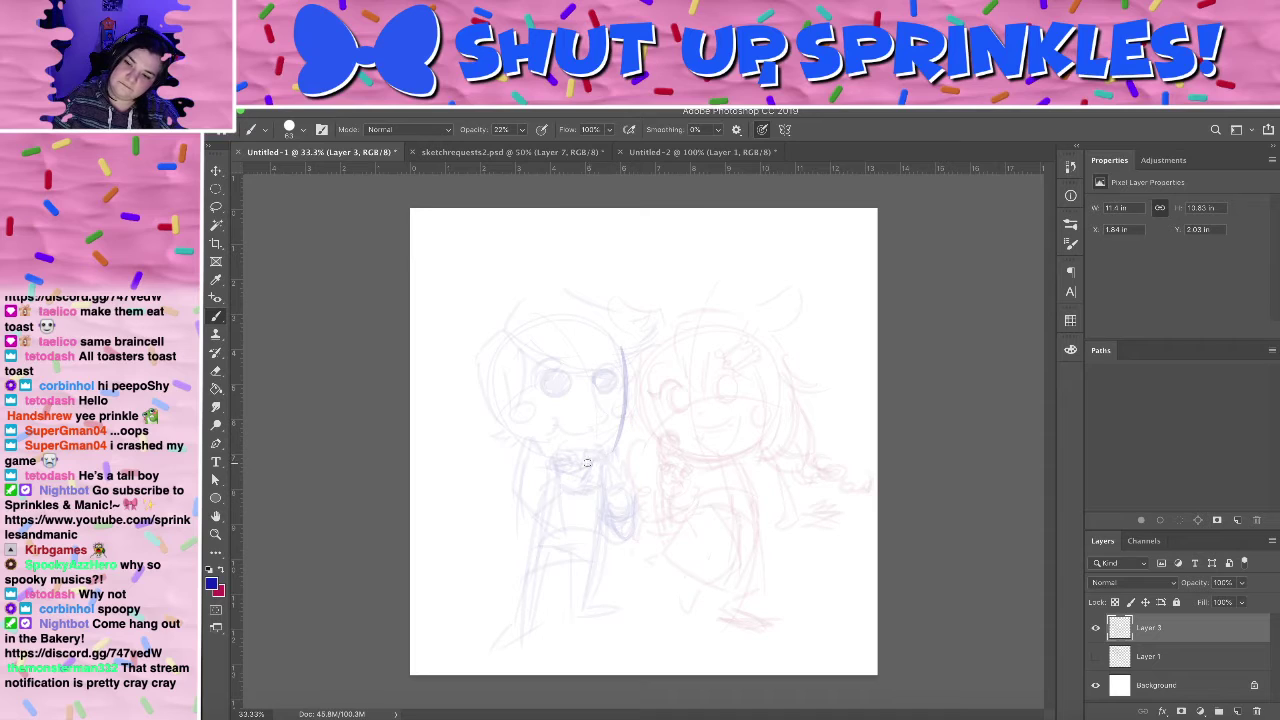
mouse_move(618, 441)
mouse_down()
mouse_move(578, 455)
mouse_move(591, 455)
mouse_up()
key(ctrl+z)
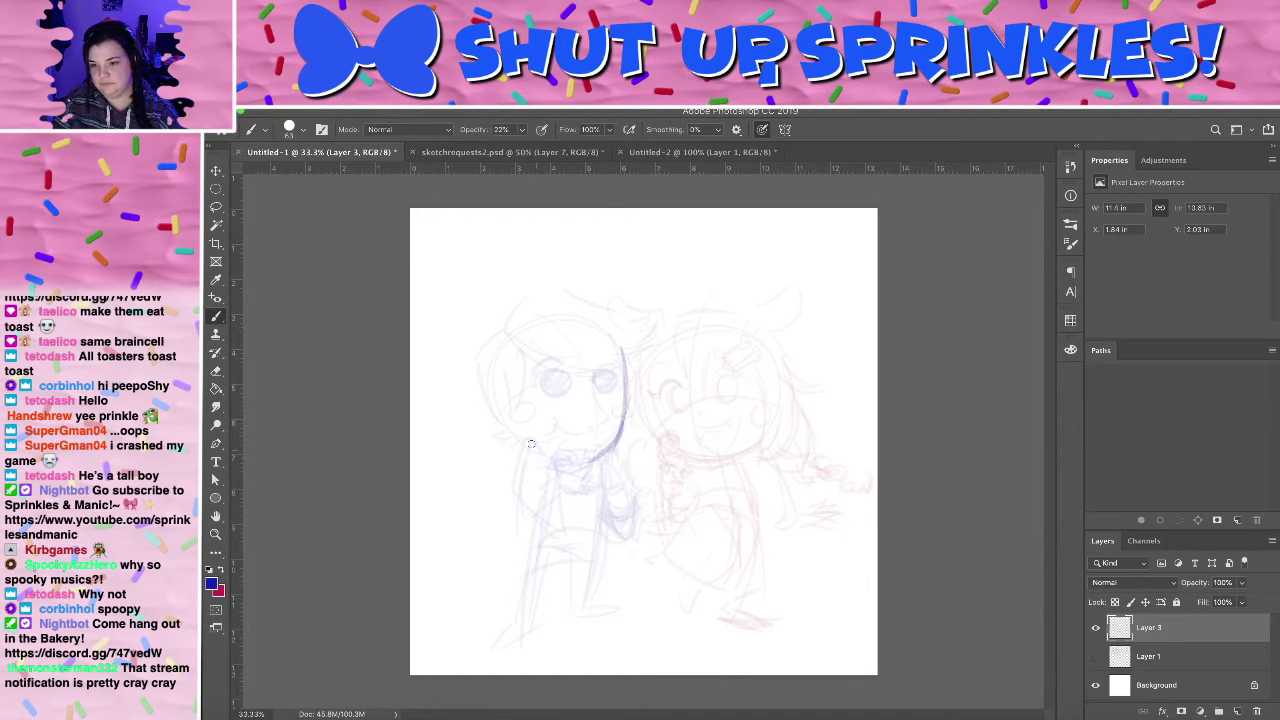
- Outline the blue character's jaw with a darker blue curve from the outer cheek around the chin to the existing face line
mouse_move(513, 410)
mouse_down()
mouse_move(531, 450)
mouse_move(588, 457)
mouse_up()
key(super+z)
key(super+z)
key(ctrl+z)
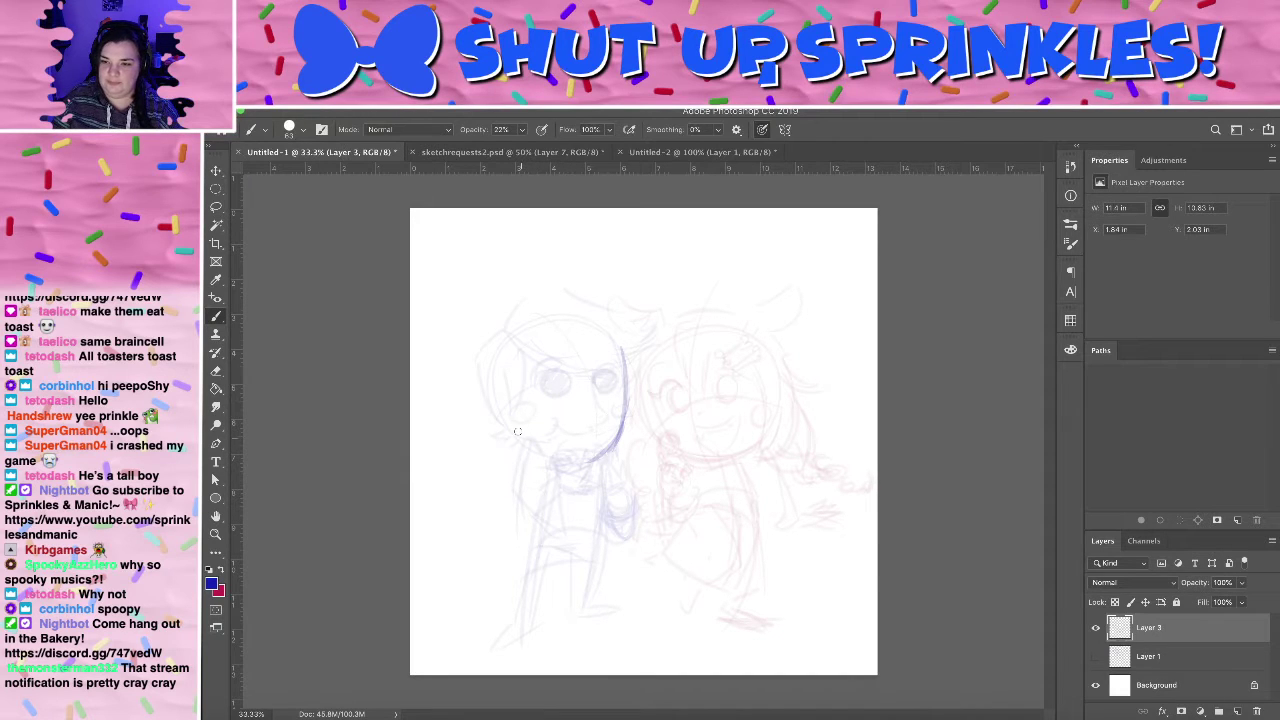
mouse_move(508, 408)
mouse_down()
mouse_move(550, 456)
mouse_move(597, 460)
mouse_move(617, 437)
mouse_move(597, 459)
mouse_up()
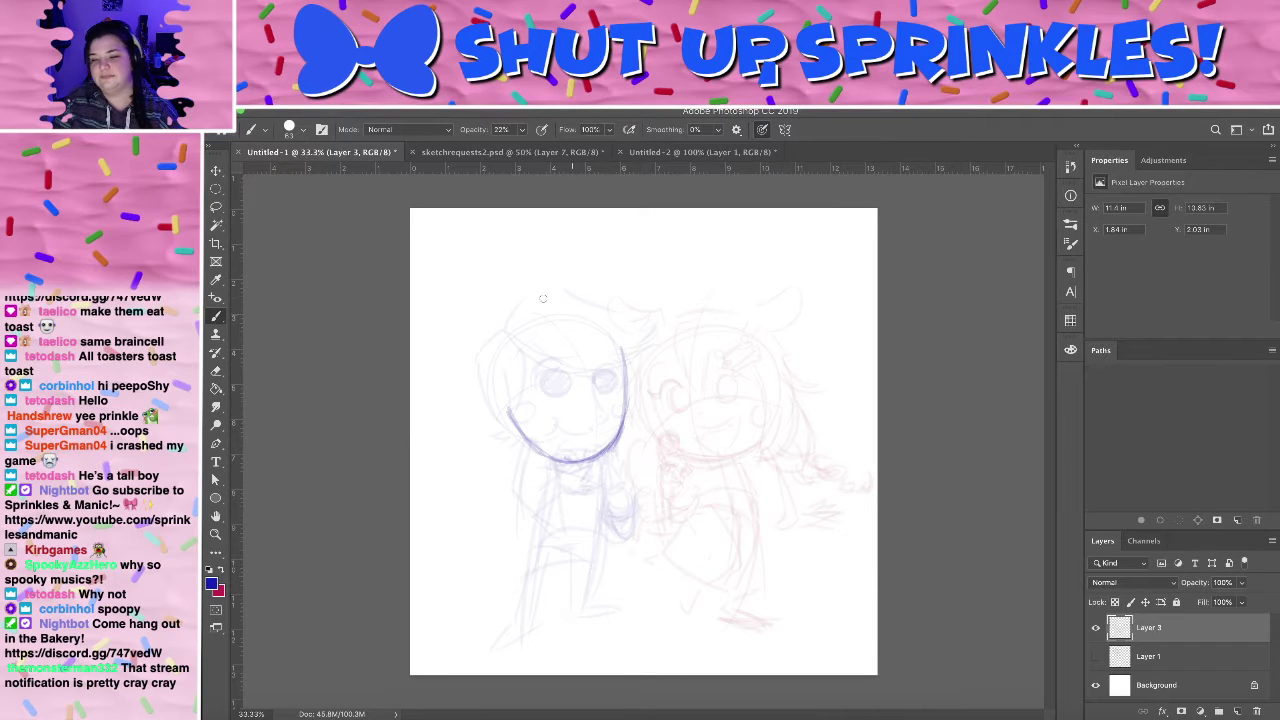
- Draw the blue character's eyes with darker outlines and round pupils, plus a short eyebrow over the eye nearer the crimson character
drag(586, 376, 610, 413)
key(super+z)
key(ctrl+z)
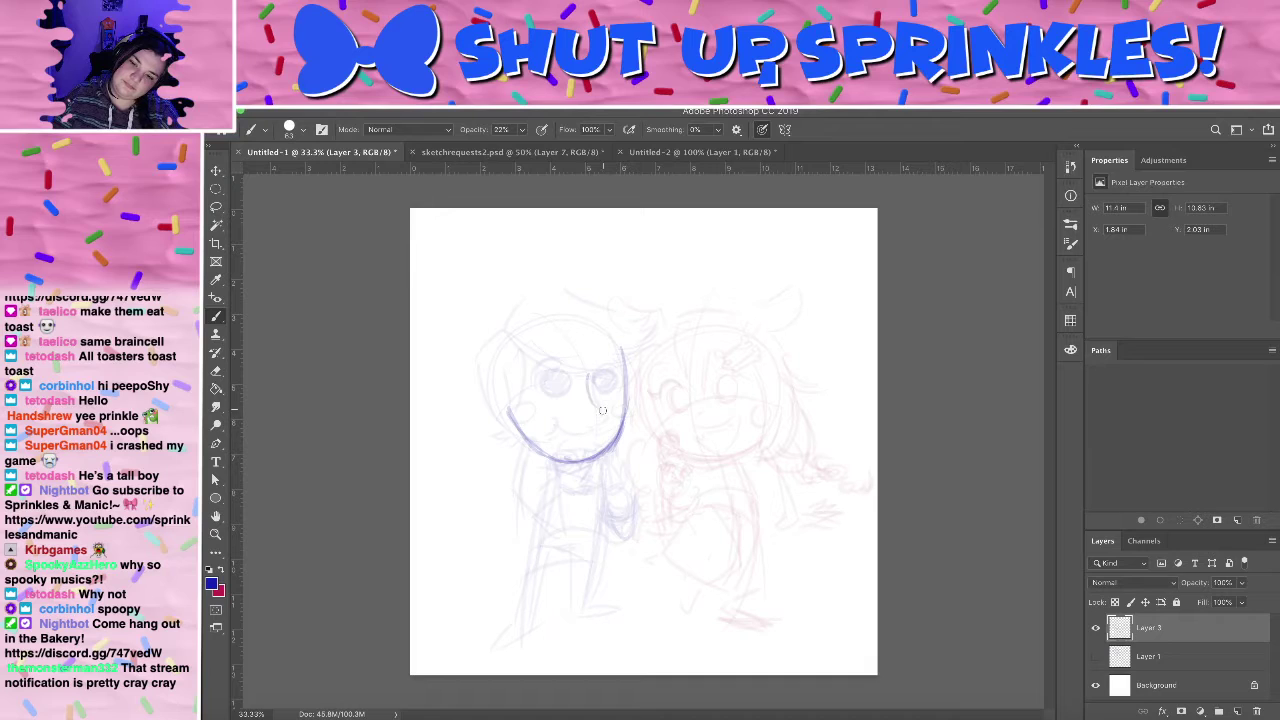
key(super+z)
mouse_move(589, 376)
mouse_down()
mouse_move(610, 406)
mouse_move(591, 419)
mouse_move(615, 391)
mouse_move(597, 379)
mouse_move(617, 391)
mouse_move(600, 386)
mouse_move(615, 366)
mouse_move(600, 356)
mouse_move(617, 369)
mouse_move(562, 390)
mouse_move(554, 376)
mouse_move(554, 392)
mouse_move(553, 381)
mouse_up()
key(super+z)
key(super+z)
key(super+z)
key(super+z)
key(super+z)
key(super+z)
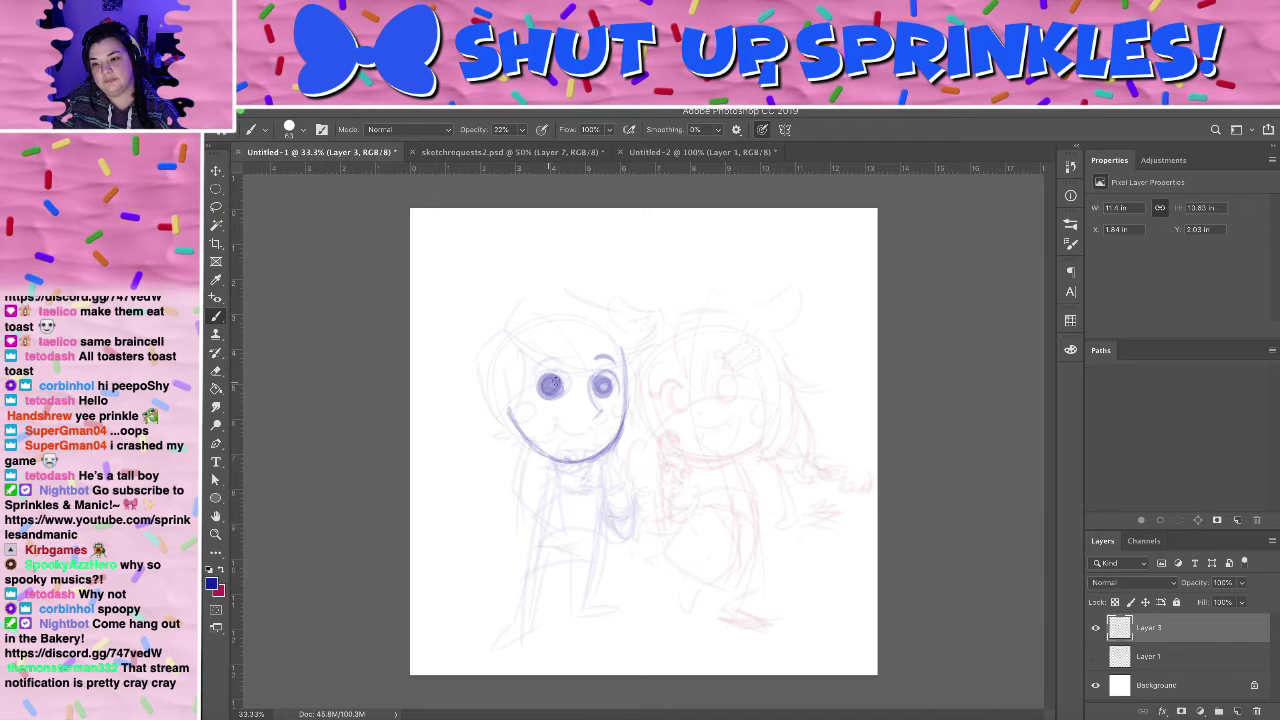
- Draw the blue character's curved smile, round cheeks and short beard stubble along the jaw
key(ctrl+z)
mouse_move(564, 386)
mouse_down()
mouse_move(572, 378)
mouse_move(537, 394)
mouse_move(566, 373)
mouse_move(550, 427)
mouse_move(584, 423)
mouse_move(550, 427)
mouse_move(592, 461)
mouse_move(605, 451)
mouse_move(568, 460)
mouse_up()
key(ctrl+z)
drag(512, 410, 546, 452)
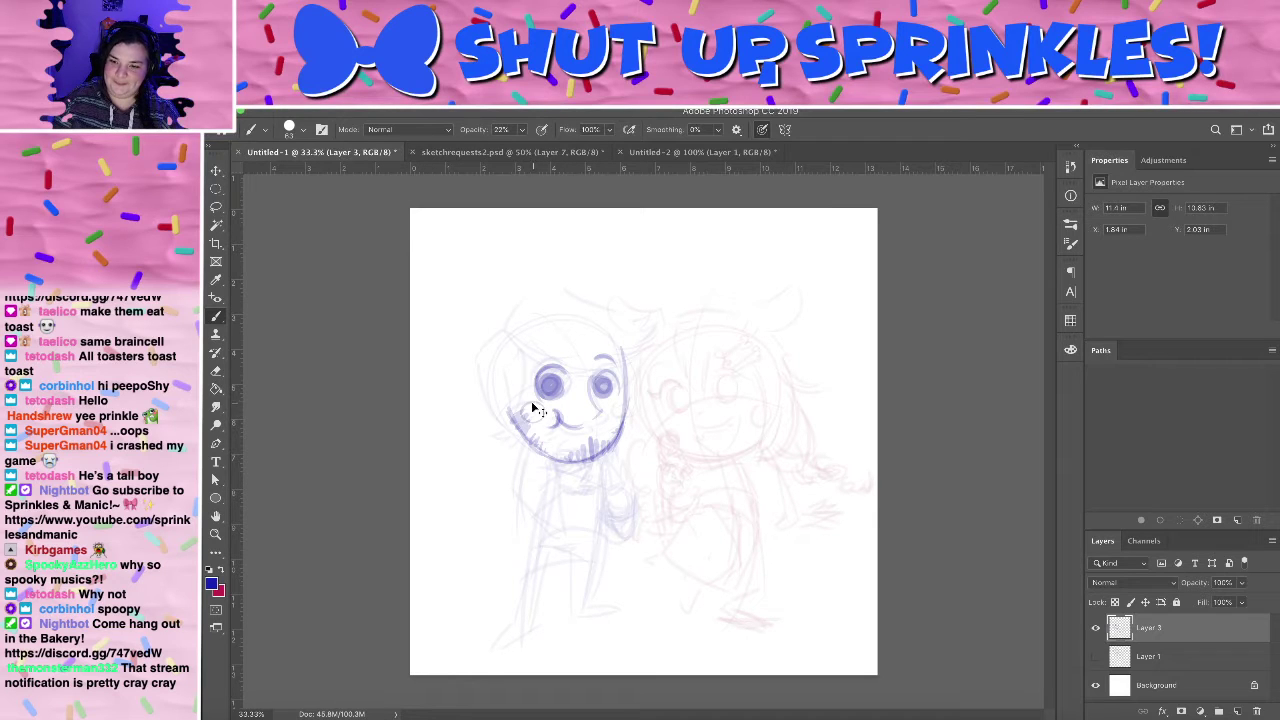
drag(545, 418, 528, 404)
drag(621, 403, 621, 419)
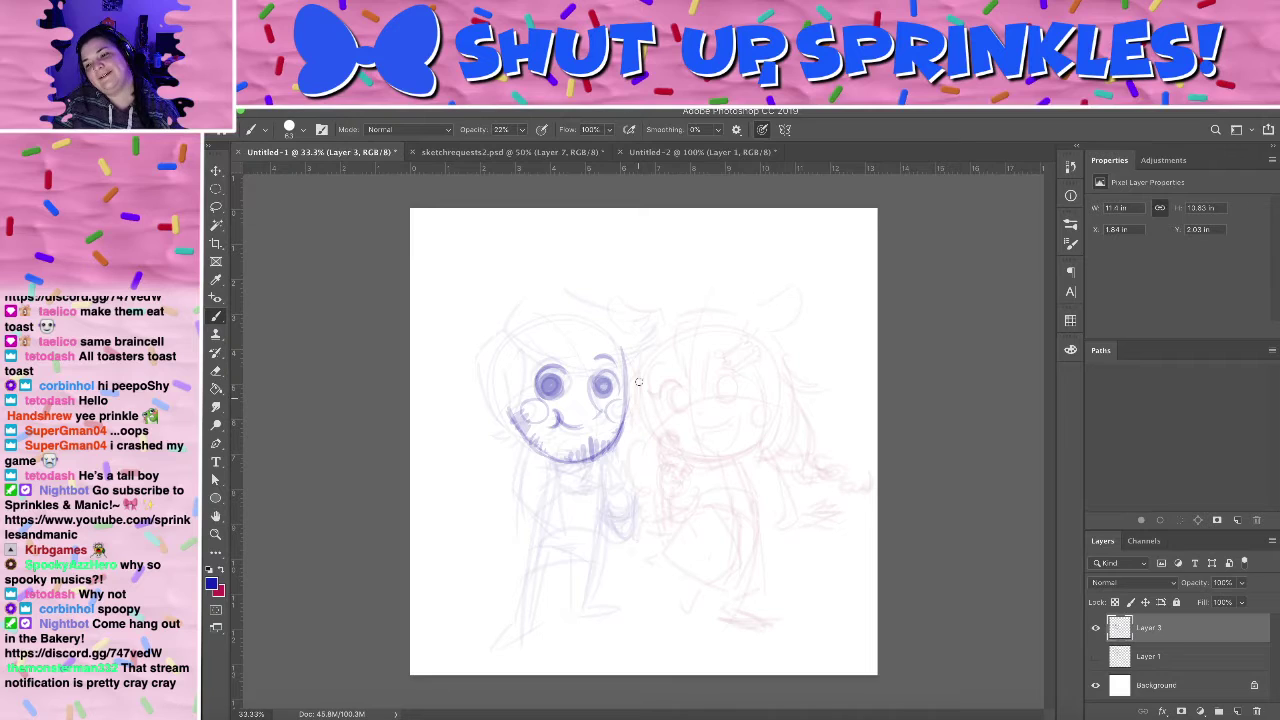
- Darken the pupil of the blue character's eye nearer the crimson character
drag(624, 353, 611, 441)
key(super+z)
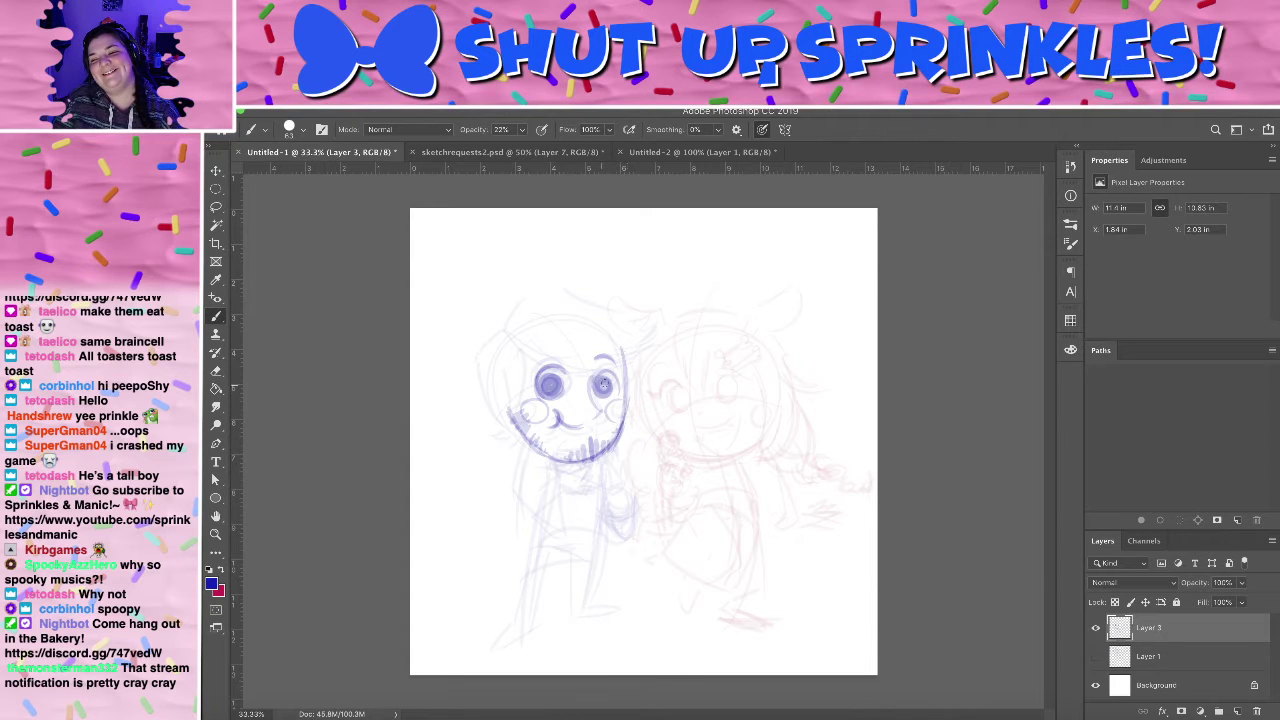
drag(596, 386, 614, 381)
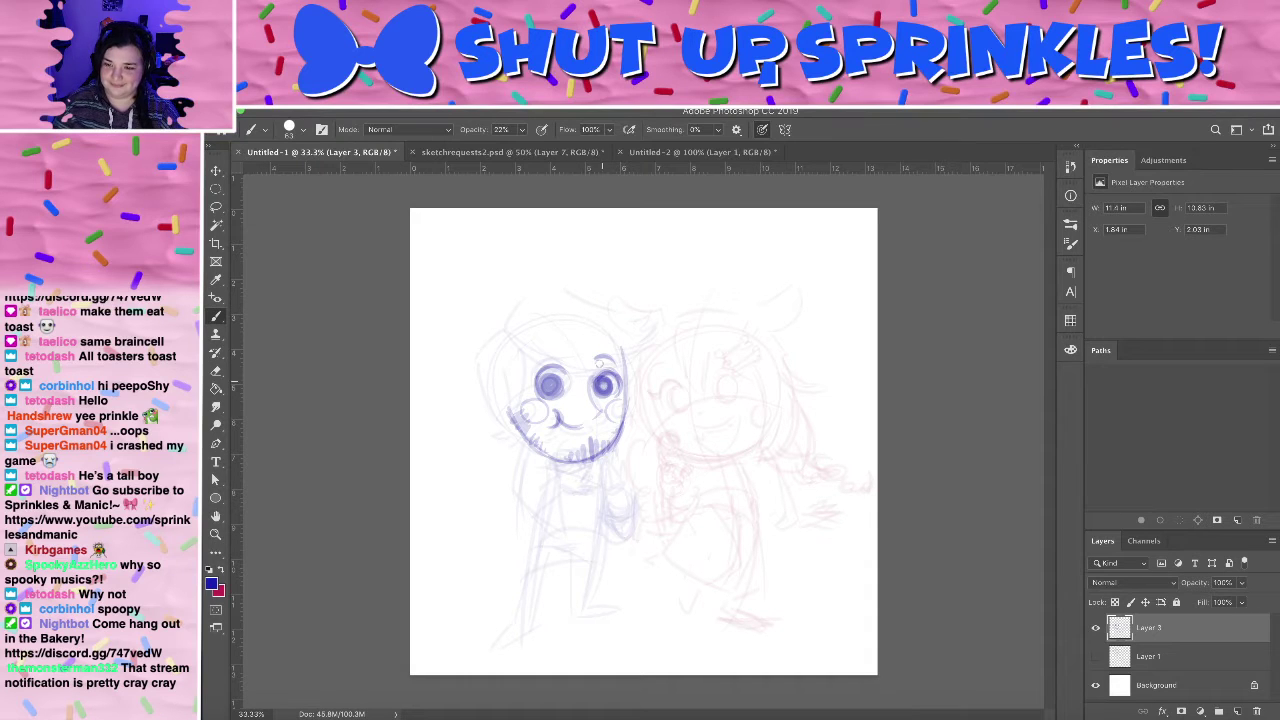
- Try several strokes down the outer temple of the blue character's face
drag(520, 346, 520, 407)
key(super+z)
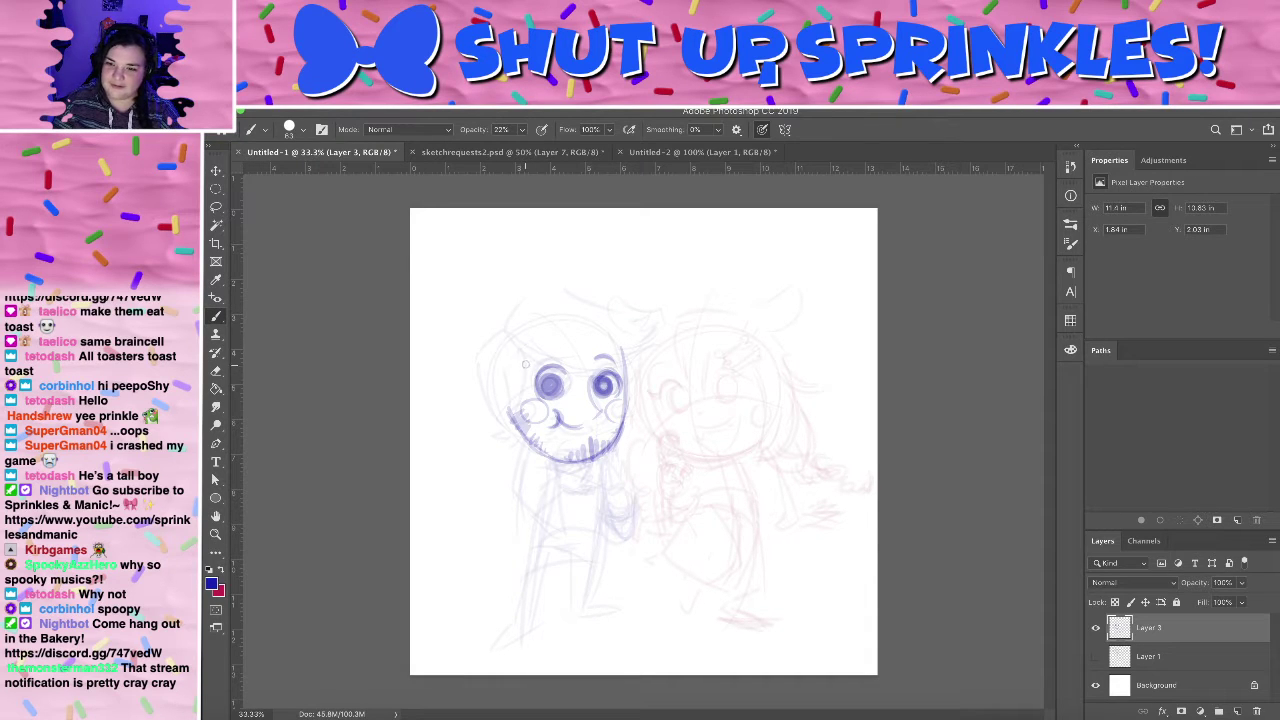
drag(521, 349, 520, 412)
key(super+z)
drag(524, 350, 510, 412)
key(ctrl+z)
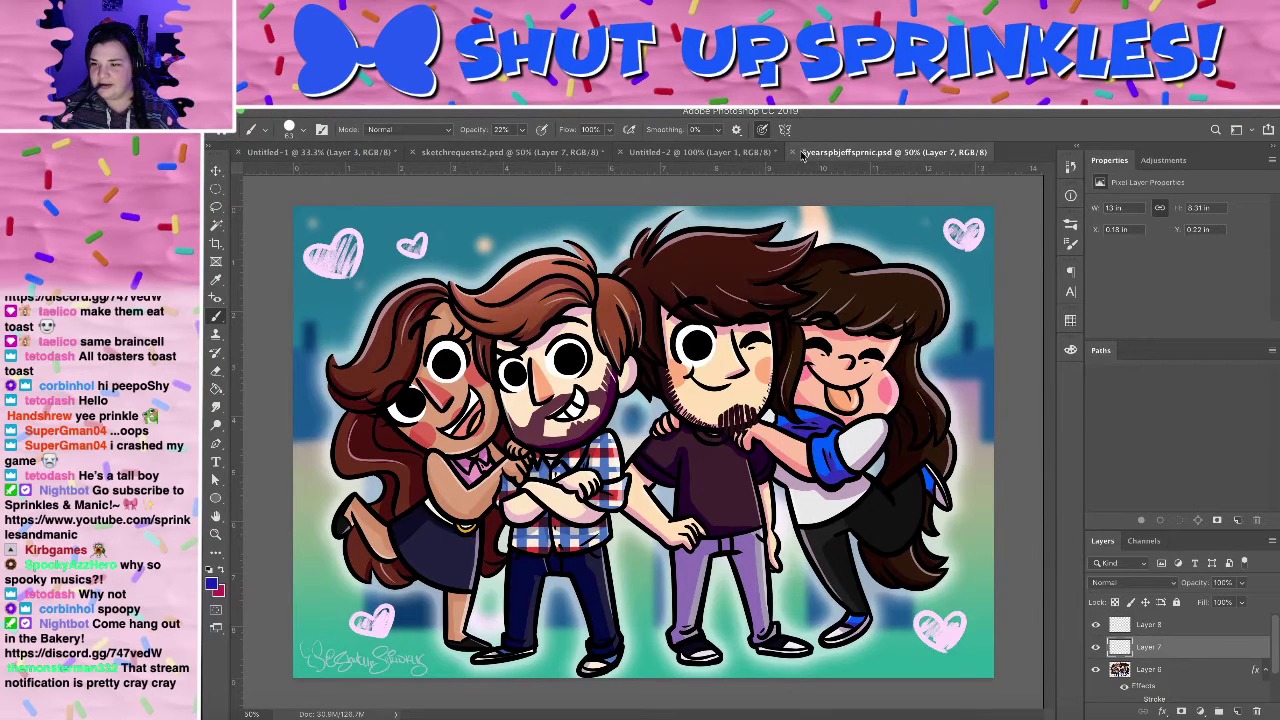
- Close the finished four-character illustration, return to Untitled-1 and rework the pupil nearer the crimson character
click(793, 152)
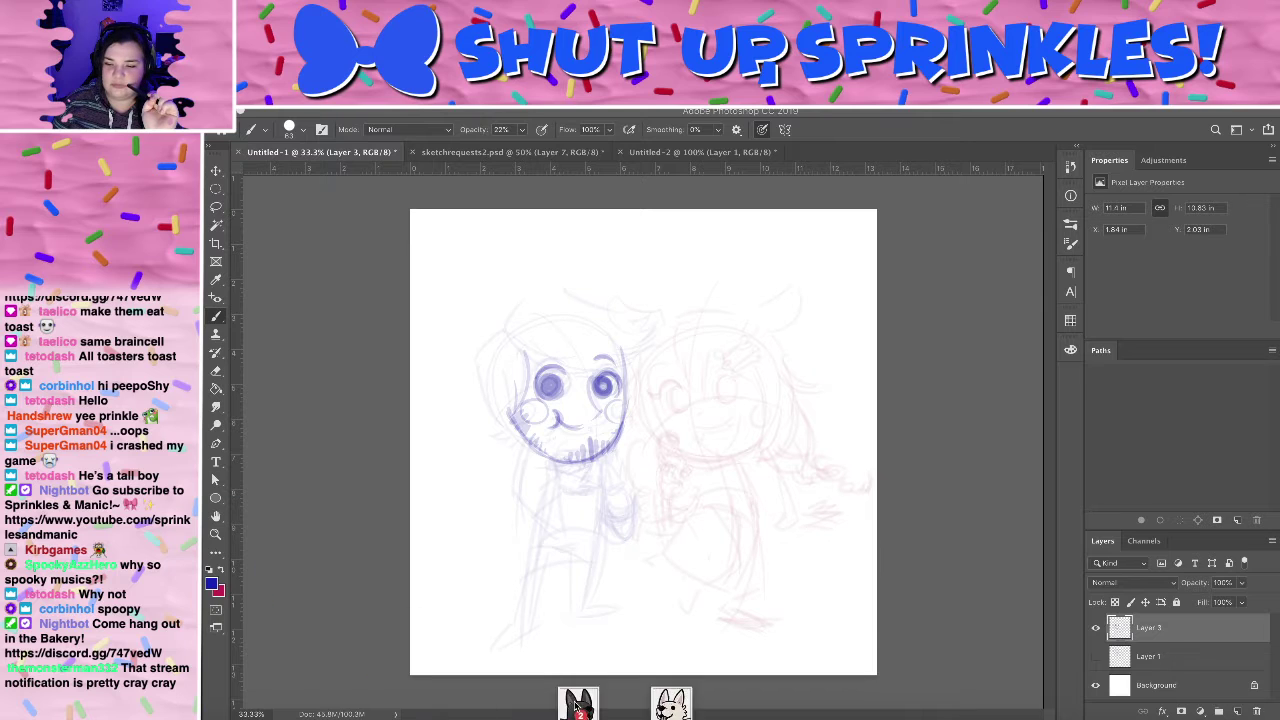
click(298, 154)
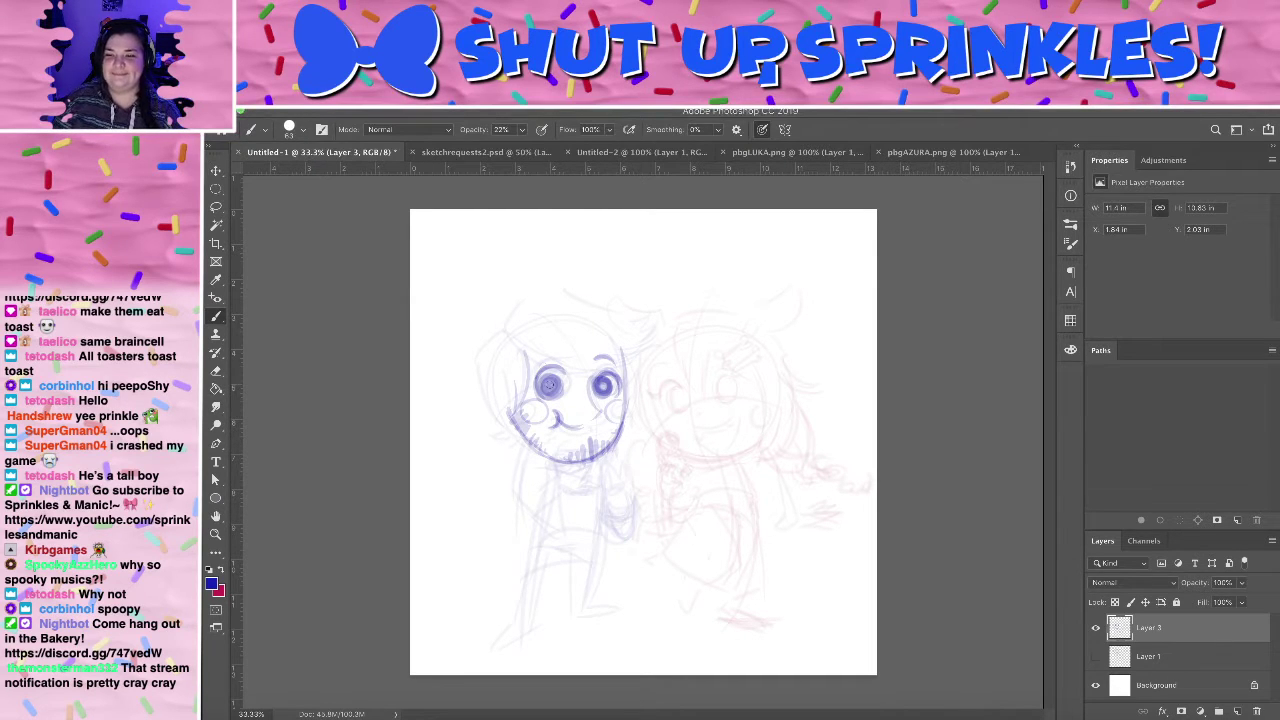
drag(600, 388, 604, 385)
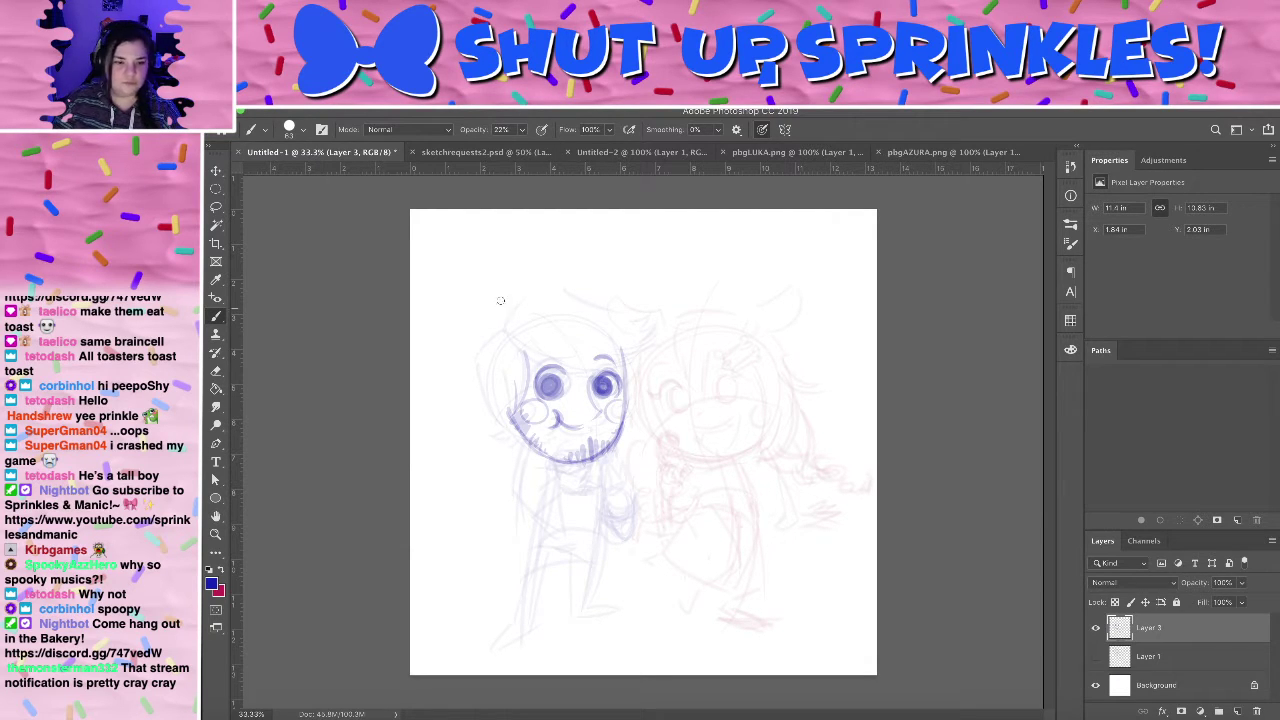
- Erase the outer temple stroke with the Eraser at 78% opacity and brush an arched eyebrow above the blue character's outer eye
key(e)
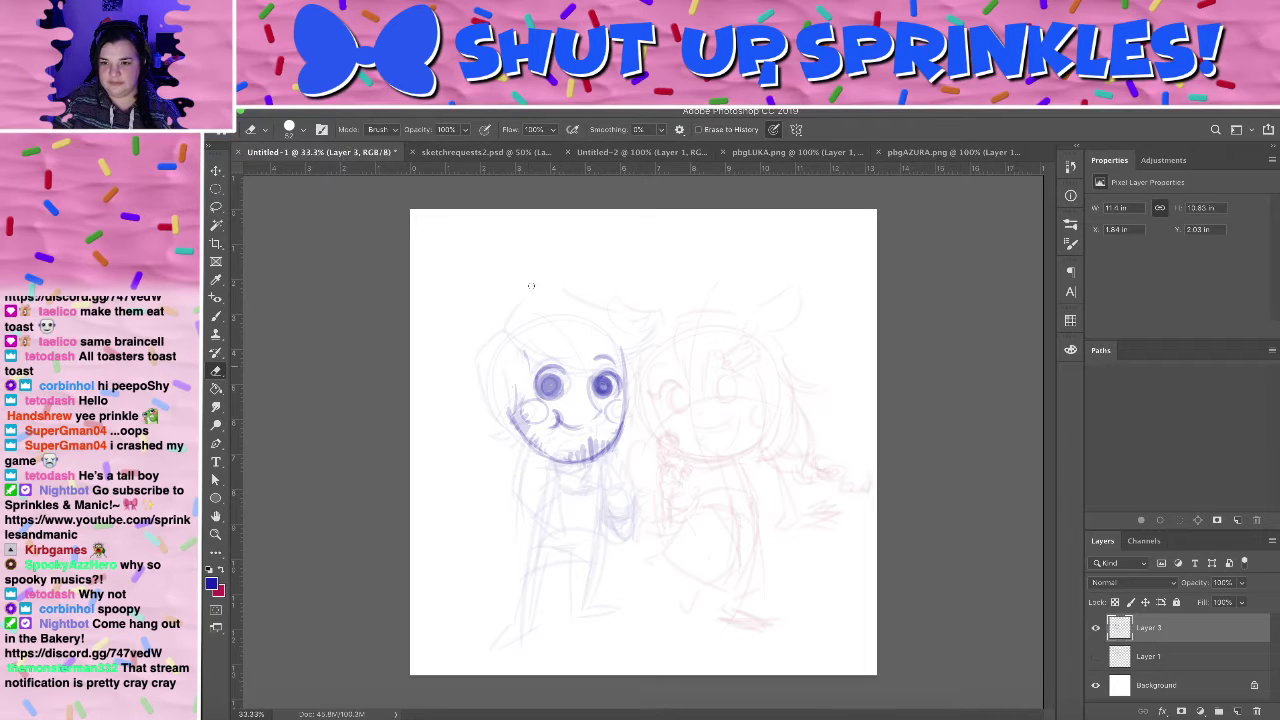
drag(465, 129, 457, 150)
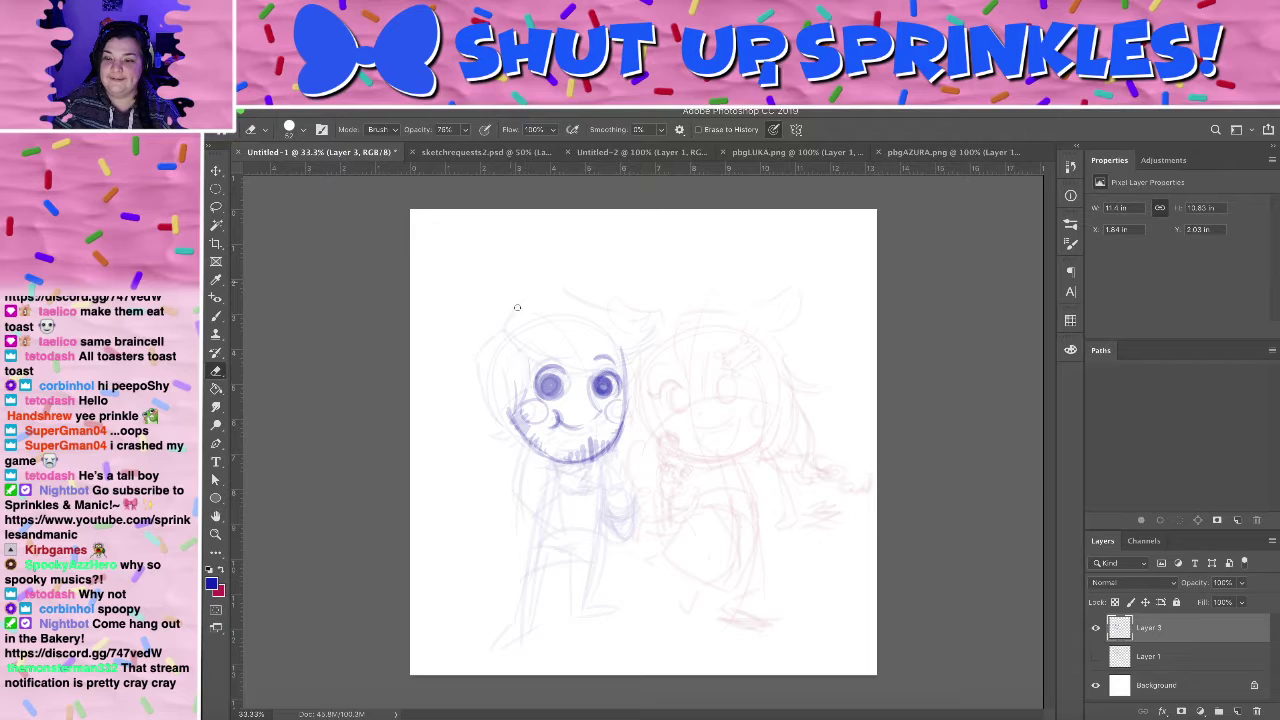
key(b)
drag(532, 352, 556, 350)
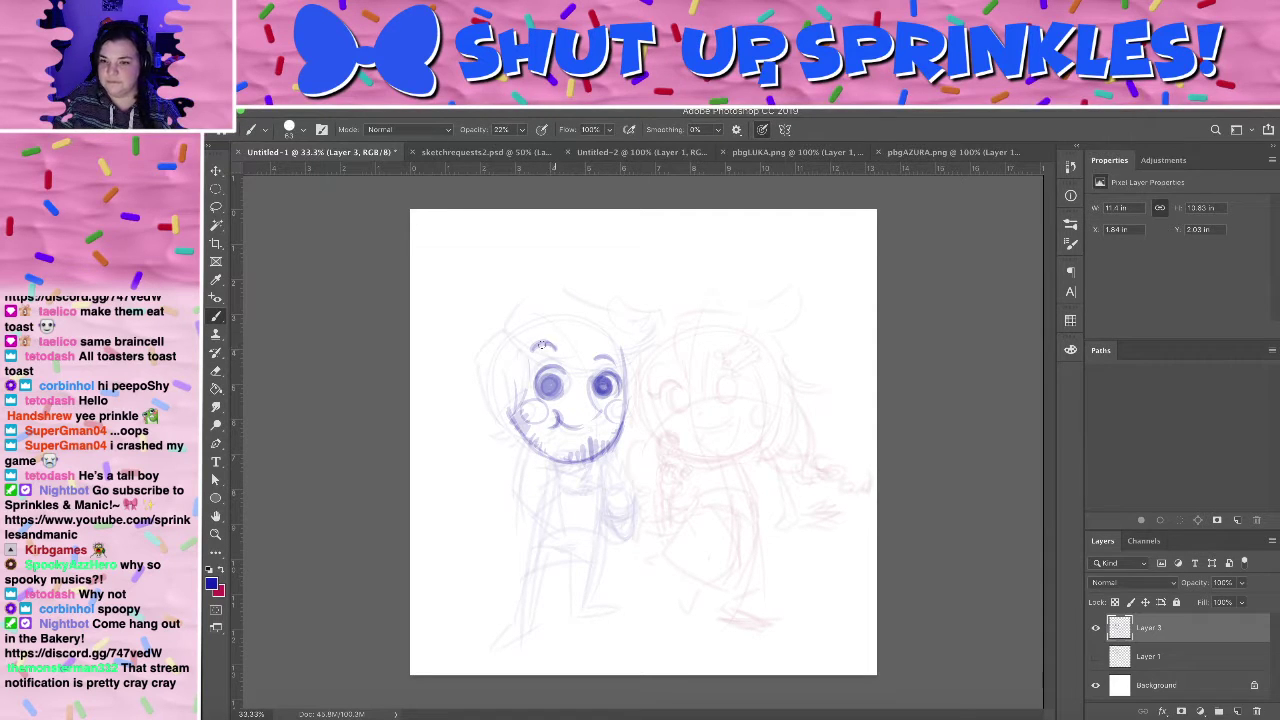
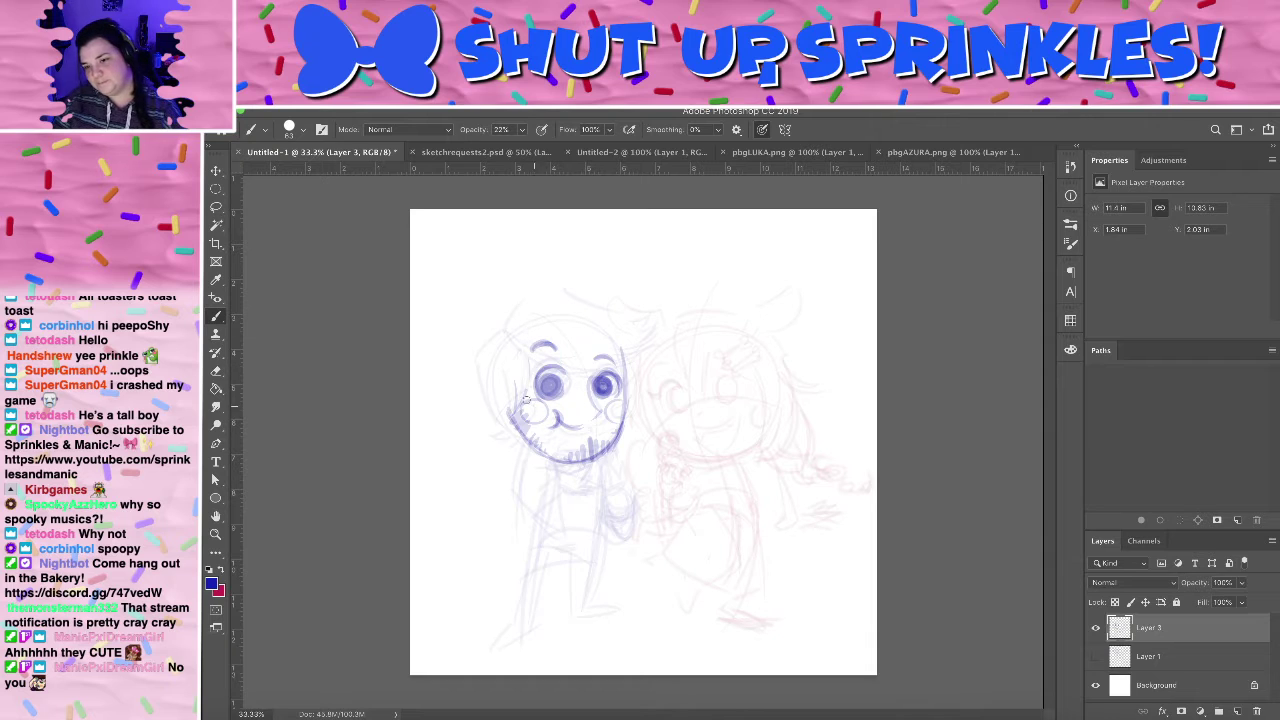
- Thicken the blue character's jaw outline on both sides and darken the pupil of the outer eye
drag(514, 398, 543, 456)
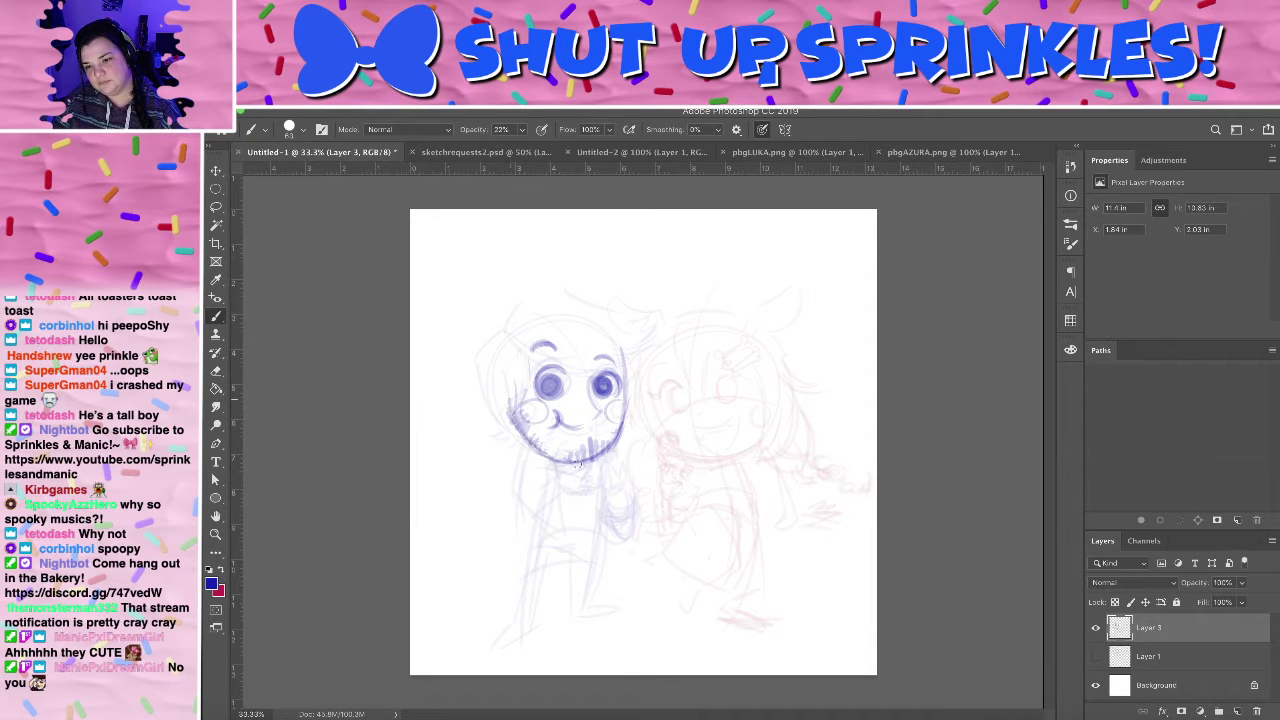
mouse_move(509, 395)
mouse_down()
mouse_move(599, 434)
mouse_move(534, 449)
mouse_move(614, 415)
mouse_move(604, 455)
mouse_up()
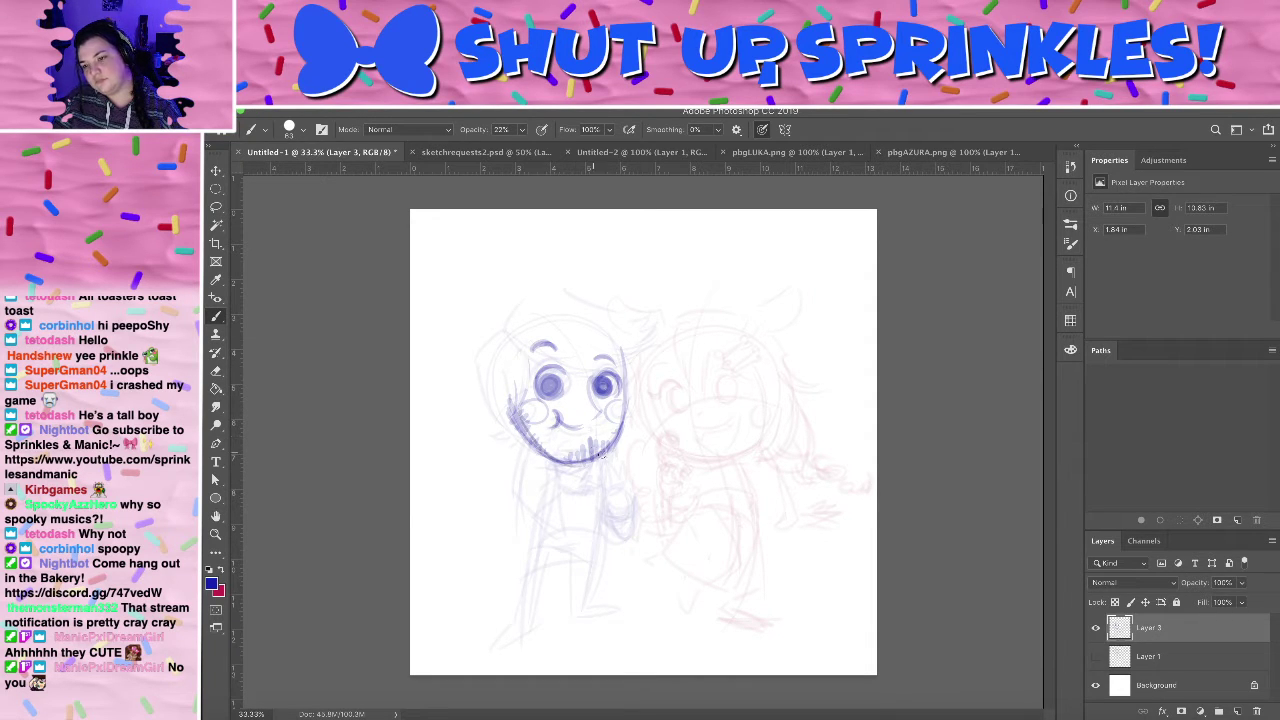
mouse_move(628, 372)
mouse_down()
mouse_move(600, 456)
mouse_move(616, 438)
mouse_up()
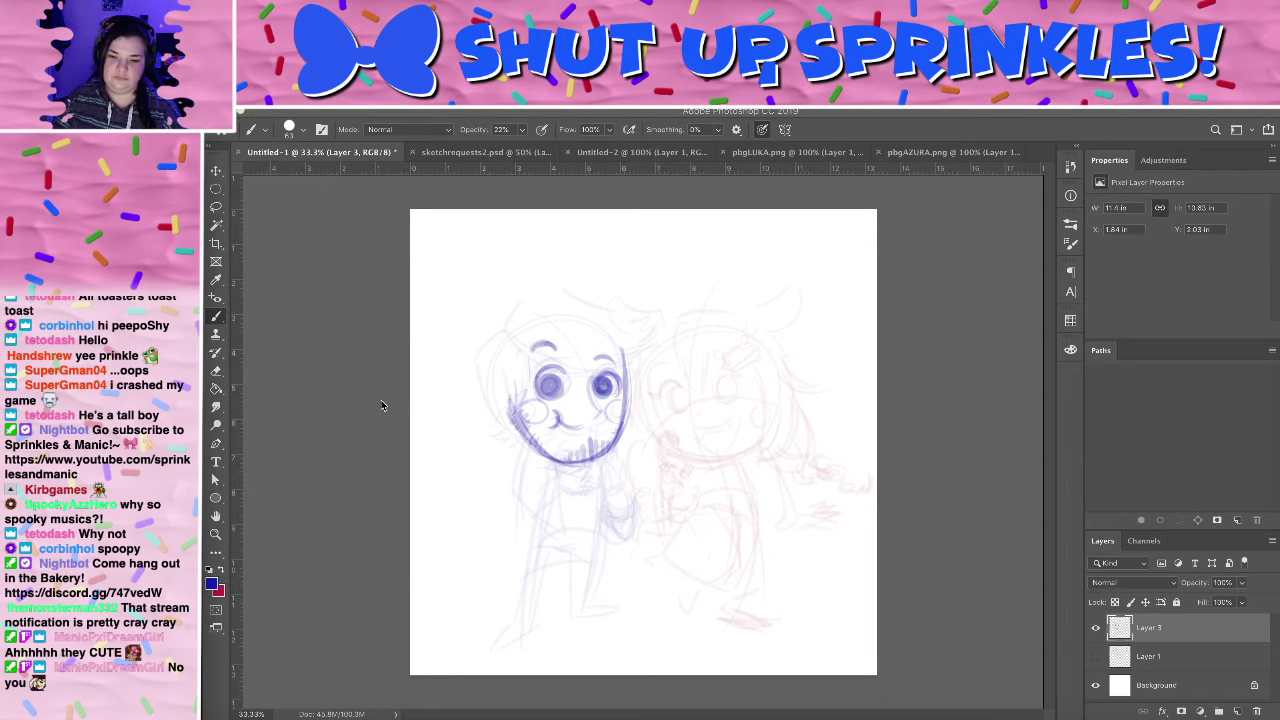
mouse_move(552, 376)
mouse_down()
mouse_move(542, 394)
mouse_move(560, 378)
mouse_up()
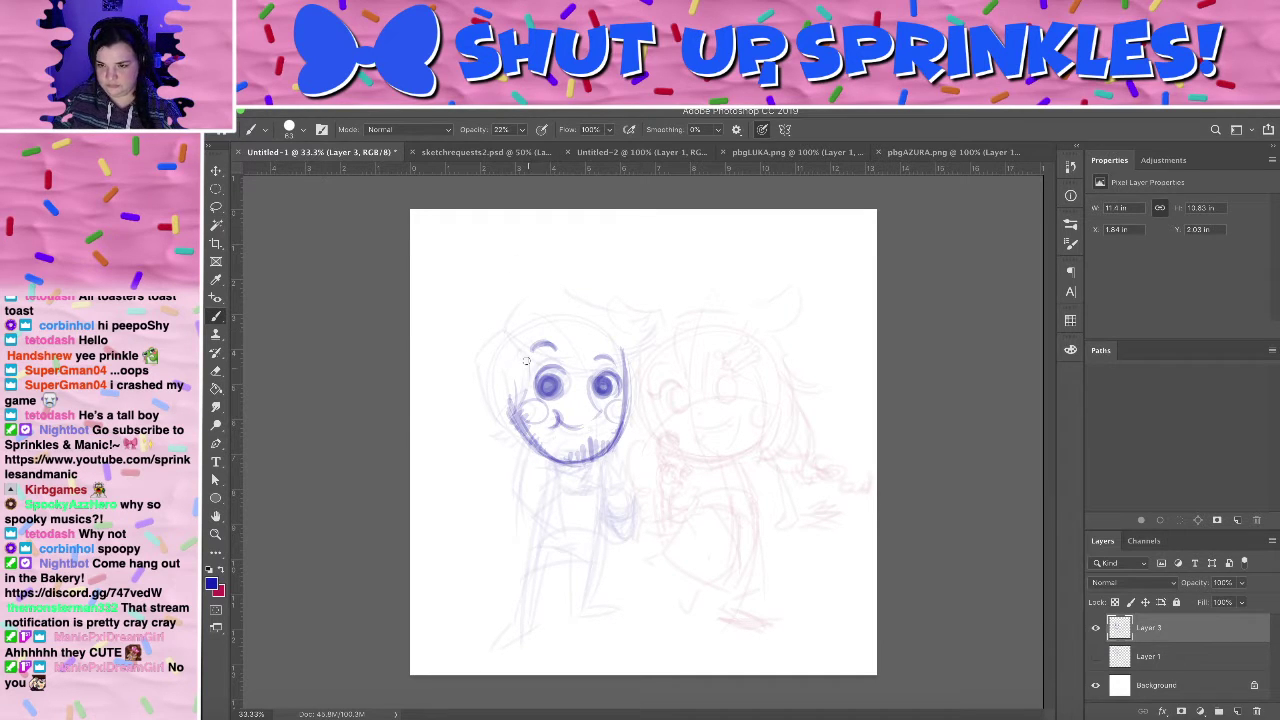
drag(542, 350, 612, 352)
key(ctrl+z)
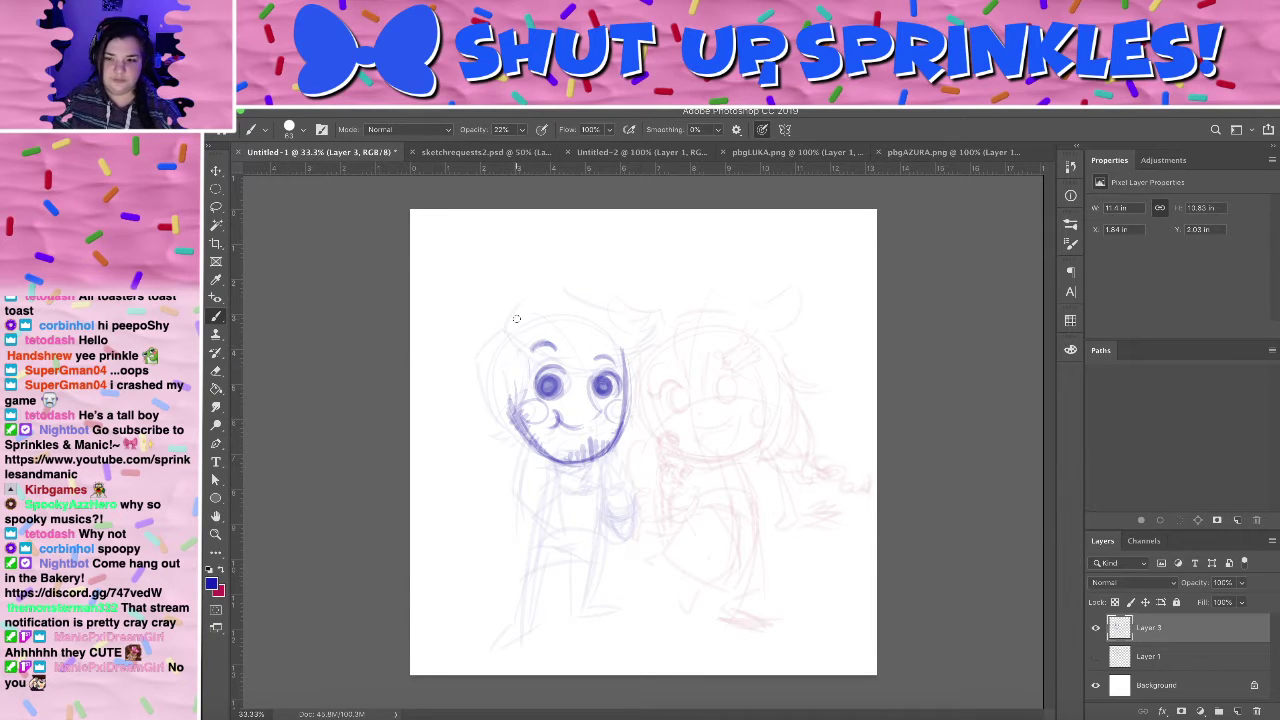
- Try several curved strokes for the outer side of the blue character's hair, undoing each one
drag(510, 332, 478, 400)
key(ctrl+z)
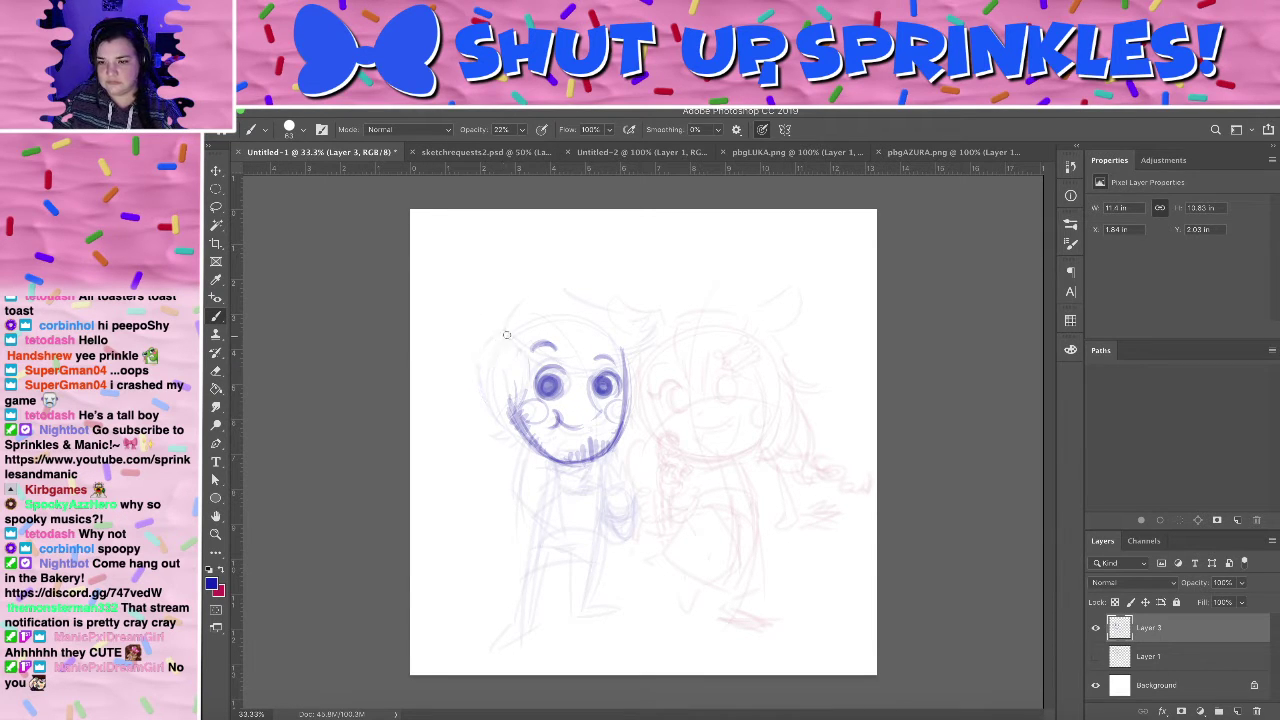
drag(506, 332, 482, 404)
key(ctrl+z)
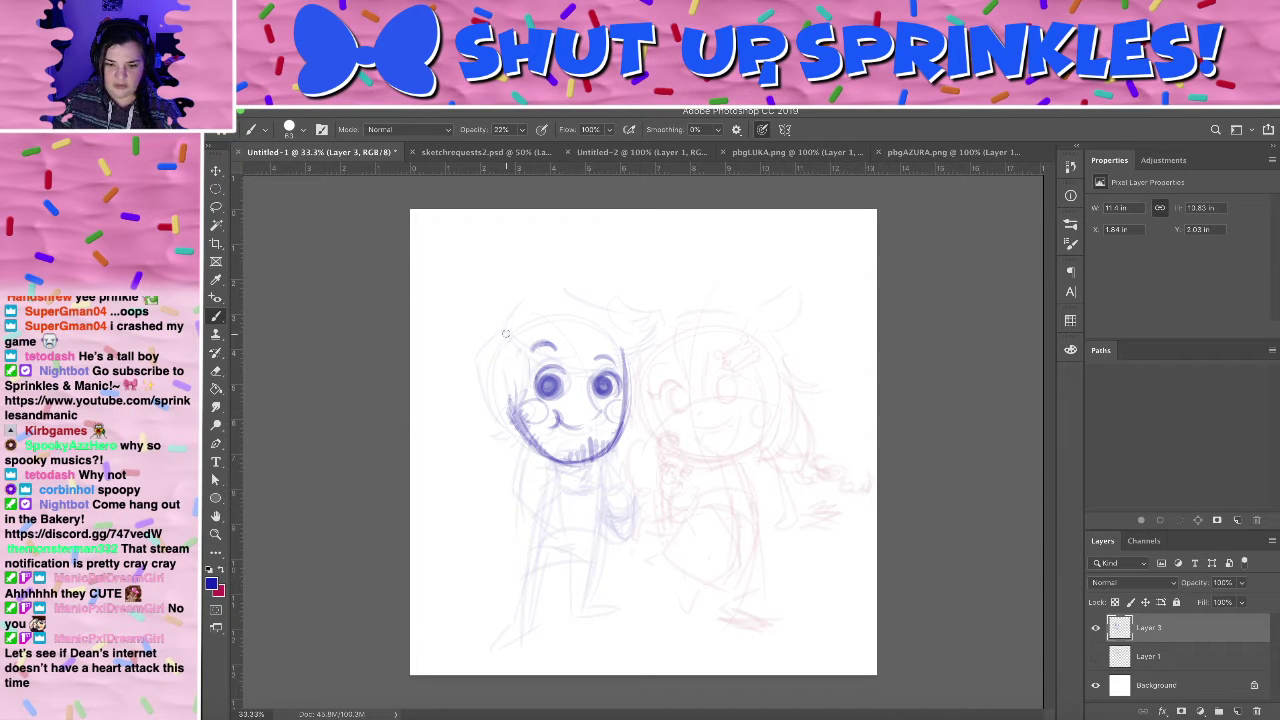
mouse_move(506, 333)
mouse_down()
mouse_move(484, 340)
mouse_move(475, 395)
mouse_up()
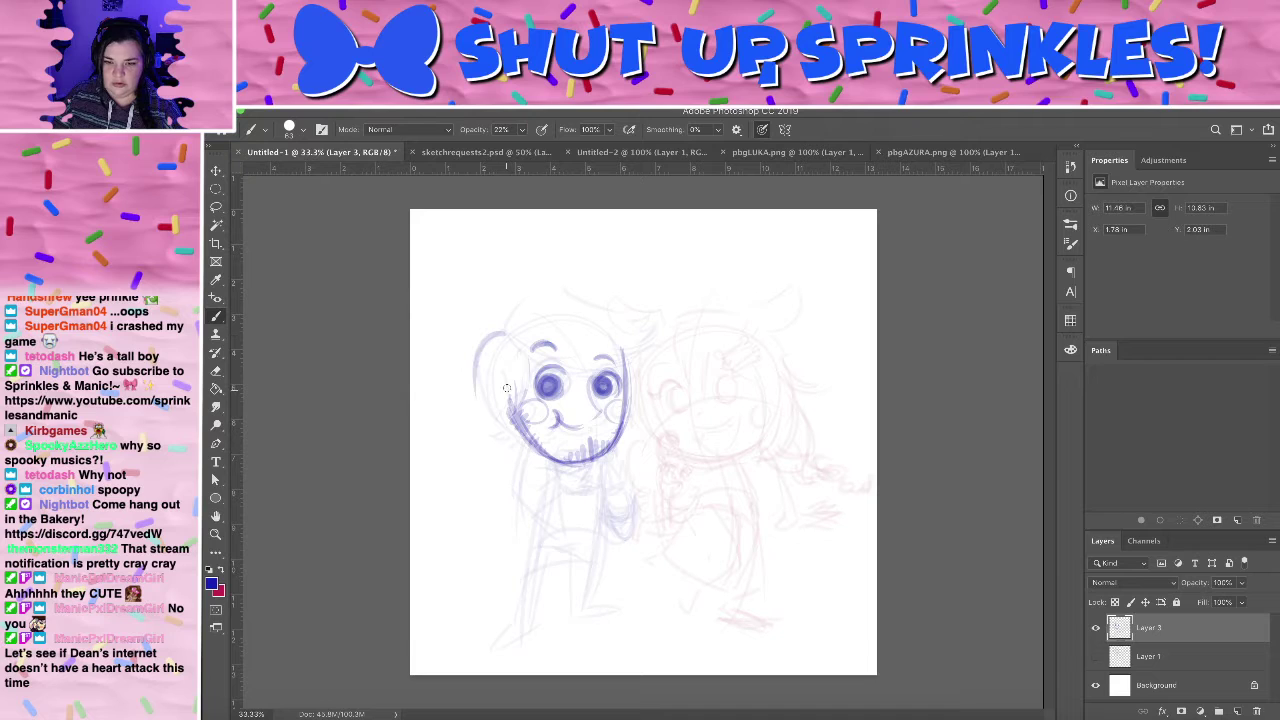
key(ctrl+z)
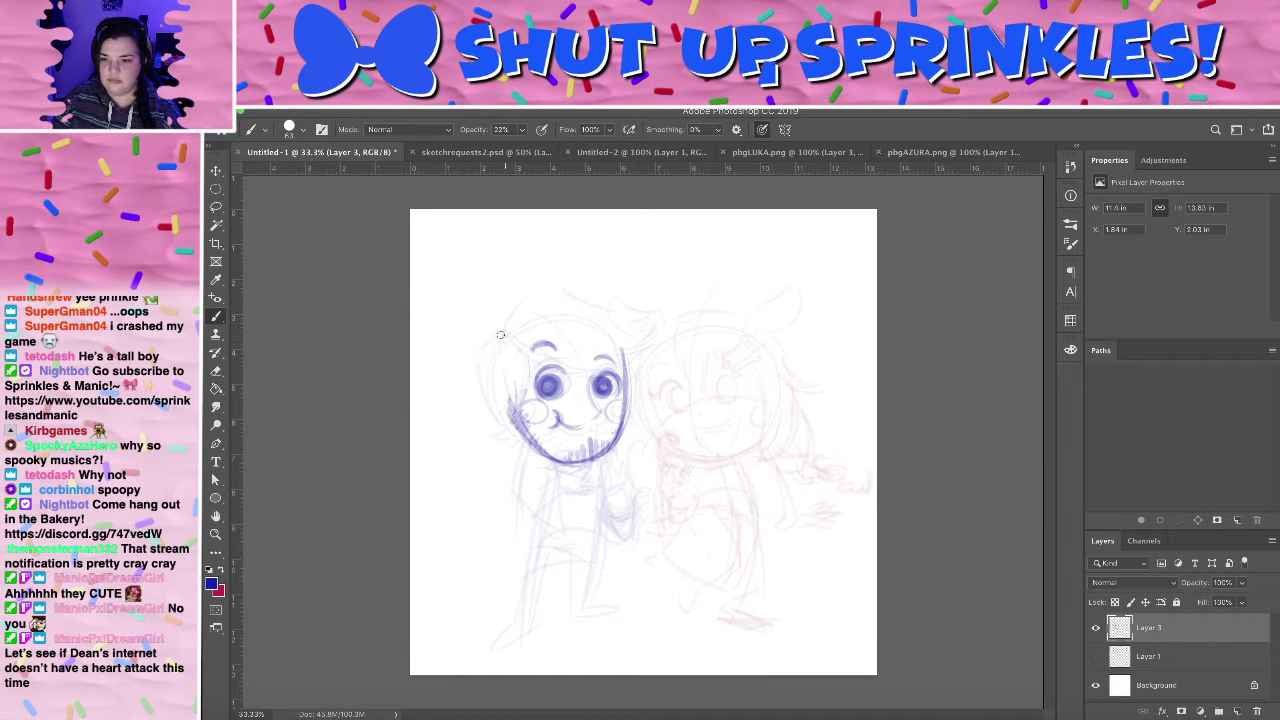
drag(502, 333, 478, 400)
key(ctrl+z)
drag(504, 333, 477, 398)
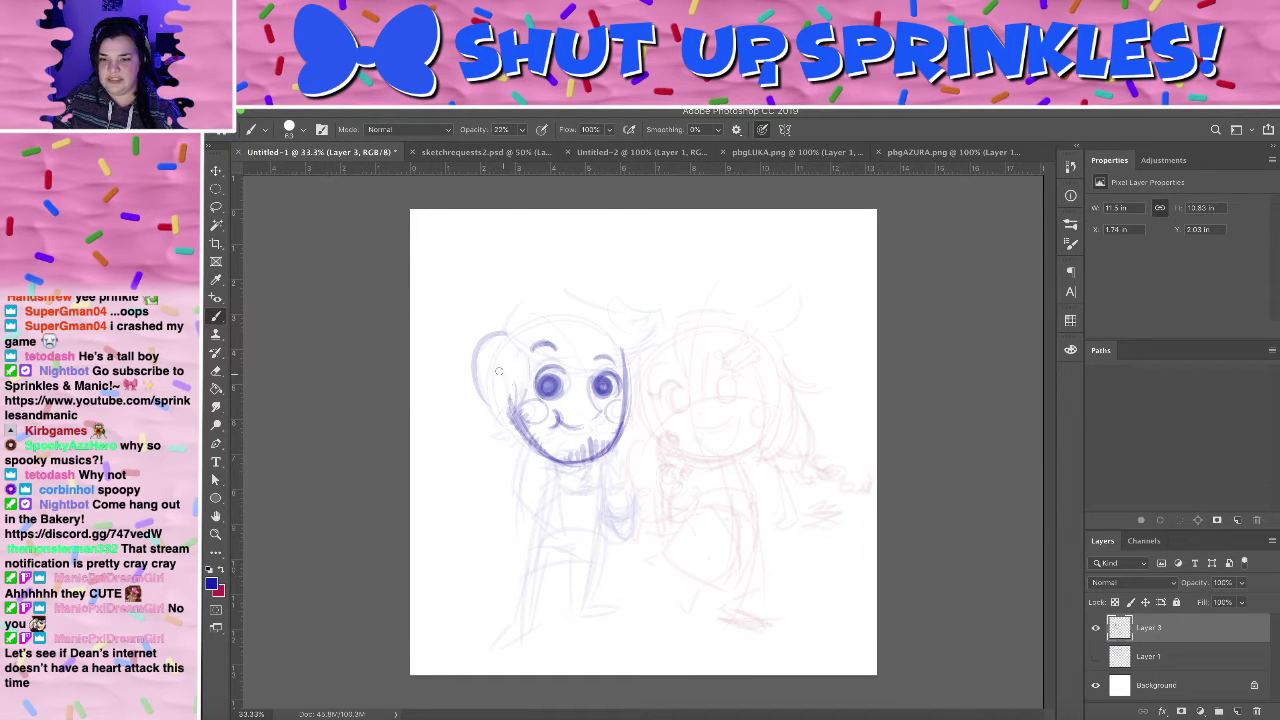
key(ctrl+z)
drag(506, 333, 492, 407)
key(ctrl+z)
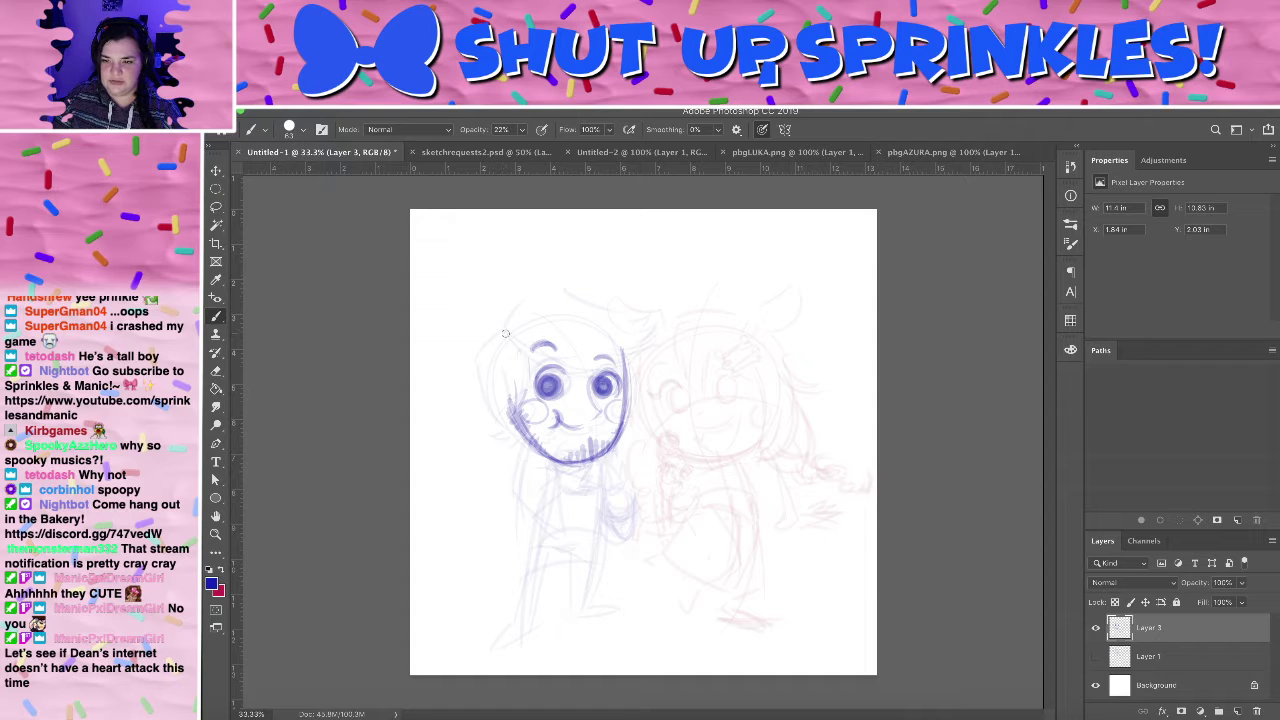
- Draw the outer curve of the blue character's hair from the crown toward the cheek and add sideburn strokes beside the face
mouse_move(505, 333)
mouse_down()
mouse_move(477, 391)
mouse_move(515, 387)
mouse_move(493, 362)
mouse_move(511, 458)
mouse_up()
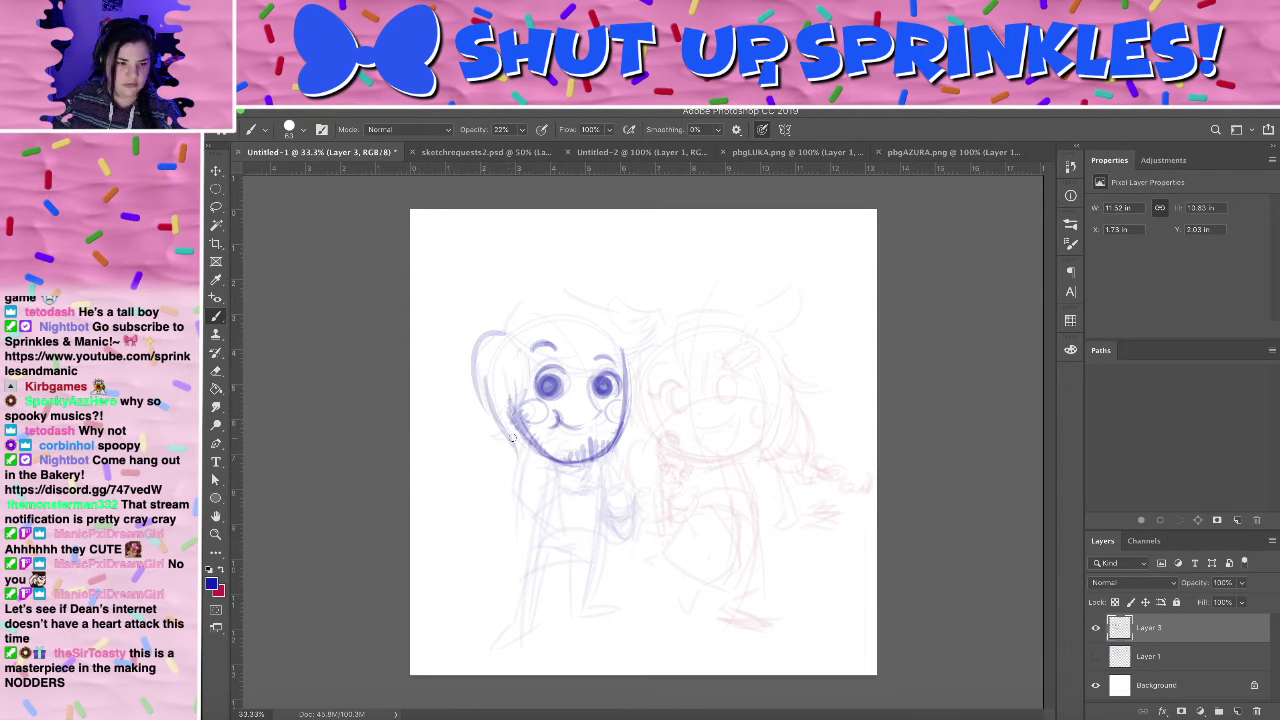
key(super+z)
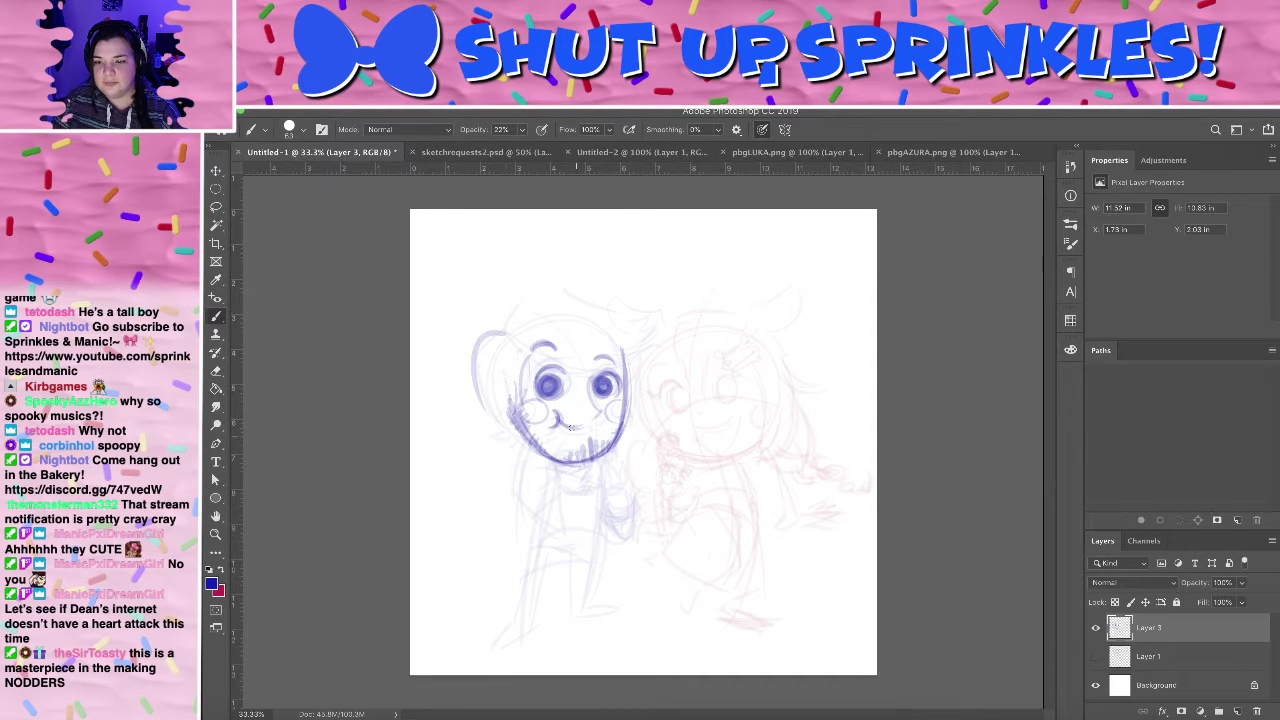
key(e)
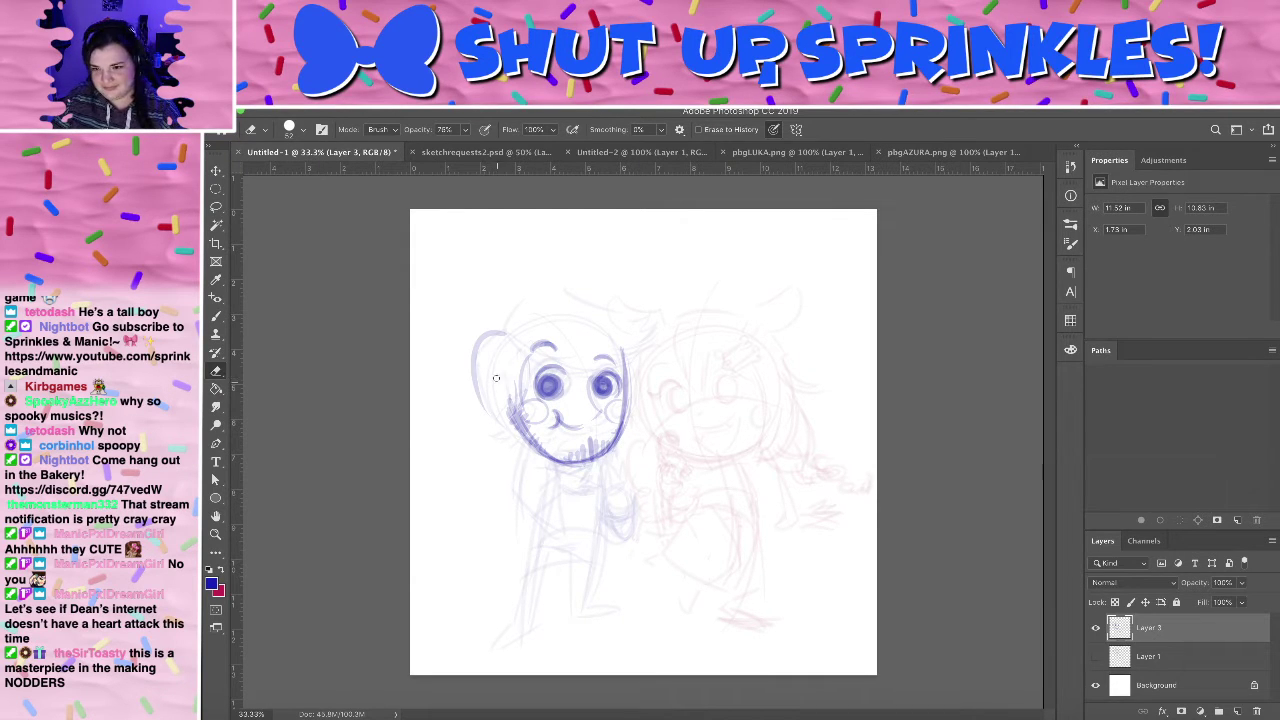
key(b)
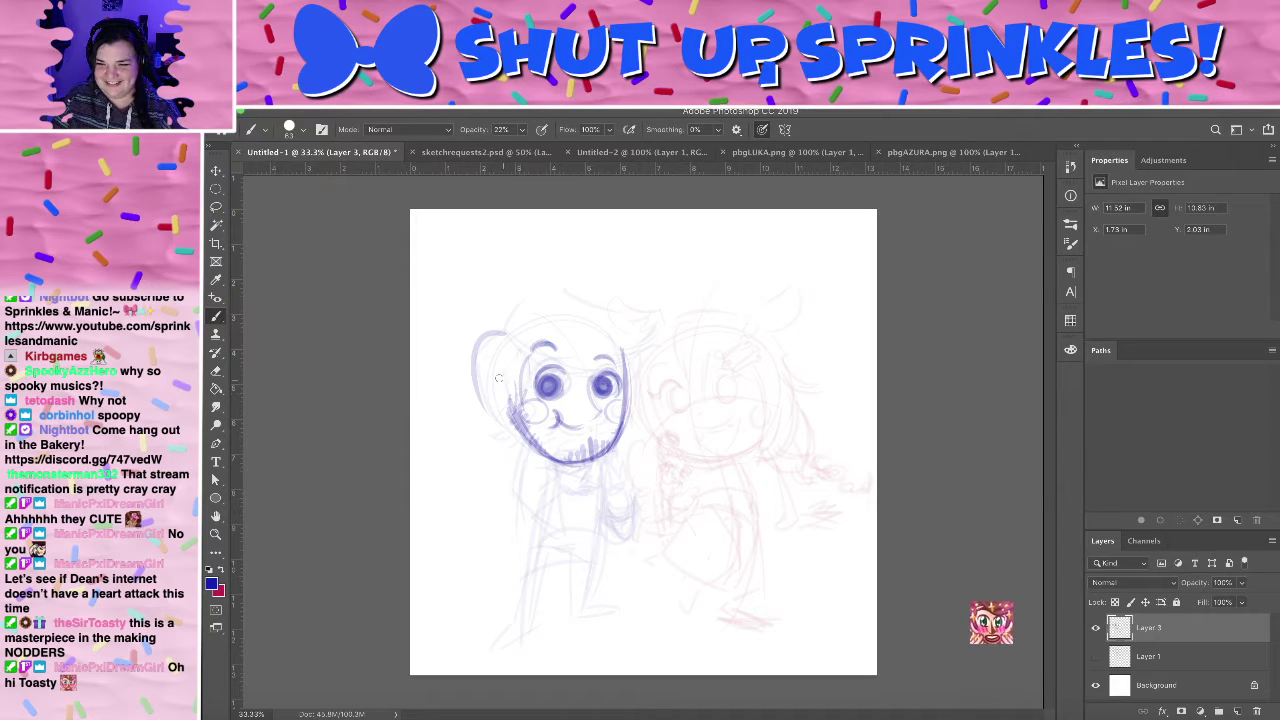
mouse_move(498, 379)
mouse_down()
mouse_move(516, 419)
mouse_move(524, 412)
mouse_up()
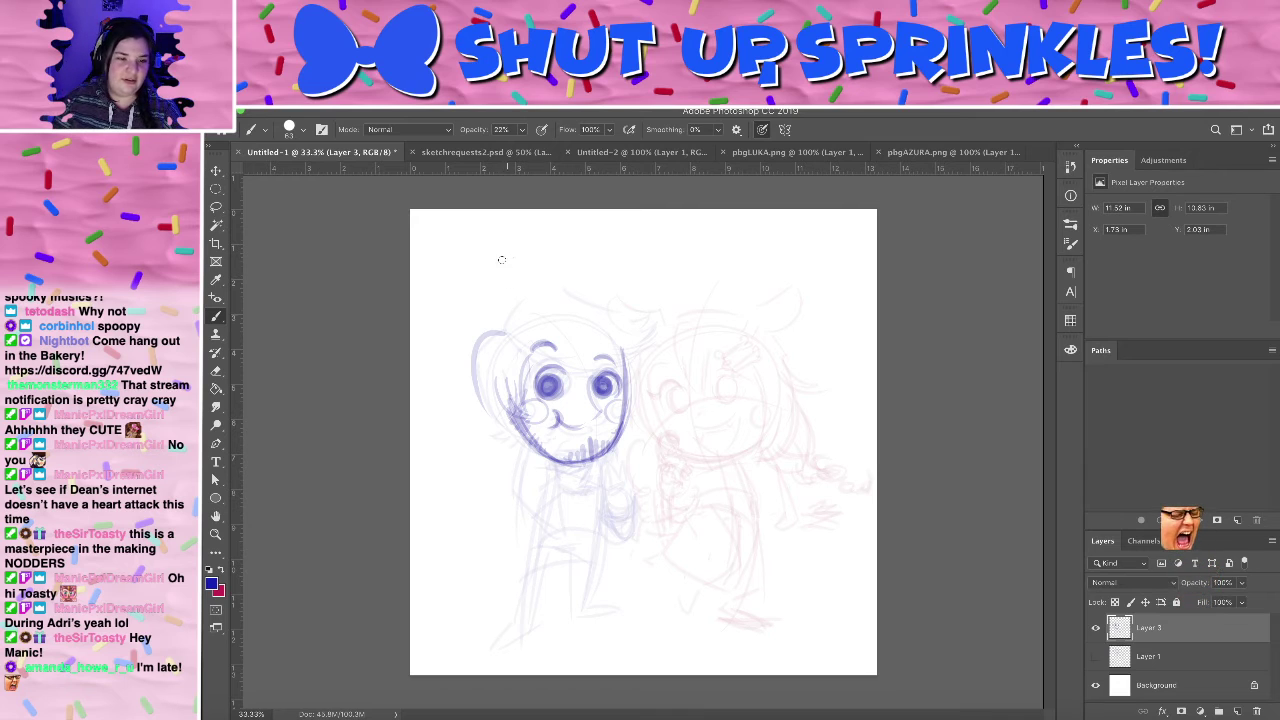
- Draw a curved tuft line rising from the top of the blue character's outer hair curve, redoing the stroke until it fits
drag(502, 331, 508, 280)
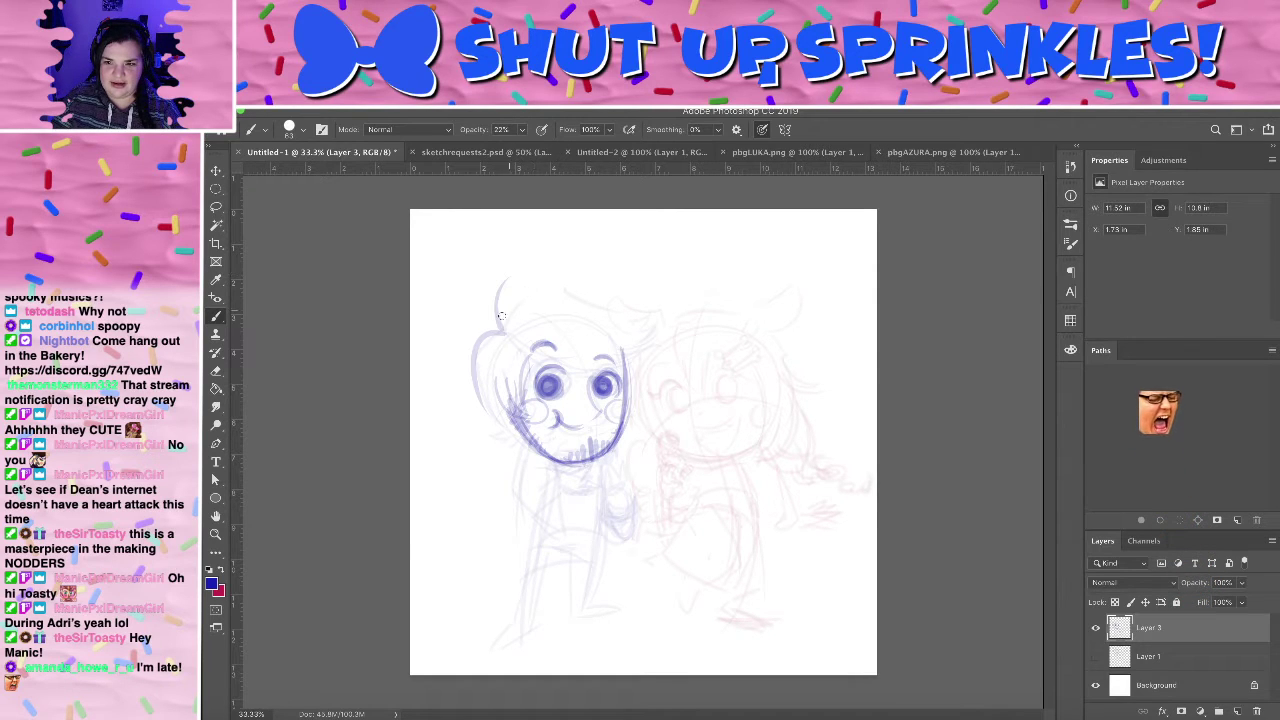
key(super+z)
mouse_move(504, 331)
mouse_down()
mouse_move(487, 303)
mouse_move(510, 287)
mouse_up()
key(super+z)
drag(504, 331, 511, 283)
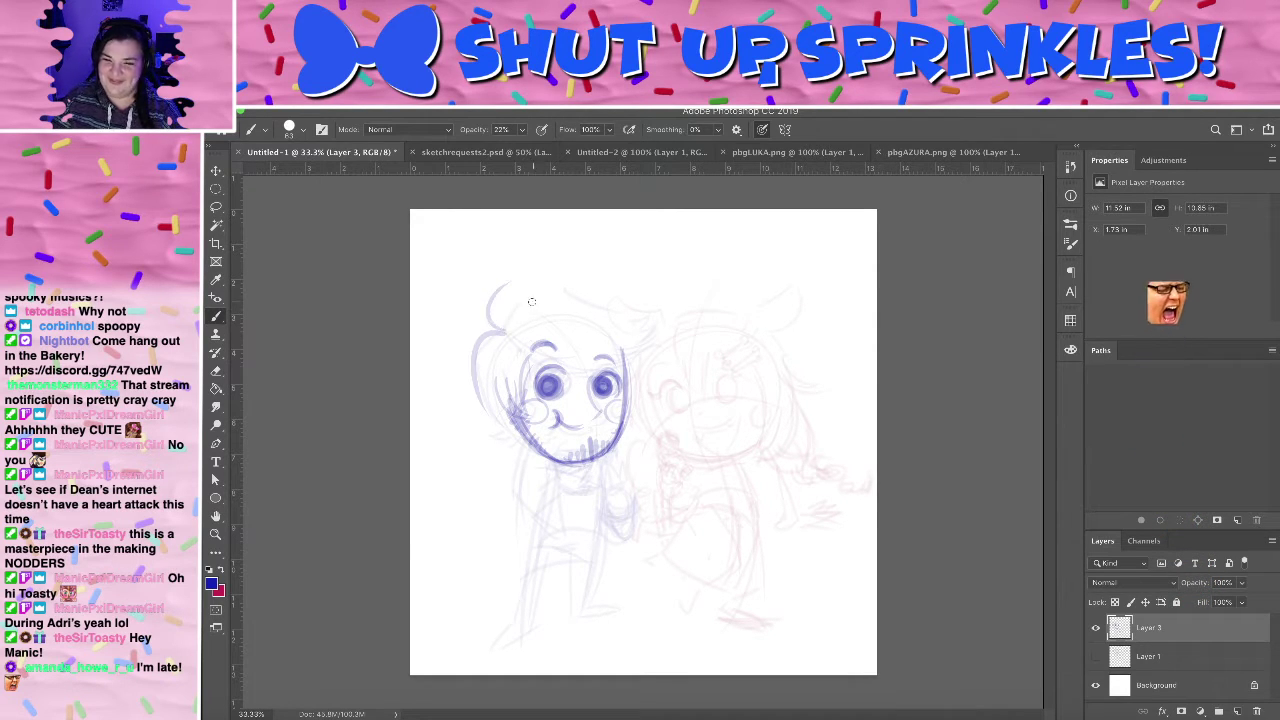
- Redraw the tuft stroke above the blue character's outer hair curve as a longer arc sweeping up from the crown
key(super+z)
drag(505, 330, 482, 289)
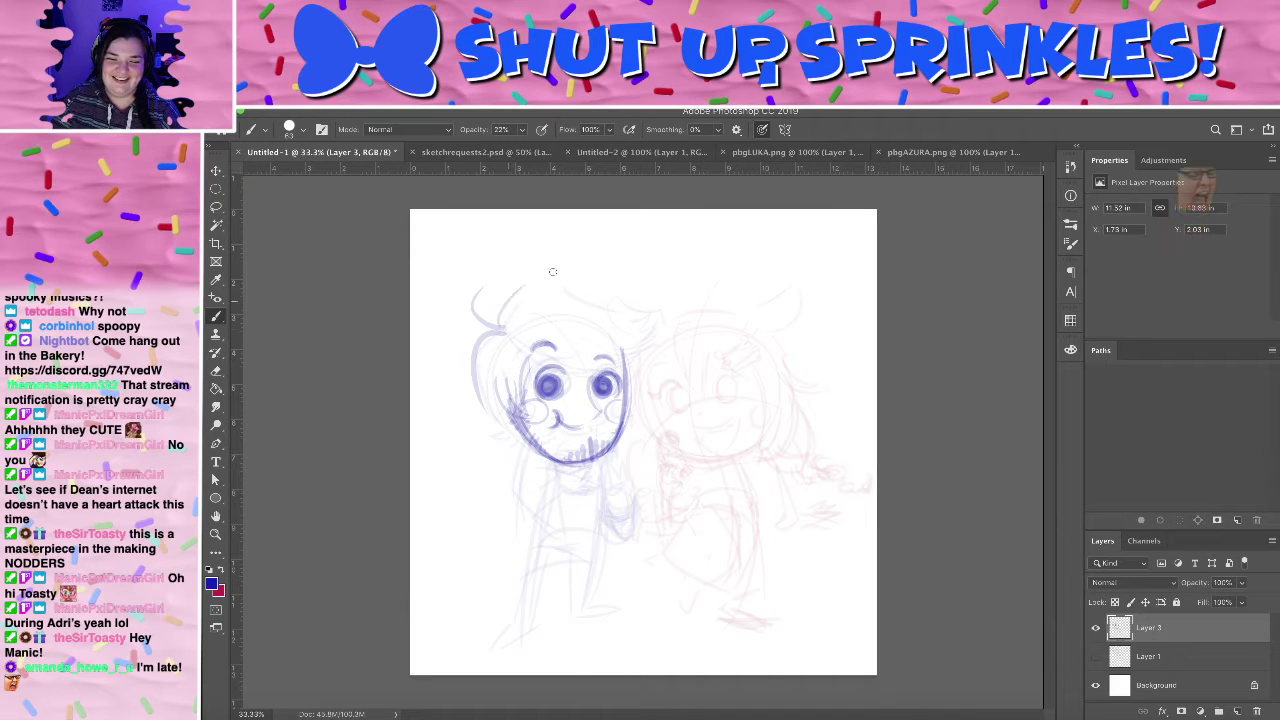
key(ctrl+z)
mouse_move(492, 330)
mouse_down()
mouse_move(505, 289)
mouse_move(540, 274)
mouse_up()
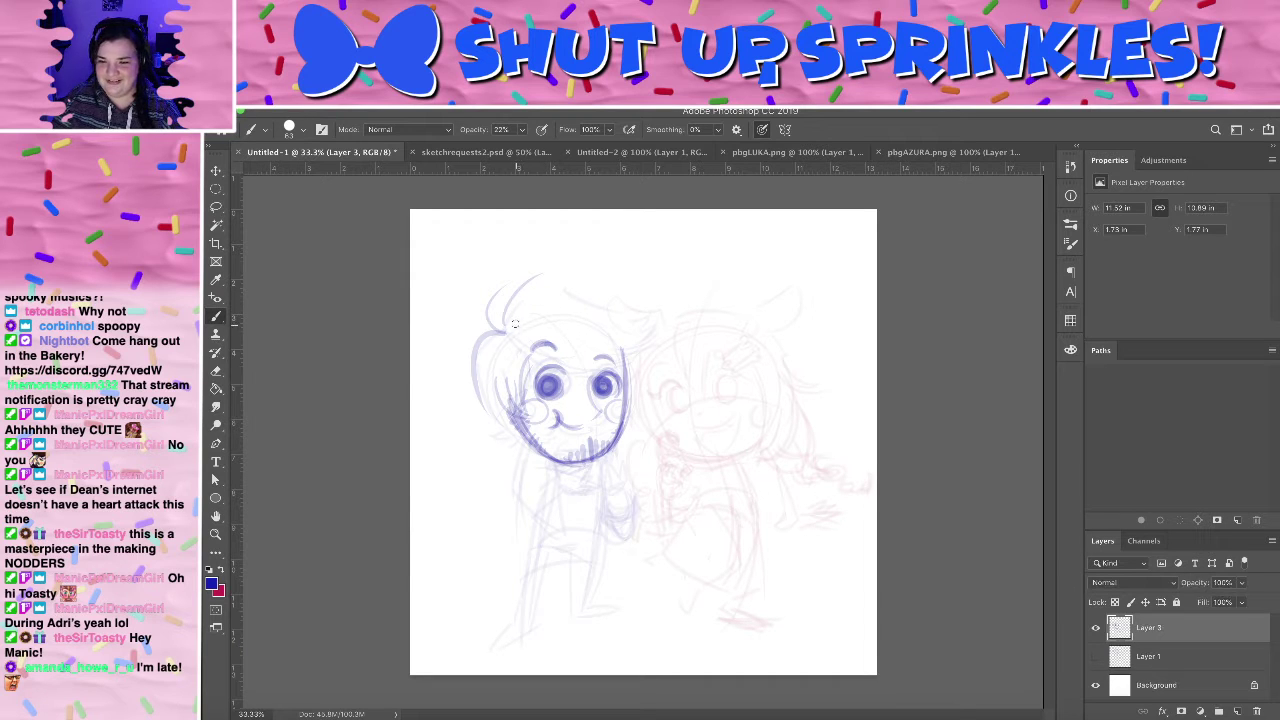
- Draw the top of the blue character's hair as an arc from the crown, ending in a pointed tip toward the crimson character
mouse_move(513, 322)
mouse_down()
mouse_move(572, 284)
mouse_move(650, 322)
mouse_up()
key(super+z)
key(super+z)
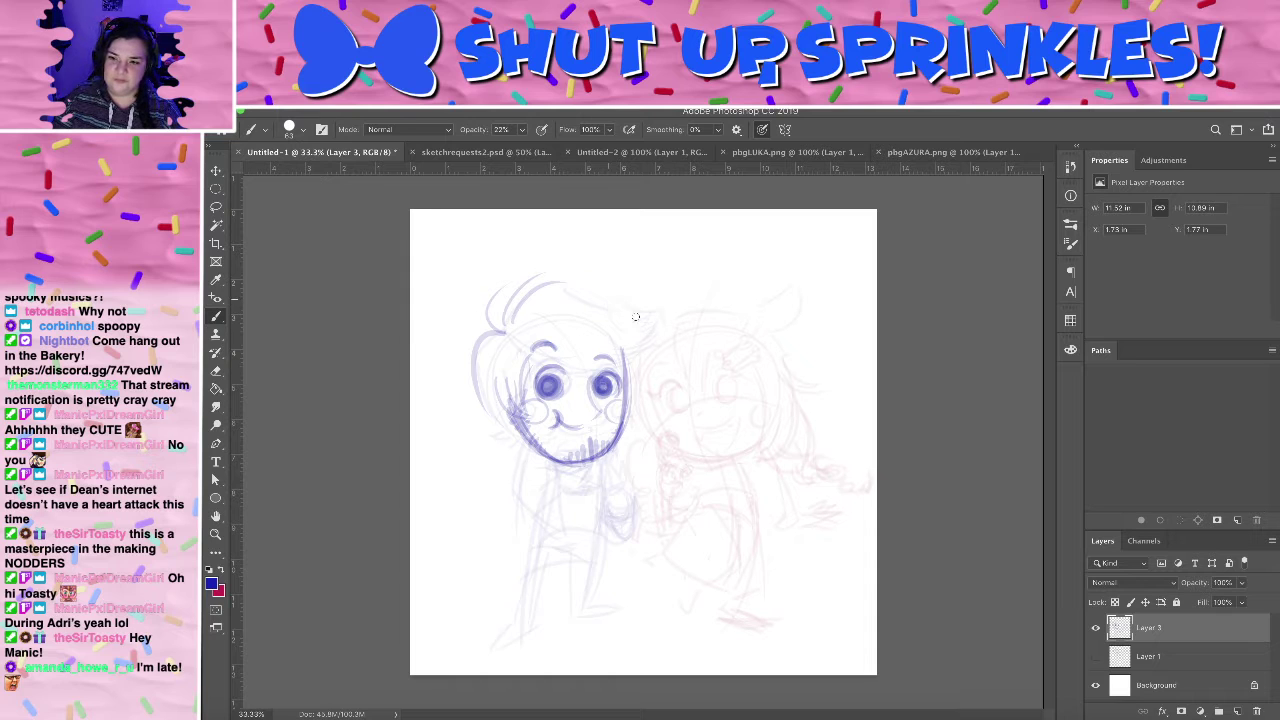
drag(541, 281, 634, 312)
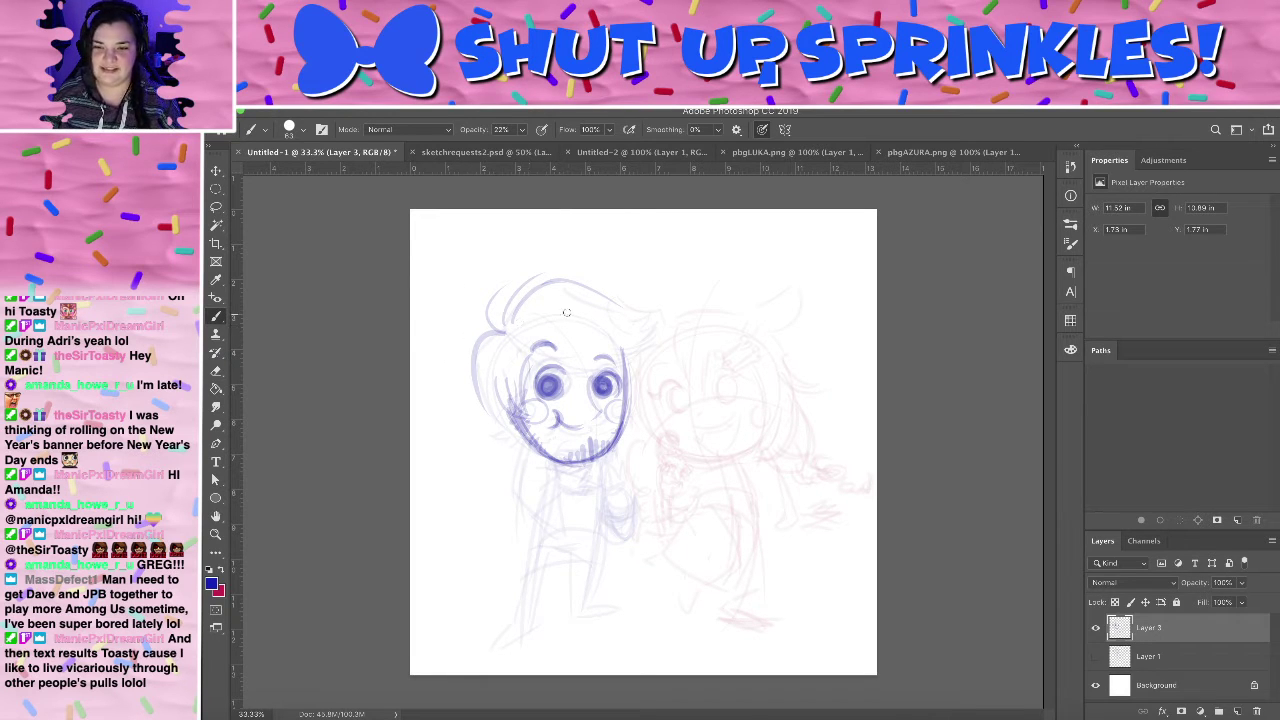
drag(596, 294, 642, 290)
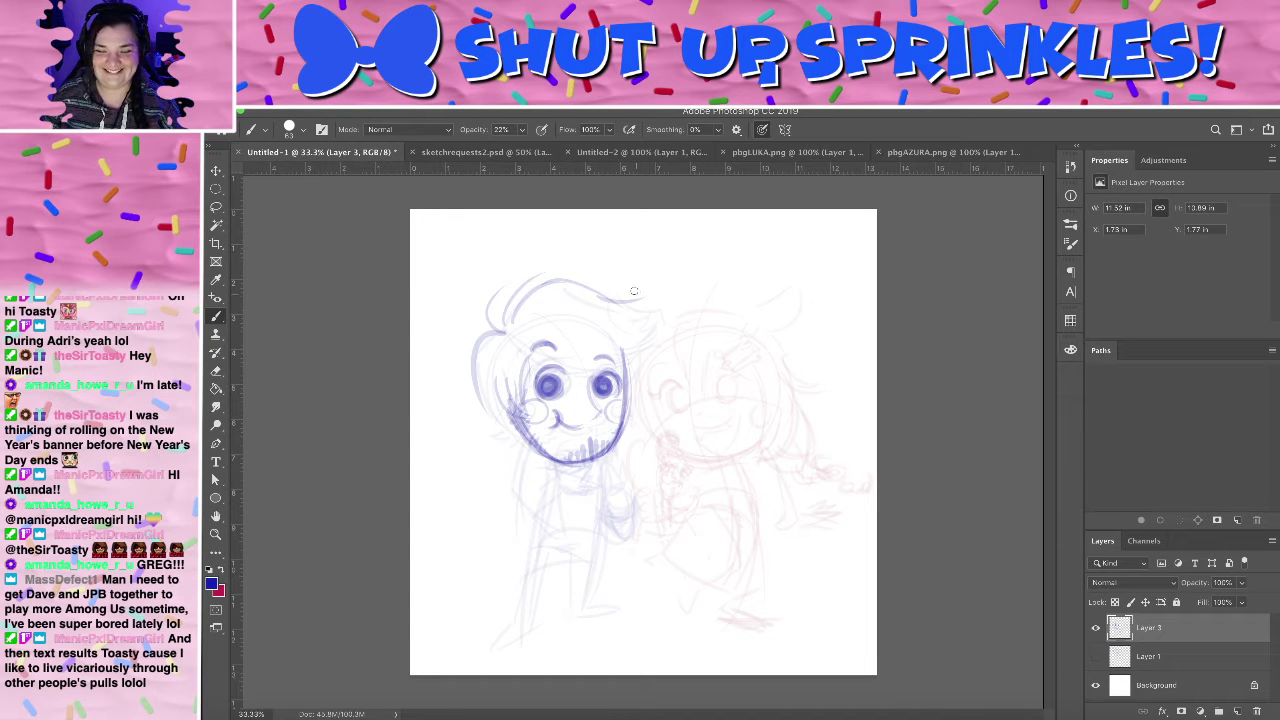
mouse_move(519, 327)
mouse_down()
mouse_move(588, 292)
mouse_move(553, 283)
mouse_move(624, 299)
mouse_up()
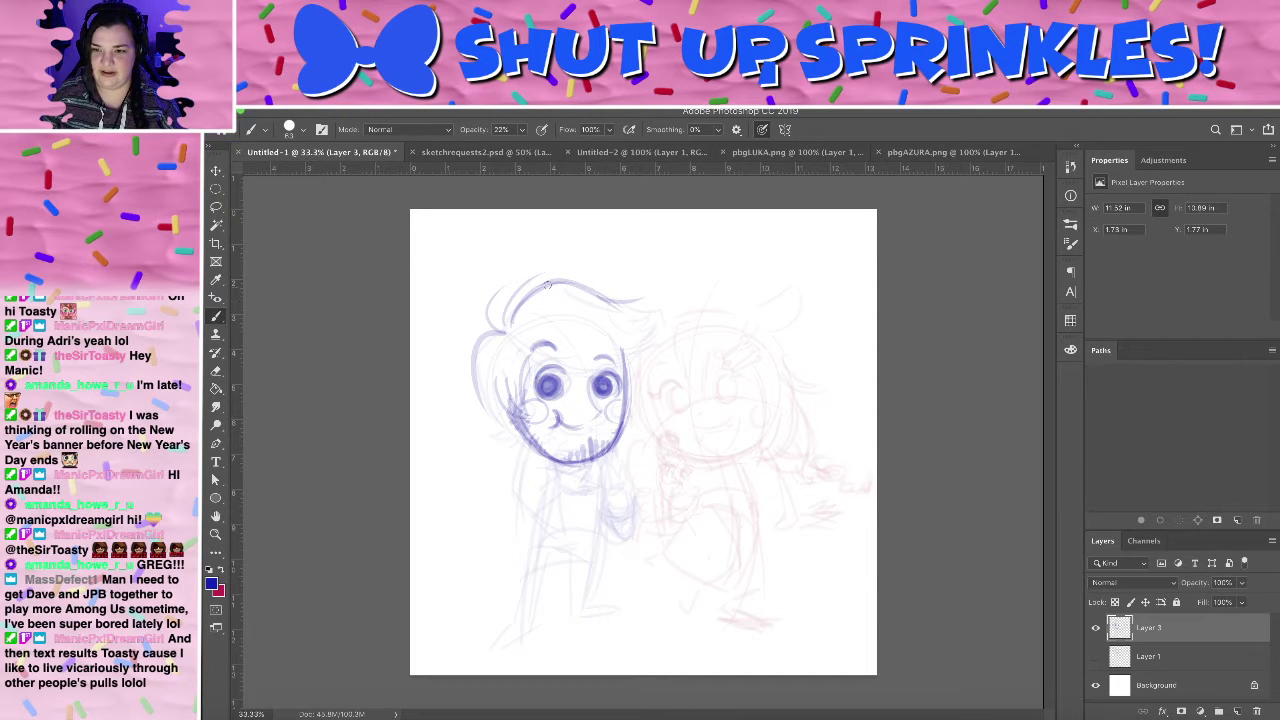
- Lighten part of the blue character's top hair arc with the eraser and reinforce the line, redoing the stroke until it fits
key(e)
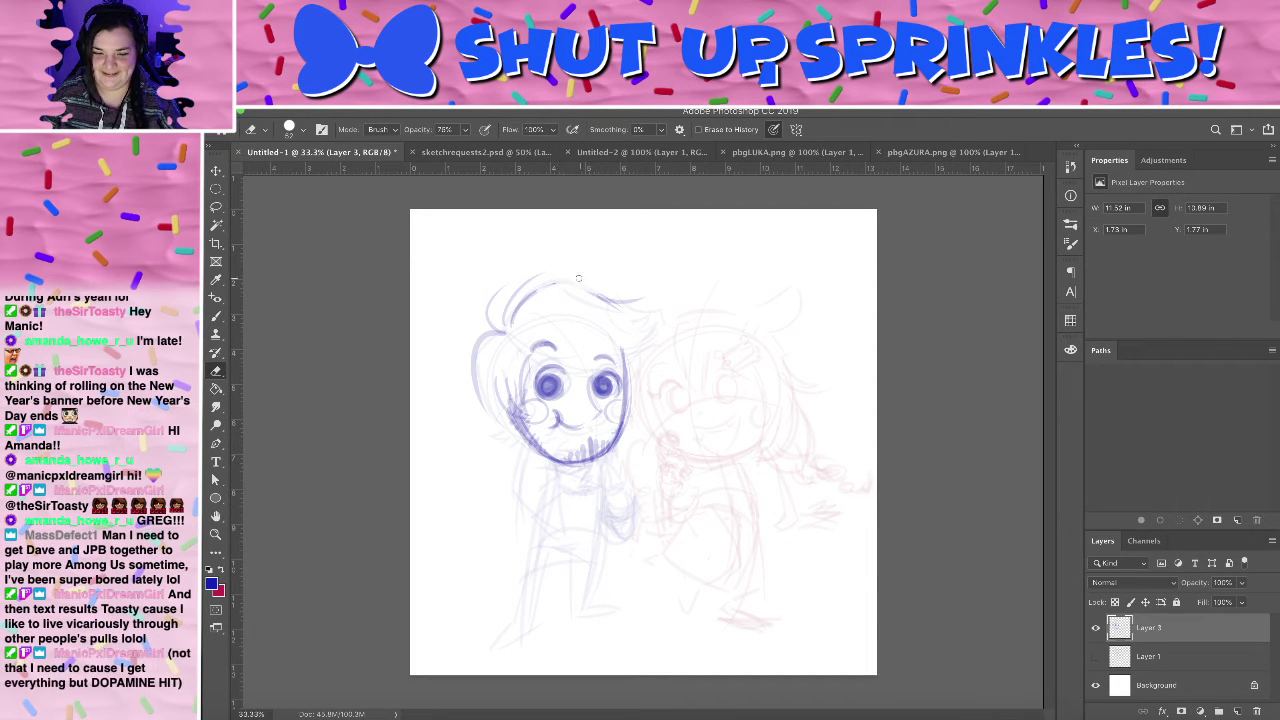
key(b)
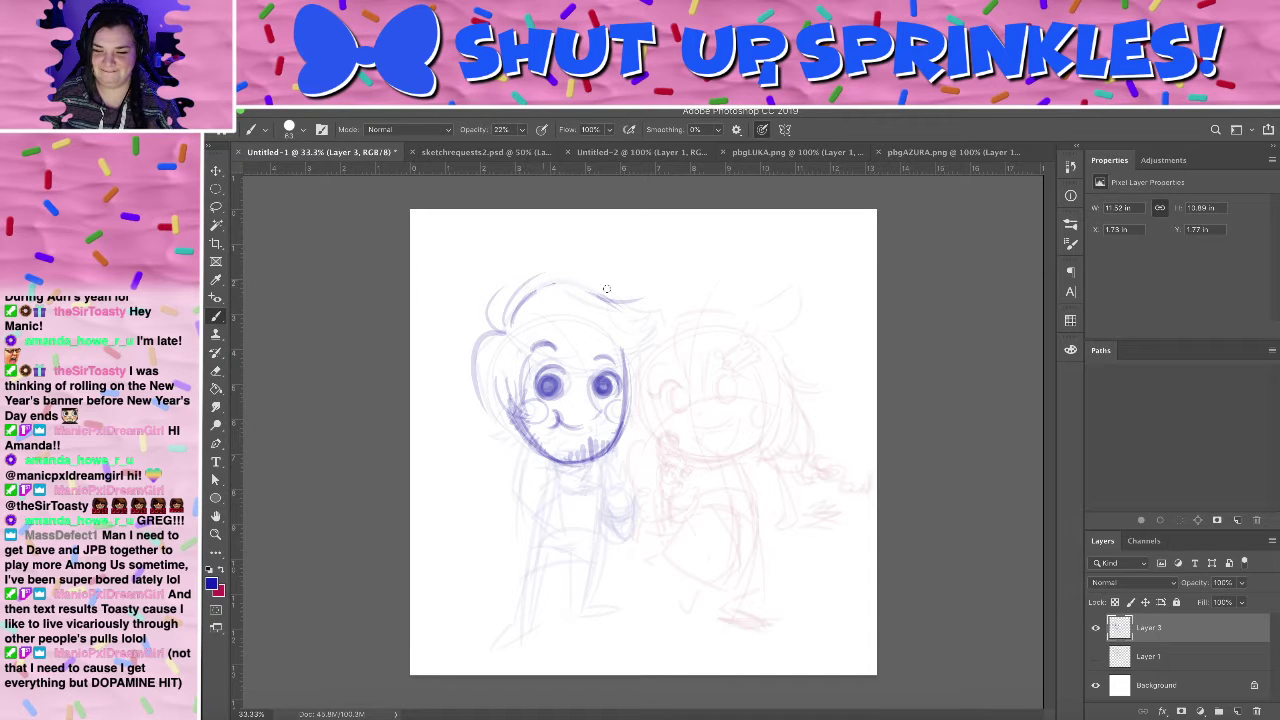
drag(512, 317, 580, 291)
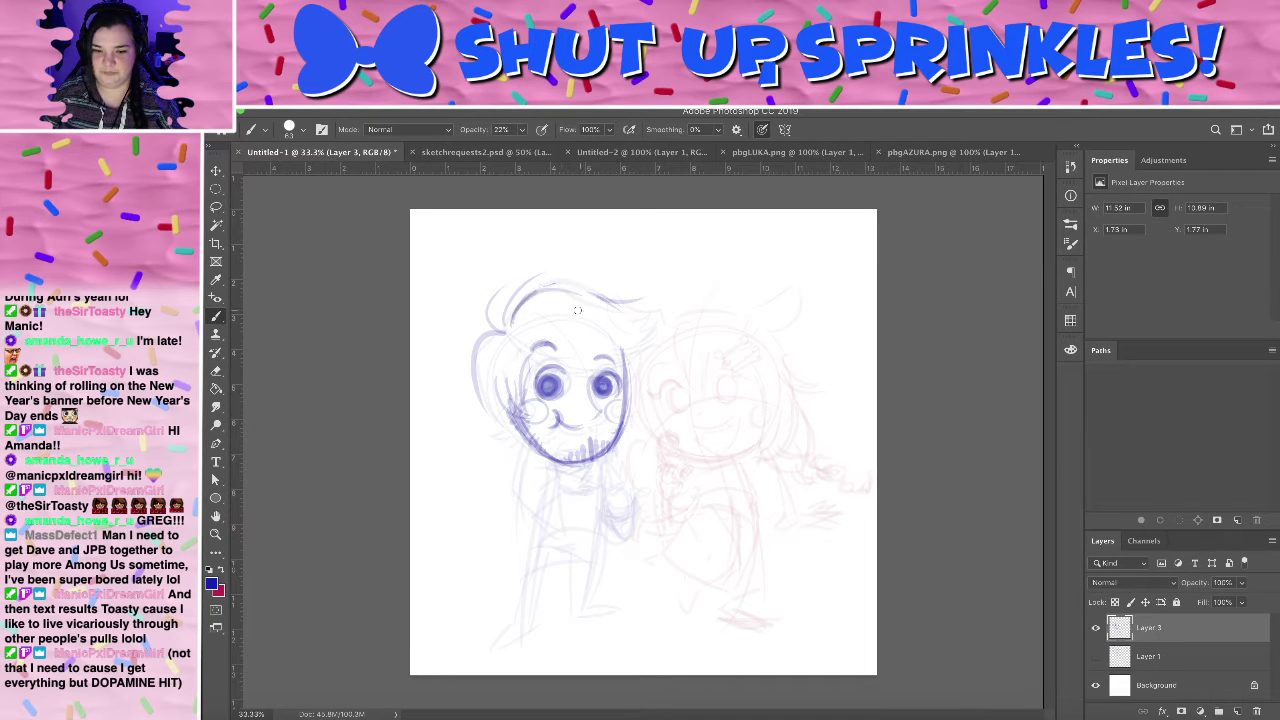
key(super+z)
drag(518, 318, 598, 294)
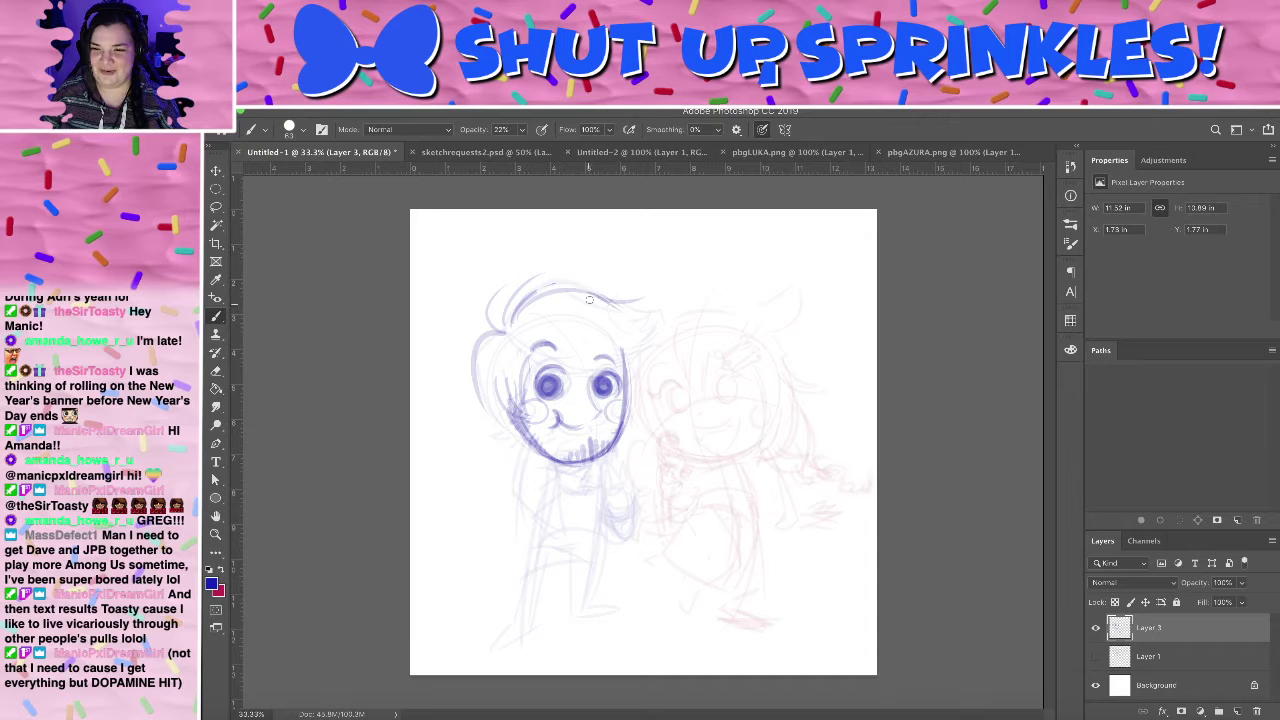
key(super+z)
drag(508, 320, 586, 292)
key(ctrl+z)
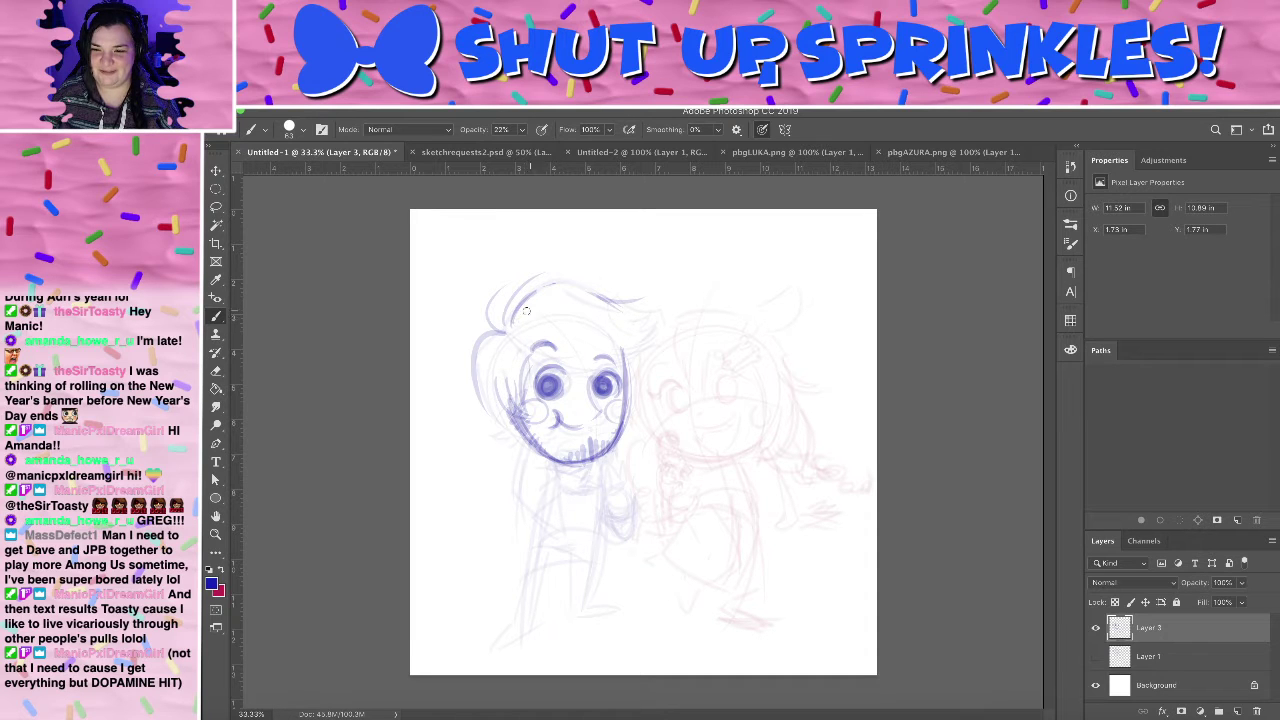
drag(510, 322, 585, 298)
- Redraw the blue character's nose below the inner eye and replace the closed smile with a wide open grin showing teeth
key(e)
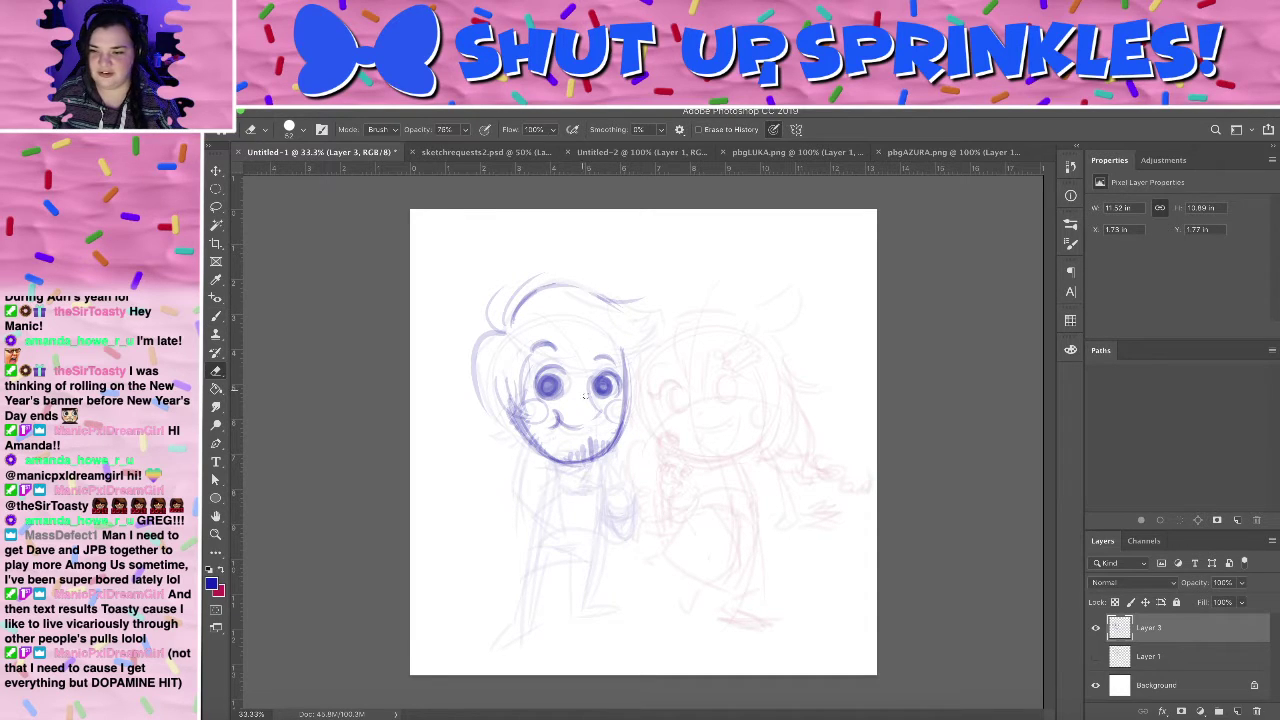
key(b)
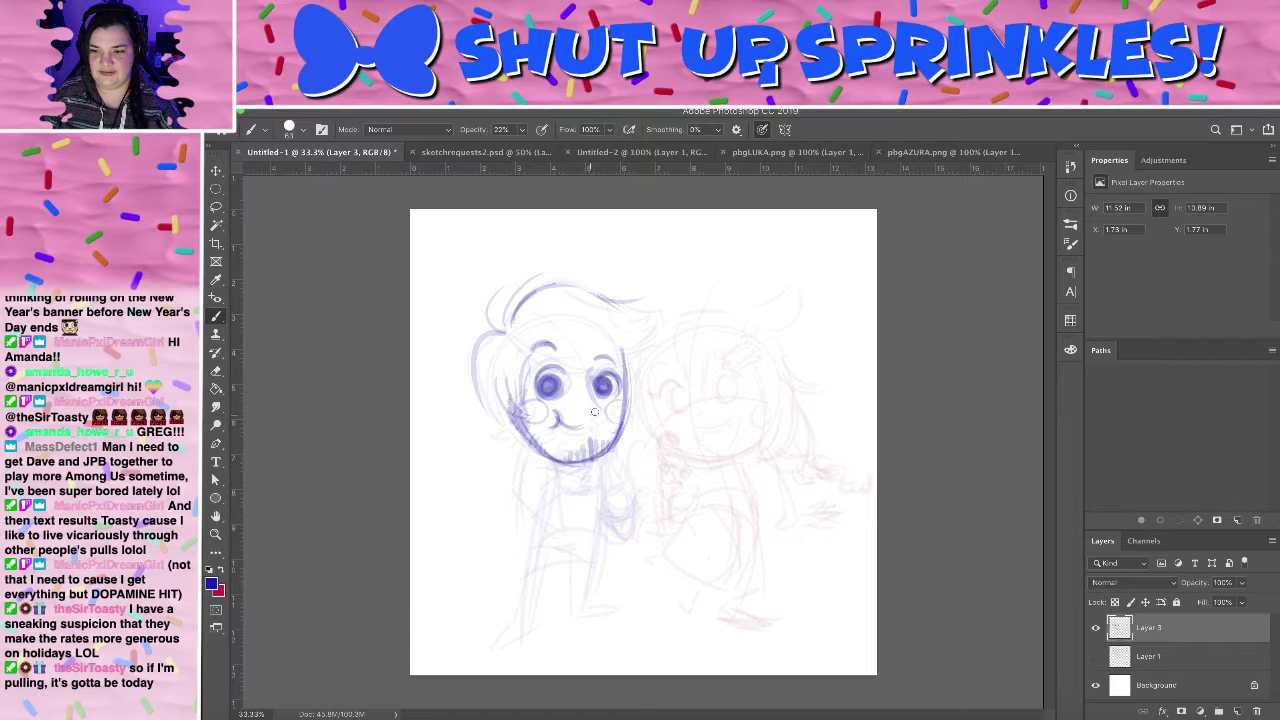
key(e)
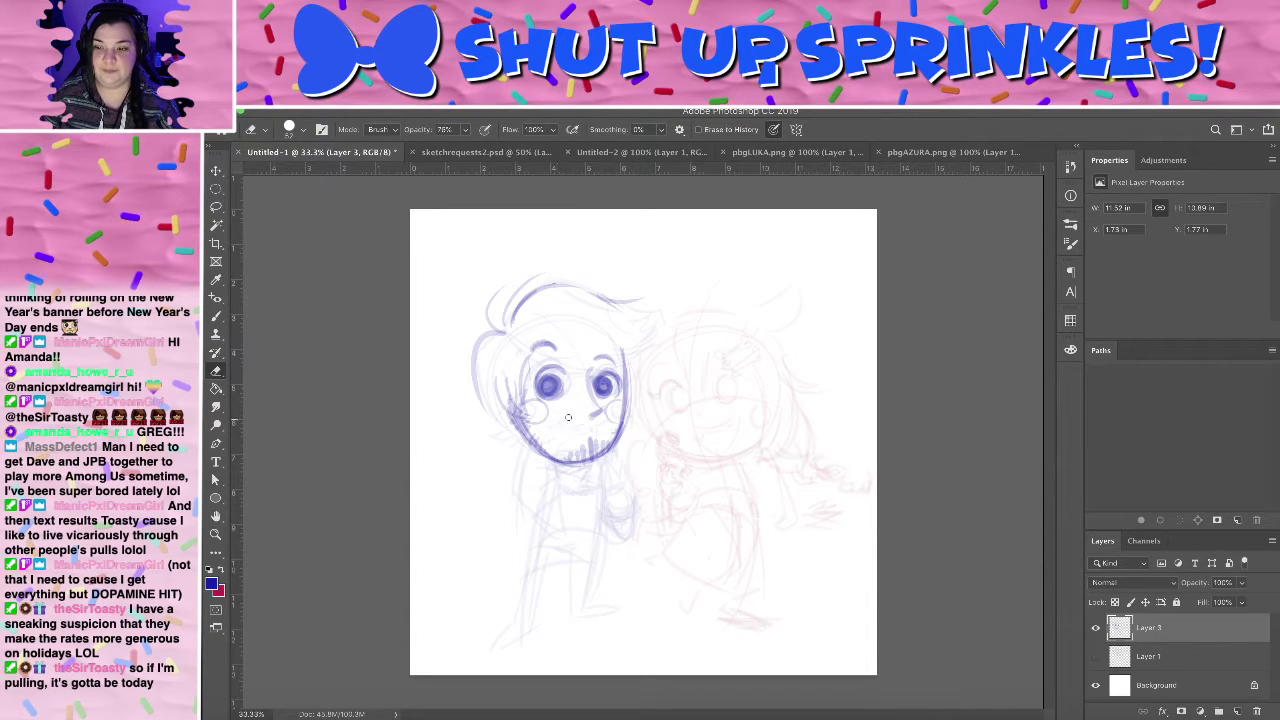
key(b)
mouse_move(547, 419)
mouse_down()
mouse_move(600, 422)
mouse_move(573, 439)
mouse_up()
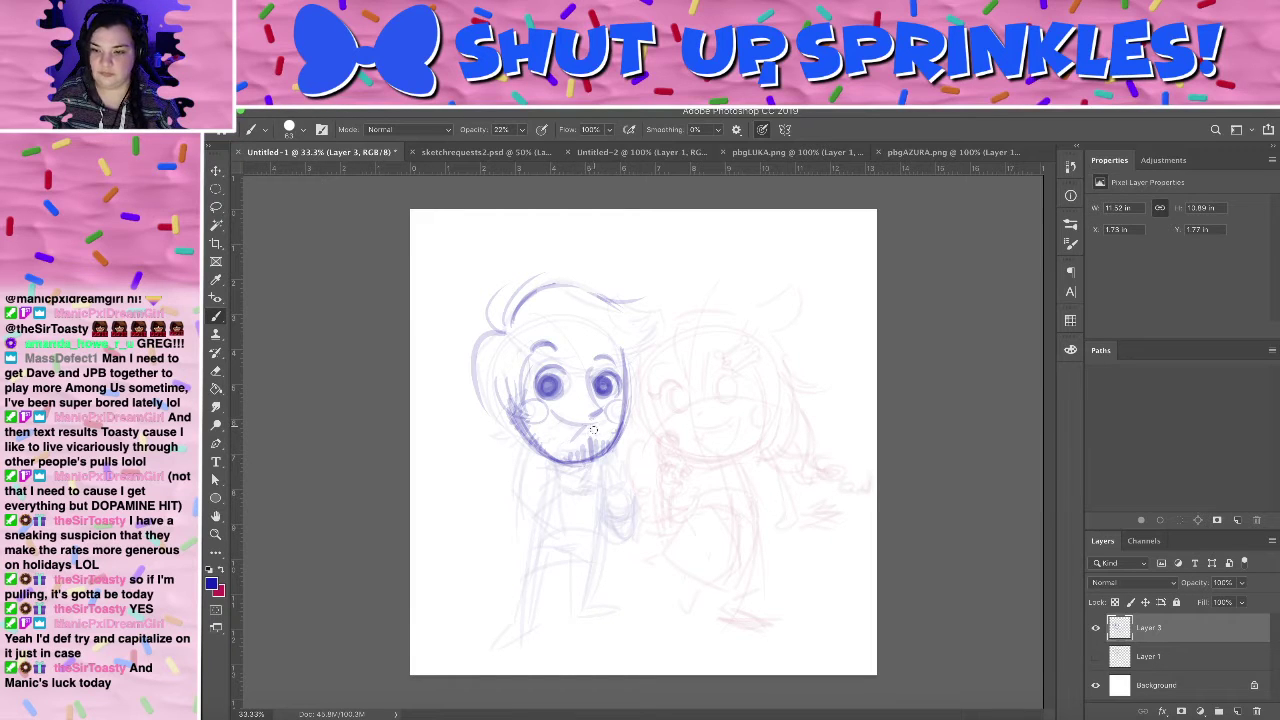
key(e)
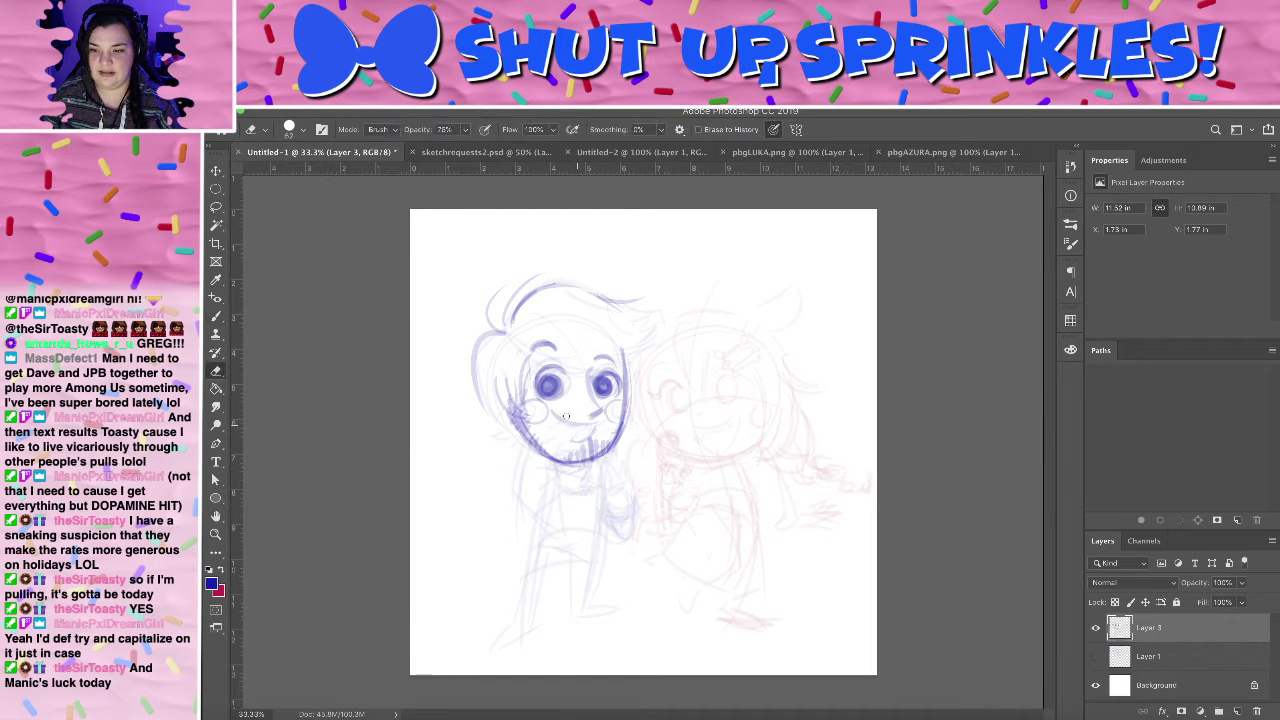
key(b)
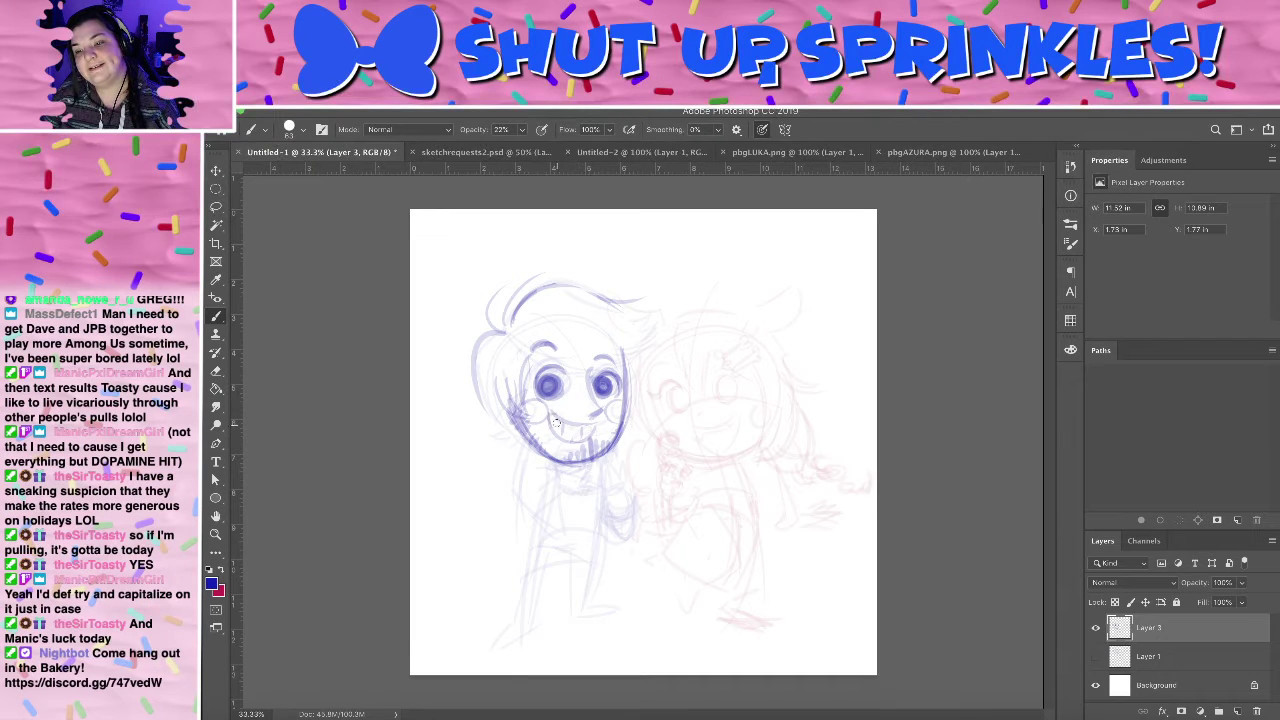
mouse_move(555, 420)
mouse_down()
mouse_move(602, 422)
mouse_move(594, 435)
mouse_up()
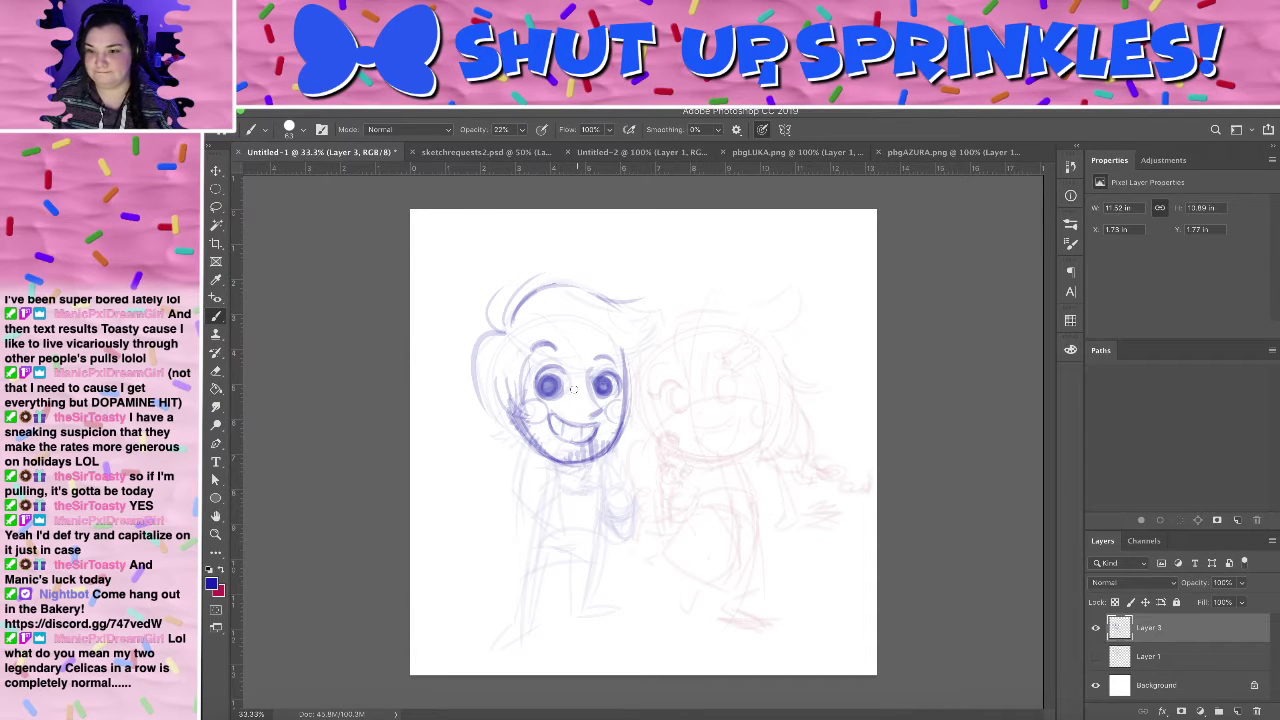
- Lasso the blue character's outer eye and scale it up to 105.5%
key(l)
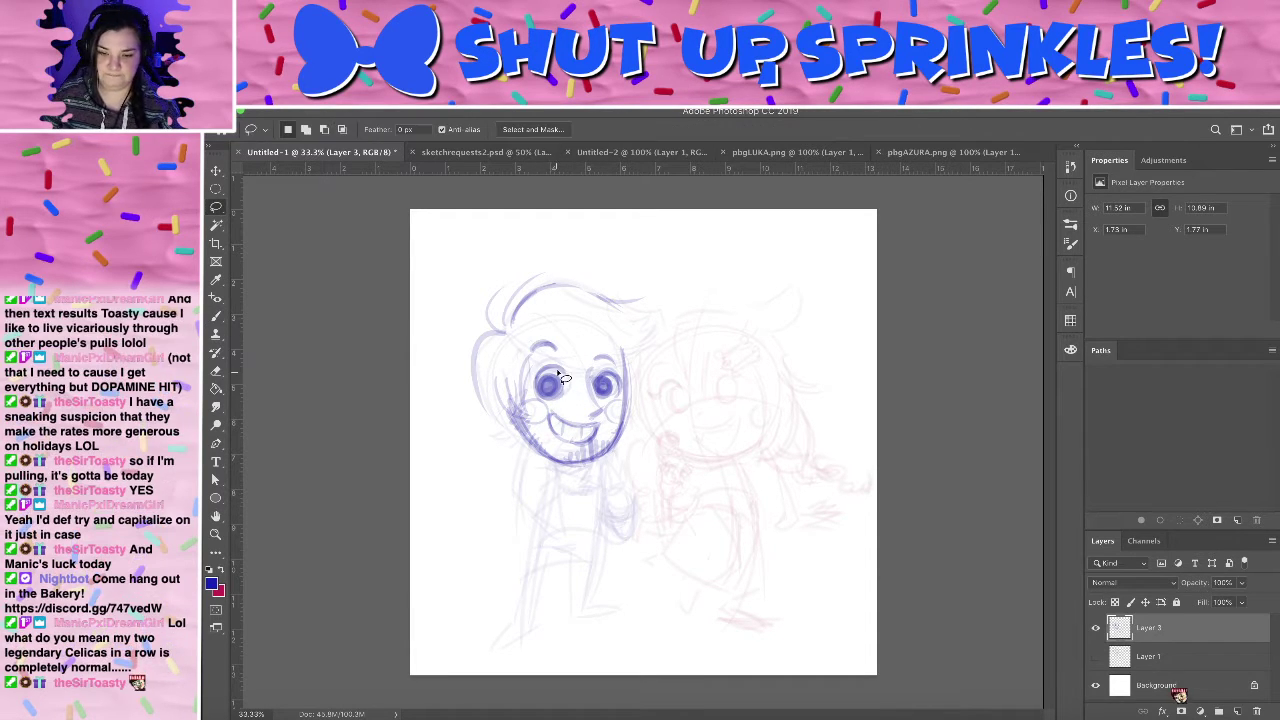
mouse_move(556, 358)
mouse_down()
mouse_move(538, 362)
mouse_move(586, 380)
mouse_move(562, 356)
mouse_move(605, 359)
mouse_up()
key(ctrl+t)
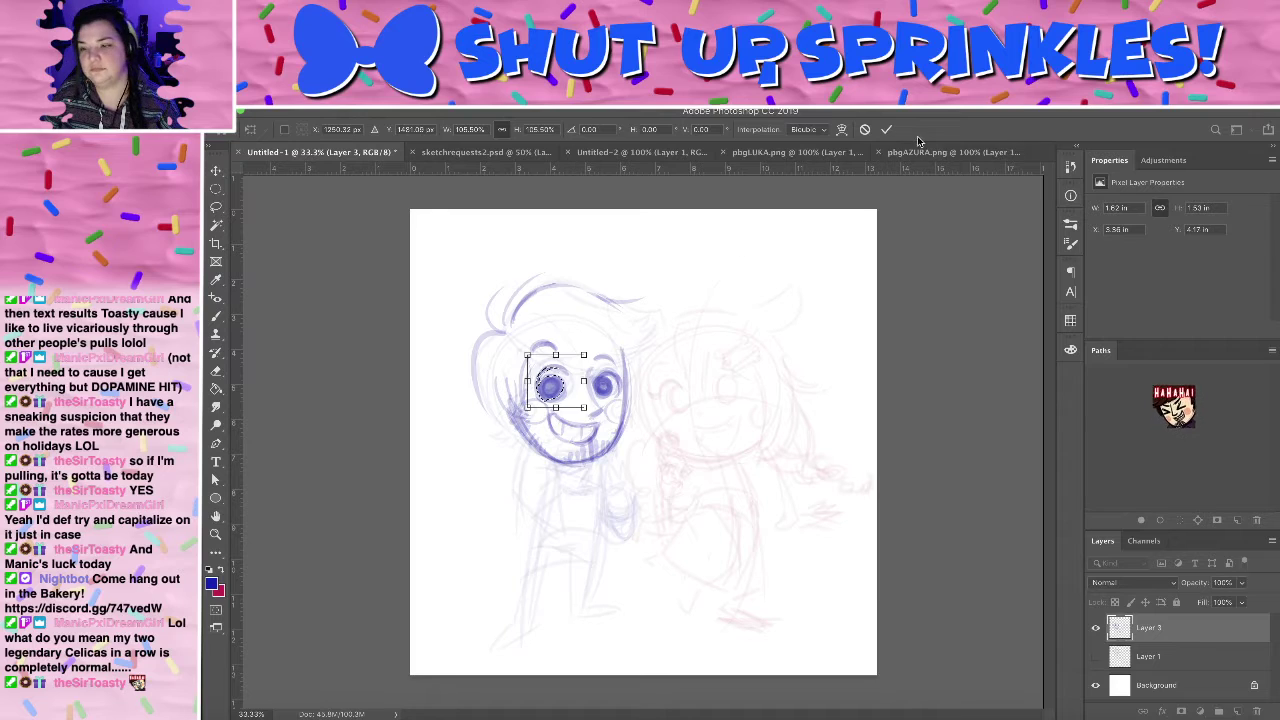
key(Return)
key(b)
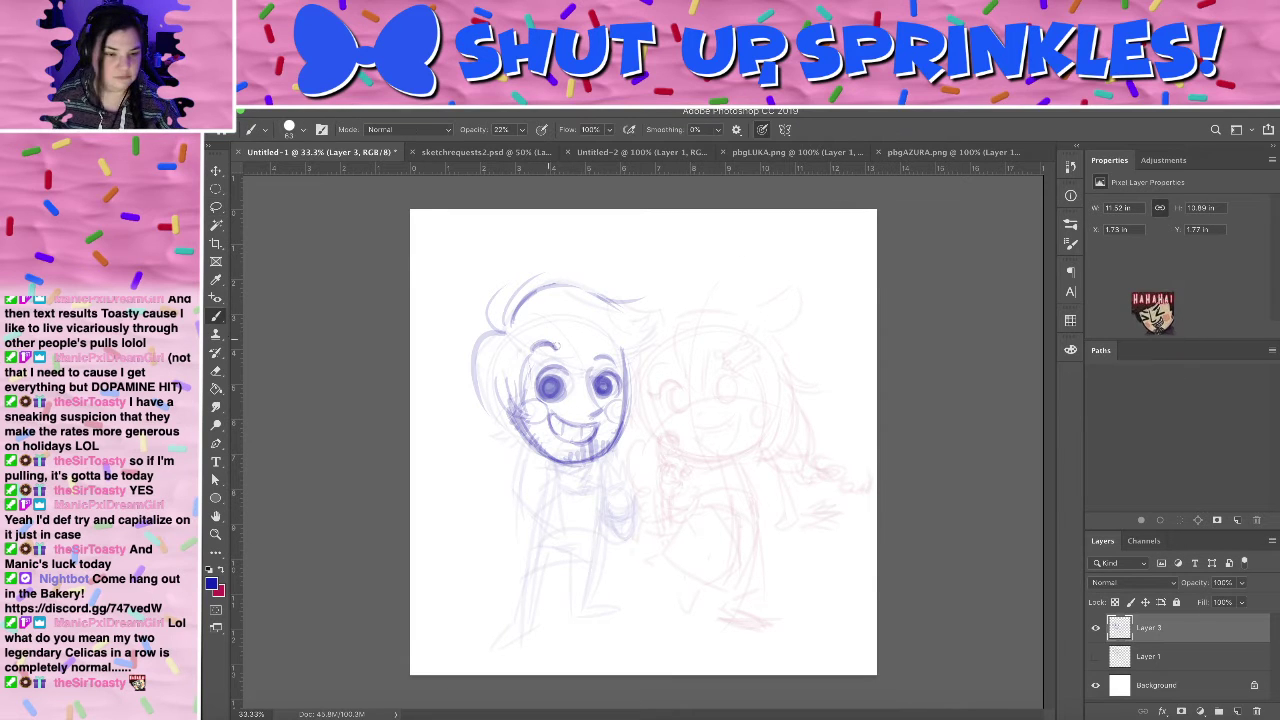
- Erase the sideburn hatching beside the blue character's face and redraw the side hair, with wispy cheek strands and a fringe line across the forehead
key(e)
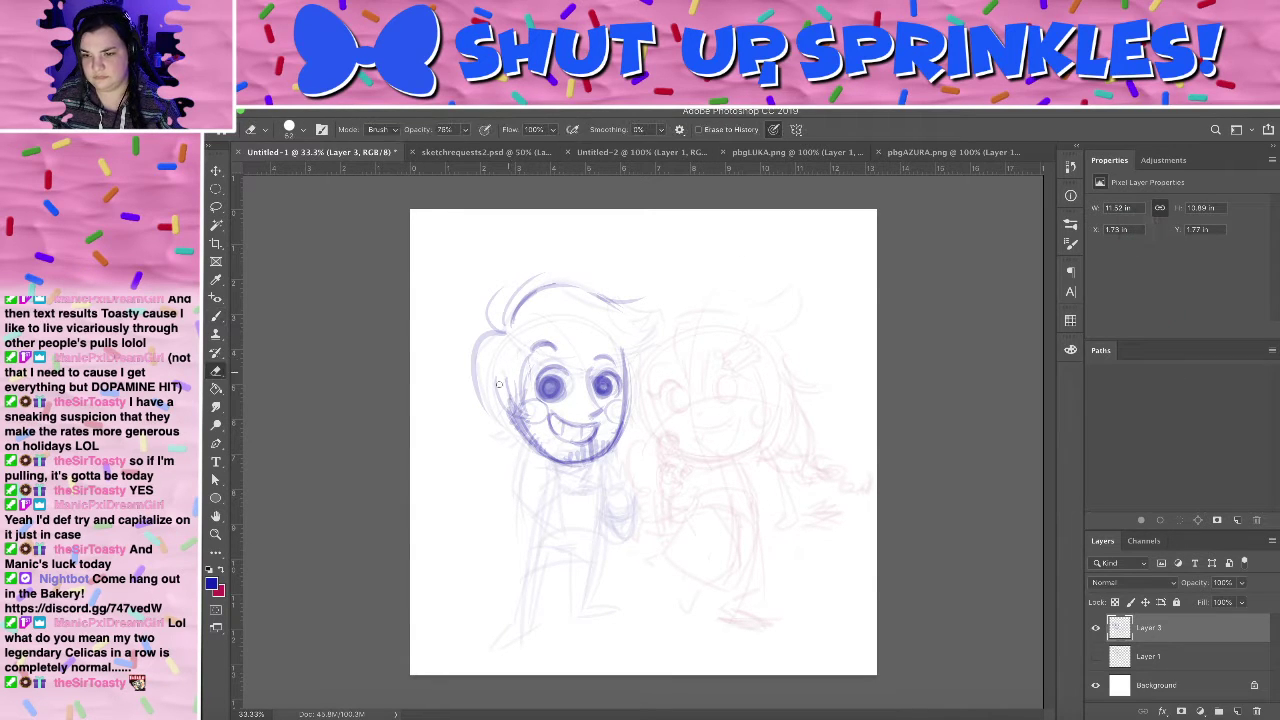
mouse_move(498, 388)
mouse_down()
mouse_move(518, 408)
mouse_move(517, 395)
mouse_up()
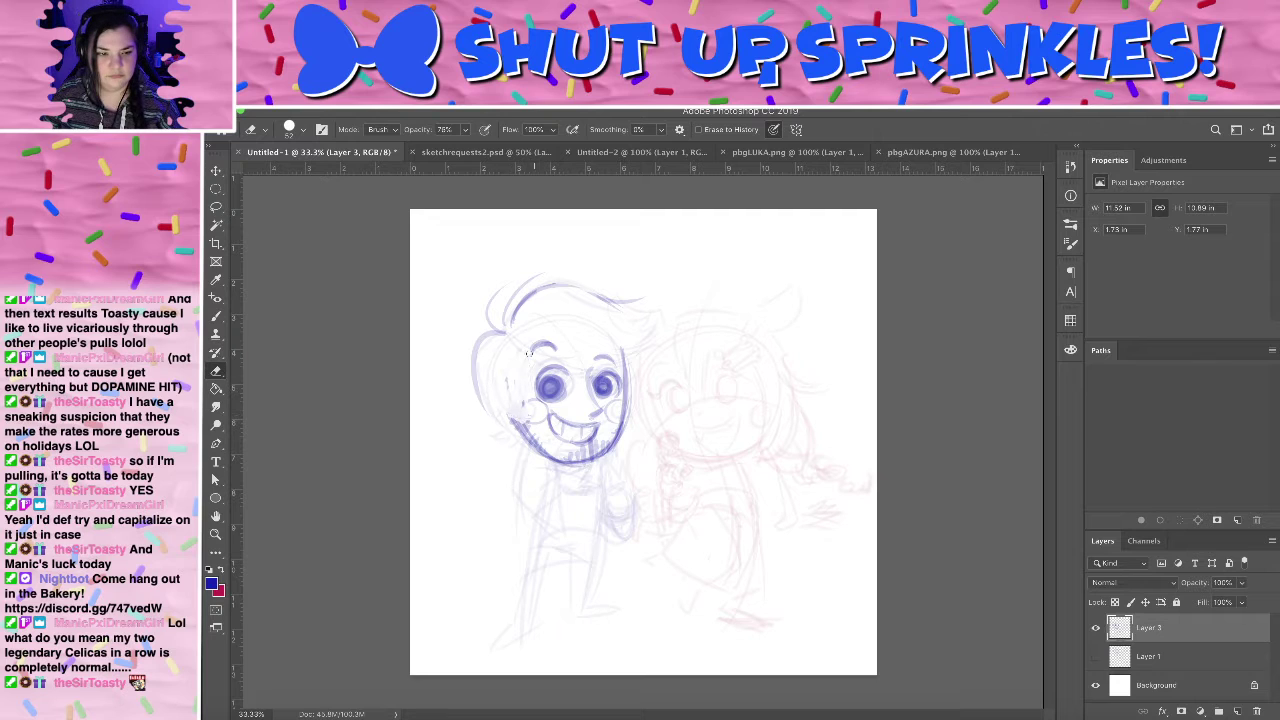
key(b)
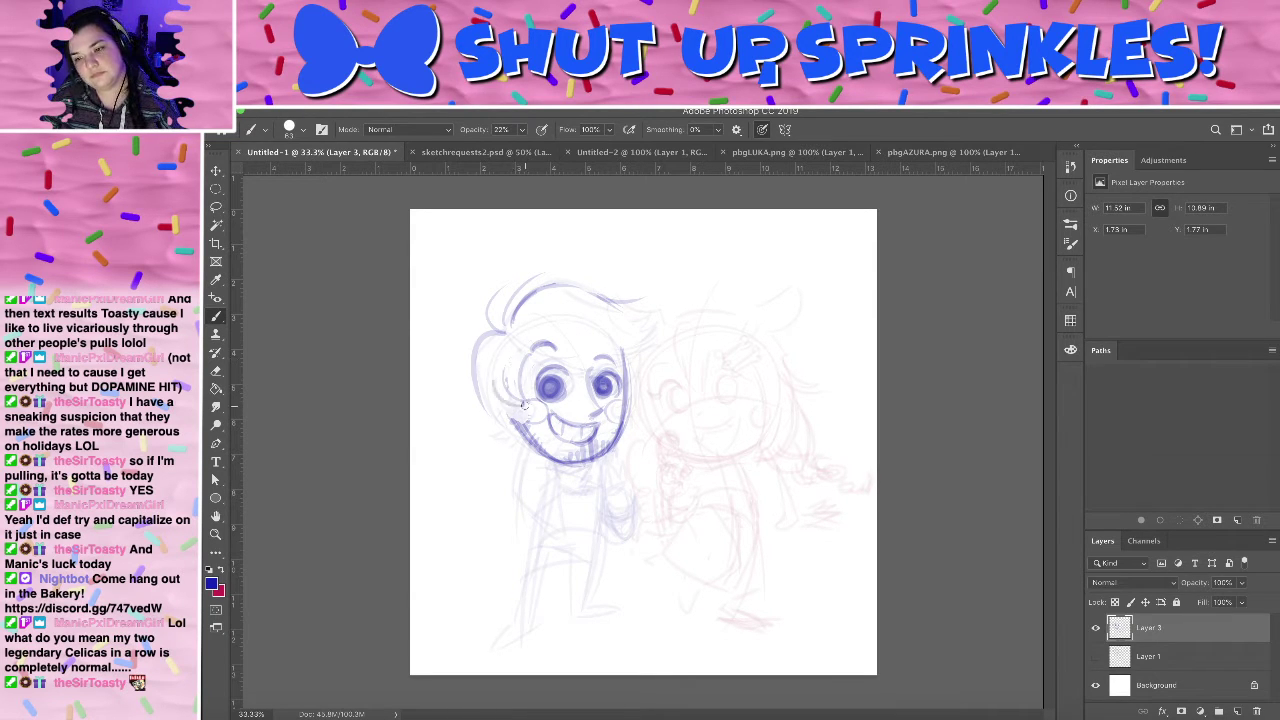
drag(530, 359, 534, 409)
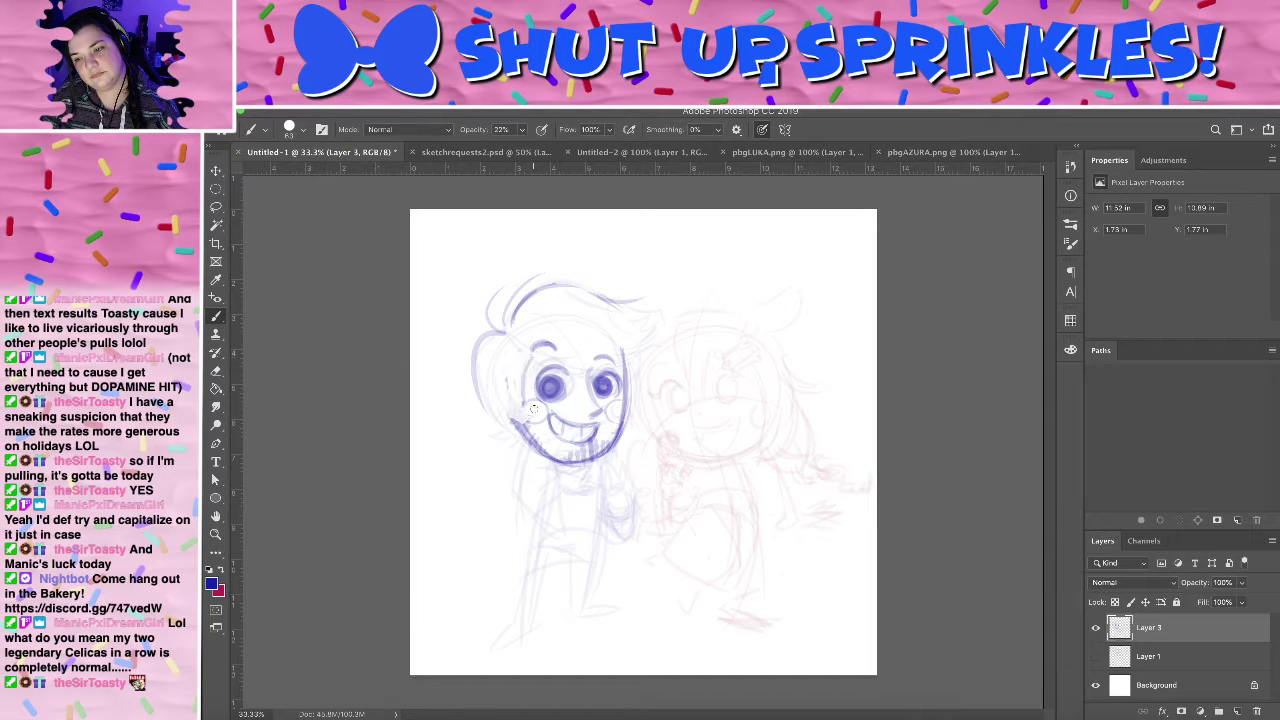
drag(510, 367, 517, 412)
key(super+z)
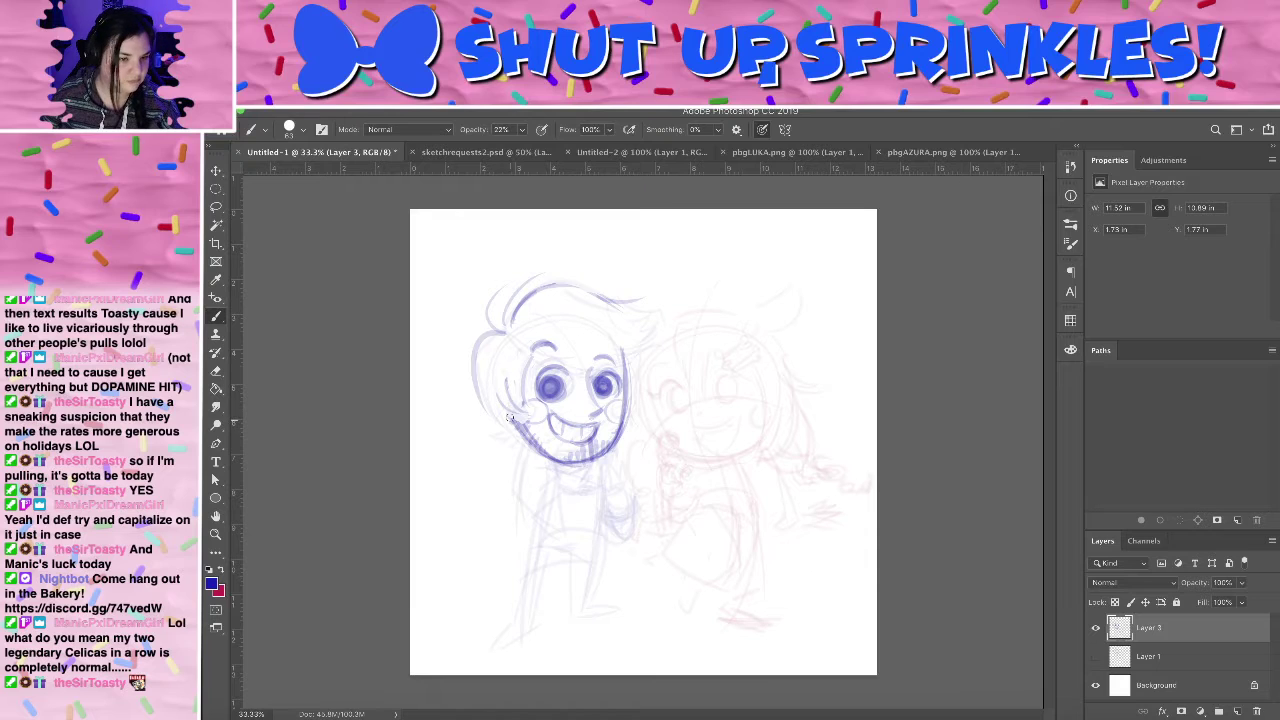
drag(517, 414, 517, 460)
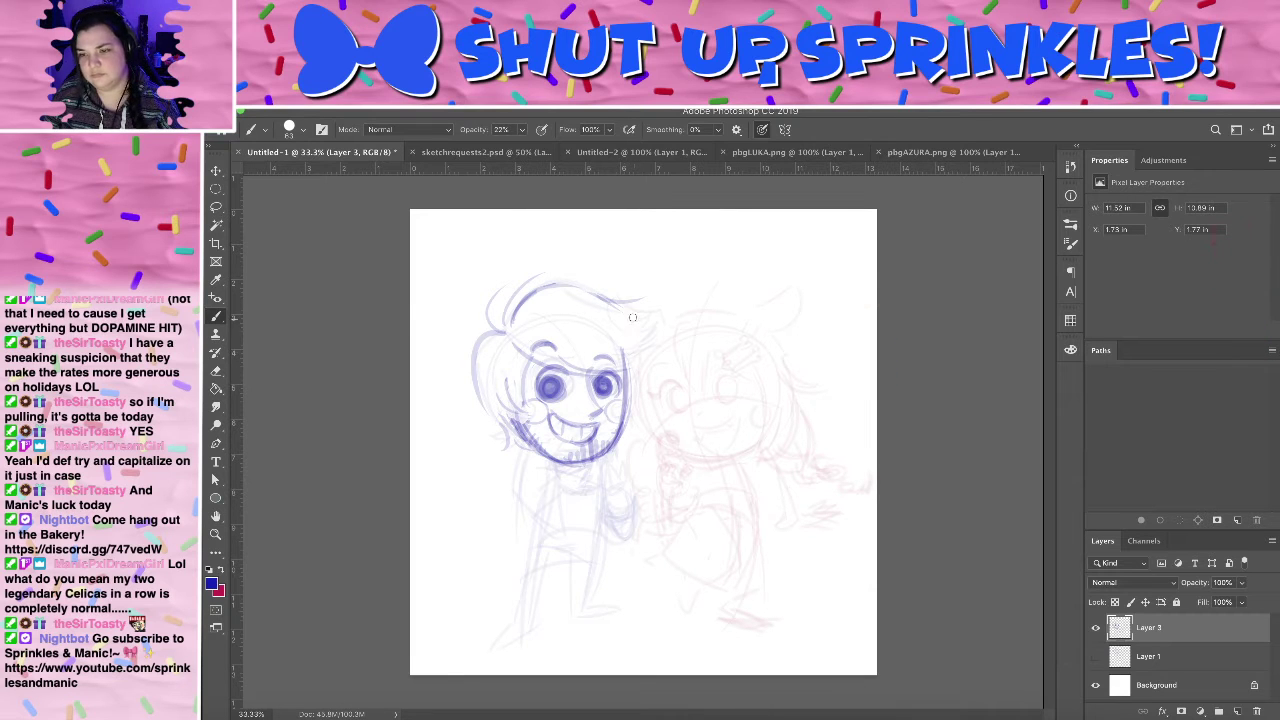
- Draw the pointed, swept-out tips of the blue character's fringe on the side facing the crimson character, replacing the first attempt
mouse_move(624, 322)
mouse_down()
mouse_move(677, 312)
mouse_move(638, 347)
mouse_up()
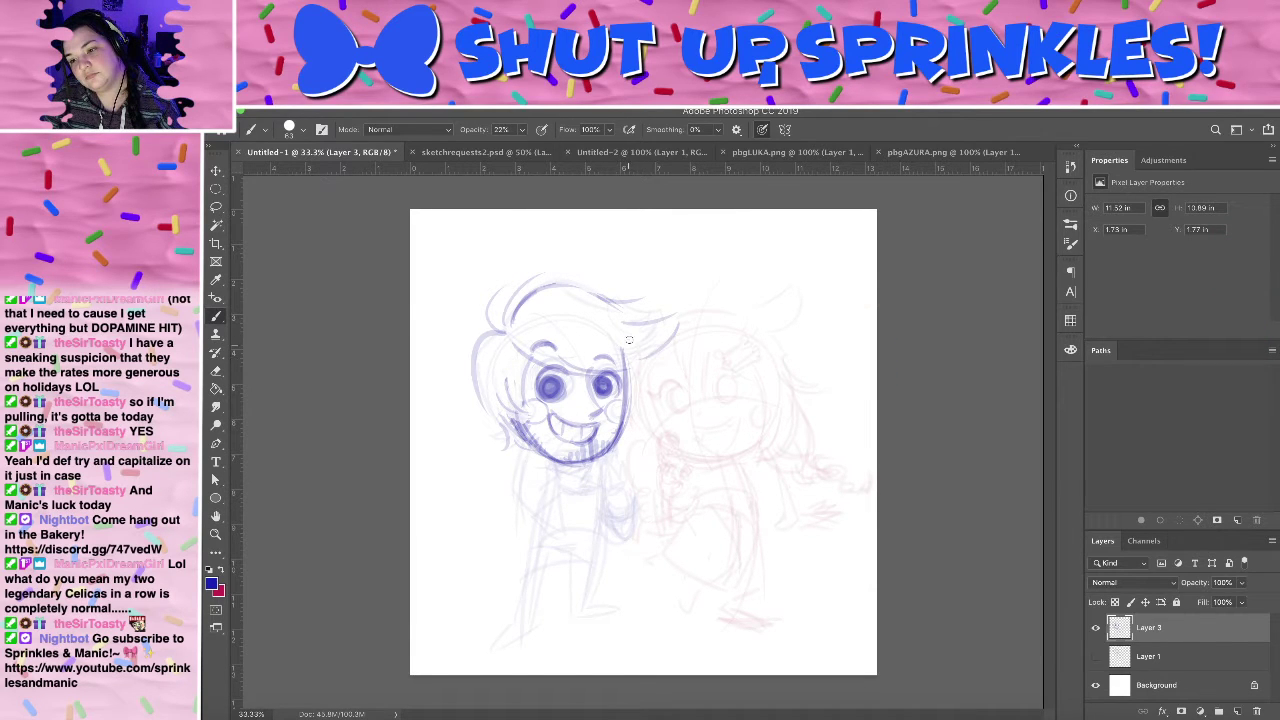
key(super+z)
key(super+z)
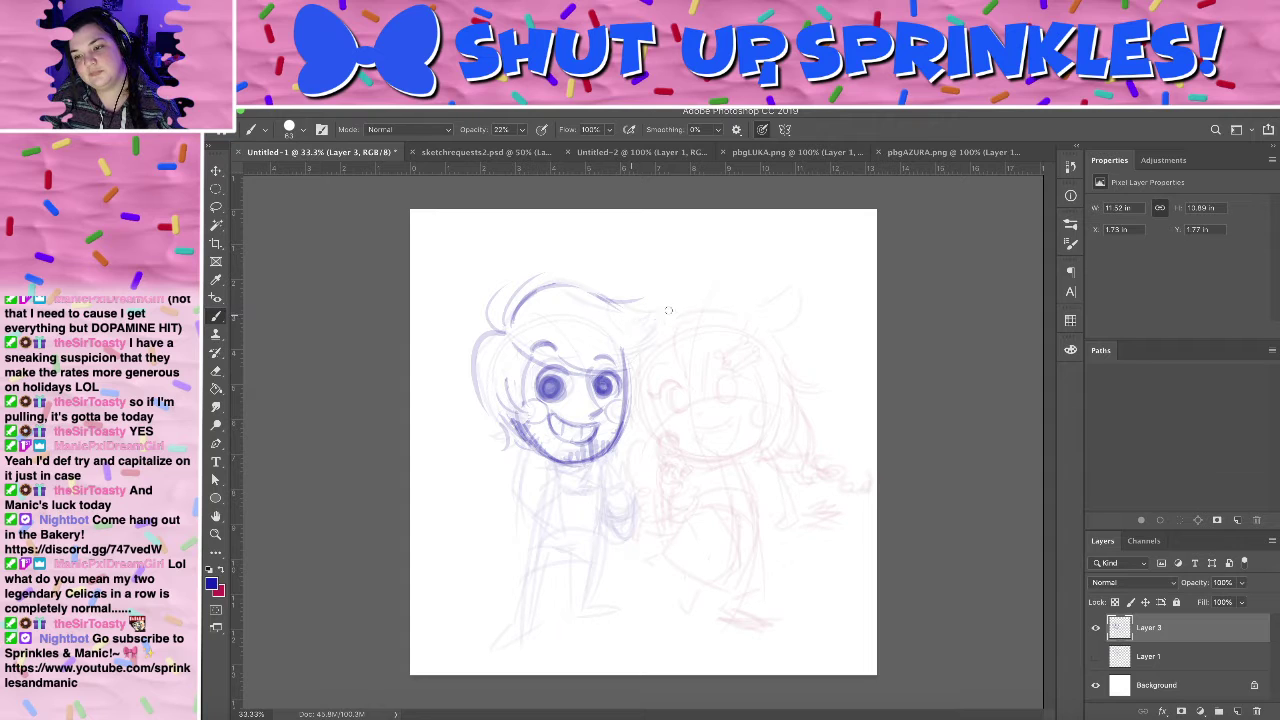
drag(622, 317, 668, 314)
mouse_move(668, 314)
mouse_down()
mouse_move(603, 367)
mouse_move(561, 351)
mouse_move(620, 369)
mouse_move(608, 358)
mouse_move(649, 361)
mouse_move(666, 331)
mouse_move(637, 343)
mouse_move(670, 322)
mouse_up()
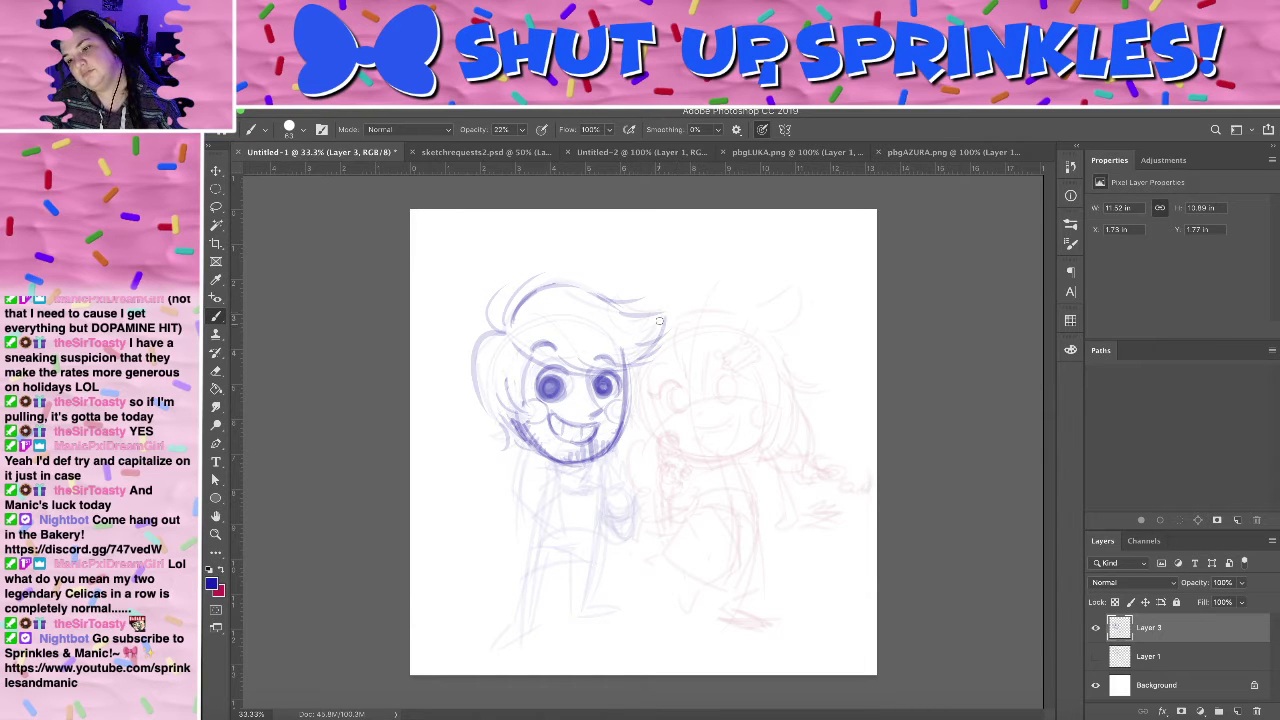
- Draw a curved hair line from below the fringe tips down the inner side of the blue character's face, redoing the first stroke
drag(634, 367, 622, 421)
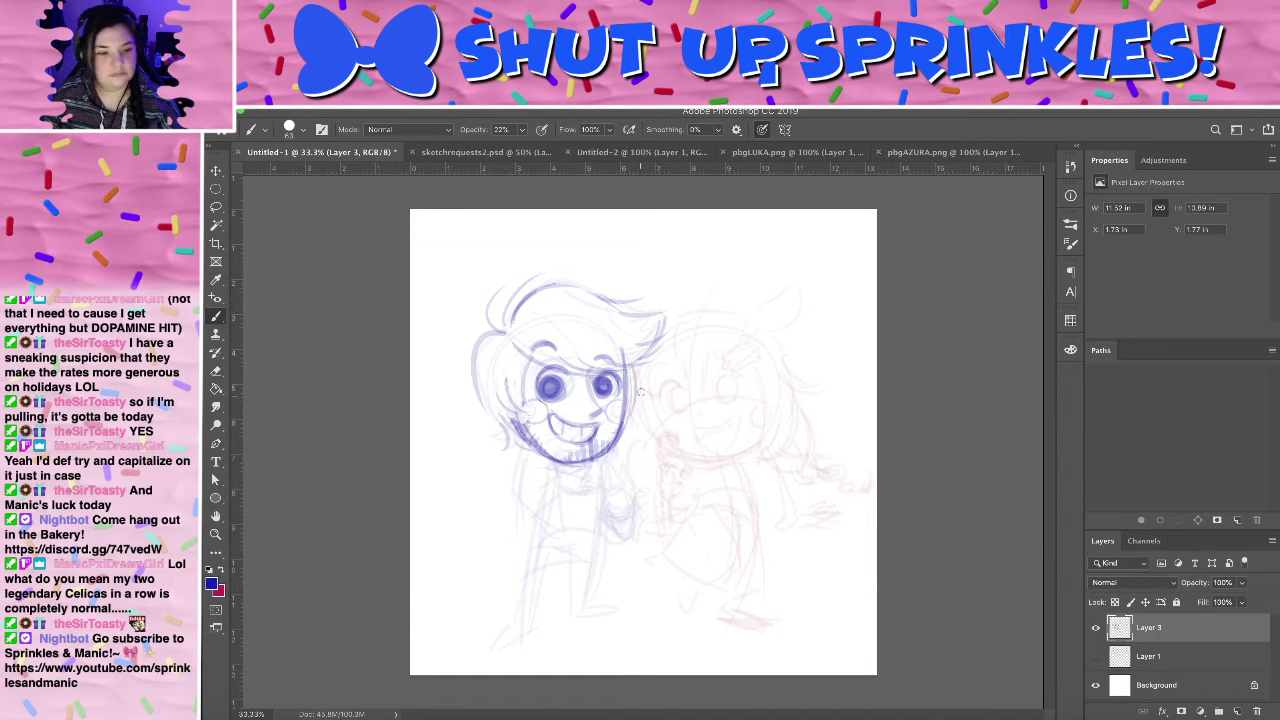
key(super+z)
drag(641, 365, 615, 421)
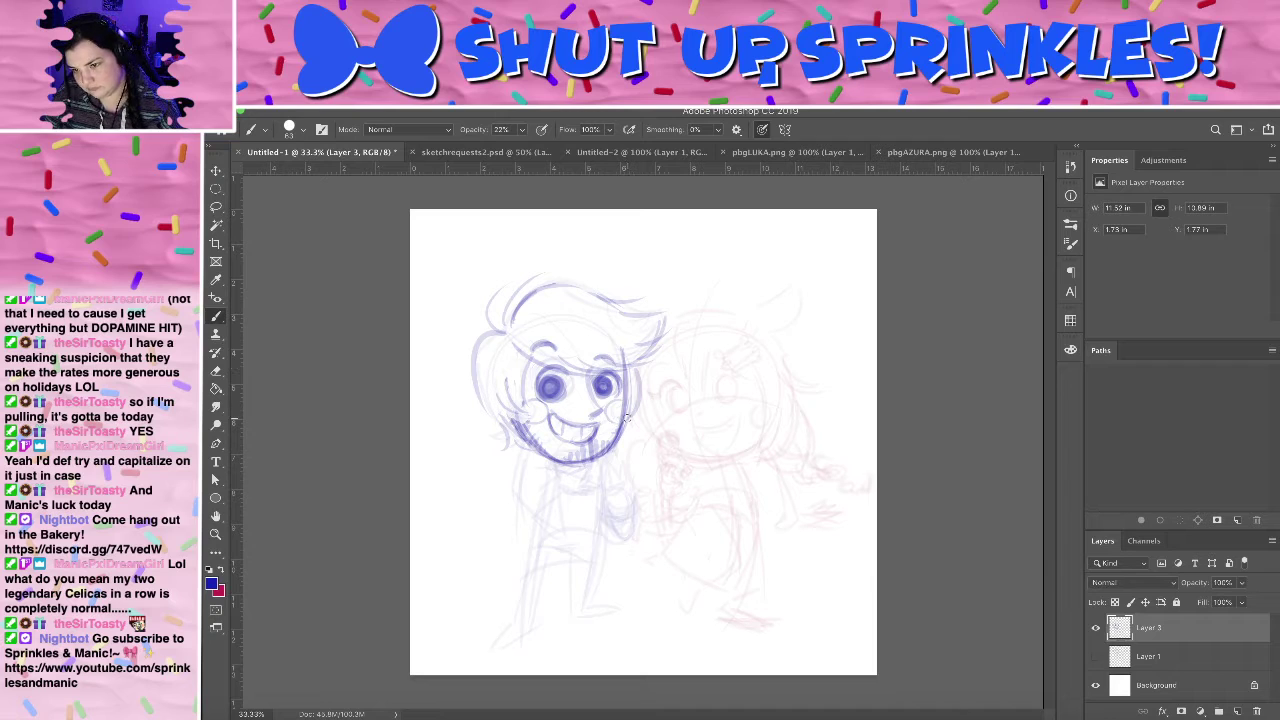
drag(640, 366, 625, 418)
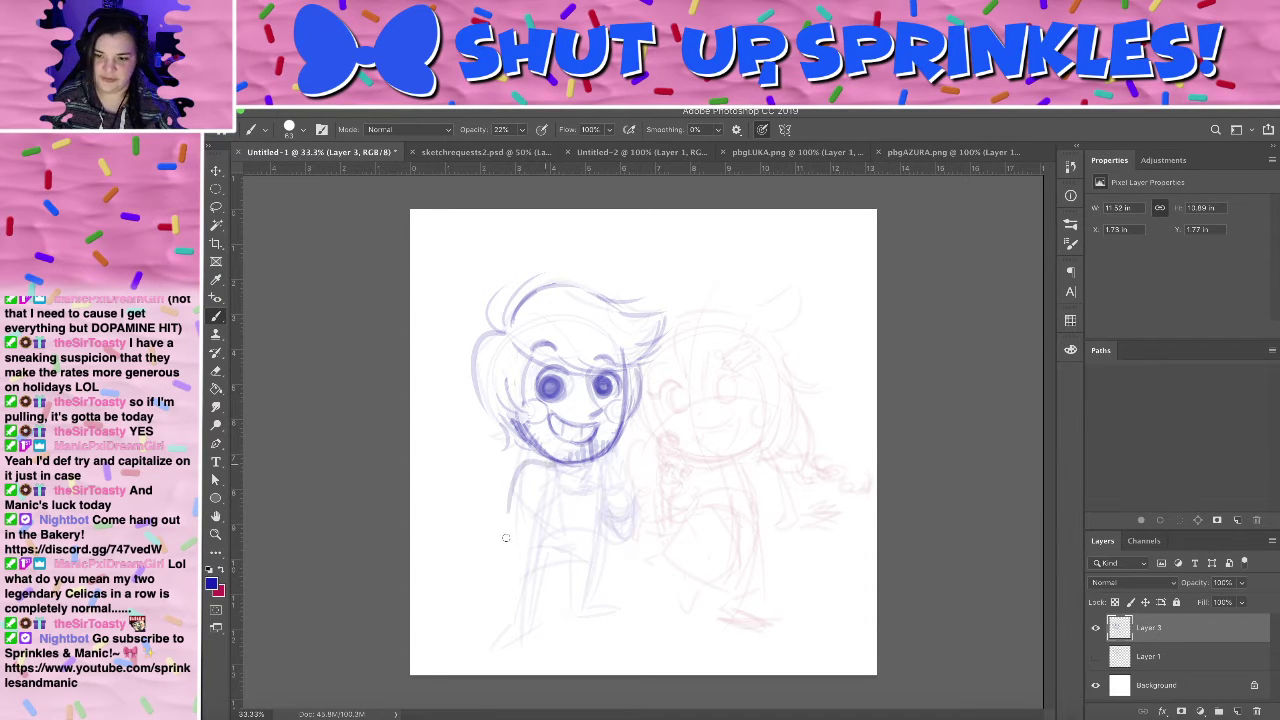
- Erase the faded body rough below the blue character's head with a 100 px hard round eraser
key(e)
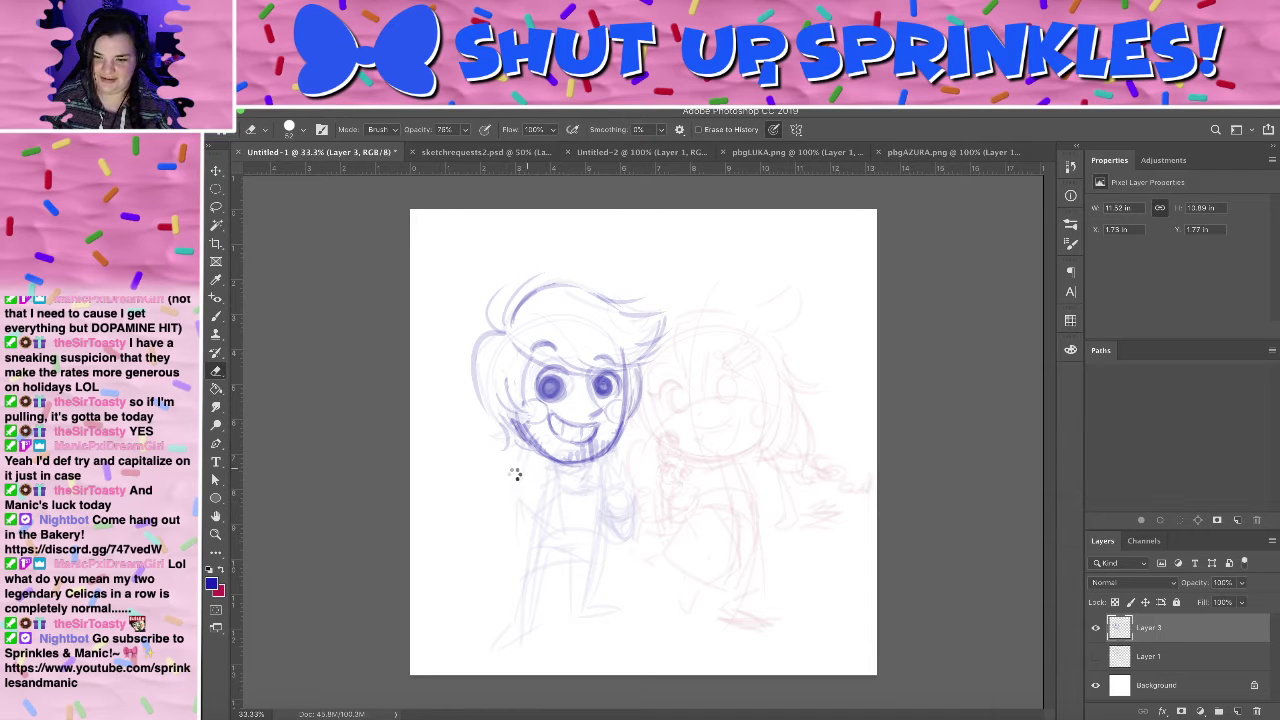
click(292, 131)
click(325, 174)
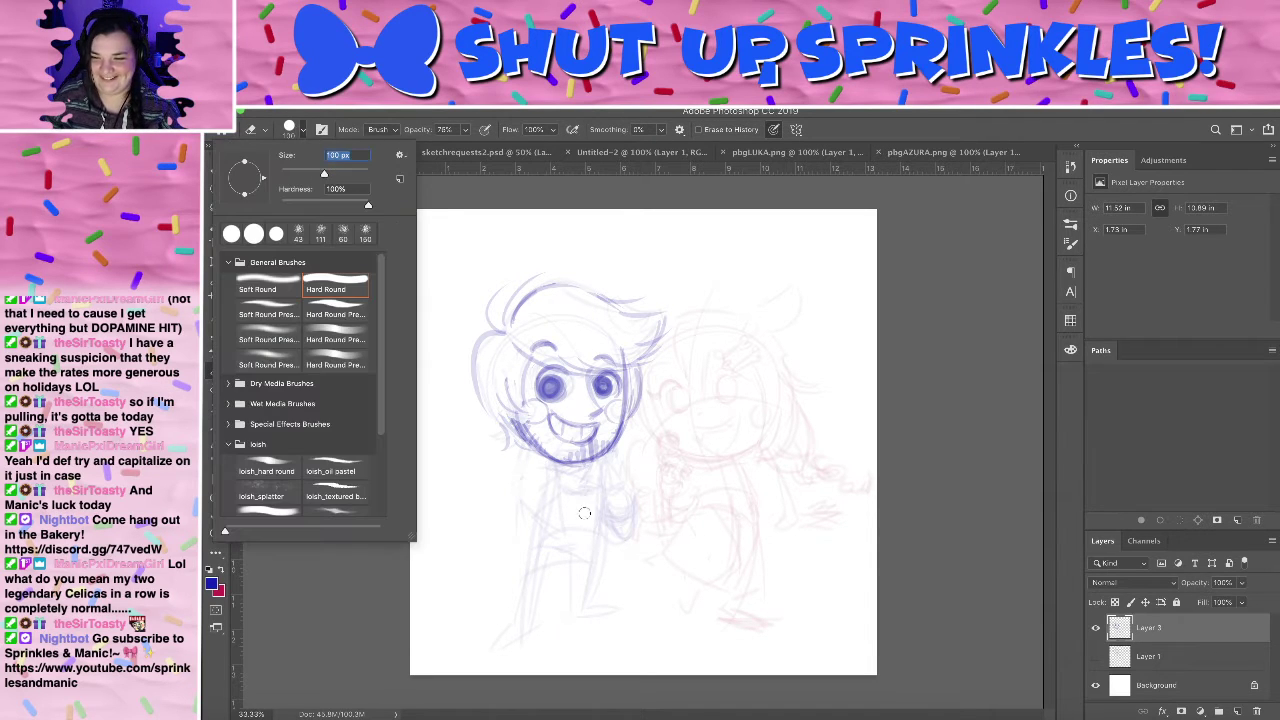
mouse_move(585, 513)
mouse_down()
mouse_move(499, 493)
mouse_move(614, 471)
mouse_move(569, 516)
mouse_move(629, 487)
mouse_move(577, 573)
mouse_move(631, 537)
mouse_move(578, 626)
mouse_move(593, 537)
mouse_move(526, 607)
mouse_move(533, 530)
mouse_move(501, 591)
mouse_move(562, 490)
mouse_move(538, 572)
mouse_up()
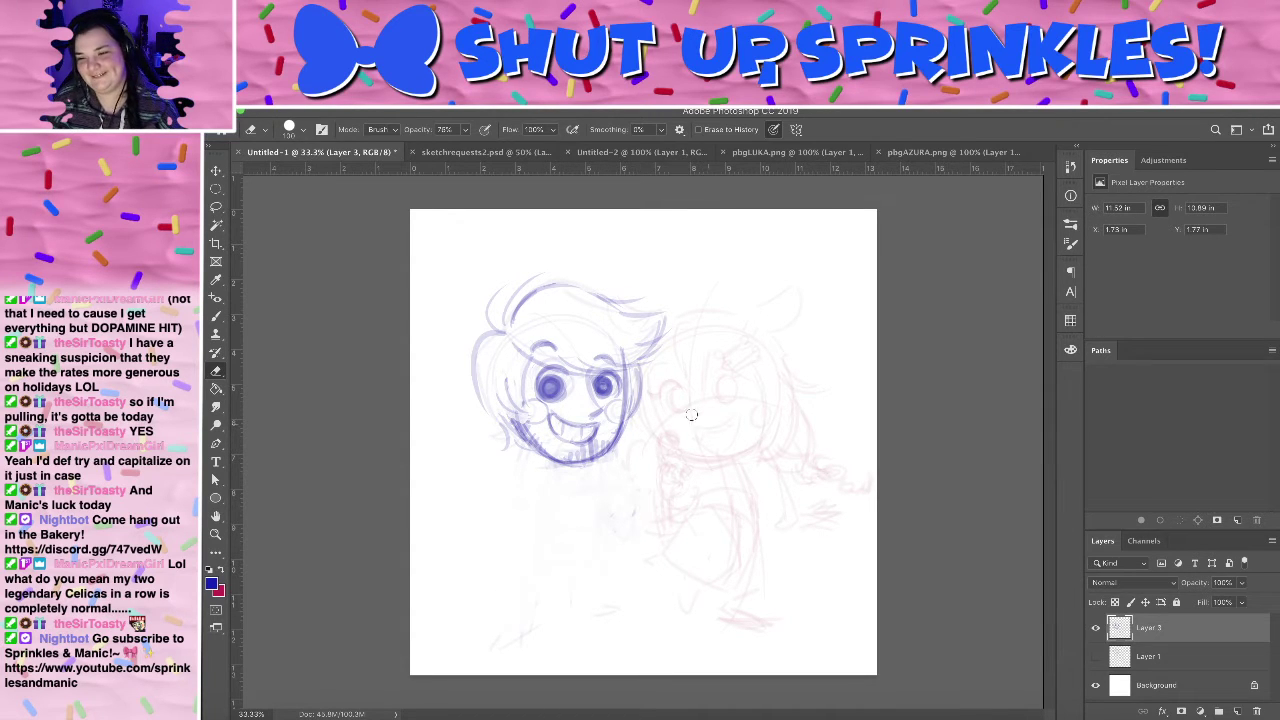
- Sketch the blue character's new robed body below the head, with a shoulder curve, long sides, a hem and feet
key(b)
mouse_move(550, 504)
mouse_down()
mouse_move(600, 490)
mouse_move(591, 562)
mouse_up()
key(ctrl+z)
mouse_move(604, 500)
mouse_down()
mouse_move(585, 568)
mouse_move(516, 592)
mouse_move(575, 611)
mouse_up()
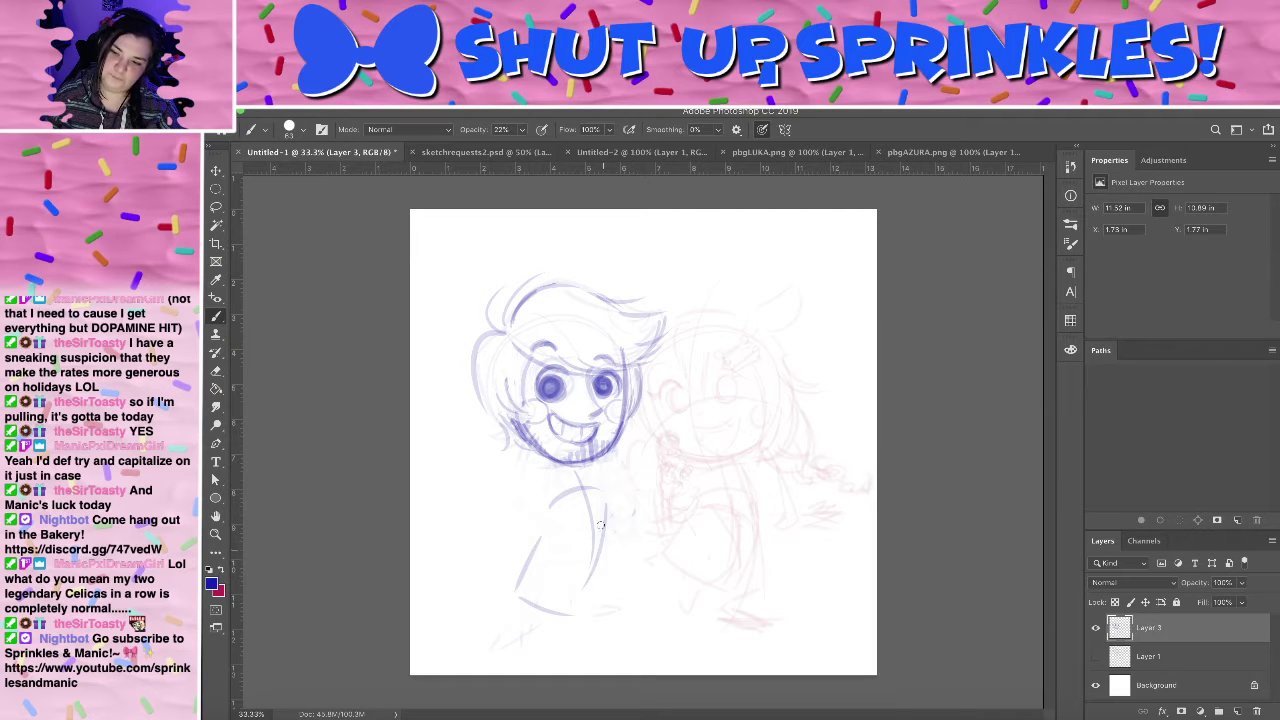
drag(601, 524, 593, 588)
mouse_move(525, 612)
mouse_down()
mouse_move(530, 628)
mouse_move(545, 616)
mouse_up()
drag(606, 618, 540, 608)
key(super+z)
key(super+z)
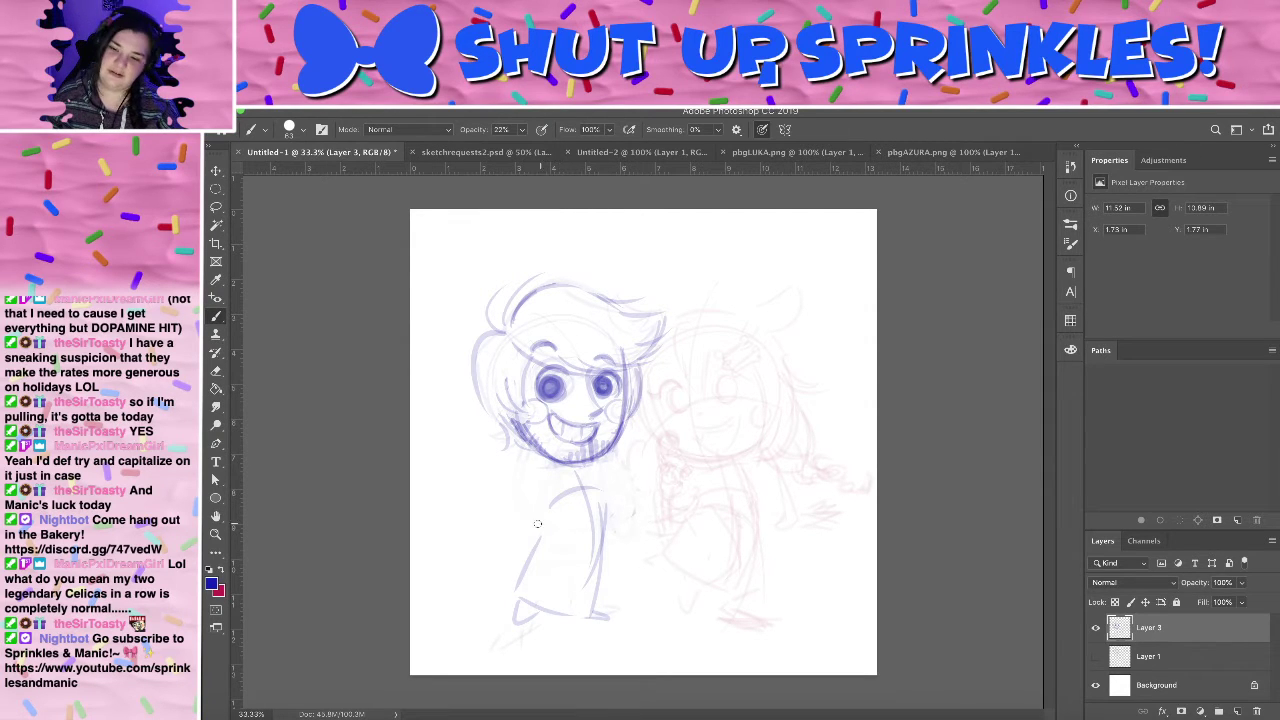
- Try alternative lines for the robe's outer side, shoulder and neck
drag(549, 515, 507, 590)
key(ctrl+z)
mouse_move(549, 526)
mouse_down()
mouse_move(527, 595)
mouse_move(508, 590)
mouse_move(544, 509)
mouse_up()
key(ctrl+z)
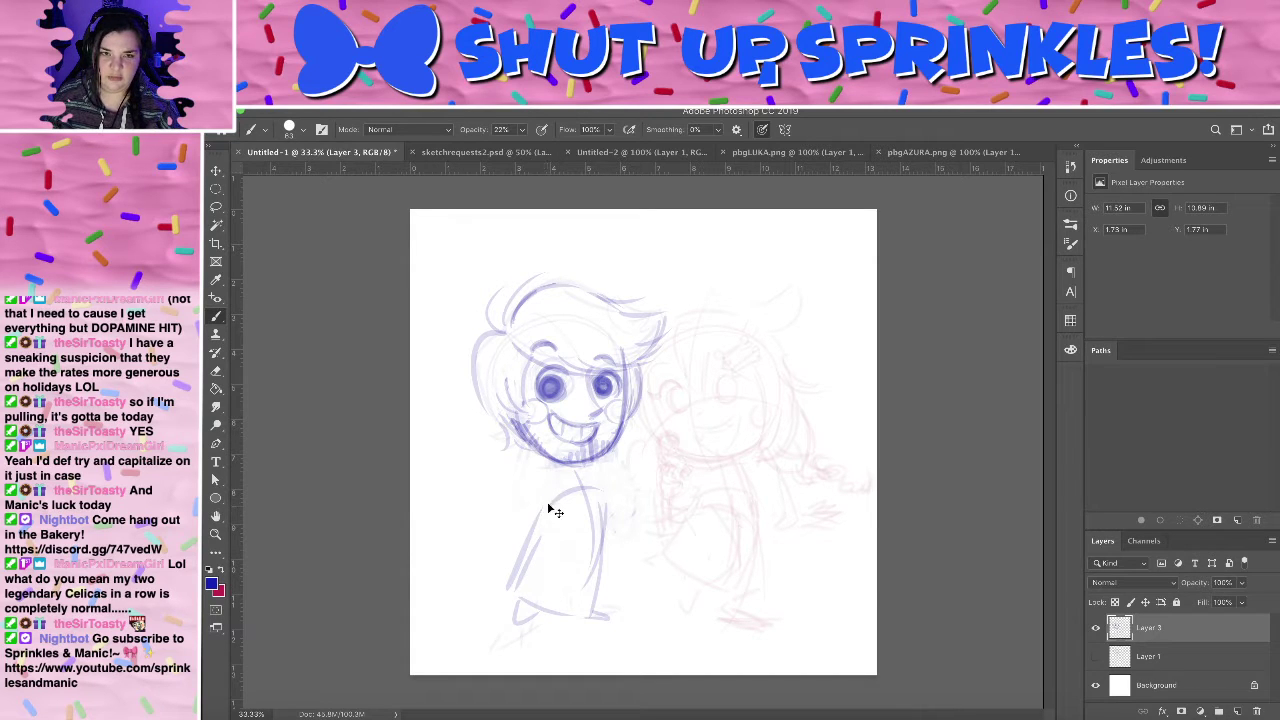
key(ctrl+z)
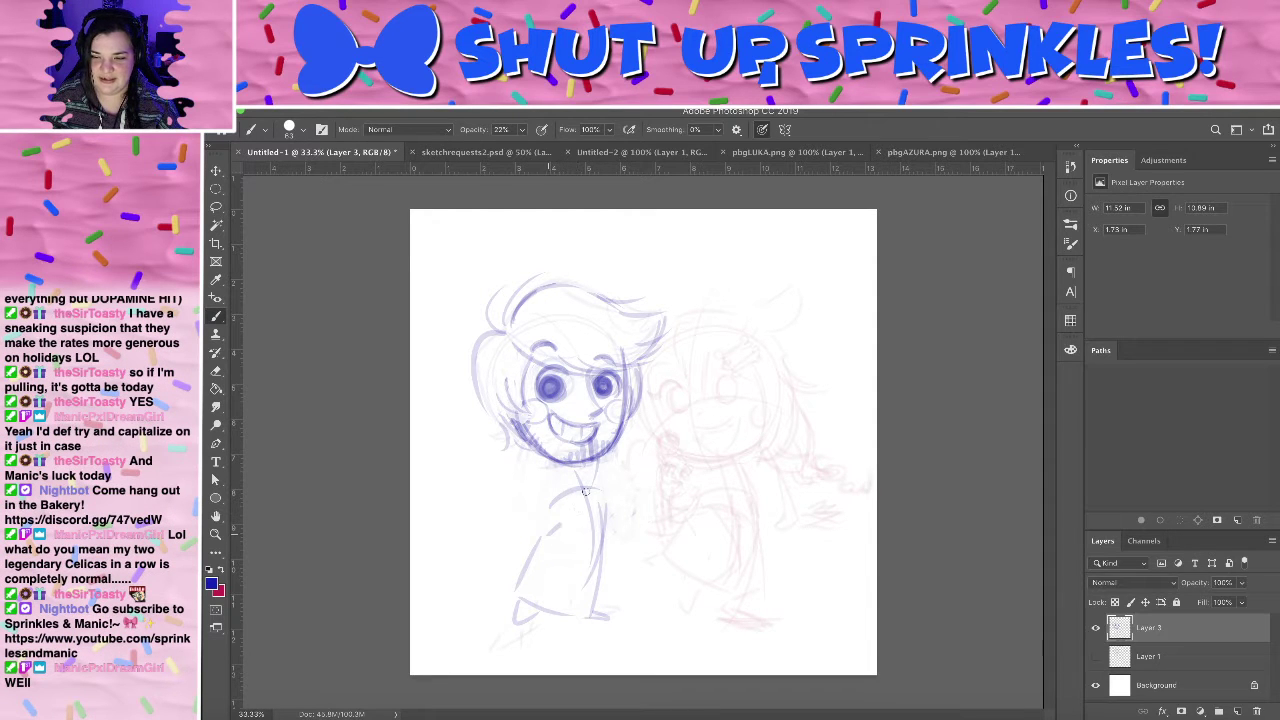
drag(562, 524, 591, 464)
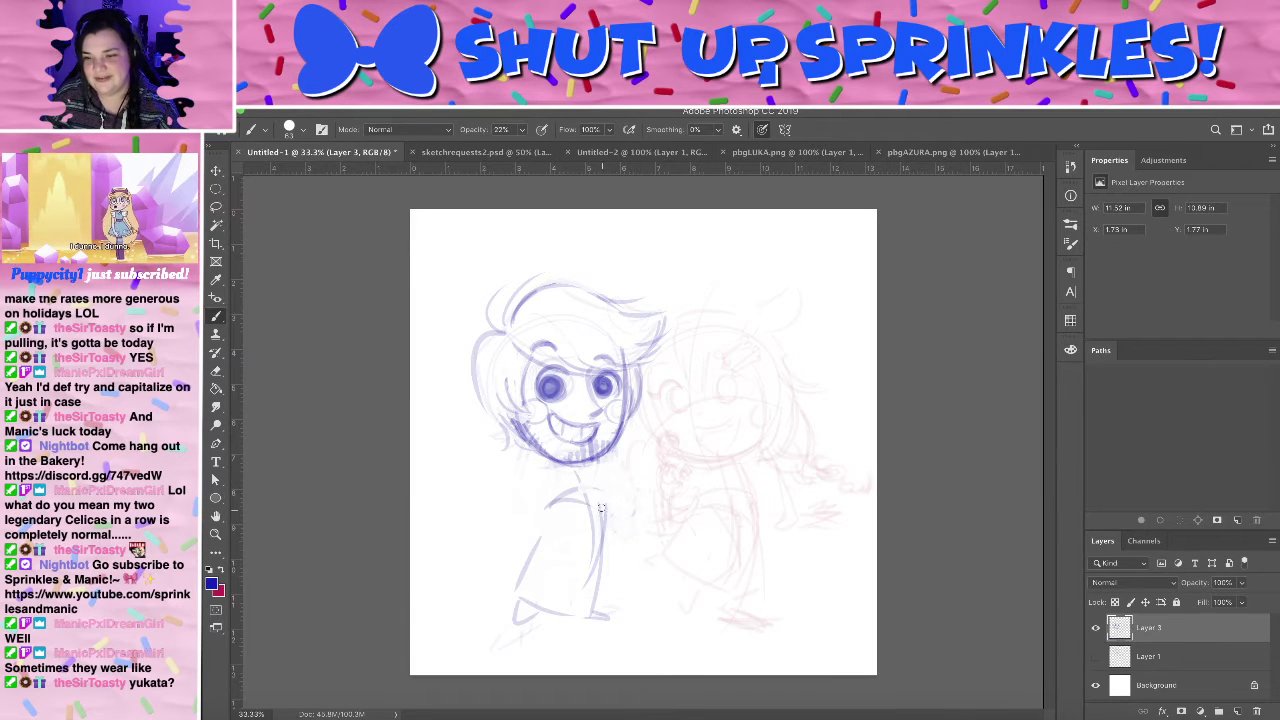
drag(552, 508, 603, 508)
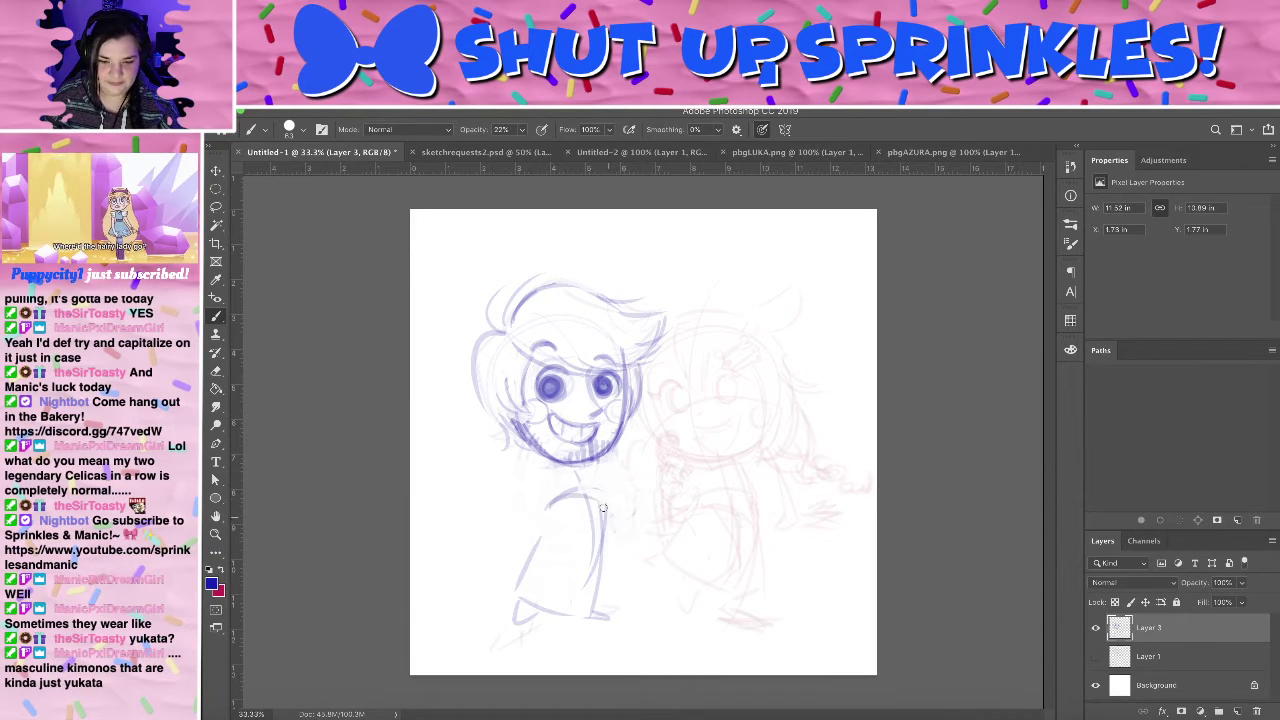
key(super+z)
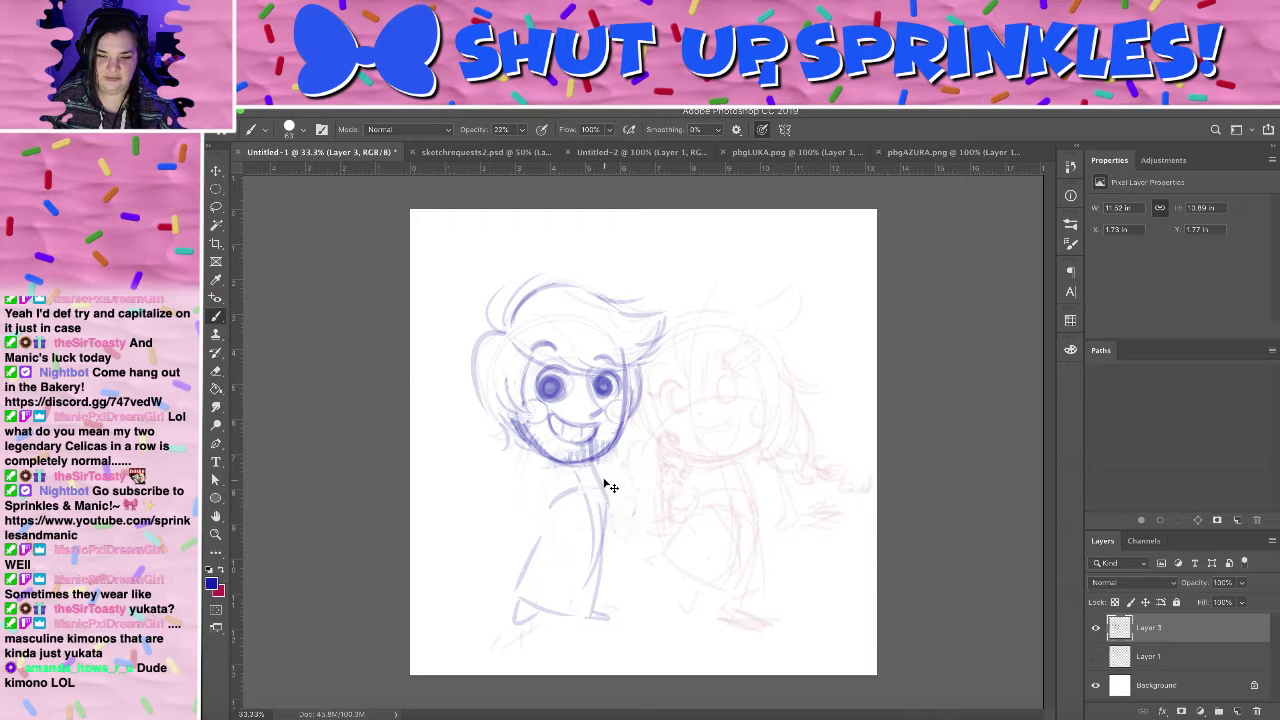
key(super+z)
- Try a long front edge for the robe, curving from under the chin down to the hem
drag(592, 467, 610, 595)
drag(612, 534, 614, 612)
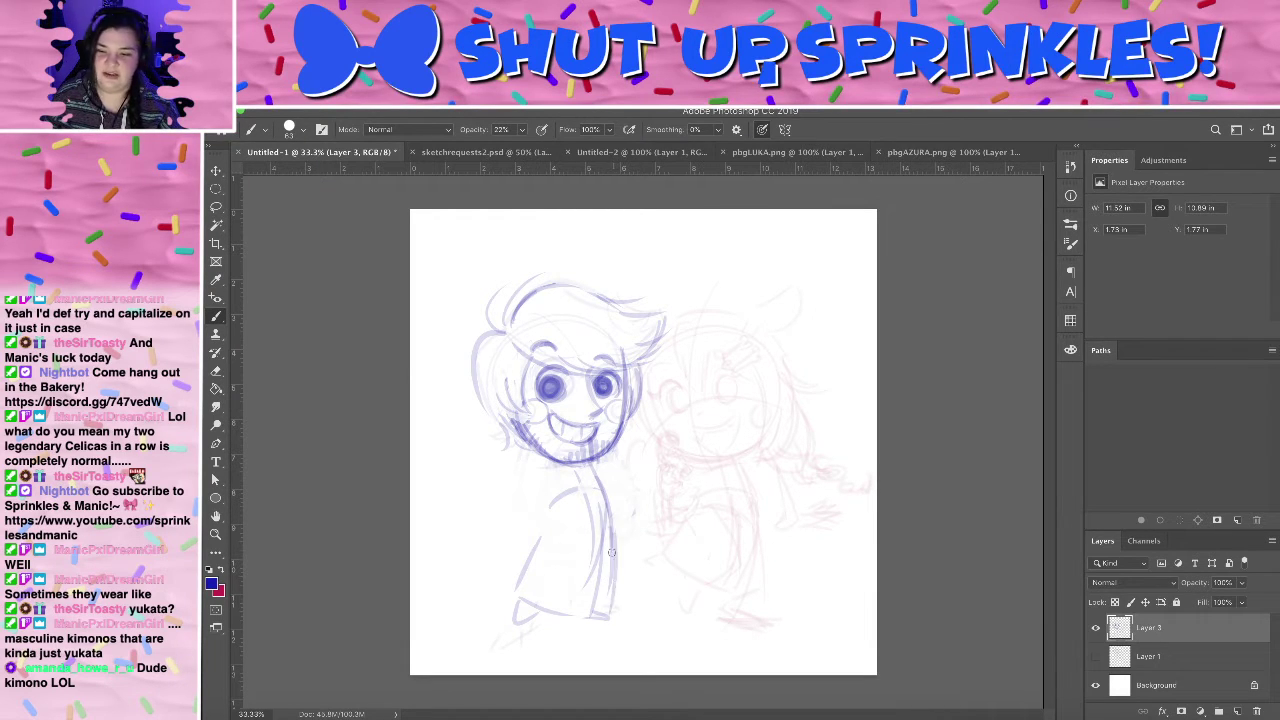
key(super+z)
key(super+z)
key(super+z)
key(super+z)
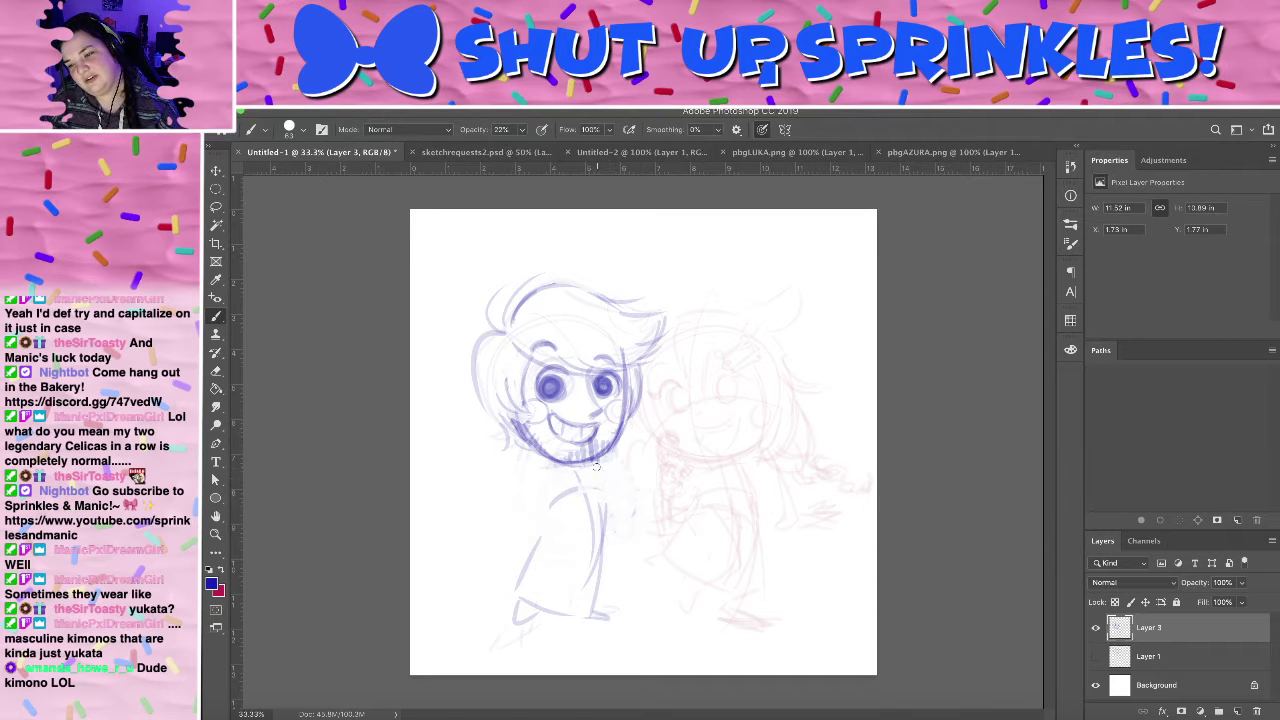
drag(595, 465, 610, 508)
drag(600, 464, 612, 608)
drag(610, 528, 614, 612)
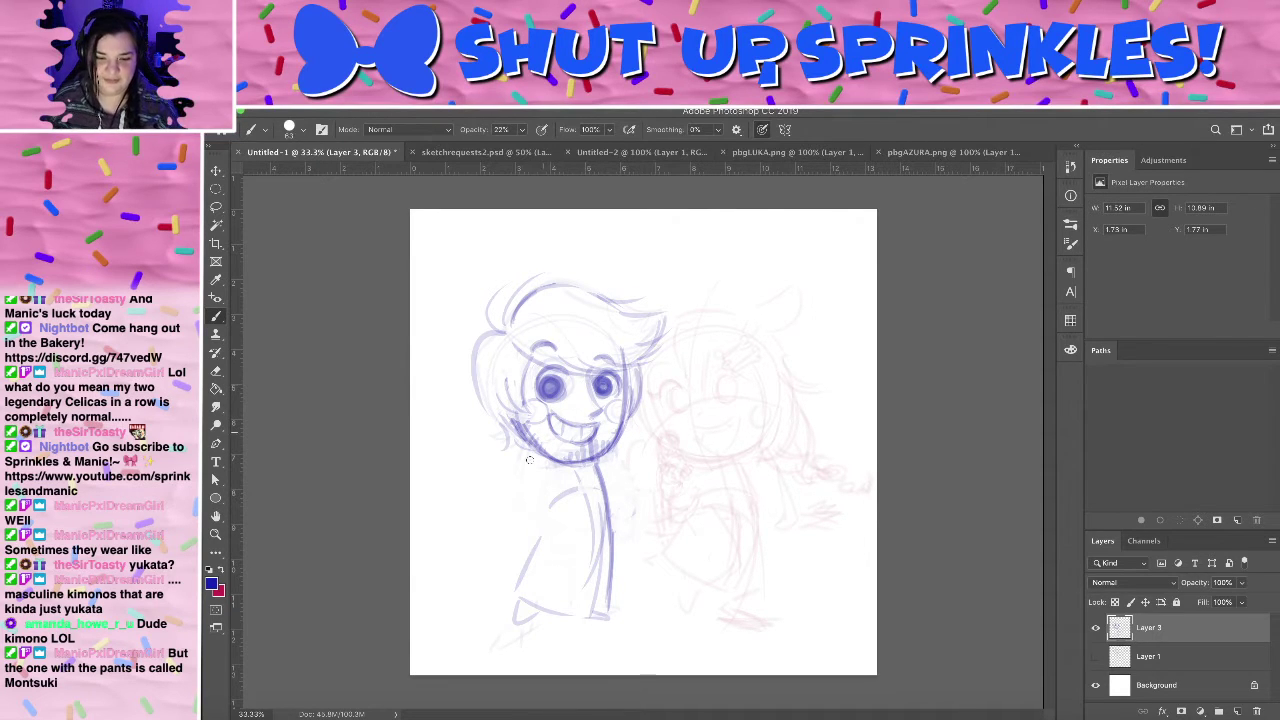
key(super+z)
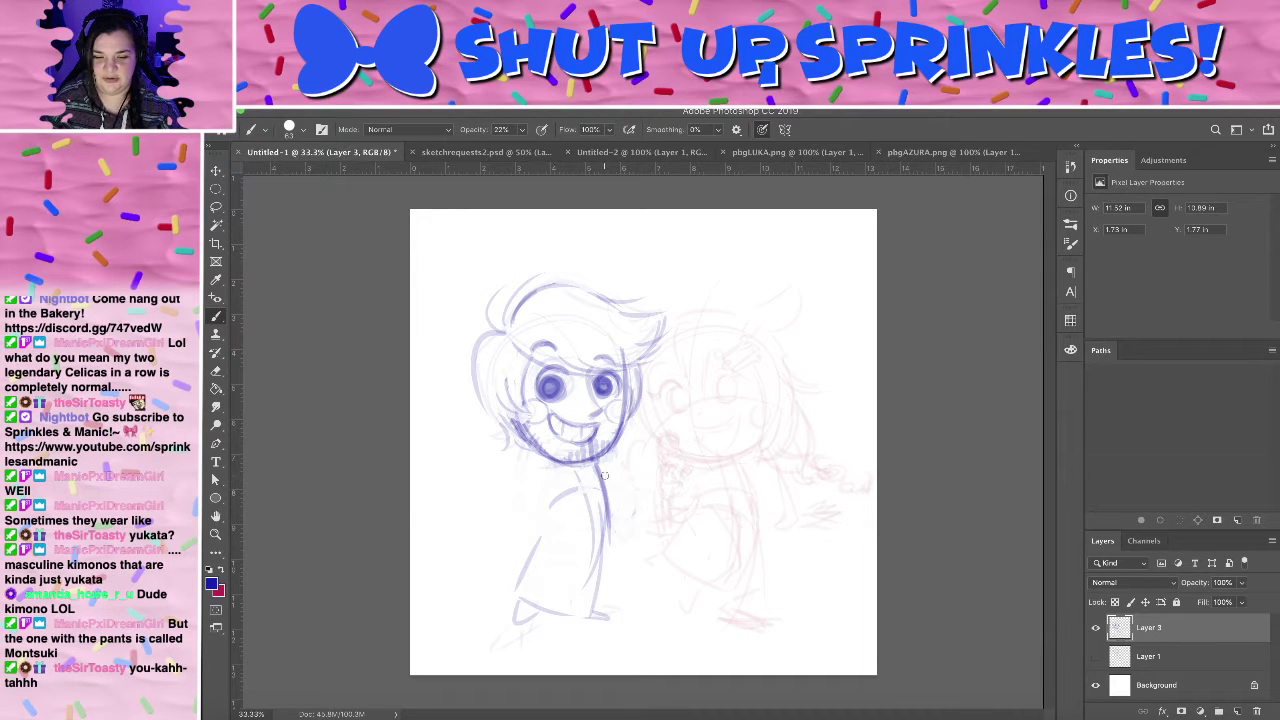
- Erase the robe's upper torso lines and redraw its front edge as a light curve from the chin to the hem
key(e)
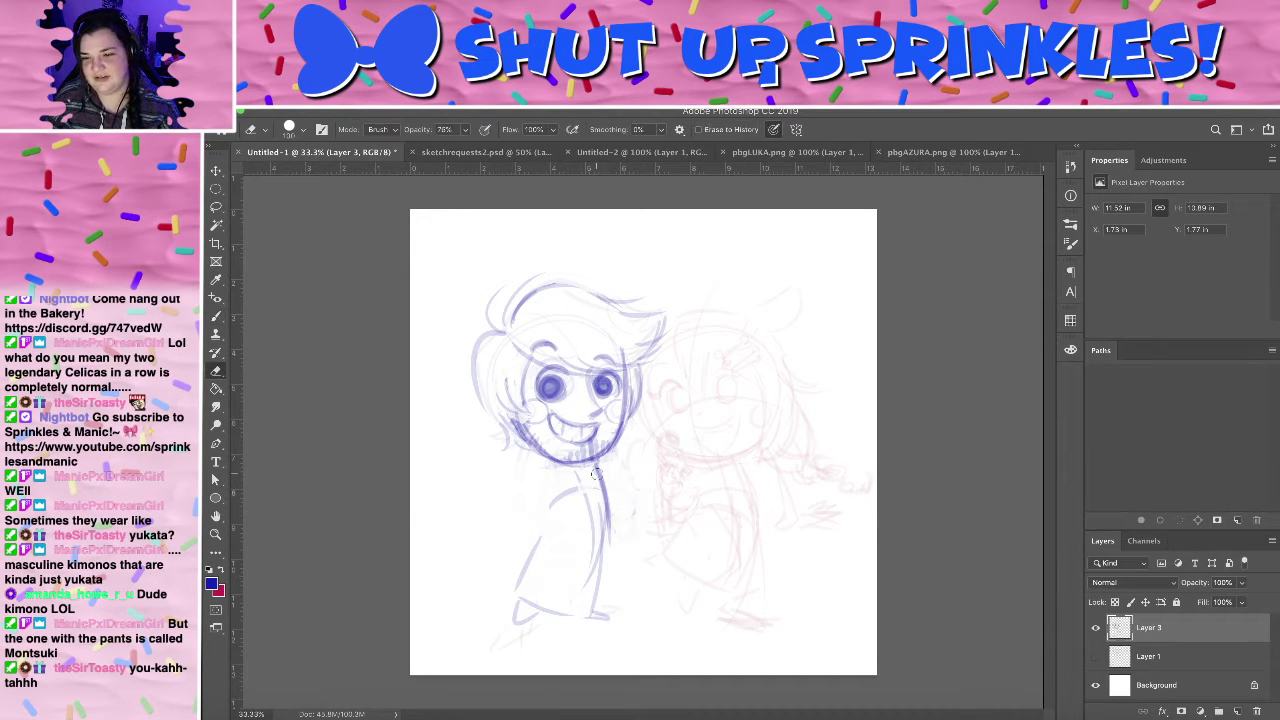
mouse_move(598, 472)
mouse_down()
mouse_move(606, 528)
mouse_move(555, 500)
mouse_move(604, 518)
mouse_move(609, 546)
mouse_up()
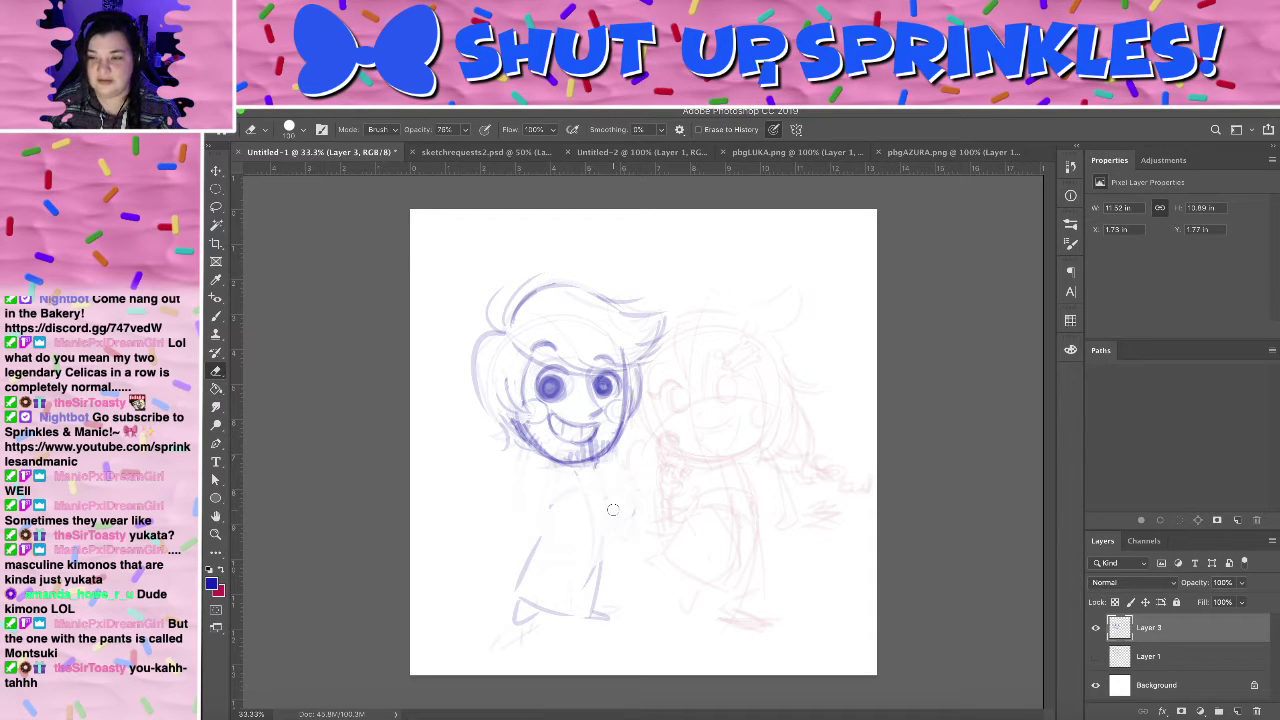
key(b)
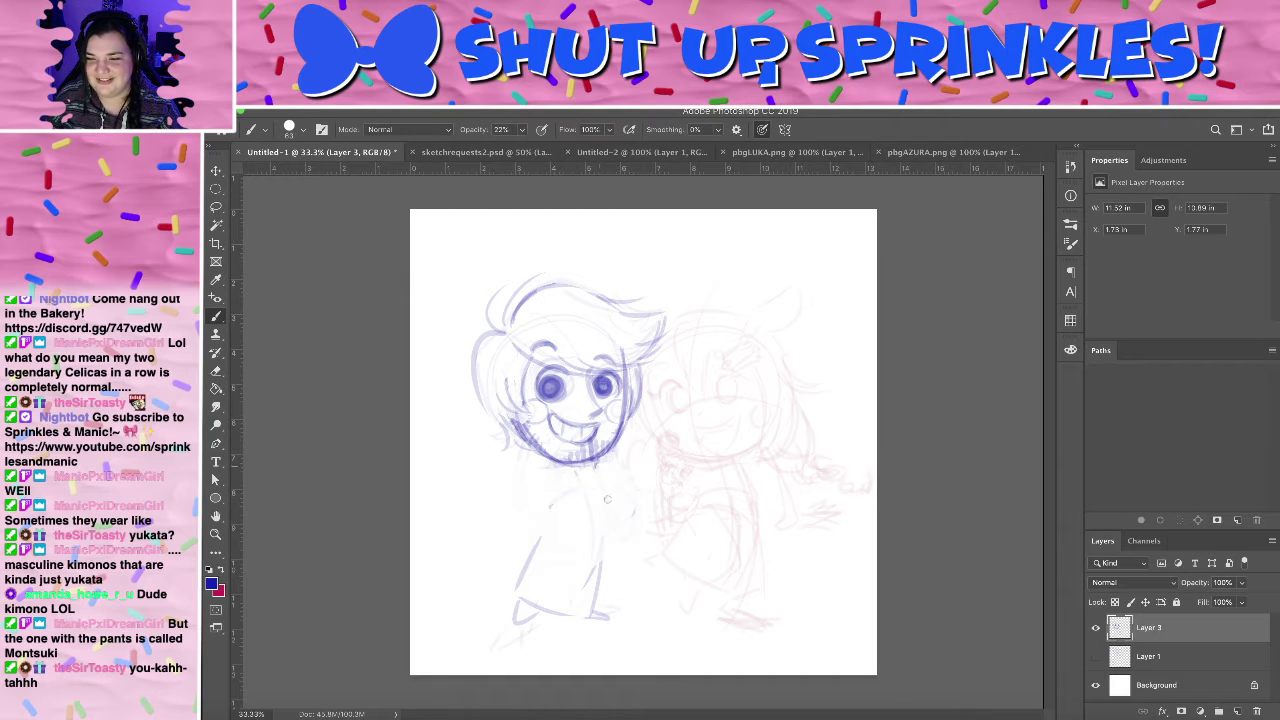
drag(600, 466, 614, 556)
key(ctrl+z)
mouse_move(598, 465)
mouse_down()
mouse_move(614, 556)
mouse_move(607, 615)
mouse_up()
key(ctrl+z)
key(ctrl+z)
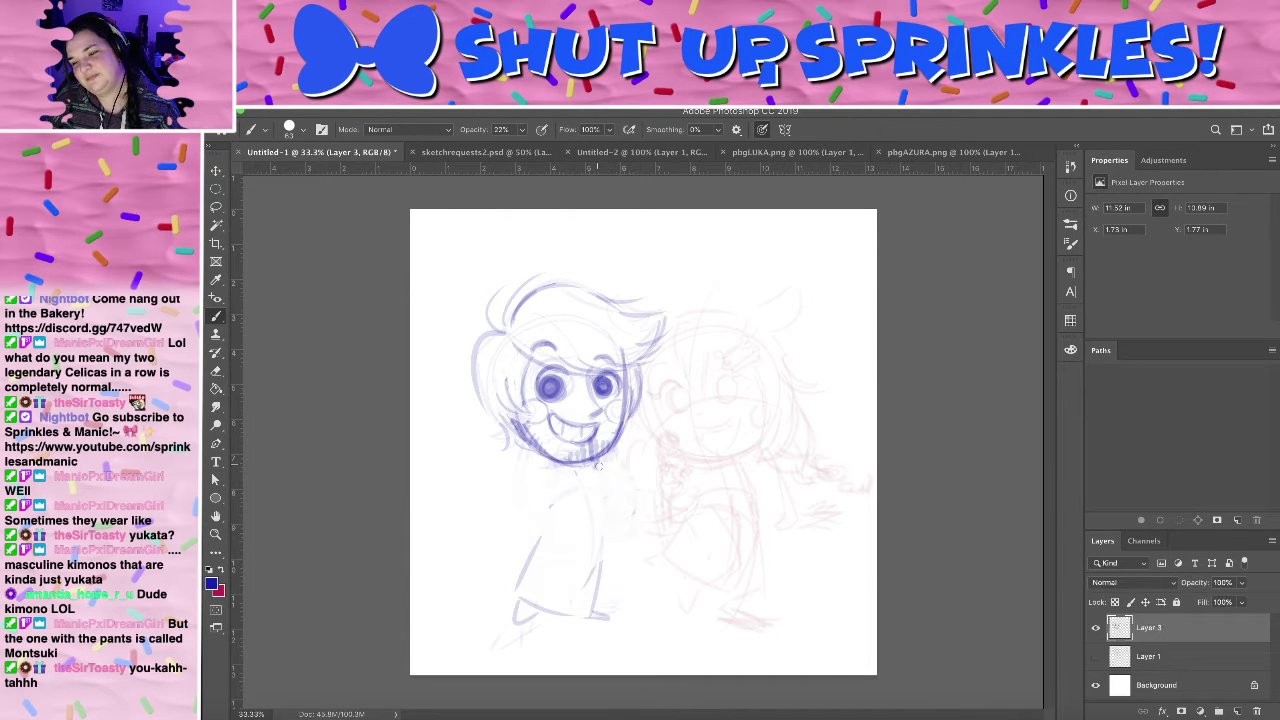
mouse_move(599, 466)
mouse_down()
mouse_move(615, 573)
mouse_move(612, 535)
mouse_move(604, 612)
mouse_up()
drag(612, 539, 605, 614)
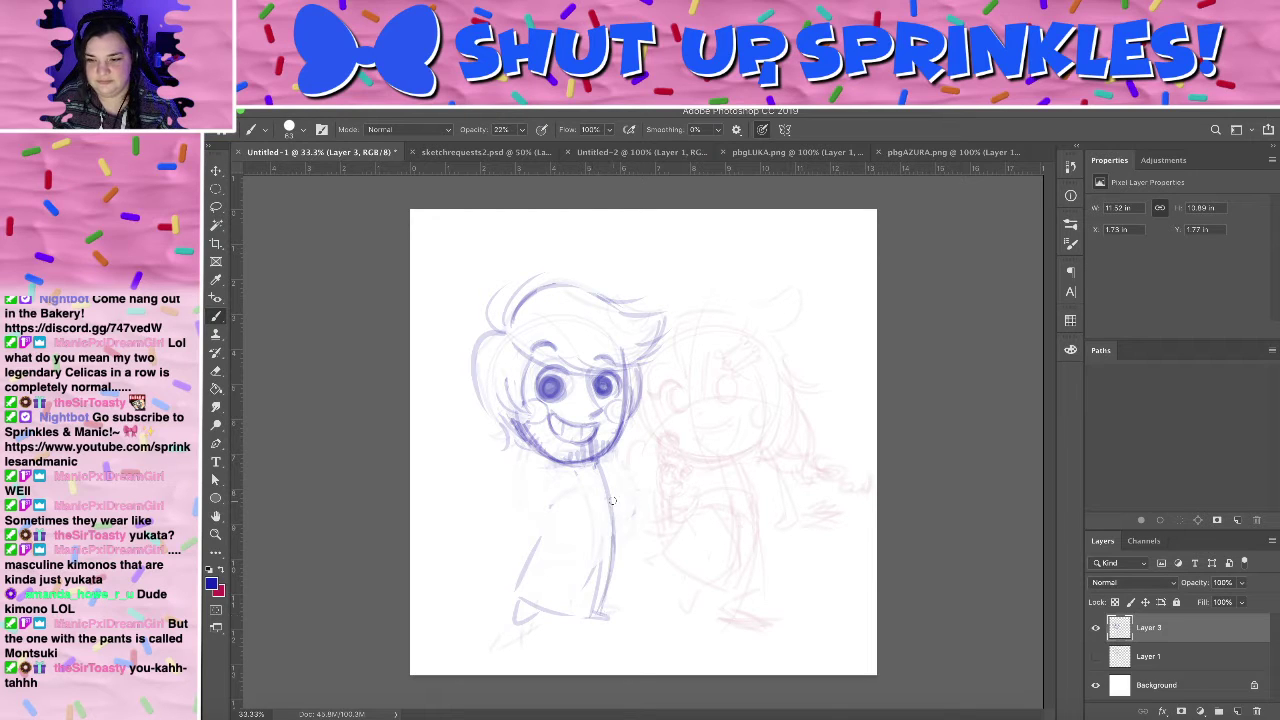
key(ctrl+z)
key(ctrl+z)
key(ctrl+z)
drag(598, 464, 609, 613)
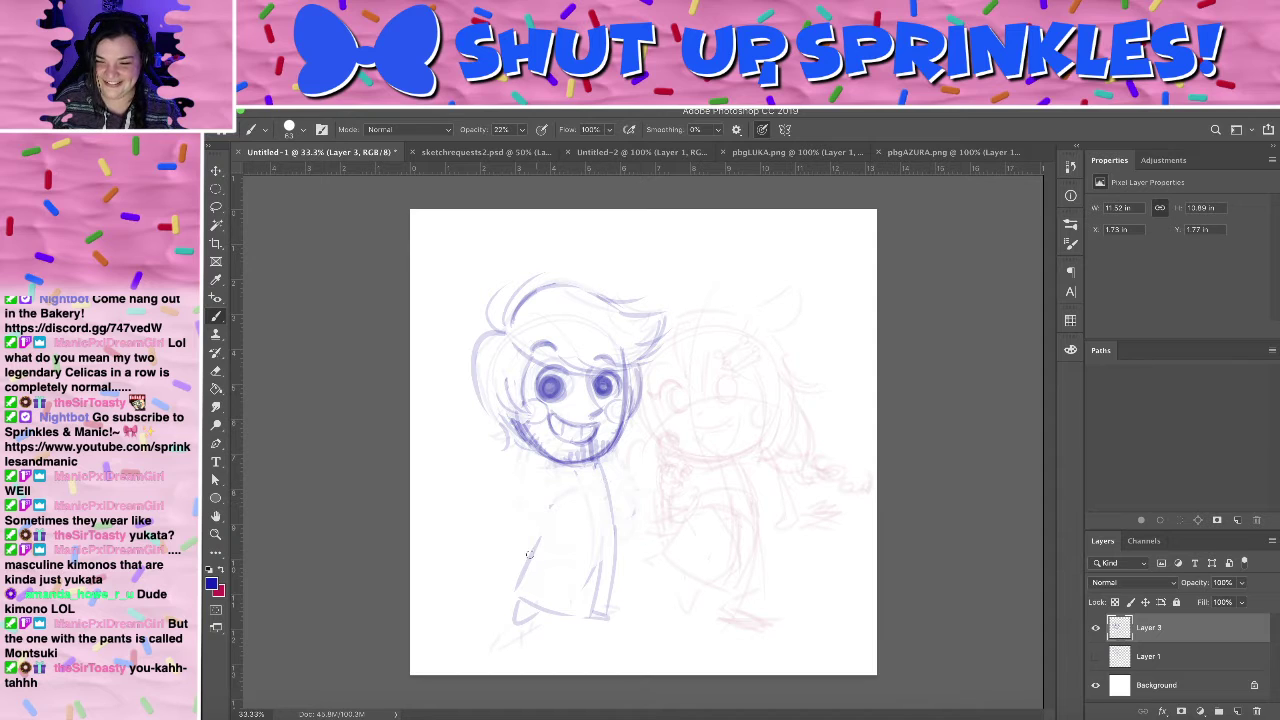
- Draw darker lines along the robe's outer side, its curved hem and its front edge
drag(548, 531, 514, 598)
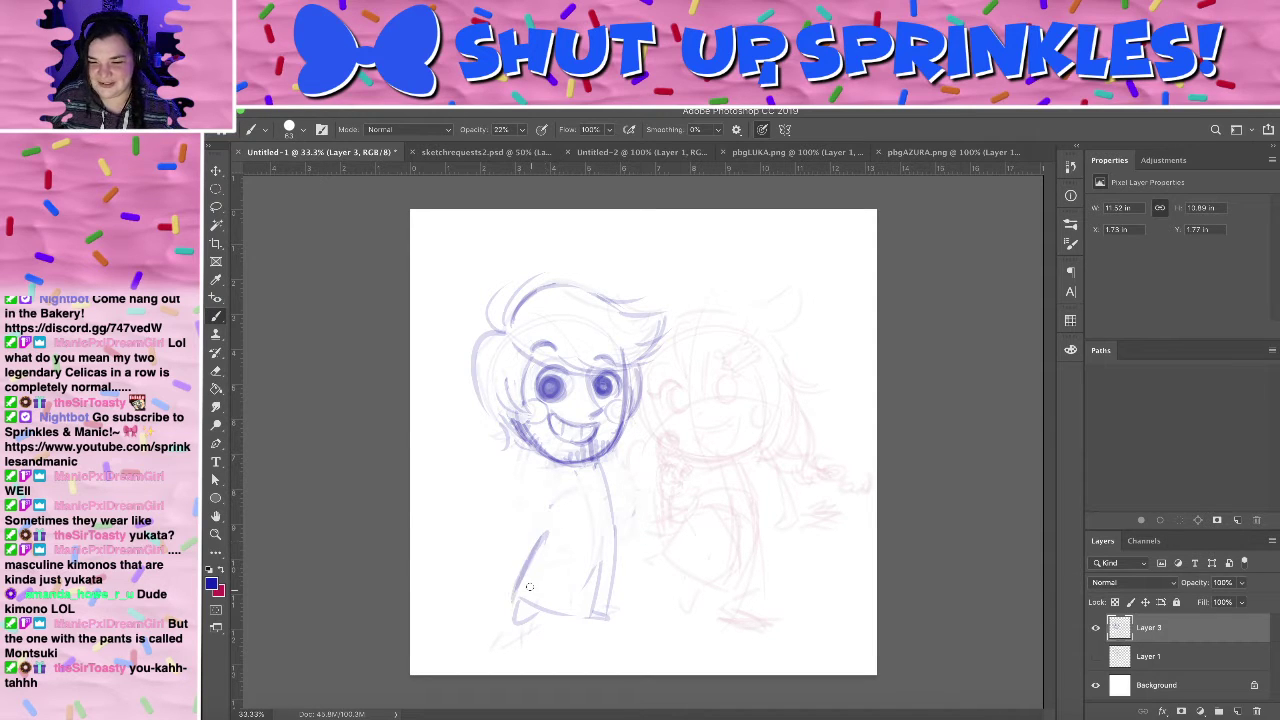
key(super+z)
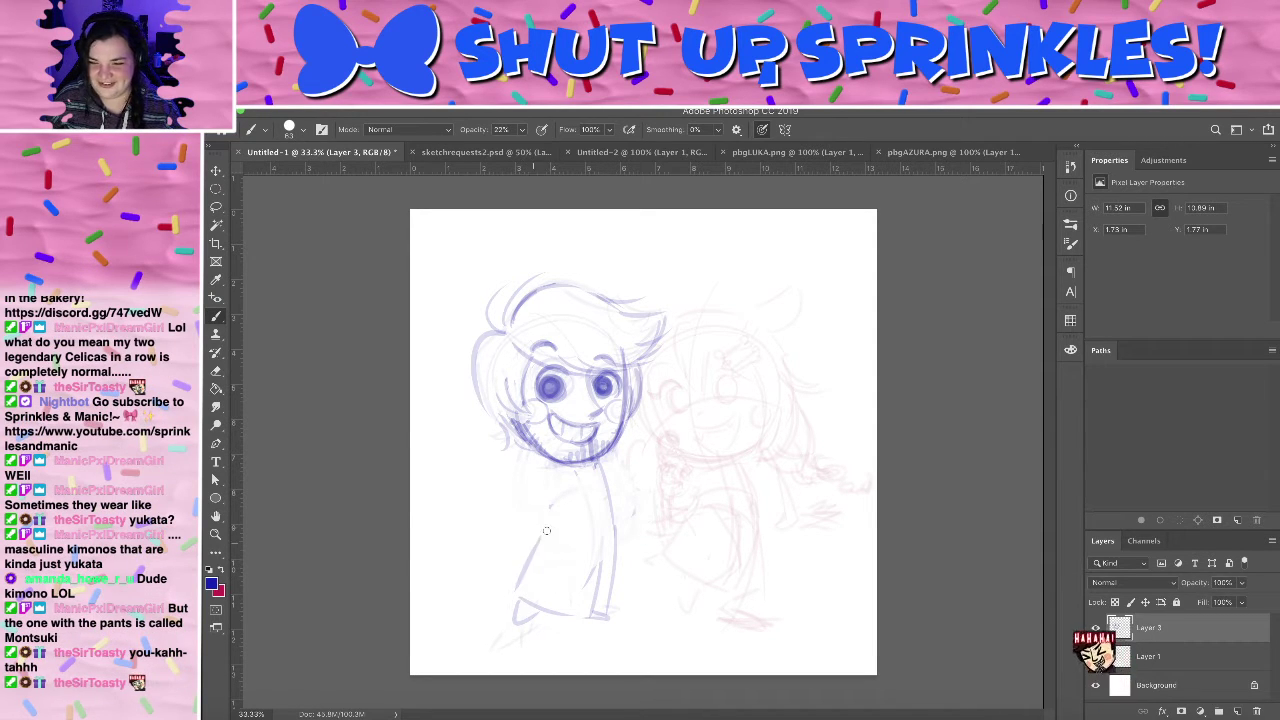
mouse_move(546, 530)
mouse_down()
mouse_move(516, 600)
mouse_move(598, 618)
mouse_move(614, 585)
mouse_up()
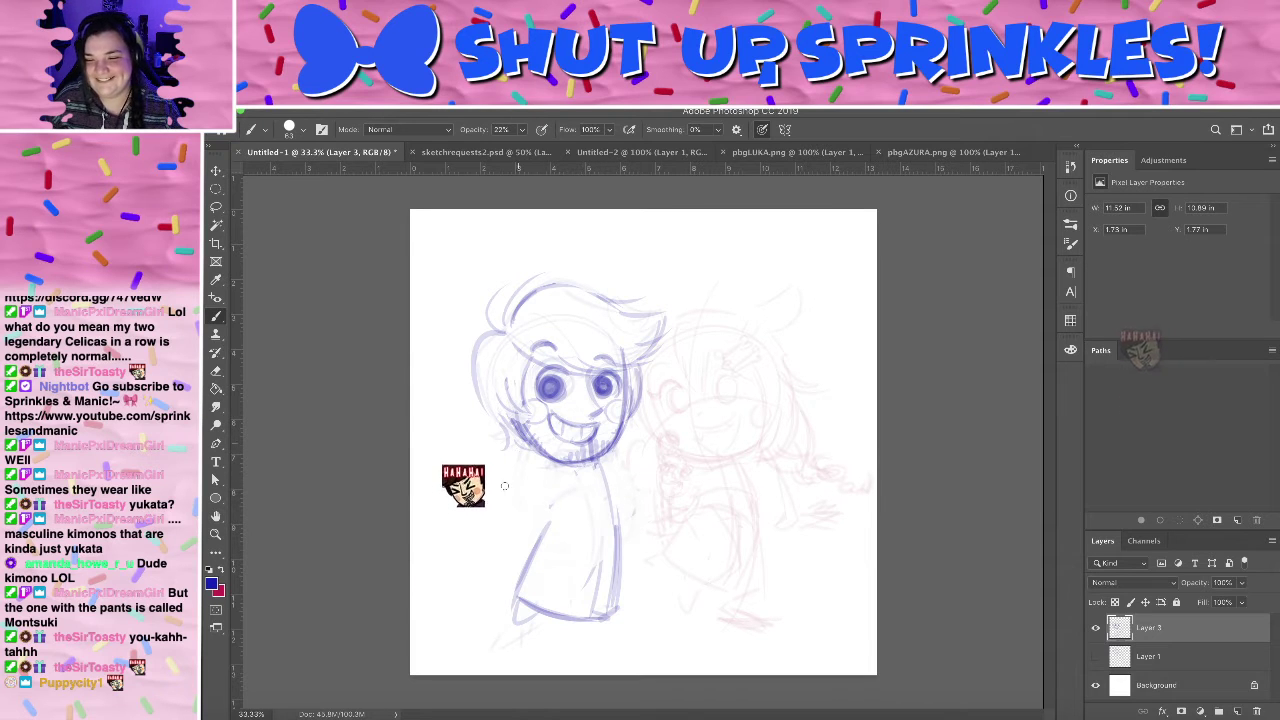
- Erase the old feet and draw small rounded feet peeking out below the robe's hem
key(e)
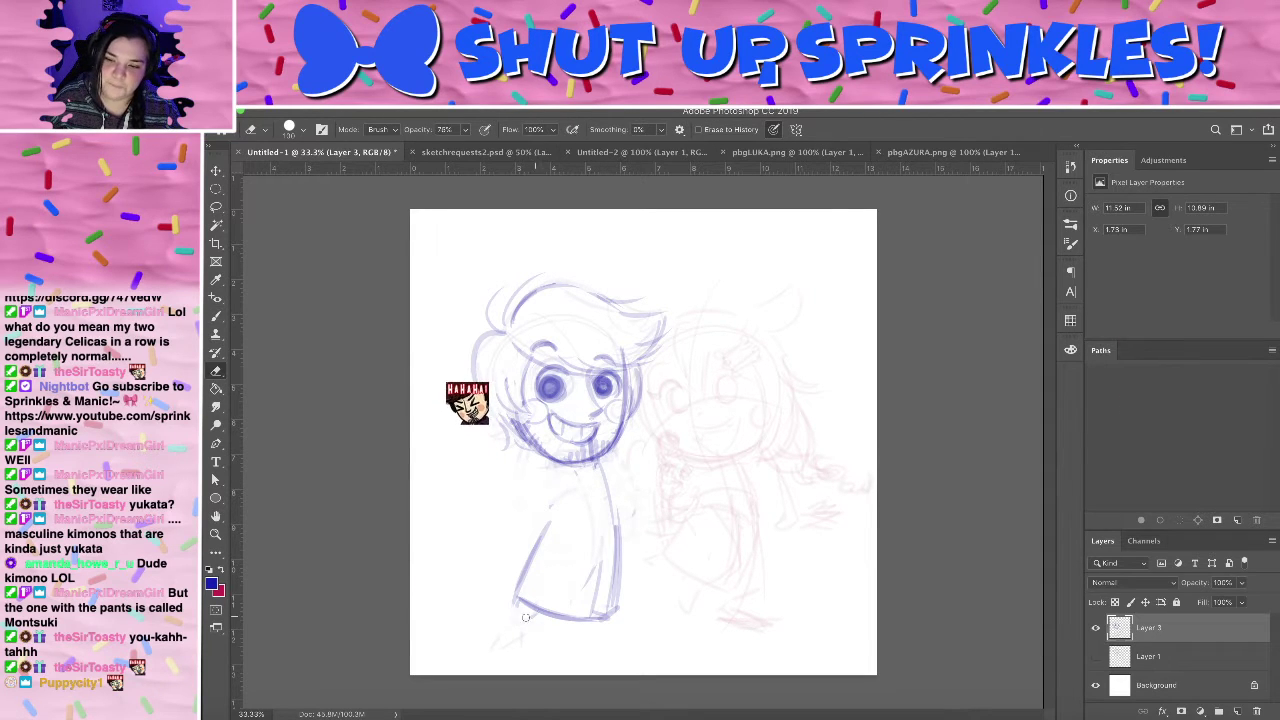
key(b)
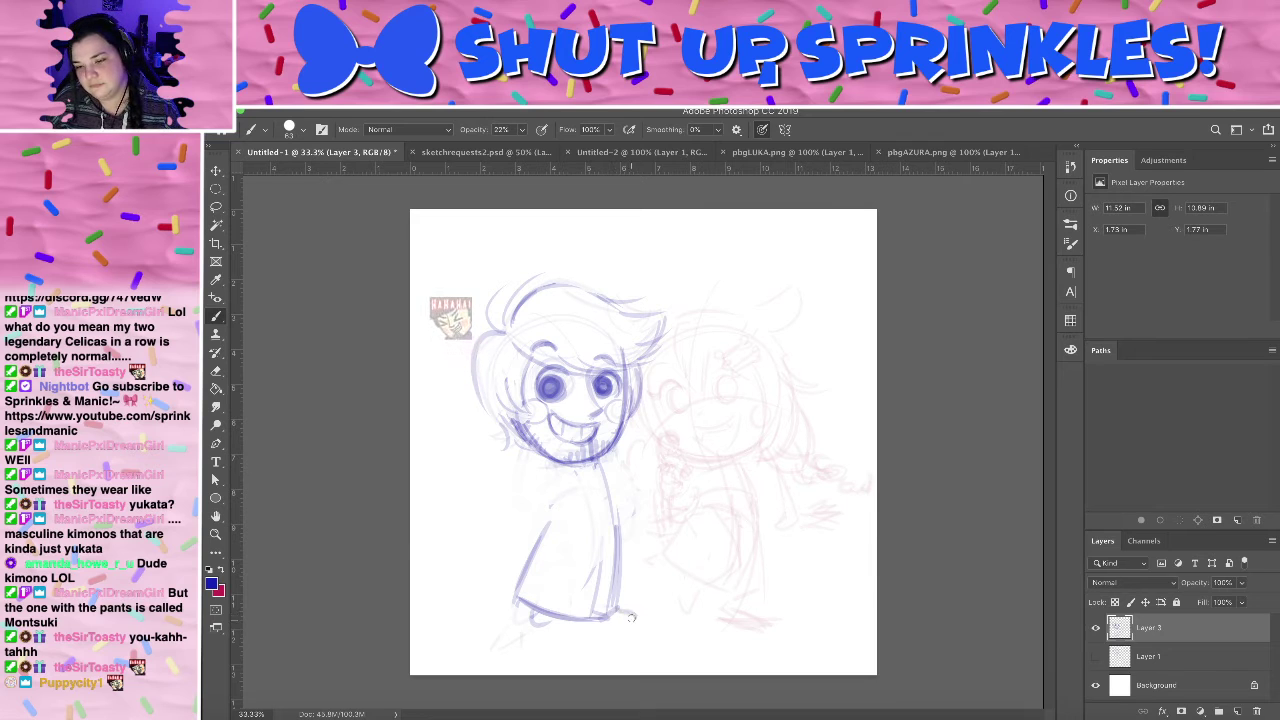
drag(631, 618, 604, 620)
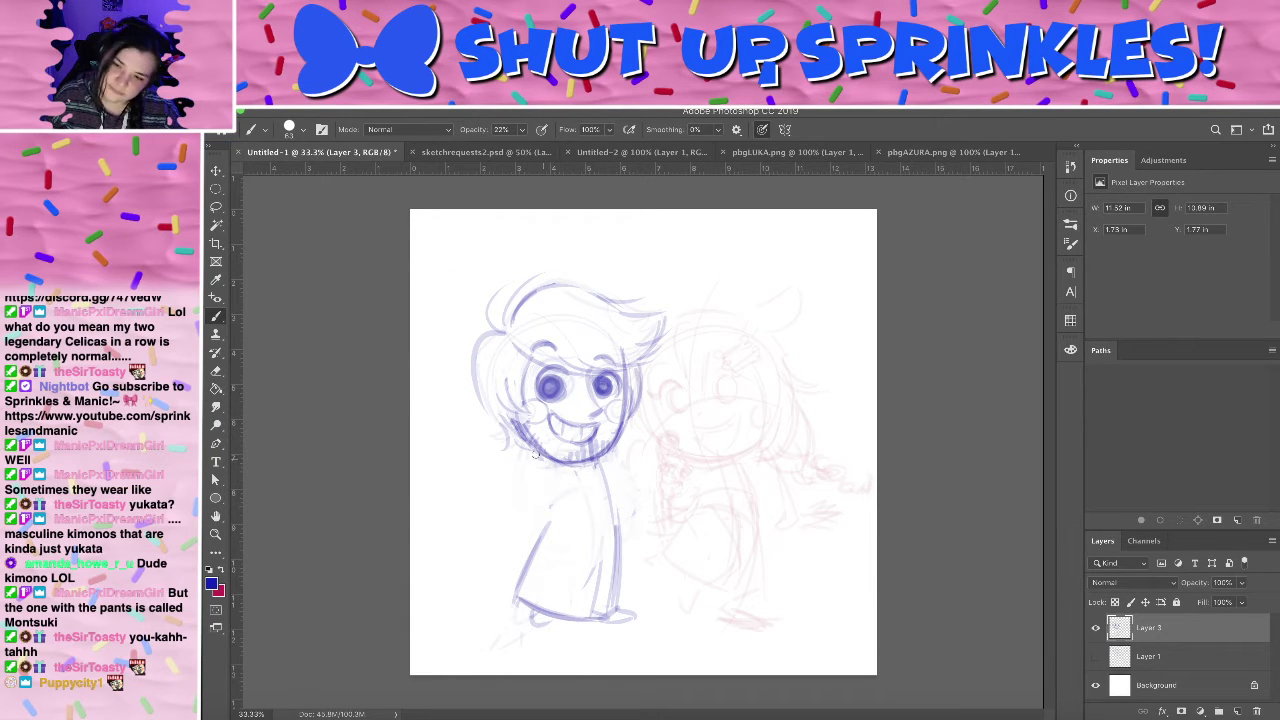
drag(534, 454, 501, 494)
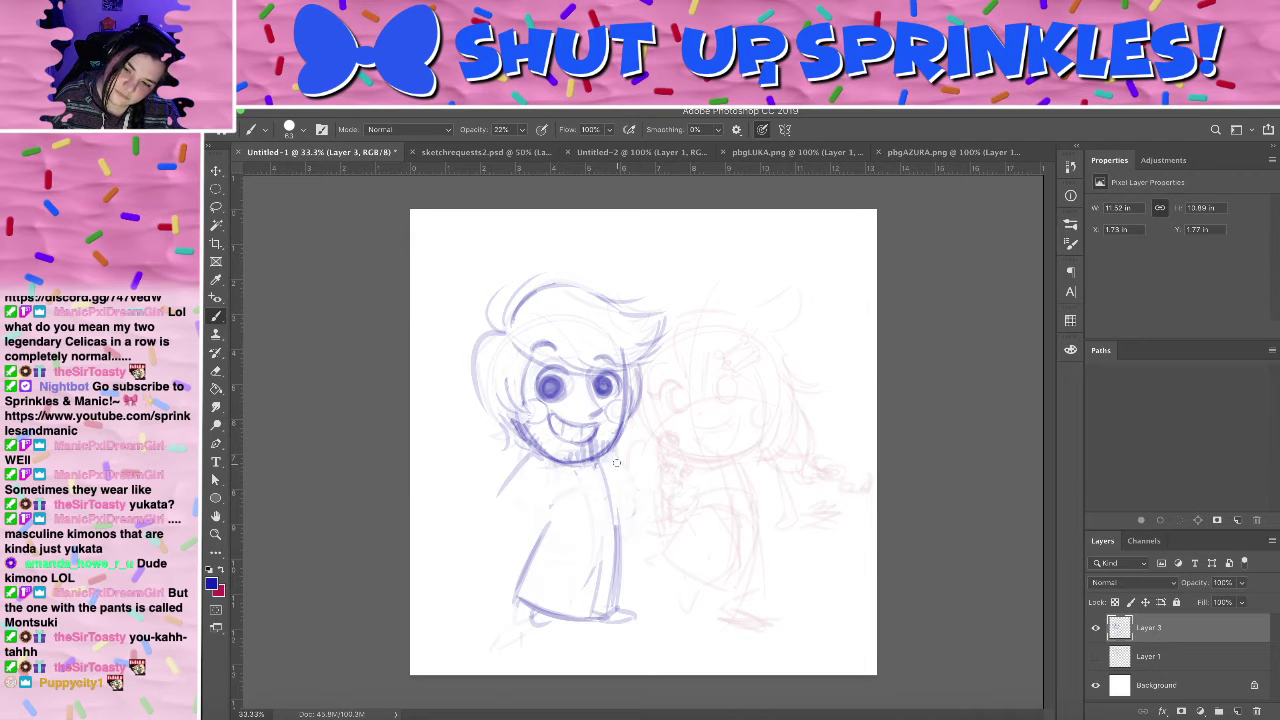
key(super+z)
key(super+z)
drag(614, 460, 645, 506)
key(super+z)
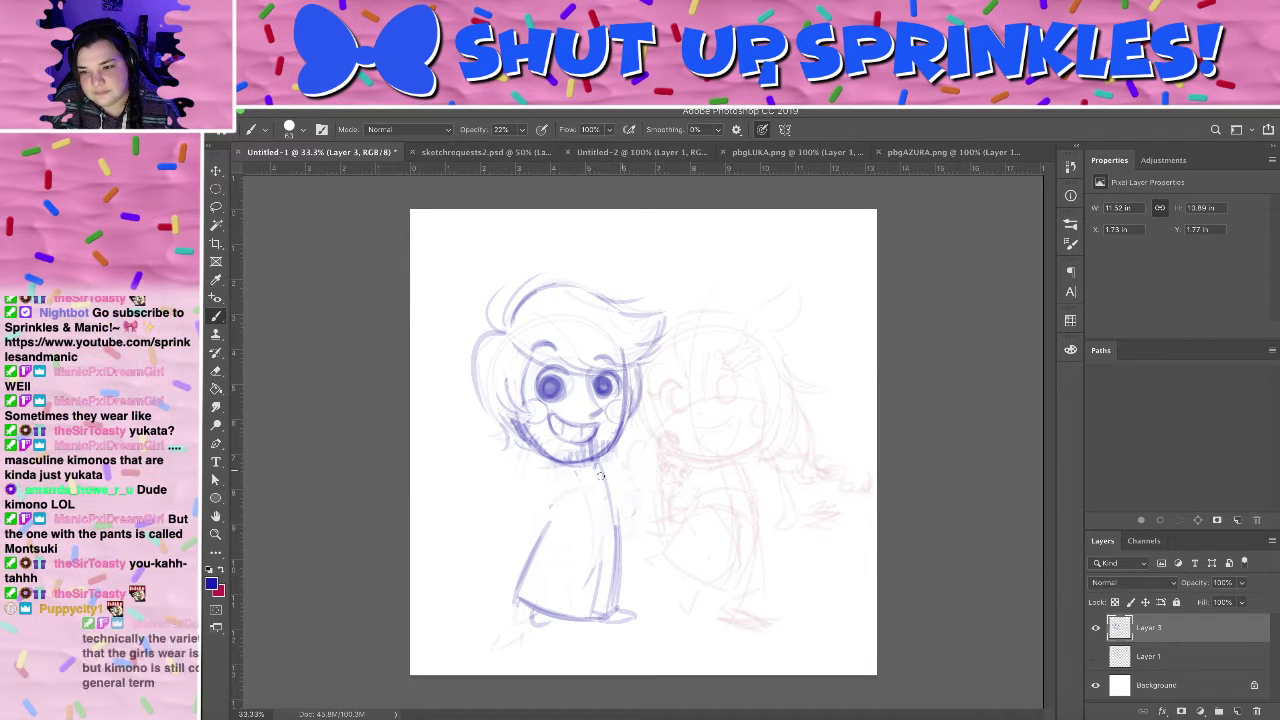
- Draw the blue character's outer shoulder and arm, with a raised hand beside the cheek and a wide sleeve hanging from the wrist
drag(549, 459, 499, 504)
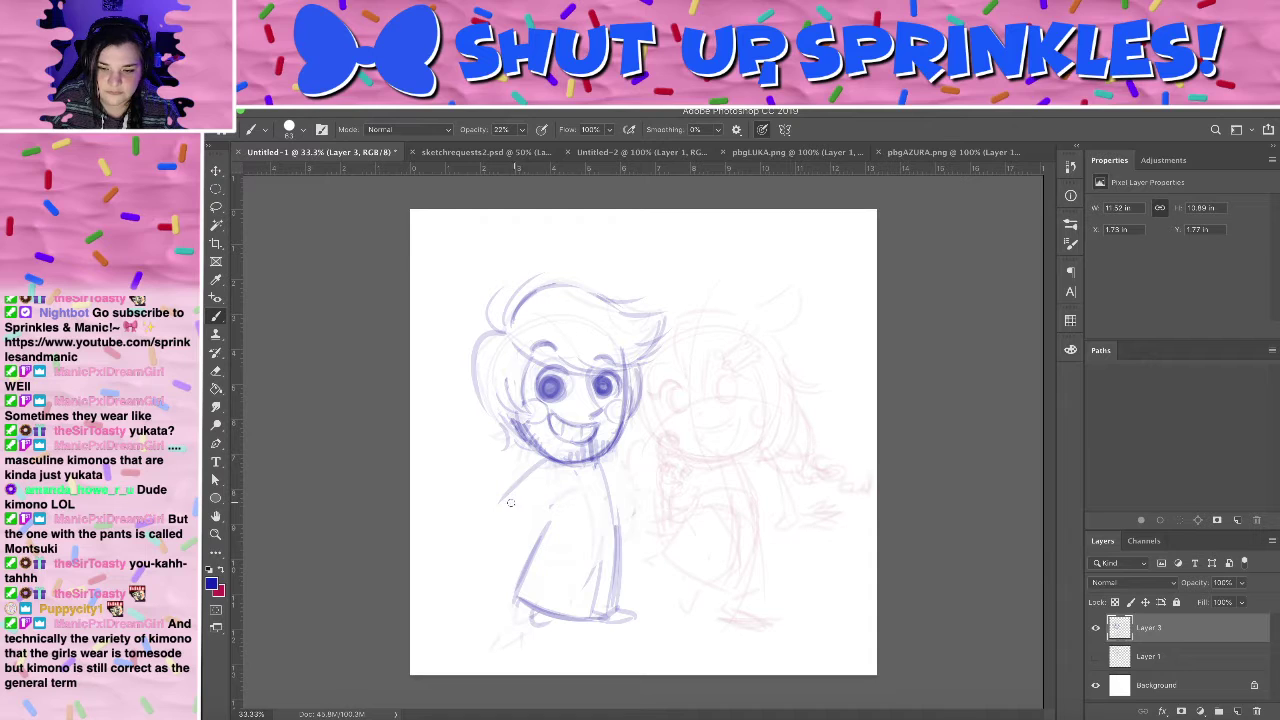
drag(545, 460, 512, 503)
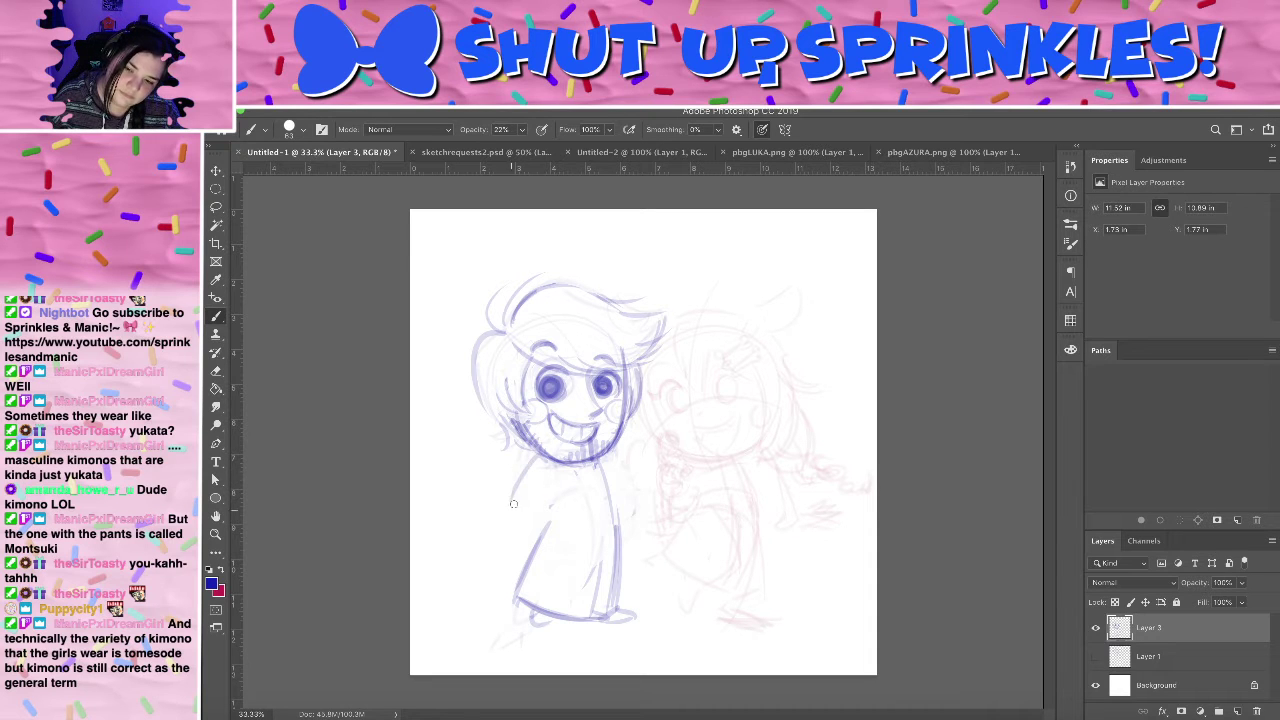
mouse_move(509, 450)
mouse_down()
mouse_move(526, 461)
mouse_move(498, 425)
mouse_move(496, 450)
mouse_move(512, 460)
mouse_move(489, 452)
mouse_move(493, 500)
mouse_up()
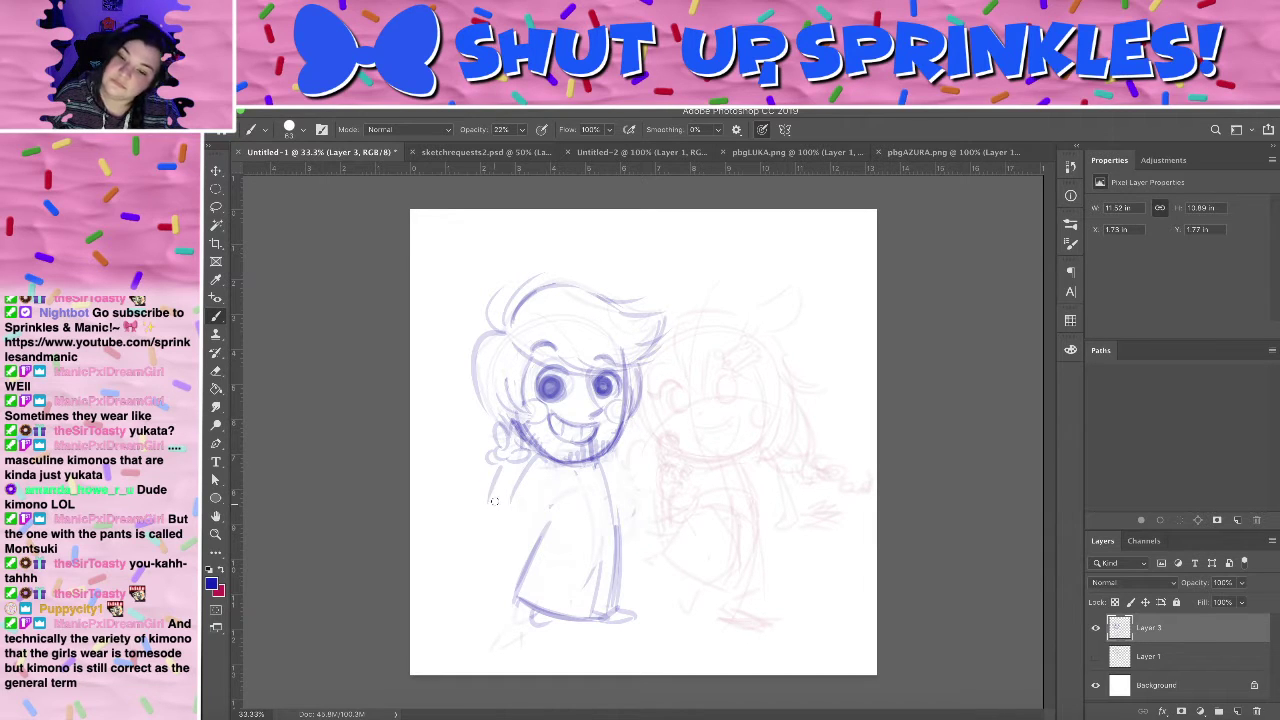
key(super+z)
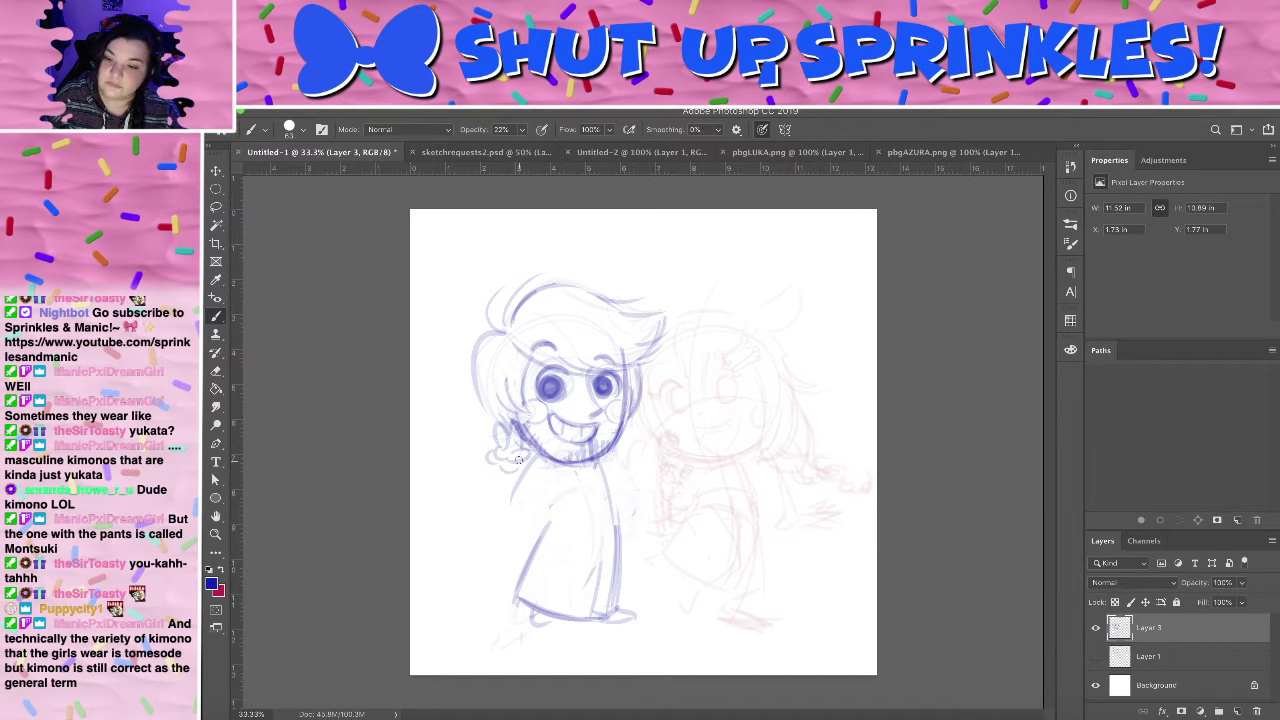
mouse_move(525, 470)
mouse_down()
mouse_move(500, 512)
mouse_move(541, 503)
mouse_up()
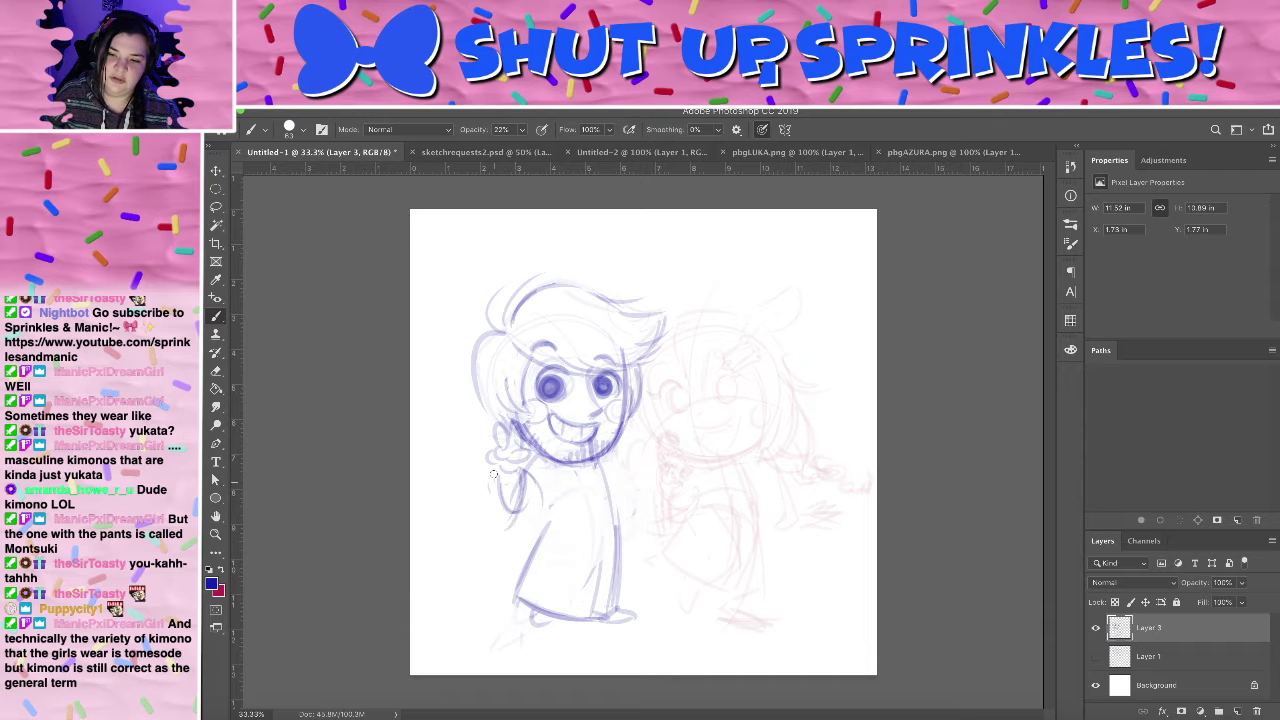
mouse_move(493, 474)
mouse_down()
mouse_move(510, 516)
mouse_move(500, 522)
mouse_move(531, 535)
mouse_move(539, 485)
mouse_move(515, 541)
mouse_move(534, 537)
mouse_move(527, 470)
mouse_move(544, 521)
mouse_move(521, 472)
mouse_move(536, 512)
mouse_move(538, 482)
mouse_move(531, 544)
mouse_up()
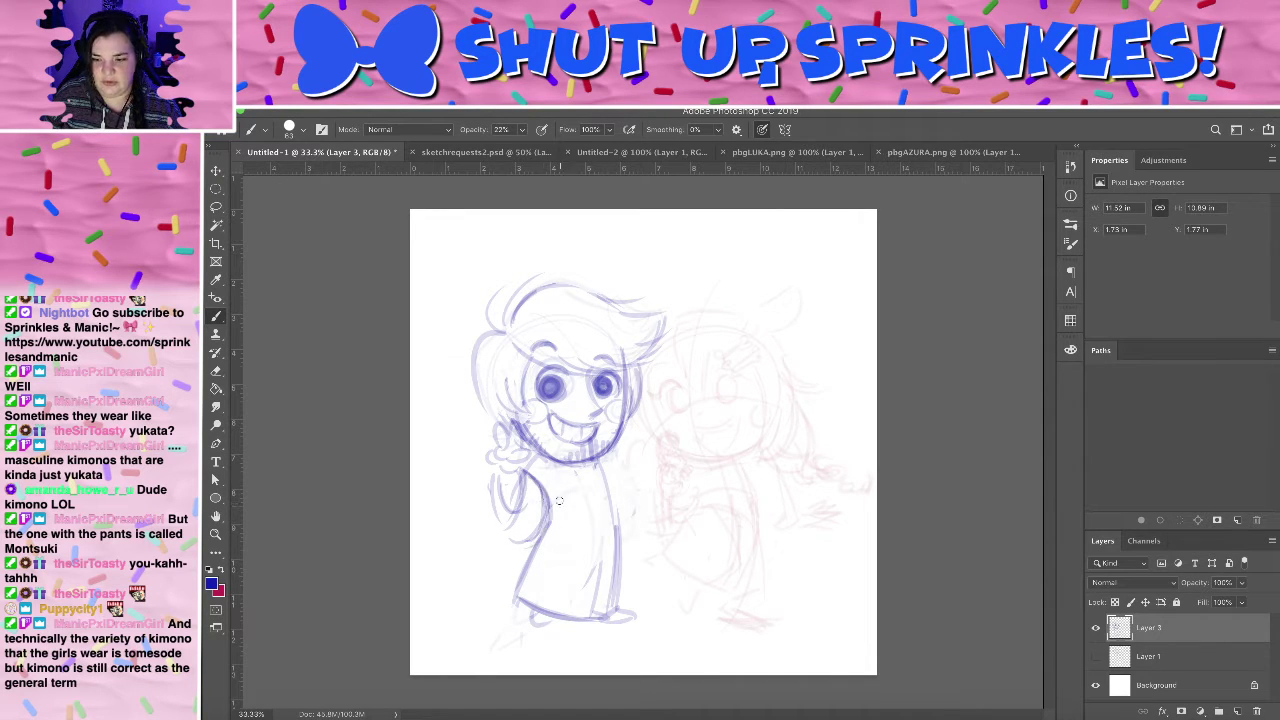
- Rework the purple character's raised arm and sketch the curled fingers and palm of the raised hand
drag(551, 494, 549, 516)
drag(541, 461, 546, 496)
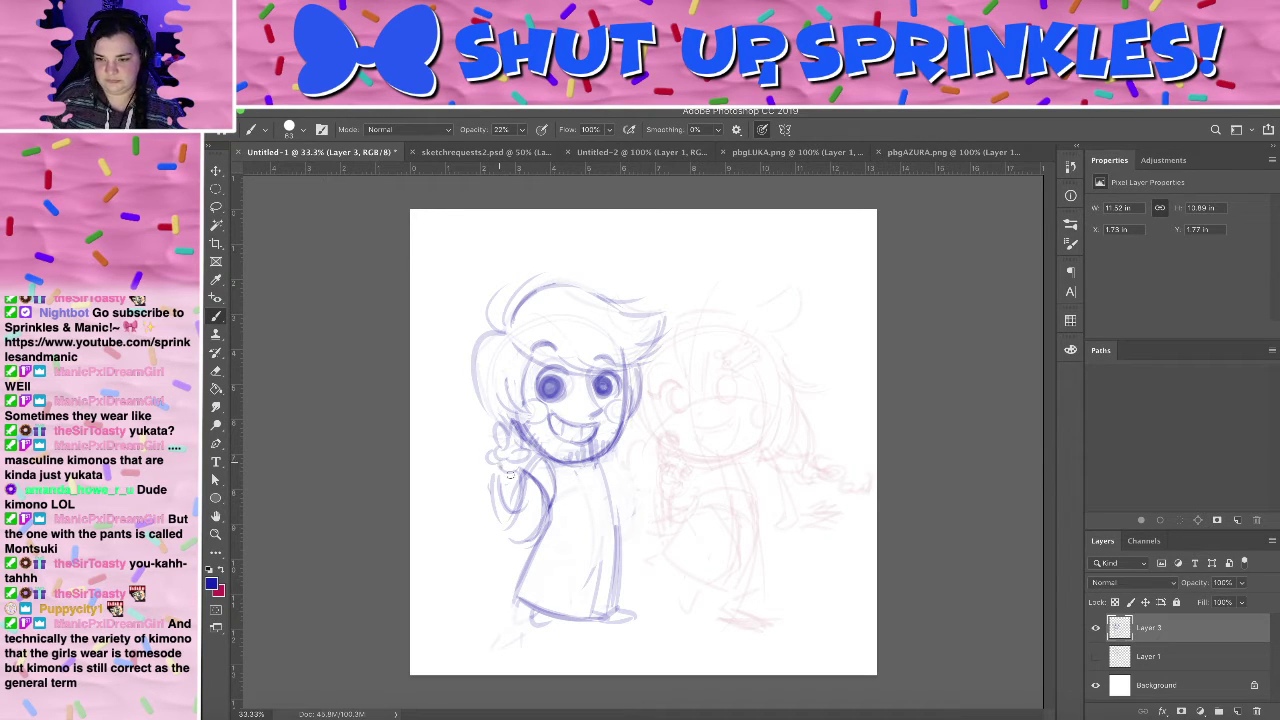
drag(522, 472, 522, 501)
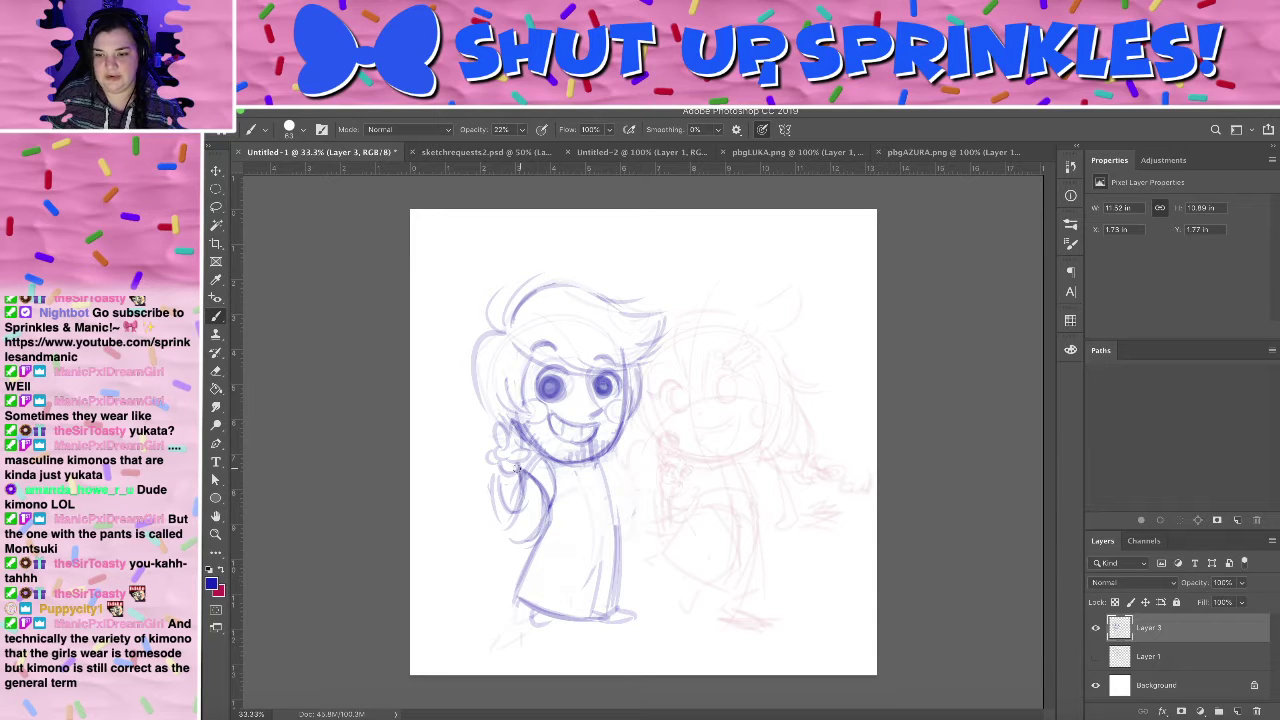
drag(512, 450, 509, 466)
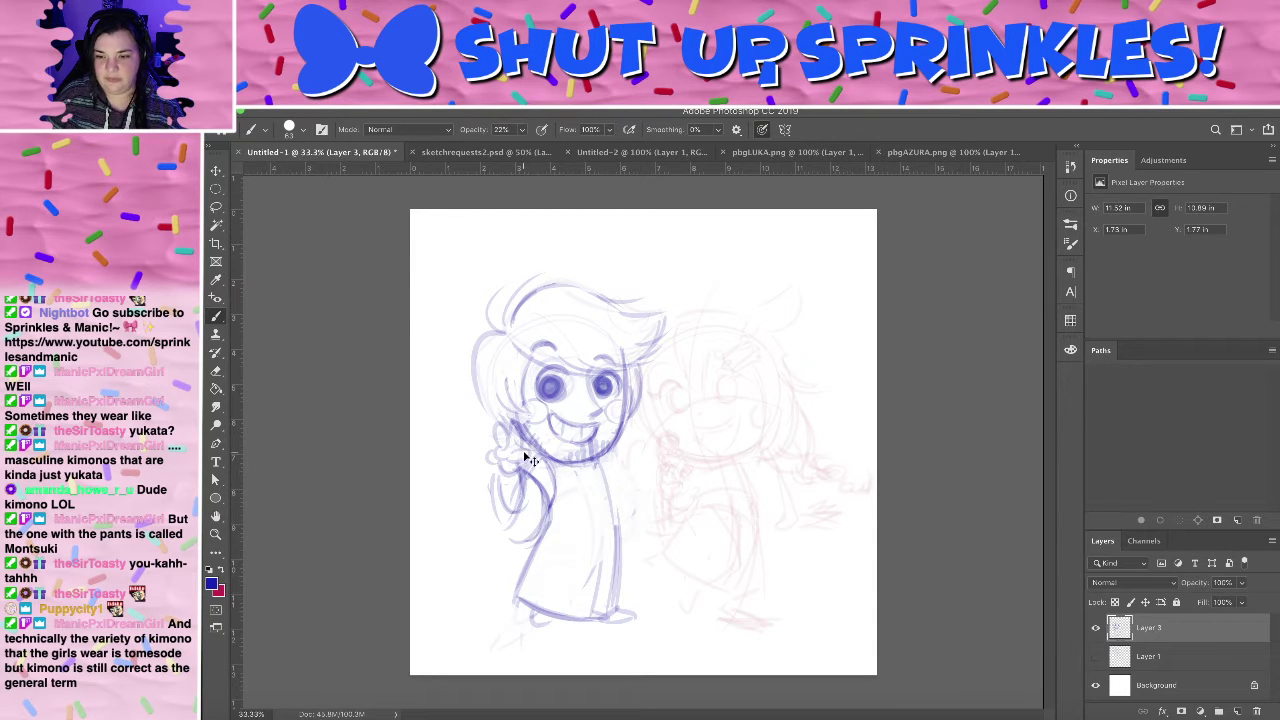
key(e)
key(b)
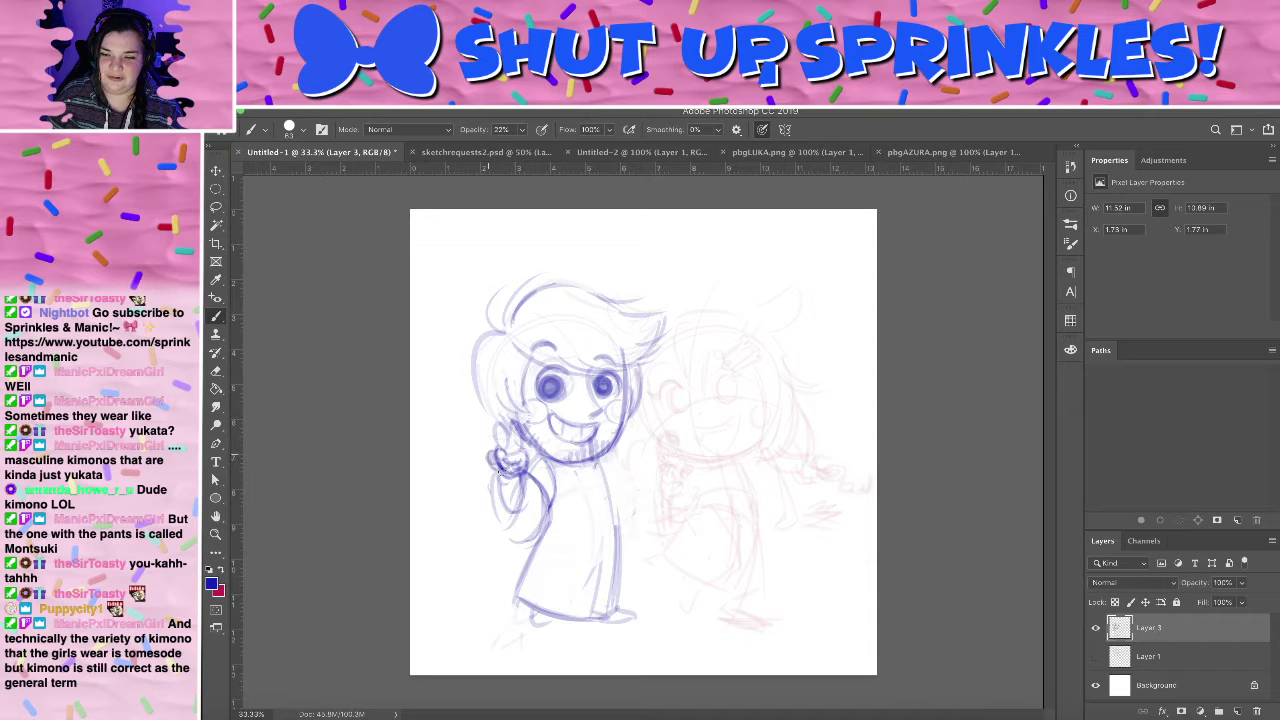
- Draw the raised hand's two peace-sign fingers and darken the loose sleeve hanging beneath it
mouse_move(519, 441)
mouse_down()
mouse_move(517, 420)
mouse_move(510, 452)
mouse_move(503, 425)
mouse_up()
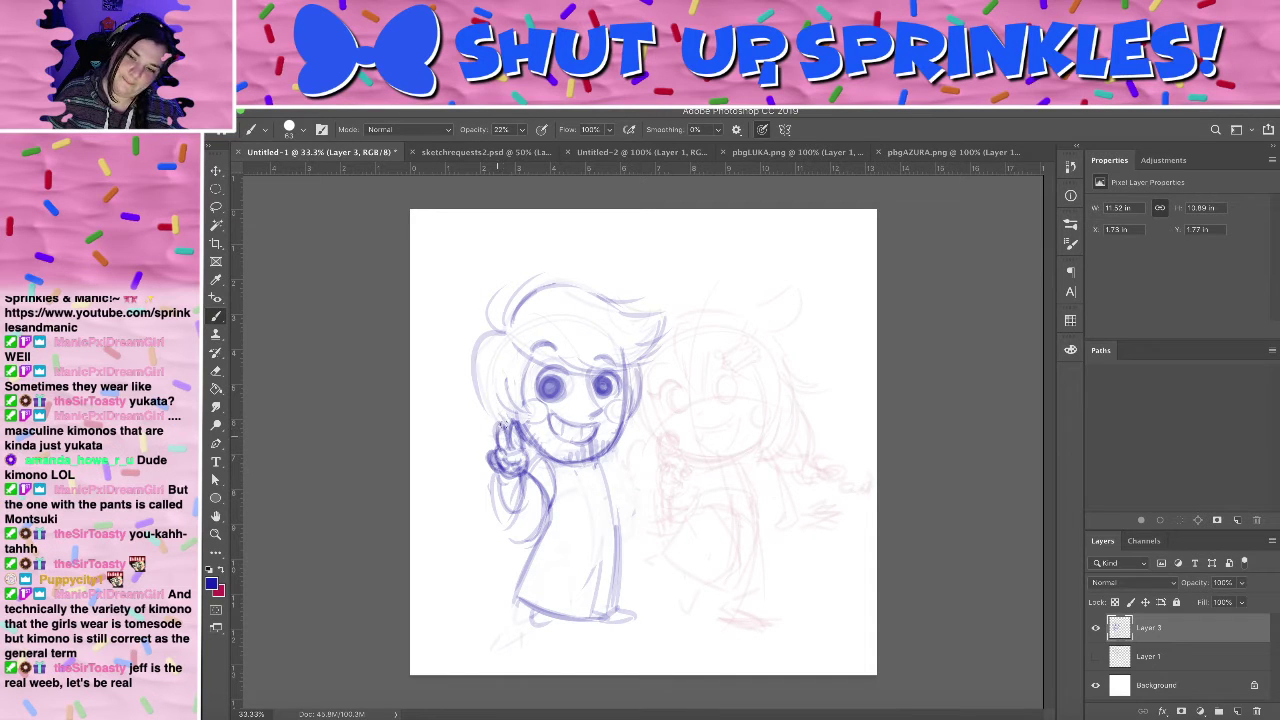
key(e)
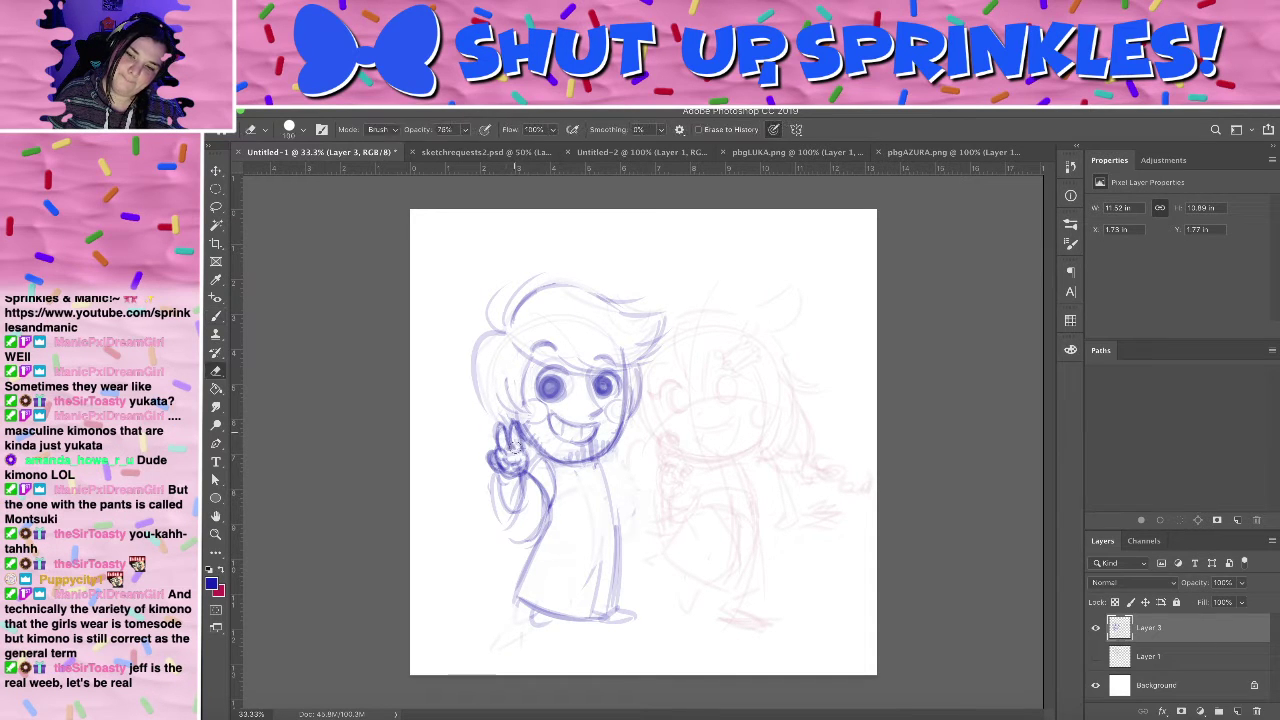
key(b)
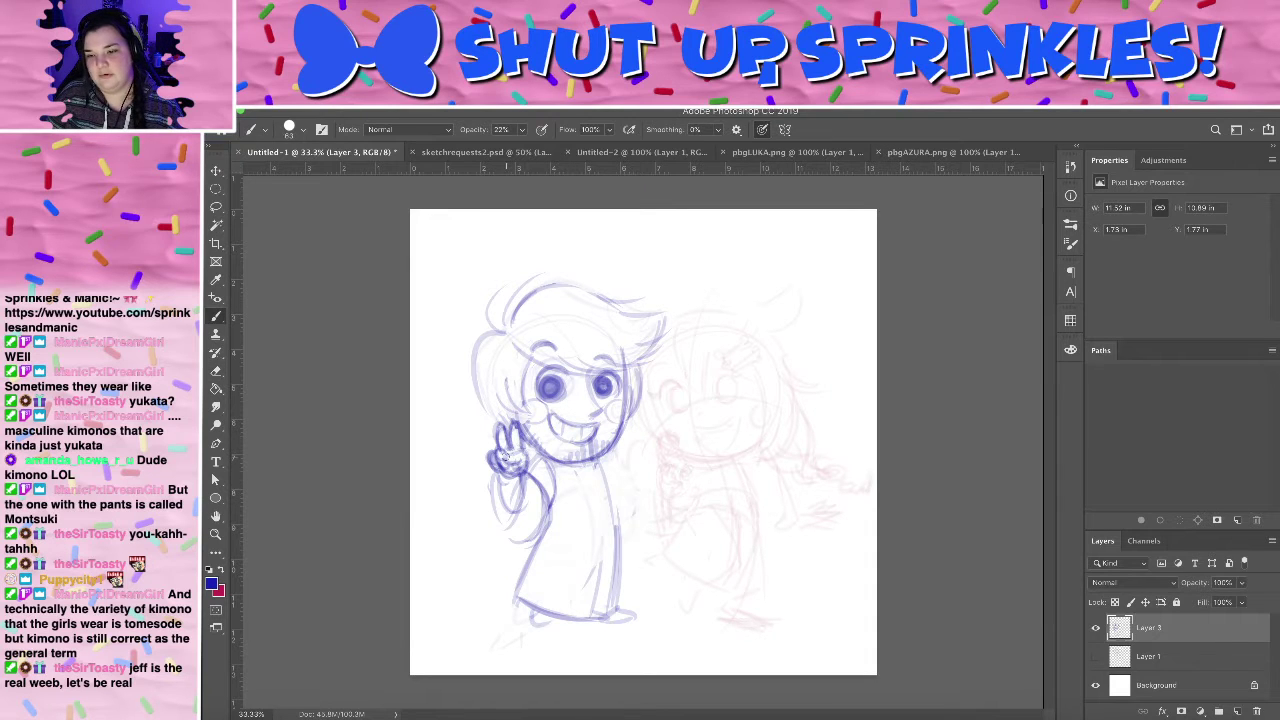
mouse_move(506, 457)
mouse_down()
mouse_move(524, 448)
mouse_move(528, 461)
mouse_move(497, 473)
mouse_move(516, 478)
mouse_move(526, 472)
mouse_move(506, 468)
mouse_up()
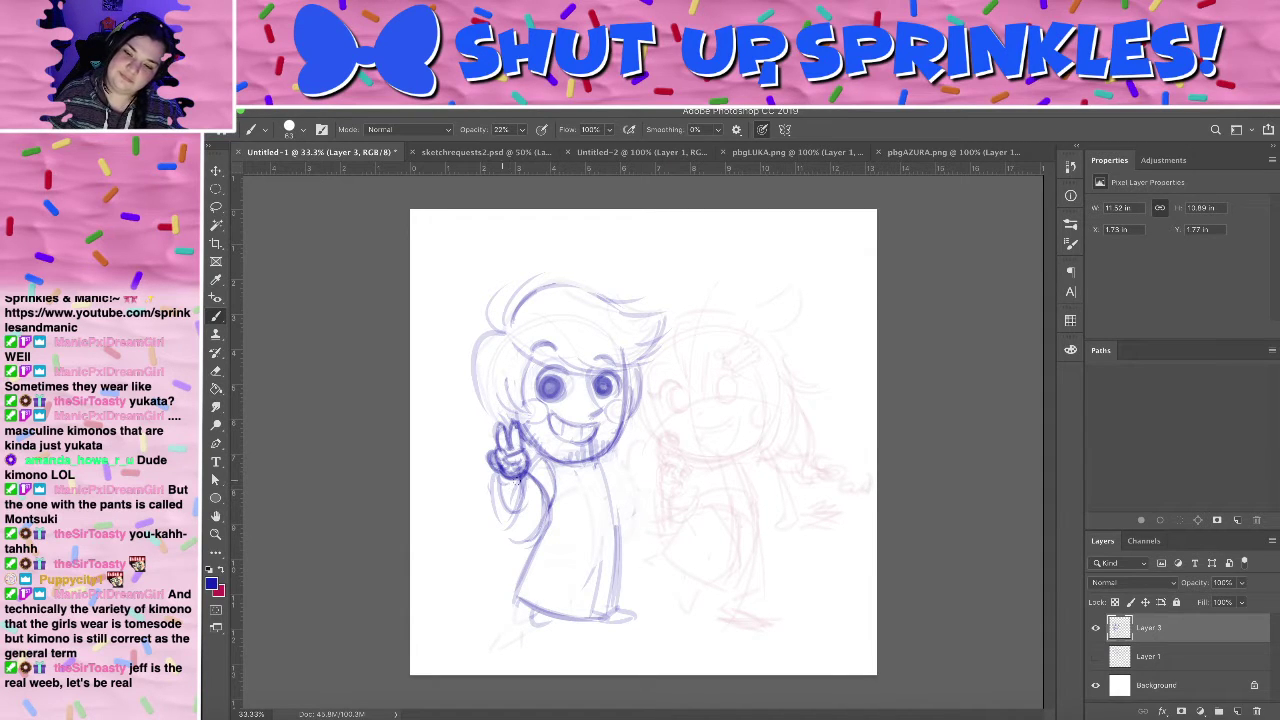
mouse_move(524, 480)
mouse_down()
mouse_move(514, 512)
mouse_move(522, 504)
mouse_move(528, 526)
mouse_move(506, 516)
mouse_move(508, 540)
mouse_up()
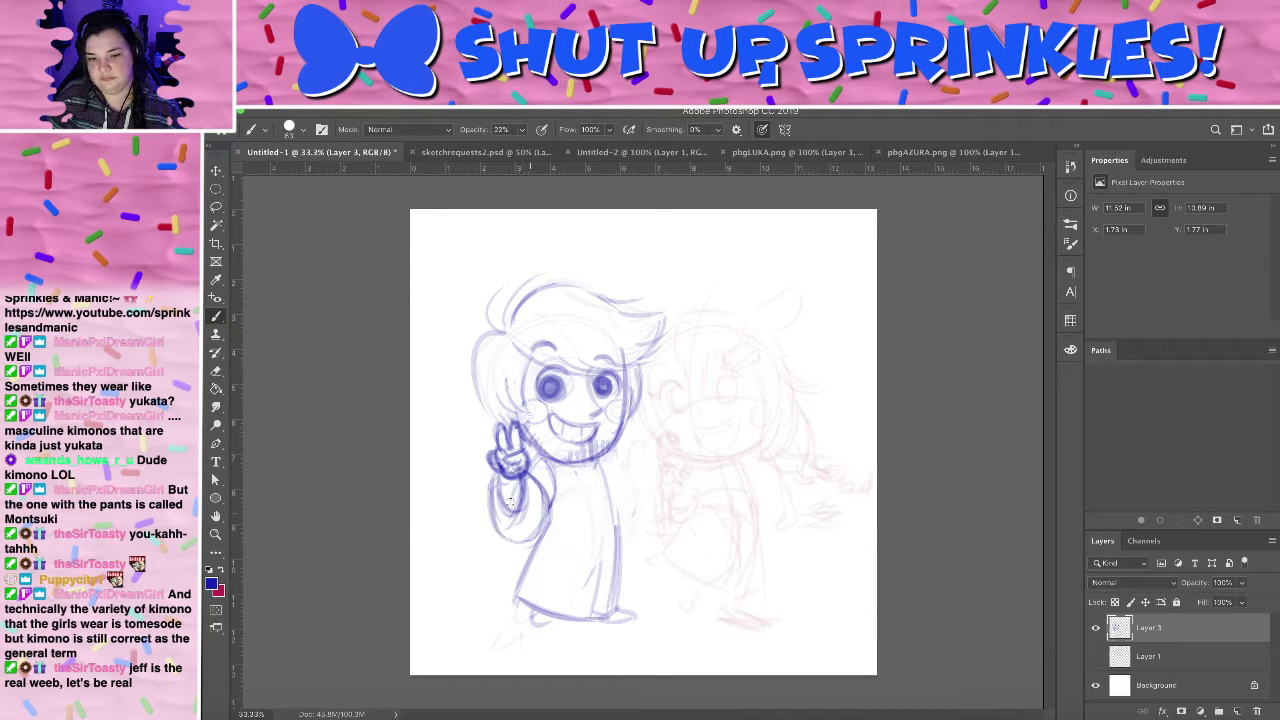
mouse_move(490, 496)
mouse_down()
mouse_move(507, 543)
mouse_move(520, 544)
mouse_up()
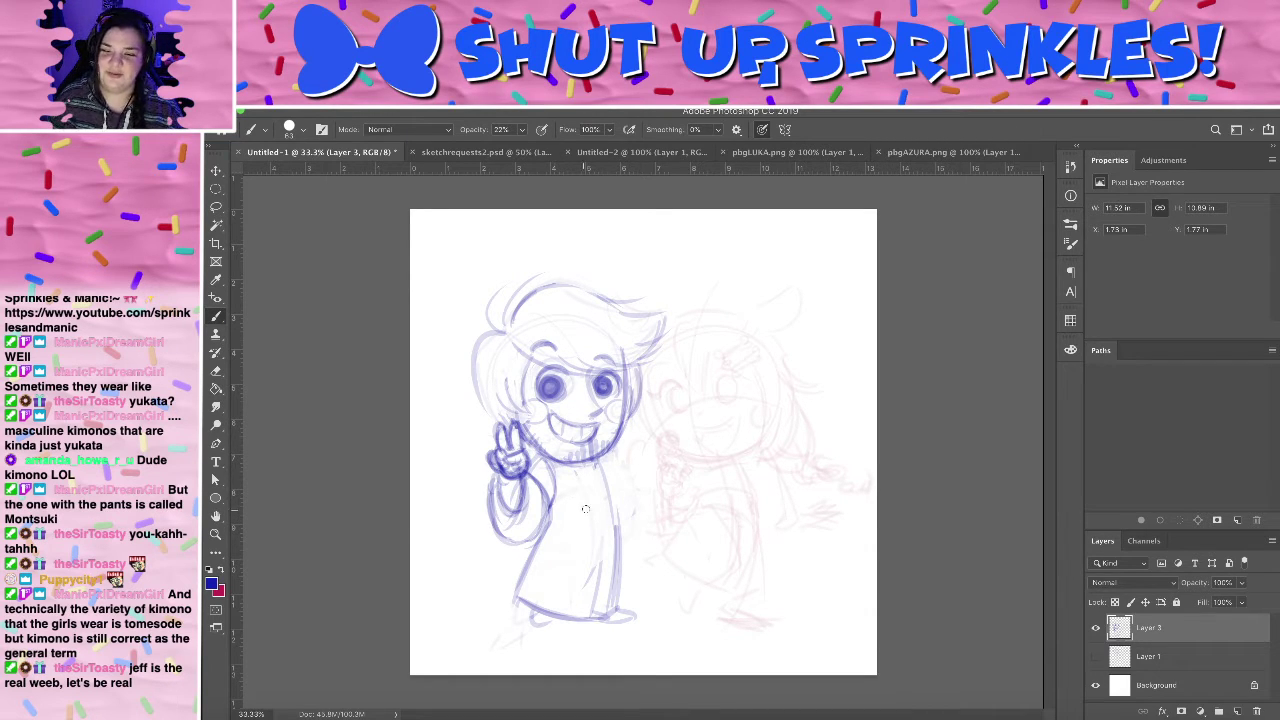
drag(576, 462, 570, 564)
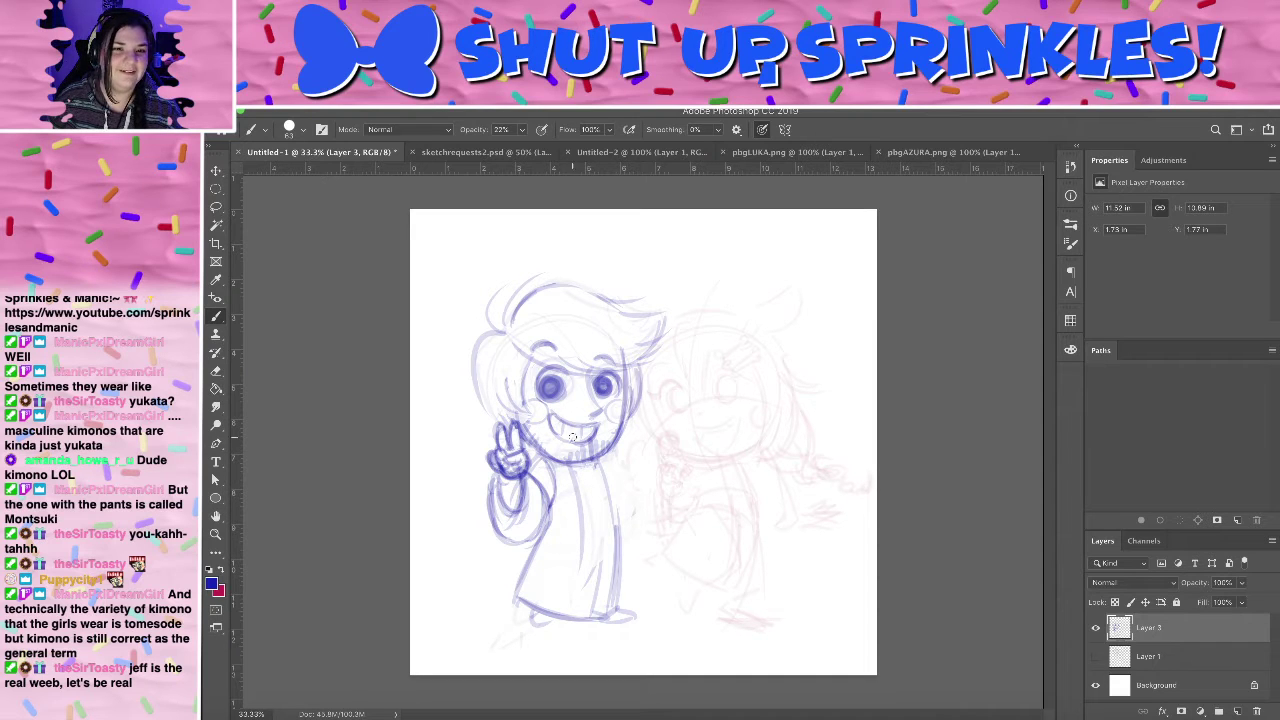
key(ctrl+z)
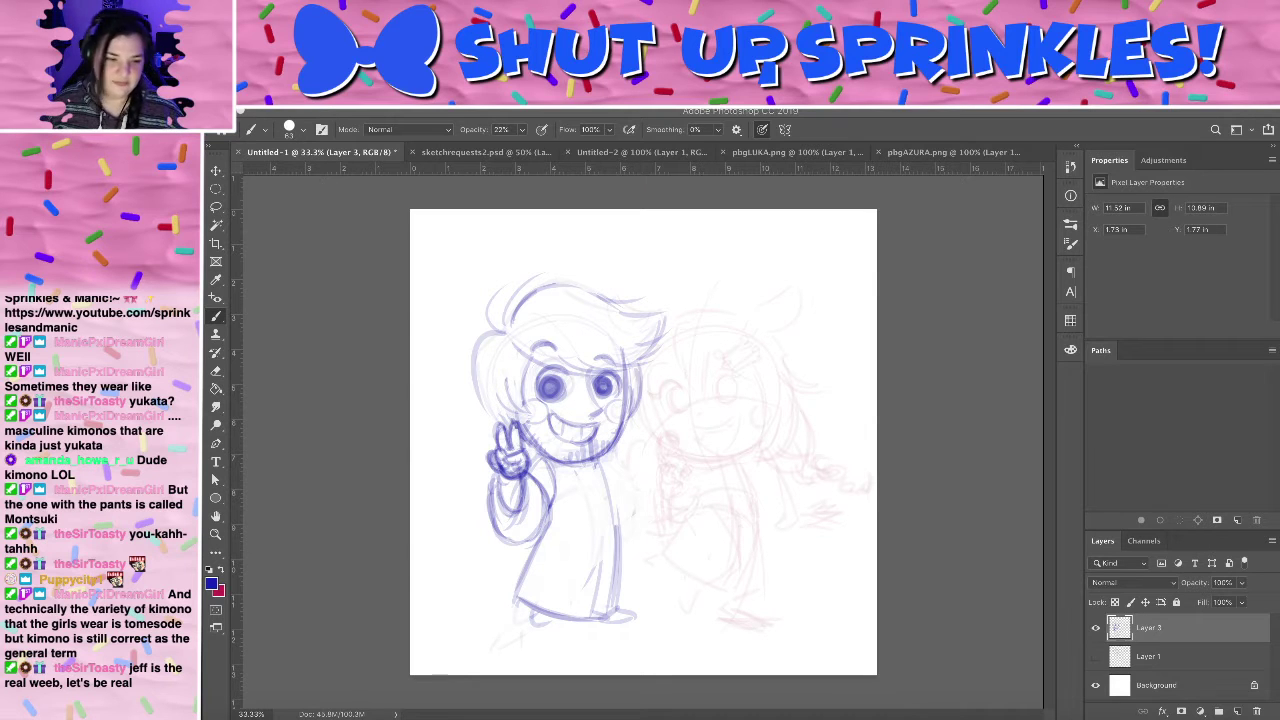
click(1185, 717)
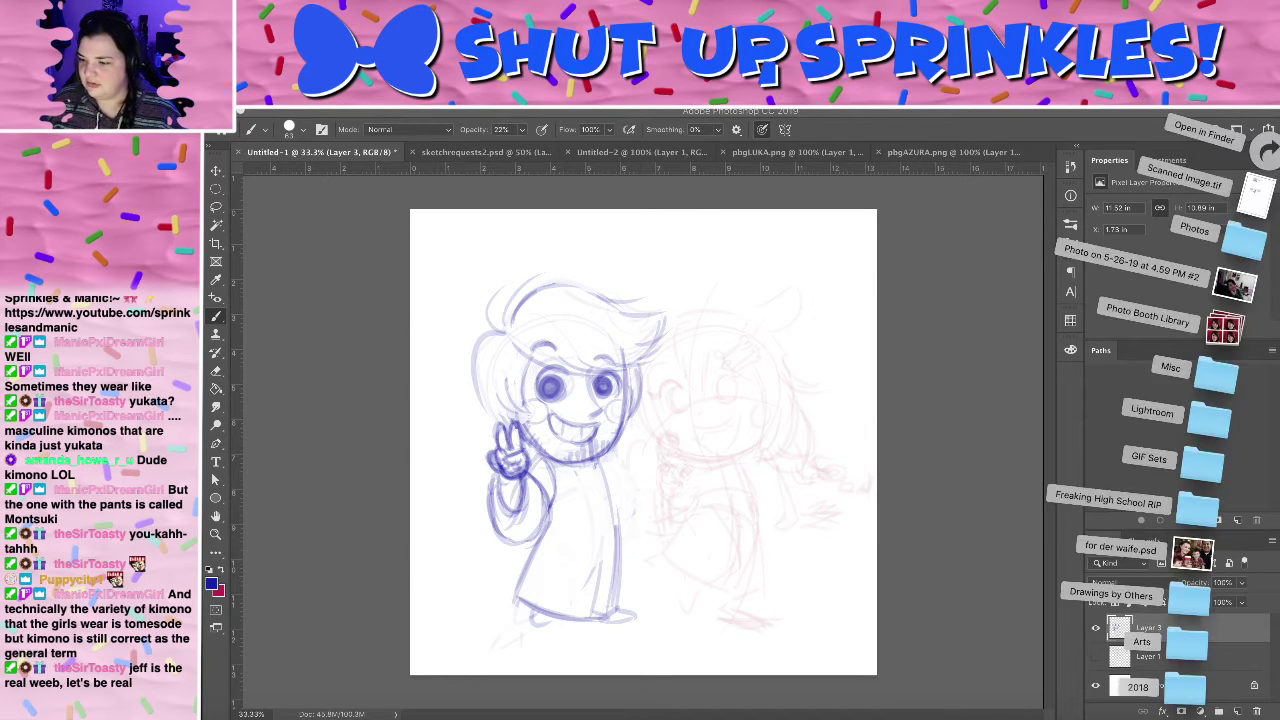
click(1185, 717)
click(1212, 717)
click(1236, 164)
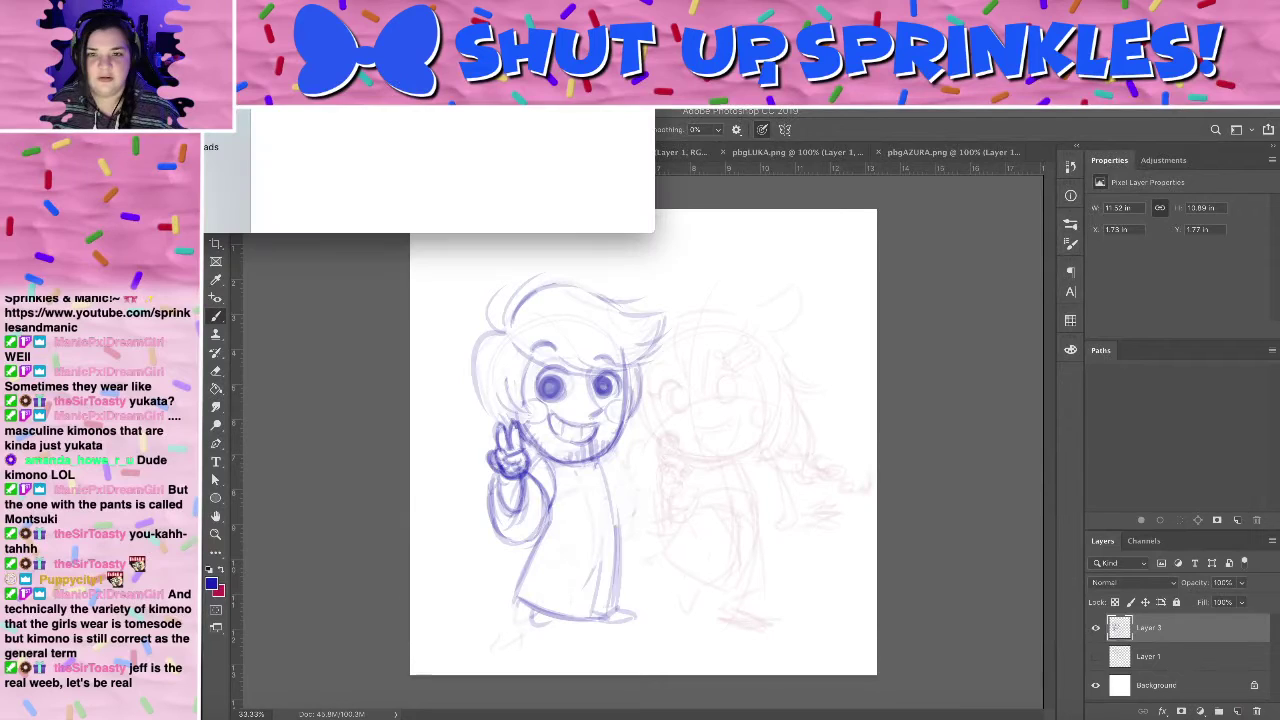
key(super+w)
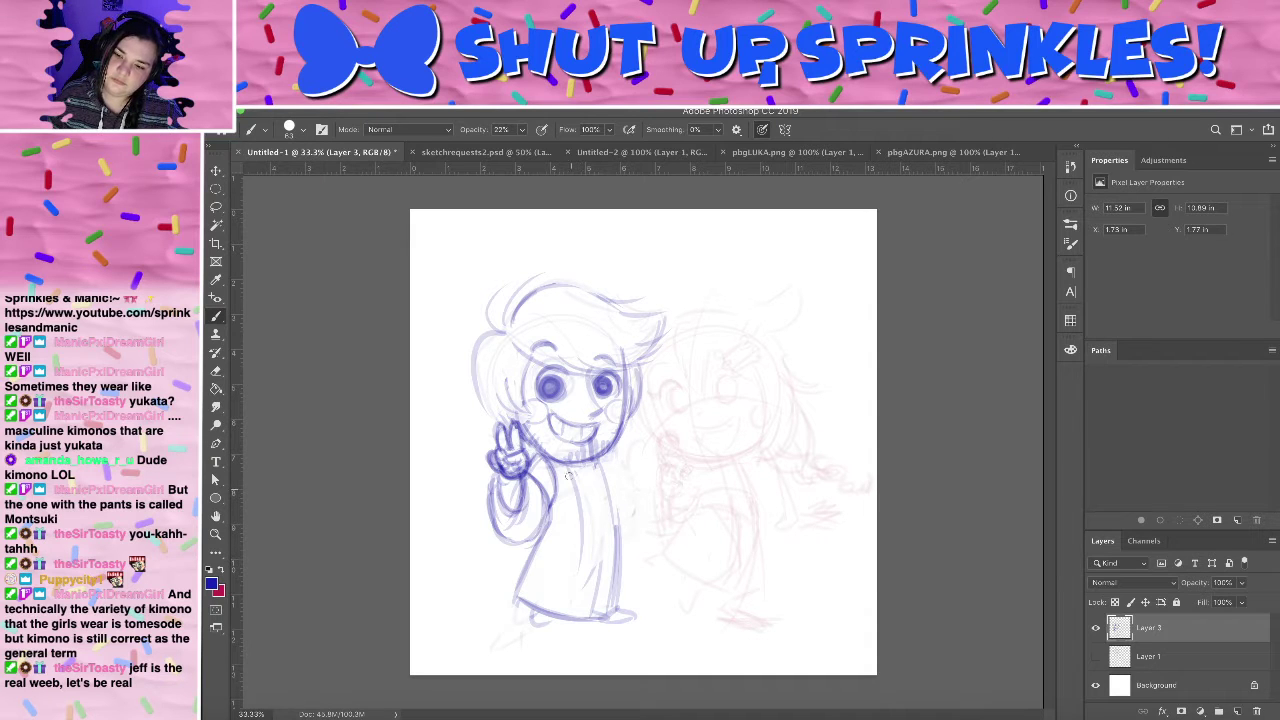
- Draw the robe's front opening line from the neck downward and erase the hem line above the feet
drag(575, 468, 572, 548)
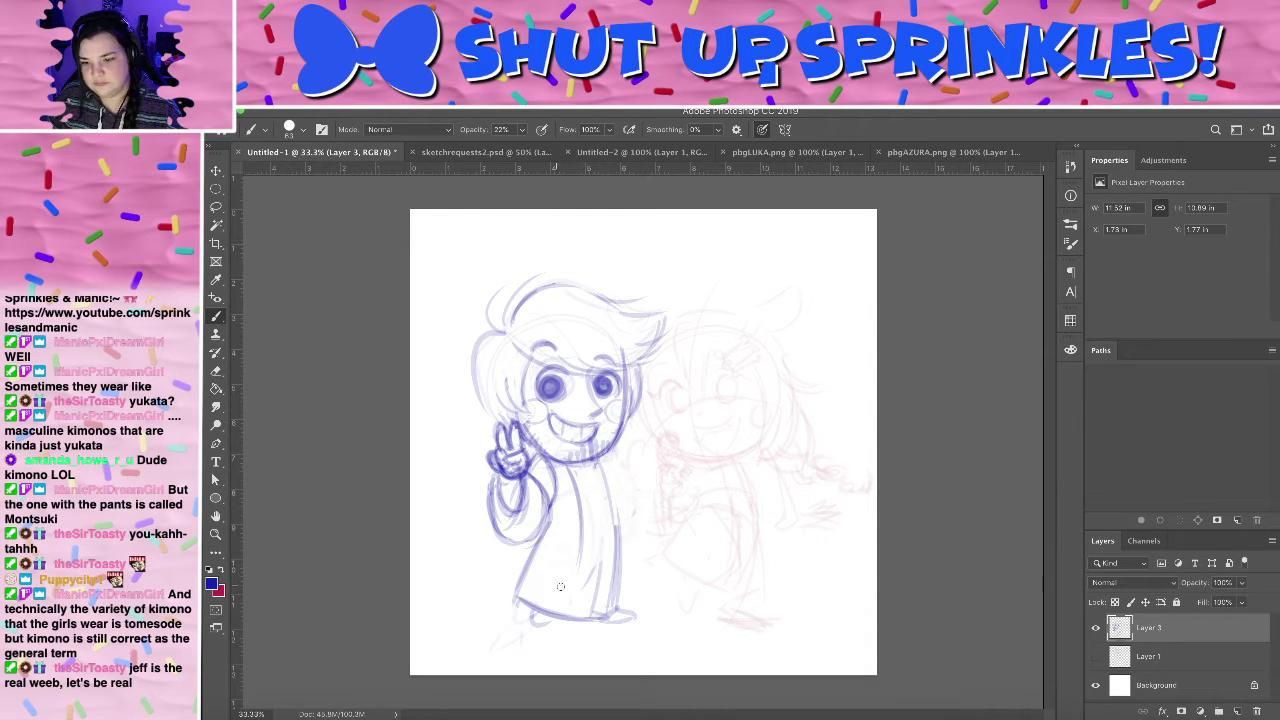
key(e)
mouse_move(512, 590)
mouse_down()
mouse_move(583, 619)
mouse_move(522, 598)
mouse_move(613, 599)
mouse_move(584, 614)
mouse_move(616, 595)
mouse_move(589, 616)
mouse_up()
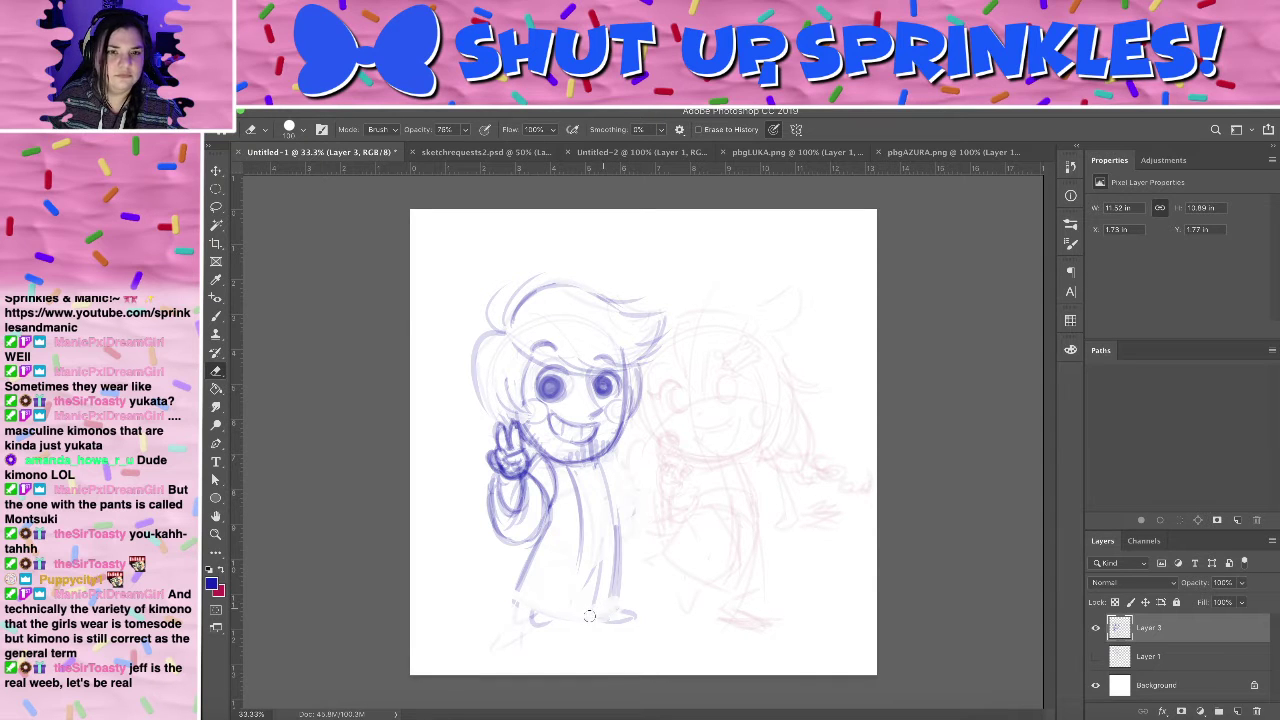
- Sketch a V-shaped overlapping kimono collar below the chin and clean up the lines where it meets the neck
key(b)
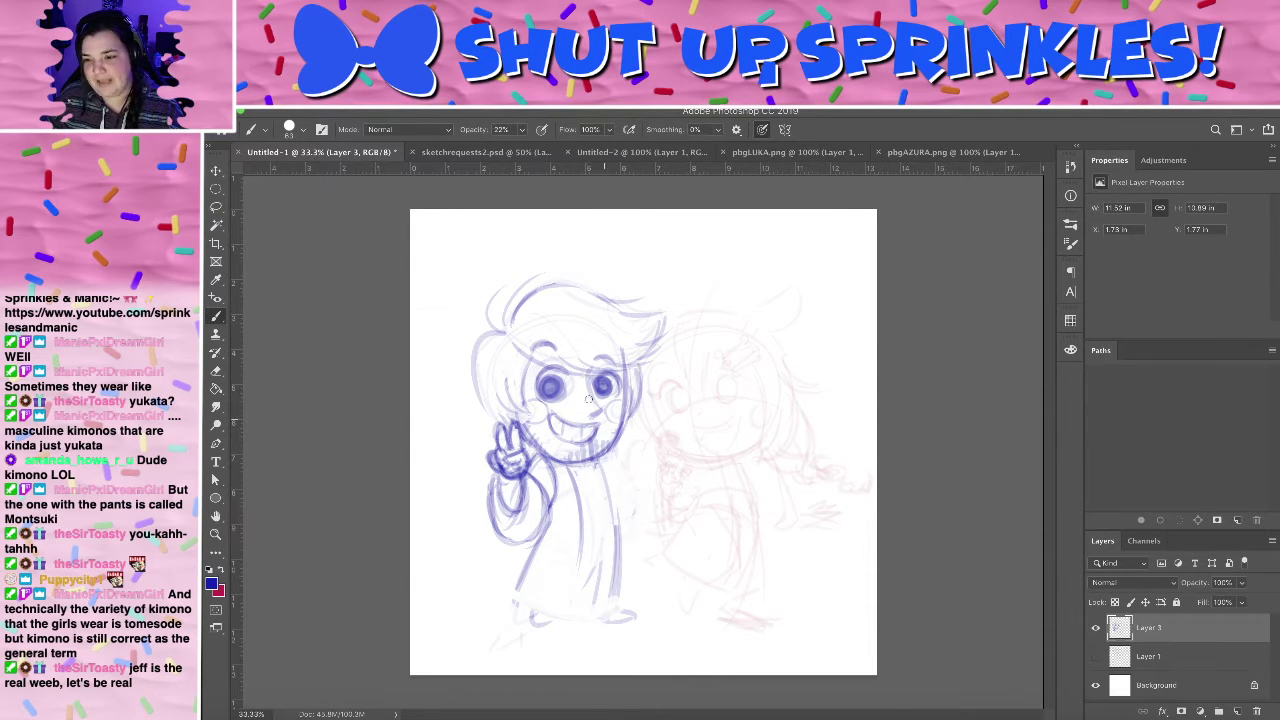
drag(595, 458, 579, 494)
key(super+z)
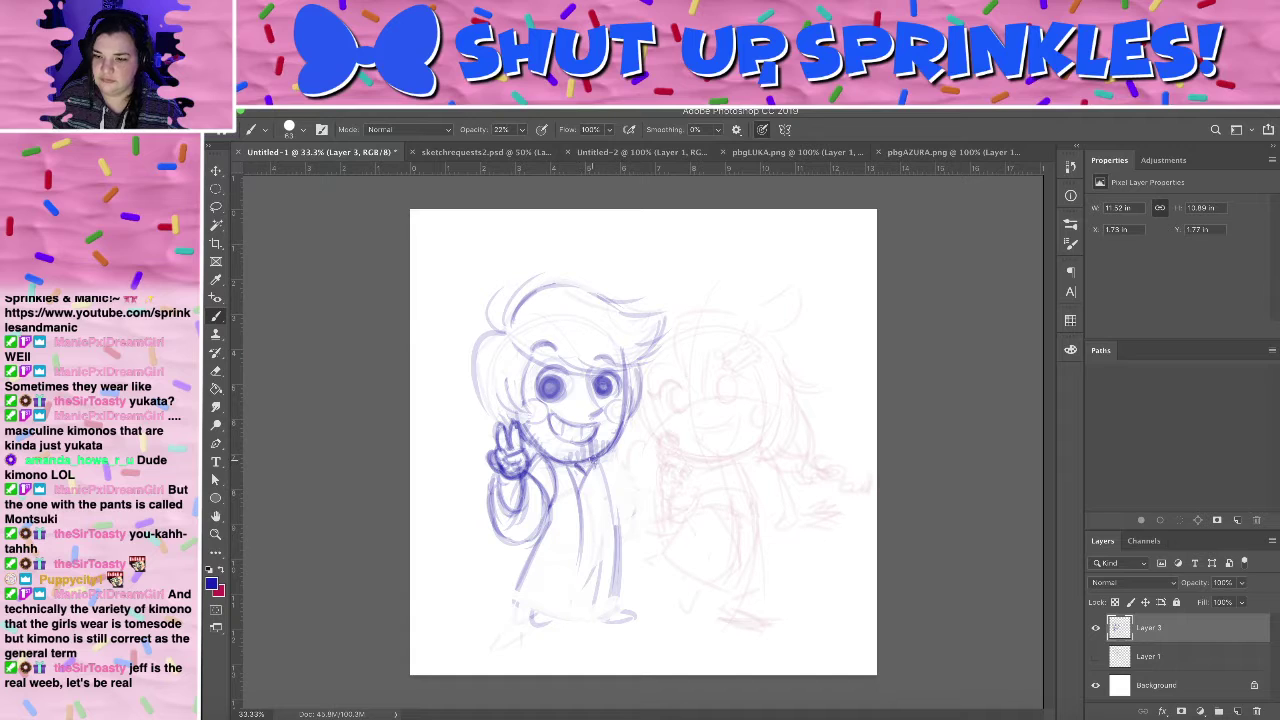
key(e)
mouse_move(588, 460)
mouse_down()
mouse_move(576, 507)
mouse_move(597, 464)
mouse_up()
key(b)
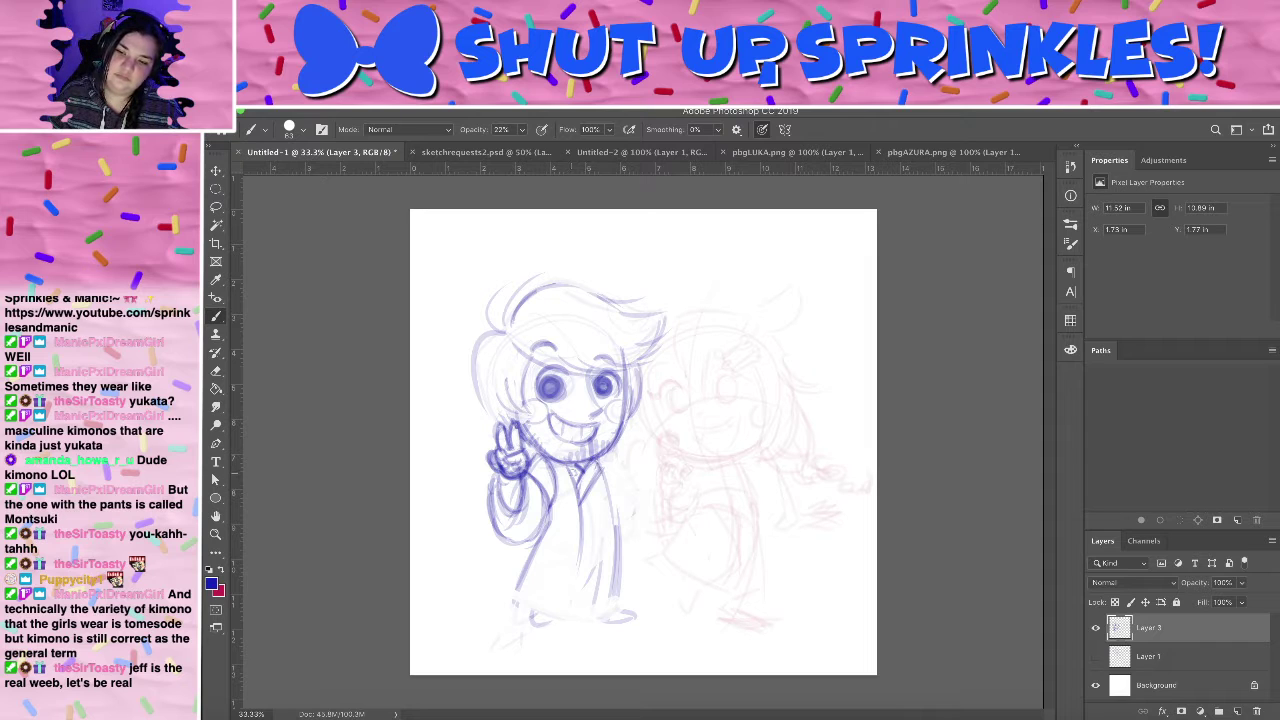
key(super+Tab)
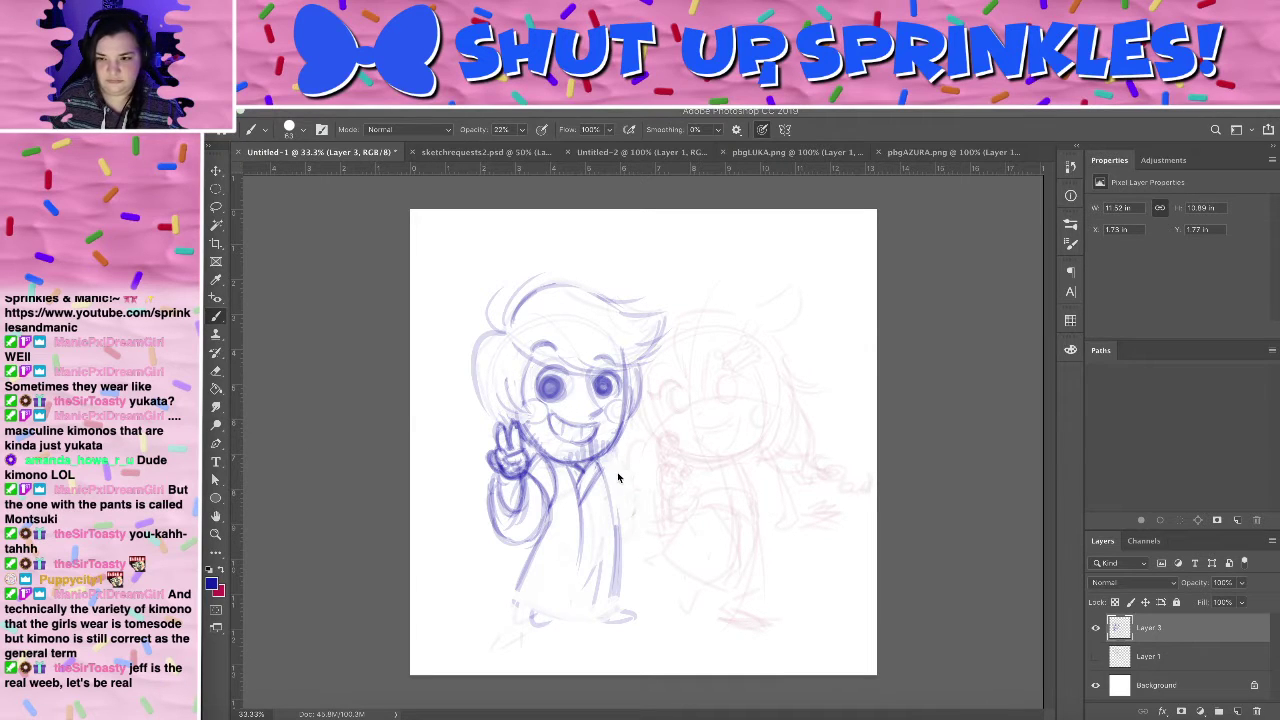
key(super+Tab)
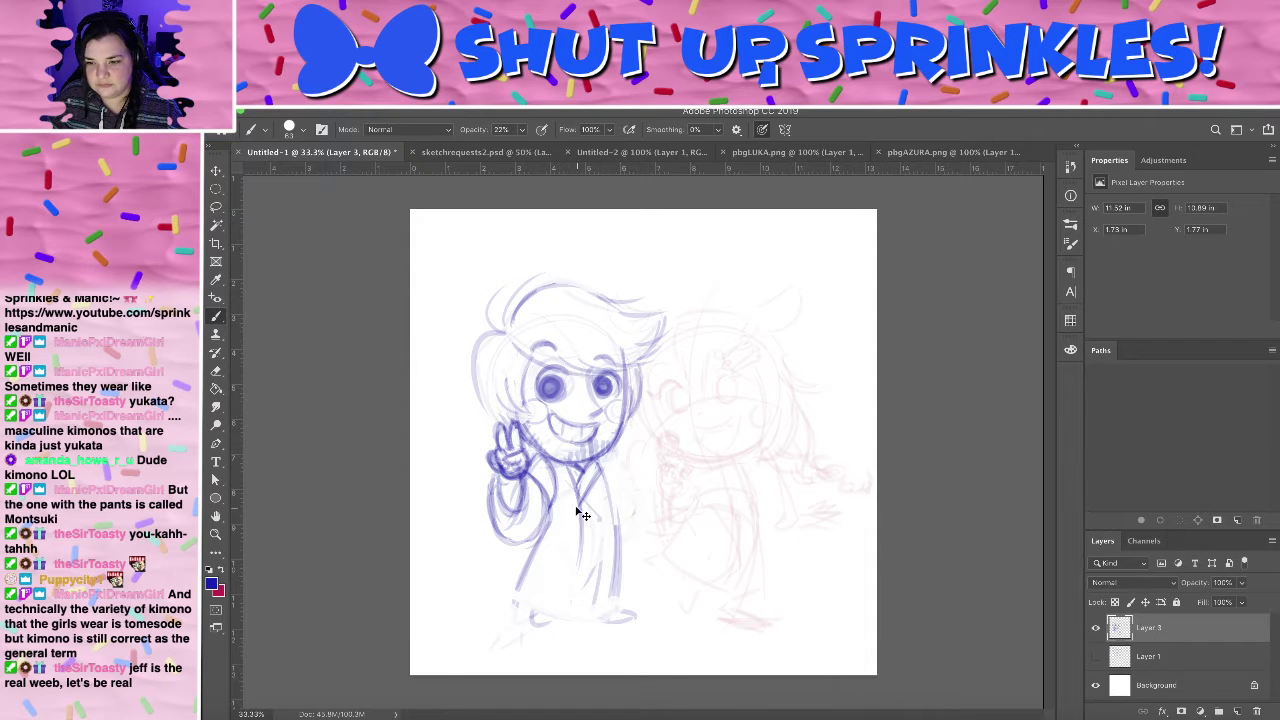
- Draw the outer robe's angled lower edge below the raised sleeve and erase the overlapping lines at the hip and shoulder
mouse_move(541, 531)
mouse_down()
mouse_move(515, 556)
mouse_move(540, 580)
mouse_move(579, 571)
mouse_move(544, 580)
mouse_up()
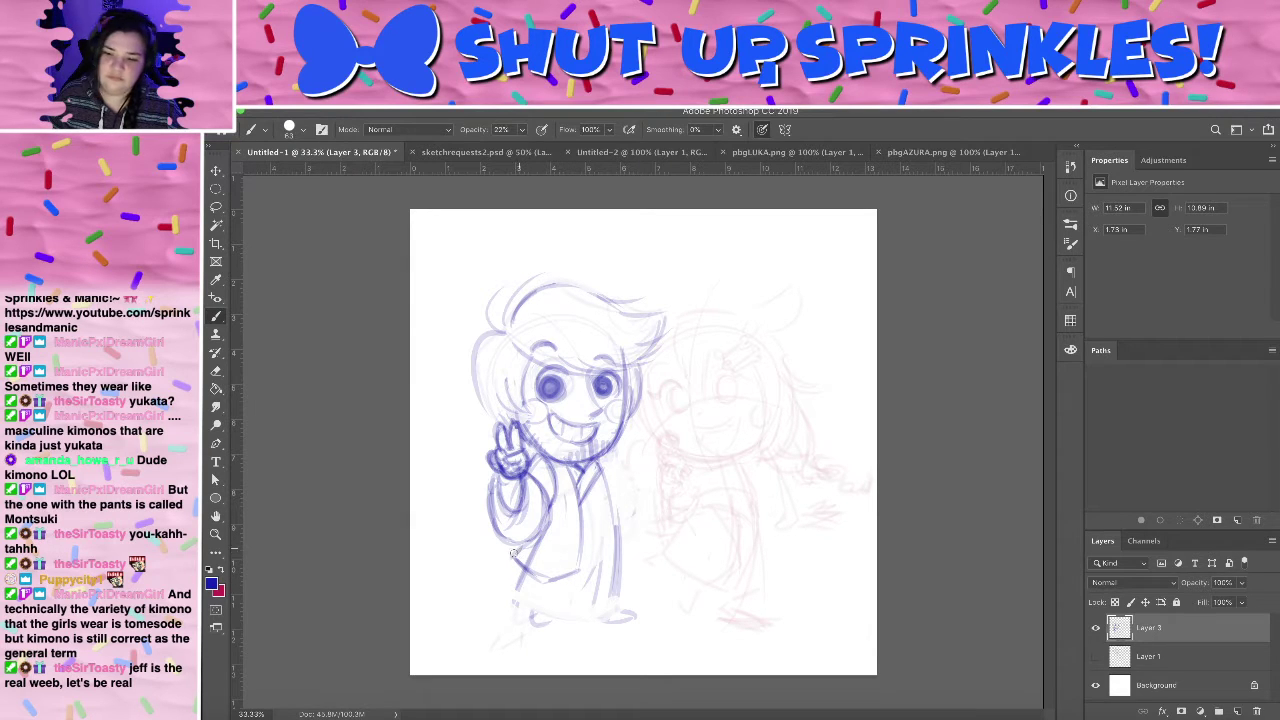
key(e)
drag(534, 553, 532, 568)
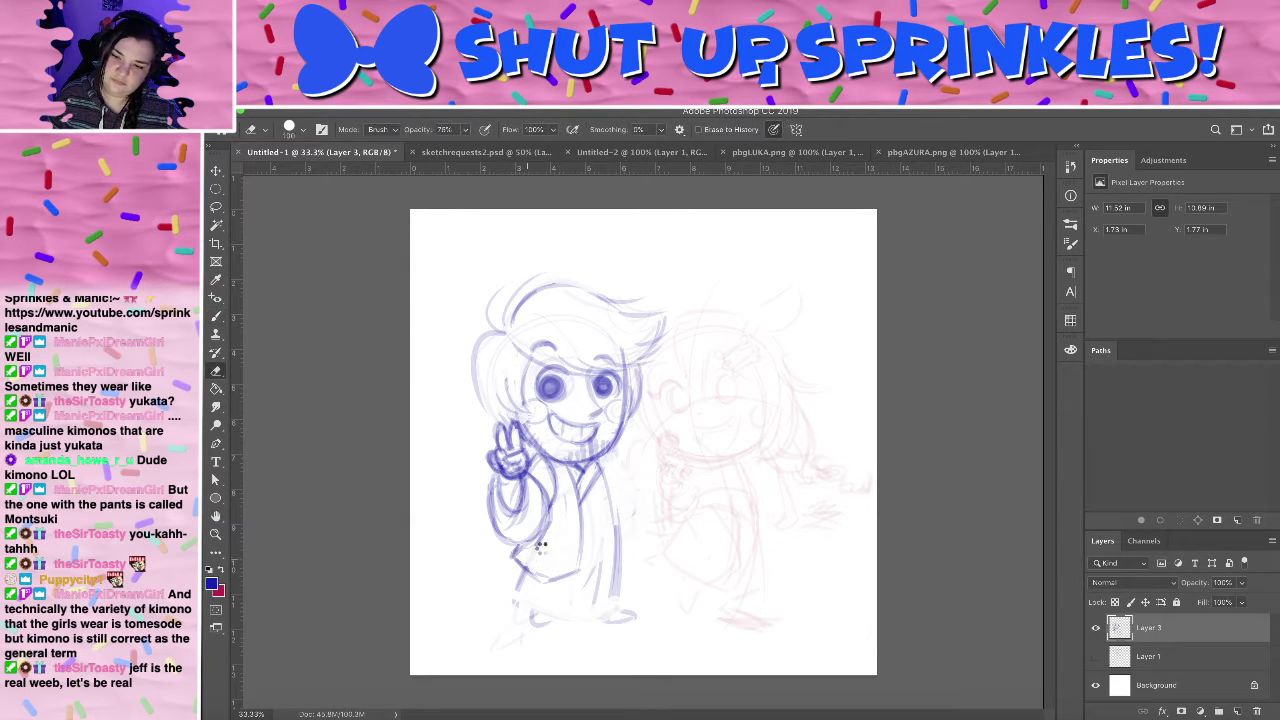
drag(539, 474, 535, 487)
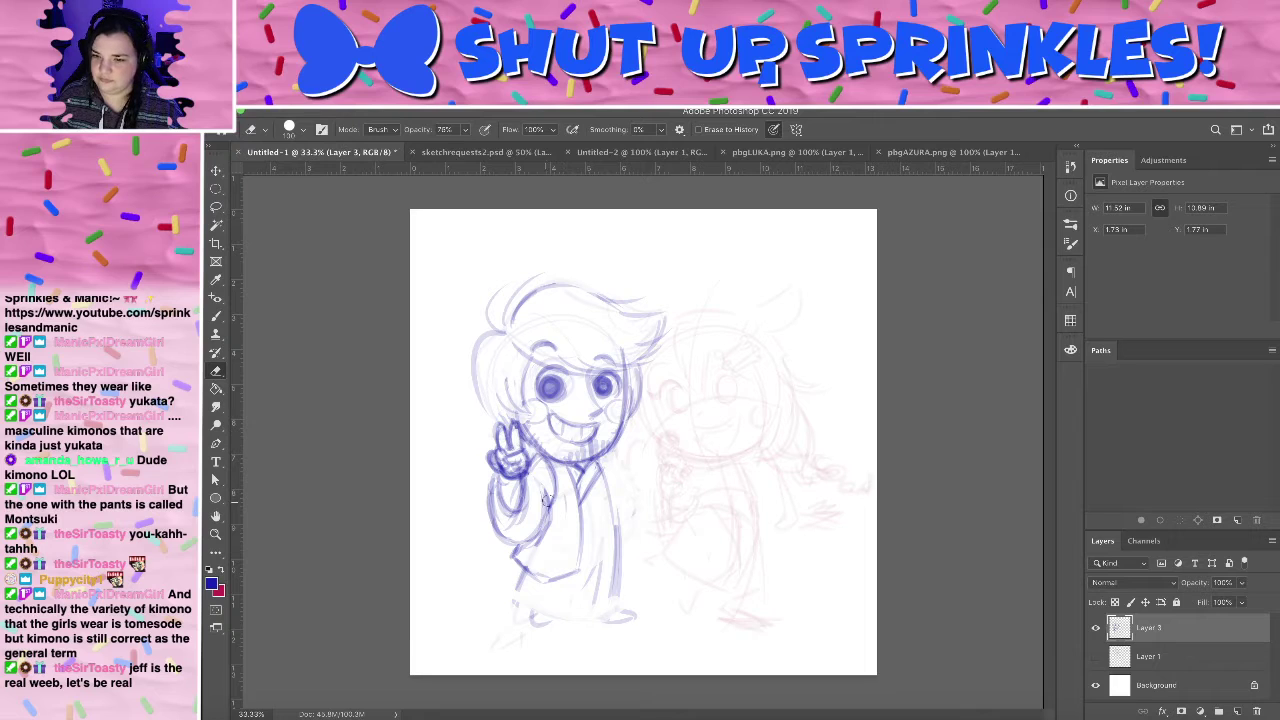
key(b)
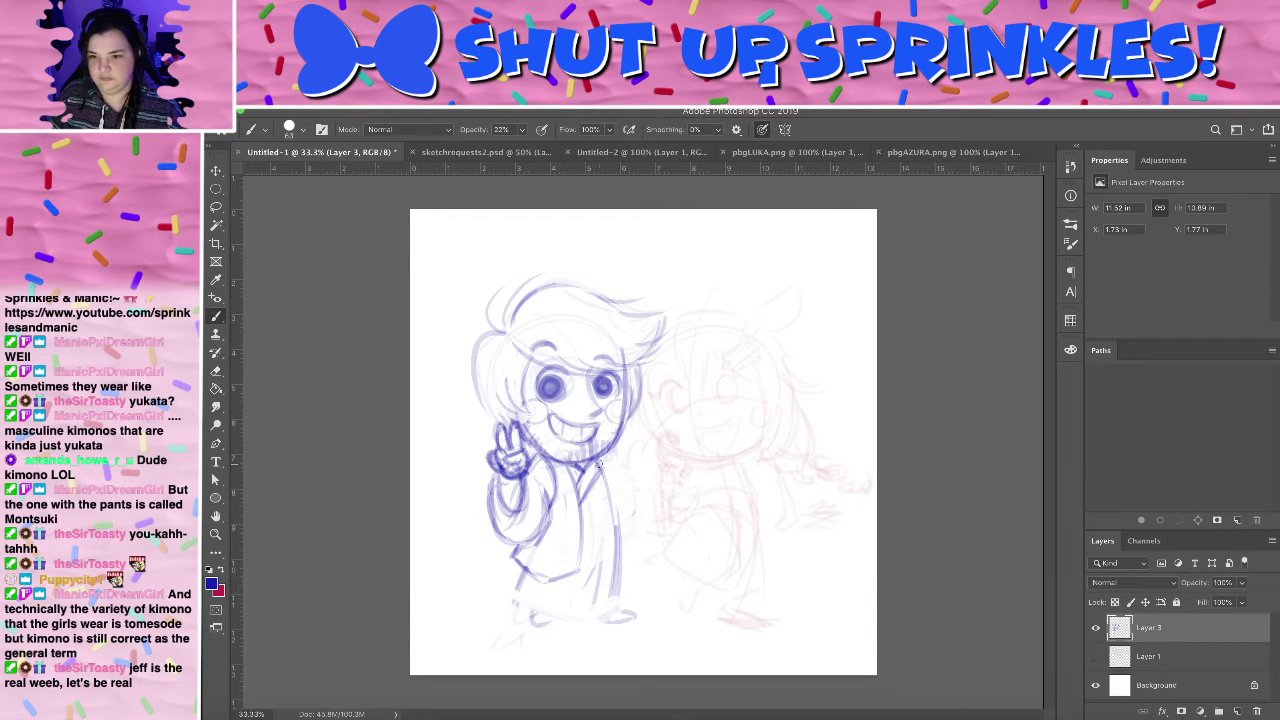
mouse_move(599, 464)
mouse_down()
mouse_move(630, 500)
mouse_move(630, 523)
mouse_up()
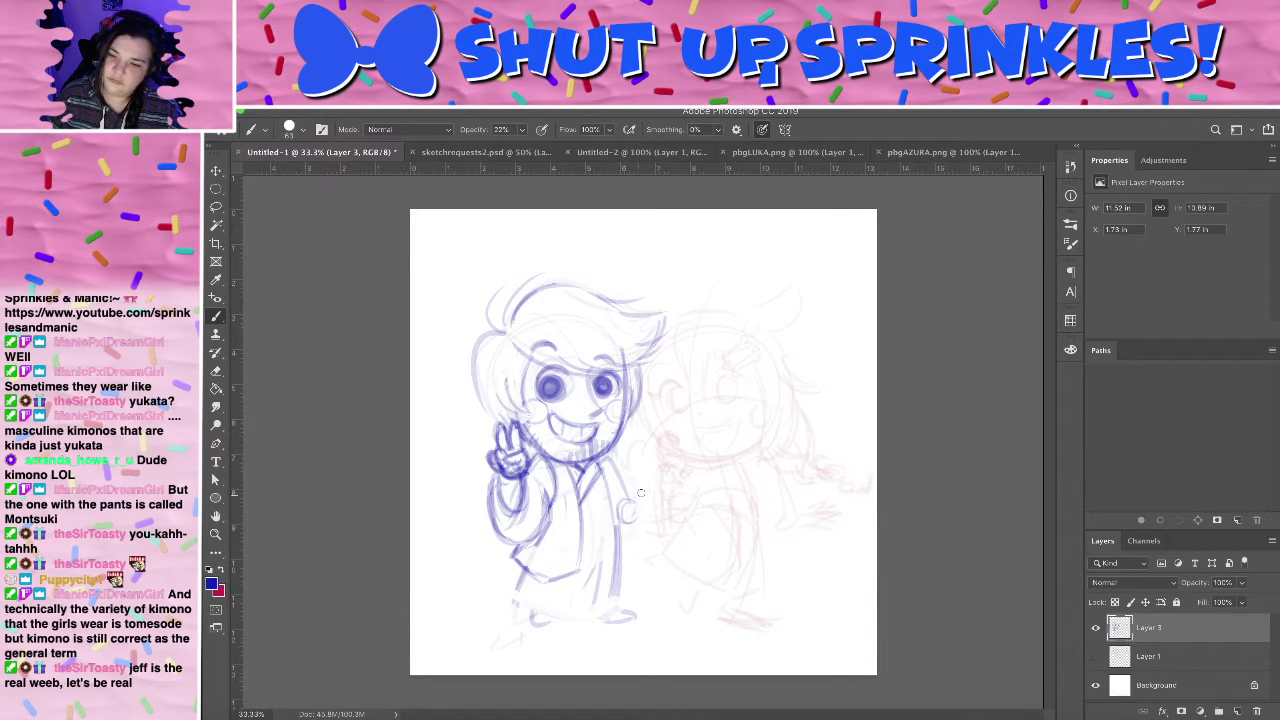
key(ctrl+z)
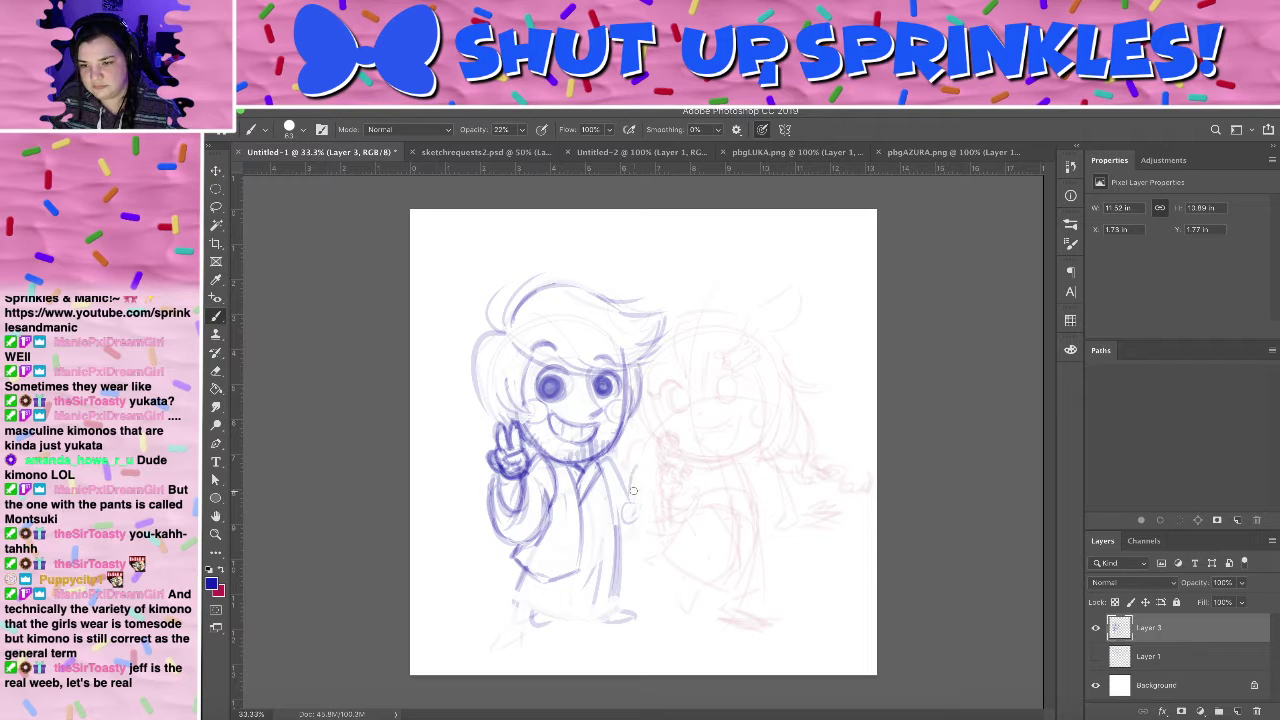
drag(624, 510, 638, 538)
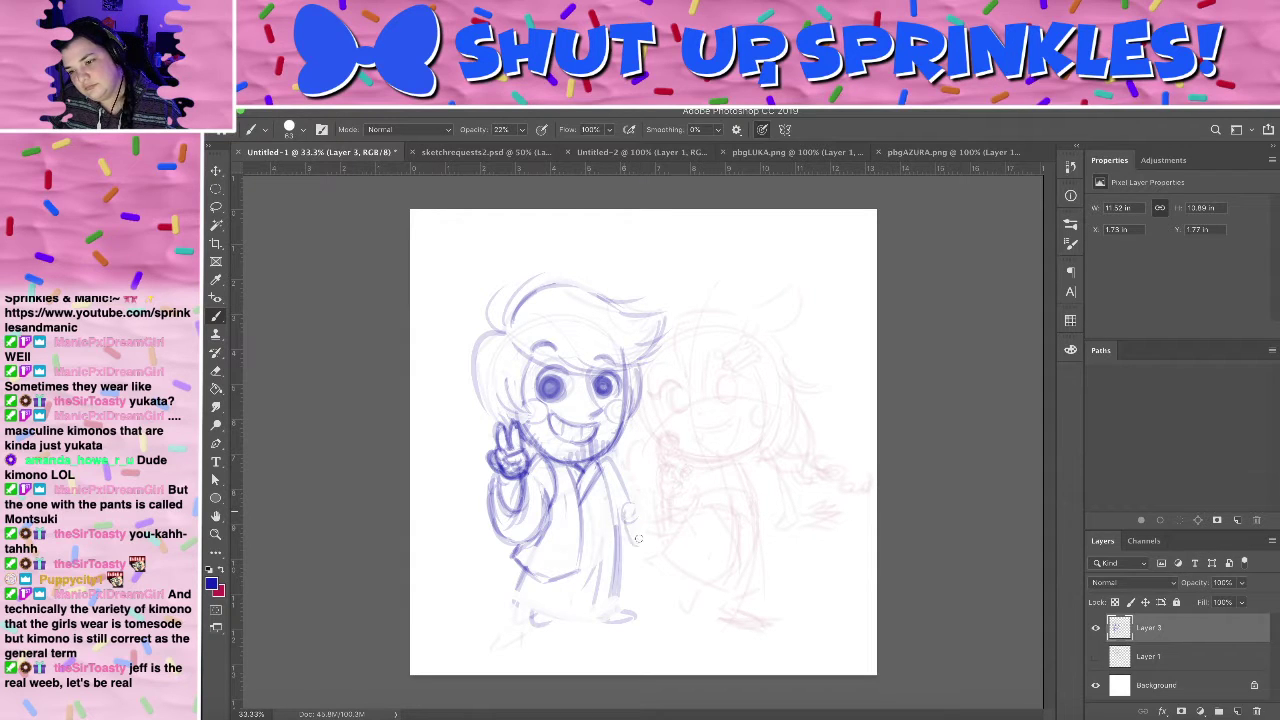
key(ctrl+z)
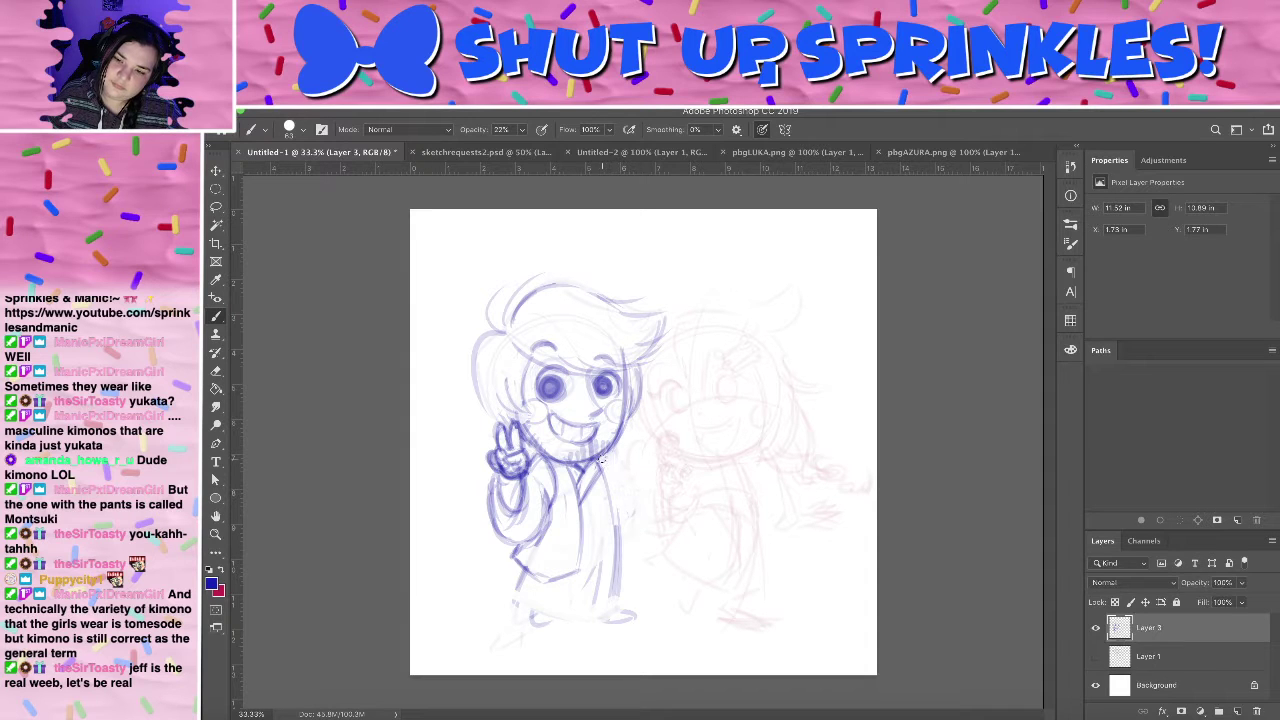
- Draw the lowered arm's sleeve slanting from the shoulder to a cuff beside the robe, on the side facing the pink sketch
drag(615, 481, 650, 542)
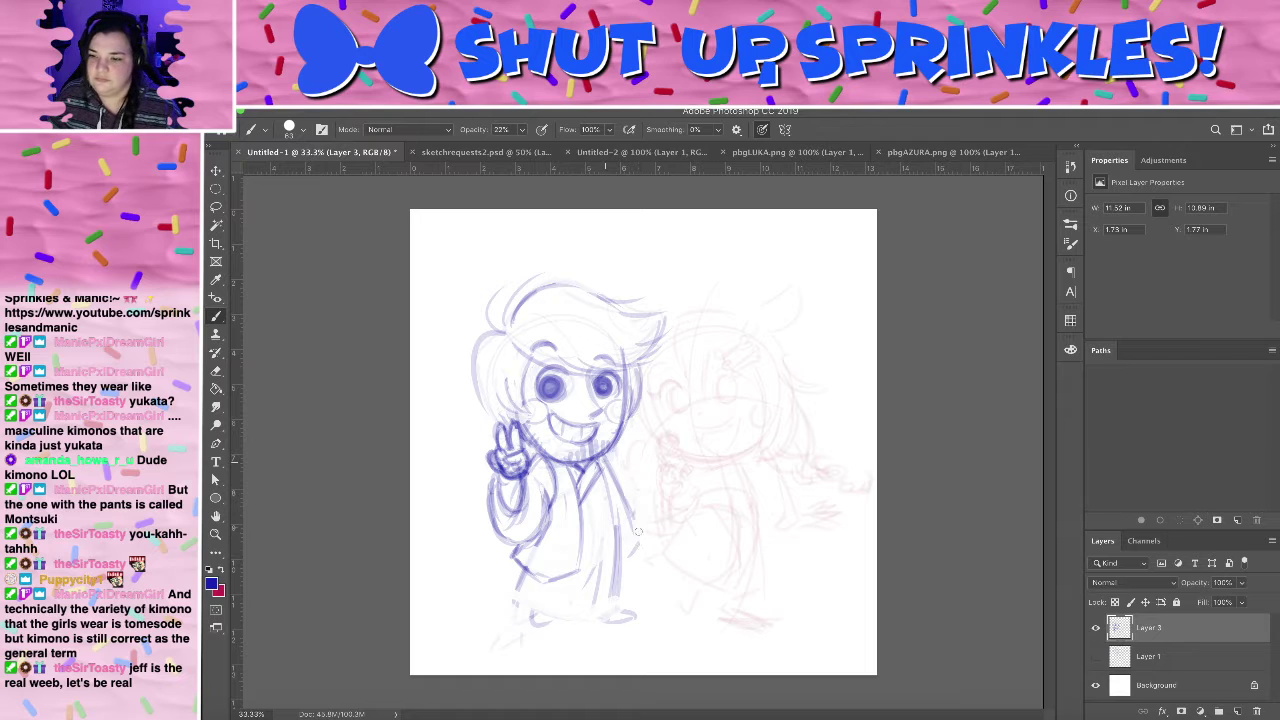
mouse_move(612, 470)
mouse_down()
mouse_move(641, 540)
mouse_move(622, 556)
mouse_move(644, 544)
mouse_move(624, 569)
mouse_up()
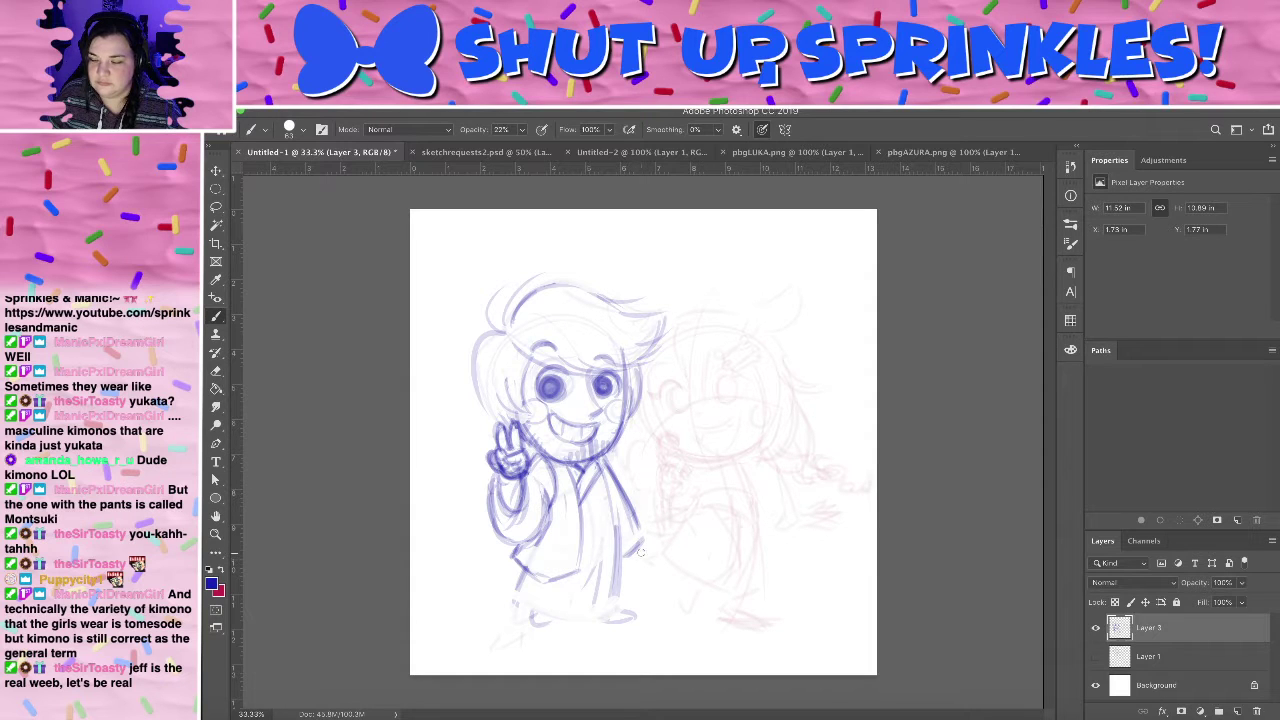
drag(641, 549, 644, 563)
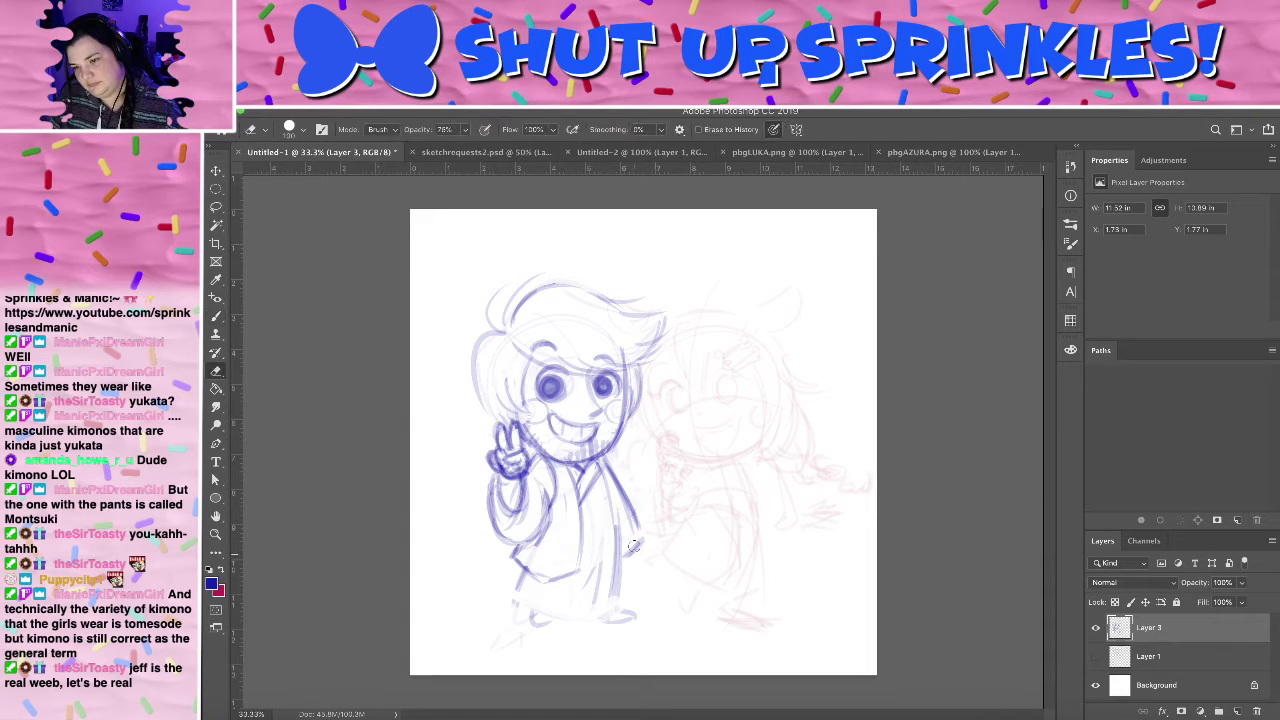
- Draw the lowered hand with its fingers below the slanted sleeve cuff and darken the outer curve of the hair beside the face
mouse_move(623, 556)
mouse_down()
mouse_move(640, 528)
mouse_move(641, 554)
mouse_move(658, 560)
mouse_move(644, 583)
mouse_up()
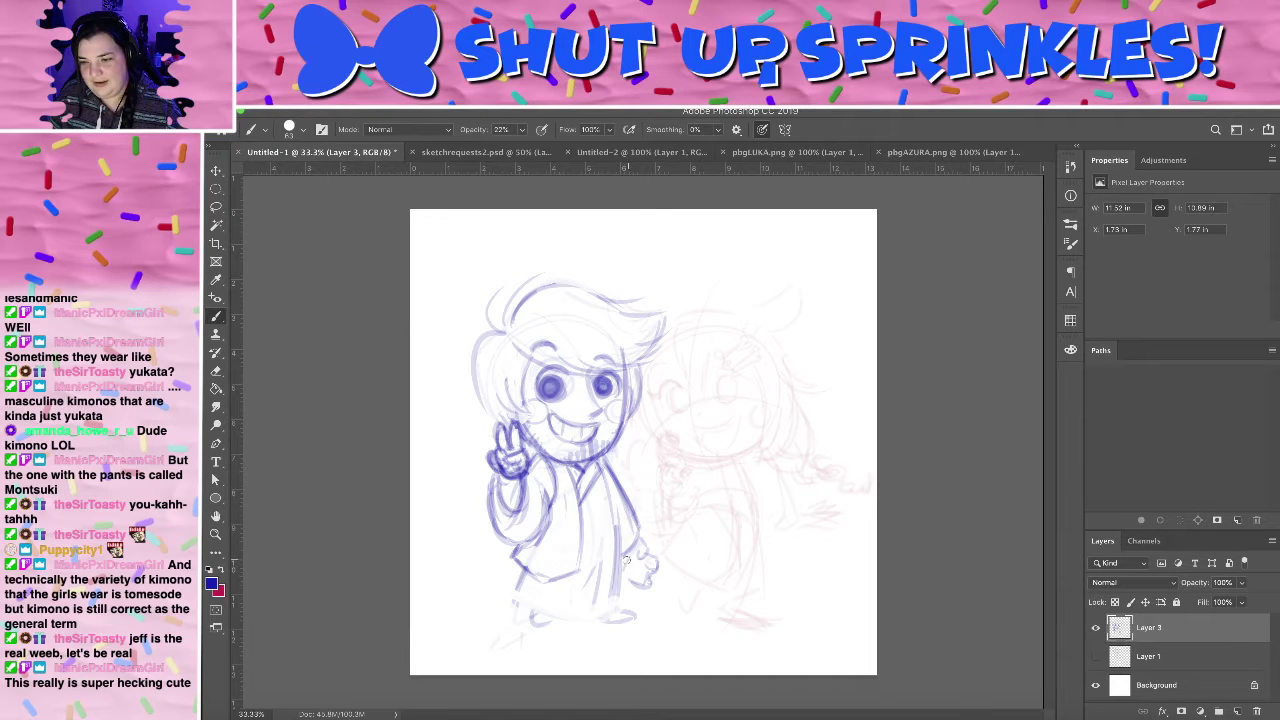
key(e)
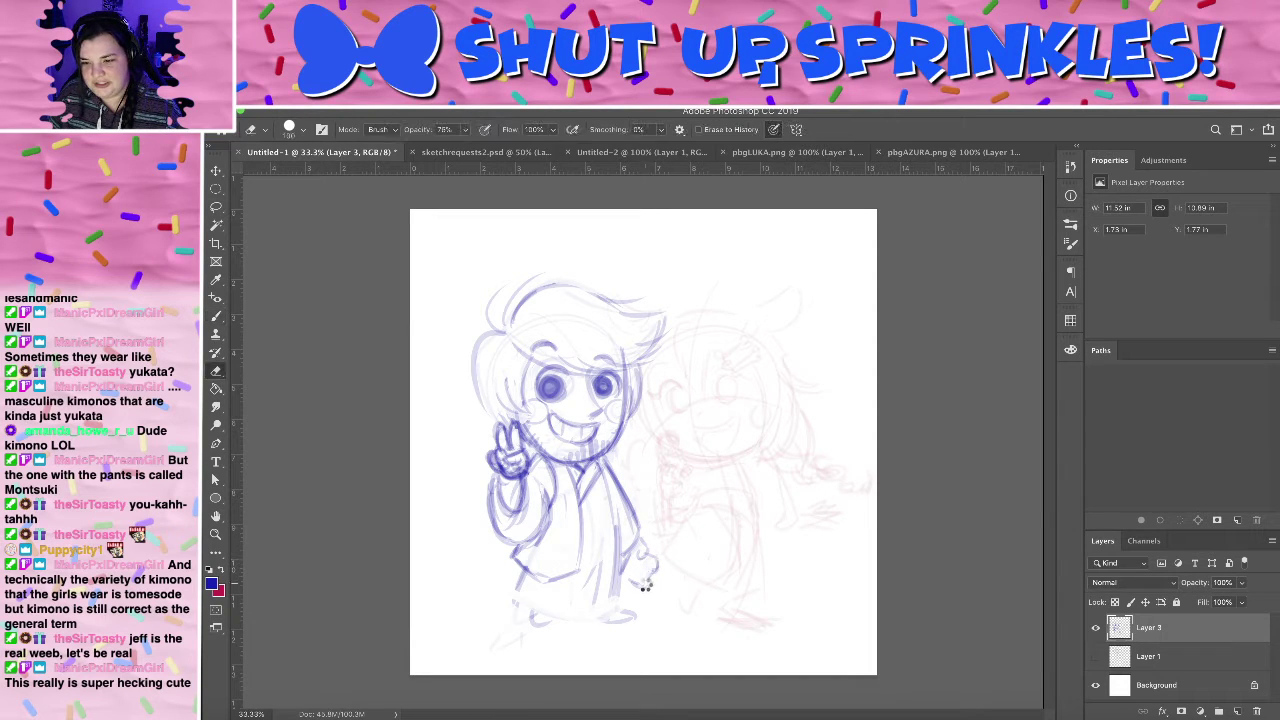
key(b)
mouse_move(622, 588)
mouse_down()
mouse_move(652, 578)
mouse_move(626, 568)
mouse_move(646, 582)
mouse_move(649, 567)
mouse_up()
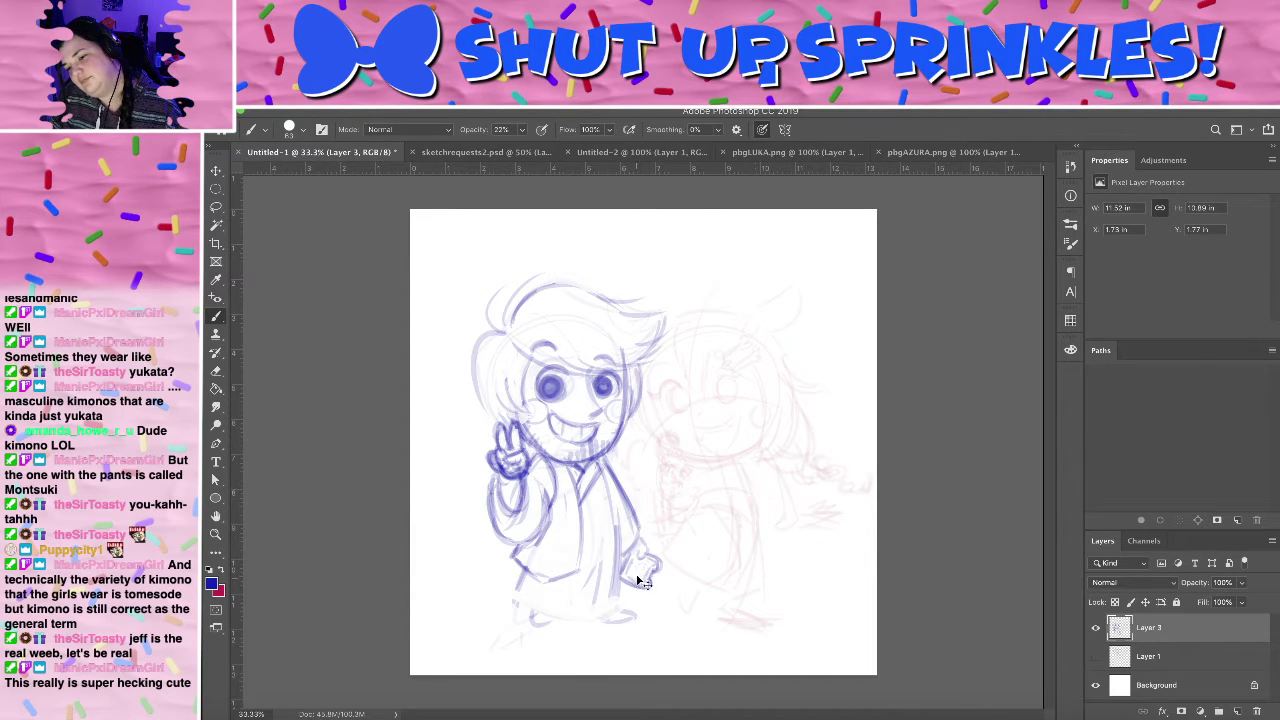
mouse_move(640, 580)
mouse_down()
mouse_move(640, 562)
mouse_move(650, 570)
mouse_up()
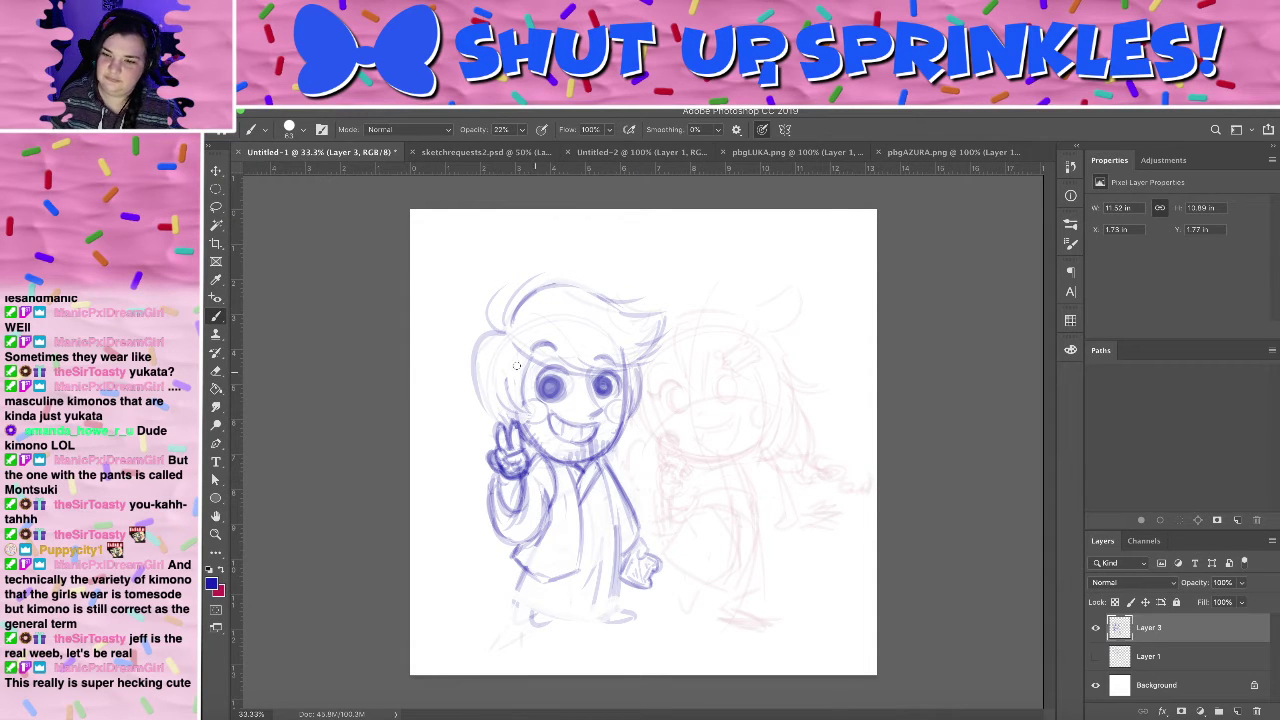
drag(500, 334, 486, 394)
drag(477, 394, 485, 410)
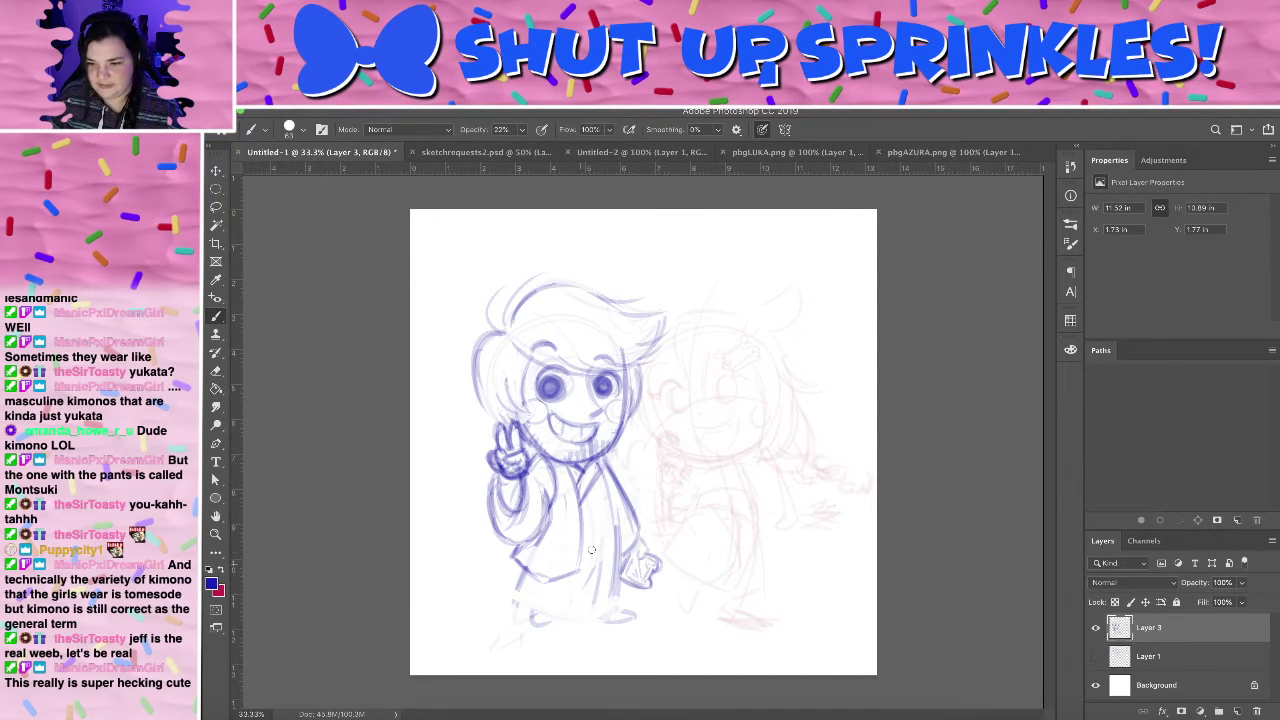
- Draw the outer robe's open front edges running from the collar down past the waist
drag(594, 465, 607, 530)
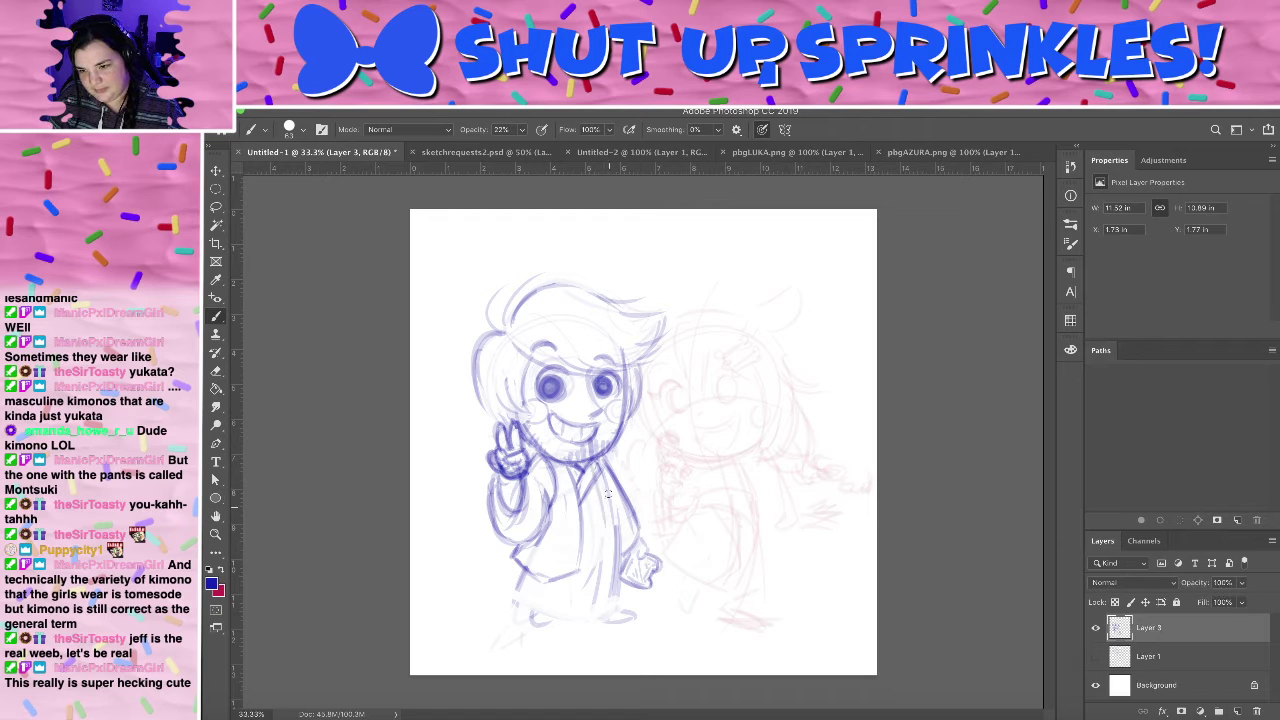
key(super+z)
mouse_move(593, 464)
mouse_down()
mouse_move(612, 556)
mouse_move(527, 567)
mouse_move(572, 576)
mouse_up()
drag(601, 467, 617, 565)
mouse_move(613, 491)
mouse_down()
mouse_move(619, 565)
mouse_move(603, 523)
mouse_move(604, 534)
mouse_up()
key(super+z)
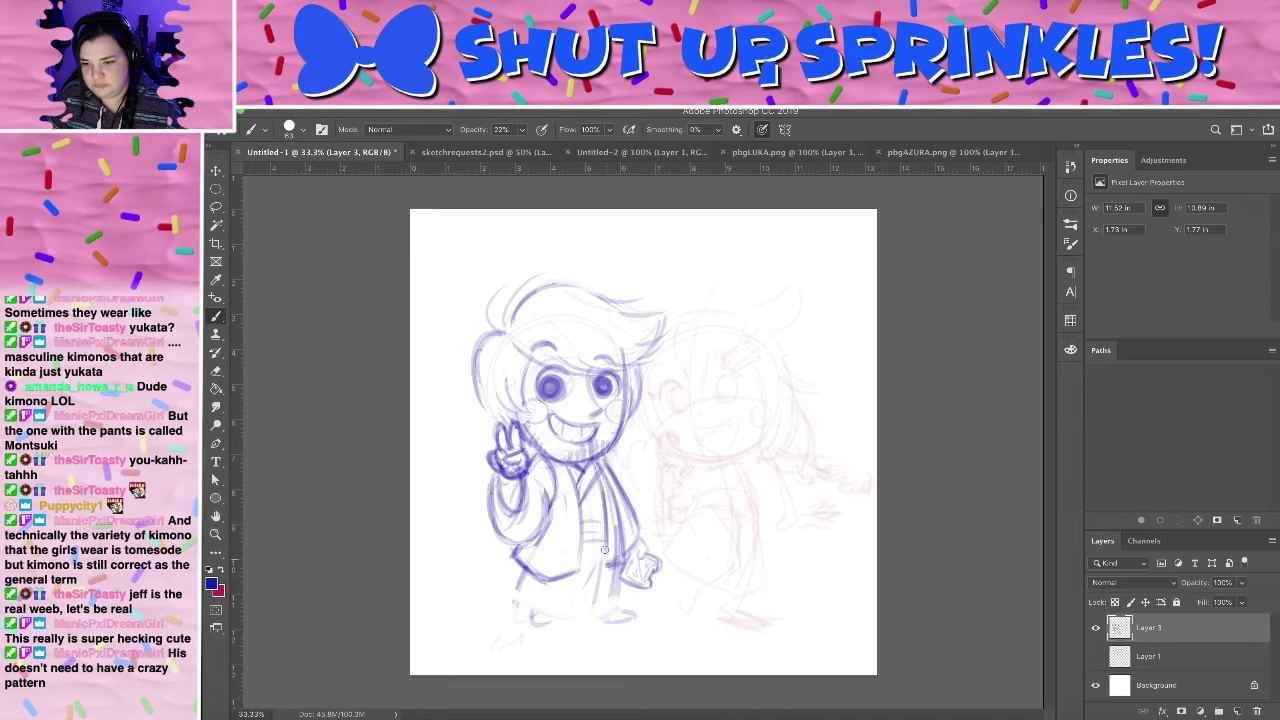
- Sketch vertical pleats down the lower garment and firm up its hem and the feet beneath it
drag(592, 556, 584, 623)
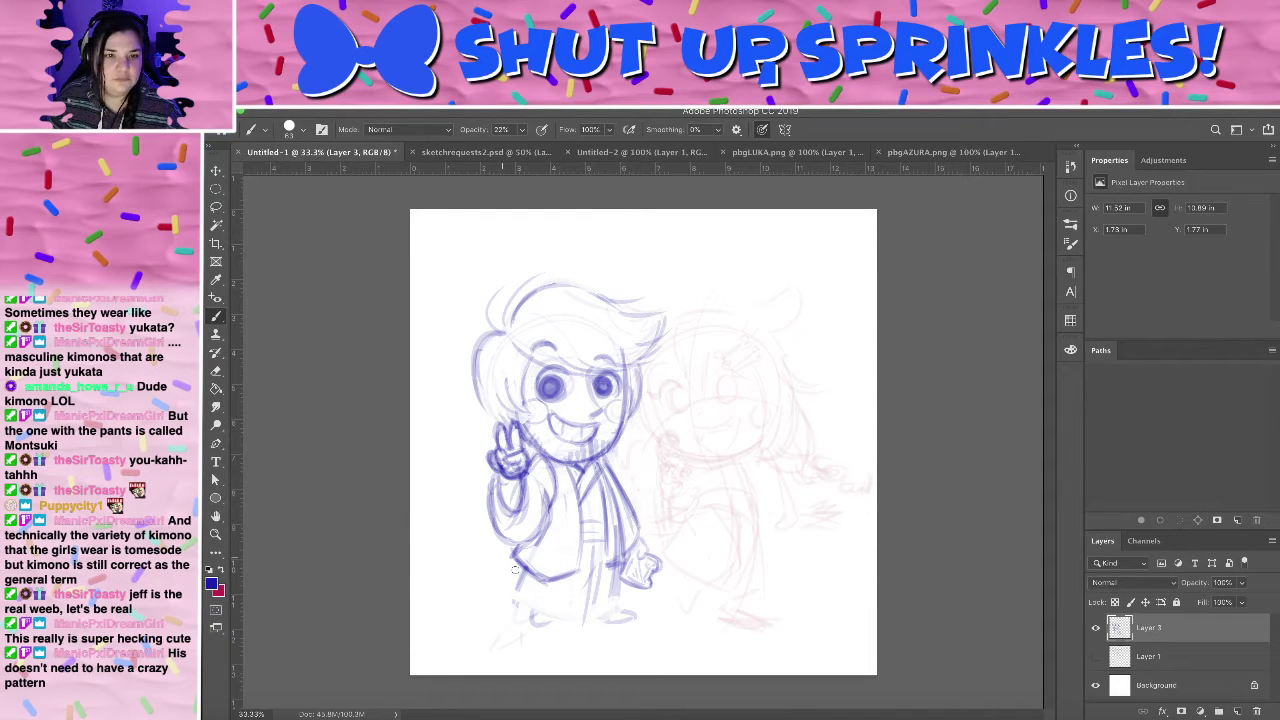
mouse_move(585, 561)
mouse_down()
mouse_move(566, 635)
mouse_move(571, 605)
mouse_move(564, 624)
mouse_move(536, 609)
mouse_move(549, 589)
mouse_move(540, 621)
mouse_move(542, 601)
mouse_move(536, 616)
mouse_move(515, 604)
mouse_move(585, 628)
mouse_move(636, 612)
mouse_move(592, 622)
mouse_move(621, 608)
mouse_up()
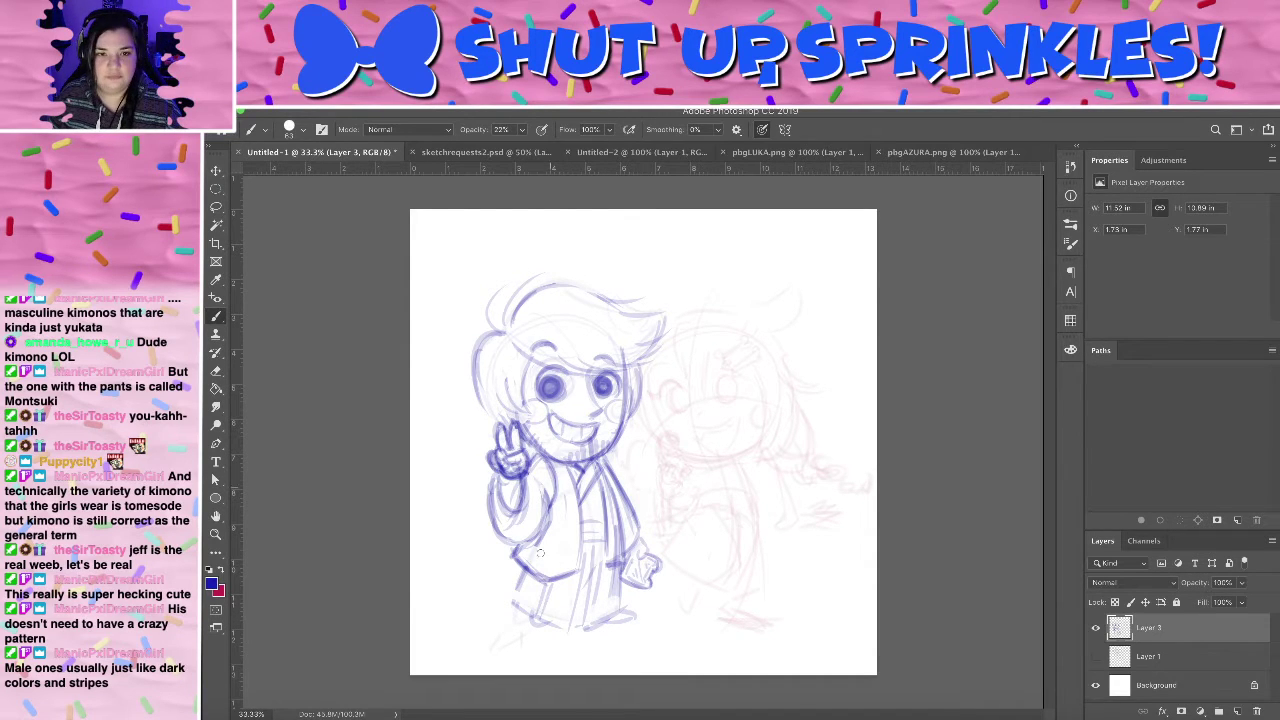
drag(532, 614, 546, 627)
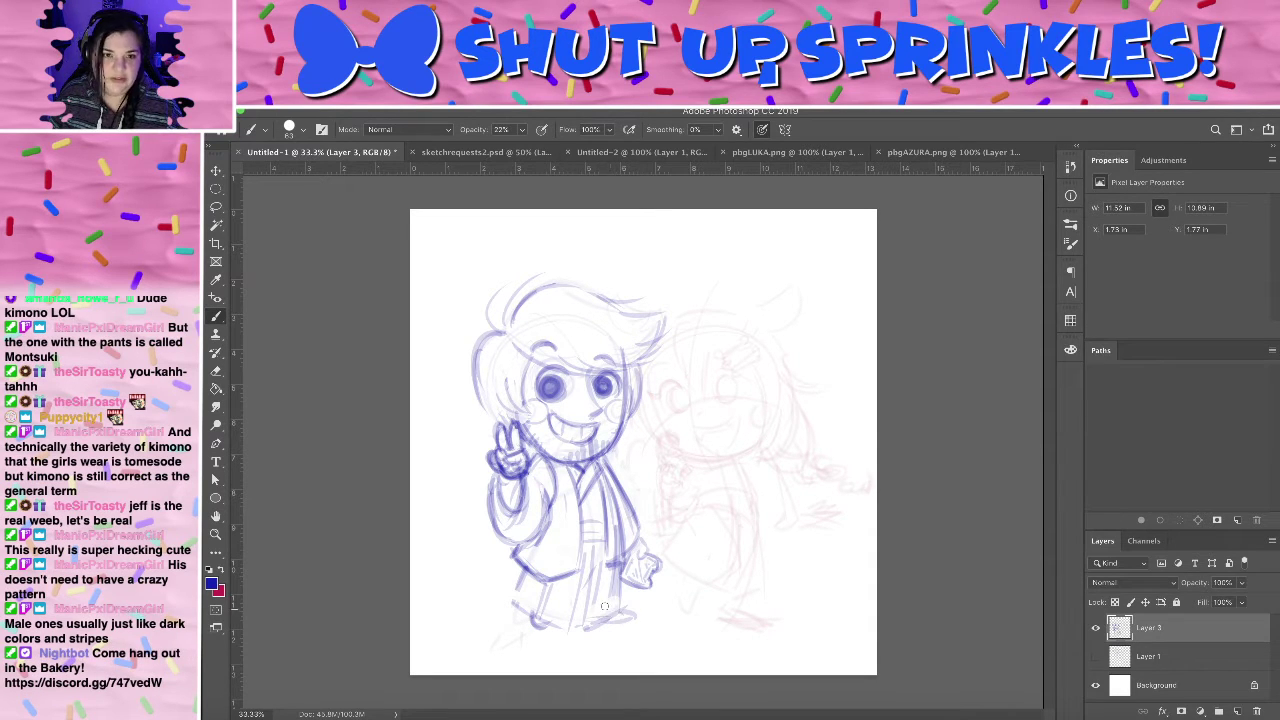
mouse_move(604, 620)
mouse_down()
mouse_move(634, 624)
mouse_move(636, 611)
mouse_up()
- Erase the stray lines along the outer robe's front edge and redraw that edge together with the robe's lower edge
key(e)
drag(574, 493, 579, 569)
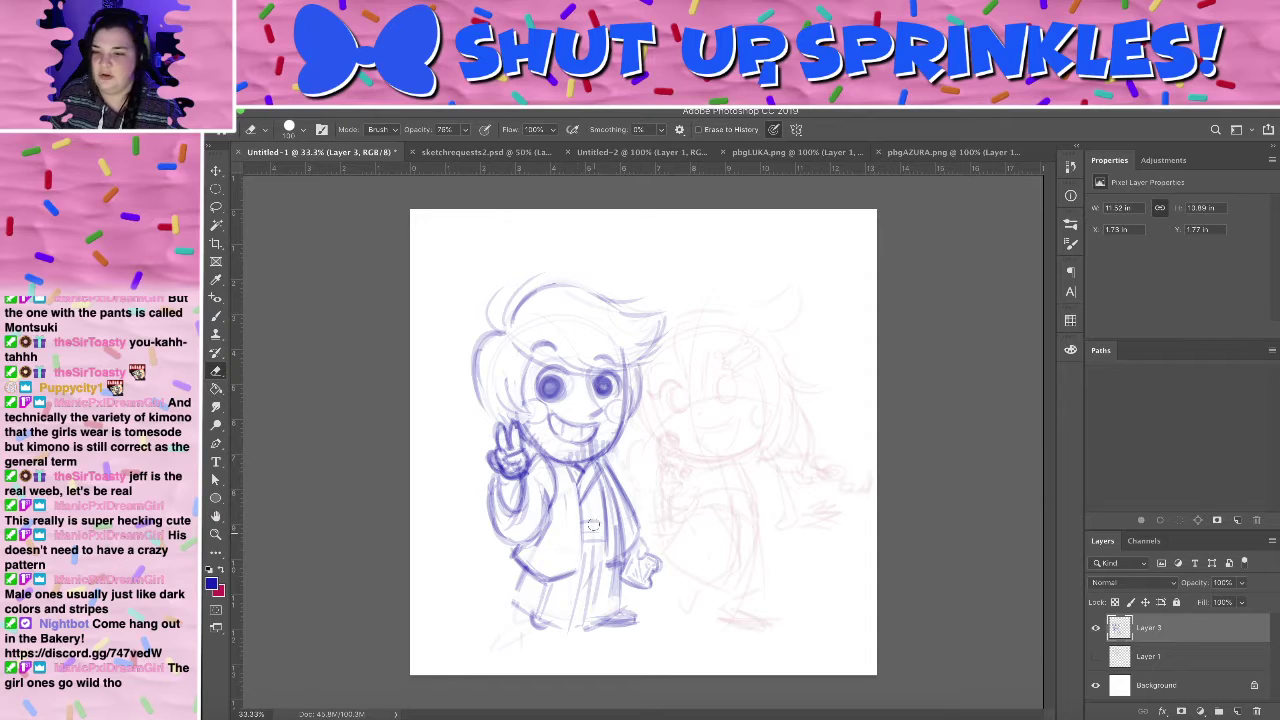
key(b)
mouse_move(574, 478)
mouse_down()
mouse_move(580, 569)
mouse_move(544, 580)
mouse_up()
drag(582, 572, 545, 579)
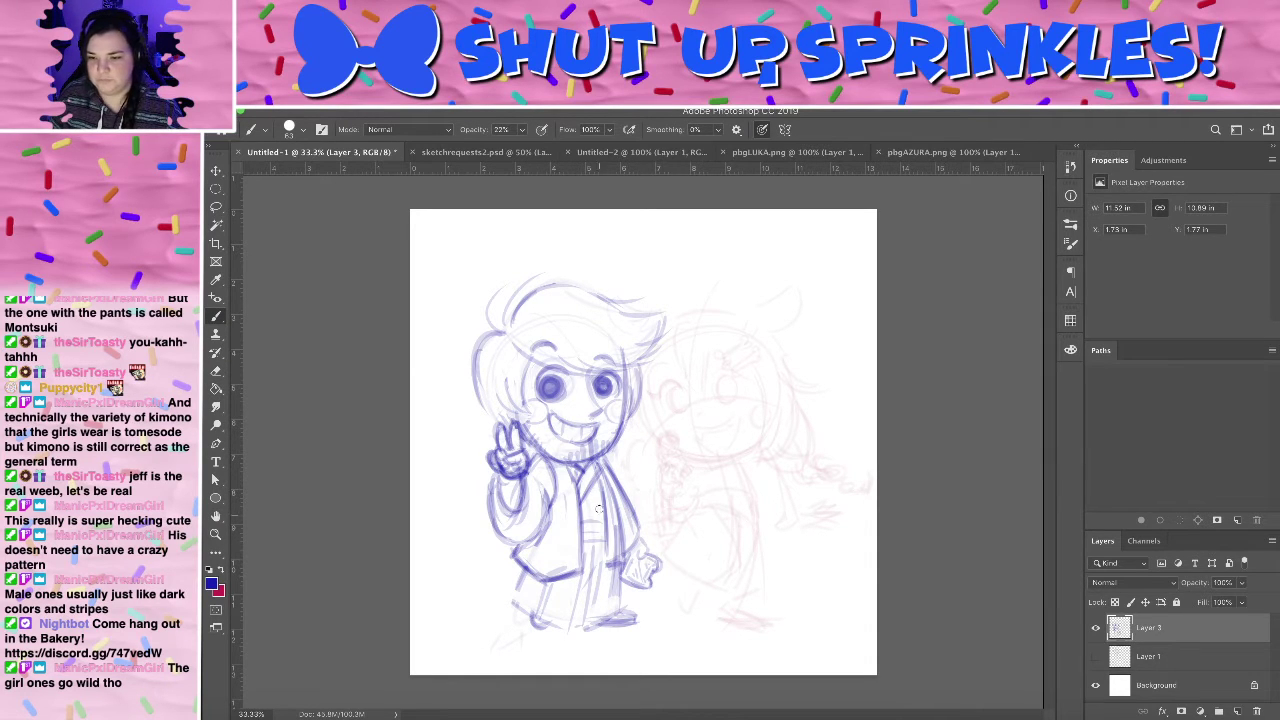
- Draw a small round knot at the waistband and reinforce the upper curve of the hair
drag(582, 530, 585, 545)
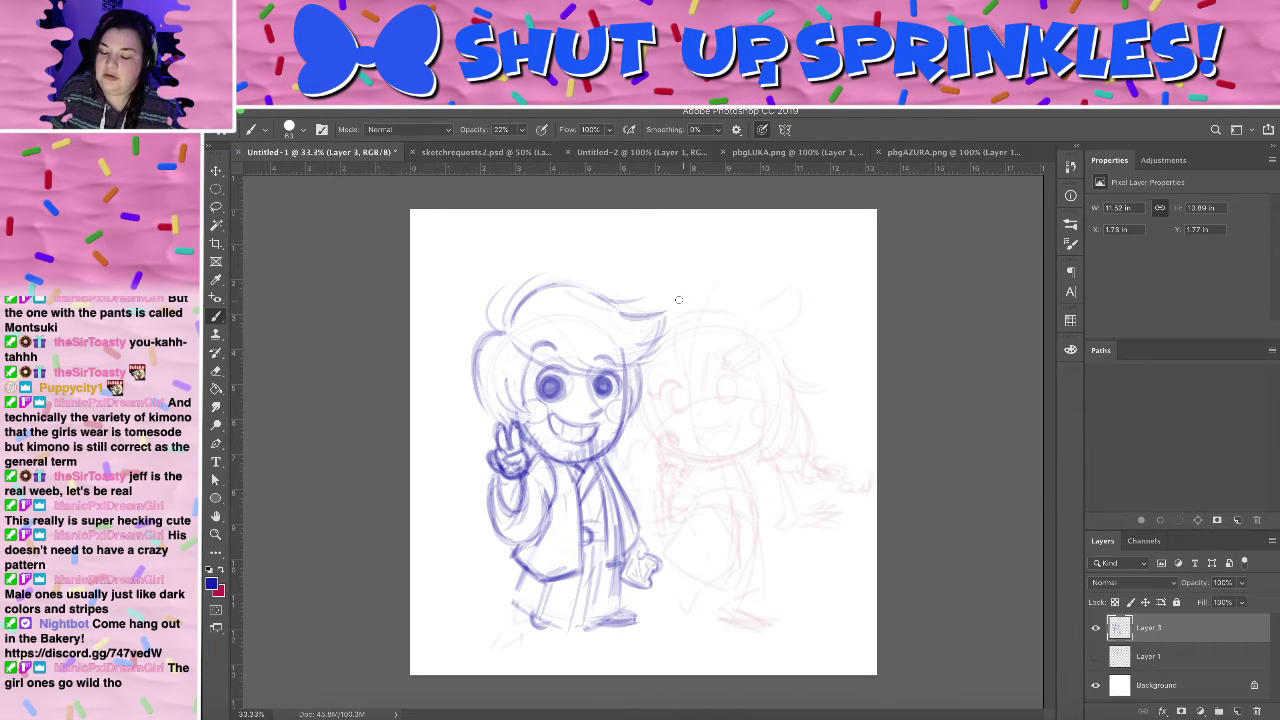
drag(549, 289, 588, 284)
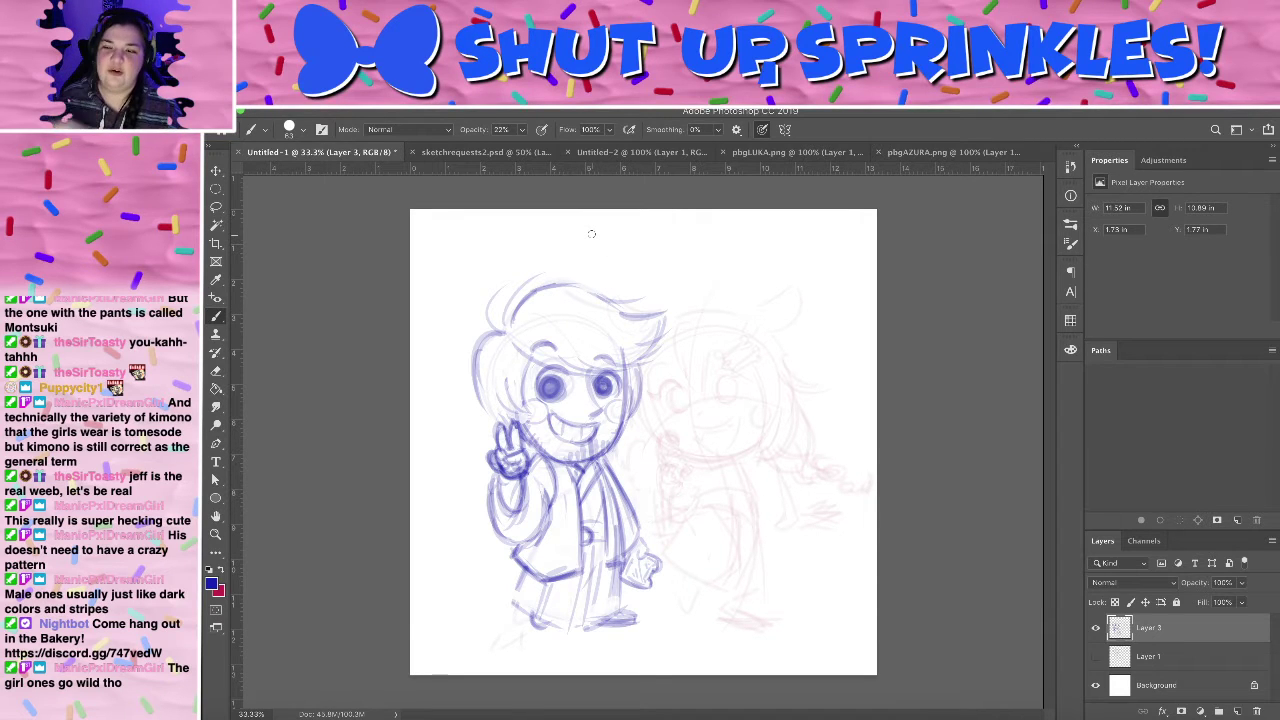
- Swap the brush colour to crimson for refining the faint pink character sketch
key(x)
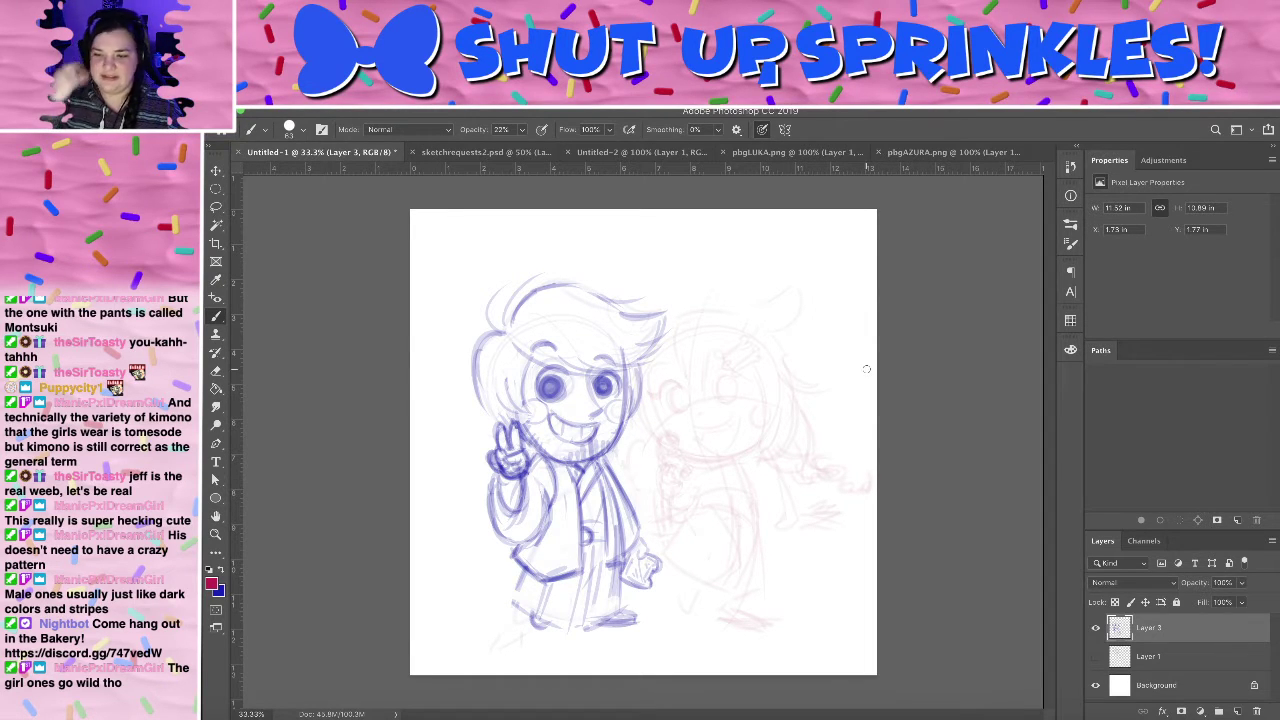
key(super+plus)
drag(866, 369, 677, 332)
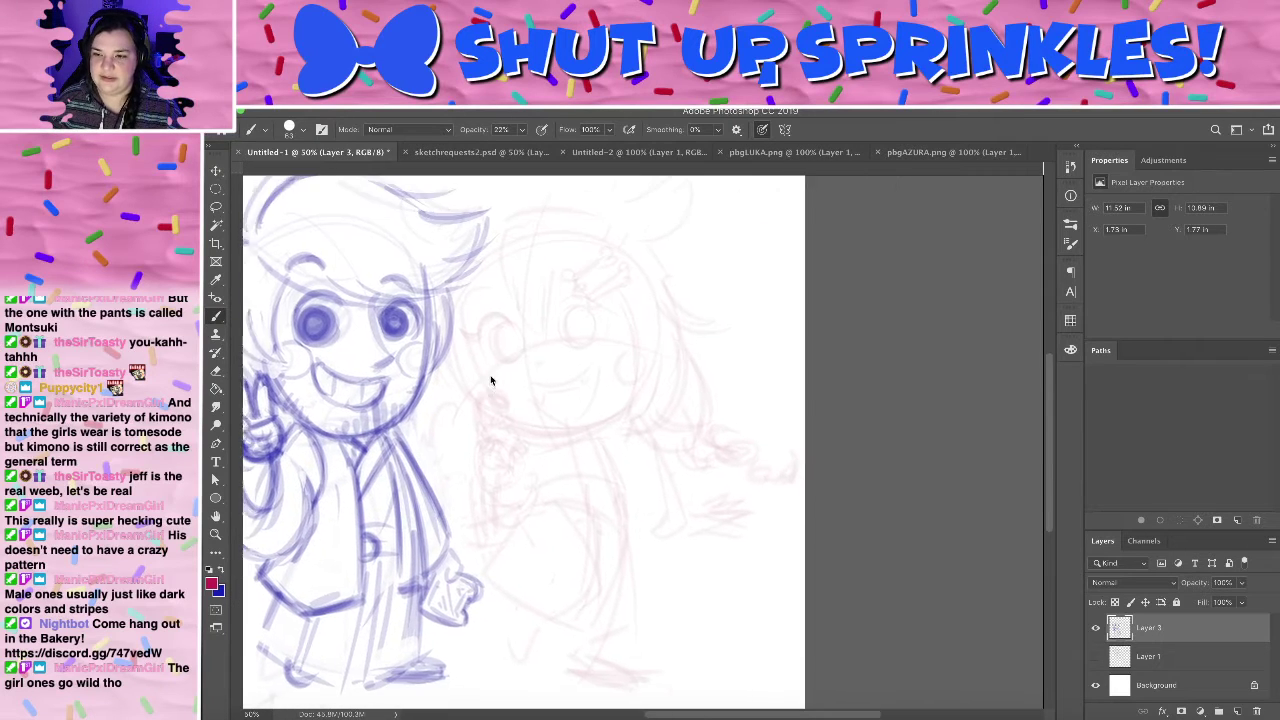
key(ctrl+r)
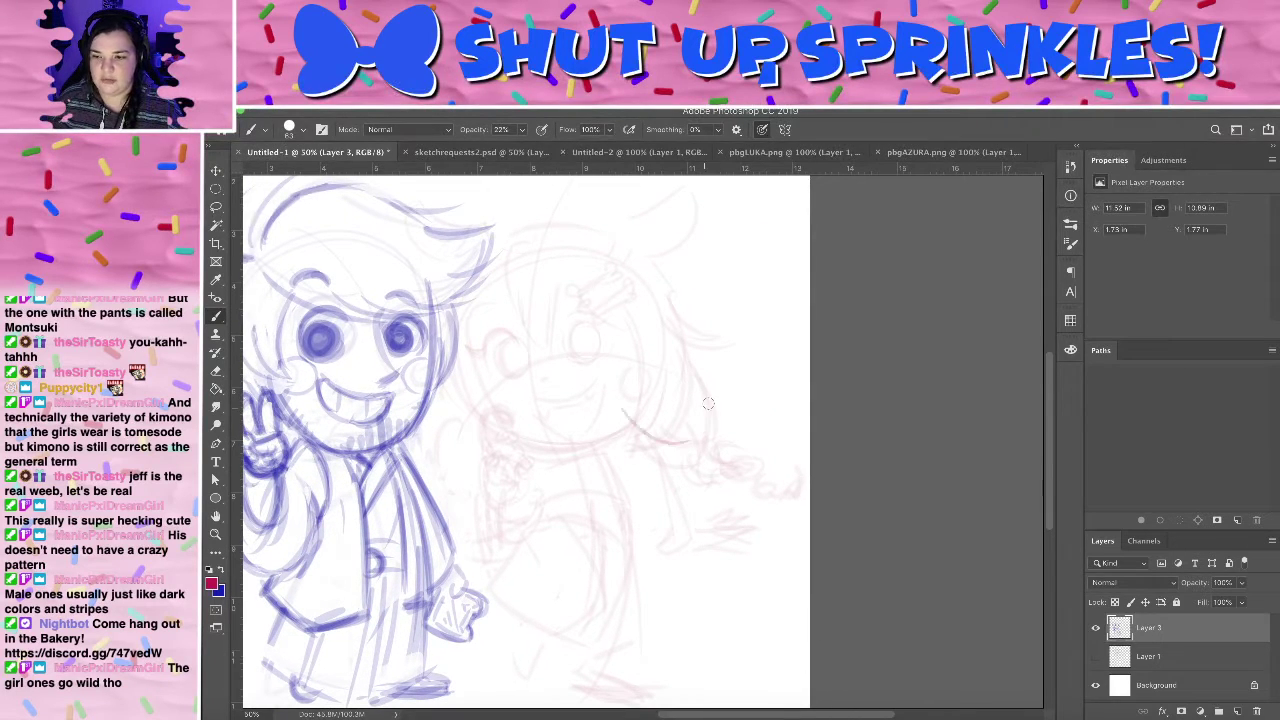
key(ctrl+z)
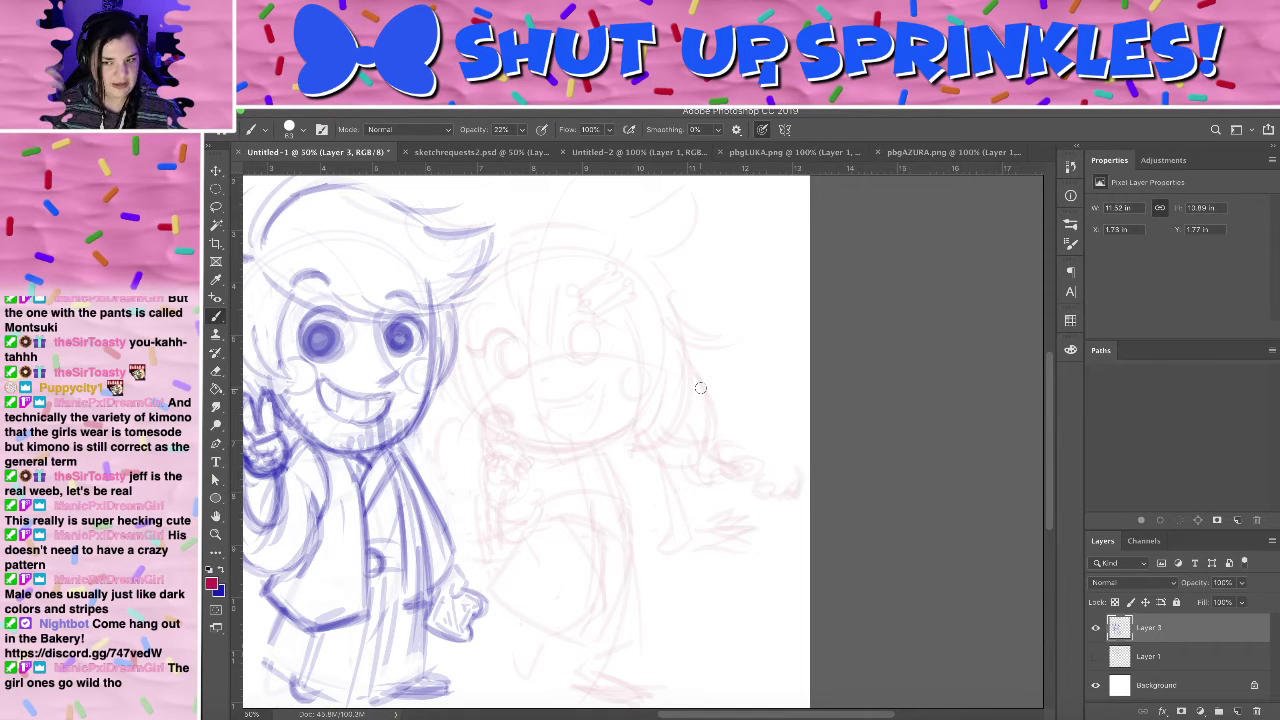
mouse_move(683, 270)
mouse_down()
mouse_move(695, 352)
mouse_move(711, 329)
mouse_move(702, 355)
mouse_move(716, 410)
mouse_up()
key(ctrl+z)
key(ctrl+z)
key(ctrl+z)
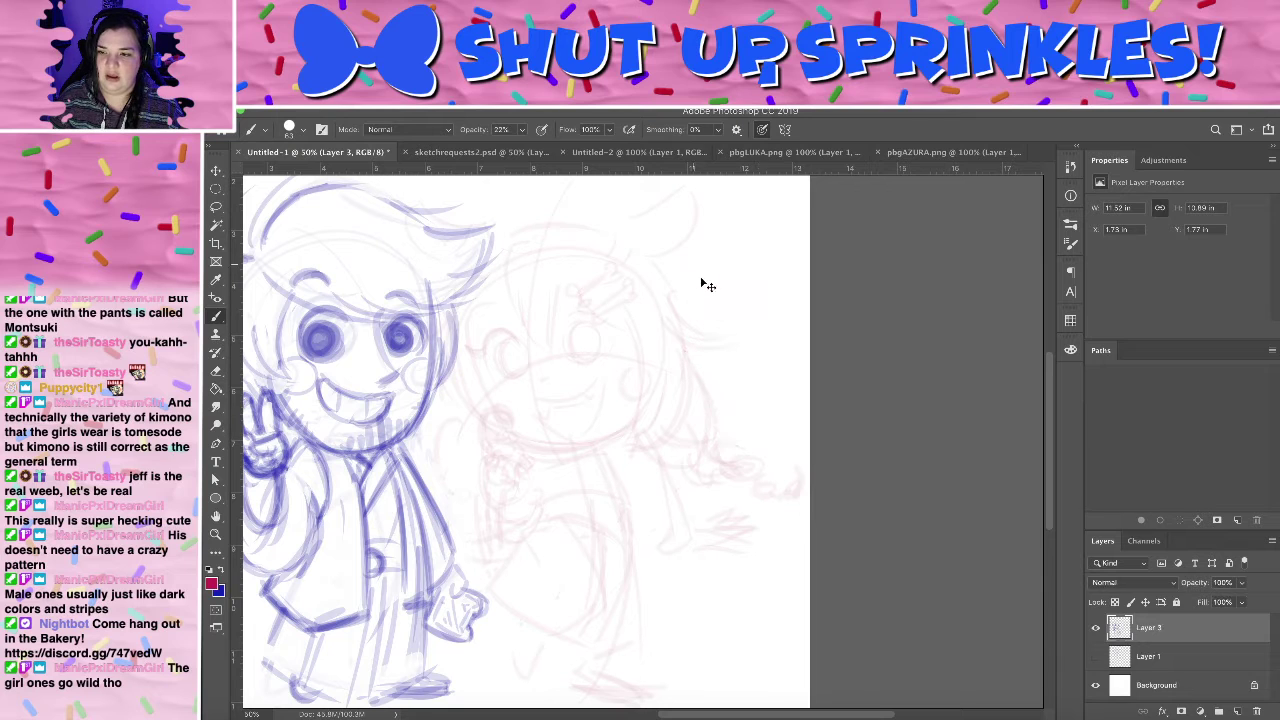
- On Layer 3, draw the pink character's face outline down the side nearest the purple figure, redoing the cheek curve into the chin
click(1173, 626)
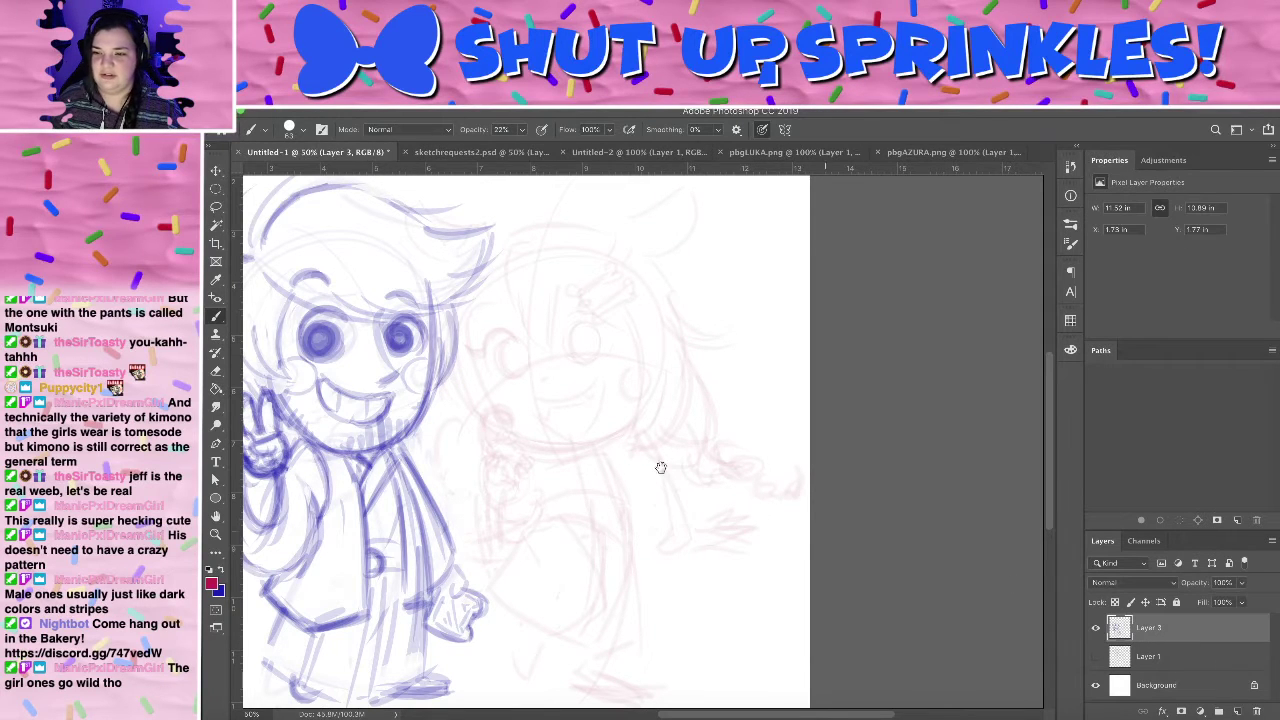
drag(660, 468, 690, 460)
key(ctrl+r)
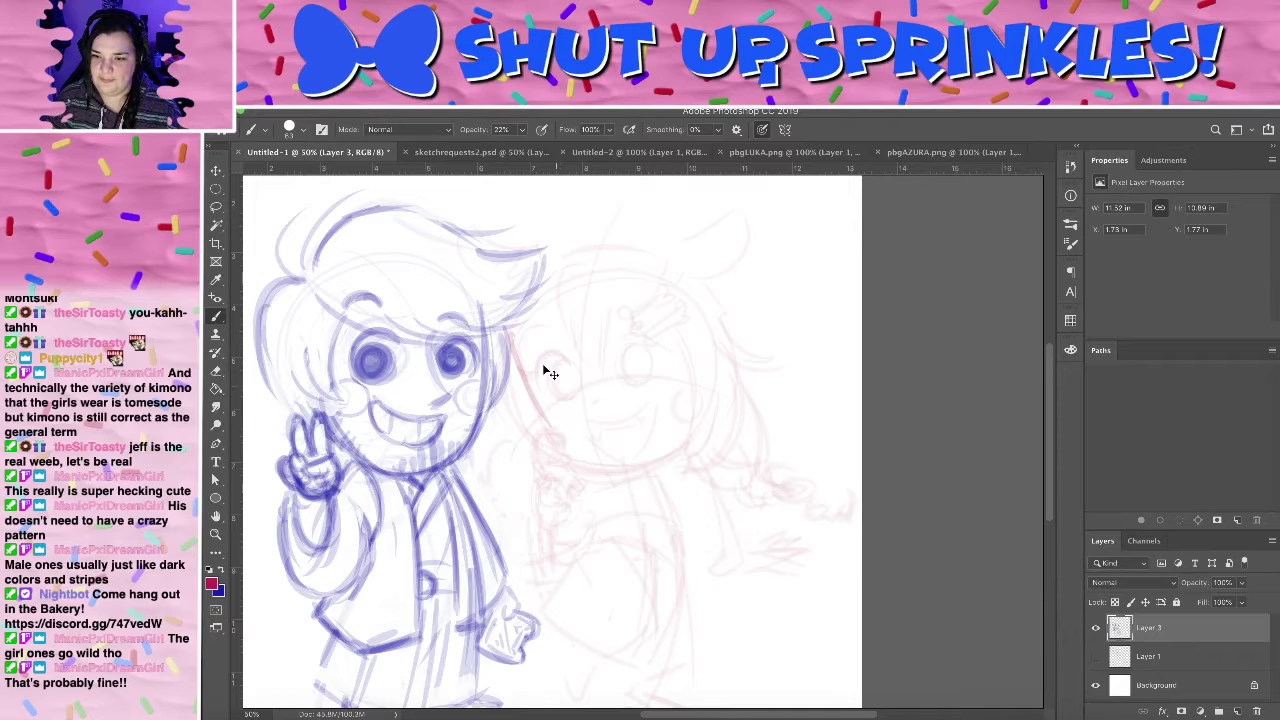
mouse_move(514, 338)
mouse_down()
mouse_move(521, 398)
mouse_move(607, 473)
mouse_up()
drag(535, 407, 577, 473)
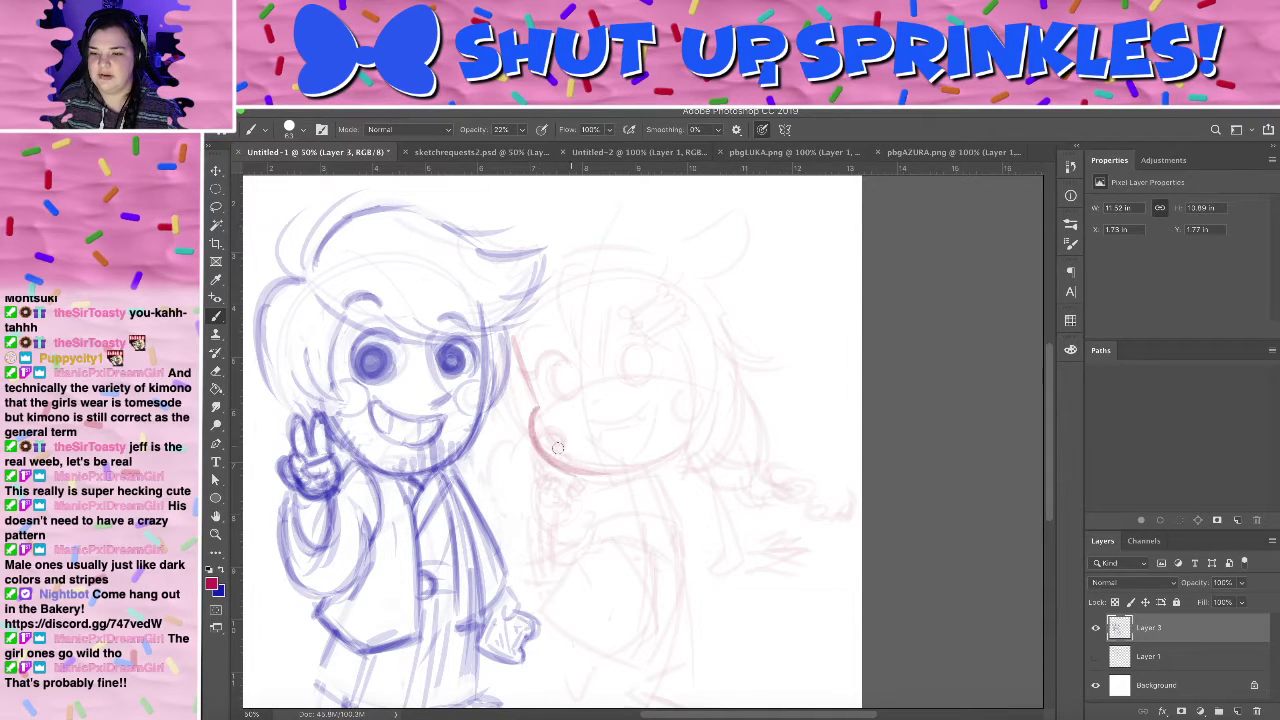
key(super+z)
key(super+z)
drag(536, 410, 569, 471)
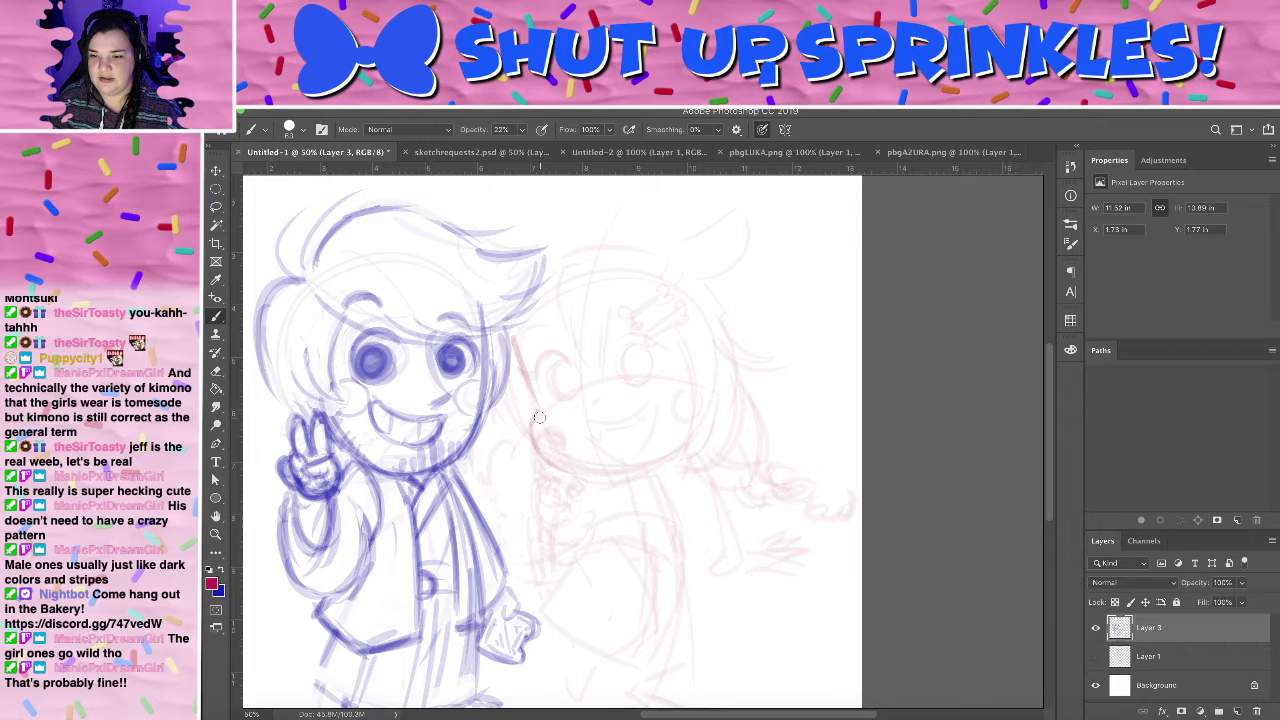
key(super+z)
key(super+z)
key(super+z)
drag(536, 409, 571, 472)
key(super+z)
drag(537, 410, 580, 473)
key(super+z)
mouse_move(538, 412)
mouse_down()
mouse_move(611, 446)
mouse_move(546, 453)
mouse_move(642, 470)
mouse_move(658, 435)
mouse_move(673, 458)
mouse_move(619, 469)
mouse_move(693, 429)
mouse_move(608, 457)
mouse_move(688, 438)
mouse_up()
key(super+z)
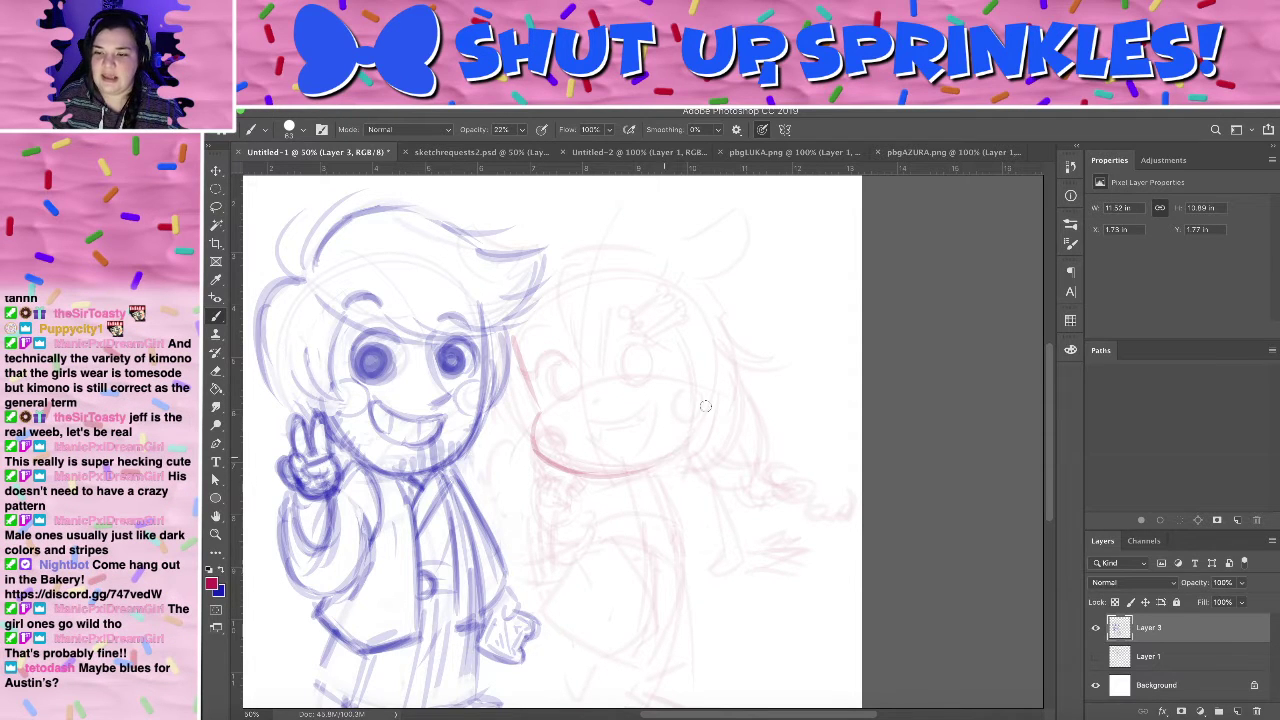
- Complete the pink character's jawline with a curve joining the chin to the far cheek, redoing the stroke until it fits
drag(622, 473, 694, 432)
key(super+z)
drag(628, 474, 693, 434)
key(super+z)
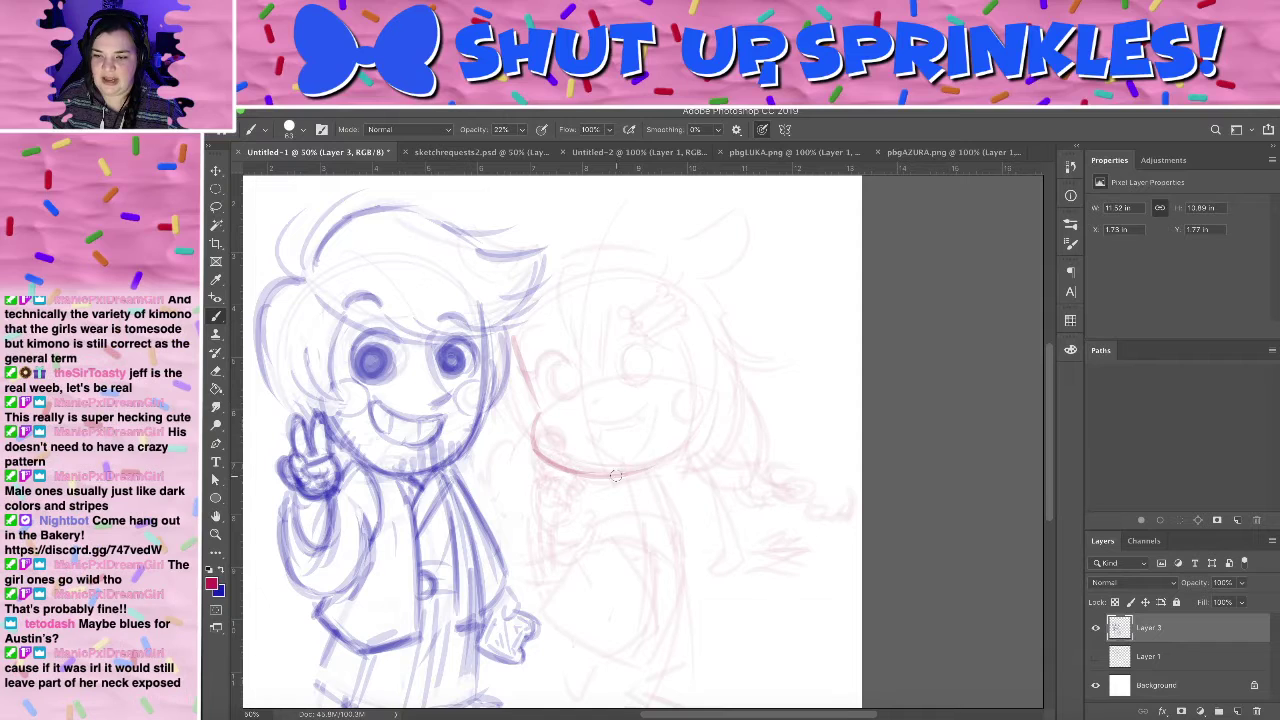
drag(616, 475, 701, 420)
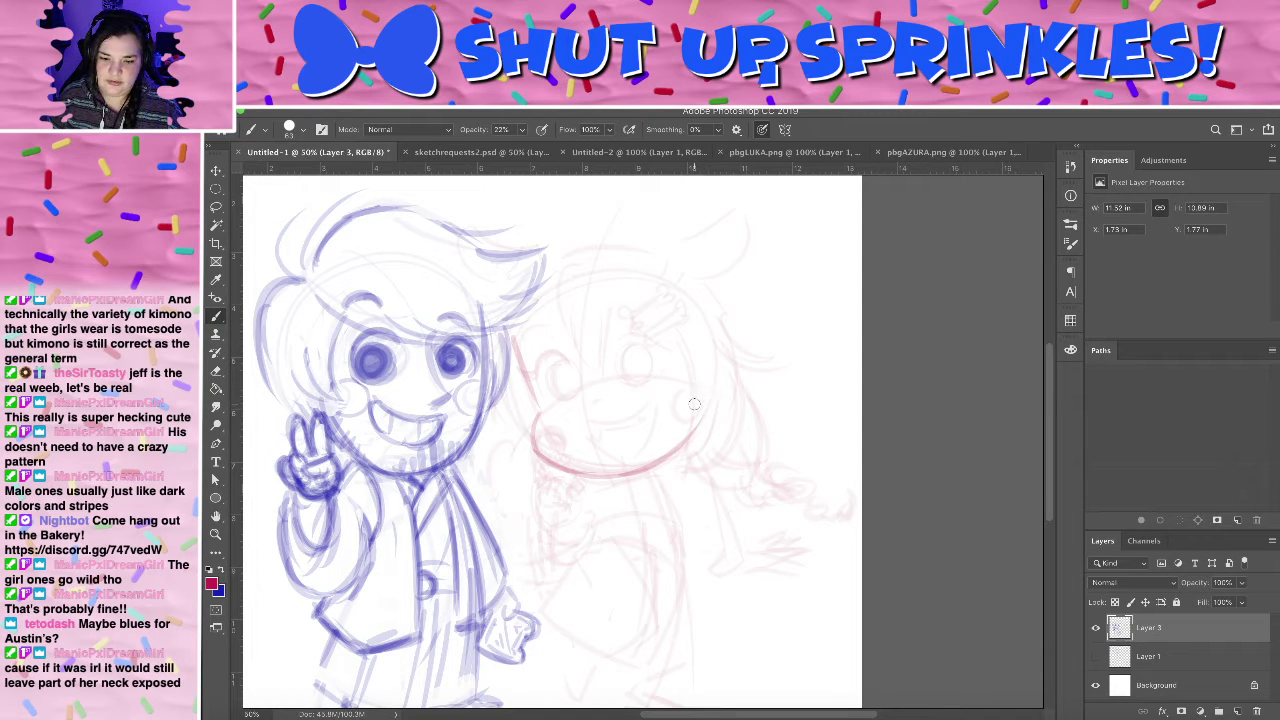
key(ctrl+z)
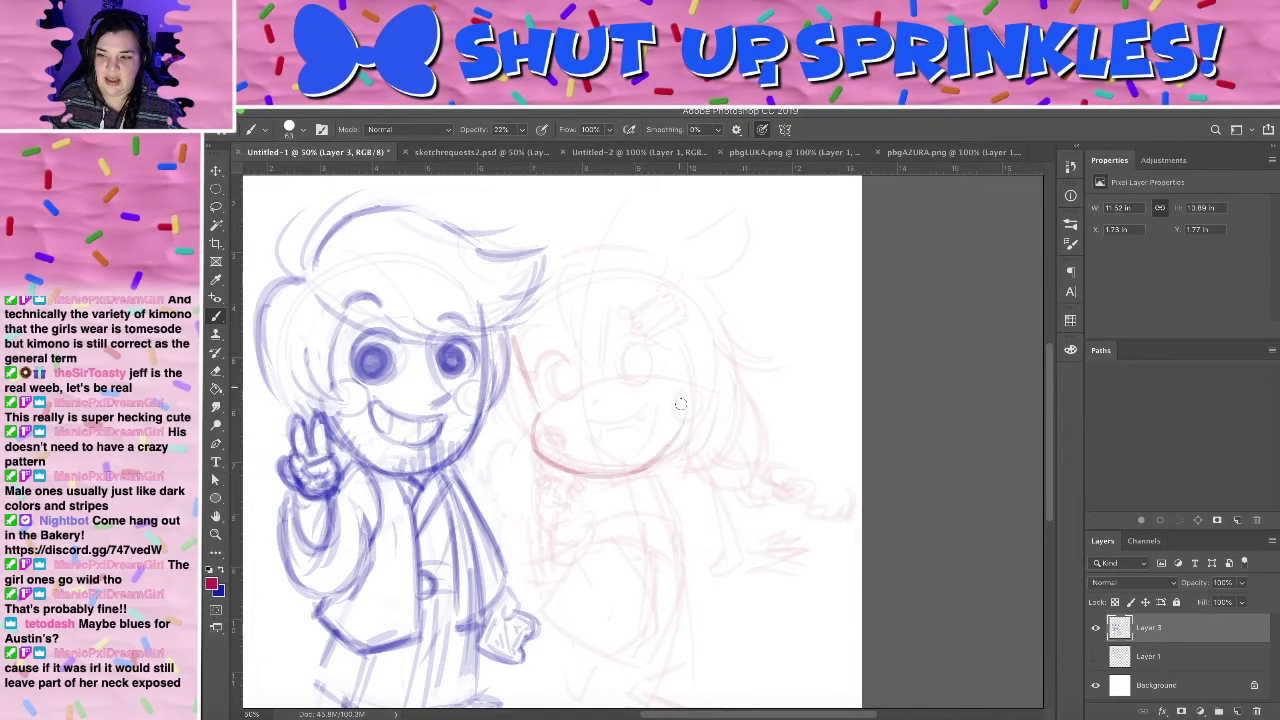
drag(692, 400, 635, 475)
key(super+z)
drag(694, 406, 646, 468)
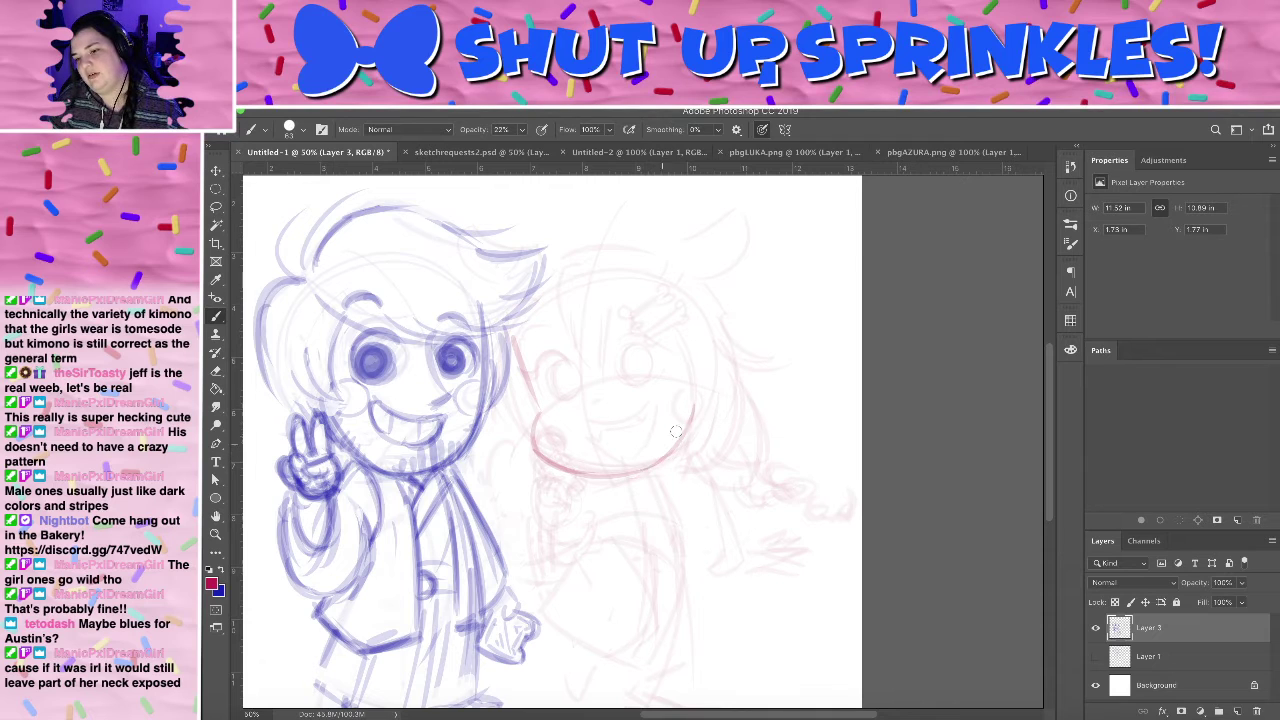
- Switch to the browser to view the kimono illustration with fireworks as a reference, and return to Photoshop
drag(643, 400, 563, 280)
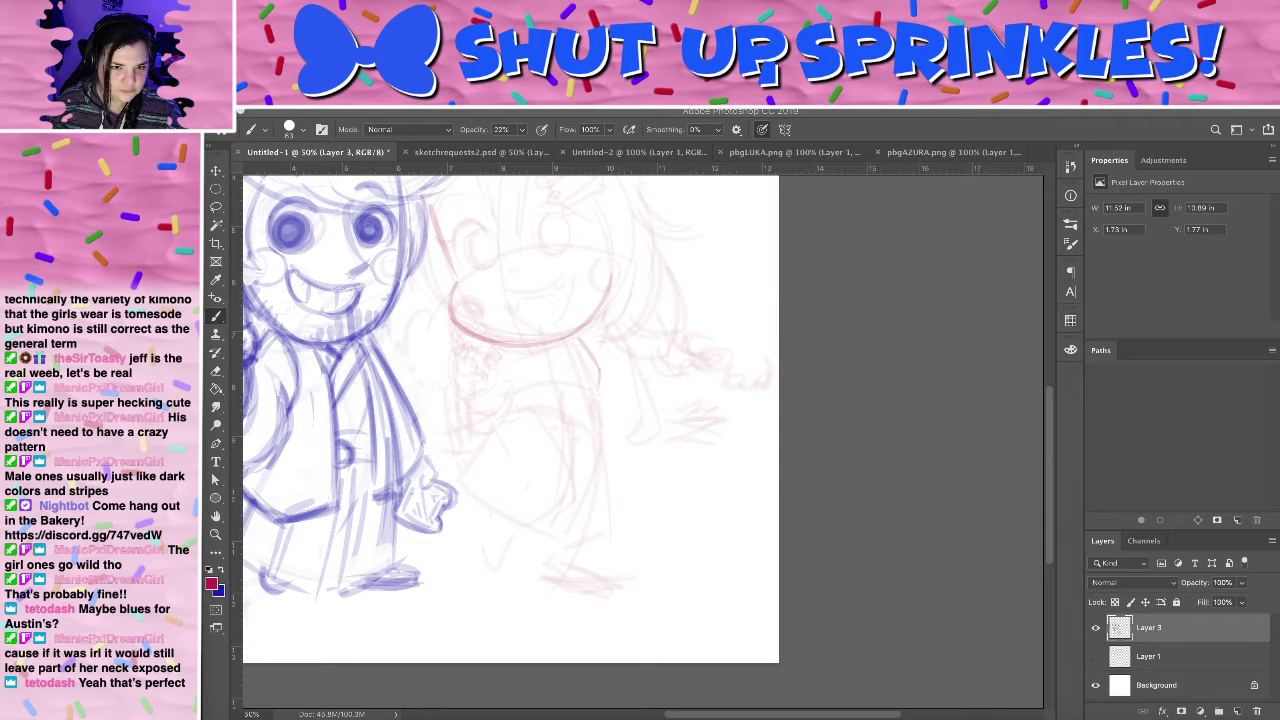
drag(204, 126, 648, 122)
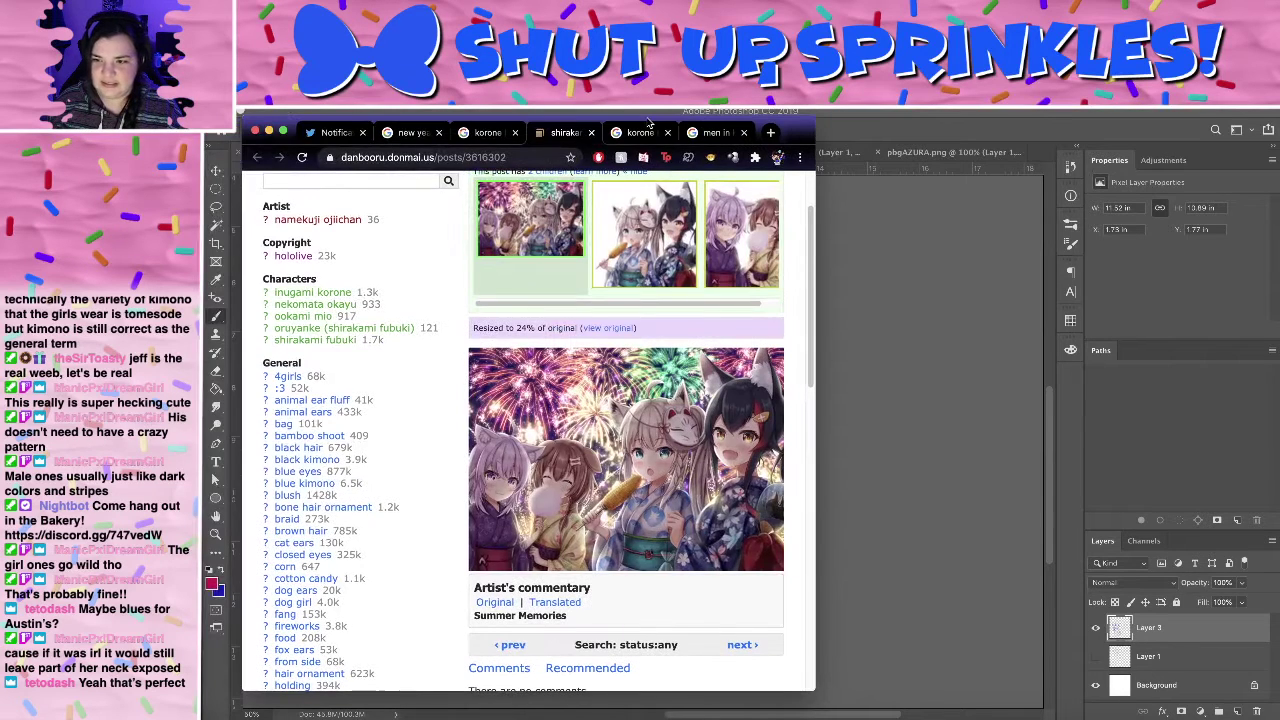
key(super+Tab)
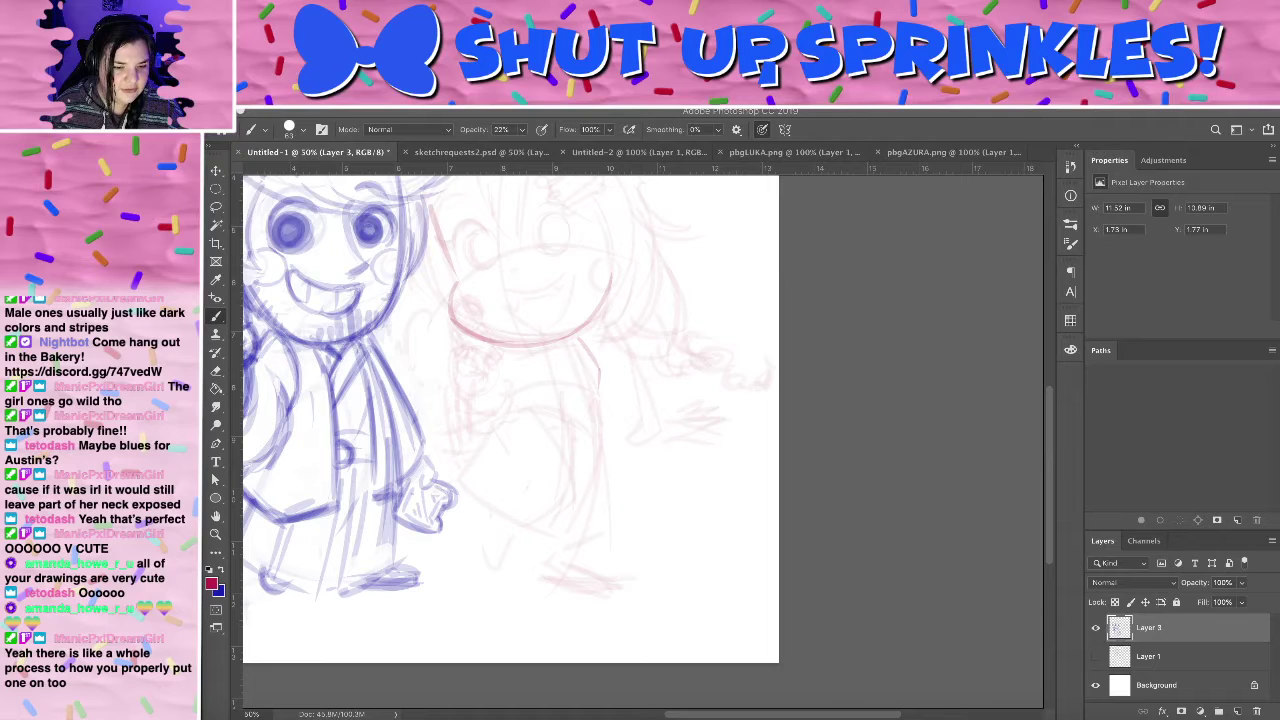
- Switch to the browser and study the How to draw Kimono guide's sections on footwear (Part 3) and the collar (Part 4)
drag(204, 138, 690, 88)
scroll(717, 312, down, 4)
scroll(716, 313, down, 5)
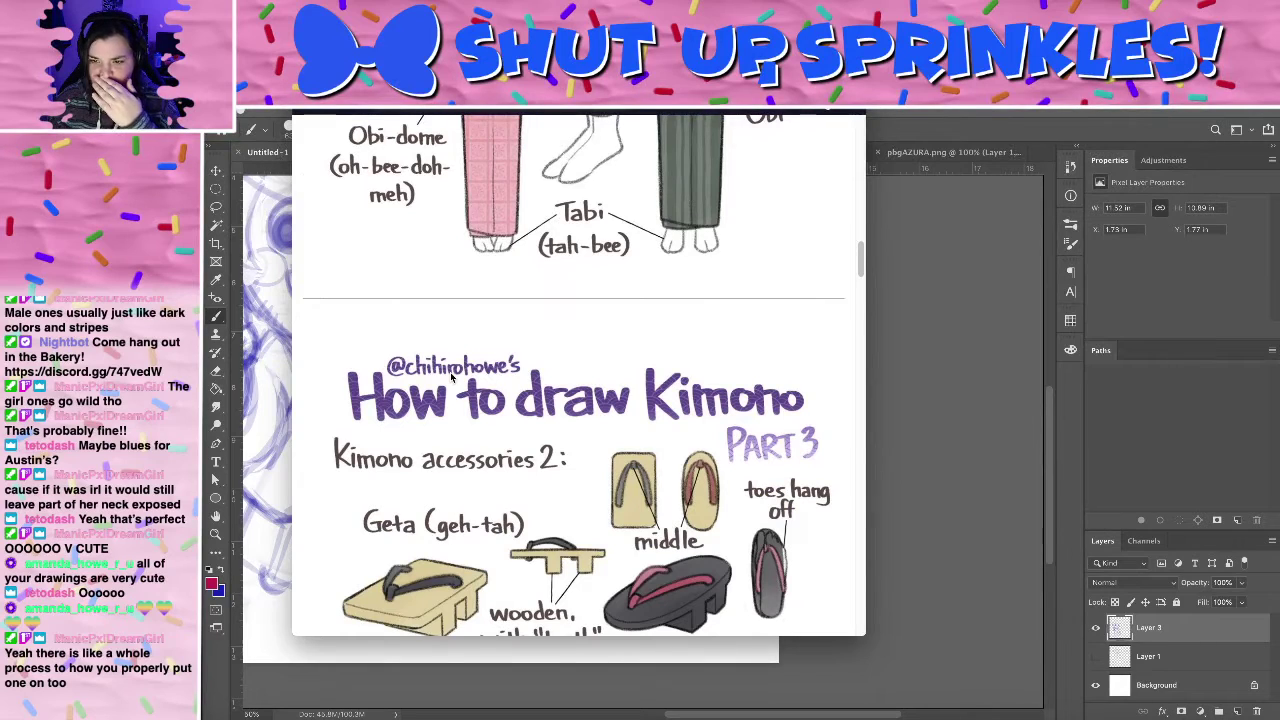
scroll(716, 320, down, 3)
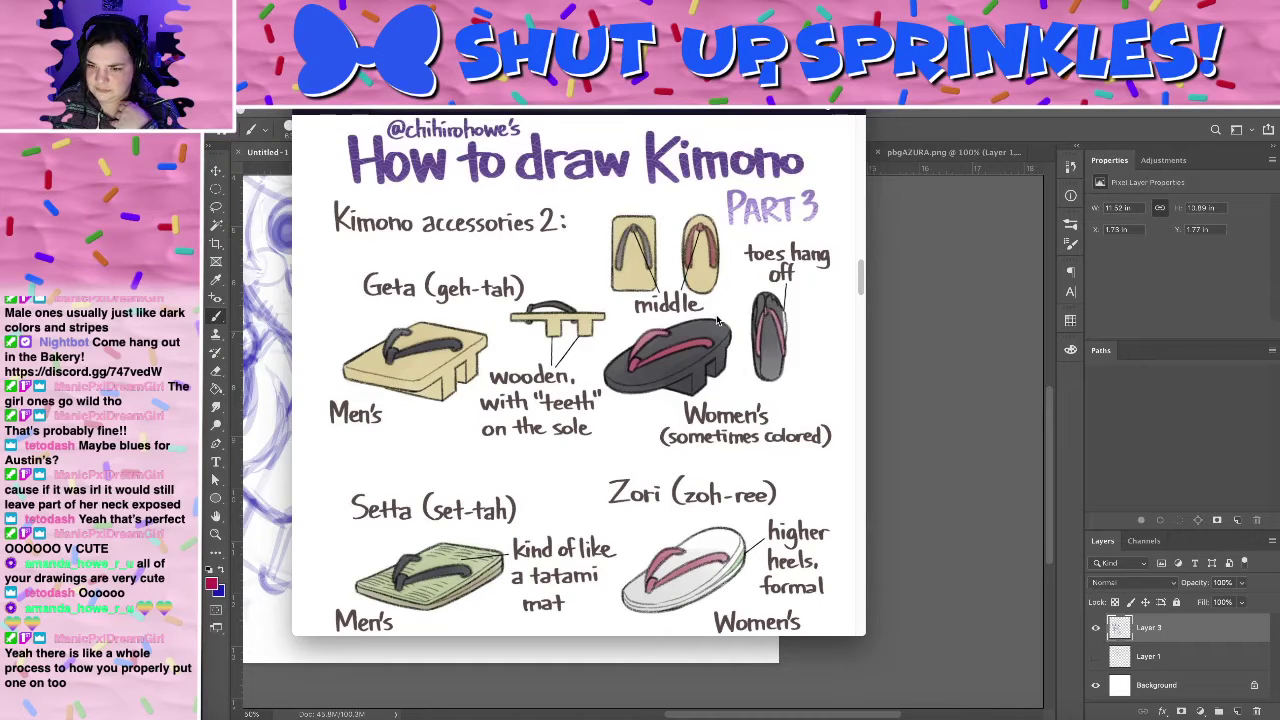
scroll(716, 320, down, 1)
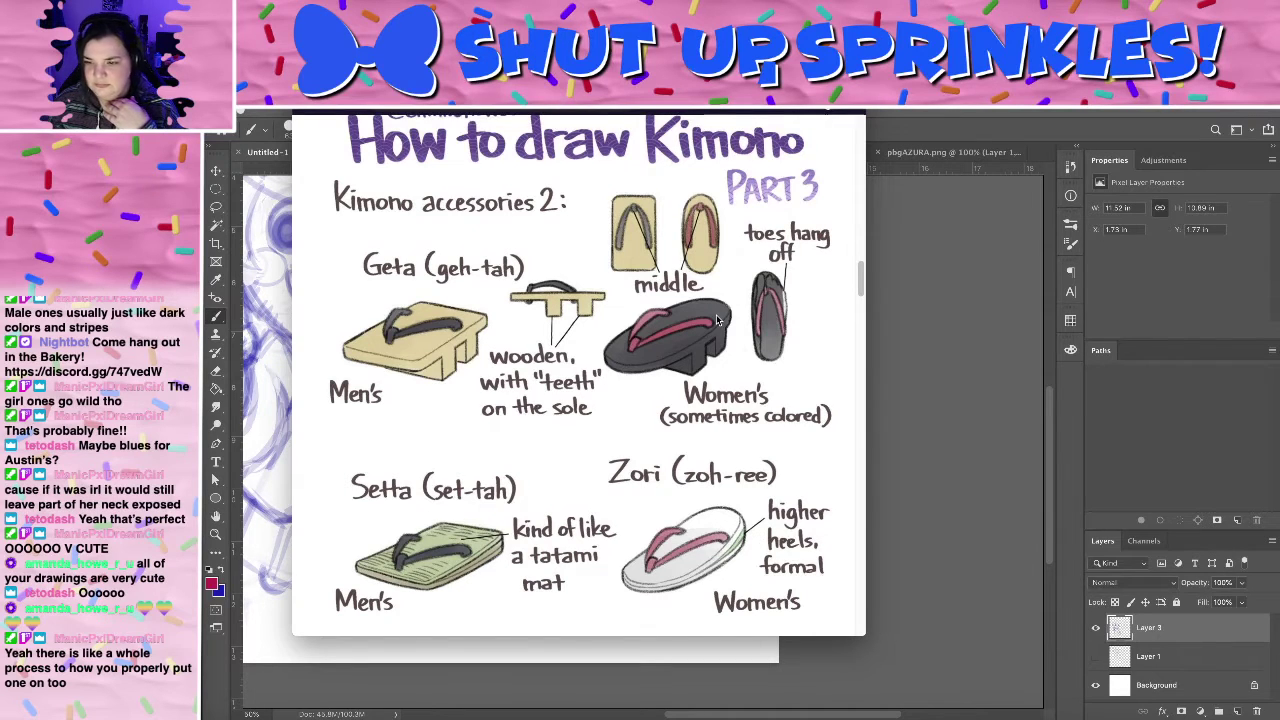
scroll(717, 320, down, 6)
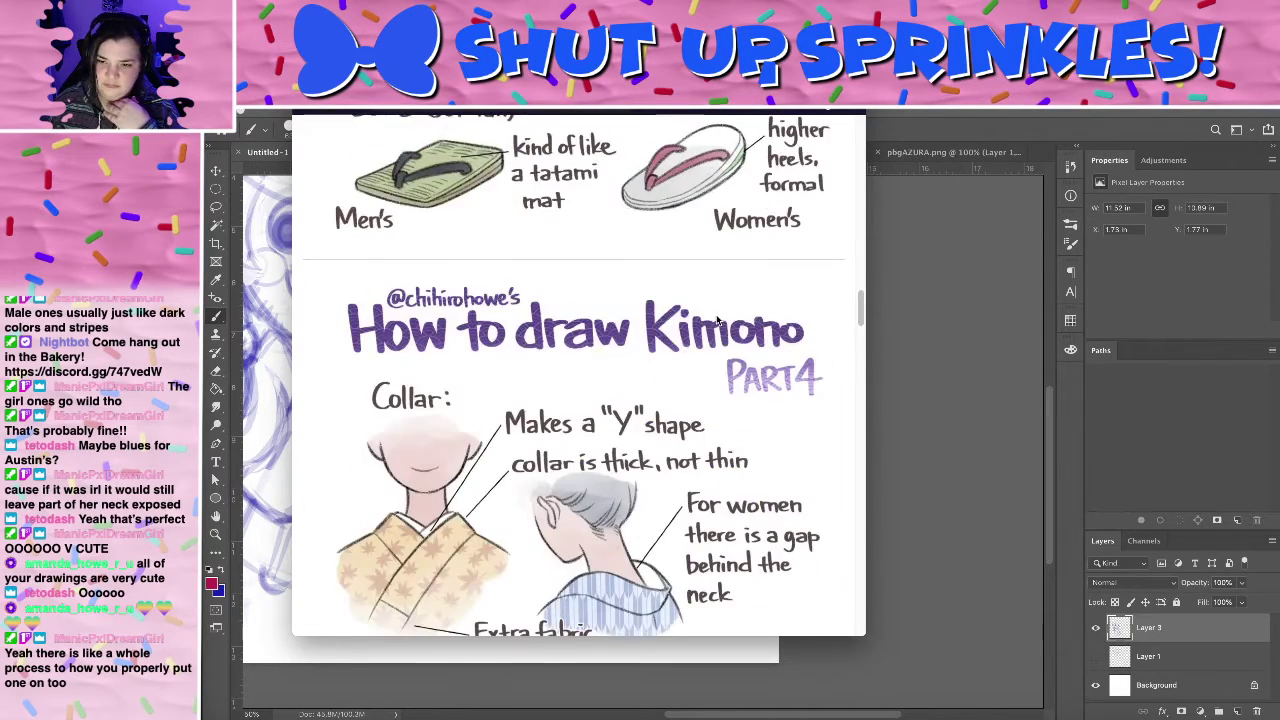
scroll(717, 320, down, 2)
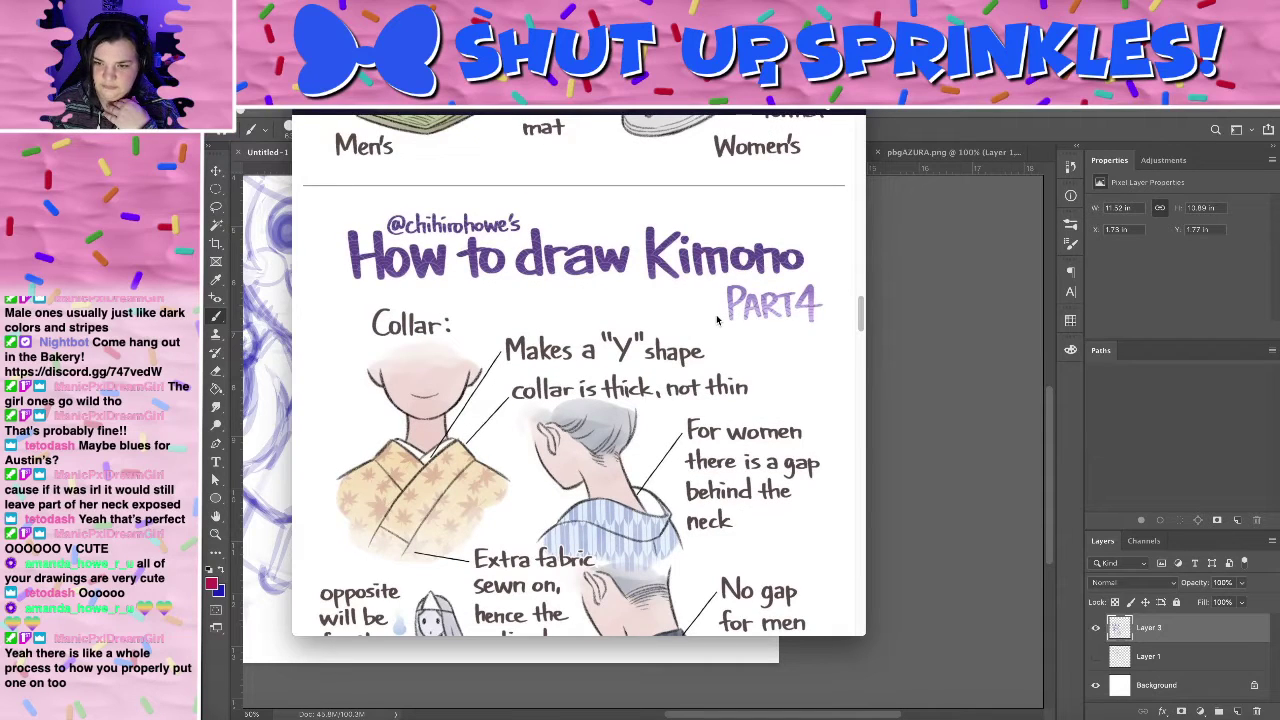
scroll(717, 320, down, 1)
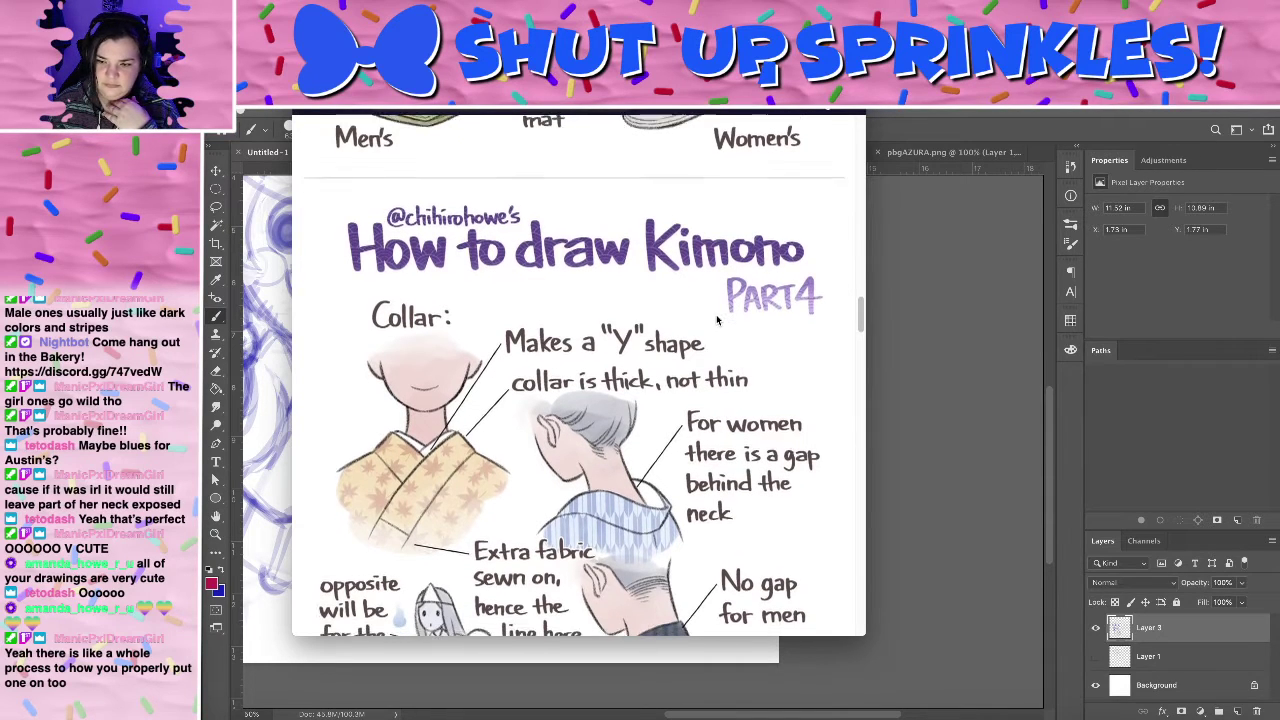
scroll(717, 320, down, 4)
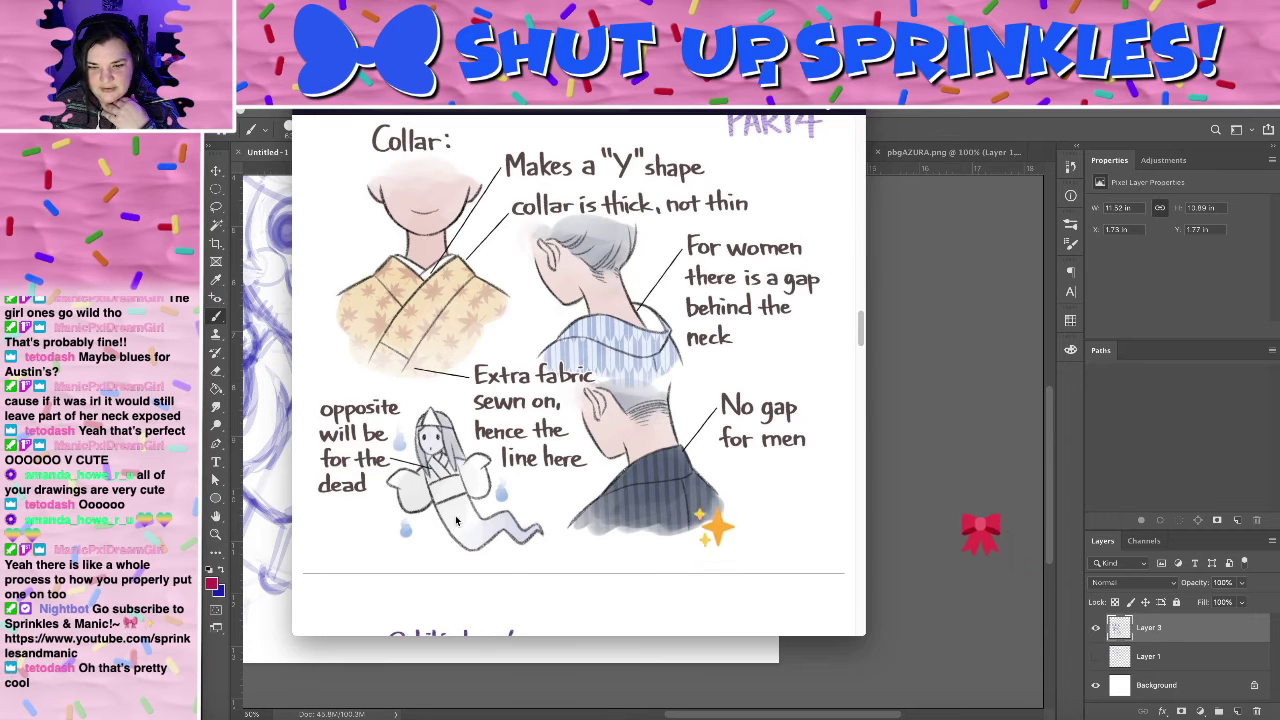
scroll(553, 440, up, 3)
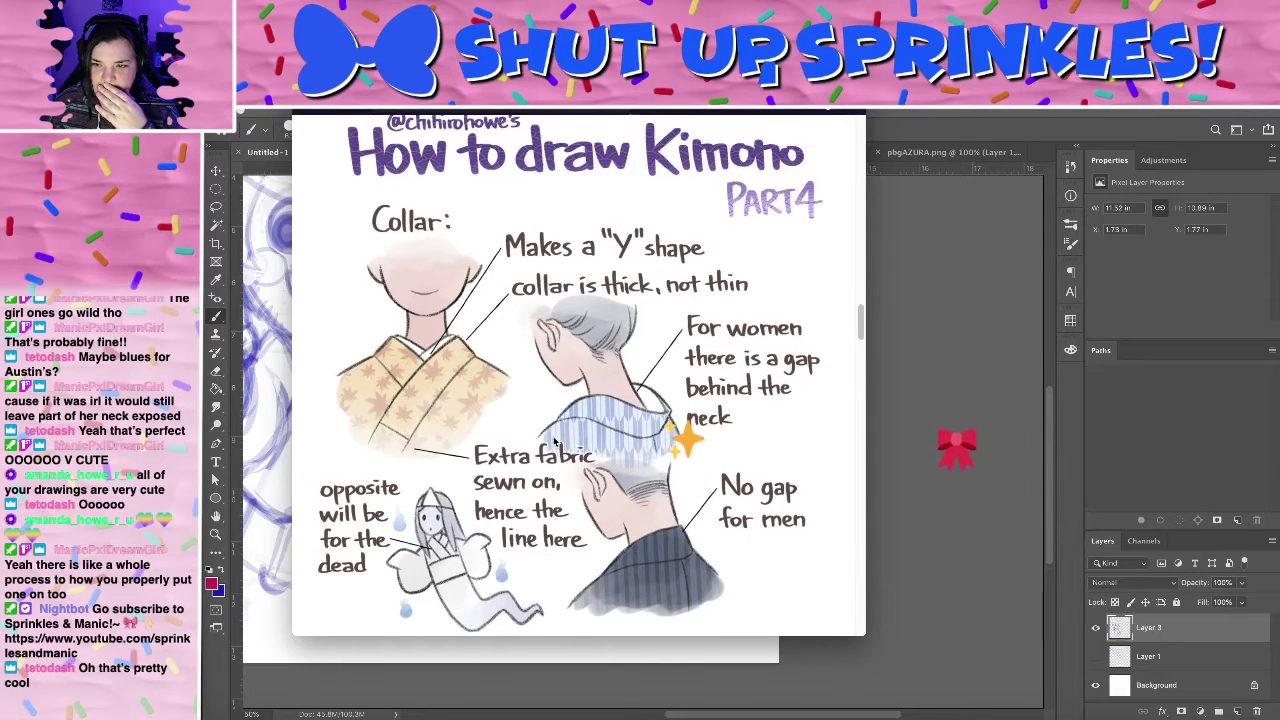
- Examine the guide's Yukata vs Kimono comparison in Part 6 and the neckline and straight silhouette advice in Part 8
scroll(553, 440, down, 5)
scroll(553, 440, down, 3)
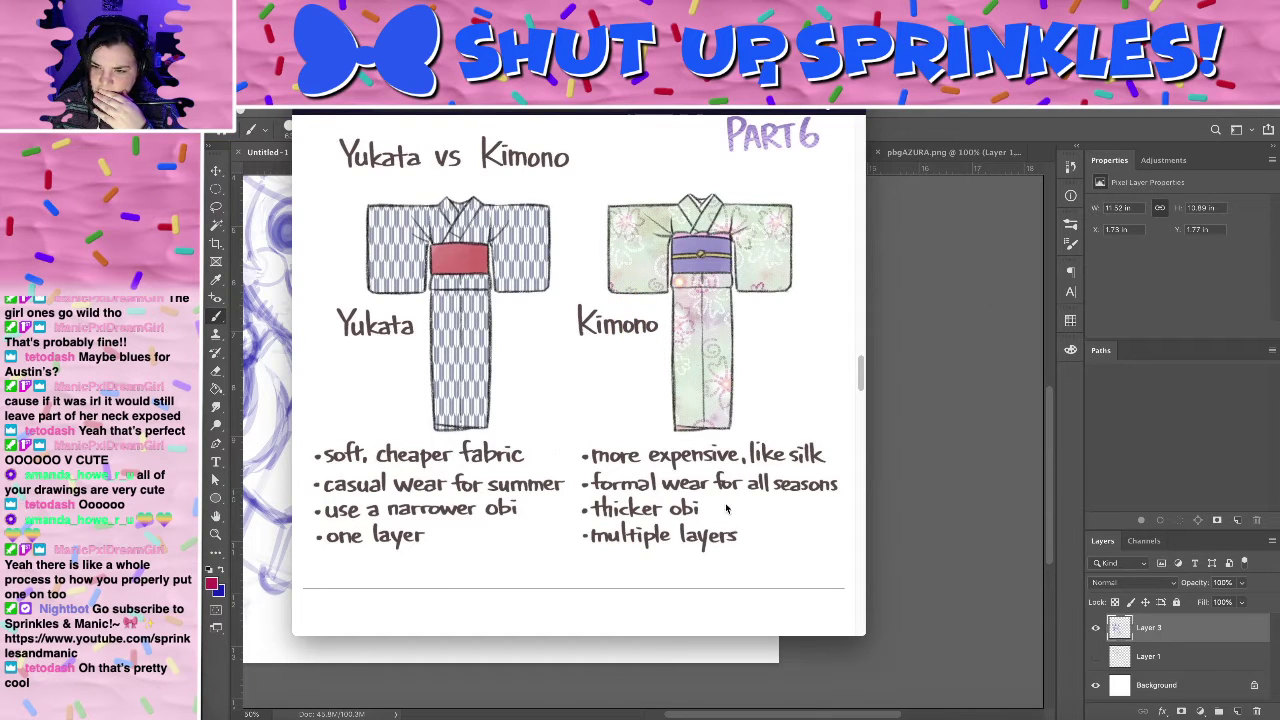
scroll(642, 528, down, 3)
scroll(645, 524, down, 2)
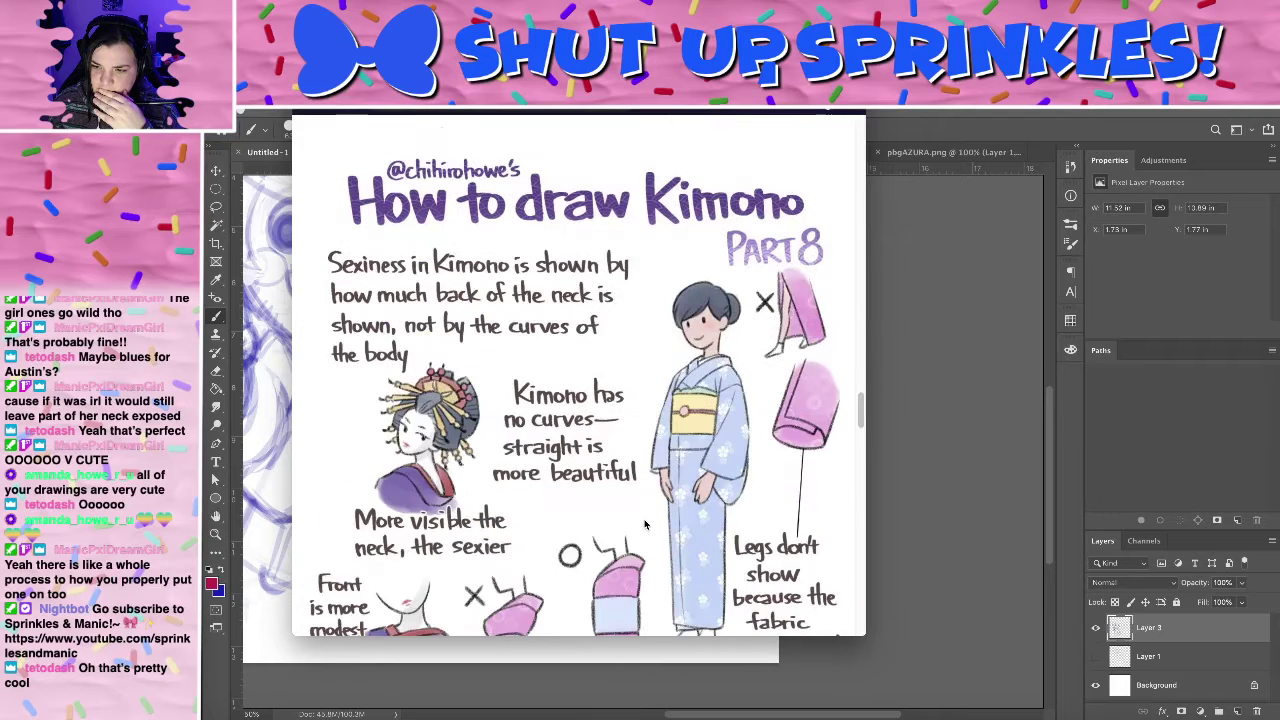
scroll(645, 524, down, 1)
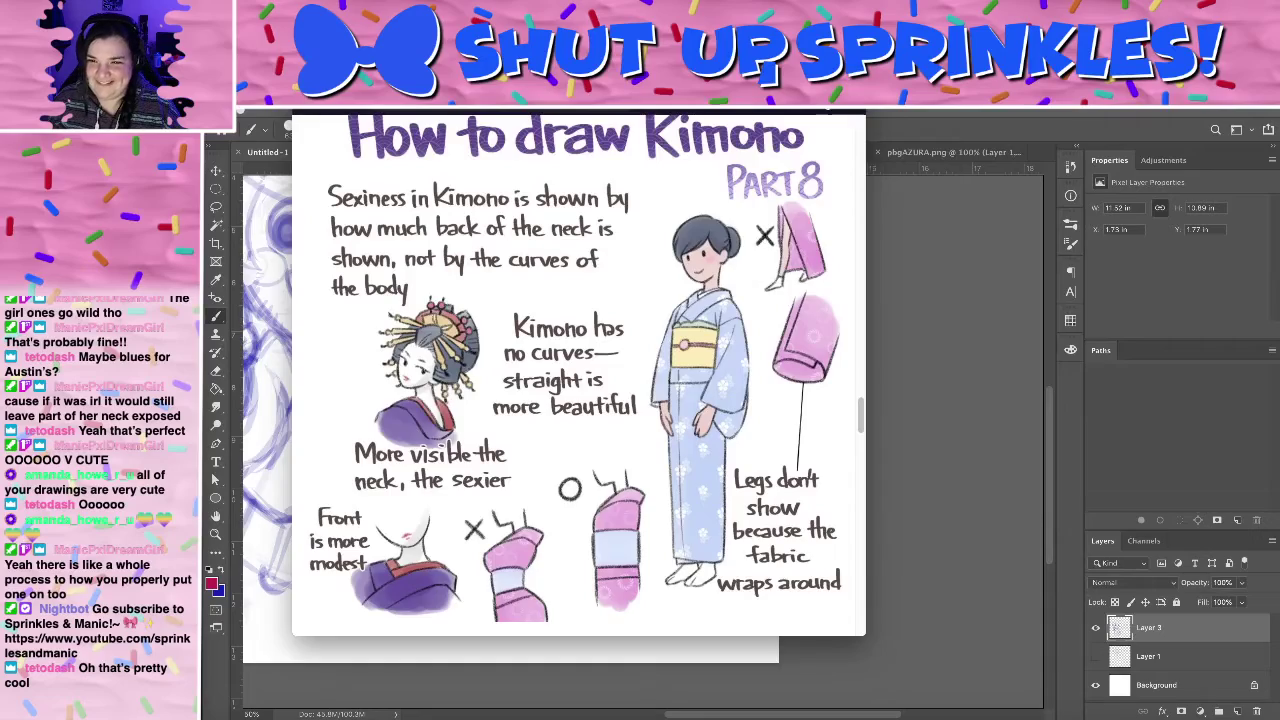
- Select the kimono guide's web address to share it in the stream chat, and return to Photoshop
drag(853, 68, 785, 108)
click(464, 140)
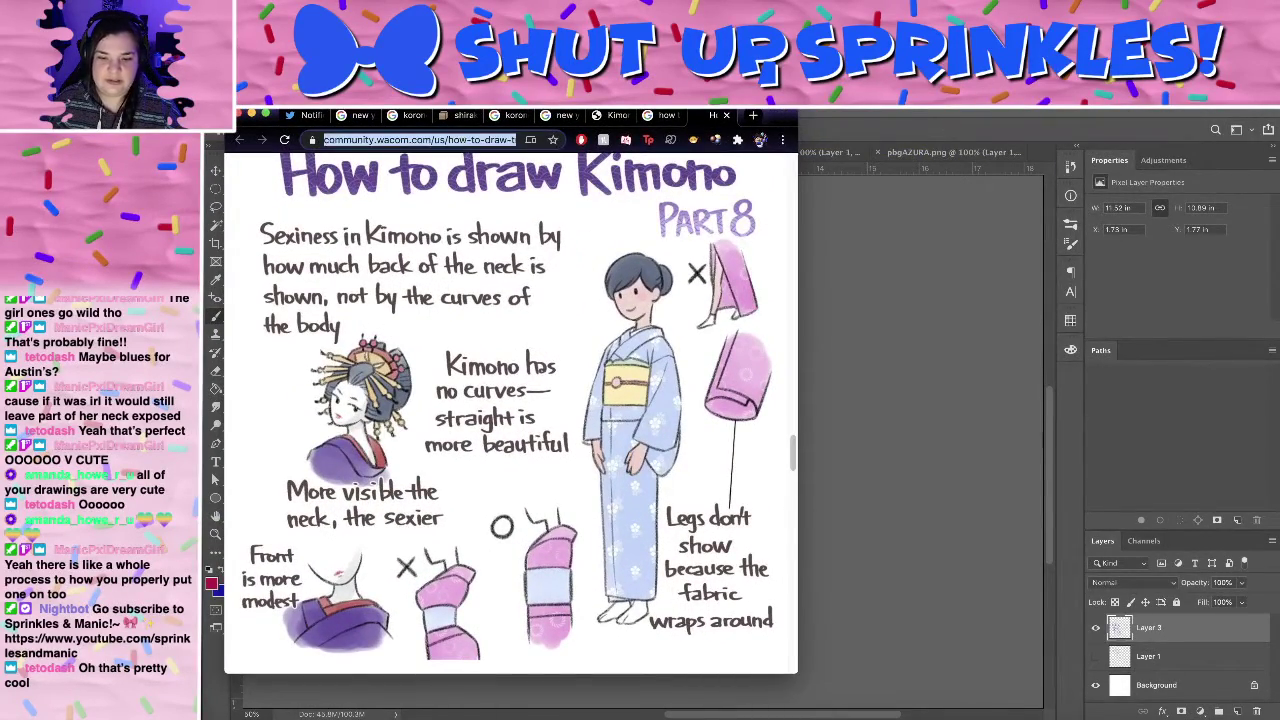
key(super+Tab)
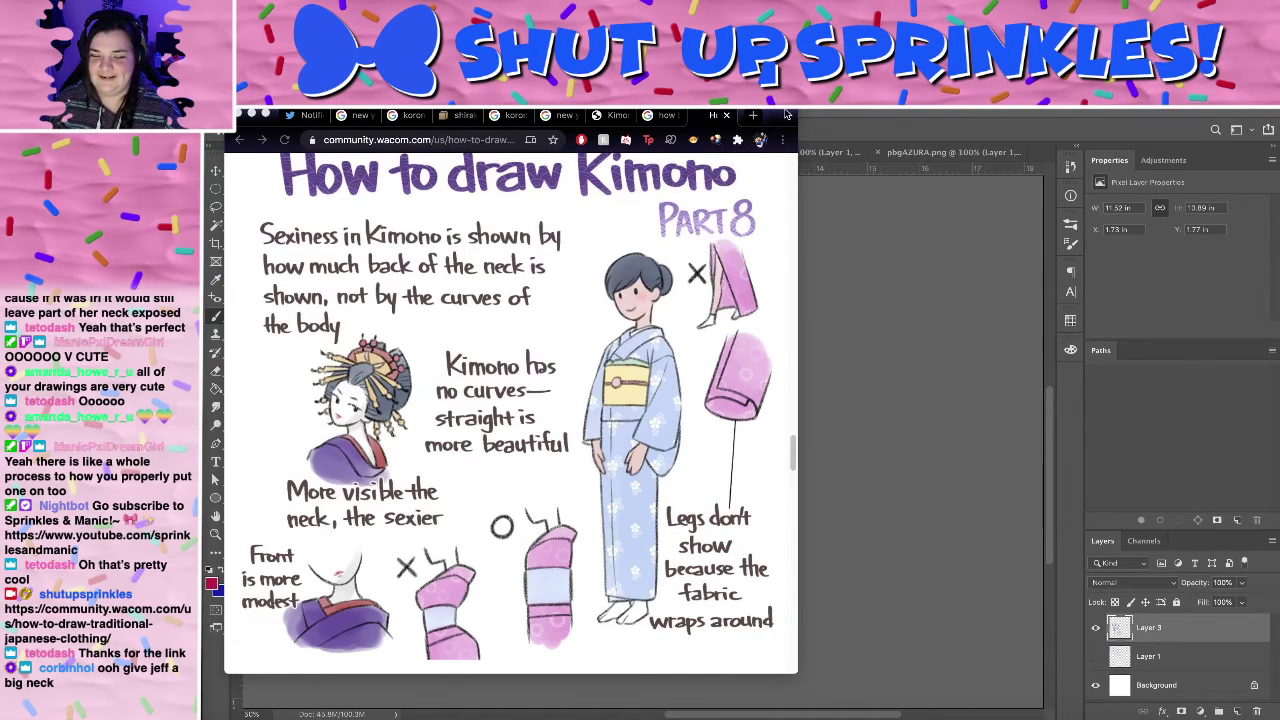
drag(786, 111, 175, 96)
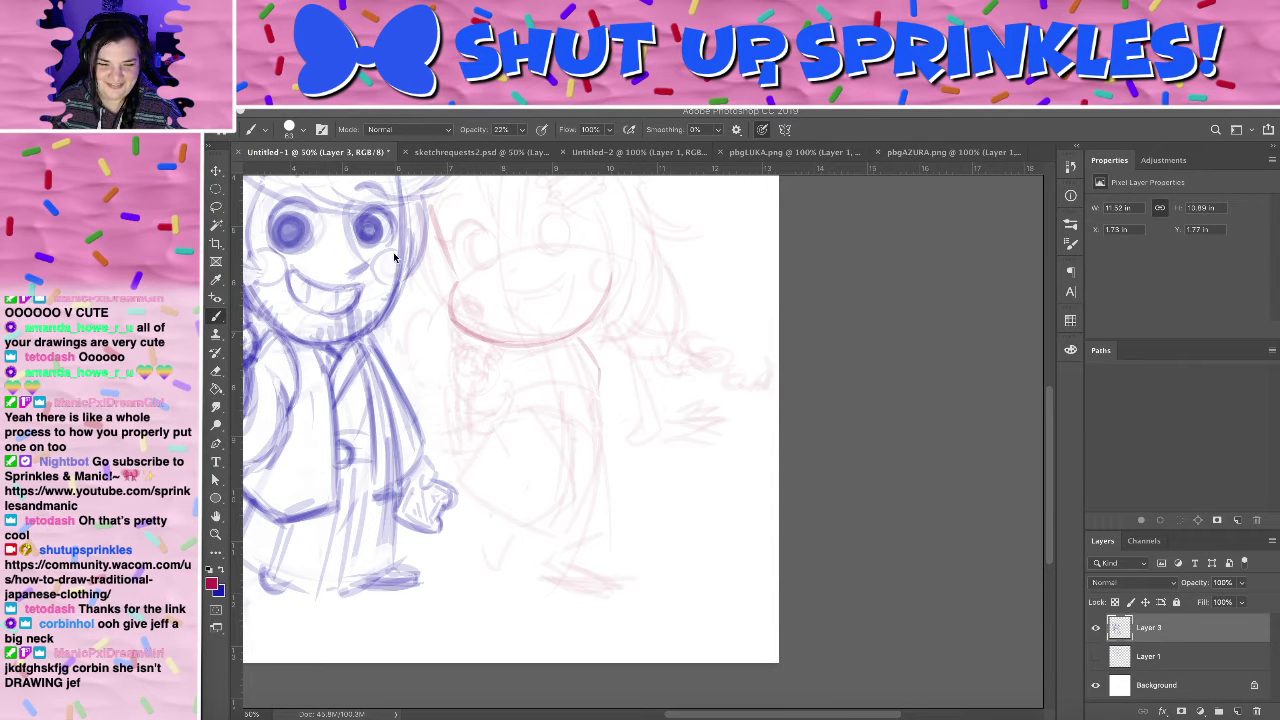
- On Layer 3, draw the pink character's kimono skirt in crimson: the diagonal front overlap, the hem and the far side edge
scroll(575, 305, up, 4)
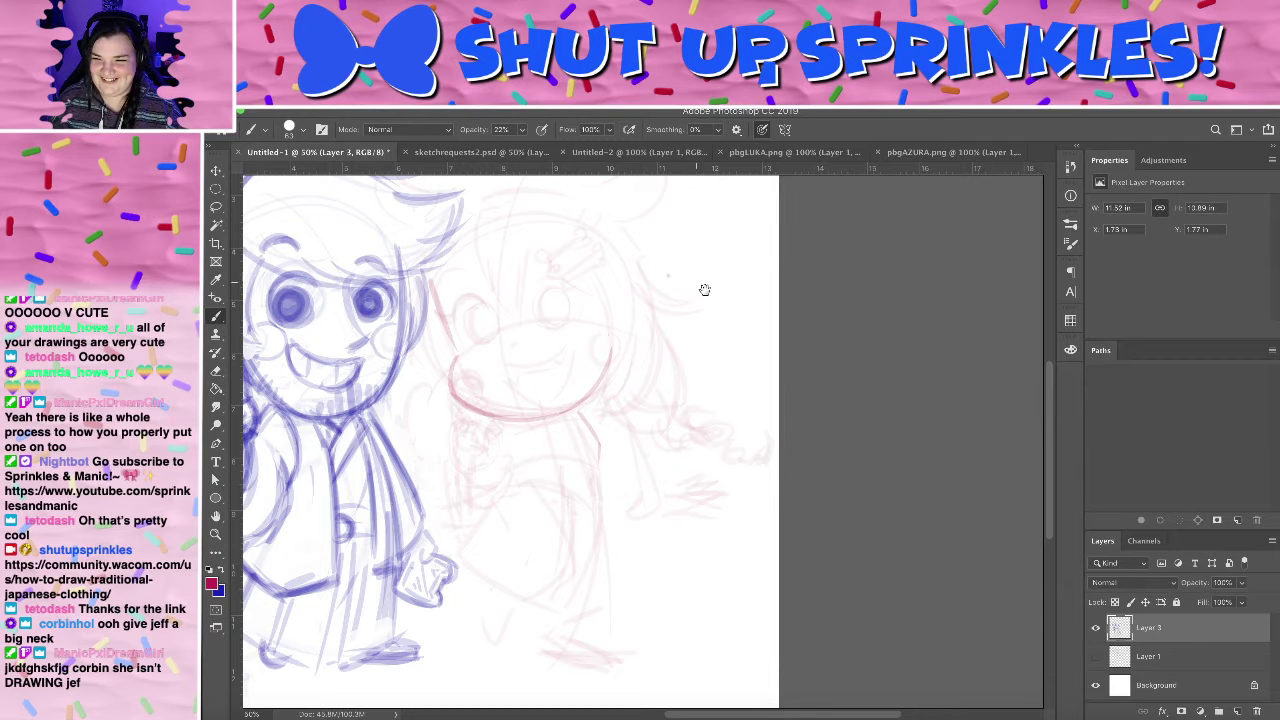
mouse_move(716, 346)
mouse_down()
mouse_move(706, 397)
mouse_move(846, 377)
mouse_move(820, 424)
mouse_move(751, 423)
mouse_up()
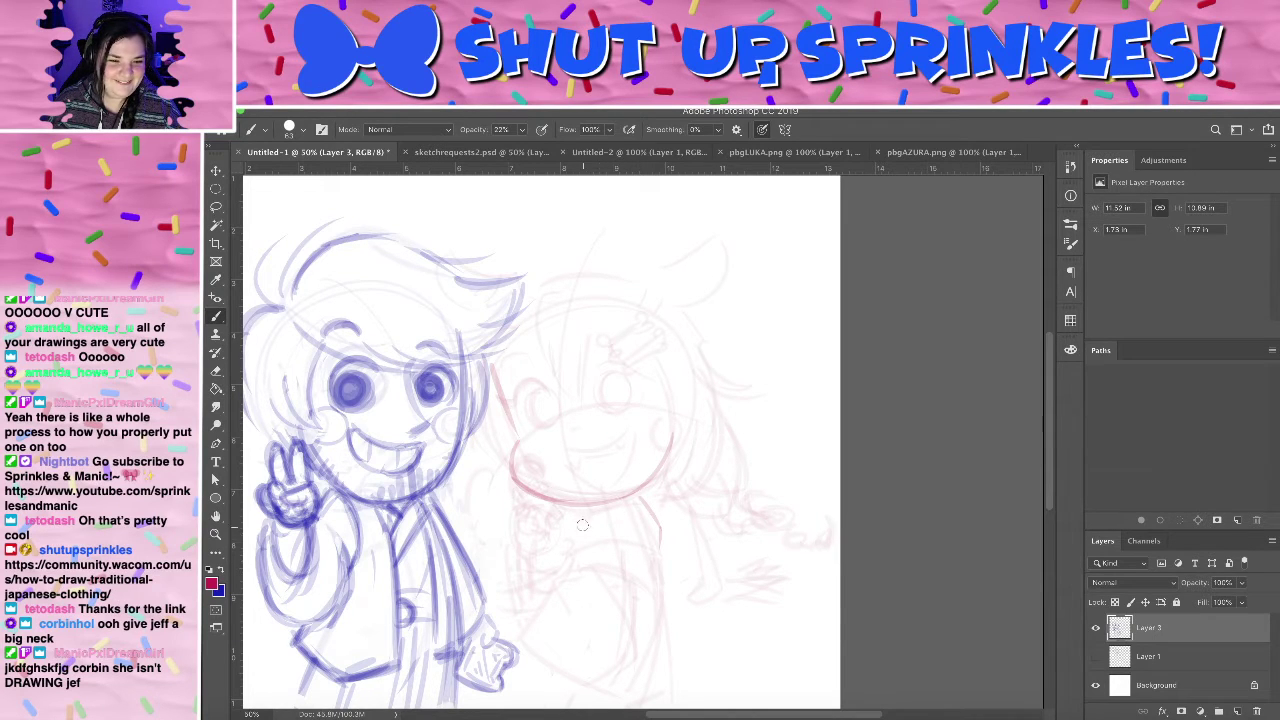
mouse_move(593, 530)
mouse_down()
mouse_move(619, 432)
mouse_move(615, 405)
mouse_move(596, 428)
mouse_move(582, 414)
mouse_move(586, 372)
mouse_move(532, 501)
mouse_up()
key(ctrl+r)
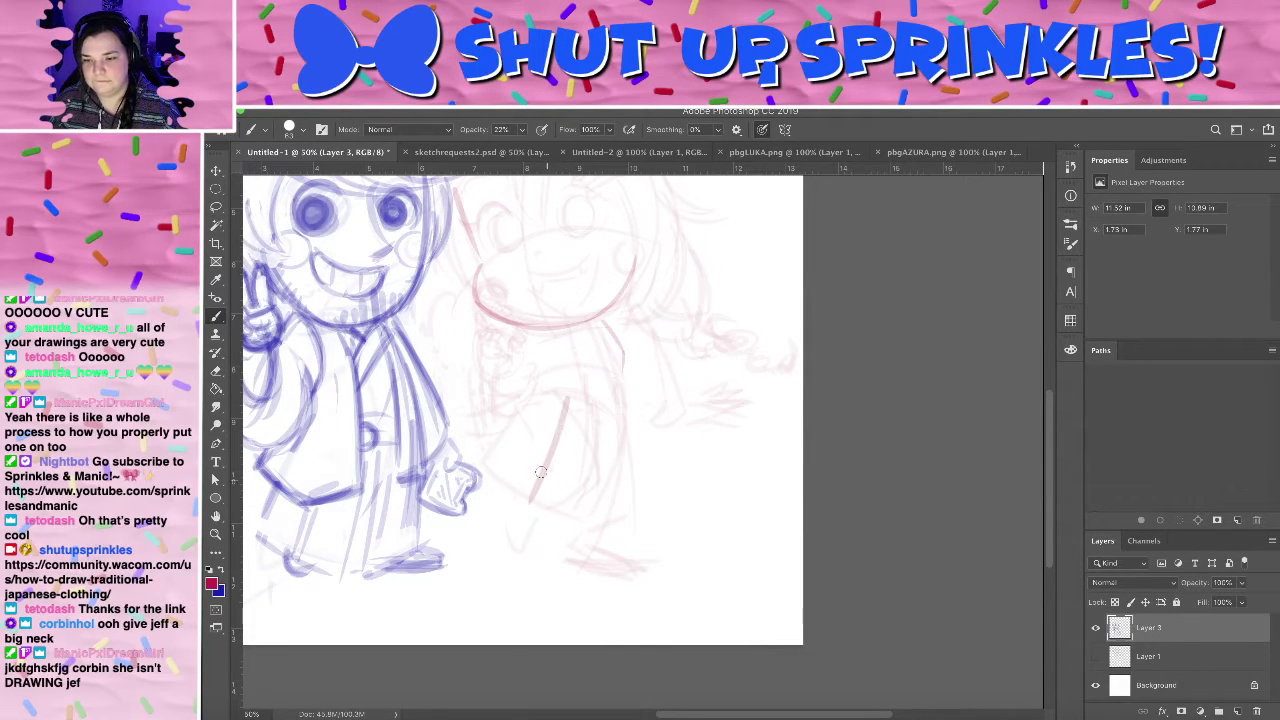
key(super+z)
mouse_move(561, 396)
mouse_down()
mouse_move(520, 497)
mouse_move(528, 516)
mouse_move(612, 535)
mouse_up()
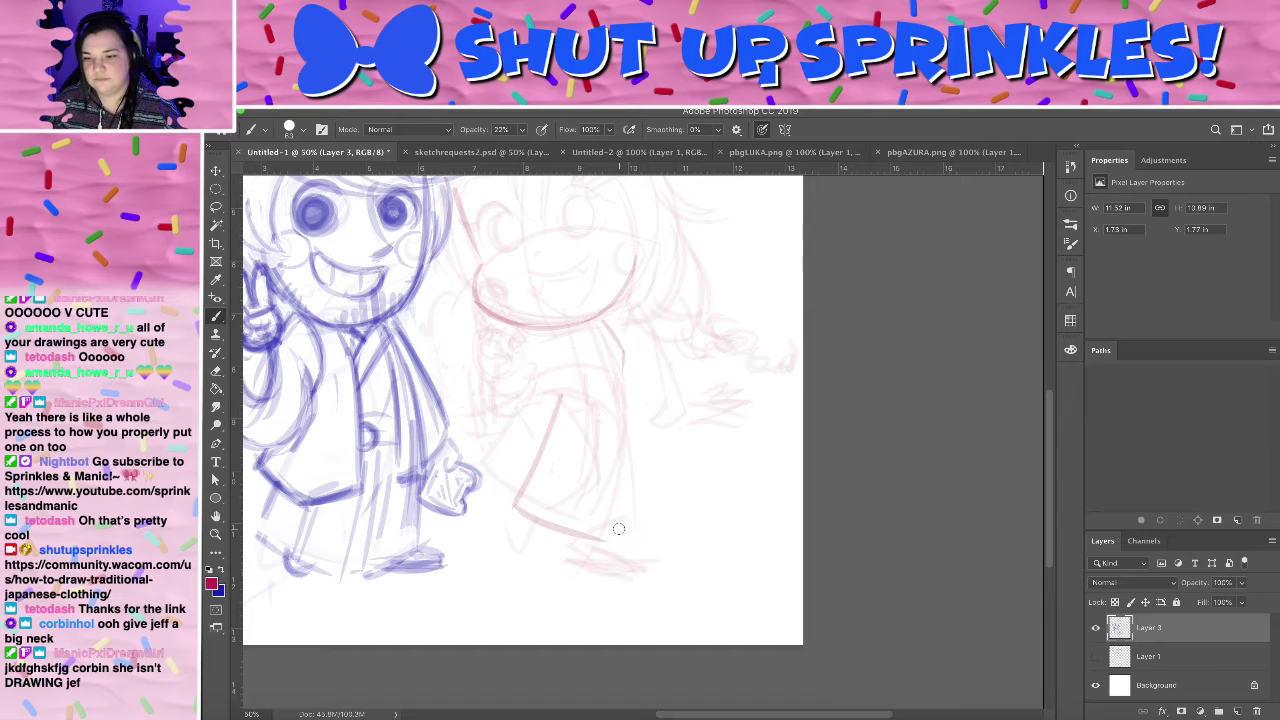
drag(623, 416, 631, 505)
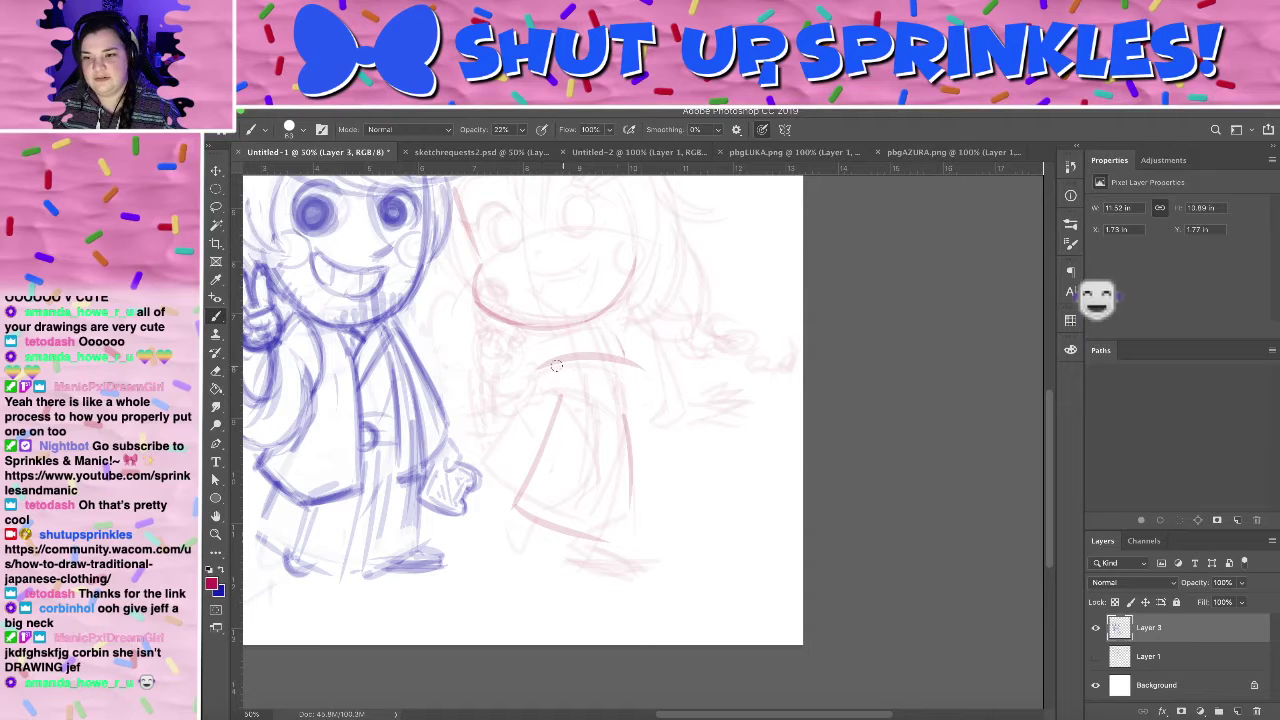
- Draw the skirt's outer edge nearest the purple figure and a curved waistline with the far side of the obi
drag(524, 400, 487, 478)
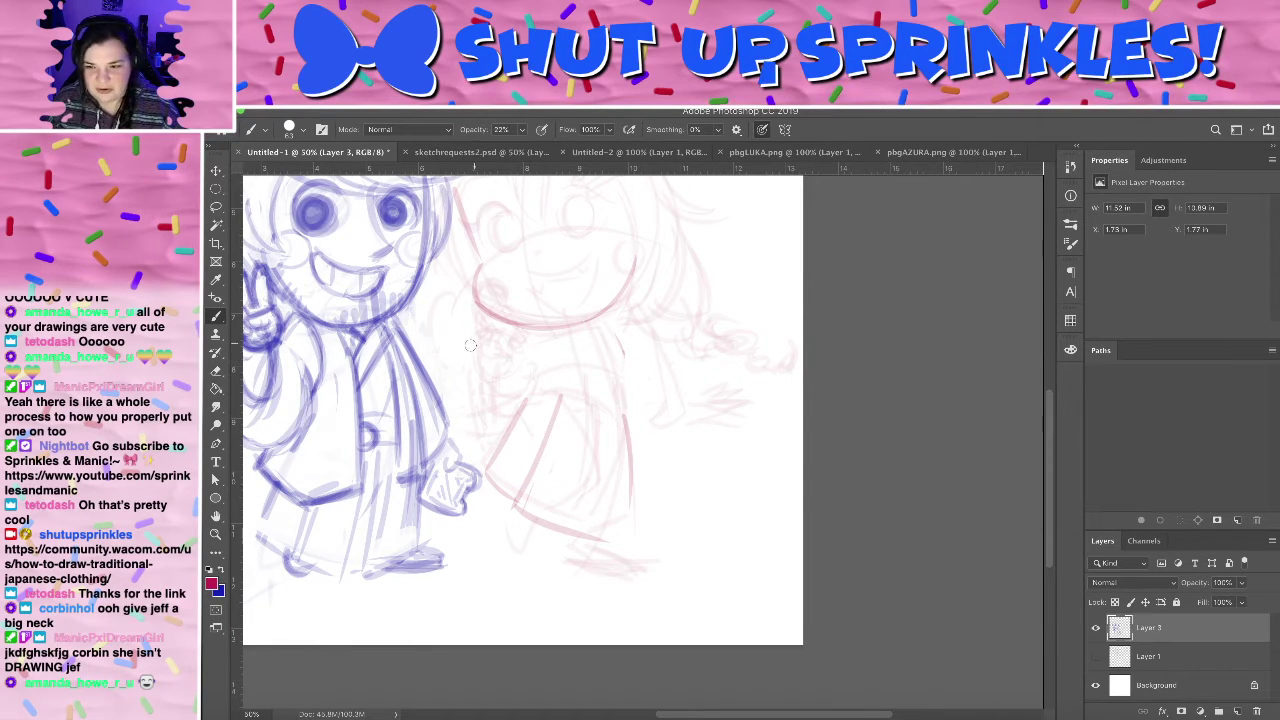
mouse_move(537, 368)
mouse_down()
mouse_move(611, 381)
mouse_move(539, 374)
mouse_move(619, 371)
mouse_move(626, 416)
mouse_up()
key(super+z)
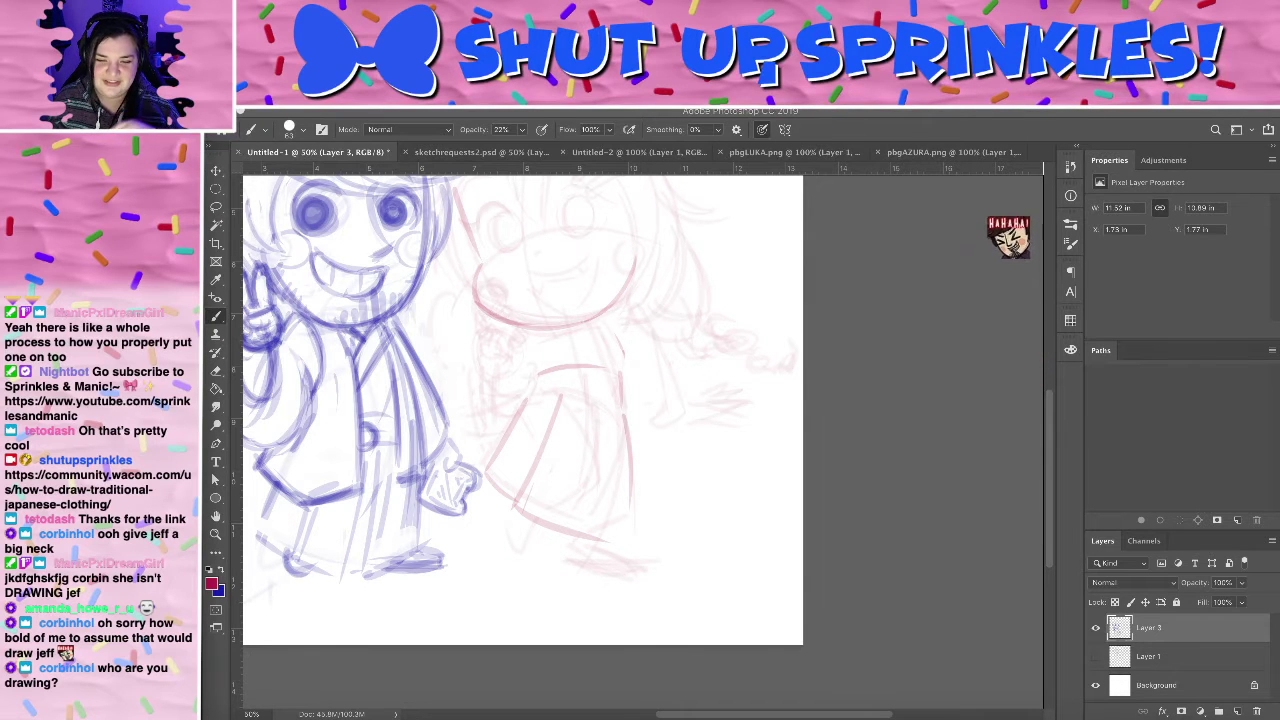
- Try several crimson strokes for the outline of the pink character's ear above her head, undoing each one
drag(577, 372, 751, 523)
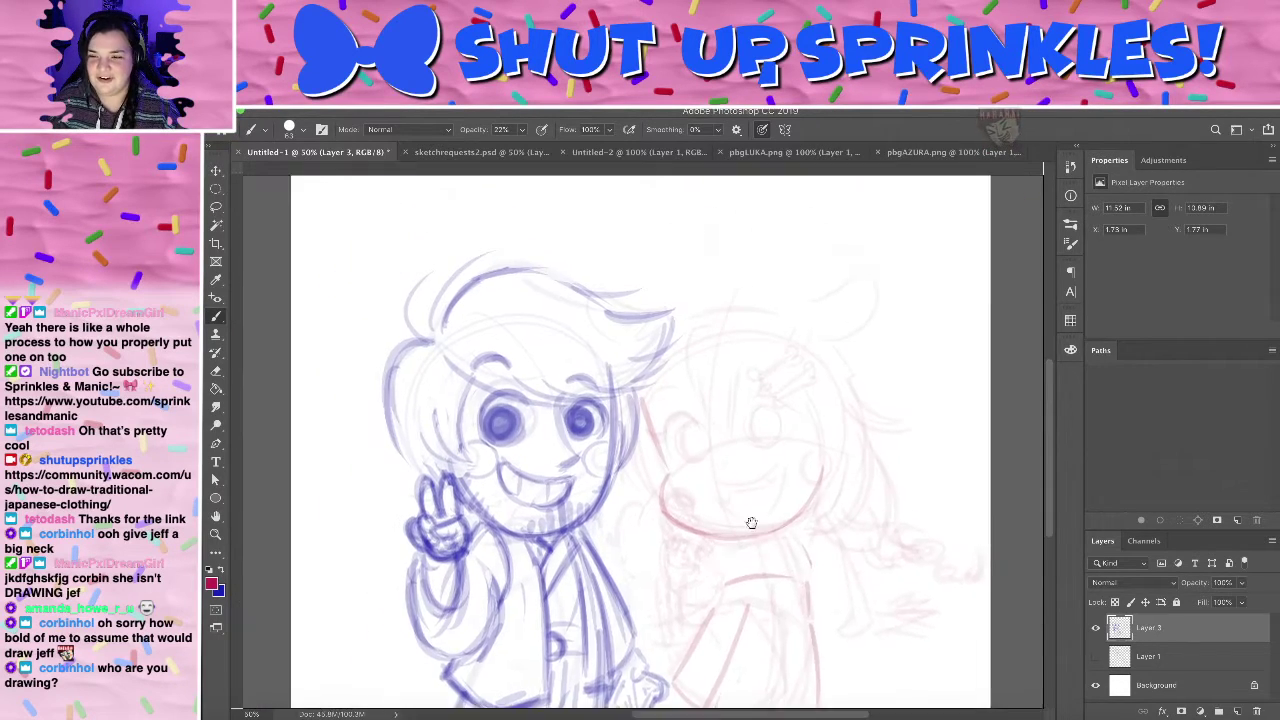
mouse_move(852, 690)
mouse_down()
mouse_move(711, 491)
mouse_move(726, 537)
mouse_move(609, 391)
mouse_move(694, 572)
mouse_move(703, 557)
mouse_up()
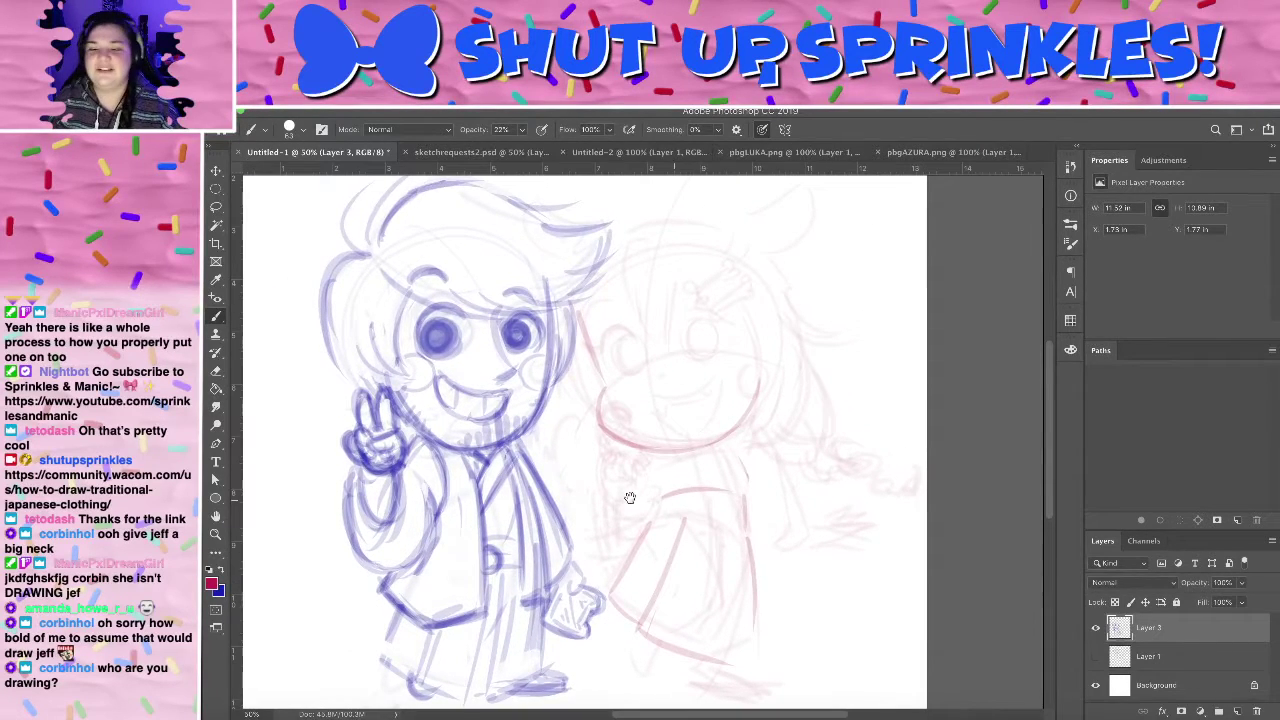
mouse_move(606, 494)
mouse_down()
mouse_move(574, 394)
mouse_move(572, 504)
mouse_move(606, 557)
mouse_move(628, 571)
mouse_move(634, 560)
mouse_move(556, 419)
mouse_move(523, 466)
mouse_move(528, 523)
mouse_move(455, 662)
mouse_up()
drag(598, 331, 604, 284)
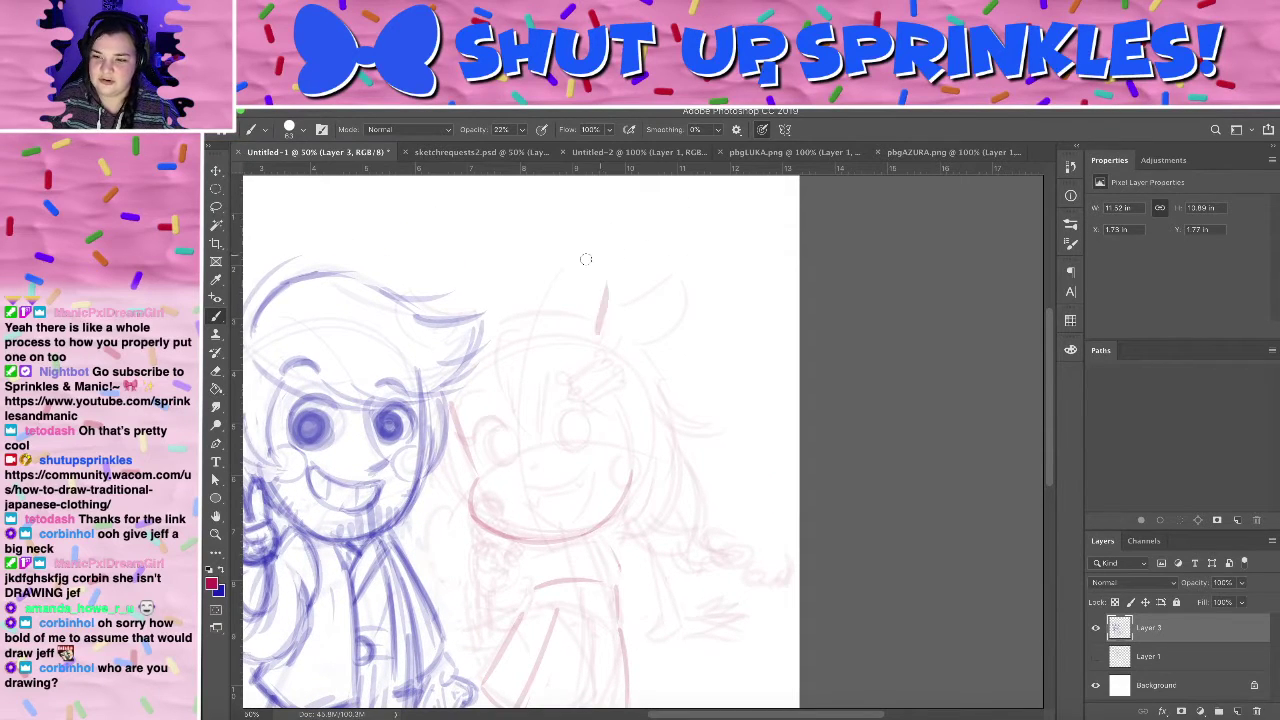
key(super+z)
mouse_move(595, 333)
mouse_down()
mouse_move(604, 287)
mouse_move(696, 243)
mouse_up()
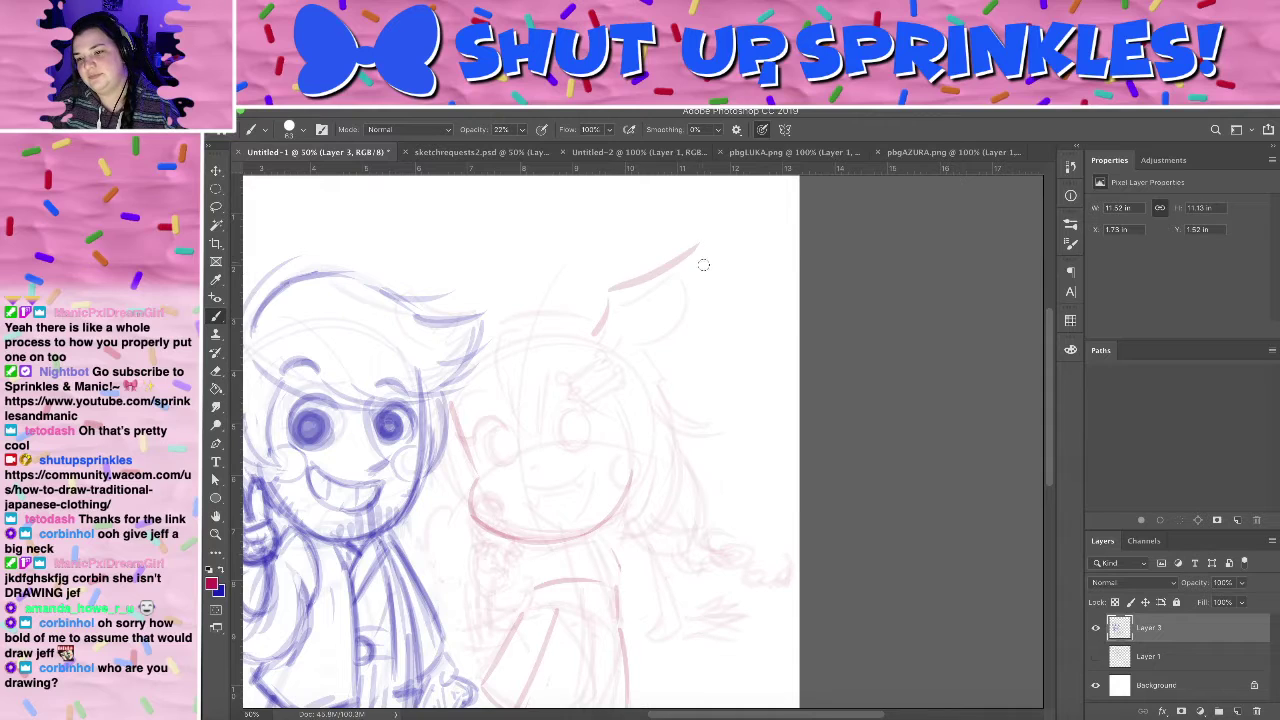
key(super+z)
key(super+z)
mouse_move(596, 334)
mouse_down()
mouse_move(615, 289)
mouse_move(722, 269)
mouse_move(695, 324)
mouse_move(637, 310)
mouse_move(603, 323)
mouse_move(657, 263)
mouse_move(649, 202)
mouse_up()
key(super+z)
key(super+z)
key(super+z)
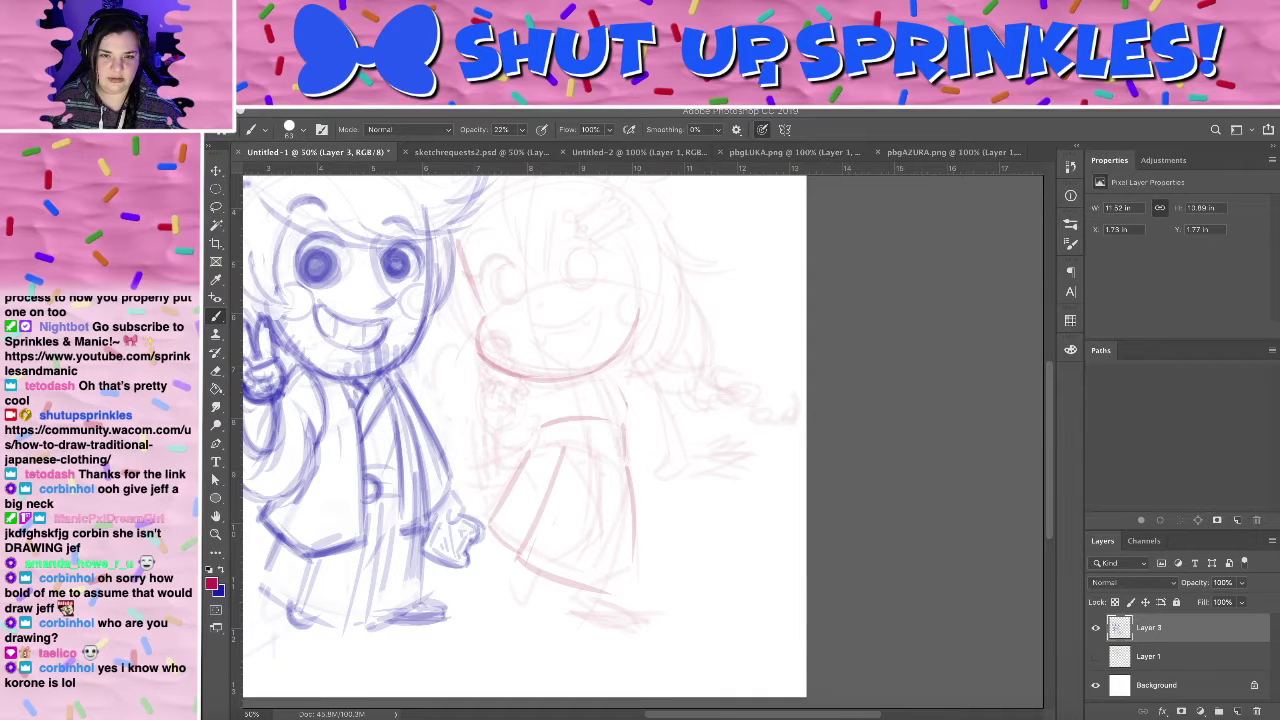
- Return to the browser's kimono guide to examine the full figure in Part 8 and the Wrinkles section, and go back to Photoshop
drag(204, 124, 832, 0)
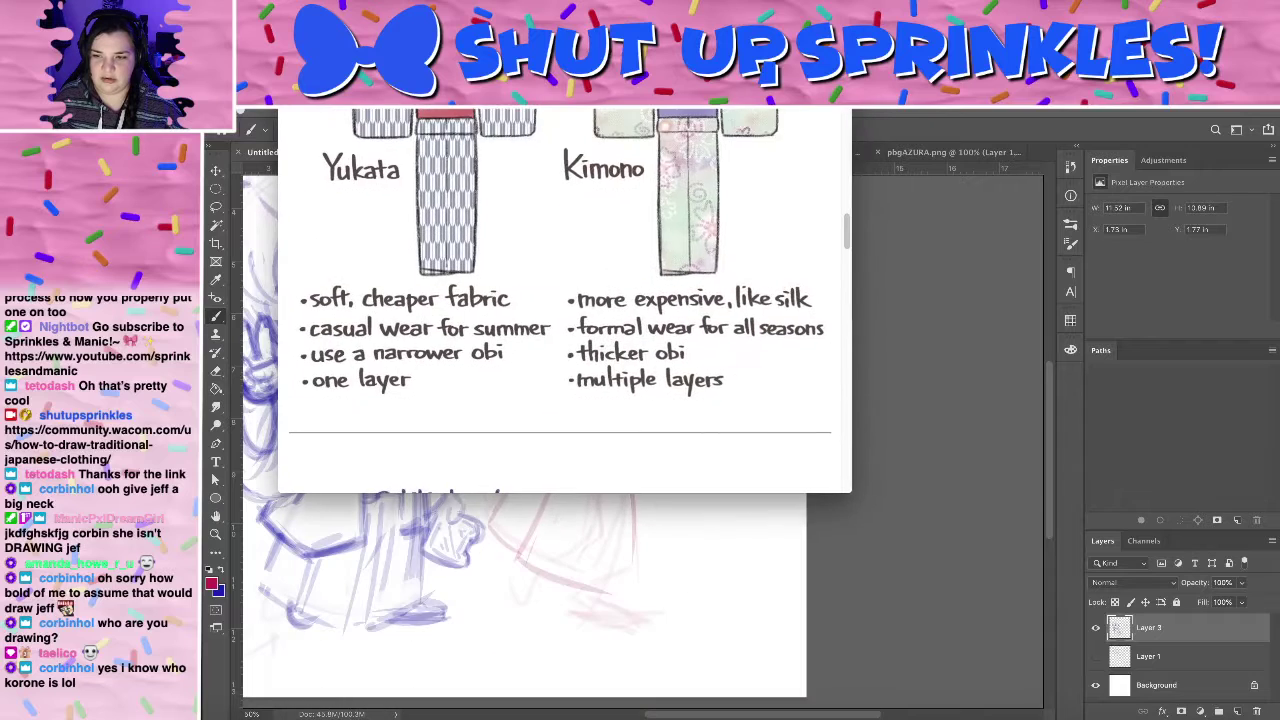
scroll(734, 124, down, 3)
scroll(717, 156, down, 2)
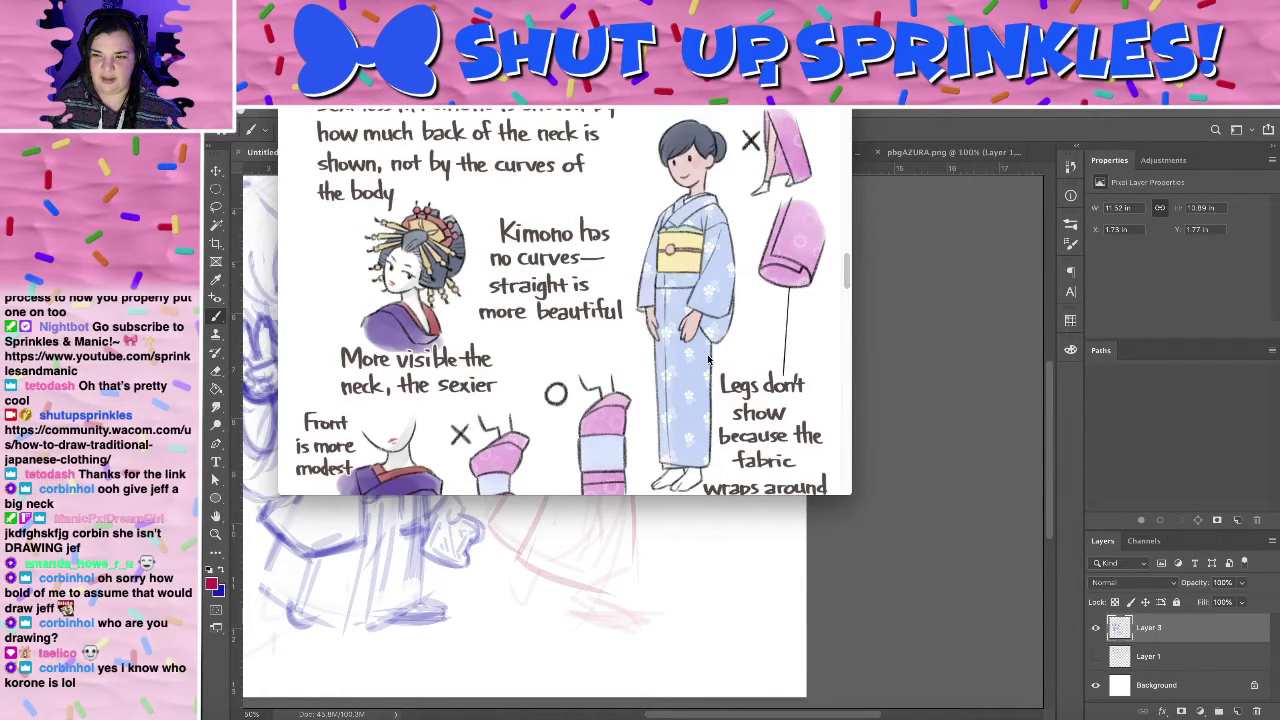
scroll(727, 333, down, 6)
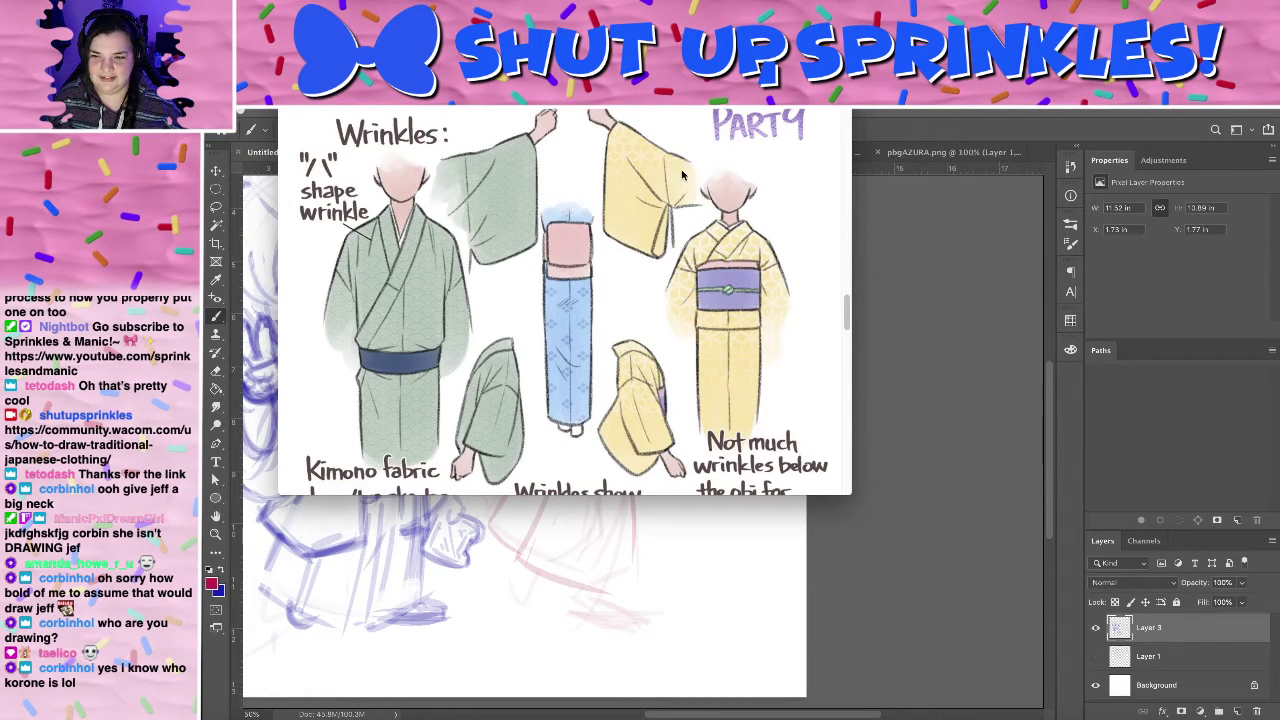
scroll(645, 231, down, 3)
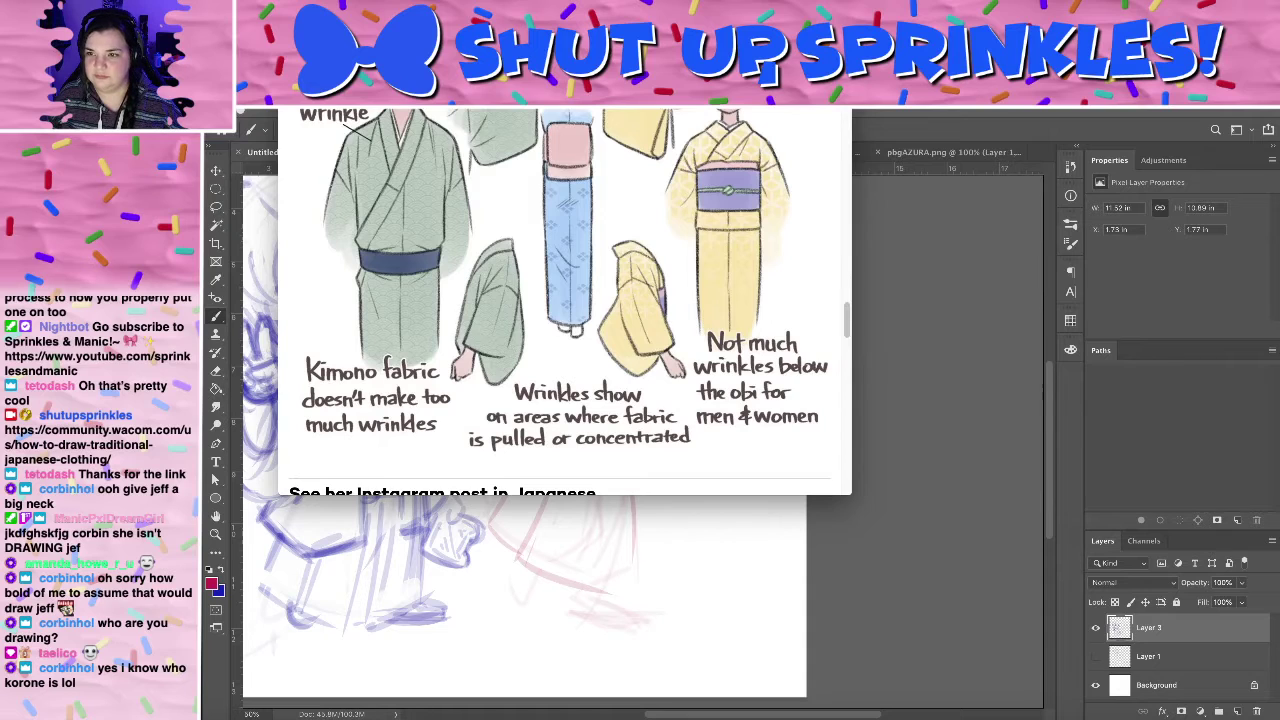
drag(640, 100, 4, 30)
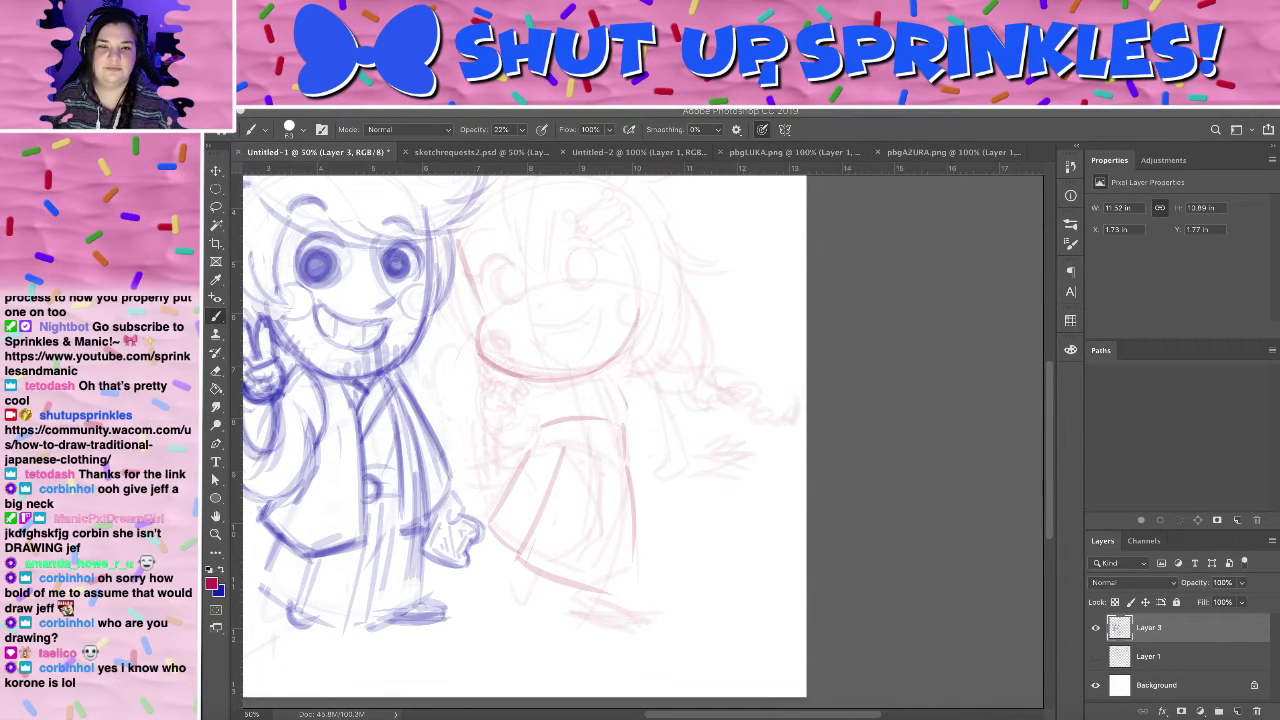
- Try crimson strokes for the loose hair on the far side of the pink character's head, undoing them
click(658, 391)
drag(666, 389, 680, 441)
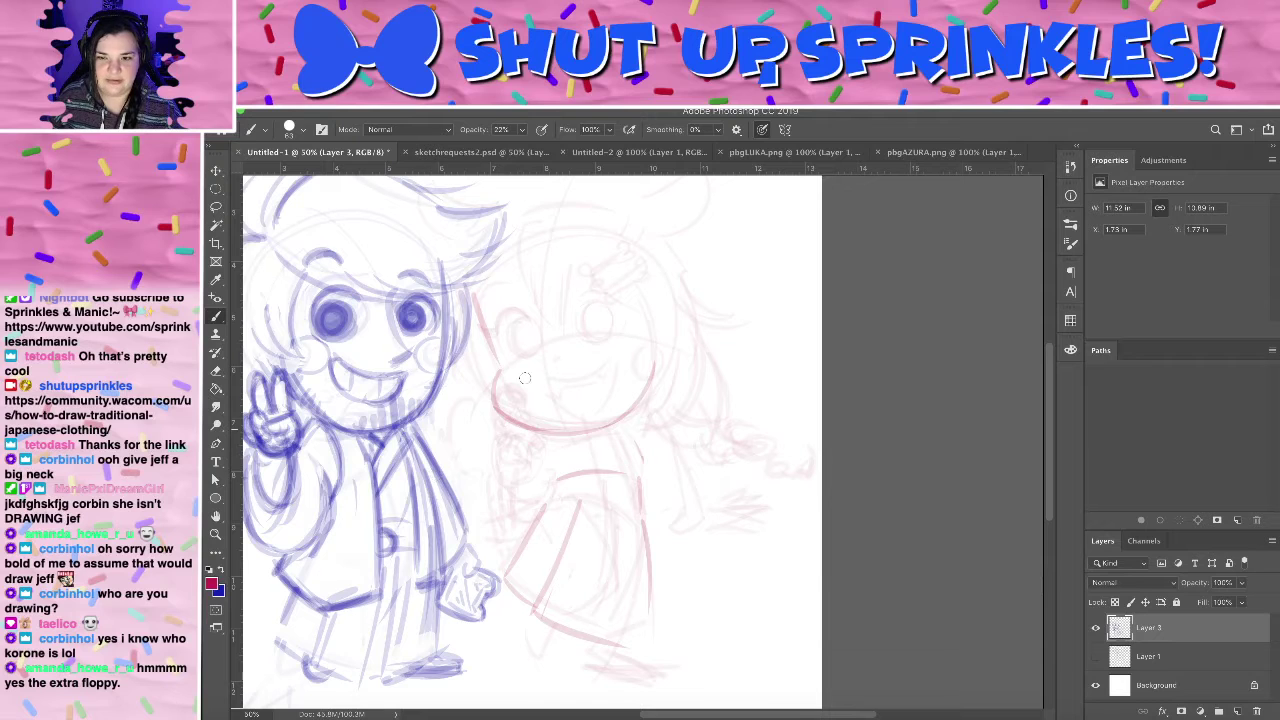
mouse_move(779, 348)
mouse_down()
mouse_move(718, 347)
mouse_move(712, 443)
mouse_up()
mouse_move(712, 443)
mouse_down()
mouse_move(768, 377)
mouse_move(769, 350)
mouse_move(796, 362)
mouse_move(795, 336)
mouse_up()
key(ctrl+z)
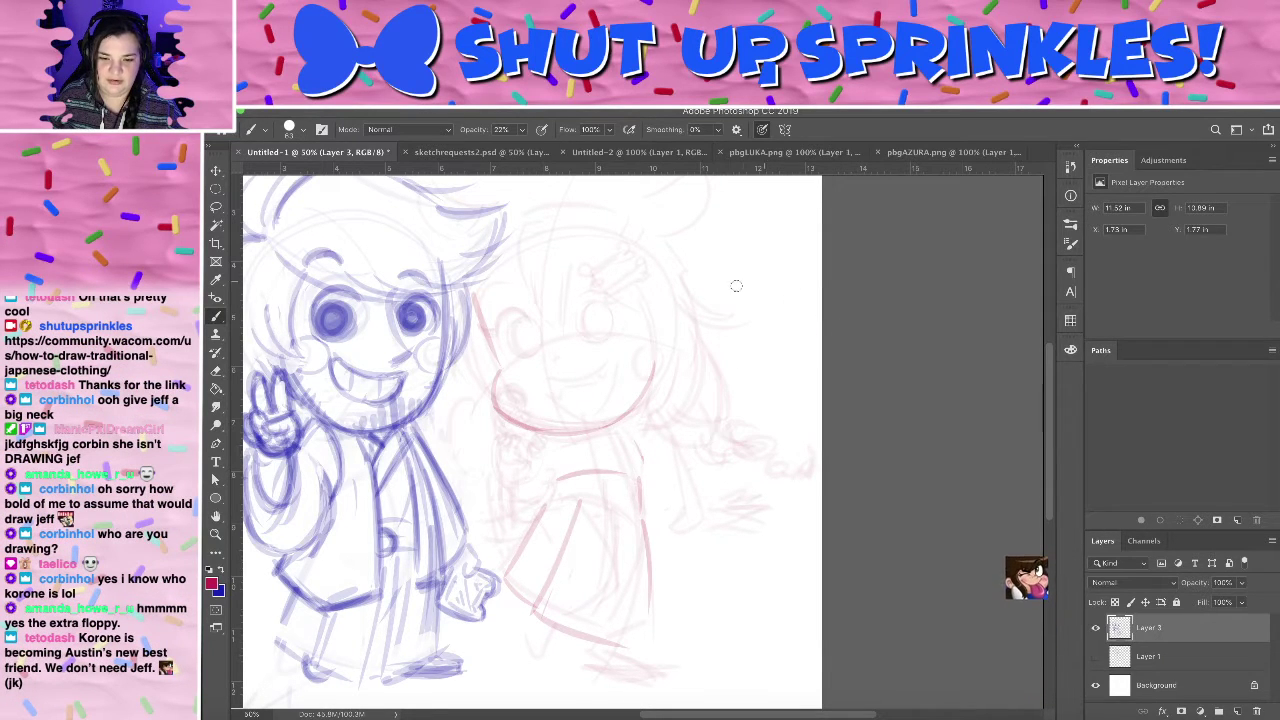
drag(738, 375, 713, 426)
key(ctrl+r)
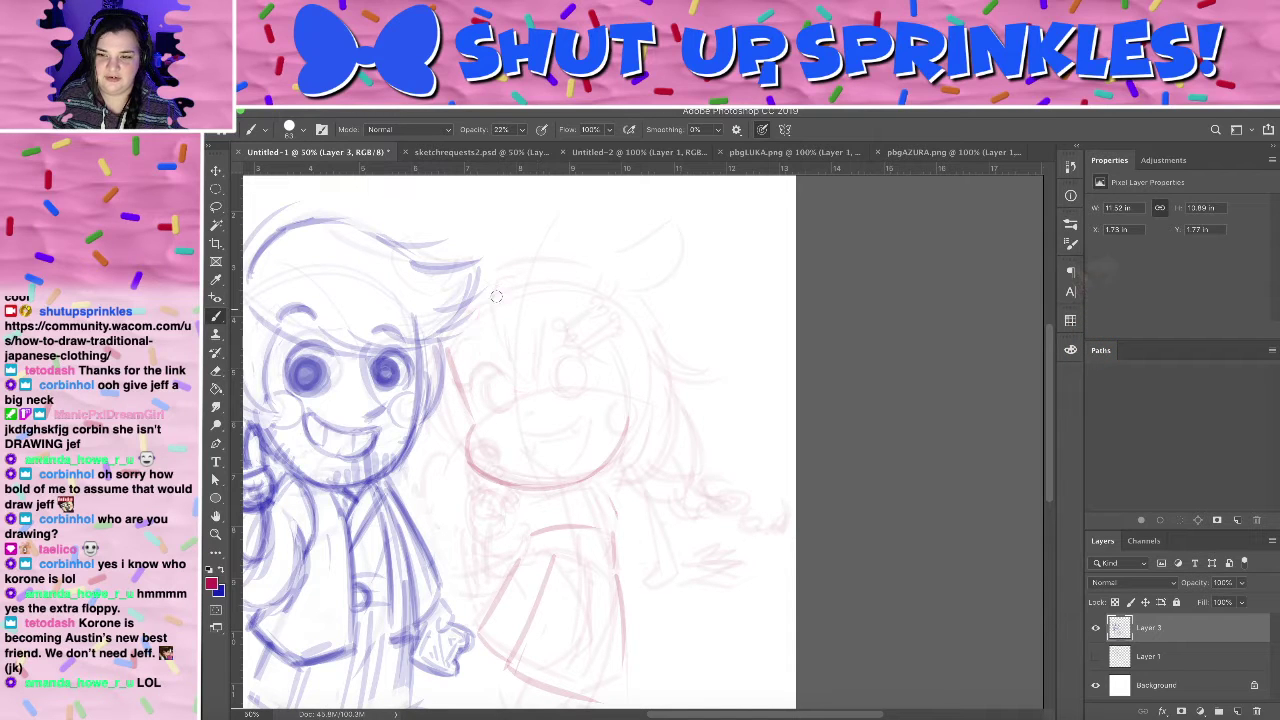
- Sketch a first version of the pink character's pointed fringe in crimson, undoing the unwanted outer strokes
drag(482, 277, 490, 358)
key(super+z)
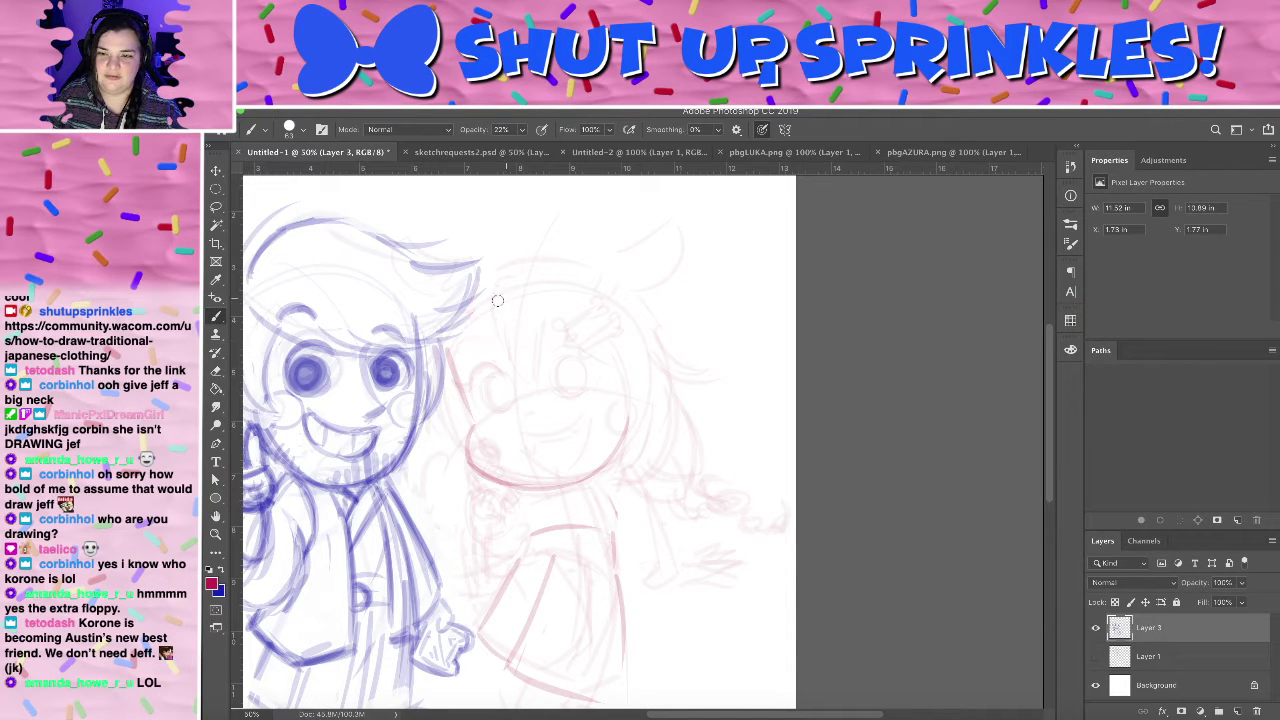
drag(506, 281, 512, 384)
key(super+z)
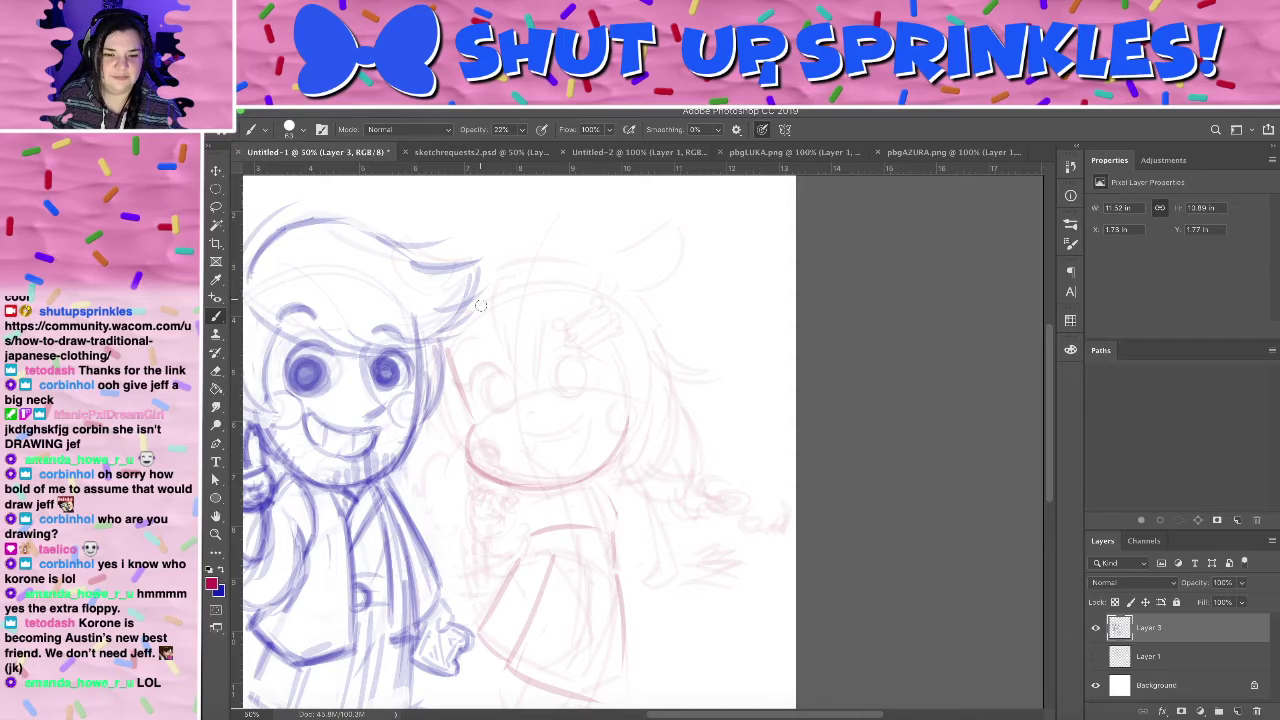
drag(506, 268, 484, 376)
key(ctrl+z)
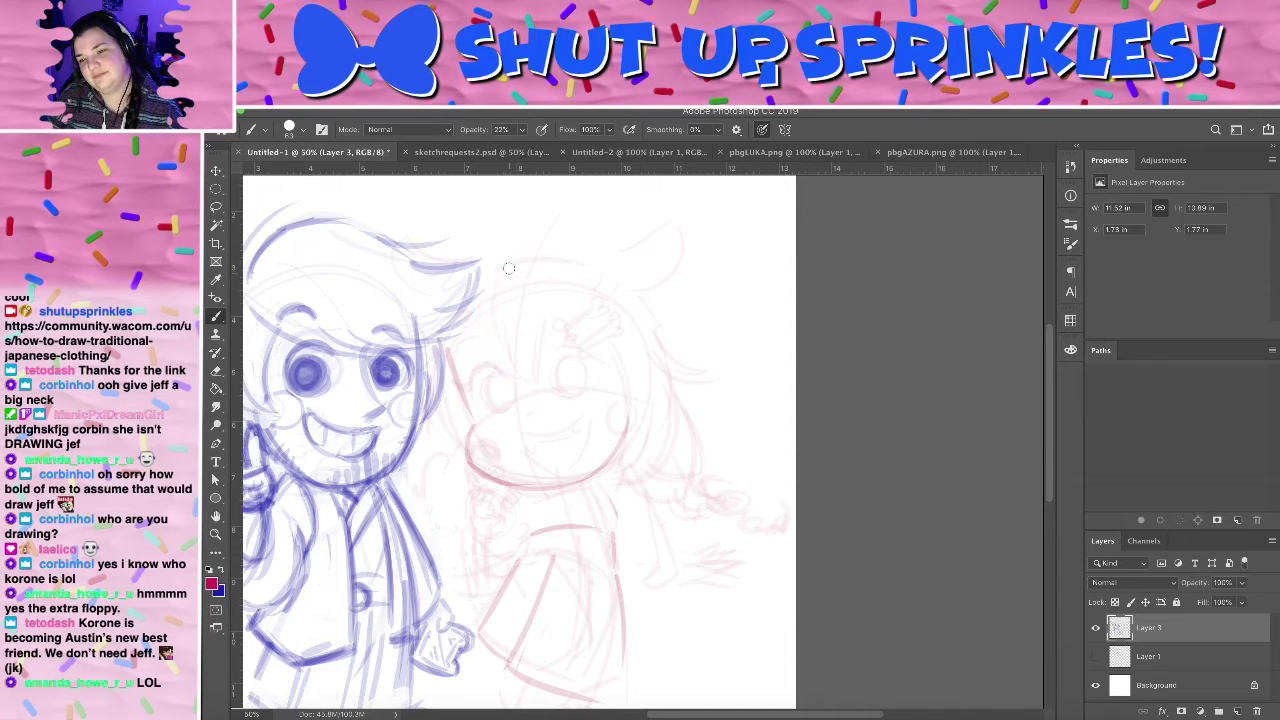
drag(505, 264, 488, 368)
key(super+z)
mouse_move(507, 268)
mouse_down()
mouse_move(532, 361)
mouse_move(516, 373)
mouse_move(503, 342)
mouse_move(535, 390)
mouse_move(539, 334)
mouse_move(533, 345)
mouse_move(539, 378)
mouse_move(561, 298)
mouse_up()
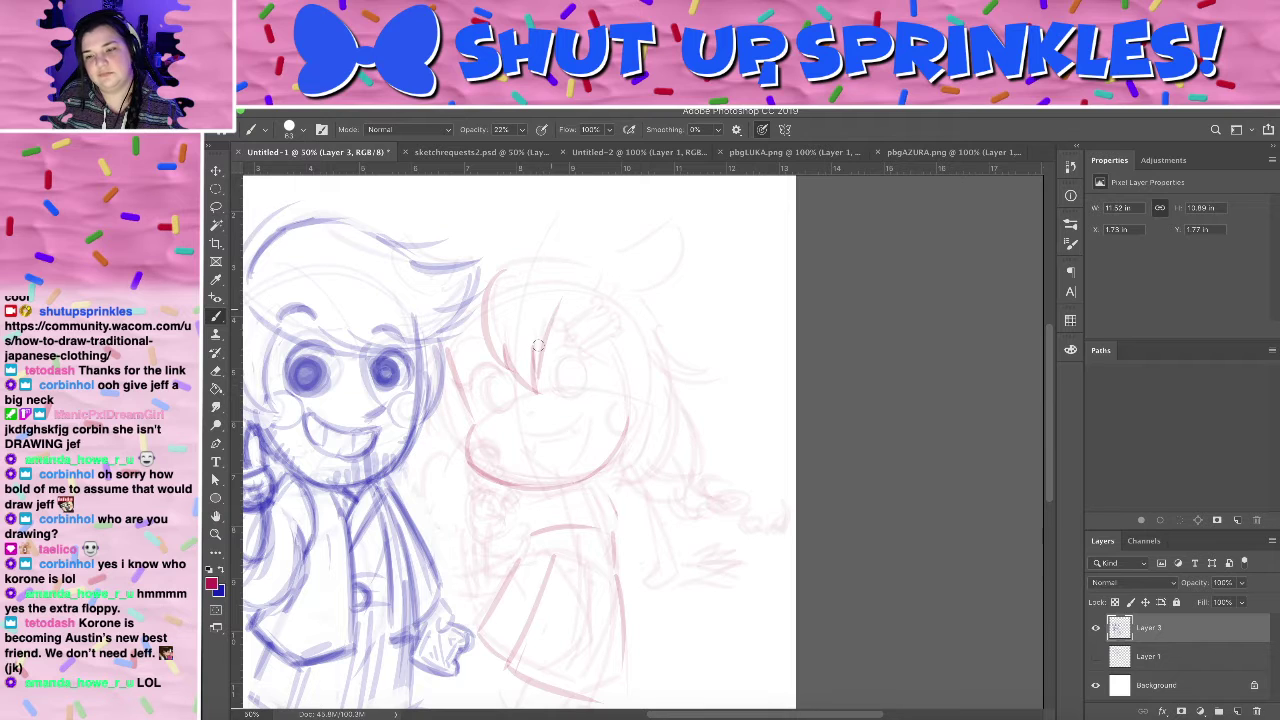
drag(535, 396, 522, 364)
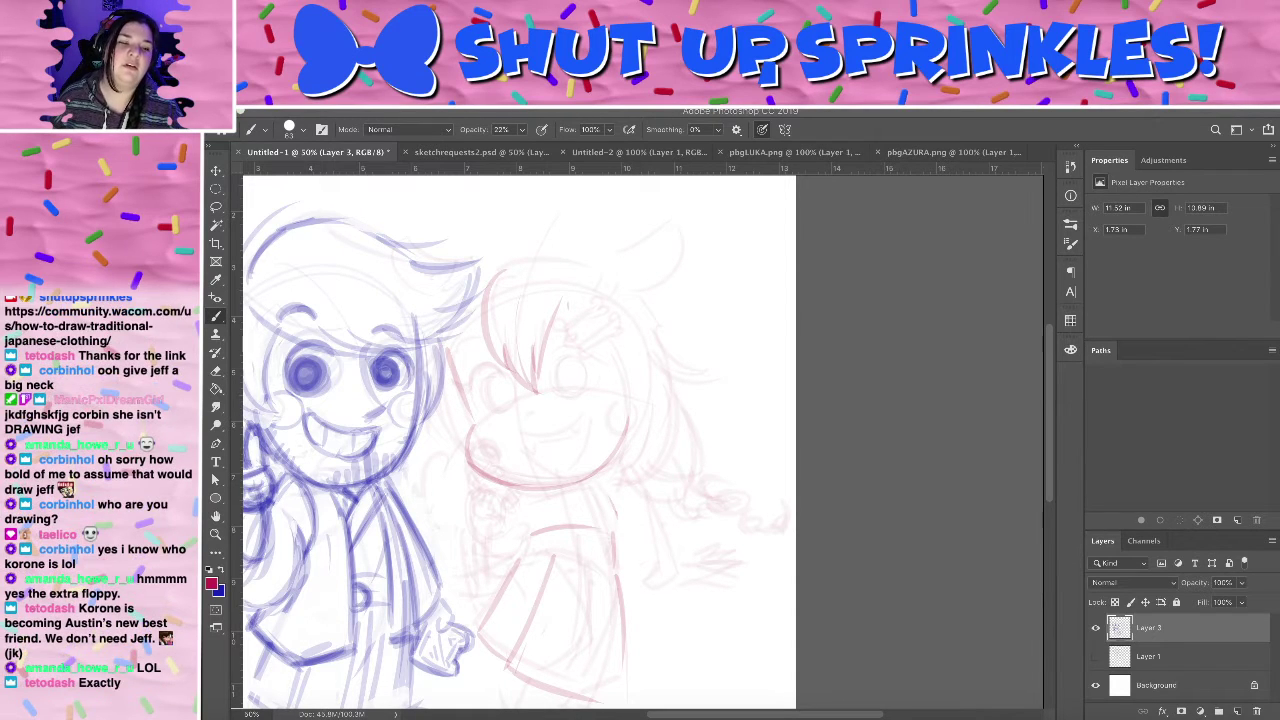
click(616, 335)
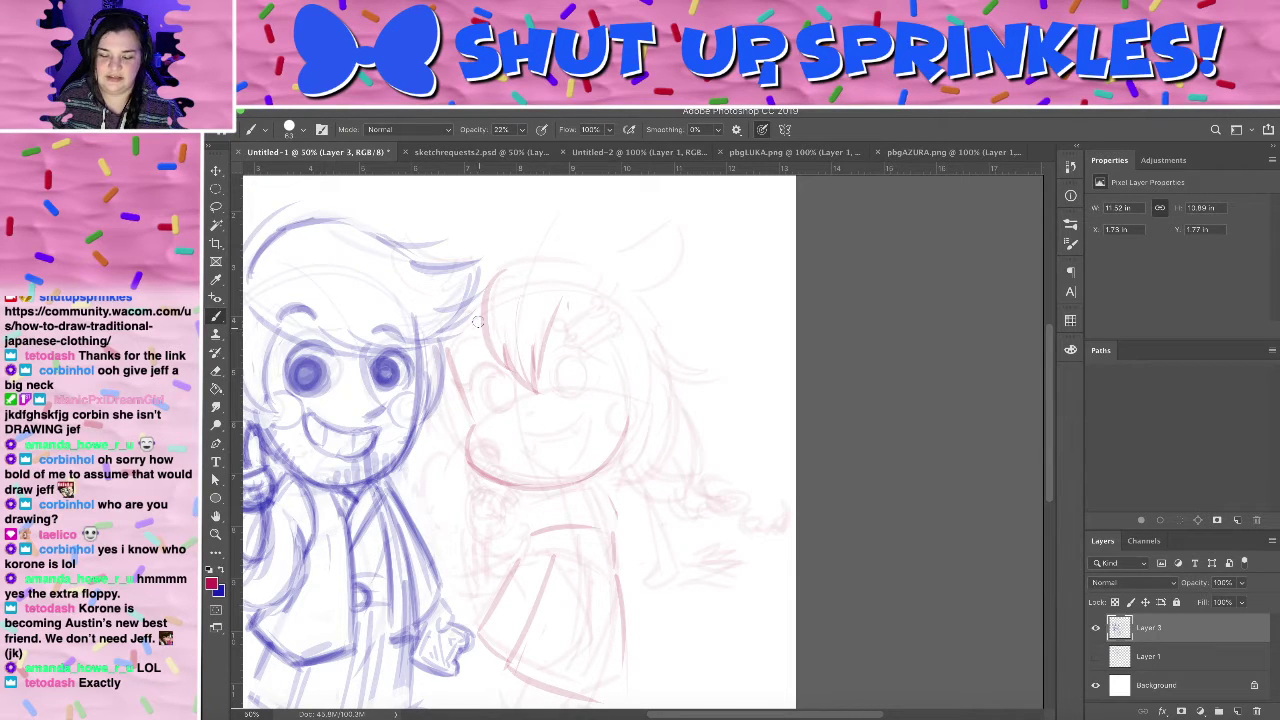
- Try several curved strokes for the side hair between the pink character's face and the purple figure, undoing each one
drag(482, 309, 505, 491)
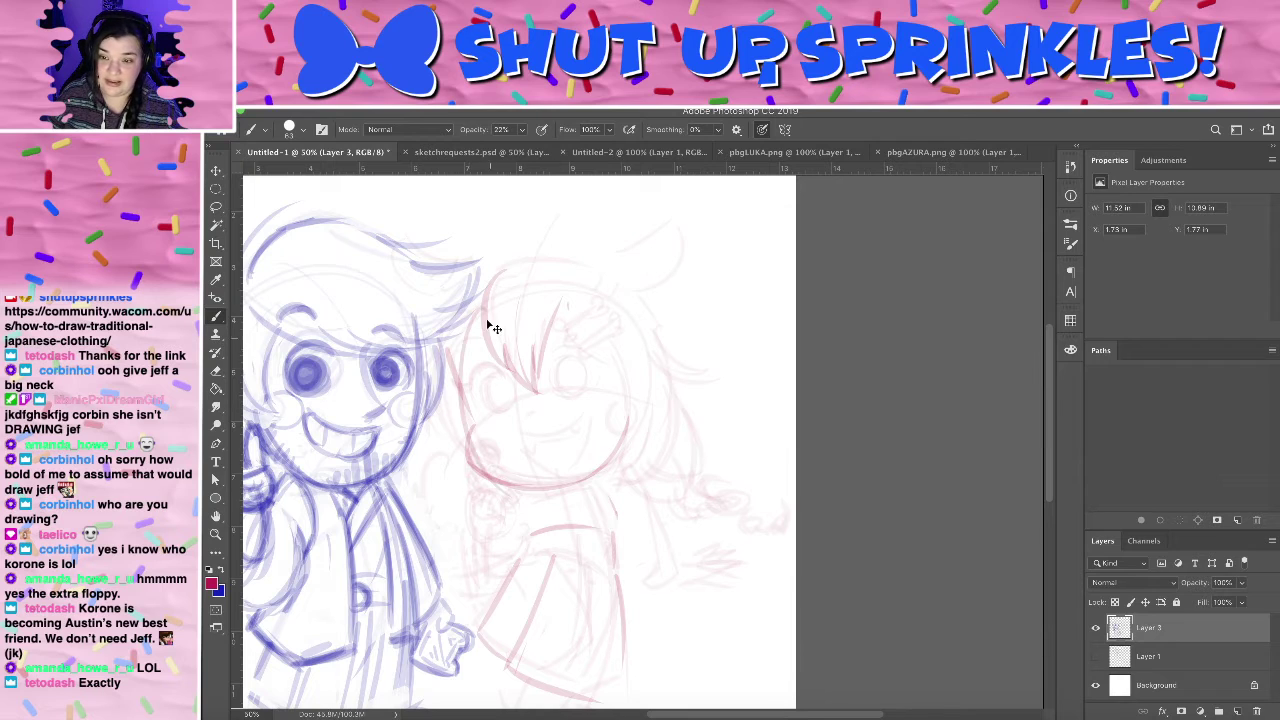
key(super+z)
drag(485, 302, 499, 499)
key(ctrl+z)
drag(500, 306, 448, 494)
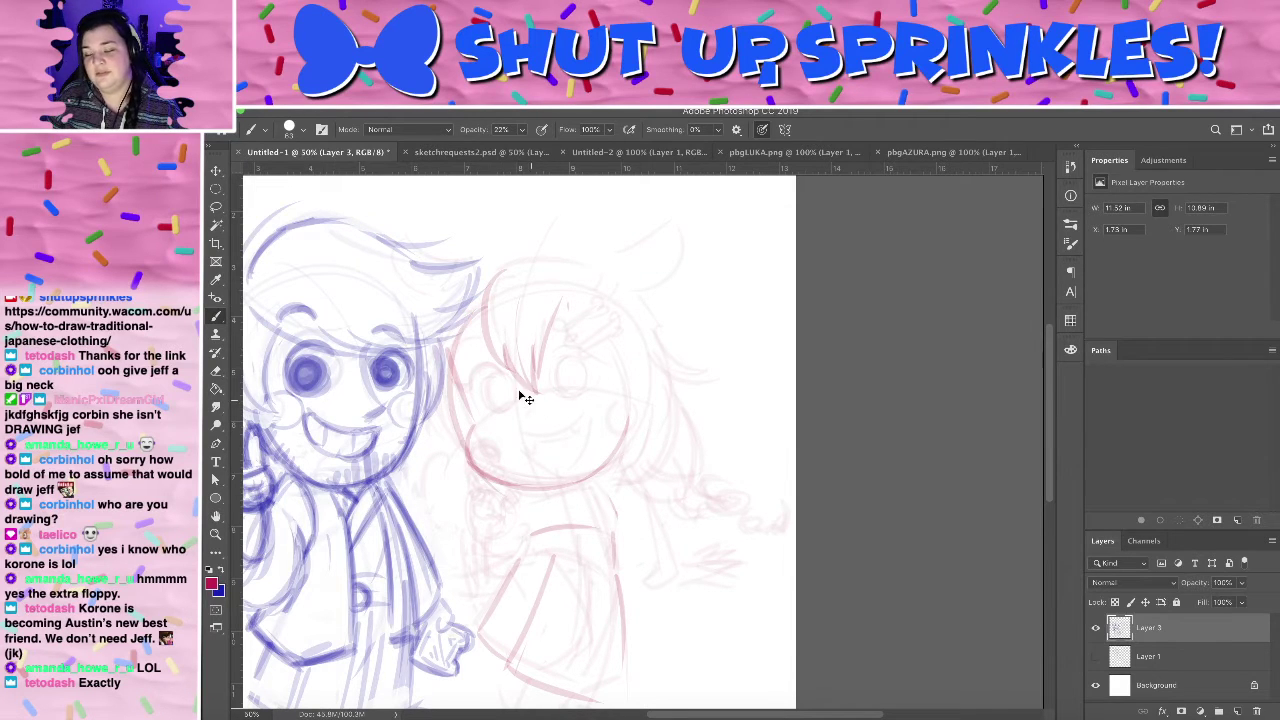
key(ctrl+z)
drag(447, 413, 519, 479)
key(super+z)
mouse_move(436, 418)
mouse_down()
mouse_move(484, 474)
mouse_move(479, 367)
mouse_up()
key(super+z)
drag(484, 320, 467, 460)
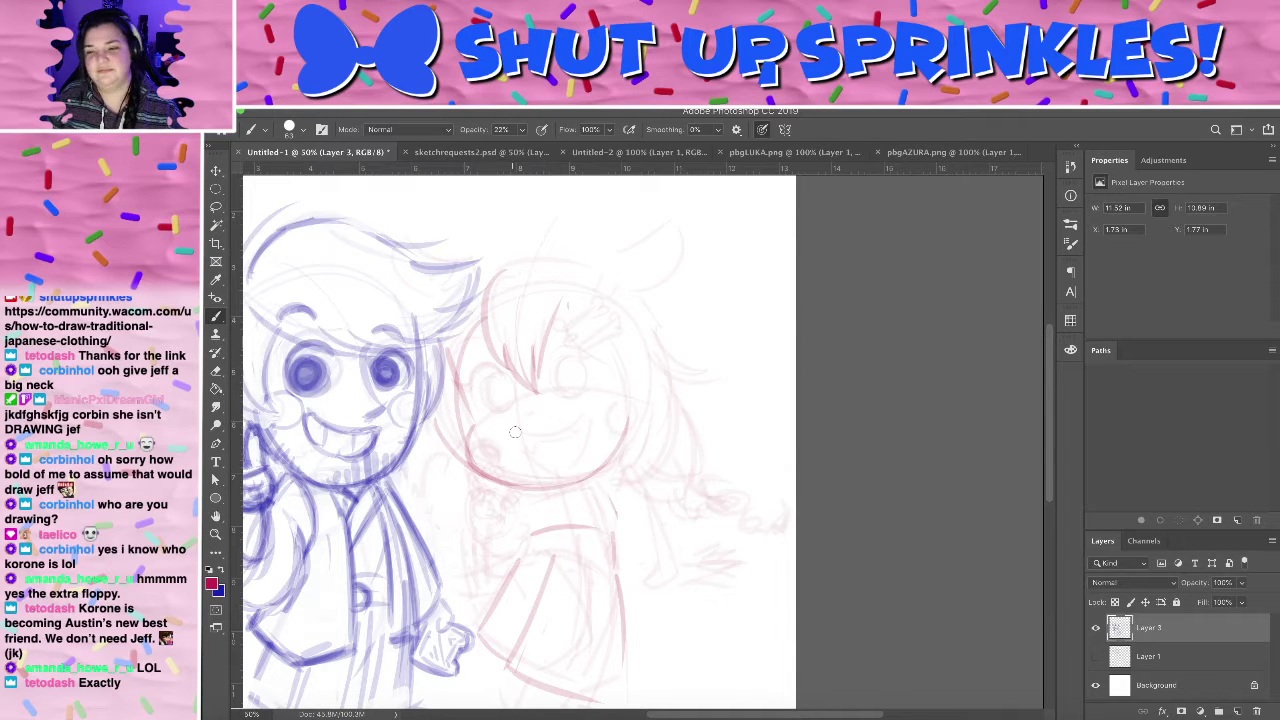
key(super+z)
key(super+z)
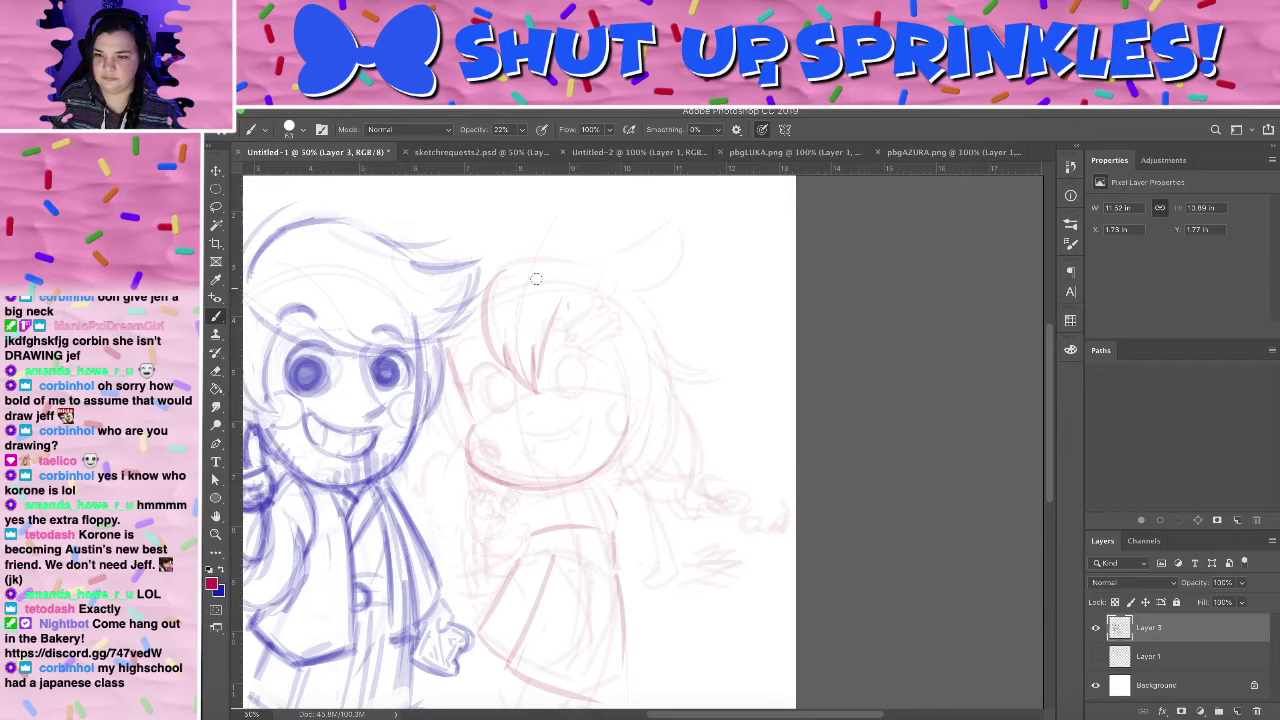
- Undo a trial ear stroke above the pink character's head and erase the first fringe strokes
drag(600, 256, 677, 196)
key(super+z)
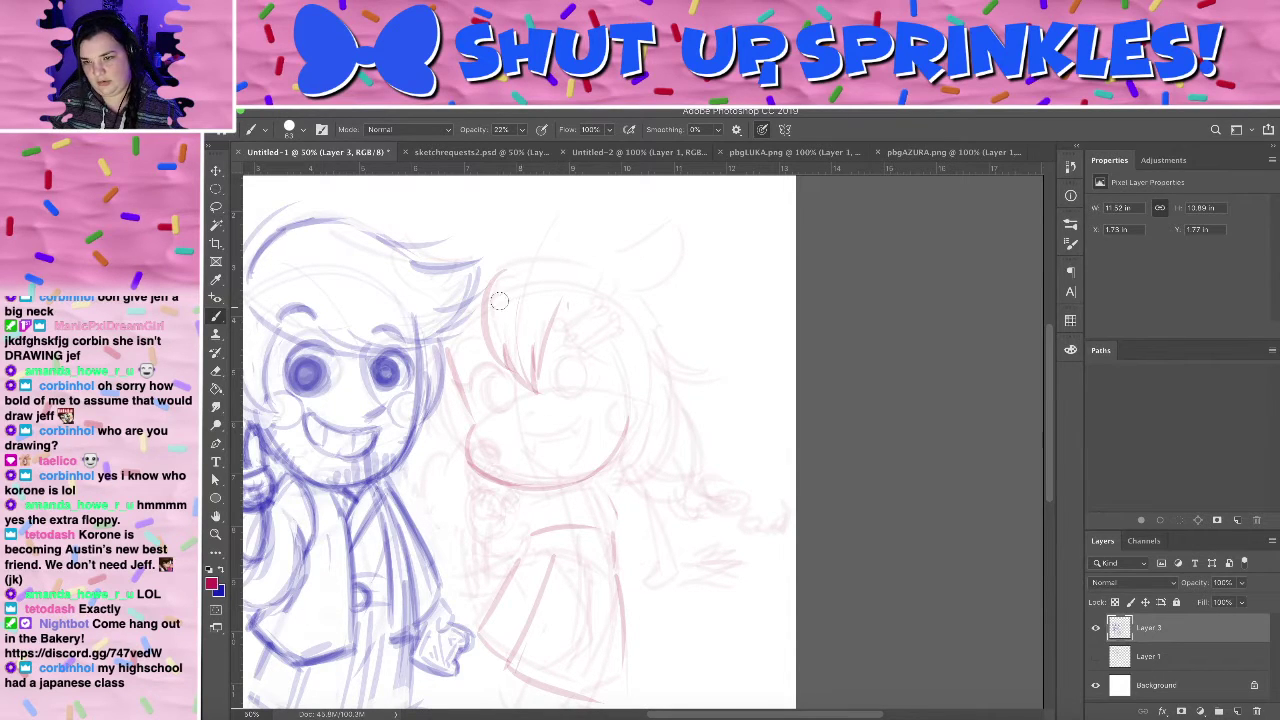
key(e)
mouse_move(499, 300)
mouse_down()
mouse_move(515, 370)
mouse_move(542, 323)
mouse_move(510, 365)
mouse_up()
key(b)
key(super+z)
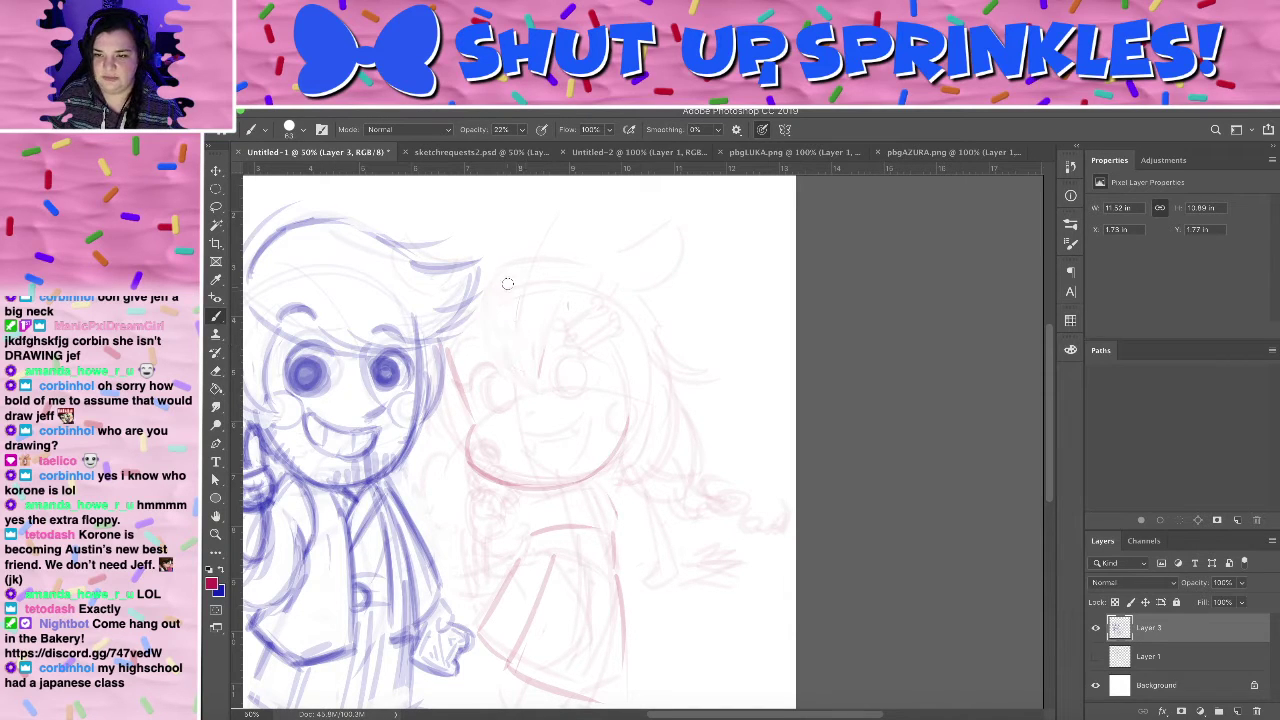
- Redraw the fringe as a curved outer edge and an inner edge meeting in a point between her eyes, with thin strands inside
drag(504, 287, 520, 380)
key(super+z)
mouse_move(492, 288)
mouse_down()
mouse_move(524, 383)
mouse_move(540, 393)
mouse_move(553, 314)
mouse_up()
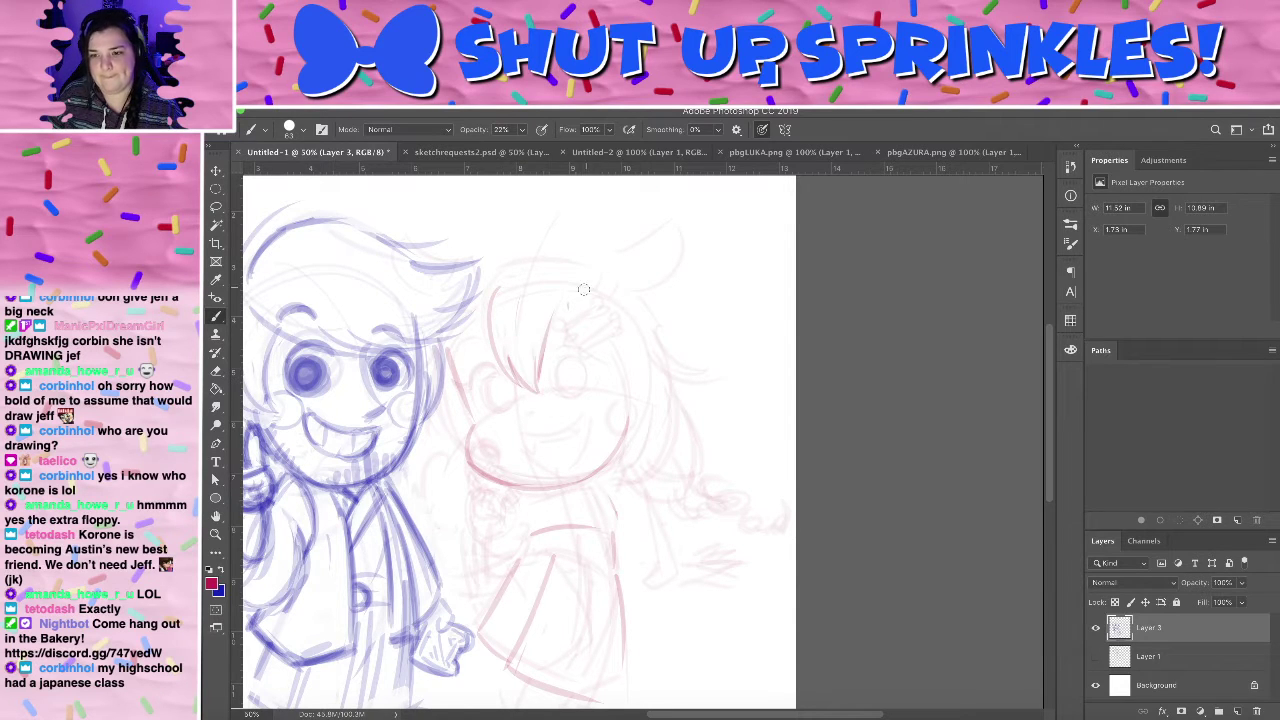
key(super+z)
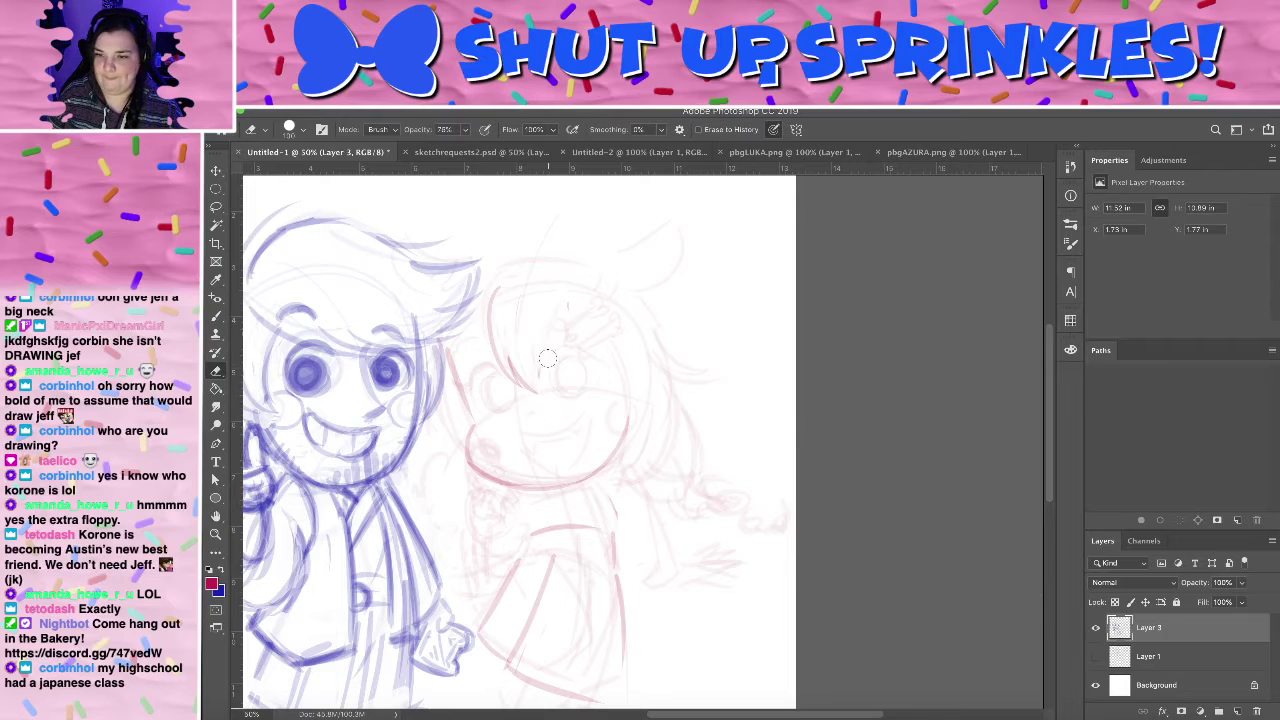
mouse_move(557, 305)
mouse_down()
mouse_move(535, 396)
mouse_move(526, 356)
mouse_move(542, 395)
mouse_up()
key(super+z)
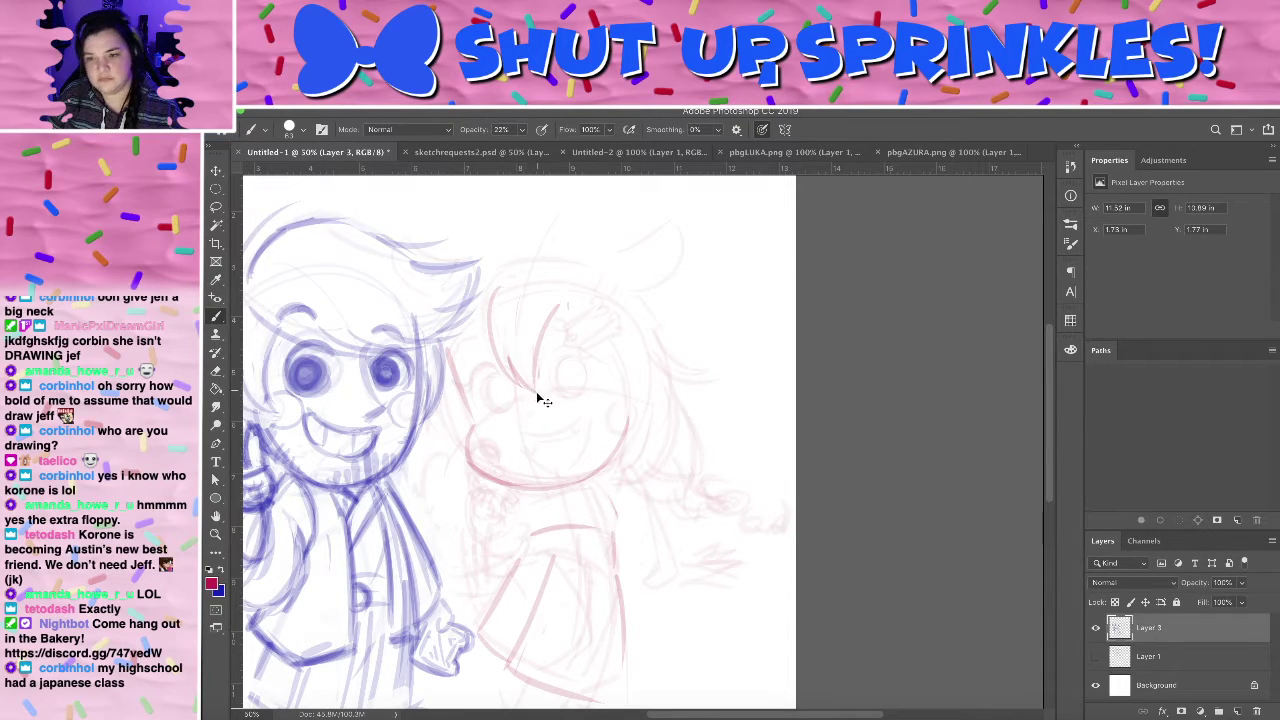
drag(525, 345, 536, 394)
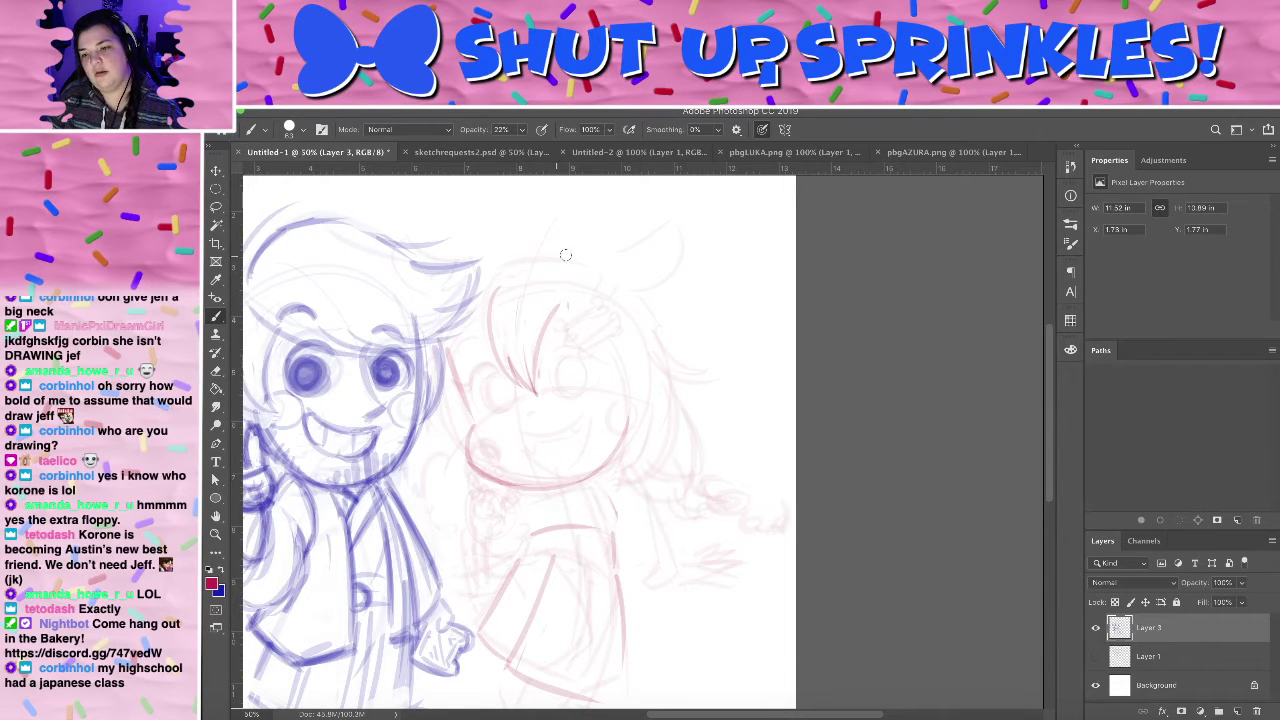
drag(533, 290, 525, 322)
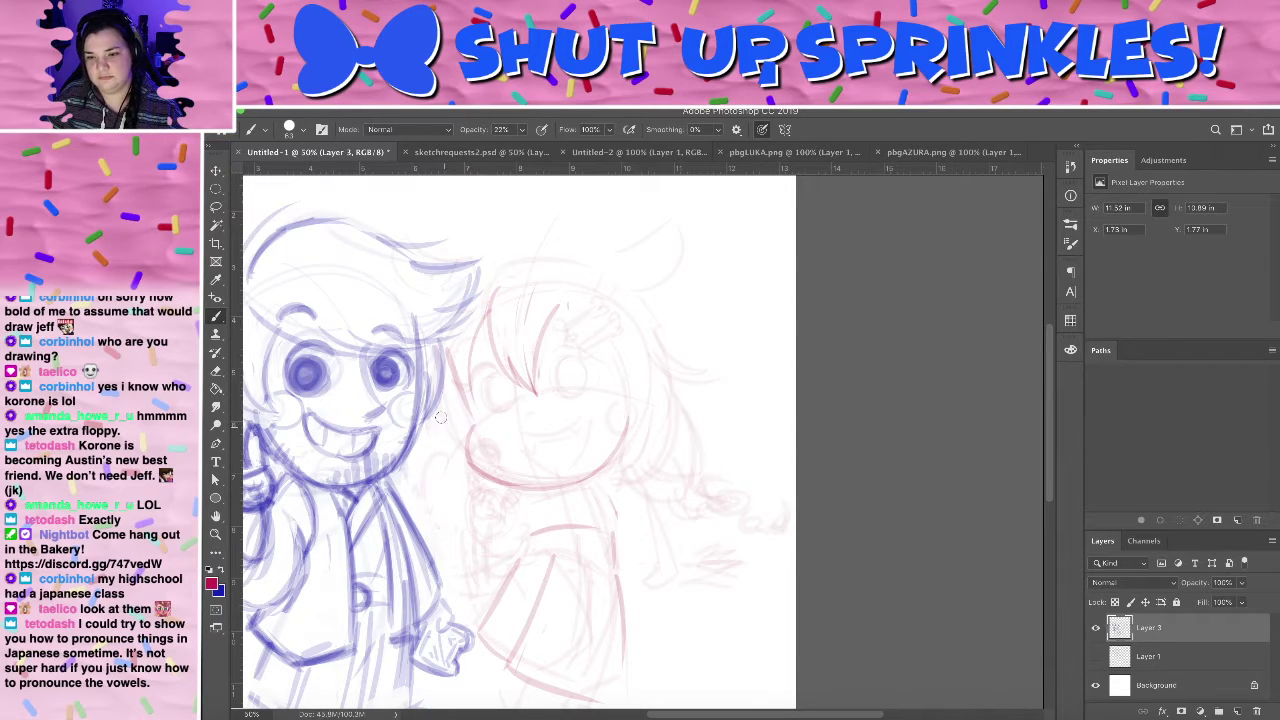
- Try crimson strokes for the floppy shape hanging from the pink character's head over the purple figure's cheek, undoing them
drag(494, 273, 428, 382)
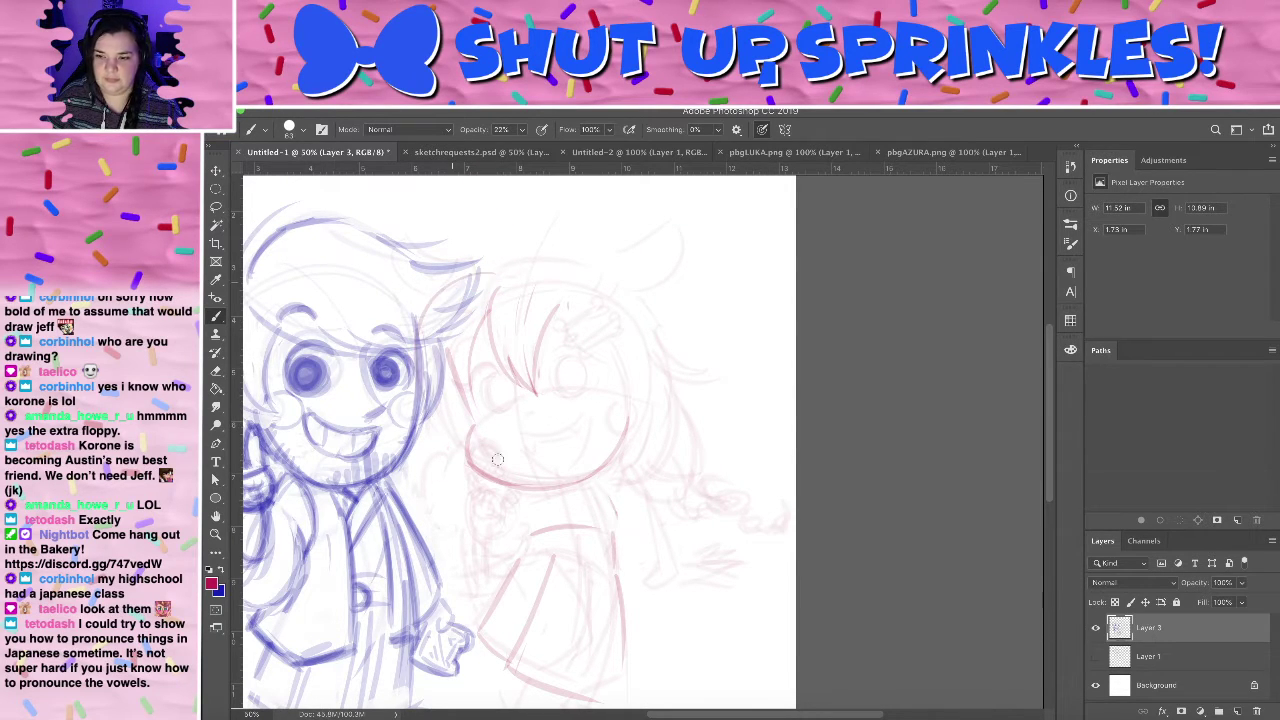
key(super+z)
drag(486, 270, 437, 430)
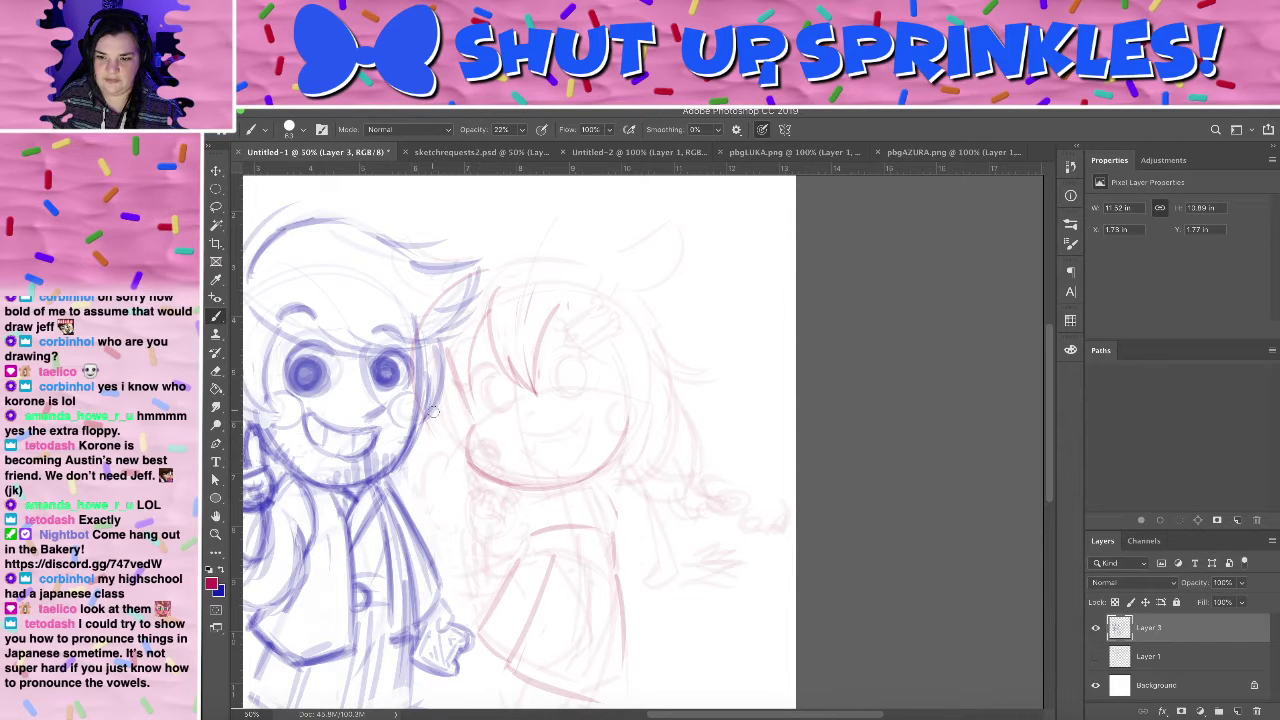
key(ctrl+z)
drag(472, 272, 470, 462)
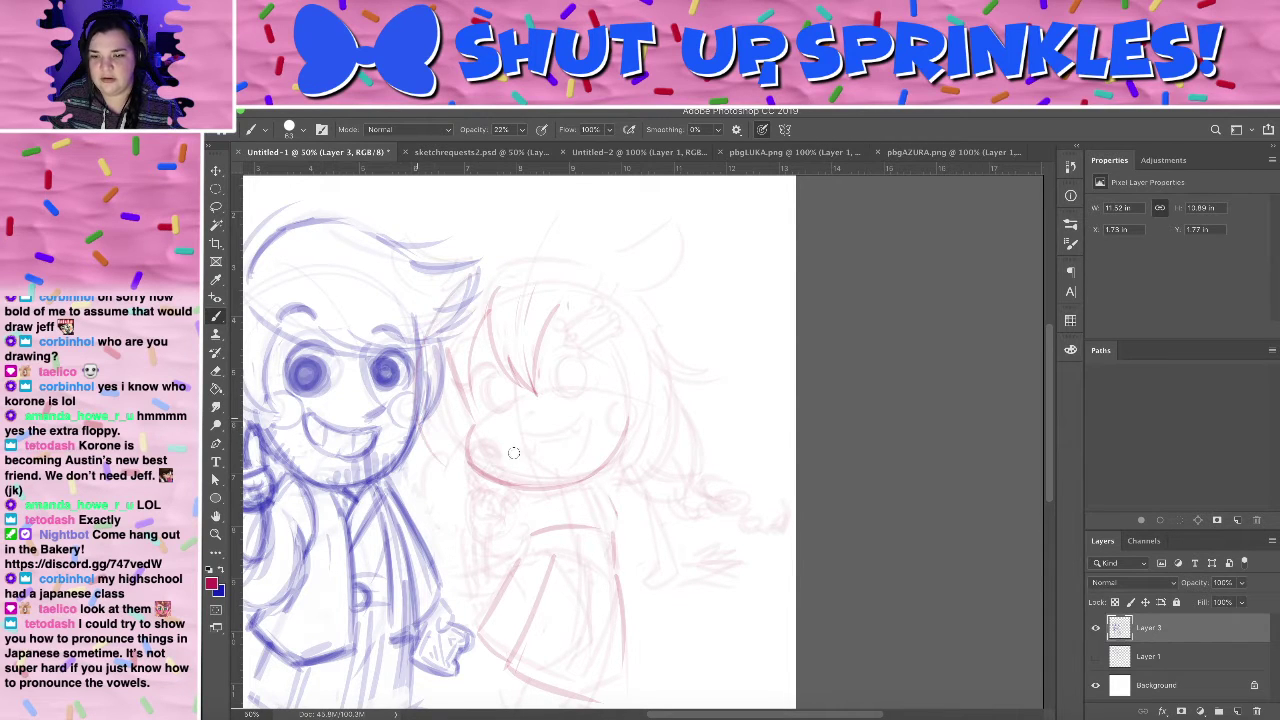
key(ctrl+z)
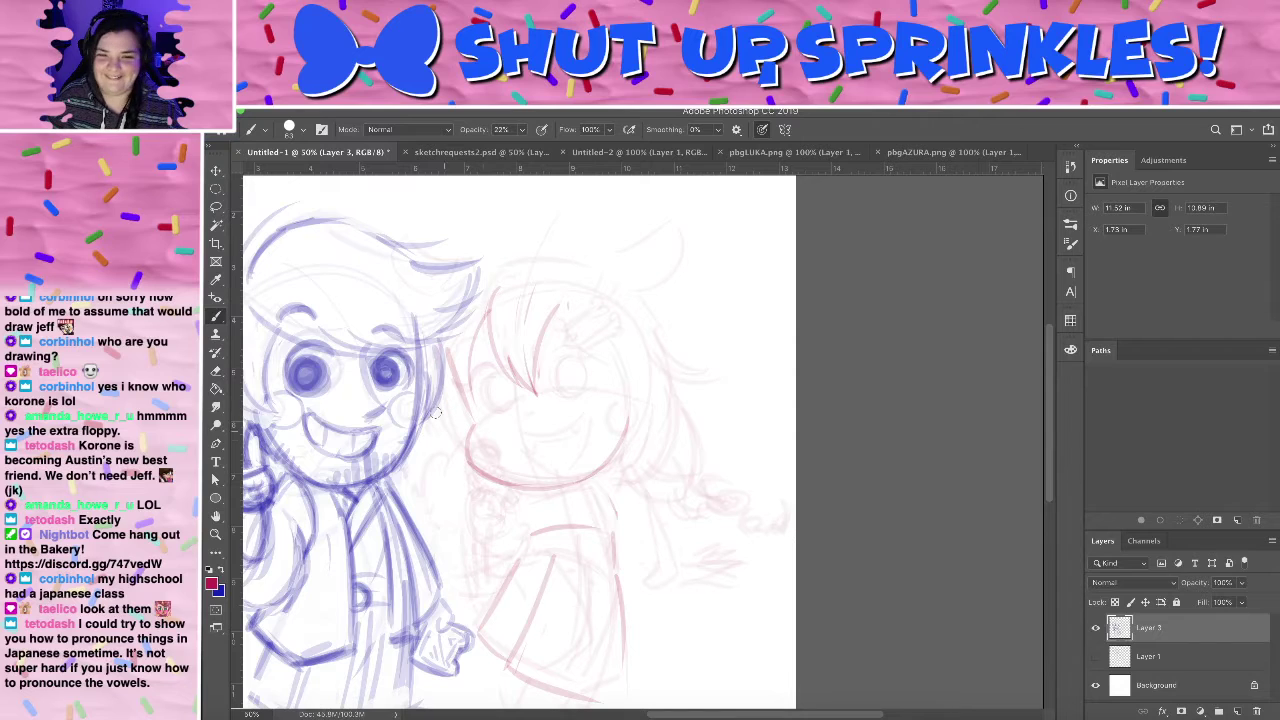
mouse_move(426, 346)
mouse_down()
mouse_move(433, 382)
mouse_move(403, 414)
mouse_up()
key(ctrl+z)
drag(420, 350, 401, 424)
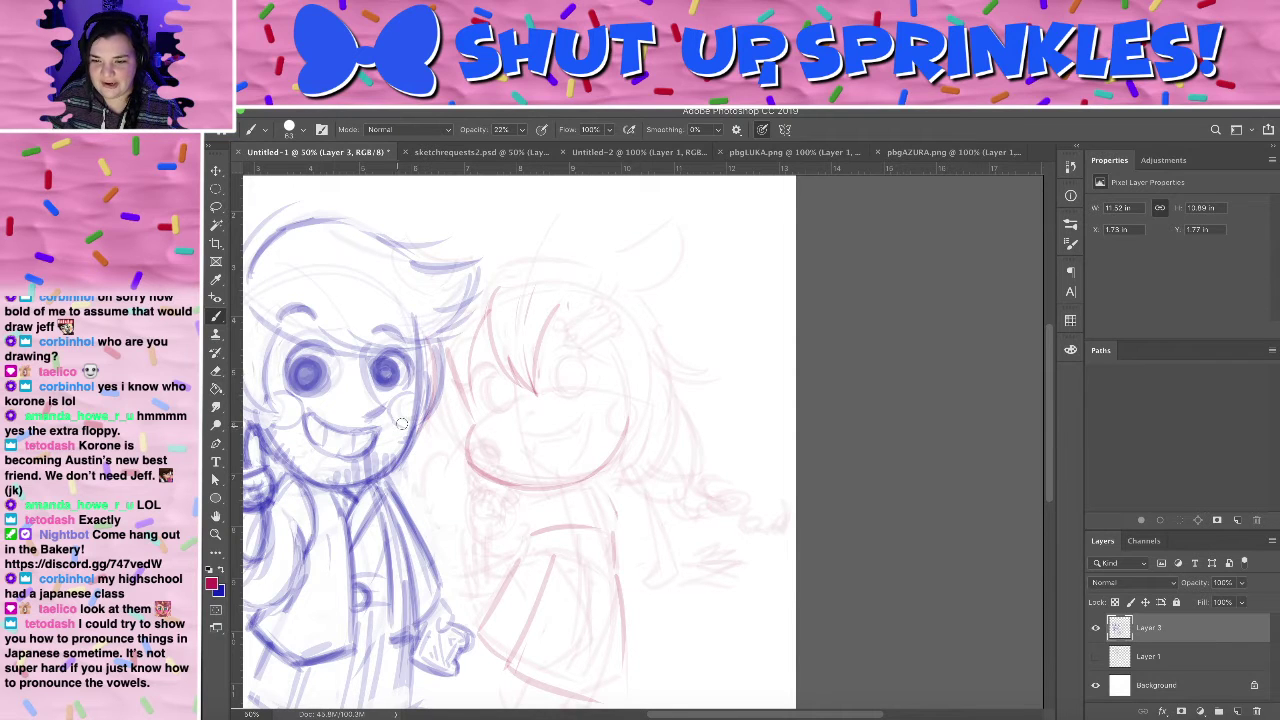
drag(486, 274, 406, 422)
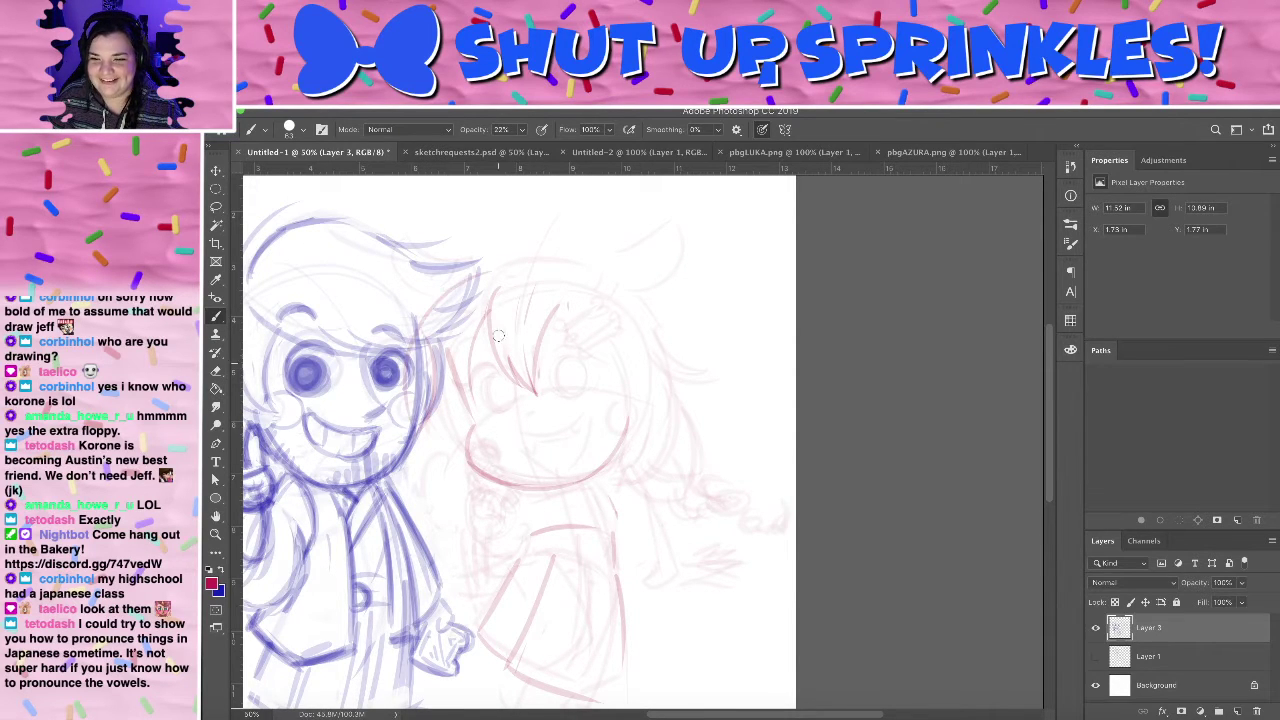
key(ctrl+z)
key(ctrl+z)
- Try a longer sweeping outline from the pink character's crown down towards the purple figure, undoing it
drag(522, 260, 436, 380)
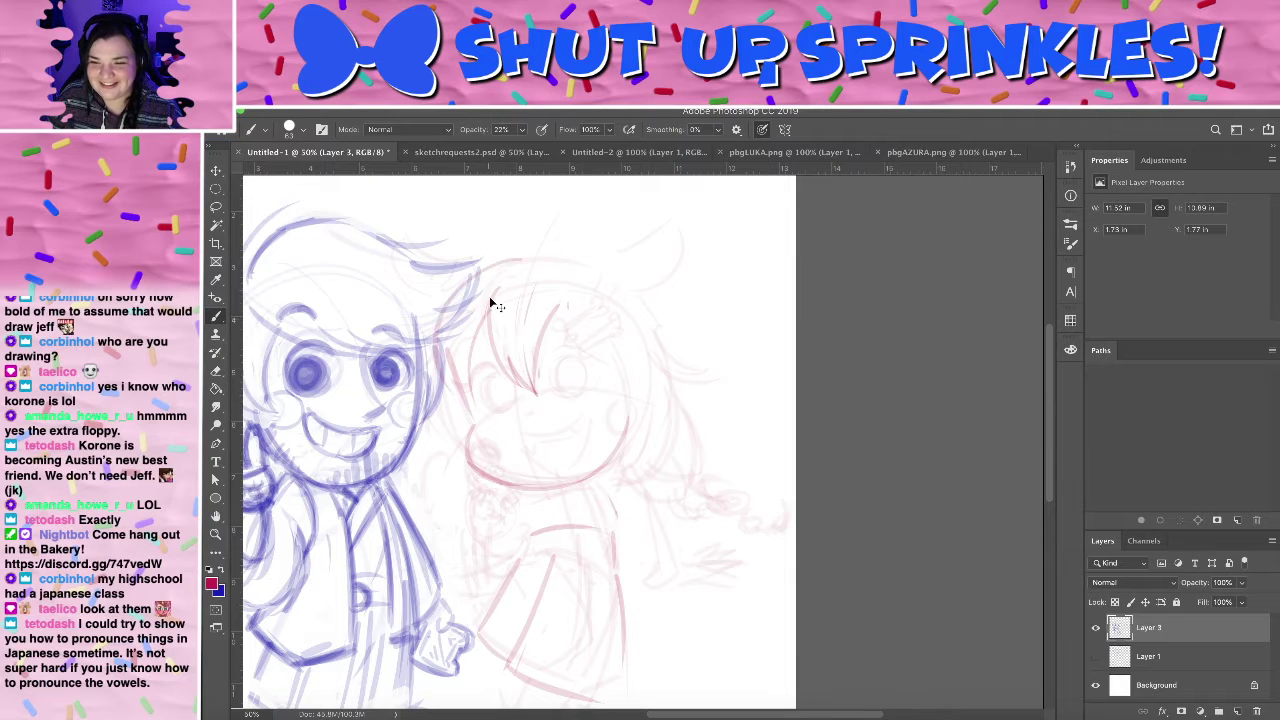
key(ctrl+z)
drag(531, 257, 430, 382)
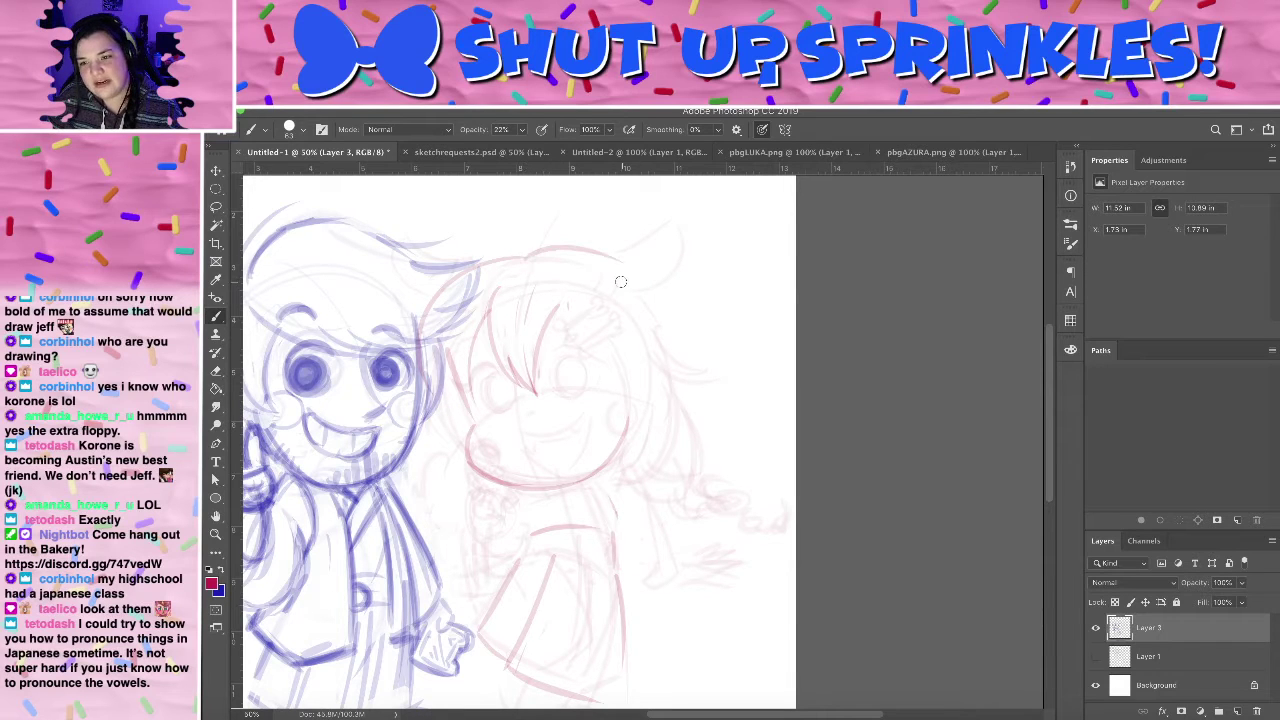
key(ctrl+z)
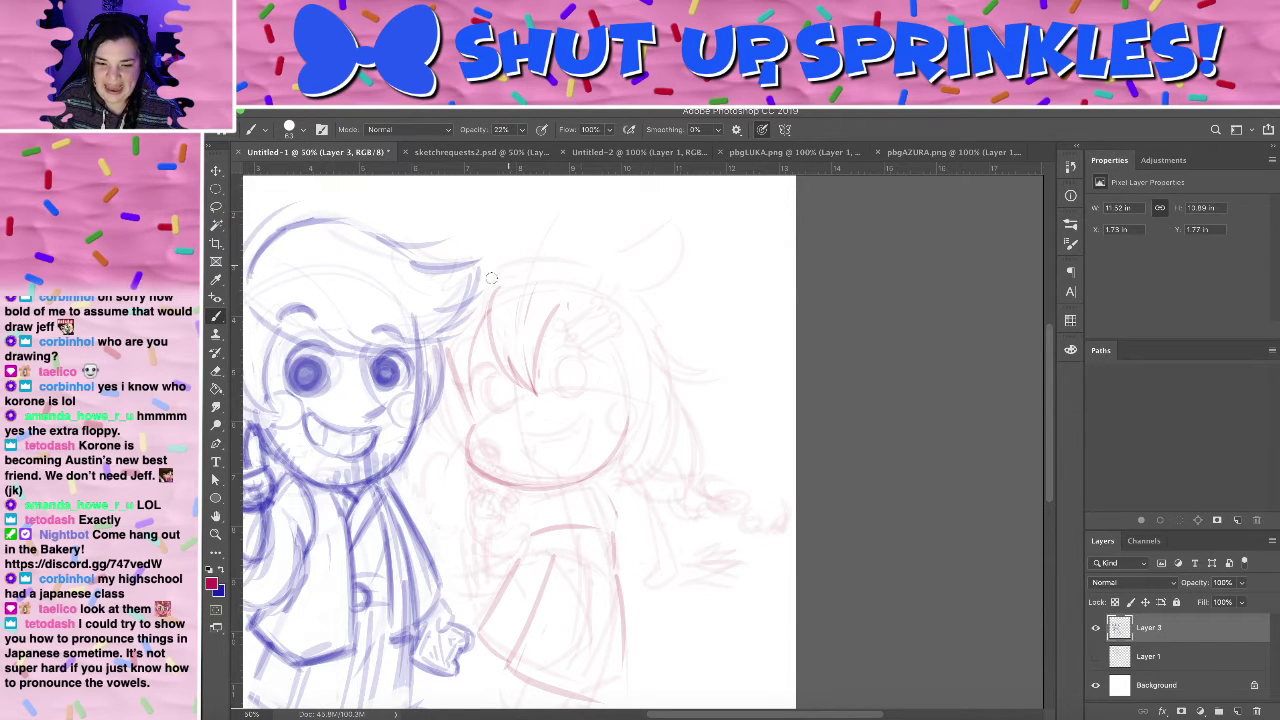
- Draw the rounded crown outline above the fringe and a pointed fringe strand across her far eye
drag(489, 308, 592, 252)
key(ctrl+z)
drag(490, 300, 588, 266)
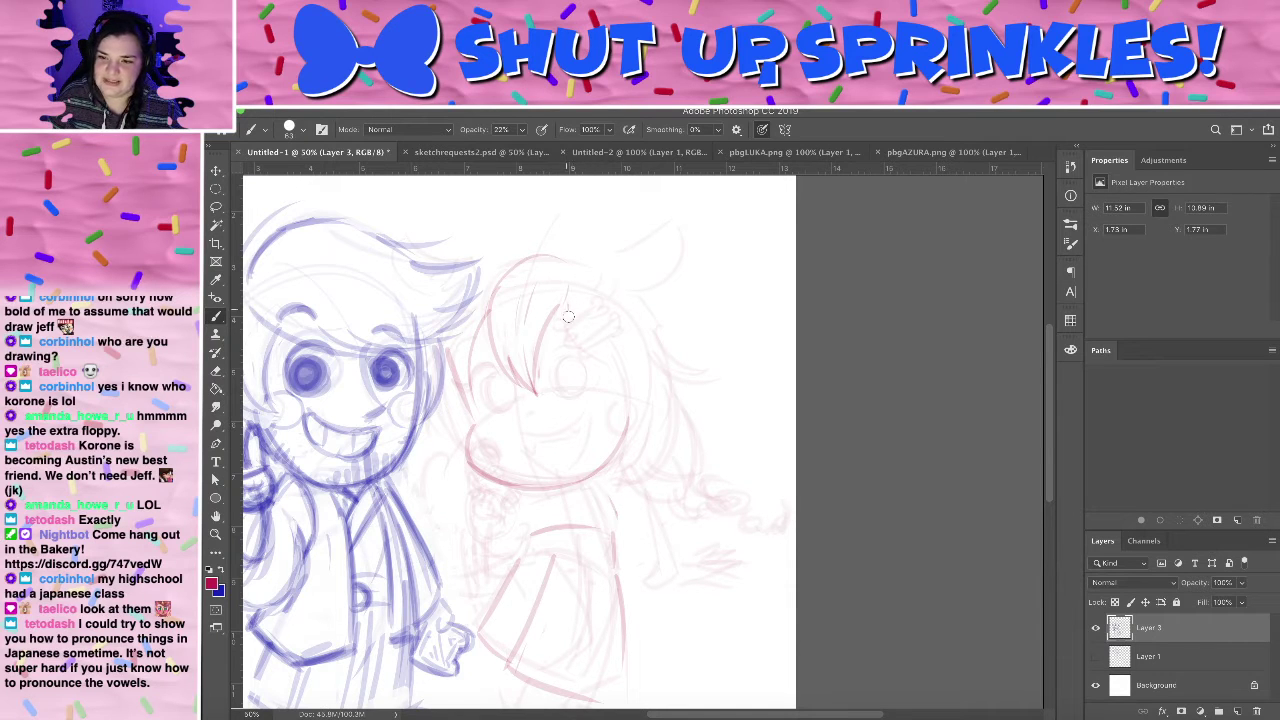
drag(568, 318, 592, 368)
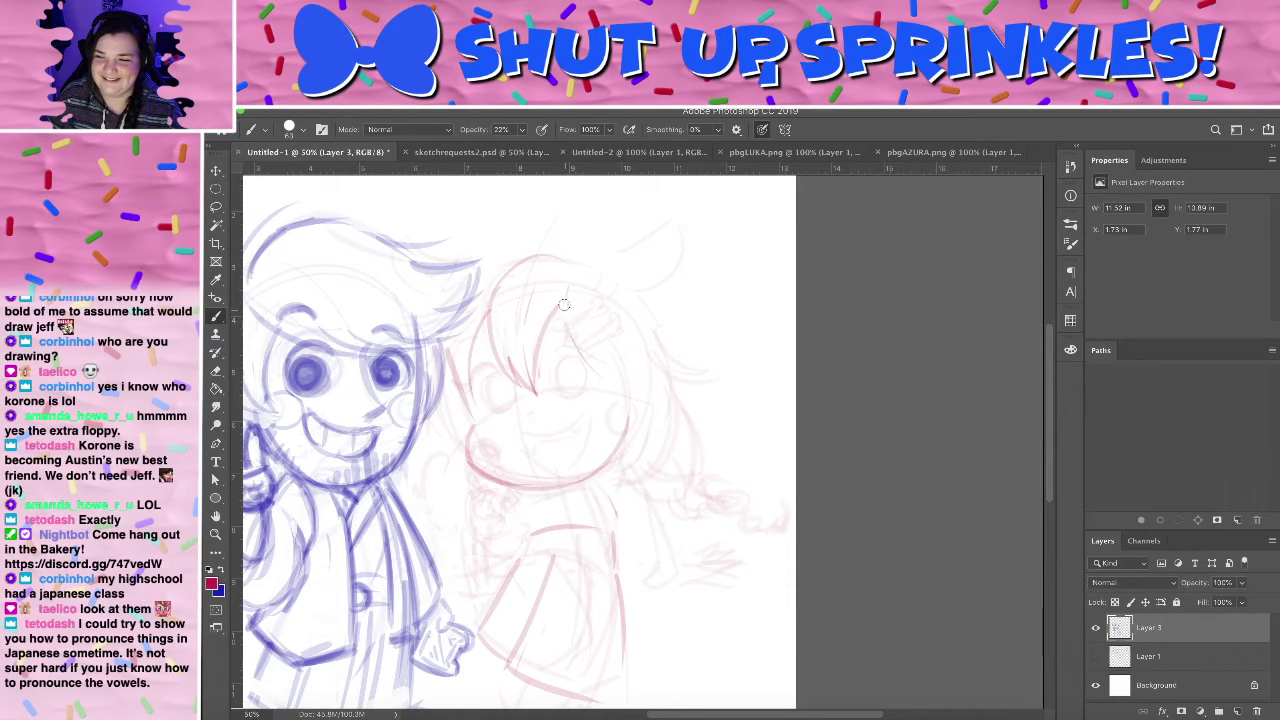
drag(561, 306, 592, 380)
- Draw the curved lock of hair framing the far side of the pink character's face, with its inner and outer edges
drag(588, 336, 620, 440)
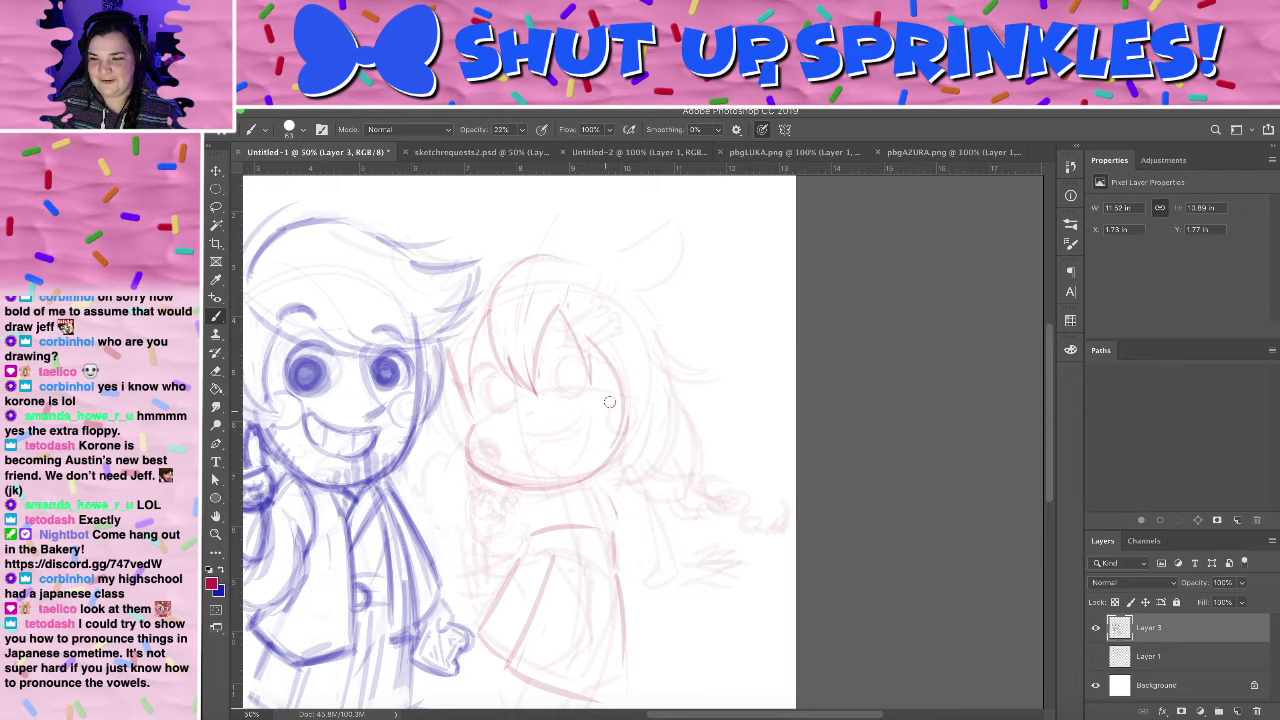
key(ctrl+z)
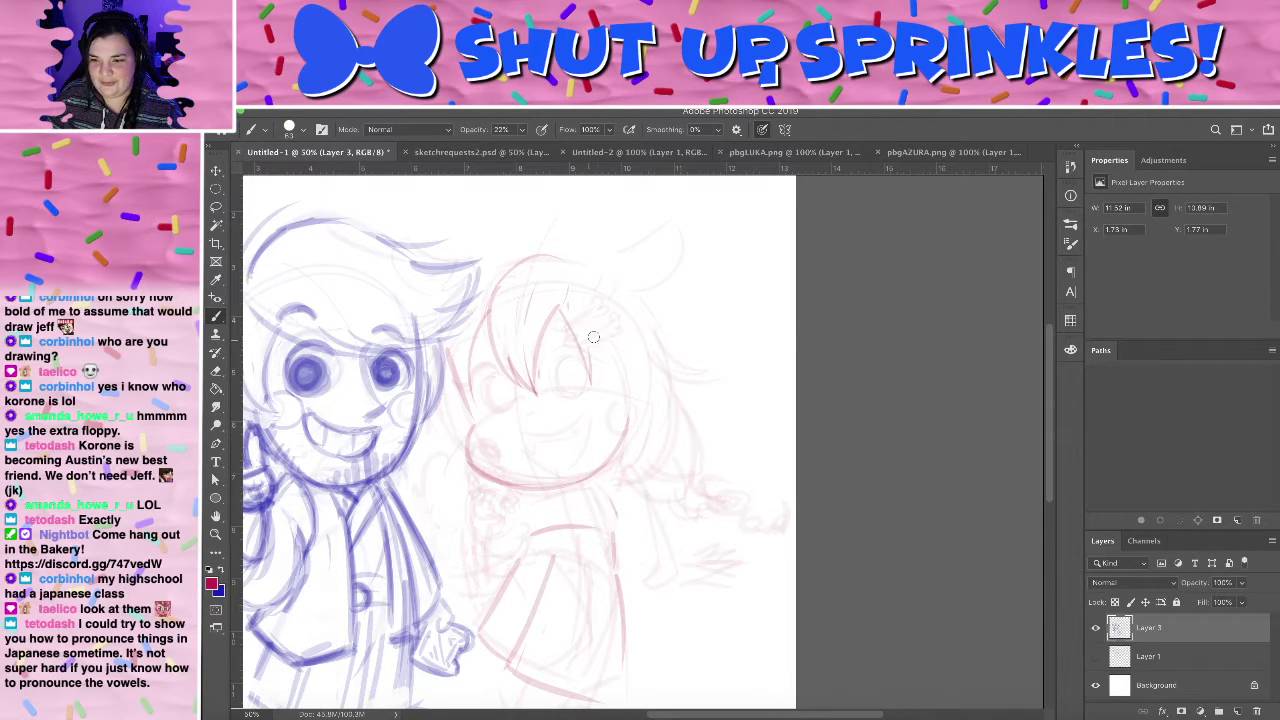
drag(593, 337, 618, 424)
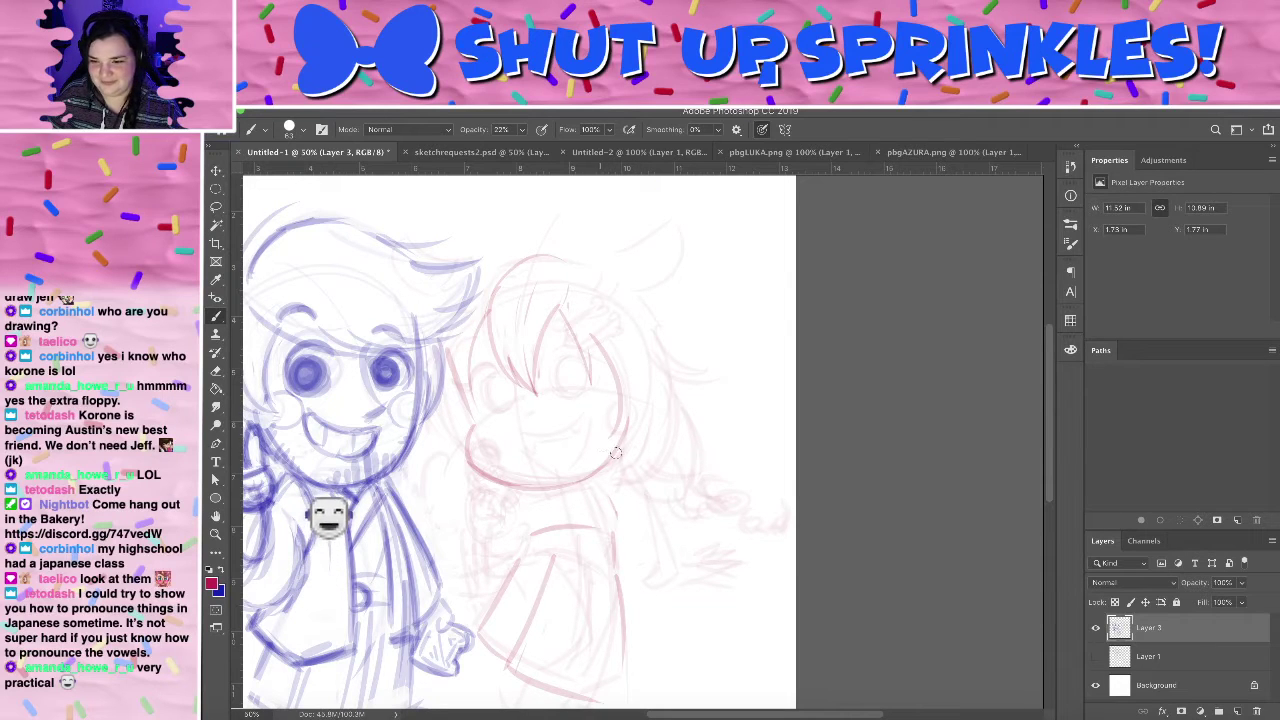
mouse_move(612, 451)
mouse_down()
mouse_move(641, 337)
mouse_move(654, 352)
mouse_move(603, 431)
mouse_move(619, 449)
mouse_move(607, 441)
mouse_move(646, 396)
mouse_up()
key(ctrl+z)
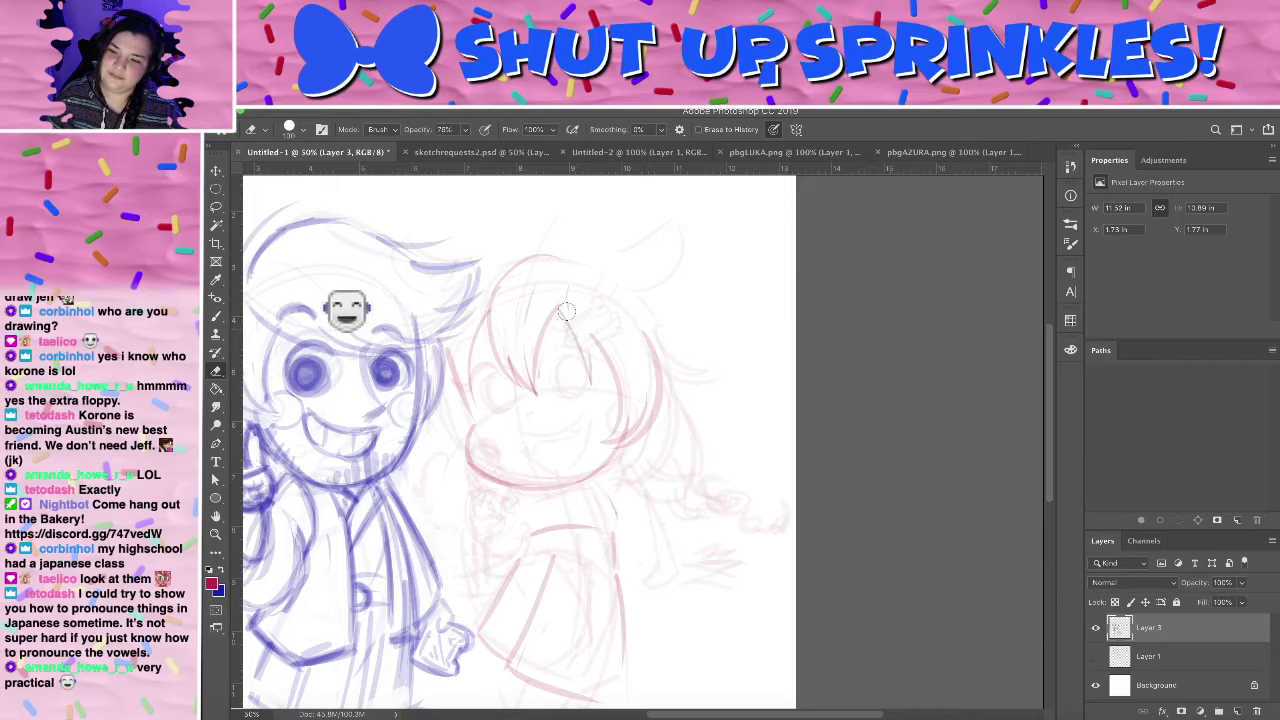
- Redraw the pointed fringe strand over the pink character's far eye and start the longer strand curving away beside it
drag(557, 306, 586, 372)
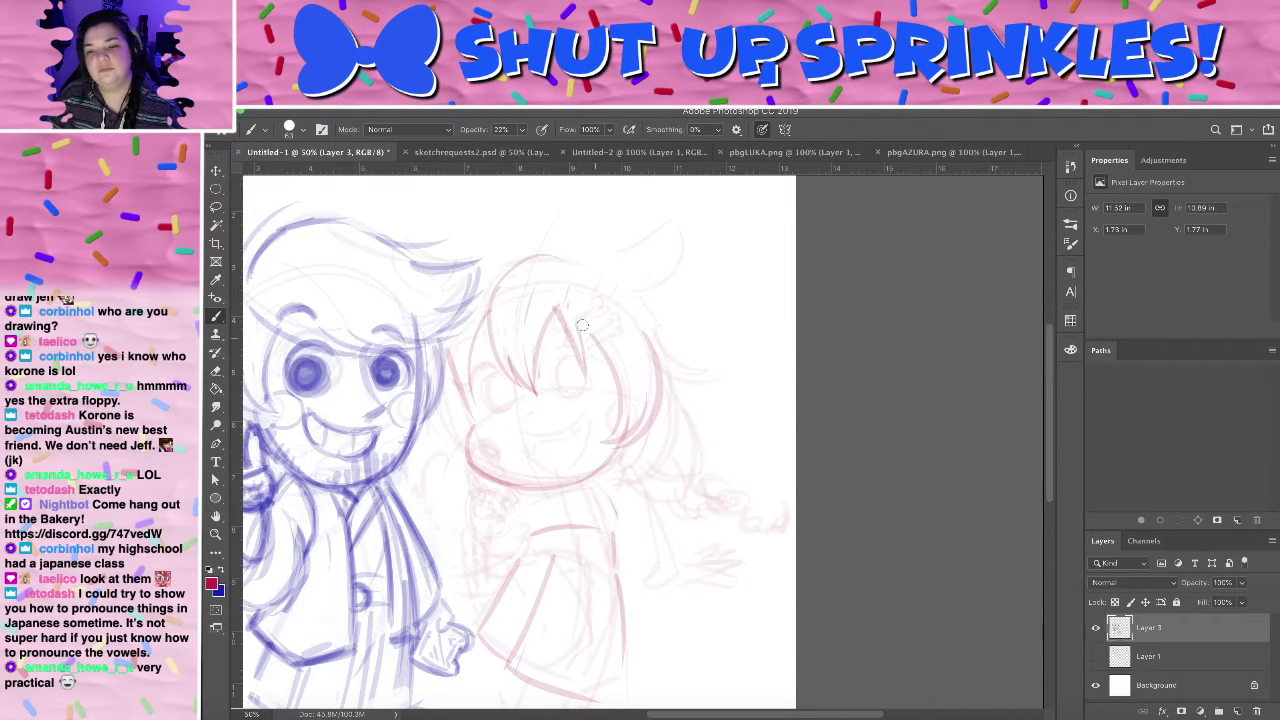
drag(578, 322, 614, 366)
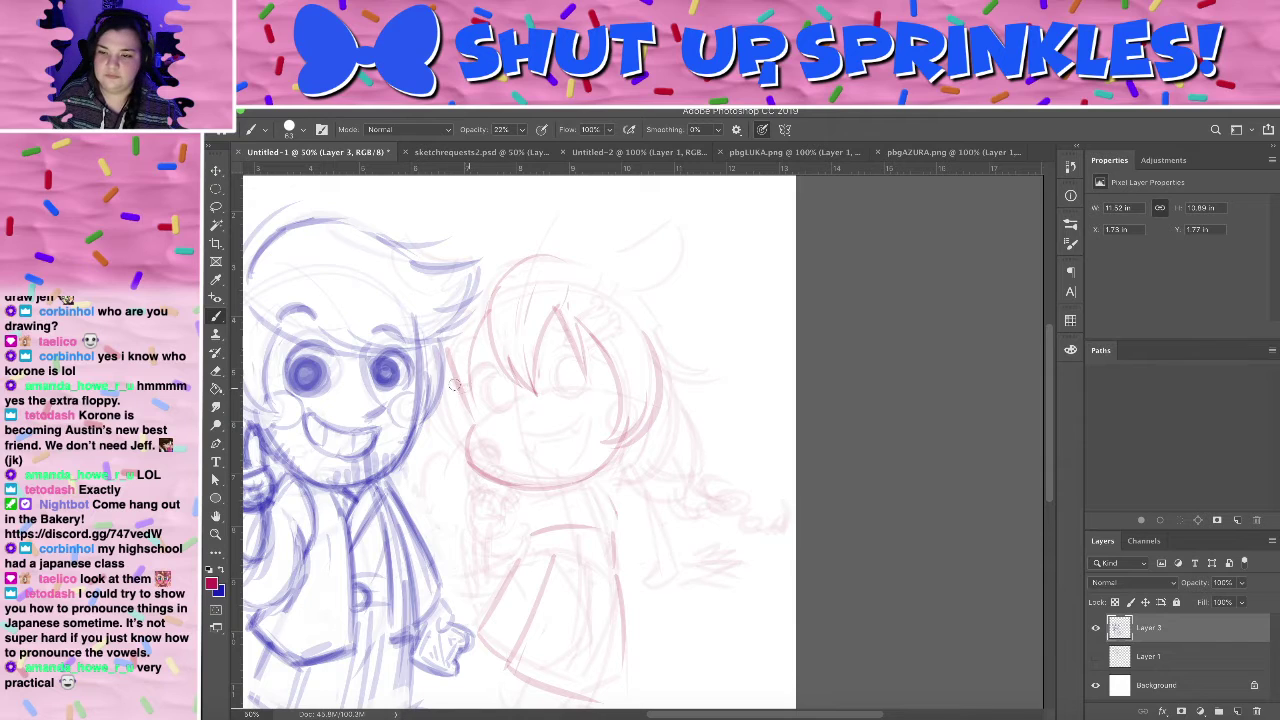
drag(438, 400, 475, 457)
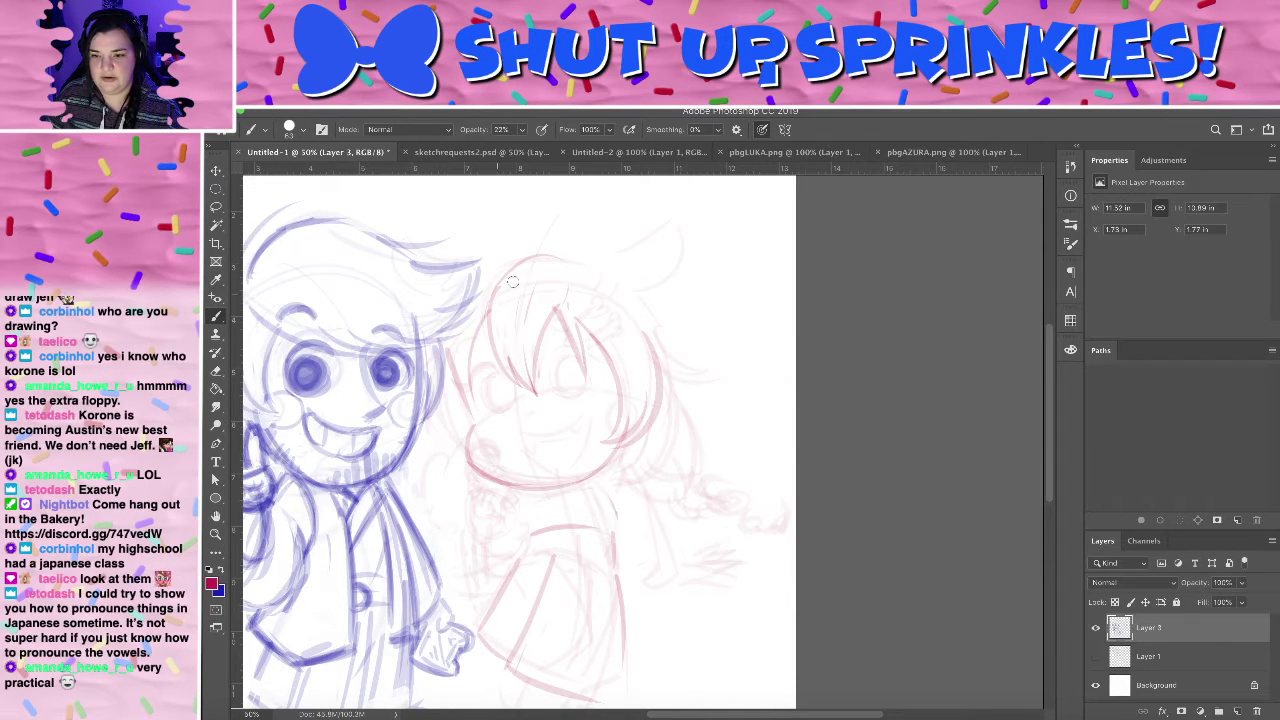
drag(508, 256, 418, 380)
key(super+z)
mouse_move(514, 271)
mouse_down()
mouse_move(439, 303)
mouse_move(418, 396)
mouse_up()
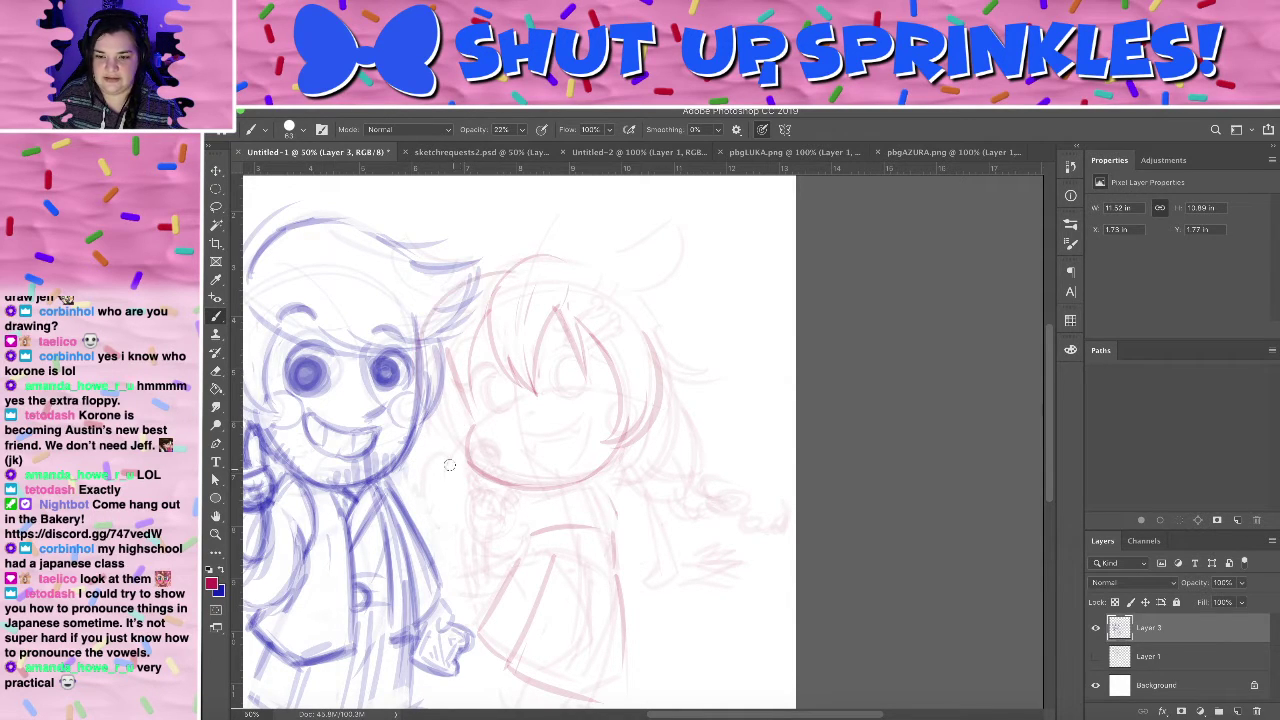
key(ctrl+z)
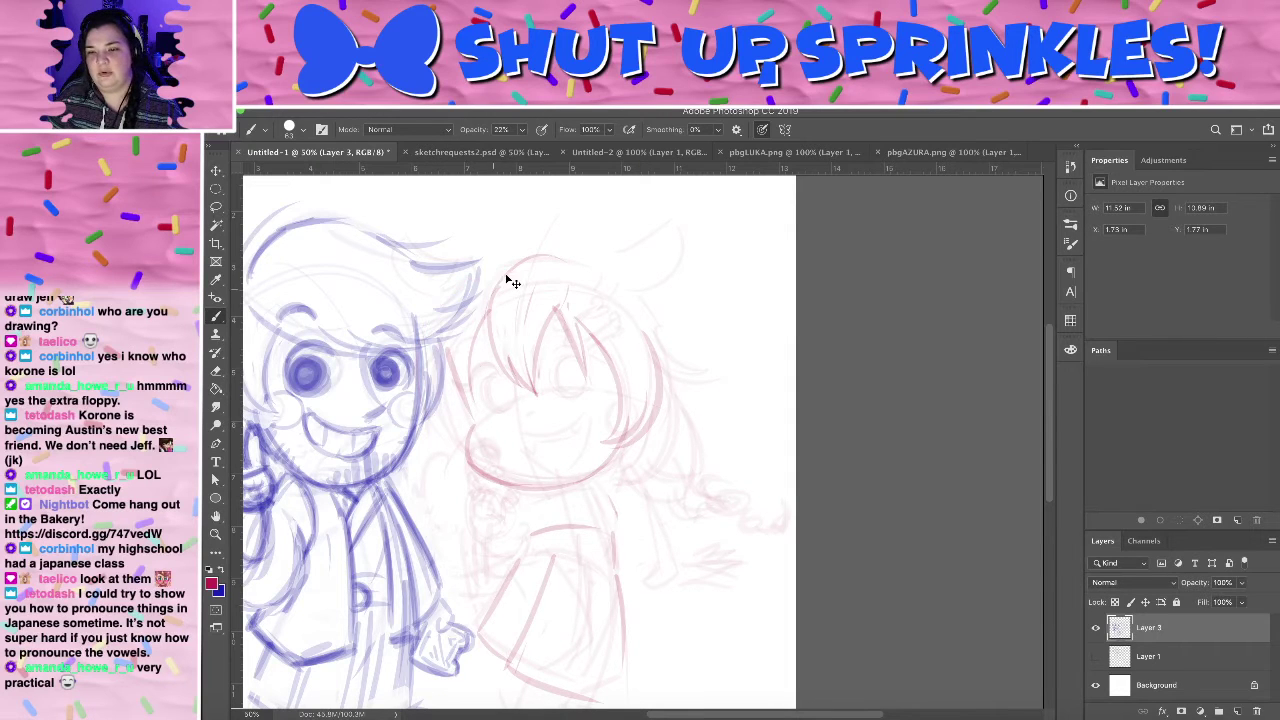
drag(511, 265, 436, 392)
key(ctrl+z)
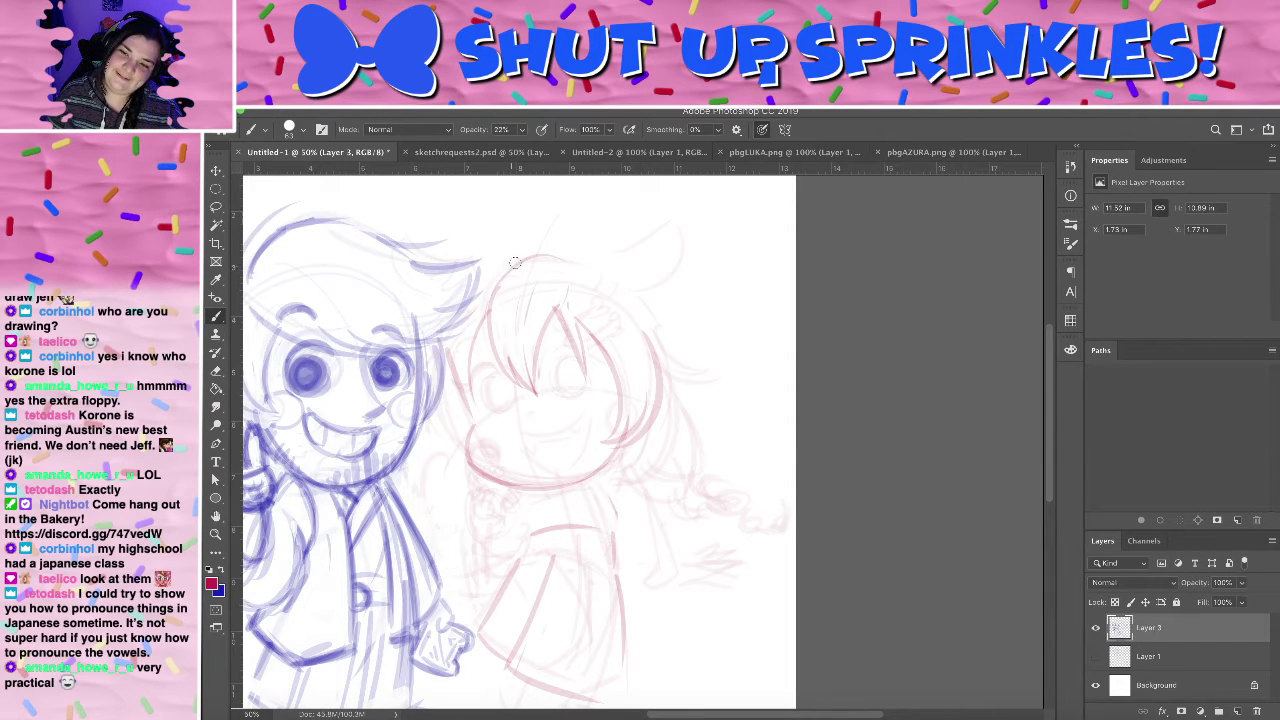
- Draw the floppy outline sweeping from the pink character's crown down past her near cheek, and lengthen the far fringe strand's tip
mouse_move(514, 262)
mouse_down()
mouse_move(413, 400)
mouse_move(455, 443)
mouse_move(440, 447)
mouse_move(482, 462)
mouse_up()
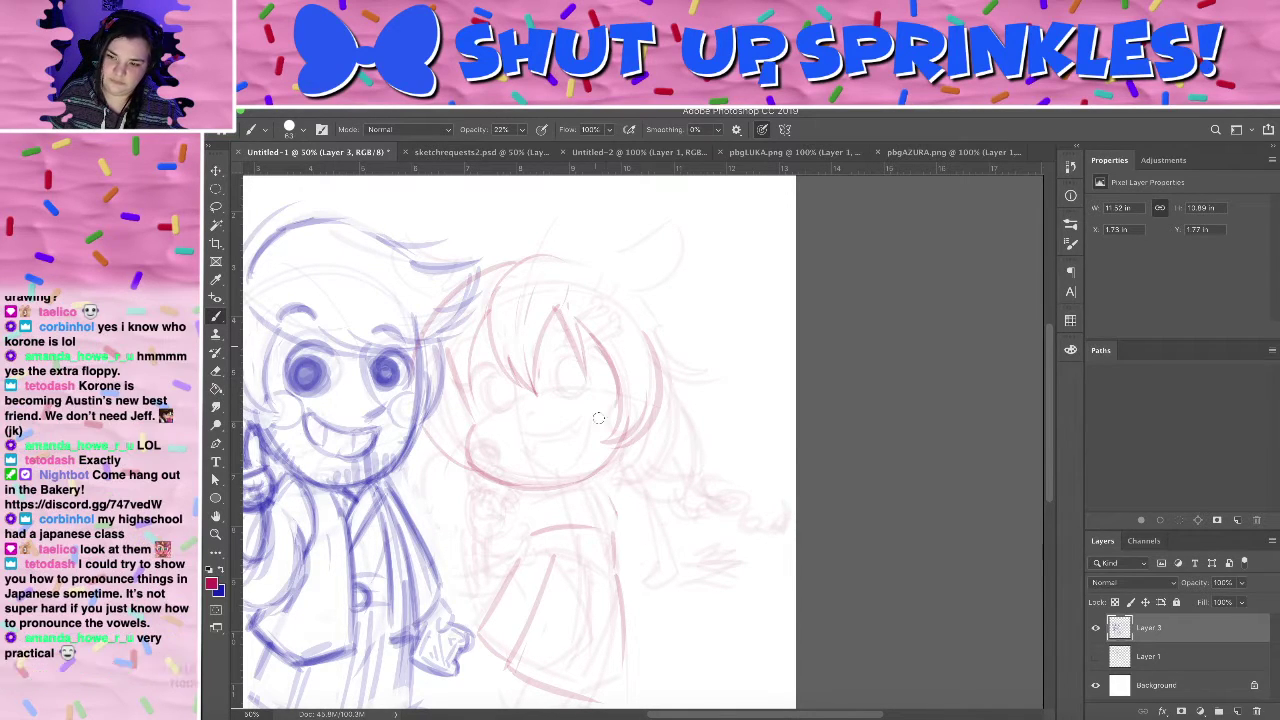
drag(596, 343, 622, 388)
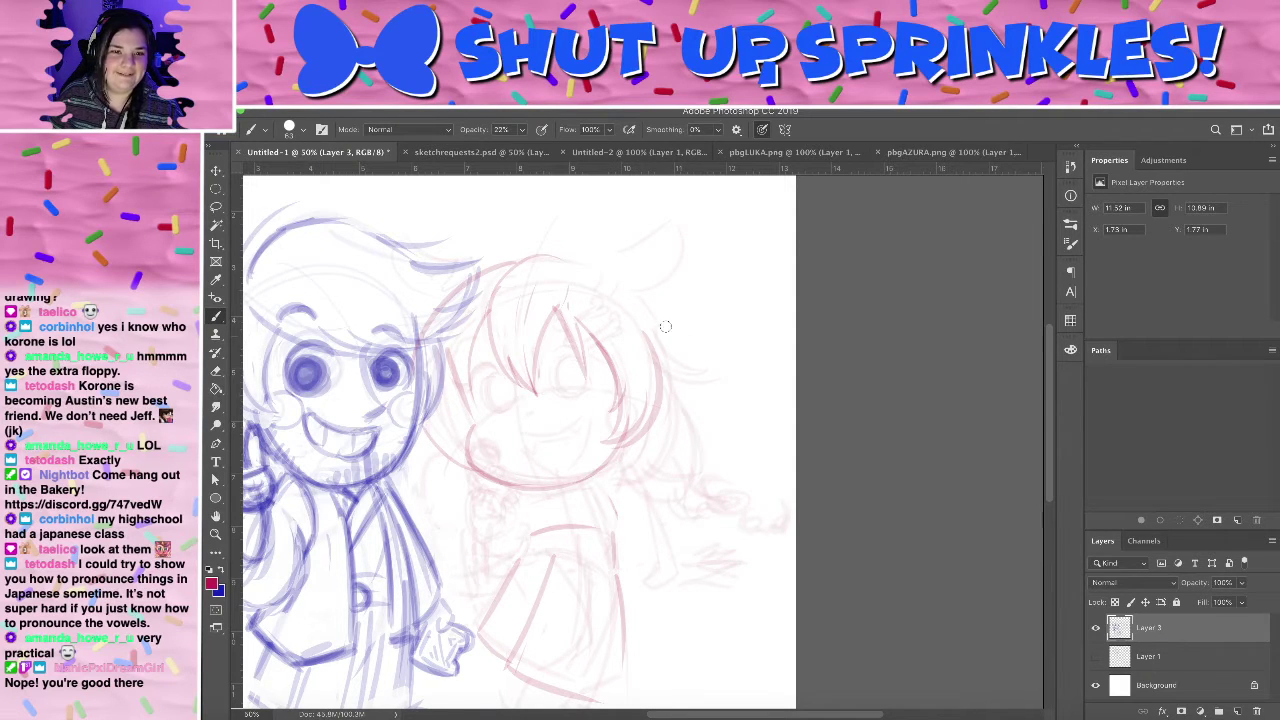
- Draw the flicked-out tuft of hair at the back of the pink character's head, undoing the trial strokes below it
mouse_move(647, 301)
mouse_down()
mouse_move(724, 310)
mouse_move(709, 328)
mouse_move(718, 341)
mouse_move(658, 332)
mouse_move(672, 365)
mouse_move(668, 494)
mouse_up()
drag(690, 410, 692, 482)
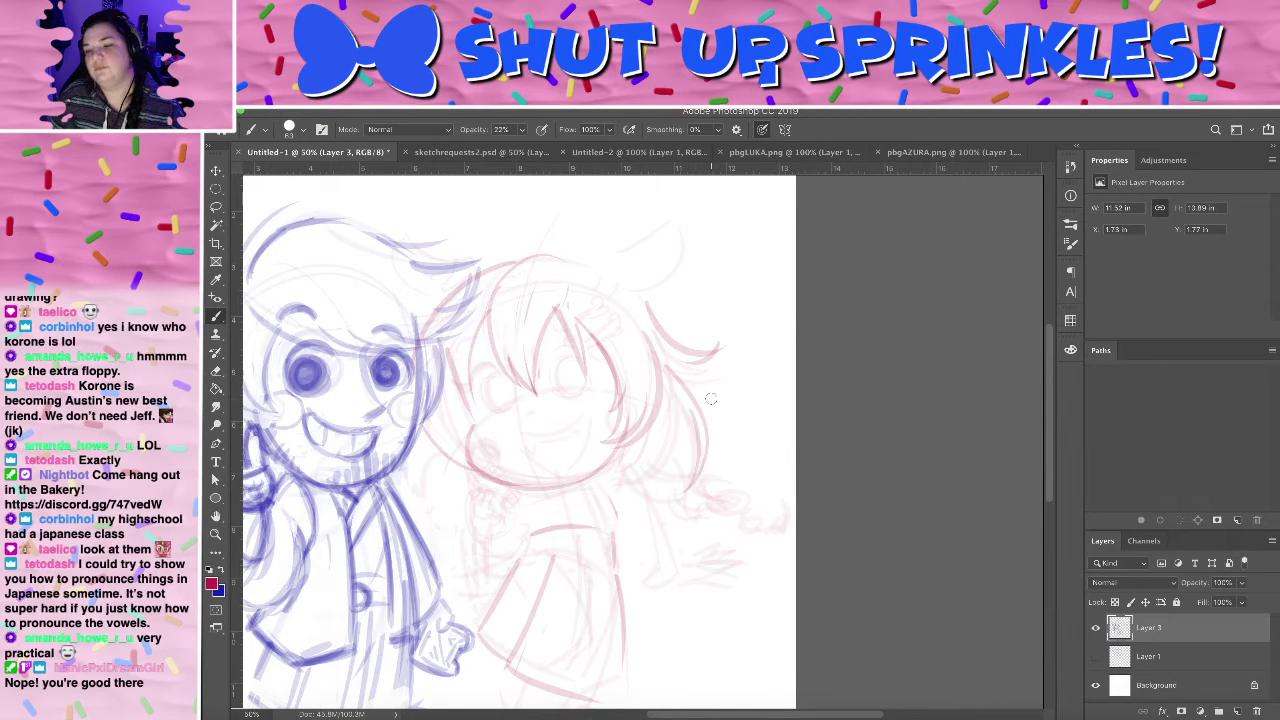
key(super+z)
key(super+z)
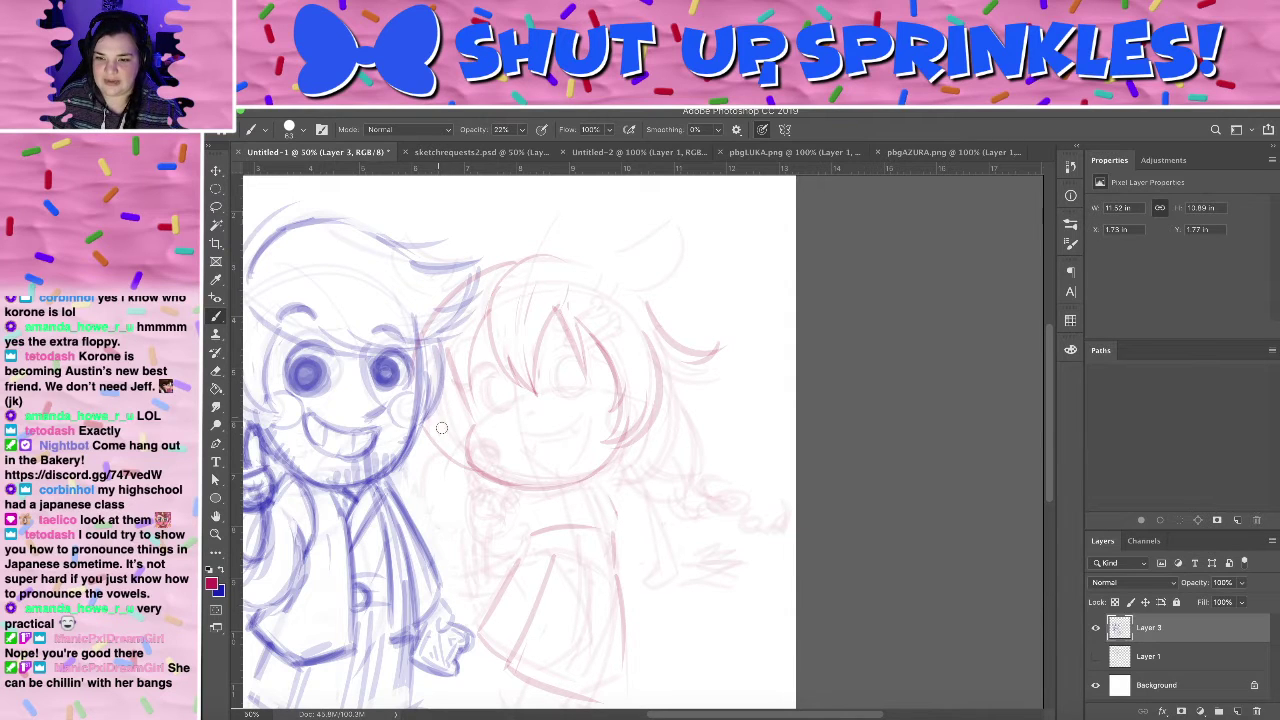
- Draw the curved lock of hair framing the near side of the pink character's face and strengthen the floppy shape's lower edge
drag(441, 428, 466, 443)
drag(489, 317, 469, 421)
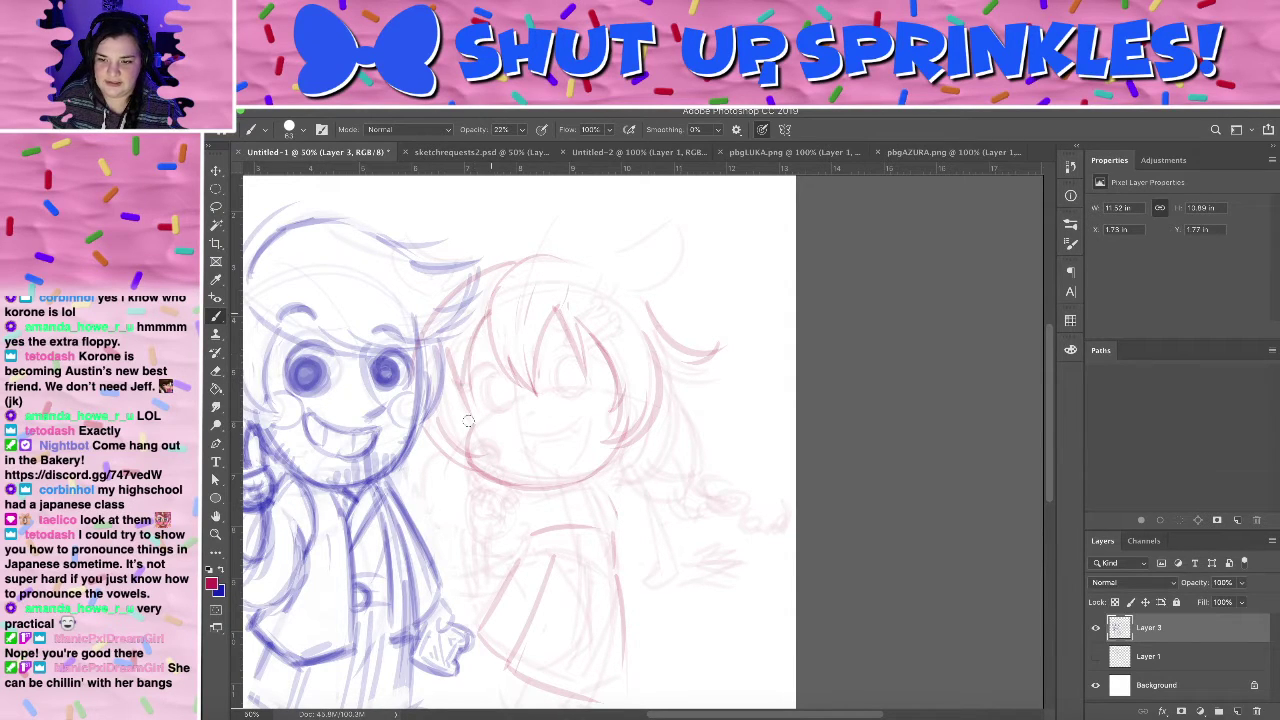
mouse_move(459, 350)
mouse_down()
mouse_move(491, 416)
mouse_move(454, 381)
mouse_move(478, 446)
mouse_up()
key(super+z)
drag(461, 378, 487, 445)
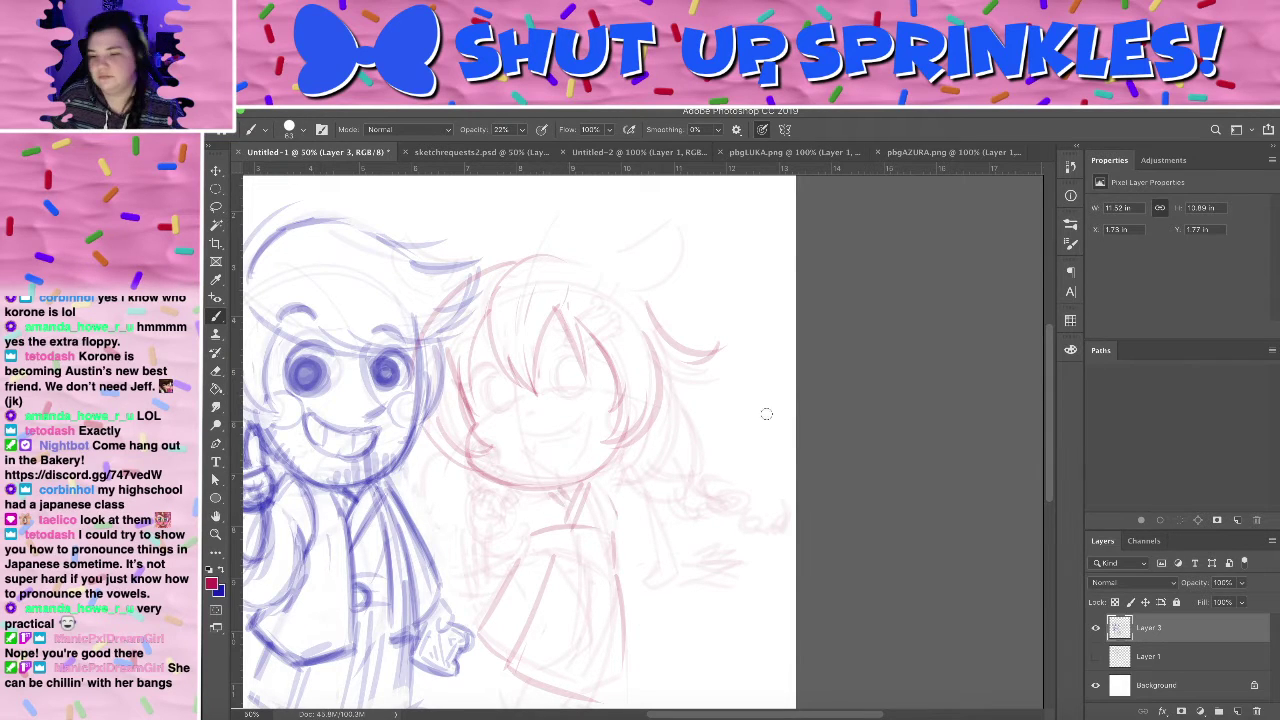
- Draw the pink character's kimono shoulder line, her pointed foot below the hem and the curved edge of her near sleeve
mouse_move(654, 513)
mouse_down()
mouse_move(657, 429)
mouse_move(694, 417)
mouse_move(660, 440)
mouse_move(645, 547)
mouse_move(640, 413)
mouse_move(637, 483)
mouse_up()
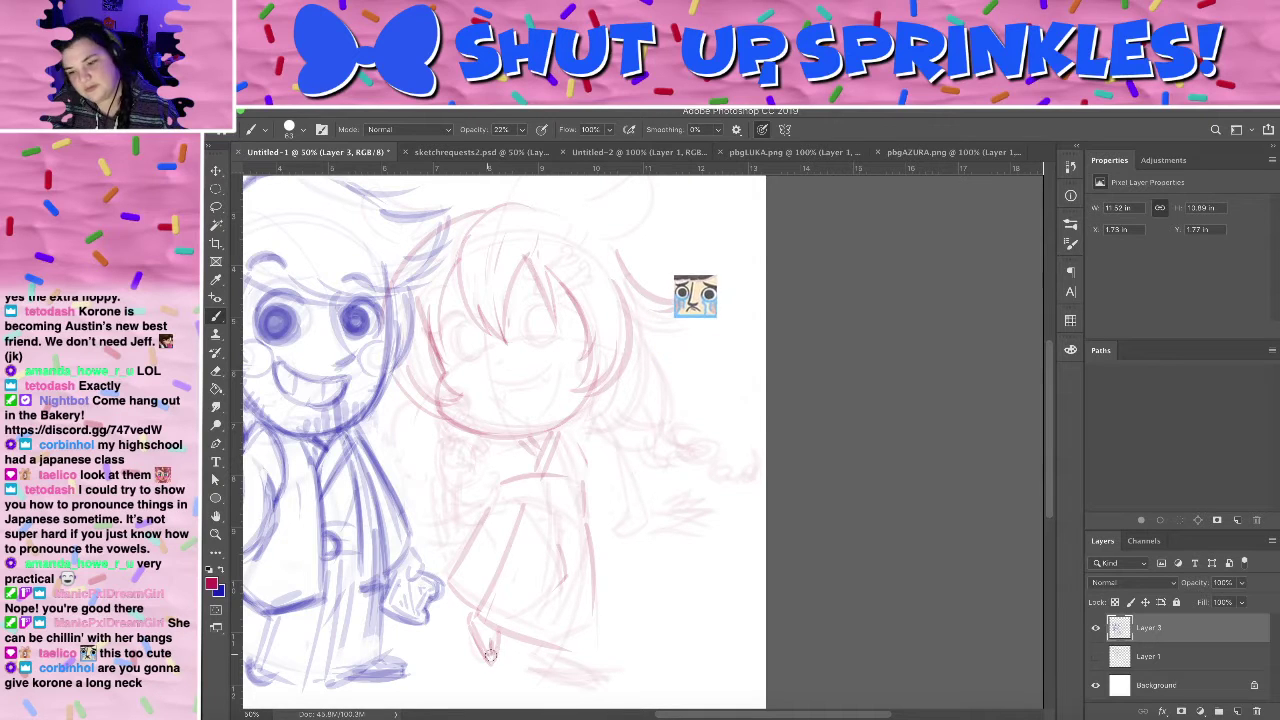
drag(477, 644, 500, 657)
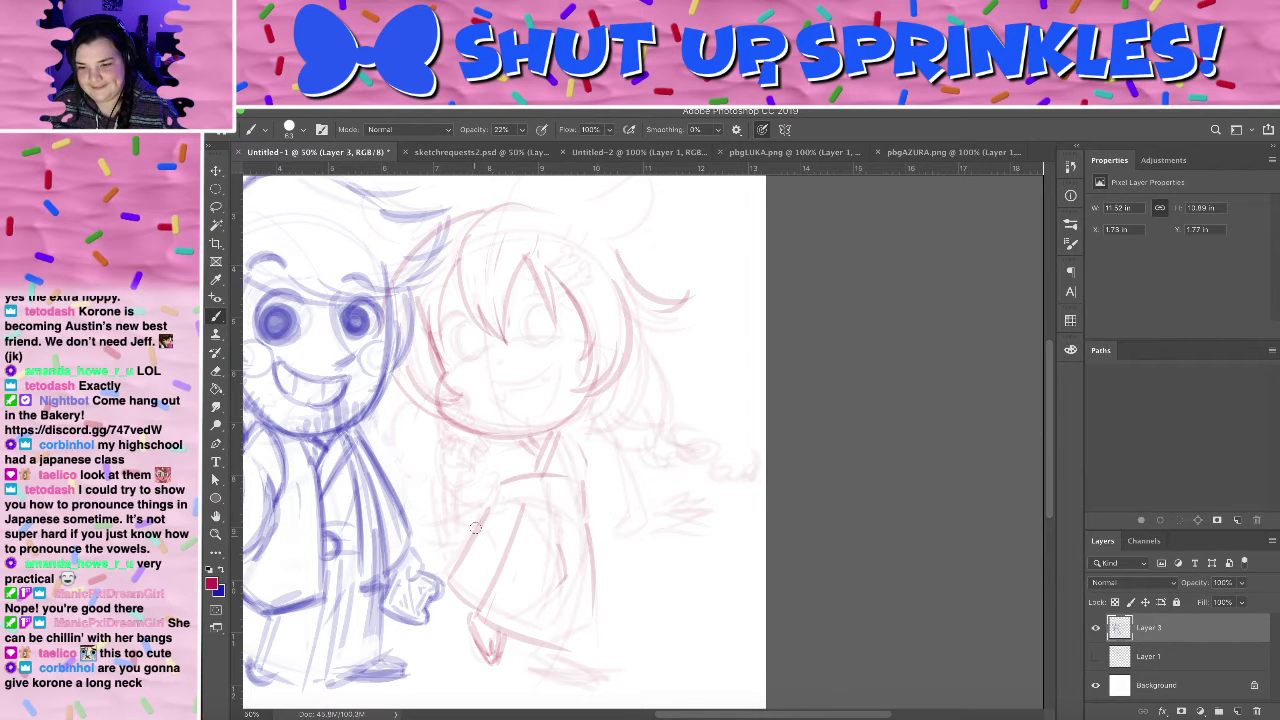
mouse_move(475, 528)
mouse_down()
mouse_move(432, 484)
mouse_move(450, 559)
mouse_up()
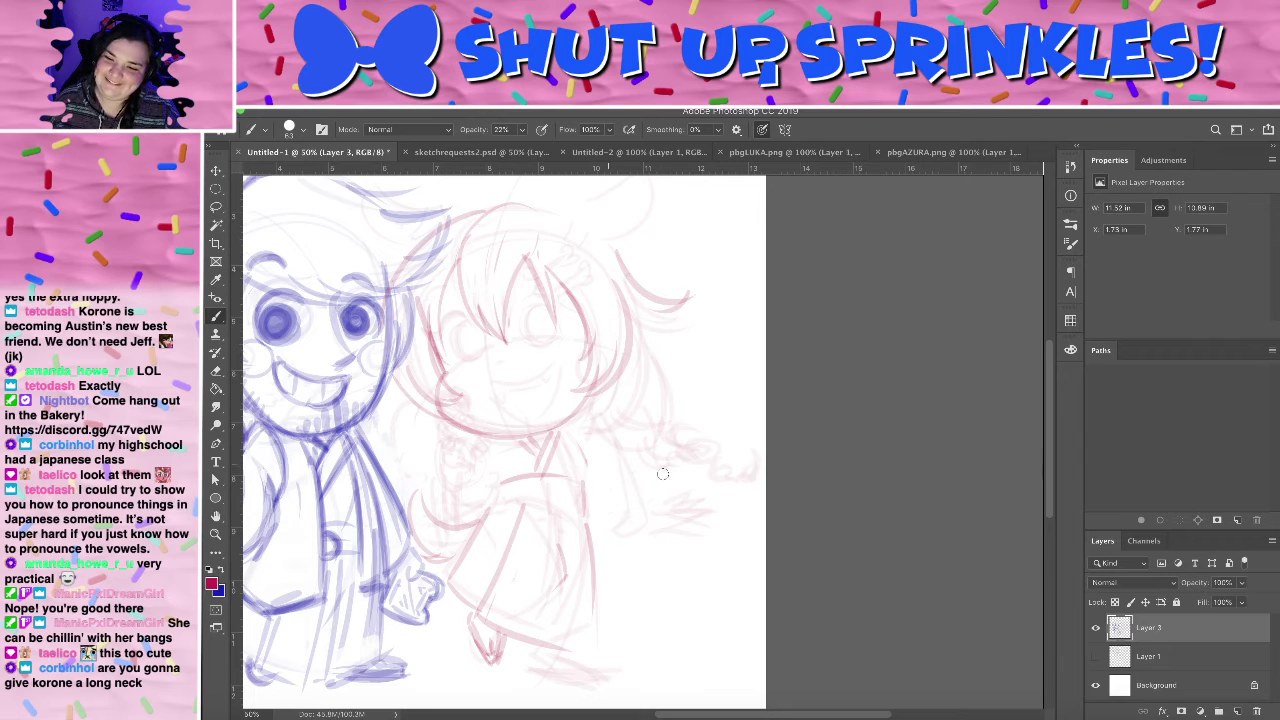
drag(624, 552, 628, 572)
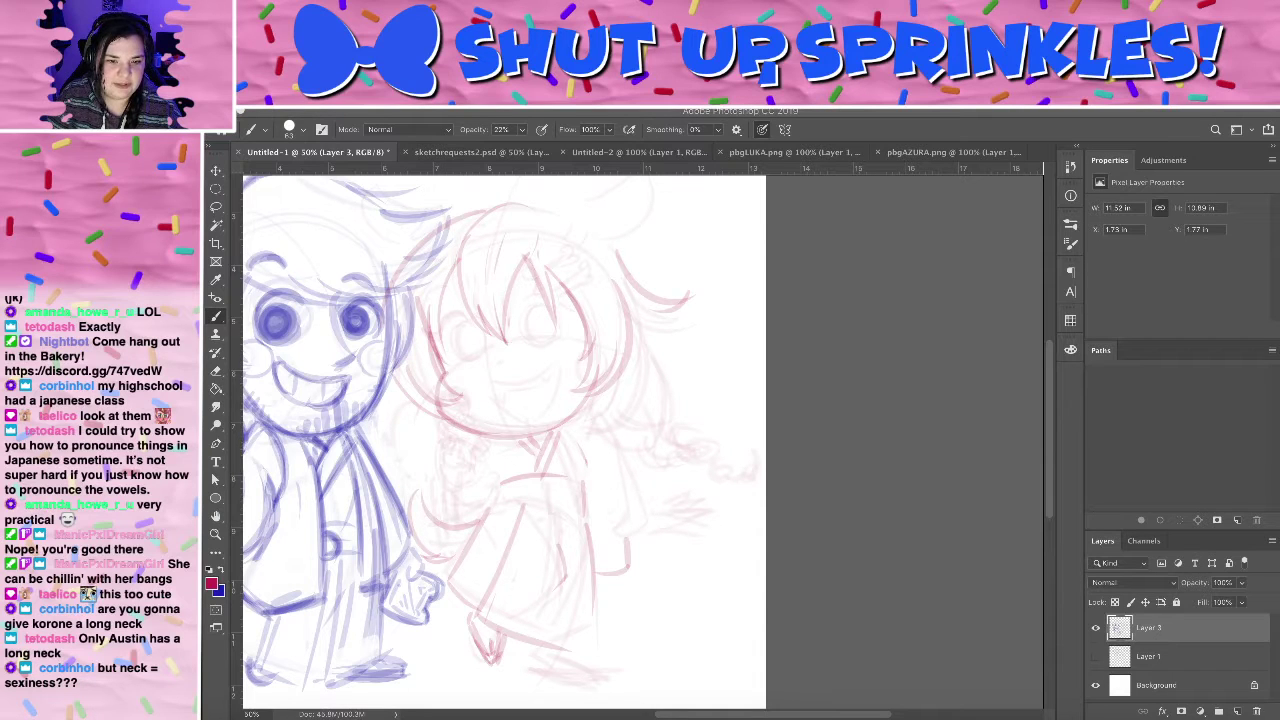
drag(635, 537, 651, 519)
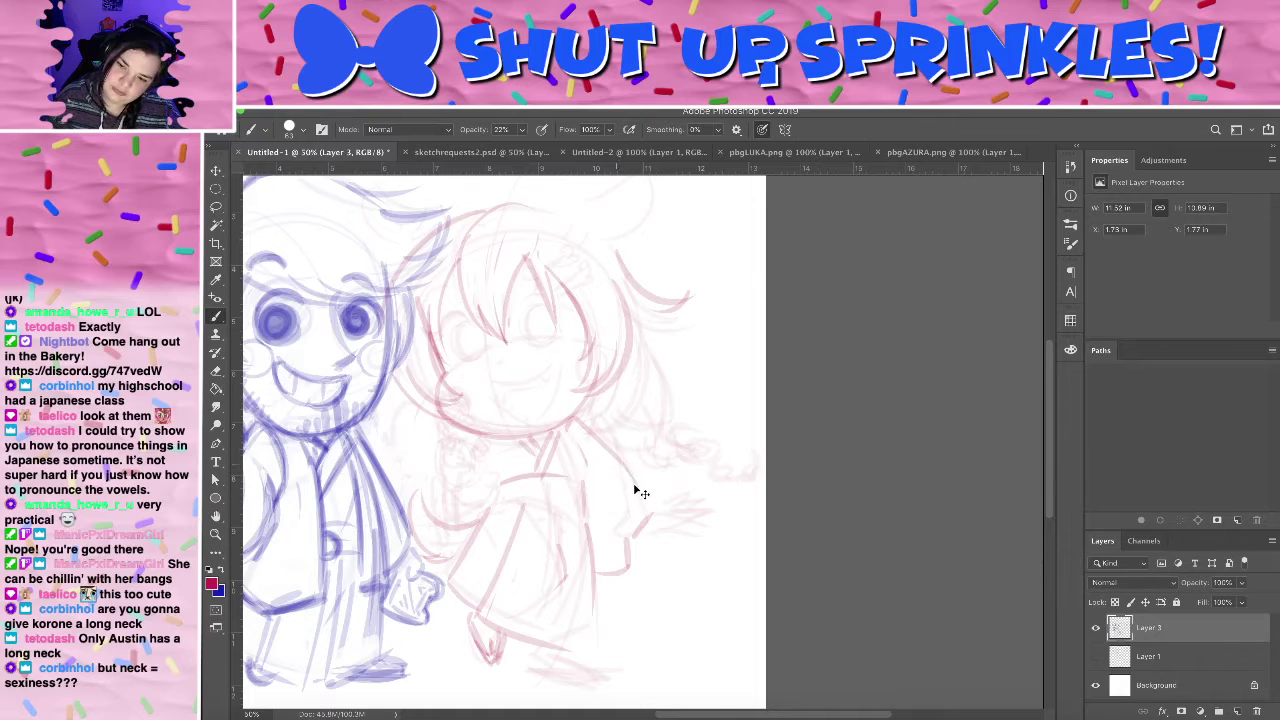
key(e)
mouse_move(622, 590)
mouse_down()
mouse_move(629, 563)
mouse_move(622, 538)
mouse_move(612, 545)
mouse_up()
- Redraw the far side edge of the pink character's kimono from the collar down past the waist, undoing the trial strokes
key(b)
drag(566, 438, 588, 508)
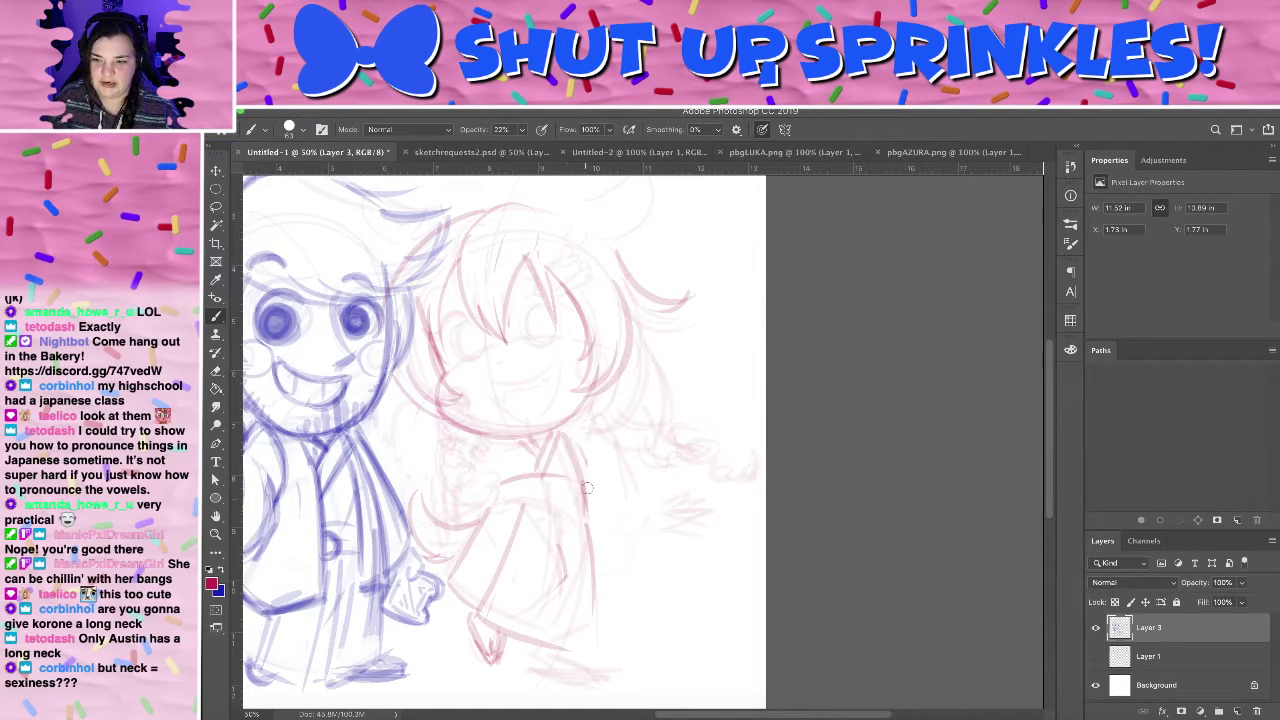
key(super+z)
drag(564, 434, 591, 536)
key(super+z)
drag(563, 434, 585, 544)
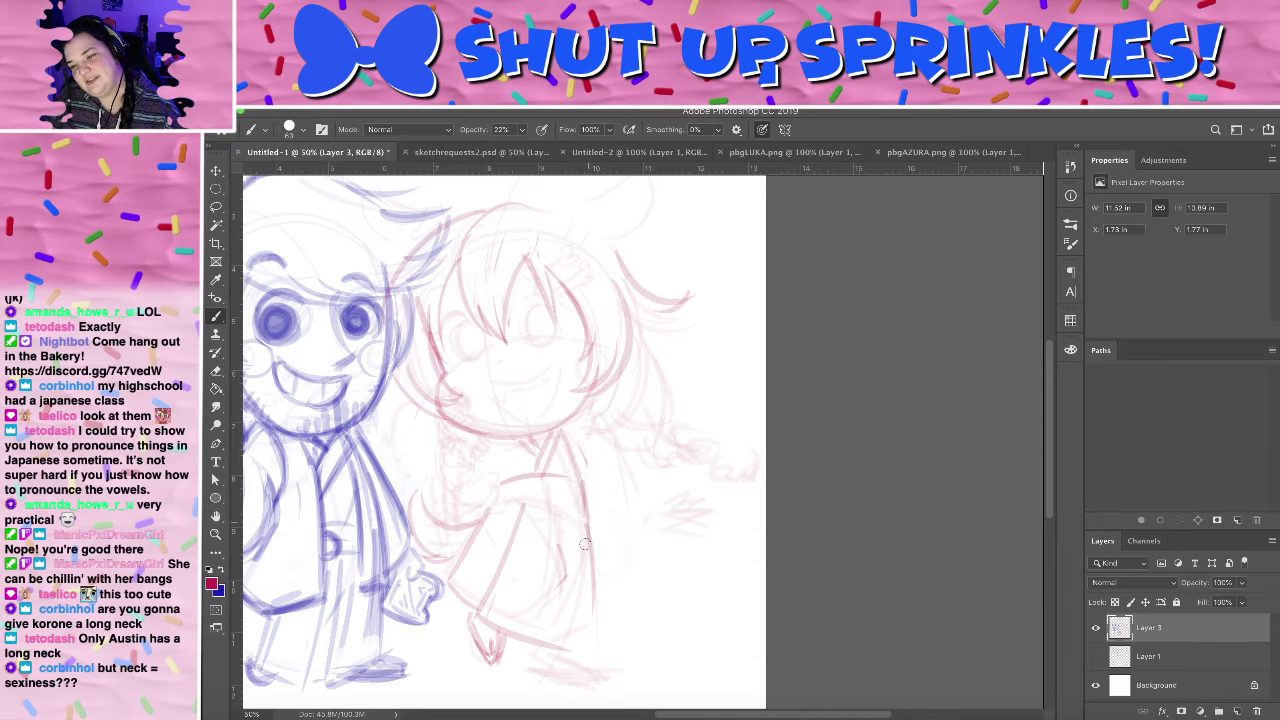
key(super+z)
drag(564, 432, 590, 555)
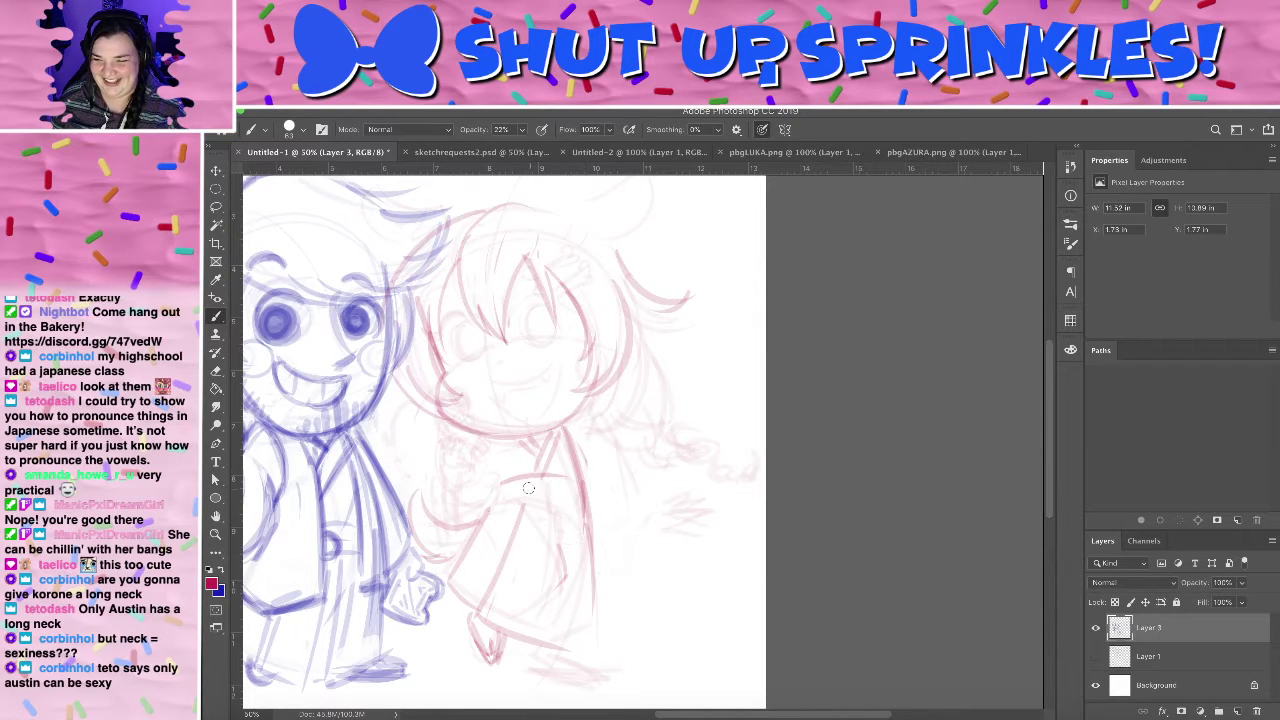
- Erase the rough collar and sash lines on the pink character's kimono and redraw the crossed collar and curved sash edges
key(e)
key(b)
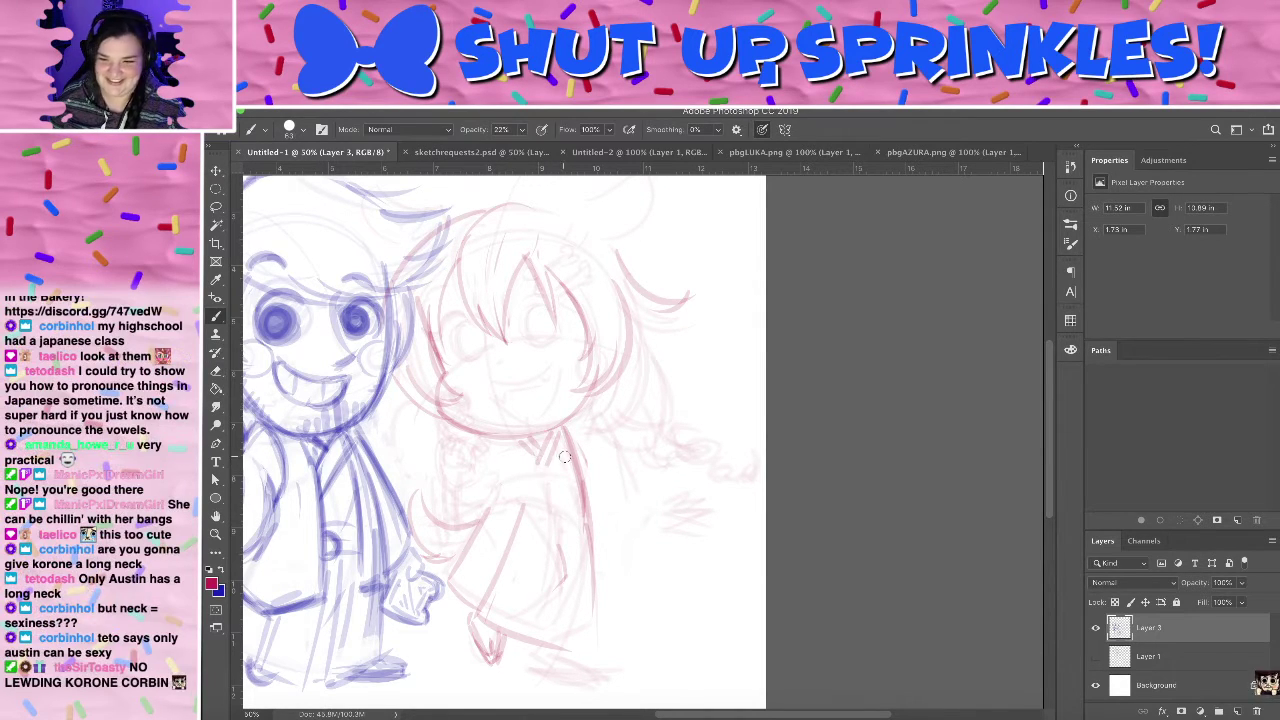
key(e)
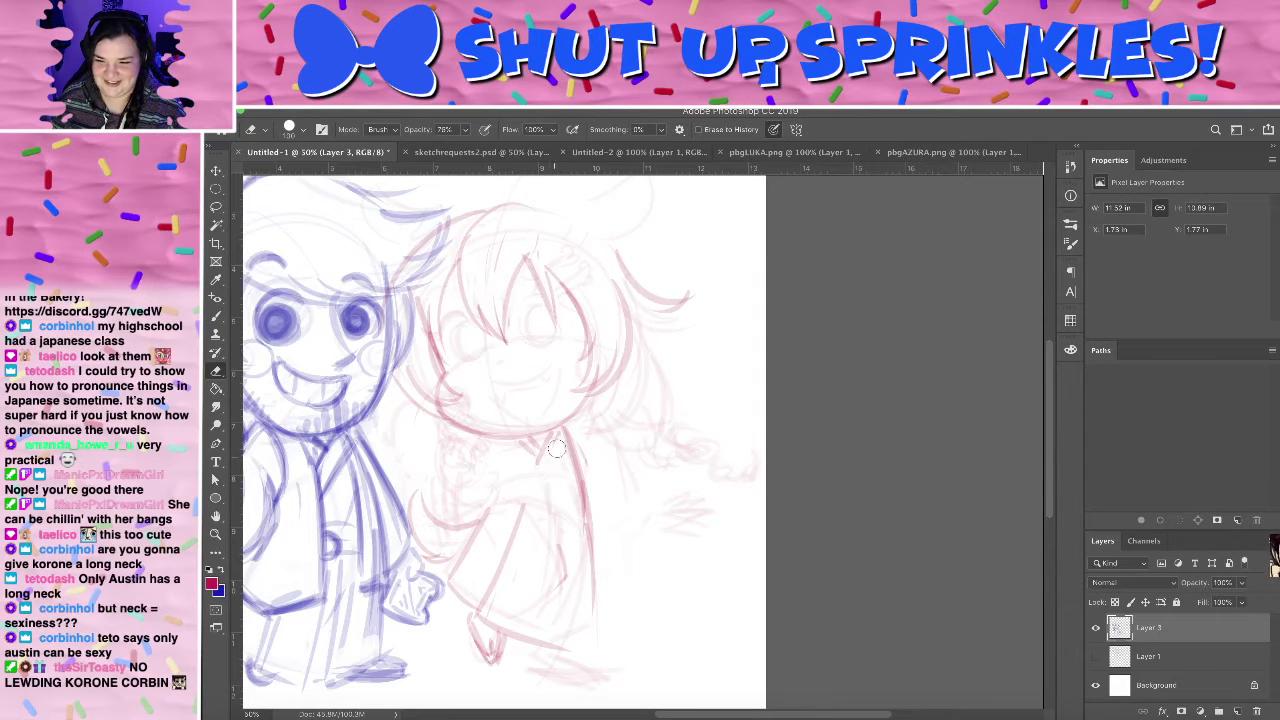
key(b)
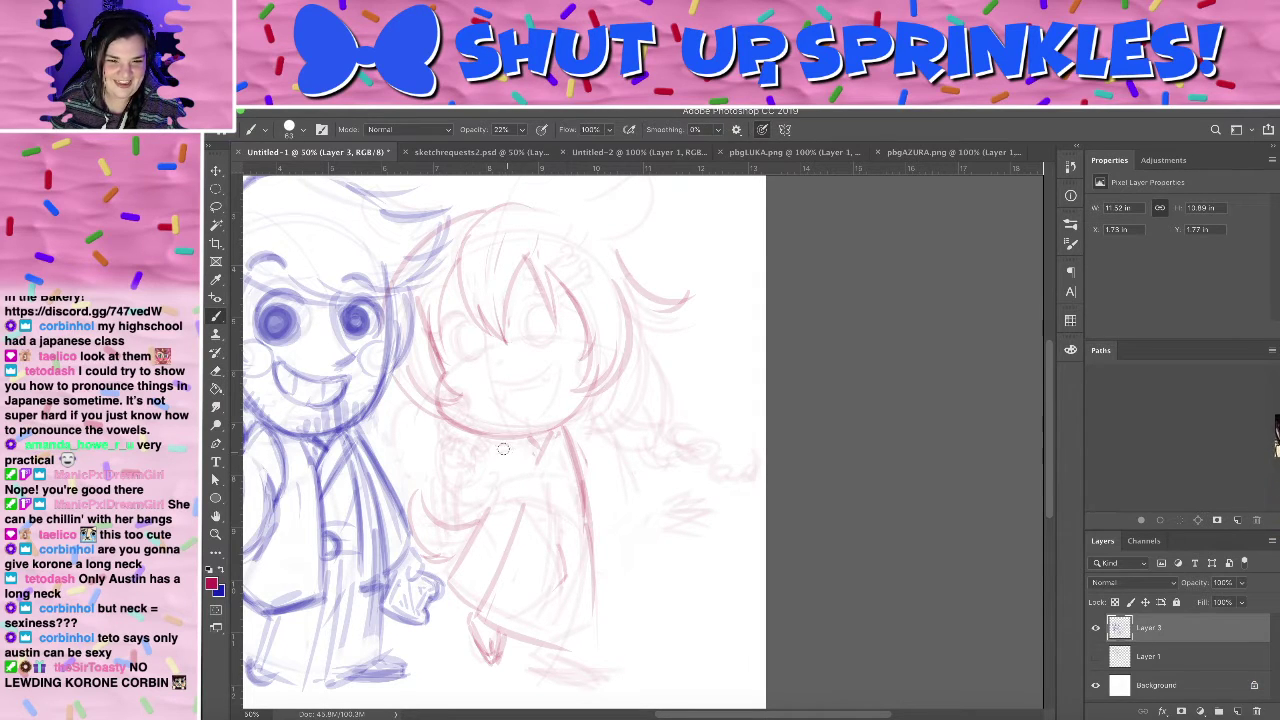
mouse_move(502, 443)
mouse_down()
mouse_move(542, 471)
mouse_move(561, 427)
mouse_move(567, 446)
mouse_move(573, 436)
mouse_move(564, 482)
mouse_up()
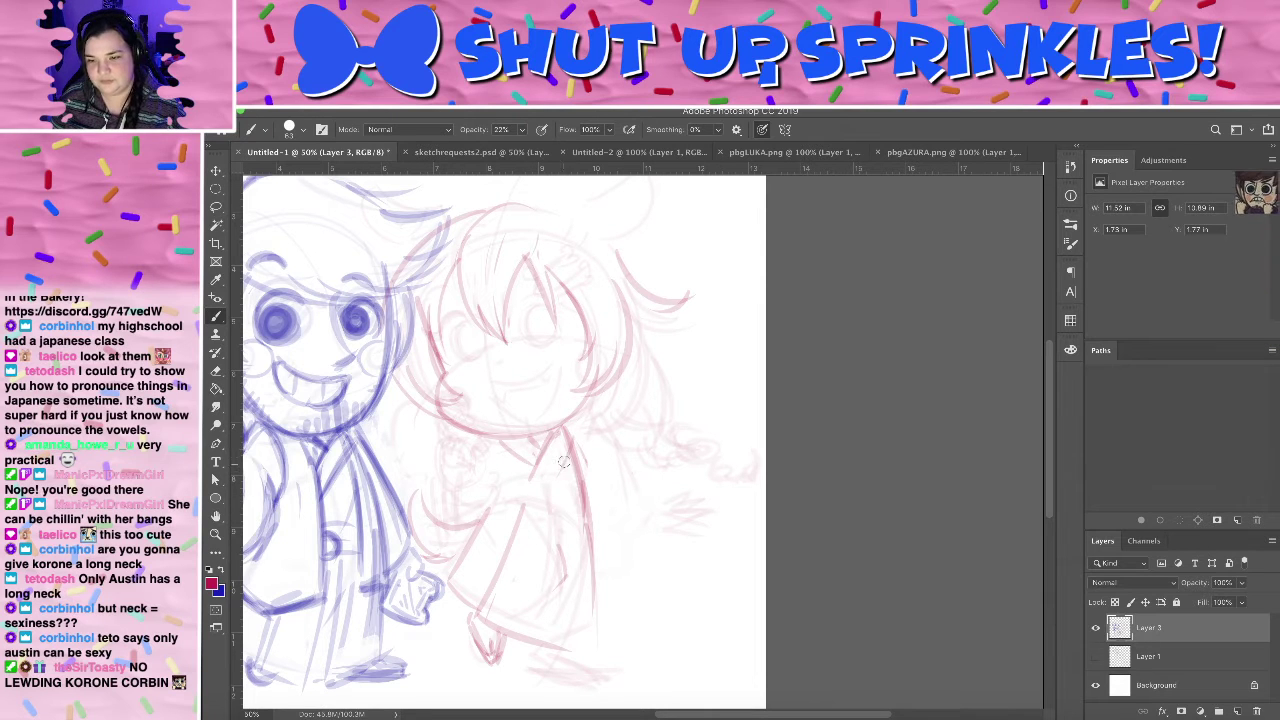
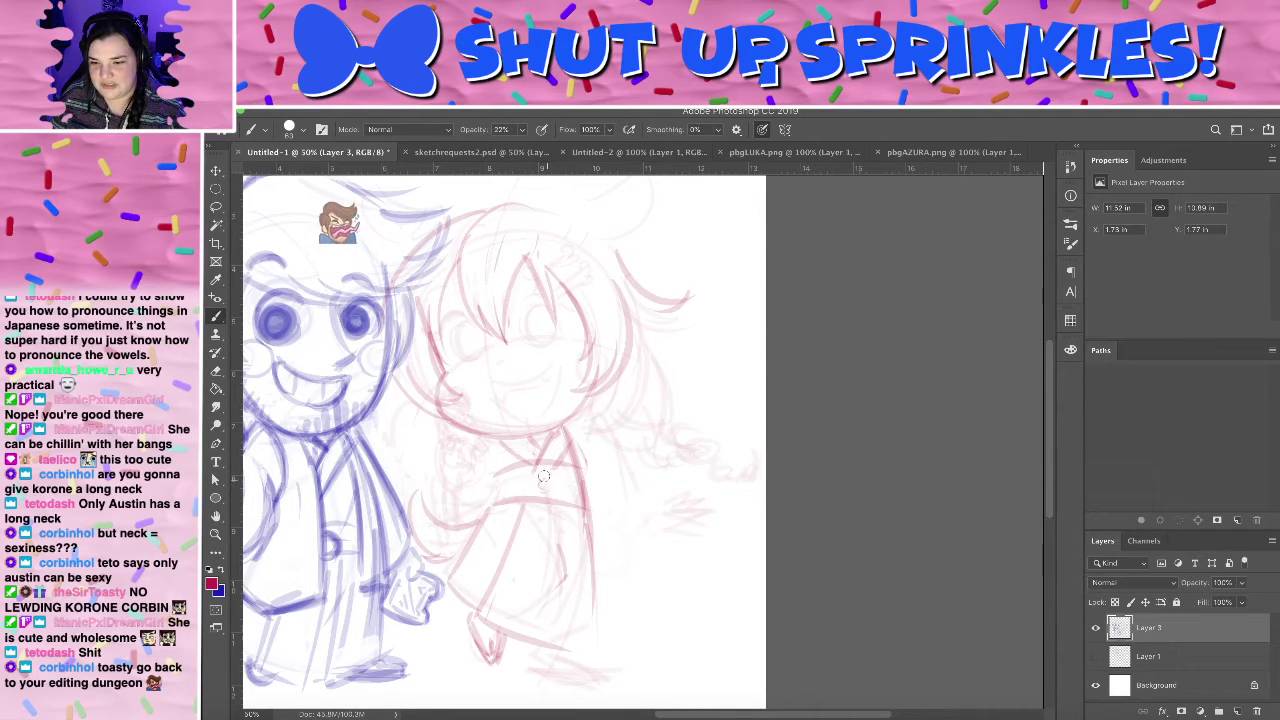
- Draw a small round ornament at the centre of the sash with a cord band running across it on both sides
drag(547, 478, 524, 485)
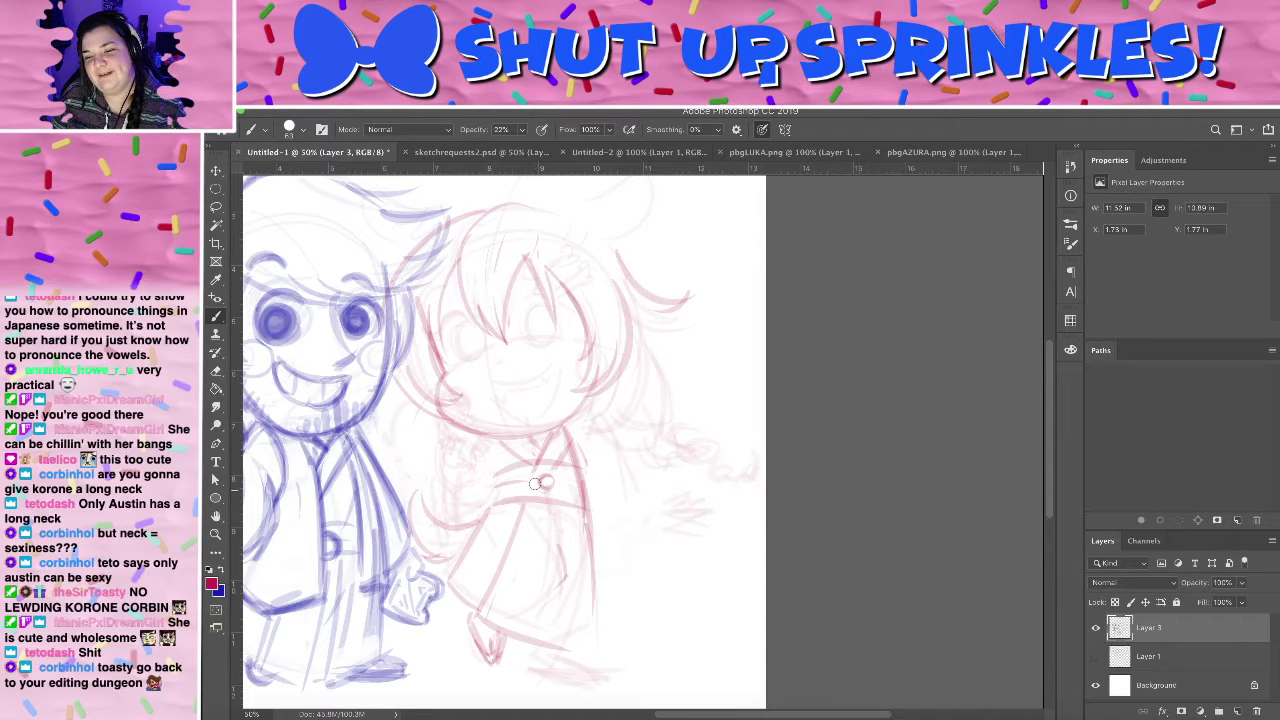
drag(568, 491, 594, 500)
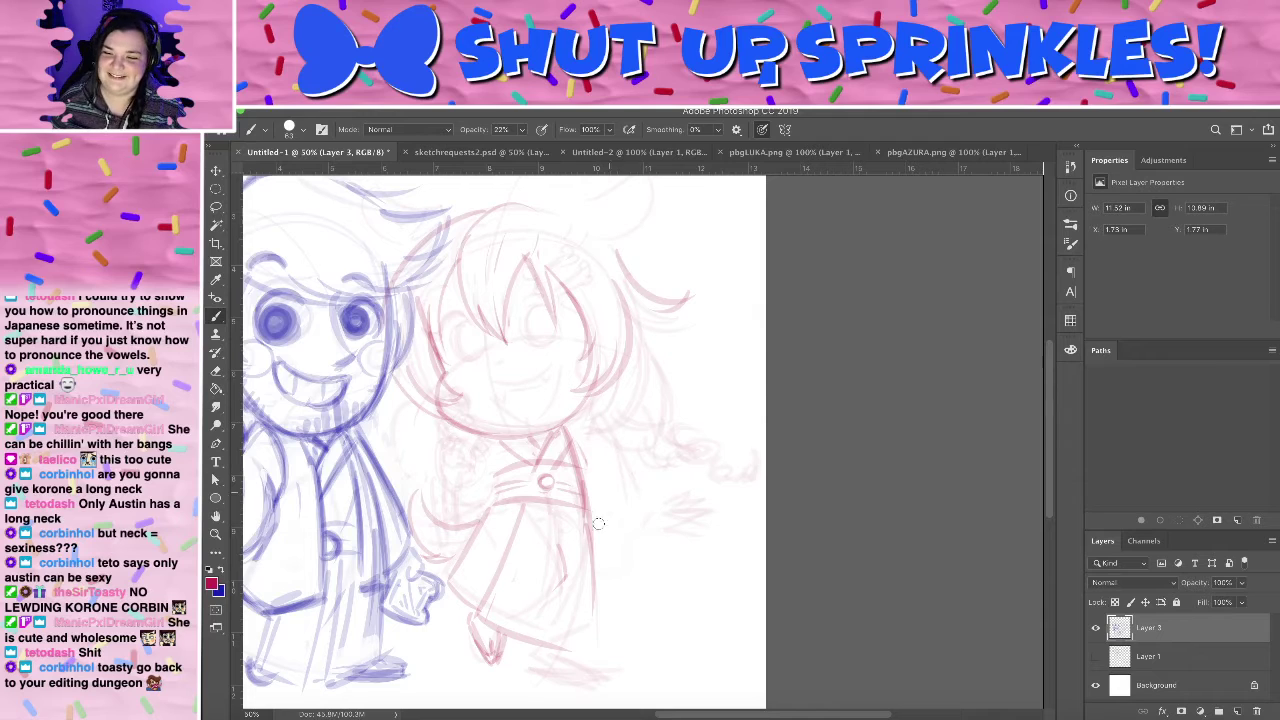
- Draw the pink character's far sleeve with a drooping lower curve, a straight upper edge from the shoulder and a slanted cuff
drag(598, 524, 629, 524)
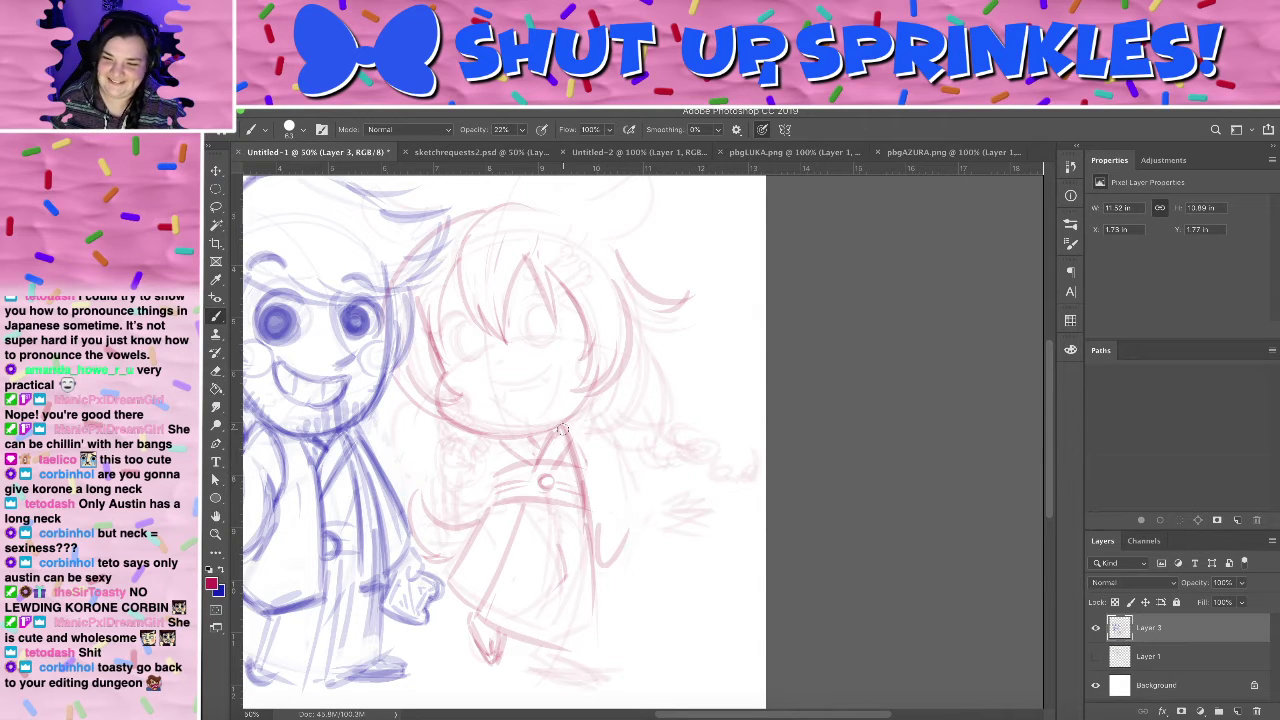
drag(573, 420, 626, 494)
drag(573, 417, 655, 507)
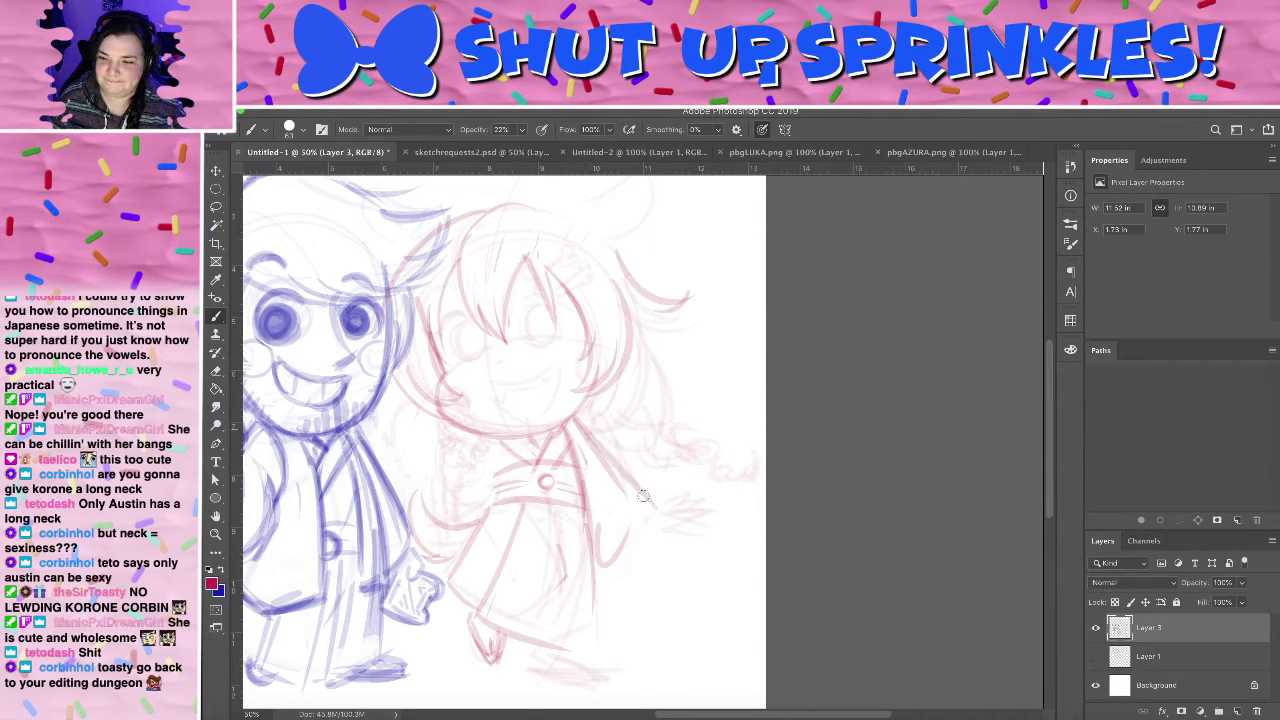
mouse_move(576, 421)
mouse_down()
mouse_move(644, 500)
mouse_move(640, 530)
mouse_up()
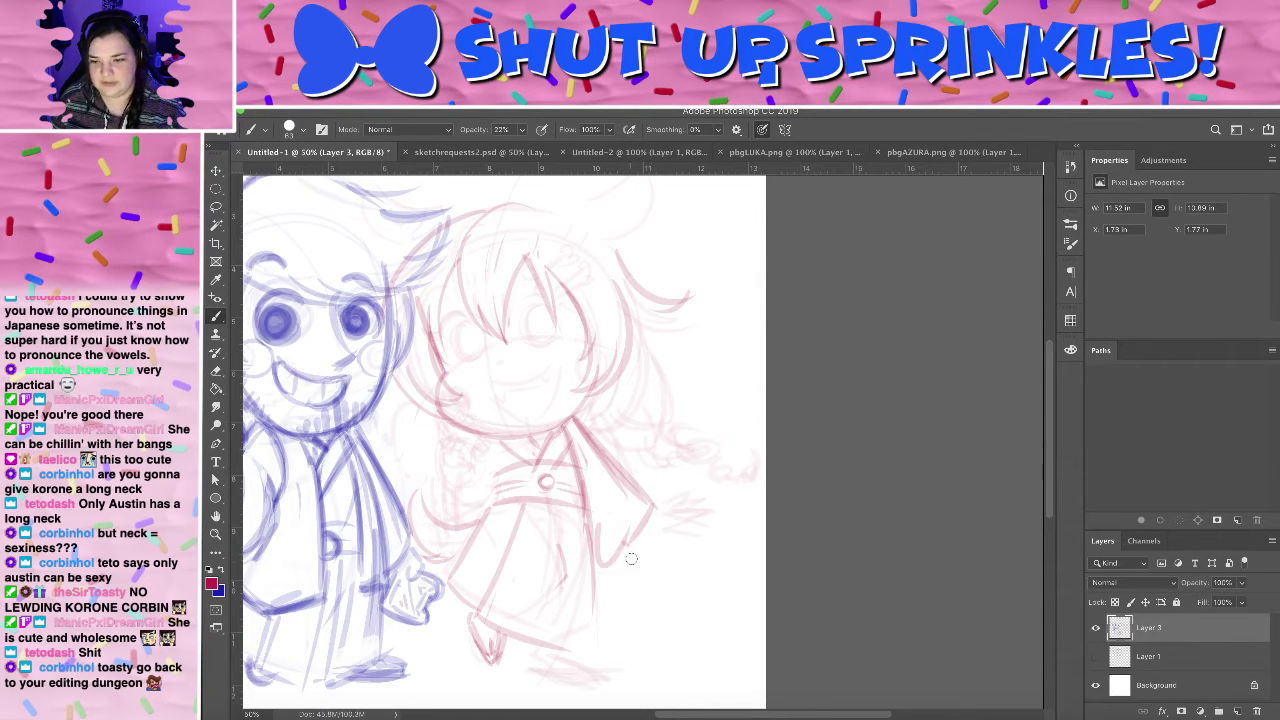
- Erase the drooping lower part of the far sleeve and redraw a narrower underside from the sash to the cuff
key(e)
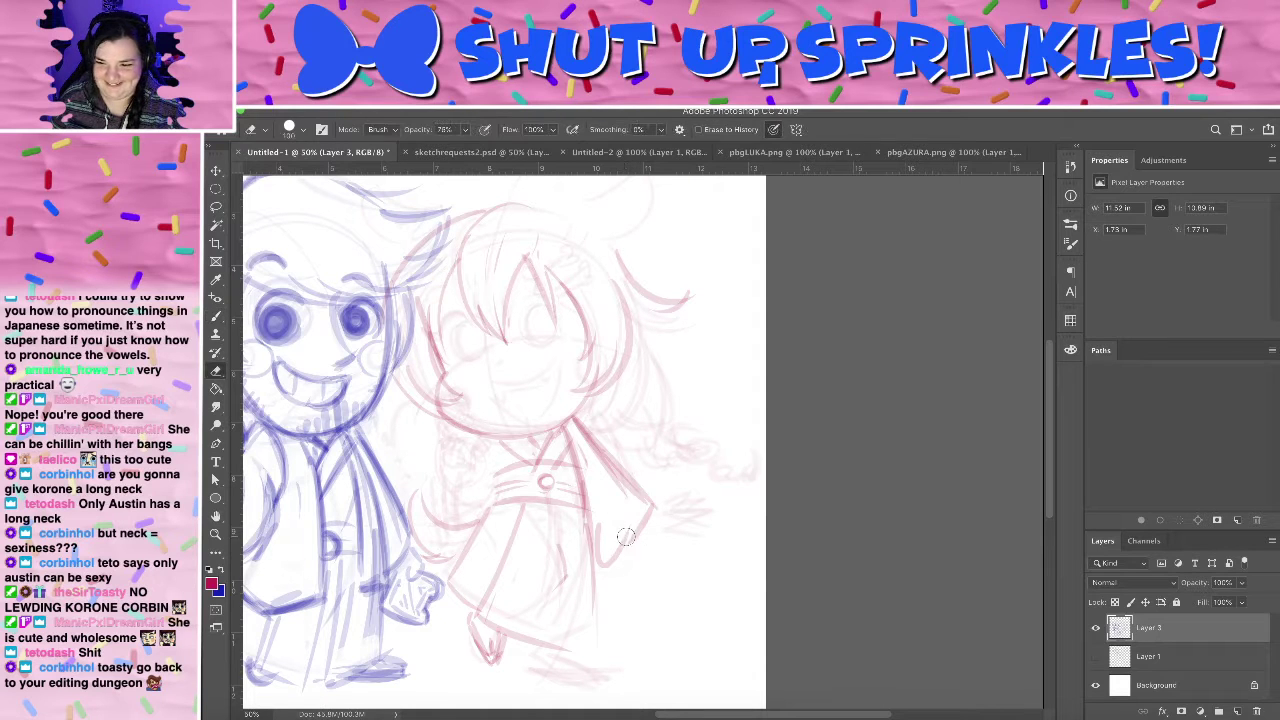
drag(621, 540, 610, 563)
mouse_move(602, 504)
mouse_down()
mouse_move(600, 545)
mouse_move(578, 437)
mouse_up()
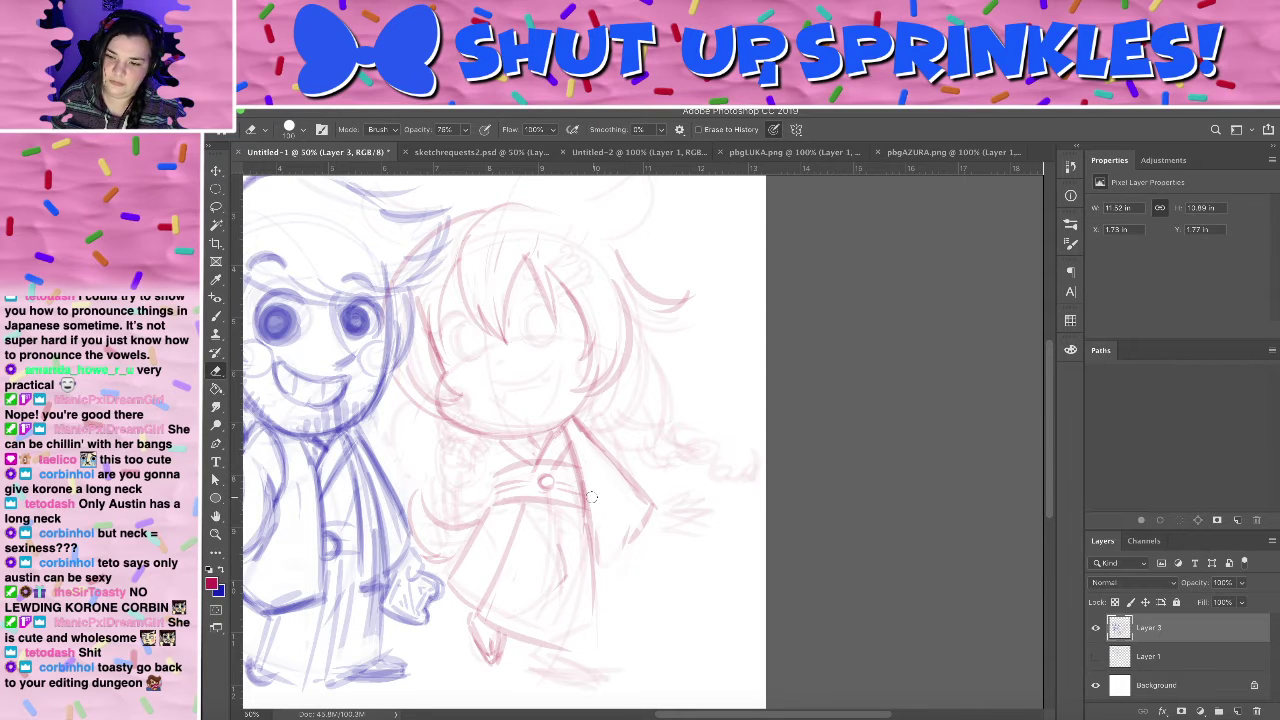
key(b)
key(super+z)
mouse_move(584, 487)
mouse_down()
mouse_move(626, 540)
mouse_move(657, 538)
mouse_move(649, 507)
mouse_move(636, 511)
mouse_move(634, 550)
mouse_move(640, 520)
mouse_move(654, 543)
mouse_move(664, 513)
mouse_move(647, 510)
mouse_move(625, 537)
mouse_up()
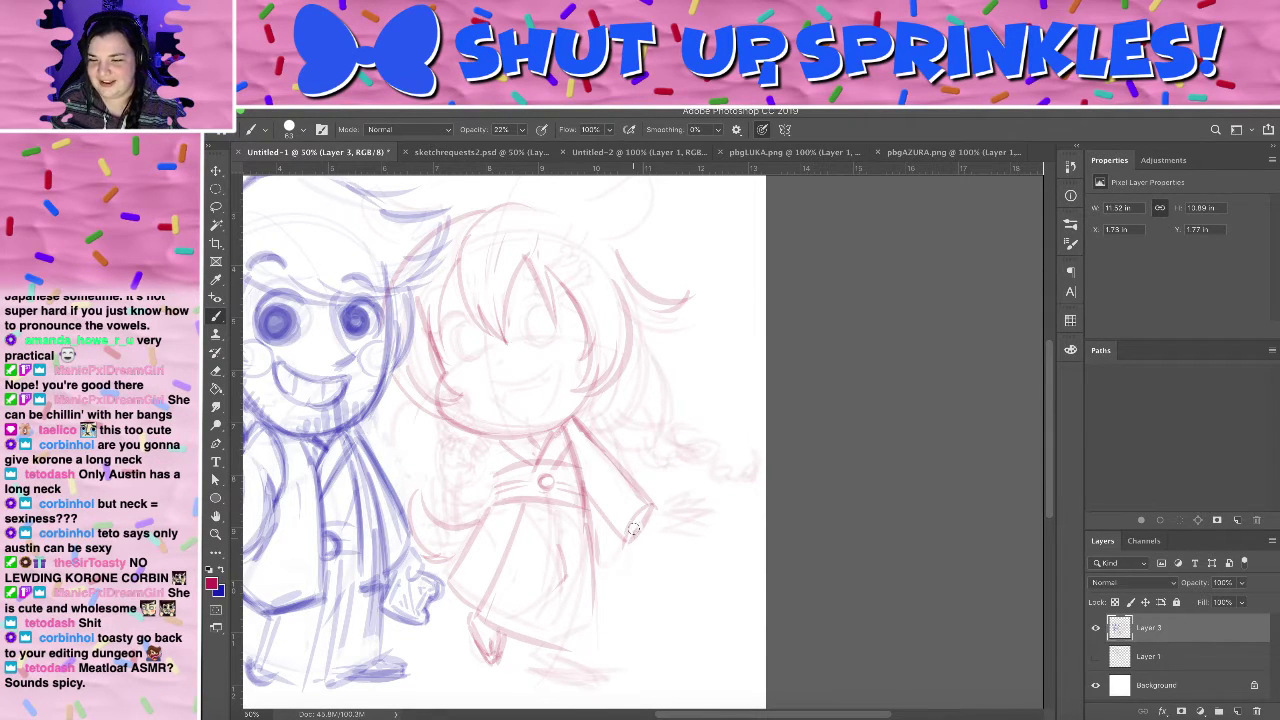
- Try to sketch an outstretched hand with spread fingers at the pink character's far cuff, and erase it
mouse_move(633, 530)
mouse_down()
mouse_move(680, 527)
mouse_move(687, 541)
mouse_move(667, 524)
mouse_move(699, 525)
mouse_move(671, 530)
mouse_move(692, 512)
mouse_move(662, 507)
mouse_move(706, 477)
mouse_move(694, 547)
mouse_move(683, 501)
mouse_move(668, 520)
mouse_move(675, 558)
mouse_move(694, 511)
mouse_move(649, 542)
mouse_move(700, 530)
mouse_up()
key(e)
key(b)
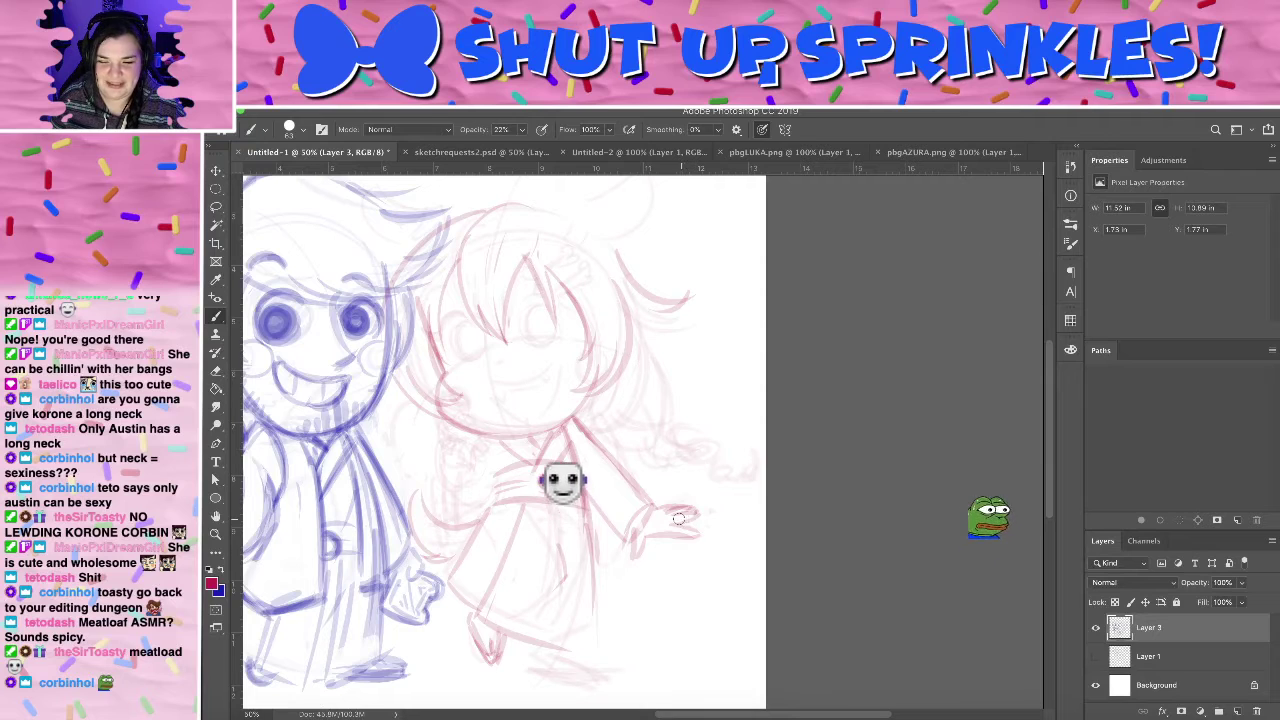
key(e)
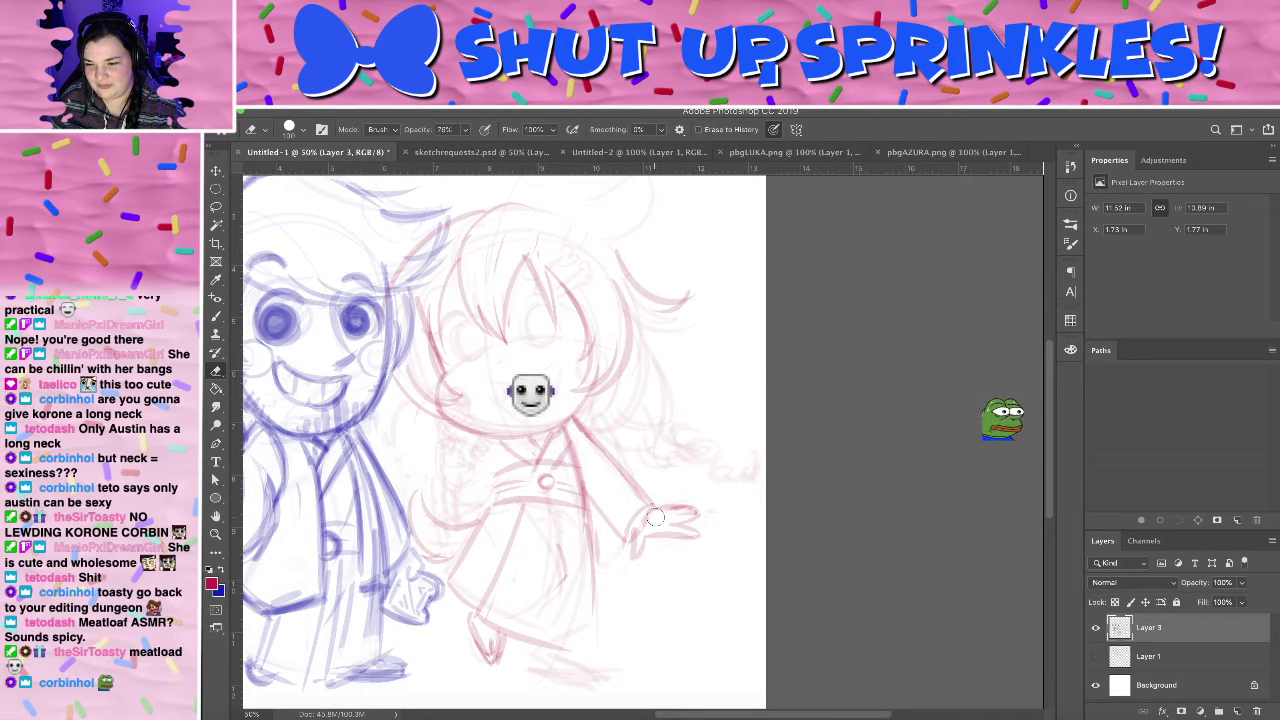
key(b)
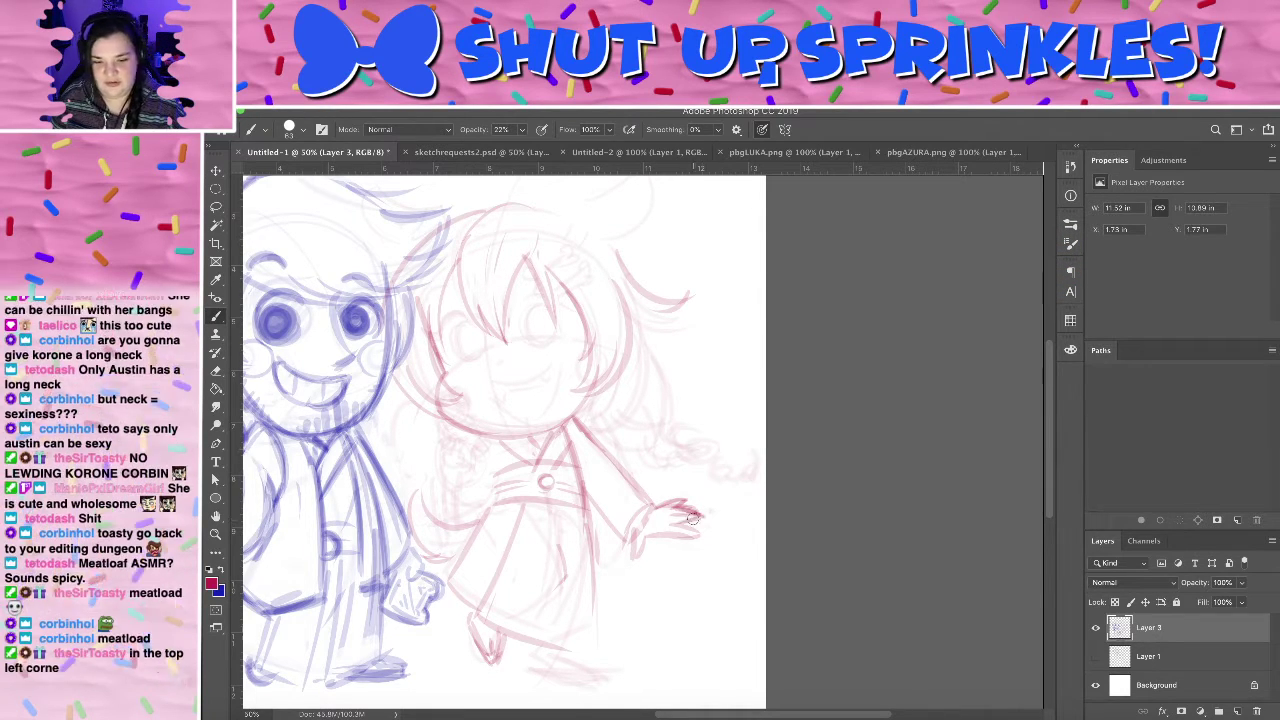
key(e)
key(b)
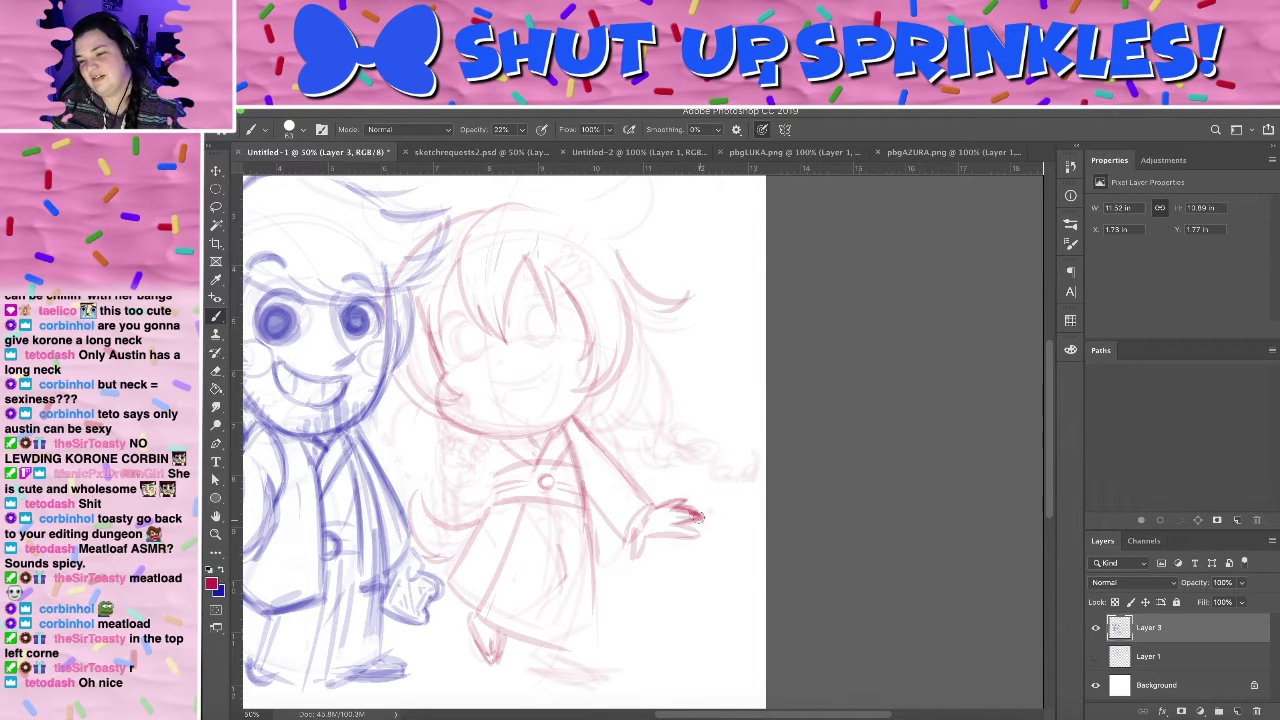
key(e)
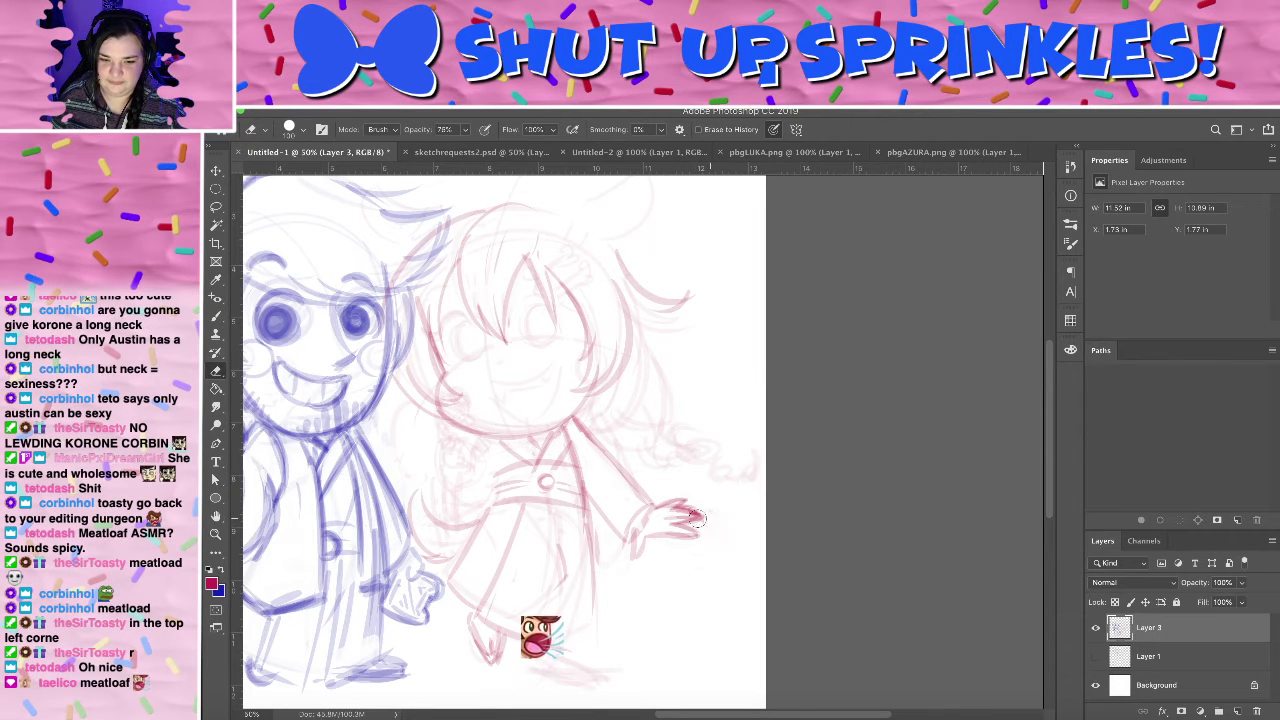
mouse_move(707, 517)
mouse_down()
mouse_move(671, 514)
mouse_move(702, 522)
mouse_move(685, 525)
mouse_move(672, 513)
mouse_move(700, 523)
mouse_move(678, 509)
mouse_move(700, 518)
mouse_move(640, 544)
mouse_move(634, 533)
mouse_move(632, 554)
mouse_move(668, 533)
mouse_move(642, 564)
mouse_move(703, 493)
mouse_move(678, 548)
mouse_move(687, 481)
mouse_up()
key(b)
key(e)
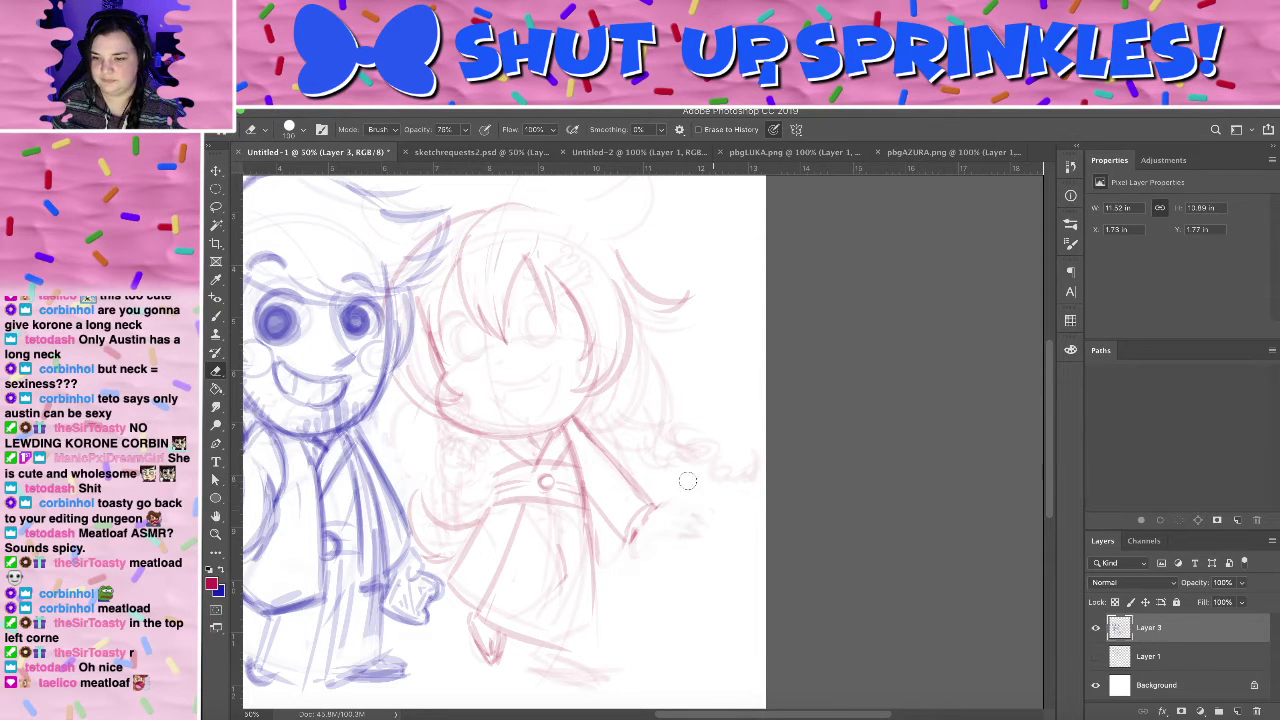
- Sketch a hand with raised fingers at the far cuff, and draw the sleeve's rounded hanging underside and the kimono's hem corner
key(b)
mouse_move(634, 532)
mouse_down()
mouse_move(641, 558)
mouse_move(692, 505)
mouse_move(684, 514)
mouse_move(686, 500)
mouse_move(656, 486)
mouse_move(668, 500)
mouse_up()
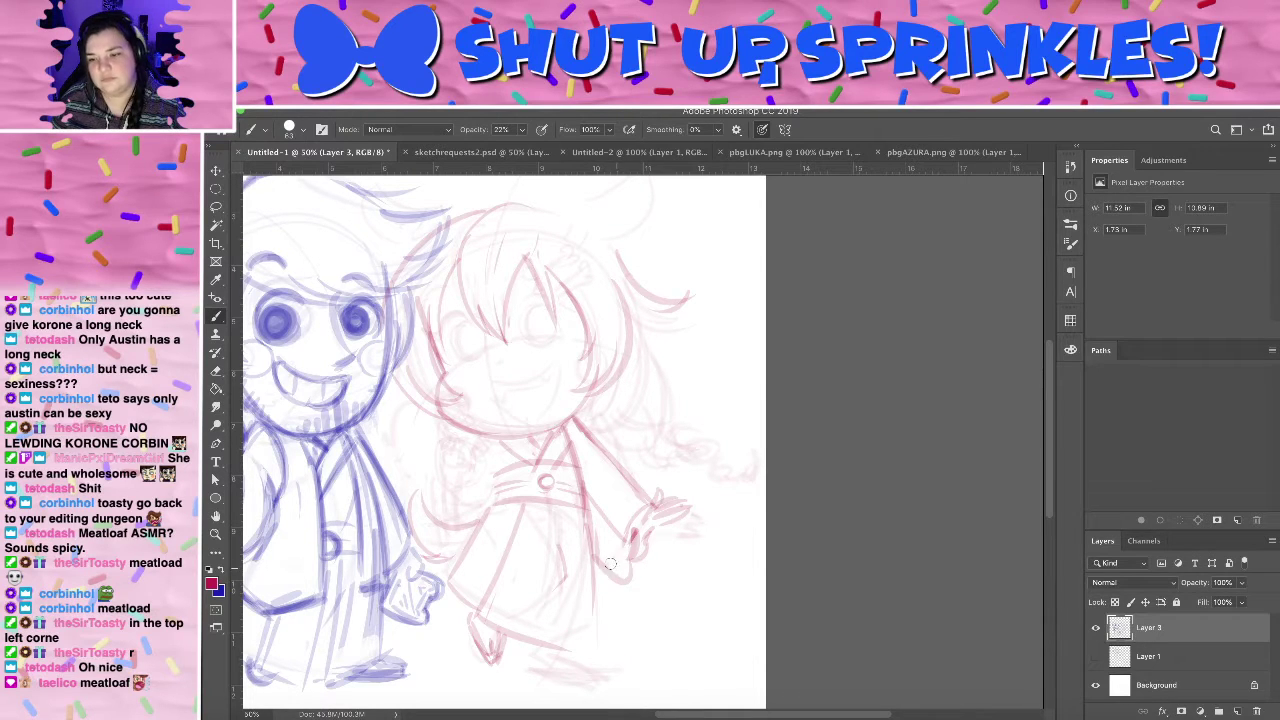
drag(593, 563, 630, 546)
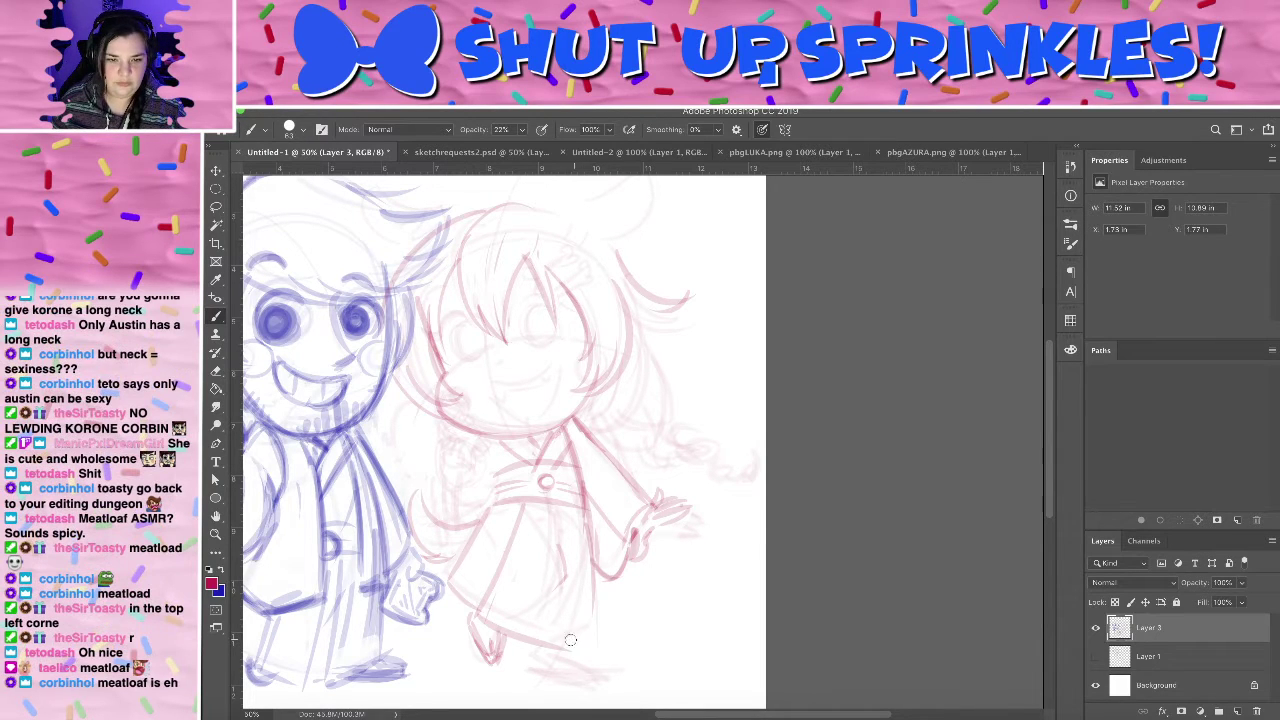
drag(571, 641, 598, 615)
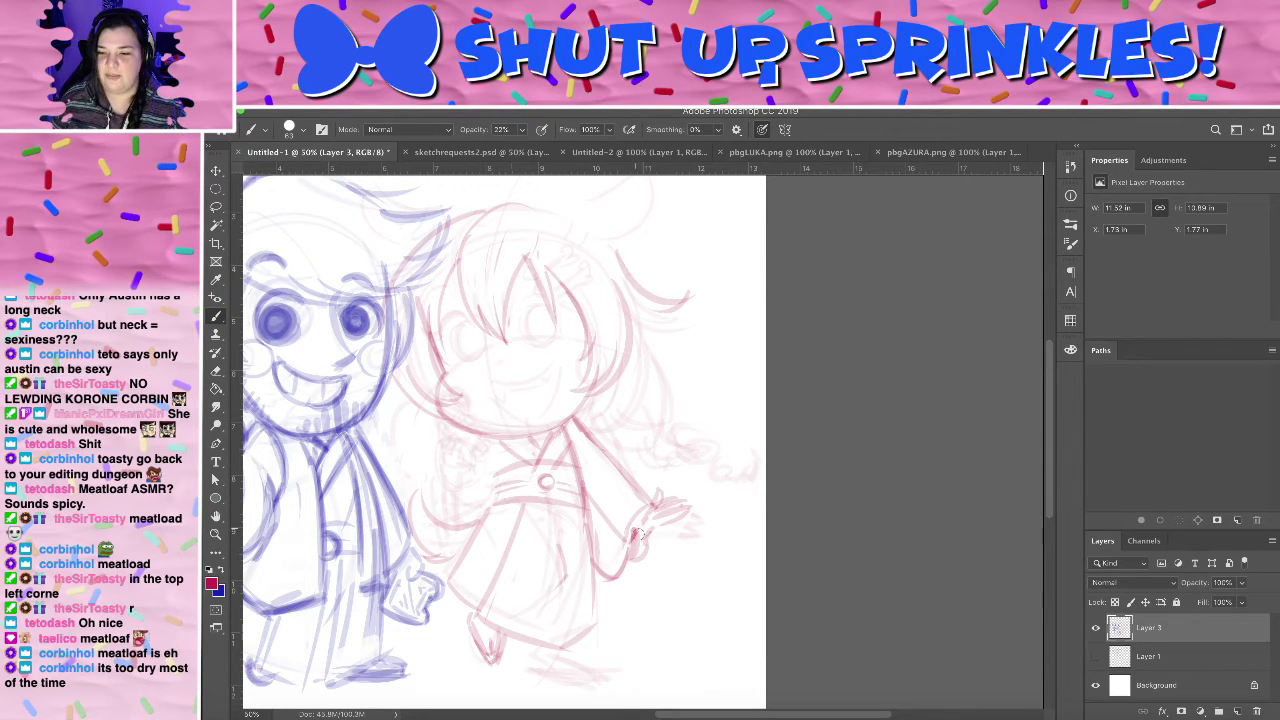
- Erase the far hand's fingers and redraw the hand reaching outward with spread, pointed fingers
key(e)
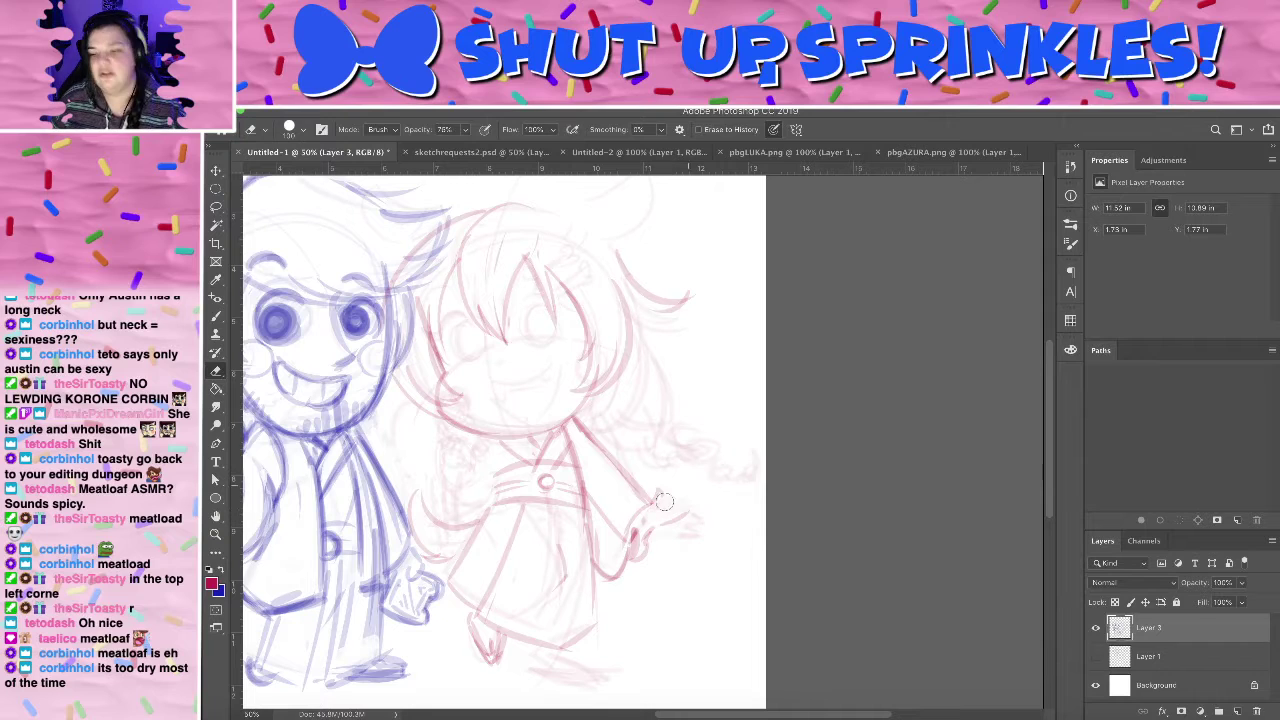
key(b)
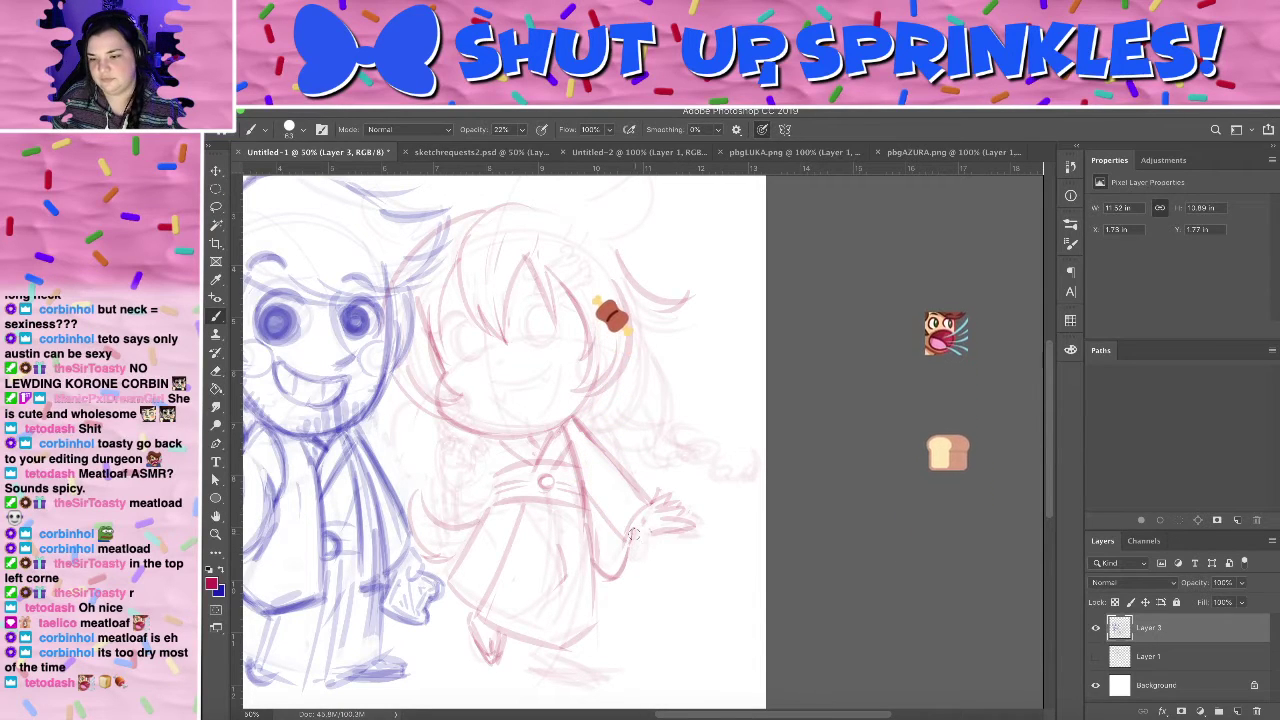
key(b)
key(super+z)
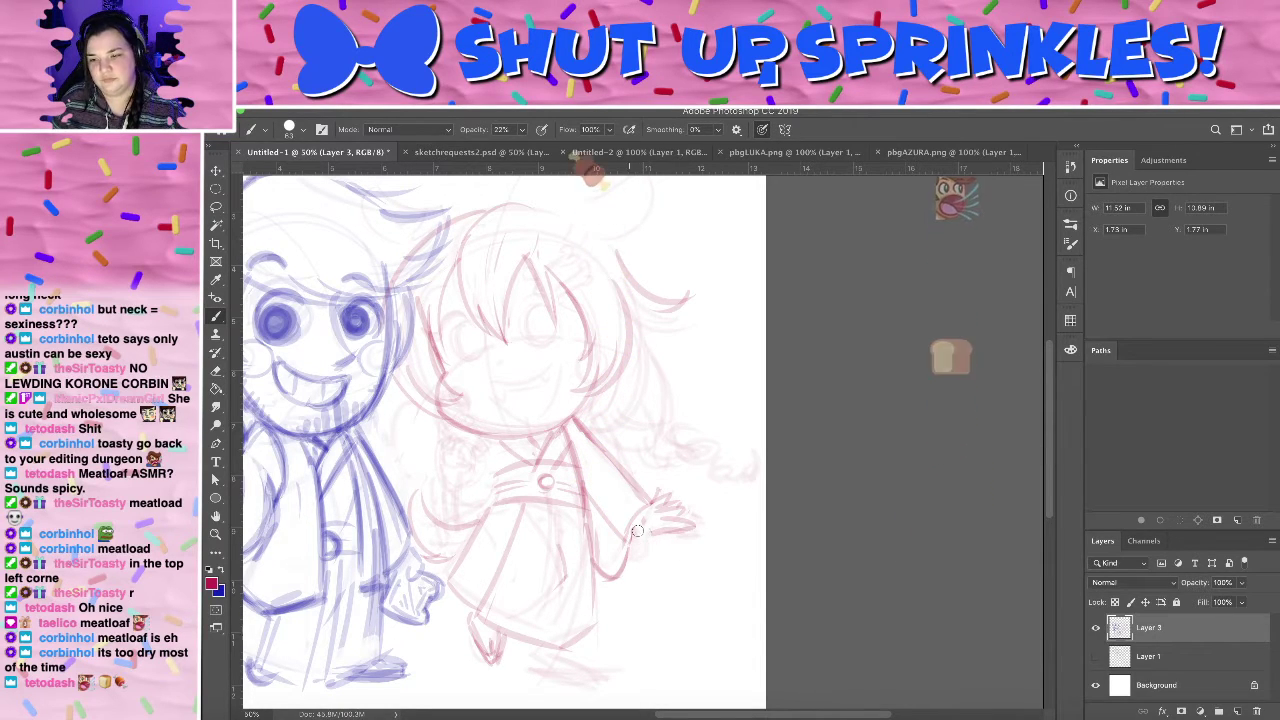
mouse_move(660, 532)
mouse_down()
mouse_move(650, 551)
mouse_move(698, 527)
mouse_up()
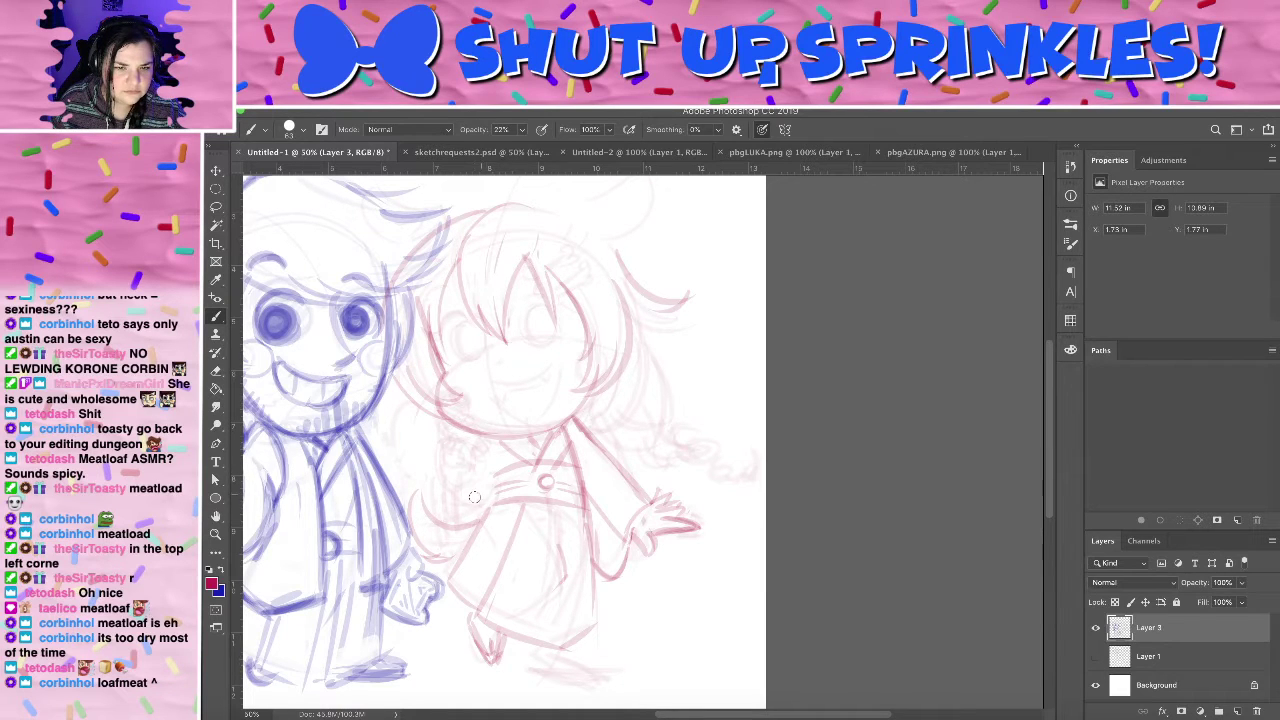
- Reinforce the sash's upper edge and replace the round ornament at its centre with a small bow
drag(498, 468, 530, 466)
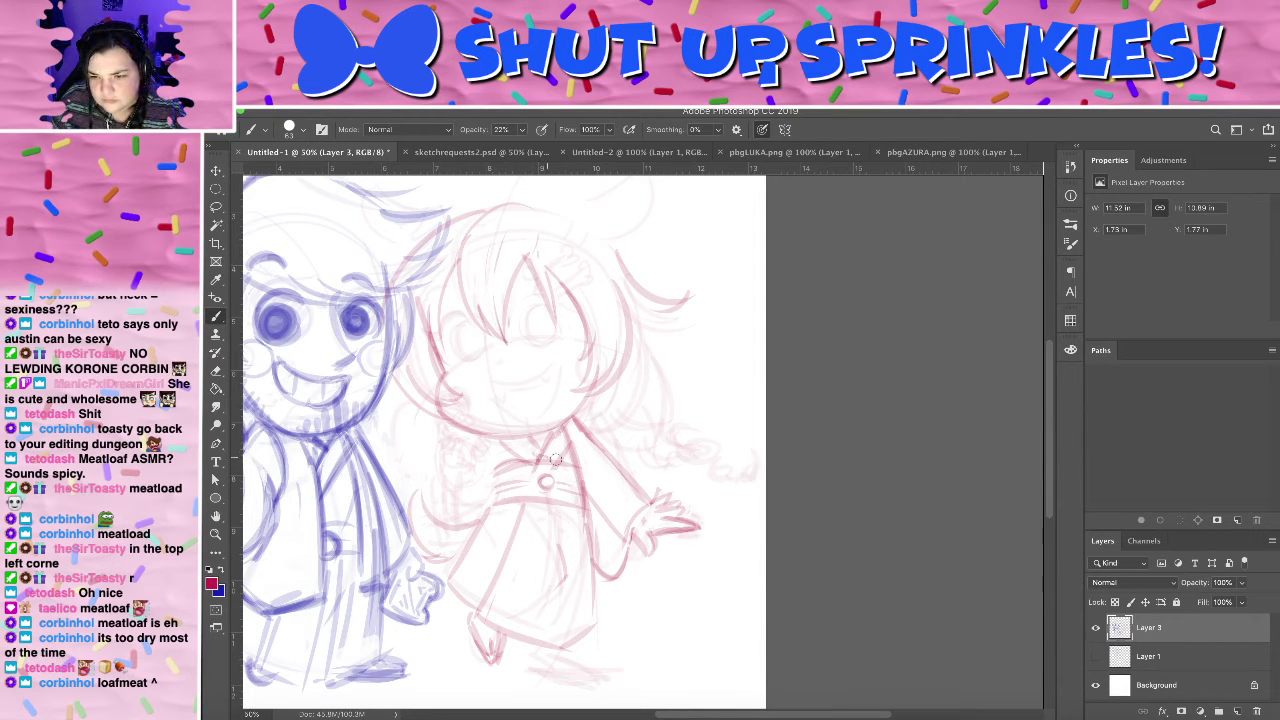
drag(556, 460, 580, 466)
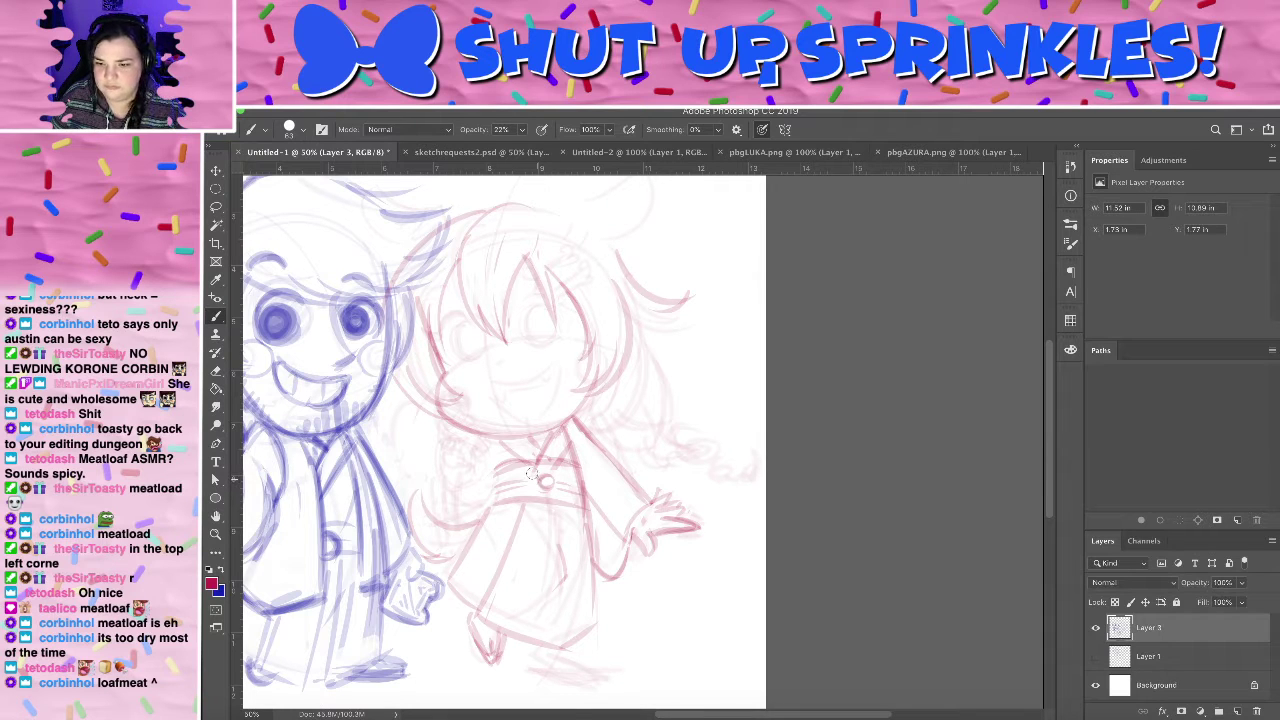
drag(551, 481, 561, 496)
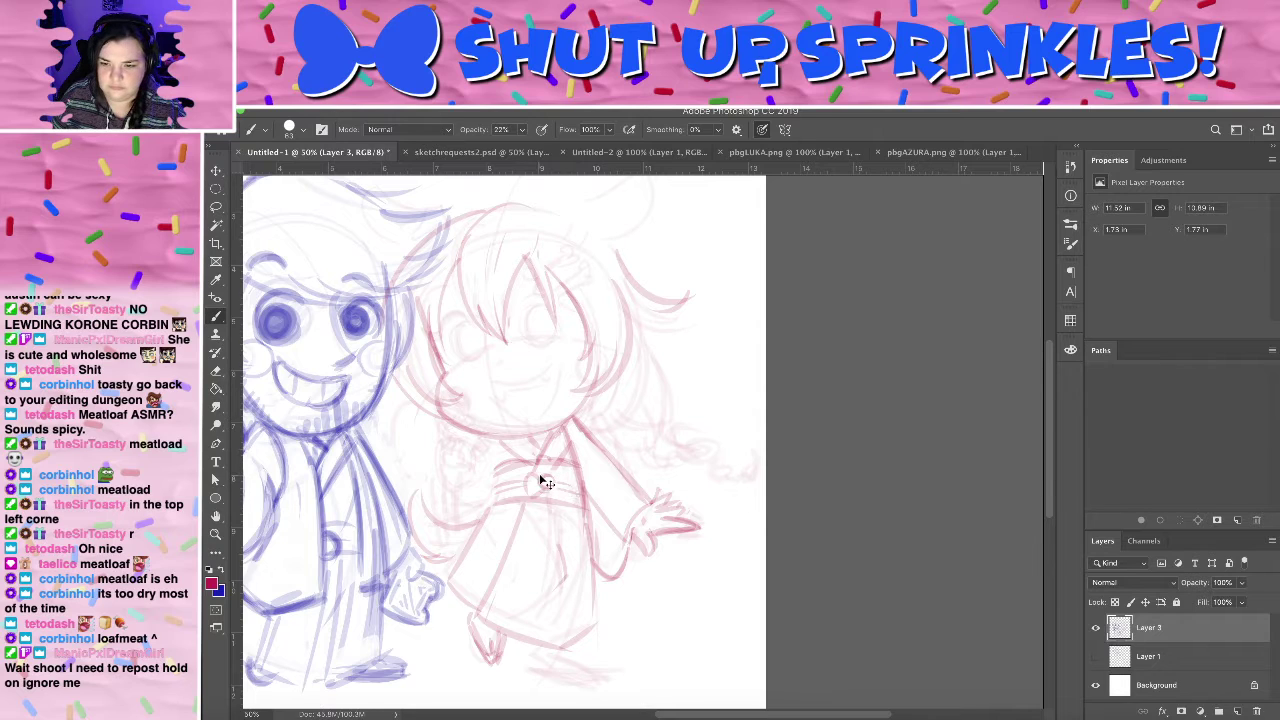
key(e)
key(b)
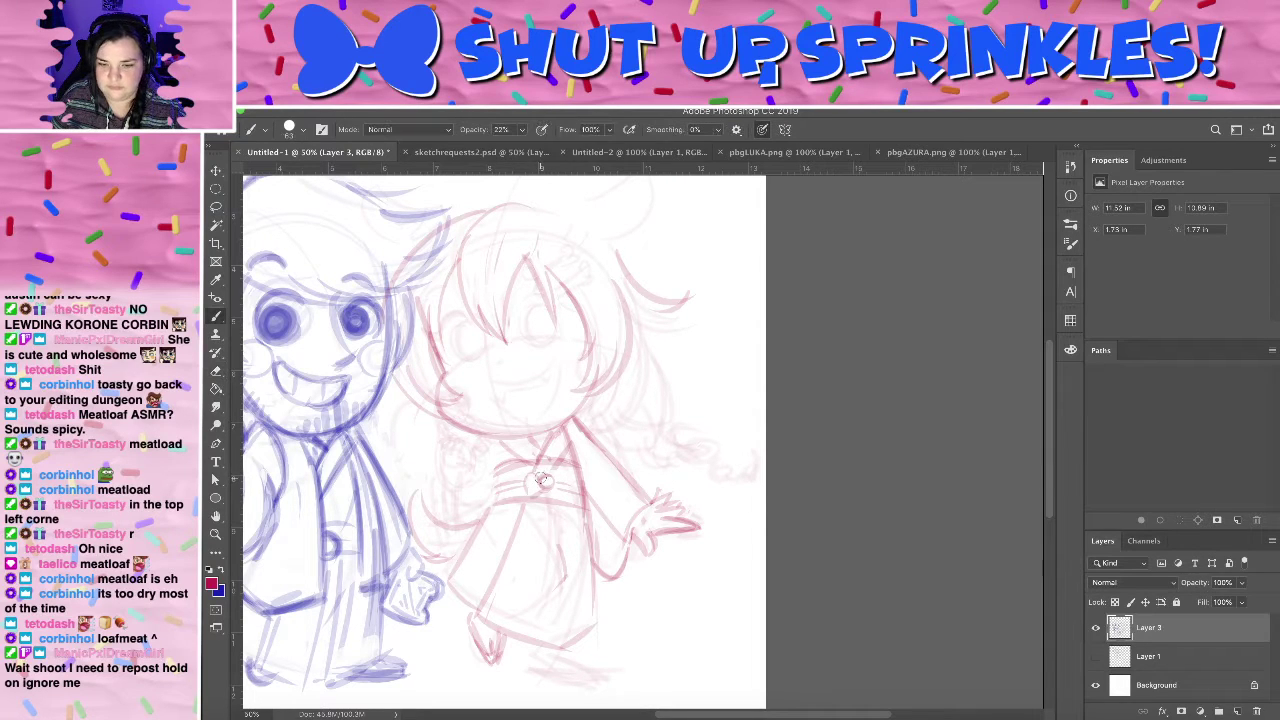
mouse_move(540, 480)
mouse_down()
mouse_move(529, 473)
mouse_move(526, 487)
mouse_move(567, 496)
mouse_up()
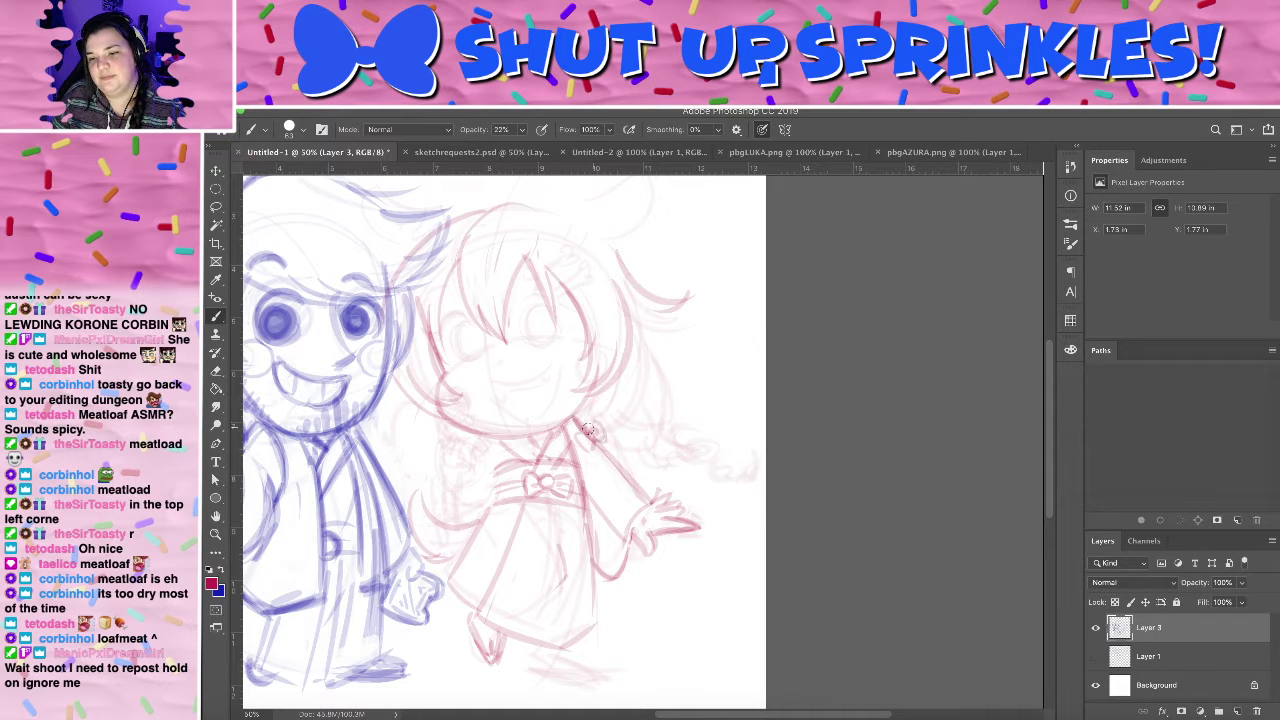
- Draw a small flower on the far sleeve's shoulder and scatter round dots over the sleeve and kimono skirt
drag(585, 421, 621, 457)
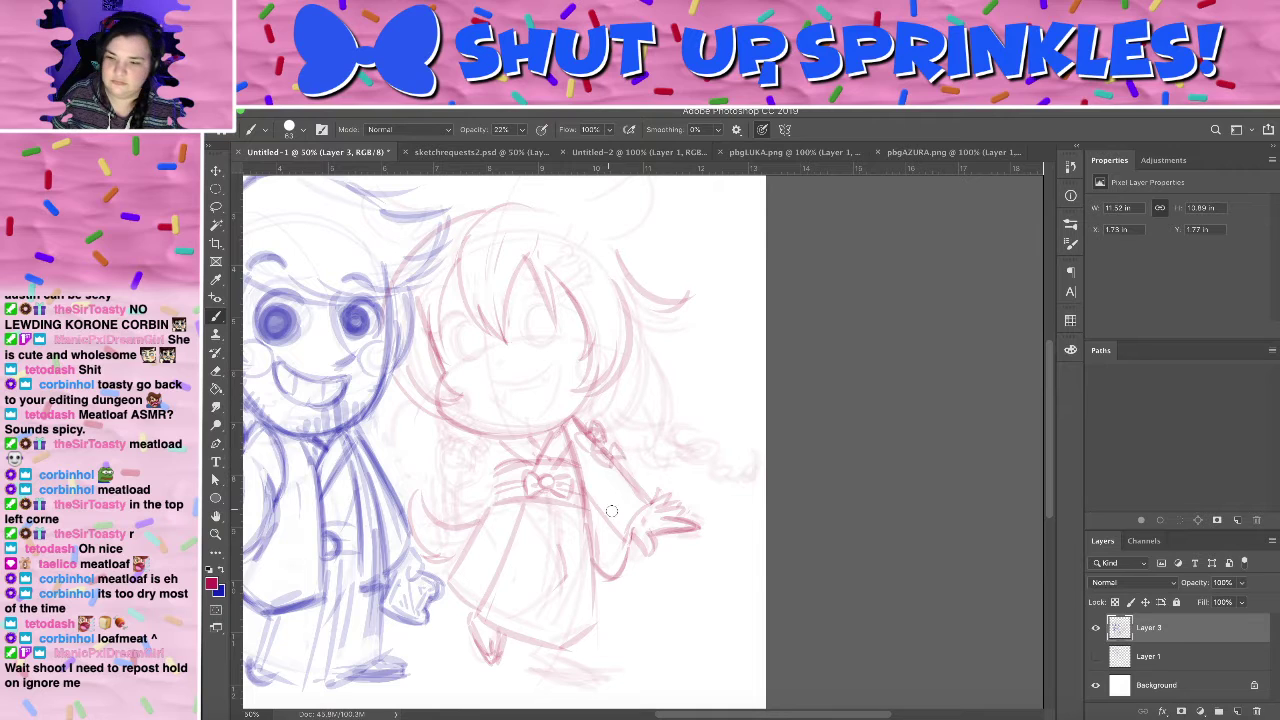
drag(560, 627, 558, 620)
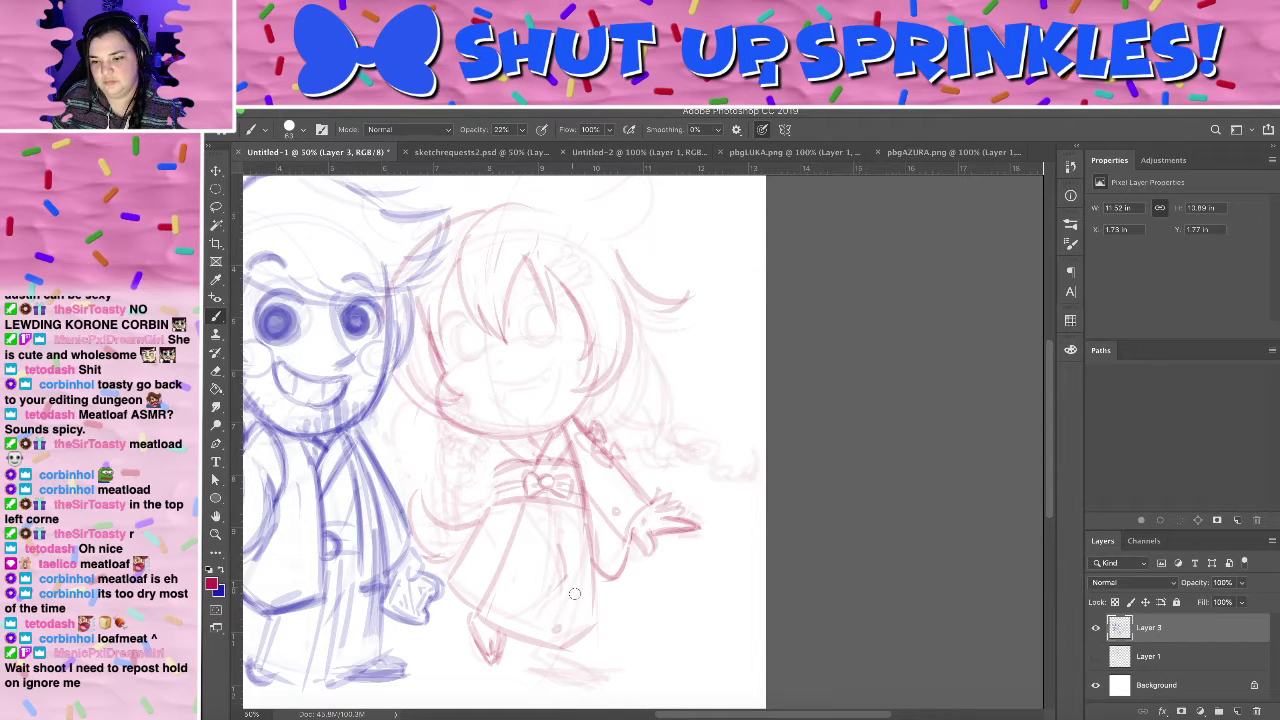
mouse_move(540, 570)
mouse_down()
mouse_move(521, 581)
mouse_move(533, 604)
mouse_up()
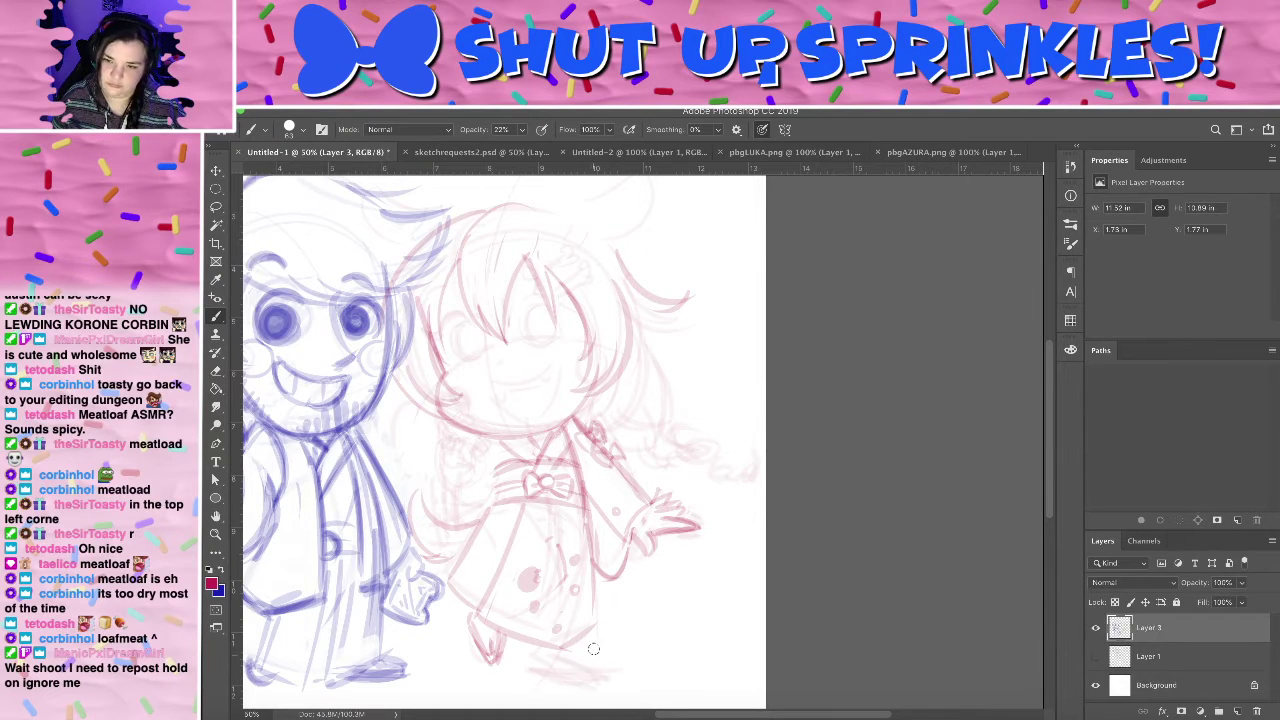
- Draw the pink character's near hand raised beside the sash, with curled fingers
key(super+minus)
key(super+minus)
key(super+minus)
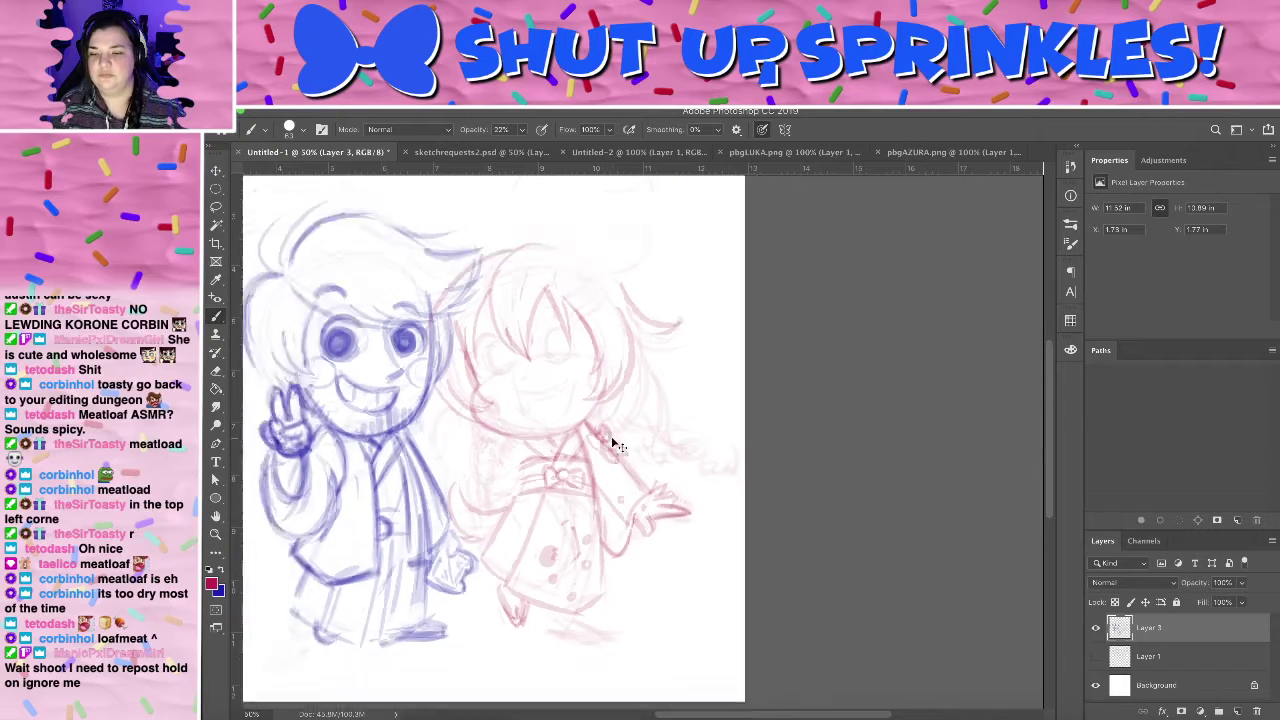
key(super+plus)
key(super+plus)
key(super+plus)
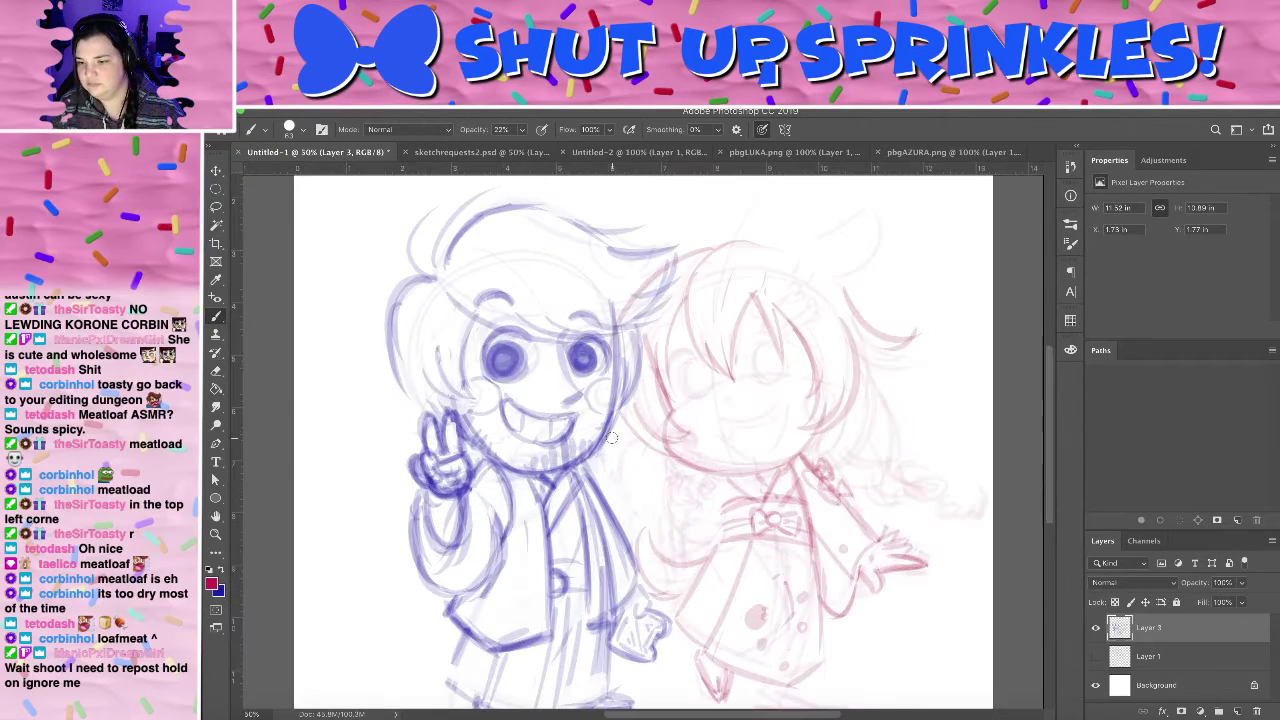
mouse_move(758, 475)
mouse_down()
mouse_move(645, 393)
mouse_move(612, 410)
mouse_up()
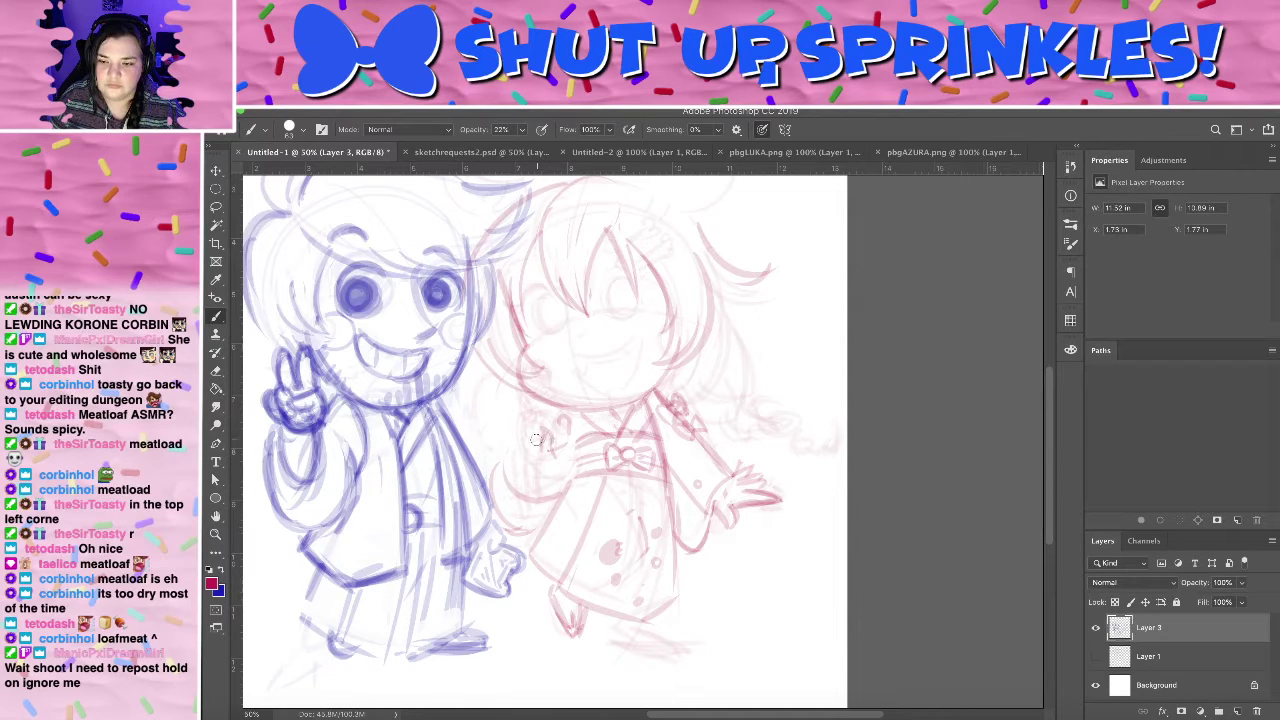
mouse_move(536, 440)
mouse_down()
mouse_move(565, 419)
mouse_move(527, 387)
mouse_move(563, 432)
mouse_move(551, 451)
mouse_move(535, 443)
mouse_move(564, 454)
mouse_move(571, 439)
mouse_move(565, 452)
mouse_move(539, 449)
mouse_move(564, 459)
mouse_move(574, 446)
mouse_move(546, 471)
mouse_move(561, 460)
mouse_move(550, 451)
mouse_move(558, 420)
mouse_move(538, 432)
mouse_move(540, 448)
mouse_move(565, 466)
mouse_up()
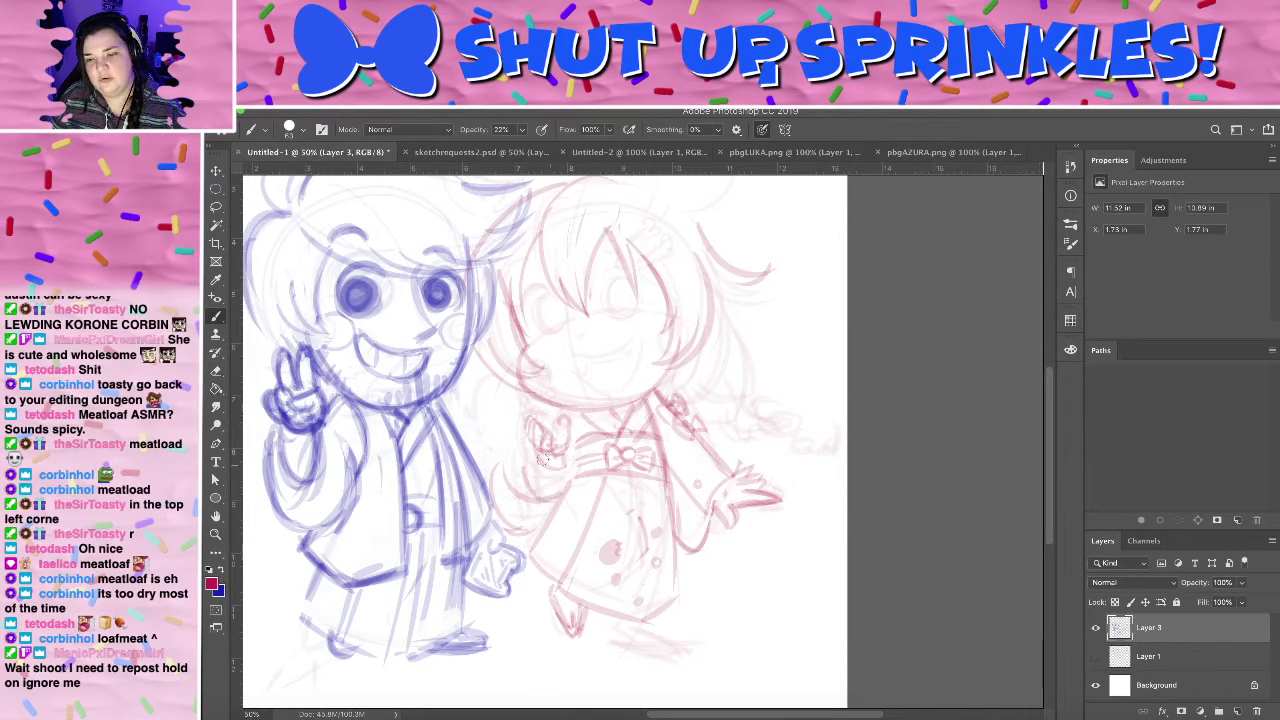
- Refine the purple character's raised sleeve in blue, erasing the rough lines inside it and darkening its outline
key(x)
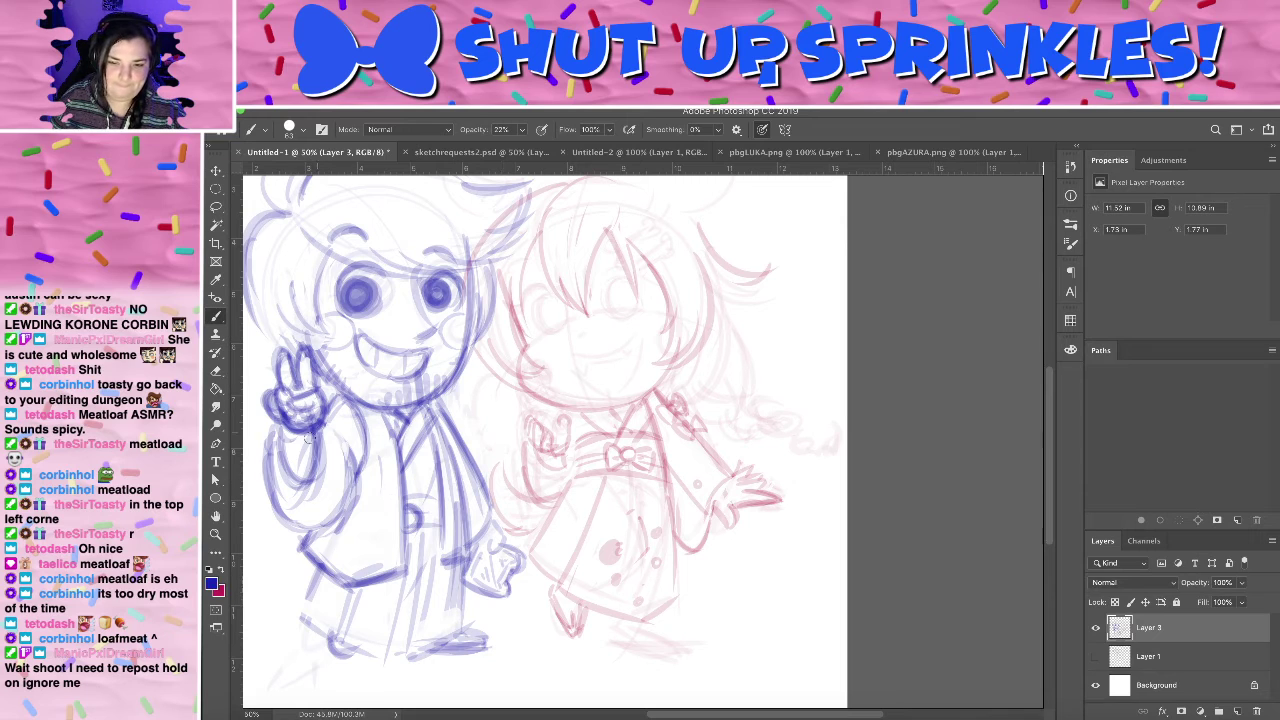
mouse_move(295, 451)
mouse_down()
mouse_move(294, 520)
mouse_move(283, 499)
mouse_move(314, 526)
mouse_move(297, 536)
mouse_move(289, 508)
mouse_move(418, 501)
mouse_move(278, 514)
mouse_move(326, 507)
mouse_move(310, 544)
mouse_move(345, 441)
mouse_move(310, 524)
mouse_move(367, 451)
mouse_move(344, 449)
mouse_move(314, 516)
mouse_up()
key(e)
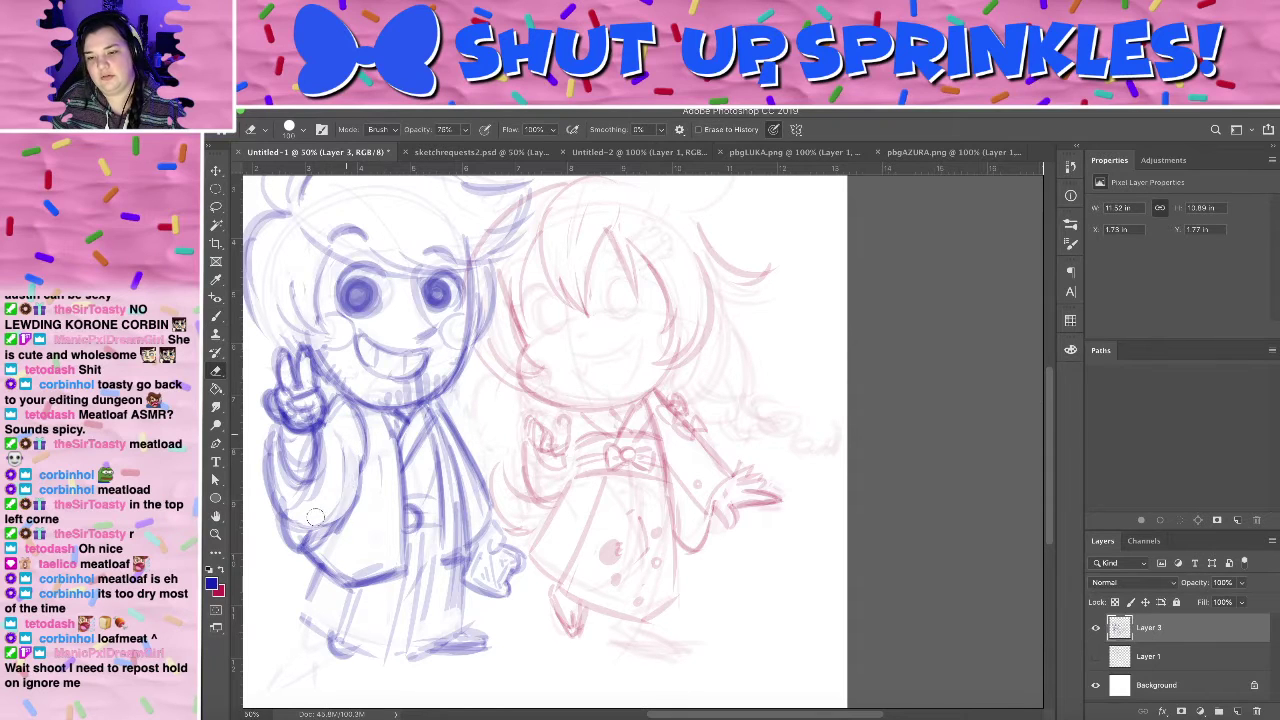
drag(343, 450, 333, 514)
key(b)
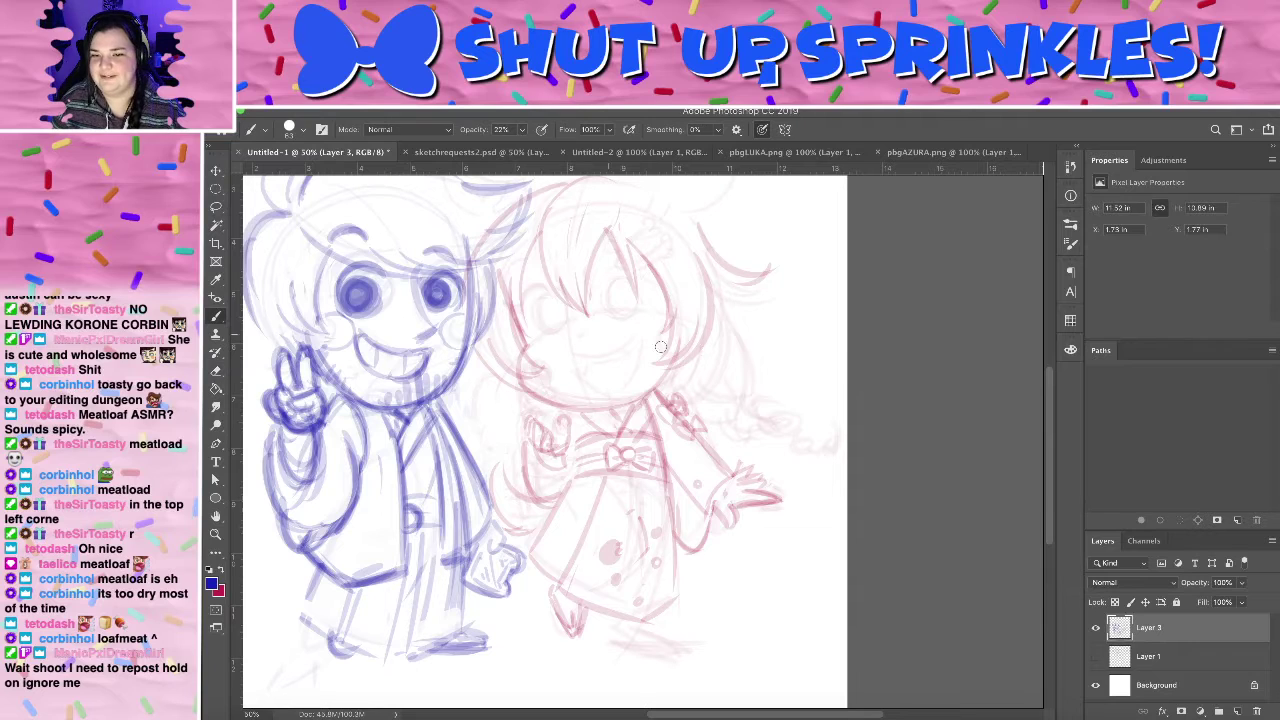
- Draw the pink character's small nose, round cheeks and open smiling mouth with a fang in crimson
key(x)
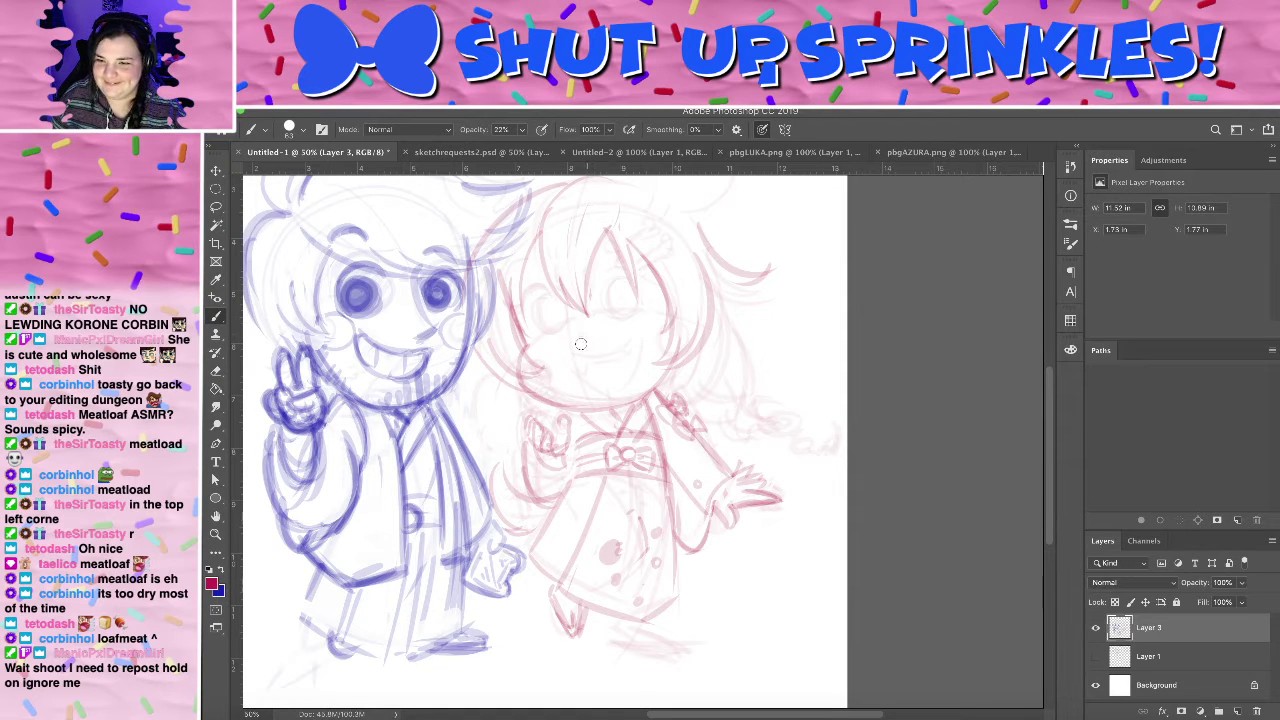
drag(574, 339, 589, 335)
drag(662, 316, 657, 318)
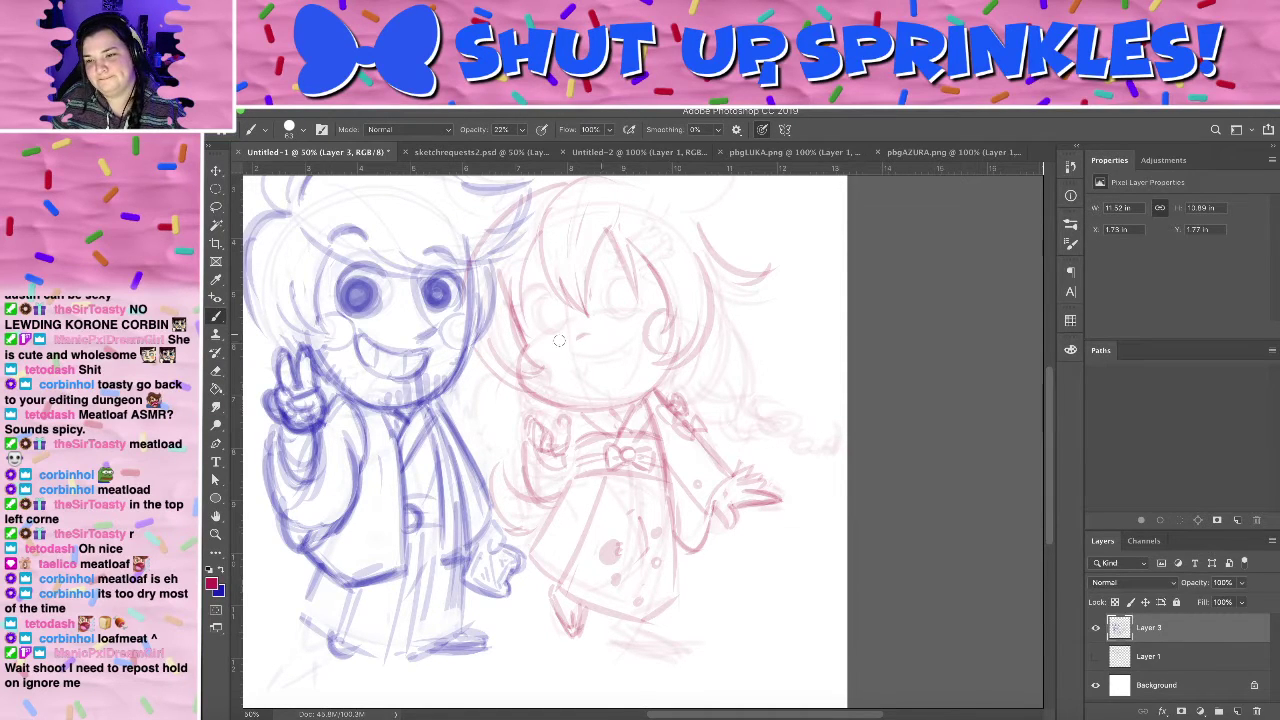
key(super+z)
drag(519, 354, 524, 350)
drag(653, 310, 662, 324)
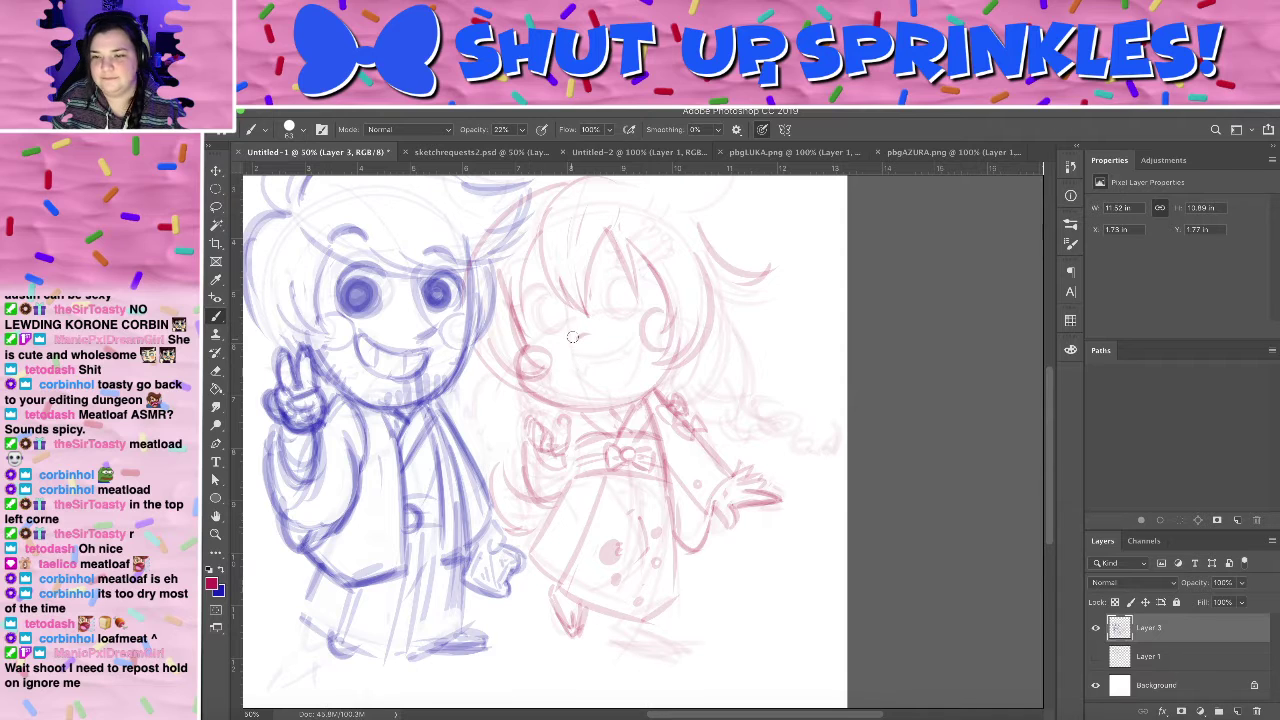
mouse_move(574, 355)
mouse_down()
mouse_move(618, 327)
mouse_move(628, 338)
mouse_move(600, 390)
mouse_move(578, 369)
mouse_move(600, 391)
mouse_move(631, 365)
mouse_move(616, 352)
mouse_move(587, 370)
mouse_up()
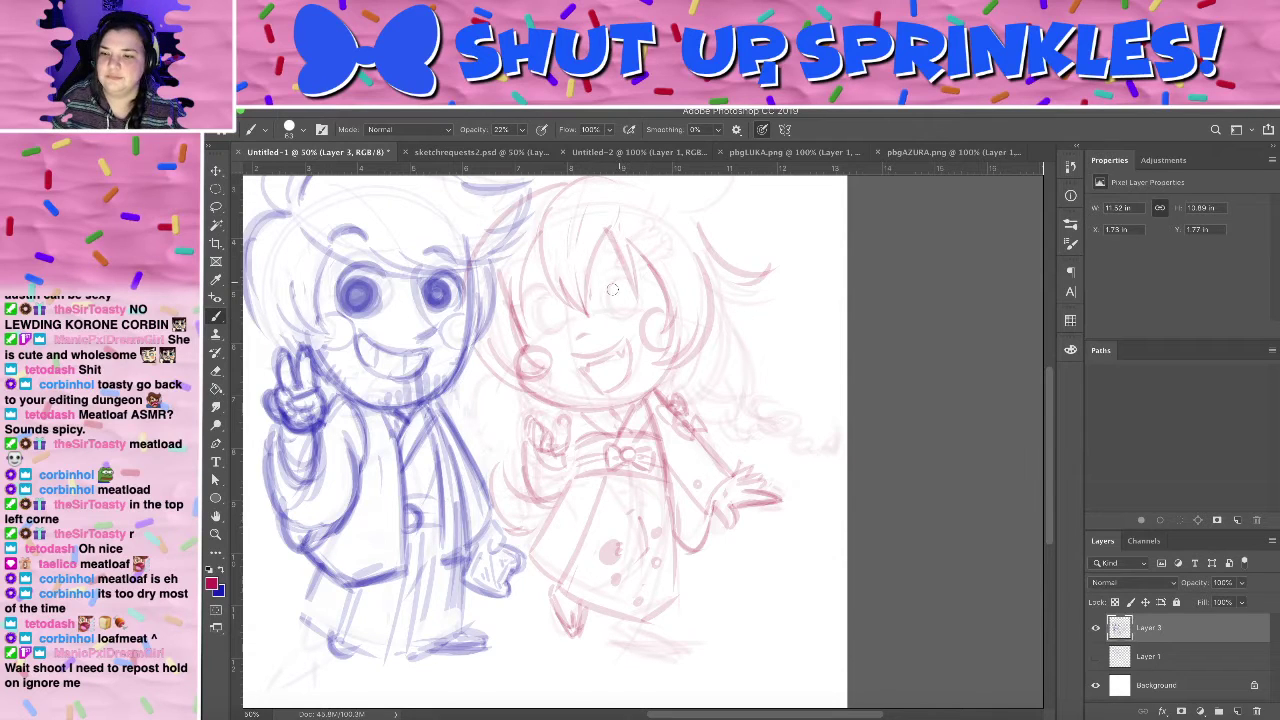
- Draw the pink character's large round eyes with dark pupils and add a curved eyebrow above each
drag(622, 293, 607, 298)
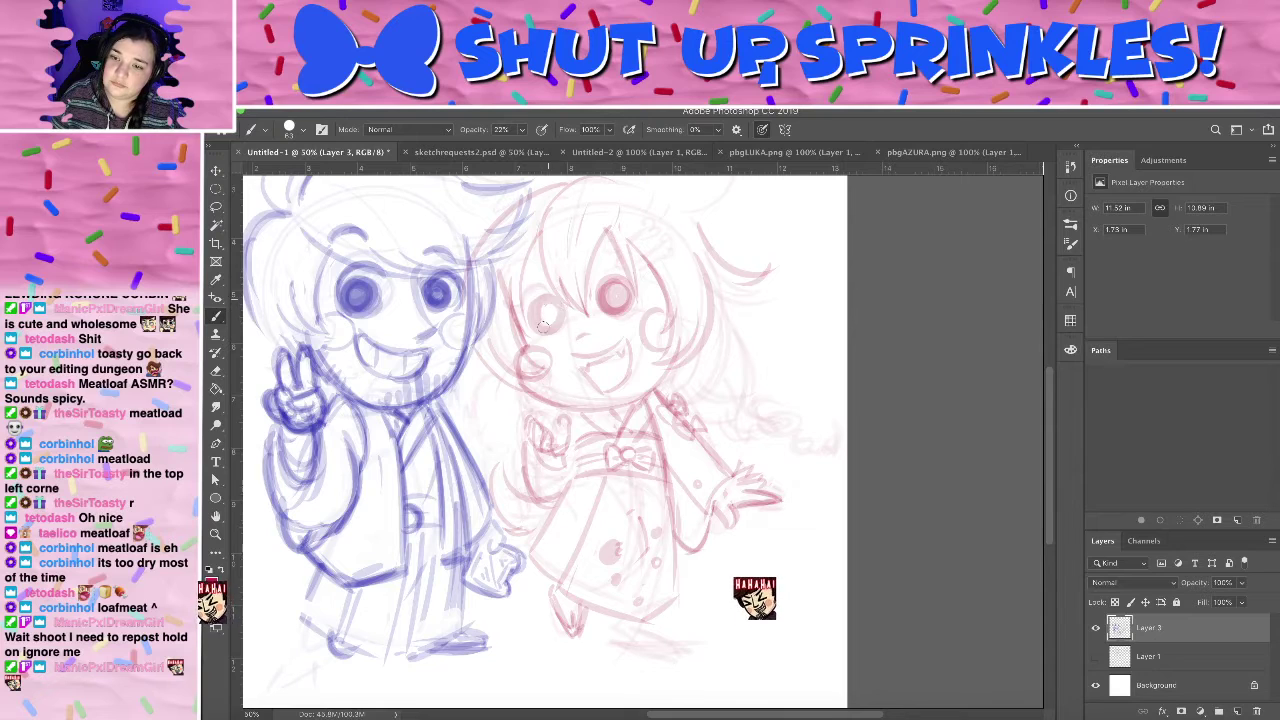
drag(555, 306, 553, 310)
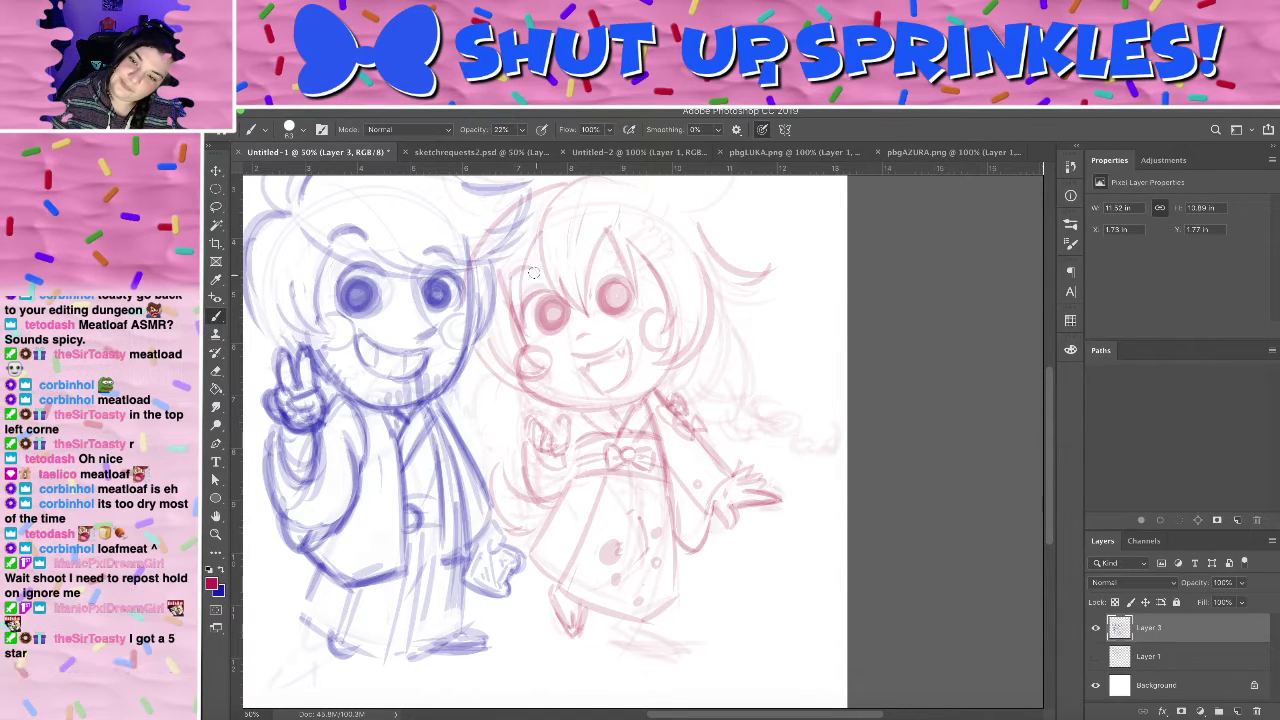
mouse_move(610, 255)
mouse_down()
mouse_move(630, 255)
mouse_move(631, 283)
mouse_up()
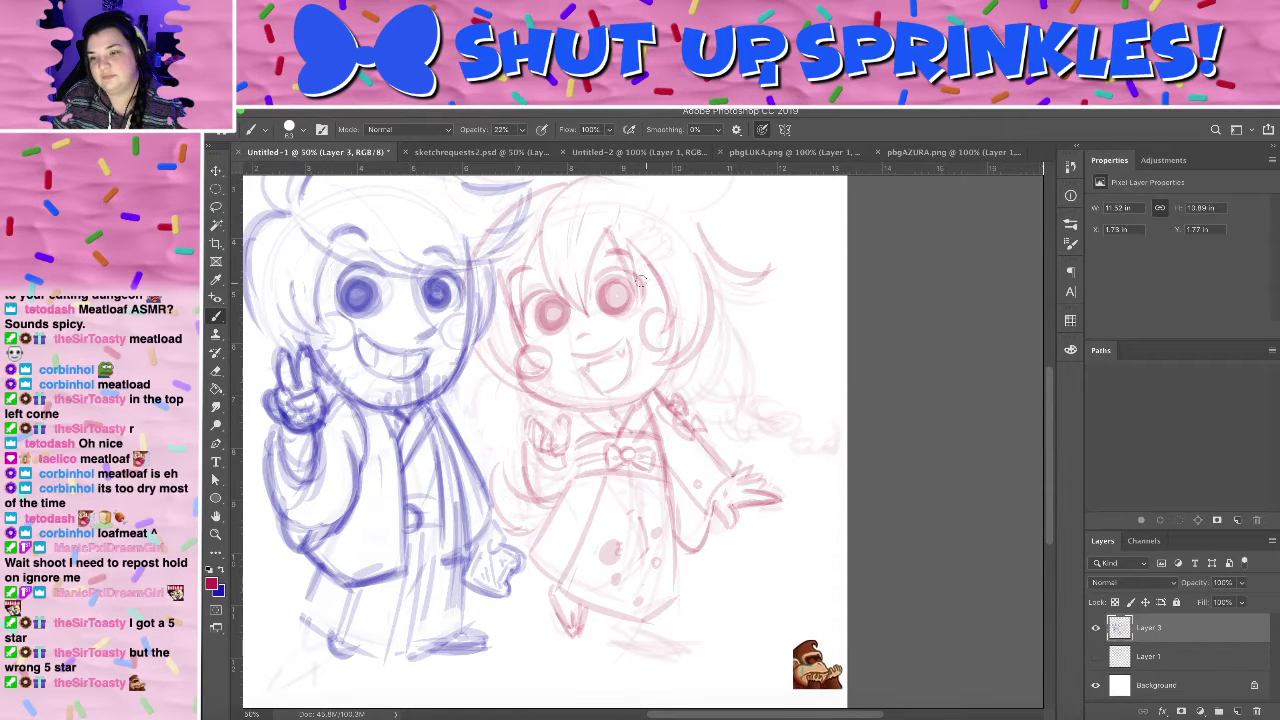
- Draw eyelashes at the outer corners of the pink character's eyes and outline the hair clips above her far eye
drag(648, 289, 660, 281)
mouse_move(517, 299)
mouse_down()
mouse_move(504, 319)
mouse_move(516, 322)
mouse_move(499, 316)
mouse_move(518, 322)
mouse_up()
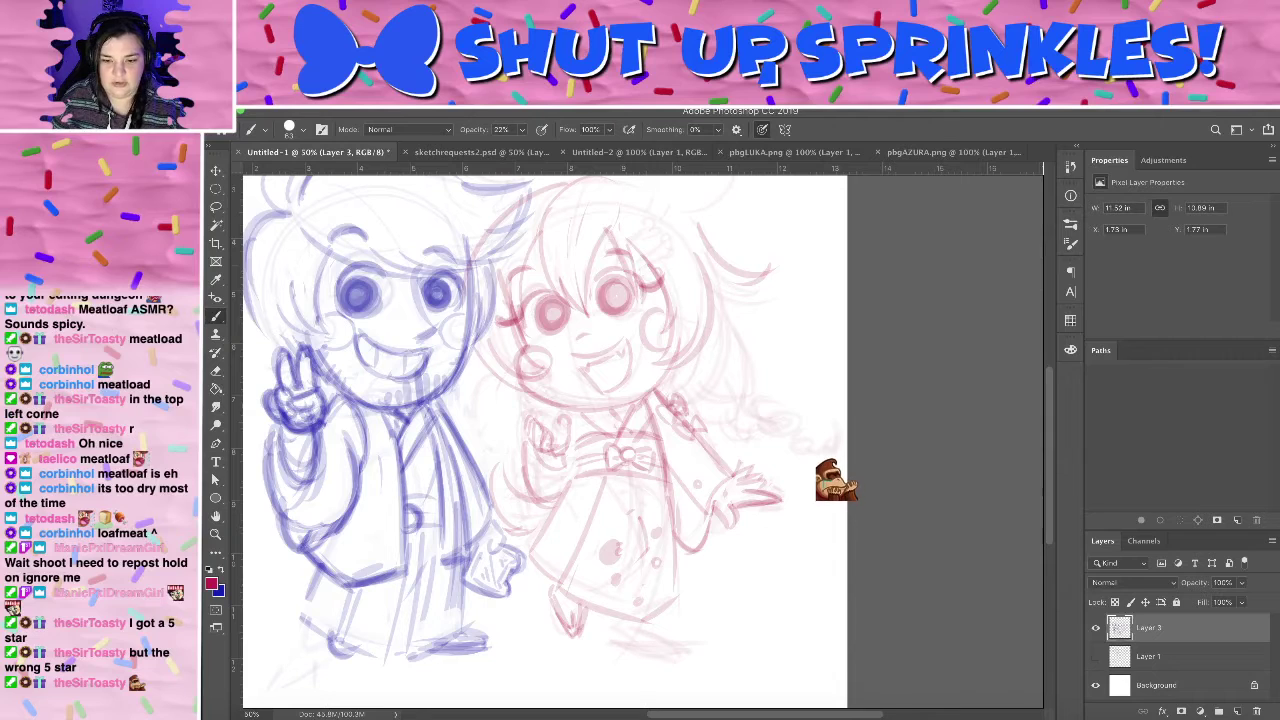
mouse_move(635, 250)
mouse_down()
mouse_move(667, 226)
mouse_move(669, 239)
mouse_move(633, 251)
mouse_move(668, 234)
mouse_move(653, 264)
mouse_move(684, 253)
mouse_move(648, 268)
mouse_up()
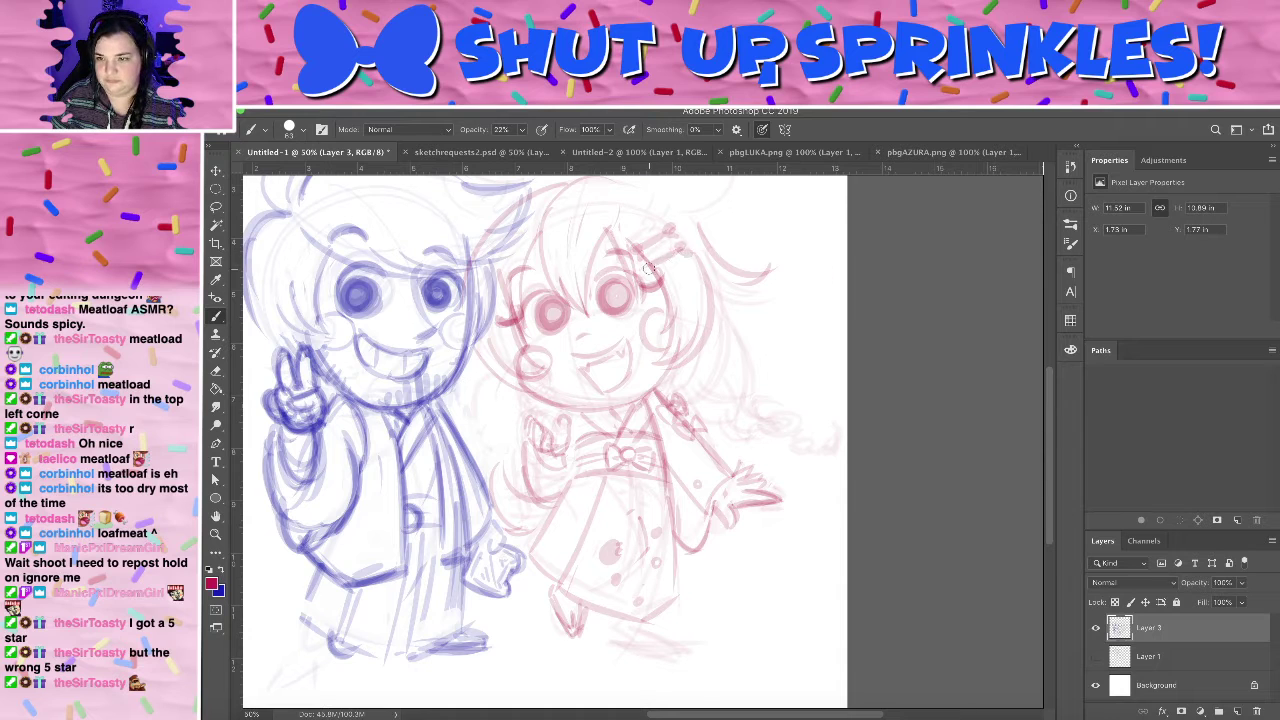
drag(743, 266, 712, 351)
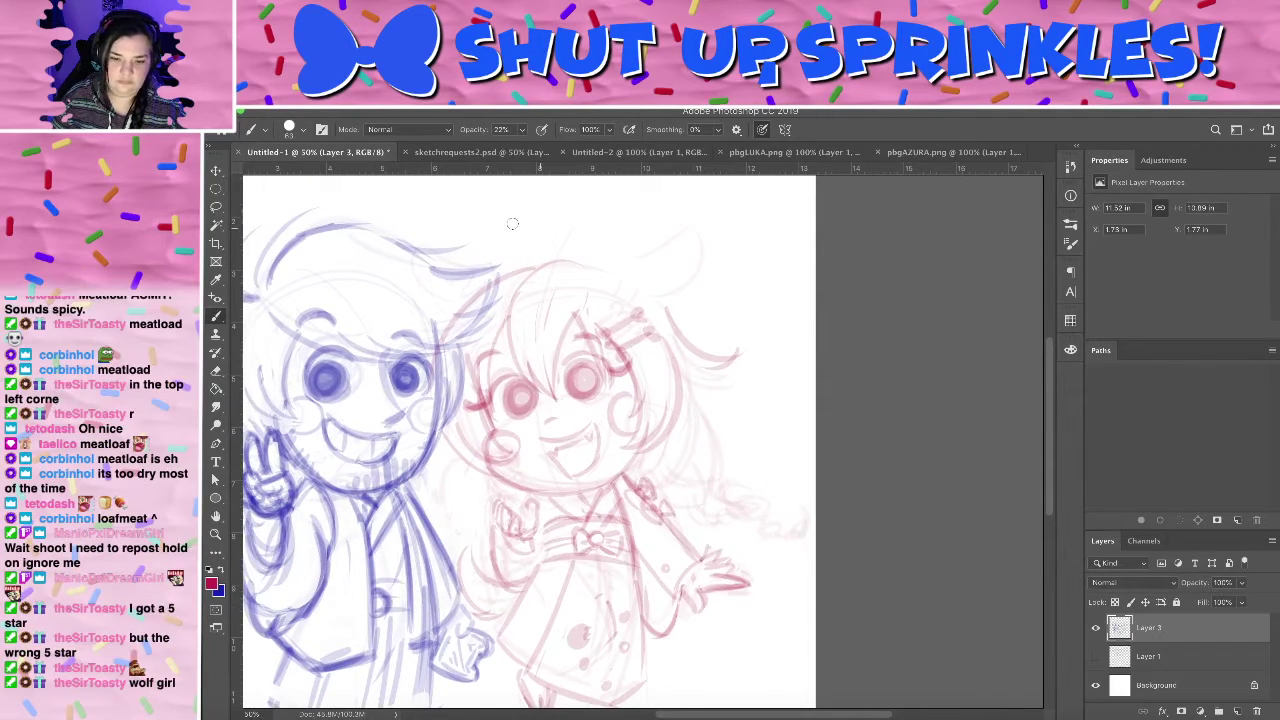
mouse_move(600, 267)
mouse_down()
mouse_move(627, 244)
mouse_move(664, 251)
mouse_move(637, 241)
mouse_move(715, 219)
mouse_move(666, 281)
mouse_move(706, 270)
mouse_up()
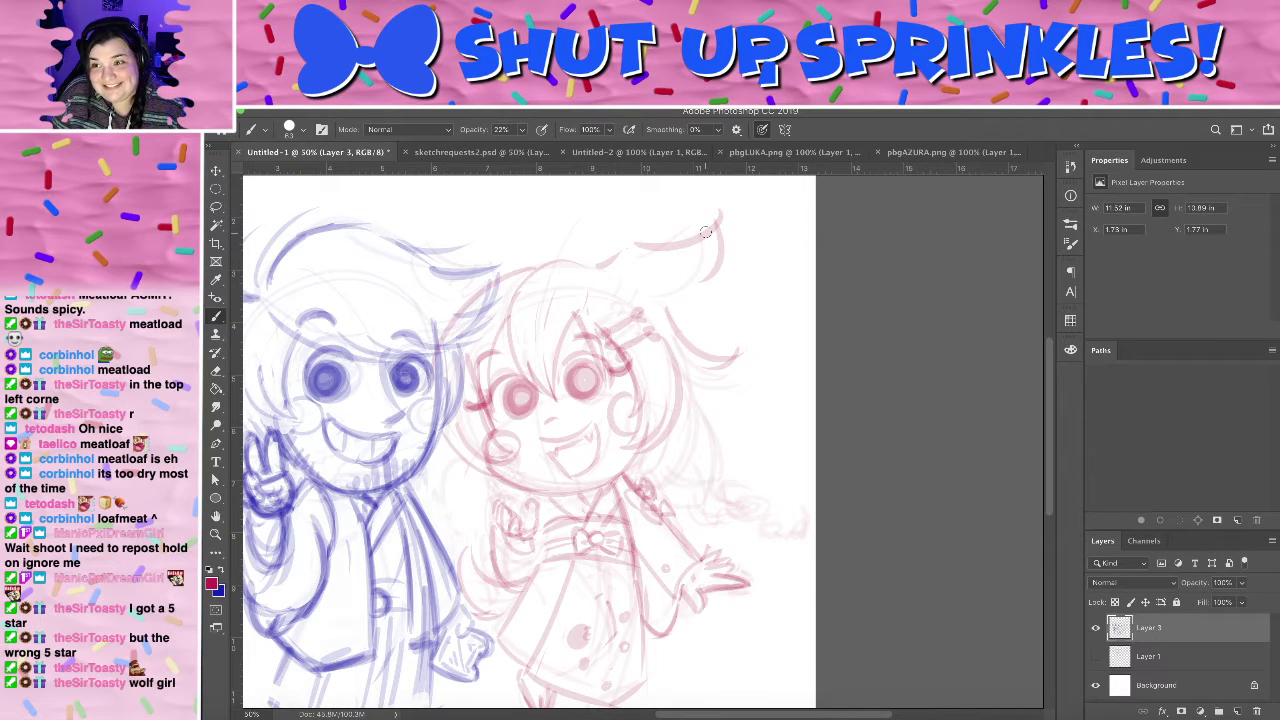
key(ctrl+z)
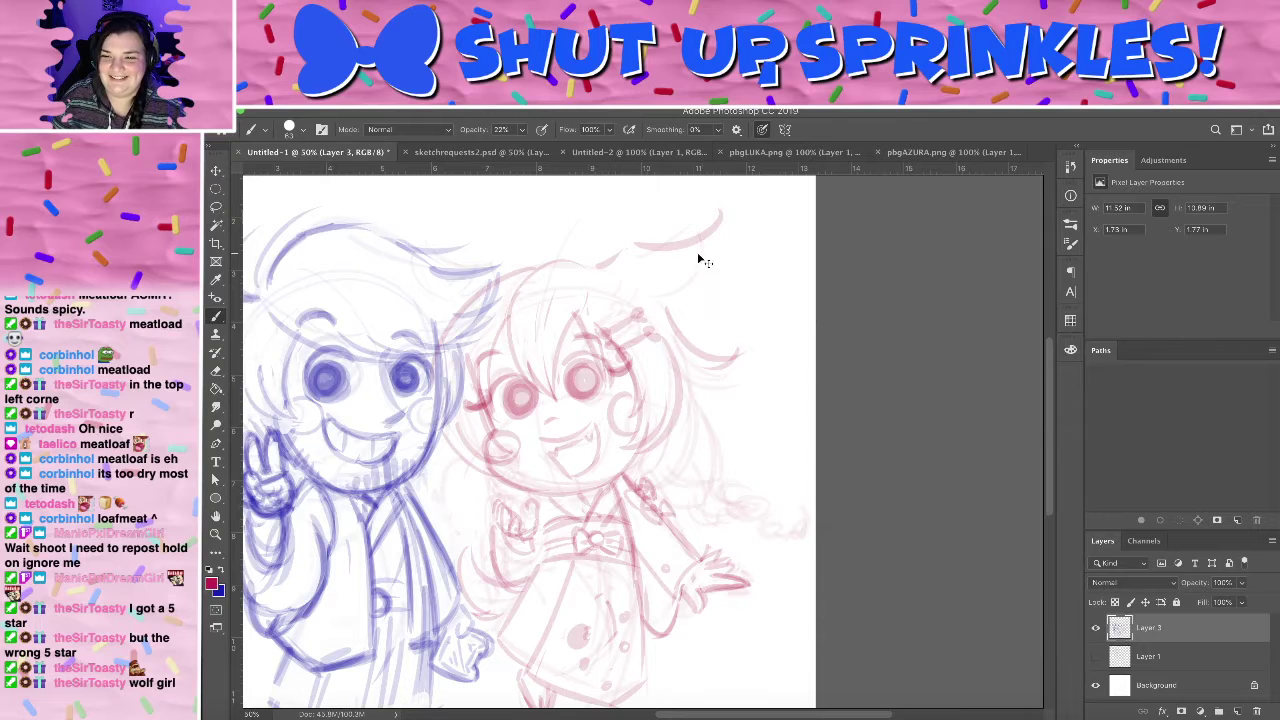
key(ctrl+z)
- Draw the pink character's two ears above her hair and add a small dark rounded tip over her raised near hand
mouse_move(600, 267)
mouse_down()
mouse_move(695, 219)
mouse_move(649, 289)
mouse_move(629, 276)
mouse_move(683, 263)
mouse_up()
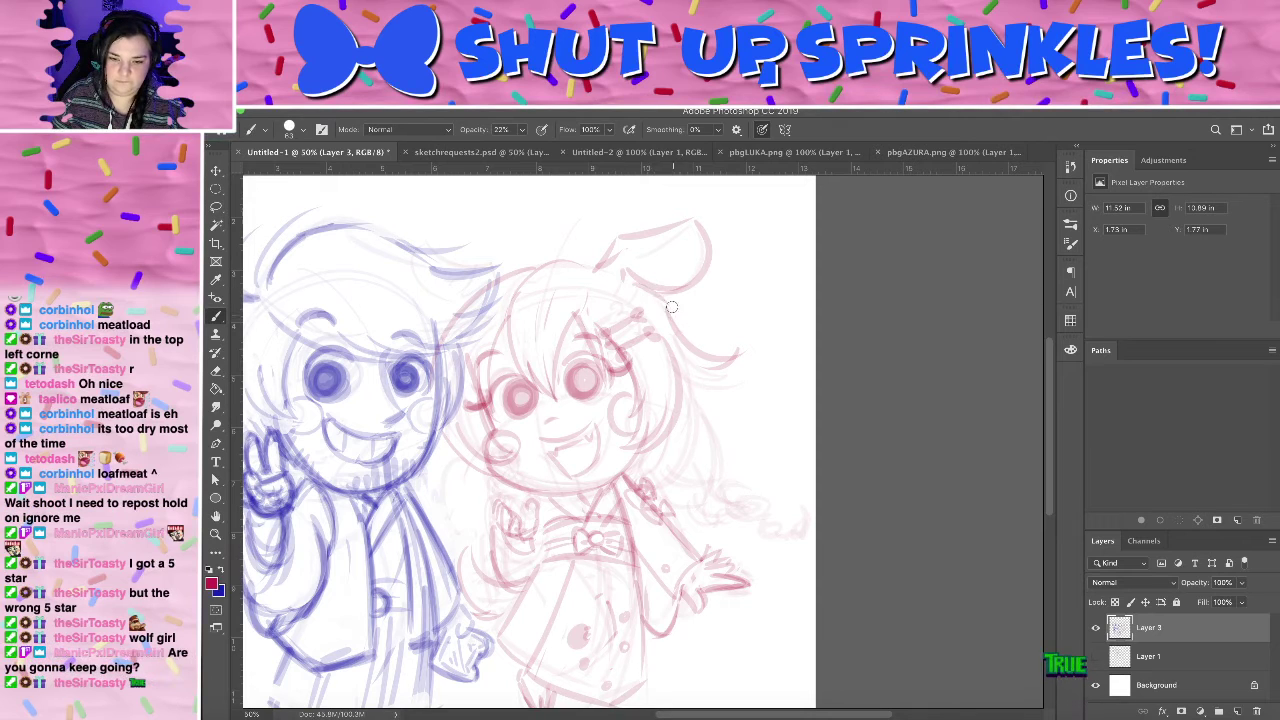
mouse_move(423, 242)
mouse_down()
mouse_move(468, 236)
mouse_move(420, 222)
mouse_up()
drag(577, 372, 510, 286)
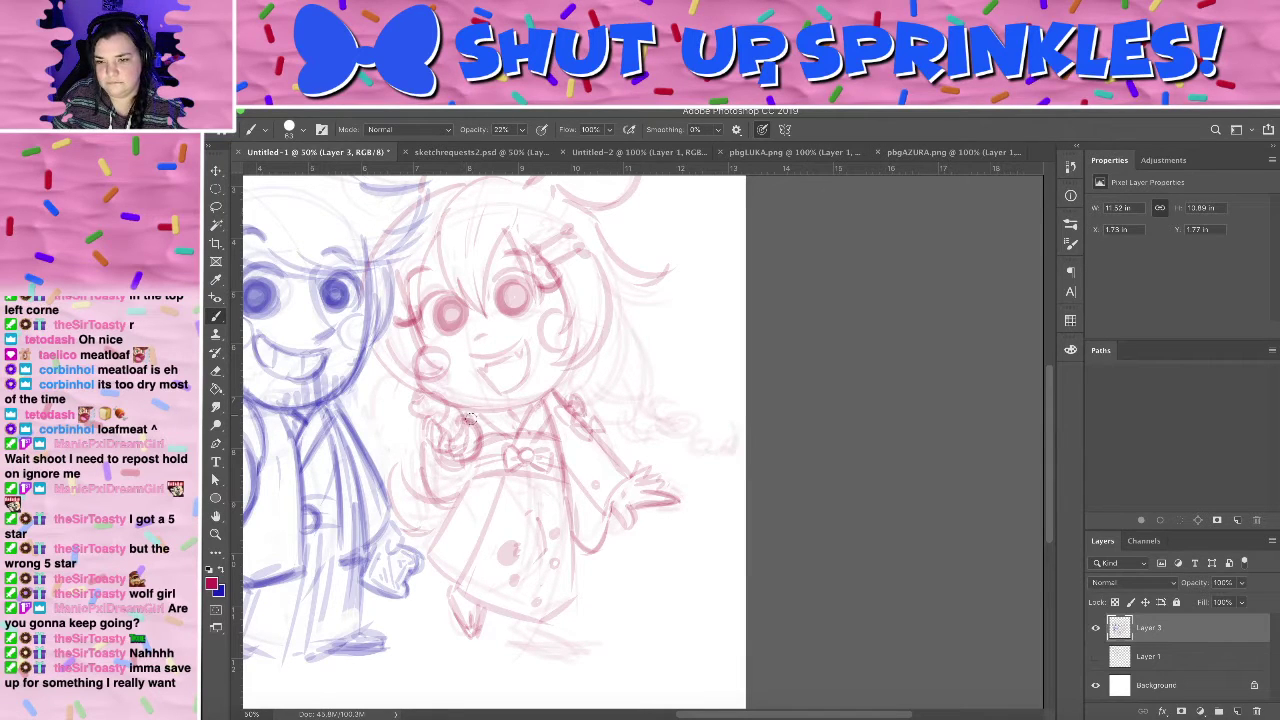
drag(419, 408, 432, 401)
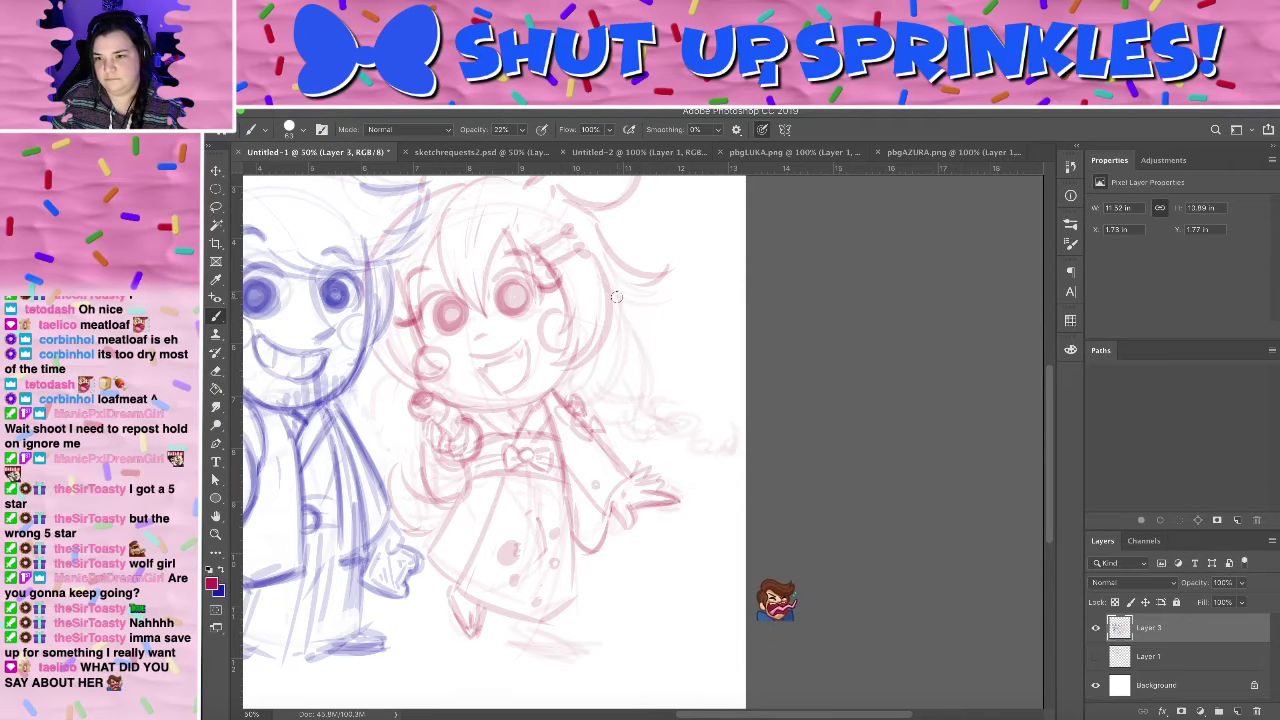
- Draw the pink character's long hair sweeping down behind her and ending in a bumpy braid with a curled tip
drag(622, 296, 637, 395)
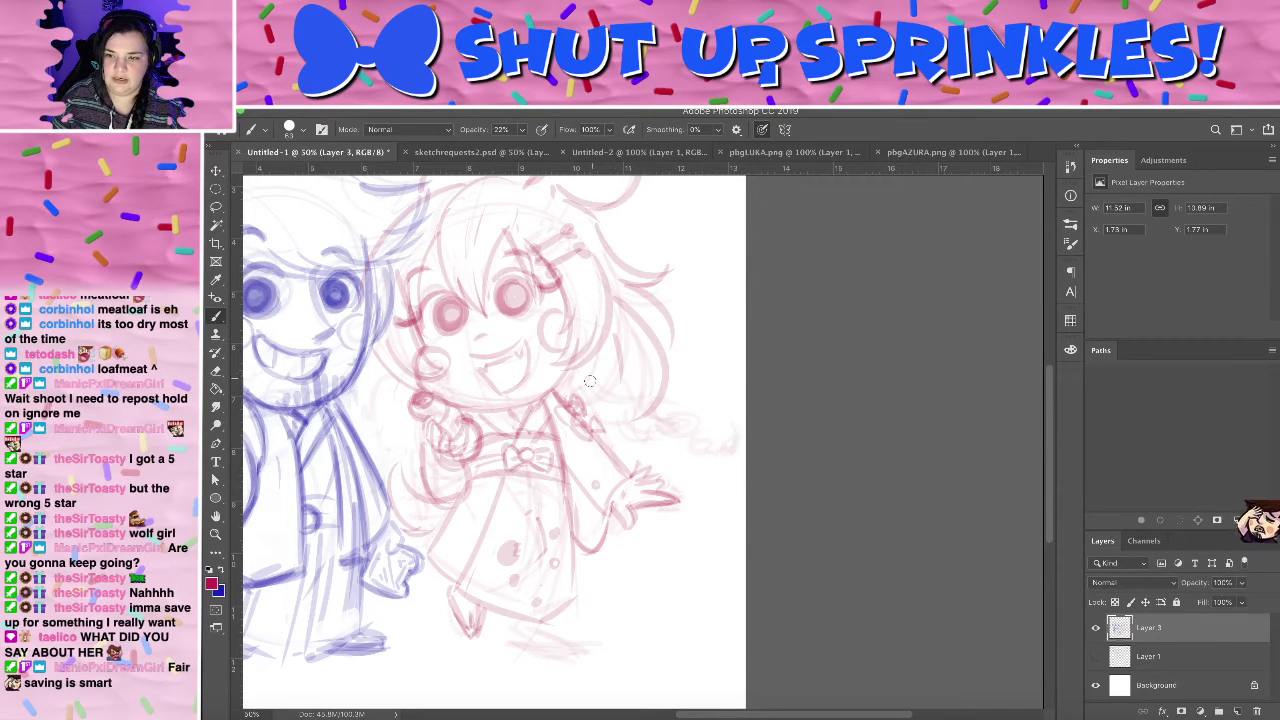
mouse_move(666, 395)
mouse_down()
mouse_move(648, 430)
mouse_move(634, 430)
mouse_move(653, 454)
mouse_move(686, 427)
mouse_move(683, 473)
mouse_move(716, 473)
mouse_up()
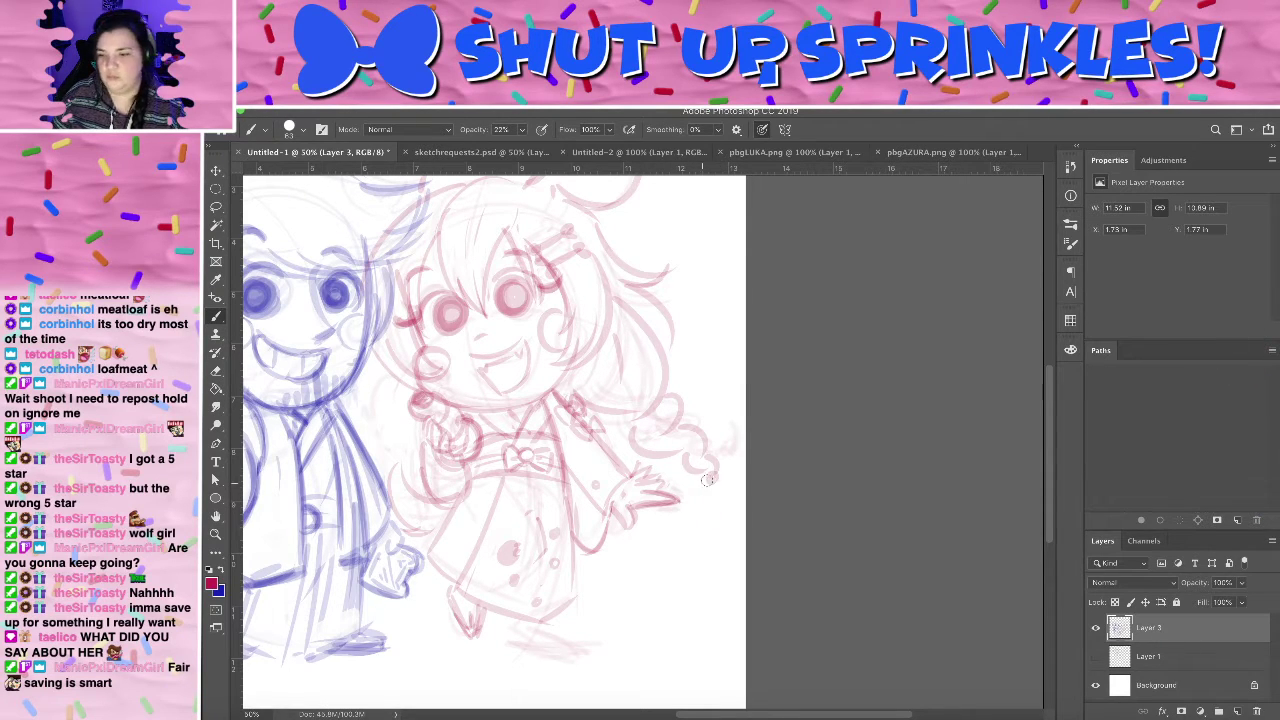
mouse_move(716, 476)
mouse_down()
mouse_move(698, 514)
mouse_move(684, 504)
mouse_up()
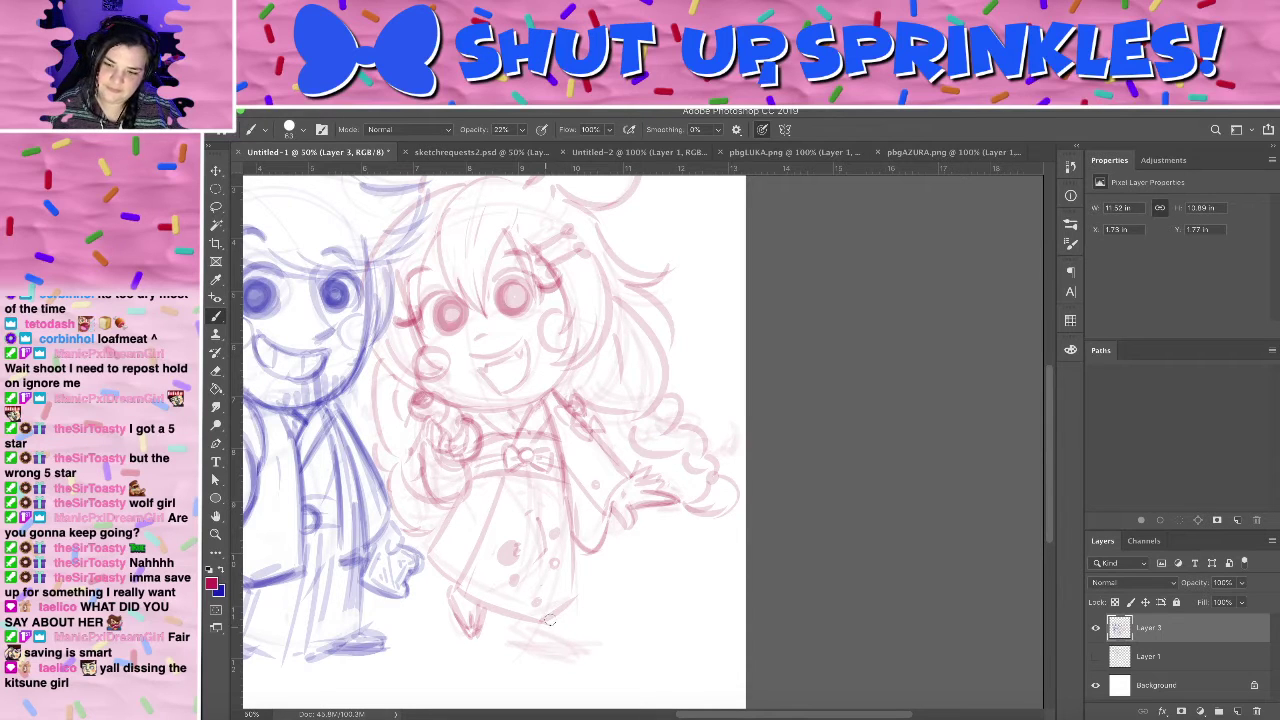
- Darken the hem and far side edge of the pink character's kimono and draw her far foot beneath it in crimson
drag(527, 488, 532, 518)
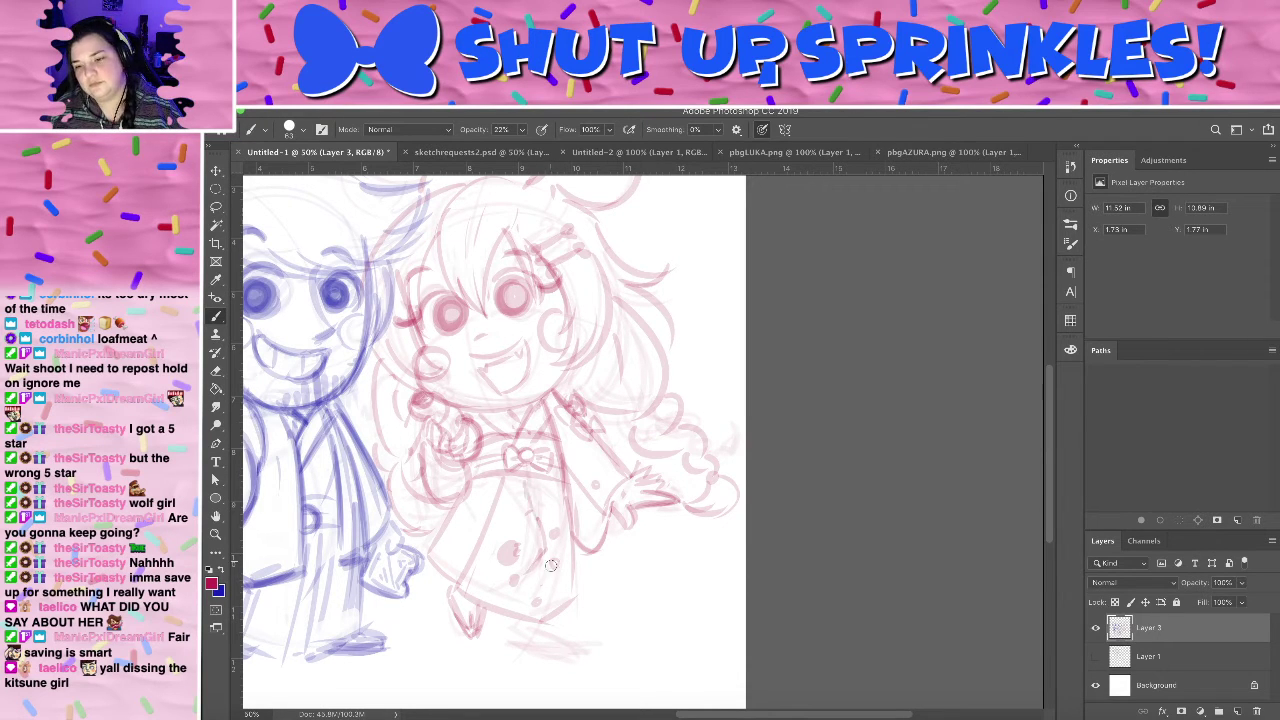
drag(551, 613, 544, 630)
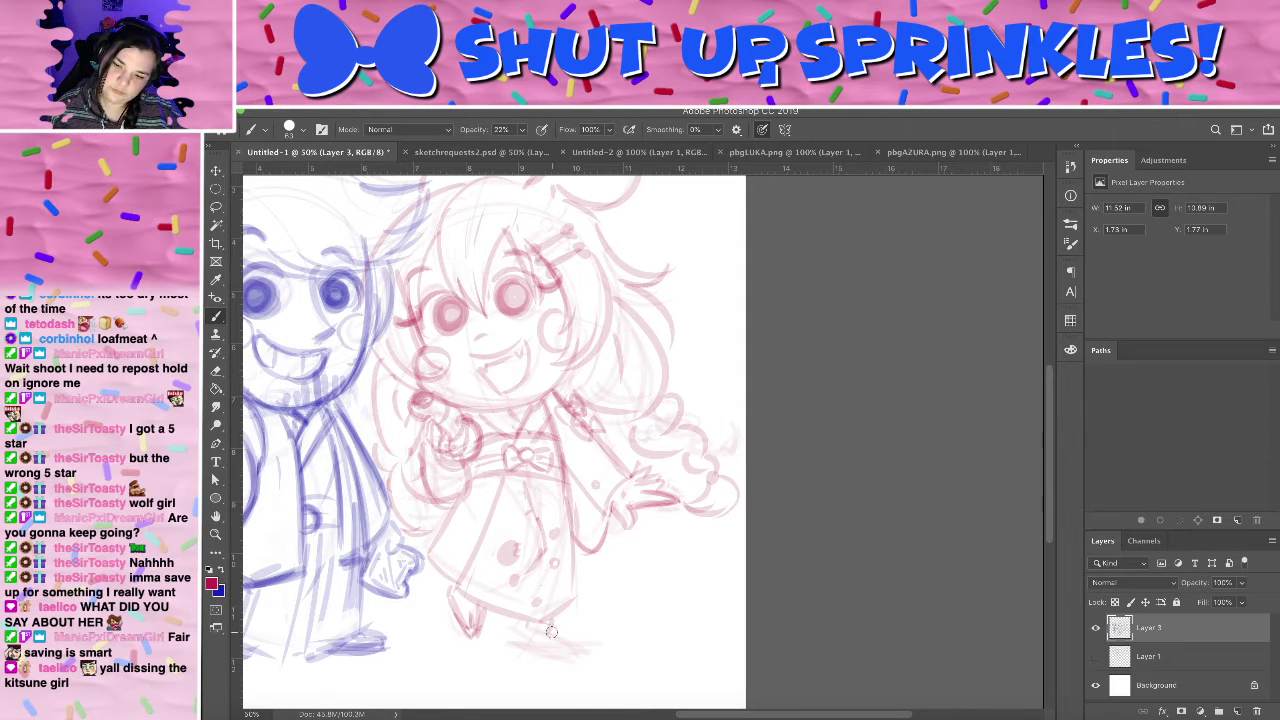
drag(551, 631, 539, 641)
drag(455, 589, 545, 636)
drag(561, 468, 580, 617)
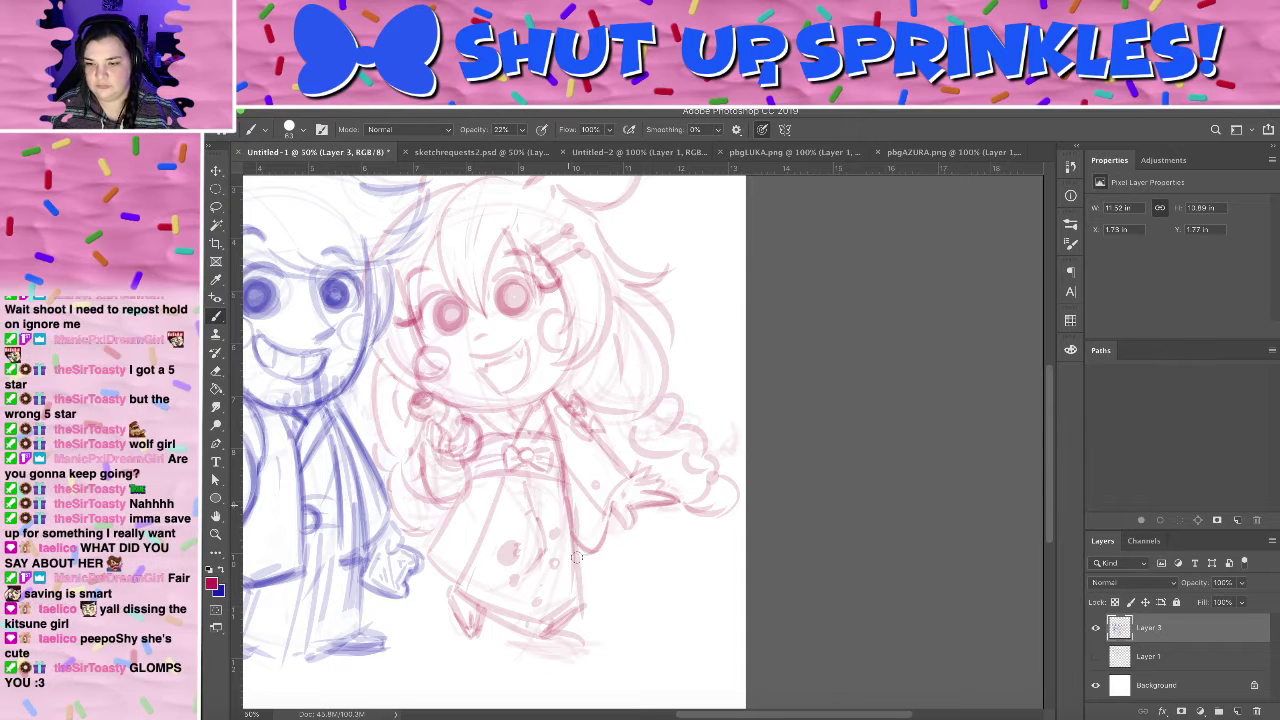
drag(569, 494, 579, 606)
mouse_move(548, 418)
mouse_down()
mouse_move(577, 614)
mouse_move(578, 591)
mouse_up()
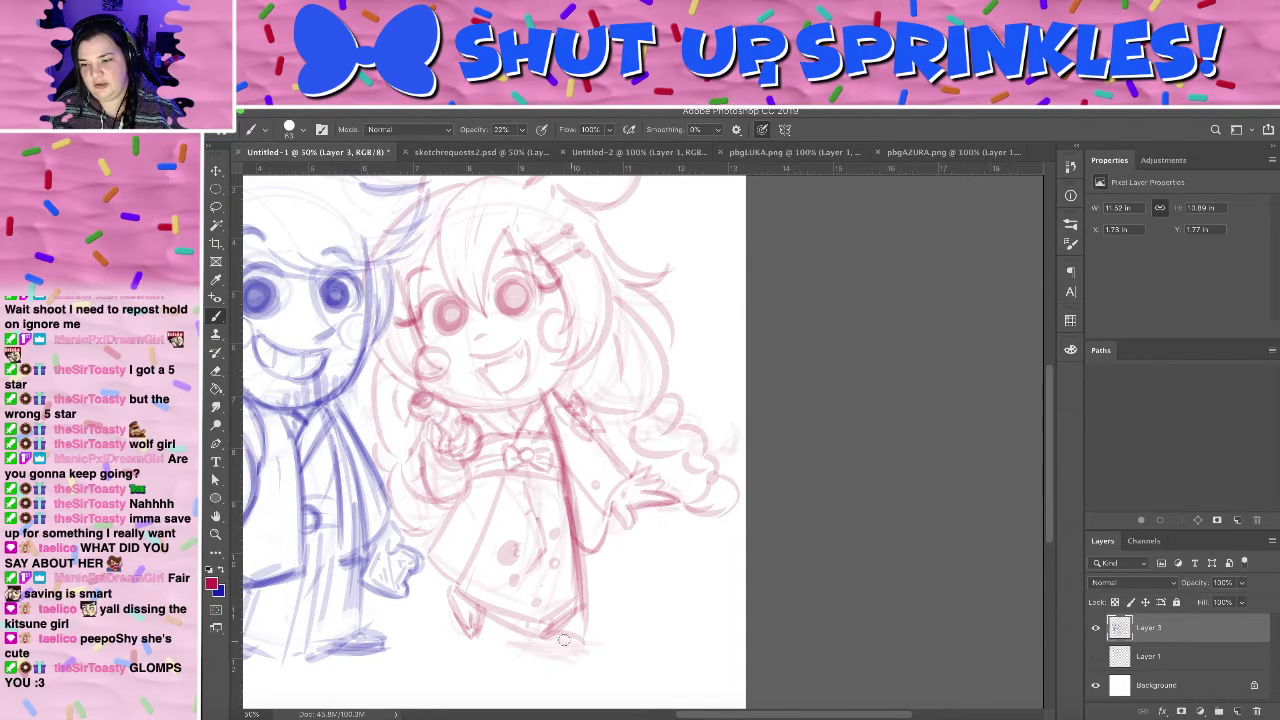
mouse_move(564, 640)
mouse_down()
mouse_move(596, 643)
mouse_move(531, 641)
mouse_move(576, 646)
mouse_move(549, 637)
mouse_move(598, 642)
mouse_up()
mouse_move(562, 630)
mouse_down()
mouse_move(600, 640)
mouse_move(578, 638)
mouse_up()
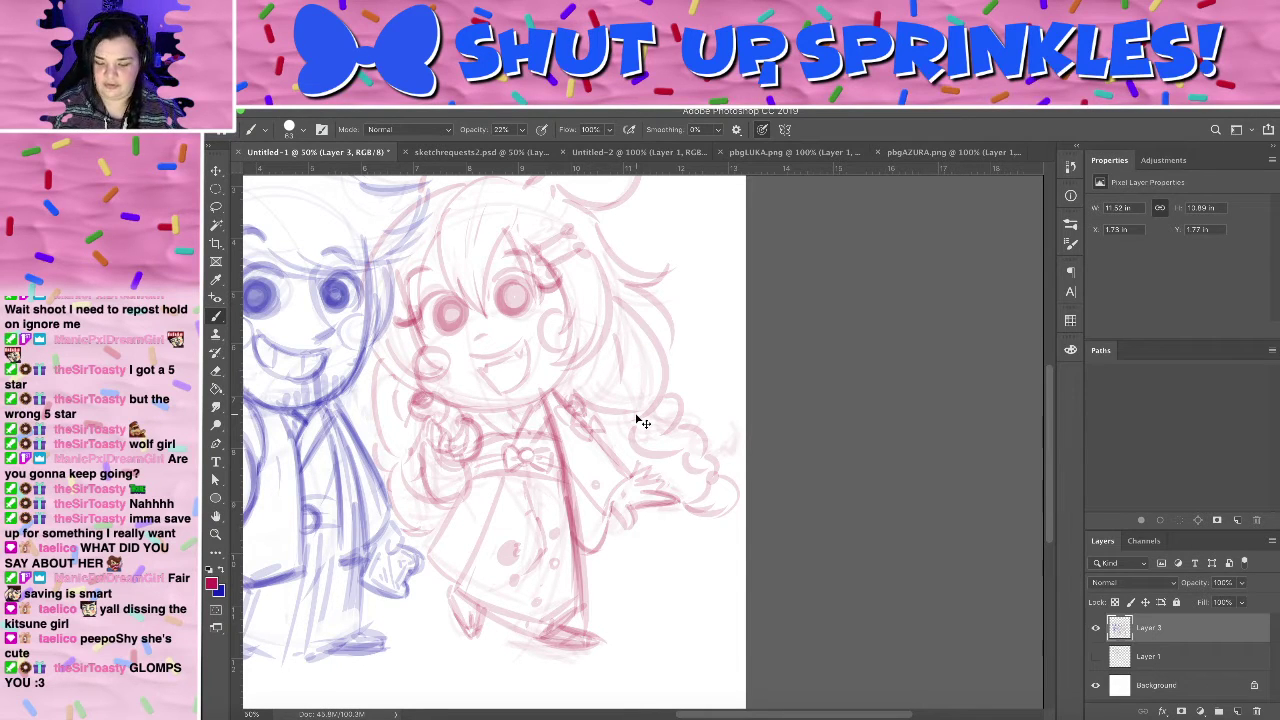
- Move the whole sketch layer up and slightly left so both characters sit centred on the canvas
scroll(640, 421, down, 3)
scroll(636, 416, up, 2)
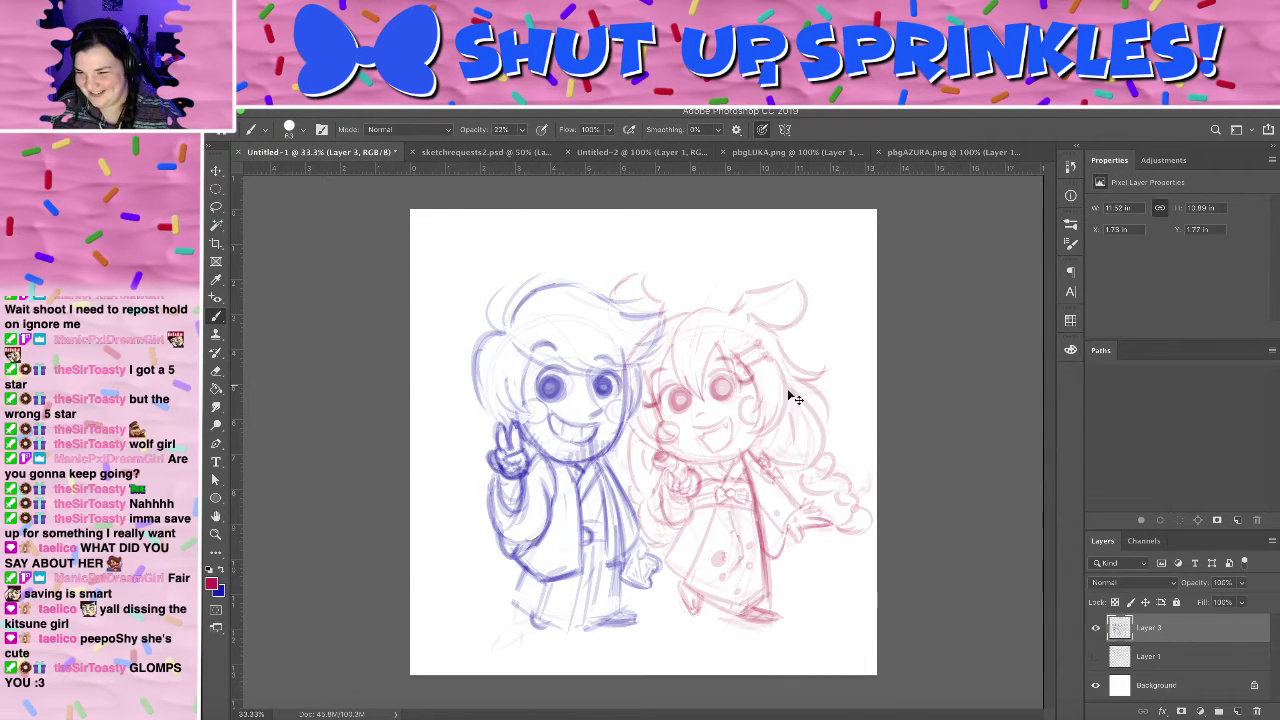
key(ctrl+t)
mouse_move(778, 428)
mouse_down()
mouse_move(757, 429)
mouse_move(772, 393)
mouse_up()
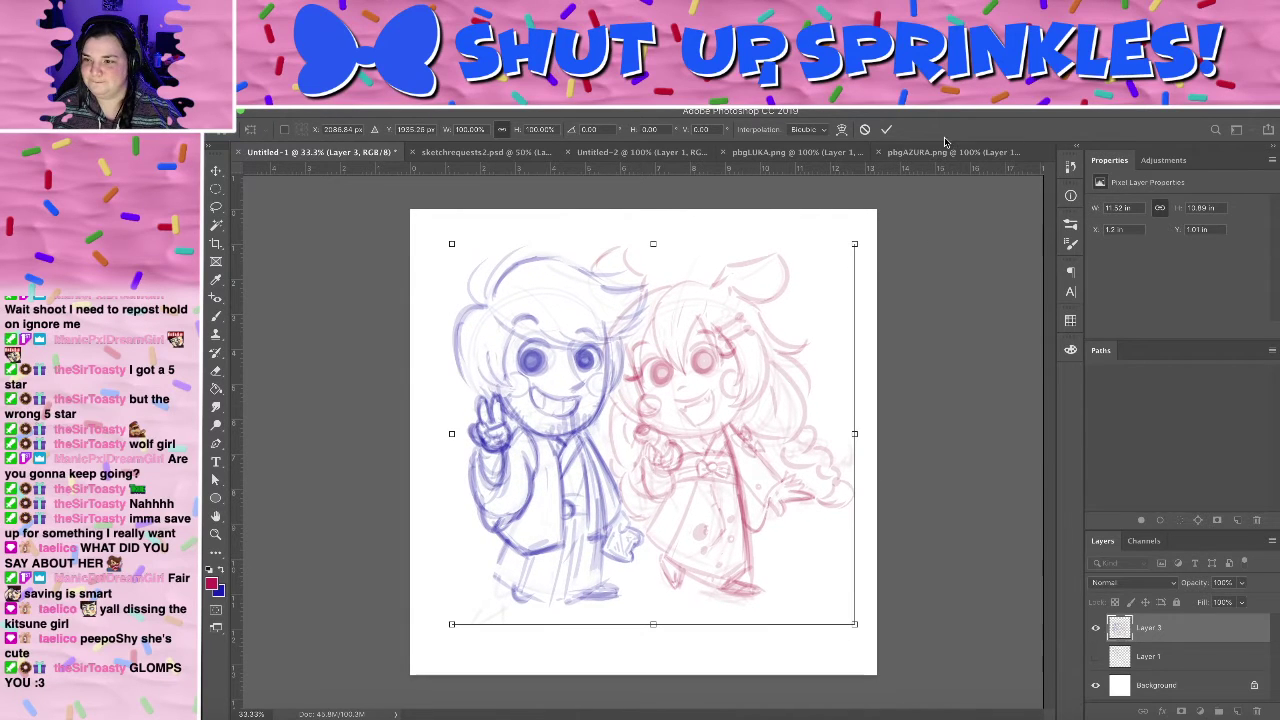
click(886, 131)
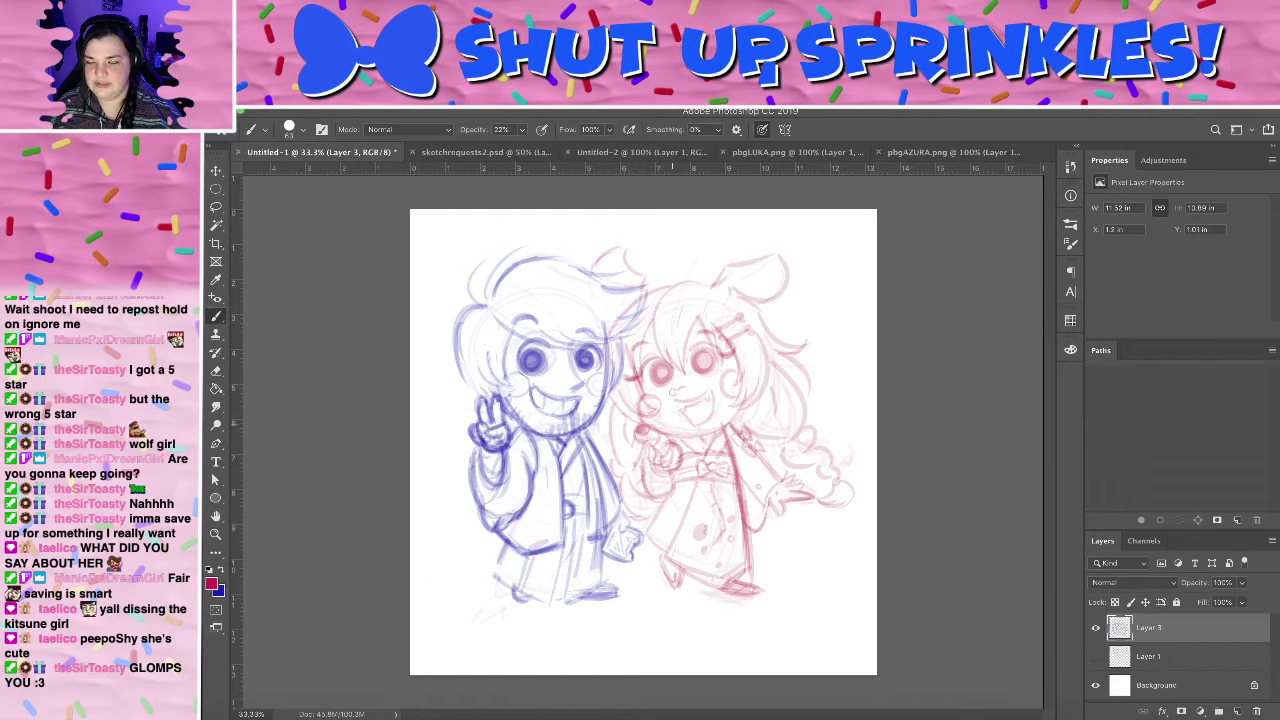
click(961, 153)
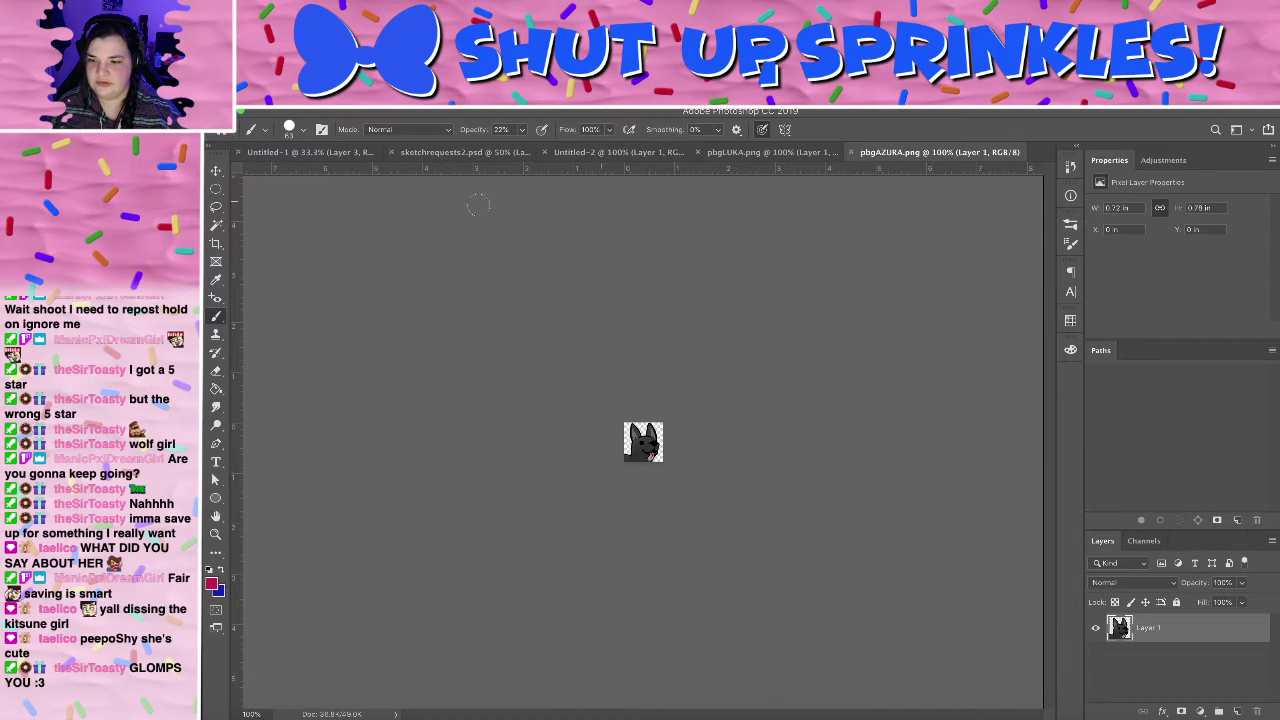
click(318, 152)
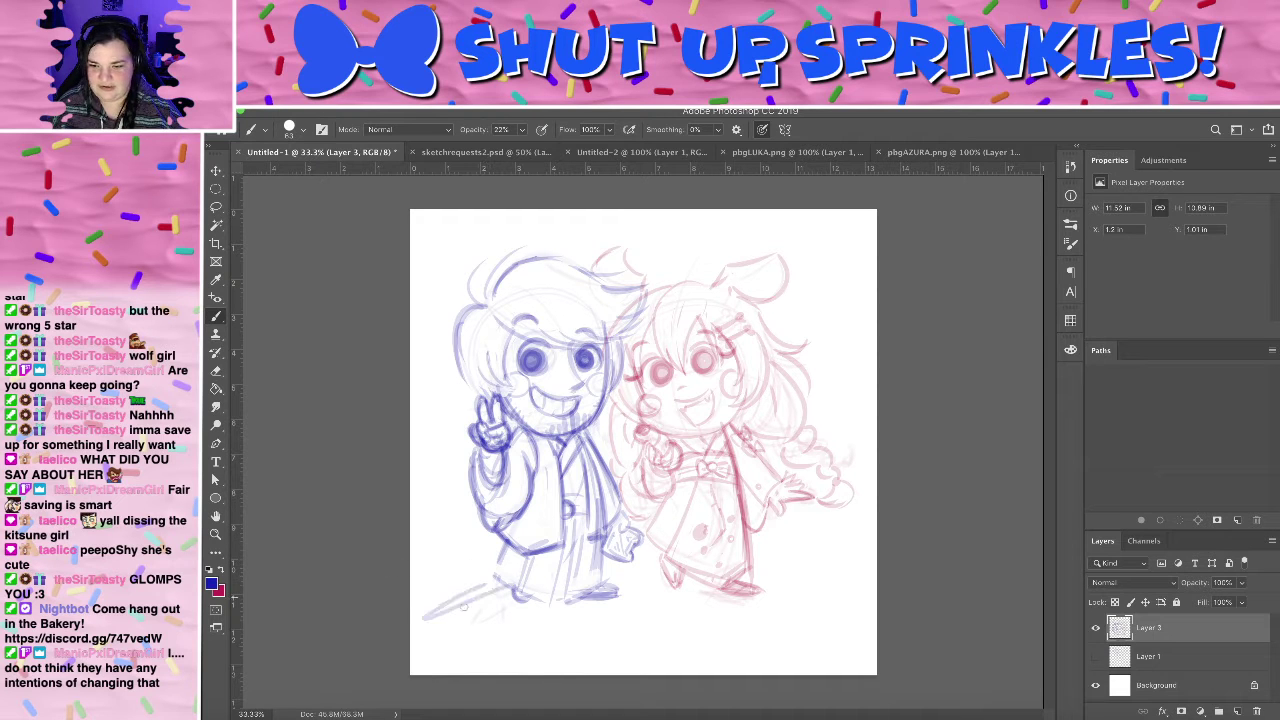
- Brush a pale blue ground shadow beneath both characters, using a larger brush at 5% opacity
click(291, 127)
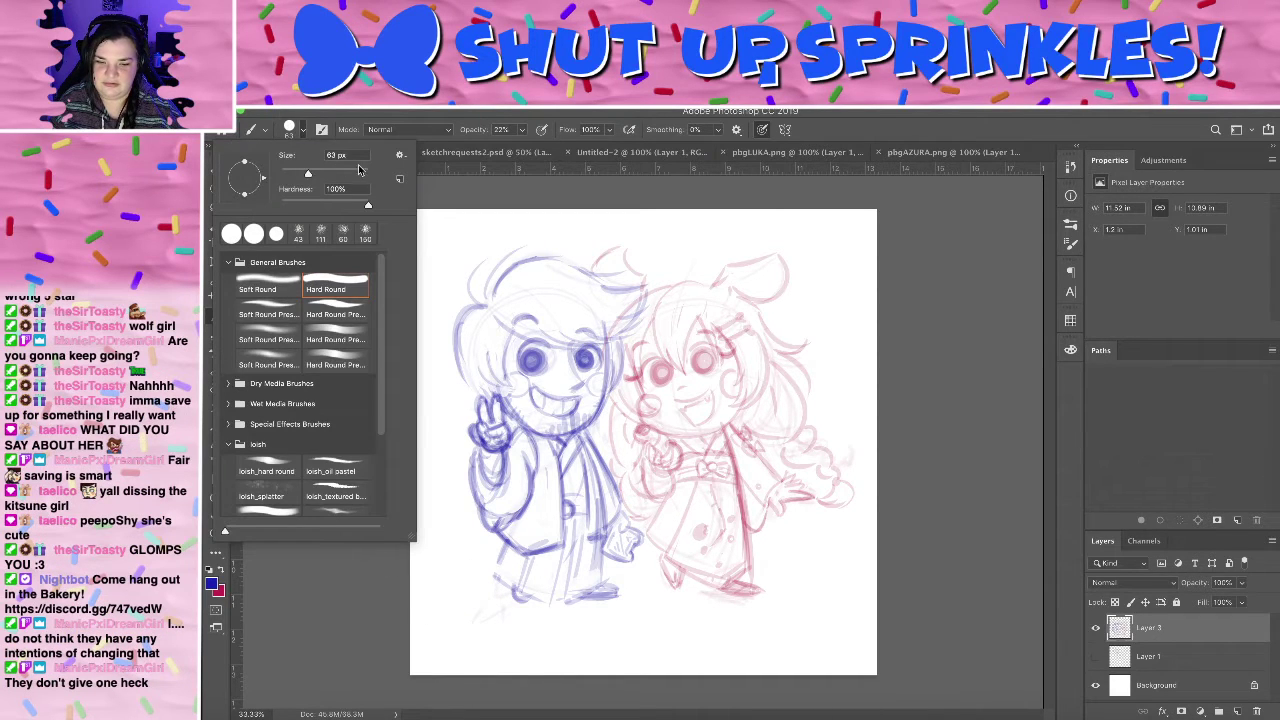
click(339, 174)
click(522, 130)
click(511, 147)
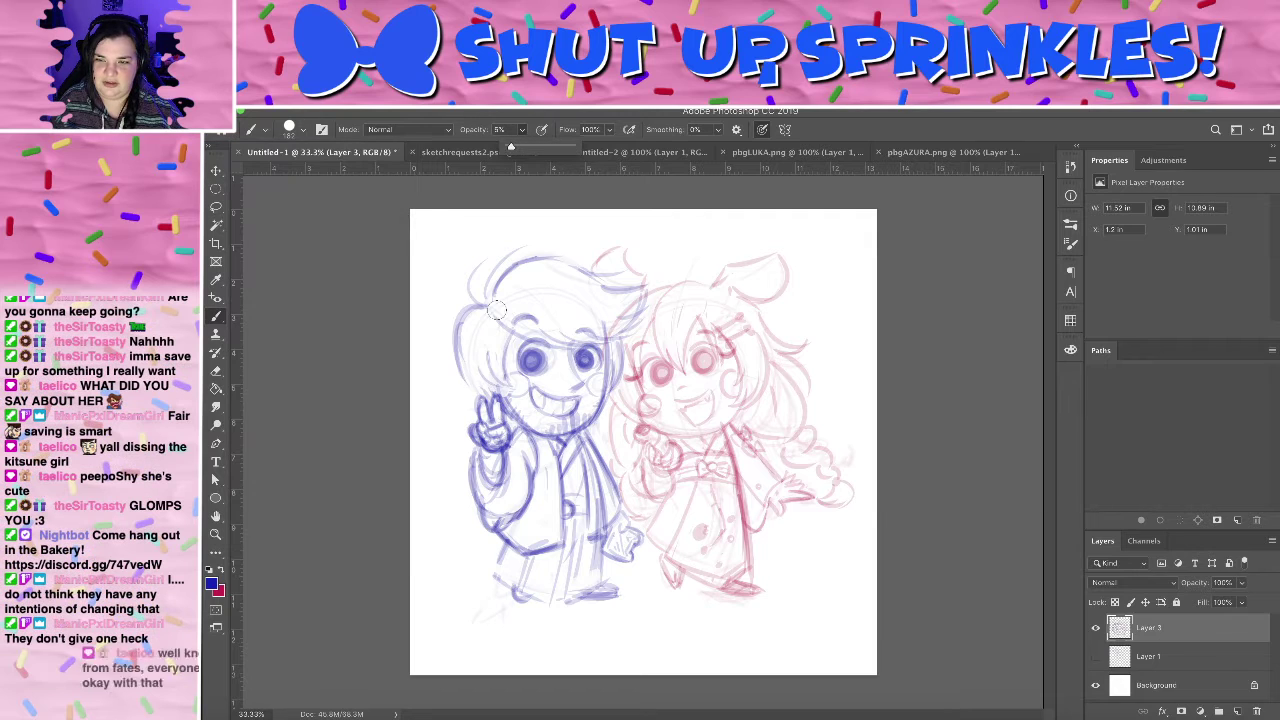
mouse_move(488, 591)
mouse_down()
mouse_move(520, 591)
mouse_move(492, 617)
mouse_move(583, 624)
mouse_up()
mouse_move(646, 586)
mouse_down()
mouse_move(628, 602)
mouse_move(638, 620)
mouse_move(694, 594)
mouse_up()
mouse_move(782, 578)
mouse_down()
mouse_move(691, 615)
mouse_move(732, 622)
mouse_move(841, 592)
mouse_move(593, 622)
mouse_move(450, 619)
mouse_up()
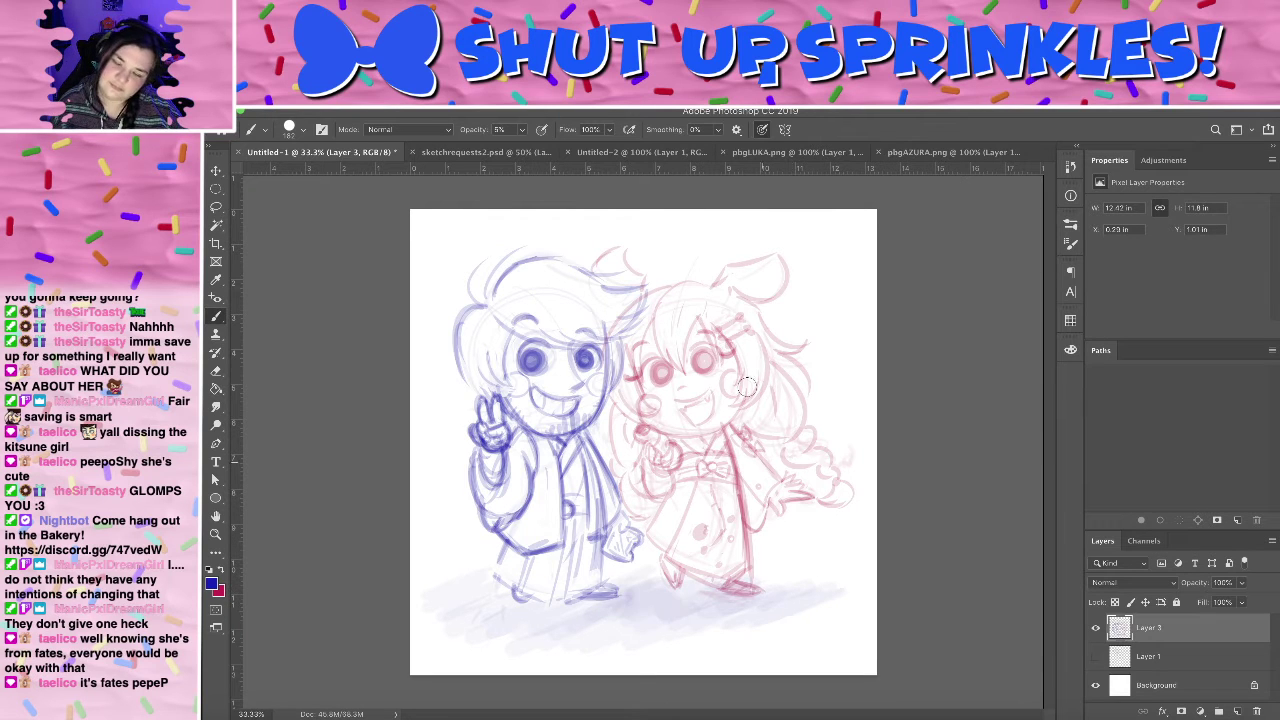
- Add a patch of pale blue shading above the purple character's hair and swap the painting colour to crimson
mouse_move(438, 270)
mouse_down()
mouse_move(517, 224)
mouse_move(556, 234)
mouse_move(610, 222)
mouse_up()
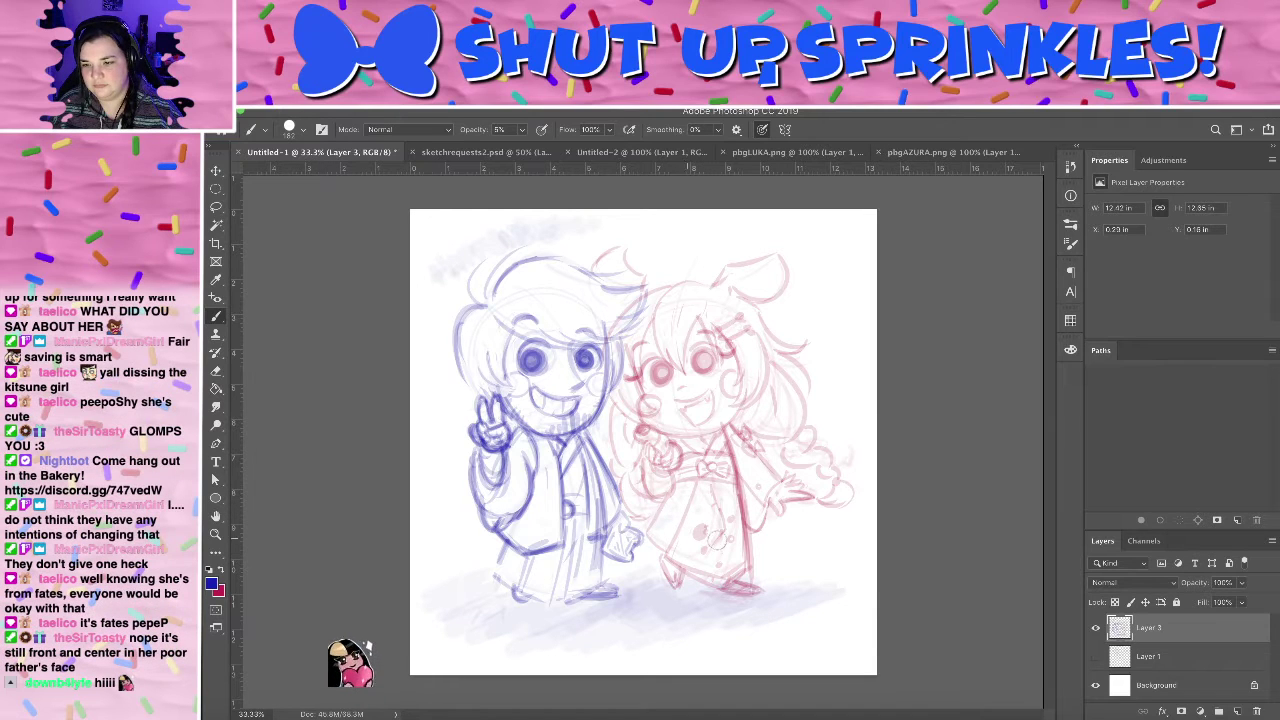
key(x)
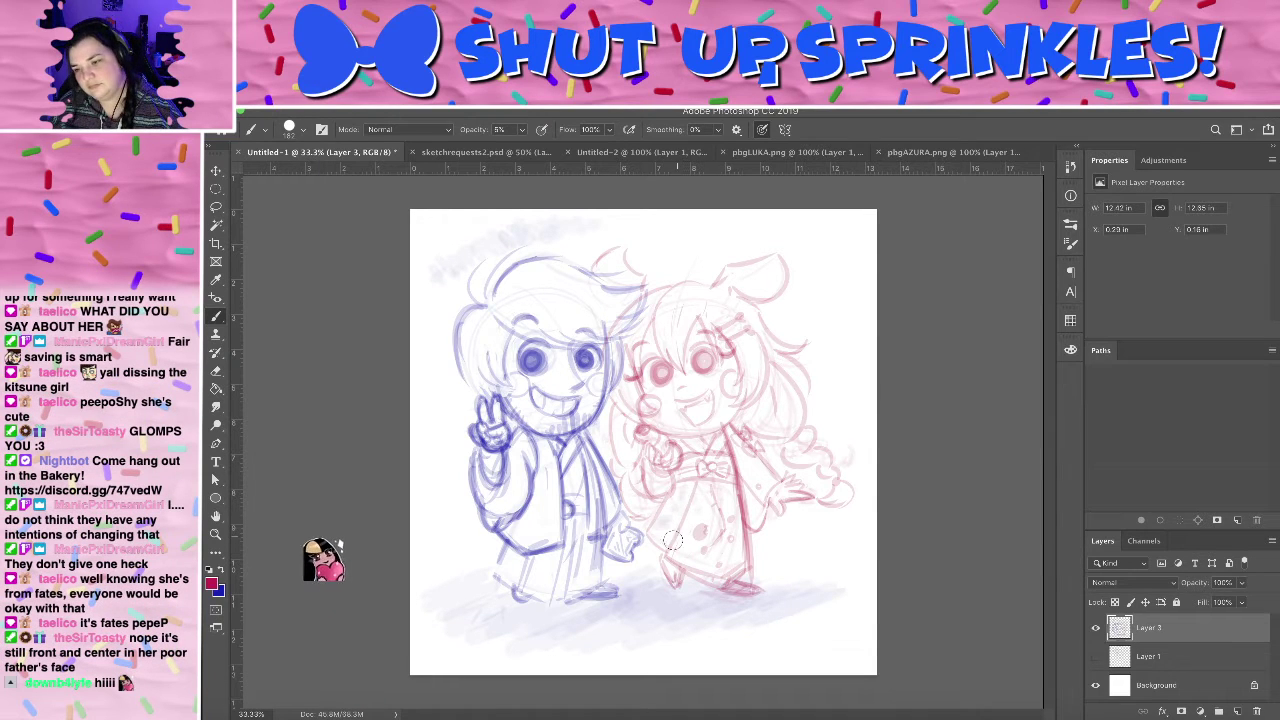
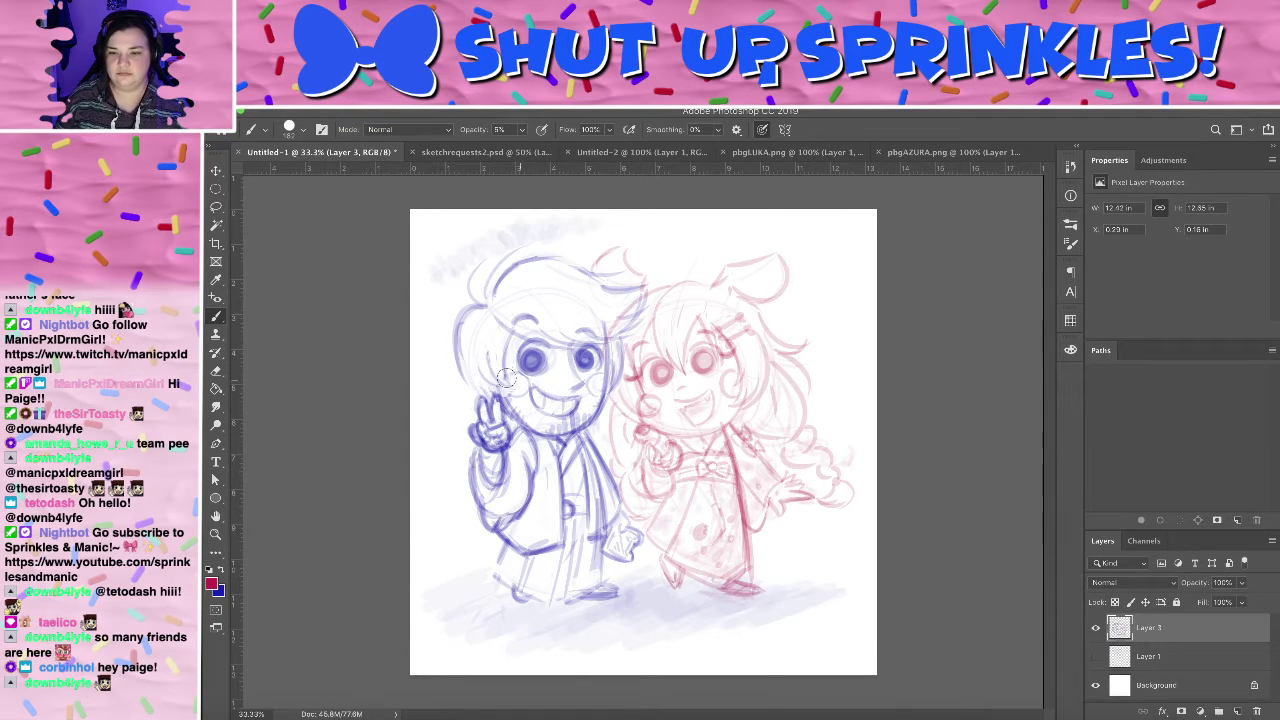
- Erase the rough lines inside the purple character's raised sleeve and the forearm lines below the peace-sign hand
key(x)
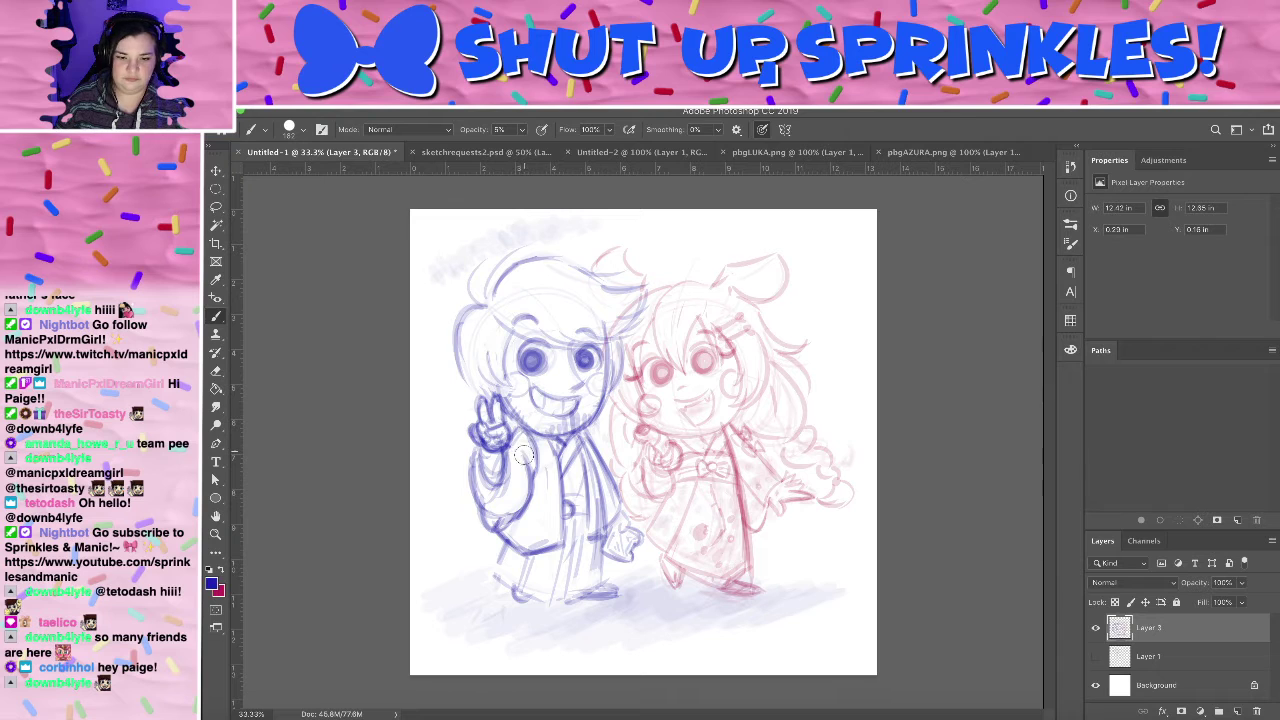
key(e)
mouse_move(522, 458)
mouse_down()
mouse_move(532, 505)
mouse_move(501, 515)
mouse_move(478, 490)
mouse_up()
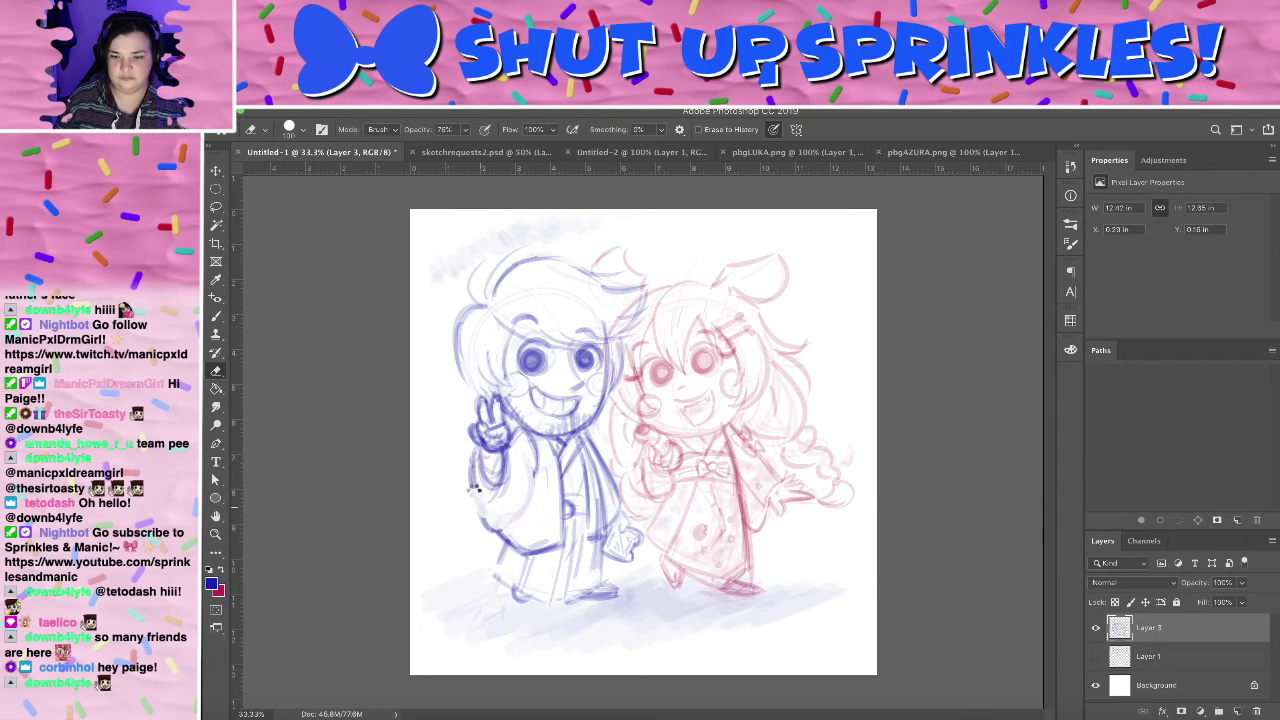
key(b)
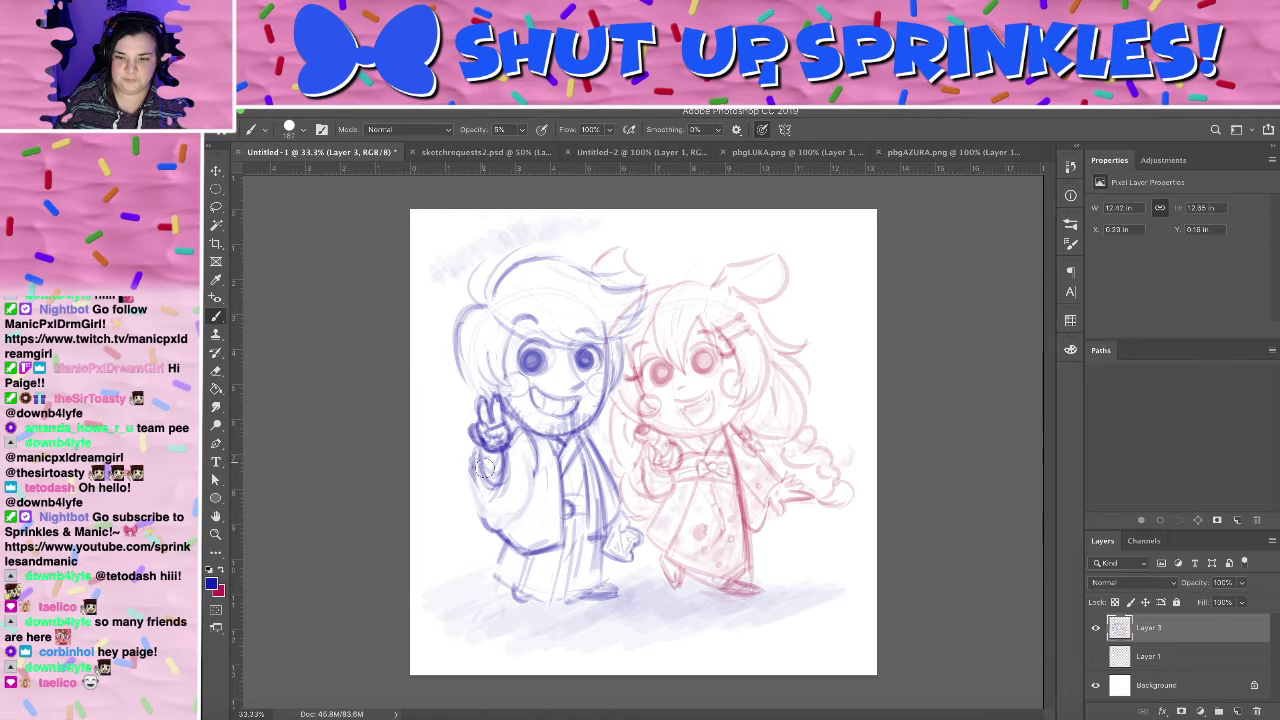
key(e)
mouse_move(479, 458)
mouse_down()
mouse_move(490, 485)
mouse_move(505, 475)
mouse_up()
- Return to the blue painting colour, reduce the brush size to 47 px, and lightly mark the purple character's forearm below the peace-sign hand
key(b)
key(x)
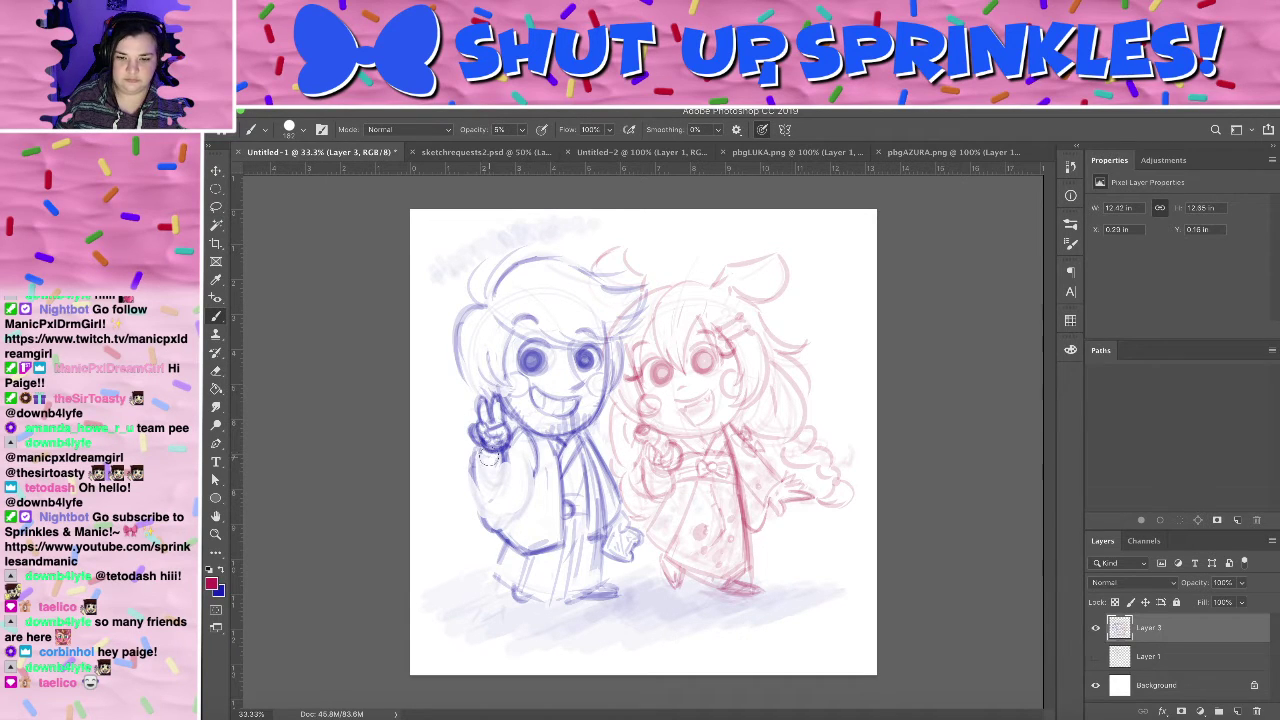
key(x)
drag(483, 455, 468, 428)
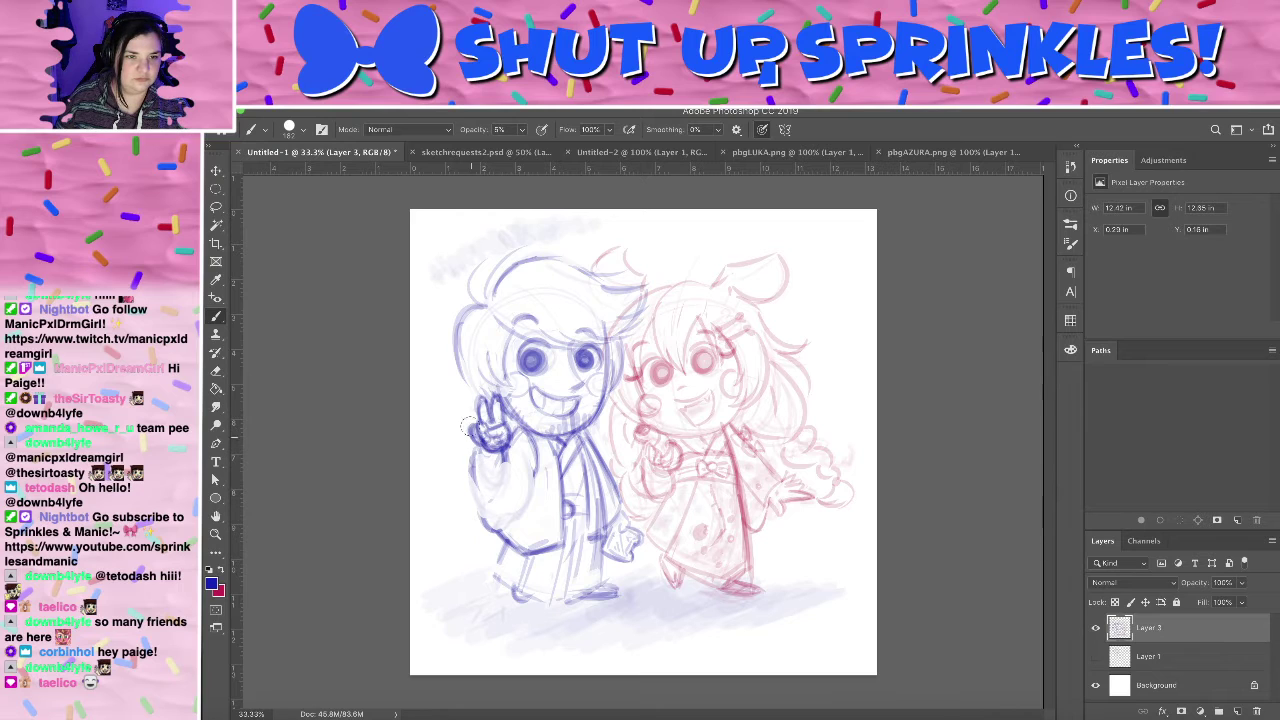
drag(445, 349, 483, 458)
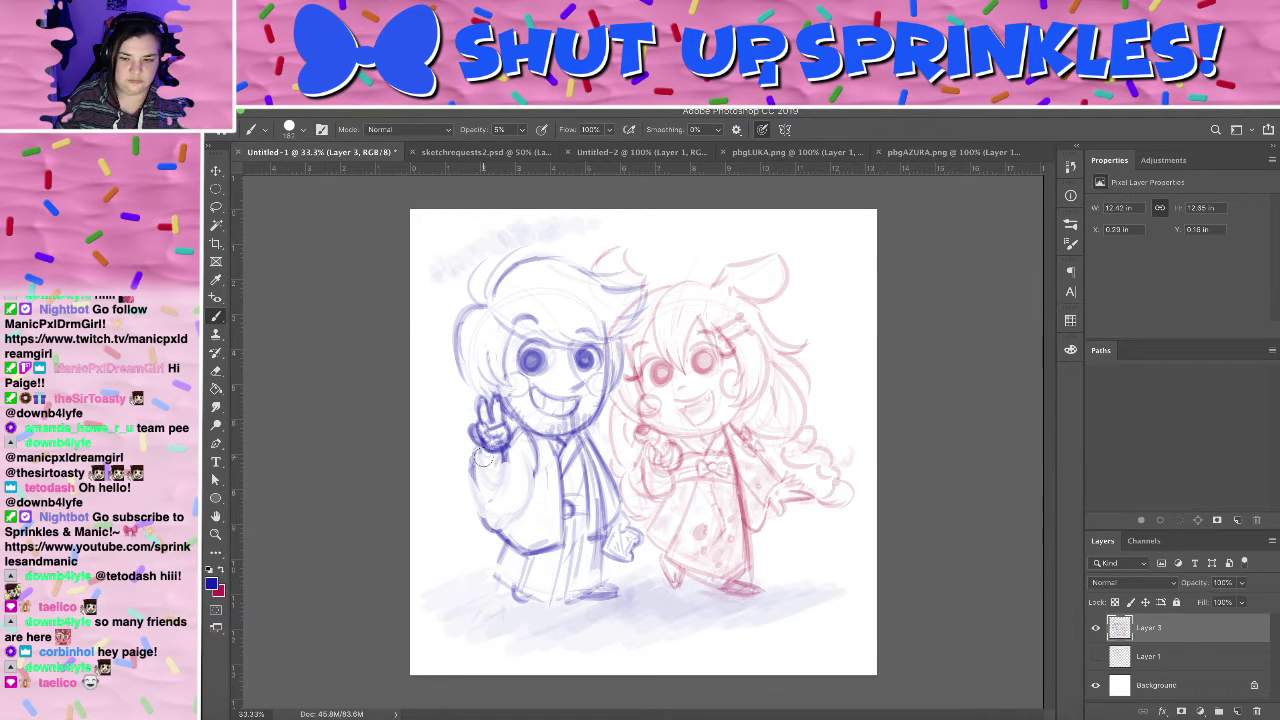
click(303, 130)
click(301, 174)
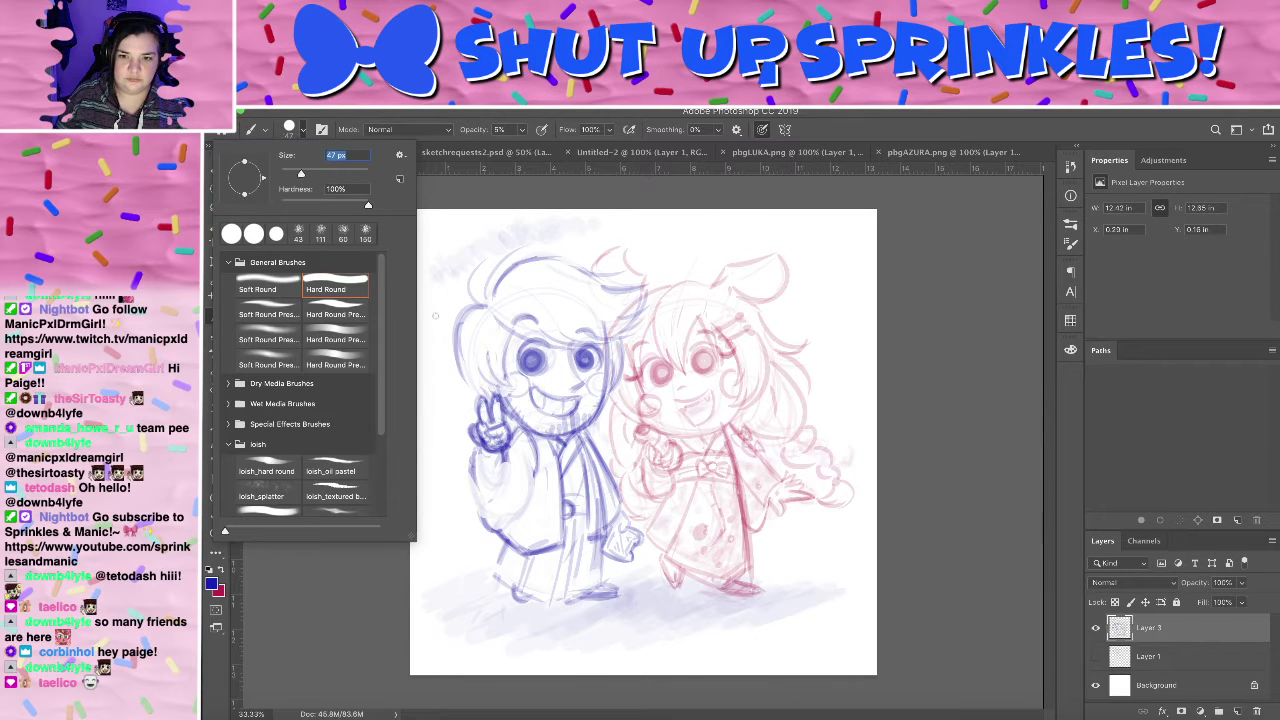
drag(471, 461, 511, 457)
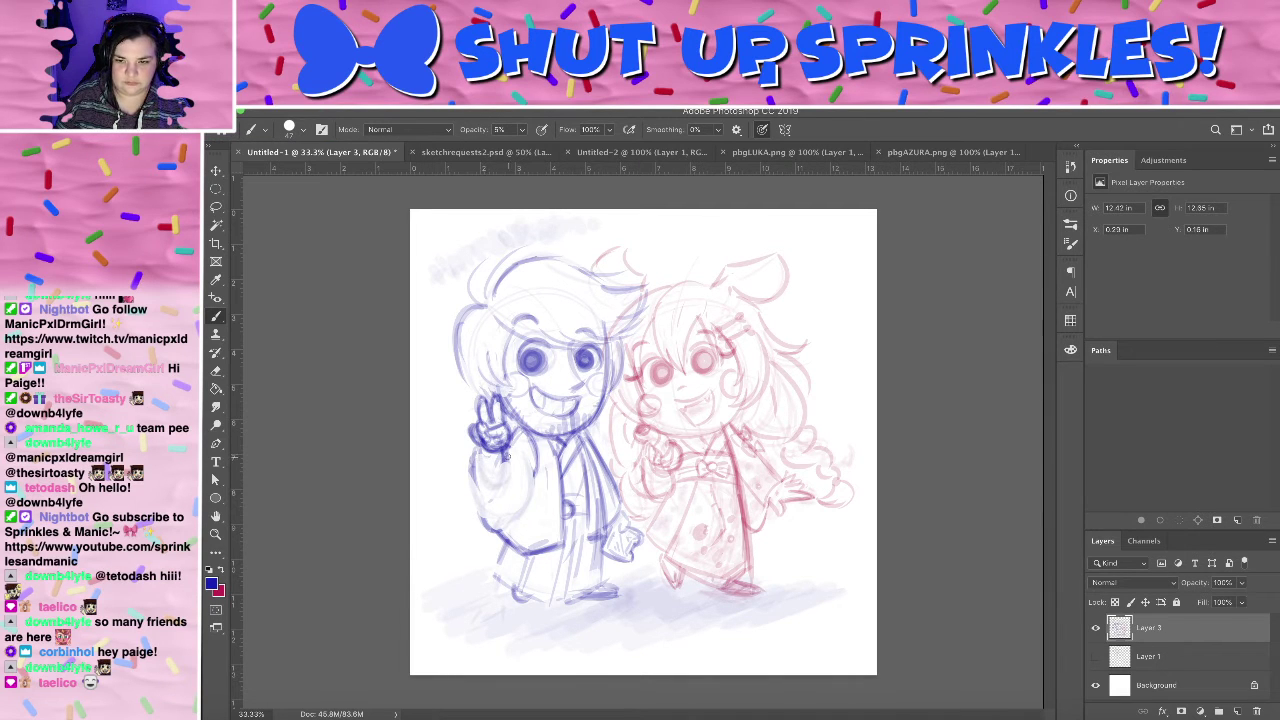
- Set the brush opacity to 24%, after trying 46%, for strokes on the purple character's raised forearm
click(521, 129)
drag(516, 147, 547, 148)
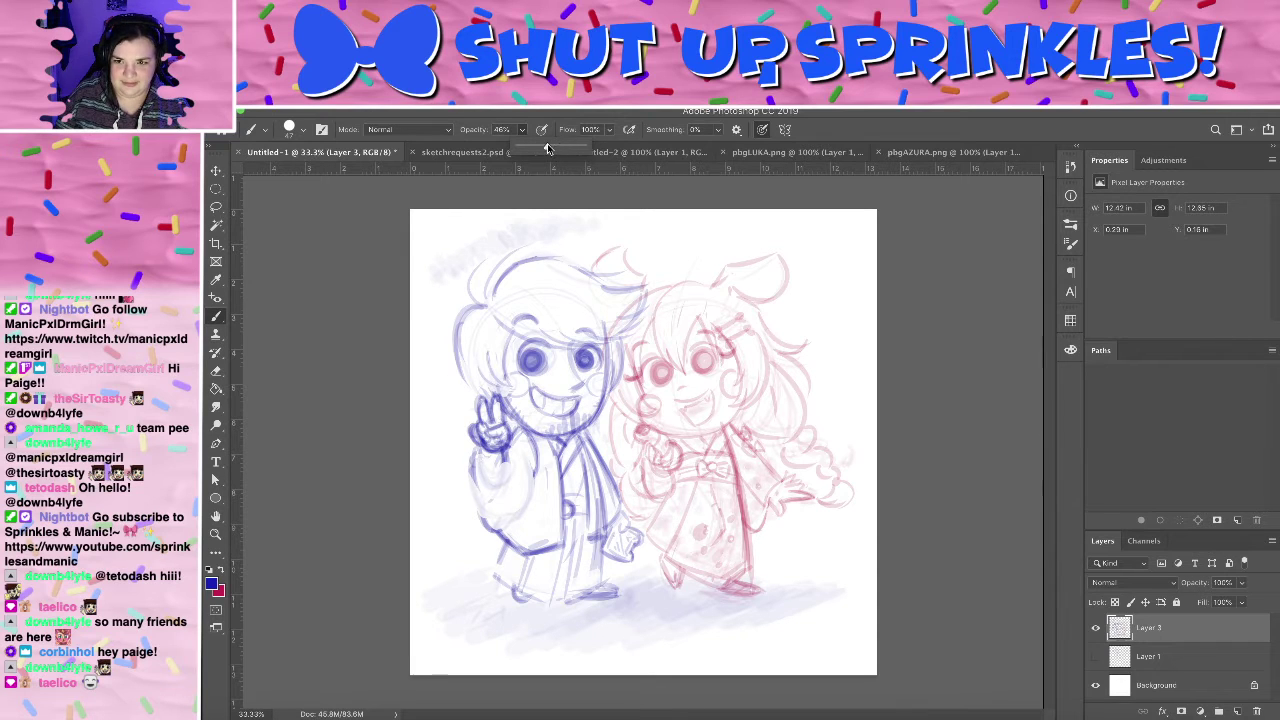
click(483, 457)
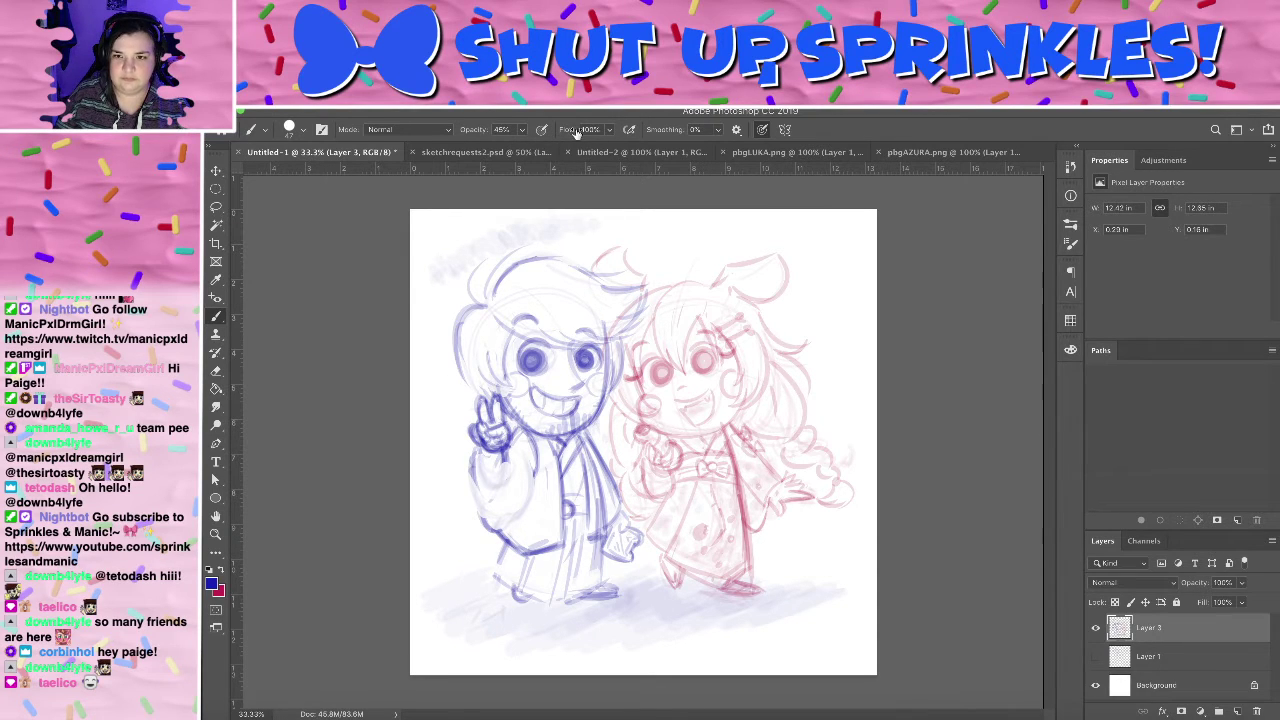
click(521, 129)
drag(523, 147, 508, 148)
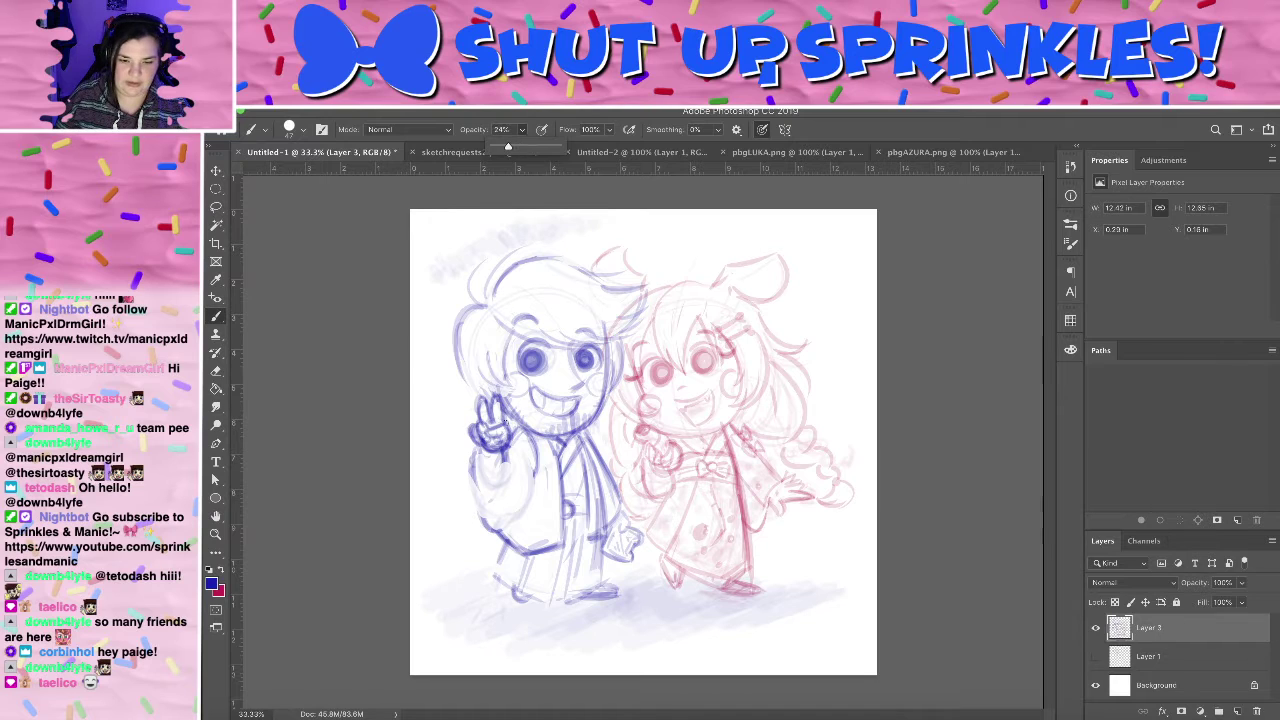
click(482, 462)
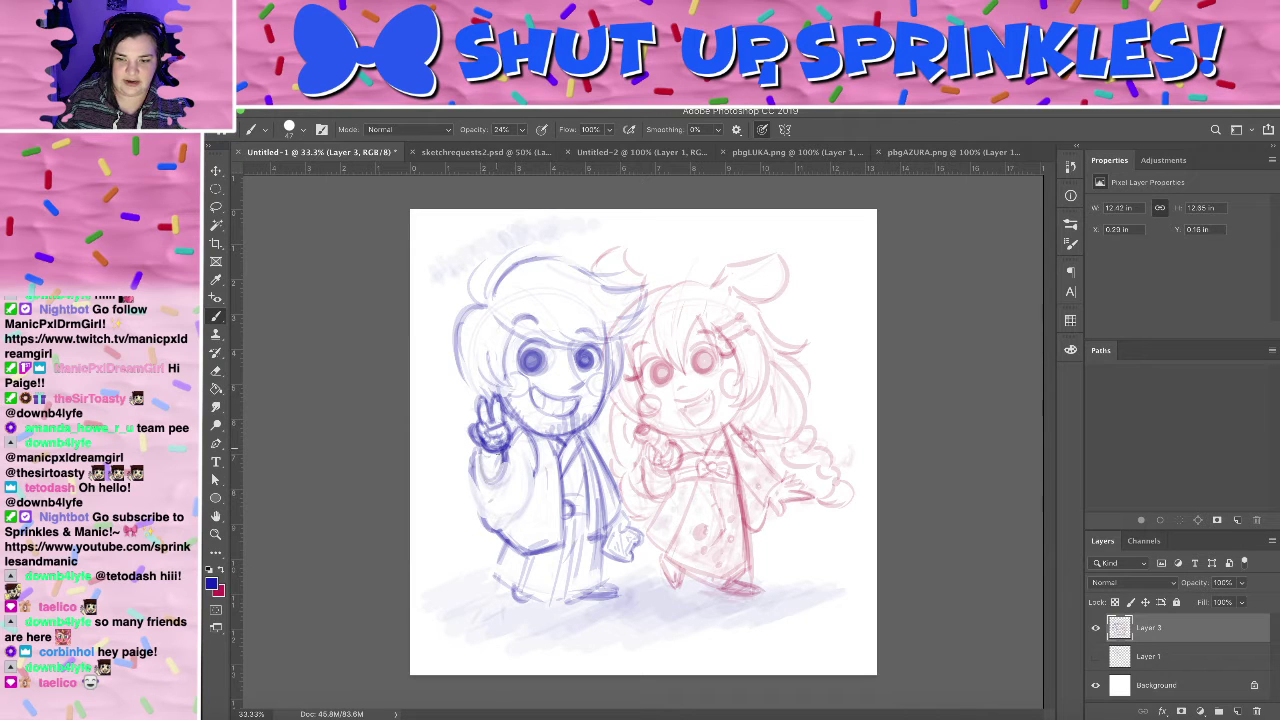
- Try out lines for the purple character's raised forearm and outer sleeve edge
mouse_move(478, 450)
mouse_down()
mouse_move(499, 485)
mouse_move(499, 453)
mouse_up()
key(super+z)
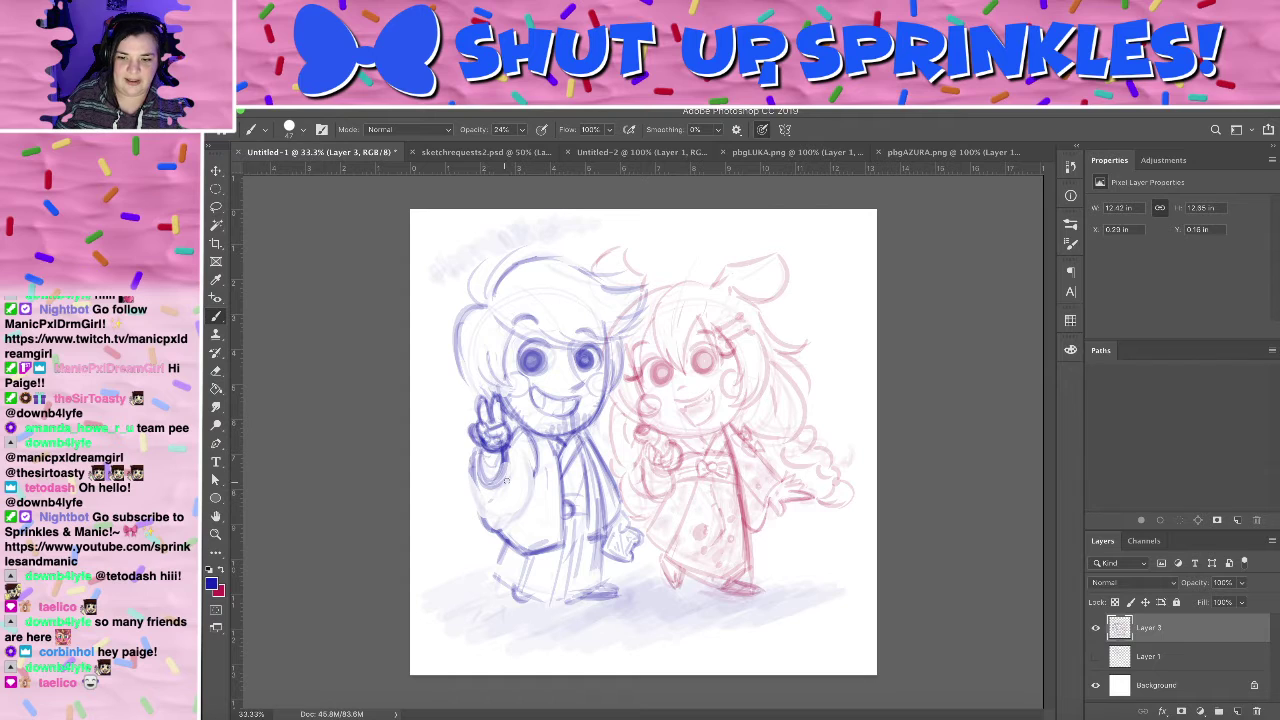
drag(481, 502, 508, 460)
key(super+z)
key(super+z)
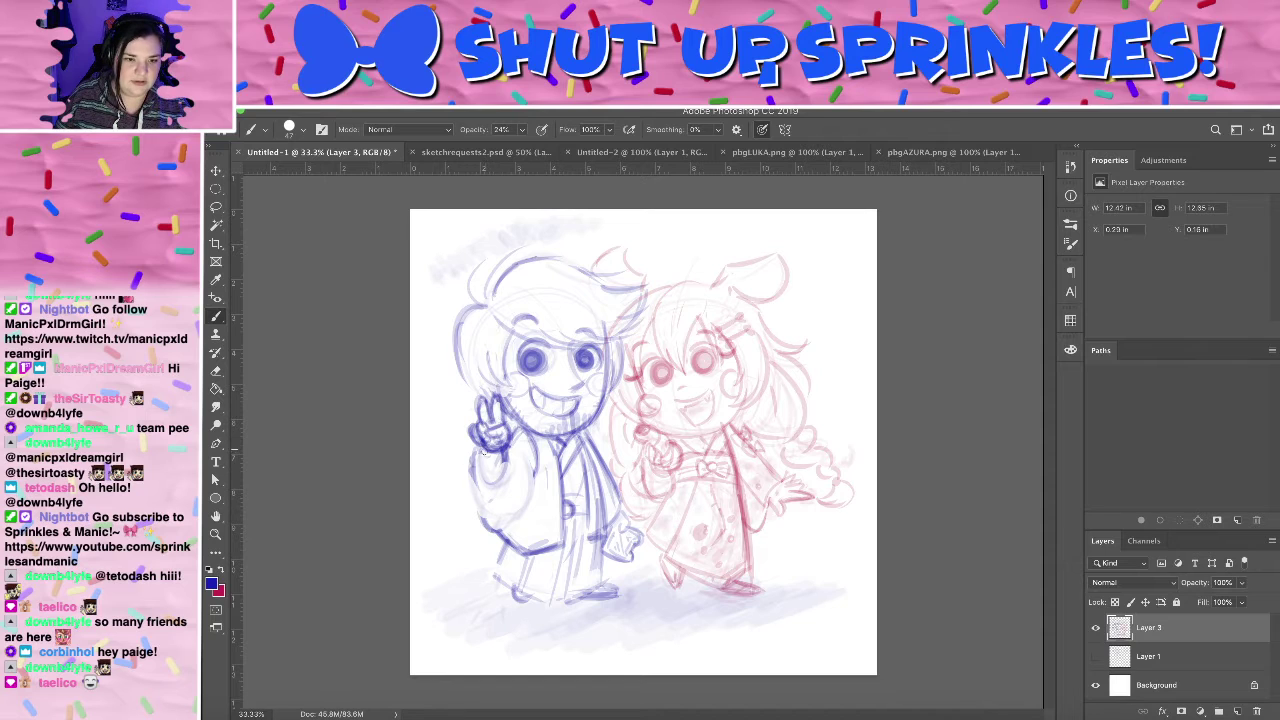
drag(477, 474, 490, 548)
key(ctrl+z)
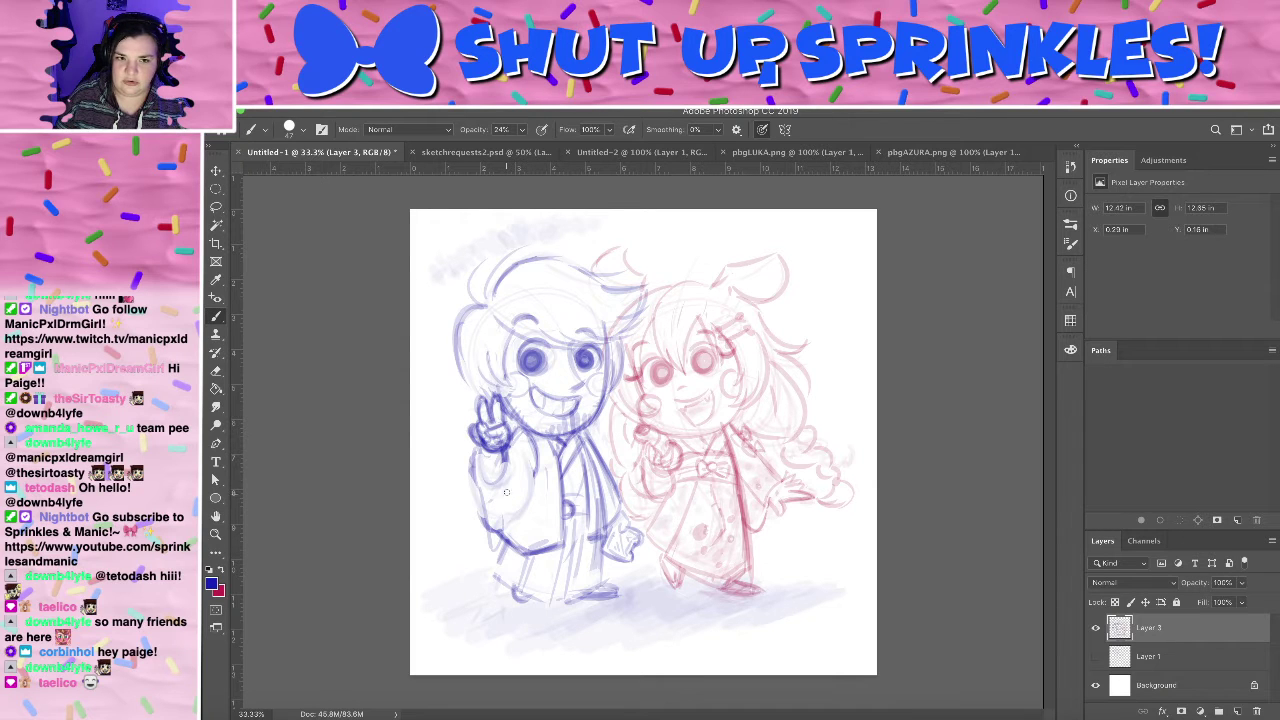
- Sketch the purple character's raised forearm inside the wide sleeve, and darken the sleeve outline and the jacket's front edge in blue
mouse_move(518, 470)
mouse_down()
mouse_move(504, 533)
mouse_move(540, 462)
mouse_move(490, 536)
mouse_move(523, 495)
mouse_up()
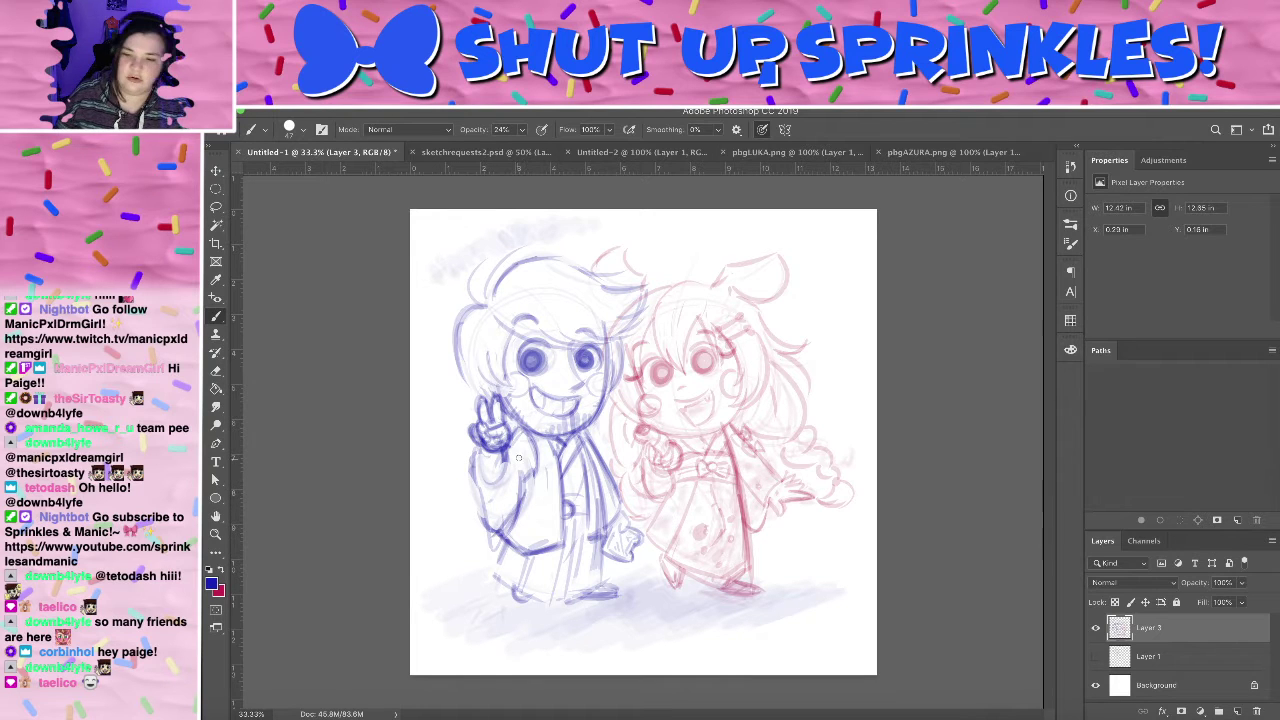
mouse_move(520, 448)
mouse_down()
mouse_move(518, 502)
mouse_move(478, 480)
mouse_move(482, 469)
mouse_move(523, 484)
mouse_move(510, 508)
mouse_move(476, 522)
mouse_up()
drag(492, 468, 474, 514)
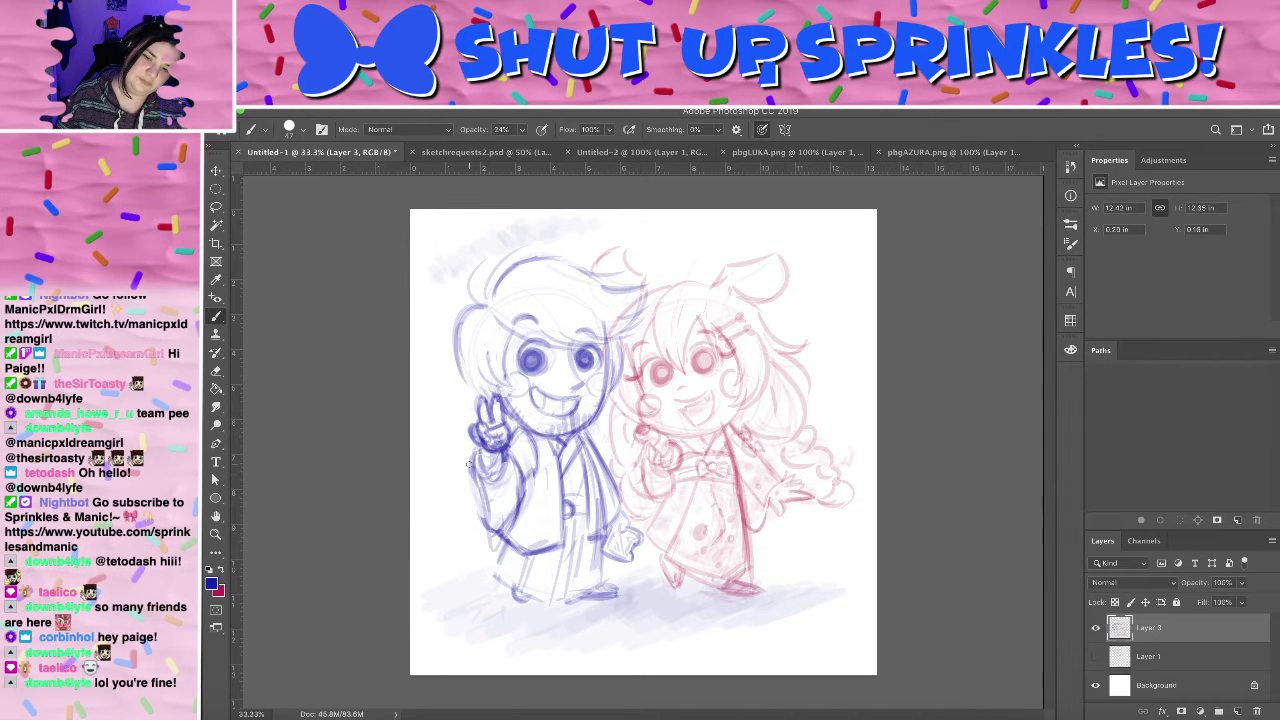
drag(470, 462, 476, 538)
mouse_move(488, 546)
mouse_down()
mouse_move(527, 504)
mouse_move(507, 447)
mouse_move(519, 493)
mouse_move(521, 480)
mouse_move(498, 530)
mouse_up()
mouse_move(527, 446)
mouse_down()
mouse_move(537, 476)
mouse_move(518, 434)
mouse_move(564, 548)
mouse_up()
- Rework the hem of the purple character's hakama and add long vertical fold lines down the skirt
mouse_move(496, 582)
mouse_down()
mouse_move(536, 594)
mouse_move(494, 573)
mouse_up()
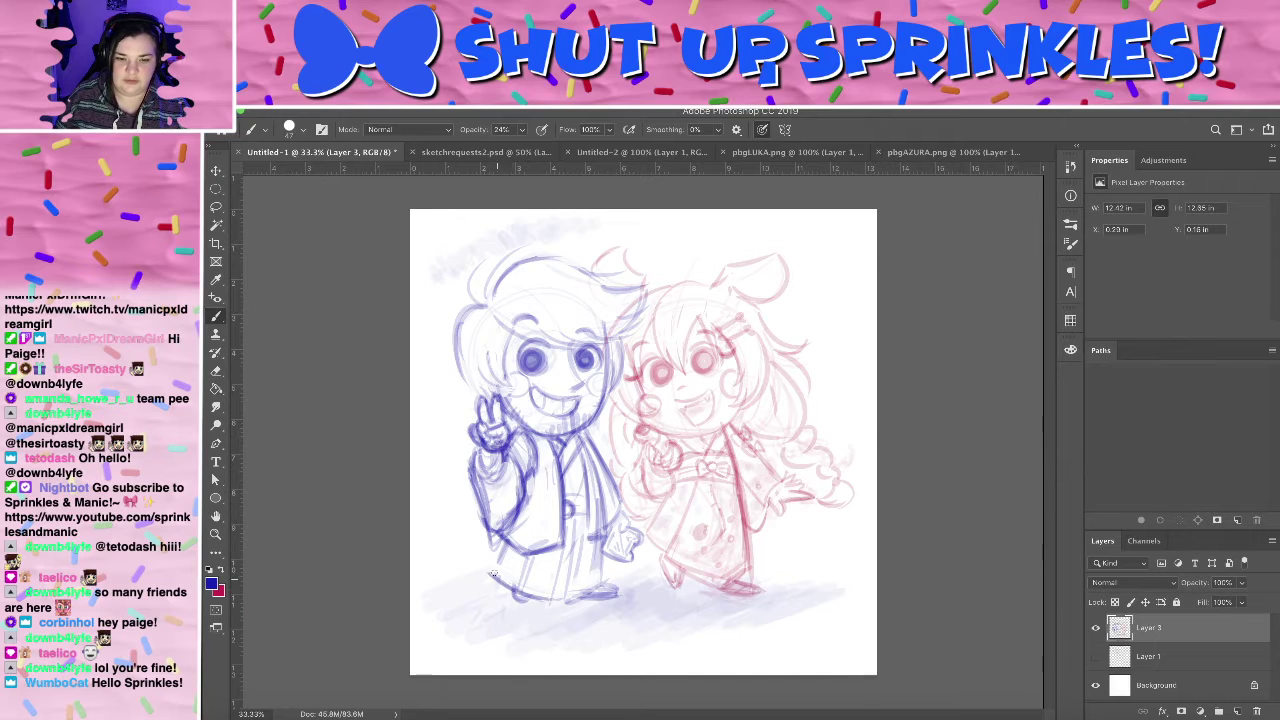
drag(568, 530, 580, 594)
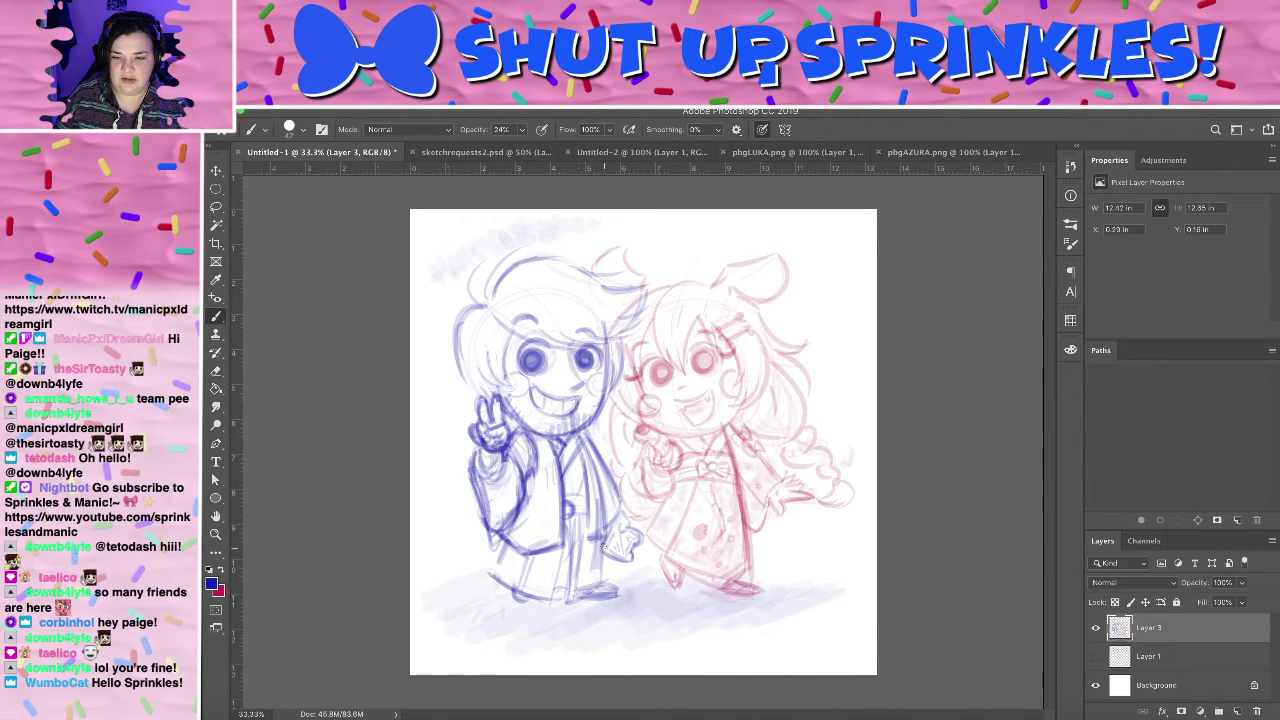
drag(604, 546, 606, 588)
drag(602, 494, 600, 574)
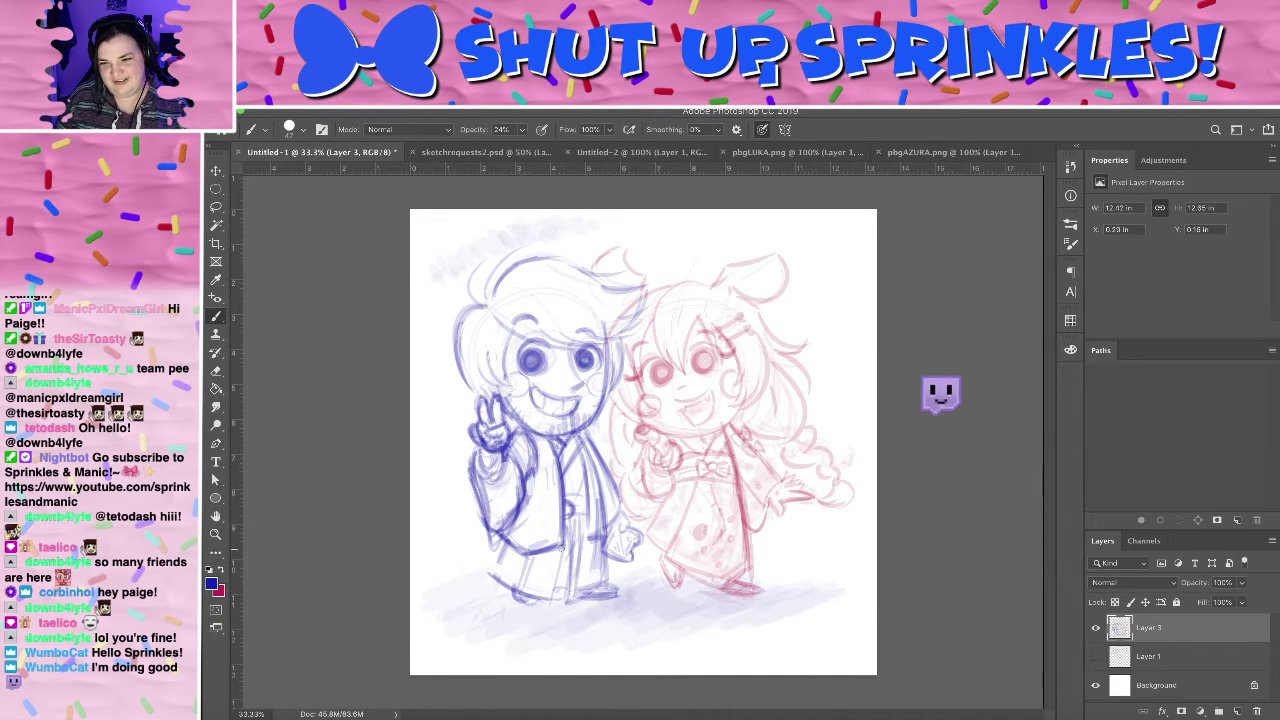
- Draw the purple character's two feet below the hakama hem in blue
key(e)
key(b)
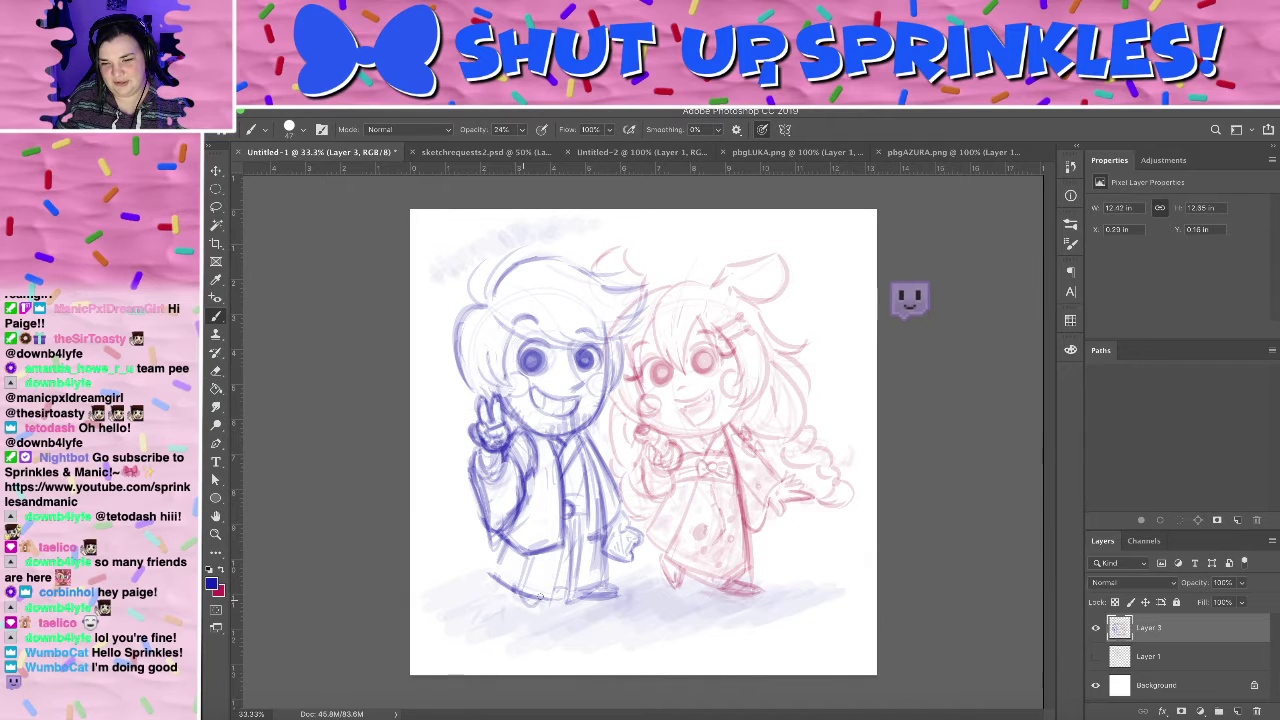
drag(527, 605, 547, 598)
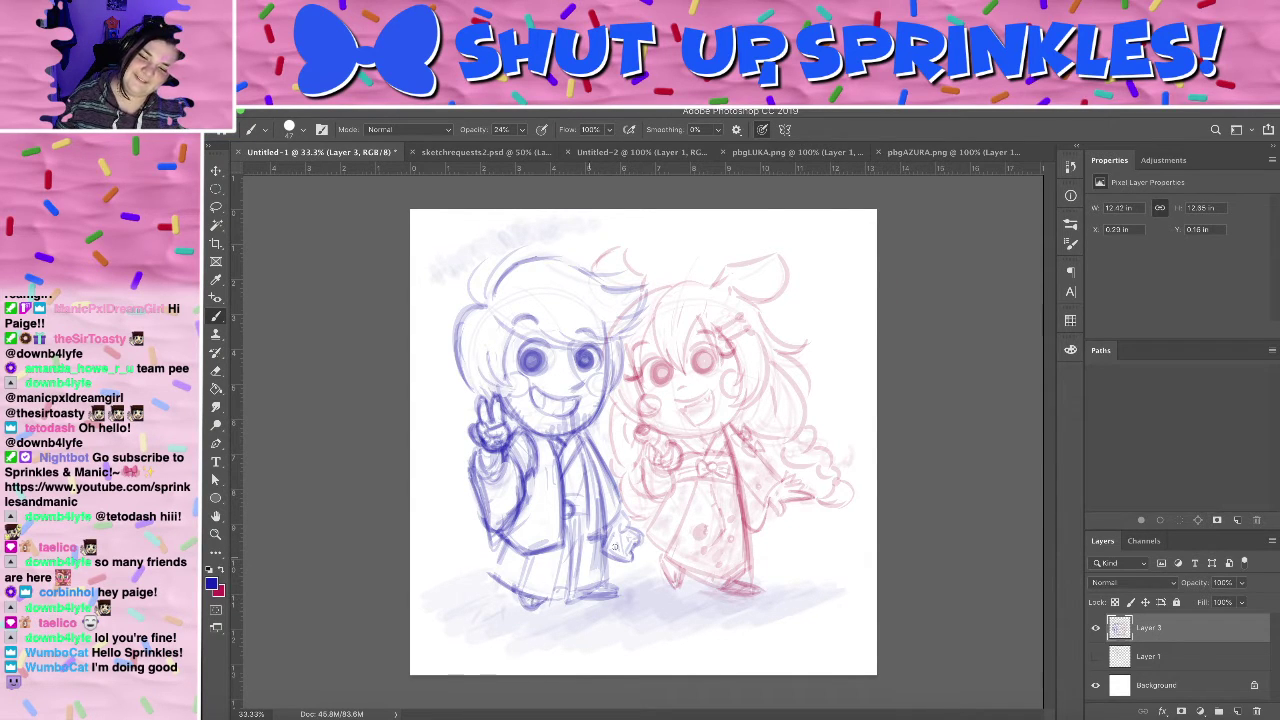
drag(596, 592, 616, 590)
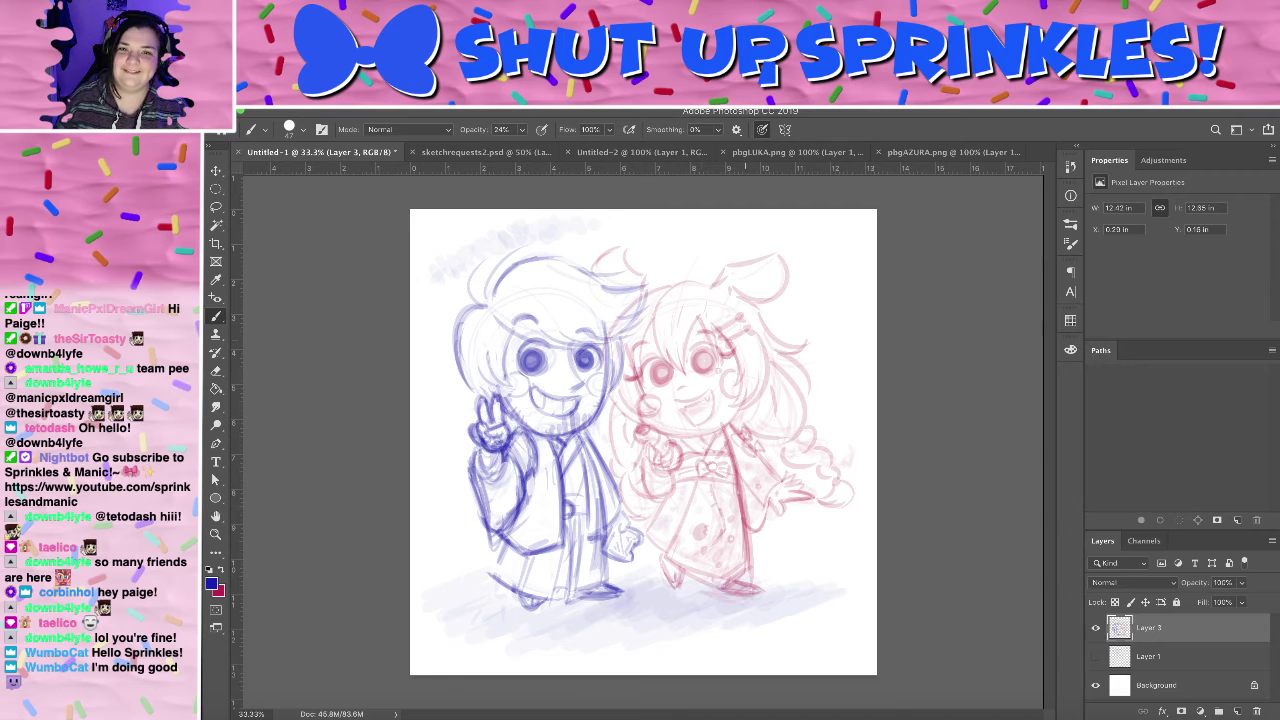
- Swap the painting colour to crimson, undo the first face strokes, and retouch the pink character's cheek and the hair edge beside her face
key(x)
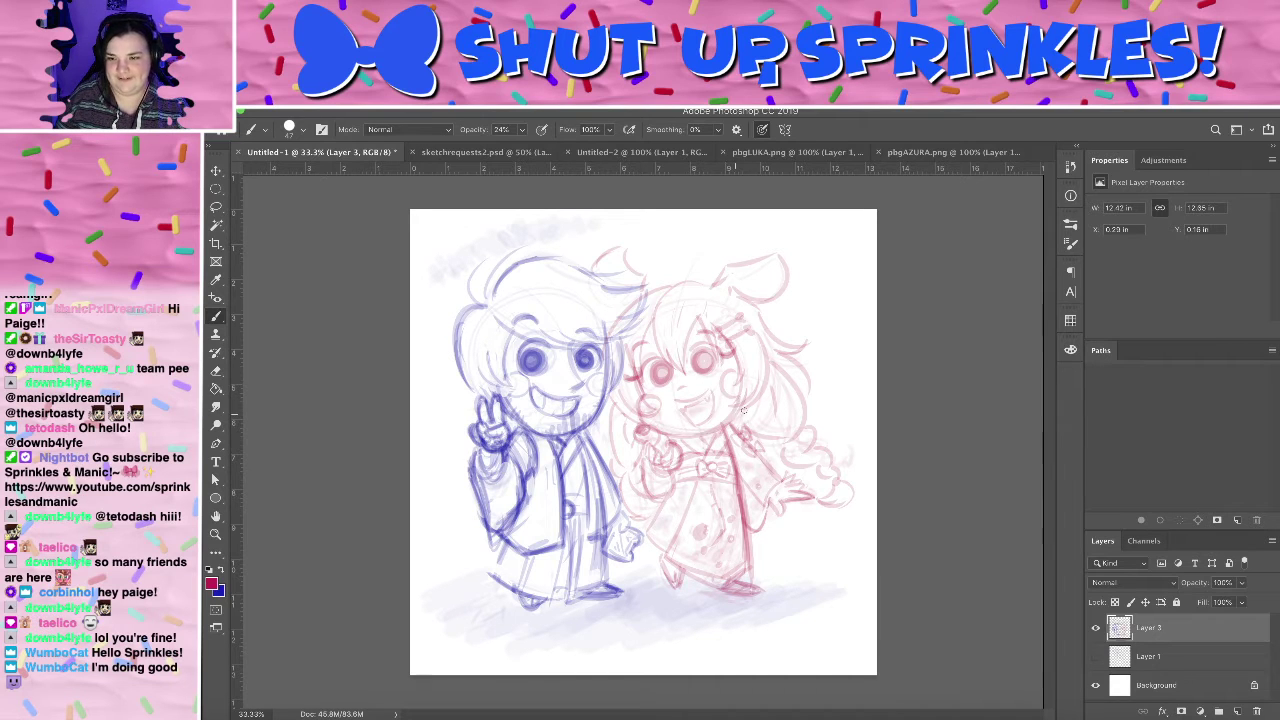
mouse_move(641, 380)
mouse_down()
mouse_move(663, 421)
mouse_move(635, 412)
mouse_move(727, 411)
mouse_up()
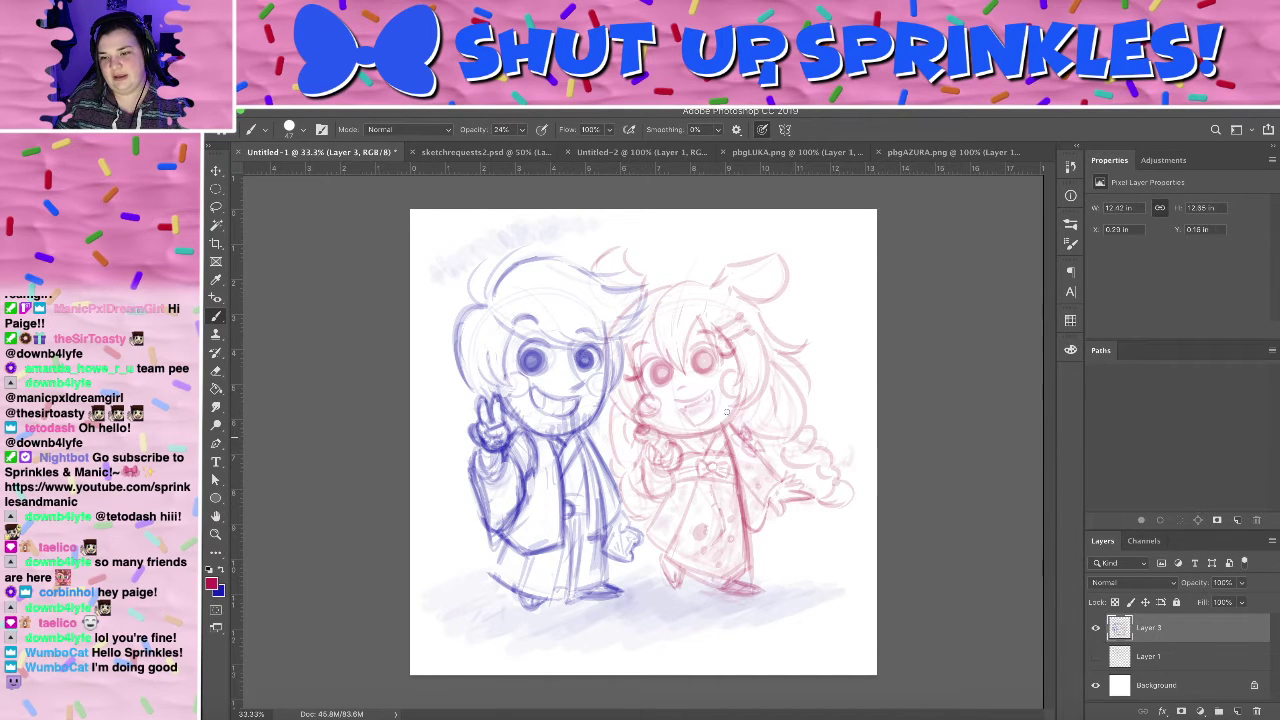
key(super+z)
key(super+z)
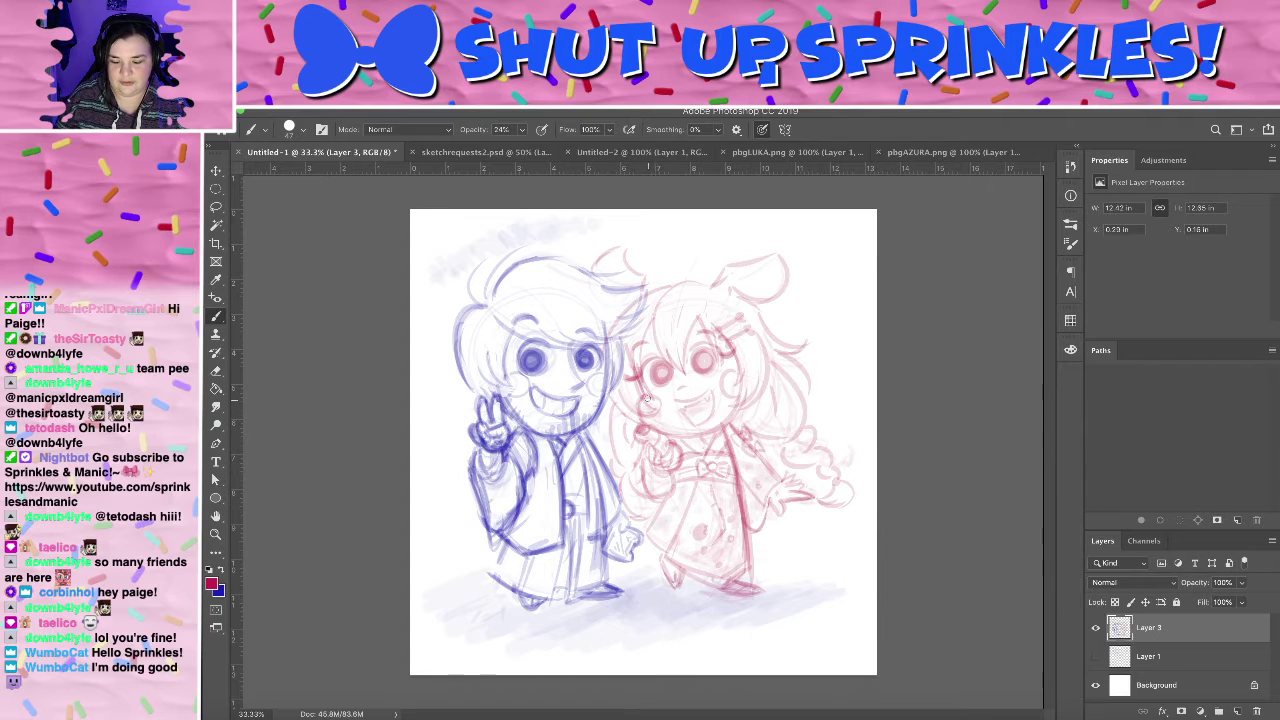
drag(641, 403, 658, 413)
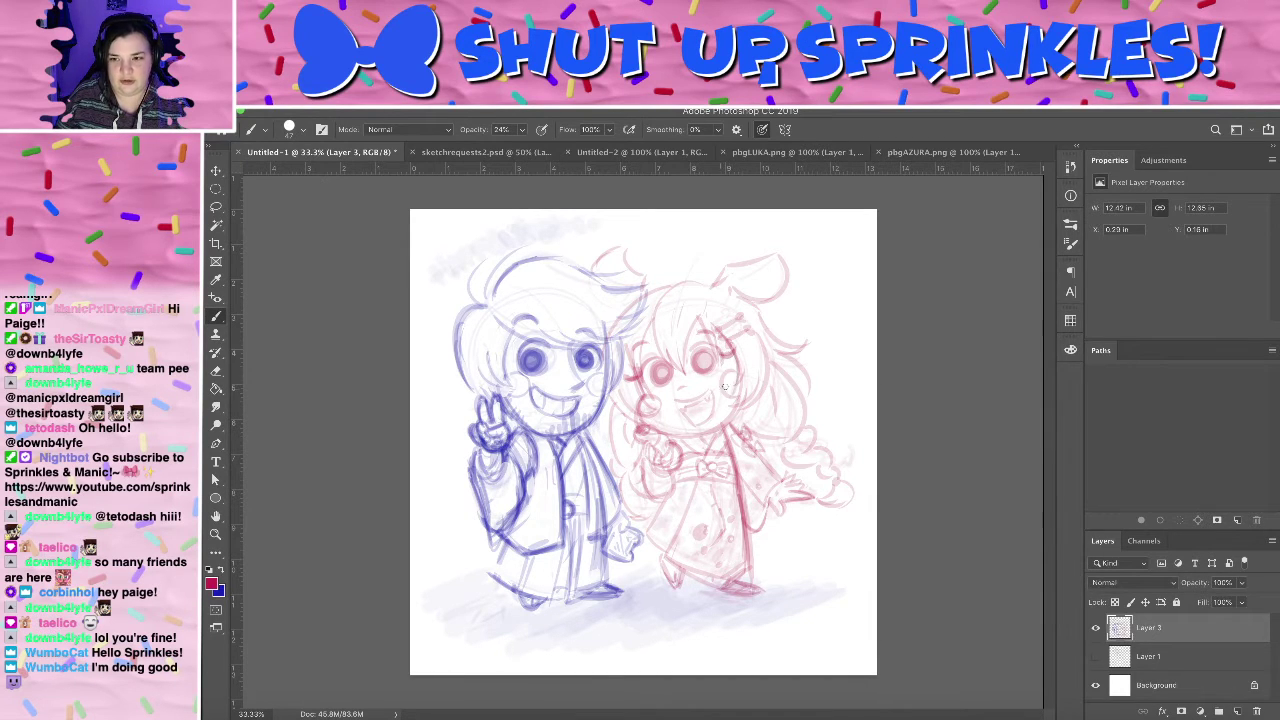
mouse_move(743, 404)
mouse_down()
mouse_move(758, 320)
mouse_move(748, 411)
mouse_up()
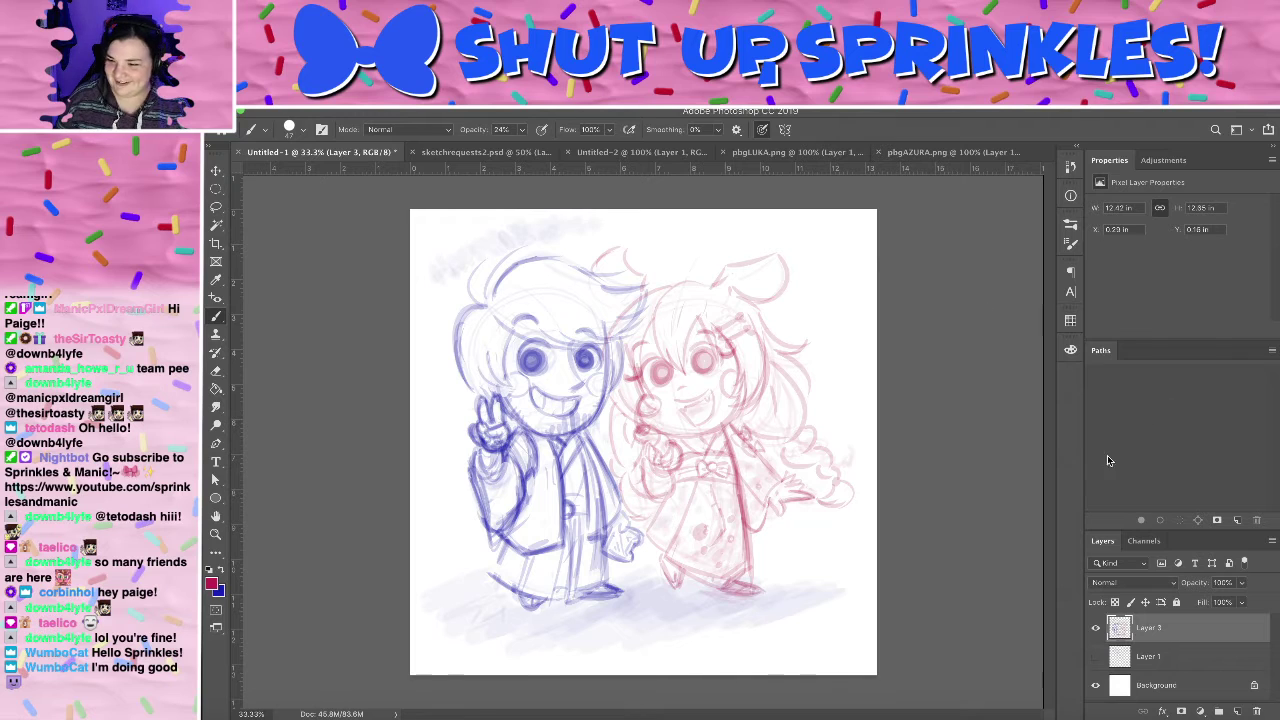
- Enlarge the brush to 52 px and undo the crimson test strokes between the characters
click(295, 130)
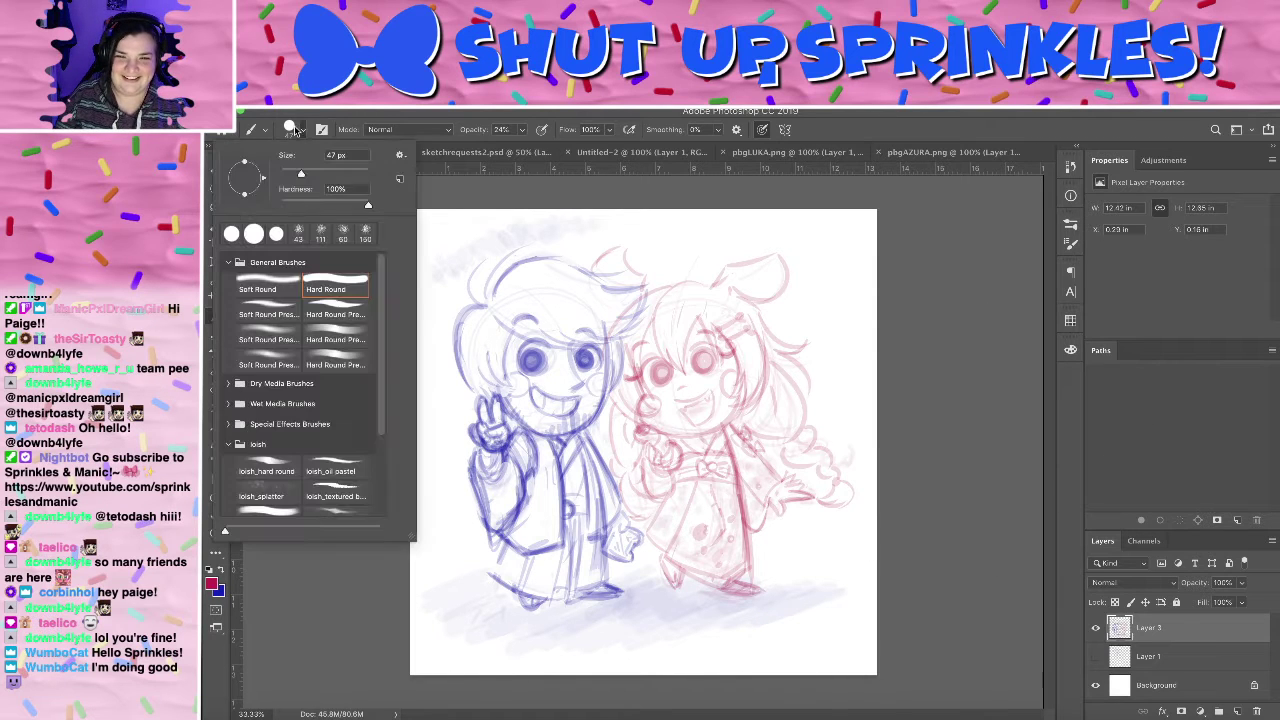
click(322, 171)
click(648, 433)
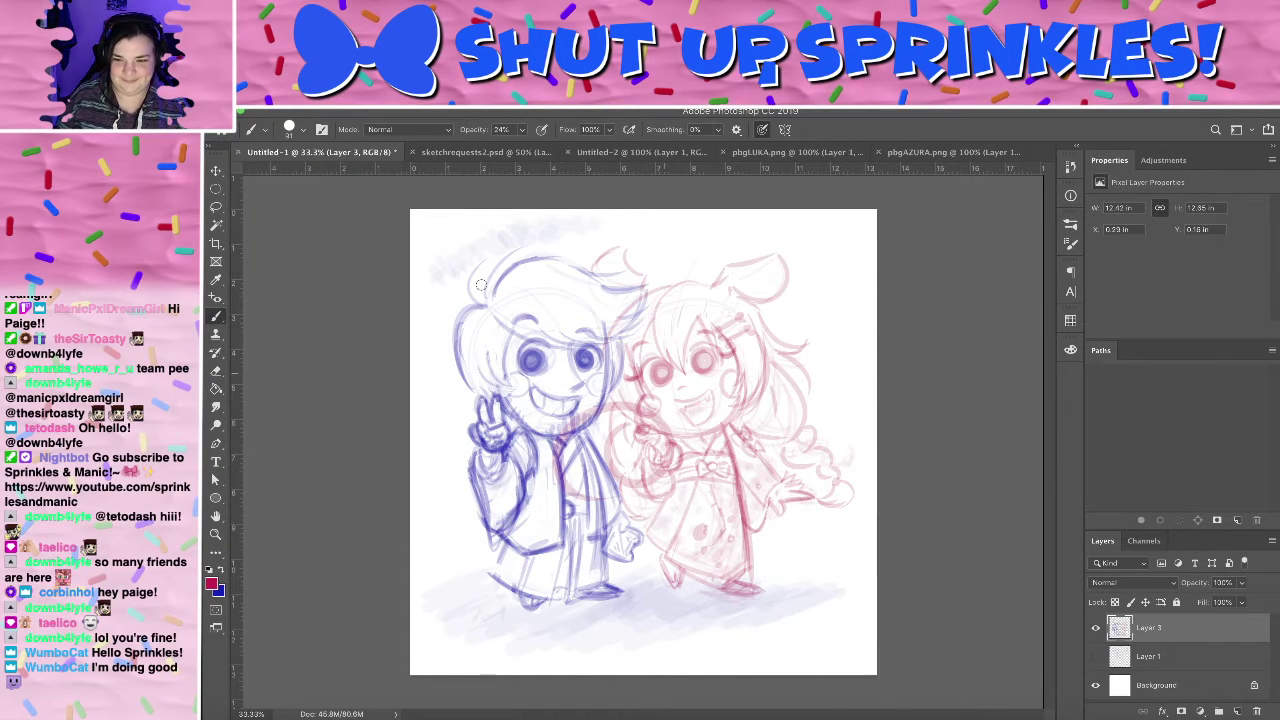
click(296, 130)
click(303, 171)
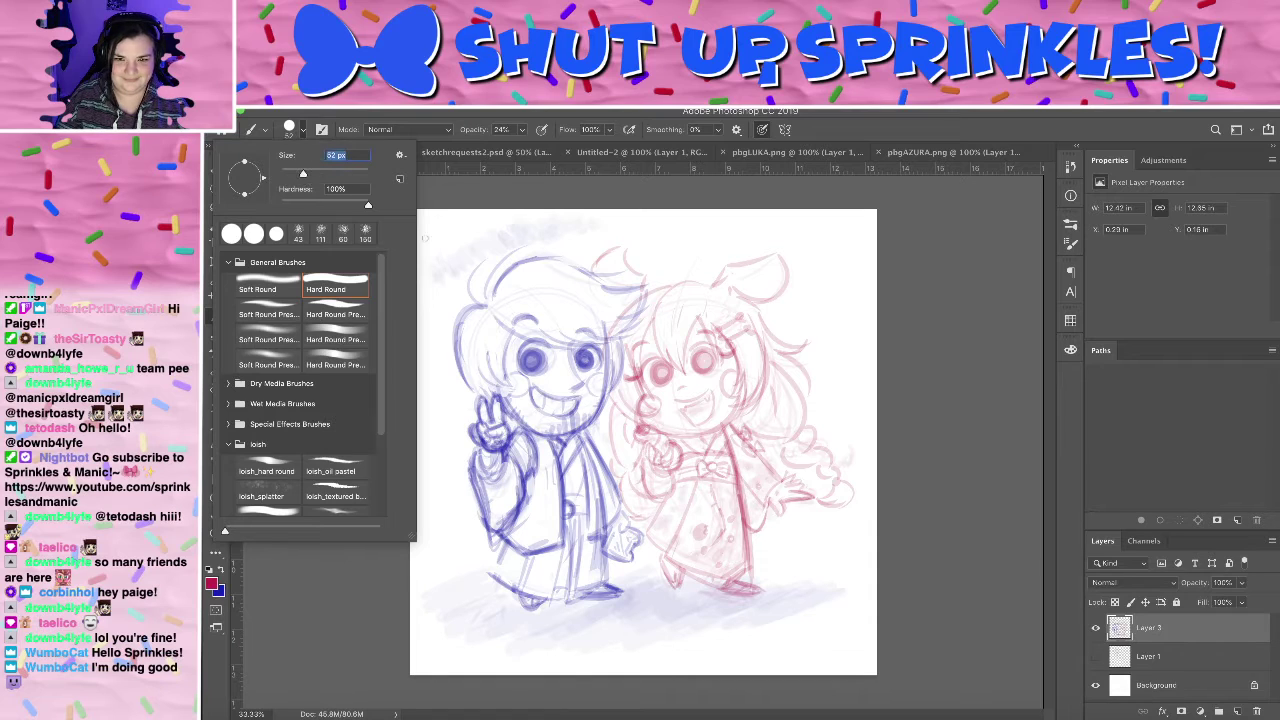
mouse_move(544, 383)
mouse_down()
mouse_move(464, 338)
mouse_move(630, 430)
mouse_up()
key(ctrl+z)
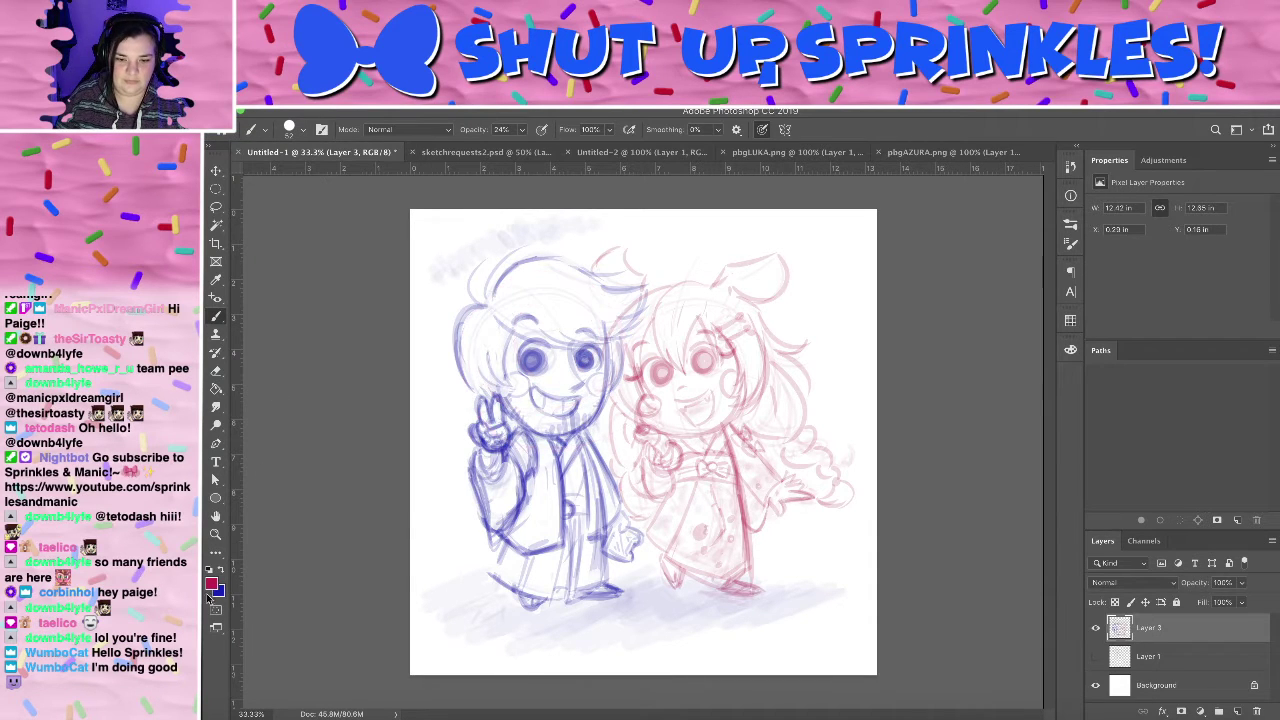
- Set the painting colour to black and the brush opacity to 100%, and undo the test stroke across the characters
key(i)
key(b)
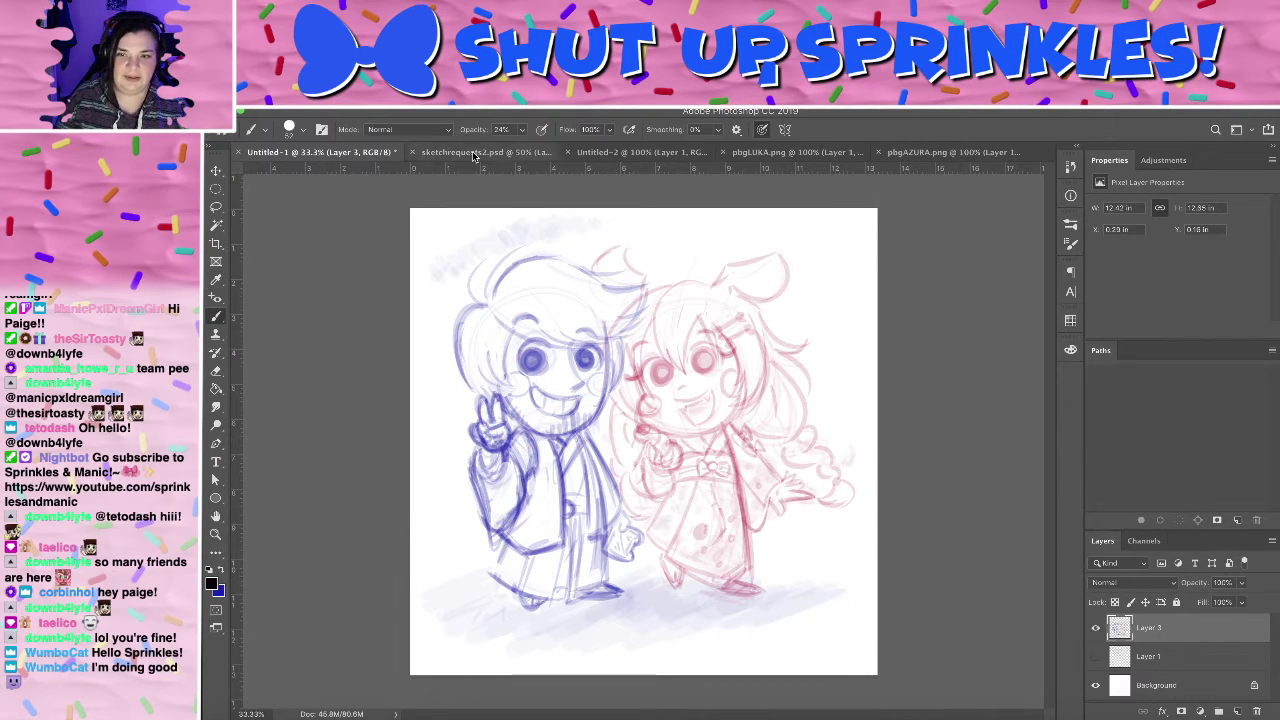
click(522, 130)
drag(520, 146, 575, 147)
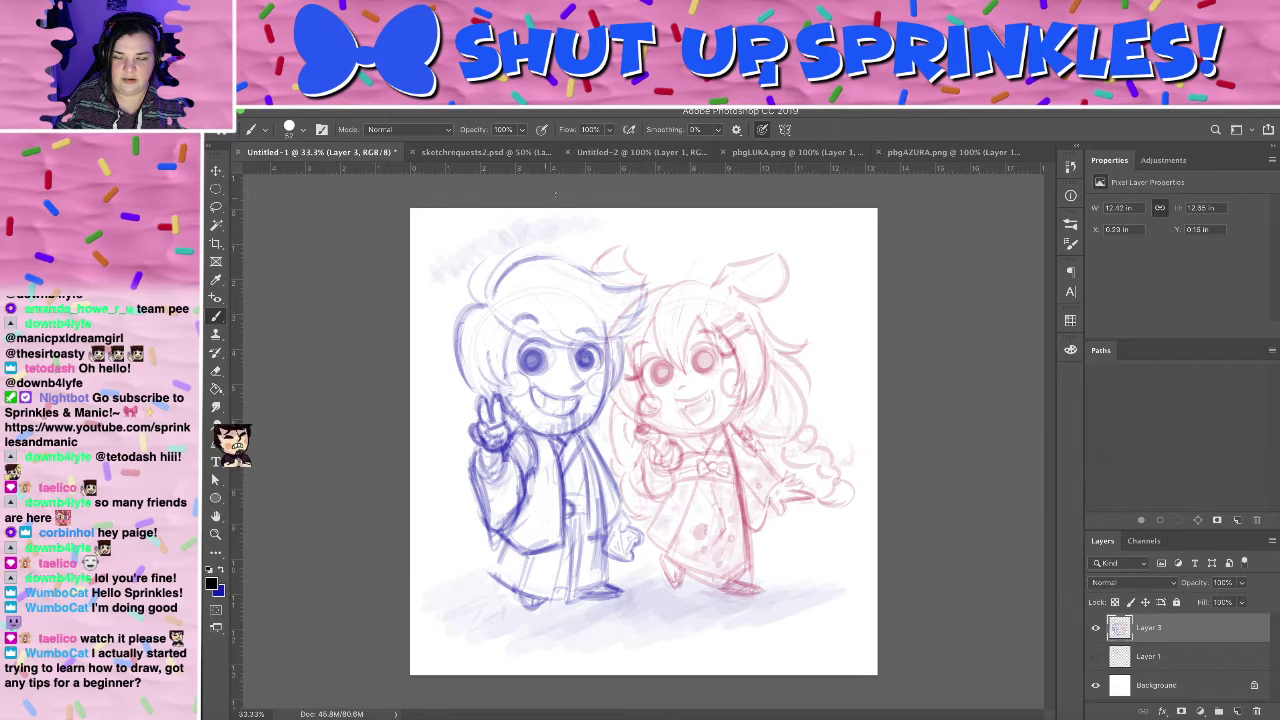
key(x)
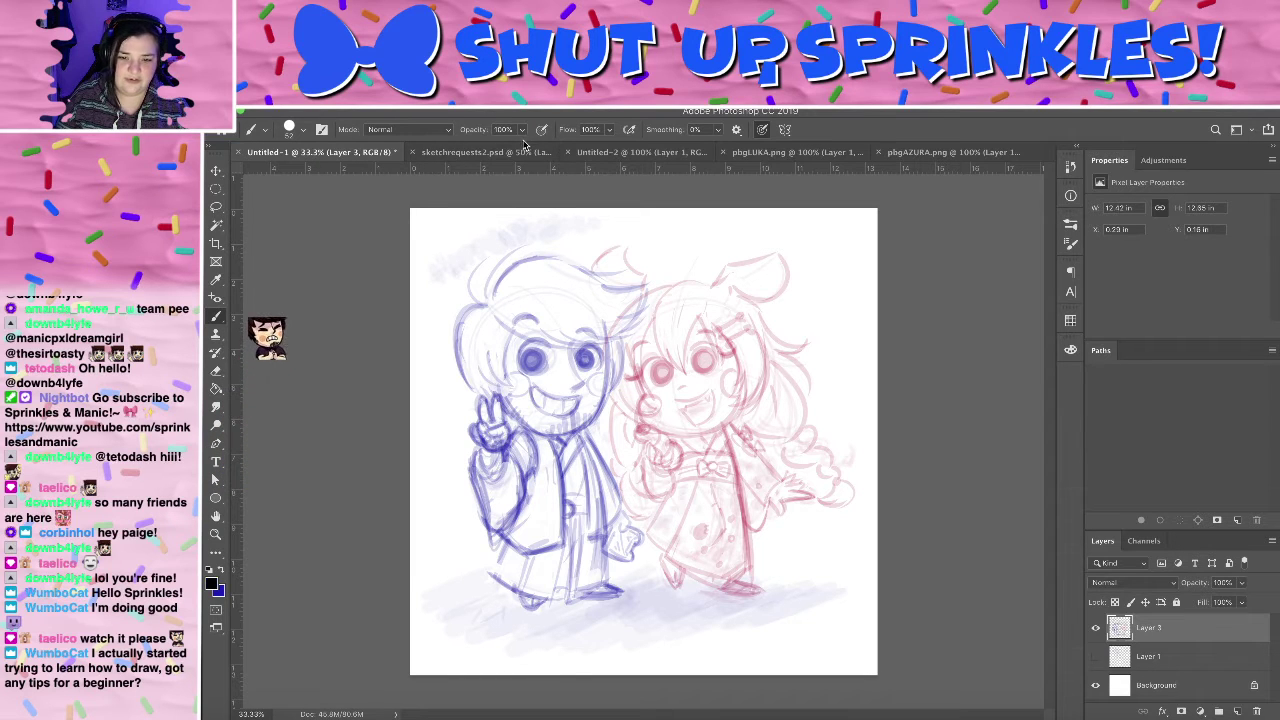
key(x)
drag(545, 383, 595, 482)
key(ctrl+z)
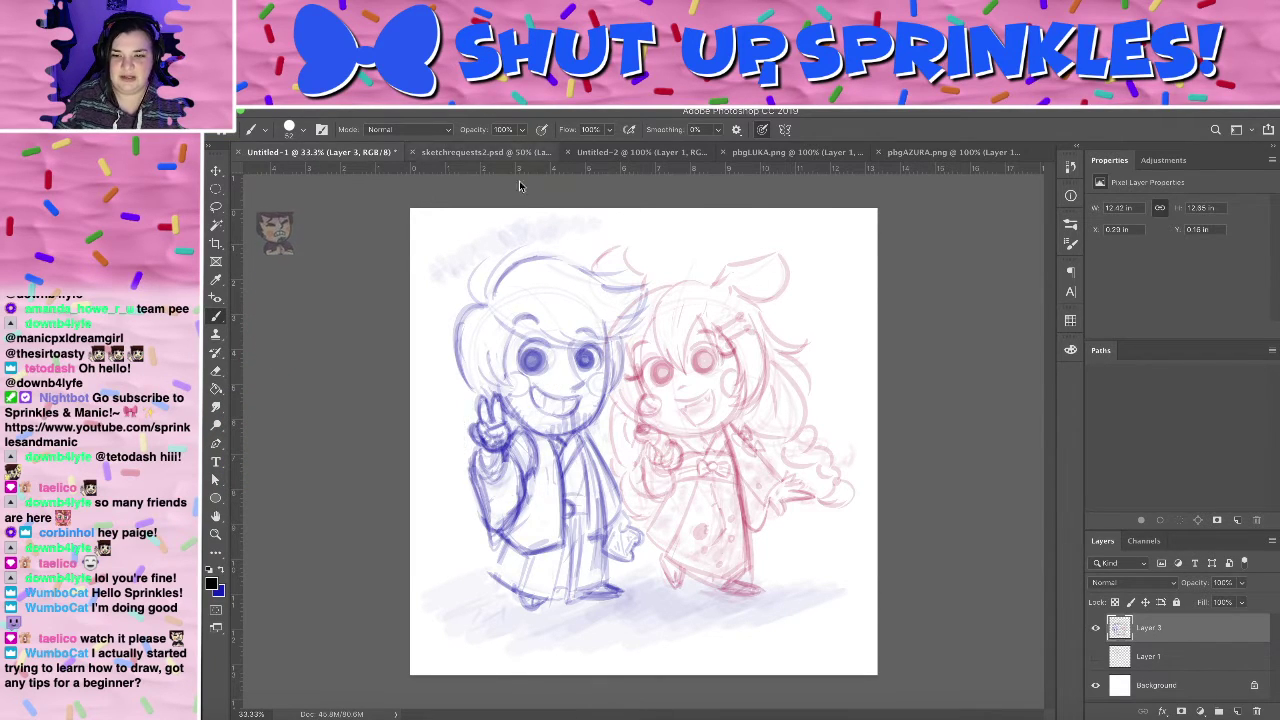
- Lower the sketch layer's opacity to 48% and add a new empty layer above it
drag(1241, 587, 1206, 601)
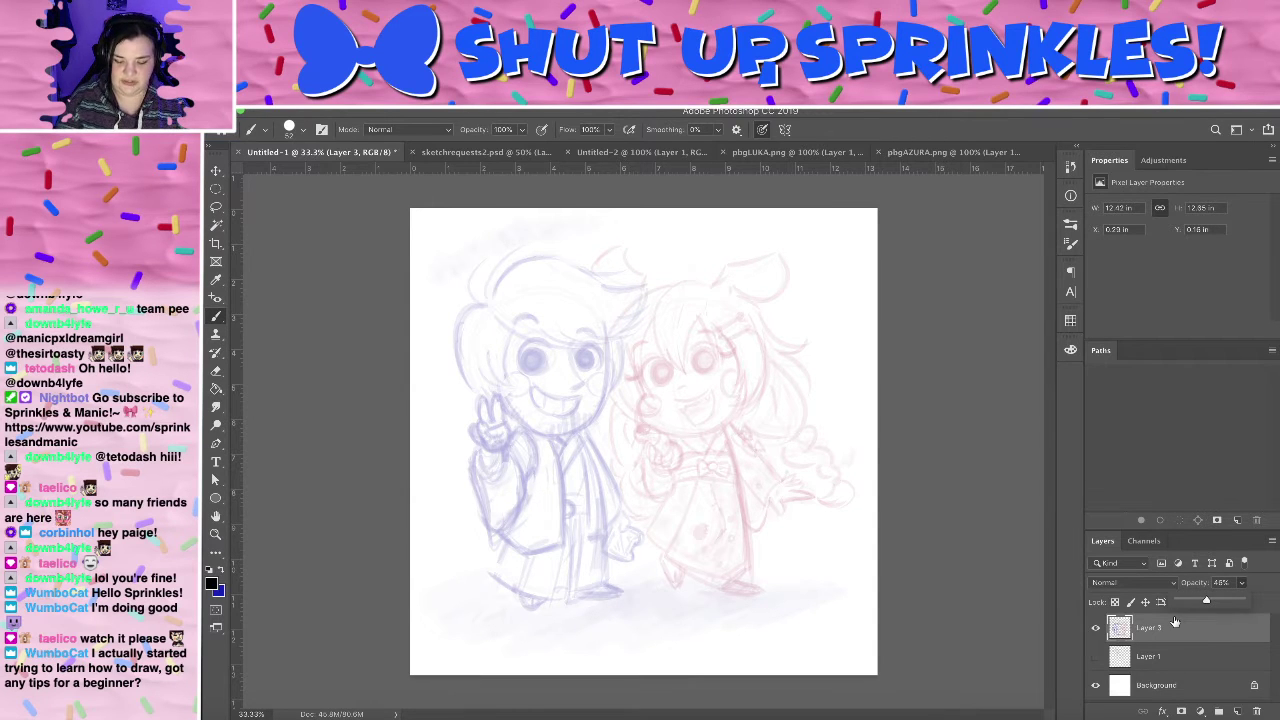
key(ctrl+shift+n)
key(Return)
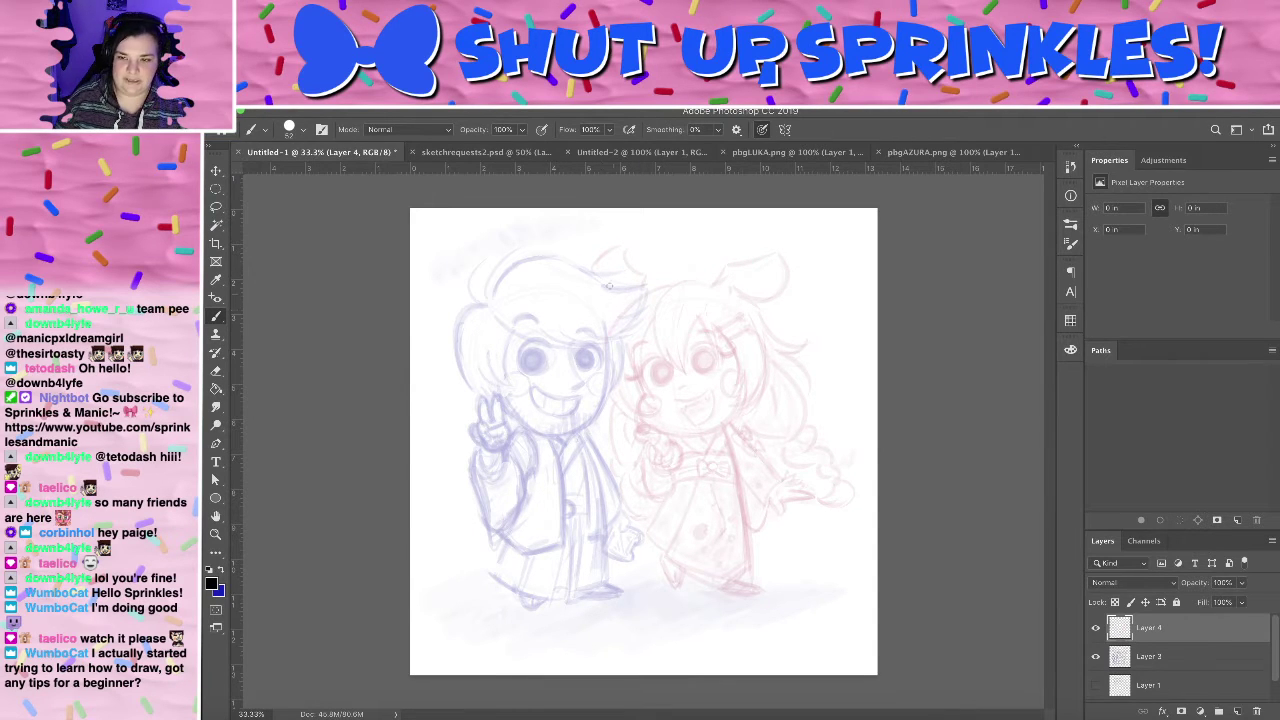
- Try black strokes between the two characters and along the blue character's jaw, undoing each one
mouse_move(609, 286)
mouse_down()
mouse_move(683, 364)
mouse_move(663, 425)
mouse_up()
key(ctrl+z)
key(ctrl+plus)
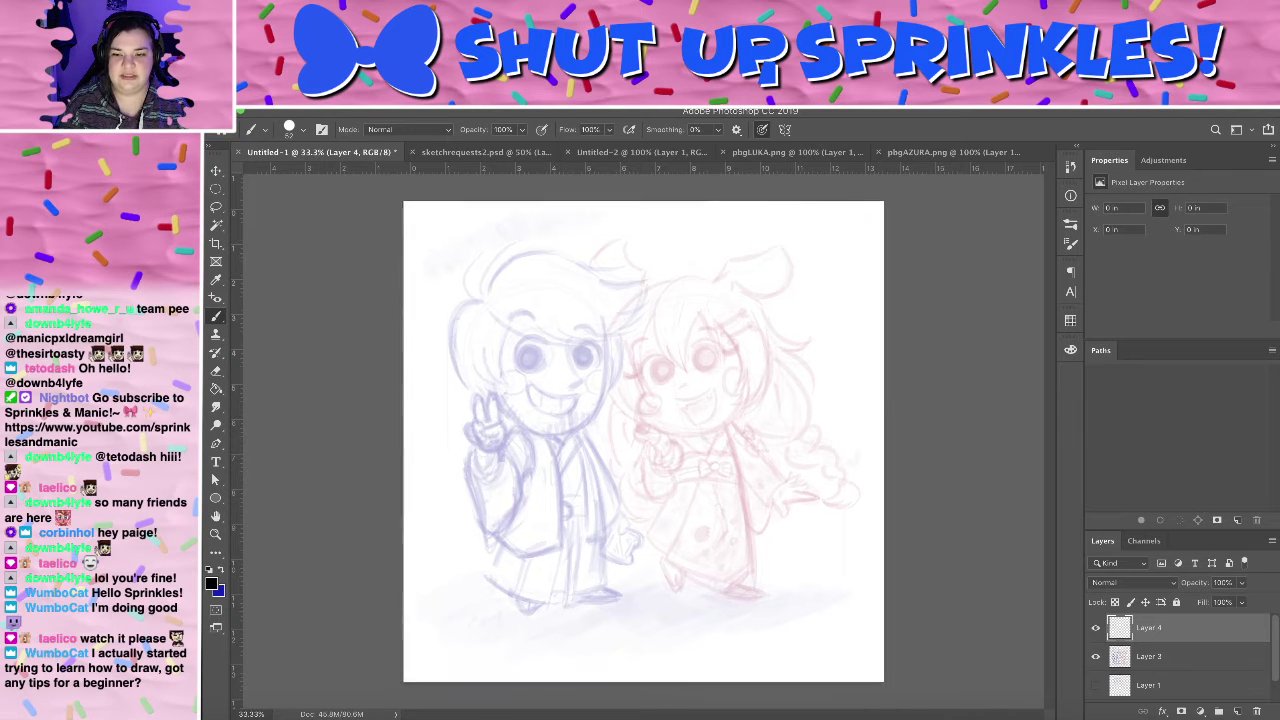
scroll(632, 400, up, 2)
scroll(570, 409, up, 1)
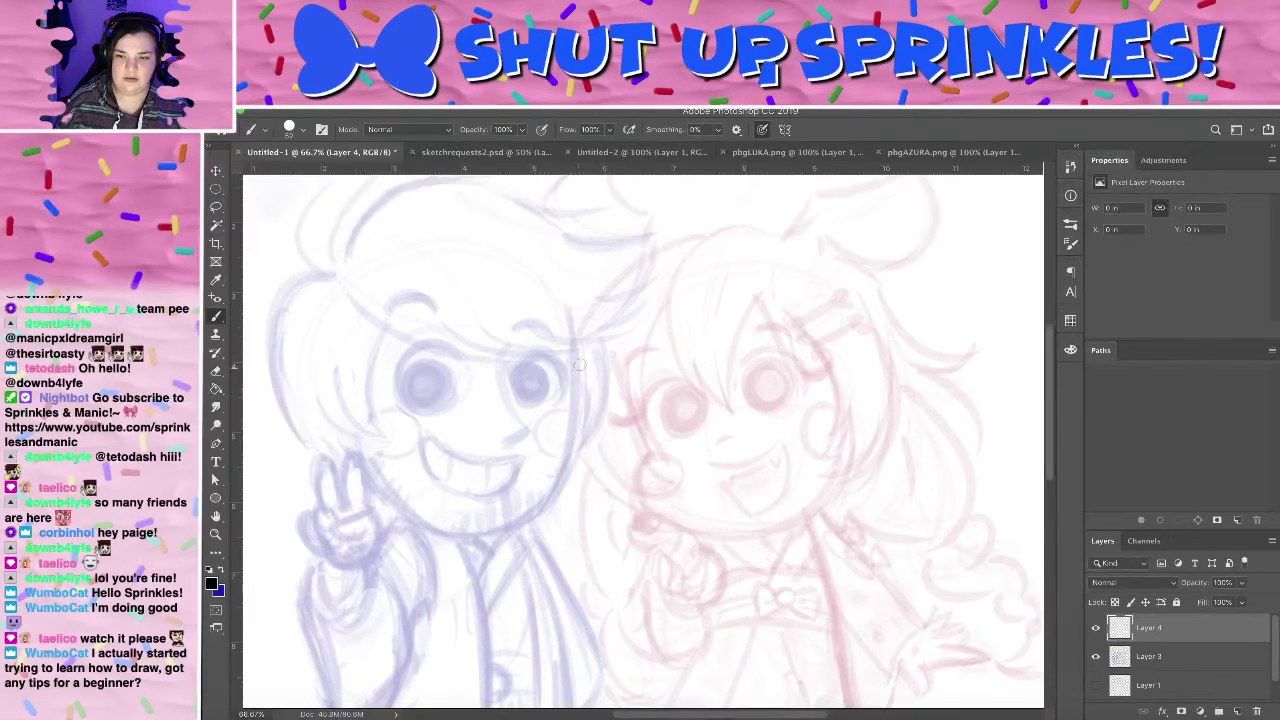
drag(578, 362, 445, 540)
key(ctrl+z)
- Enlarge the brush to 62 px and try the blue character's jawline twice, undoing both strokes
click(300, 130)
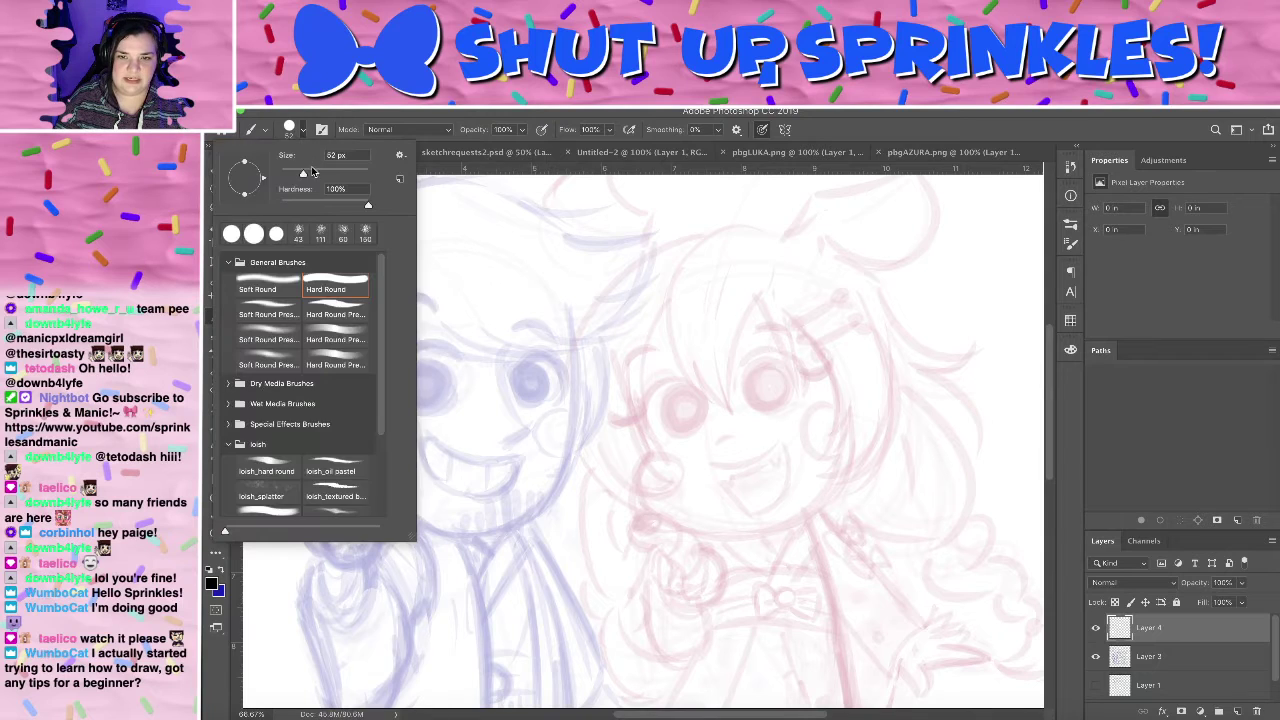
drag(311, 172, 315, 172)
click(565, 358)
drag(570, 339, 445, 545)
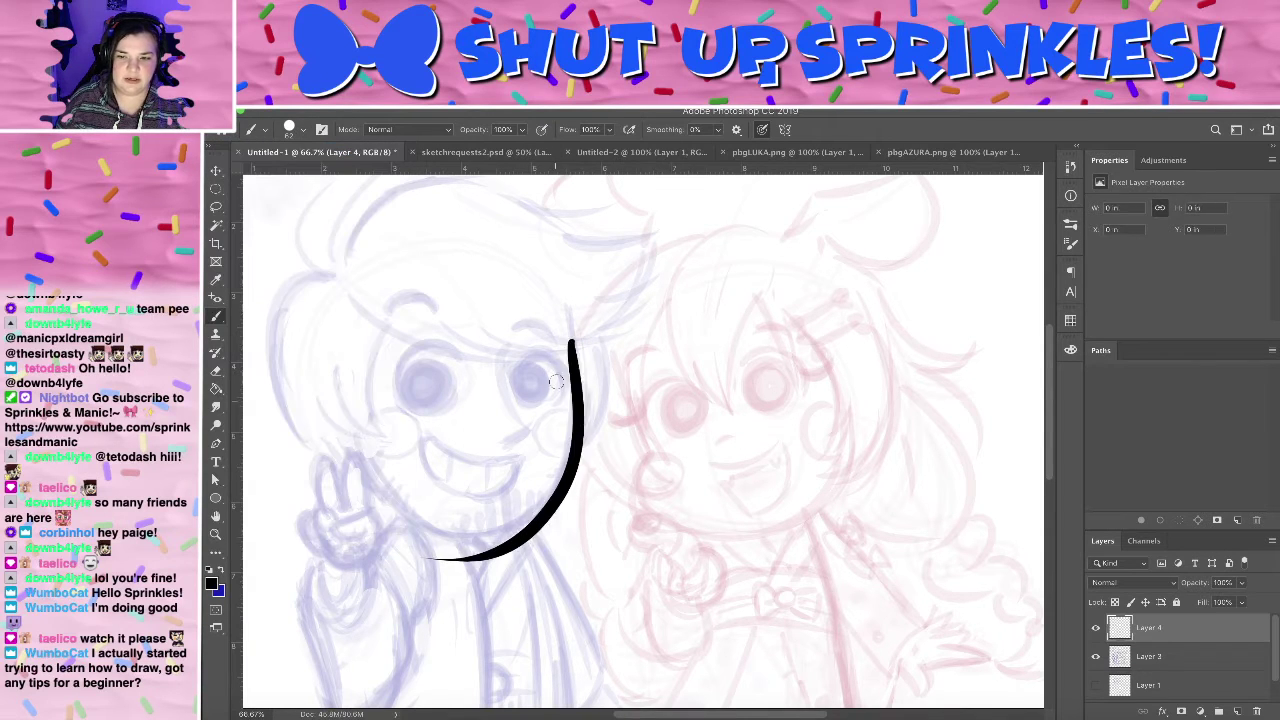
key(ctrl+z)
drag(570, 338, 445, 545)
key(ctrl+z)
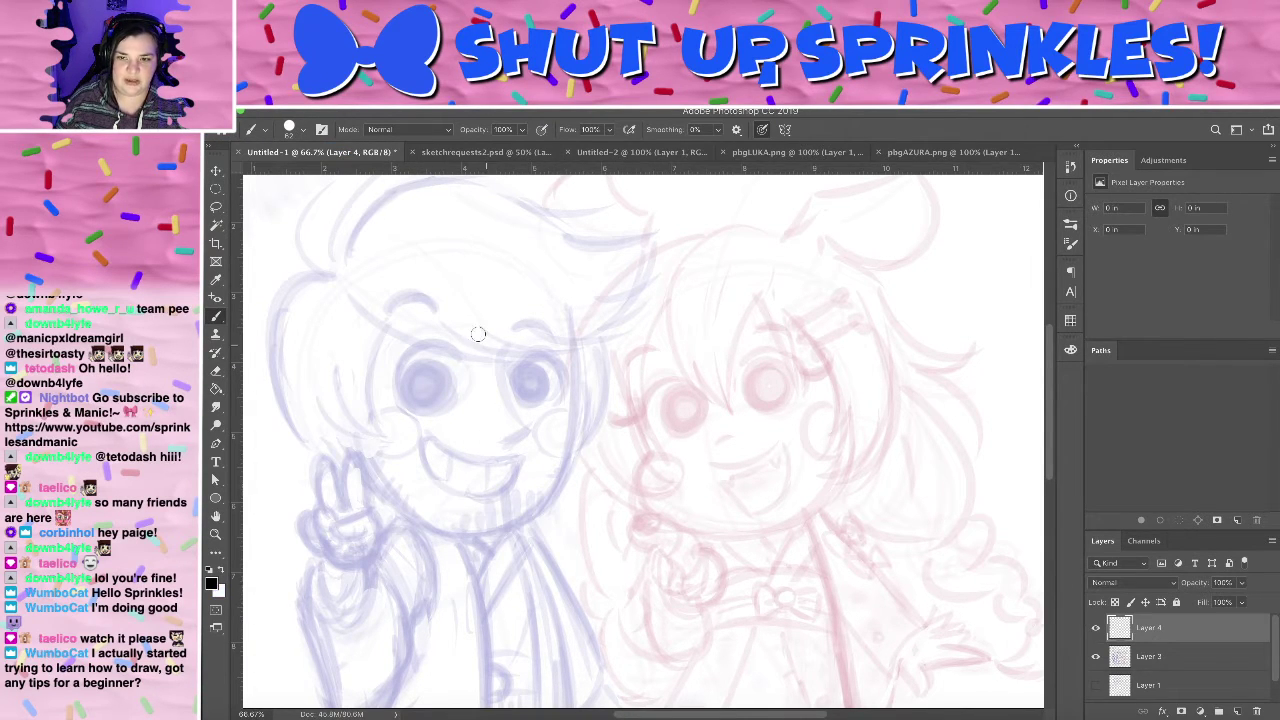
- Check the eraser's opacity, return to the brush, and undo trial strokes on the blue character's jaw and beside the pink character's face
key(e)
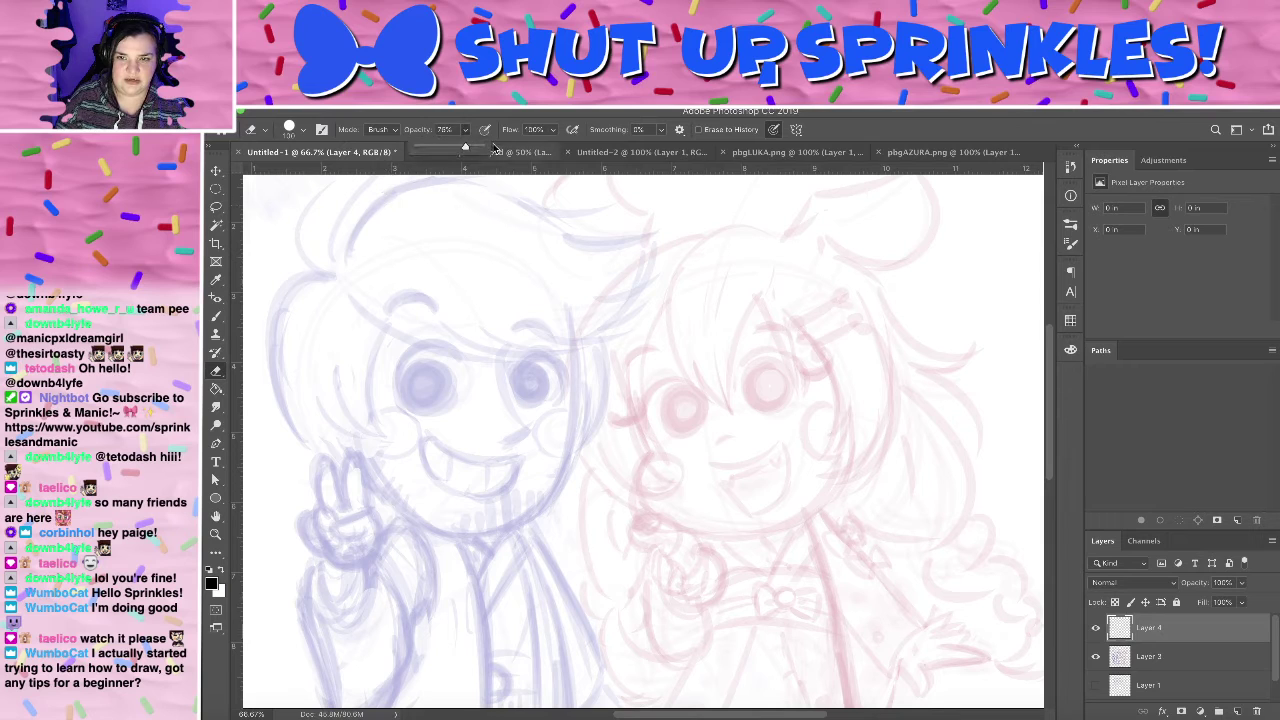
key(b)
drag(572, 340, 445, 548)
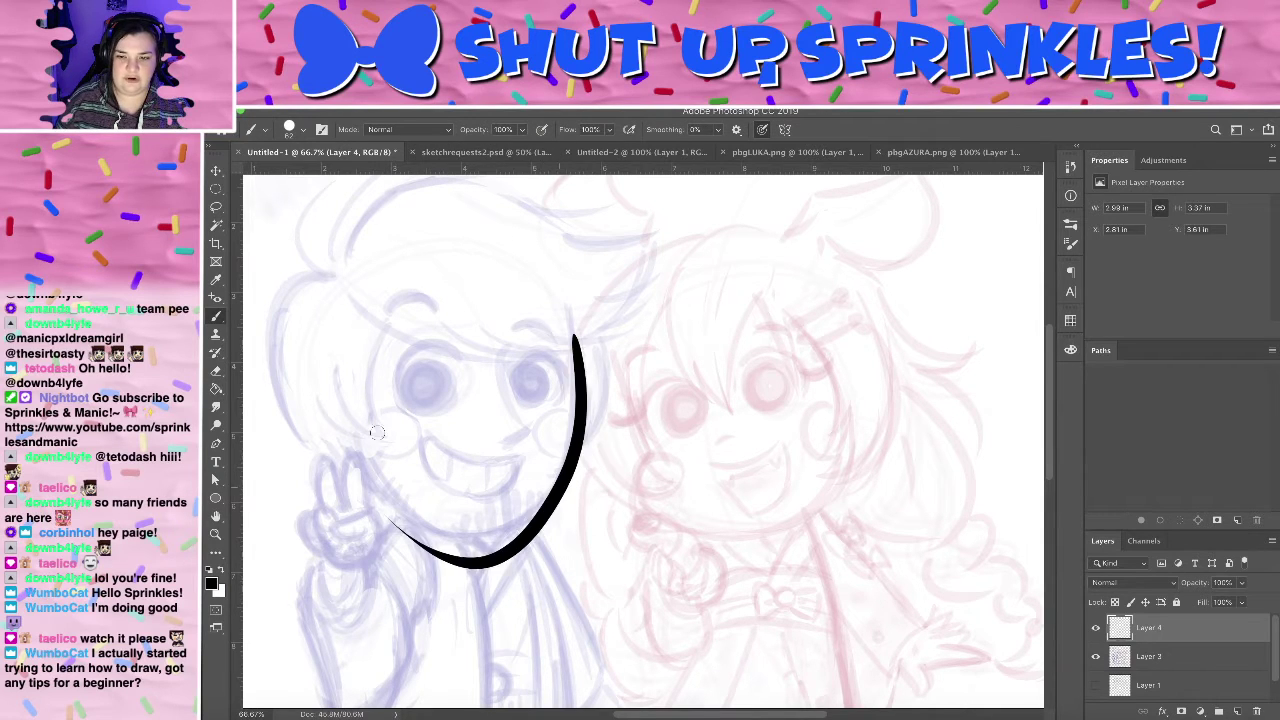
key(ctrl+z)
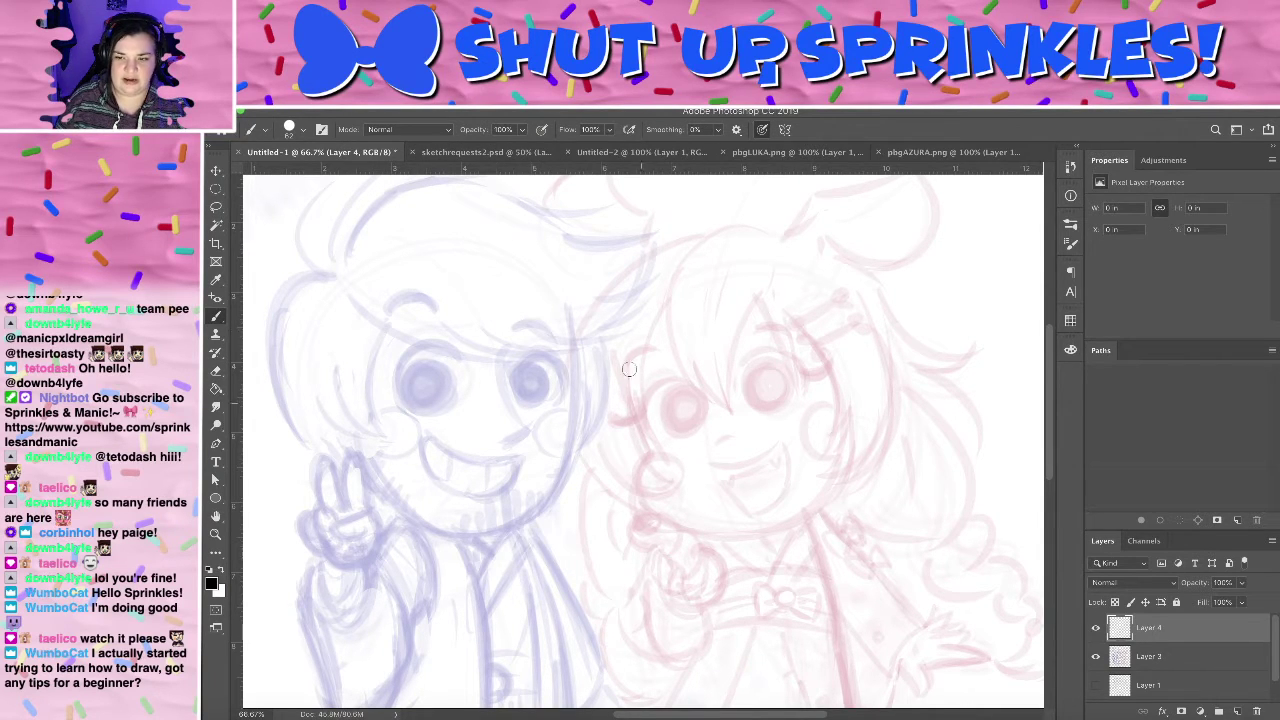
drag(624, 350, 648, 455)
key(ctrl+z)
- Try the blue character's jawline twice more from the temple around the chin, undoing both strokes
drag(570, 328, 412, 520)
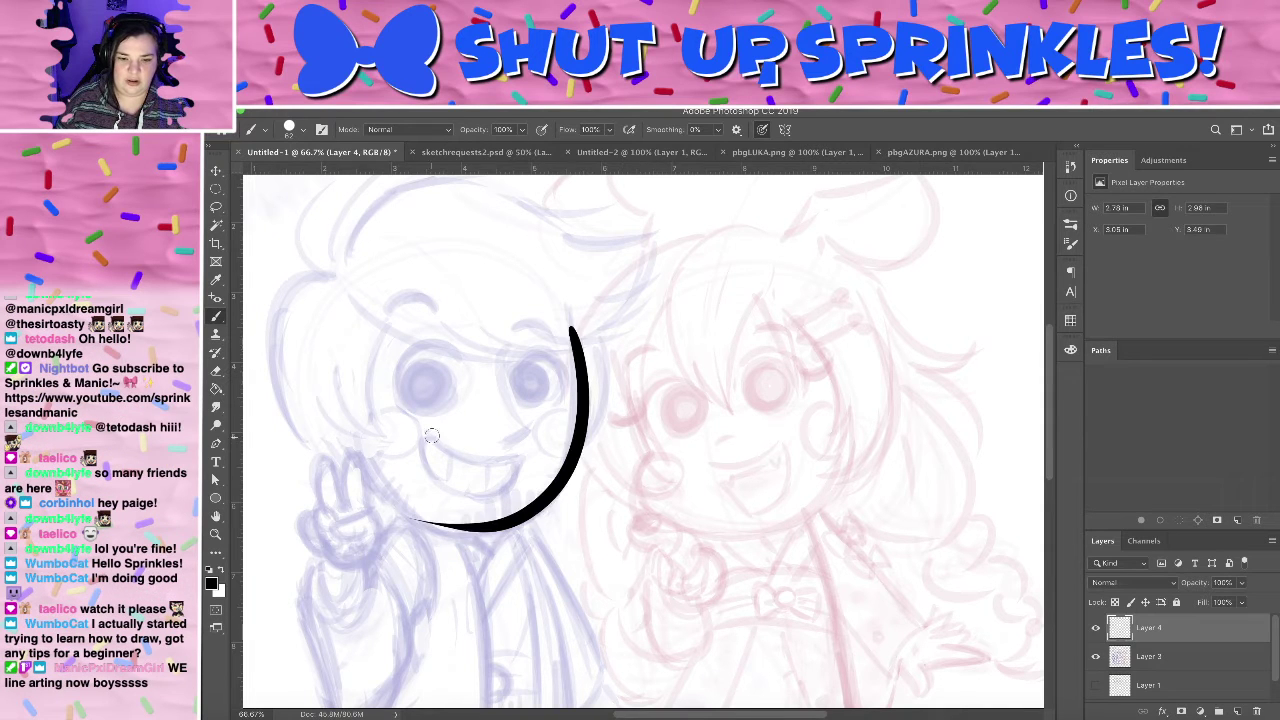
key(ctrl+z)
drag(570, 338, 376, 540)
key(ctrl+z)
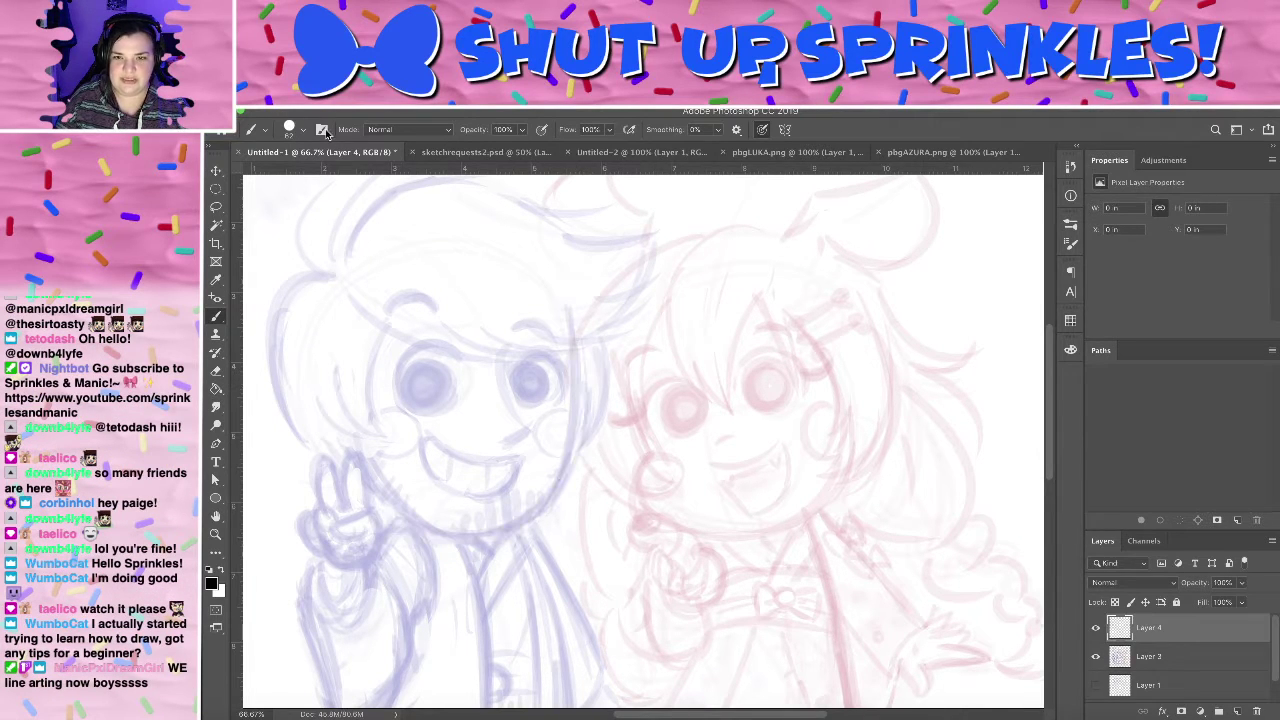
- Reduce the brush size to 55 px and undo the short test stroke down the blue character's cheek
click(300, 131)
drag(307, 174, 304, 174)
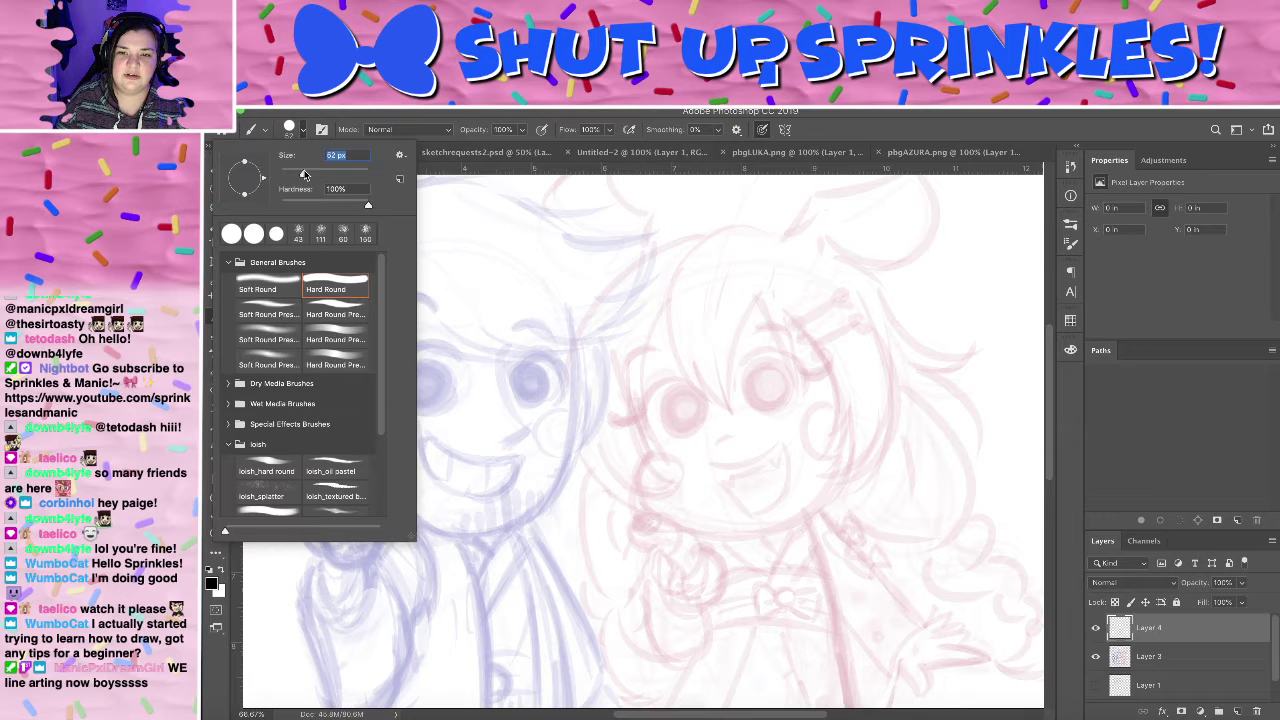
click(422, 119)
mouse_move(563, 315)
mouse_down()
mouse_move(349, 492)
mouse_move(556, 414)
mouse_up()
key(ctrl+z)
key(ctrl+z)
- Try the blue character's jawline with the smaller brush, stroking from either end, and undo every attempt
drag(567, 313, 388, 510)
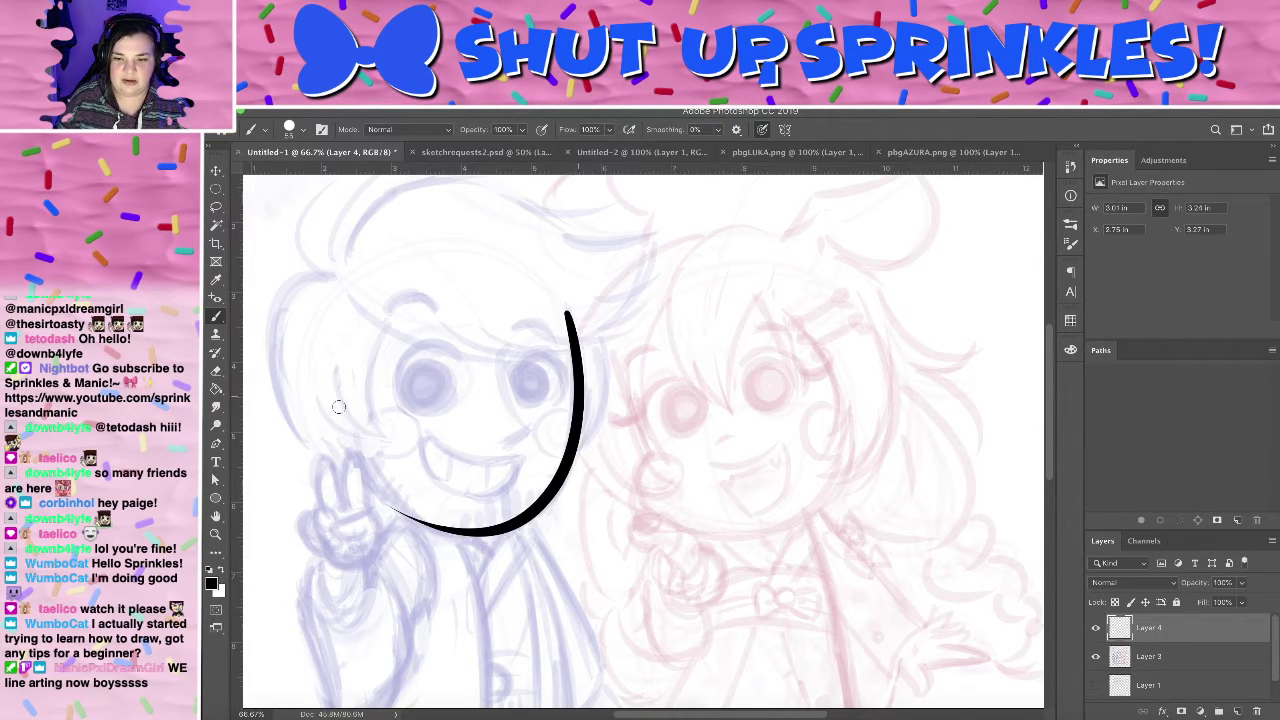
key(ctrl+z)
drag(368, 450, 558, 272)
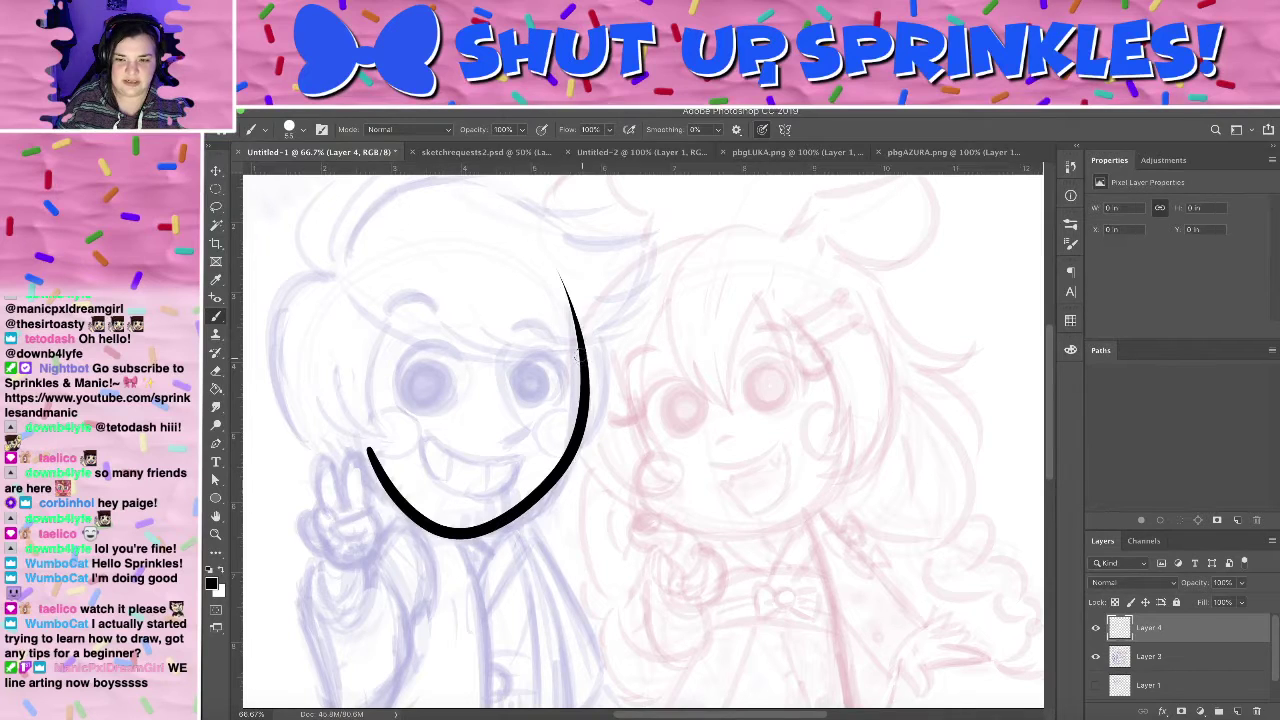
key(ctrl+z)
drag(573, 318, 362, 477)
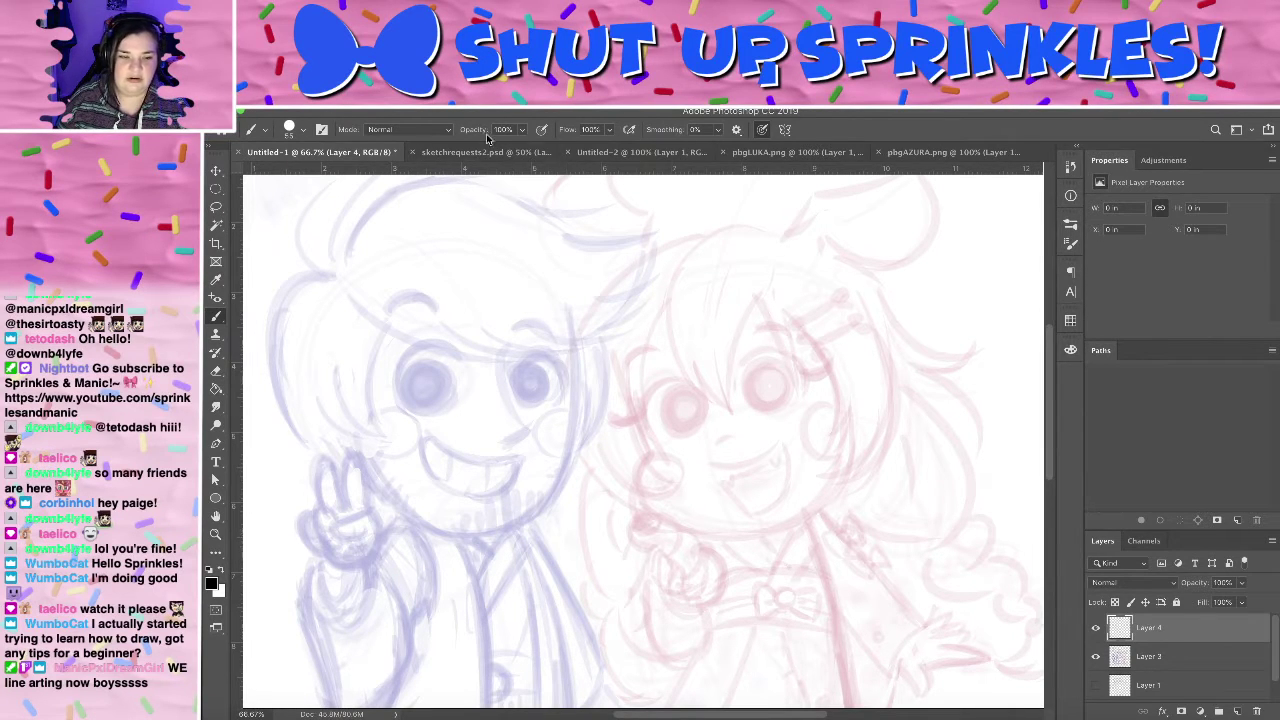
drag(575, 332, 418, 470)
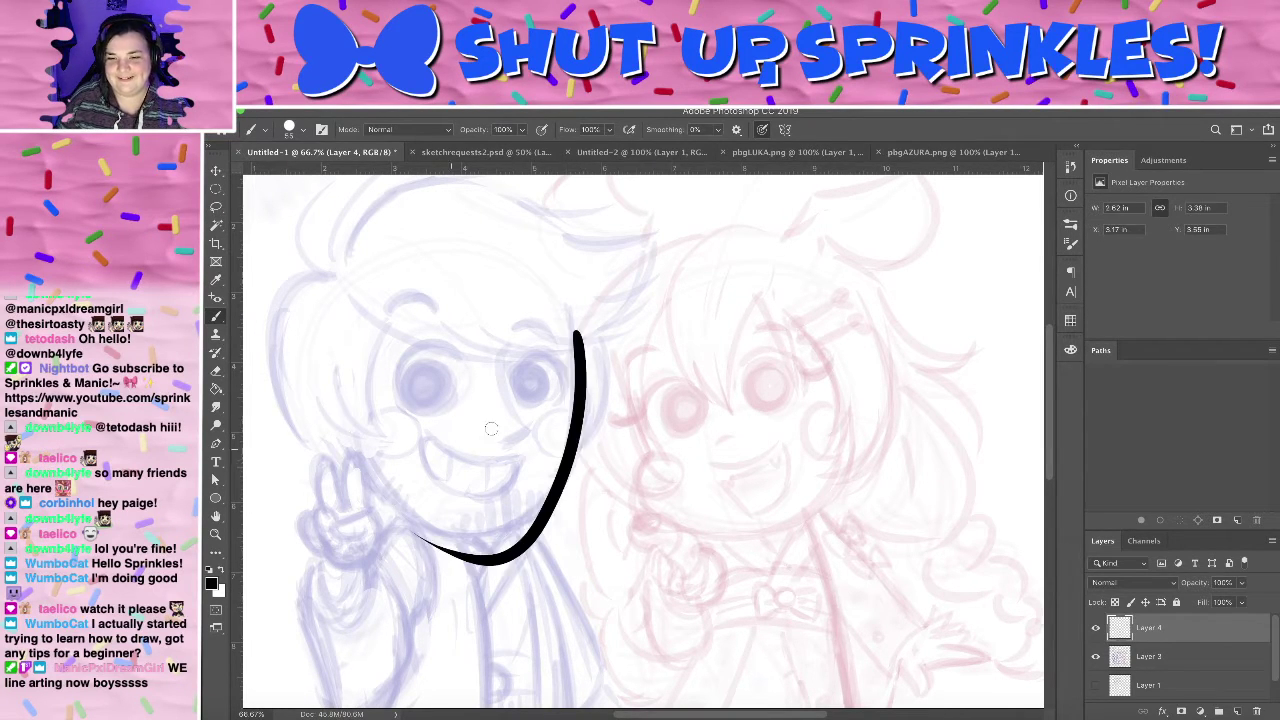
key(ctrl+z)
drag(575, 298, 370, 480)
key(ctrl+z)
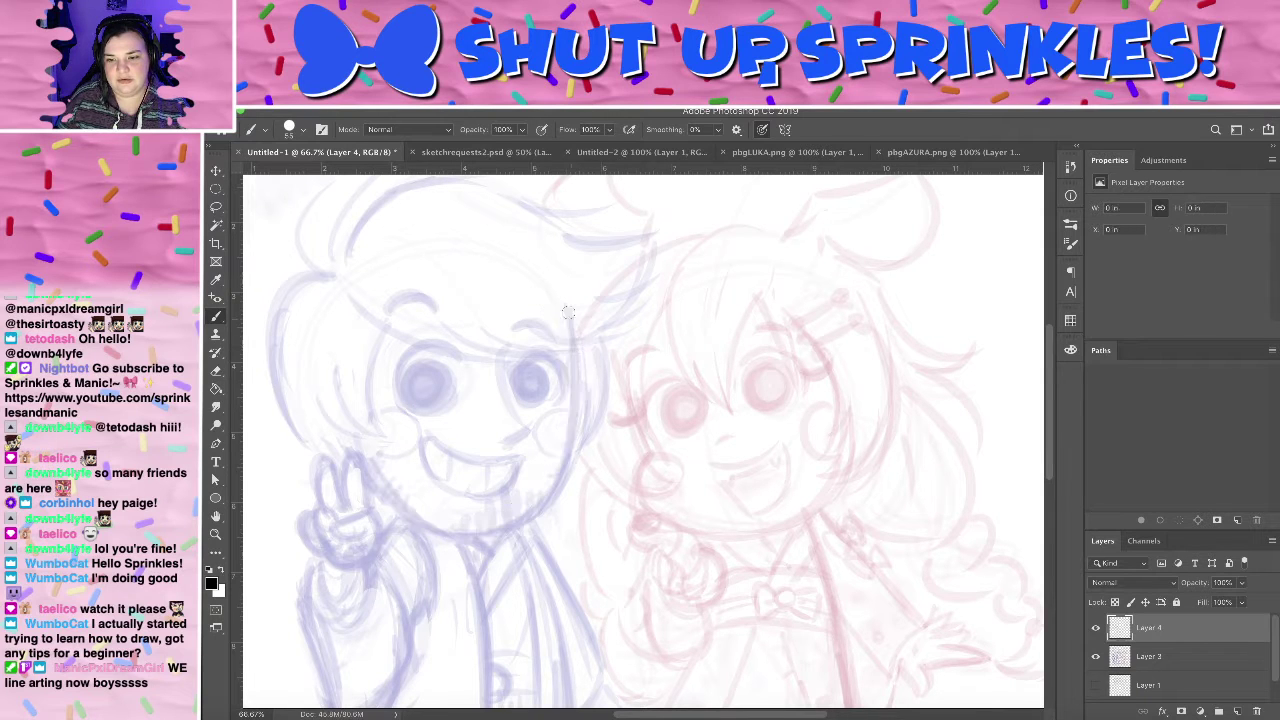
- Retry the blue character's full jawline as a single wide curve between temple and raised hand, undoing each version
drag(568, 310, 370, 480)
key(ctrl+z)
key(ctrl+shift+z)
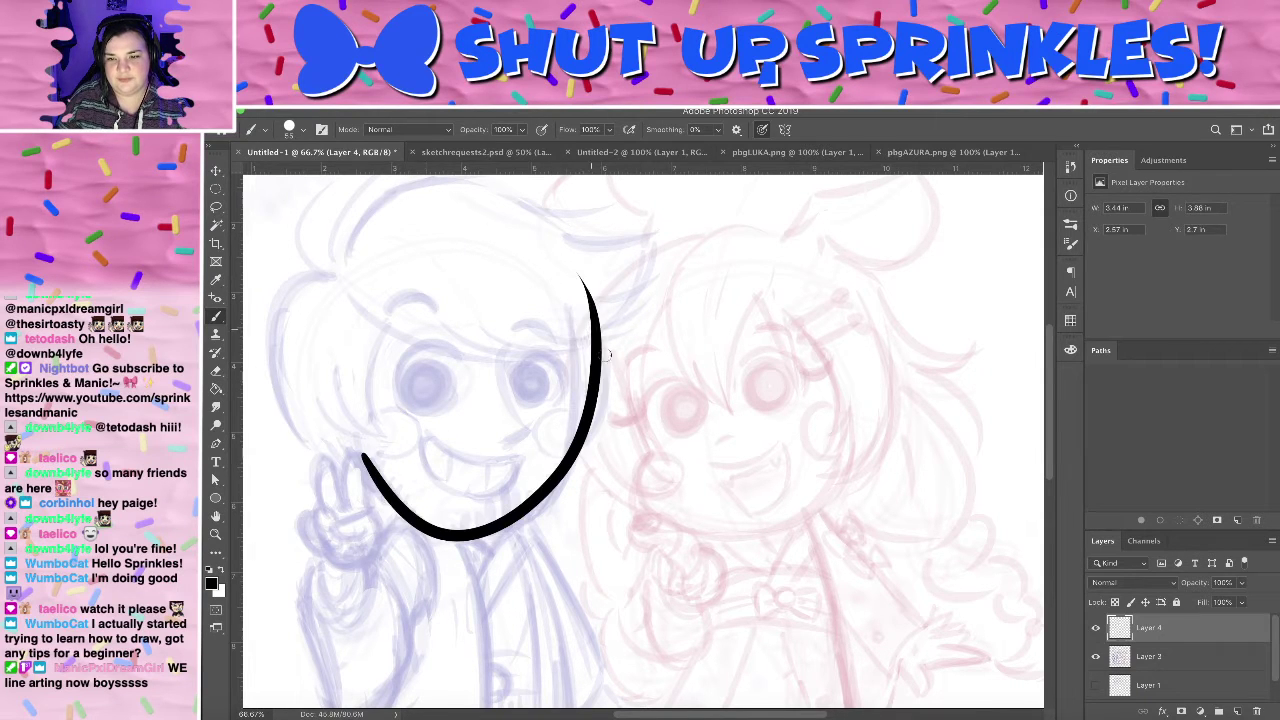
key(ctrl+z)
drag(568, 318, 328, 470)
key(ctrl+z)
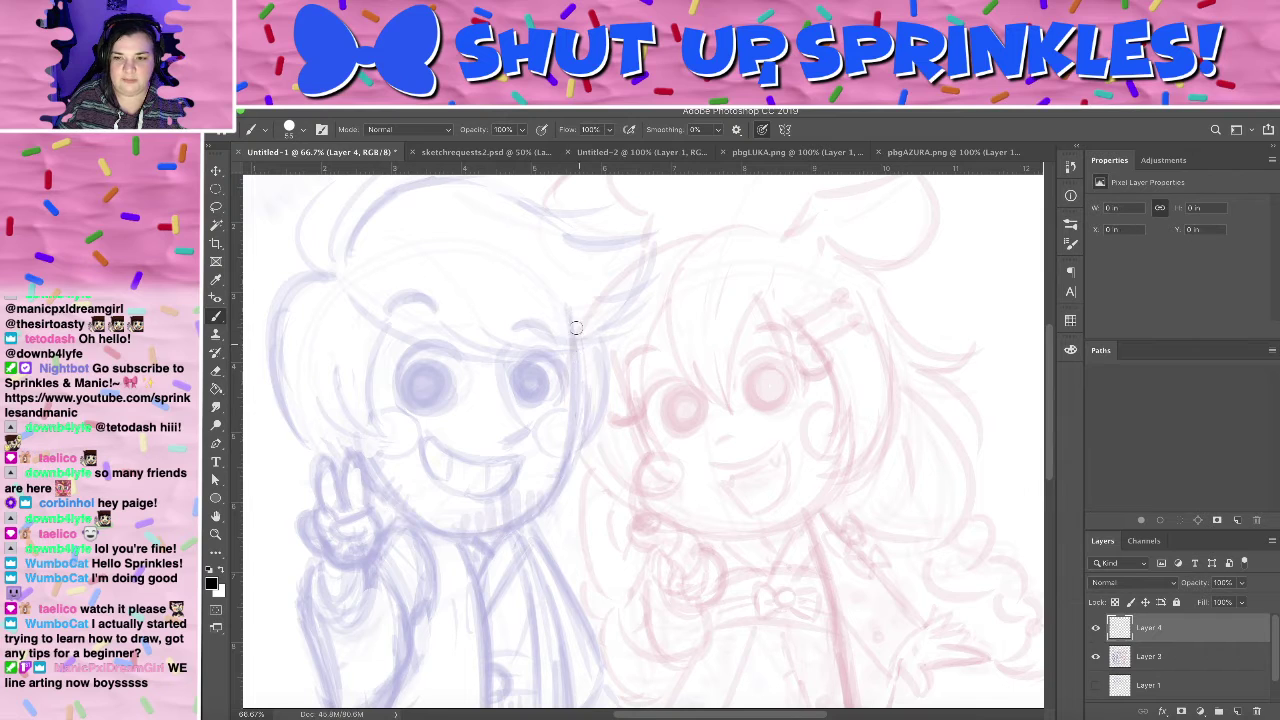
drag(569, 311, 362, 476)
key(ctrl+z)
drag(586, 285, 360, 463)
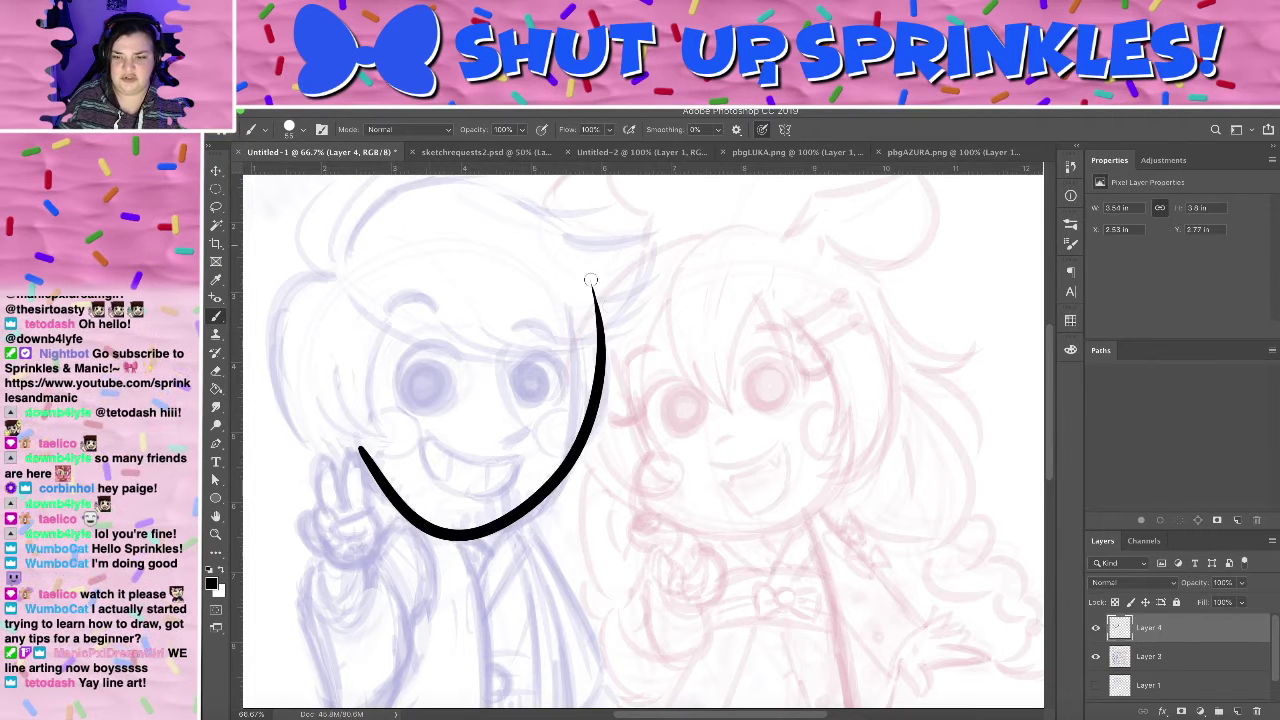
key(ctrl+z)
- Draw the blue character's black jawline from the temple nearest the pink character down around the chin, undoing unsatisfactory curves
mouse_move(567, 310)
mouse_down()
mouse_move(583, 414)
mouse_move(372, 476)
mouse_up()
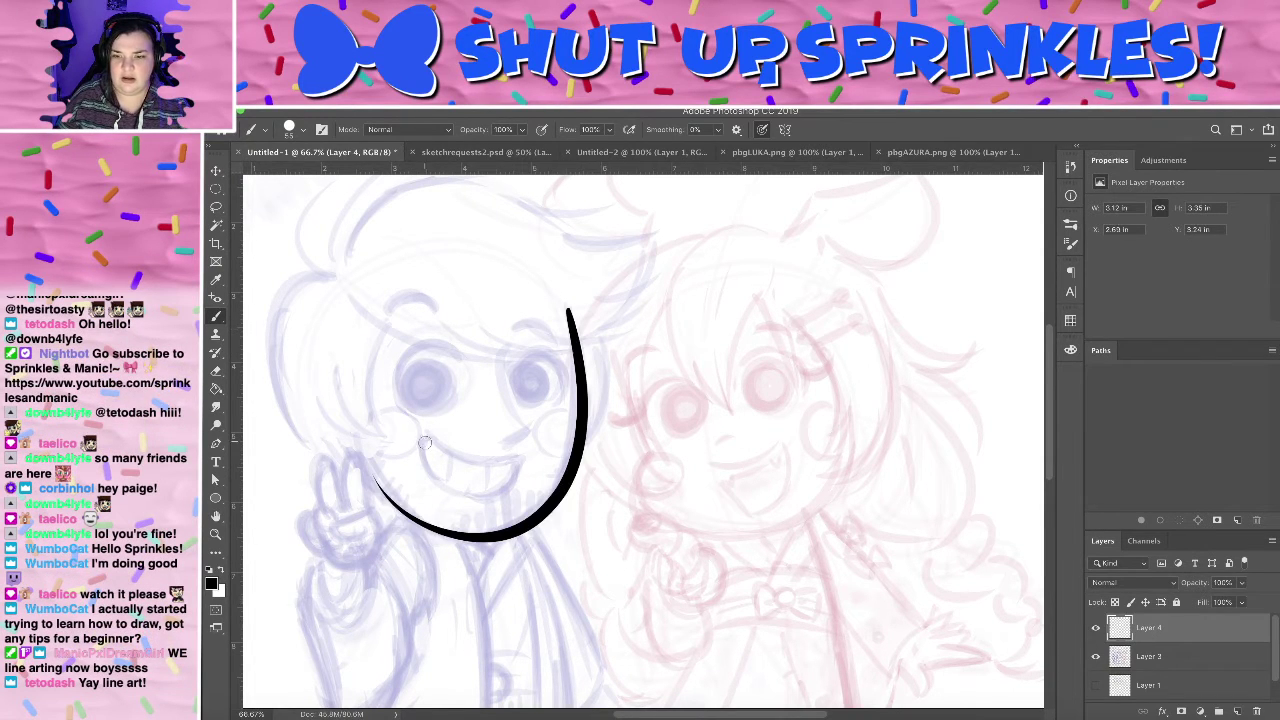
key(ctrl+z)
drag(576, 320, 390, 500)
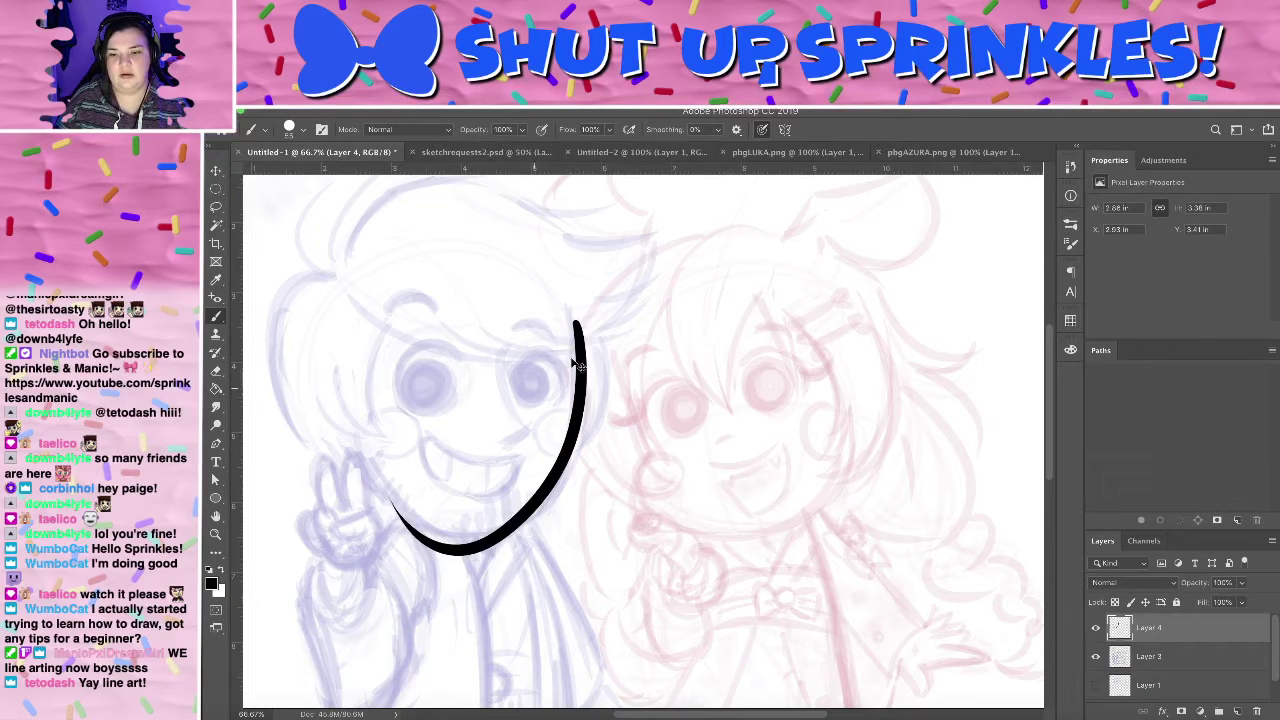
key(ctrl+z)
drag(576, 311, 400, 496)
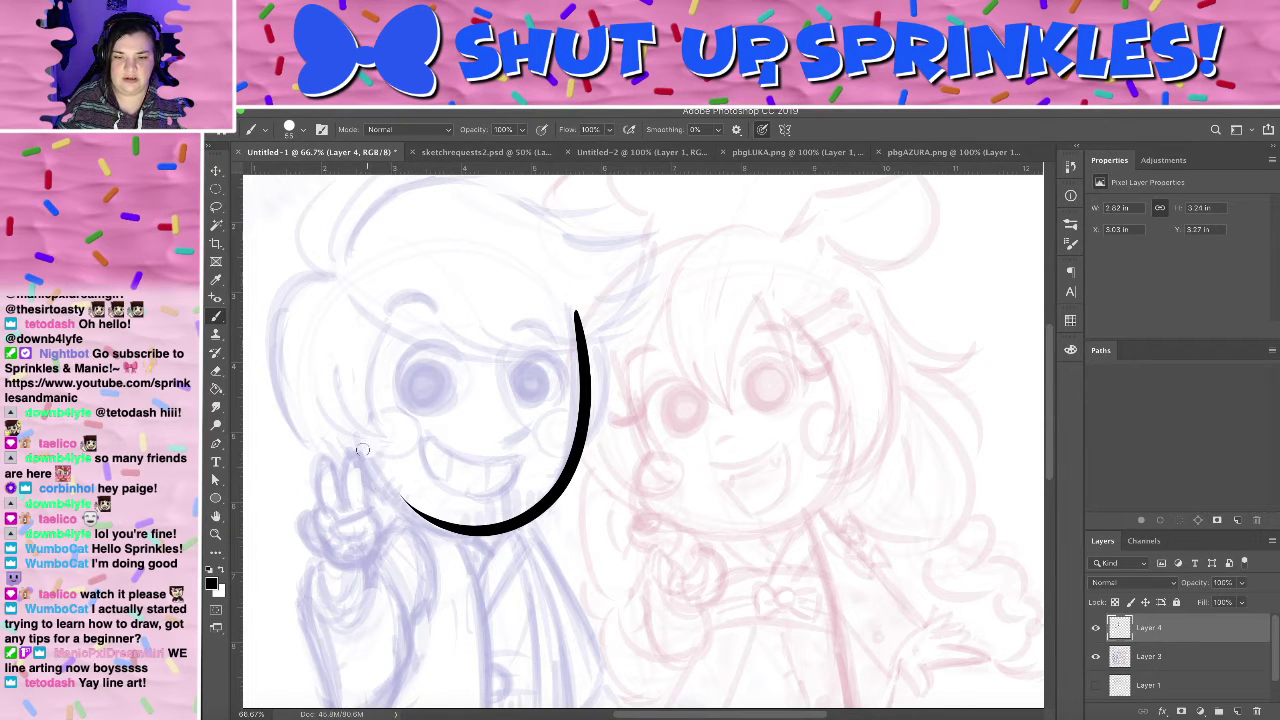
- Complete the blue character's jawline with a tapered stroke from beside the raised hand into the chin curve, undoing uneven attempts
drag(363, 450, 470, 530)
key(ctrl+z)
drag(363, 457, 510, 513)
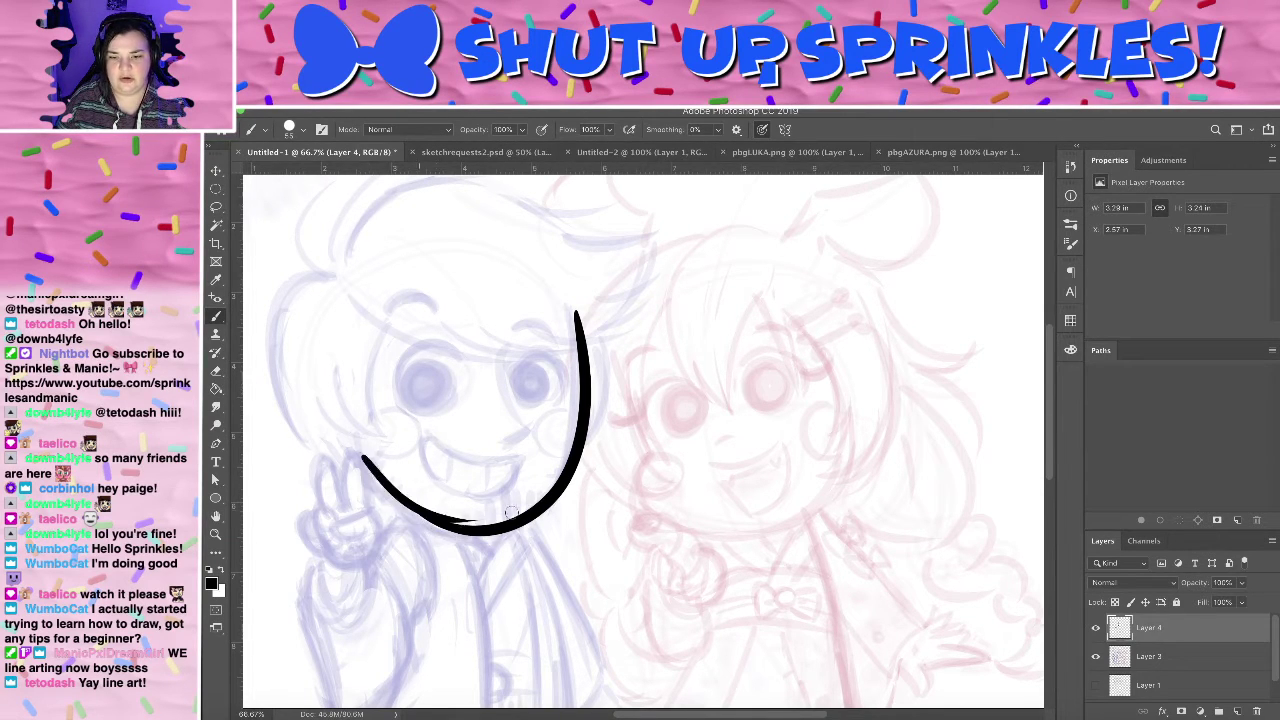
key(ctrl+z)
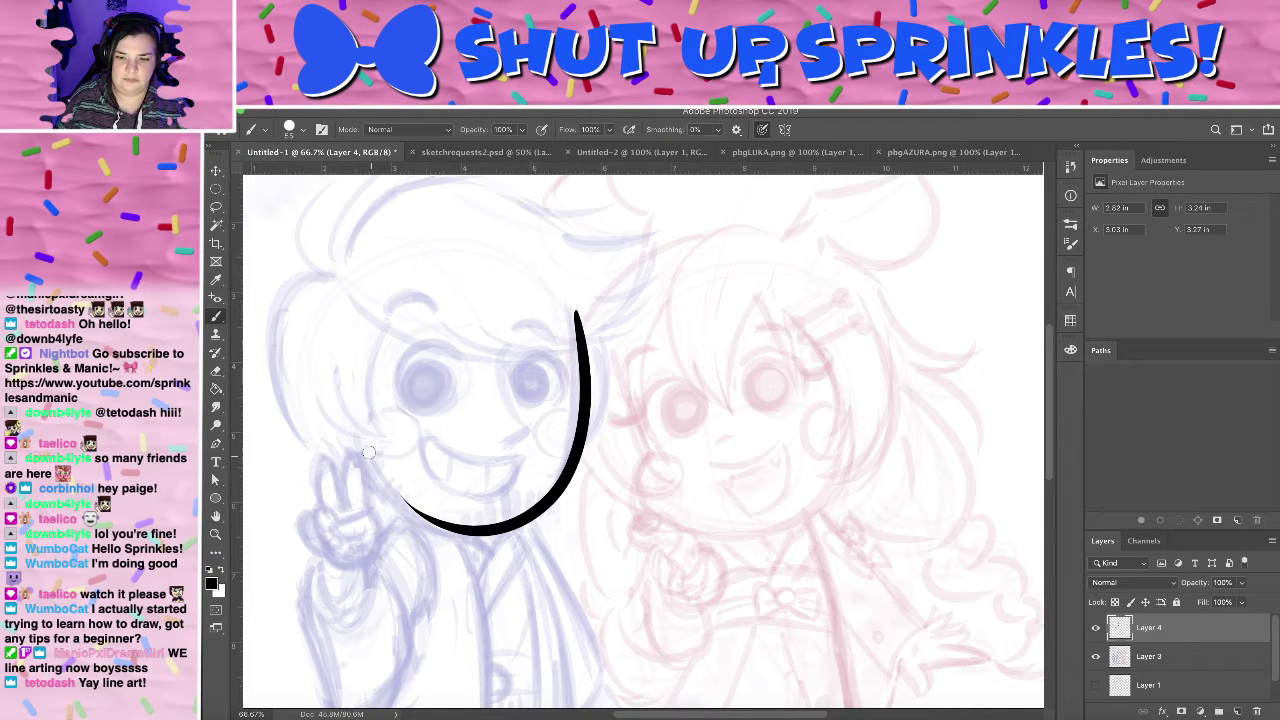
drag(368, 452, 430, 512)
key(ctrl+z)
drag(368, 454, 460, 526)
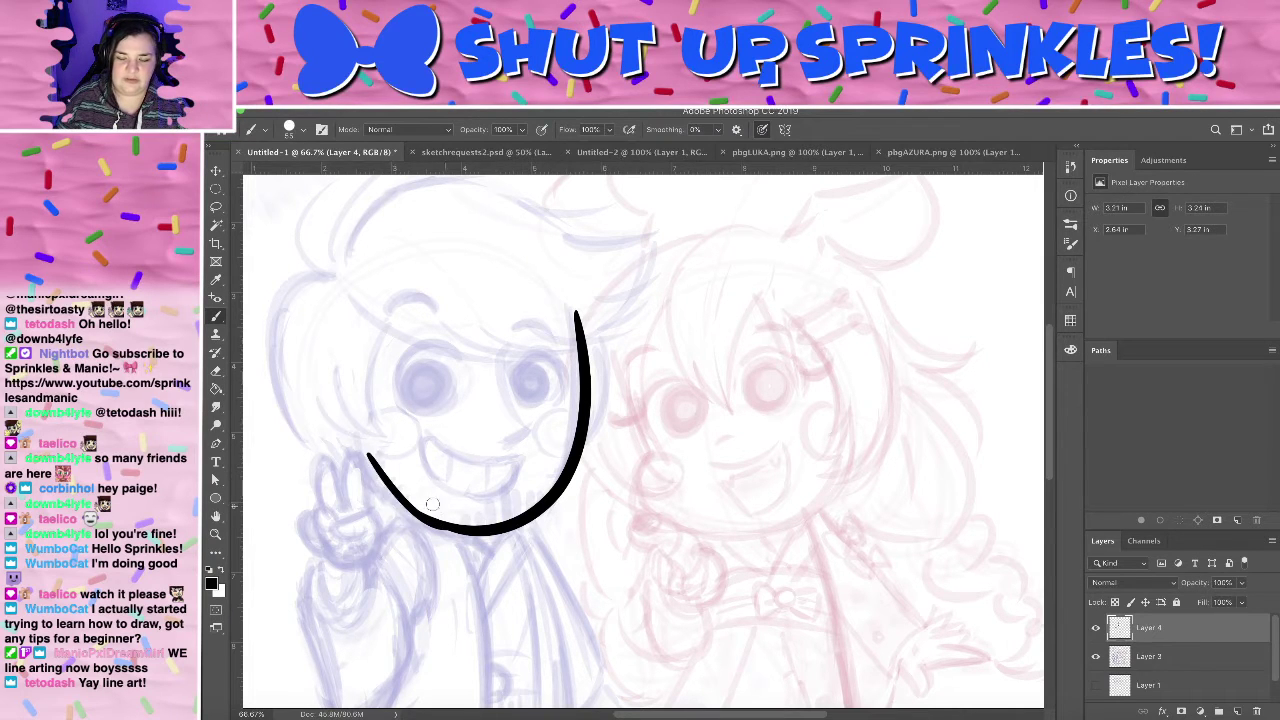
key(ctrl+z)
drag(367, 455, 478, 530)
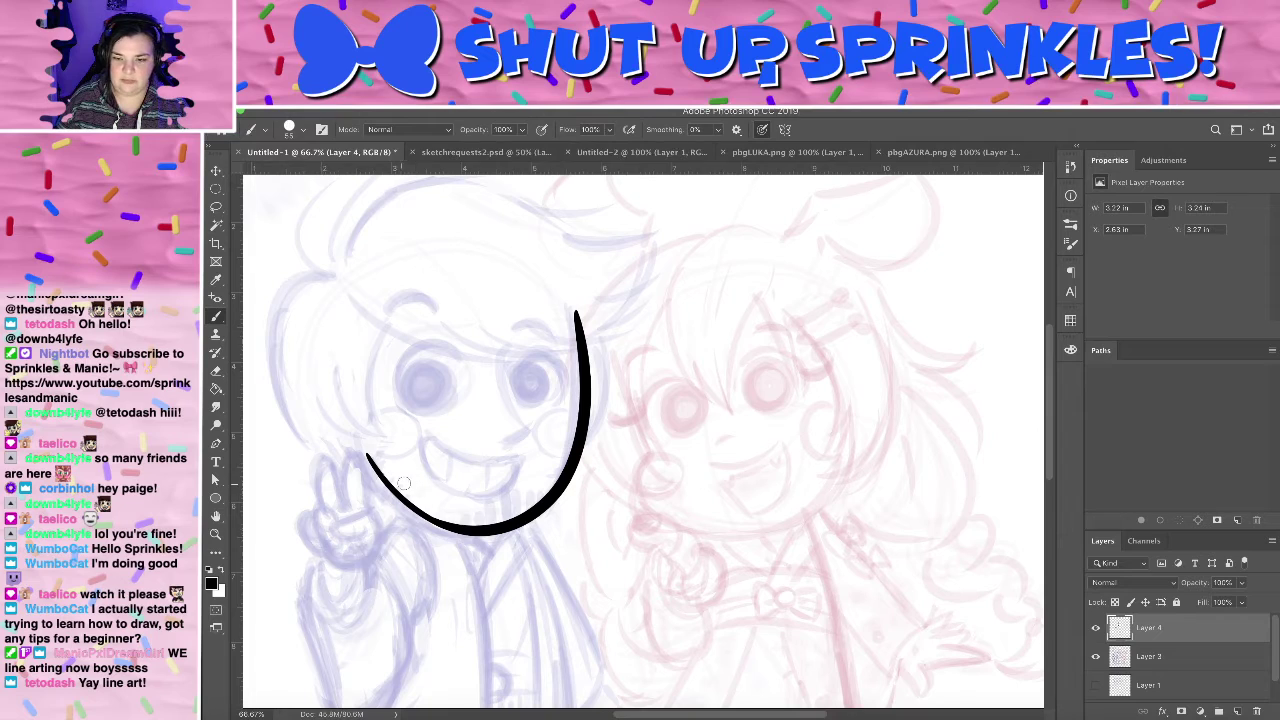
- Rotate the canvas clockwise and try thickening the jawline on the raised-hand side, undoing both strokes
mouse_move(582, 443)
mouse_down()
mouse_move(569, 197)
mouse_move(643, 443)
mouse_up()
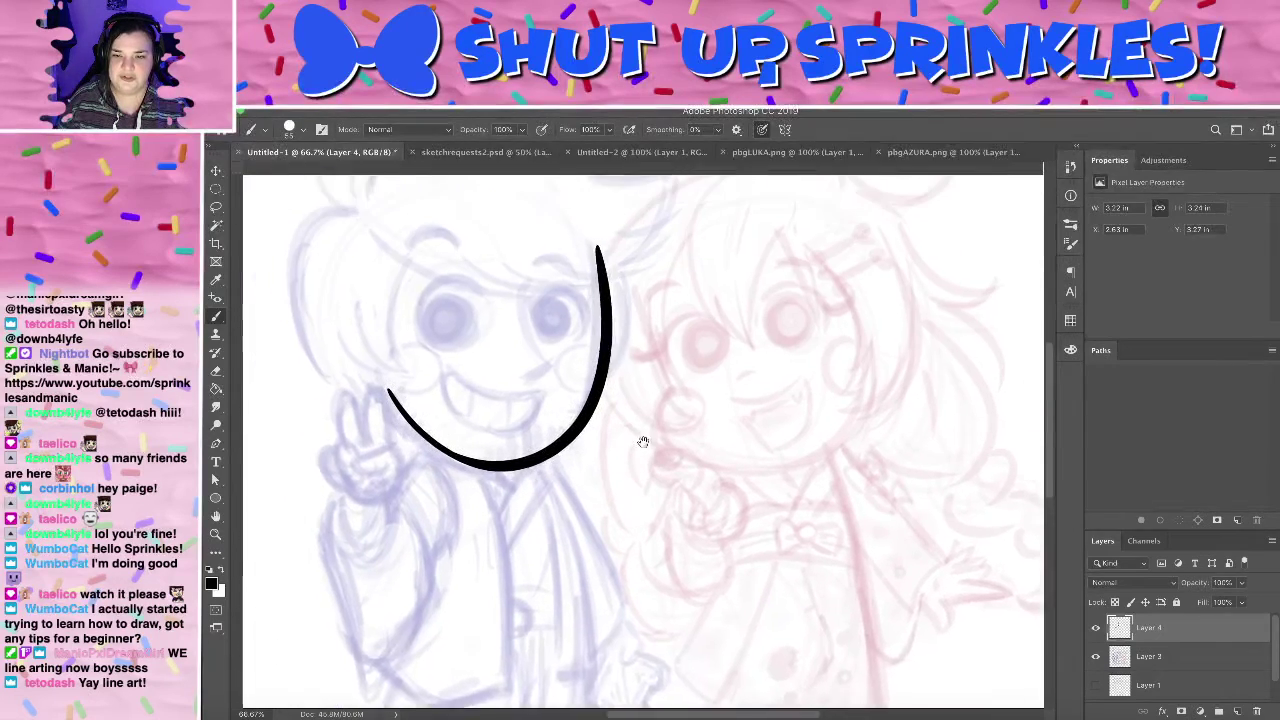
key(r)
mouse_move(625, 371)
mouse_down()
mouse_move(671, 366)
mouse_move(645, 350)
mouse_up()
key(b)
drag(433, 293, 530, 423)
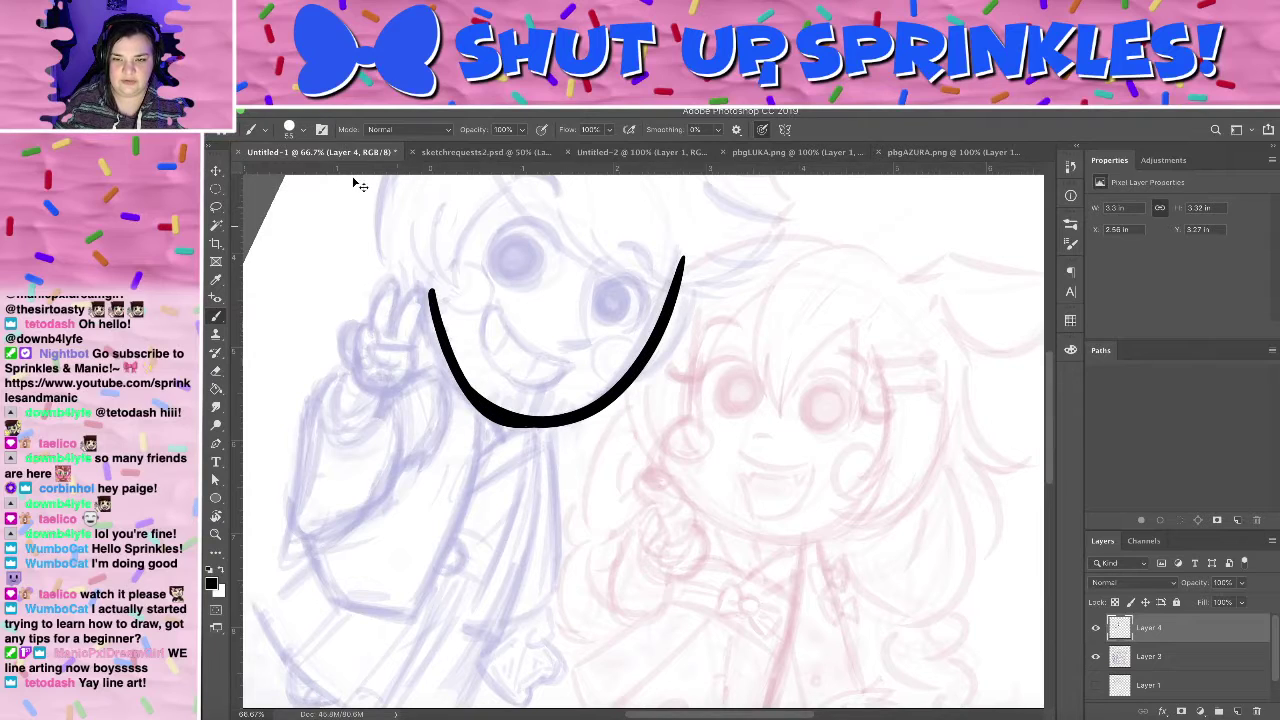
key(ctrl+z)
drag(460, 378, 500, 405)
key(ctrl+z)
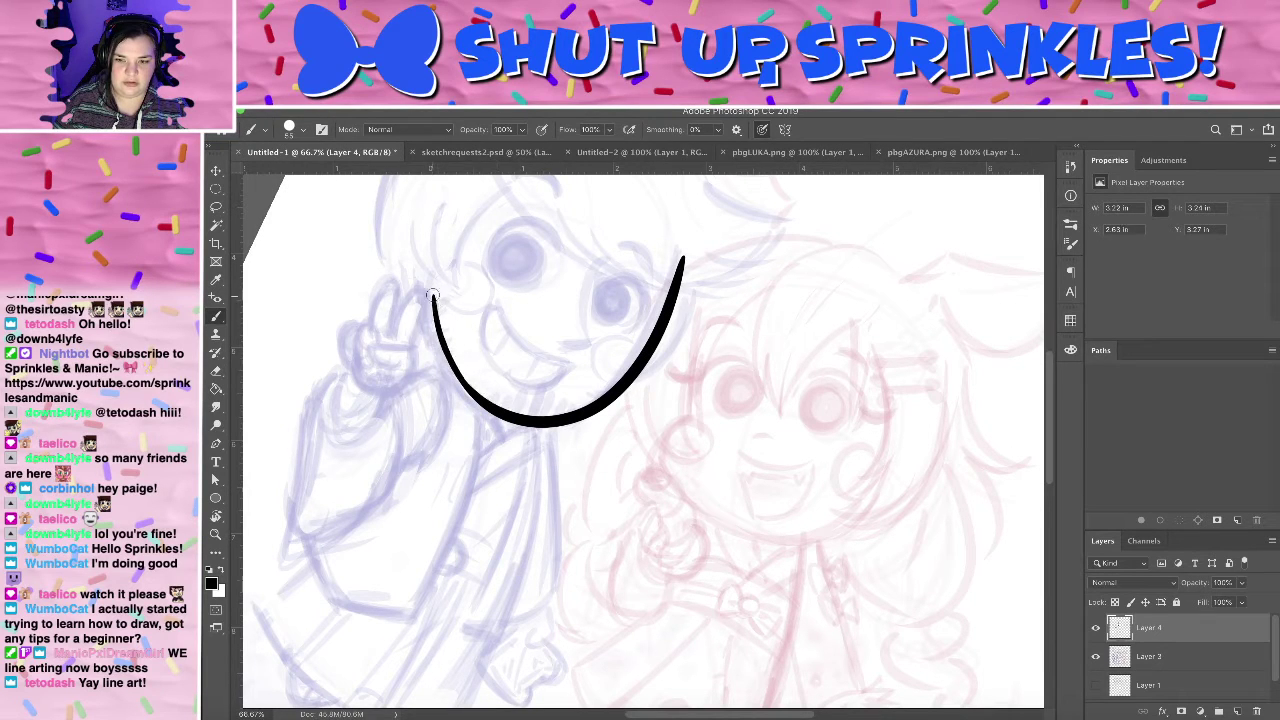
- Retry the thickening strokes from the cheek by the raised hand down to the chin, undoing each one
drag(433, 296, 486, 408)
key(ctrl+z)
drag(442, 304, 519, 412)
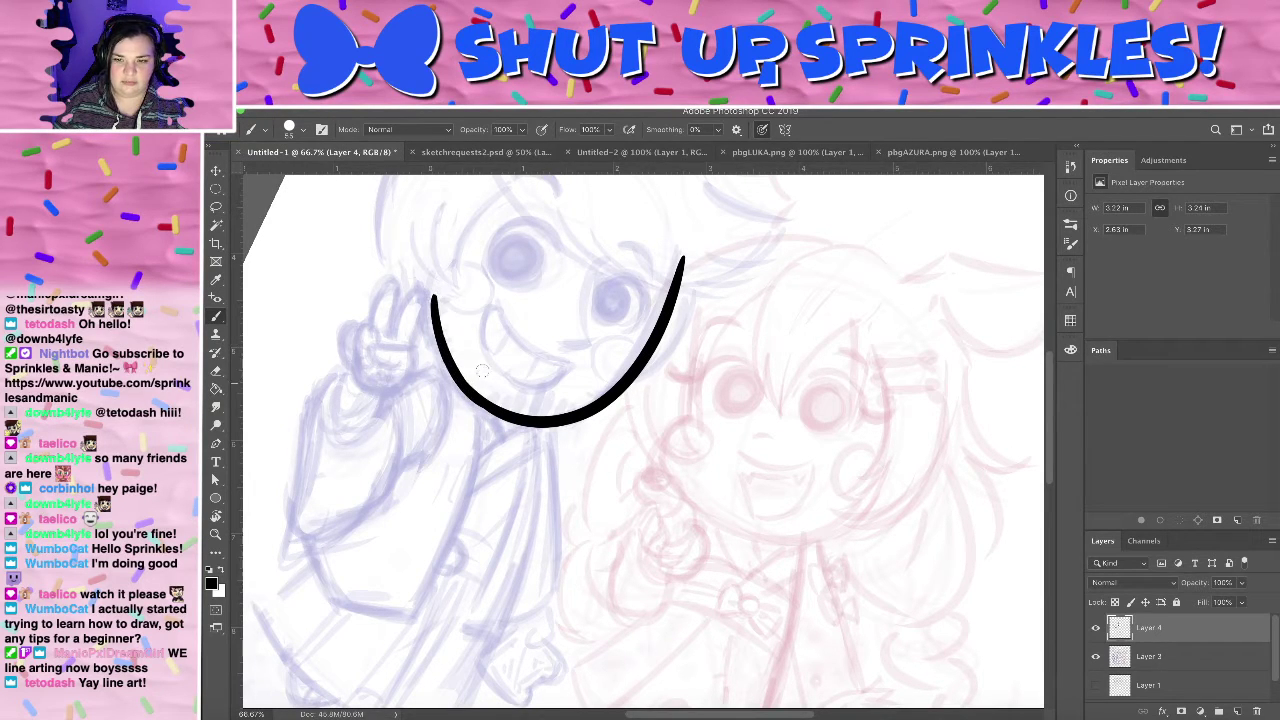
key(ctrl+z)
drag(434, 294, 531, 408)
key(ctrl+z)
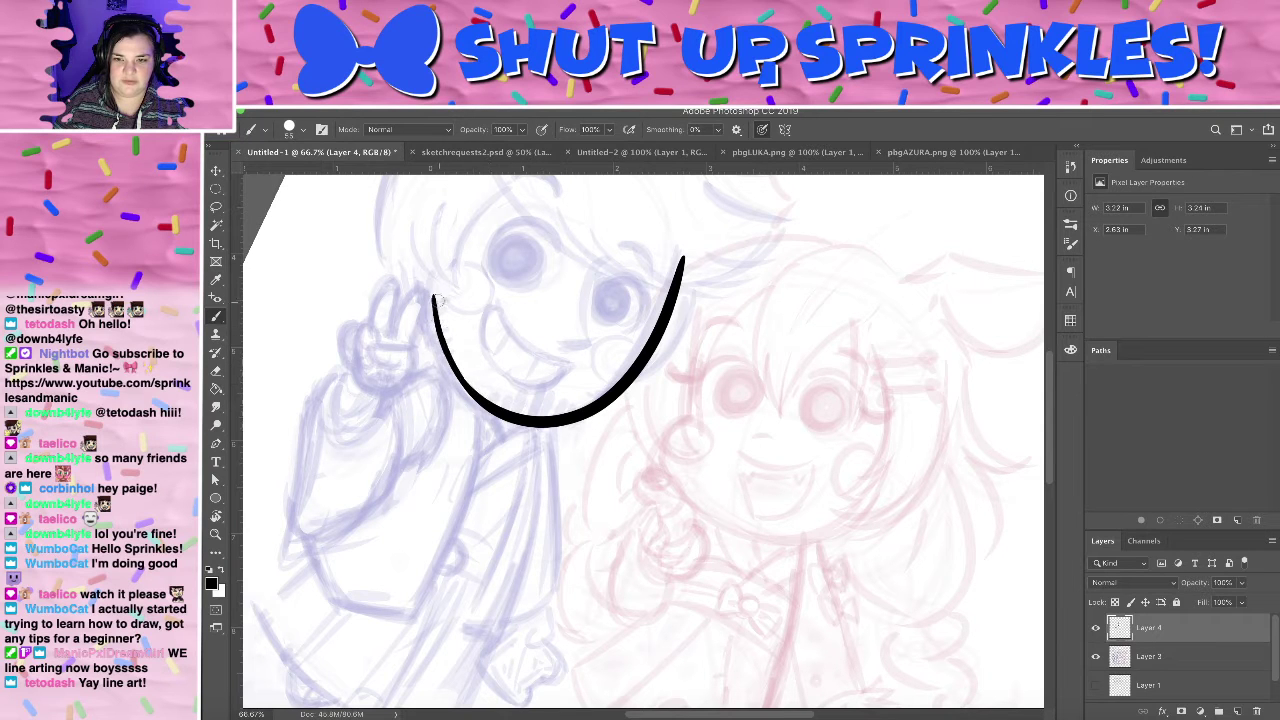
drag(434, 296, 521, 407)
key(ctrl+z)
- Rotate the canvas to 60°, enlarge the view to 100%, and try lengthening the jawline's cheek end, undoing the stroke
key(r)
drag(710, 276, 593, 306)
drag(761, 316, 683, 243)
key(super+plus)
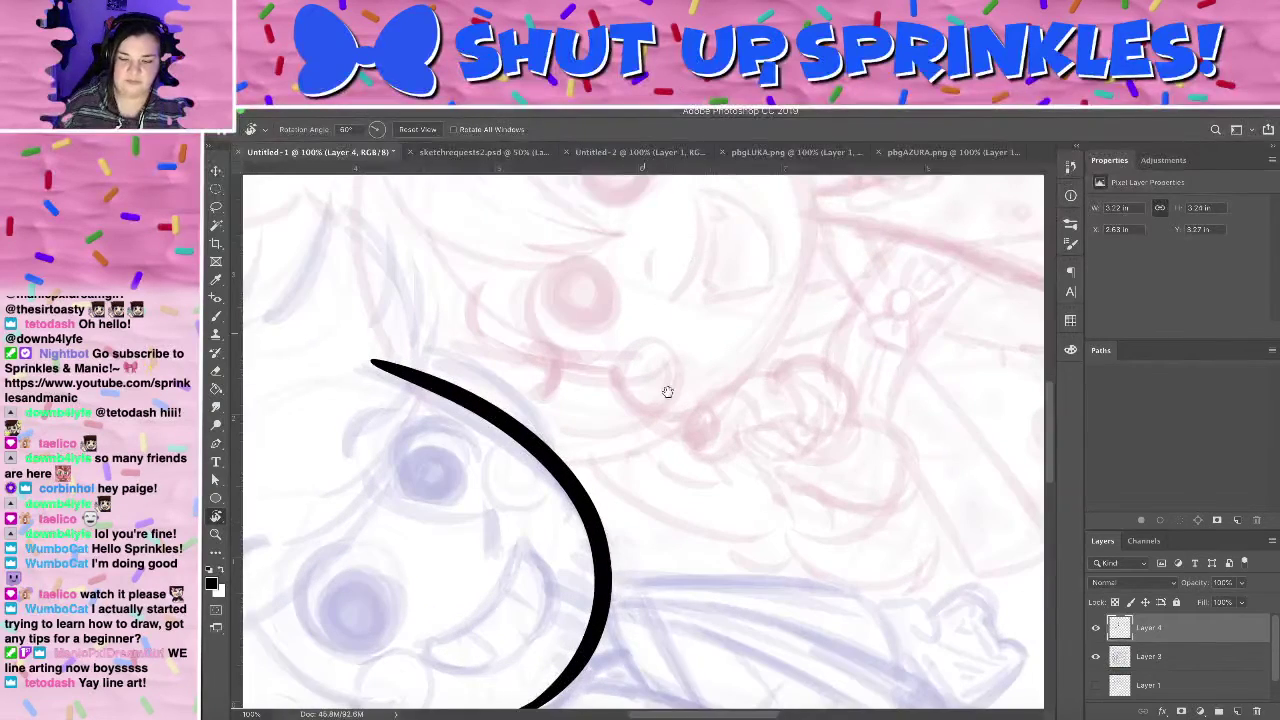
drag(668, 391, 688, 238)
key(b)
mouse_move(527, 569)
mouse_down()
mouse_move(640, 468)
mouse_move(358, 598)
mouse_up()
key(super+z)
key(ctrl+z)
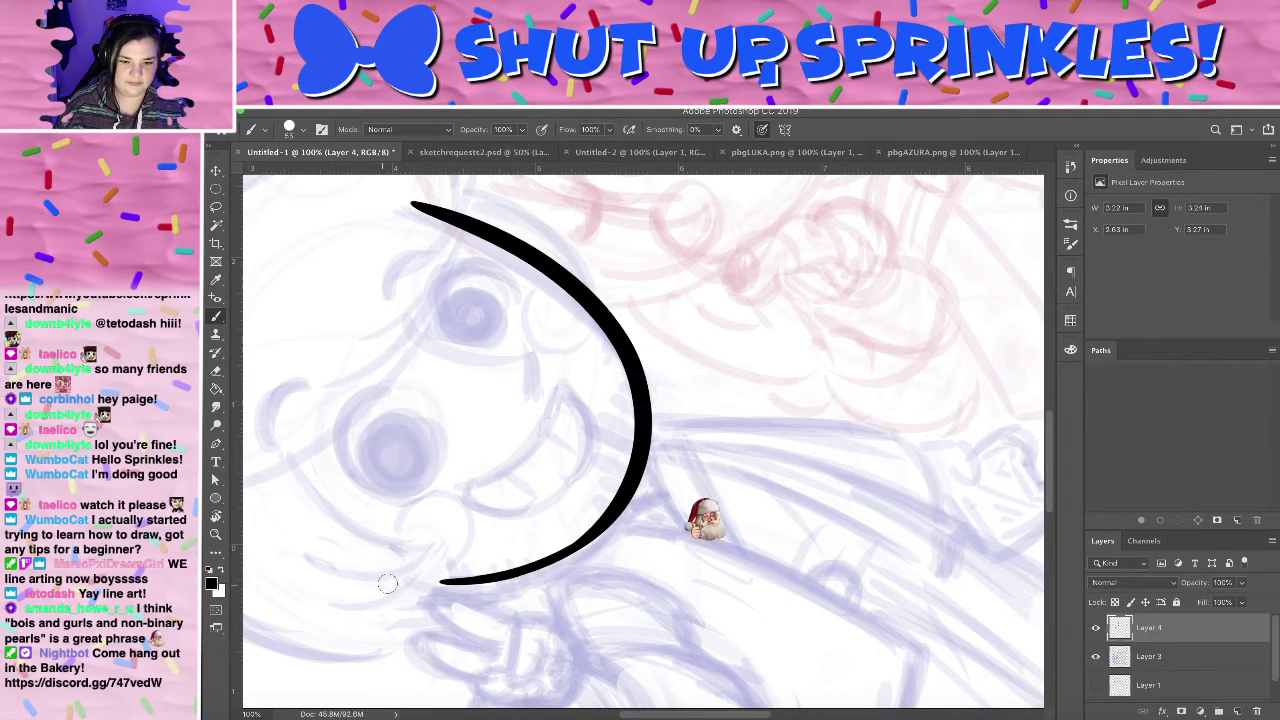
- Extend and thicken the jawline's cheek end past the raised hand, blending it into the chin curve and undoing poor strokes
mouse_move(415, 587)
mouse_down()
mouse_move(658, 487)
mouse_move(350, 575)
mouse_up()
key(ctrl+z)
key(ctrl+z)
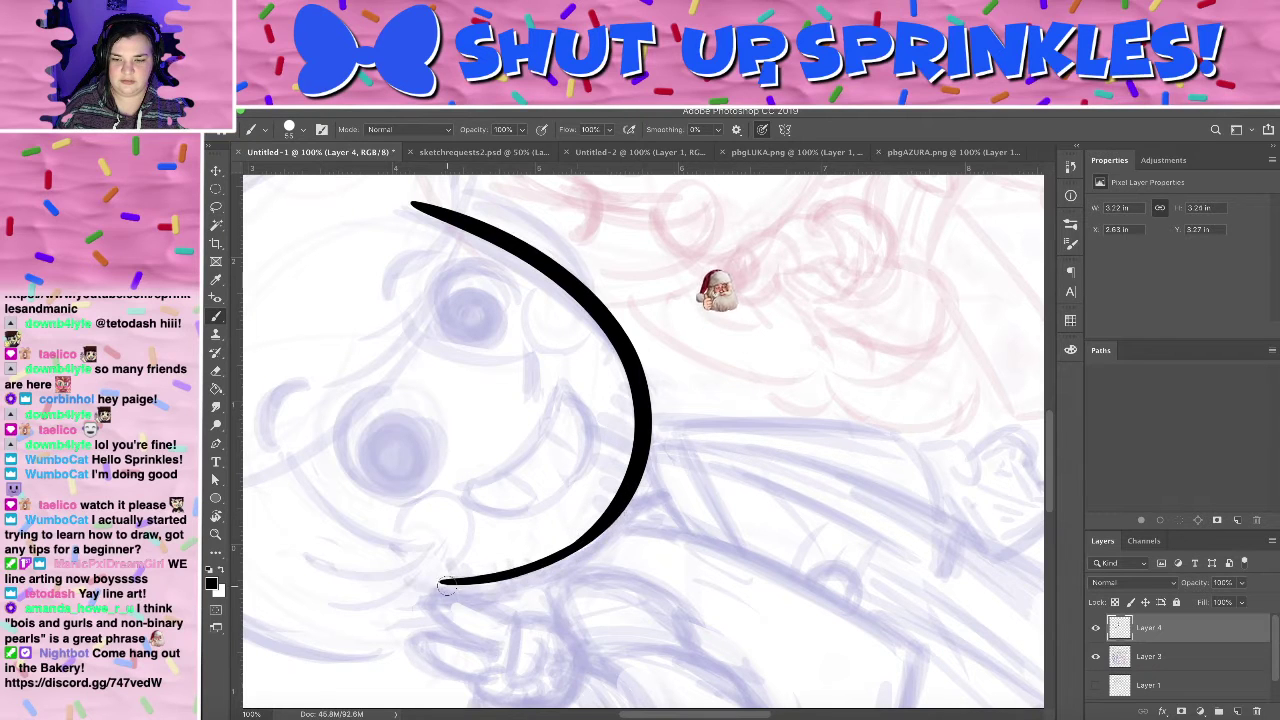
mouse_move(425, 586)
mouse_down()
mouse_move(501, 572)
mouse_move(640, 460)
mouse_up()
key(ctrl+z)
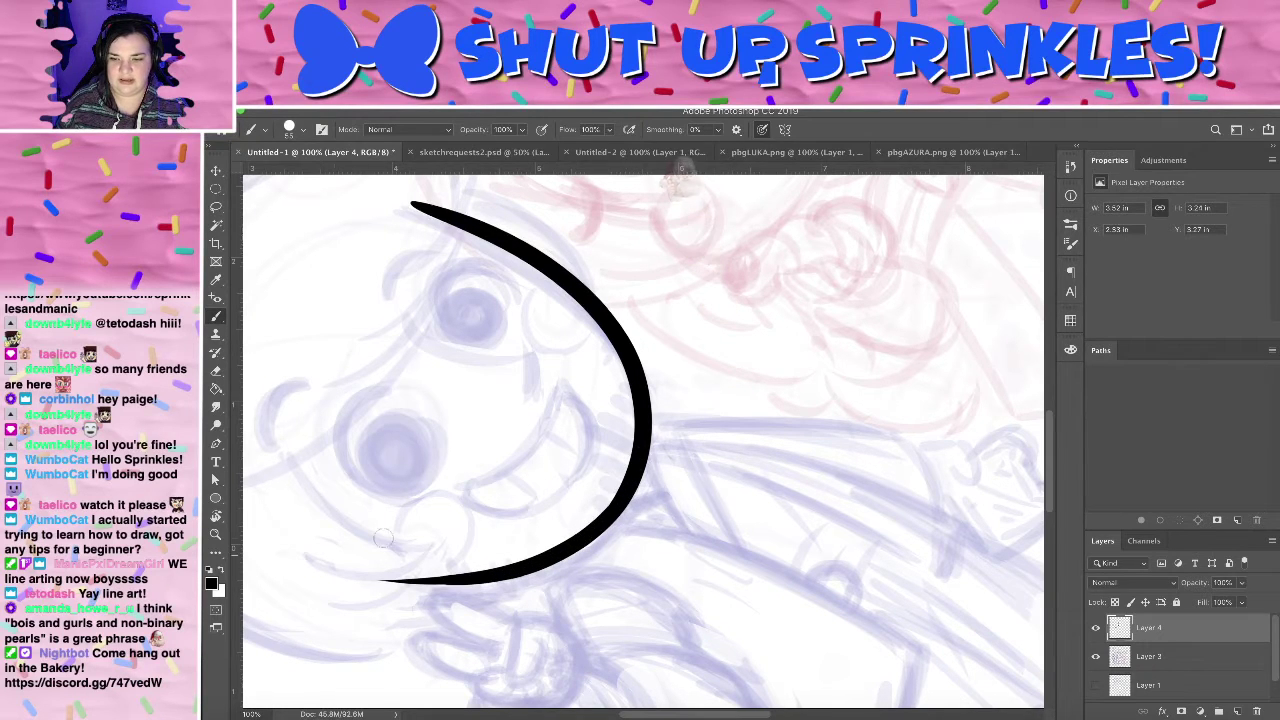
- Rotate the canvas to 17° and erase the tip of the jawline's cheek end above the raised hand
key(r)
mouse_move(543, 403)
mouse_down()
mouse_move(609, 568)
mouse_move(309, 420)
mouse_move(654, 286)
mouse_move(578, 473)
mouse_move(611, 554)
mouse_up()
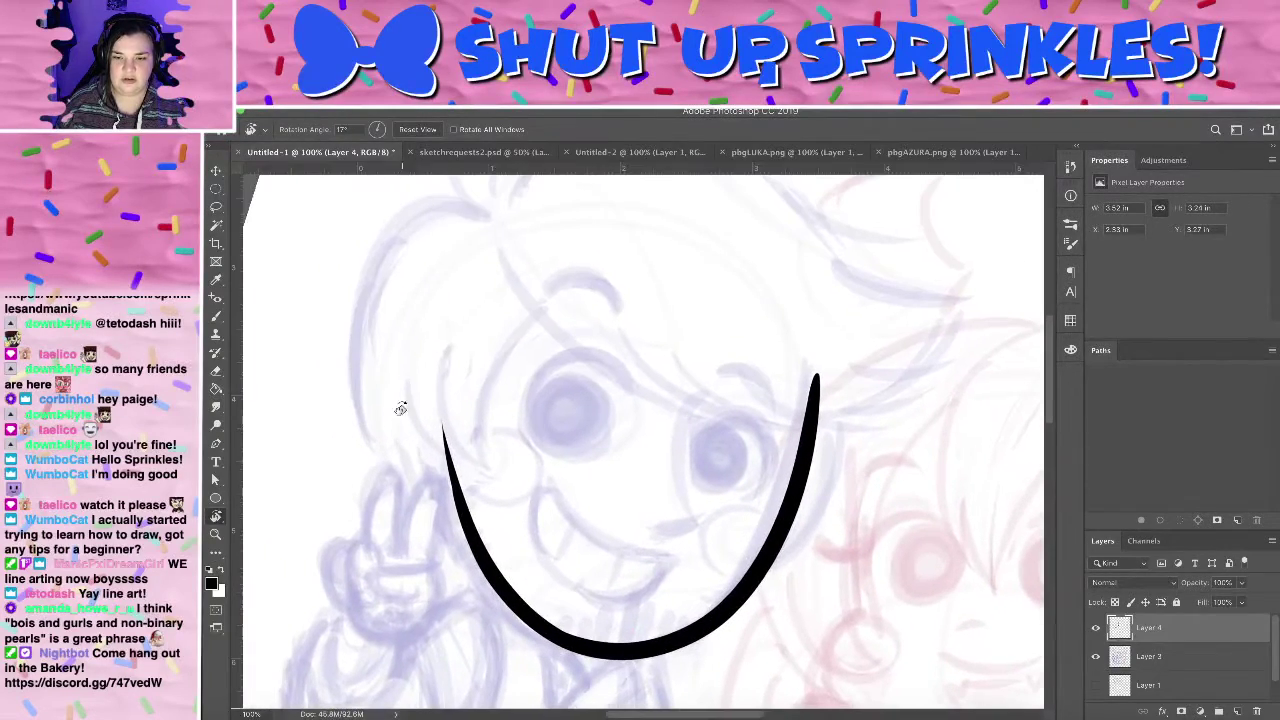
key(e)
drag(438, 450, 471, 421)
- Tilt the canvas counter-clockwise, check the jawline against both characters at 66.7%, and trim its cheek-end tip slightly
key(r)
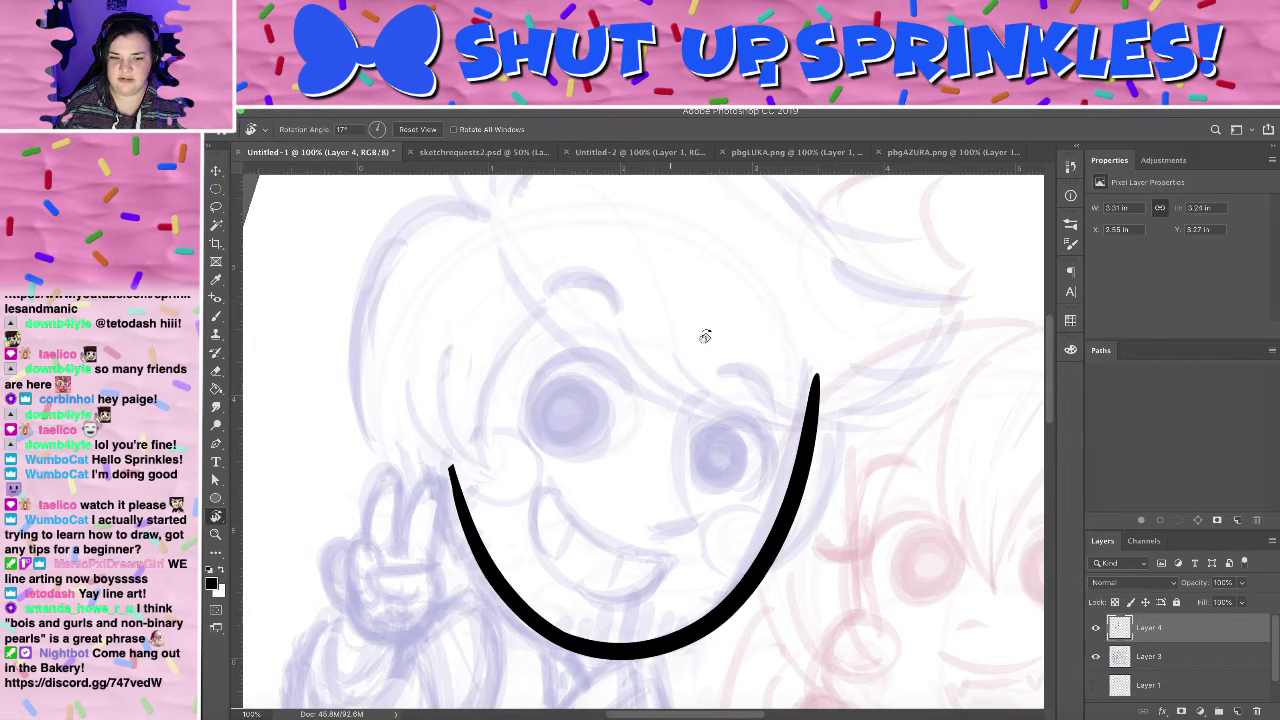
drag(705, 337, 689, 317)
mouse_move(591, 414)
mouse_down()
mouse_move(387, 497)
mouse_move(526, 396)
mouse_up()
key(super+minus)
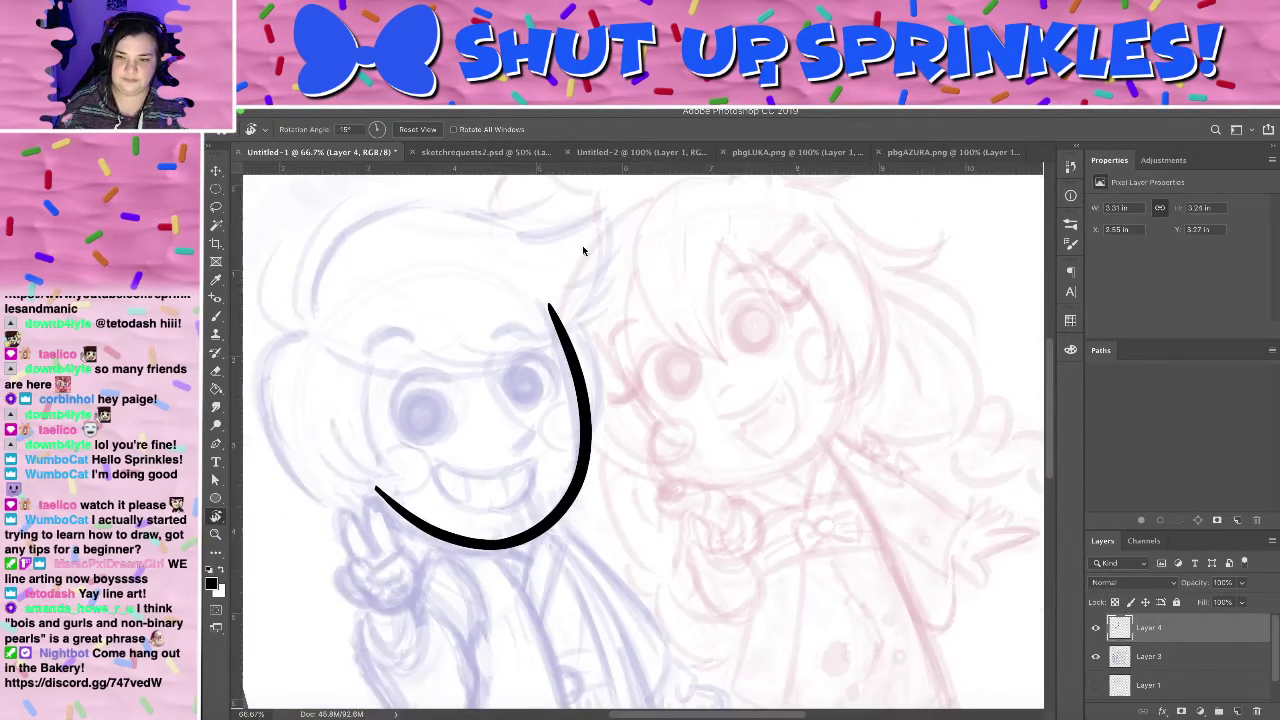
drag(631, 427, 675, 424)
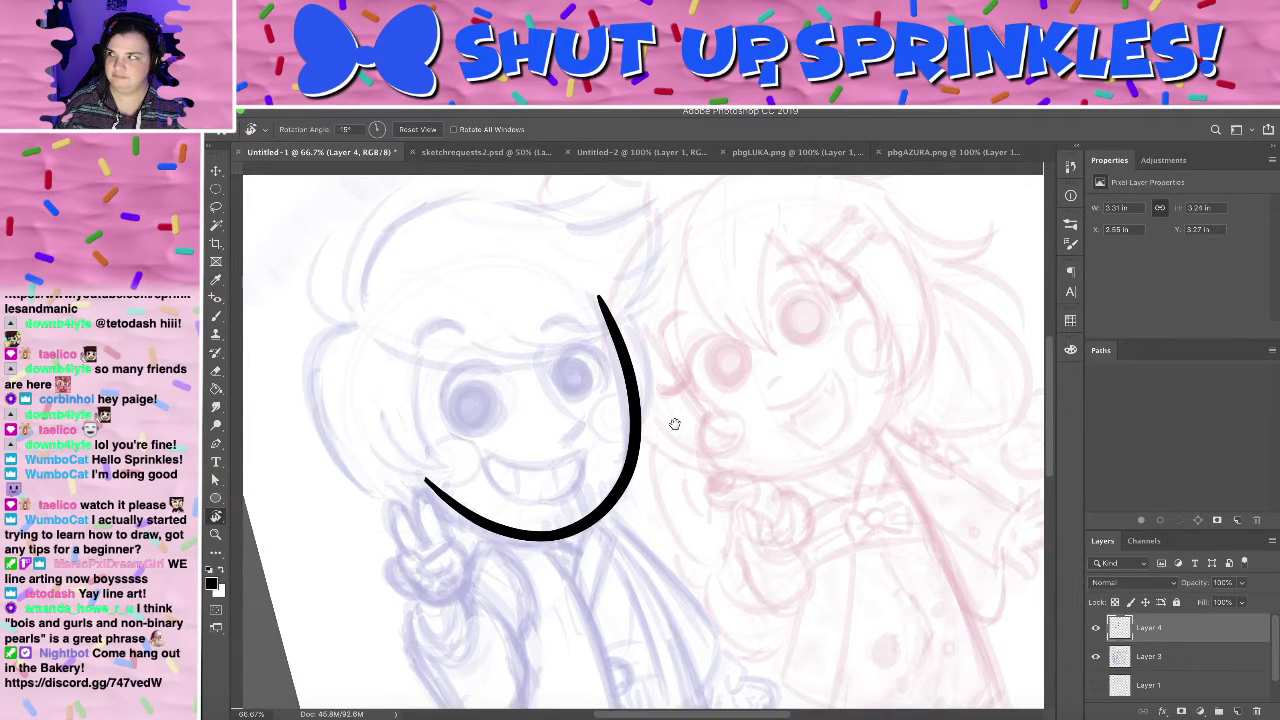
mouse_move(584, 474)
mouse_down()
mouse_move(594, 437)
mouse_move(580, 439)
mouse_up()
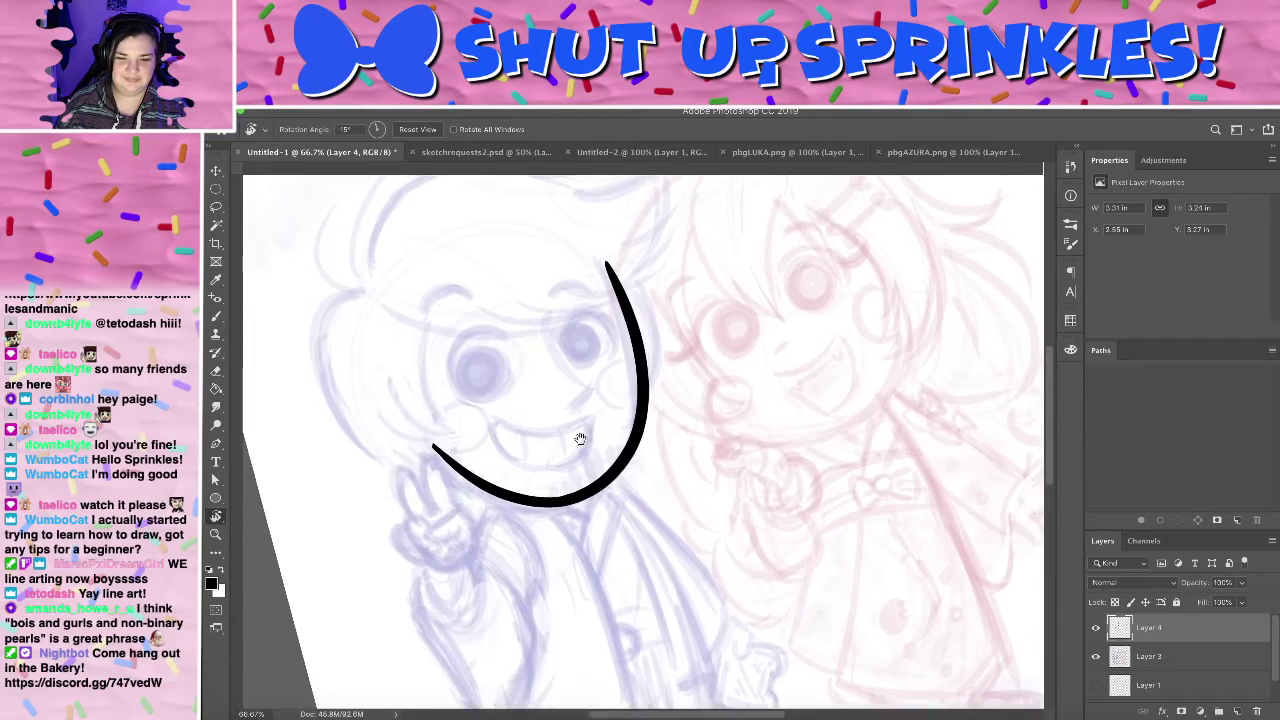
key(super+plus)
key(super+plus)
key(super+minus)
key(super+minus)
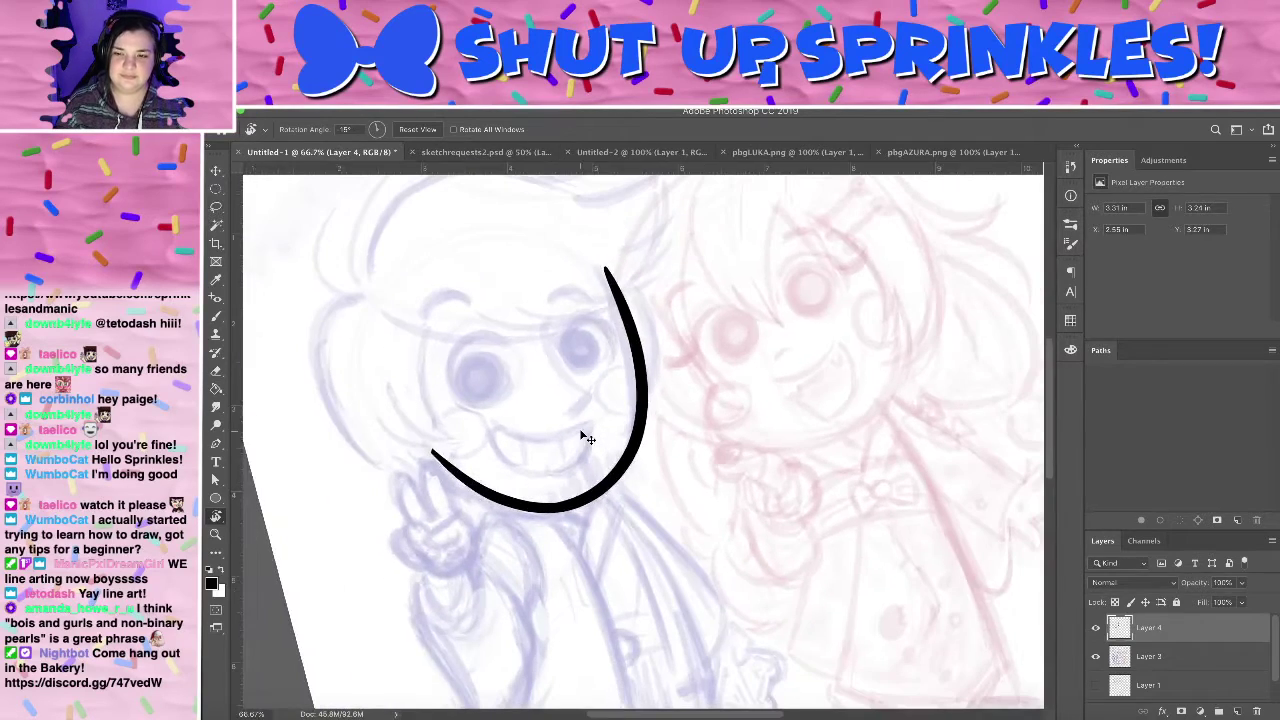
drag(465, 388, 467, 424)
mouse_move(580, 342)
mouse_down()
mouse_move(586, 366)
mouse_move(440, 309)
mouse_move(529, 280)
mouse_move(629, 302)
mouse_move(557, 300)
mouse_up()
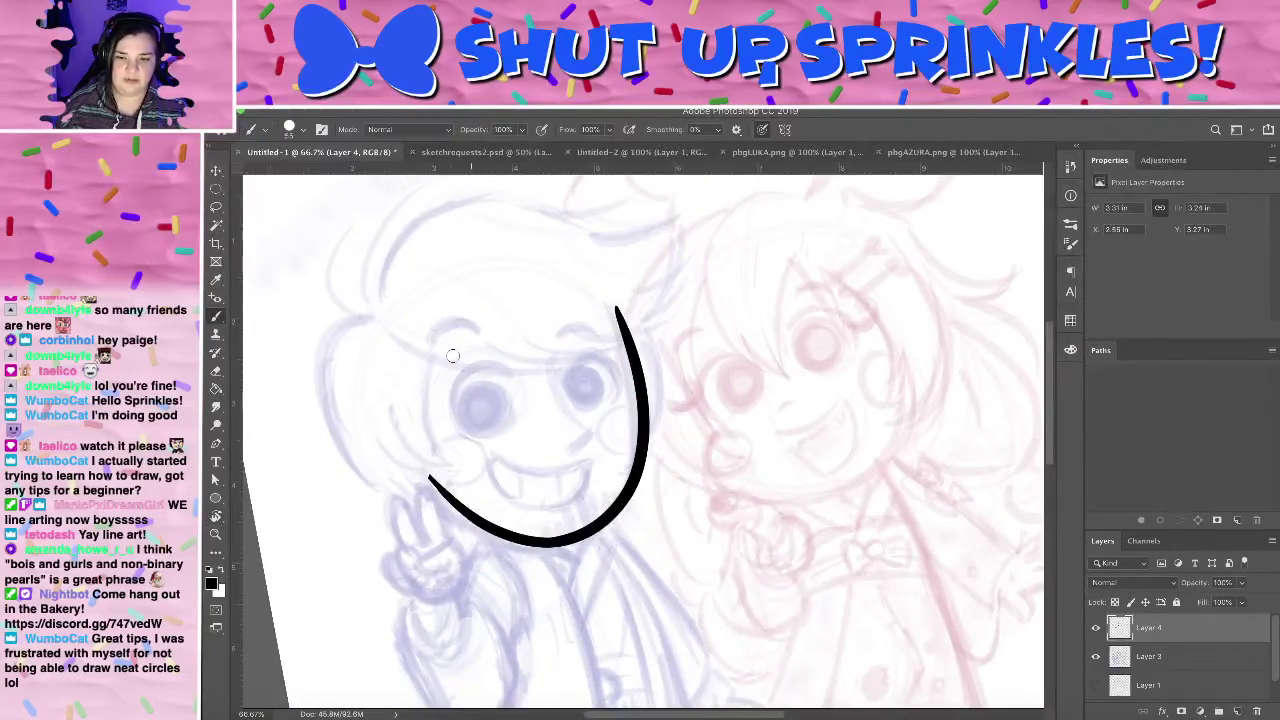
key(e)
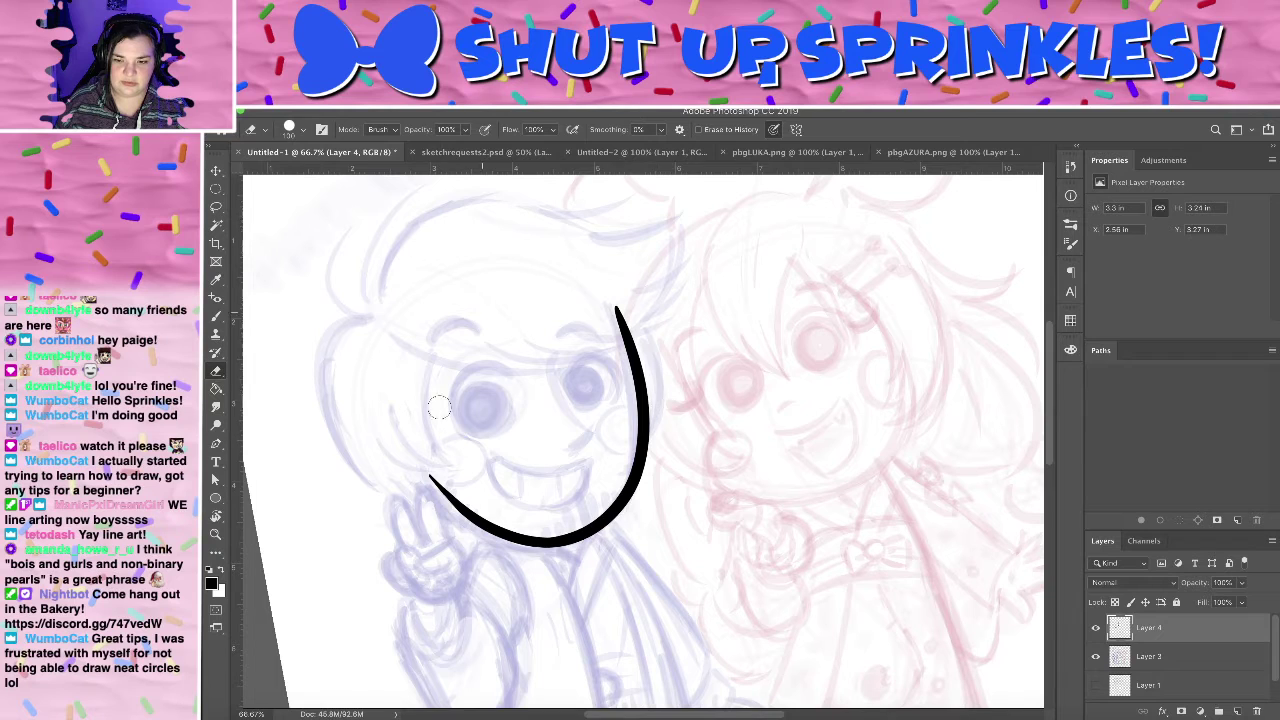
key(b)
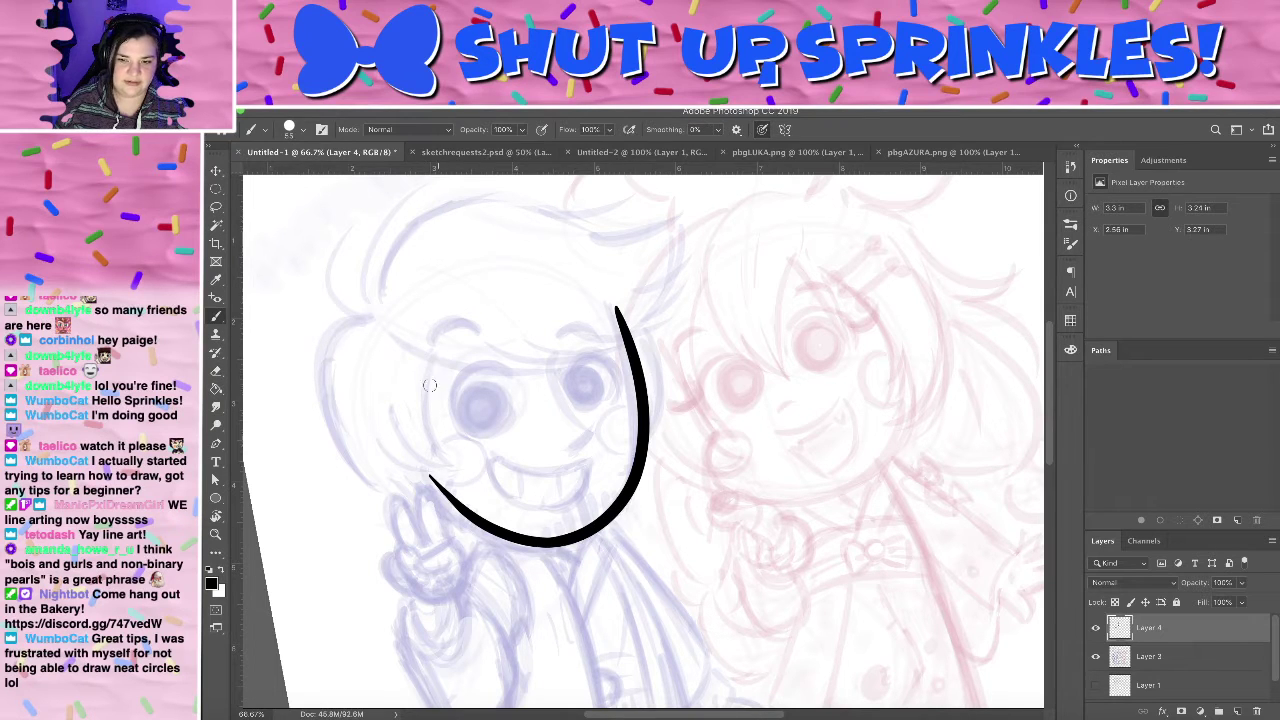
- Ink the curved inner edge of the blue character's side hair lock beside the eye nearer the raised hand, undoing poor strokes
drag(432, 357, 487, 461)
key(ctrl+z)
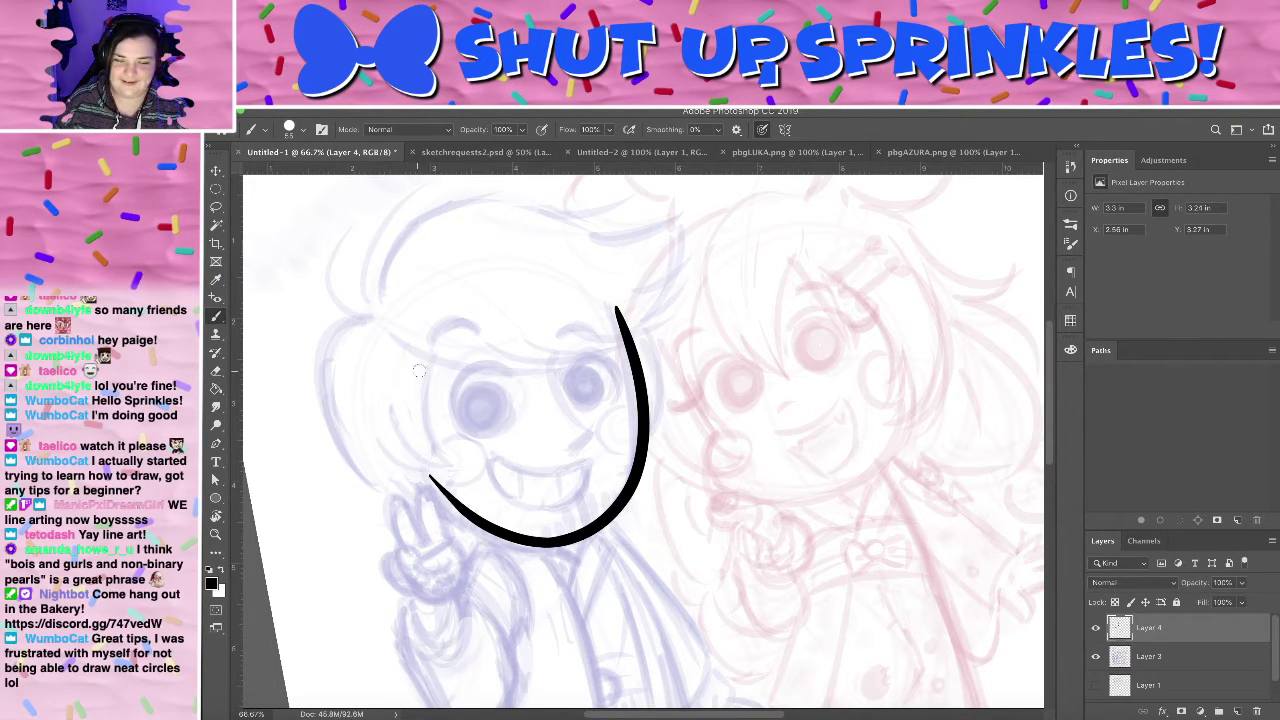
drag(437, 357, 472, 485)
key(ctrl+z)
drag(433, 357, 486, 467)
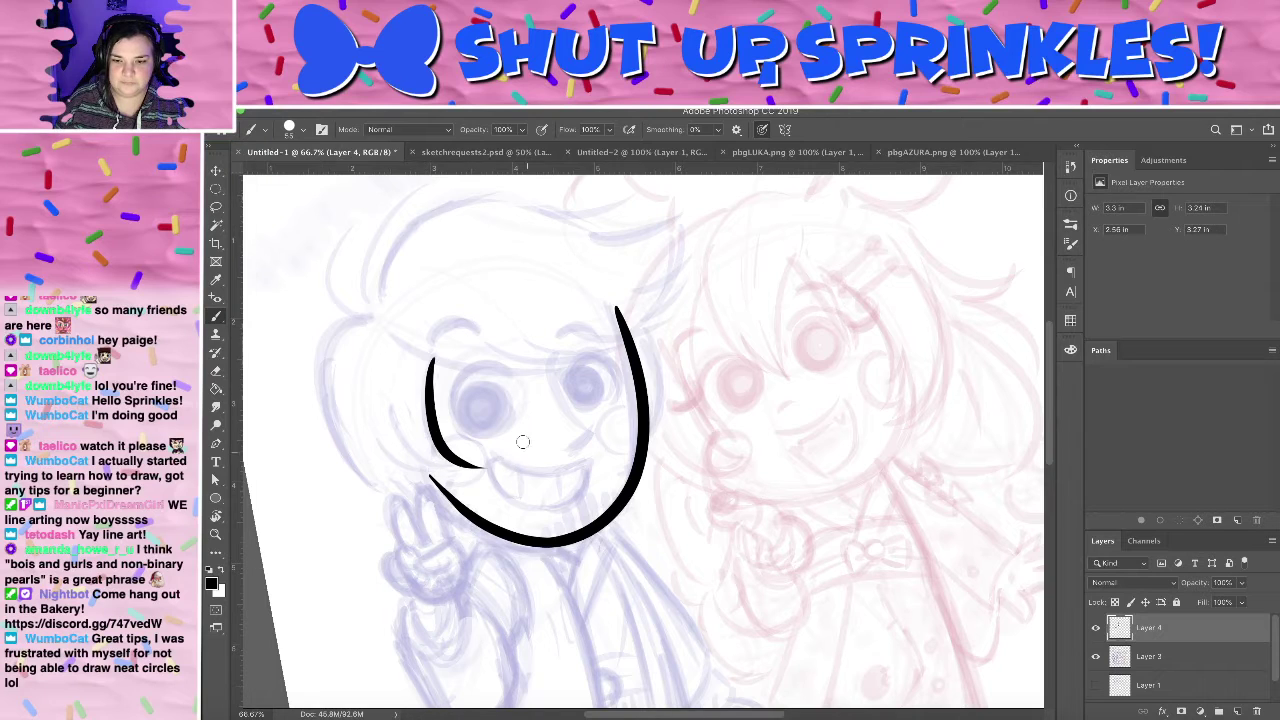
key(ctrl+z)
drag(437, 354, 463, 449)
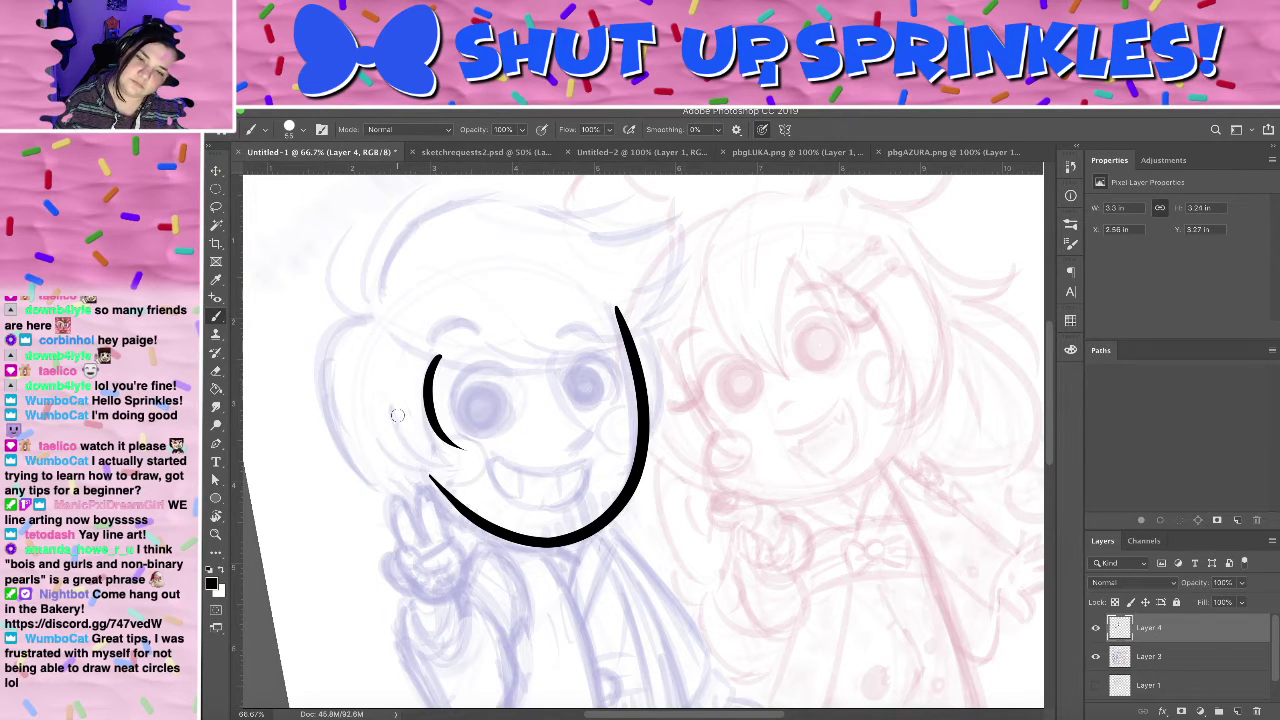
key(ctrl+z)
drag(434, 357, 476, 456)
key(ctrl+z)
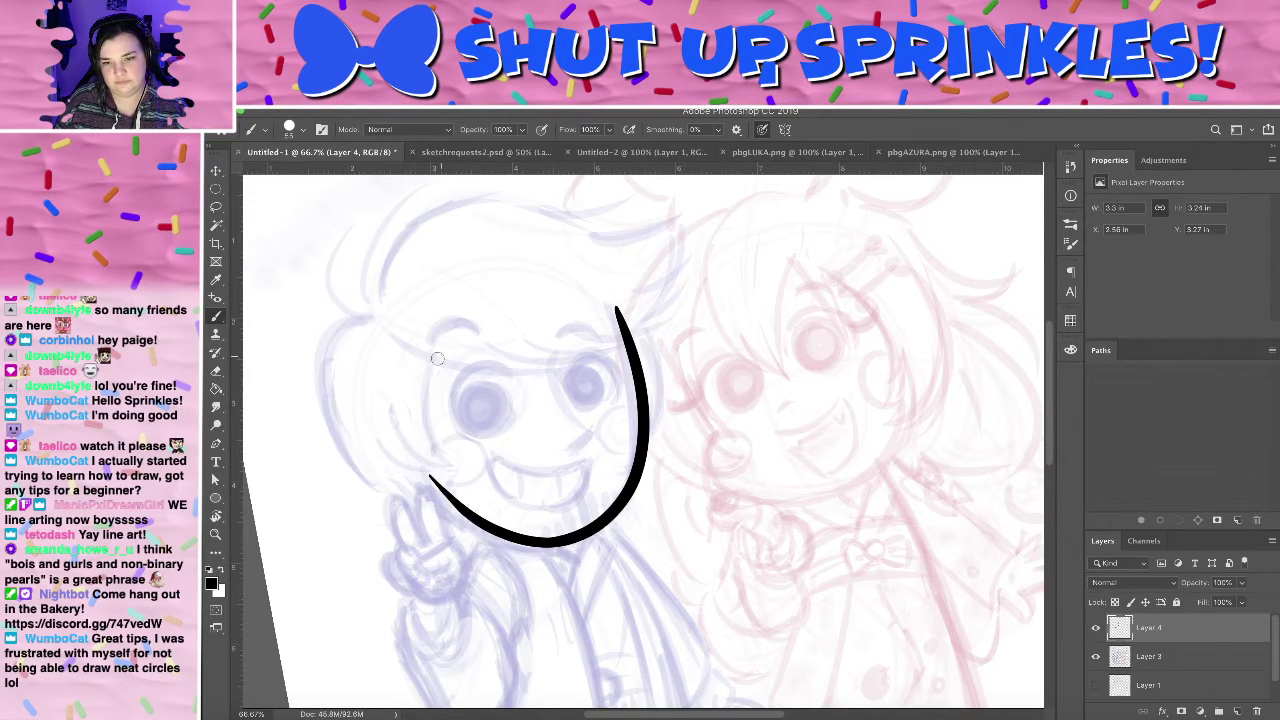
drag(438, 355, 468, 468)
- Ink the lock's outer edge to meet the inner edge in a point, undoing poor strokes and erasing the overshoot
drag(385, 396, 470, 478)
key(ctrl+z)
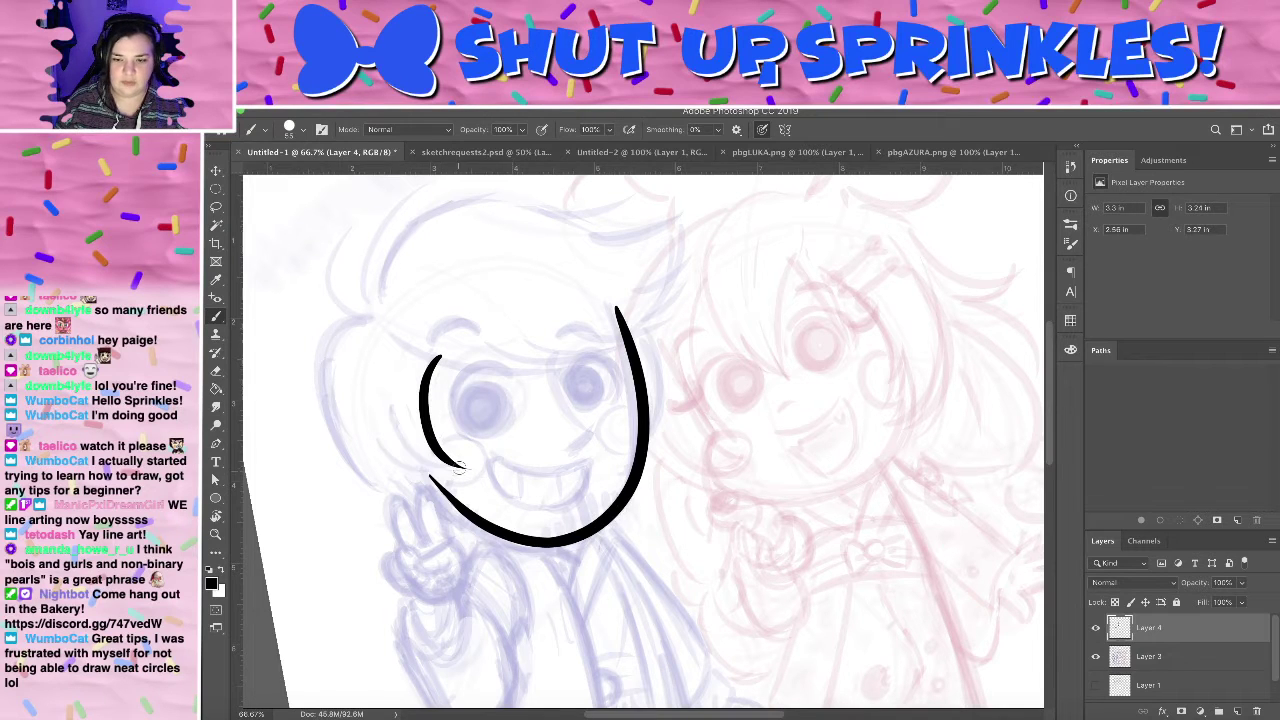
drag(400, 402, 464, 468)
key(ctrl+z)
drag(390, 400, 505, 476)
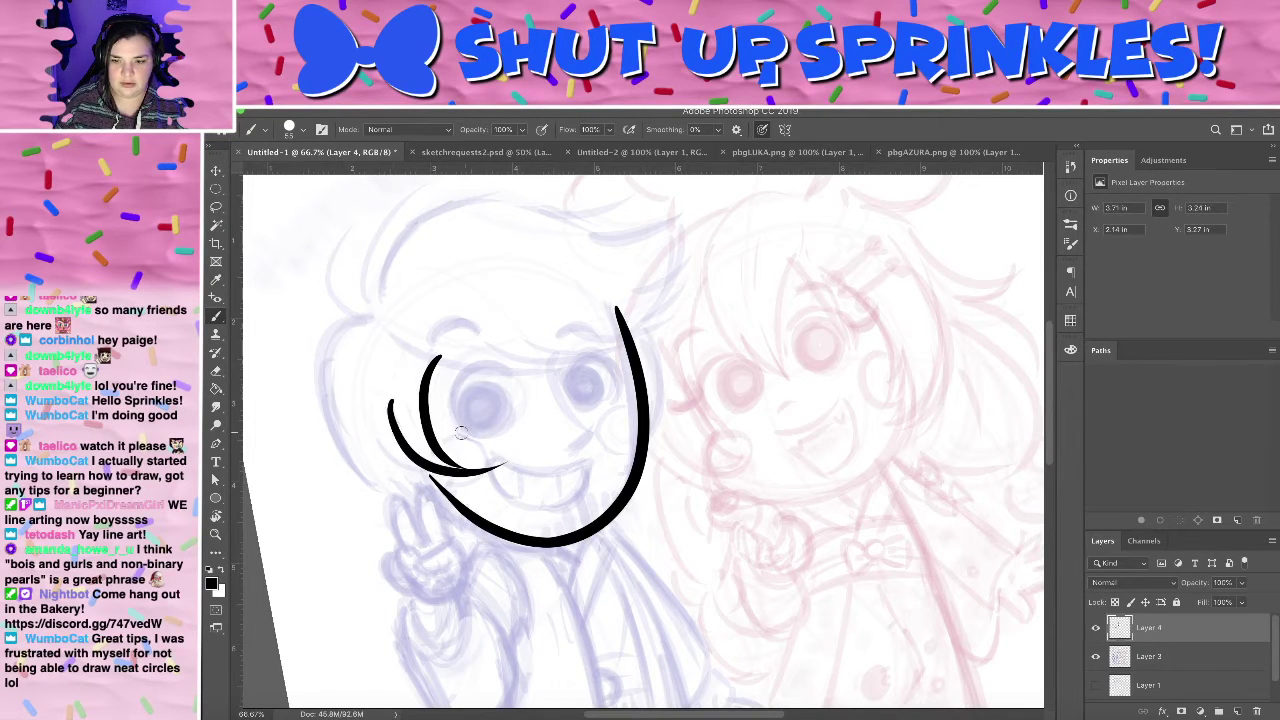
key(ctrl+z)
drag(384, 398, 488, 470)
key(ctrl+z)
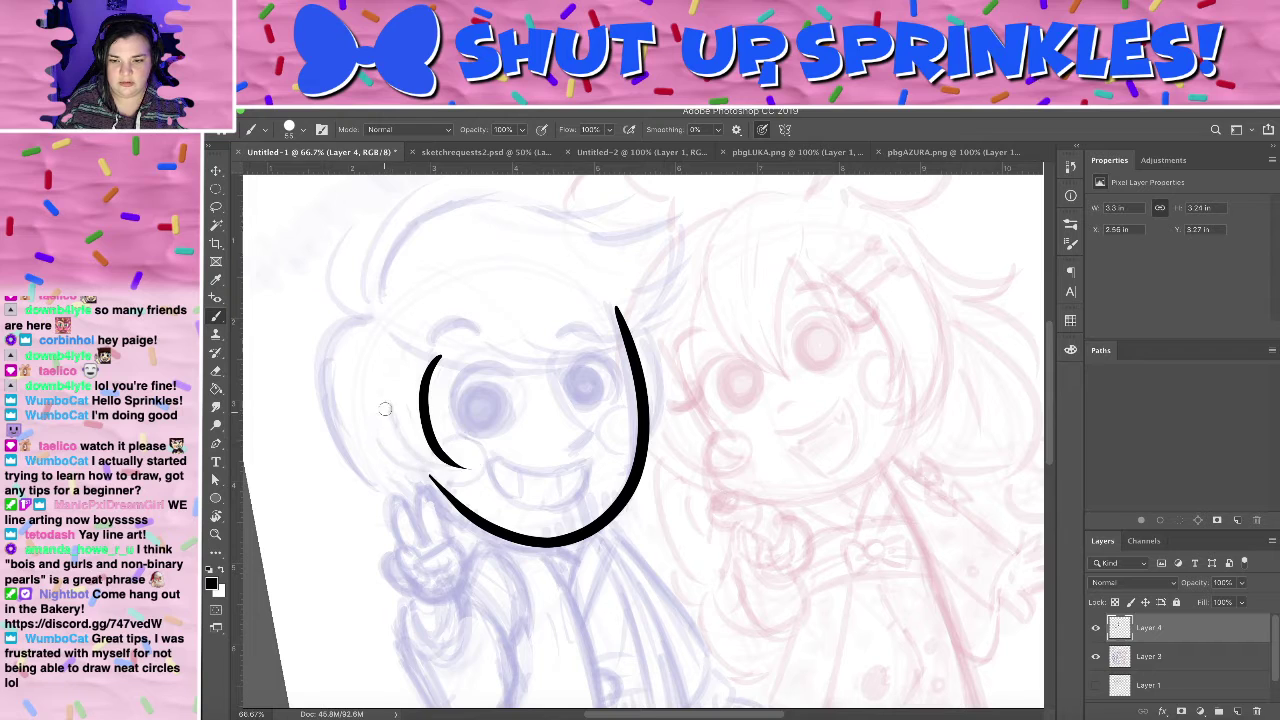
drag(380, 402, 495, 476)
key(e)
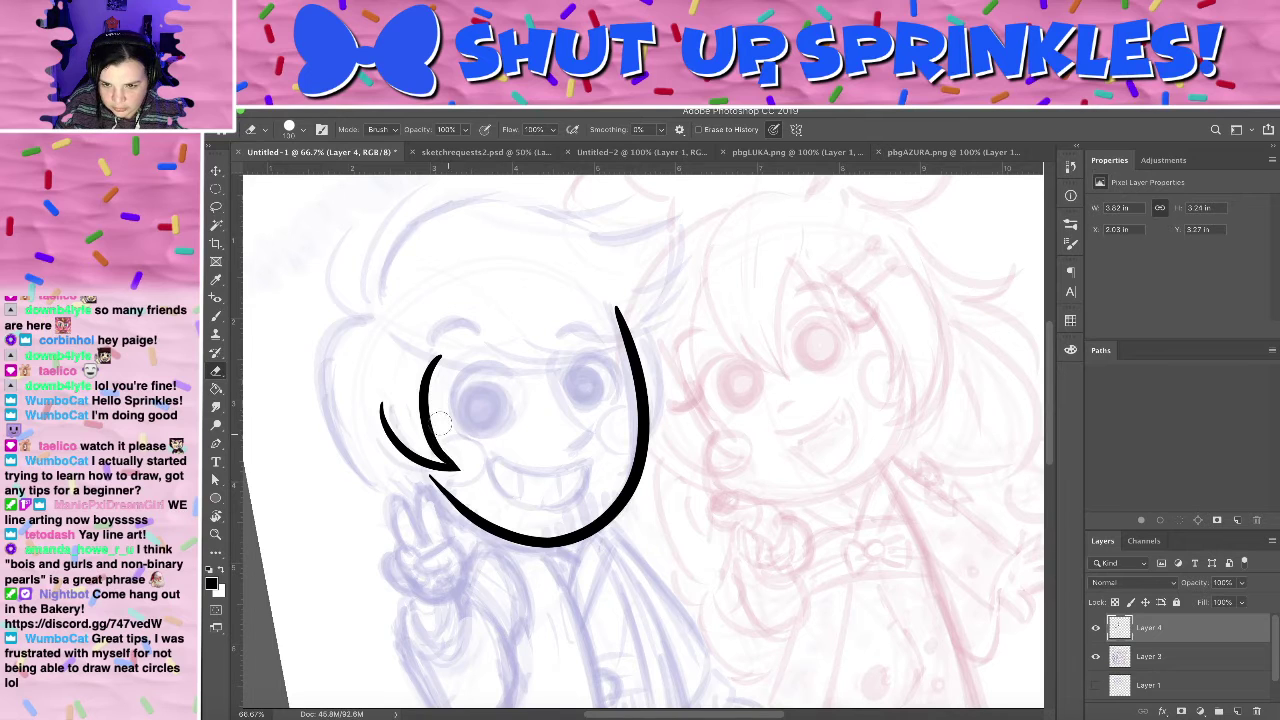
- Enlarge the view to 100% and clean up the hair lock's pointed tip and the upper end of its inner edge
key(super+plus)
drag(563, 431, 647, 336)
drag(422, 311, 489, 416)
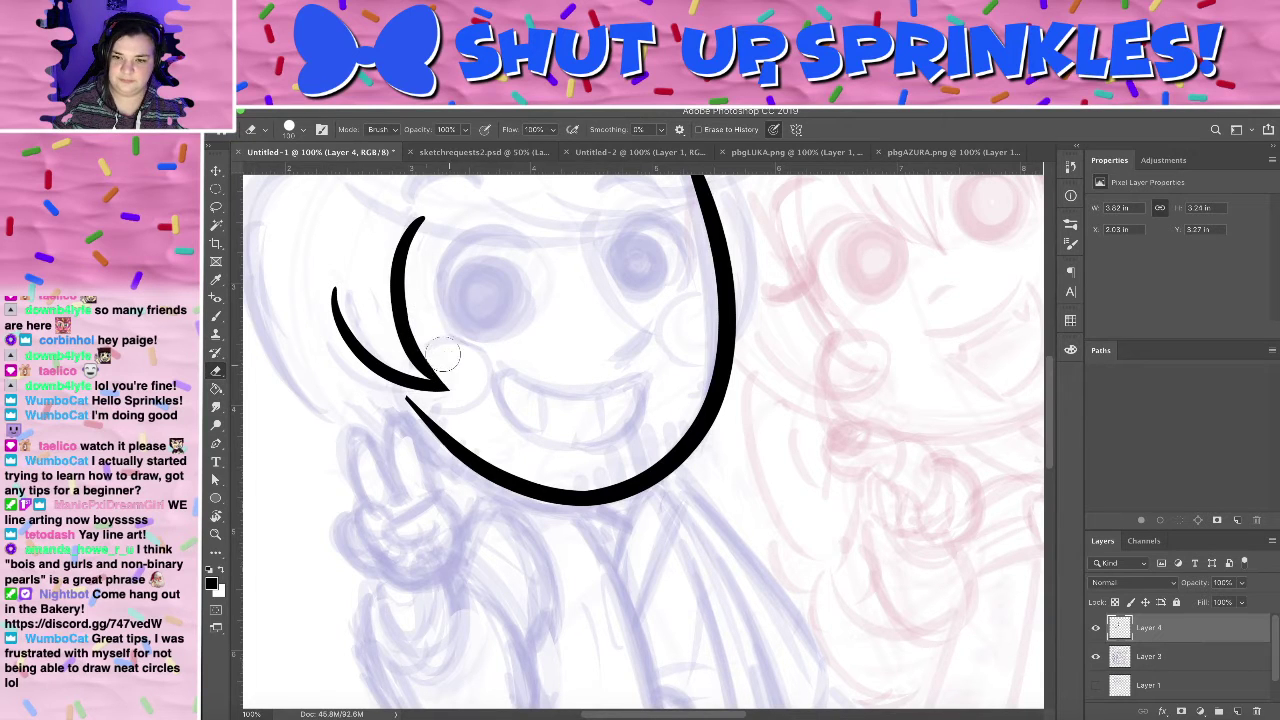
key(b)
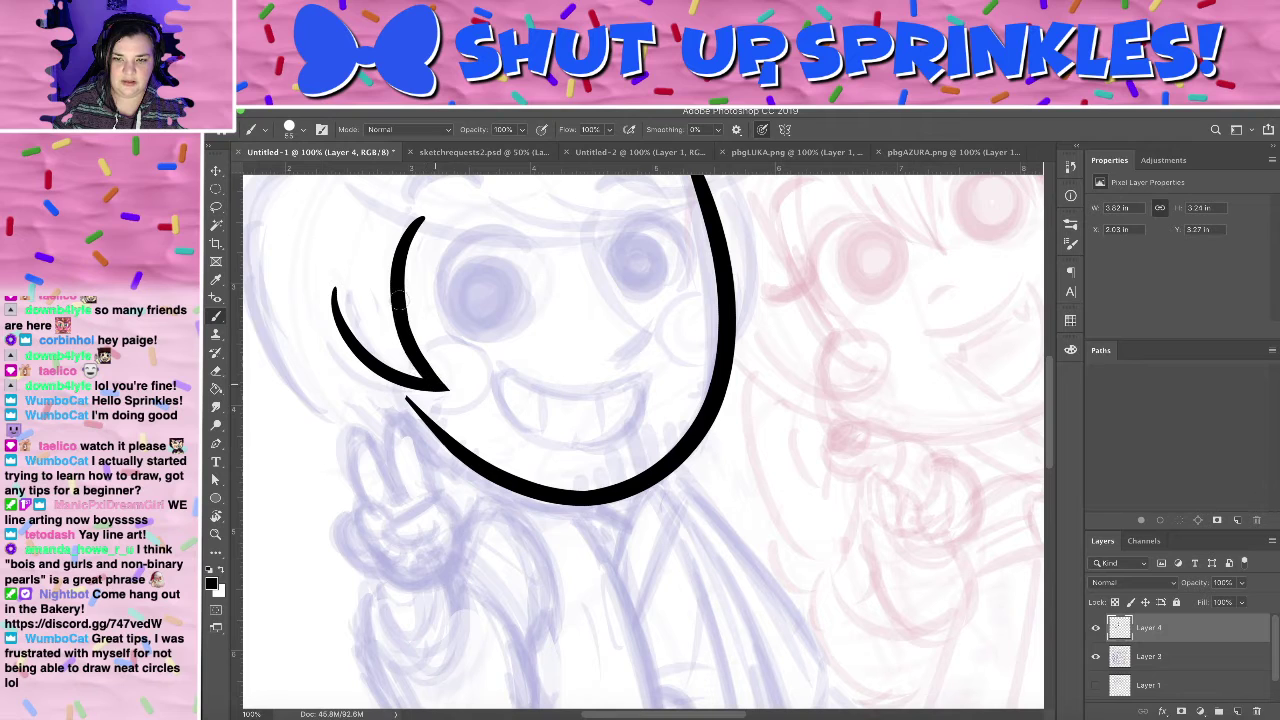
drag(521, 247, 550, 353)
key(e)
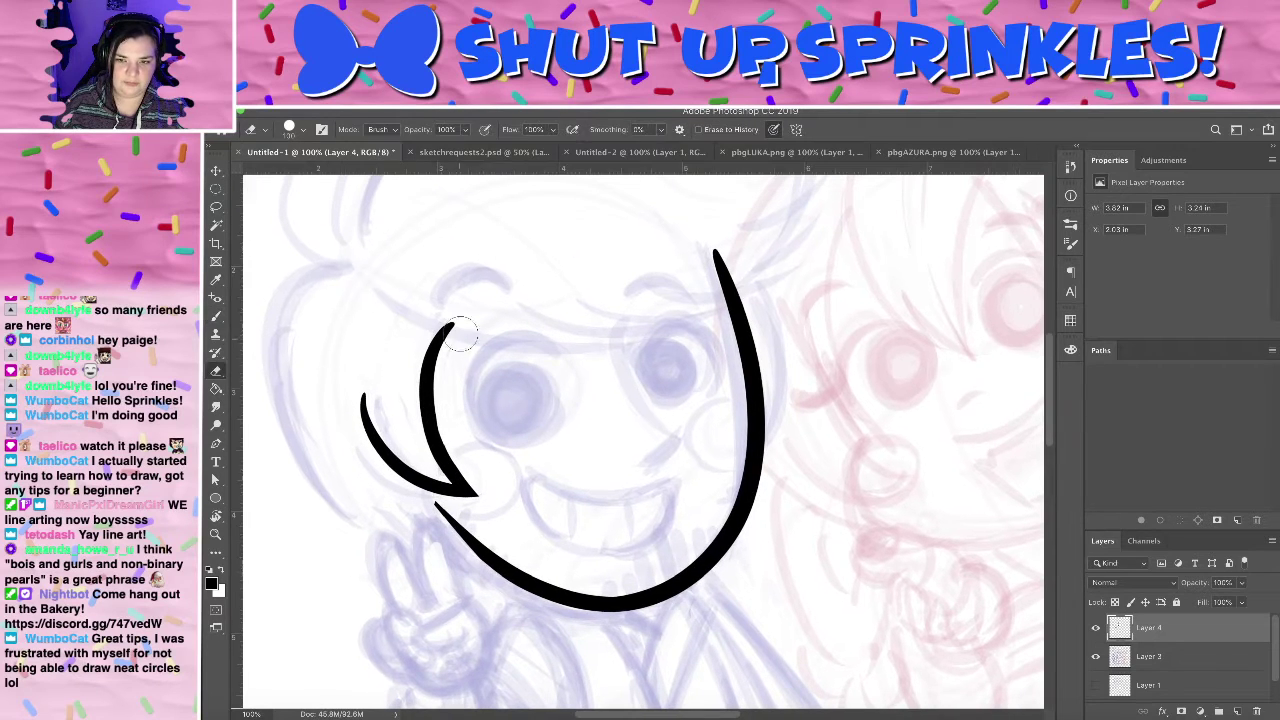
drag(464, 322, 434, 301)
- Ink a second curved strand just below the lock's outer edge, converging at the same tip, and undo the poor strokes
key(b)
drag(346, 441, 476, 492)
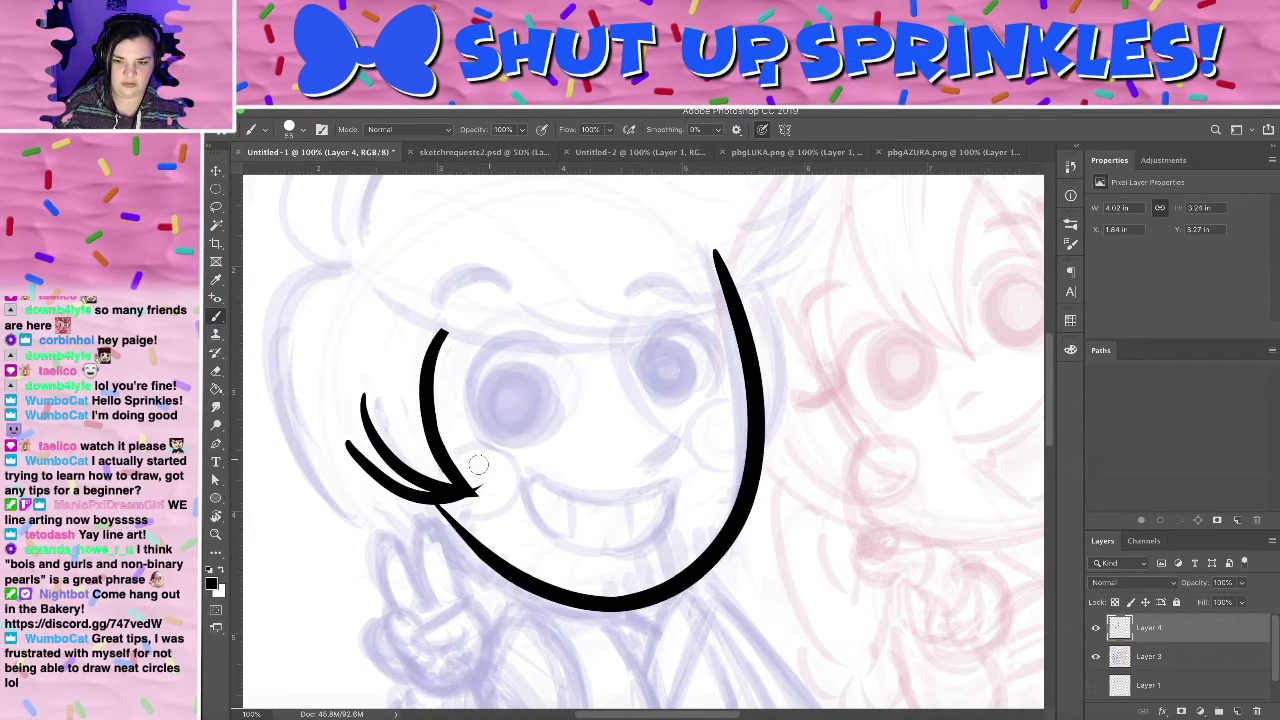
key(ctrl+z)
drag(346, 445, 478, 490)
key(ctrl+z)
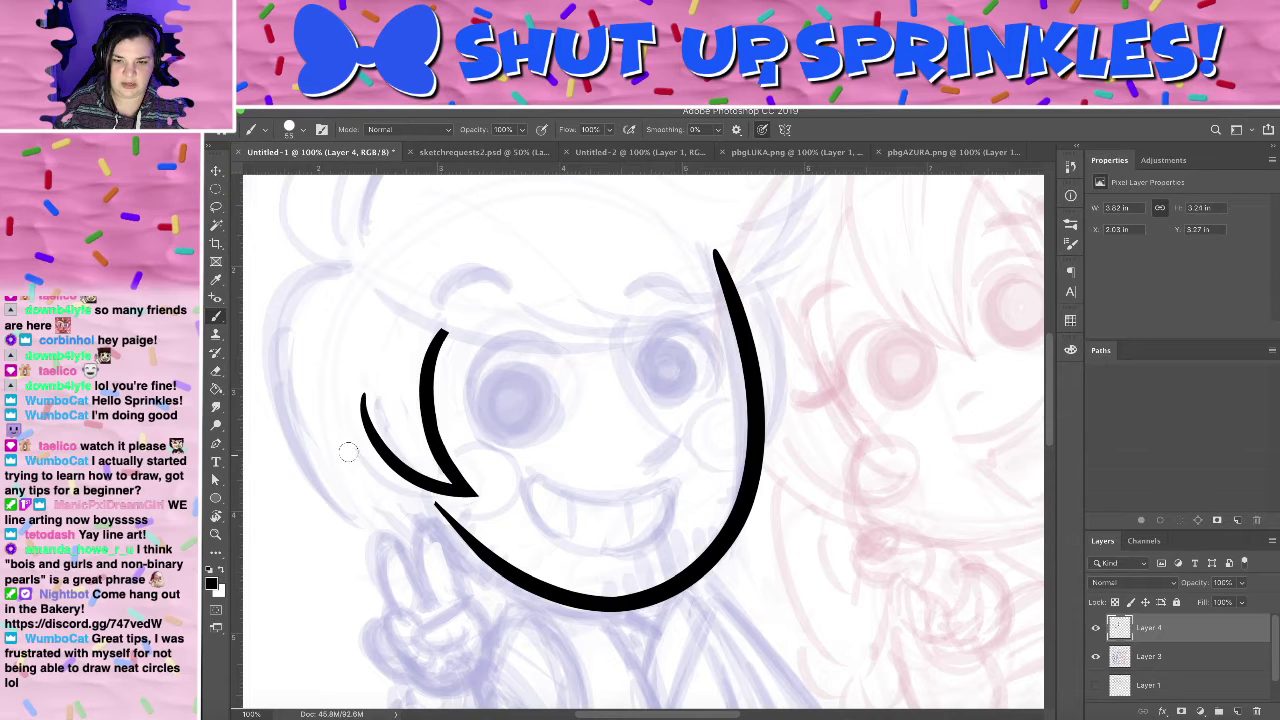
mouse_move(346, 450)
mouse_down()
mouse_move(478, 490)
mouse_move(340, 430)
mouse_move(476, 492)
mouse_up()
key(ctrl+z)
key(ctrl+z)
key(ctrl+z)
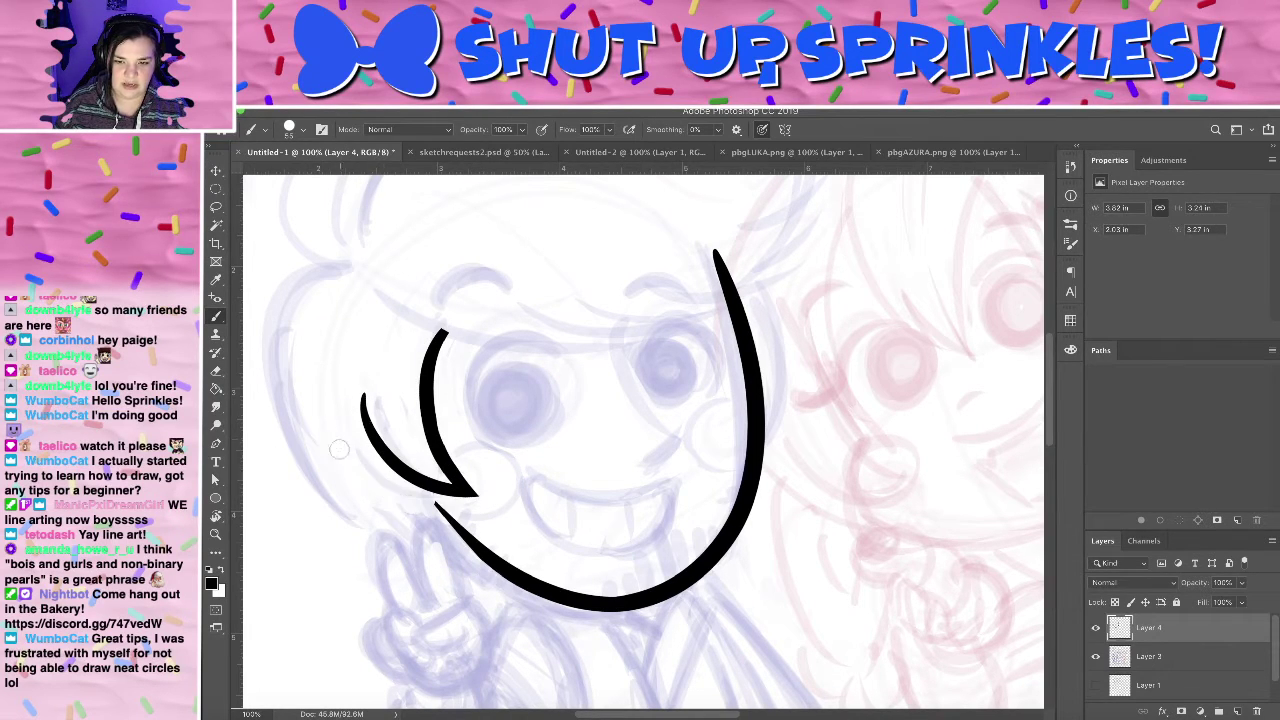
drag(336, 440, 458, 502)
key(ctrl+z)
mouse_move(336, 440)
mouse_down()
mouse_move(438, 507)
mouse_move(324, 428)
mouse_move(350, 460)
mouse_move(476, 492)
mouse_move(338, 430)
mouse_up()
key(ctrl+z)
key(ctrl+z)
key(ctrl+z)
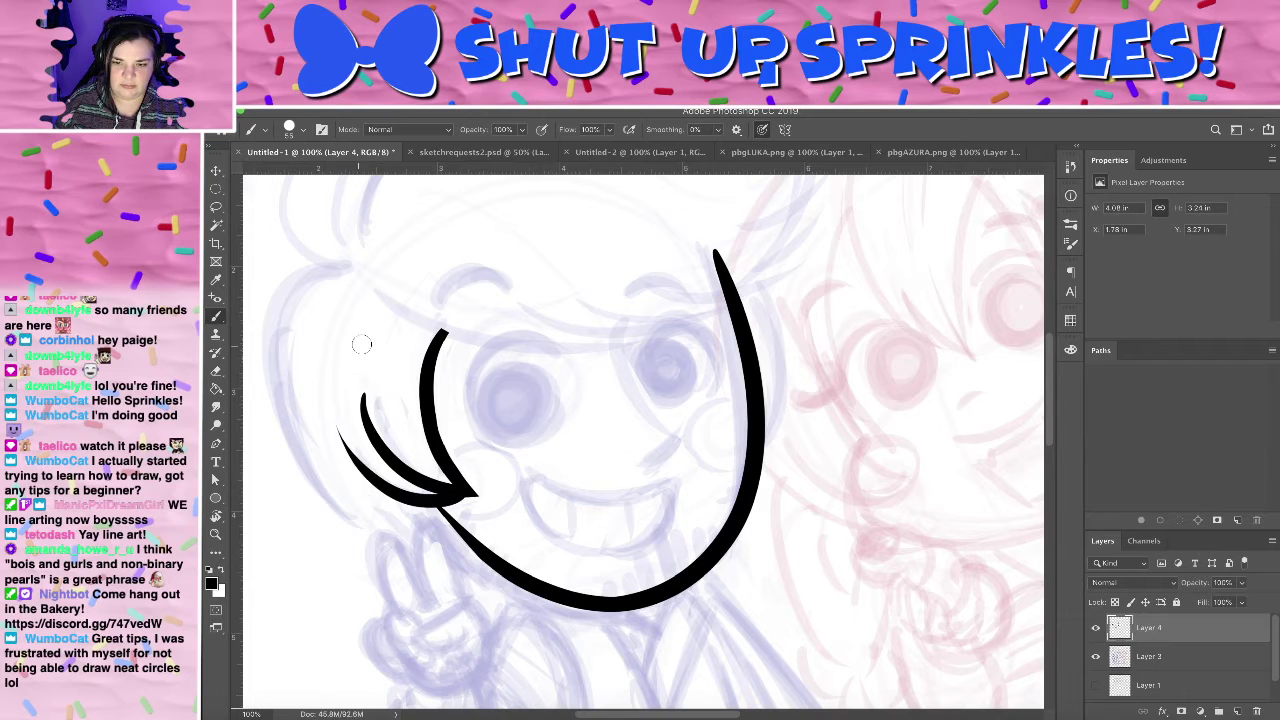
- Reduce the eraser to 62 px and trim the free end of the new lower strand
key(e)
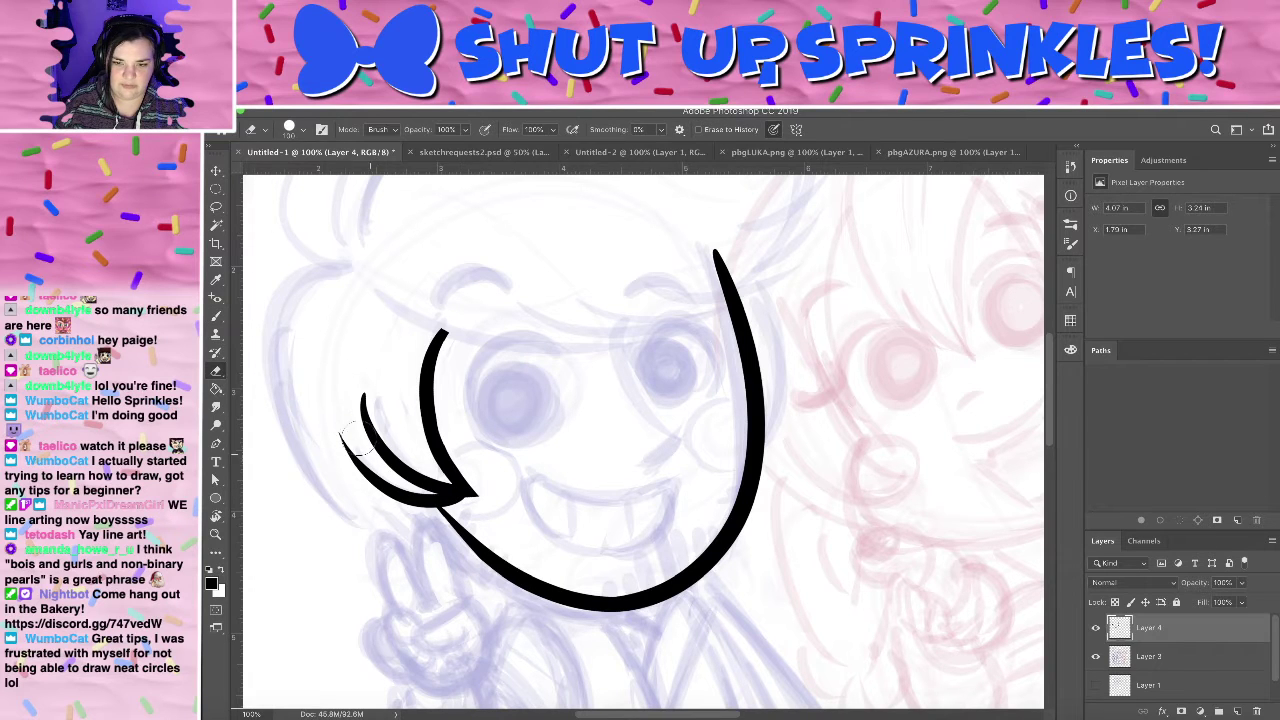
click(300, 133)
click(474, 279)
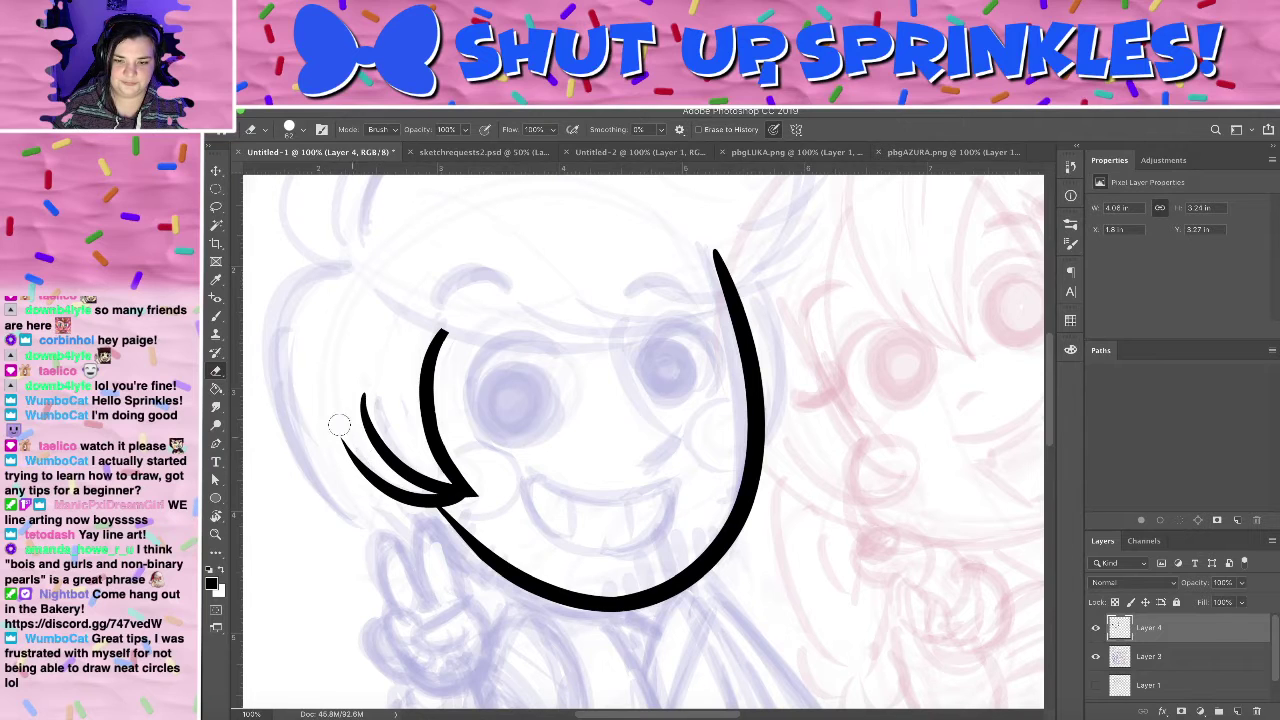
mouse_move(538, 365)
mouse_down()
mouse_move(614, 549)
mouse_move(520, 223)
mouse_move(509, 349)
mouse_move(505, 286)
mouse_move(606, 486)
mouse_move(531, 417)
mouse_move(574, 514)
mouse_move(517, 443)
mouse_move(591, 380)
mouse_move(615, 297)
mouse_move(517, 306)
mouse_move(509, 329)
mouse_move(554, 357)
mouse_move(578, 416)
mouse_move(574, 474)
mouse_move(534, 463)
mouse_move(620, 434)
mouse_move(647, 311)
mouse_move(617, 300)
mouse_move(726, 443)
mouse_move(663, 409)
mouse_move(638, 376)
mouse_up()
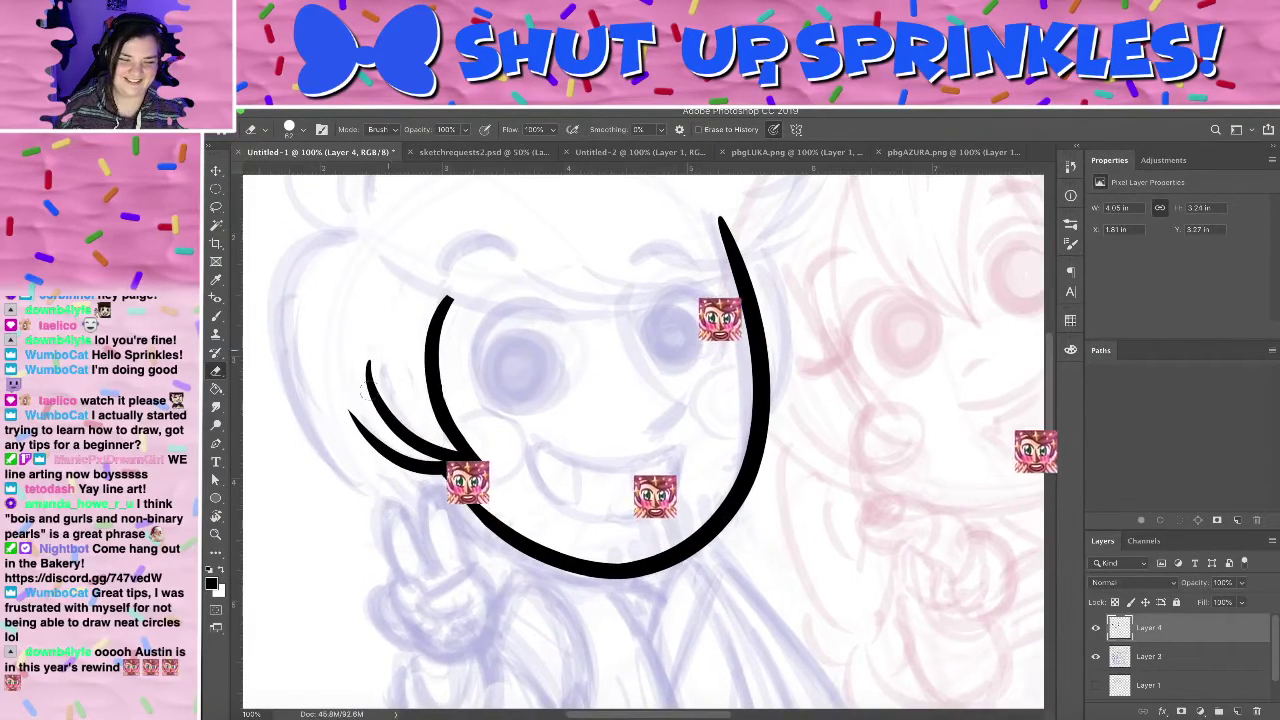
- Ink a long S-shaped hair line from beside the side lock down over the raised hand, undoing the poor strokes
key(b)
mouse_move(305, 361)
mouse_down()
mouse_move(441, 537)
mouse_move(438, 571)
mouse_up()
key(super+z)
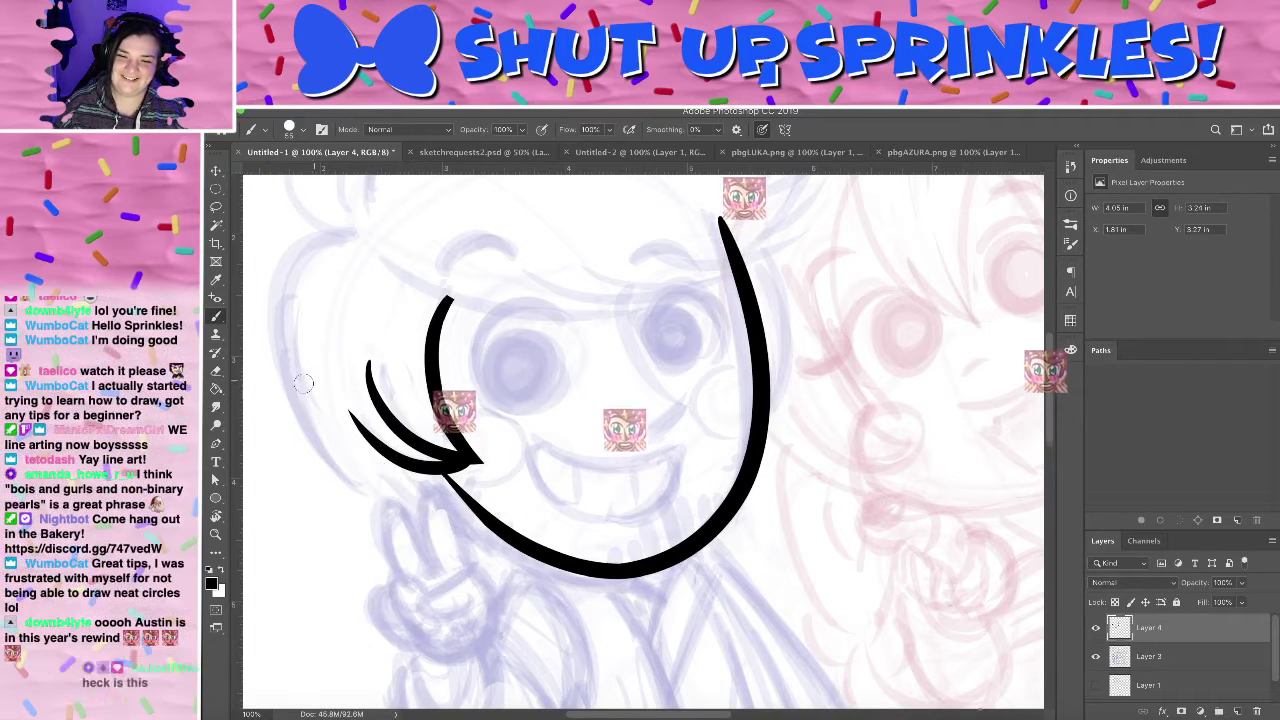
mouse_move(296, 361)
mouse_down()
mouse_move(426, 513)
mouse_move(434, 576)
mouse_up()
key(super+z)
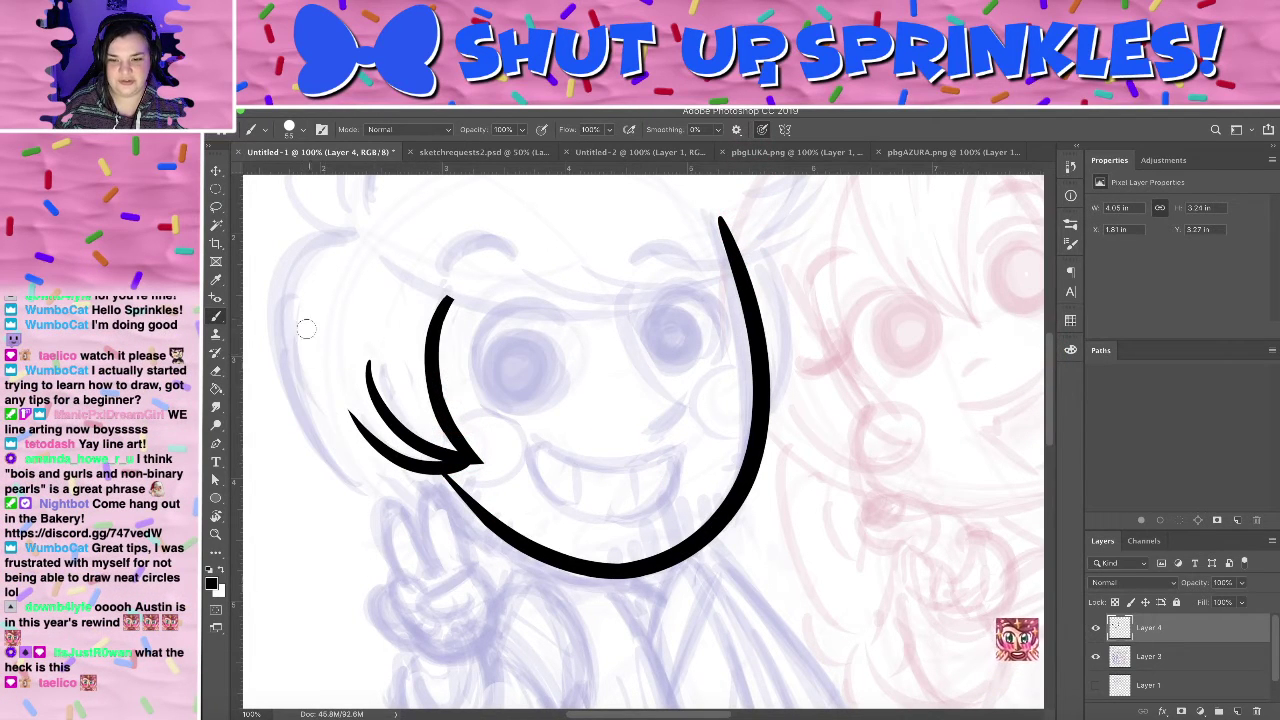
drag(305, 325, 458, 580)
mouse_move(423, 420)
mouse_down()
mouse_move(448, 527)
mouse_move(429, 466)
mouse_move(466, 443)
mouse_move(486, 449)
mouse_move(505, 512)
mouse_up()
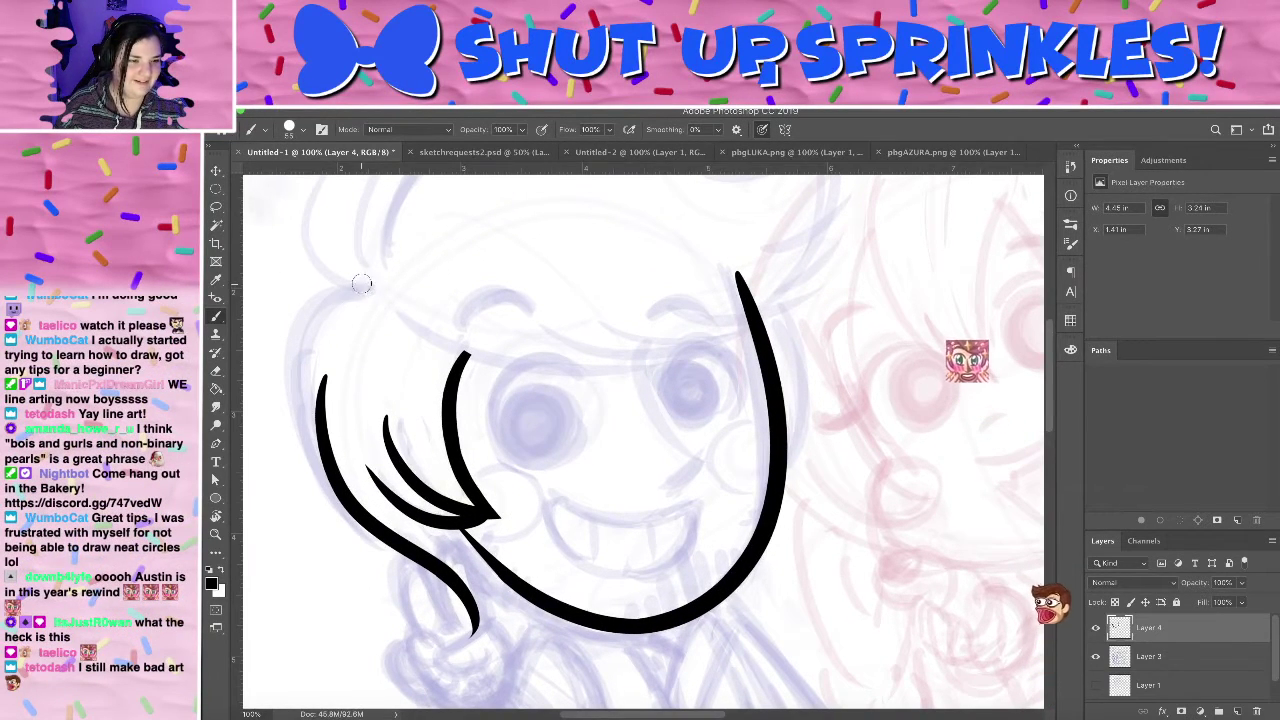
- Ink the rounded outer contour of the side hair from above the lock down to the S-shaped line, redoing it until satisfactory
drag(361, 287, 340, 577)
key(ctrl+z)
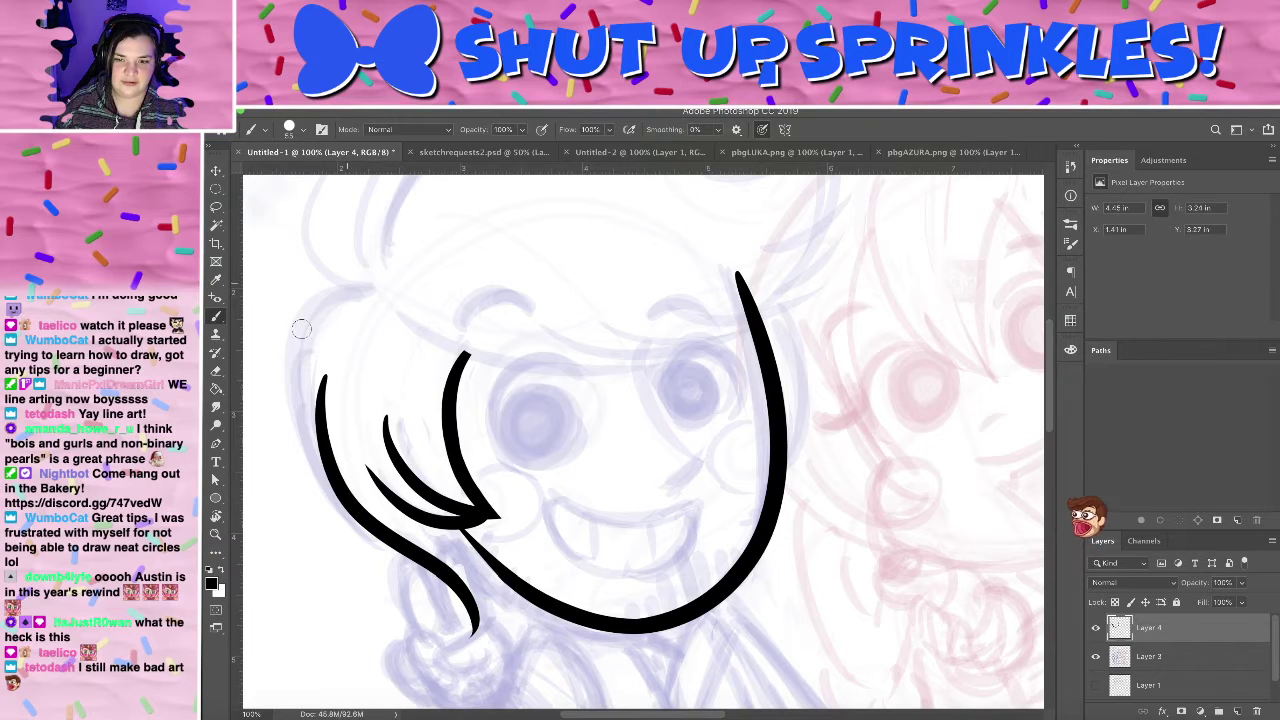
drag(365, 278, 345, 555)
key(ctrl+z)
drag(381, 272, 365, 545)
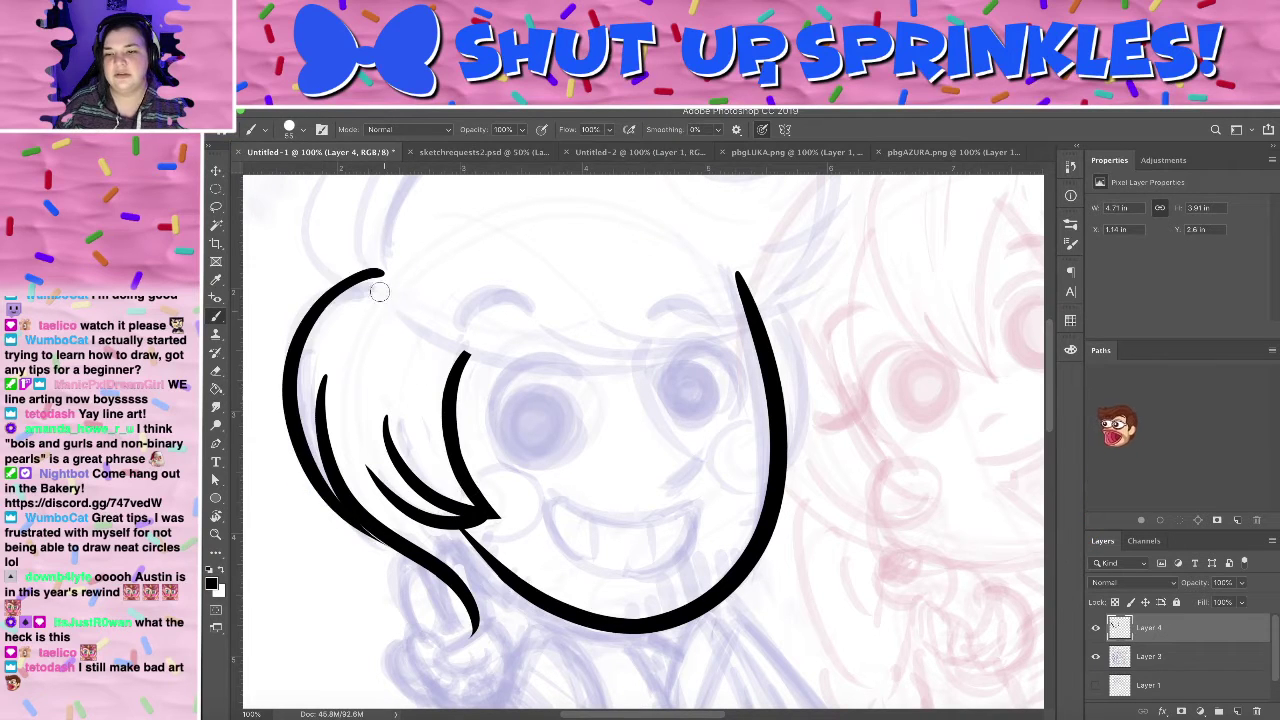
key(ctrl+z)
drag(369, 286, 385, 575)
key(ctrl+z)
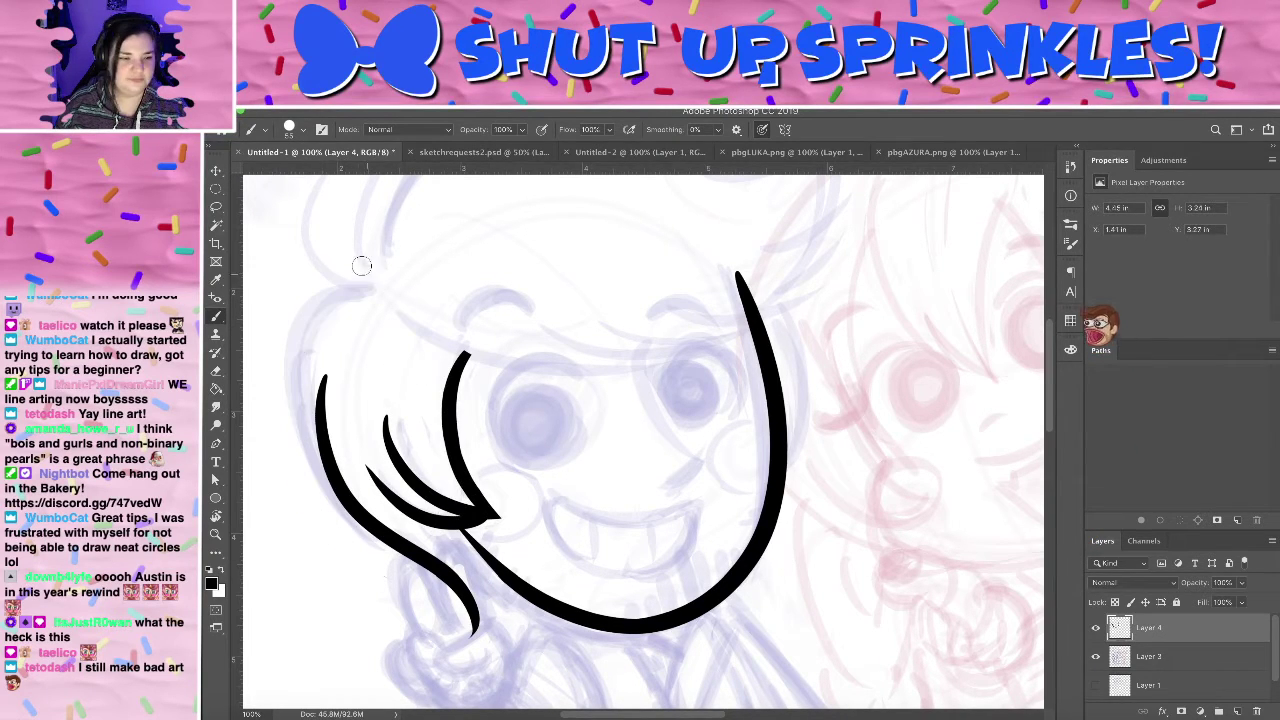
drag(380, 270, 340, 545)
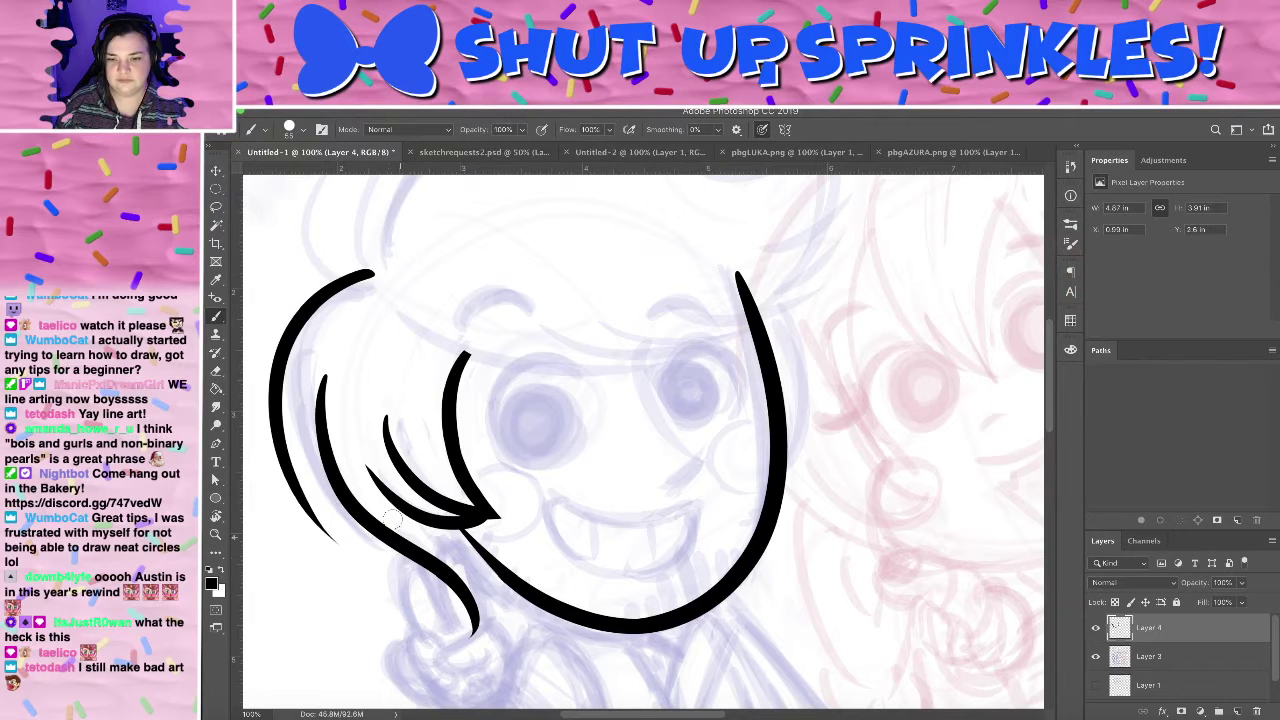
key(ctrl+z)
mouse_move(382, 268)
mouse_down()
mouse_move(282, 376)
mouse_move(345, 530)
mouse_up()
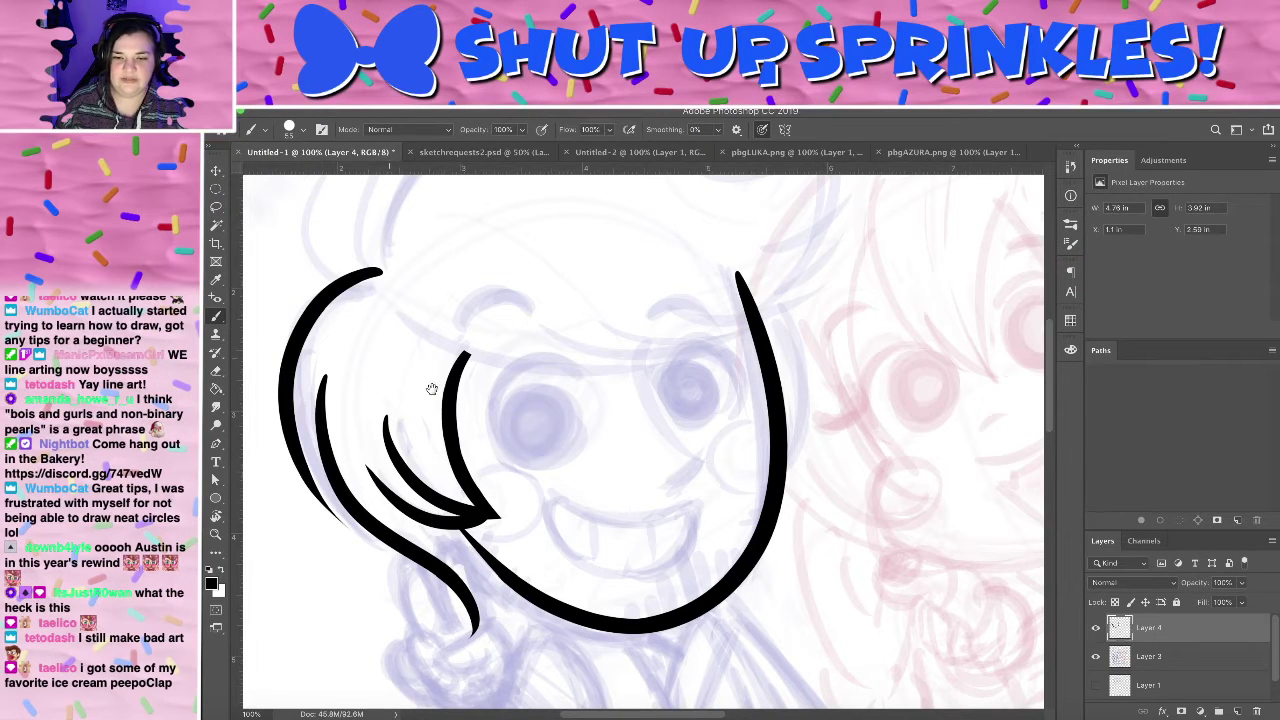
- Undo the rounded outer contour of the side hair and the S-shaped hair line beside the lock
drag(432, 389, 513, 497)
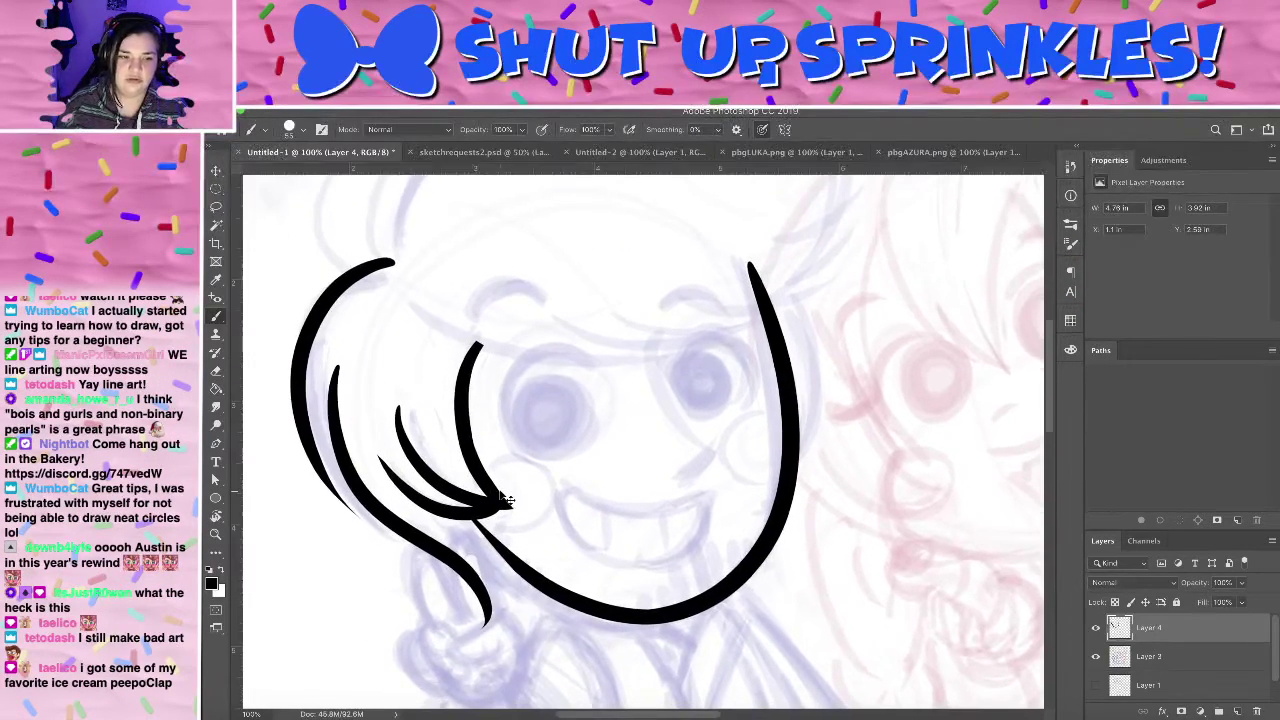
key(super+minus)
key(super+minus)
key(super+minus)
key(super+equal)
key(super+equal)
key(super+equal)
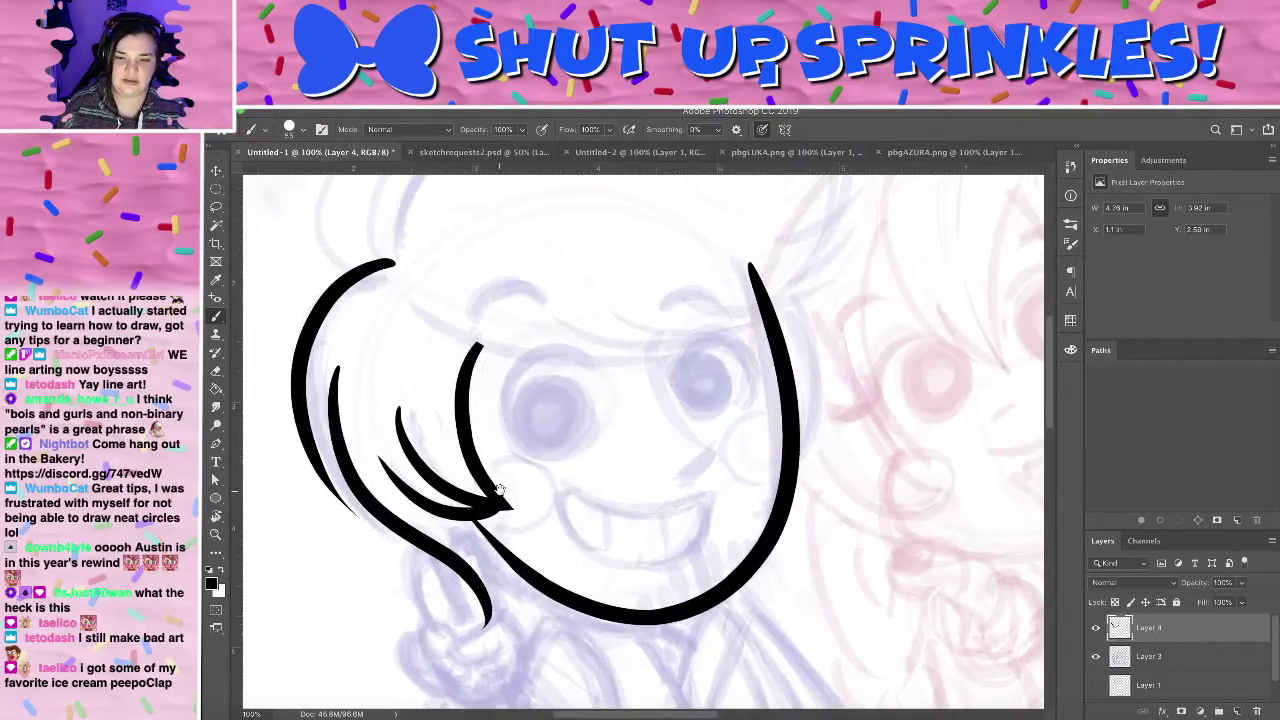
drag(466, 412, 417, 397)
key(ctrl+z)
key(ctrl+z)
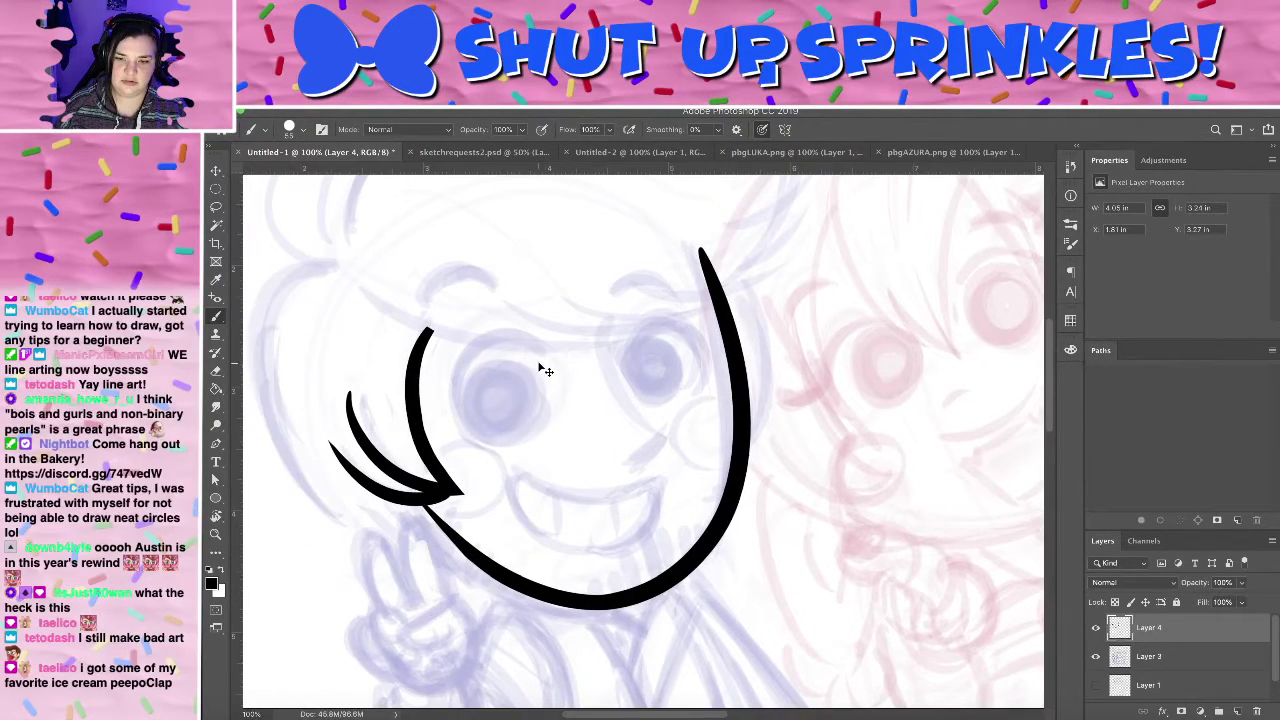
- Lasso the inked side lock, rotate it slightly clockwise, shift it up towards the eye, and deselect it
key(l)
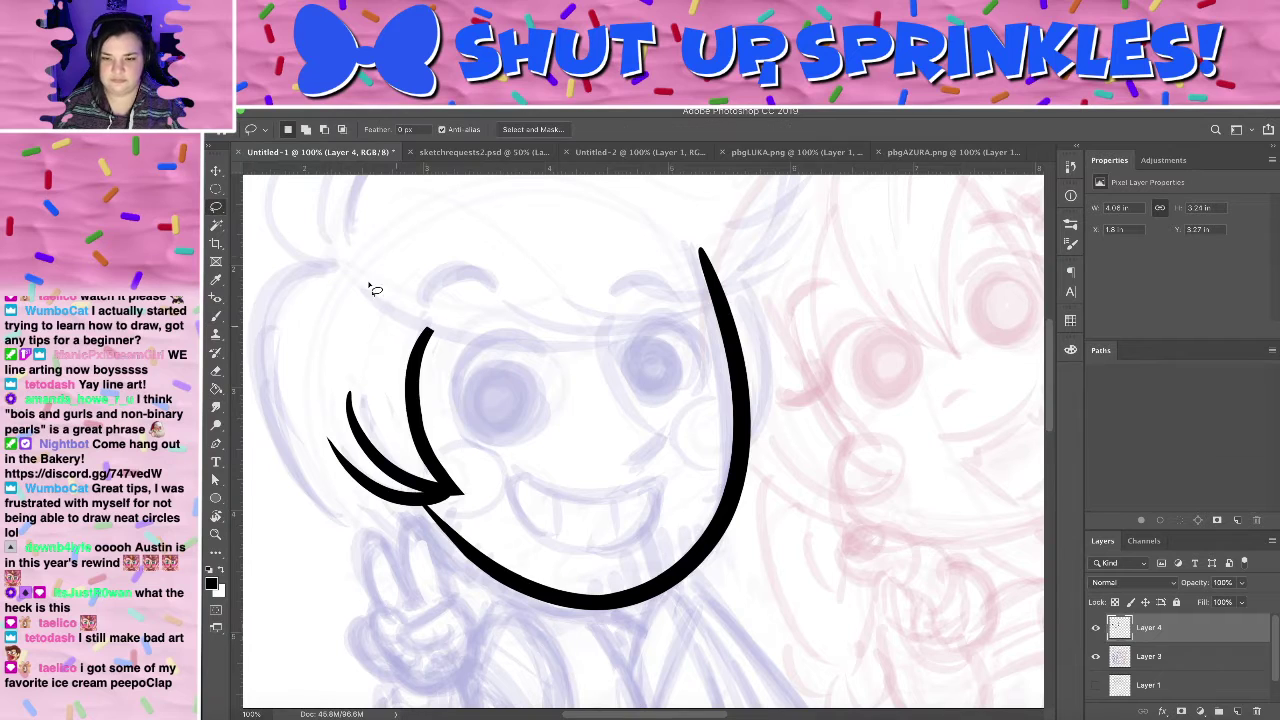
mouse_move(440, 243)
mouse_down()
mouse_move(318, 300)
mouse_move(369, 512)
mouse_move(340, 262)
mouse_up()
key(ctrl+t)
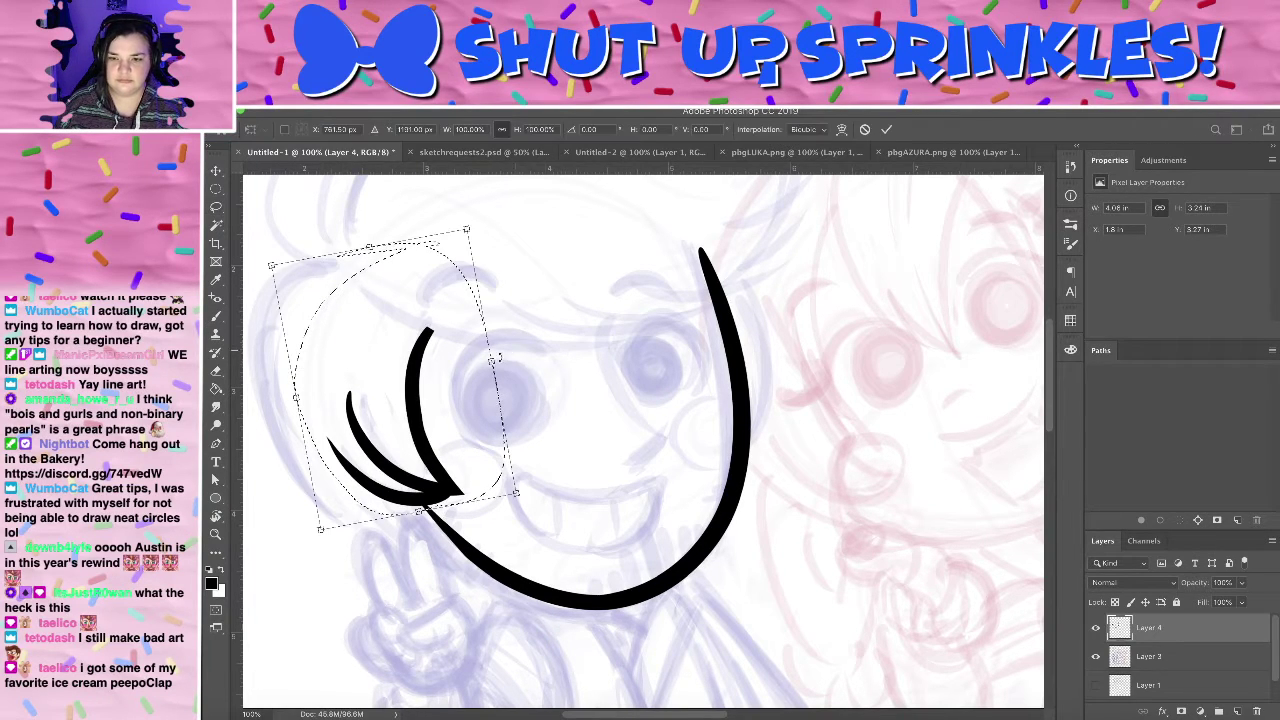
drag(522, 354, 528, 376)
mouse_move(406, 402)
mouse_down()
mouse_move(451, 396)
mouse_move(428, 378)
mouse_up()
click(886, 130)
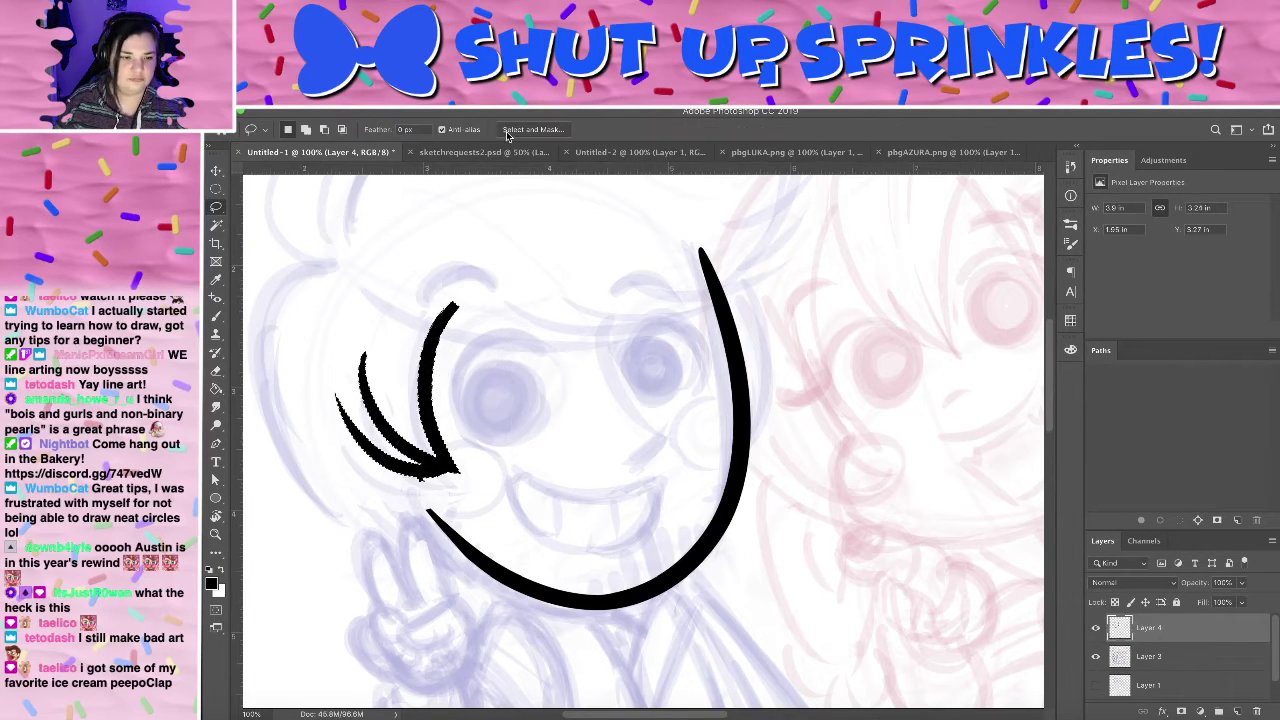
key(super+d)
- Trim the upper end of the lock's inner line and ink the jawline's end up to meet the moved lock
key(e)
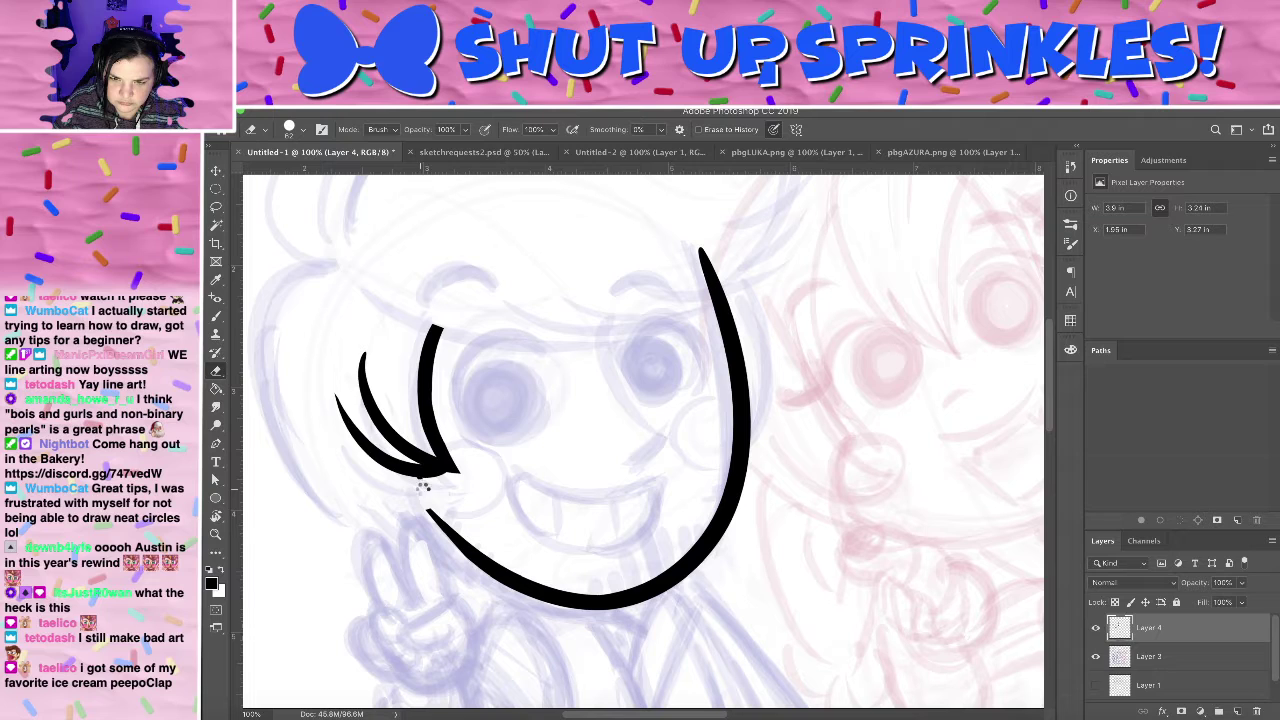
key(b)
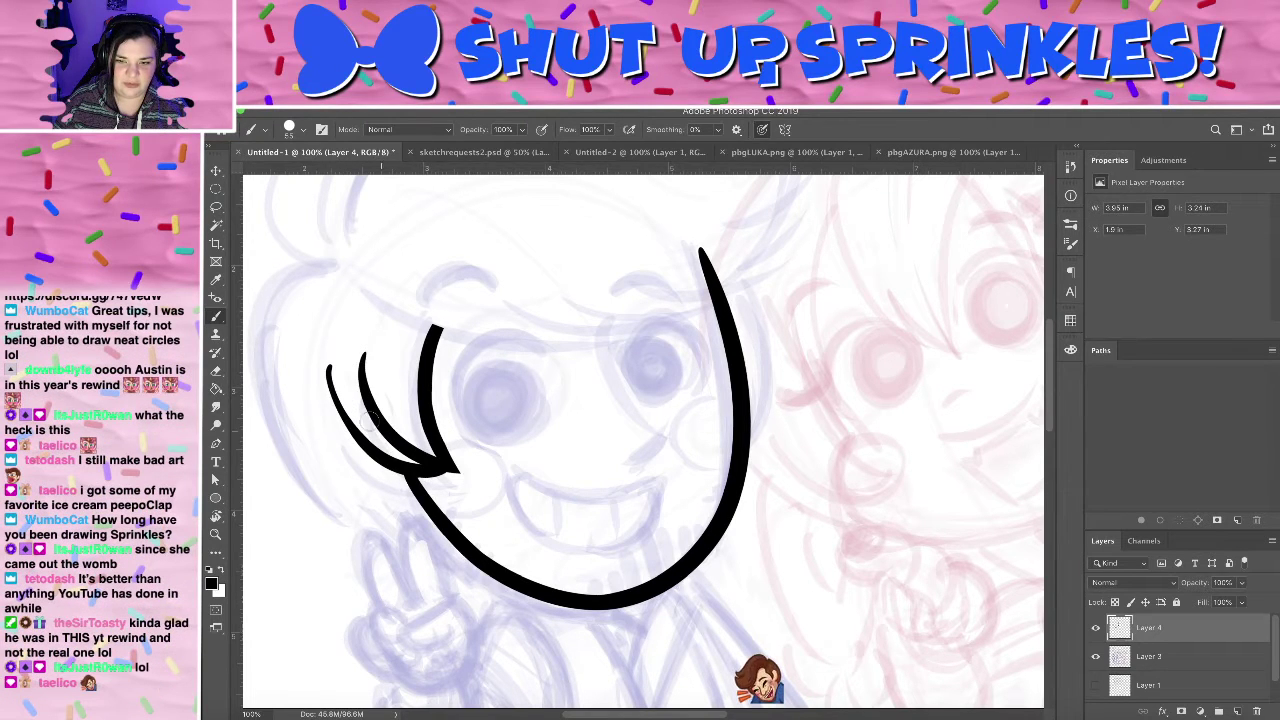
- Extend the lock's outermost strand upward with a curved brush stroke blending into the existing line, undoing the poor attempts
key(e)
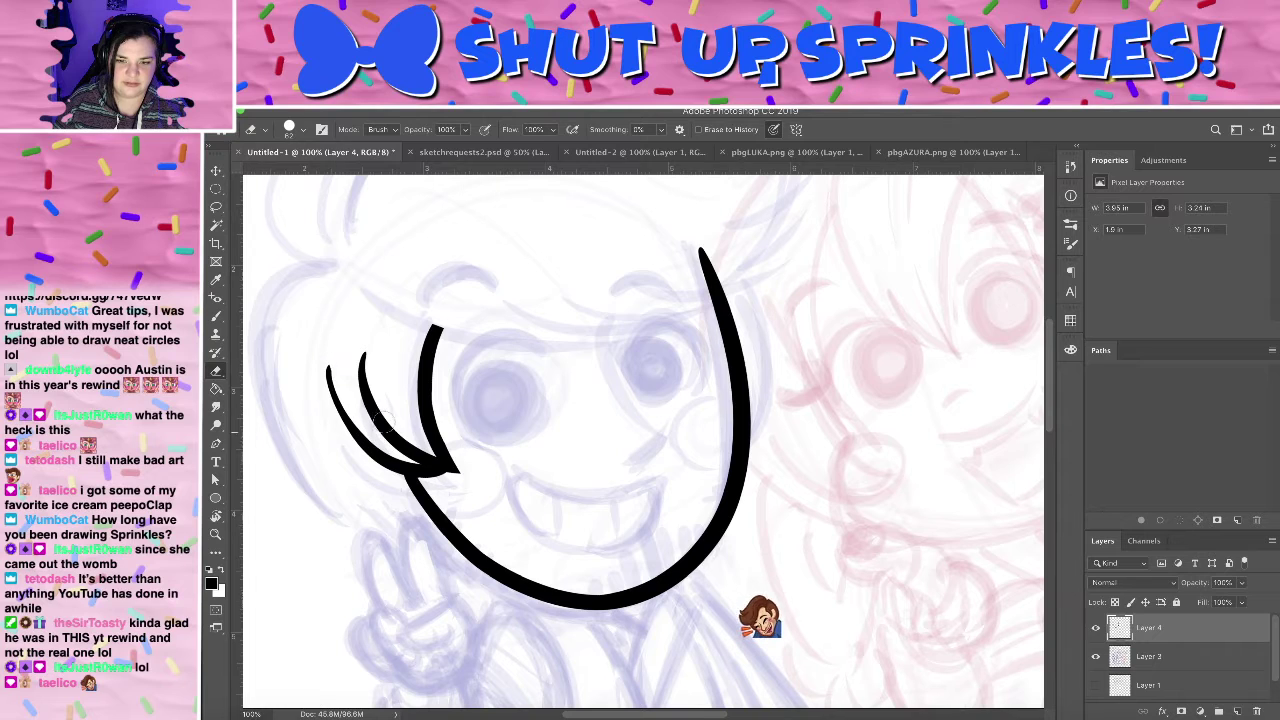
key(b)
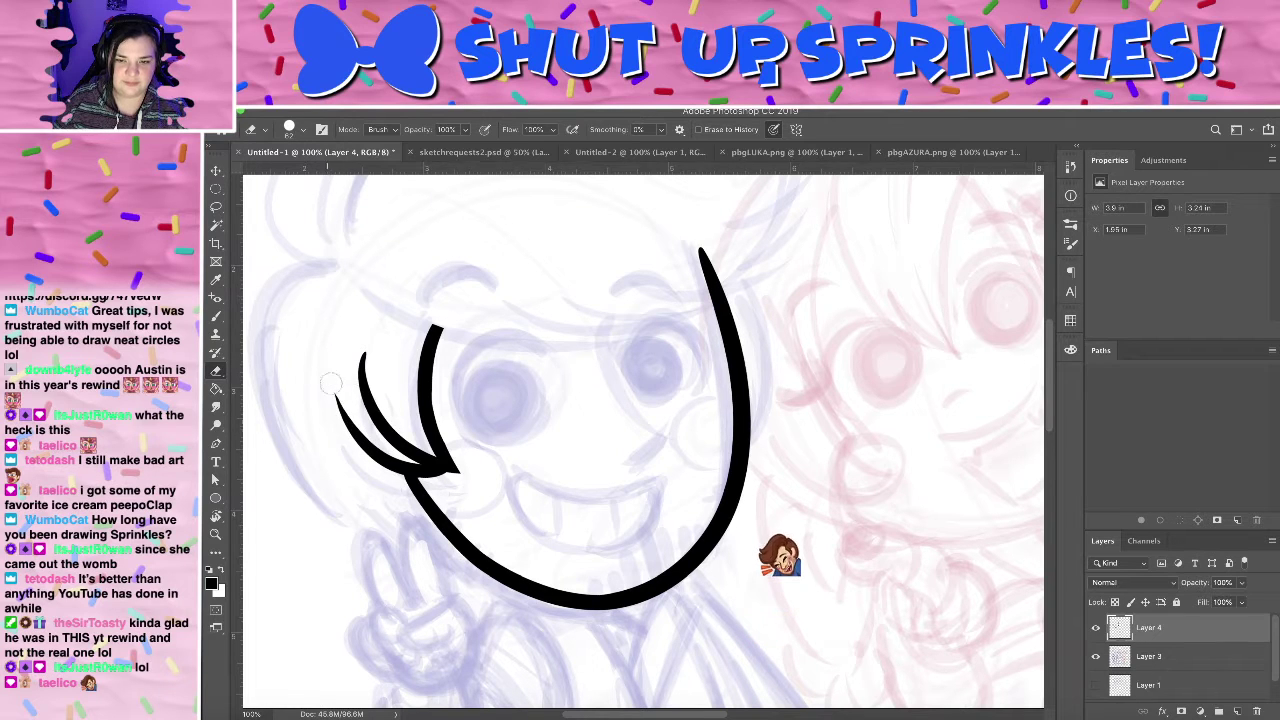
key(super+z)
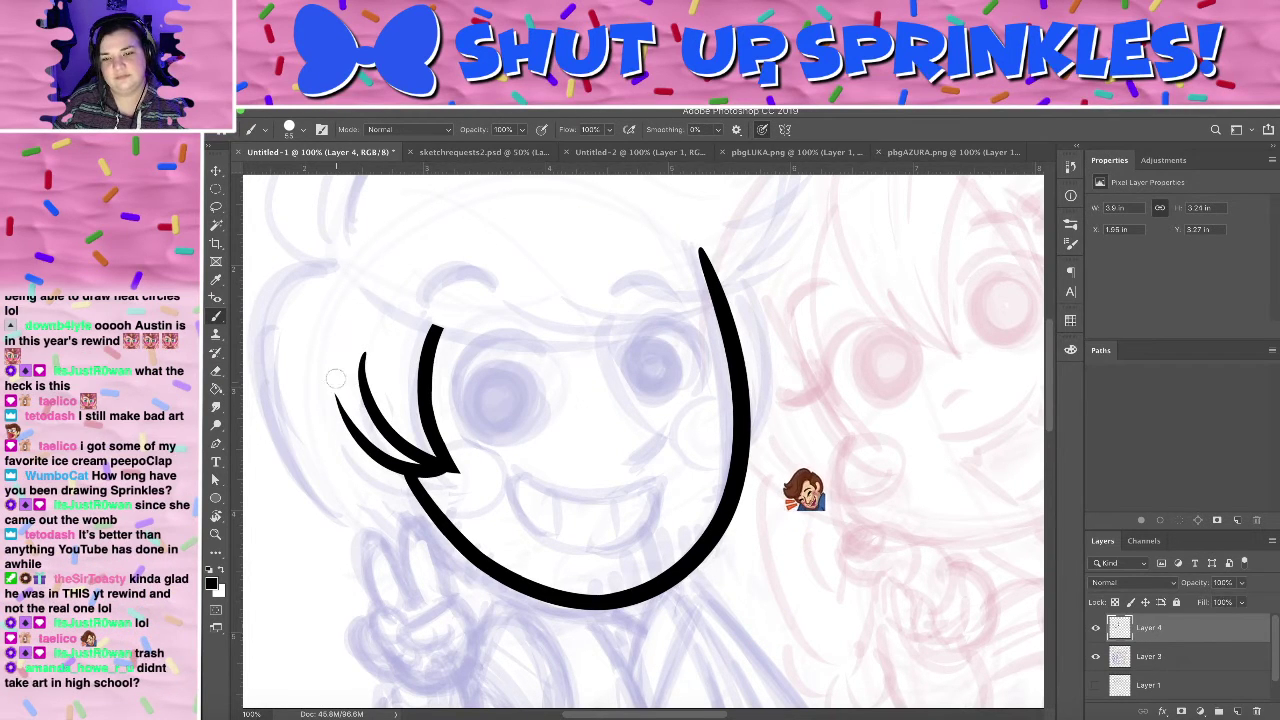
drag(332, 374, 386, 455)
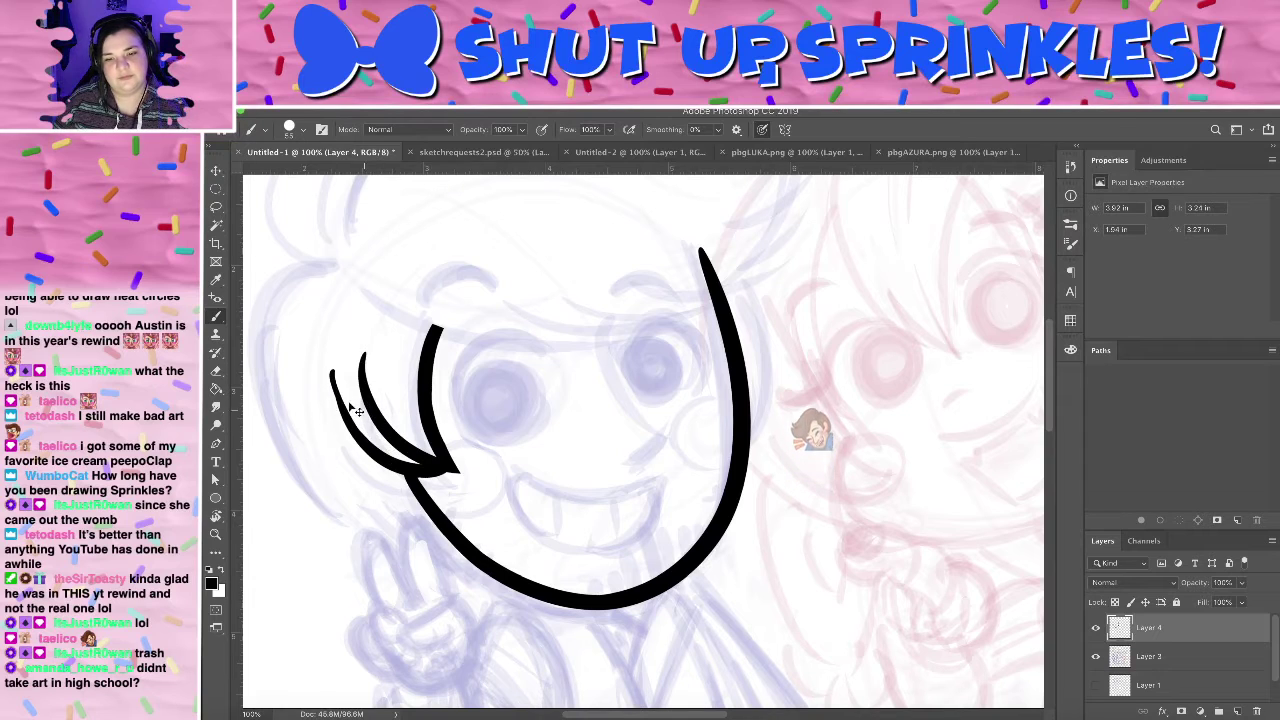
key(super+z)
drag(328, 373, 386, 436)
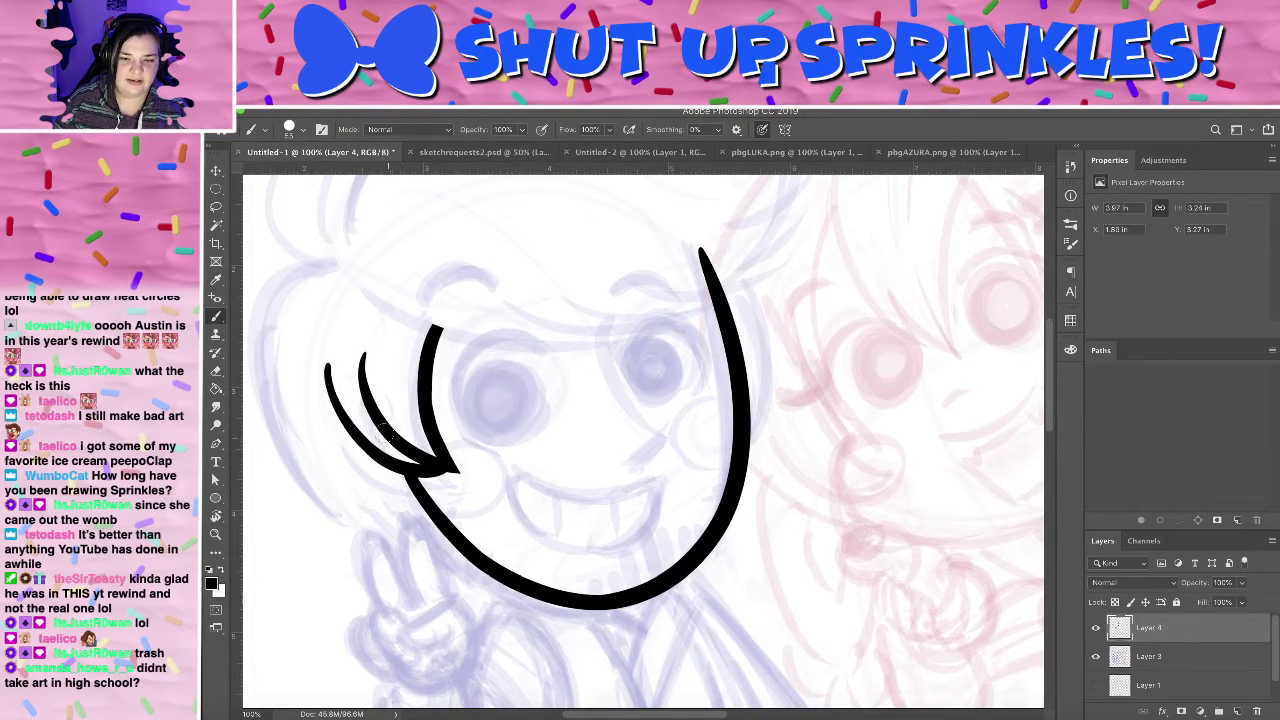
- Thin the tip of the outermost inked hair strand beside the blue character's face with the Eraser
key(e)
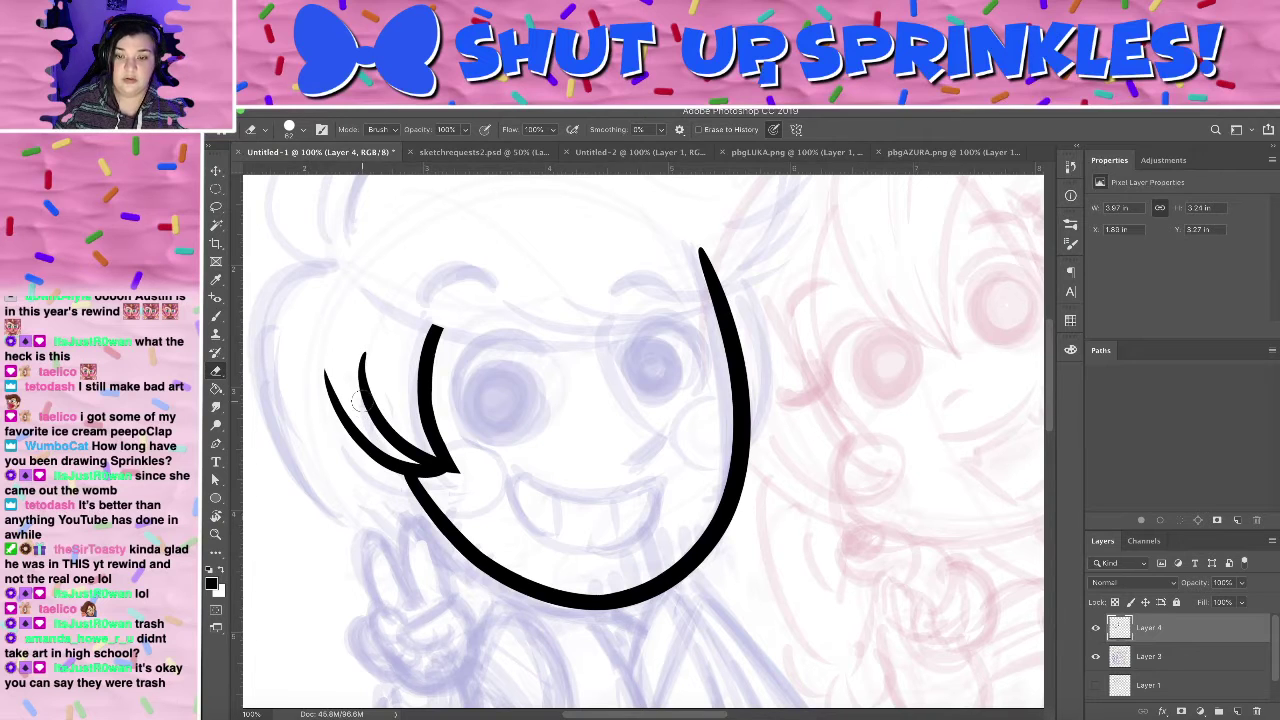
mouse_move(460, 401)
mouse_down()
mouse_move(491, 346)
mouse_move(474, 423)
mouse_move(471, 406)
mouse_move(491, 471)
mouse_move(436, 368)
mouse_move(446, 363)
mouse_up()
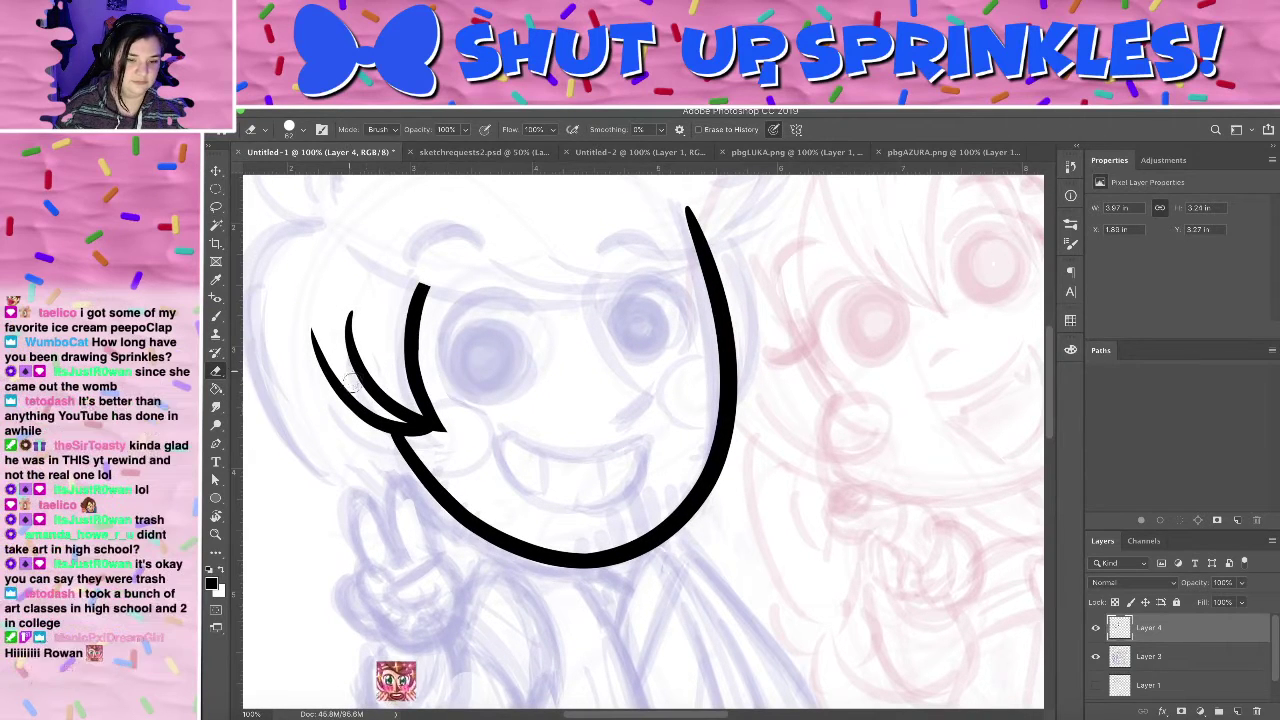
key(b)
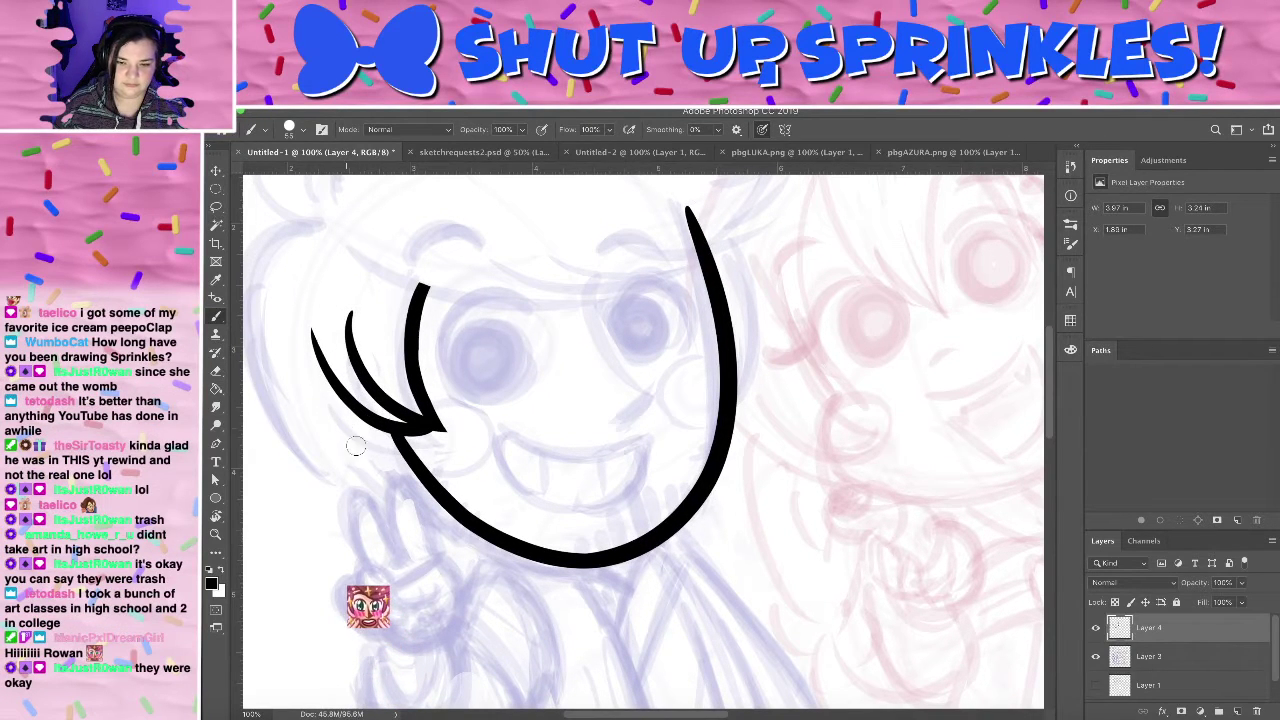
- Try to erase the jaw line's end below the hair strands and ink a third strand that leads into the gap
key(e)
mouse_move(372, 447)
mouse_down()
mouse_move(444, 463)
mouse_move(399, 458)
mouse_move(438, 451)
mouse_move(366, 435)
mouse_move(402, 440)
mouse_up()
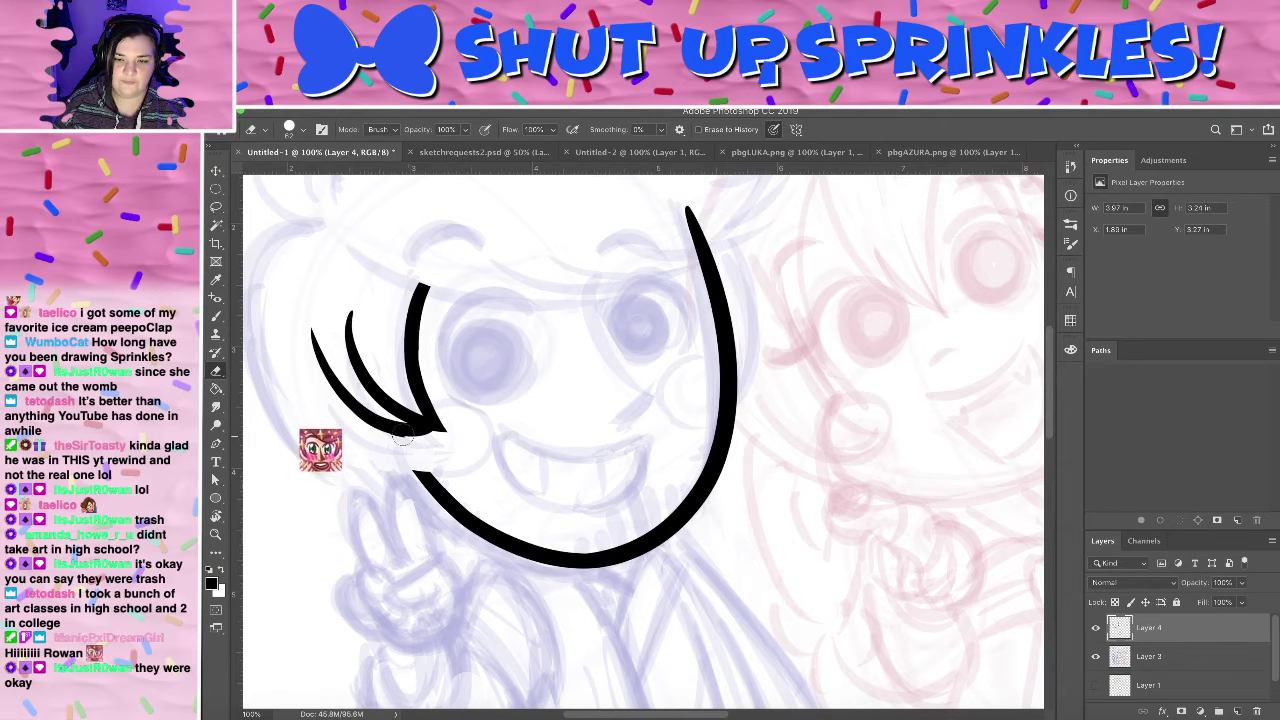
key(b)
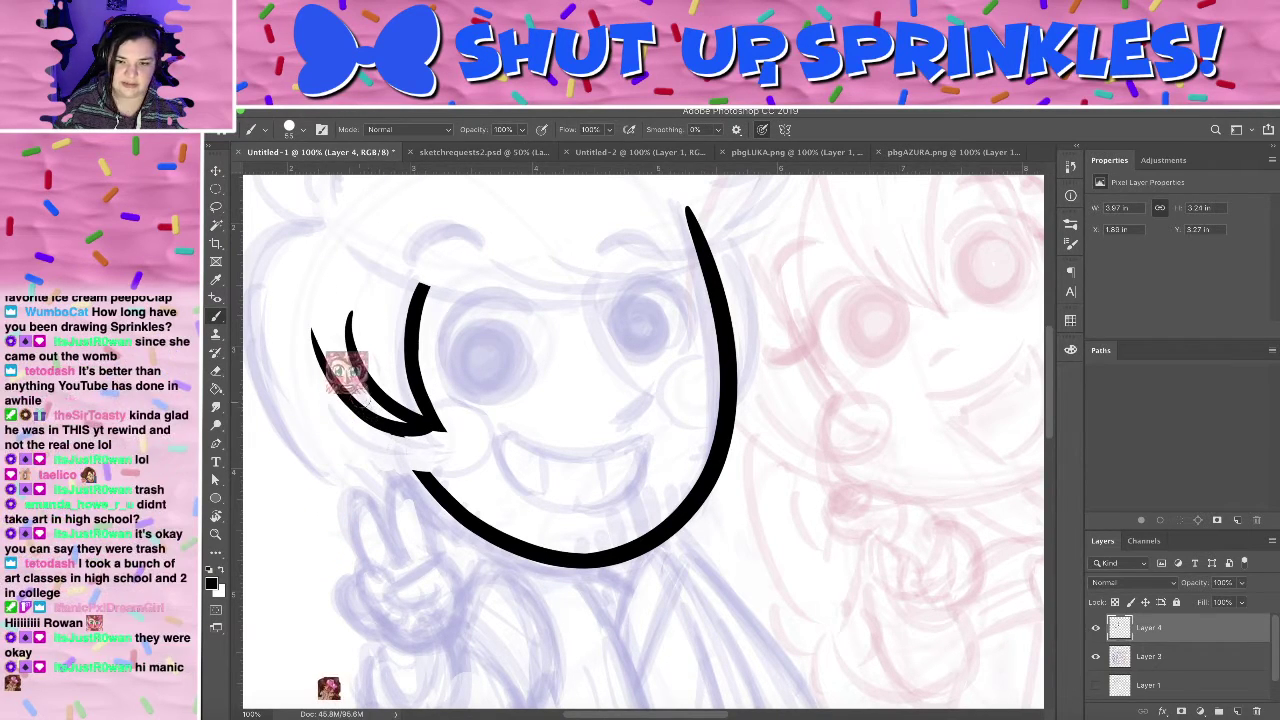
drag(357, 432, 410, 456)
key(ctrl+z)
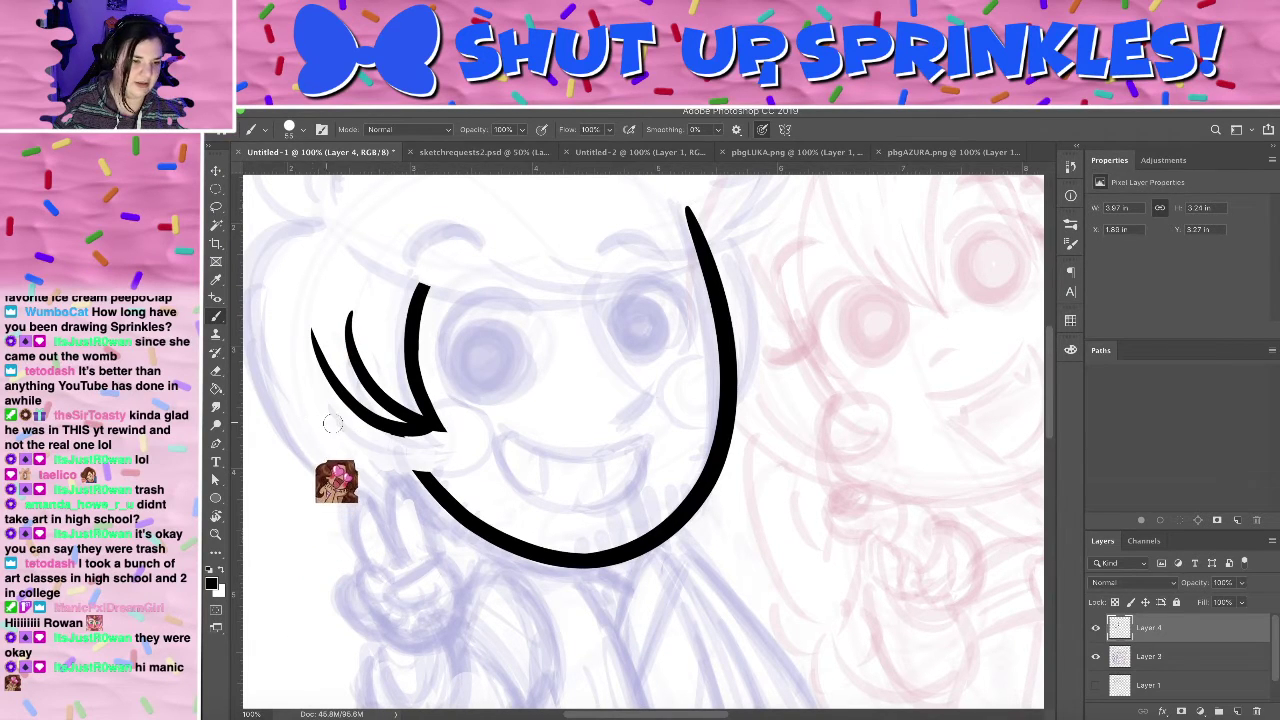
drag(296, 387, 413, 490)
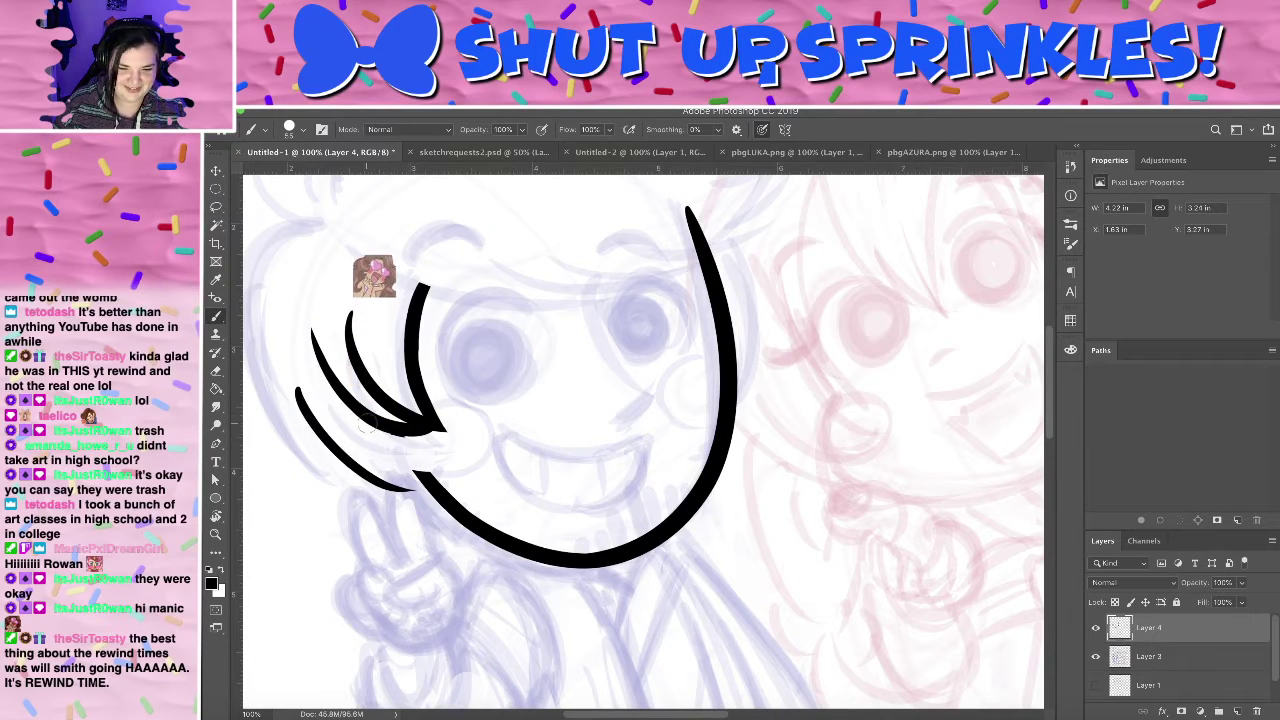
key(ctrl+z)
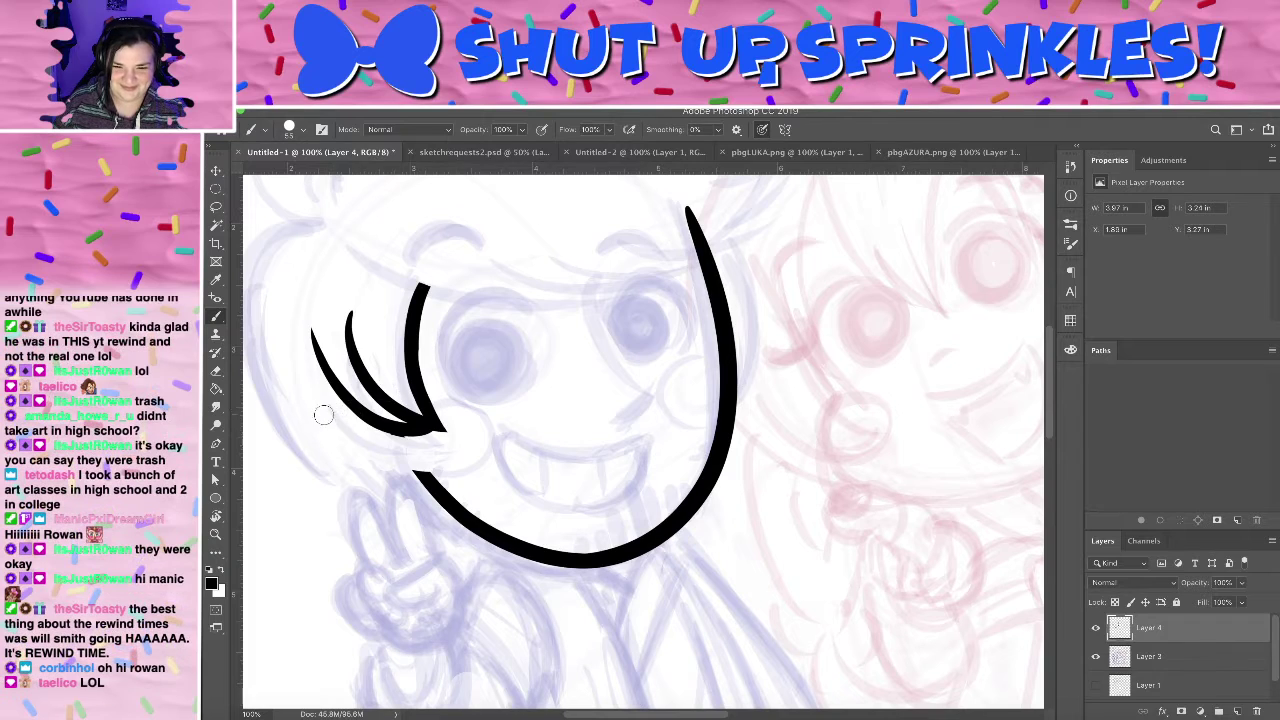
drag(312, 404, 425, 470)
key(ctrl+z)
drag(323, 406, 424, 479)
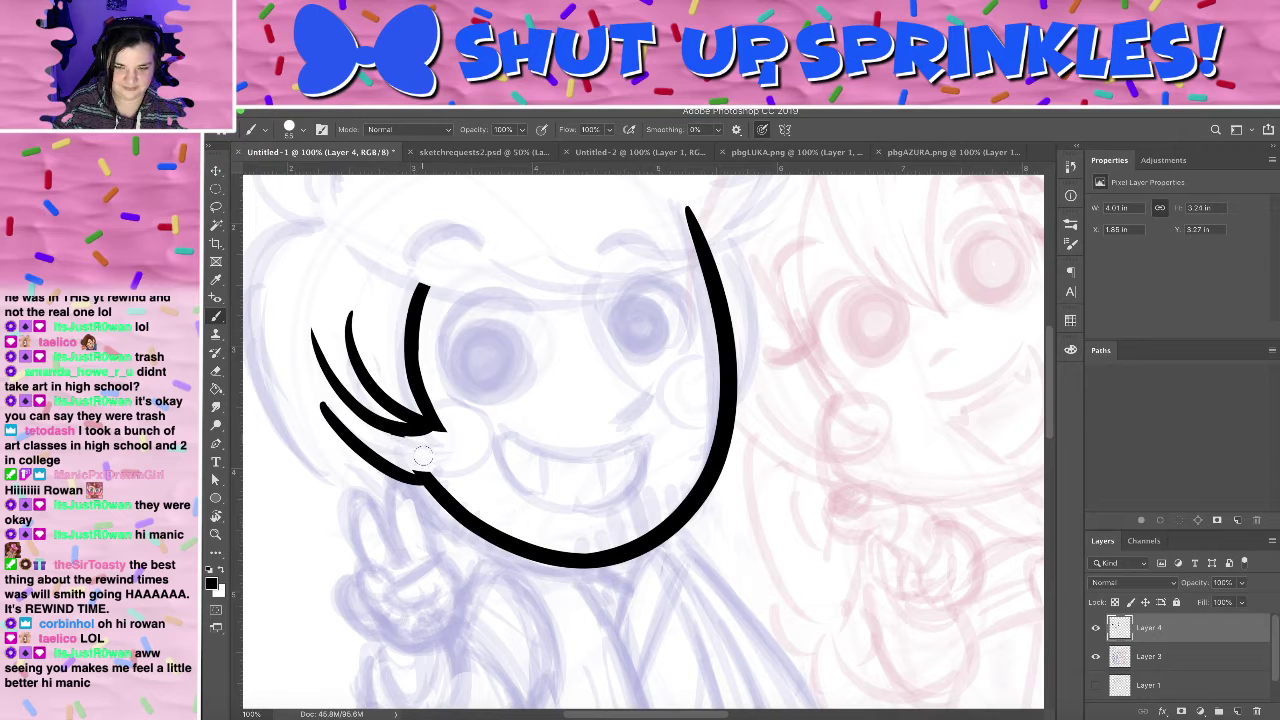
key(e)
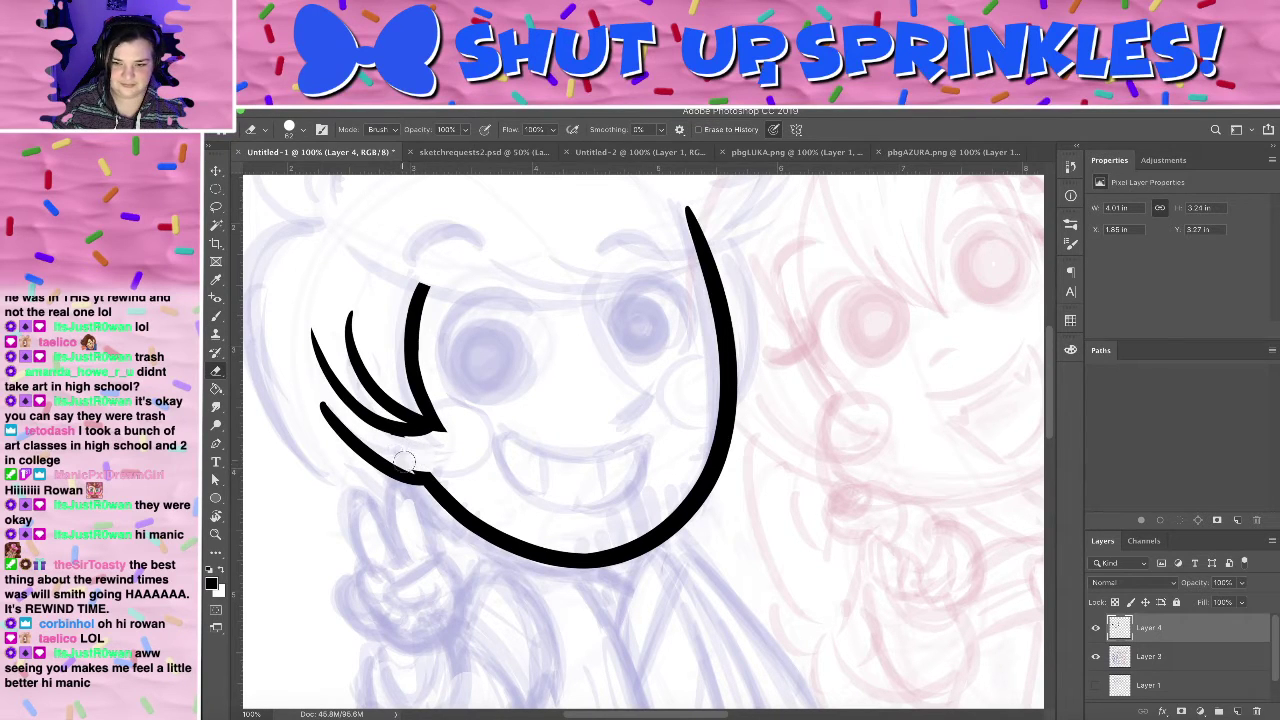
drag(355, 368, 400, 390)
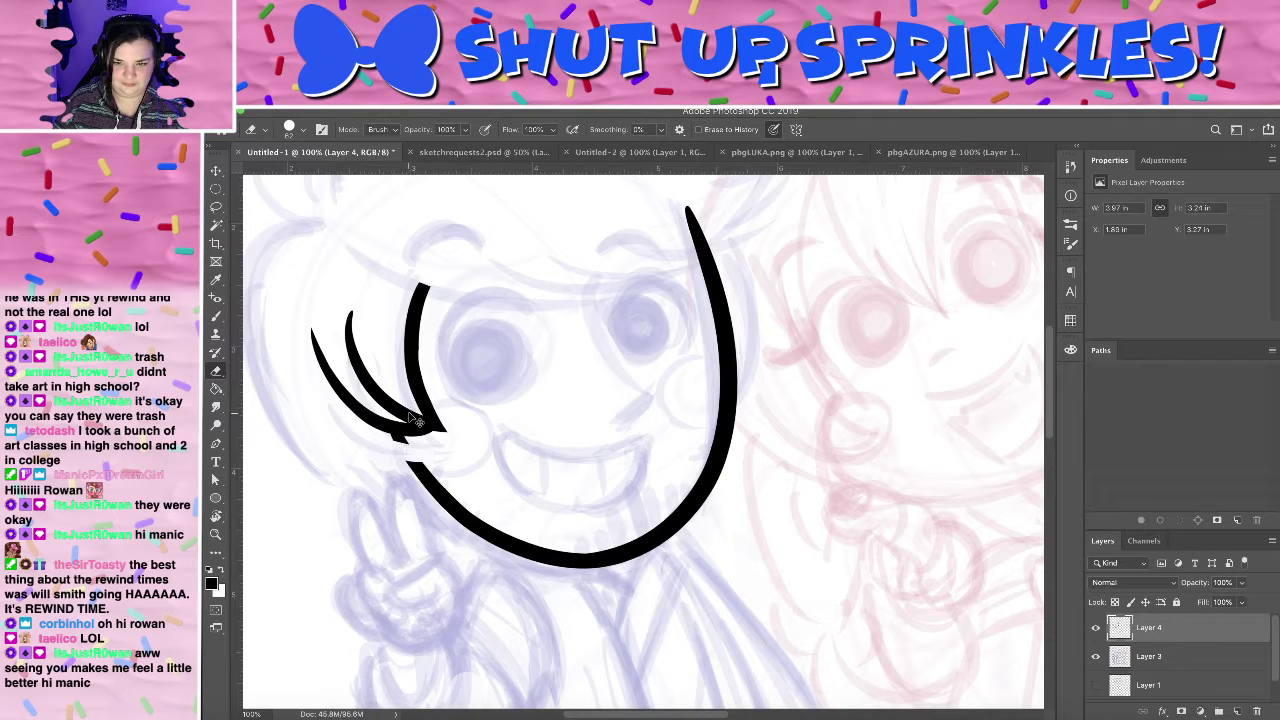
- Restore the erased jaw line and try to ink a short lower hair strand crossing into it
key(b)
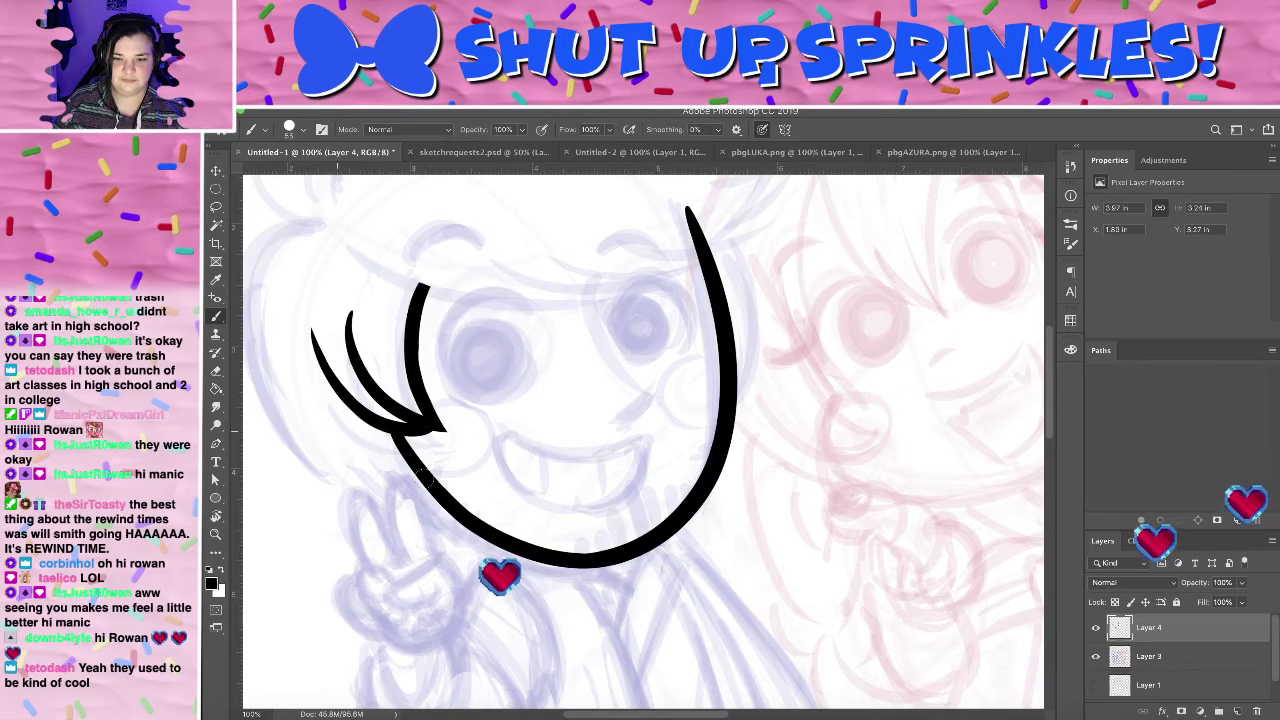
drag(334, 418, 441, 467)
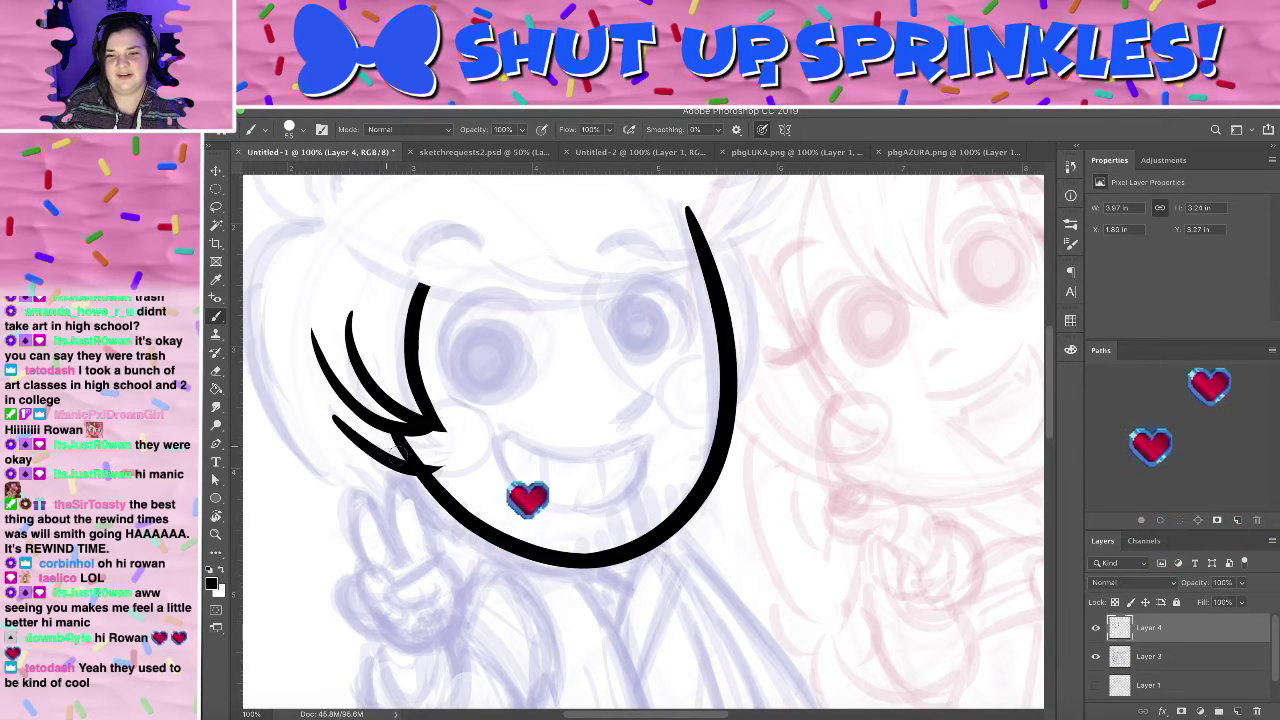
key(super+z)
drag(316, 402, 438, 466)
key(super+z)
mouse_move(319, 405)
mouse_down()
mouse_move(355, 441)
mouse_move(440, 468)
mouse_up()
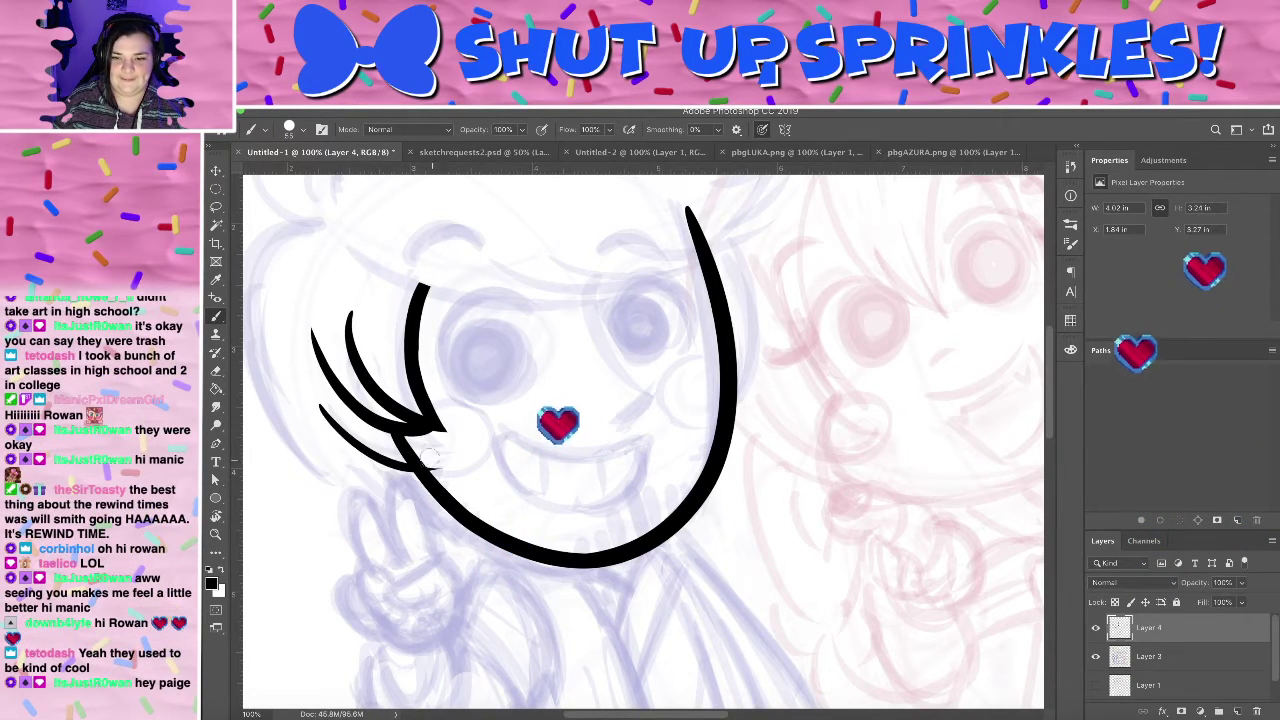
key(super+z)
mouse_move(318, 404)
mouse_down()
mouse_move(436, 470)
mouse_move(372, 454)
mouse_move(308, 397)
mouse_up()
key(super+z)
key(super+z)
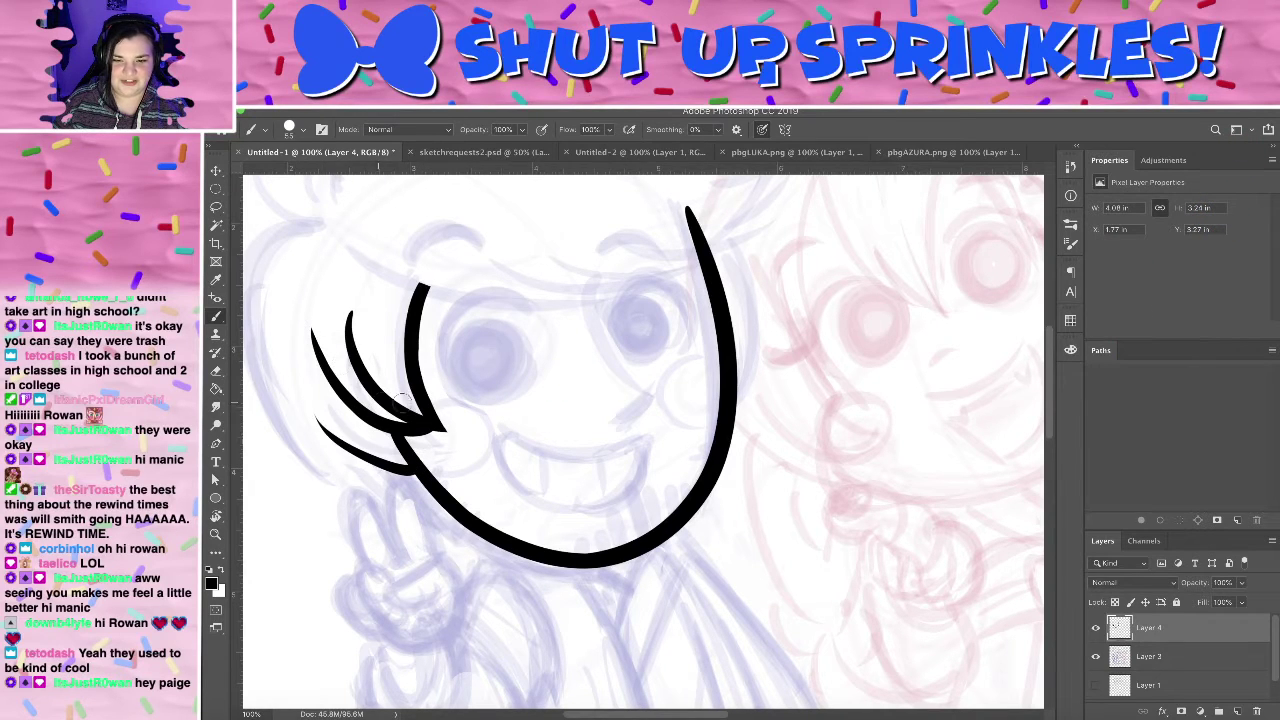
key(super+z)
- Ink the outer left contour of the blue character's hair as one long curve and taper its upper end with the Eraser
mouse_move(441, 376)
mouse_down()
mouse_move(514, 514)
mouse_move(534, 451)
mouse_move(540, 488)
mouse_up()
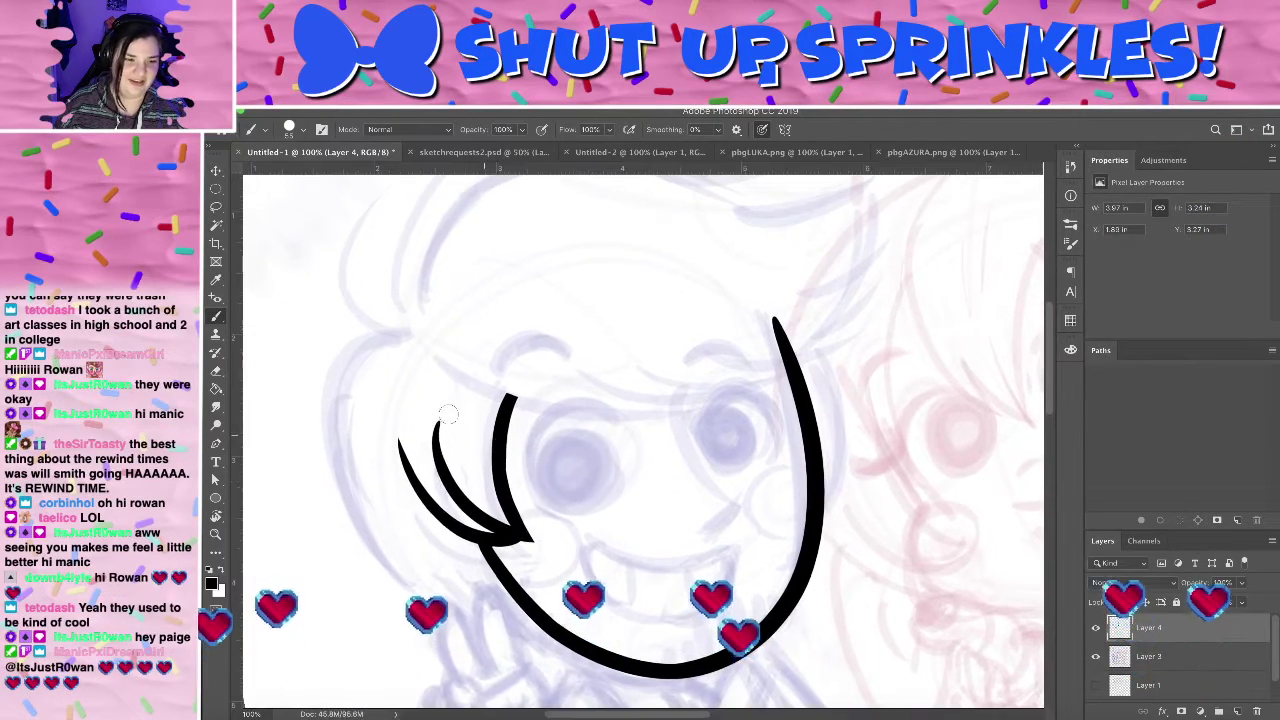
drag(410, 332, 393, 553)
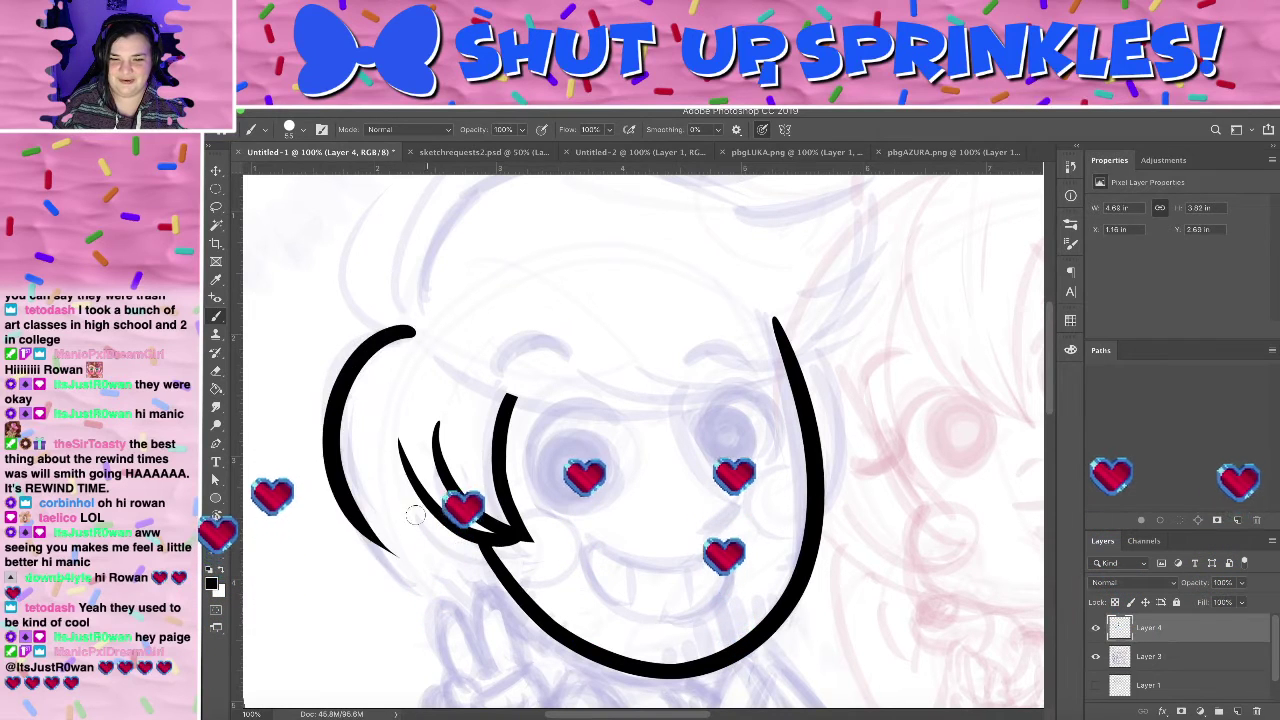
key(ctrl+z)
key(ctrl+shift+z)
mouse_move(427, 390)
mouse_down()
mouse_move(391, 355)
mouse_move(423, 383)
mouse_move(409, 371)
mouse_move(418, 402)
mouse_up()
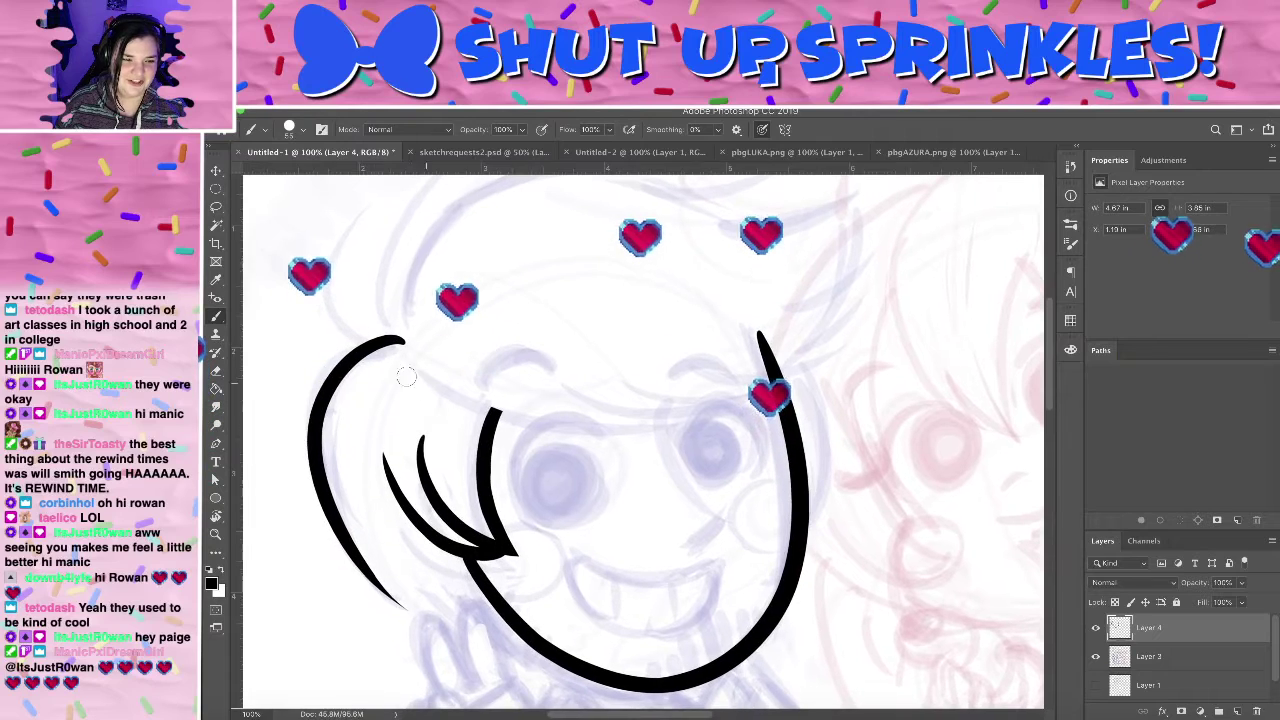
key(e)
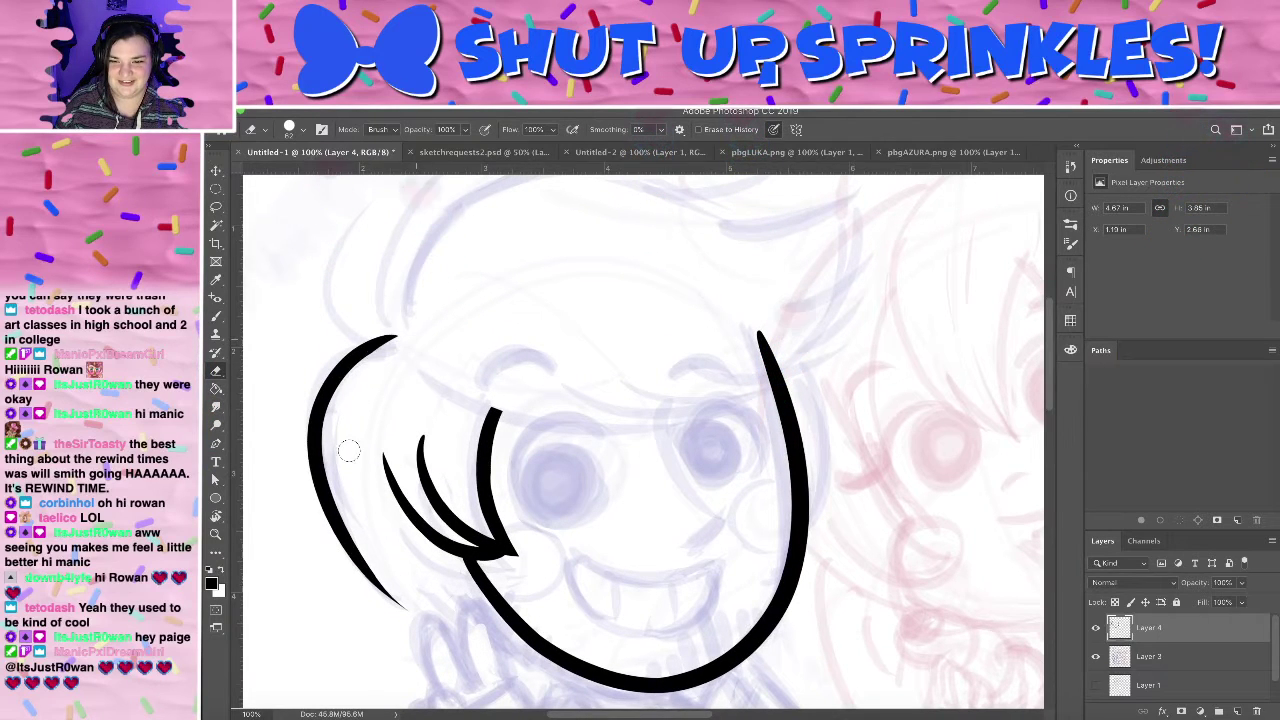
mouse_move(417, 371)
mouse_down()
mouse_move(380, 294)
mouse_move(351, 276)
mouse_up()
- Try to ink a long S-shaped hair strand from the outer hair contour down past the jaw towards the raised hand
key(b)
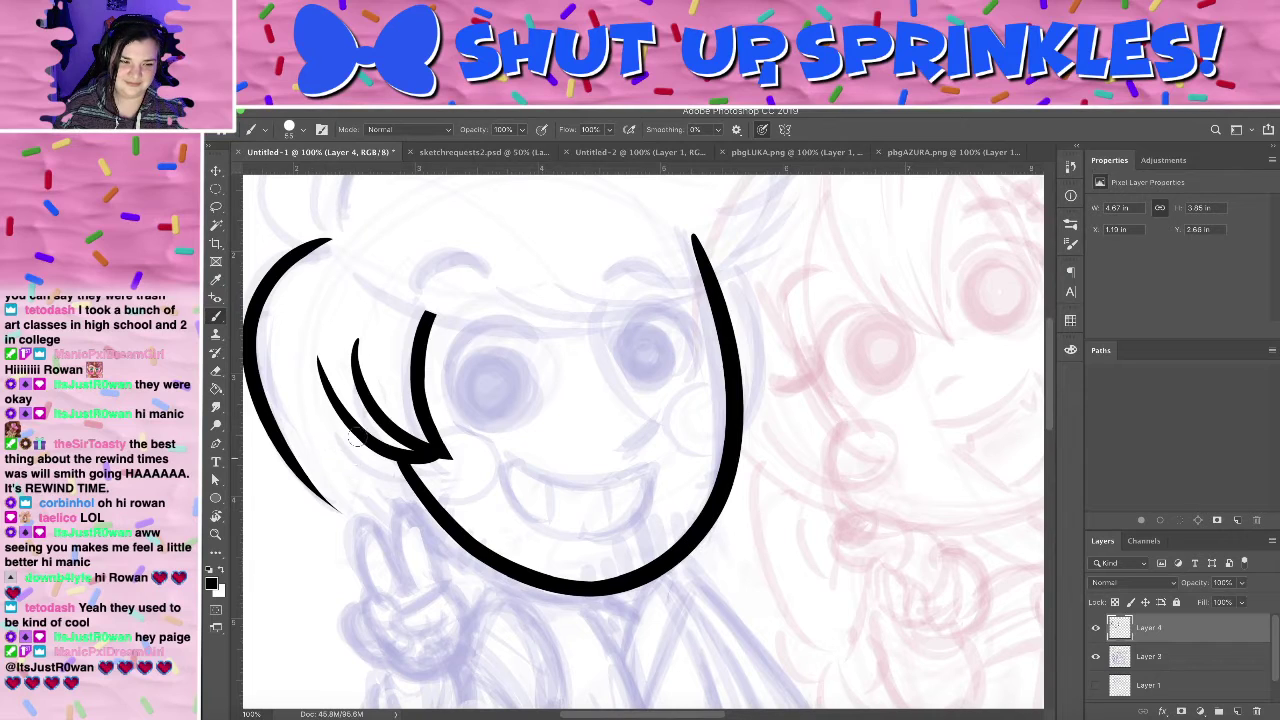
drag(304, 443, 446, 578)
key(super+z)
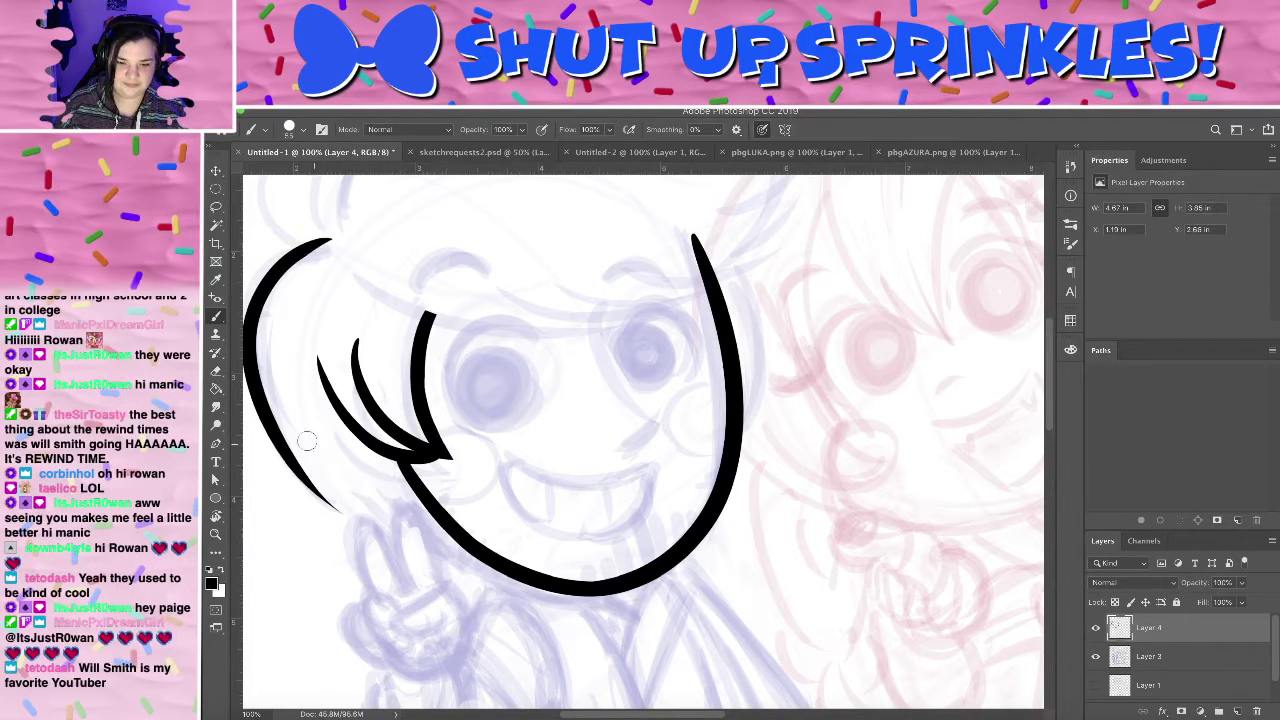
drag(287, 418, 437, 628)
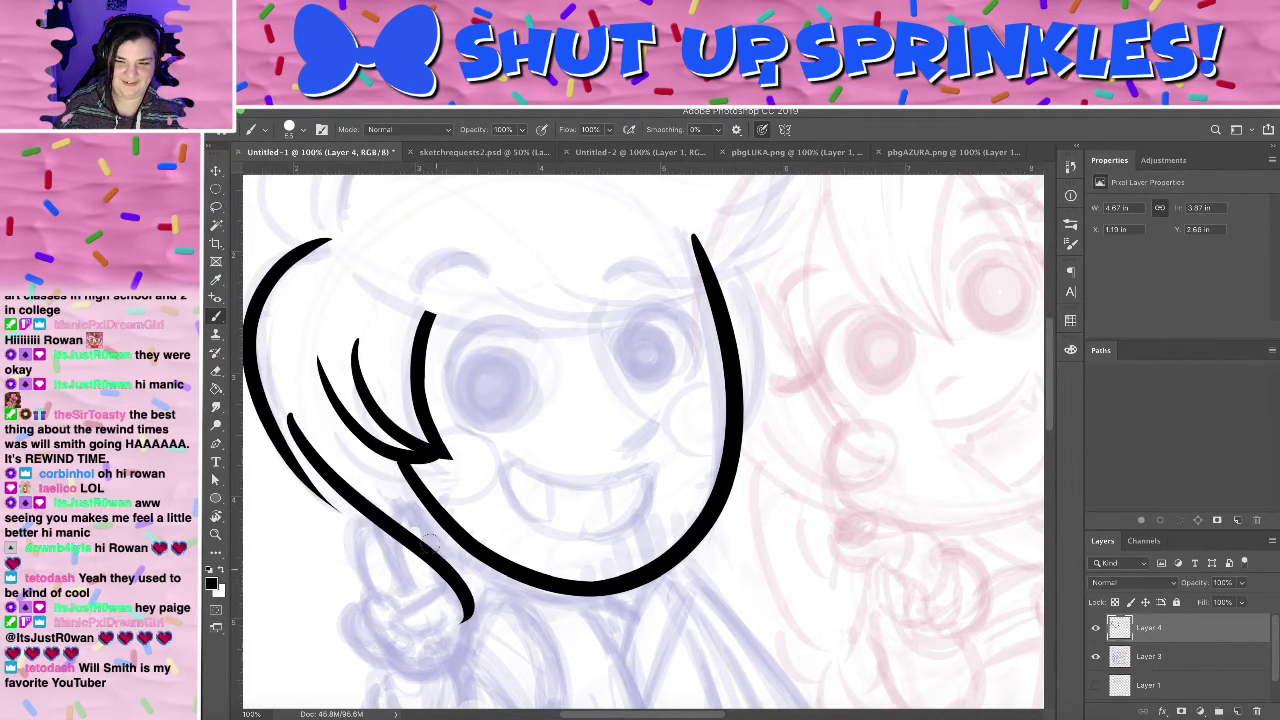
key(ctrl+z)
drag(293, 418, 450, 605)
mouse_move(468, 417)
mouse_down()
mouse_move(571, 560)
mouse_move(491, 309)
mouse_move(551, 426)
mouse_move(496, 368)
mouse_up()
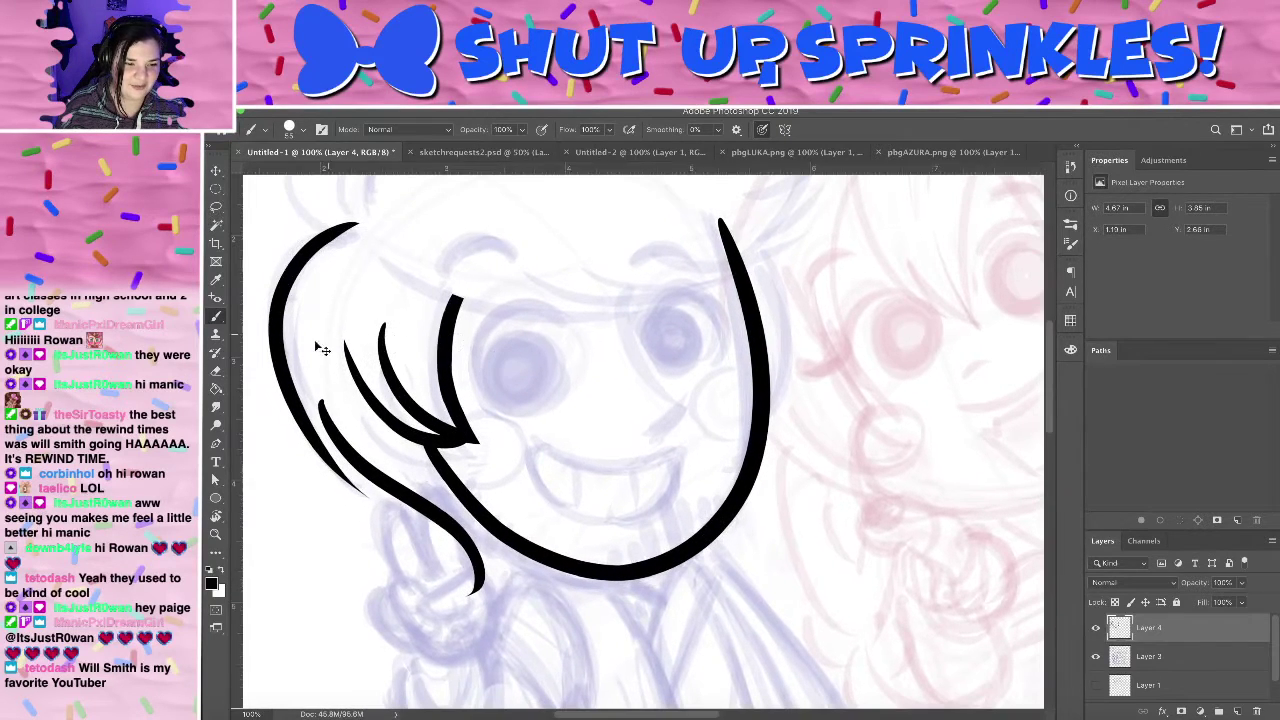
- Try shorter versions of the S-shaped strand that end in a hook over the raised fingers
key(ctrl+z)
drag(310, 393, 417, 572)
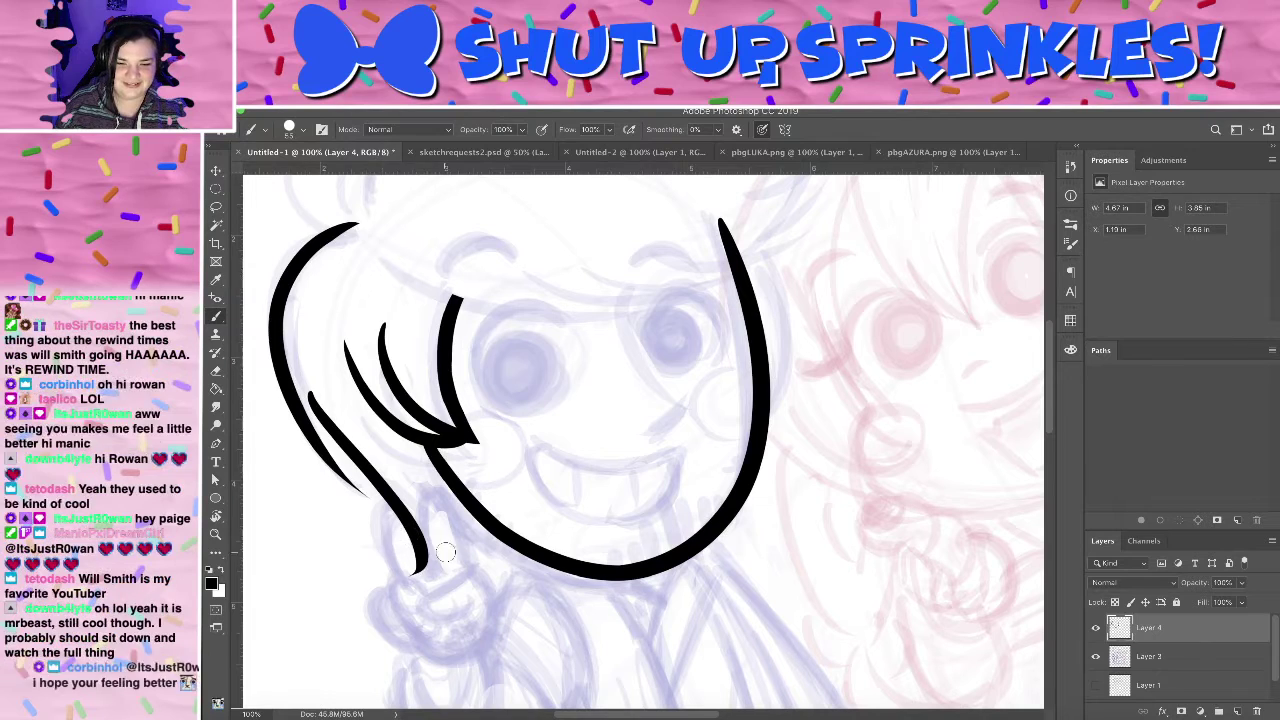
key(ctrl+z)
drag(310, 393, 365, 493)
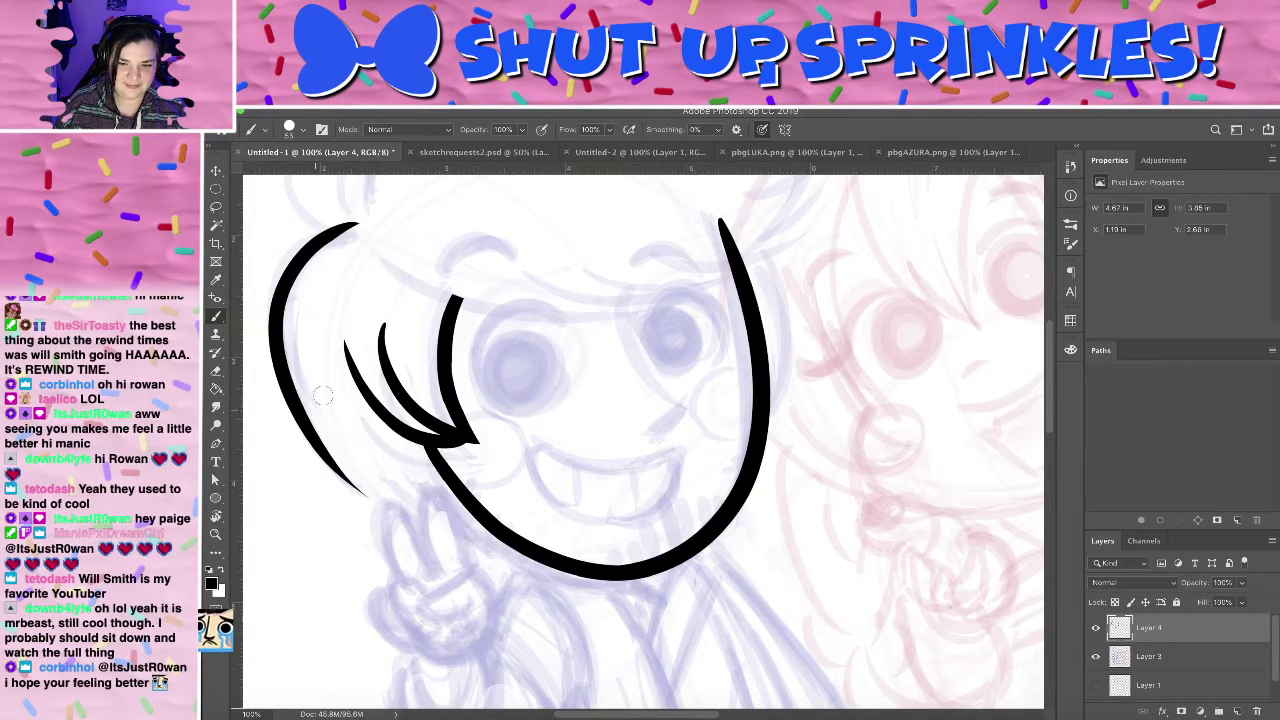
drag(316, 400, 405, 575)
key(ctrl+z)
drag(316, 402, 405, 575)
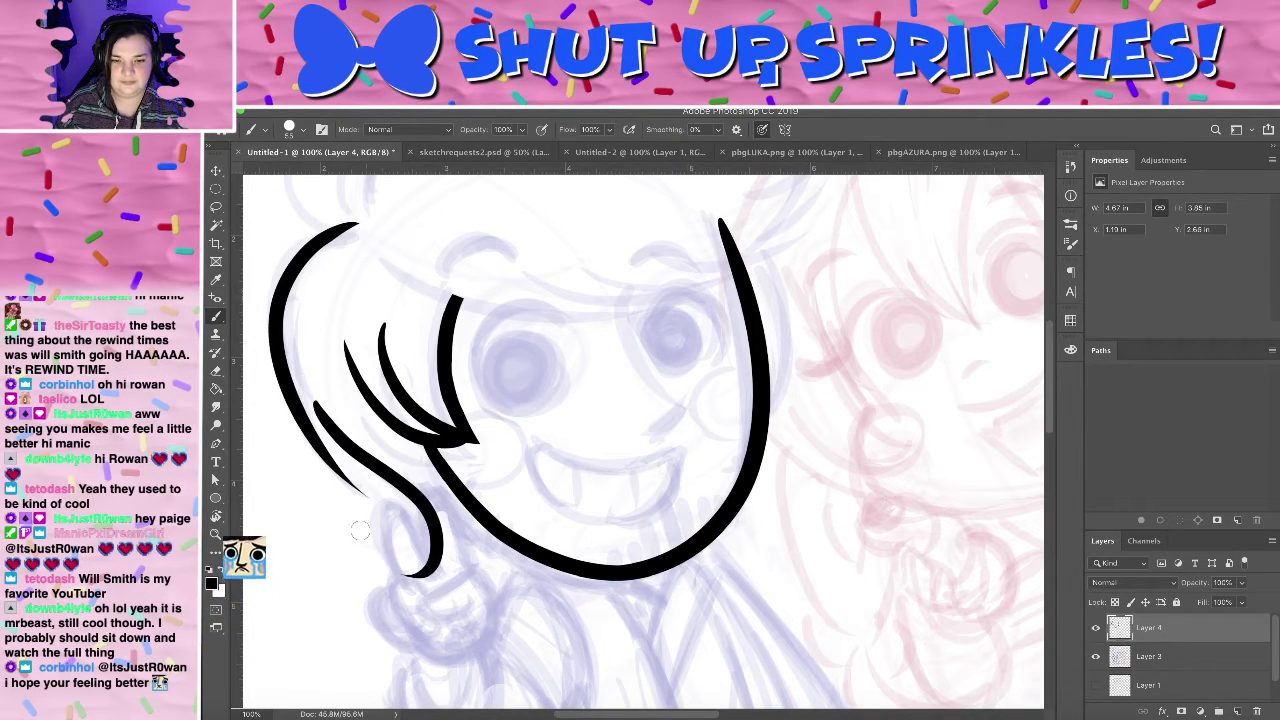
mouse_move(512, 452)
mouse_down()
mouse_move(543, 557)
mouse_move(524, 449)
mouse_up()
key(ctrl+z)
key(ctrl+shift+z)
key(ctrl+z)
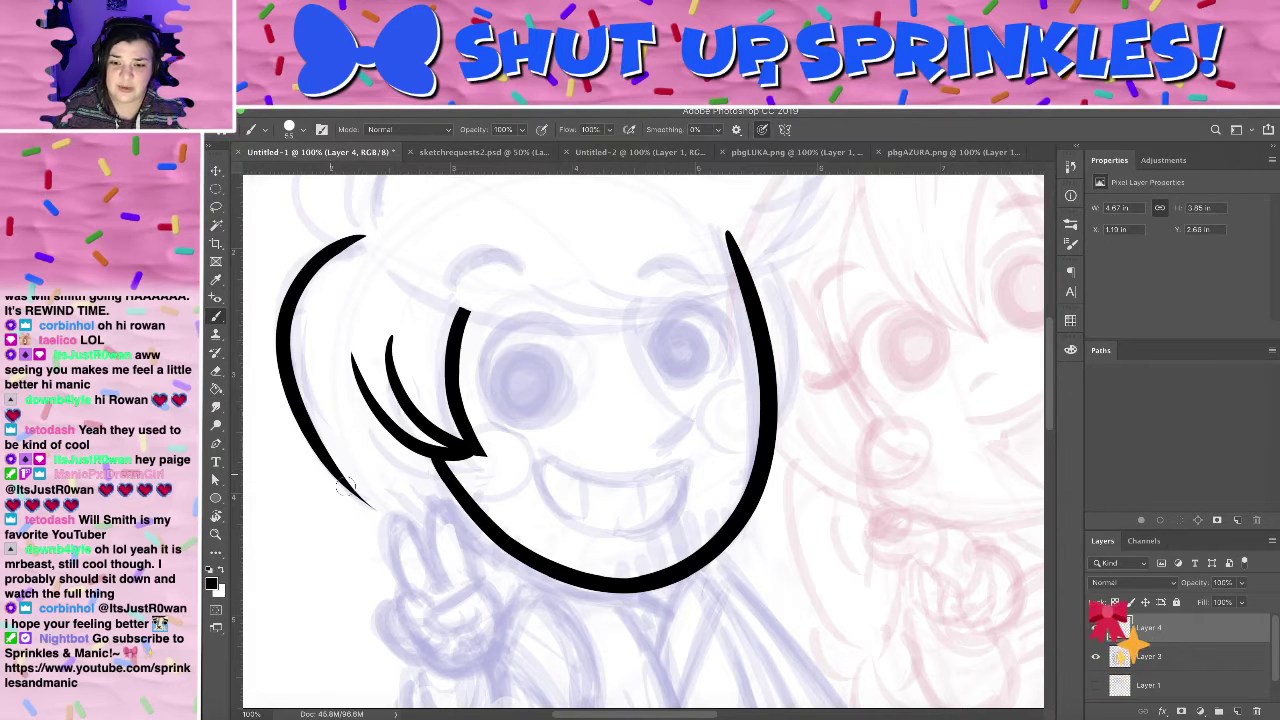
- Shorten the outer hair contour's lower tip and ink a lower hair strand curving into the jaw line, with a short detail stroke beside it
key(ctrl+z)
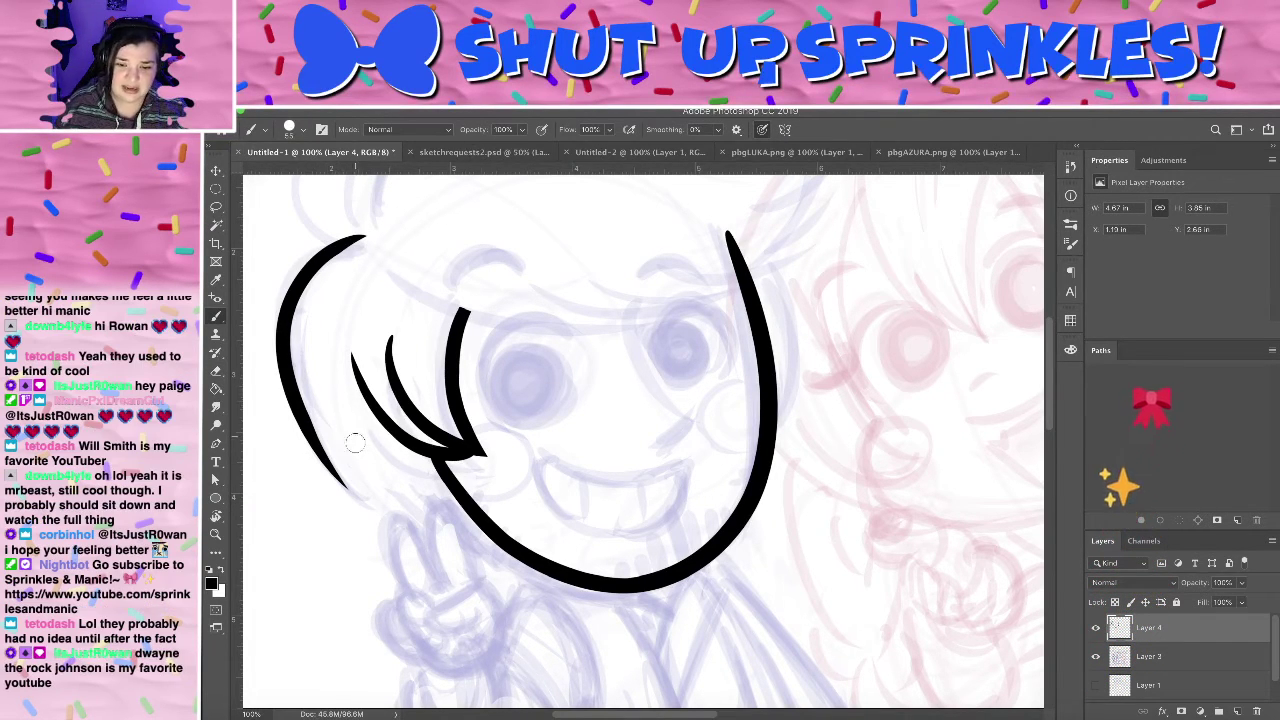
drag(341, 406, 452, 496)
key(ctrl+z)
drag(336, 406, 458, 512)
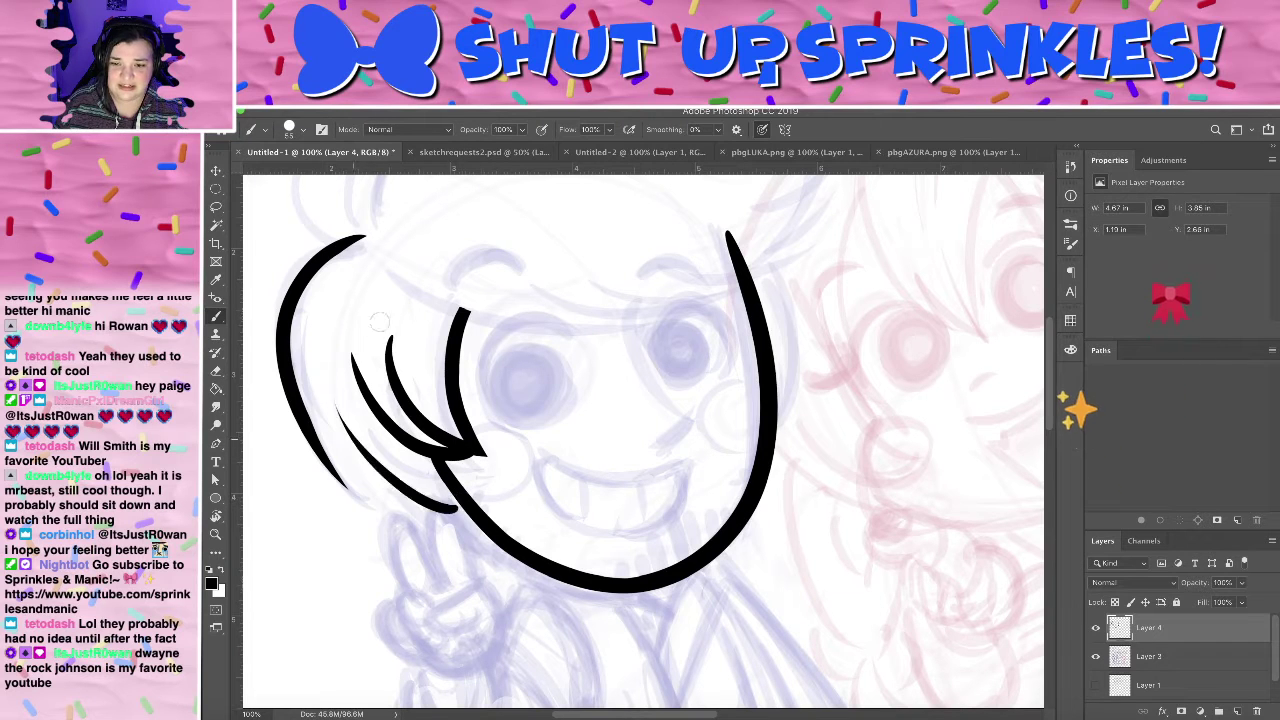
key(ctrl+z)
drag(346, 428, 468, 520)
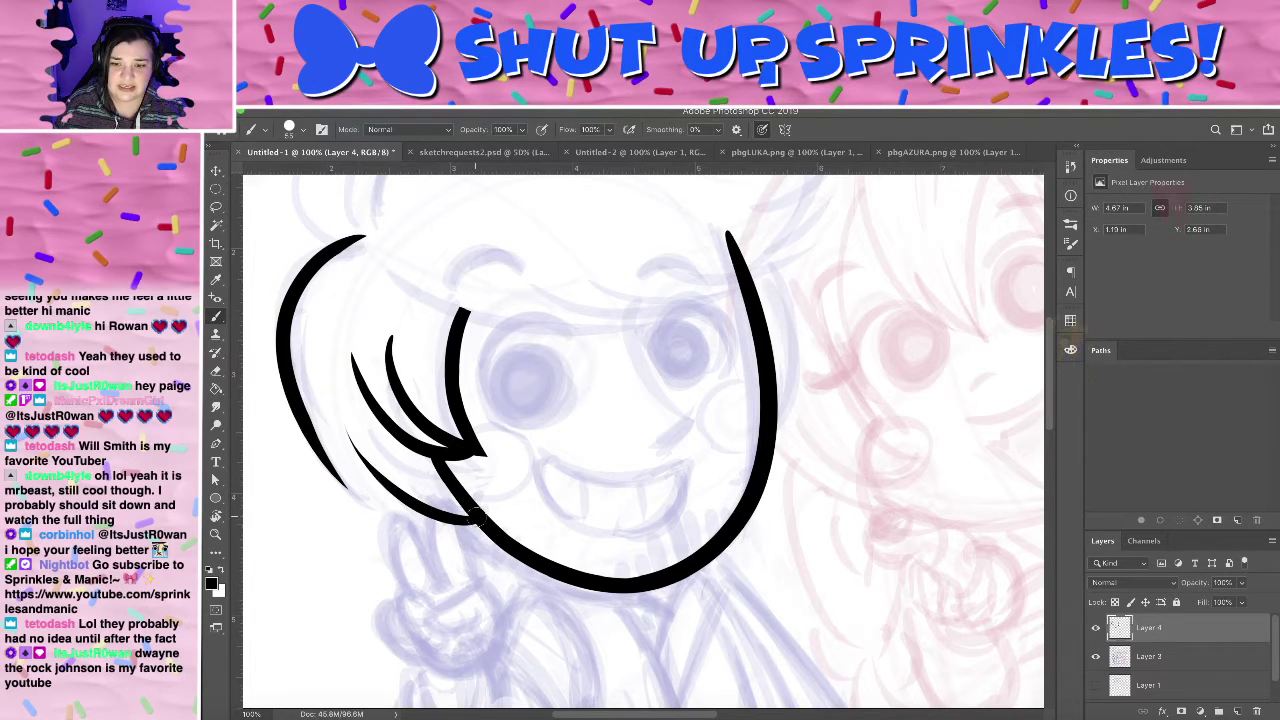
mouse_move(568, 282)
mouse_down()
mouse_move(569, 440)
mouse_move(534, 336)
mouse_move(544, 296)
mouse_up()
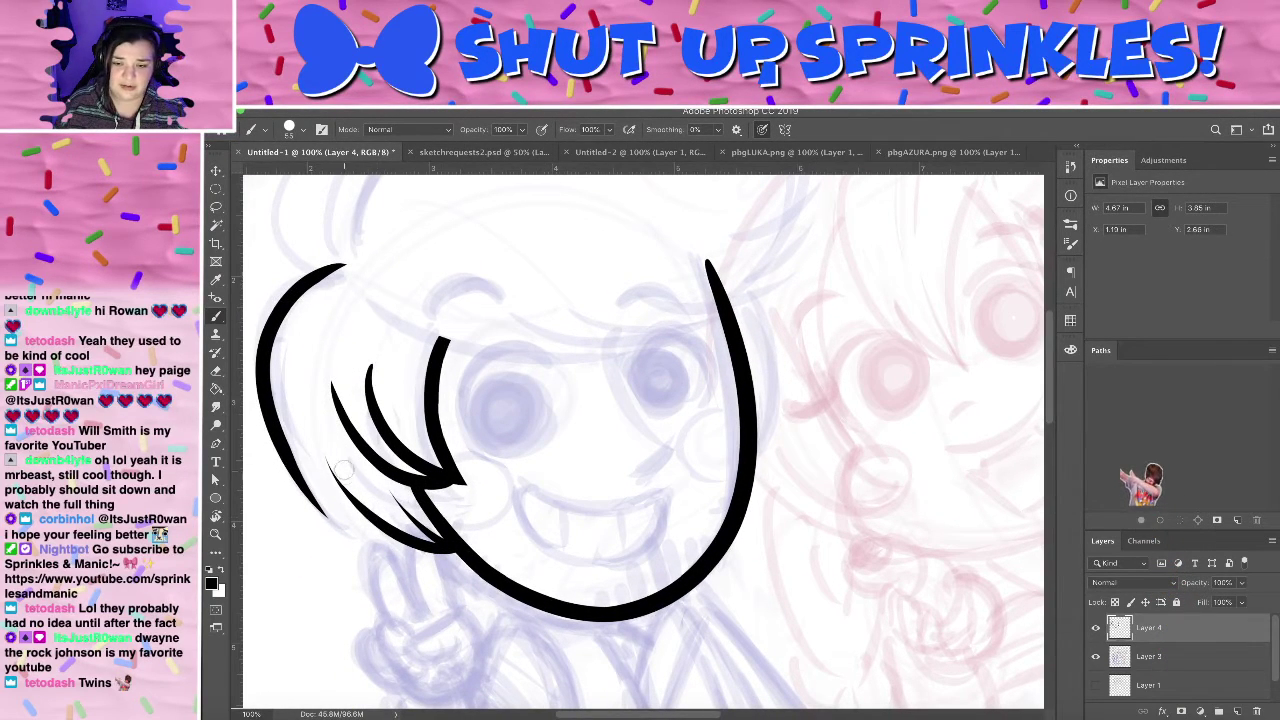
- Try to ink a second lower strand from the tip of the outer hair contour, sweeping beneath the lower strand towards the hand
drag(322, 482, 487, 660)
key(ctrl+z)
drag(328, 510, 450, 621)
key(ctrl+z)
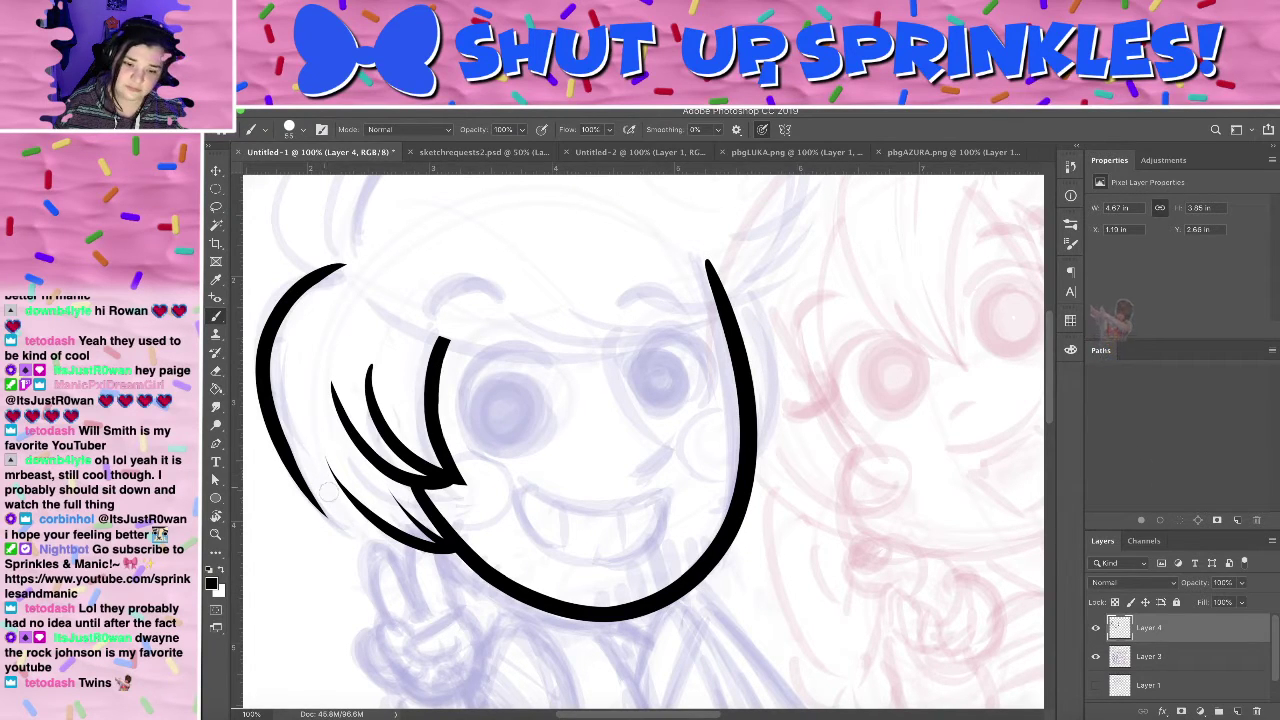
drag(318, 480, 412, 594)
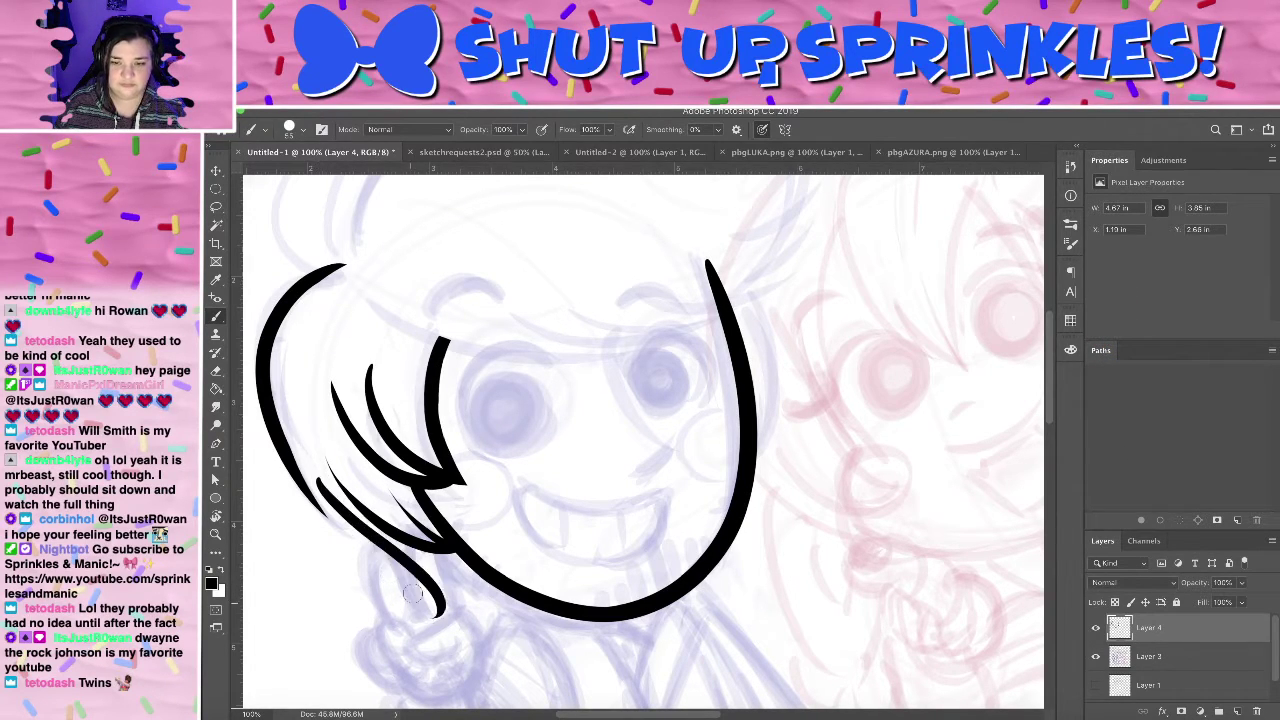
key(ctrl+z)
drag(318, 482, 438, 624)
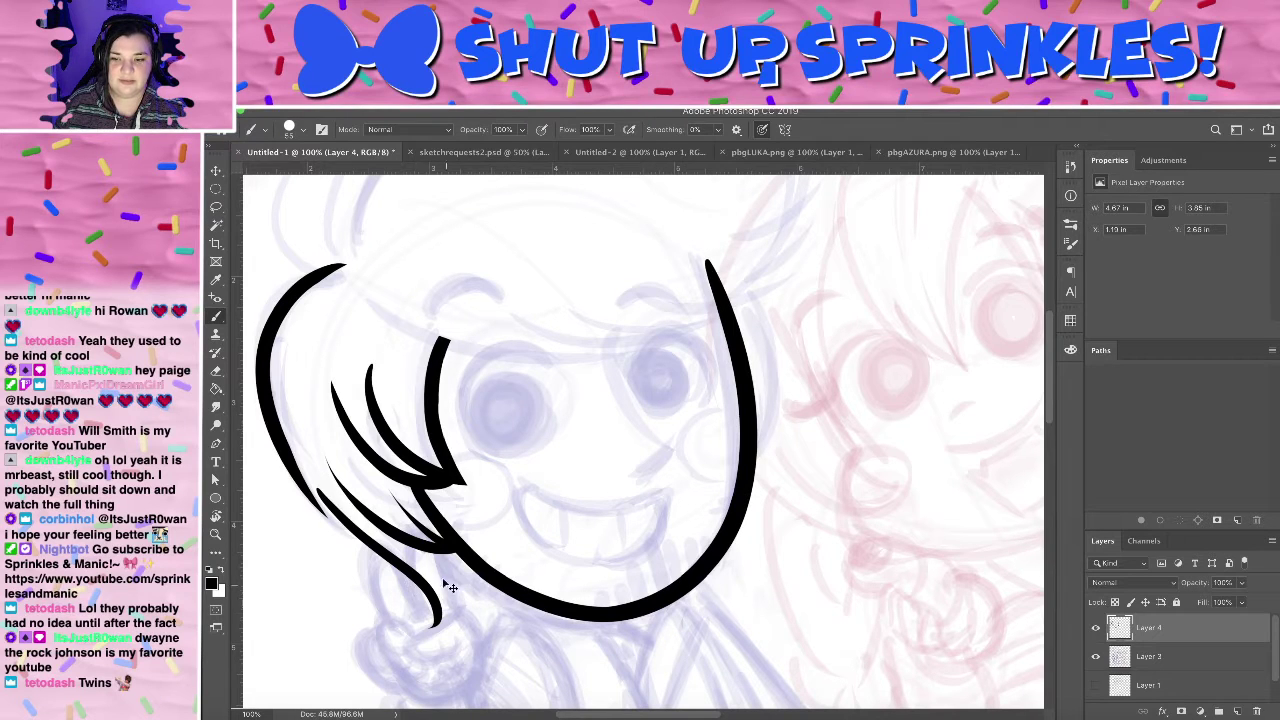
key(ctrl+z)
mouse_move(322, 490)
mouse_down()
mouse_move(430, 624)
mouse_move(456, 626)
mouse_move(470, 580)
mouse_up()
key(ctrl+z)
key(ctrl+z)
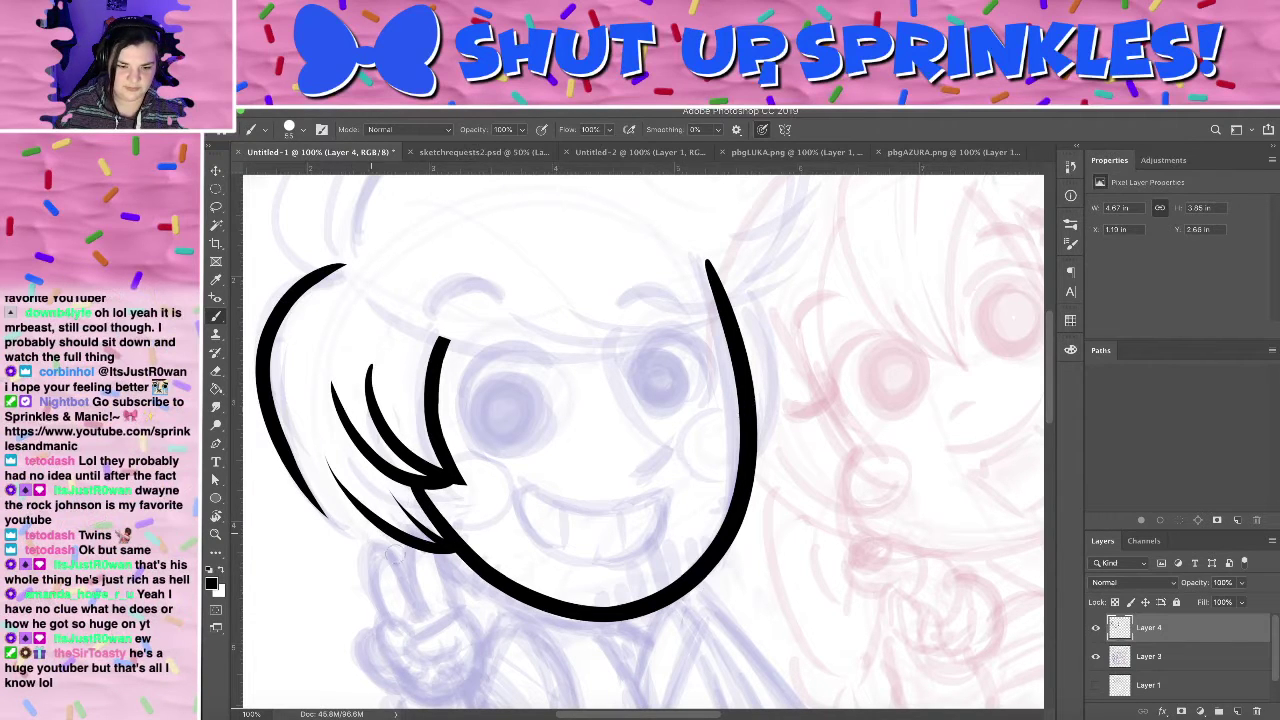
- Try alternative curved strokes for the lowest hair strand, between the jaw line, the outer hair contour and the raised fingers
drag(472, 573, 362, 537)
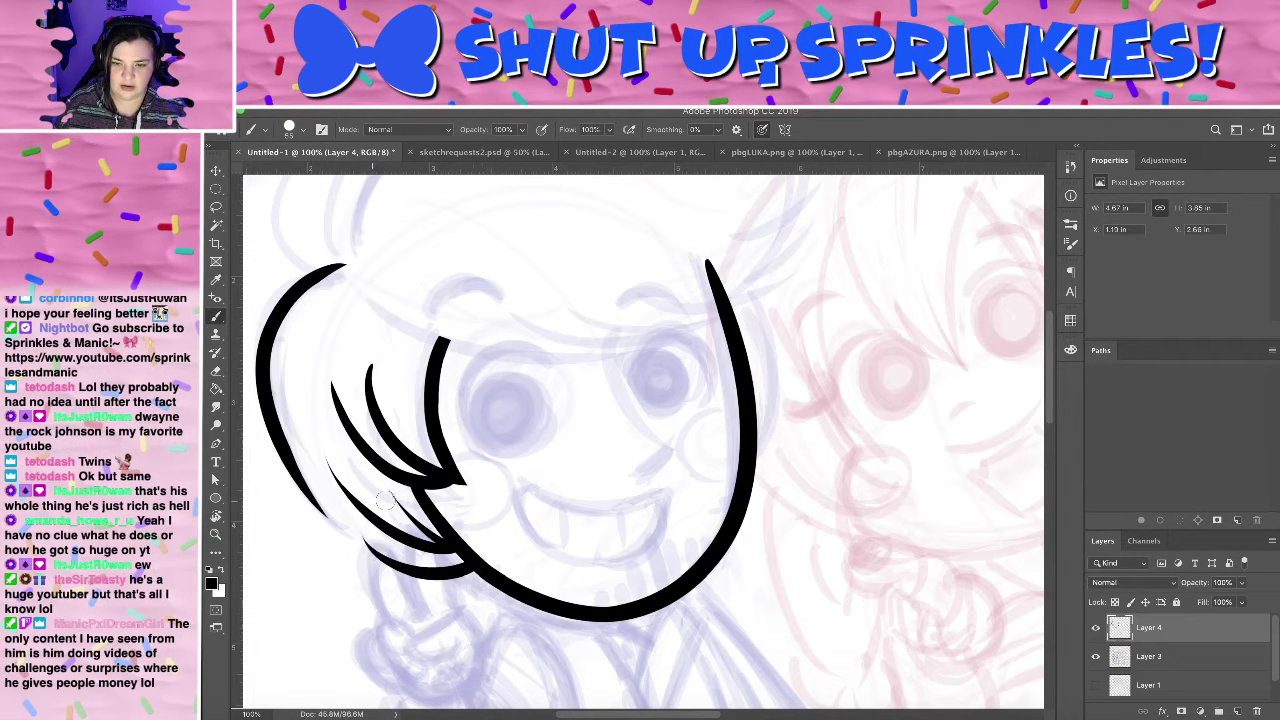
key(ctrl+z)
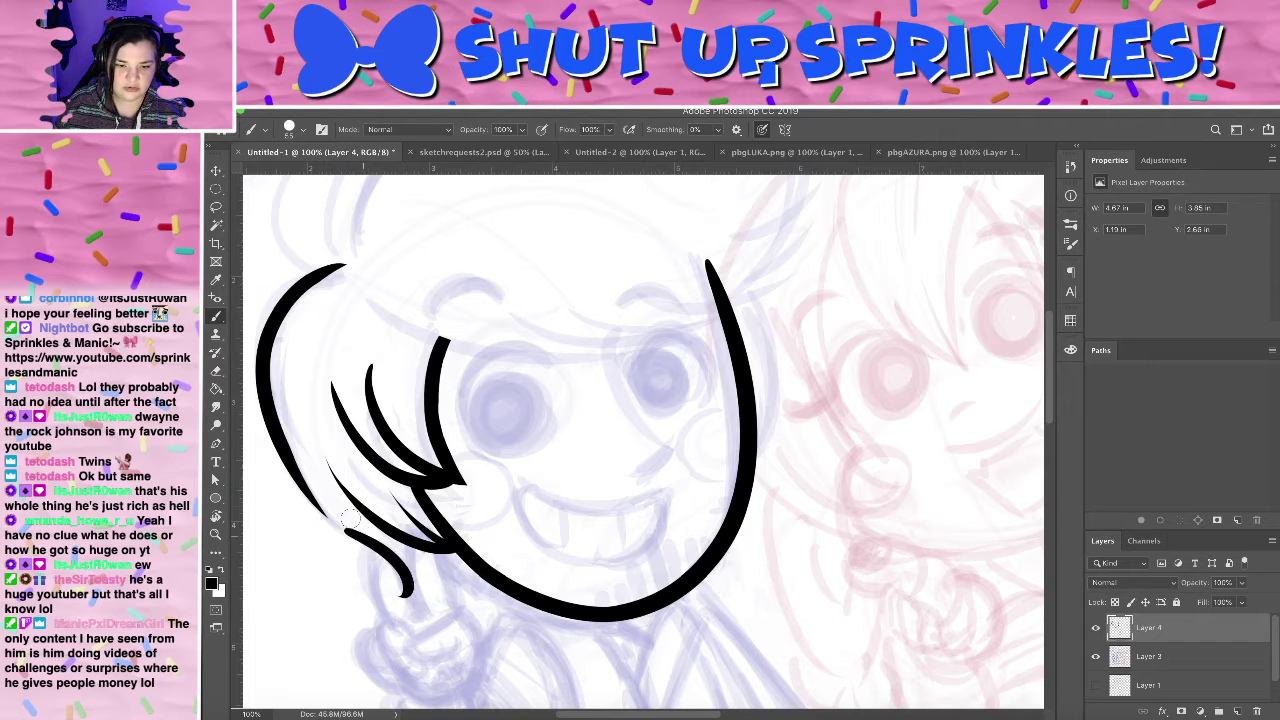
key(ctrl+z)
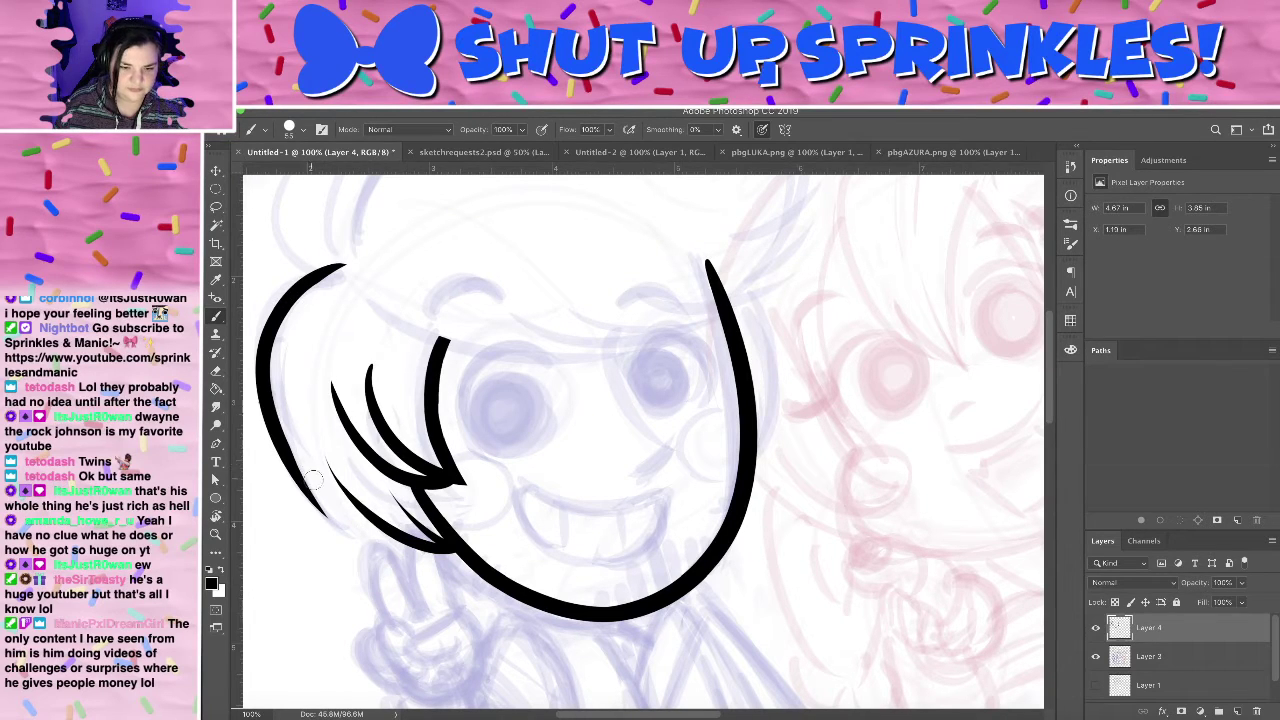
drag(322, 496, 398, 588)
key(ctrl+z)
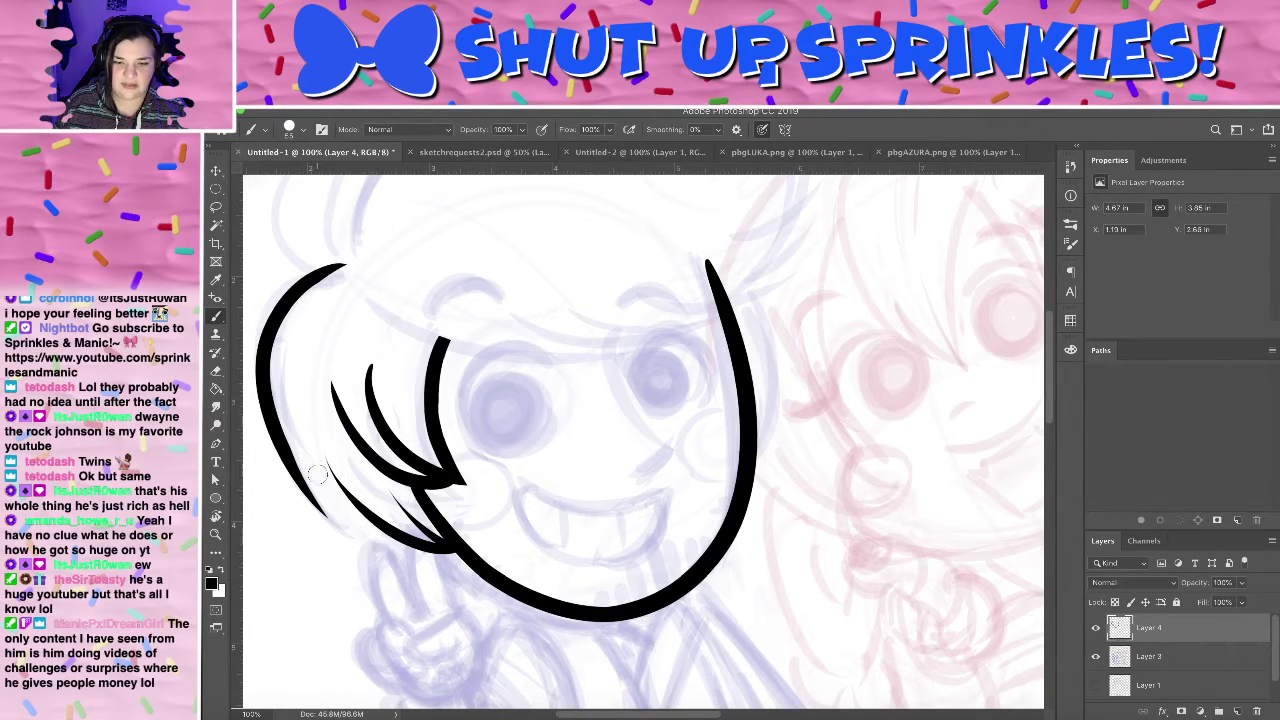
mouse_move(316, 478)
mouse_down()
mouse_move(376, 548)
mouse_move(408, 605)
mouse_up()
key(ctrl+z)
- Ink the lowest hair strand from the outer hair contour to a pointed tip over the raised fingers, and connect it to the jaw line
mouse_move(318, 482)
mouse_down()
mouse_move(408, 603)
mouse_move(380, 623)
mouse_up()
key(e)
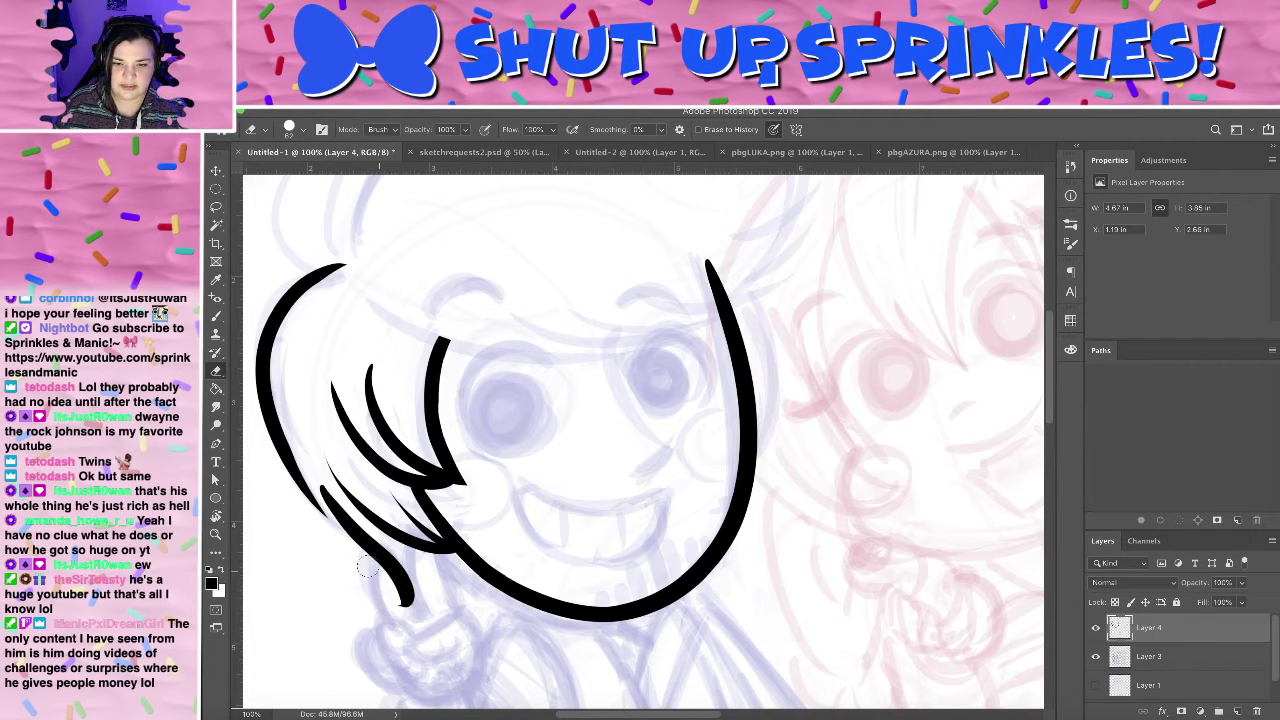
key(b)
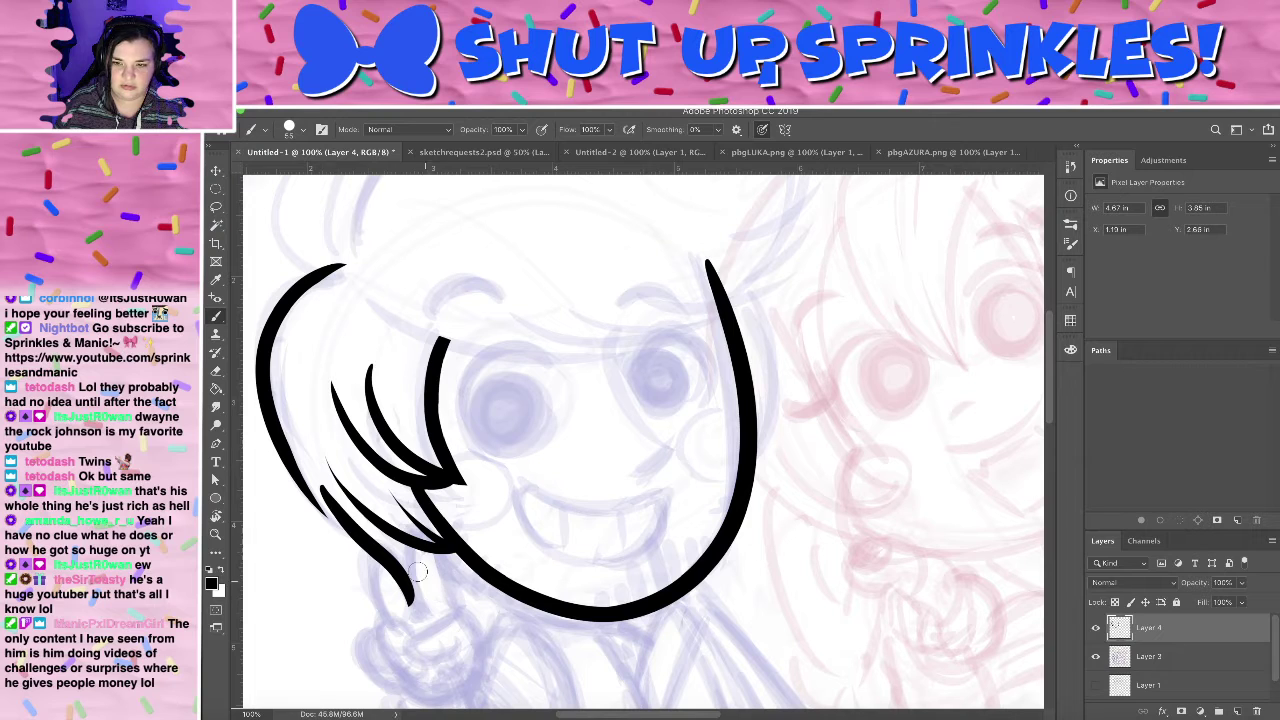
mouse_move(660, 411)
mouse_down()
mouse_move(683, 443)
mouse_move(594, 440)
mouse_move(671, 403)
mouse_move(604, 497)
mouse_up()
key(e)
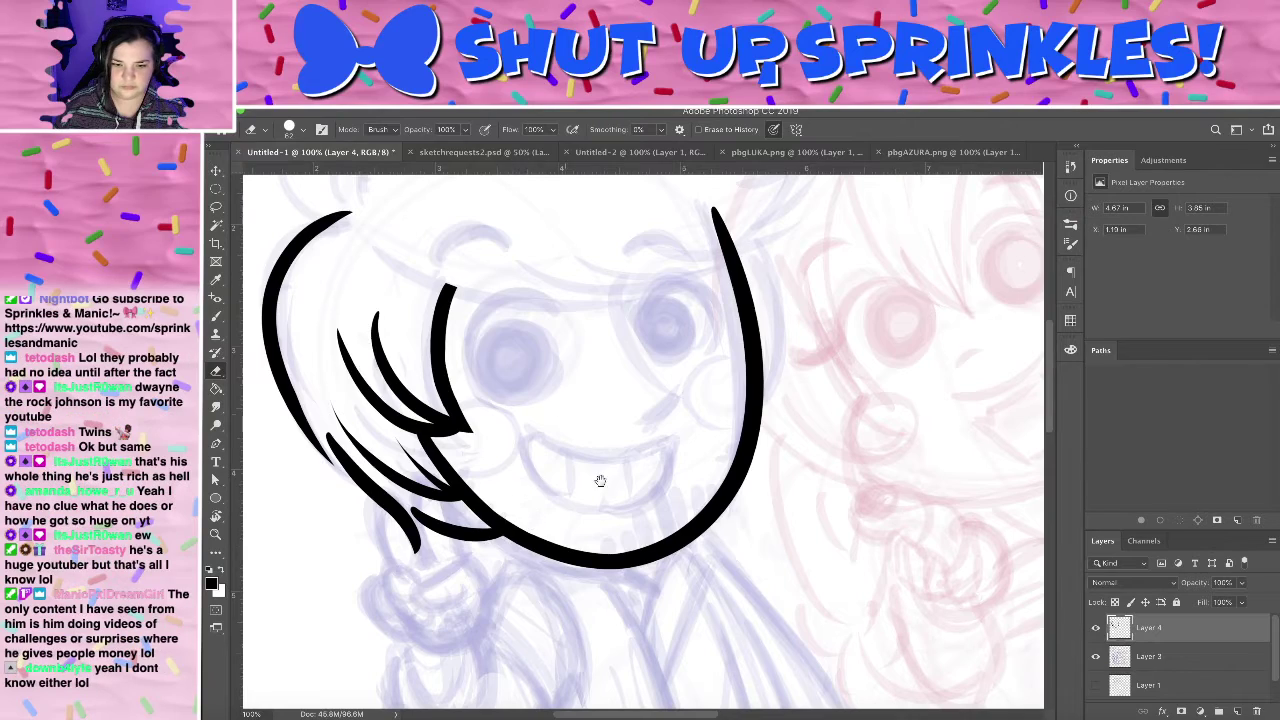
- Try to ink the curved shoulder and sleeve line of the raised arm below the chin
mouse_move(600, 481)
mouse_down()
mouse_move(620, 574)
mouse_move(574, 424)
mouse_up()
mouse_move(563, 352)
mouse_down()
mouse_move(672, 577)
mouse_move(654, 531)
mouse_move(594, 471)
mouse_up()
drag(620, 607, 617, 363)
mouse_move(660, 482)
mouse_down()
mouse_move(638, 387)
mouse_move(651, 580)
mouse_move(645, 494)
mouse_up()
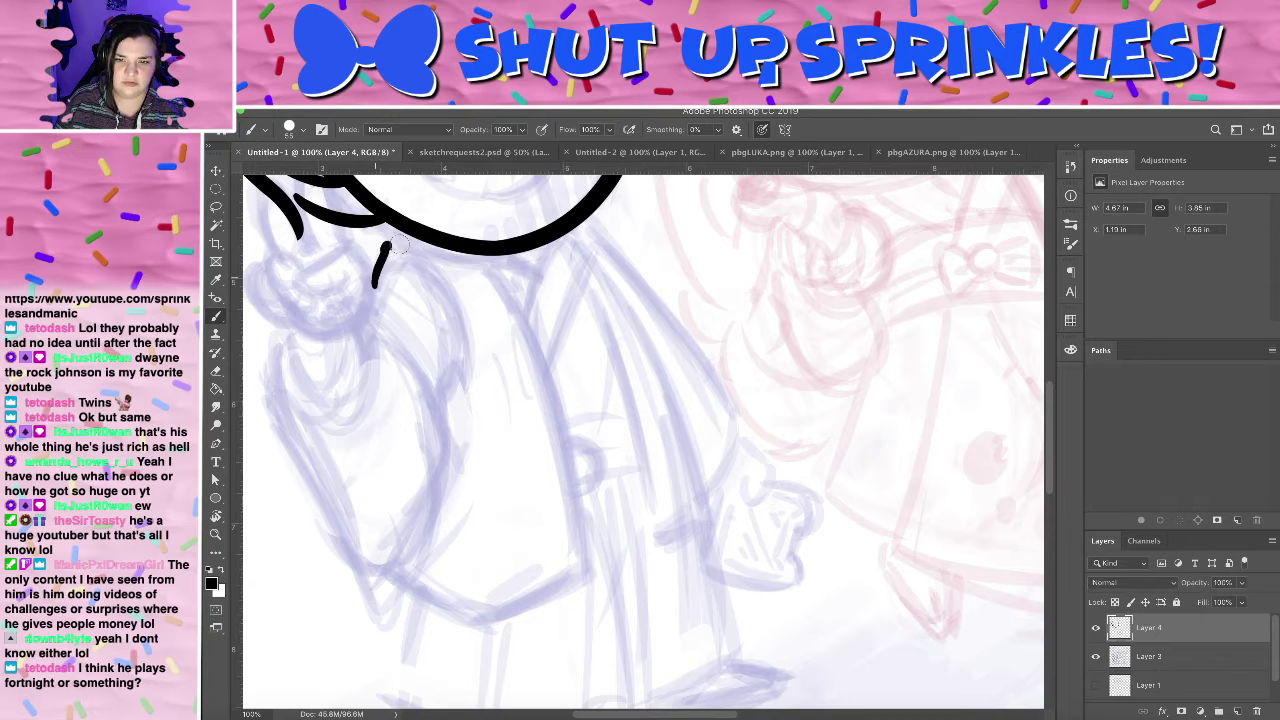
drag(400, 245, 474, 368)
key(super+z)
drag(376, 276, 454, 292)
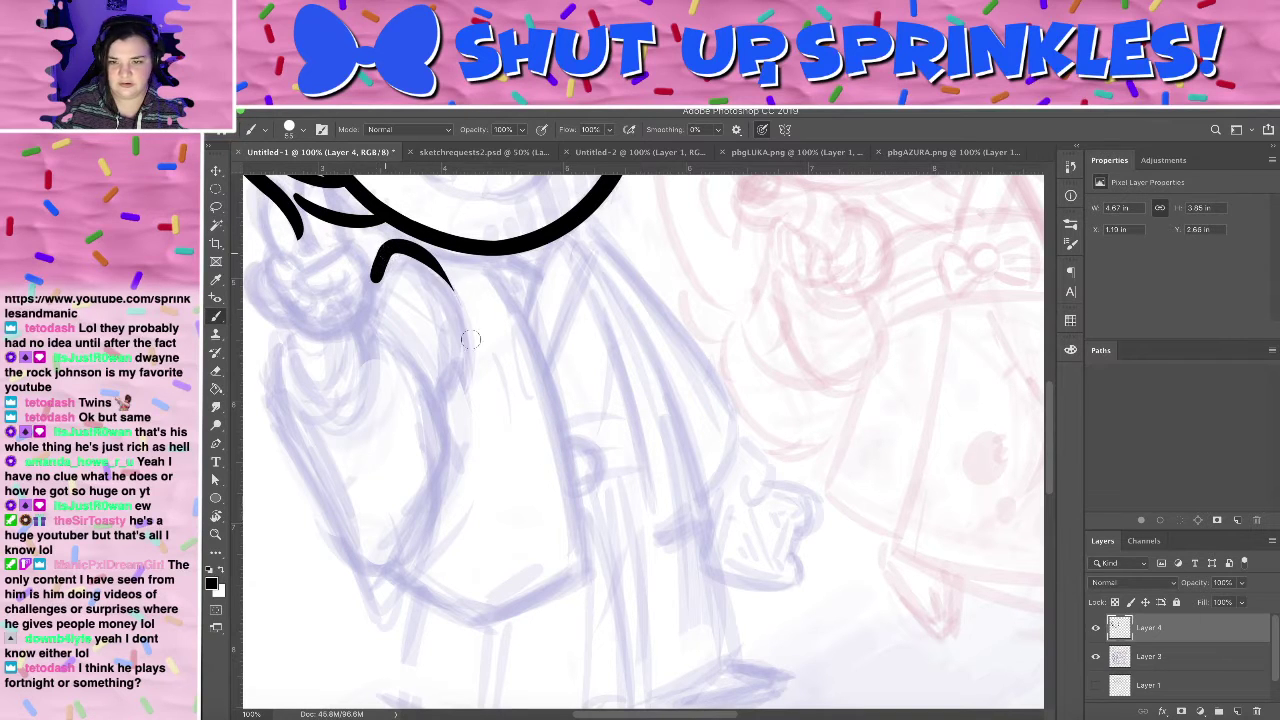
key(super+z)
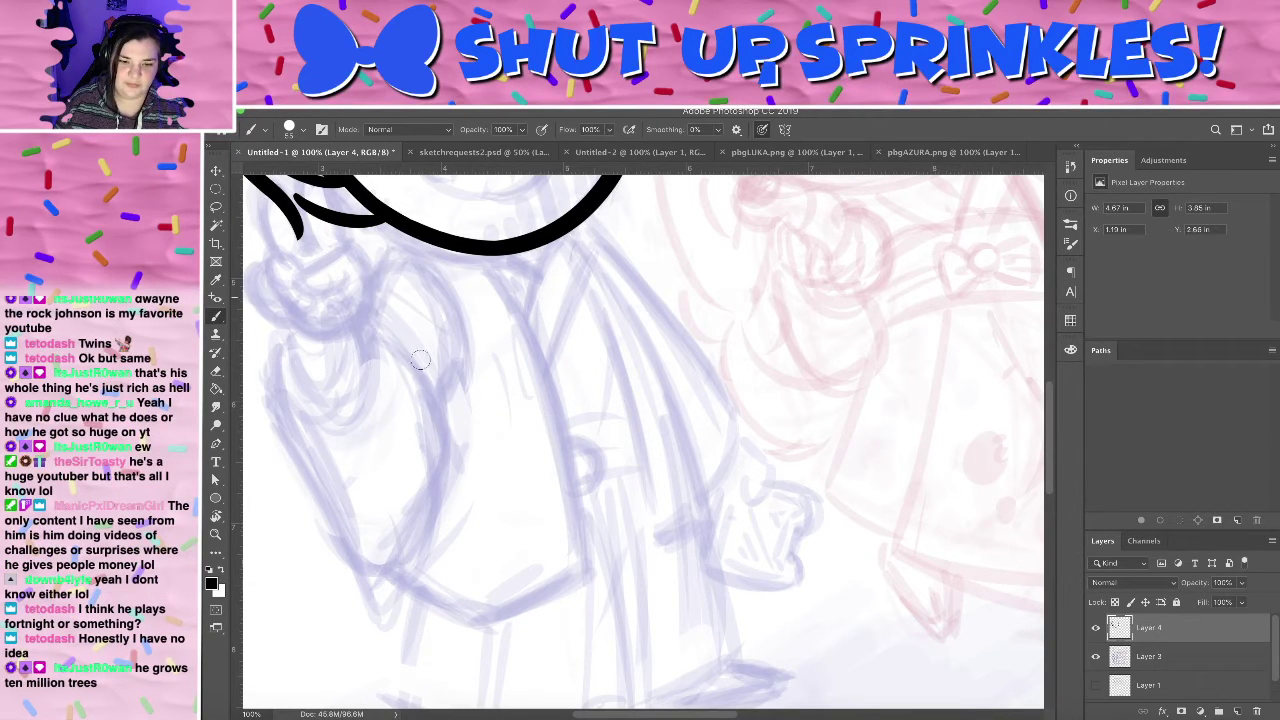
key(ctrl+z)
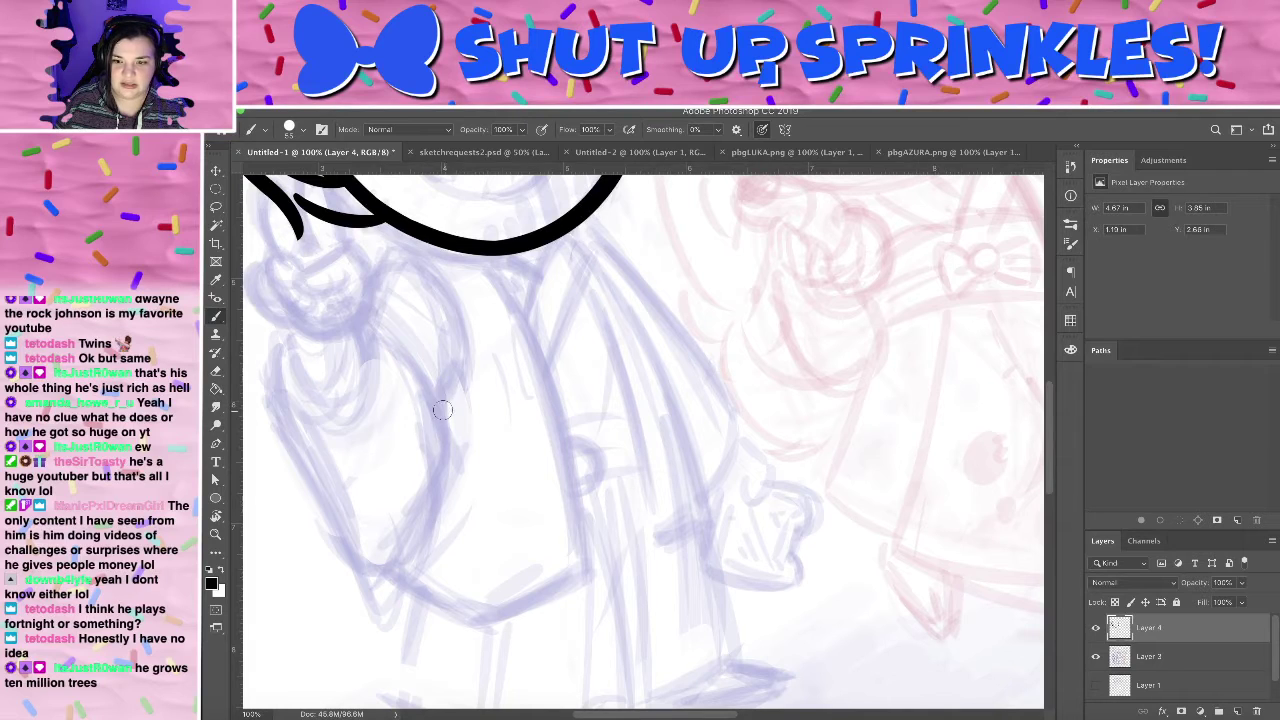
drag(441, 409, 469, 350)
drag(407, 262, 470, 356)
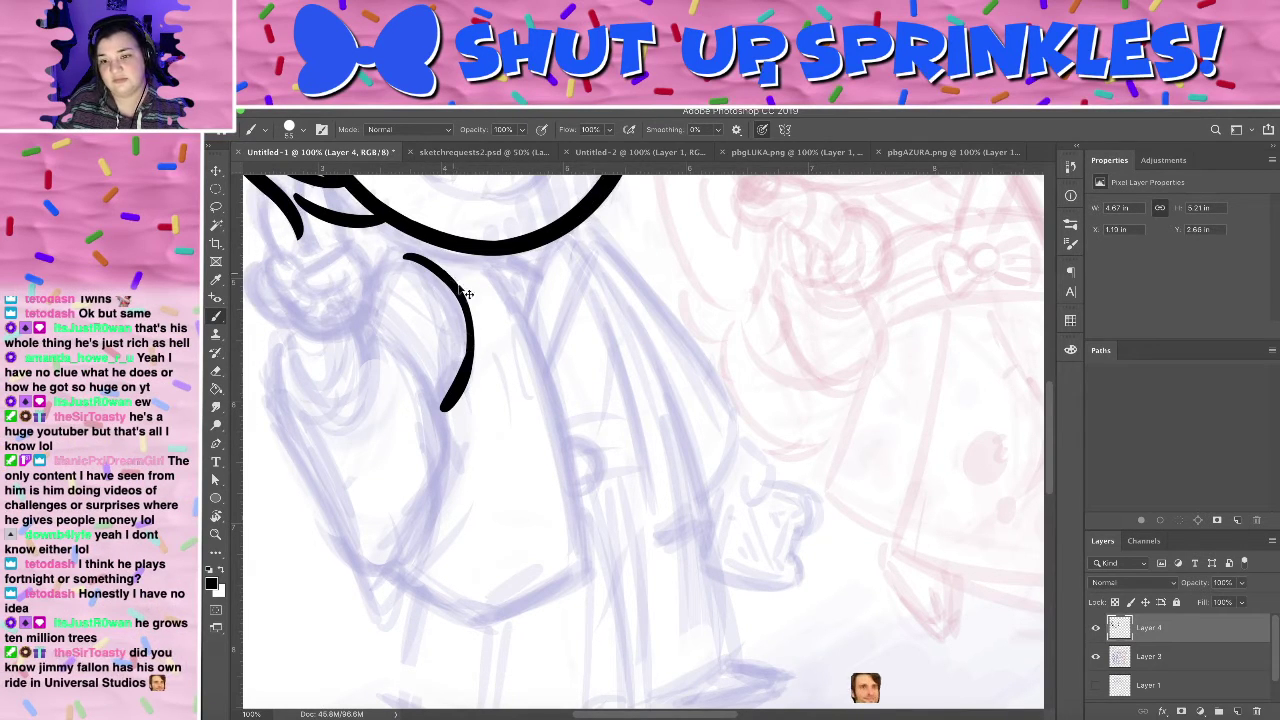
key(super+z)
key(super+z)
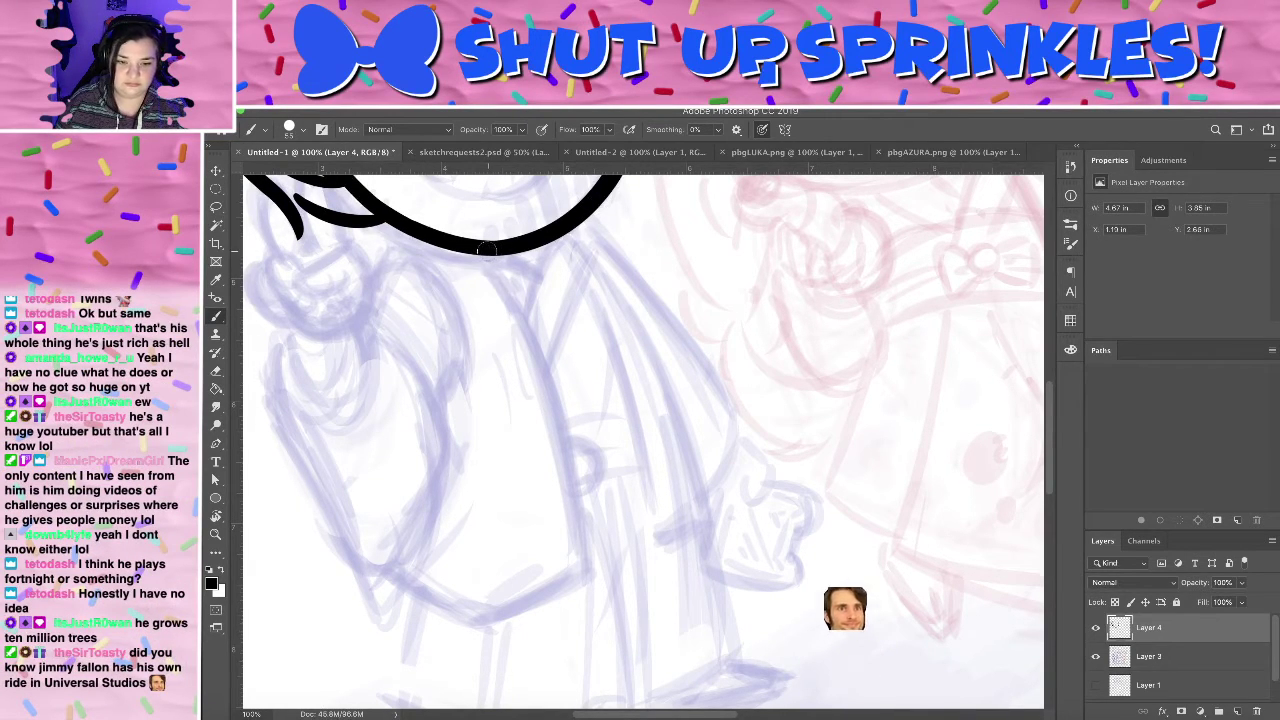
- Ink the coat's front edge as one long curve from the chin down to the hem, and trim its tapered lower tip
drag(485, 256, 575, 628)
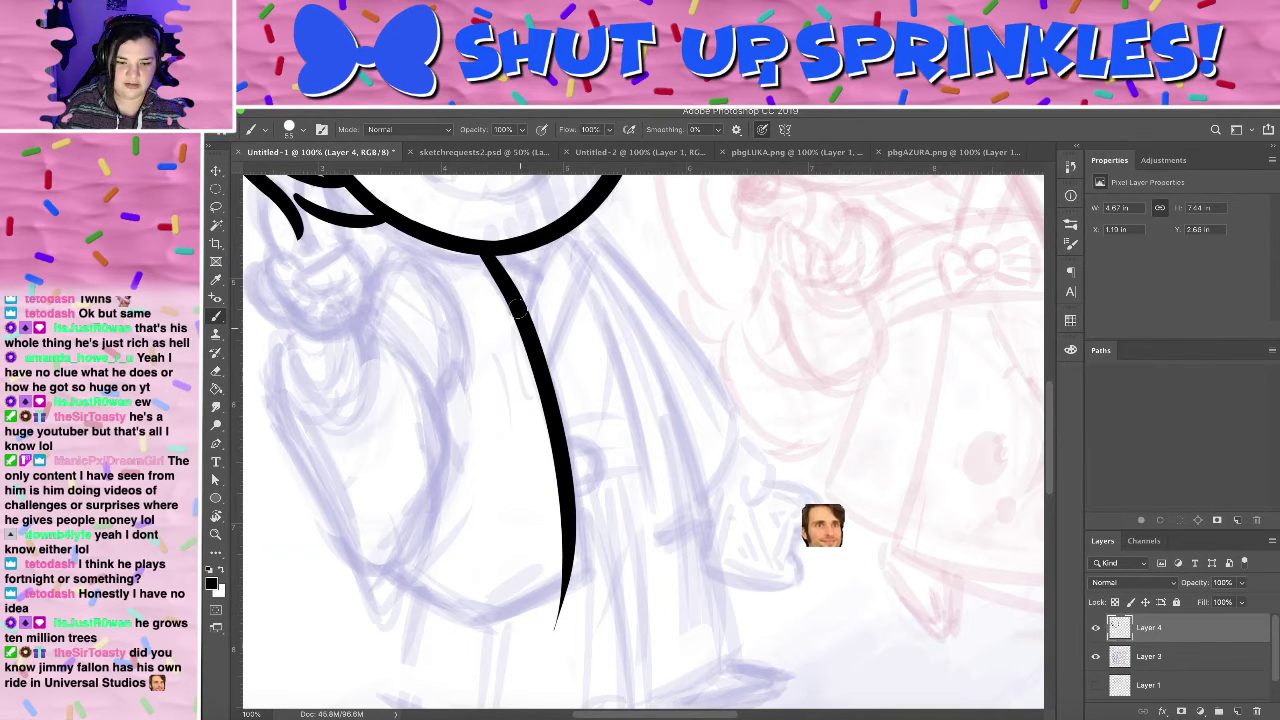
key(ctrl+z)
drag(485, 256, 575, 628)
key(ctrl+z)
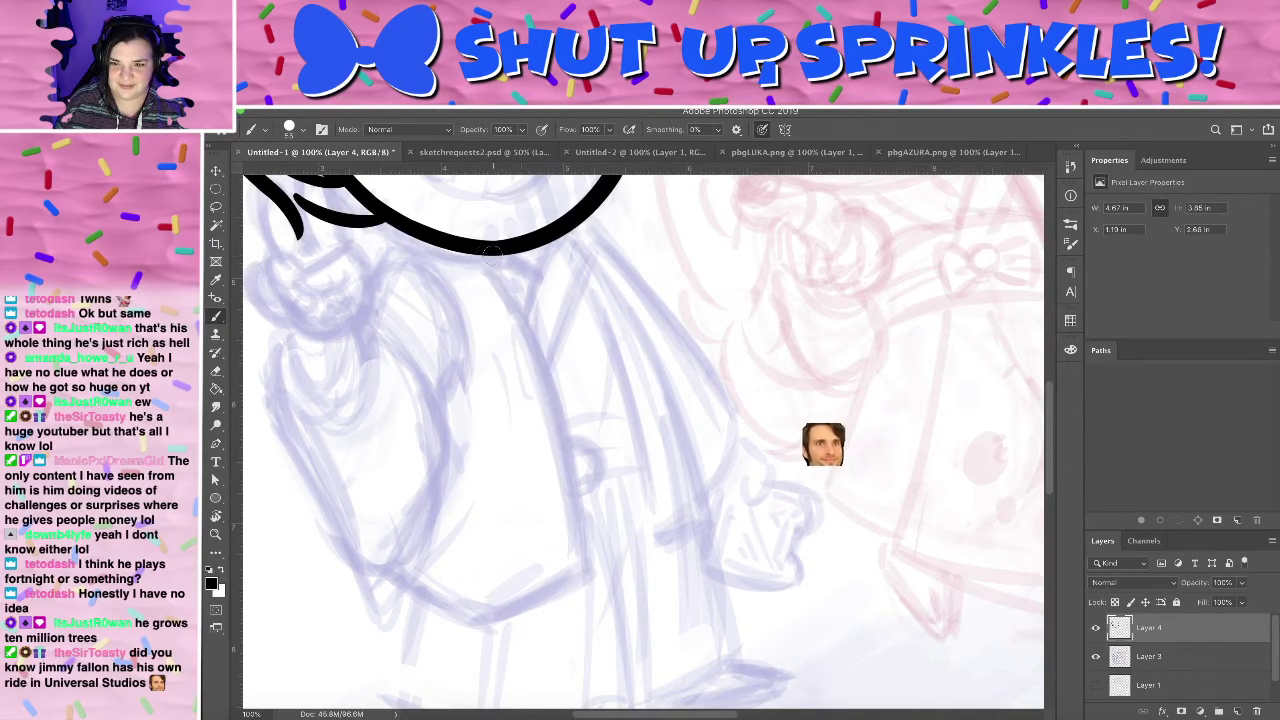
drag(485, 256, 575, 628)
scroll(650, 460, down, 3)
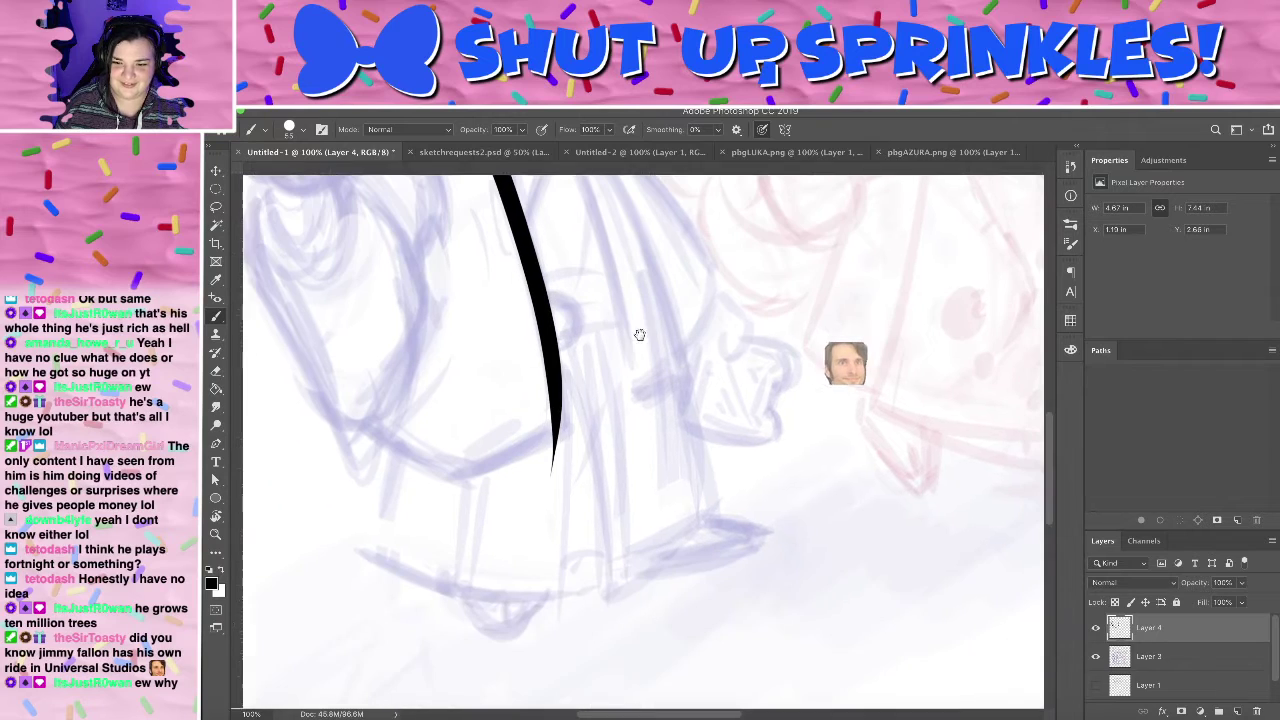
key(e)
drag(556, 440, 552, 468)
drag(718, 409, 654, 495)
- Try to ink the coat's hem, first as two joined strokes and as a single sweeping curve past the front edge
key(b)
drag(390, 554, 494, 502)
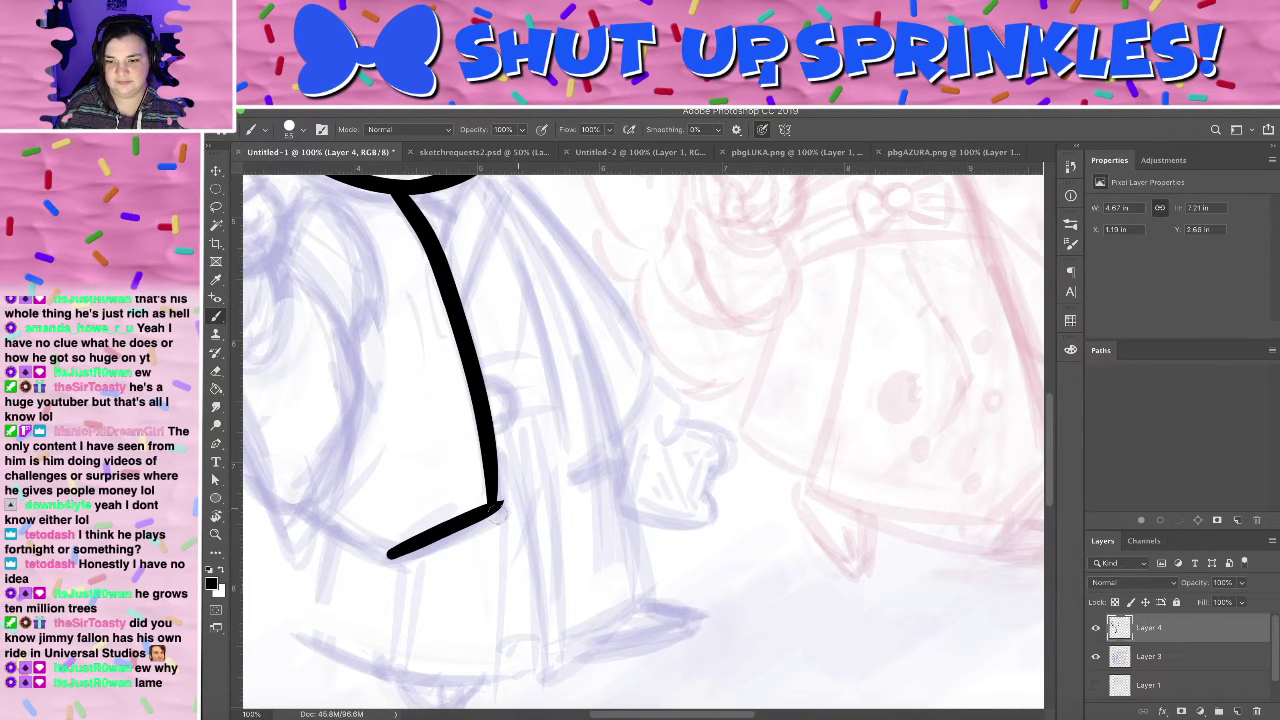
drag(303, 521, 449, 560)
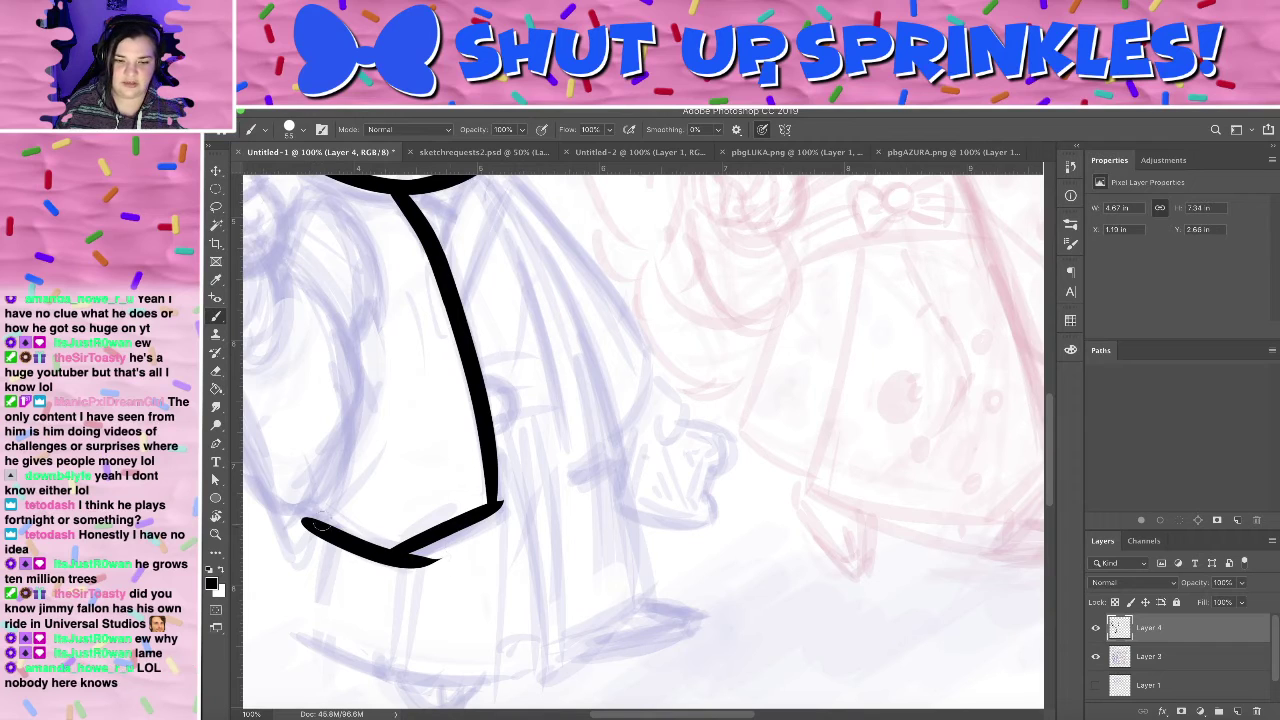
key(ctrl+z)
drag(304, 519, 443, 542)
key(ctrl+z)
key(ctrl+z)
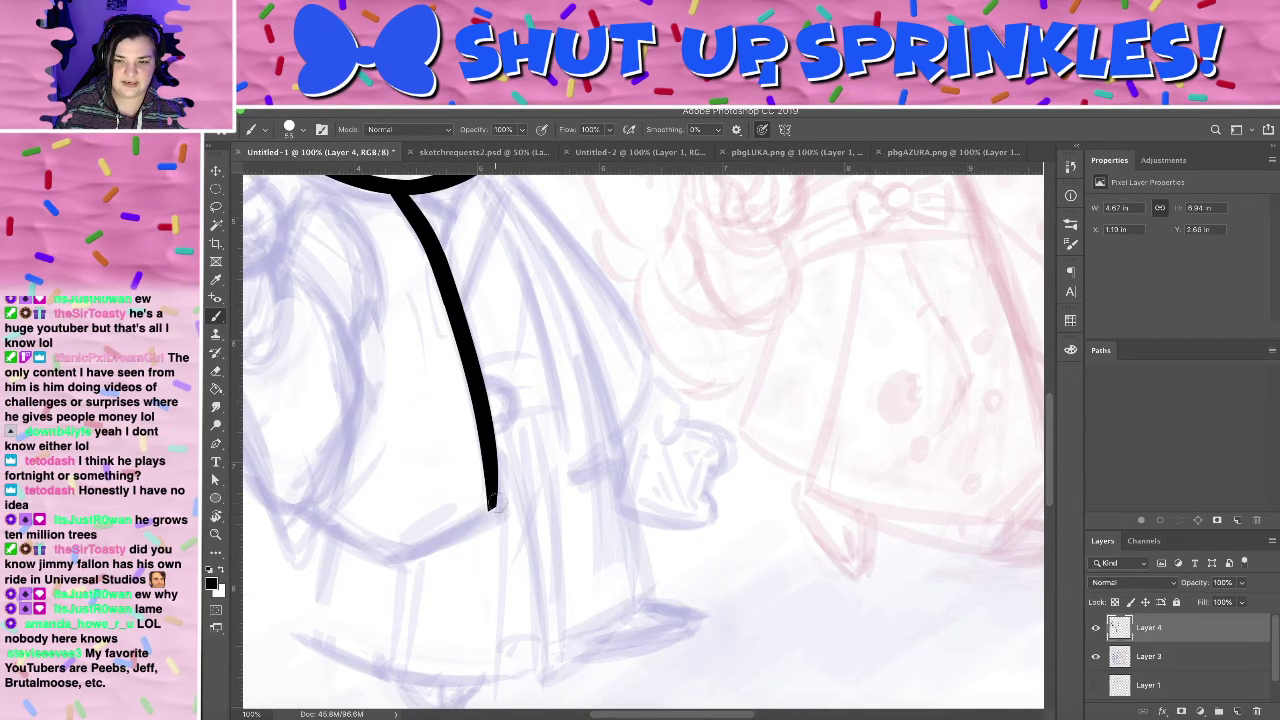
mouse_move(306, 520)
mouse_down()
mouse_move(473, 531)
mouse_move(540, 466)
mouse_up()
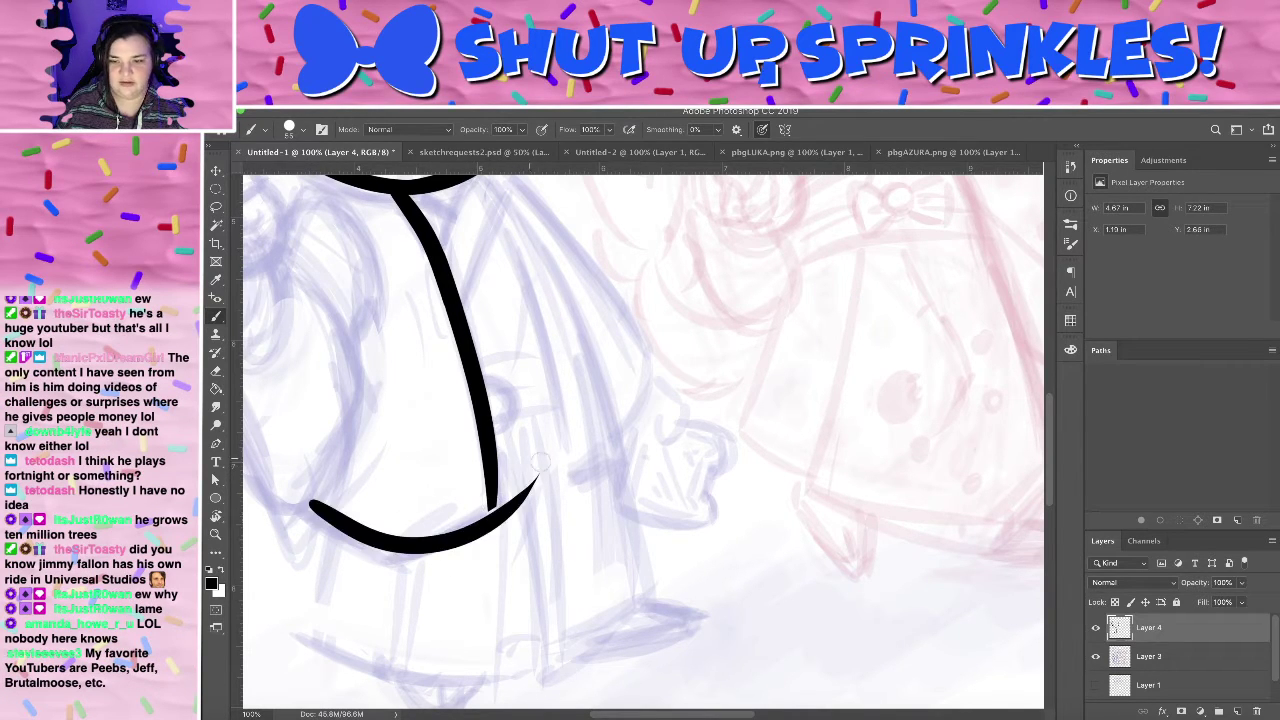
key(ctrl+z)
drag(292, 508, 528, 466)
key(ctrl+z)
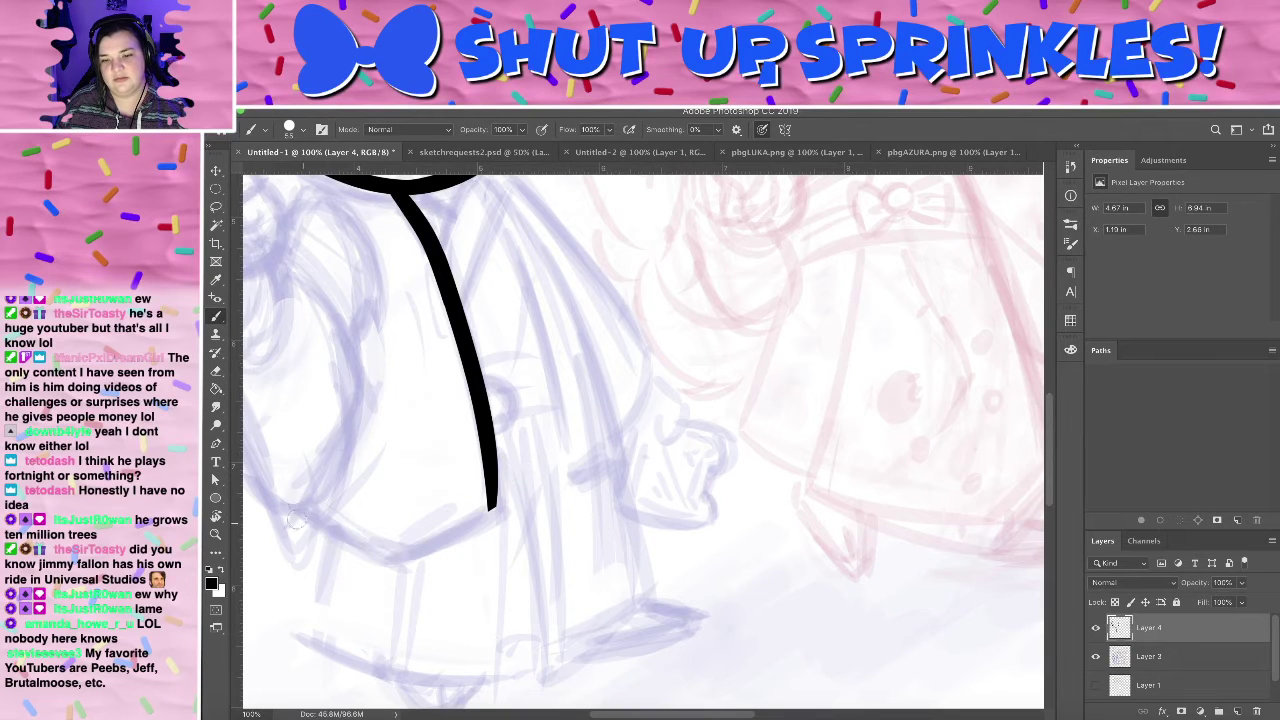
- Ink the coat's curved hem up to the front edge, clean up their shared corner and trim the hem's outer end
mouse_move(278, 510)
mouse_down()
mouse_move(562, 464)
mouse_move(491, 545)
mouse_move(520, 437)
mouse_move(528, 554)
mouse_move(590, 441)
mouse_move(576, 412)
mouse_move(532, 534)
mouse_move(519, 482)
mouse_up()
key(e)
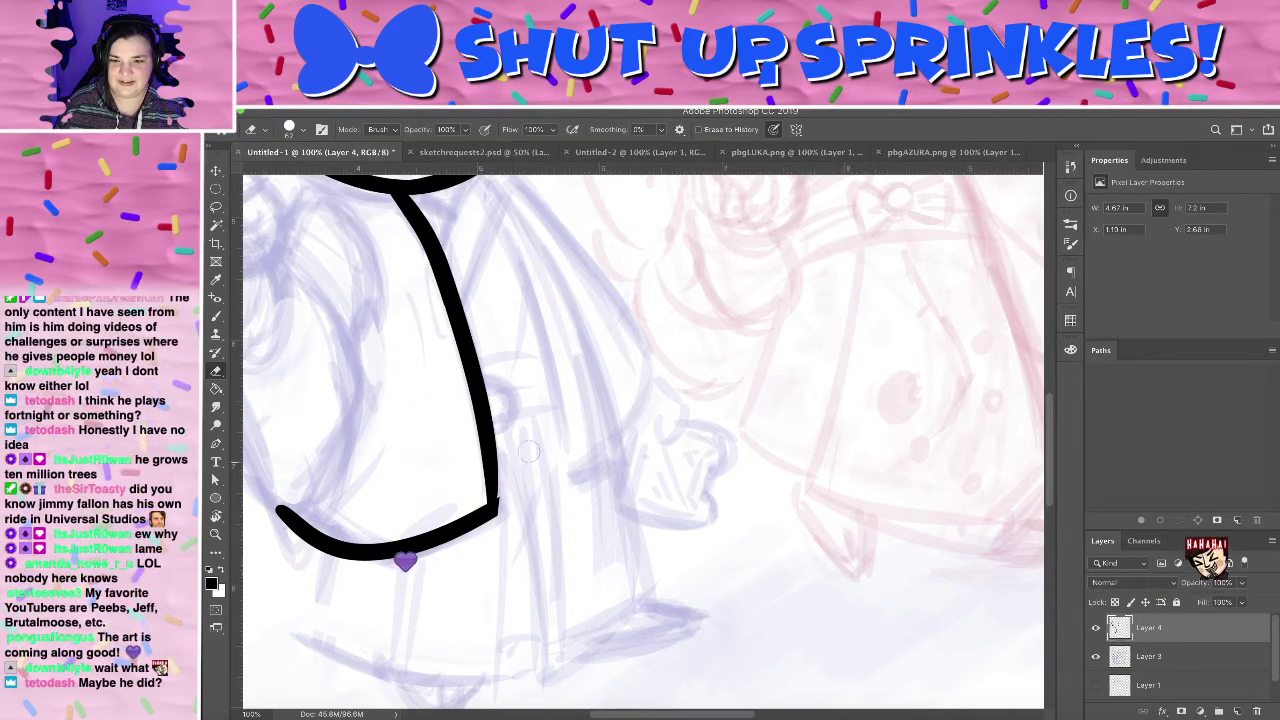
key(b)
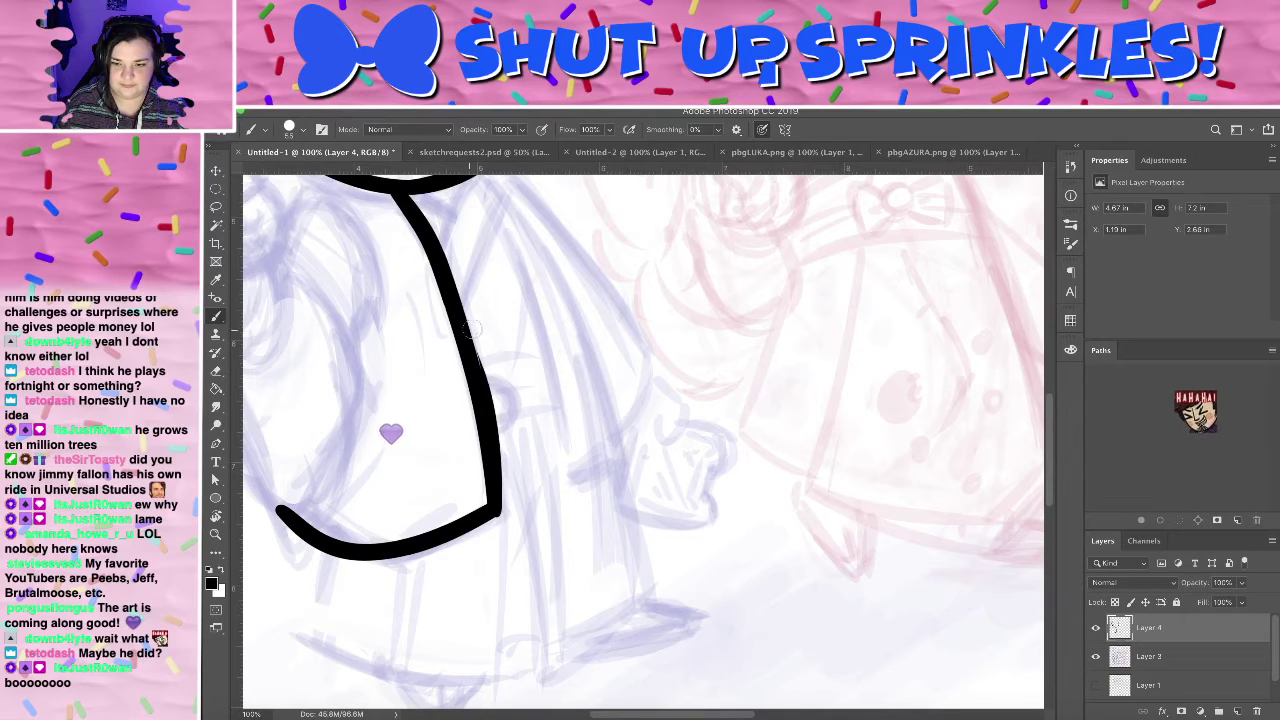
key(e)
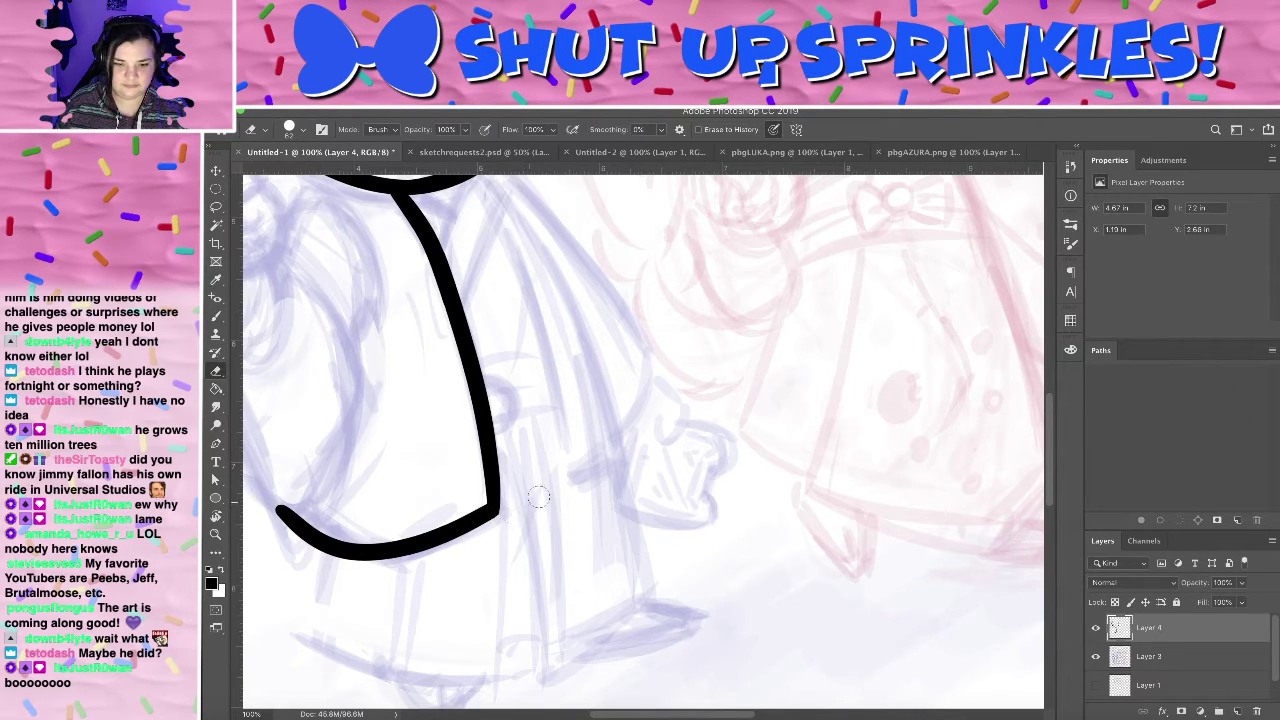
mouse_move(538, 497)
mouse_down()
mouse_move(668, 517)
mouse_move(657, 266)
mouse_move(657, 434)
mouse_move(634, 480)
mouse_up()
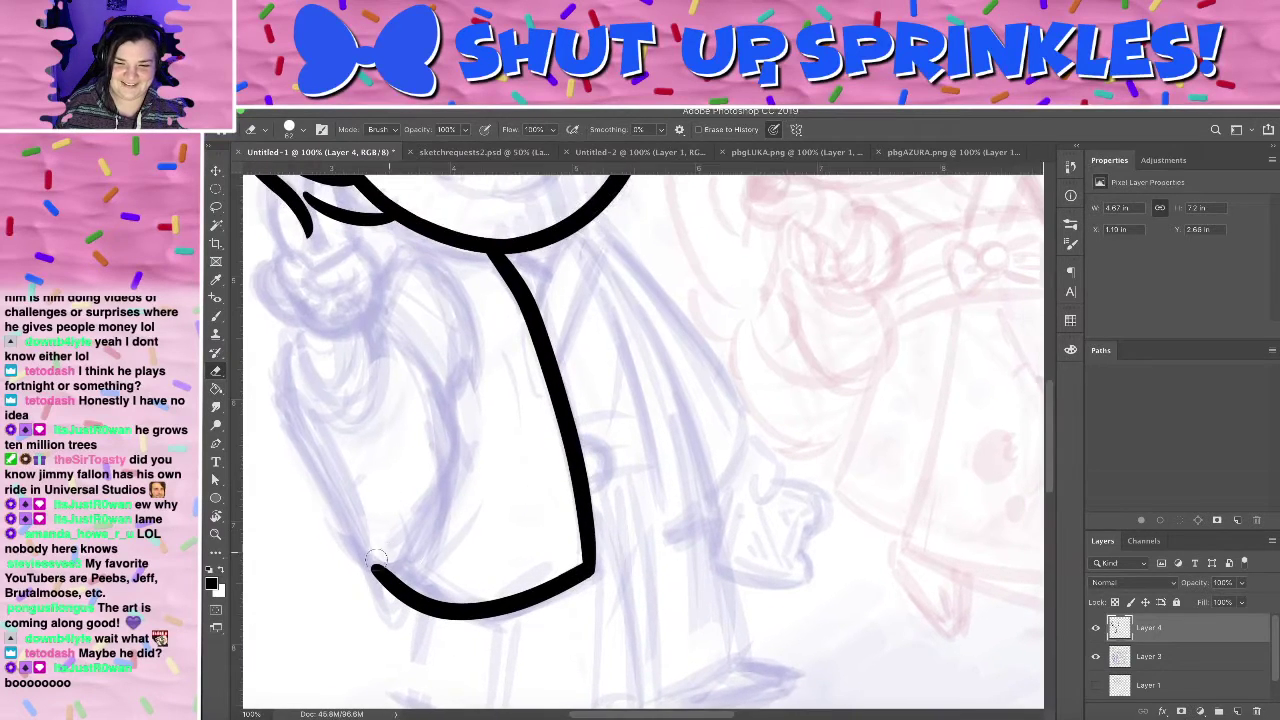
drag(376, 558, 367, 580)
- Ink the opposite front edge of the open coat as a long curve from the chin down past the belt
mouse_move(609, 405)
mouse_down()
mouse_move(577, 560)
mouse_move(646, 394)
mouse_move(683, 553)
mouse_move(651, 449)
mouse_move(668, 558)
mouse_up()
mouse_move(626, 440)
mouse_down()
mouse_move(617, 574)
mouse_move(509, 343)
mouse_move(578, 379)
mouse_move(489, 274)
mouse_move(557, 337)
mouse_move(597, 449)
mouse_move(562, 430)
mouse_move(587, 500)
mouse_up()
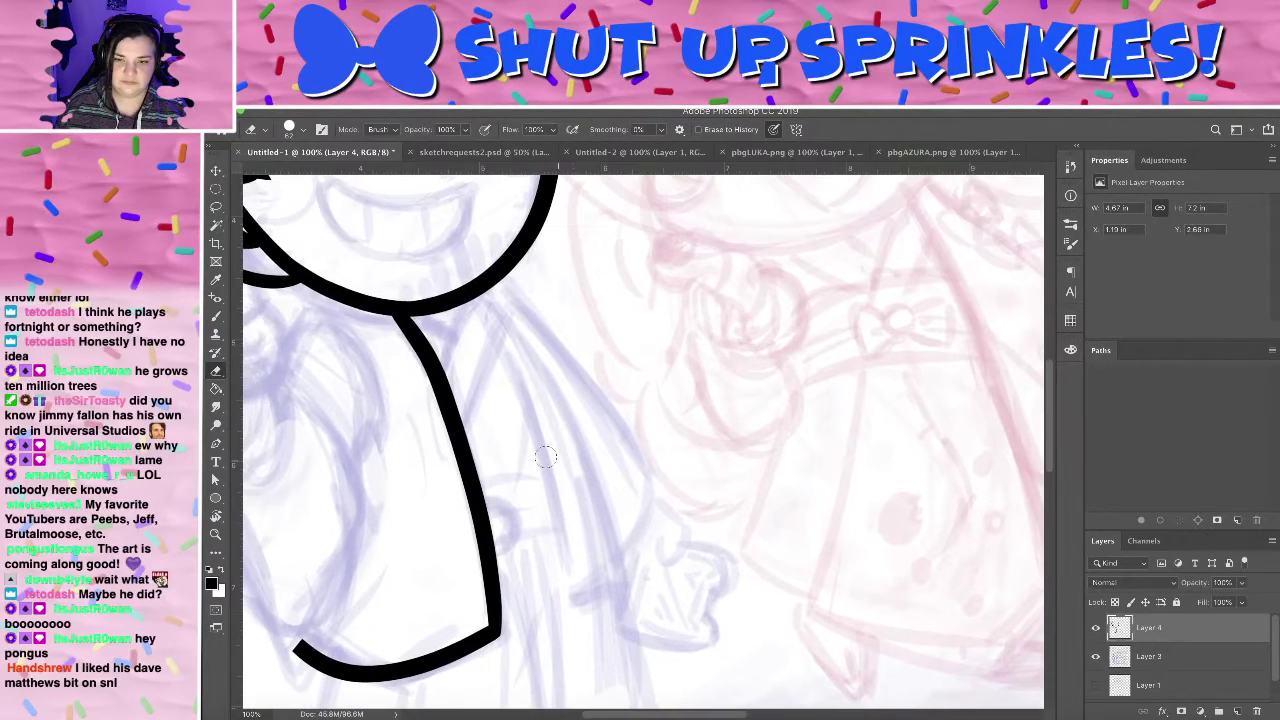
key(b)
mouse_move(468, 302)
mouse_down()
mouse_move(563, 555)
mouse_move(557, 620)
mouse_up()
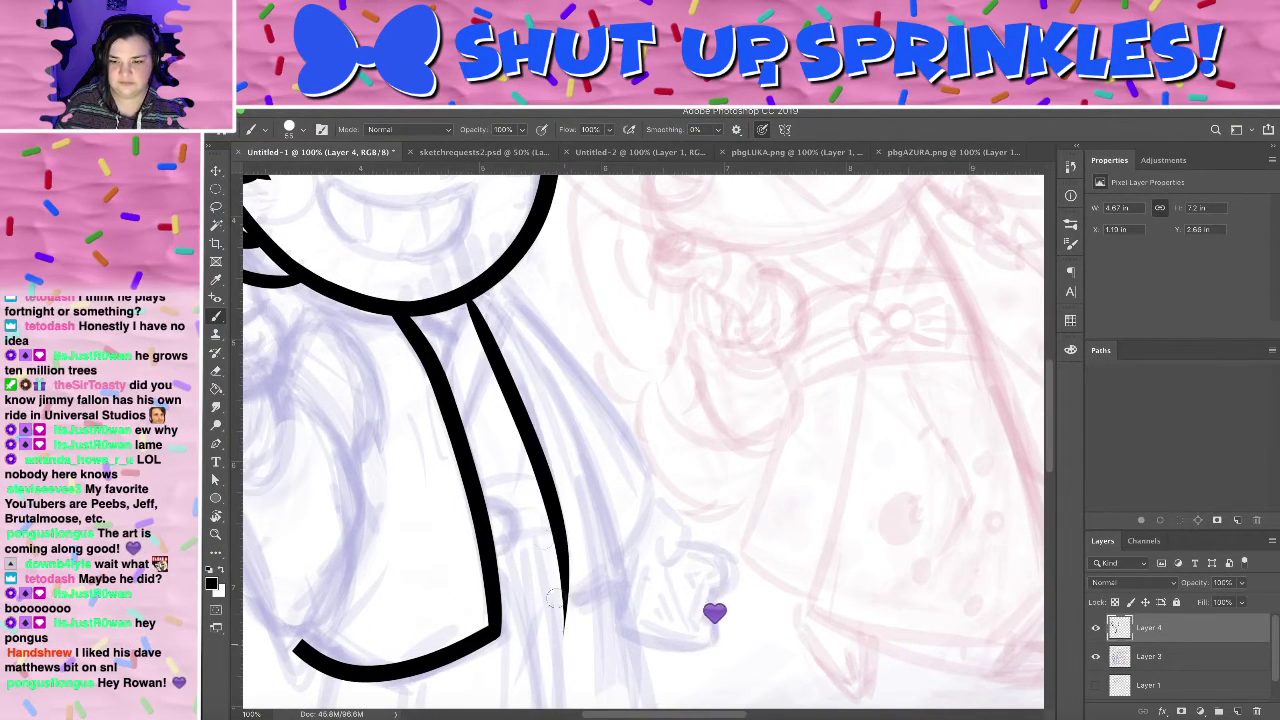
key(ctrl+z)
drag(470, 304, 548, 600)
key(ctrl+z)
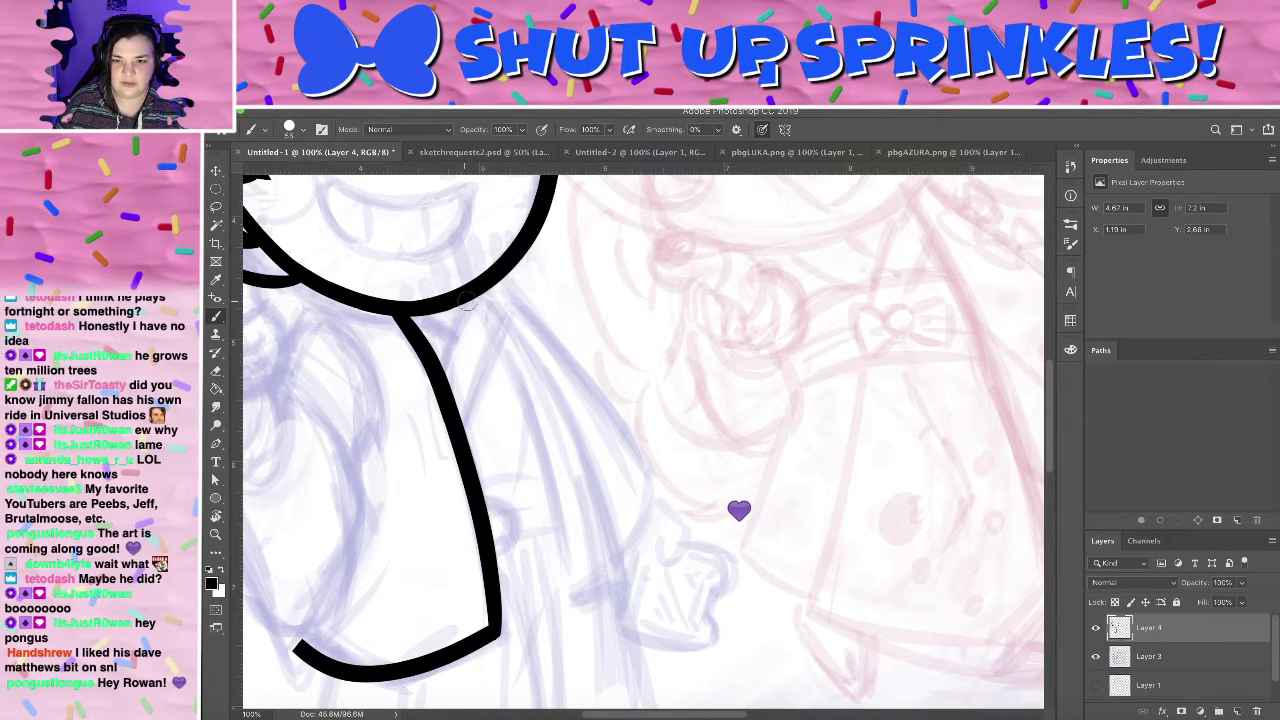
drag(468, 302, 560, 652)
- Rotate the canvas and try to ink the coat's outer side line as a long stroke from the jaw towards the feet
drag(583, 466, 565, 300)
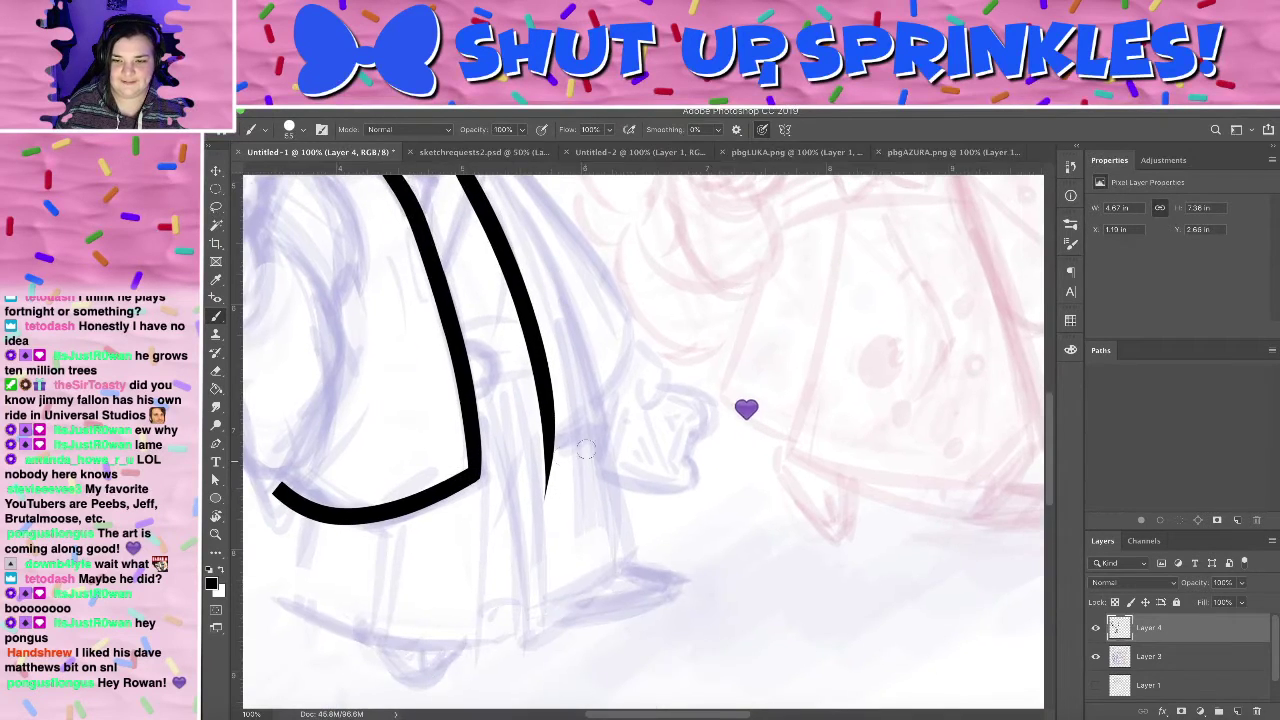
key(r)
drag(689, 326, 634, 394)
drag(678, 437, 691, 323)
key(b)
mouse_move(362, 552)
mouse_down()
mouse_move(423, 484)
mouse_move(835, 343)
mouse_up()
key(ctrl+z)
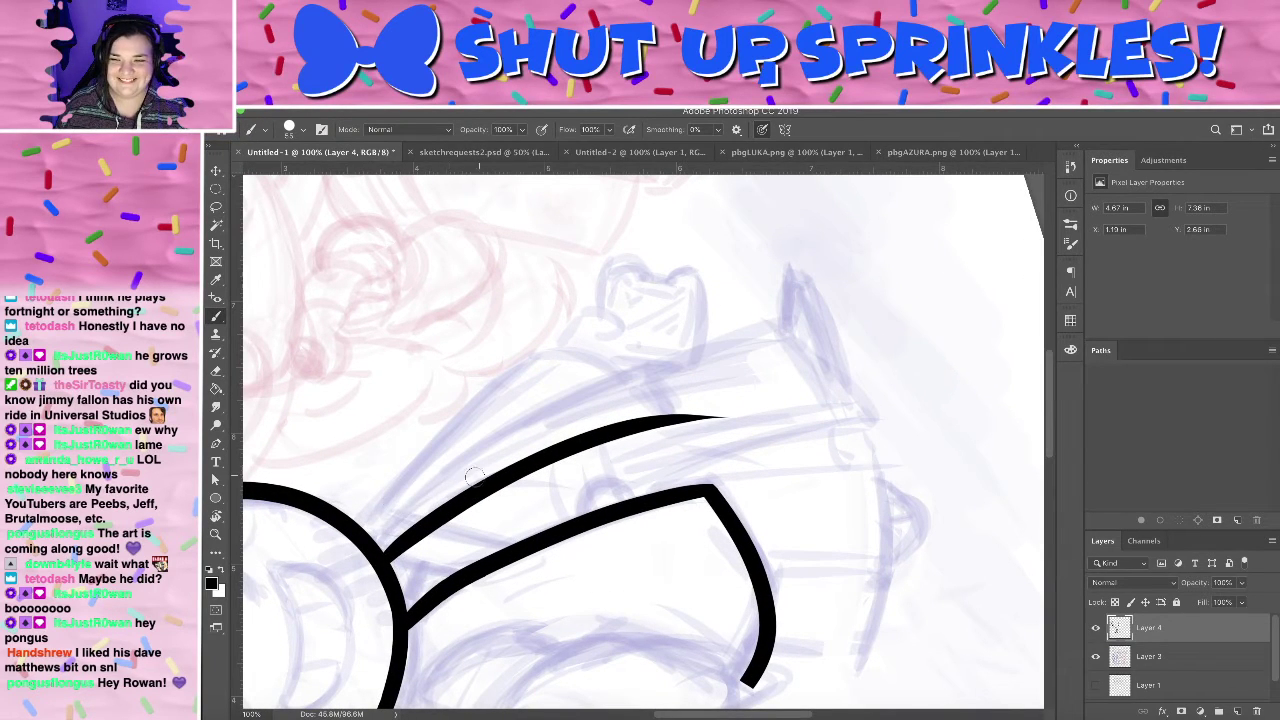
drag(375, 543, 842, 318)
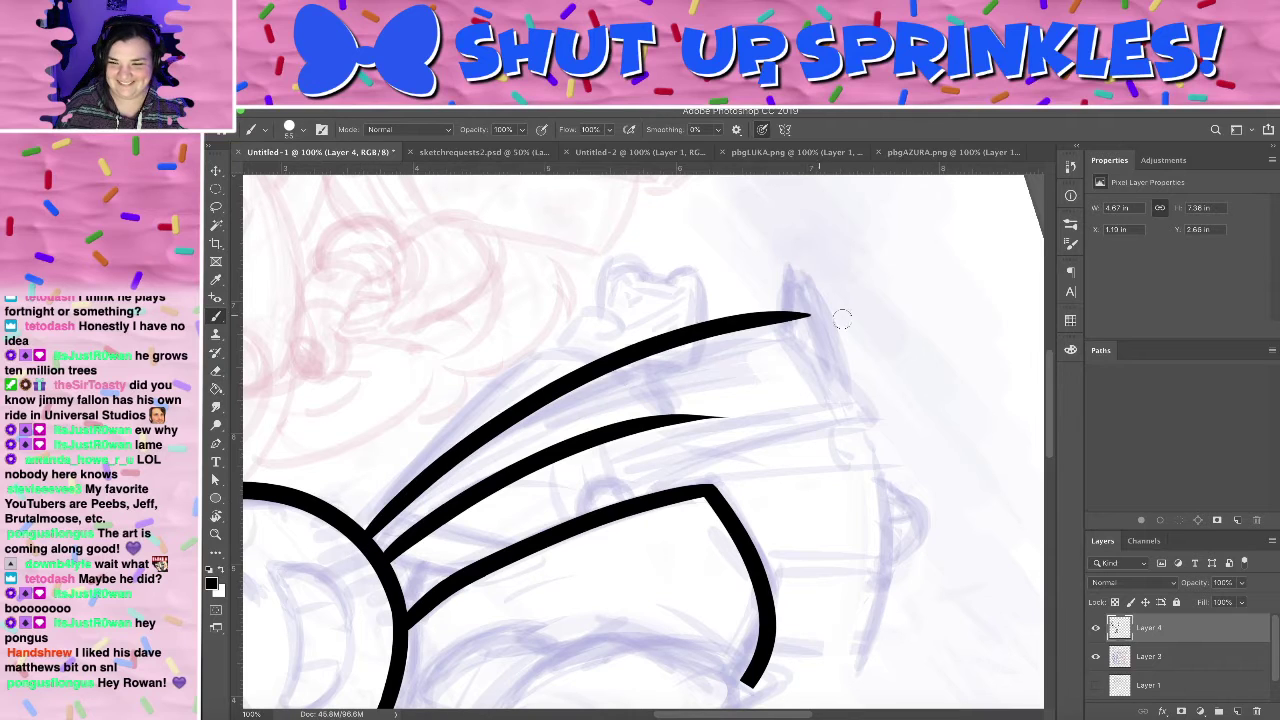
key(ctrl+z)
drag(372, 545, 935, 297)
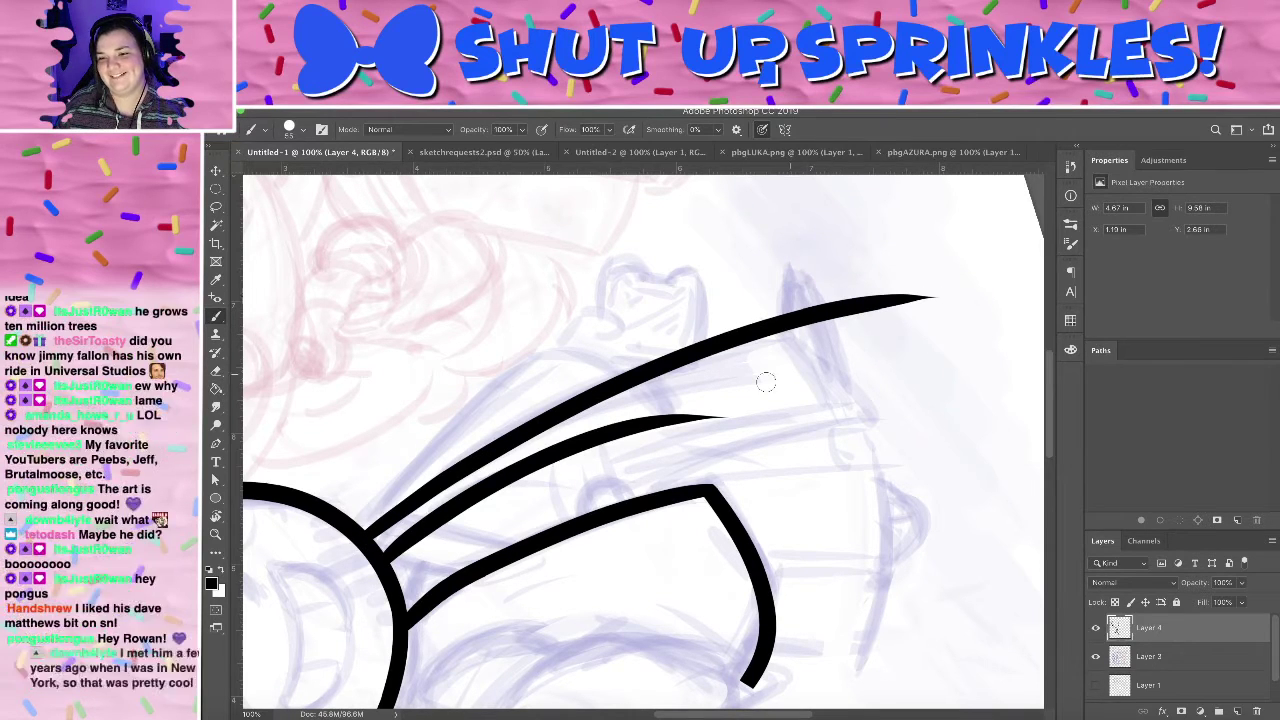
key(ctrl+z)
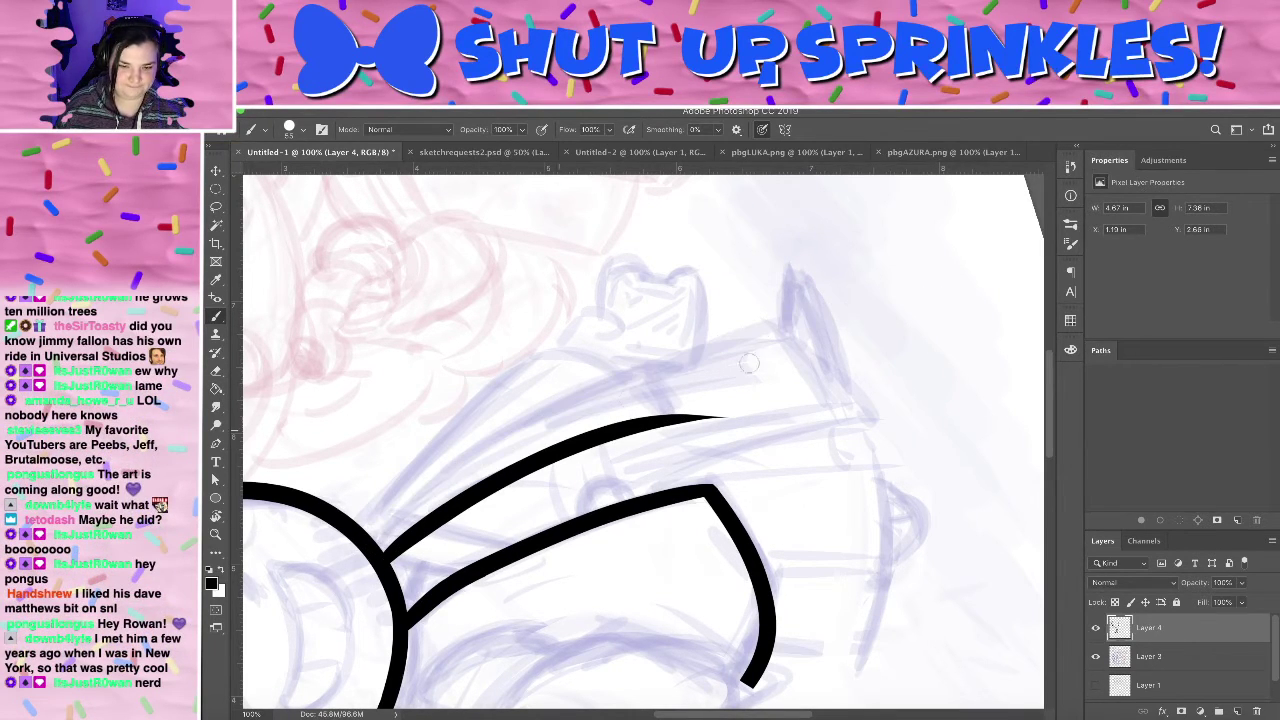
- Ink the coat's opposite front edge, its short hem and the long side line running down towards the feet, tidying the hem corner
mouse_move(370, 553)
mouse_down()
mouse_move(649, 371)
mouse_move(855, 344)
mouse_move(597, 319)
mouse_move(393, 427)
mouse_move(382, 446)
mouse_move(492, 356)
mouse_move(606, 310)
mouse_move(719, 291)
mouse_move(885, 419)
mouse_move(680, 571)
mouse_move(644, 574)
mouse_move(703, 476)
mouse_move(748, 464)
mouse_up()
key(r)
key(b)
key(e)
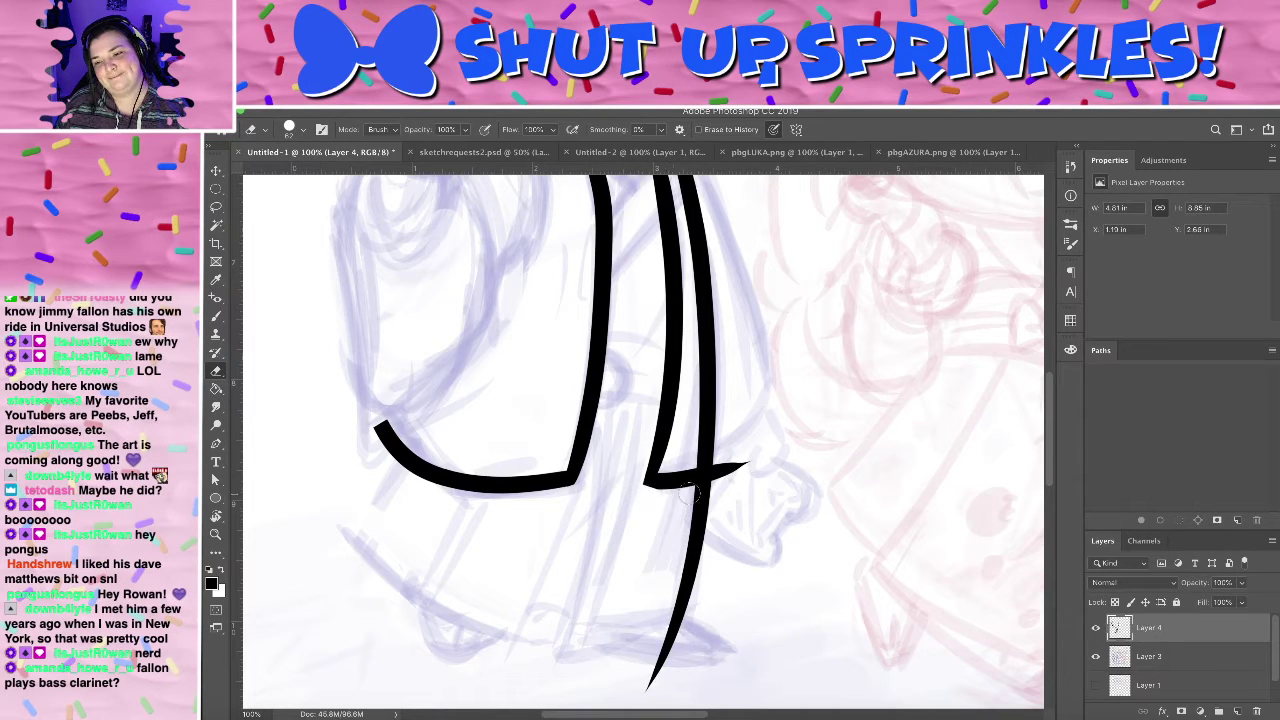
drag(864, 317, 528, 345)
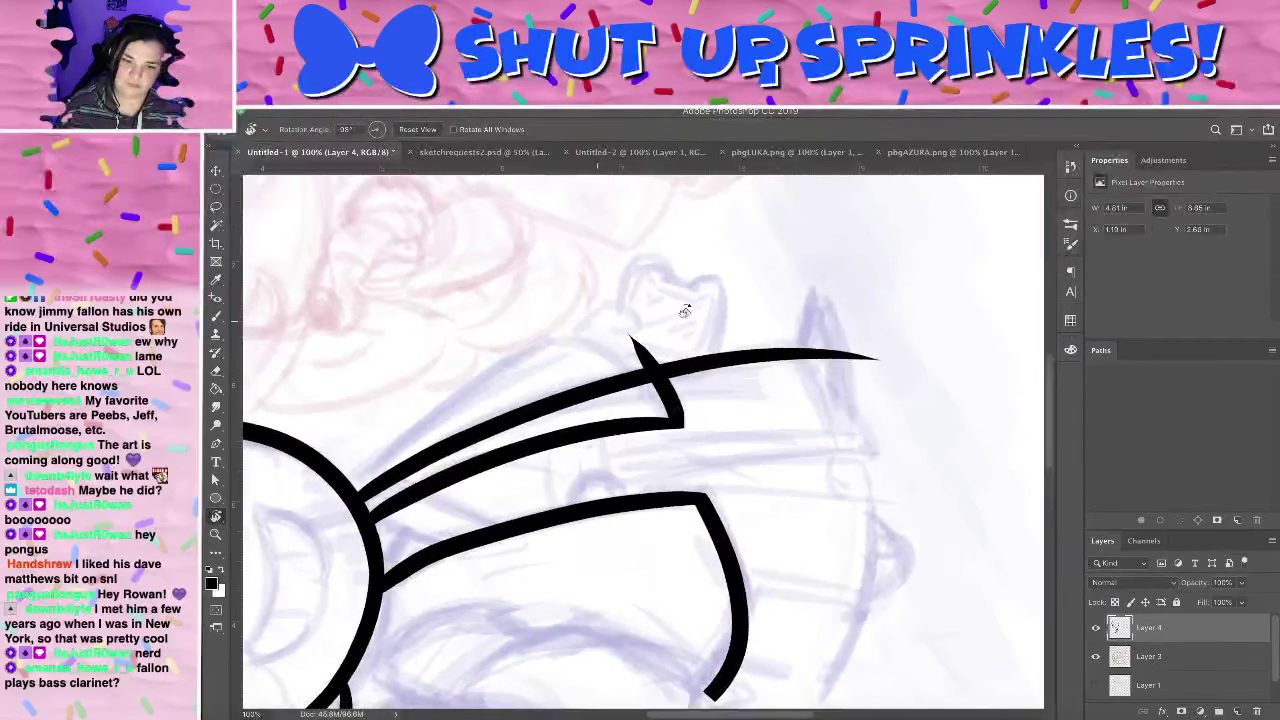
key(b)
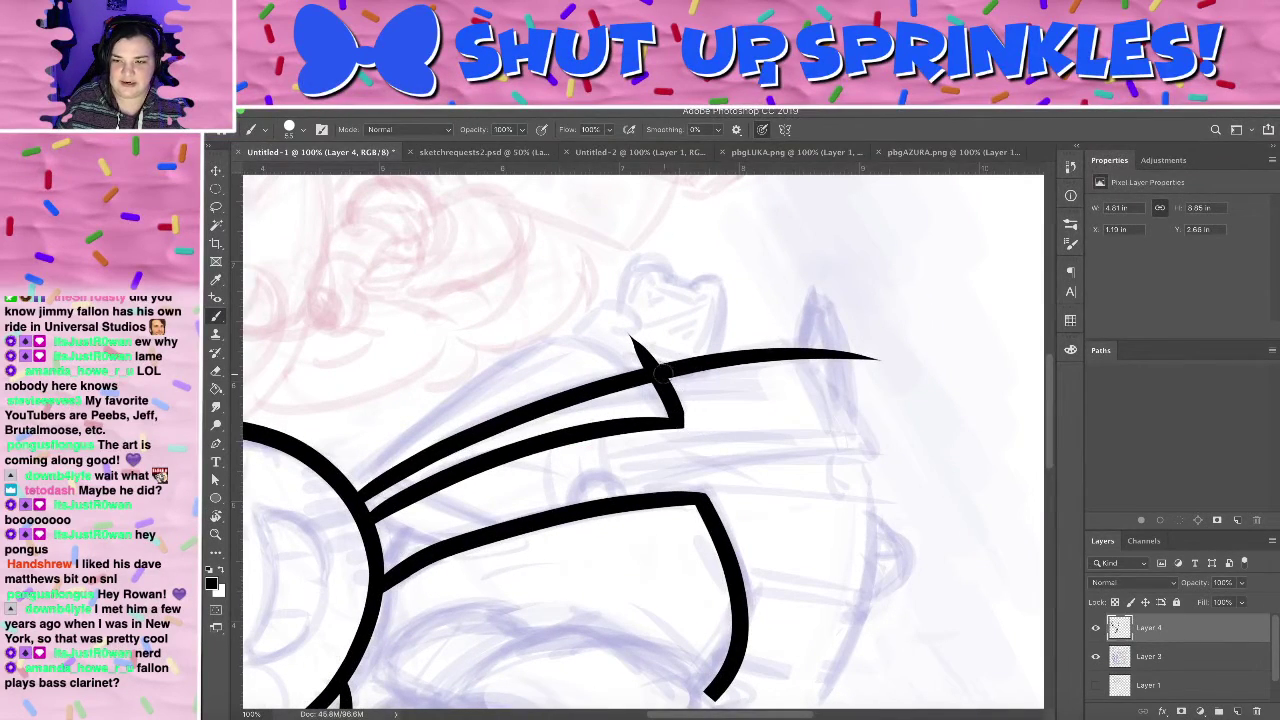
key(e)
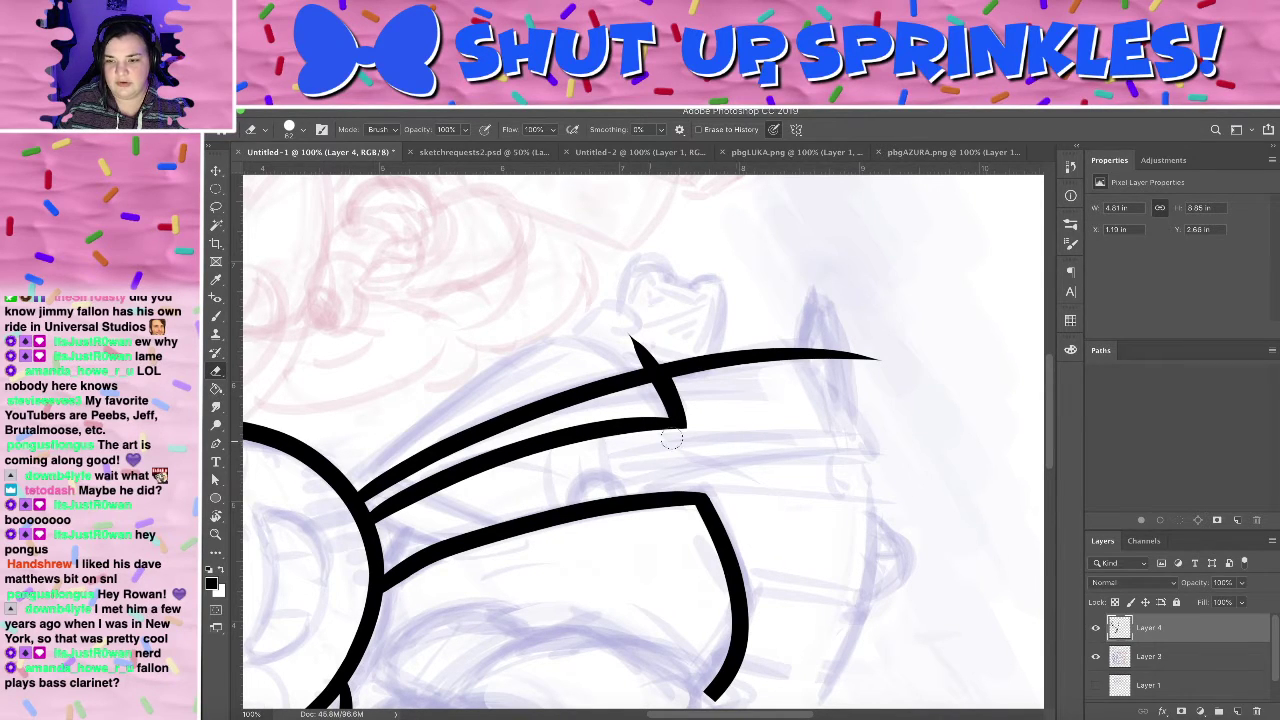
- Erase the end of the short hem where it sticks out past the coat's long side line
key(r)
mouse_move(799, 391)
mouse_down()
mouse_move(600, 330)
mouse_move(463, 451)
mouse_move(500, 340)
mouse_move(743, 263)
mouse_move(844, 441)
mouse_move(709, 543)
mouse_move(749, 491)
mouse_up()
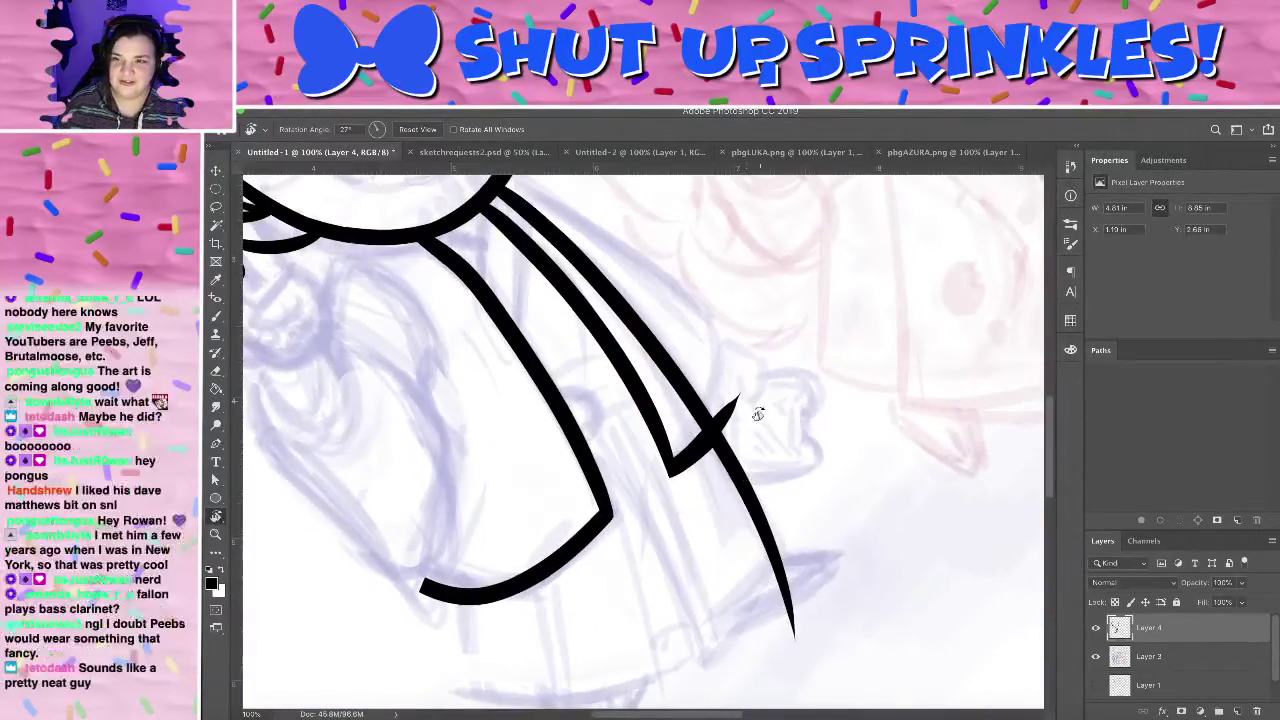
key(e)
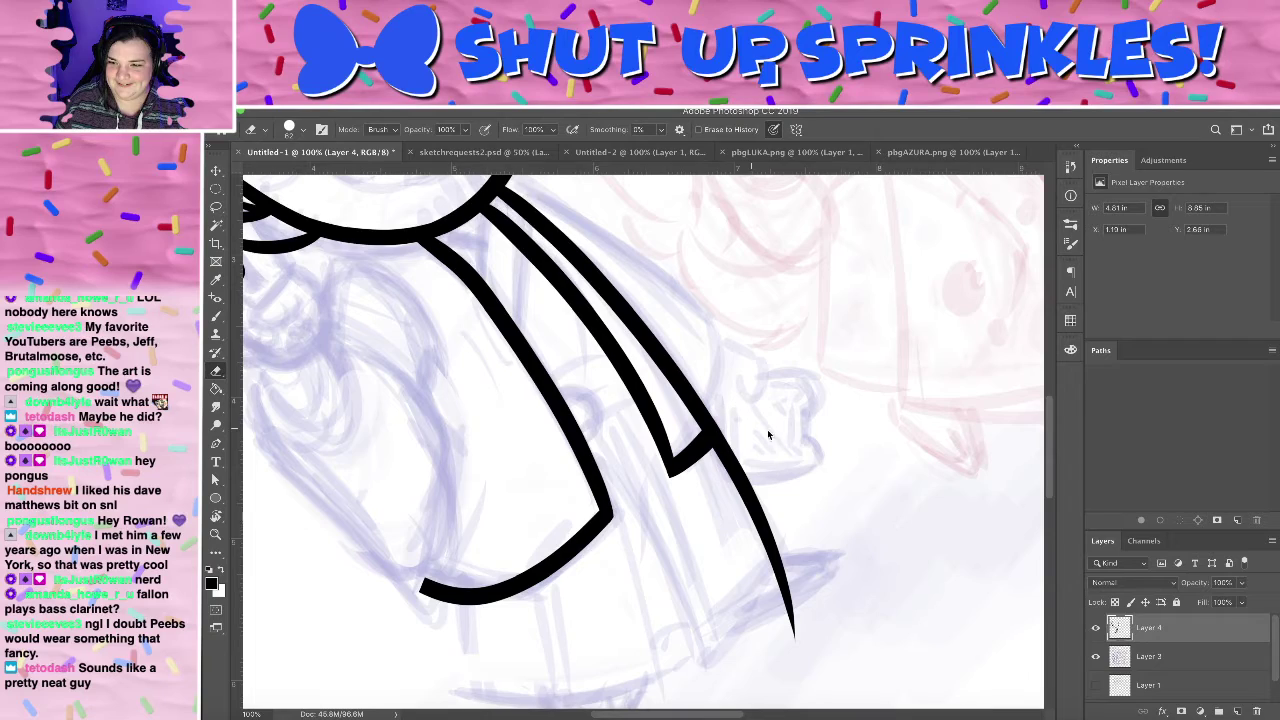
- Straighten the canvas to 0° and try several long curves for the sleeve's outer line, from the jaw down to the lowered hand
drag(817, 338, 871, 477)
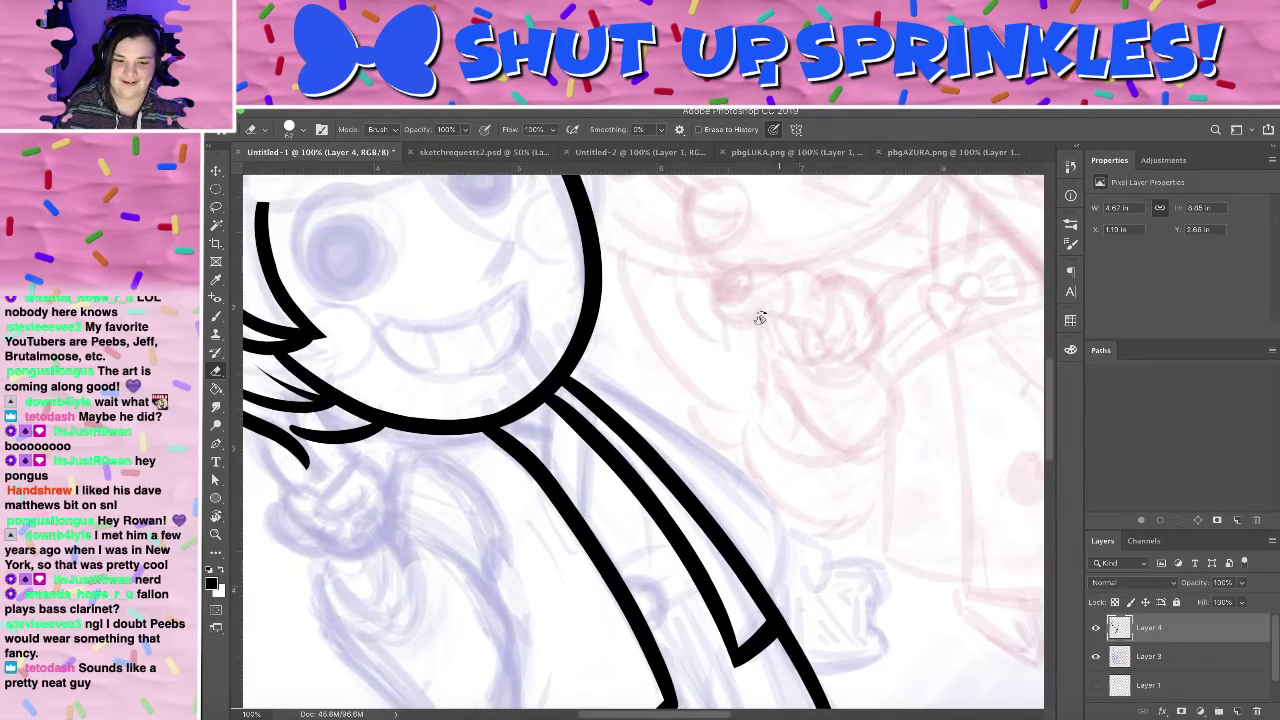
key(r)
drag(766, 300, 817, 339)
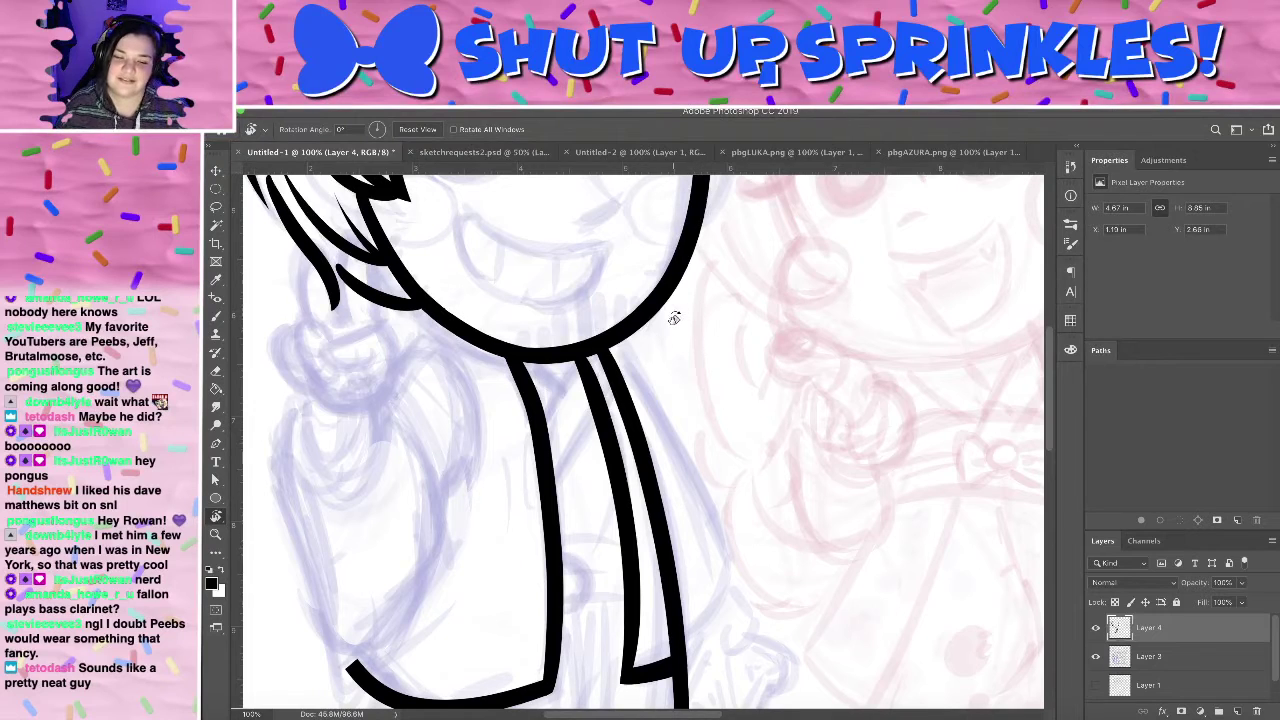
key(b)
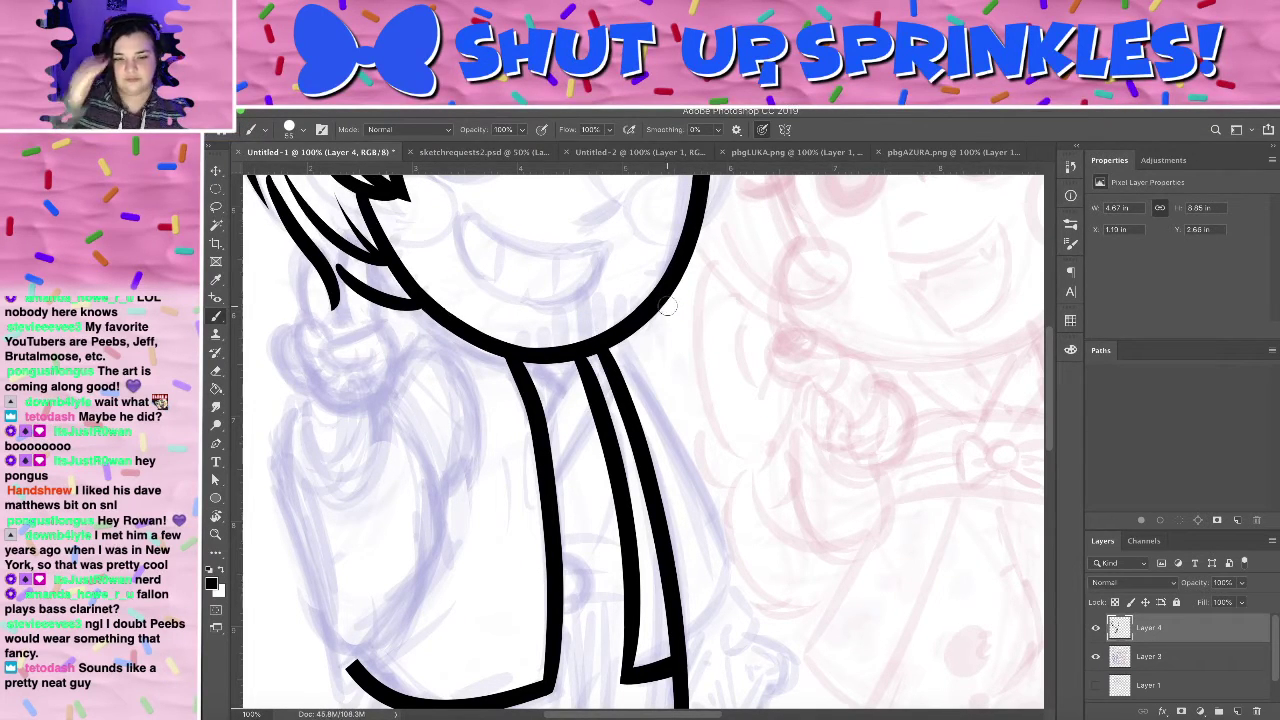
key(f)
key(f)
key(f)
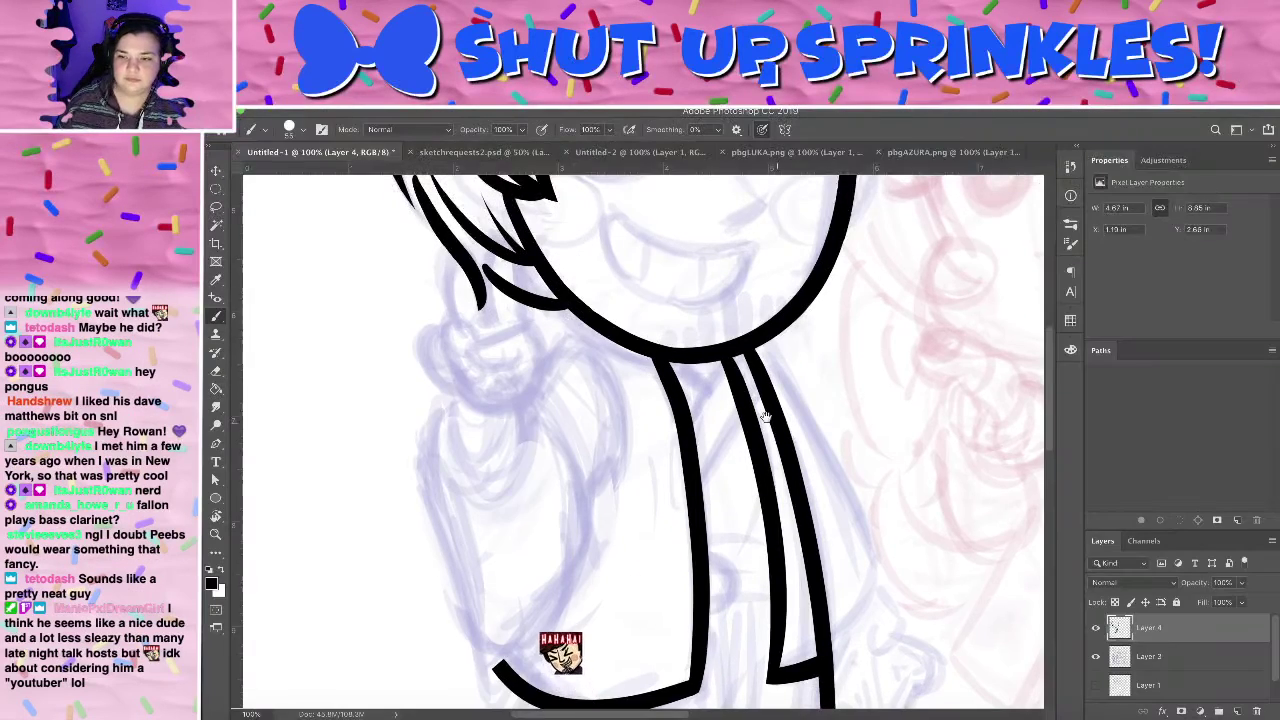
drag(748, 412, 538, 284)
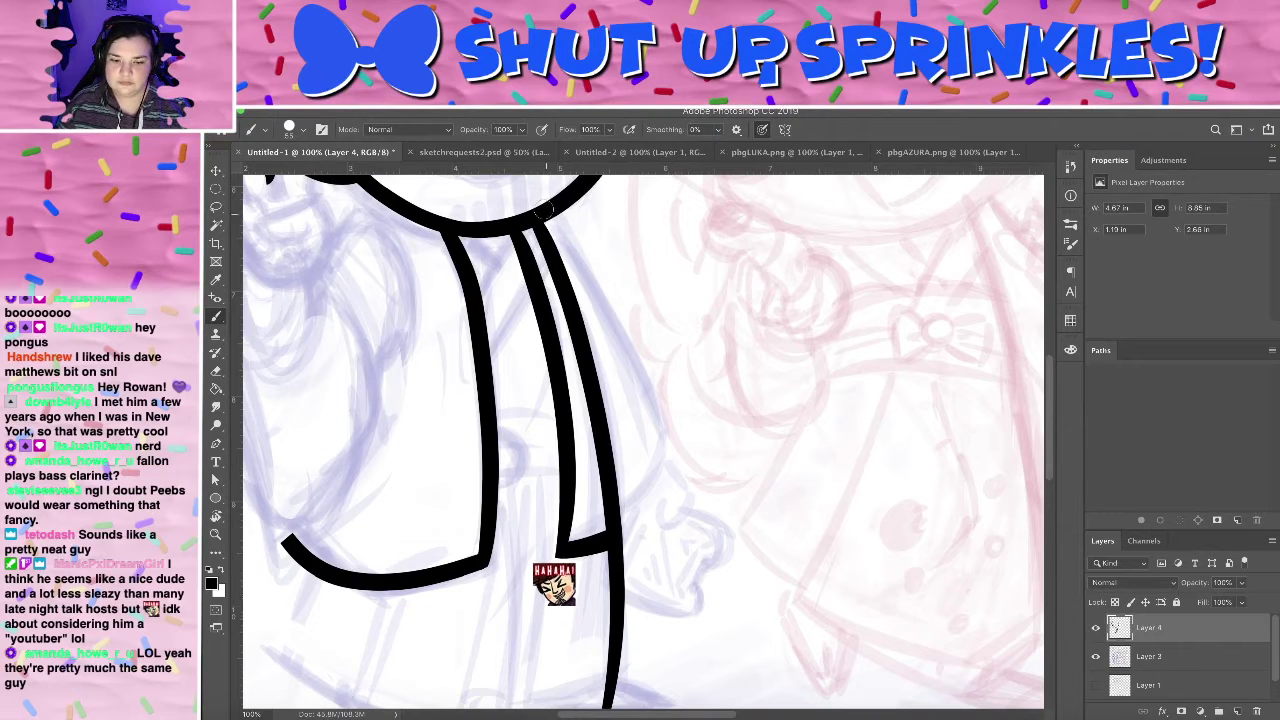
drag(548, 218, 678, 508)
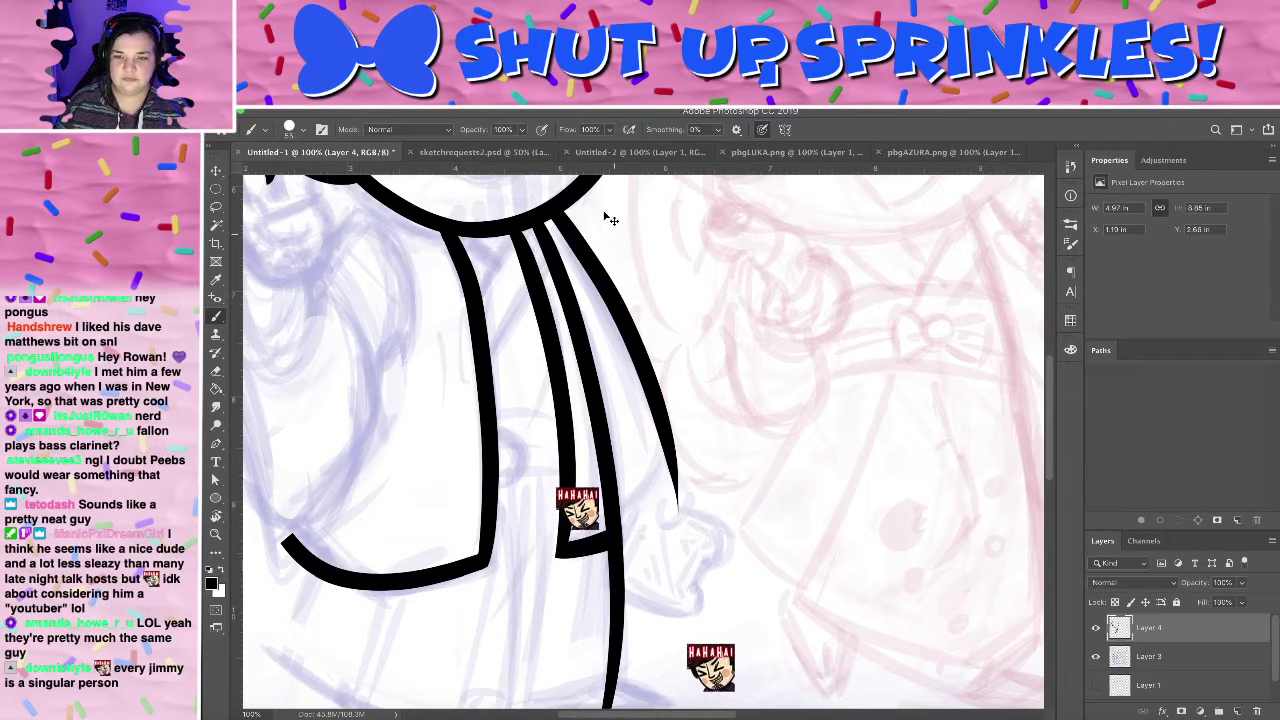
key(ctrl+z)
drag(559, 214, 685, 503)
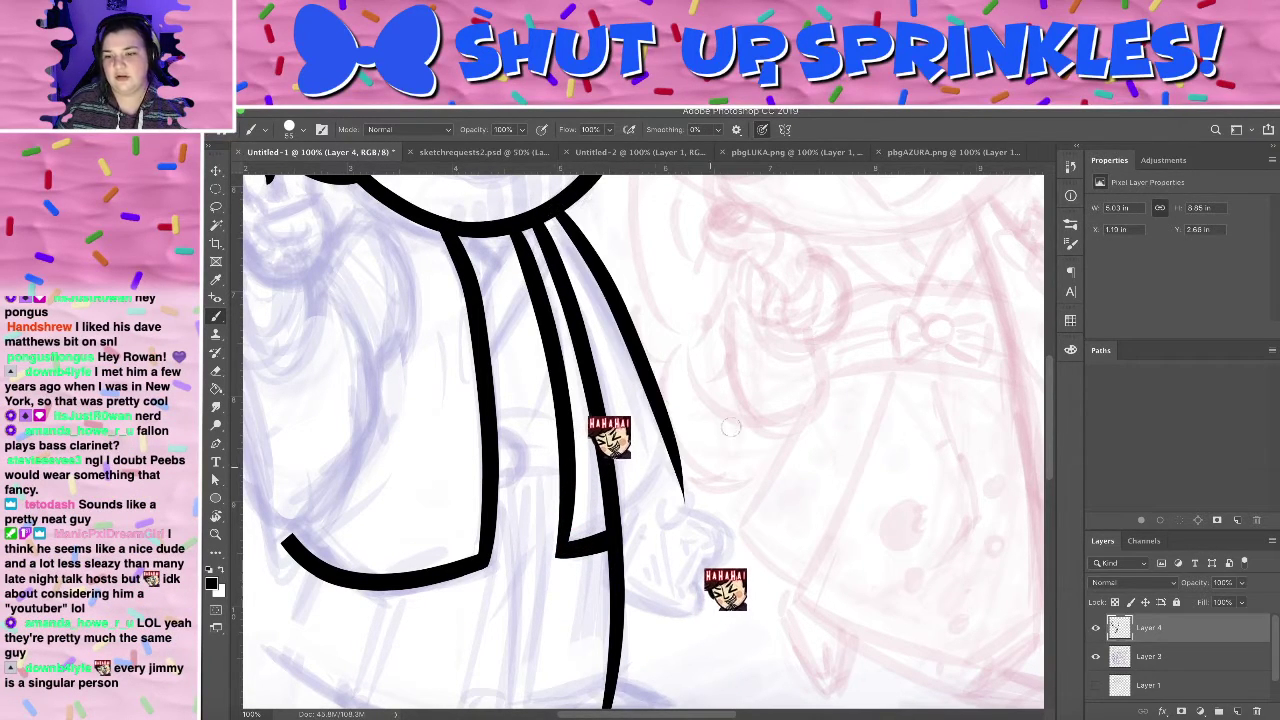
key(ctrl+z)
mouse_move(555, 215)
mouse_down()
mouse_move(647, 414)
mouse_move(670, 502)
mouse_up()
key(ctrl+z)
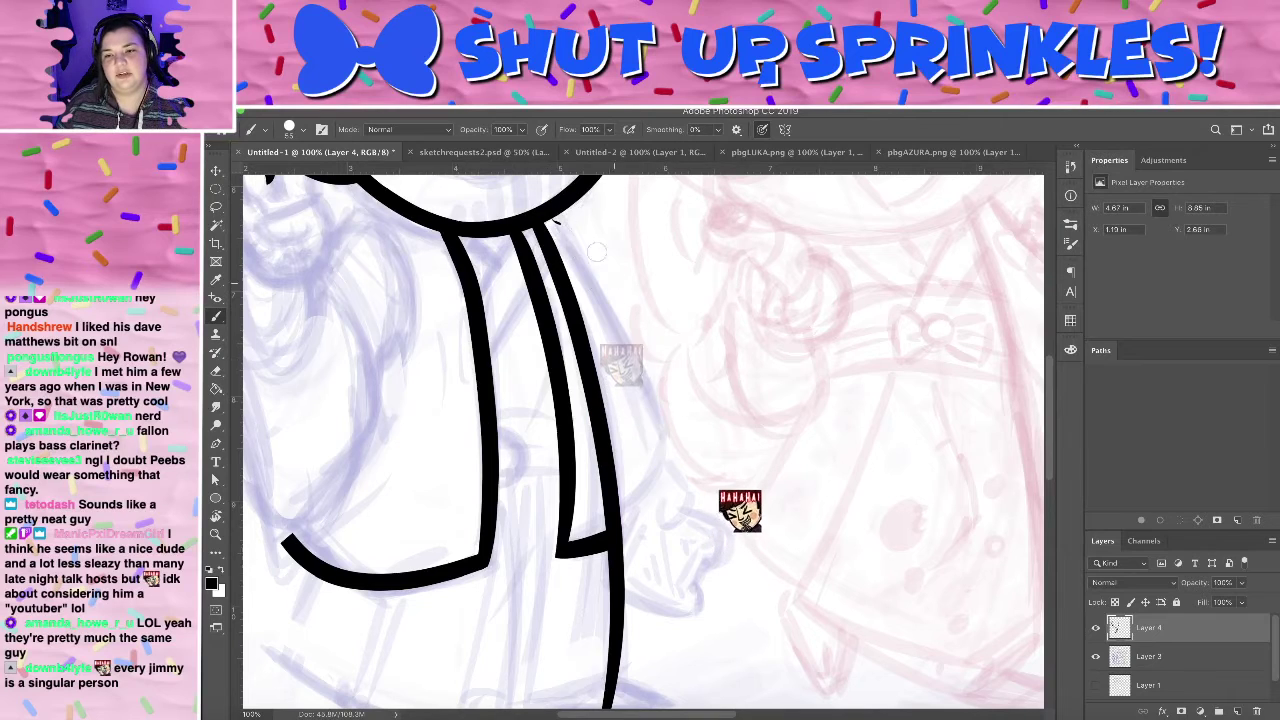
drag(548, 216, 655, 500)
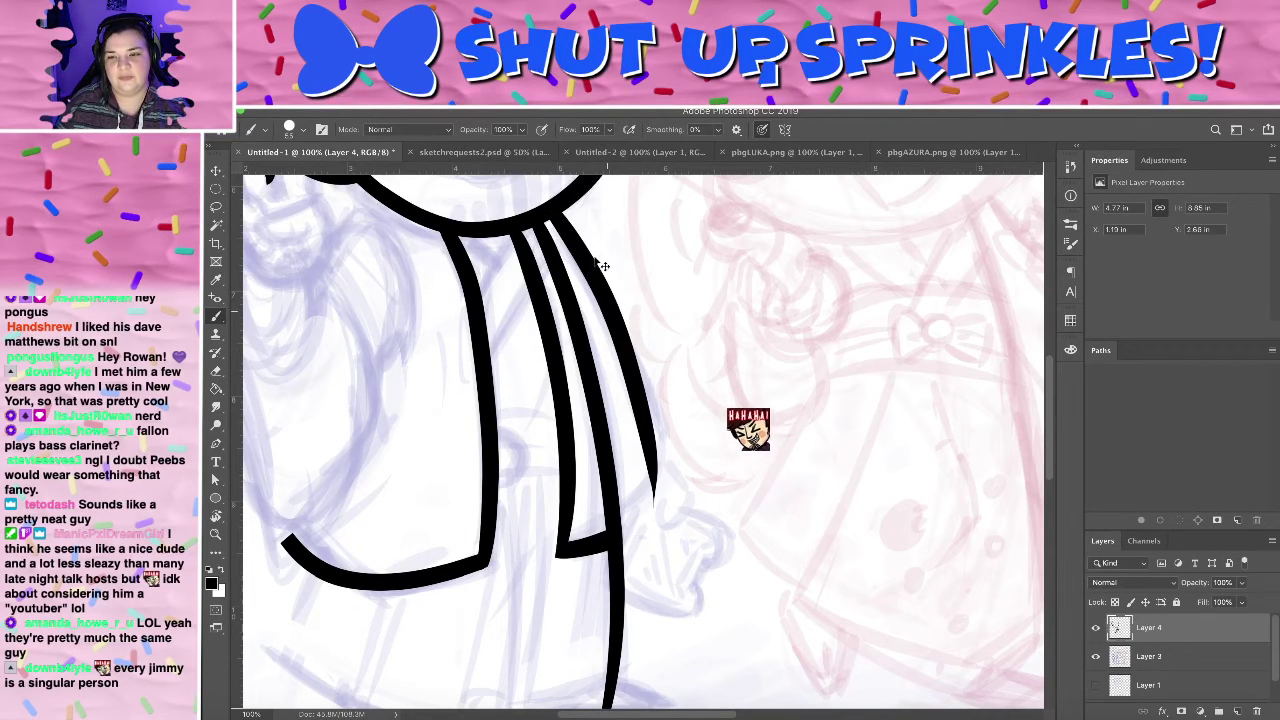
key(ctrl+z)
drag(548, 218, 668, 515)
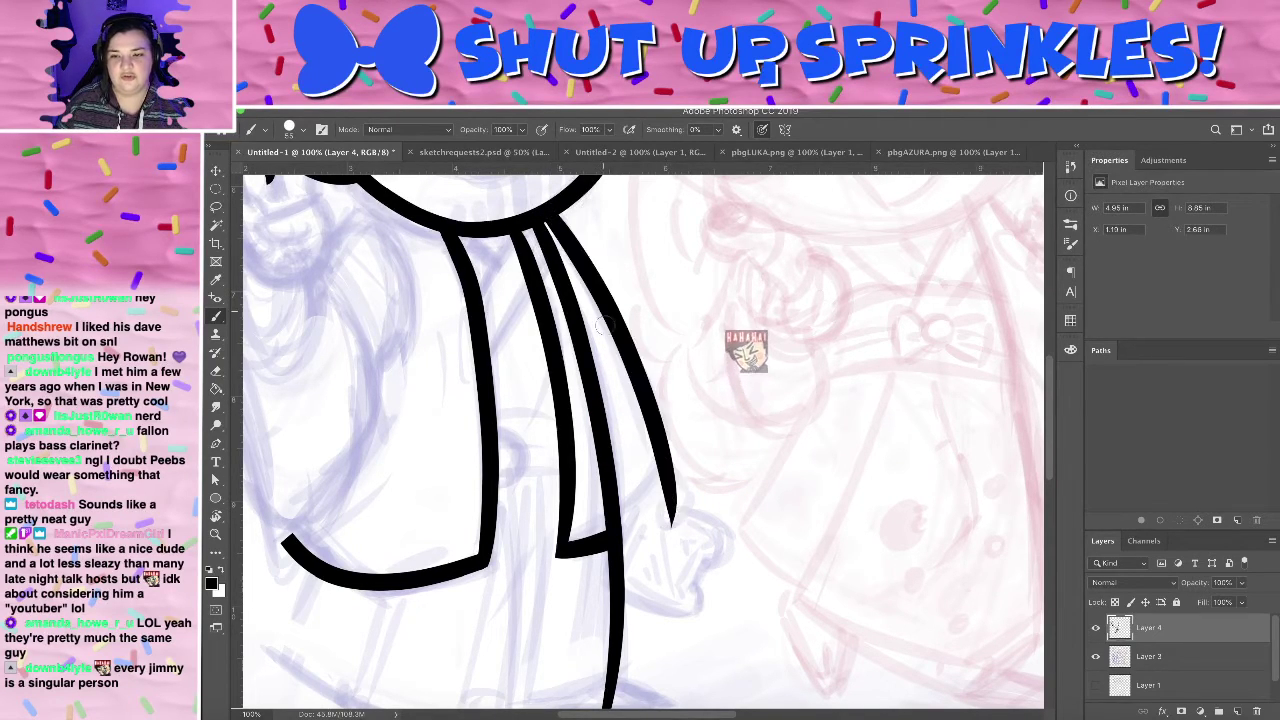
key(ctrl+z)
drag(548, 218, 680, 524)
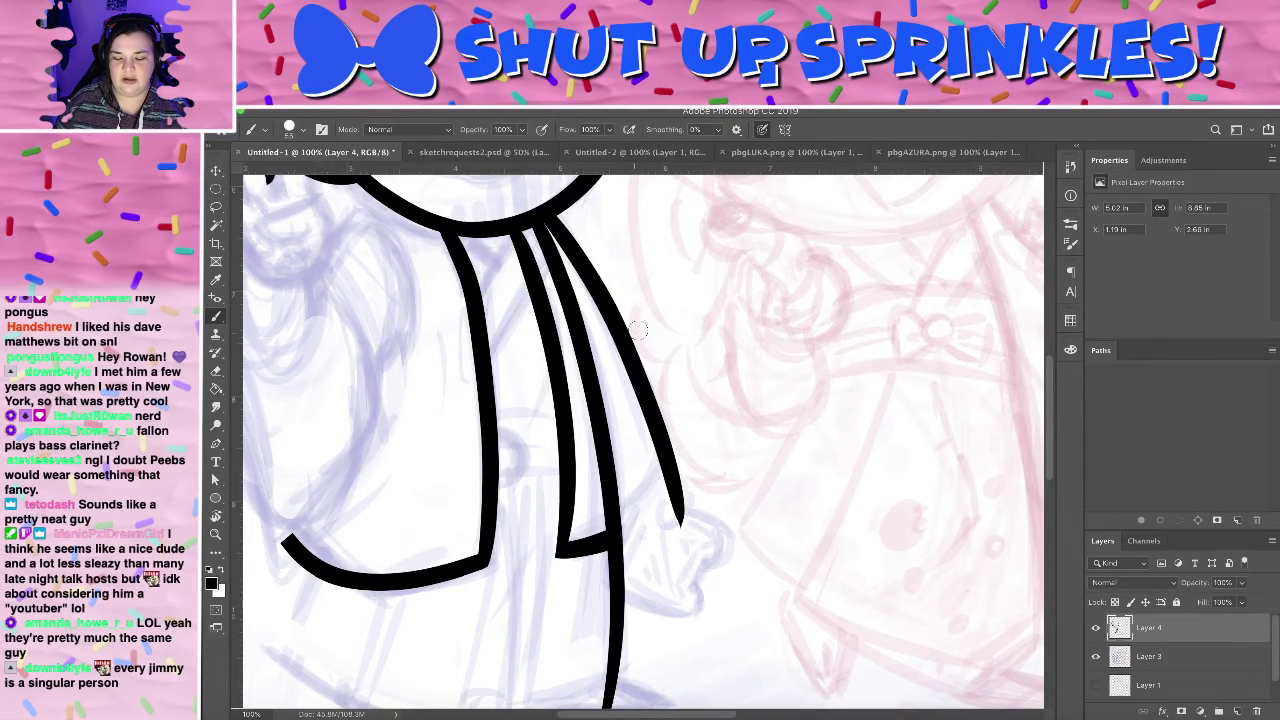
- Try to ink the sleeve's outer line together with a curved cuff stroke joining it to the coat
mouse_move(599, 317)
mouse_down()
mouse_move(797, 431)
mouse_move(660, 340)
mouse_move(640, 290)
mouse_move(622, 543)
mouse_move(572, 413)
mouse_up()
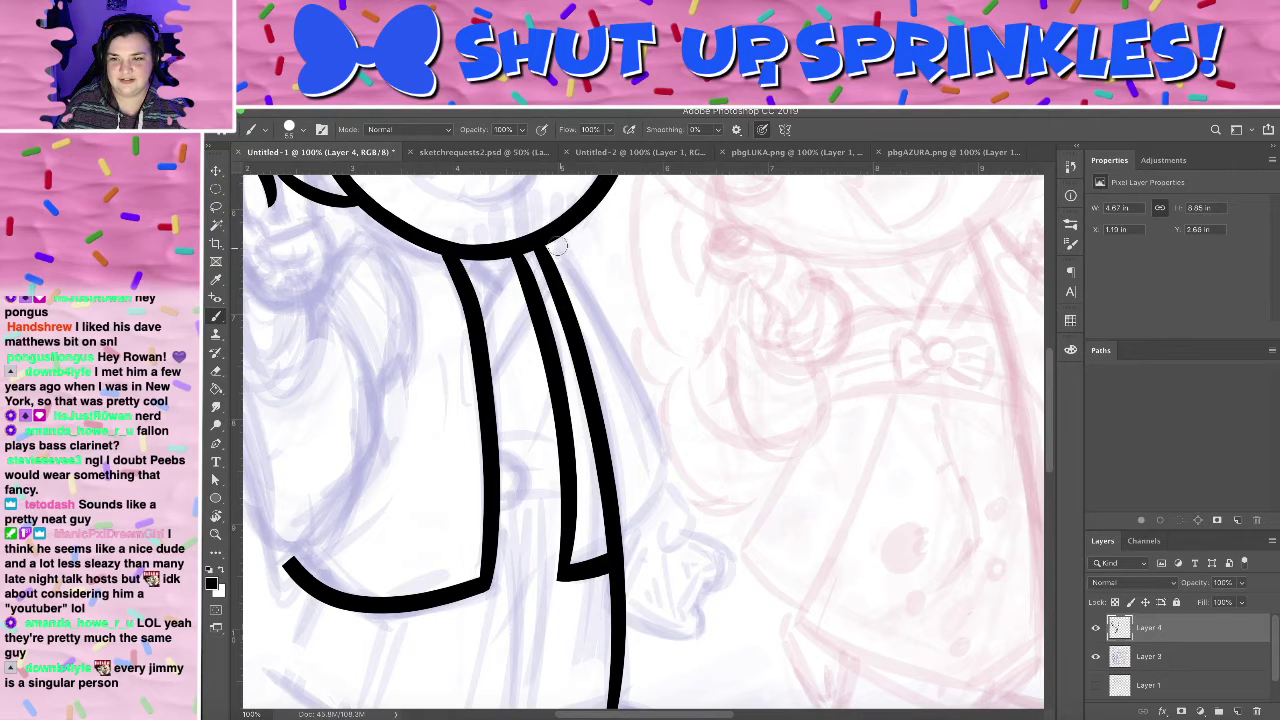
mouse_move(548, 233)
mouse_down()
mouse_move(643, 535)
mouse_move(656, 513)
mouse_up()
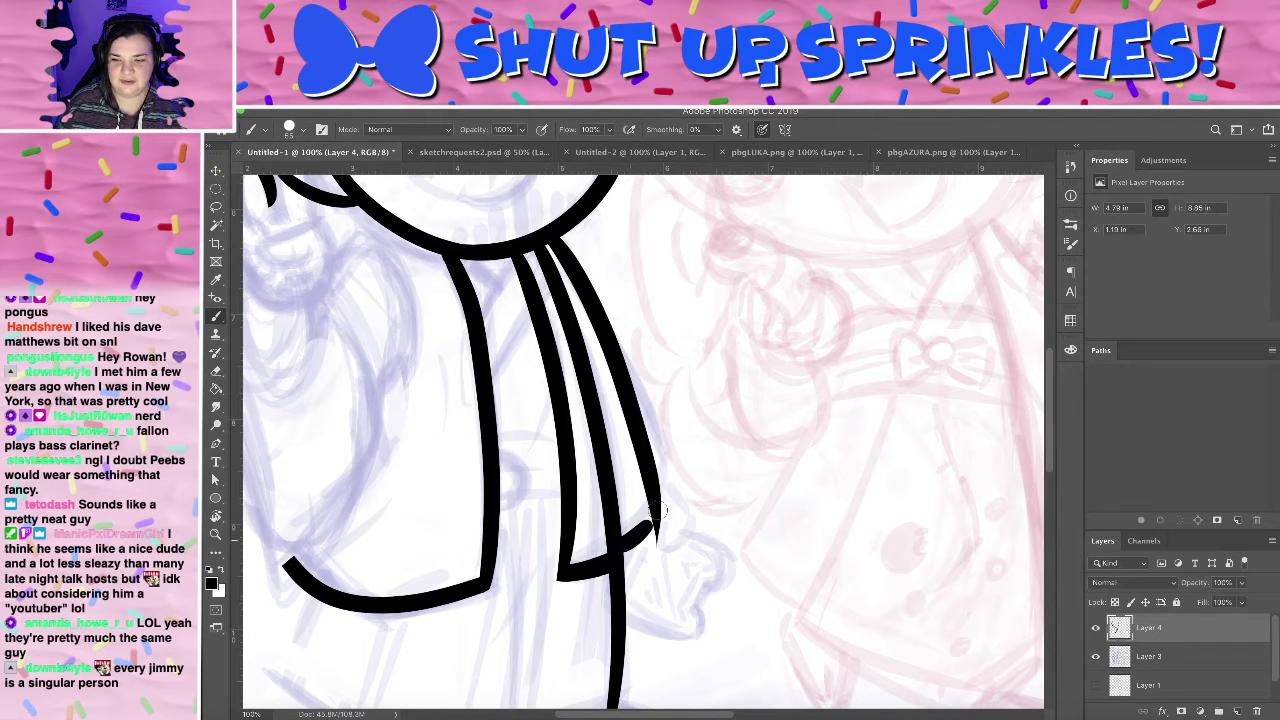
key(ctrl+z)
key(ctrl+z)
- Ink the sleeve's outer line from the jaw and a curved cuff back to the coat, then clean up their shared corner
drag(555, 242, 684, 492)
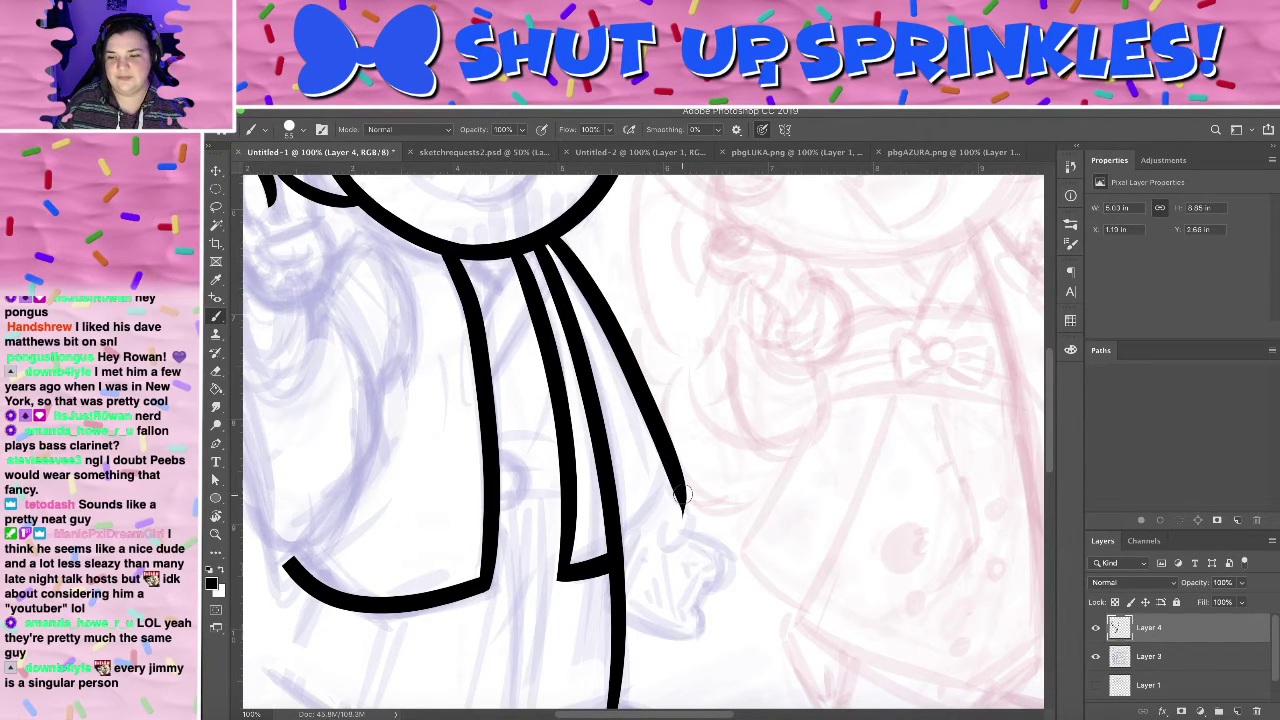
drag(622, 564, 682, 490)
key(ctrl+z)
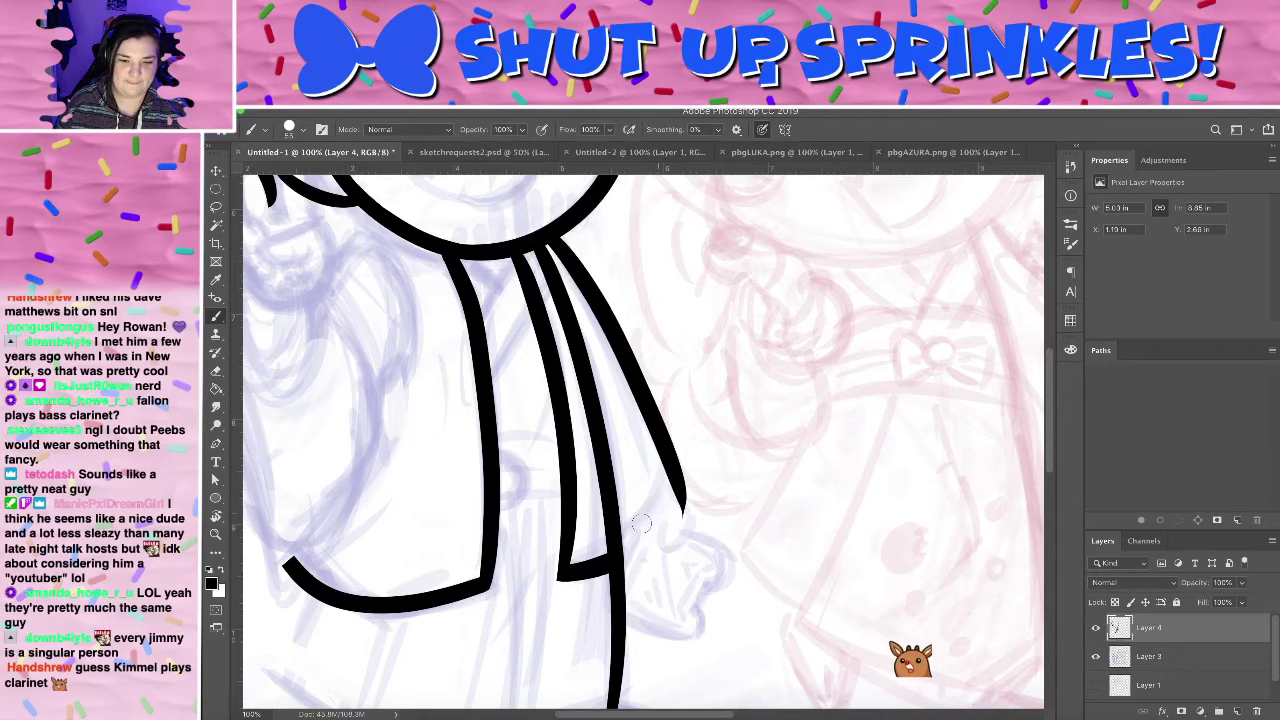
mouse_move(617, 540)
mouse_down()
mouse_move(674, 482)
mouse_move(670, 520)
mouse_up()
key(e)
drag(693, 467, 688, 492)
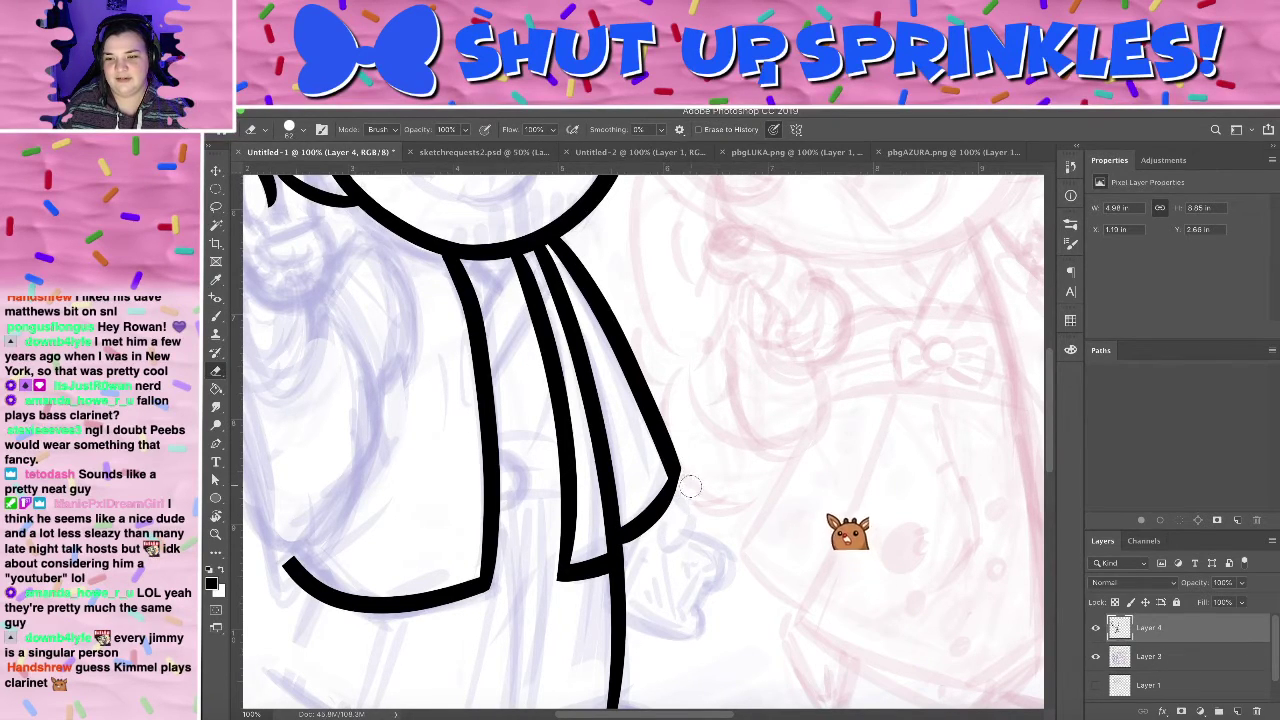
key(b)
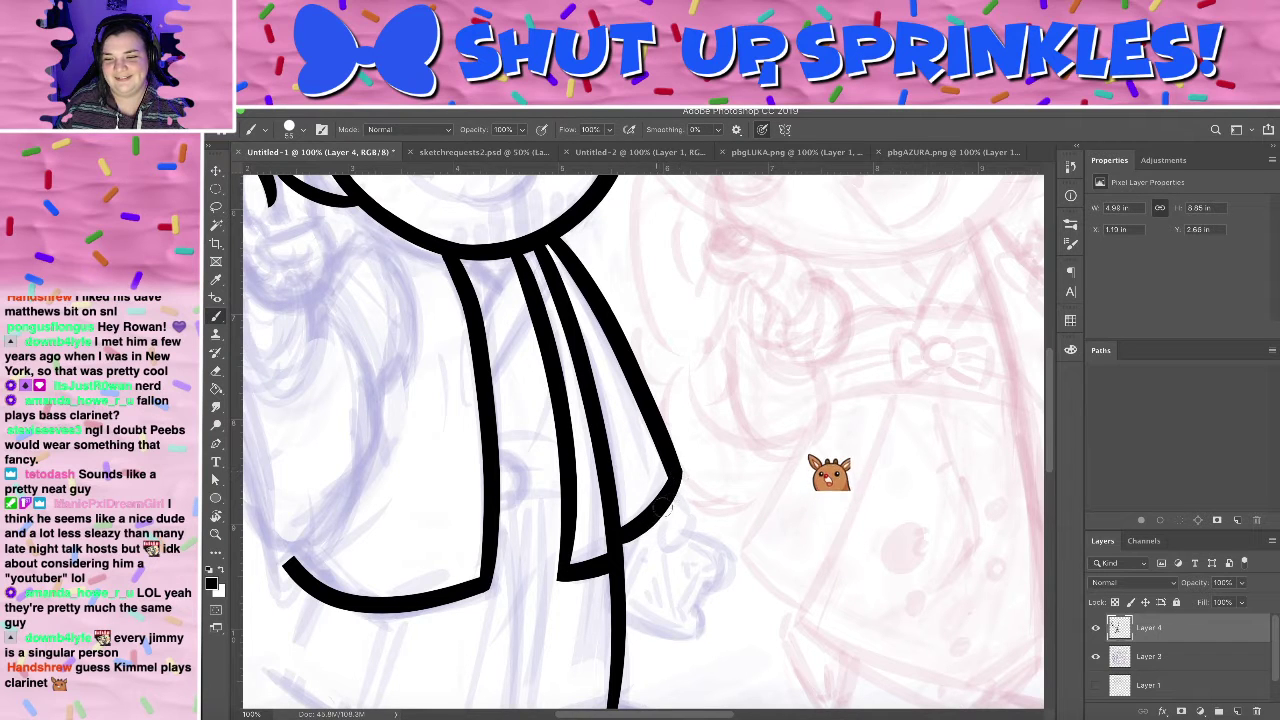
key(e)
mouse_move(705, 450)
mouse_down()
mouse_move(865, 276)
mouse_move(731, 304)
mouse_move(658, 430)
mouse_up()
- Try to ink the lowered hand's thumb as a small hooked stroke below the cuff
key(b)
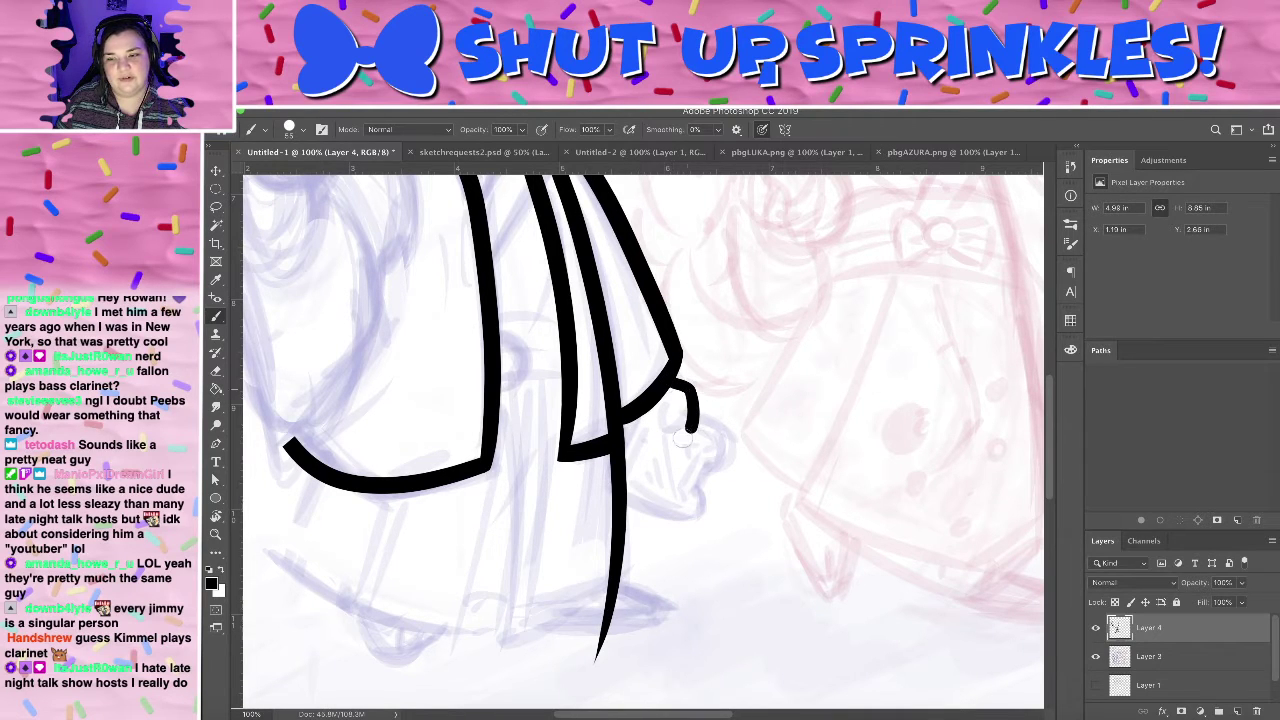
key(ctrl+z)
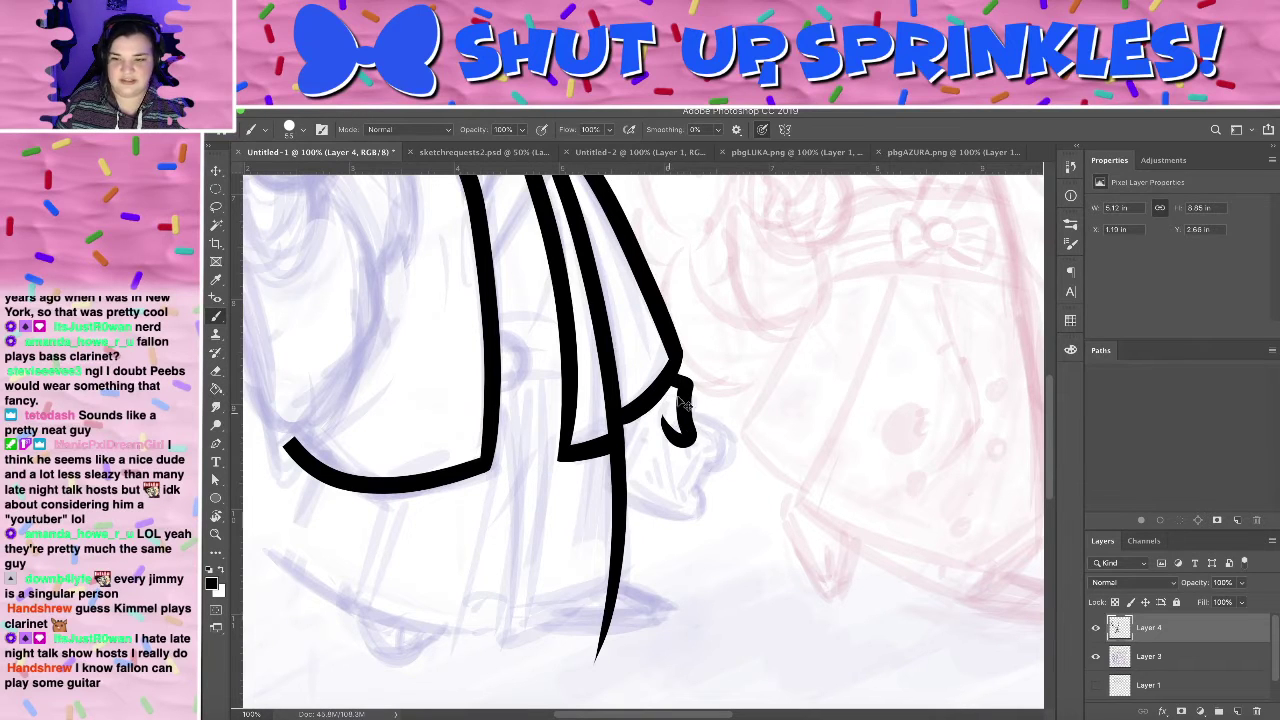
key(ctrl+z)
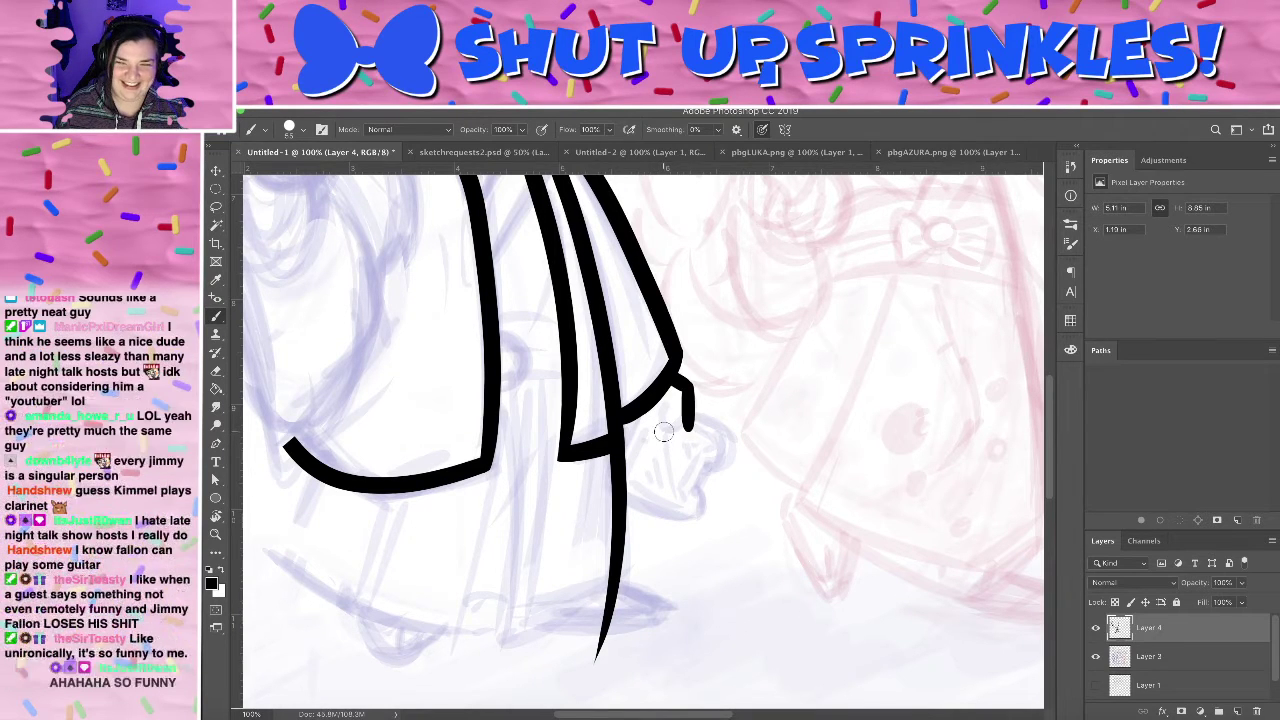
- Ink the thumb's rounded tip as a small hook below the cuff and clean up its outline with the Eraser
drag(672, 404, 696, 423)
key(super+z)
key(super+z)
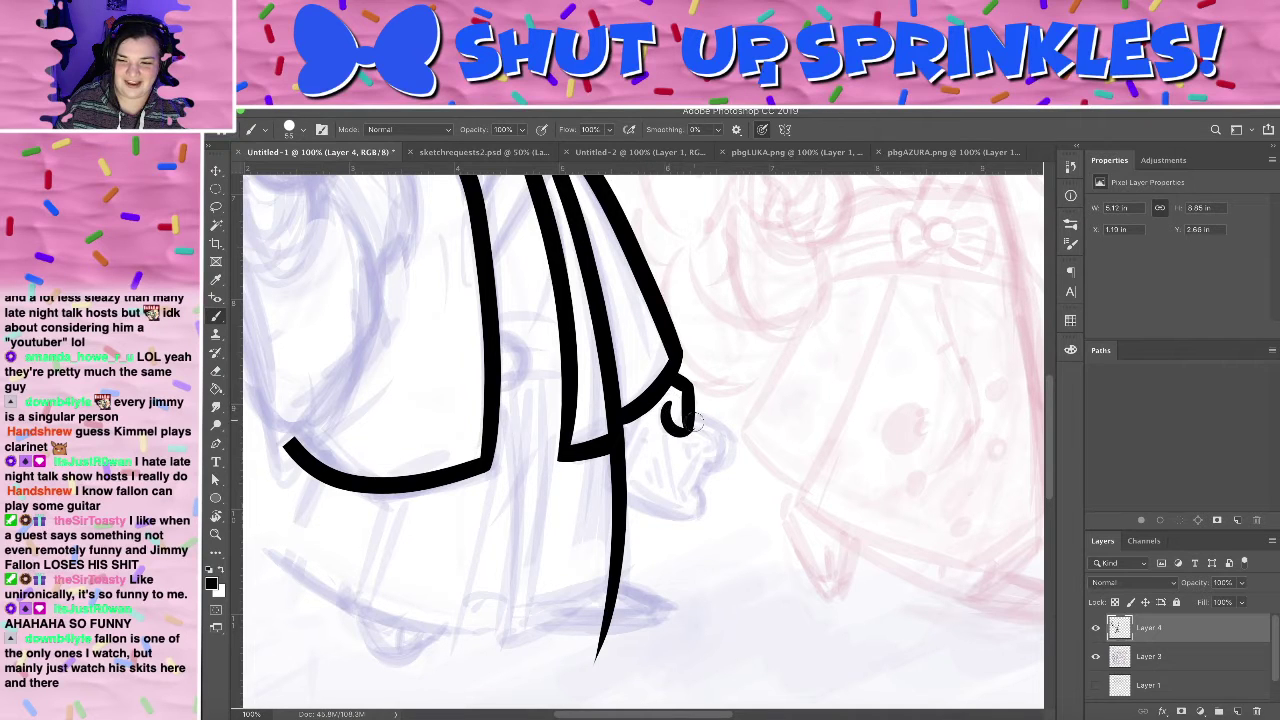
key(e)
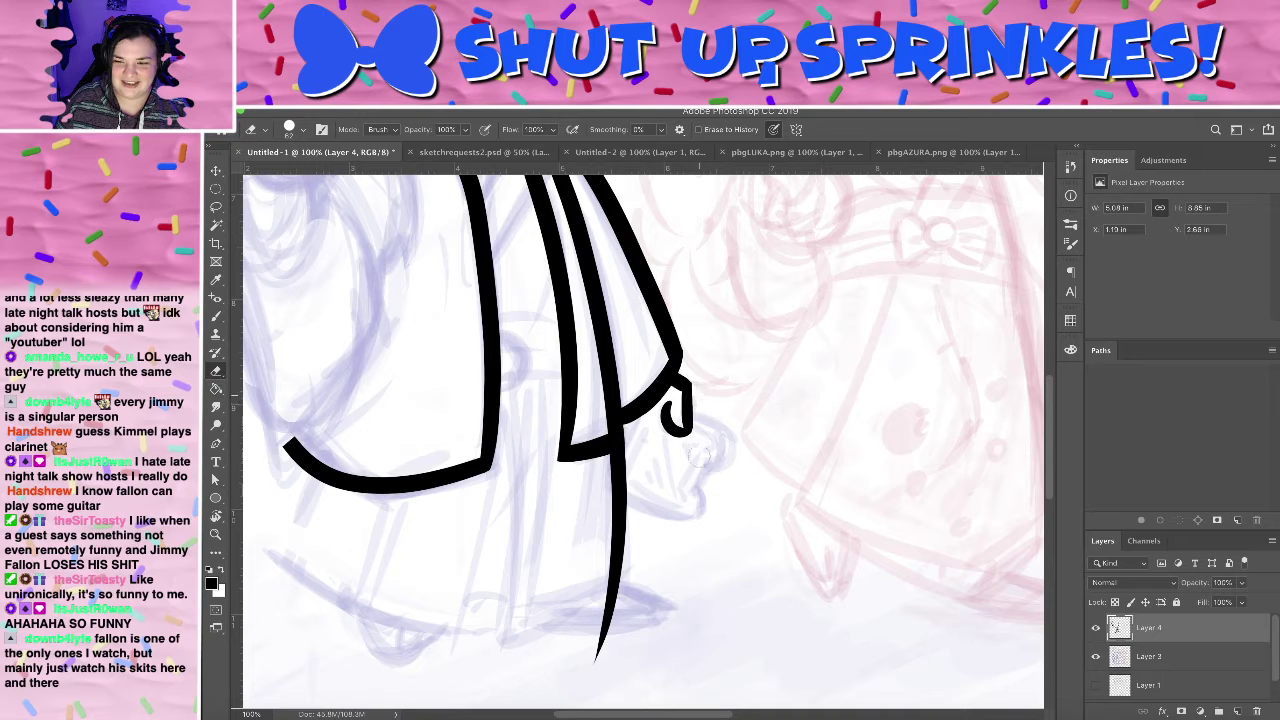
key(b)
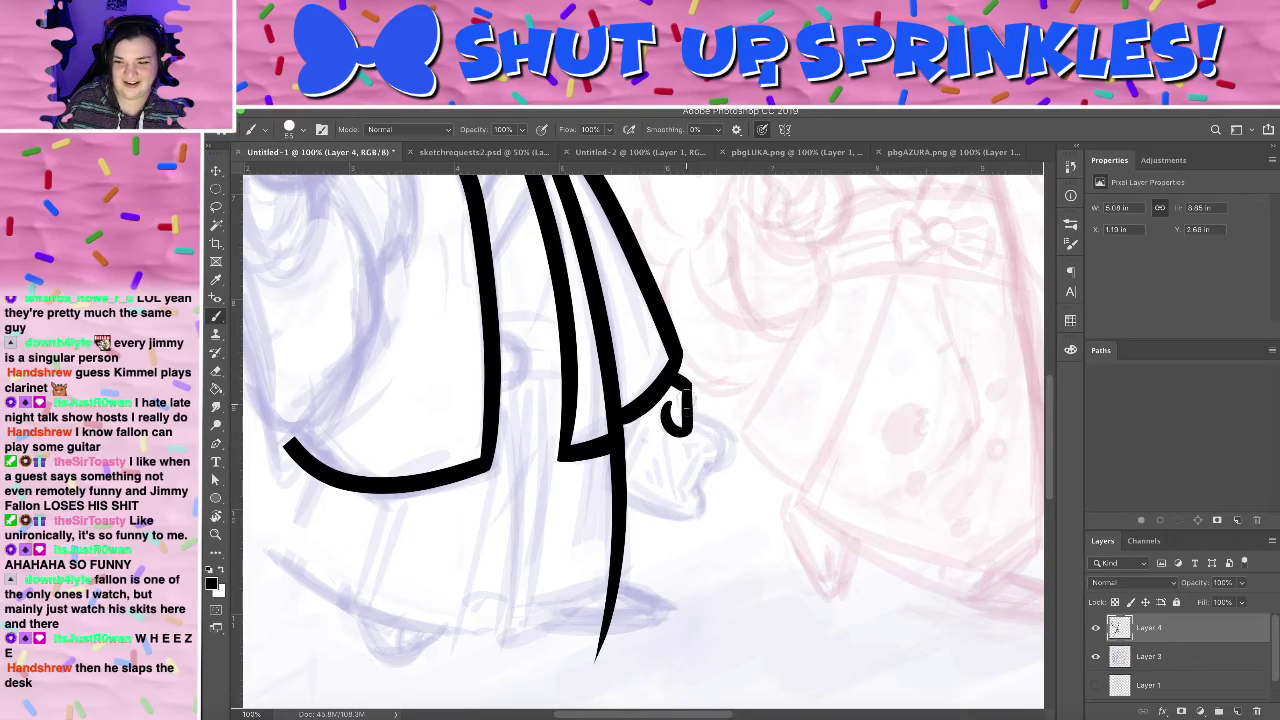
- Rotate the canvas, enlarge the view to 200% and ink the thumb's inner line back to the cuff
key(r)
drag(744, 343, 646, 289)
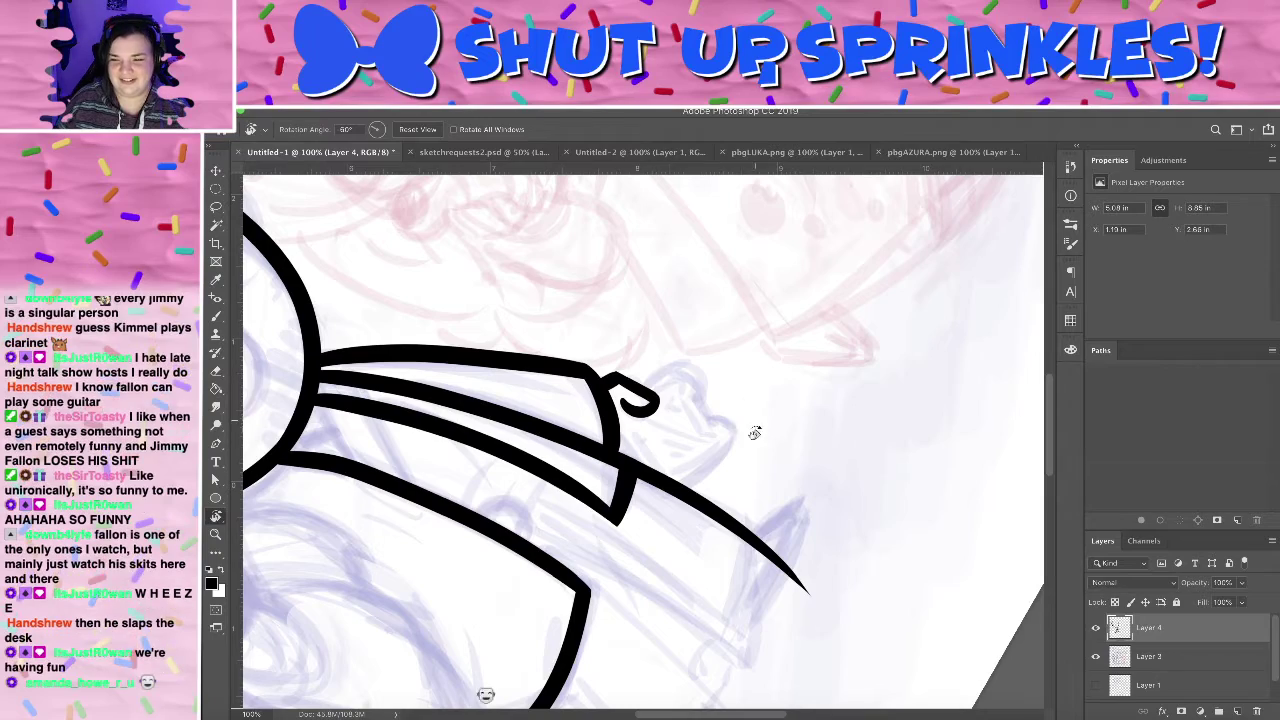
drag(697, 326, 544, 356)
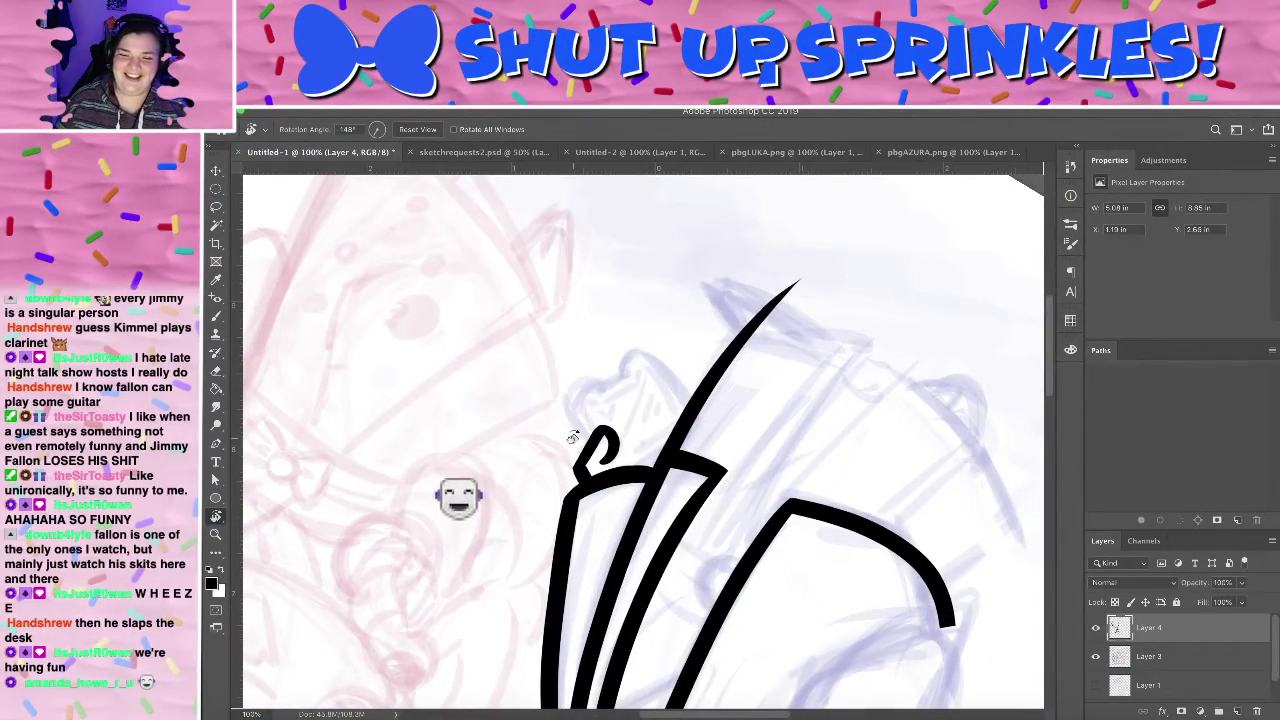
key(super+plus)
mouse_move(661, 451)
mouse_down()
mouse_move(597, 454)
mouse_move(562, 487)
mouse_up()
key(b)
drag(468, 517, 477, 533)
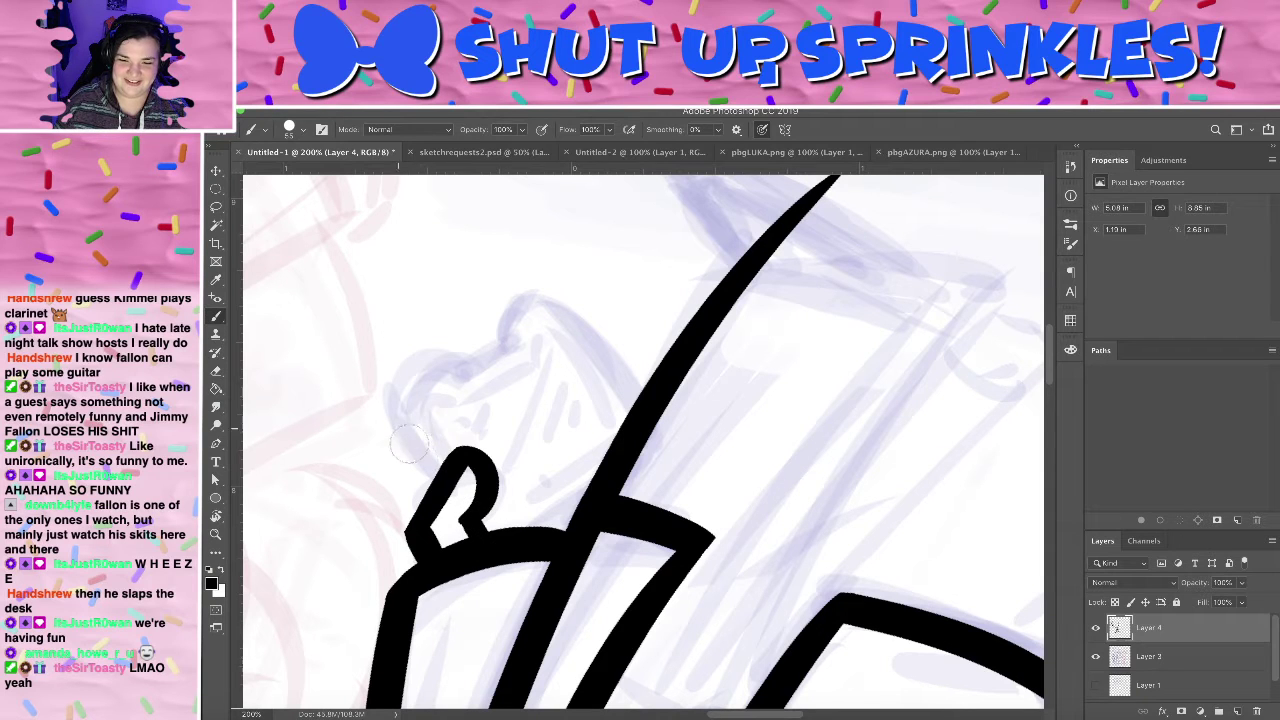
- Try to ink the lowered hand's outer side as a short stroke extending out from the thumb
mouse_move(385, 407)
mouse_down()
mouse_move(422, 454)
mouse_move(391, 394)
mouse_up()
key(super+z)
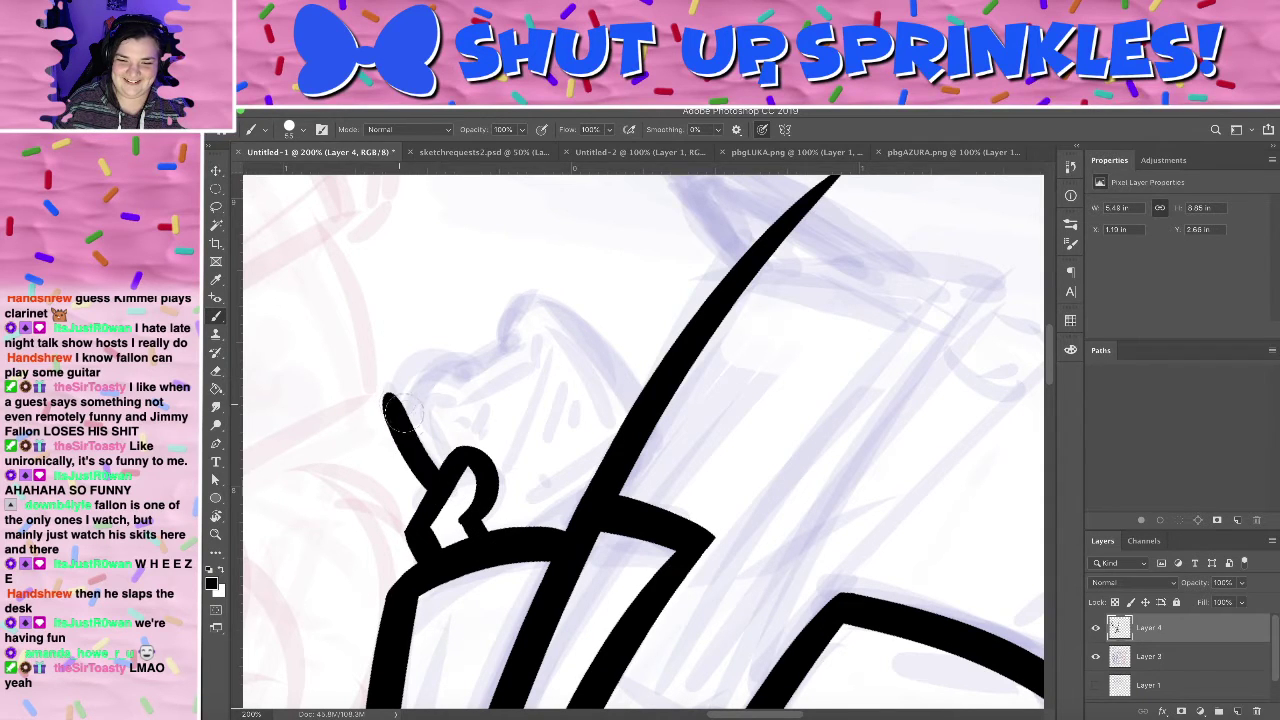
key(super+z)
drag(434, 480, 390, 386)
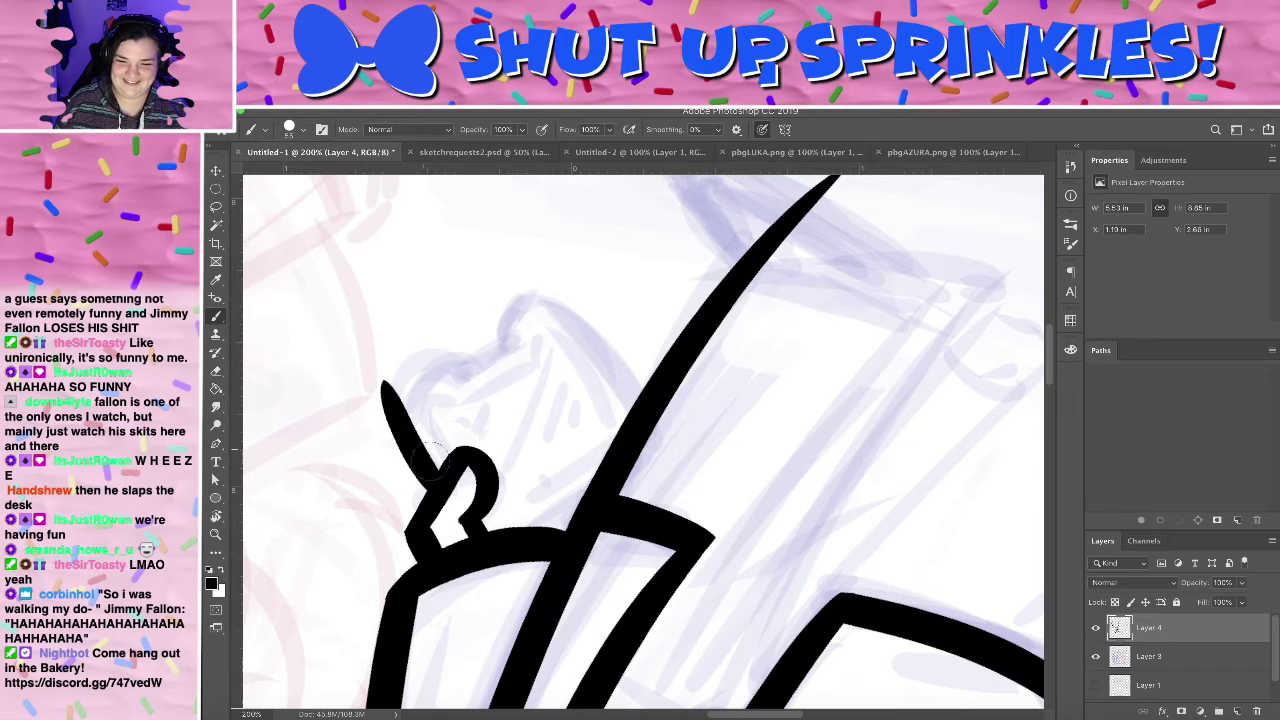
key(super+z)
drag(437, 492, 391, 429)
key(super+z)
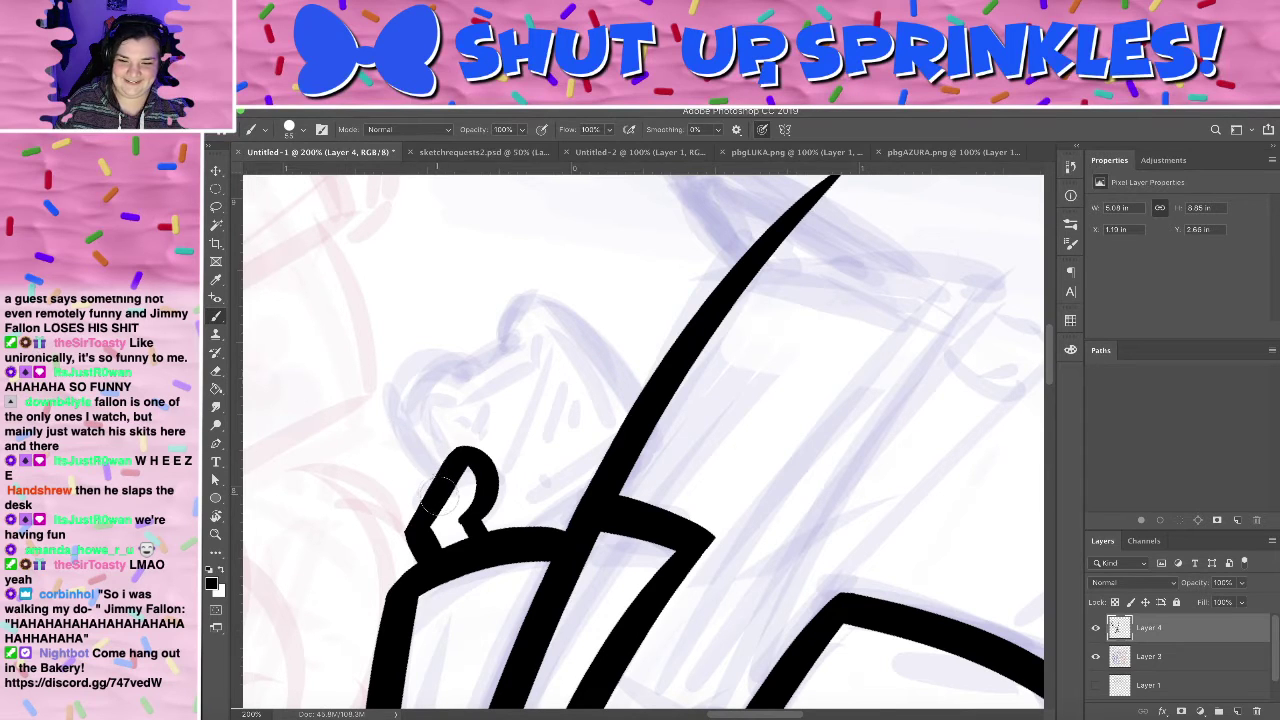
- Ink the lowered hand's outline from the thumb around its first rounded corner and along the far edge
mouse_move(436, 480)
mouse_down()
mouse_move(398, 430)
mouse_move(424, 475)
mouse_move(455, 370)
mouse_move(537, 333)
mouse_move(609, 277)
mouse_move(466, 377)
mouse_move(751, 286)
mouse_move(653, 280)
mouse_up()
key(ctrl+z)
- Rotate the canvas and ink the hand's second rounded corner, closing the outline against the long coat line
key(r)
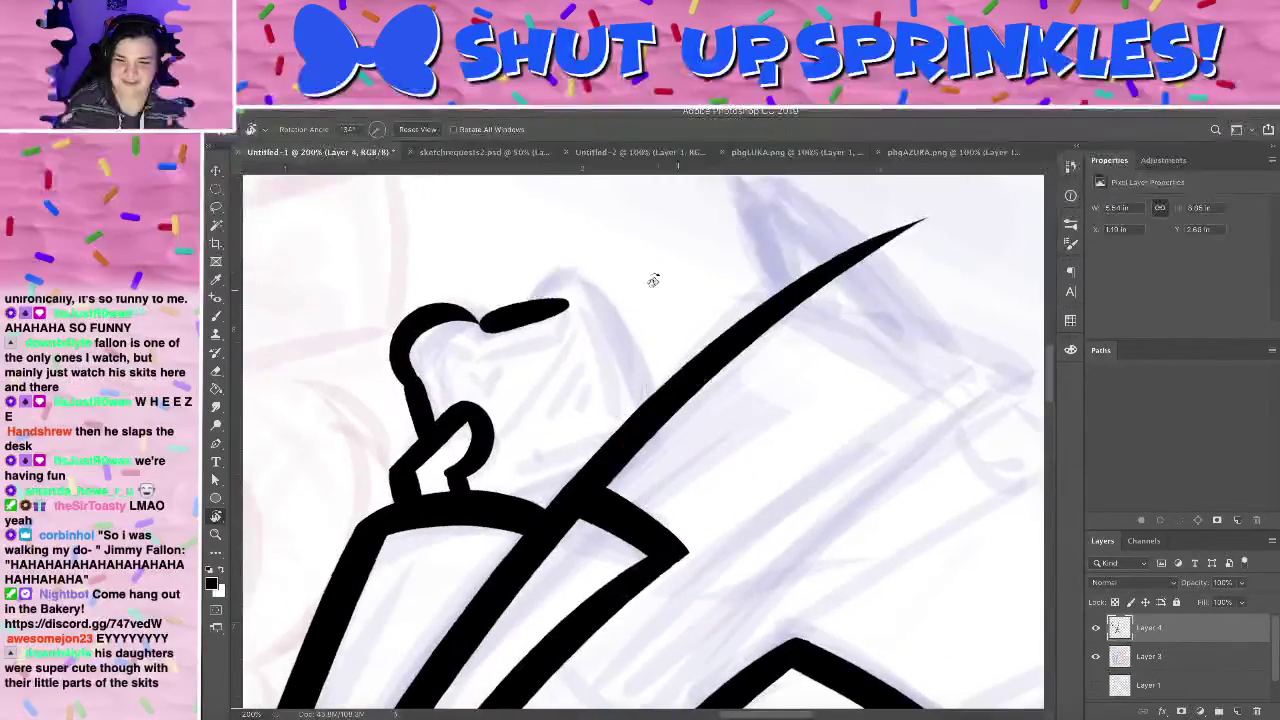
key(b)
drag(556, 299, 637, 335)
key(ctrl+z)
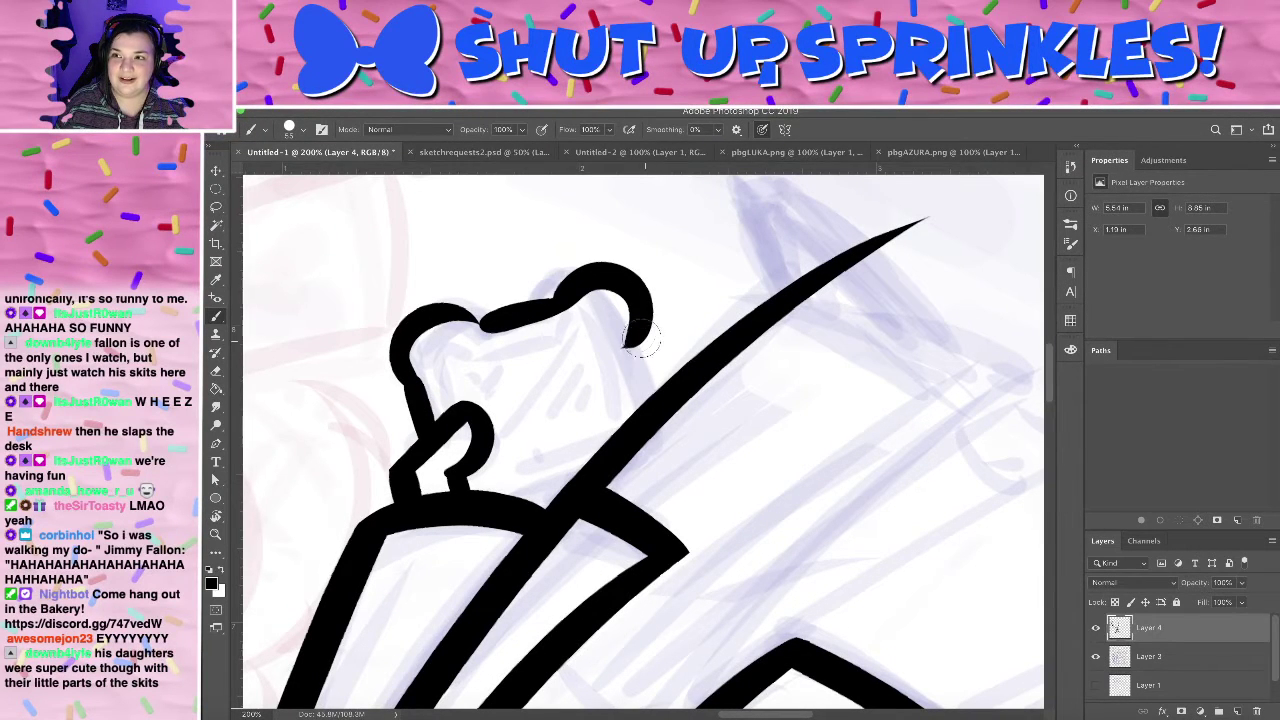
key(ctrl+z)
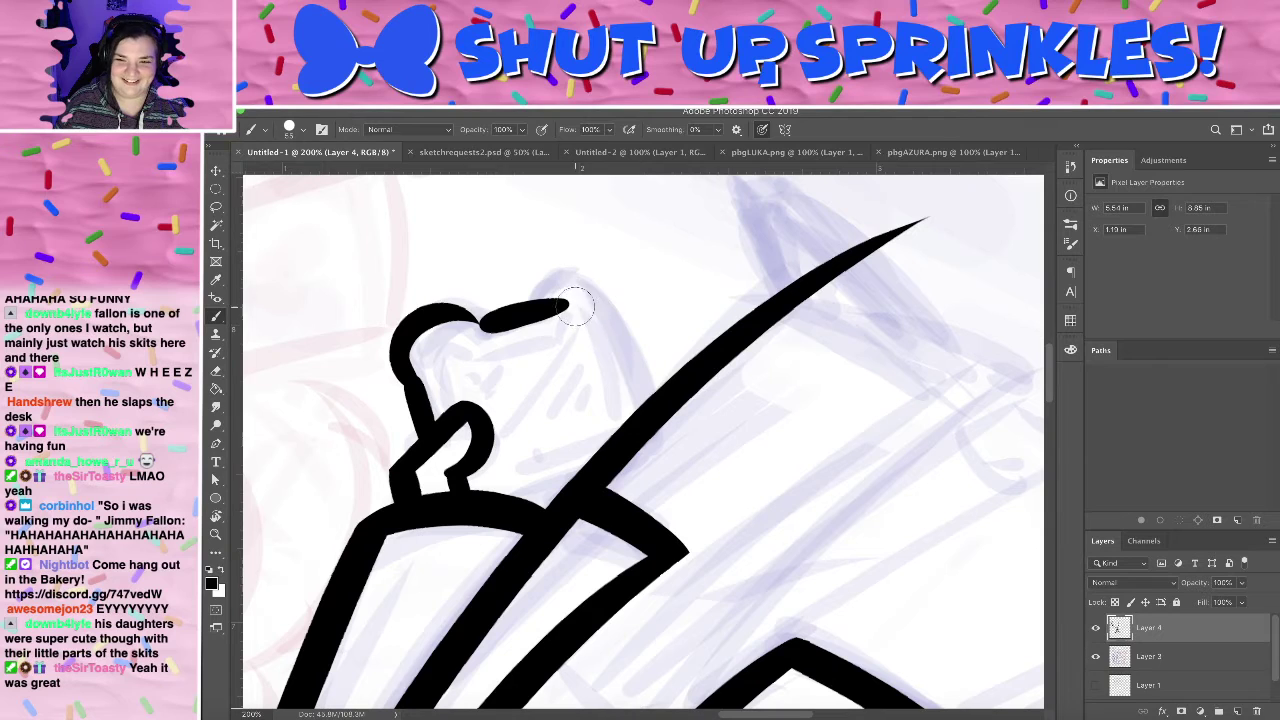
mouse_move(556, 299)
mouse_down()
mouse_move(657, 339)
mouse_move(662, 380)
mouse_up()
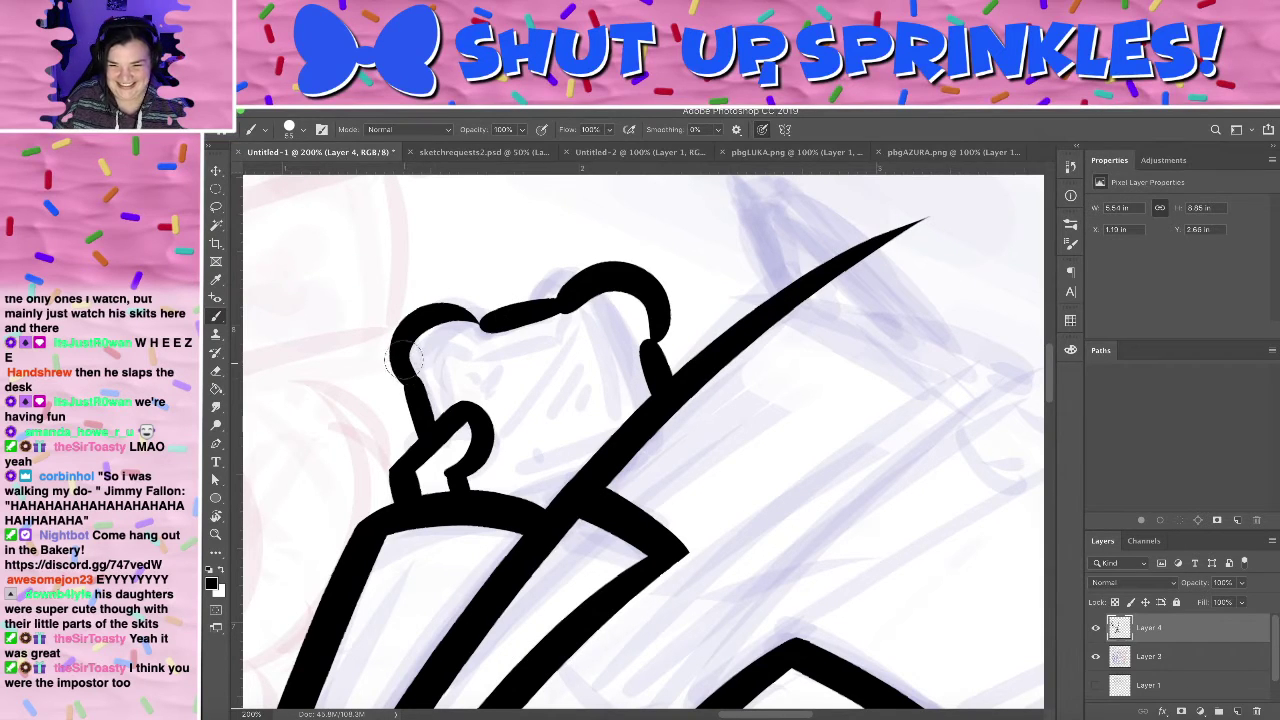
- Re-ink the rounded corner nearest the thumb so its curve joins the hand's far edge smoothly
drag(489, 323, 433, 352)
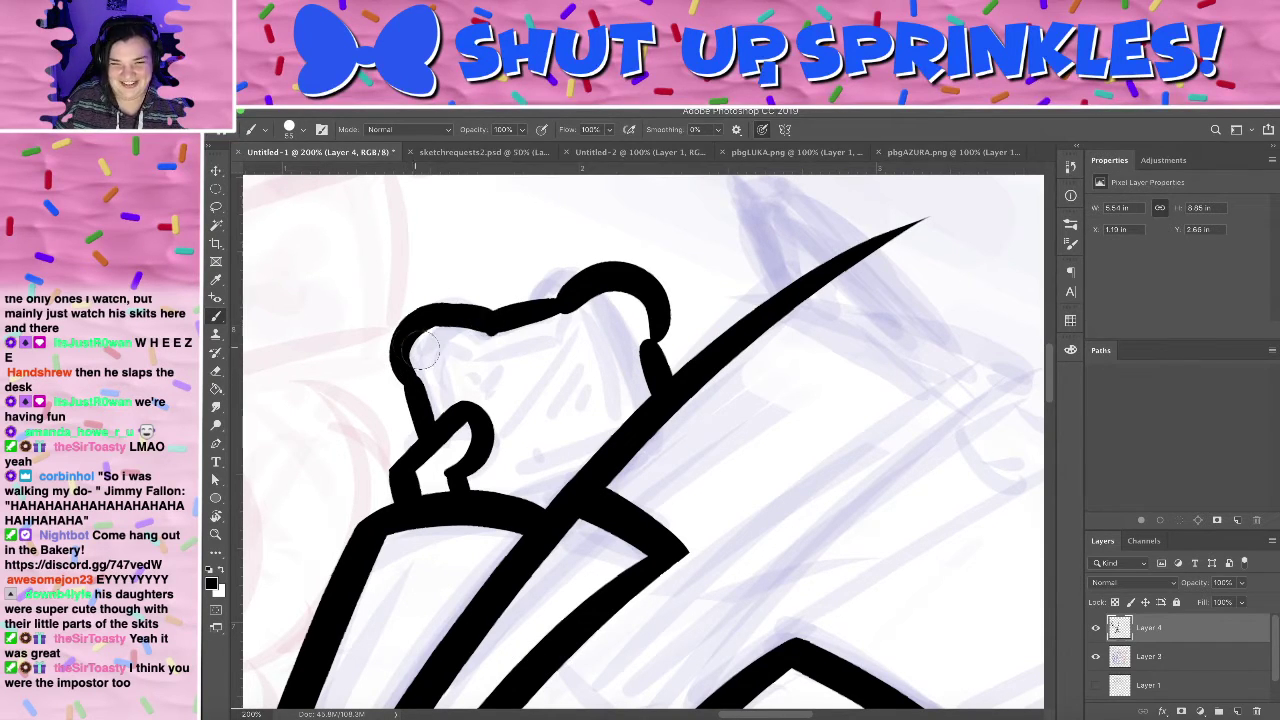
key(super+z)
key(r)
mouse_move(630, 291)
mouse_down()
mouse_move(424, 317)
mouse_move(450, 369)
mouse_move(523, 366)
mouse_move(751, 260)
mouse_move(486, 360)
mouse_move(556, 455)
mouse_up()
key(b)
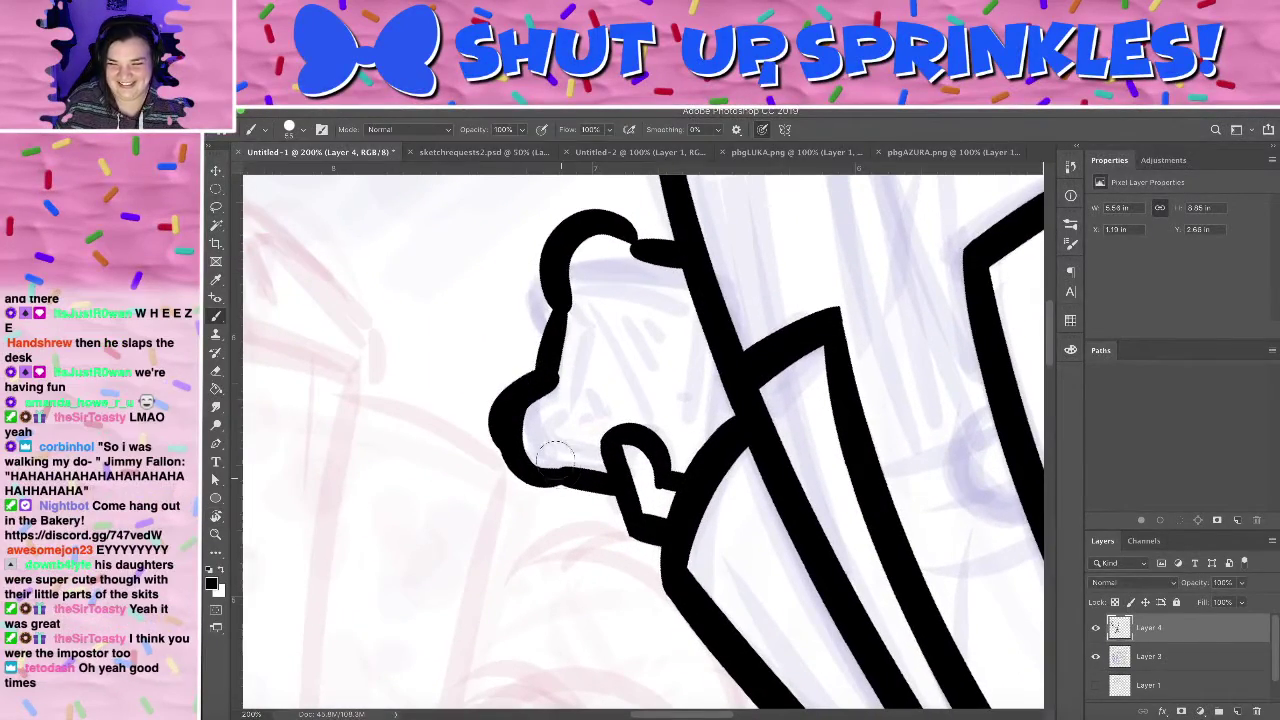
key(super+z)
drag(552, 383, 552, 460)
key(super+z)
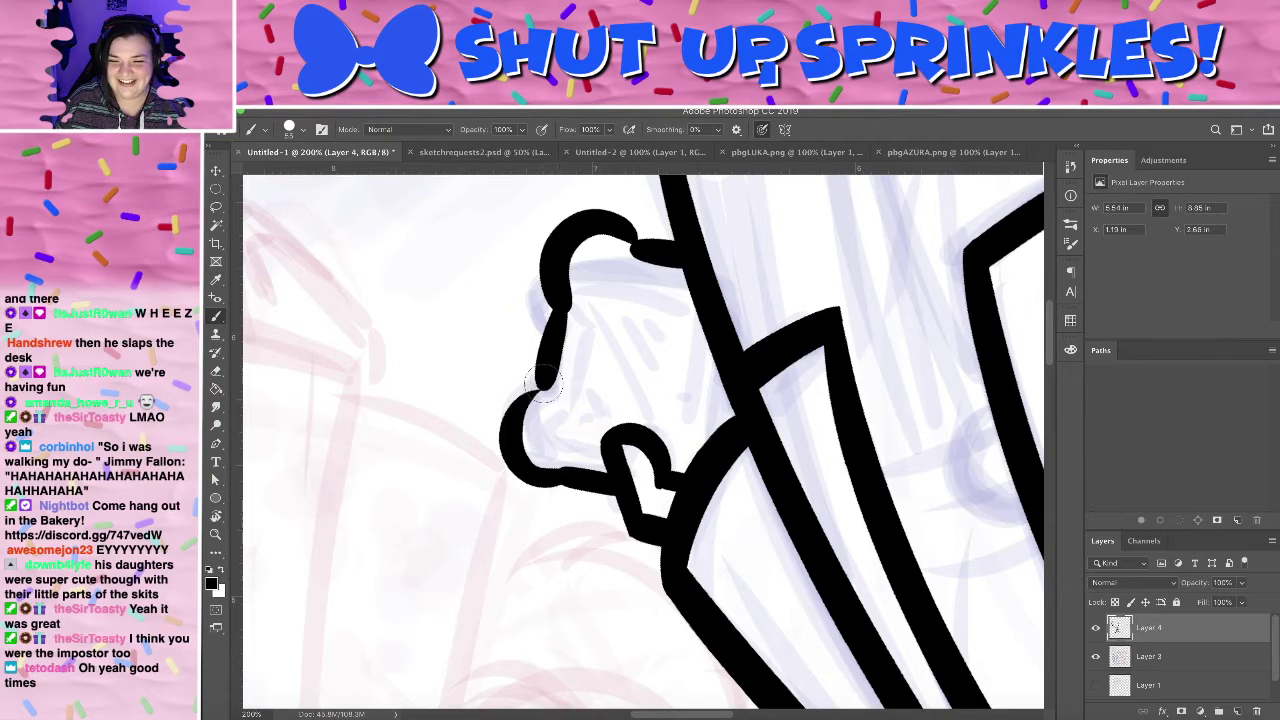
mouse_move(549, 384)
mouse_down()
mouse_move(521, 482)
mouse_move(546, 460)
mouse_move(549, 382)
mouse_move(518, 400)
mouse_move(550, 469)
mouse_up()
key(super+z)
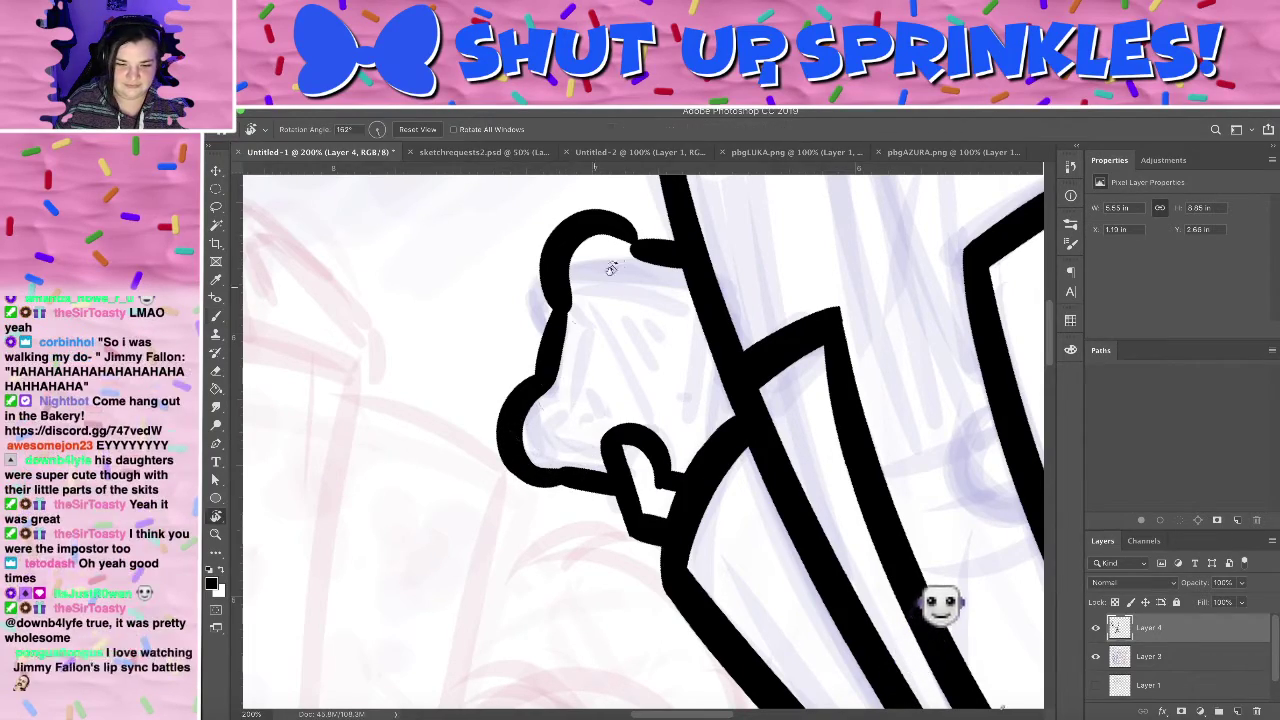
- Rotate the canvas and bridge the gap between the hand's second rounded corner and the coat line with black ink
key(r)
drag(609, 266, 831, 329)
key(b)
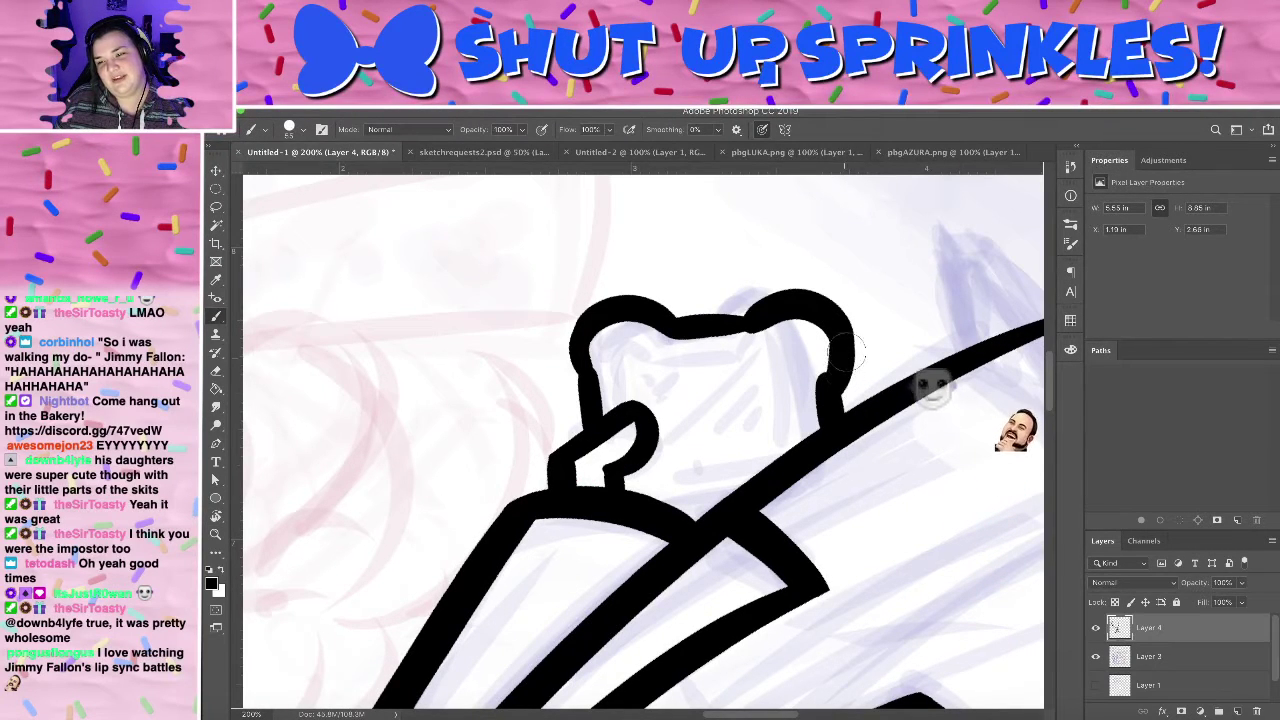
drag(836, 330, 822, 400)
key(super+z)
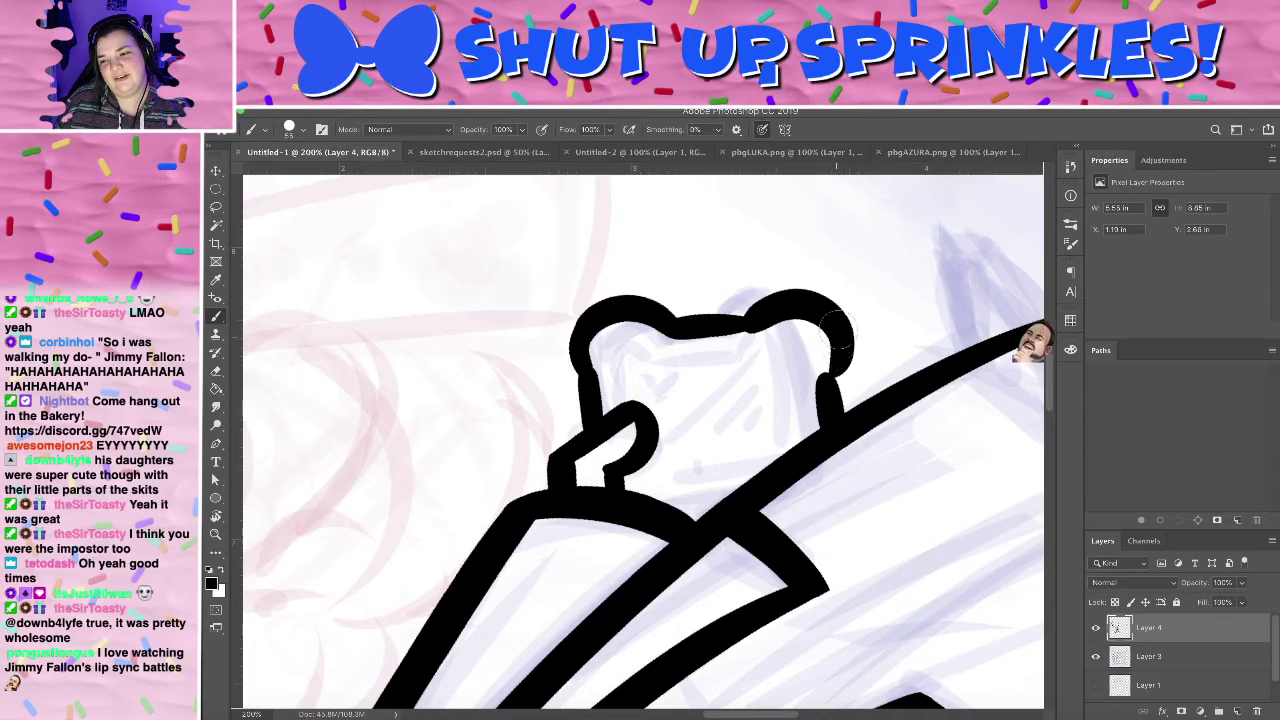
drag(838, 334, 825, 401)
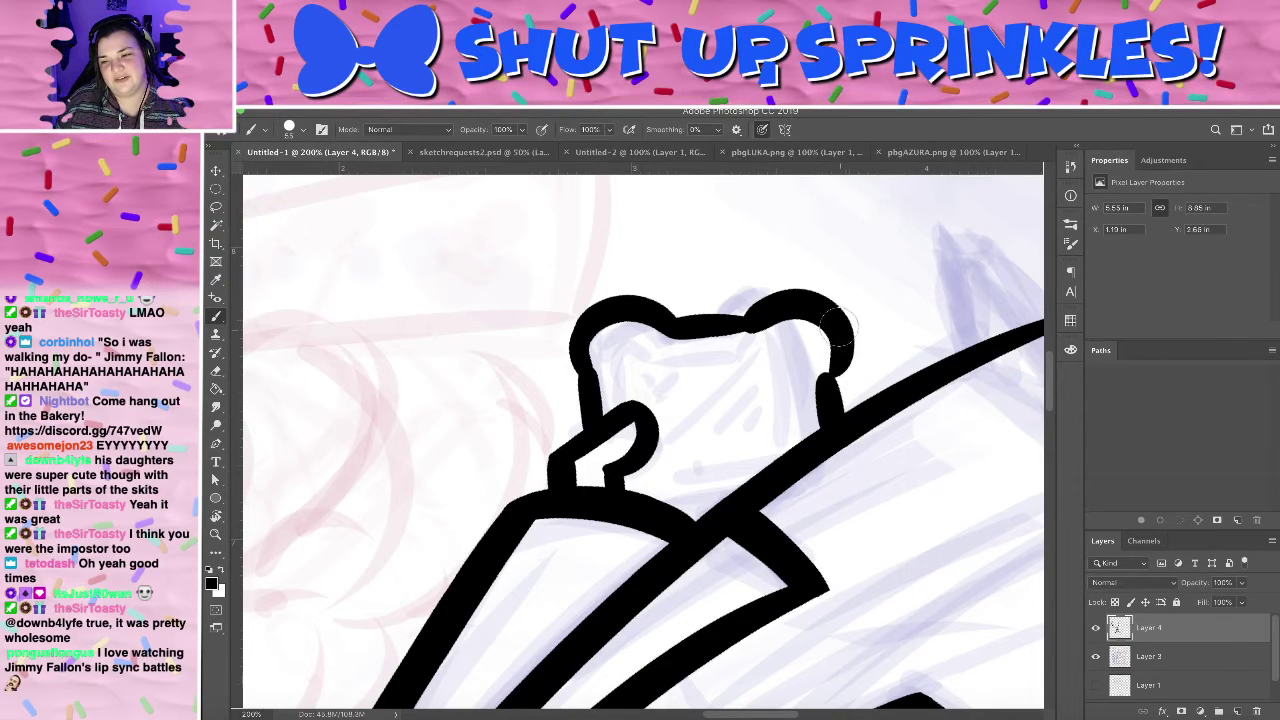
key(e)
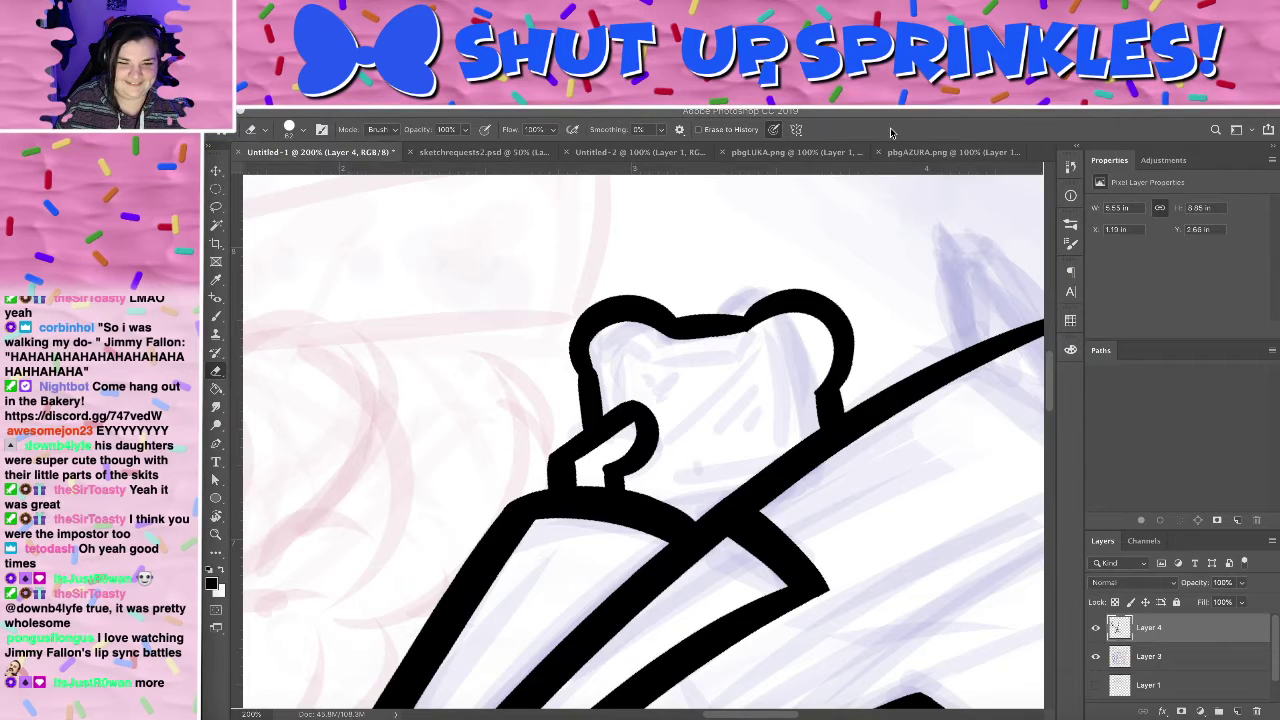
key(super+z)
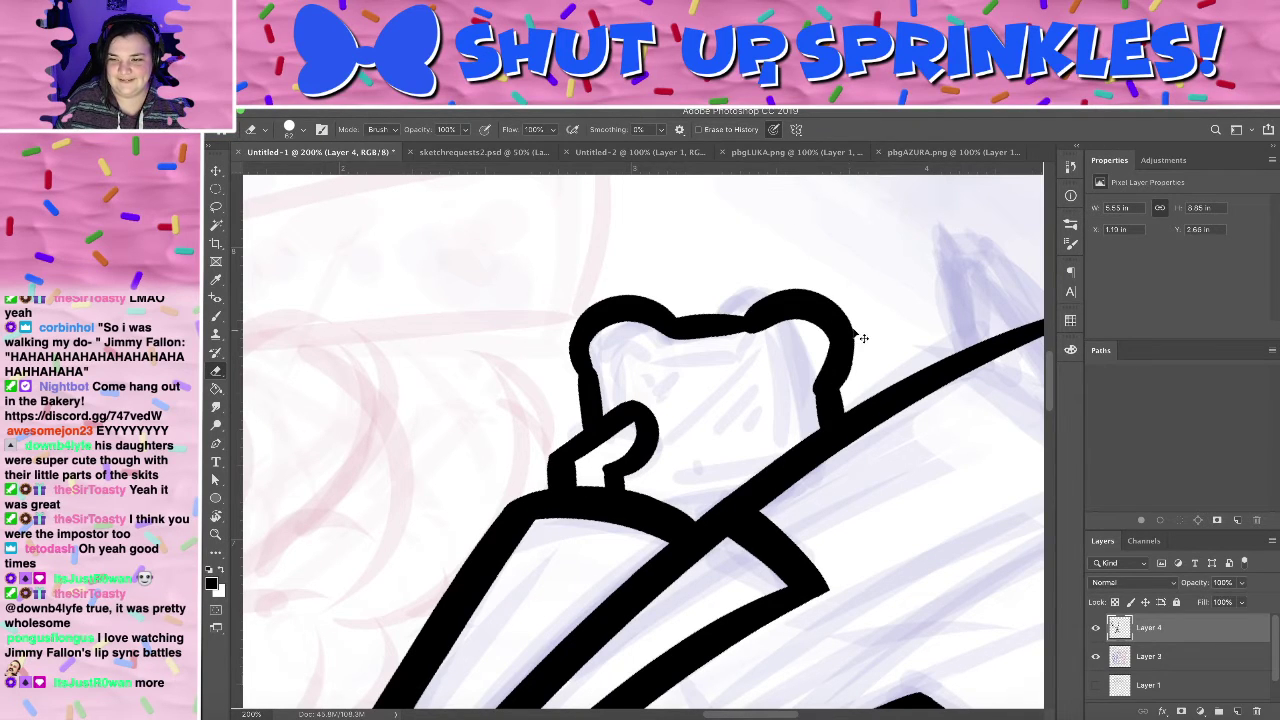
key(super+z)
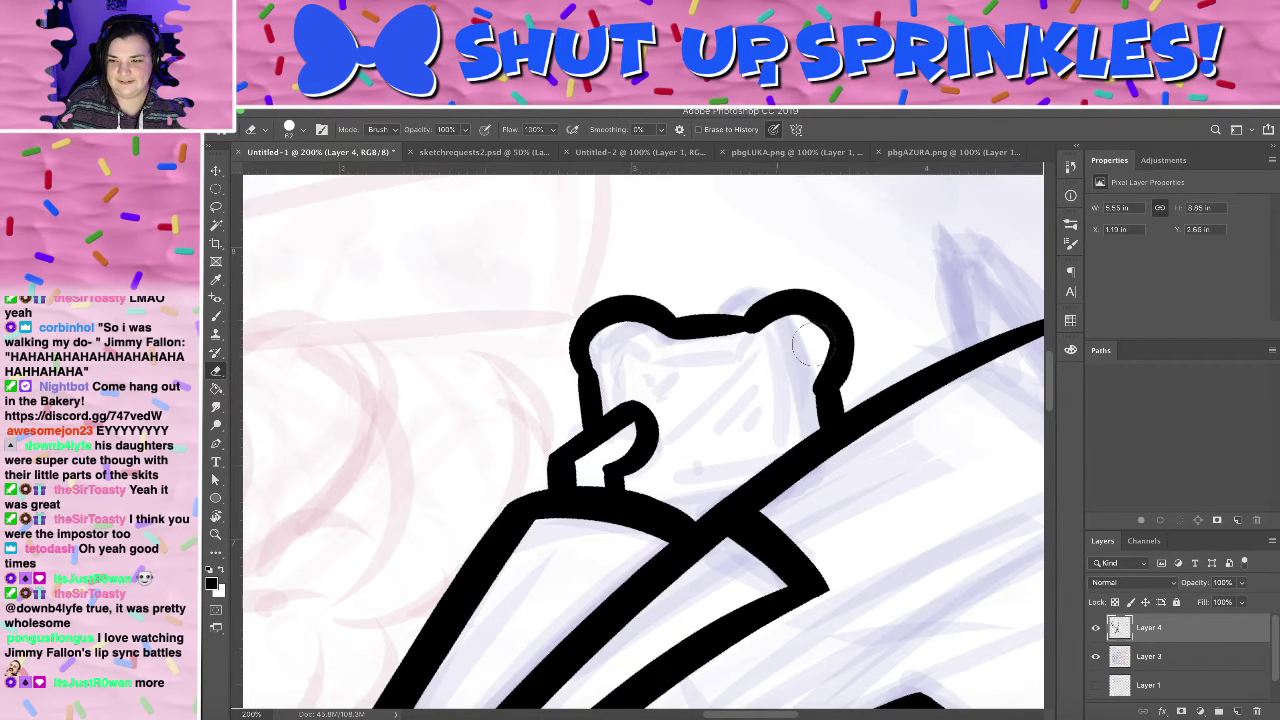
- Trim the inner edge of the second rounded corner with the Eraser and re-ink its notch near the coat line
drag(811, 340, 802, 363)
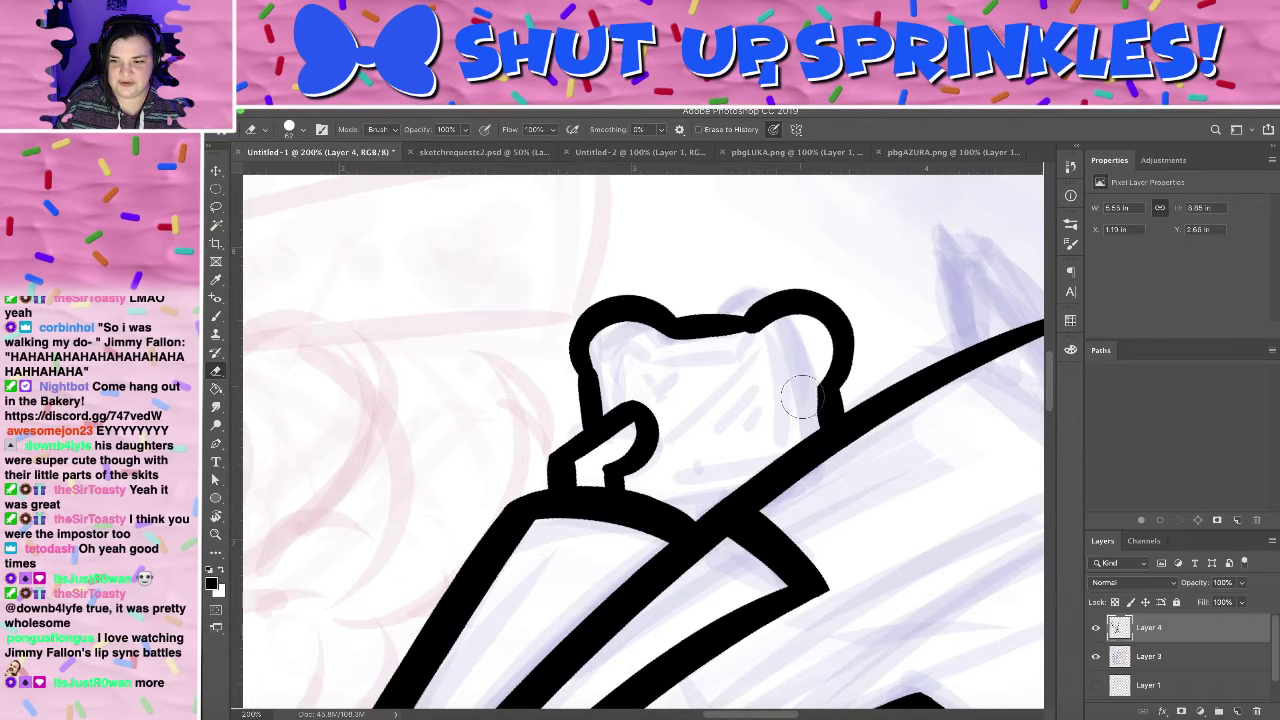
key(b)
drag(817, 396, 834, 377)
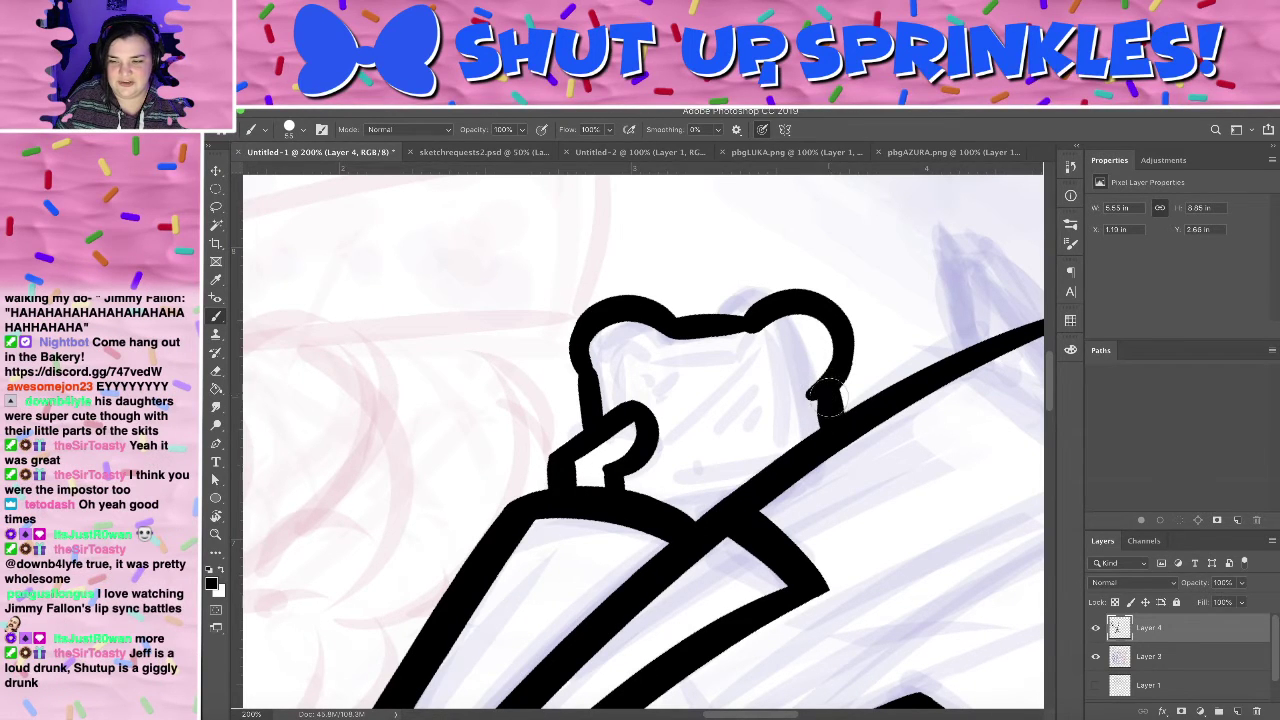
key(e)
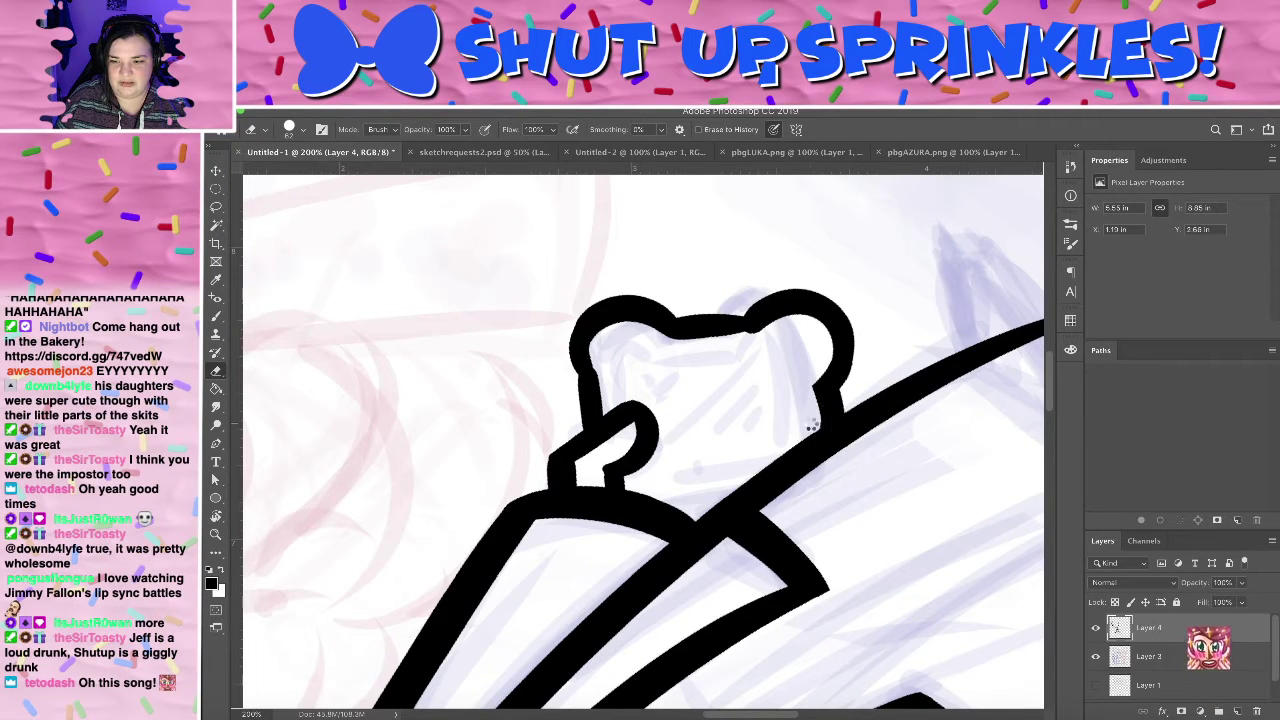
key(b)
drag(844, 388, 832, 424)
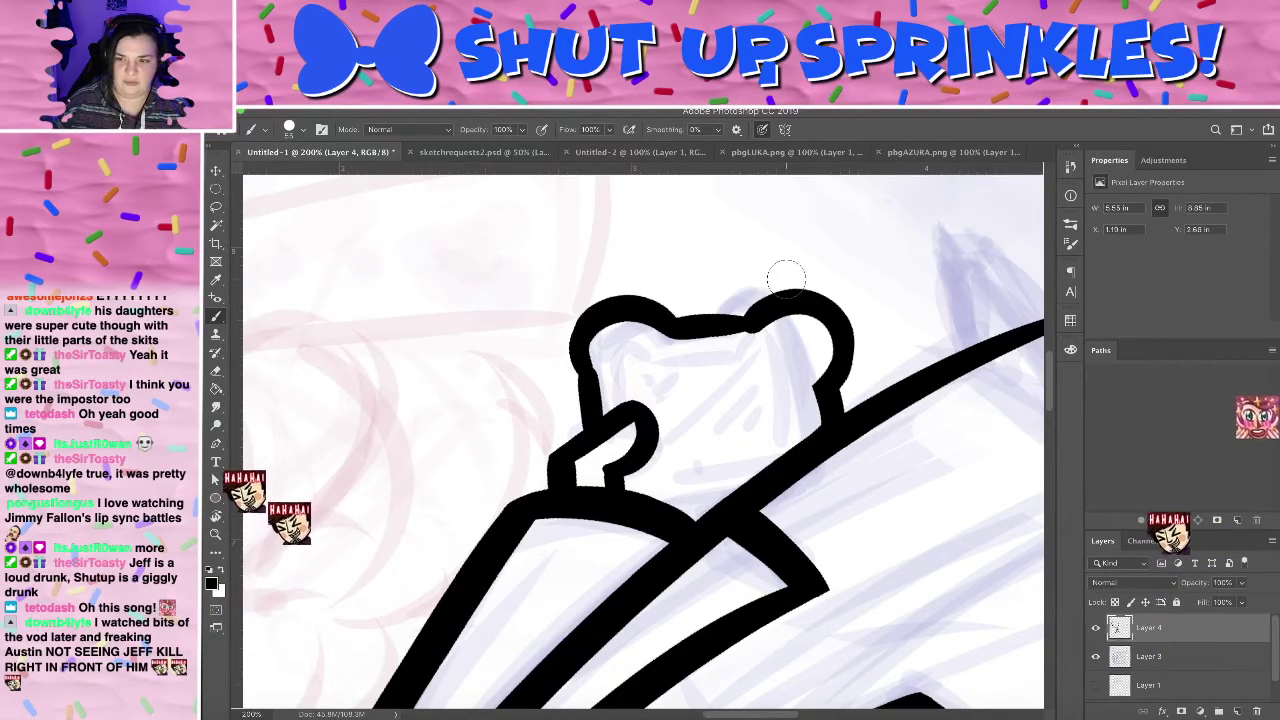
- Smooth the hand's far edge between the two rounded corners and round out the corner beside the thumb
key(r)
drag(686, 277, 625, 283)
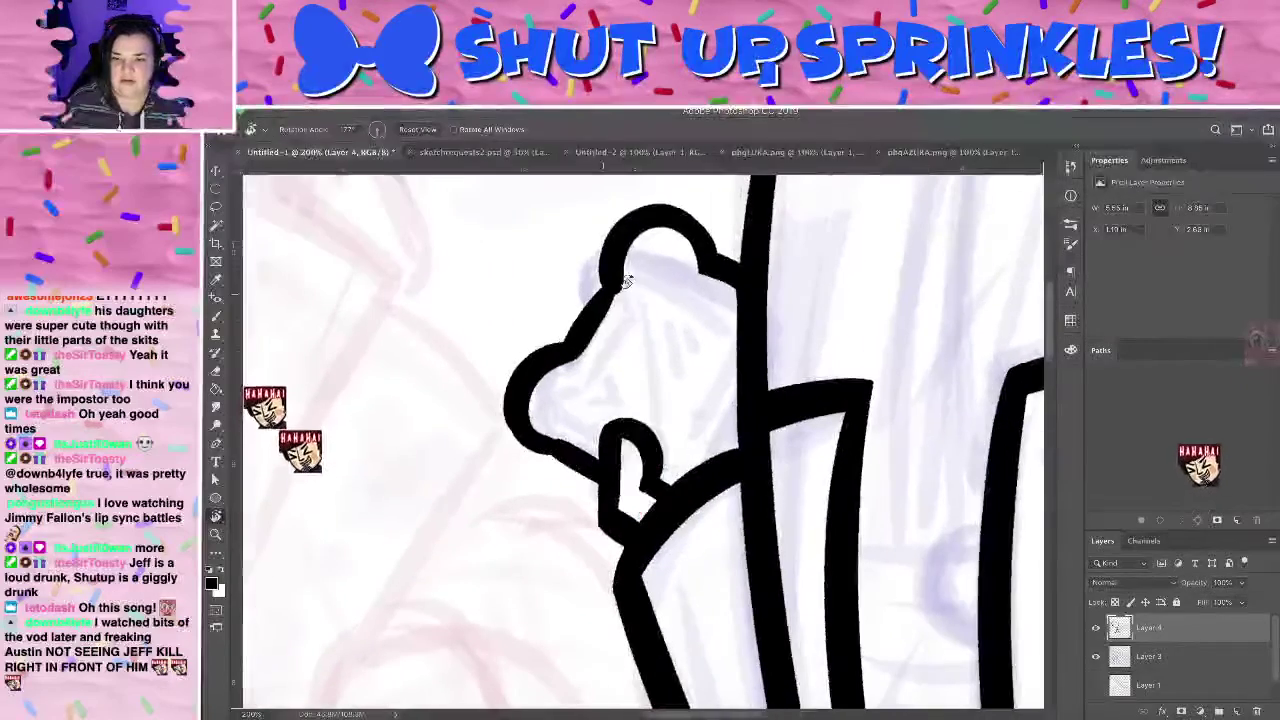
drag(738, 268, 789, 312)
key(e)
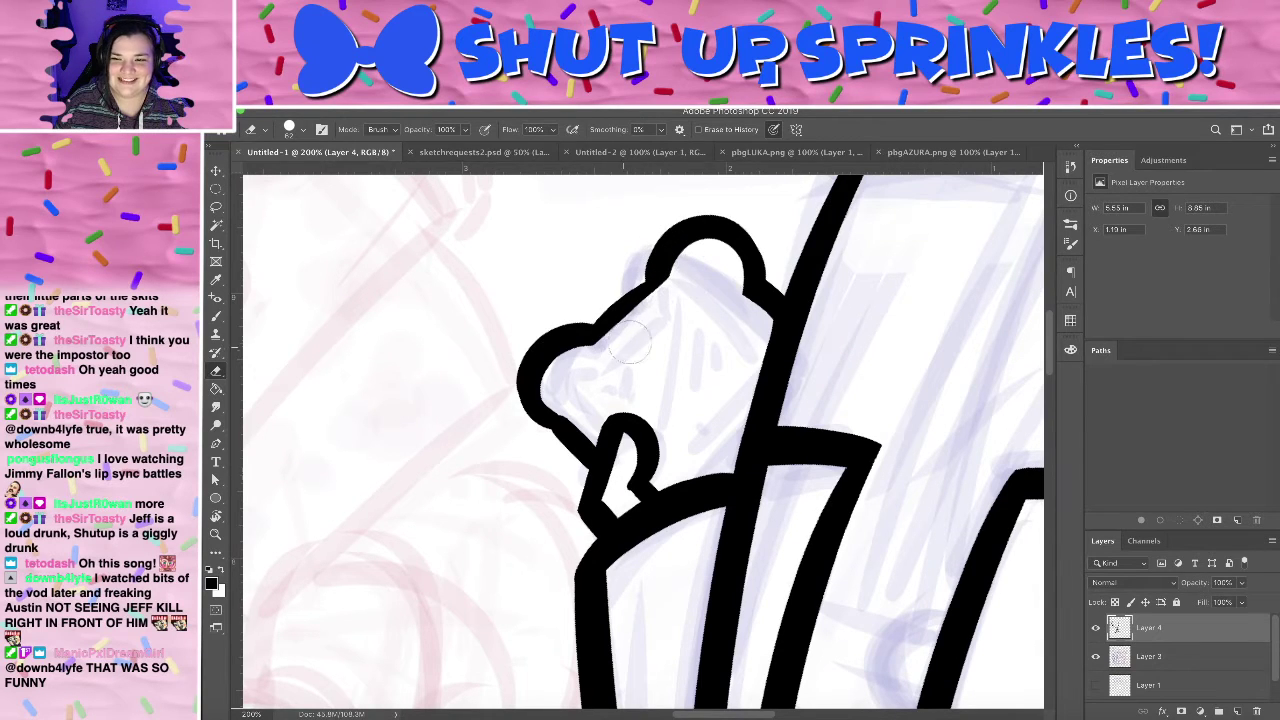
key(b)
mouse_move(600, 322)
mouse_down()
mouse_move(678, 265)
mouse_move(688, 480)
mouse_up()
key(r)
key(b)
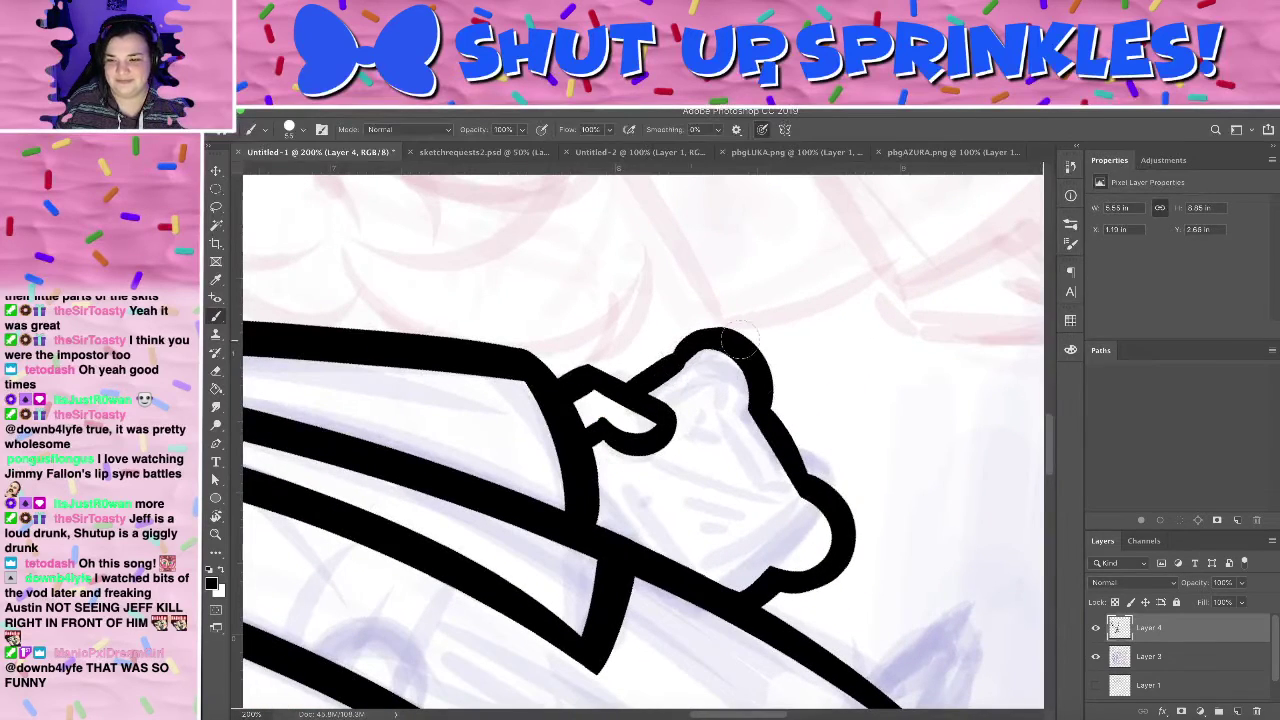
mouse_move(668, 356)
mouse_down()
mouse_move(742, 380)
mouse_move(699, 371)
mouse_move(722, 398)
mouse_up()
key(e)
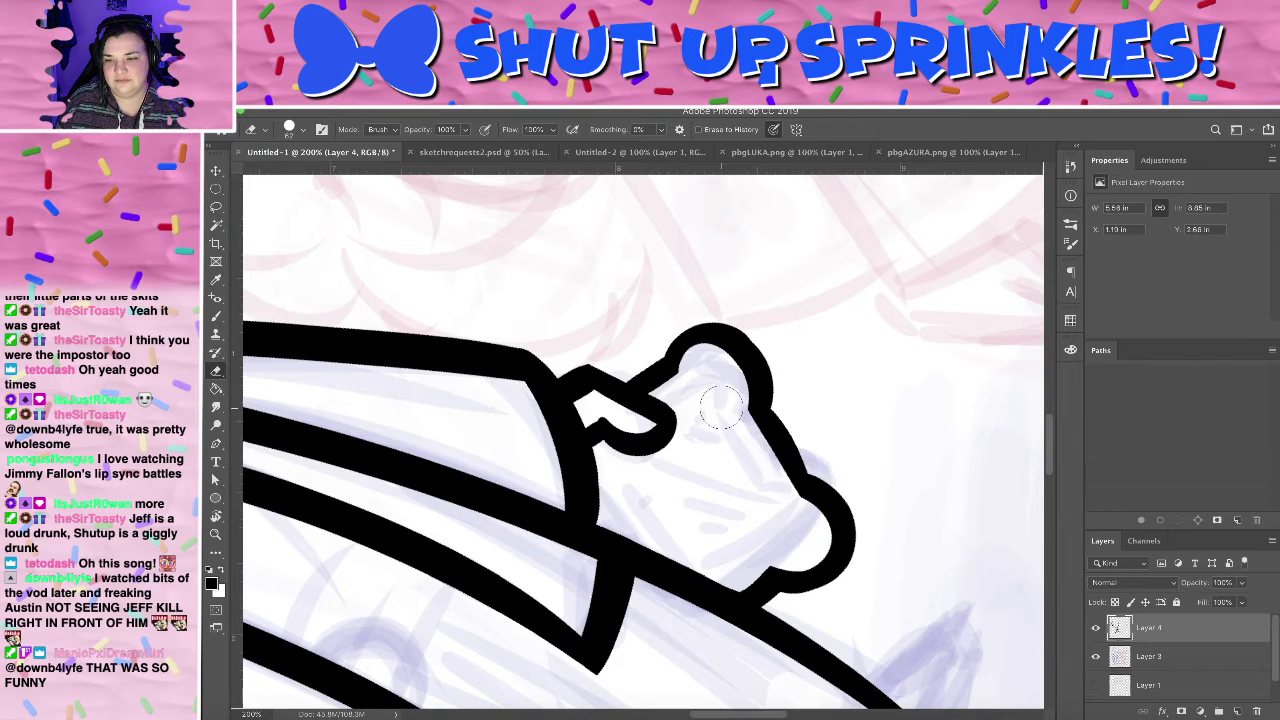
key(b)
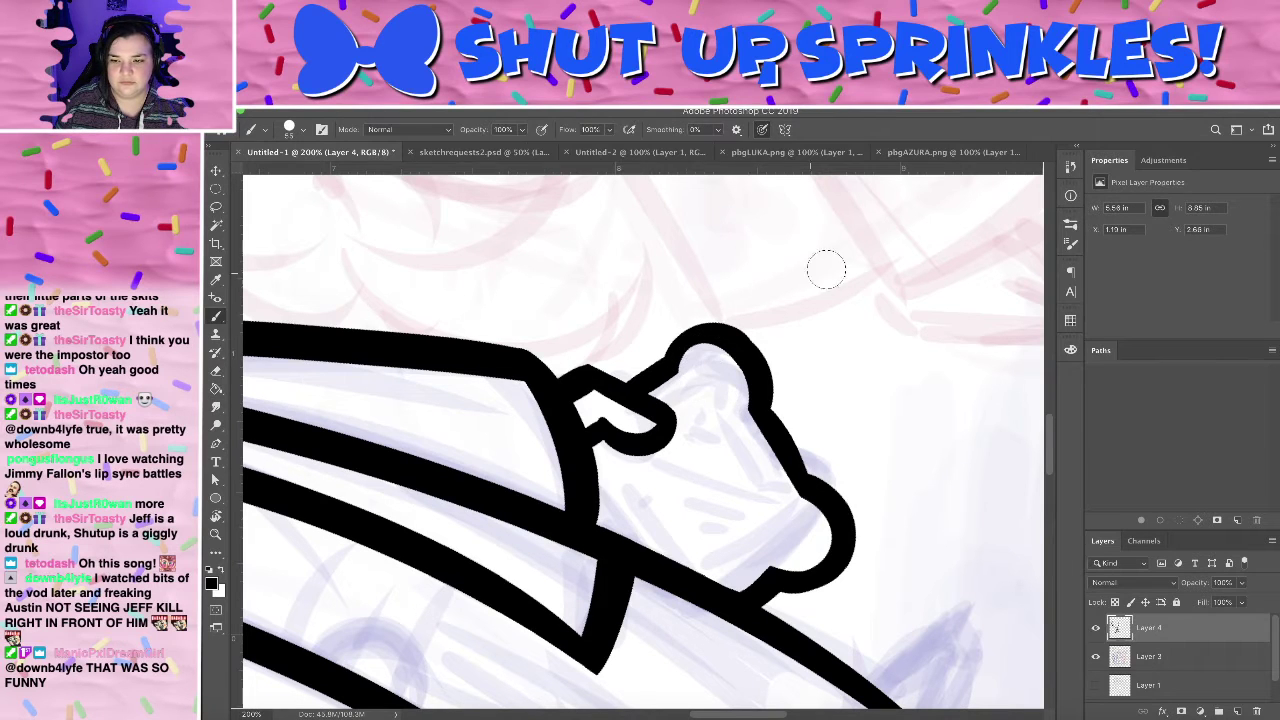
- Rotate the canvas back and touch up the outline where the thumb's base meets the cuff
key(r)
mouse_move(824, 268)
mouse_down()
mouse_move(594, 306)
mouse_move(562, 362)
mouse_up()
key(e)
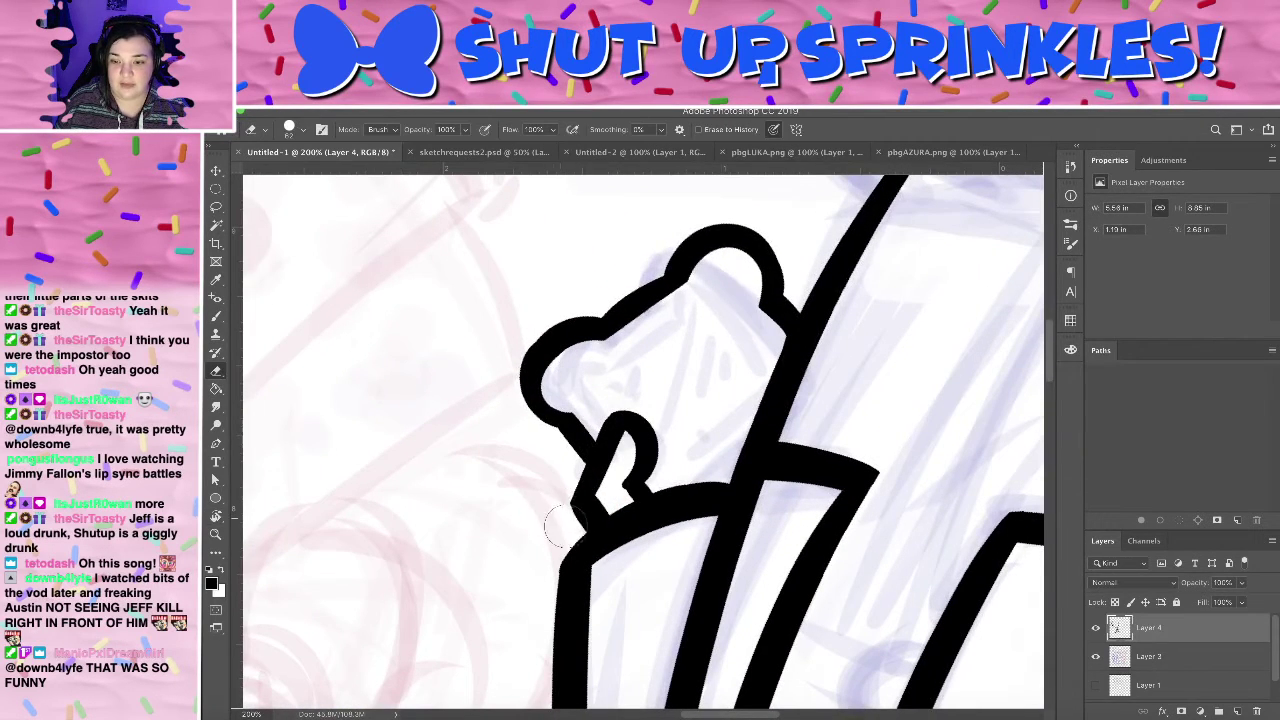
key(b)
drag(578, 502, 588, 522)
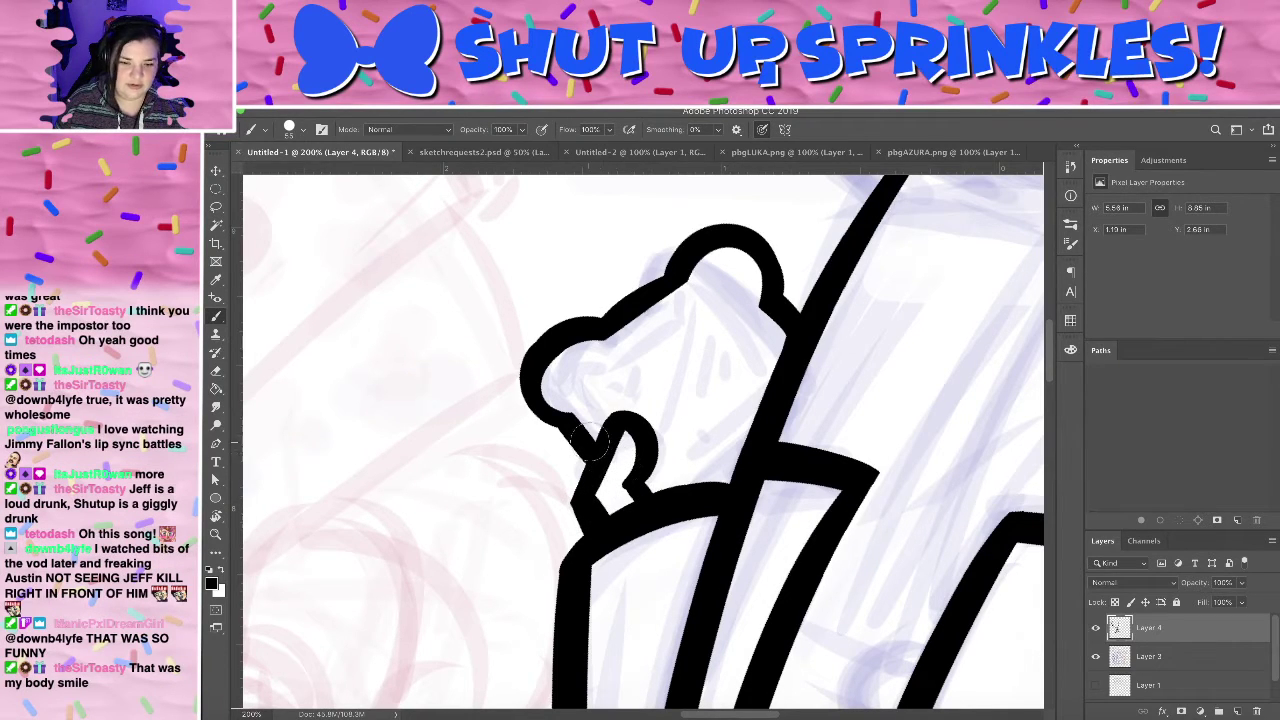
key(e)
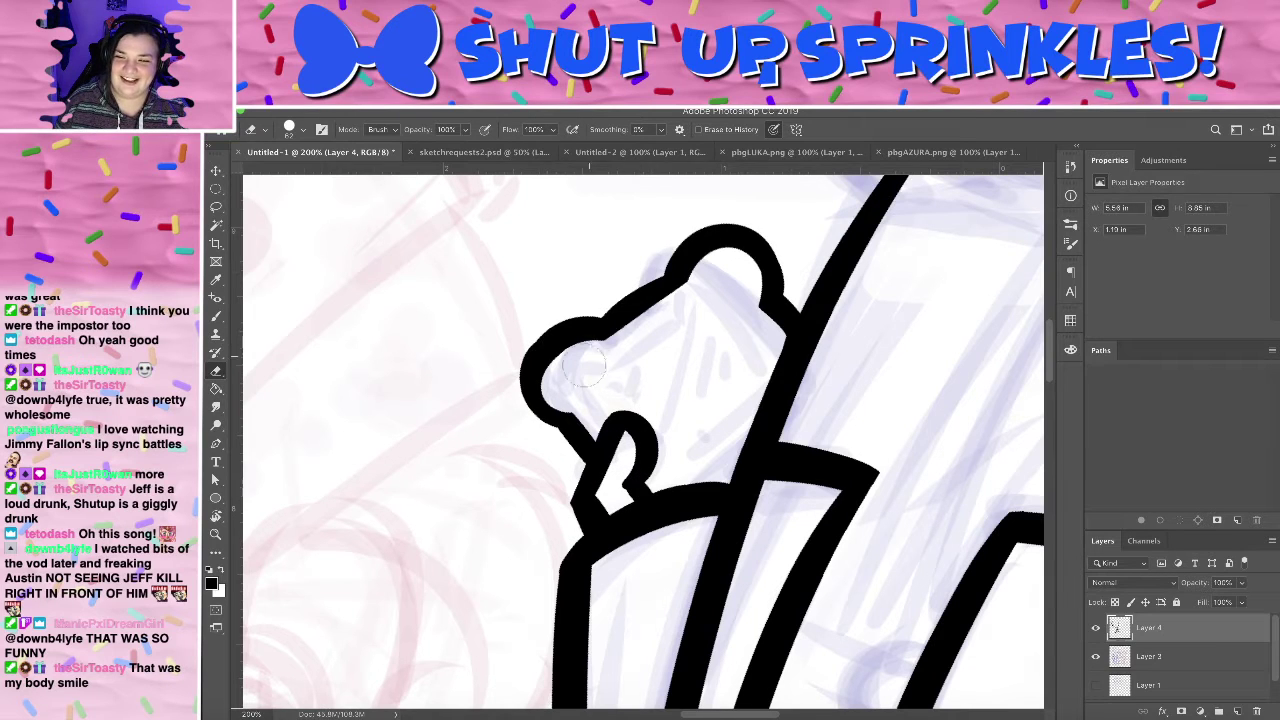
- Set the brush size to 36 px and ink a thin inner curve from the first rounded corner to the thumb
key(b)
click(302, 130)
drag(302, 176, 296, 176)
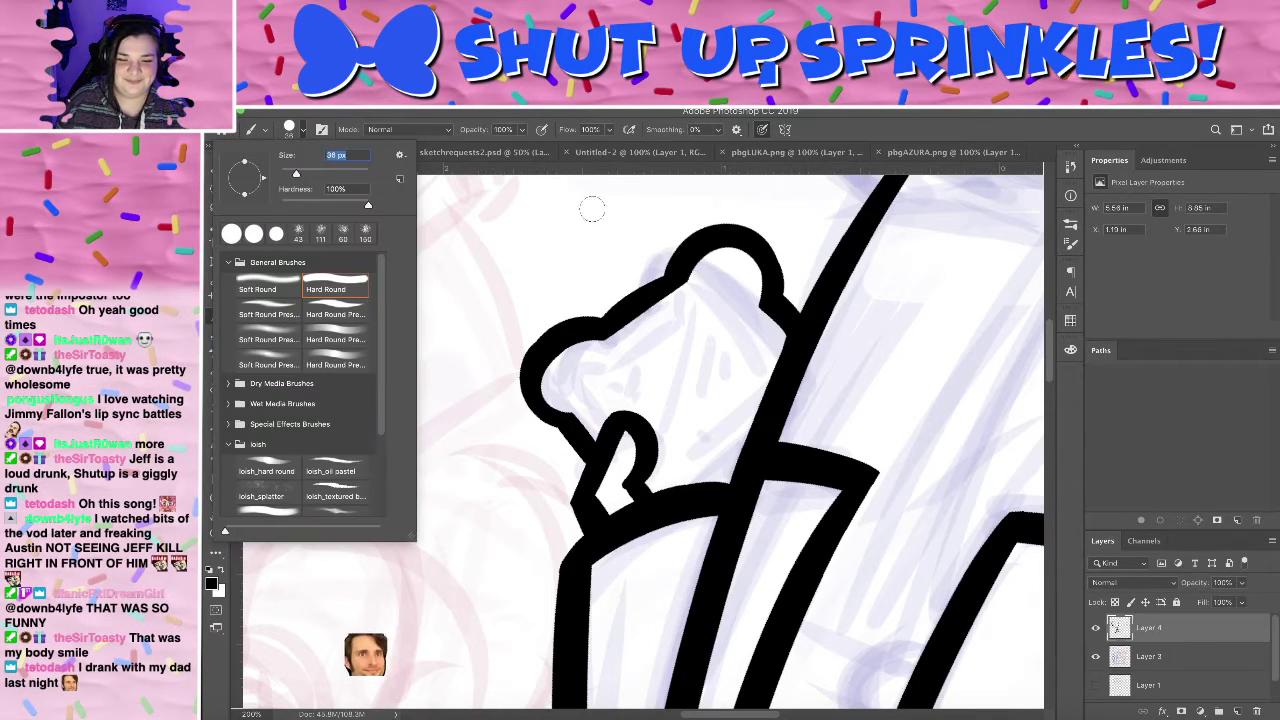
drag(605, 367, 620, 410)
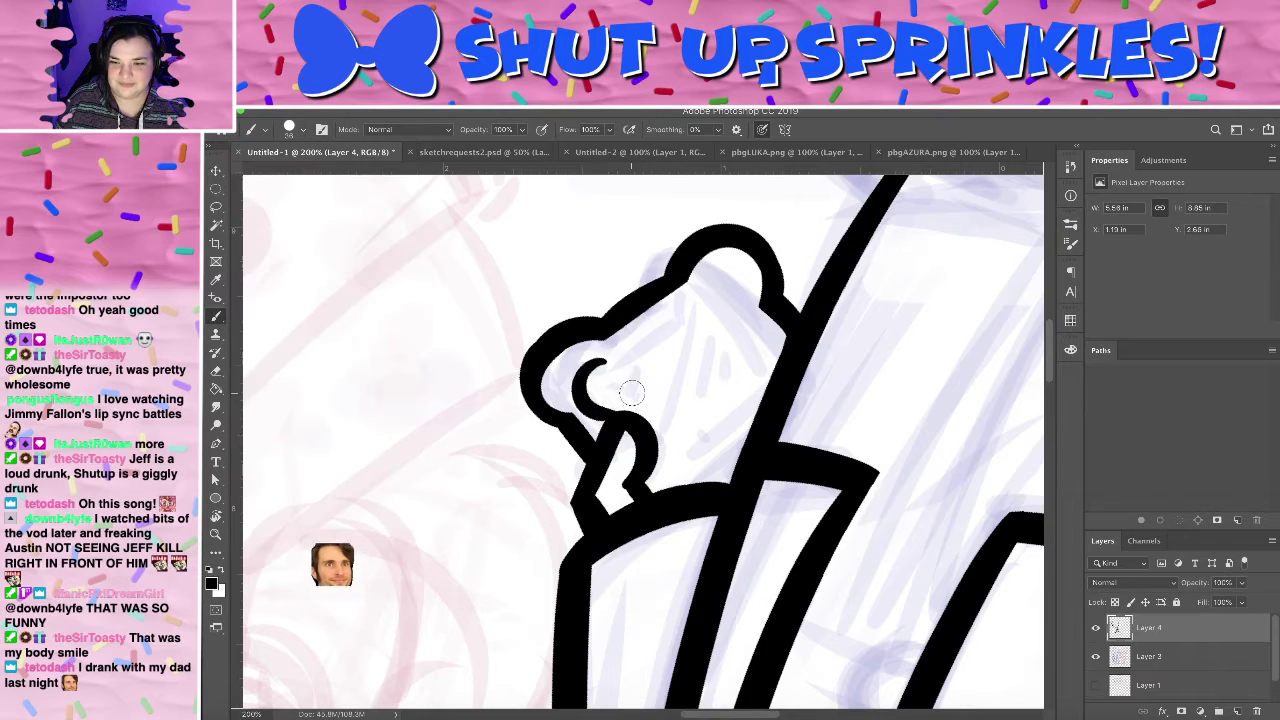
key(super+z)
mouse_move(604, 359)
mouse_down()
mouse_move(584, 392)
mouse_move(634, 408)
mouse_up()
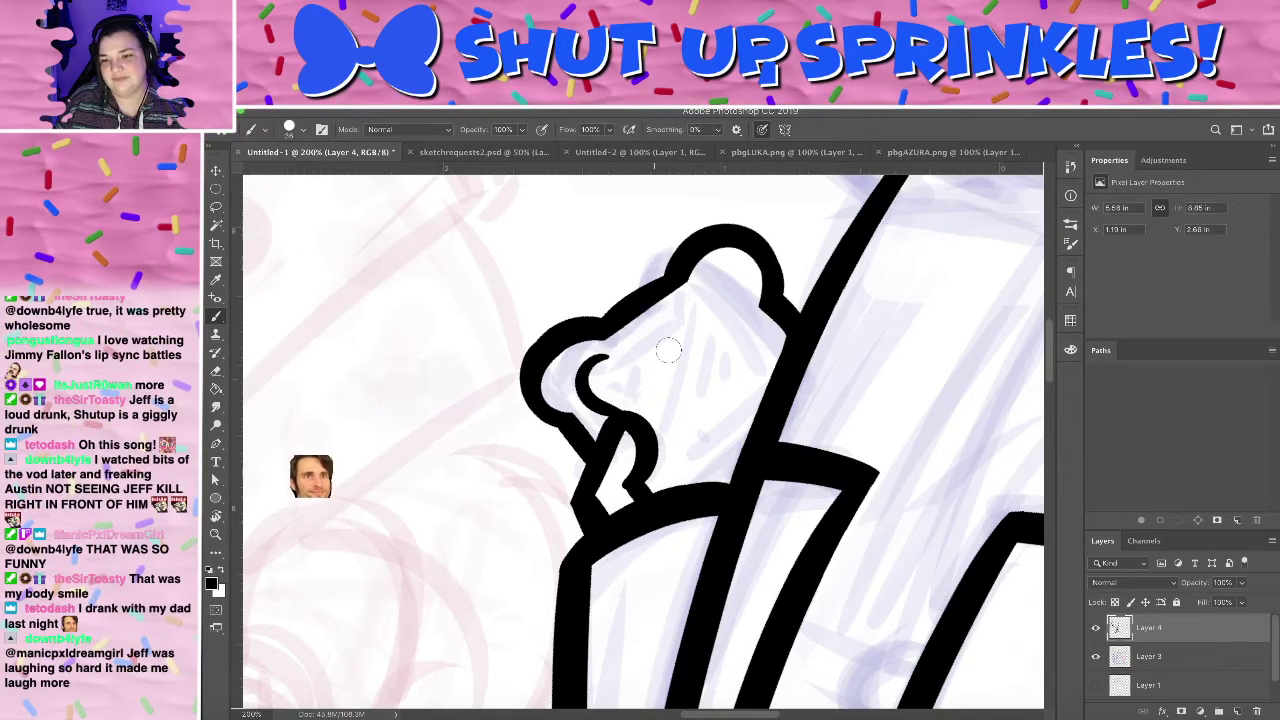
- Ink thin inner lines beside the cuff, along the hand's far edge and around the second rounded corner to the coat line
mouse_move(648, 457)
mouse_down()
mouse_move(667, 488)
mouse_move(742, 465)
mouse_up()
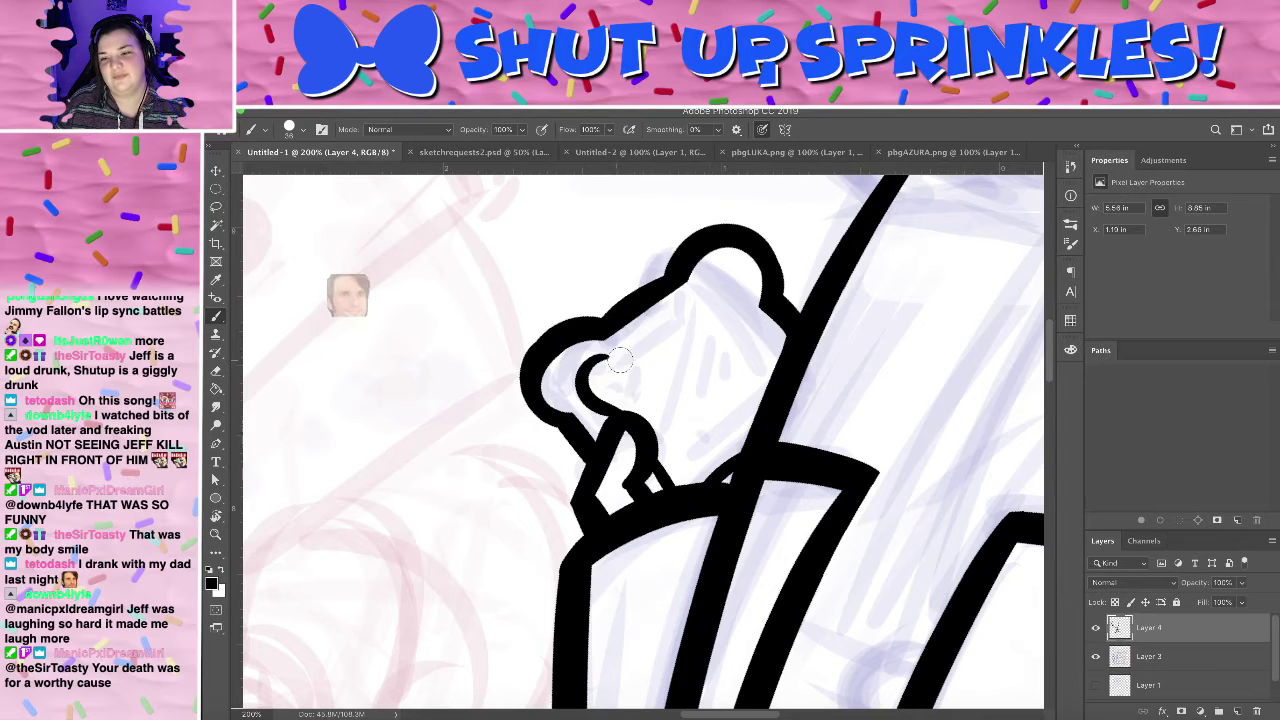
mouse_move(603, 362)
mouse_down()
mouse_move(684, 306)
mouse_move(738, 319)
mouse_move(785, 368)
mouse_up()
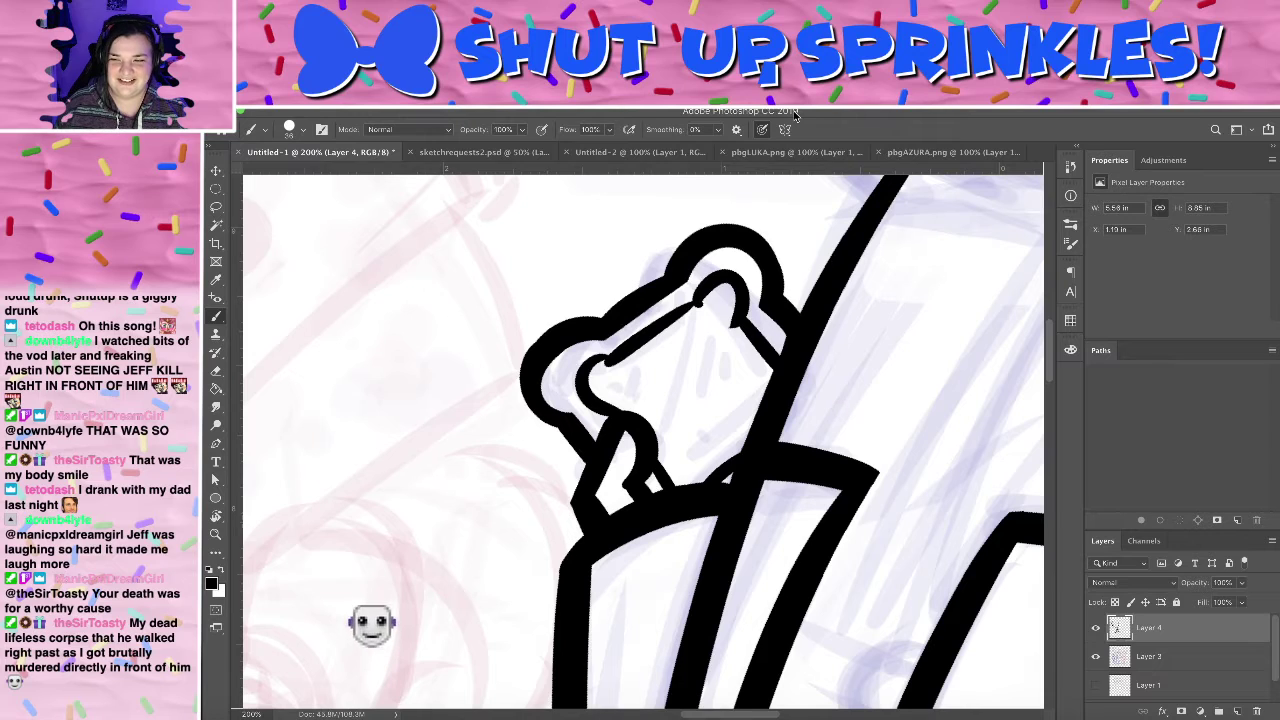
click(698, 385)
key(super+z)
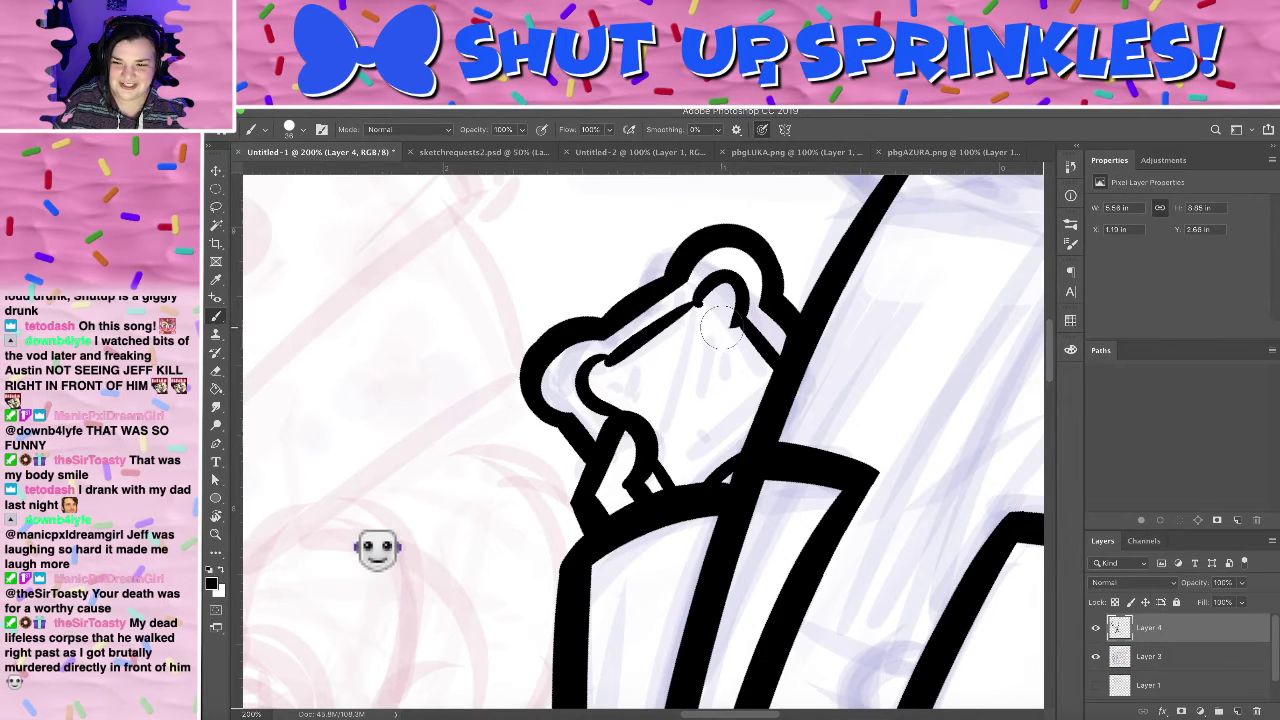
- Shrink the eraser and trim the thin inner line around the hand's two rounded corners
key(e)
click(724, 339)
click(302, 128)
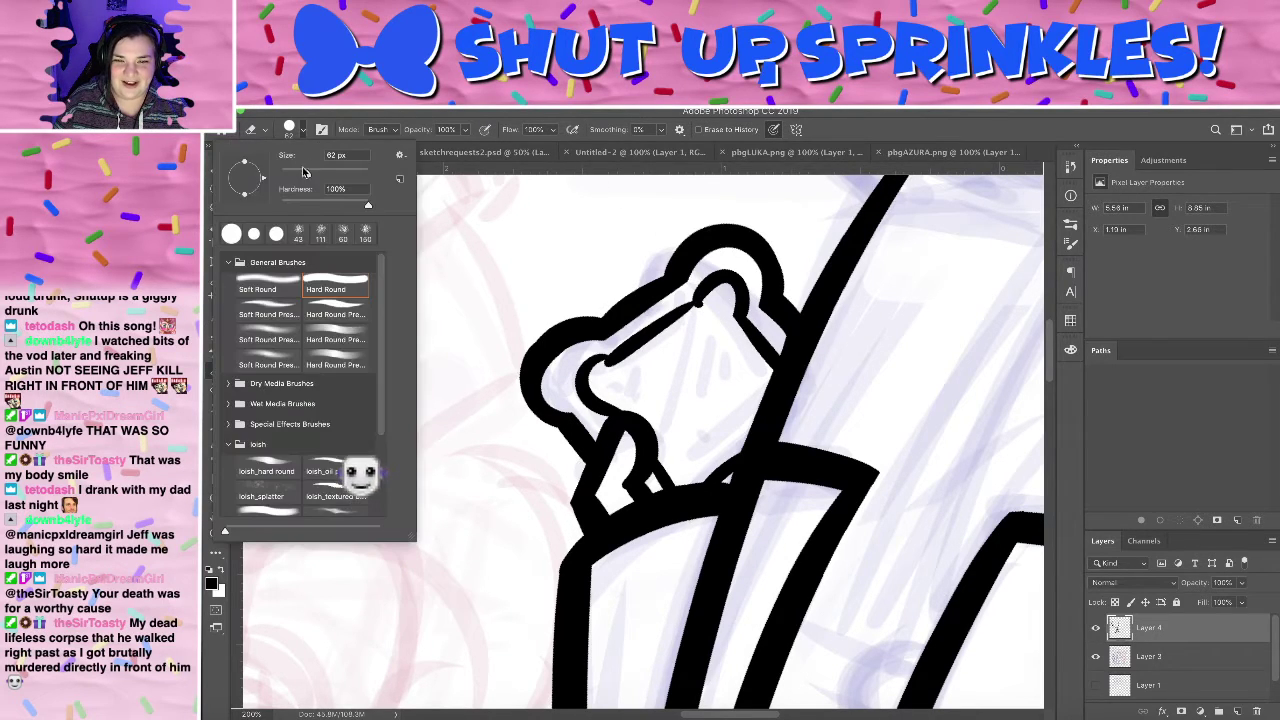
drag(305, 171, 299, 172)
click(713, 301)
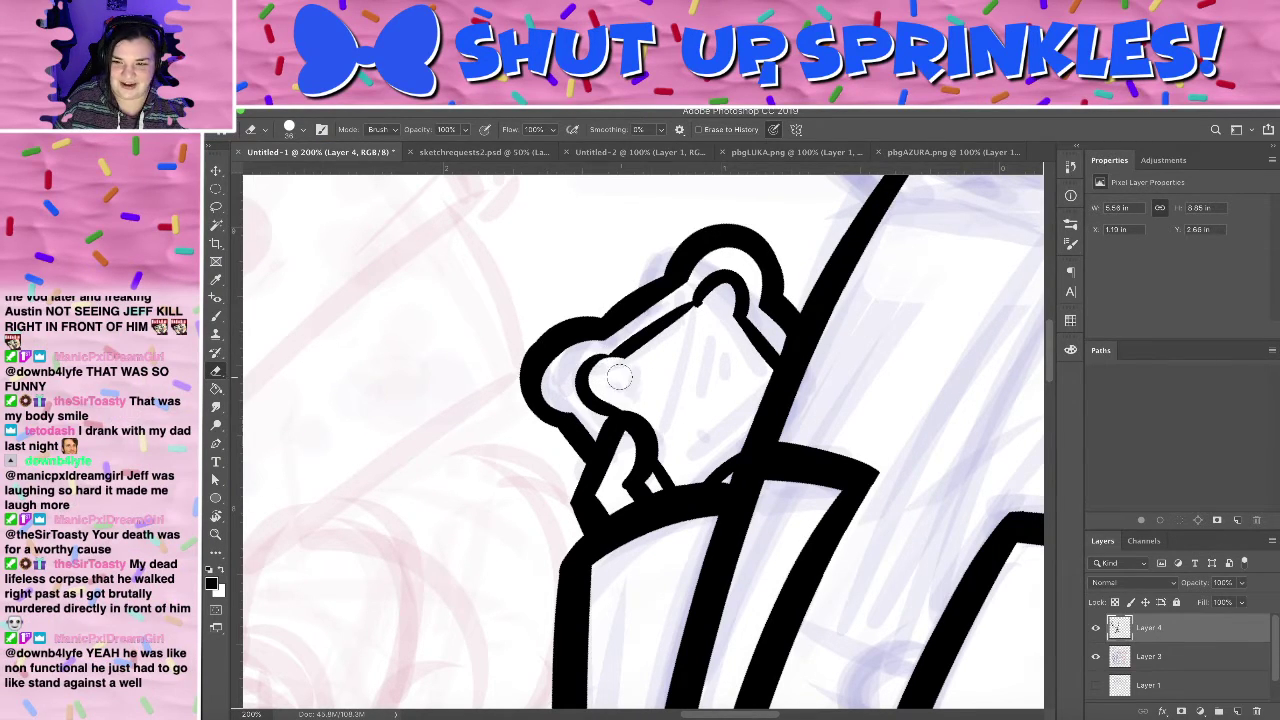
key(b)
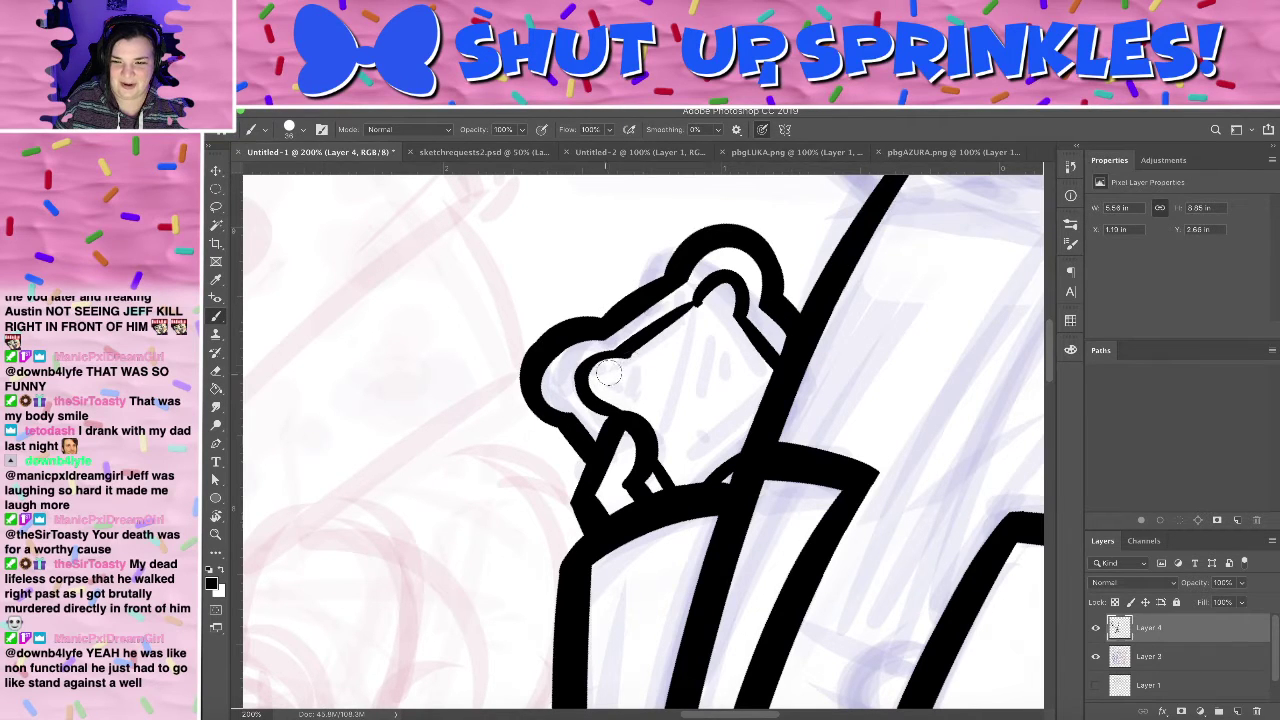
key(e)
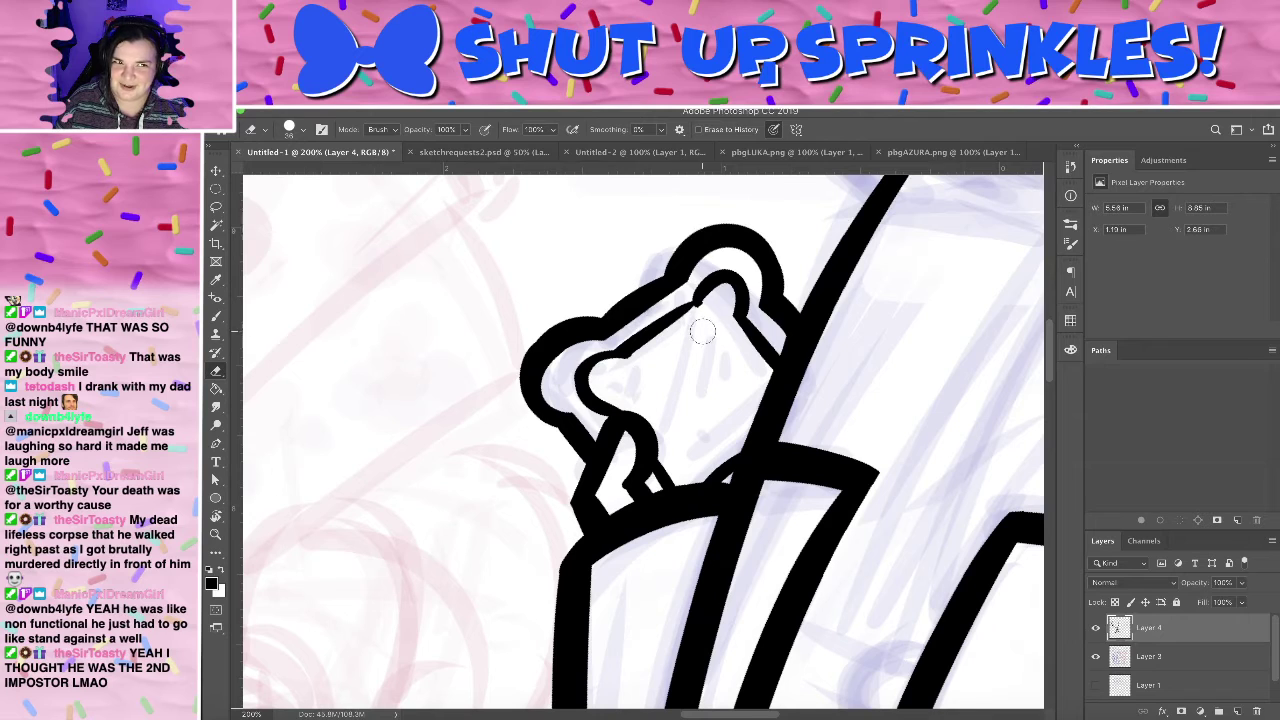
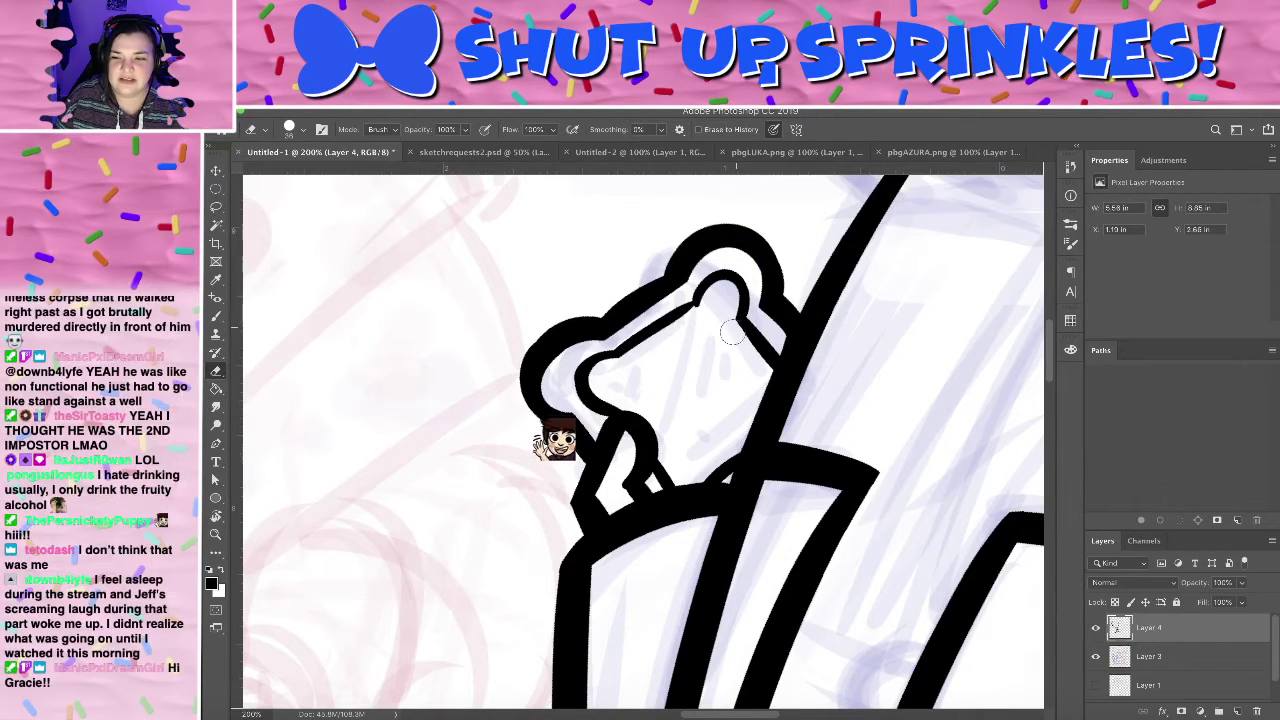
key(b)
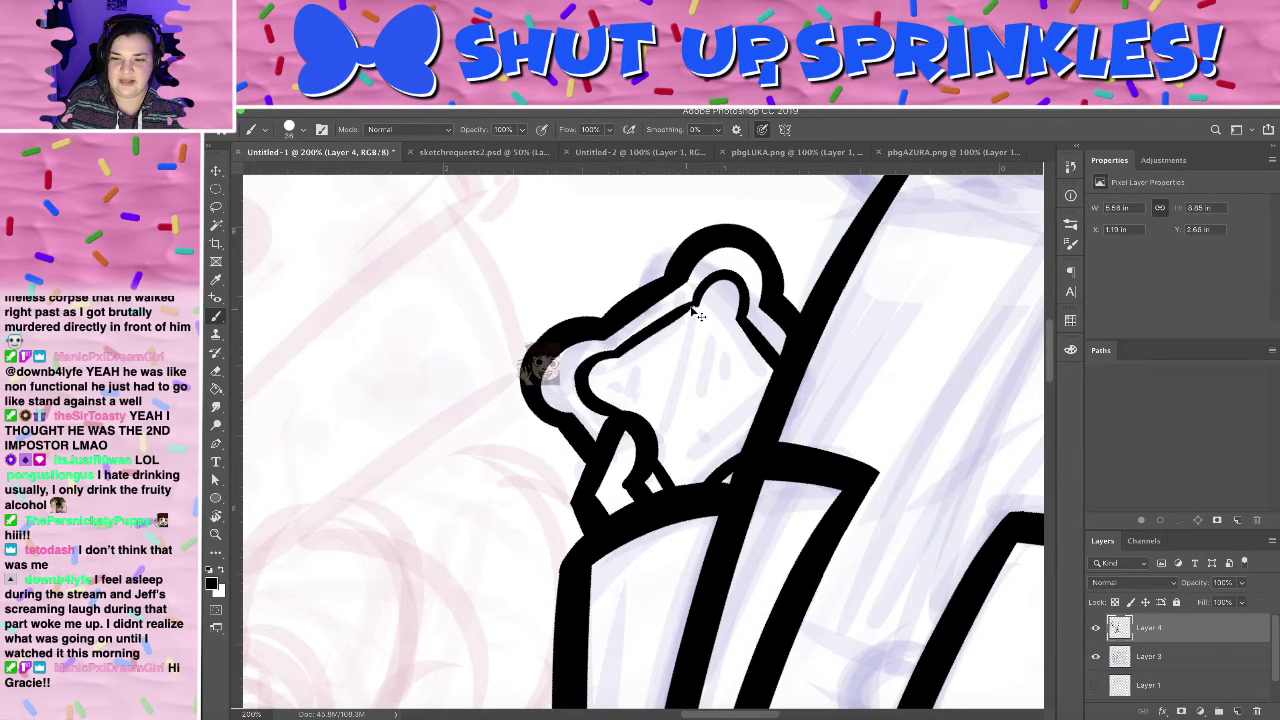
key(e)
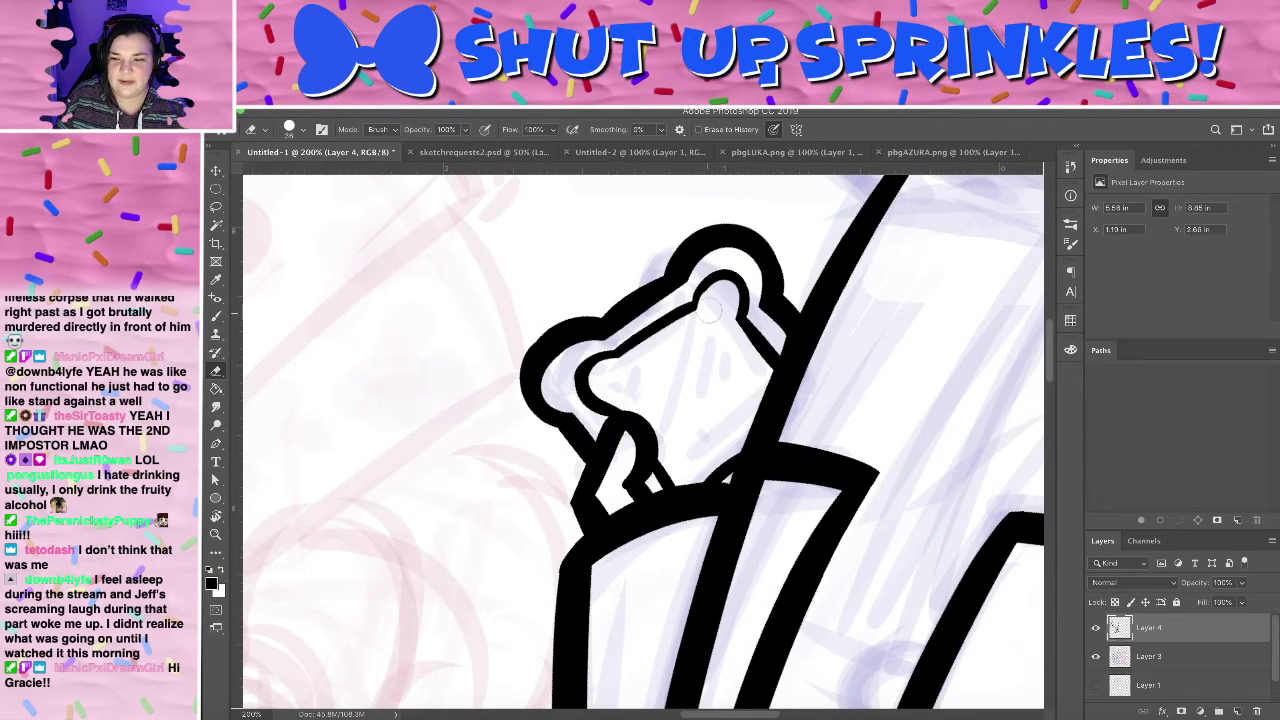
- Thicken the inner curve beside the thumb and clean up the corner where the thumb's base meets the cuff
mouse_move(738, 376)
mouse_down()
mouse_move(703, 287)
mouse_move(659, 298)
mouse_up()
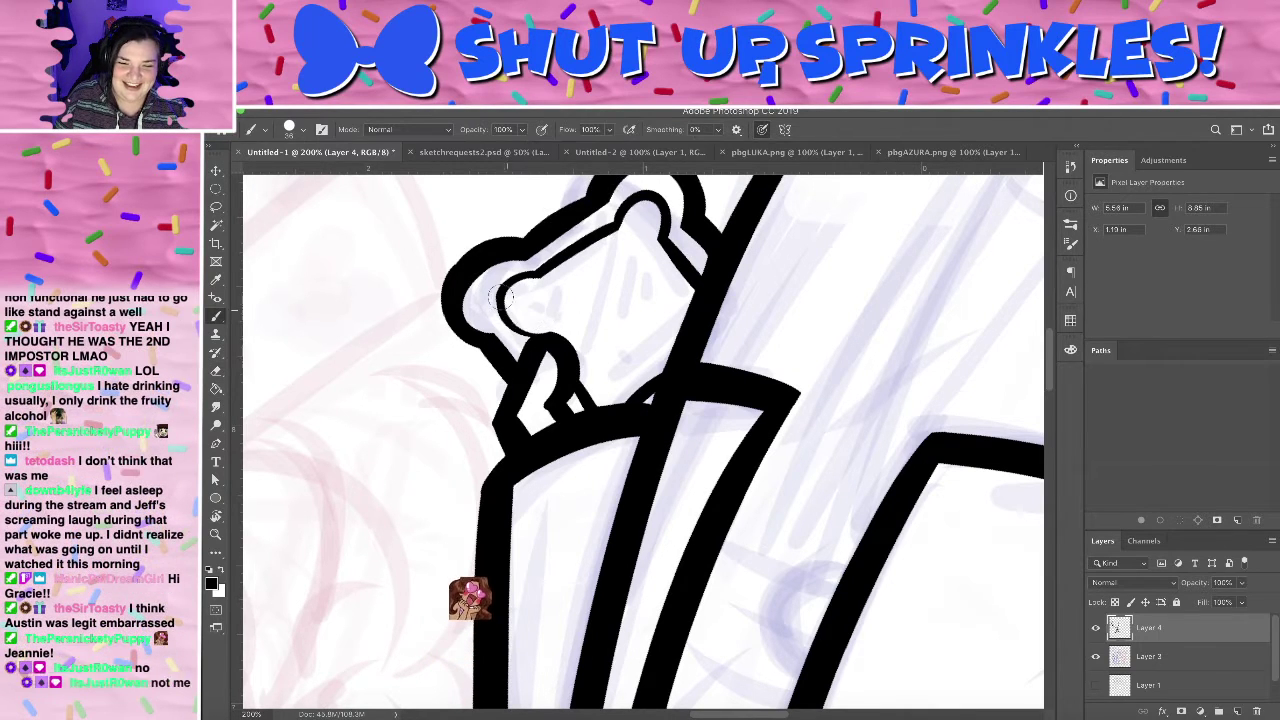
key(b)
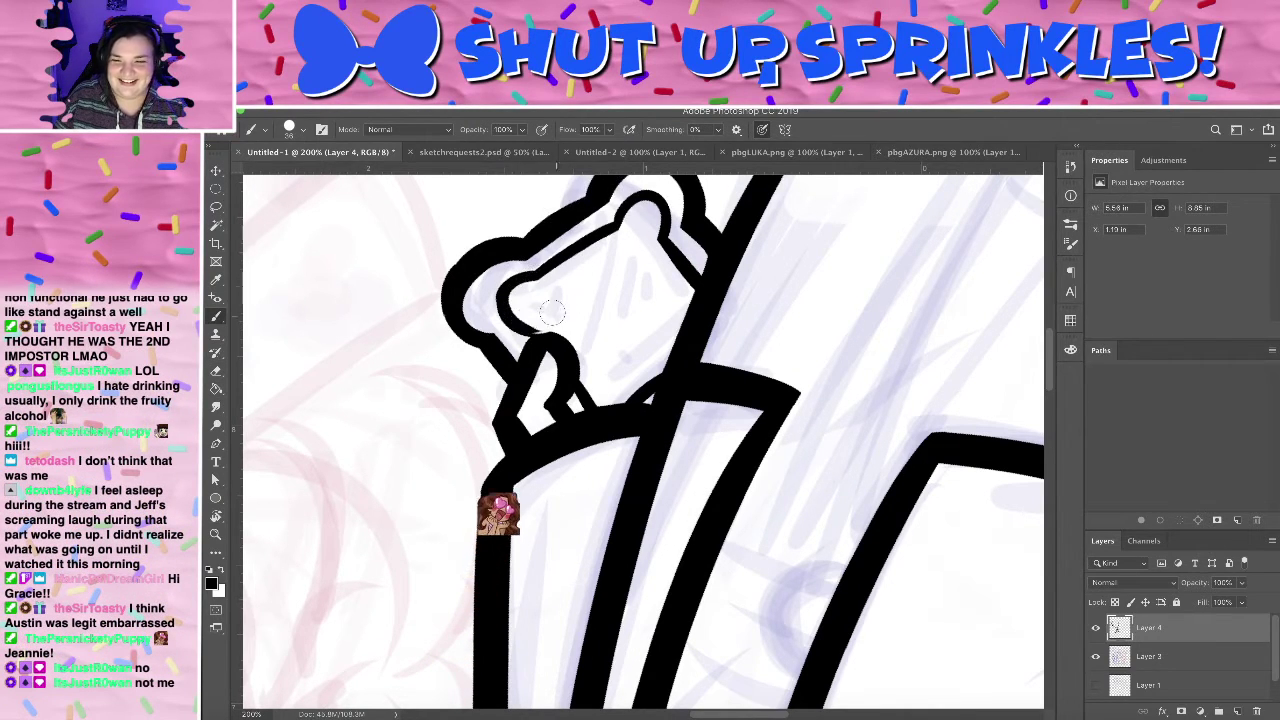
drag(502, 316, 528, 334)
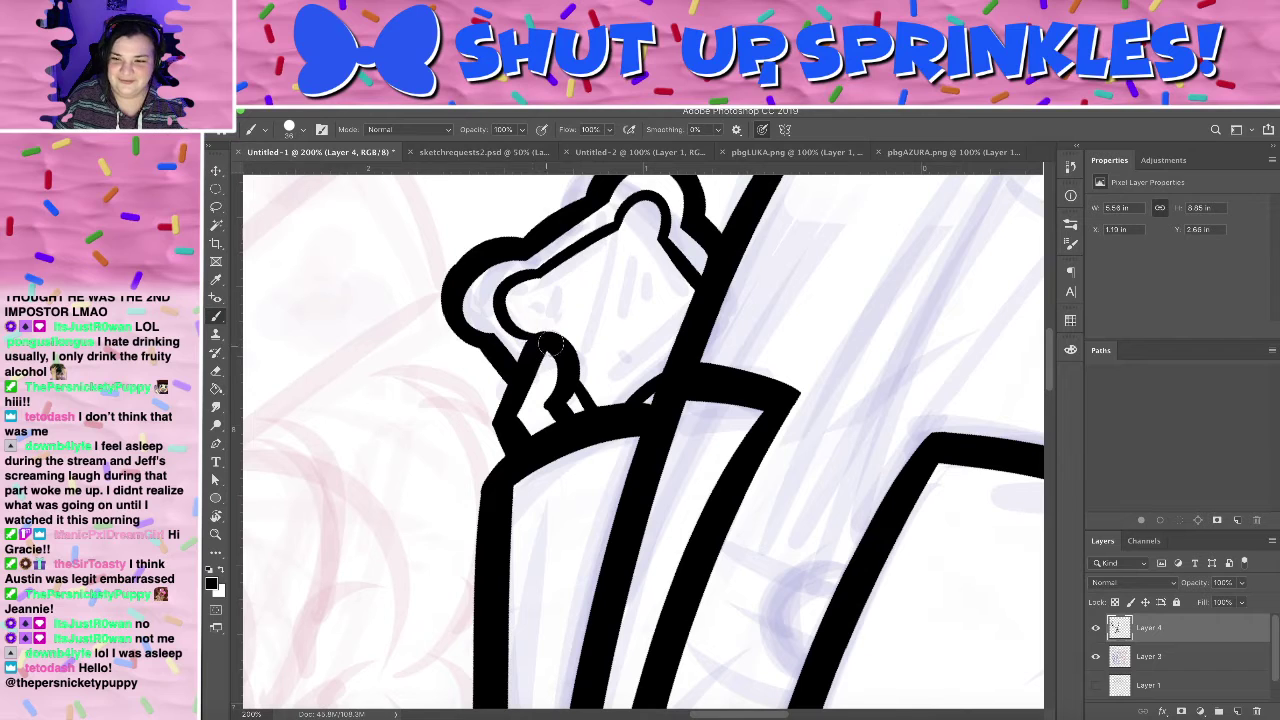
drag(700, 263, 629, 266)
key(e)
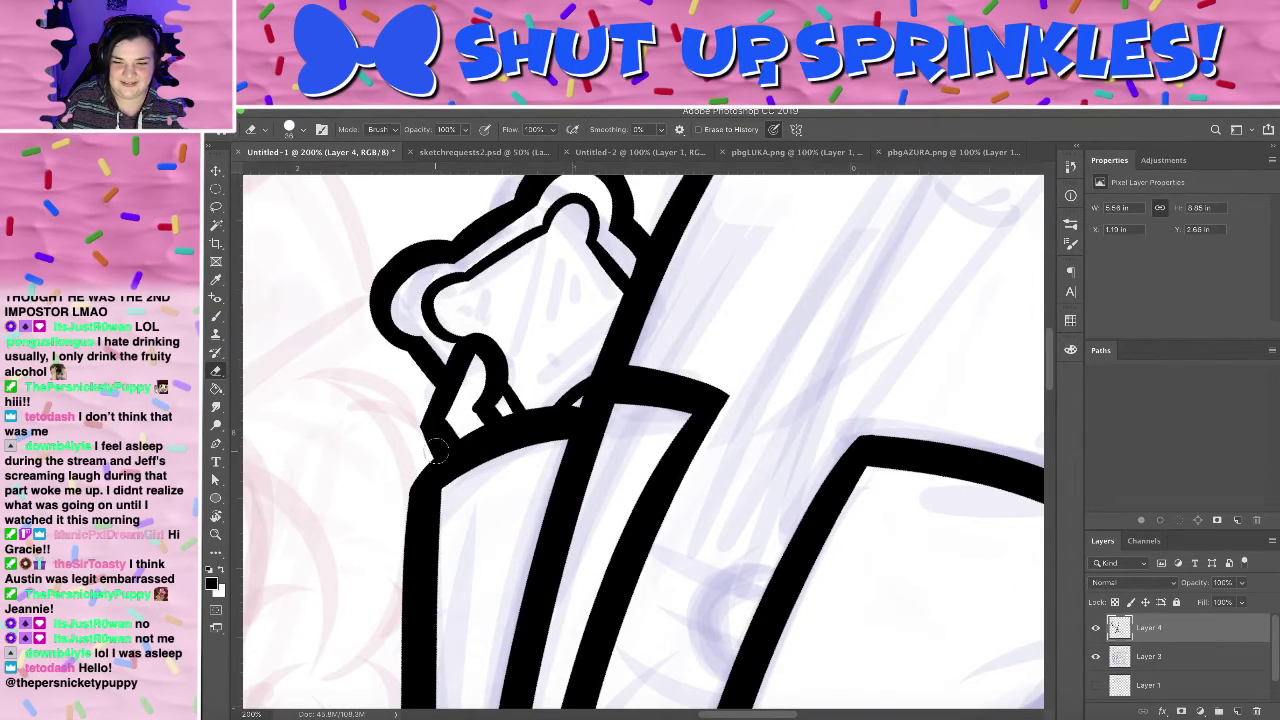
drag(430, 451, 400, 397)
key(b)
drag(440, 448, 424, 474)
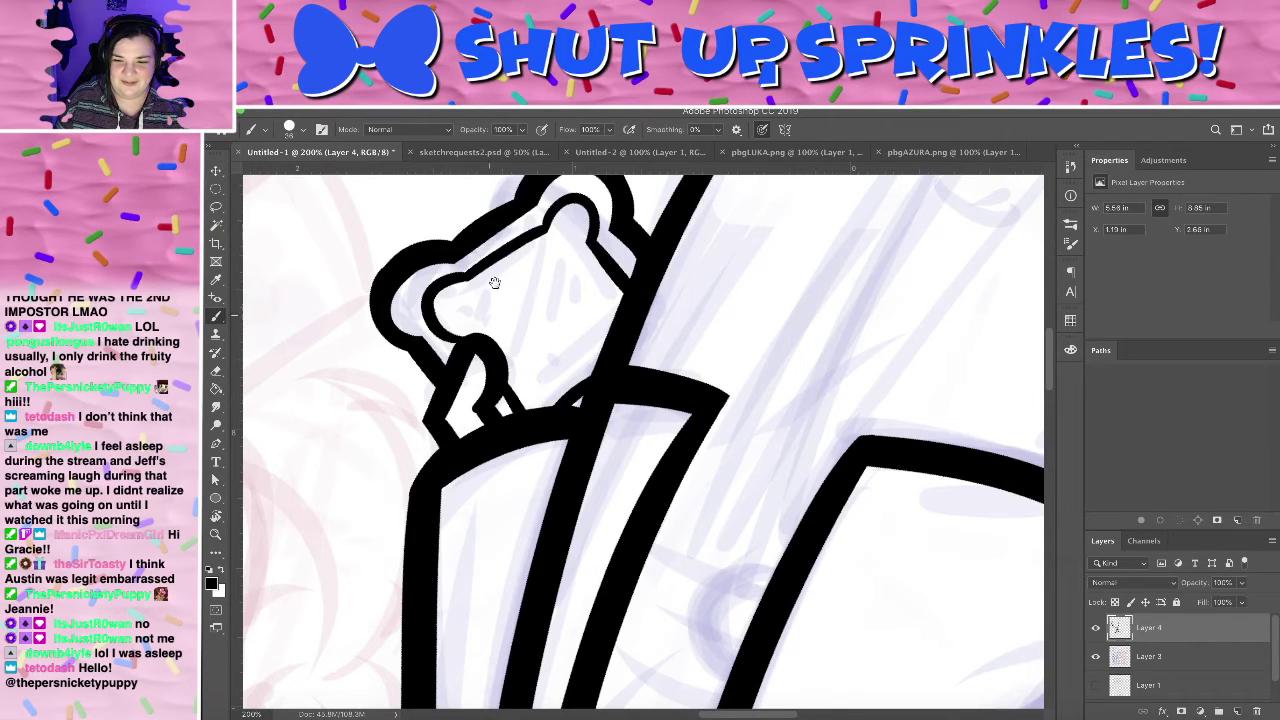
- Rotate the canvas back upright and ink the diagonal robe collar lines below the chin, between the coat's front edges
key(r)
drag(494, 283, 716, 480)
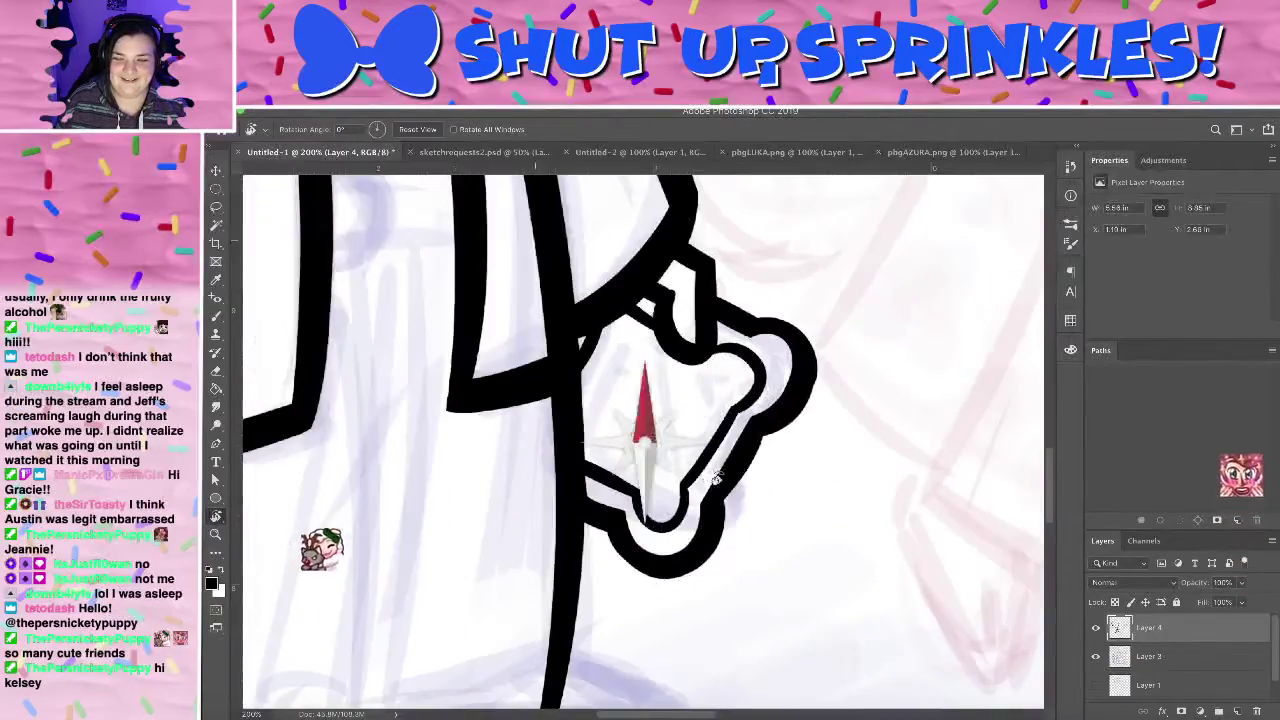
mouse_move(563, 374)
mouse_down()
mouse_move(614, 366)
mouse_move(640, 423)
mouse_move(563, 357)
mouse_up()
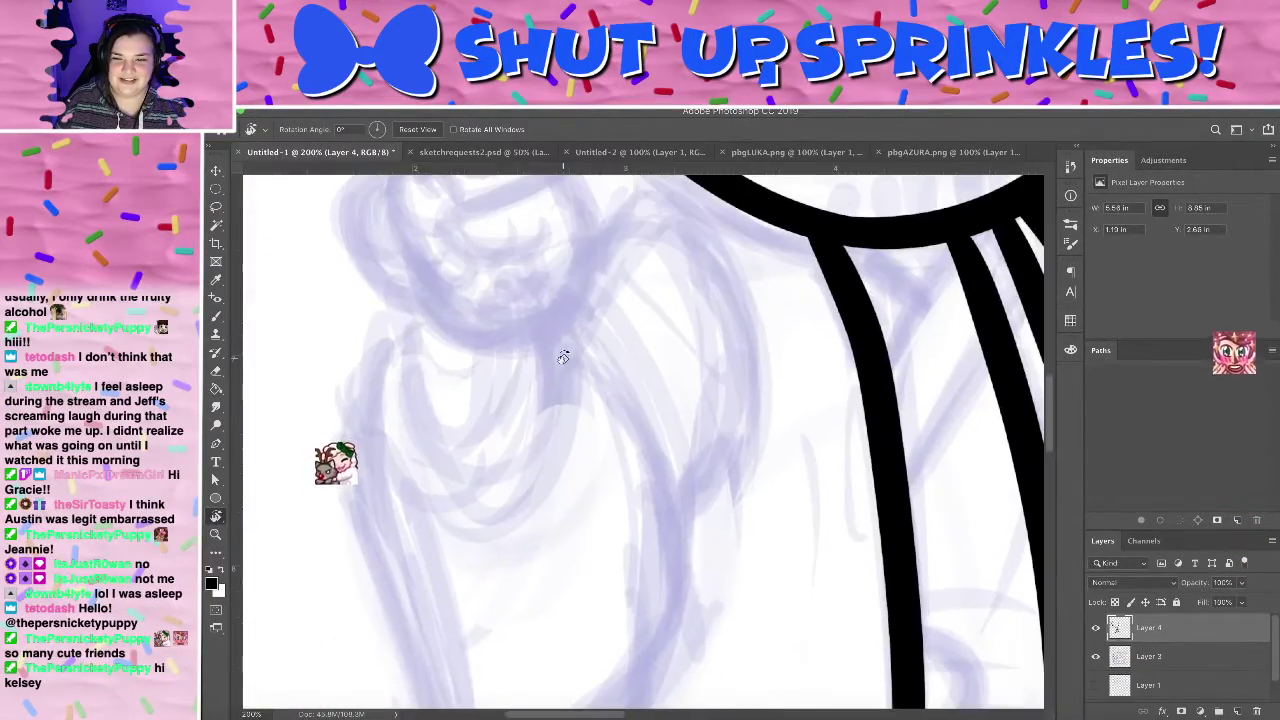
scroll(563, 357, down, 5)
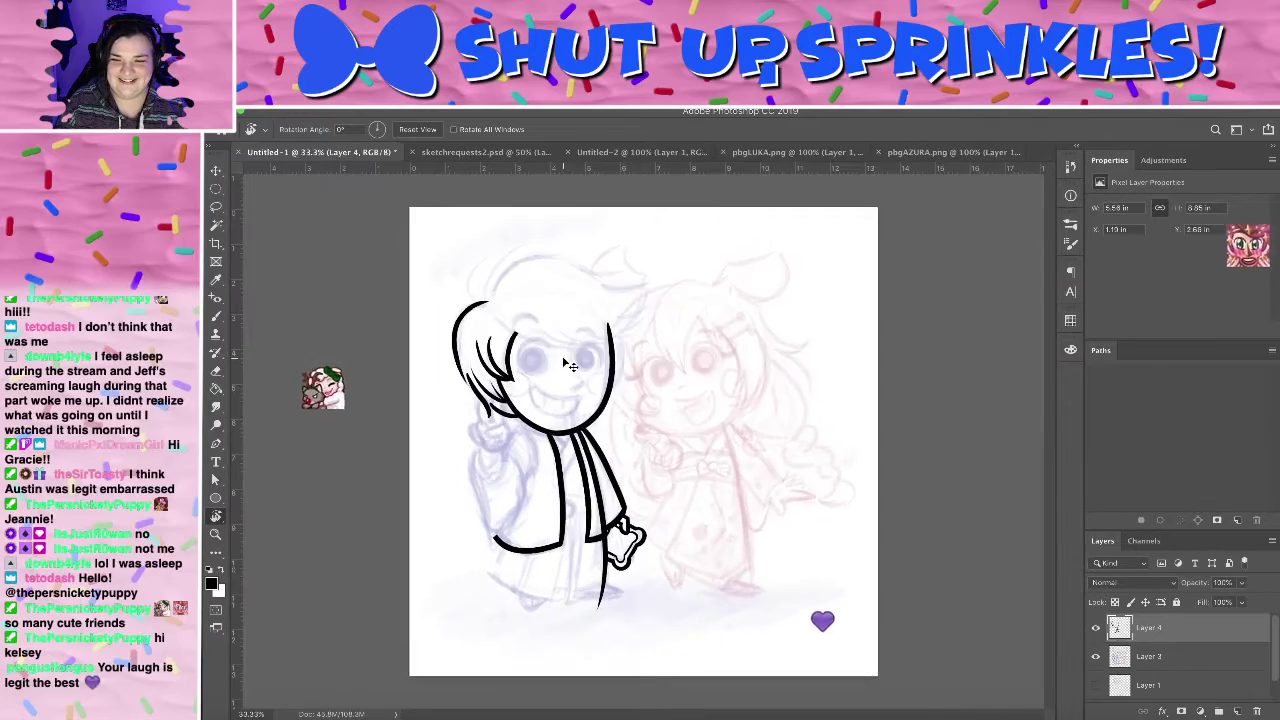
scroll(568, 366, up, 2)
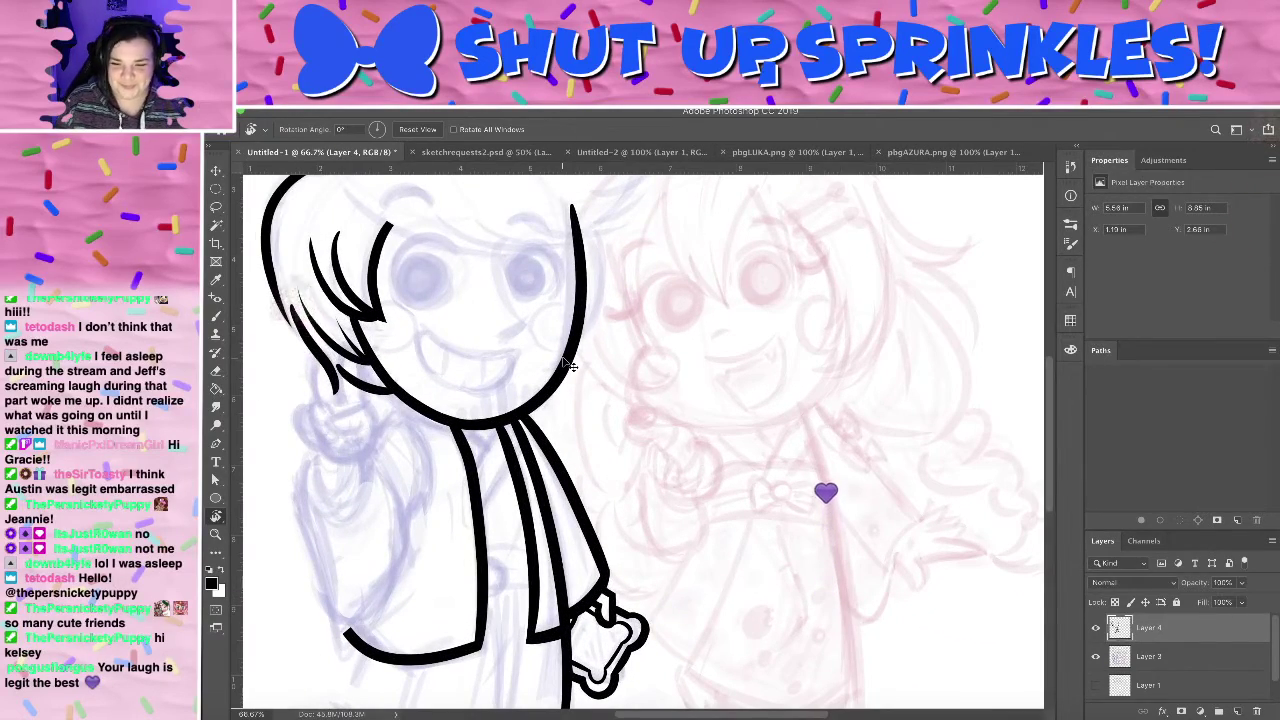
scroll(568, 366, up, 1)
scroll(594, 357, down, 3)
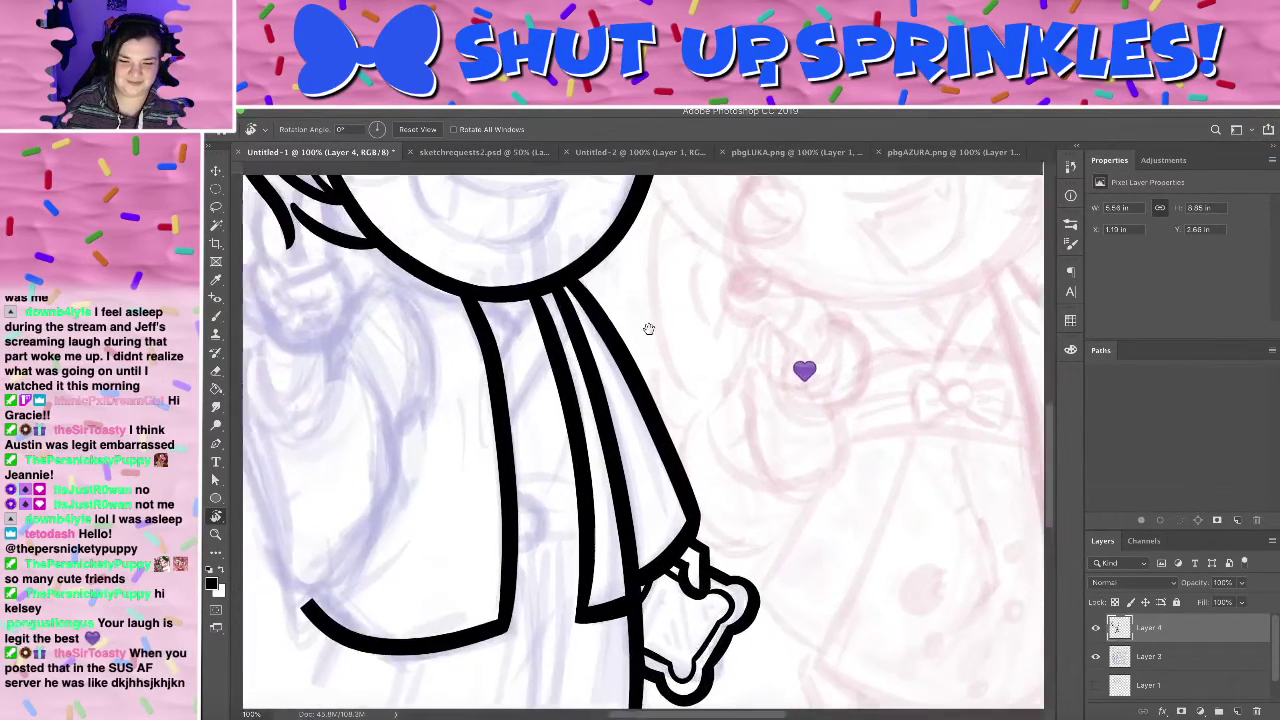
drag(648, 329, 684, 355)
key(b)
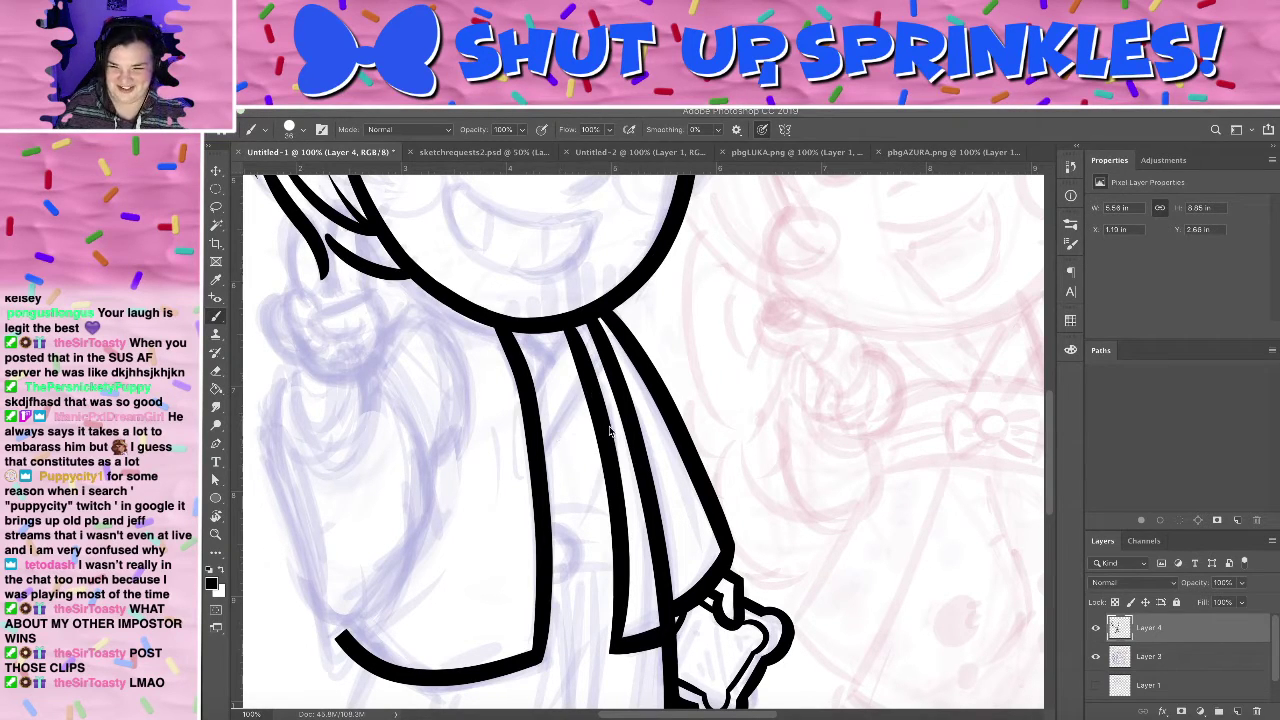
drag(610, 431, 742, 362)
drag(692, 262, 664, 308)
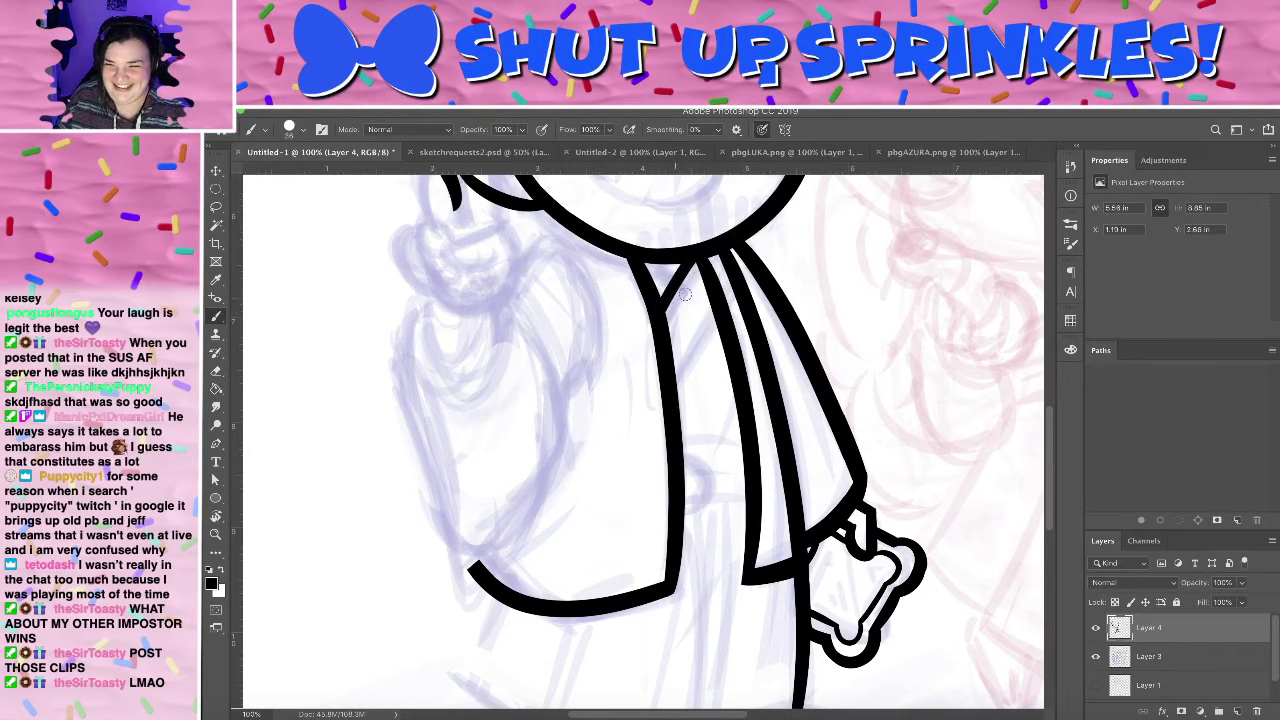
drag(676, 383, 714, 312)
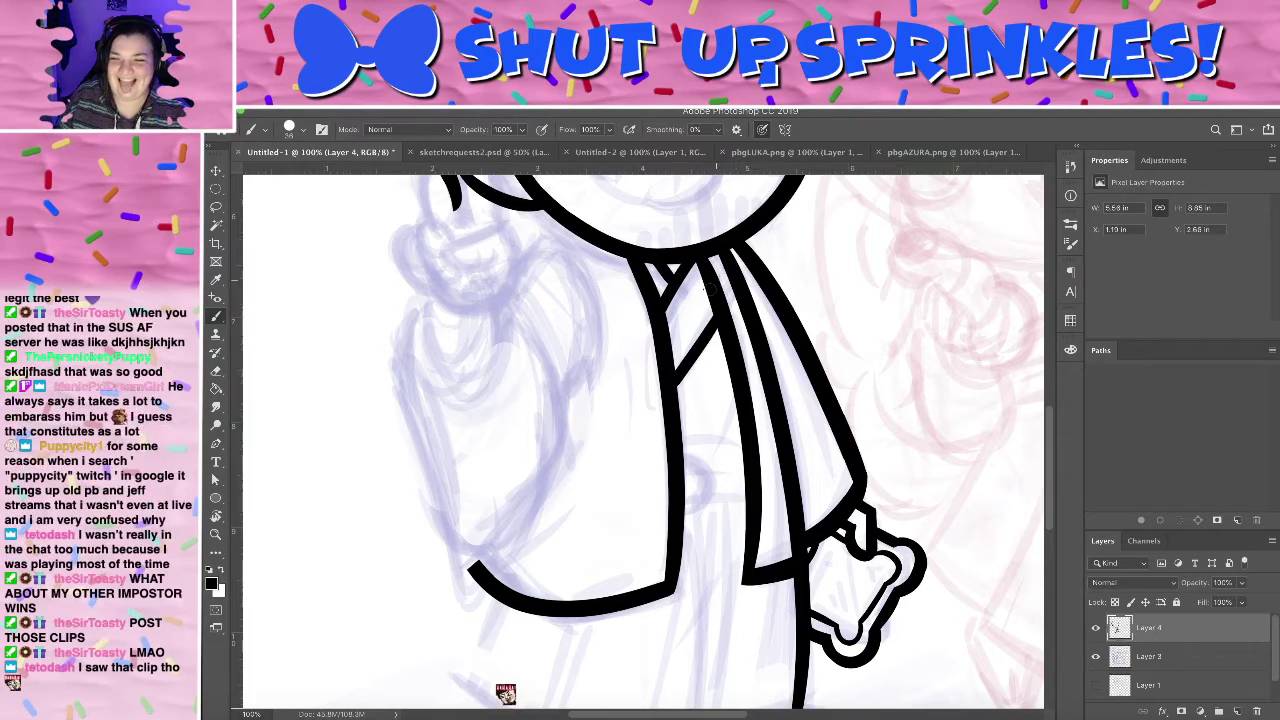
- Tilt the canvas and ink the waist sash's upper edge across the robe, between the coat's front edges
drag(721, 382, 739, 284)
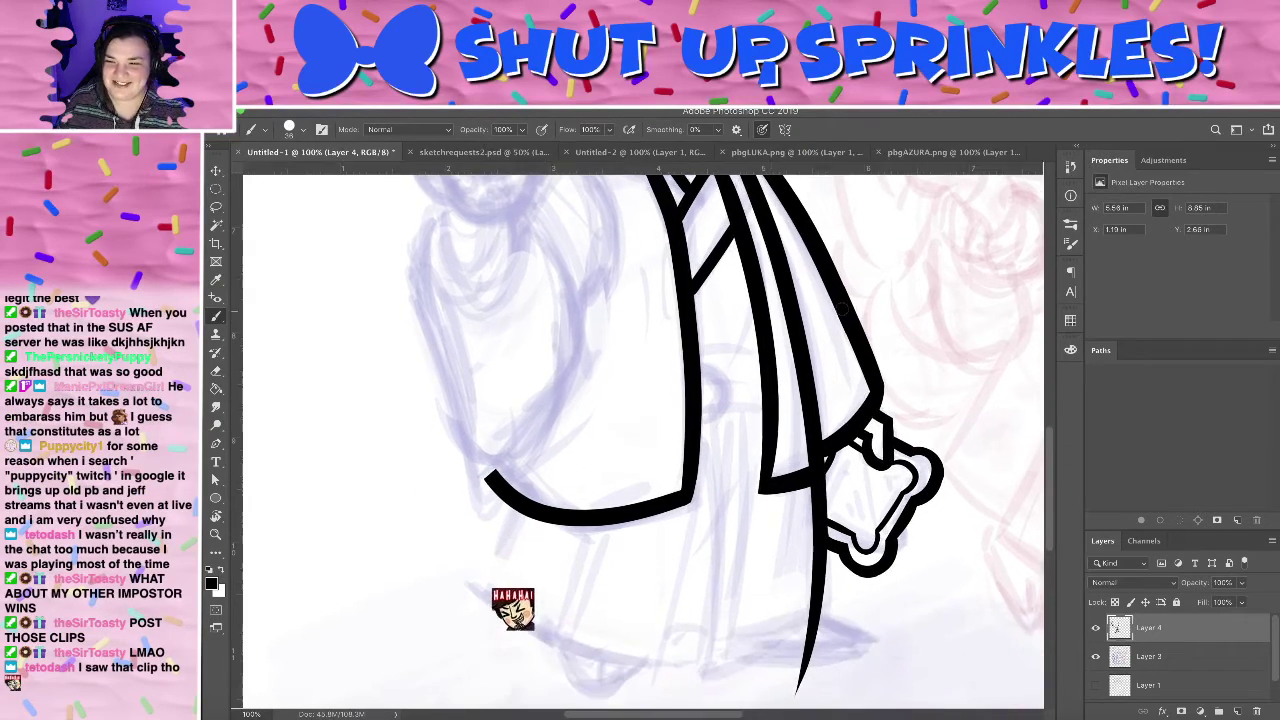
key(r)
mouse_move(838, 315)
mouse_down()
mouse_move(749, 251)
mouse_move(837, 251)
mouse_move(705, 372)
mouse_up()
key(b)
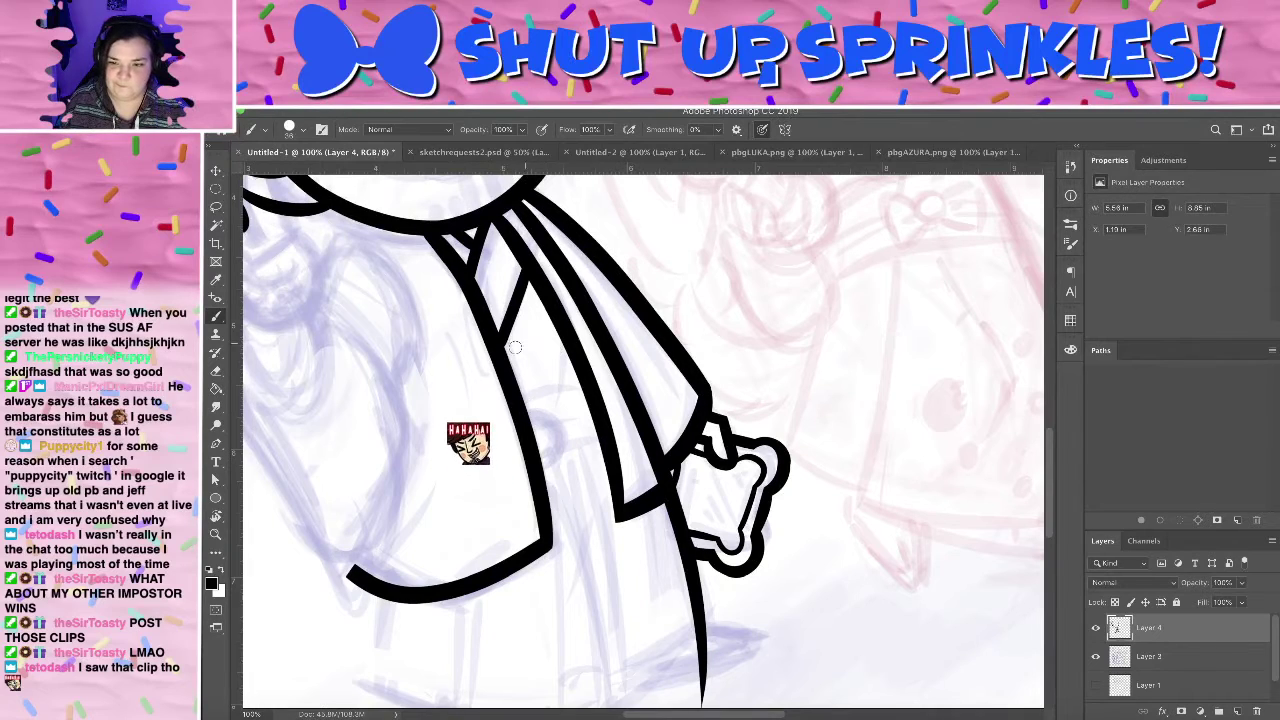
drag(508, 360, 585, 344)
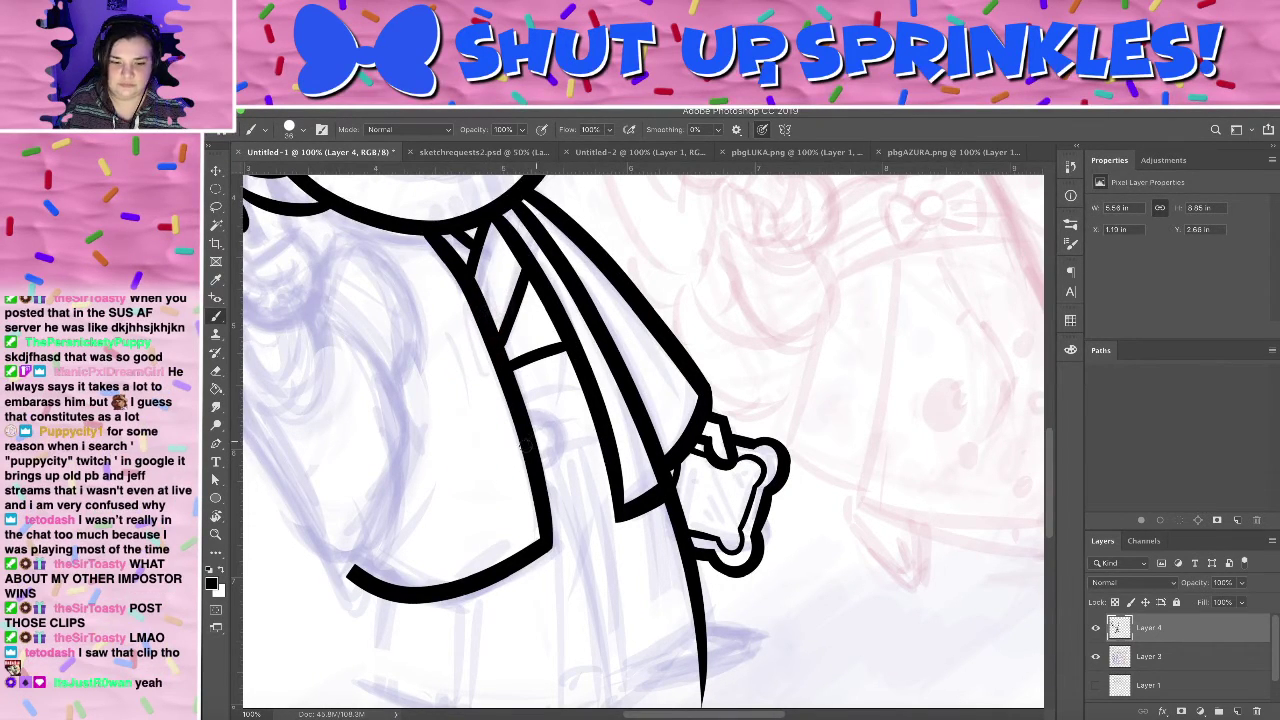
drag(537, 444, 615, 418)
key(ctrl+z)
key(ctrl+z)
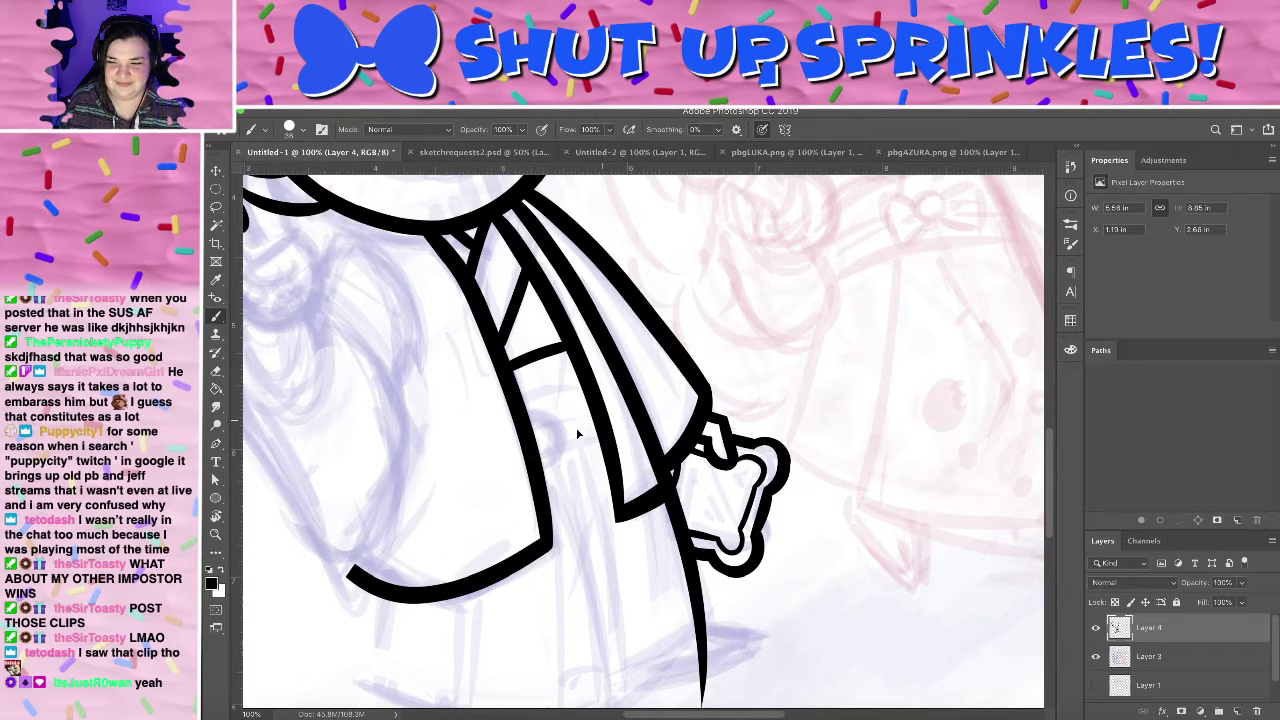
drag(541, 447, 600, 421)
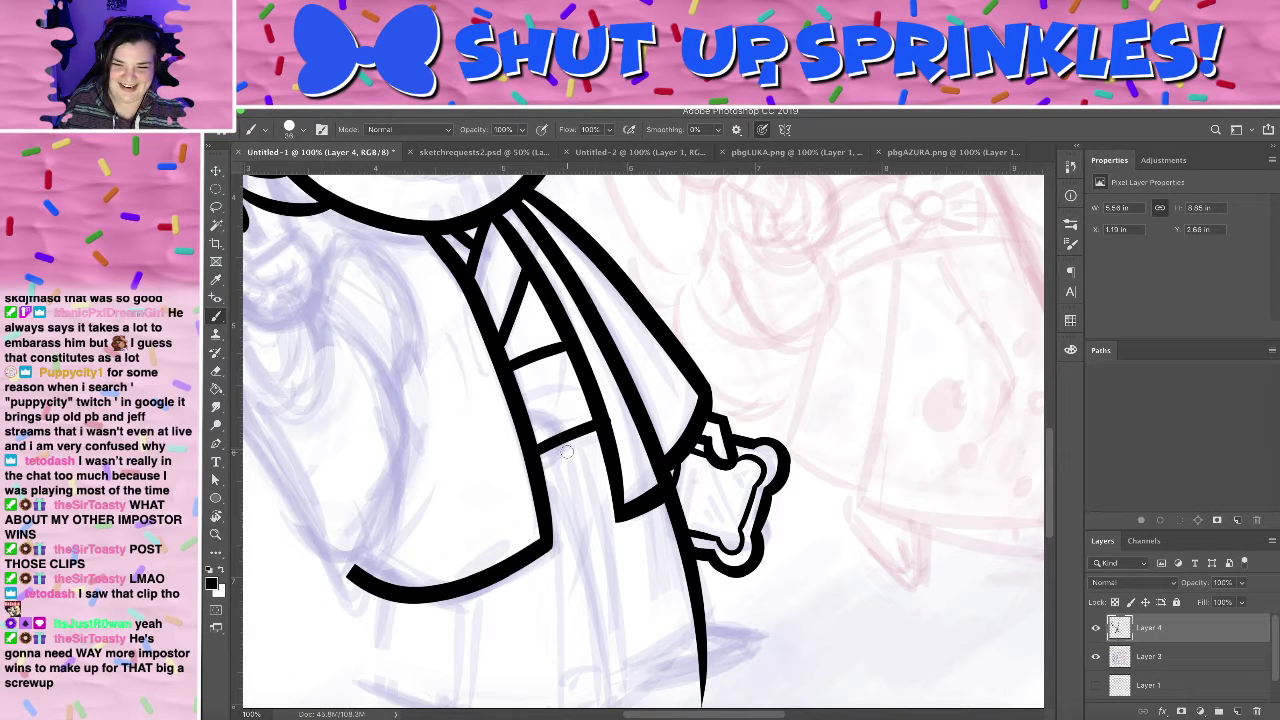
key(ctrl+z)
drag(537, 450, 598, 420)
key(ctrl+z)
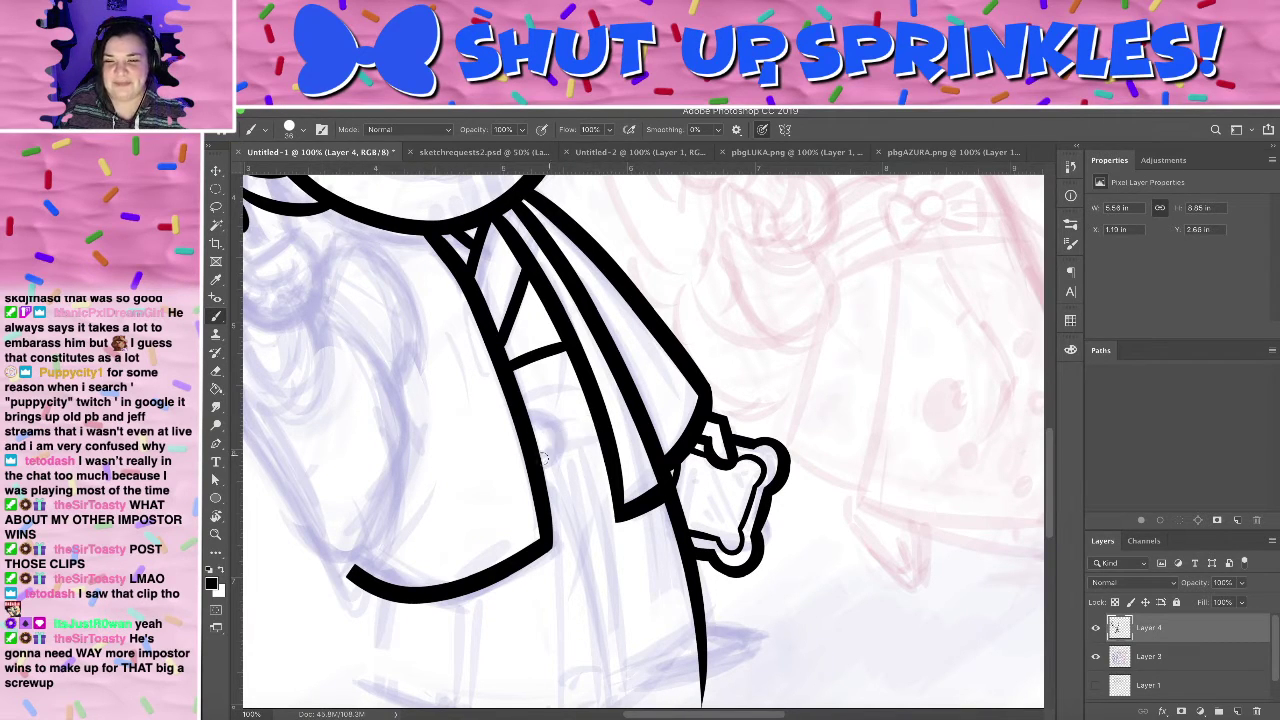
- Ink a thick lower edge for the waist sash and add short, thin fold strokes inside it
drag(536, 458, 597, 429)
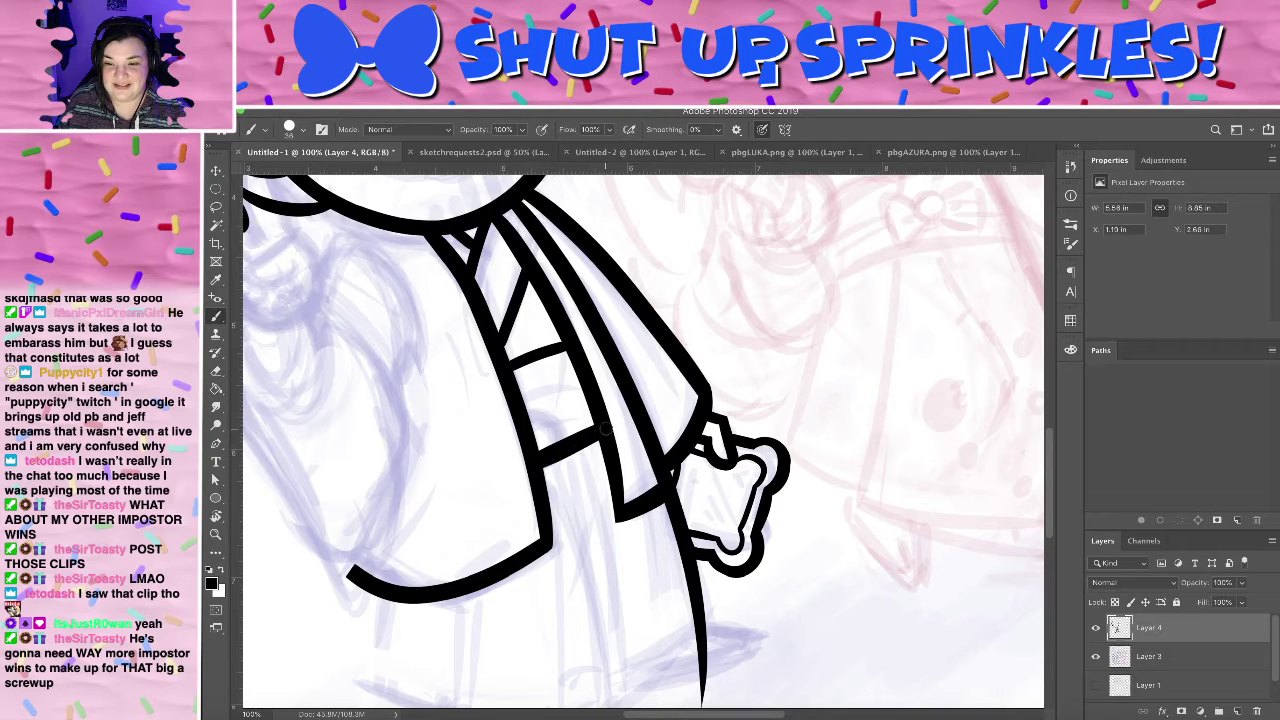
drag(542, 463, 605, 429)
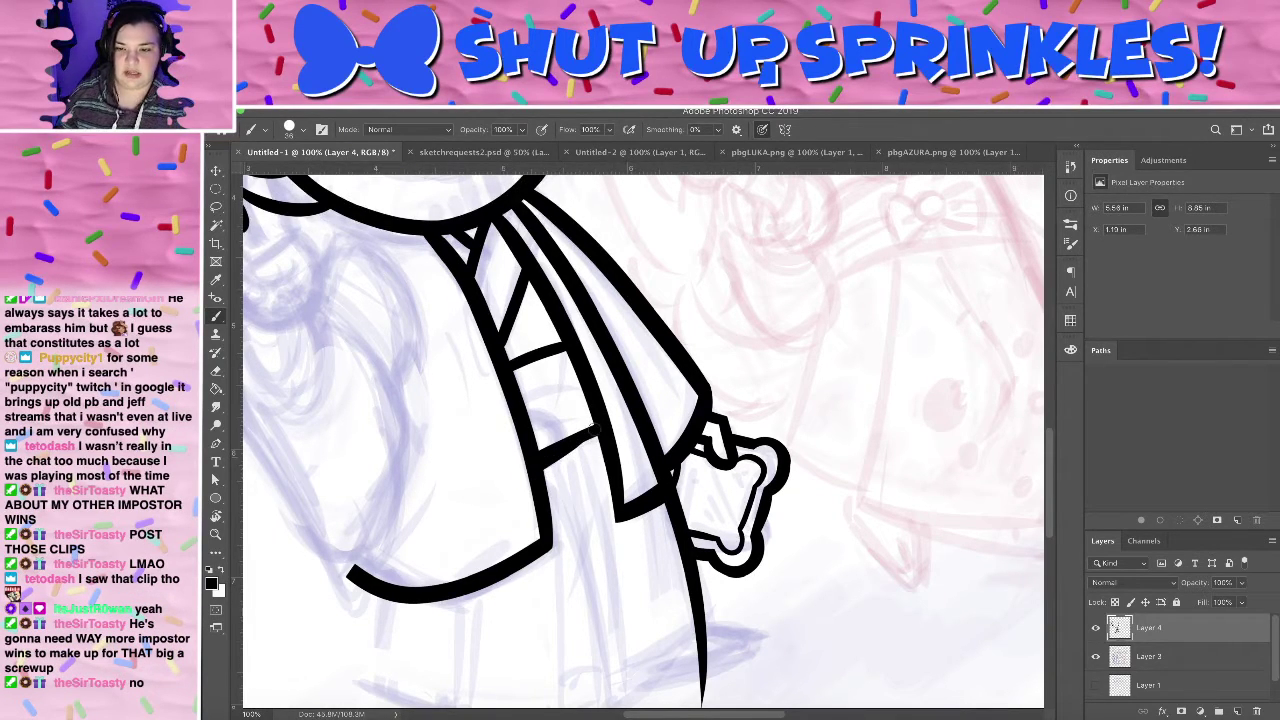
drag(540, 474, 620, 432)
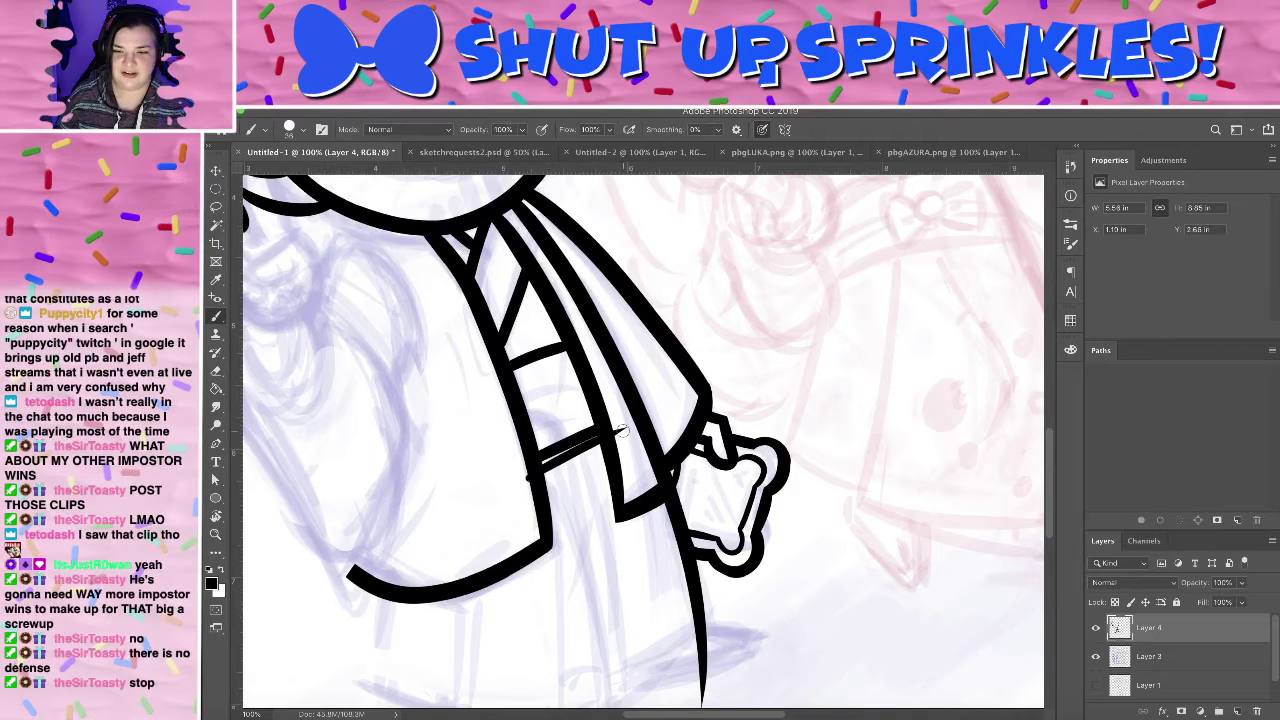
key(super+z)
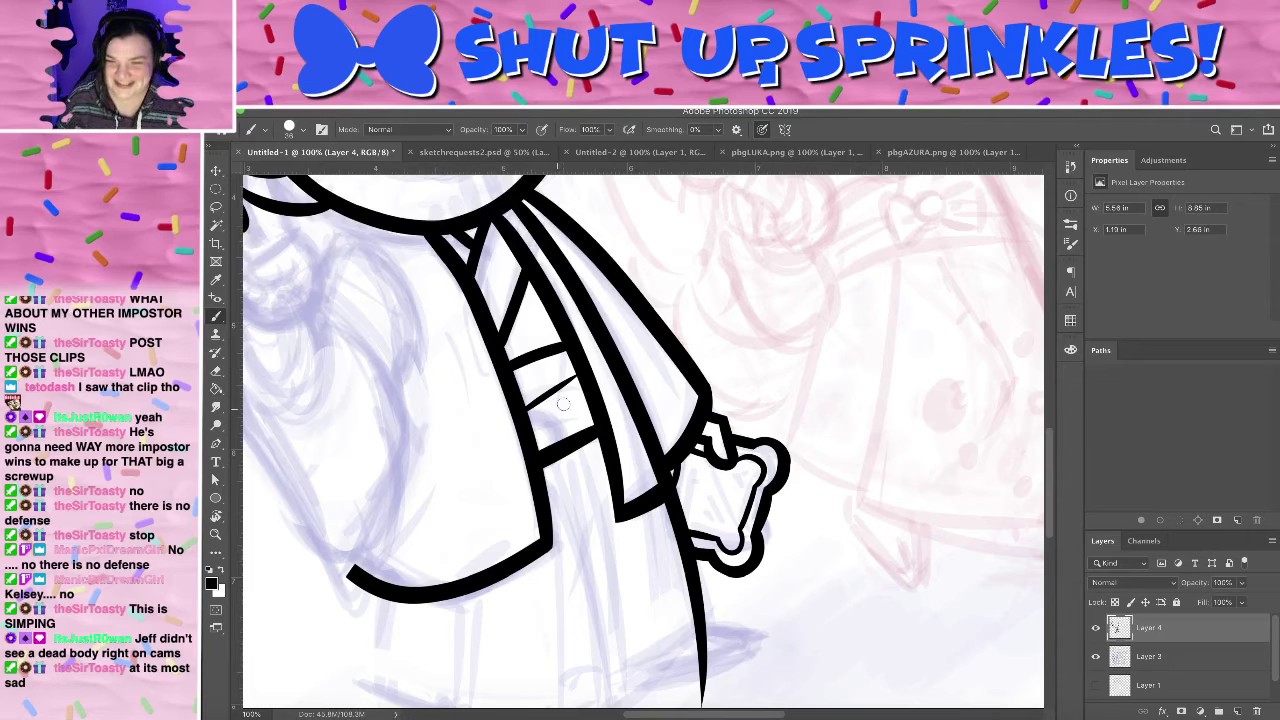
- Enlarge the brush to 63 px and test its thickness with a looping stroke over the lower robe, undoing it
drag(816, 348, 911, 497)
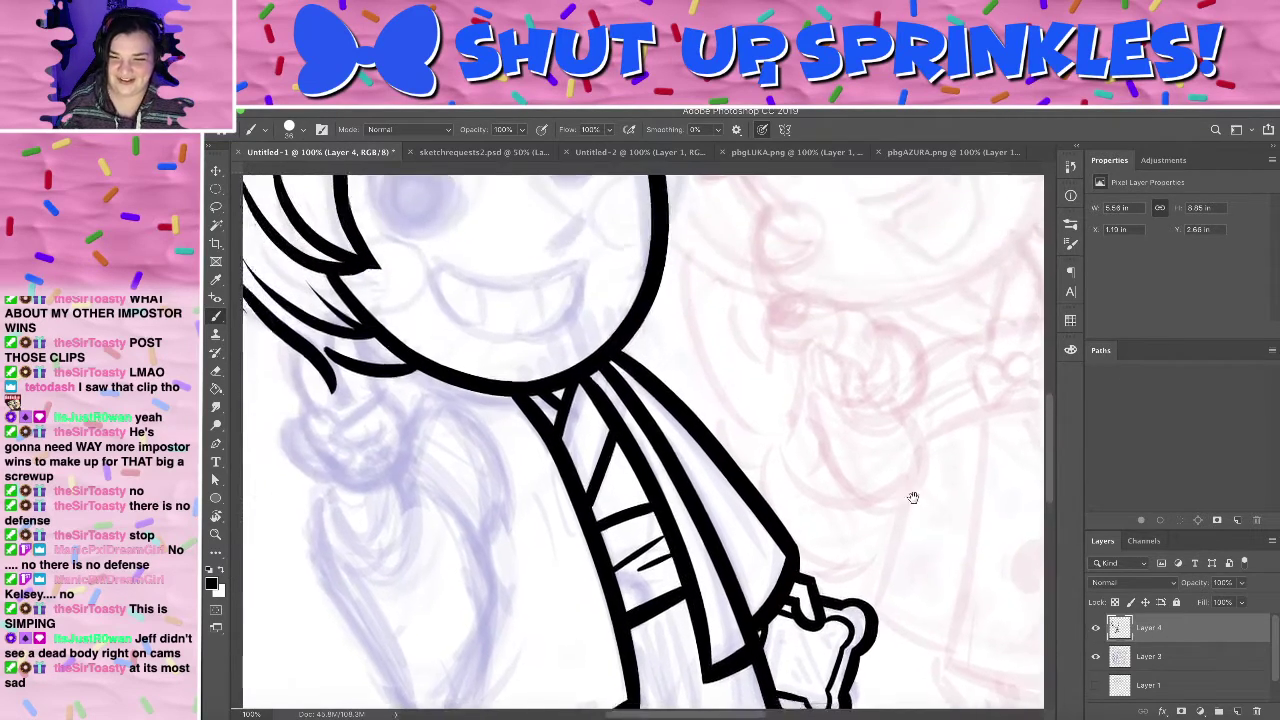
drag(834, 366, 840, 509)
drag(820, 363, 826, 190)
mouse_move(818, 606)
mouse_down()
mouse_move(829, 363)
mouse_move(766, 240)
mouse_up()
mouse_move(826, 385)
mouse_down()
mouse_move(800, 351)
mouse_move(723, 471)
mouse_move(768, 512)
mouse_up()
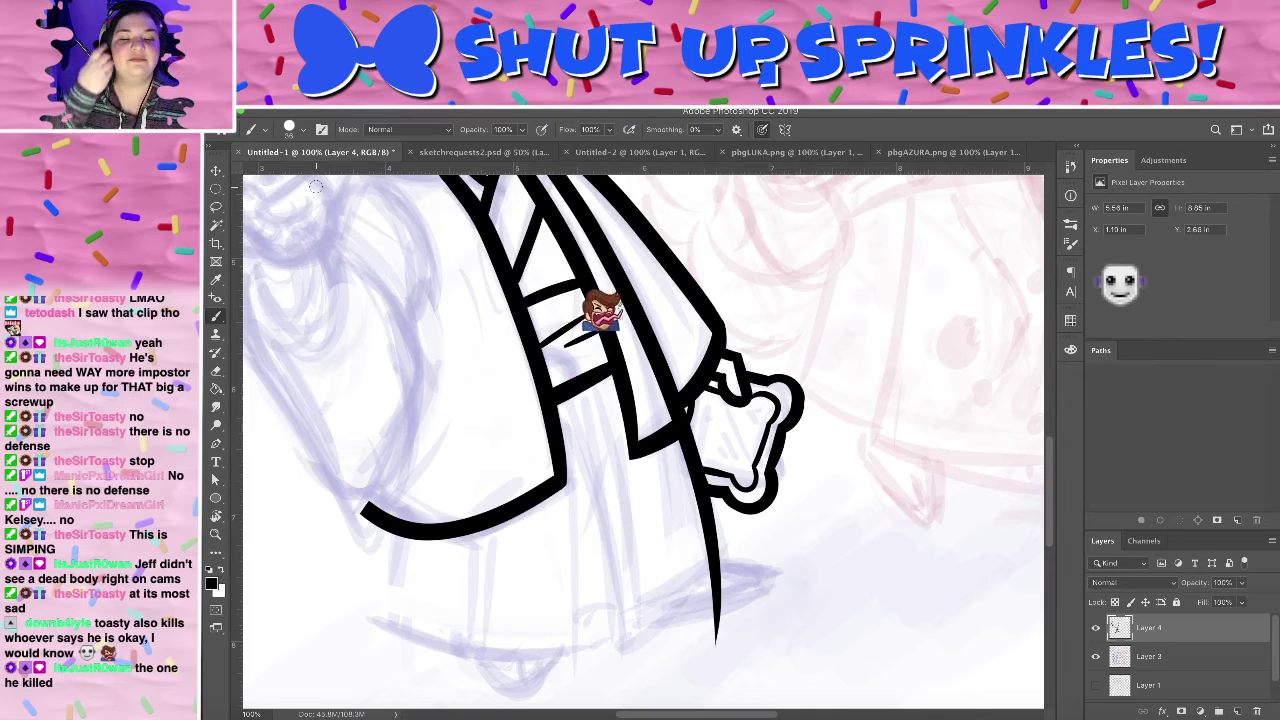
click(305, 131)
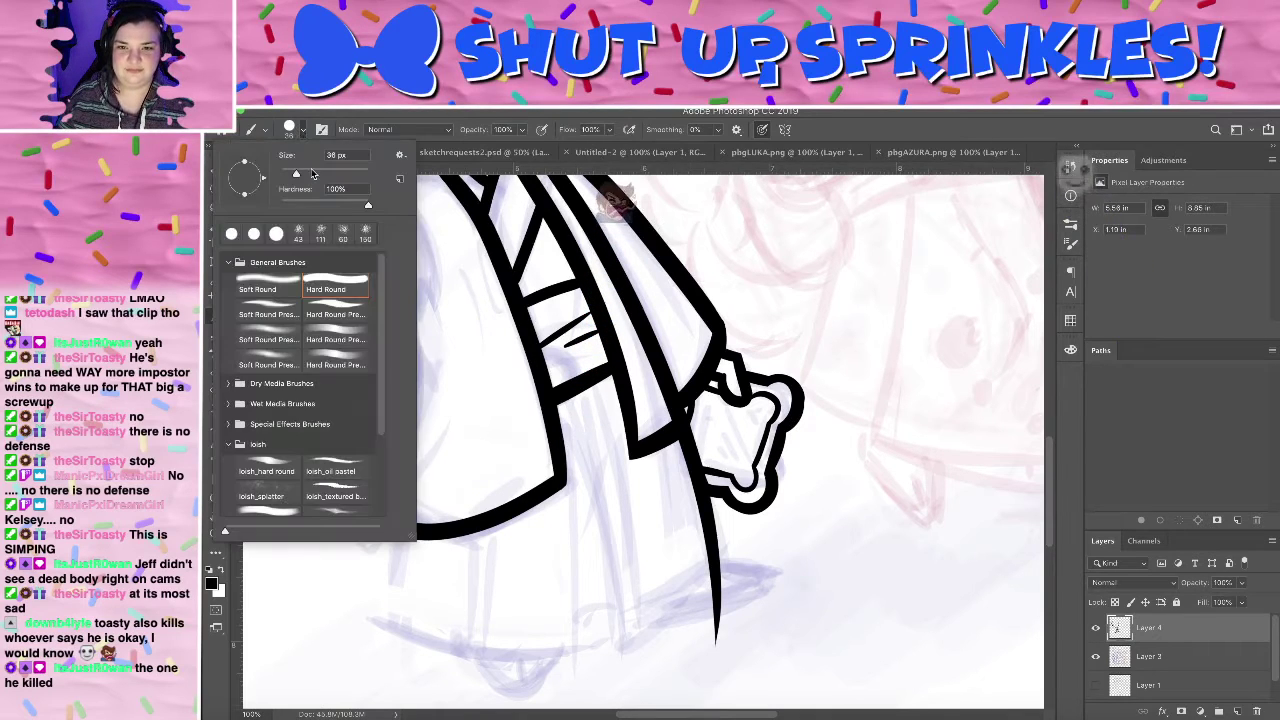
drag(297, 174, 309, 174)
drag(638, 442, 587, 415)
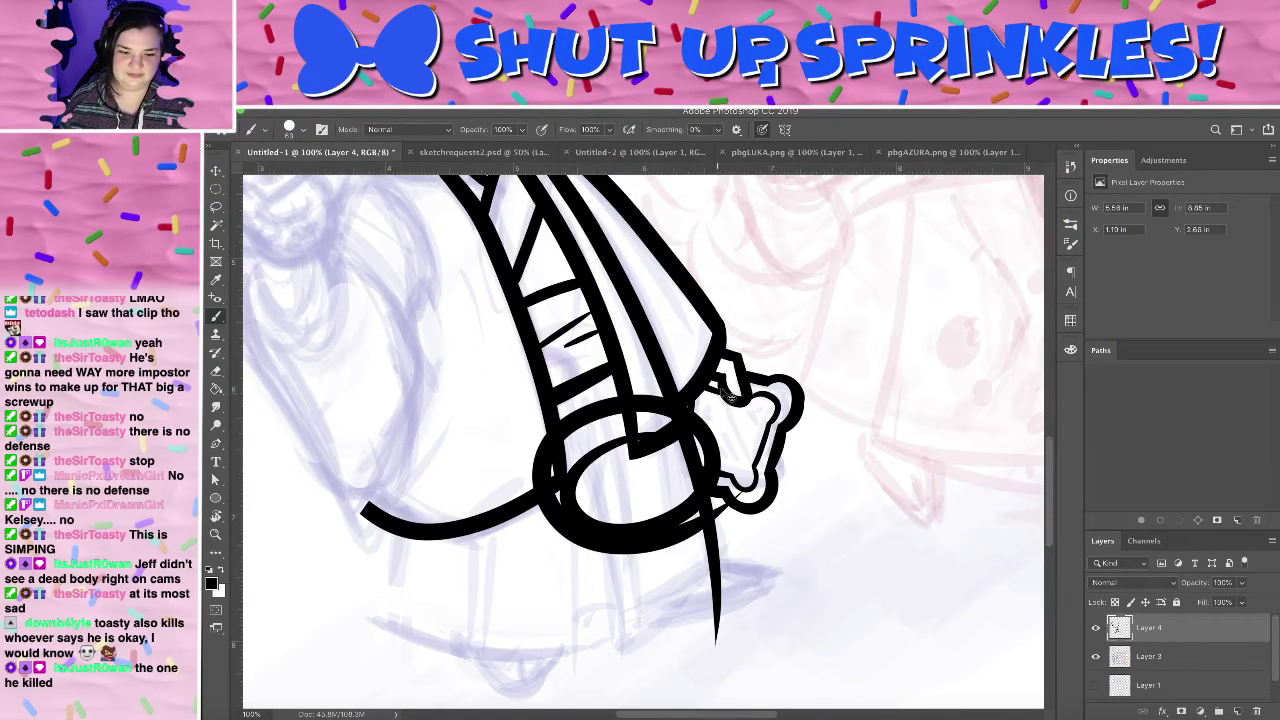
key(ctrl+z)
- Try to ink the robe's side and hem below the coat, plus an inner line running down from the sash
mouse_move(760, 415)
mouse_down()
mouse_move(747, 250)
mouse_move(775, 287)
mouse_up()
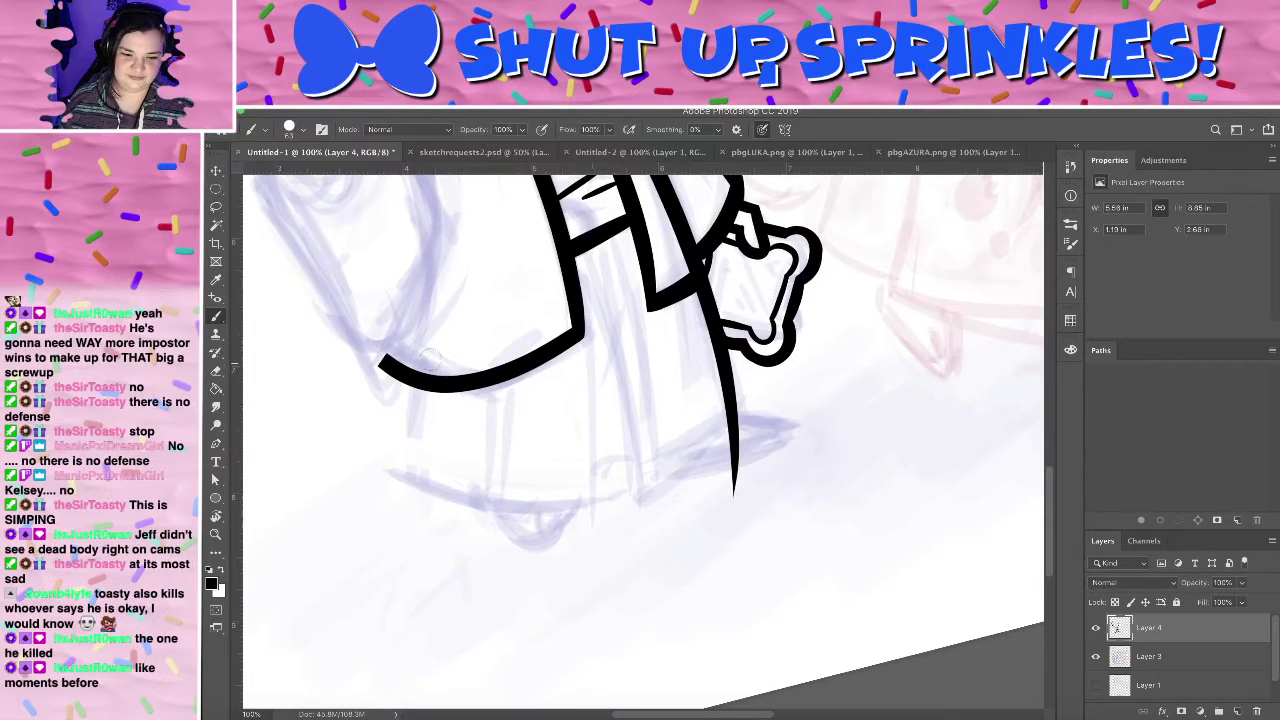
mouse_move(422, 390)
mouse_down()
mouse_move(440, 475)
mouse_move(740, 468)
mouse_up()
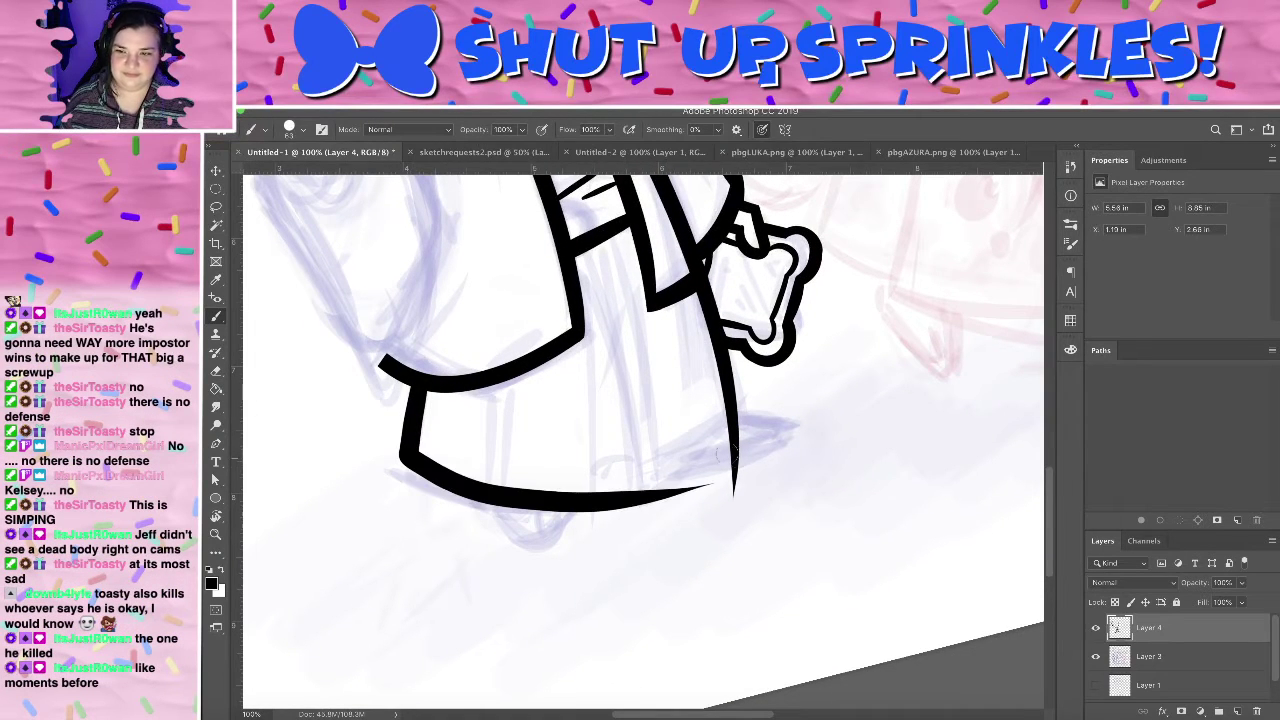
key(ctrl+z)
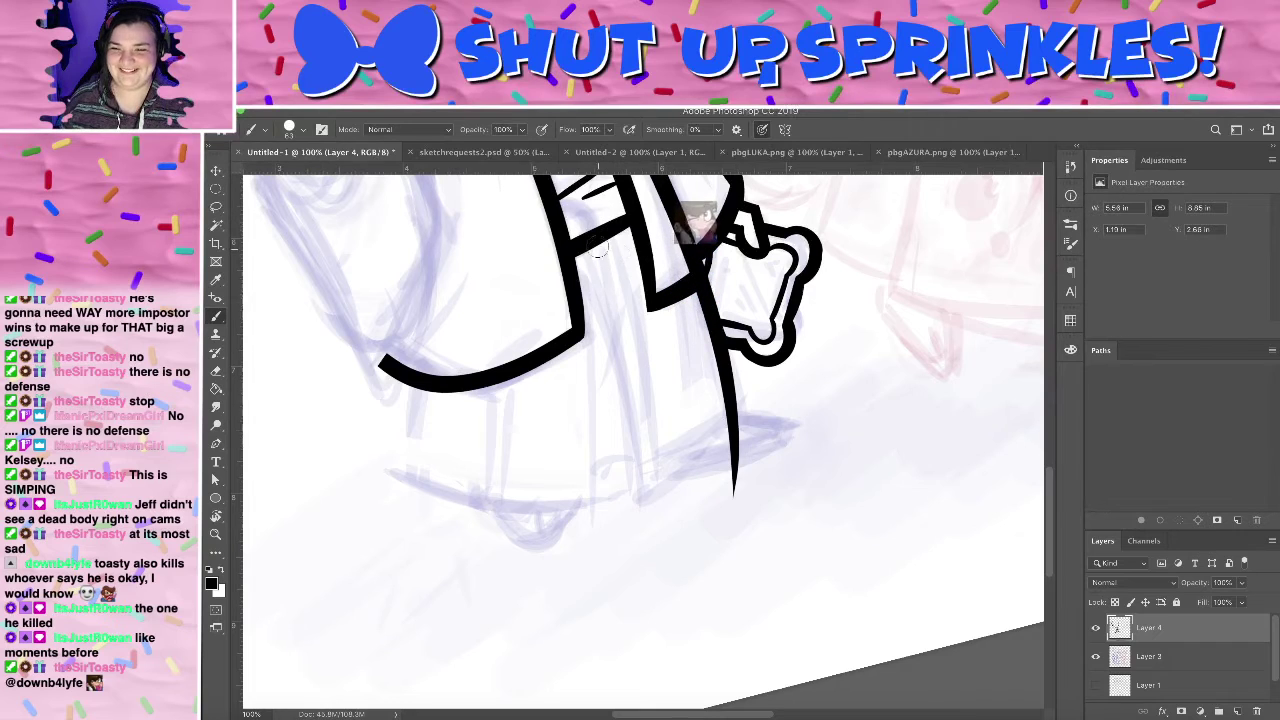
drag(603, 244, 626, 540)
key(ctrl+z)
key(ctrl+shift+z)
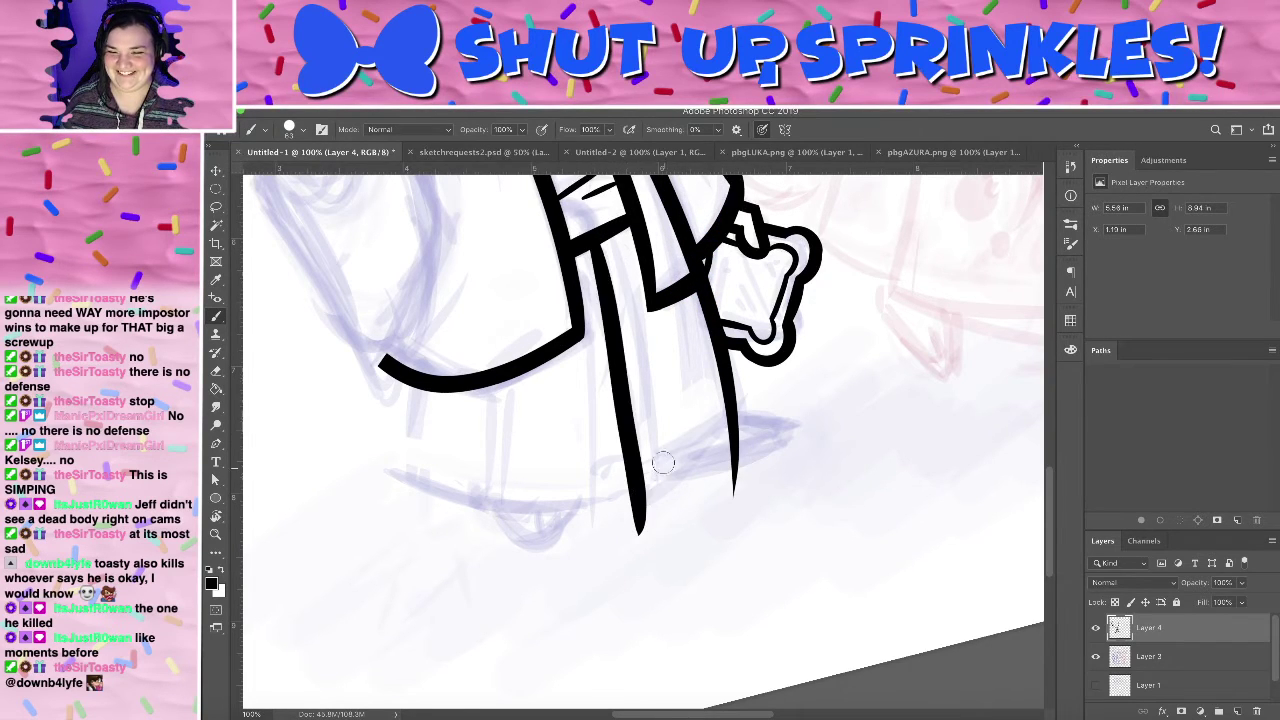
key(ctrl+z)
- Erase the tapered lower end of the robe's outer edge below the bone charm, down to the sketched hem
key(e)
drag(735, 463, 736, 478)
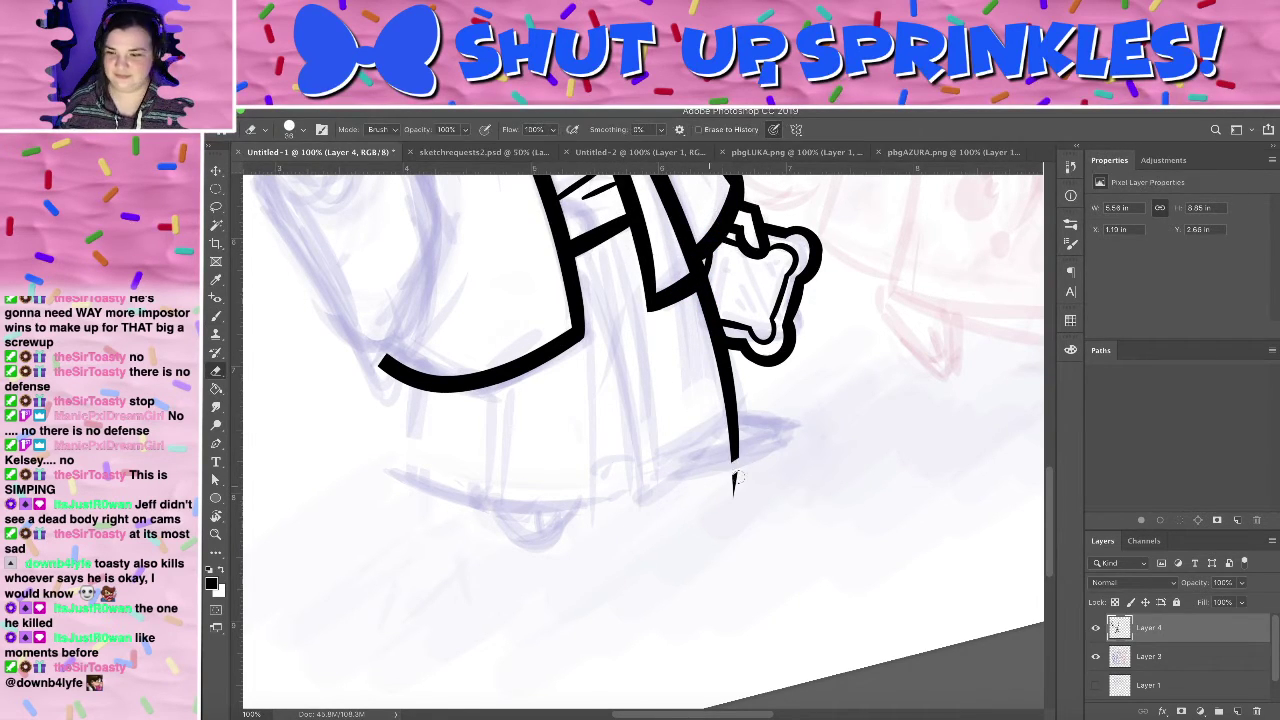
key(b)
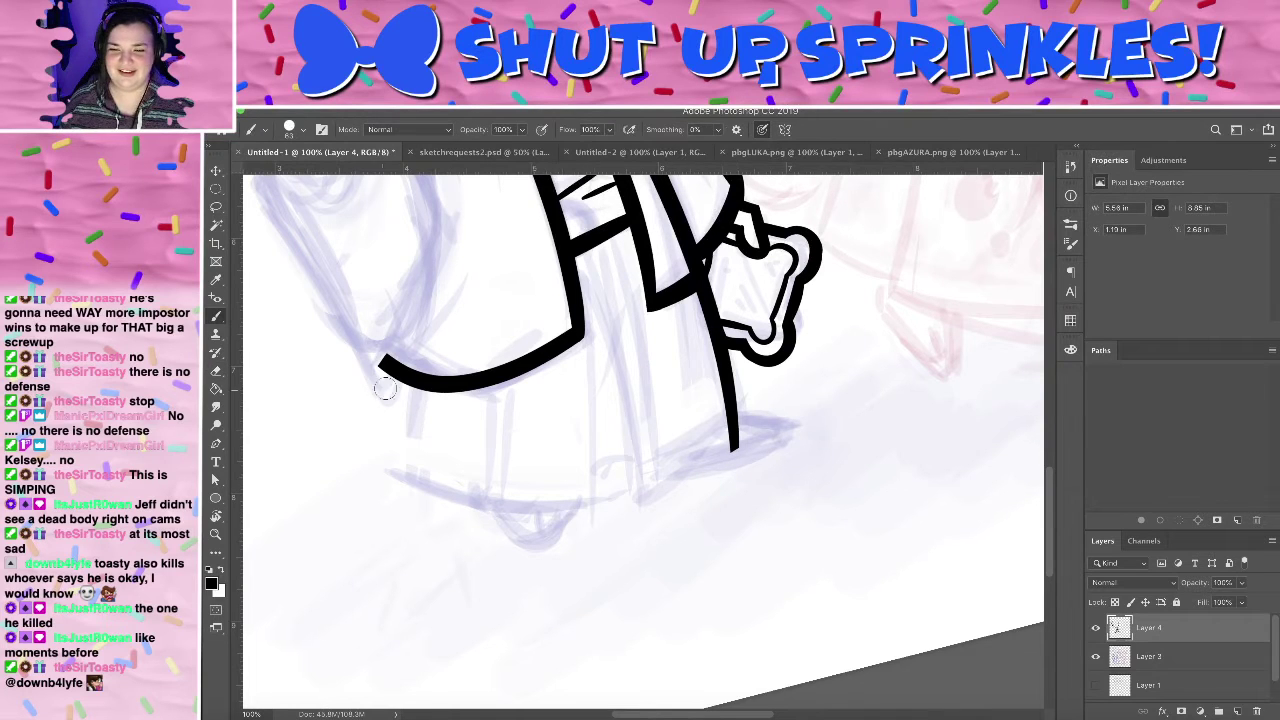
- Try to ink the robe's hem starting from the coat's lower back corner
mouse_move(384, 374)
mouse_down()
mouse_move(377, 451)
mouse_move(638, 496)
mouse_up()
key(ctrl+z)
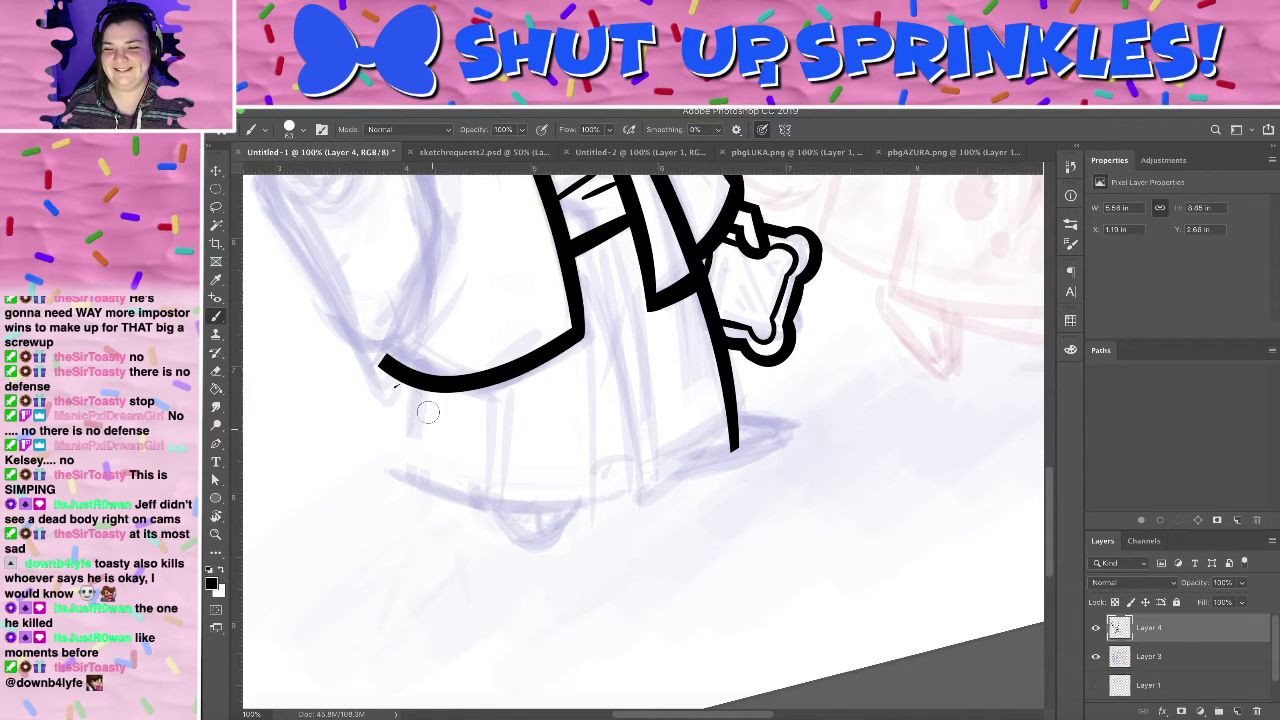
key(e)
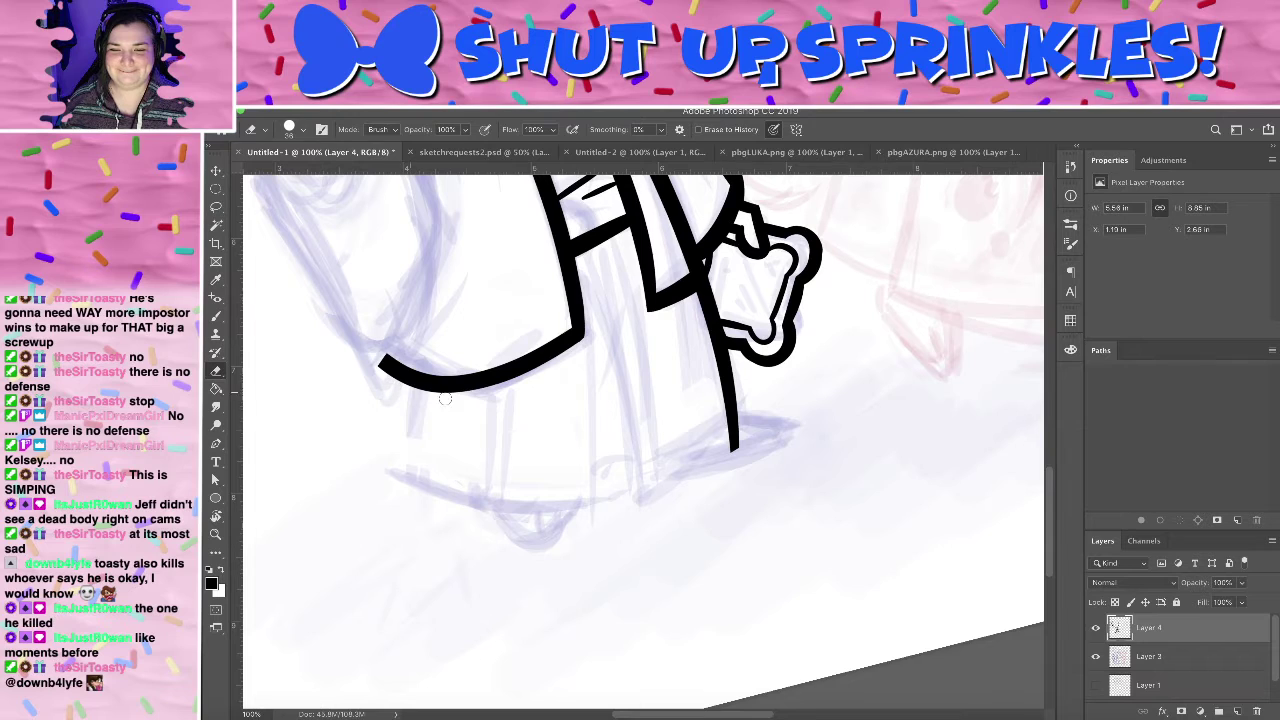
key(b)
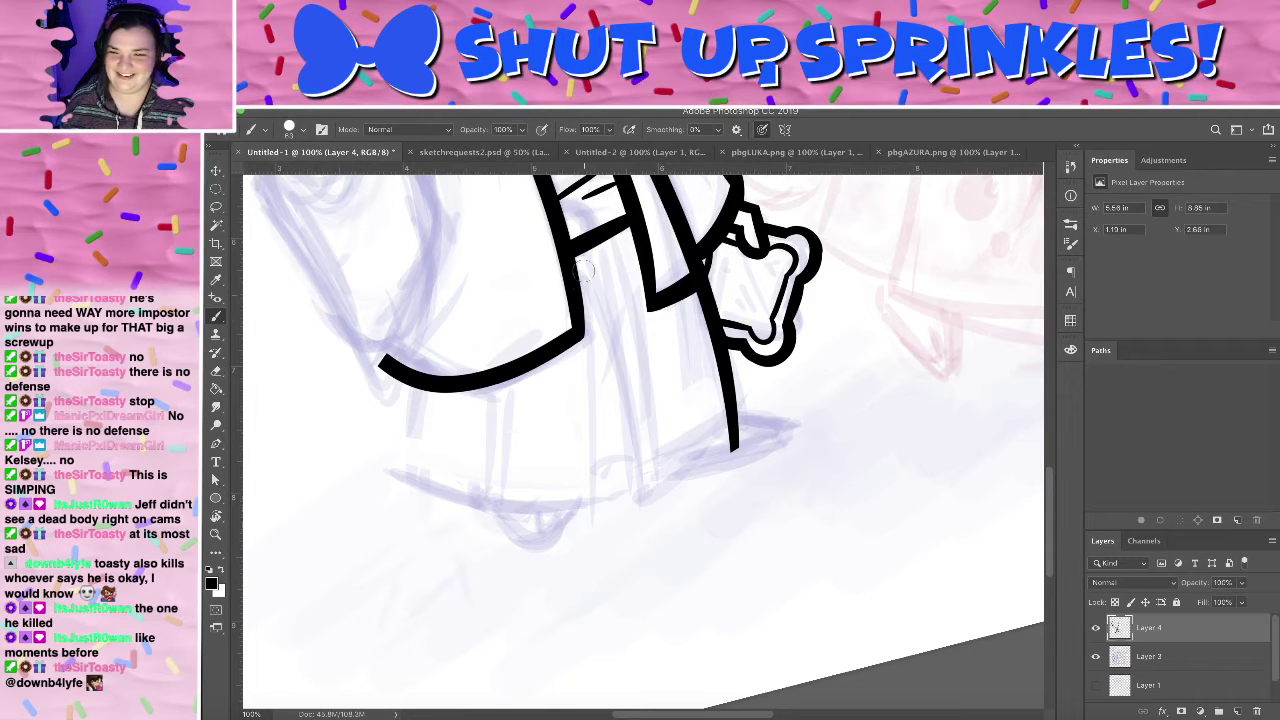
- Ink a long, thick robe opening line curving from the sash's lower edge down past the sketched hem
drag(600, 250, 650, 495)
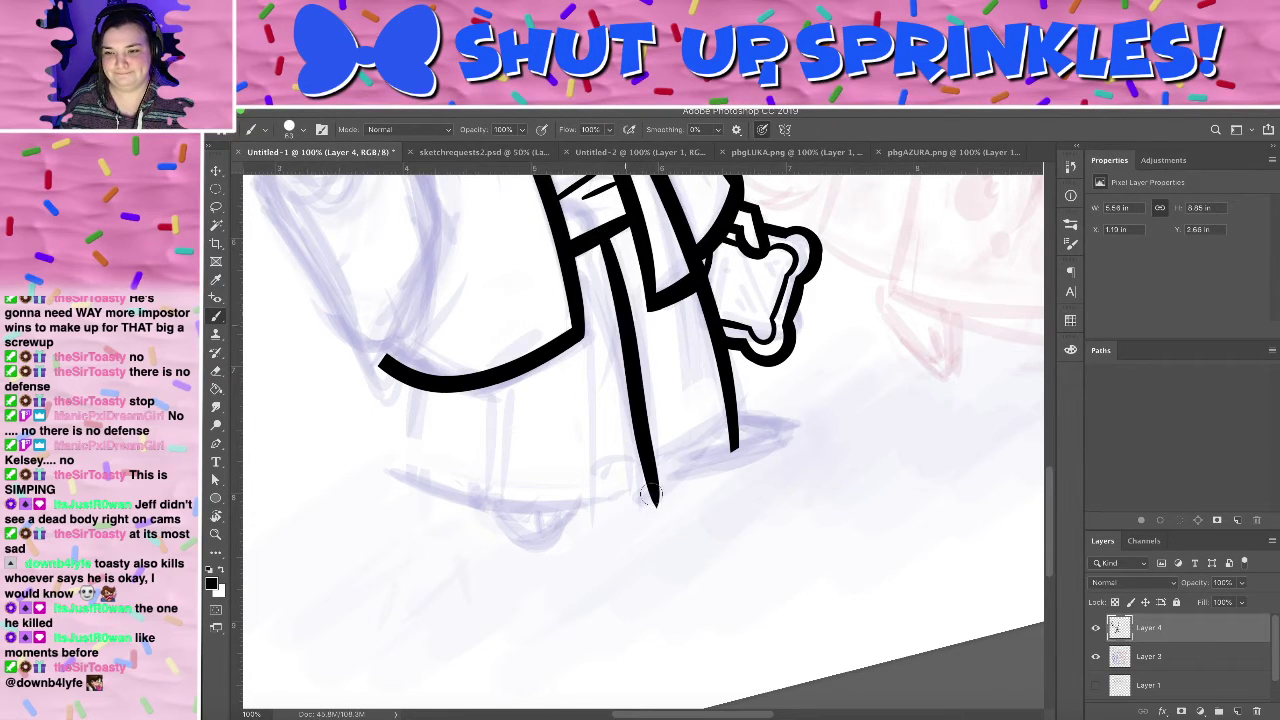
key(ctrl+z)
drag(600, 240, 637, 494)
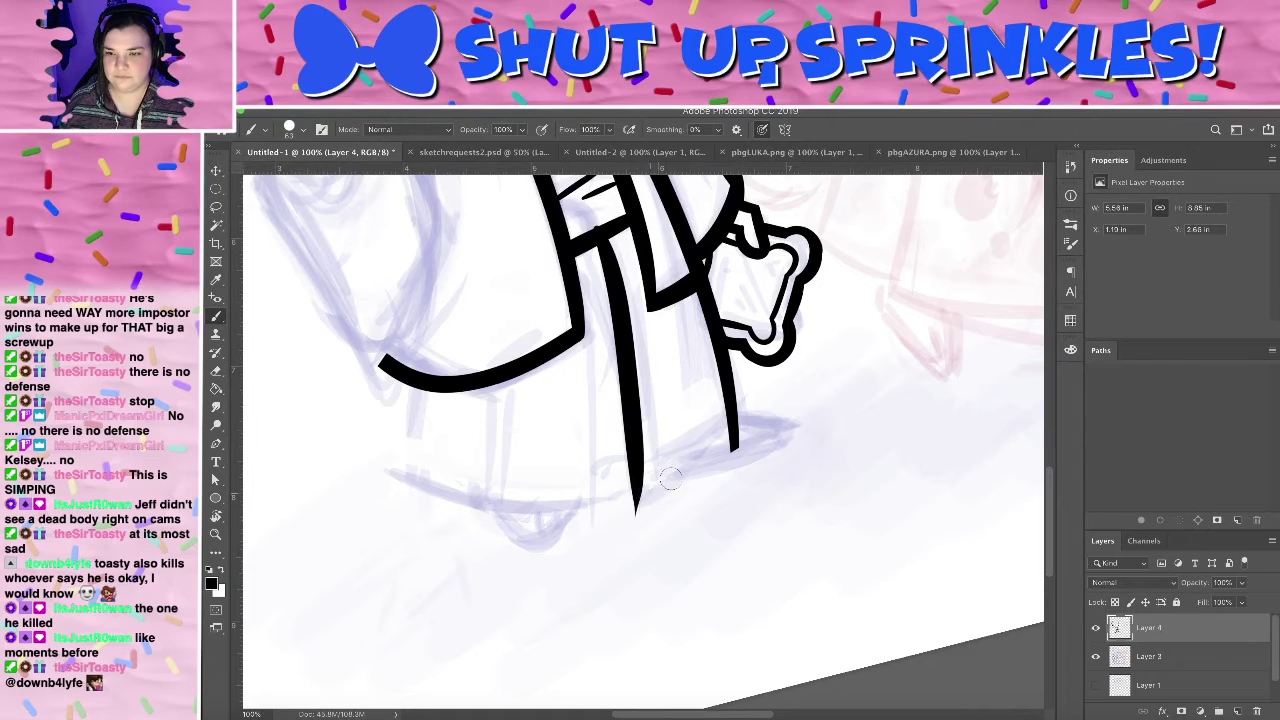
key(ctrl+z)
drag(600, 240, 633, 574)
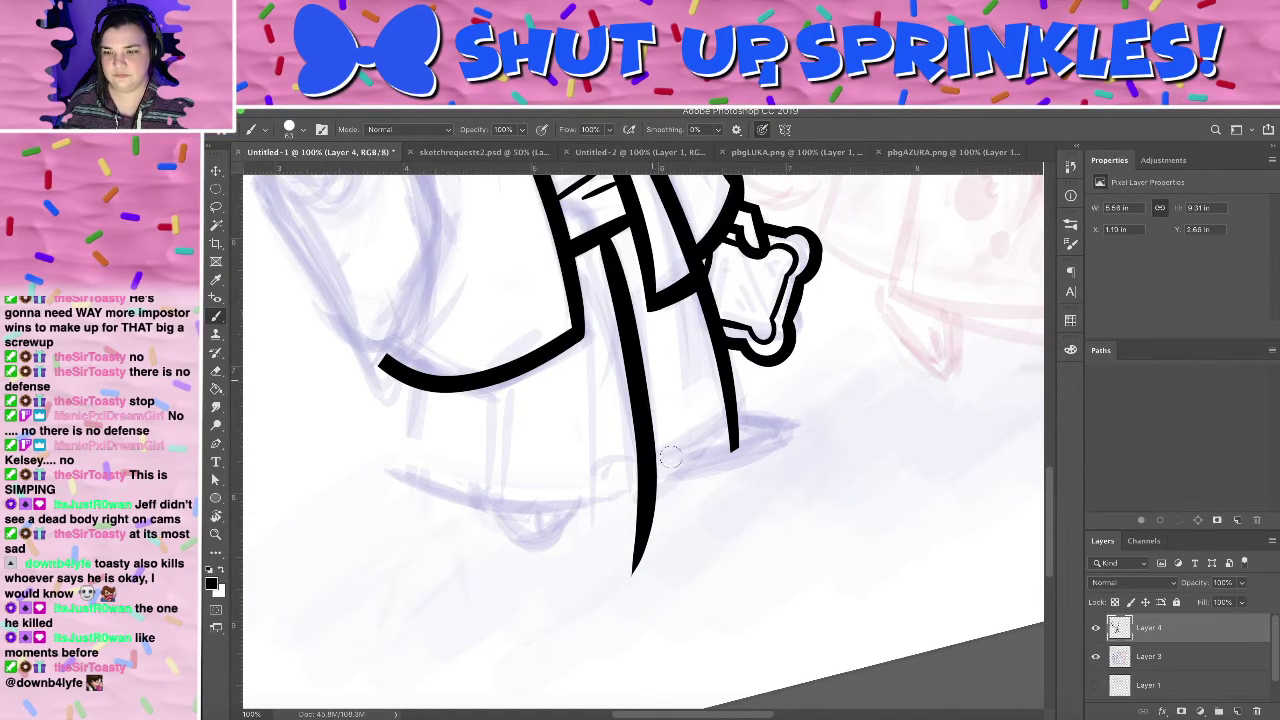
- Ink the front robe panel's bottom edge between its two long lines and erase the overshoot at both corners
drag(652, 495, 757, 431)
key(ctrl+z)
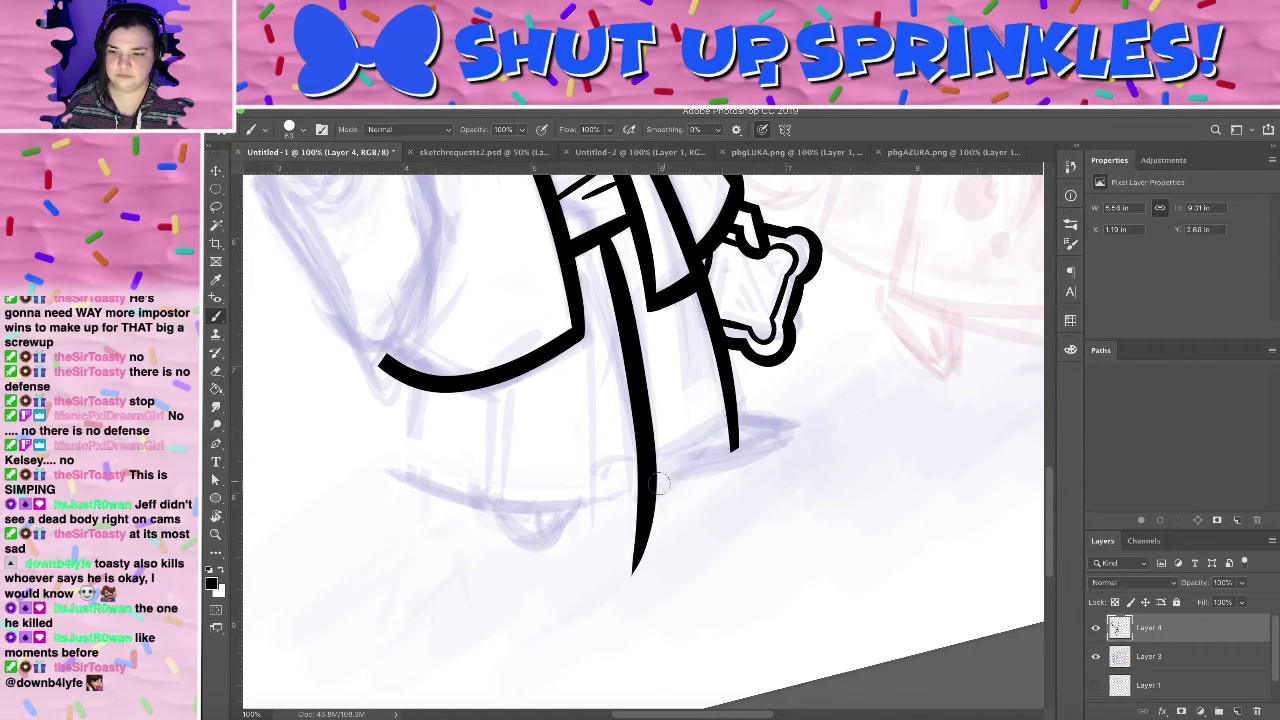
mouse_move(655, 492)
mouse_down()
mouse_move(790, 412)
mouse_move(741, 467)
mouse_up()
key(e)
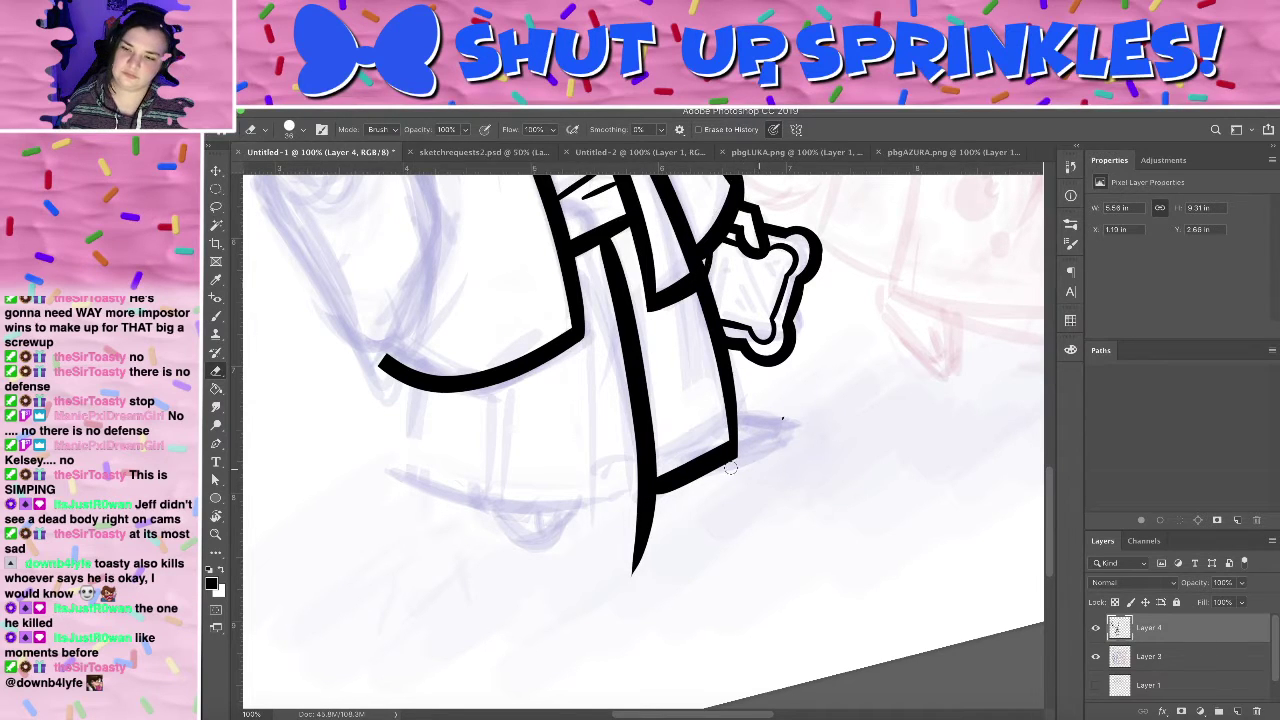
key(b)
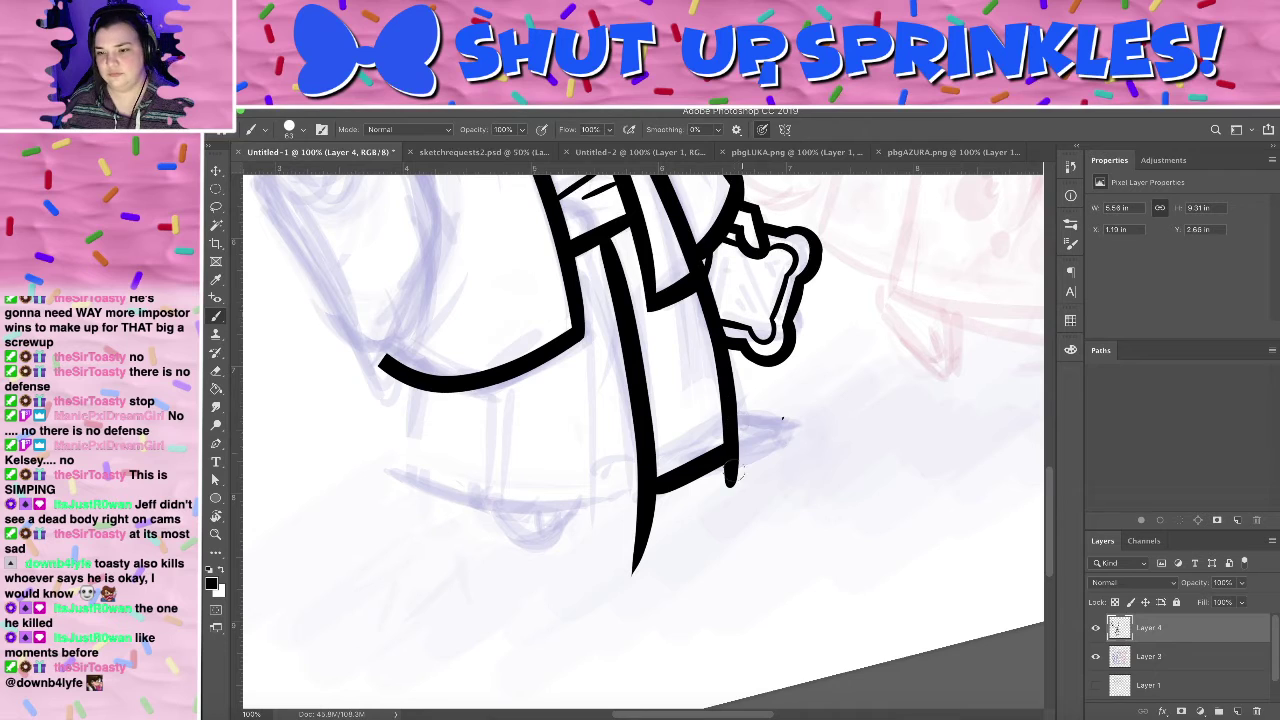
key(e)
click(732, 476)
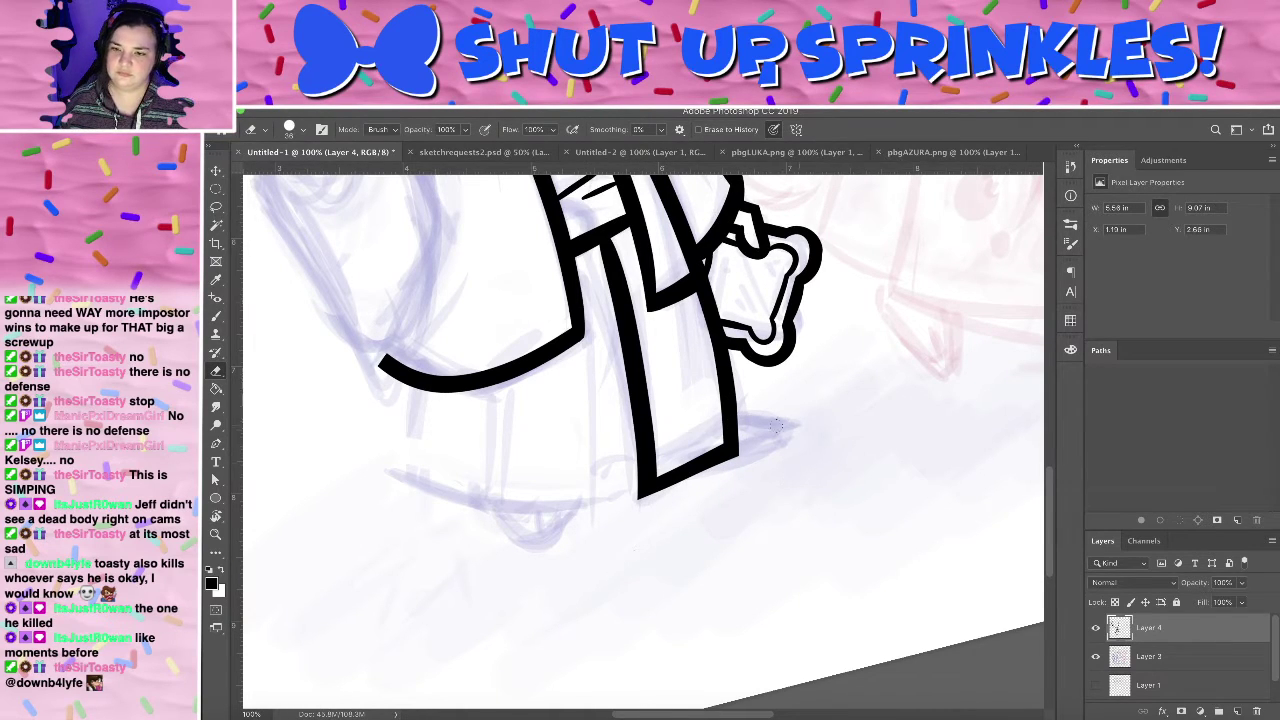
- Rework the front robe panel's lower corners, erasing leftover marks and thickening the bottom edge
key(b)
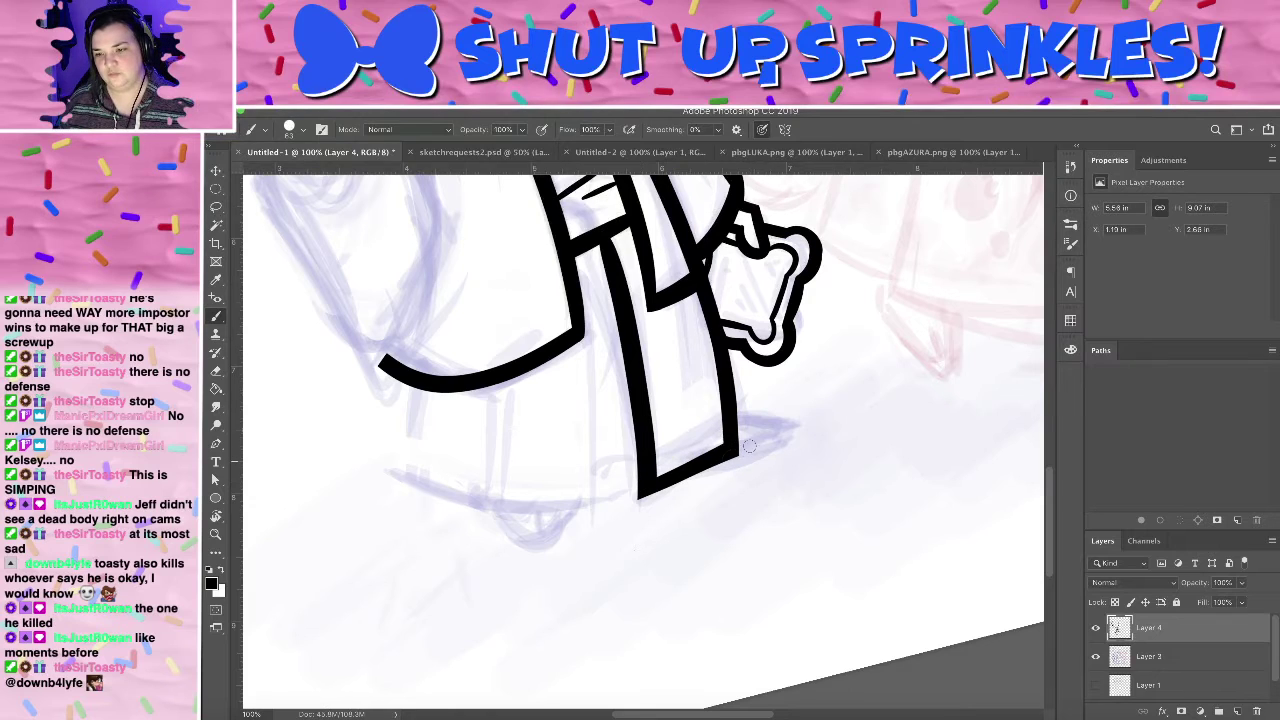
key(e)
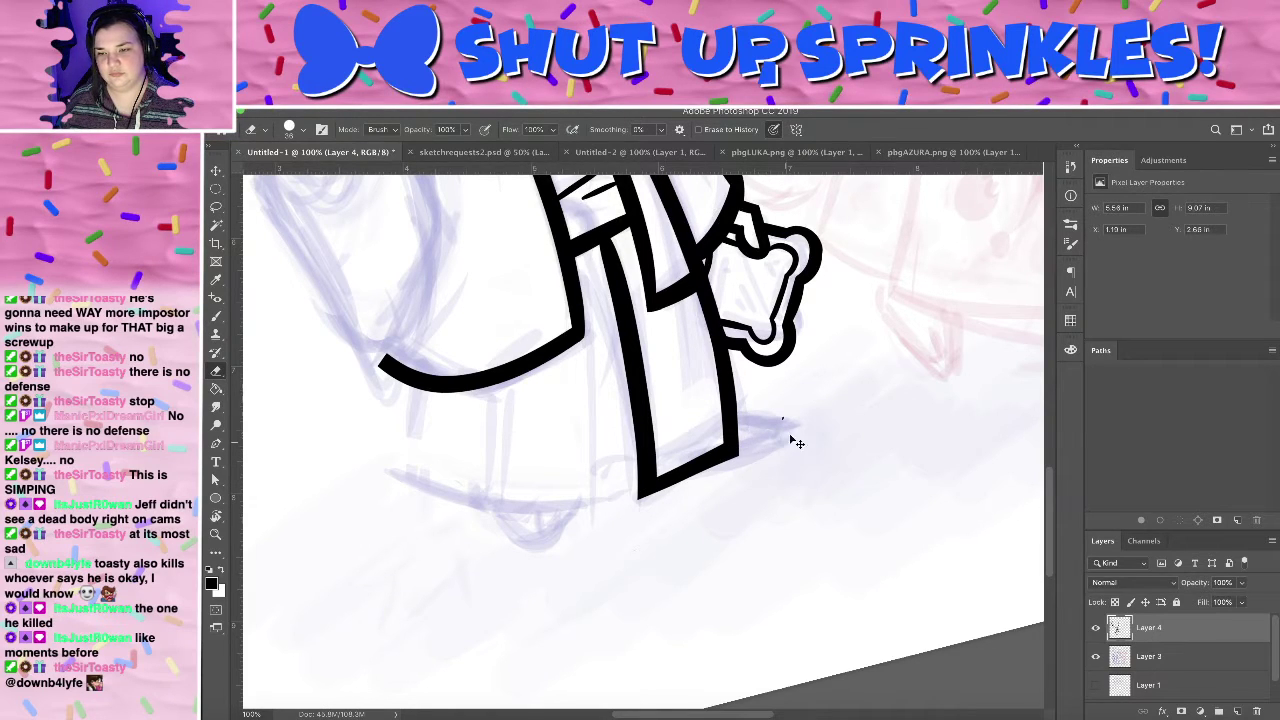
key(super+z)
key(super+z)
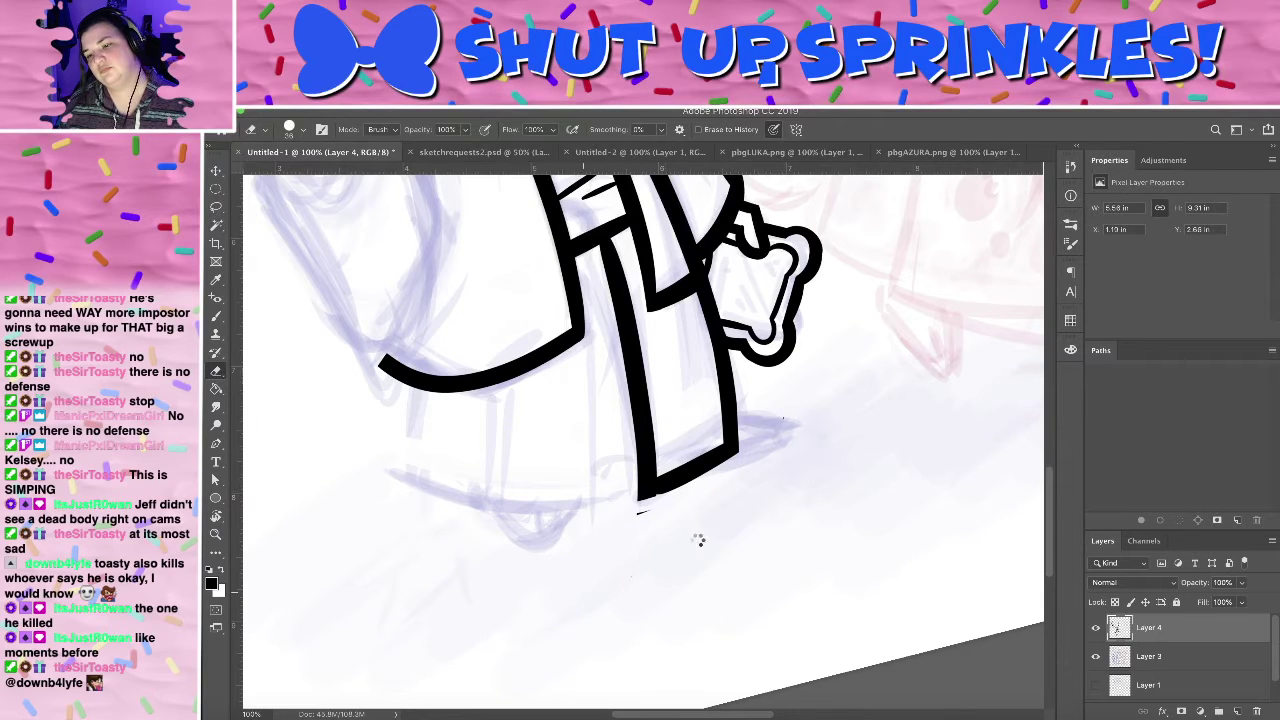
key(b)
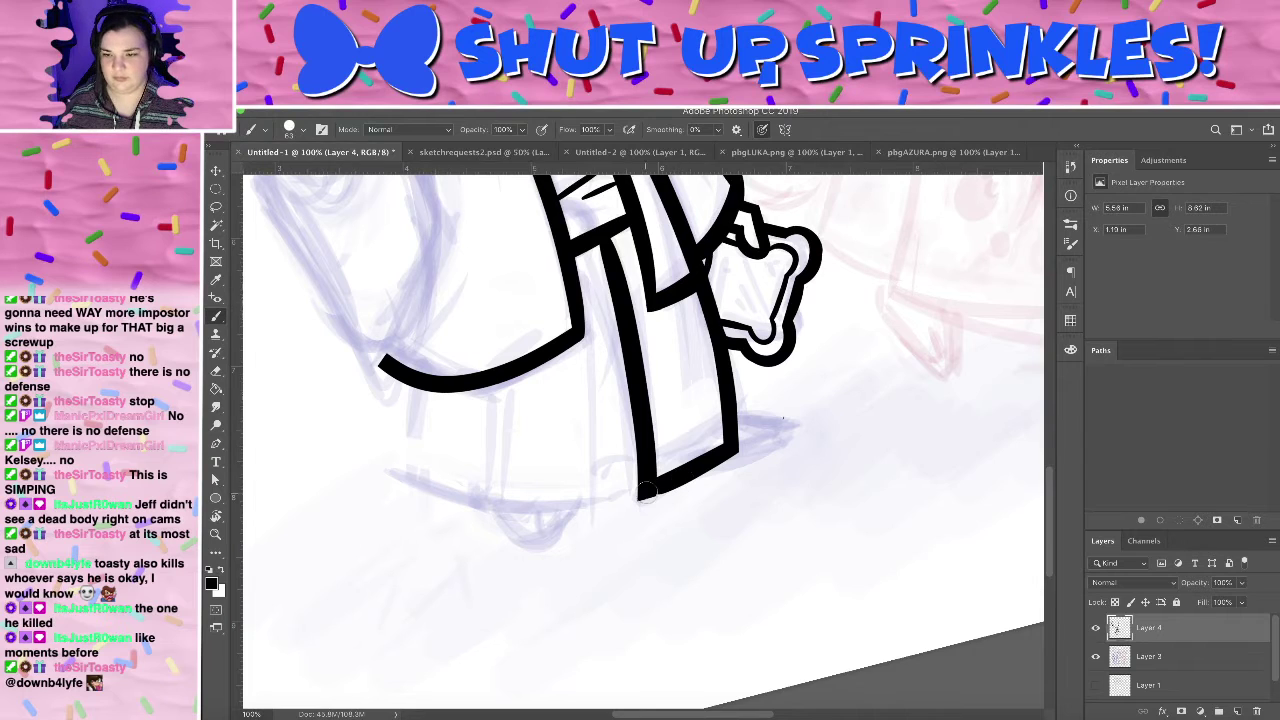
key(e)
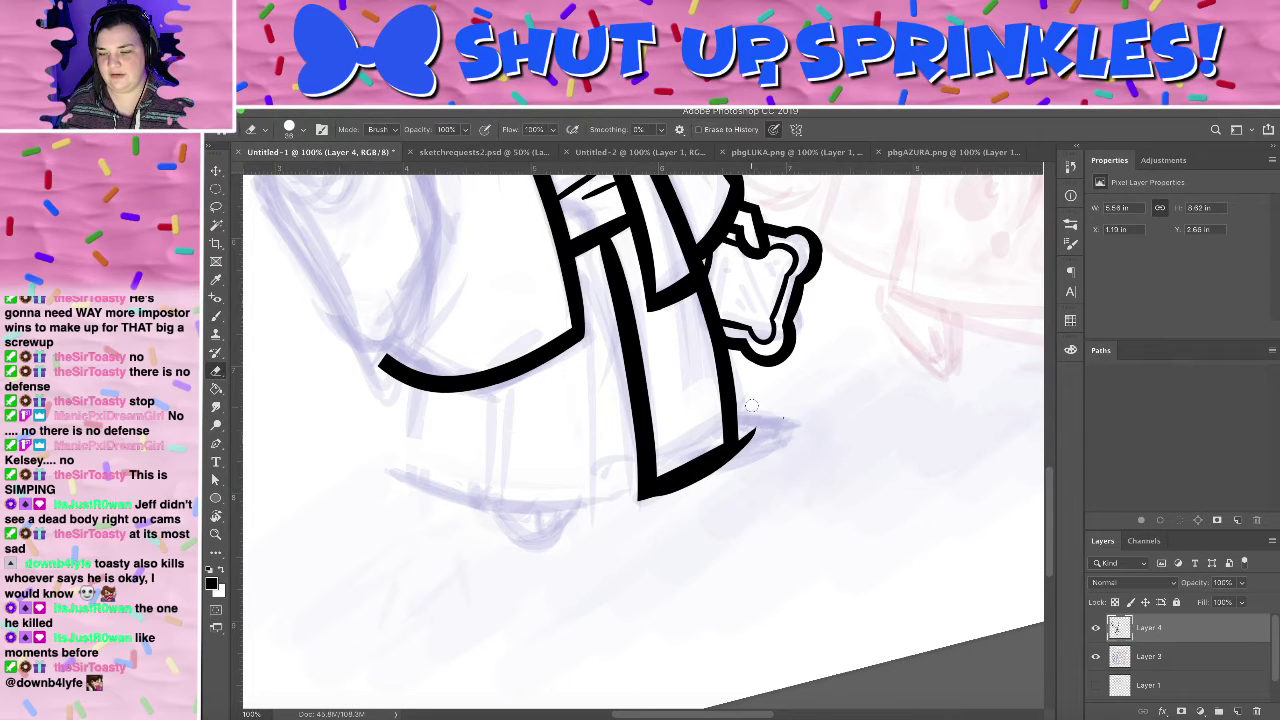
- Trim the hair tip above the sketched raised hand and ink the outline of the hand's first finger
drag(797, 279, 804, 574)
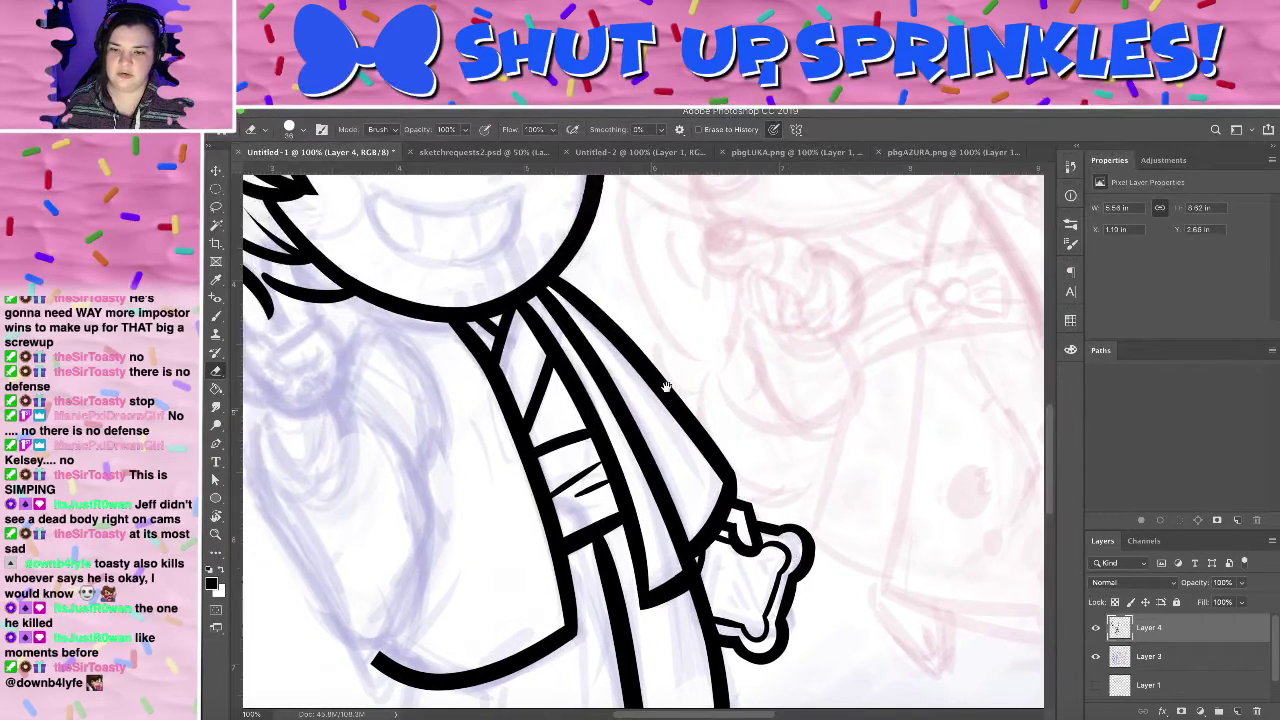
mouse_move(666, 385)
mouse_down()
mouse_move(771, 569)
mouse_move(745, 354)
mouse_up()
key(b)
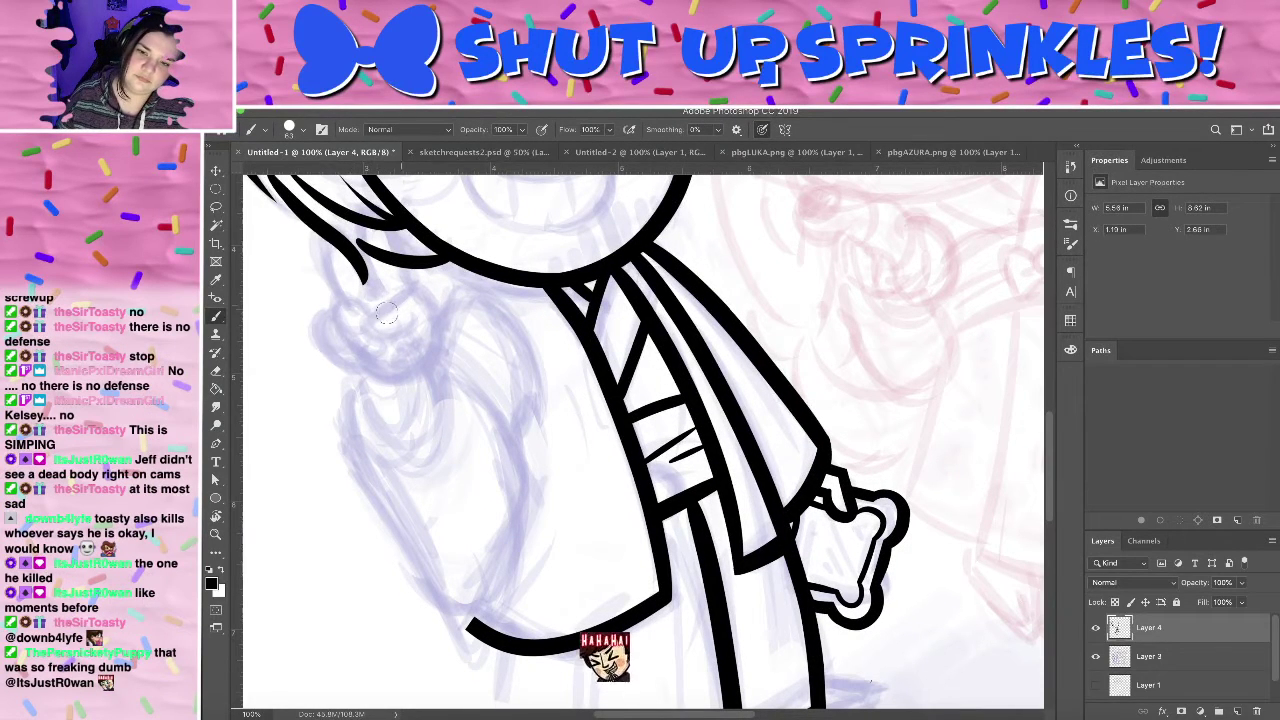
drag(372, 320, 414, 297)
key(super+z)
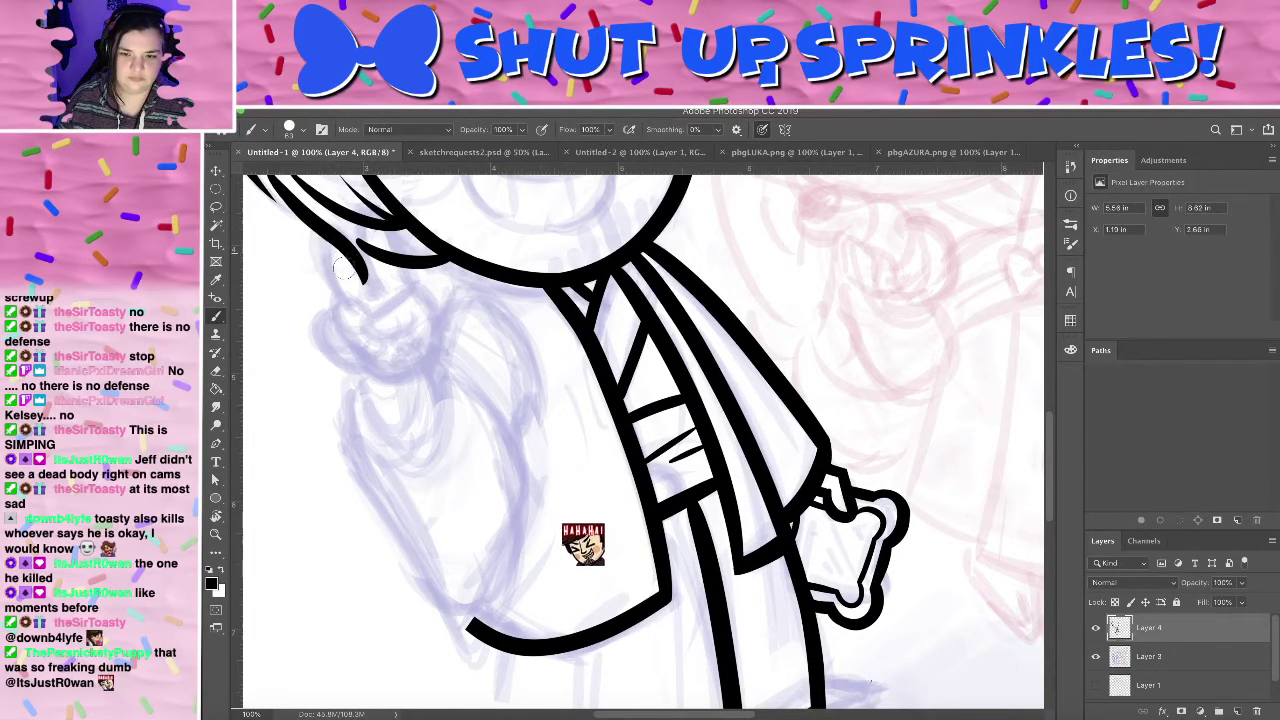
key(e)
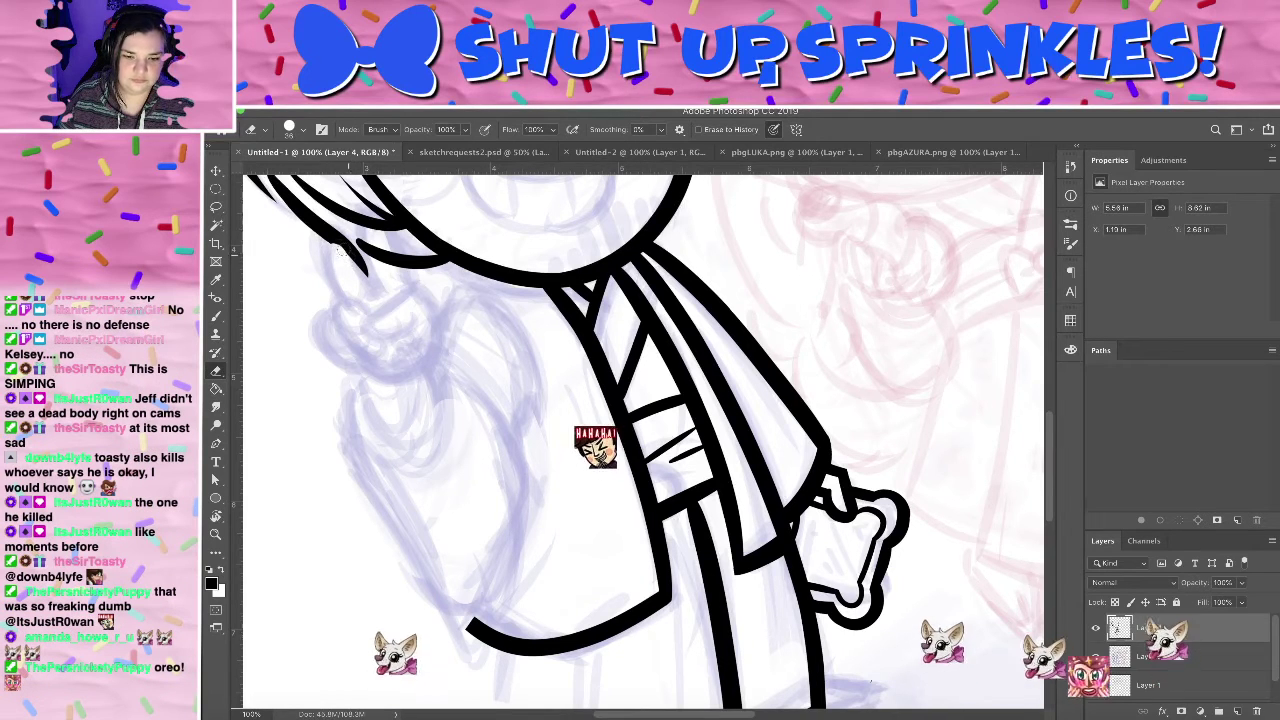
mouse_move(328, 246)
mouse_down()
mouse_move(357, 268)
mouse_move(390, 260)
mouse_move(459, 332)
mouse_up()
key(b)
drag(391, 309, 424, 378)
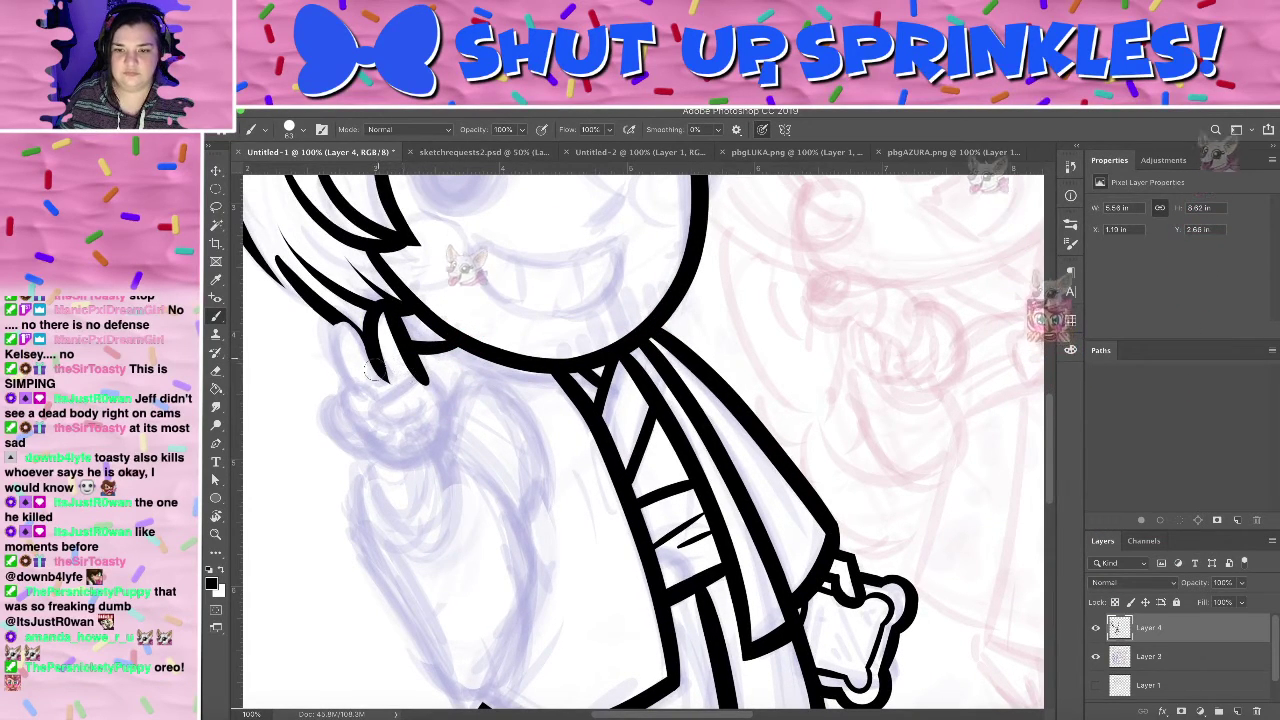
- Try to outline the second raised finger beside the first one, under the hair
key(super+z)
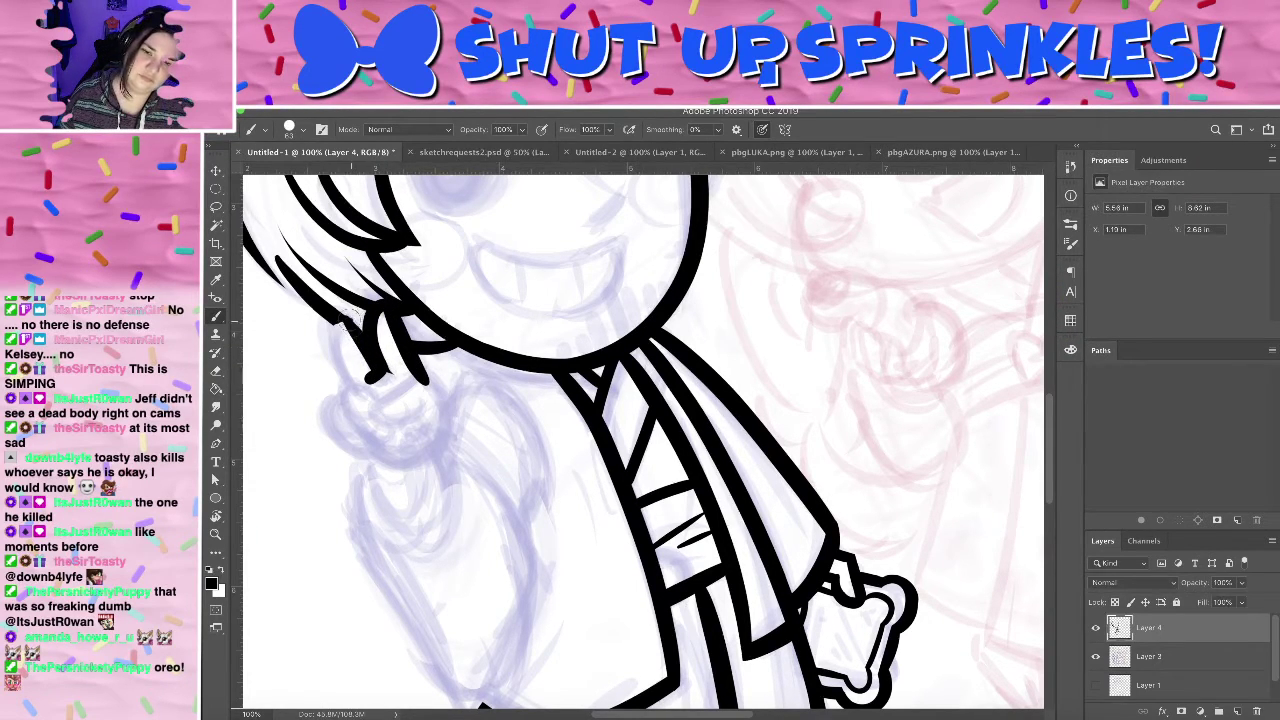
key(ctrl+z)
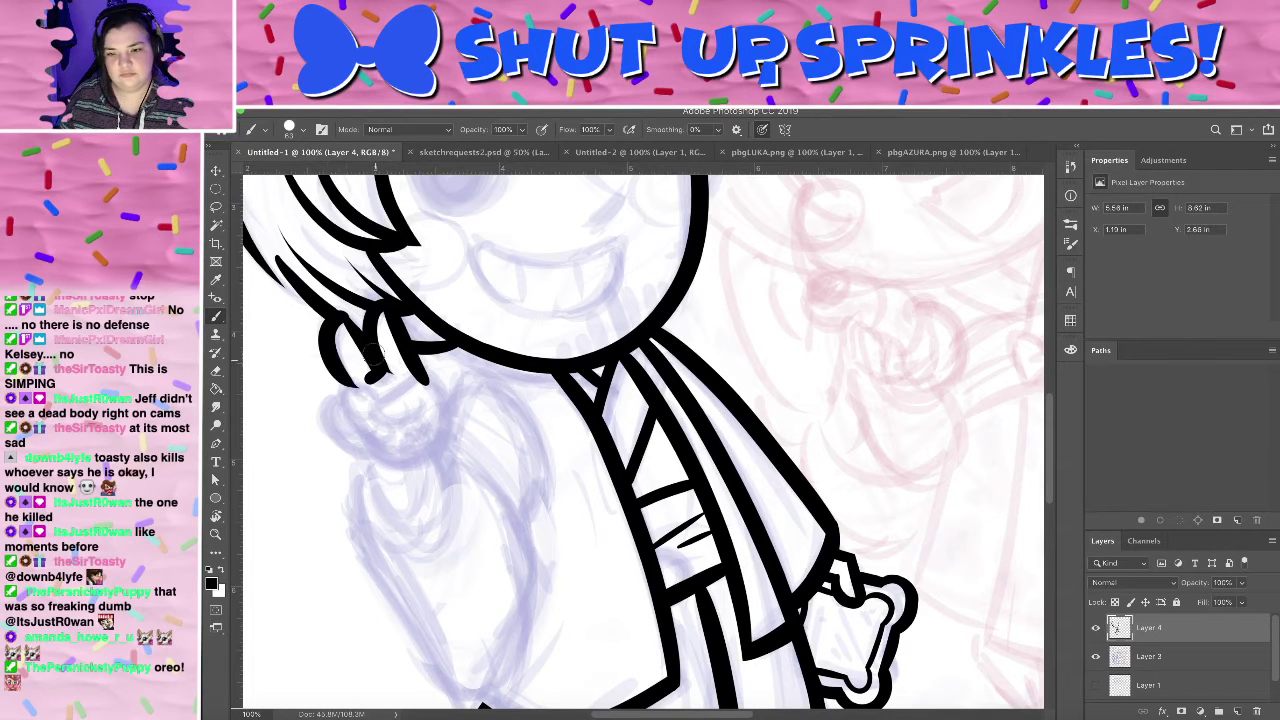
key(ctrl+z)
key(ctrl+z)
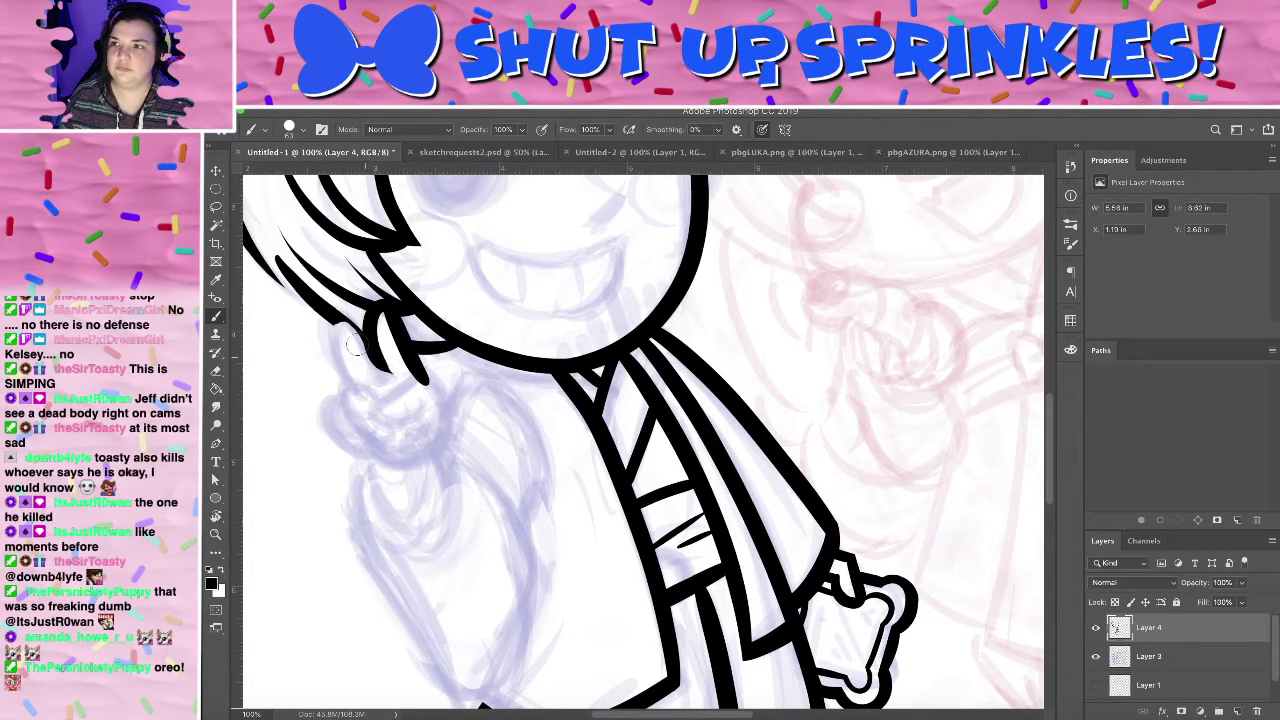
- Try to ink a short stroke below the raised fingers, and undo it along with both finger outlines
key(e)
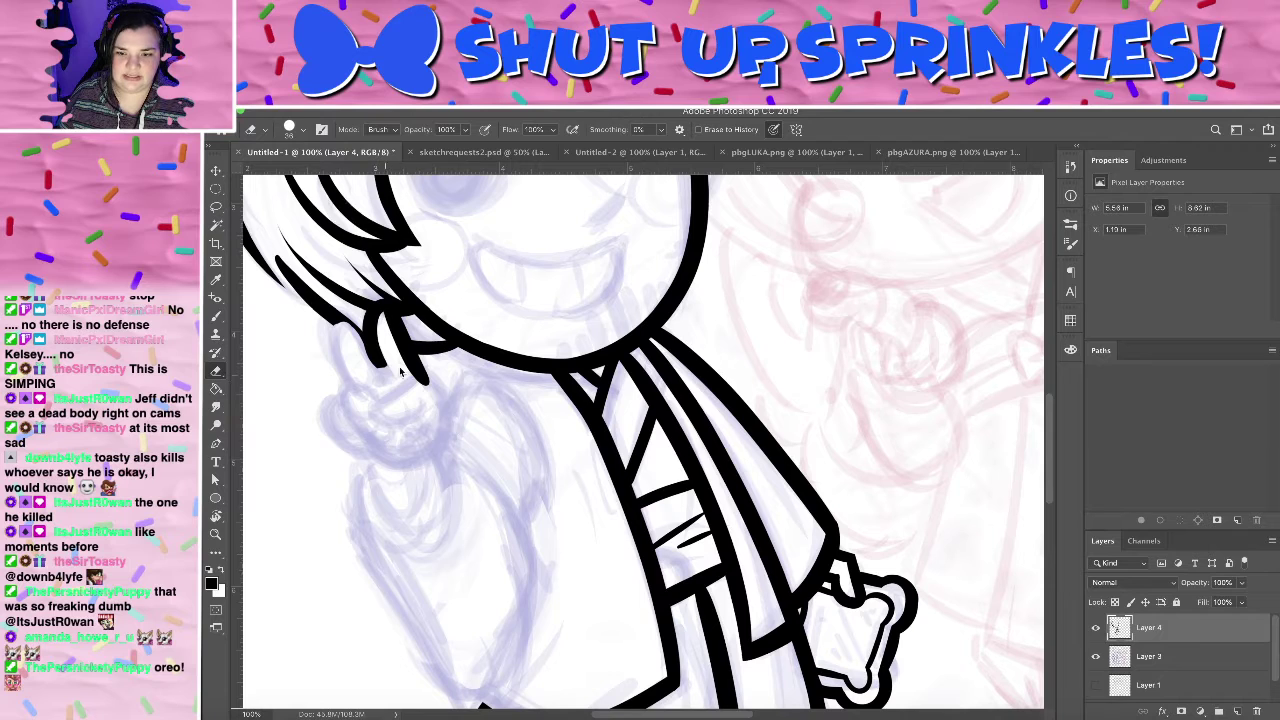
key(b)
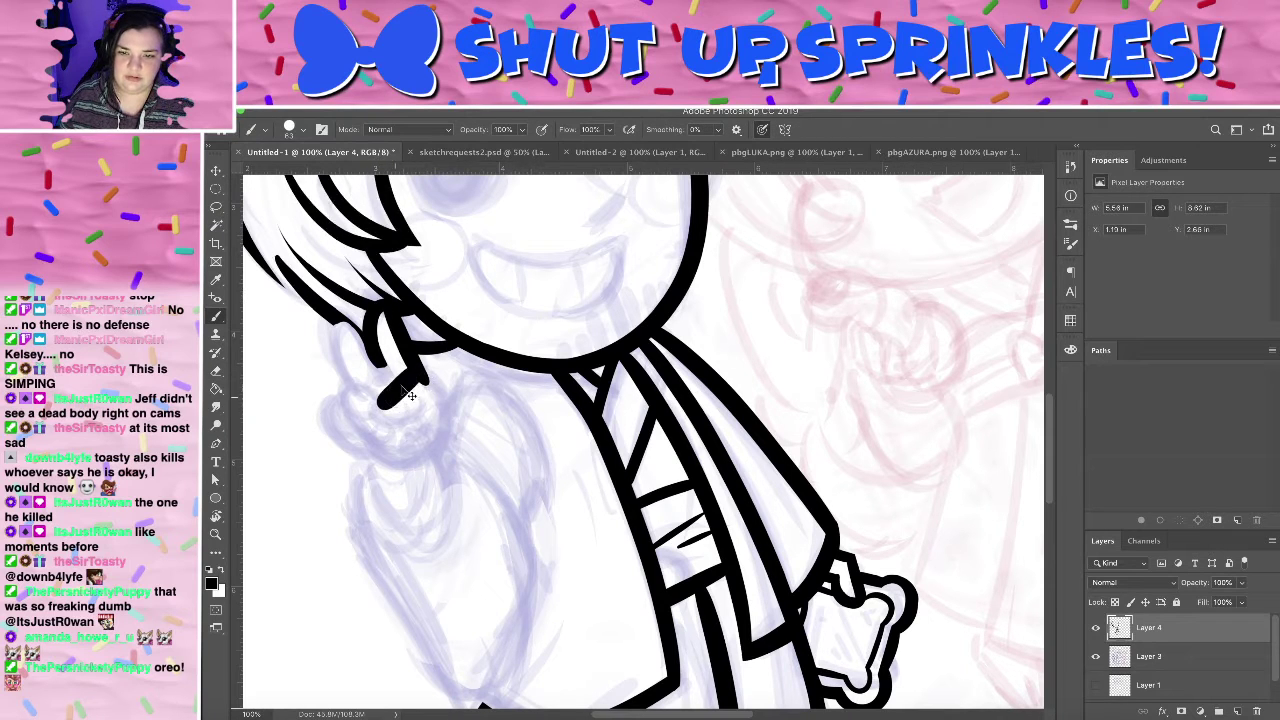
key(ctrl+z)
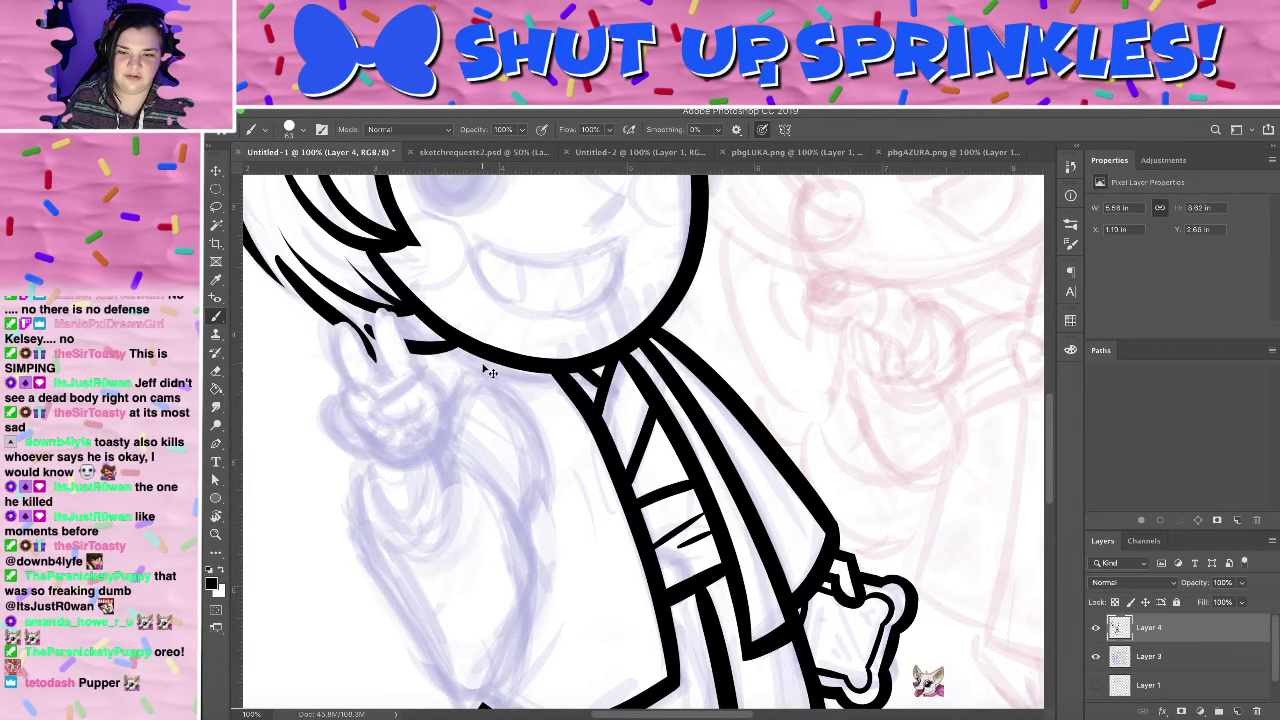
- Ink the curved nose bridge running down beside the sketched eye nearest the face's outer edge
drag(486, 366, 457, 281)
drag(486, 388, 416, 550)
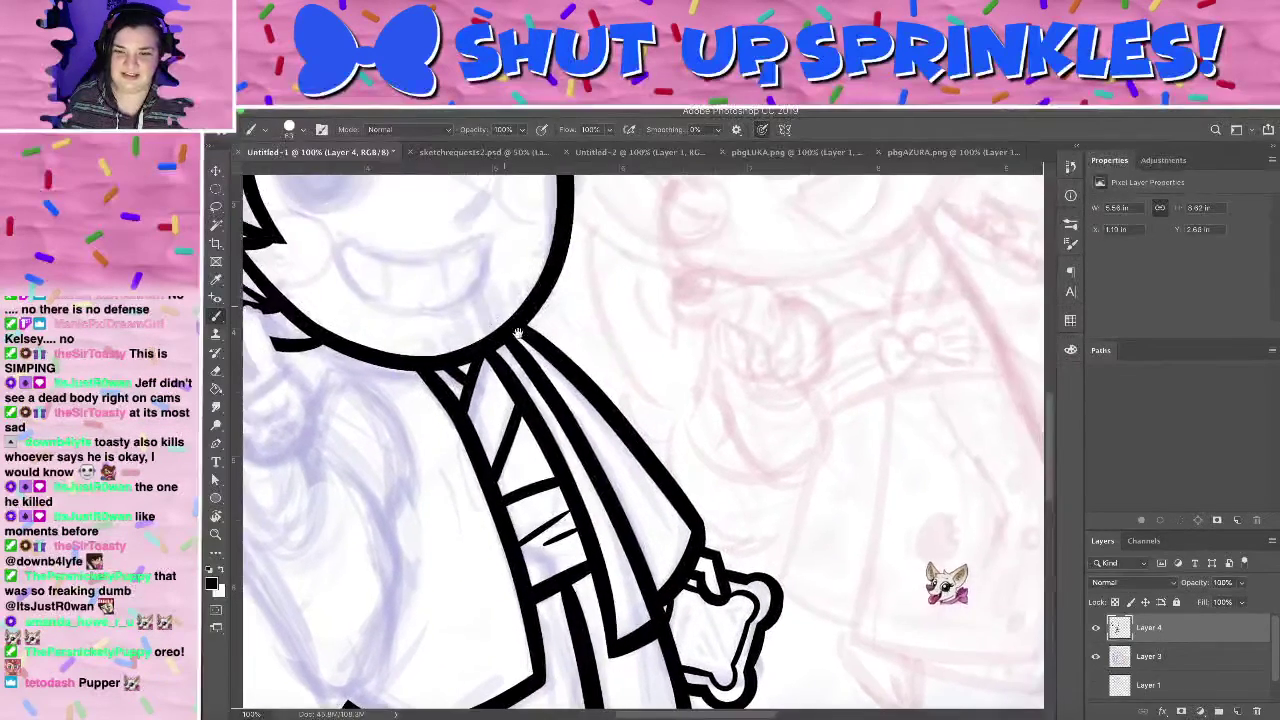
drag(448, 220, 546, 420)
mouse_move(592, 310)
mouse_down()
mouse_move(544, 310)
mouse_move(780, 351)
mouse_move(751, 266)
mouse_move(716, 281)
mouse_up()
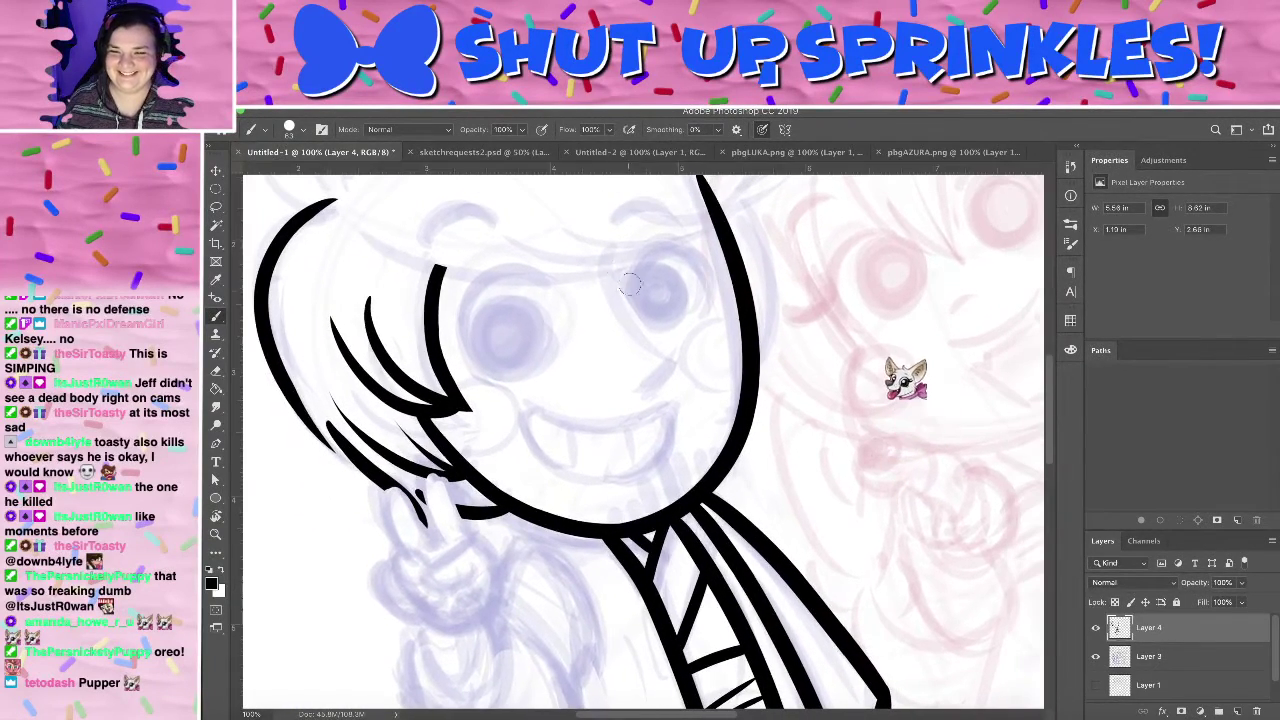
drag(683, 362, 613, 246)
key(ctrl+z)
drag(698, 355, 608, 262)
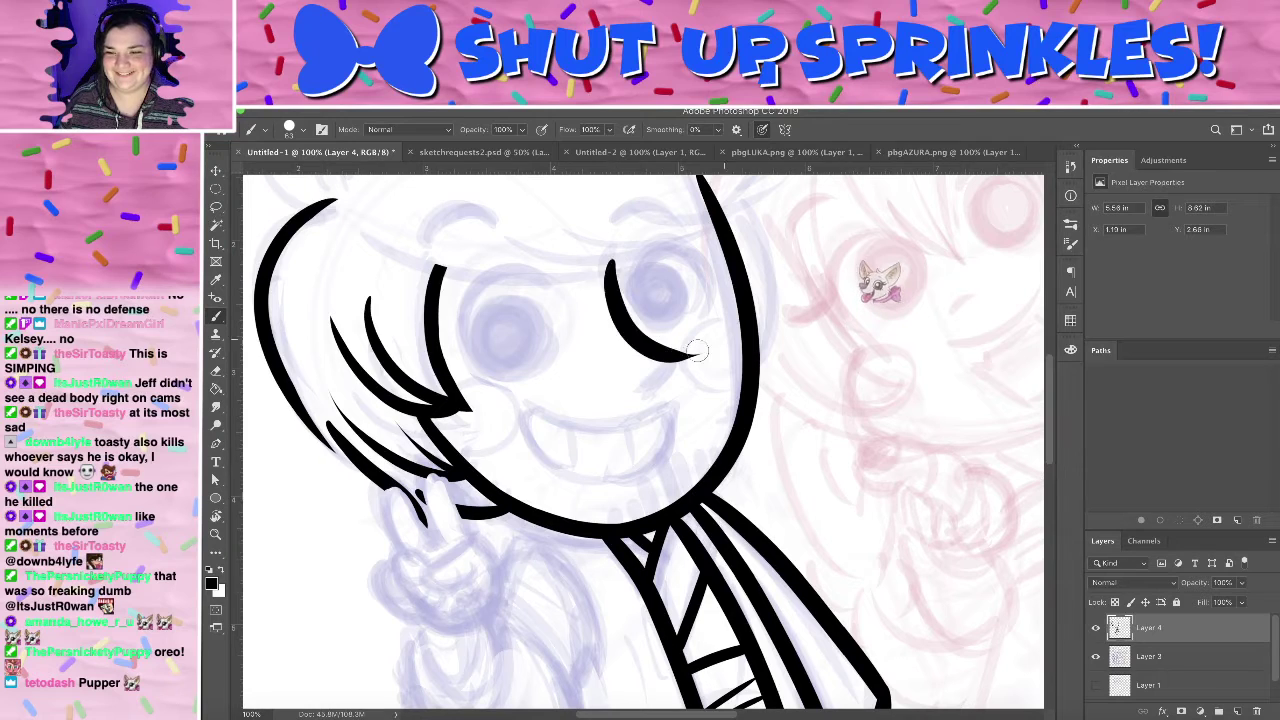
drag(652, 397, 674, 372)
key(ctrl+z)
key(ctrl+z)
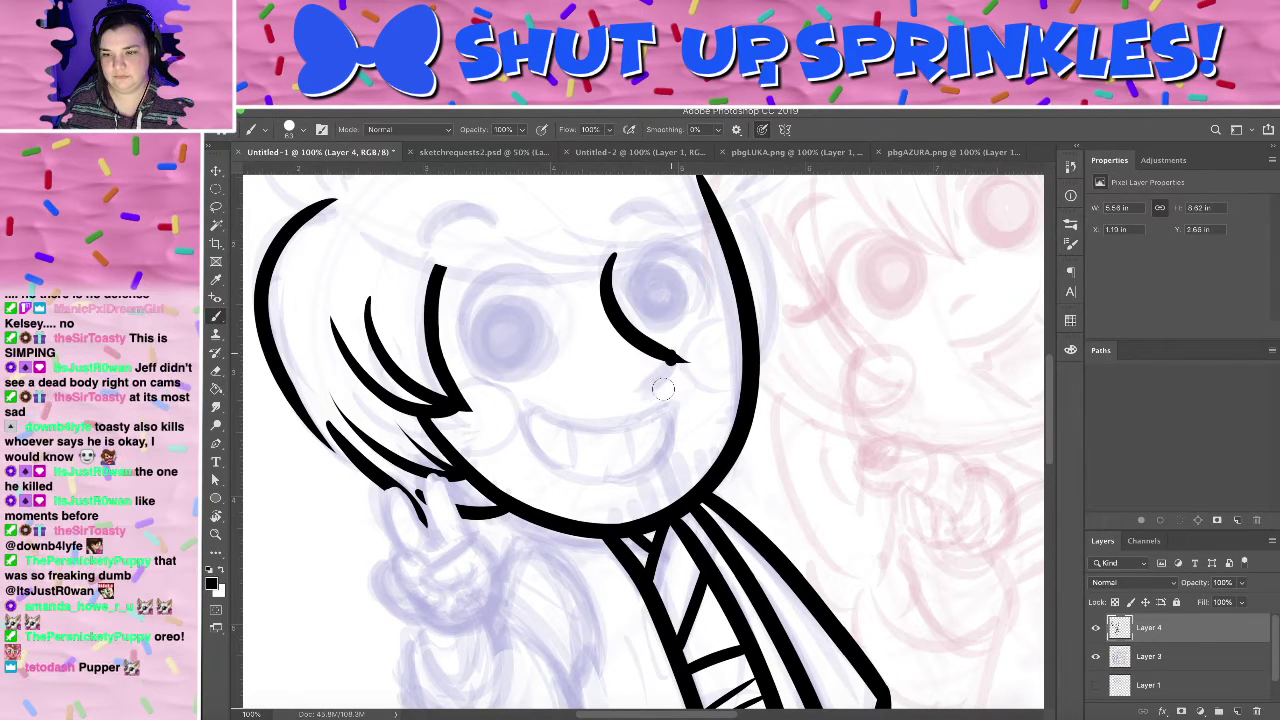
mouse_move(612, 254)
mouse_down()
mouse_move(626, 330)
mouse_move(691, 350)
mouse_up()
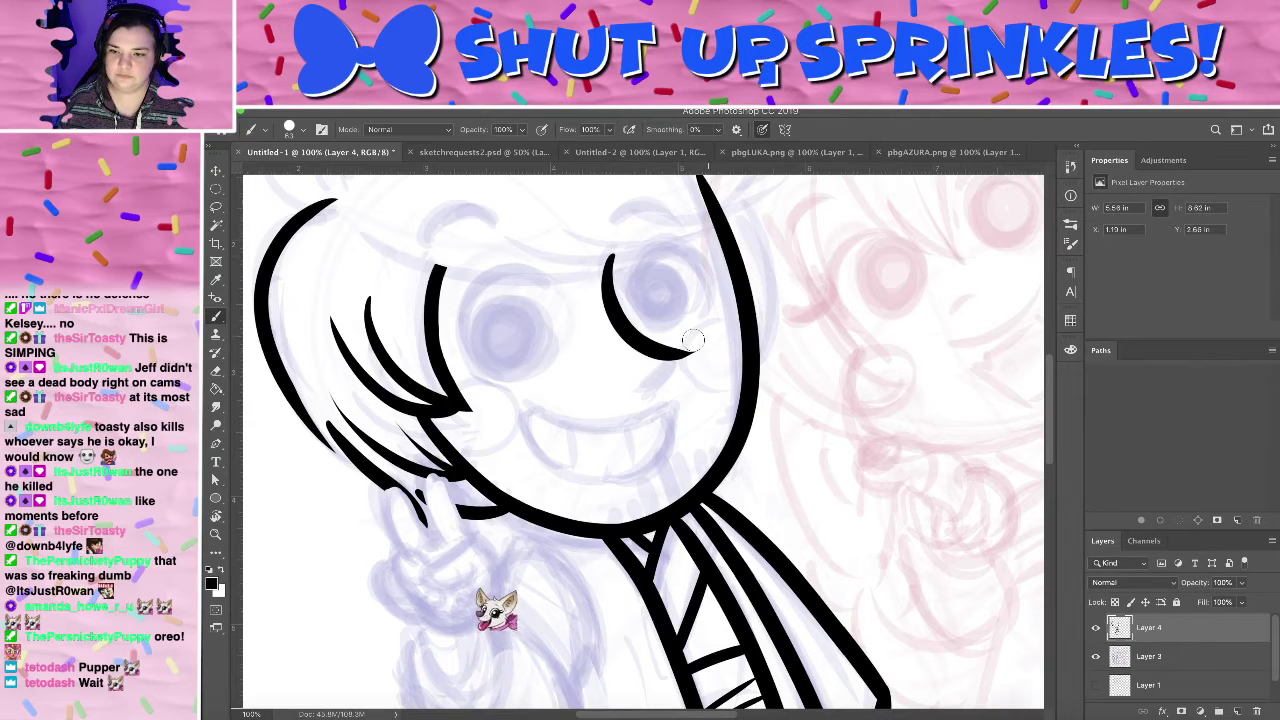
- Ink the hooked nose tip below the bridge, thicken its bend and refine its end above the smile
drag(657, 396, 684, 344)
key(ctrl+z)
key(e)
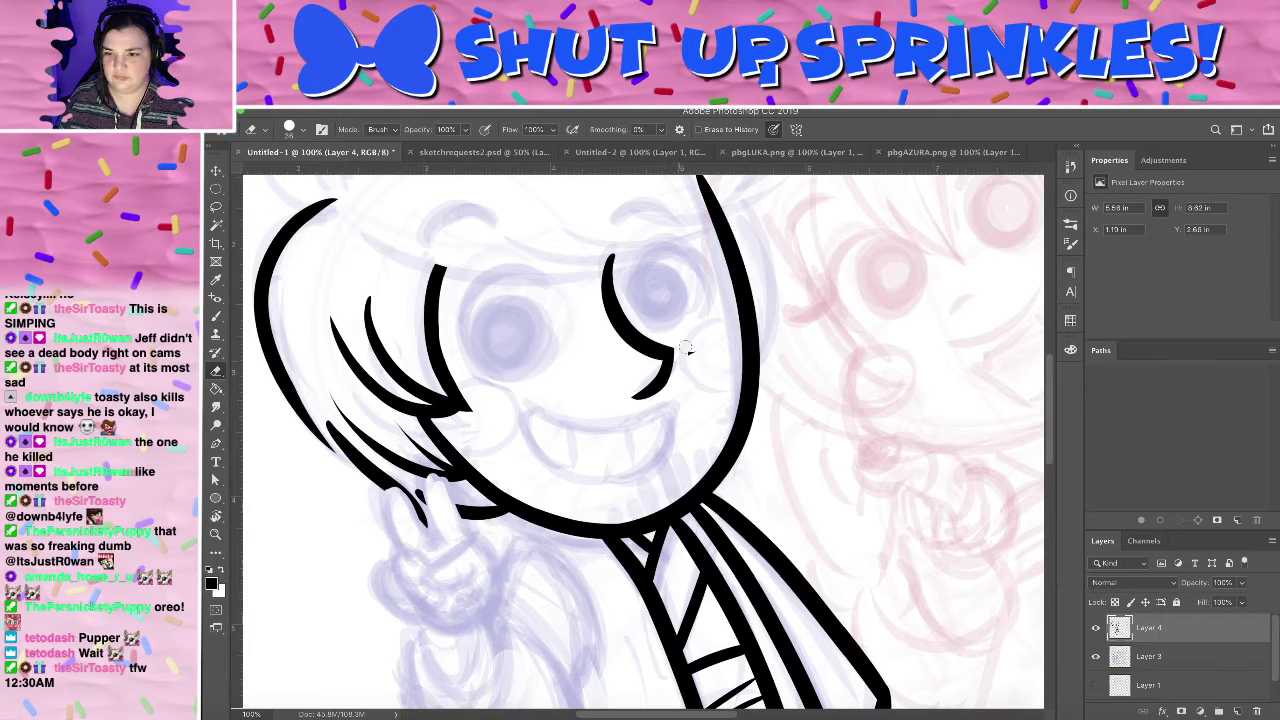
key(b)
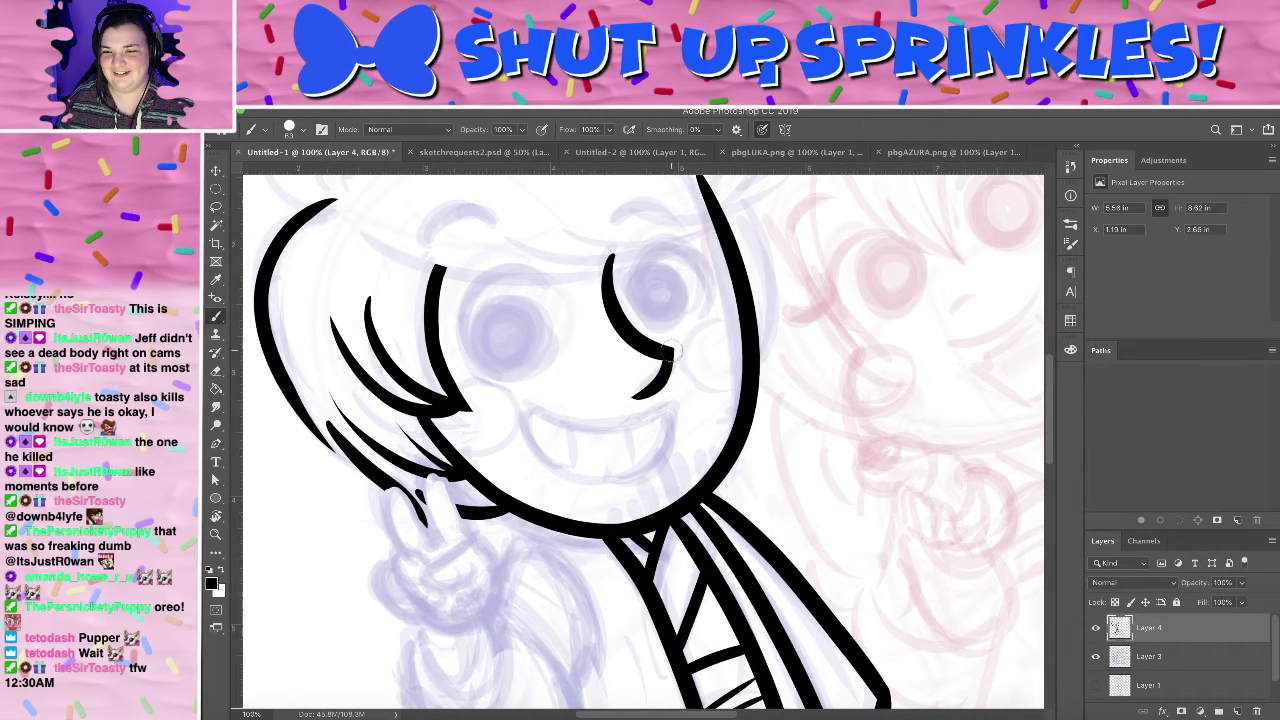
key(e)
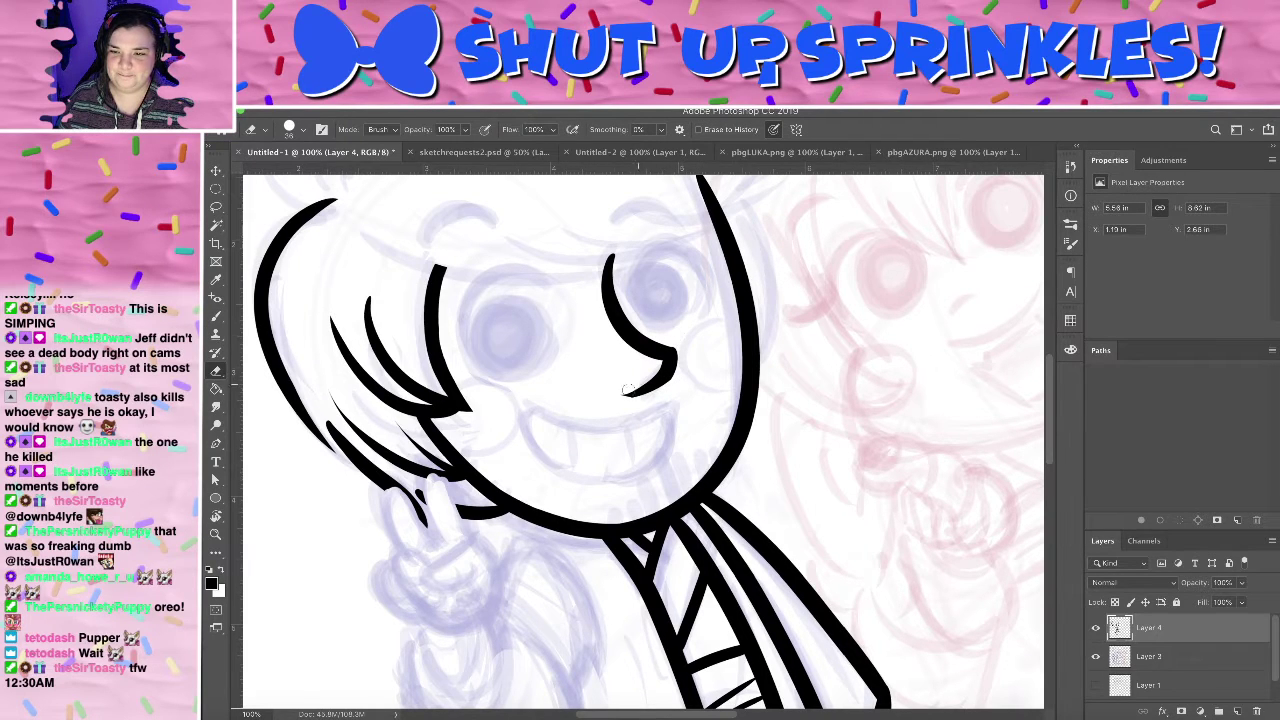
drag(620, 392, 640, 398)
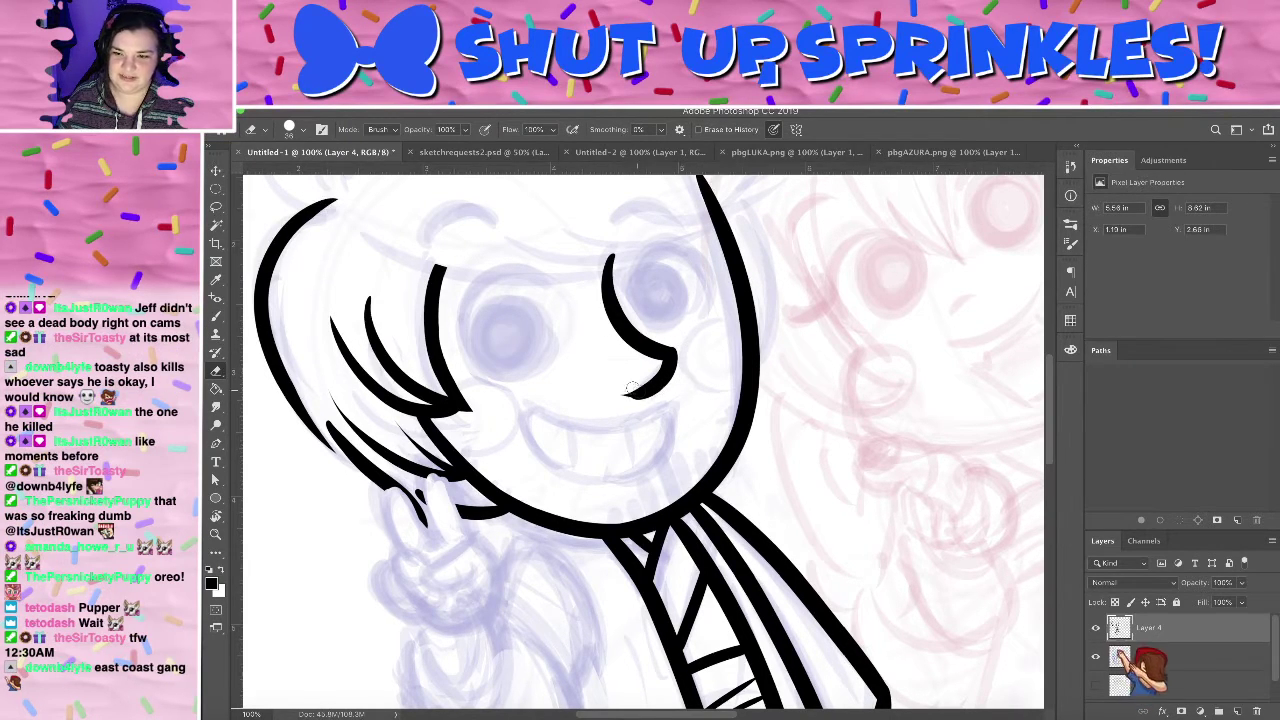
key(super+z)
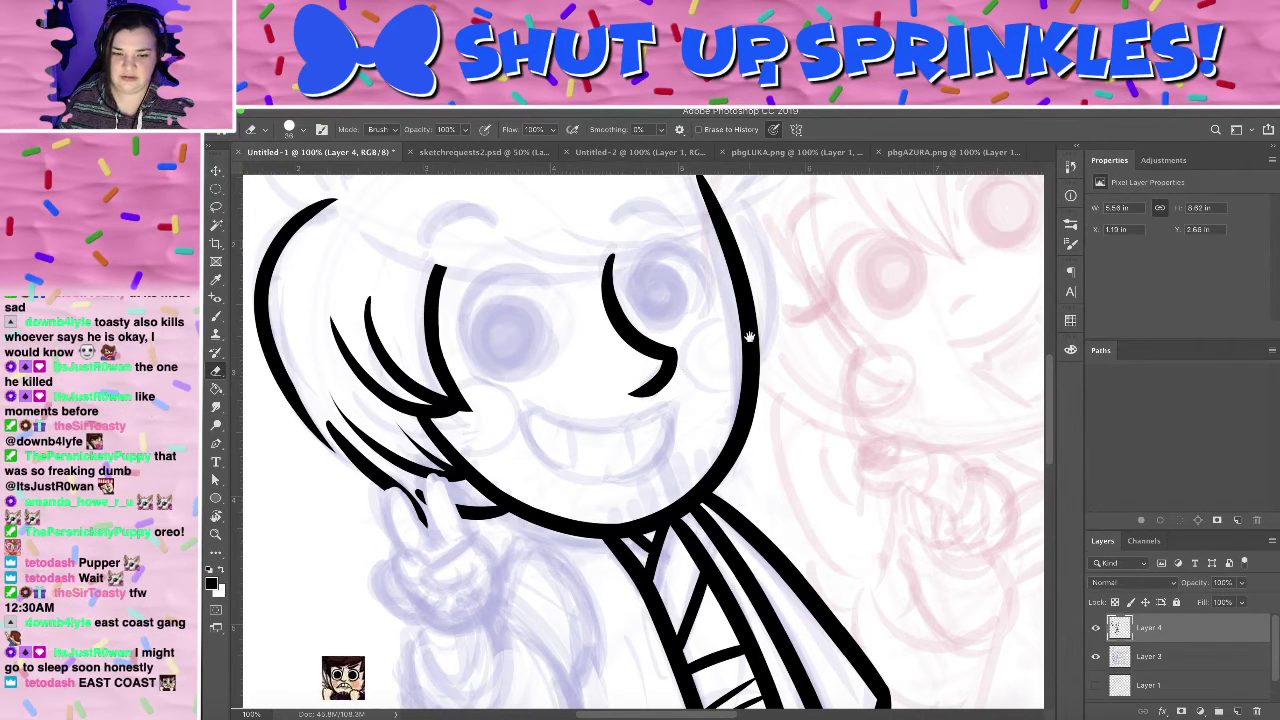
- Ink the short shoulder line under the chin and the curved edge of the raised arm's sleeve, tapering the curve's upper end
mouse_move(749, 337)
mouse_down()
mouse_move(741, 420)
mouse_move(697, 285)
mouse_move(690, 135)
mouse_move(610, 135)
mouse_move(665, 140)
mouse_move(677, 200)
mouse_up()
key(b)
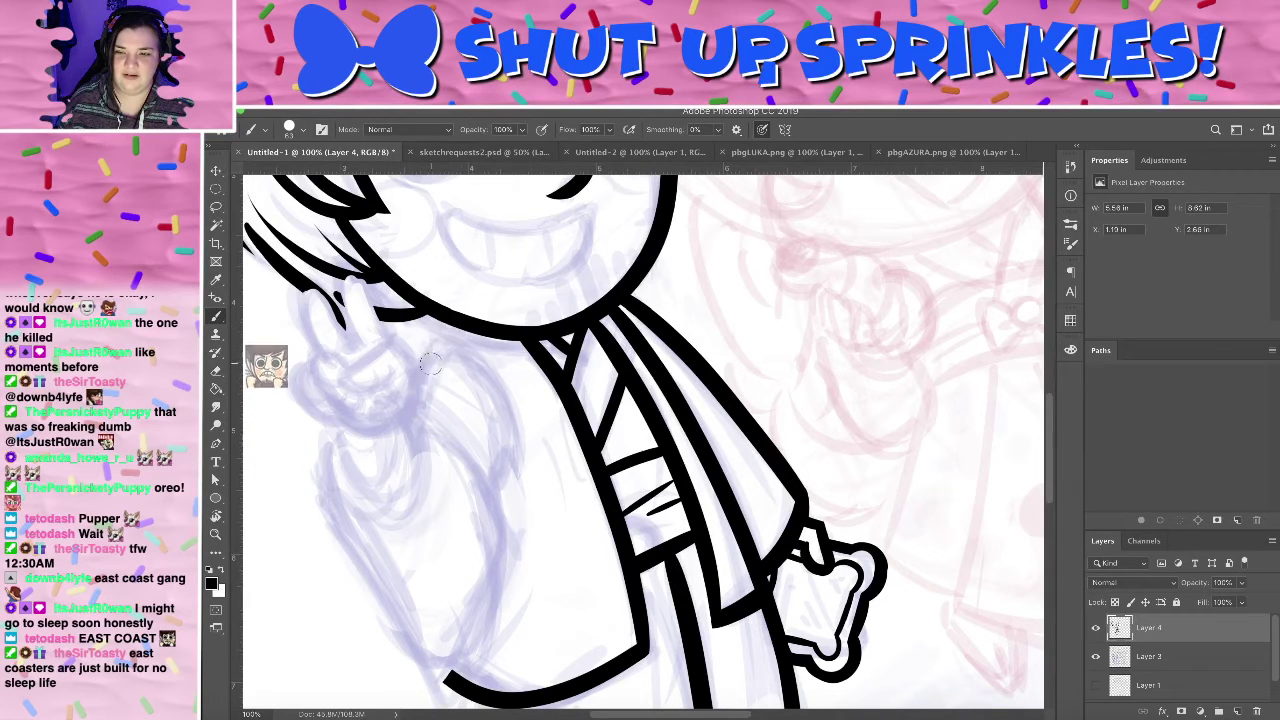
mouse_move(416, 380)
mouse_down()
mouse_move(449, 319)
mouse_move(517, 442)
mouse_up()
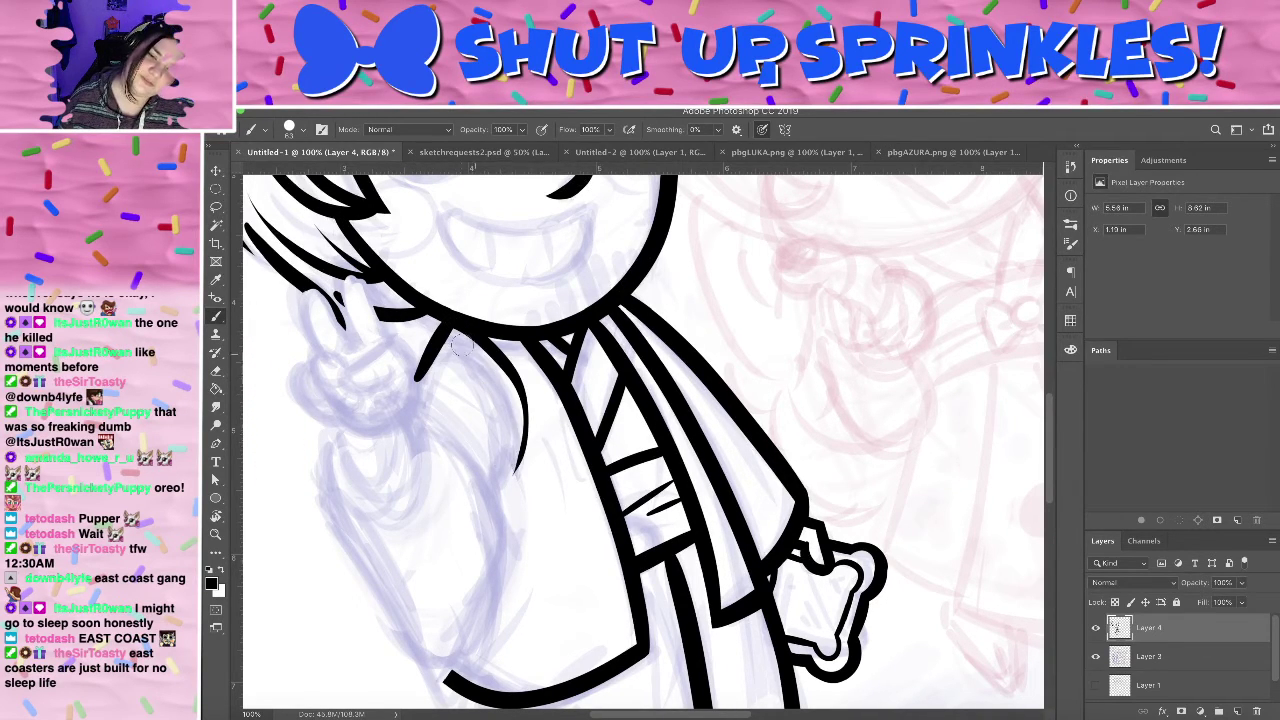
key(ctrl+z)
mouse_move(510, 493)
mouse_down()
mouse_move(488, 330)
mouse_move(497, 482)
mouse_up()
key(ctrl+z)
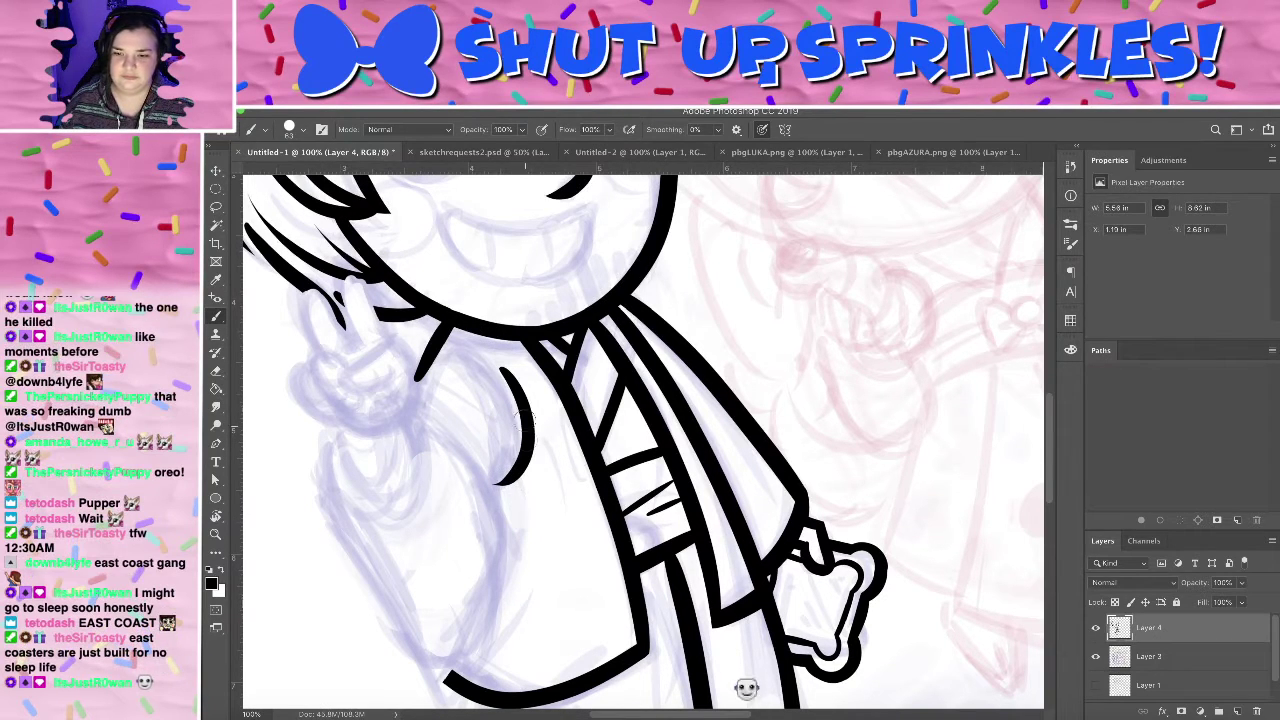
key(ctrl+z)
drag(497, 368, 492, 503)
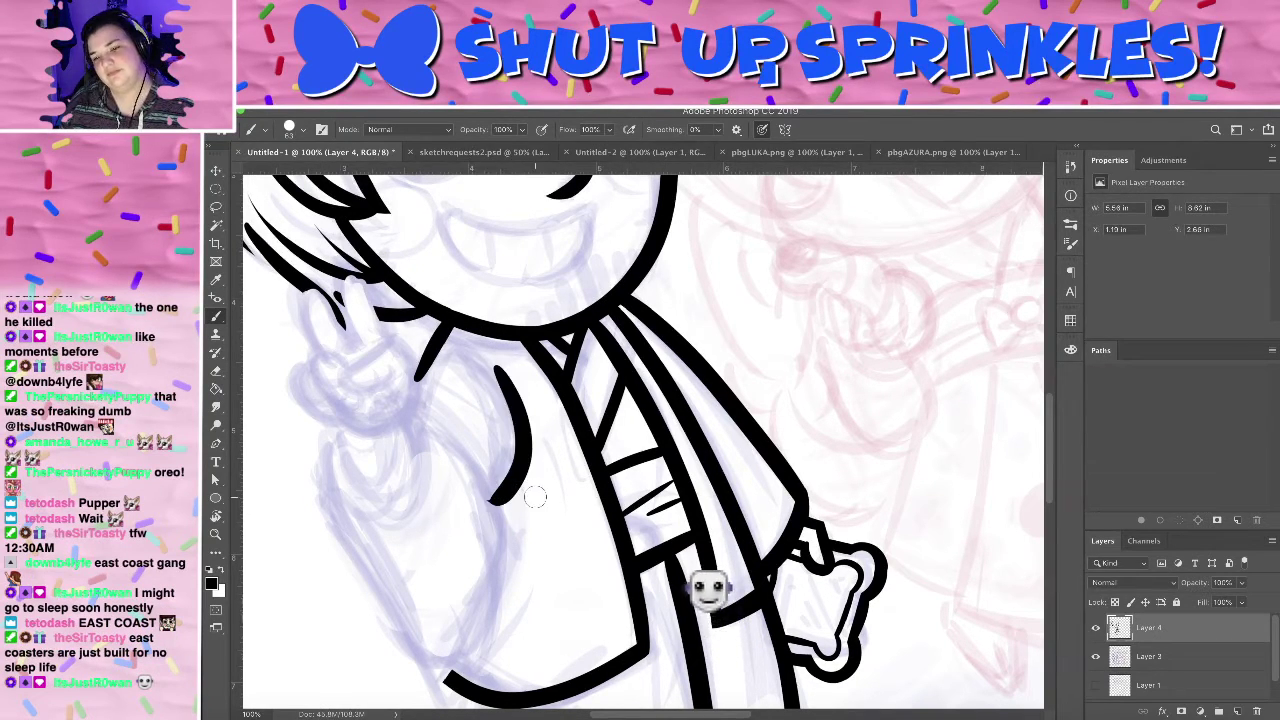
key(e)
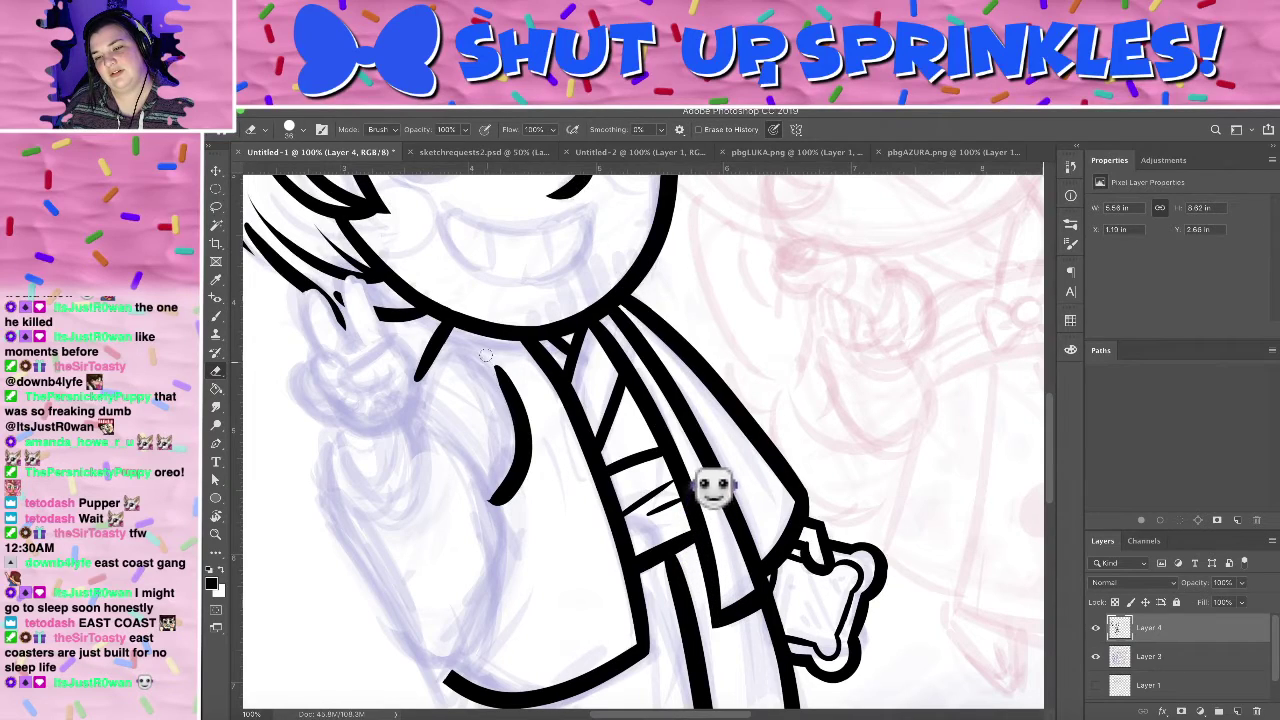
drag(491, 368, 507, 436)
- Try to ink a sweeping curved line beneath the bottom edge of the front robe panel
mouse_move(600, 324)
mouse_down()
mouse_move(656, 385)
mouse_move(657, 130)
mouse_up()
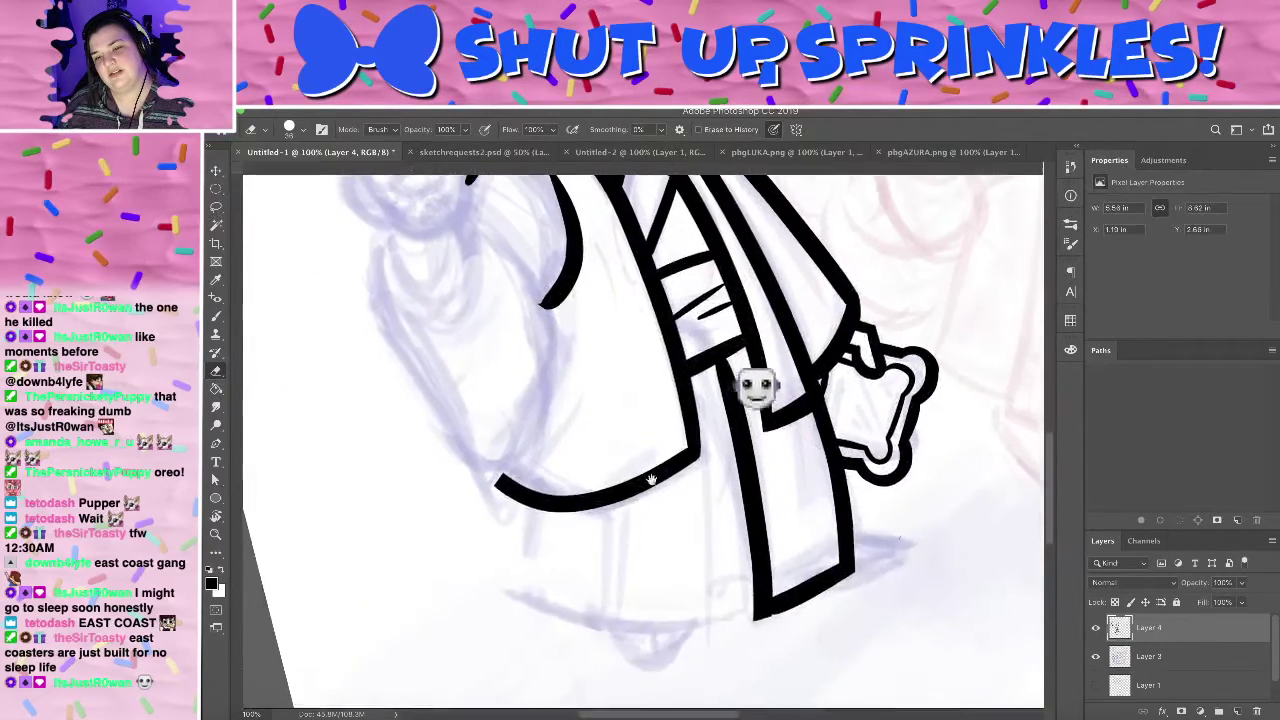
mouse_move(651, 415)
mouse_down()
mouse_move(600, 591)
mouse_move(560, 646)
mouse_up()
mouse_move(663, 389)
mouse_down()
mouse_move(673, 451)
mouse_move(590, 570)
mouse_up()
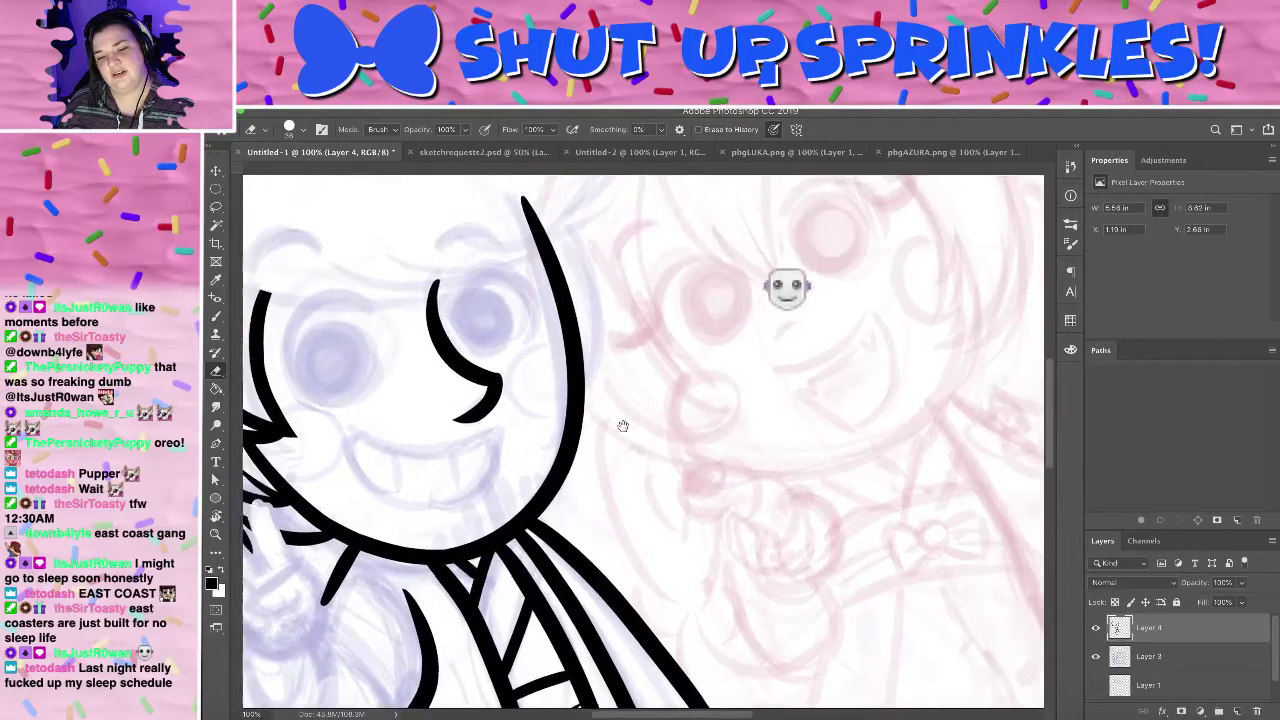
drag(623, 426, 790, 240)
mouse_move(691, 343)
mouse_down()
mouse_move(600, 291)
mouse_move(591, 271)
mouse_move(651, 257)
mouse_up()
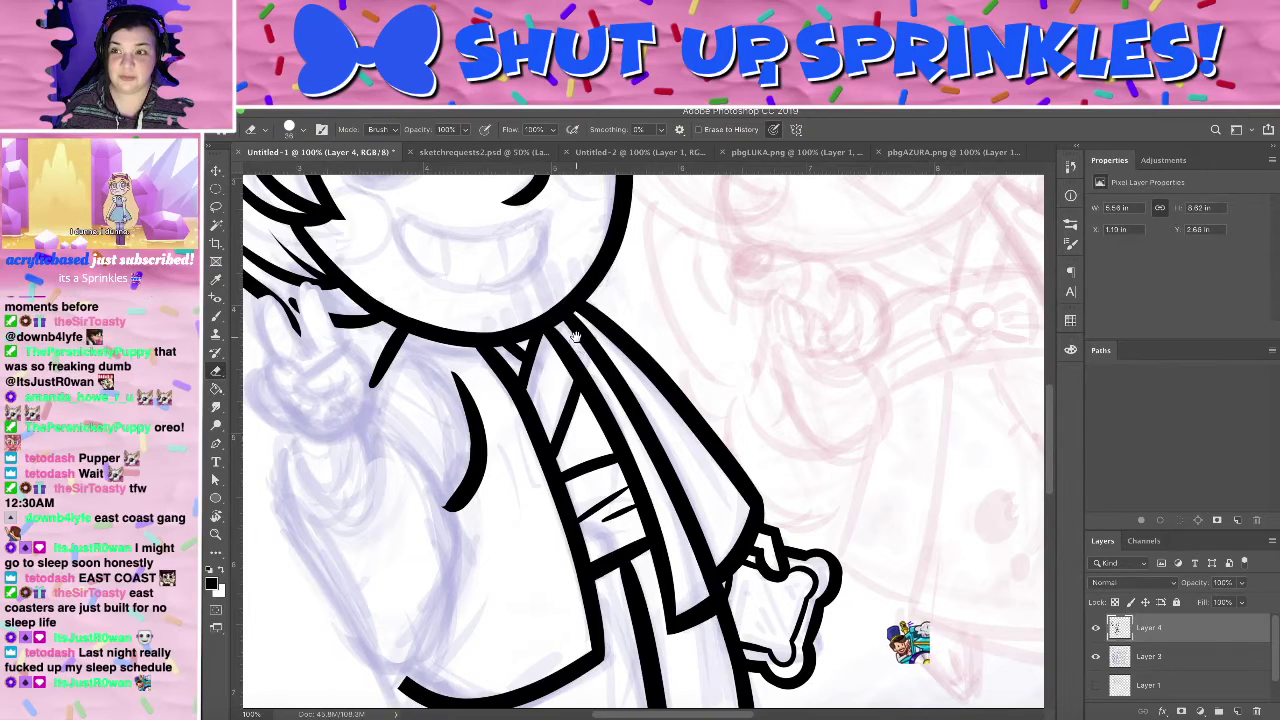
drag(533, 334, 587, 504)
mouse_move(556, 367)
mouse_down()
mouse_move(589, 503)
mouse_move(623, 553)
mouse_up()
mouse_move(582, 667)
mouse_down()
mouse_move(571, 342)
mouse_move(591, 400)
mouse_move(591, 257)
mouse_move(620, 408)
mouse_move(623, 366)
mouse_move(608, 346)
mouse_up()
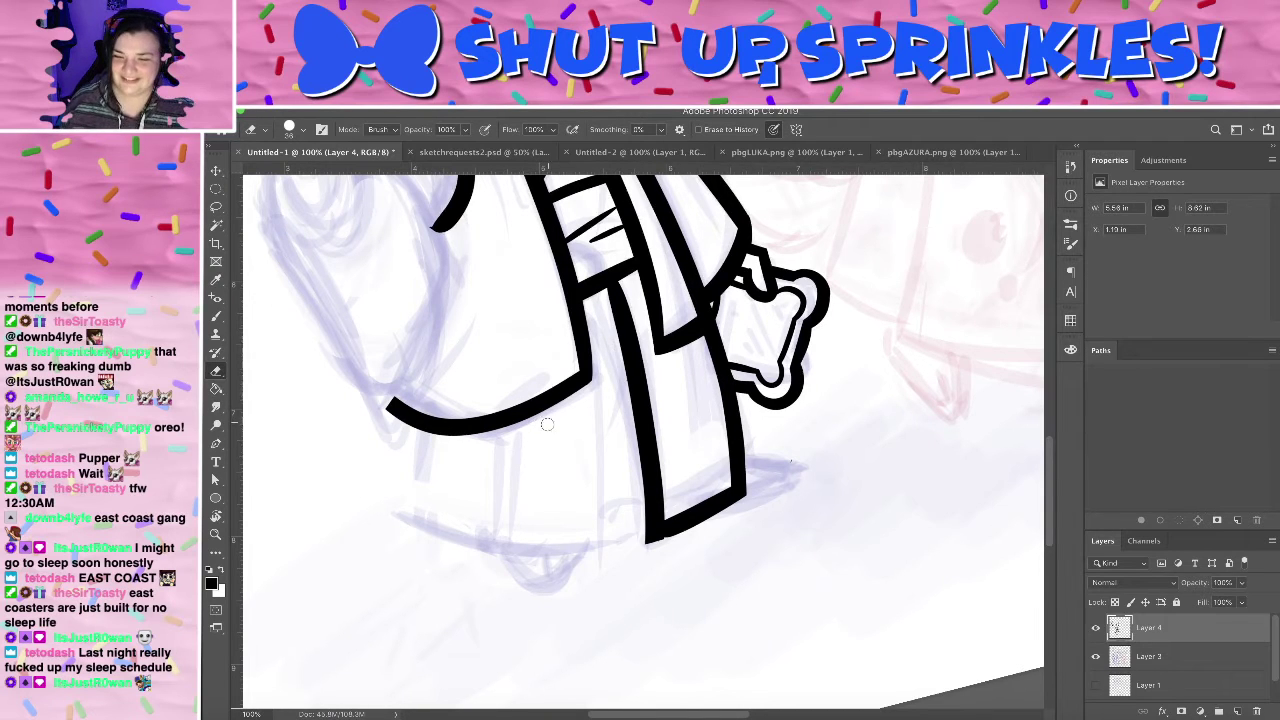
key(b)
drag(622, 557, 834, 429)
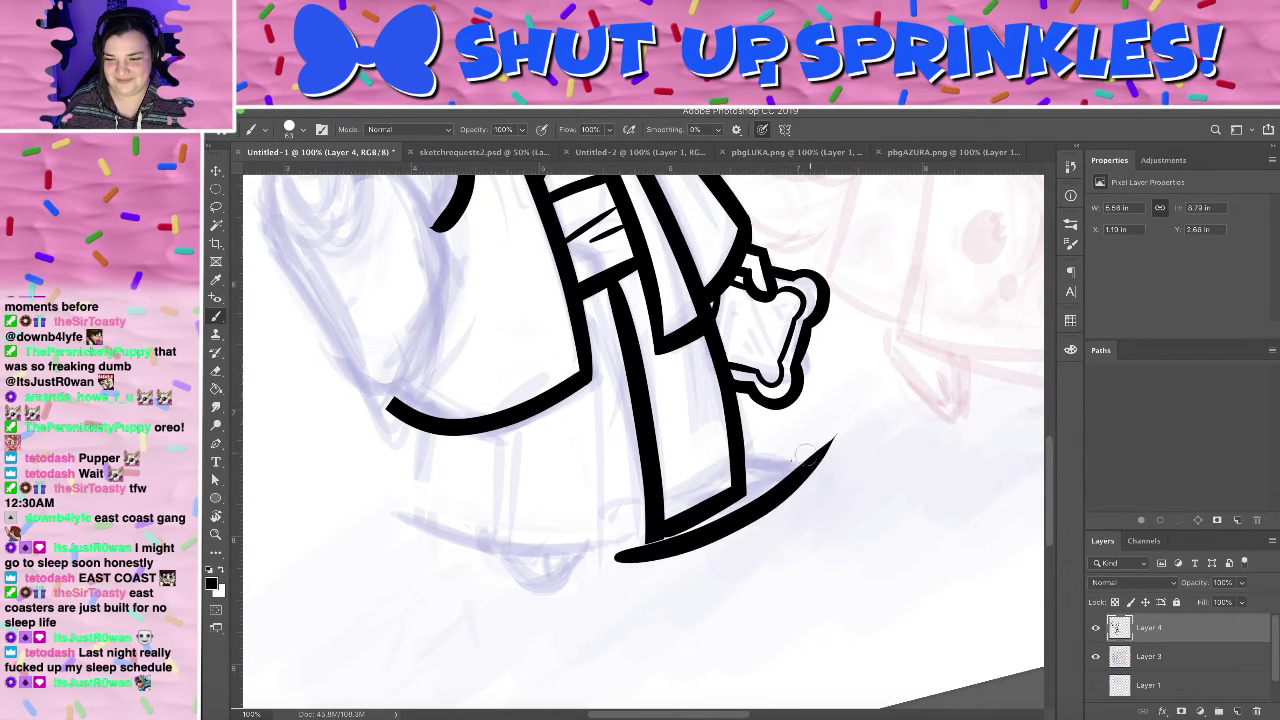
key(ctrl+z)
- Ink a long line from the sash down beside the front robe panel, with a short bottom edge joining it to the panel
key(e)
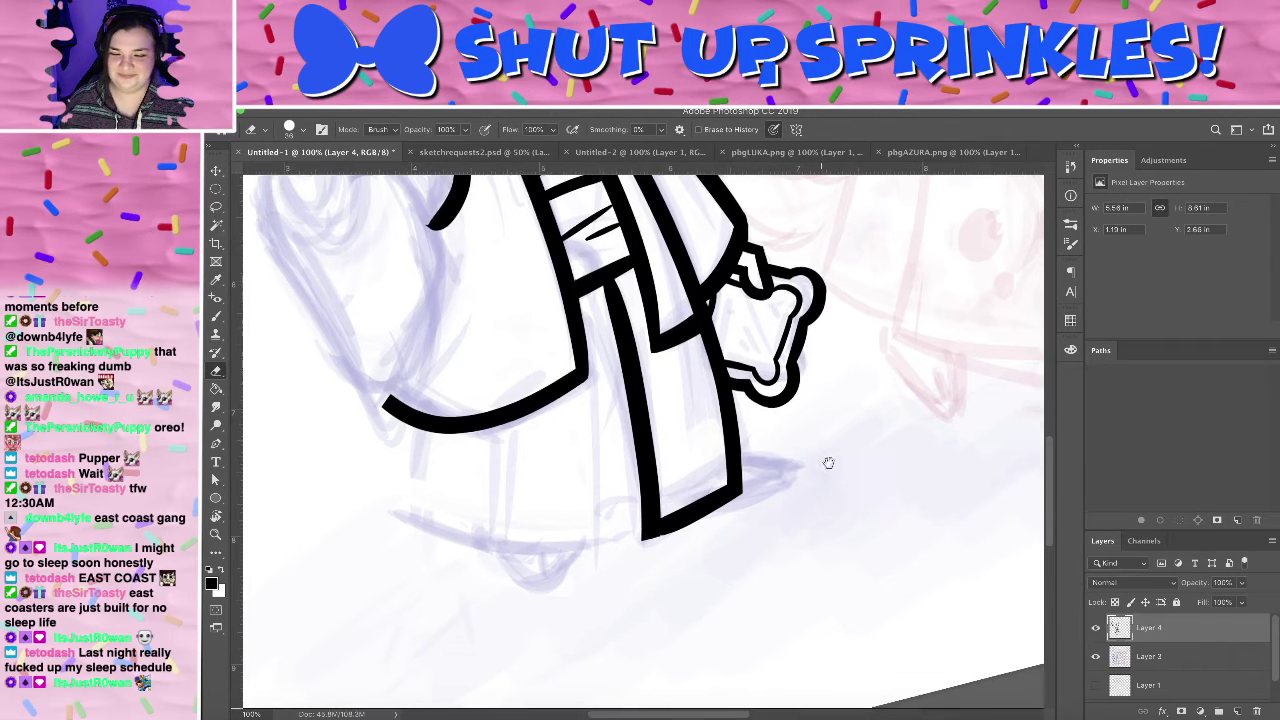
drag(822, 362, 838, 519)
drag(808, 412, 812, 273)
scroll(811, 273, down, 1)
key(b)
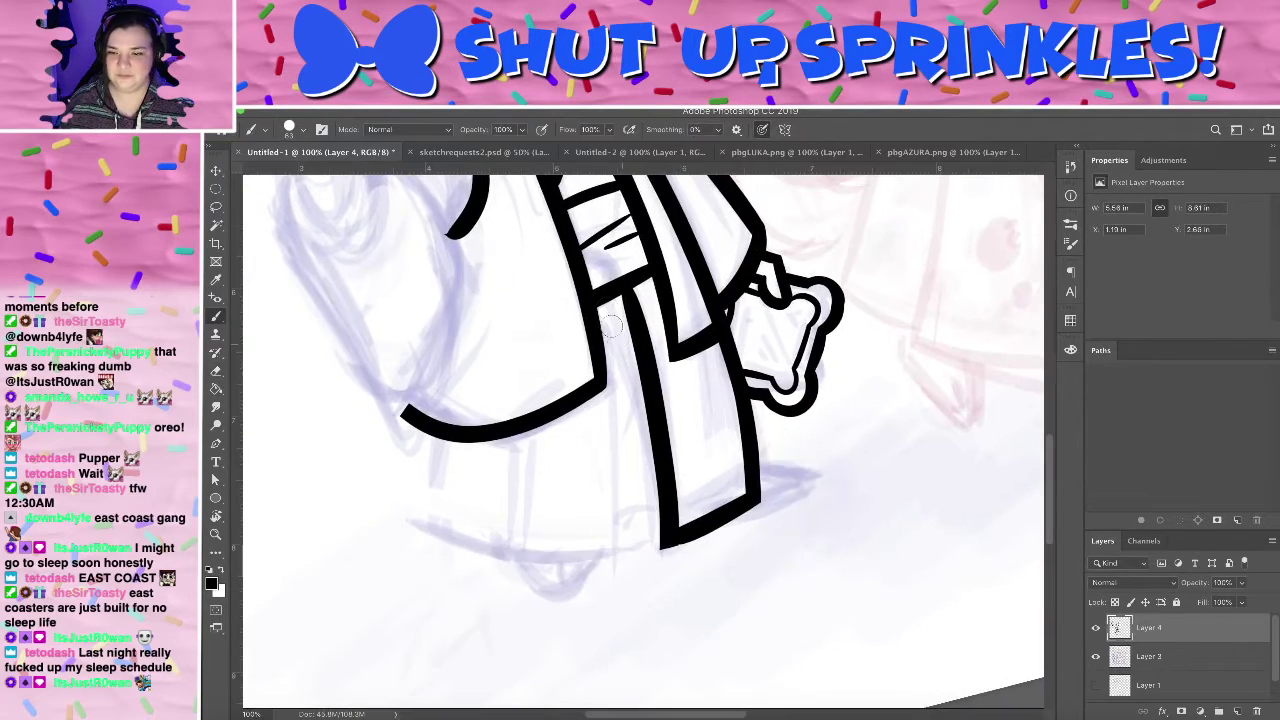
drag(600, 302, 626, 604)
key(ctrl+z)
drag(598, 300, 628, 548)
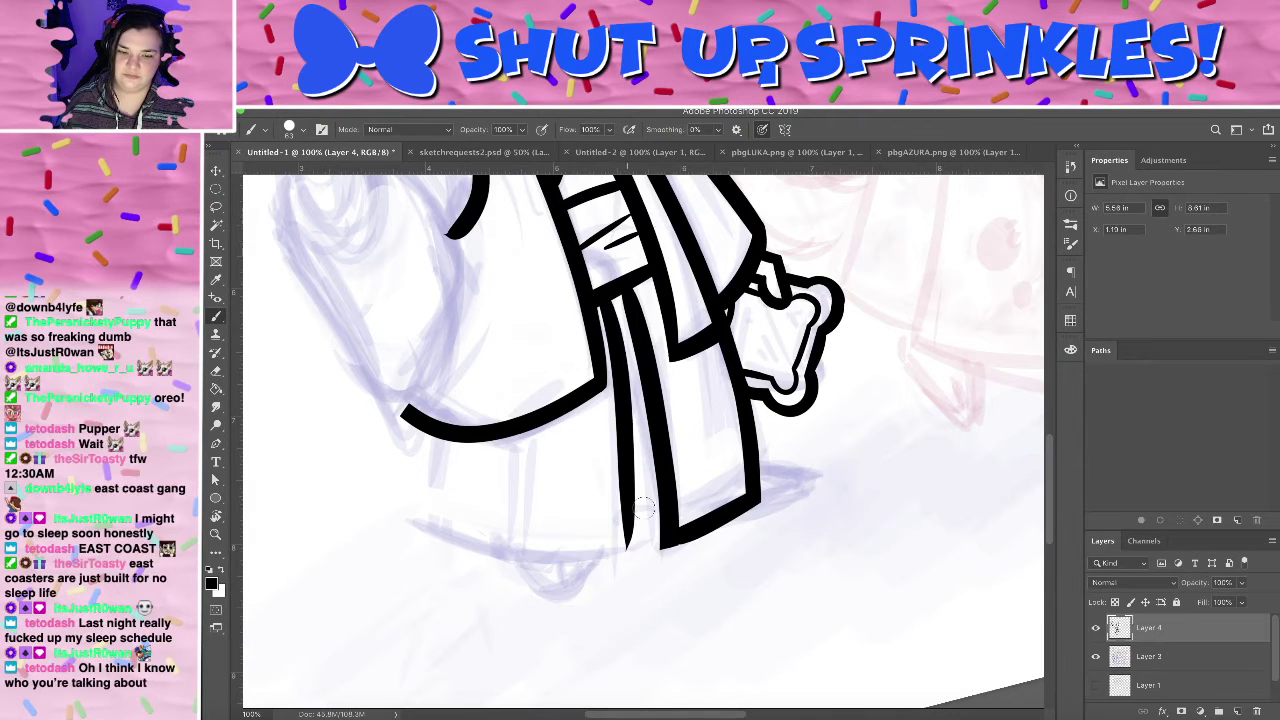
key(ctrl+z)
drag(600, 286, 628, 582)
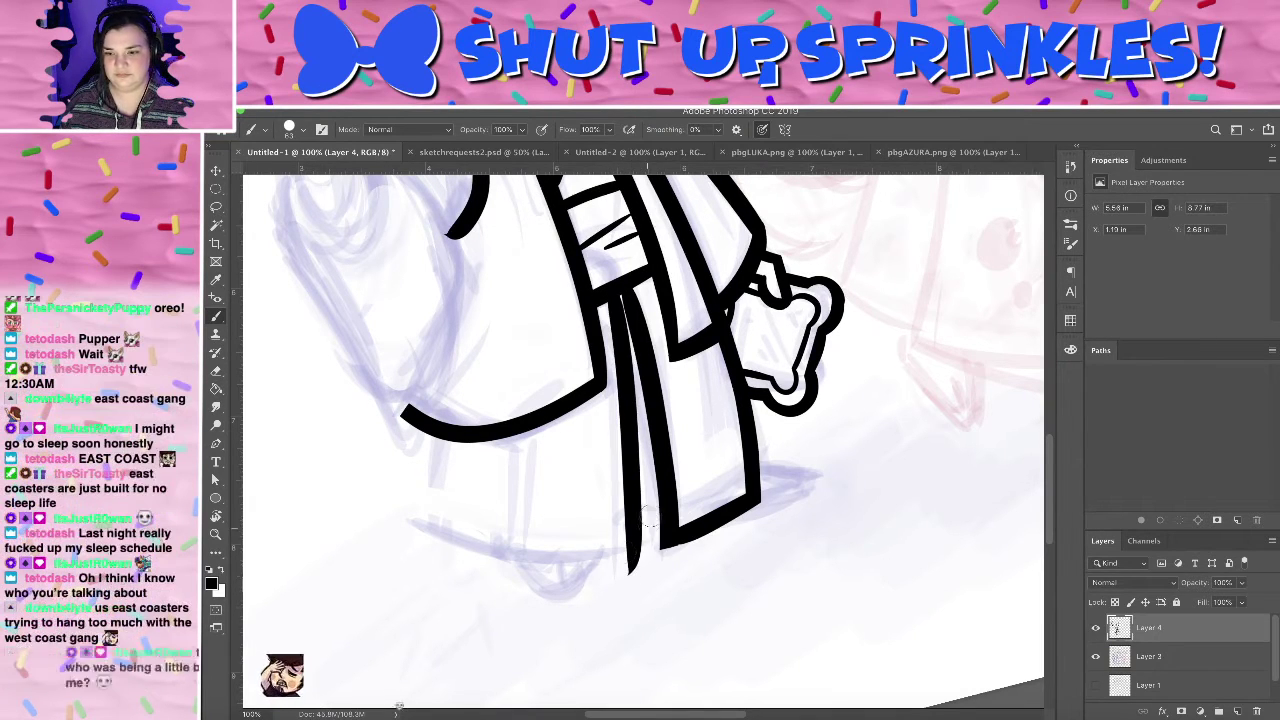
key(ctrl+z)
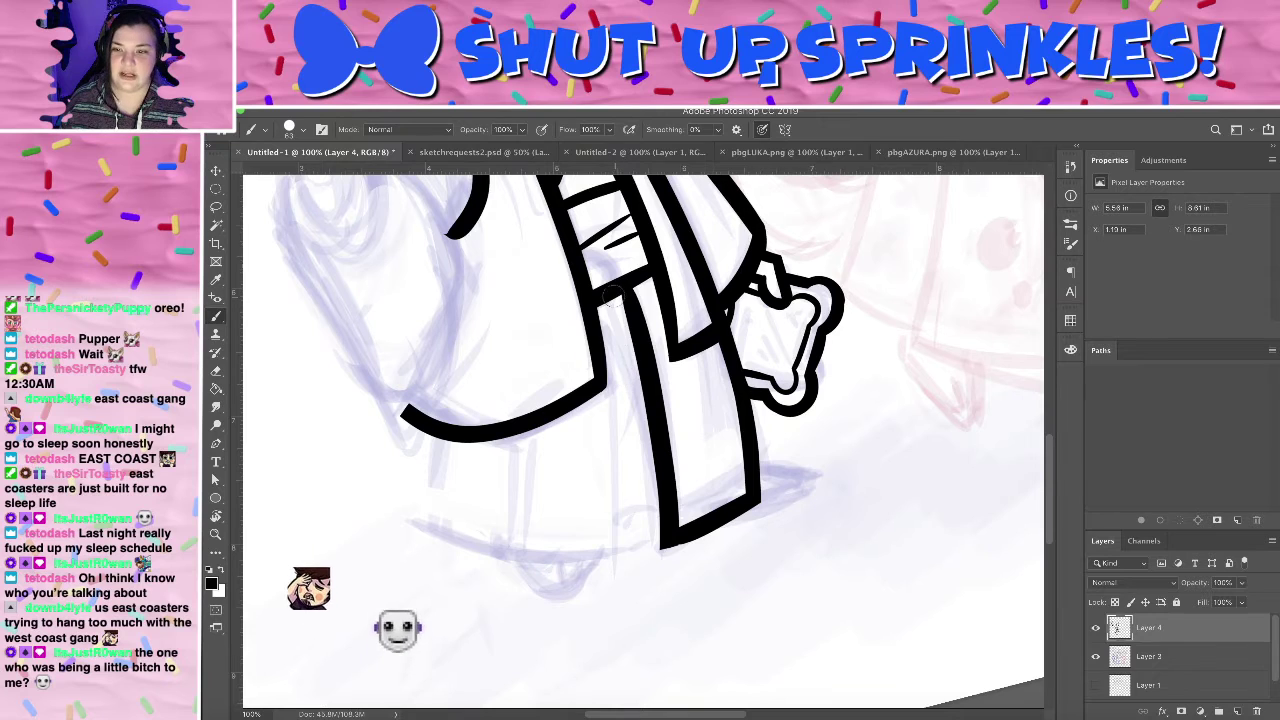
drag(620, 300, 614, 584)
key(ctrl+z)
drag(604, 288, 614, 582)
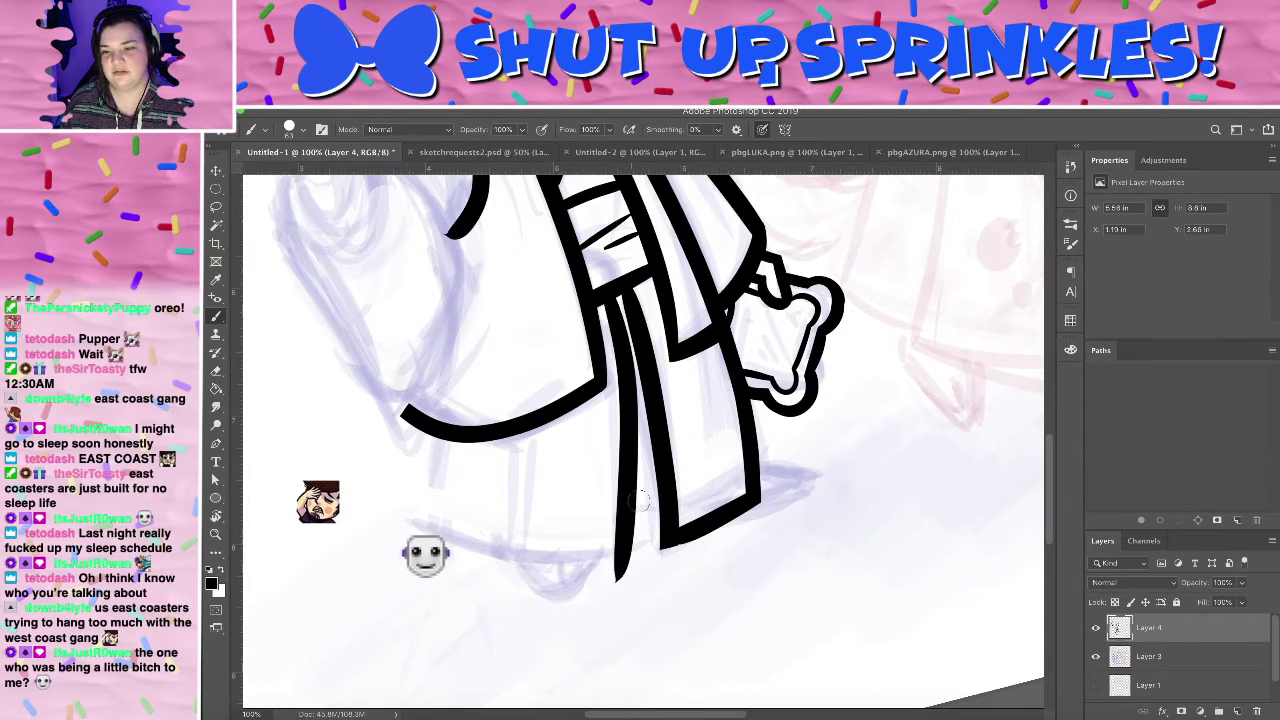
key(ctrl+z)
drag(612, 300, 616, 584)
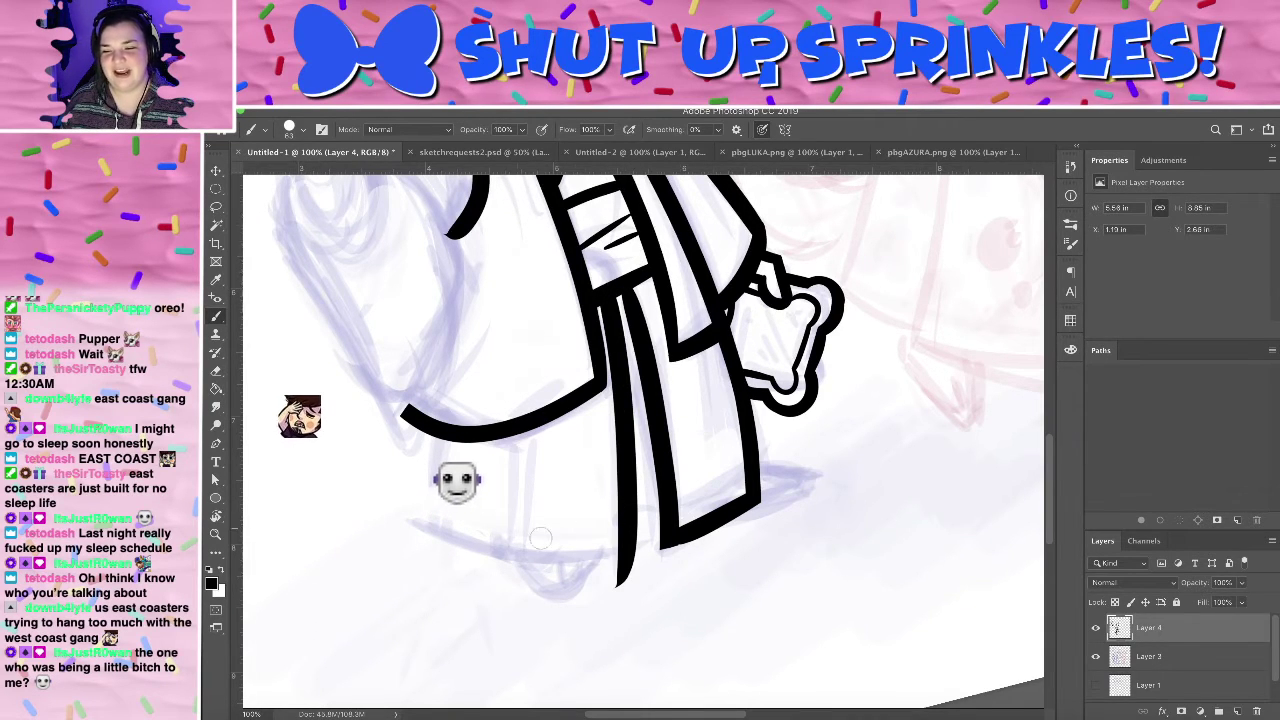
key(ctrl+z)
drag(605, 286, 632, 578)
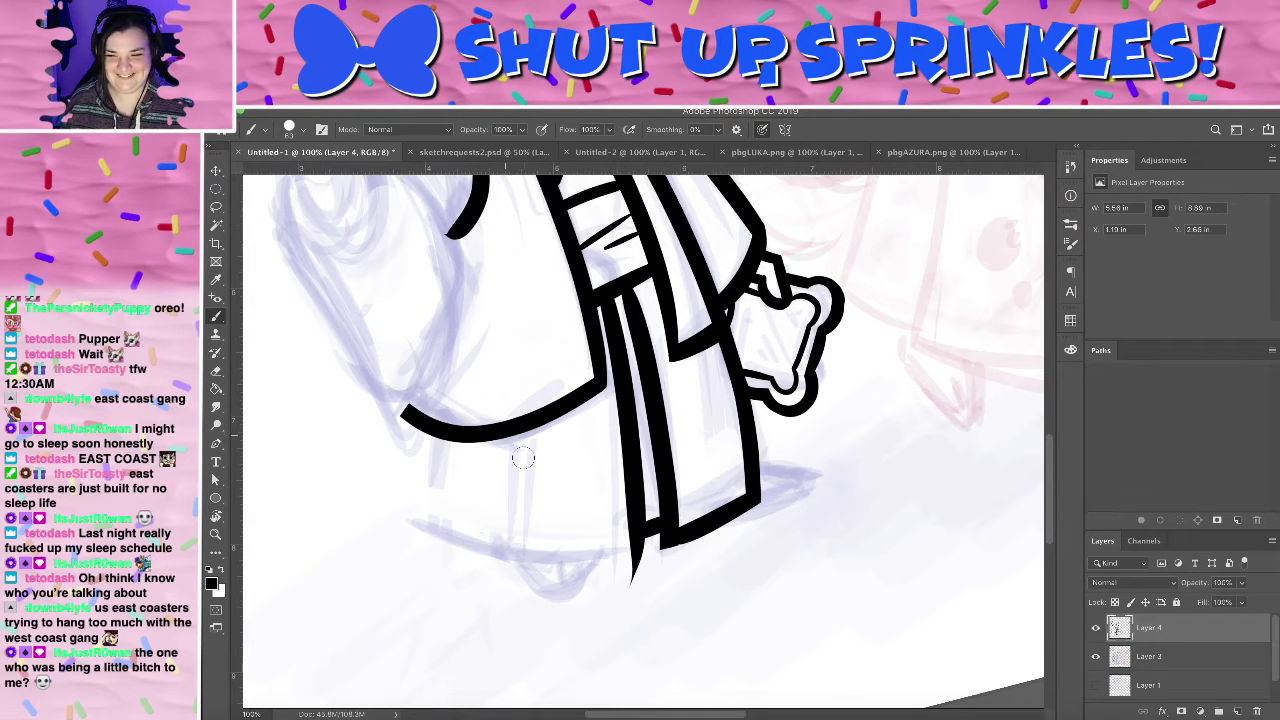
- Ink the lower robe's side line from the coat's curved hem down past the sketched bottom edge
drag(520, 432, 507, 535)
key(ctrl+z)
drag(520, 425, 506, 572)
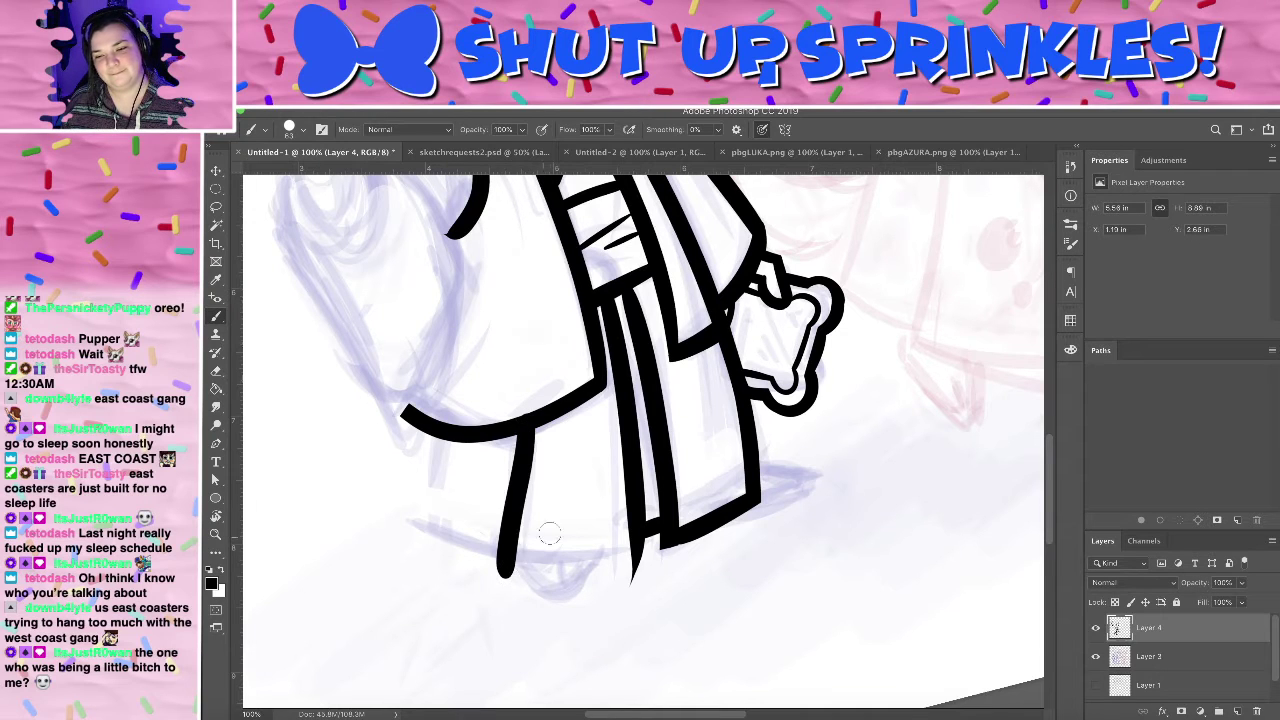
key(ctrl+z)
drag(522, 420, 512, 558)
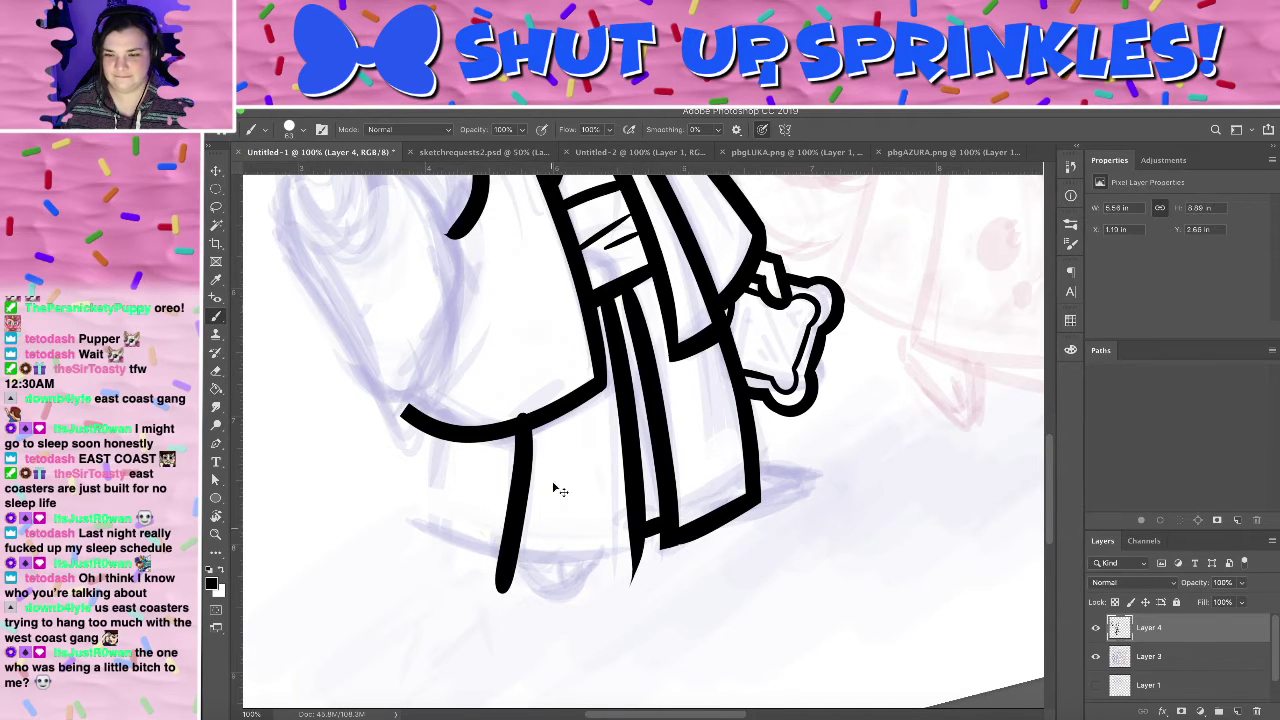
key(ctrl+z)
drag(521, 428, 507, 593)
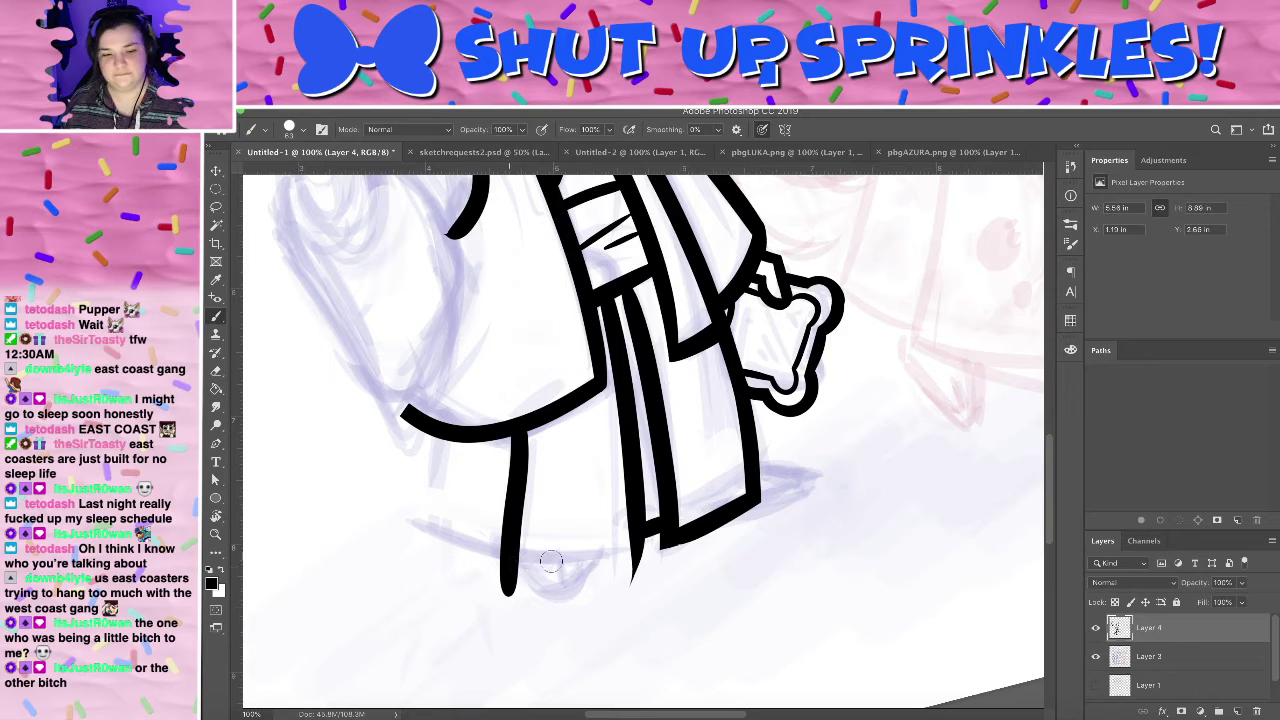
- Ink the lower robe's bottom edge from the long line beside the front panel across to the side line
mouse_move(622, 543)
mouse_down()
mouse_move(432, 568)
mouse_move(640, 548)
mouse_move(440, 576)
mouse_move(636, 546)
mouse_move(470, 566)
mouse_up()
key(ctrl+z)
key(ctrl+z)
key(ctrl+z)
key(ctrl+z)
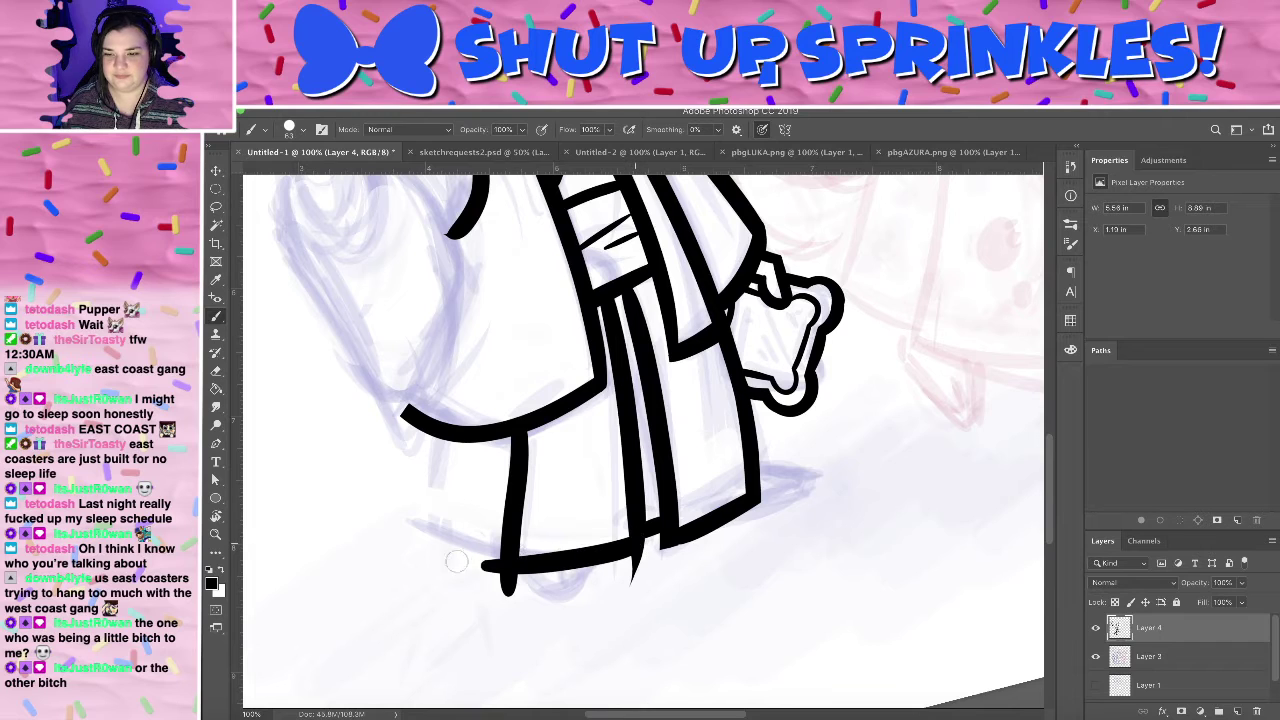
- End the lower robe's bottom edge at the side line and erase the side line's overshoot just beneath that corner
key(ctrl+z)
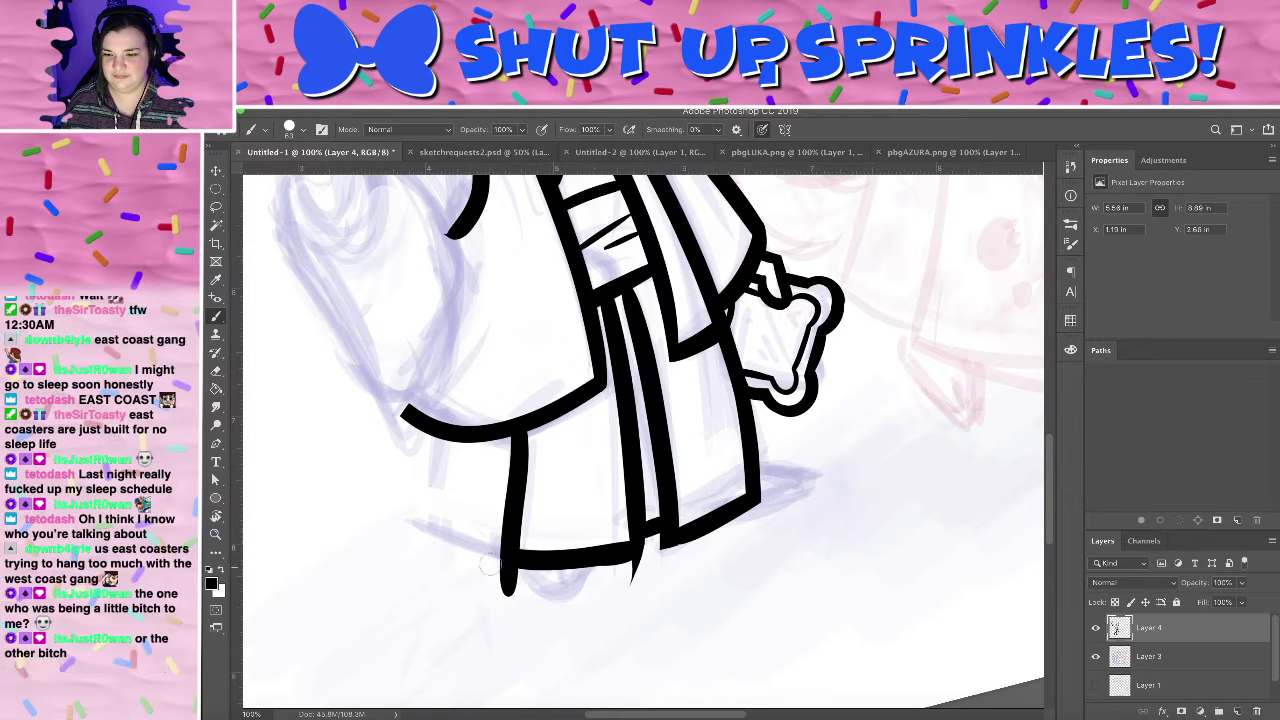
key(e)
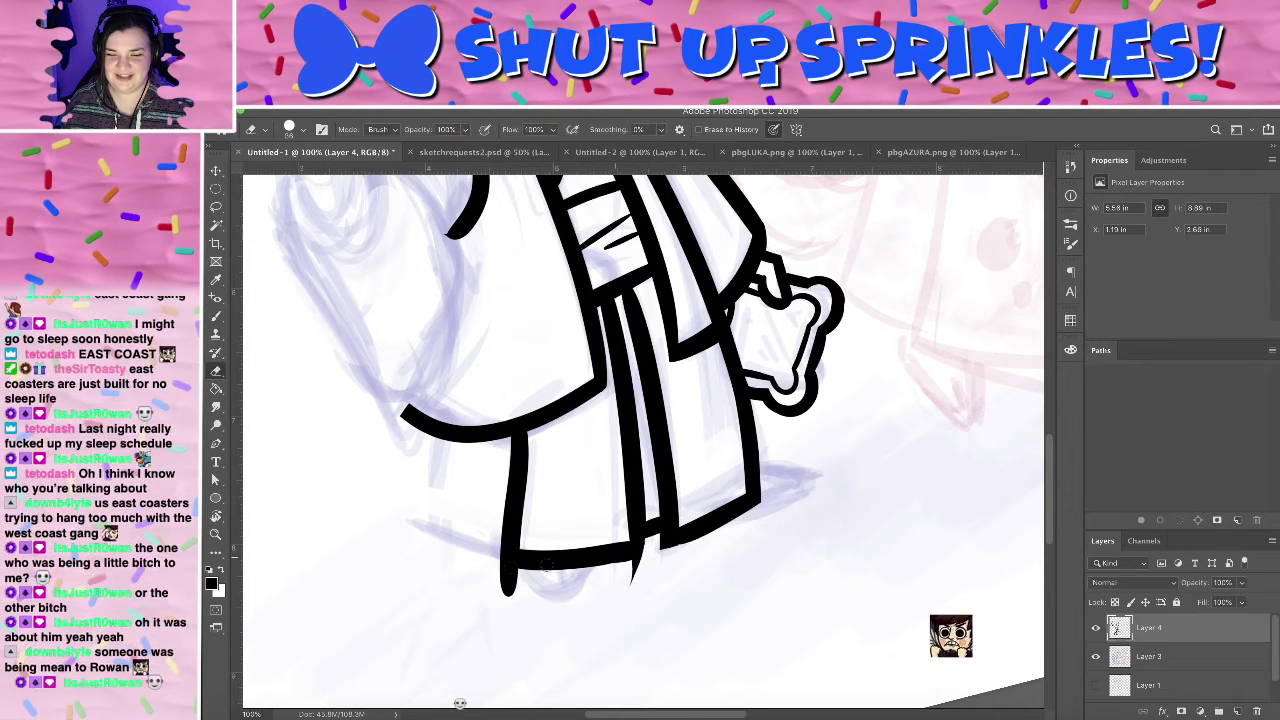
drag(496, 574, 606, 574)
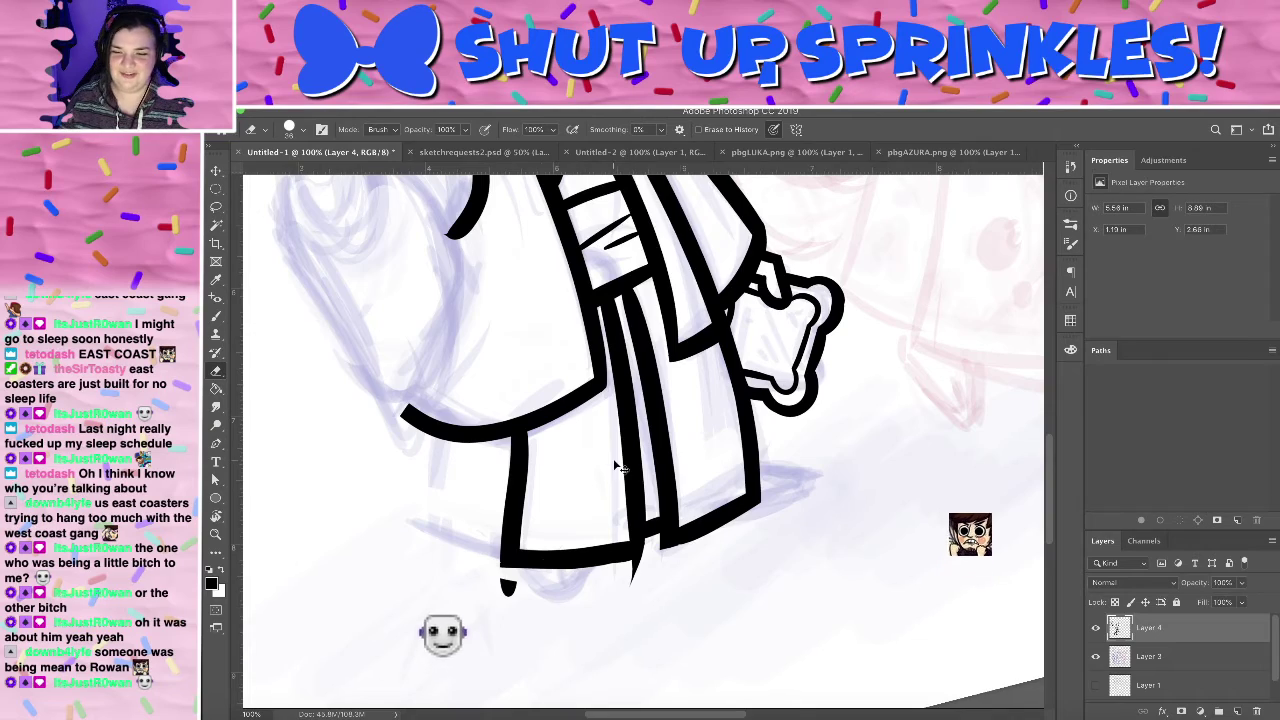
- Try to erase a smoother curve along the lower robe's bottom edge near the side-line corner
key(super+plus)
key(super+plus)
mouse_move(443, 695)
mouse_down()
mouse_move(663, 554)
mouse_move(671, 573)
mouse_up()
key(b)
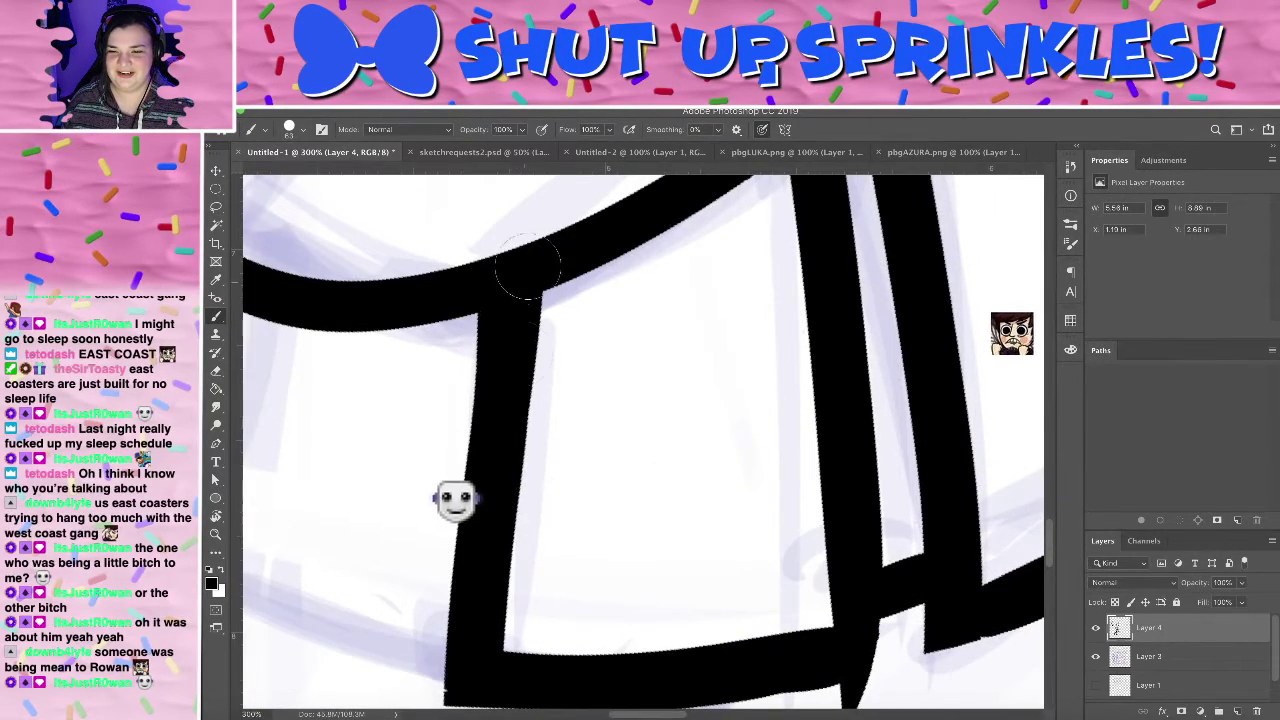
drag(523, 520, 576, 229)
key(e)
mouse_move(727, 422)
mouse_down()
mouse_move(689, 359)
mouse_move(530, 372)
mouse_up()
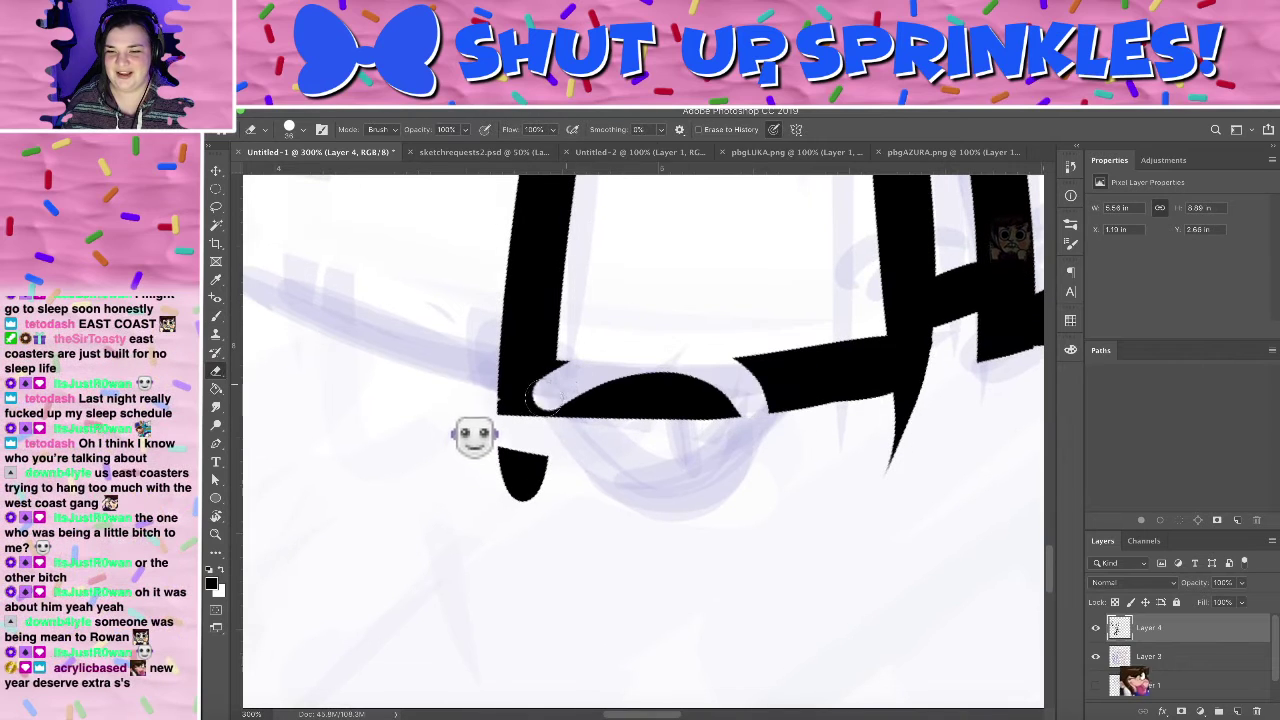
key(ctrl+z)
drag(518, 282, 553, 288)
key(ctrl+z)
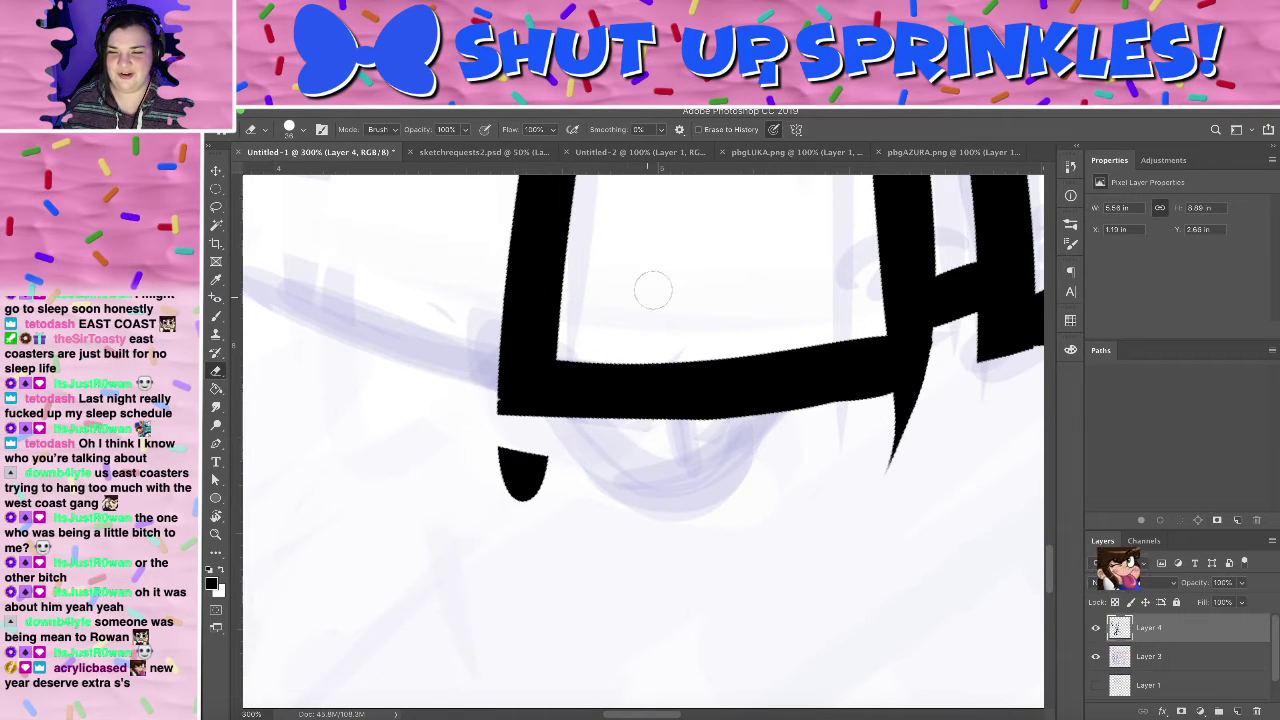
- Trim the tip of the lower robe's outer corner and erase the leftover black blob beyond it
key(r)
mouse_move(706, 249)
mouse_down()
mouse_move(580, 277)
mouse_move(515, 376)
mouse_up()
key(e)
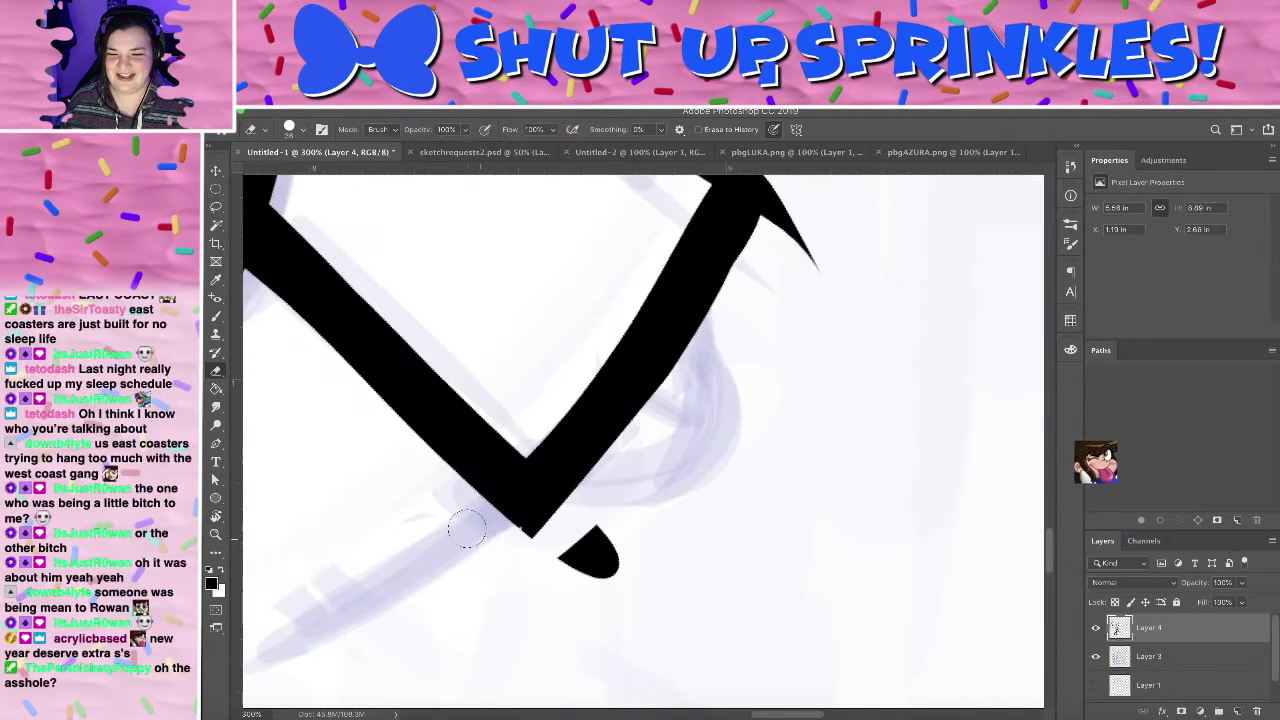
drag(490, 550, 605, 518)
drag(494, 557, 693, 406)
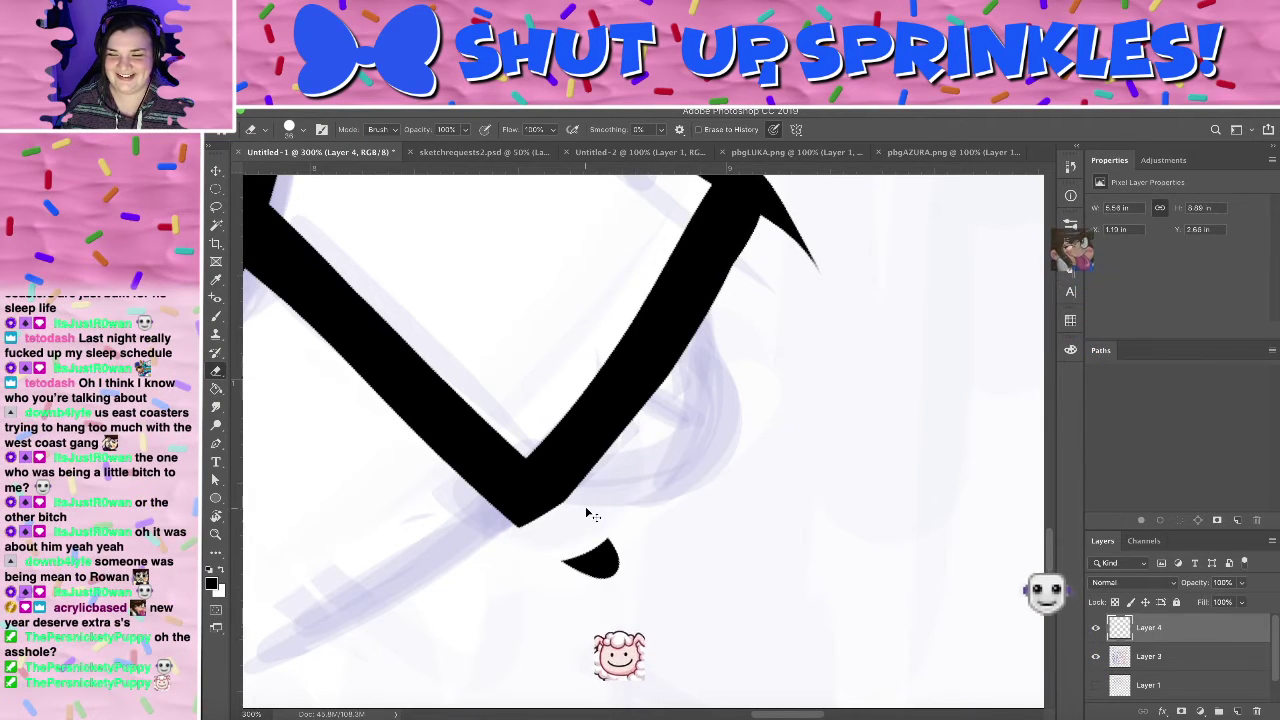
key(ctrl+z)
mouse_move(606, 553)
mouse_down()
mouse_move(551, 570)
mouse_move(545, 609)
mouse_up()
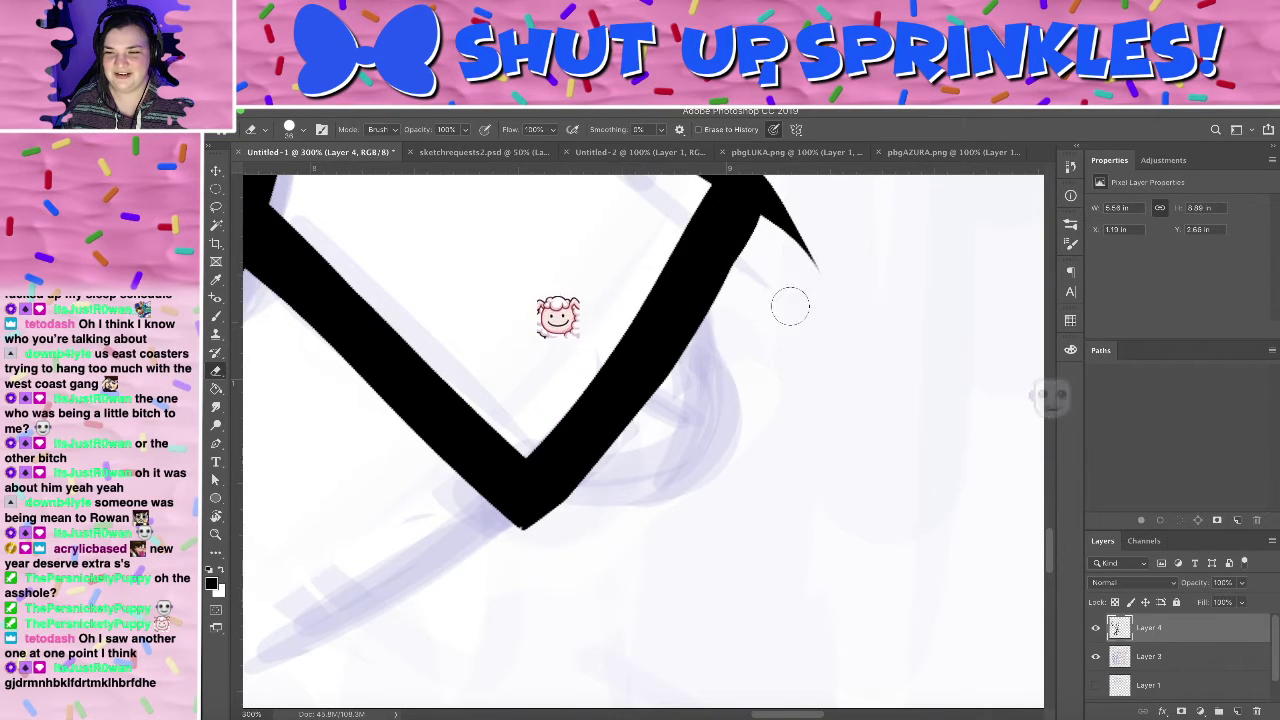
- Erase the pointed overshoot at the long line's lower end and smooth the outer side of the lower robe's bottom edge
mouse_move(789, 303)
mouse_down()
mouse_move(723, 534)
mouse_move(760, 426)
mouse_move(735, 340)
mouse_move(728, 378)
mouse_move(573, 574)
mouse_up()
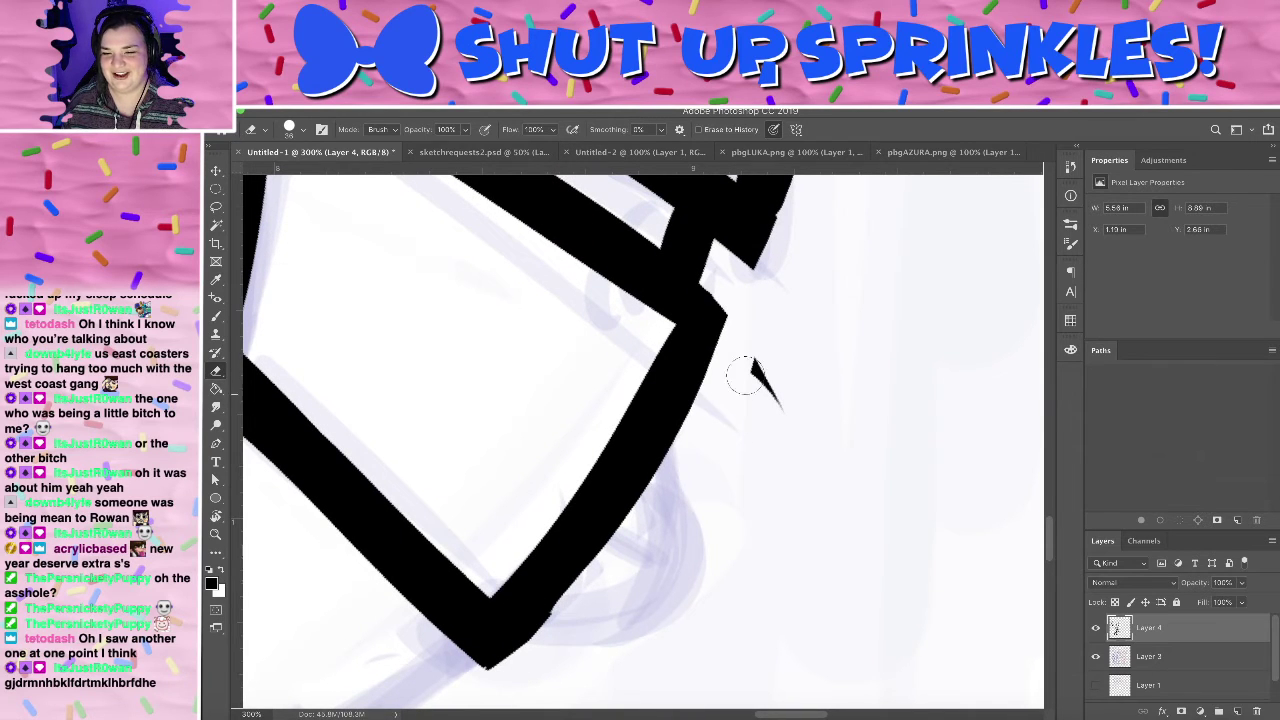
drag(720, 300, 525, 595)
key(super+z)
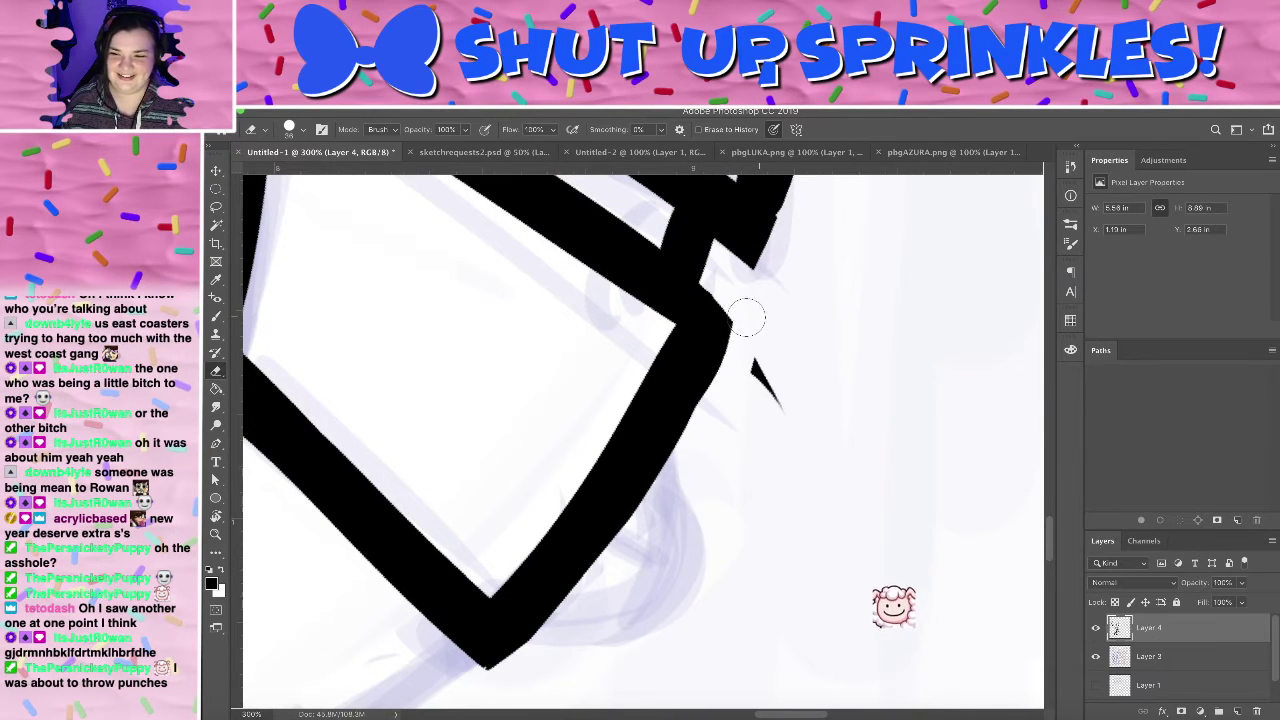
drag(745, 308, 475, 673)
drag(756, 362, 784, 414)
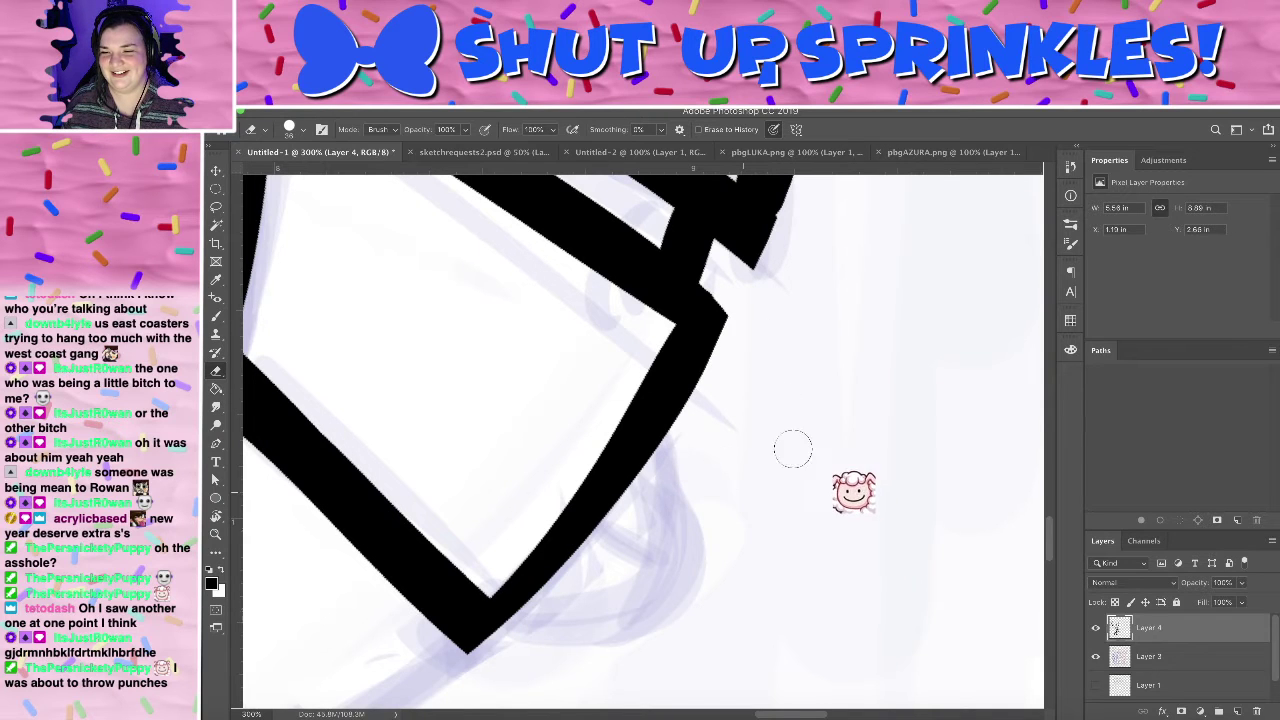
- Shave the outer side of the front robe panel's bottom edge to clean up its curve and corners
mouse_move(915, 190)
mouse_down()
mouse_move(786, 455)
mouse_move(826, 314)
mouse_move(700, 434)
mouse_up()
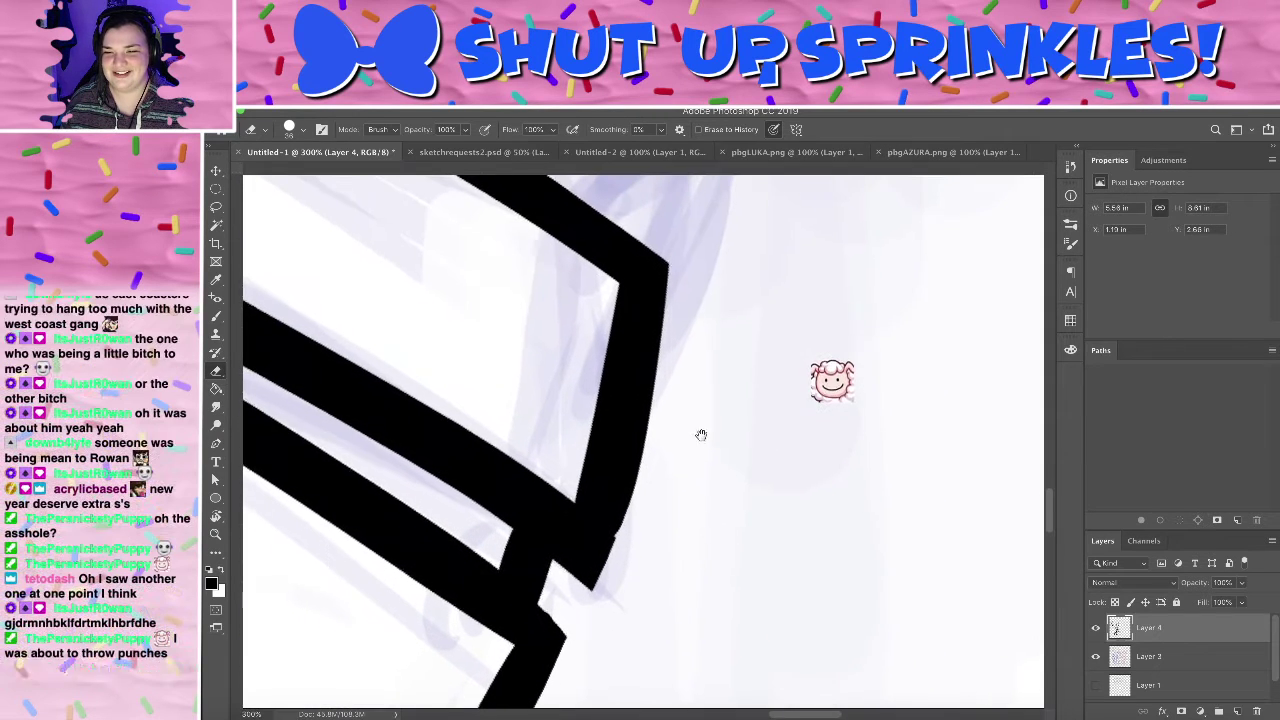
mouse_move(688, 280)
mouse_down()
mouse_move(680, 262)
mouse_move(654, 506)
mouse_move(677, 286)
mouse_move(600, 543)
mouse_up()
key(ctrl+z)
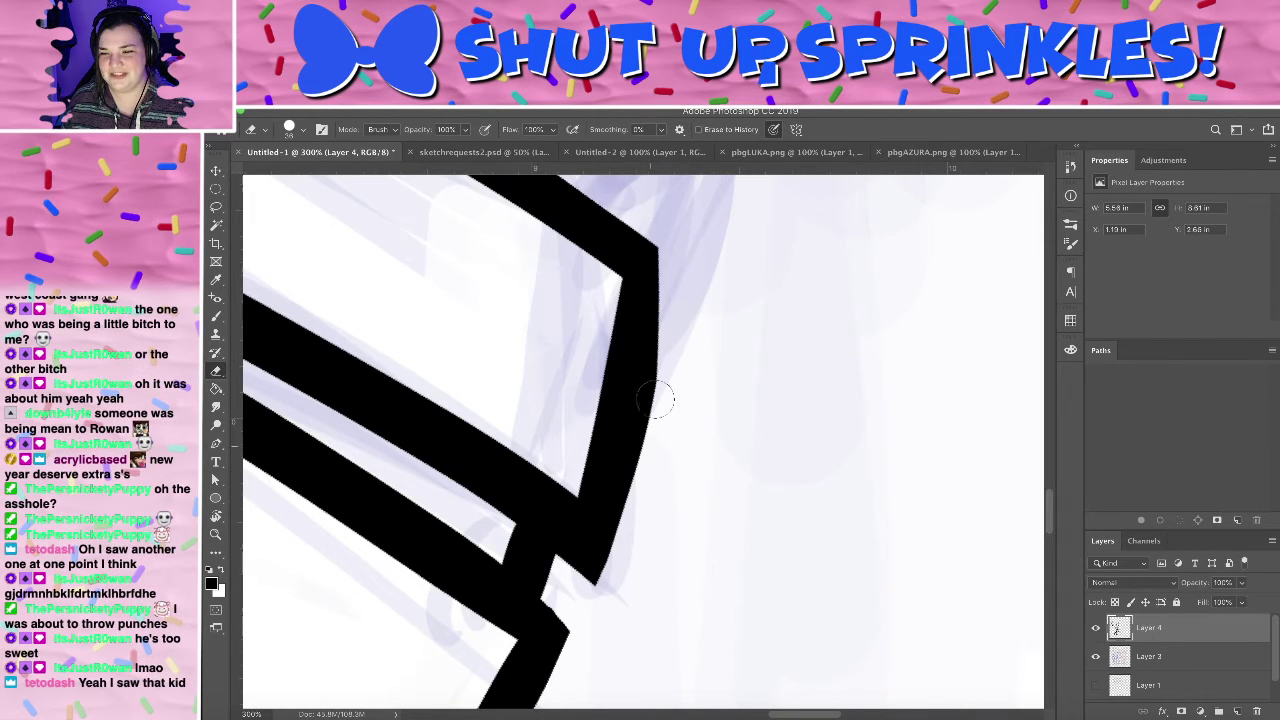
- Round the corner where the long line meets the lower robe's bottom edge and thicken that edge evenly with the brush
mouse_move(600, 610)
mouse_down()
mouse_move(760, 329)
mouse_move(634, 569)
mouse_move(699, 490)
mouse_move(701, 395)
mouse_move(589, 492)
mouse_move(570, 429)
mouse_move(674, 543)
mouse_move(626, 537)
mouse_move(577, 409)
mouse_move(494, 449)
mouse_up()
key(r)
key(b)
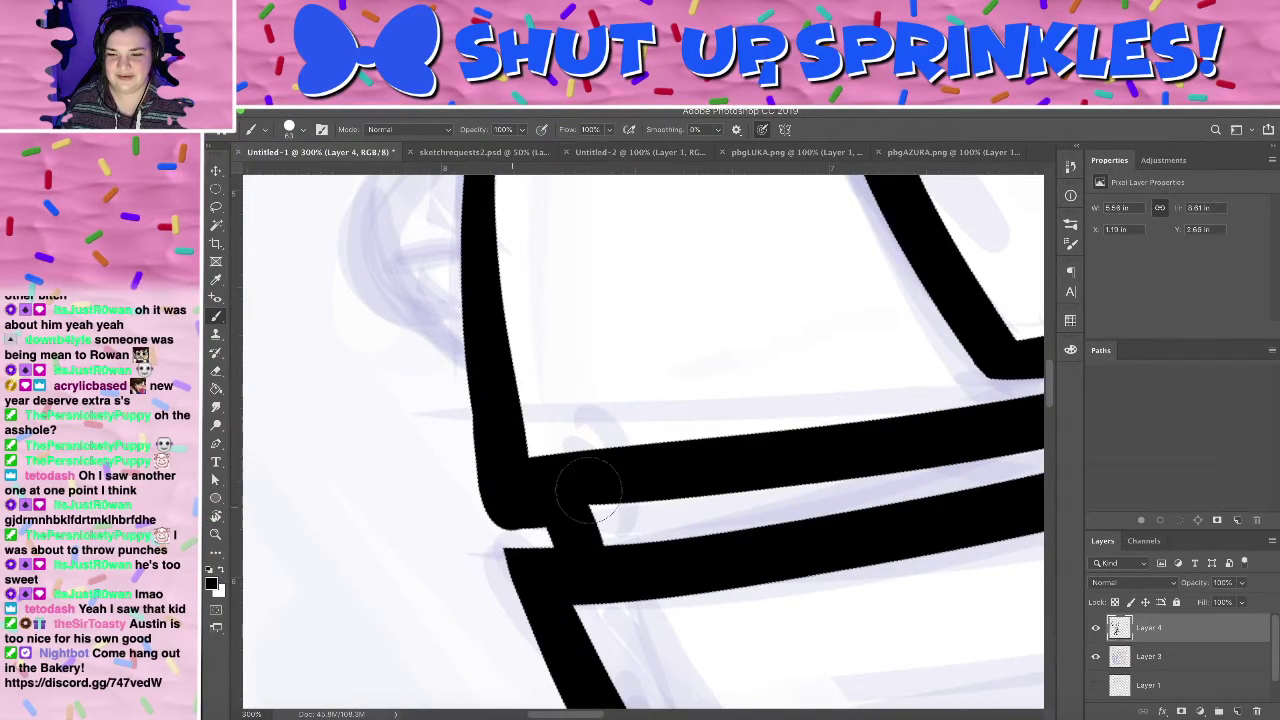
key(super+z)
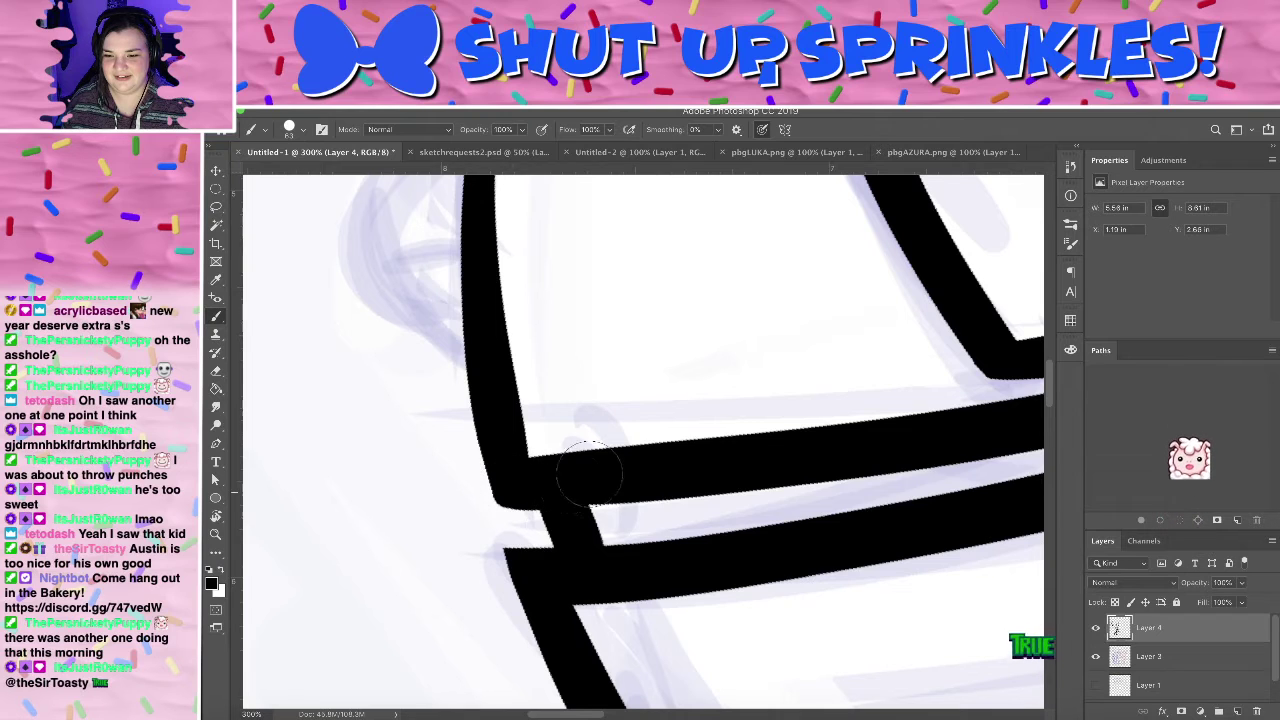
drag(685, 399, 634, 609)
mouse_move(640, 466)
mouse_down()
mouse_move(666, 360)
mouse_move(653, 372)
mouse_up()
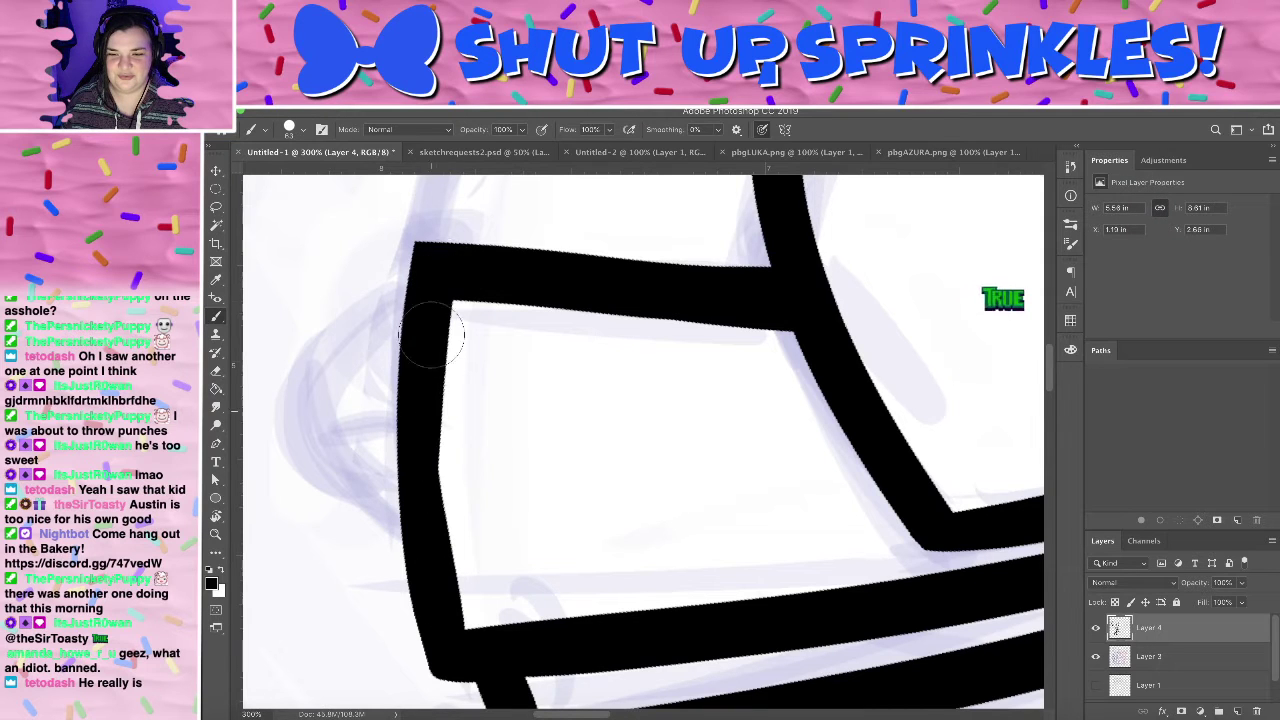
drag(440, 270, 440, 507)
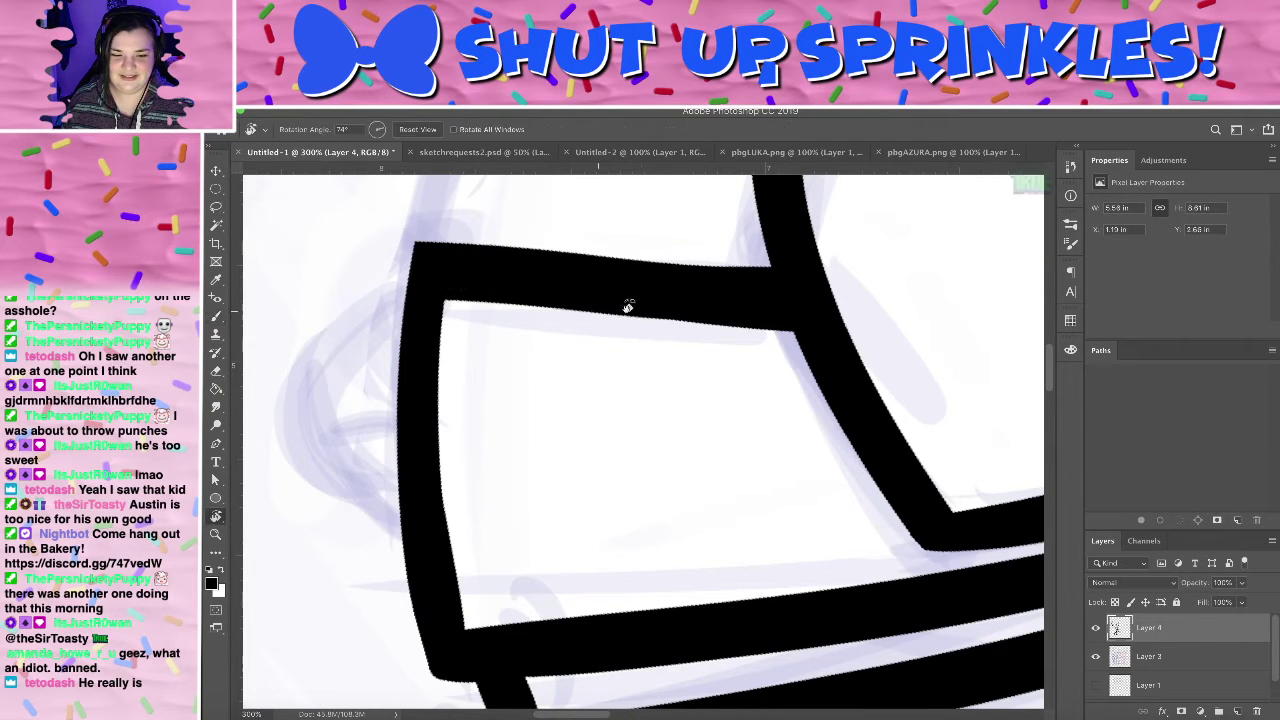
- Try to ink a line from the coat's curved hem down alongside the lower robe's outer side line
key(r)
drag(626, 300, 388, 430)
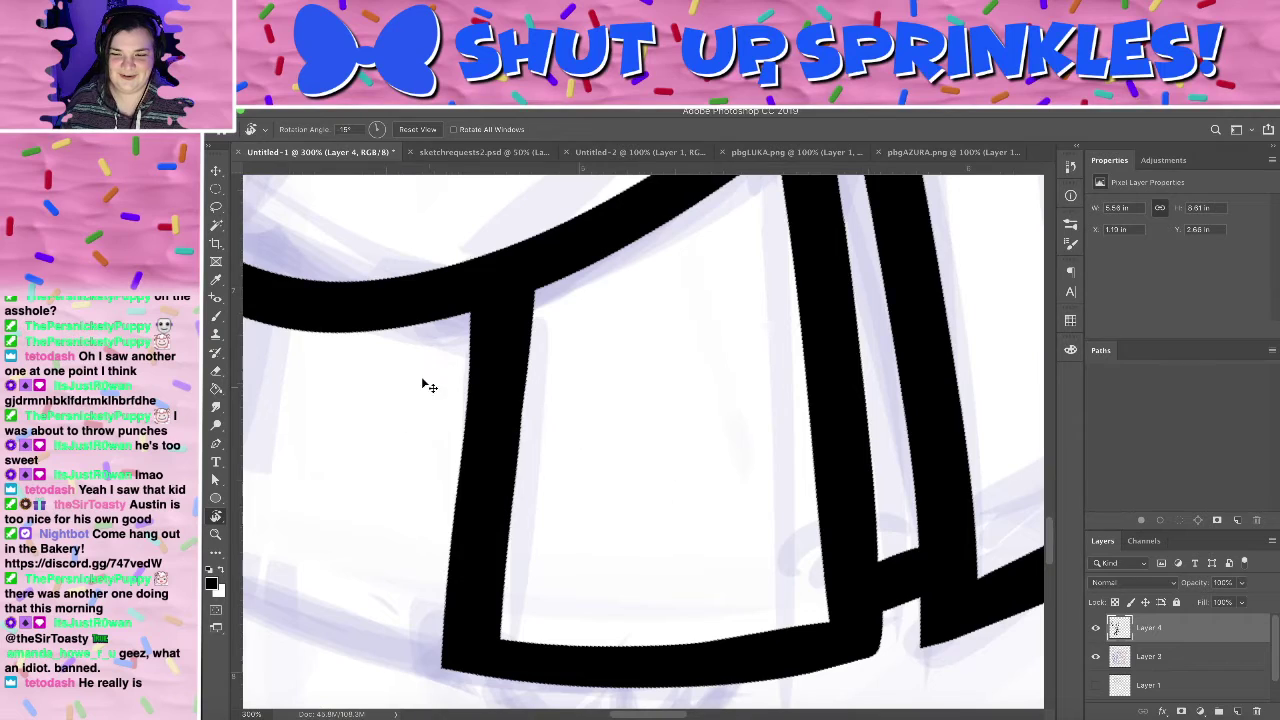
key(ctrl+1)
mouse_move(554, 440)
mouse_down()
mouse_move(487, 629)
mouse_move(515, 478)
mouse_up()
key(b)
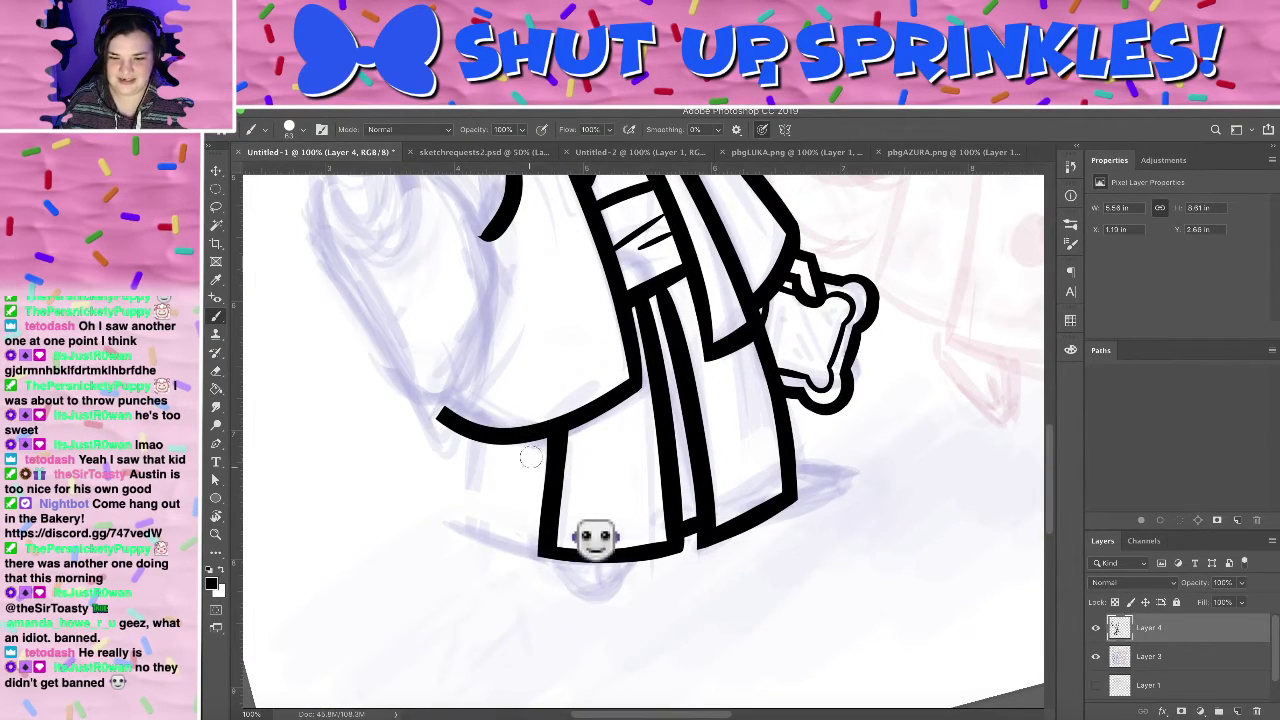
key(super+plus)
drag(634, 471, 843, 343)
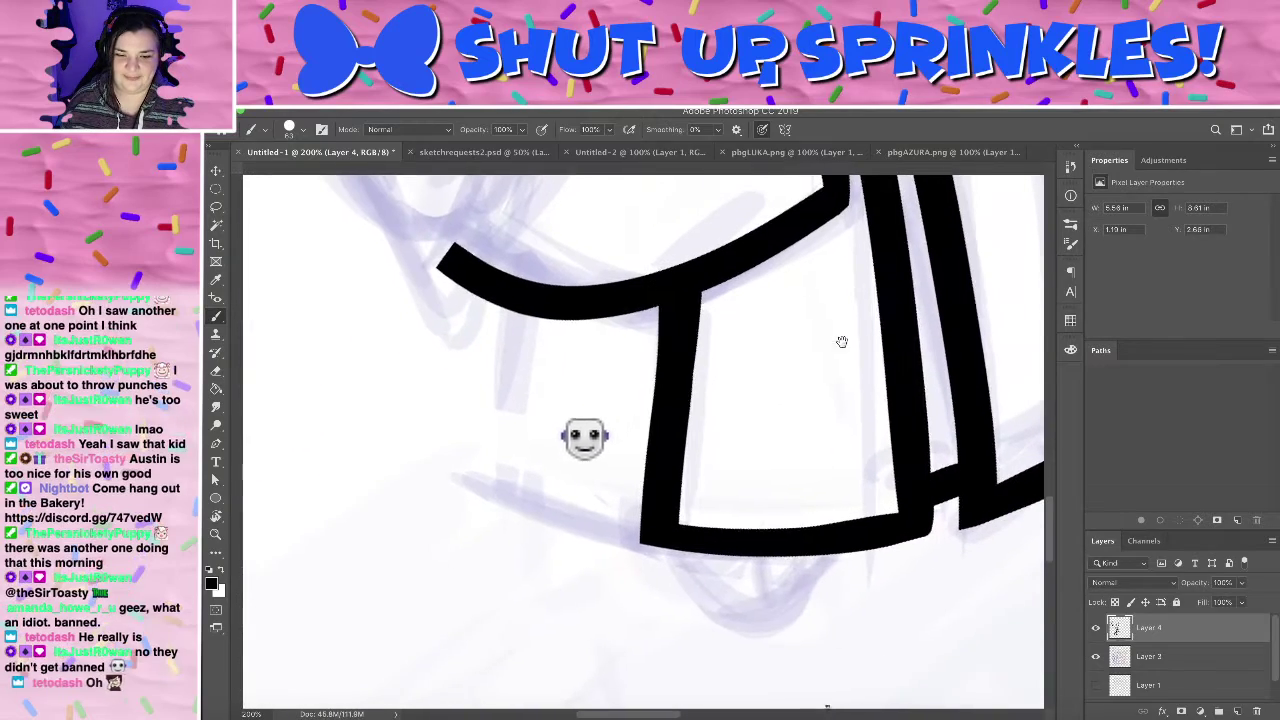
key(r)
mouse_move(649, 289)
mouse_down()
mouse_move(549, 281)
mouse_move(597, 272)
mouse_move(570, 250)
mouse_up()
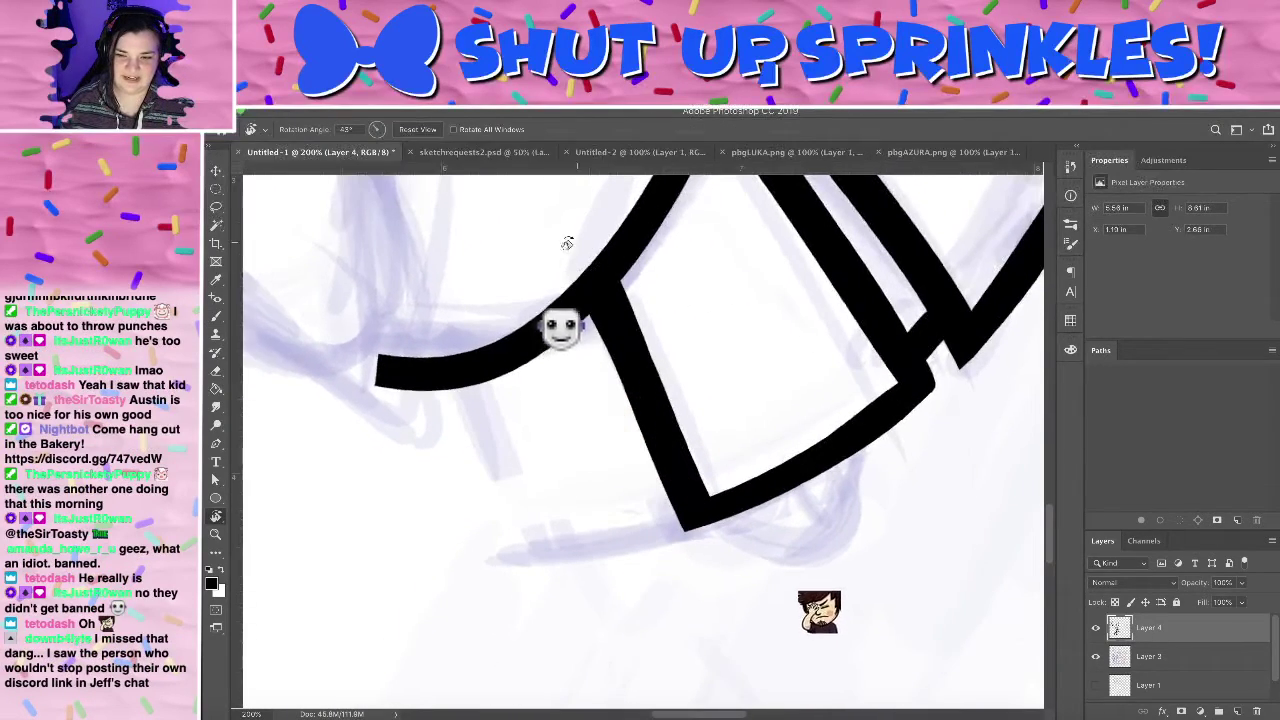
key(b)
drag(562, 335, 604, 541)
key(super+z)
drag(568, 326, 625, 545)
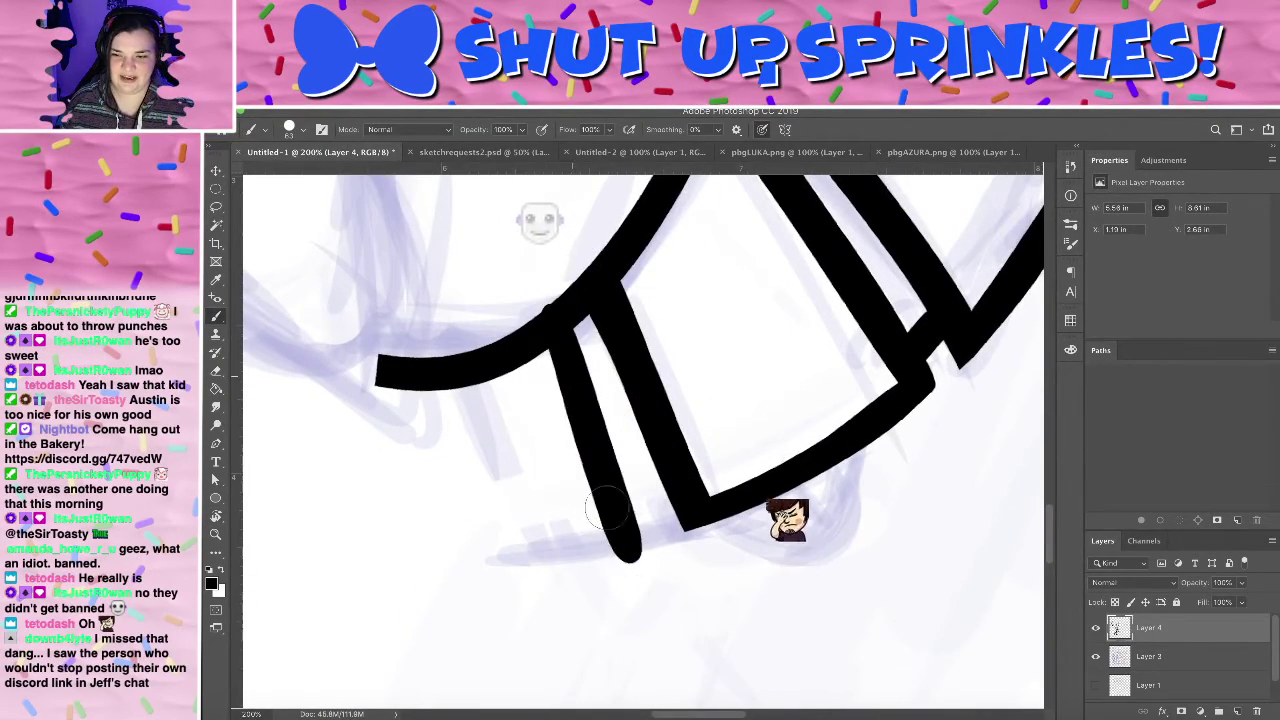
key(super+z)
drag(575, 325, 641, 556)
key(super+z)
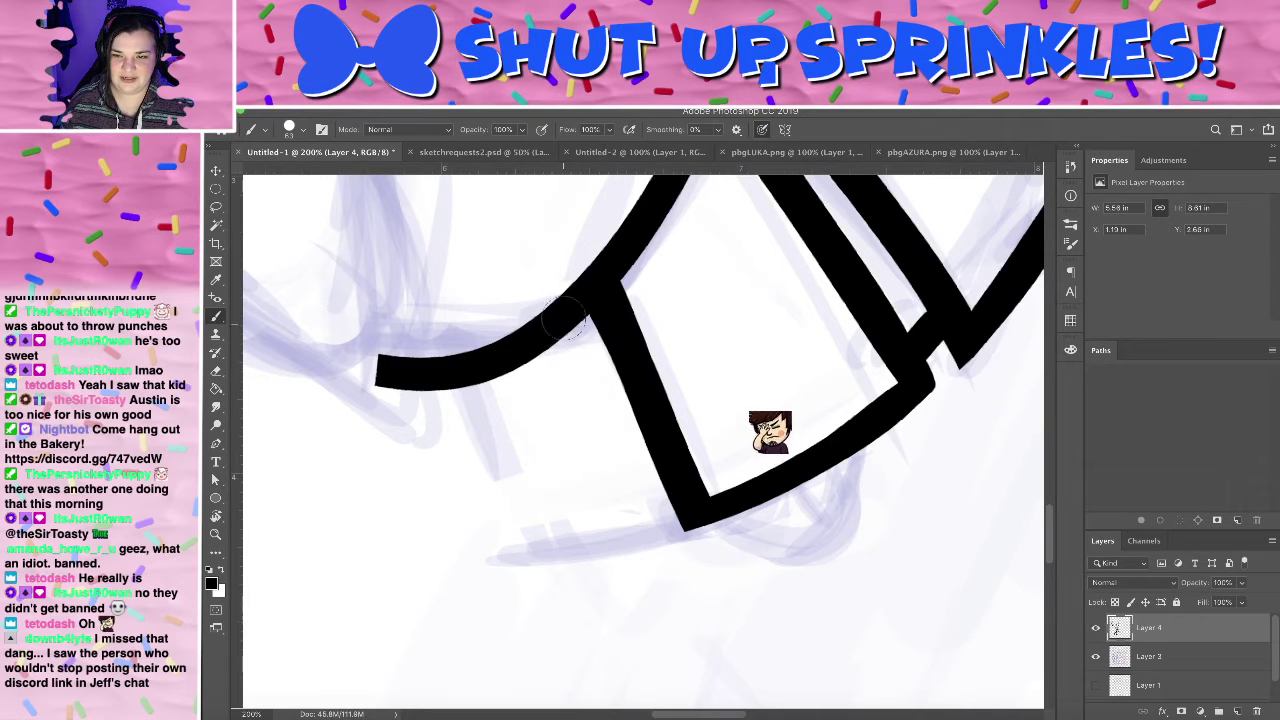
drag(563, 324, 645, 563)
key(ctrl+z)
shift+click(570, 334)
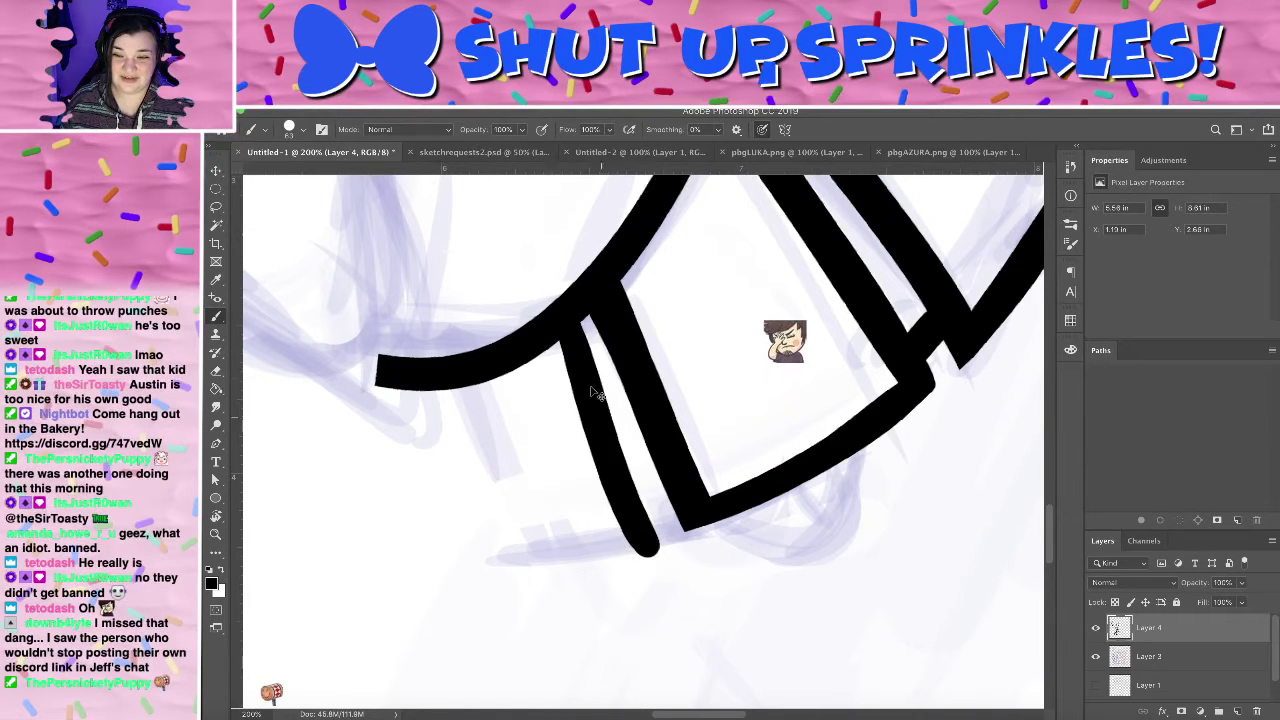
key(ctrl+z)
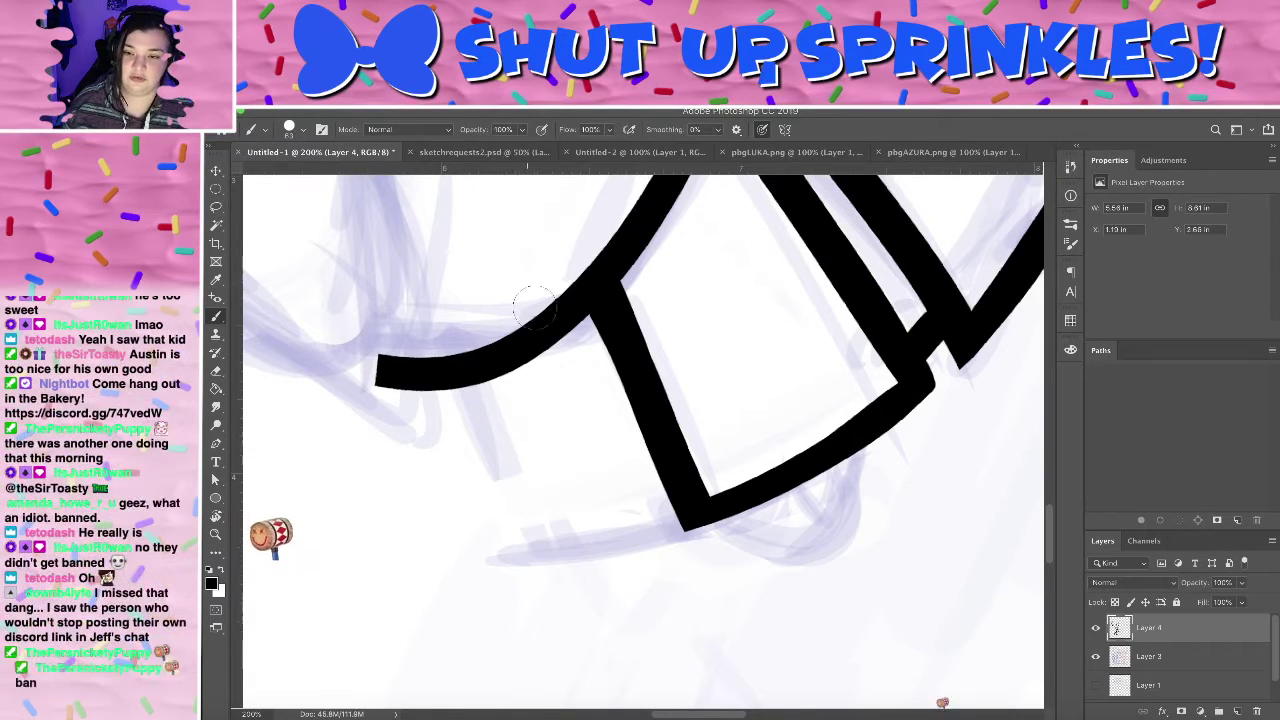
- Ink a line alongside the lower robe's side line up to the coat hem, with a short edge joining the two near the bottom
drag(651, 604, 567, 342)
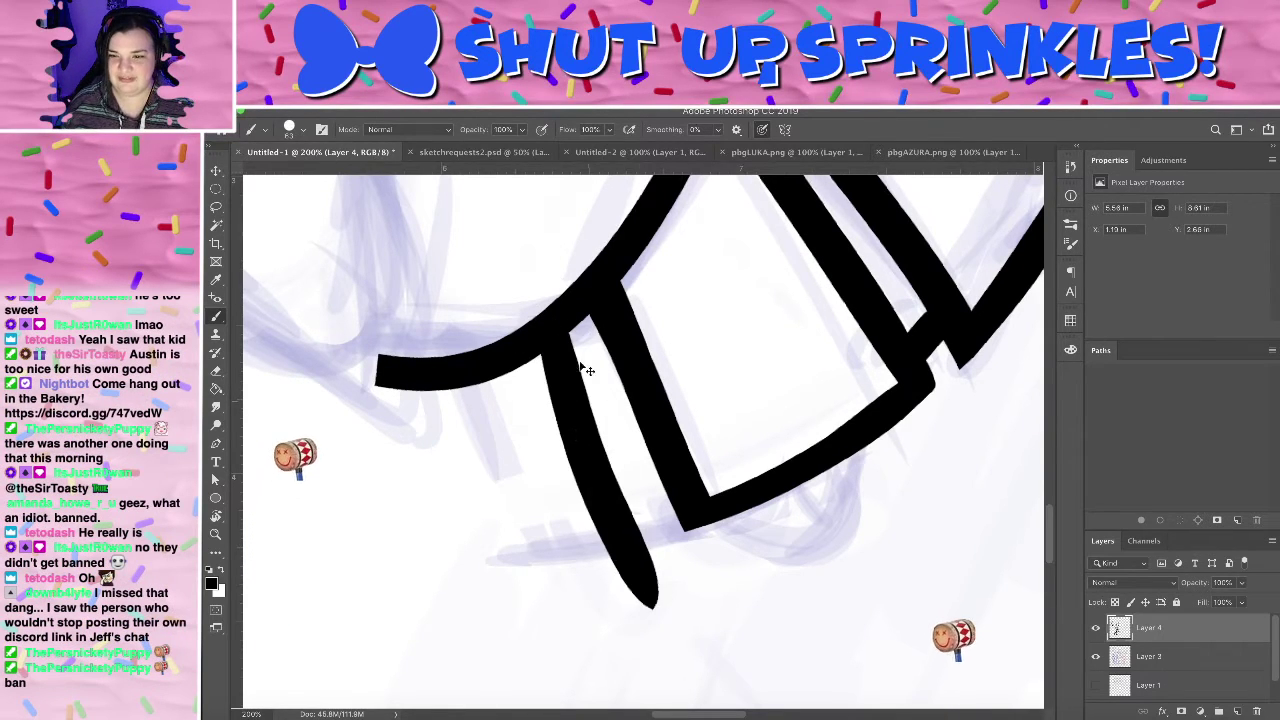
key(ctrl+z)
drag(653, 585, 572, 328)
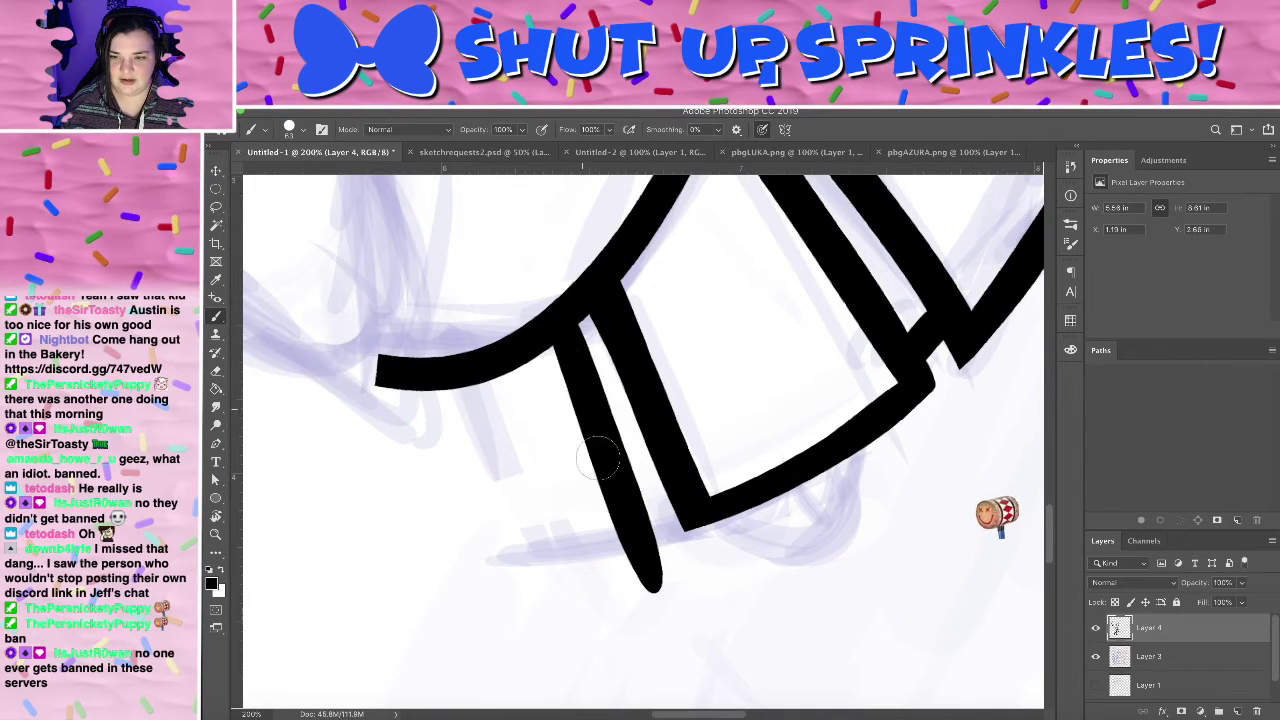
drag(632, 513, 680, 502)
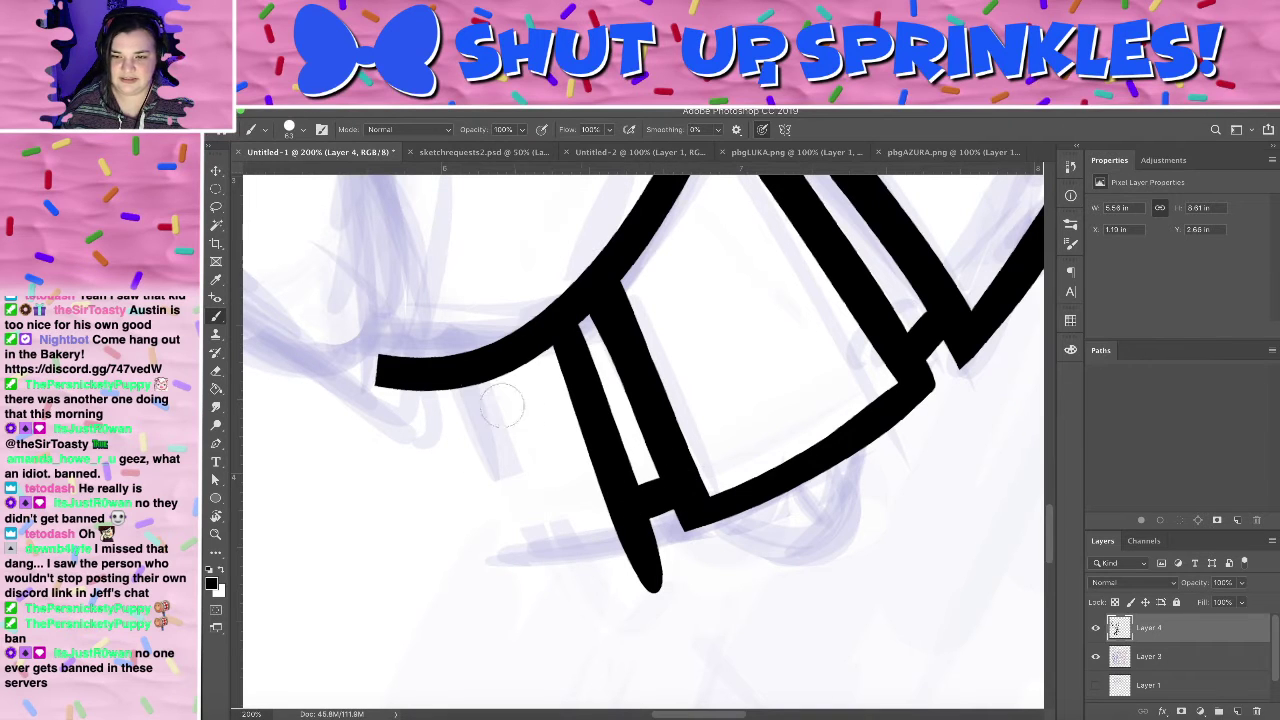
- Ink the back robe panel's outer line from the coat hem past the sketched bottom, and add the panel's bottom edge
drag(482, 425, 521, 589)
key(ctrl+z)
drag(476, 382, 519, 587)
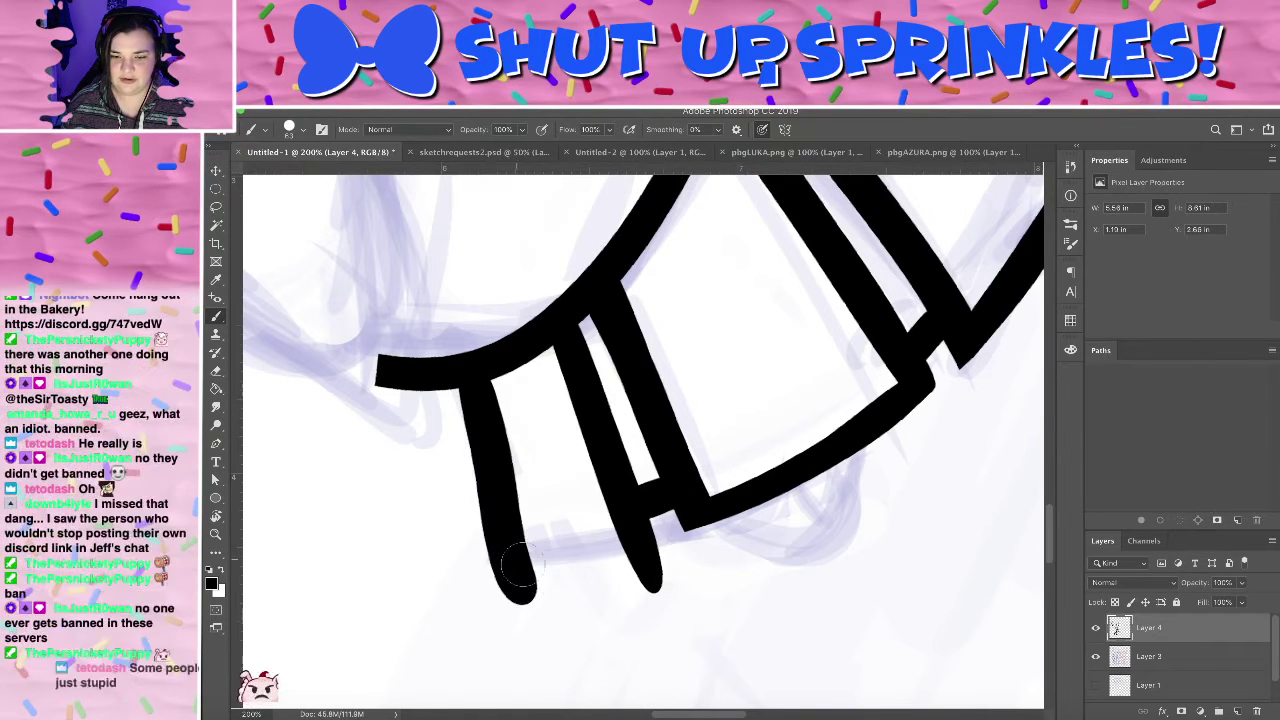
key(ctrl+z)
drag(478, 386, 531, 606)
key(ctrl+z)
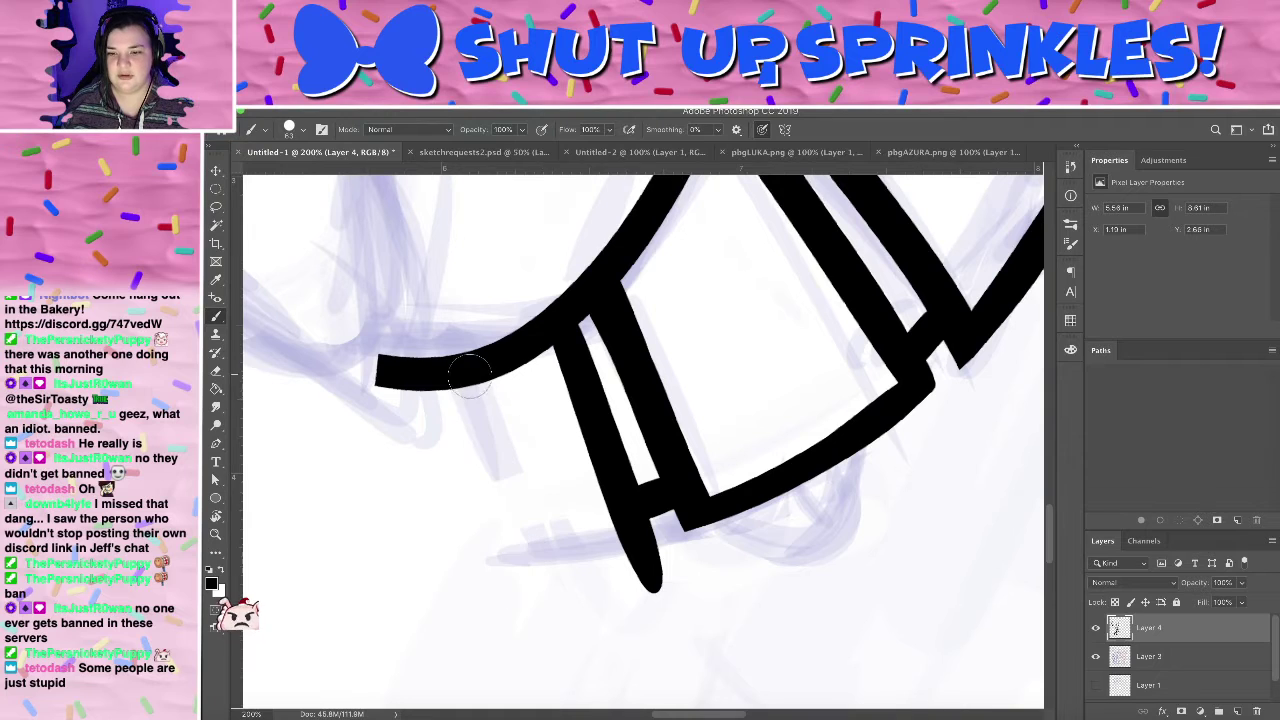
drag(470, 386, 542, 622)
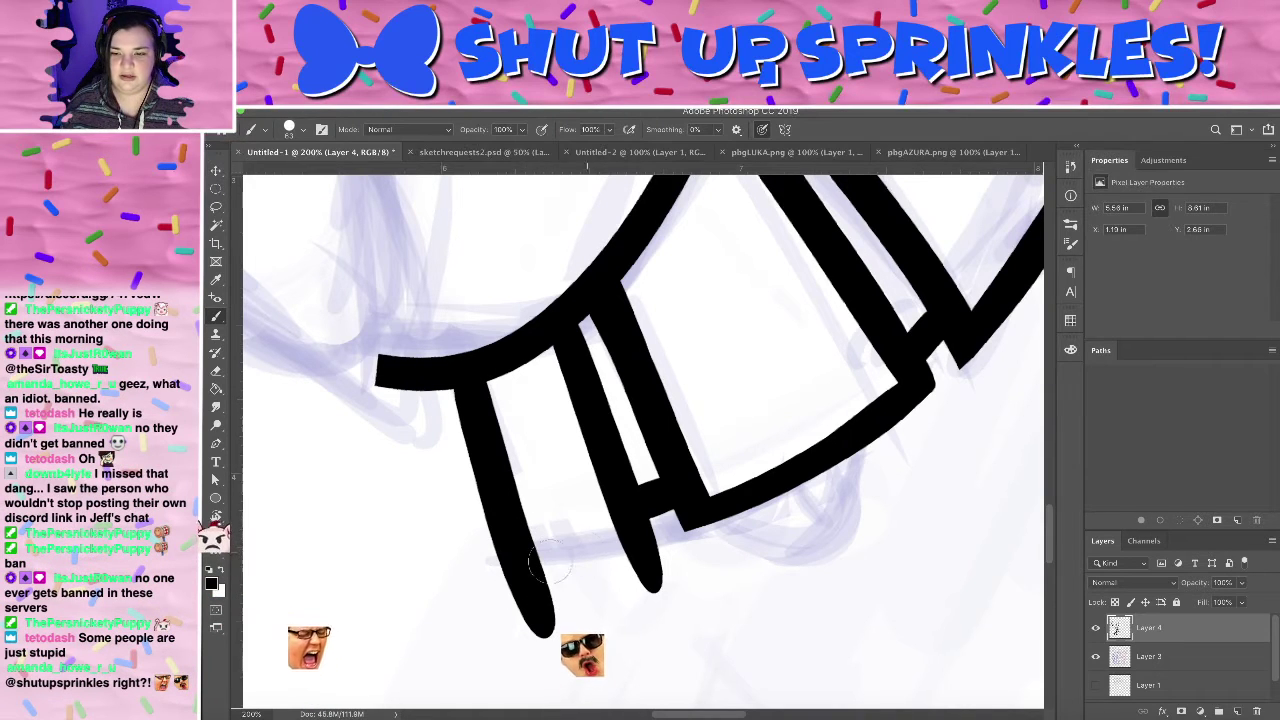
drag(530, 555, 630, 528)
- Erase the line ends that overshoot the back robe panel's bottom edge, leaving clean corners
key(e)
mouse_move(678, 562)
mouse_down()
mouse_move(489, 606)
mouse_move(648, 553)
mouse_move(497, 589)
mouse_up()
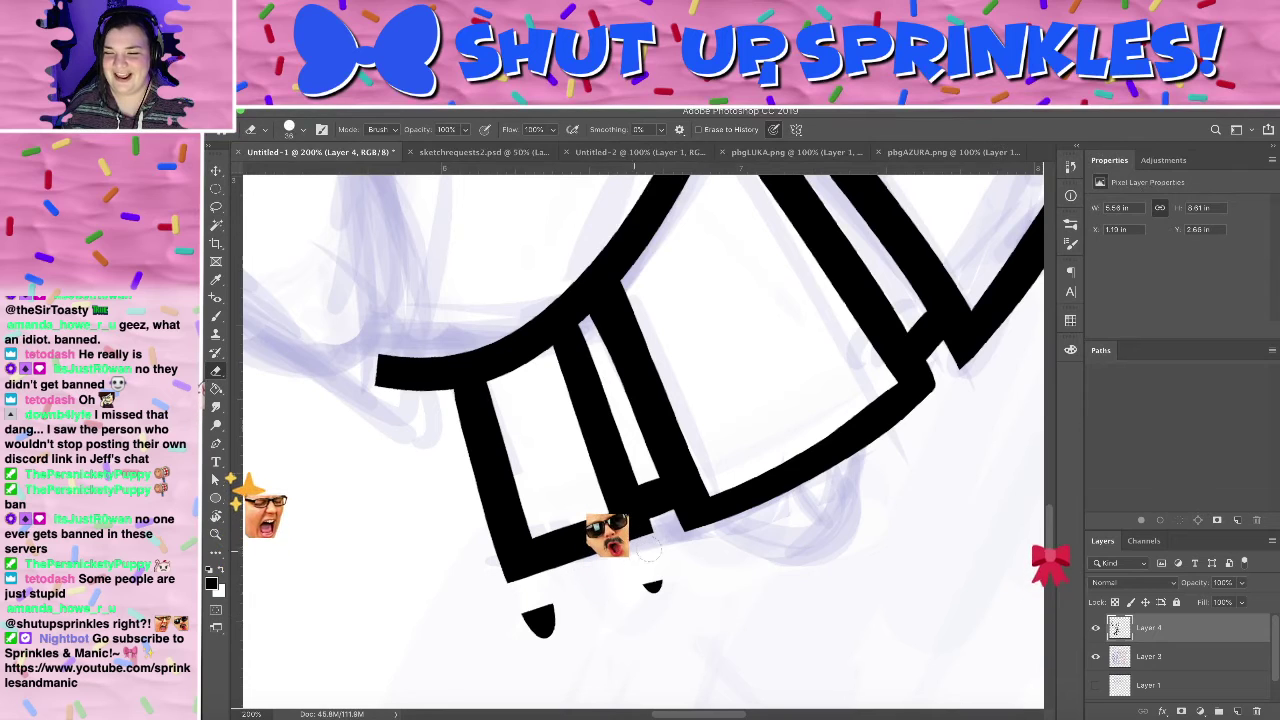
key(ctrl+z)
drag(668, 547, 486, 589)
key(ctrl+z)
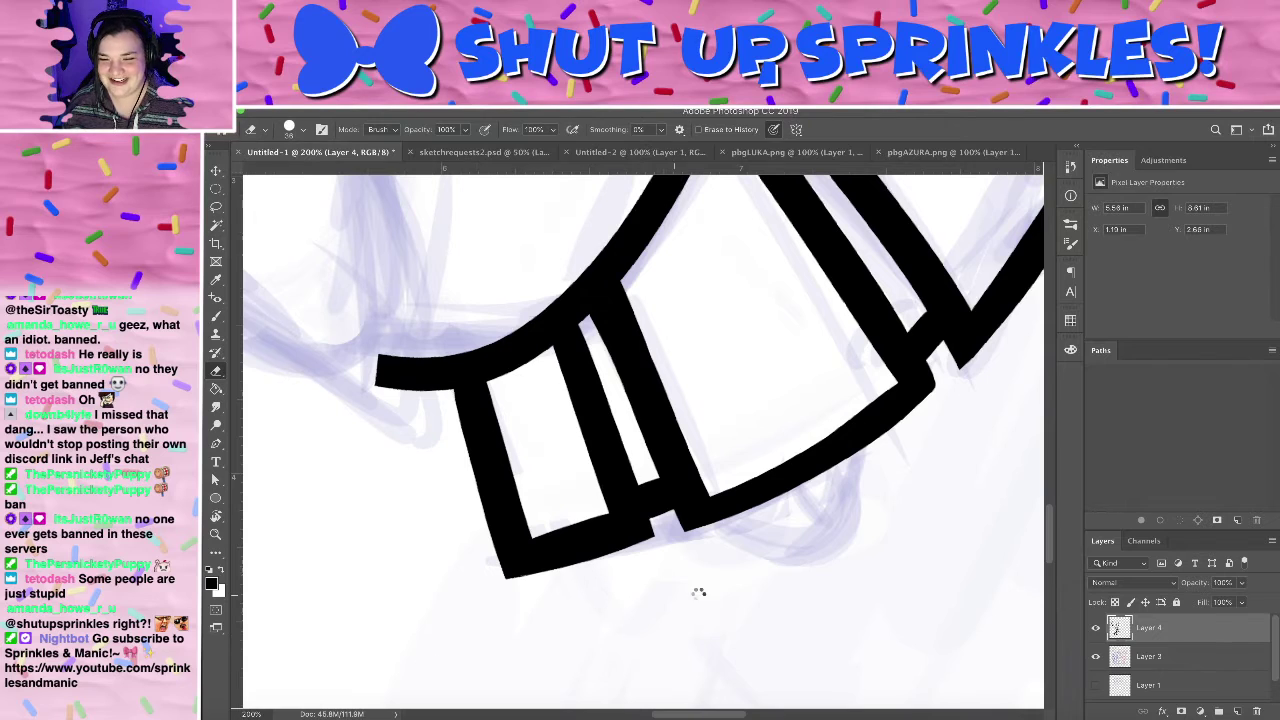
key(b)
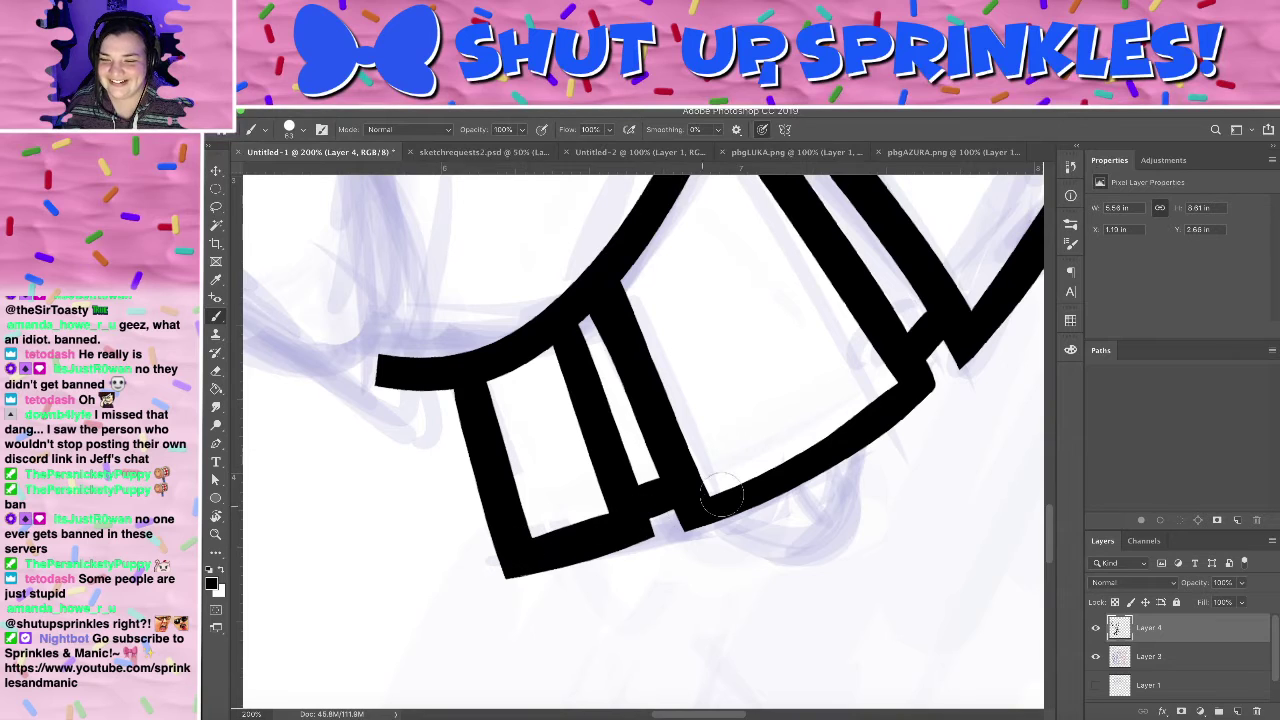
- Rework the middle robe panel's curved bottom edge into an even, bold line reaching the narrow pleat beside it
drag(742, 457, 514, 526)
mouse_move(689, 444)
mouse_down()
mouse_move(480, 546)
mouse_move(690, 432)
mouse_move(500, 545)
mouse_move(678, 425)
mouse_move(495, 548)
mouse_up()
key(ctrl+z)
key(ctrl+z)
key(ctrl+z)
key(ctrl+z)
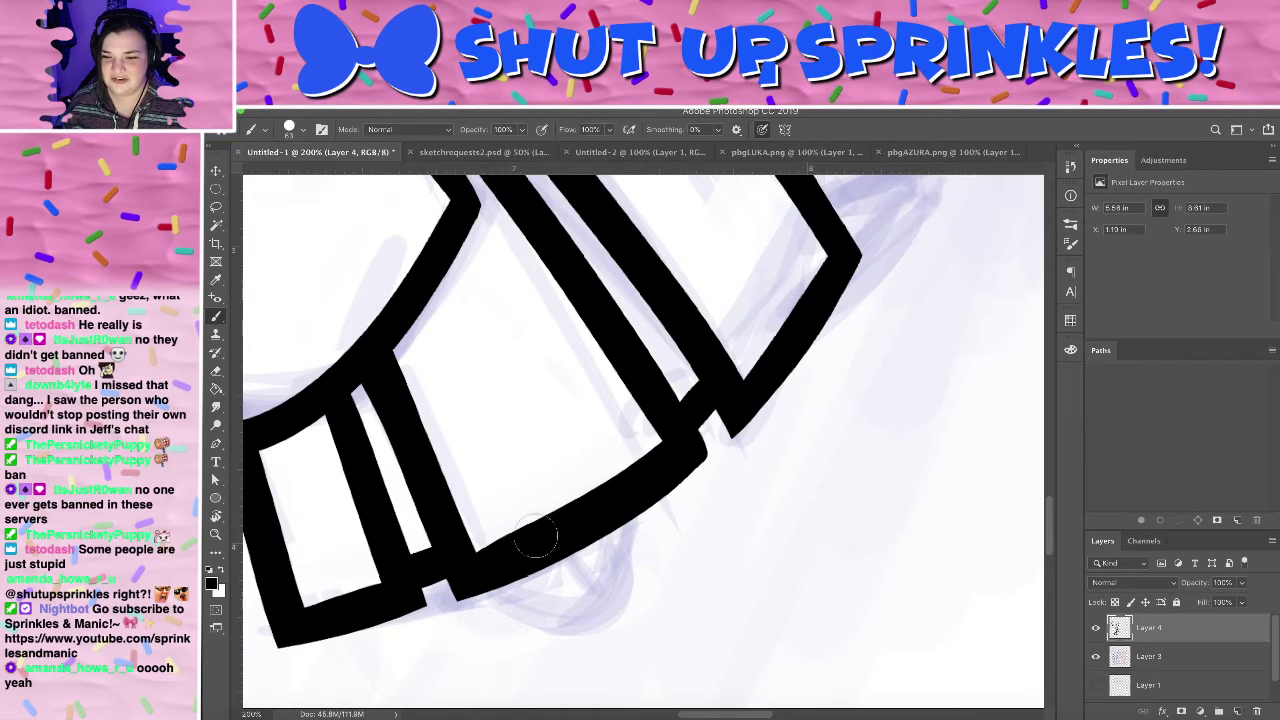
key(ctrl+z)
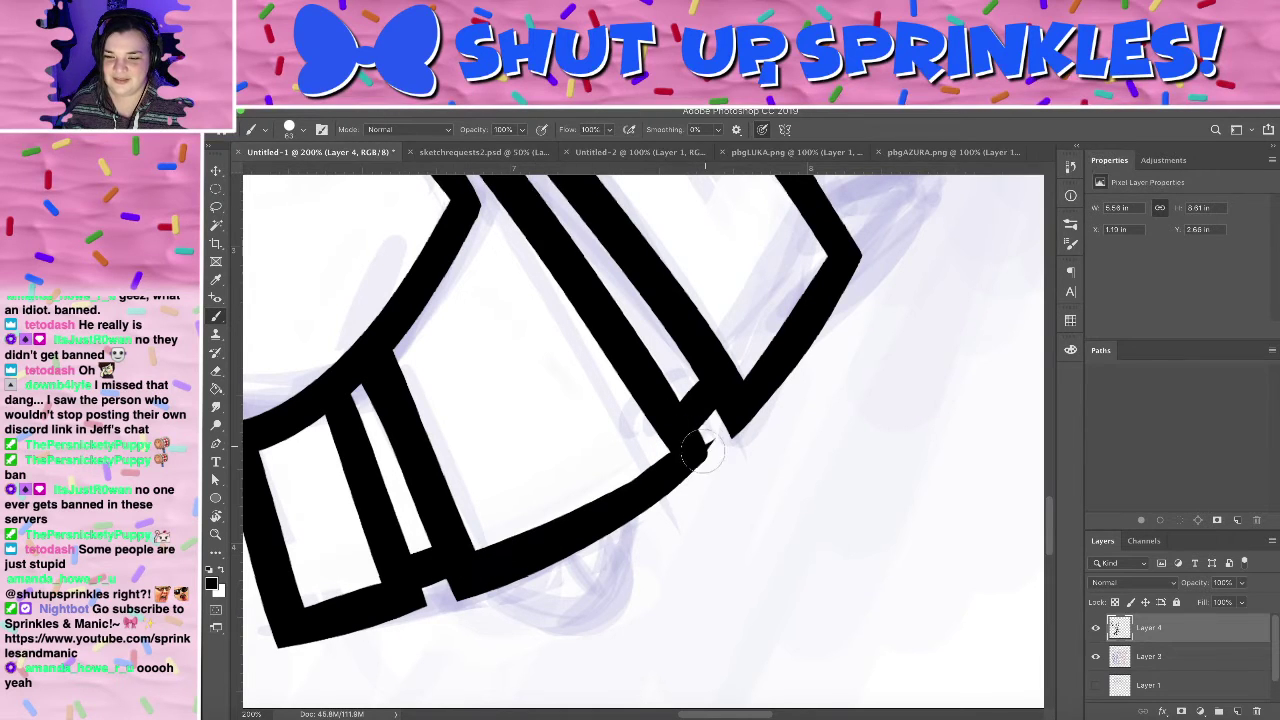
mouse_move(683, 450)
mouse_down()
mouse_move(446, 556)
mouse_move(562, 530)
mouse_move(472, 565)
mouse_move(685, 445)
mouse_up()
key(ctrl+z)
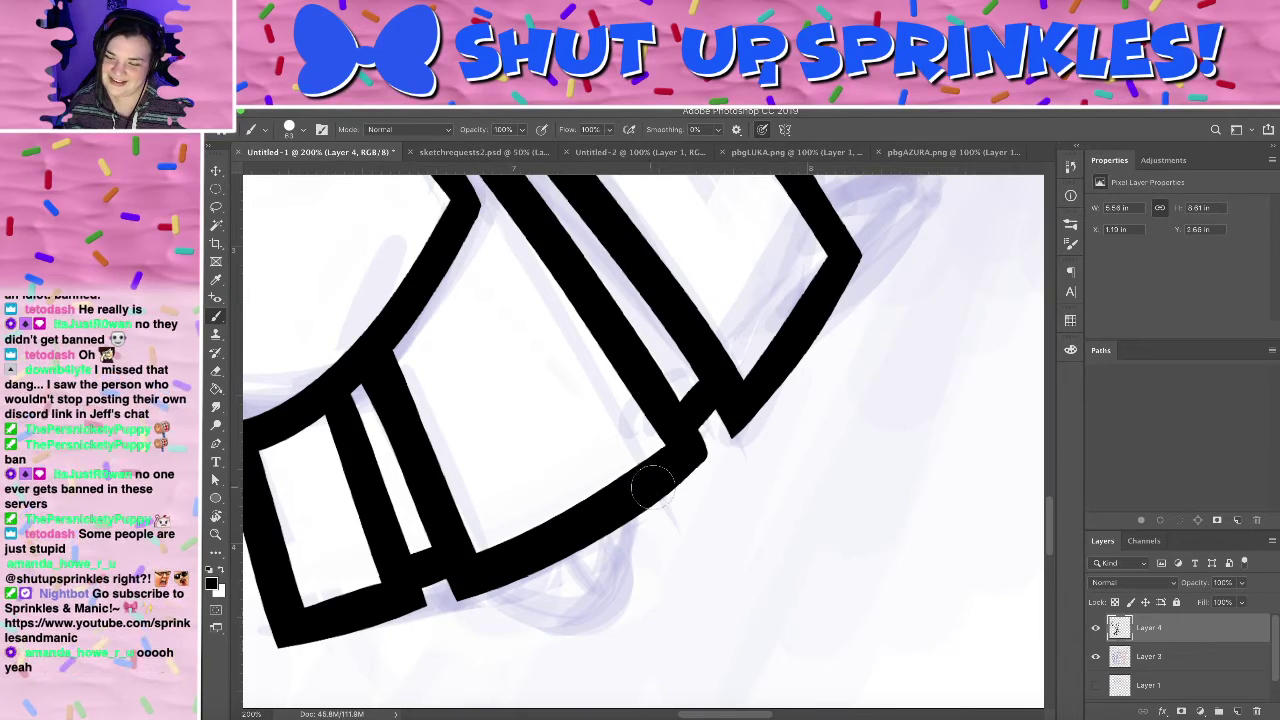
- Redo the thickening of the back robe panel's bottom edge so its weight matches the neighbouring outlines
drag(838, 369, 815, 472)
key(r)
mouse_move(880, 354)
mouse_down()
mouse_move(546, 323)
mouse_move(723, 341)
mouse_move(680, 318)
mouse_move(736, 438)
mouse_up()
key(b)
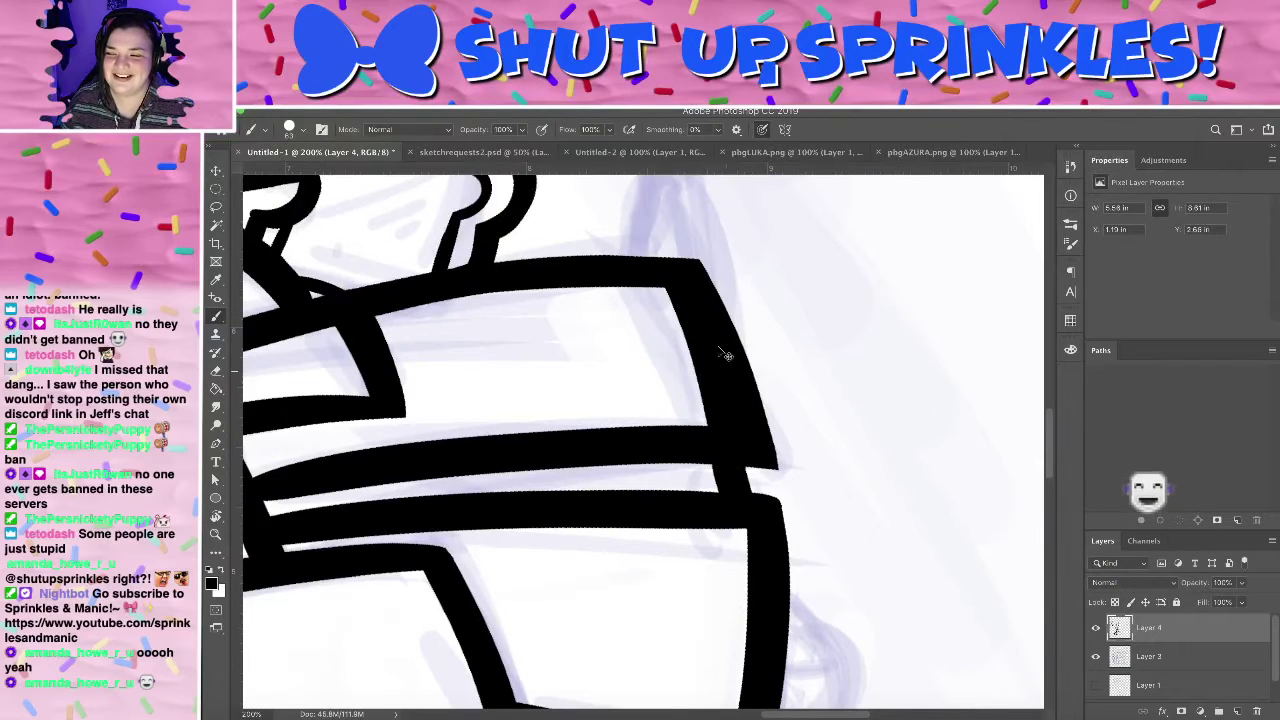
key(super+z)
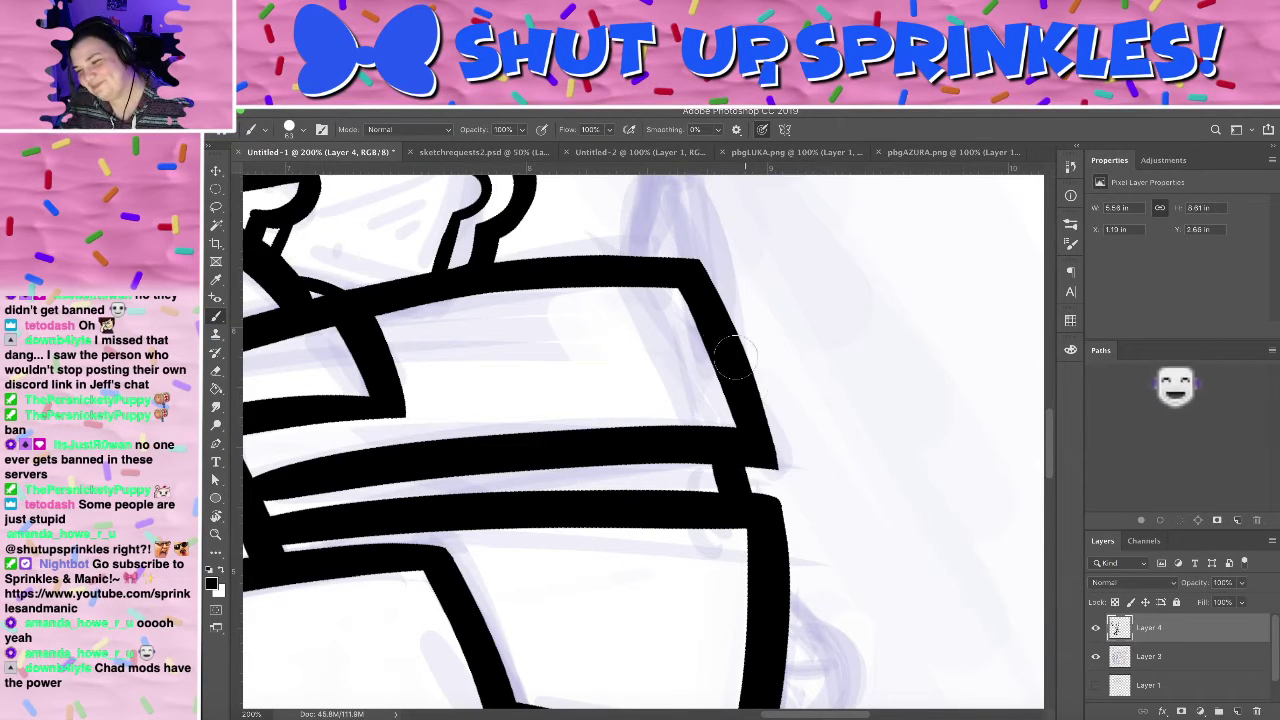
drag(681, 275, 737, 376)
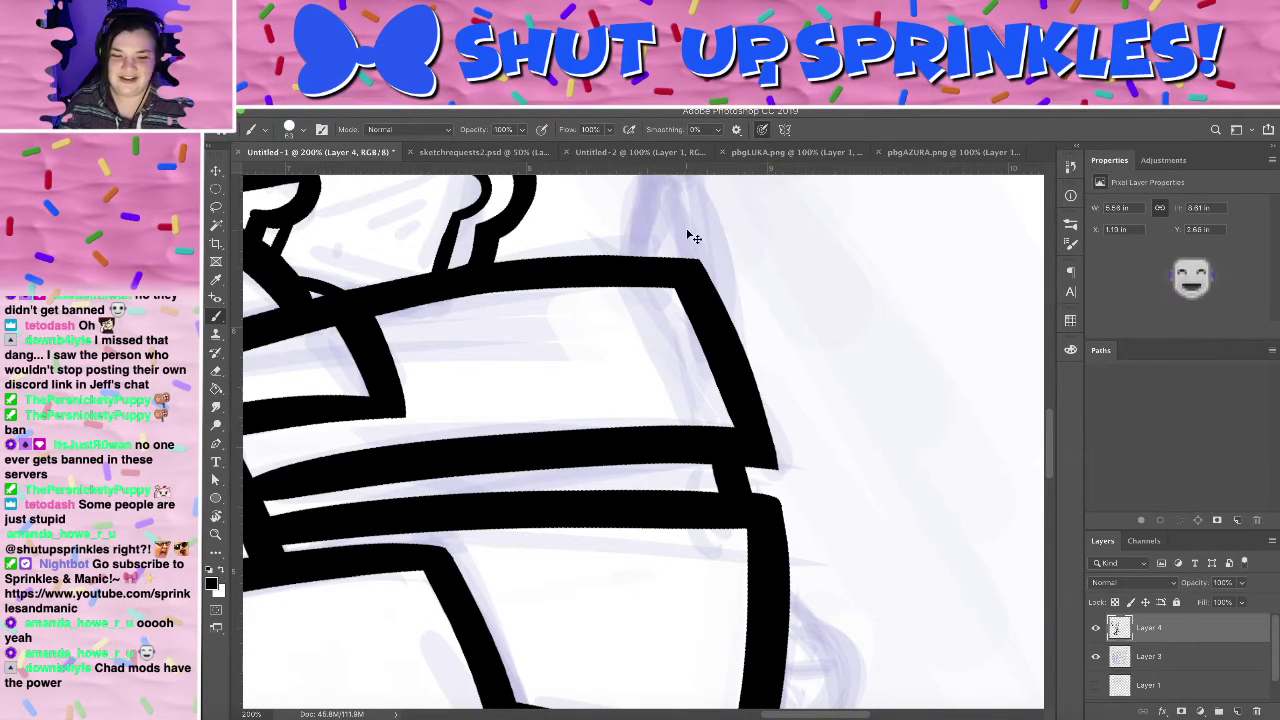
- Ink the raised arm's sleeve: the inner edge from under the arm to the coat hem, and the outer edge meeting the same corner
key(super+minus)
key(super+minus)
key(super+minus)
key(r)
drag(620, 406, 833, 445)
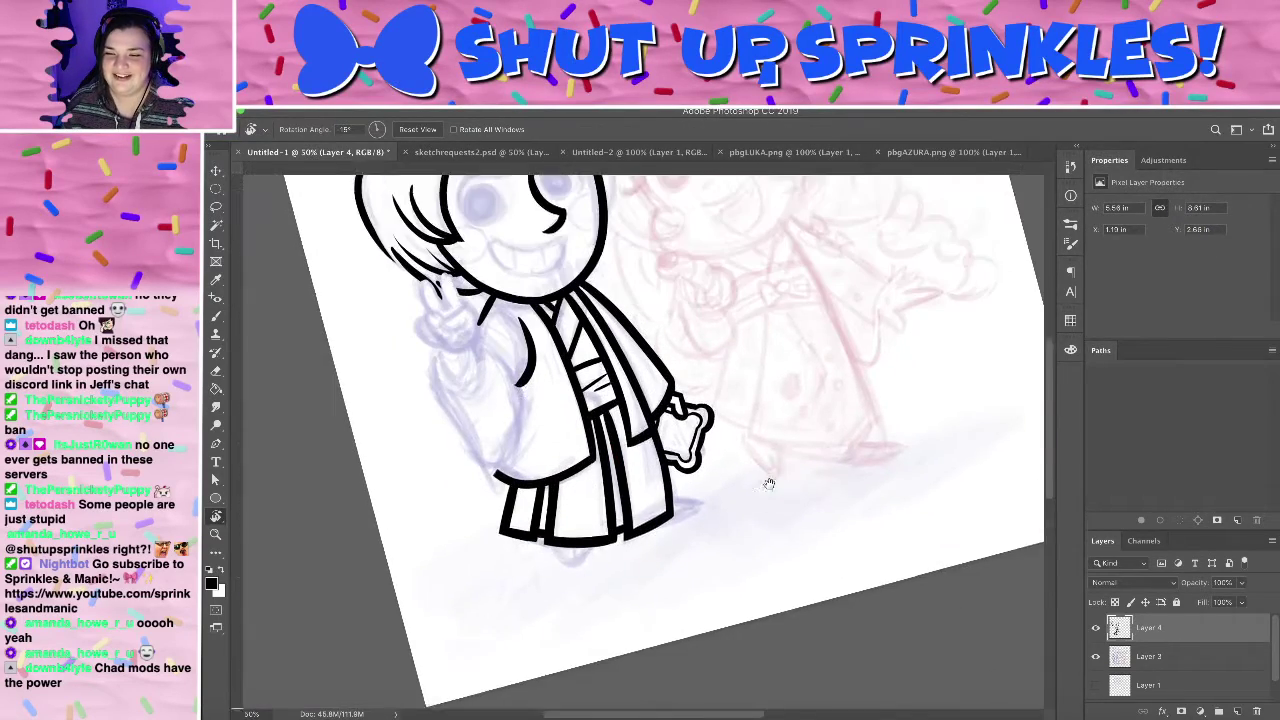
drag(769, 484, 765, 543)
key(b)
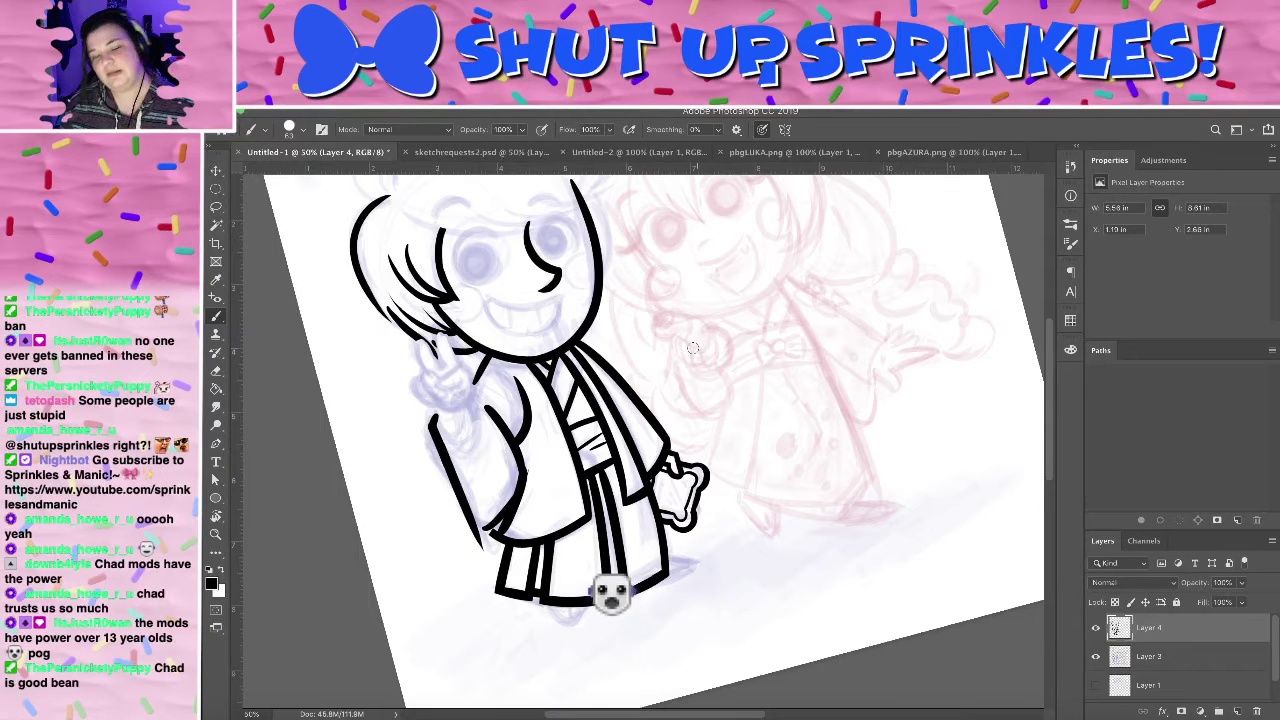
key(ctrl+z)
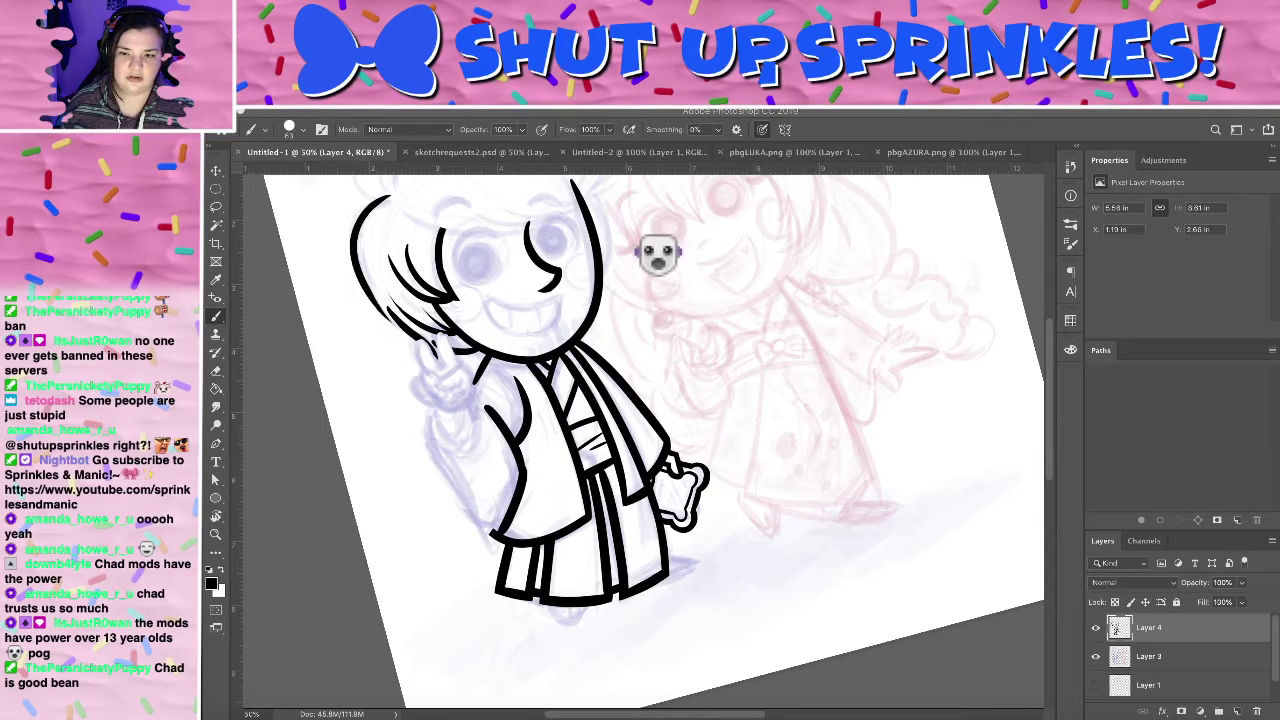
drag(478, 506, 438, 420)
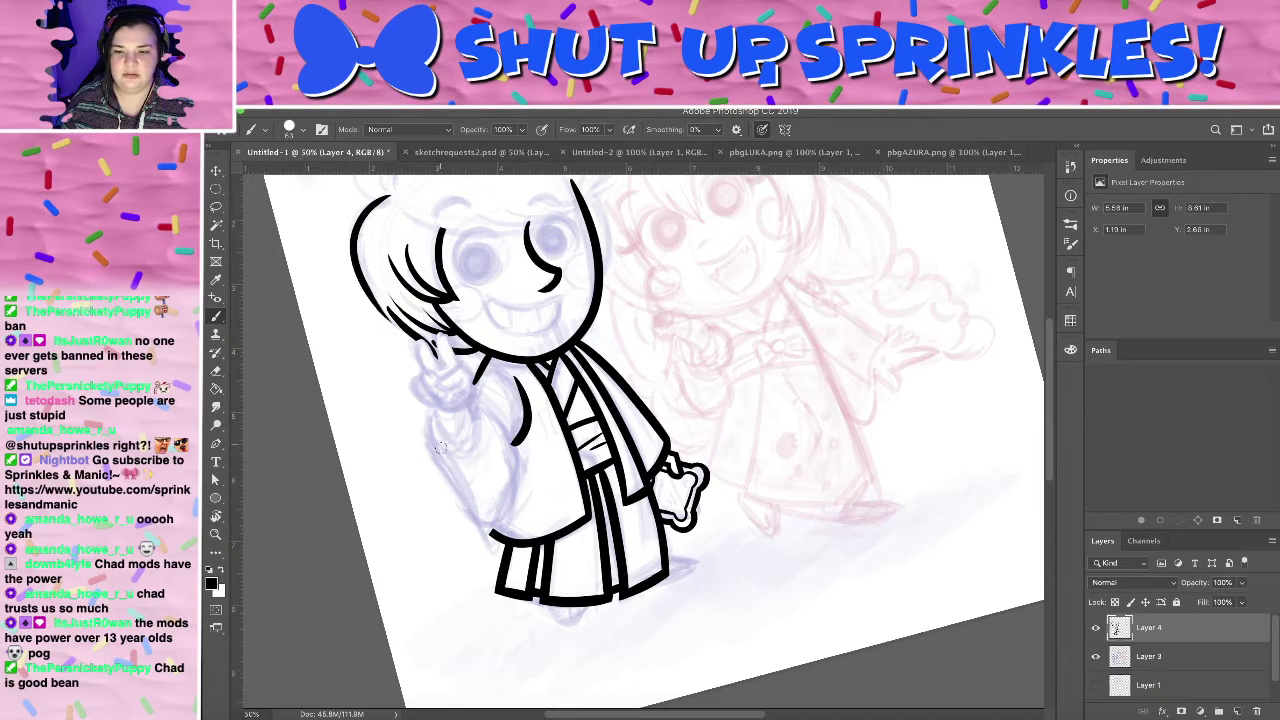
key(ctrl+z)
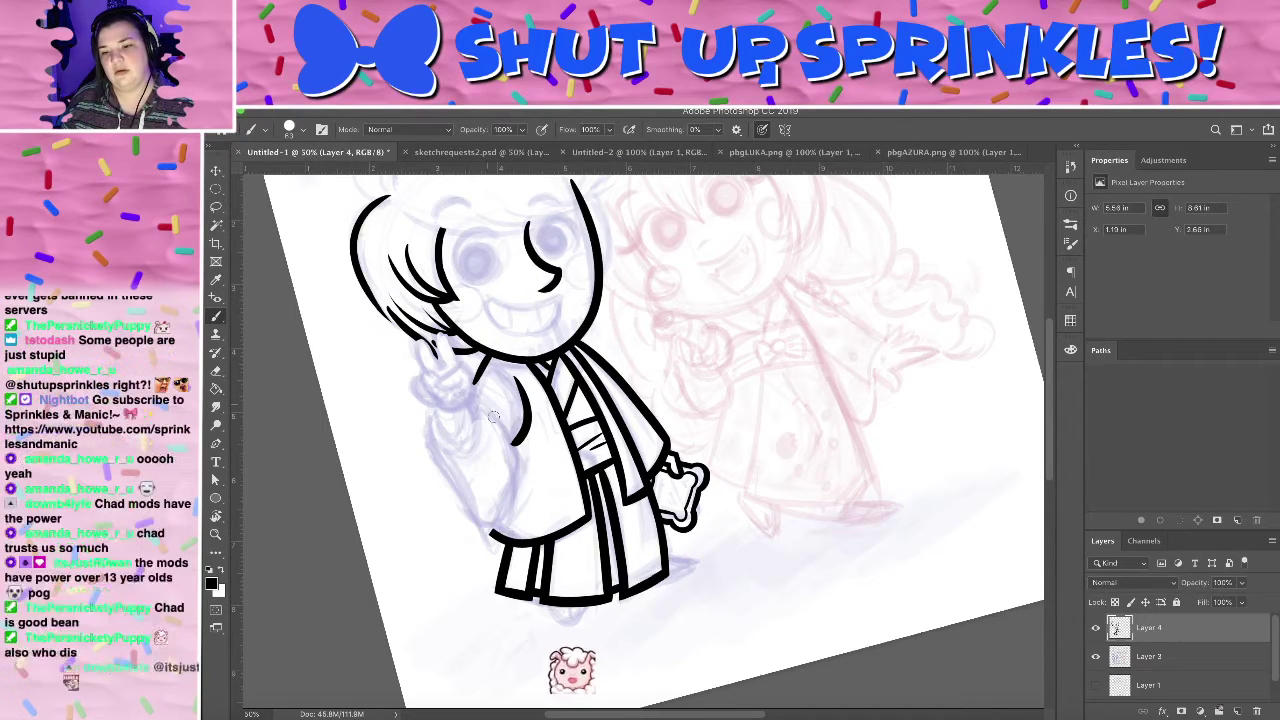
drag(495, 535, 488, 400)
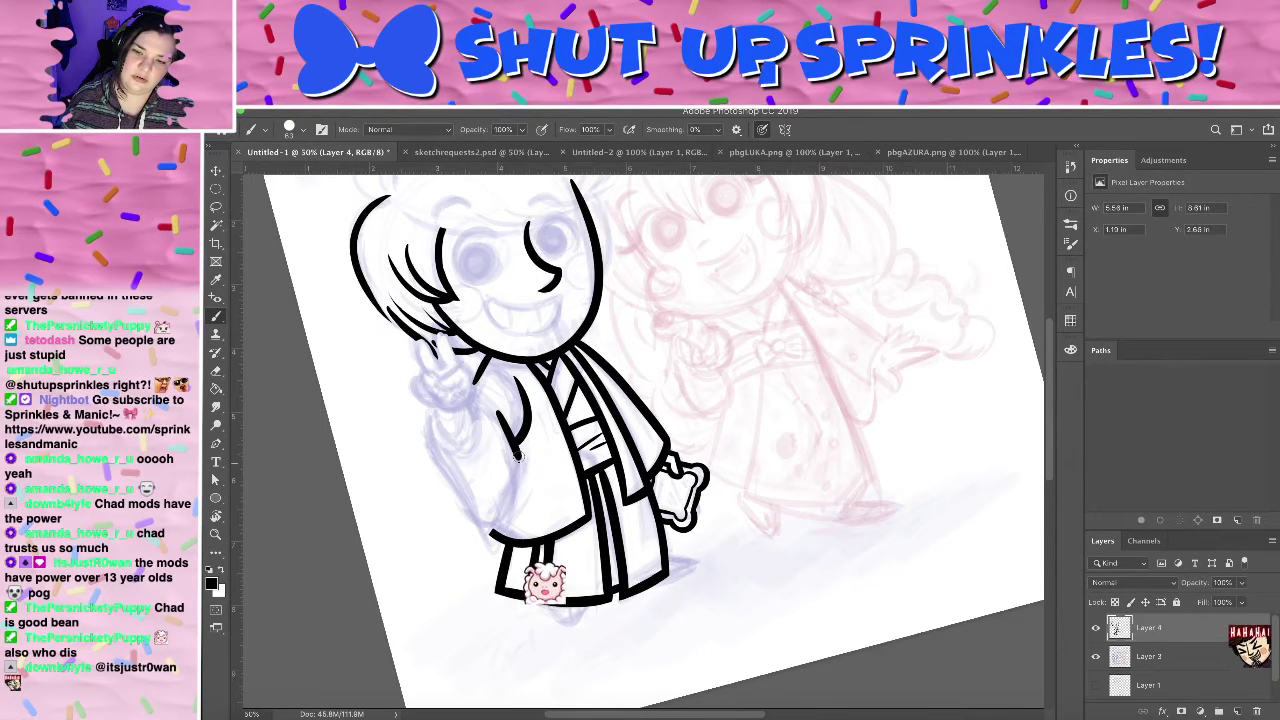
key(ctrl+z)
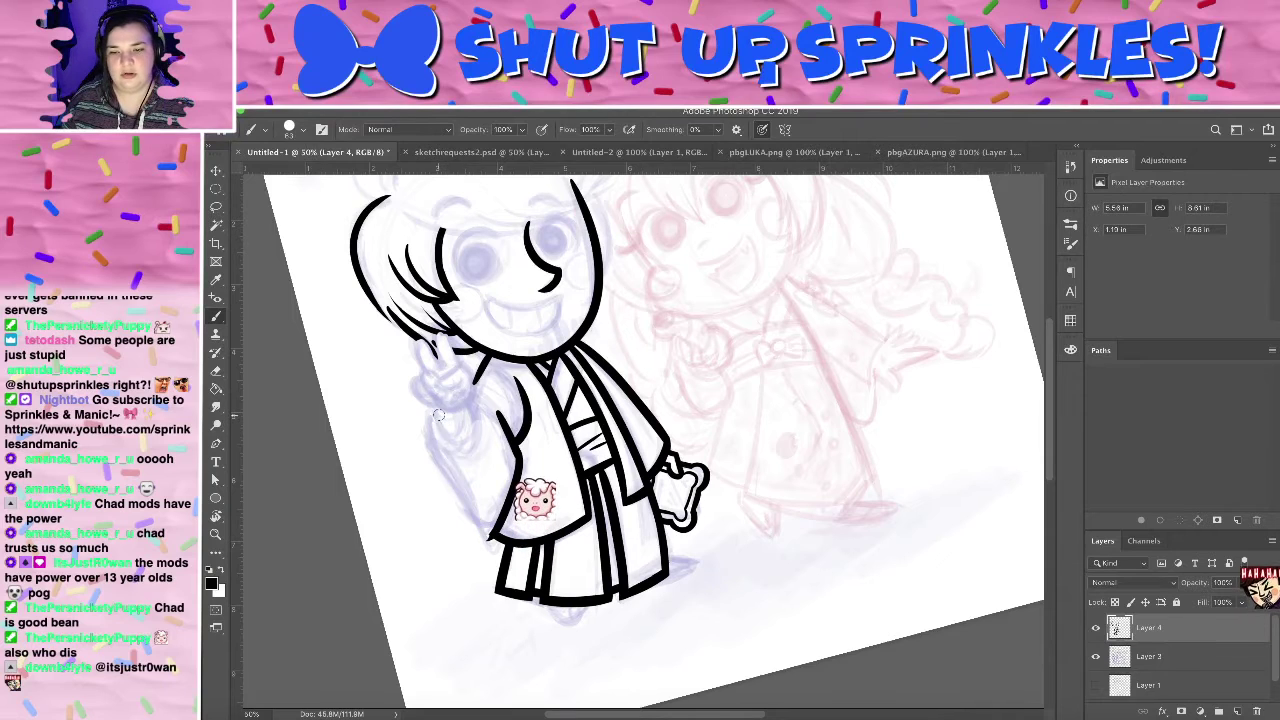
drag(490, 535, 437, 415)
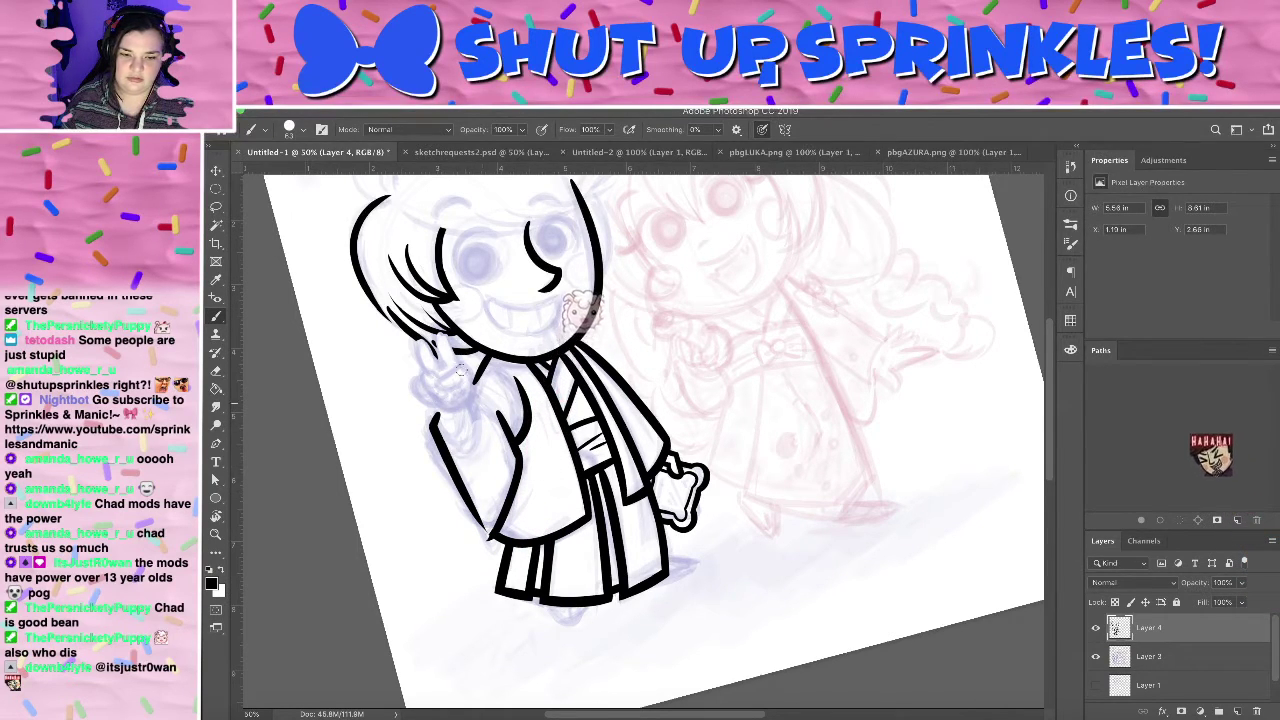
- Try to ink the curved sleeve opening from below the raised hand down to the sleeve's lower corner
drag(494, 505, 463, 392)
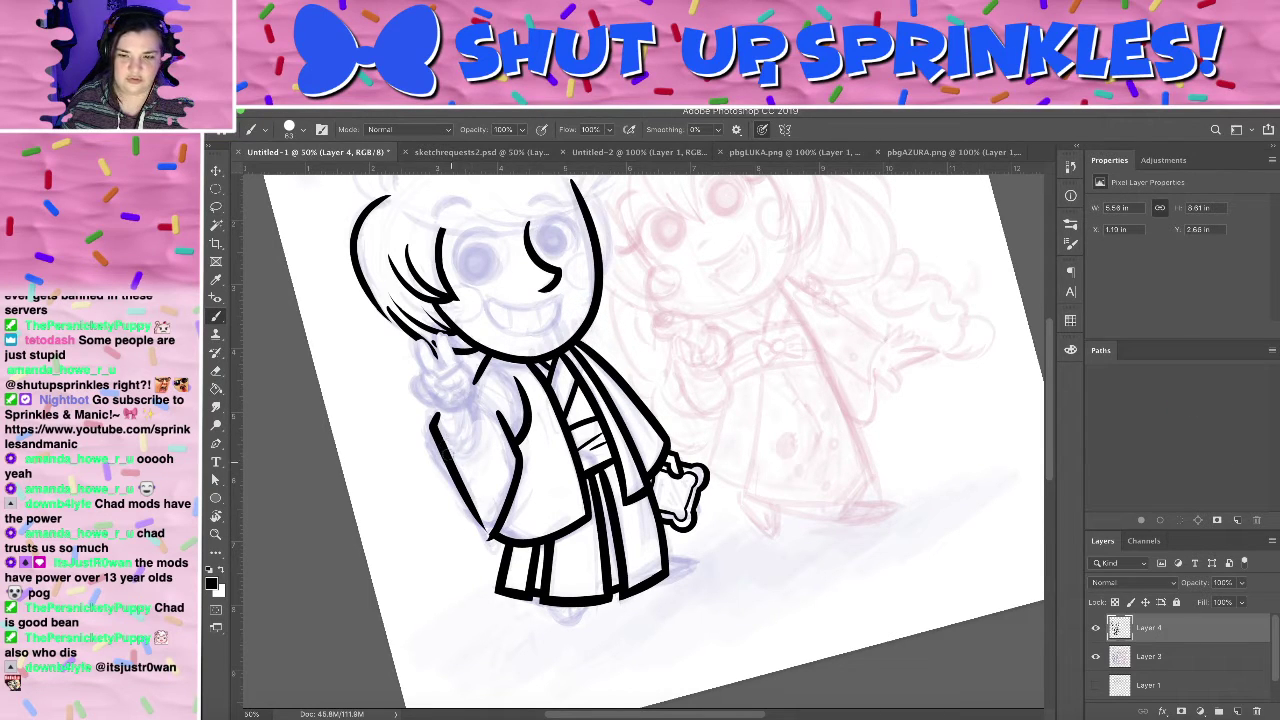
mouse_move(442, 416)
mouse_down()
mouse_move(478, 386)
mouse_move(480, 510)
mouse_up()
key(ctrl+z)
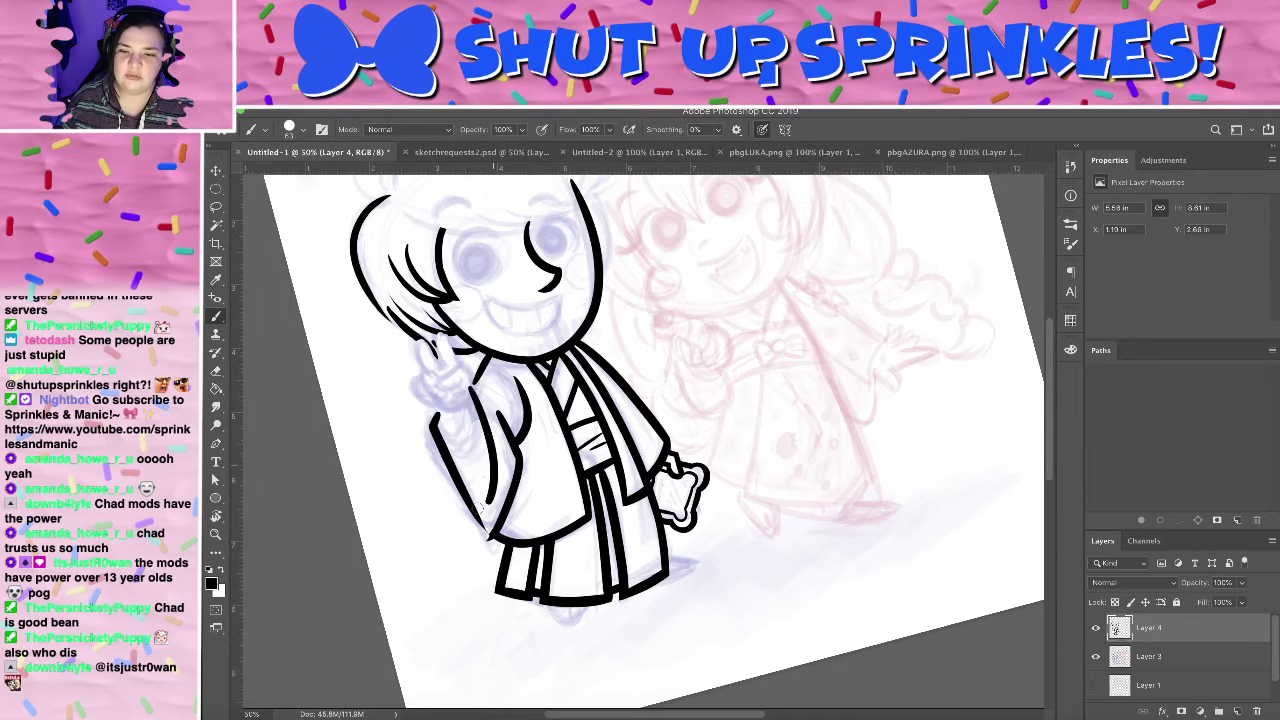
drag(448, 422, 489, 516)
key(ctrl+z)
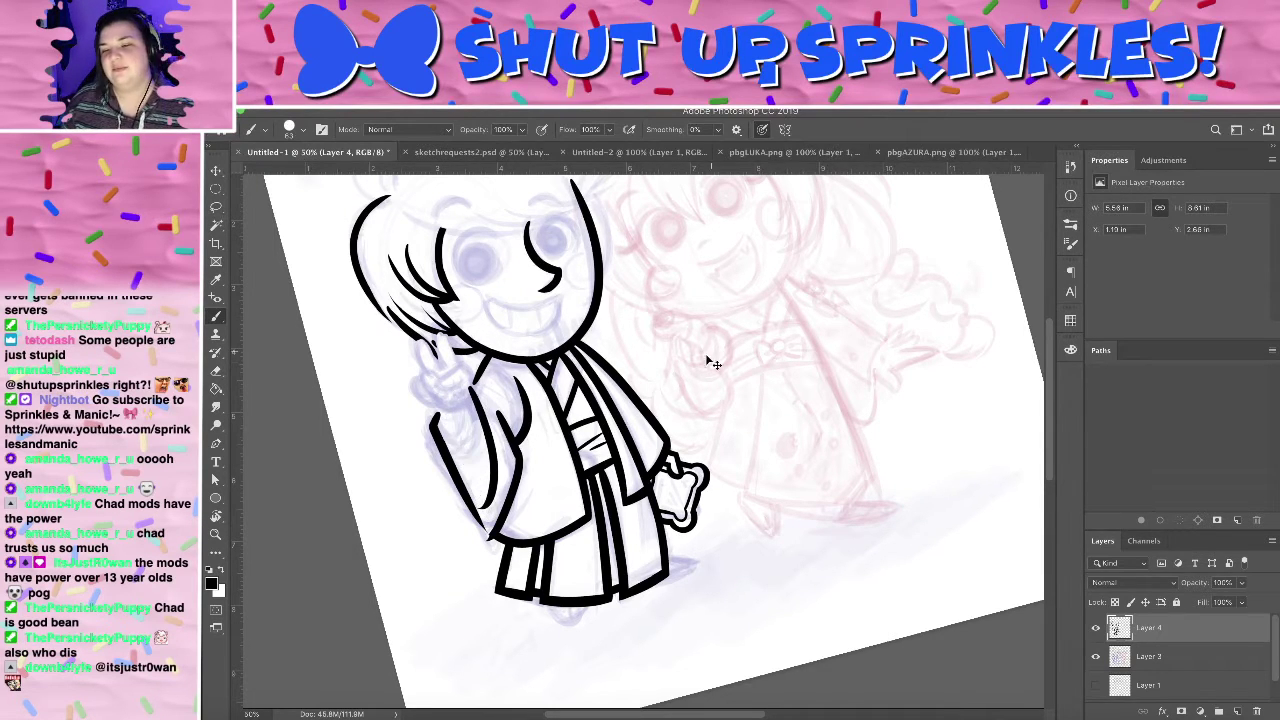
key(ctrl+z)
mouse_move(440, 425)
mouse_down()
mouse_move(487, 503)
mouse_move(484, 398)
mouse_move(485, 493)
mouse_move(451, 418)
mouse_move(492, 478)
mouse_up()
key(ctrl+z)
key(ctrl+z)
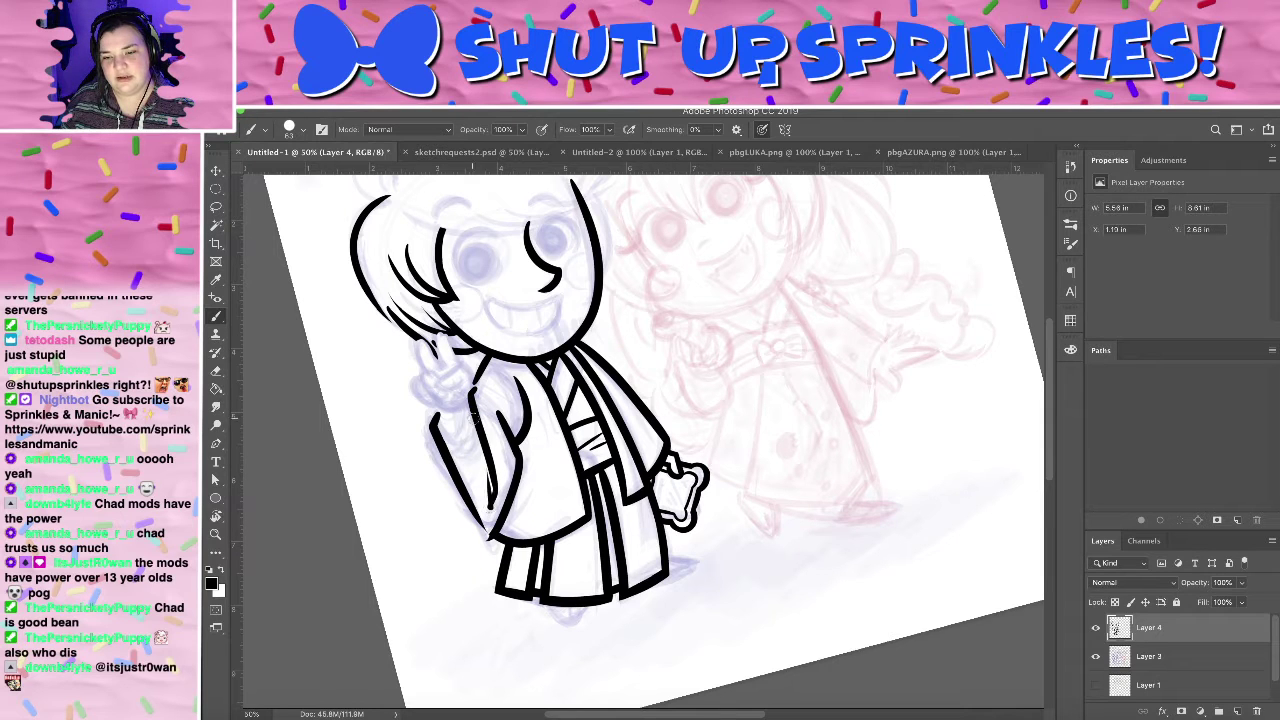
key(ctrl+z)
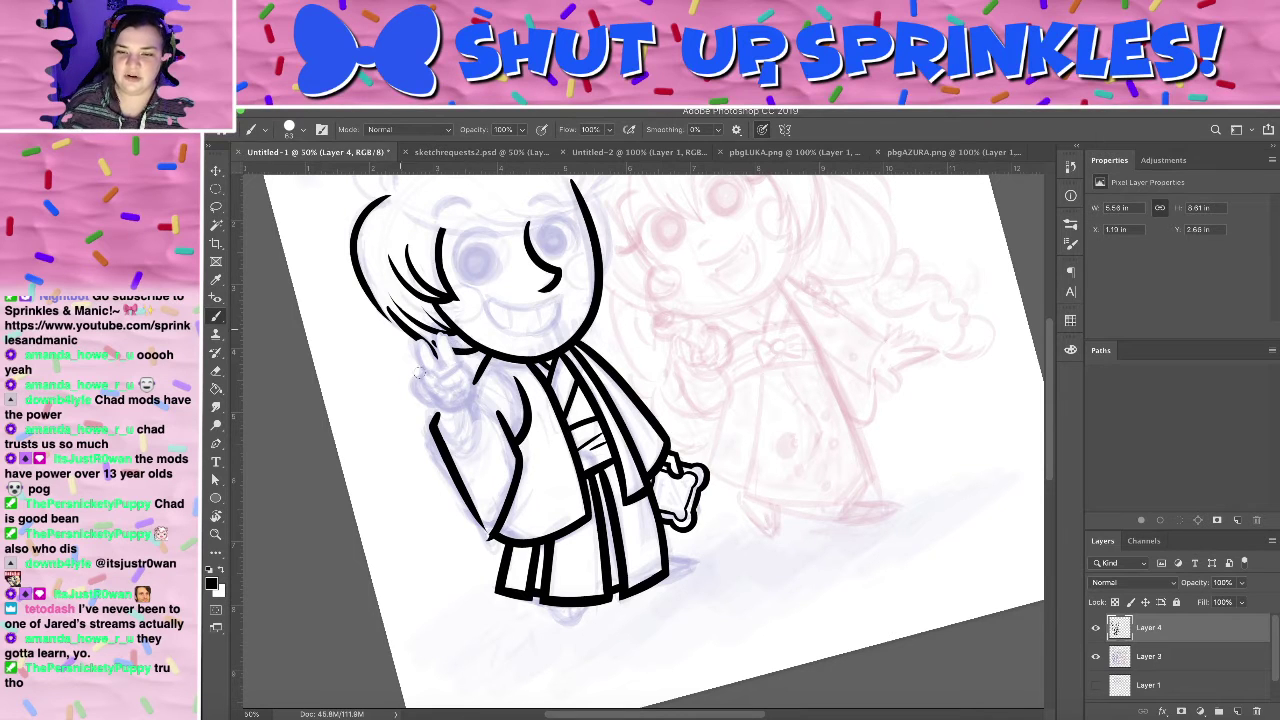
- Make further attempts at the curved opening line inside the raised sleeve, between the wrist and the lower corner
key(super+plus)
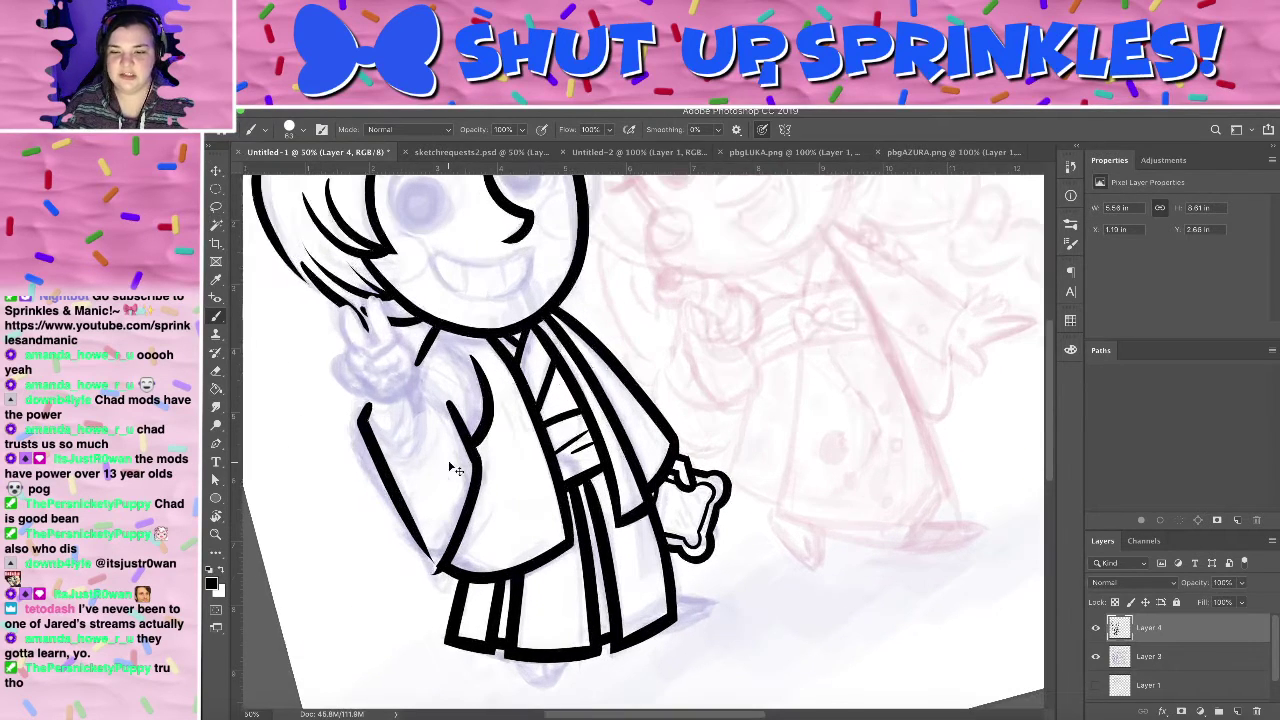
drag(544, 360, 571, 251)
key(ctrl+r)
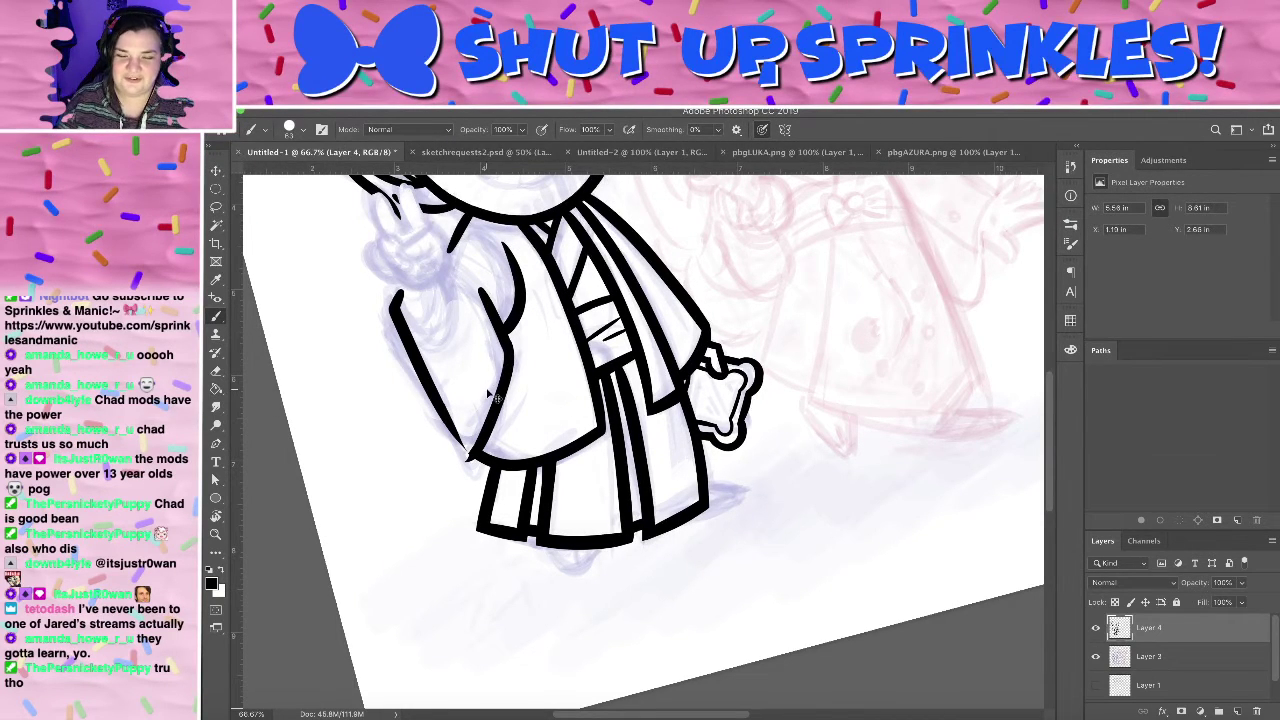
key(super+plus)
mouse_move(653, 344)
mouse_down()
mouse_move(723, 424)
mouse_move(745, 522)
mouse_up()
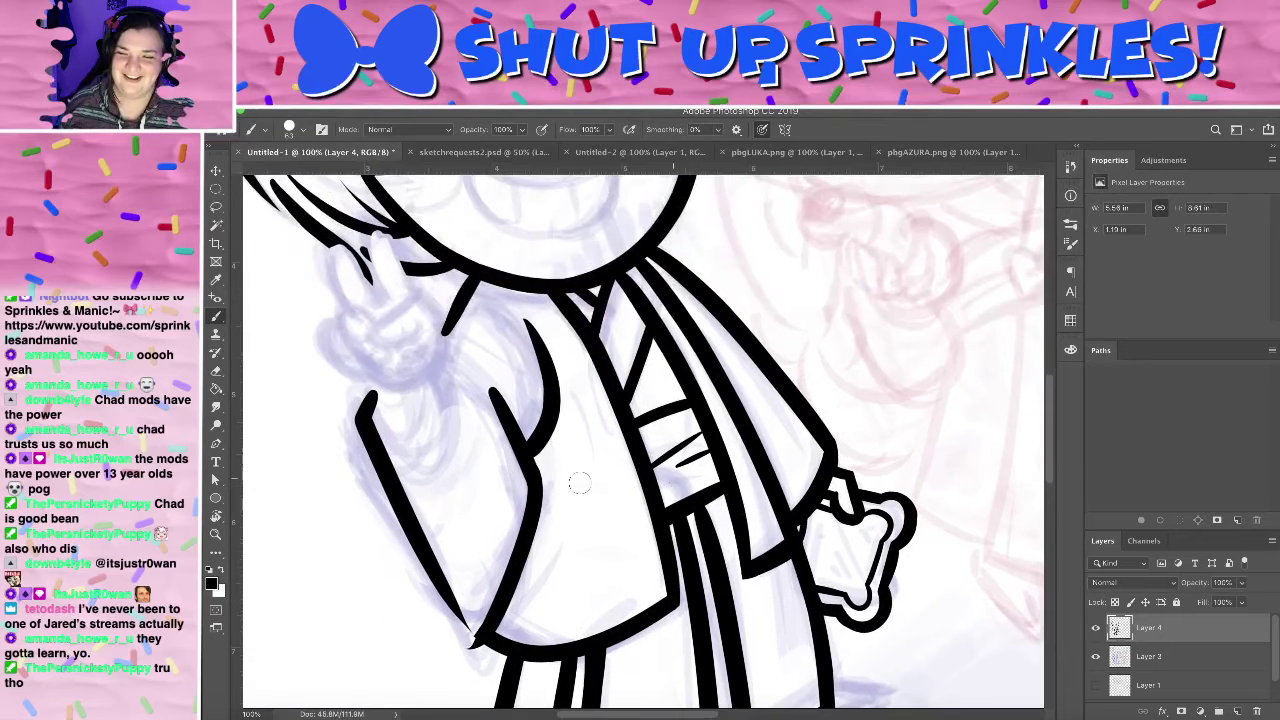
drag(423, 319, 396, 246)
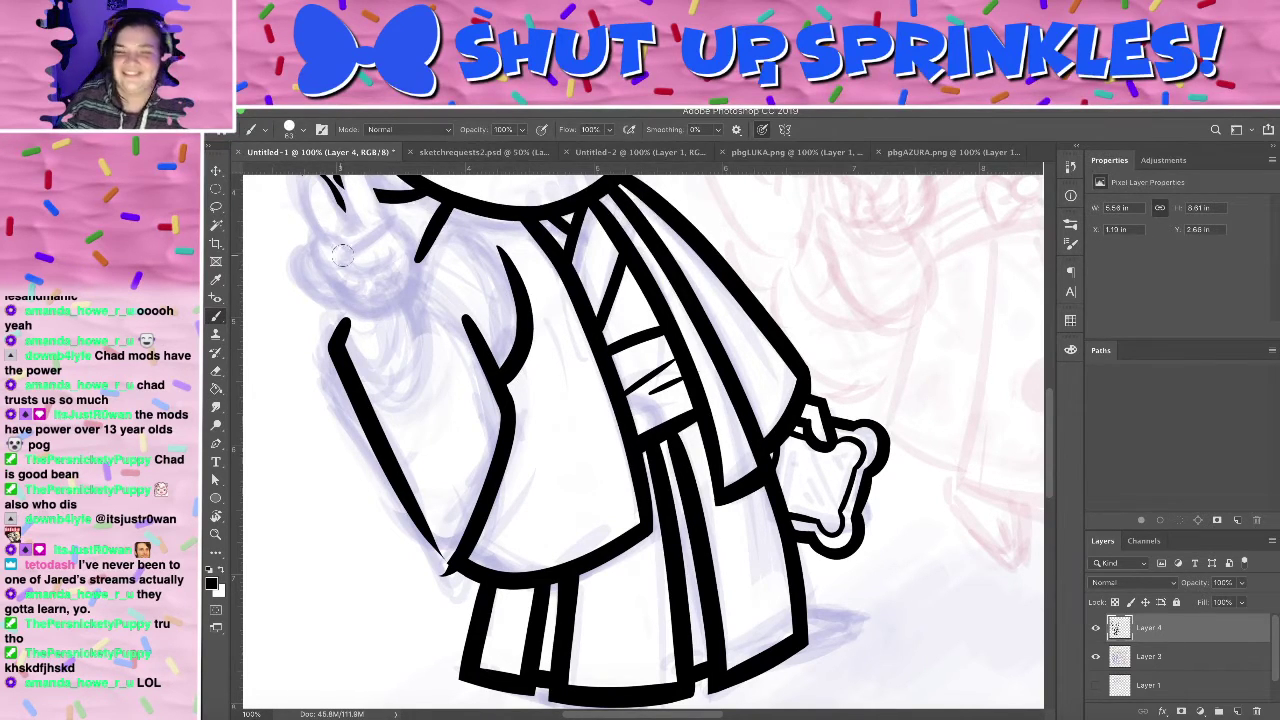
drag(410, 300, 443, 509)
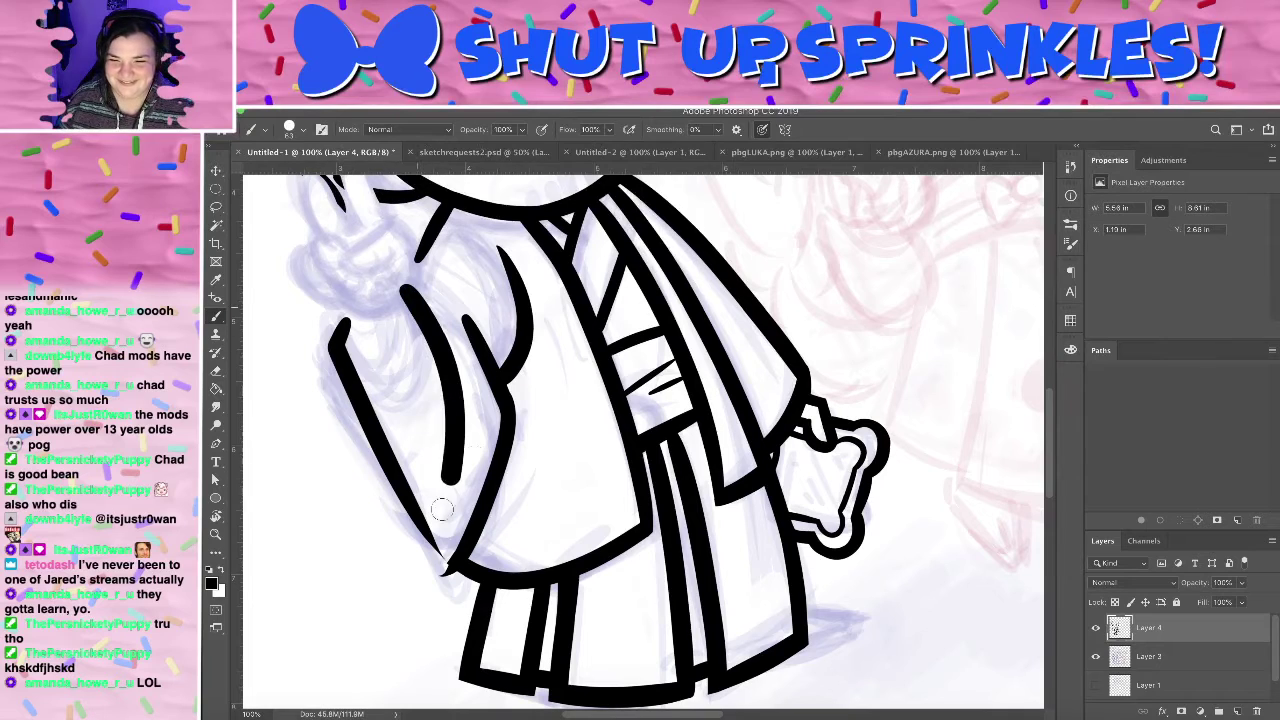
key(super+z)
key(h)
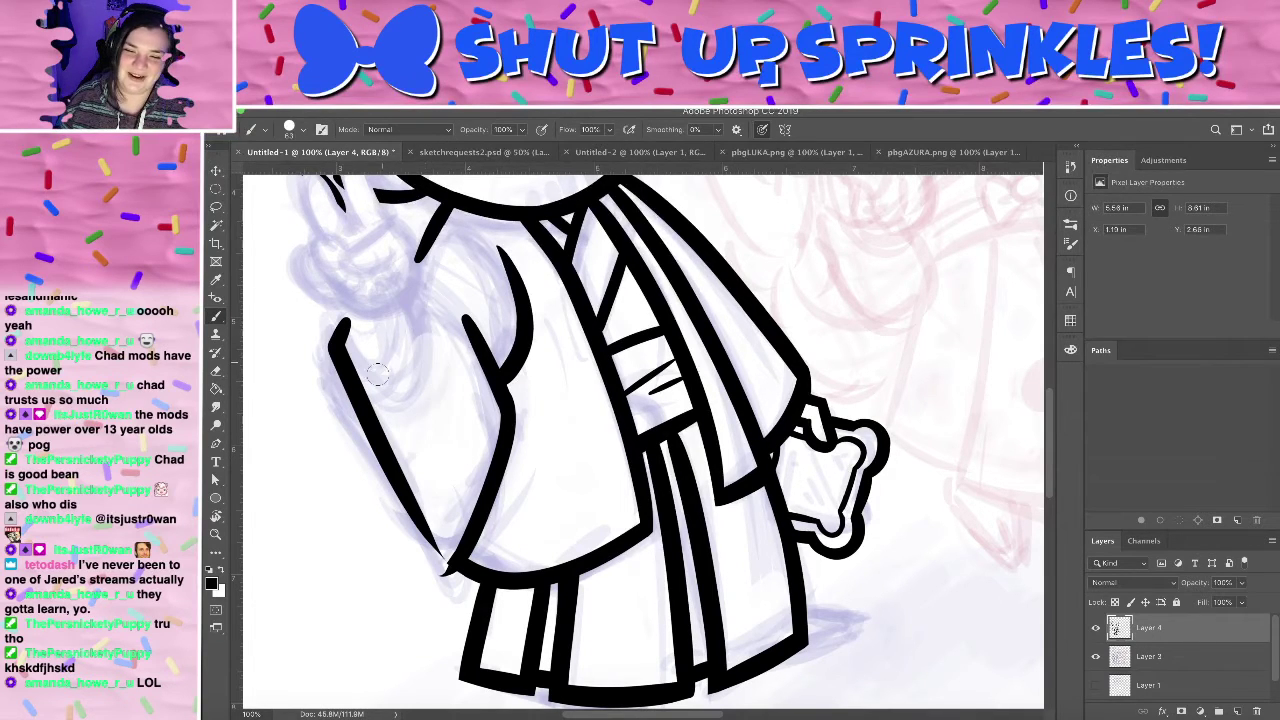
drag(352, 328, 390, 256)
key(super+z)
drag(449, 496, 410, 292)
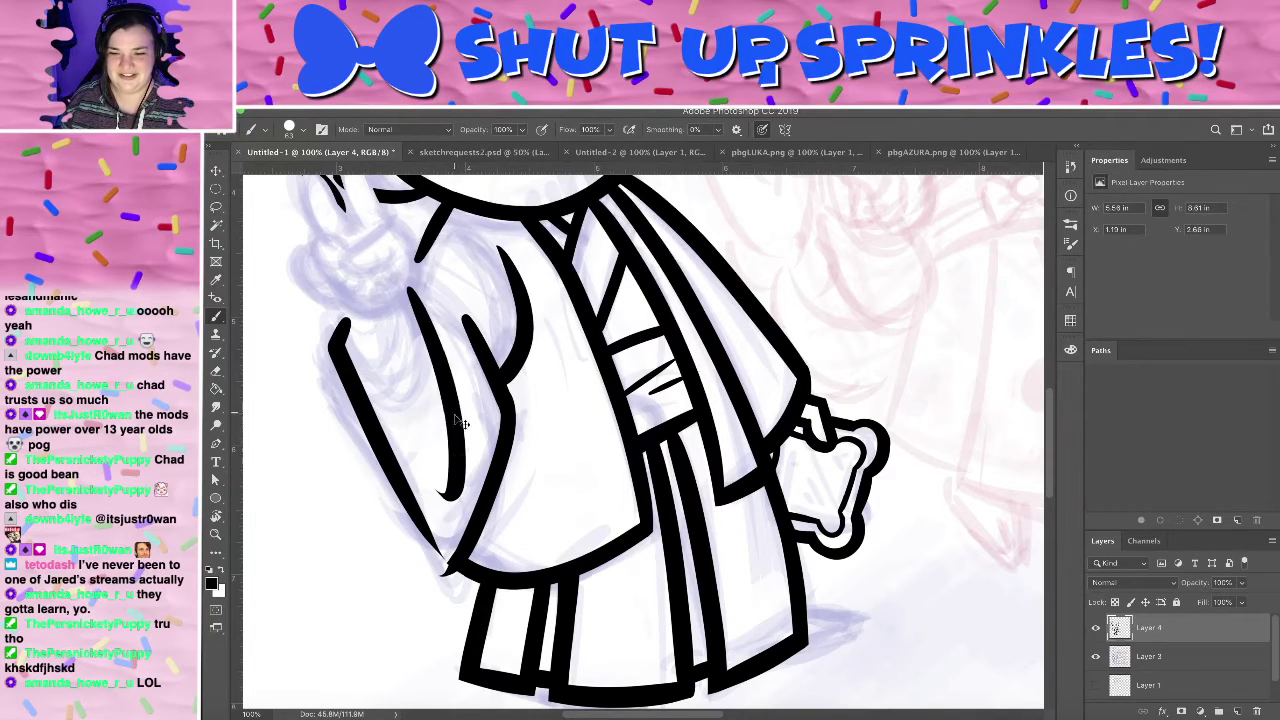
key(super+z)
drag(433, 474, 397, 234)
key(ctrl+z)
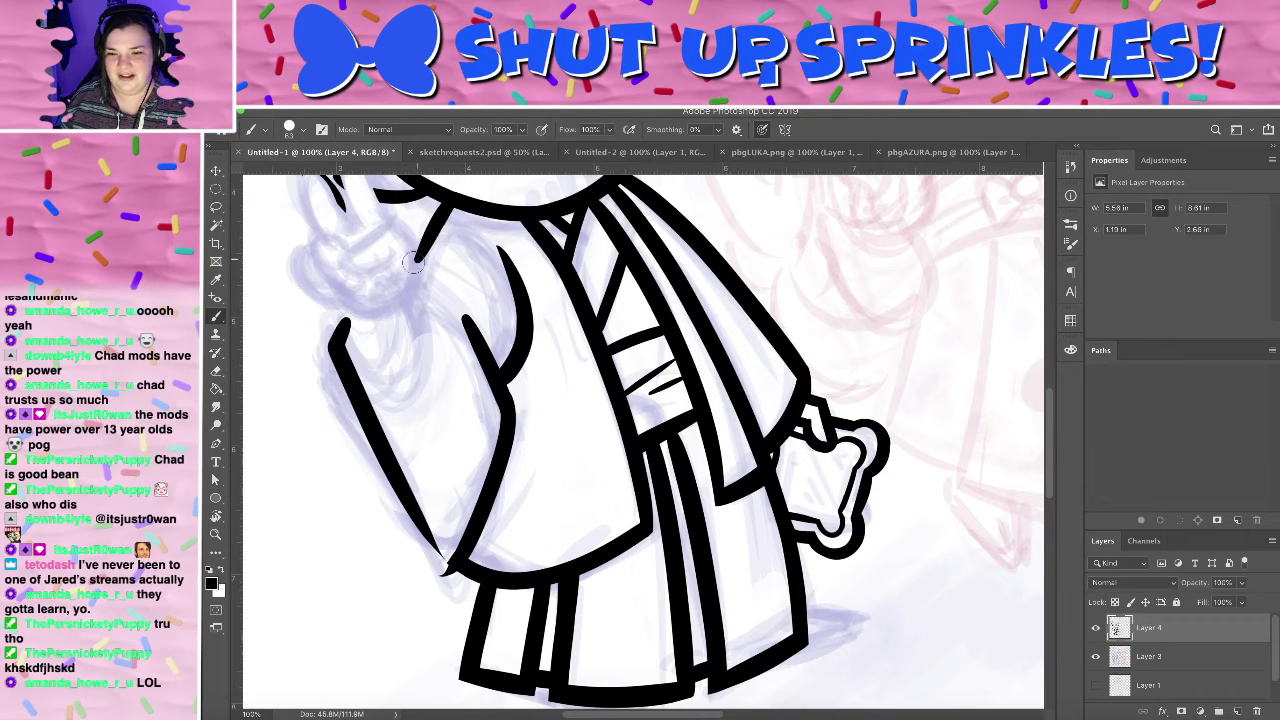
- Thicken the outer sleeve line toward its lower corner and erase the pointed tip overshooting the coat hem
mouse_move(613, 396)
mouse_down()
mouse_move(627, 543)
mouse_move(603, 324)
mouse_up()
drag(491, 229, 490, 350)
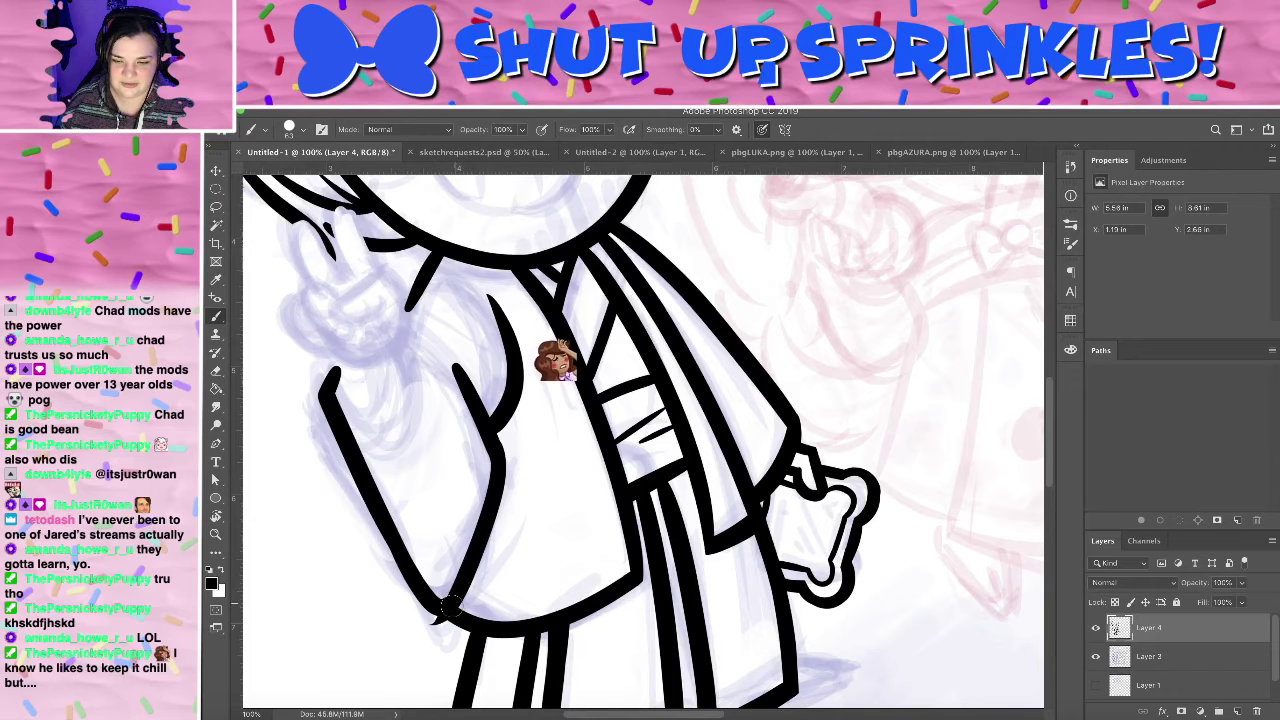
drag(513, 483, 558, 299)
key(super+equal)
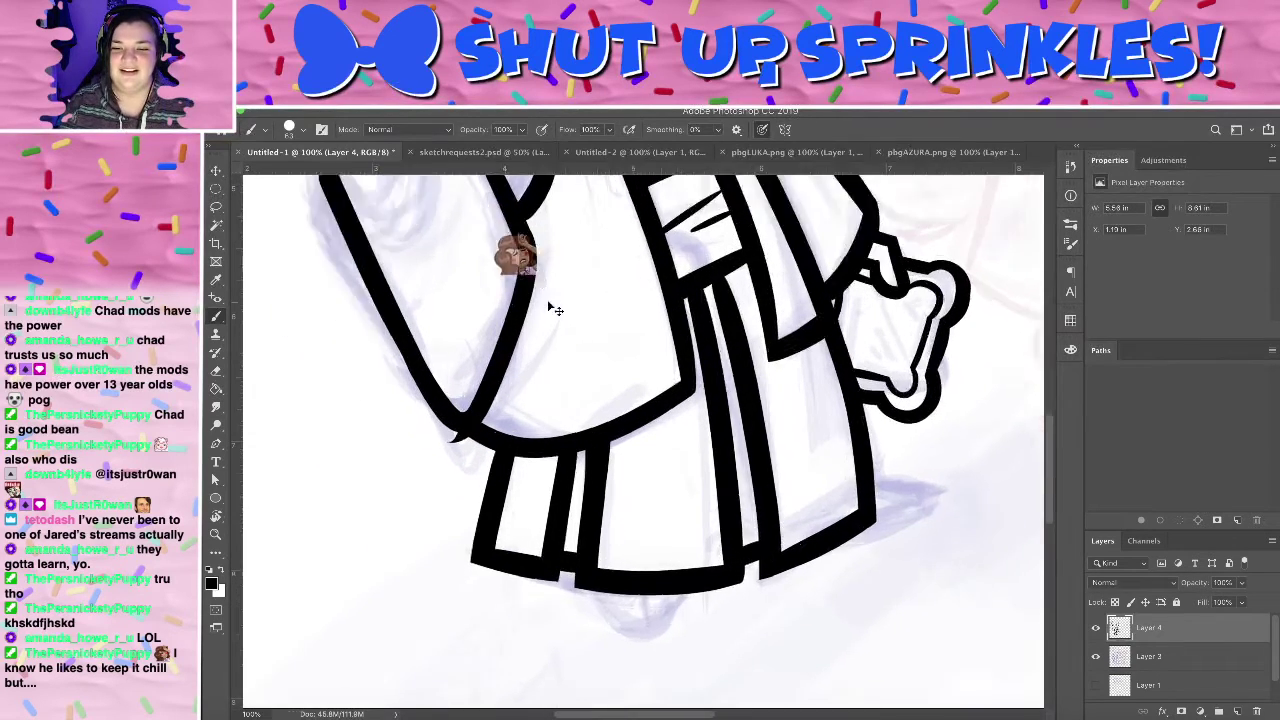
key(e)
drag(300, 440, 338, 448)
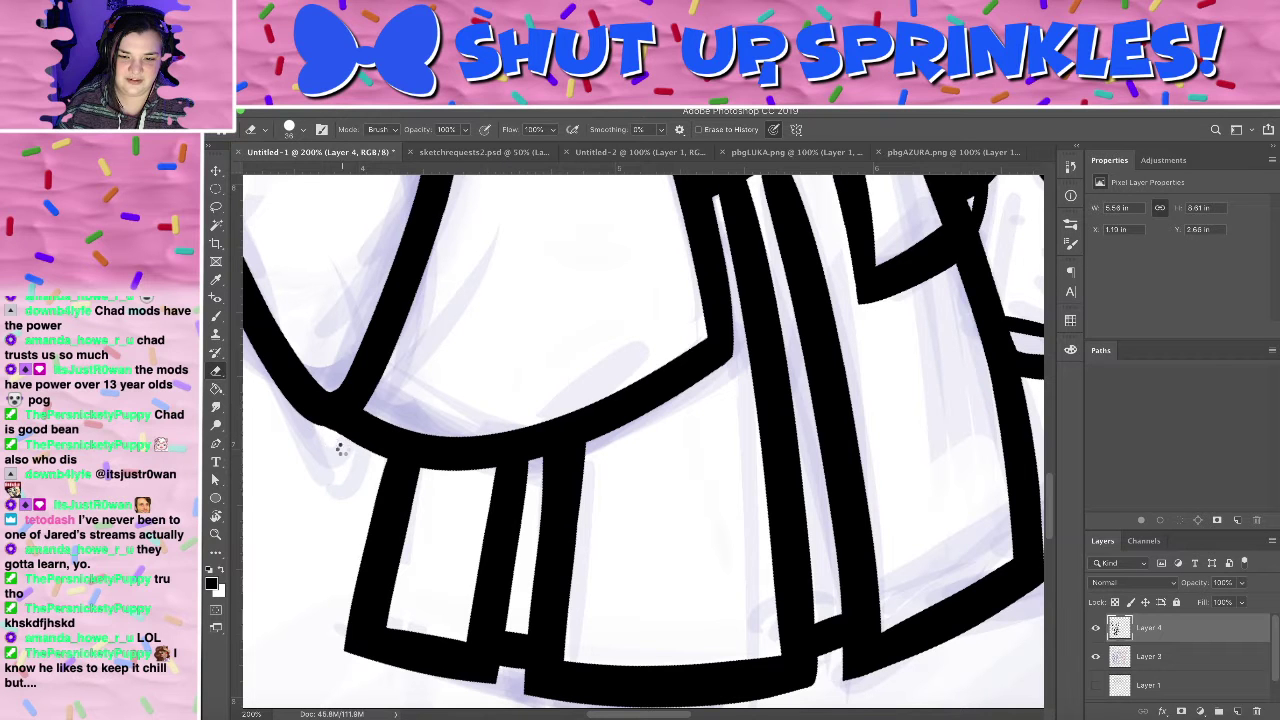
drag(479, 429, 539, 546)
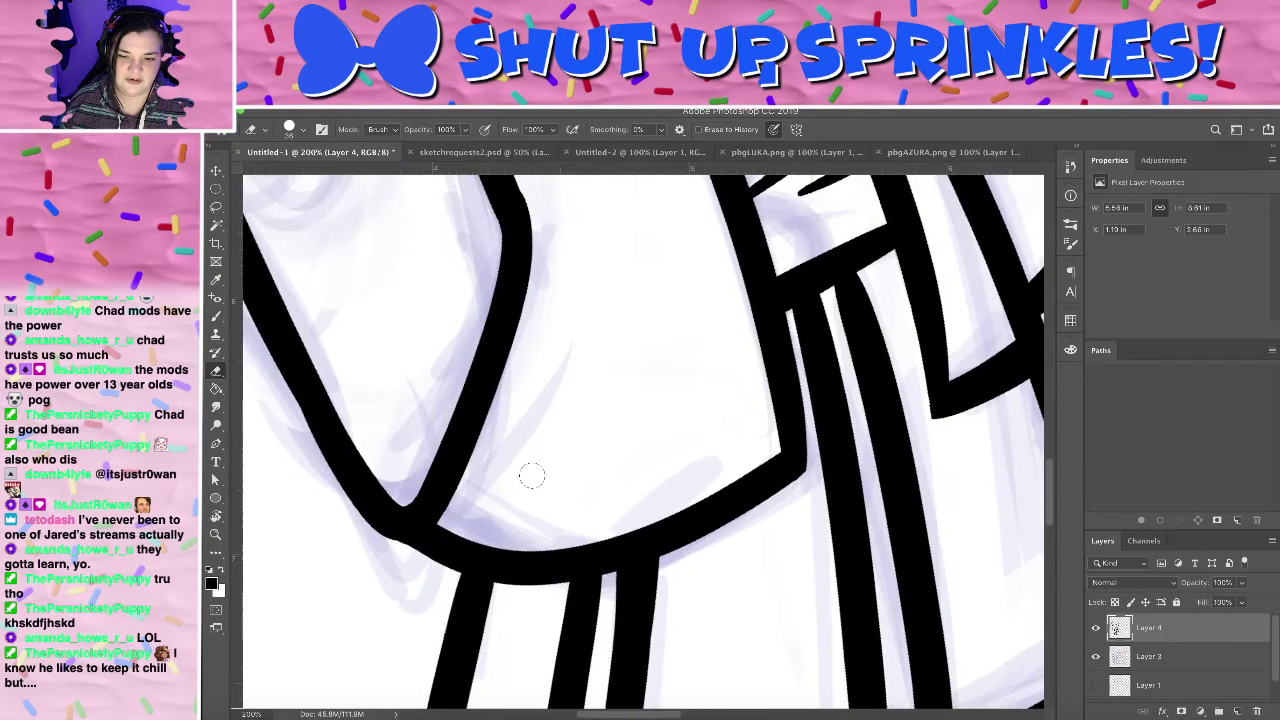
drag(530, 190, 616, 593)
drag(526, 413, 643, 280)
key(super+minus)
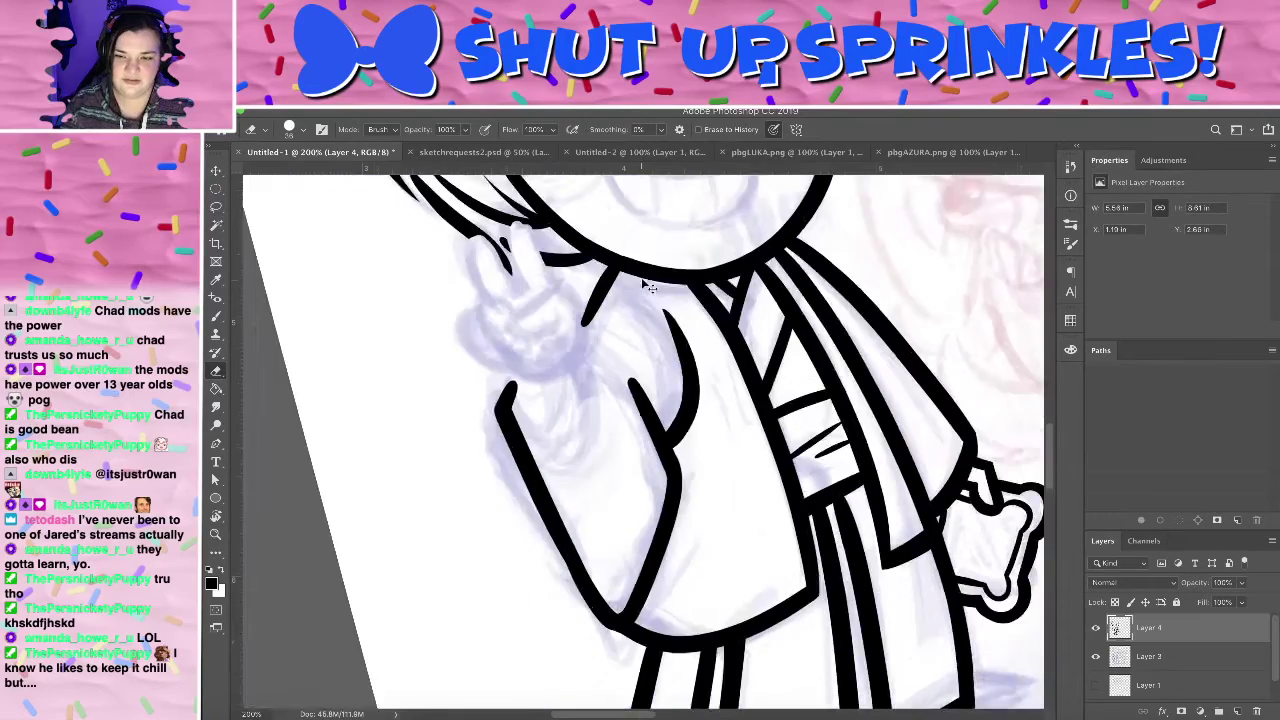
key(super+minus)
drag(591, 431, 404, 310)
mouse_move(486, 411)
mouse_down()
mouse_move(529, 511)
mouse_move(476, 384)
mouse_move(414, 440)
mouse_up()
key(b)
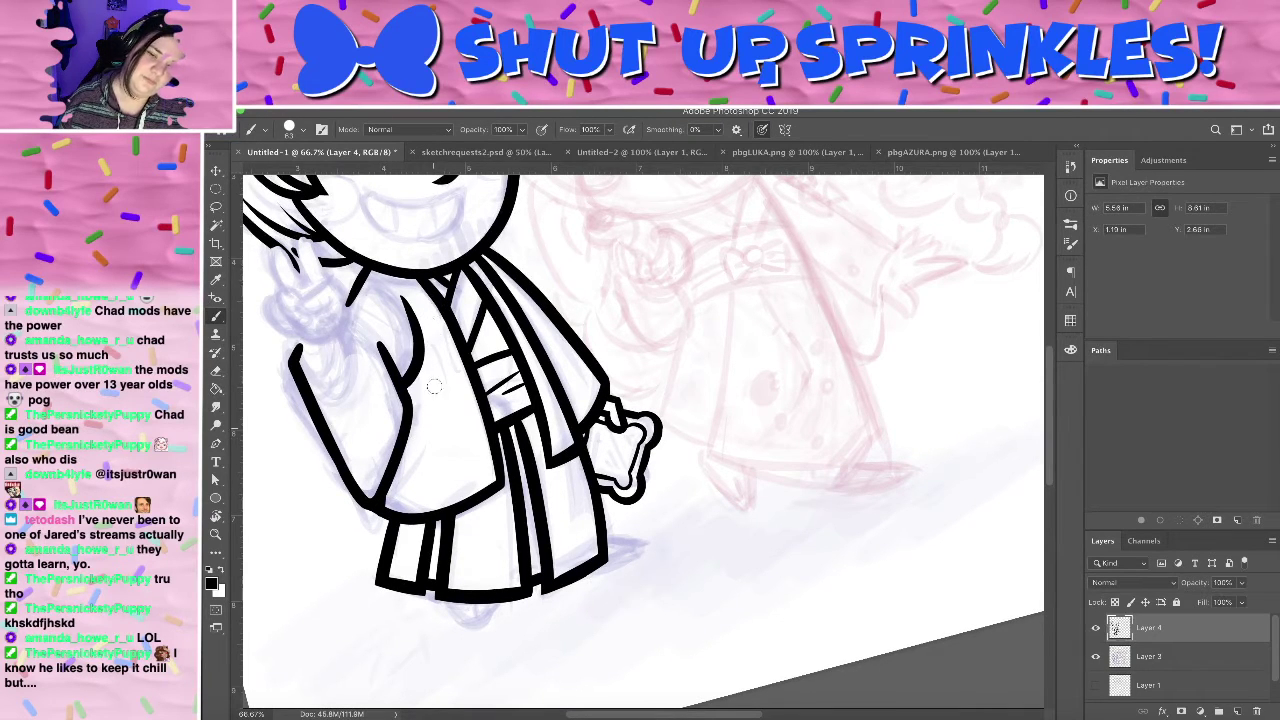
mouse_move(425, 333)
mouse_down()
mouse_move(430, 561)
mouse_move(430, 353)
mouse_up()
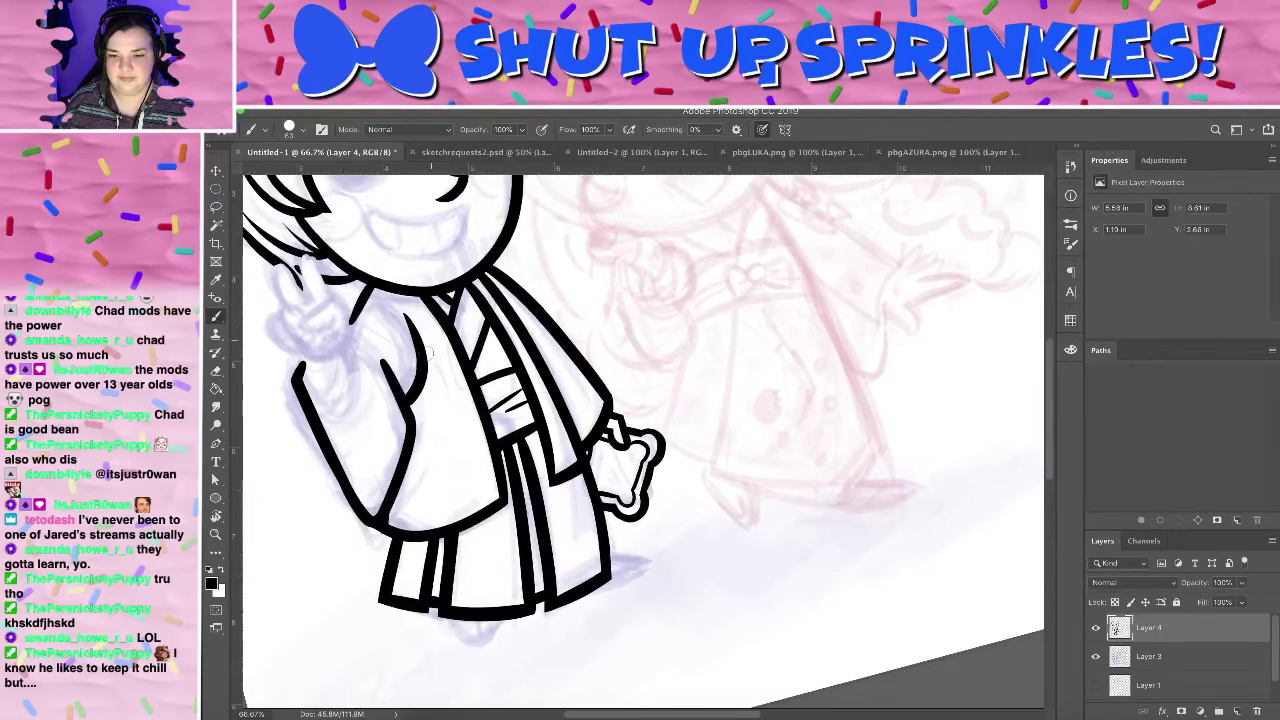
drag(402, 530, 382, 527)
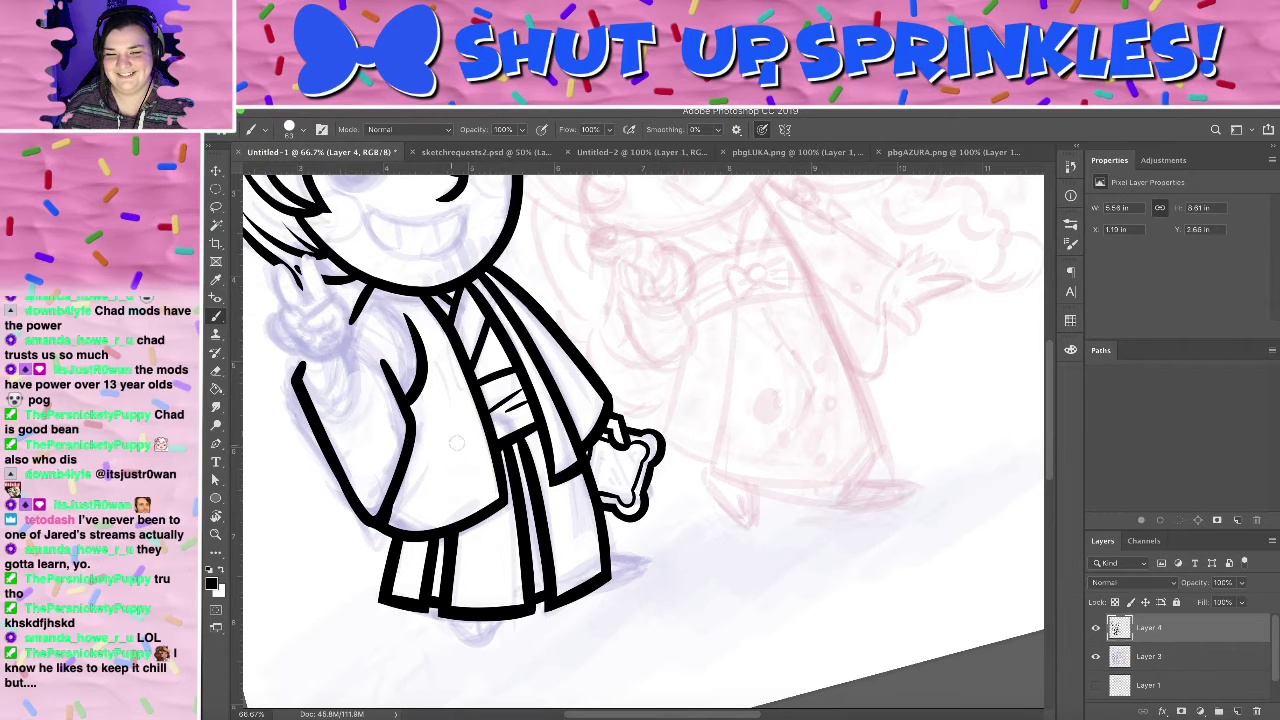
- Try to ink the foot peeking out beneath the robe's corner on the bone-shaped bag's side
mouse_move(537, 276)
mouse_down()
mouse_move(528, 416)
mouse_move(529, 297)
mouse_up()
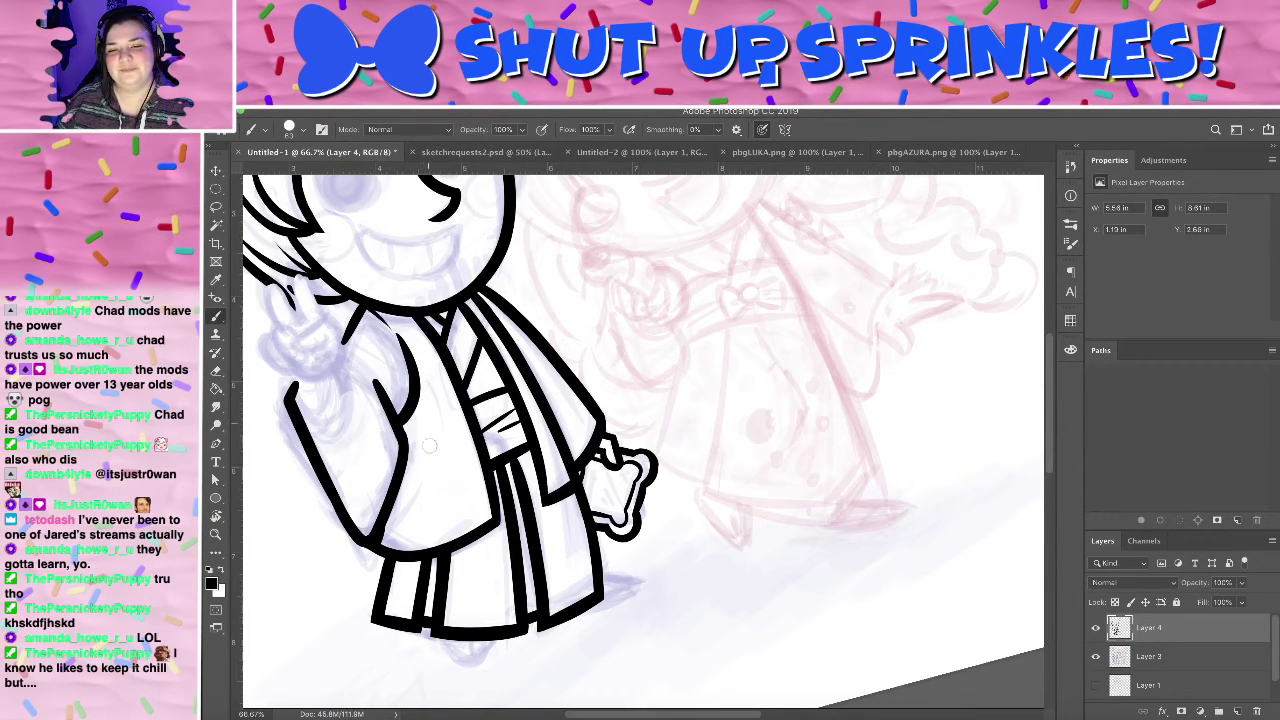
drag(512, 462, 630, 420)
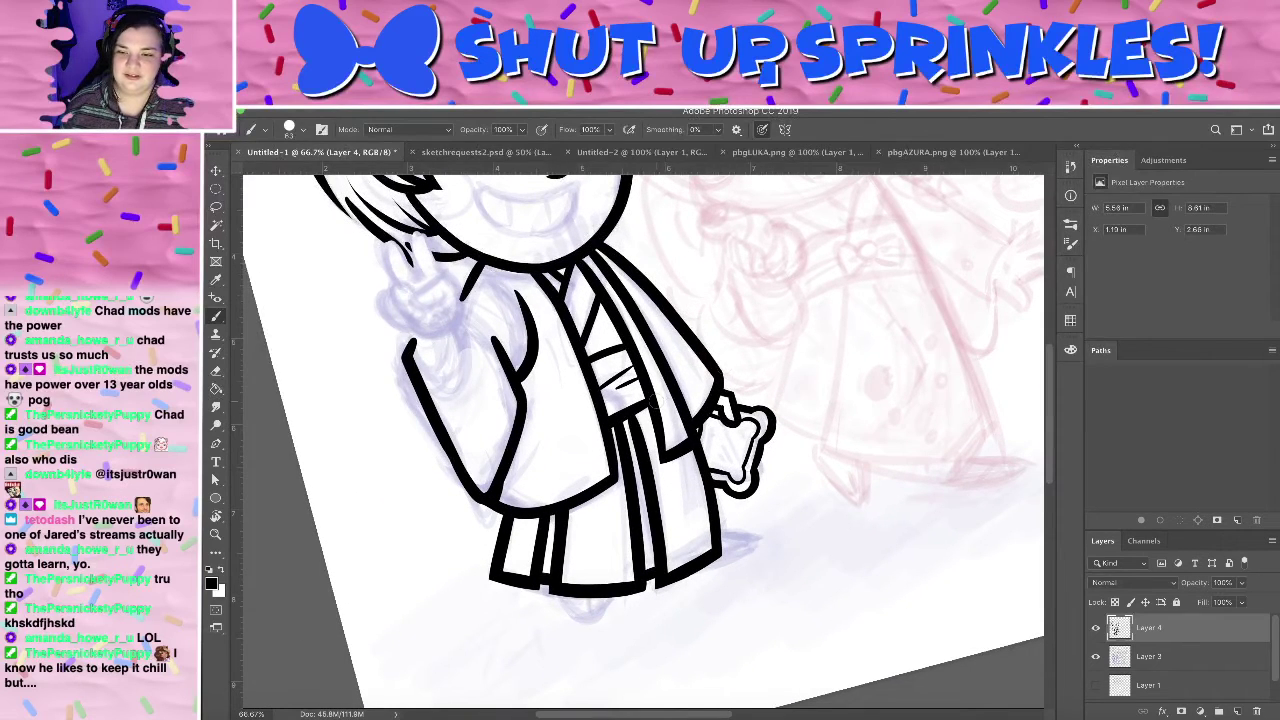
drag(716, 556, 686, 590)
key(super+z)
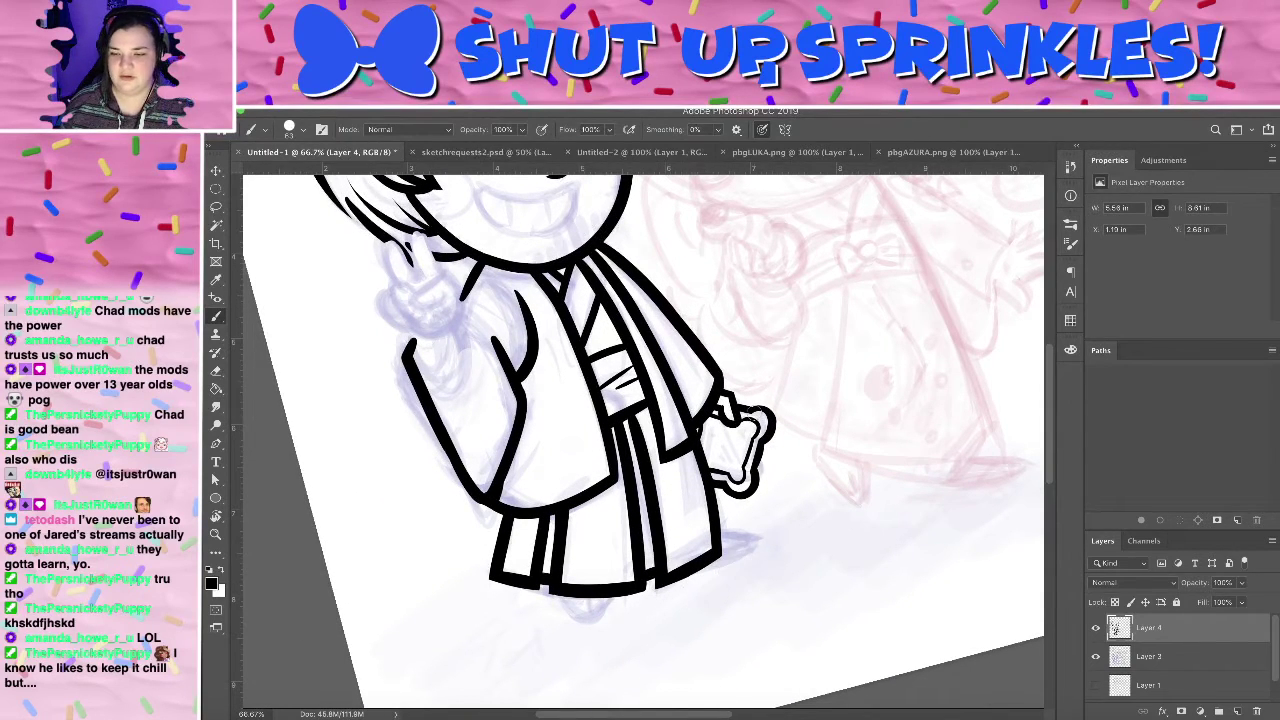
- Ink the rounded foot outline beneath the robe's hem corner on the bone-shaped bag's side
key(super+plus)
key(super+minus)
key(super+minus)
key(super+minus)
key(super+minus)
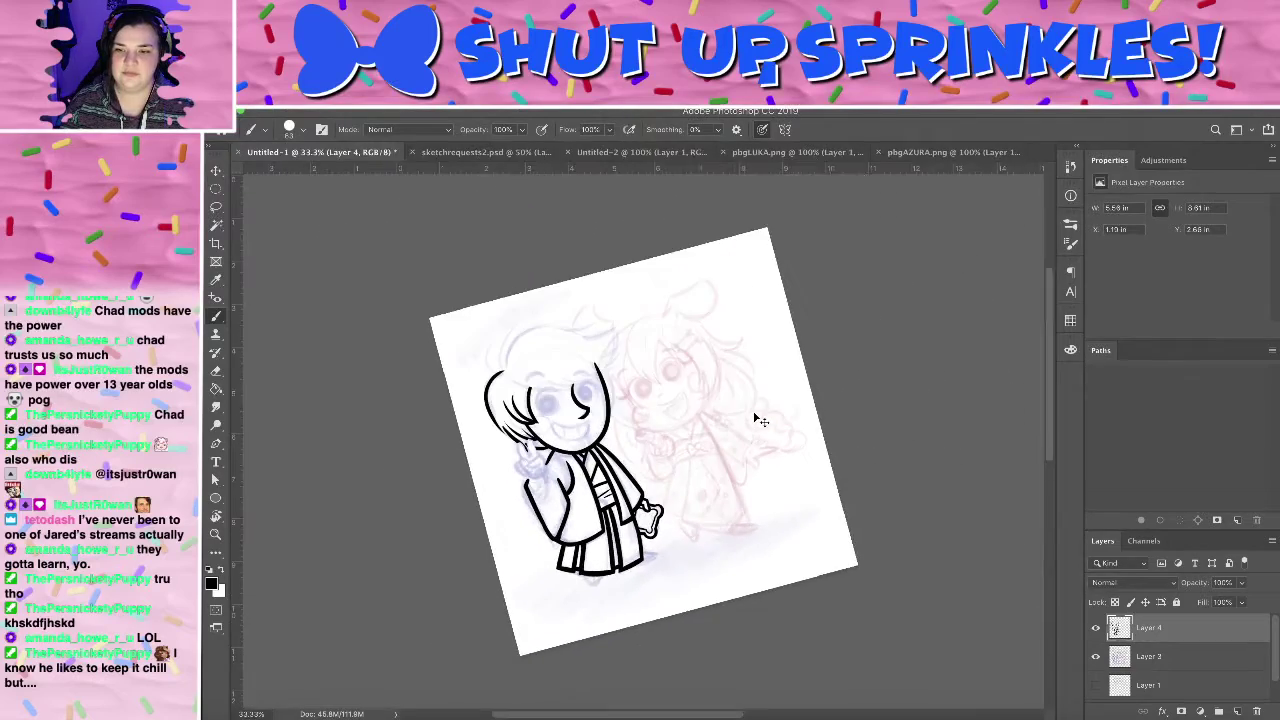
key(super+plus)
key(super+plus)
key(super+plus)
drag(628, 616, 701, 282)
key(super+plus)
drag(627, 440, 569, 424)
mouse_move(663, 403)
mouse_down()
mouse_move(711, 422)
mouse_move(638, 426)
mouse_move(662, 428)
mouse_up()
key(super+z)
key(super+z)
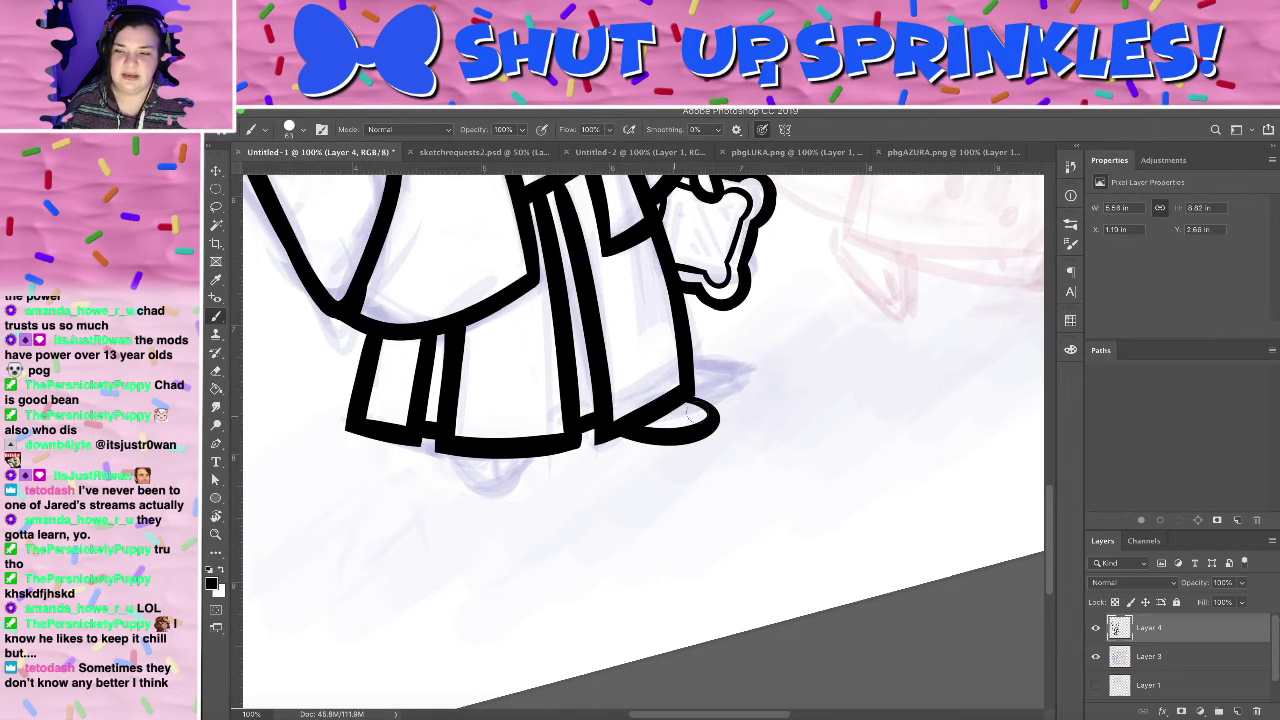
drag(648, 426, 704, 406)
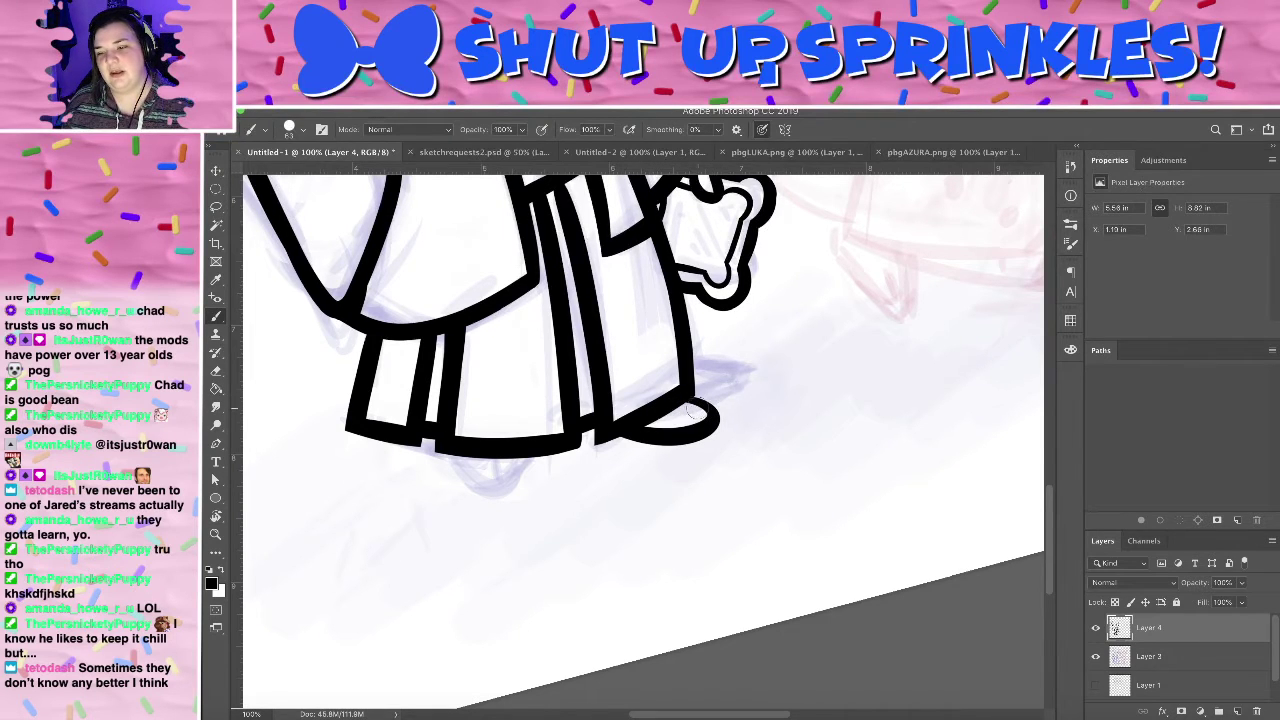
- Ink the second foot as a small rounded curve beneath the robe's wide front panel
drag(457, 450, 545, 440)
key(super+z)
key(super+z)
key(super+z)
mouse_move(468, 452)
mouse_down()
mouse_move(527, 460)
mouse_move(536, 446)
mouse_move(469, 457)
mouse_move(548, 445)
mouse_up()
key(super+z)
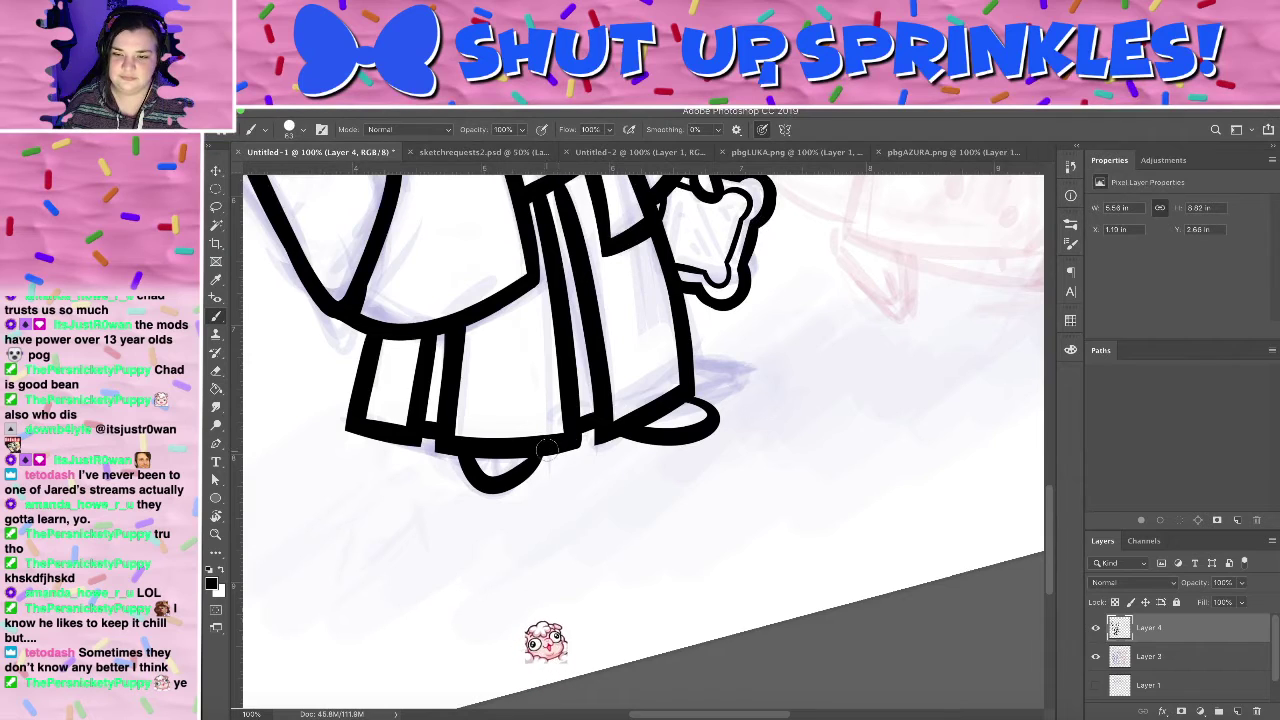
drag(743, 380, 808, 330)
drag(661, 304, 649, 383)
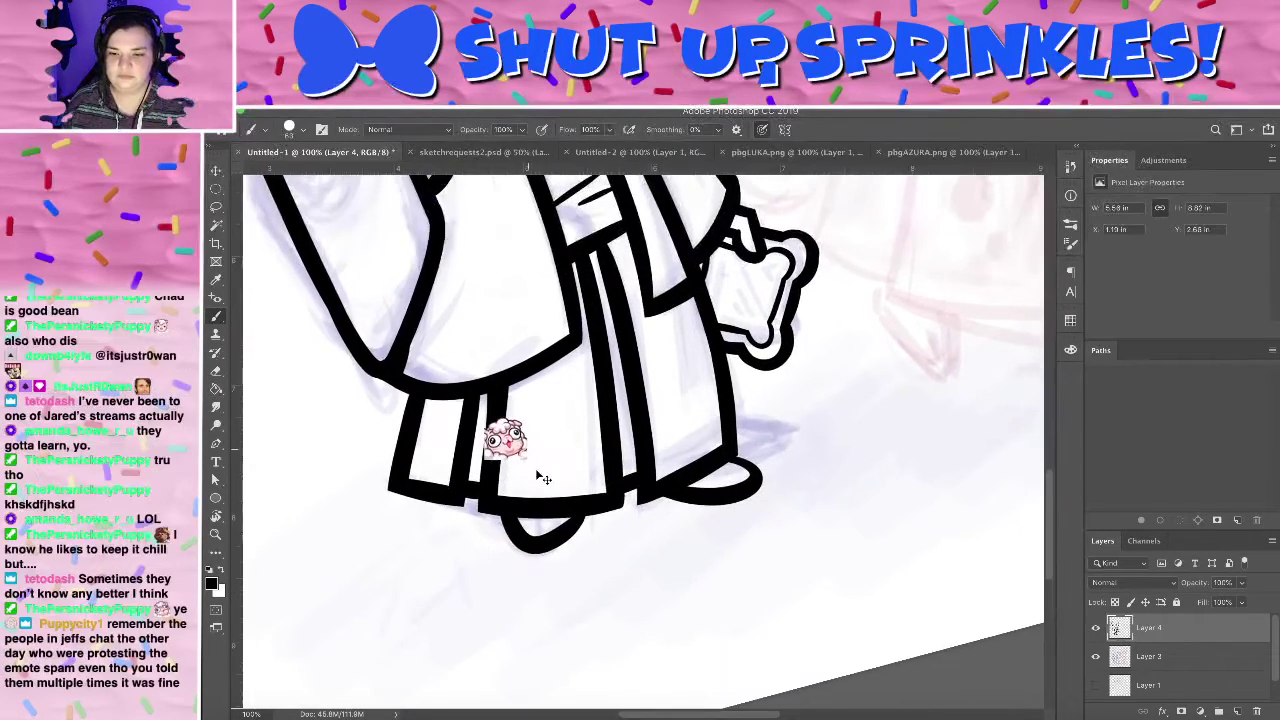
key(super+z)
mouse_move(501, 507)
mouse_down()
mouse_move(570, 507)
mouse_move(534, 531)
mouse_move(578, 507)
mouse_move(502, 516)
mouse_move(572, 513)
mouse_move(583, 500)
mouse_up()
key(super+z)
key(super+z)
key(super+z)
- Try several curves for the sleeve opening below the raised hand's wrist
mouse_move(795, 350)
mouse_down()
mouse_move(767, 544)
mouse_move(783, 305)
mouse_move(744, 531)
mouse_move(749, 420)
mouse_move(723, 429)
mouse_move(766, 420)
mouse_move(757, 285)
mouse_move(746, 299)
mouse_move(700, 250)
mouse_move(720, 242)
mouse_move(668, 328)
mouse_move(660, 300)
mouse_move(671, 345)
mouse_up()
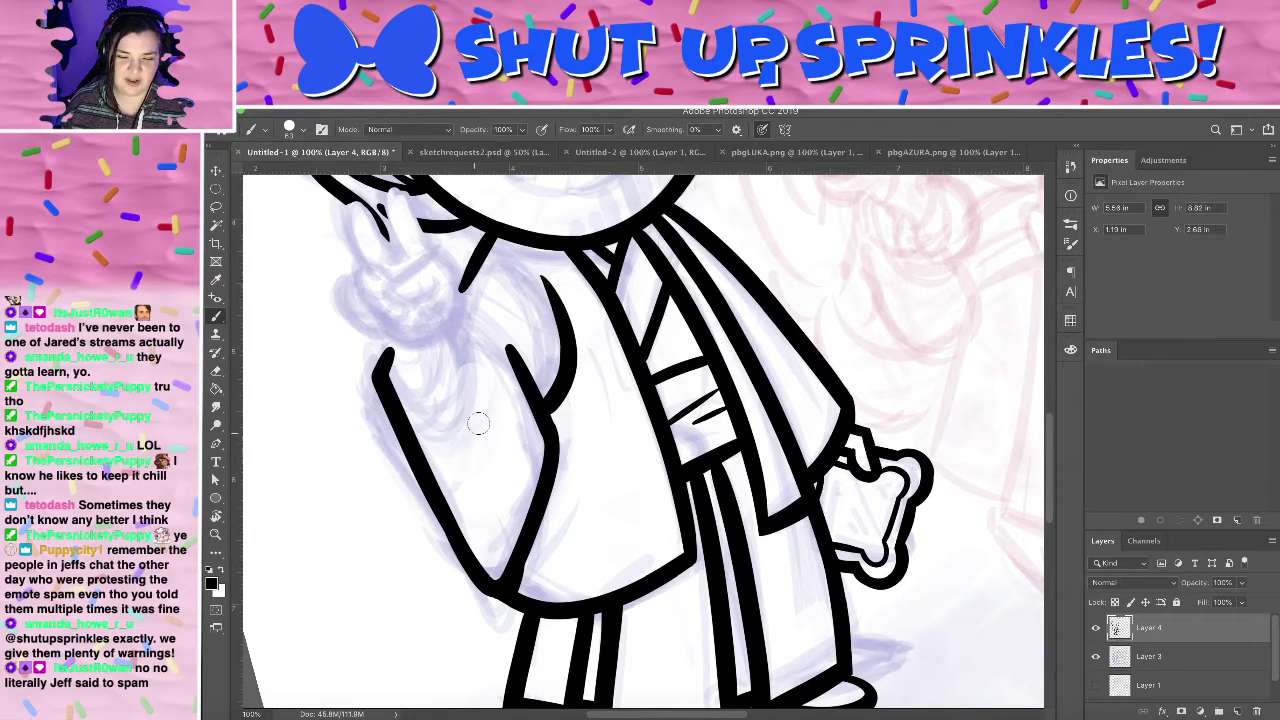
drag(446, 328, 481, 532)
key(super+z)
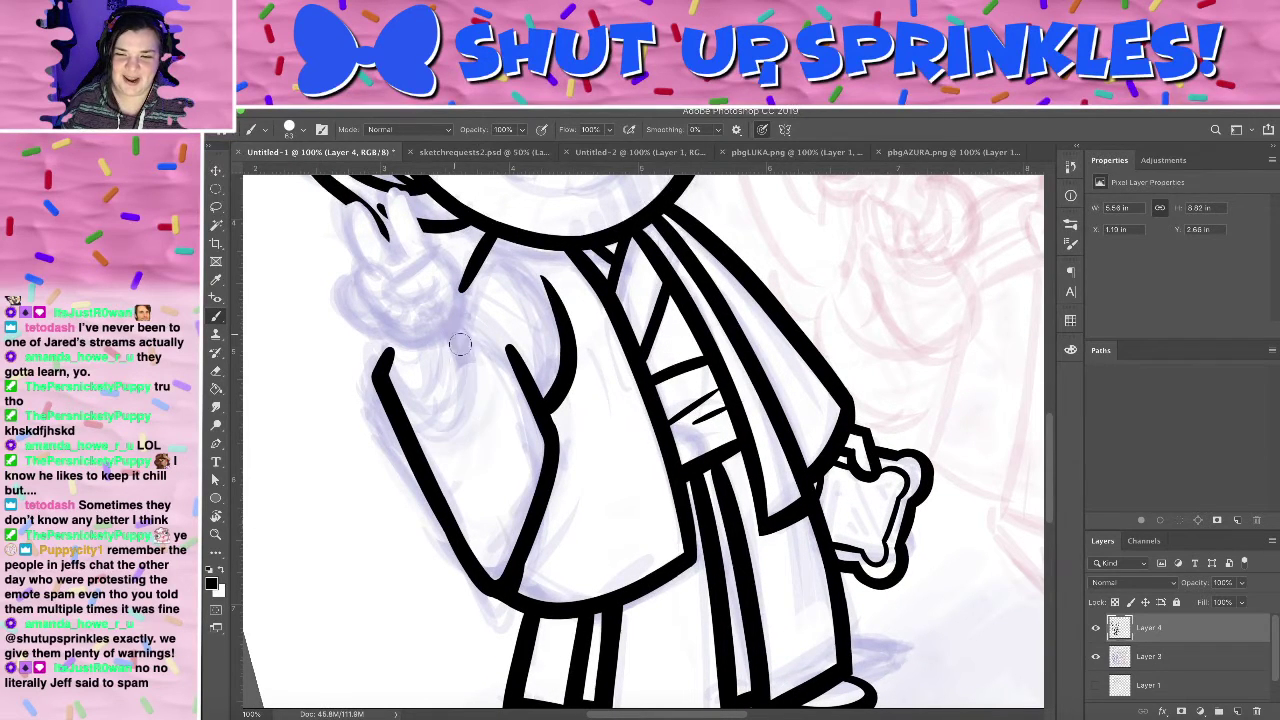
mouse_move(412, 383)
mouse_down()
mouse_move(489, 515)
mouse_move(480, 376)
mouse_up()
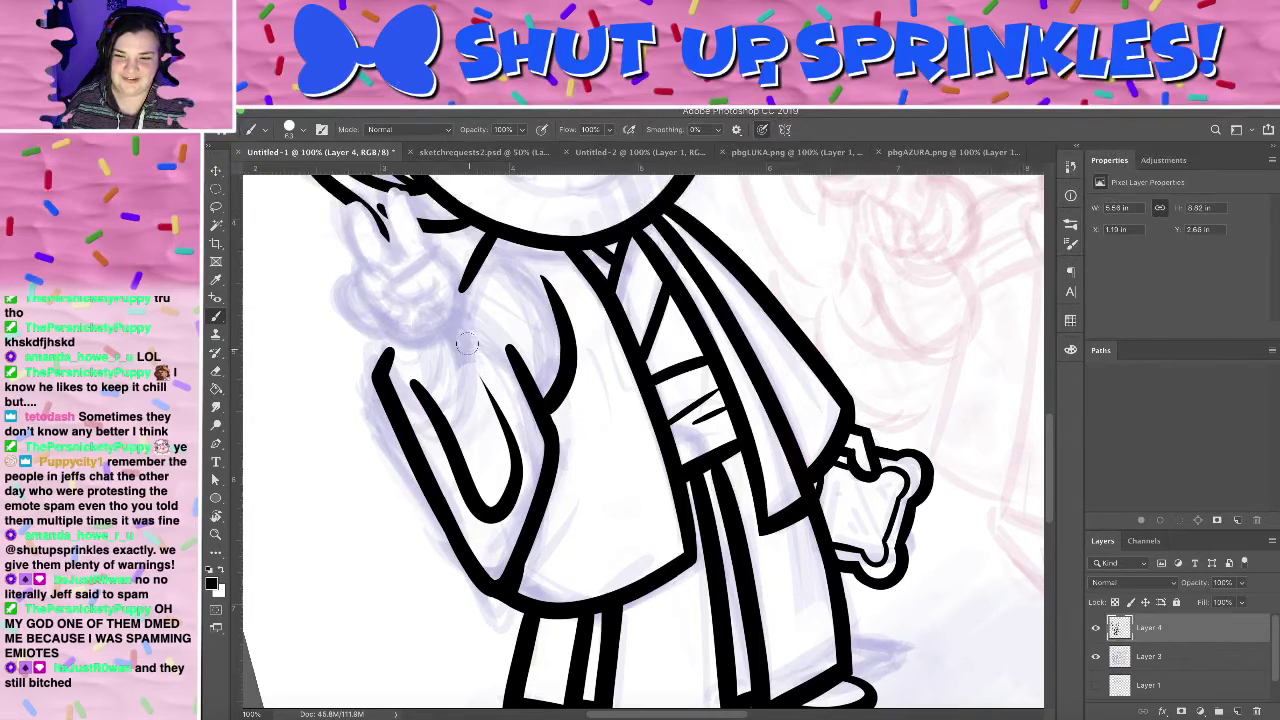
key(ctrl+z)
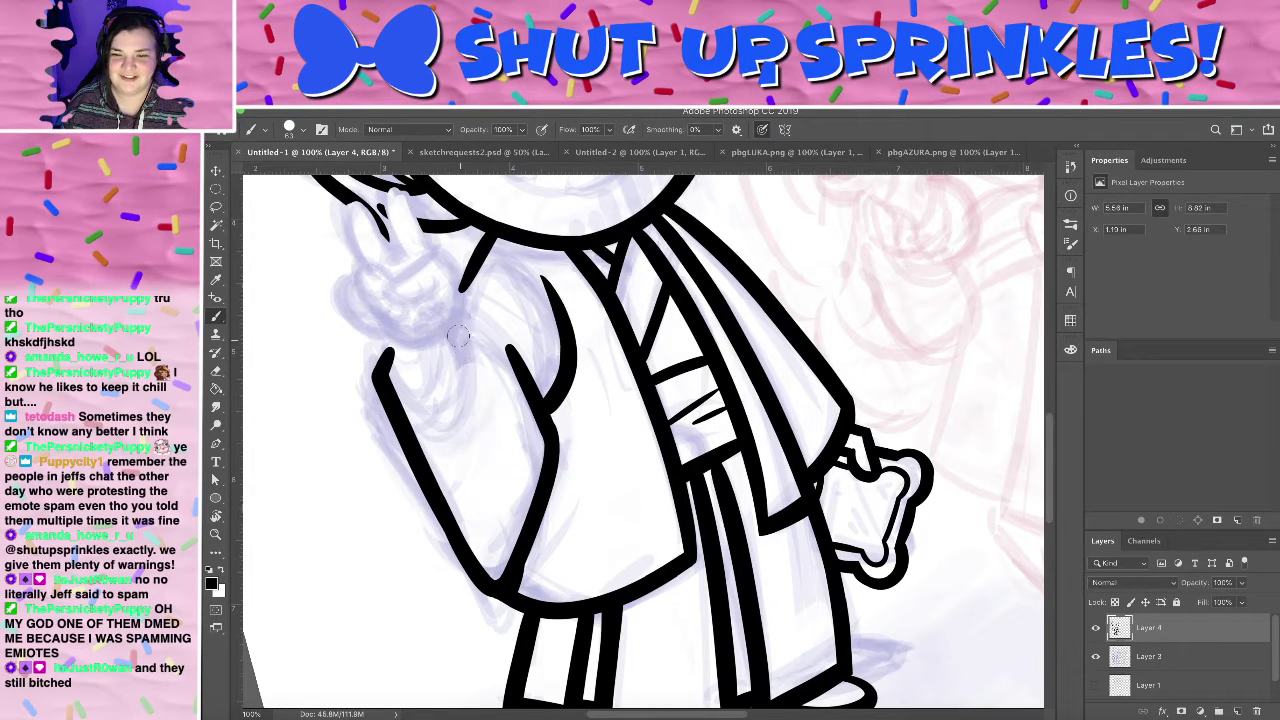
drag(452, 331, 490, 508)
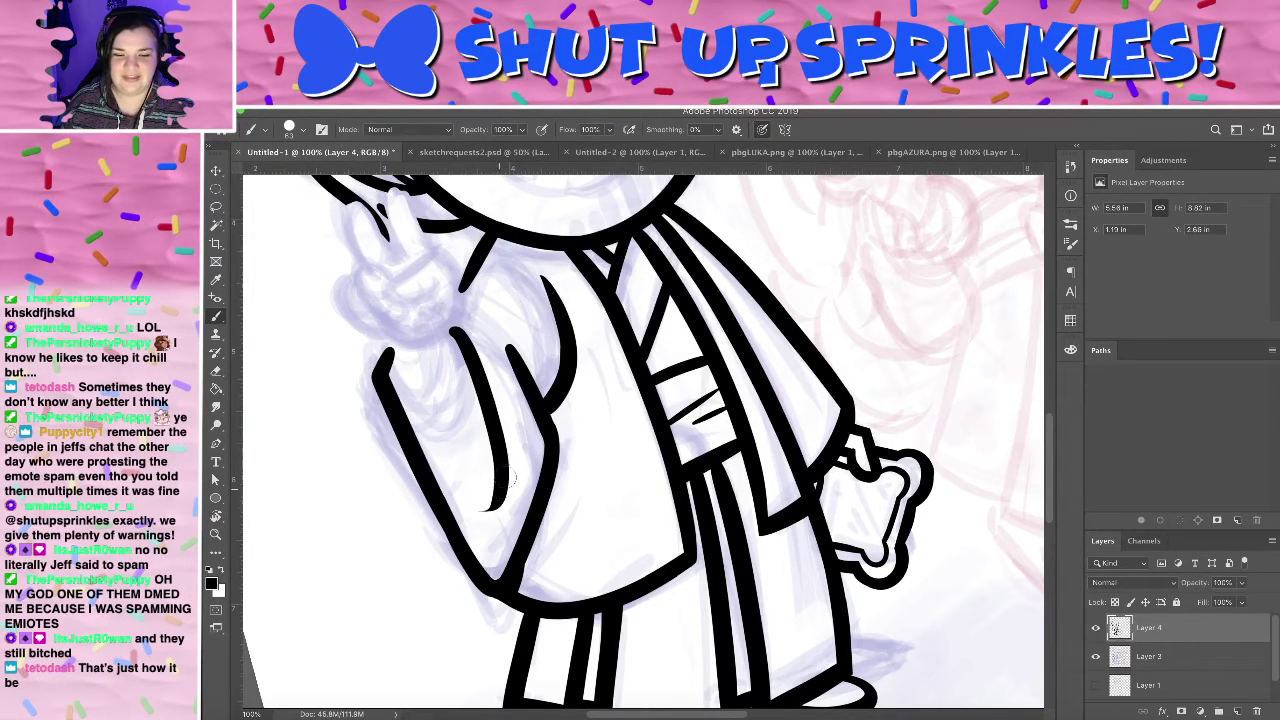
key(ctrl+z)
- Ink both sides of the raised sleeve's long opening, meeting in a point near the sleeve's lower corner
drag(455, 326, 500, 545)
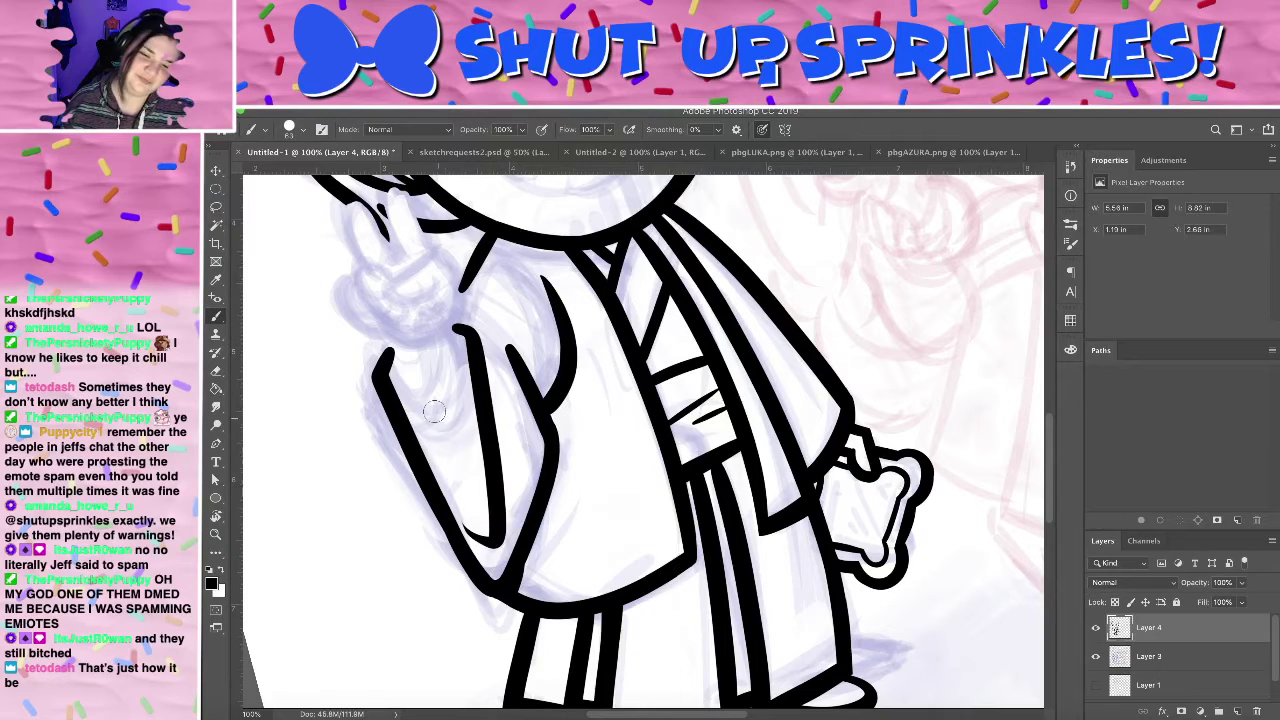
mouse_move(405, 375)
mouse_down()
mouse_move(484, 536)
mouse_move(401, 352)
mouse_up()
key(ctrl+z)
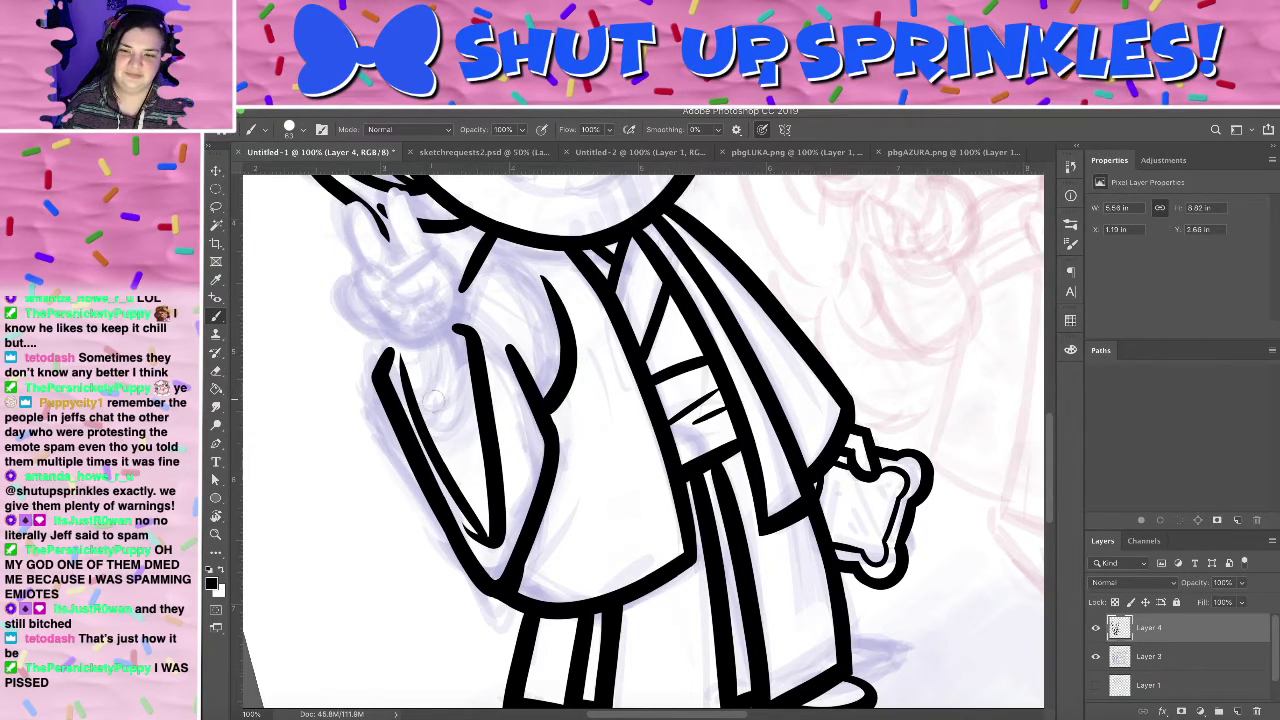
- Try to ink the curved base of the raised hand above the sleeve opening
mouse_move(527, 303)
mouse_down()
mouse_move(551, 480)
mouse_move(549, 386)
mouse_move(534, 374)
mouse_up()
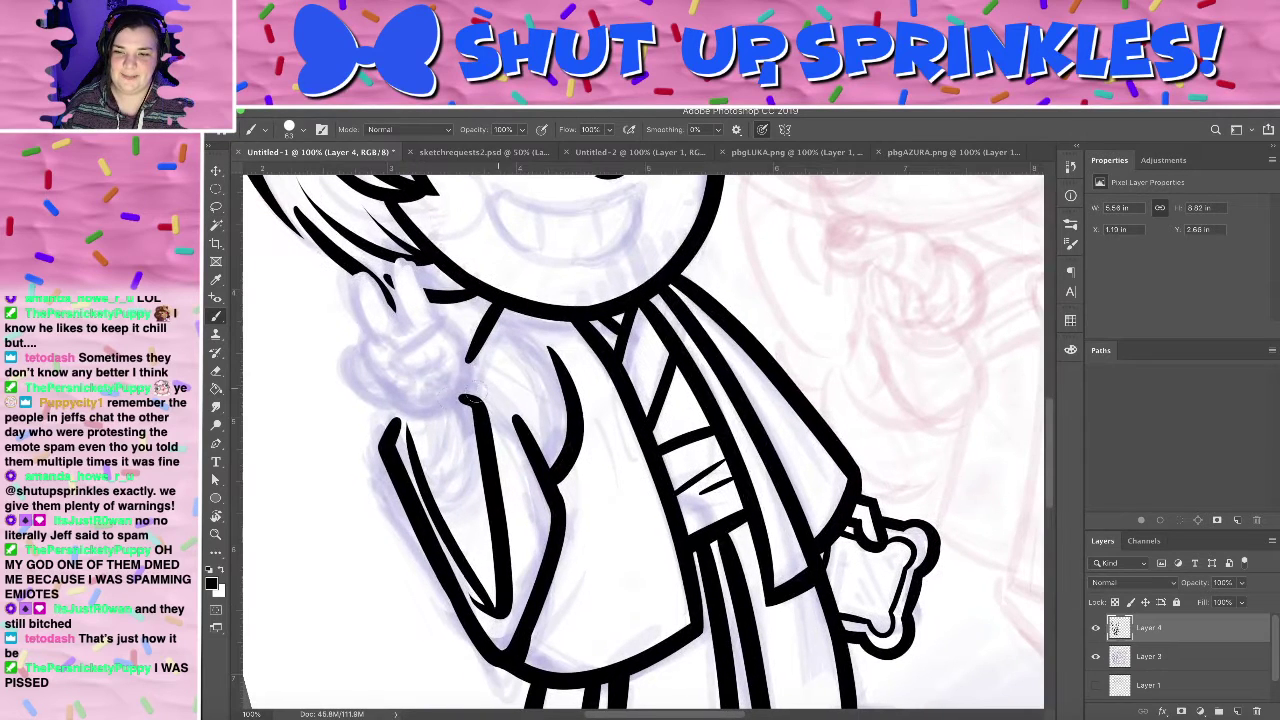
drag(410, 412, 462, 384)
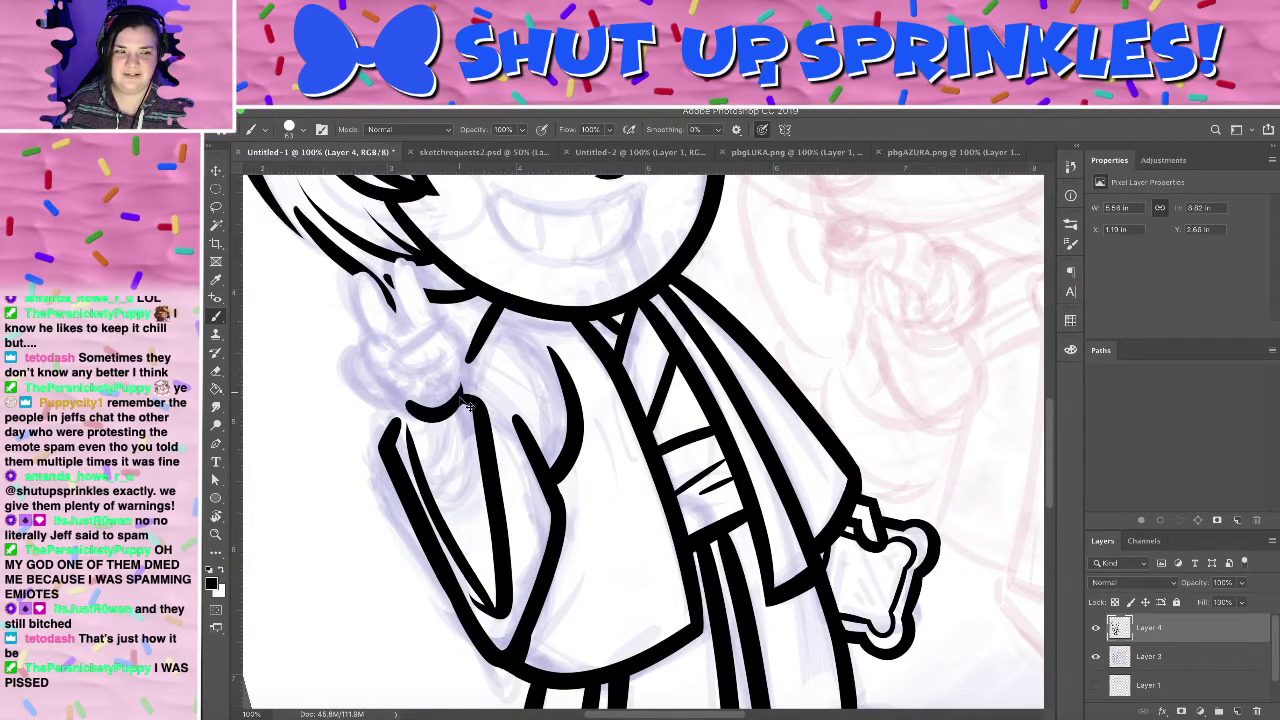
key(ctrl+z)
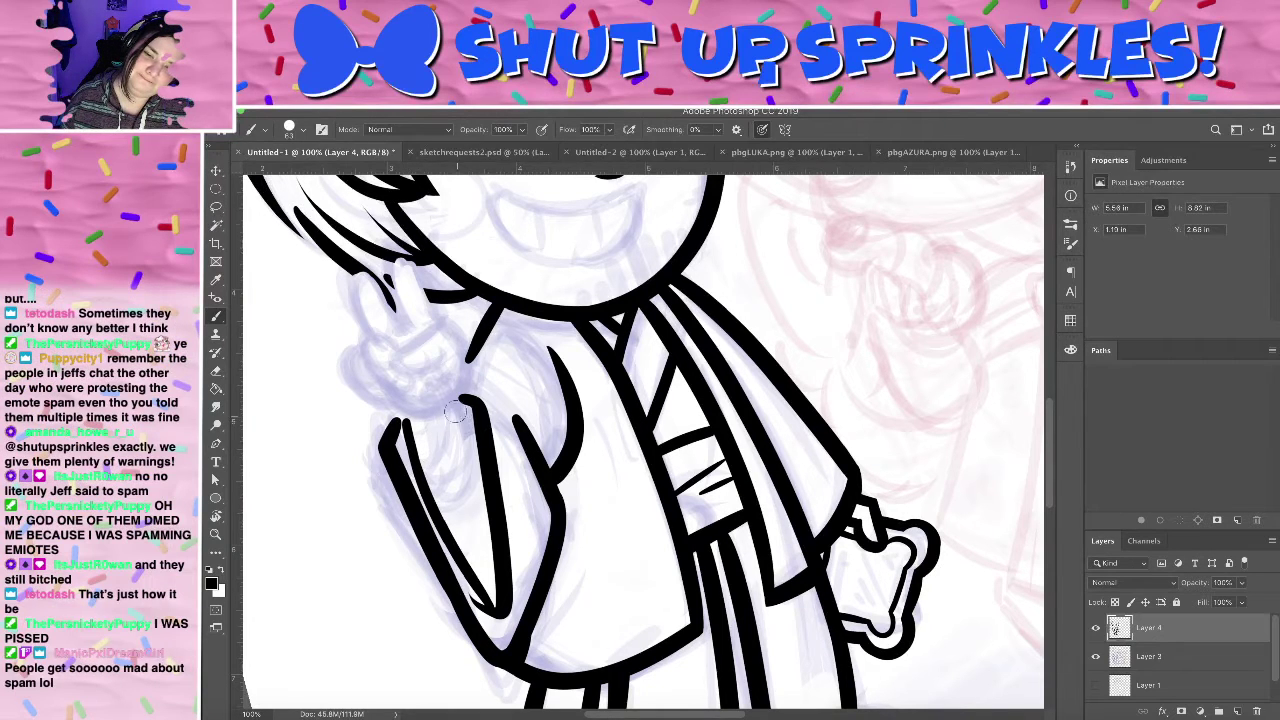
- Ink the forearm edge inside the raised sleeve and a short curve across the opening's lower end
drag(455, 410, 495, 508)
drag(457, 548, 496, 528)
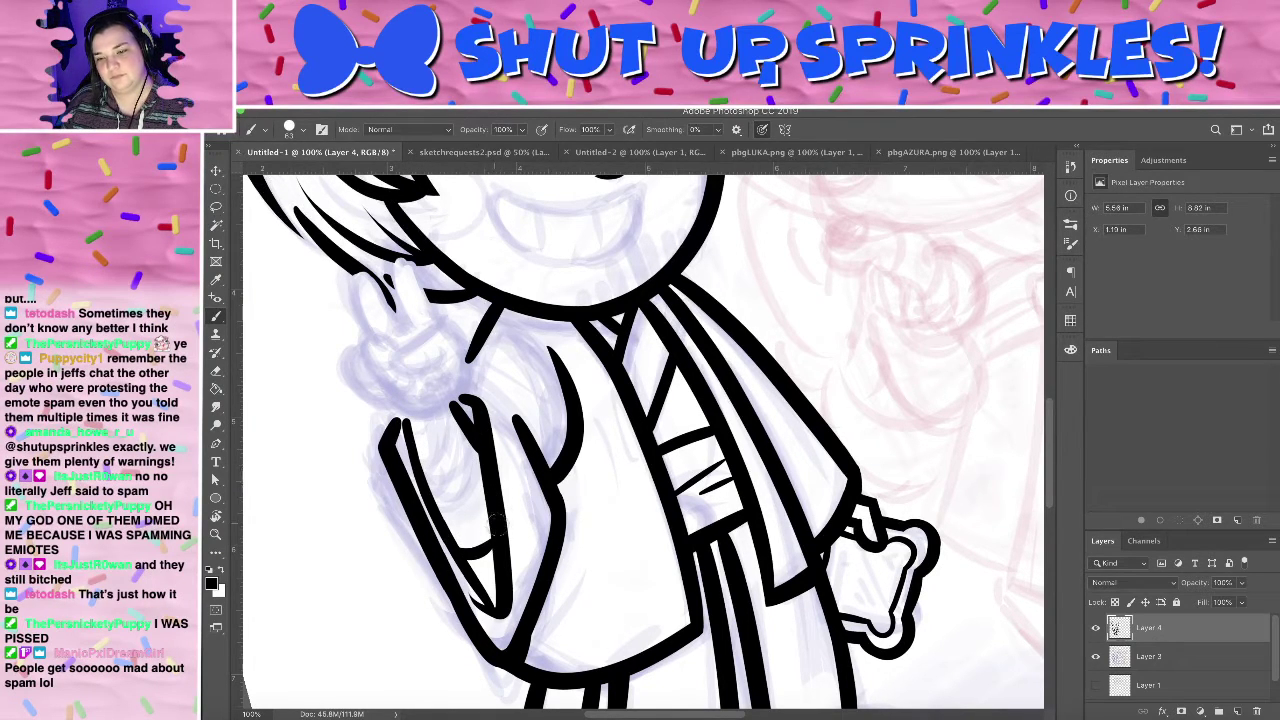
key(ctrl+z)
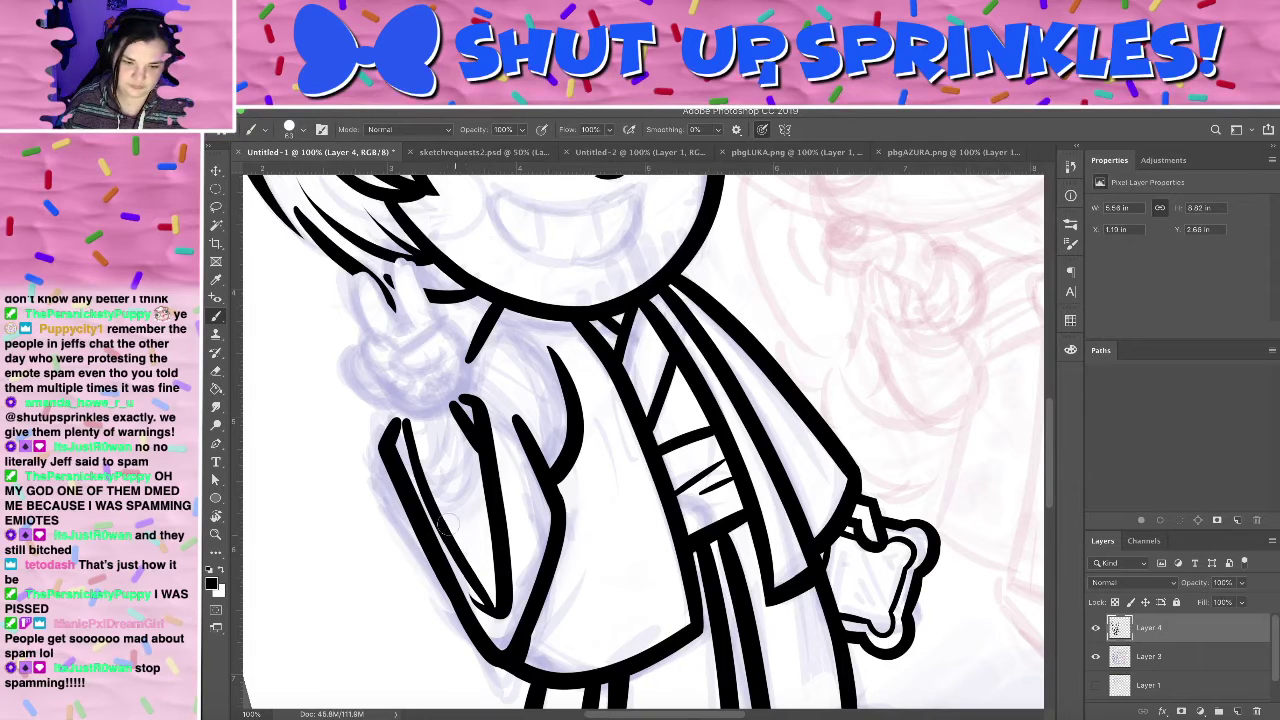
drag(463, 557, 496, 571)
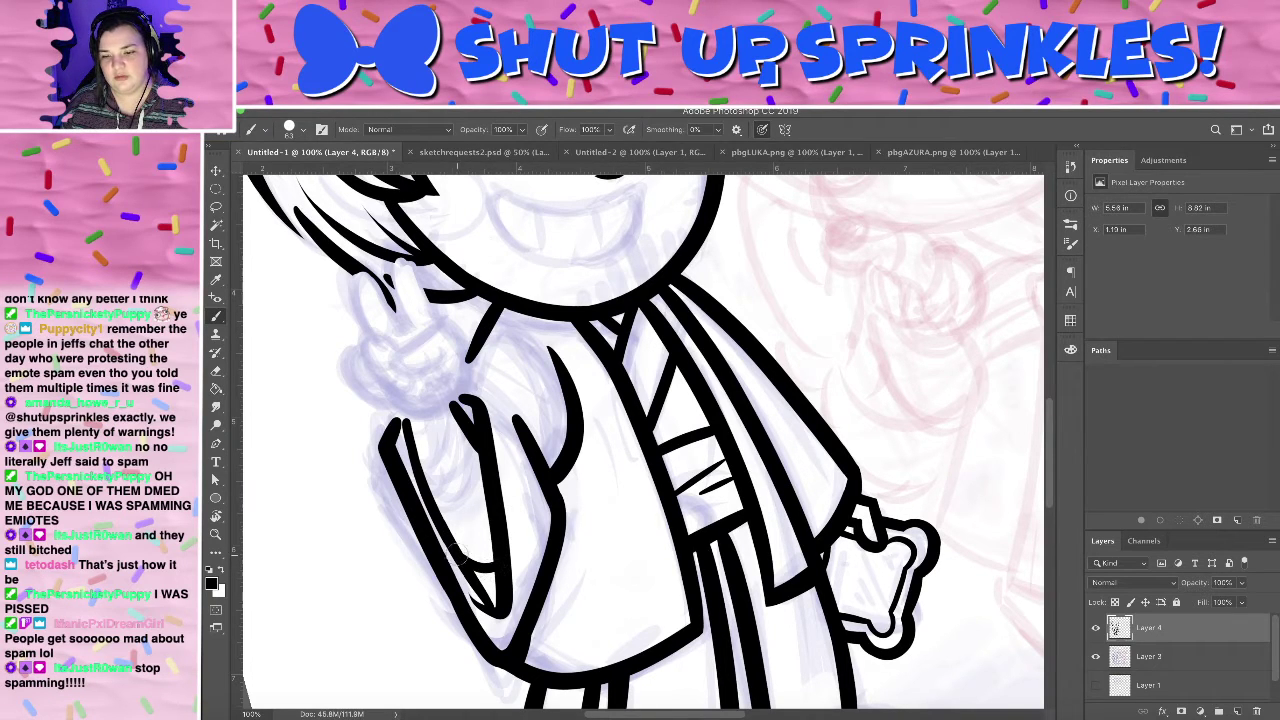
drag(615, 431, 580, 266)
mouse_move(482, 321)
mouse_down()
mouse_move(521, 511)
mouse_move(492, 381)
mouse_up()
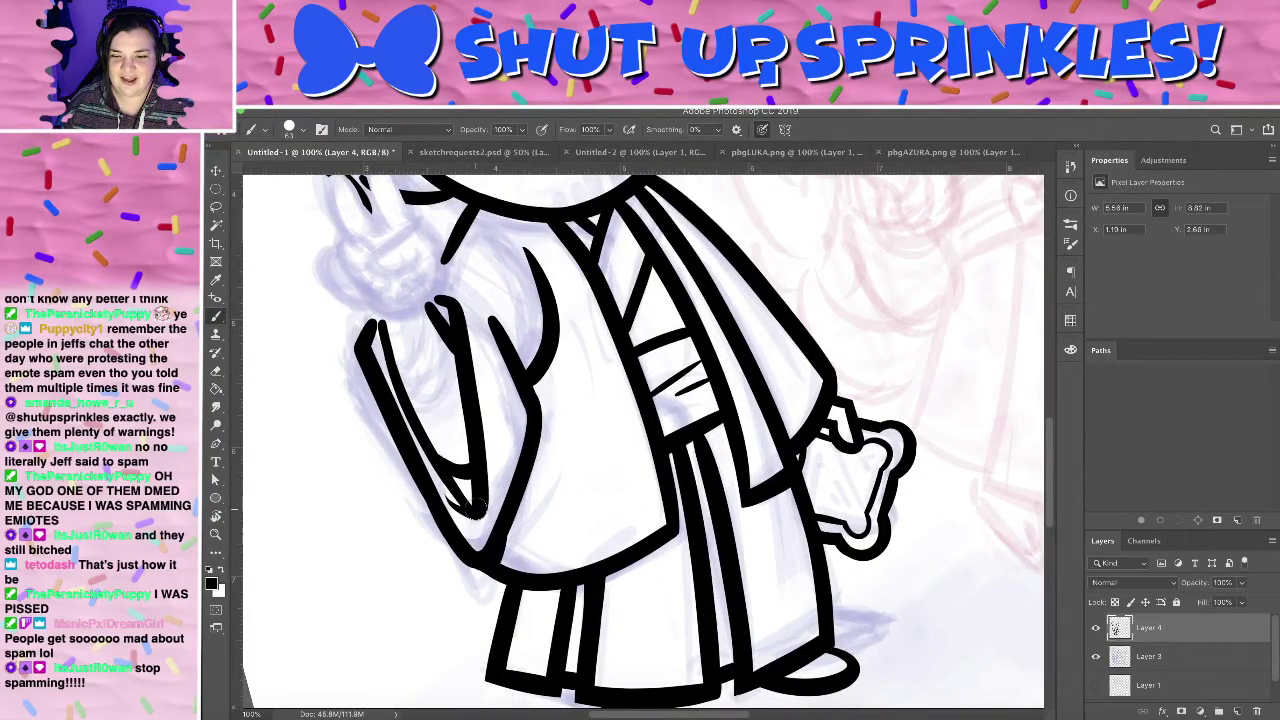
- Set the brush size to 54 px and try a slanted line across the raised hand's palm
mouse_move(478, 335)
mouse_down()
mouse_move(486, 522)
mouse_move(462, 417)
mouse_up()
key(super+plus)
mouse_move(607, 337)
mouse_down()
mouse_move(786, 406)
mouse_move(806, 546)
mouse_move(793, 469)
mouse_move(748, 433)
mouse_up()
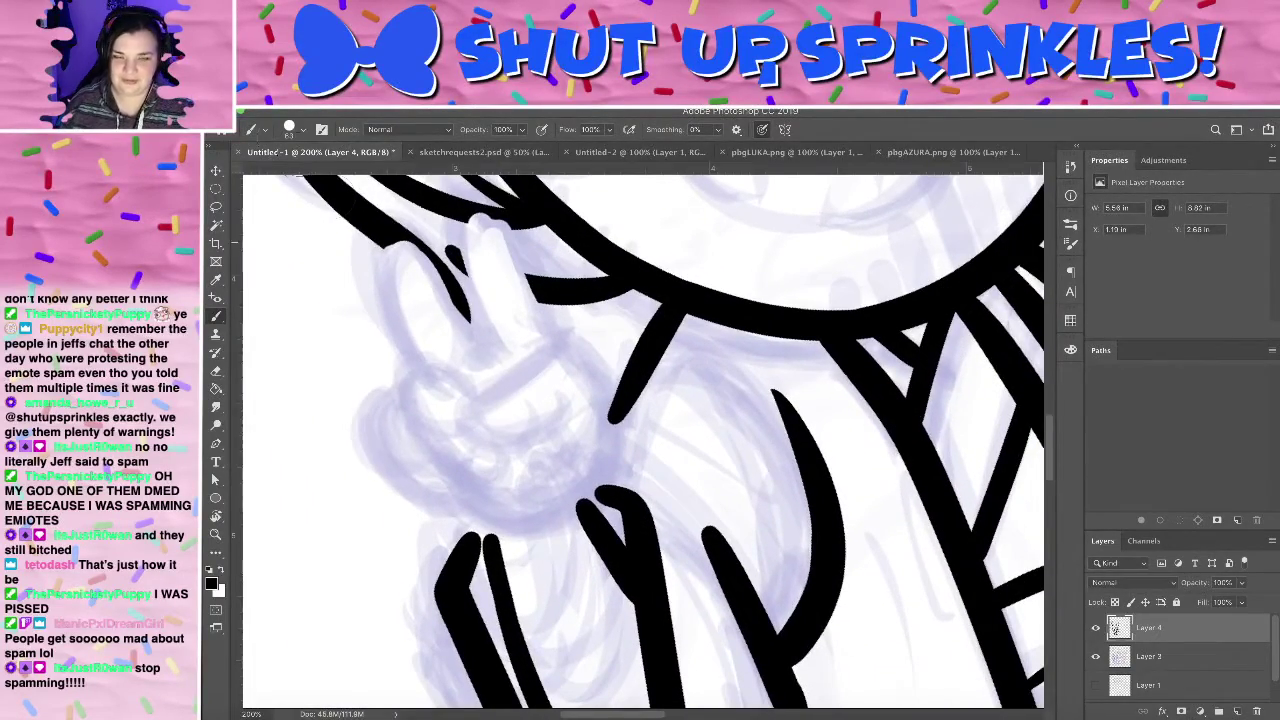
click(291, 129)
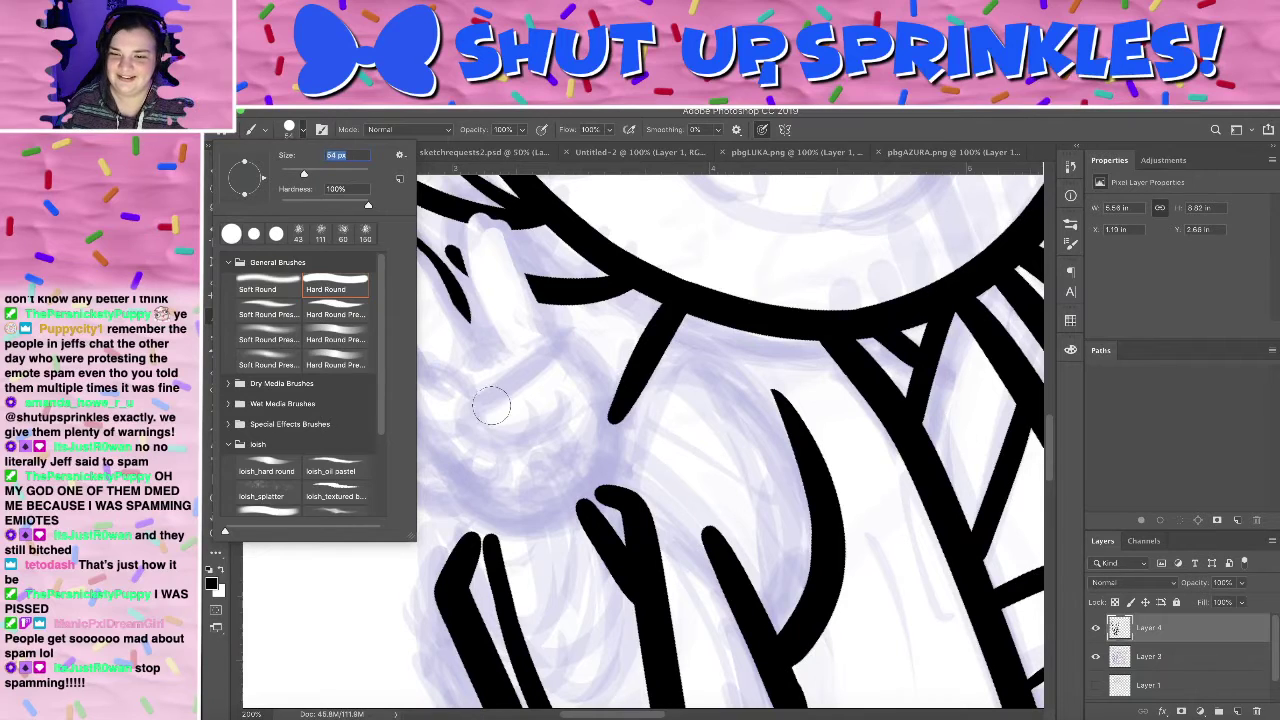
drag(480, 417, 571, 346)
key(super+z)
drag(476, 411, 575, 339)
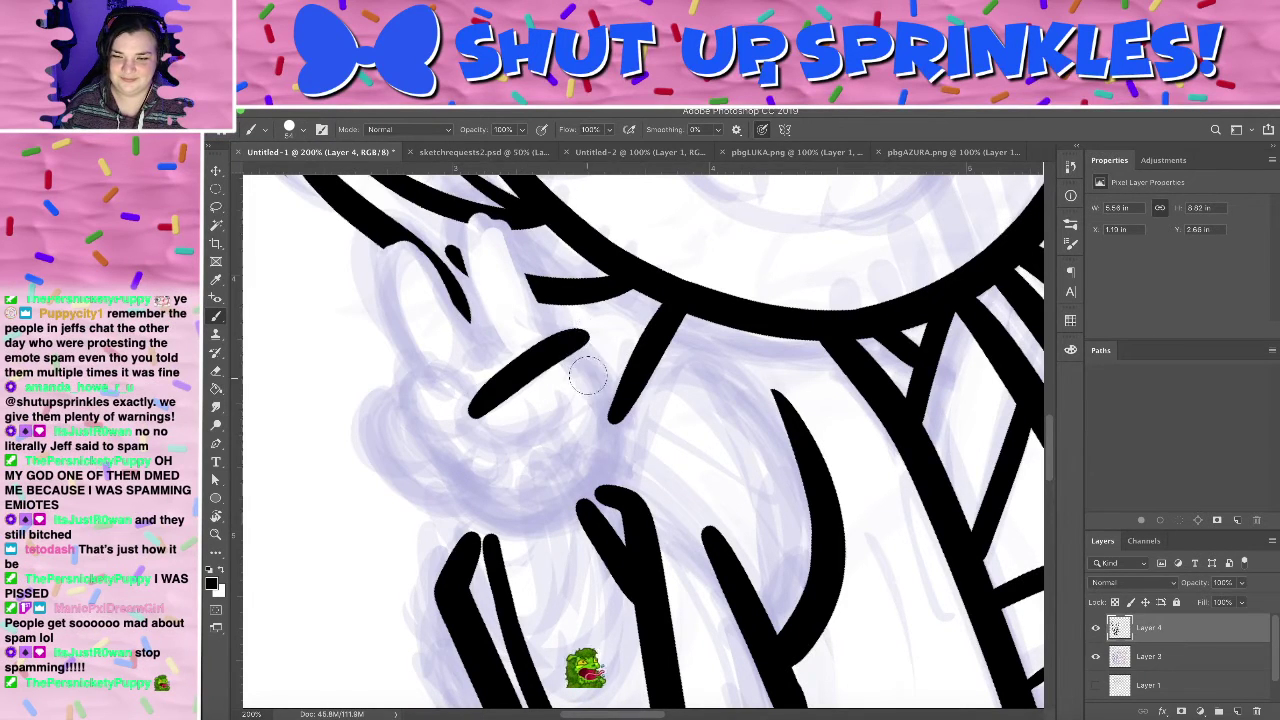
key(ctrl+z)
- Ink the raised hand's thumb line and outer edge down to the wrist, plus the thumb's rounded underside
mouse_move(468, 420)
mouse_down()
mouse_move(592, 345)
mouse_move(585, 365)
mouse_move(623, 447)
mouse_move(591, 503)
mouse_up()
mouse_move(472, 420)
mouse_down()
mouse_move(550, 428)
mouse_move(567, 403)
mouse_up()
key(ctrl+z)
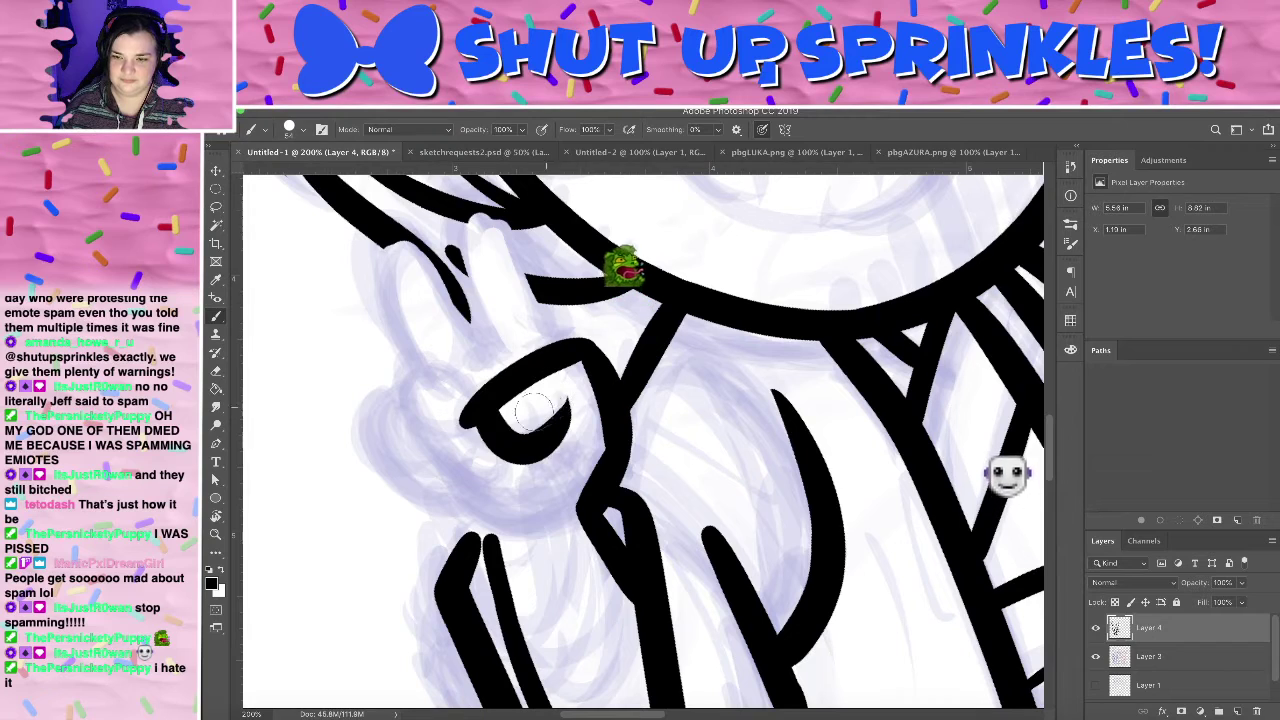
key(ctrl+z)
drag(472, 418, 569, 388)
- Erase the rough overshoot at the thumb's corner and clean the inner edge of the hand outline
key(e)
mouse_move(474, 396)
mouse_down()
mouse_move(507, 468)
mouse_move(456, 400)
mouse_up()
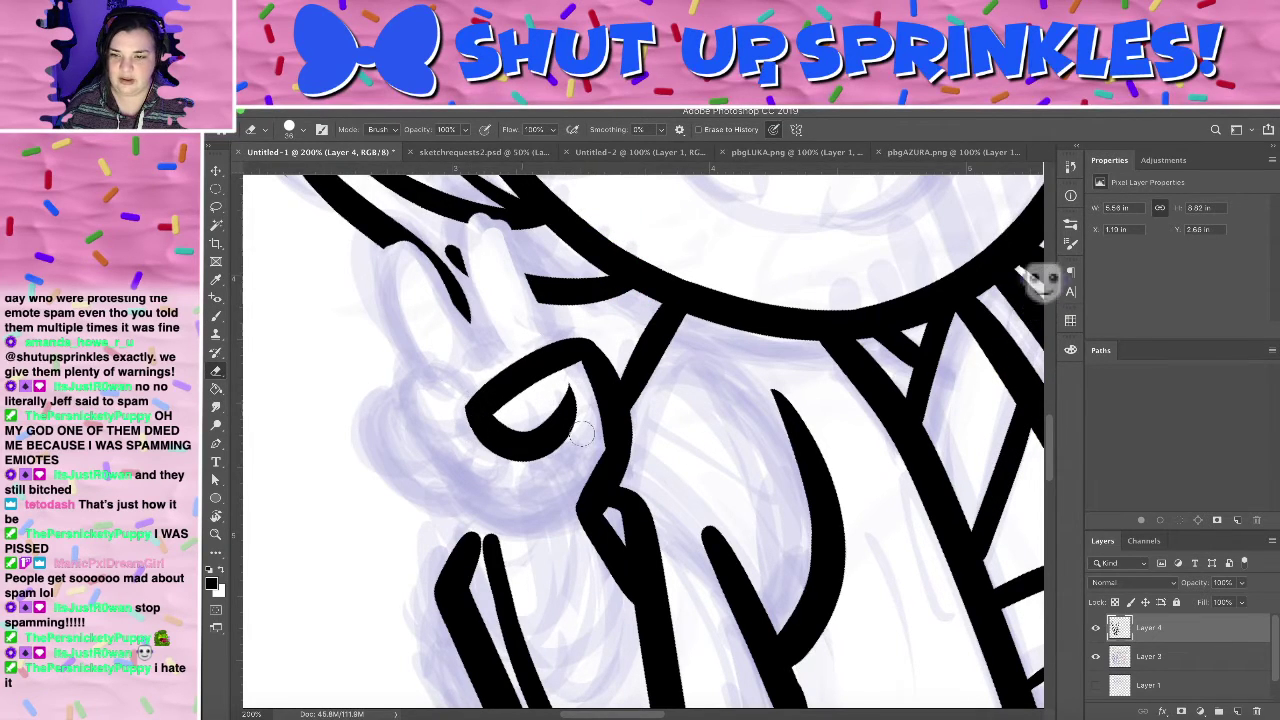
mouse_move(603, 425)
mouse_down()
mouse_move(546, 322)
mouse_move(578, 474)
mouse_up()
- Ink both sides of the raised finger nearest the face, from its tip down to the thumb
key(b)
drag(494, 266, 550, 372)
key(ctrl+z)
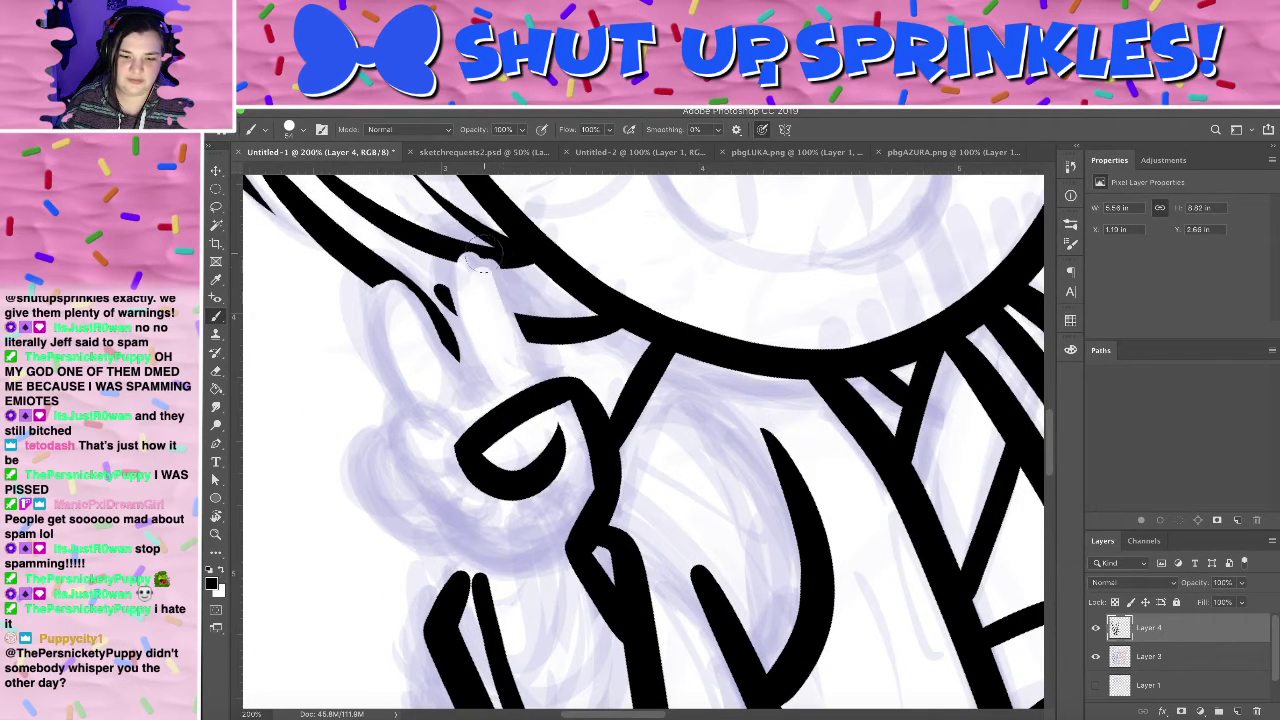
drag(488, 254, 548, 378)
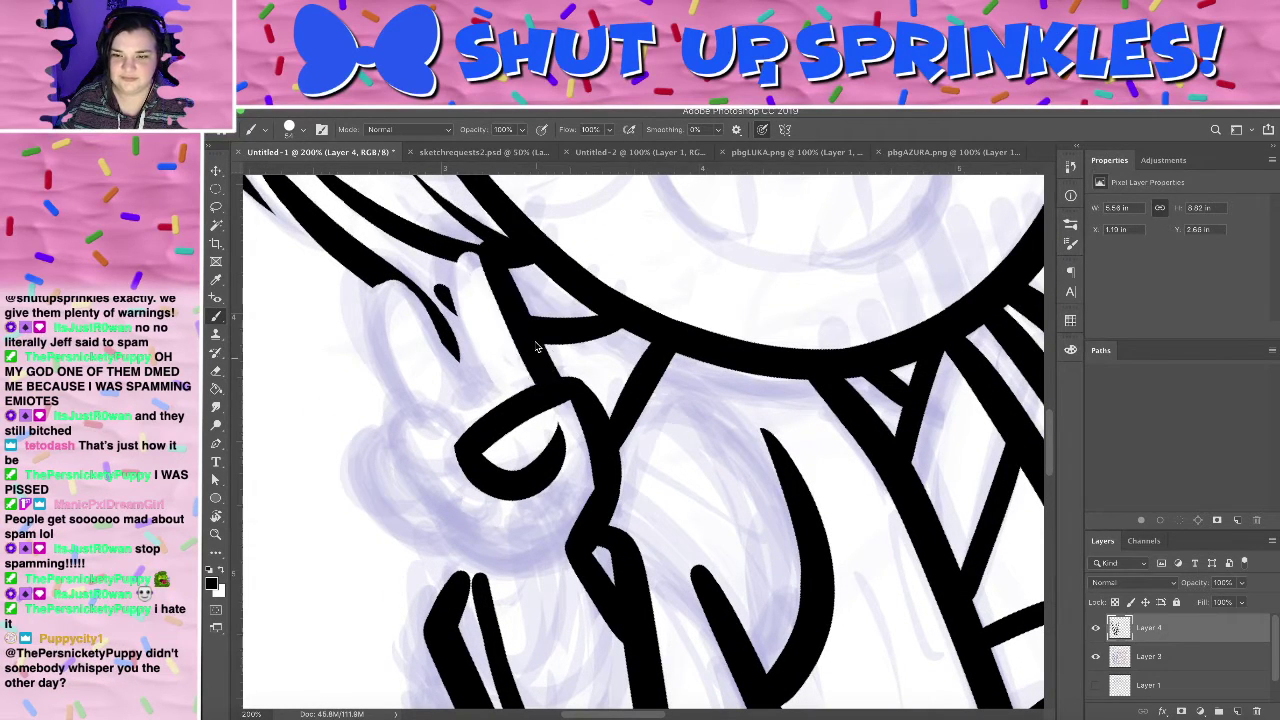
drag(495, 253, 488, 394)
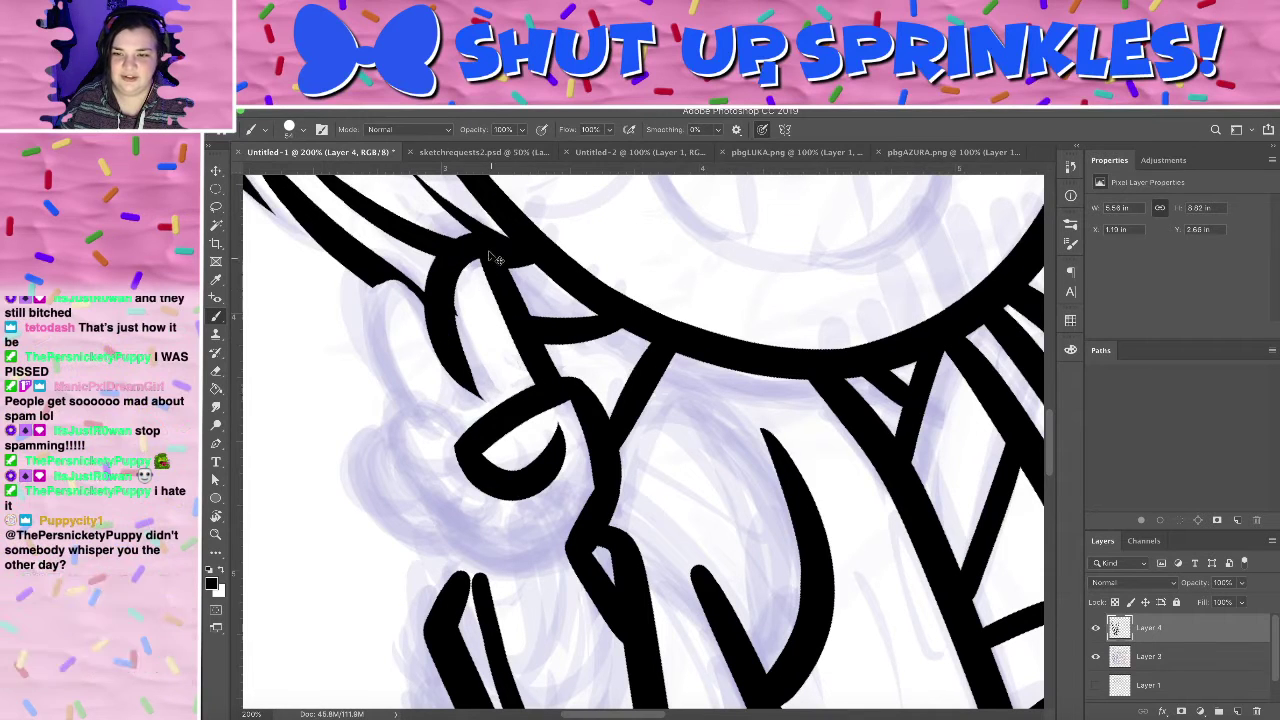
key(ctrl+z)
drag(490, 256, 486, 394)
- Erase the hair strand's tip where it runs between the two raised fingers
key(e)
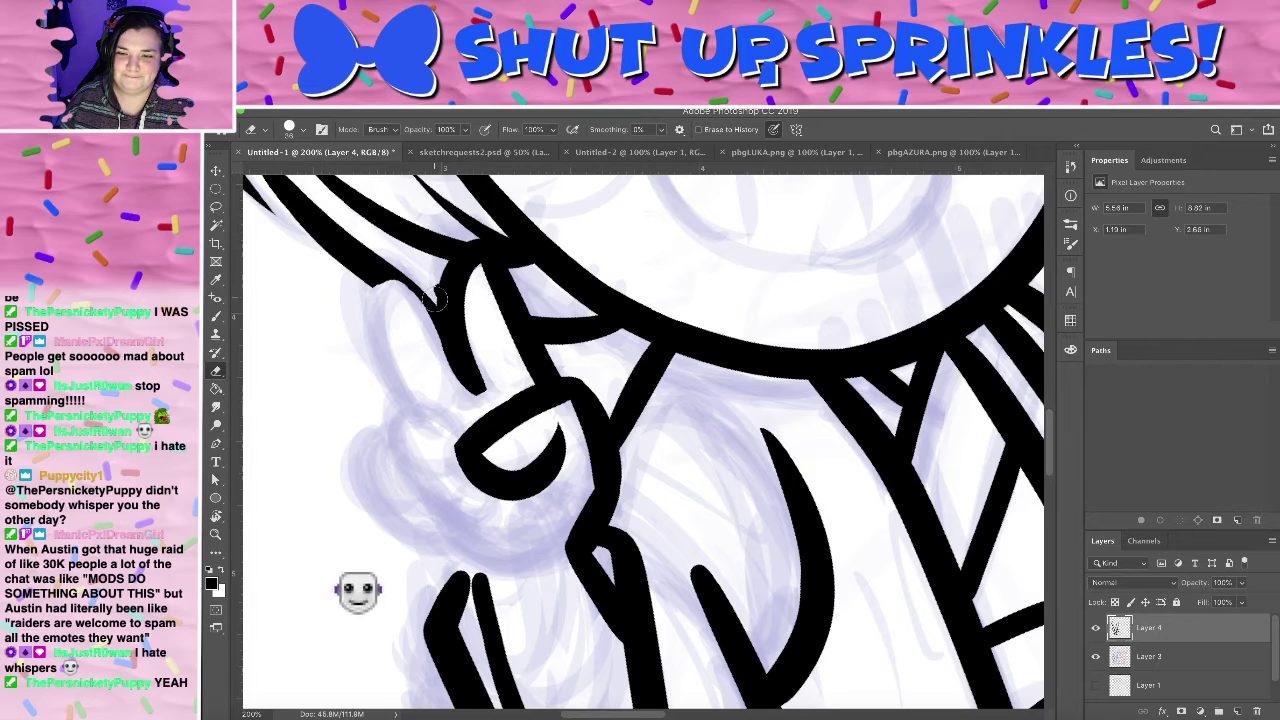
key(b)
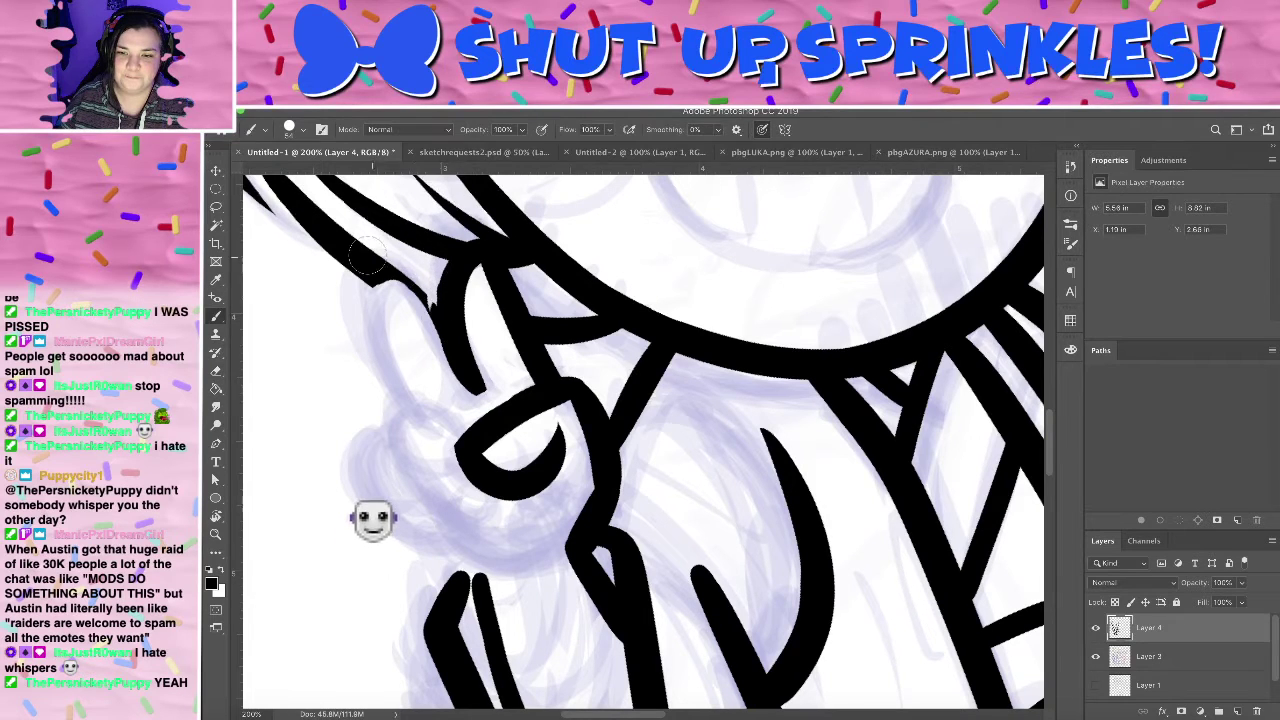
key(e)
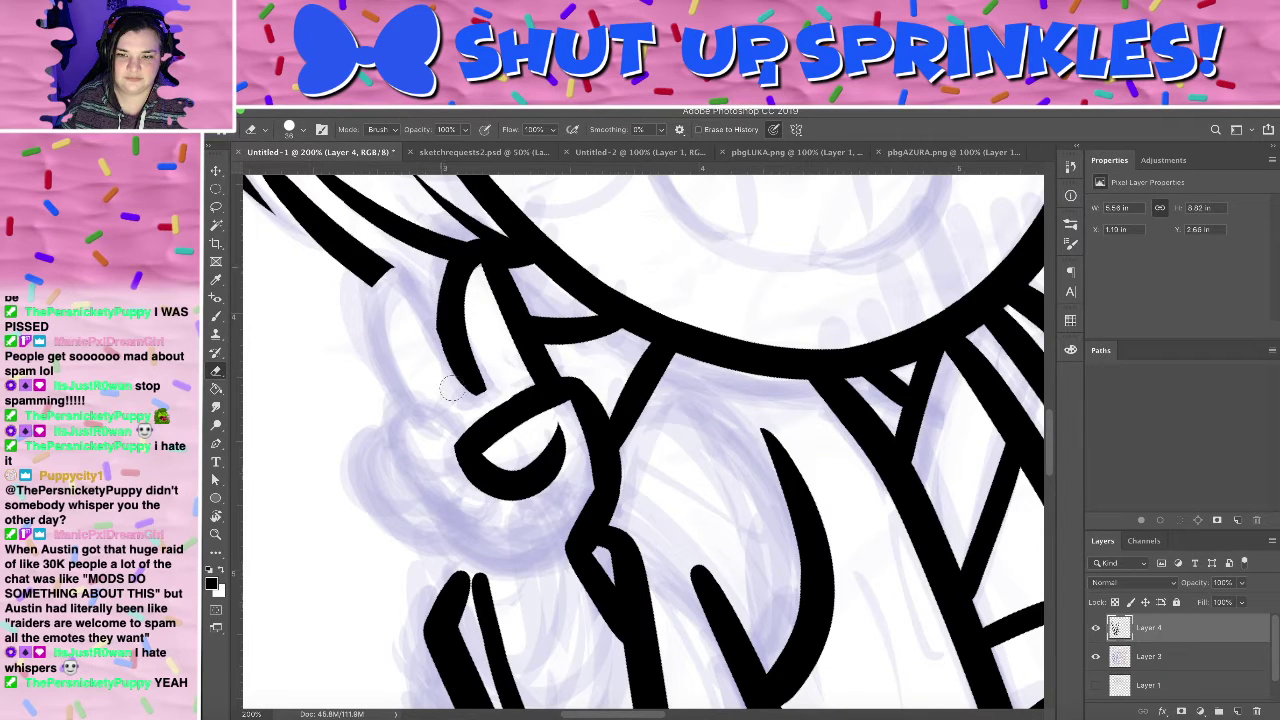
- Ink the outer raised finger of the peace sign with a rounded outline down to the knuckles
key(b)
key(ctrl+z)
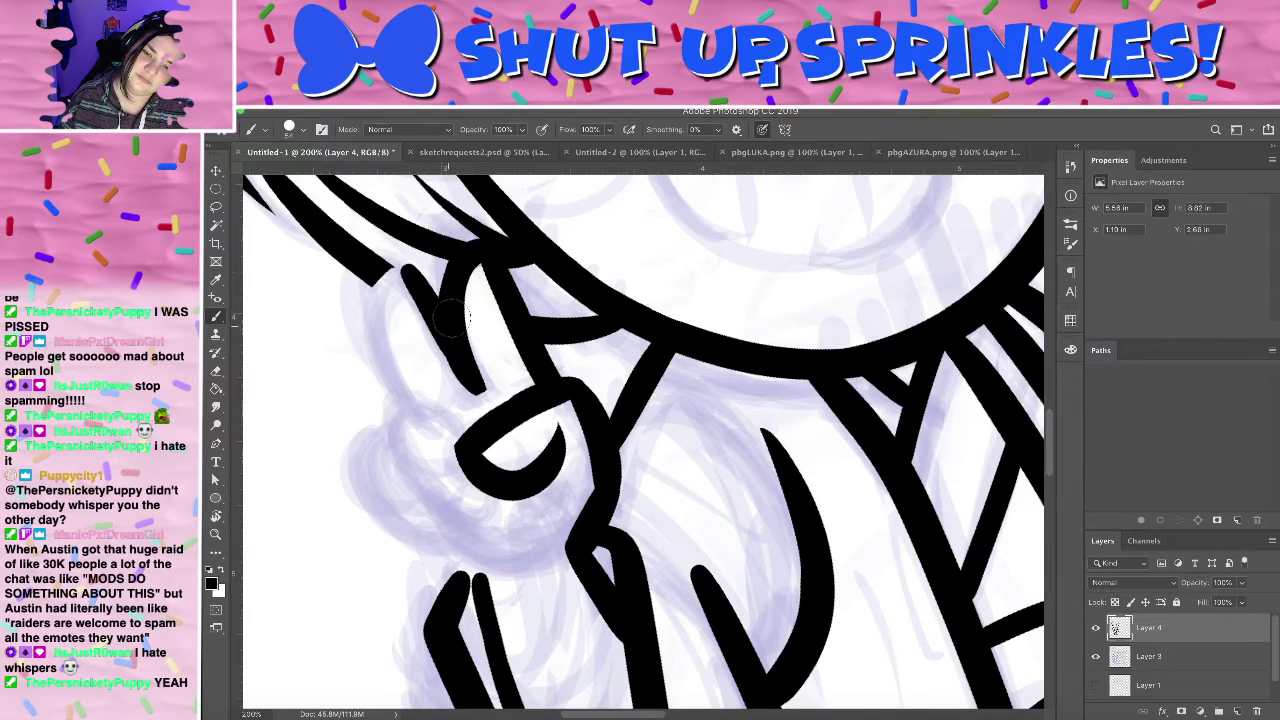
drag(380, 352, 425, 397)
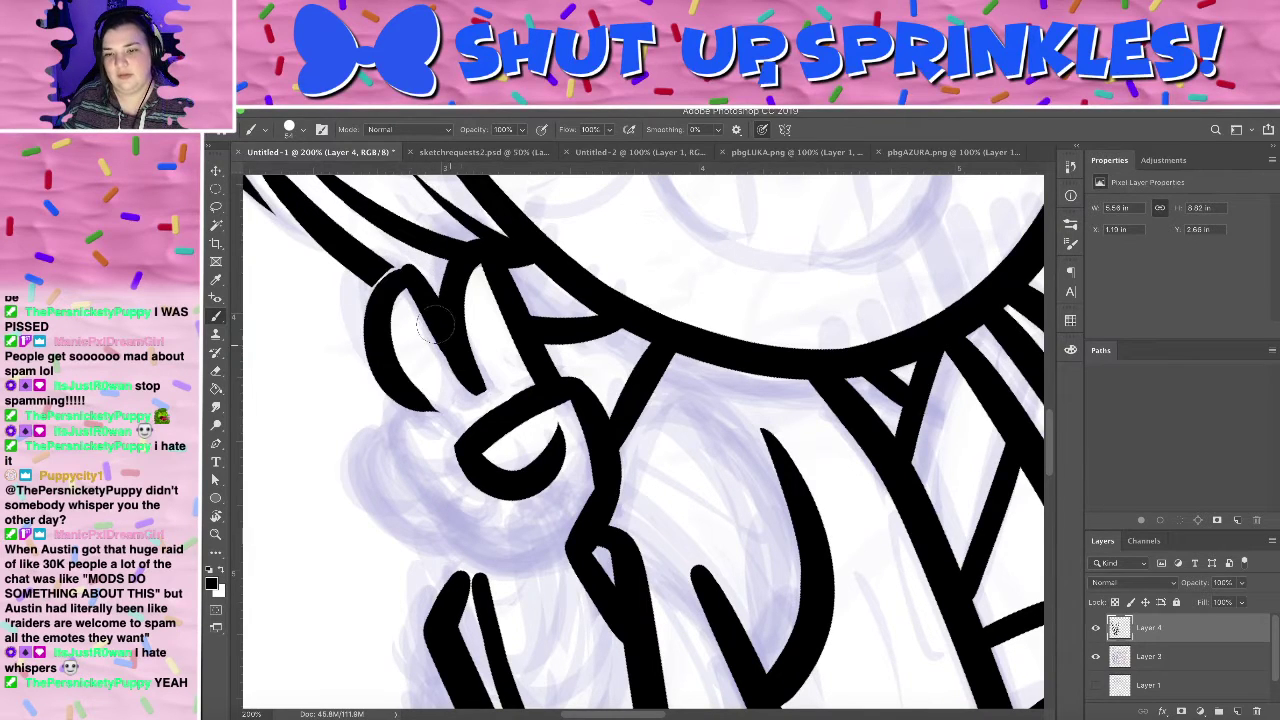
- Redraw the outer raised finger's outer edge as a bold curve from its tip down to the knuckles
key(ctrl+z)
mouse_move(410, 277)
mouse_down()
mouse_move(406, 404)
mouse_move(446, 432)
mouse_up()
key(ctrl+z)
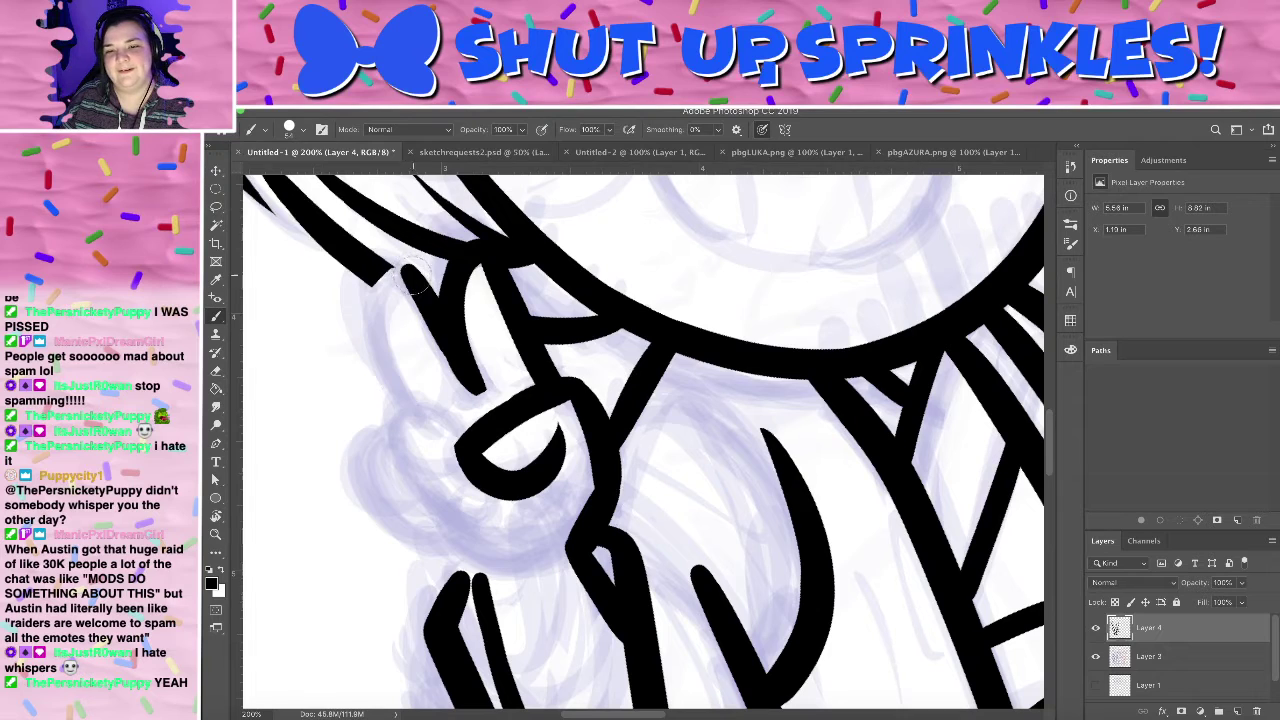
drag(402, 266, 446, 414)
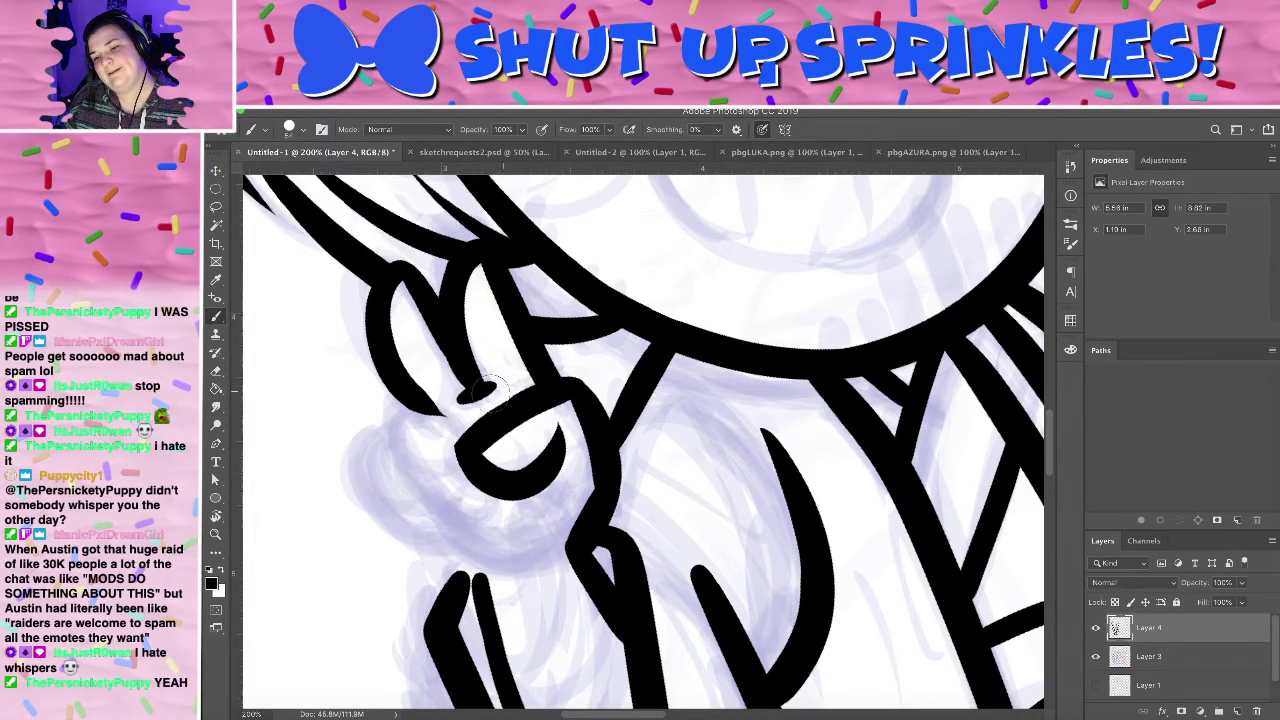
key(e)
mouse_move(541, 308)
mouse_down()
mouse_move(541, 286)
mouse_move(491, 254)
mouse_move(490, 279)
mouse_up()
- Ink the curled finger below the outer raised finger with a rounded outline that meets the thumb
key(b)
drag(365, 376, 438, 480)
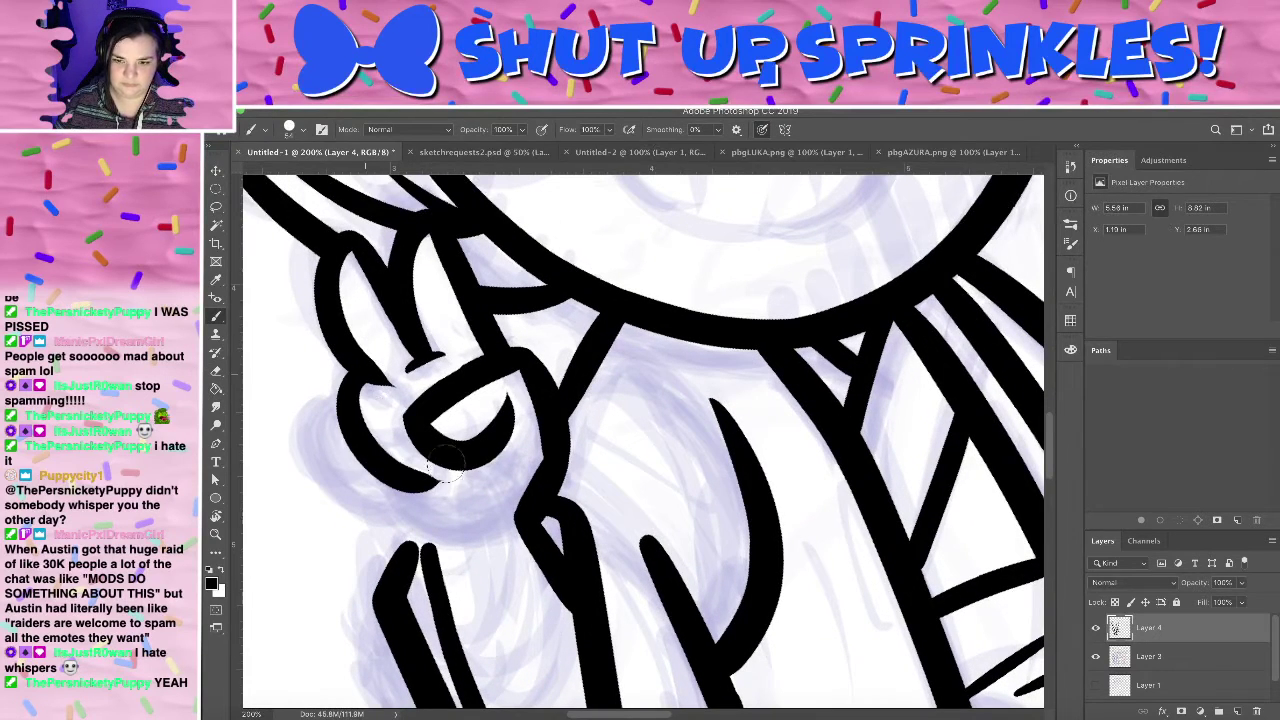
key(super+z)
key(e)
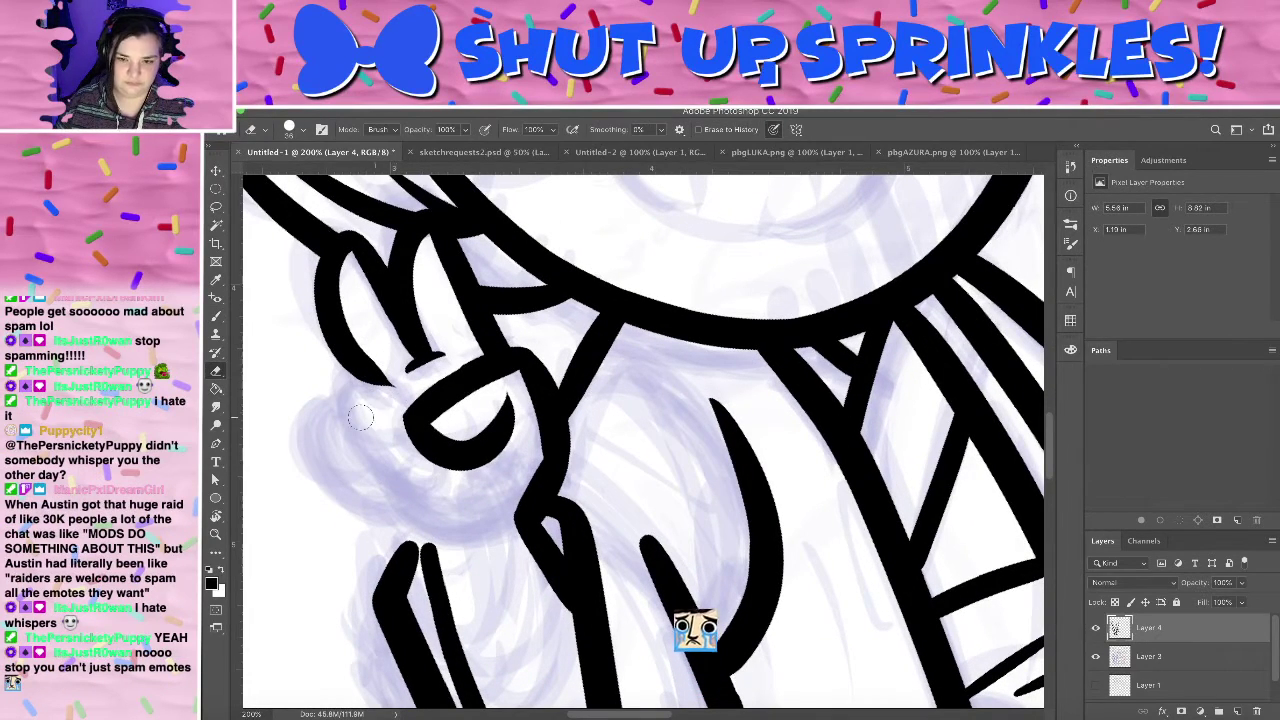
key(b)
drag(373, 378, 430, 482)
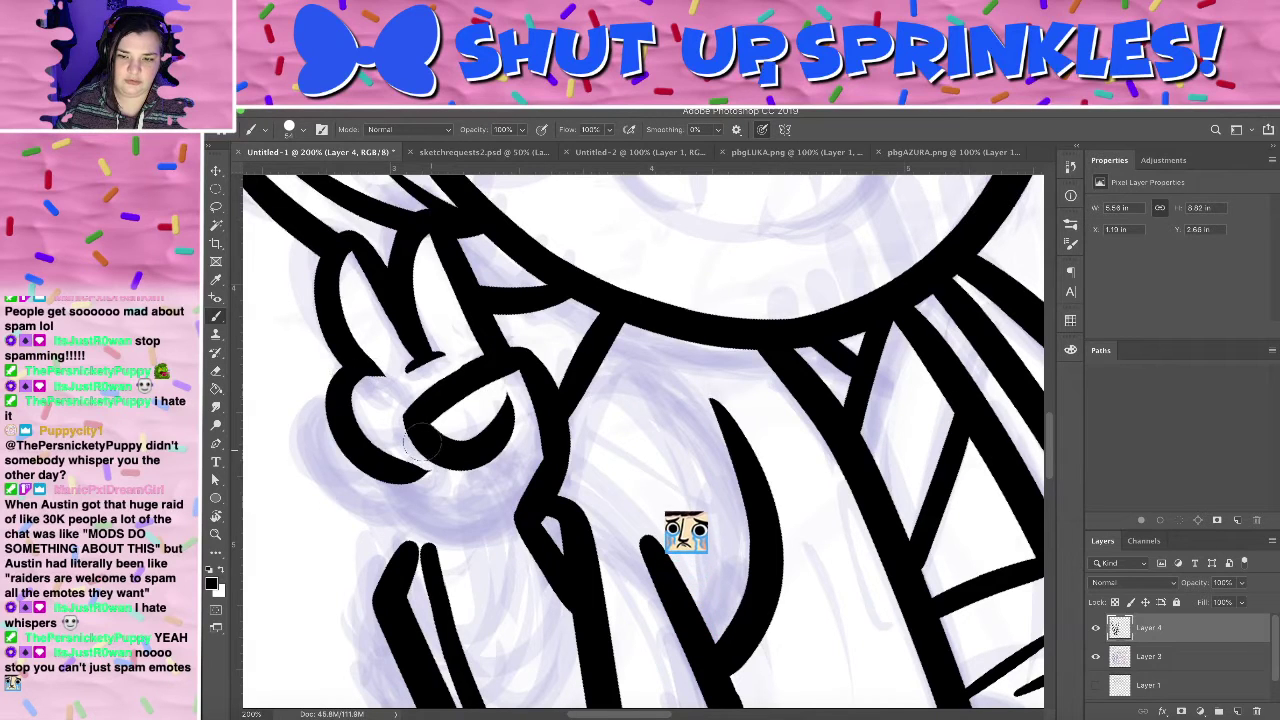
key(ctrl+z)
mouse_move(375, 372)
mouse_down()
mouse_move(365, 456)
mouse_move(417, 442)
mouse_move(440, 478)
mouse_up()
key(ctrl+z)
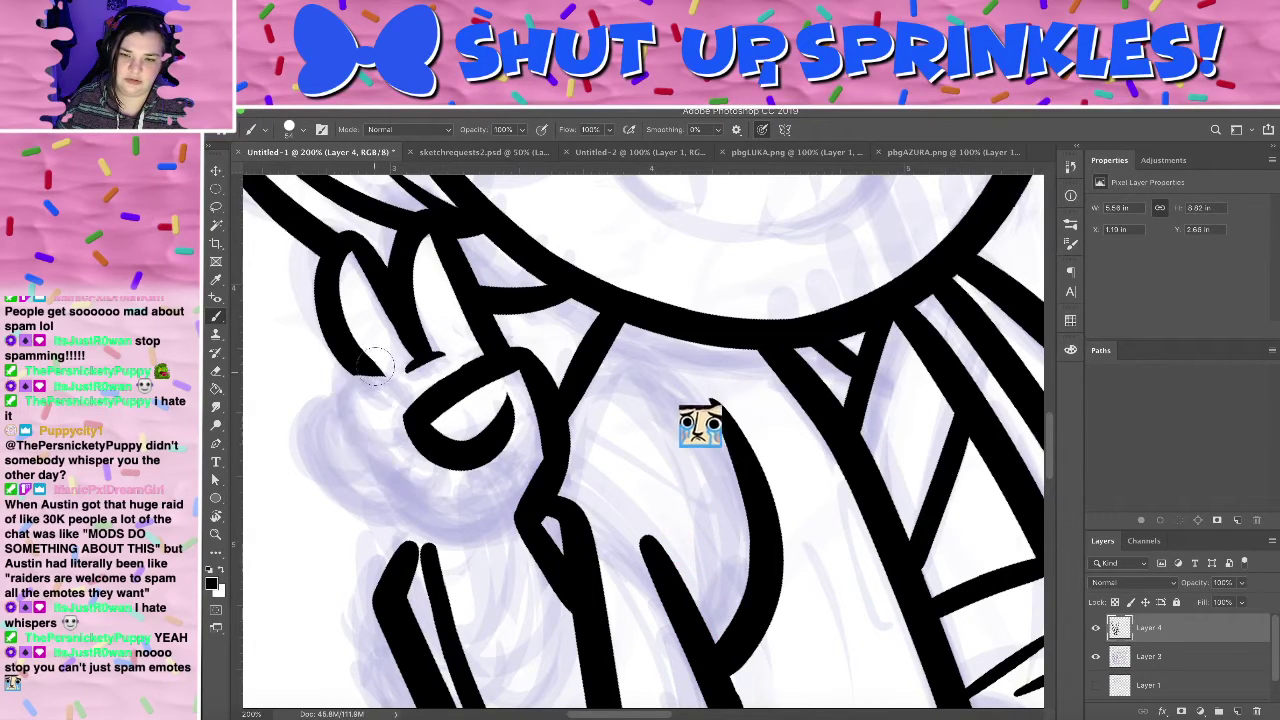
drag(386, 372, 440, 468)
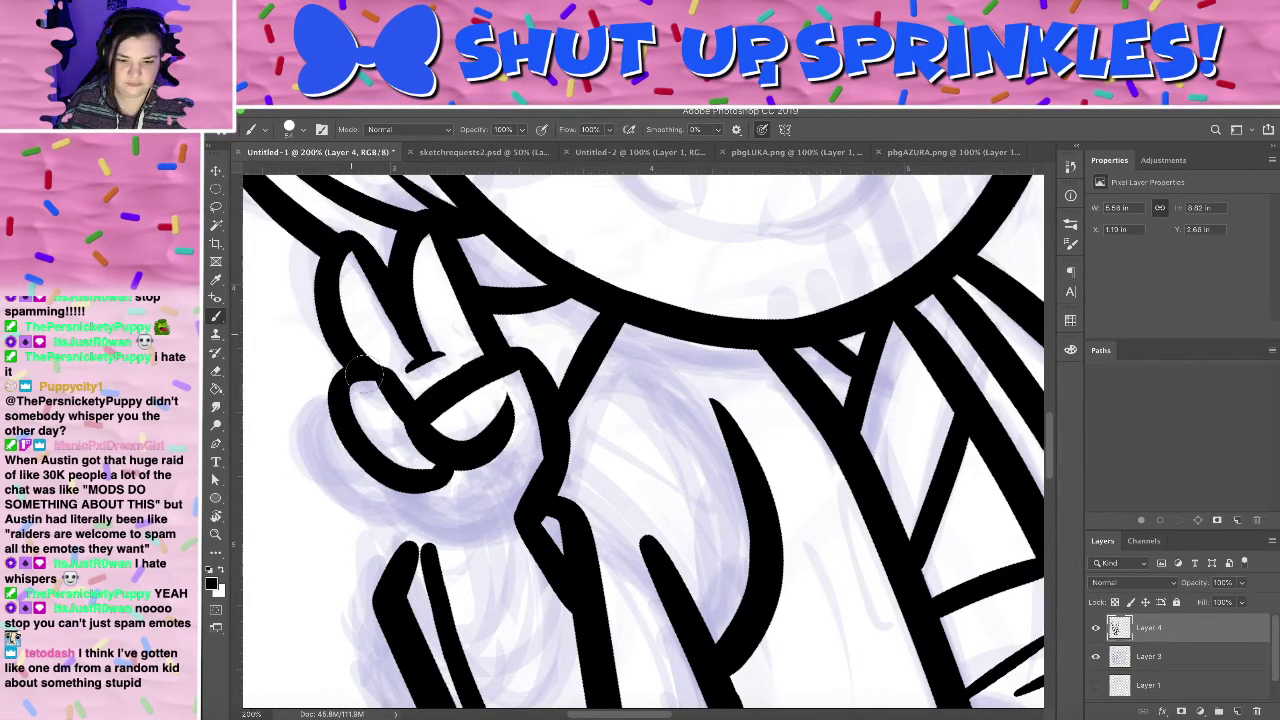
- Ink the rounded outline of the outermost curled finger on the peace-sign hand in black on Layer 4
drag(434, 374, 458, 277)
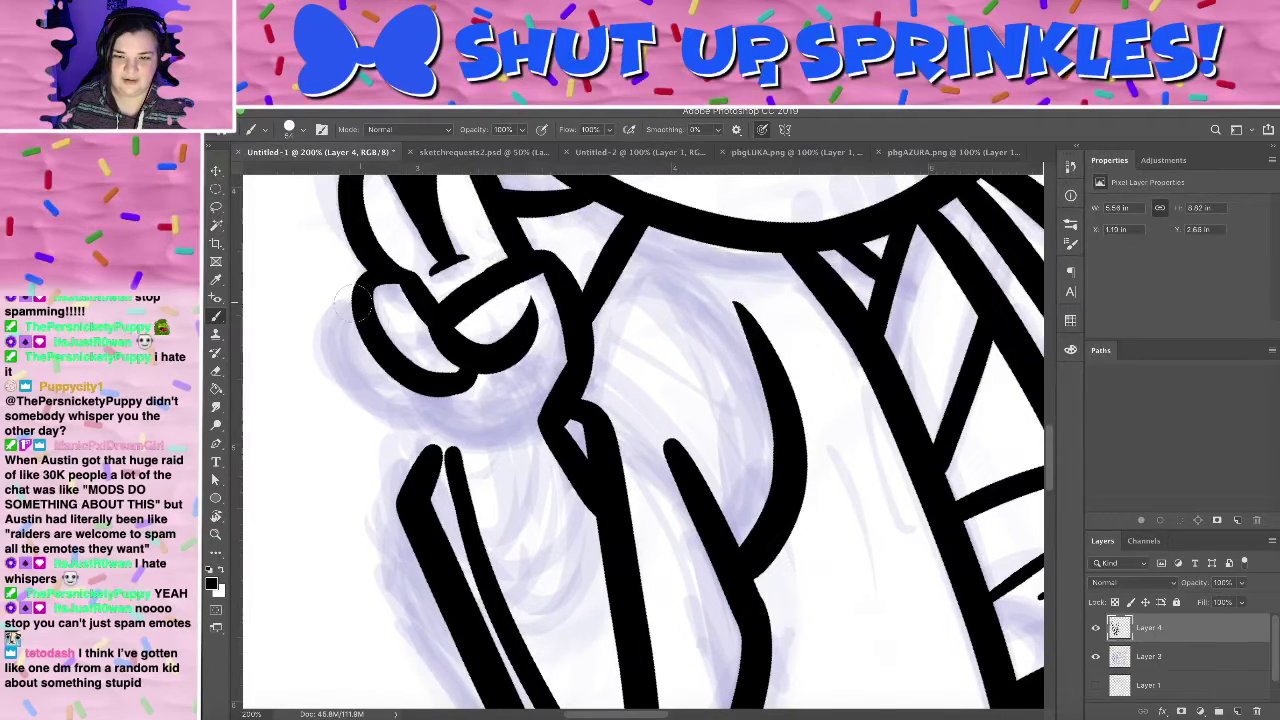
drag(353, 303, 438, 398)
key(super+z)
mouse_move(351, 304)
mouse_down()
mouse_move(397, 407)
mouse_move(430, 396)
mouse_up()
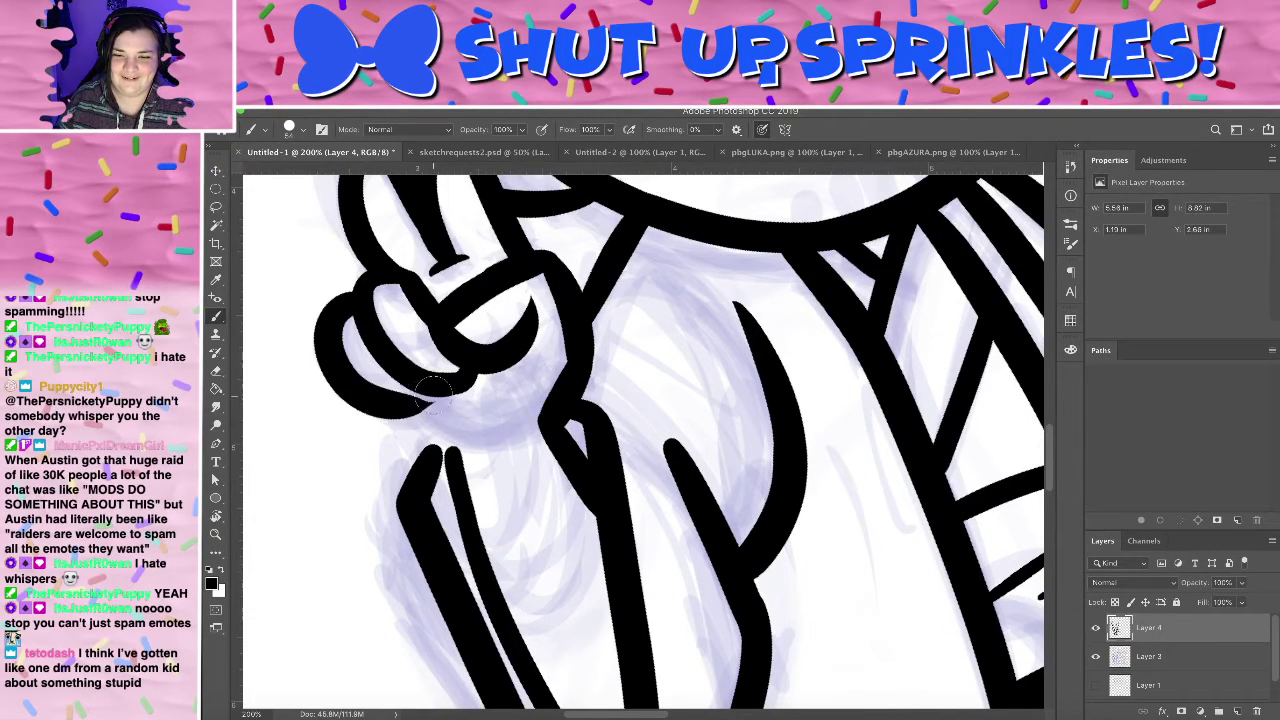
key(ctrl+z)
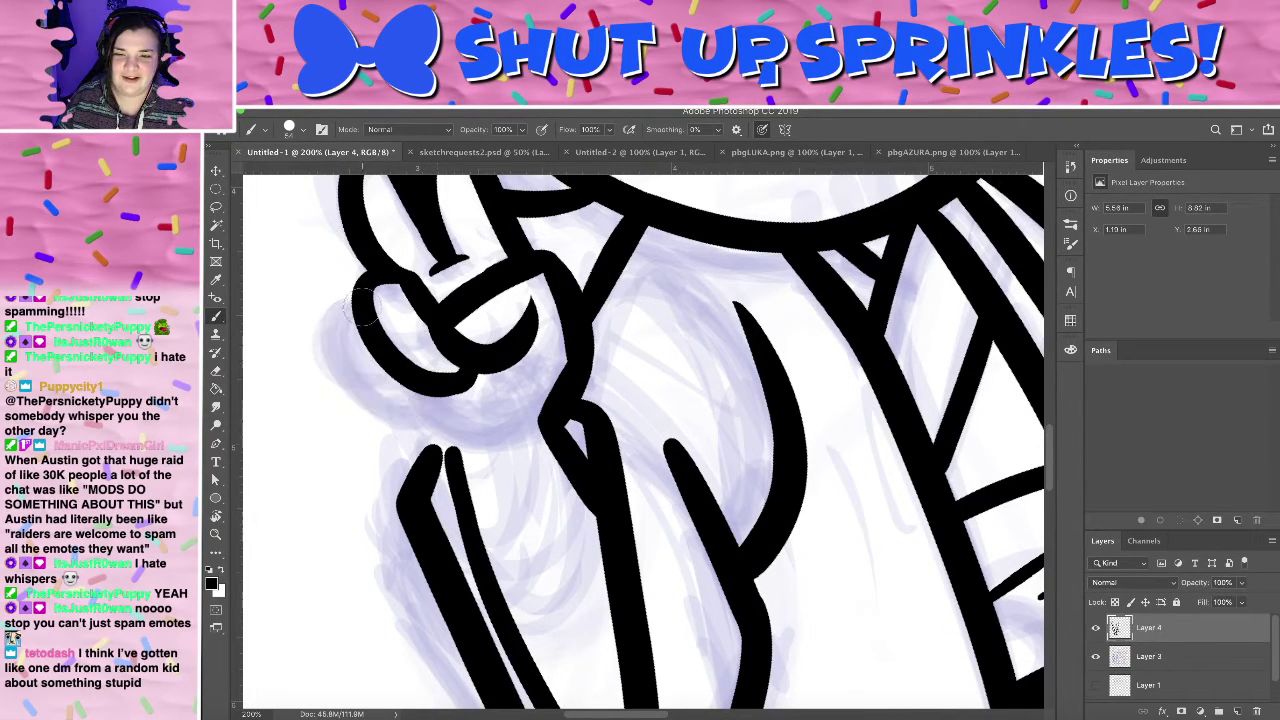
mouse_move(363, 306)
mouse_down()
mouse_move(372, 403)
mouse_move(440, 385)
mouse_up()
key(ctrl+z)
drag(363, 302, 440, 385)
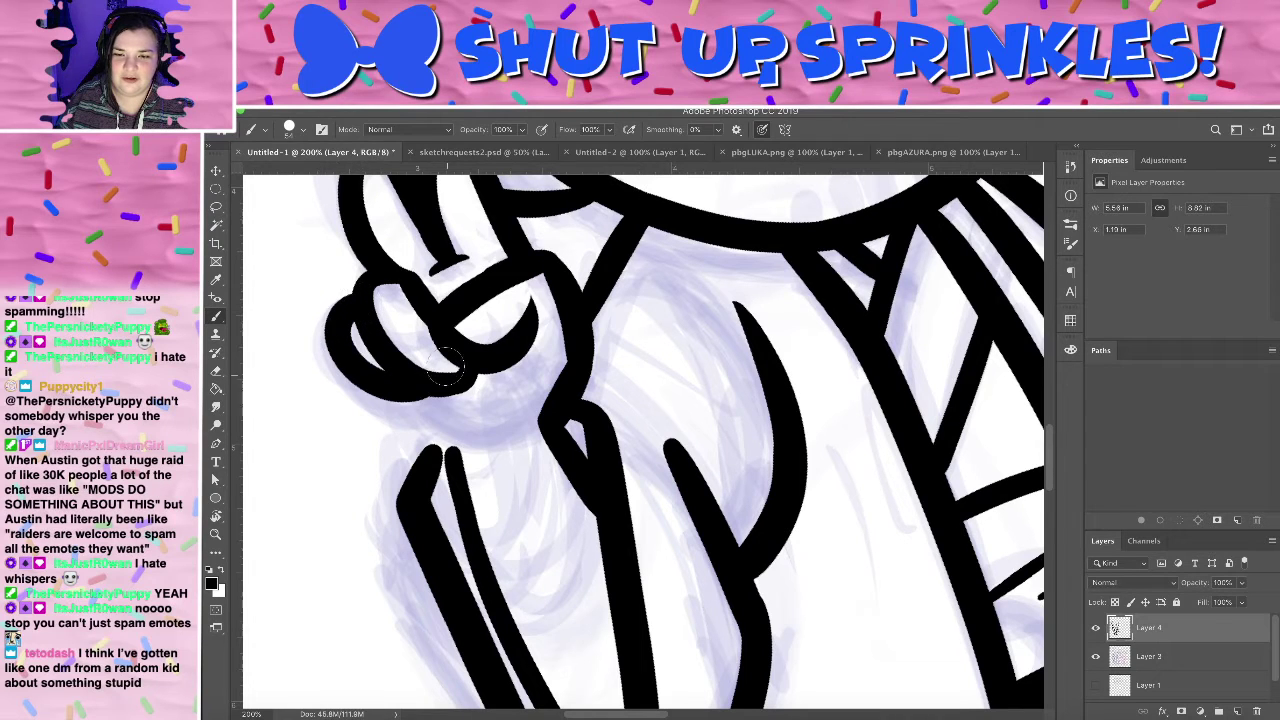
key(ctrl+z)
drag(352, 298, 454, 384)
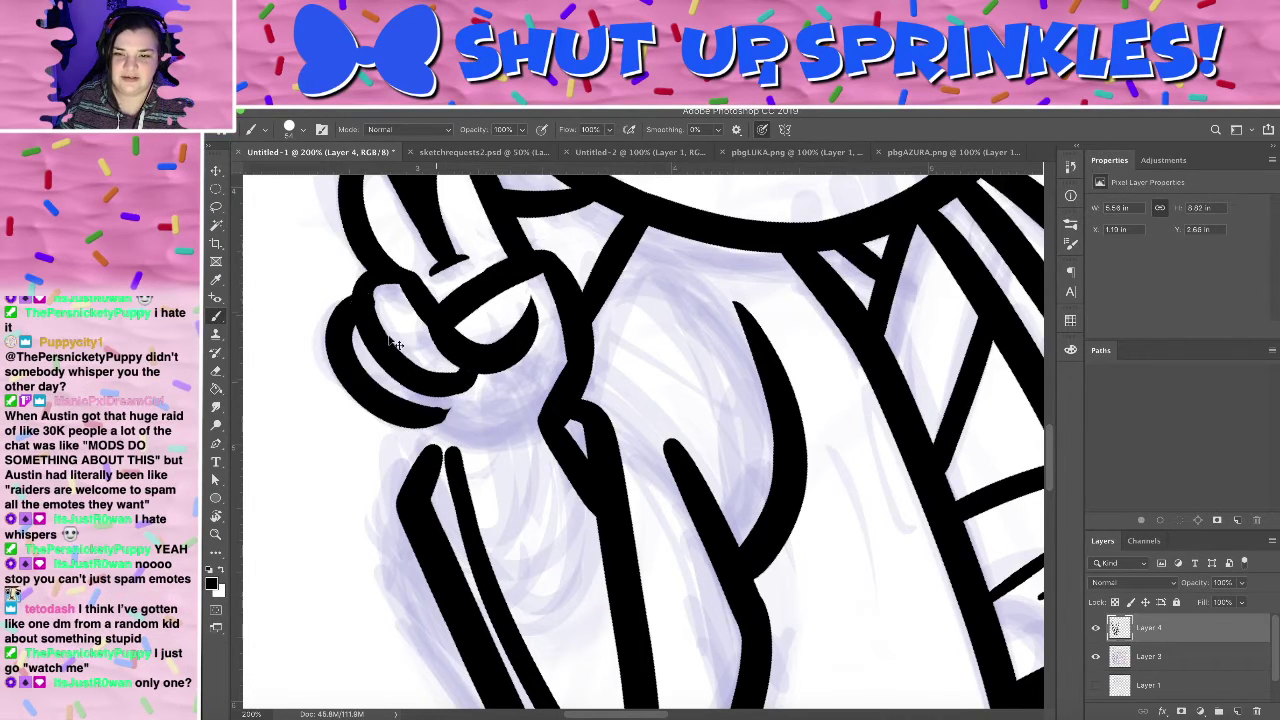
key(ctrl+z)
mouse_move(352, 300)
mouse_down()
mouse_move(411, 406)
mouse_move(460, 382)
mouse_up()
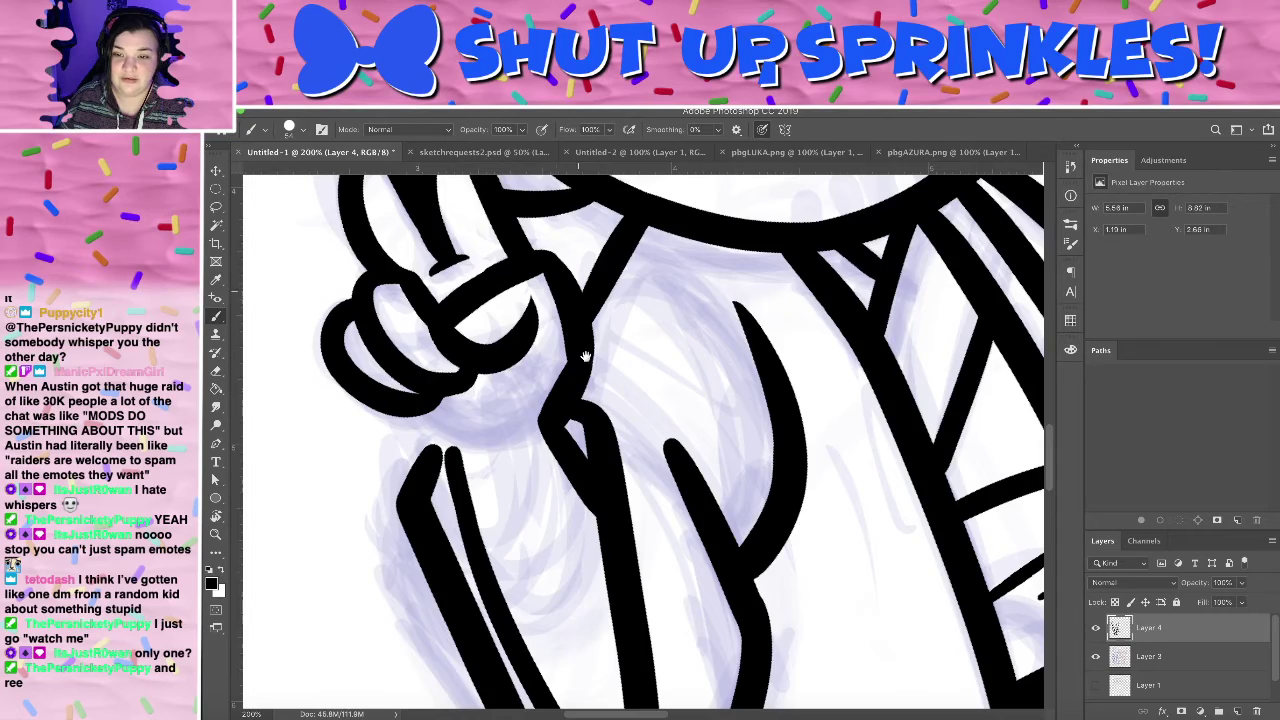
- Ink the curved lower edge of the palm, from beneath the curled fingers toward the wrist and sleeve opening
drag(586, 356, 581, 443)
drag(554, 337, 527, 275)
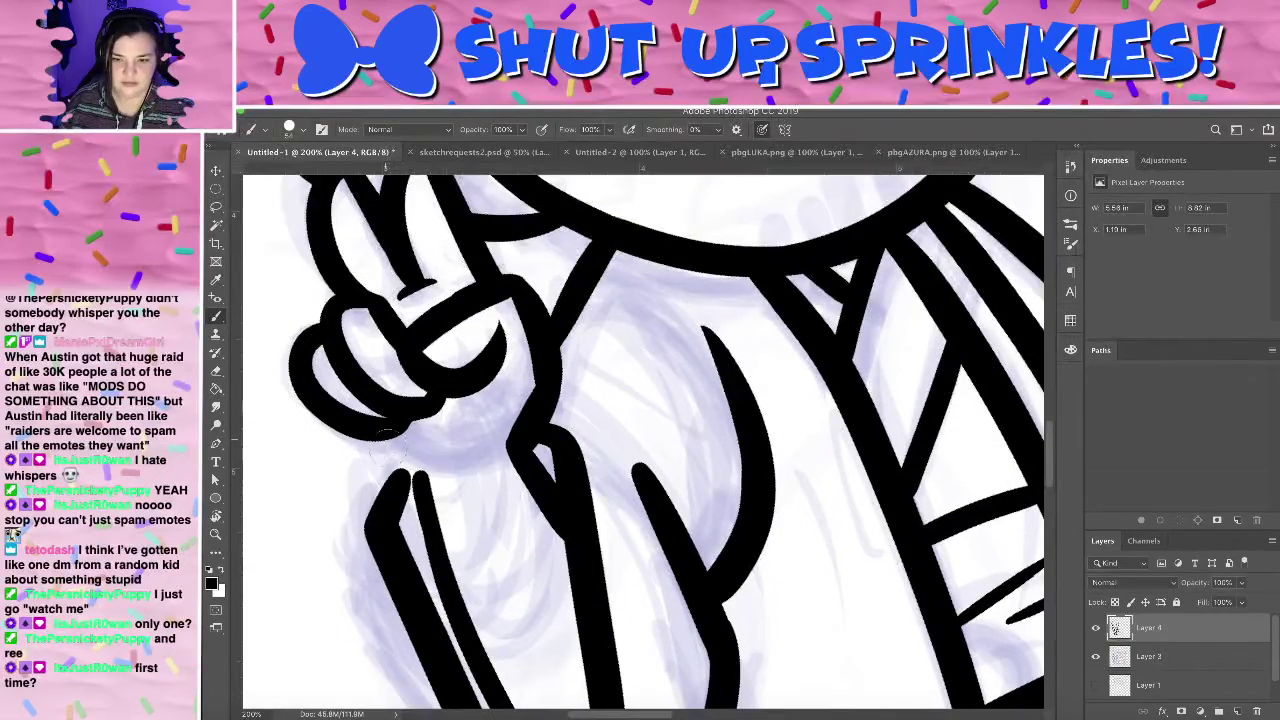
drag(385, 440, 470, 437)
key(ctrl+z)
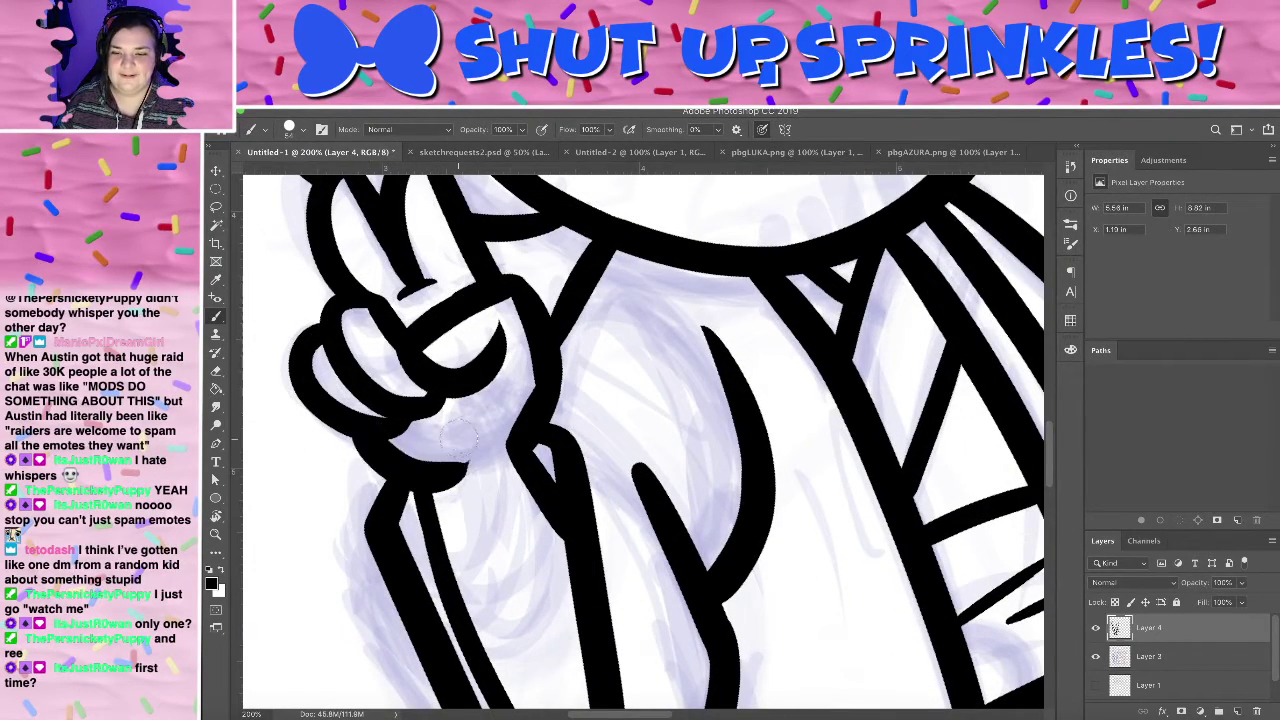
key(ctrl+z)
drag(386, 434, 473, 452)
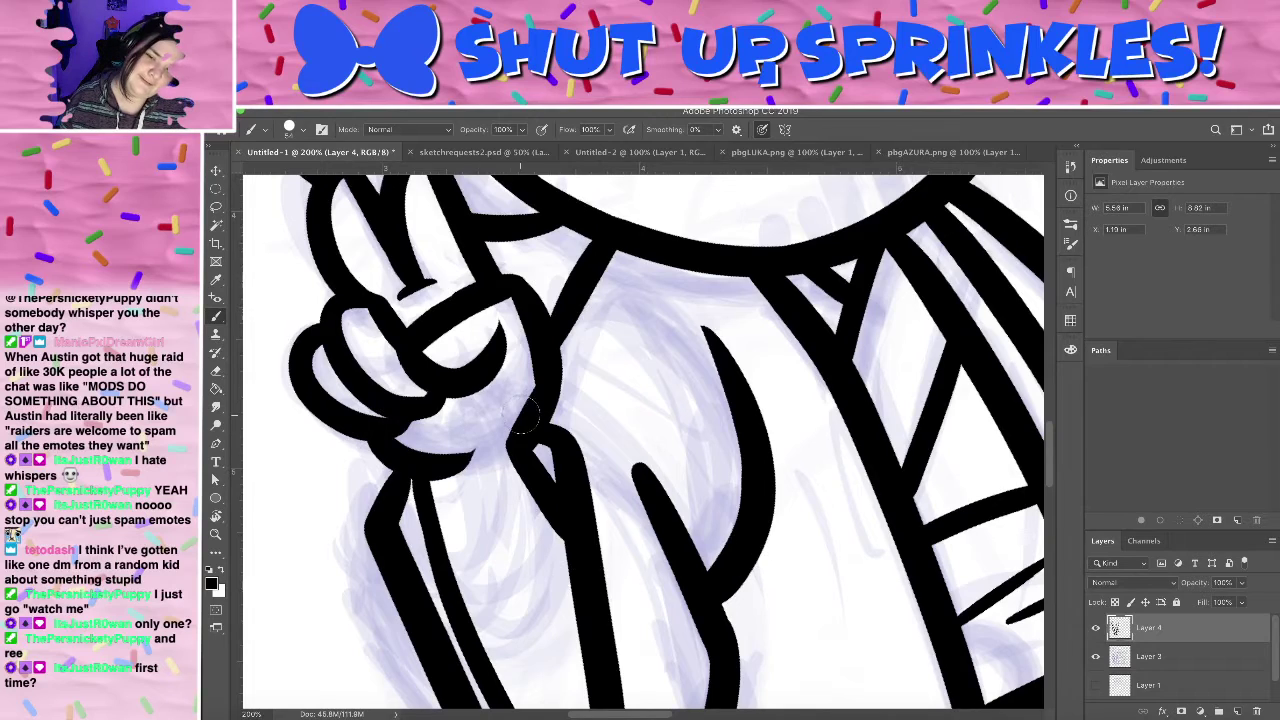
- Examine the inked character as a whole at several magnifications, comparing the line art with the underlying sketch
drag(525, 420, 395, 180)
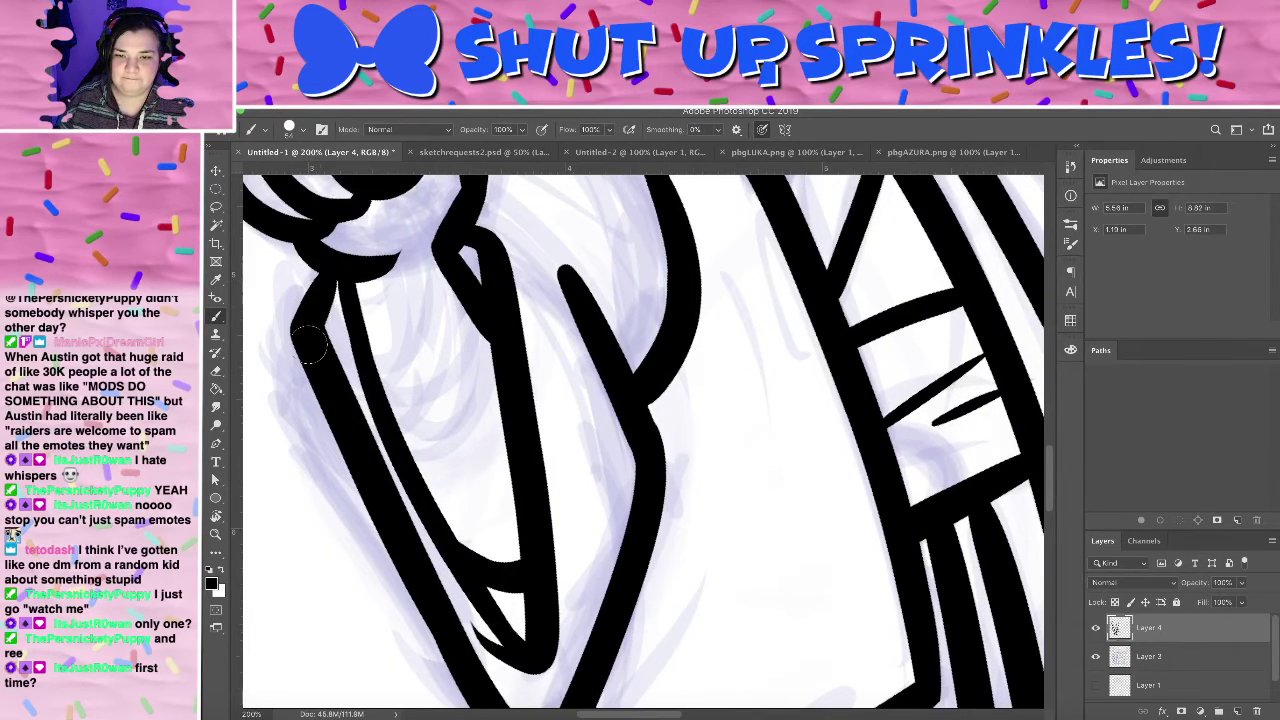
key(super+minus)
key(super+minus)
key(super+minus)
key(super+minus)
key(super+minus)
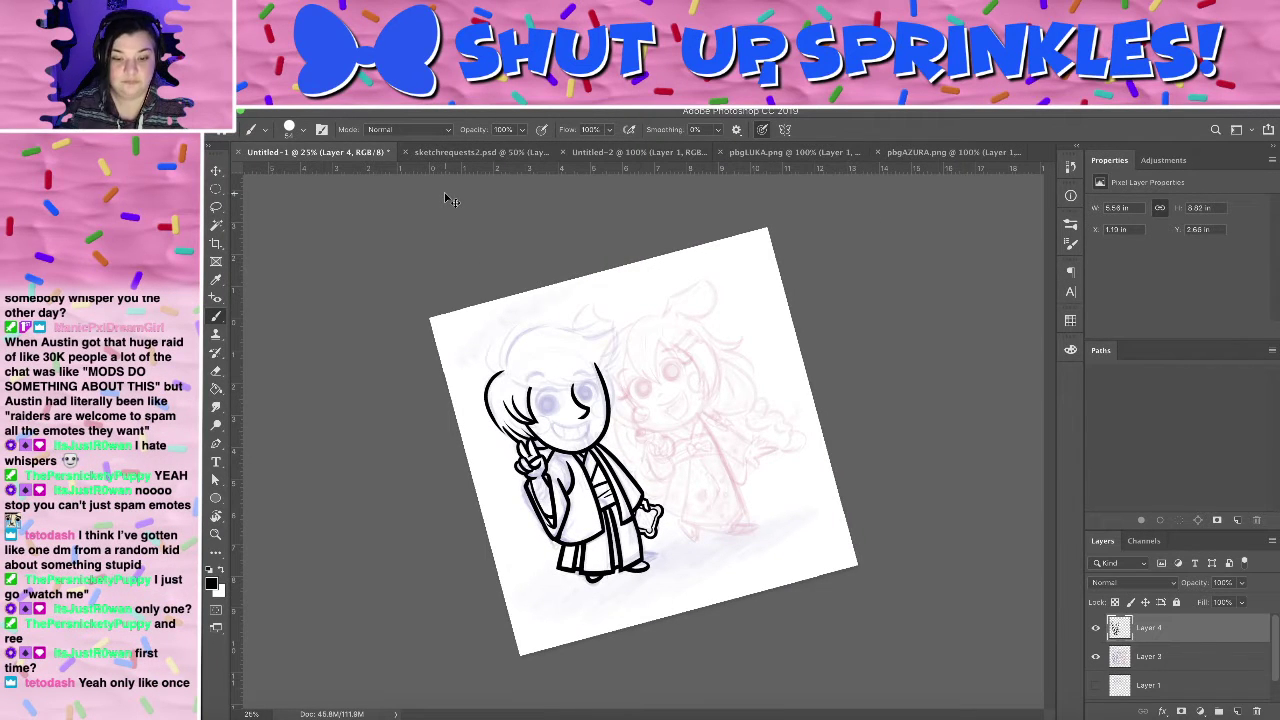
key(ctrl+plus)
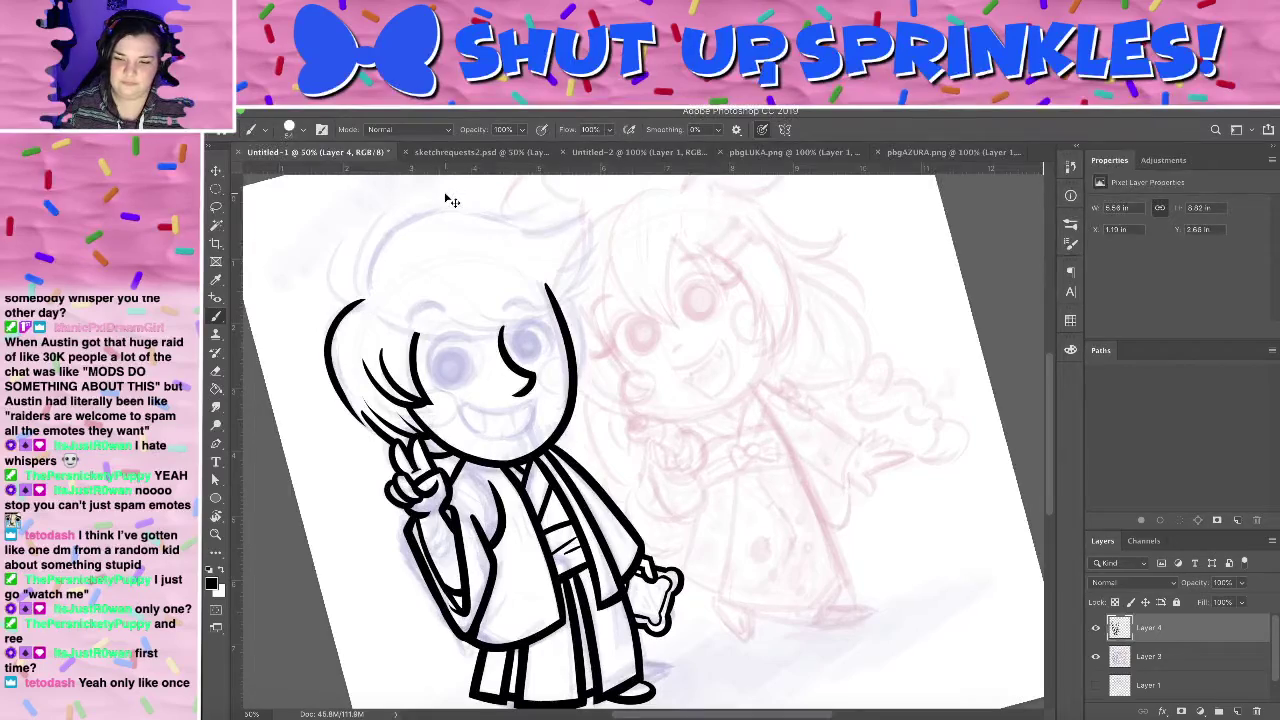
key(super+minus)
key(super+minus)
key(super+minus)
key(super+plus)
key(super+plus)
key(super+plus)
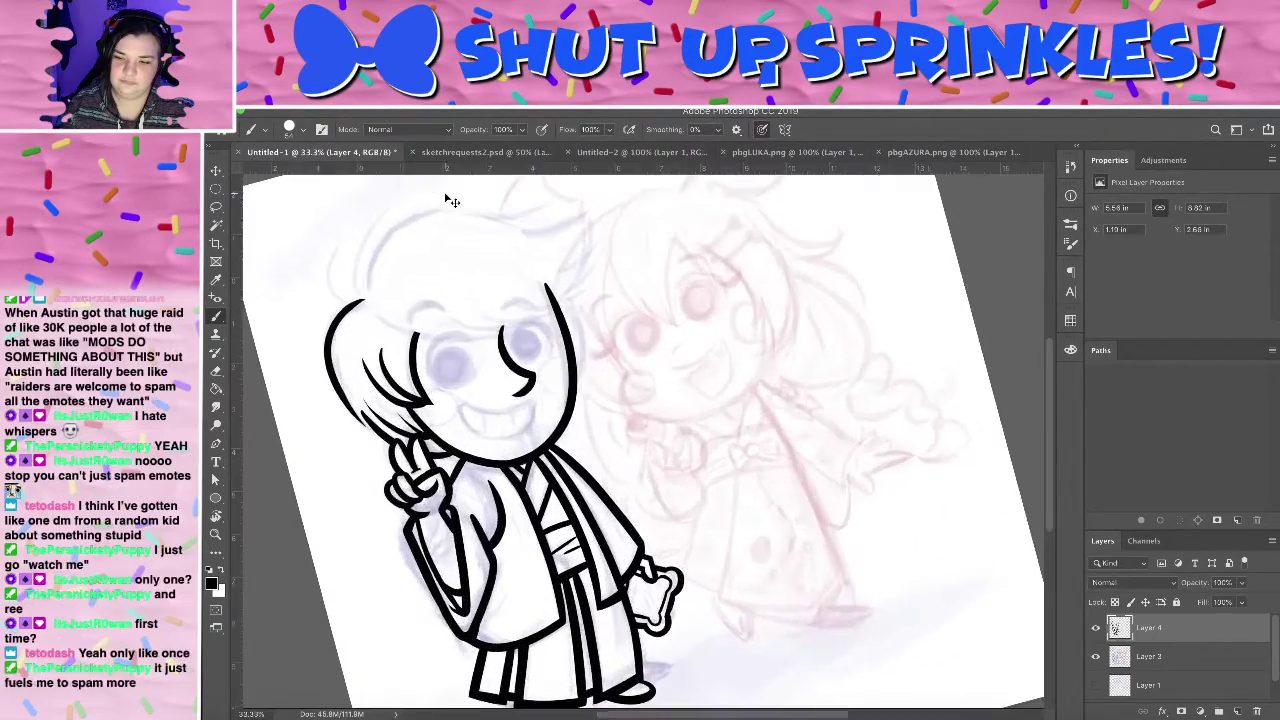
key(ctrl+minus)
key(ctrl+minus)
key(ctrl+plus)
key(ctrl+plus)
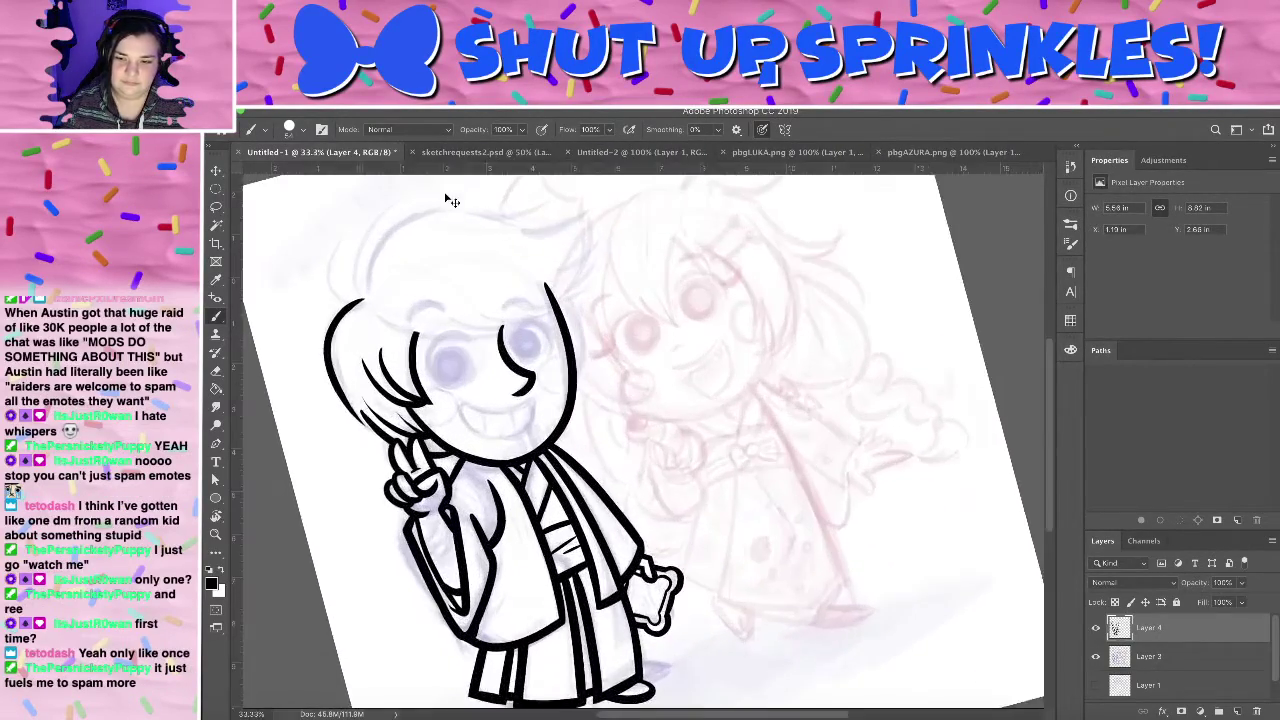
key(ctrl+plus)
key(ctrl+minus)
key(ctrl+minus)
key(ctrl+plus)
key(ctrl+plus)
key(ctrl+plus)
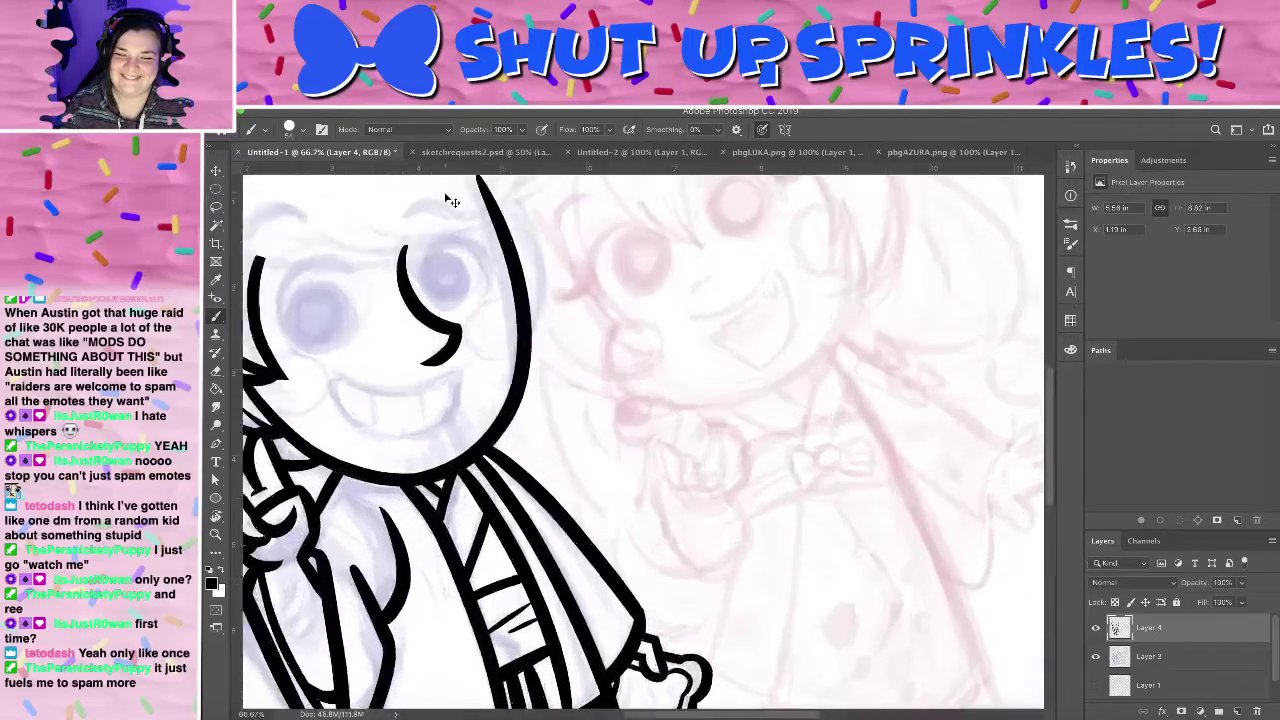
key(super+plus)
- Ink the outer hair curve at the back of the blue-sketched character's head, rising from the top of the side hair
mouse_move(583, 371)
mouse_down()
mouse_move(794, 480)
mouse_move(829, 537)
mouse_up()
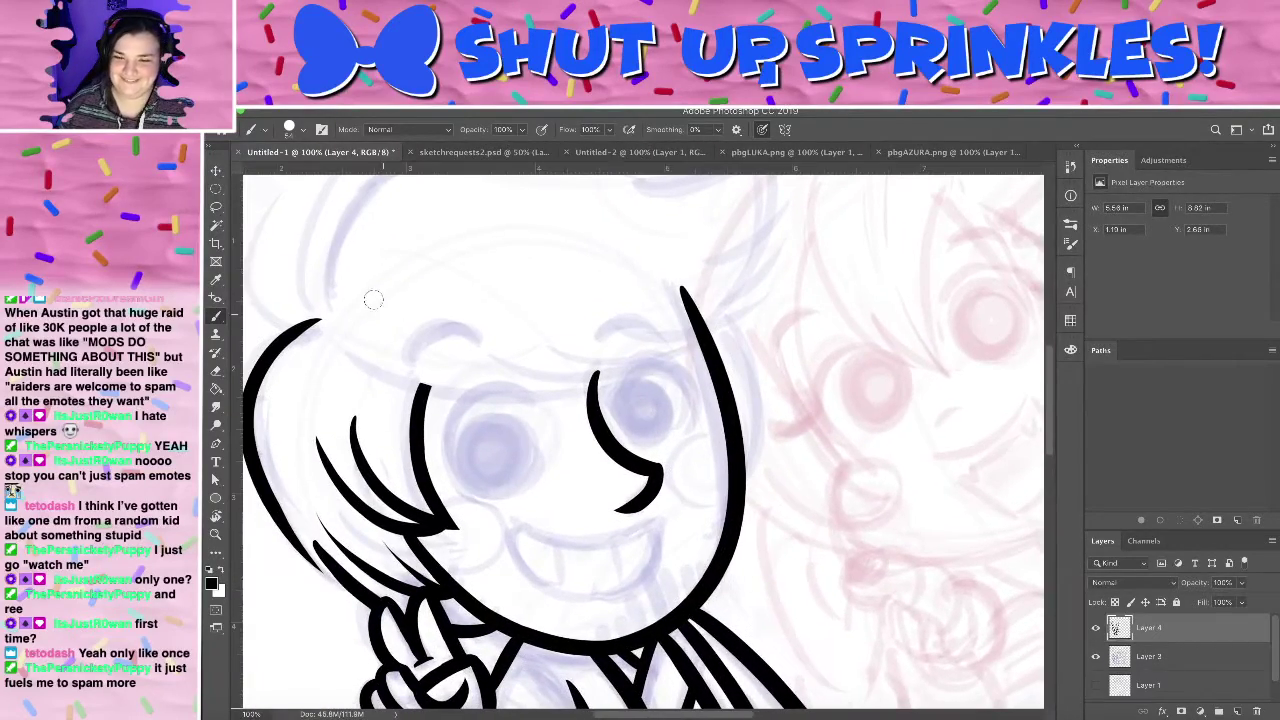
mouse_move(641, 360)
mouse_down()
mouse_move(669, 414)
mouse_move(642, 357)
mouse_up()
drag(500, 430, 573, 407)
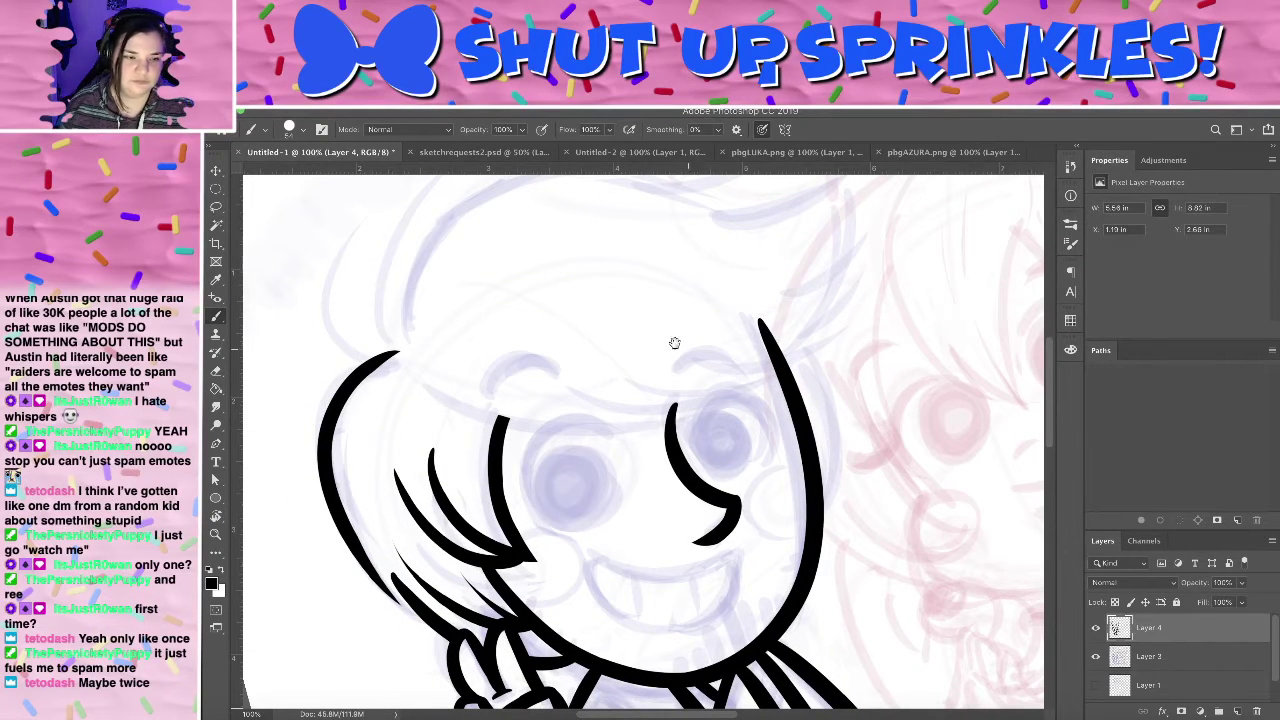
mouse_move(755, 383)
mouse_down()
mouse_move(757, 349)
mouse_move(803, 388)
mouse_move(801, 334)
mouse_up()
key(r)
drag(678, 363, 702, 513)
key(b)
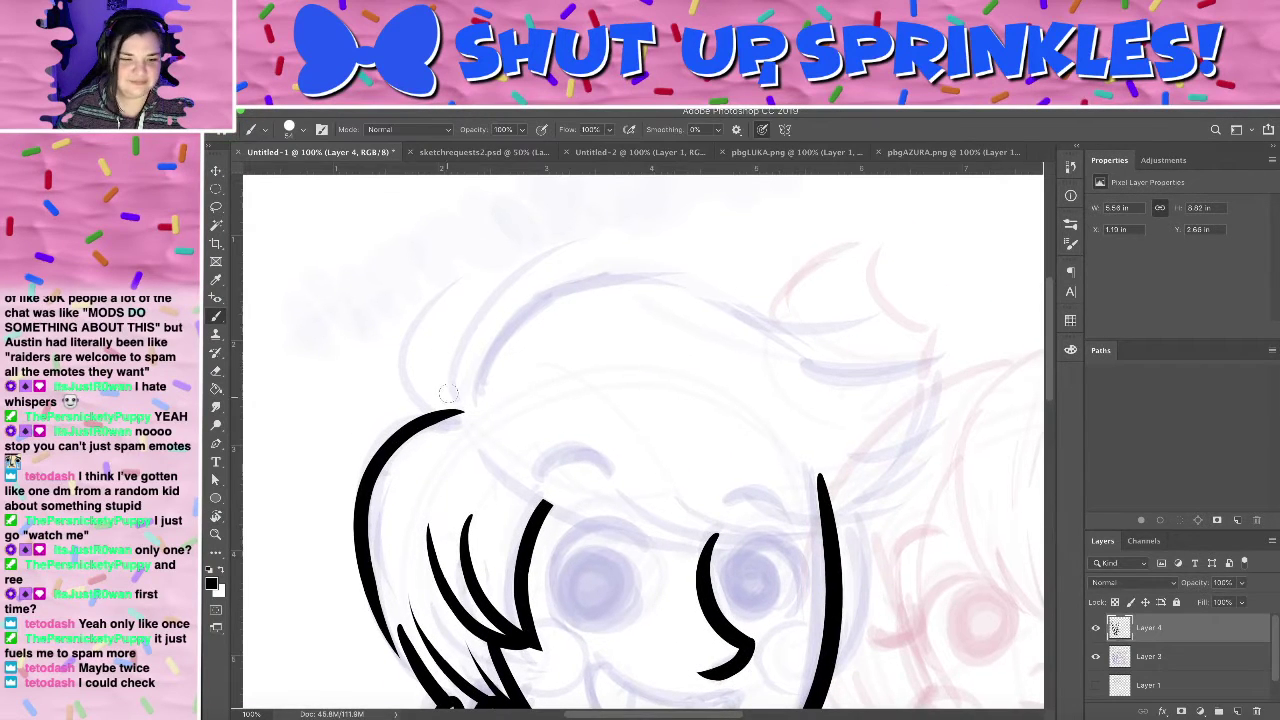
drag(410, 325, 555, 175)
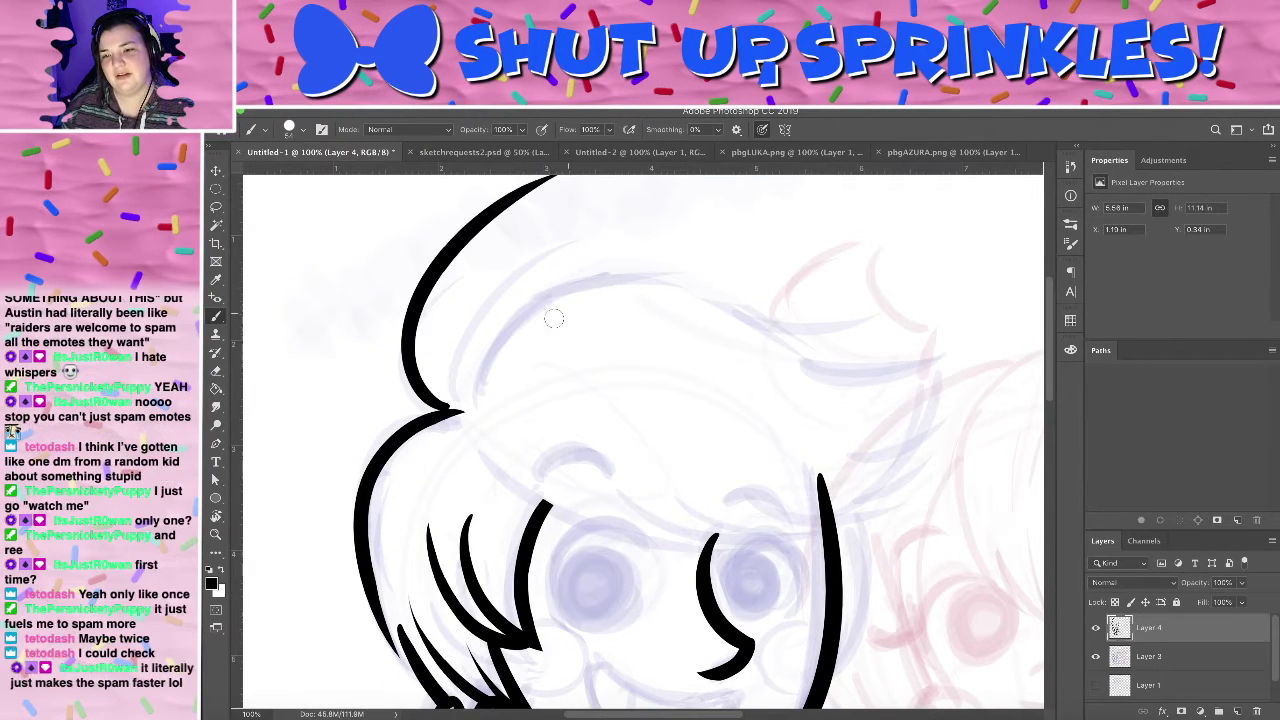
key(ctrl+z)
drag(465, 398, 437, 212)
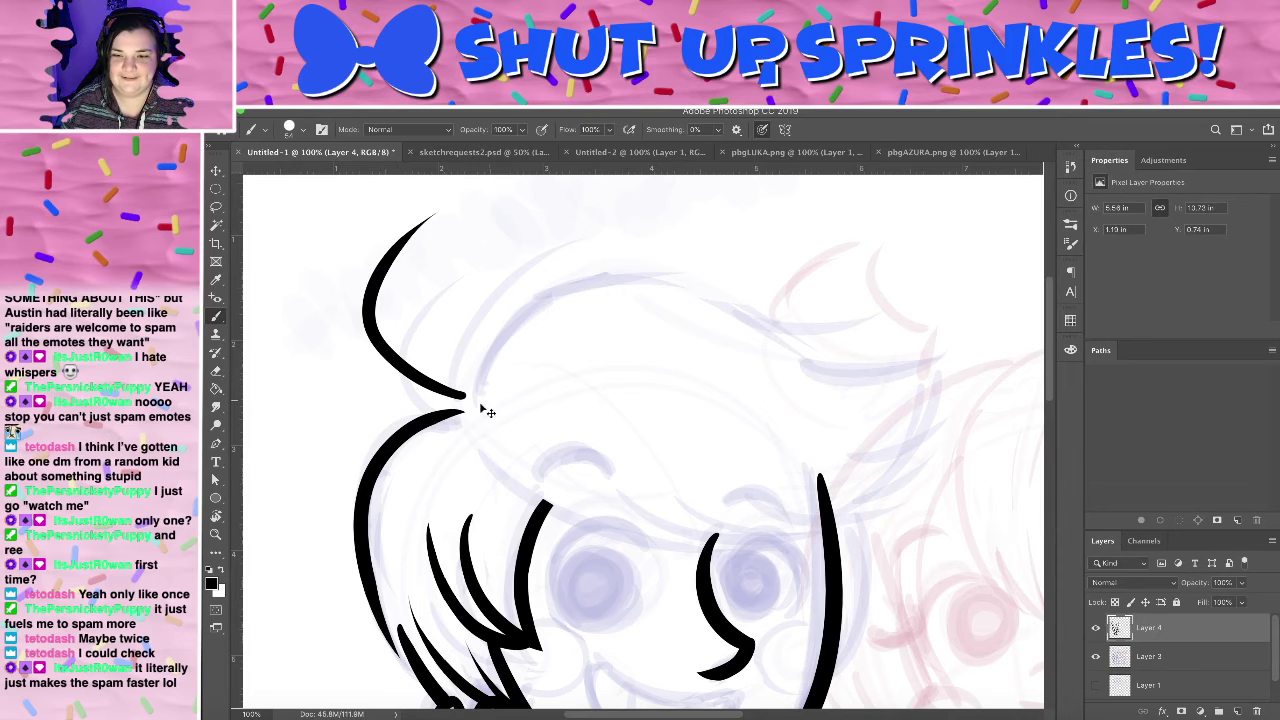
key(ctrl+z)
drag(459, 387, 432, 243)
key(ctrl+z)
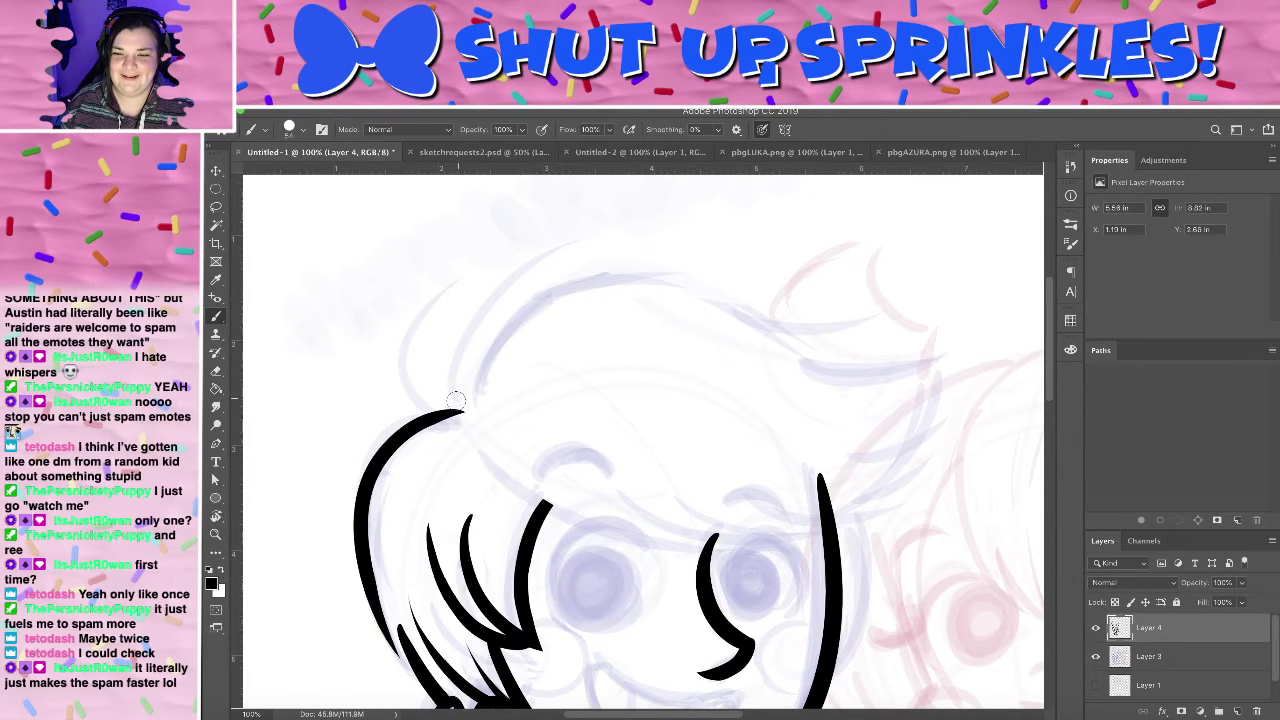
drag(461, 405, 485, 213)
key(ctrl+z)
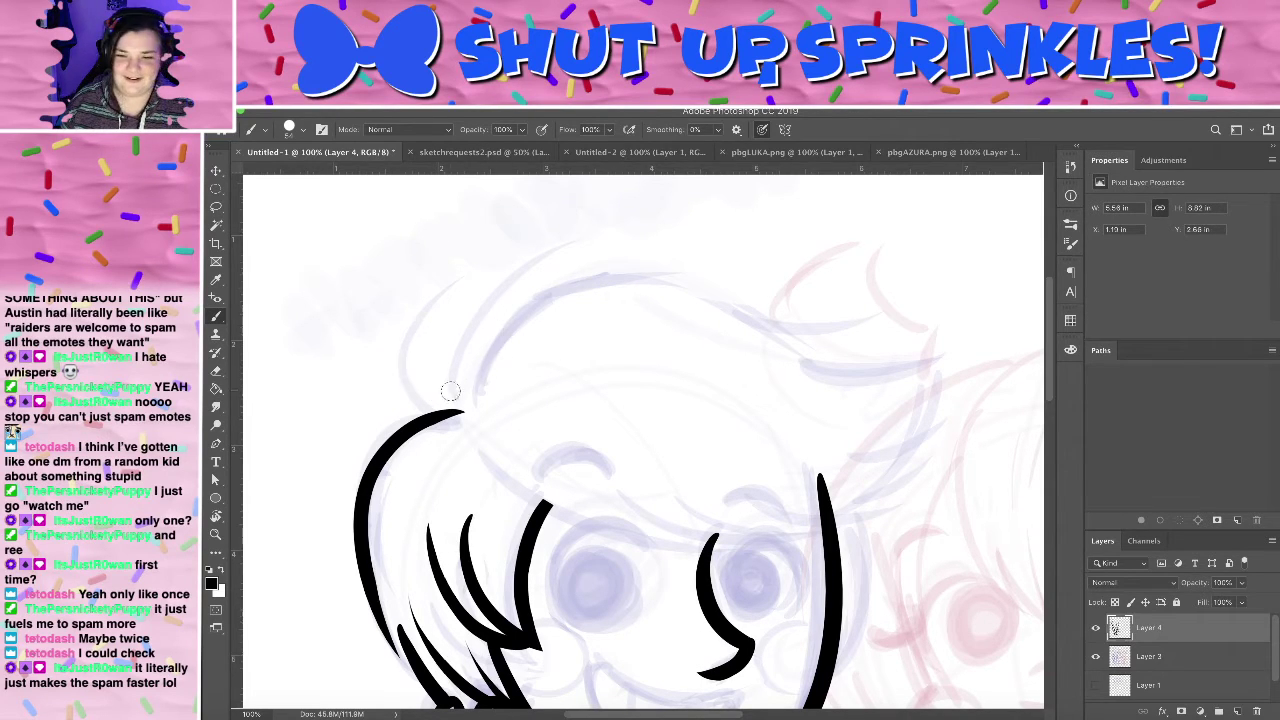
drag(455, 400, 528, 212)
key(ctrl+z)
drag(445, 402, 400, 232)
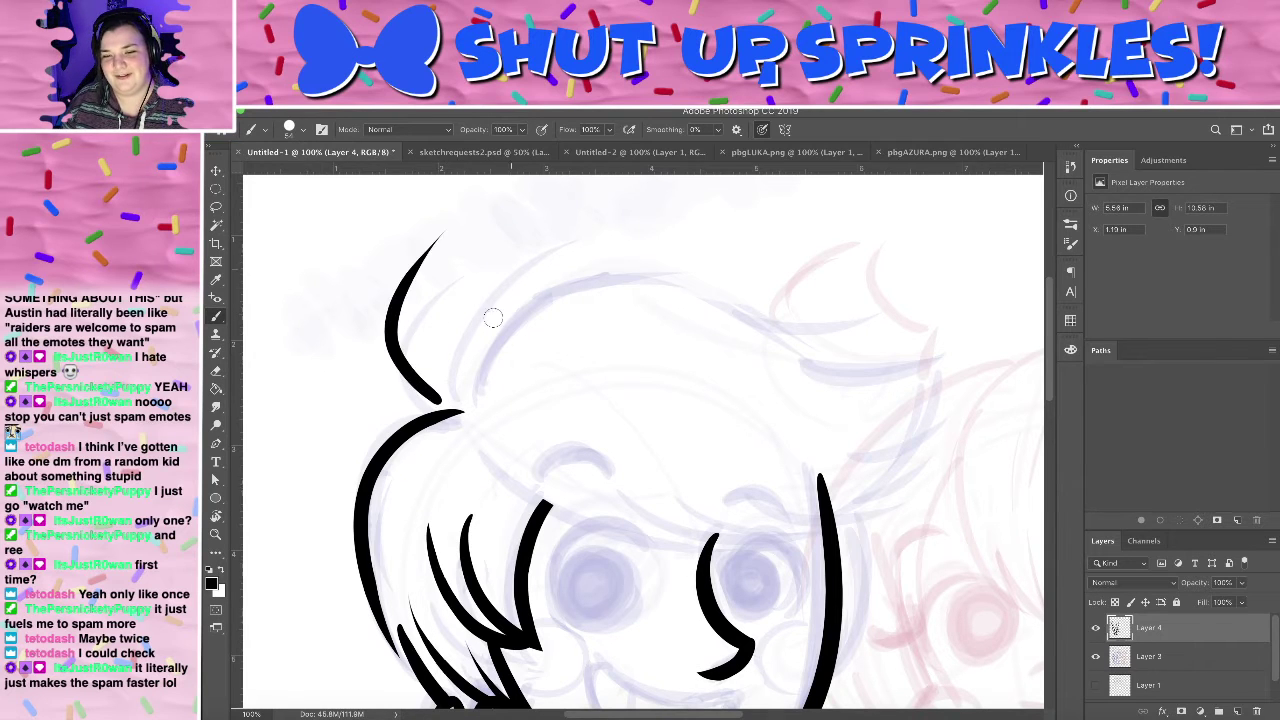
key(ctrl+z)
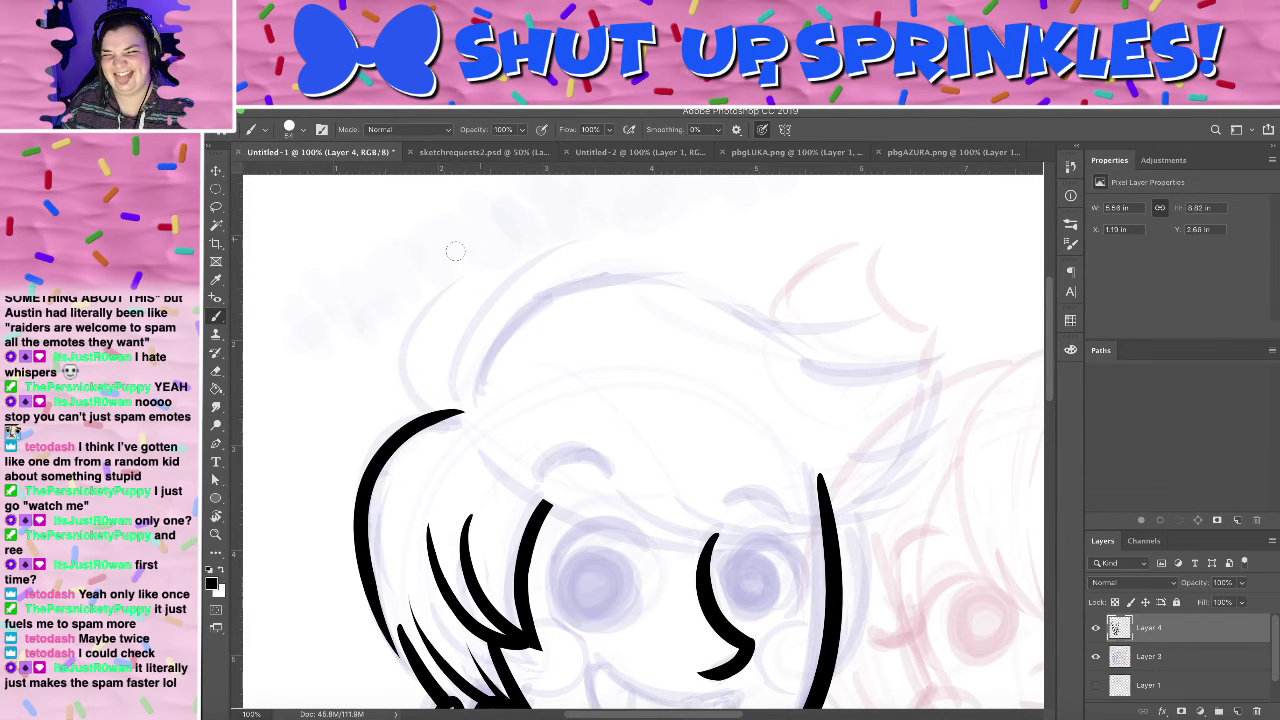
drag(477, 240, 464, 409)
- Ink a longer tapered hair curve just inside the back tuft, sweeping up and over the crown of the head
mouse_move(567, 264)
mouse_down()
mouse_move(503, 211)
mouse_move(540, 243)
mouse_move(526, 206)
mouse_move(609, 328)
mouse_move(614, 403)
mouse_move(601, 407)
mouse_up()
key(r)
mouse_move(667, 331)
mouse_down()
mouse_move(566, 297)
mouse_move(697, 320)
mouse_move(687, 337)
mouse_up()
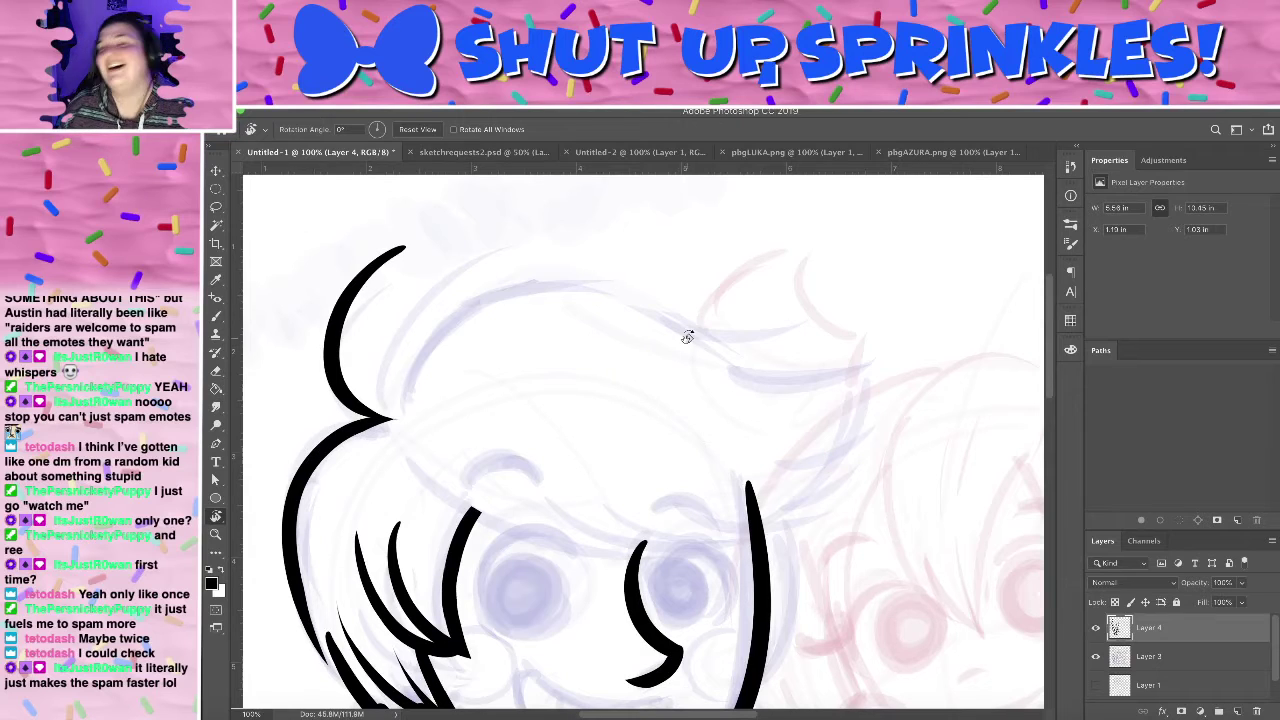
mouse_move(611, 395)
mouse_down()
mouse_move(623, 340)
mouse_move(586, 457)
mouse_move(581, 317)
mouse_up()
key(b)
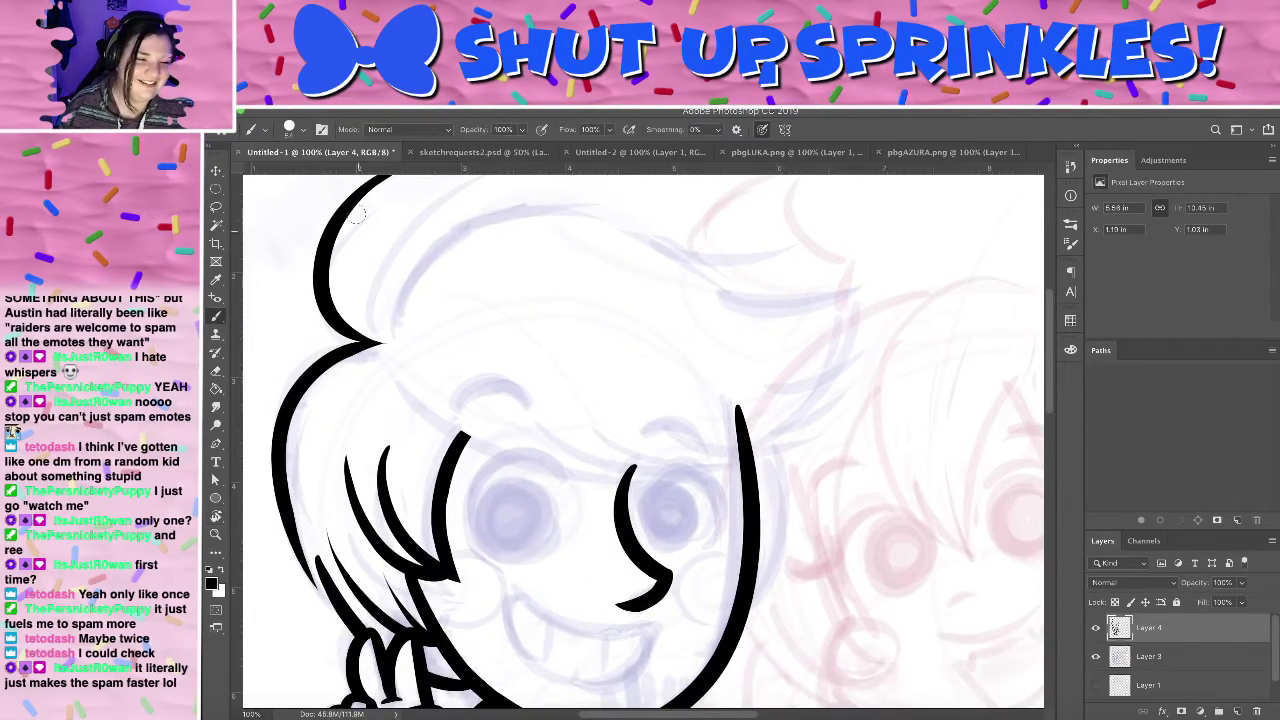
drag(475, 331, 457, 420)
drag(358, 412, 630, 245)
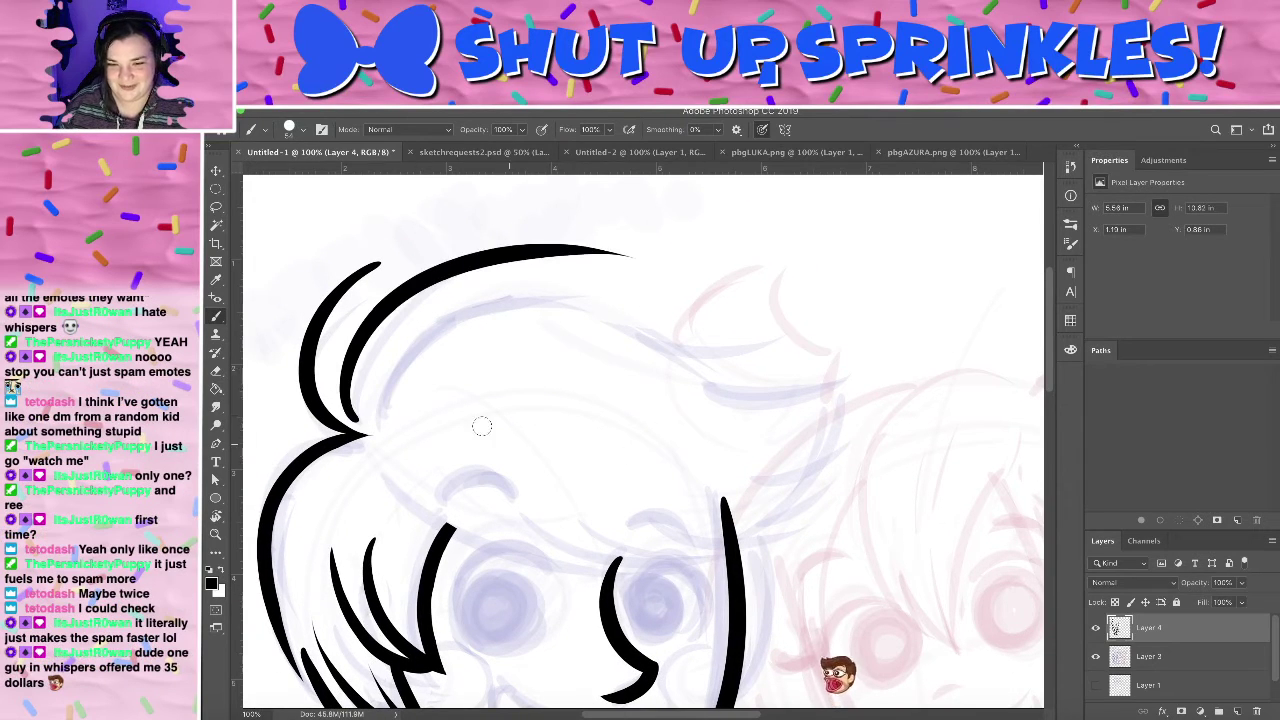
mouse_move(489, 357)
mouse_down()
mouse_move(457, 297)
mouse_move(504, 364)
mouse_up()
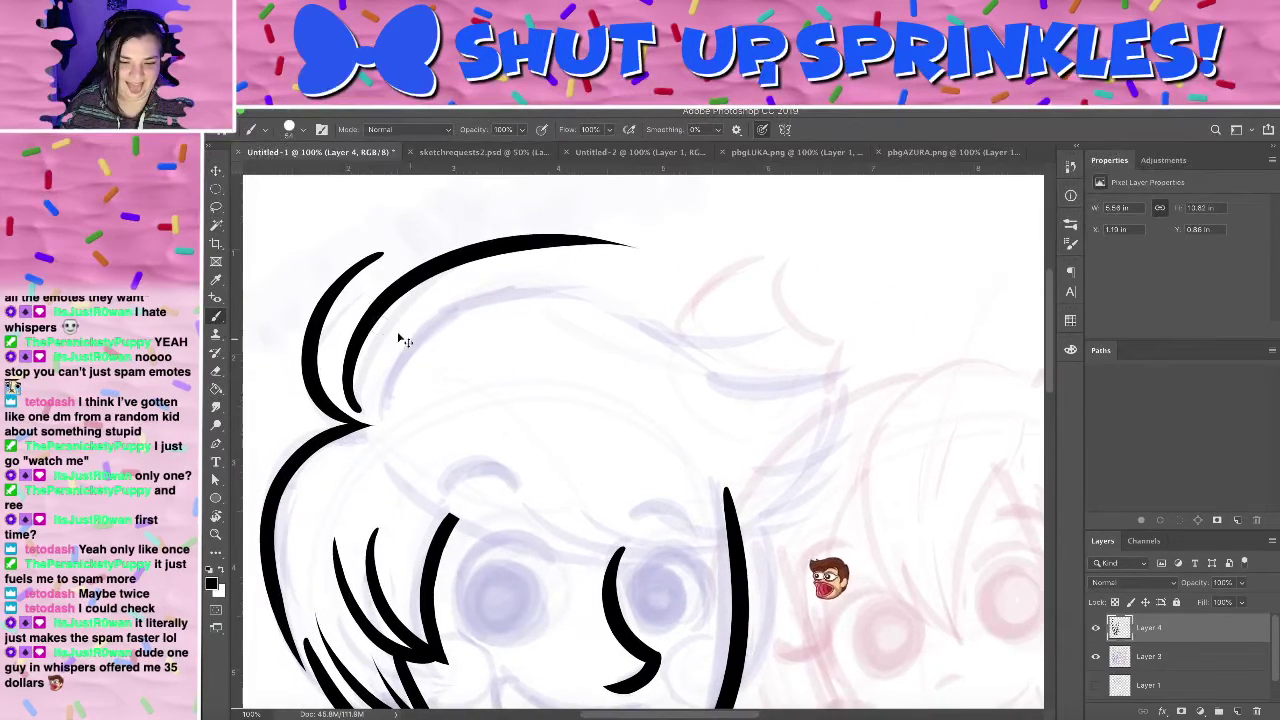
key(ctrl+z)
drag(395, 418, 440, 262)
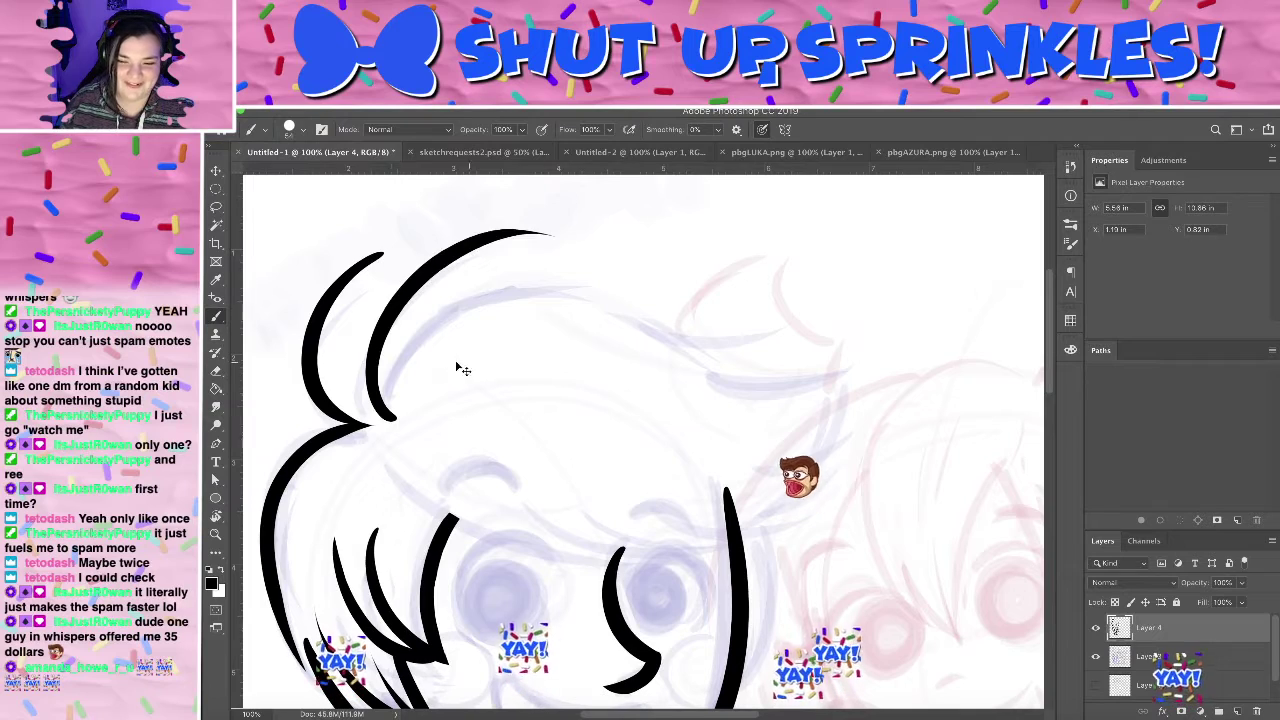
key(ctrl+z)
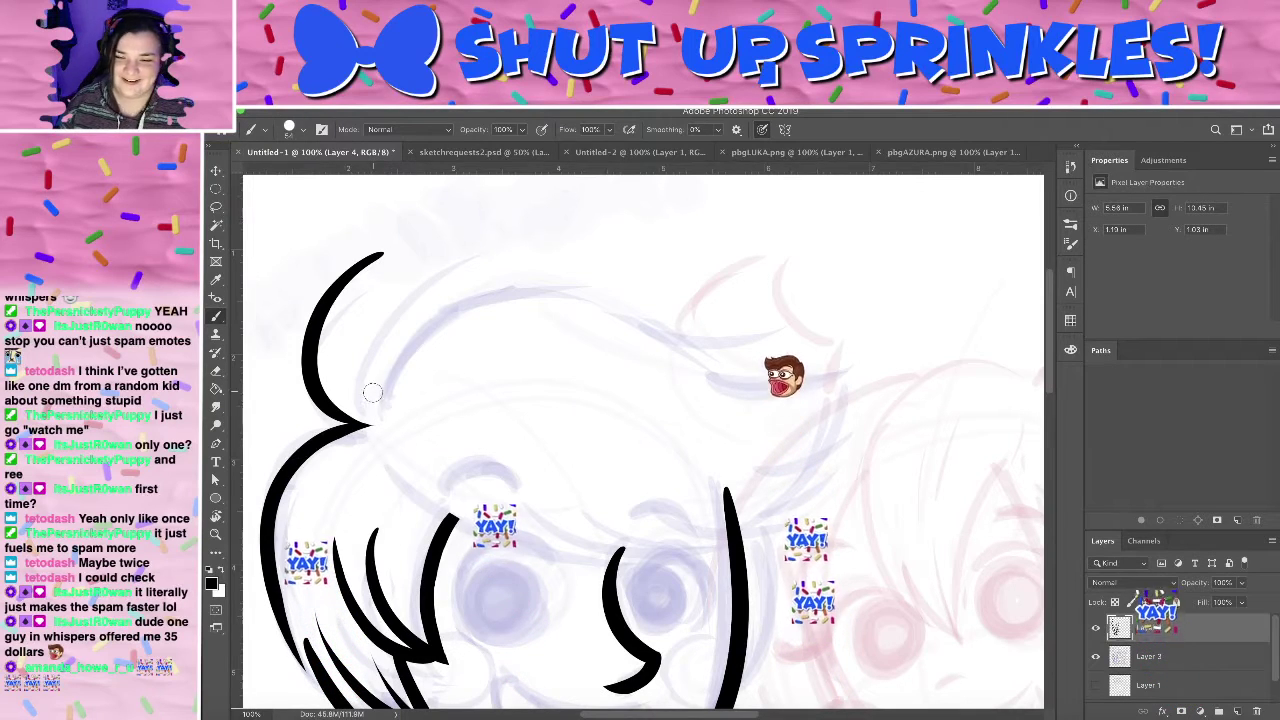
drag(370, 400, 588, 176)
key(ctrl+z)
drag(369, 388, 570, 224)
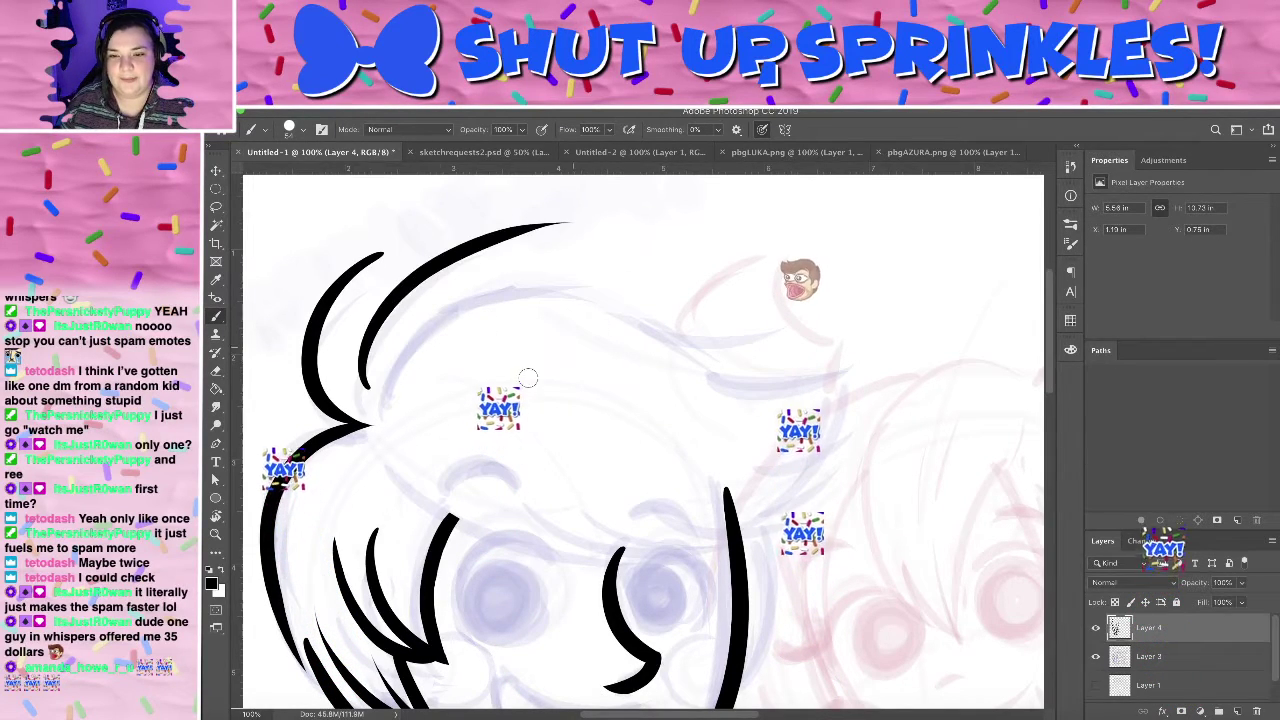
key(ctrl+z)
drag(362, 400, 570, 221)
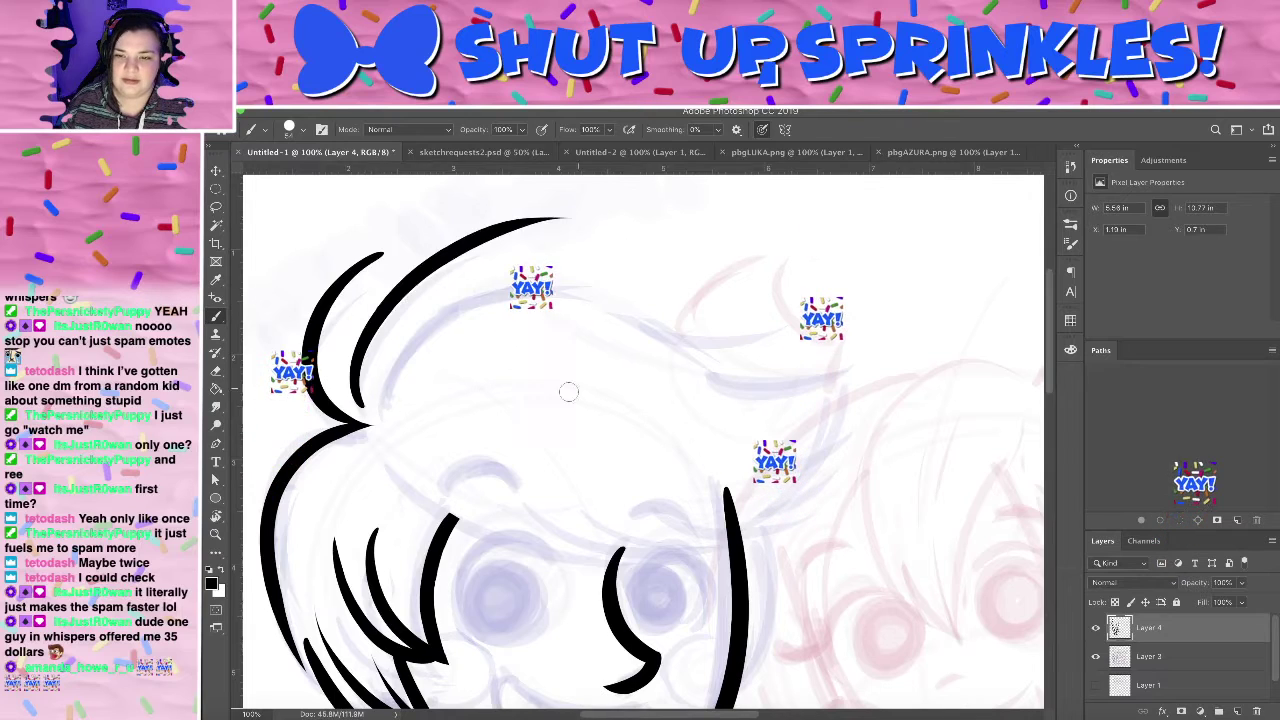
mouse_move(568, 391)
mouse_down()
mouse_move(608, 220)
mouse_move(574, 357)
mouse_up()
key(ctrl+z)
drag(384, 366, 589, 208)
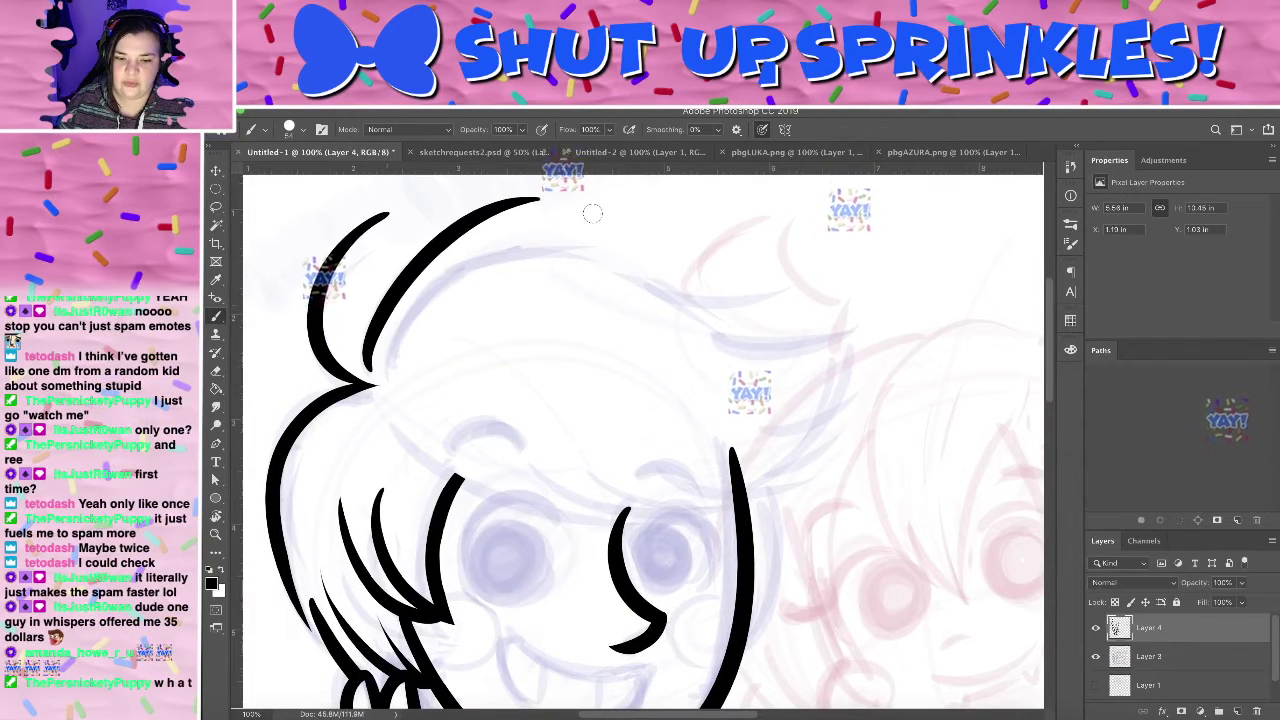
key(ctrl+z)
drag(372, 368, 600, 214)
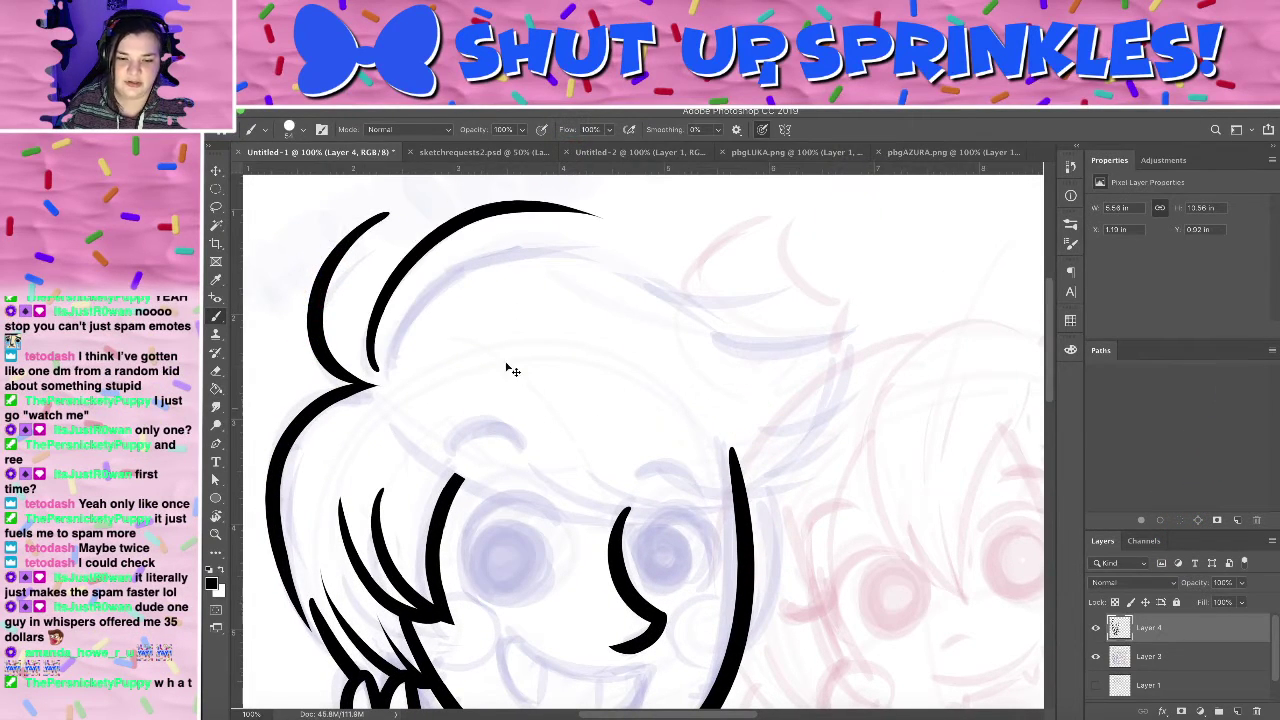
key(ctrl+z)
drag(372, 371, 630, 208)
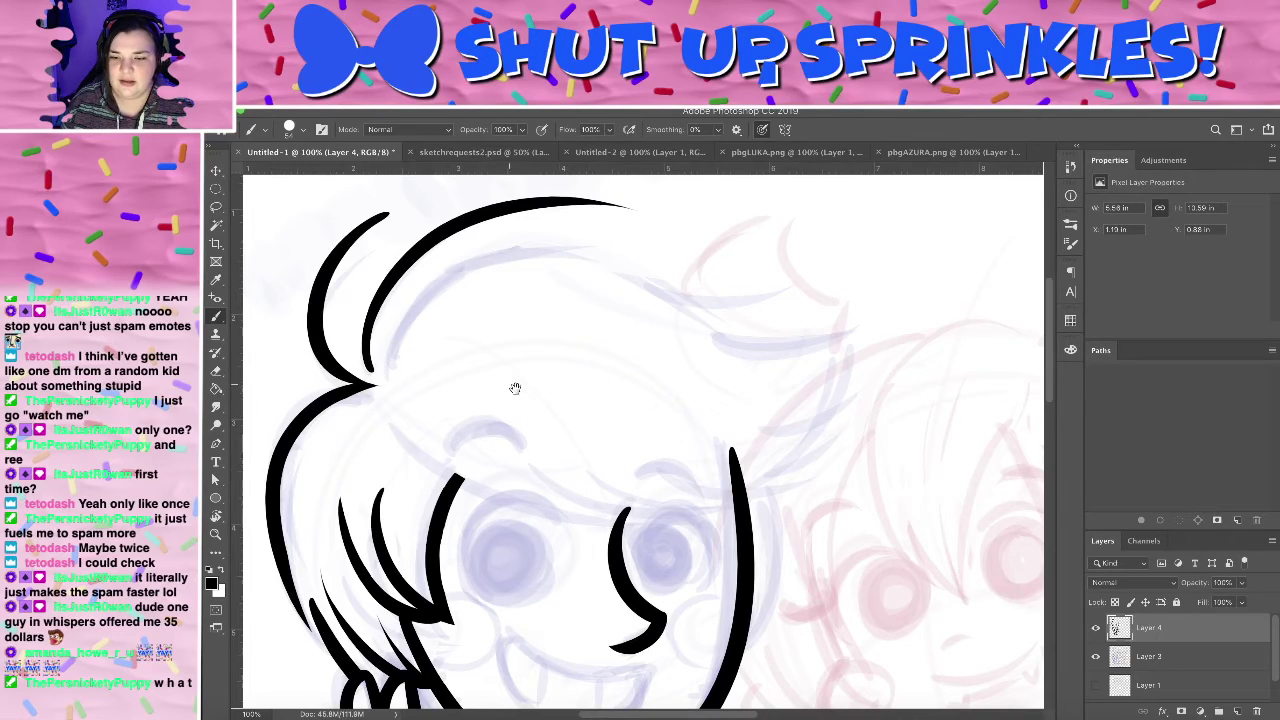
- Try to ink the long swooping hair line from the back of the crown over the head to the front flick
mouse_move(515, 388)
mouse_down()
mouse_move(500, 234)
mouse_move(457, 240)
mouse_move(514, 246)
mouse_move(453, 221)
mouse_move(417, 282)
mouse_move(560, 351)
mouse_move(517, 446)
mouse_move(459, 500)
mouse_move(426, 267)
mouse_move(429, 457)
mouse_move(453, 447)
mouse_up()
mouse_move(387, 336)
mouse_down()
mouse_move(615, 250)
mouse_move(915, 368)
mouse_up()
key(ctrl+z)
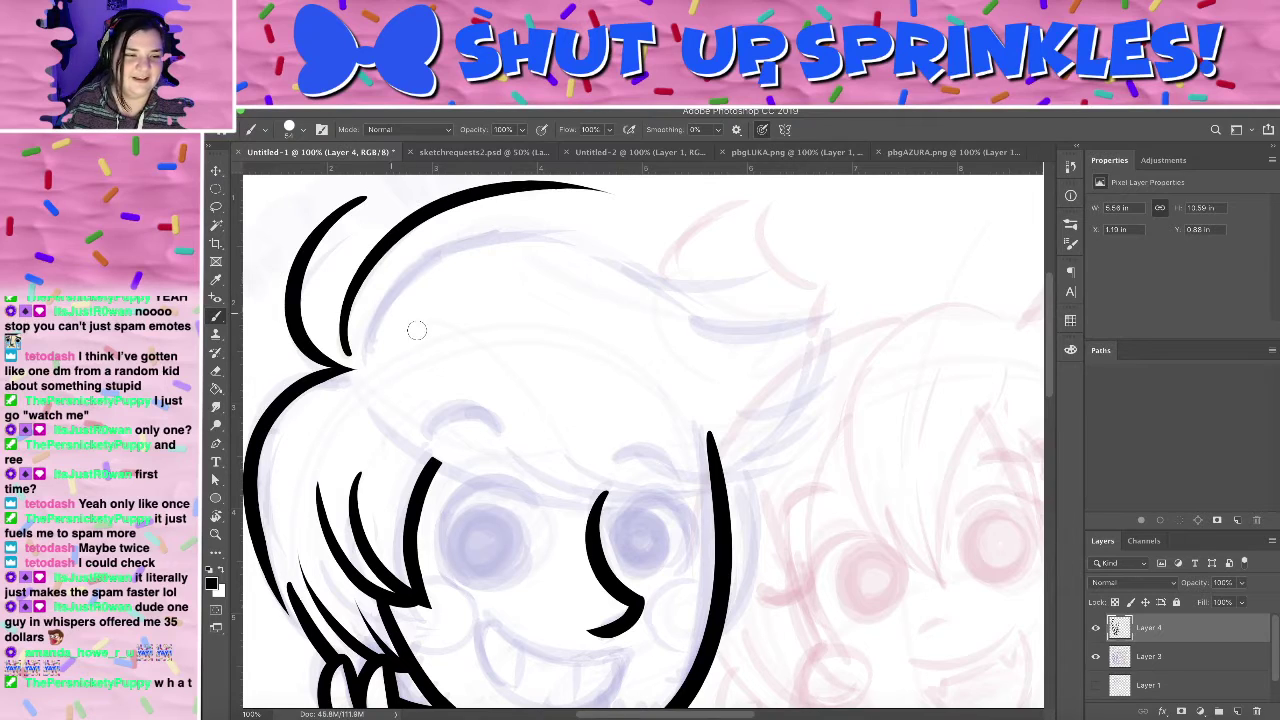
mouse_move(369, 358)
mouse_down()
mouse_move(692, 214)
mouse_move(848, 275)
mouse_up()
key(ctrl+z)
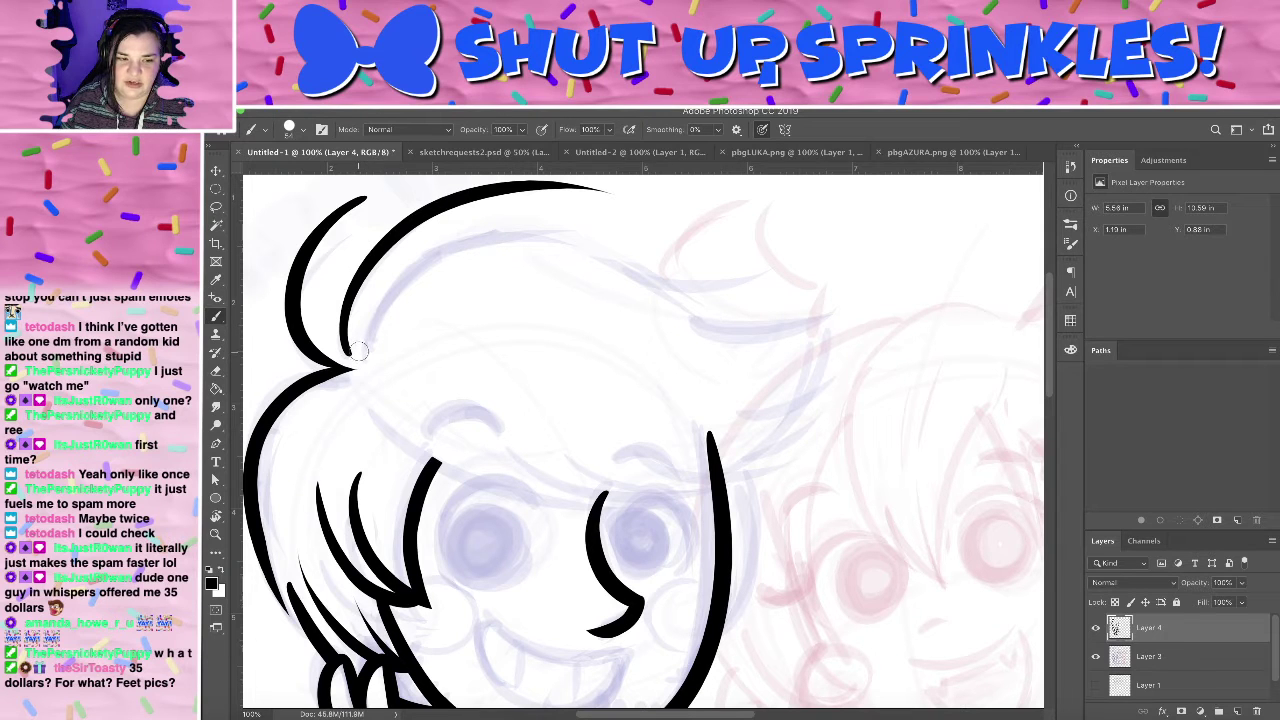
drag(365, 342, 862, 282)
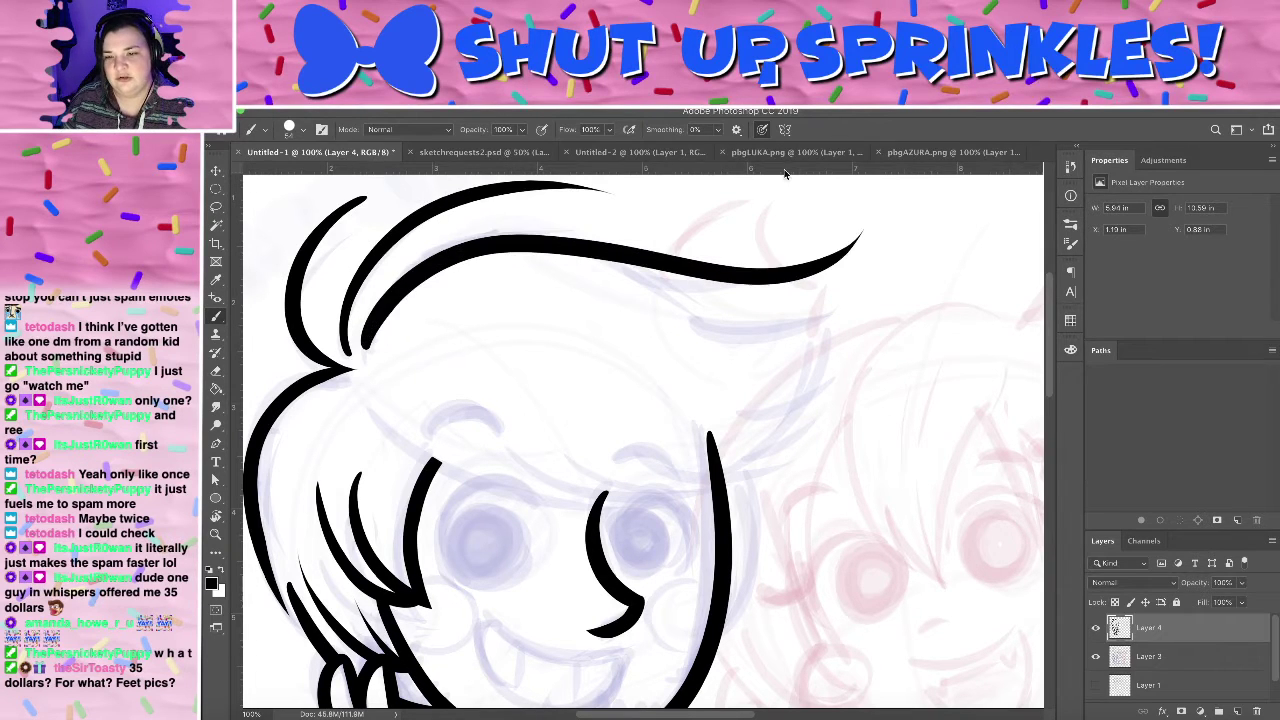
key(ctrl+z)
drag(373, 343, 686, 343)
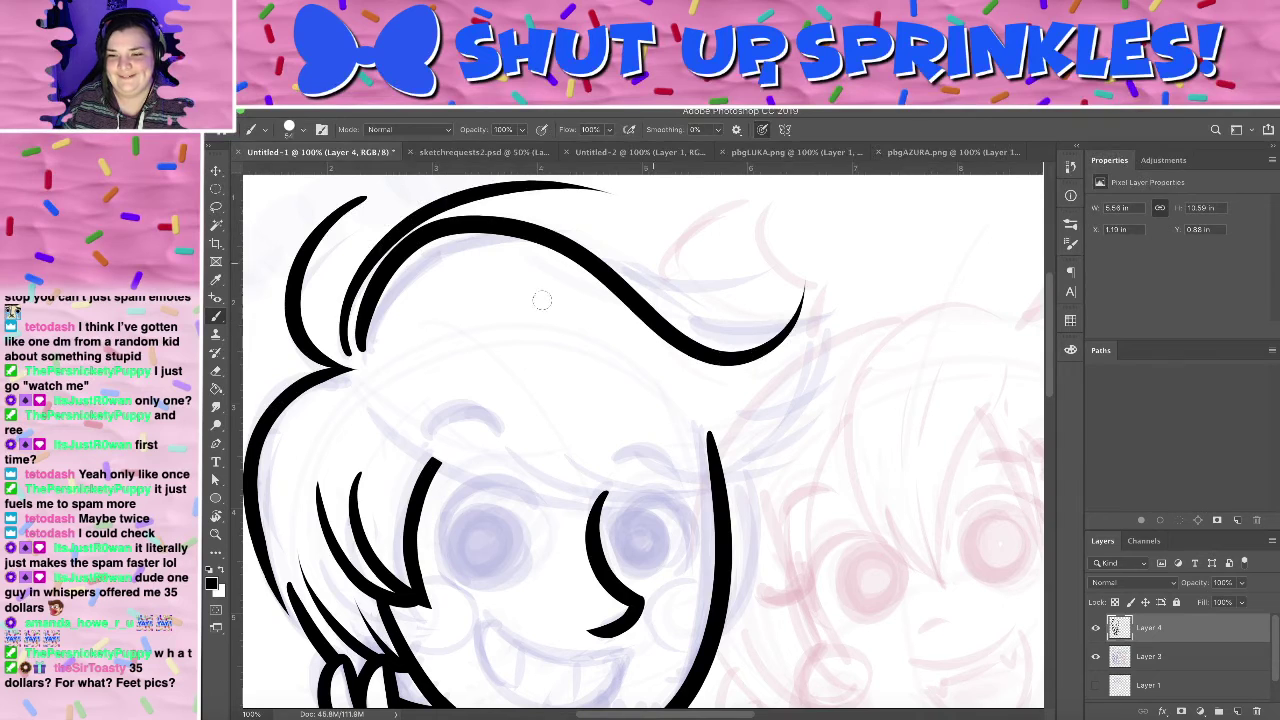
key(ctrl+z)
mouse_move(365, 345)
mouse_down()
mouse_move(662, 296)
mouse_move(842, 236)
mouse_up()
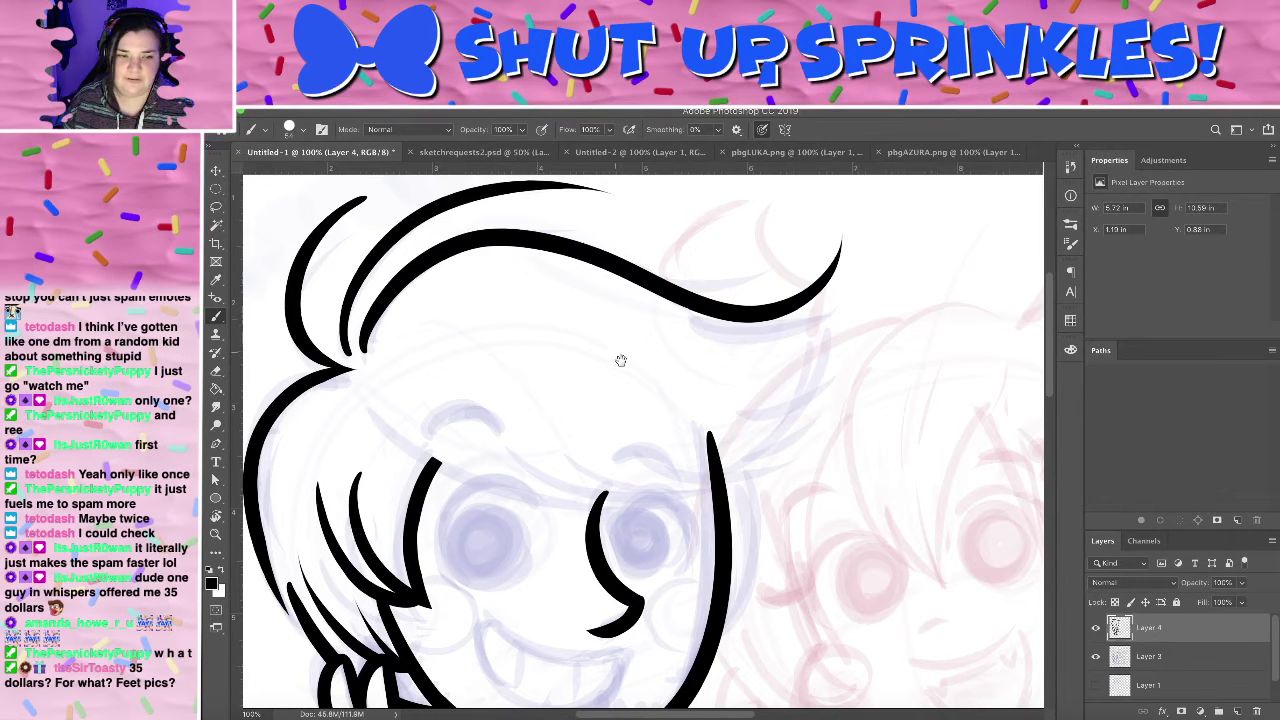
mouse_move(620, 360)
mouse_down()
mouse_move(651, 240)
mouse_move(609, 343)
mouse_up()
key(ctrl+z)
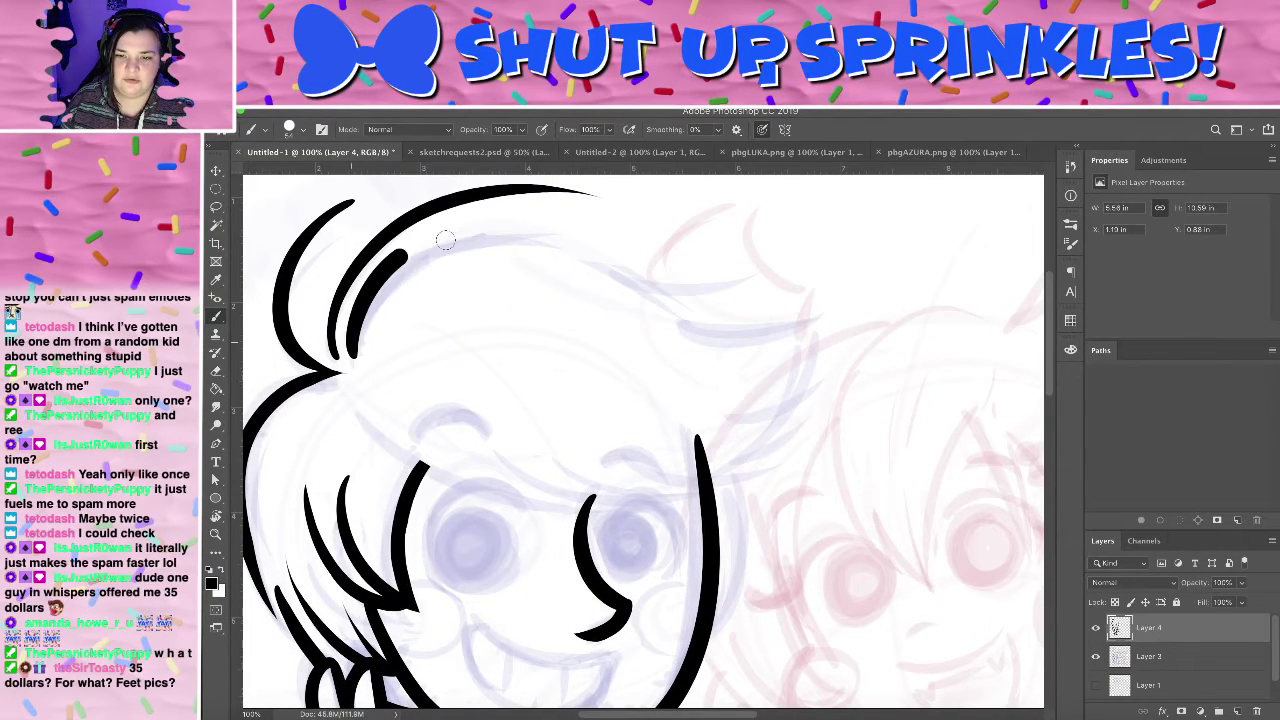
drag(445, 240, 782, 200)
key(ctrl+z)
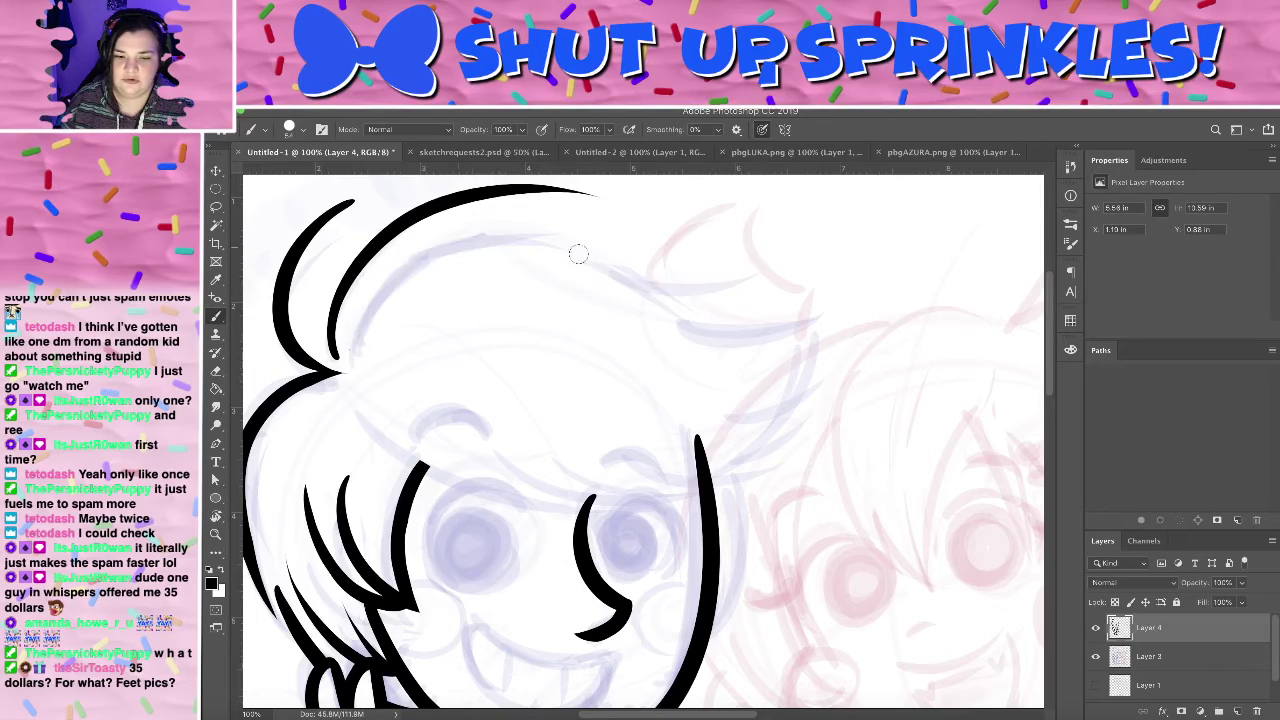
drag(351, 350, 818, 236)
drag(629, 320, 642, 203)
mouse_move(566, 252)
mouse_down()
mouse_move(706, 335)
mouse_move(563, 274)
mouse_move(554, 340)
mouse_move(623, 266)
mouse_move(519, 281)
mouse_move(491, 371)
mouse_move(597, 451)
mouse_move(531, 317)
mouse_move(494, 367)
mouse_move(494, 300)
mouse_up()
mouse_move(451, 386)
mouse_down()
mouse_move(534, 294)
mouse_move(521, 291)
mouse_up()
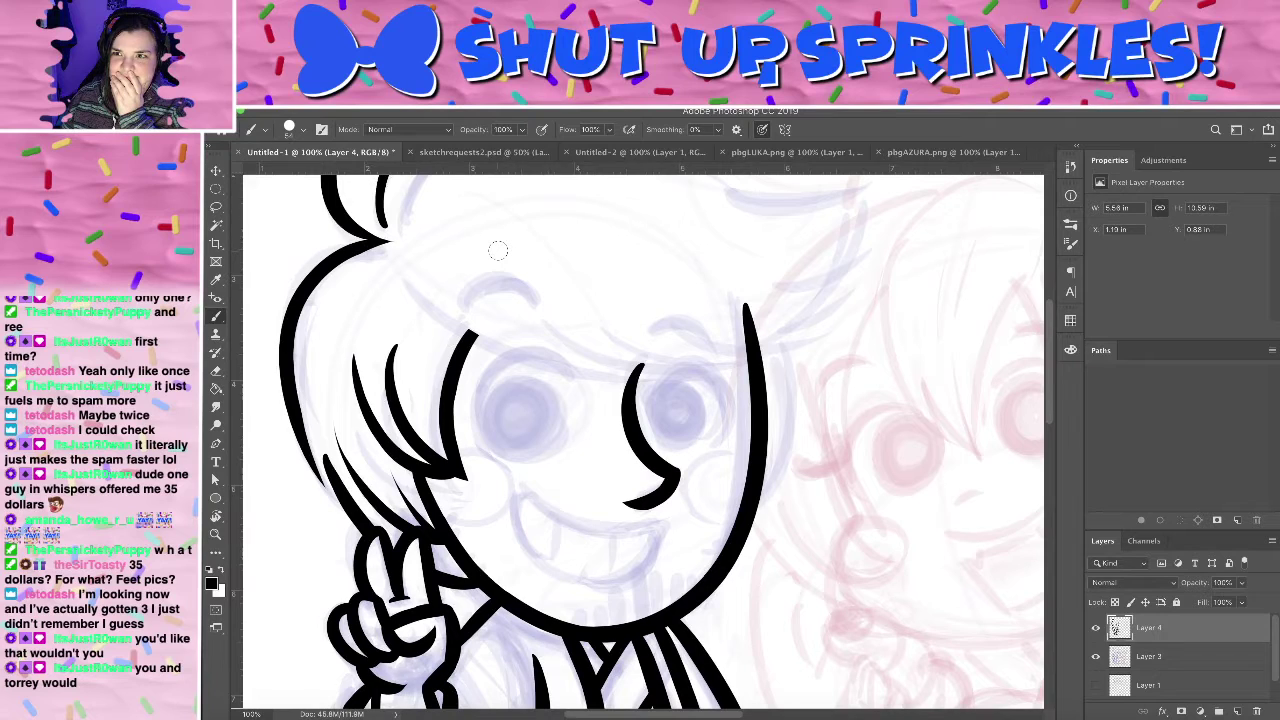
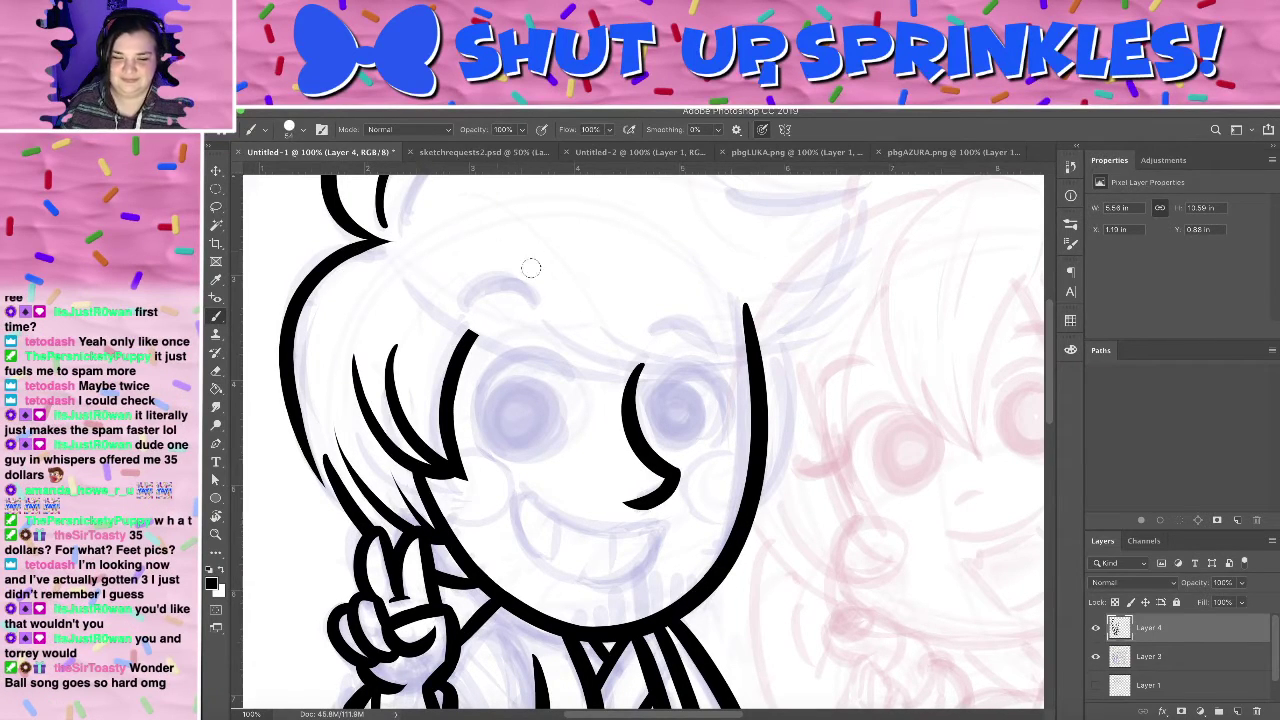
- Try to ink the lower fringe curve across the forehead, from the hair parting down between the eyes, with the canvas rotated
mouse_move(538, 448)
mouse_down()
mouse_move(480, 394)
mouse_move(429, 257)
mouse_move(351, 450)
mouse_move(452, 502)
mouse_move(440, 489)
mouse_up()
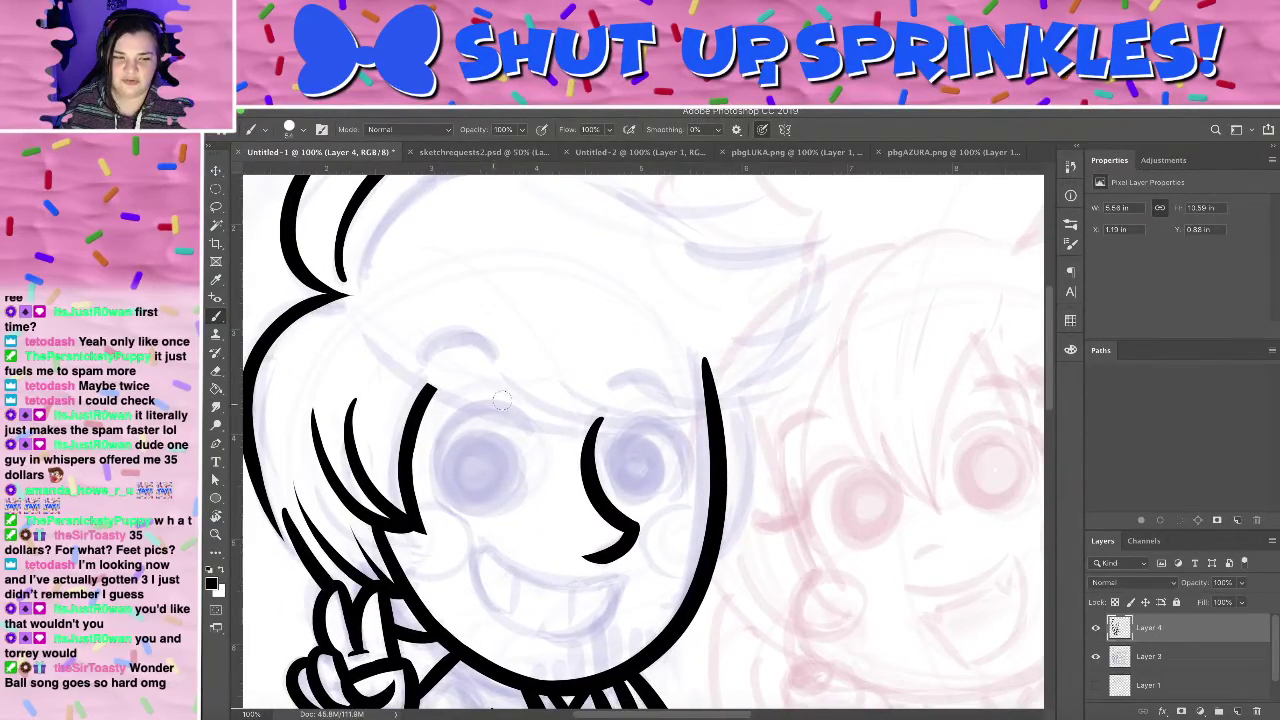
key(r)
mouse_move(740, 334)
mouse_down()
mouse_move(740, 457)
mouse_move(766, 426)
mouse_move(774, 384)
mouse_move(669, 443)
mouse_up()
mouse_move(447, 258)
mouse_down()
mouse_move(436, 376)
mouse_move(532, 487)
mouse_up()
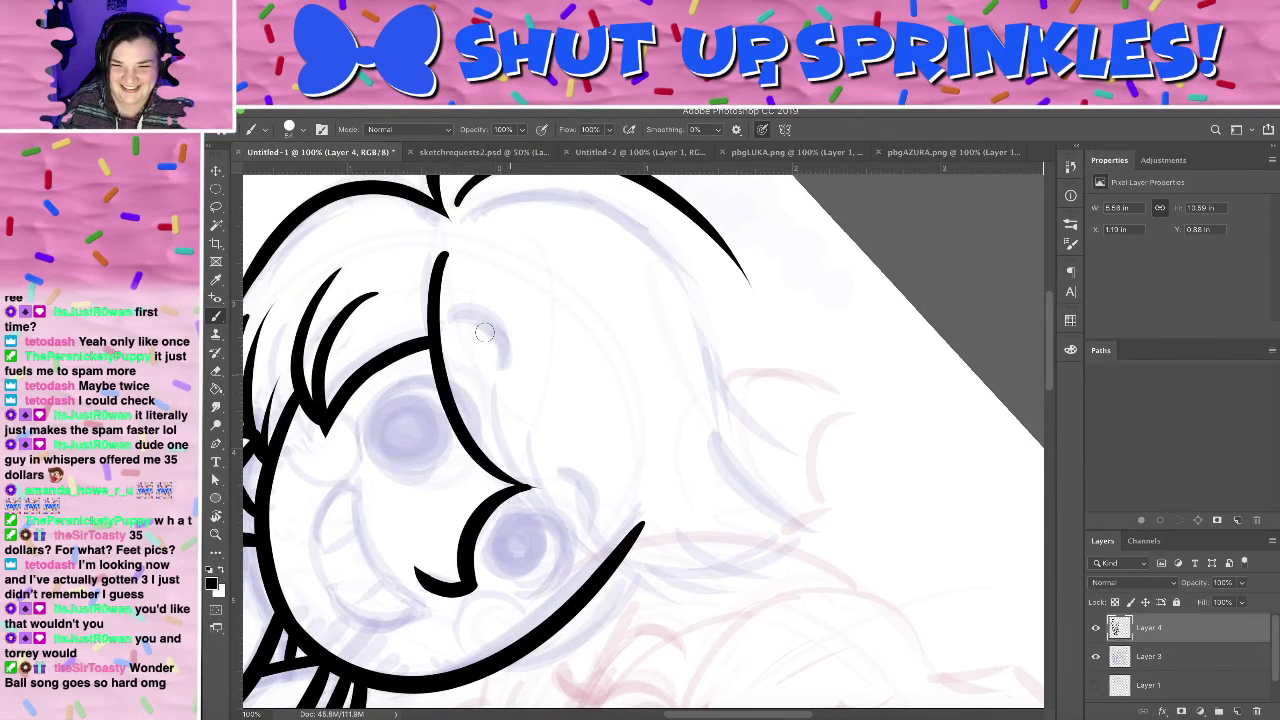
key(ctrl+z)
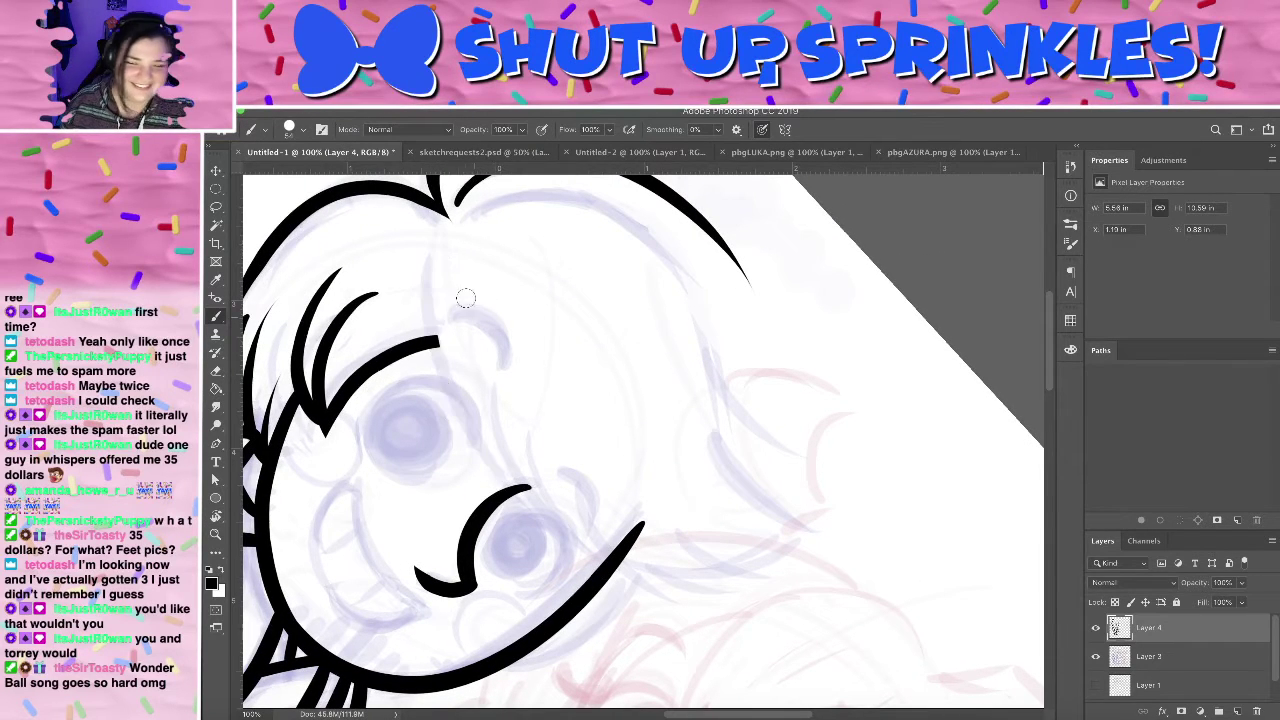
drag(449, 260, 520, 450)
key(ctrl+z)
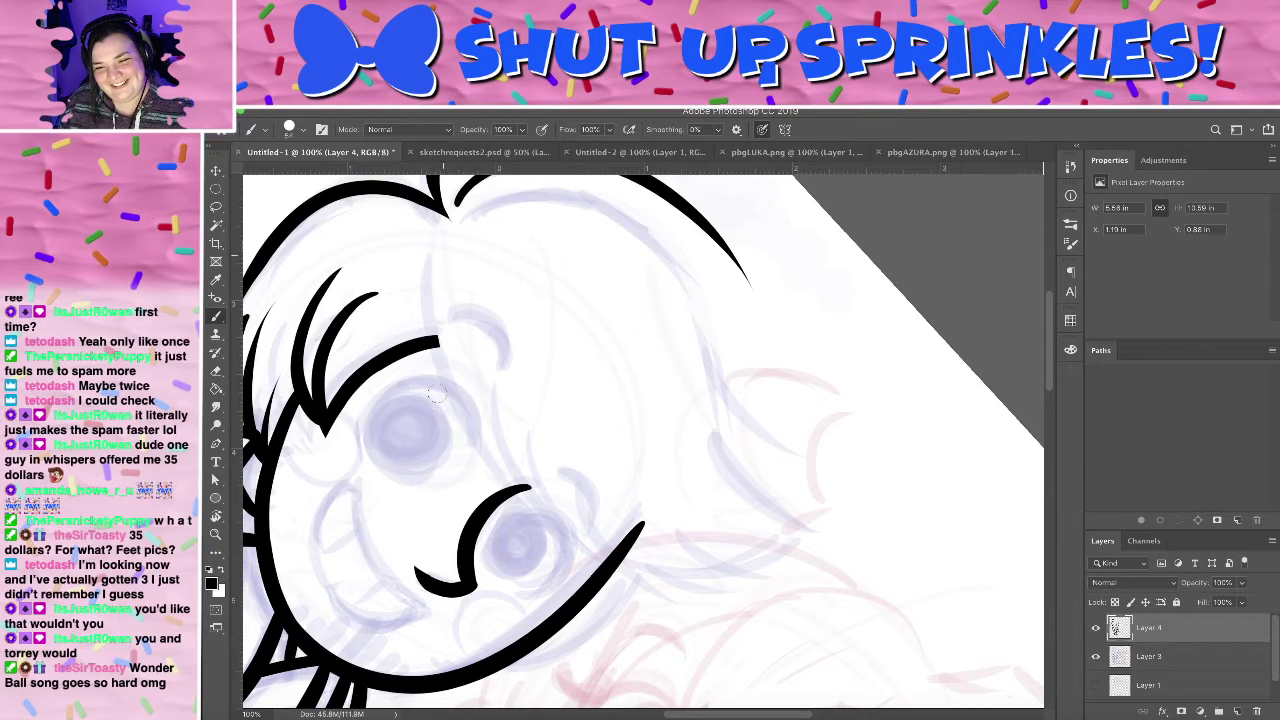
drag(440, 252, 512, 466)
key(ctrl+z)
drag(443, 256, 520, 484)
key(ctrl+z)
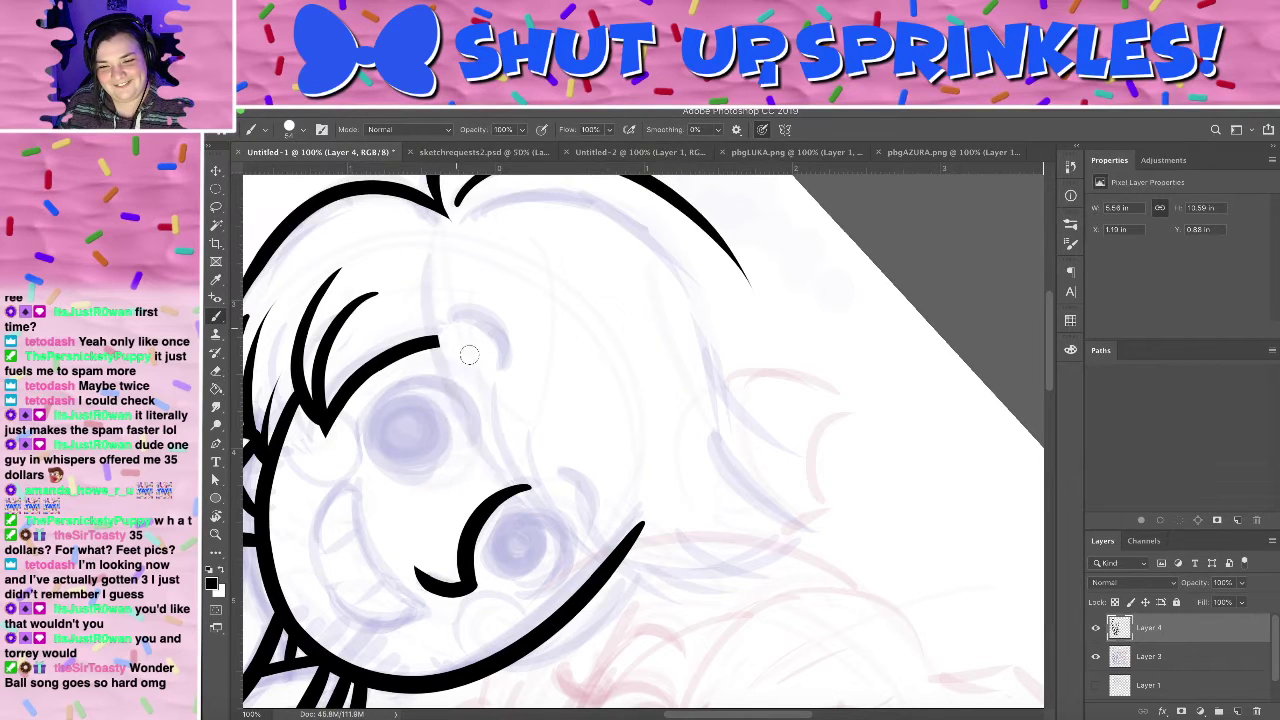
drag(445, 242, 496, 462)
key(ctrl+z)
drag(437, 255, 555, 458)
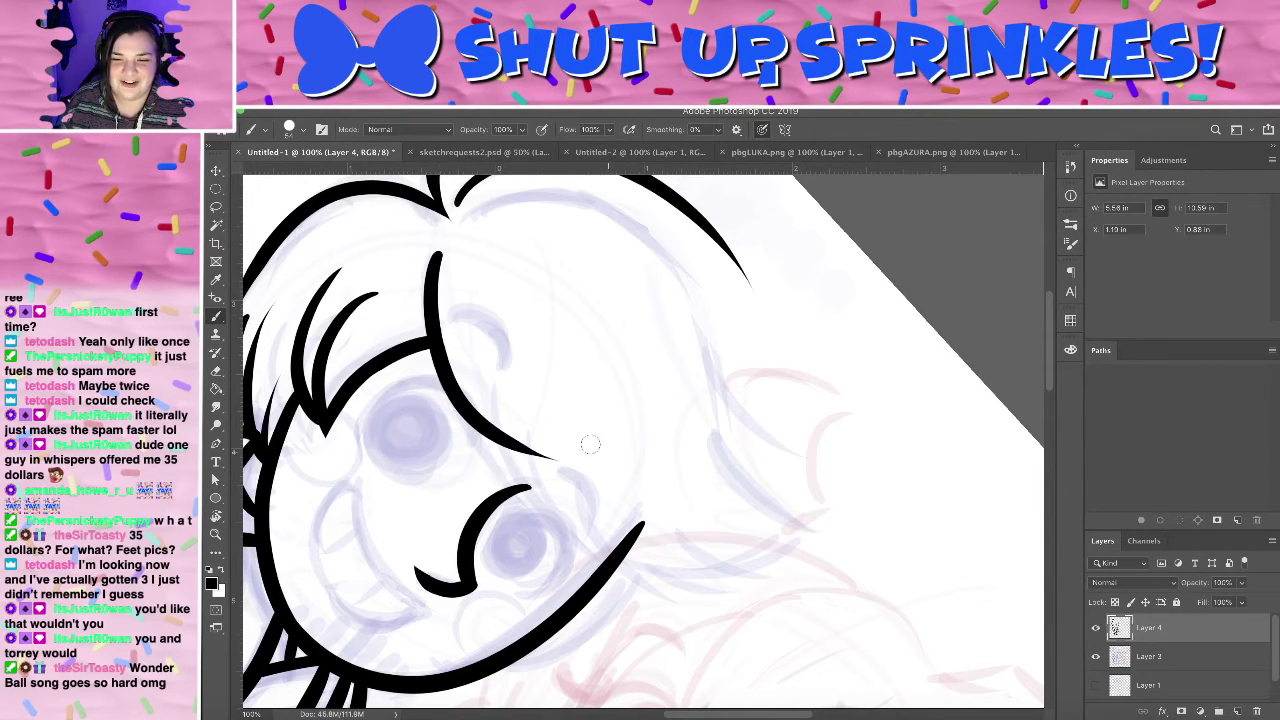
key(ctrl+z)
- Ink two short tapered hair strands outside the far cheek, meeting the face outline beside the eye
key(r)
mouse_move(720, 320)
mouse_down()
mouse_move(414, 363)
mouse_move(553, 290)
mouse_up()
drag(577, 417, 471, 206)
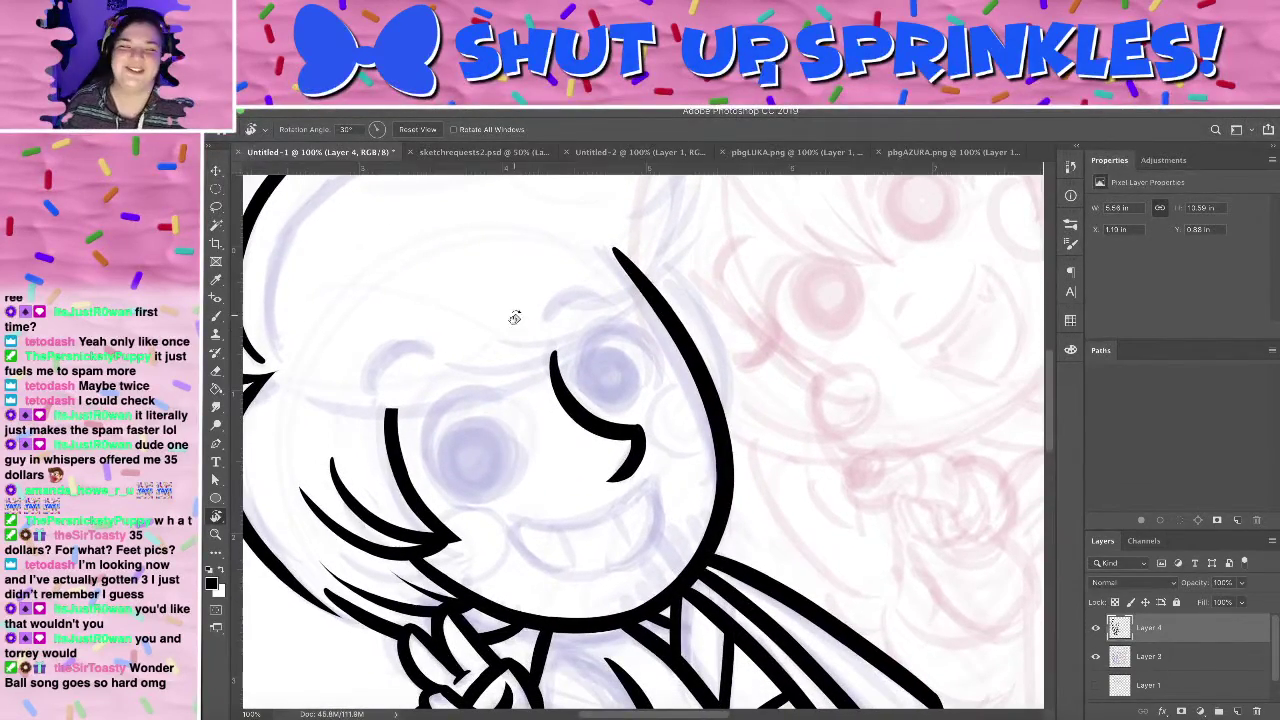
key(b)
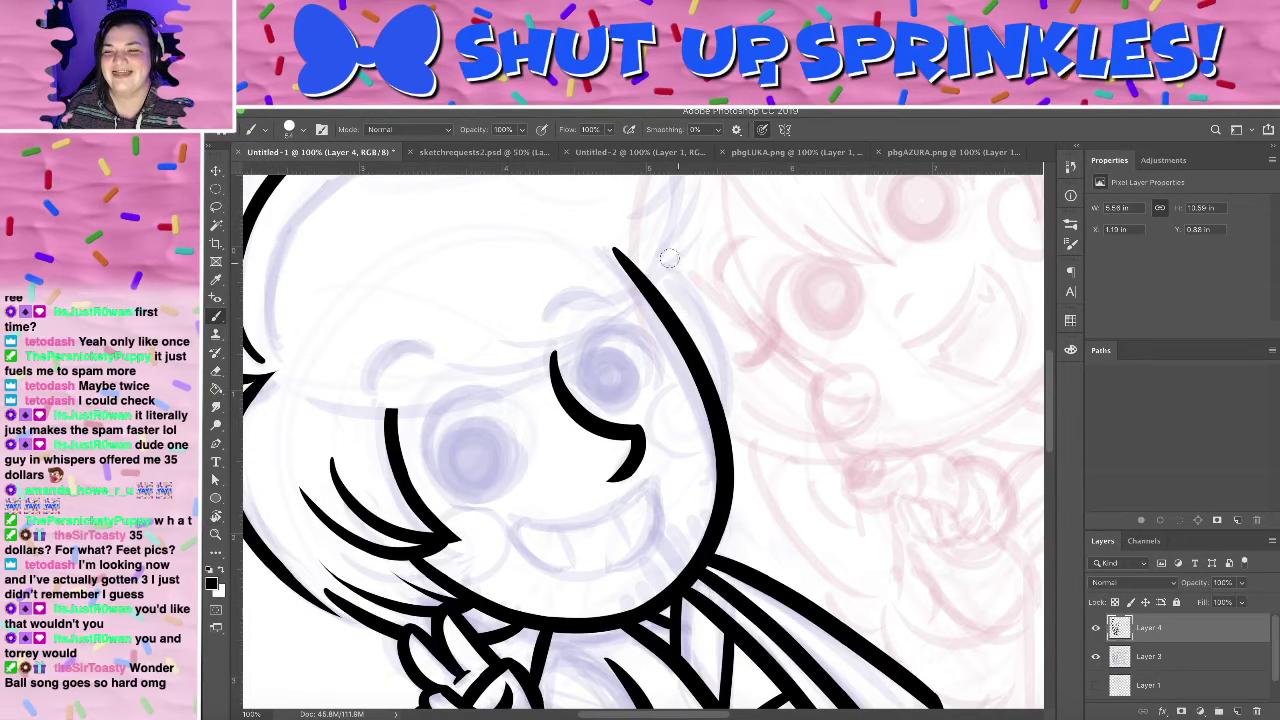
drag(680, 261, 710, 452)
key(ctrl+z)
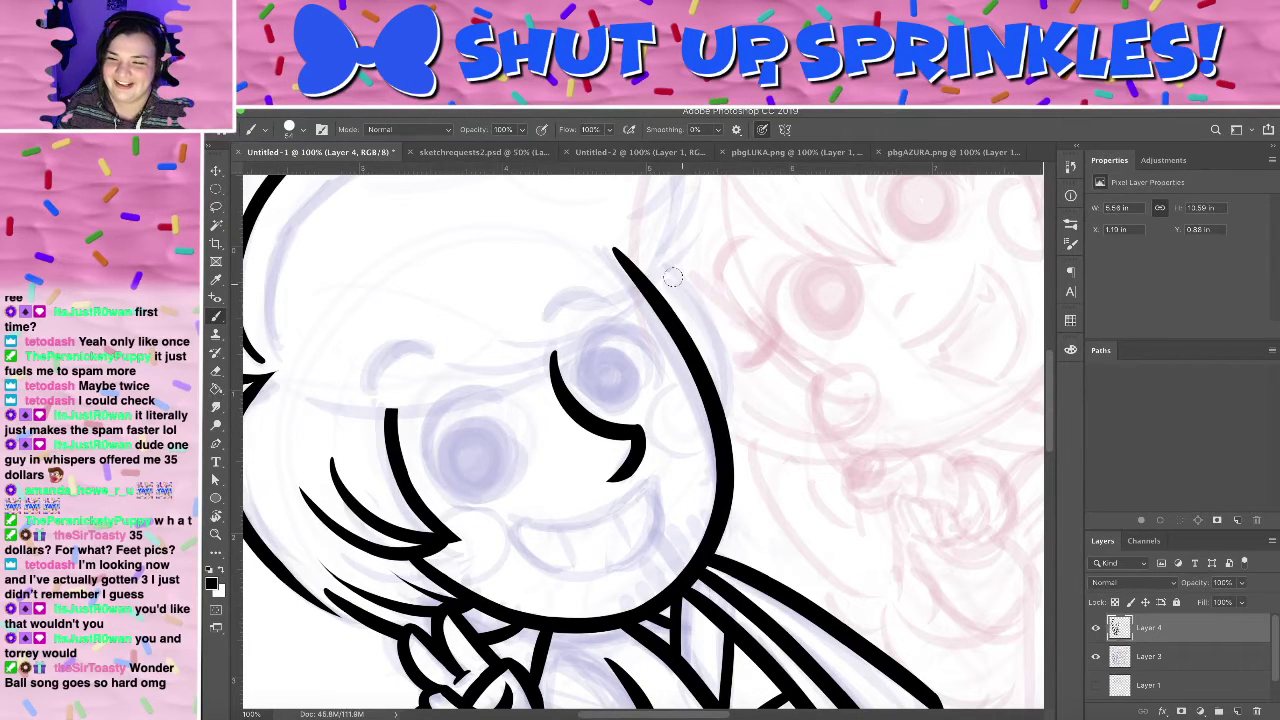
drag(672, 277, 718, 392)
drag(677, 252, 718, 396)
key(ctrl+z)
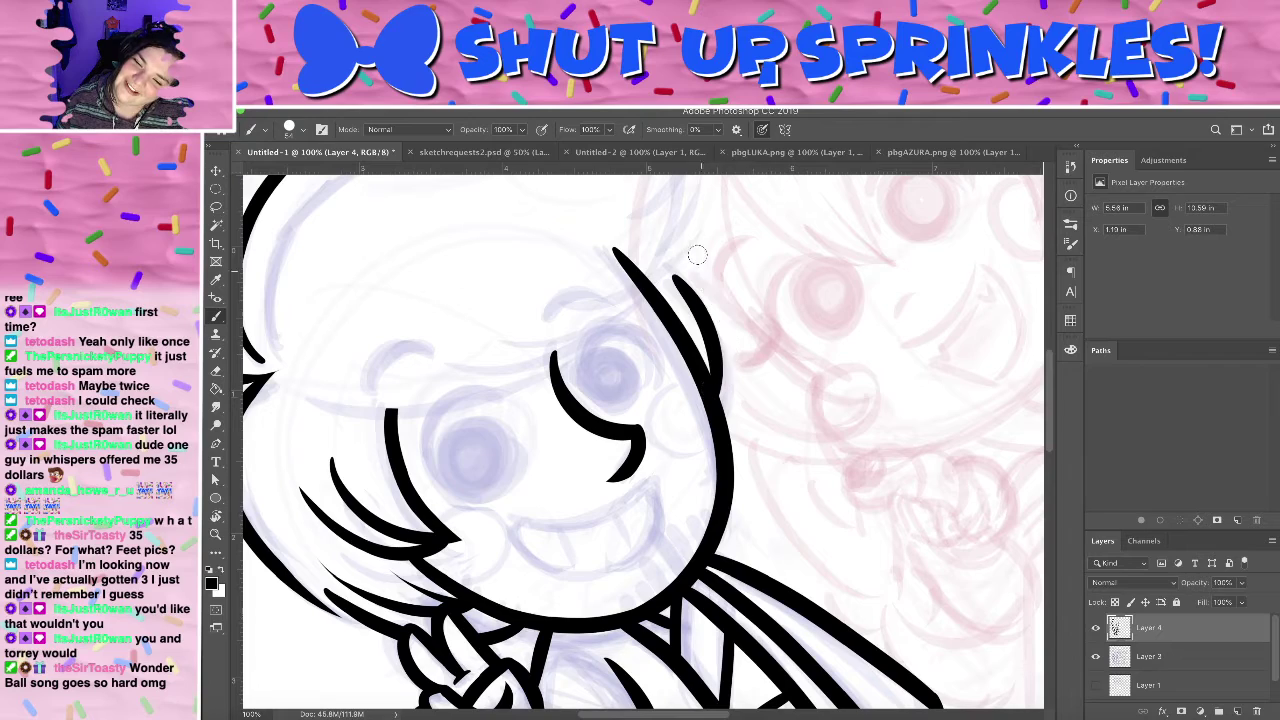
drag(676, 244, 719, 396)
- Ink the long S-shaped hair line from the back of the crown over the head, ending in an upturned tip at the front
mouse_move(778, 352)
mouse_down()
mouse_move(836, 184)
mouse_move(802, 479)
mouse_move(813, 497)
mouse_up()
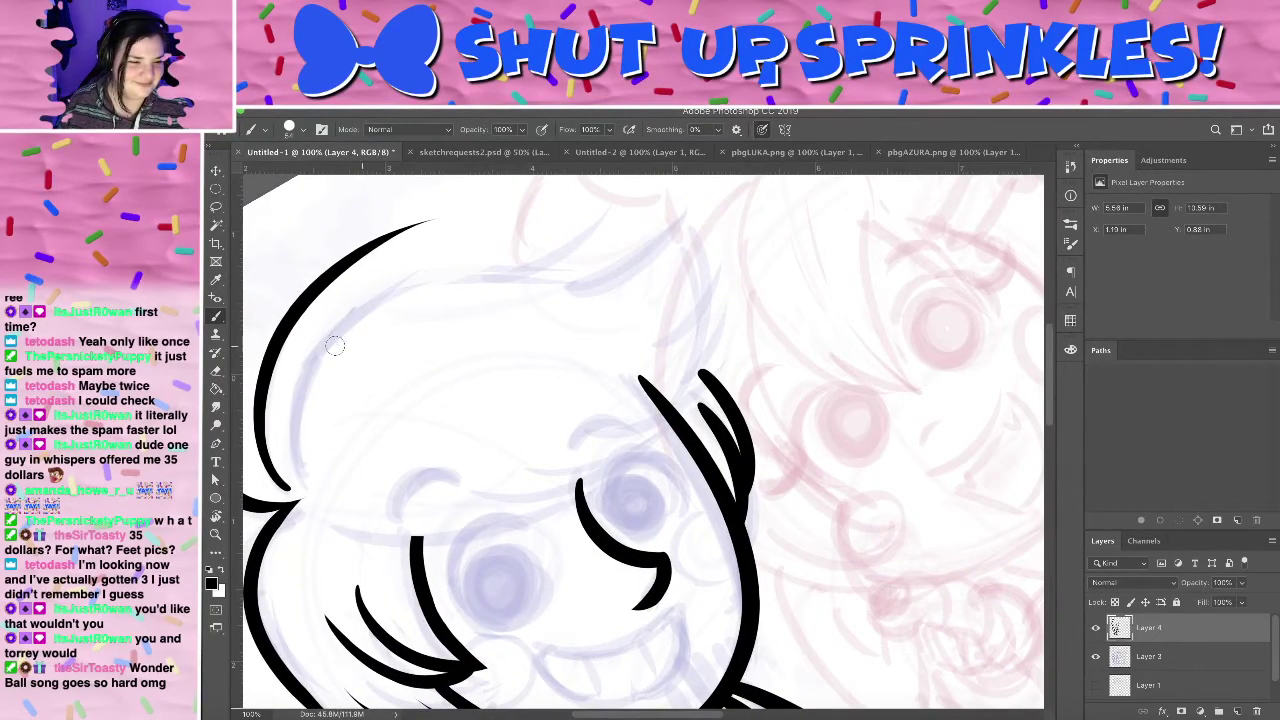
drag(300, 455, 584, 228)
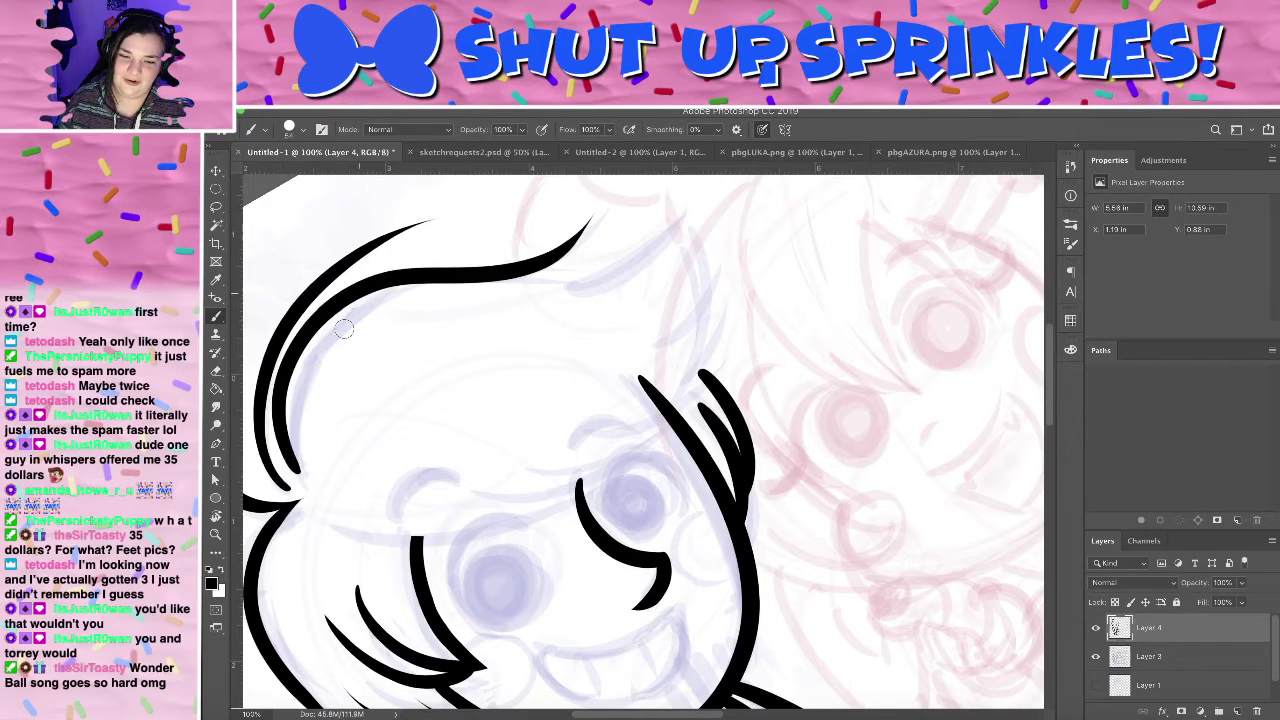
key(ctrl+z)
key(ctrl+z)
key(ctrl+shift+z)
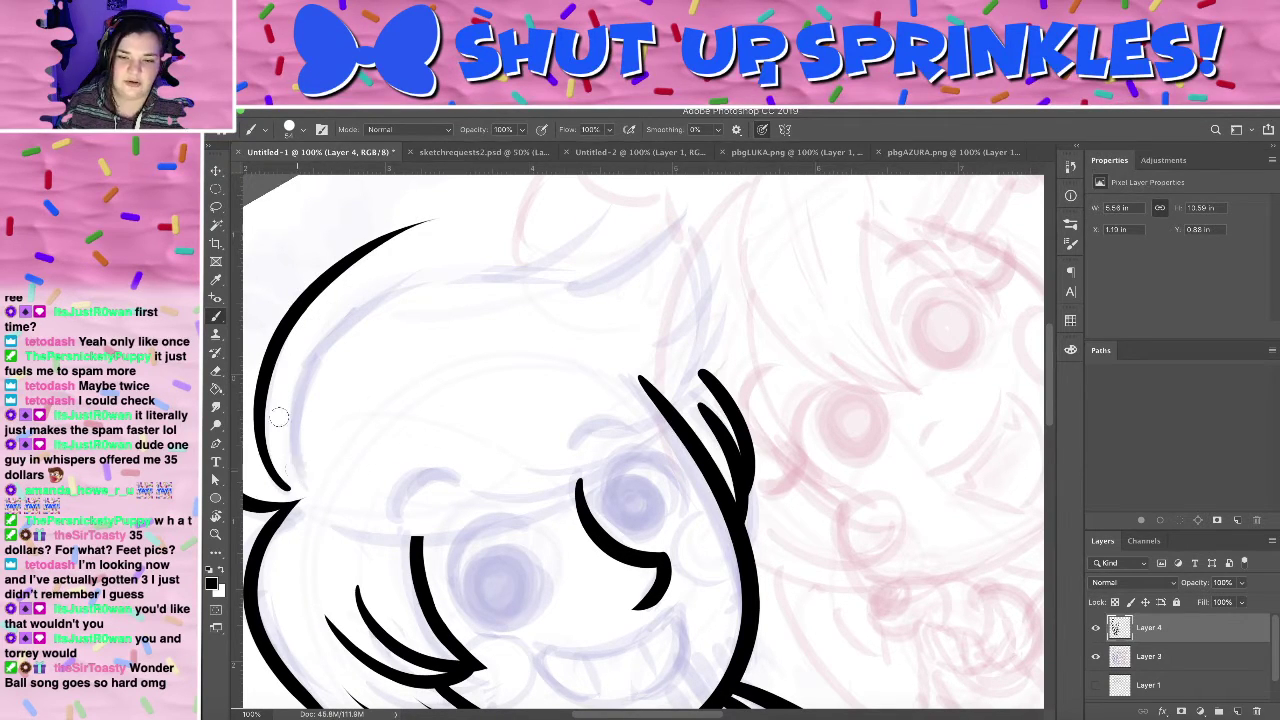
drag(295, 468, 627, 212)
key(ctrl+z)
mouse_move(300, 470)
mouse_down()
mouse_move(291, 441)
mouse_move(695, 178)
mouse_up()
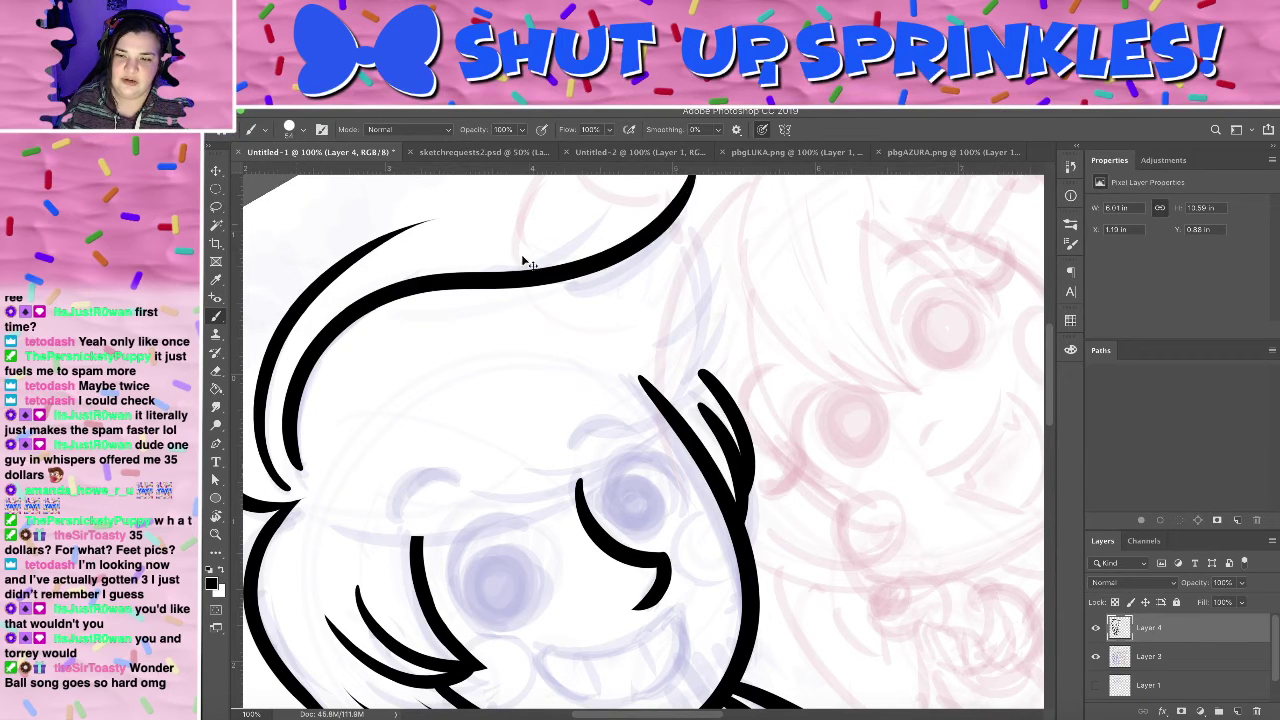
key(ctrl+z)
mouse_move(306, 481)
mouse_down()
mouse_move(292, 432)
mouse_move(632, 198)
mouse_up()
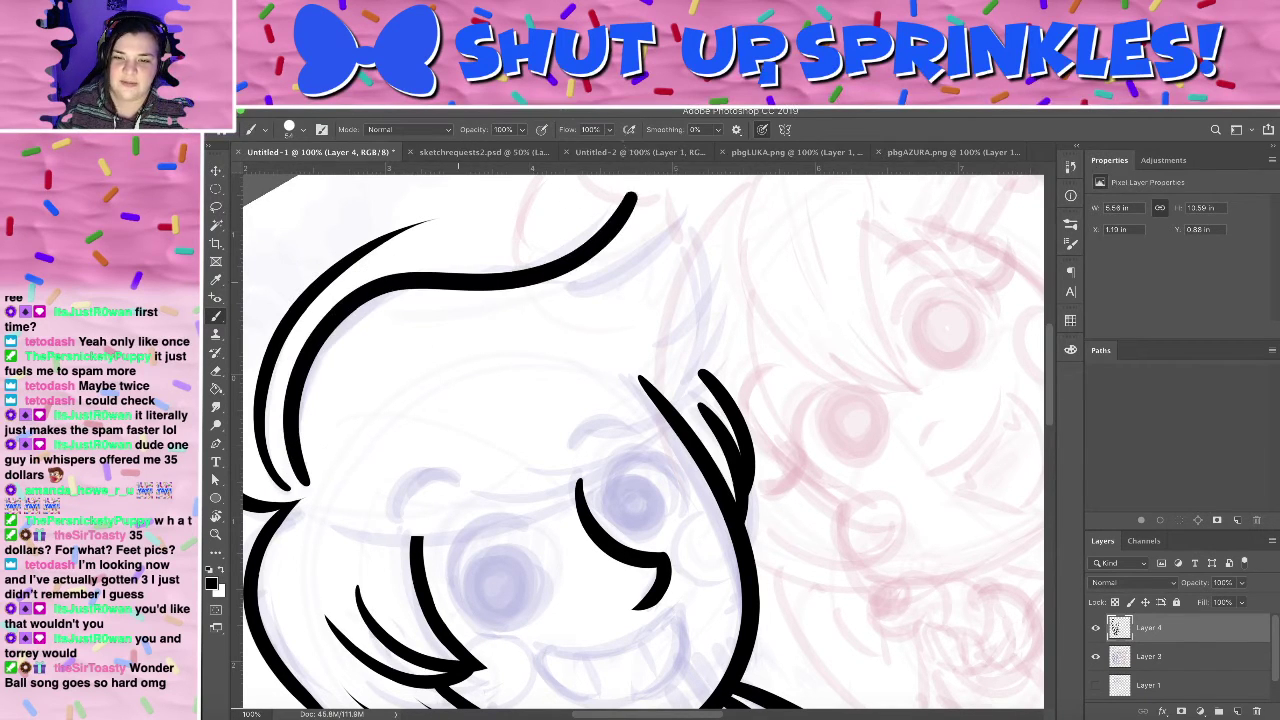
key(ctrl+z)
mouse_move(305, 488)
mouse_down()
mouse_move(423, 274)
mouse_move(618, 218)
mouse_up()
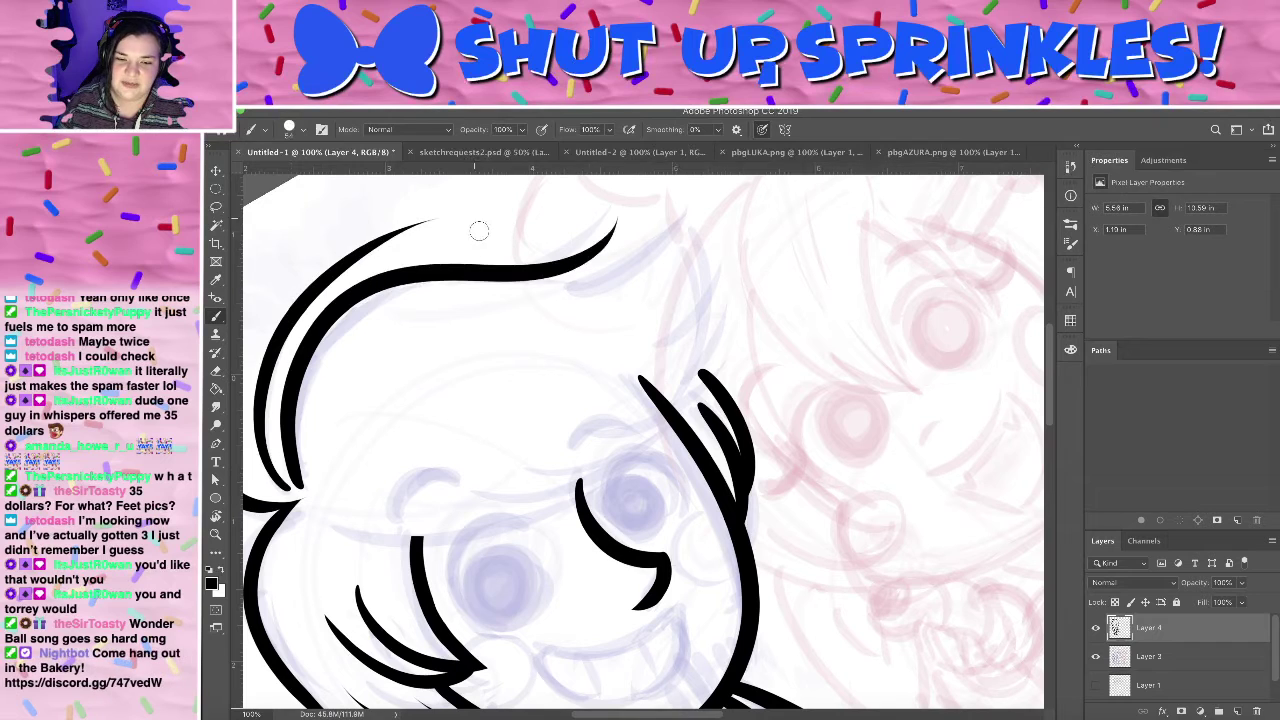
key(ctrl+z)
mouse_move(308, 465)
mouse_down()
mouse_move(608, 234)
mouse_move(660, 176)
mouse_up()
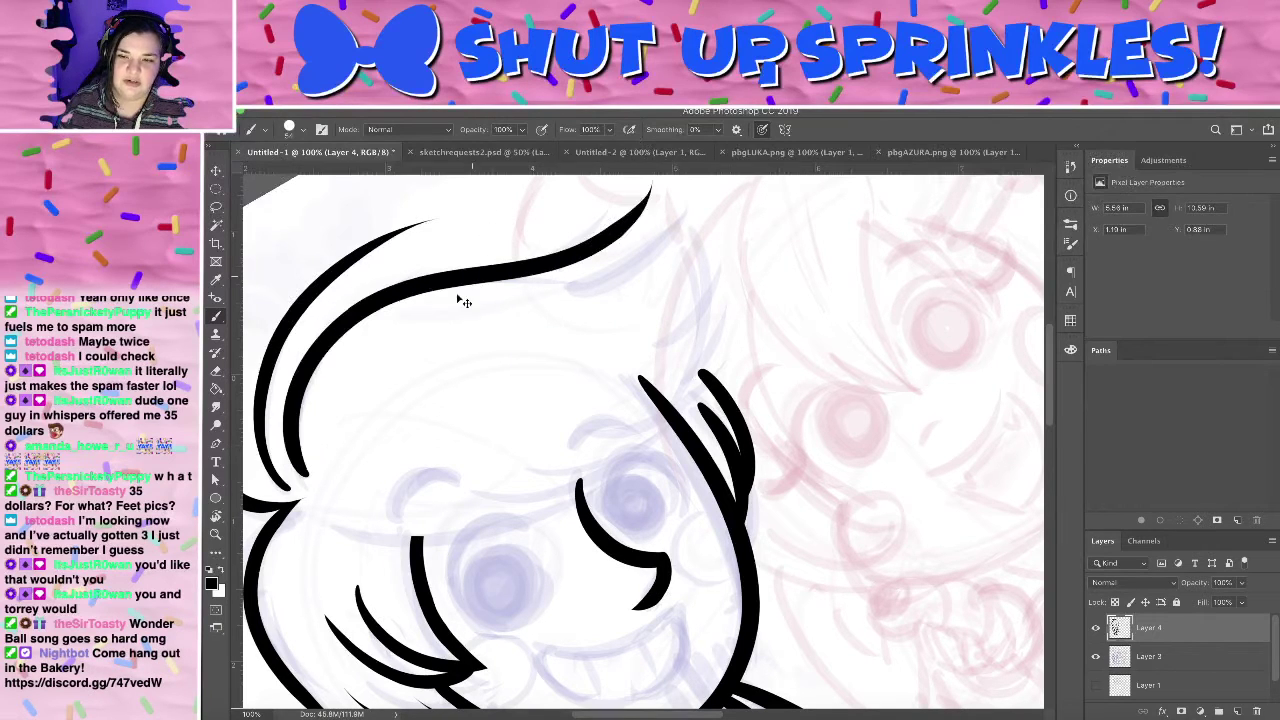
key(ctrl+z)
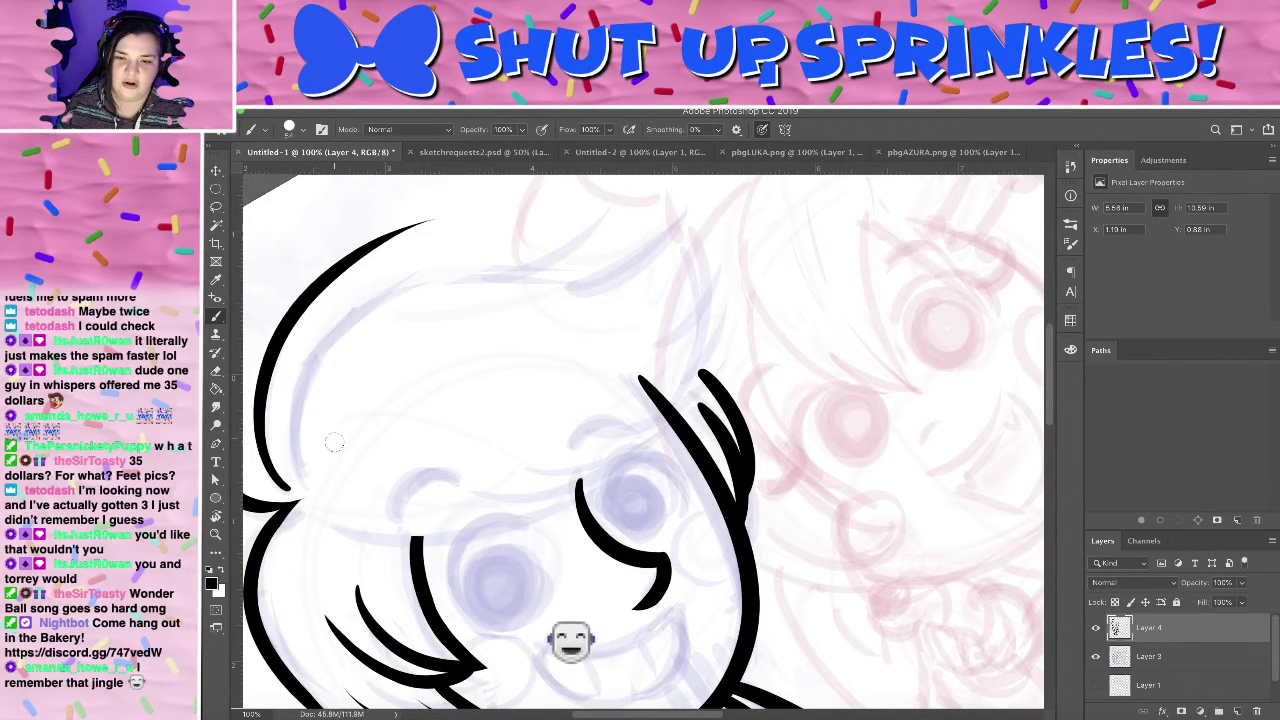
drag(305, 480, 589, 179)
key(ctrl+z)
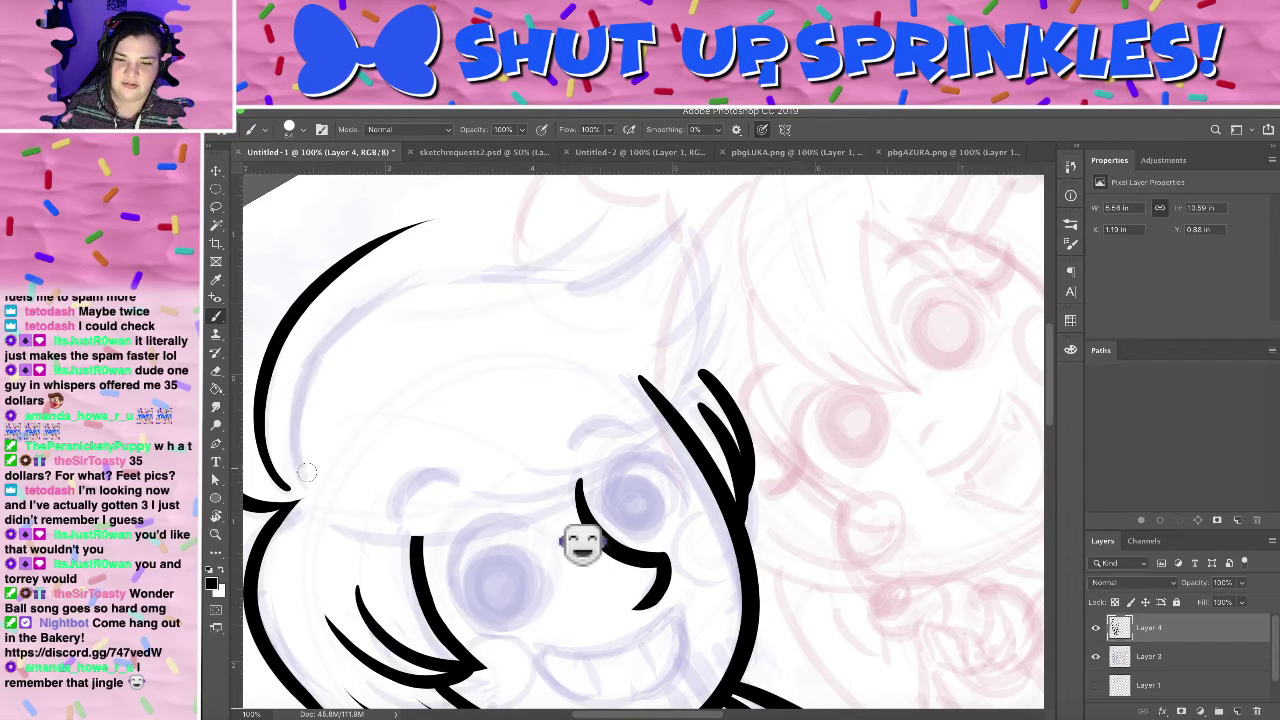
drag(304, 480, 660, 177)
- Try to ink a second upturned hair flick beneath the top sweep, with a pointed lock curving back toward the far brow
mouse_move(587, 329)
mouse_down()
mouse_move(746, 251)
mouse_move(623, 380)
mouse_move(614, 371)
mouse_move(584, 435)
mouse_move(575, 400)
mouse_move(707, 268)
mouse_move(538, 474)
mouse_up()
key(ctrl+z)
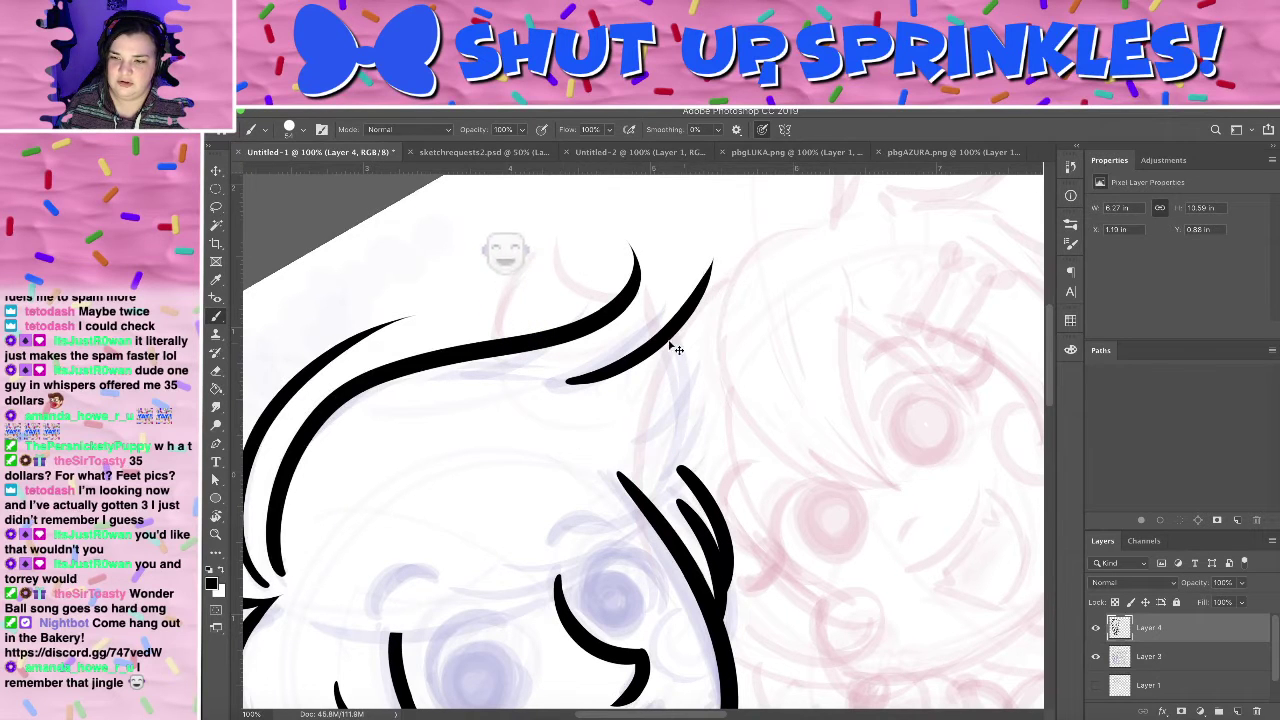
key(ctrl+z)
drag(539, 376, 734, 272)
mouse_move(728, 339)
mouse_down()
mouse_move(691, 289)
mouse_move(515, 452)
mouse_up()
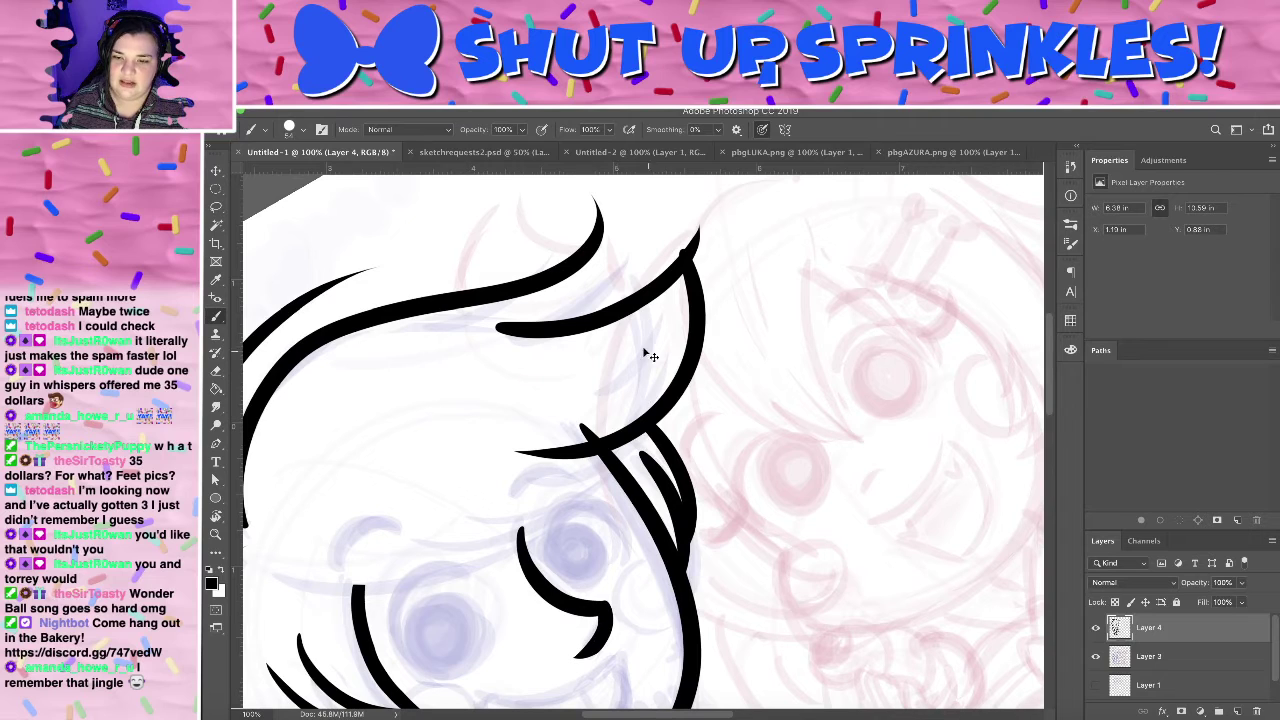
key(ctrl+z)
drag(510, 334, 705, 234)
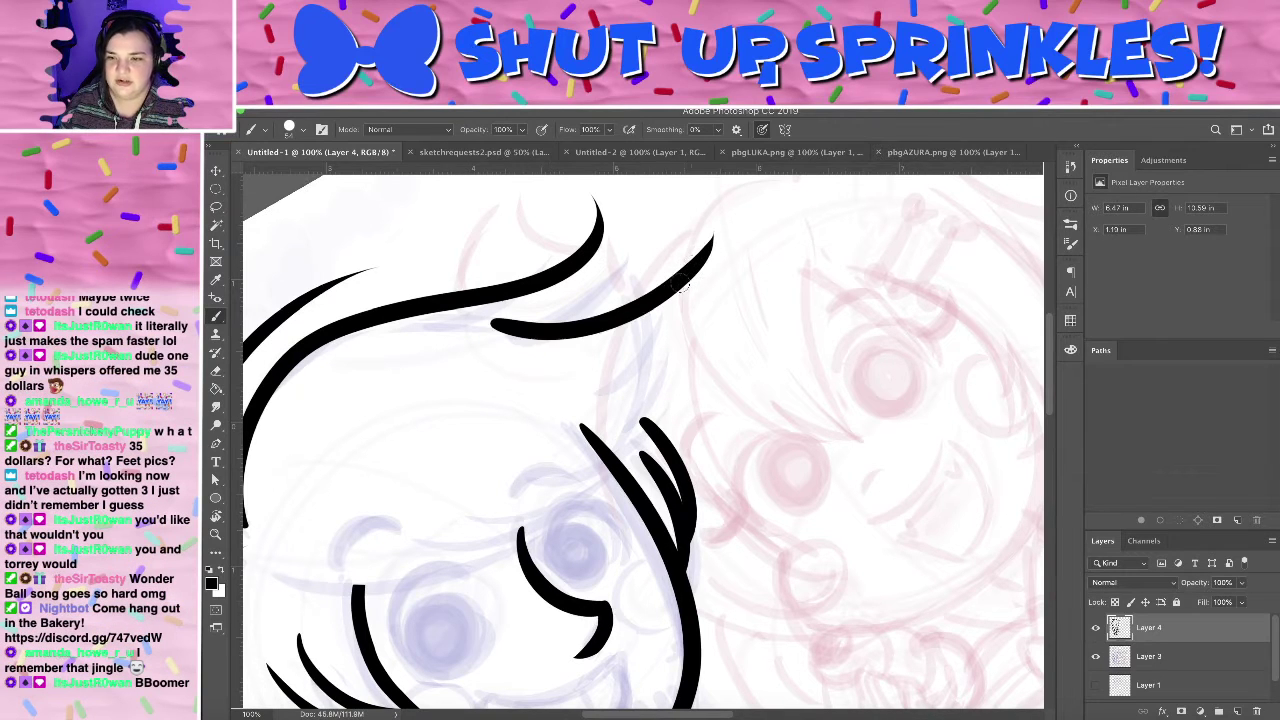
key(ctrl+z)
drag(512, 332, 684, 230)
mouse_move(760, 257)
mouse_down()
mouse_move(788, 237)
mouse_move(758, 314)
mouse_move(724, 332)
mouse_move(792, 270)
mouse_up()
key(ctrl+z)
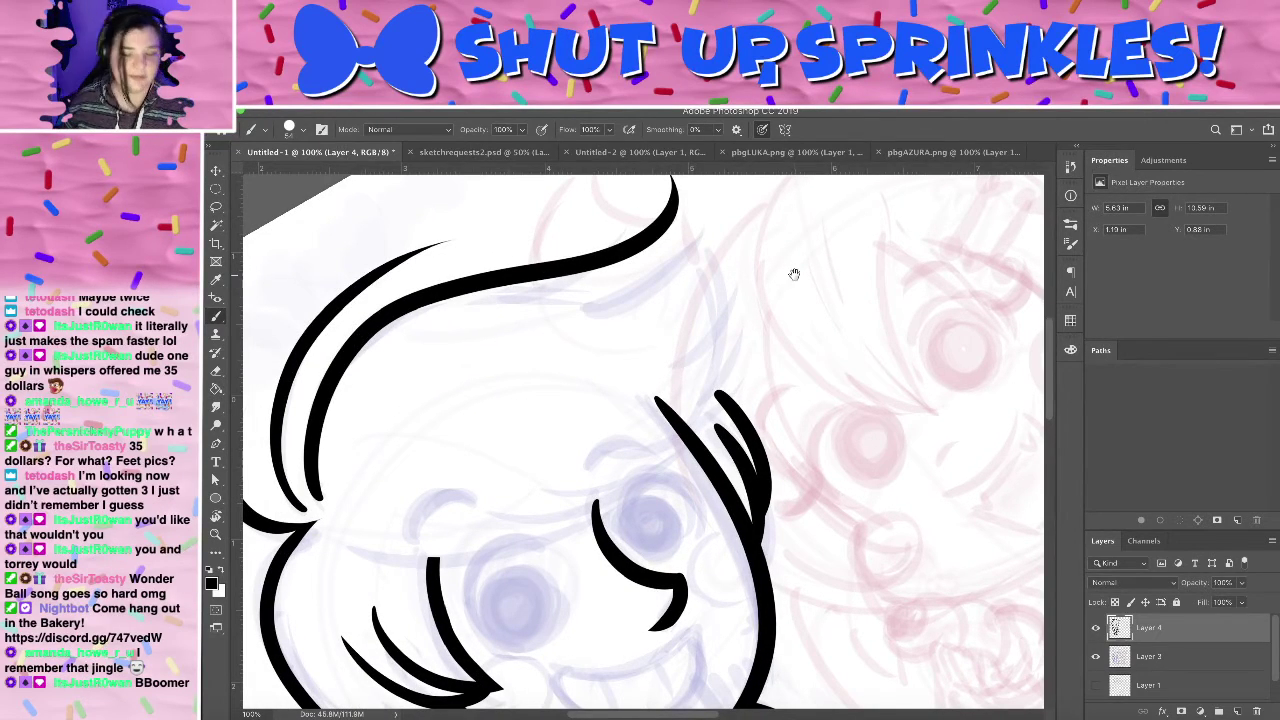
- Ink a tapered fringe curve across the forehead, from below the hair parting to above the far eye, with the canvas rotated
mouse_move(677, 449)
mouse_down()
mouse_move(720, 284)
mouse_move(640, 284)
mouse_move(624, 446)
mouse_move(674, 427)
mouse_up()
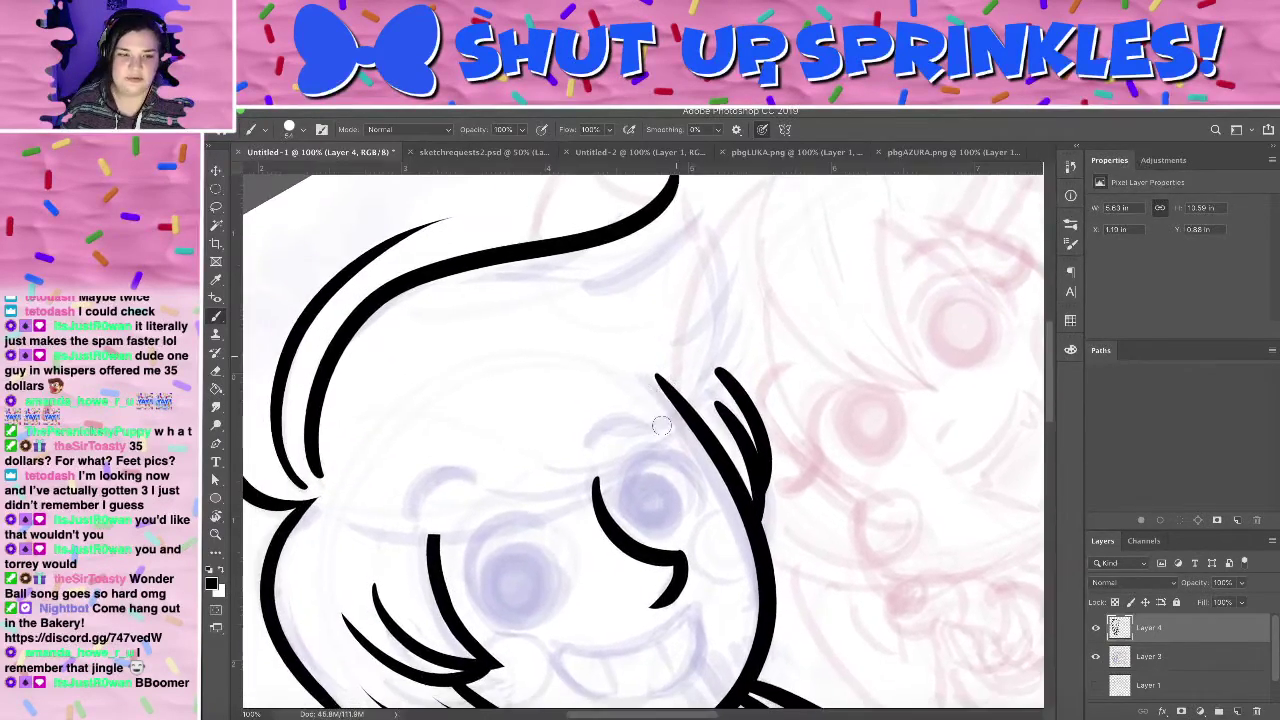
key(r)
mouse_move(757, 337)
mouse_down()
mouse_move(331, 531)
mouse_move(700, 470)
mouse_move(706, 503)
mouse_move(766, 446)
mouse_move(749, 437)
mouse_move(771, 503)
mouse_move(633, 361)
mouse_up()
key(b)
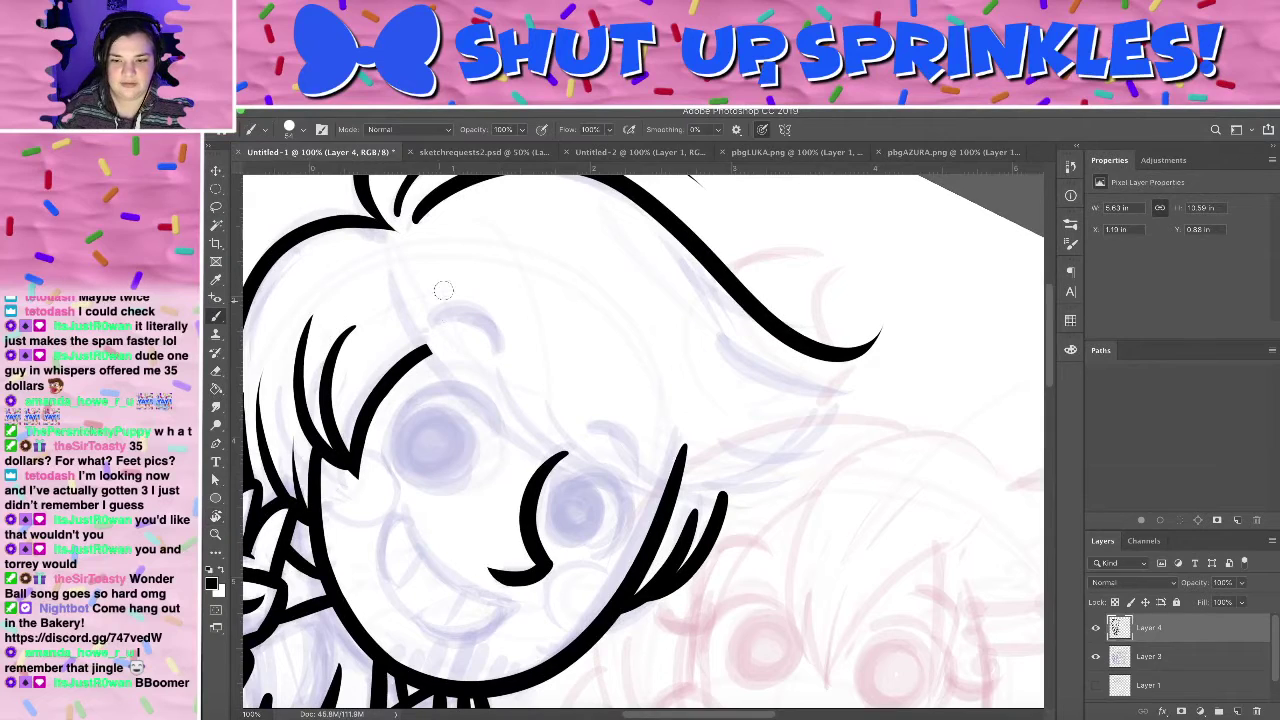
drag(417, 287, 596, 443)
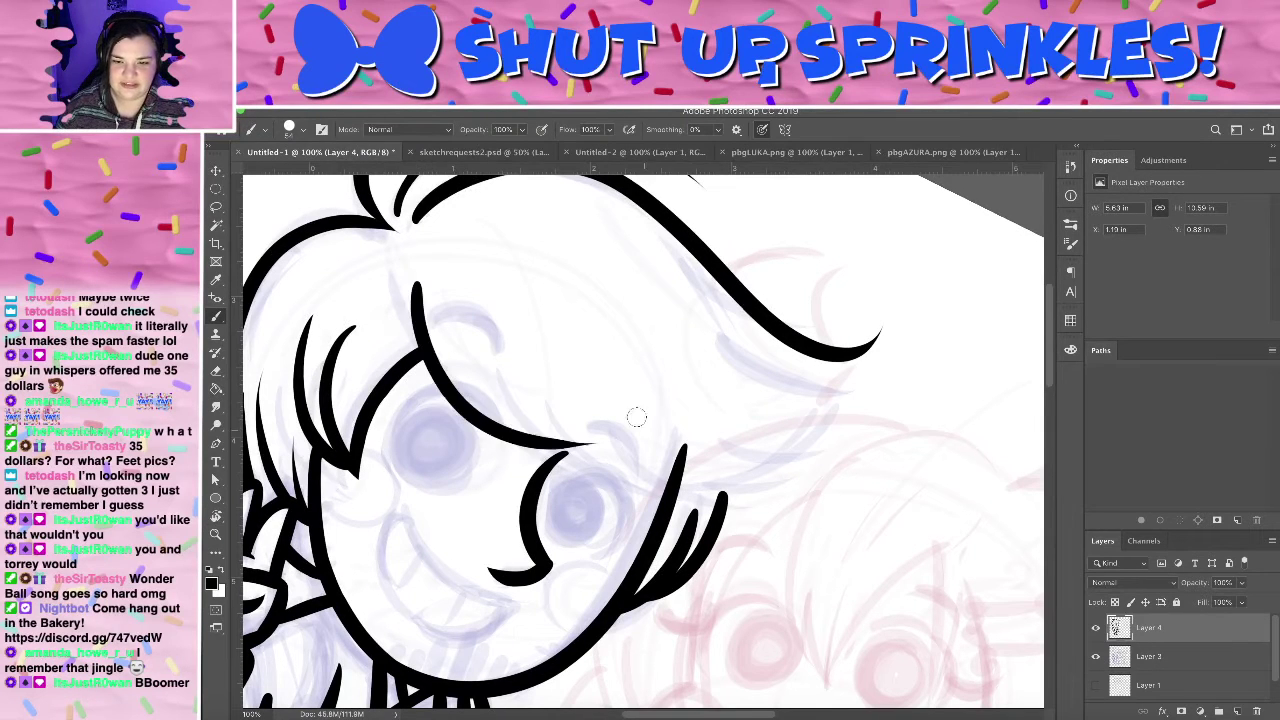
- Try to redraw the fringe curve across the forehead, with two overlapping strands continuing past the far eye and face outline
key(ctrl+z)
drag(412, 272, 575, 456)
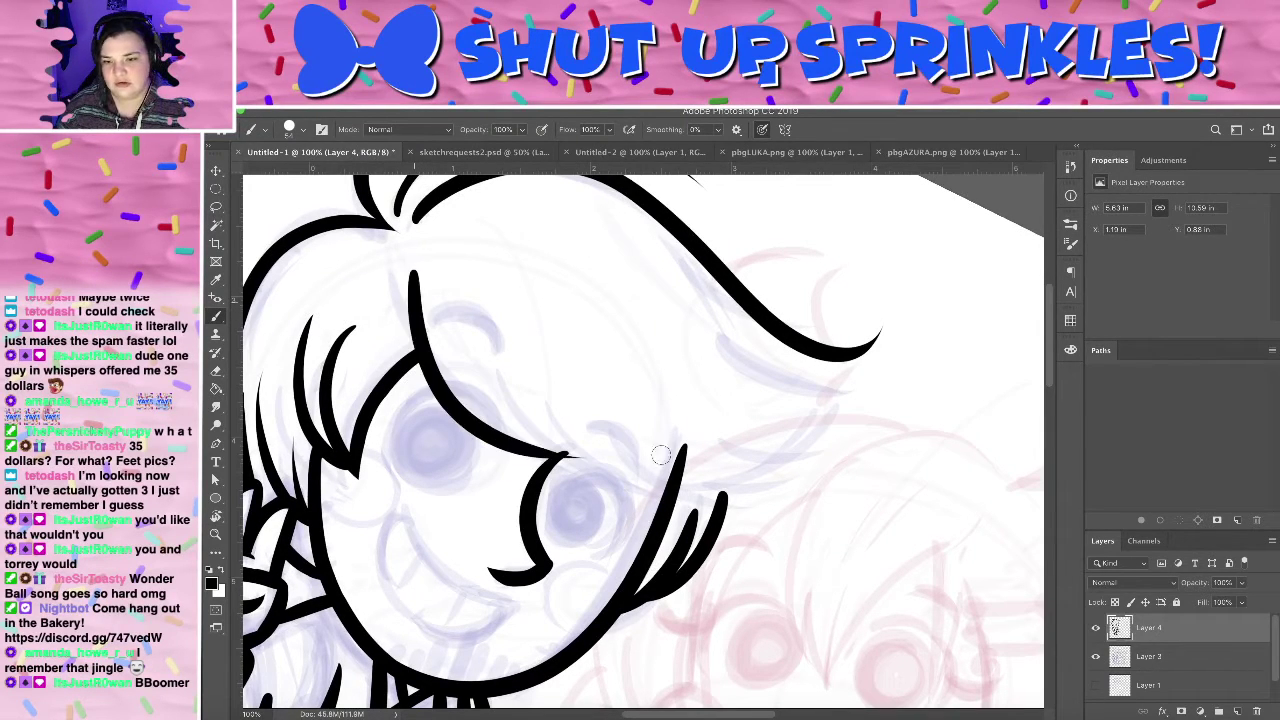
key(ctrl+z)
drag(406, 284, 588, 452)
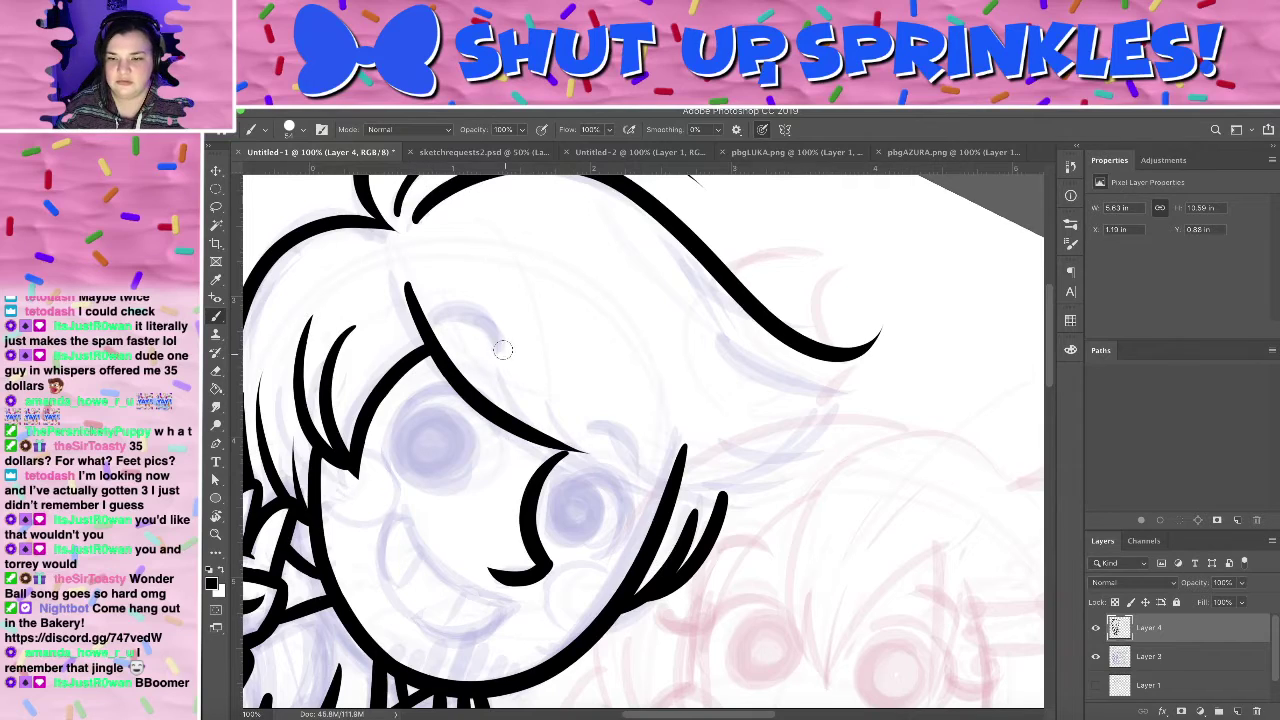
drag(502, 349, 668, 484)
key(r)
mouse_move(735, 299)
mouse_down()
mouse_move(509, 274)
mouse_move(605, 284)
mouse_up()
key(b)
drag(614, 426, 838, 328)
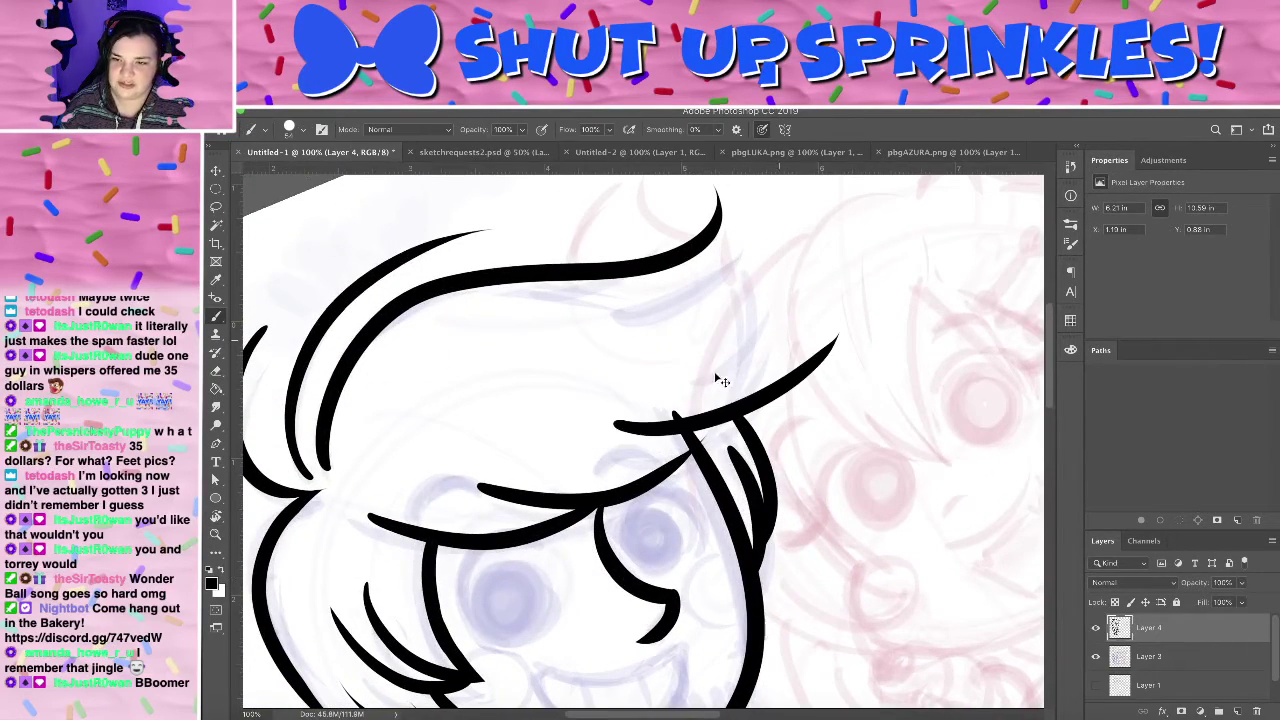
key(ctrl+z)
key(ctrl+z)
key(ctrl+z)
- Ink three overlapping tapered fringe curves across the forehead, stepping from above the near eye to beyond the far side of the face
drag(366, 511, 572, 540)
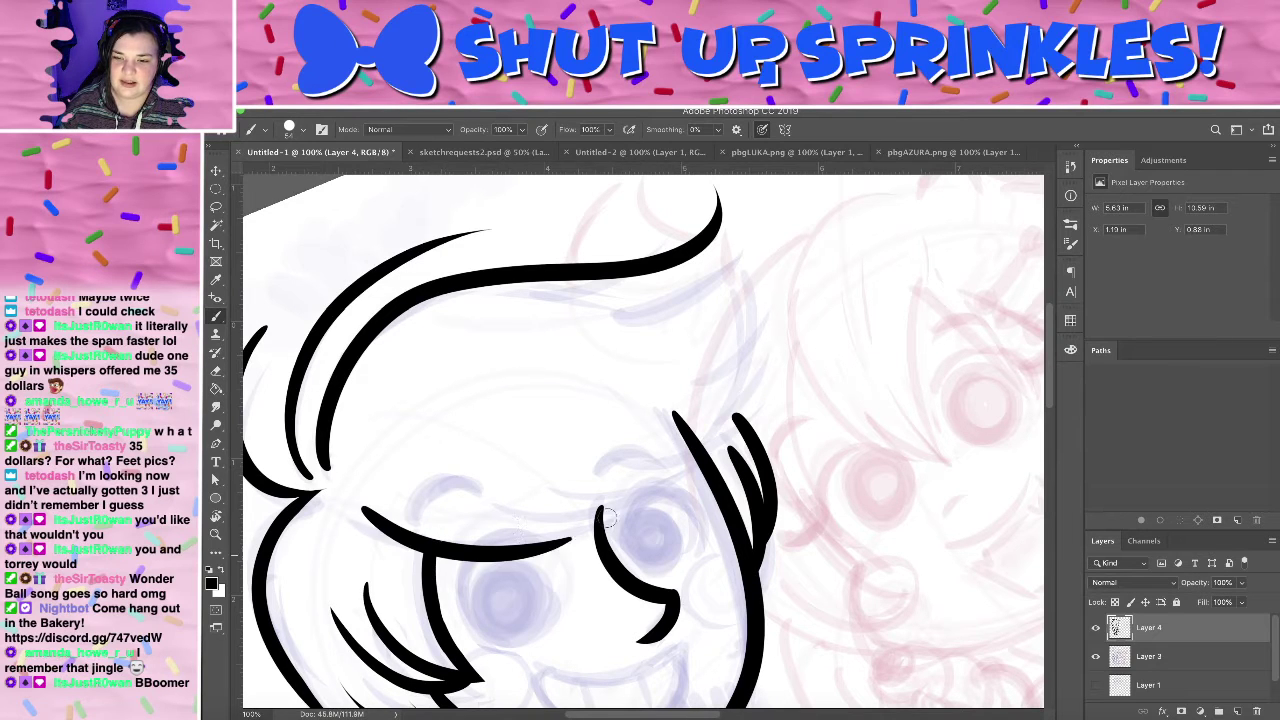
drag(458, 490, 692, 480)
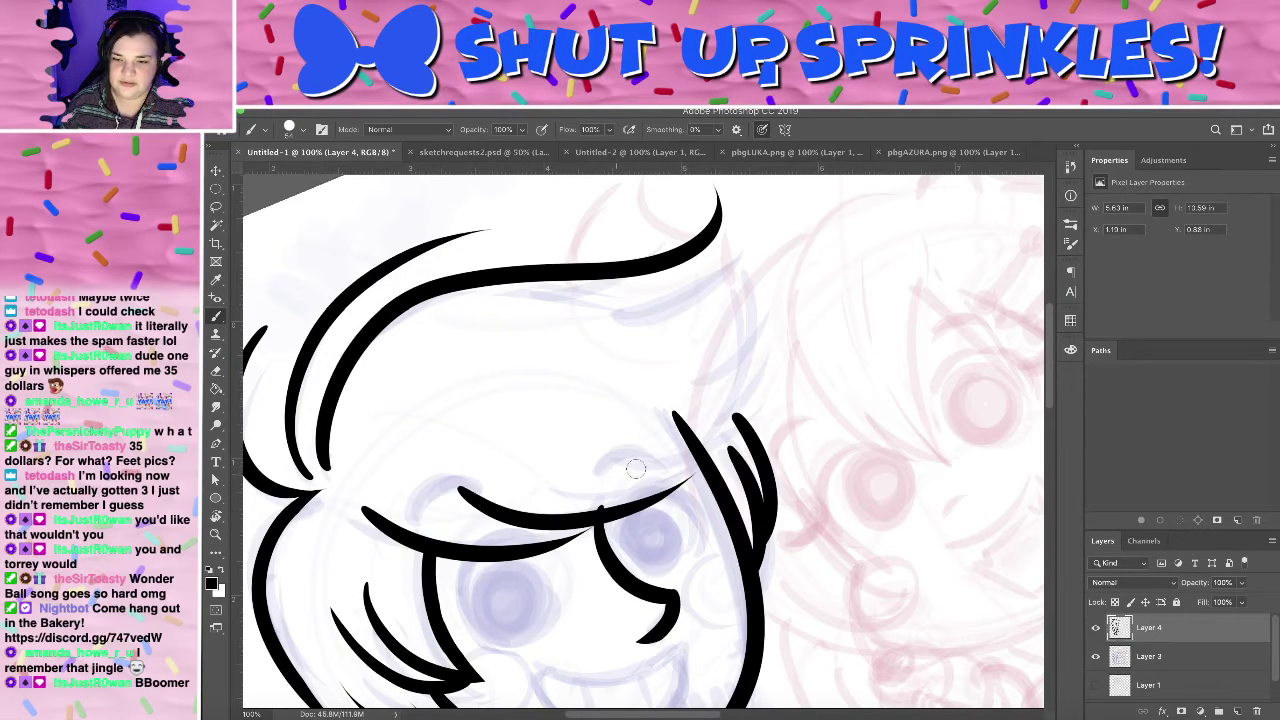
drag(576, 437, 784, 406)
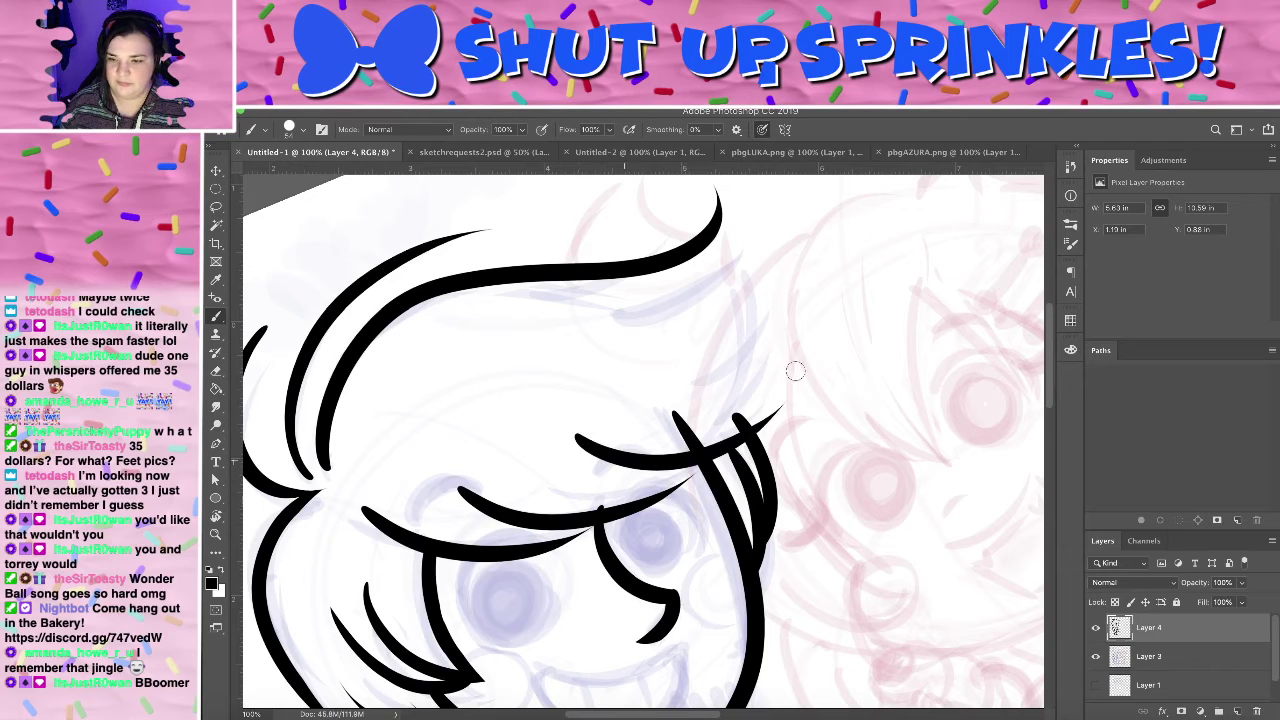
key(ctrl+z)
key(ctrl+shift+z)
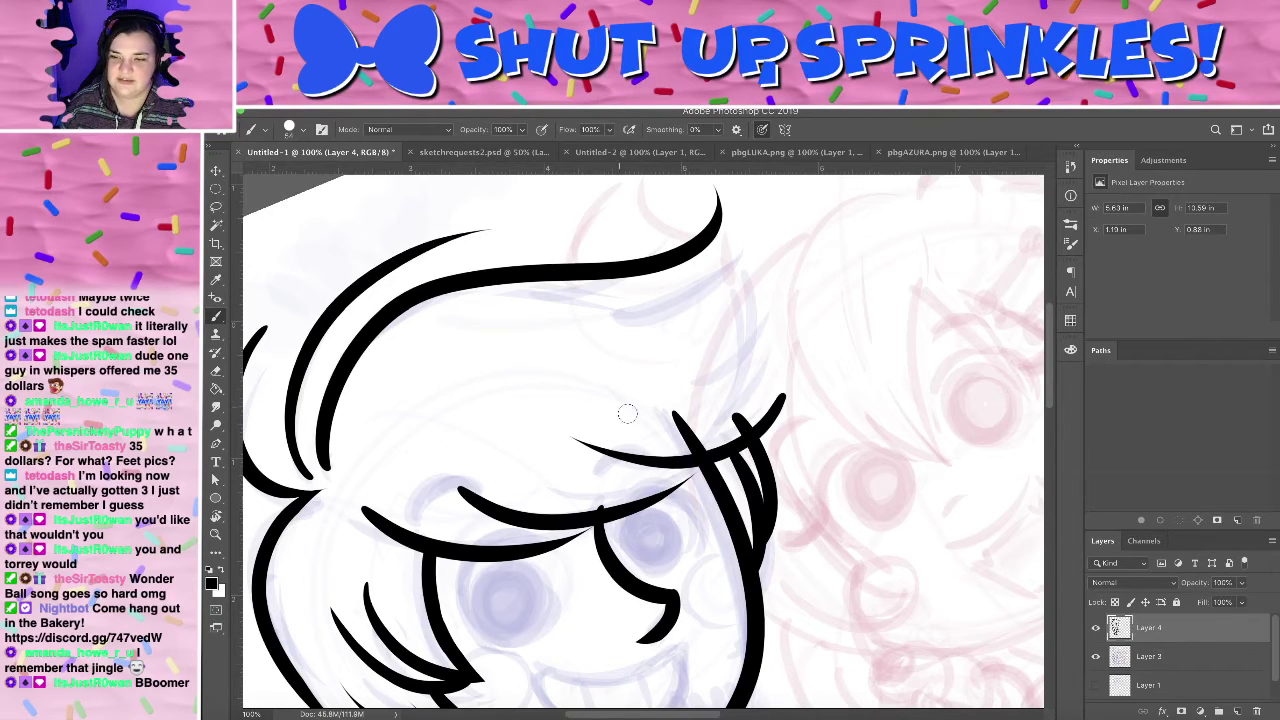
key(ctrl+z)
drag(774, 400, 712, 462)
drag(542, 444, 700, 455)
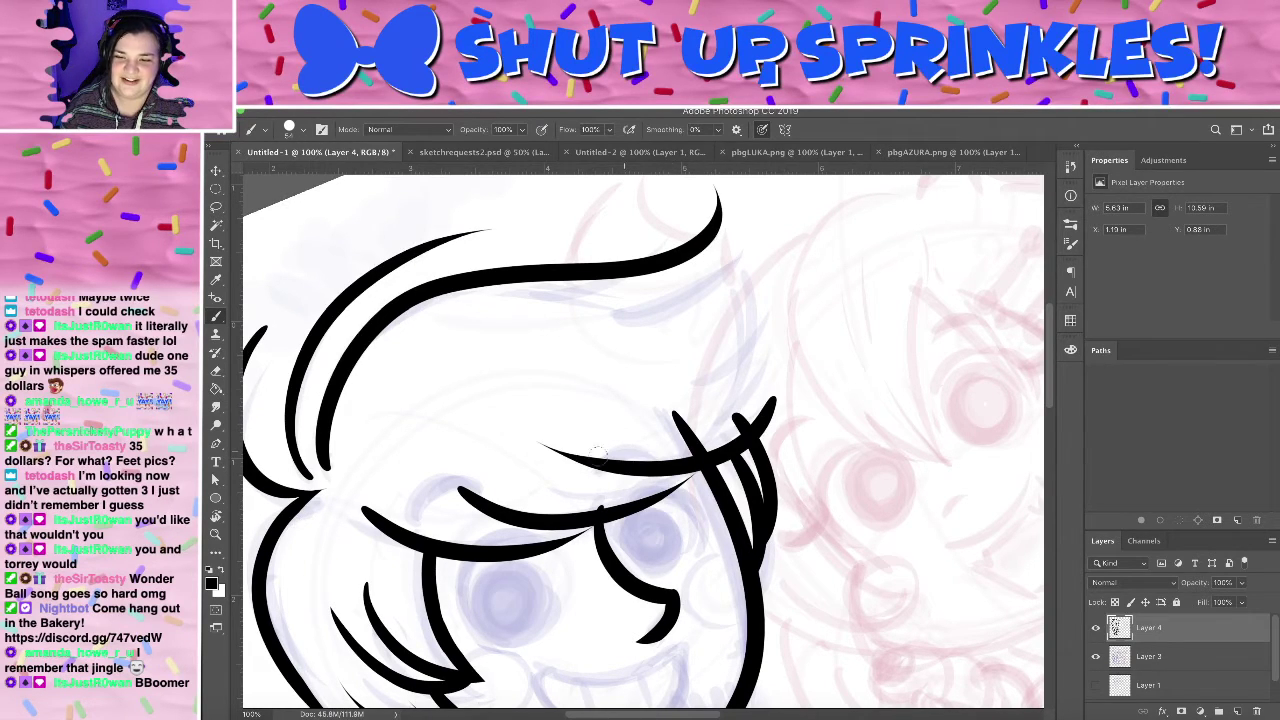
key(ctrl+z)
drag(551, 454, 797, 386)
drag(709, 412, 681, 409)
- Erase the long S-shaped hair line running over the head to its upturned front tip
key(r)
drag(823, 371, 805, 329)
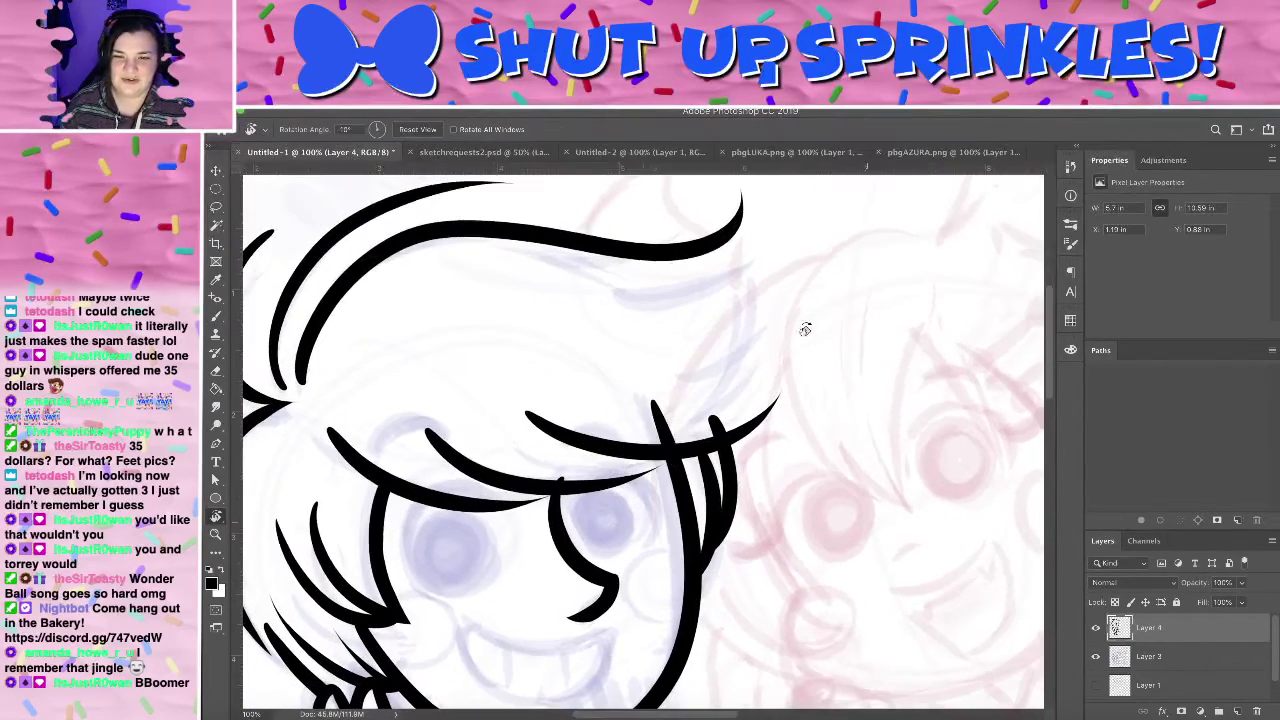
drag(560, 343, 609, 397)
key(e)
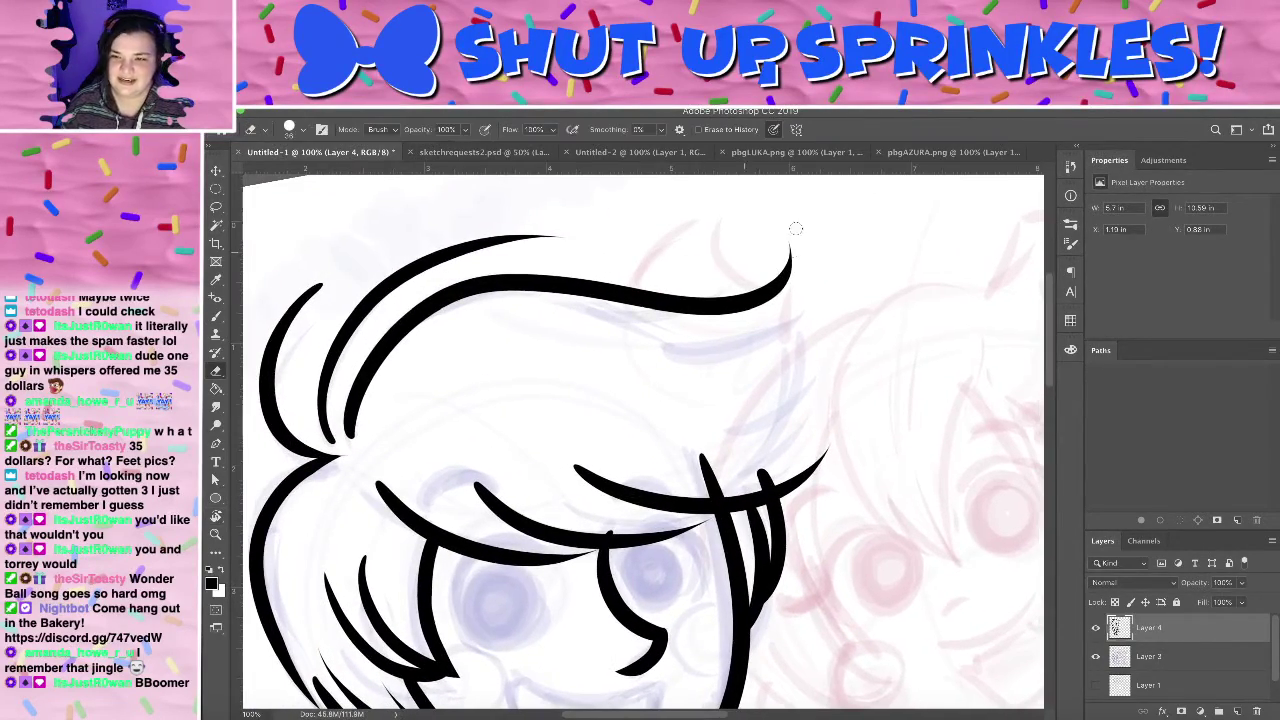
mouse_move(797, 230)
mouse_down()
mouse_move(739, 353)
mouse_move(768, 278)
mouse_move(623, 370)
mouse_move(818, 270)
mouse_move(535, 311)
mouse_up()
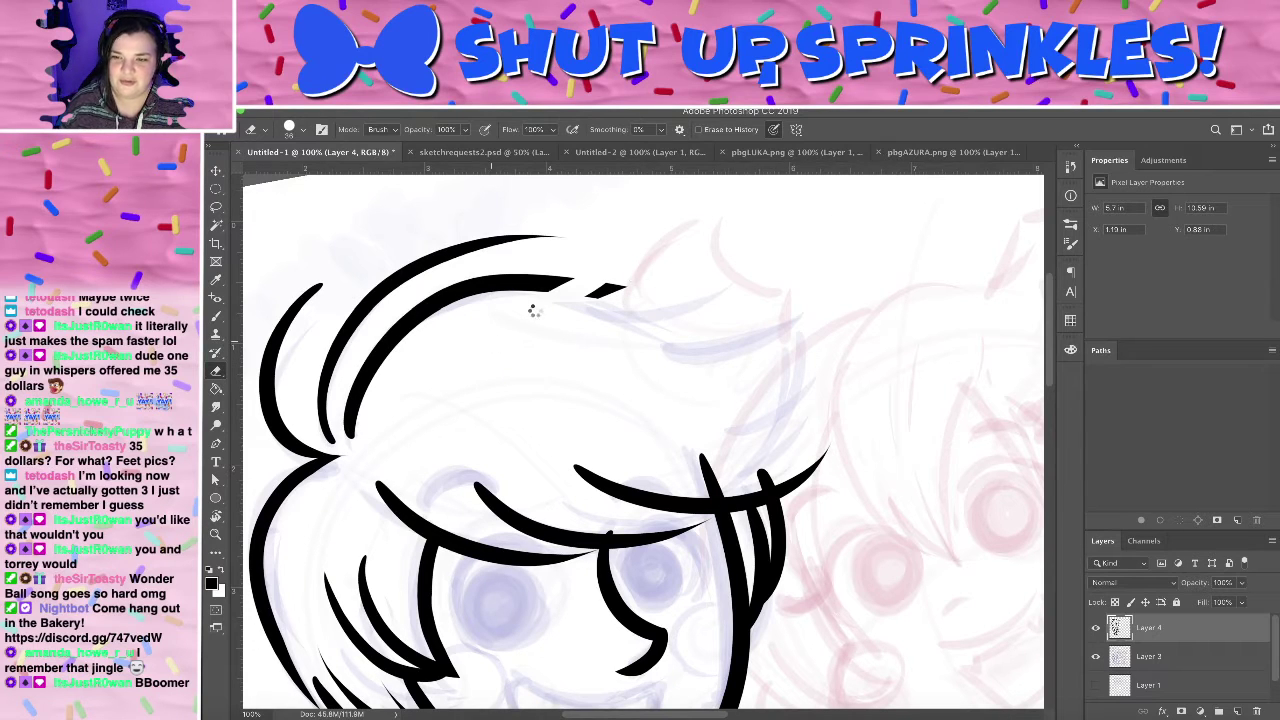
click(297, 132)
mouse_move(676, 338)
mouse_down()
mouse_move(545, 315)
mouse_move(545, 283)
mouse_move(480, 286)
mouse_move(384, 355)
mouse_move(354, 424)
mouse_move(663, 346)
mouse_move(755, 269)
mouse_up()
key(b)
key(super+z)
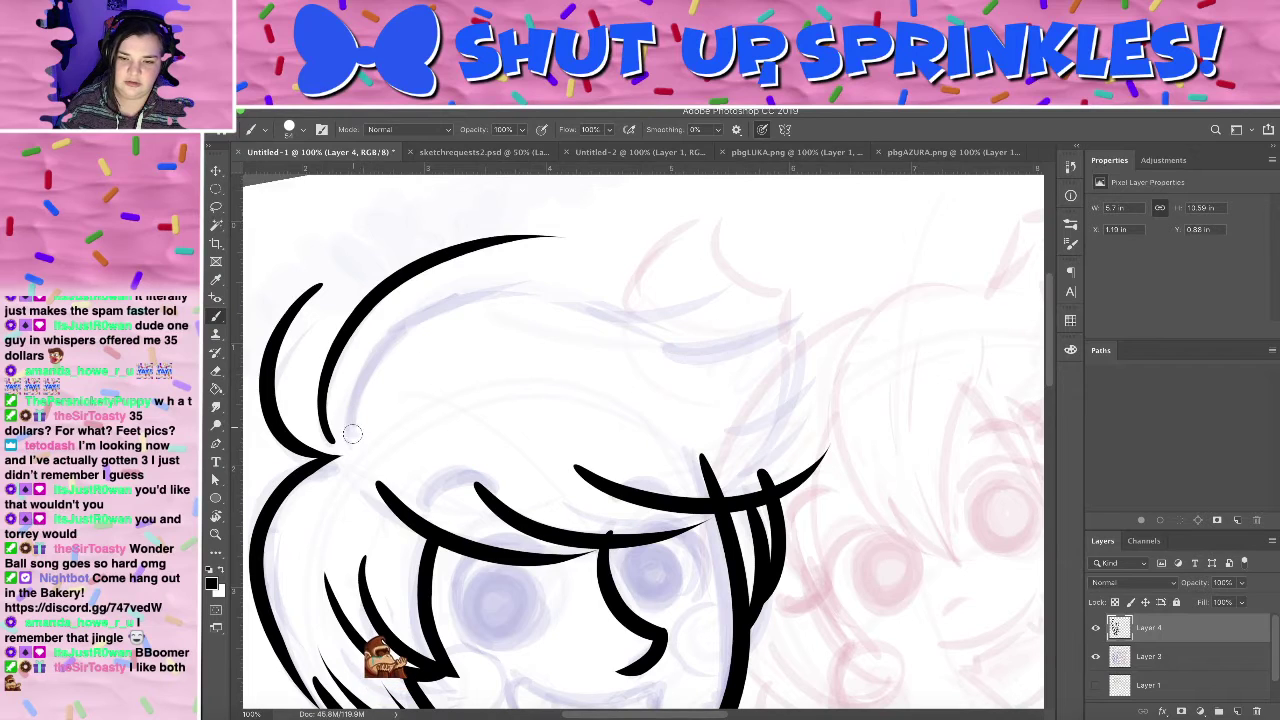
- Try several versions of the wavy top hair line from the parting over the head to an upturned tip
mouse_move(342, 438)
mouse_down()
mouse_move(403, 309)
mouse_move(716, 196)
mouse_up()
key(super+z)
drag(348, 435, 757, 271)
mouse_move(722, 446)
mouse_down()
mouse_move(730, 287)
mouse_move(695, 447)
mouse_up()
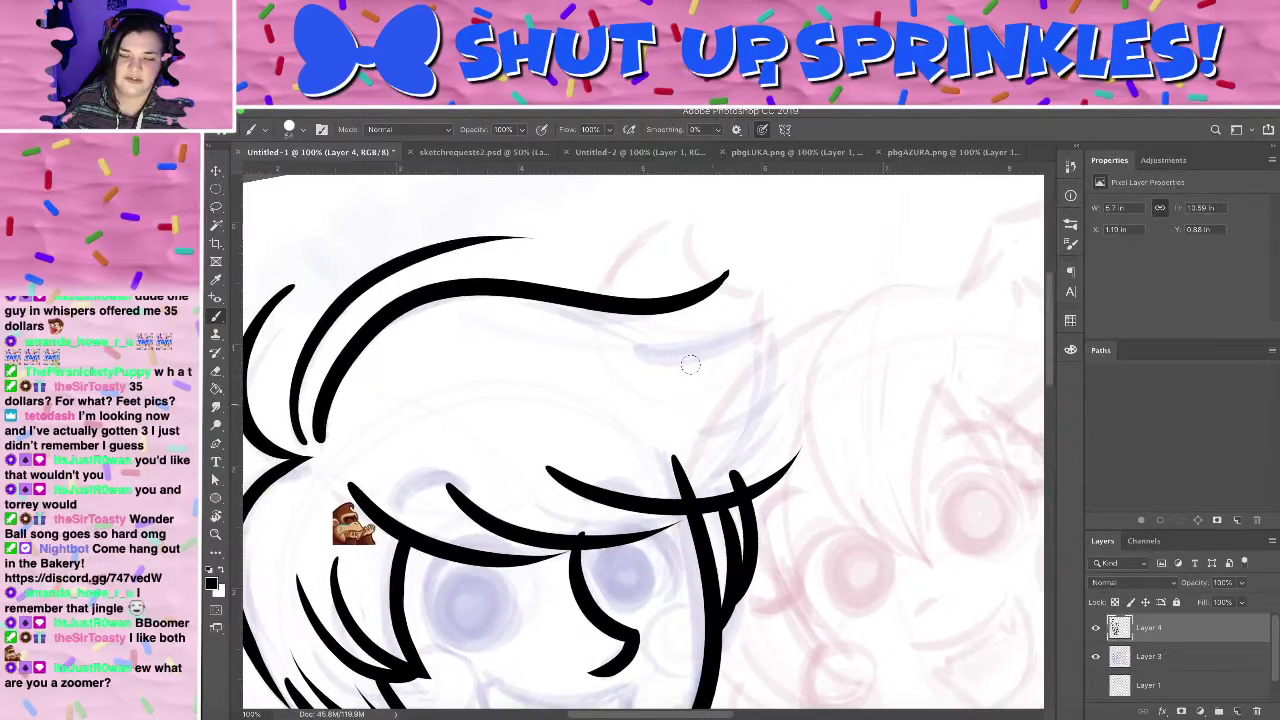
key(ctrl+z)
drag(320, 440, 740, 214)
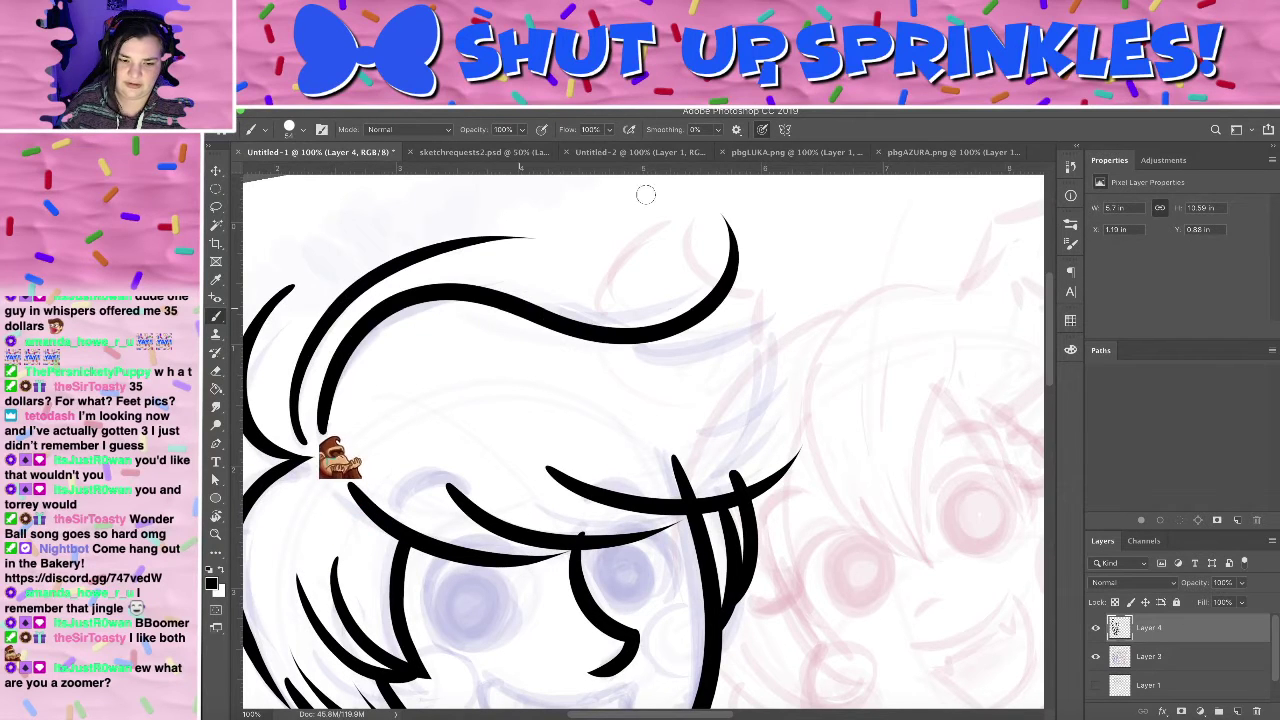
key(ctrl+z)
mouse_move(316, 432)
mouse_down()
mouse_move(711, 243)
mouse_move(722, 225)
mouse_up()
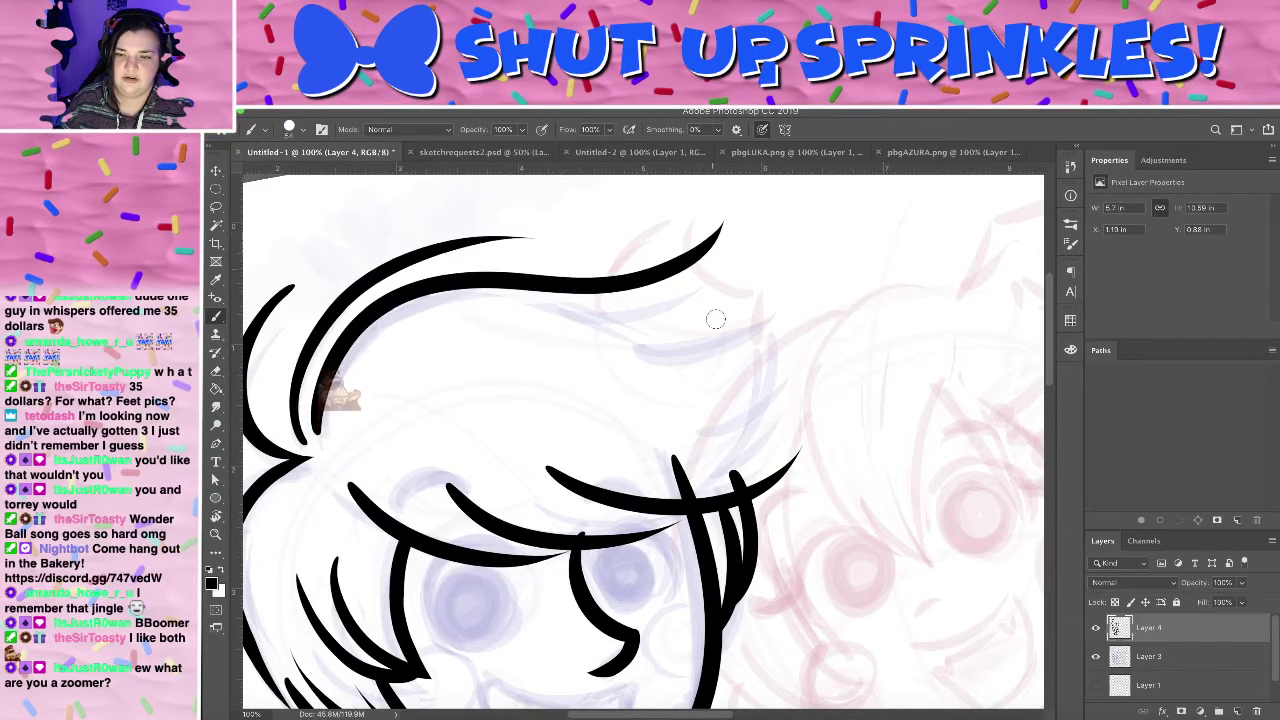
mouse_move(704, 404)
mouse_down()
mouse_move(749, 232)
mouse_move(680, 393)
mouse_move(686, 409)
mouse_up()
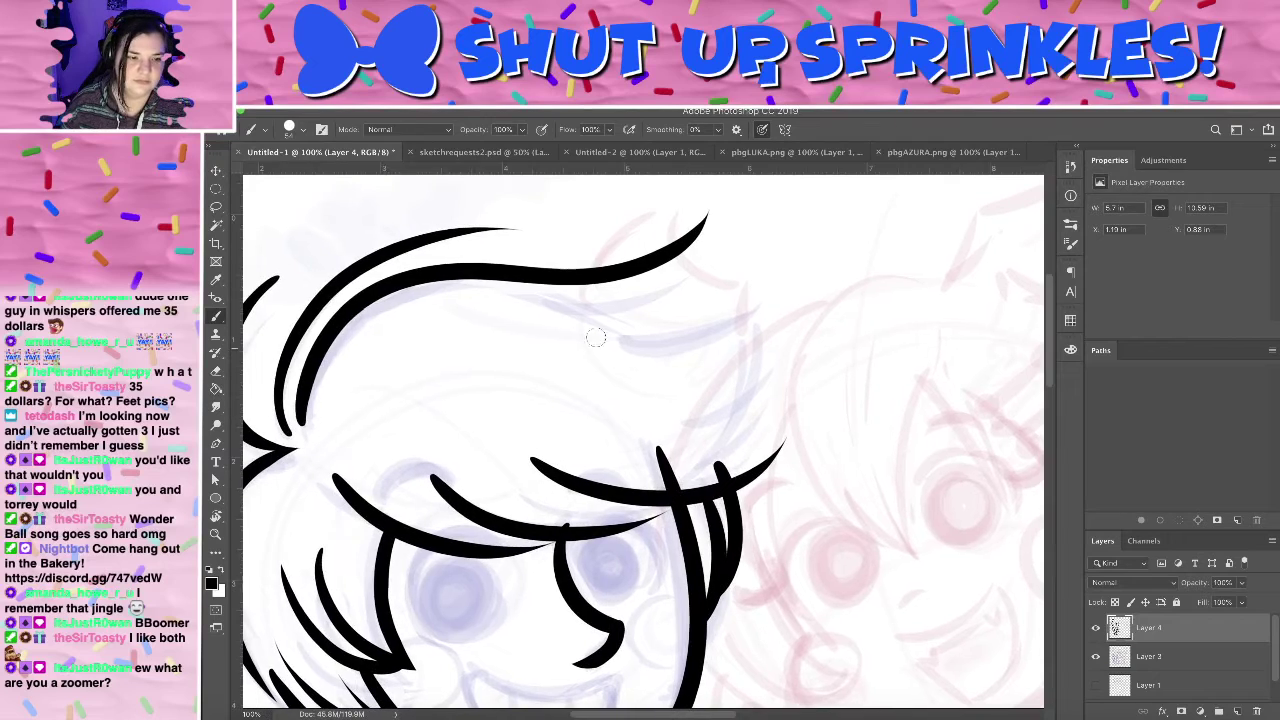
key(ctrl+z)
mouse_move(310, 428)
mouse_down()
mouse_move(340, 338)
mouse_move(690, 236)
mouse_up()
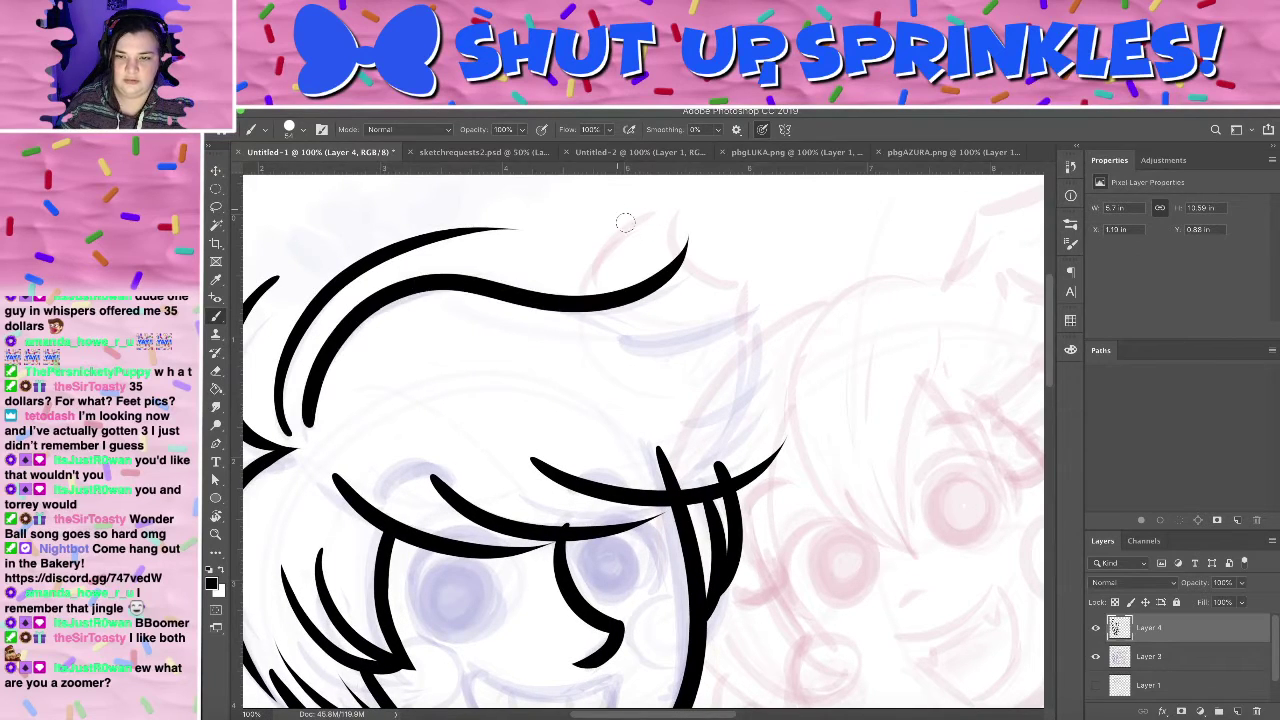
mouse_move(657, 332)
mouse_down()
mouse_move(769, 197)
mouse_move(634, 343)
mouse_move(636, 373)
mouse_up()
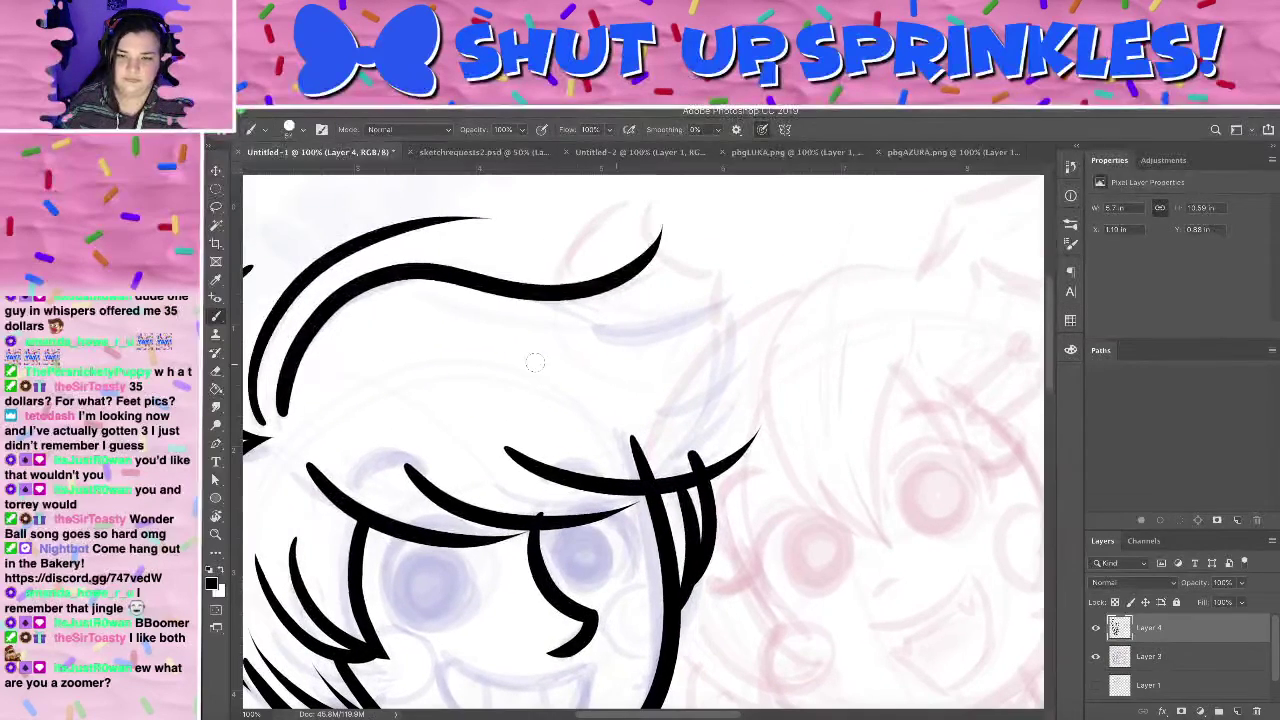
key(ctrl+z)
mouse_move(279, 408)
mouse_down()
mouse_move(325, 313)
mouse_move(620, 231)
mouse_up()
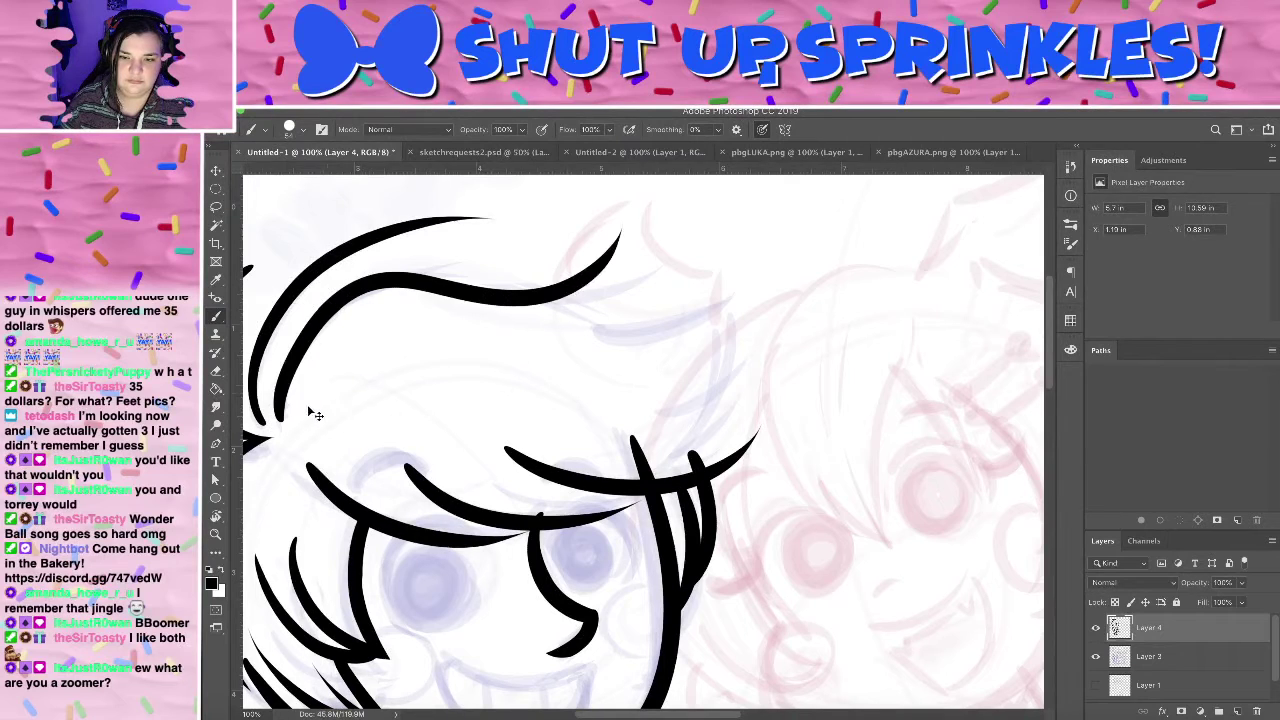
key(ctrl+z)
drag(283, 416, 652, 228)
key(ctrl+z)
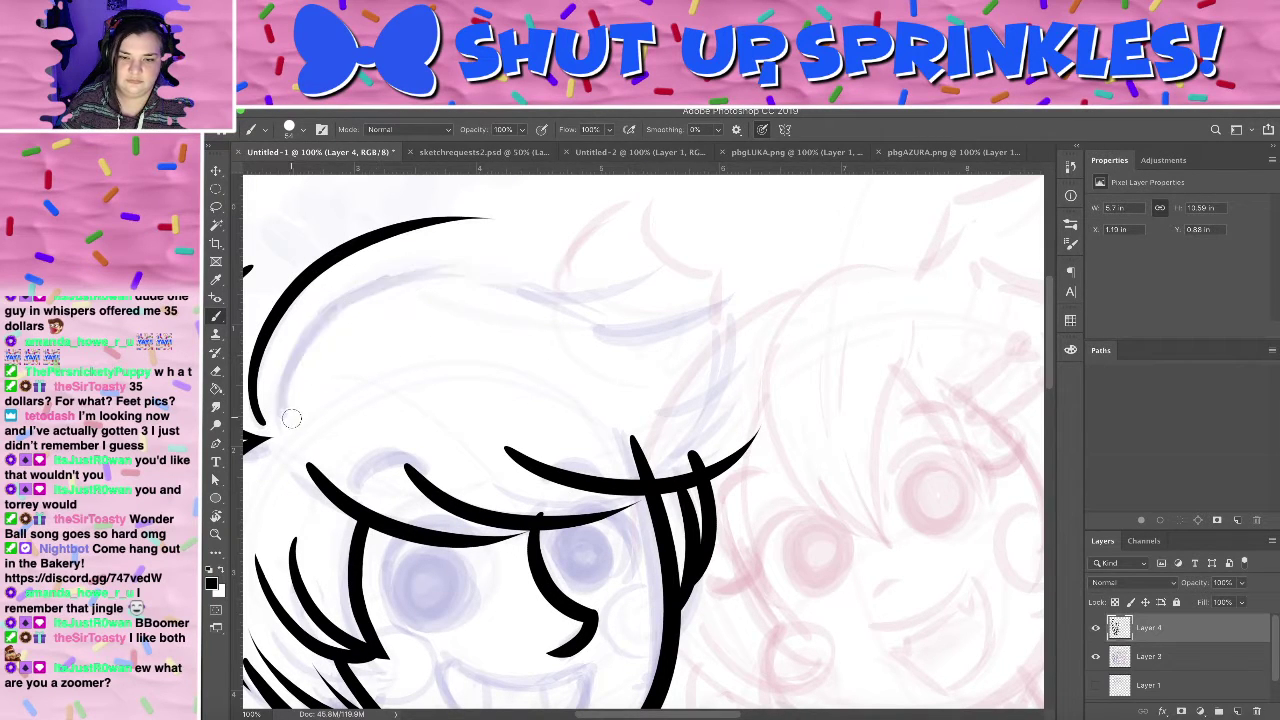
mouse_move(286, 420)
mouse_down()
mouse_move(603, 277)
mouse_move(652, 240)
mouse_up()
mouse_move(654, 385)
mouse_down()
mouse_move(718, 379)
mouse_move(692, 329)
mouse_move(731, 240)
mouse_move(687, 377)
mouse_move(700, 388)
mouse_up()
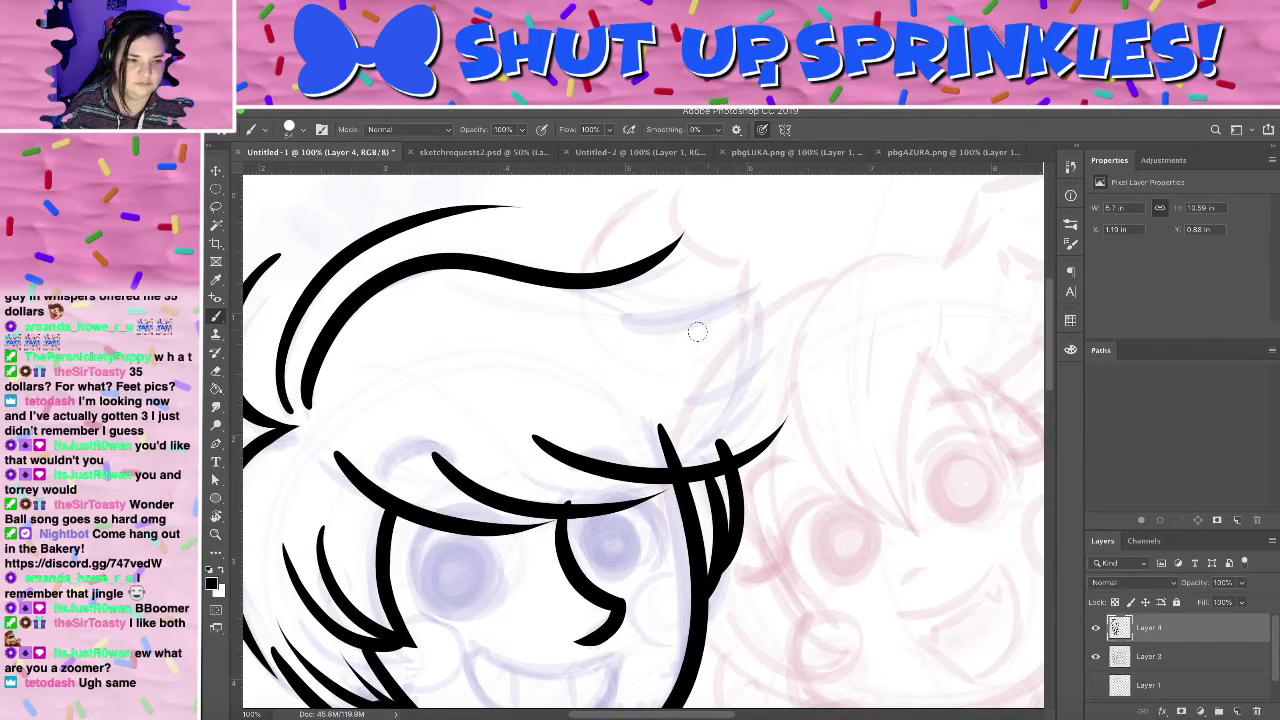
- Try a pointed lock under the top hair line curving back to the far brow, and undo it together with that line
mouse_move(598, 318)
mouse_down()
mouse_move(795, 248)
mouse_move(642, 414)
mouse_up()
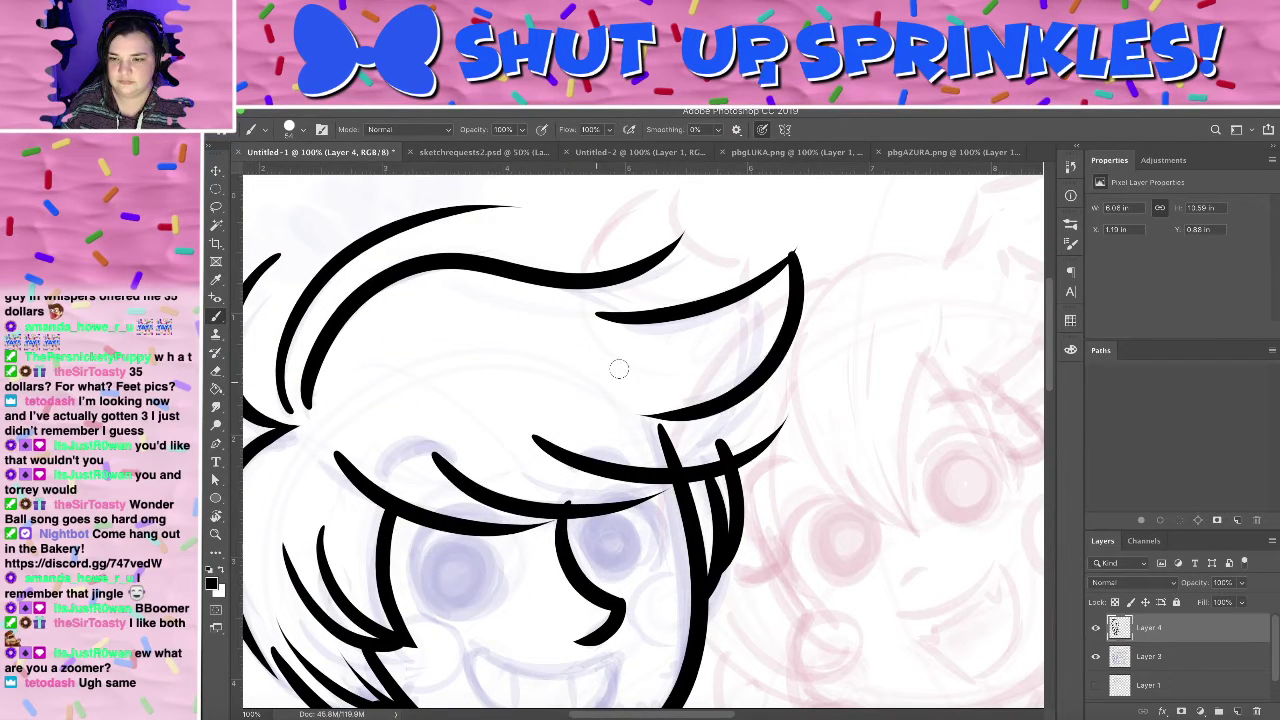
key(ctrl+z)
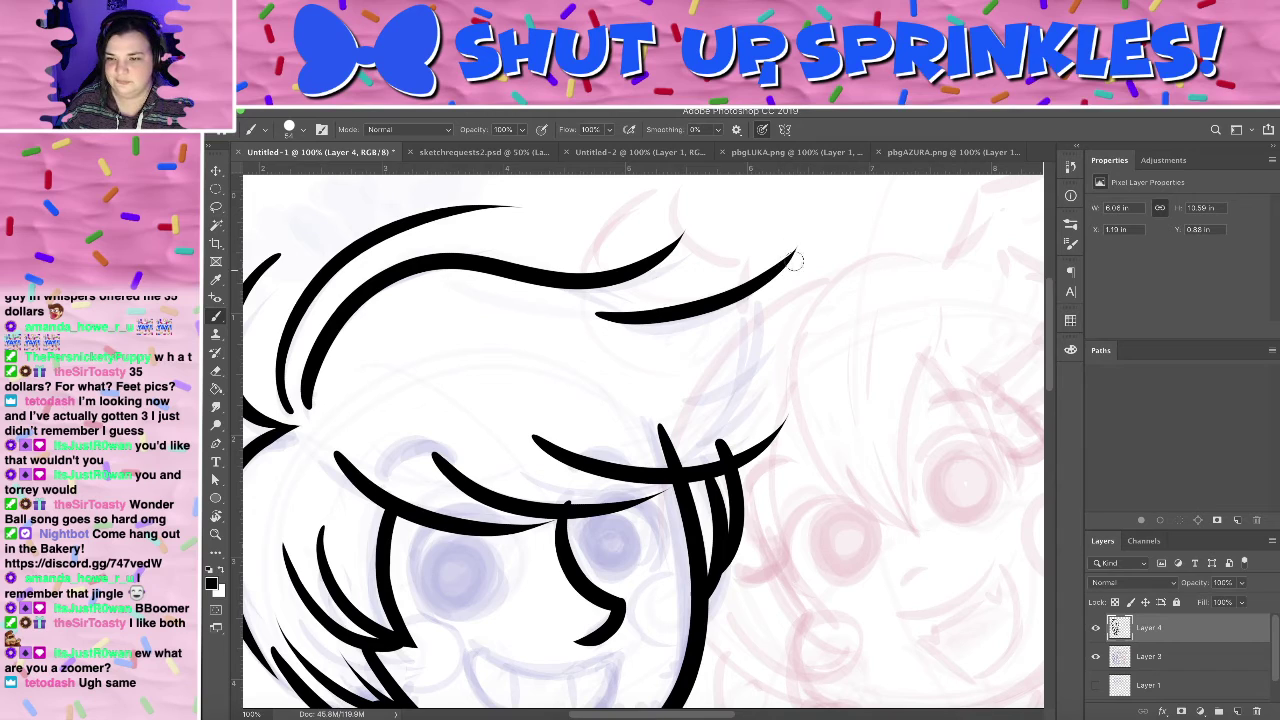
drag(795, 257, 657, 432)
mouse_move(685, 565)
mouse_down()
mouse_move(808, 377)
mouse_move(686, 608)
mouse_up()
key(super+z)
key(super+z)
key(ctrl+z)
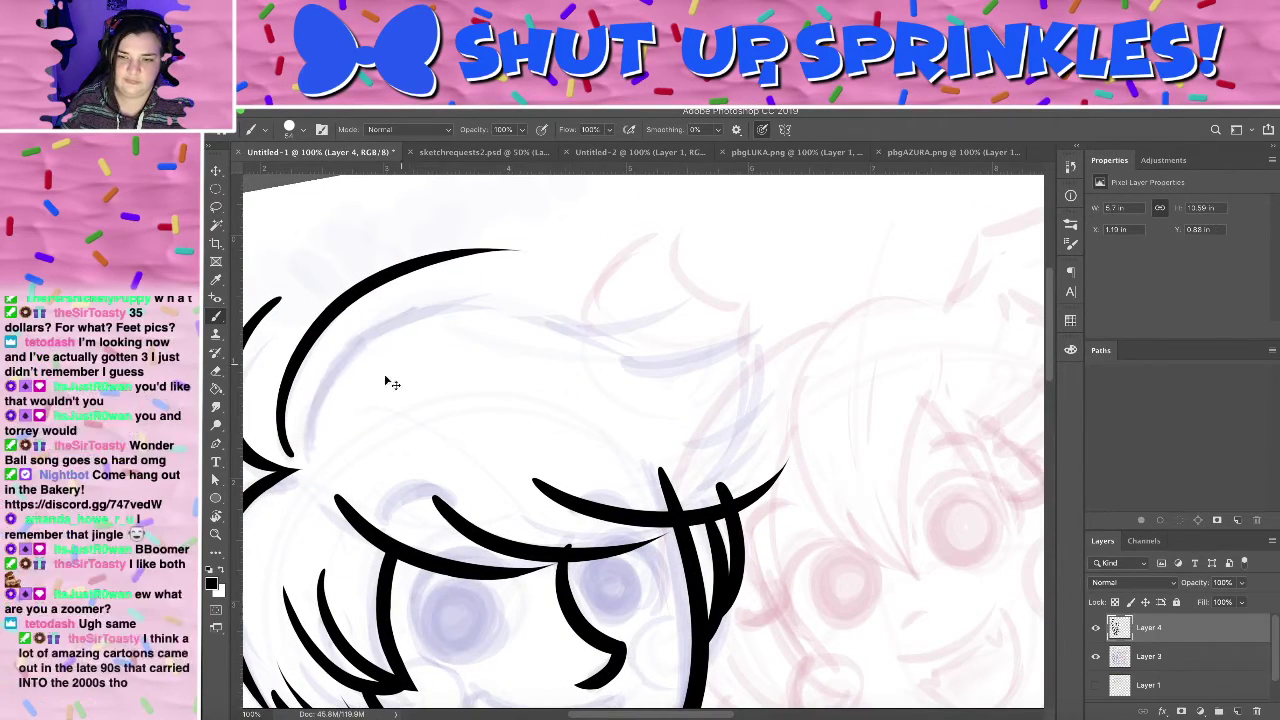
- Ink the wavy top hair line ending in an upturned tip, and a pointed lock beneath it curving back to the face outline
mouse_move(310, 455)
mouse_down()
mouse_move(412, 290)
mouse_move(717, 224)
mouse_up()
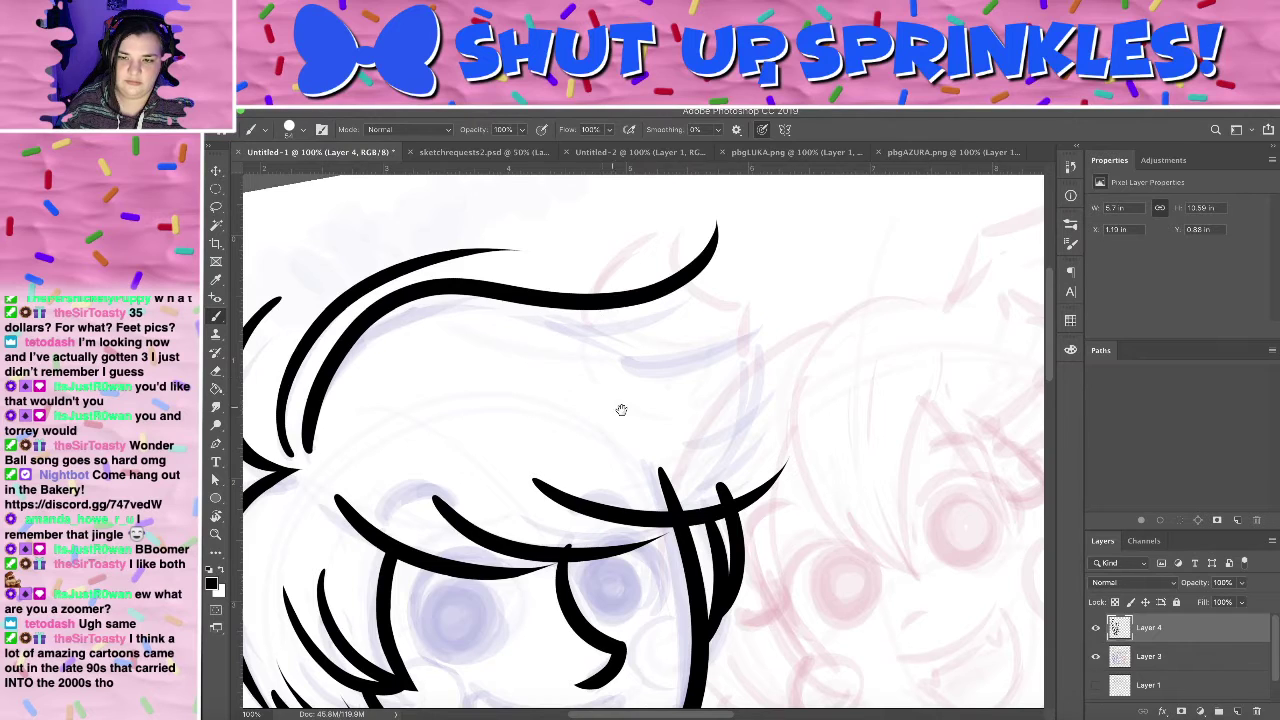
mouse_move(562, 511)
mouse_down()
mouse_move(654, 337)
mouse_move(542, 477)
mouse_up()
mouse_move(590, 306)
mouse_down()
mouse_move(809, 295)
mouse_move(835, 278)
mouse_up()
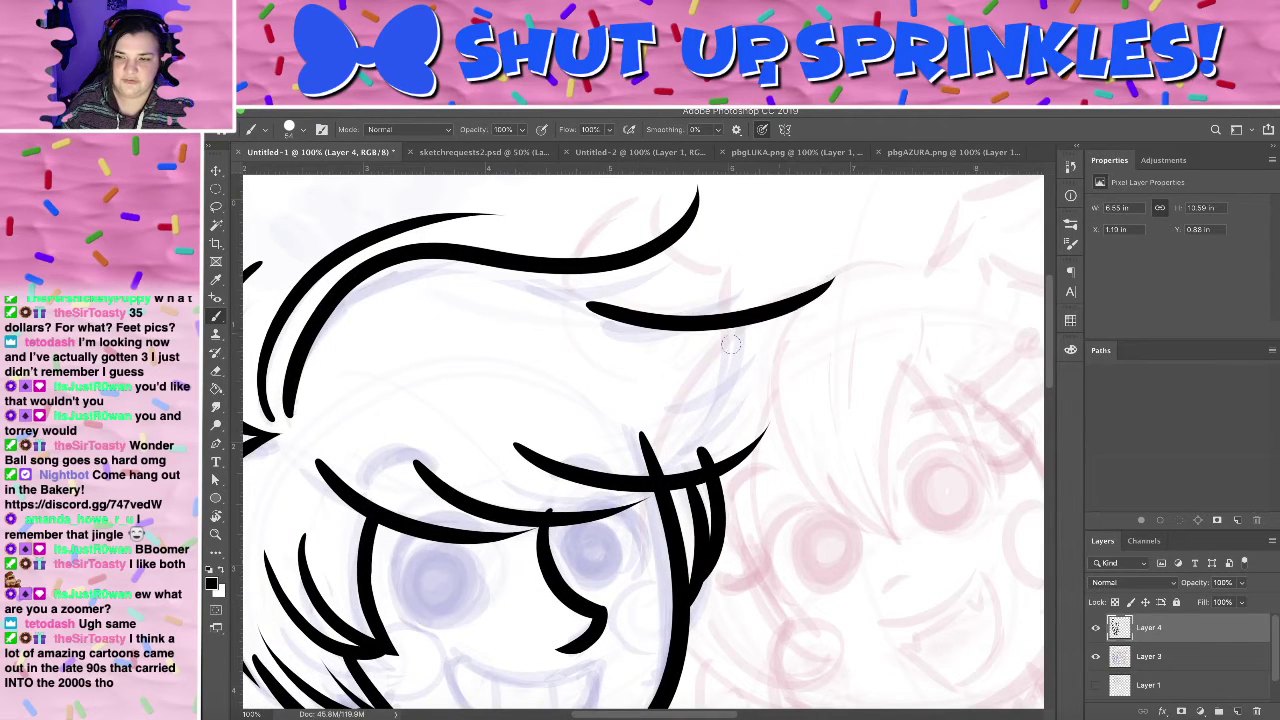
key(ctrl+z)
mouse_move(598, 312)
mouse_down()
mouse_move(770, 298)
mouse_move(646, 440)
mouse_up()
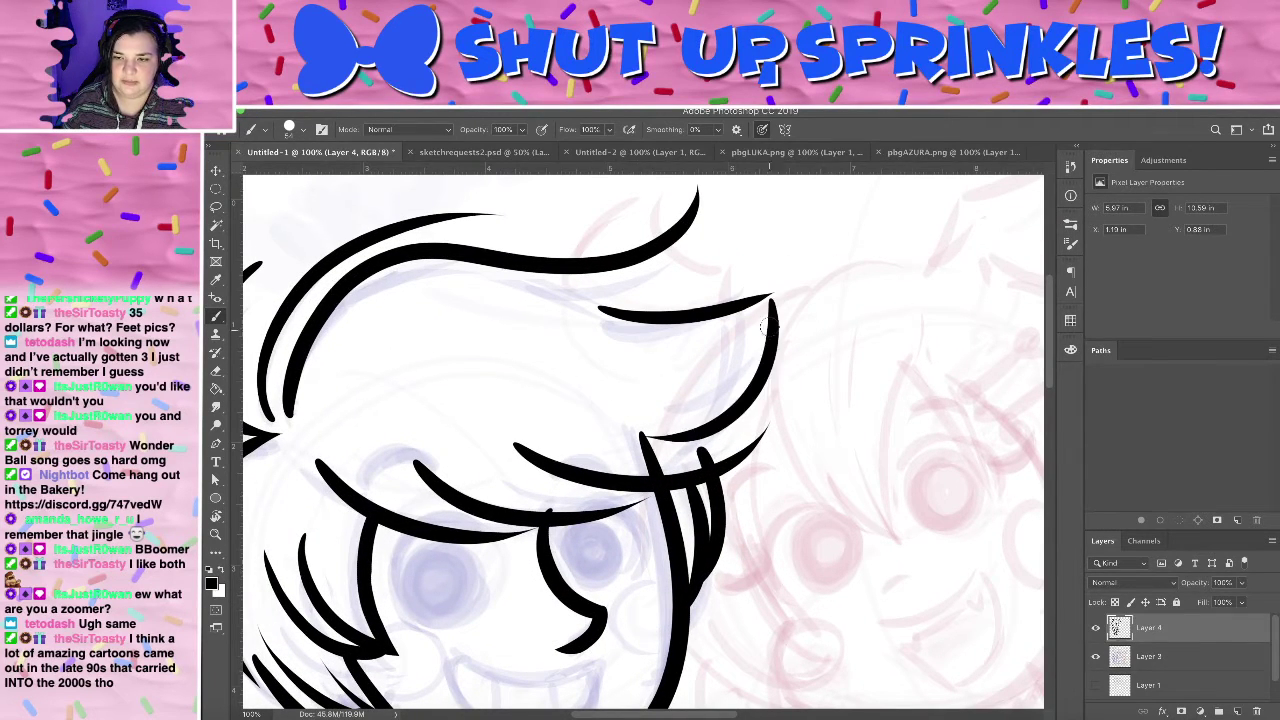
key(ctrl+z)
drag(773, 301, 632, 451)
- Ink two short tapered strokes curving back from the upturned tip to form the underside of the top hair flick
mouse_move(774, 467)
mouse_down()
mouse_move(906, 266)
mouse_move(823, 455)
mouse_up()
mouse_move(853, 364)
mouse_down()
mouse_move(869, 246)
mouse_move(830, 454)
mouse_up()
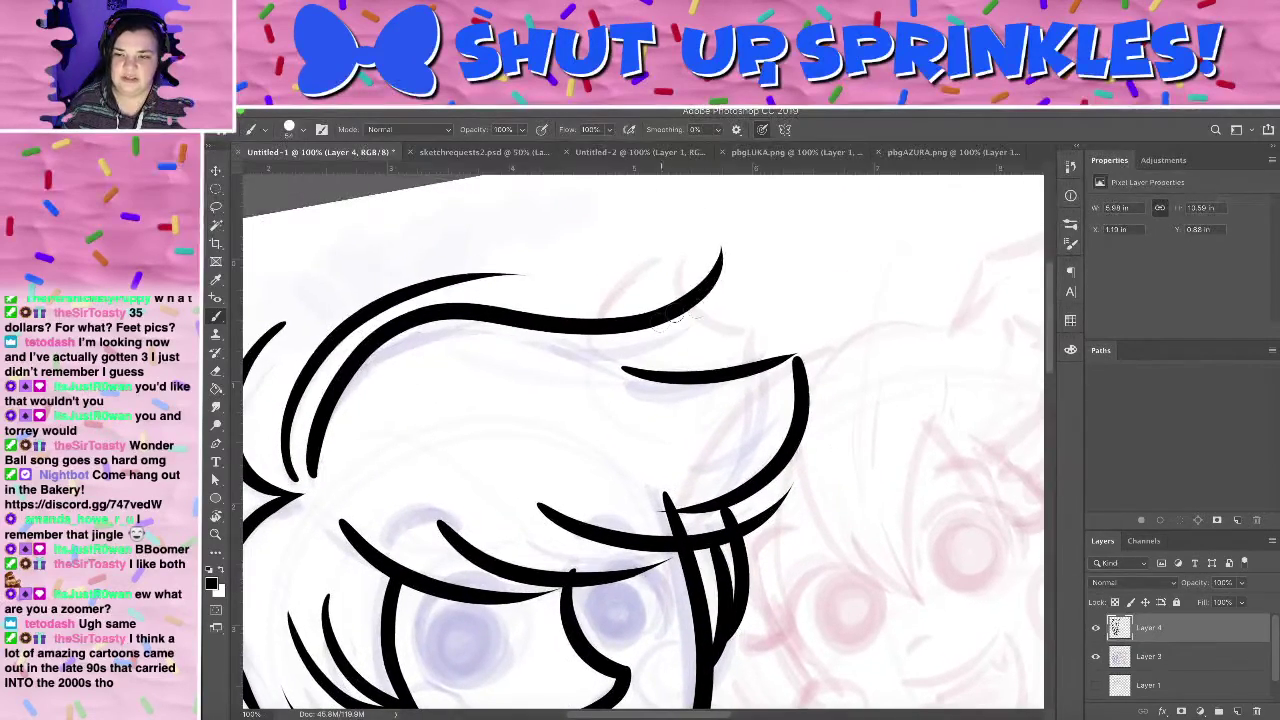
drag(721, 252, 680, 372)
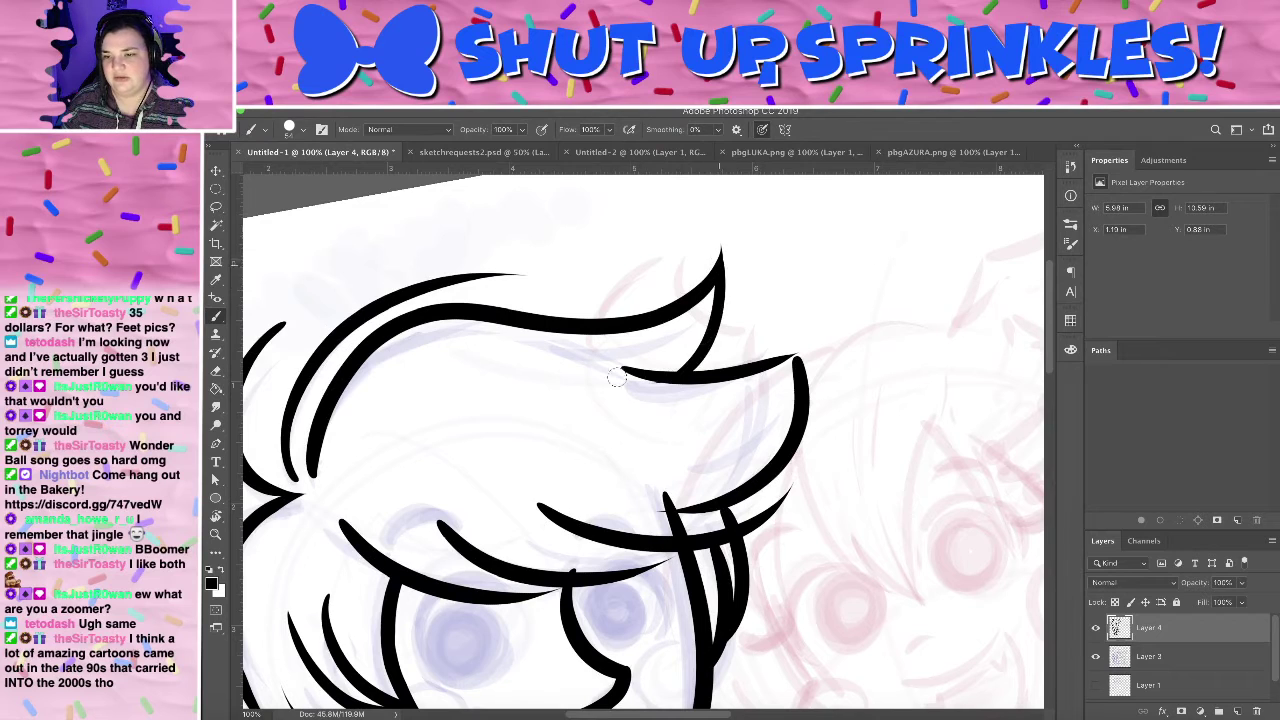
key(ctrl+z)
drag(721, 252, 642, 353)
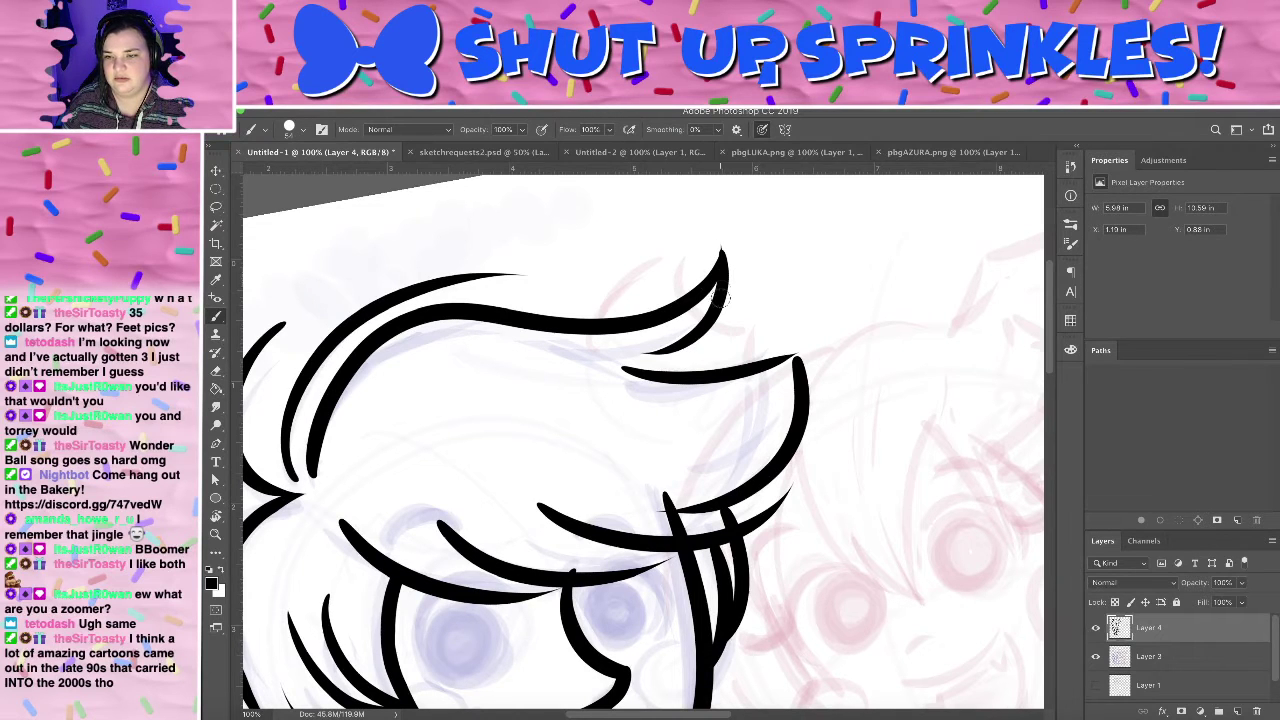
drag(726, 296, 692, 362)
- Erase the line ends overshooting where the pointed lock meets the top of the face outline, with the canvas rotated and zoomed to 200%
mouse_move(785, 328)
mouse_down()
mouse_move(829, 286)
mouse_move(820, 314)
mouse_move(767, 330)
mouse_move(752, 260)
mouse_up()
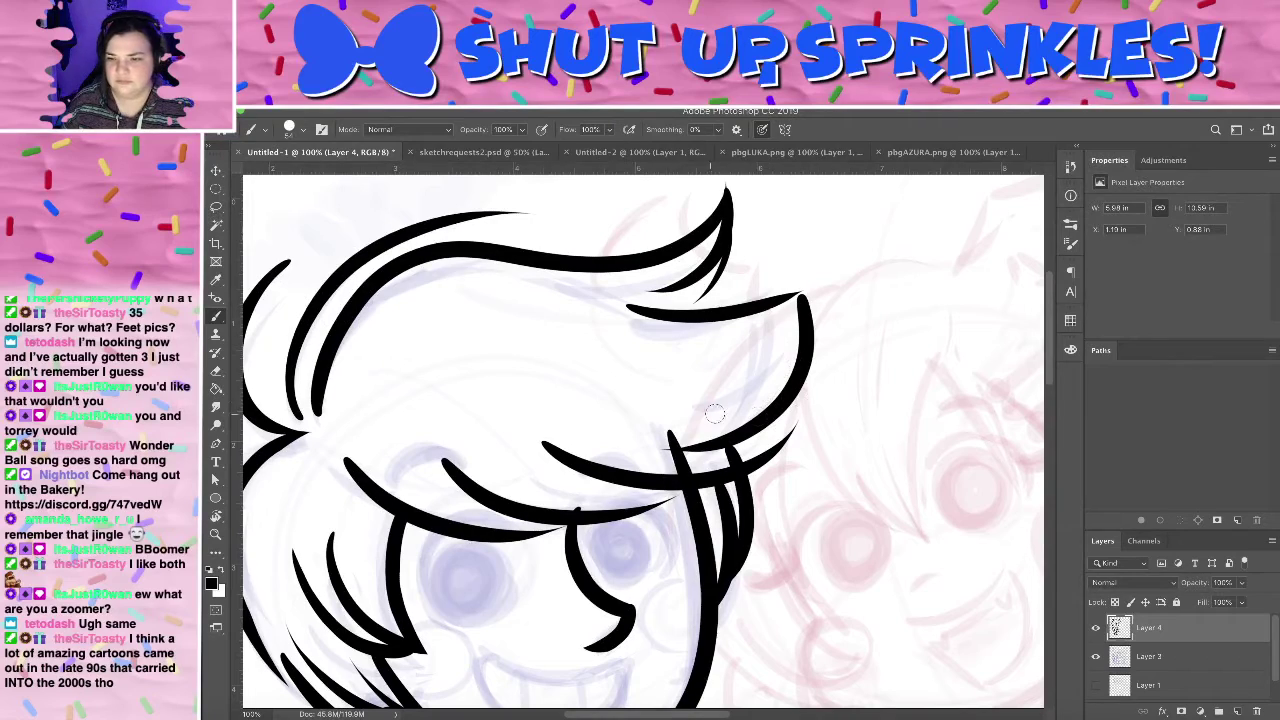
mouse_move(750, 451)
mouse_down()
mouse_move(866, 342)
mouse_move(960, 187)
mouse_move(989, 280)
mouse_move(1029, 233)
mouse_up()
key(super+z)
mouse_move(786, 403)
mouse_down()
mouse_move(718, 482)
mouse_move(725, 535)
mouse_up()
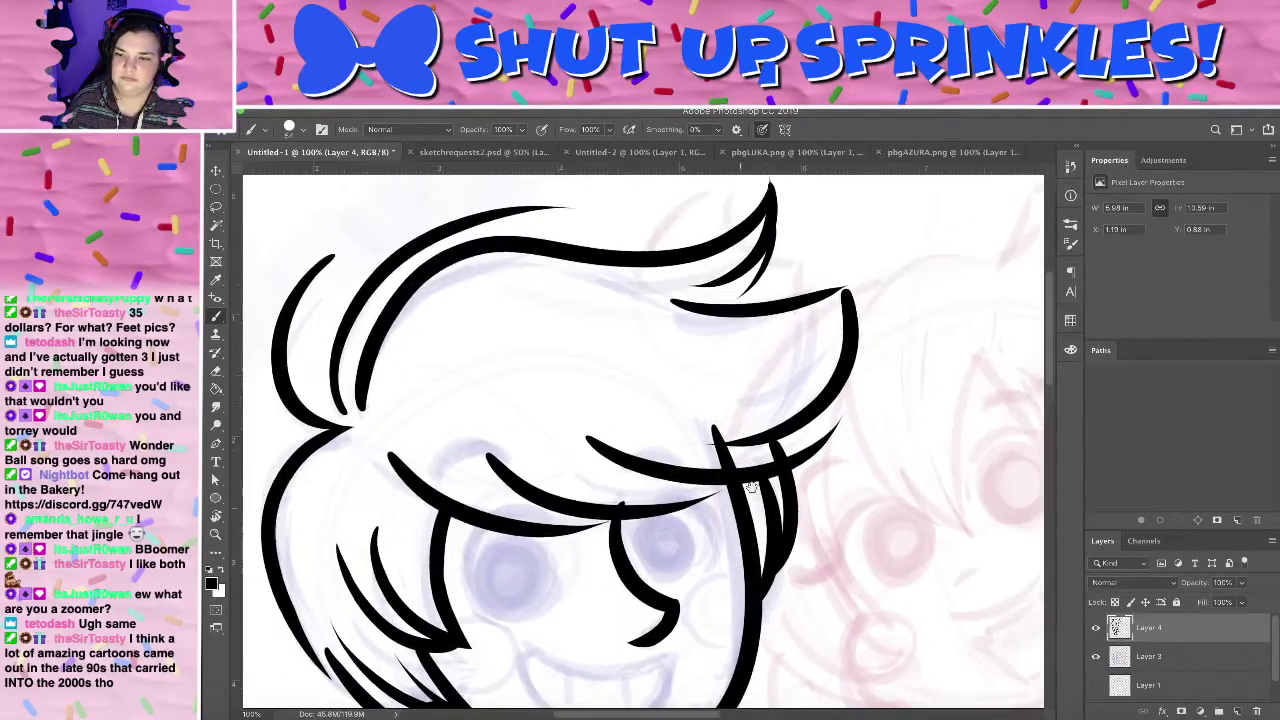
key(r)
drag(850, 313, 660, 247)
key(ctrl+plus)
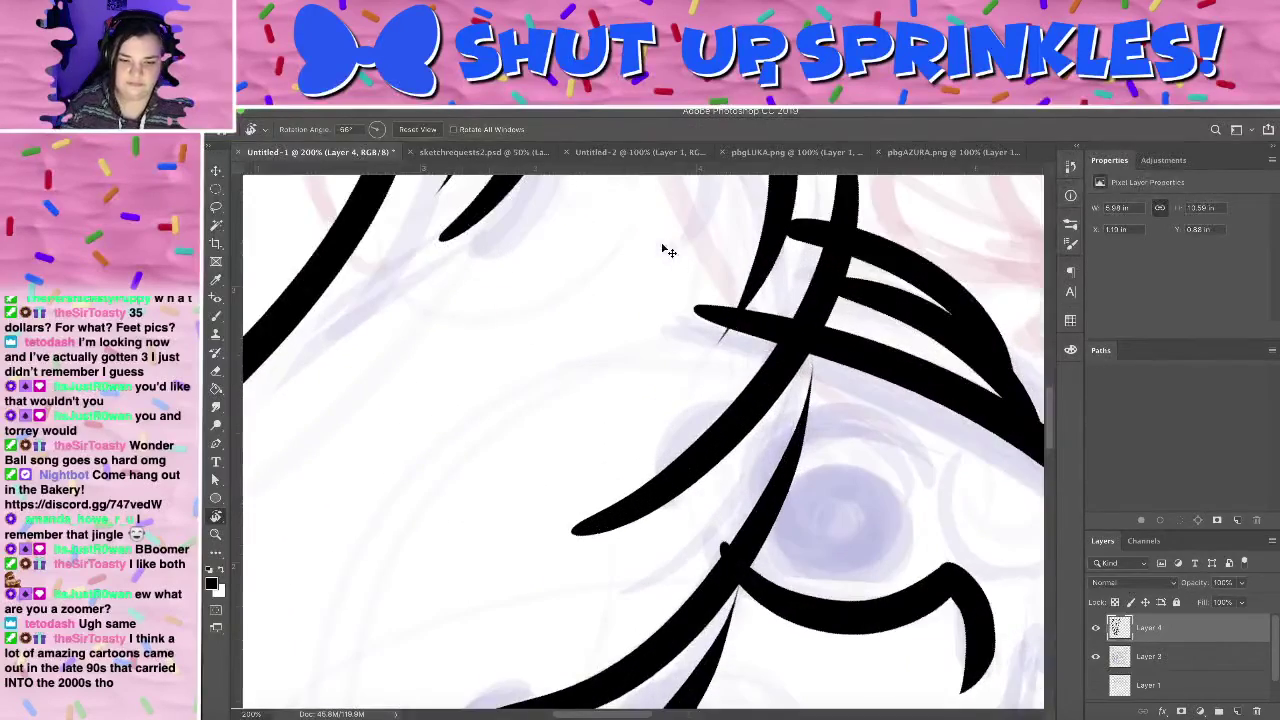
mouse_move(655, 417)
mouse_down()
mouse_move(586, 429)
mouse_move(428, 522)
mouse_up()
key(e)
key(ctrl+z)
drag(610, 304, 462, 566)
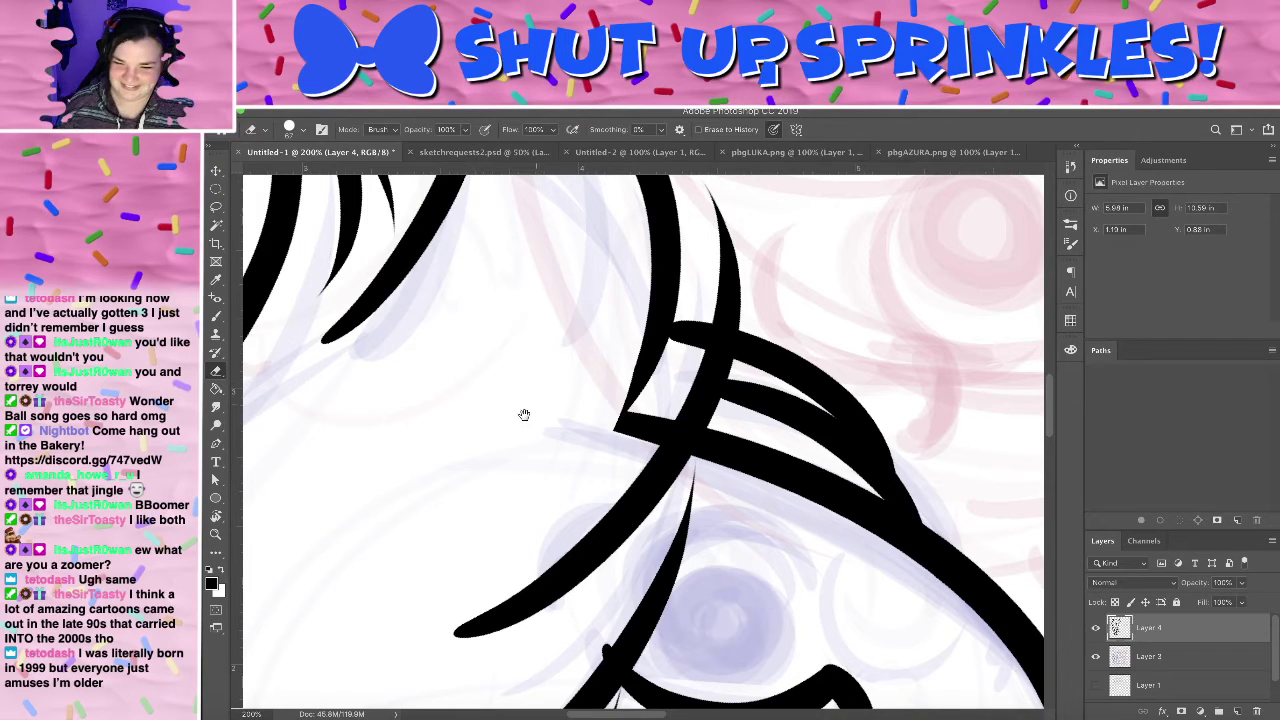
mouse_move(523, 414)
mouse_down()
mouse_move(711, 520)
mouse_move(690, 388)
mouse_move(663, 540)
mouse_up()
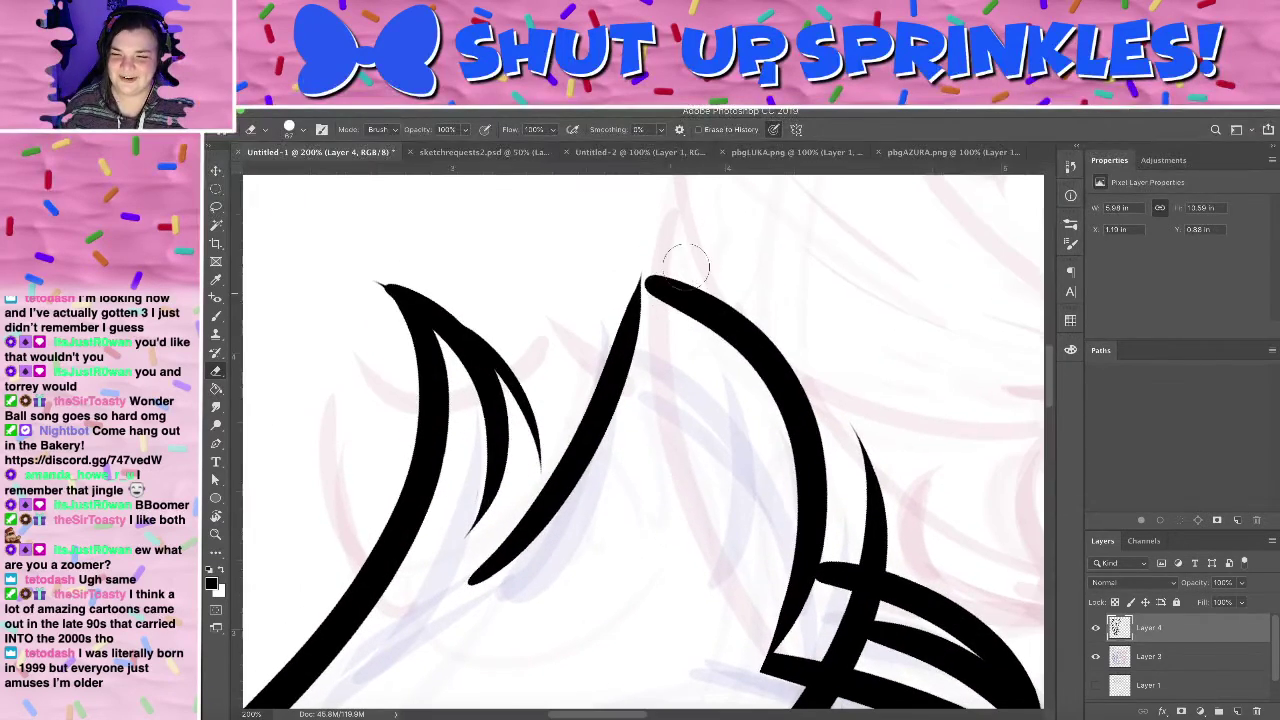
- Trim the outer edge of the upturned hair flick with the Eraser so its tip ends in a clean point
key(r)
drag(737, 266, 767, 276)
key(e)
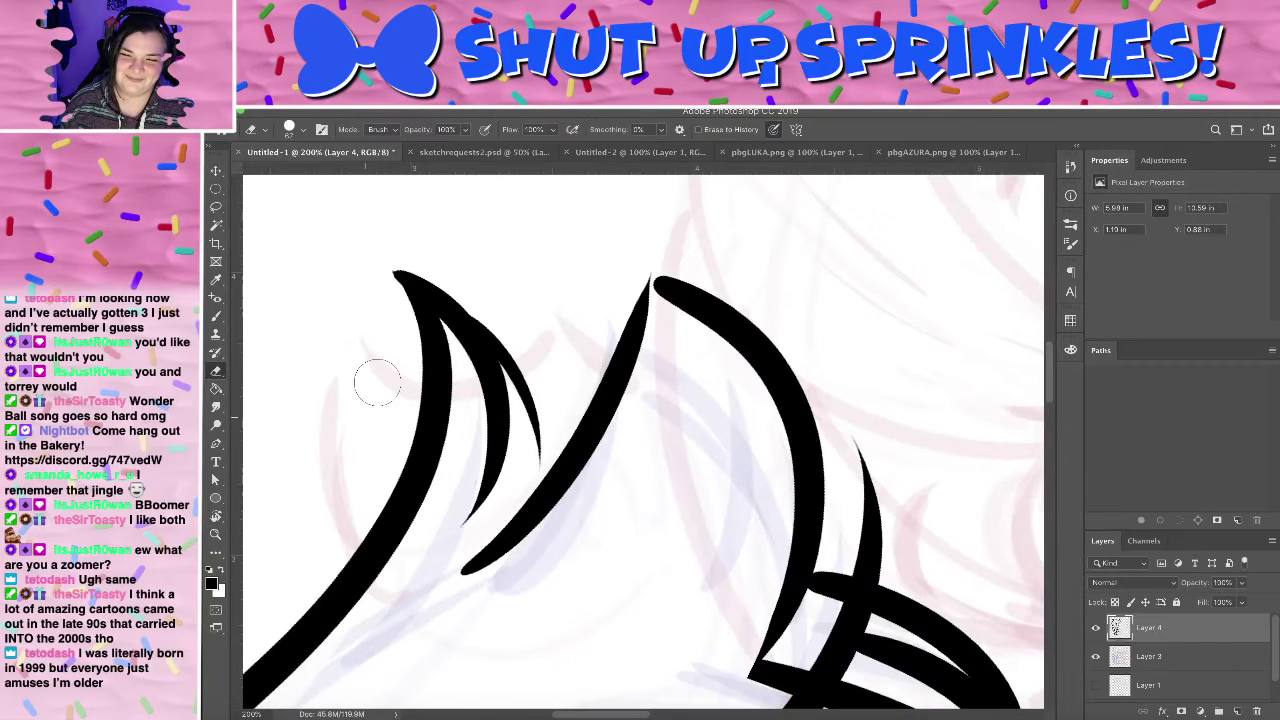
drag(373, 236, 384, 422)
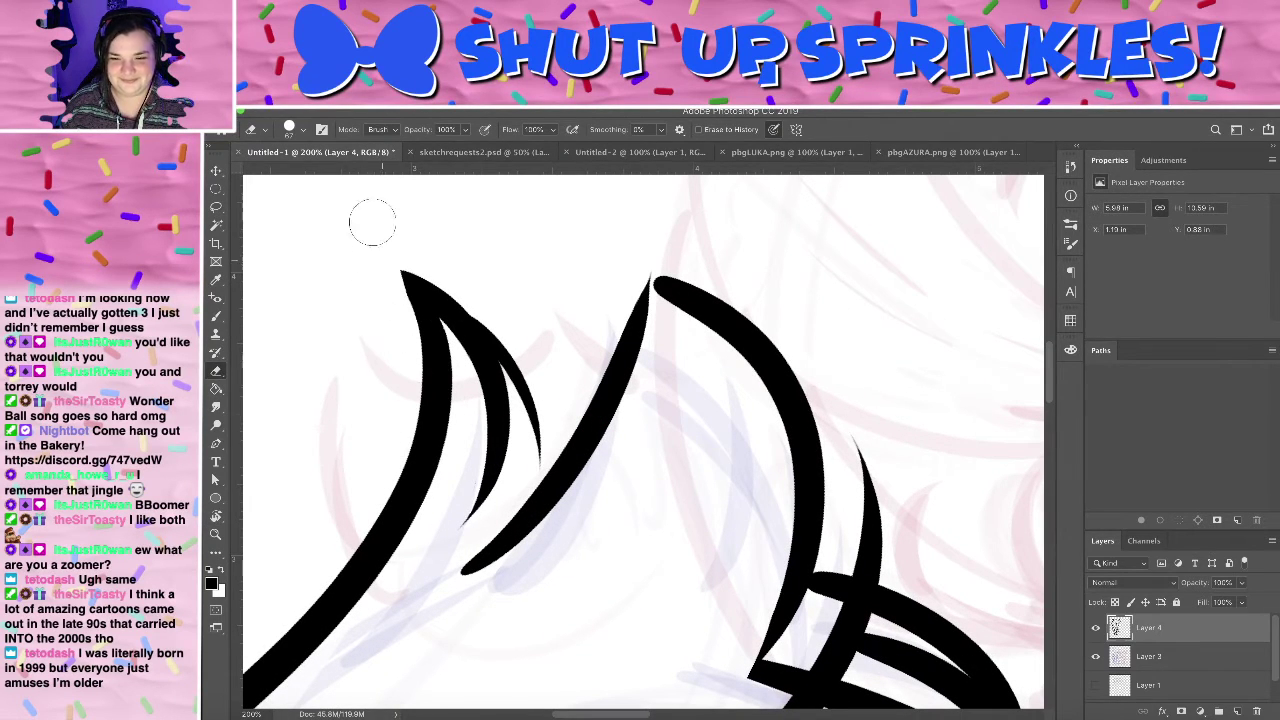
drag(377, 250, 403, 382)
drag(386, 246, 404, 394)
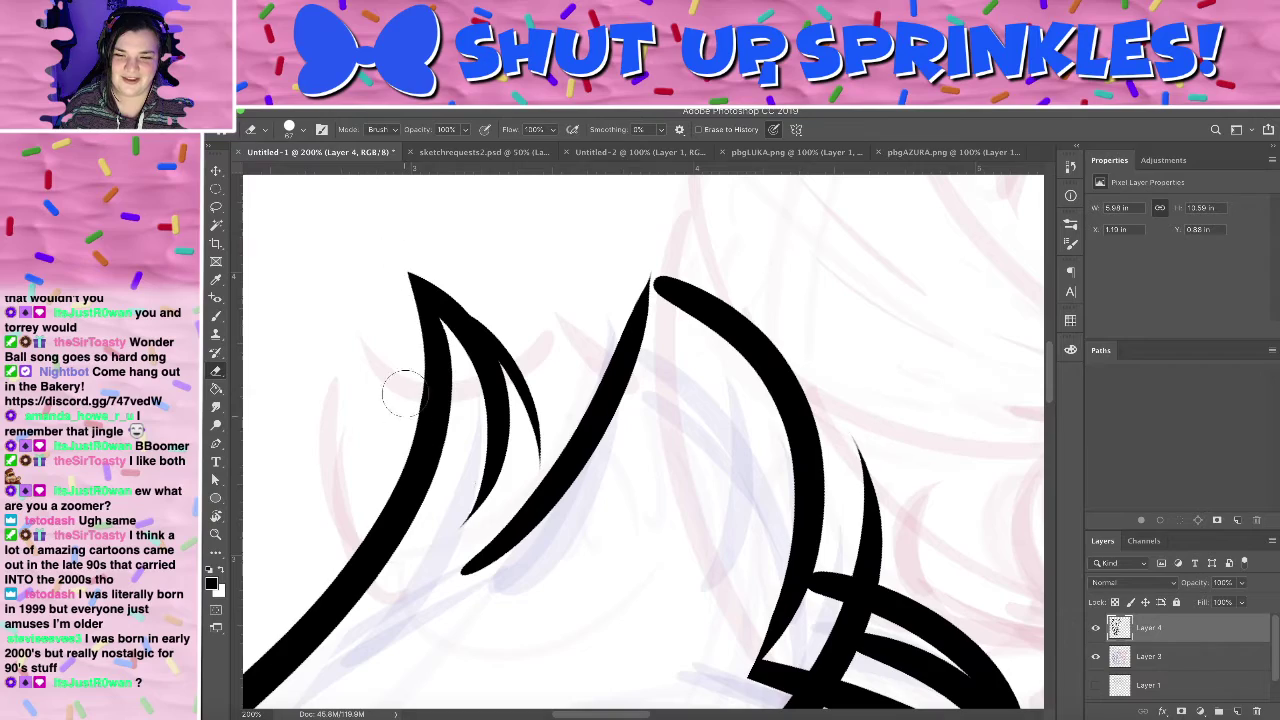
mouse_move(552, 383)
mouse_down()
mouse_move(469, 306)
mouse_move(463, 316)
mouse_up()
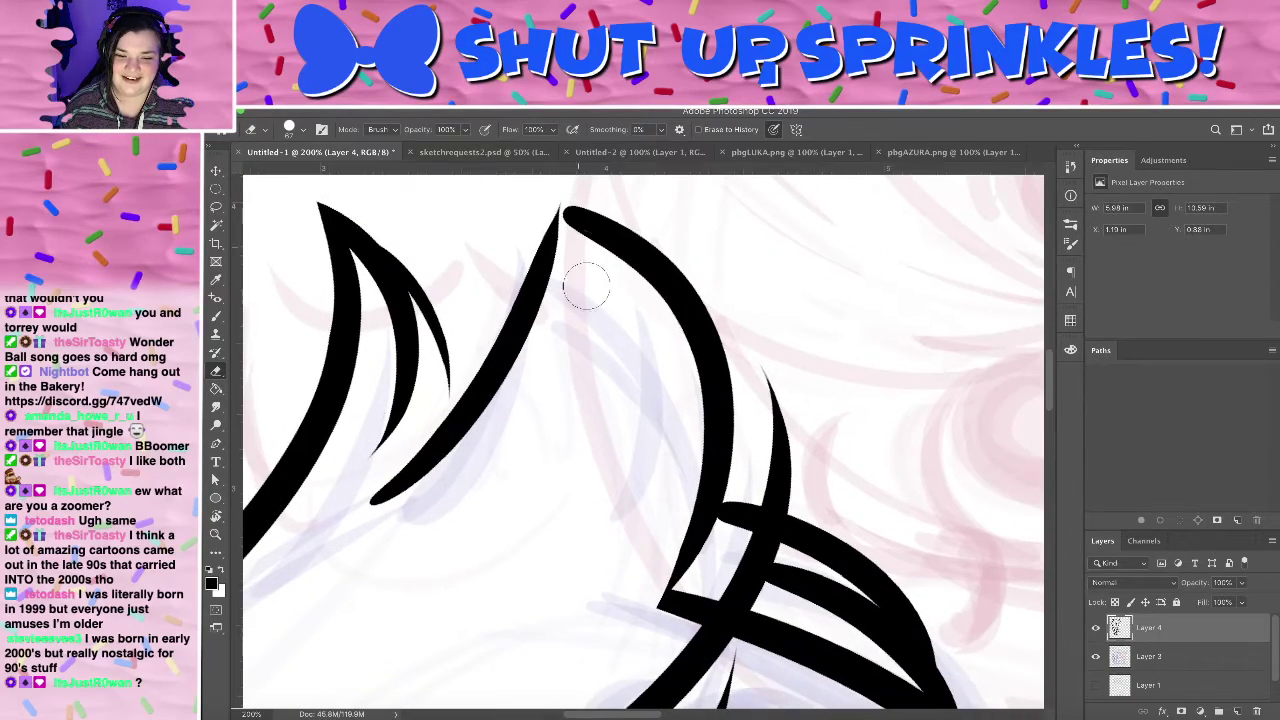
- Try strokes that thicken the thin end of the lock's inner line where it meets the outer line at the tip
key(r)
drag(677, 294, 618, 281)
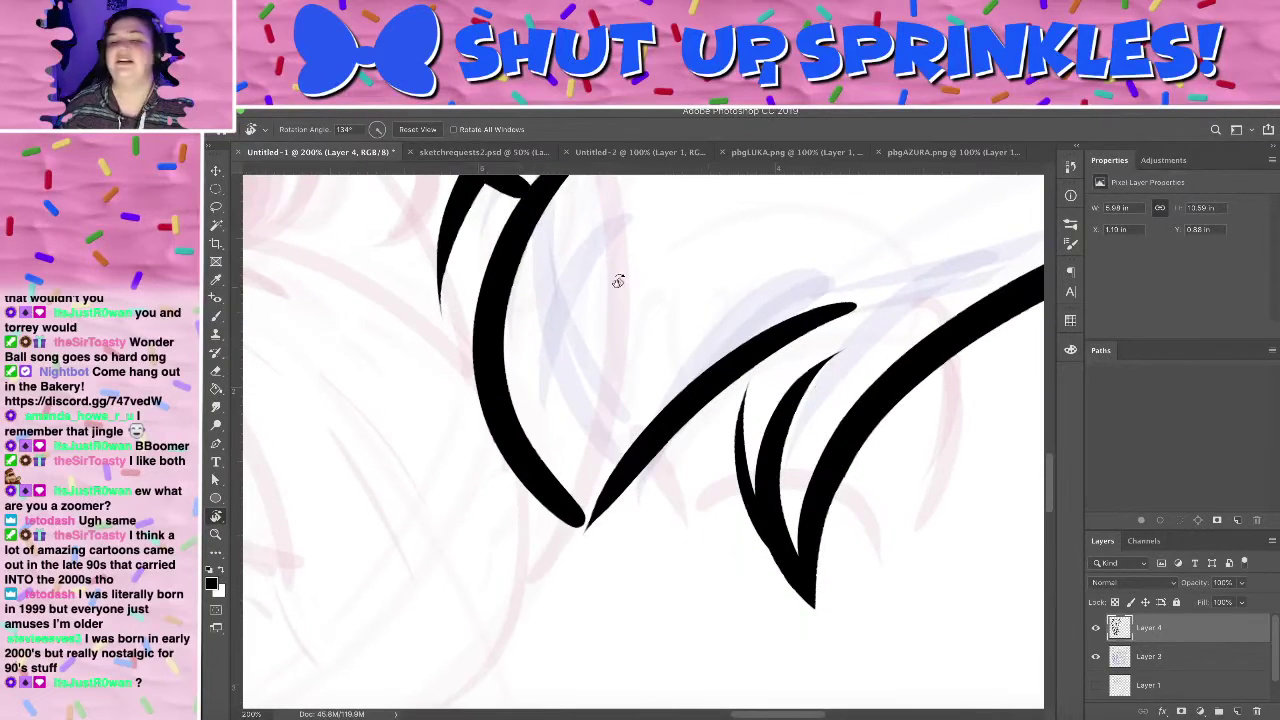
key(b)
mouse_move(578, 526)
mouse_down()
mouse_move(872, 323)
mouse_move(812, 390)
mouse_move(807, 313)
mouse_move(806, 345)
mouse_move(728, 375)
mouse_move(812, 346)
mouse_up()
key(super+z)
key(super+z)
key(super+z)
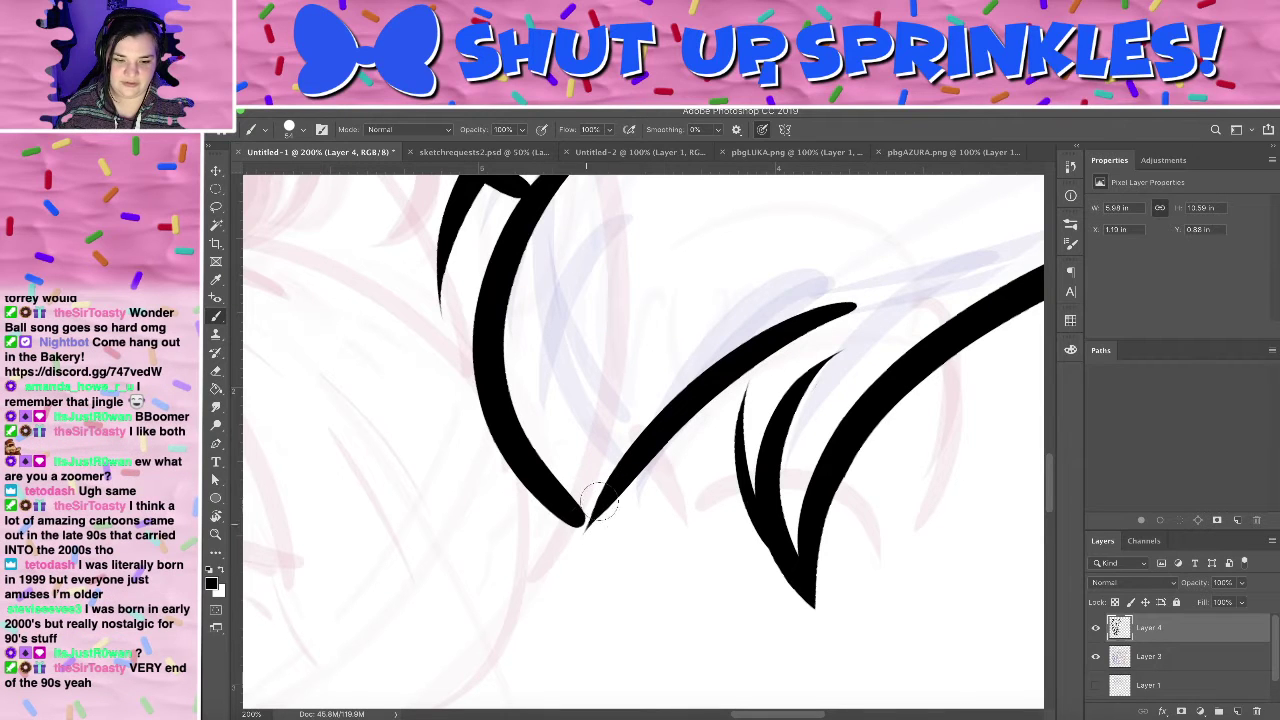
drag(790, 345, 598, 478)
key(ctrl+z)
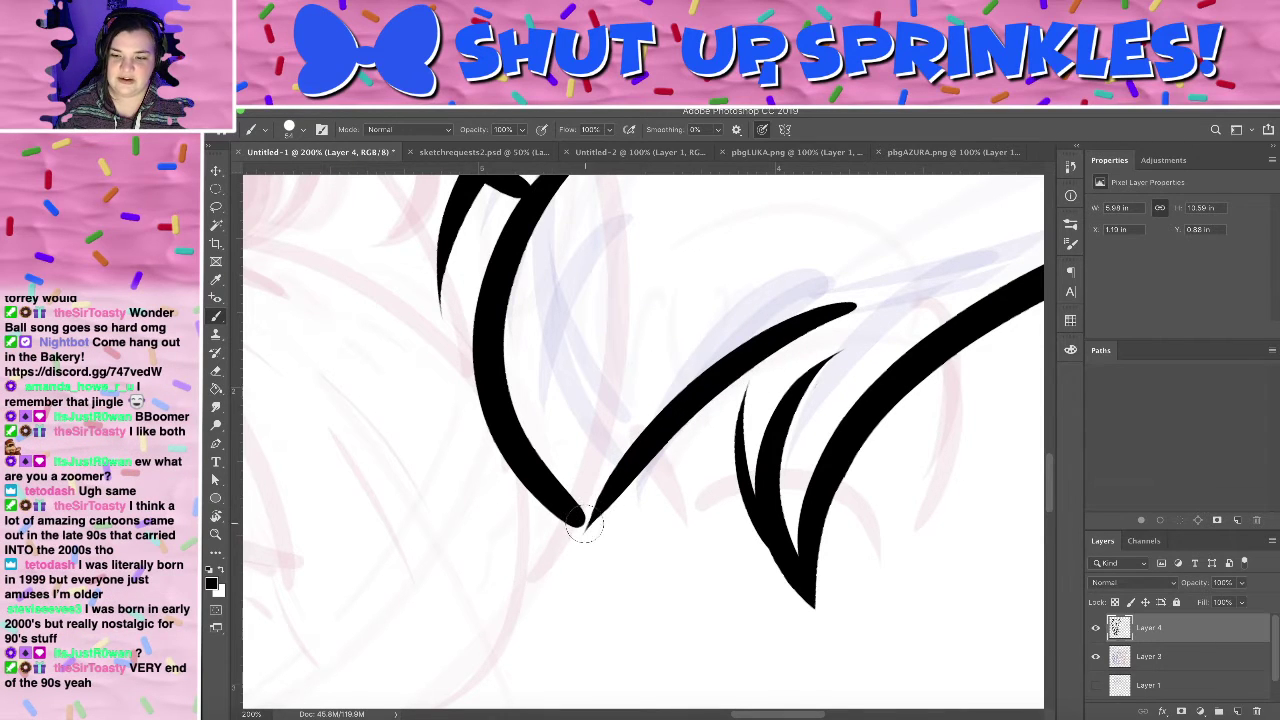
drag(586, 523, 752, 390)
key(ctrl+z)
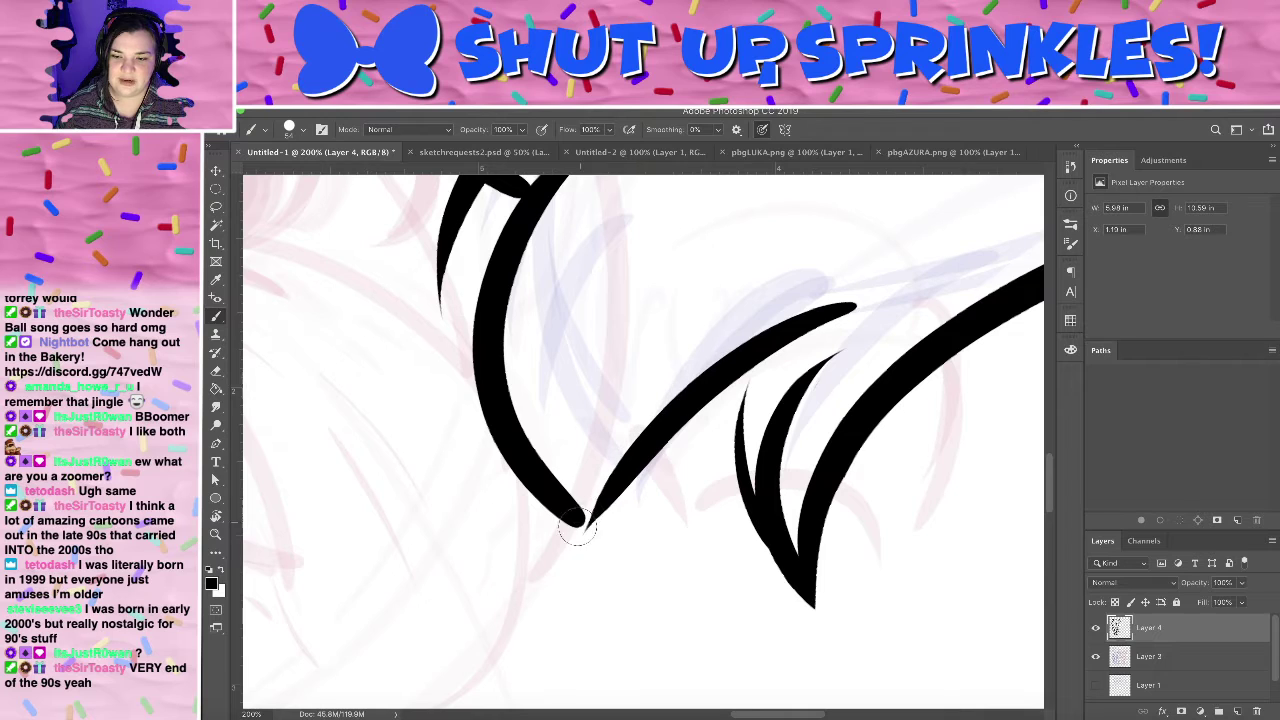
drag(580, 525, 775, 385)
key(ctrl+z)
drag(578, 526, 810, 325)
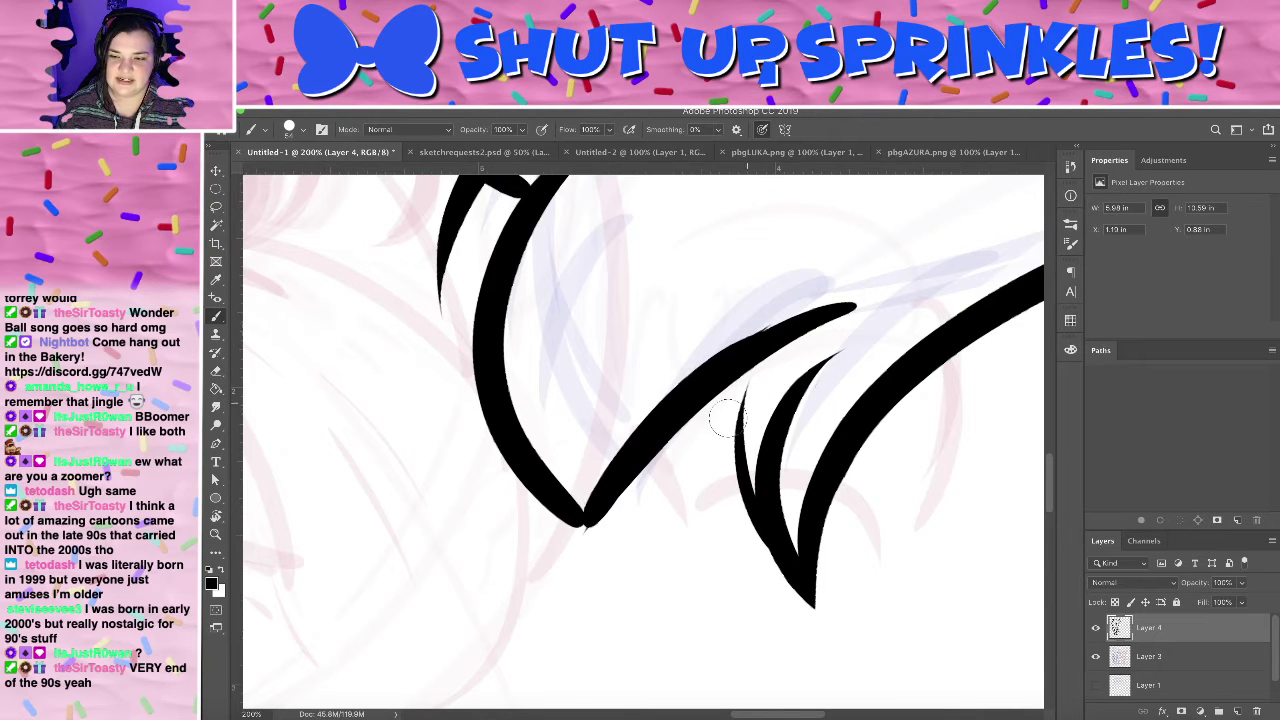
key(ctrl+z)
drag(575, 527, 858, 318)
key(ctrl+z)
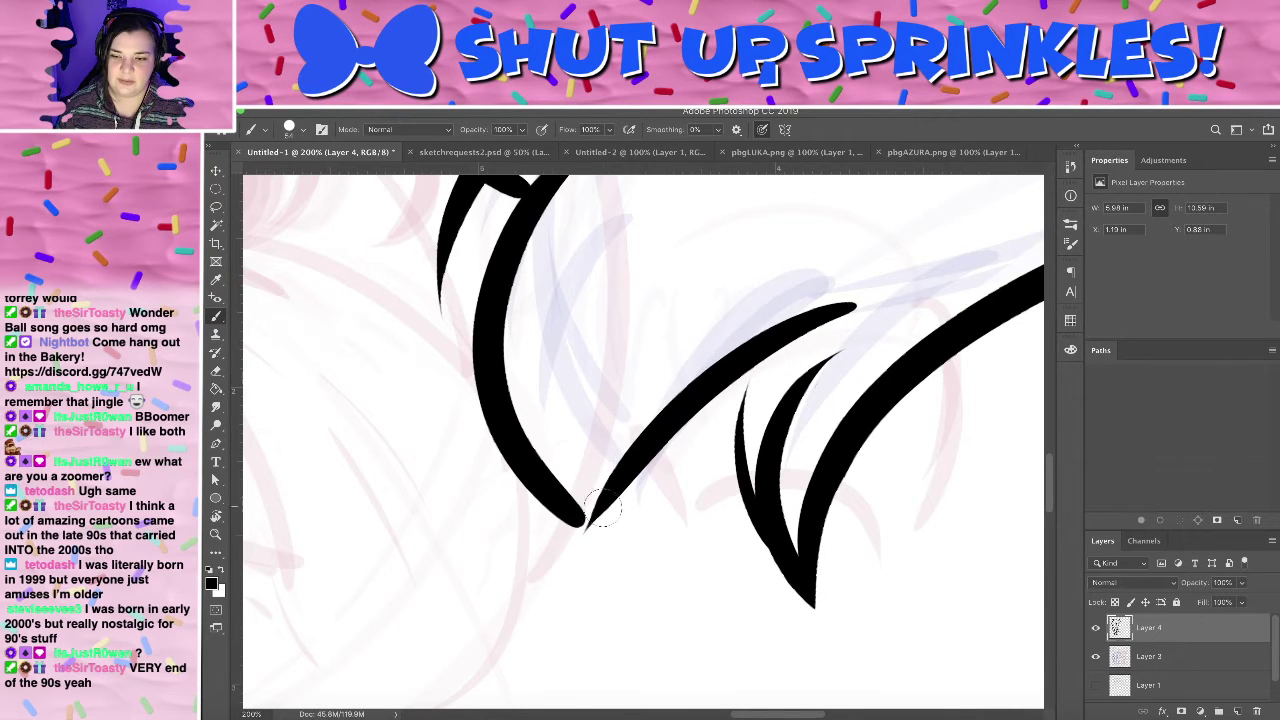
drag(582, 524, 858, 300)
key(ctrl+z)
mouse_move(570, 530)
mouse_down()
mouse_move(709, 382)
mouse_move(852, 310)
mouse_up()
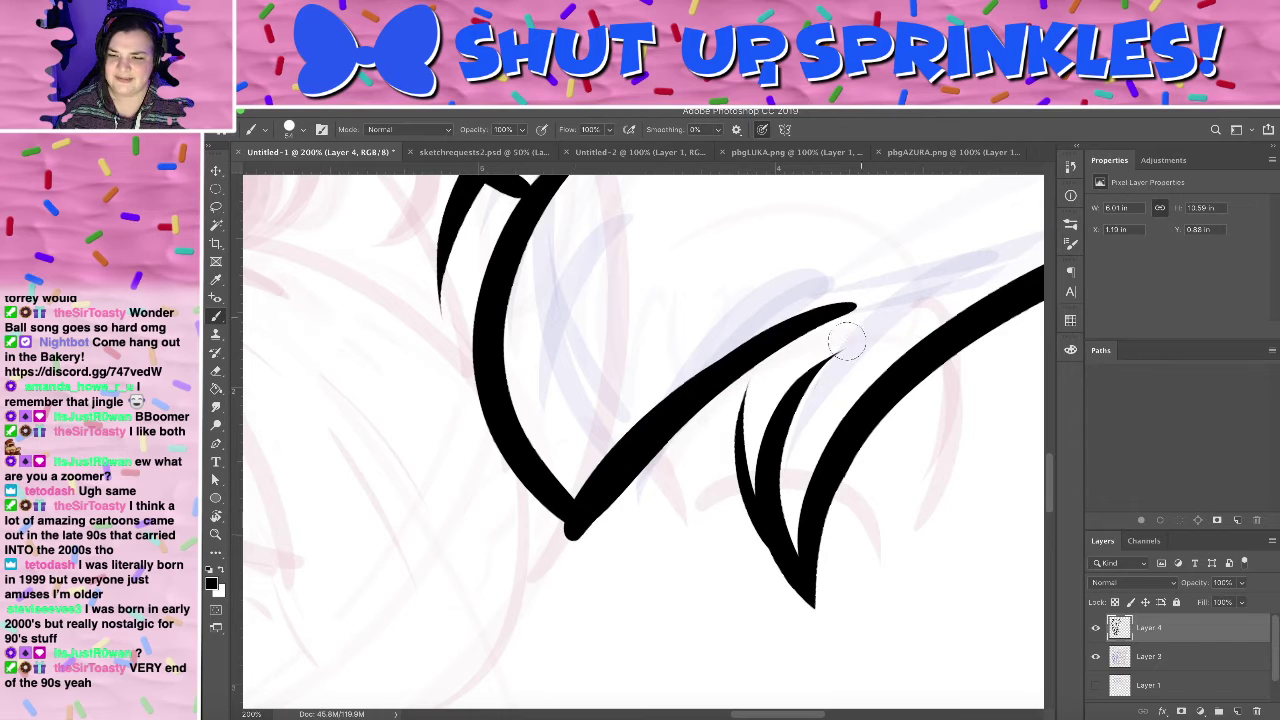
key(ctrl+z)
- Thicken the thin end of the lock's inner line to join the outer line, and trim the corner to a point
drag(580, 527, 852, 308)
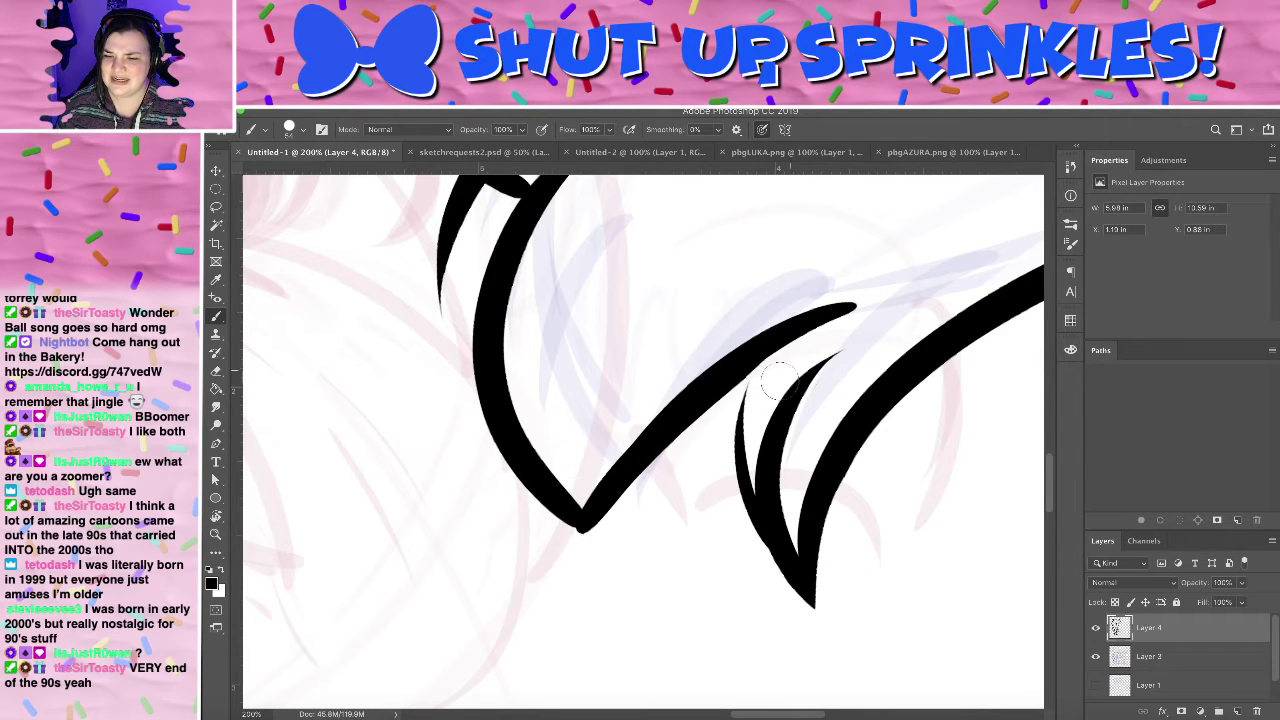
key(e)
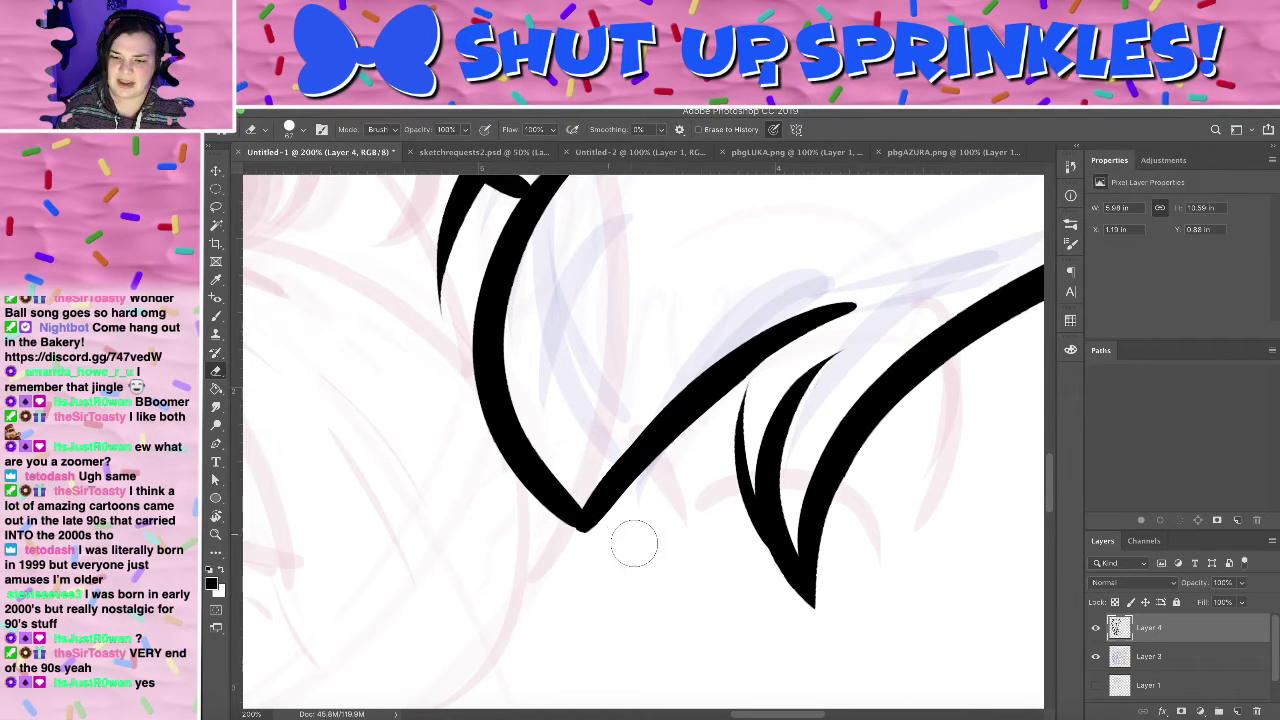
key(b)
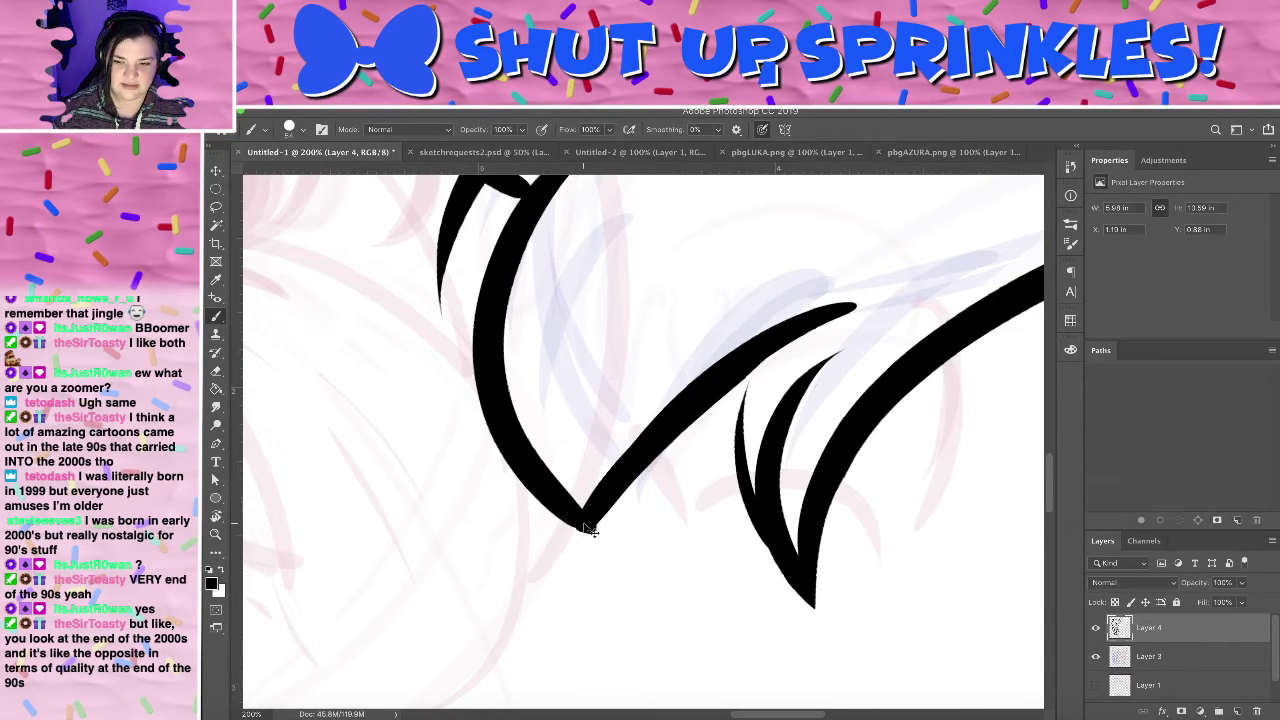
key(e)
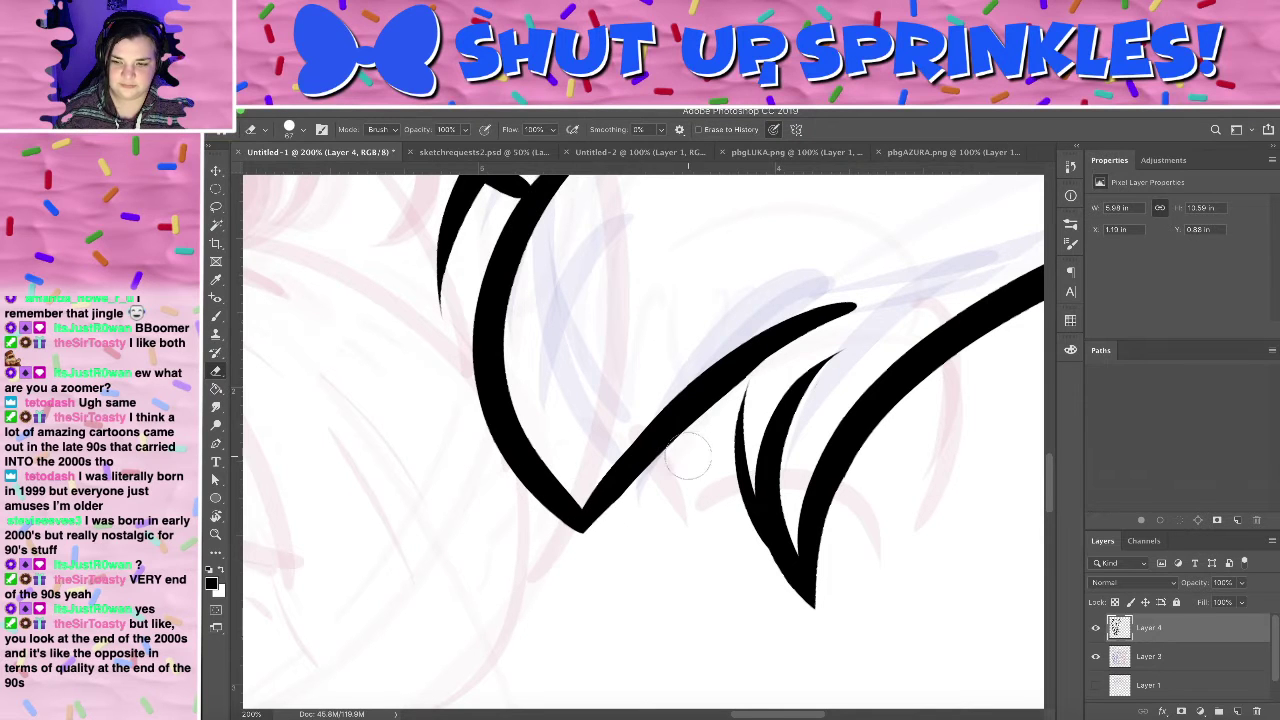
- Erase the side hair line ends that overshoot the top fringe strand towards the pointed lock, and shorten that strand's tapered root
key(r)
drag(720, 287, 367, 435)
drag(435, 401, 746, 420)
key(e)
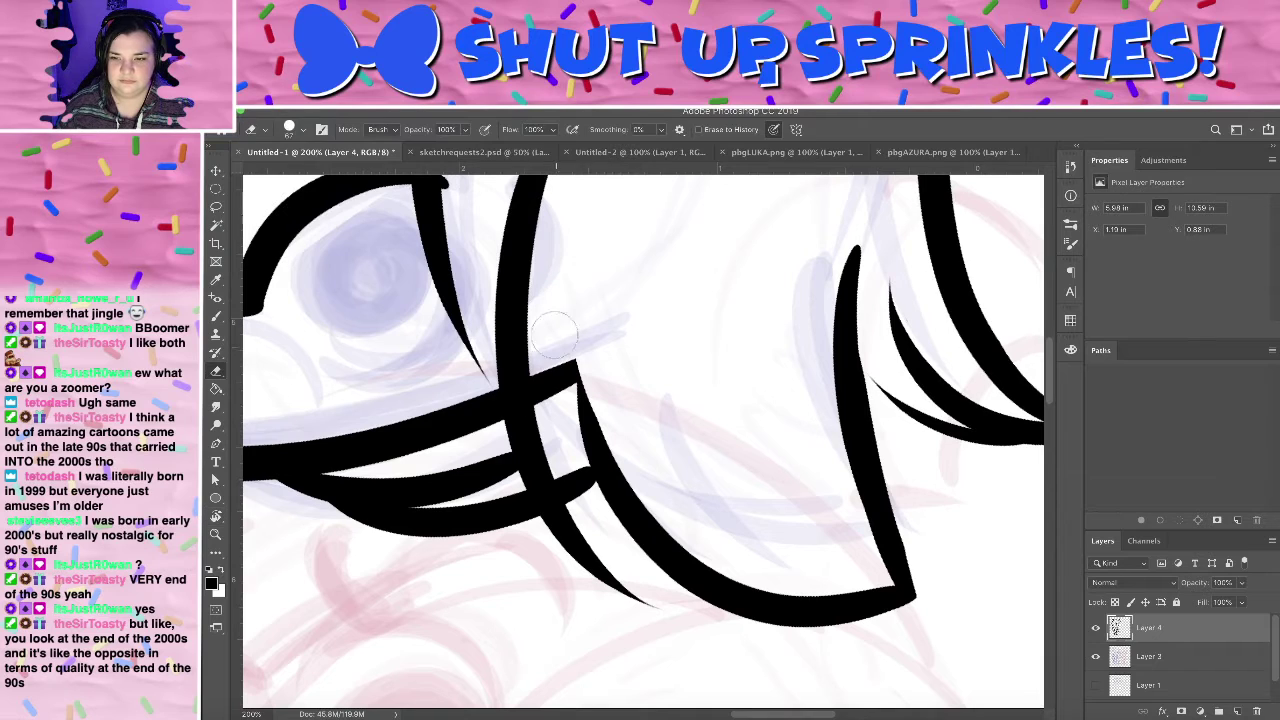
drag(543, 362, 586, 506)
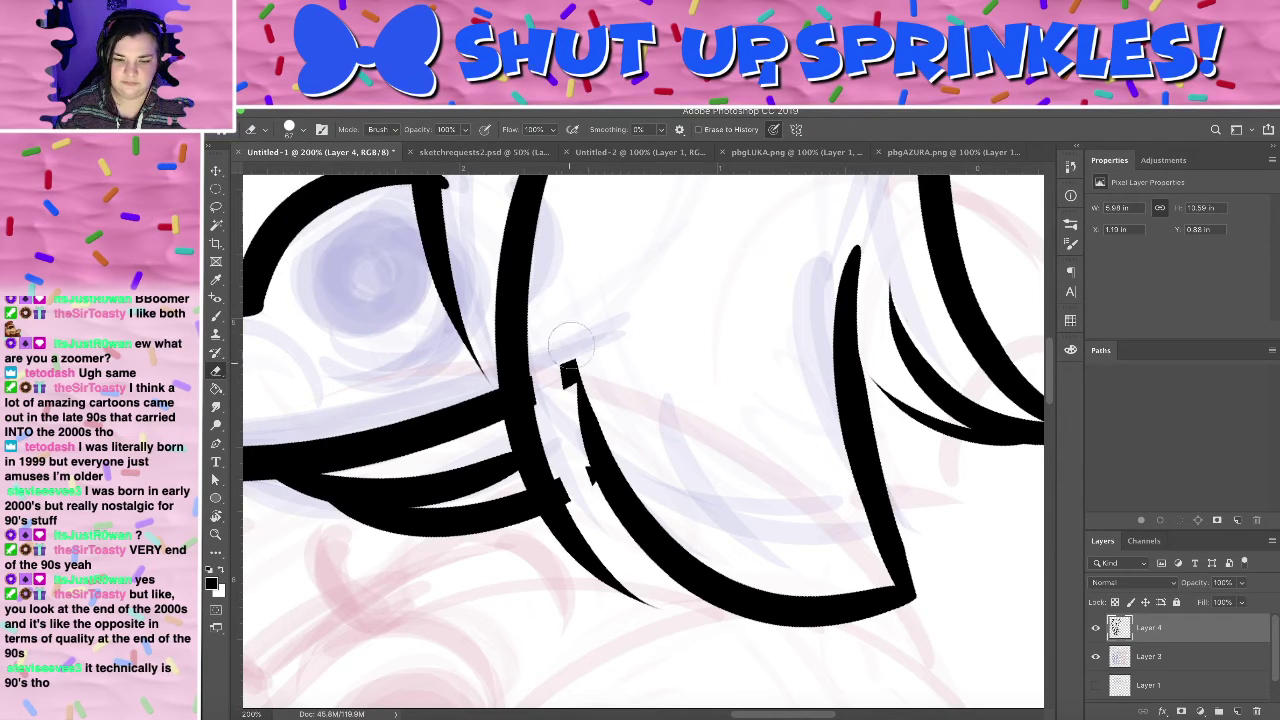
drag(549, 345, 579, 492)
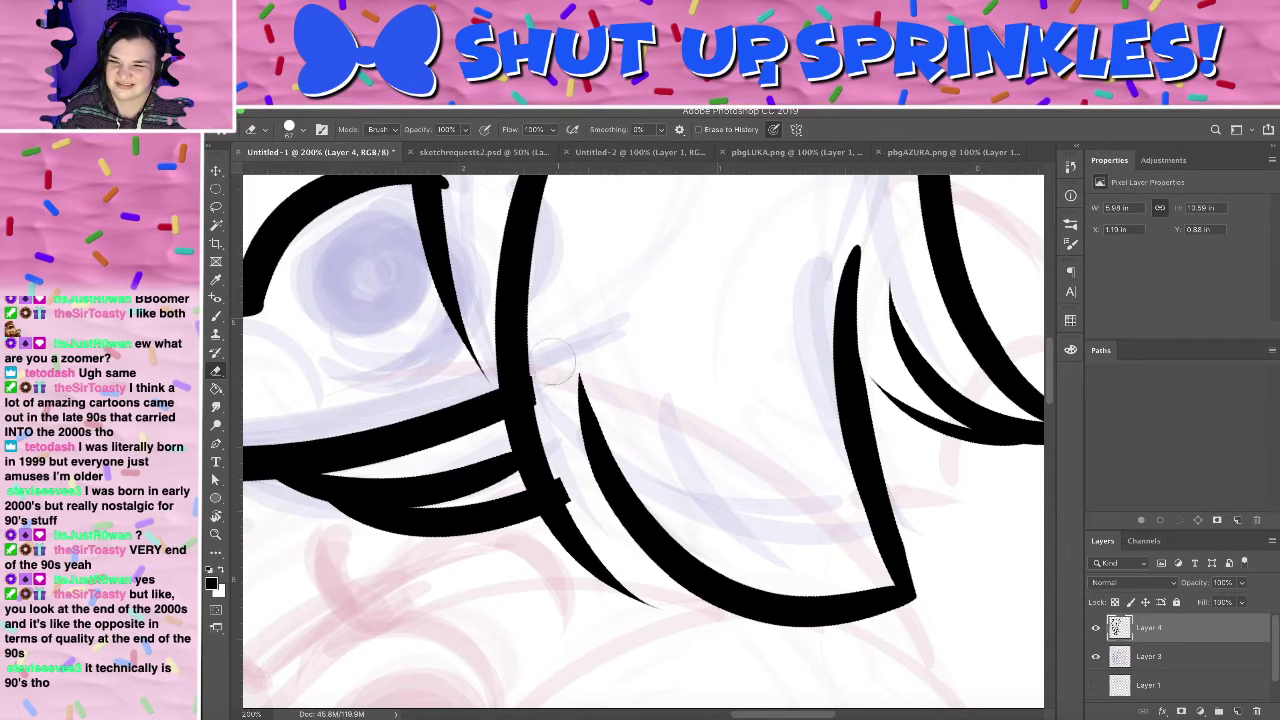
mouse_move(548, 347)
mouse_down()
mouse_move(651, 609)
mouse_move(590, 504)
mouse_move(563, 418)
mouse_move(664, 625)
mouse_up()
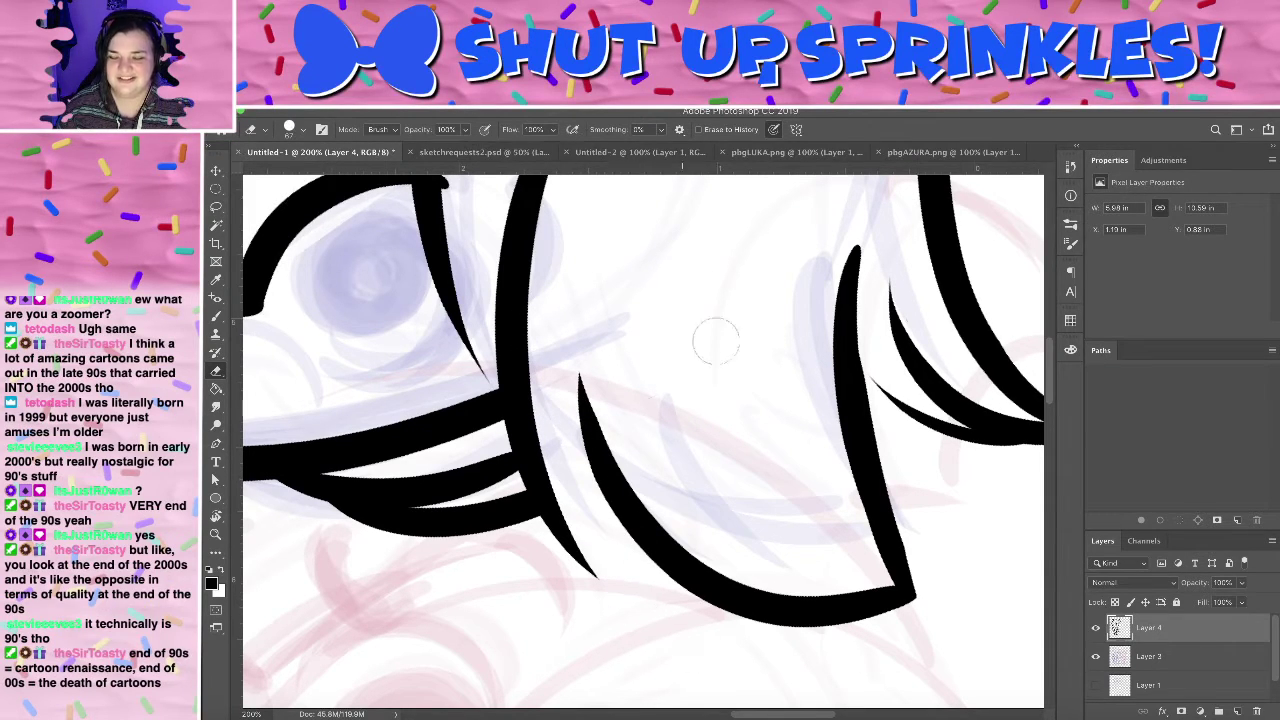
- Thicken the thin root of the middle fringe strand so it joins the top strand at the face outline
key(r)
drag(716, 342, 866, 246)
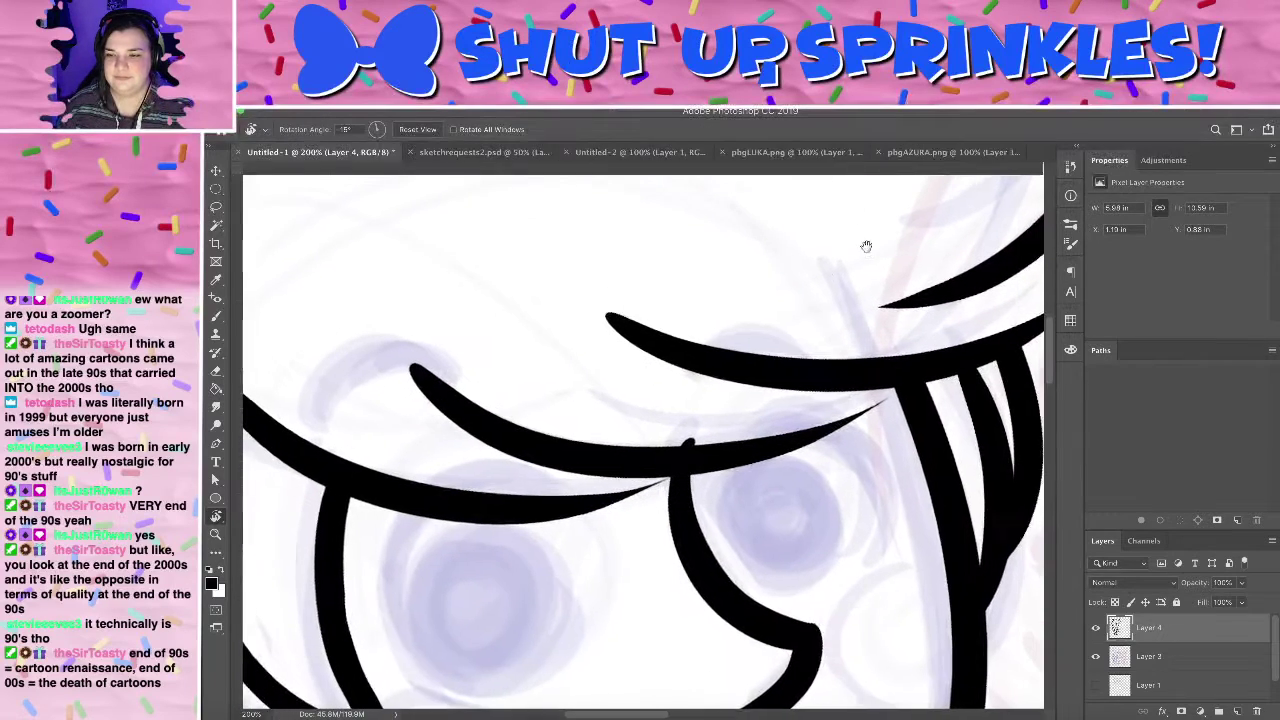
key(Escape)
key(b)
mouse_move(772, 452)
mouse_down()
mouse_move(904, 385)
mouse_move(643, 451)
mouse_up()
key(super+z)
key(super+z)
drag(914, 376, 619, 444)
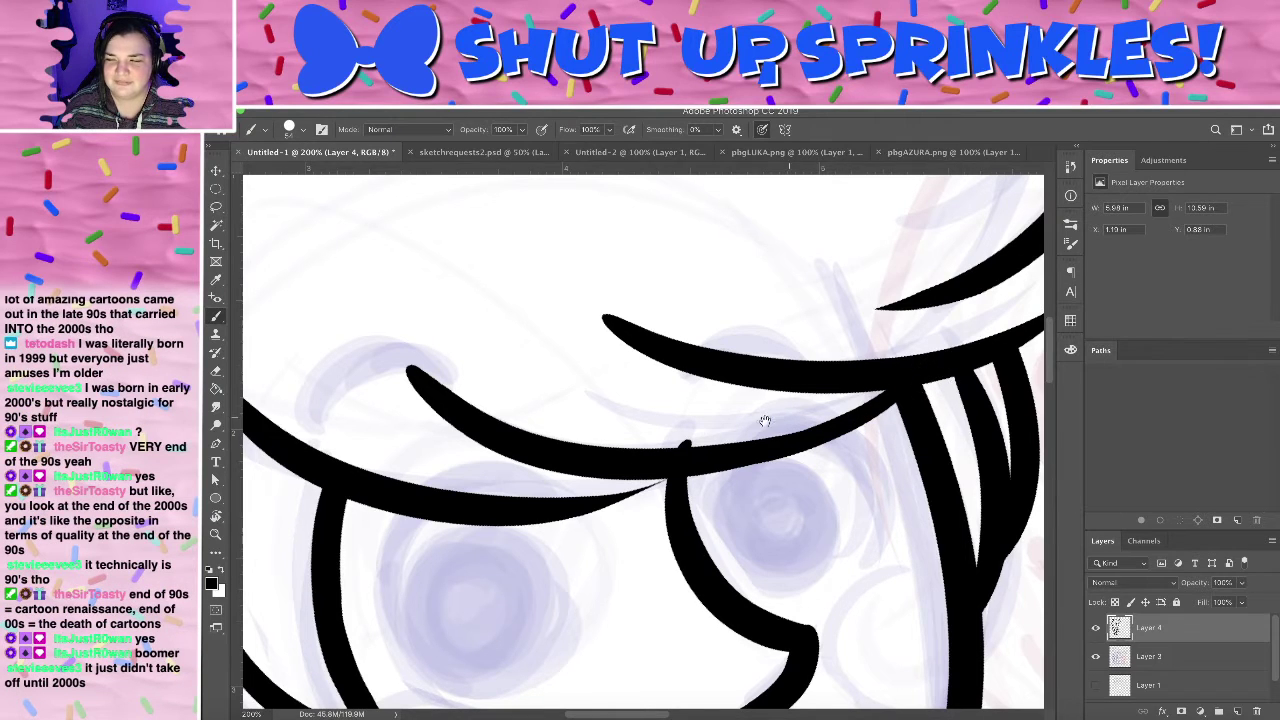
- Thicken the root of the lowest fringe strand up to the middle strand, and erase the small stub sticking out above the junction
mouse_move(764, 421)
mouse_down()
mouse_move(903, 464)
mouse_move(732, 372)
mouse_up()
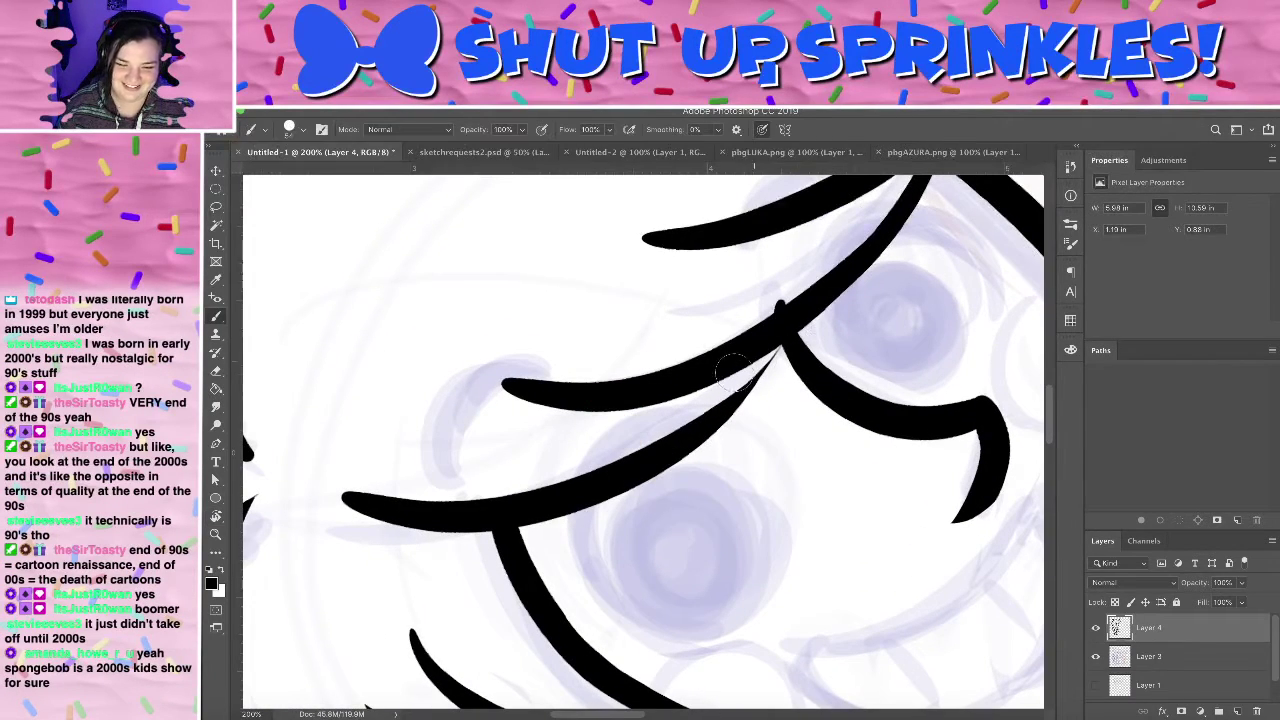
drag(792, 330, 540, 512)
key(super+z)
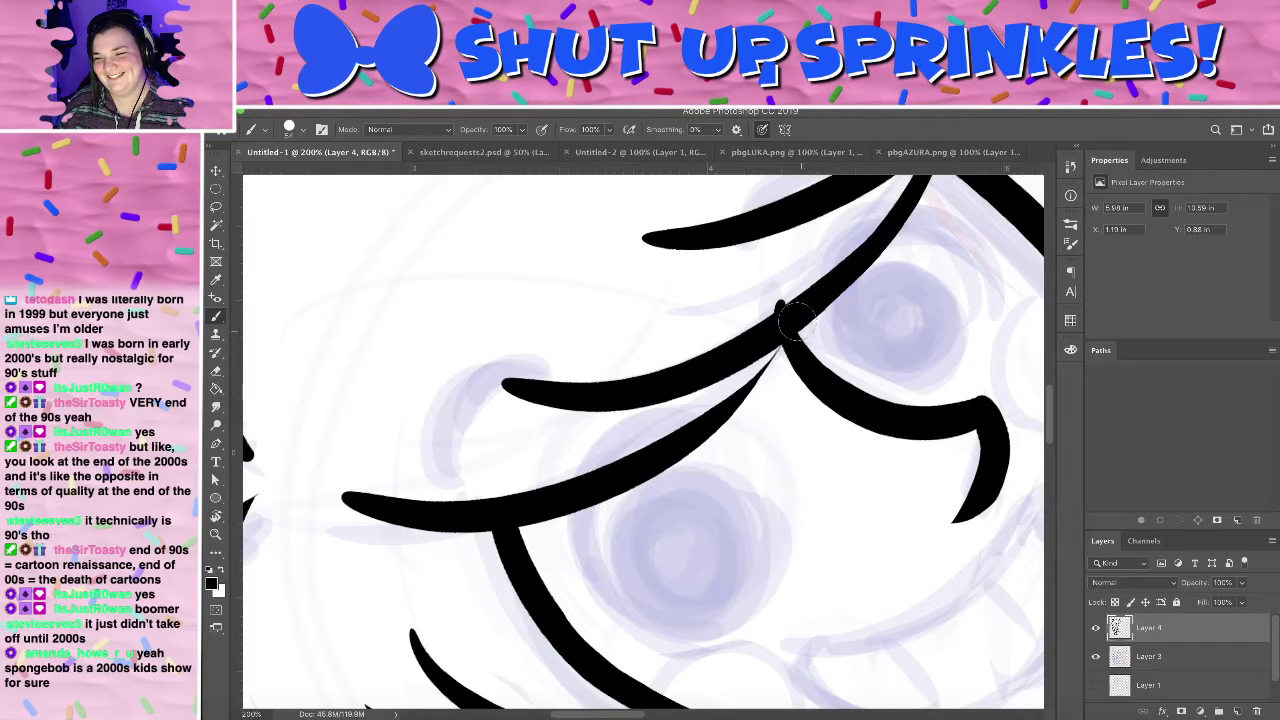
drag(790, 328, 520, 504)
key(super+z)
drag(795, 324, 620, 480)
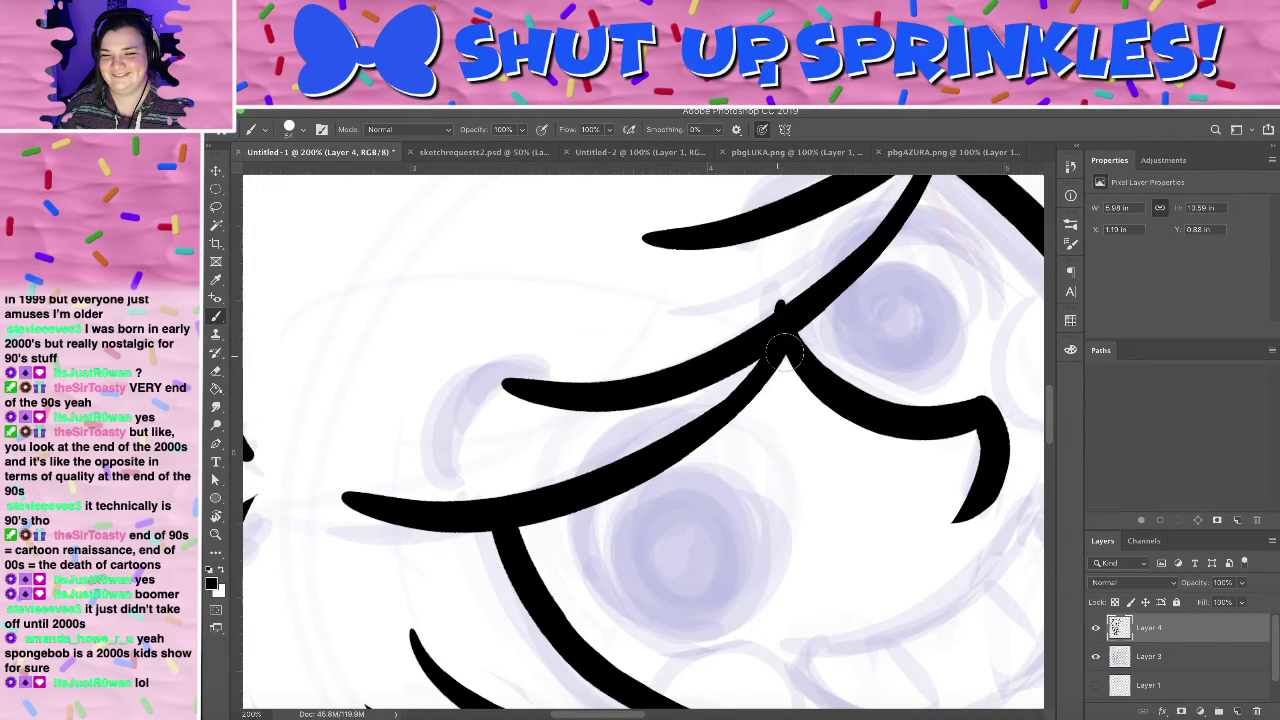
drag(771, 395, 743, 483)
key(e)
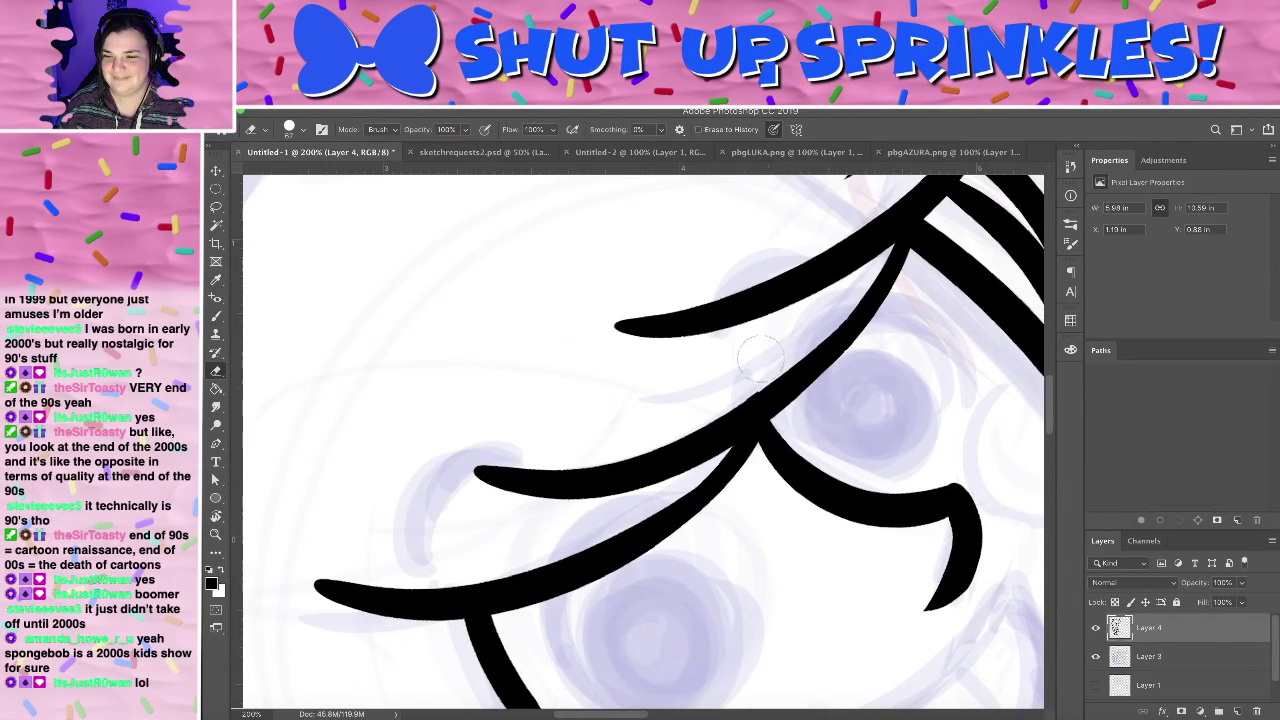
- Try tapering the rounded tip of the middle fringe strand with long Eraser strokes along its upper edge
drag(770, 367, 430, 458)
key(super+z)
drag(779, 362, 430, 467)
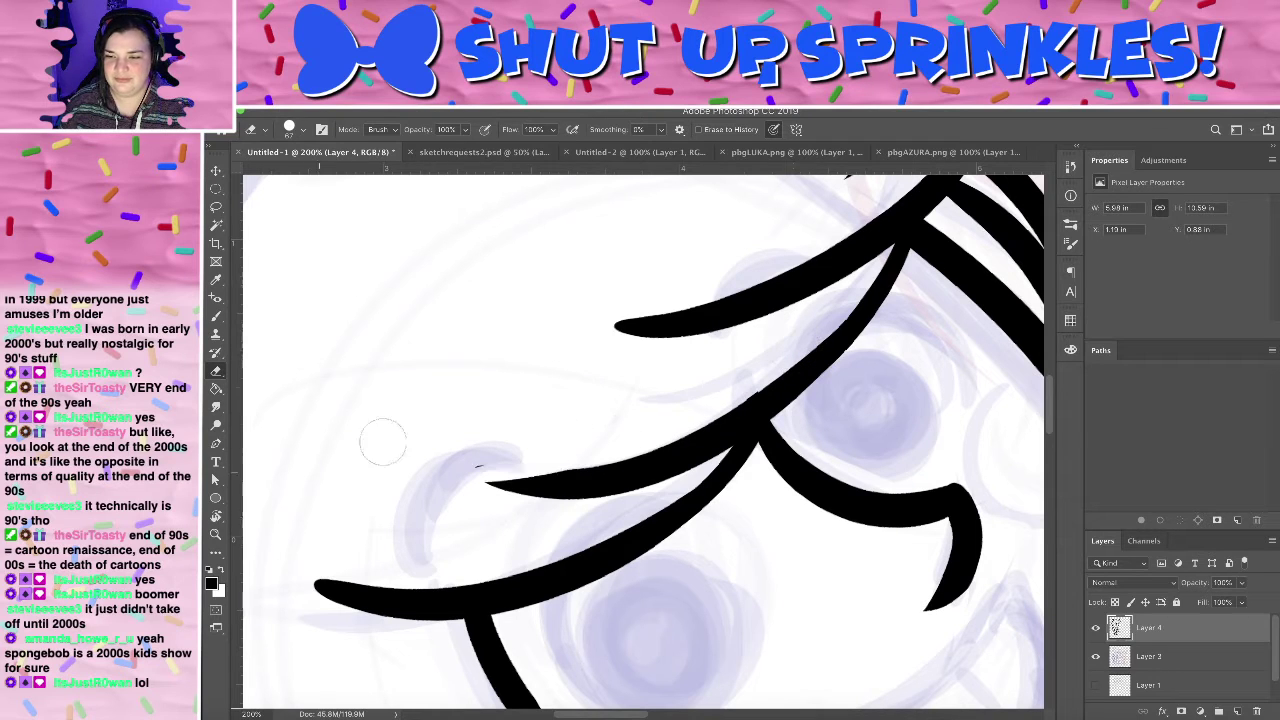
key(super+z)
drag(786, 360, 440, 457)
key(super+z)
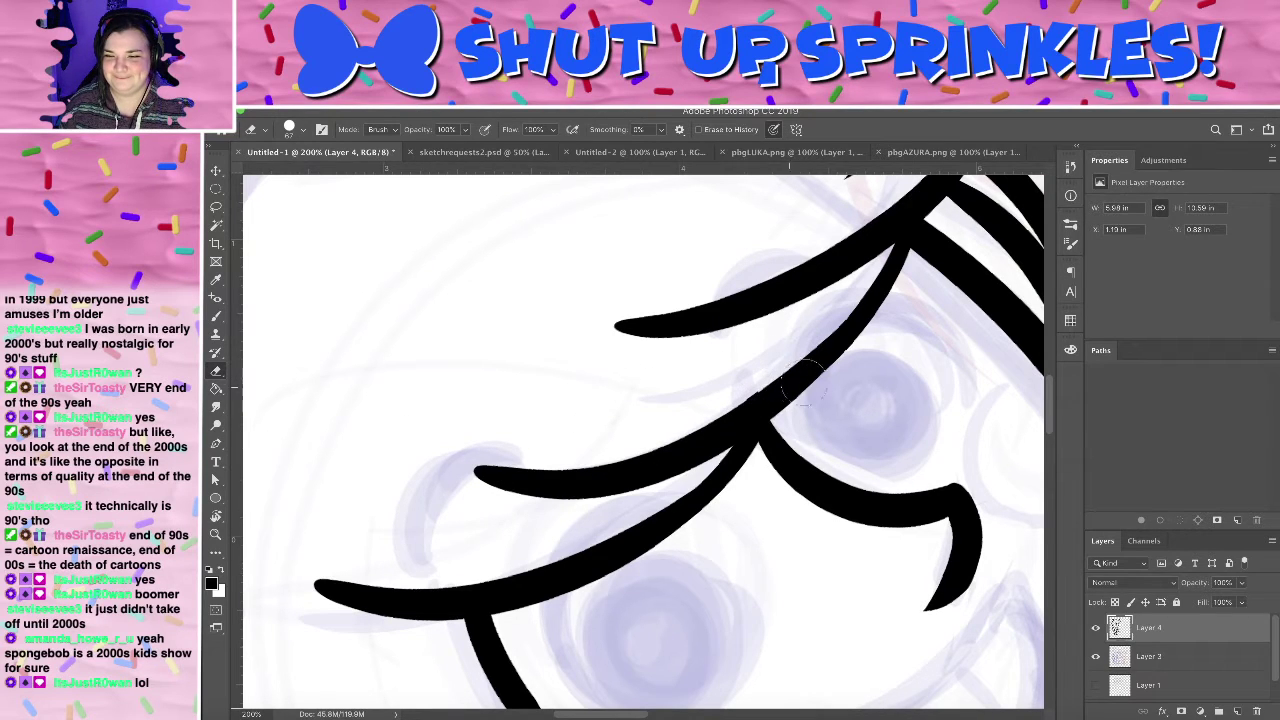
- Even out the thin upper part of the middle fringe strand, and taper the fringe strands' rounded tips with the Eraser
key(b)
drag(893, 252, 738, 413)
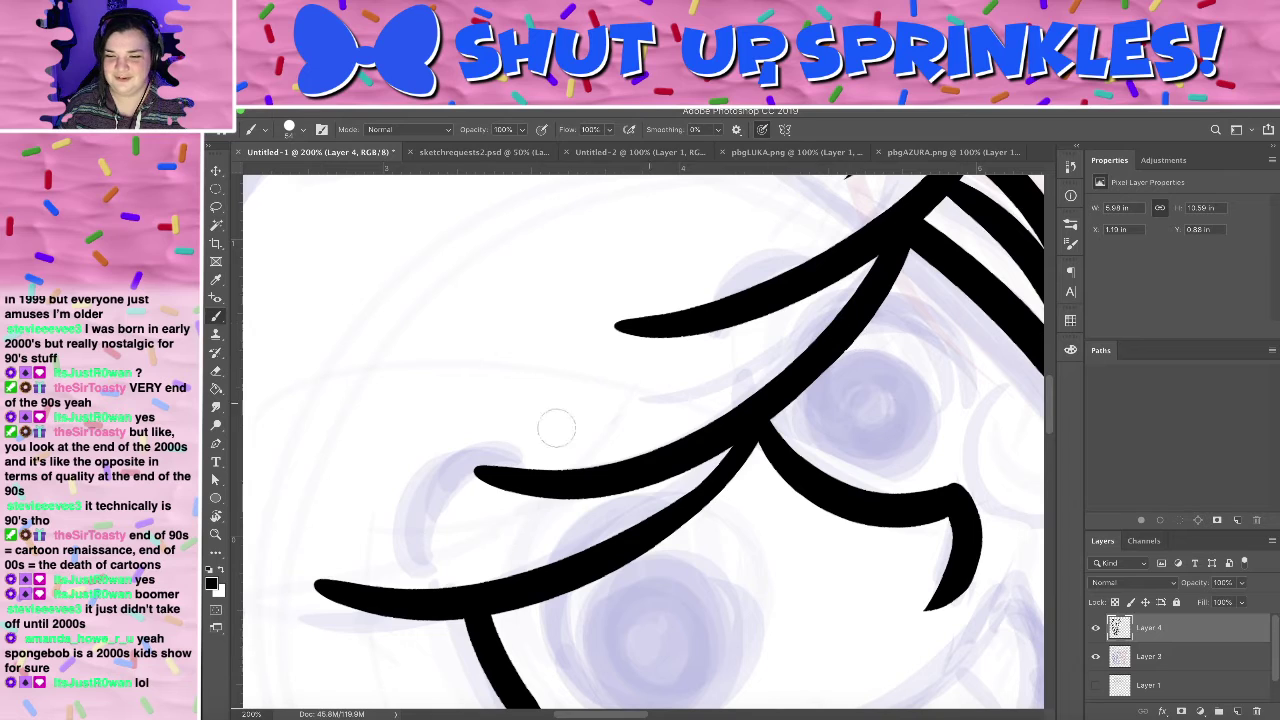
key(e)
drag(419, 451, 714, 400)
drag(497, 456, 649, 343)
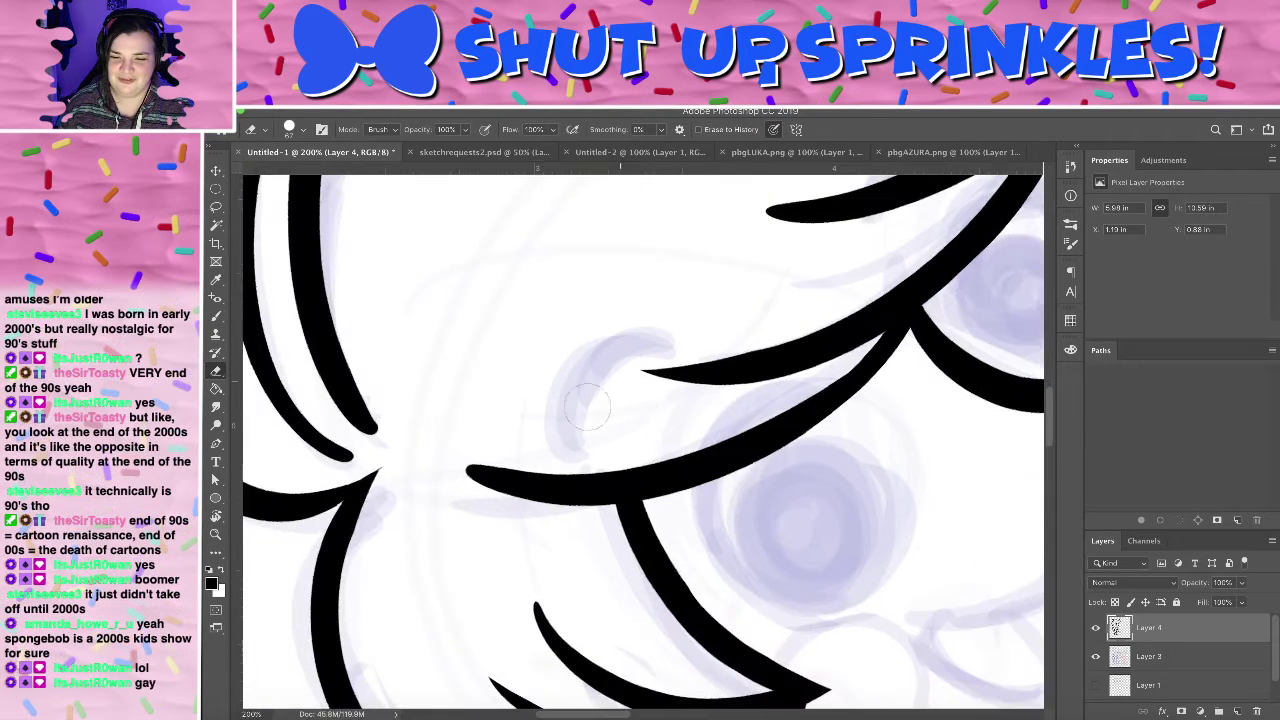
drag(444, 457, 670, 439)
drag(911, 268, 624, 556)
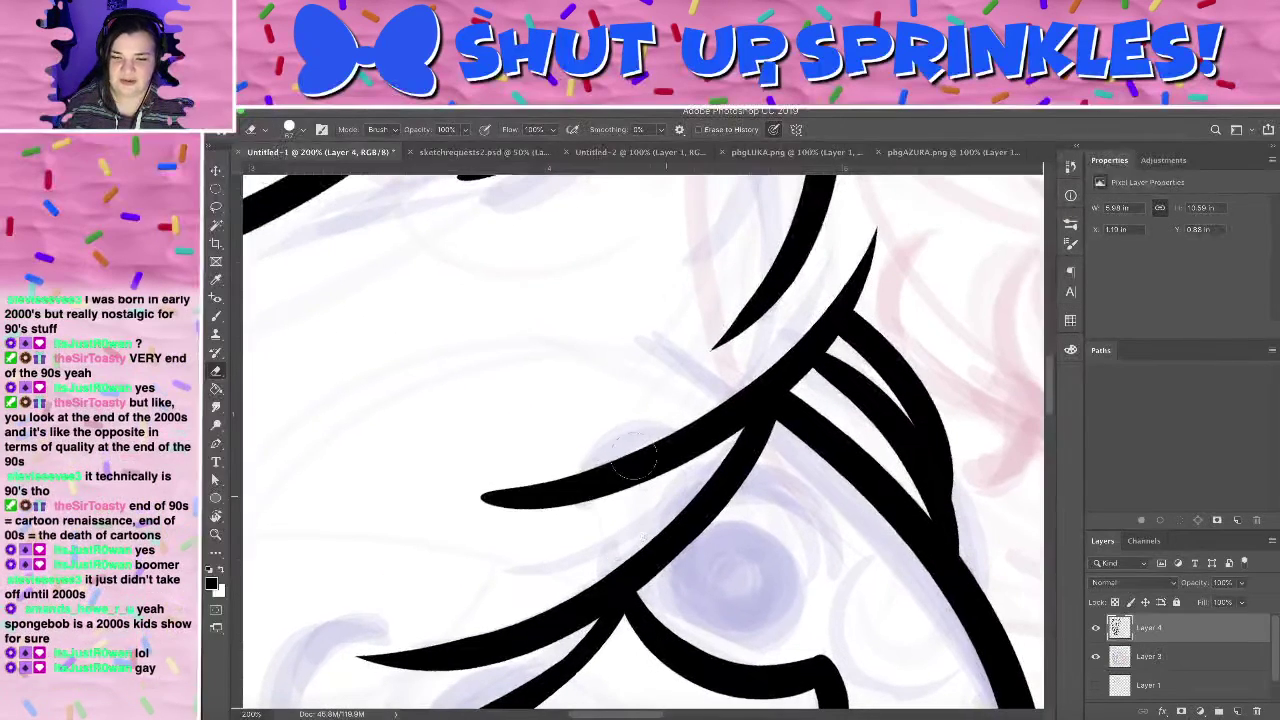
- Check the inked character zoomed out and rotated, and bring the sketched mouth into close view at 100%
key(ctrl+minus)
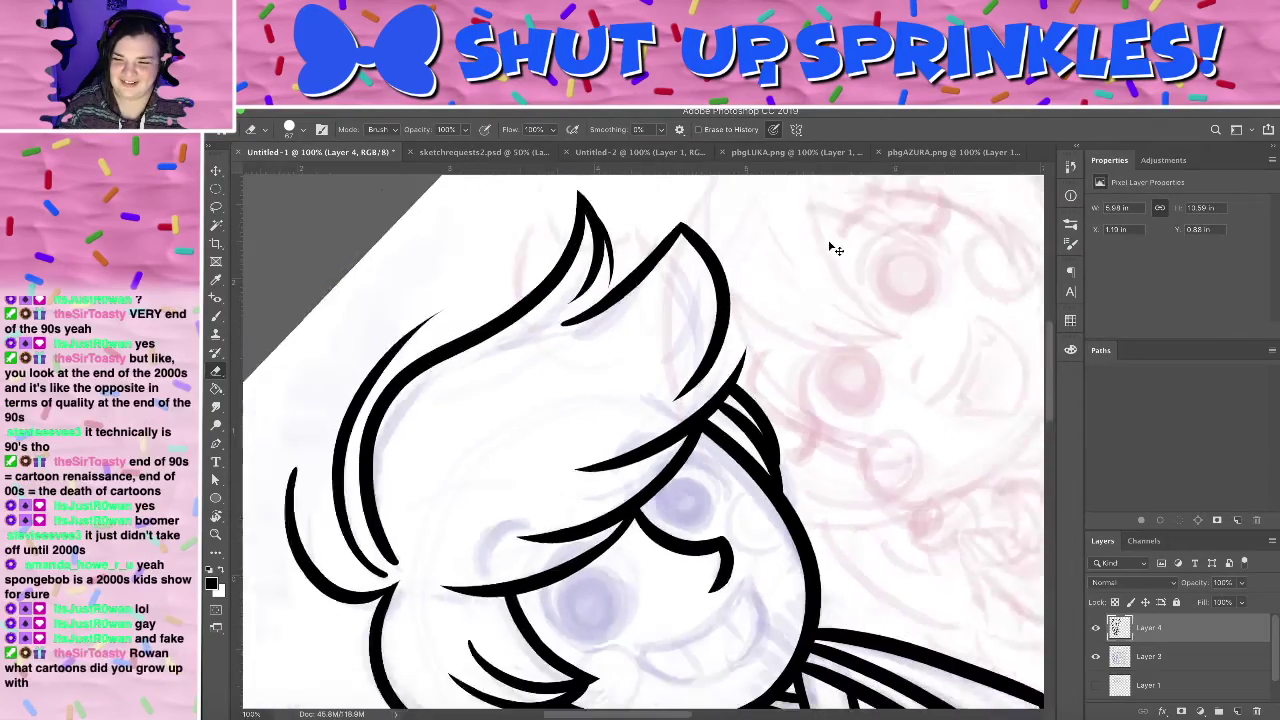
key(super+minus)
key(super+minus)
key(r)
mouse_move(725, 344)
mouse_down()
mouse_move(829, 409)
mouse_move(677, 557)
mouse_move(580, 522)
mouse_move(591, 467)
mouse_up()
key(b)
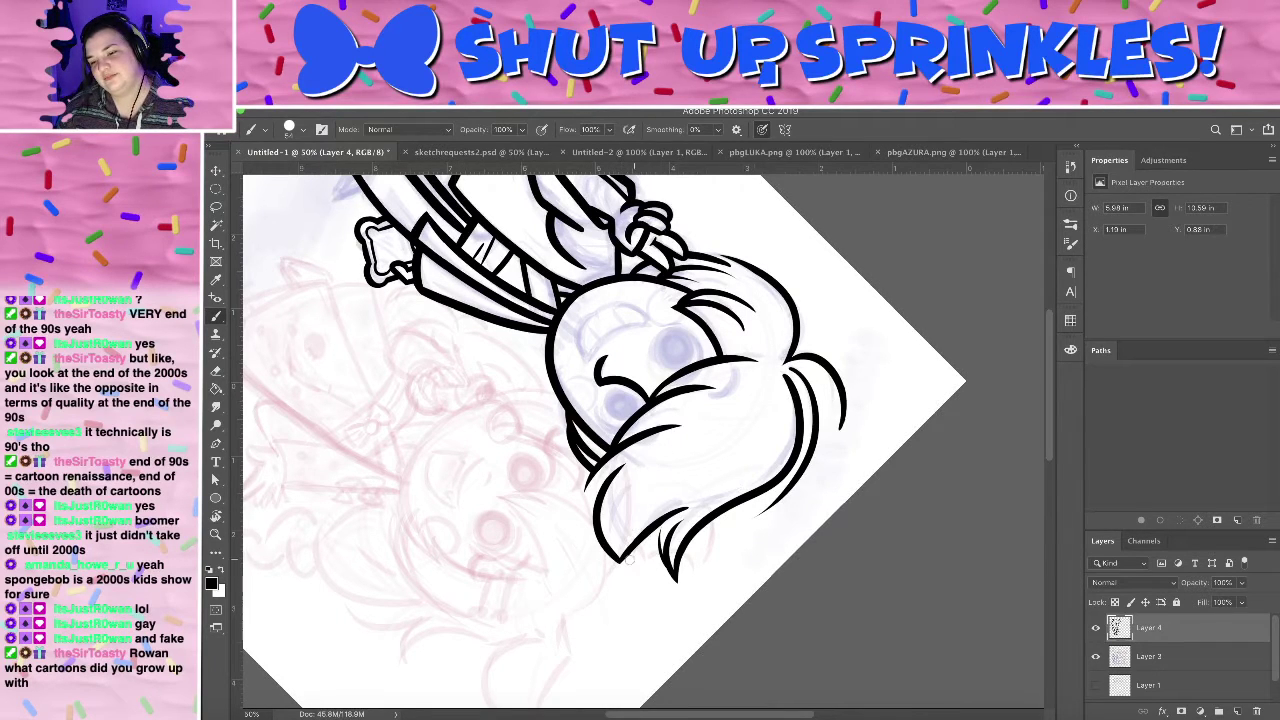
key(r)
mouse_move(723, 470)
mouse_down()
mouse_move(490, 410)
mouse_move(483, 466)
mouse_up()
drag(829, 343, 735, 199)
key(super+plus)
key(super+plus)
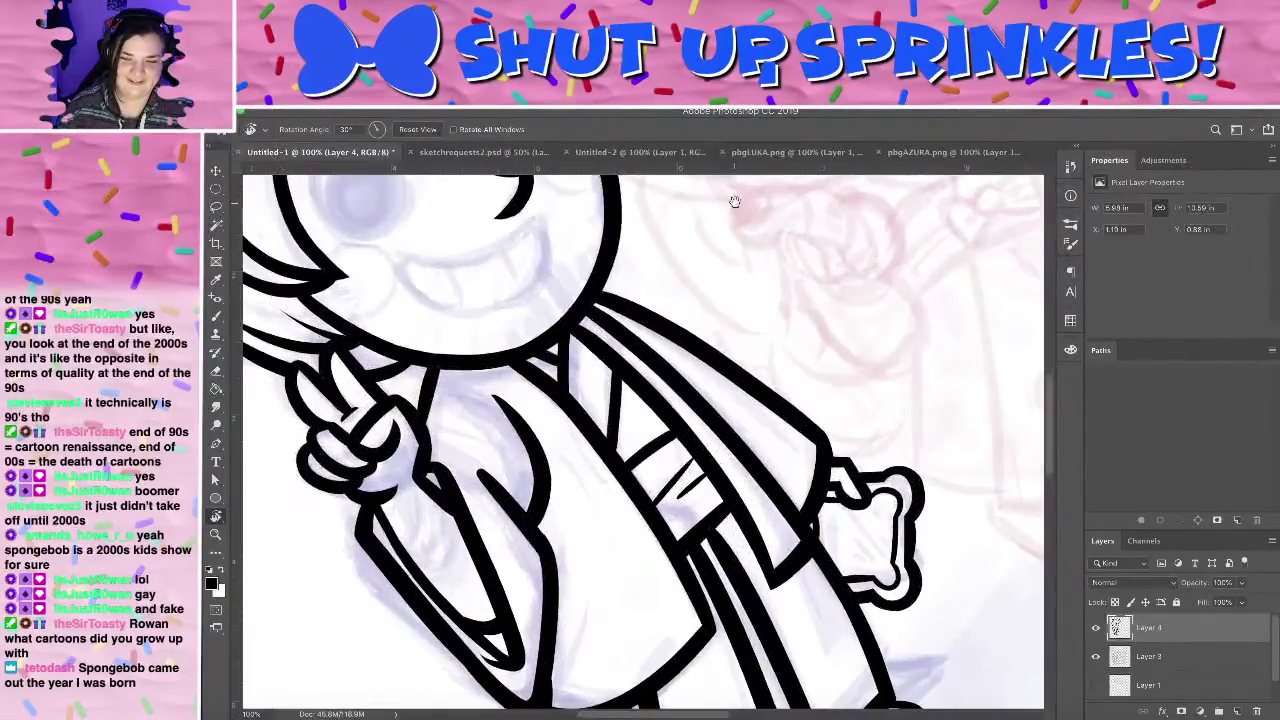
drag(675, 398, 741, 520)
key(b)
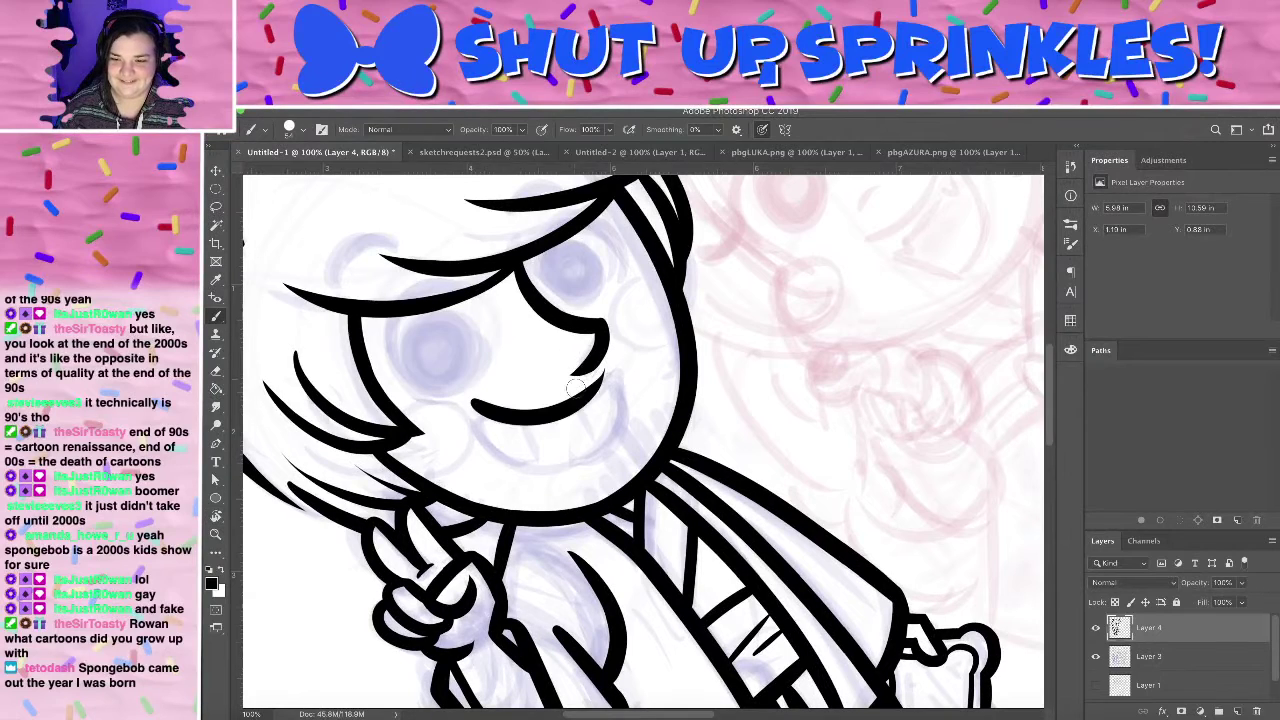
- Try inking the mouth's upper line as a single curved stroke across the sketched grin
drag(464, 404, 620, 379)
key(ctrl+z)
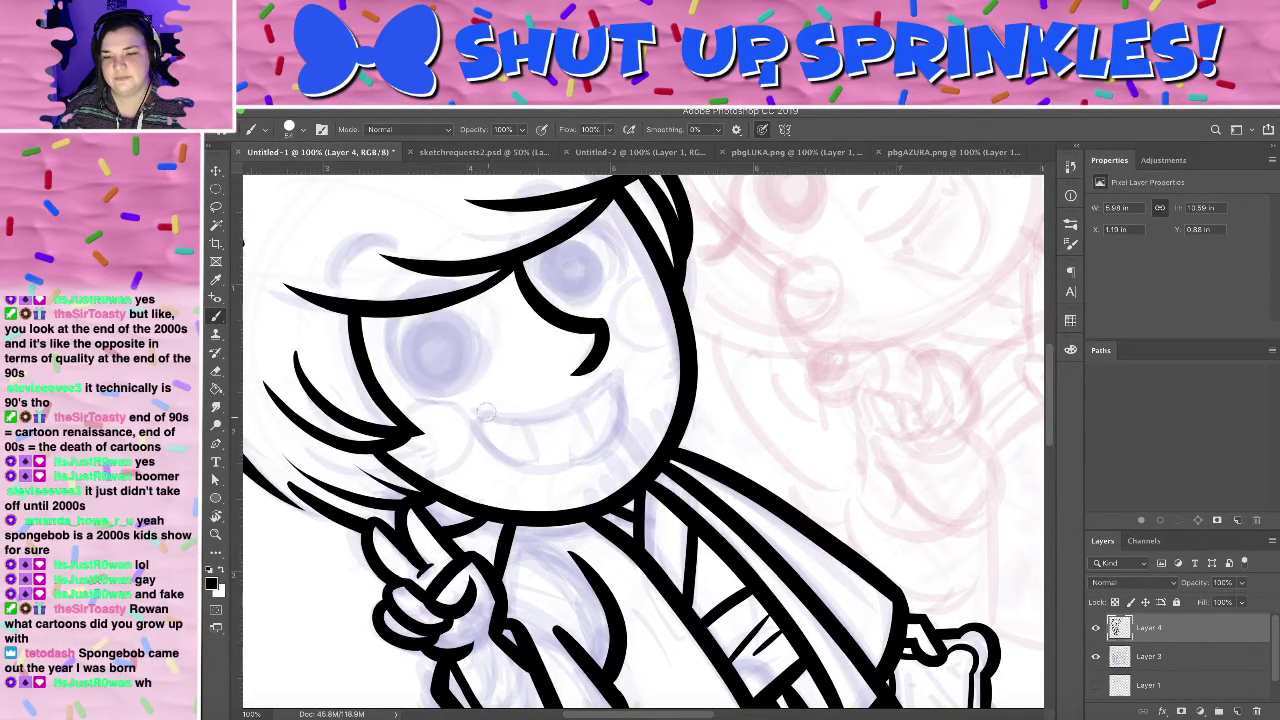
drag(476, 402, 624, 370)
key(ctrl+z)
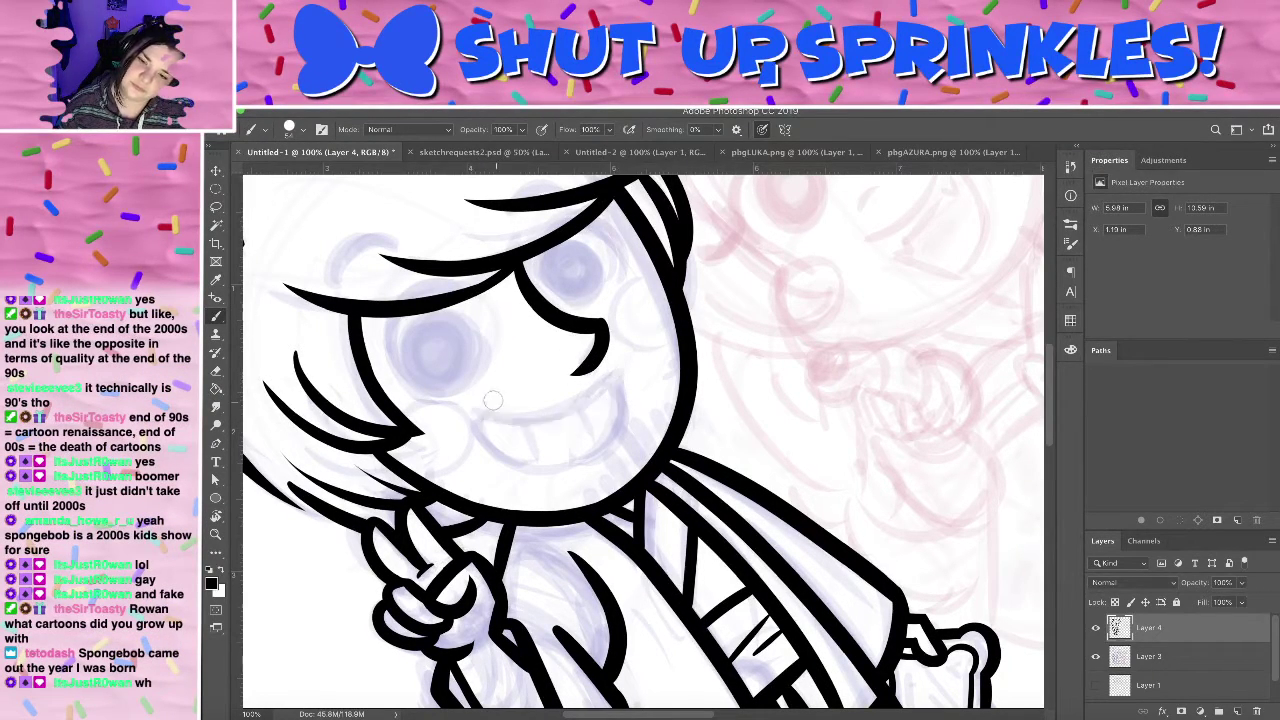
drag(484, 402, 612, 390)
key(ctrl+z)
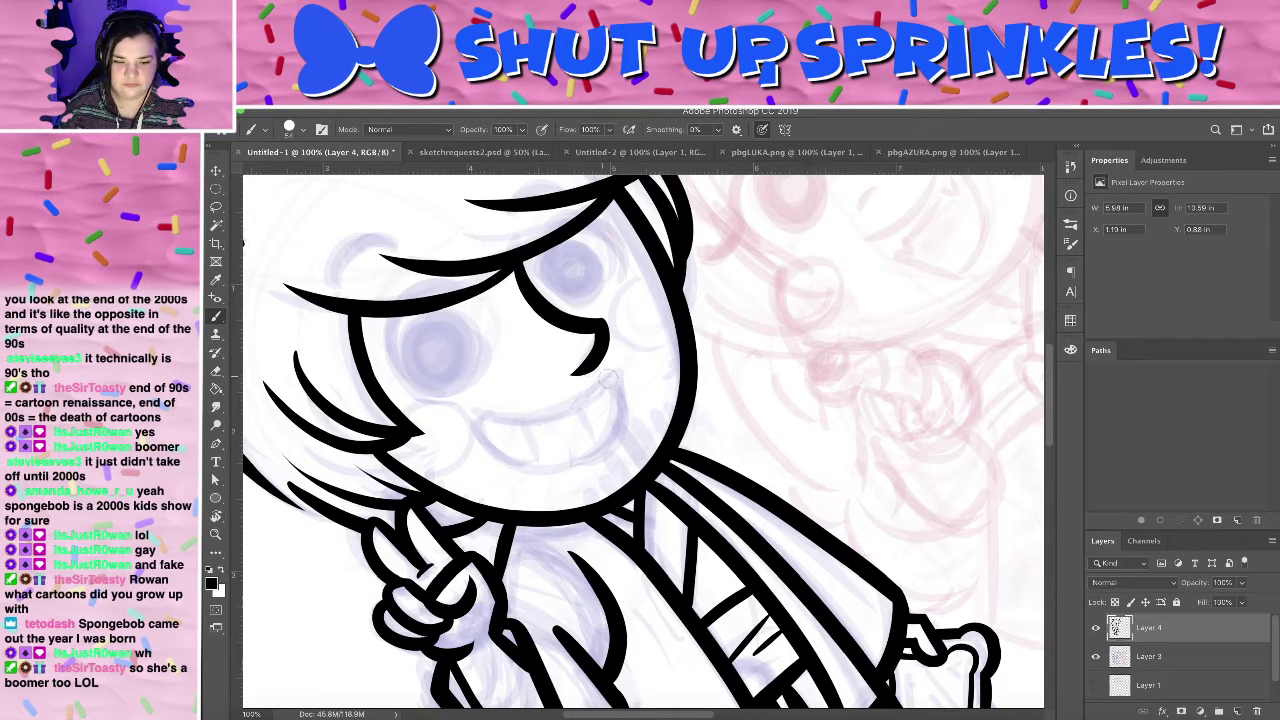
- Try inking the open grin with an upper and a lower curve over the mouth sketch
mouse_move(603, 386)
mouse_down()
mouse_move(470, 410)
mouse_move(605, 414)
mouse_move(455, 460)
mouse_up()
key(ctrl+z)
key(ctrl+z)
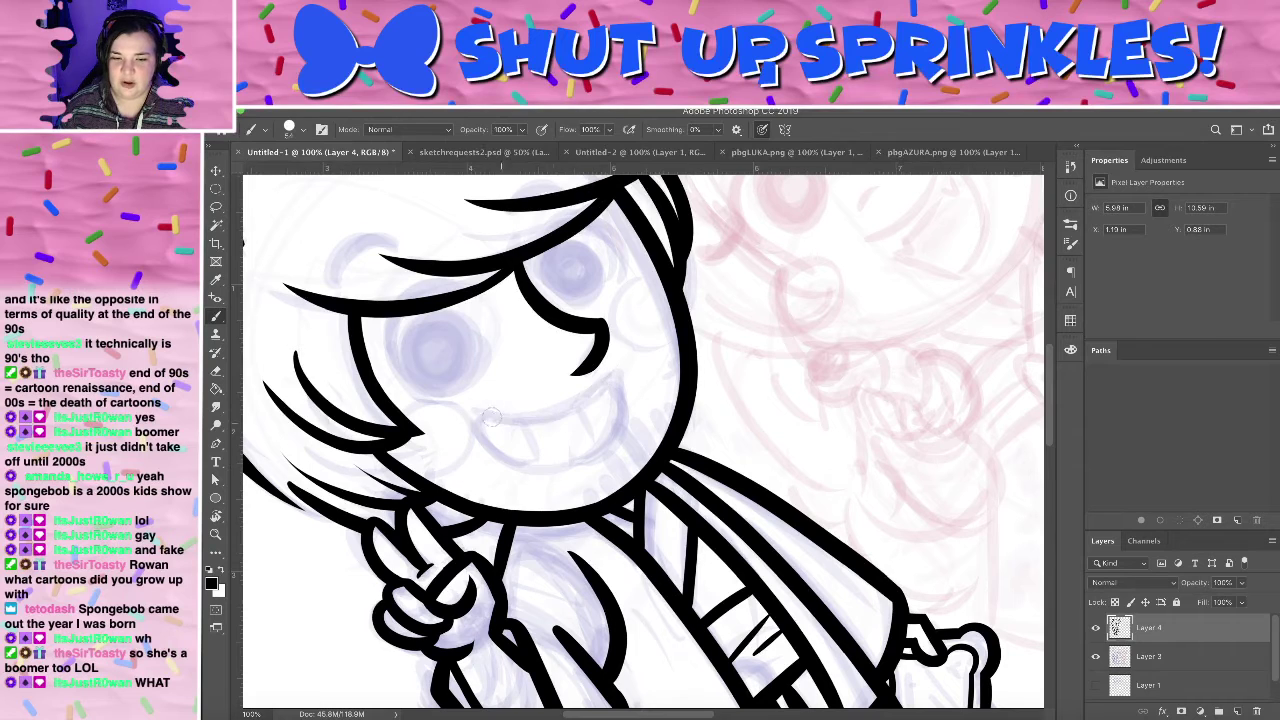
mouse_move(630, 378)
mouse_down()
mouse_move(484, 402)
mouse_move(640, 390)
mouse_up()
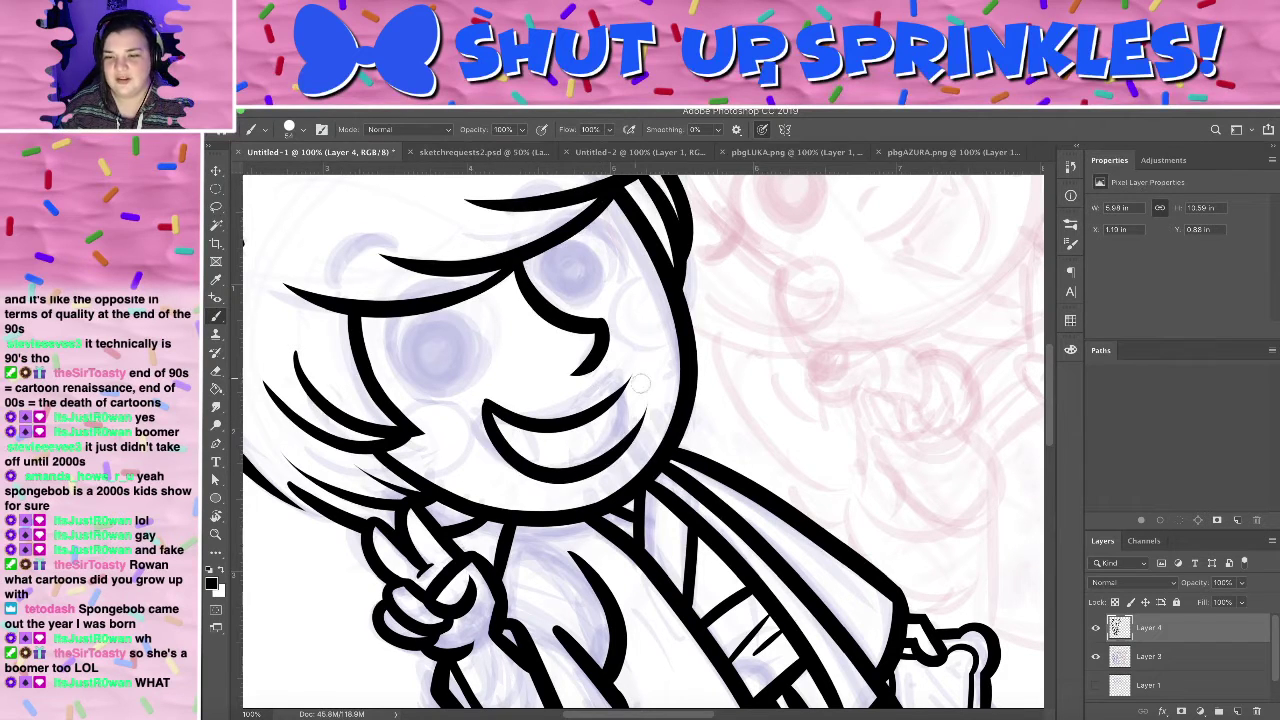
key(ctrl+z)
key(ctrl+z)
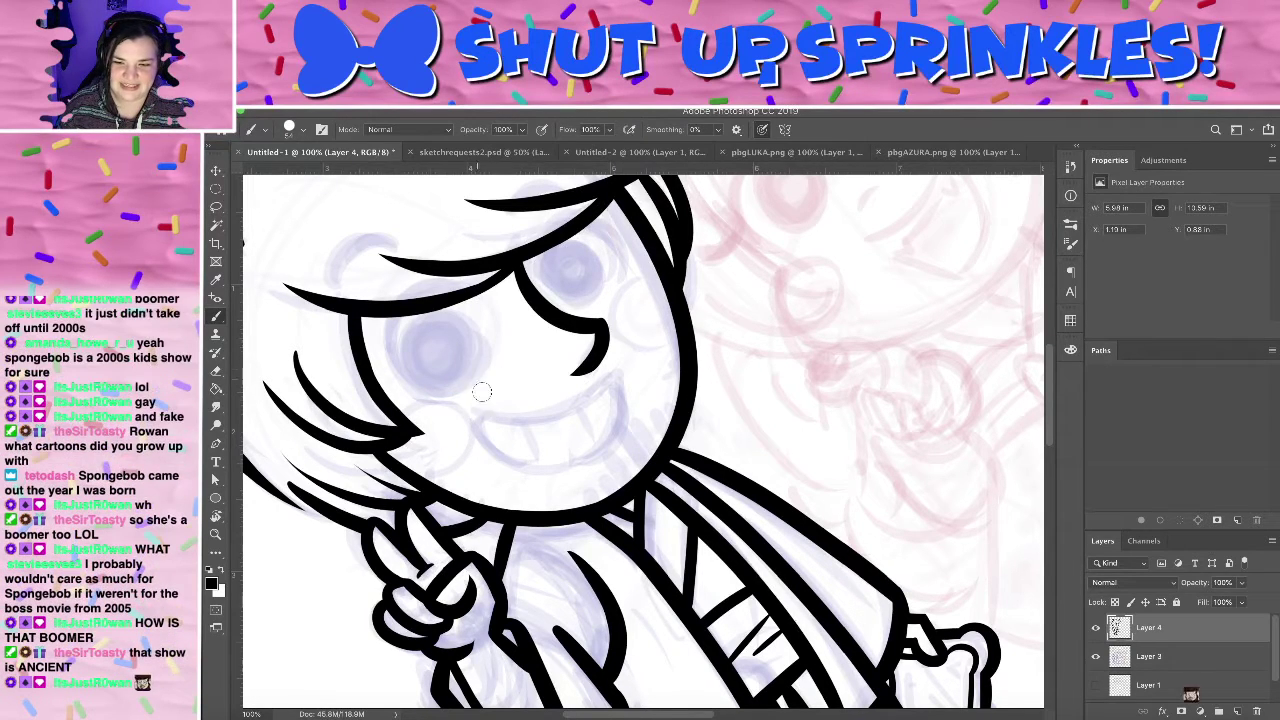
drag(485, 393, 612, 402)
key(ctrl+z)
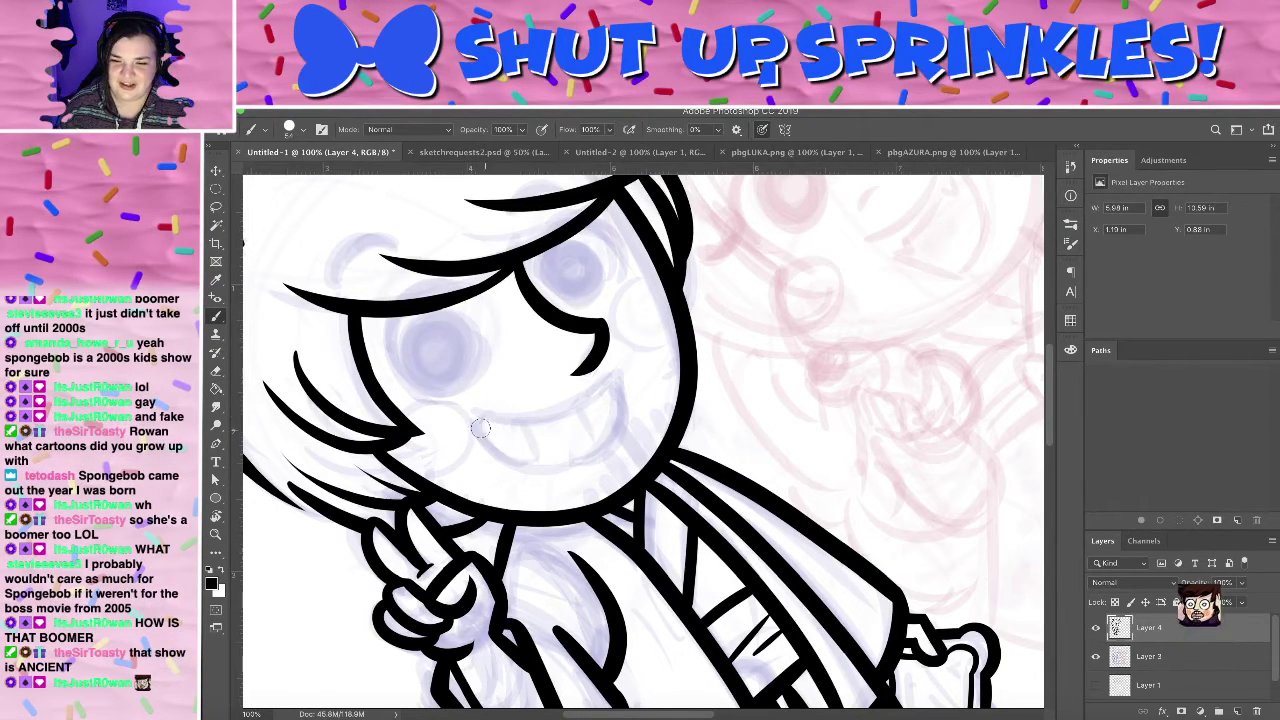
drag(478, 410, 614, 404)
key(ctrl+z)
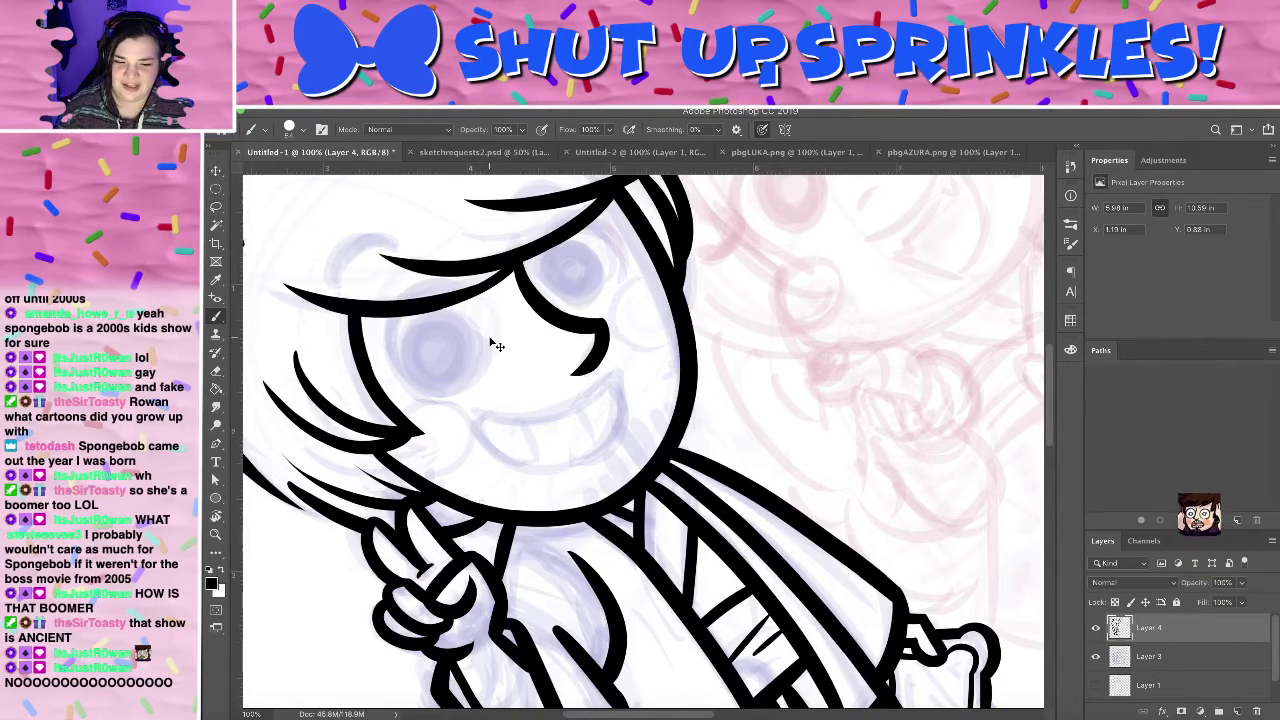
- Try inking the upper and lower curves of the grin again at 200% zoom
key(ctrl+plus)
key(r)
mouse_move(663, 374)
mouse_down()
mouse_move(747, 405)
mouse_move(689, 323)
mouse_up()
mouse_move(718, 368)
mouse_down()
mouse_move(860, 409)
mouse_move(869, 400)
mouse_up()
key(b)
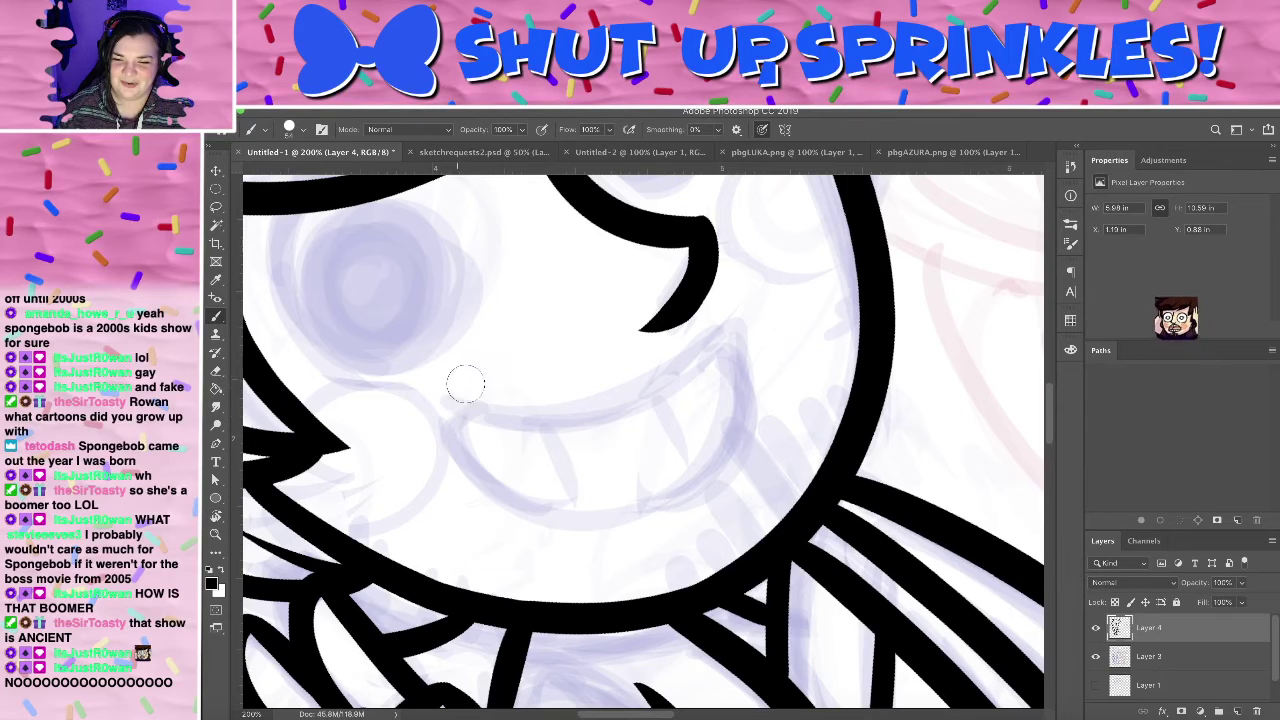
drag(466, 380, 728, 332)
key(ctrl+z)
drag(451, 378, 725, 335)
key(ctrl+z)
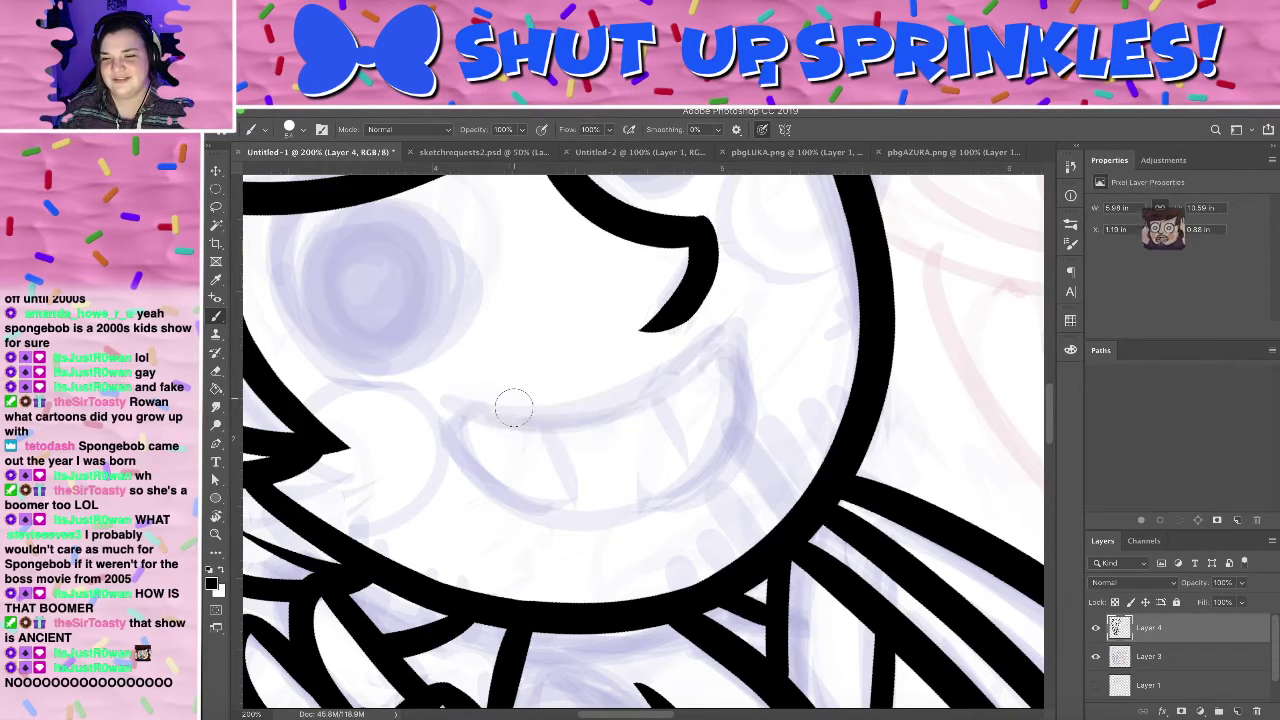
mouse_move(437, 380)
mouse_down()
mouse_move(677, 409)
mouse_move(738, 340)
mouse_up()
drag(447, 396, 698, 357)
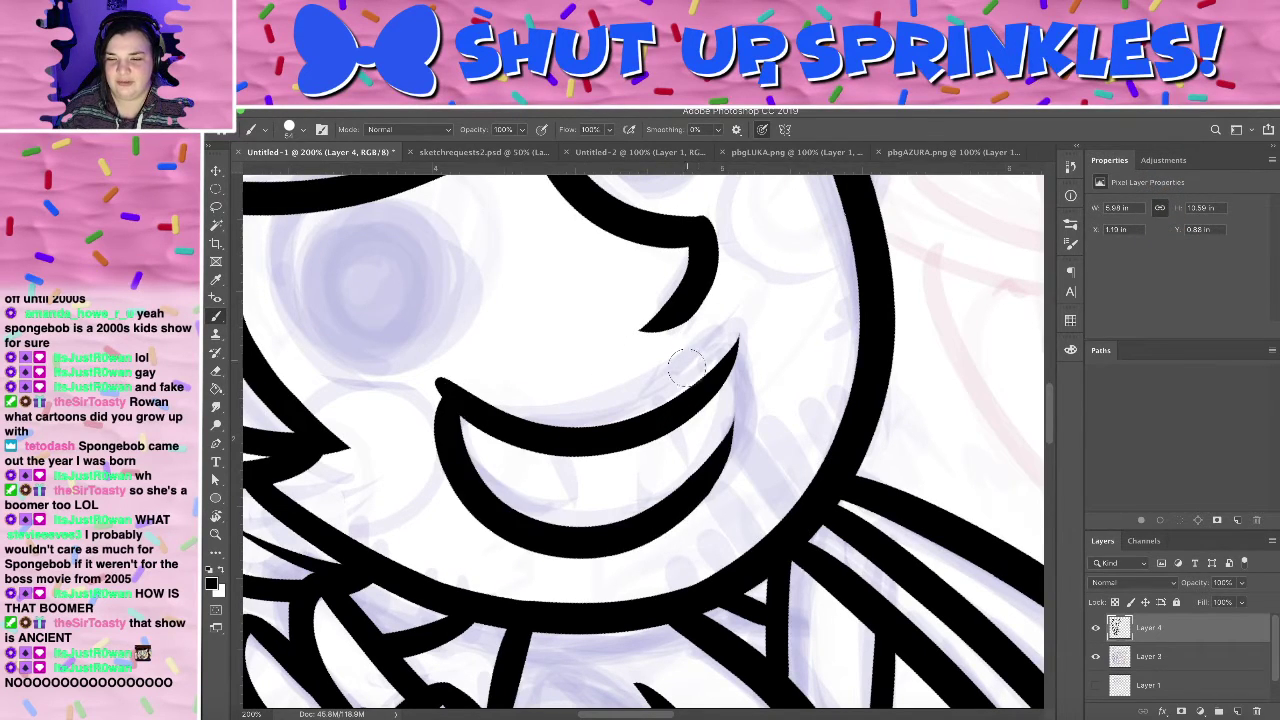
key(ctrl+z)
key(ctrl+z)
- Ink the mouth's upper line as one sagging curve from the cheek side to a pointed corner below the nose
mouse_move(452, 362)
mouse_down()
mouse_move(700, 340)
mouse_move(726, 318)
mouse_up()
key(ctrl+z)
drag(454, 362, 728, 318)
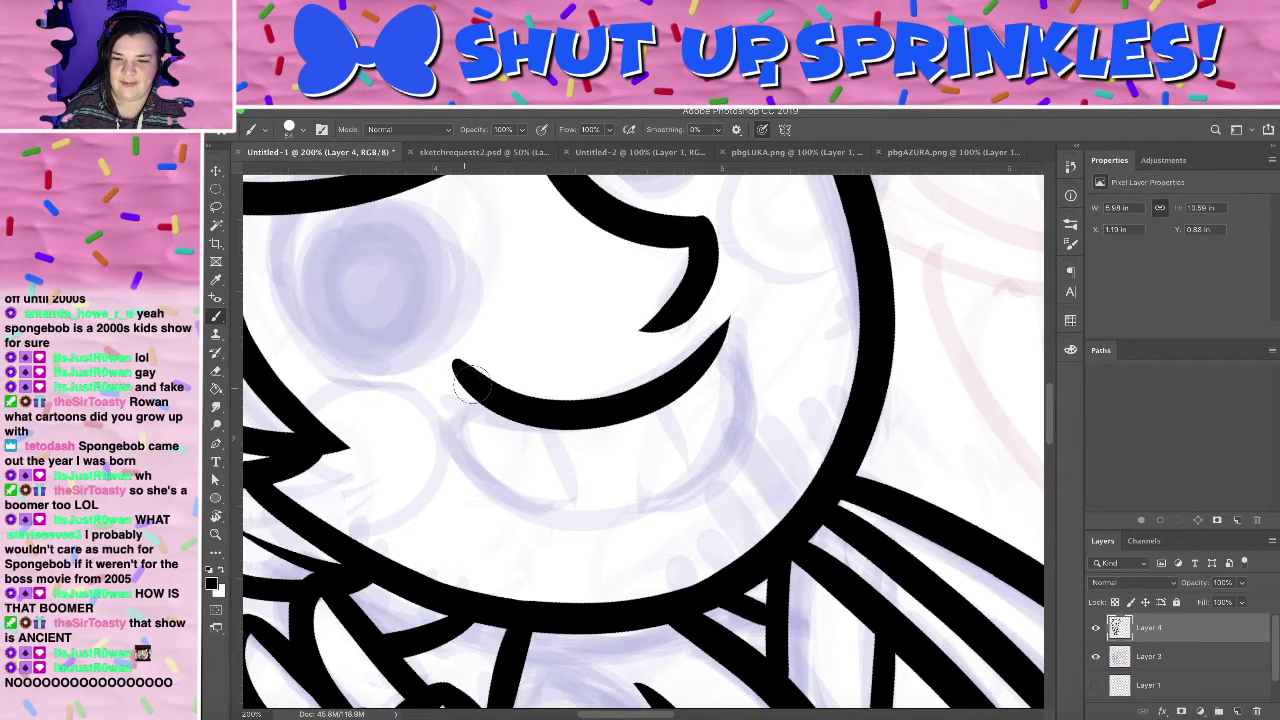
- Try inking the mouth's lower line from the pointed corner under the nose, joining it to the cheek-side corner
mouse_move(455, 375)
mouse_down()
mouse_move(620, 535)
mouse_move(723, 360)
mouse_move(495, 470)
mouse_up()
key(ctrl+z)
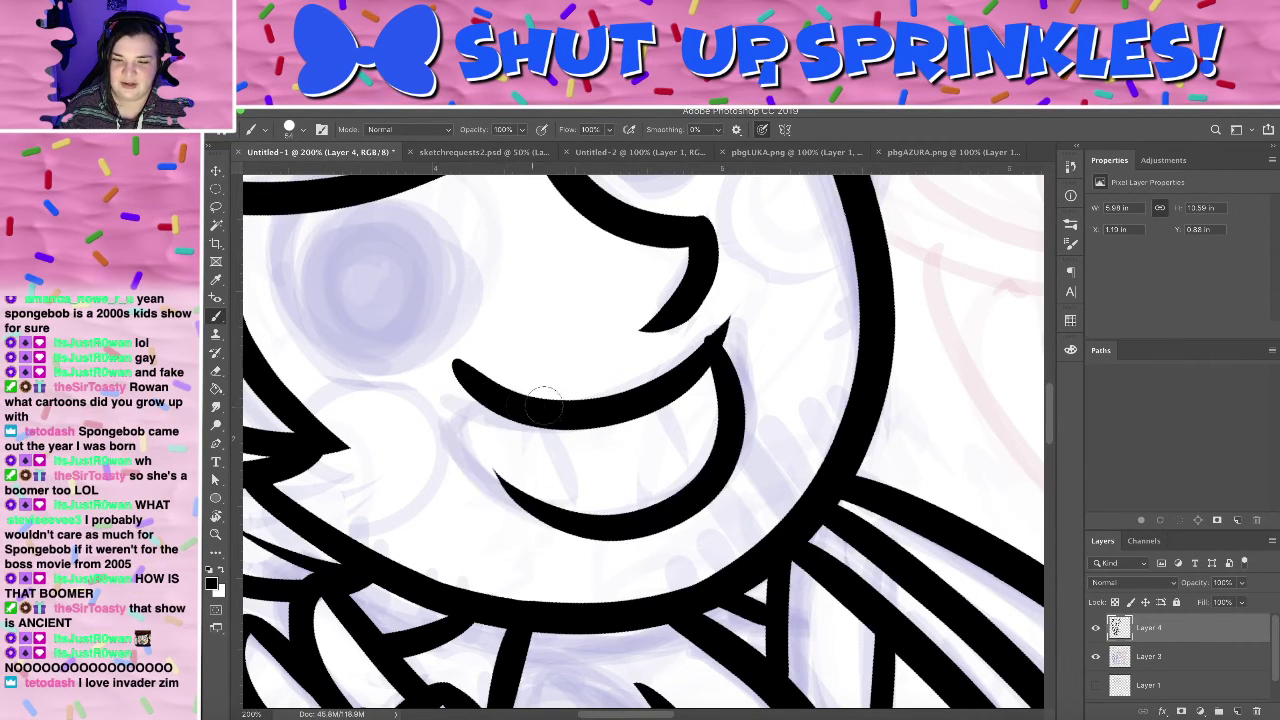
key(ctrl+z)
drag(726, 340, 482, 500)
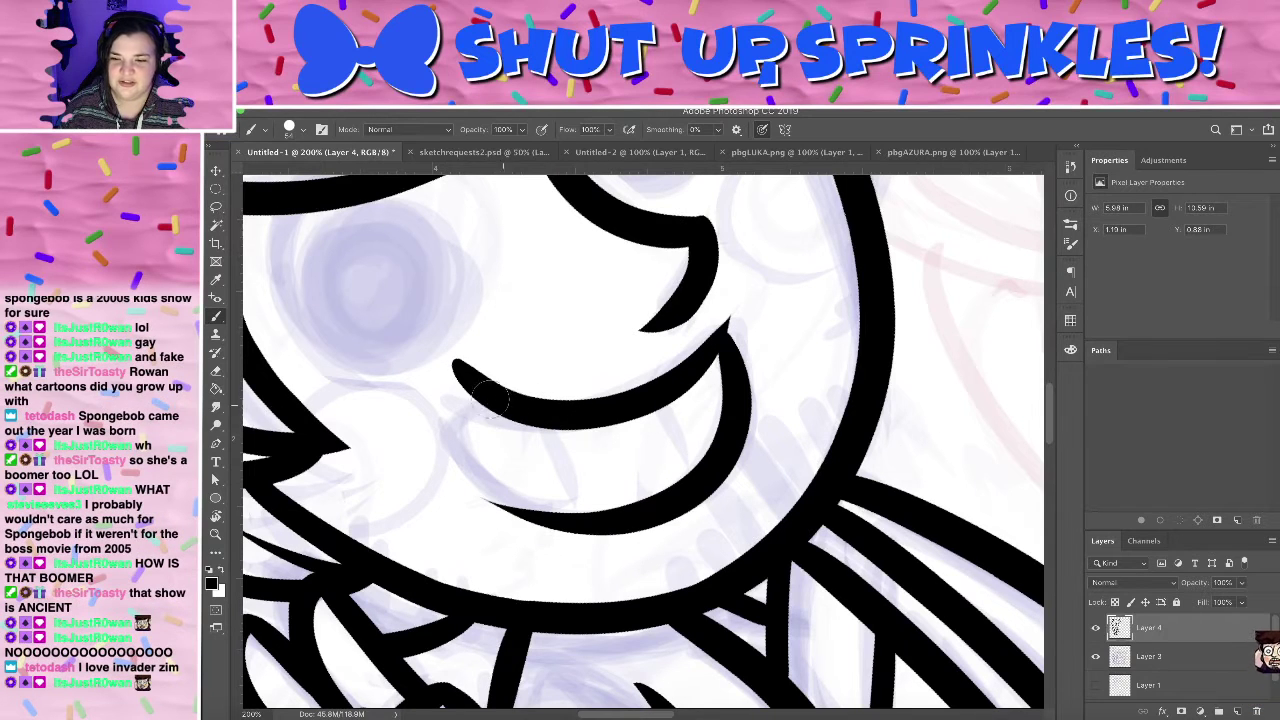
drag(476, 396, 737, 409)
key(ctrl+z)
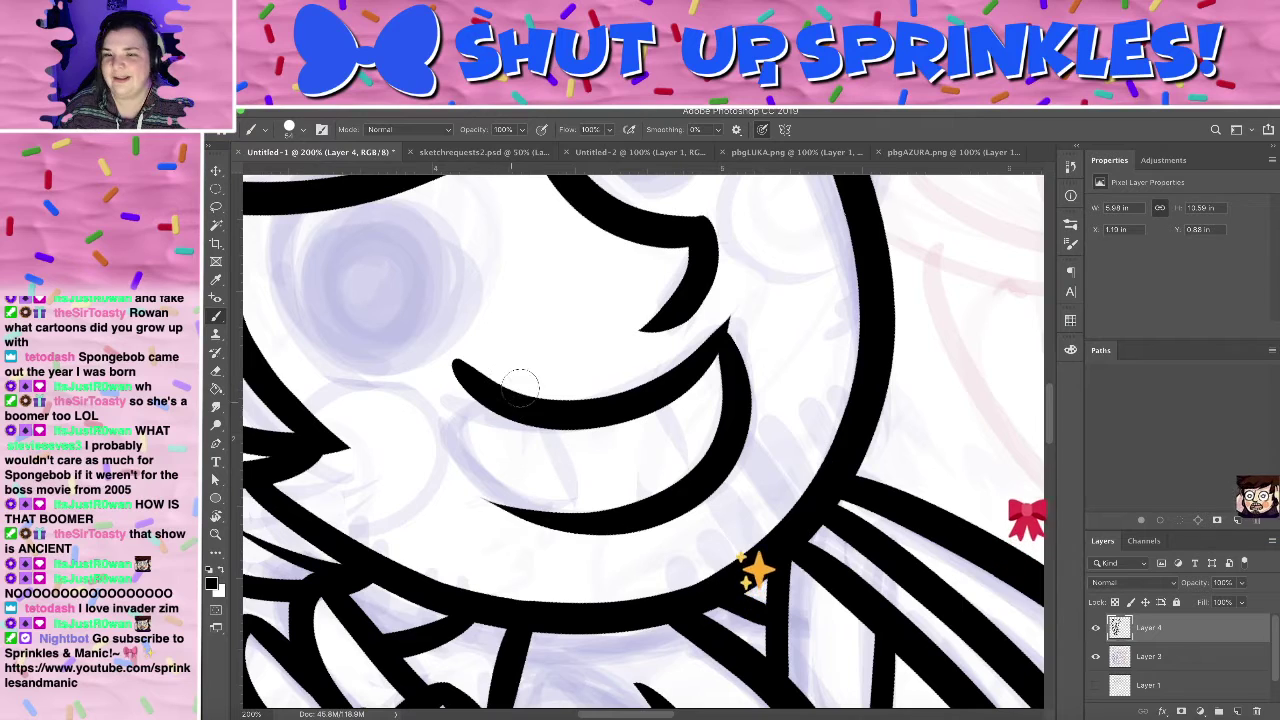
drag(458, 372, 620, 530)
key(ctrl+z)
key(ctrl+z)
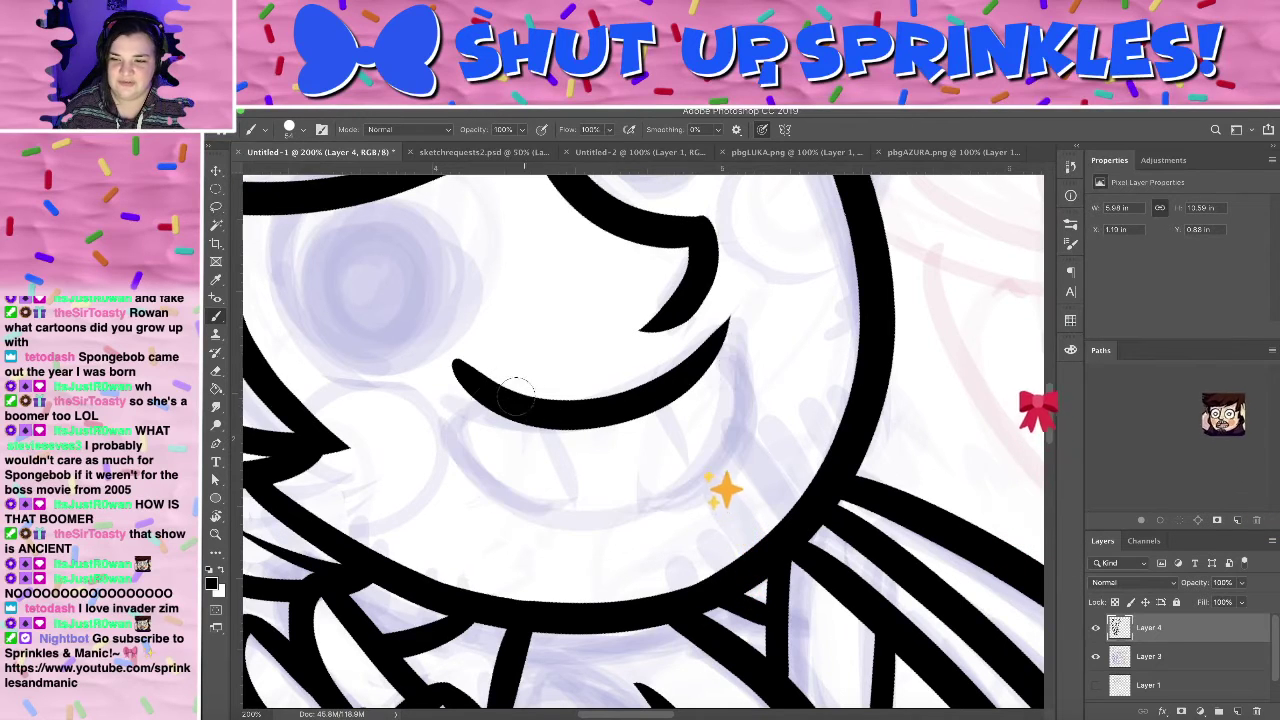
- Try inking the mouth's lower line from the cheek-side corner round to the pointed corner
drag(458, 380, 748, 392)
key(ctrl+z)
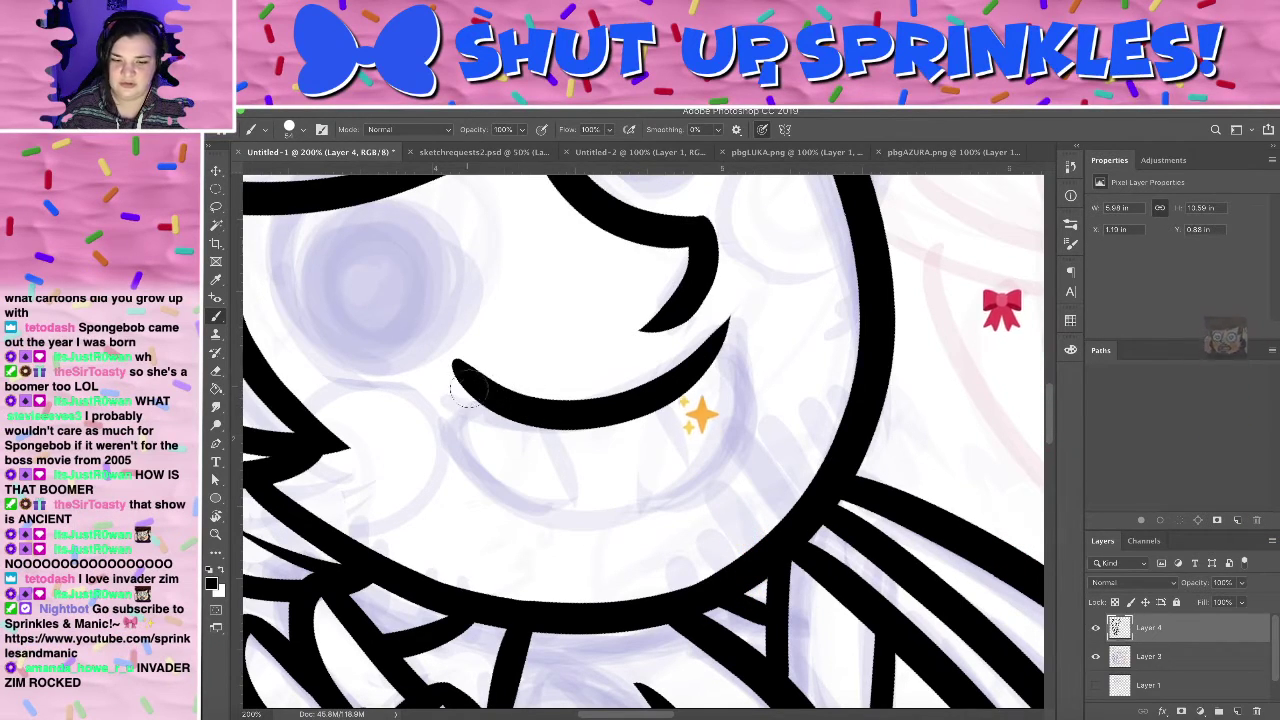
drag(460, 380, 704, 478)
key(ctrl+z)
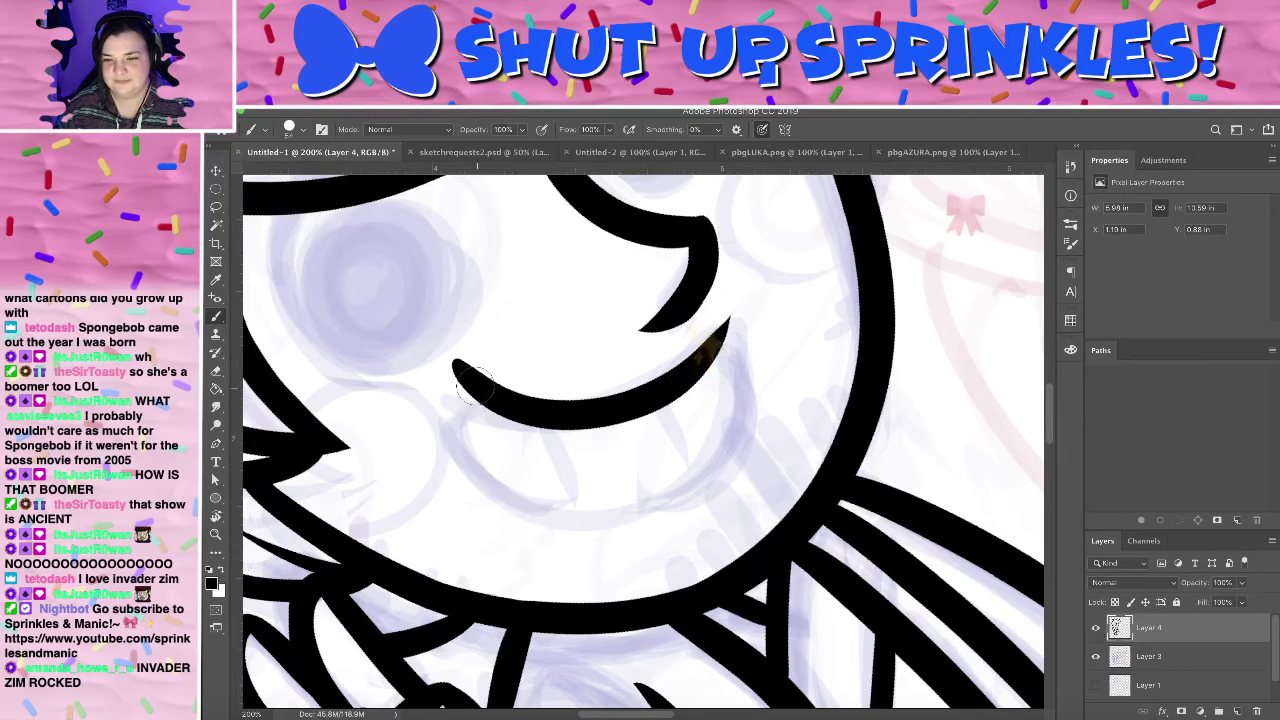
mouse_move(476, 384)
mouse_down()
mouse_move(668, 520)
mouse_move(730, 342)
mouse_move(662, 512)
mouse_up()
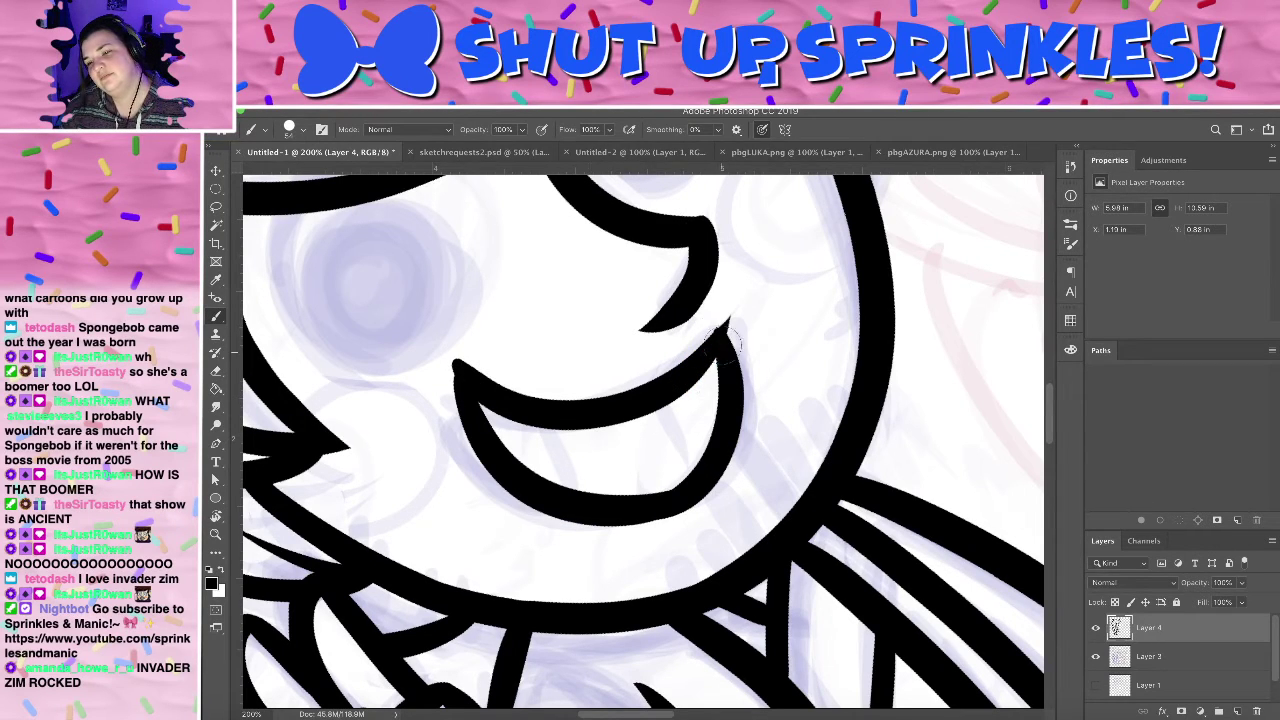
key(ctrl+z)
key(ctrl+z)
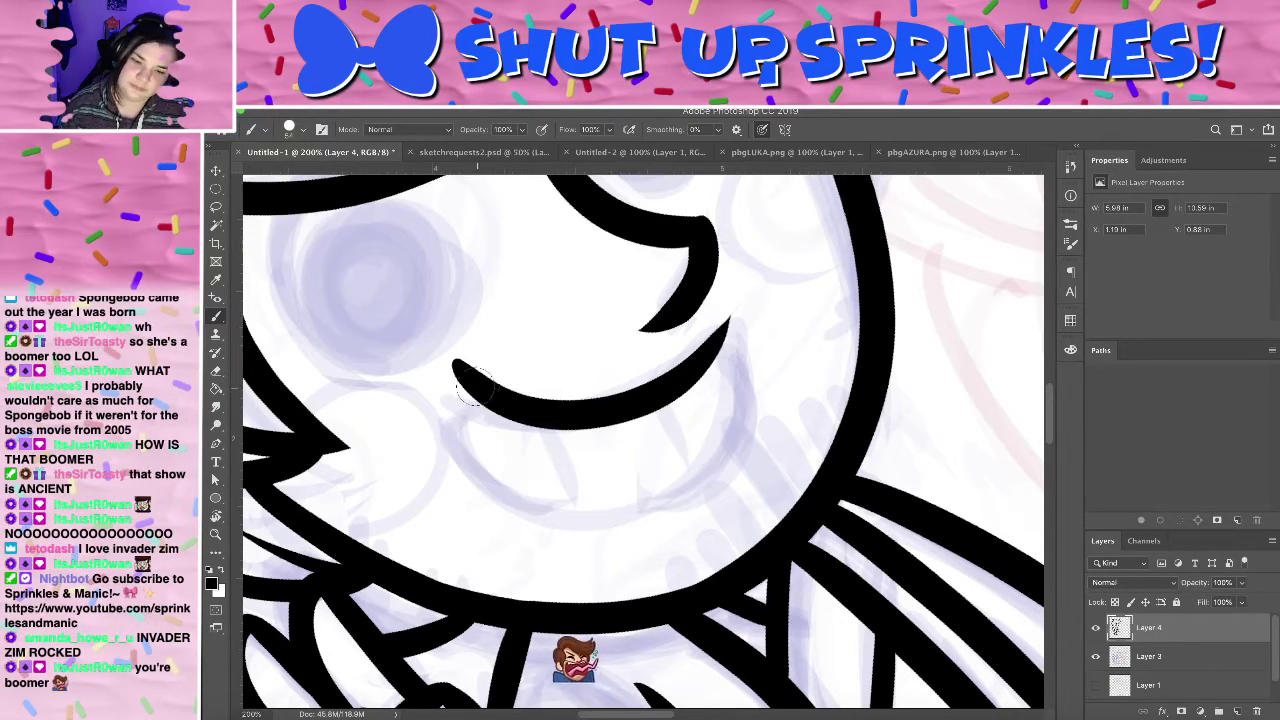
- Ink the mouth's lower line from the cheek-side corner round the bottom, and close it with a thinner stroke from the pointed corner
drag(456, 375, 704, 432)
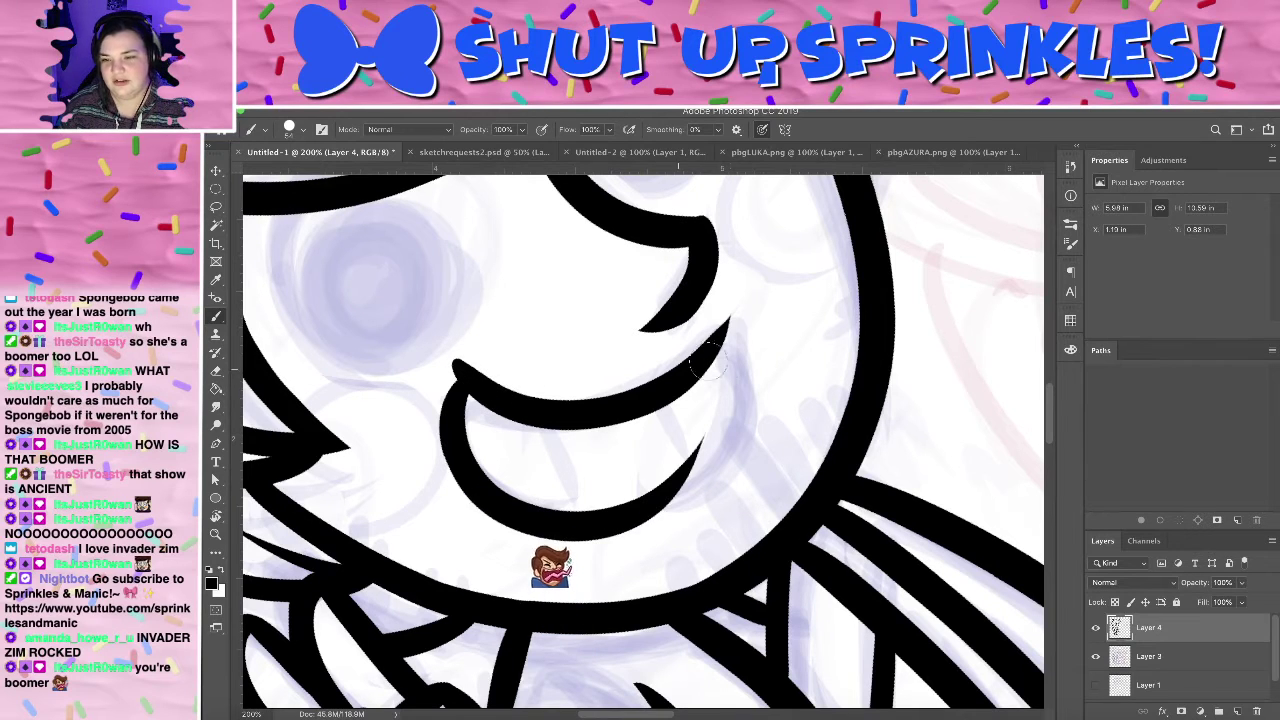
drag(710, 364, 632, 506)
key(ctrl+z)
drag(713, 363, 592, 518)
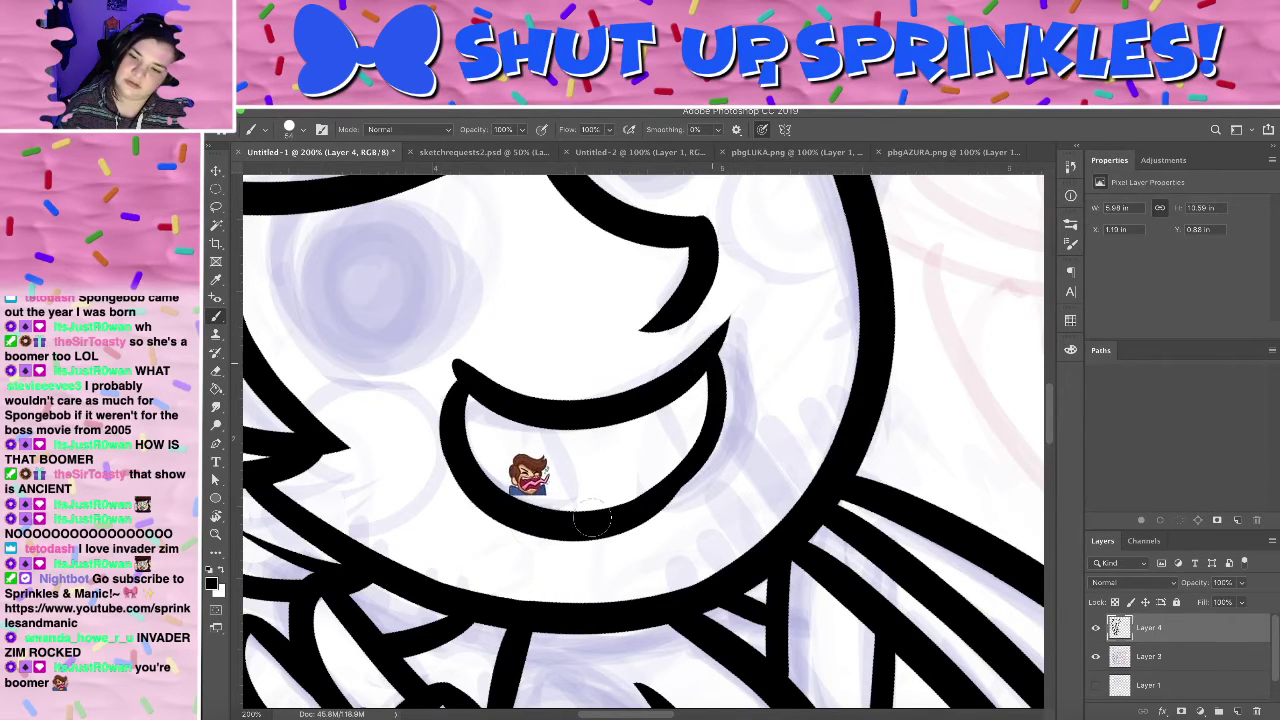
key(ctrl+z)
mouse_move(714, 364)
mouse_down()
mouse_move(676, 499)
mouse_move(640, 514)
mouse_up()
key(ctrl+z)
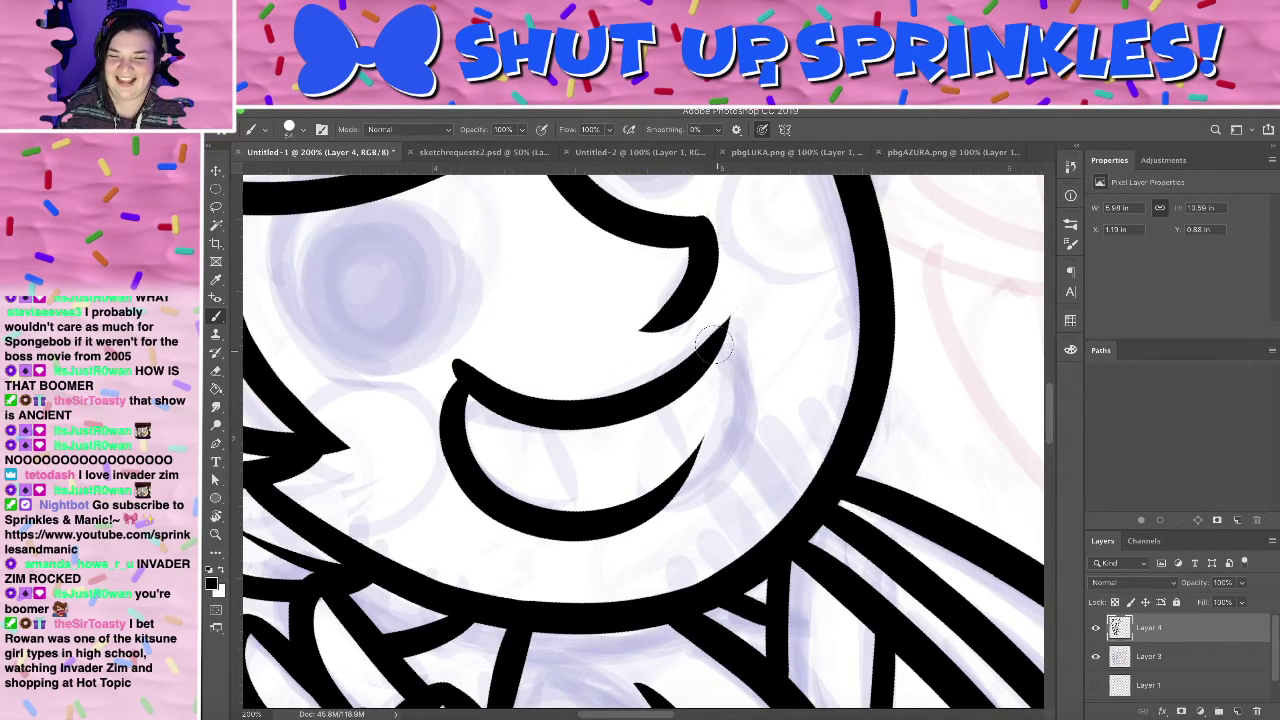
drag(707, 355, 620, 505)
key(ctrl+z)
drag(724, 356, 536, 532)
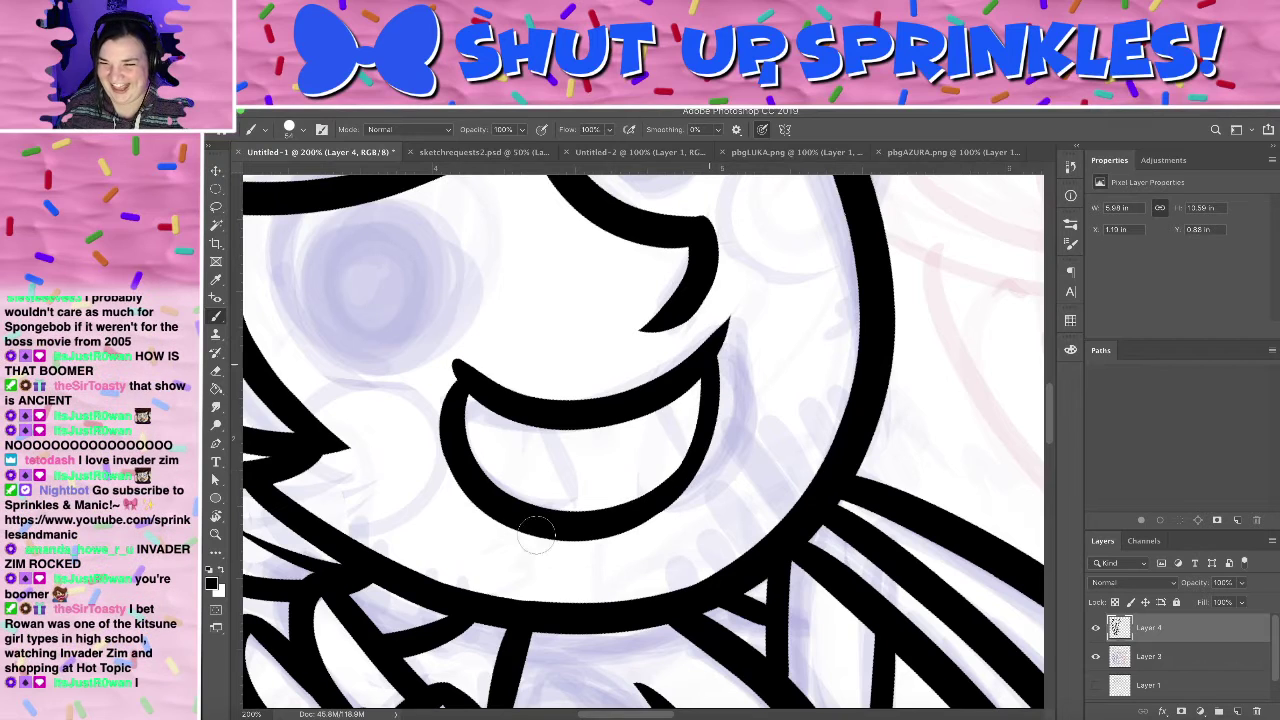
drag(704, 364, 622, 512)
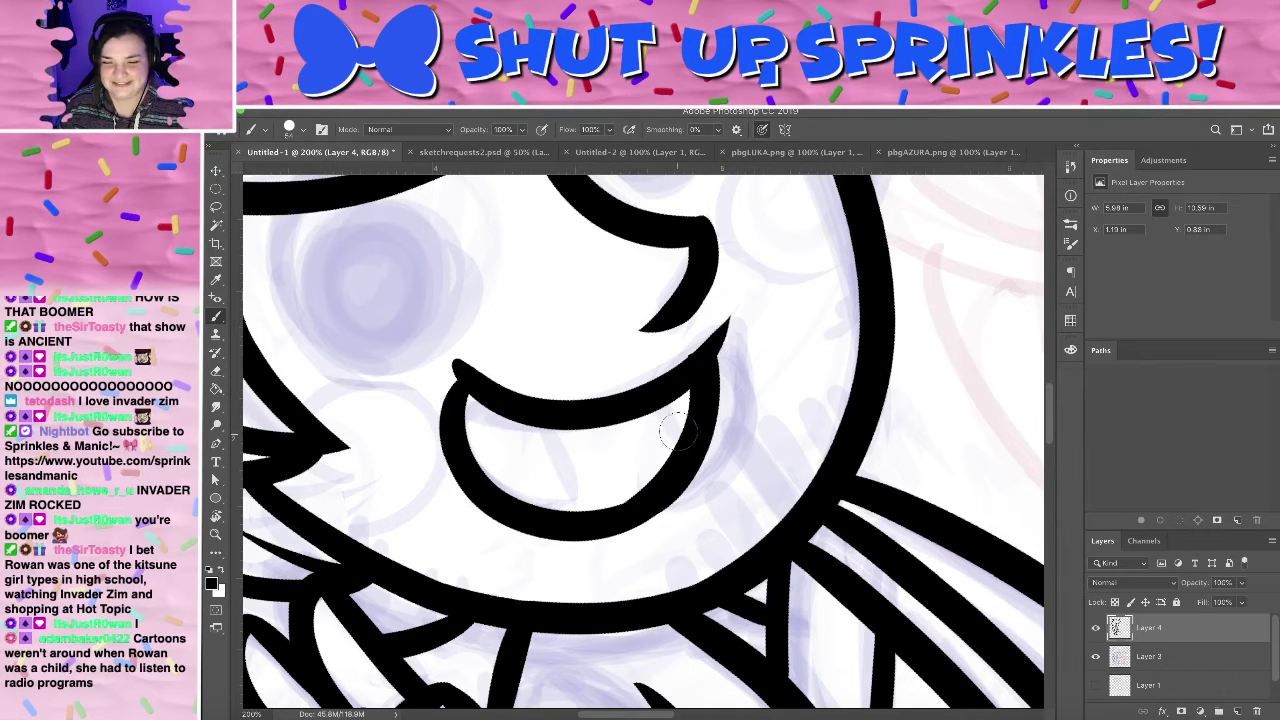
key(super+z)
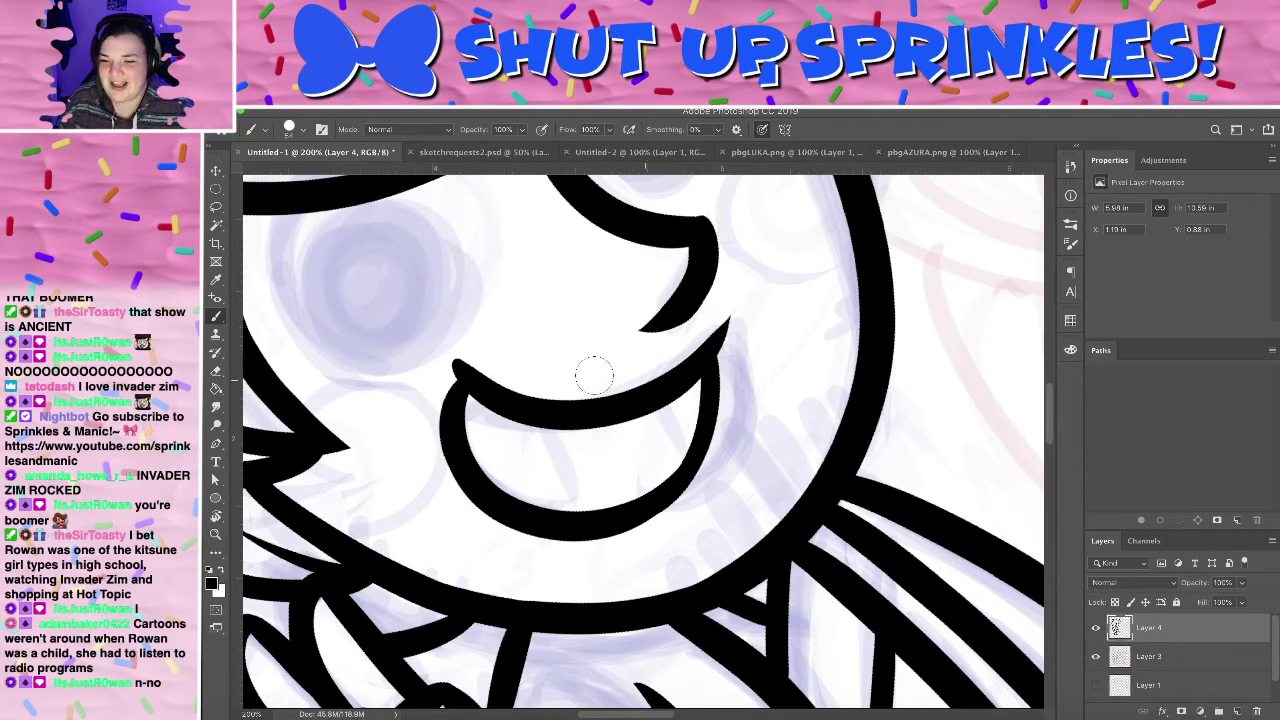
- Ink two tooth dividing lines inside the grin, one near the middle and one closer to the pointed corner
drag(537, 428, 526, 500)
key(super+z)
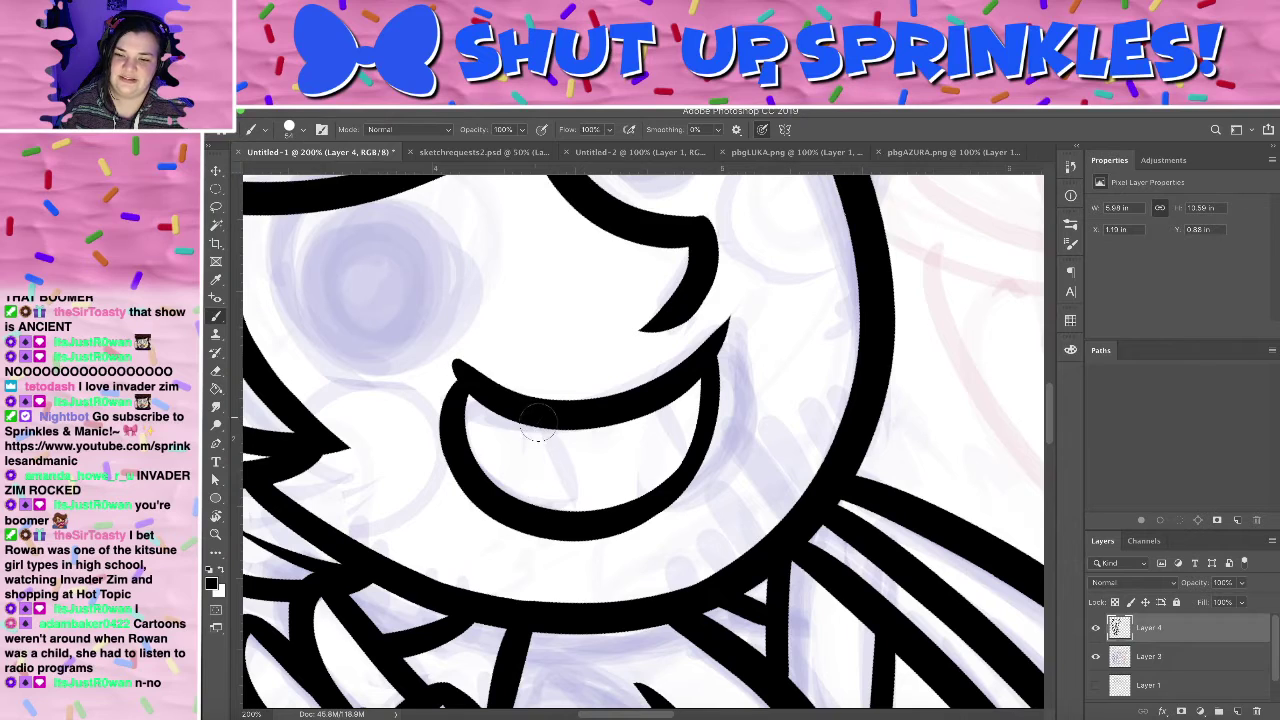
drag(540, 424, 547, 505)
key(super+z)
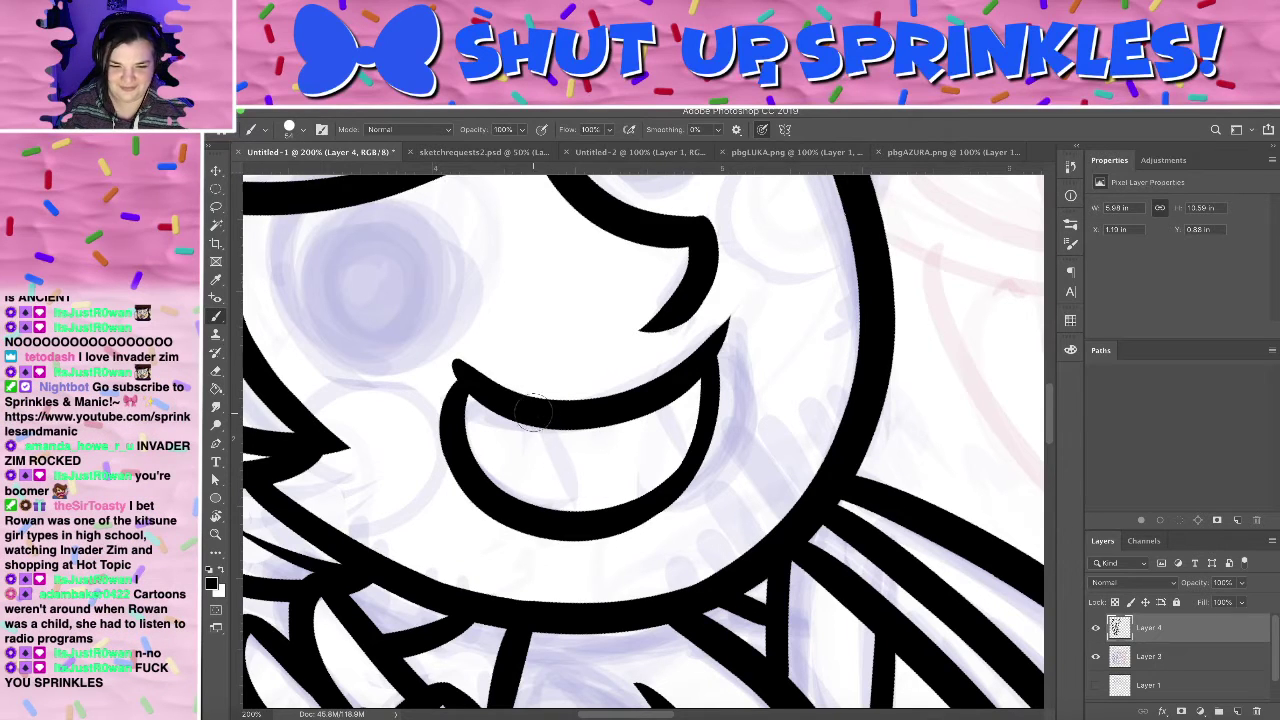
drag(534, 413, 540, 545)
key(ctrl+z)
drag(550, 428, 556, 510)
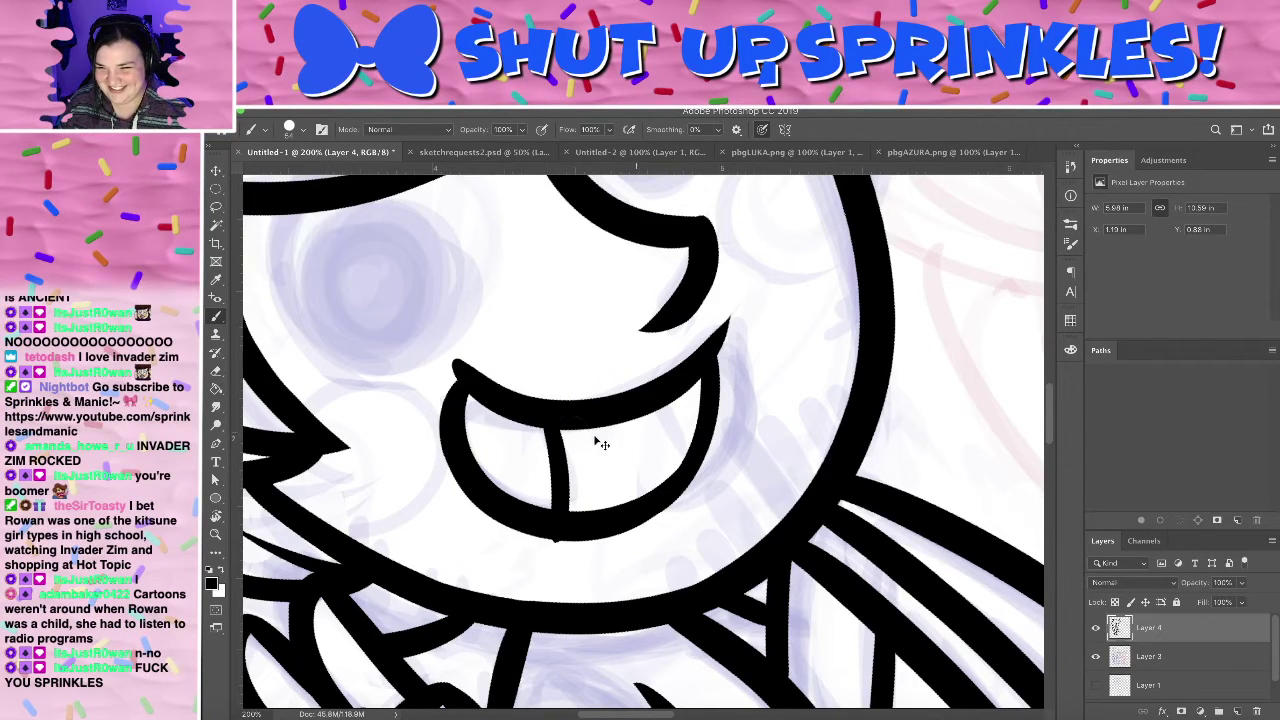
key(super+z)
drag(552, 422, 562, 522)
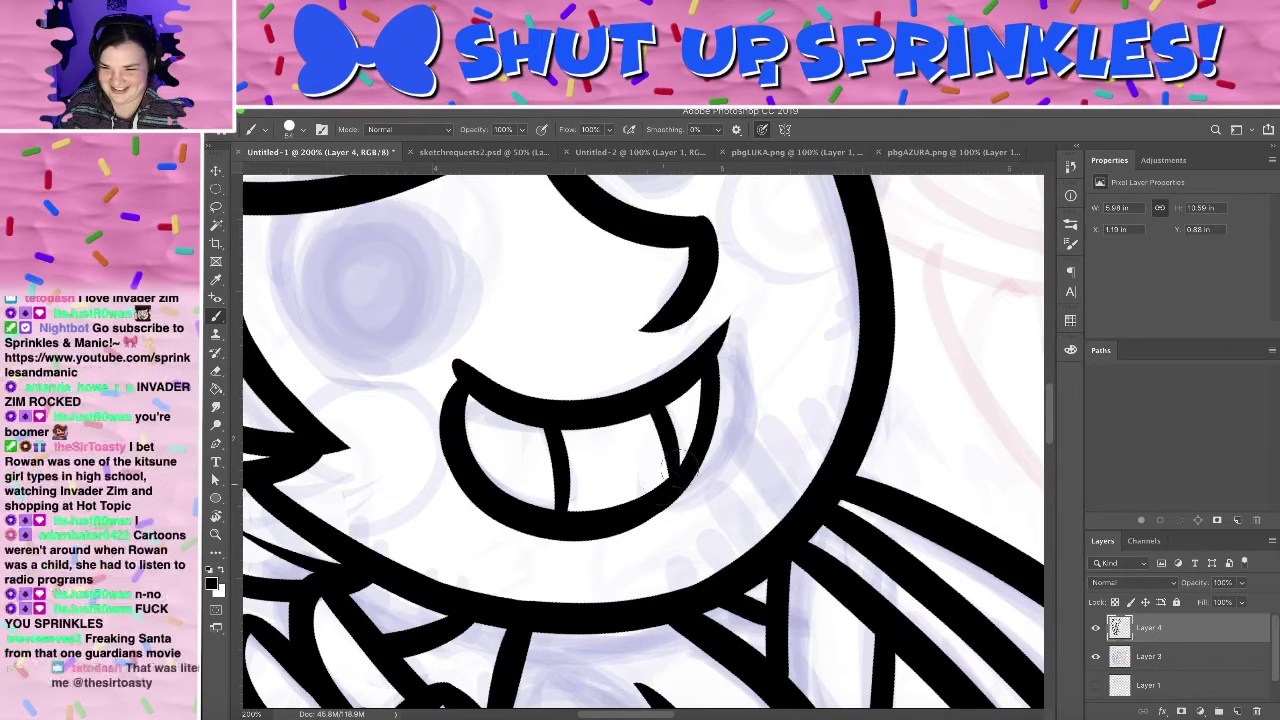
drag(667, 410, 678, 462)
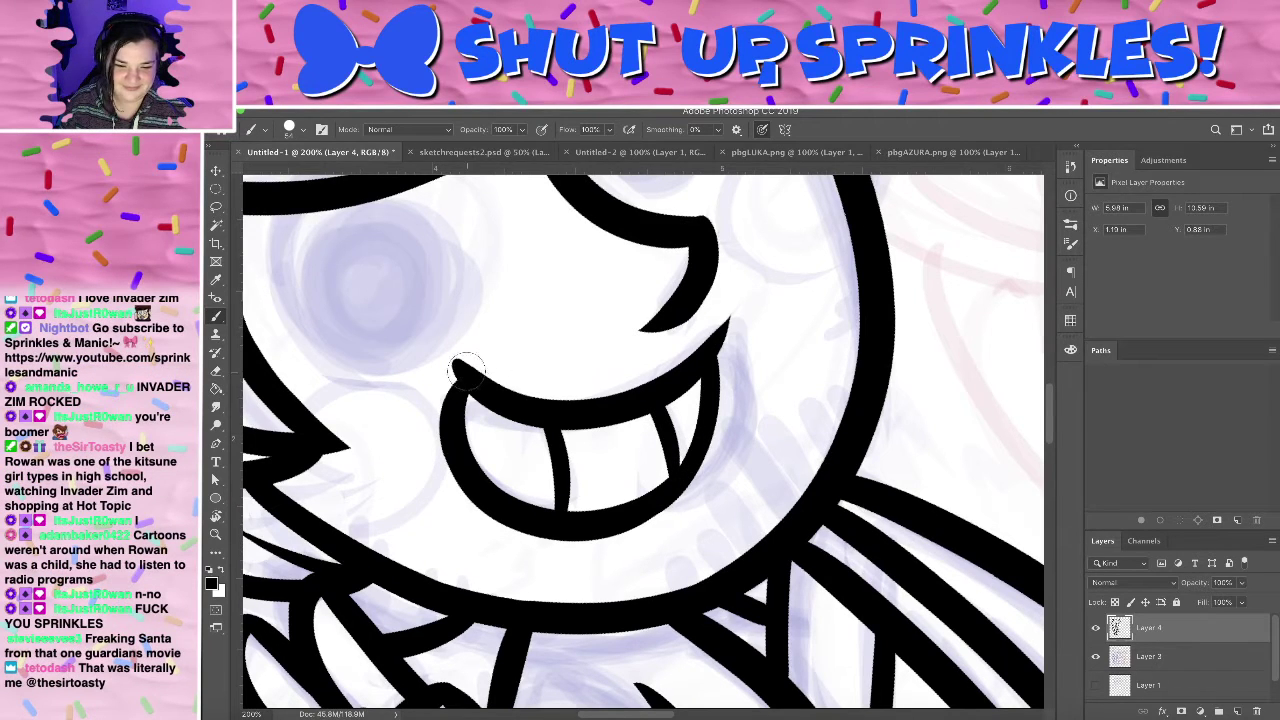
- Thicken the mouth's outline from the cheek-side corner down the side, redoing the stroke until it reads as one heavy curve
drag(458, 371, 478, 496)
key(super+z)
drag(457, 368, 486, 506)
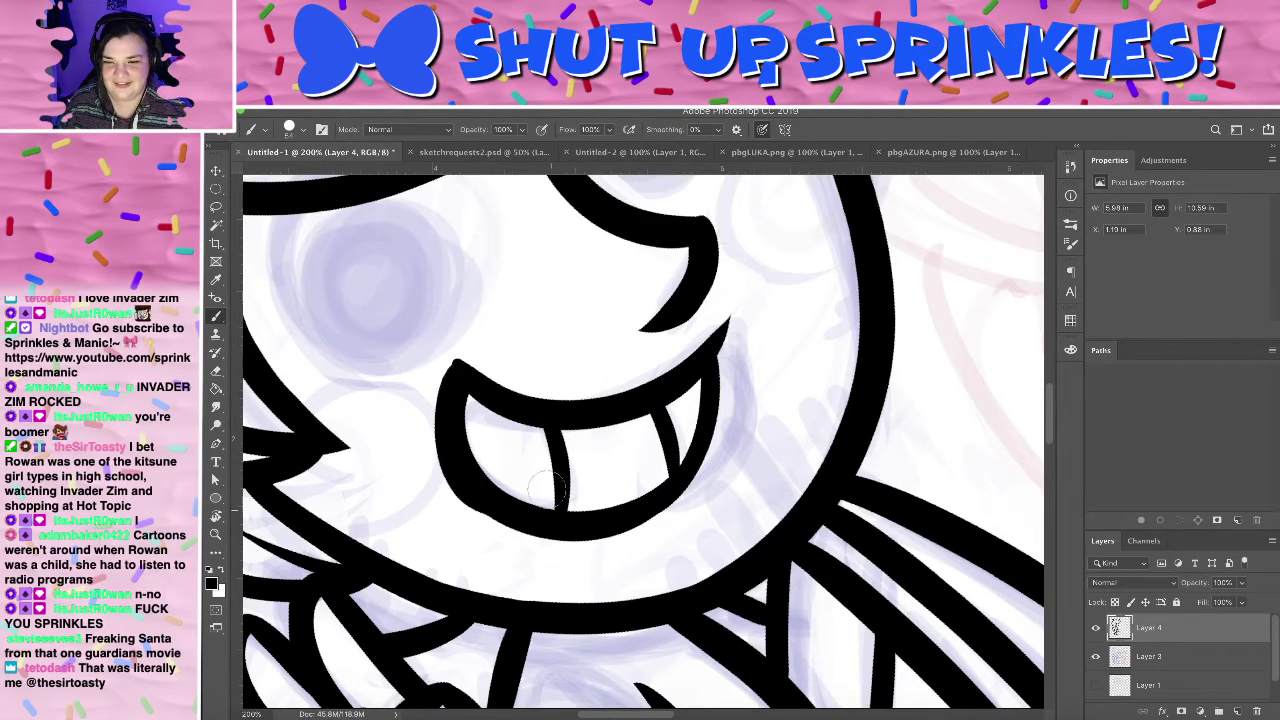
key(super+z)
drag(457, 369, 556, 525)
key(super+z)
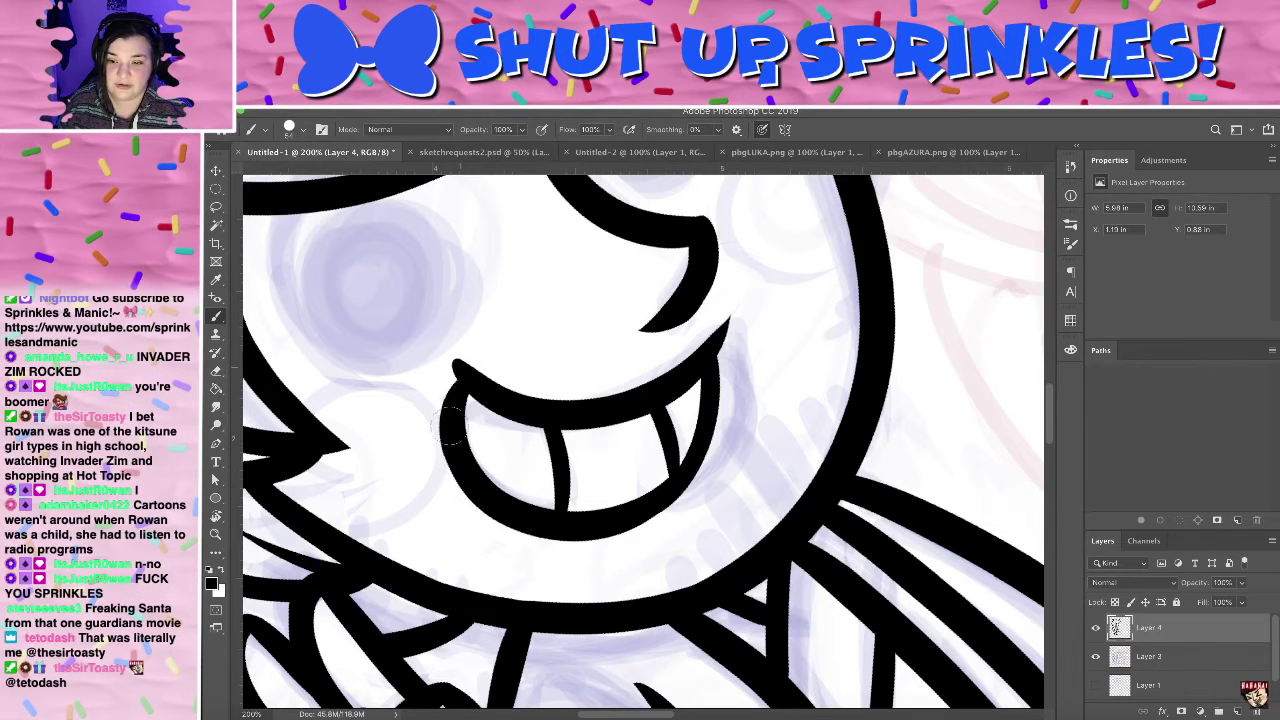
drag(457, 371, 465, 476)
key(ctrl+z)
drag(450, 360, 485, 516)
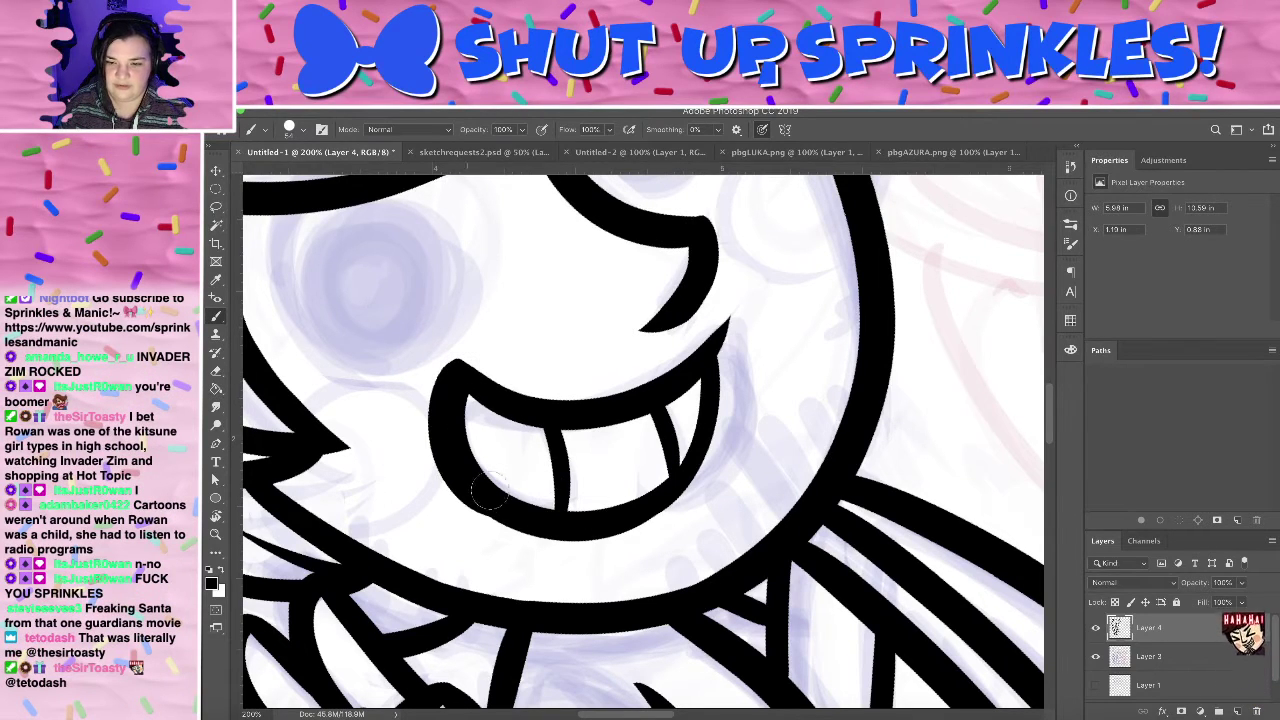
- Rework the mouth's lower line on the rotated canvas, smoothing and thickening its outer edge along the bottom curve
drag(740, 300, 786, 393)
drag(772, 454, 678, 232)
key(b)
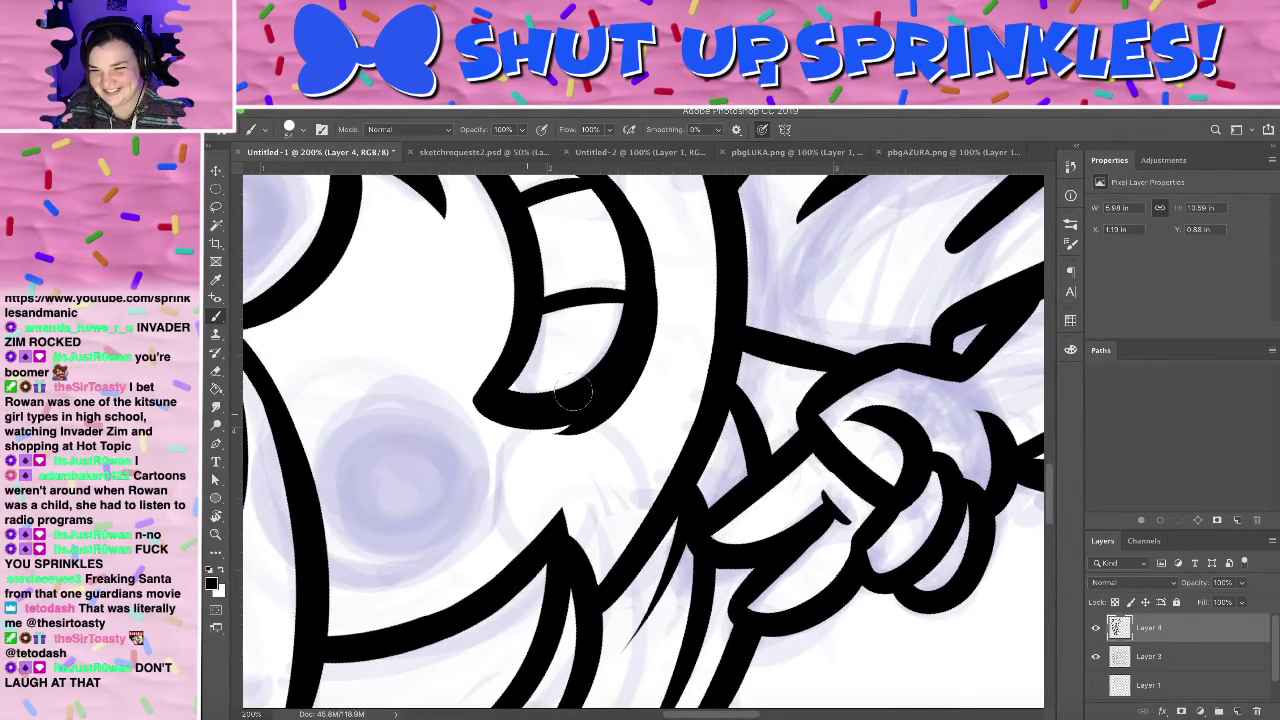
key(super+z)
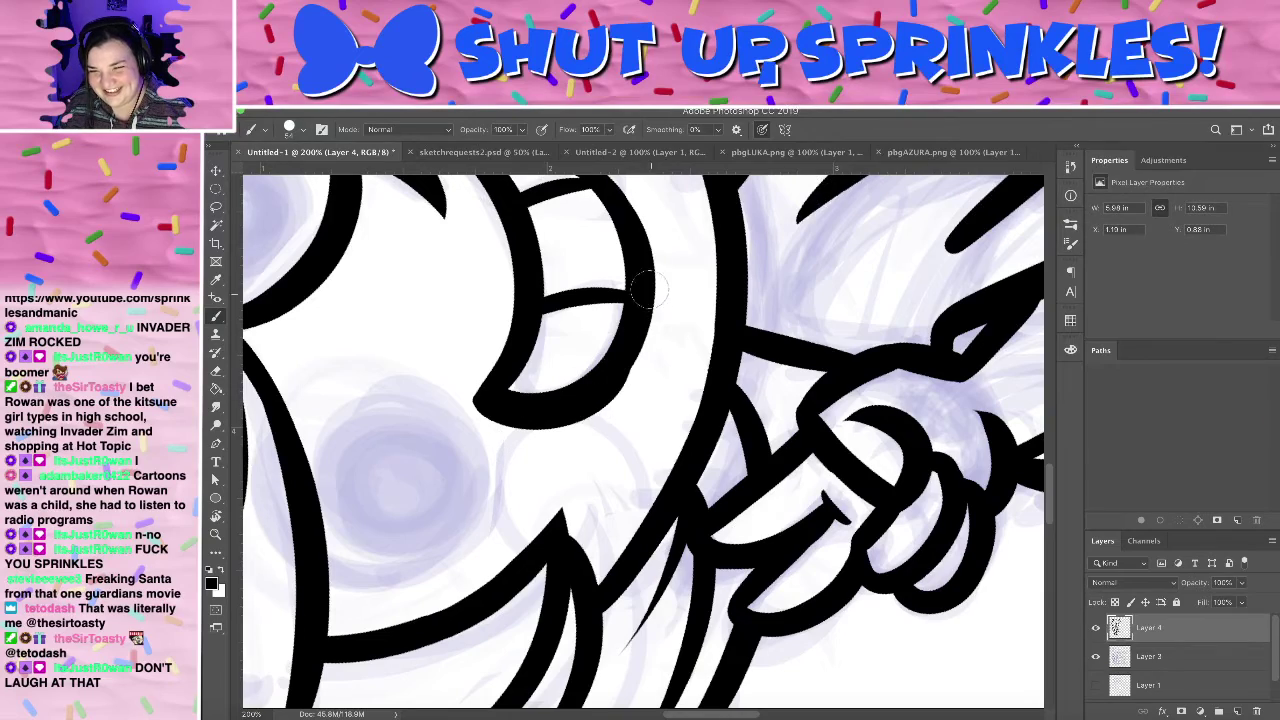
mouse_move(650, 290)
mouse_down()
mouse_move(635, 344)
mouse_move(545, 409)
mouse_up()
key(super+z)
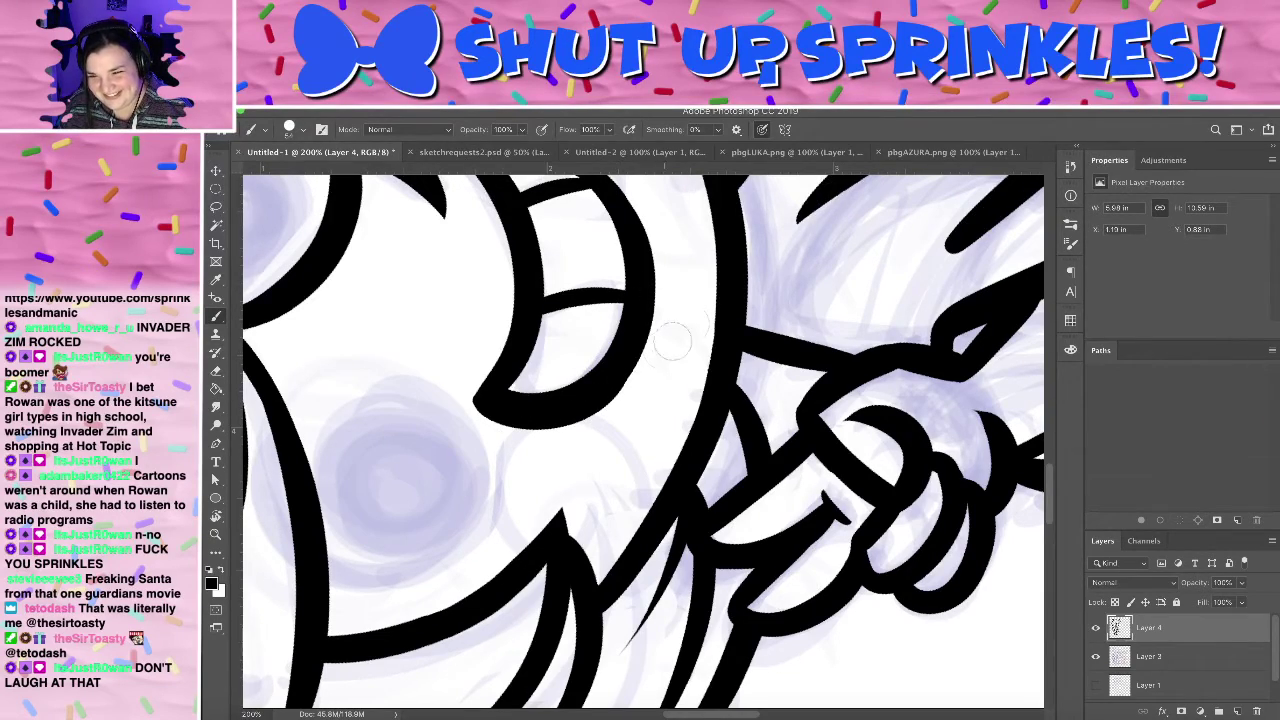
- Erase the excess thickness along the outer edge of the mouth's cheek-side corner
key(r)
mouse_move(656, 300)
mouse_down()
mouse_move(597, 497)
mouse_move(646, 491)
mouse_move(680, 432)
mouse_move(686, 455)
mouse_move(666, 380)
mouse_up()
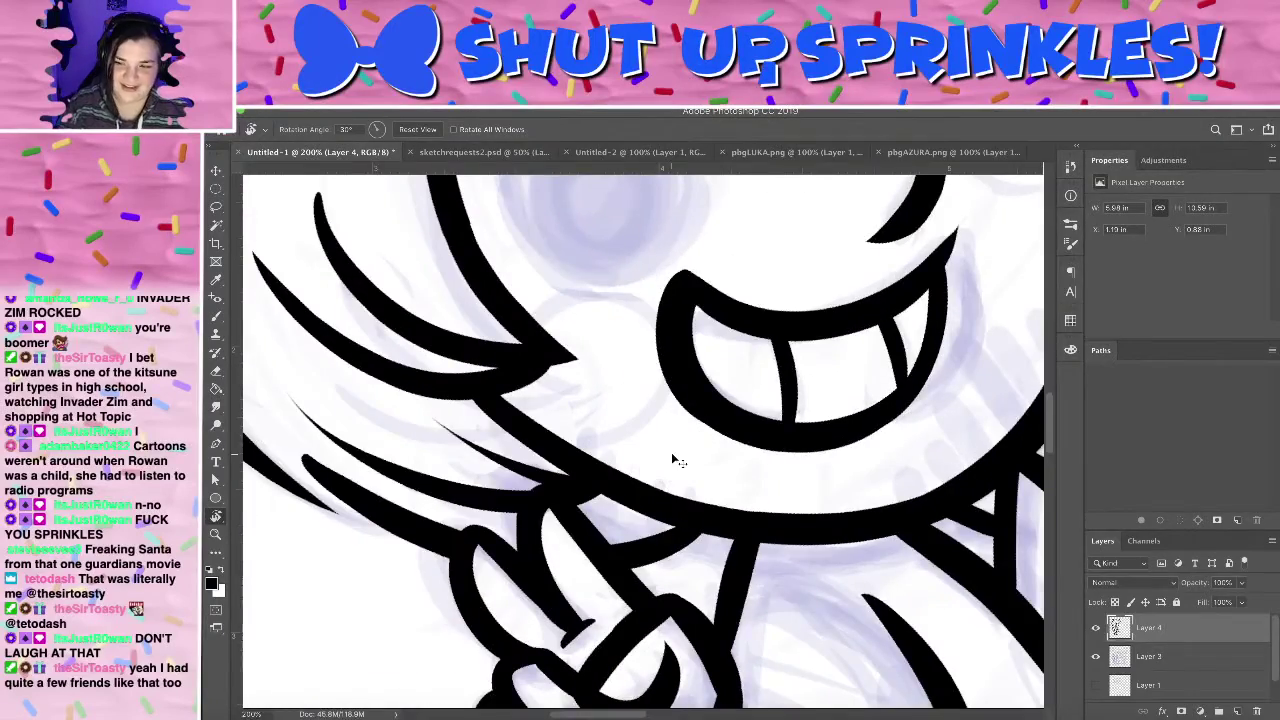
scroll(674, 457, down, 4)
scroll(676, 459, up, 3)
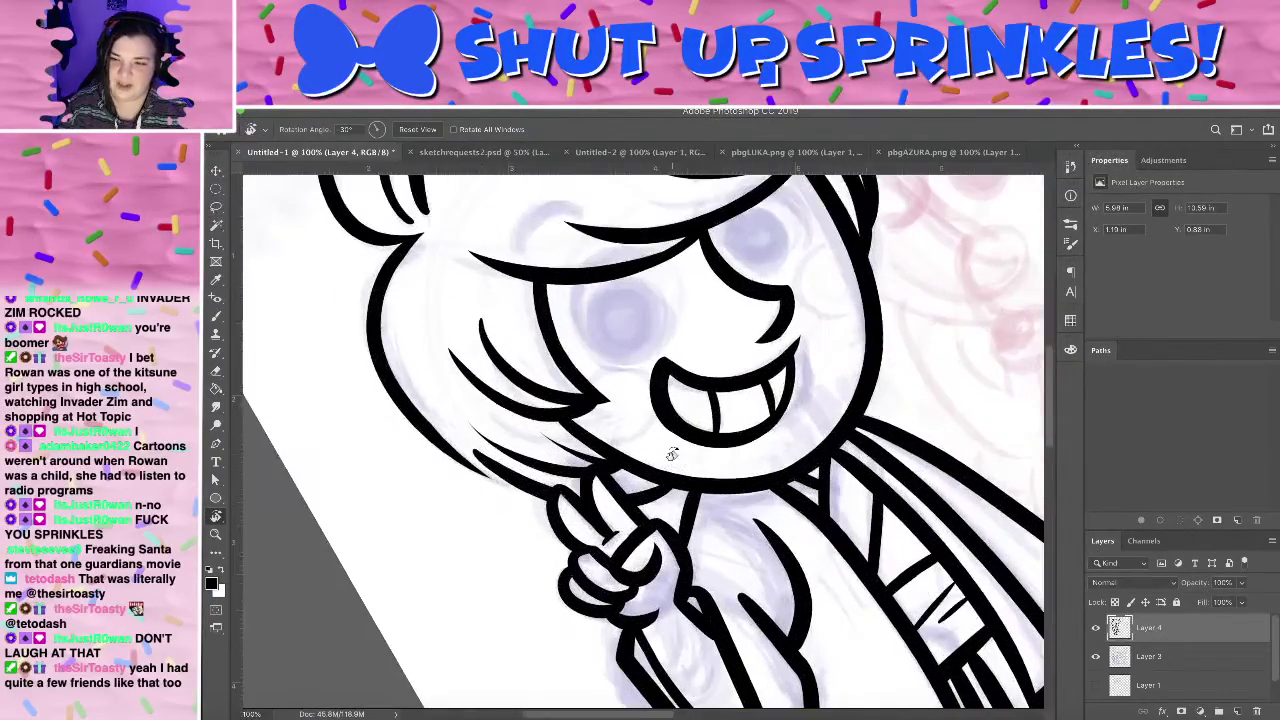
drag(707, 424, 527, 415)
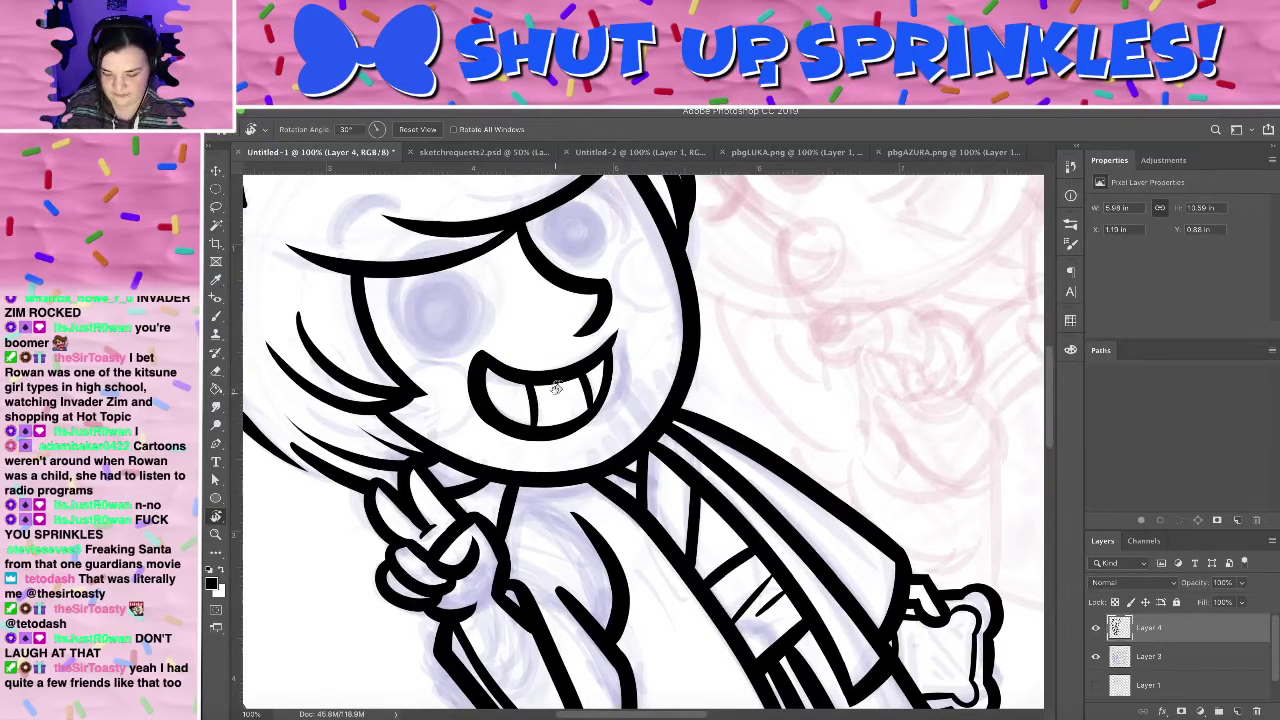
key(e)
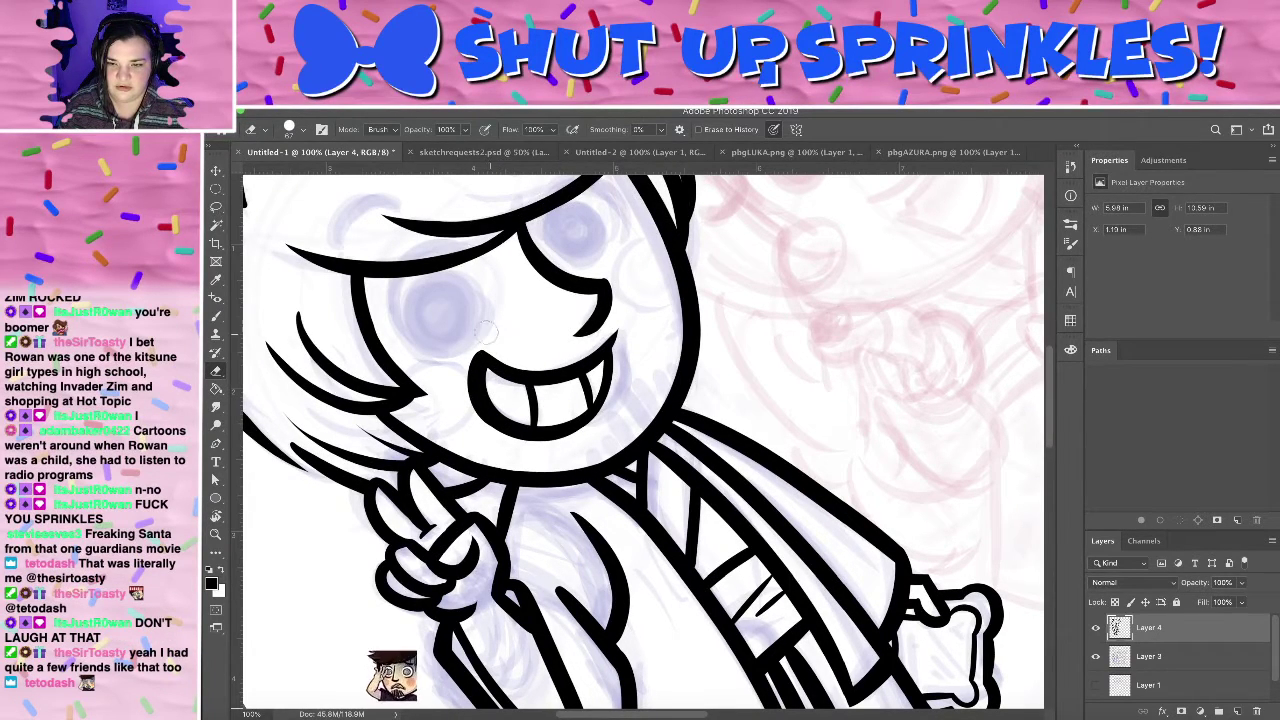
drag(472, 346, 497, 438)
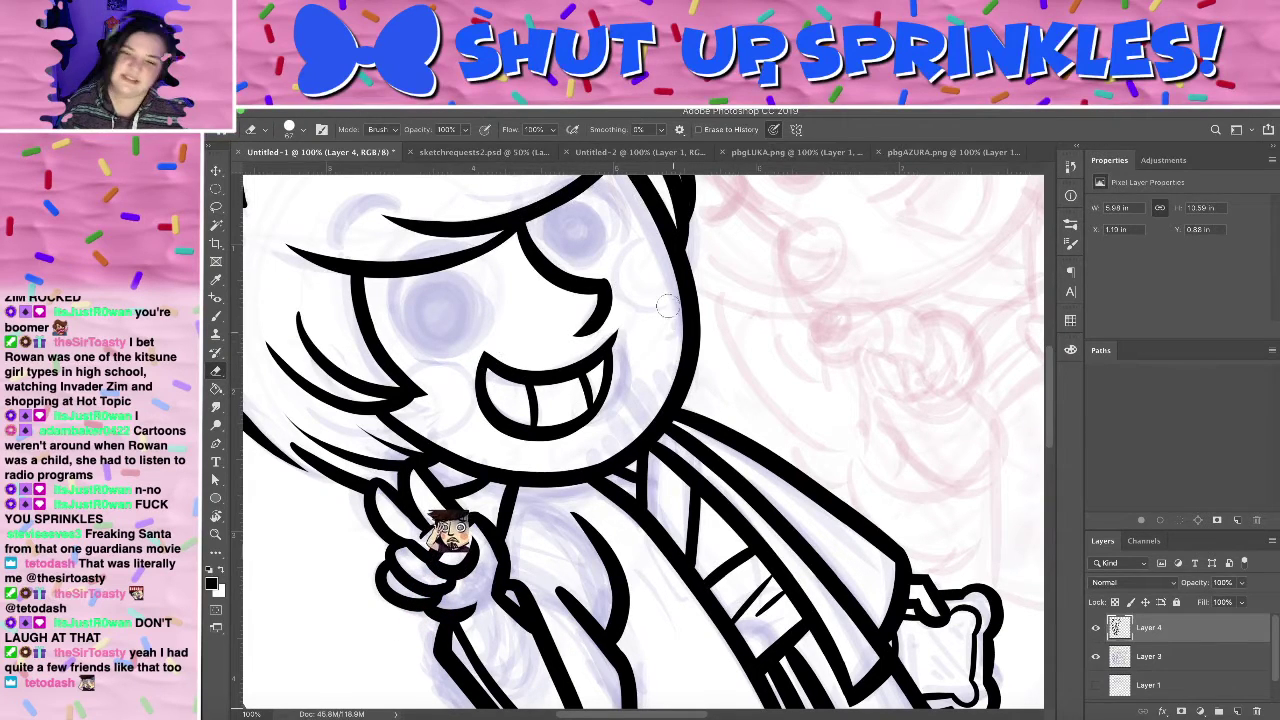
- Lasso the whole grinning mouth, scale it to 93.23%, shift it slightly away from the hair-side cheek, and deselect it
key(l)
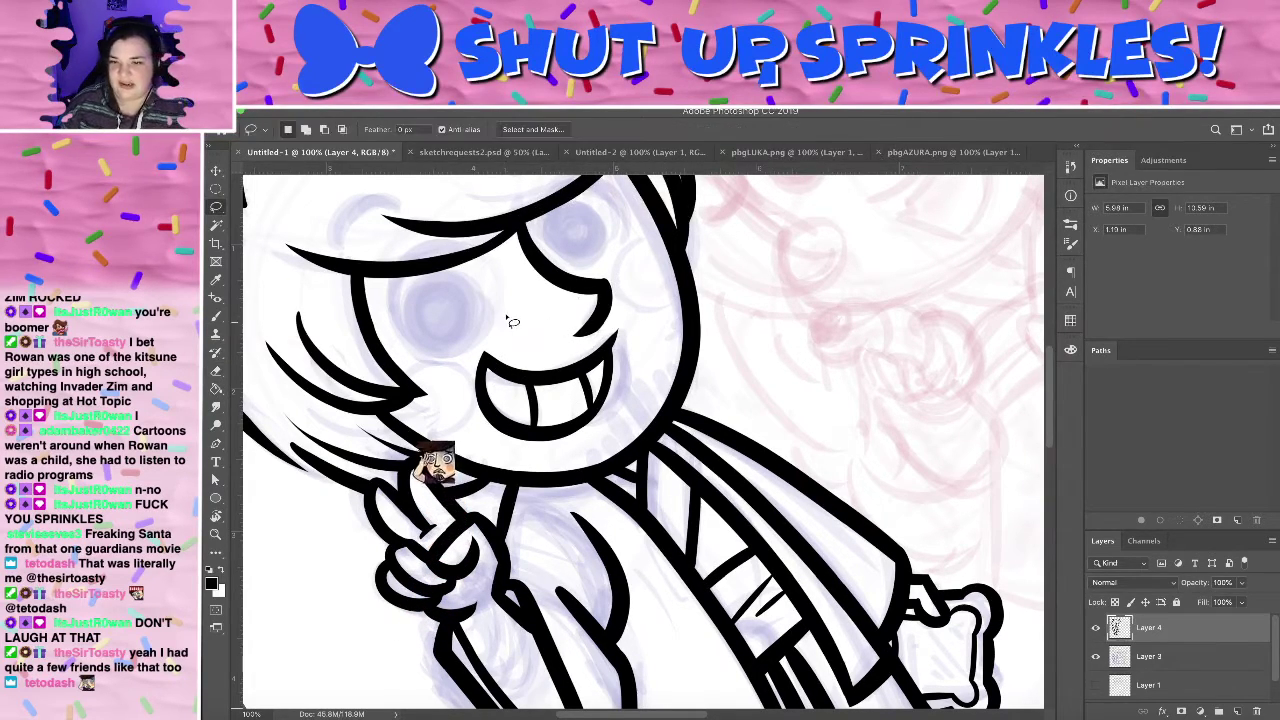
mouse_move(505, 311)
mouse_down()
mouse_move(459, 360)
mouse_move(465, 432)
mouse_move(513, 454)
mouse_move(563, 453)
mouse_move(622, 427)
mouse_move(649, 339)
mouse_move(636, 315)
mouse_move(588, 350)
mouse_move(505, 312)
mouse_up()
key(ctrl+t)
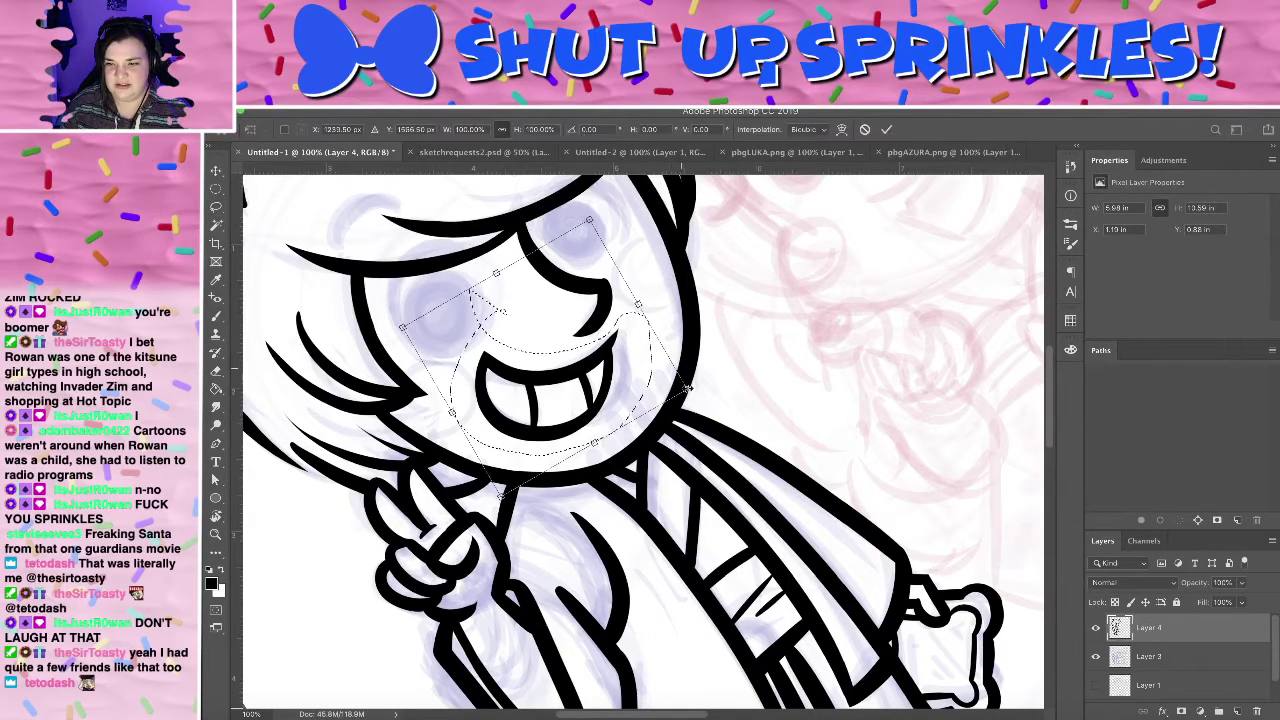
drag(688, 388, 671, 389)
drag(583, 368, 600, 370)
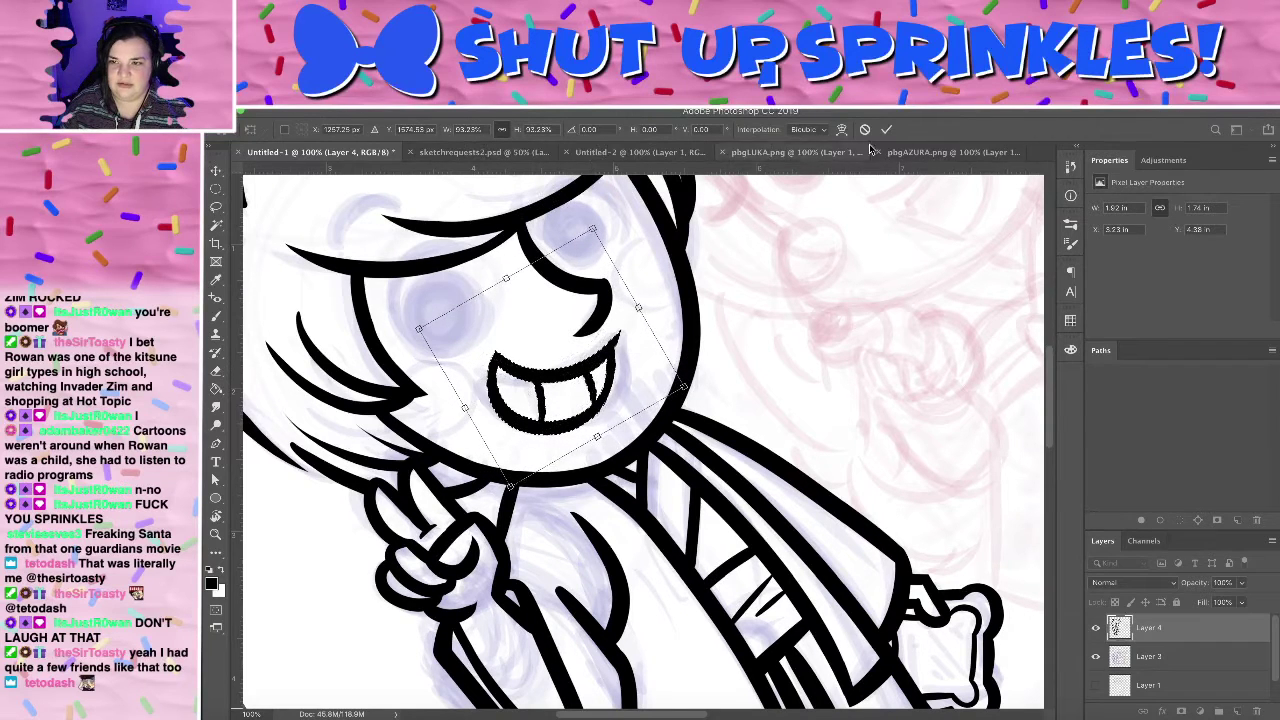
click(886, 129)
mouse_move(774, 297)
mouse_down()
mouse_move(775, 415)
mouse_move(788, 400)
mouse_up()
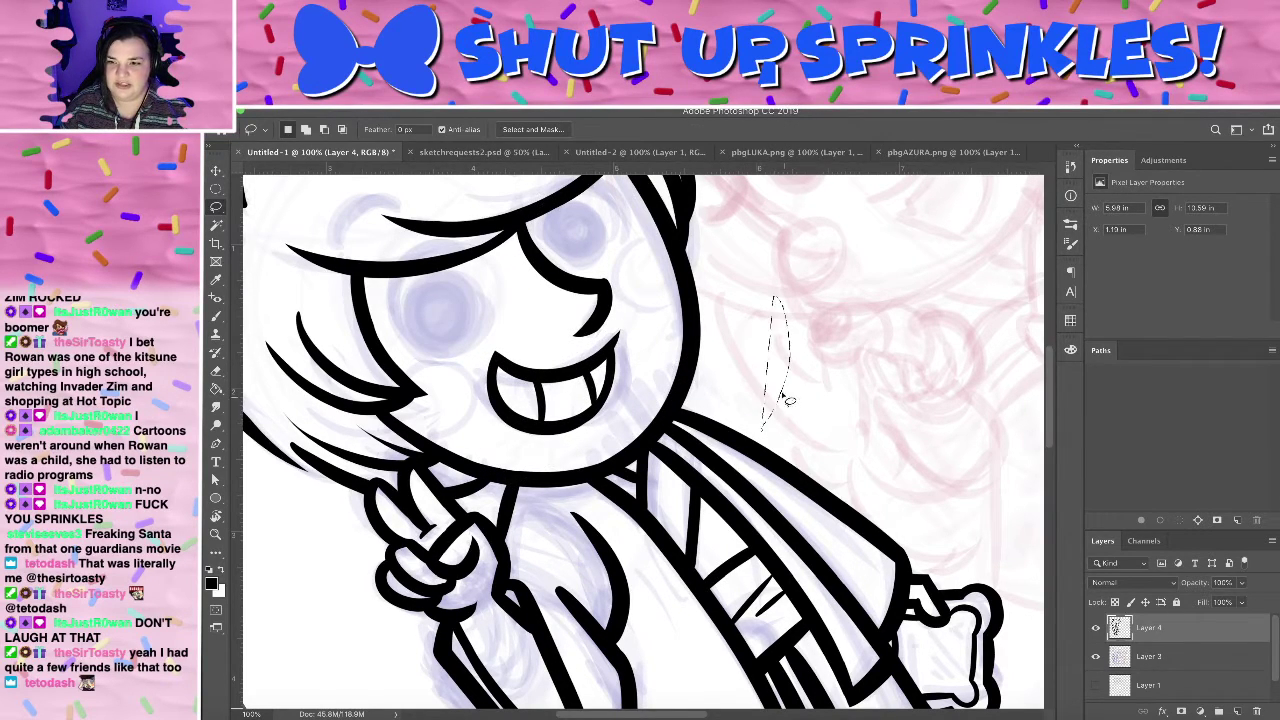
key(super+d)
- Set the canvas rotation back to 0° and review the inked figure from the feet up to the face
key(r)
drag(737, 283, 754, 359)
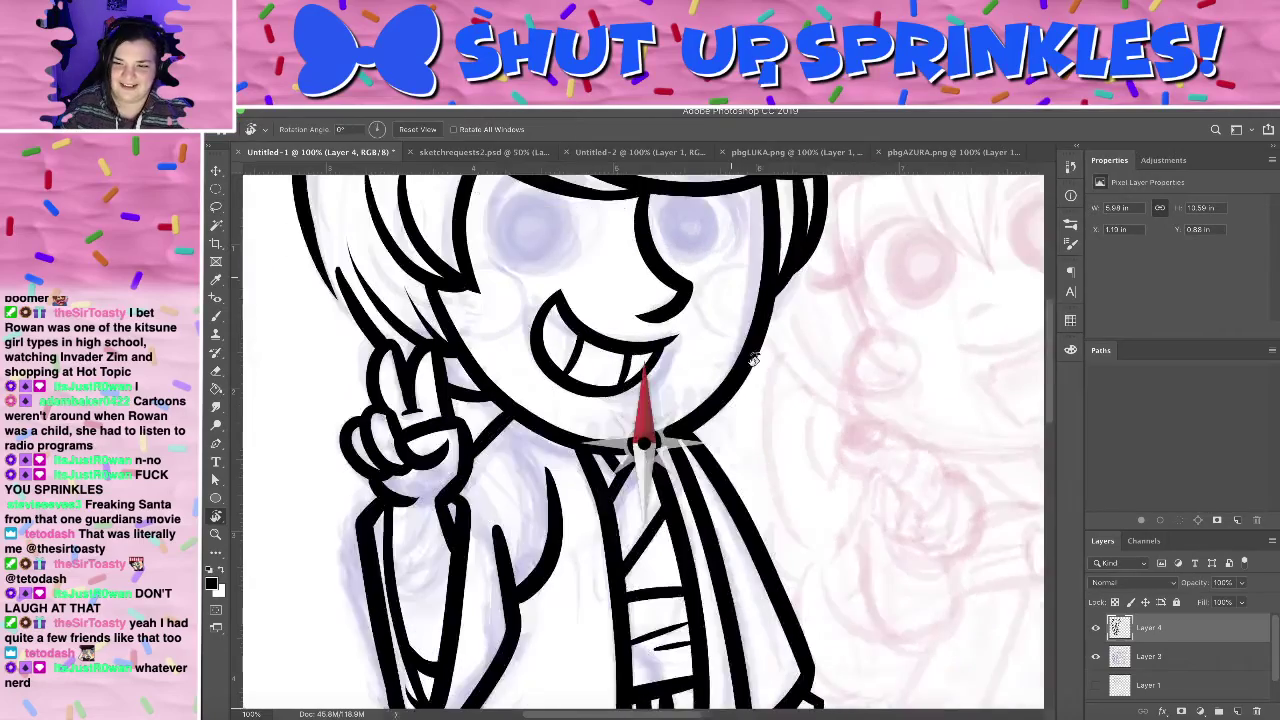
drag(638, 418, 592, 420)
drag(550, 680, 636, 386)
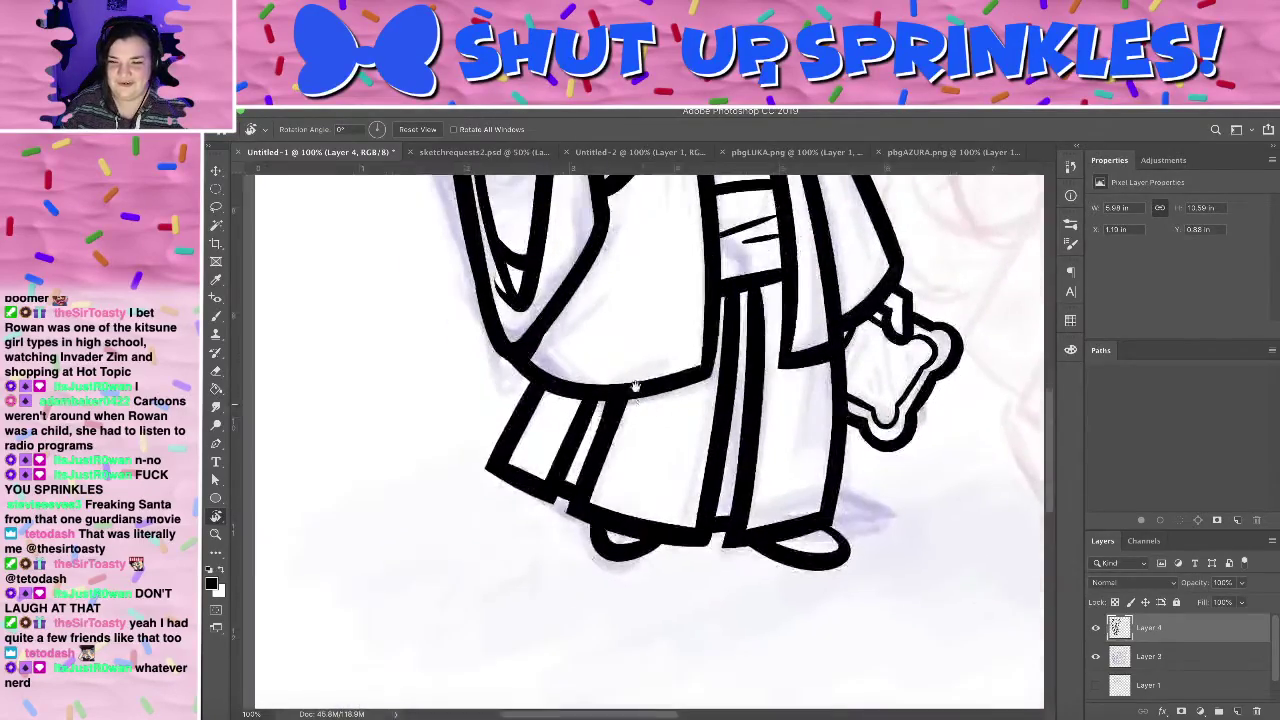
scroll(634, 386, up, 8)
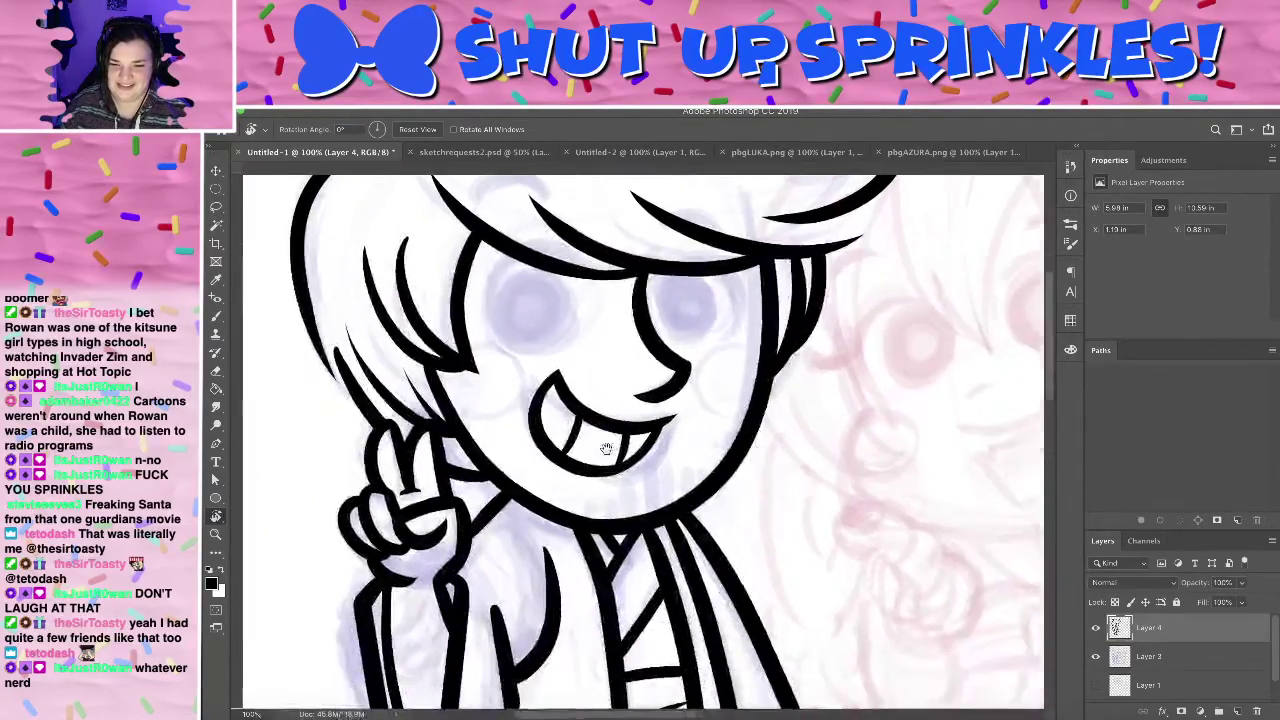
drag(606, 449, 586, 473)
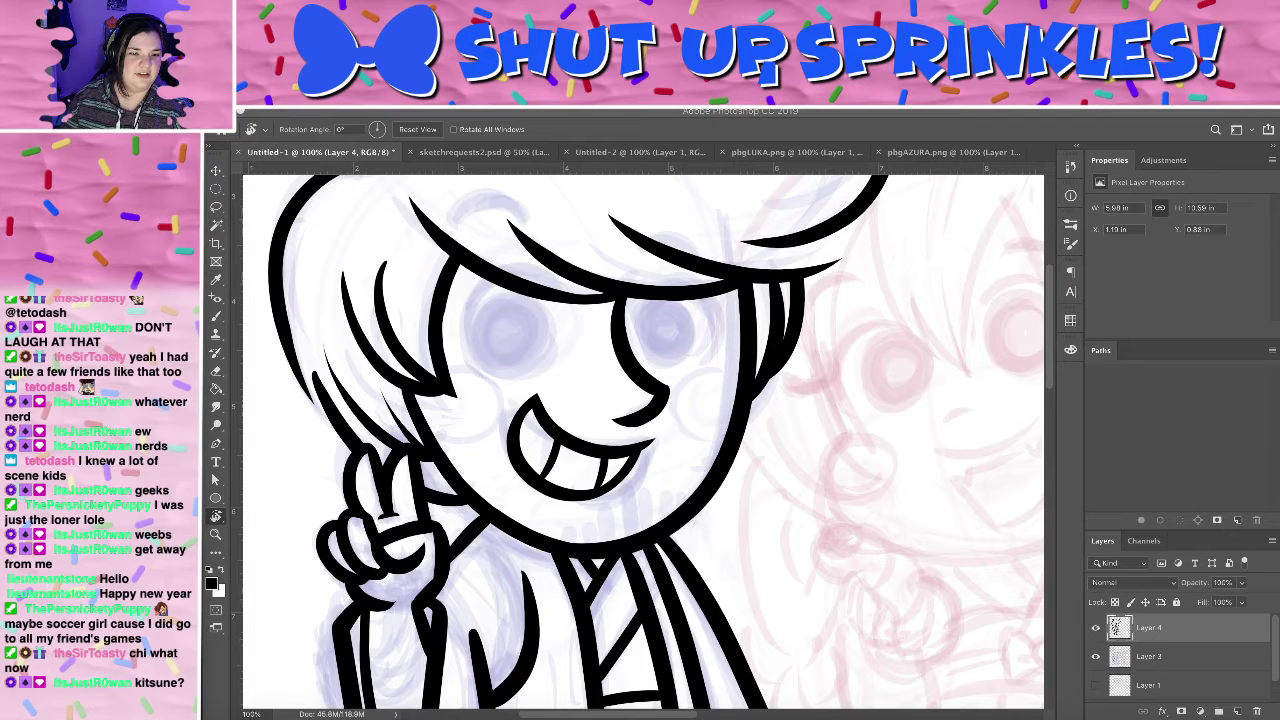
- Bring up the browser with the chakotay image search and return to Photoshop
drag(5, 5, 805, 142)
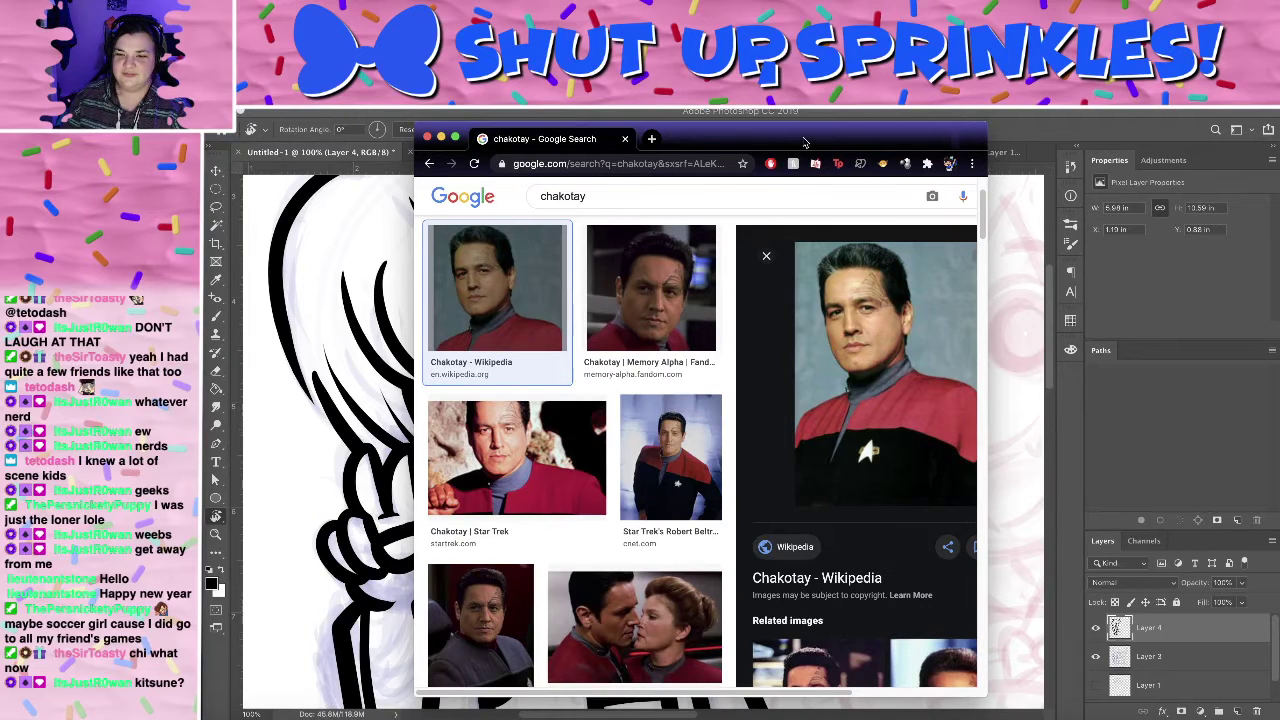
key(super+Tab)
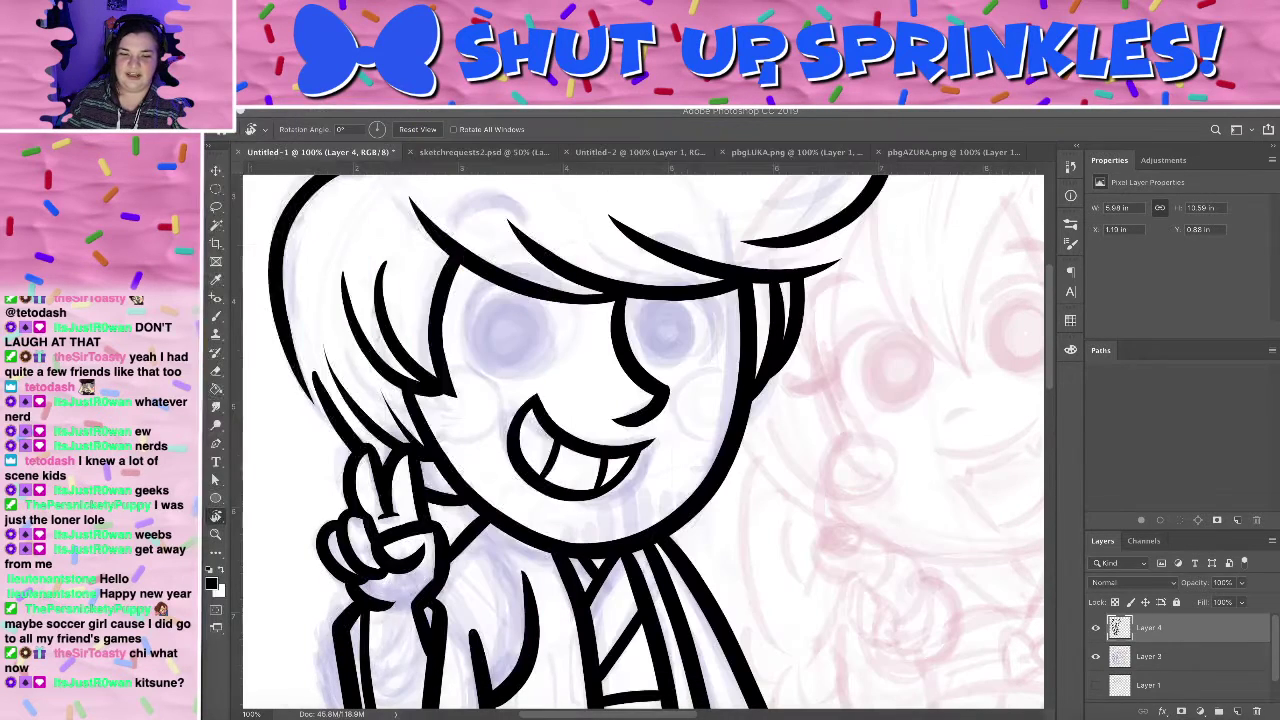
key(super+m)
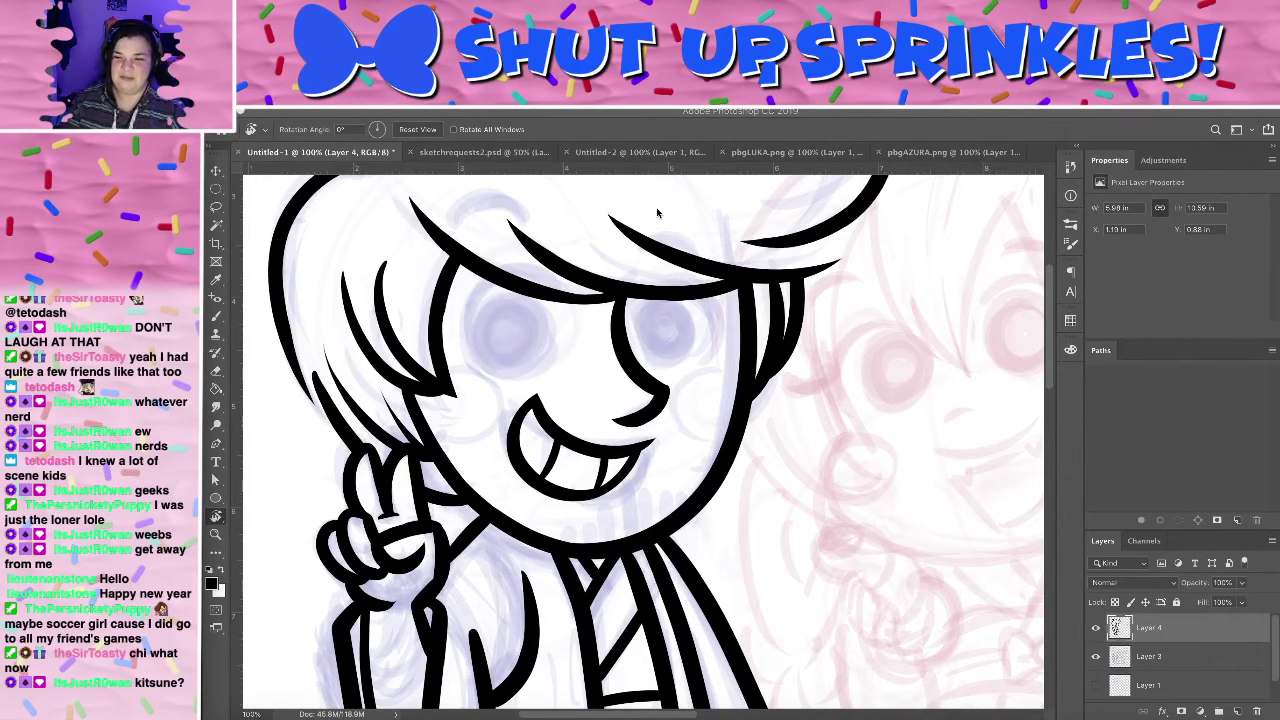
- Try inking the curved outline of the eye beside the nose, just under the fringe
mouse_move(765, 352)
mouse_down()
mouse_move(776, 556)
mouse_move(738, 206)
mouse_move(766, 517)
mouse_move(745, 250)
mouse_up()
mouse_move(830, 670)
mouse_down()
mouse_move(806, 440)
mouse_move(840, 680)
mouse_up()
drag(749, 306, 797, 524)
key(b)
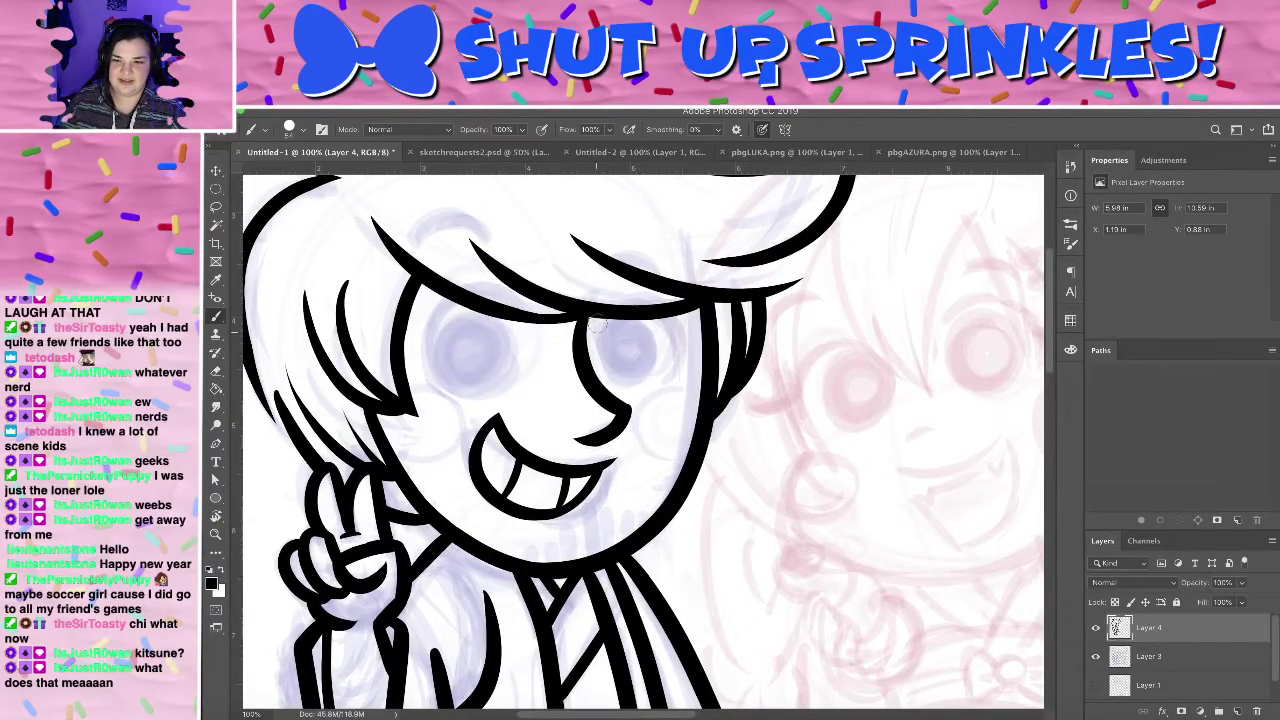
drag(592, 332, 672, 380)
key(super+z)
mouse_move(597, 331)
mouse_down()
mouse_move(657, 297)
mouse_move(632, 382)
mouse_move(667, 376)
mouse_up()
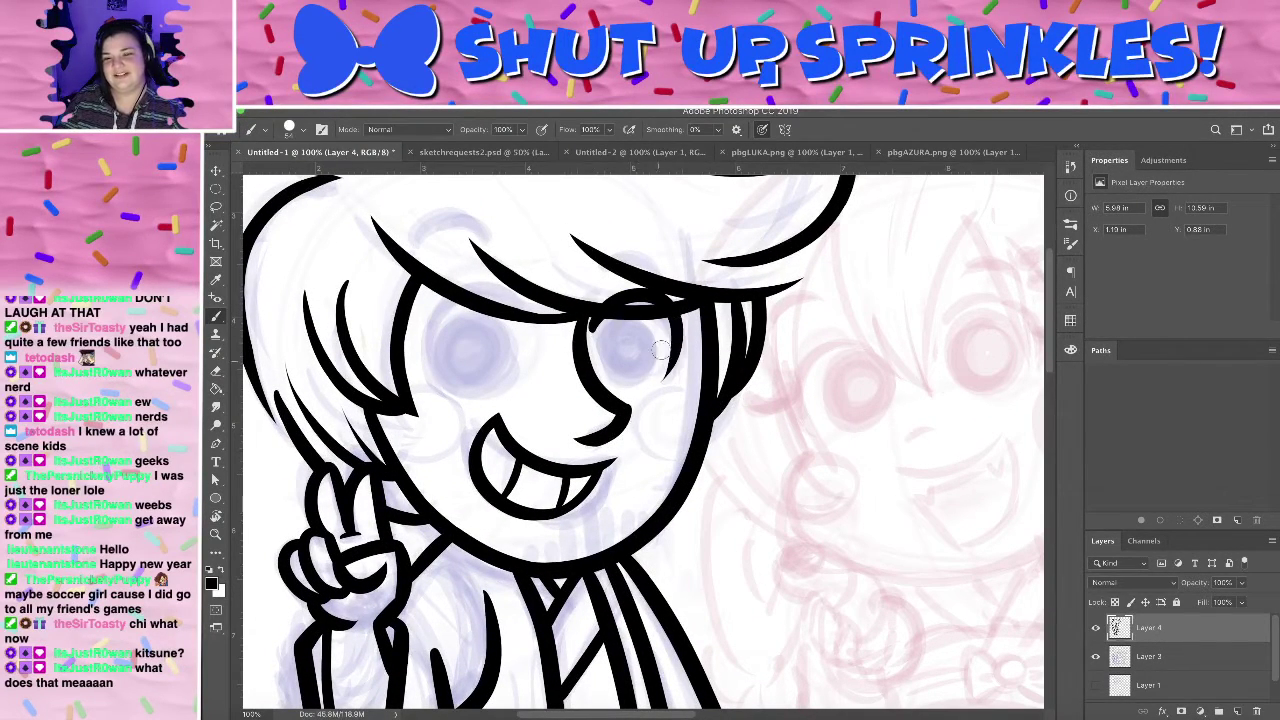
key(super+z)
mouse_move(596, 333)
mouse_down()
mouse_move(690, 326)
mouse_move(655, 406)
mouse_up()
key(super+z)
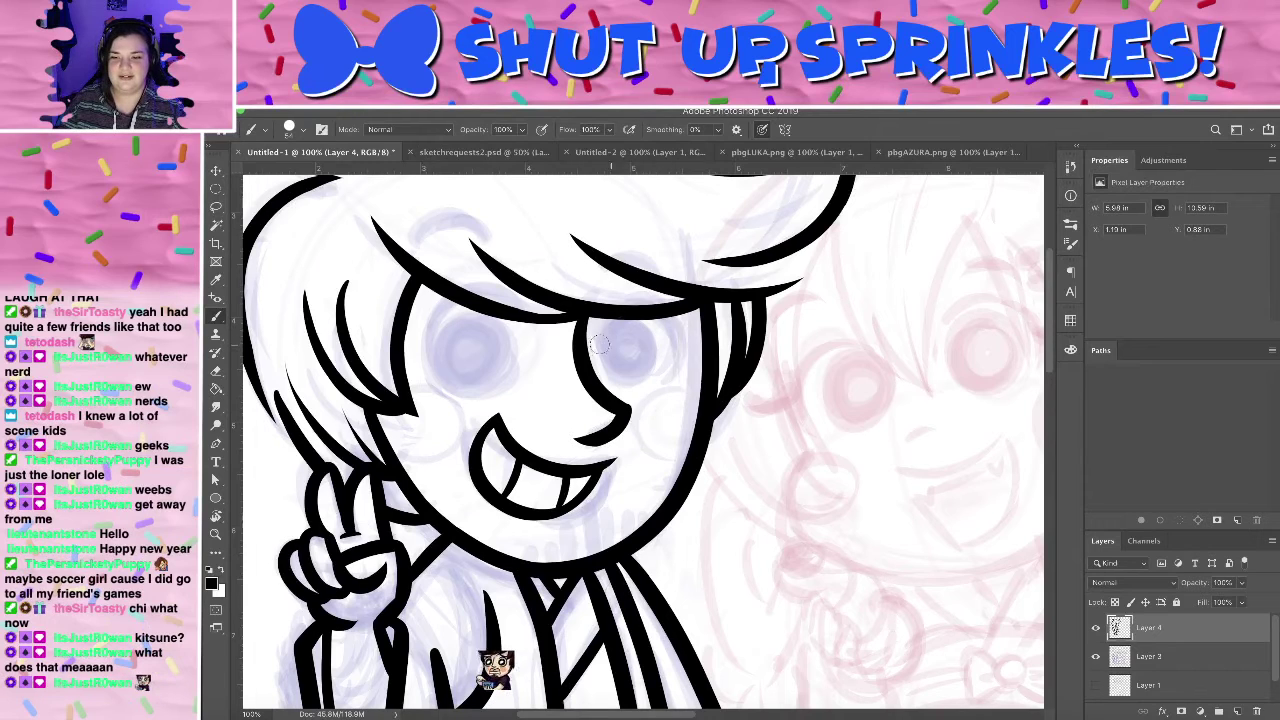
drag(593, 333, 650, 406)
key(ctrl+z)
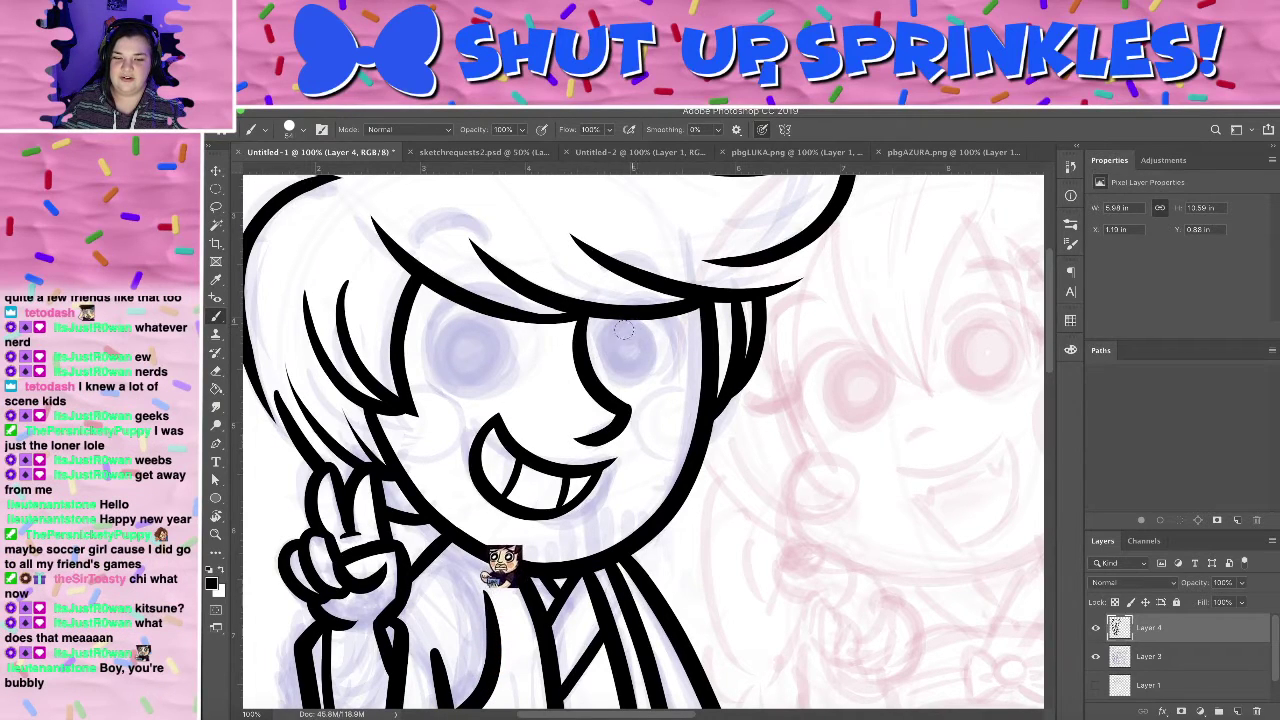
- Try inking a round pupil in the eye beside the nose and filling it solid black
drag(653, 333, 656, 331)
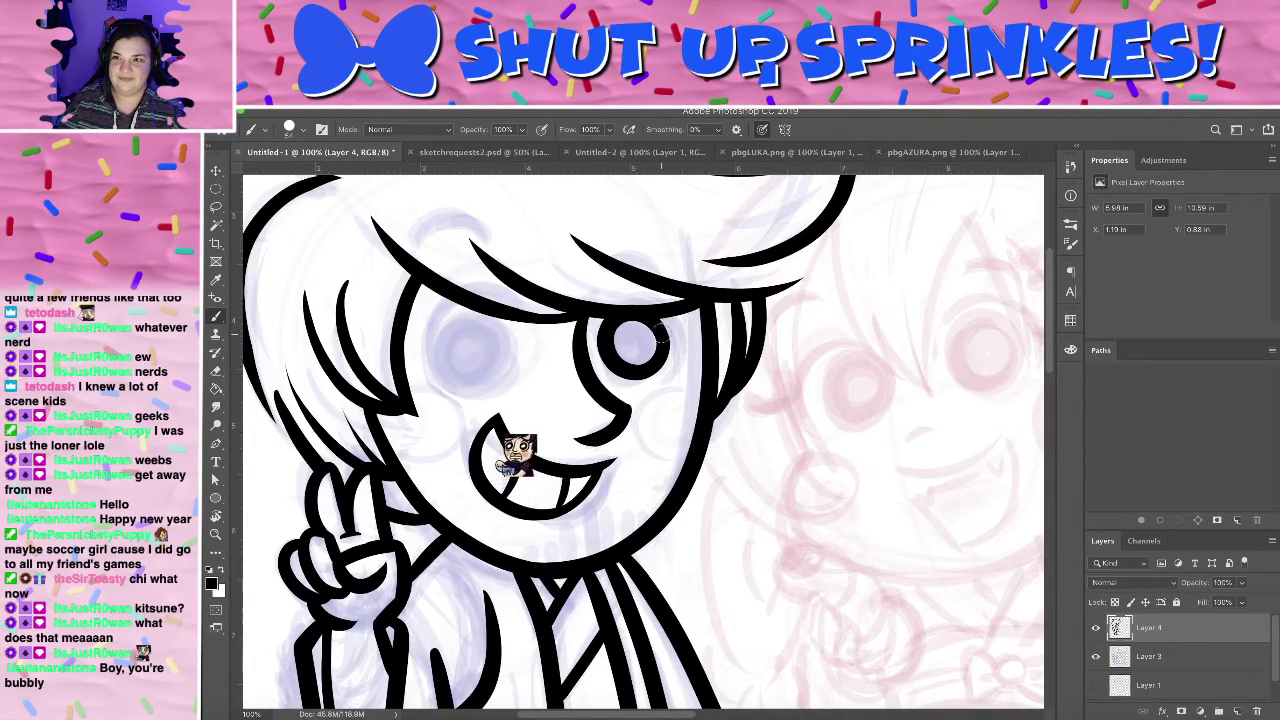
key(ctrl+z)
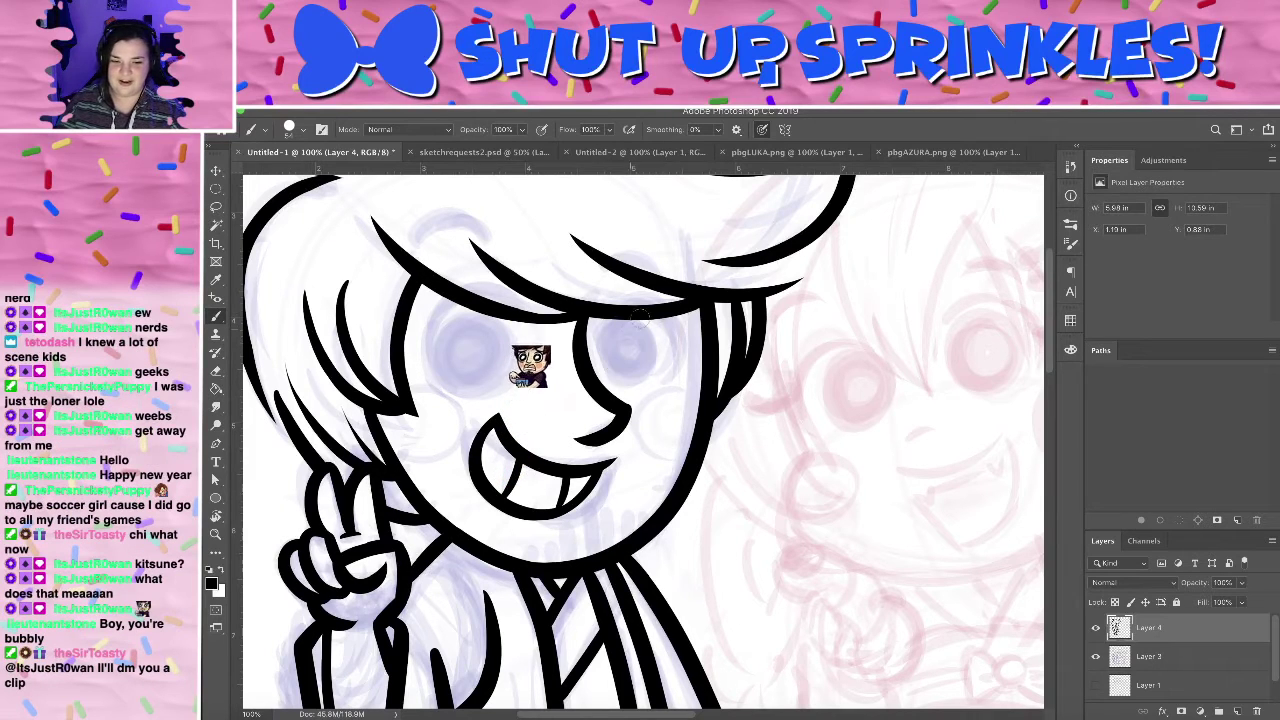
mouse_move(628, 320)
mouse_down()
mouse_move(672, 349)
mouse_move(652, 312)
mouse_move(615, 338)
mouse_move(643, 343)
mouse_move(624, 316)
mouse_move(605, 366)
mouse_move(655, 349)
mouse_move(643, 378)
mouse_move(615, 366)
mouse_move(640, 349)
mouse_move(610, 369)
mouse_move(626, 327)
mouse_move(637, 366)
mouse_up()
key(ctrl+z)
key(ctrl+z)
key(ctrl+z)
key(ctrl+z)
key(ctrl+z)
key(ctrl+z)
key(ctrl+z)
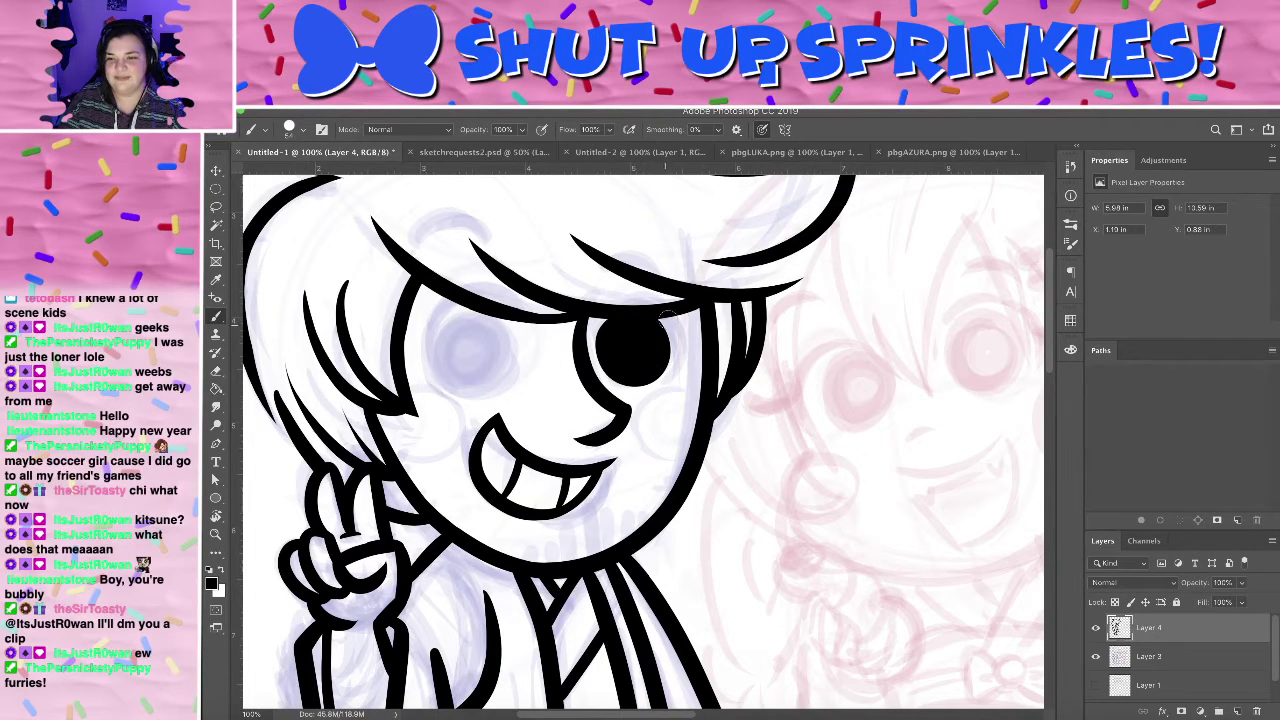
- Try inking the eye's outer curve around the black pupil, and undo both the curve and the pupil
drag(694, 307, 665, 378)
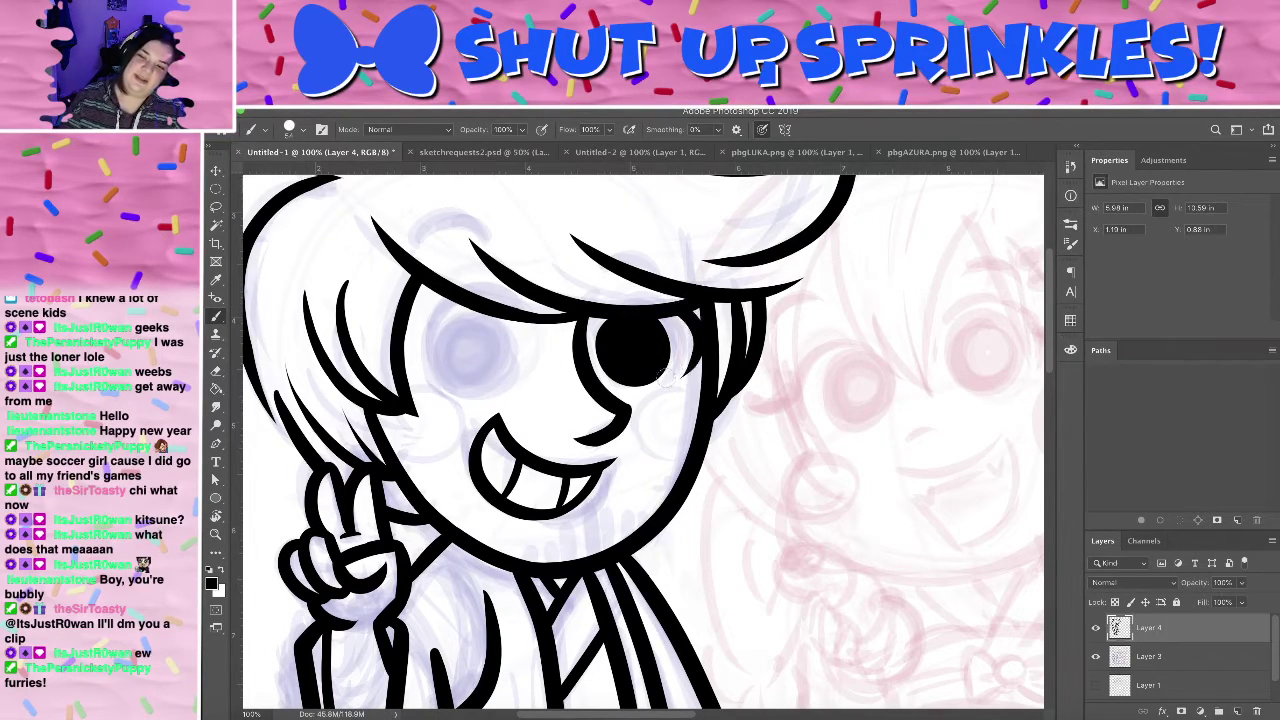
key(ctrl+z)
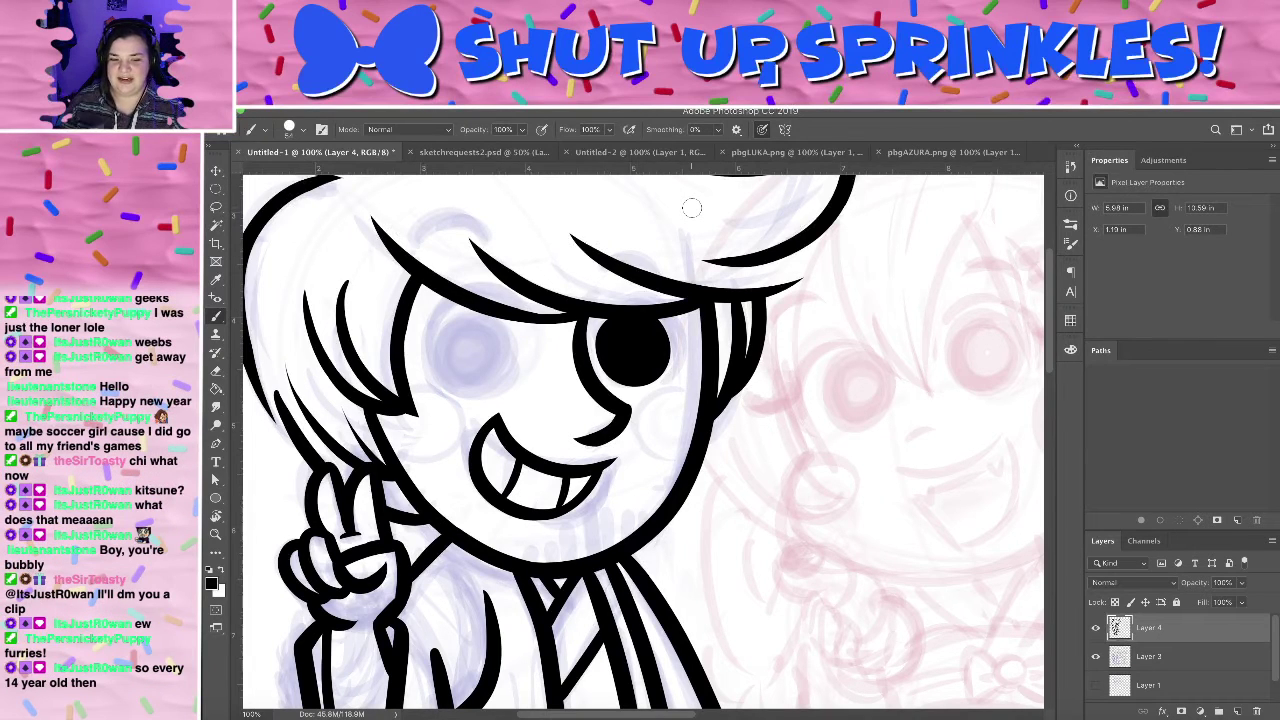
drag(673, 312, 663, 384)
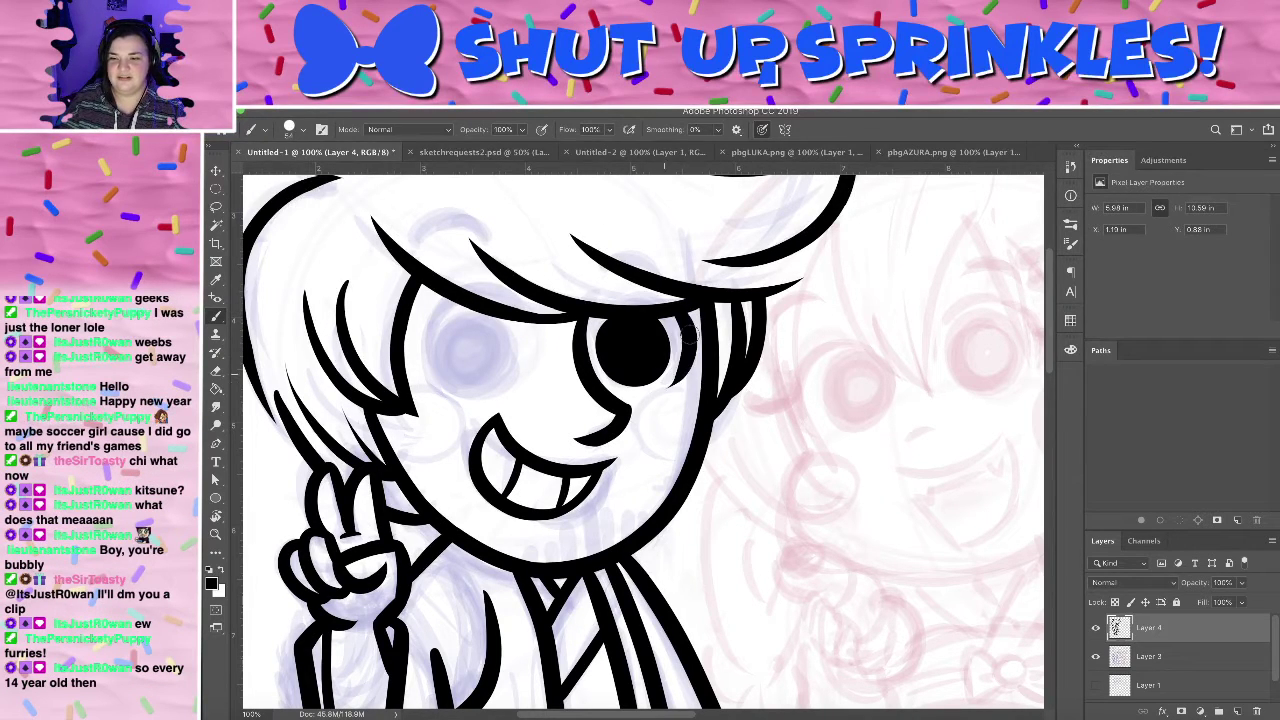
key(ctrl+z)
drag(676, 314, 650, 392)
key(ctrl+z)
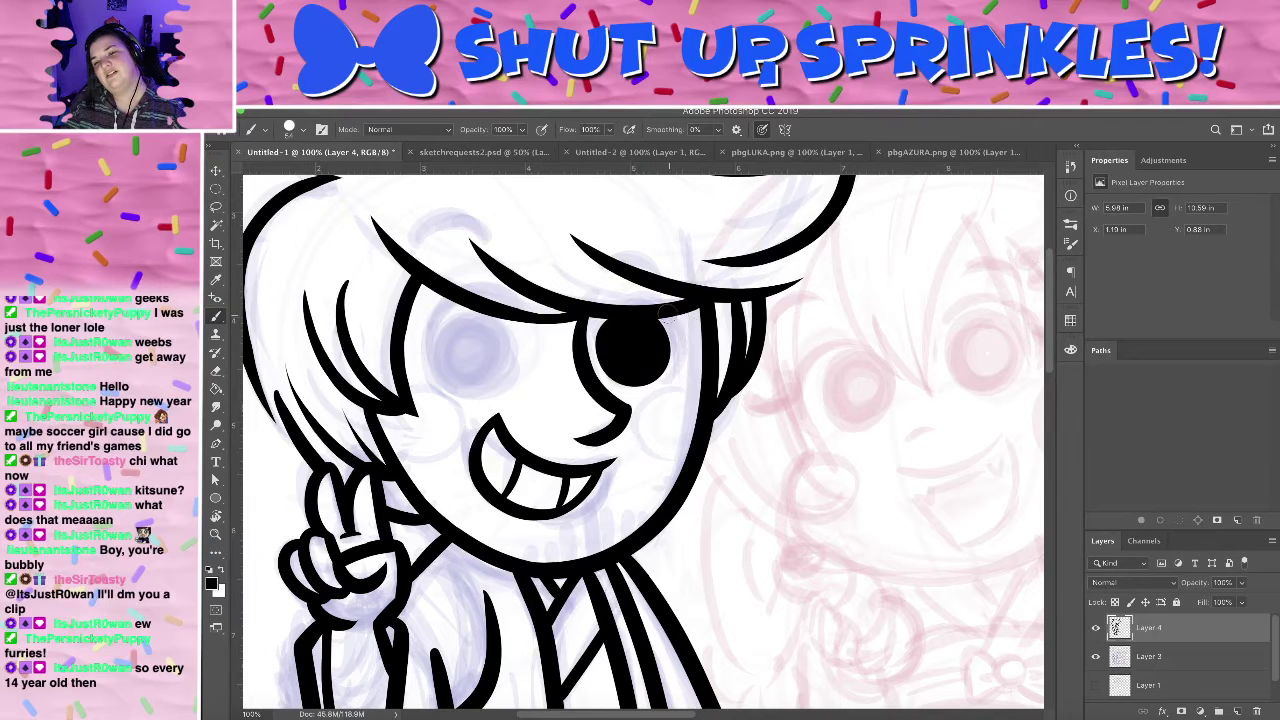
drag(676, 308, 660, 390)
key(ctrl+z)
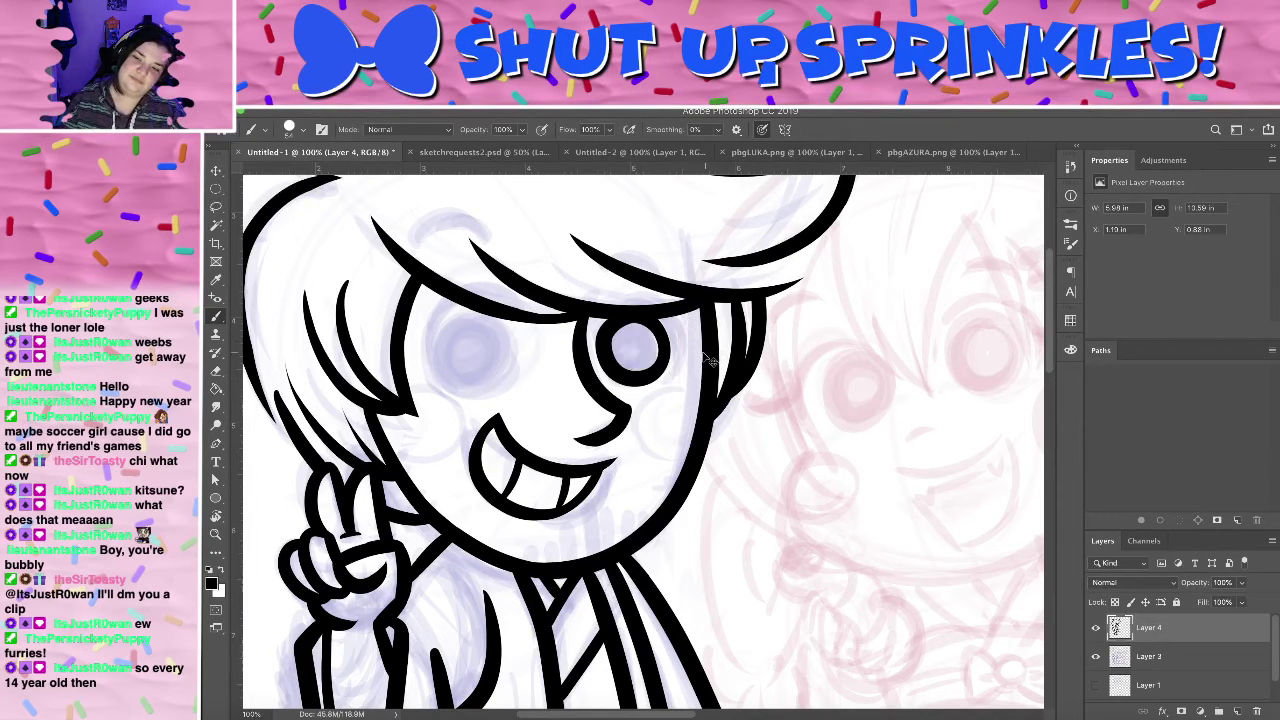
key(ctrl+z)
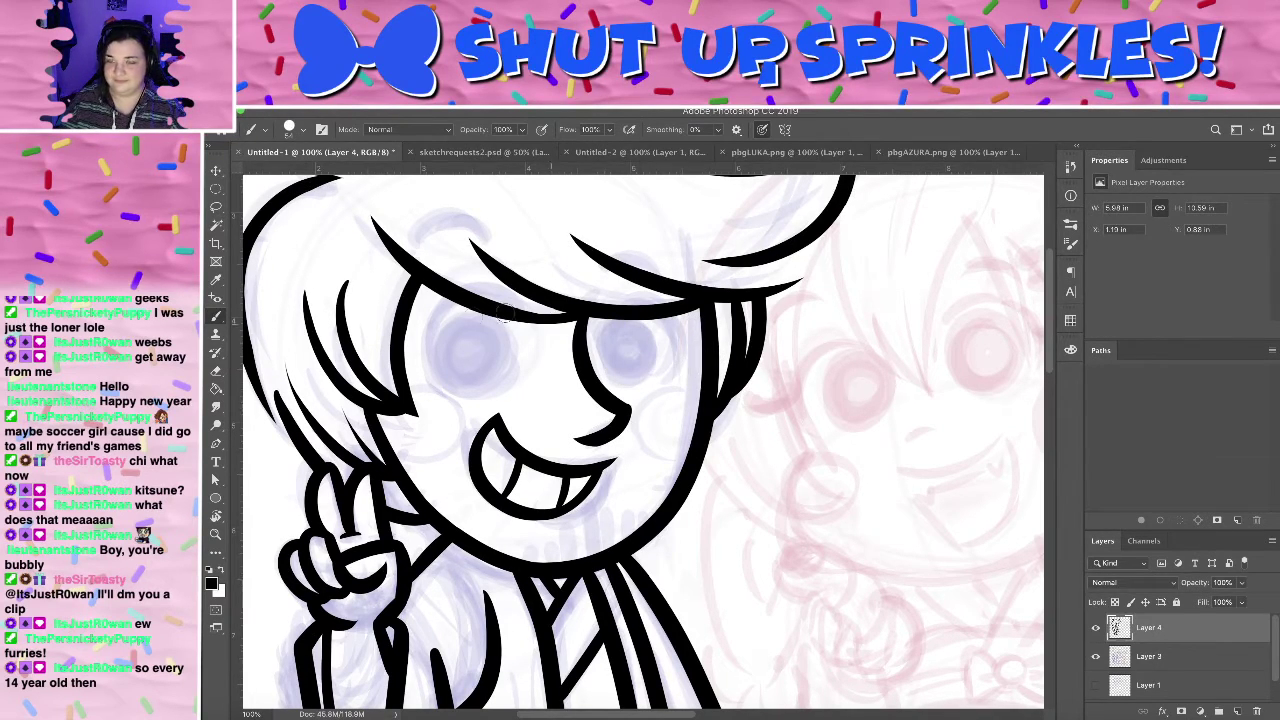
- Try inking the outer curve of the larger eye, from under the fringe down around the sketched iris, undoing each stroke
drag(432, 302, 462, 398)
key(ctrl+z)
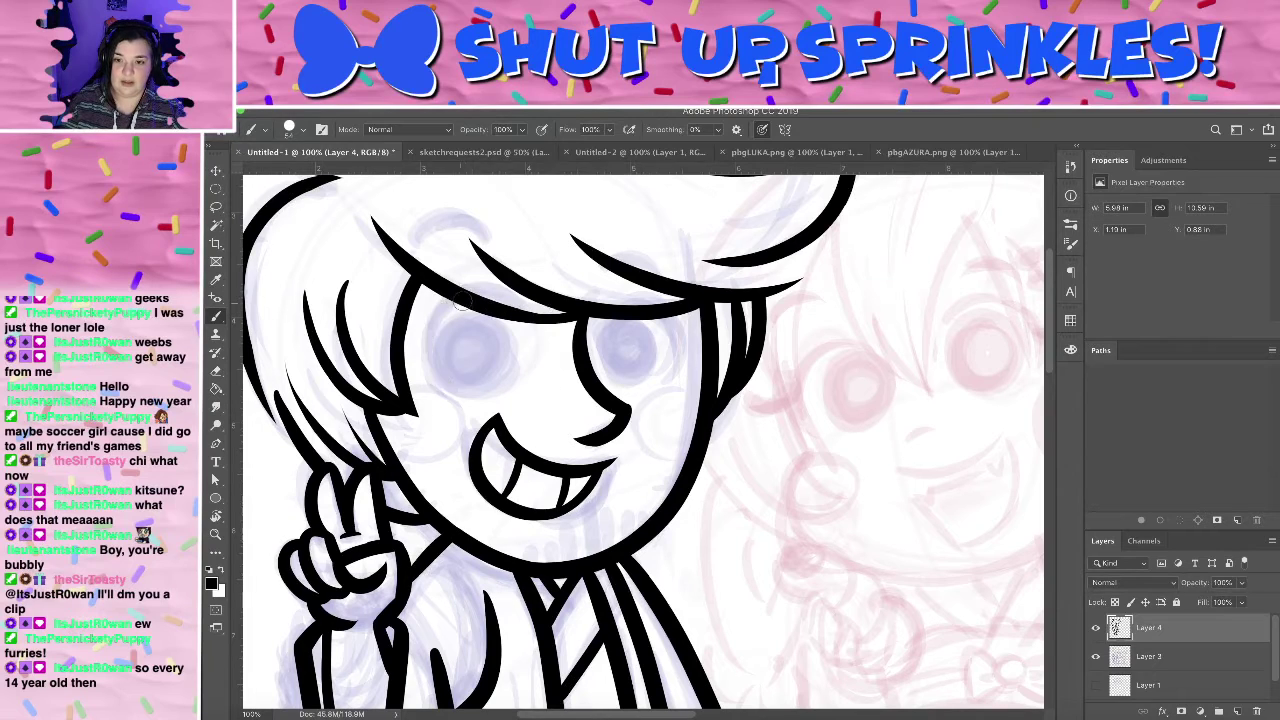
drag(430, 300, 472, 406)
key(super+z)
drag(468, 300, 478, 386)
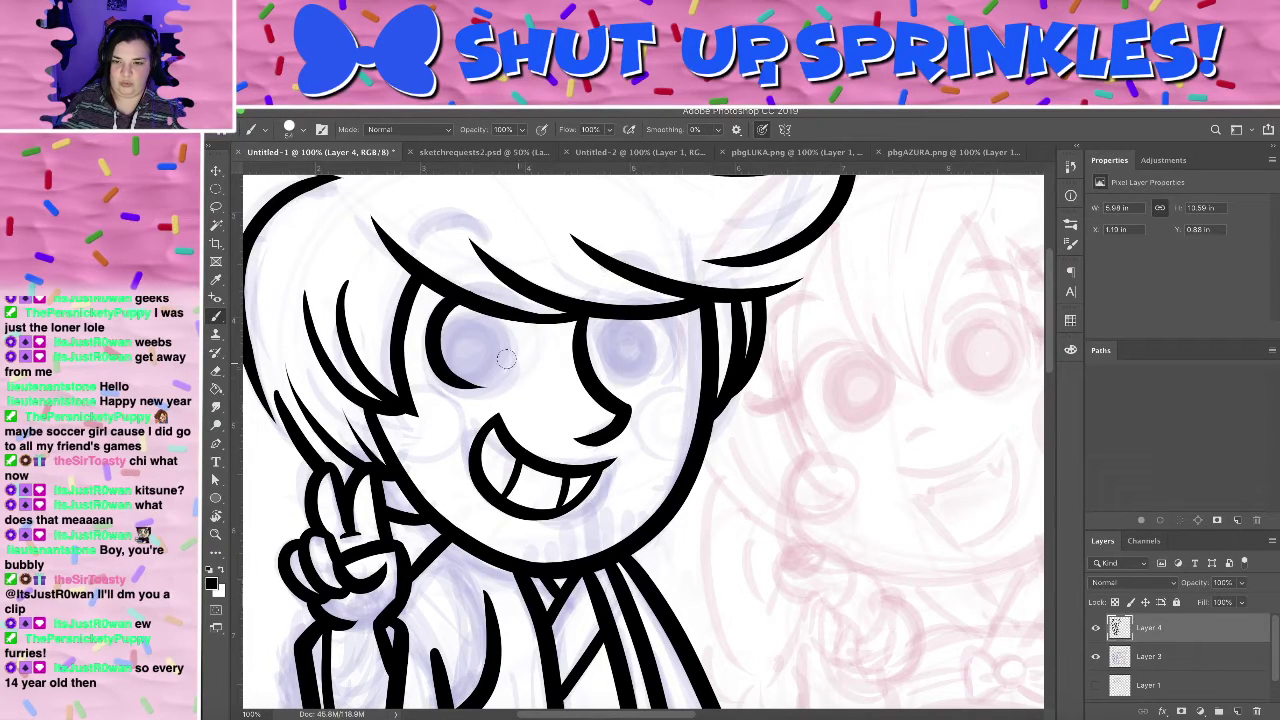
key(super+z)
drag(456, 298, 461, 400)
key(ctrl+z)
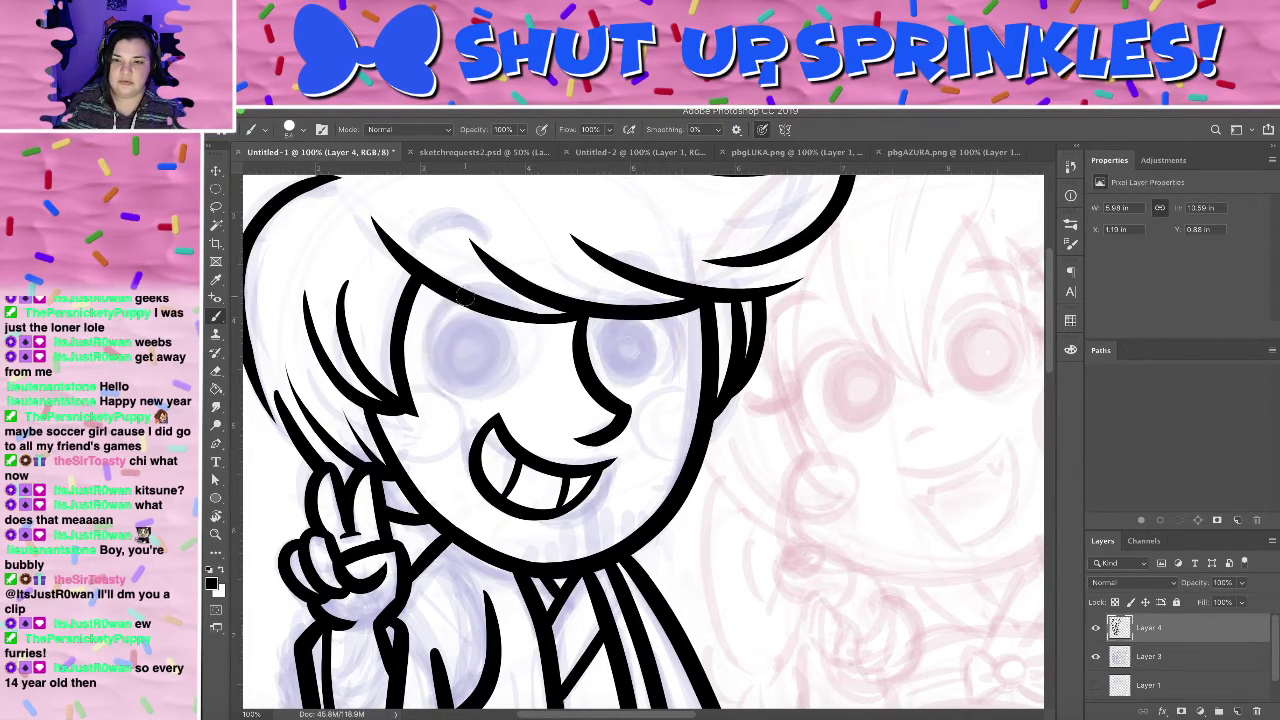
drag(430, 298, 470, 388)
key(ctrl+z)
drag(466, 296, 482, 408)
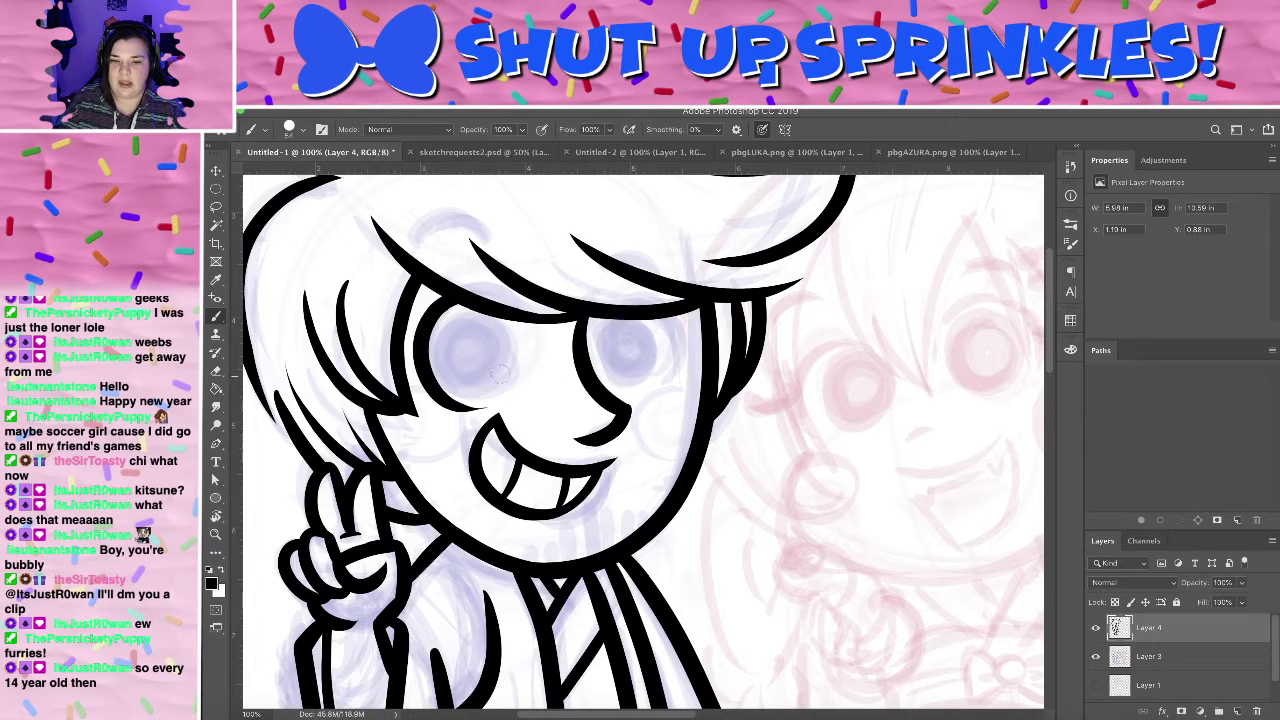
key(ctrl+z)
- Try inking the larger eye's inner curve on the side facing the nose, and undo the strokes
drag(541, 318, 532, 378)
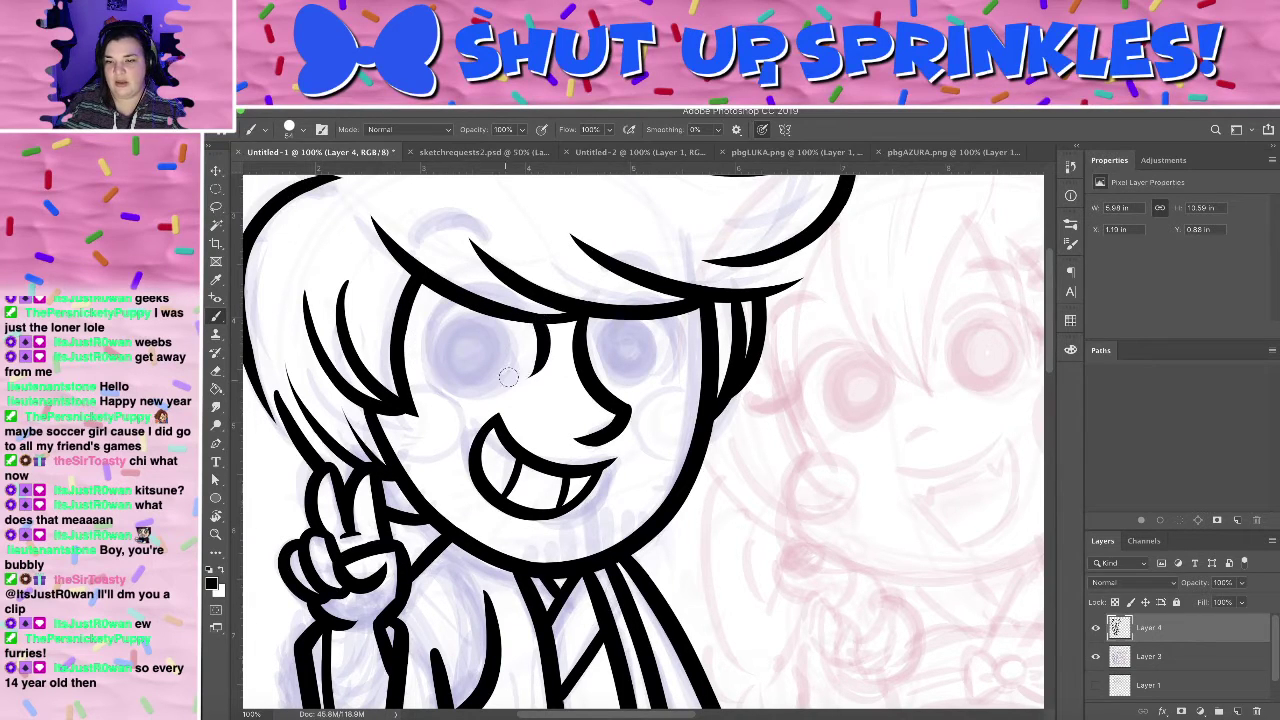
key(ctrl+z)
drag(550, 308, 535, 368)
key(ctrl+z)
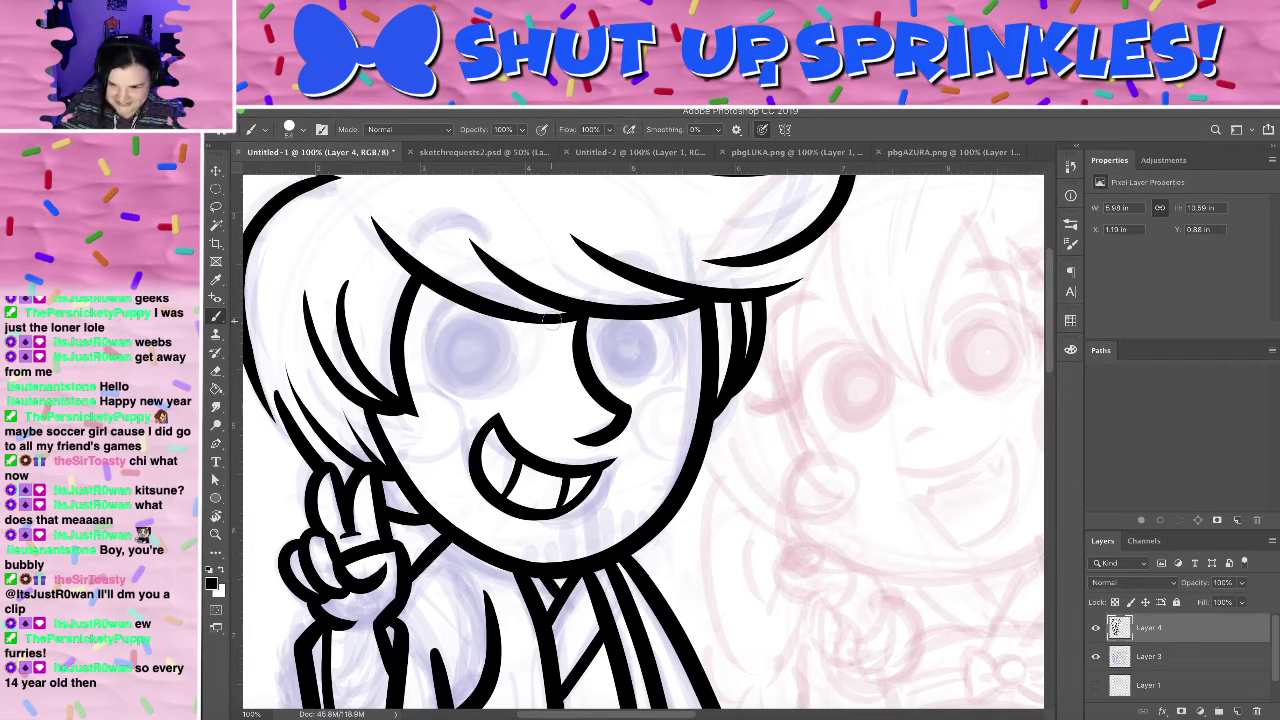
drag(543, 318, 537, 350)
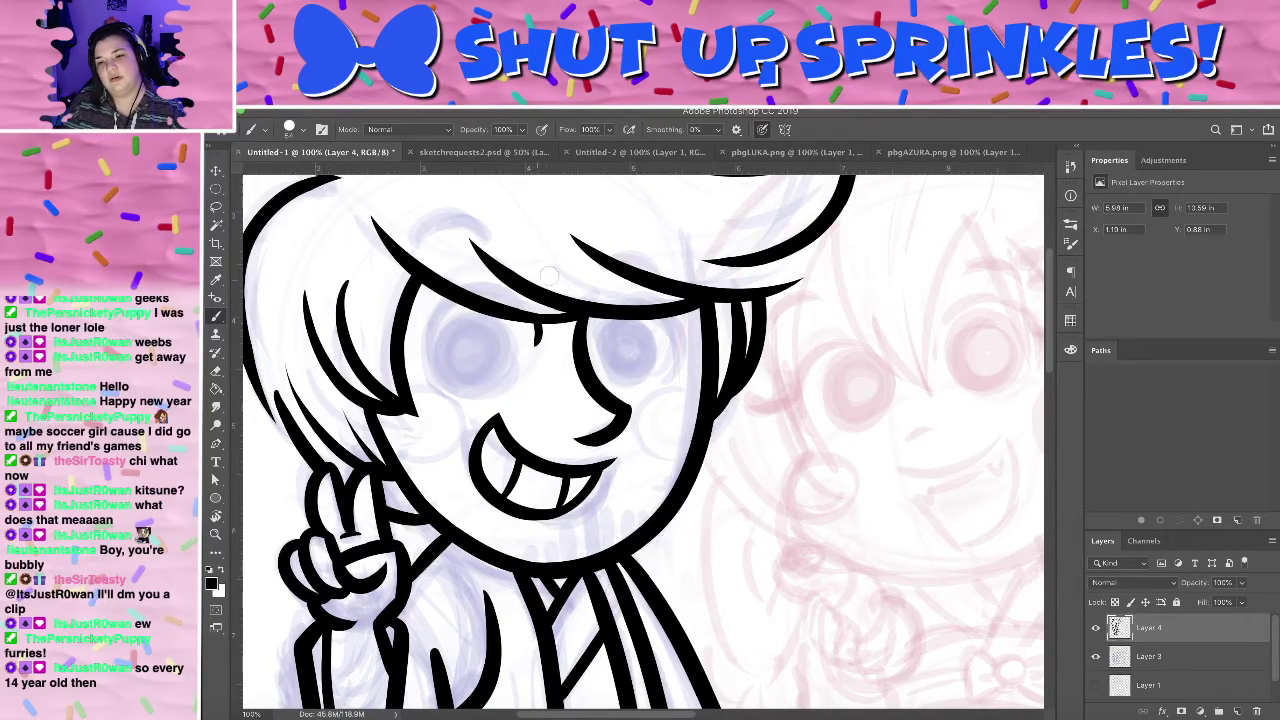
key(ctrl+z)
- Look over the inked face, hand and kimono, including a 200% close-up of the sketched eyes
mouse_move(774, 537)
mouse_down()
mouse_move(708, 283)
mouse_move(721, 528)
mouse_move(748, 664)
mouse_up()
drag(726, 490, 743, 188)
mouse_move(726, 461)
mouse_down()
mouse_move(750, 170)
mouse_move(763, 480)
mouse_up()
drag(725, 265, 738, 490)
drag(708, 240, 700, 465)
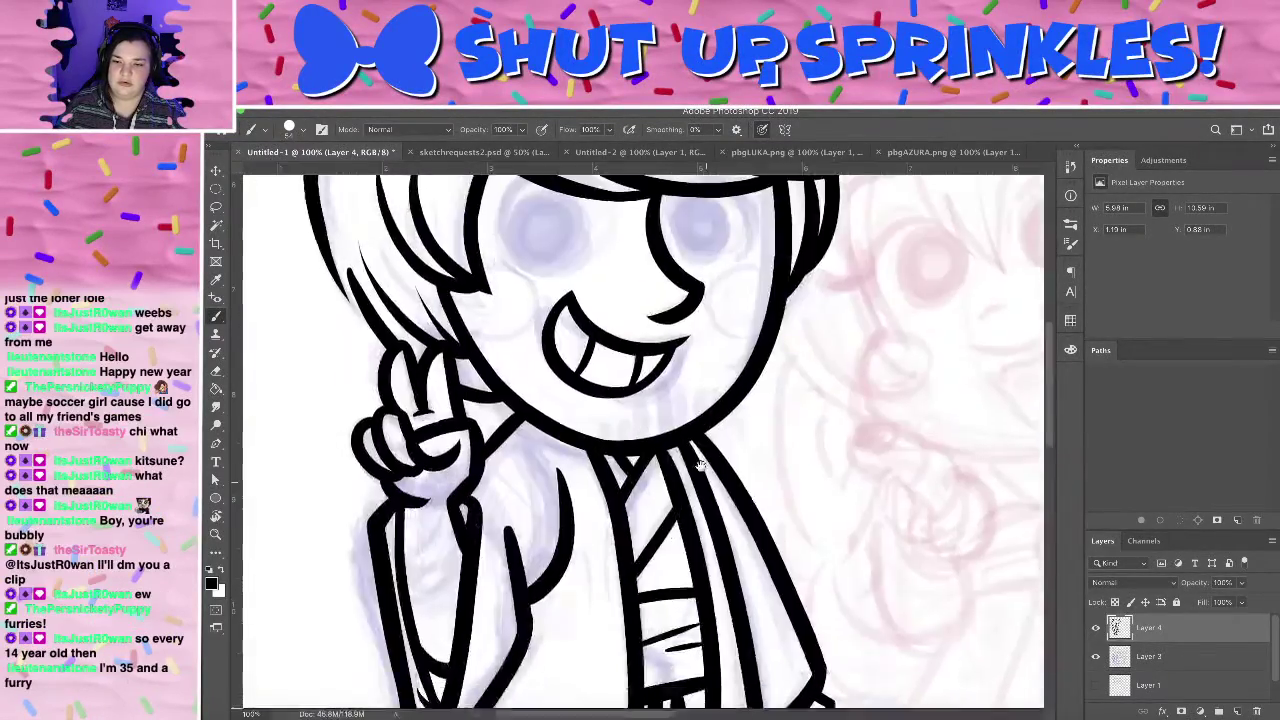
scroll(700, 465, up, 3)
scroll(690, 442, up, 3)
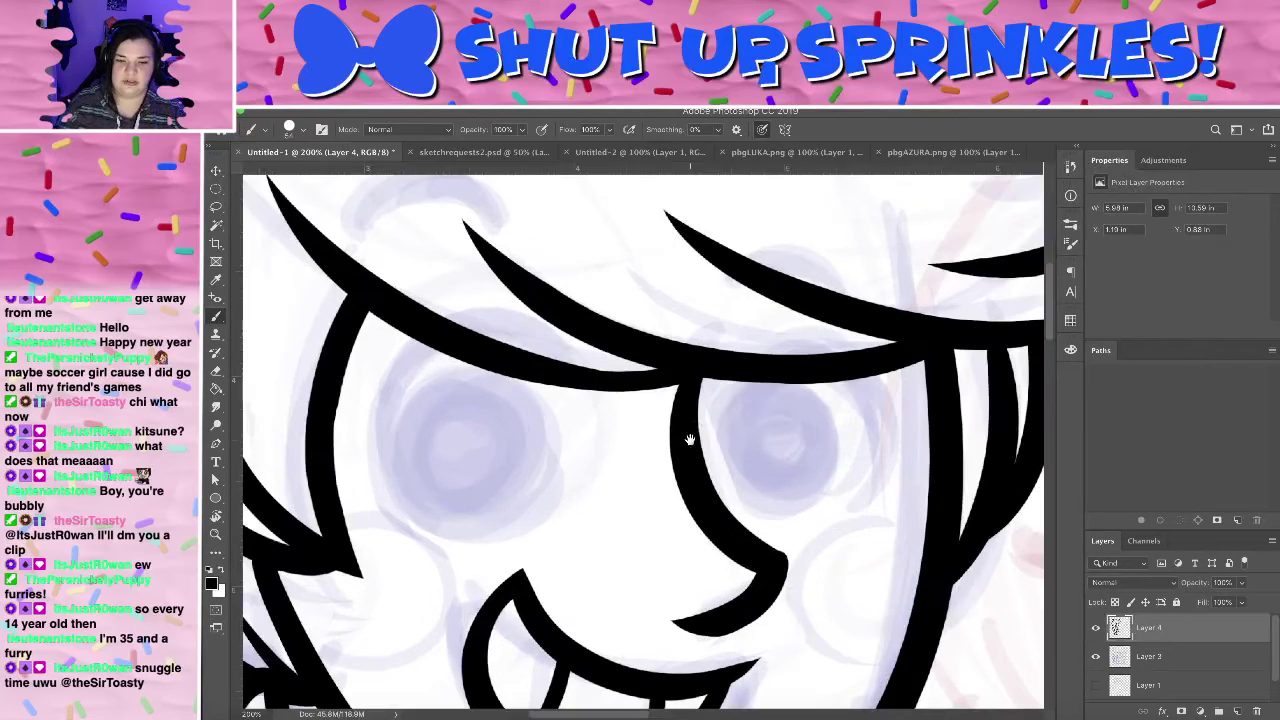
scroll(675, 252, down, 3)
mouse_move(822, 452)
mouse_down()
mouse_move(812, 415)
mouse_move(840, 350)
mouse_up()
key(r)
key(b)
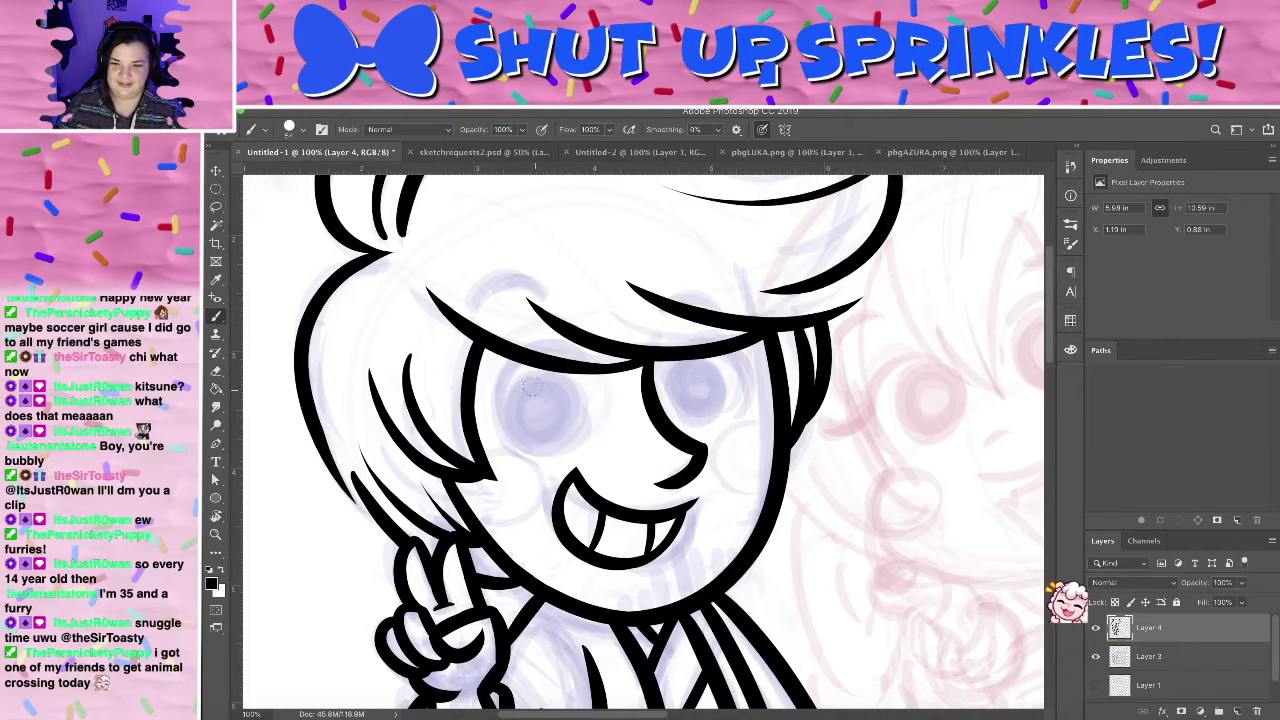
- Try inking a solid black pupil in the larger eye with a curved outline along its outer side, and undo both
drag(525, 396, 557, 389)
mouse_move(547, 378)
mouse_down()
mouse_move(523, 430)
mouse_move(513, 394)
mouse_move(560, 381)
mouse_move(573, 406)
mouse_move(562, 424)
mouse_move(558, 390)
mouse_move(543, 429)
mouse_move(549, 370)
mouse_move(529, 355)
mouse_move(506, 373)
mouse_move(574, 396)
mouse_move(568, 368)
mouse_move(512, 379)
mouse_move(520, 427)
mouse_move(509, 363)
mouse_move(561, 369)
mouse_move(512, 362)
mouse_move(520, 351)
mouse_move(515, 420)
mouse_up()
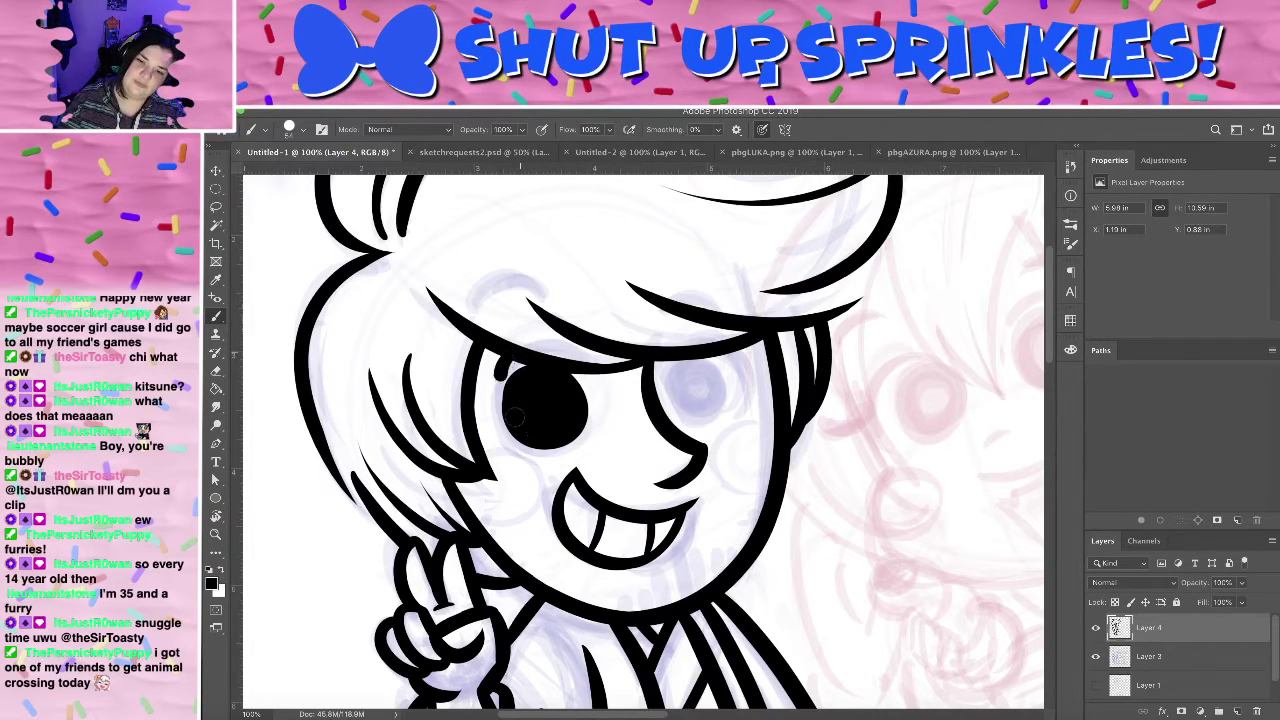
key(super+z)
drag(514, 355, 526, 438)
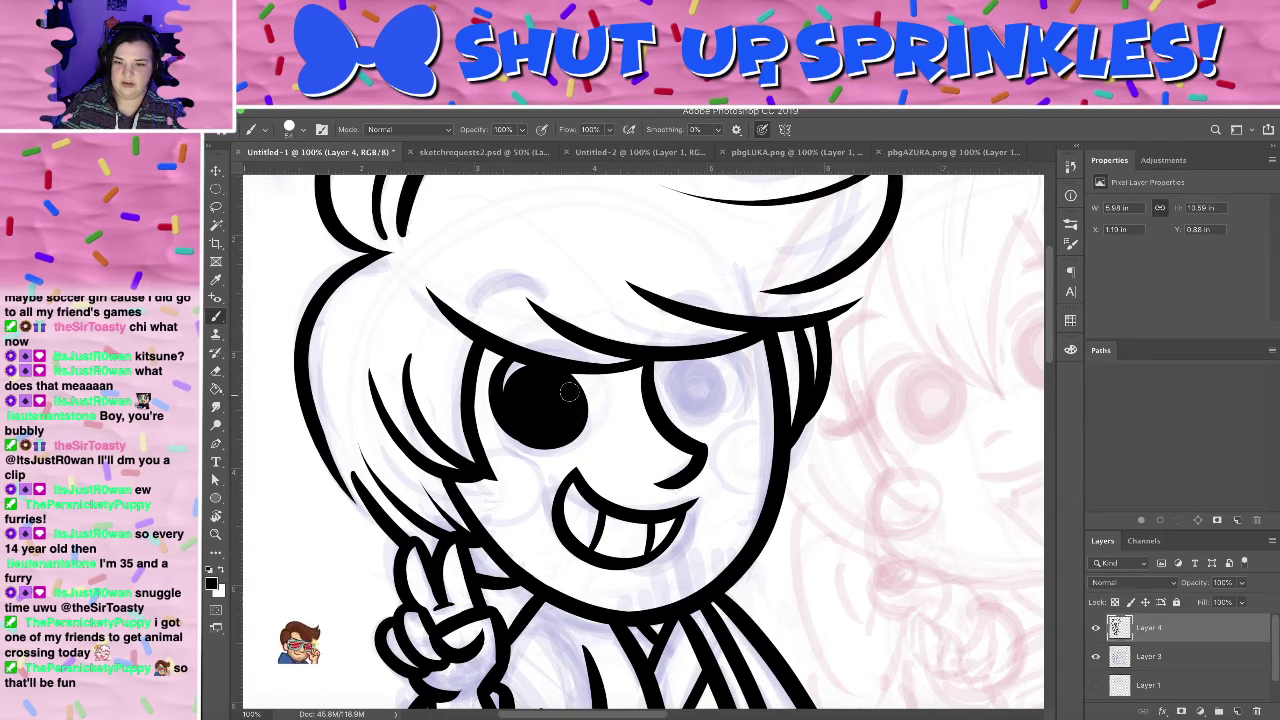
key(super+z)
drag(514, 357, 524, 438)
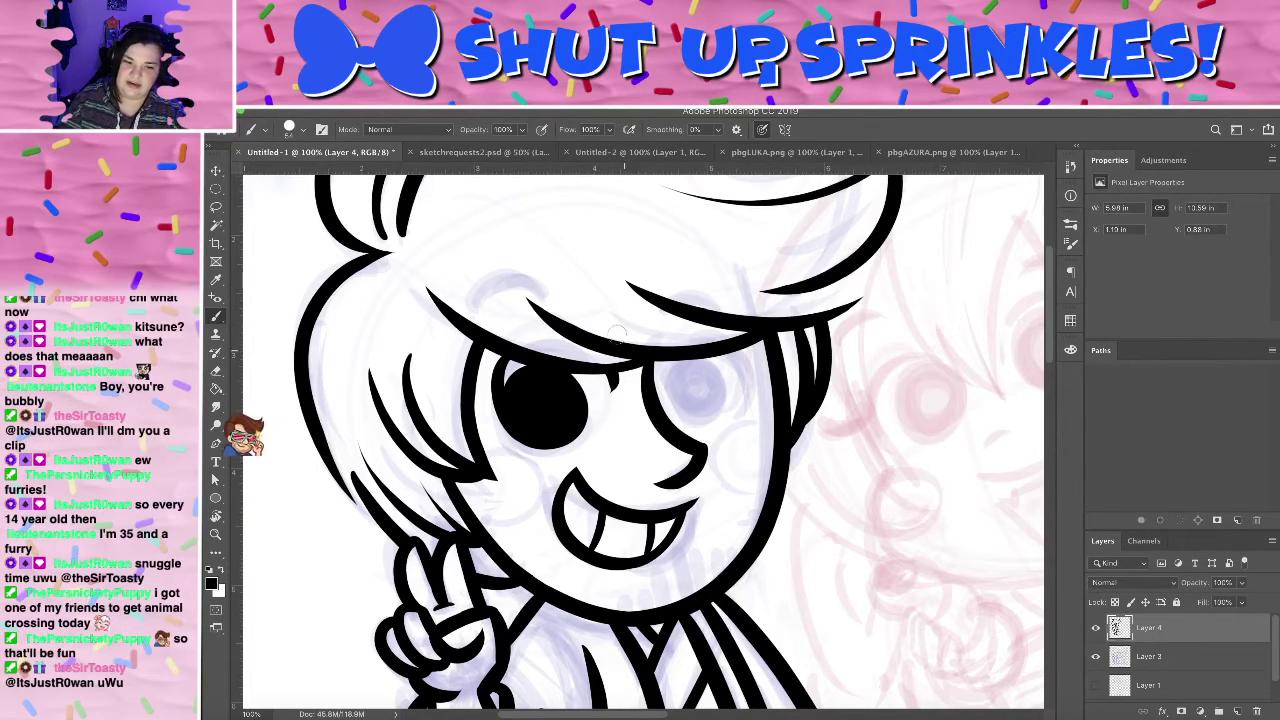
key(ctrl+z)
key(ctrl+z)
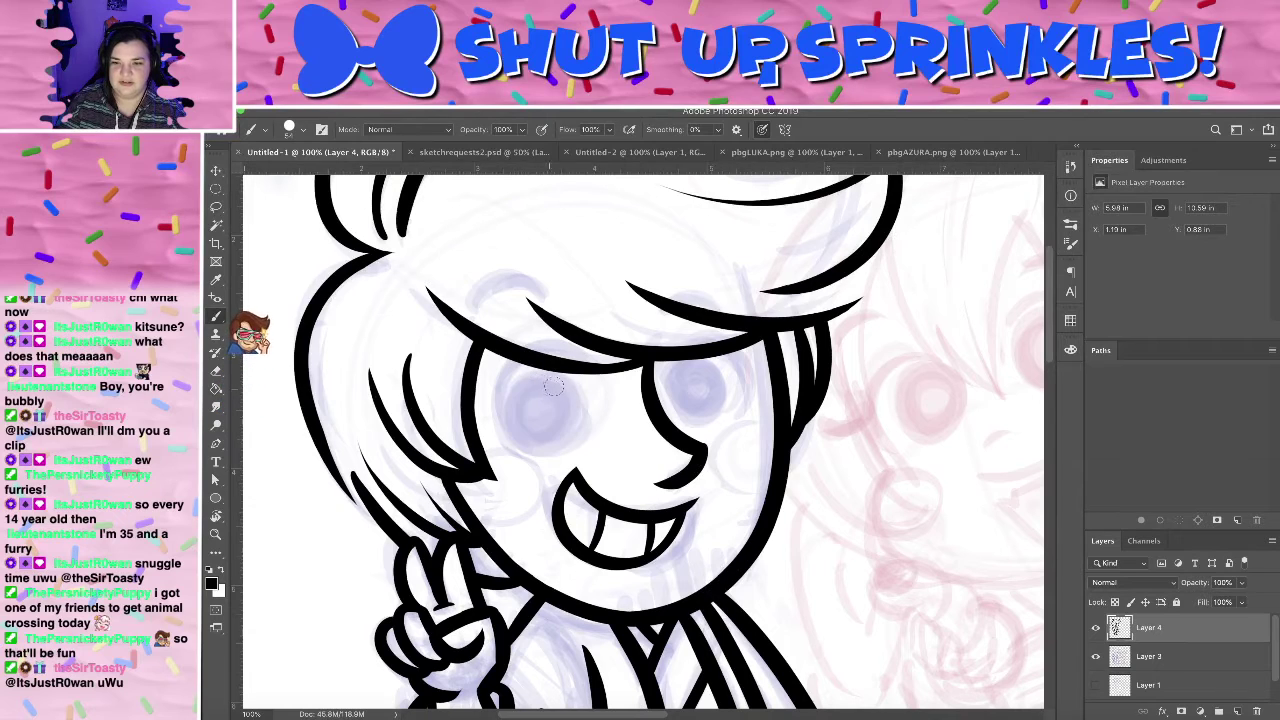
key(ctrl+shift+z)
key(ctrl+shift+z)
key(ctrl+z)
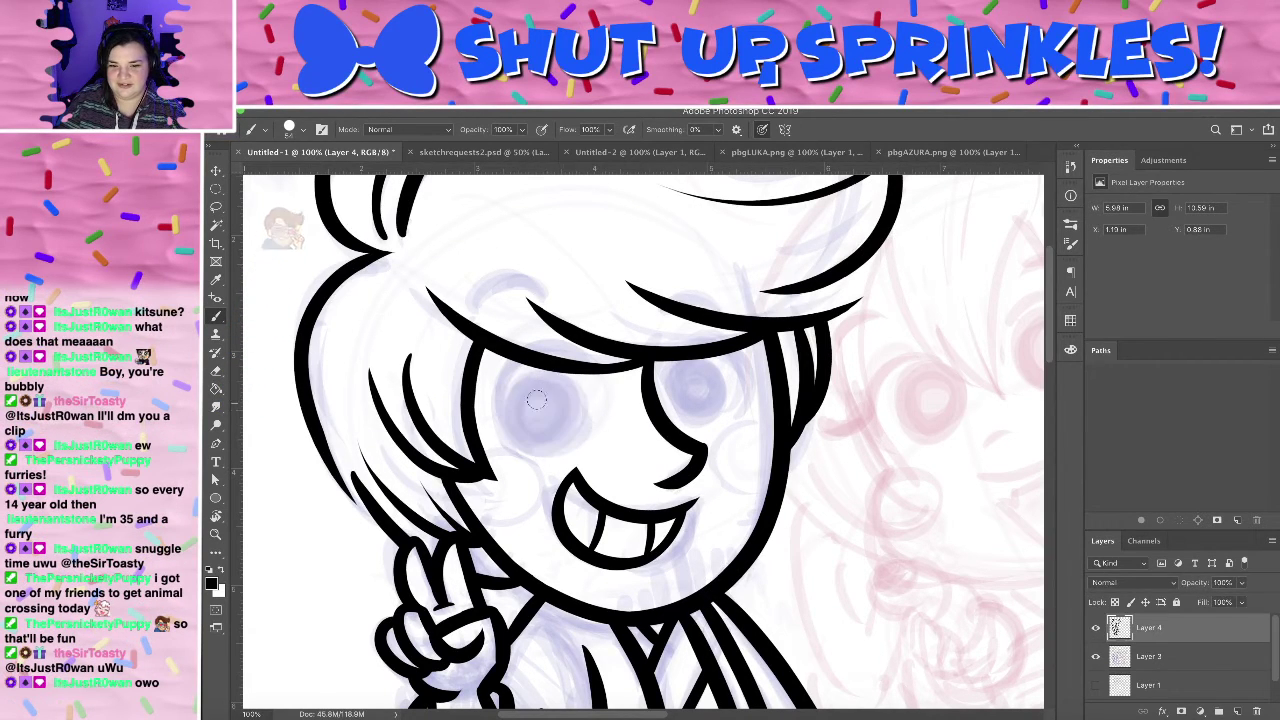
- Try the larger eye's pupil again over the sketched iris, and undo the strokes
mouse_move(520, 392)
mouse_down()
mouse_move(574, 389)
mouse_move(571, 443)
mouse_move(523, 437)
mouse_move(525, 392)
mouse_move(527, 414)
mouse_move(548, 426)
mouse_move(541, 401)
mouse_move(566, 430)
mouse_move(511, 418)
mouse_move(553, 446)
mouse_move(511, 428)
mouse_move(556, 376)
mouse_move(577, 400)
mouse_move(535, 409)
mouse_up()
key(ctrl+z)
key(ctrl+z)
key(ctrl+z)
key(ctrl+z)
key(ctrl+z)
key(ctrl+z)
key(ctrl+z)
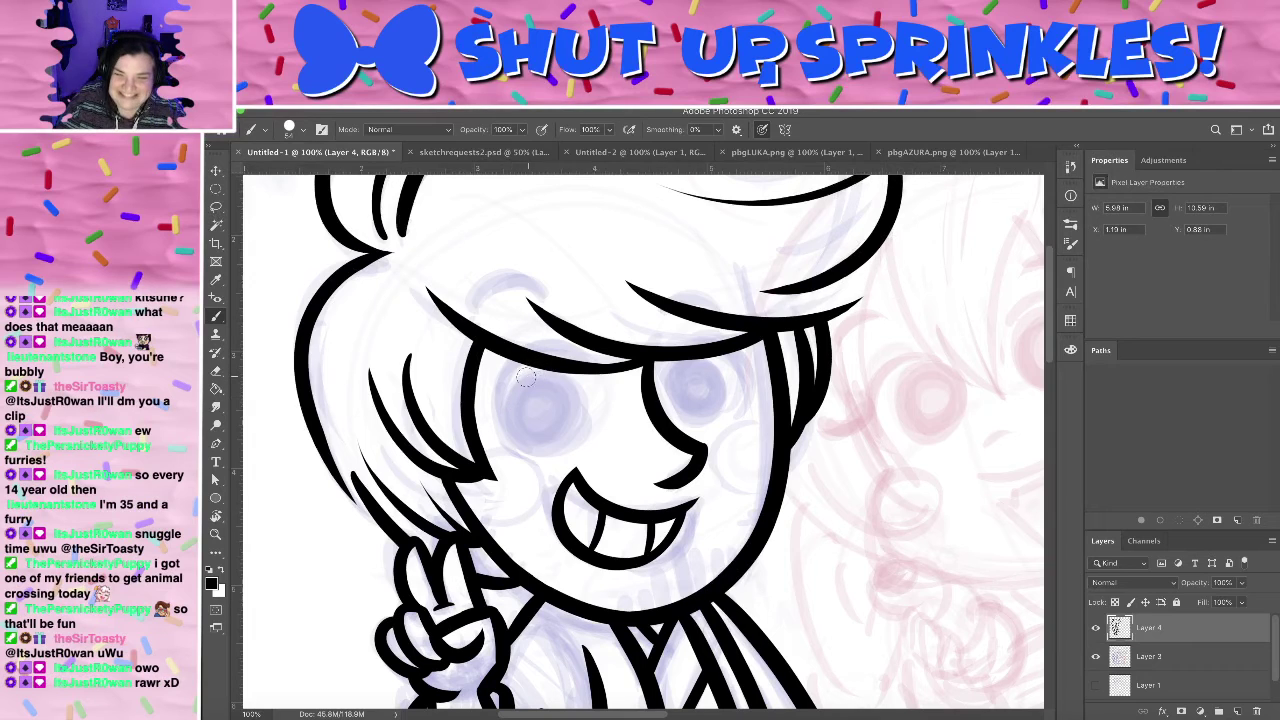
mouse_move(520, 414)
mouse_down()
mouse_move(537, 380)
mouse_move(575, 400)
mouse_up()
key(ctrl+z)
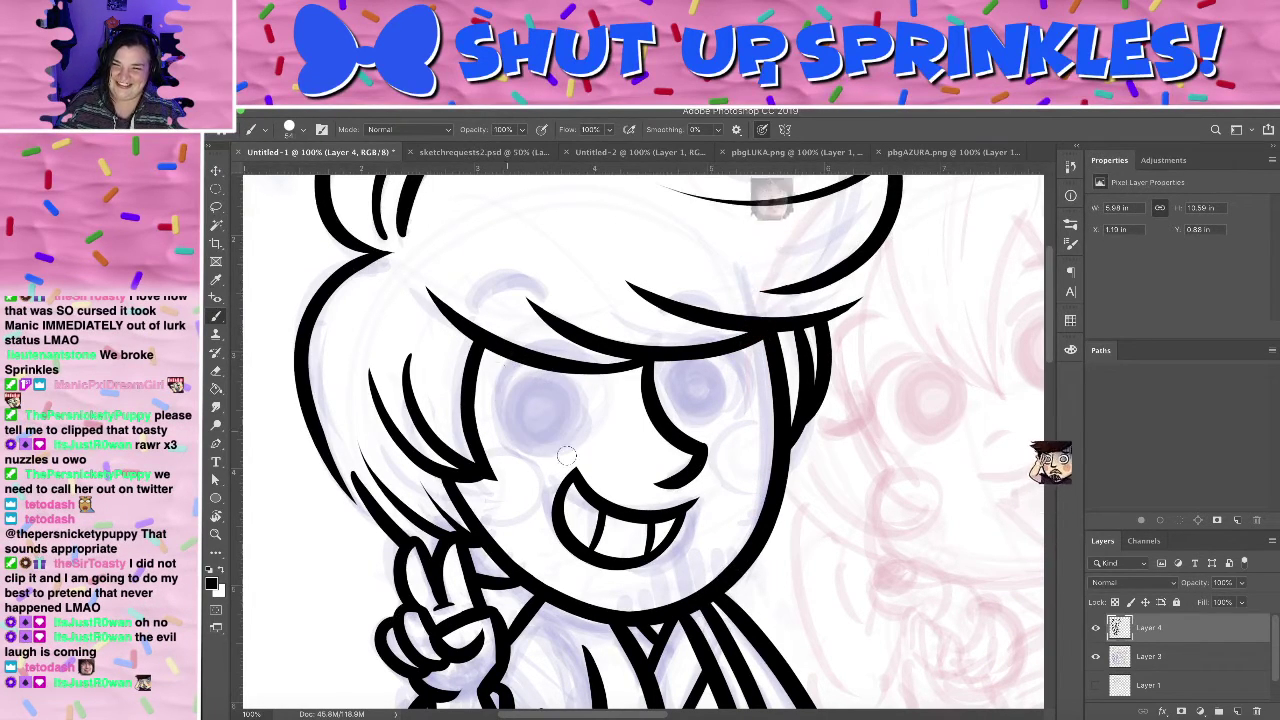
- Try inking the larger eye's outline from its upper outer edge, and undo the strokes
drag(517, 360, 580, 455)
key(super+z)
mouse_move(518, 360)
mouse_down()
mouse_move(574, 456)
mouse_move(444, 340)
mouse_move(409, 230)
mouse_up()
key(ctrl+z)
- Add a new layer above the line art and hide Layer 4
drag(521, 450, 490, 338)
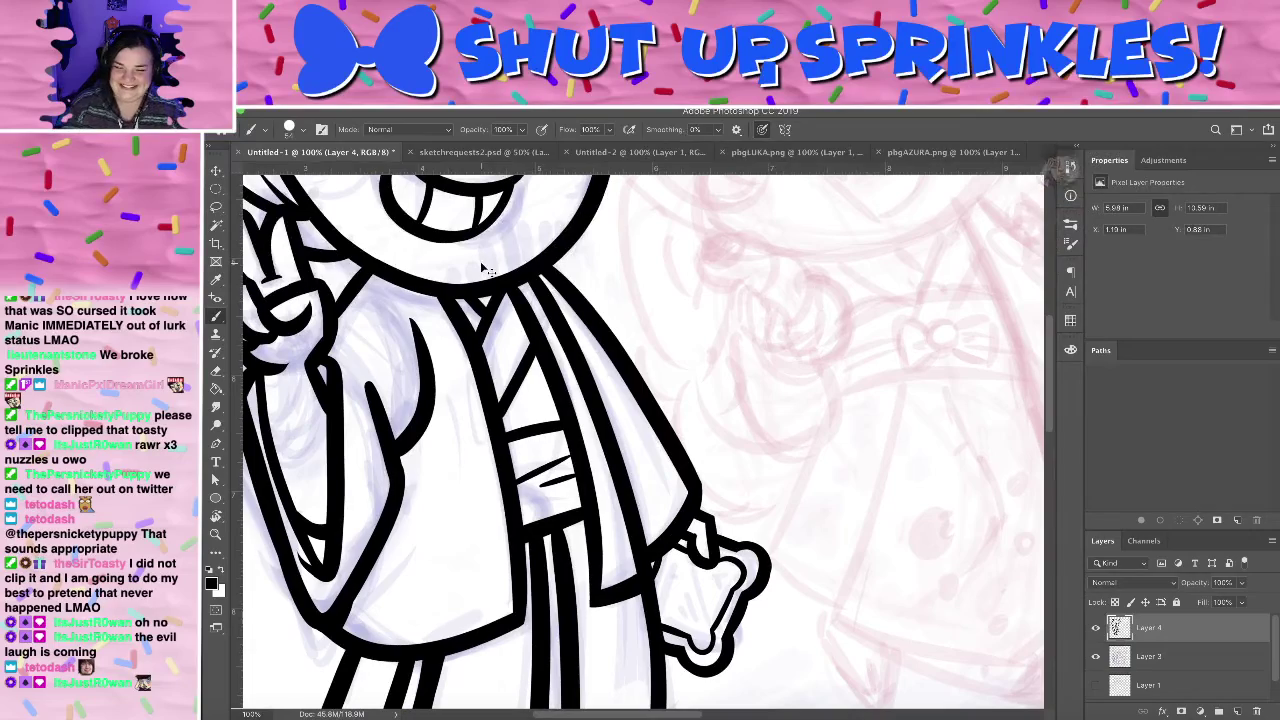
key(ctrl+shift+n)
key(Return)
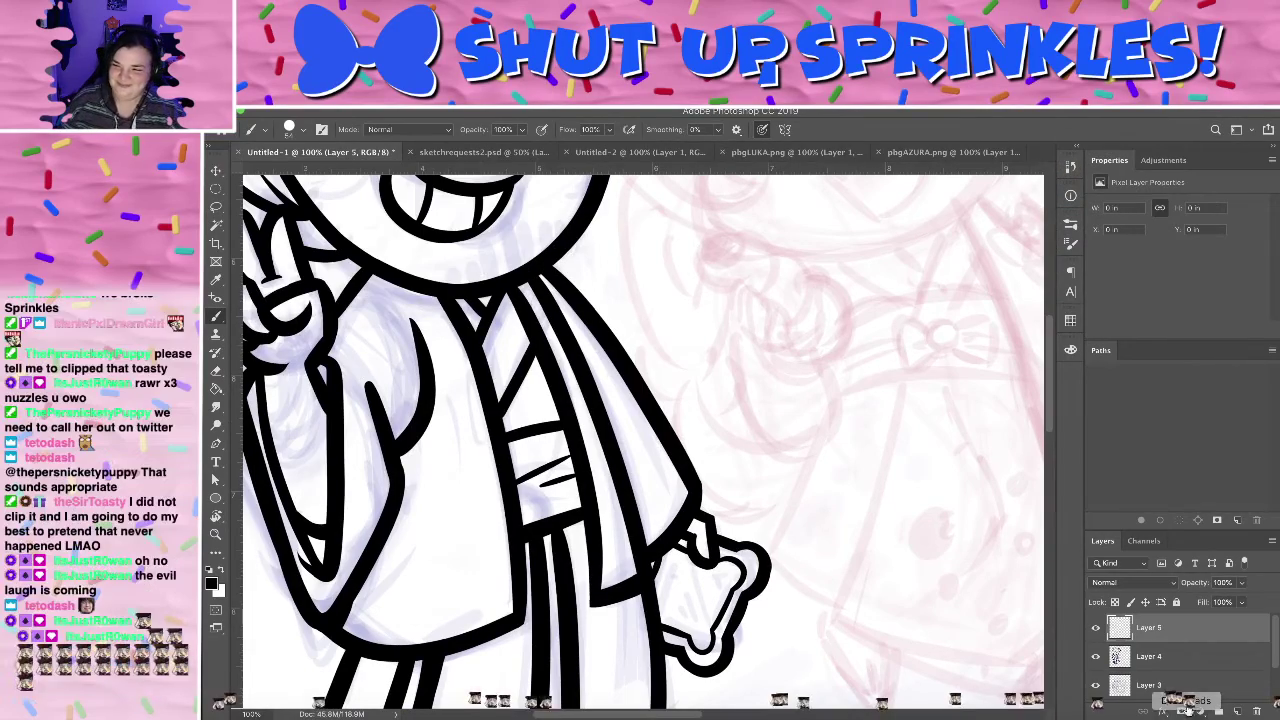
click(1095, 656)
- Try inking the fringe's outer edge on the red-sketched head as one long curve from the crown, undoing each stroke
drag(606, 460, 470, 600)
mouse_move(665, 328)
mouse_down()
mouse_move(521, 511)
mouse_move(545, 560)
mouse_move(565, 515)
mouse_move(546, 534)
mouse_up()
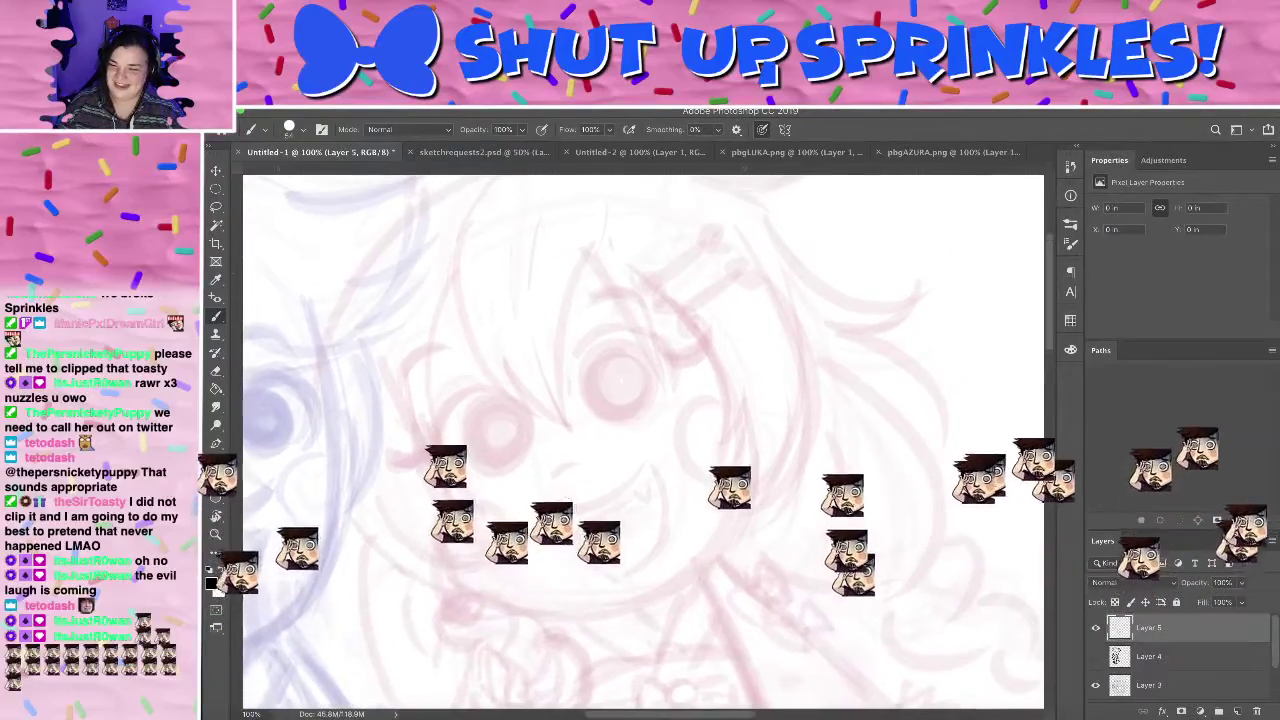
drag(537, 290, 526, 320)
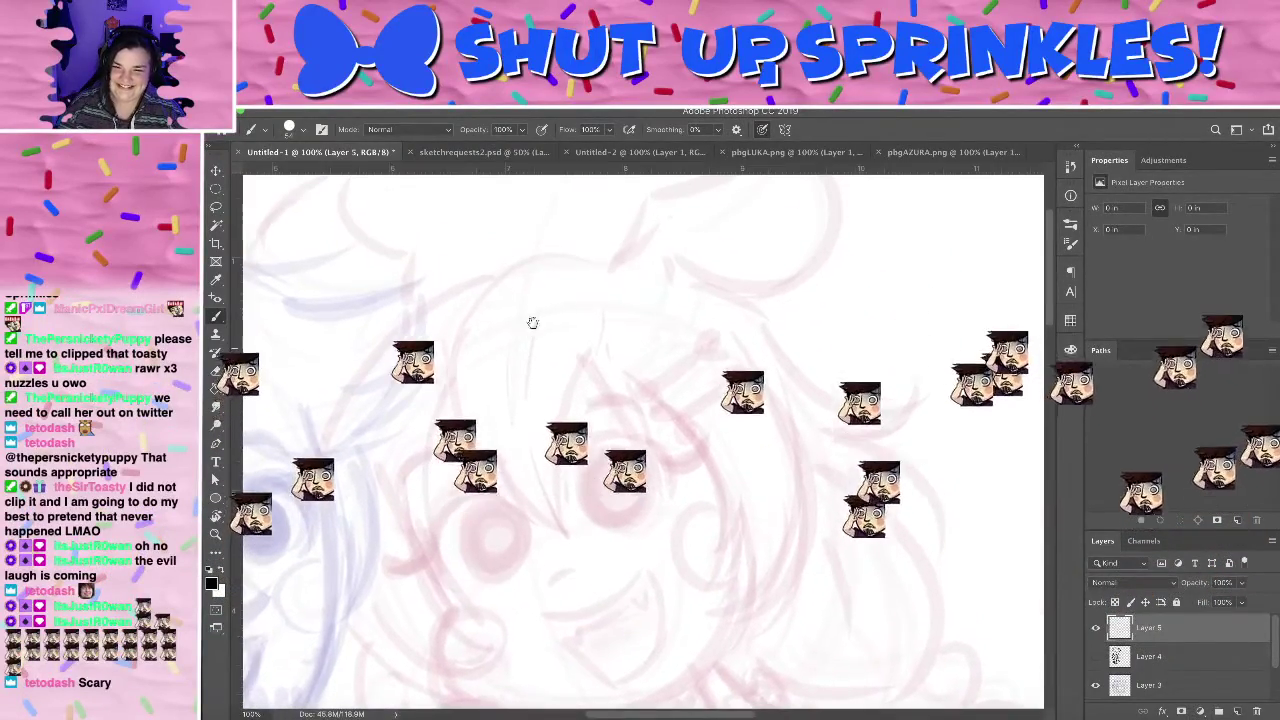
drag(603, 252, 520, 497)
key(ctrl+z)
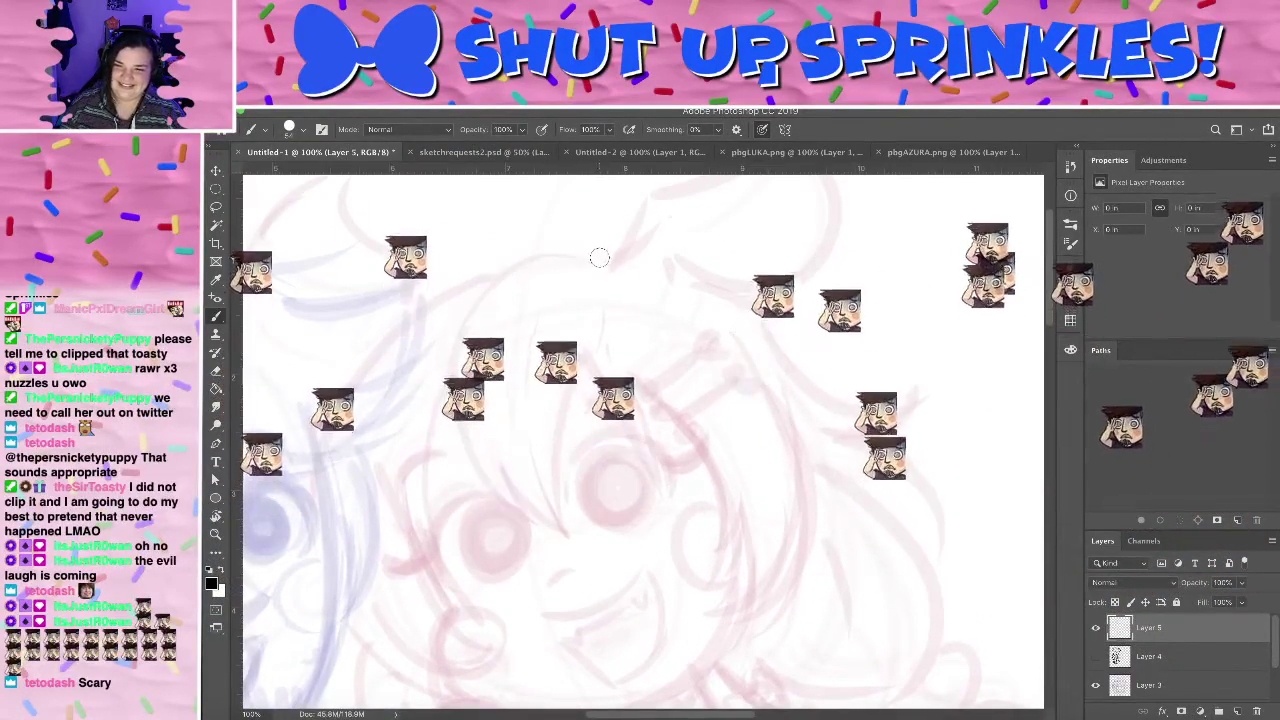
key(ctrl+shift+z)
key(ctrl+z)
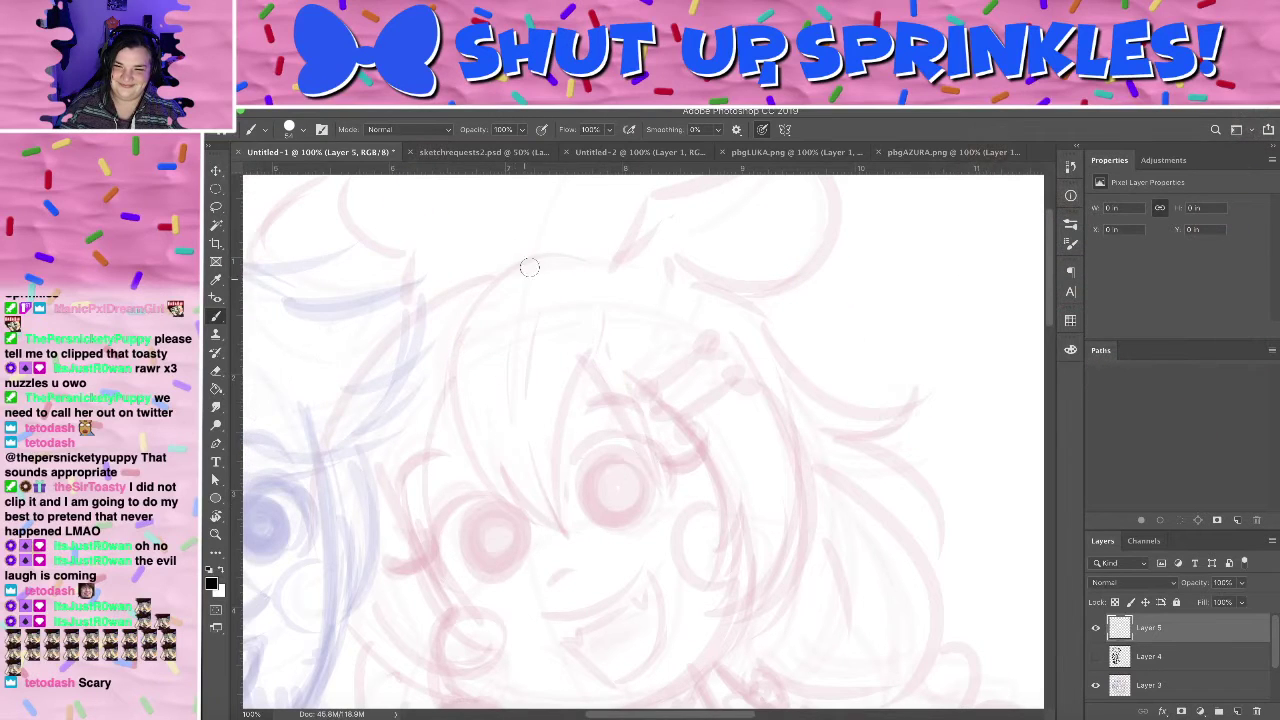
drag(598, 256, 448, 500)
key(ctrl+z)
drag(609, 250, 520, 540)
key(ctrl+z)
mouse_move(608, 254)
mouse_down()
mouse_move(457, 300)
mouse_move(522, 543)
mouse_up()
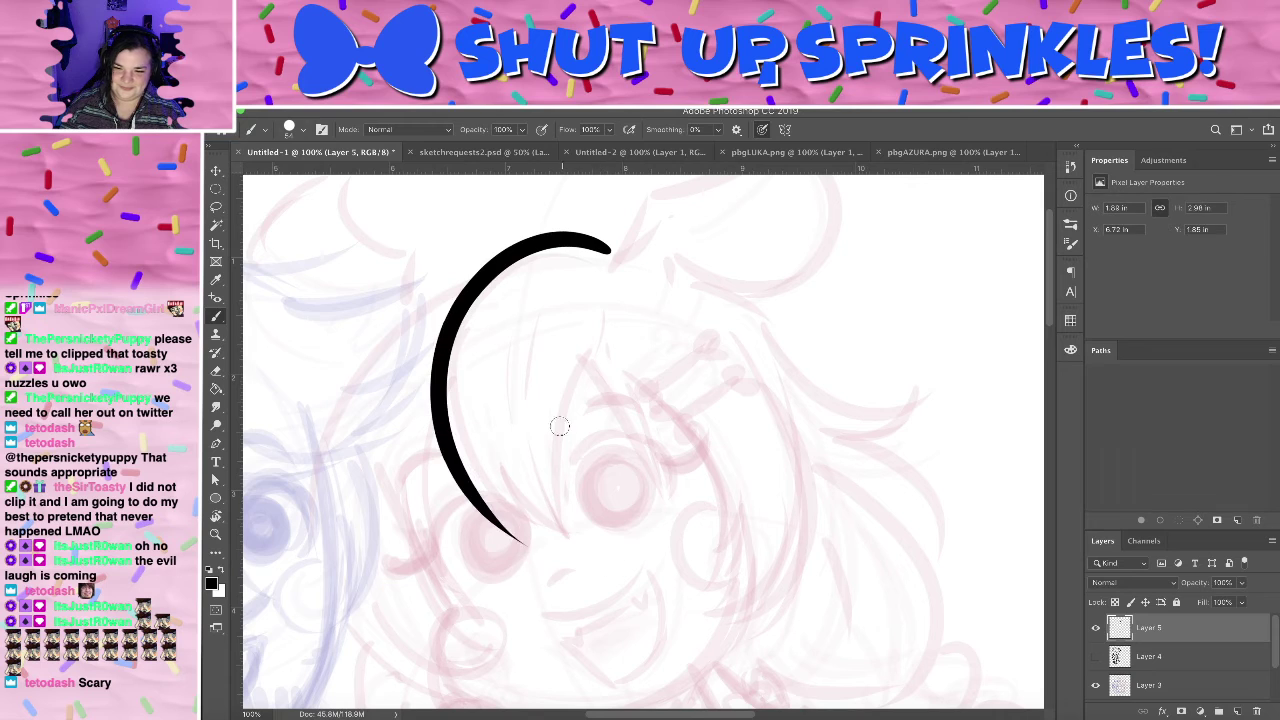
key(ctrl+z)
drag(606, 252, 562, 505)
key(z)
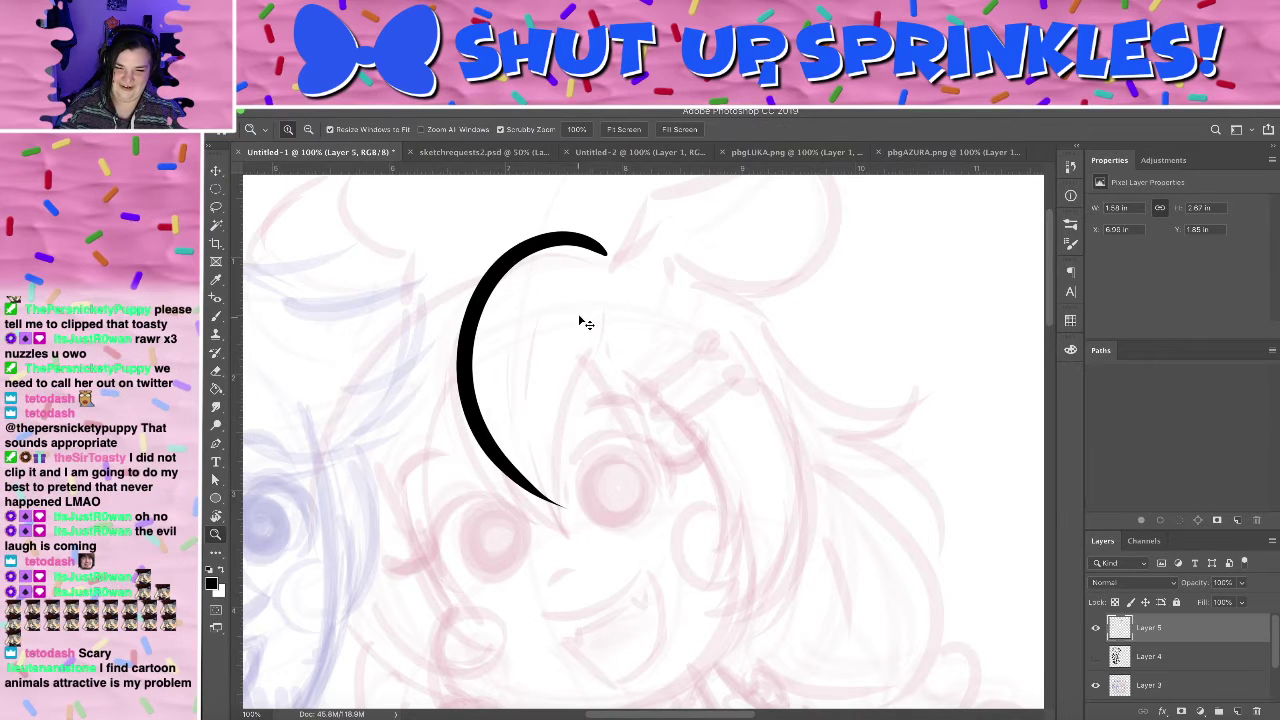
key(ctrl+z)
- Retry the long fringe curve on the red sketch, sweeping from the crown to the pointed tip between the eyes, undoing each attempt
key(b)
drag(583, 326, 658, 301)
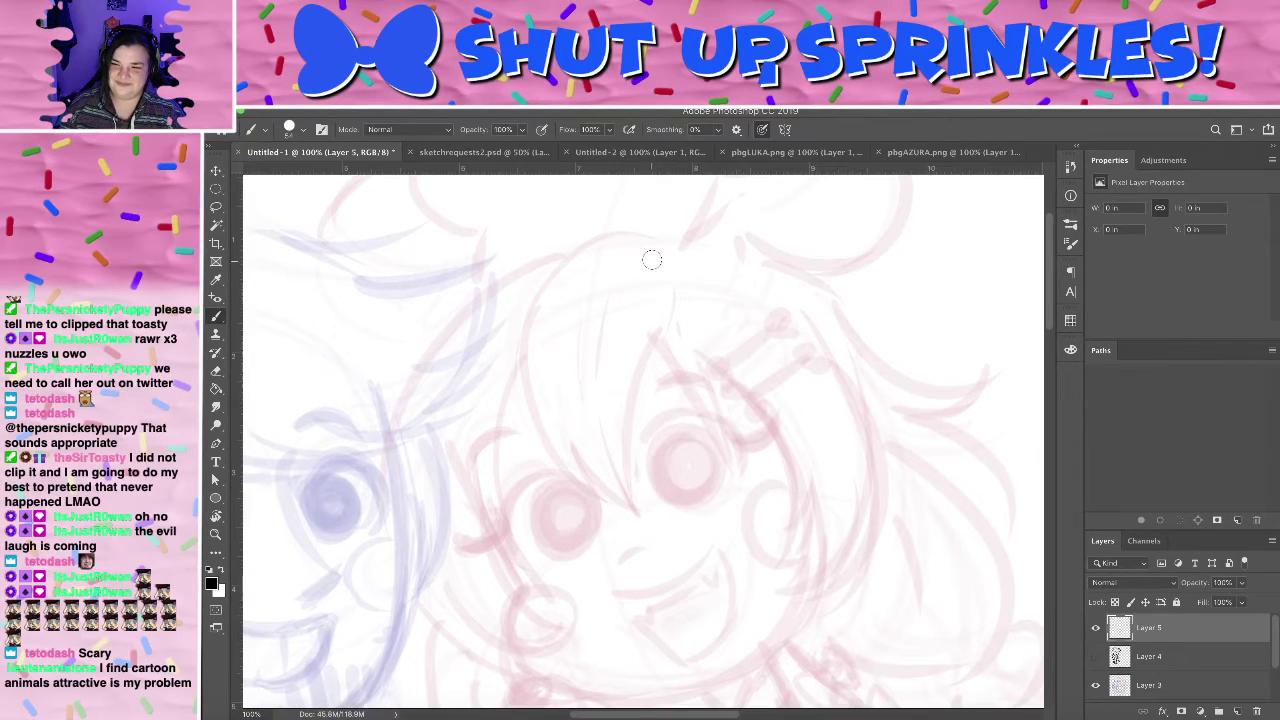
mouse_move(681, 235)
mouse_down()
mouse_move(574, 478)
mouse_move(621, 516)
mouse_up()
key(ctrl+z)
drag(680, 234, 627, 522)
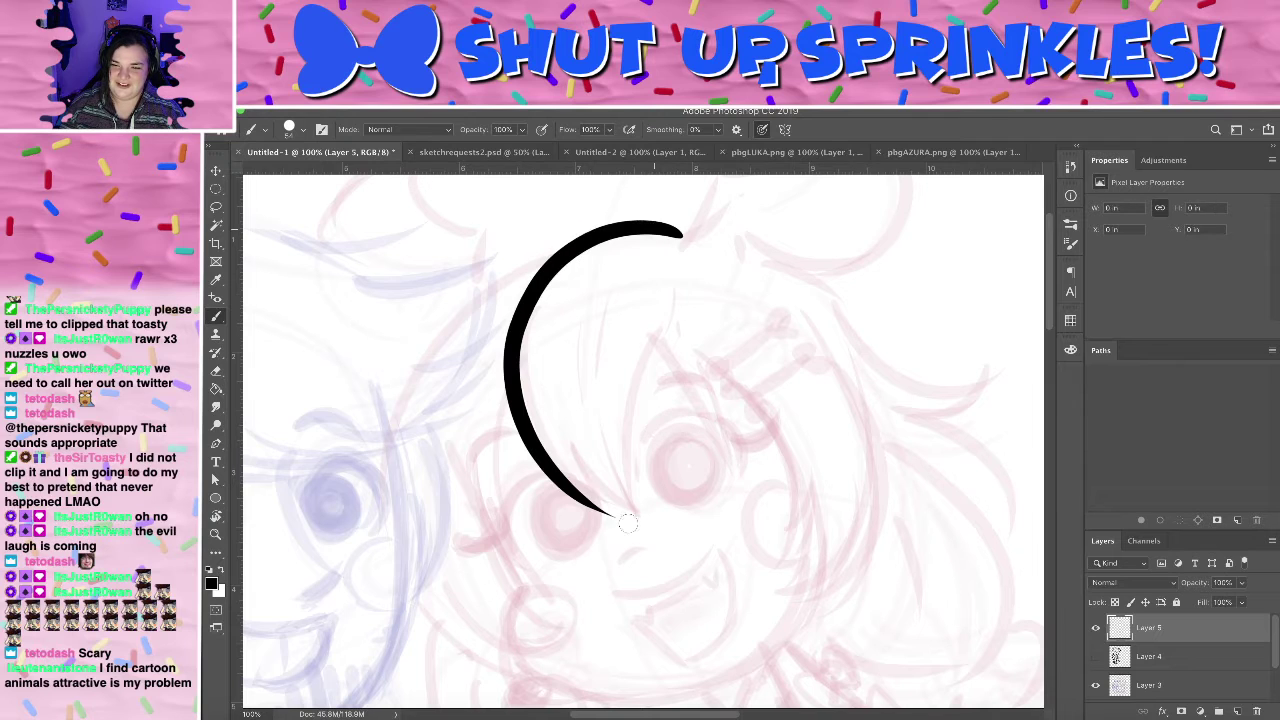
key(ctrl+z)
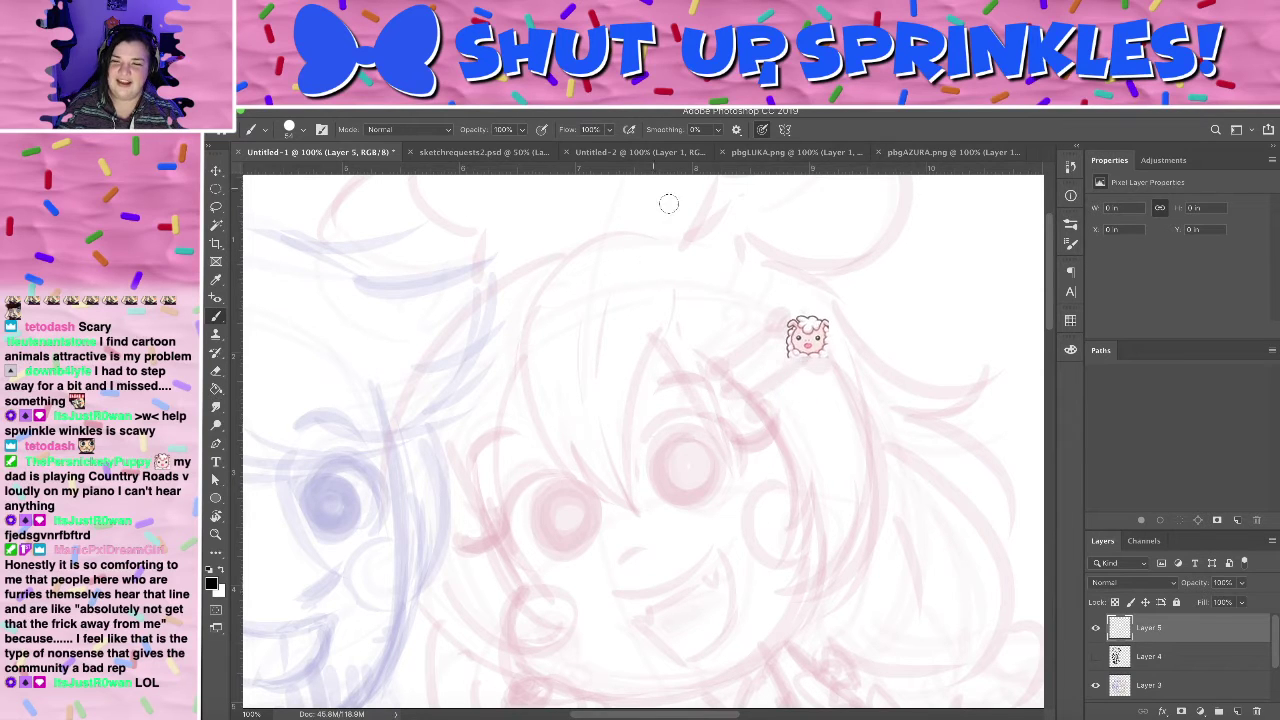
mouse_move(686, 245)
mouse_down()
mouse_move(660, 222)
mouse_move(606, 508)
mouse_up()
key(ctrl+z)
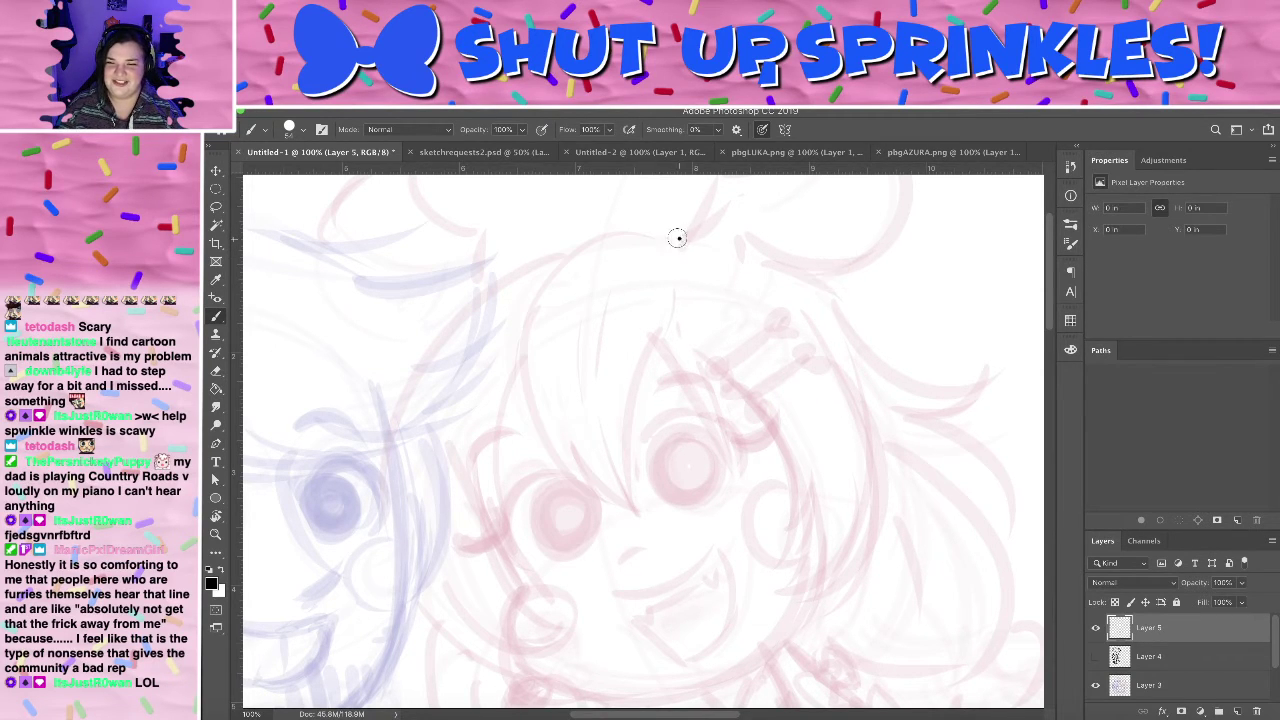
mouse_move(677, 237)
mouse_down()
mouse_move(578, 476)
mouse_move(600, 500)
mouse_up()
key(ctrl+z)
mouse_move(686, 240)
mouse_down()
mouse_move(606, 217)
mouse_move(660, 518)
mouse_up()
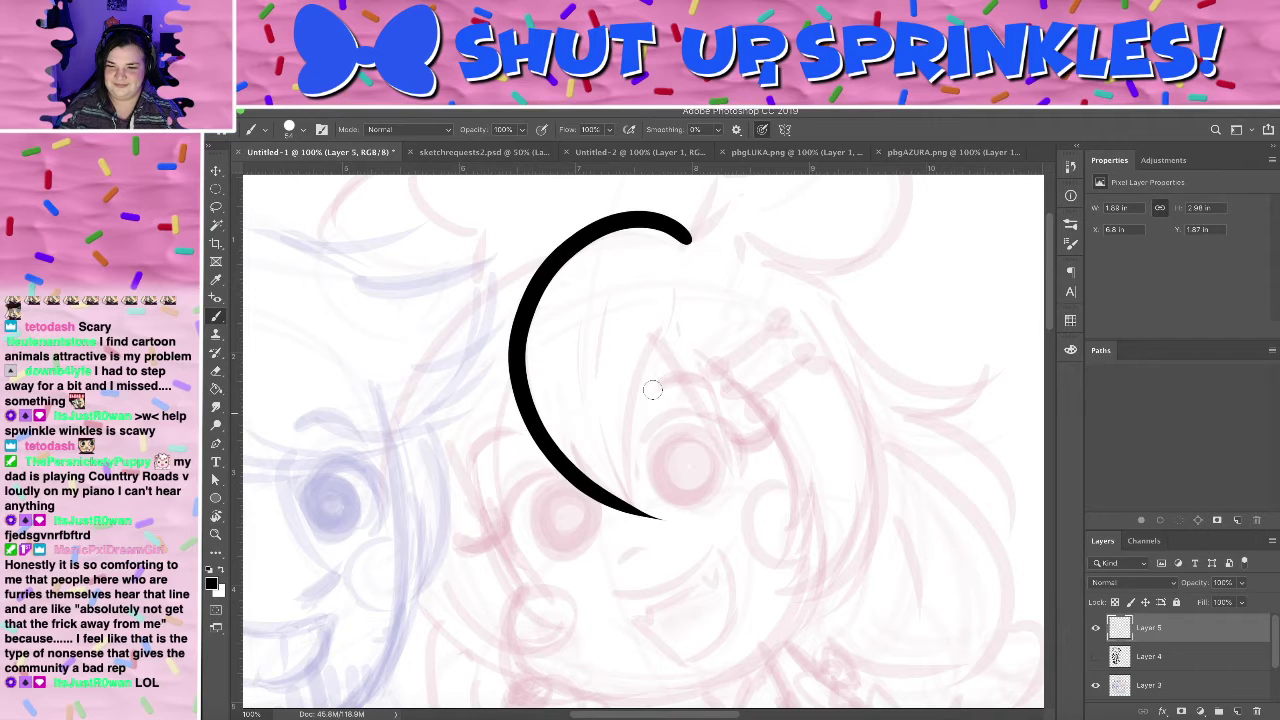
key(ctrl+z)
drag(654, 234, 652, 516)
key(ctrl+z)
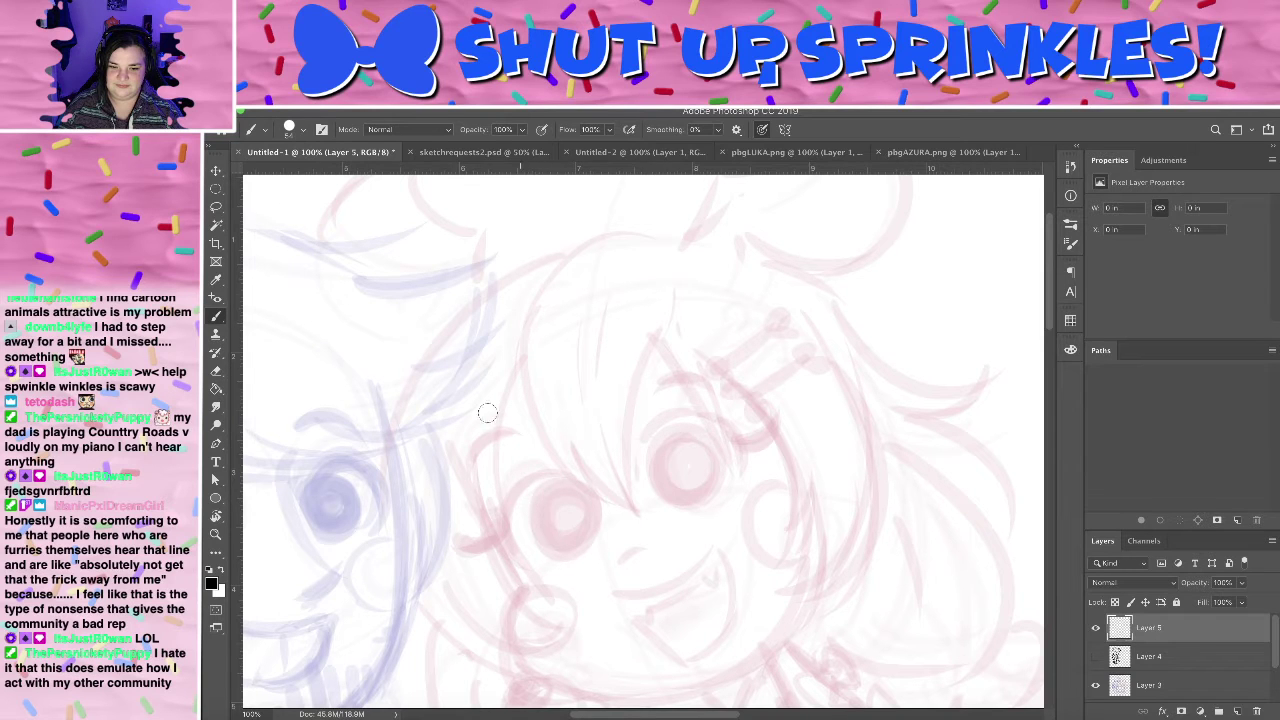
mouse_move(595, 493)
mouse_down()
mouse_move(712, 240)
mouse_move(557, 276)
mouse_move(640, 510)
mouse_up()
key(ctrl+z)
key(ctrl+z)
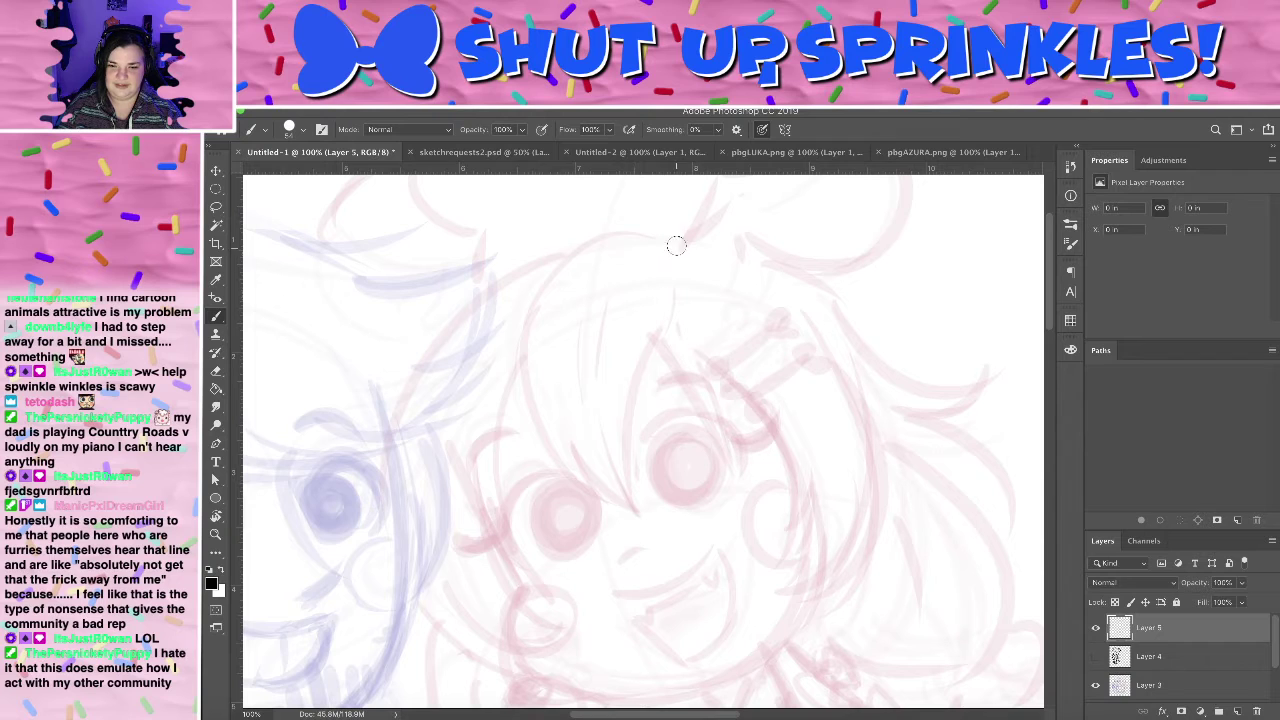
drag(676, 245, 632, 514)
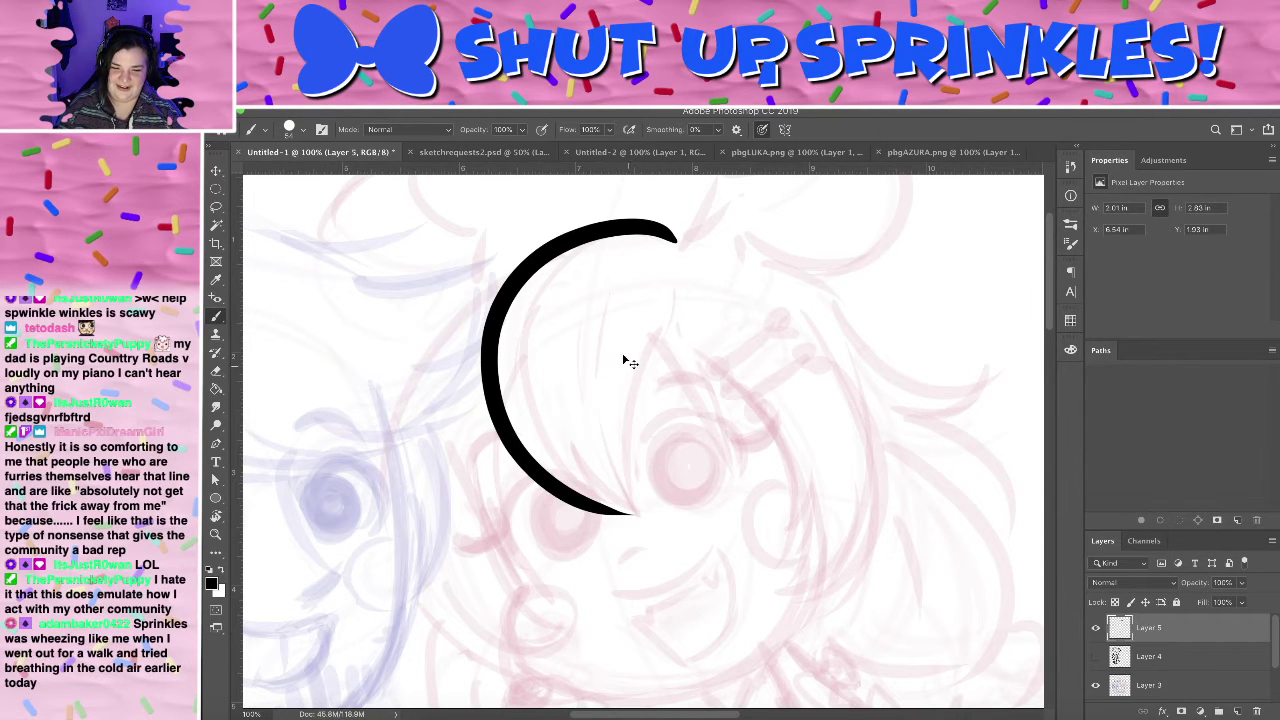
key(ctrl+z)
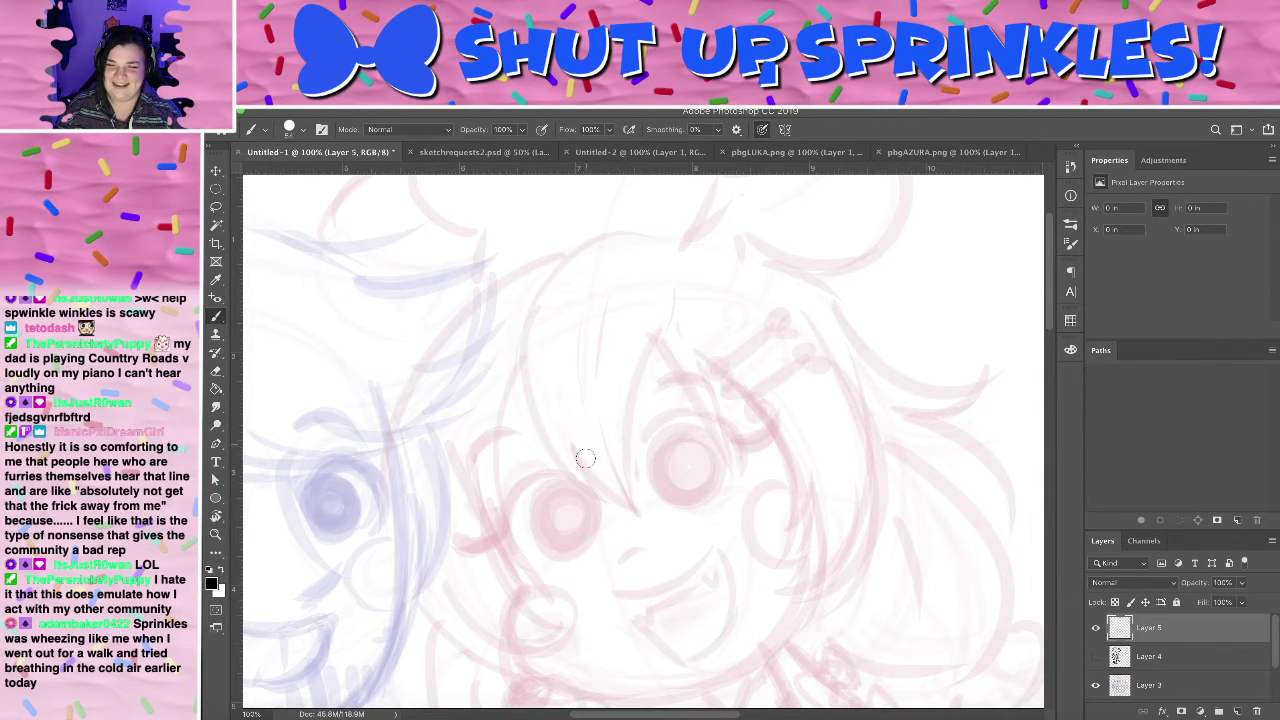
- Ink a short black arc over the crown of the red-sketched head, where the fringe's outer edge begins
mouse_move(604, 501)
mouse_down()
mouse_move(610, 246)
mouse_move(686, 220)
mouse_move(643, 236)
mouse_move(644, 497)
mouse_move(614, 491)
mouse_up()
key(ctrl+z)
key(ctrl+z)
key(ctrl+z)
key(ctrl+z)
drag(676, 238, 537, 305)
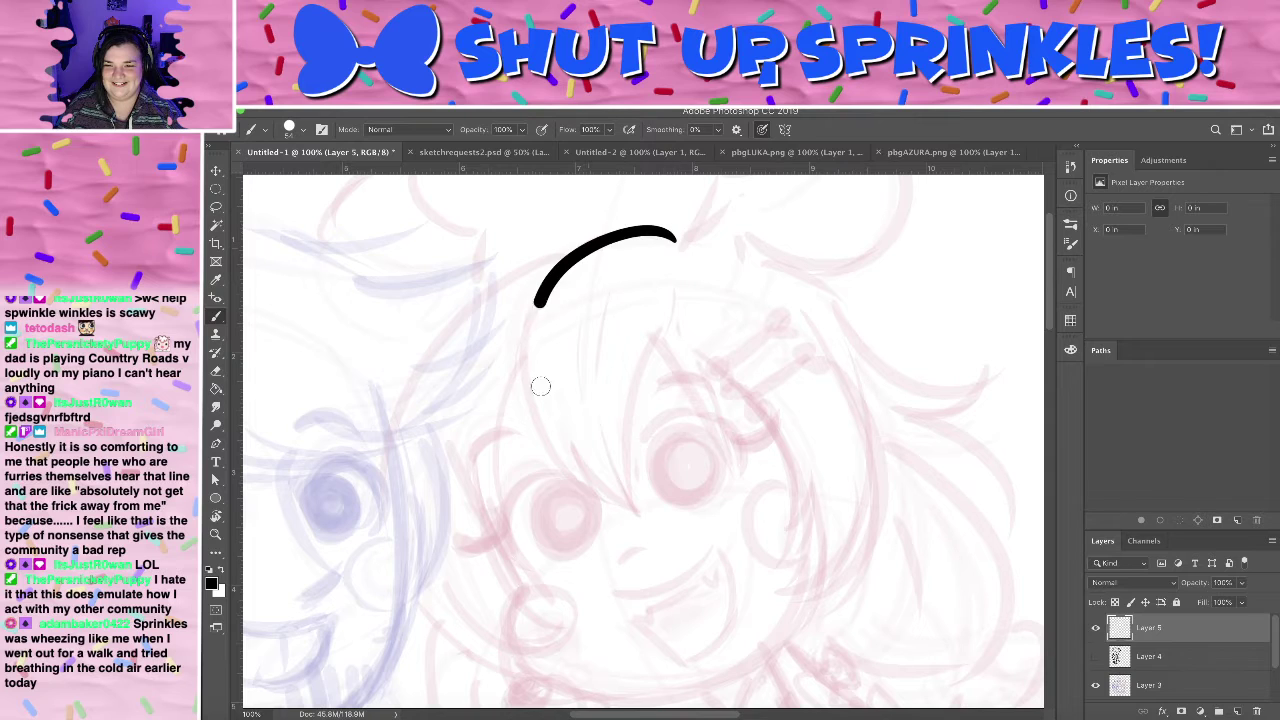
- Ink the fringe's outer edge on the red-sketched head as one long tapered curve from the crown to the pointed tip
drag(540, 386, 605, 482)
key(ctrl+z)
mouse_move(676, 236)
mouse_down()
mouse_move(600, 510)
mouse_move(702, 264)
mouse_up()
key(ctrl+z)
key(ctrl+z)
mouse_move(594, 496)
mouse_down()
mouse_move(710, 254)
mouse_move(563, 254)
mouse_move(605, 505)
mouse_up()
key(ctrl+z)
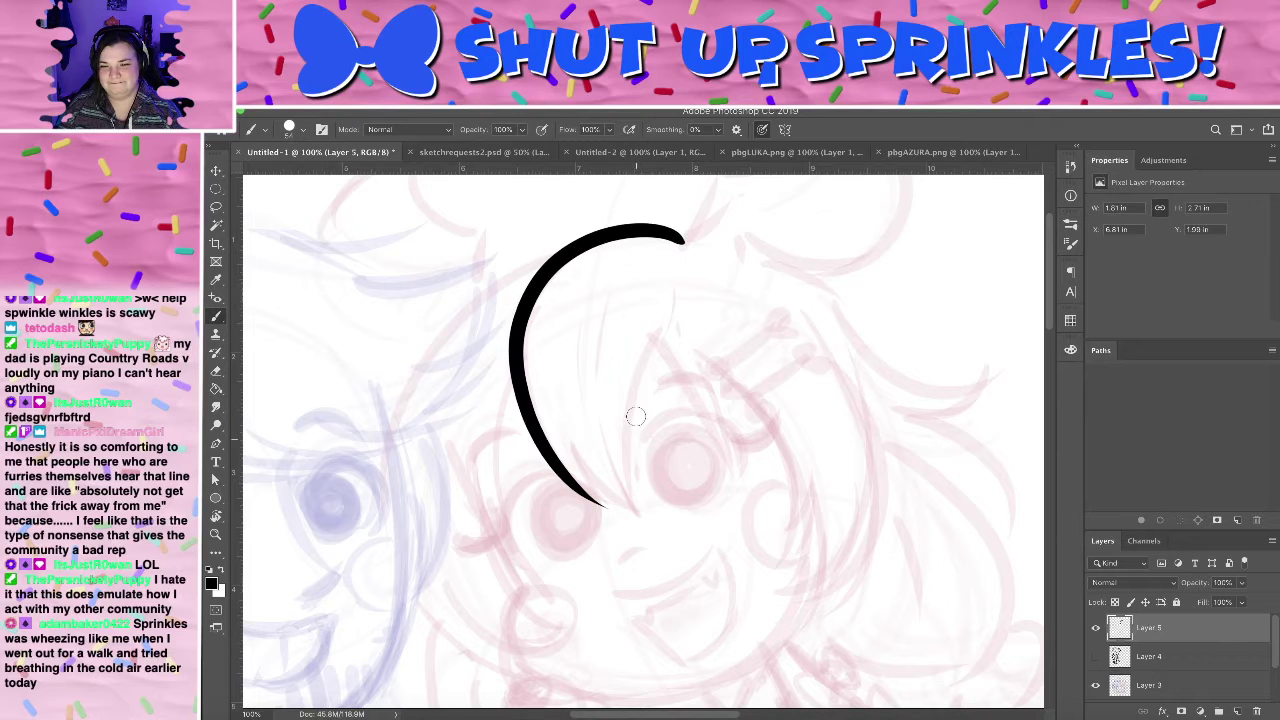
key(ctrl+z)
mouse_move(674, 247)
mouse_down()
mouse_move(508, 410)
mouse_move(625, 515)
mouse_up()
- Ink the fringe's lower edge as a curve rising from the pointed tip between the eyes and passing above the far eye
key(r)
mouse_move(667, 337)
mouse_down()
mouse_move(737, 437)
mouse_move(746, 286)
mouse_move(583, 283)
mouse_move(525, 335)
mouse_move(631, 500)
mouse_move(743, 306)
mouse_move(734, 391)
mouse_move(666, 357)
mouse_up()
key(e)
key(r)
key(b)
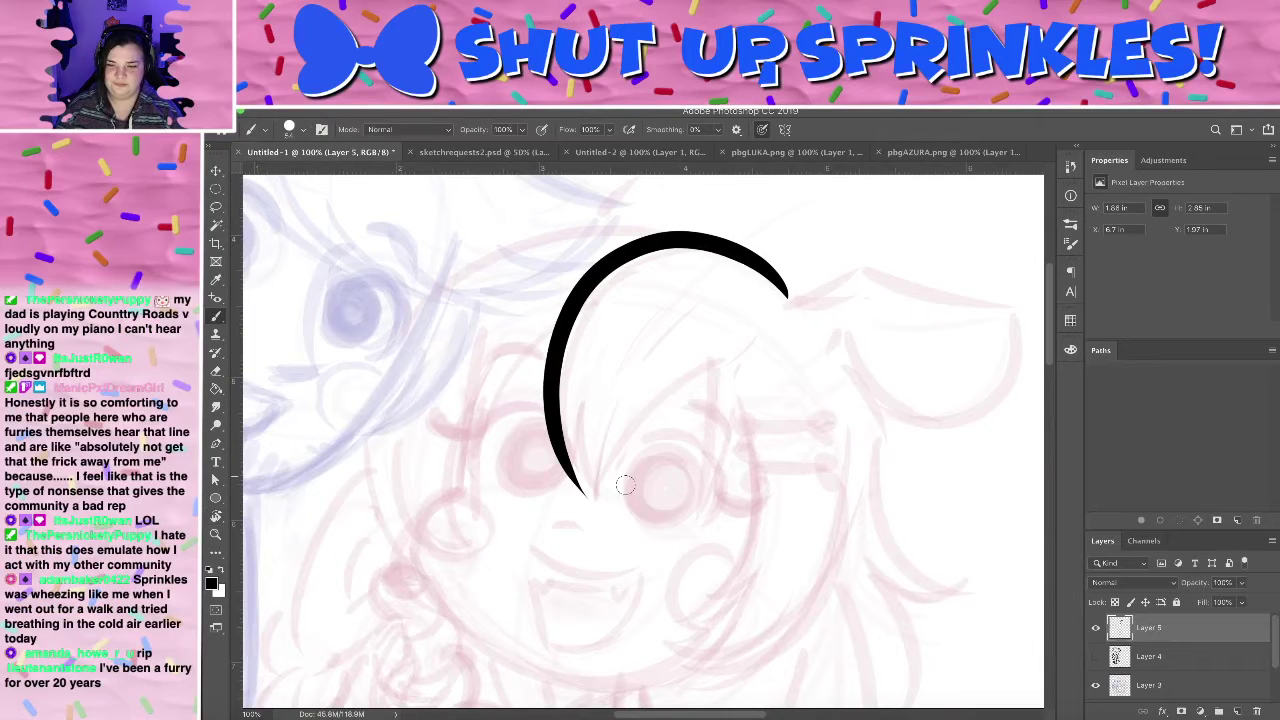
drag(589, 509, 712, 383)
key(ctrl+z)
drag(592, 502, 773, 374)
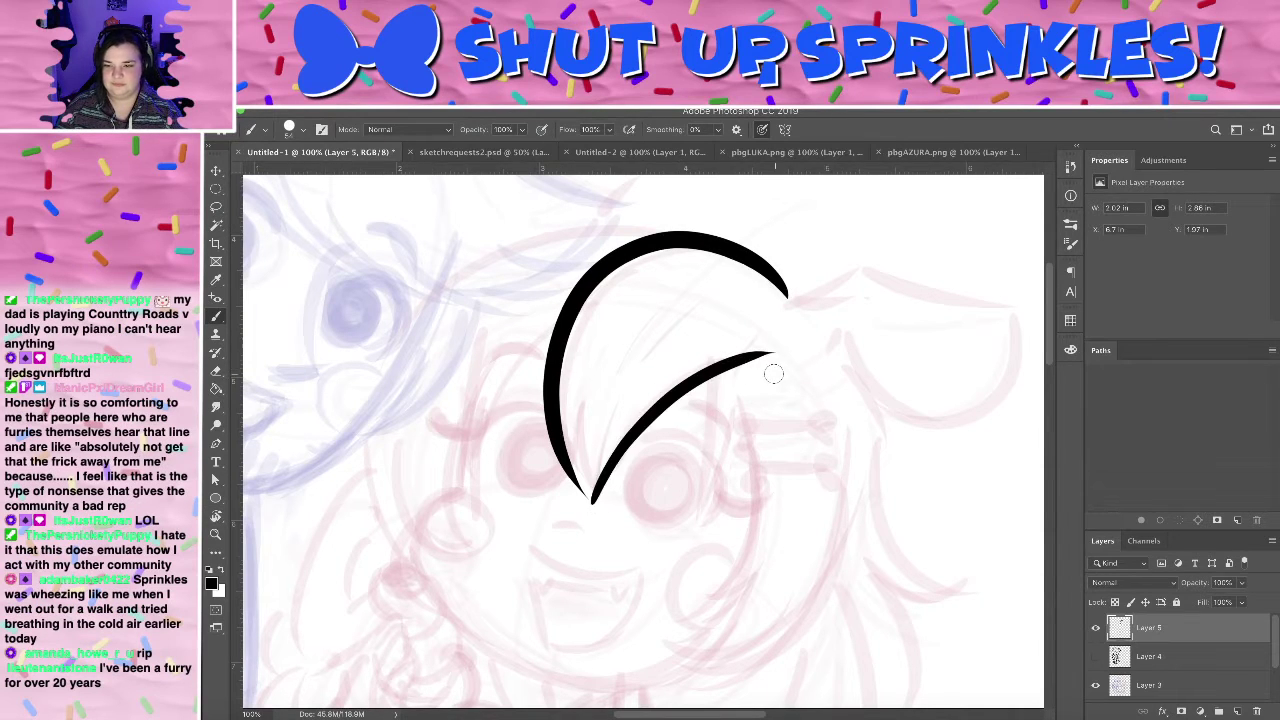
key(ctrl+z)
drag(594, 505, 781, 355)
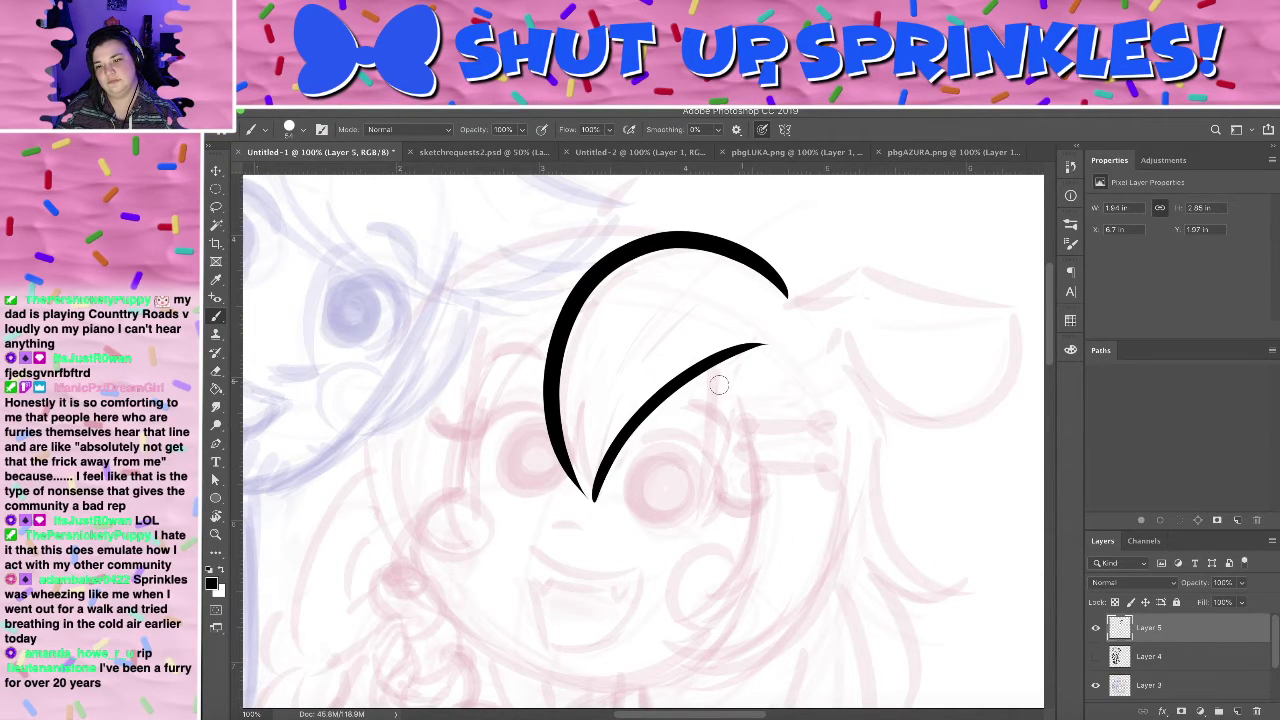
- Ink an inner strand line rising from the fringe's tip and a short loose strand hanging below the fringe's lower edge
drag(601, 508, 614, 354)
key(ctrl+z)
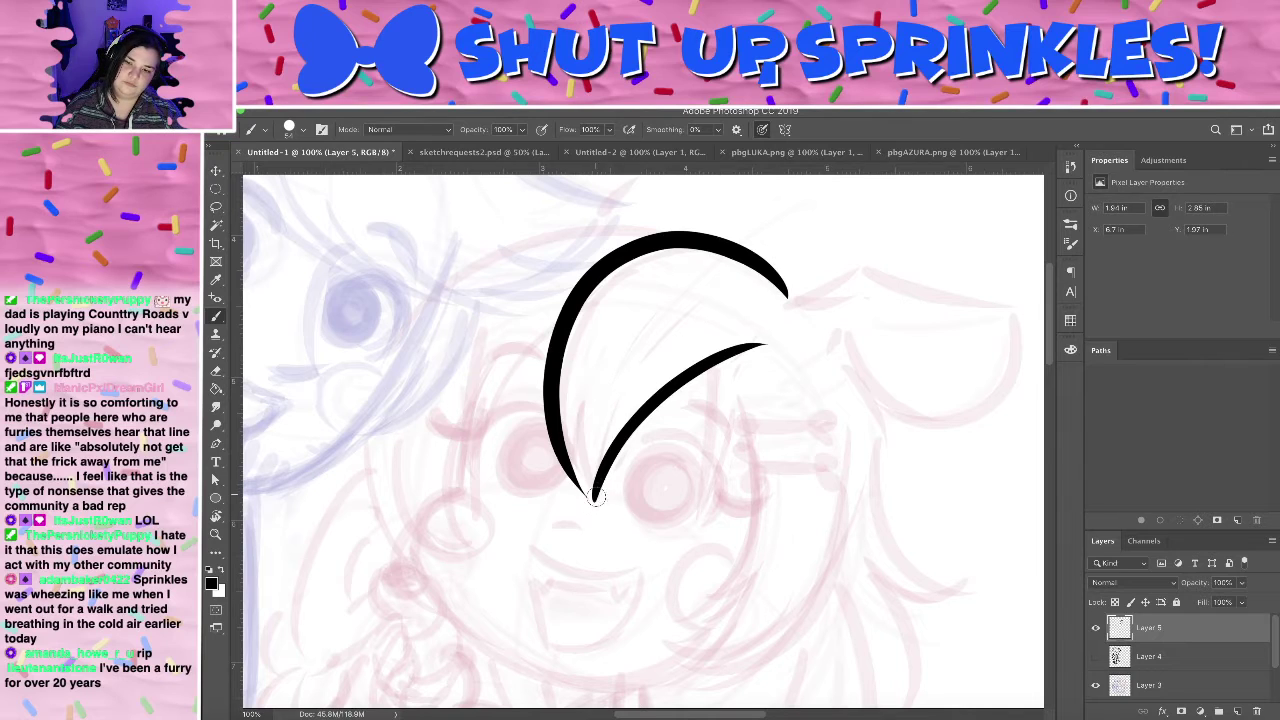
drag(595, 500, 589, 380)
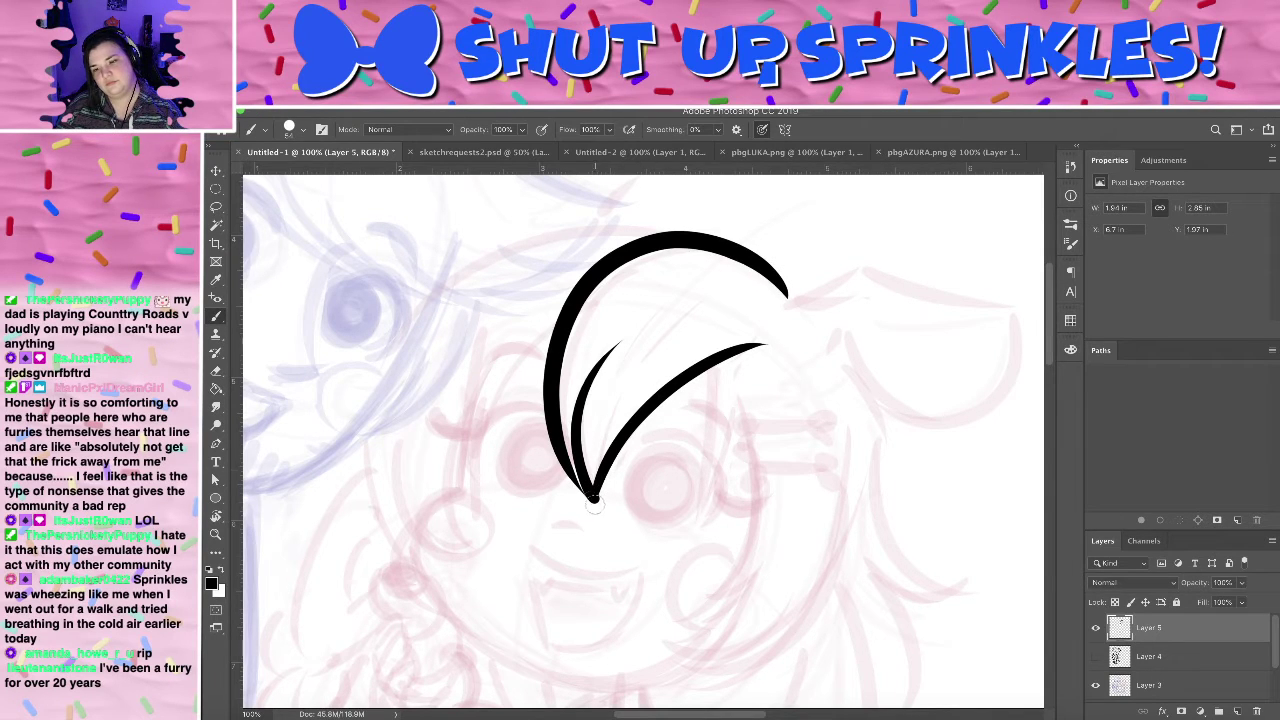
drag(594, 502, 641, 383)
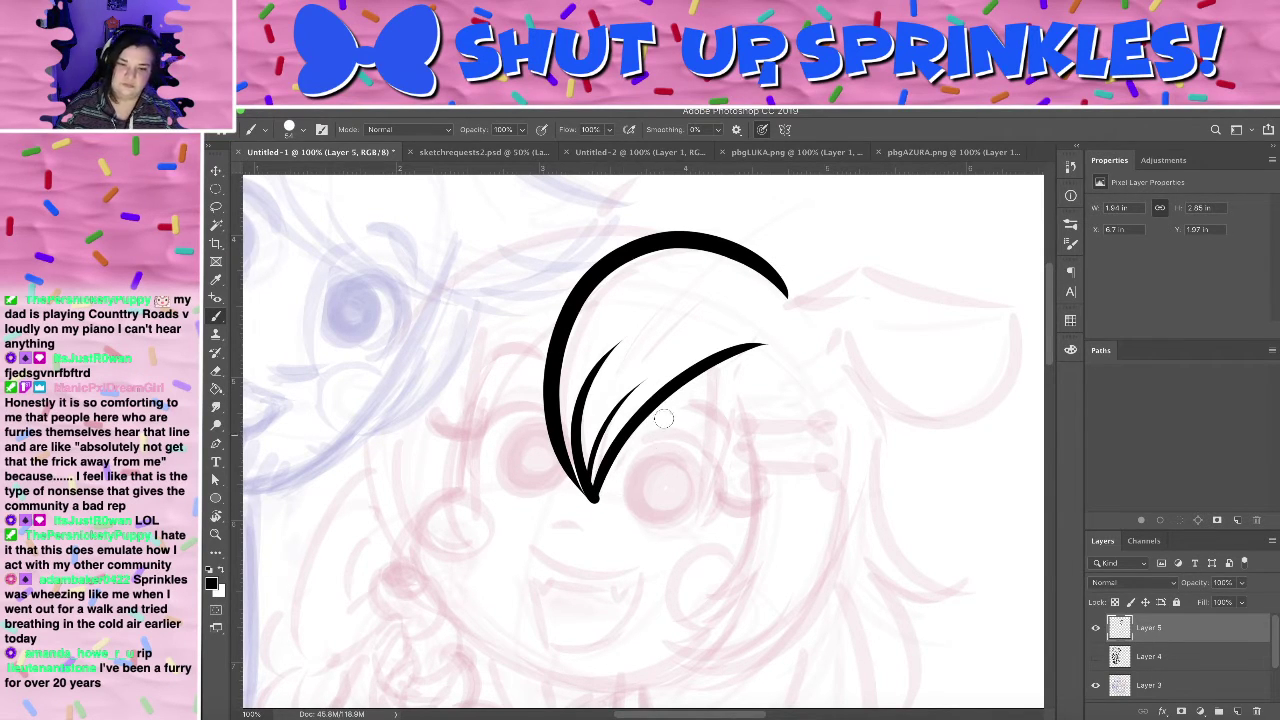
key(ctrl+z)
drag(668, 398, 633, 485)
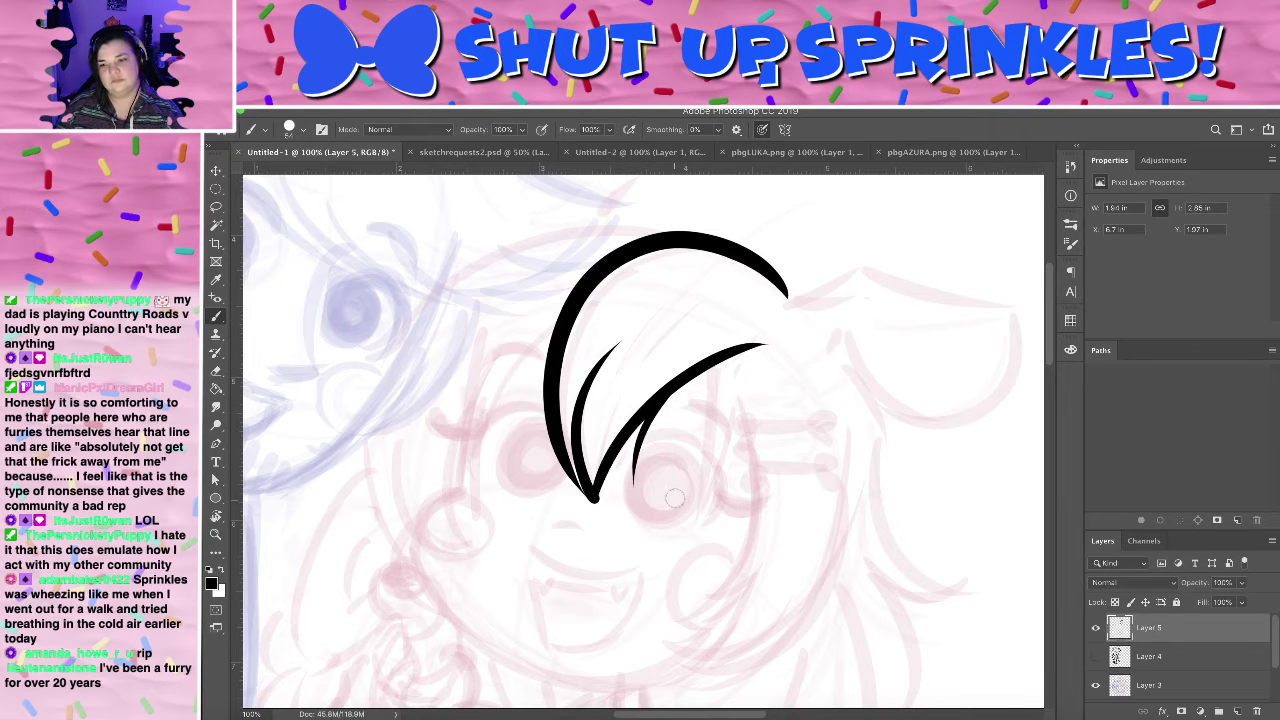
- Erase the overshoot at the fringe's tip to sharpen it, and ink a second, shorter inner strand line rising from it
key(e)
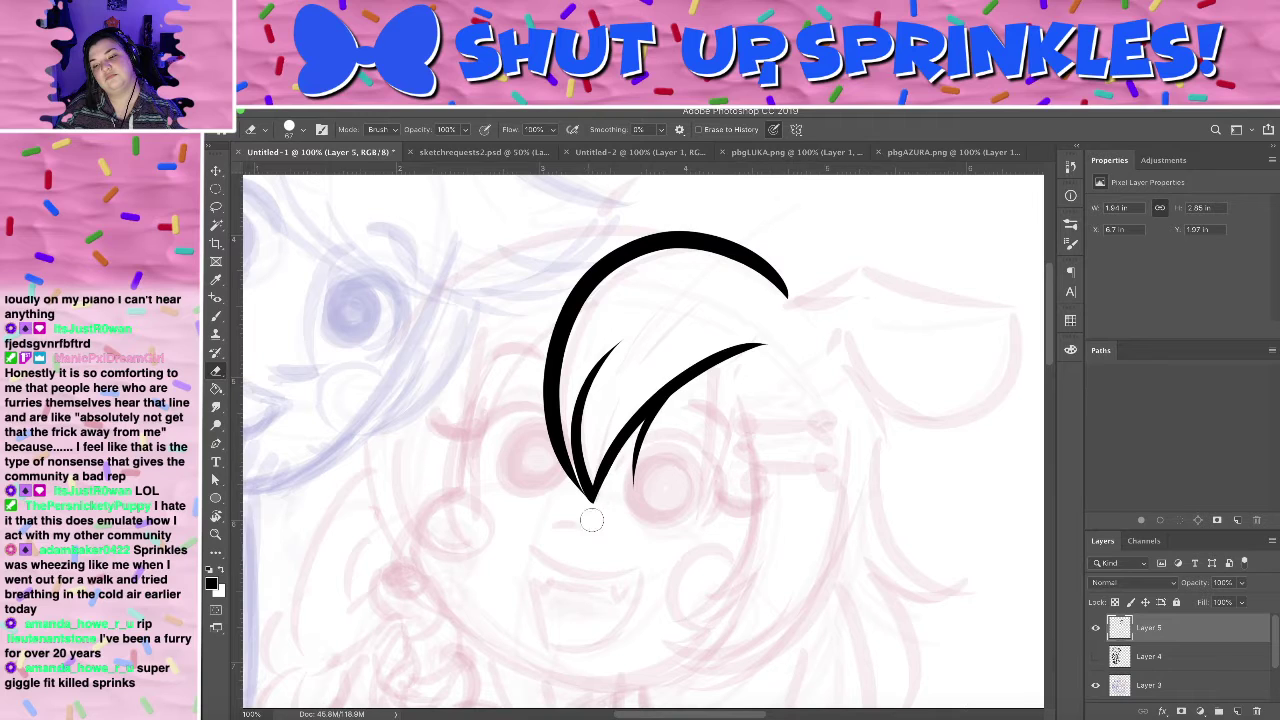
key(b)
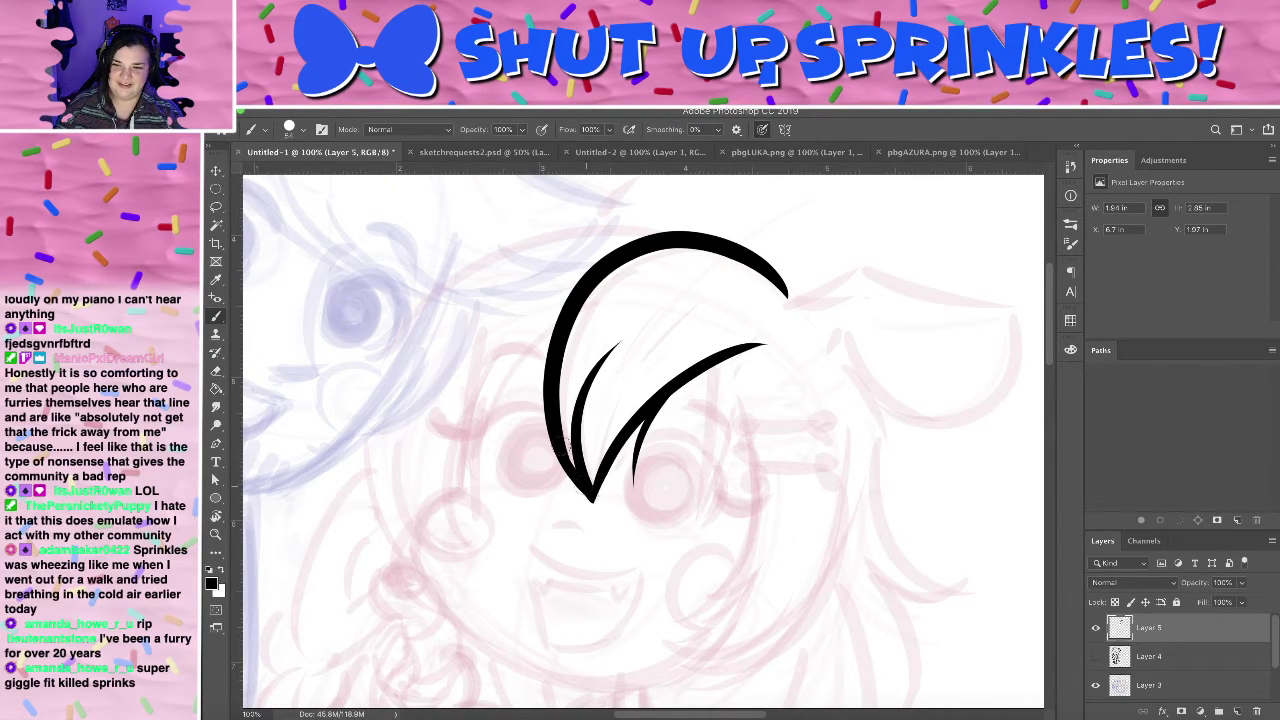
key(r)
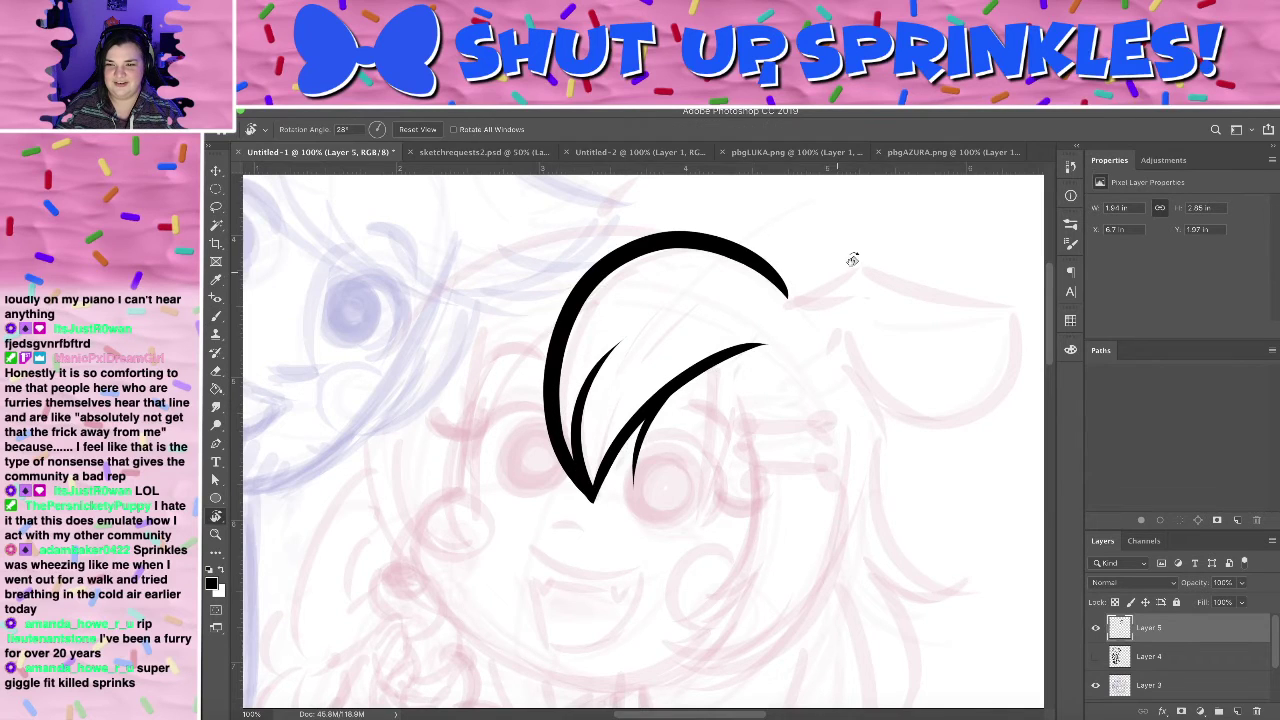
mouse_move(849, 257)
mouse_down()
mouse_move(460, 600)
mouse_move(780, 390)
mouse_move(741, 335)
mouse_move(786, 371)
mouse_up()
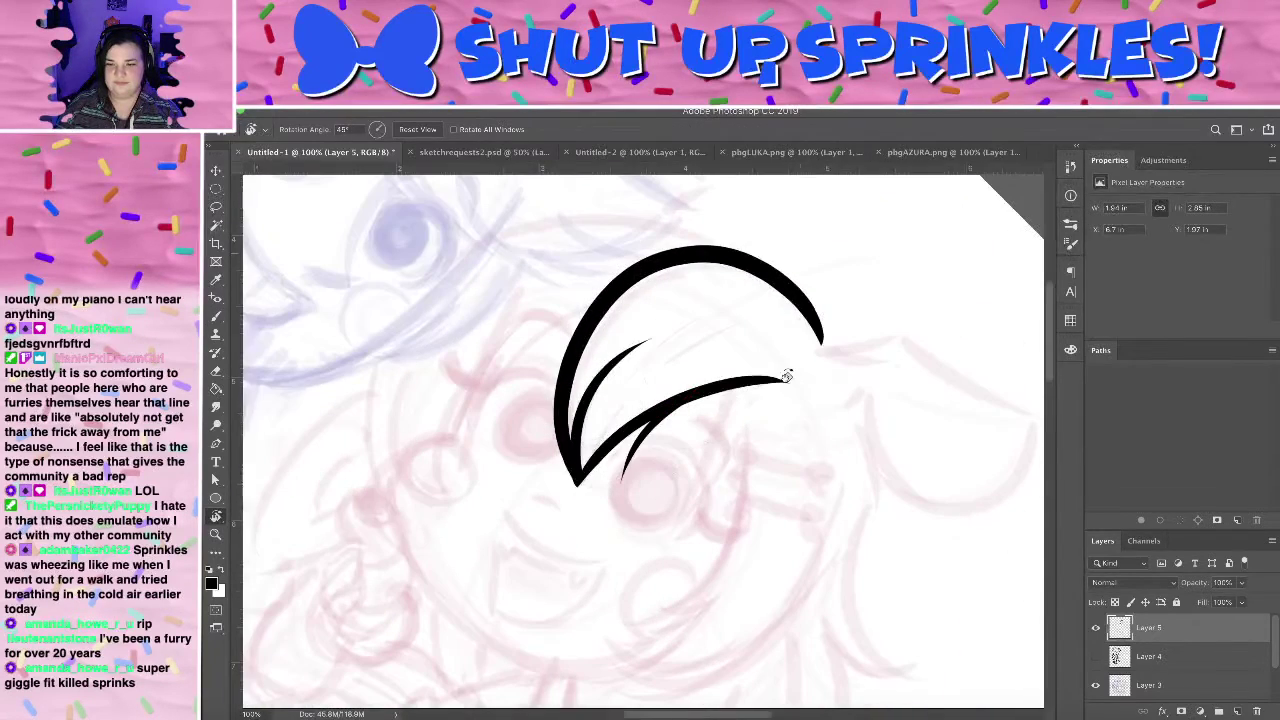
key(b)
drag(580, 472, 716, 358)
key(ctrl+z)
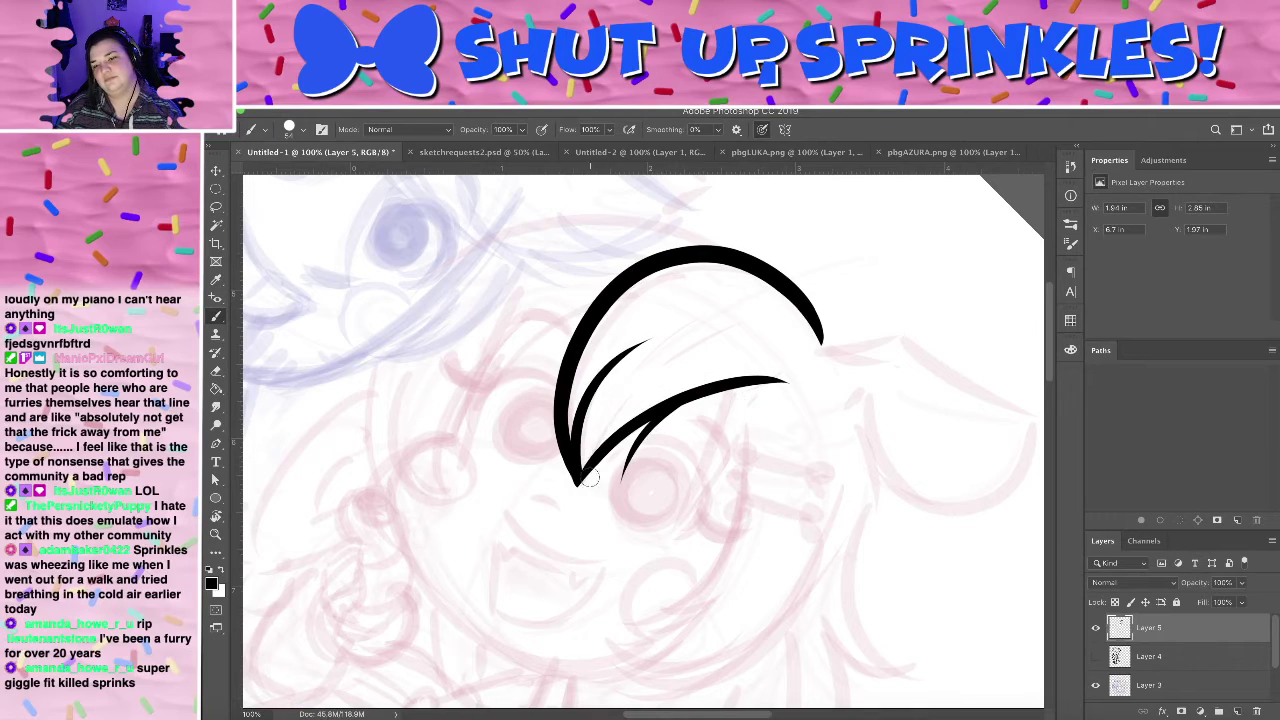
drag(580, 470, 665, 382)
- Try inking the side of the face as a curve from beside the fringe down to the cheek, undoing each stroke
key(r)
mouse_move(843, 286)
mouse_down()
mouse_move(620, 440)
mouse_move(686, 344)
mouse_move(720, 334)
mouse_move(677, 314)
mouse_move(615, 332)
mouse_move(690, 323)
mouse_move(677, 325)
mouse_up()
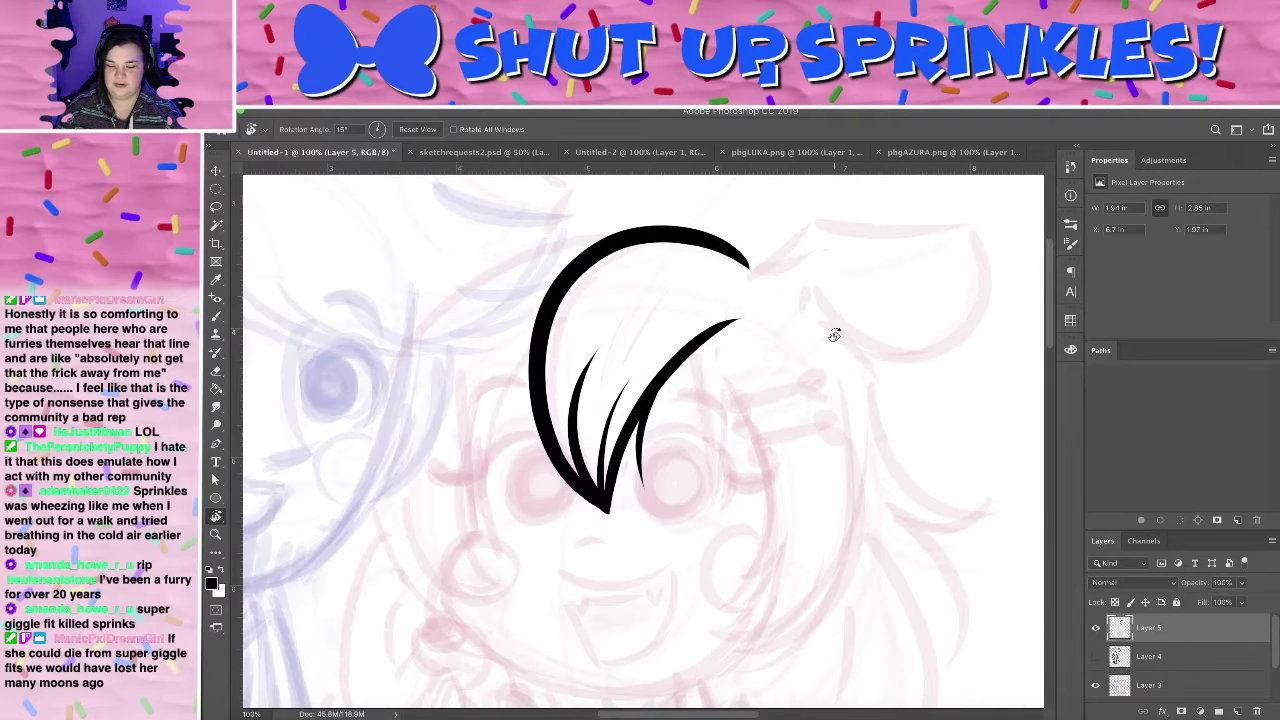
drag(818, 399, 900, 360)
drag(822, 349, 910, 363)
key(b)
drag(560, 288, 545, 530)
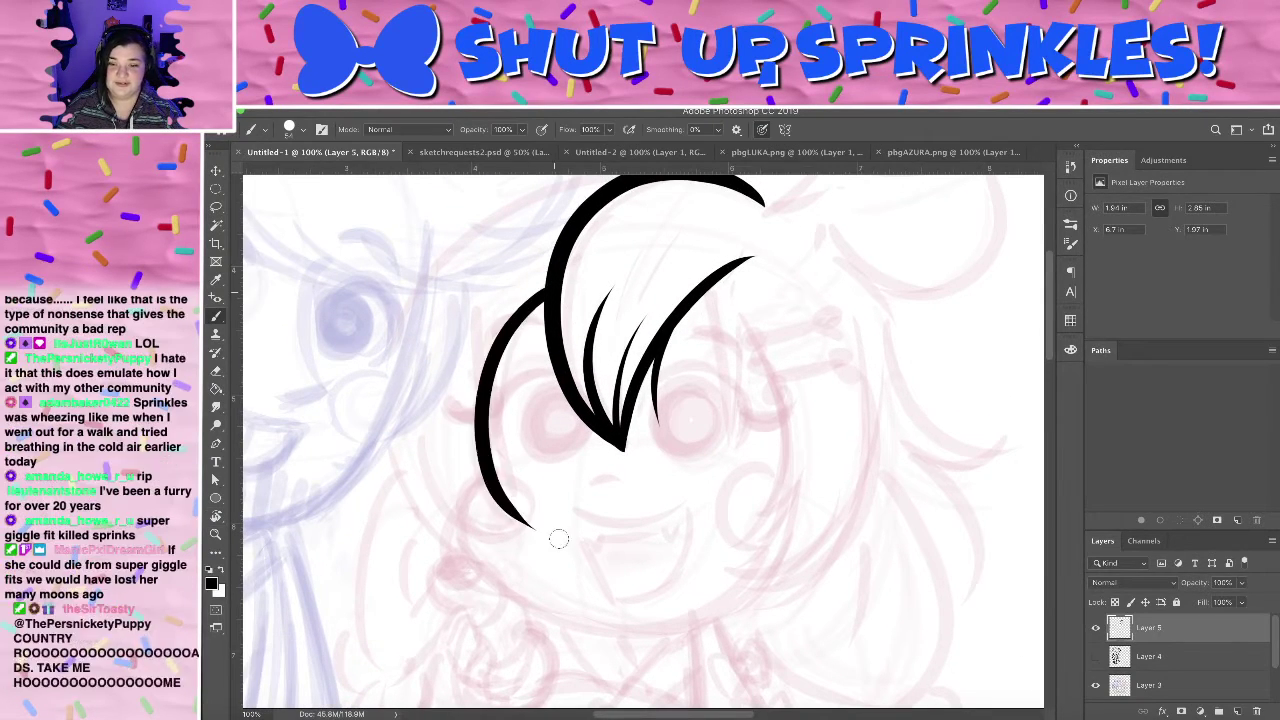
key(ctrl+z)
mouse_move(597, 366)
mouse_down()
mouse_move(525, 287)
mouse_move(556, 406)
mouse_move(554, 367)
mouse_up()
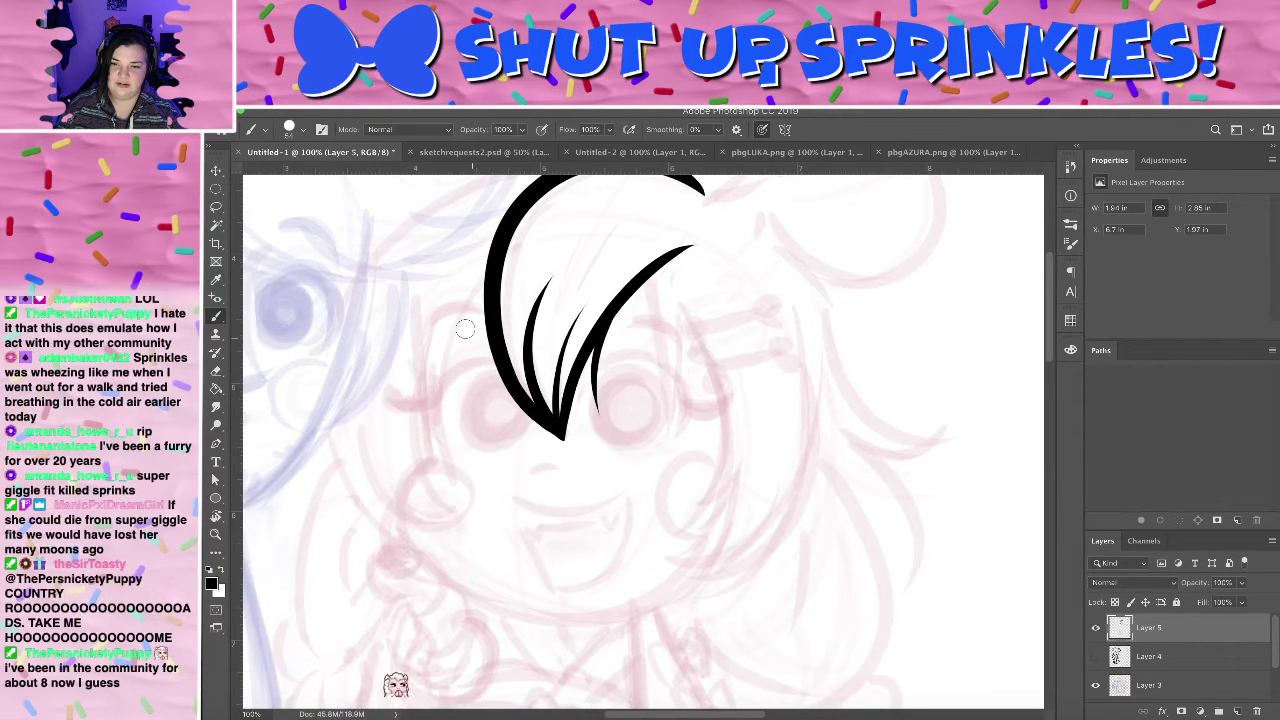
drag(463, 266, 448, 497)
key(ctrl+z)
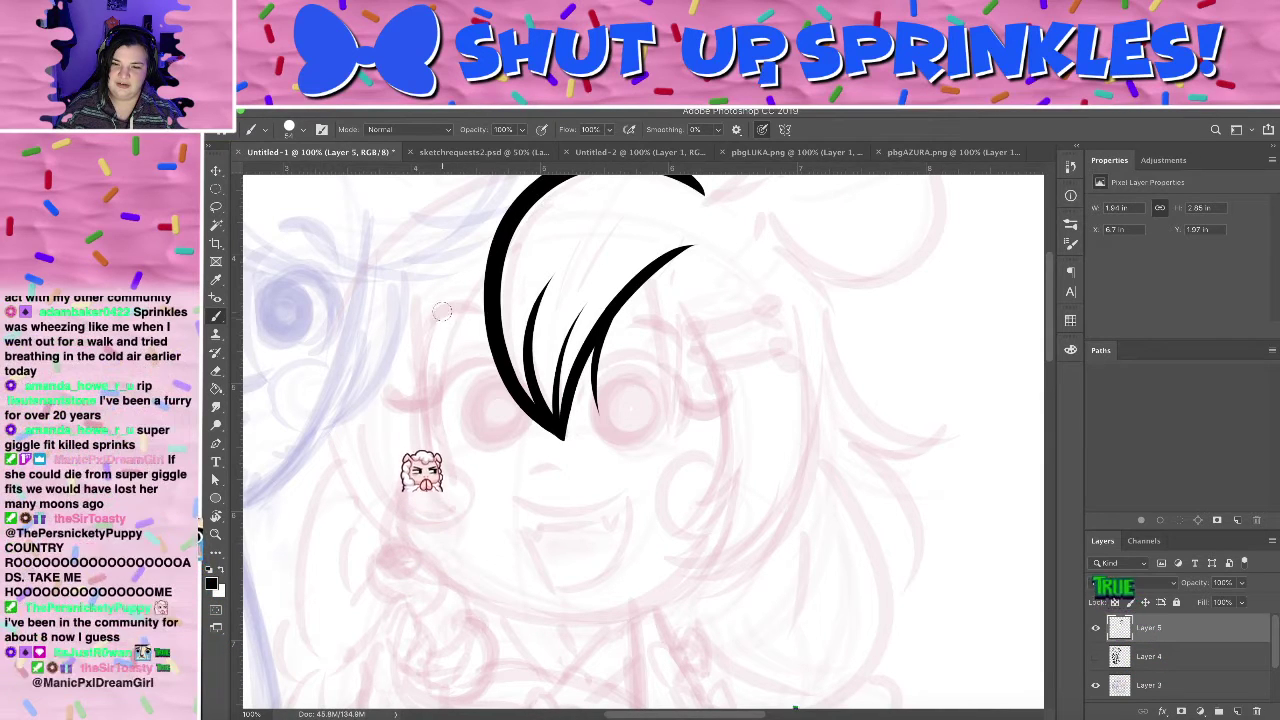
key(ctrl+shift+z)
key(ctrl+z)
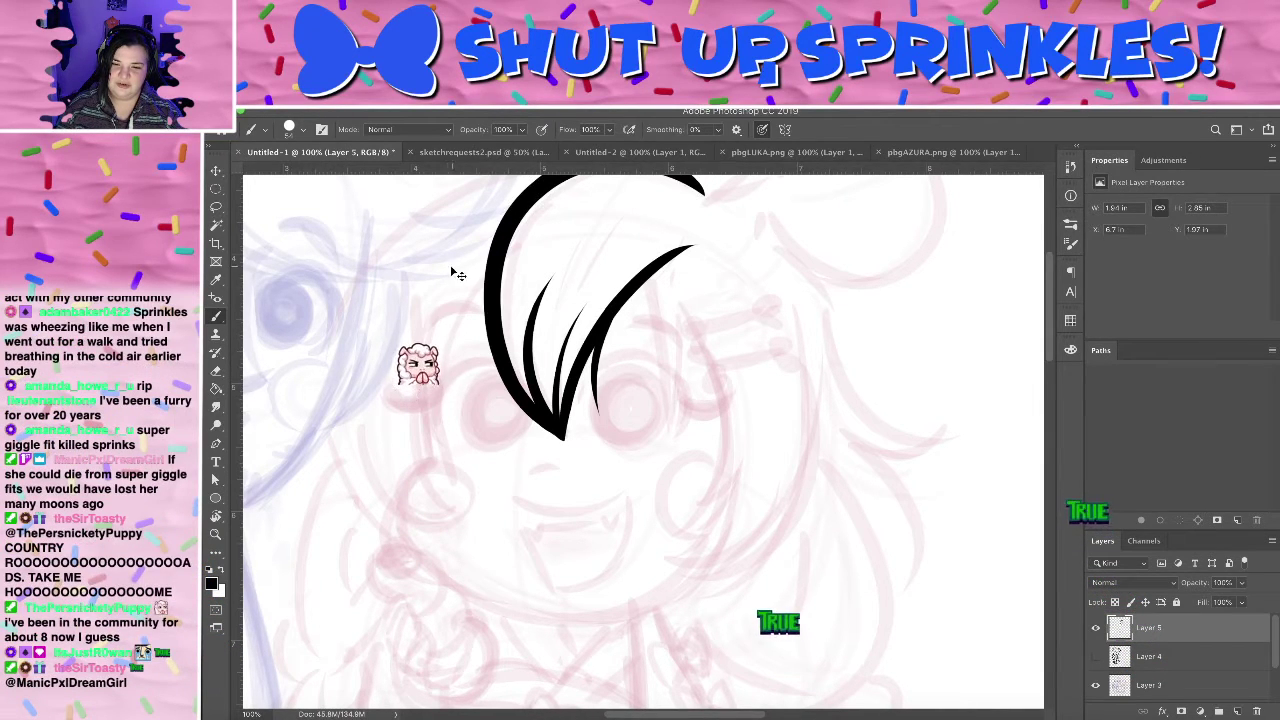
- Make Layer 5 the only selected layer and retry the curve from the temple to the cheek, undoing each attempt
drag(451, 271, 457, 426)
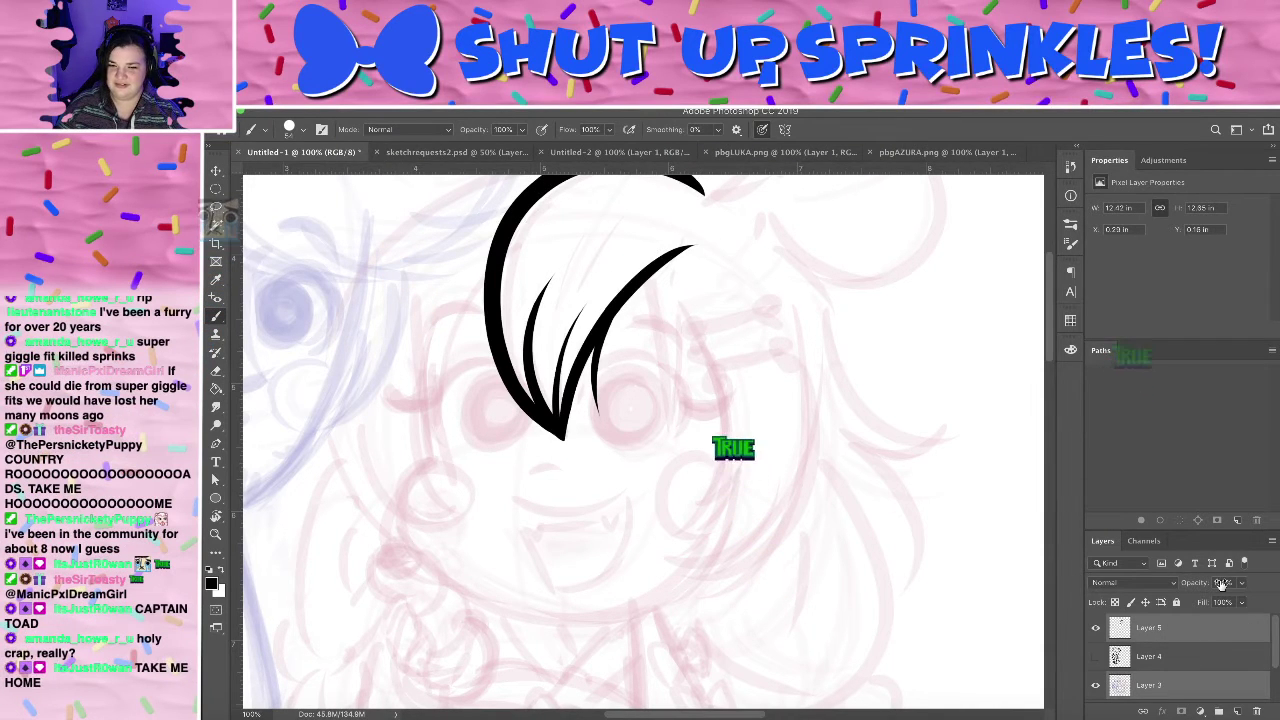
click(1237, 637)
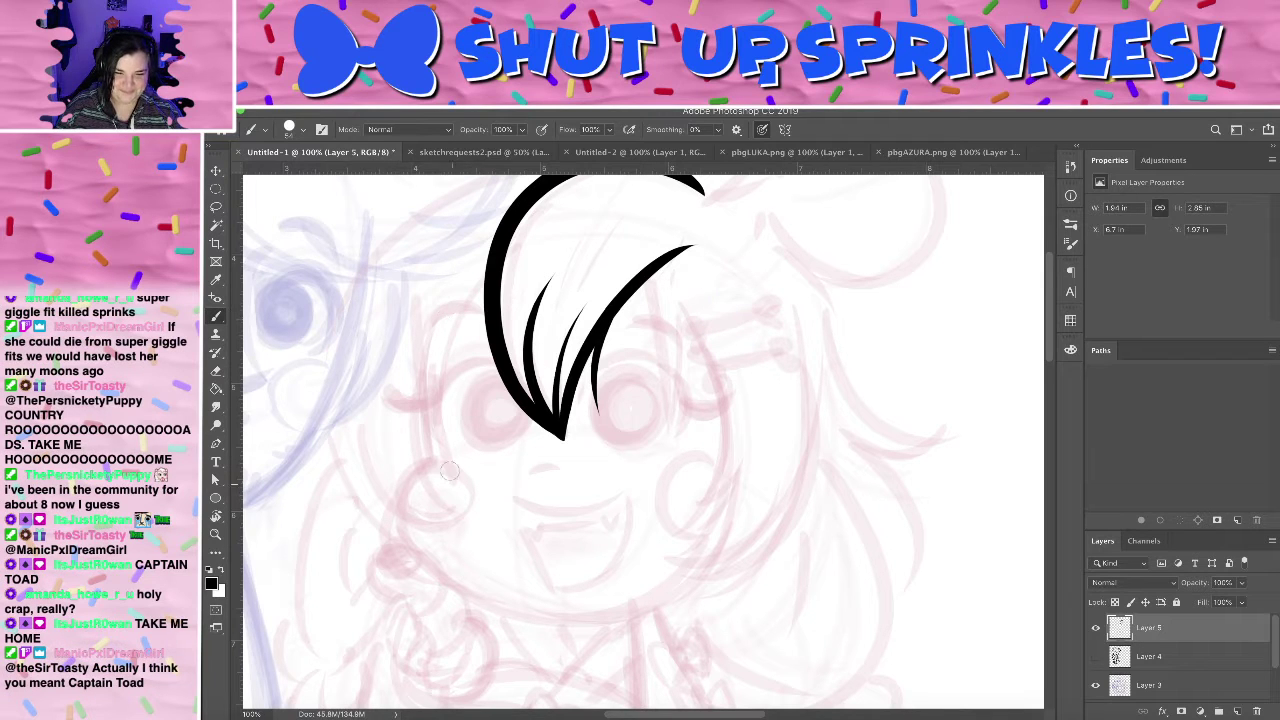
drag(447, 285, 472, 505)
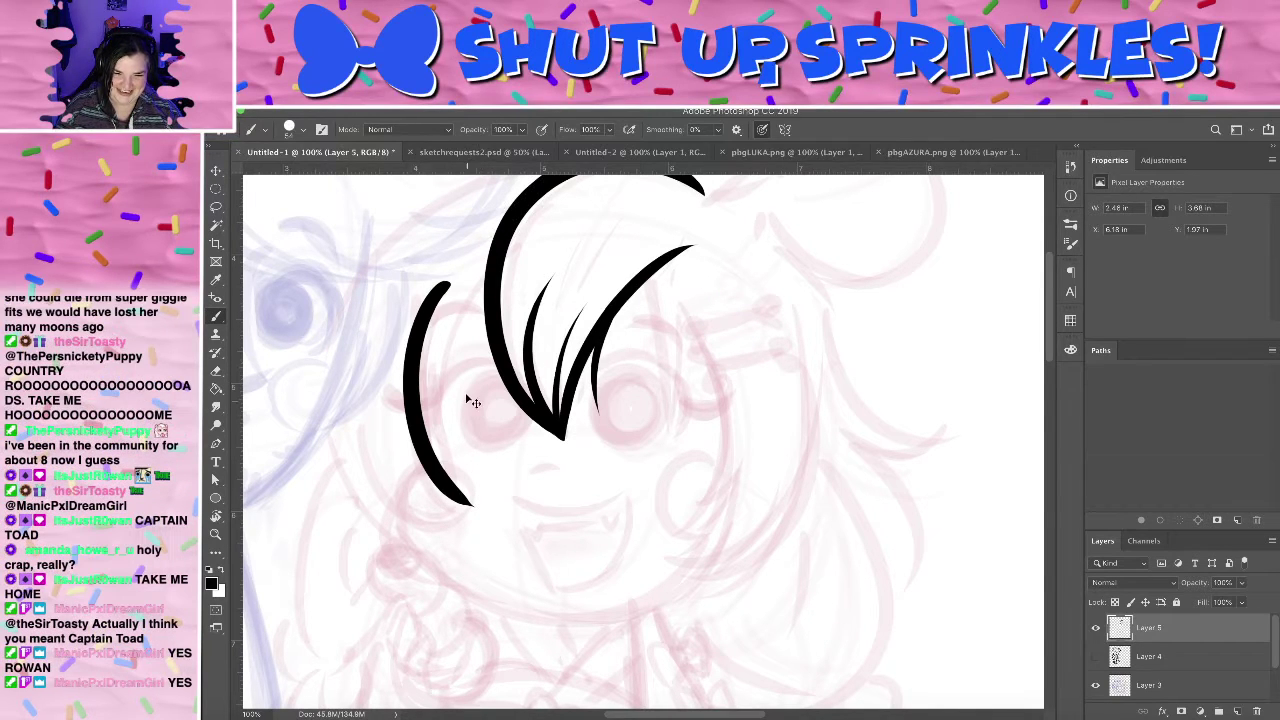
key(ctrl+z)
mouse_move(467, 284)
mouse_down()
mouse_move(477, 495)
mouse_move(490, 504)
mouse_up()
key(ctrl+z)
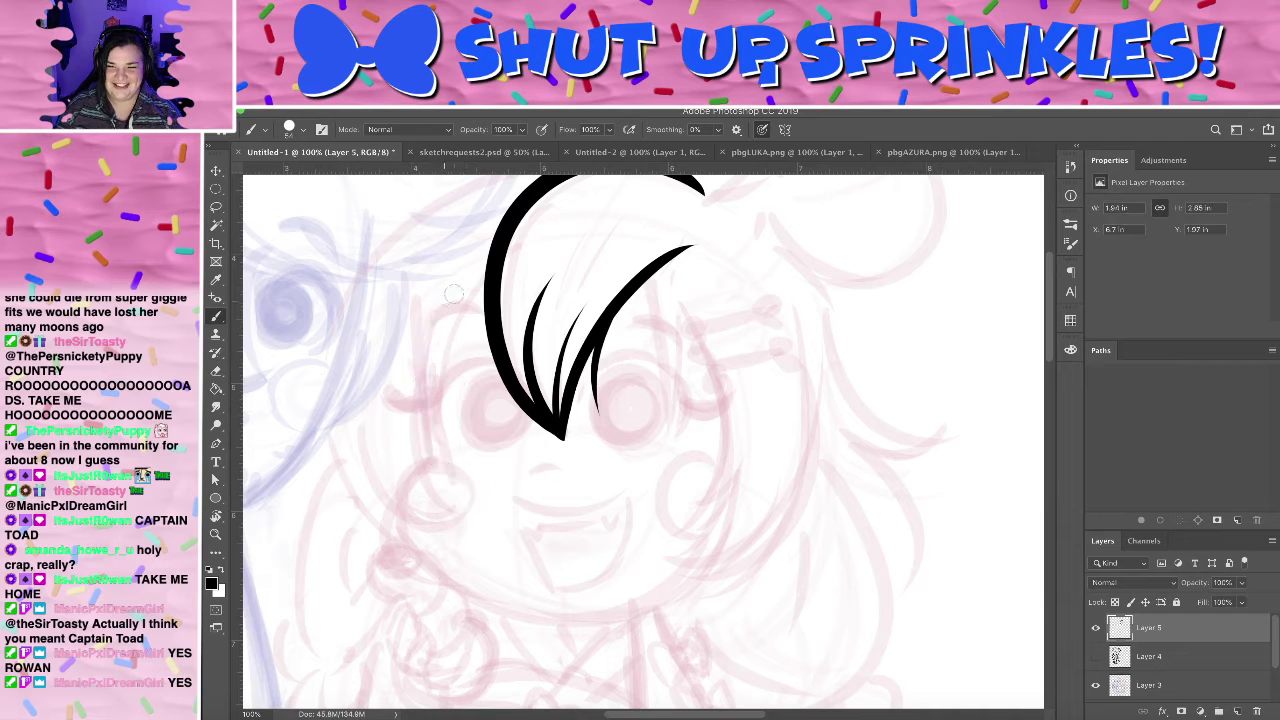
drag(461, 286, 480, 492)
key(ctrl+z)
drag(474, 277, 470, 503)
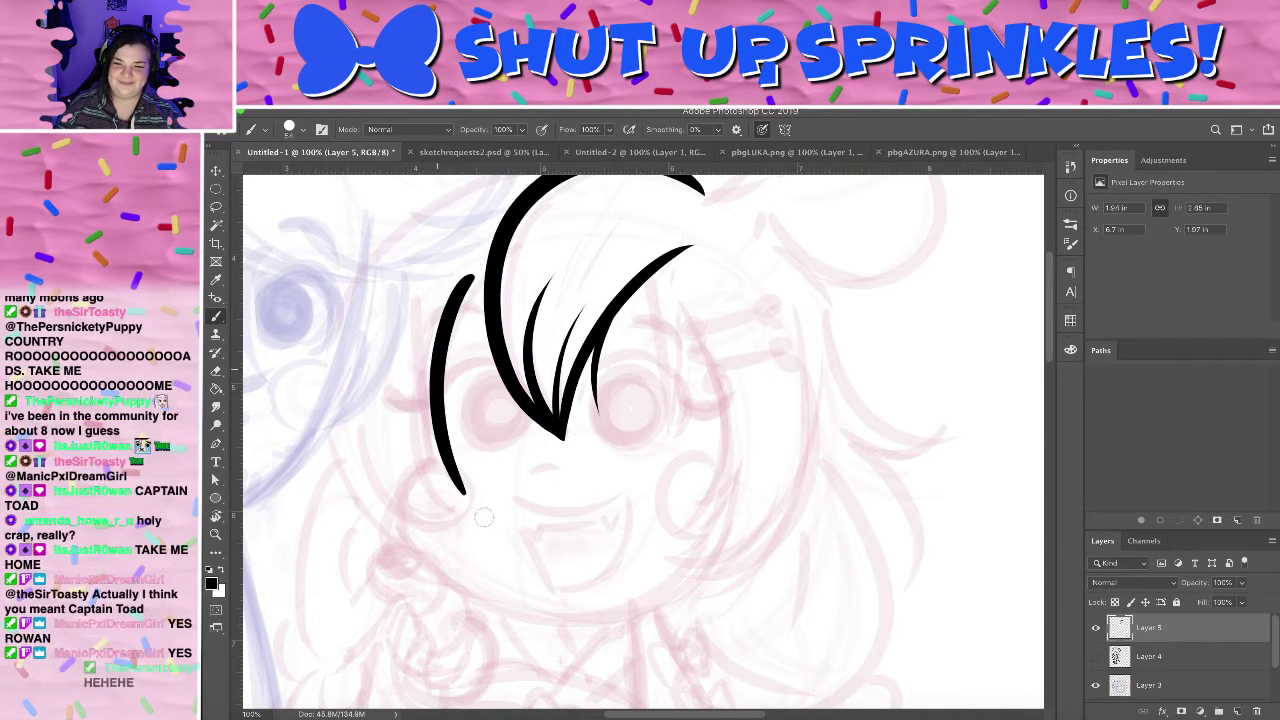
key(ctrl+z)
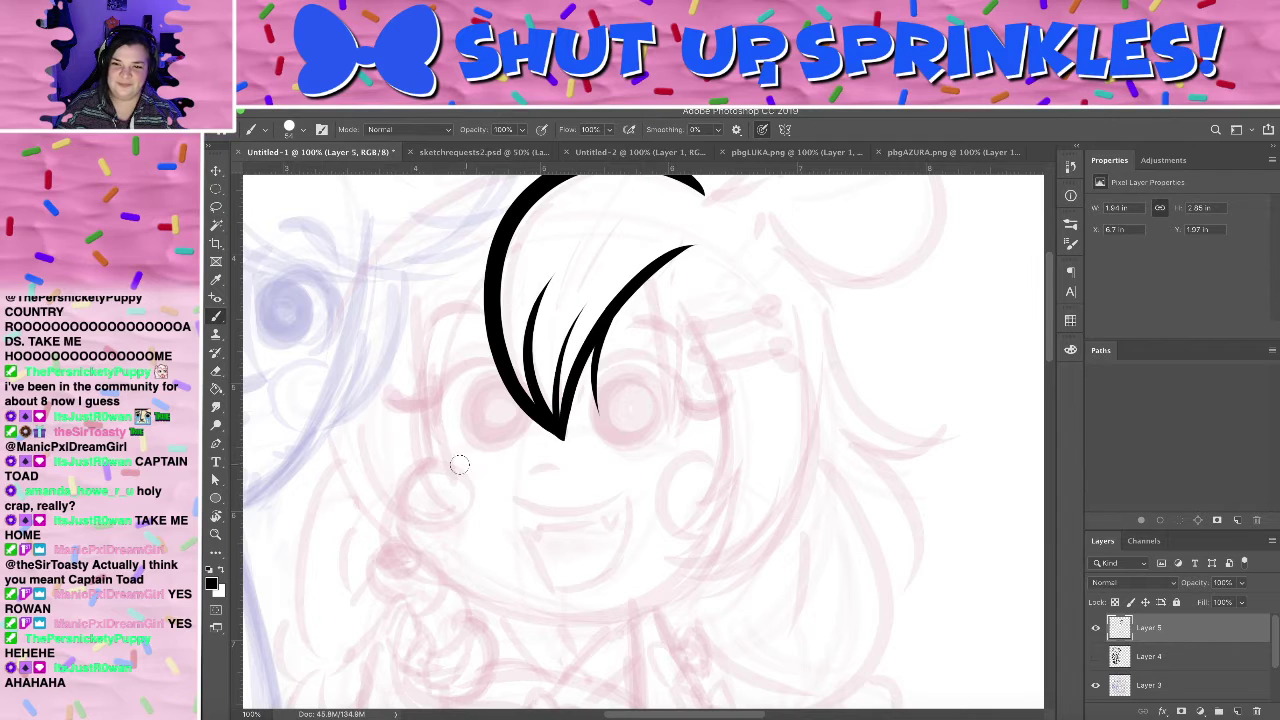
drag(452, 466, 478, 282)
key(ctrl+z)
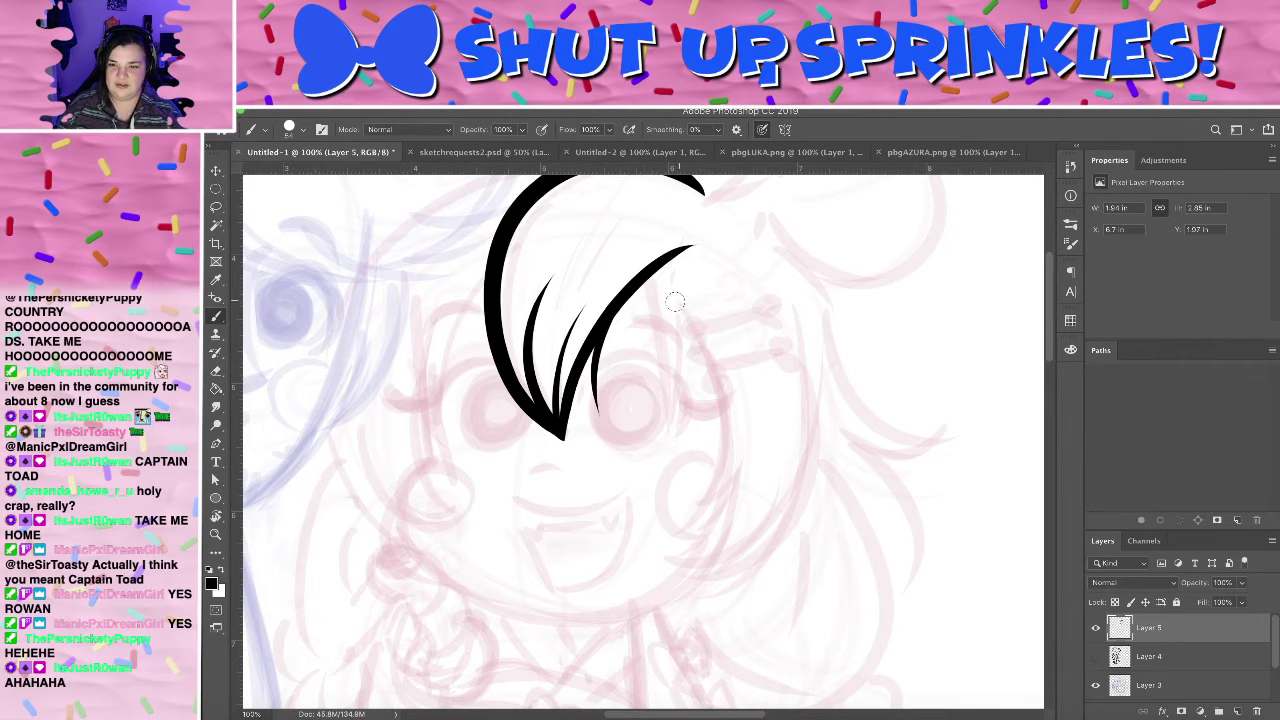
- Try inking a curved strand from the fringe's lower edge down around the outer side of the far eye, undoing each attempt
drag(650, 268, 652, 490)
key(ctrl+z)
drag(650, 268, 652, 492)
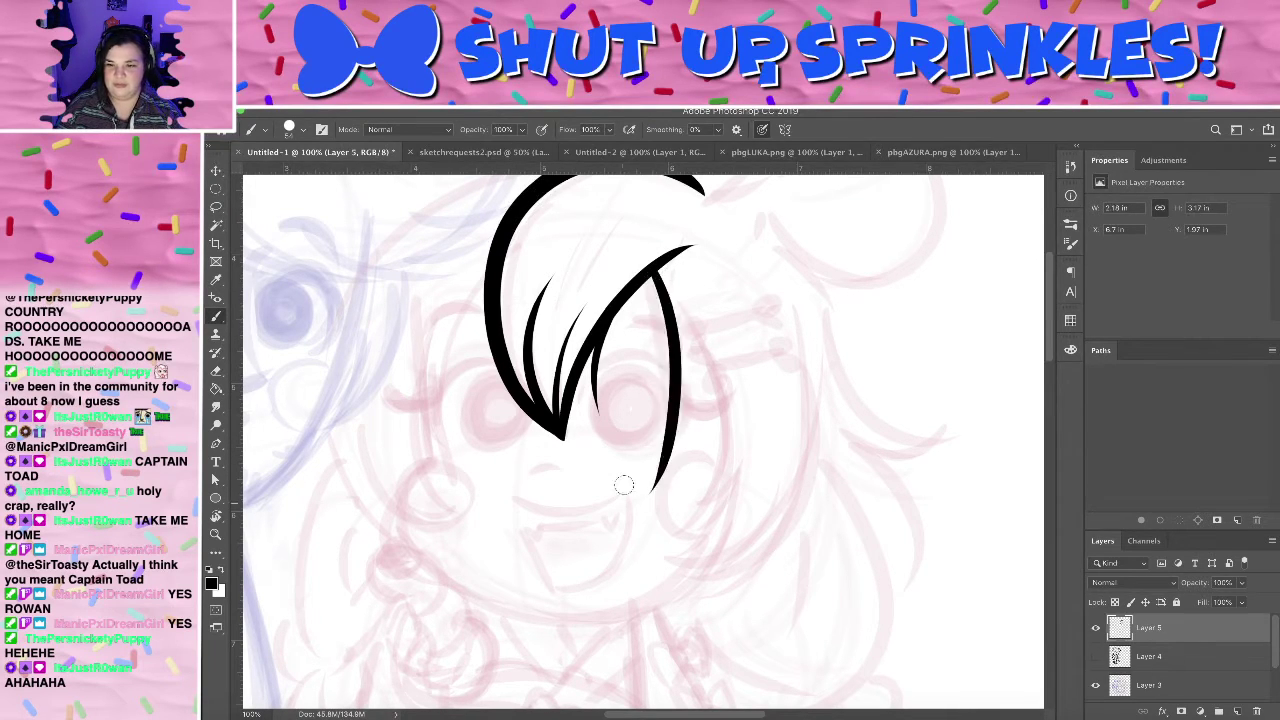
key(ctrl+z)
drag(650, 266, 652, 508)
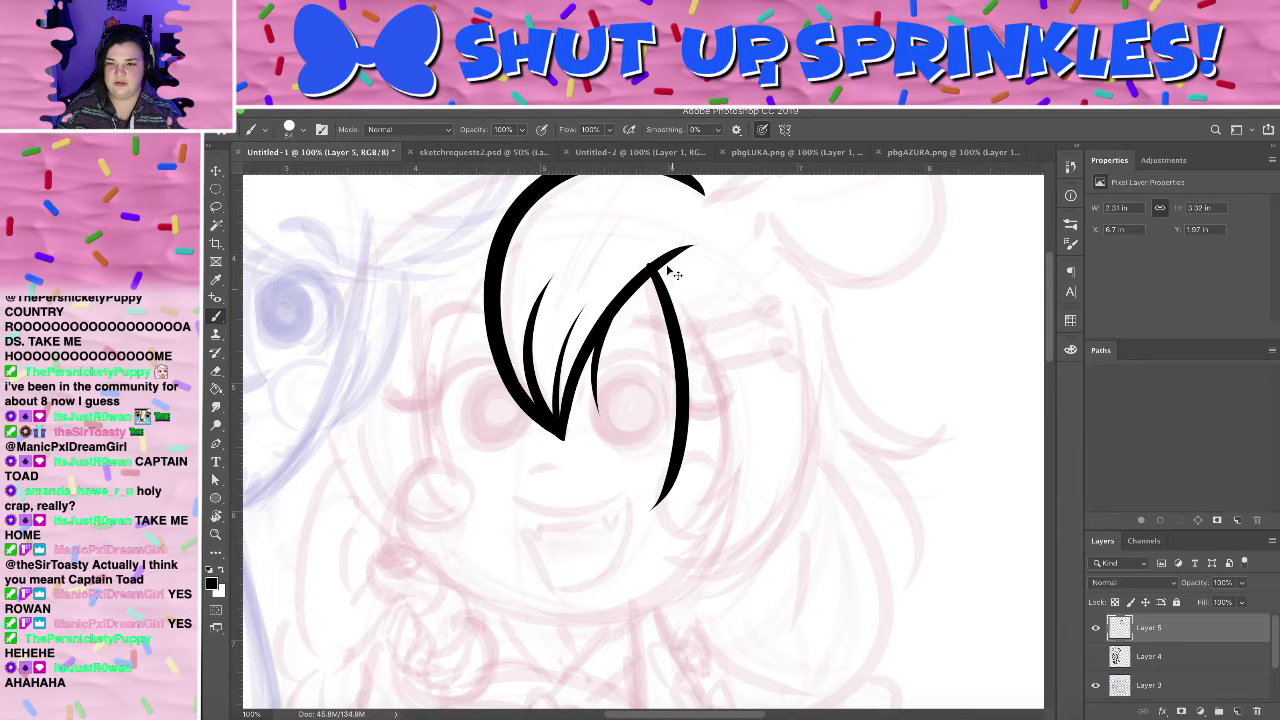
key(ctrl+z)
drag(660, 269, 674, 483)
key(ctrl+z)
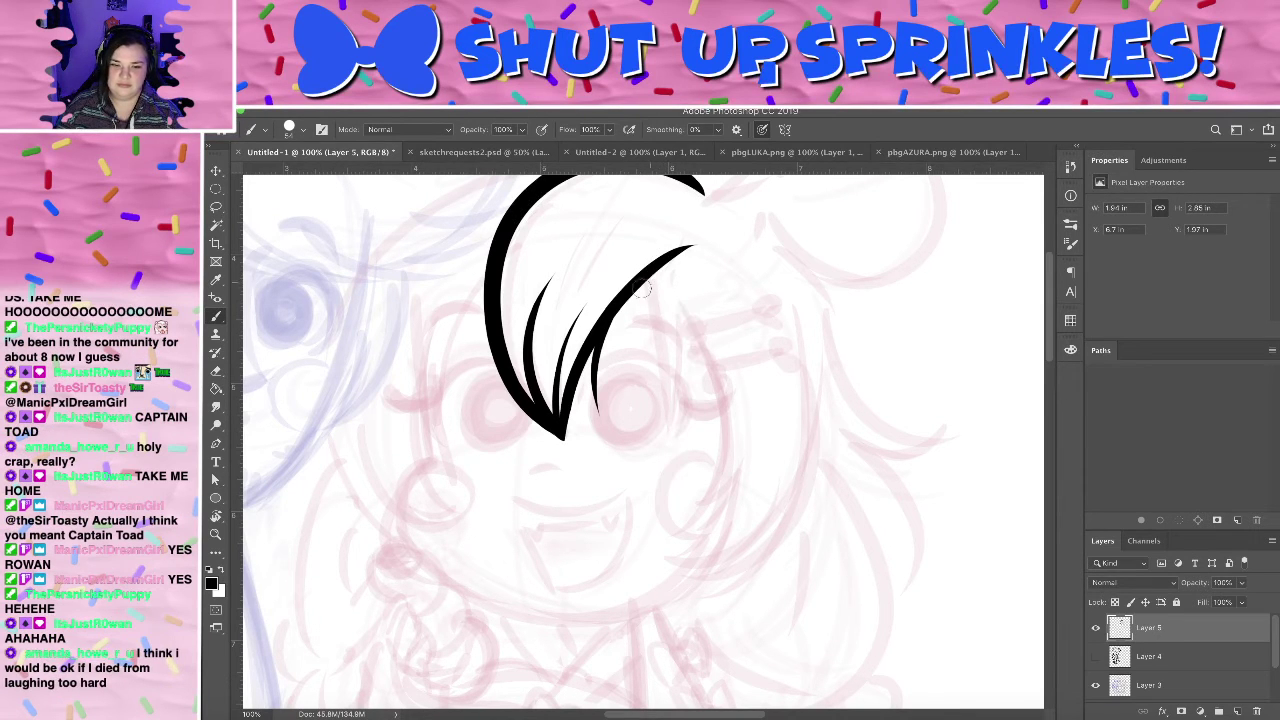
drag(658, 282, 611, 478)
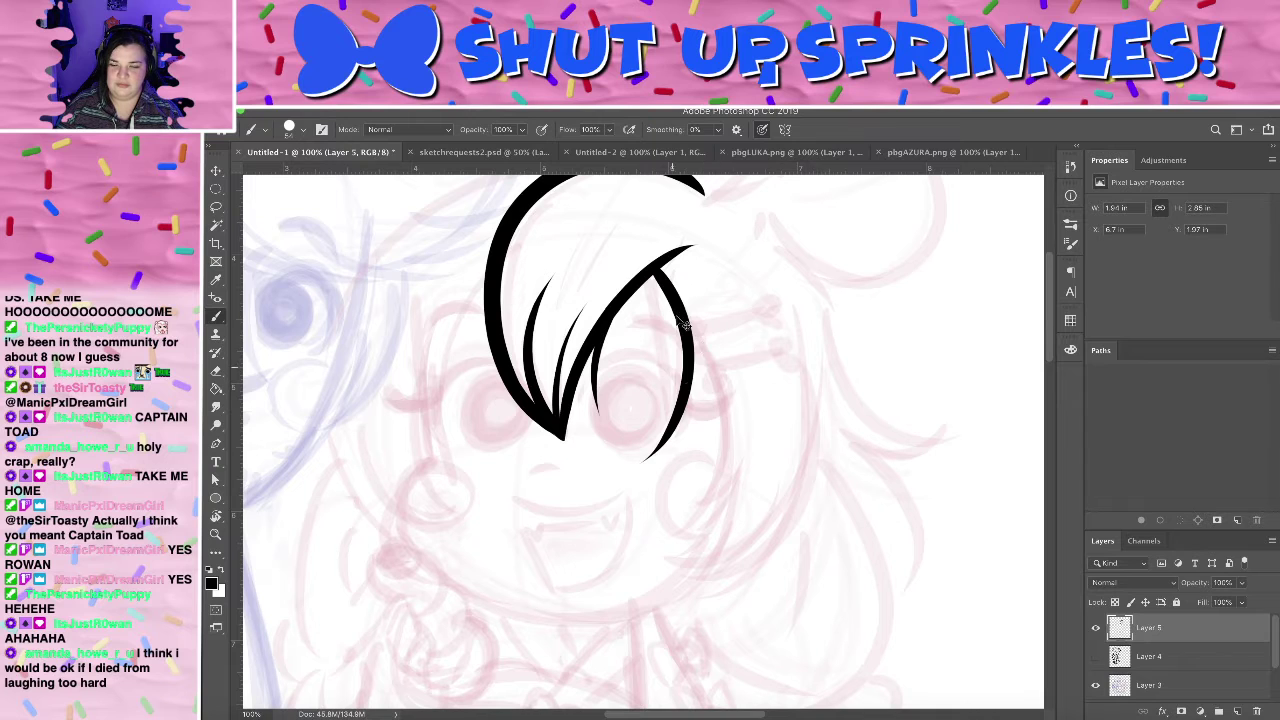
key(ctrl+z)
drag(662, 266, 644, 492)
key(ctrl+z)
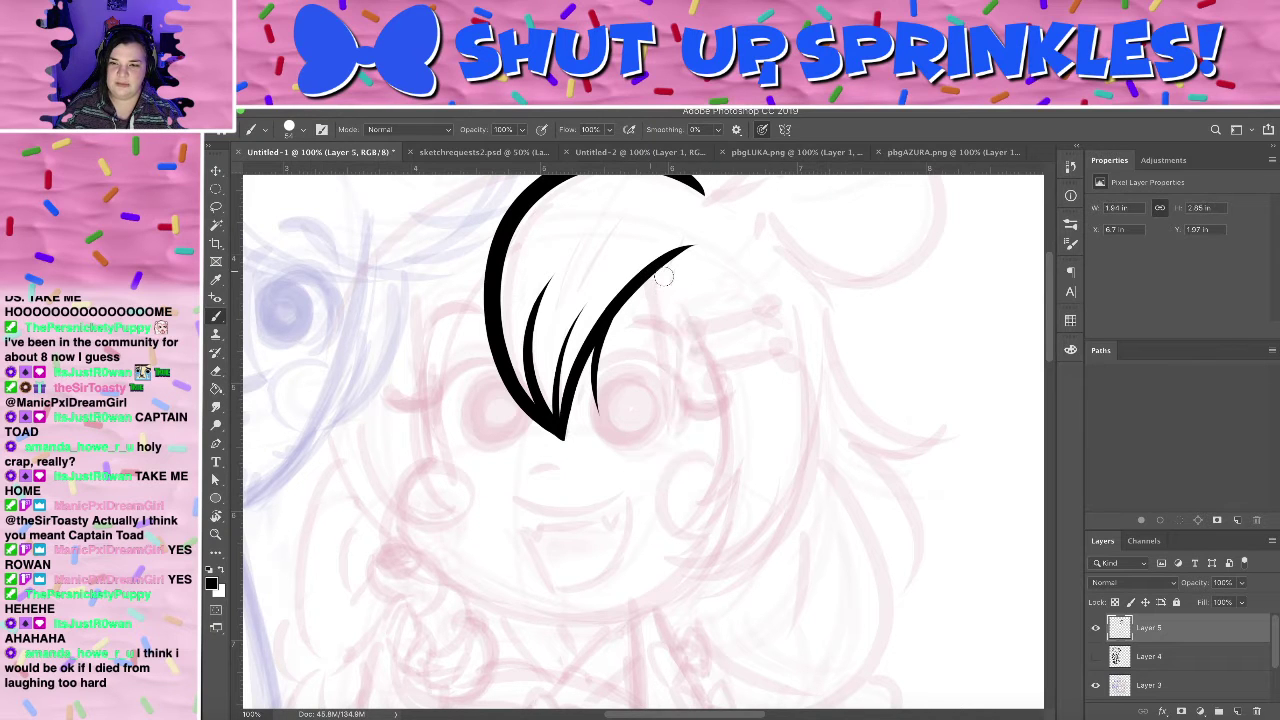
drag(662, 268, 644, 490)
key(ctrl+z)
- Ink the side of the face as a tapered line between the top of the cheek and the temple beside the fringe
mouse_move(690, 348)
mouse_down()
mouse_move(743, 523)
mouse_move(700, 228)
mouse_move(726, 292)
mouse_up()
drag(478, 282, 490, 455)
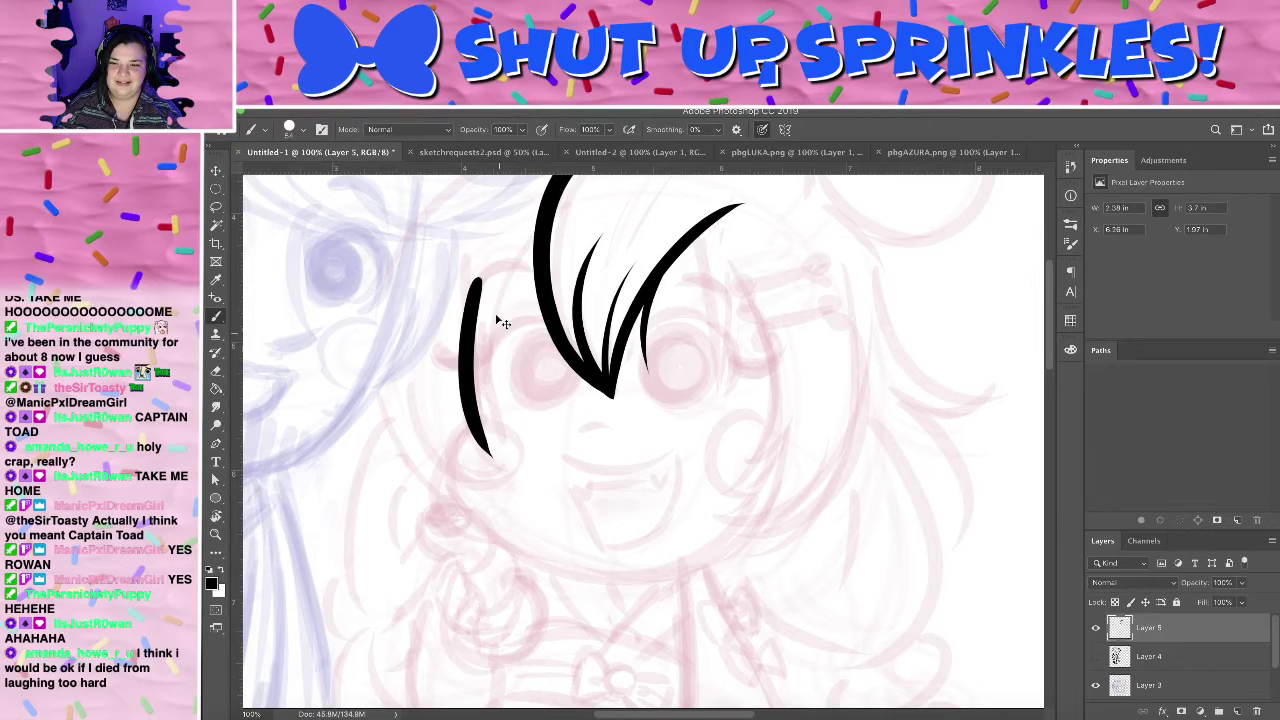
key(ctrl+z)
drag(503, 252, 506, 456)
key(ctrl+z)
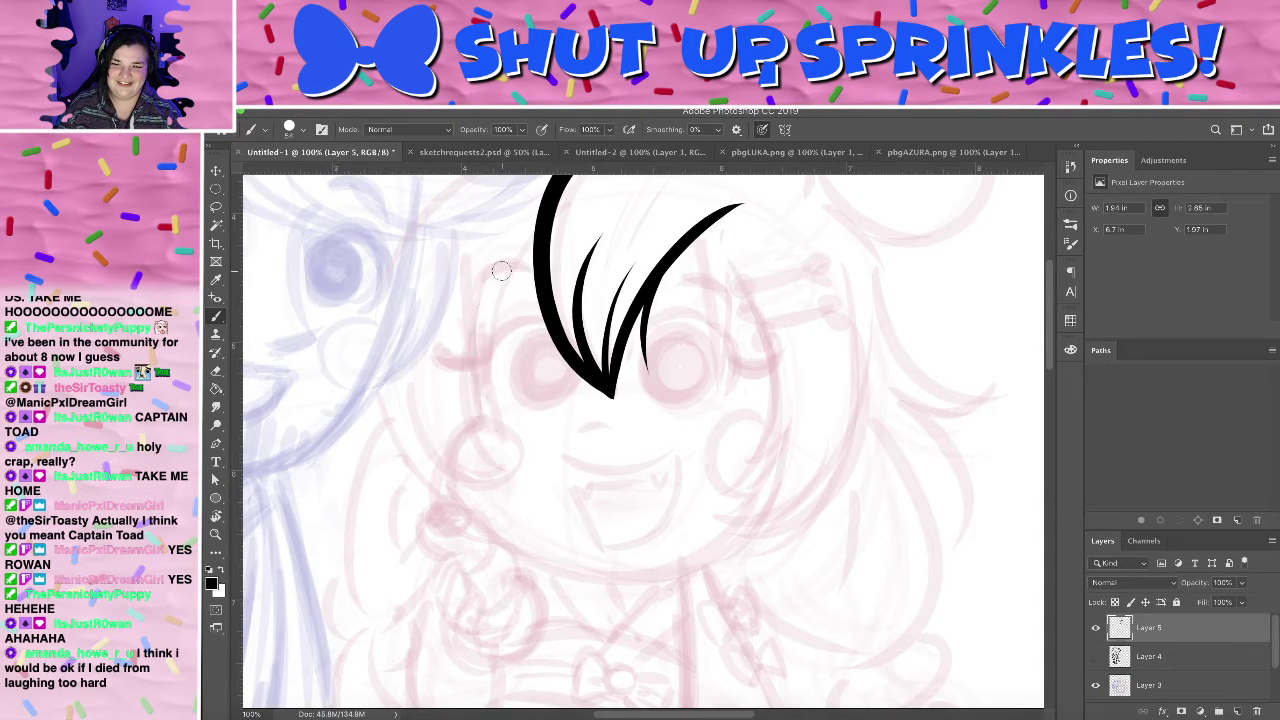
mouse_move(504, 250)
mouse_down()
mouse_move(491, 444)
mouse_move(507, 466)
mouse_up()
key(ctrl+z)
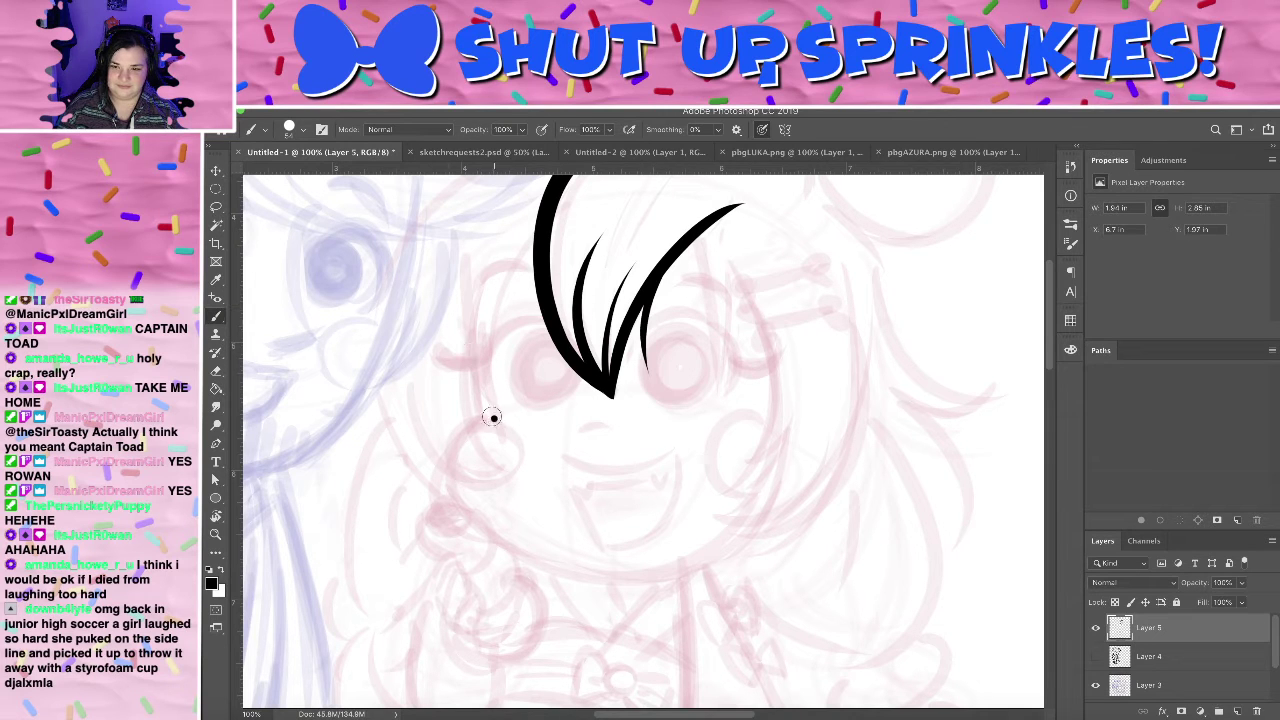
drag(492, 418, 516, 245)
- Ink the rounded cheek and jaw as one curve from the temple line's lower end, under the mouth, to the opposite jaw
mouse_move(490, 422)
mouse_down()
mouse_move(452, 540)
mouse_move(658, 572)
mouse_up()
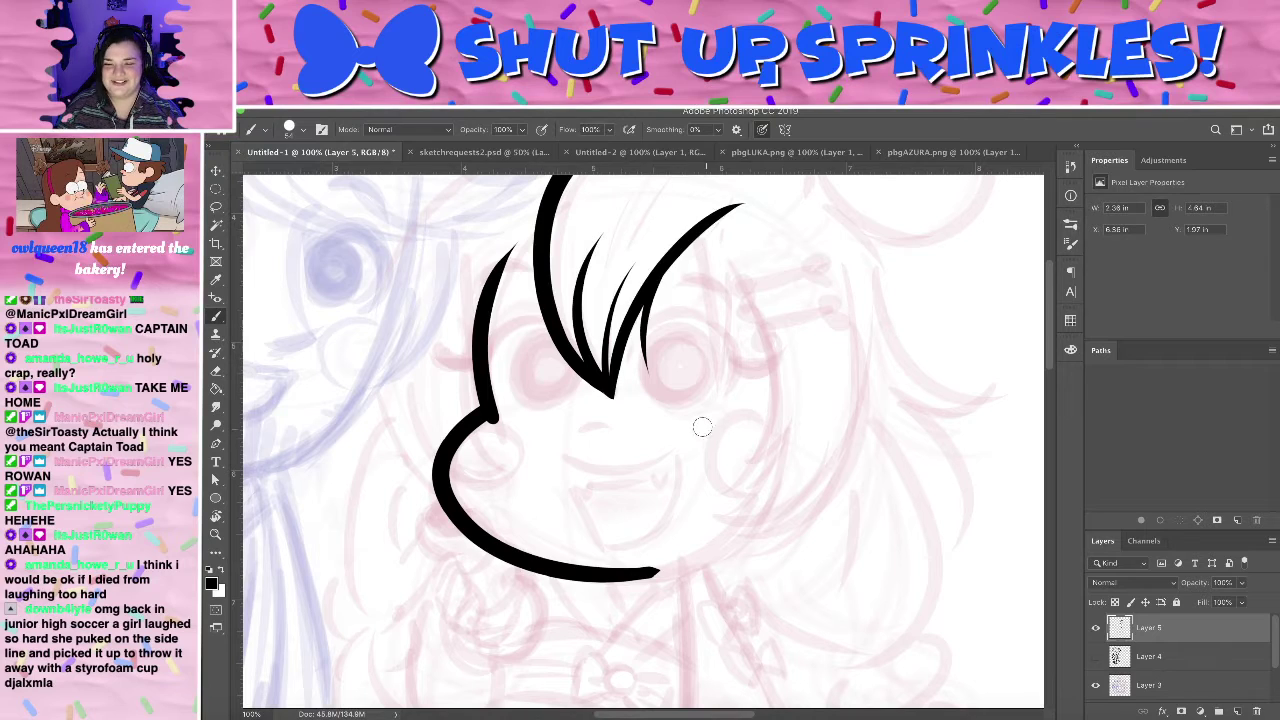
key(ctrl+z)
mouse_move(492, 420)
mouse_down()
mouse_move(505, 580)
mouse_move(758, 596)
mouse_up()
key(ctrl+z)
drag(495, 405, 785, 520)
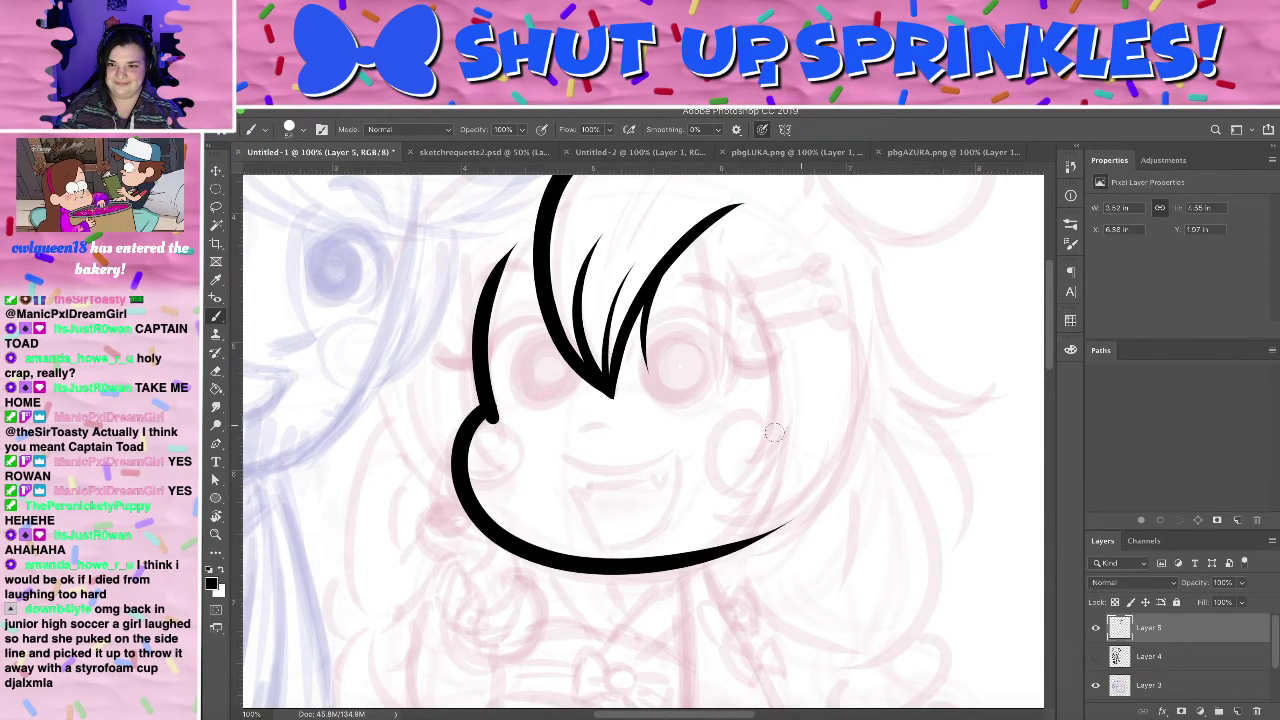
- Undo the cheek and jaw curve along with a retry, and trim the temple line's lower end with the eraser
key(ctrl+z)
mouse_move(492, 412)
mouse_down()
mouse_move(462, 432)
mouse_move(765, 515)
mouse_up()
key(ctrl+z)
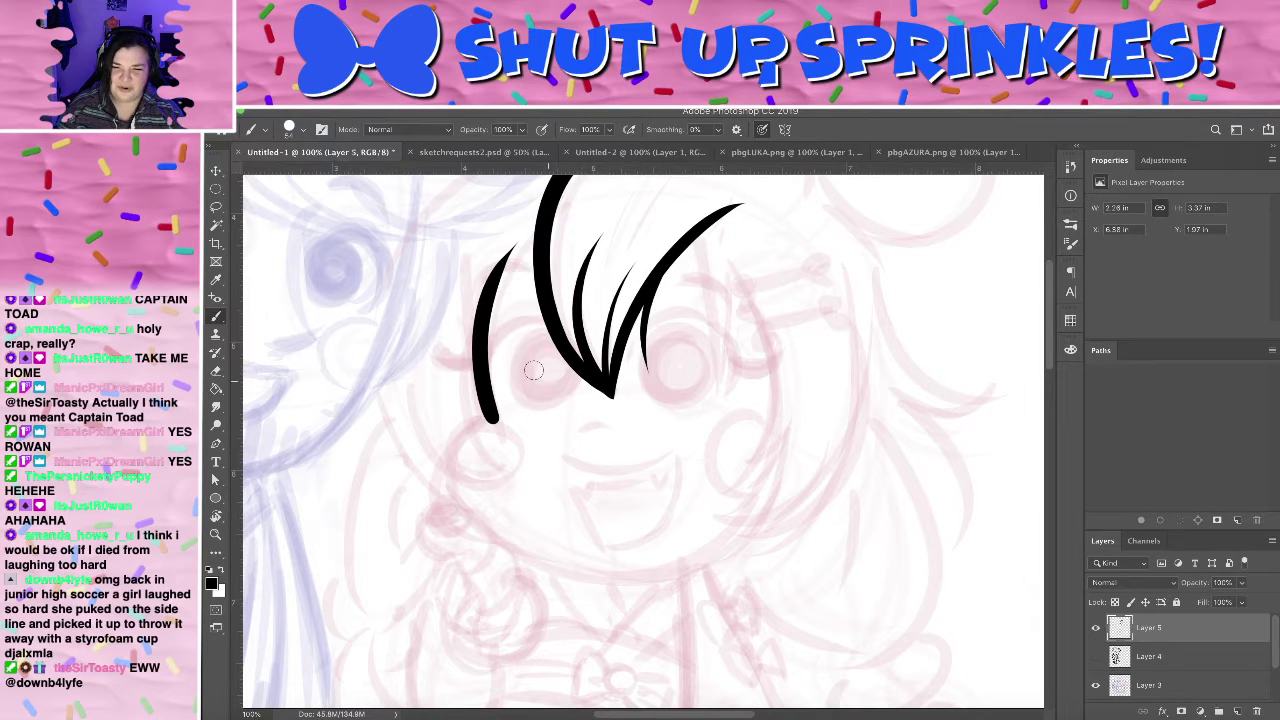
key(e)
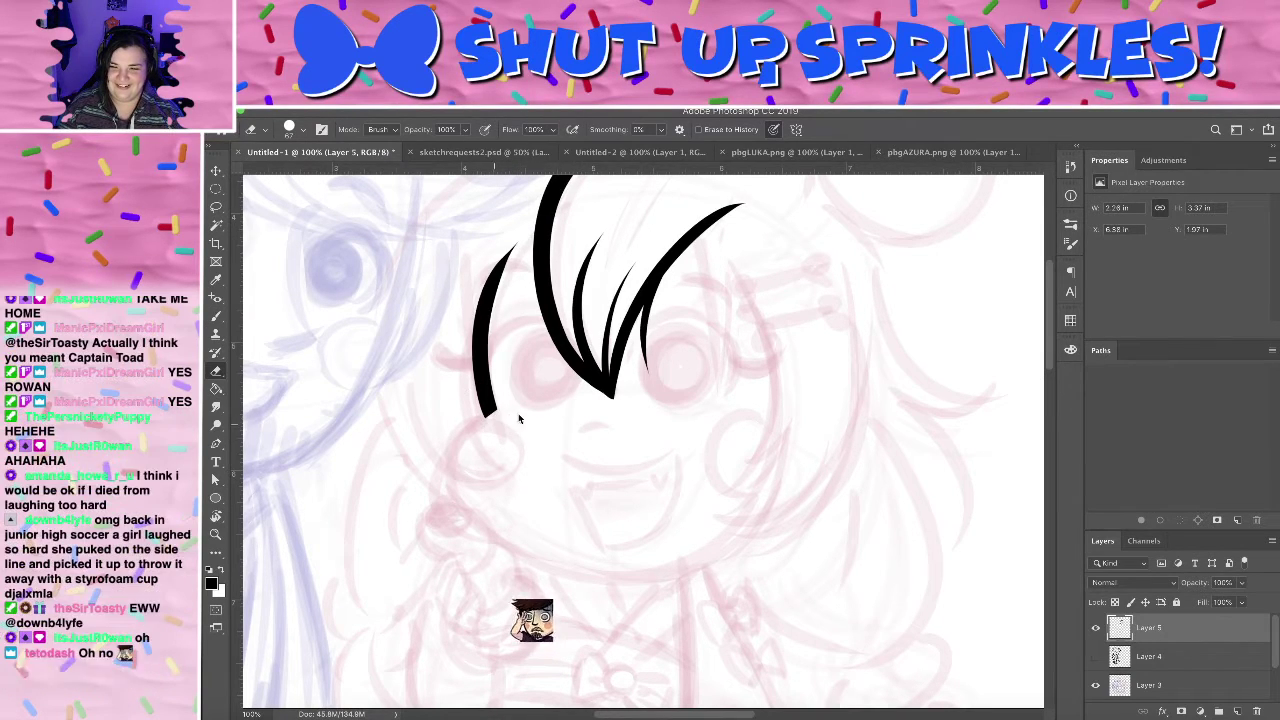
key(b)
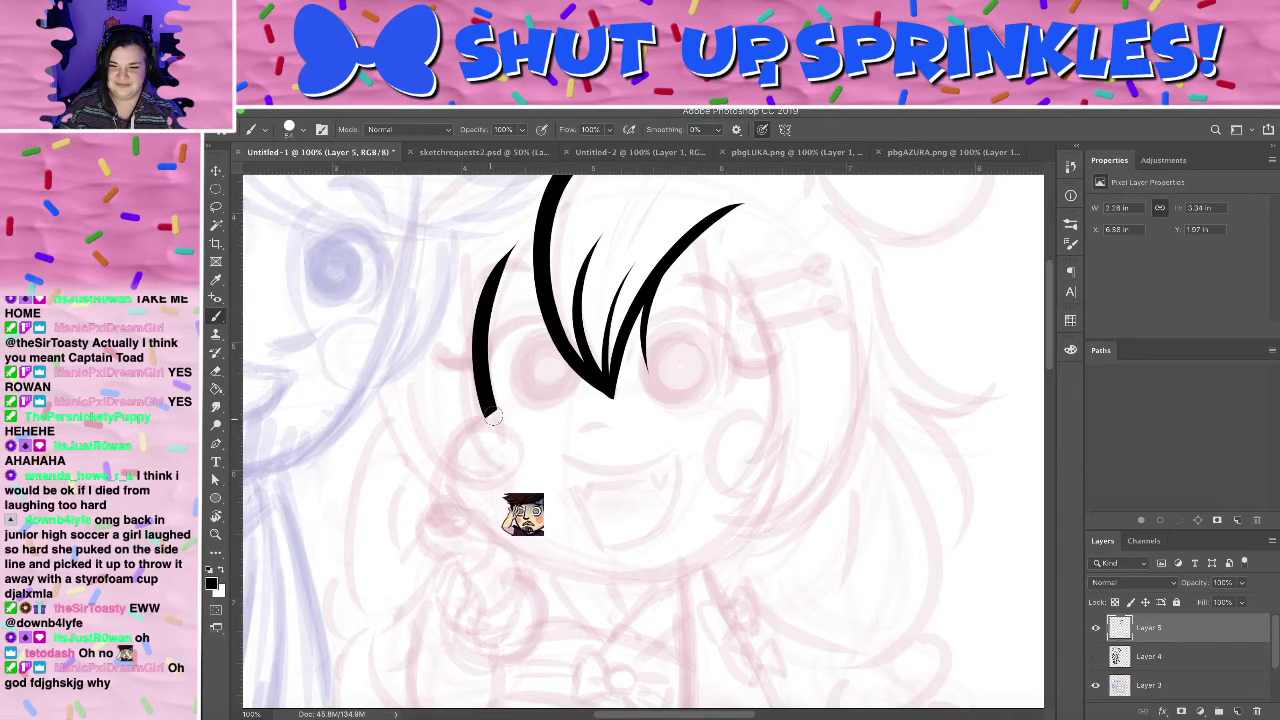
- Ink the rounded cheek and jaw as one fuller curve from the trimmed temple line, under the mouth, up to the opposite side of the face
mouse_move(487, 410)
mouse_down()
mouse_move(740, 565)
mouse_move(800, 490)
mouse_up()
key(ctrl+z)
mouse_move(487, 410)
mouse_down()
mouse_move(780, 480)
mouse_move(725, 445)
mouse_up()
key(ctrl+z)
mouse_move(495, 408)
mouse_down()
mouse_move(444, 480)
mouse_move(810, 480)
mouse_up()
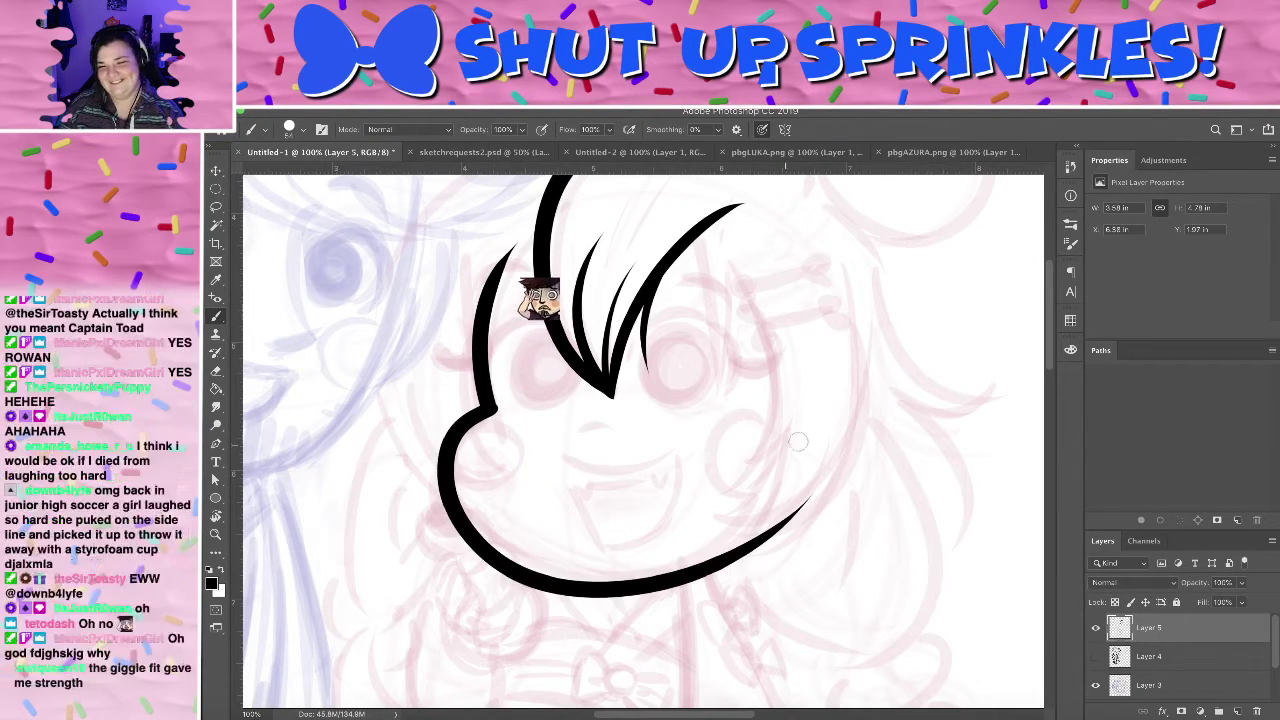
key(ctrl+z)
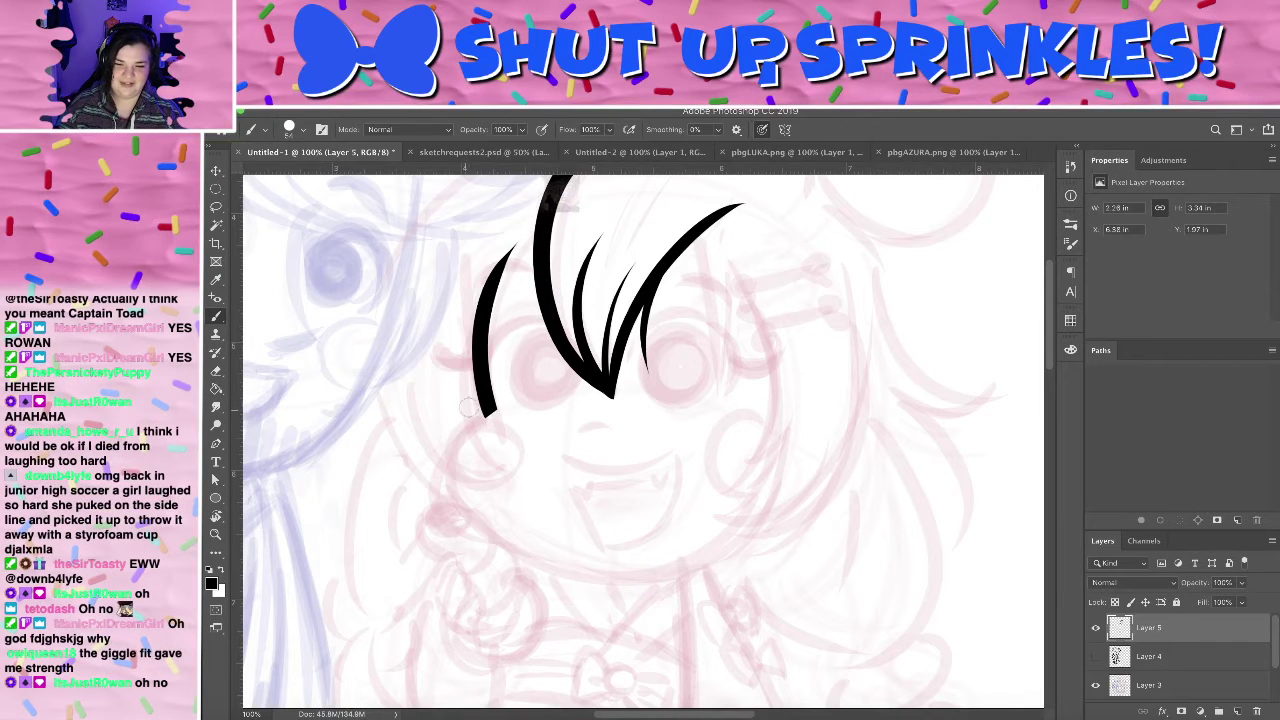
drag(487, 410, 718, 438)
key(ctrl+z)
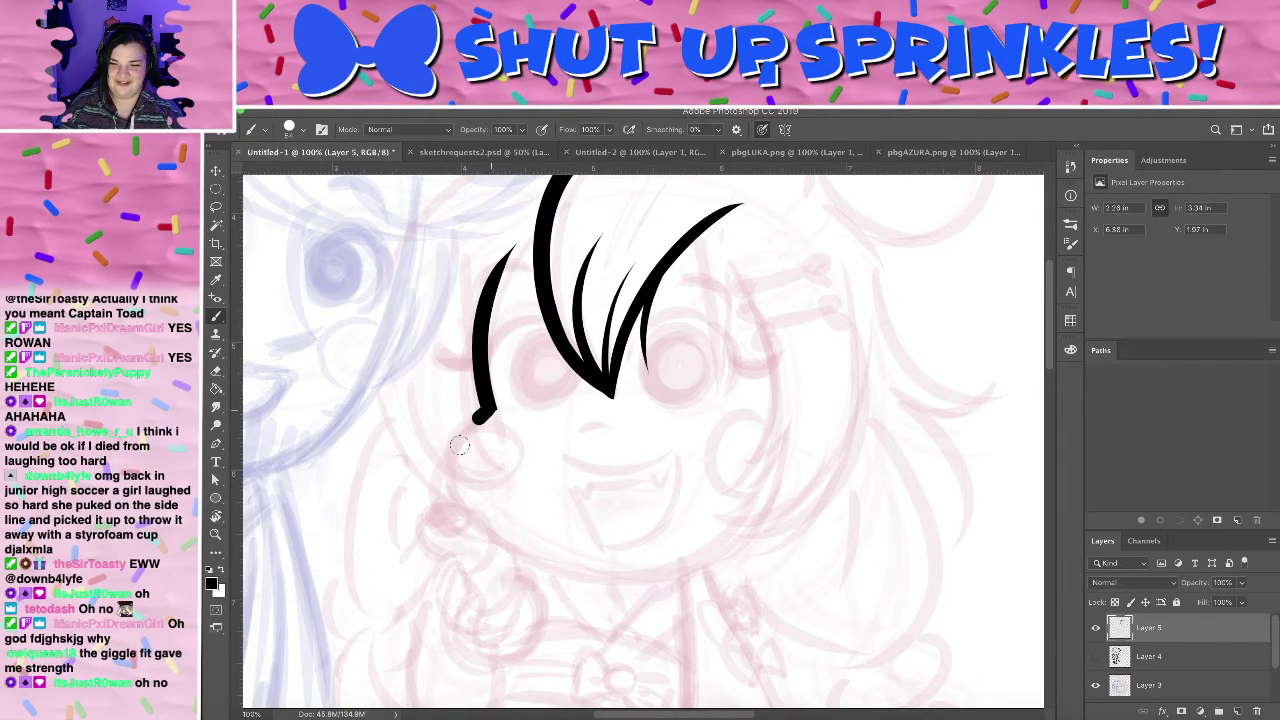
drag(485, 412, 790, 482)
- Examine the inked fringe and face outline against the red sketch, from the top of the hair down to the body
drag(737, 212, 743, 272)
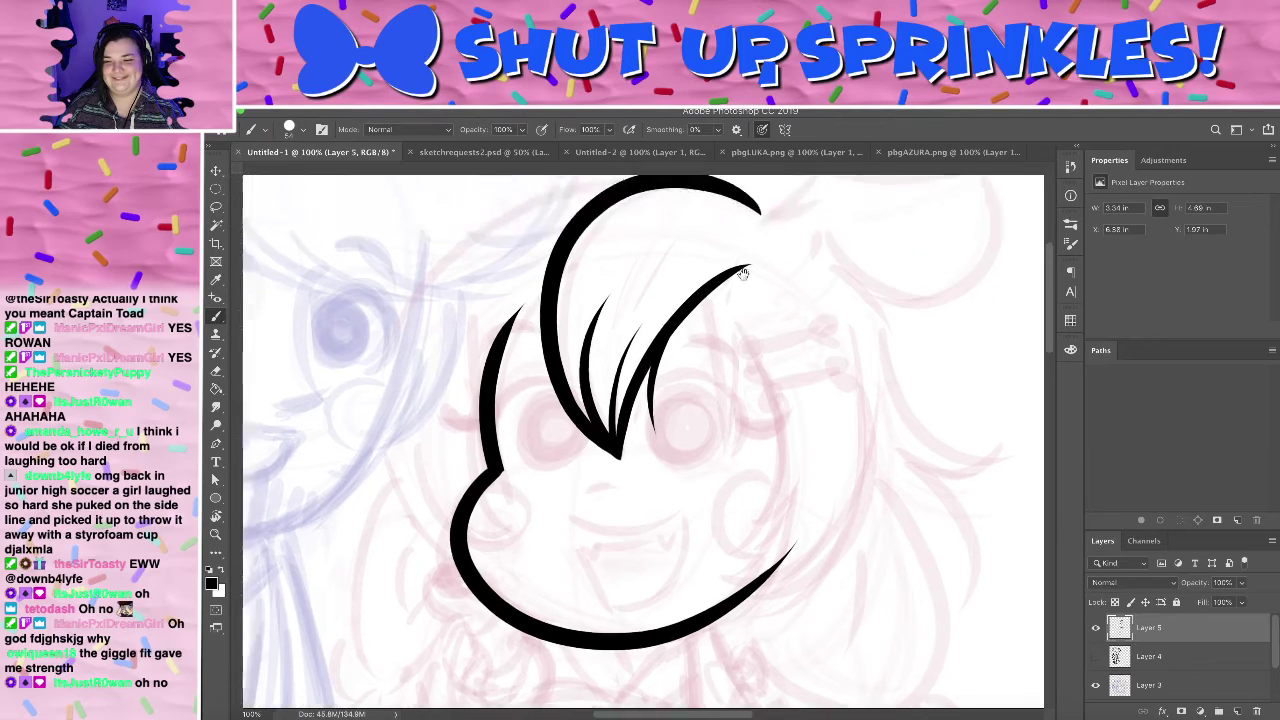
drag(750, 640, 754, 466)
mouse_move(748, 290)
mouse_down()
mouse_move(743, 486)
mouse_move(712, 437)
mouse_move(720, 466)
mouse_move(720, 345)
mouse_move(691, 463)
mouse_move(709, 560)
mouse_move(786, 606)
mouse_up()
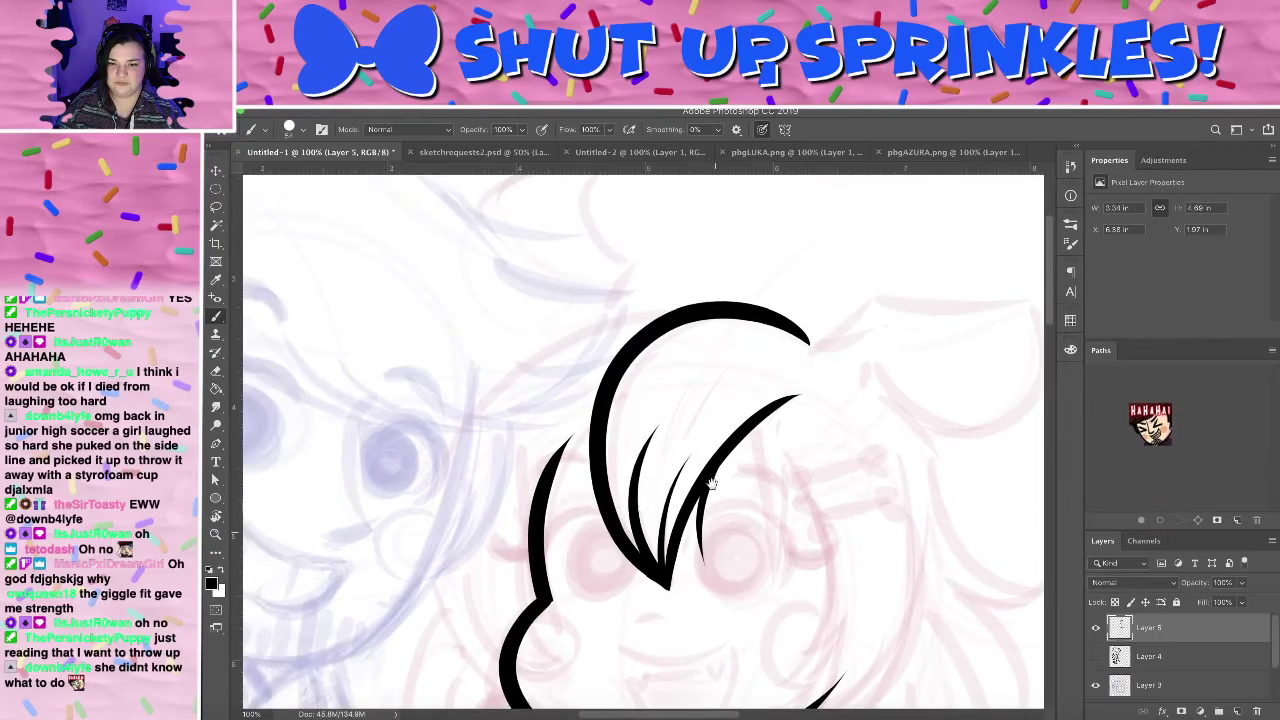
drag(825, 700, 877, 474)
drag(323, 337, 637, 471)
mouse_move(839, 391)
mouse_down()
mouse_move(451, 508)
mouse_move(419, 444)
mouse_up()
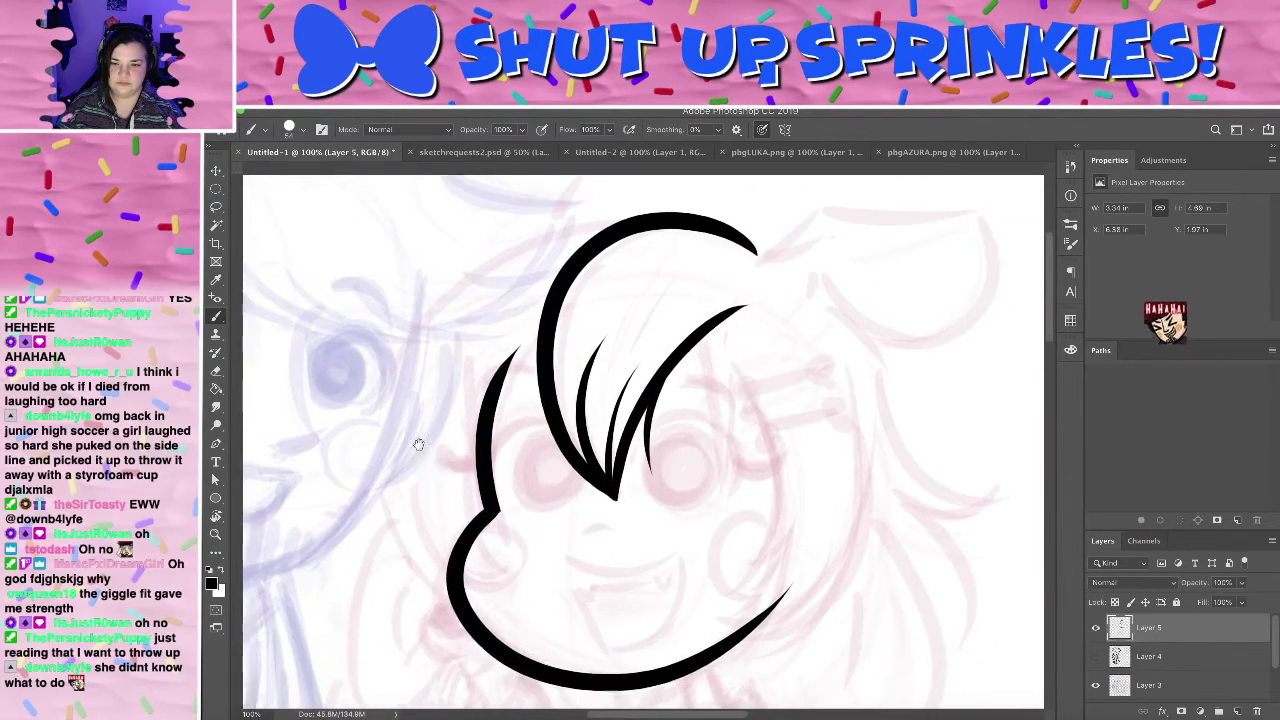
scroll(418, 444, up, 2)
scroll(520, 440, down, 10)
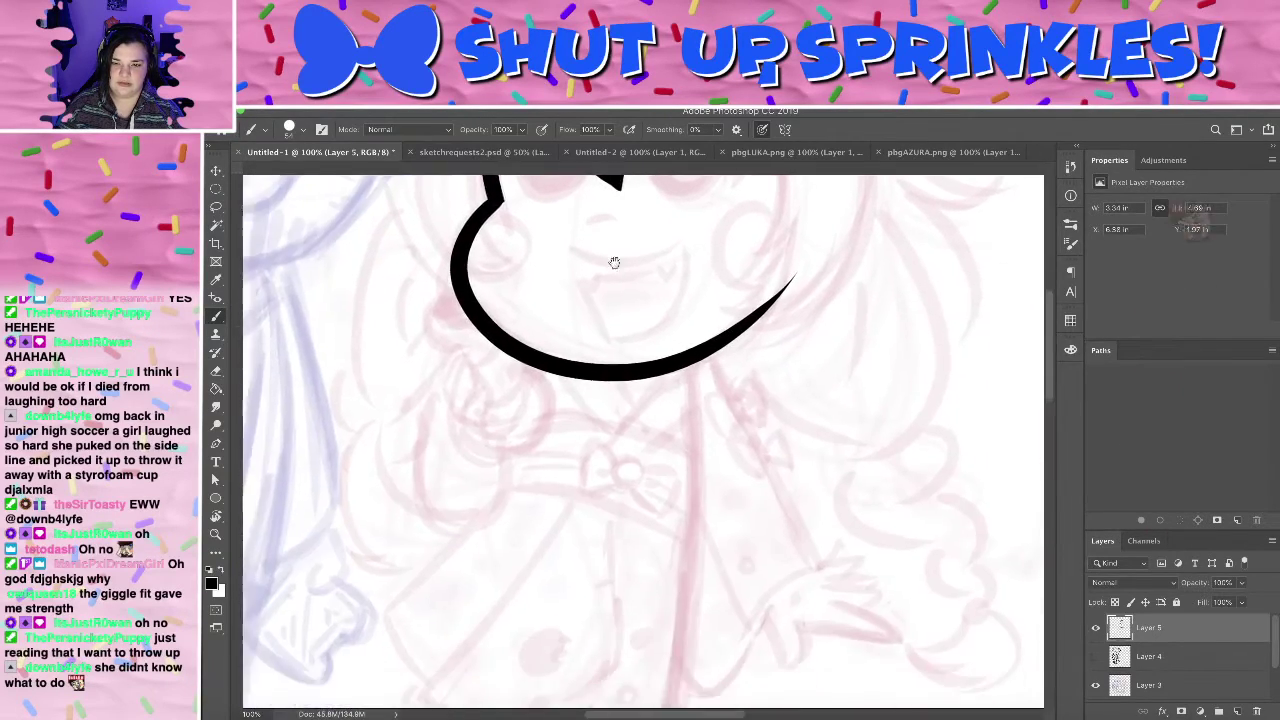
- Try inking the long outer side of the red character's body between the jaw and the foot, undoing each attempt
drag(663, 463, 592, 251)
key(r)
mouse_move(726, 434)
mouse_down()
mouse_move(740, 495)
mouse_move(757, 431)
mouse_move(728, 512)
mouse_up()
key(b)
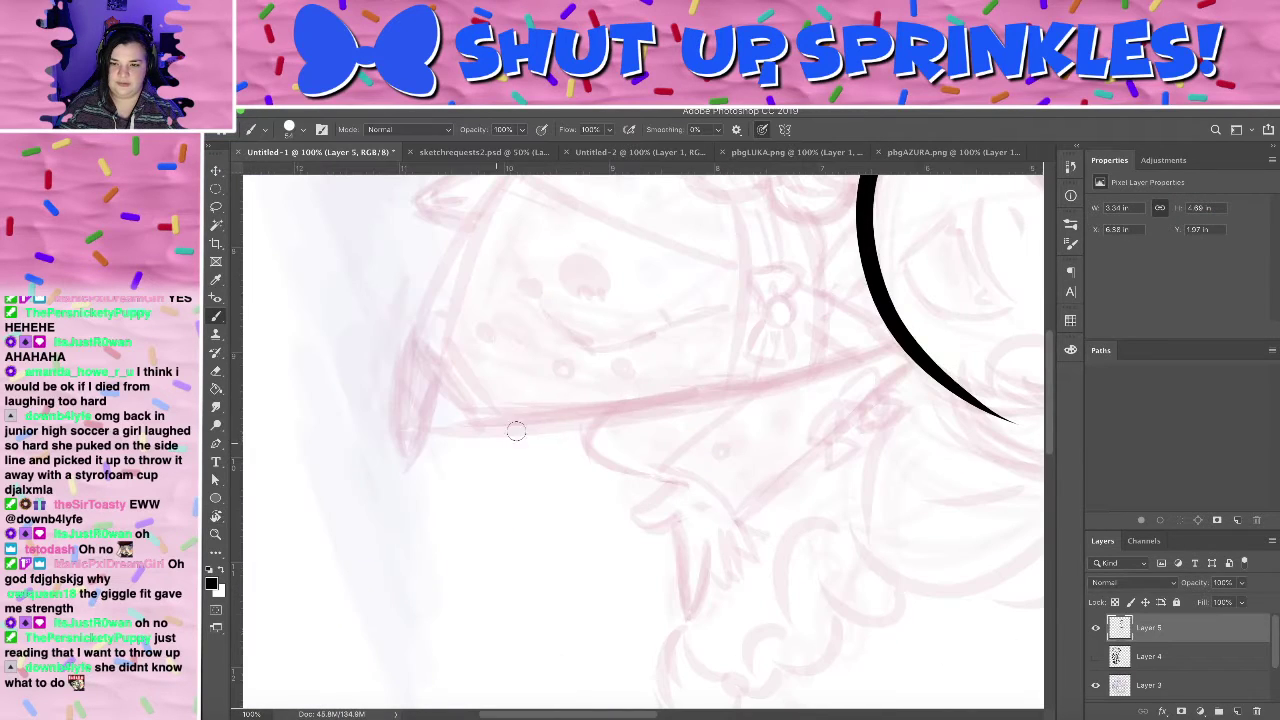
drag(677, 412, 936, 342)
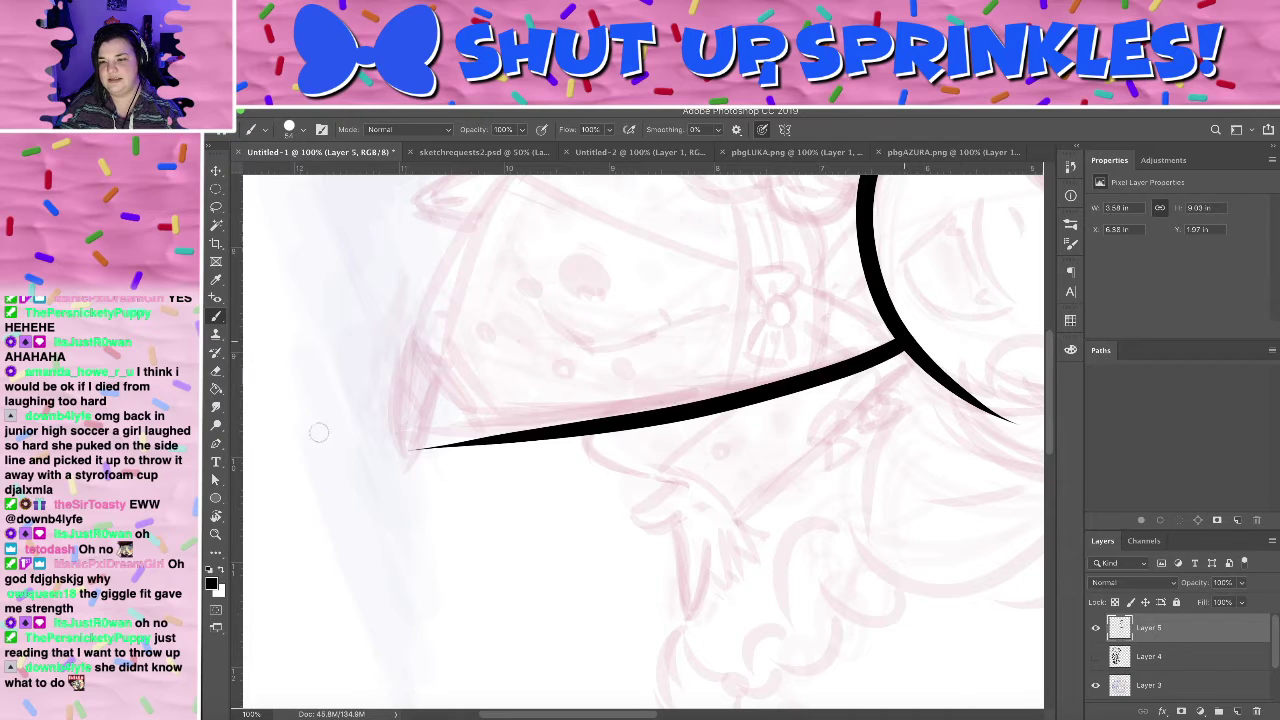
key(ctrl+z)
drag(900, 343, 285, 428)
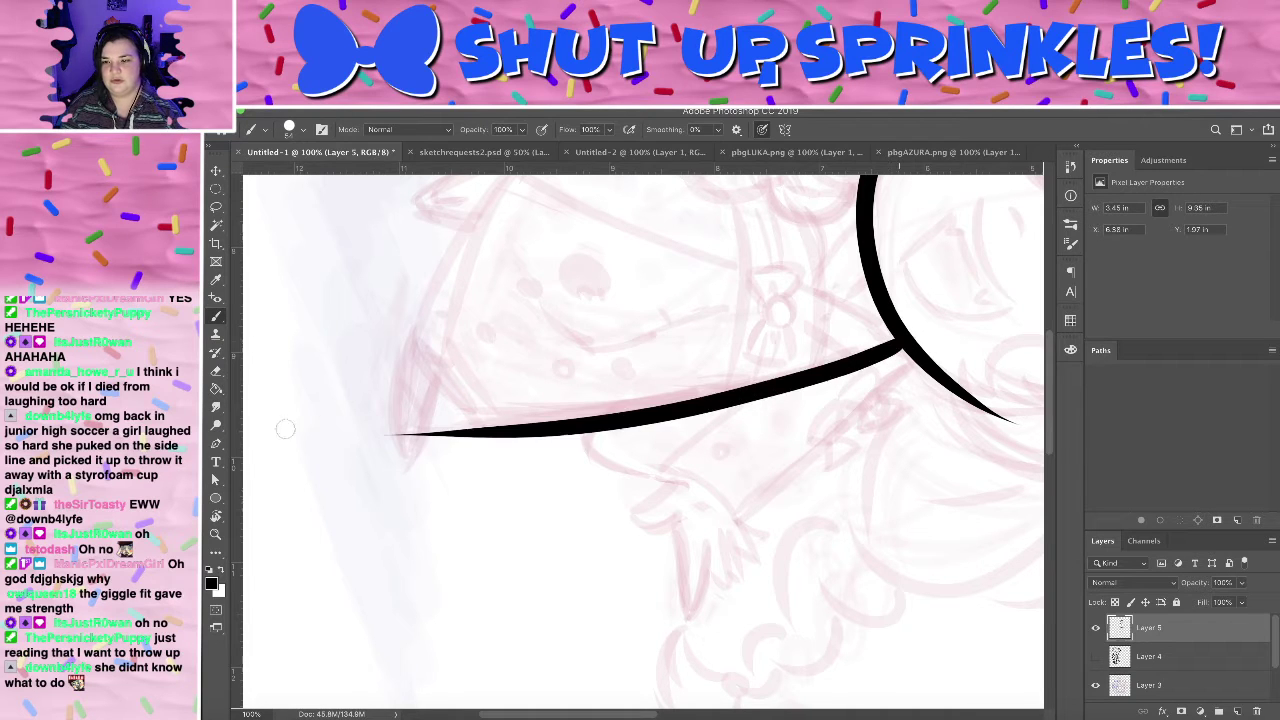
key(ctrl+z)
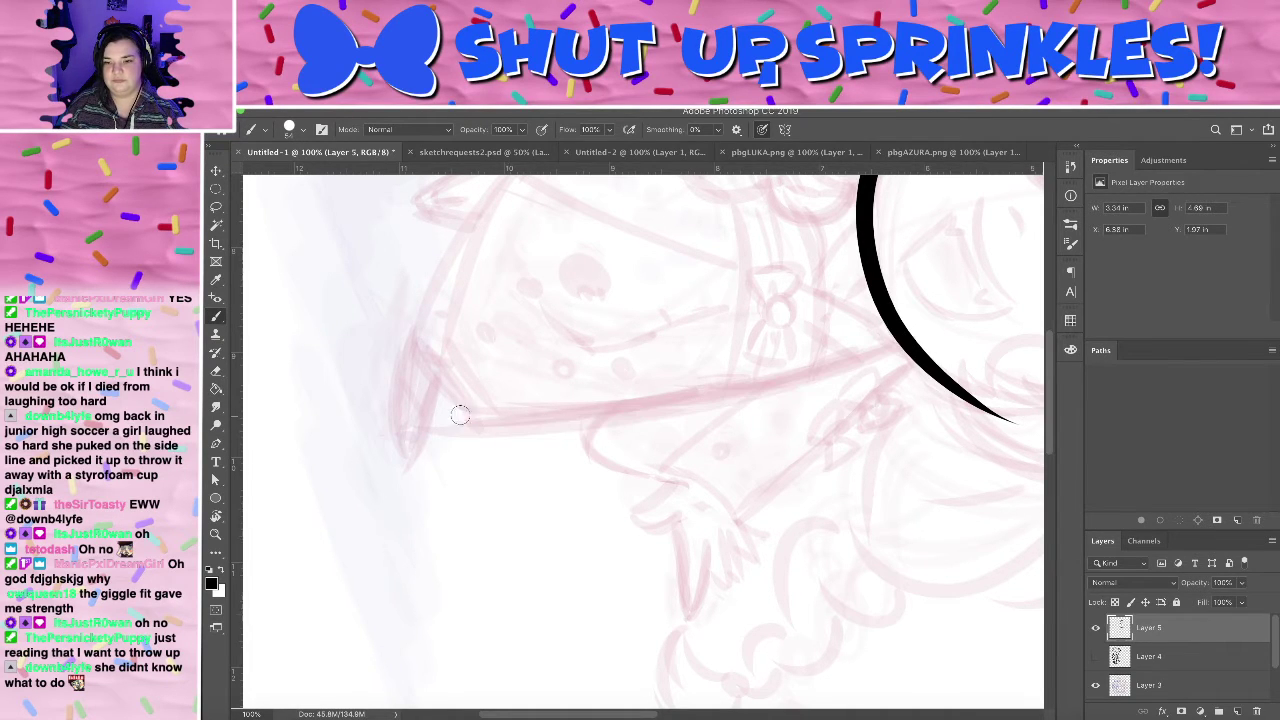
- Retry the body's long outer side with different curvatures between the hem and the jaw, undoing each attempt
drag(446, 420, 882, 338)
key(ctrl+z)
drag(466, 372, 898, 338)
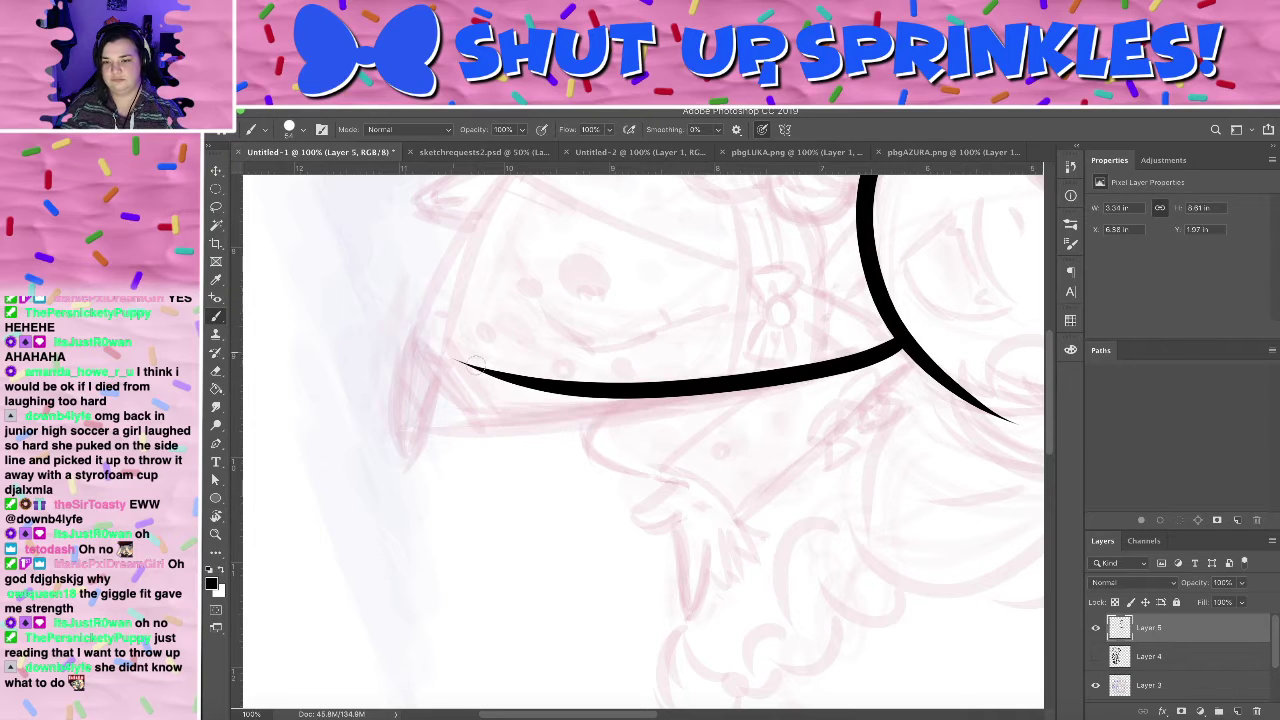
key(ctrl+z)
mouse_move(440, 418)
mouse_down()
mouse_move(905, 346)
mouse_move(320, 410)
mouse_up()
key(ctrl+z)
key(ctrl+z)
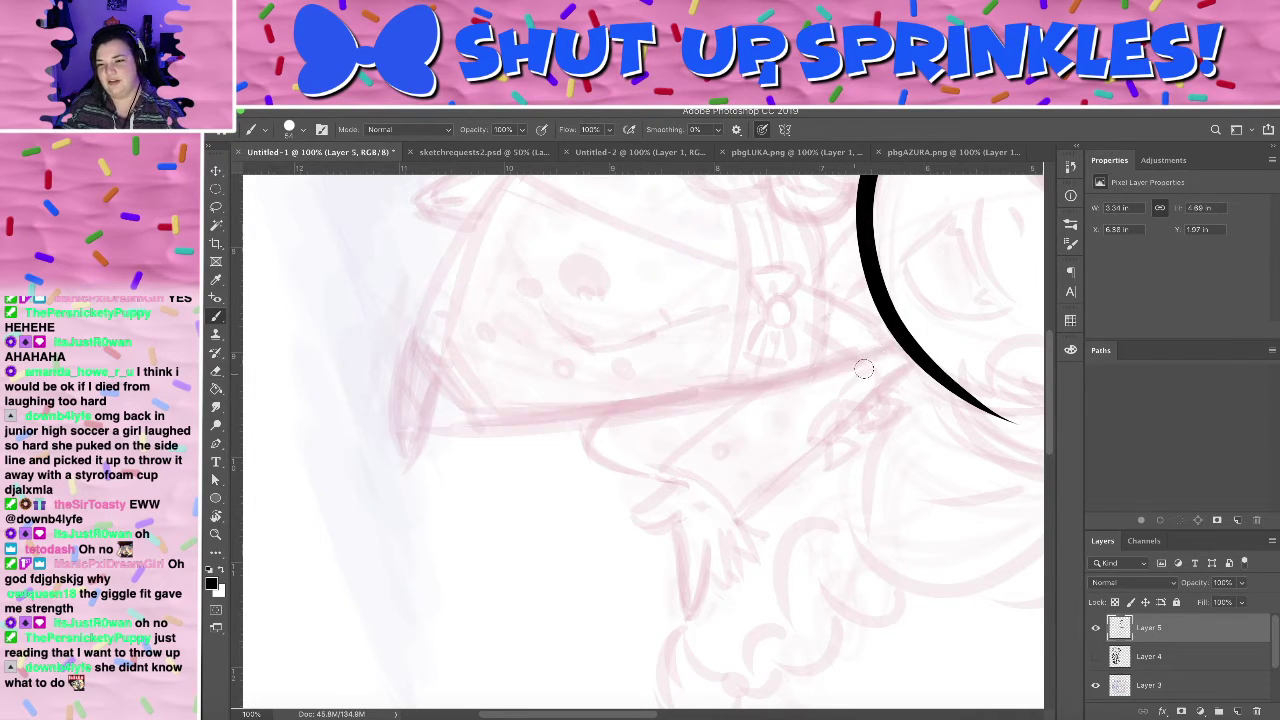
drag(905, 346, 350, 446)
key(ctrl+z)
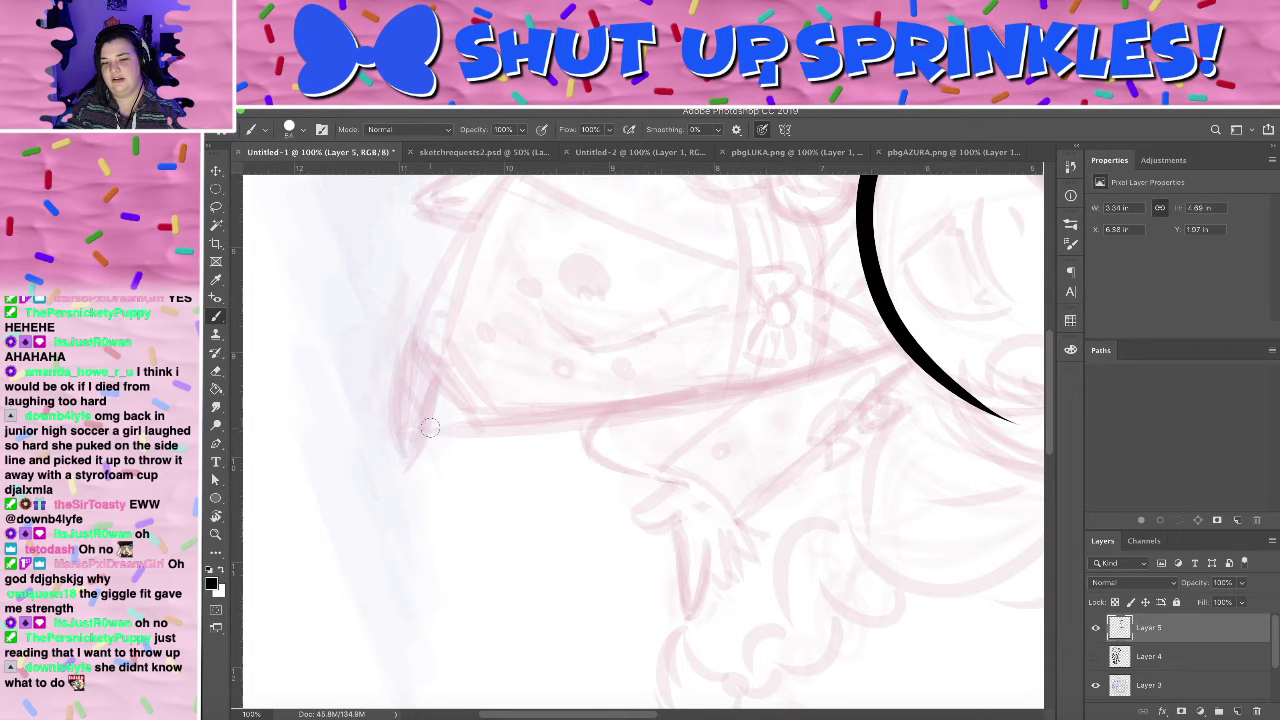
mouse_move(432, 430)
mouse_down()
mouse_move(537, 433)
mouse_move(900, 346)
mouse_up()
key(ctrl+z)
- Ink the body's outer side as one long curve from the jaw past the hem, and erase its tapered end near the foot
key(r)
drag(923, 274, 368, 580)
mouse_move(876, 487)
mouse_down()
mouse_move(963, 349)
mouse_move(786, 337)
mouse_up()
key(b)
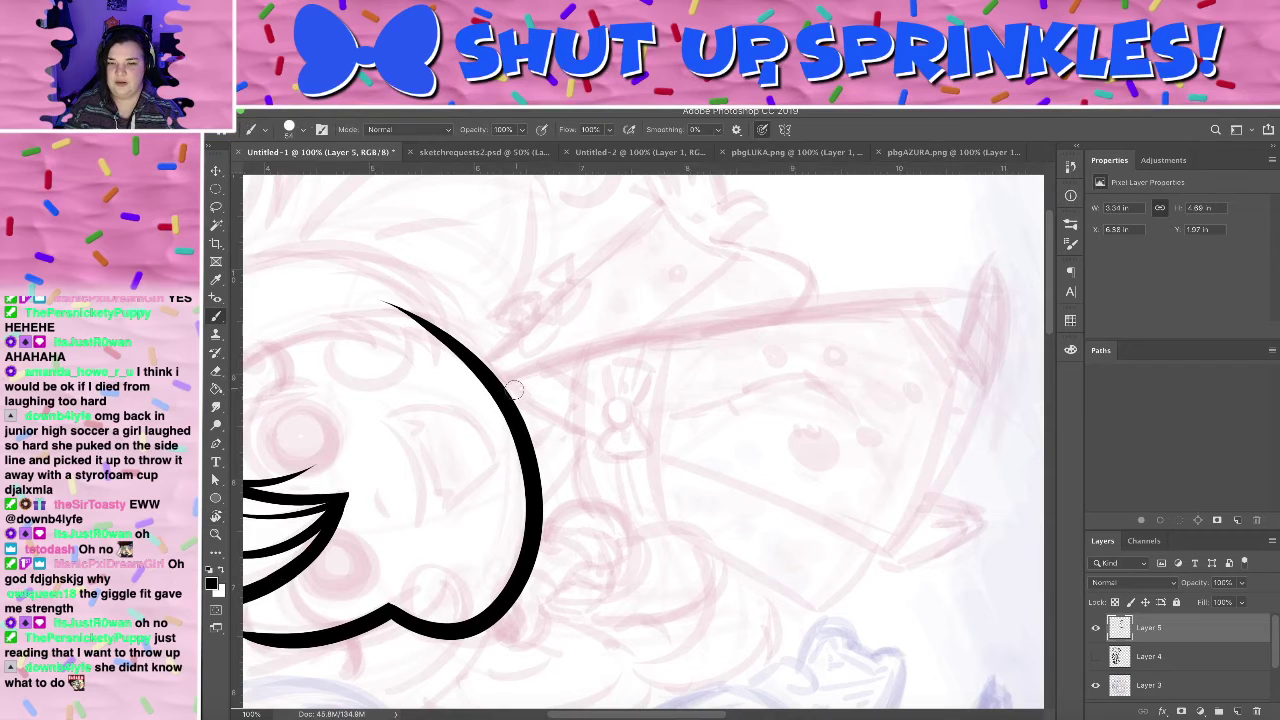
mouse_move(500, 385)
mouse_down()
mouse_move(980, 314)
mouse_move(1038, 358)
mouse_move(1044, 318)
mouse_up()
key(ctrl+z)
mouse_move(492, 386)
mouse_down()
mouse_move(1029, 309)
mouse_move(1040, 320)
mouse_up()
drag(731, 407, 398, 441)
key(e)
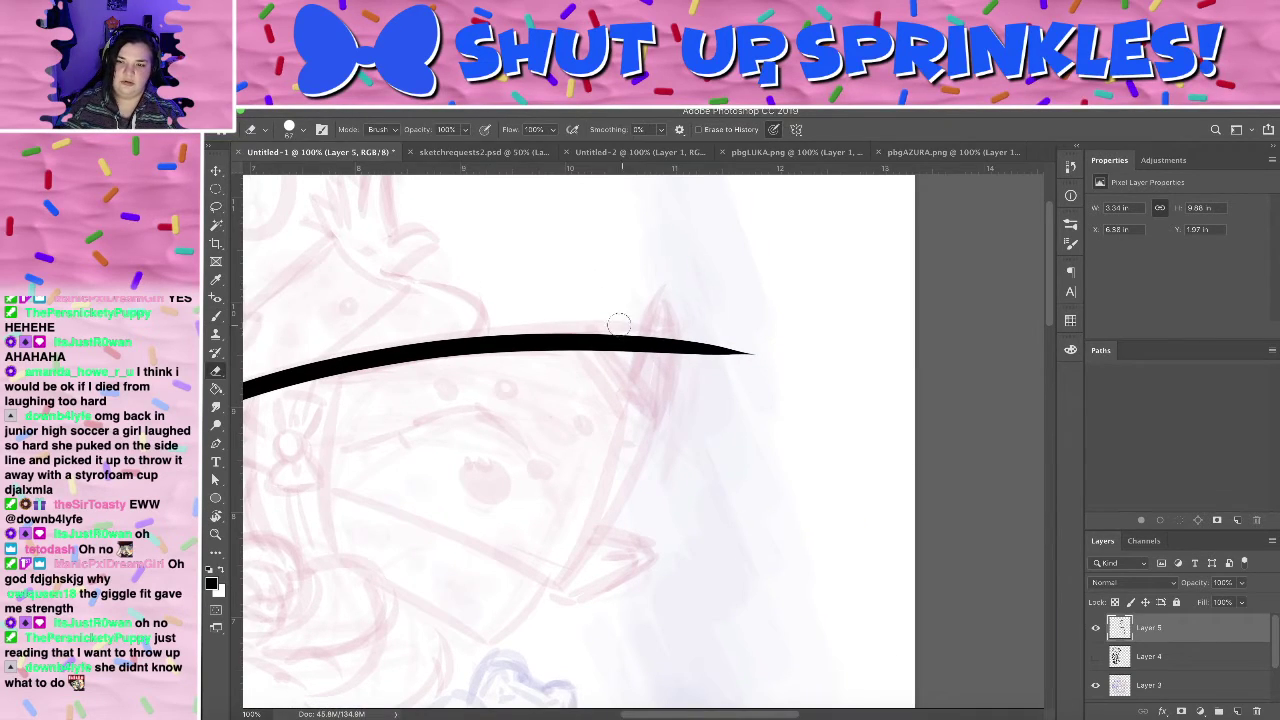
mouse_move(600, 300)
mouse_down()
mouse_move(657, 382)
mouse_move(655, 304)
mouse_move(727, 387)
mouse_move(757, 317)
mouse_up()
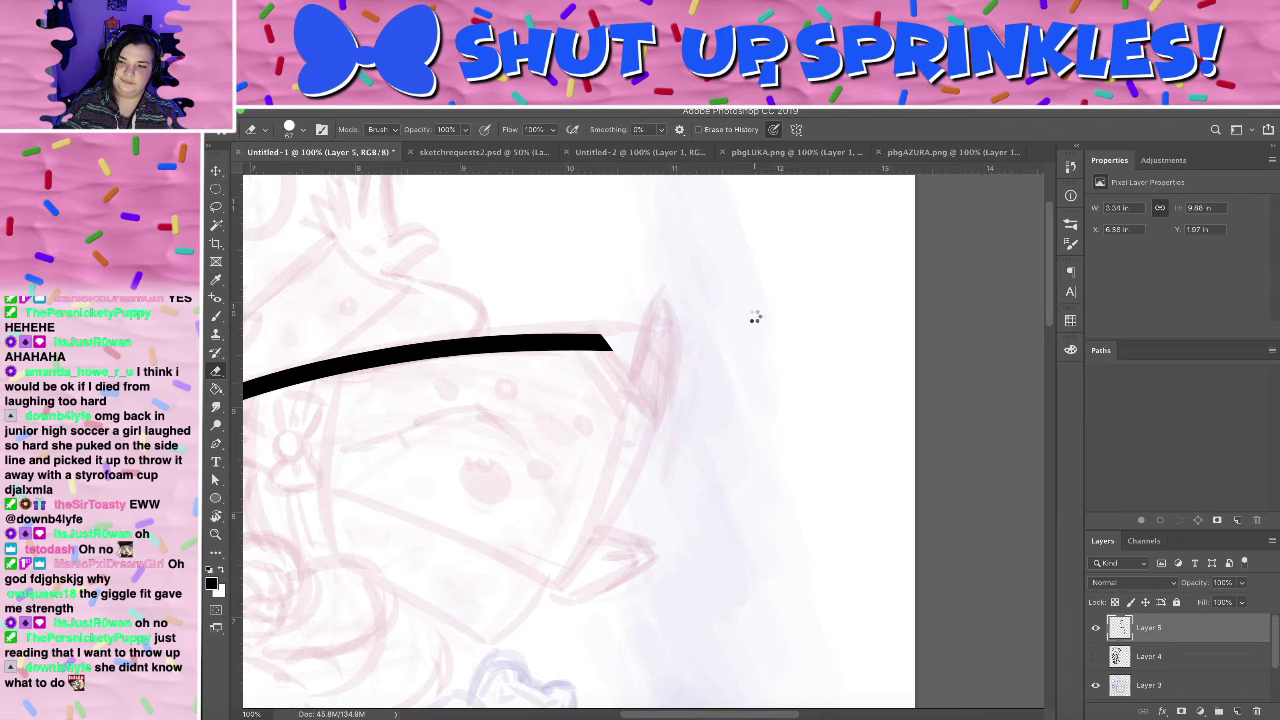
- Ink the garment's inner edge as a tapered line from below the bow down past the hem
mouse_move(436, 402)
mouse_down()
mouse_move(752, 309)
mouse_move(763, 506)
mouse_move(780, 451)
mouse_move(801, 437)
mouse_move(720, 331)
mouse_up()
key(r)
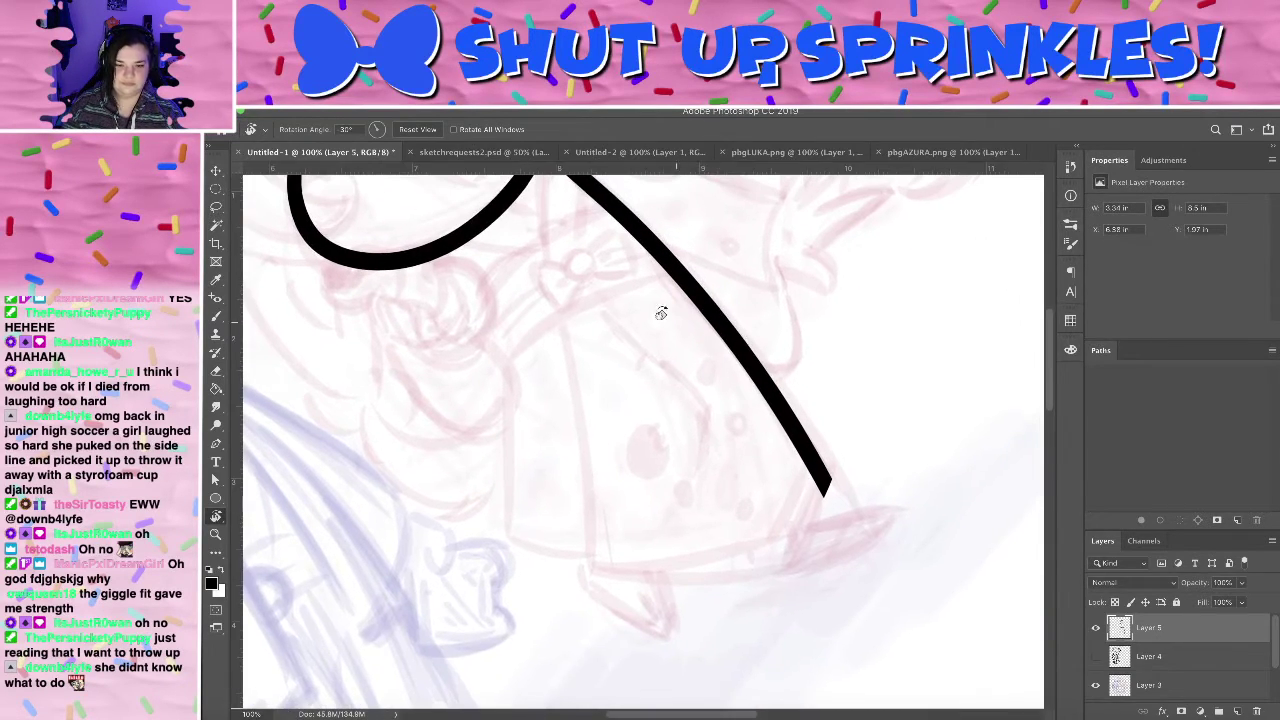
key(b)
drag(566, 330, 594, 604)
key(ctrl+z)
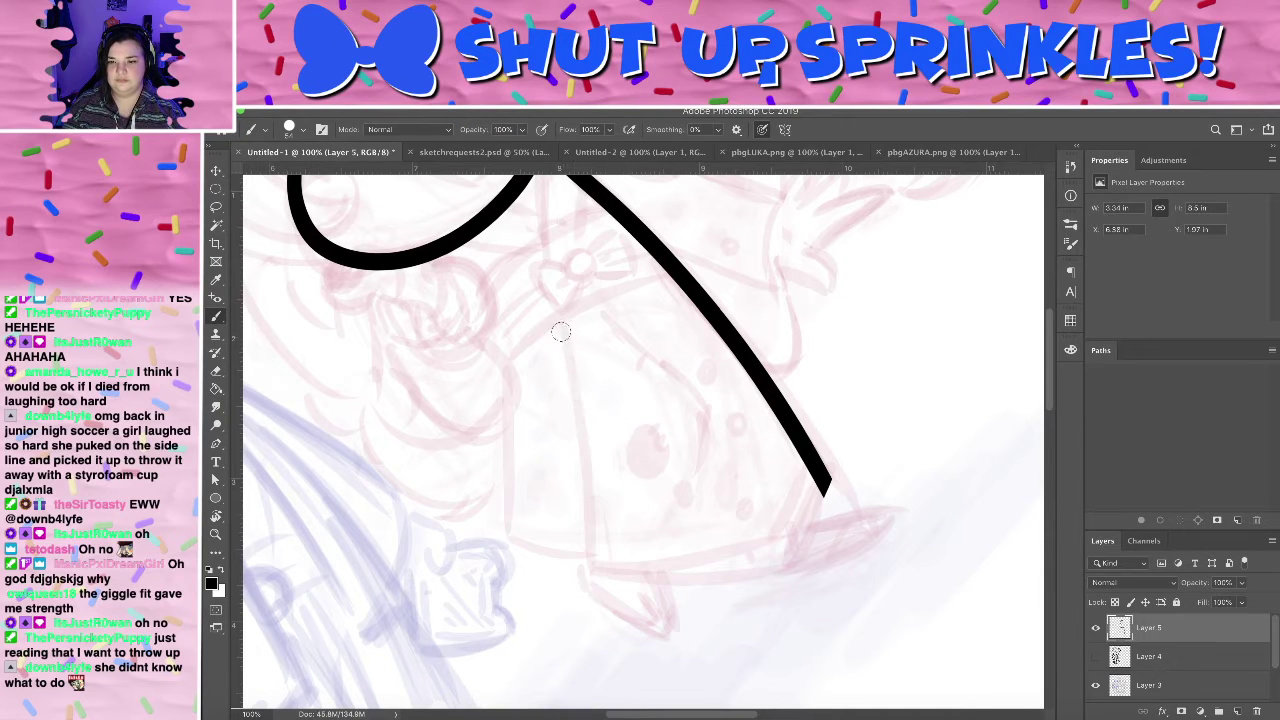
drag(558, 322, 550, 630)
key(ctrl+z)
mouse_move(558, 320)
mouse_down()
mouse_move(588, 552)
mouse_move(570, 640)
mouse_up()
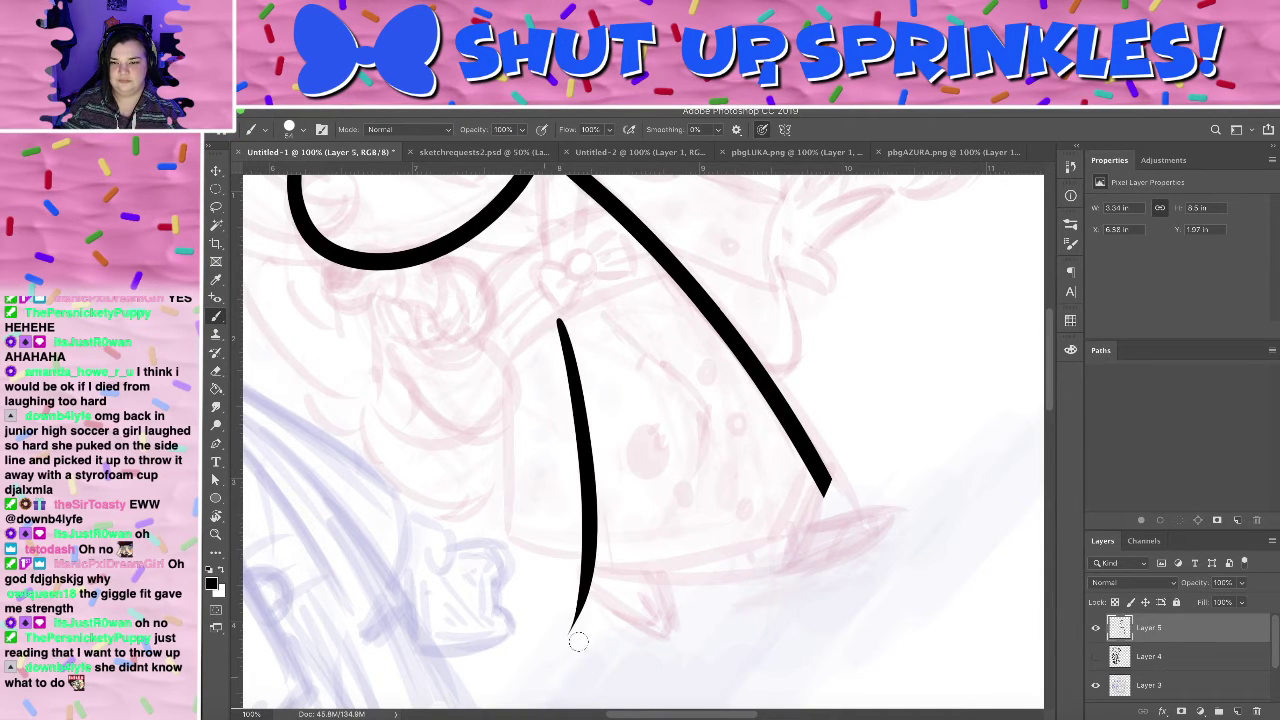
- Ink the rounded hem from the outer side's lower end to the inner edge, and erase the overshoot beyond their crossing
mouse_move(590, 578)
mouse_down()
mouse_move(865, 462)
mouse_move(512, 577)
mouse_move(552, 649)
mouse_up()
key(ctrl+z)
key(e)
drag(573, 512, 562, 630)
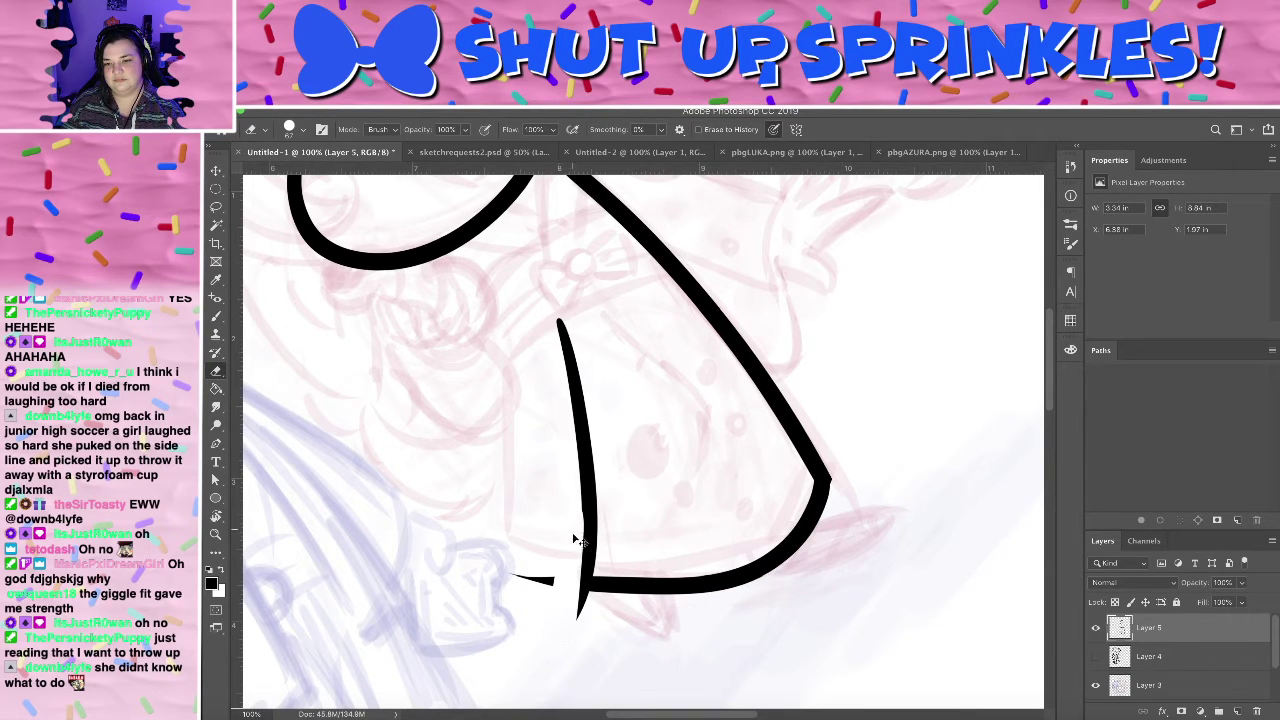
key(ctrl+z)
mouse_move(572, 515)
mouse_down()
mouse_move(563, 647)
mouse_move(570, 632)
mouse_up()
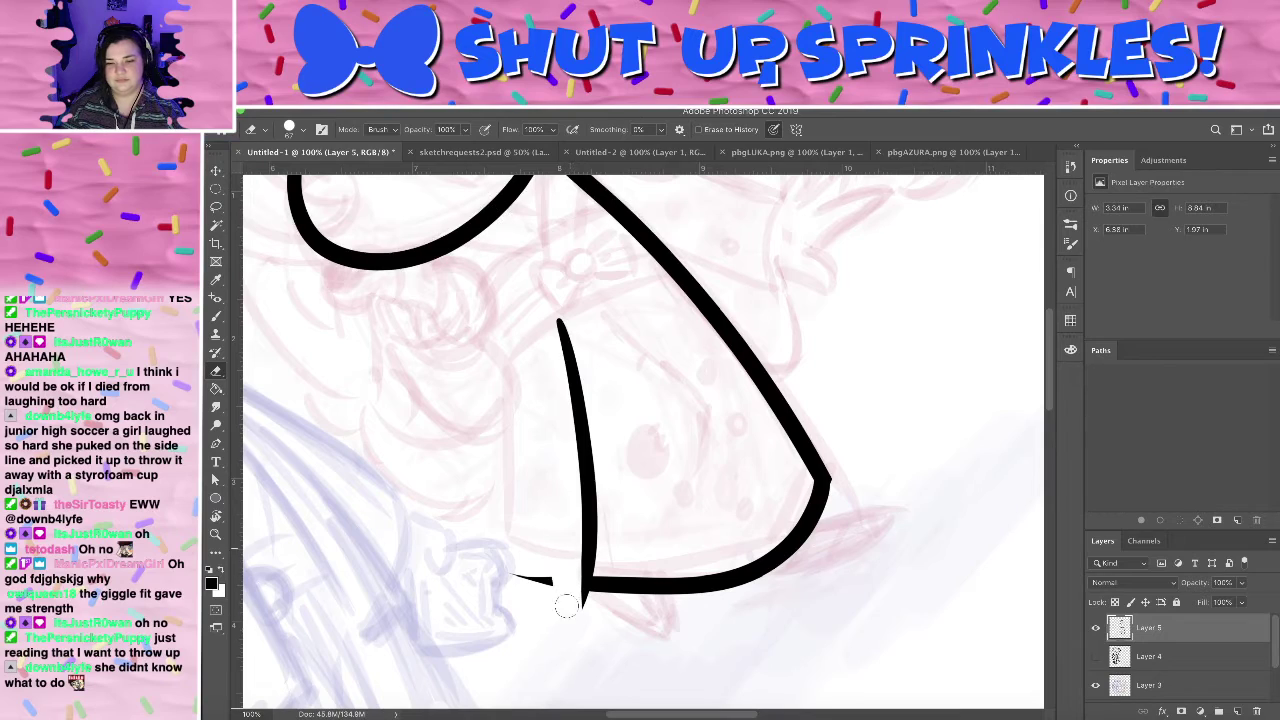
- Erase the leftover tip of the inner edge poking past the hem to leave a clean corner
key(r)
mouse_move(766, 371)
mouse_down()
mouse_move(546, 352)
mouse_move(623, 309)
mouse_move(594, 297)
mouse_move(831, 370)
mouse_up()
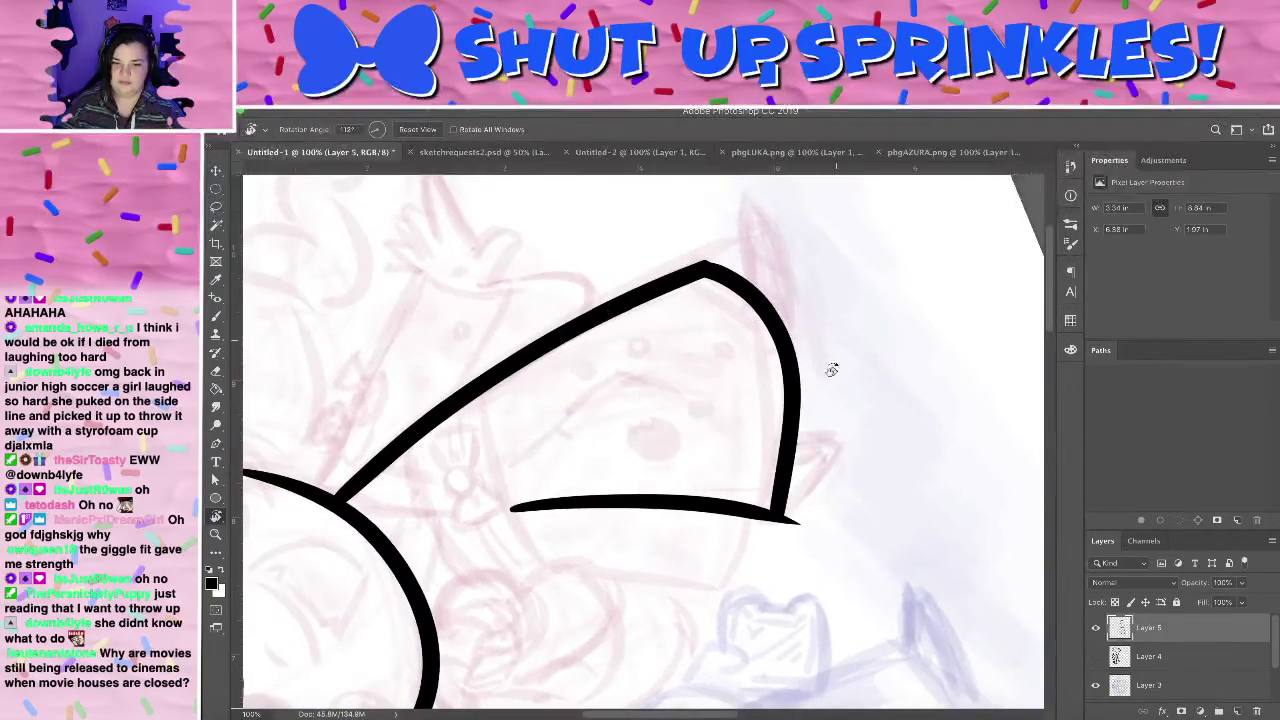
key(e)
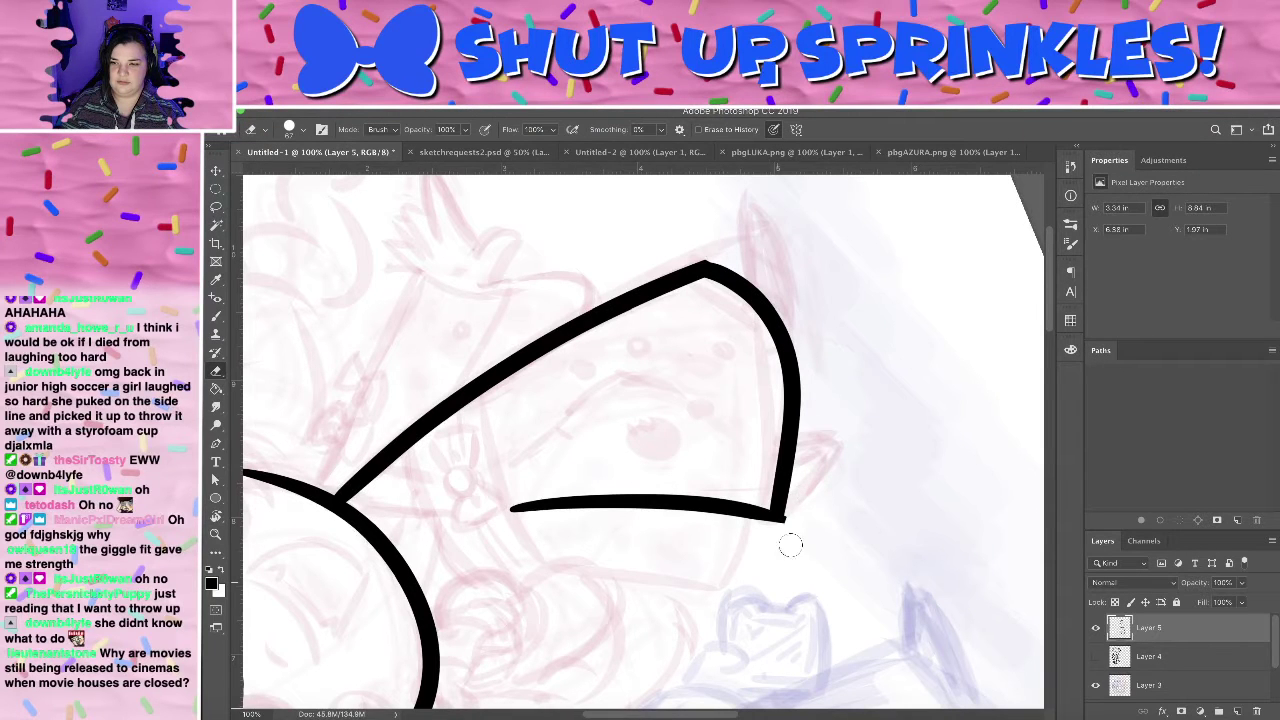
drag(812, 463, 781, 584)
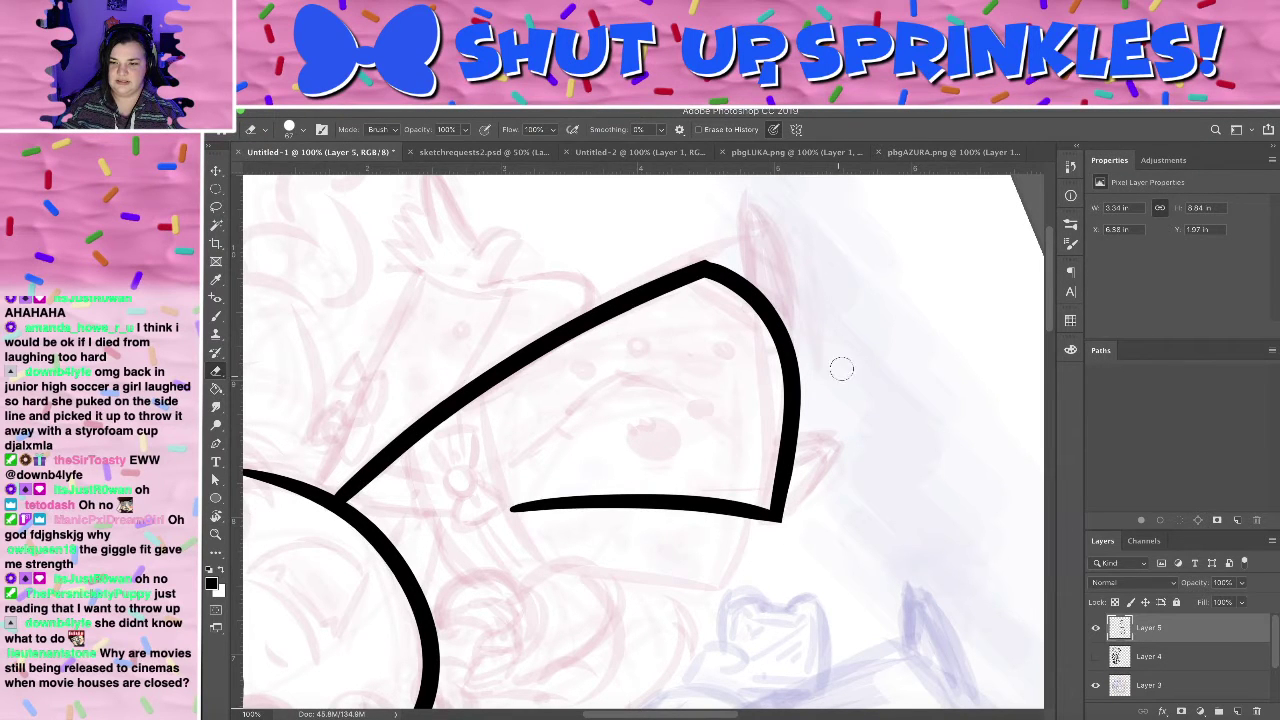
- Ink the outer edge of the extended arm's sleeve from the jaw down to the wrist
key(r)
drag(900, 320, 571, 391)
key(b)
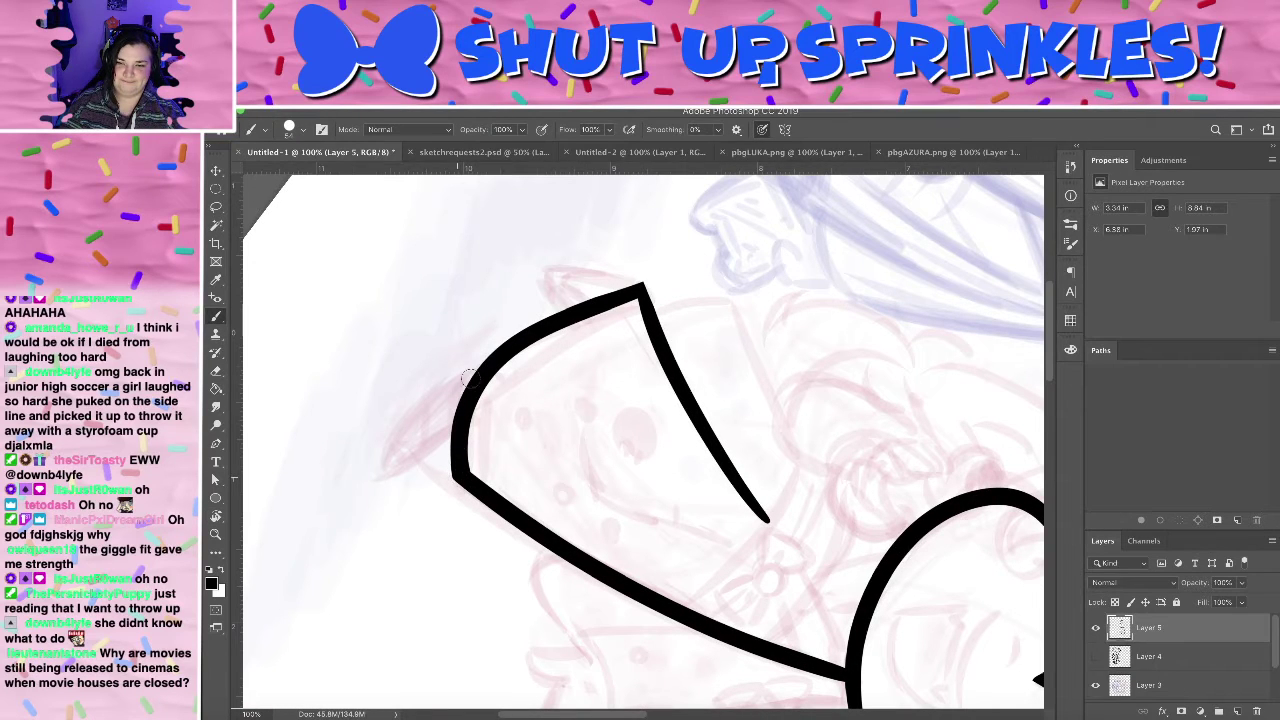
key(r)
drag(479, 427, 468, 580)
key(b)
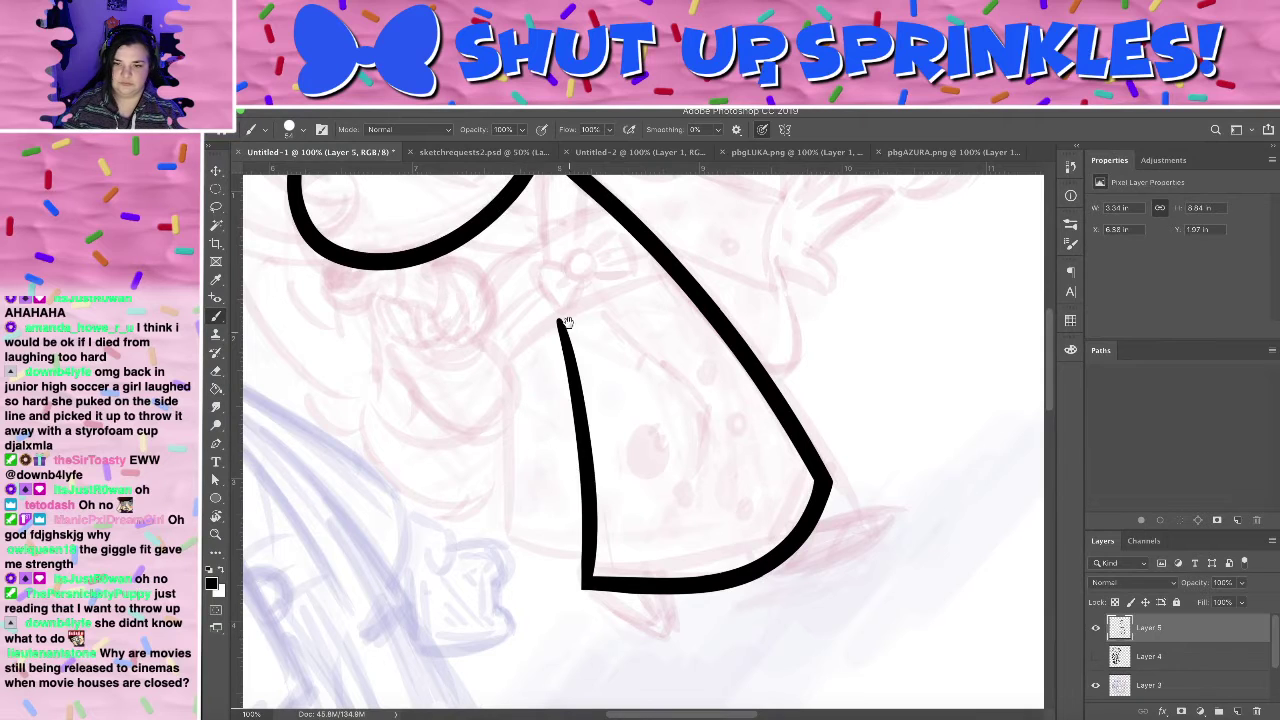
mouse_move(566, 322)
mouse_down()
mouse_move(606, 563)
mouse_move(580, 334)
mouse_move(601, 520)
mouse_move(608, 495)
mouse_move(600, 423)
mouse_move(580, 523)
mouse_move(565, 527)
mouse_up()
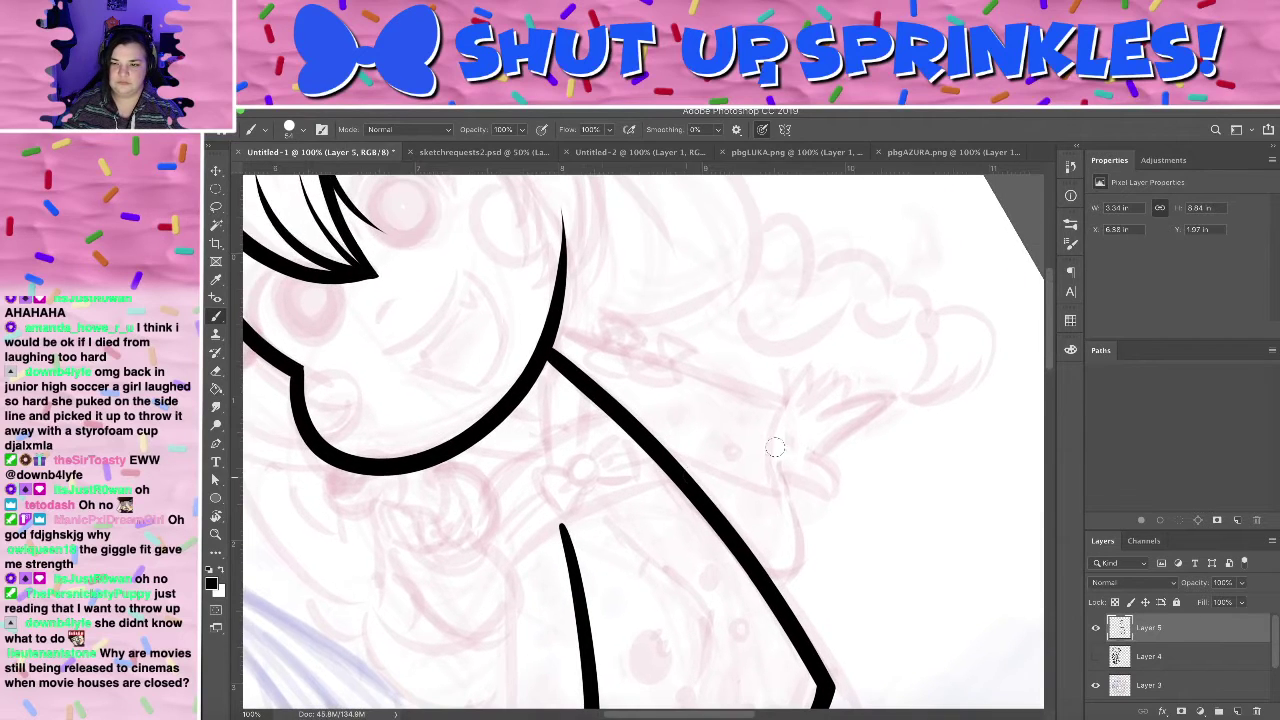
key(r)
drag(877, 334, 800, 570)
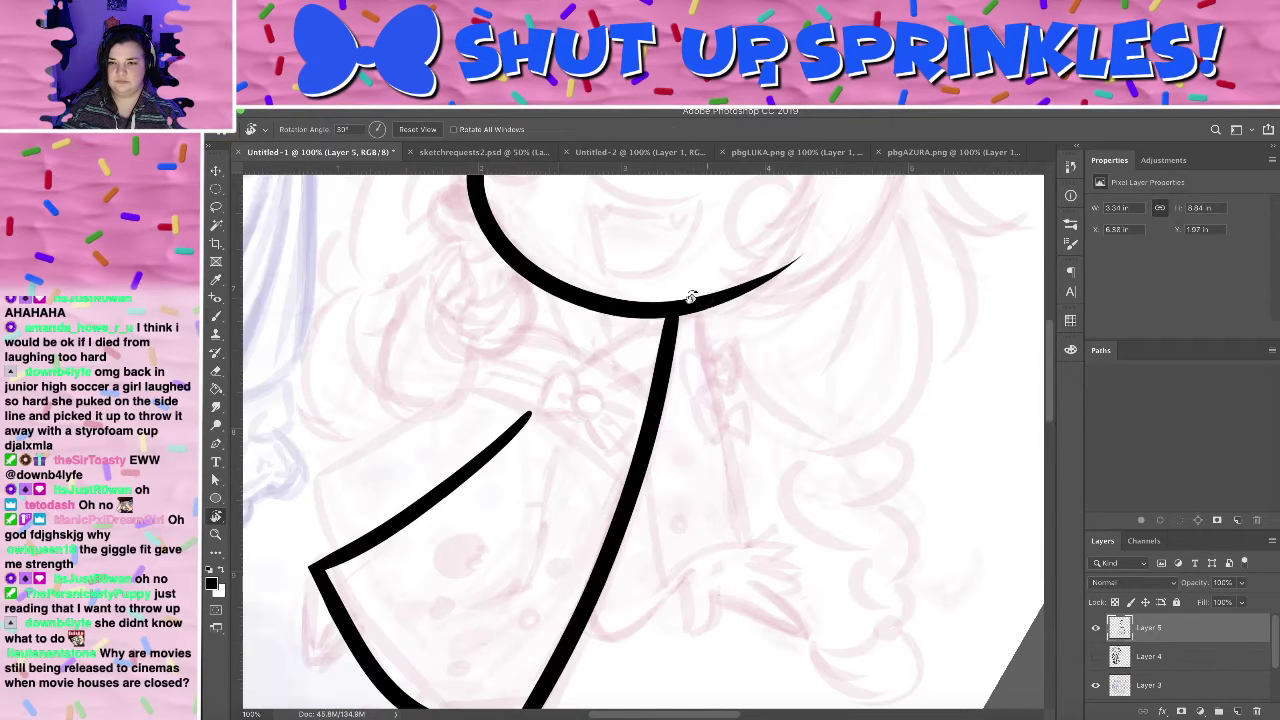
key(b)
drag(690, 306, 745, 550)
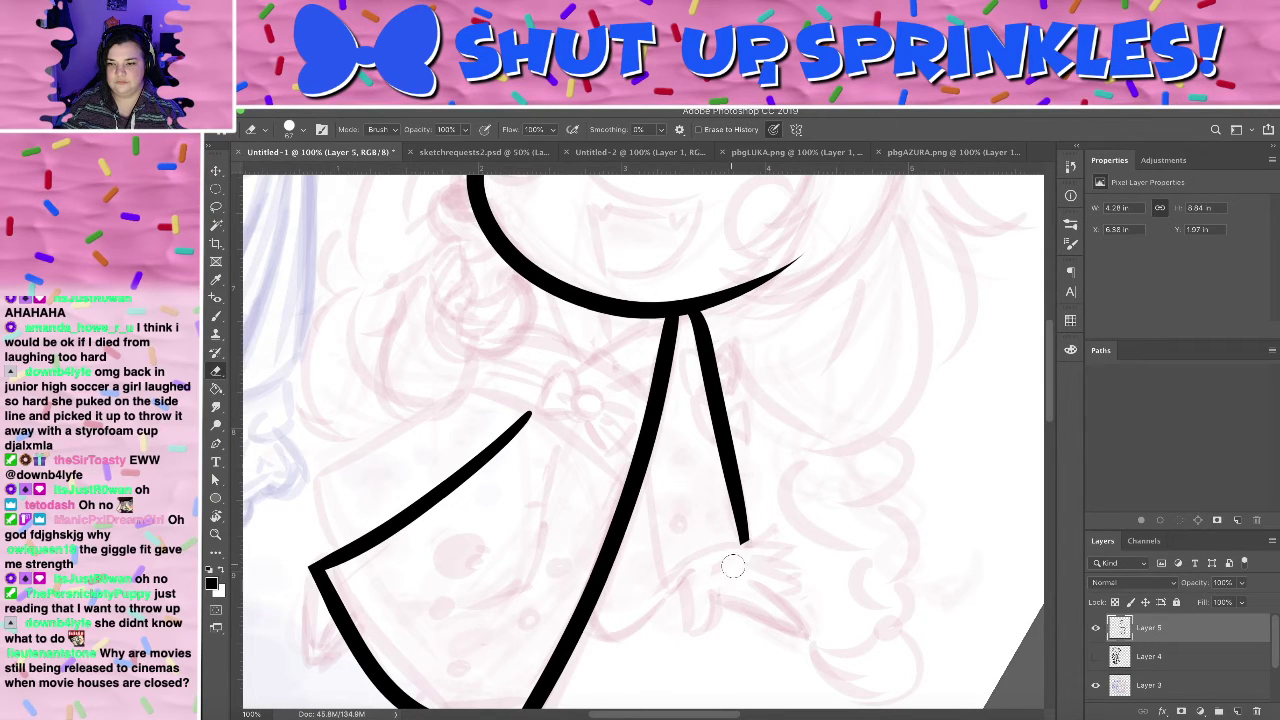
- Ink the cuff of the extended arm's sleeve as a curve from the wrist corner to a small hook
drag(748, 541, 668, 600)
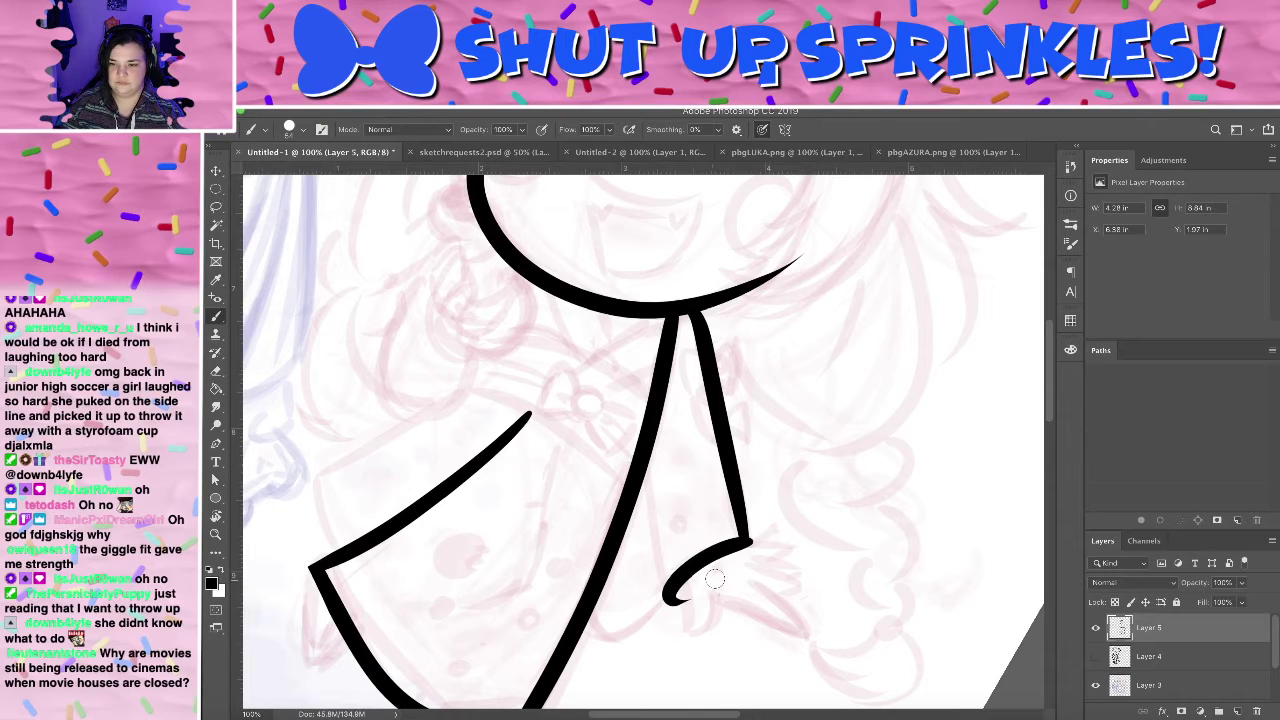
key(e)
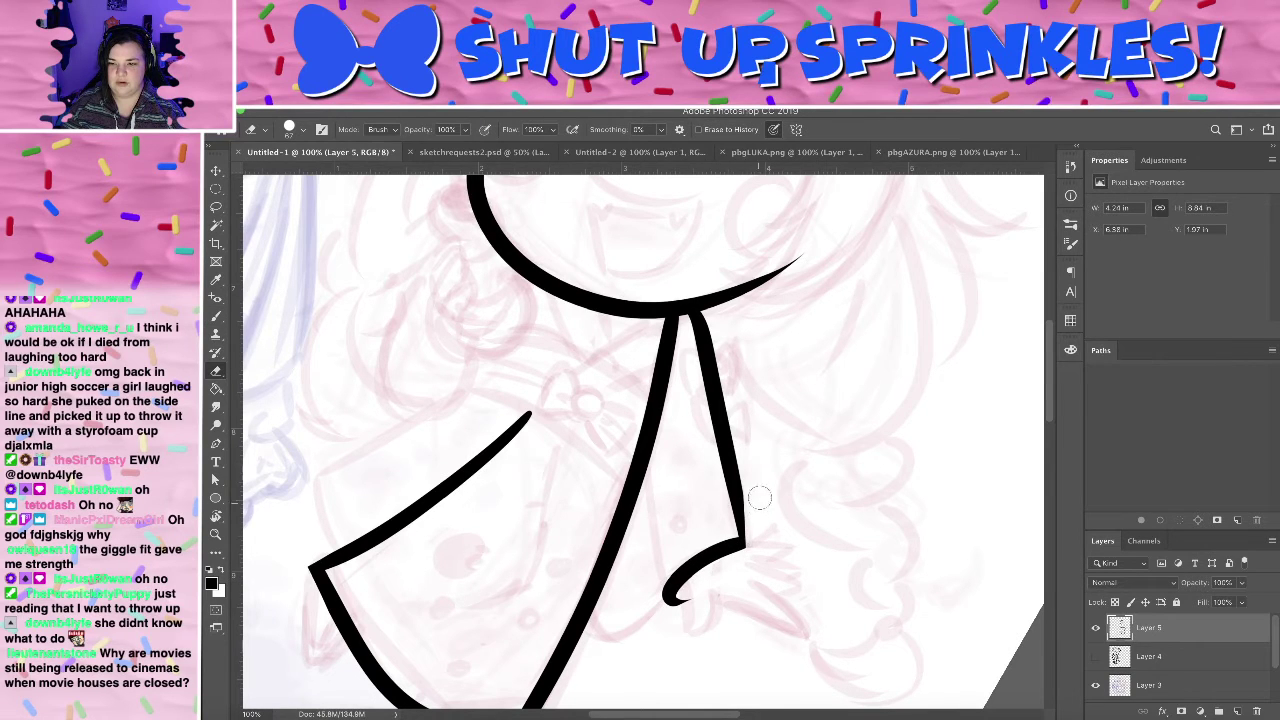
key(b)
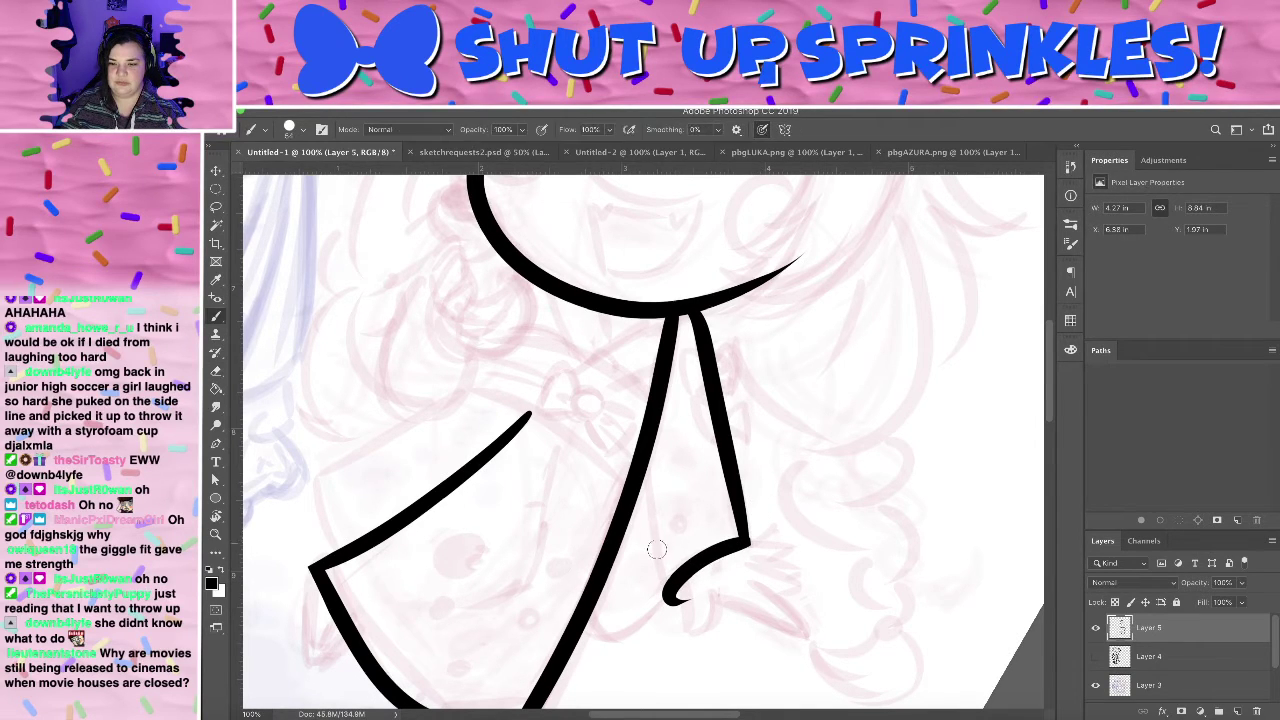
- Ink the short inner edge of the extended sleeve, tapering upward from the cuff's hooked end toward the body
drag(668, 598, 642, 492)
key(super+z)
drag(667, 598, 648, 512)
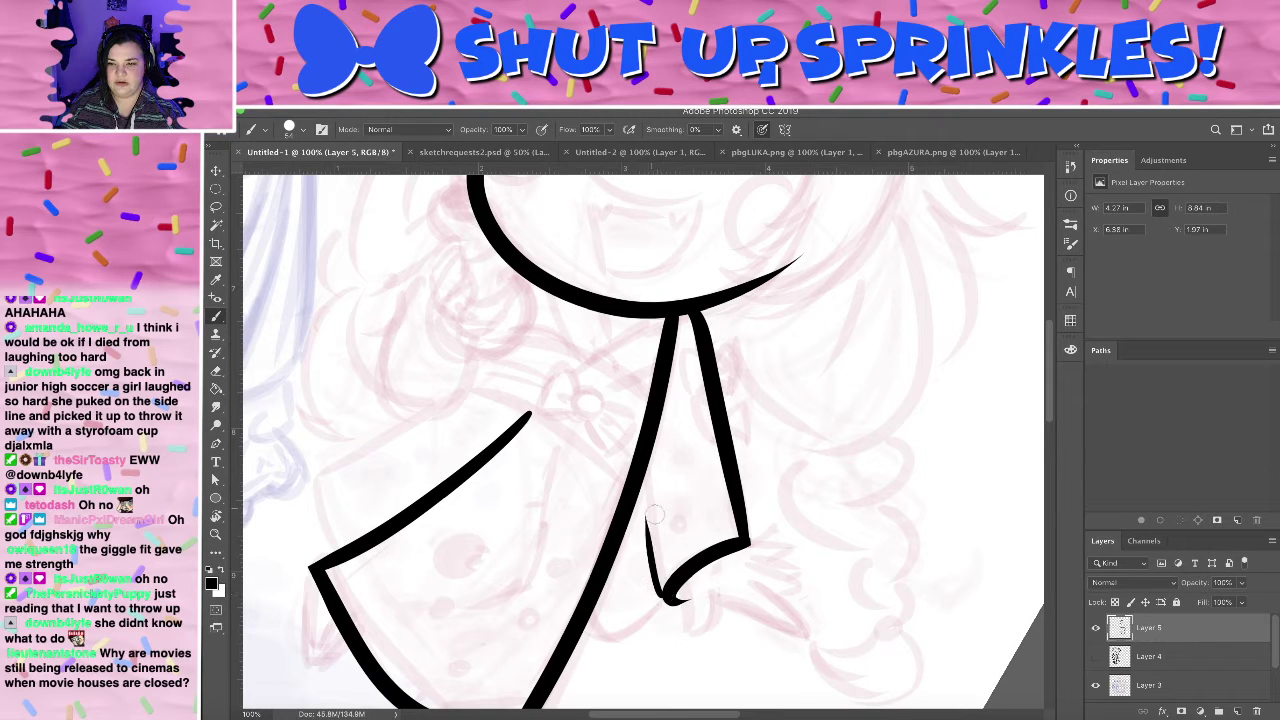
key(super+z)
mouse_move(667, 598)
mouse_down()
mouse_move(645, 512)
mouse_move(668, 616)
mouse_move(657, 500)
mouse_up()
key(ctrl+z)
key(super+z)
key(super+z)
drag(668, 598, 649, 510)
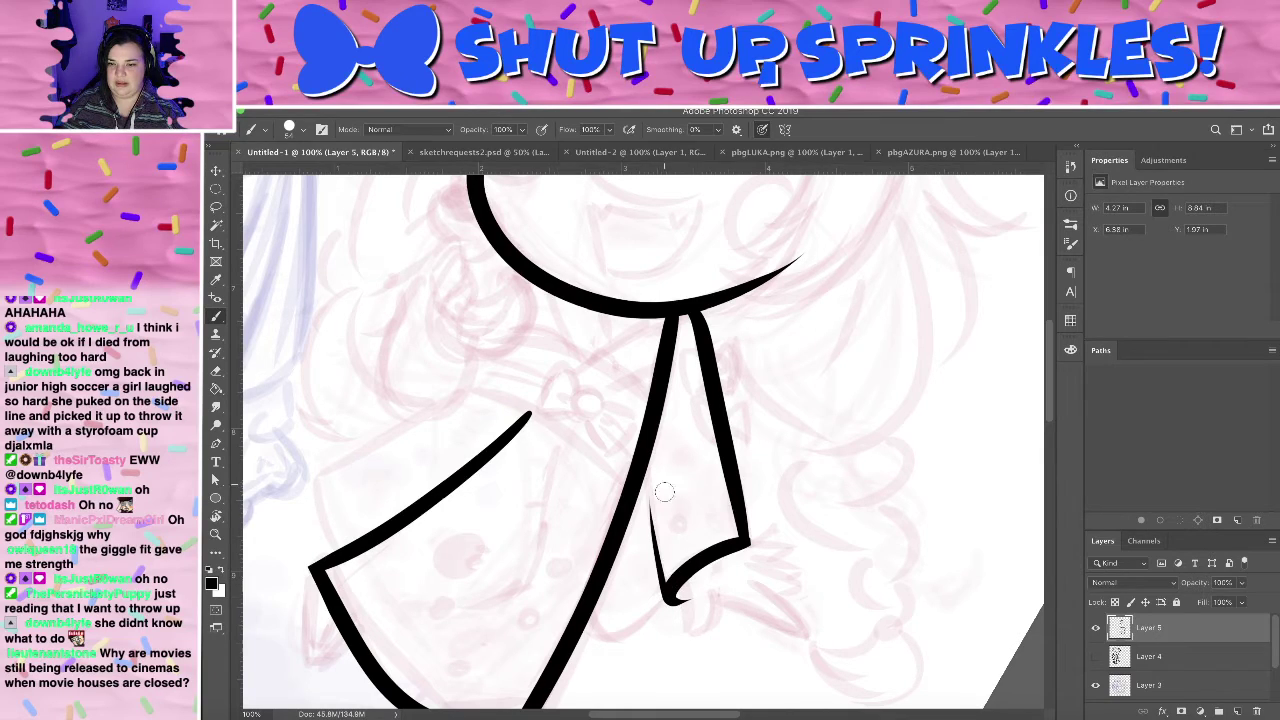
- Try to ink a bulging curve from the cuff's hooked end to the garment's side edge
key(r)
mouse_move(819, 325)
mouse_down()
mouse_move(600, 408)
mouse_move(586, 471)
mouse_move(643, 380)
mouse_move(671, 400)
mouse_up()
key(b)
drag(808, 470, 810, 546)
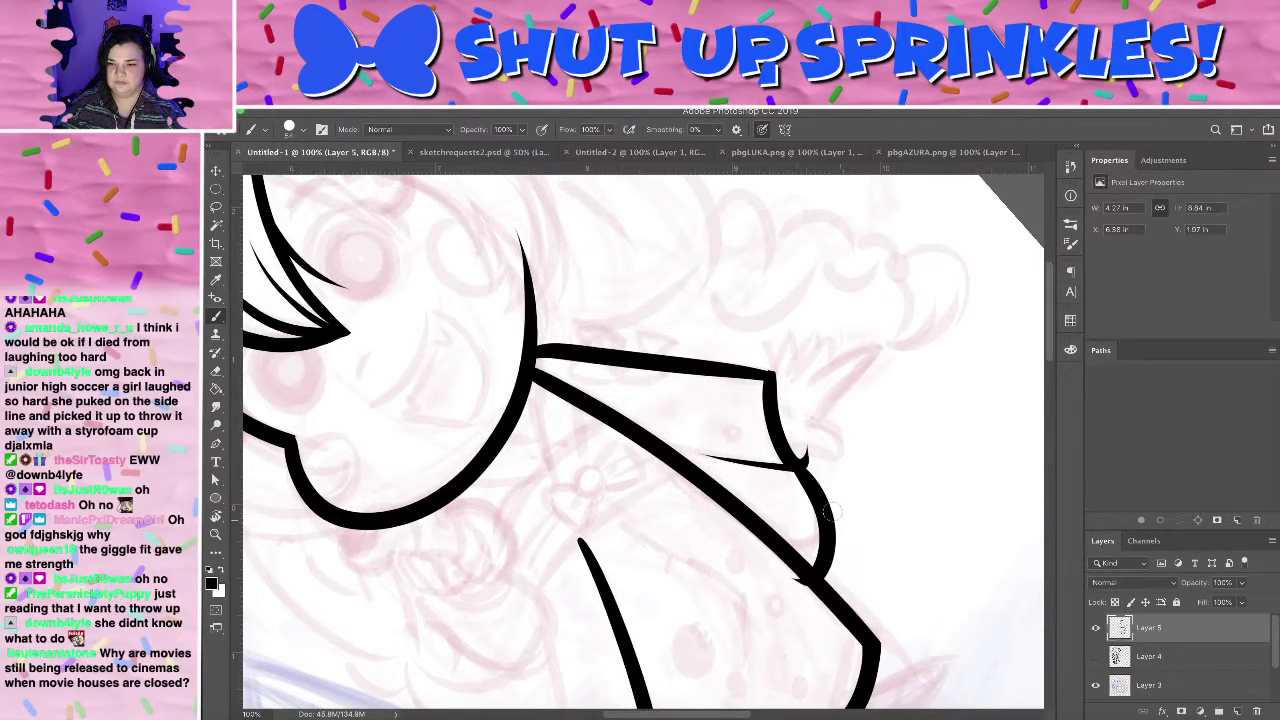
key(ctrl+z)
drag(808, 470, 808, 538)
key(ctrl+z)
mouse_move(803, 468)
mouse_down()
mouse_move(832, 540)
mouse_move(814, 552)
mouse_up()
key(ctrl+z)
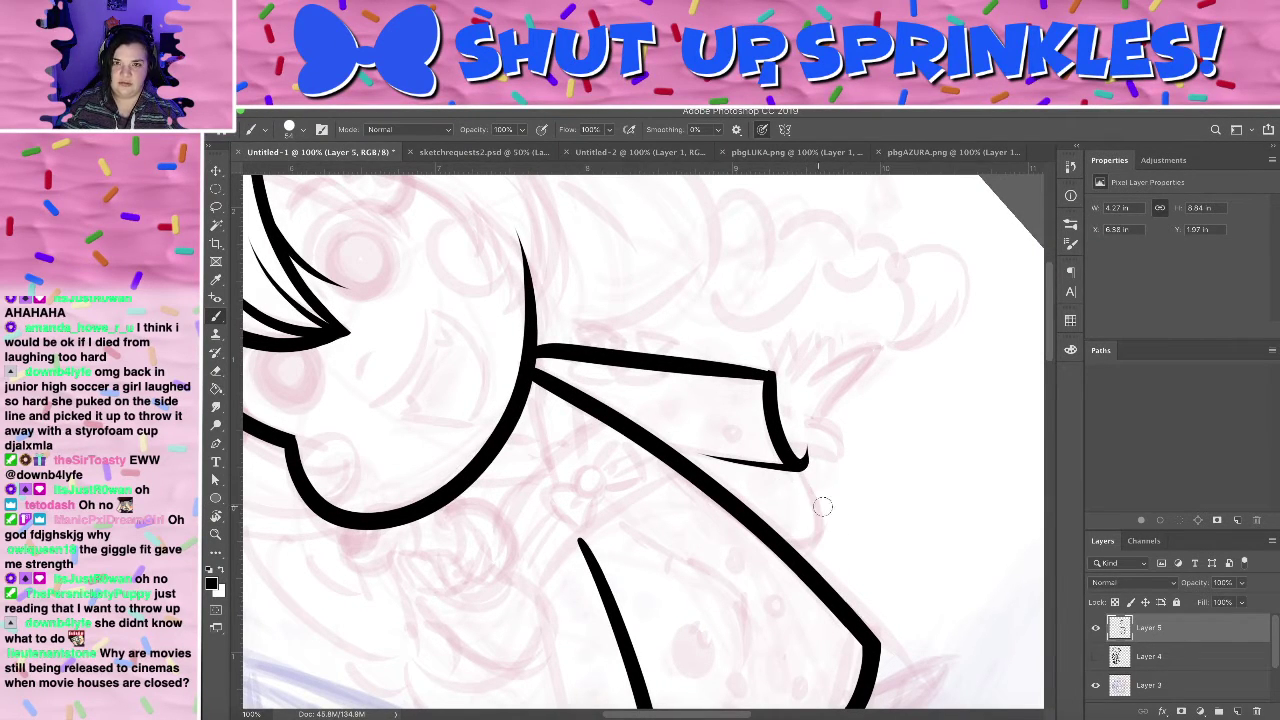
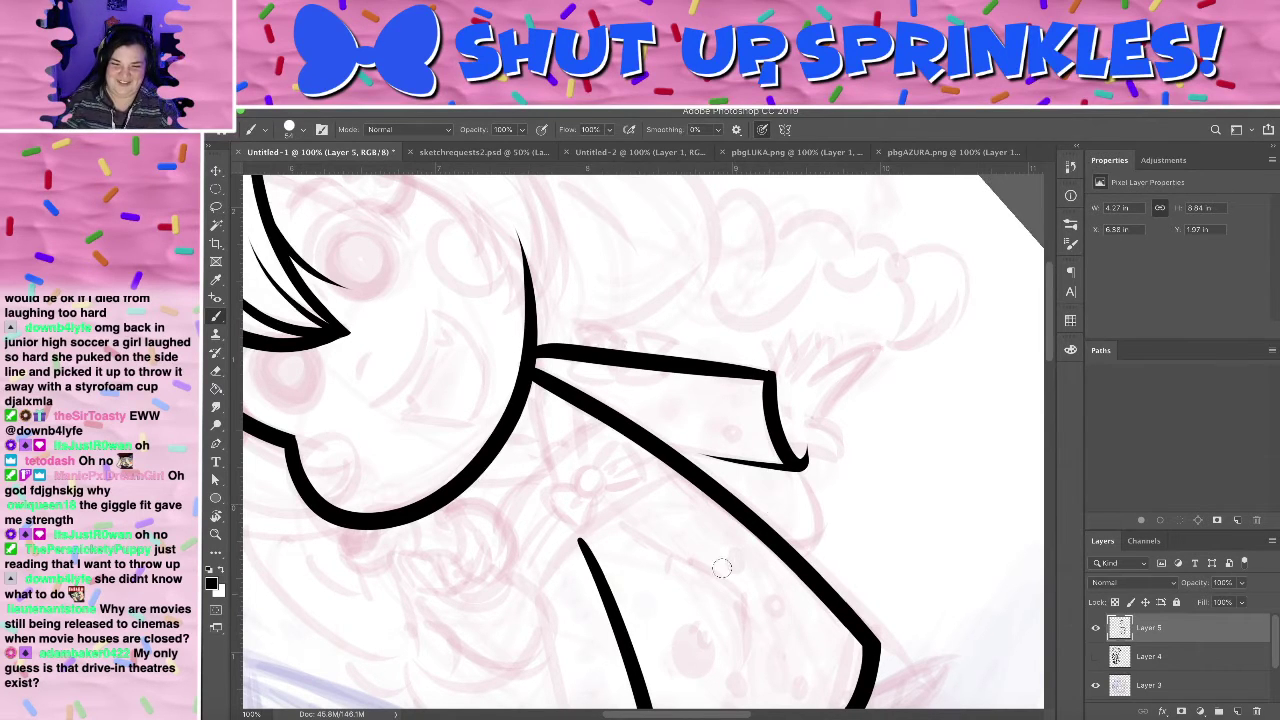
- Thicken the extended sleeve's outer edge with another stroke from the wrist corner toward the jaw
key(r)
mouse_move(816, 368)
mouse_down()
mouse_move(760, 274)
mouse_move(737, 274)
mouse_up()
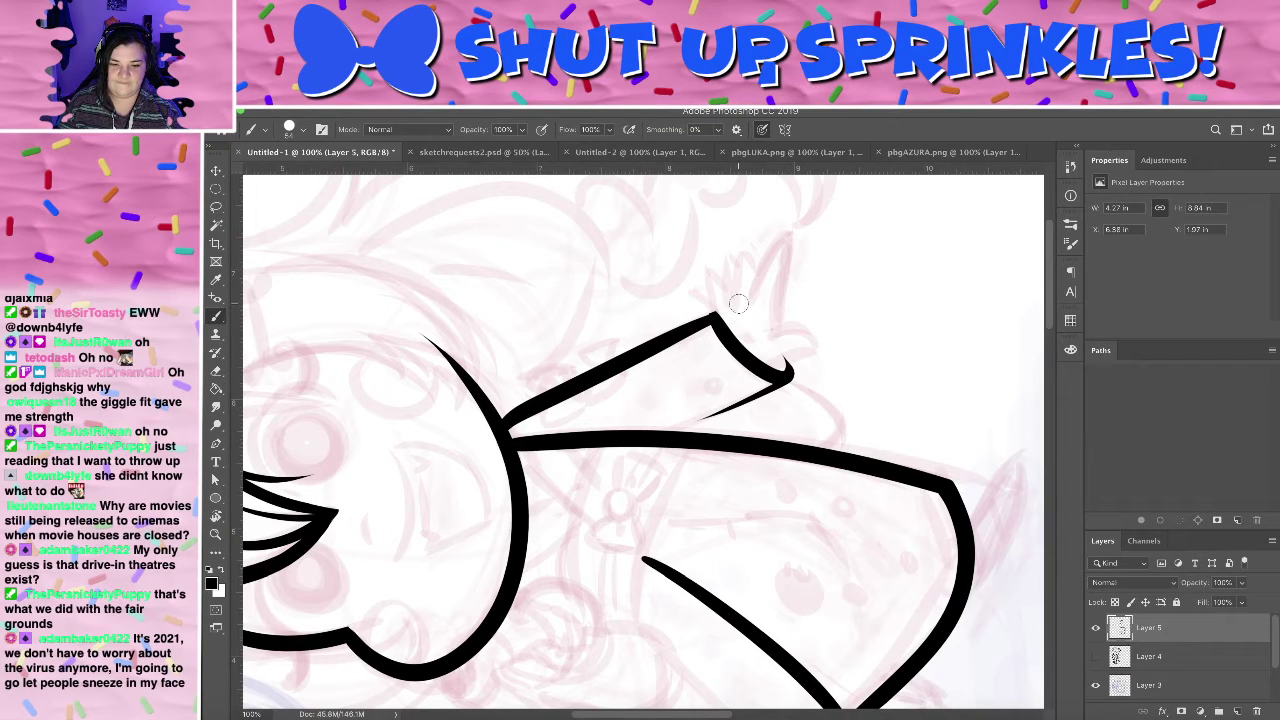
drag(718, 314, 545, 393)
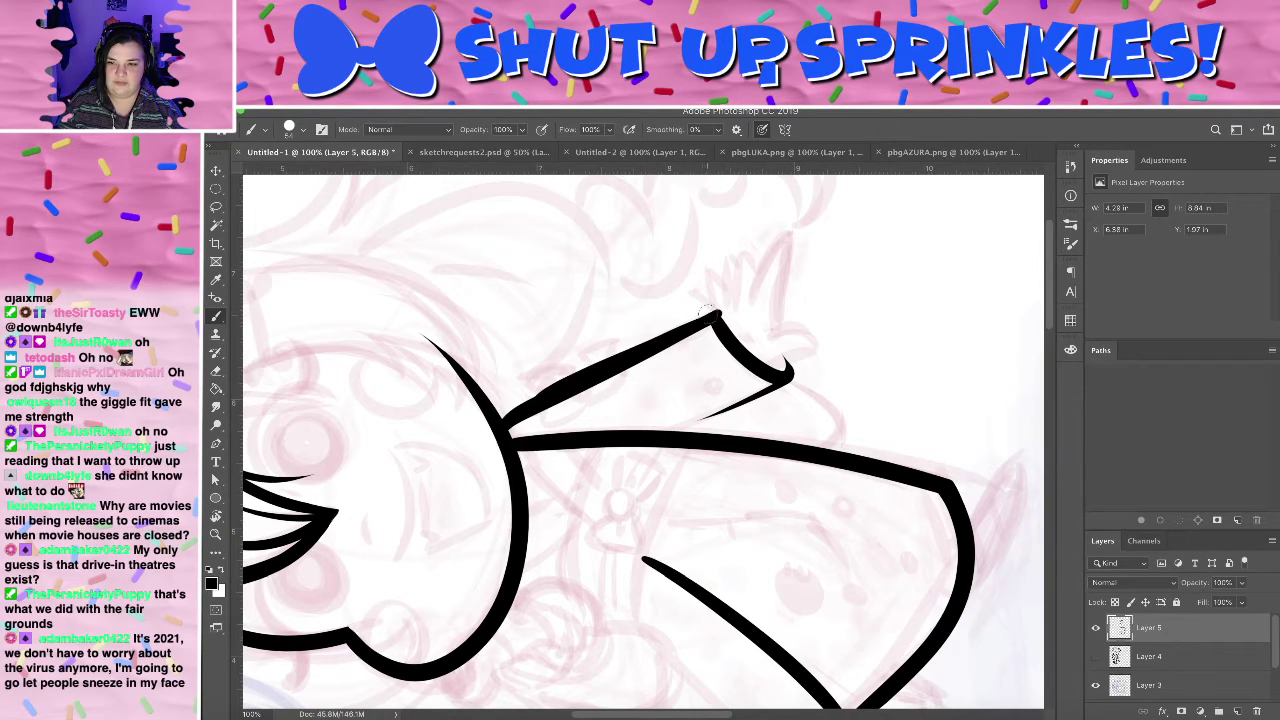
key(super+z)
drag(711, 316, 535, 398)
key(super+z)
drag(714, 313, 534, 399)
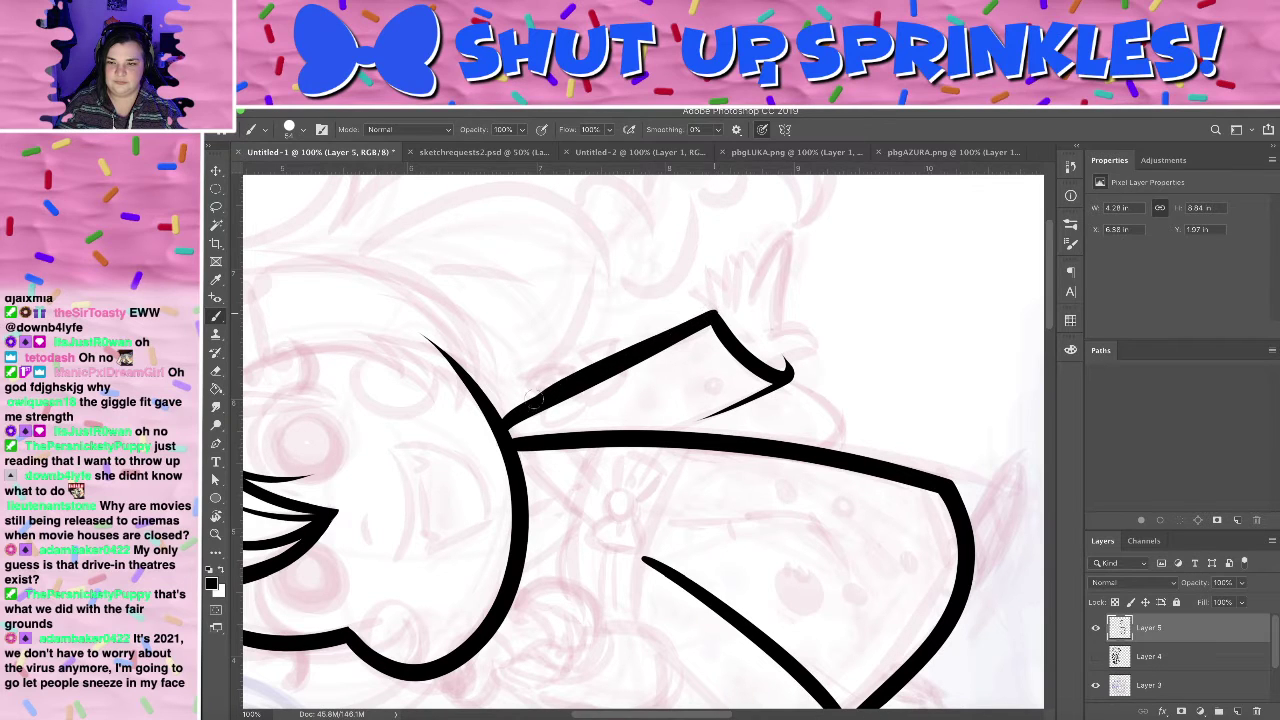
key(super+z)
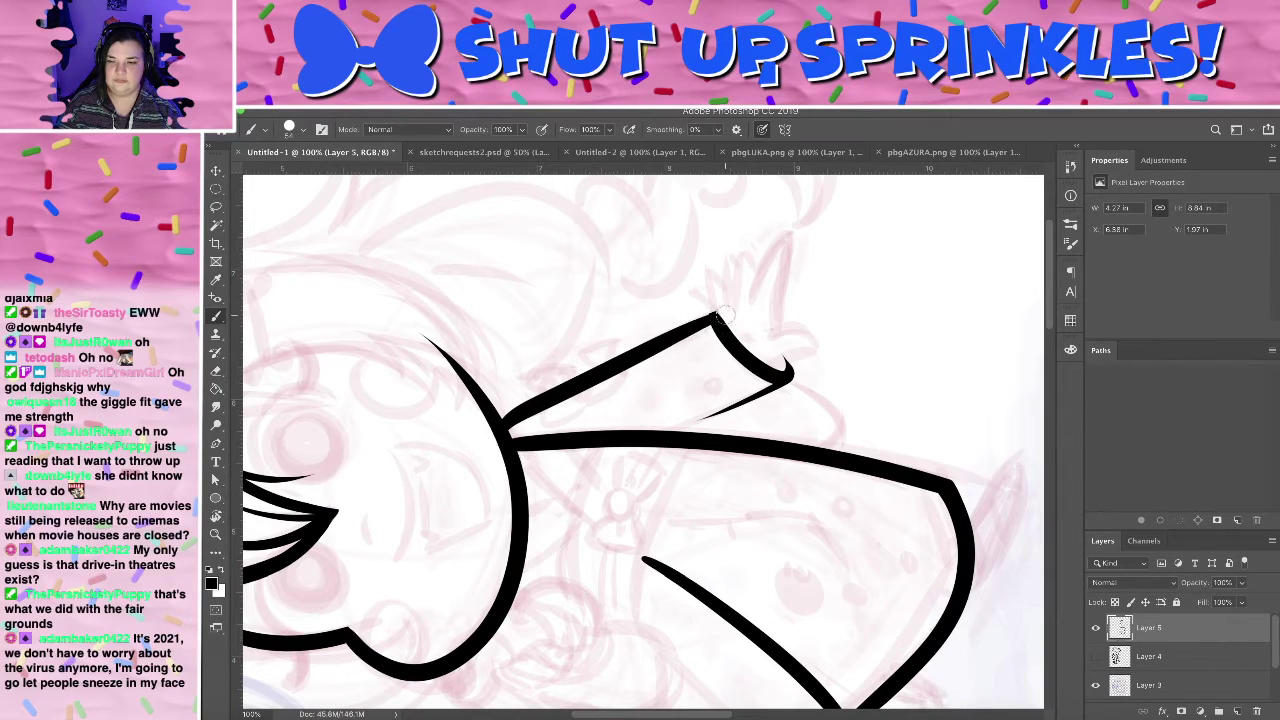
drag(712, 316, 516, 404)
key(ctrl+z)
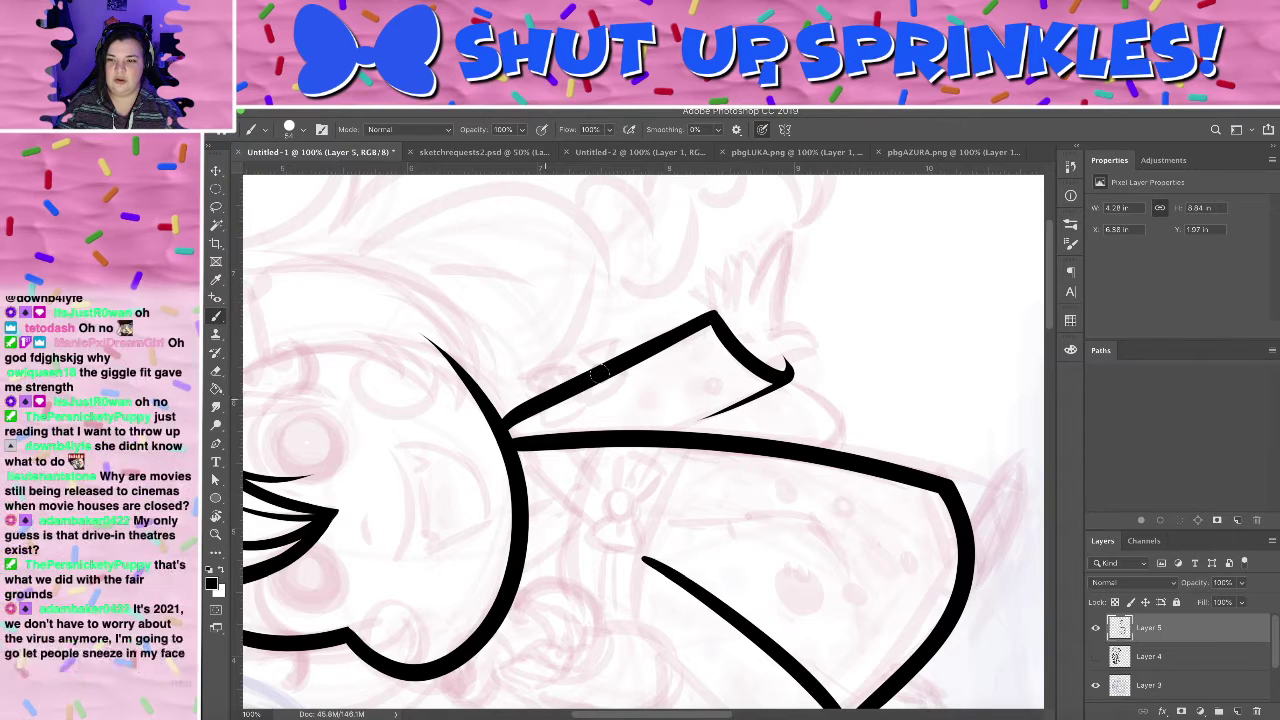
- Ink the far edge of the garment's back panel as a line from beside the bow out to its lower corner
key(r)
drag(703, 337, 706, 461)
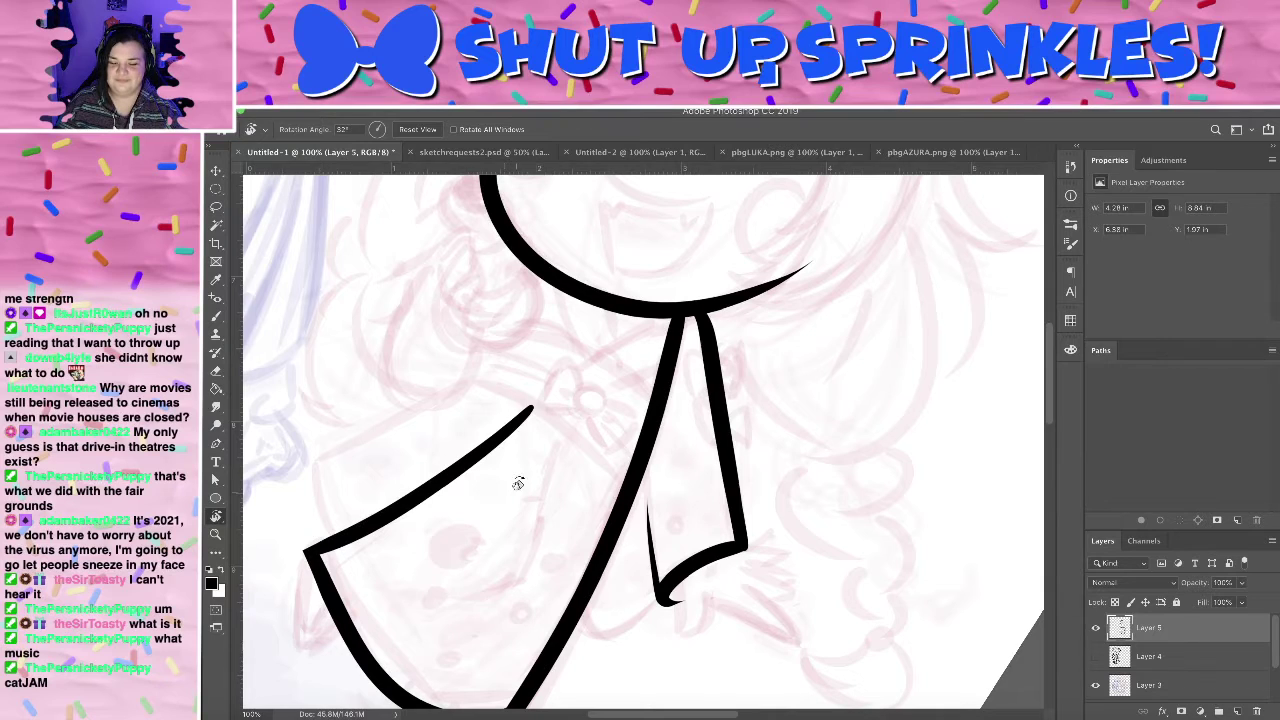
key(b)
drag(482, 367, 303, 455)
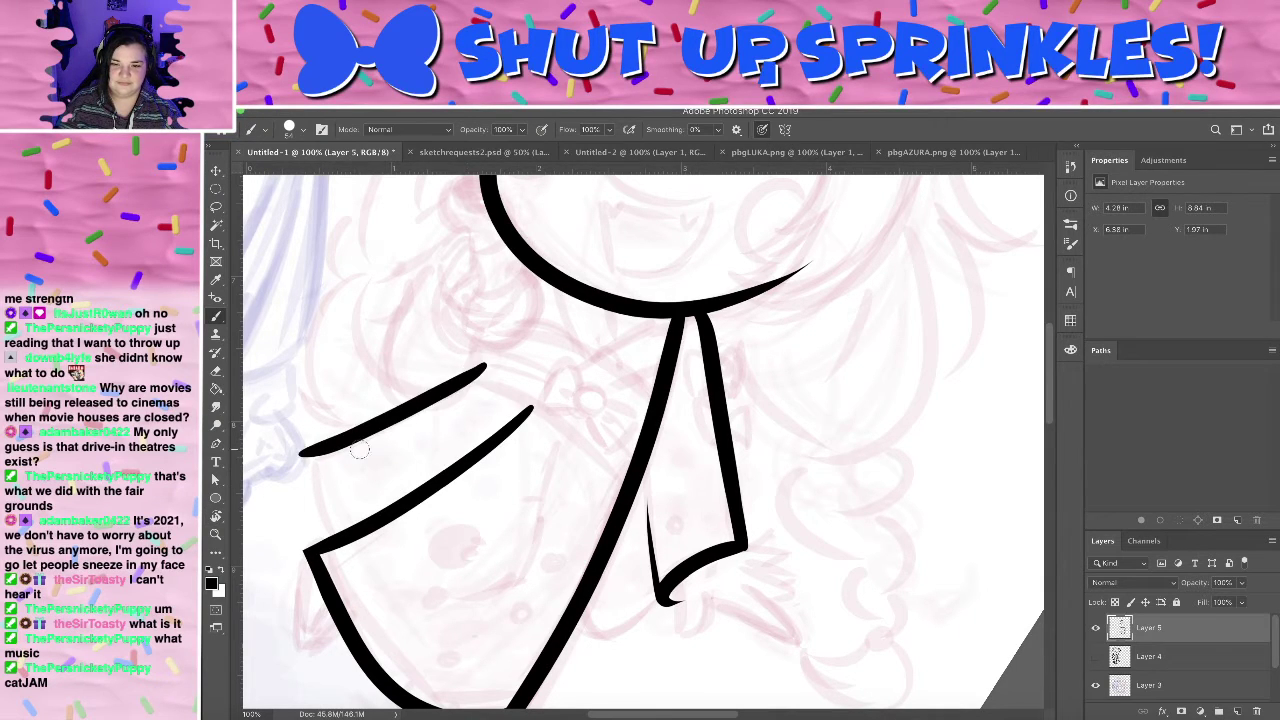
key(super+z)
drag(480, 352, 306, 460)
key(ctrl+z)
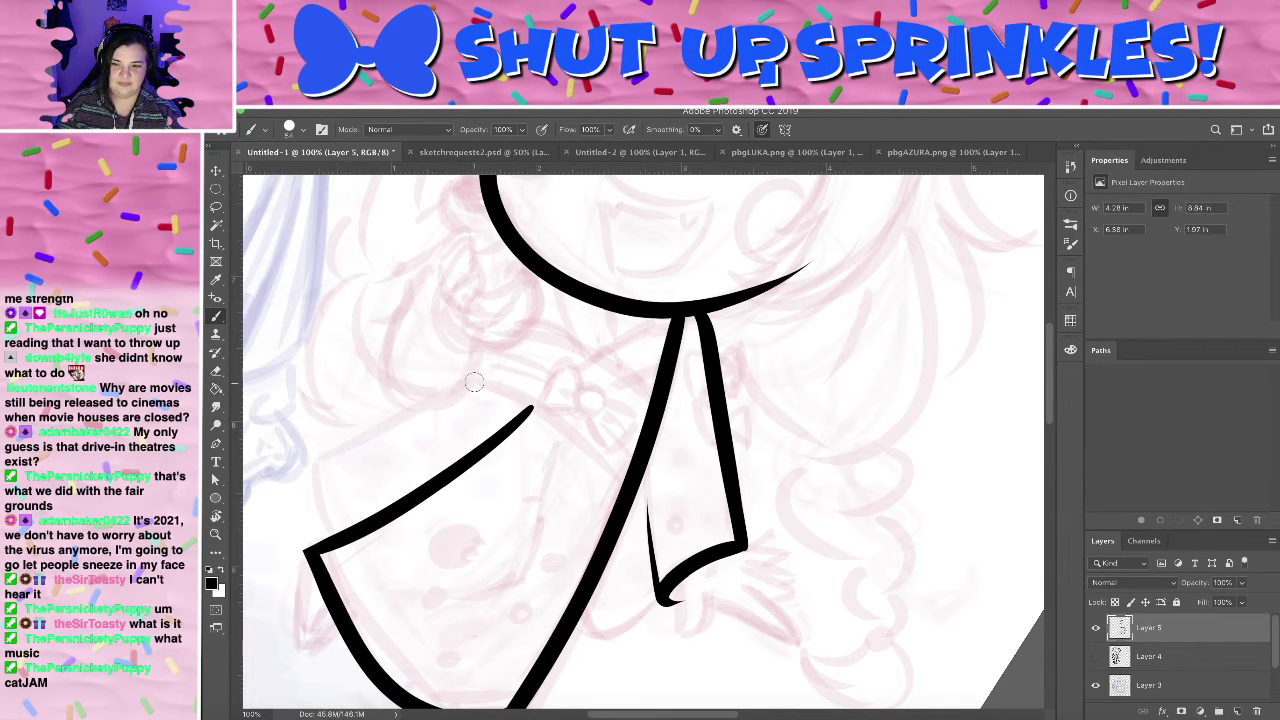
drag(478, 378, 322, 432)
key(ctrl+z)
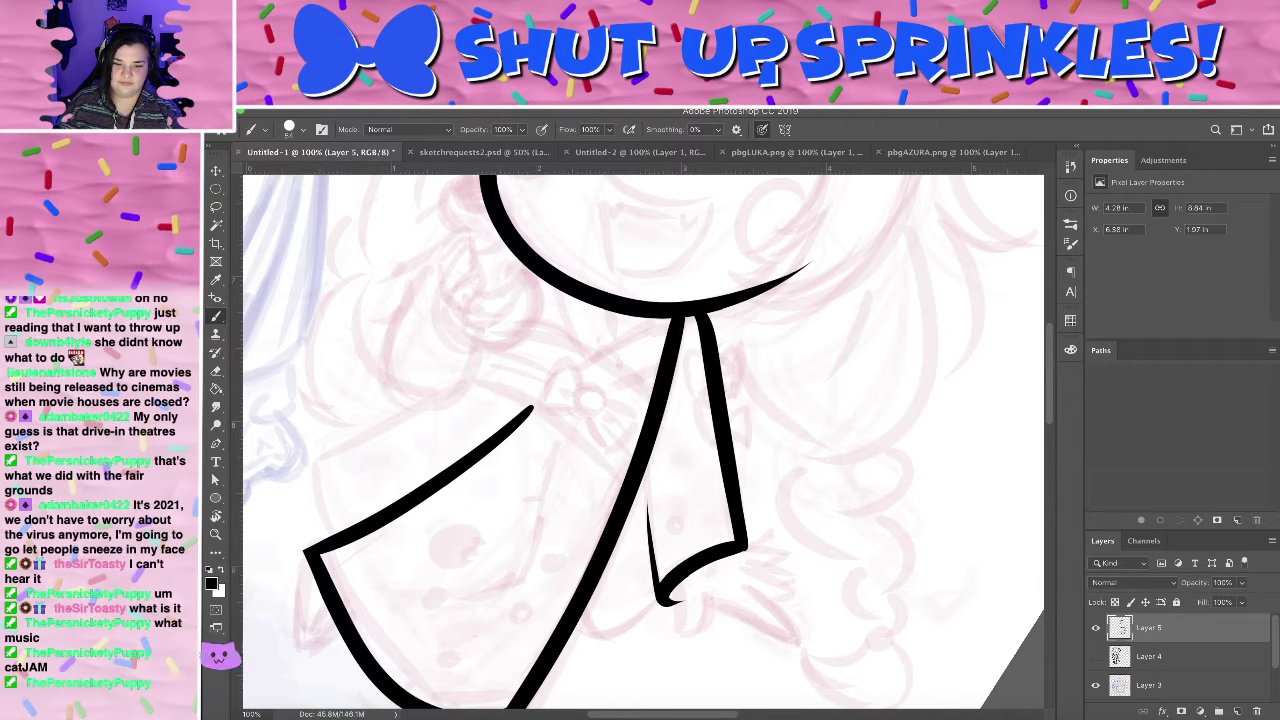
mouse_move(316, 460)
mouse_down()
mouse_move(472, 378)
mouse_move(345, 440)
mouse_up()
key(ctrl+z)
key(ctrl+z)
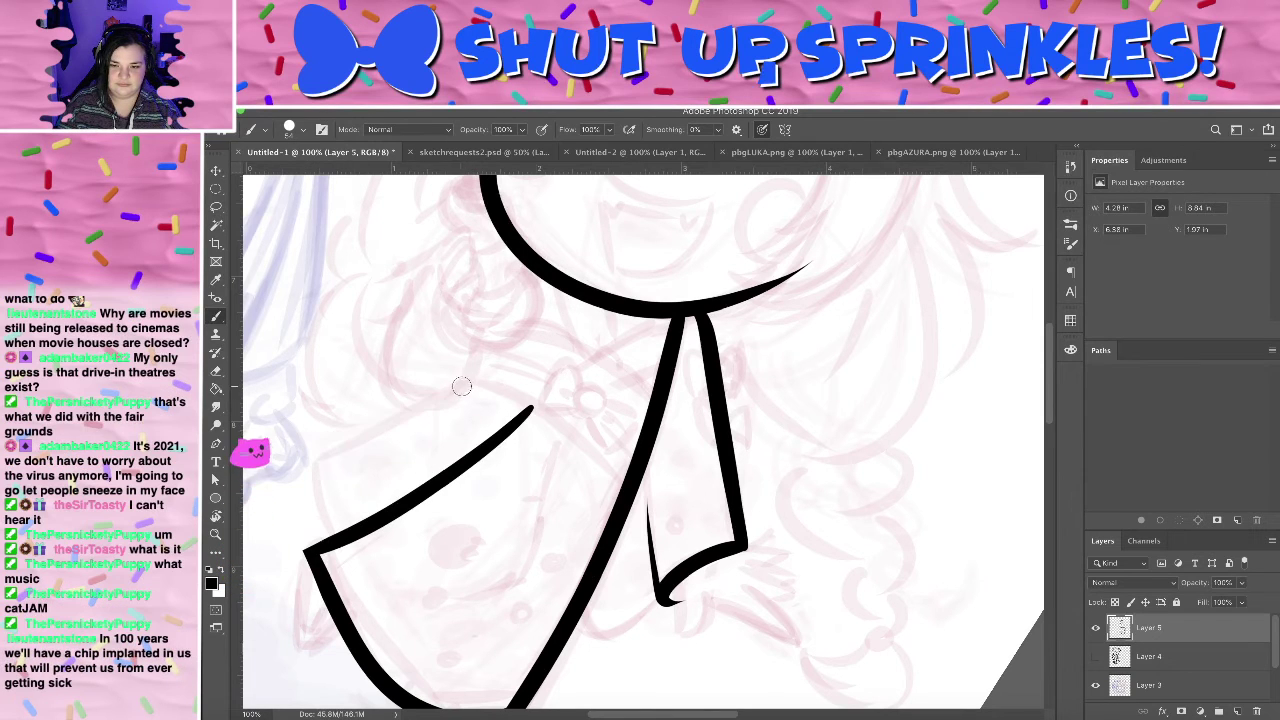
drag(470, 384, 318, 452)
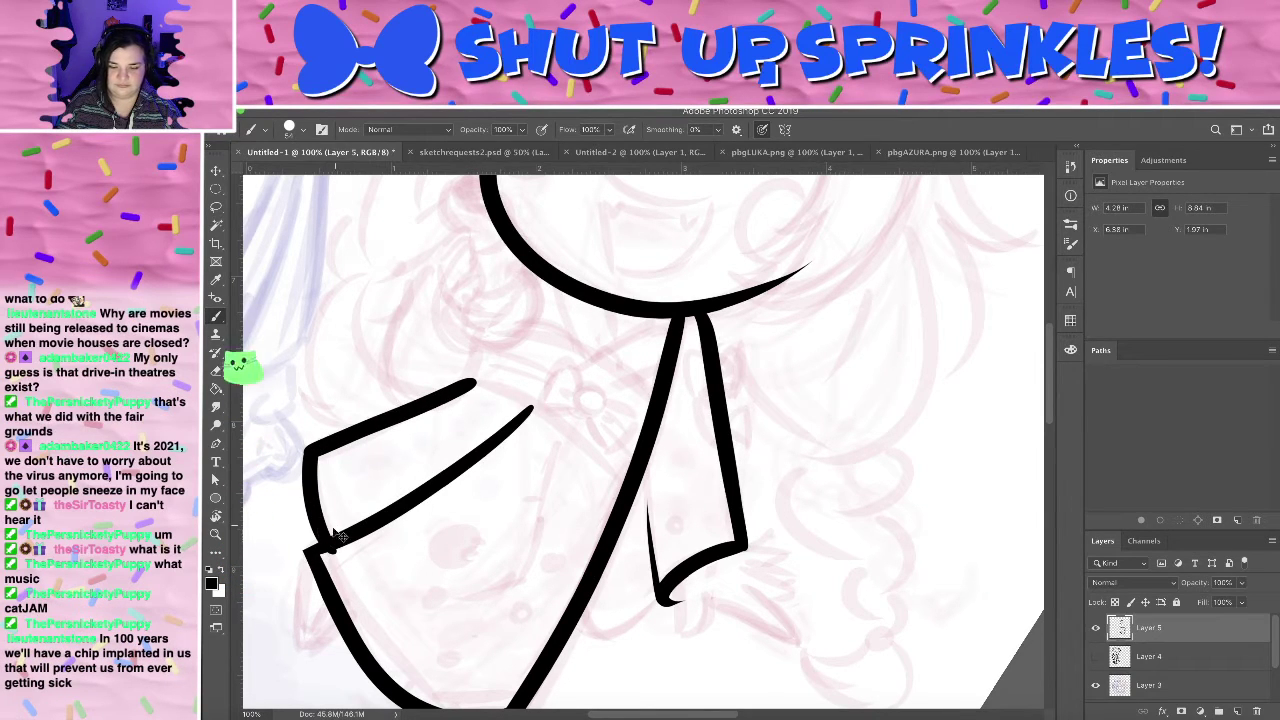
- Ink the back panel's slightly curved hem from its outer corner to the front panel's edge
mouse_move(316, 536)
mouse_down()
mouse_move(312, 418)
mouse_move(316, 540)
mouse_up()
key(ctrl+z)
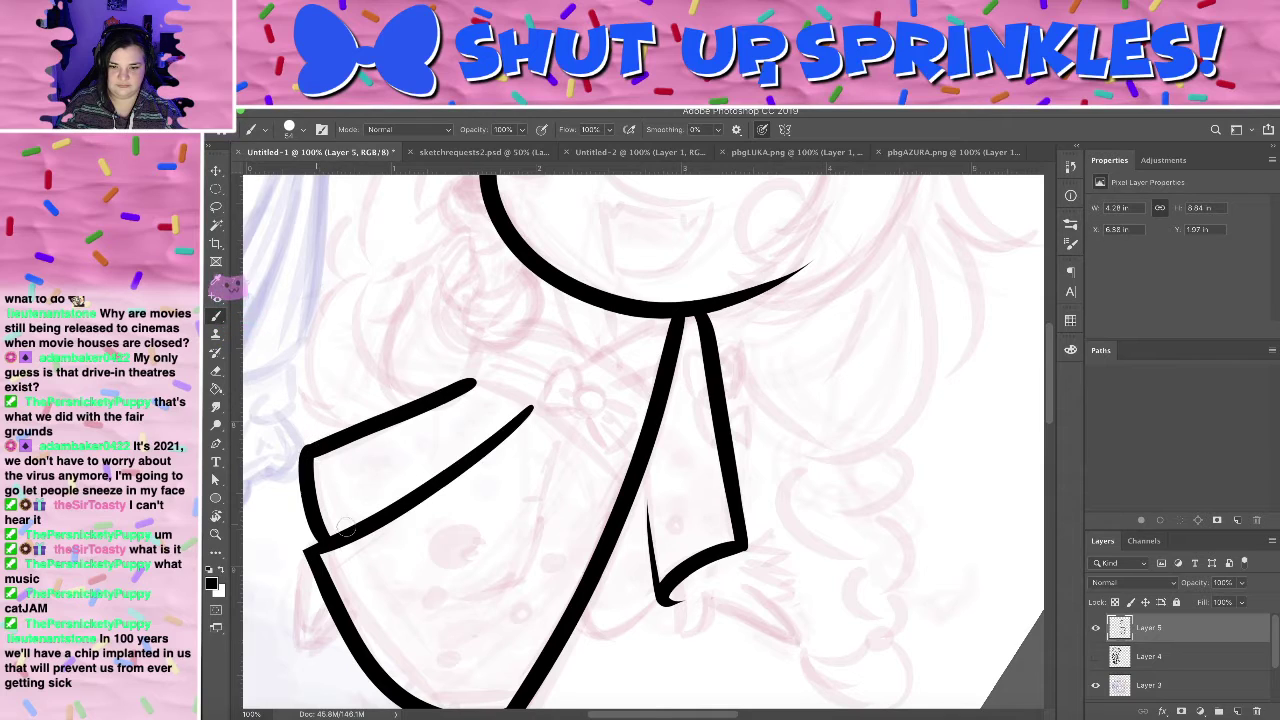
key(ctrl+z)
mouse_move(310, 452)
mouse_down()
mouse_move(316, 538)
mouse_move(329, 426)
mouse_move(316, 540)
mouse_move(306, 452)
mouse_move(322, 544)
mouse_up()
key(ctrl+z)
key(ctrl+z)
key(ctrl+z)
key(ctrl+z)
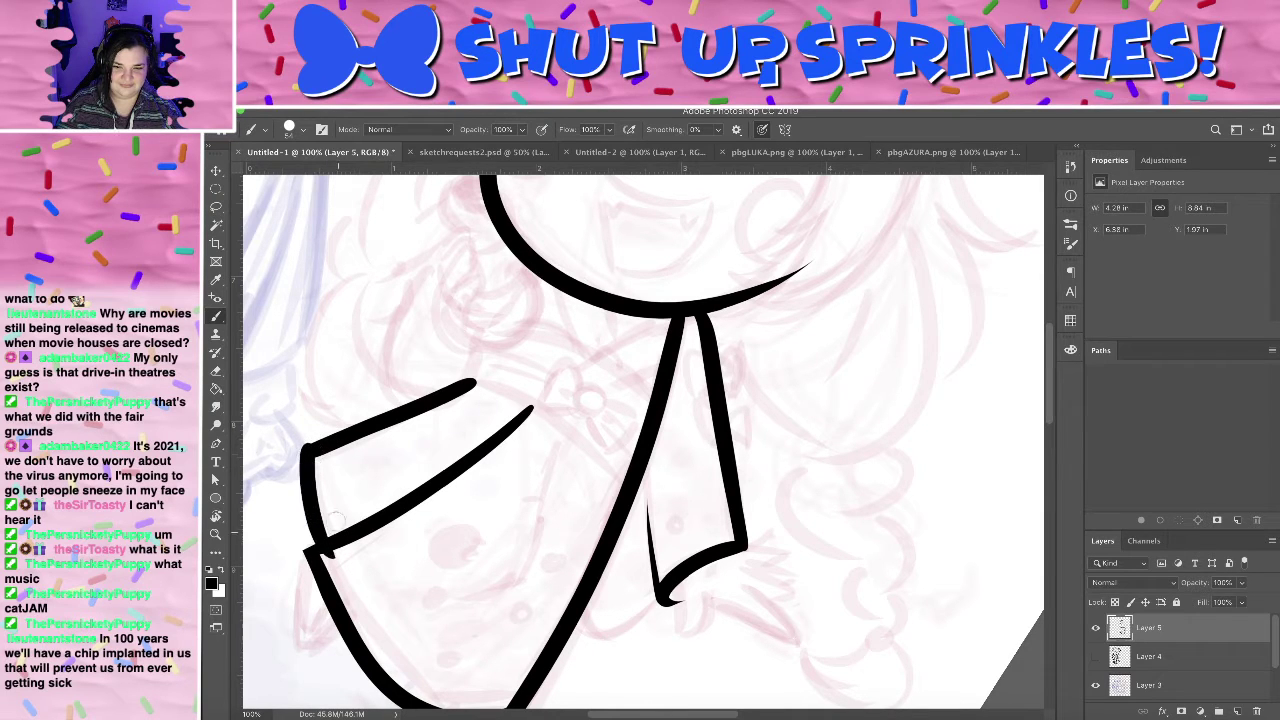
key(ctrl+z)
drag(308, 448, 333, 538)
key(ctrl+z)
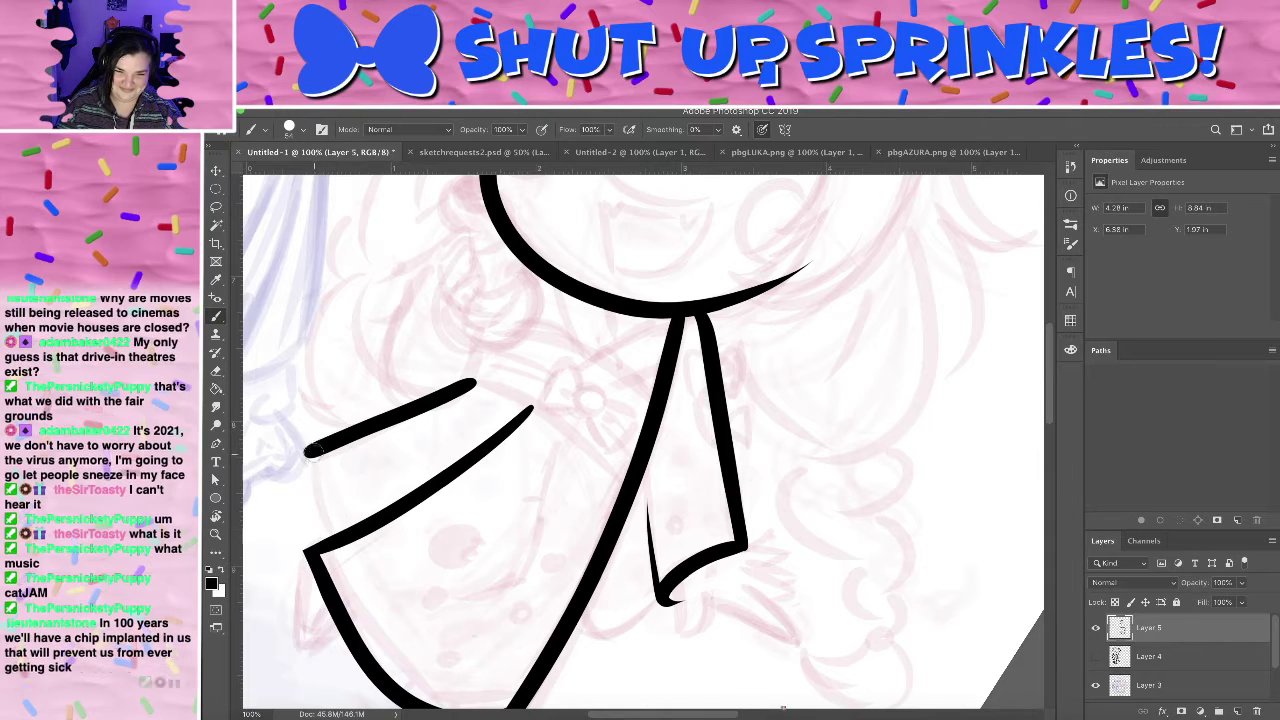
mouse_move(309, 451)
mouse_down()
mouse_move(326, 538)
mouse_move(342, 516)
mouse_move(337, 528)
mouse_move(313, 505)
mouse_move(334, 426)
mouse_move(313, 453)
mouse_move(320, 541)
mouse_up()
key(ctrl+z)
key(ctrl+z)
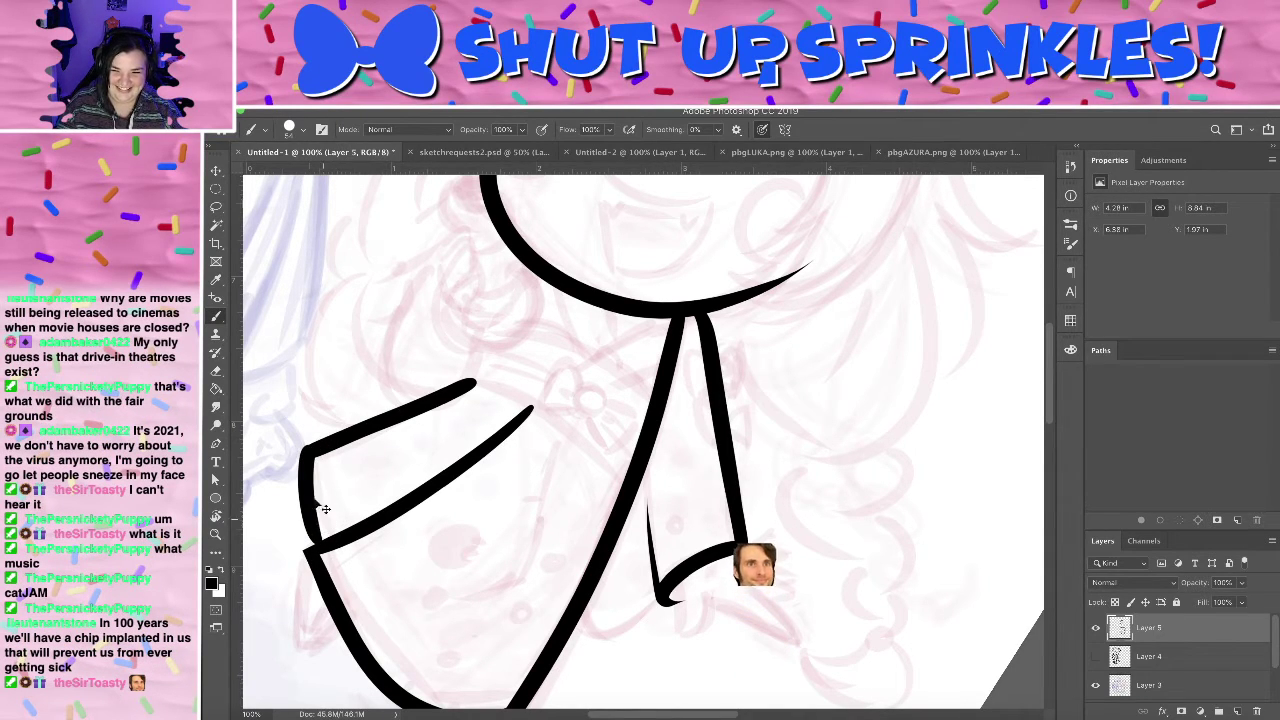
key(ctrl+z)
drag(306, 448, 320, 536)
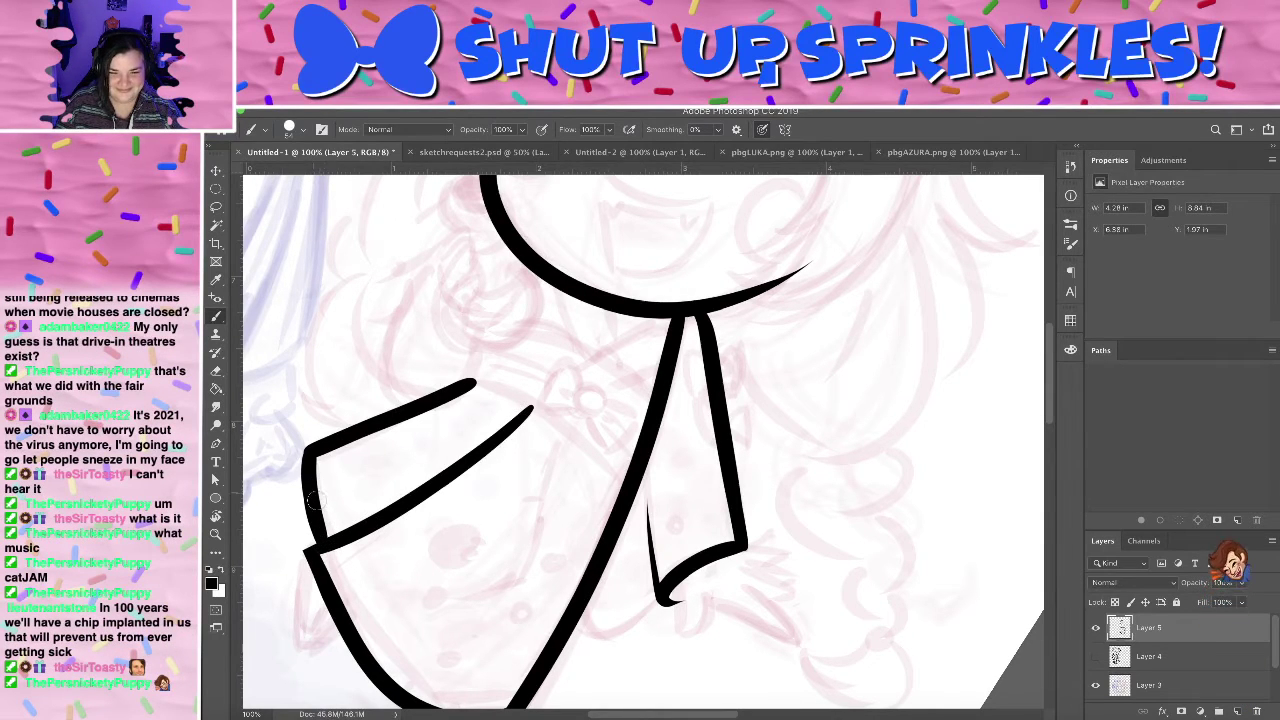
- Ink the rounded shape beneath the extended sleeve, from the garment's side edge around to the cuff's hooked end
key(r)
mouse_move(374, 461)
mouse_down()
mouse_move(500, 309)
mouse_move(304, 446)
mouse_move(315, 533)
mouse_up()
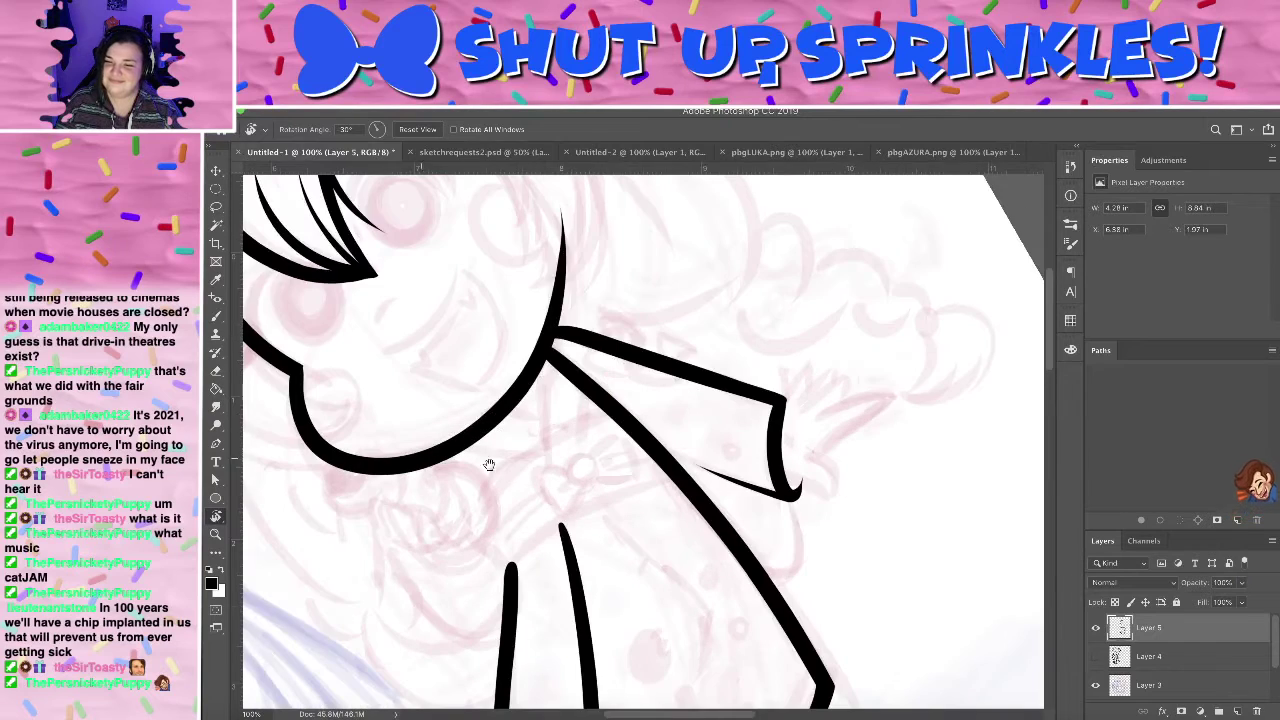
mouse_move(629, 603)
mouse_down()
mouse_move(549, 351)
mouse_move(490, 278)
mouse_up()
key(b)
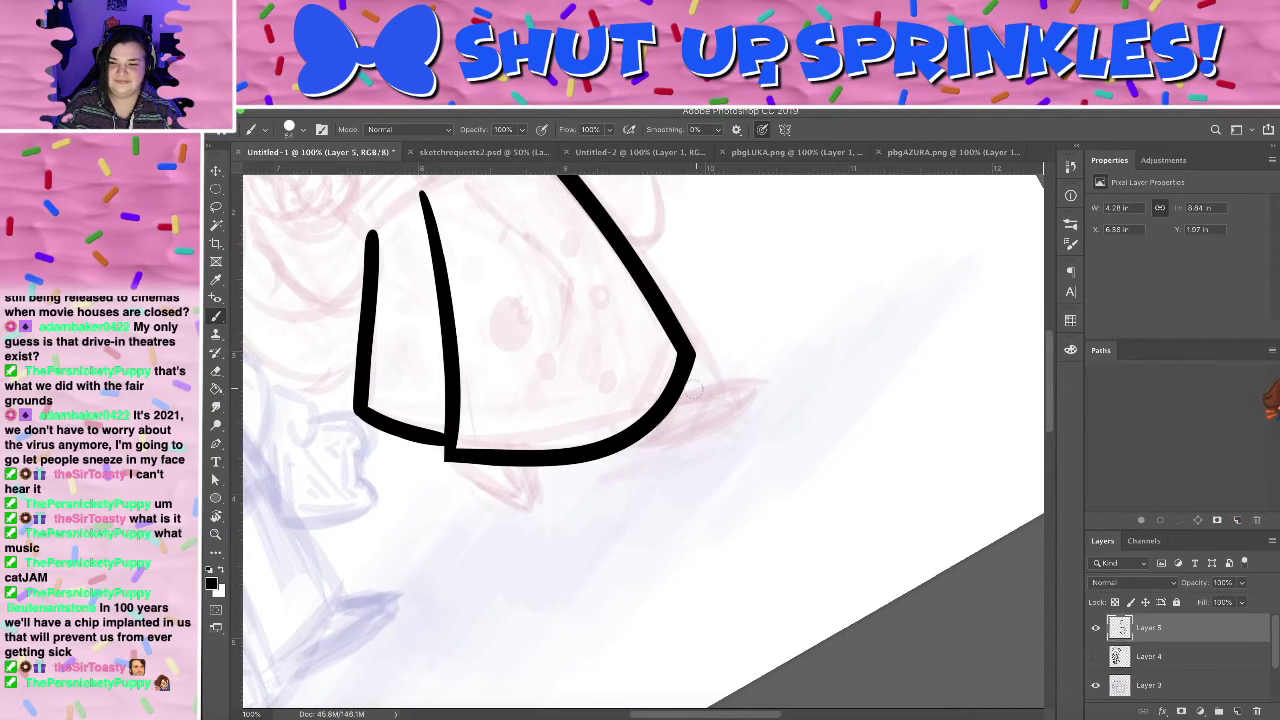
scroll(710, 420, up, 3)
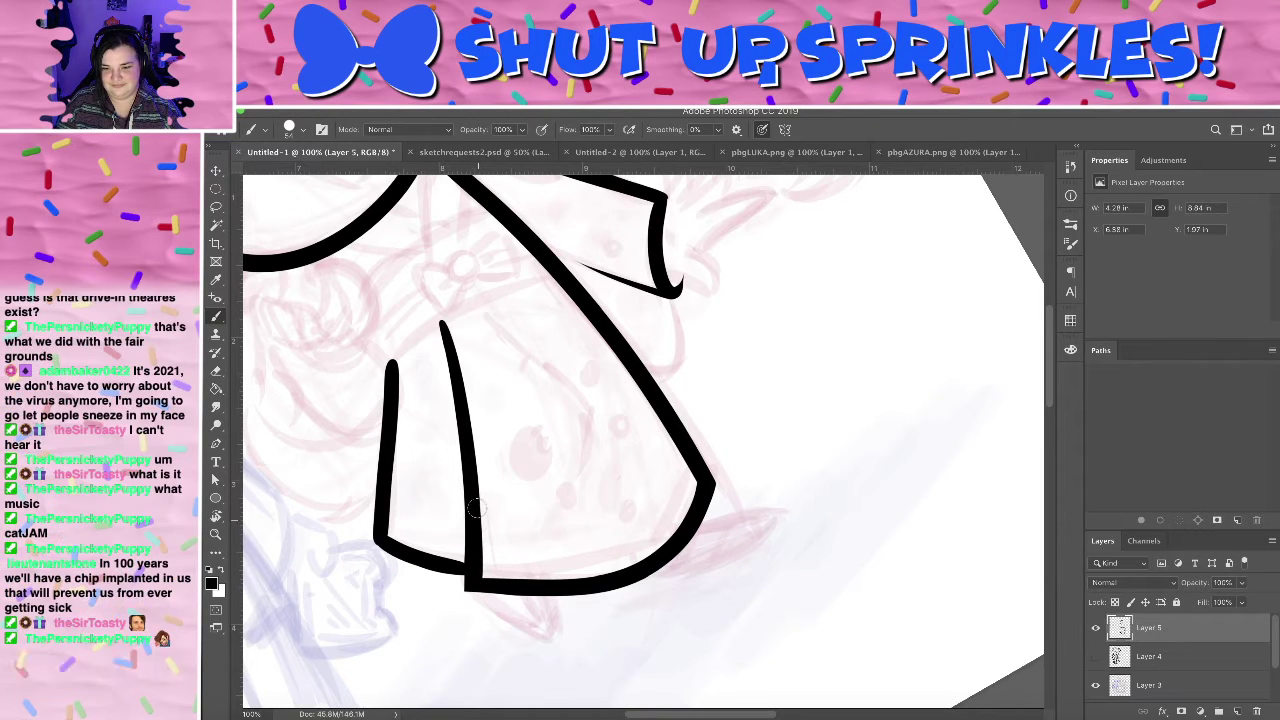
key(r)
mouse_move(728, 383)
mouse_down()
mouse_move(661, 359)
mouse_move(860, 380)
mouse_move(757, 500)
mouse_up()
key(b)
key(space)
key(r)
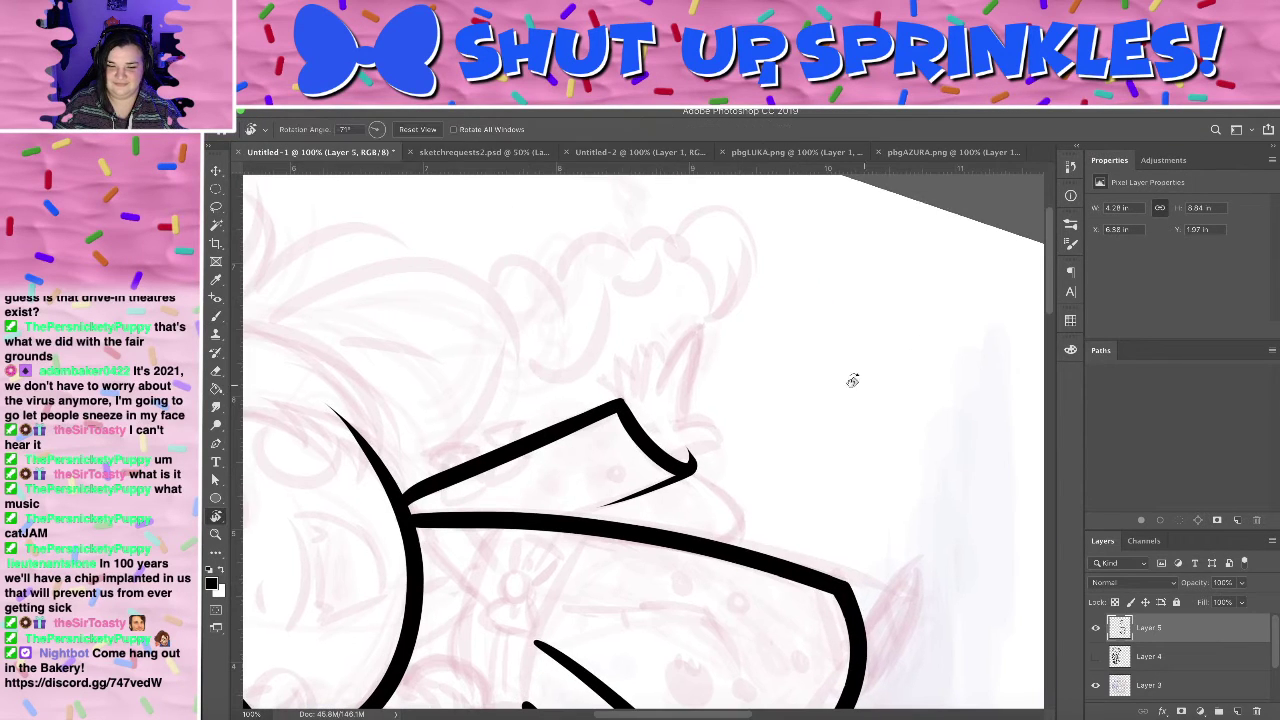
mouse_move(851, 377)
mouse_down()
mouse_move(683, 623)
mouse_move(617, 611)
mouse_up()
key(b)
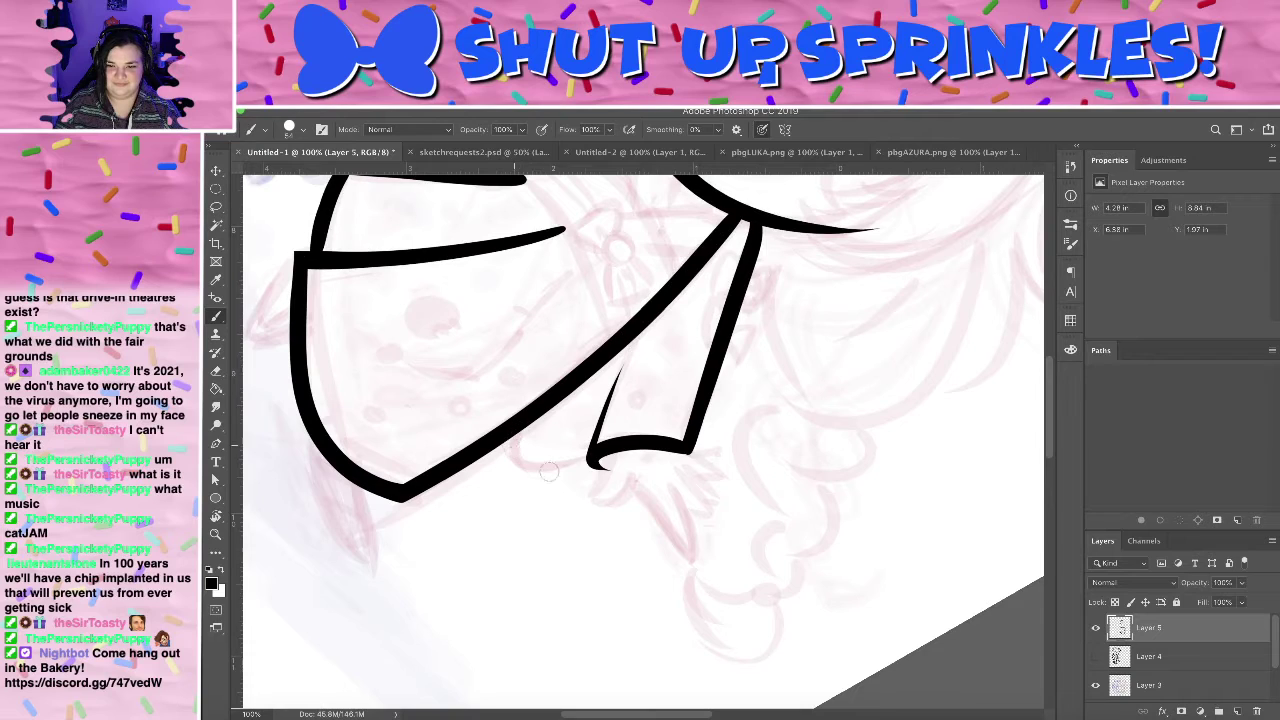
drag(508, 432, 598, 464)
key(ctrl+z)
drag(502, 438, 598, 464)
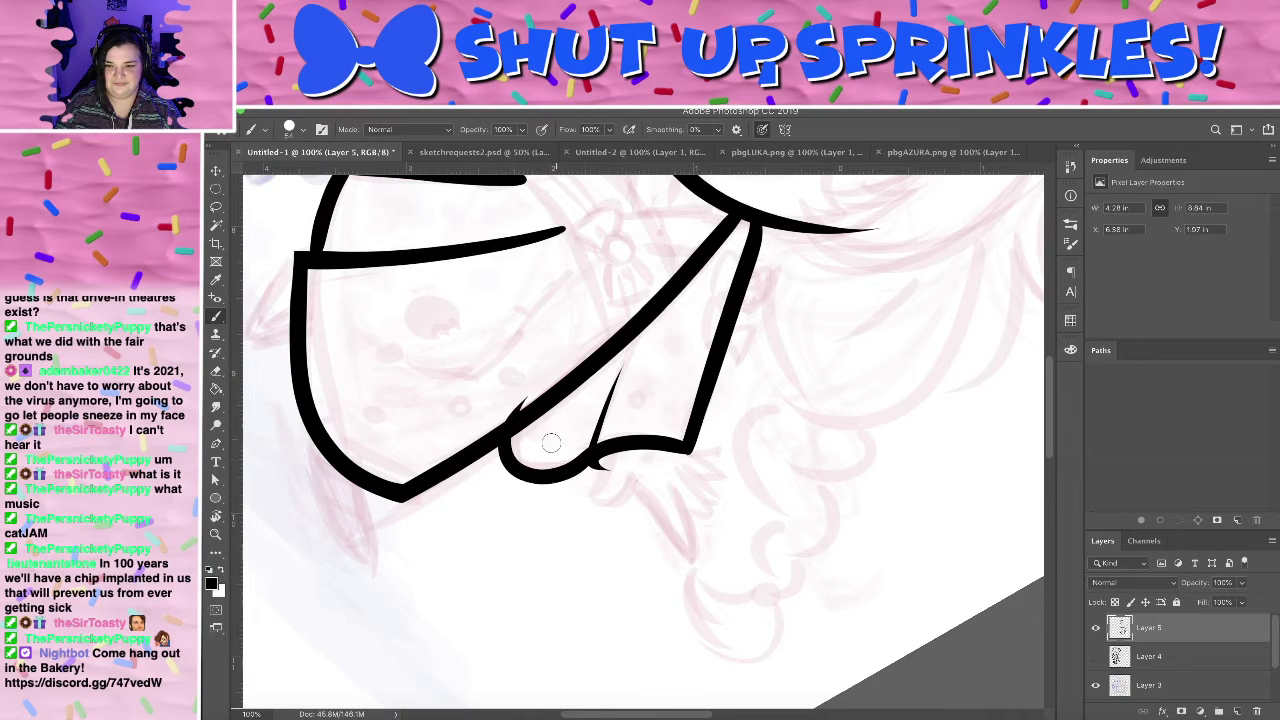
key(ctrl+z)
mouse_move(520, 430)
mouse_down()
mouse_move(599, 452)
mouse_move(513, 470)
mouse_up()
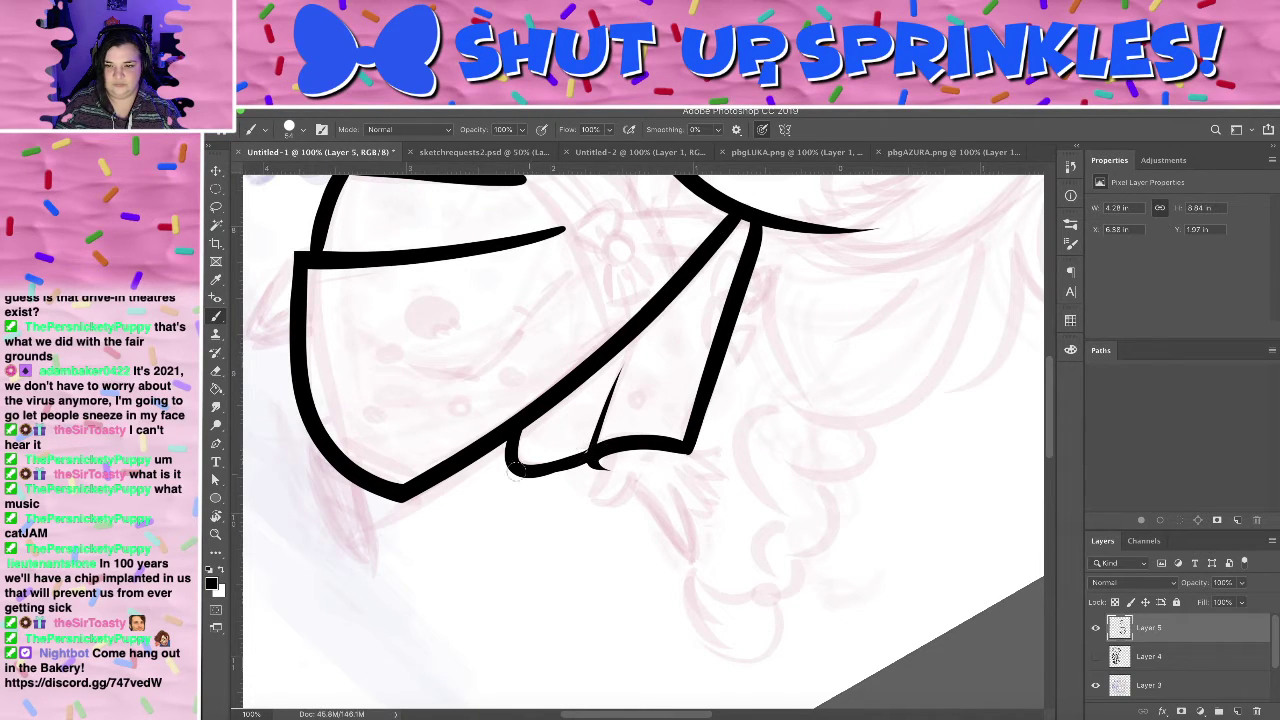
key(ctrl+z)
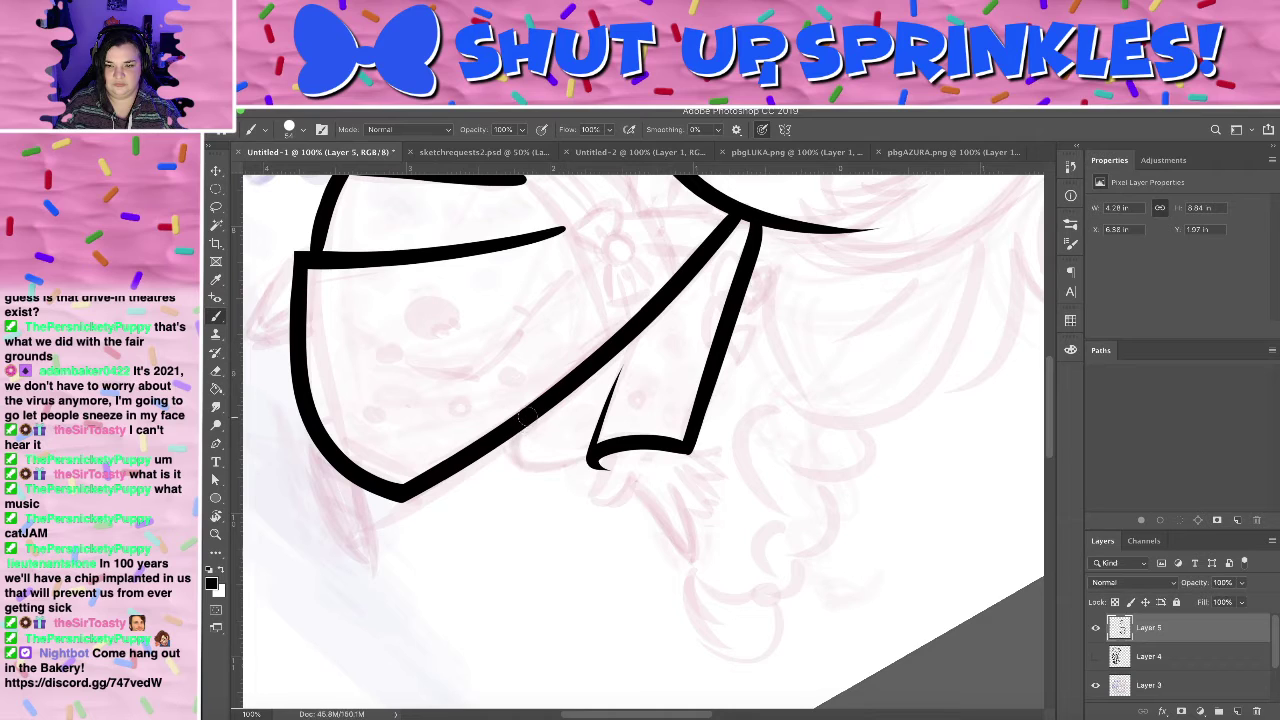
mouse_move(526, 416)
mouse_down()
mouse_move(590, 444)
mouse_move(516, 468)
mouse_up()
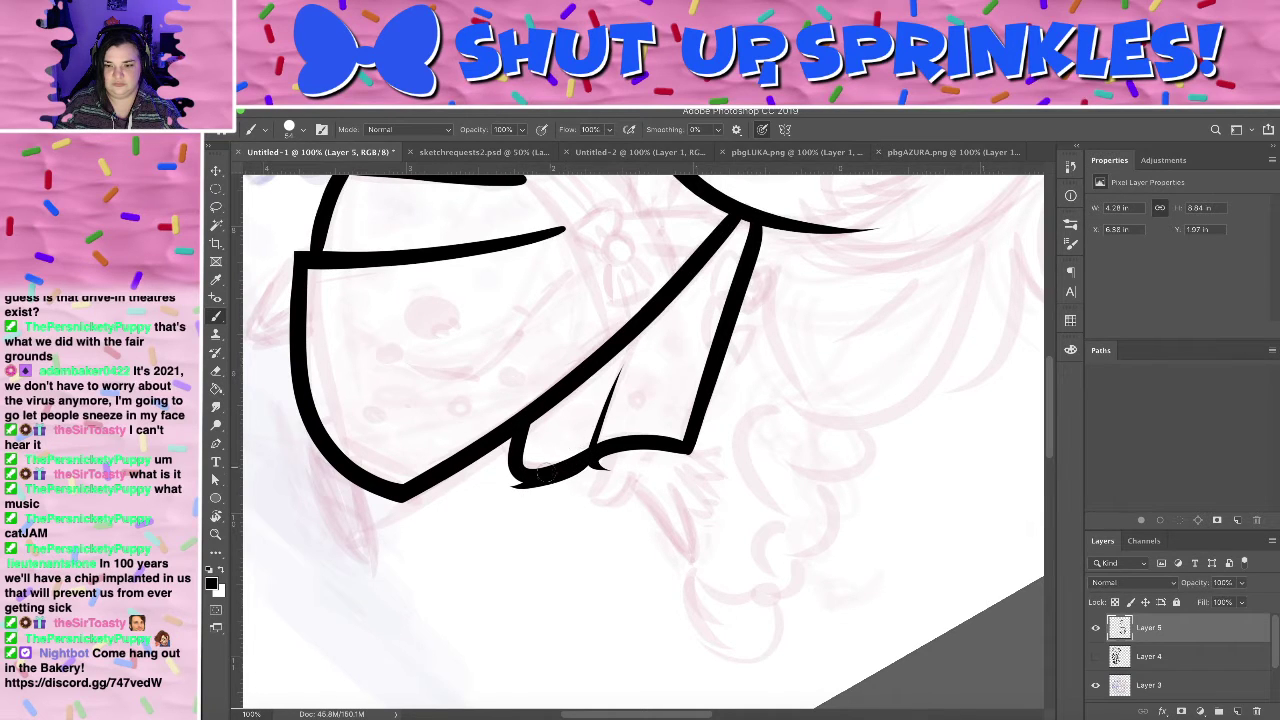
key(super+z)
key(r)
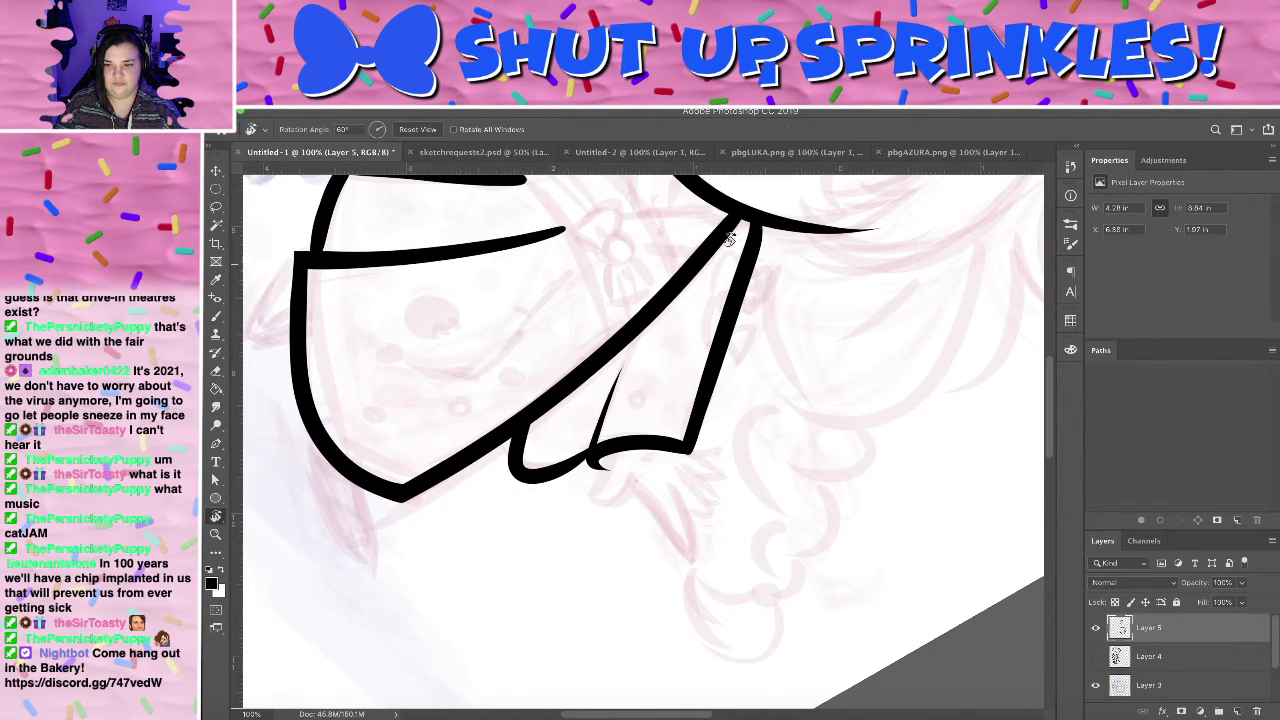
drag(607, 422, 508, 300)
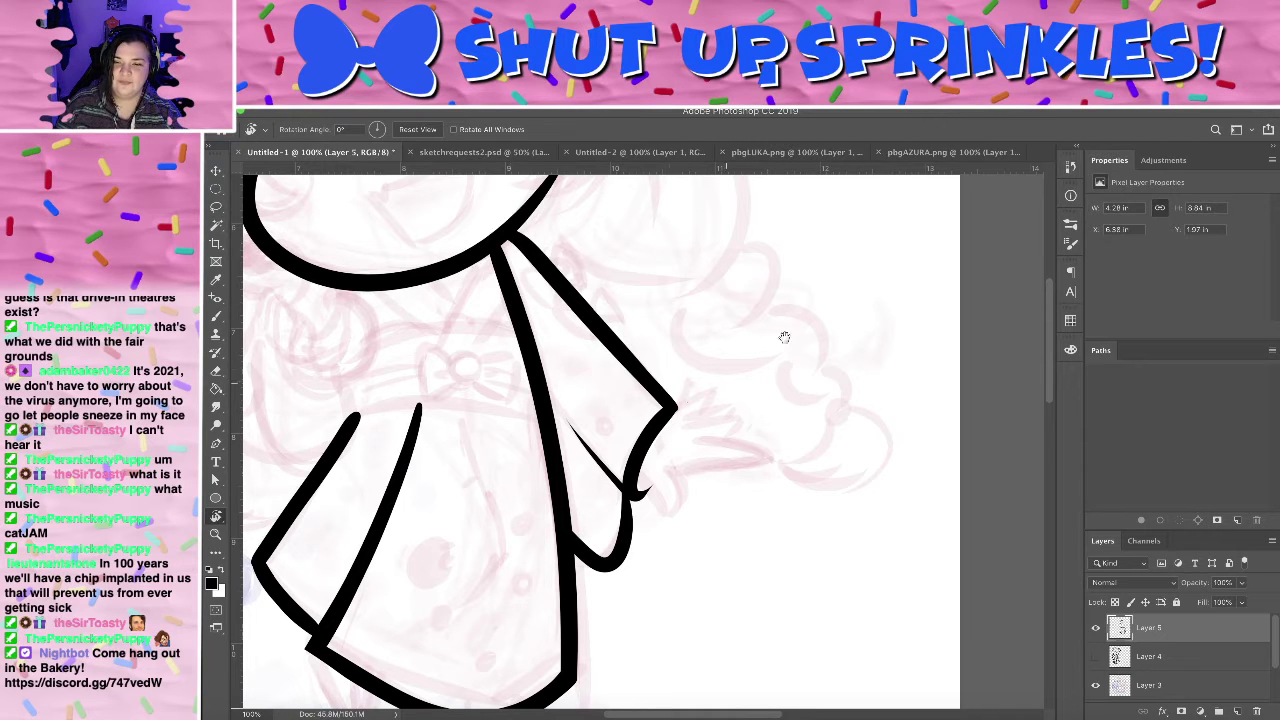
mouse_move(784, 337)
mouse_down()
mouse_move(677, 377)
mouse_move(606, 449)
mouse_move(617, 506)
mouse_move(608, 626)
mouse_move(537, 571)
mouse_move(551, 509)
mouse_move(540, 458)
mouse_move(614, 663)
mouse_move(595, 530)
mouse_move(560, 665)
mouse_move(600, 662)
mouse_move(643, 600)
mouse_move(609, 480)
mouse_up()
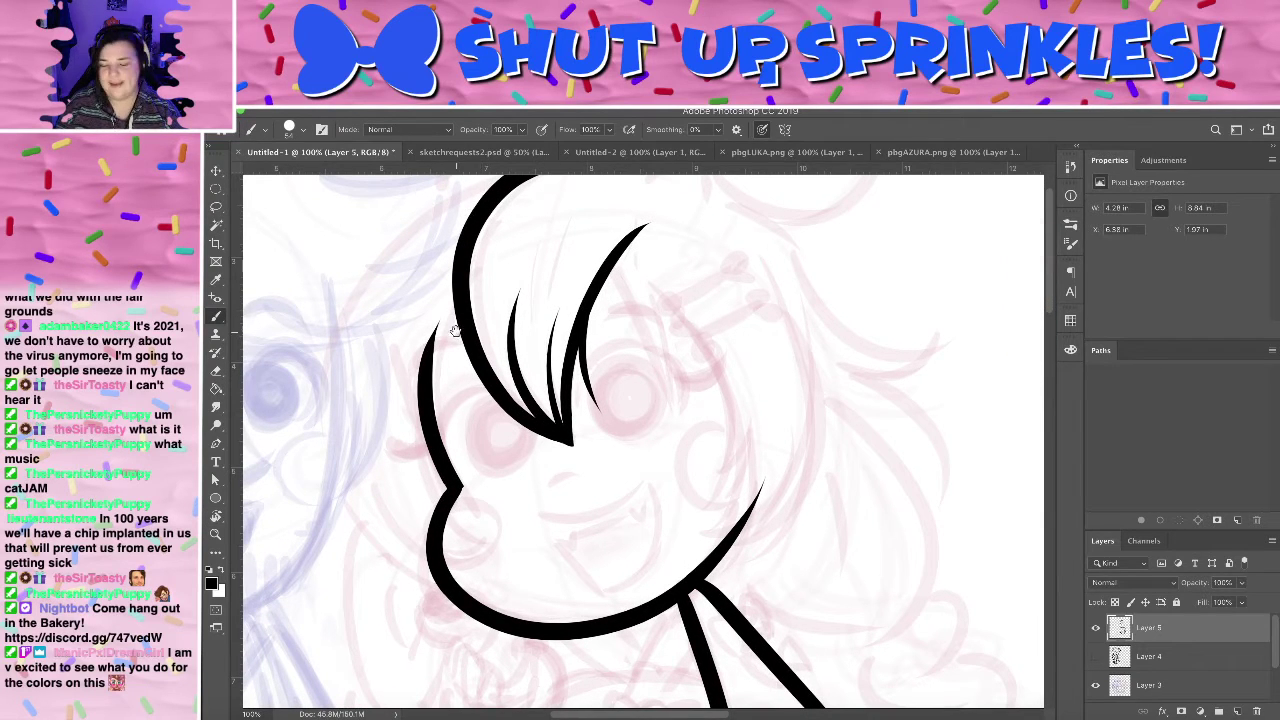
mouse_move(466, 342)
mouse_down()
mouse_move(403, 526)
mouse_move(491, 529)
mouse_move(392, 540)
mouse_up()
drag(617, 362, 569, 263)
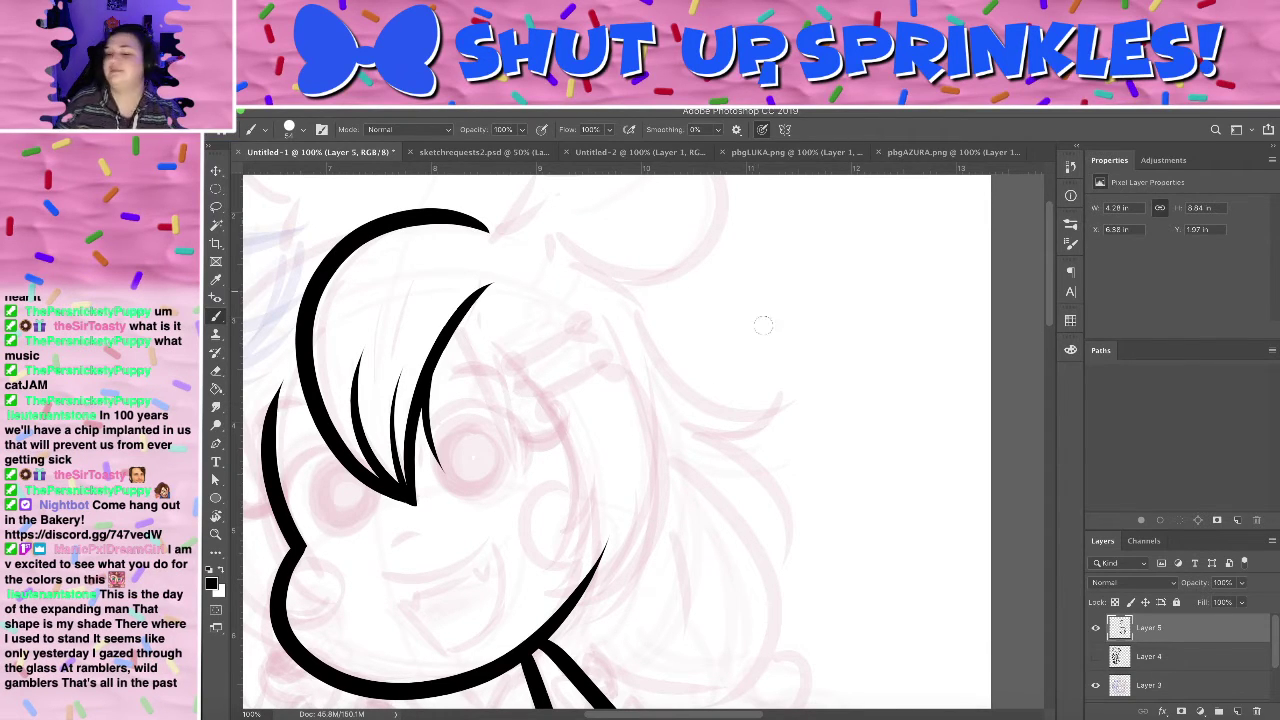
mouse_move(628, 437)
mouse_down()
mouse_move(680, 309)
mouse_move(668, 384)
mouse_up()
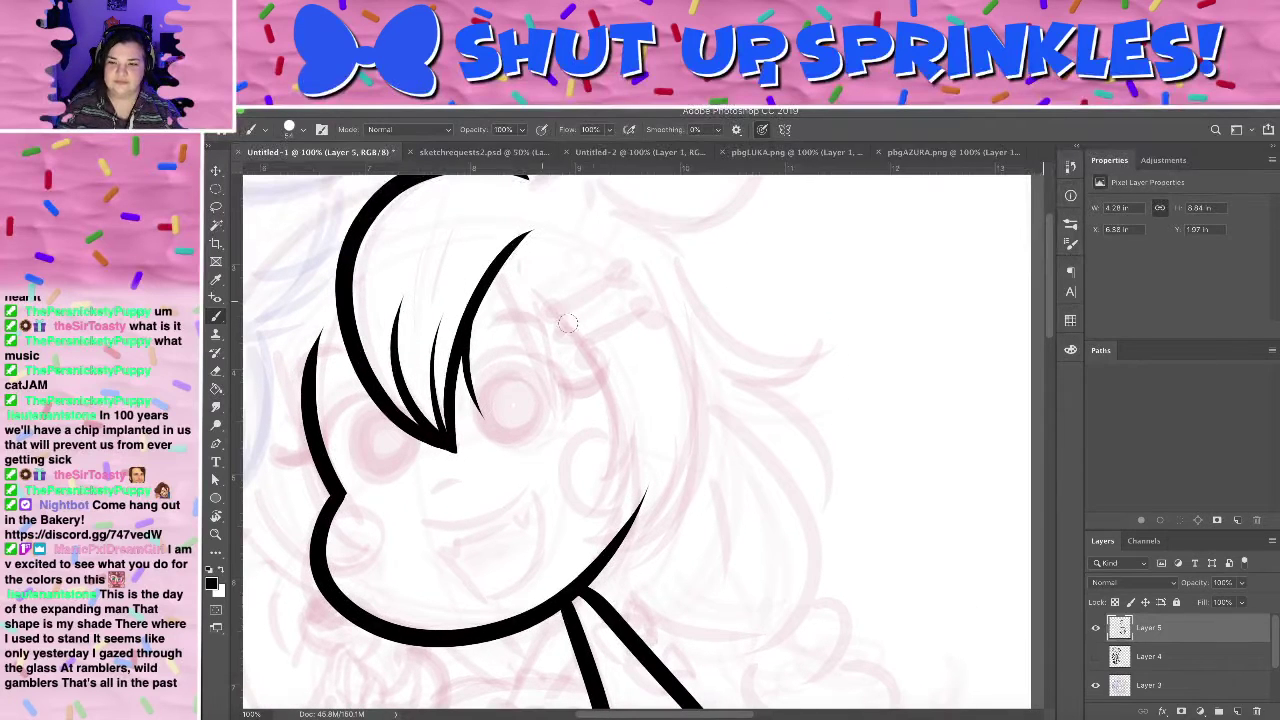
drag(538, 274, 555, 545)
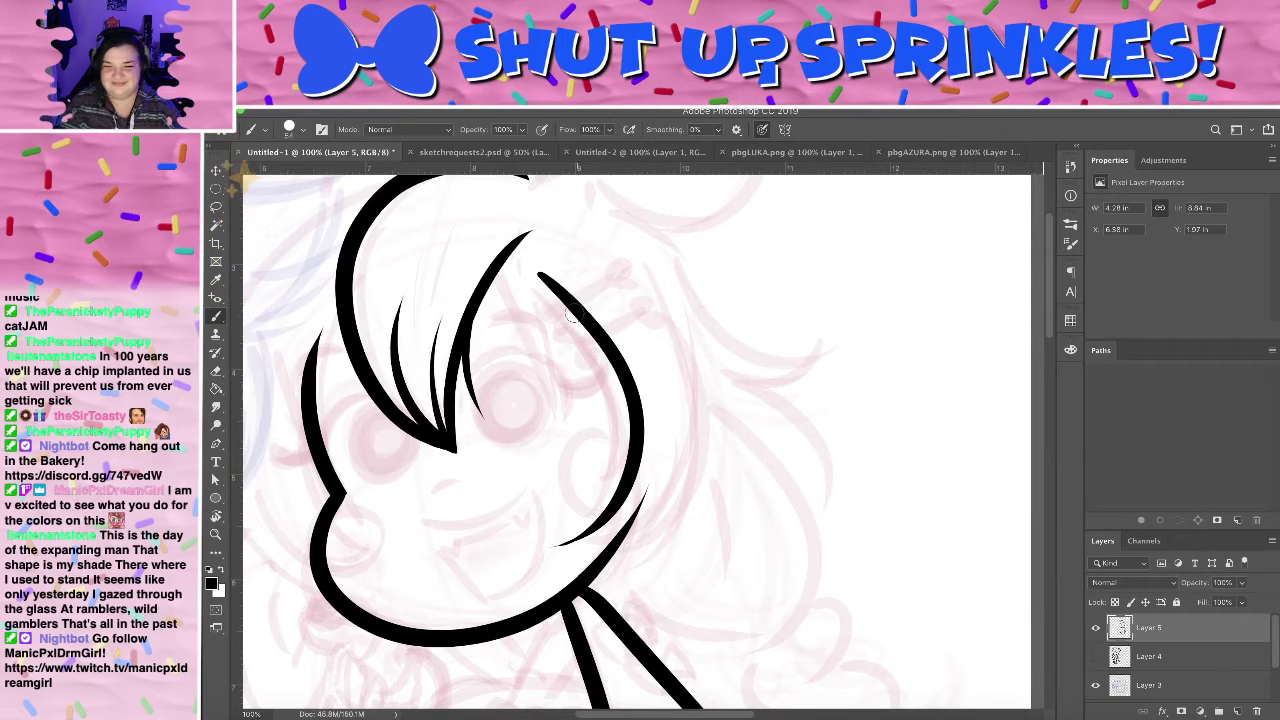
key(ctrl+z)
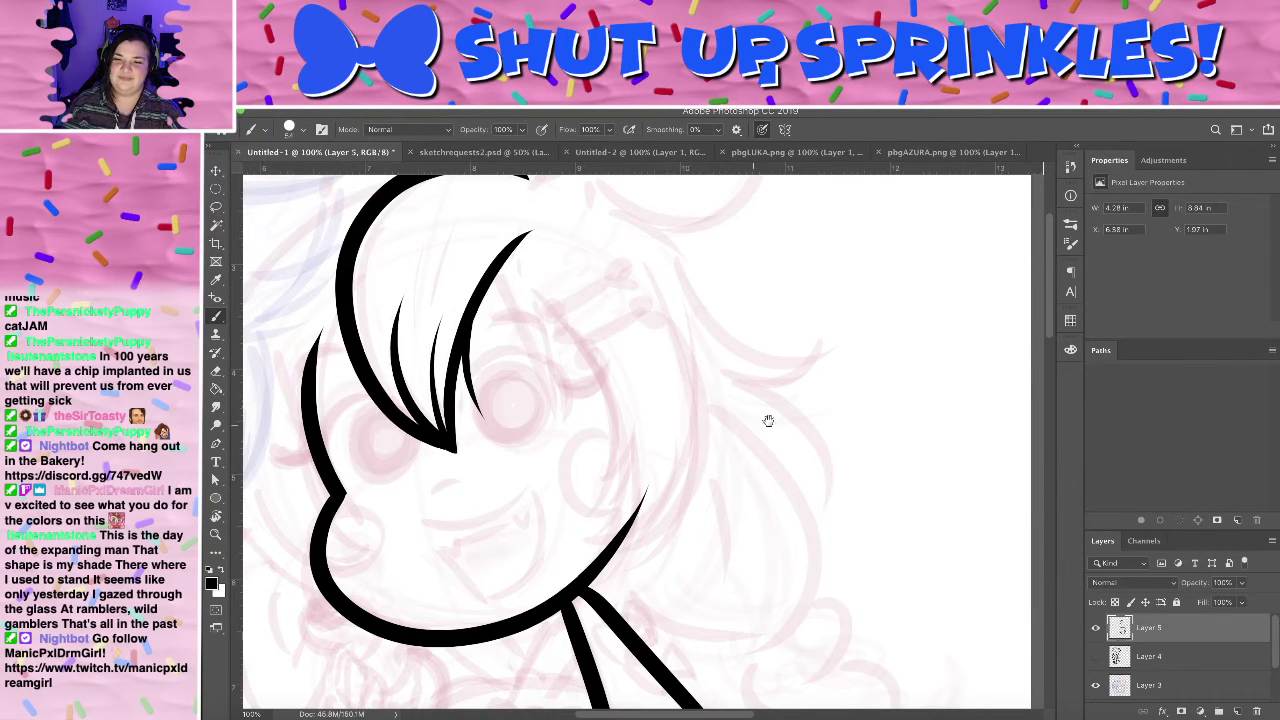
- Ink the outer hair contour from the crown down the side of the head, ending in an outward flick
drag(768, 421, 681, 463)
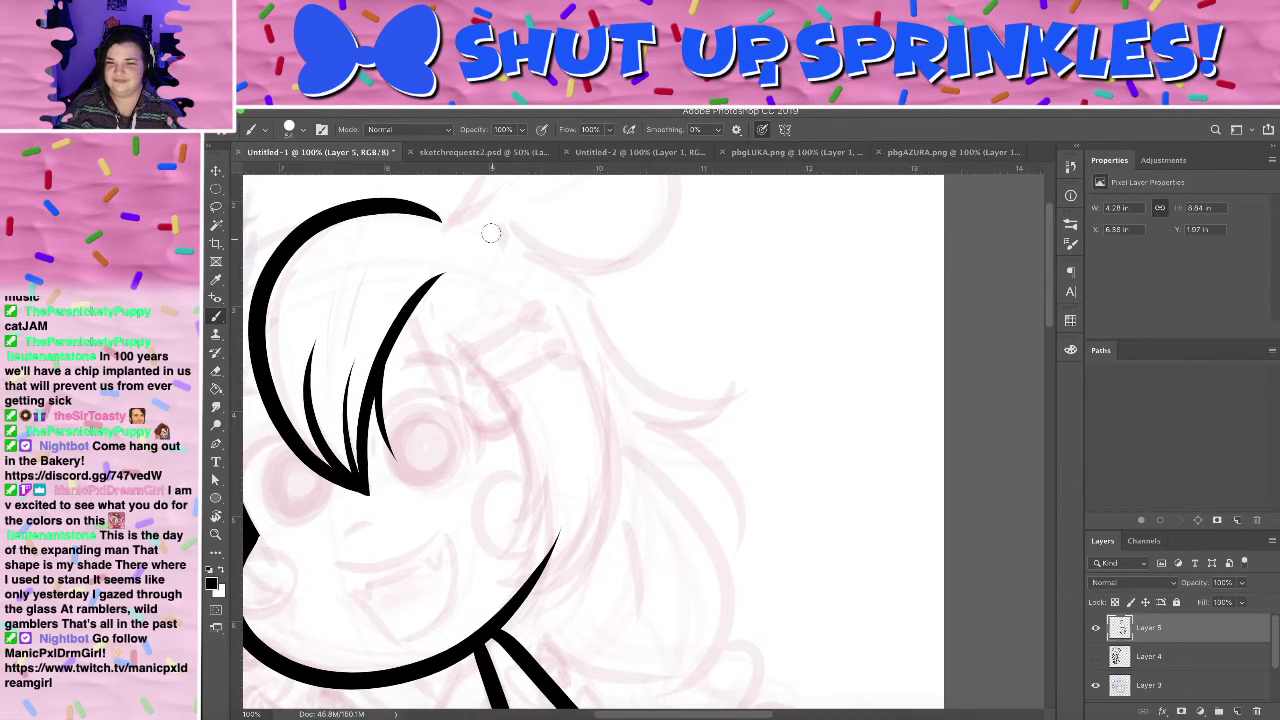
key(r)
drag(652, 340, 354, 366)
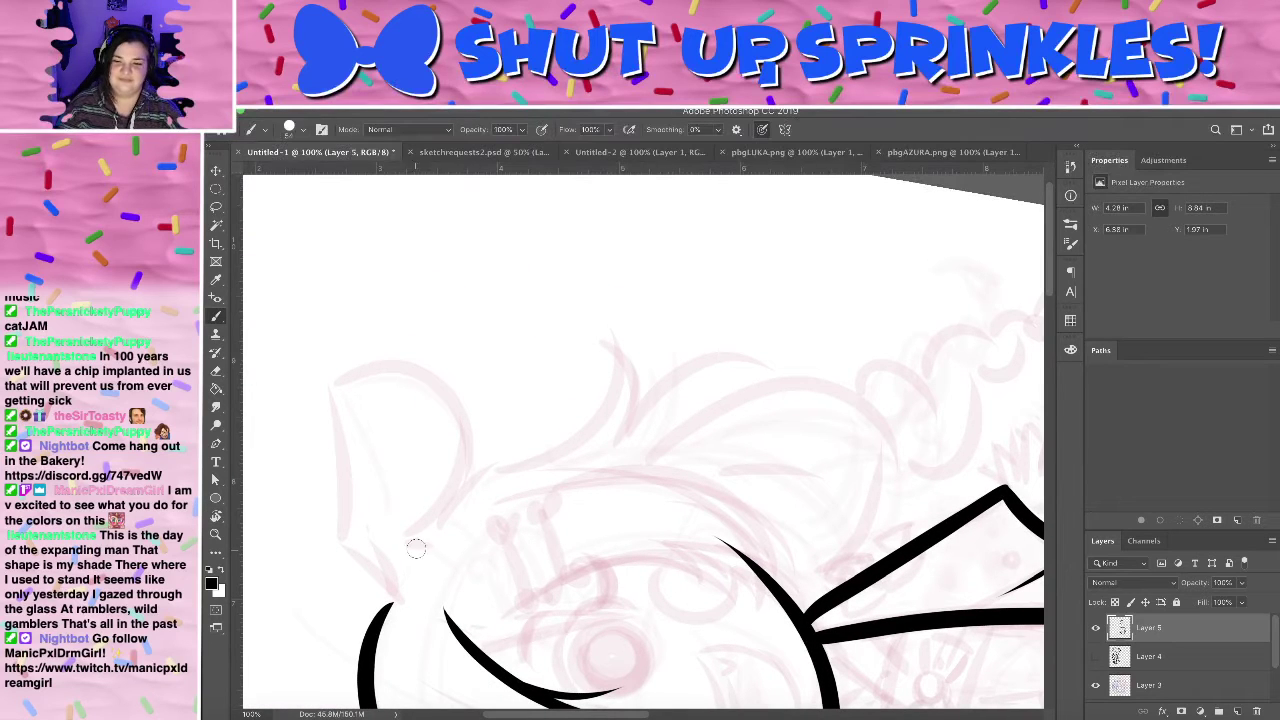
mouse_move(416, 548)
mouse_down()
mouse_move(600, 344)
mouse_move(385, 544)
mouse_move(378, 588)
mouse_up()
key(ctrl+z)
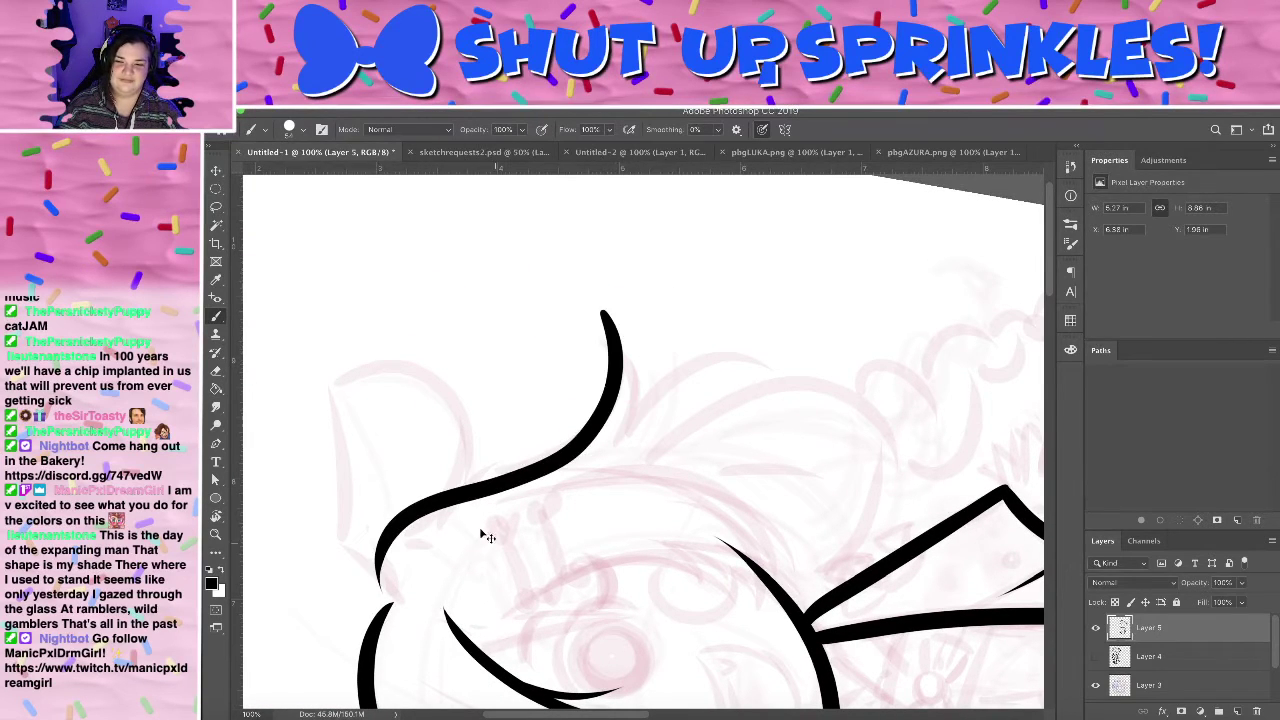
key(super+z)
mouse_move(428, 550)
mouse_down()
mouse_move(643, 334)
mouse_move(586, 298)
mouse_move(380, 600)
mouse_up()
key(super+z)
key(ctrl+z)
drag(423, 556, 502, 338)
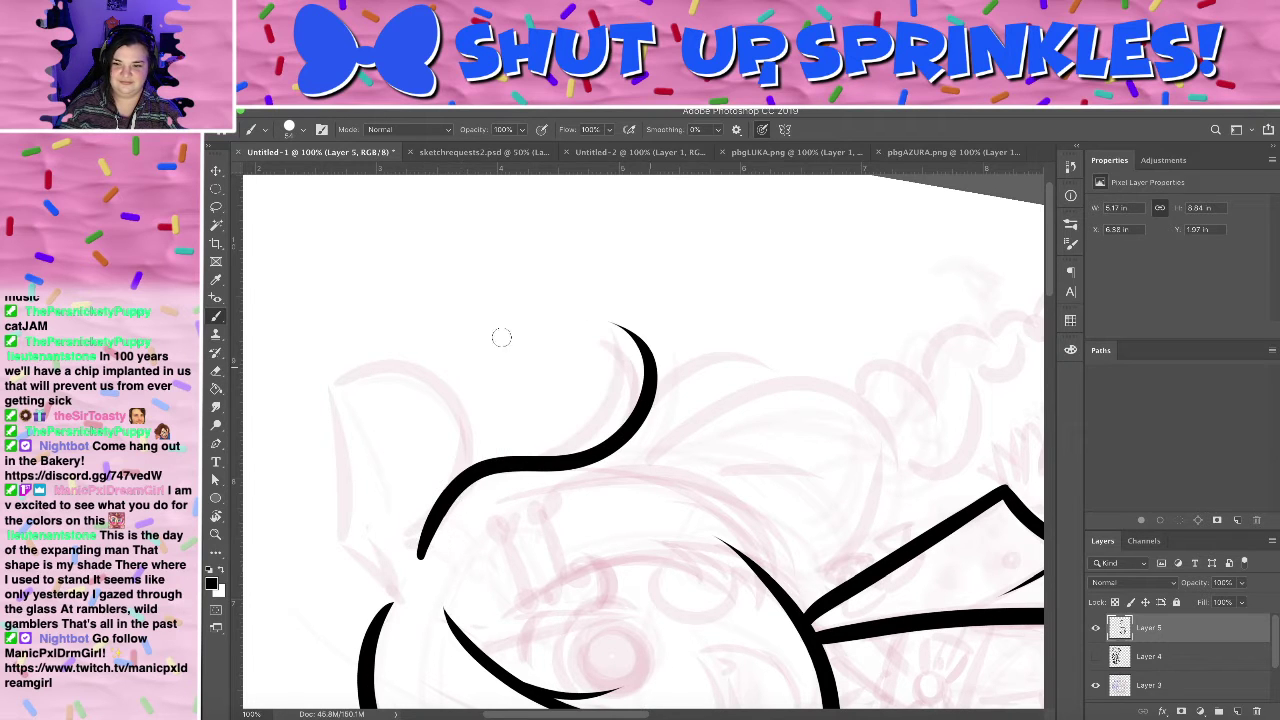
key(ctrl+z)
drag(606, 314, 410, 580)
- Ink a curved bang strand from the hair parting down along the outer side of the character's far eye
key(r)
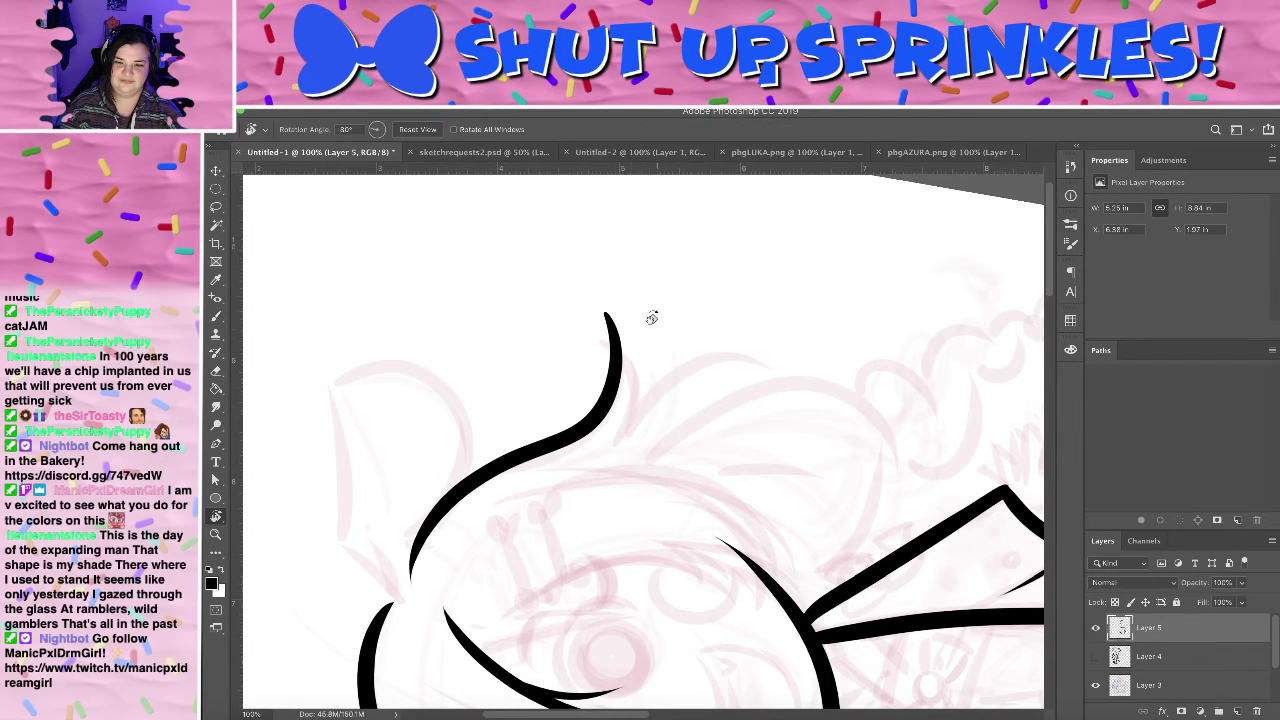
drag(651, 317, 766, 494)
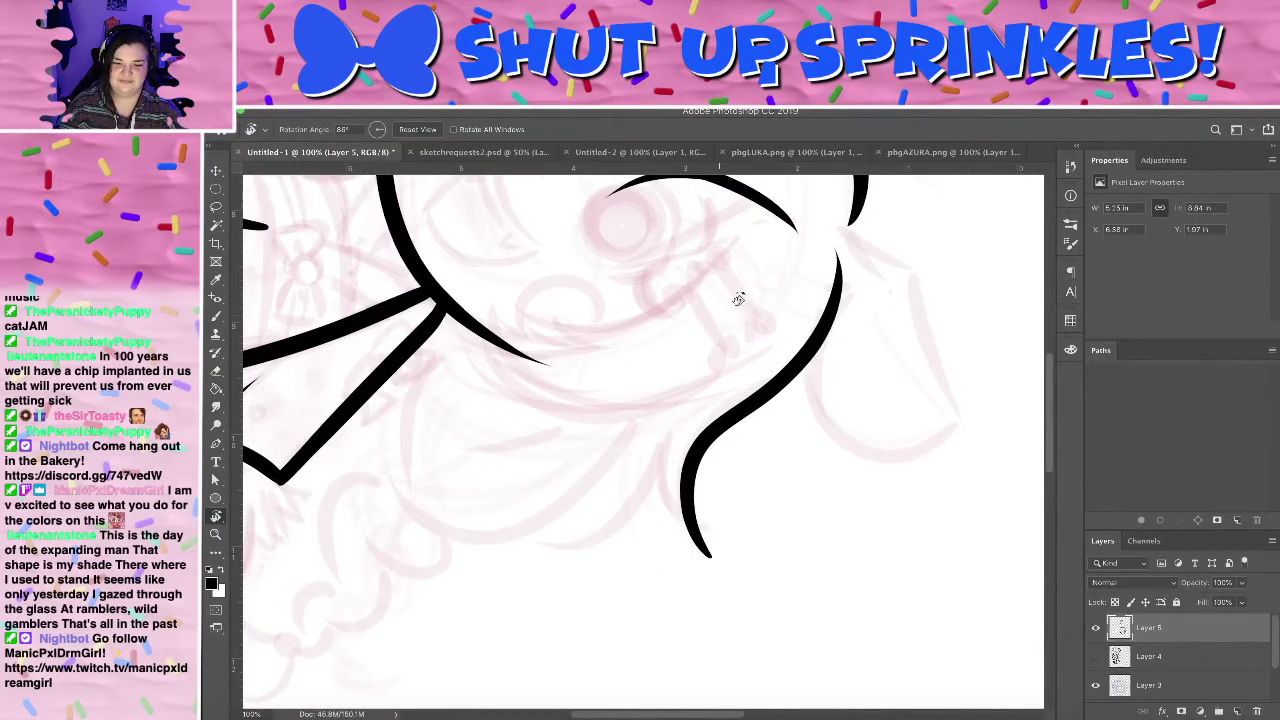
drag(737, 294, 581, 348)
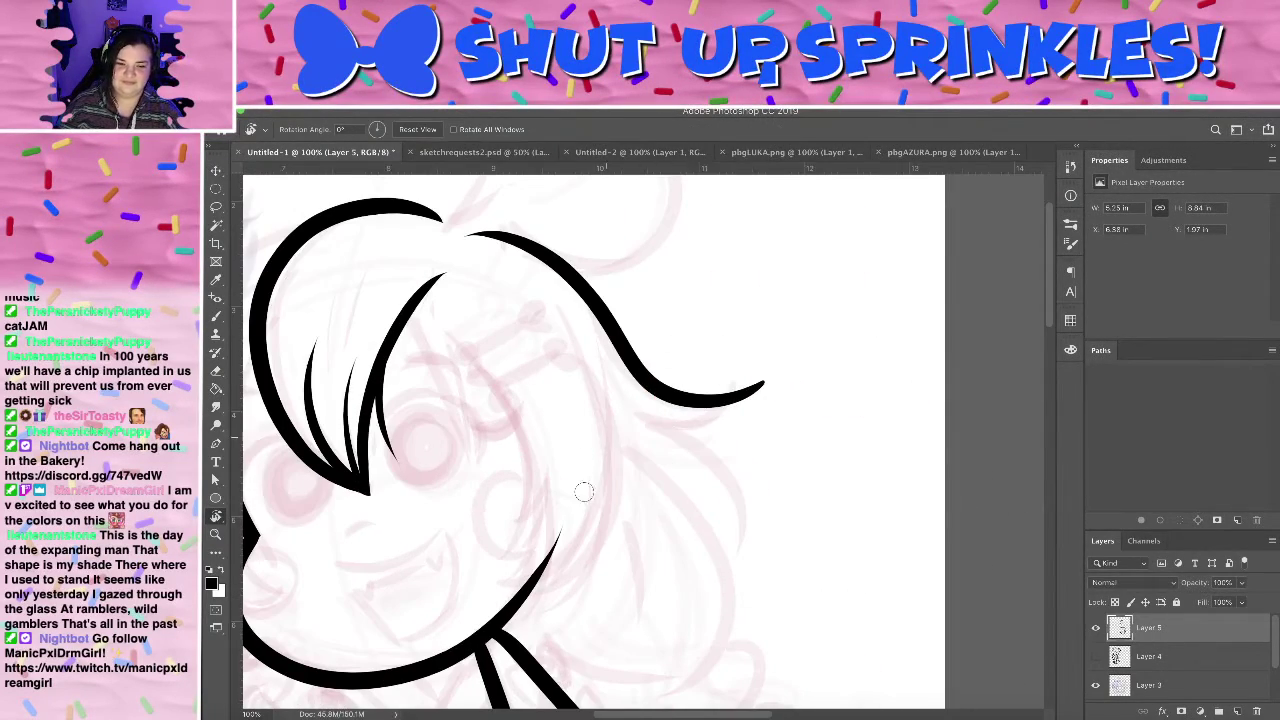
key(b)
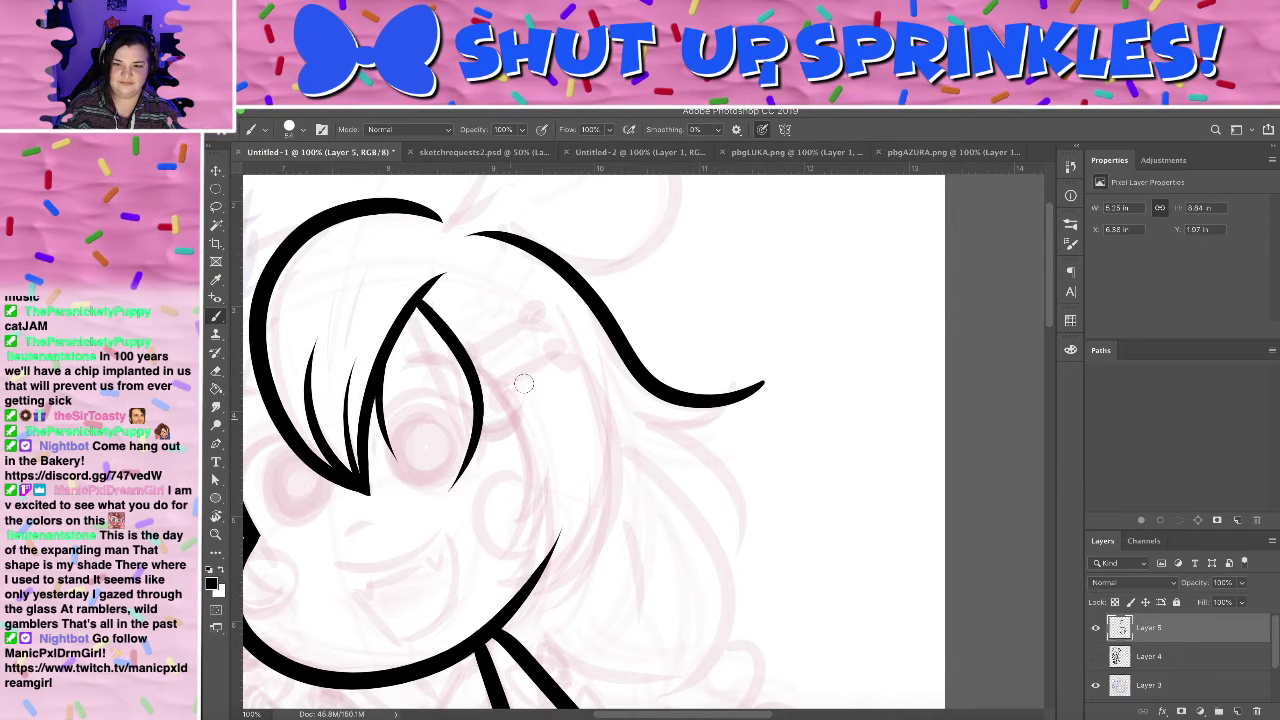
drag(420, 298, 447, 468)
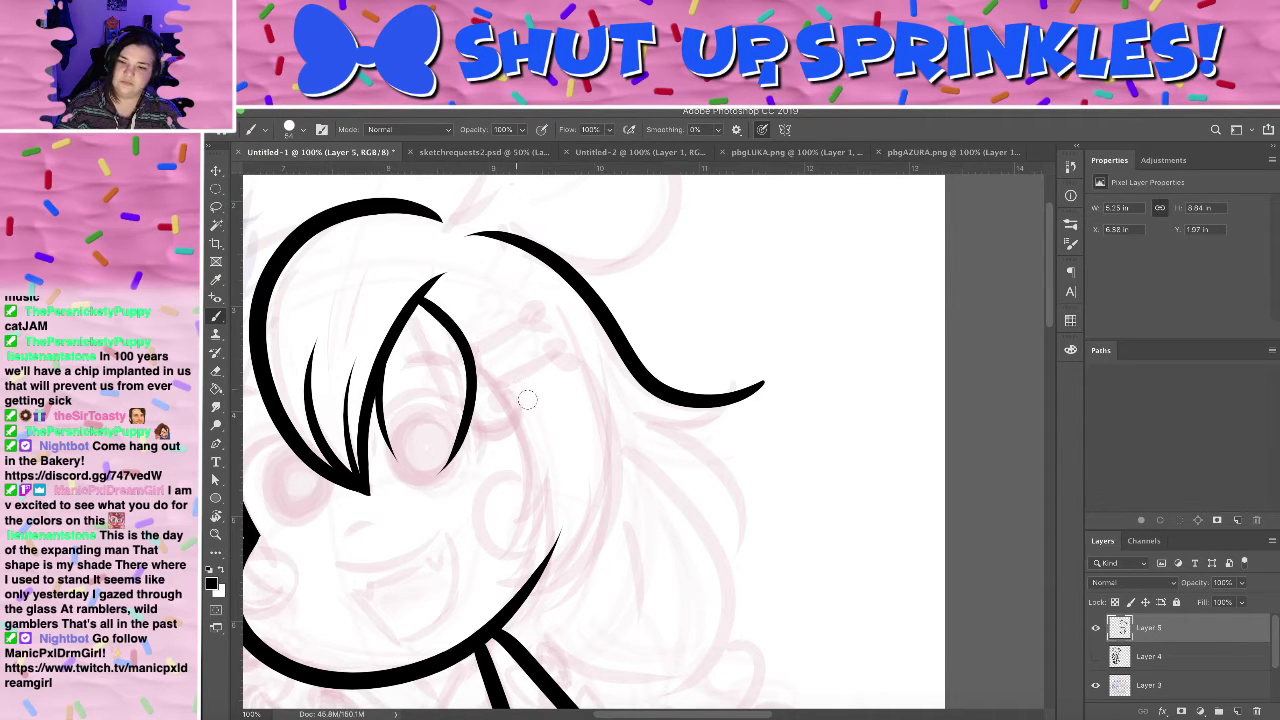
drag(505, 364, 478, 572)
key(ctrl+z)
key(ctrl+z)
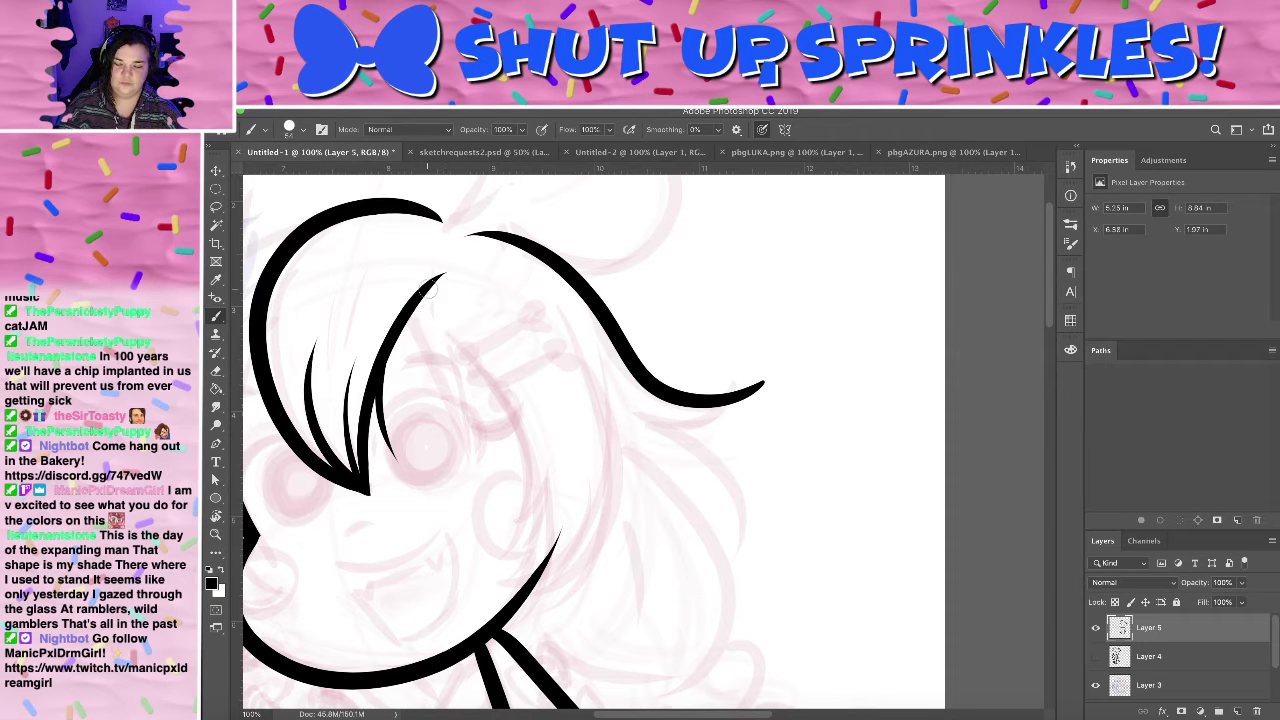
mouse_move(427, 288)
mouse_down()
mouse_move(466, 397)
mouse_move(430, 436)
mouse_up()
key(ctrl+z)
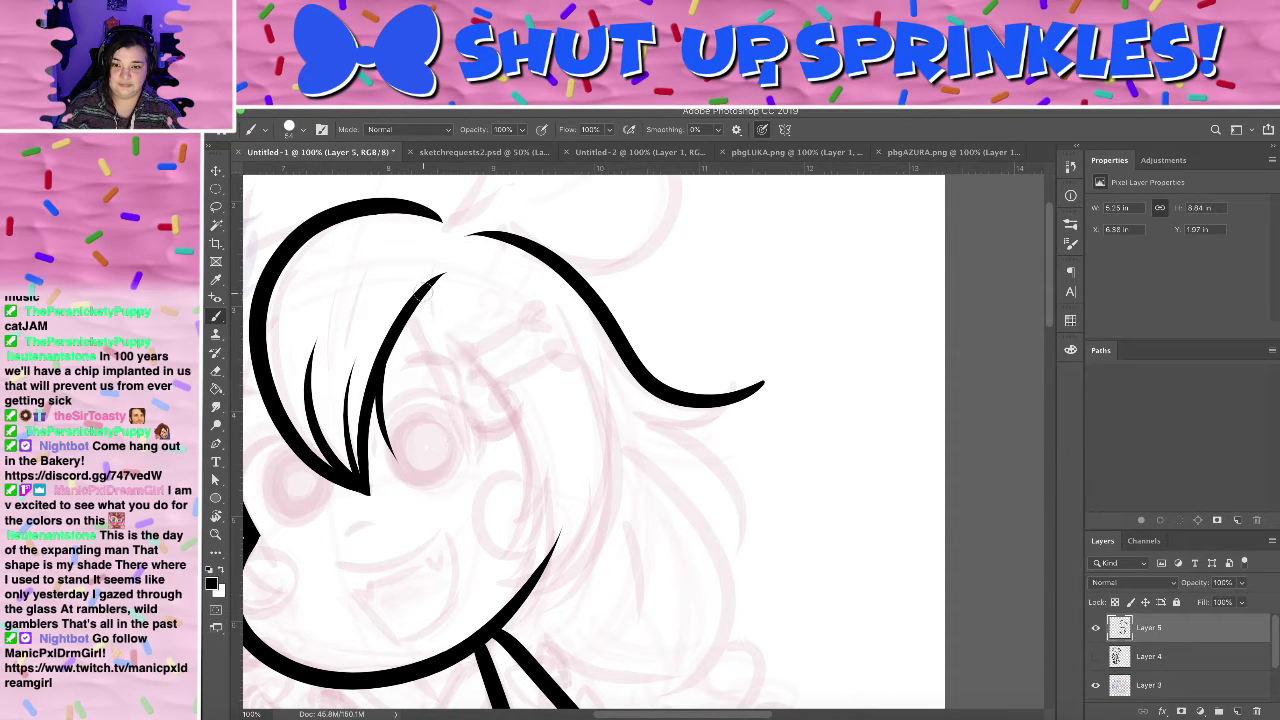
drag(430, 283, 462, 488)
key(ctrl+z)
drag(430, 284, 446, 466)
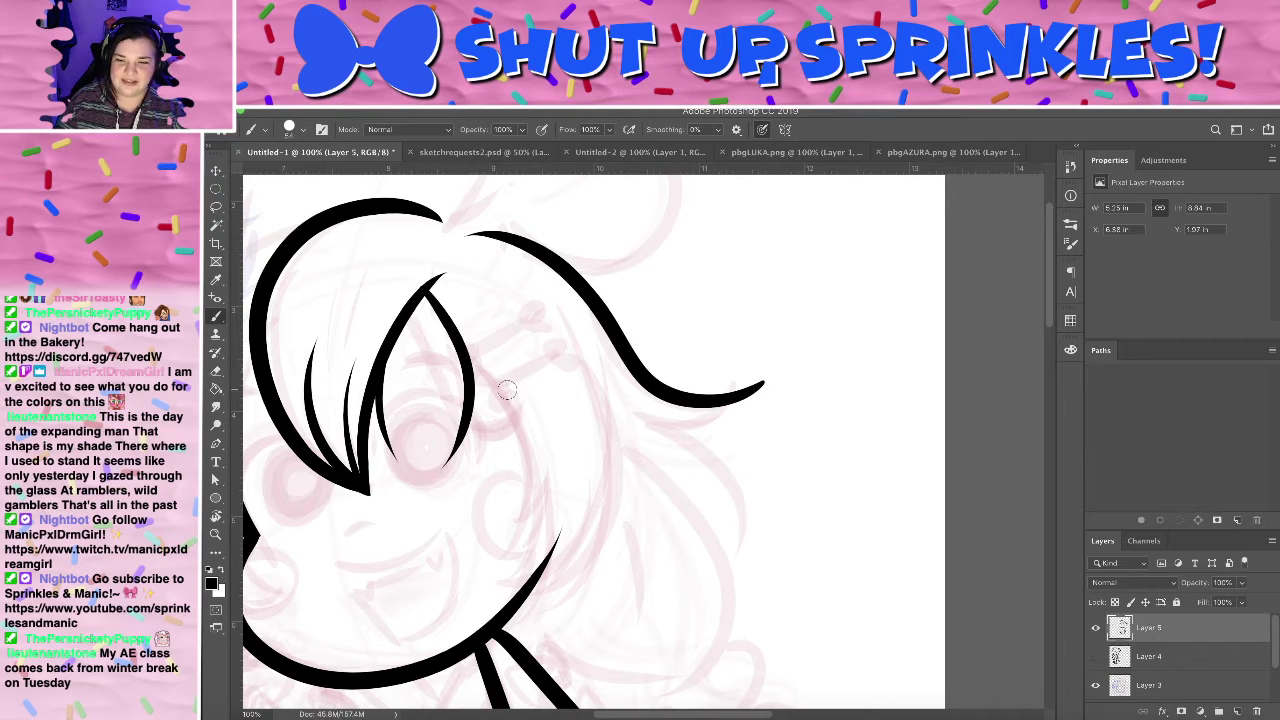
- Ink the tapered side hair strand that curves around the cheek toward the corner of the mouth
drag(490, 359, 511, 566)
key(super+z)
mouse_move(591, 404)
mouse_down()
mouse_move(748, 306)
mouse_move(771, 337)
mouse_move(754, 377)
mouse_move(651, 371)
mouse_up()
key(ctrl+r)
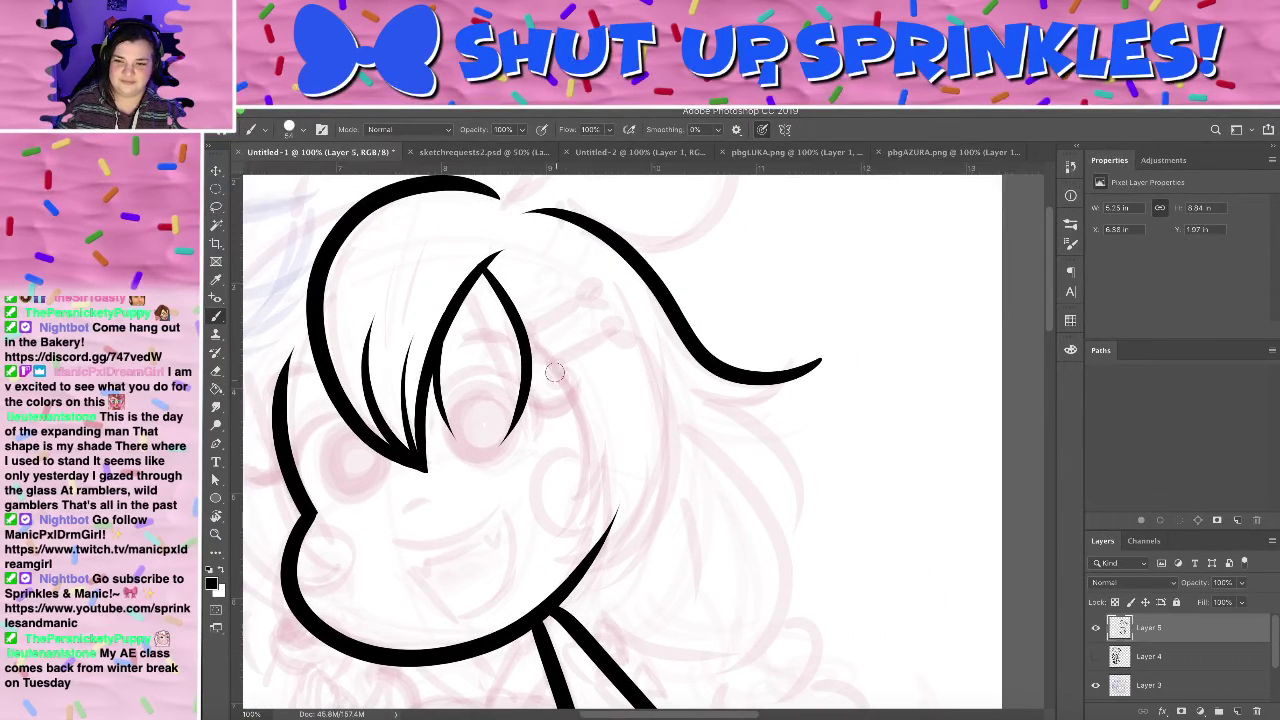
drag(537, 328, 537, 538)
key(ctrl+z)
drag(533, 322, 506, 560)
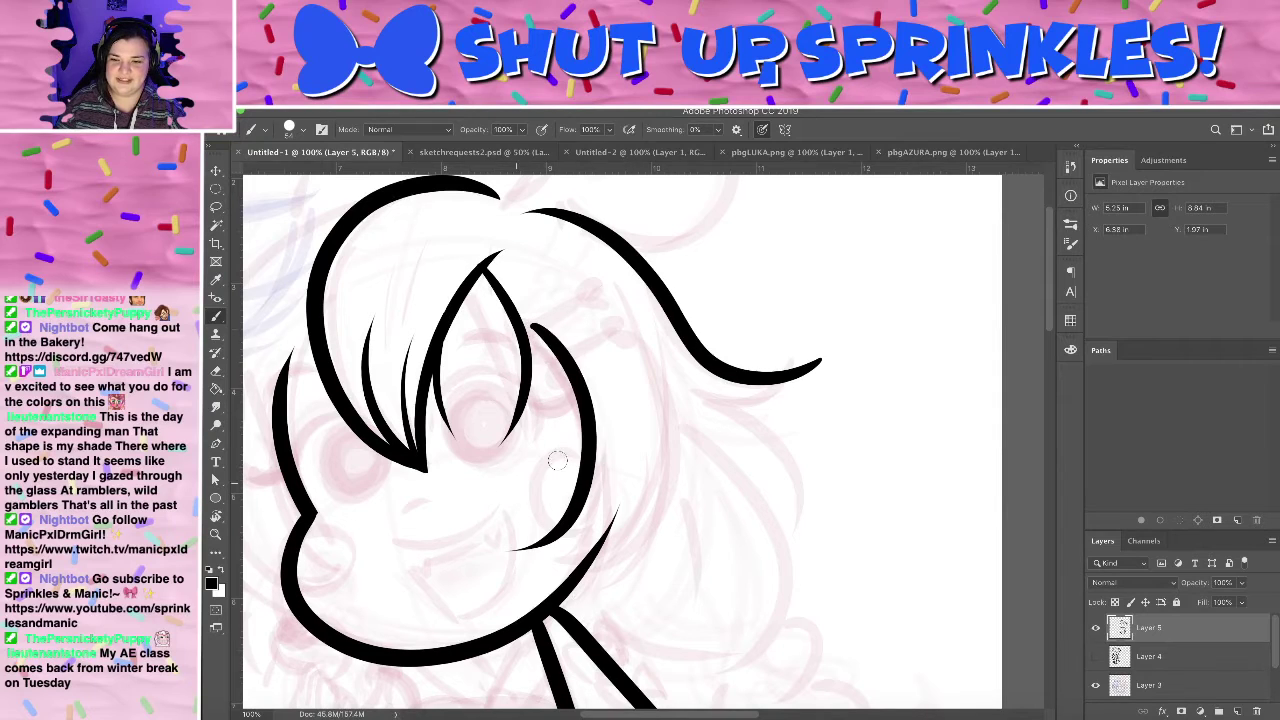
key(ctrl+z)
drag(528, 318, 524, 548)
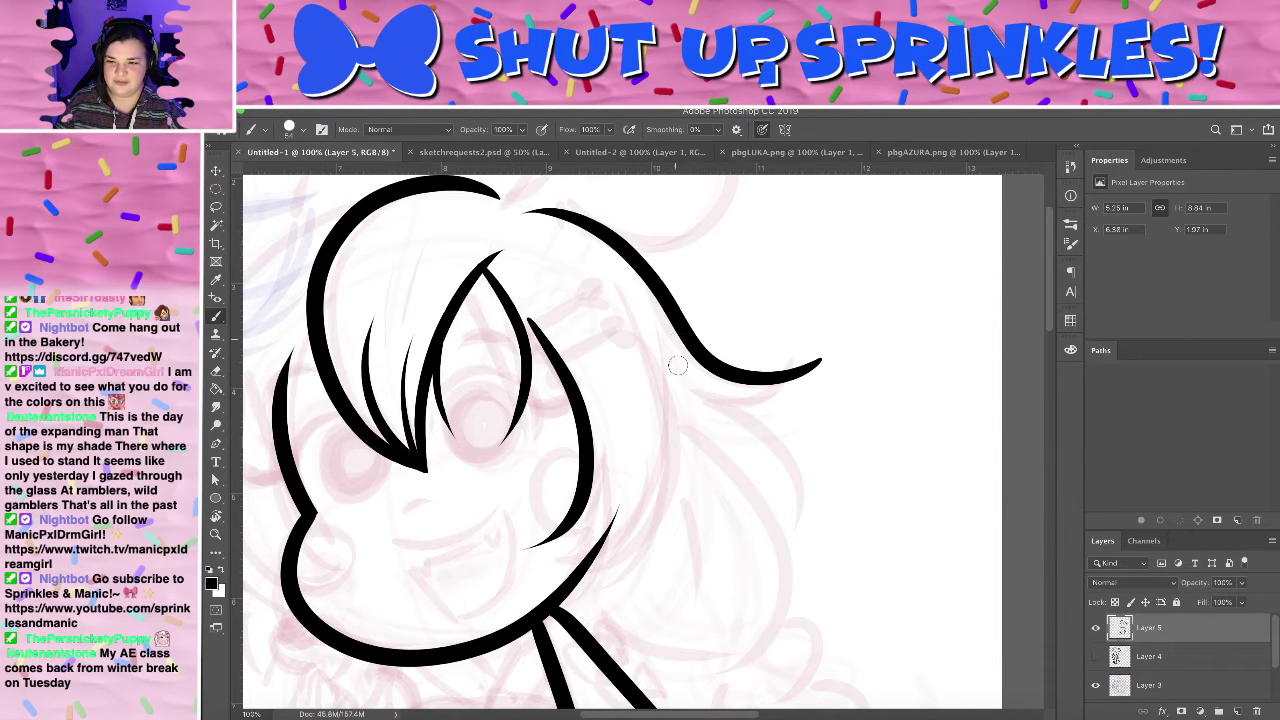
- Ink the rounded hair curve from below the crown to the jaw and erase the jawline end inside it
drag(640, 310, 605, 568)
key(ctrl+z)
drag(612, 298, 610, 545)
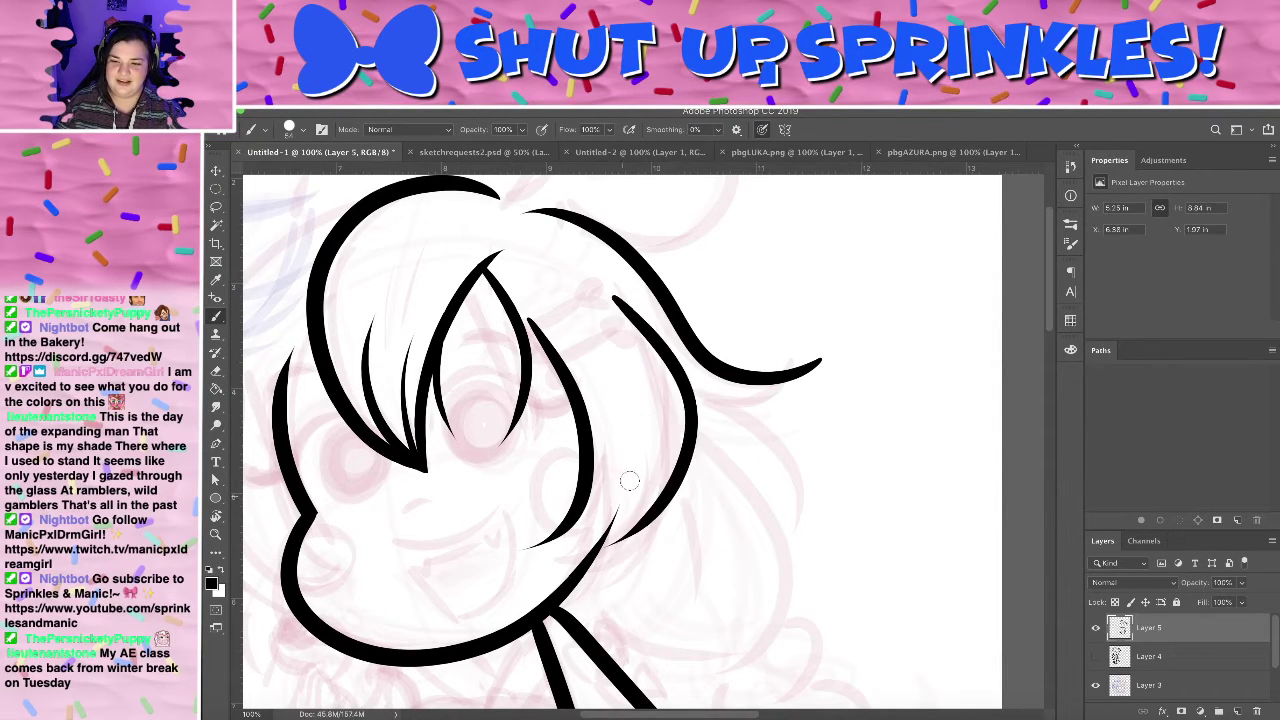
key(ctrl+z)
mouse_move(610, 298)
mouse_down()
mouse_move(668, 492)
mouse_move(568, 560)
mouse_up()
key(ctrl+z)
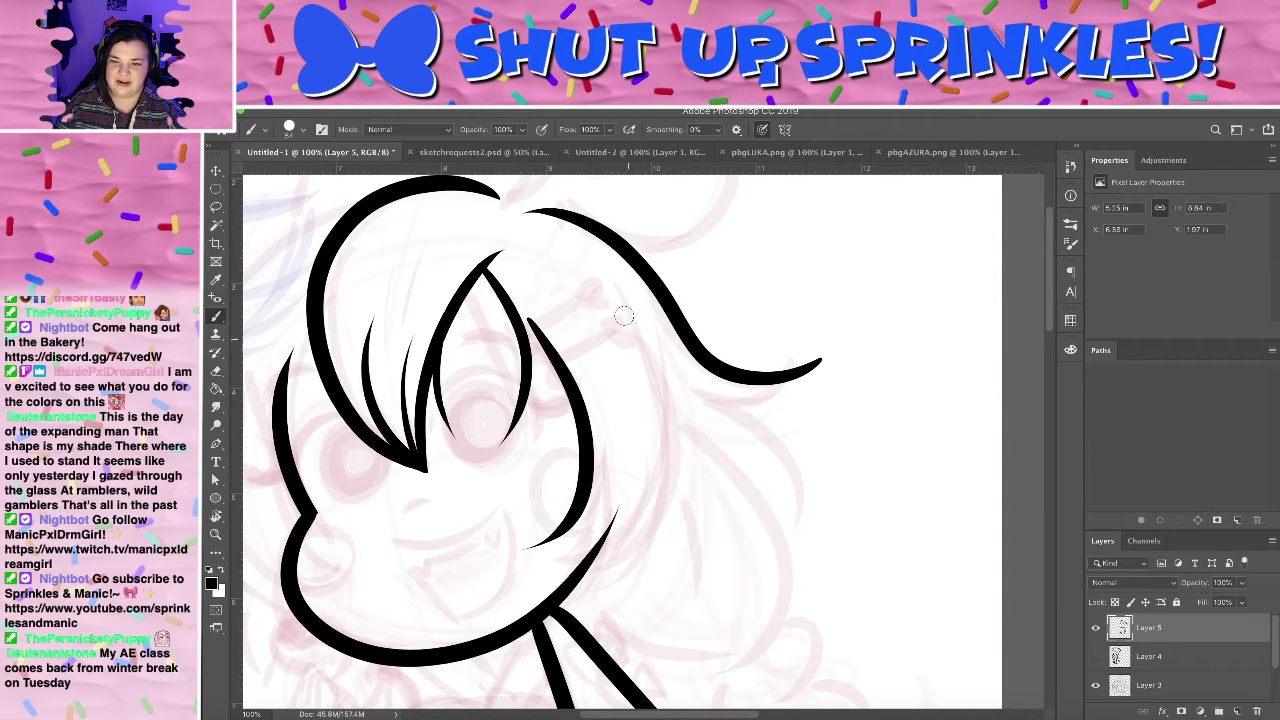
drag(612, 290, 582, 566)
key(e)
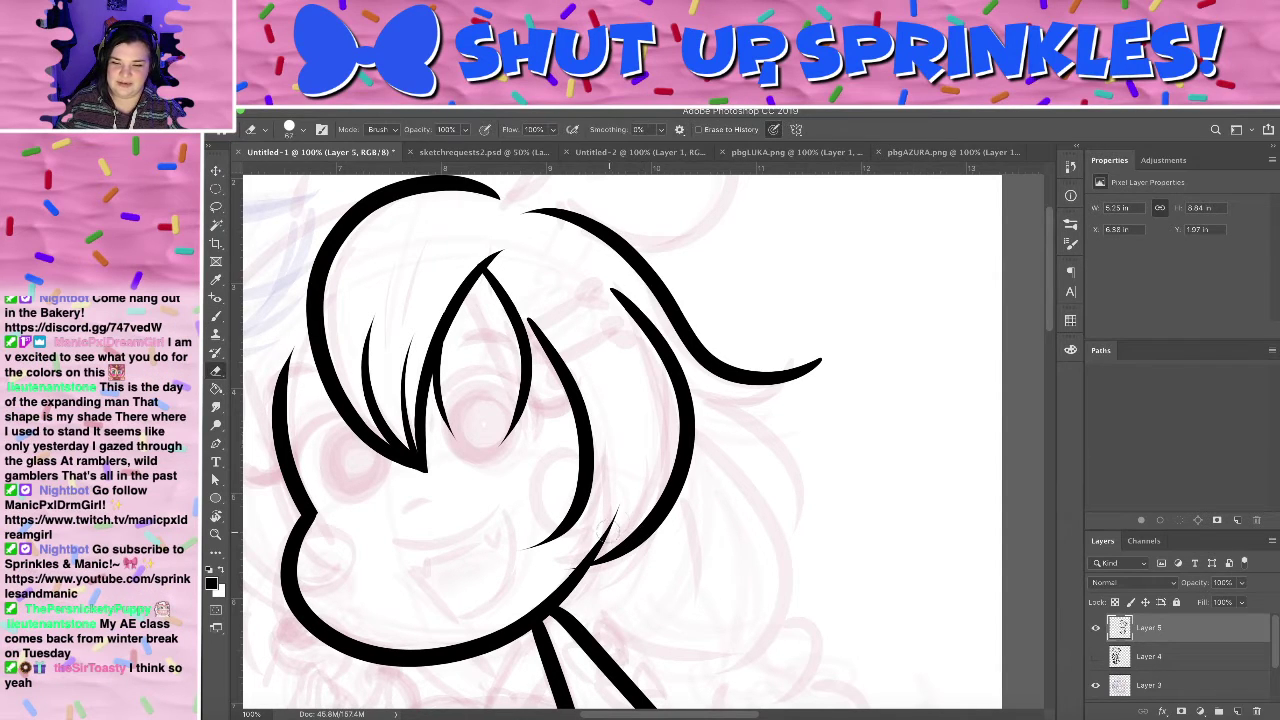
drag(620, 508, 574, 572)
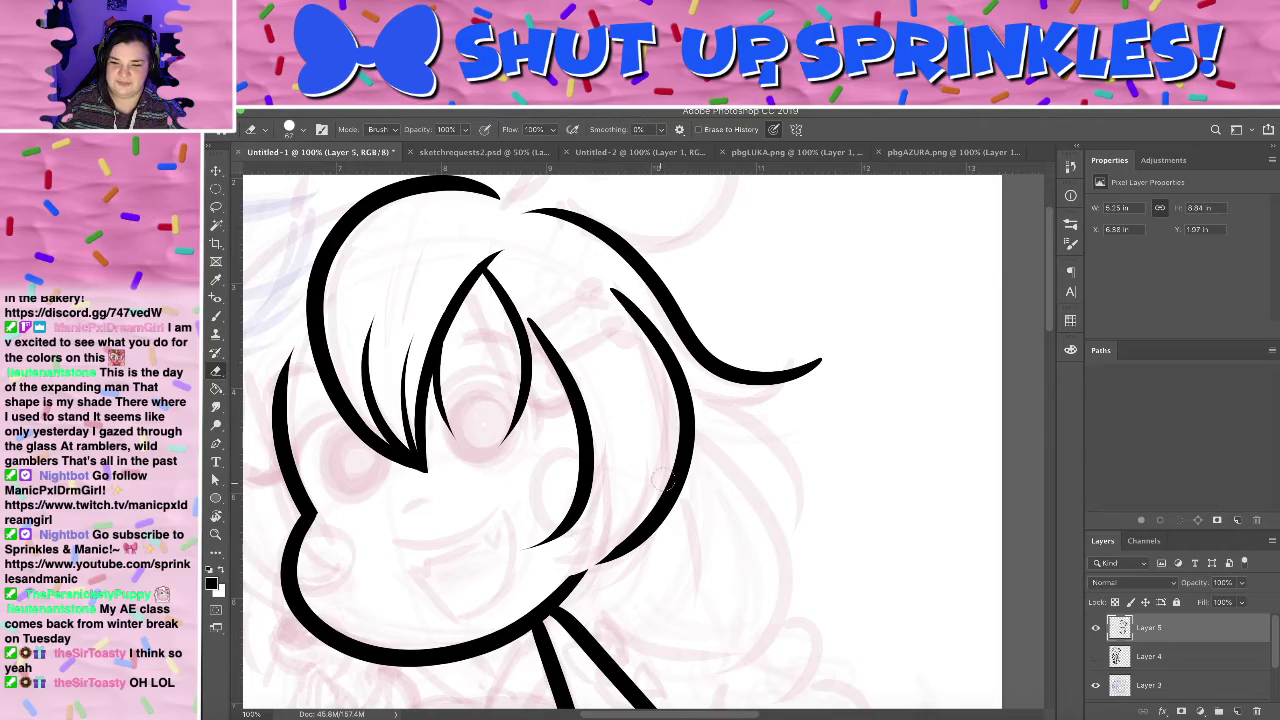
- Ink a short inner hair strand between the cheek strand and the rounded hair curve, ending at the jaw
key(r)
mouse_move(706, 330)
mouse_down()
mouse_move(814, 271)
mouse_move(860, 440)
mouse_move(770, 600)
mouse_move(604, 585)
mouse_move(705, 609)
mouse_move(790, 543)
mouse_move(843, 440)
mouse_move(821, 291)
mouse_move(643, 223)
mouse_move(714, 409)
mouse_move(803, 249)
mouse_move(664, 307)
mouse_up()
key(b)
drag(628, 256, 628, 475)
key(ctrl+z)
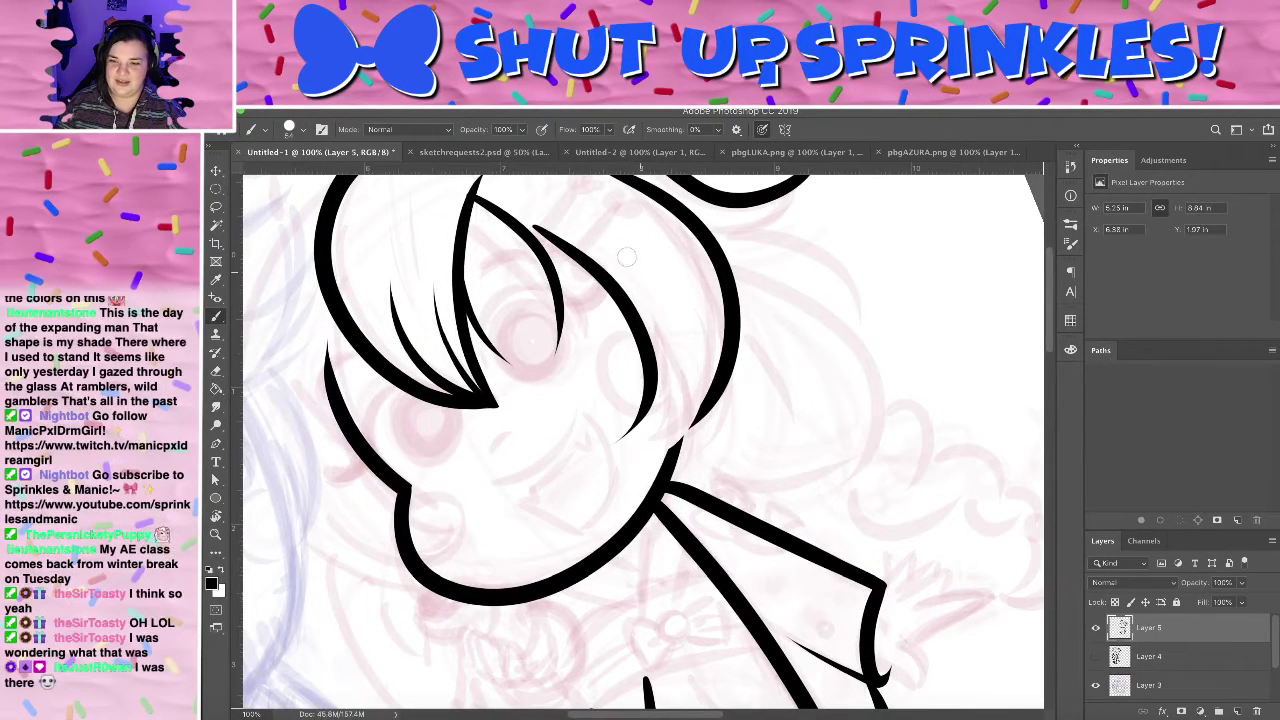
drag(600, 222, 668, 432)
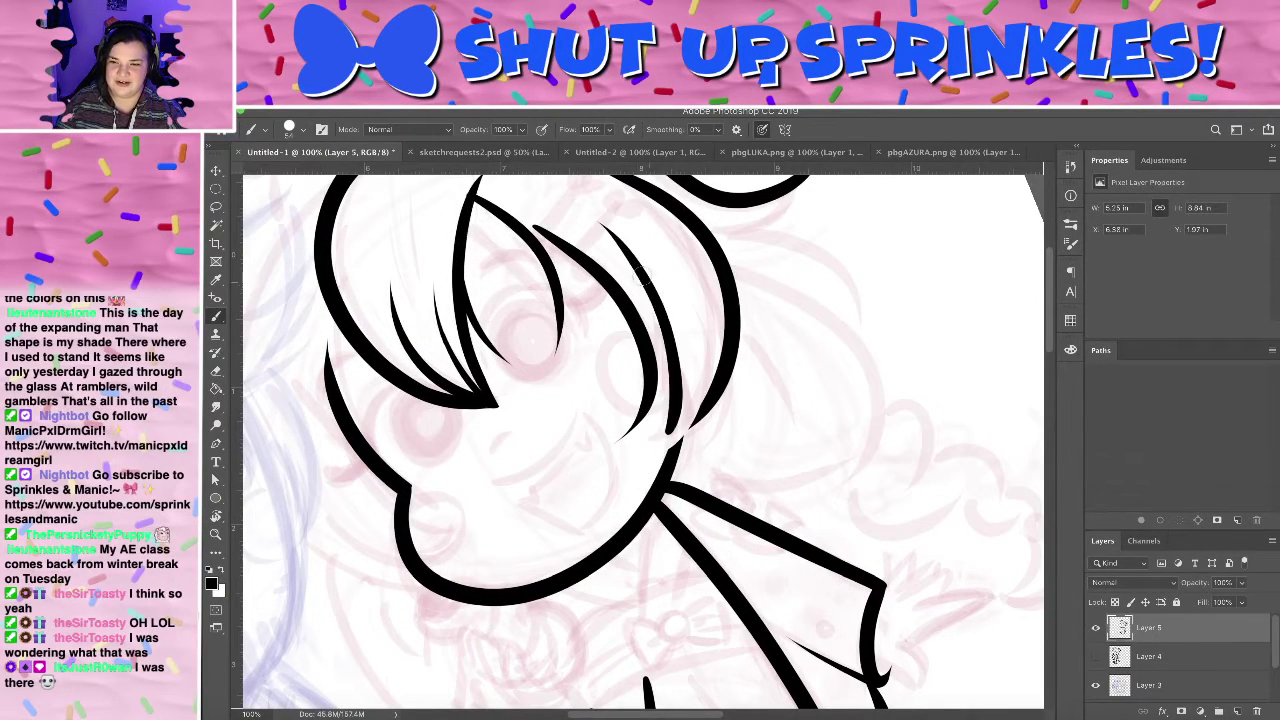
key(ctrl+z)
drag(622, 248, 645, 436)
key(ctrl+z)
drag(632, 266, 686, 426)
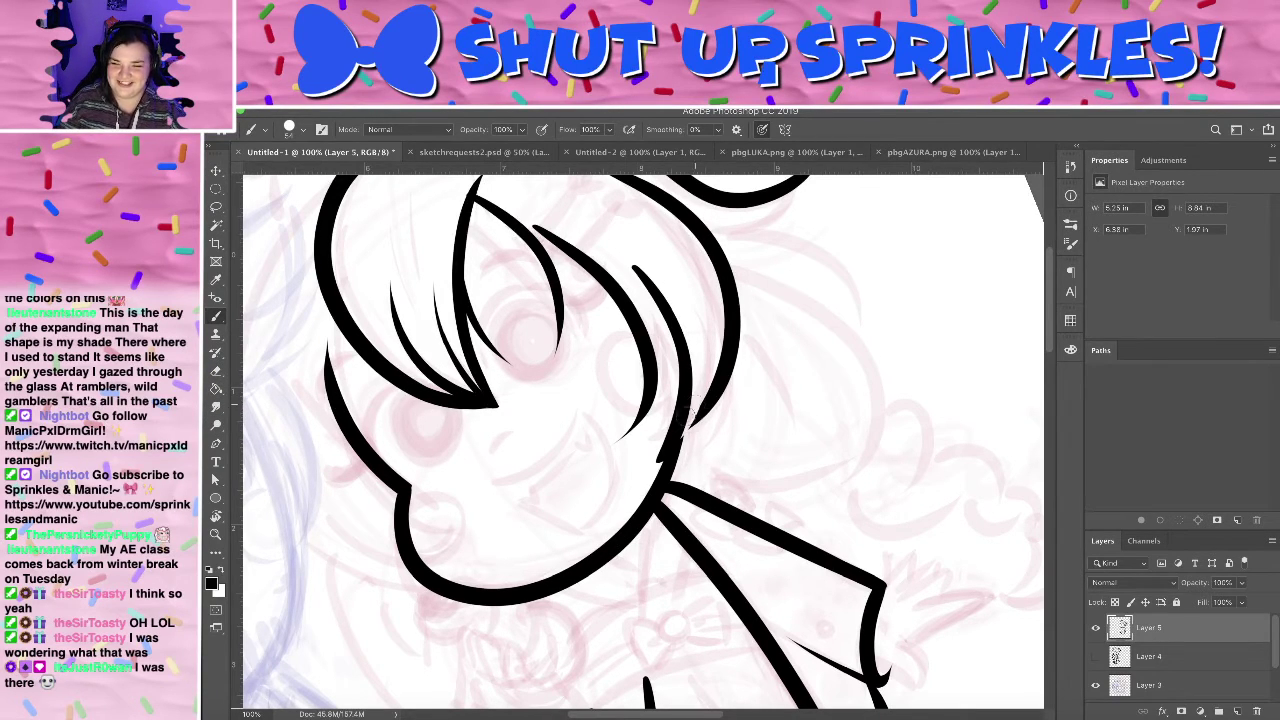
key(ctrl+z)
drag(683, 420, 638, 222)
key(ctrl+z)
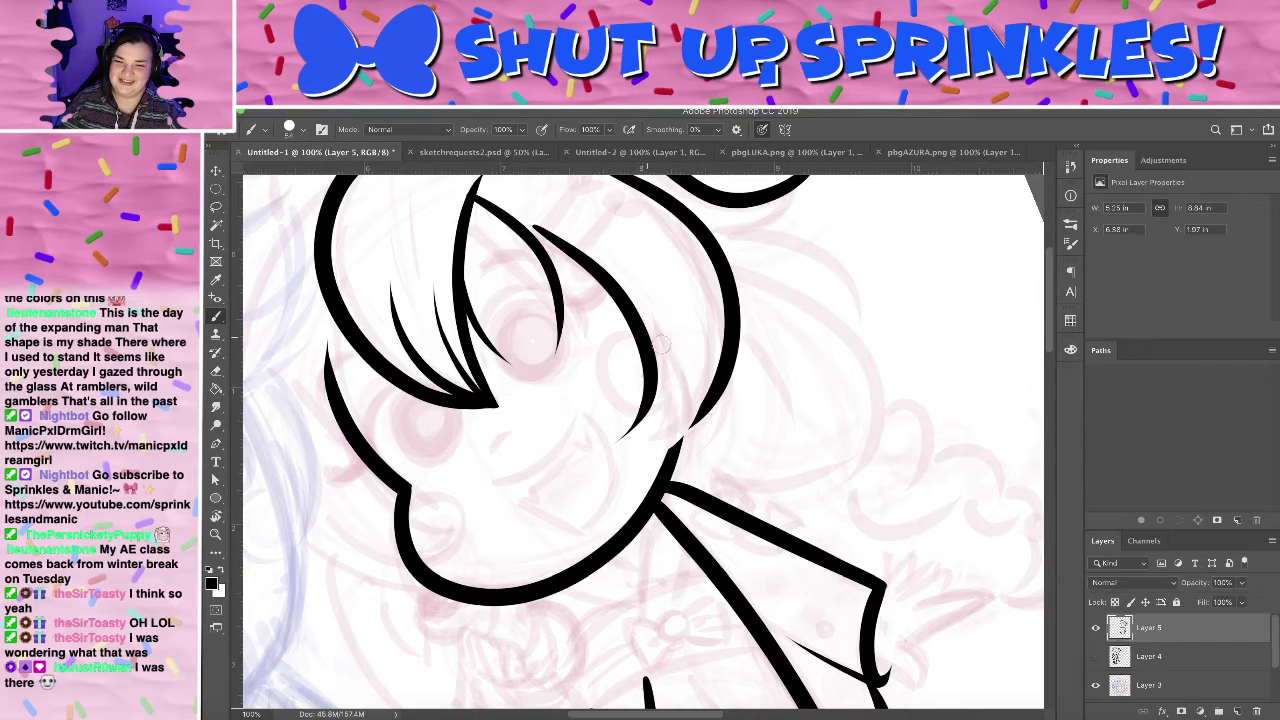
drag(622, 270, 680, 407)
key(ctrl+z)
drag(636, 272, 668, 409)
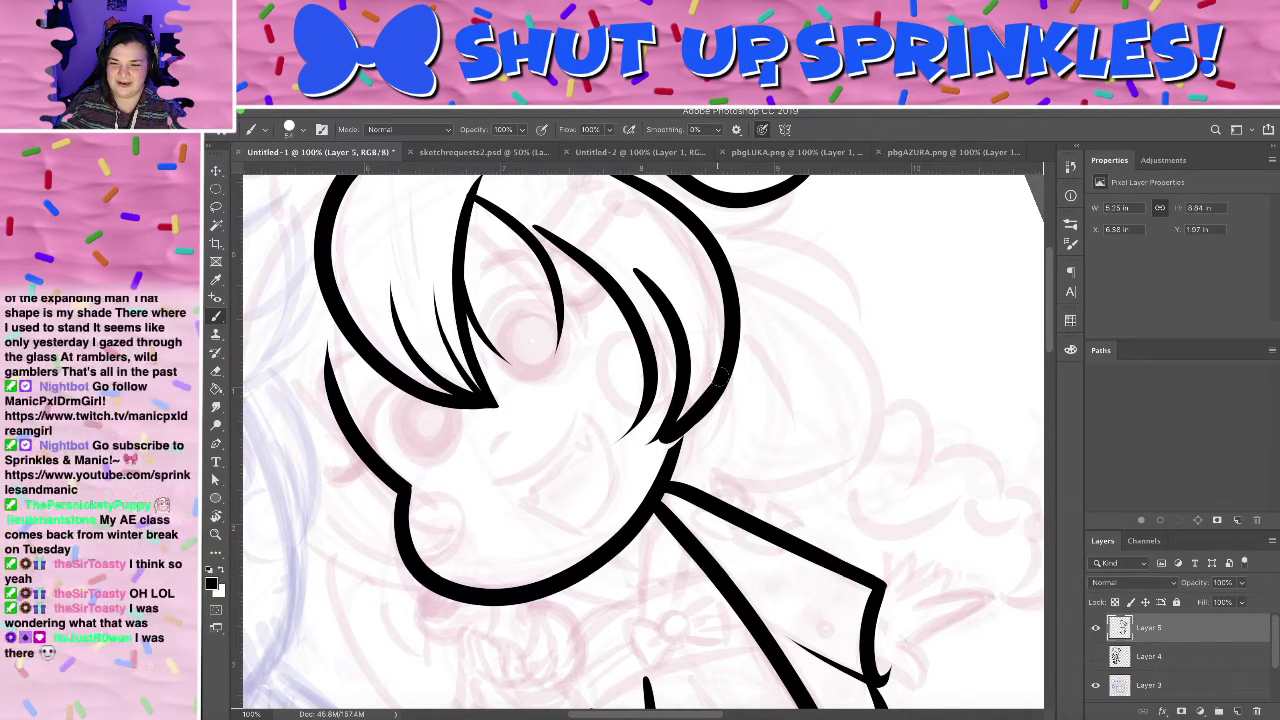
- Extend the lower end of the rounded hair curve to meet the inner strand's tip at the jaw
drag(648, 448, 704, 397)
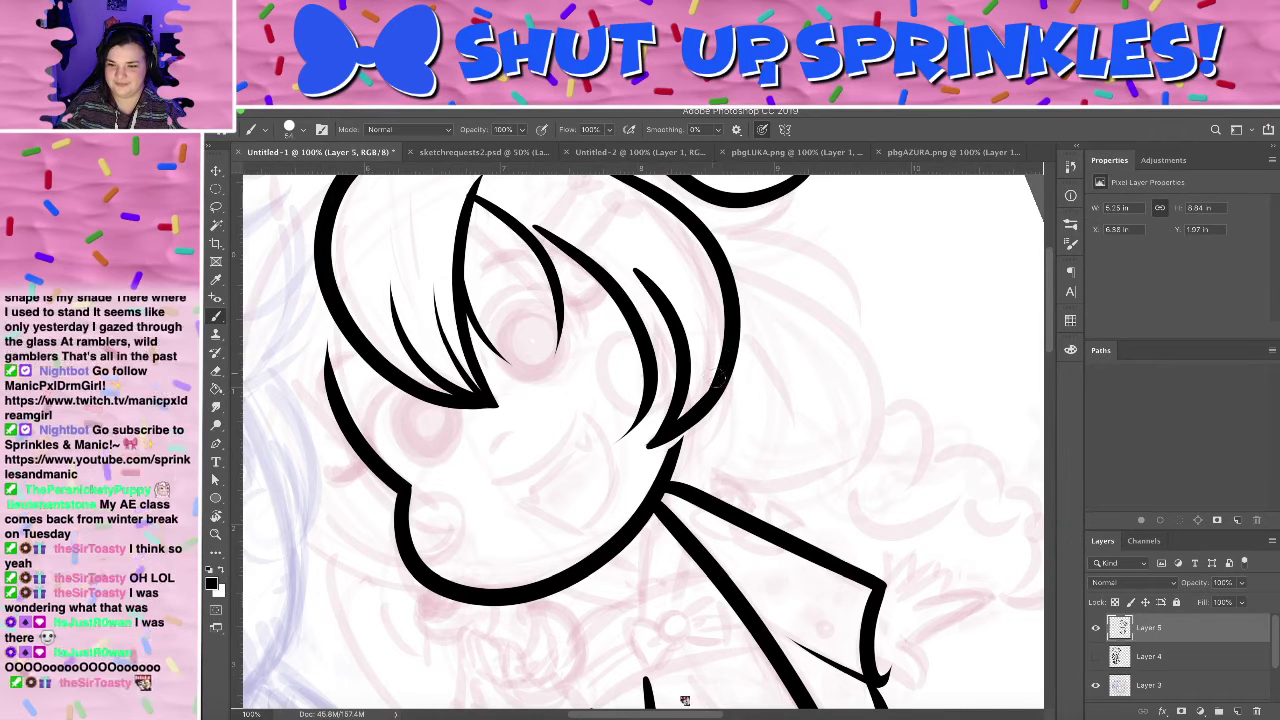
key(ctrl+z)
drag(658, 443, 712, 392)
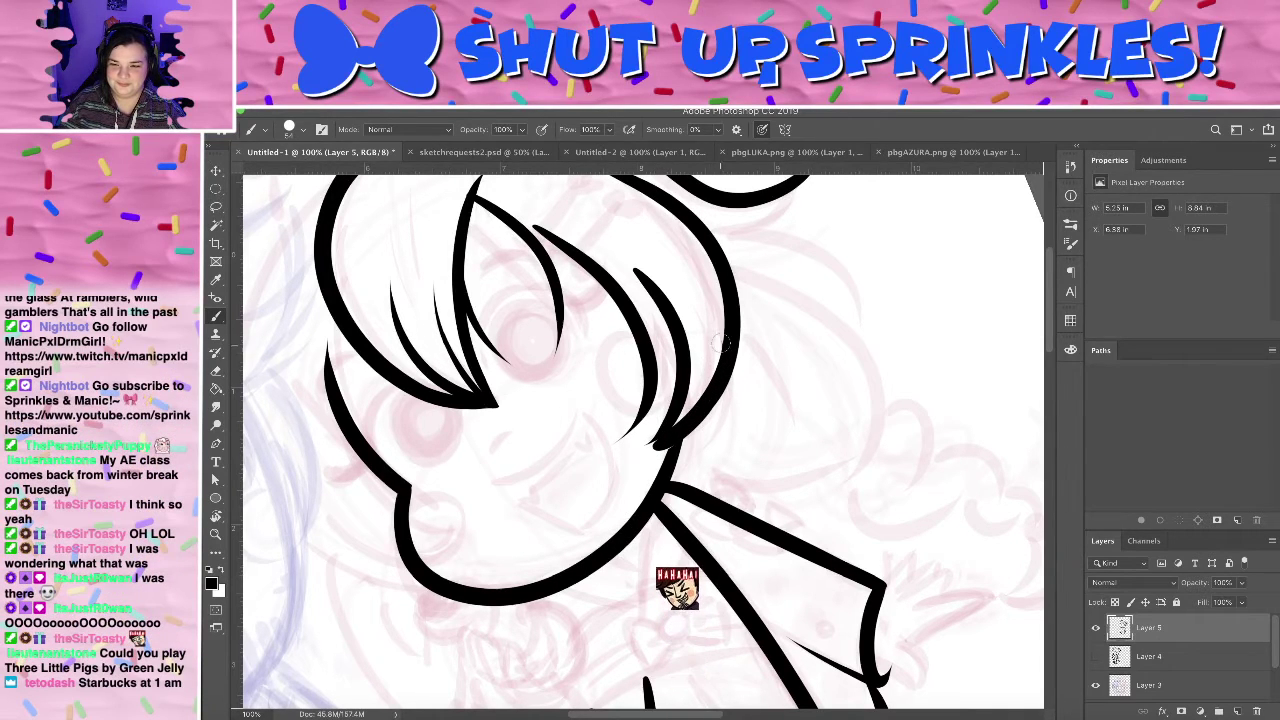
- Add a spike between the side hair strands, sharpen the strand tips with the Eraser and fill the gap in black
key(e)
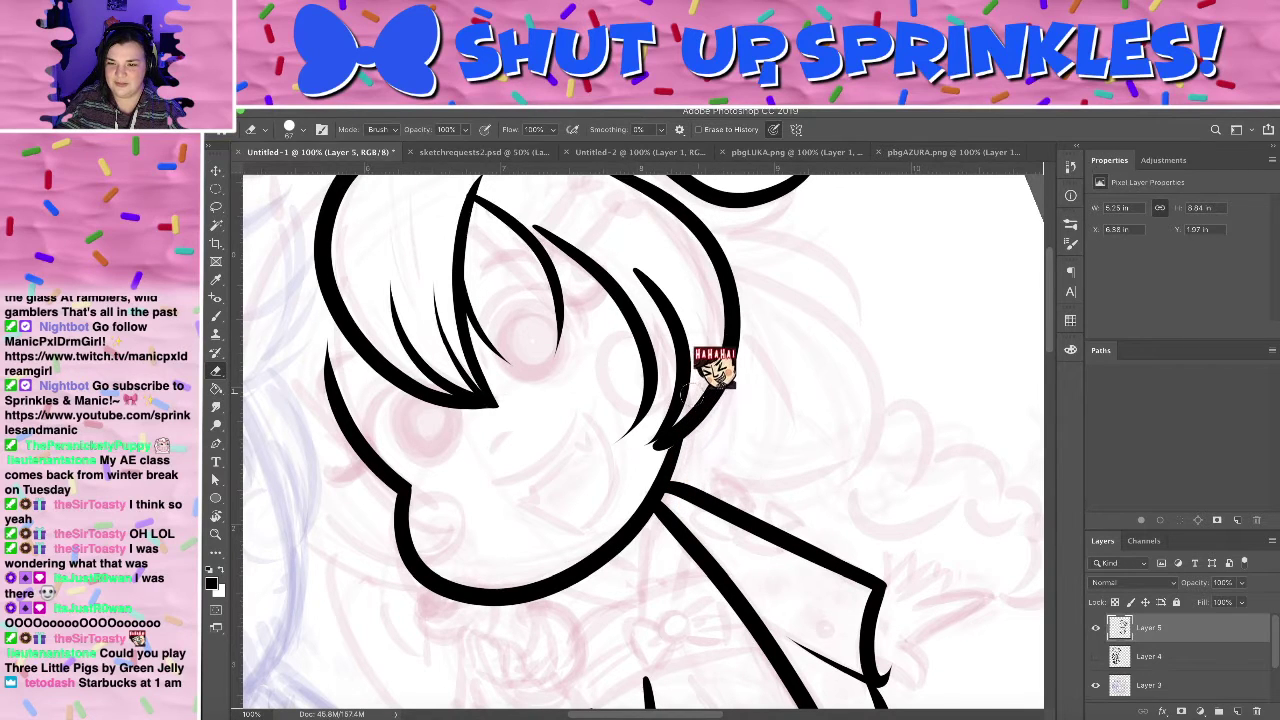
key(b)
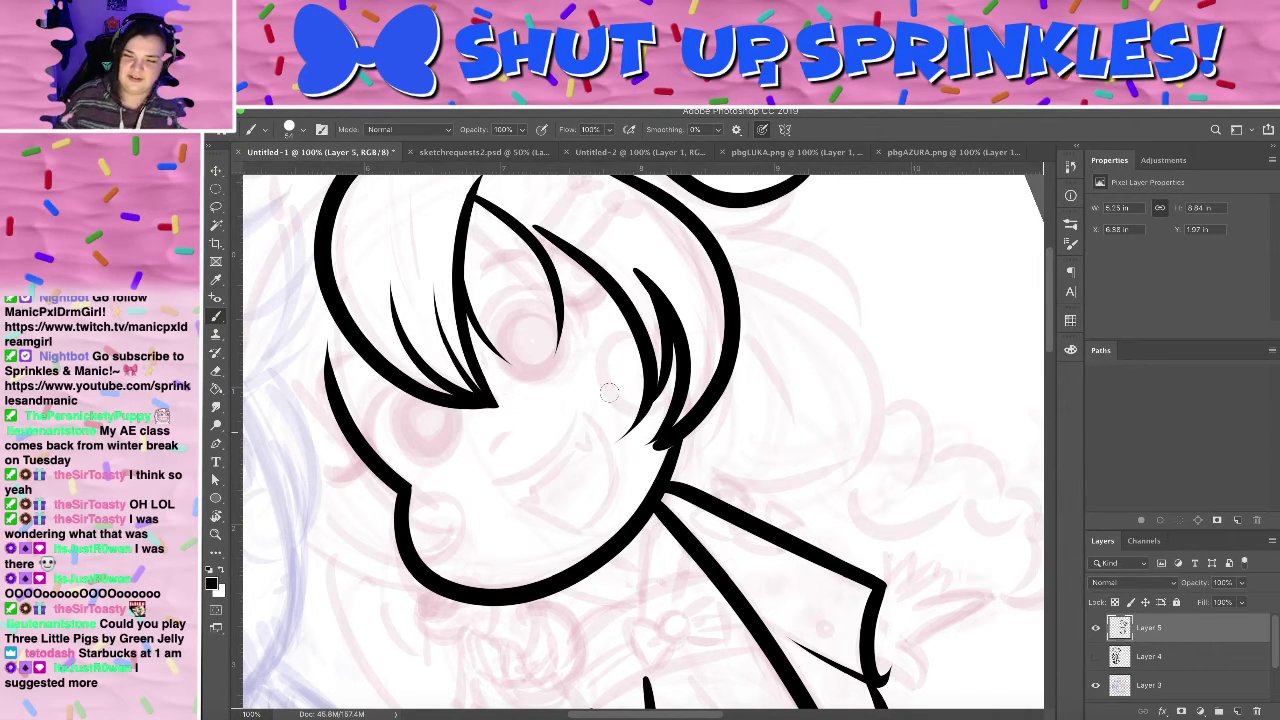
key(e)
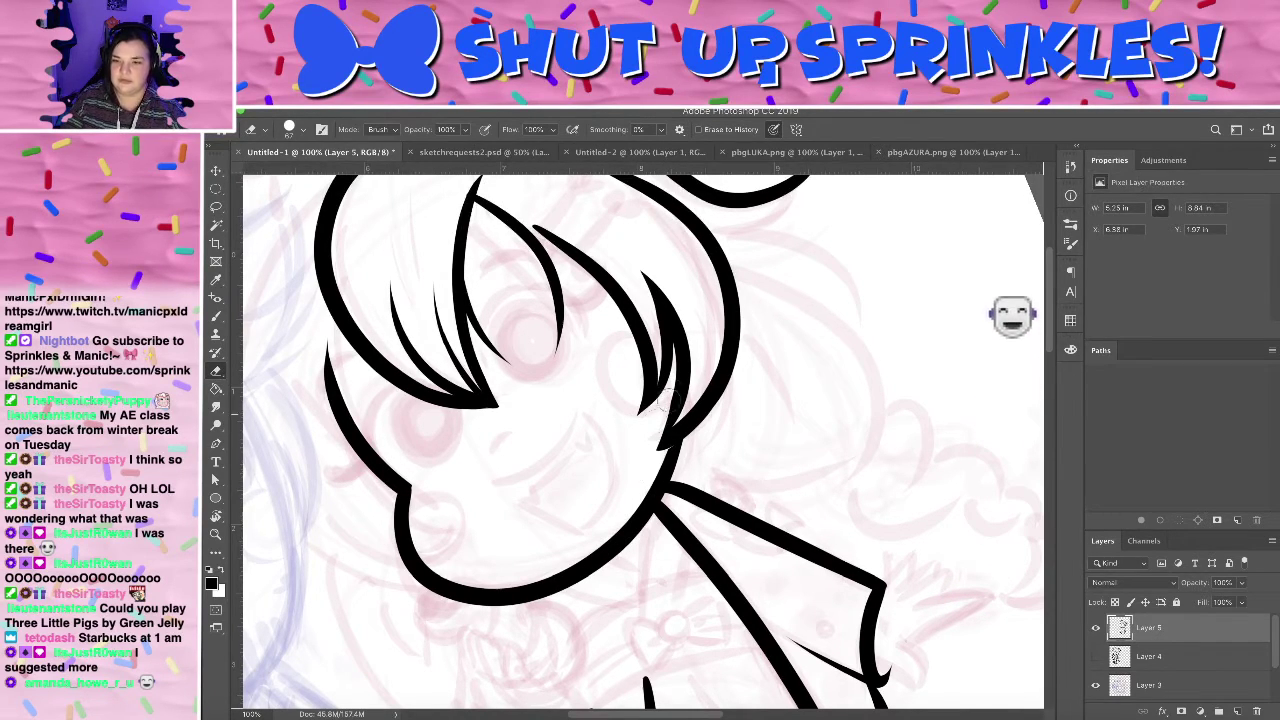
key(b)
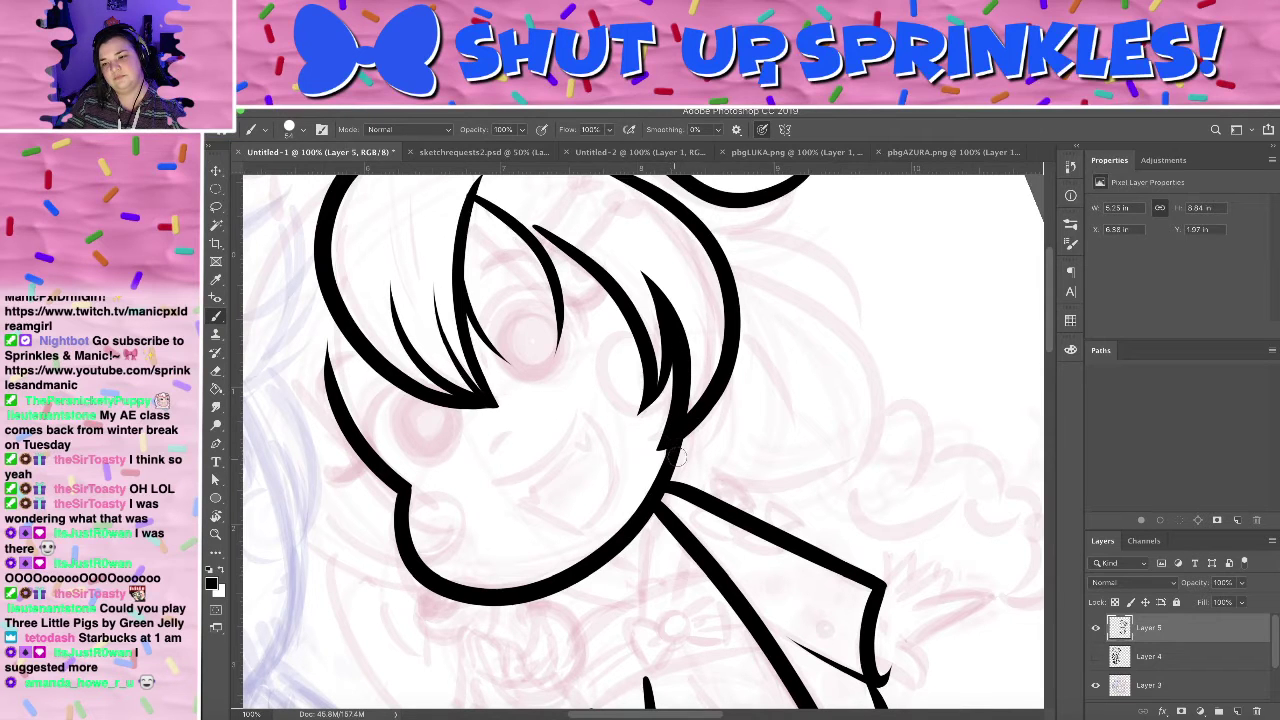
- Ink the nose as a short curved stroke just below the point of the bangs
mouse_move(764, 287)
mouse_down()
mouse_move(800, 506)
mouse_move(829, 366)
mouse_move(677, 394)
mouse_move(745, 331)
mouse_move(751, 306)
mouse_move(794, 466)
mouse_move(806, 414)
mouse_move(857, 383)
mouse_move(757, 283)
mouse_move(783, 326)
mouse_move(860, 374)
mouse_move(765, 460)
mouse_move(737, 466)
mouse_move(749, 457)
mouse_up()
key(r)
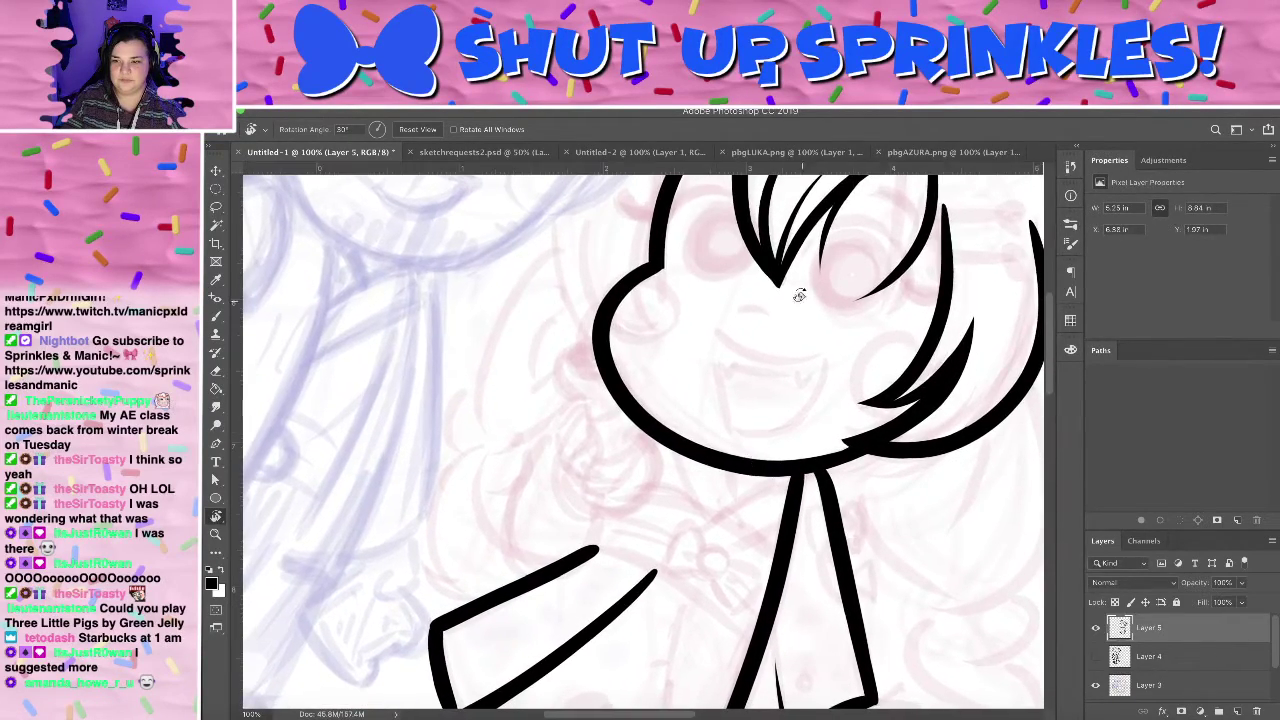
mouse_move(797, 289)
mouse_down()
mouse_move(643, 308)
mouse_move(680, 391)
mouse_move(634, 343)
mouse_up()
key(b)
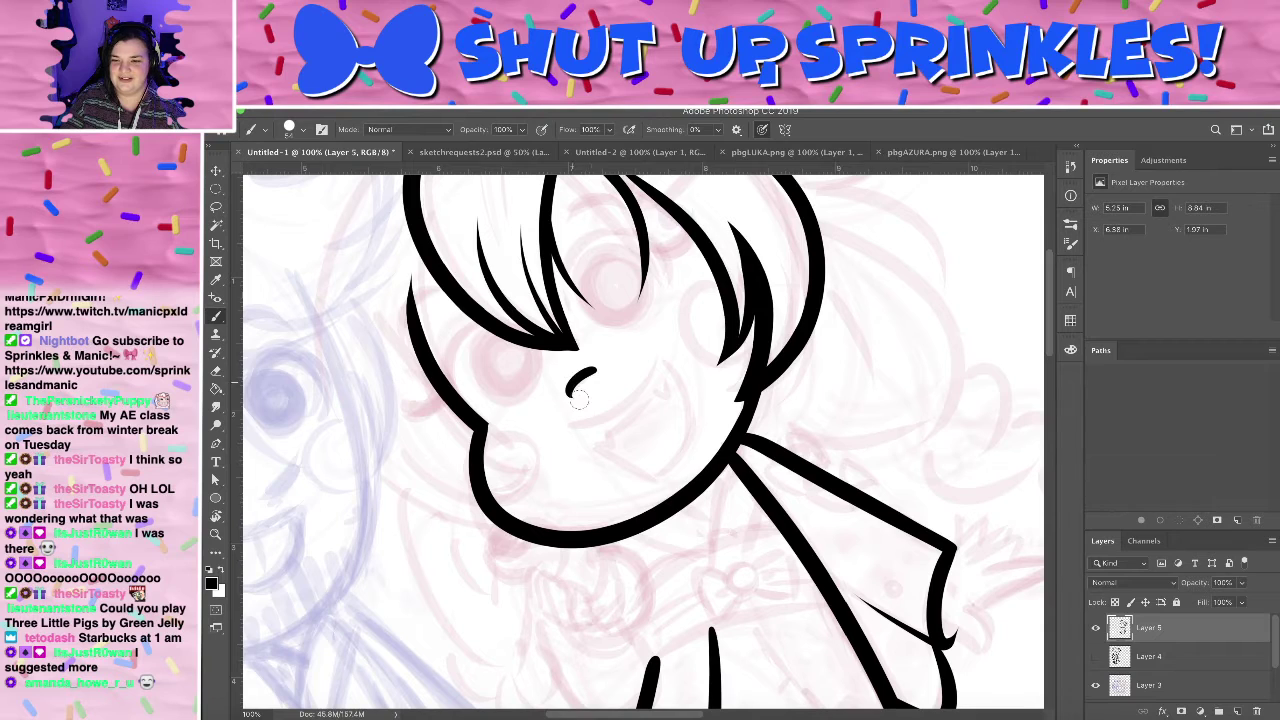
- Ink a short stroke rising from the gap at the crown of the hair as the base of the ear
key(e)
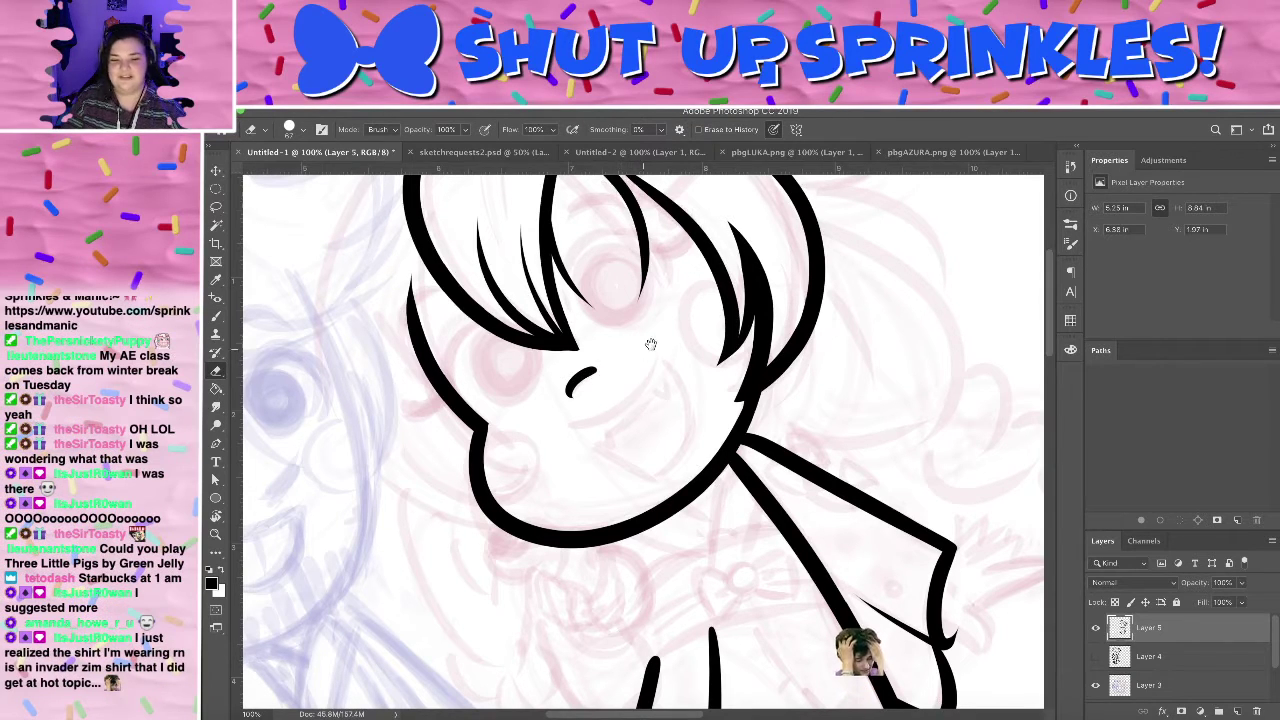
mouse_move(623, 361)
mouse_down()
mouse_move(543, 346)
mouse_move(654, 346)
mouse_up()
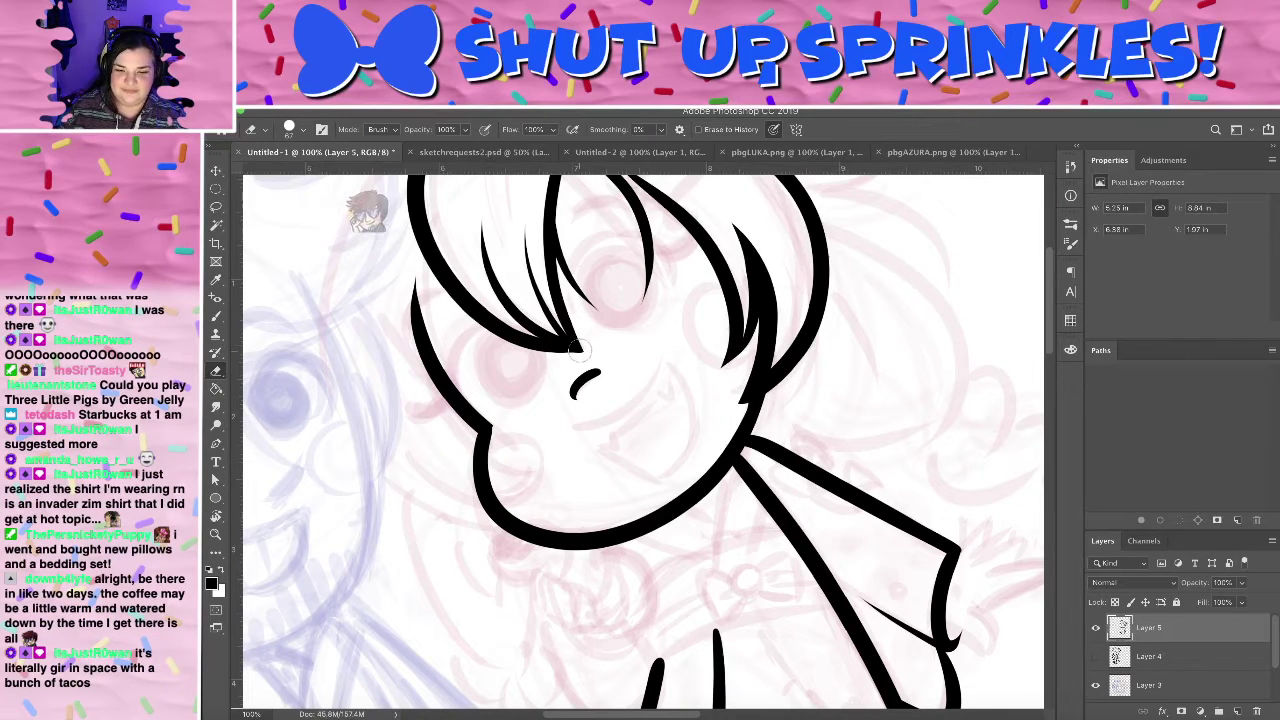
mouse_move(610, 433)
mouse_down()
mouse_move(588, 366)
mouse_move(634, 466)
mouse_move(640, 555)
mouse_up()
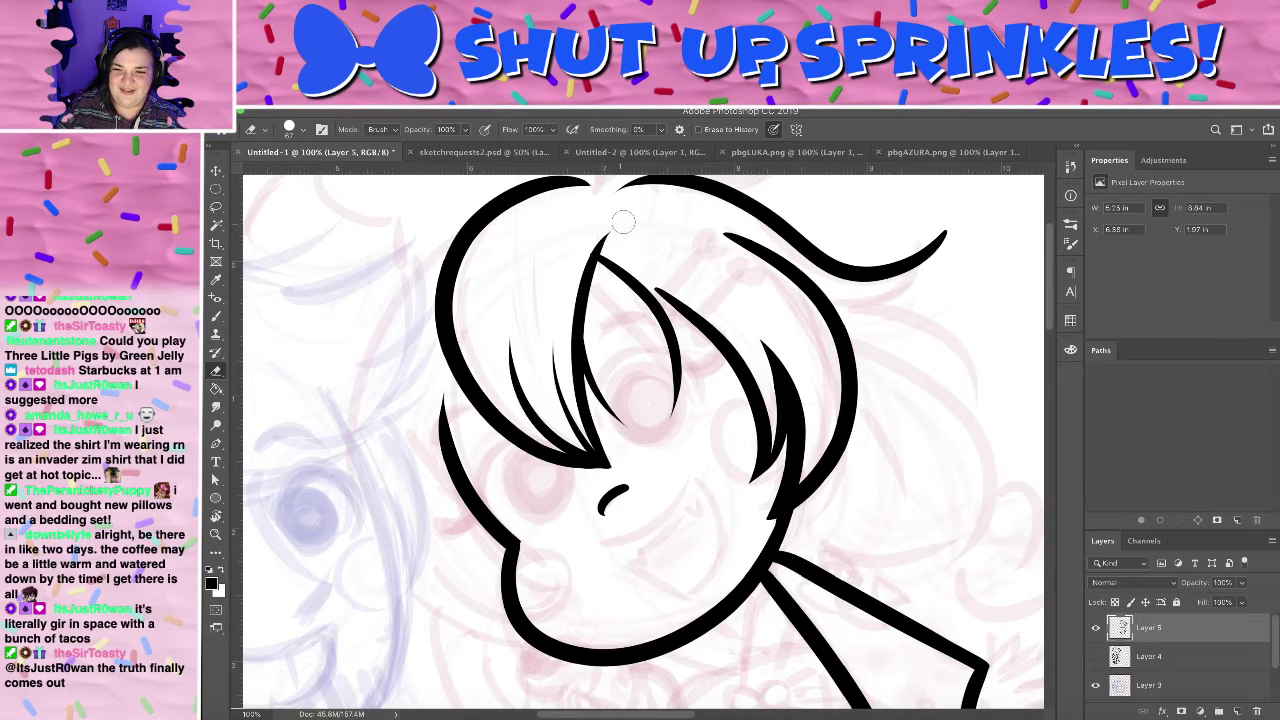
key(r)
mouse_move(655, 258)
mouse_down()
mouse_move(680, 423)
mouse_move(643, 426)
mouse_move(740, 383)
mouse_move(729, 352)
mouse_move(571, 291)
mouse_move(571, 376)
mouse_up()
key(b)
key(ctrl+z)
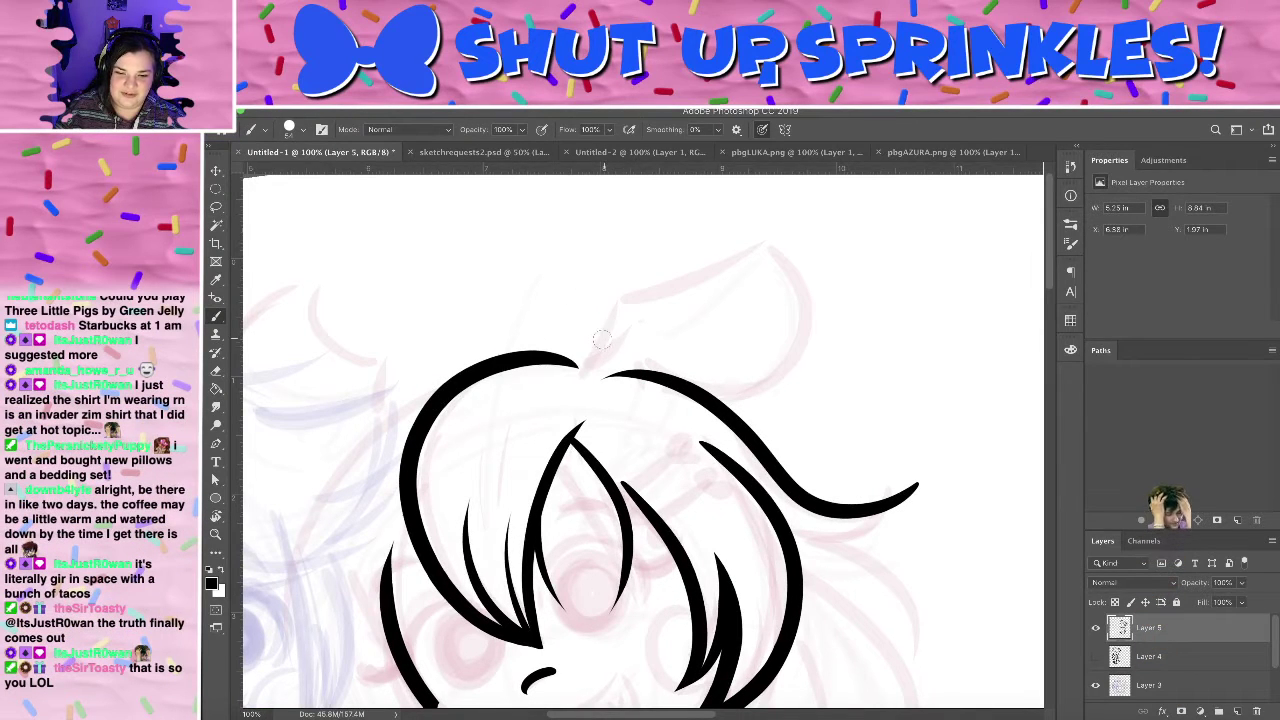
mouse_move(597, 318)
mouse_down()
mouse_move(578, 372)
mouse_move(614, 298)
mouse_up()
key(ctrl+z)
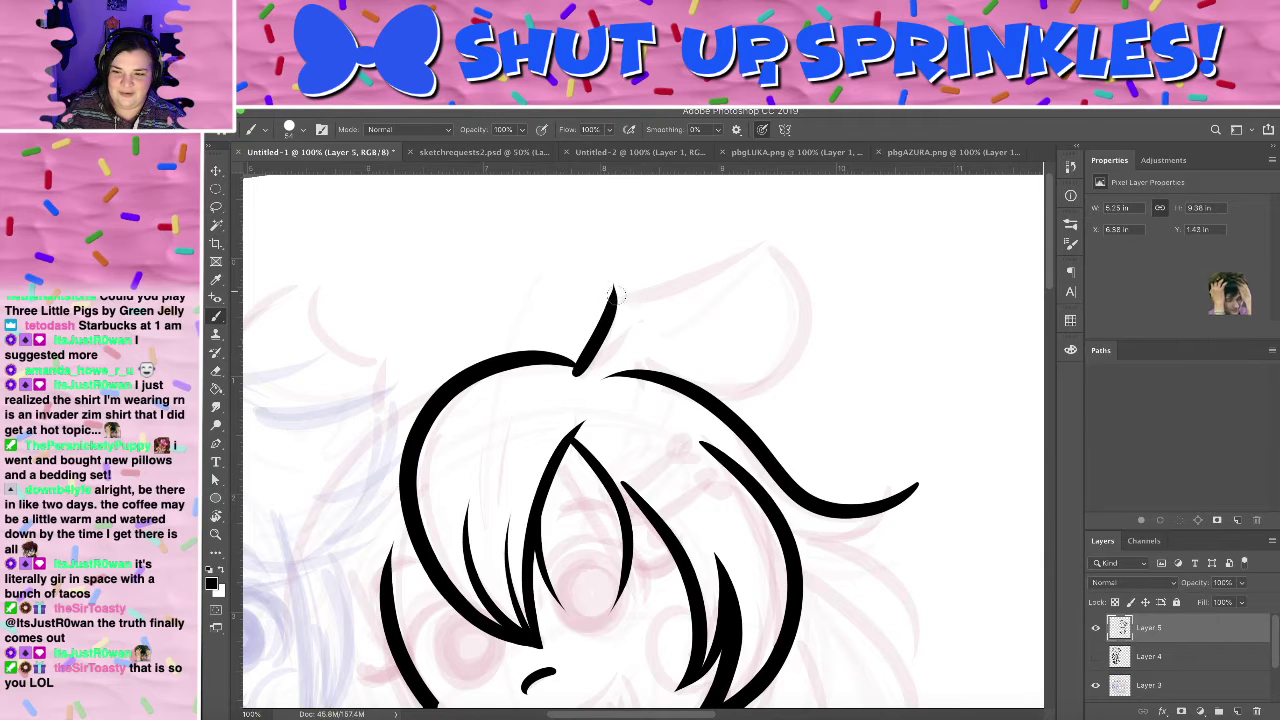
key(ctrl+z)
drag(577, 373, 599, 320)
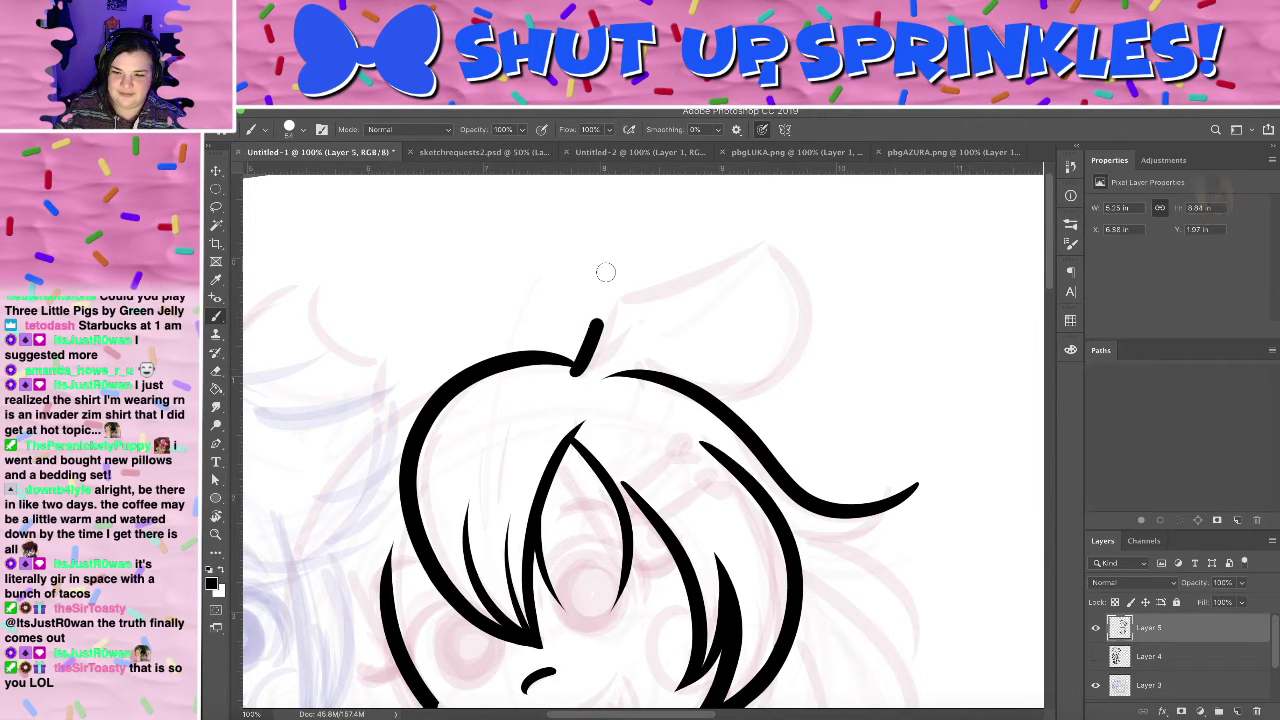
drag(617, 277, 766, 190)
key(ctrl+z)
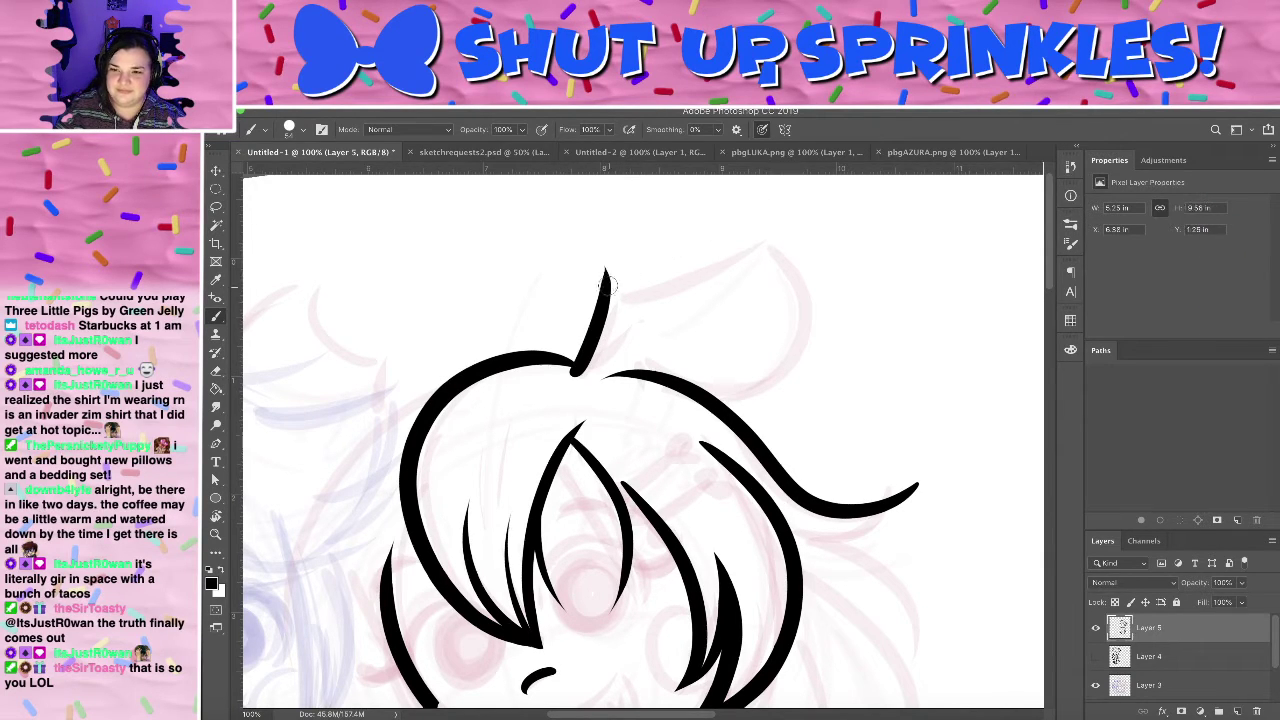
- Ink the ear's long upper edge from the top of the base stroke out to the ear tip
mouse_move(606, 271)
mouse_down()
mouse_move(796, 167)
mouse_move(661, 365)
mouse_up()
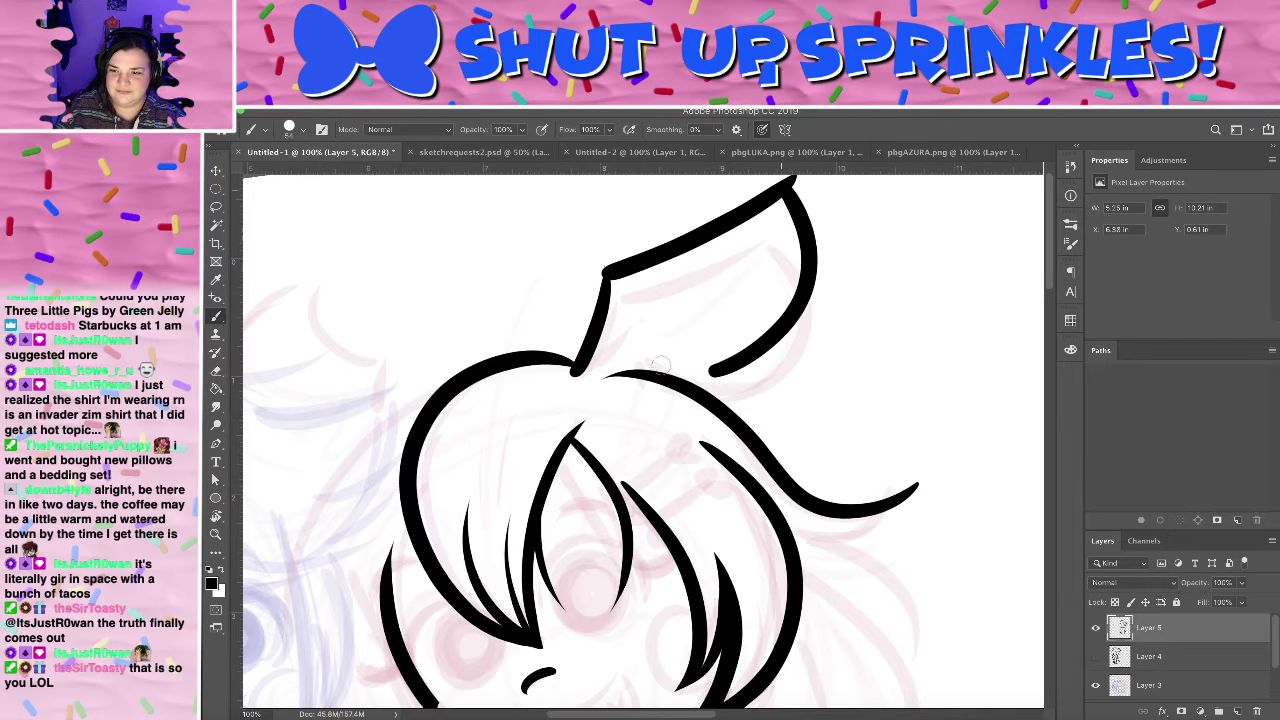
key(ctrl+z)
mouse_move(635, 321)
mouse_down()
mouse_move(758, 341)
mouse_move(781, 204)
mouse_move(801, 207)
mouse_move(640, 365)
mouse_up()
key(ctrl+z)
key(ctrl+z)
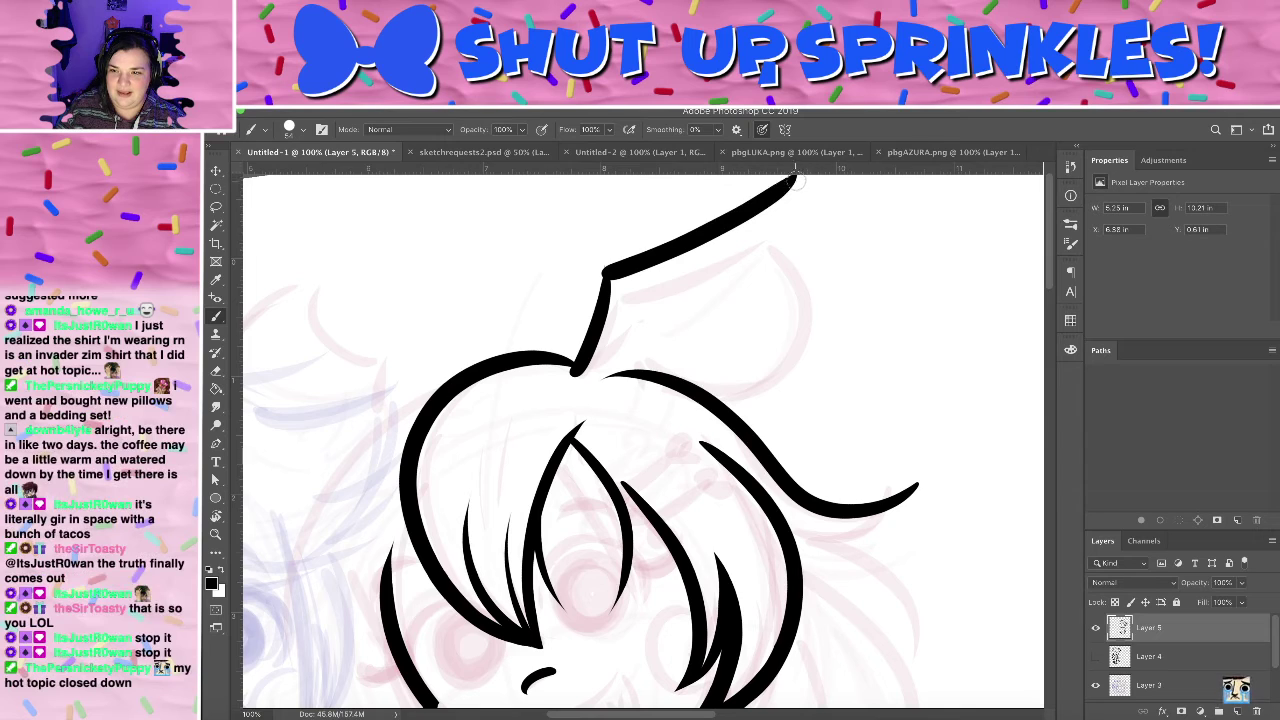
- Try to ink the ear's rounded outer edge from the tip back toward the head
drag(795, 177, 620, 318)
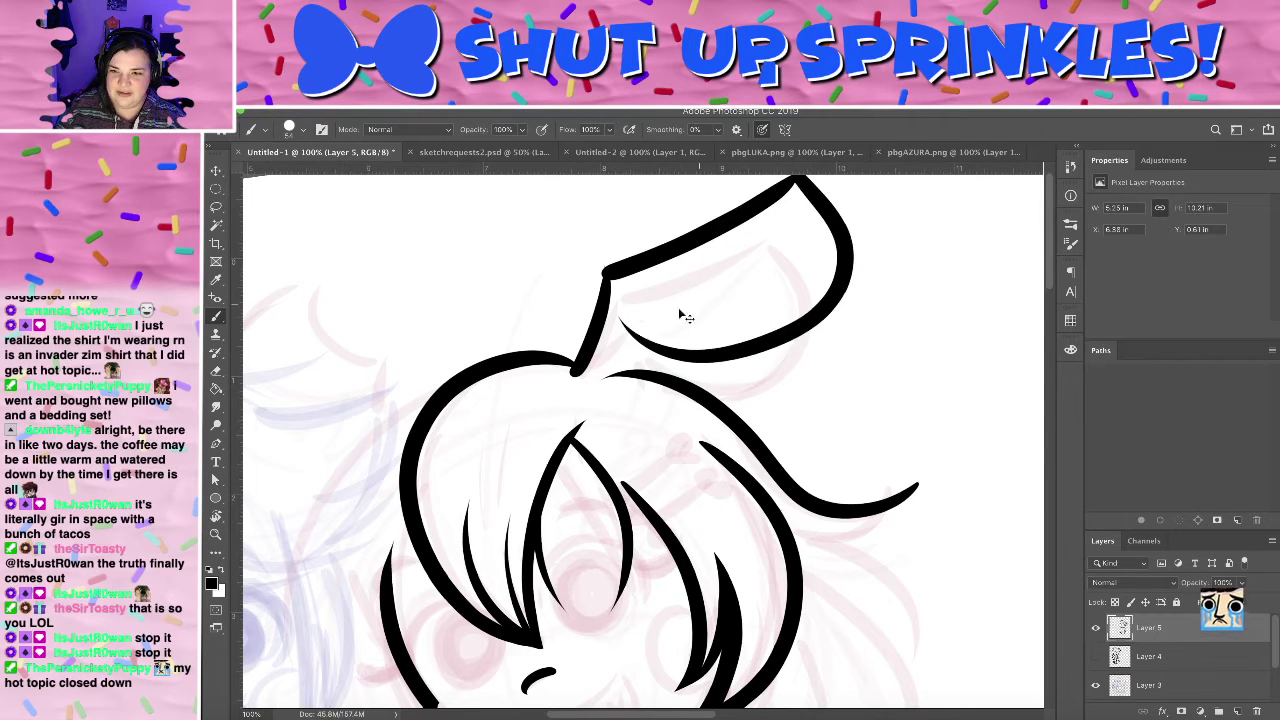
key(ctrl+z)
drag(796, 178, 635, 352)
key(ctrl+z)
drag(800, 178, 755, 342)
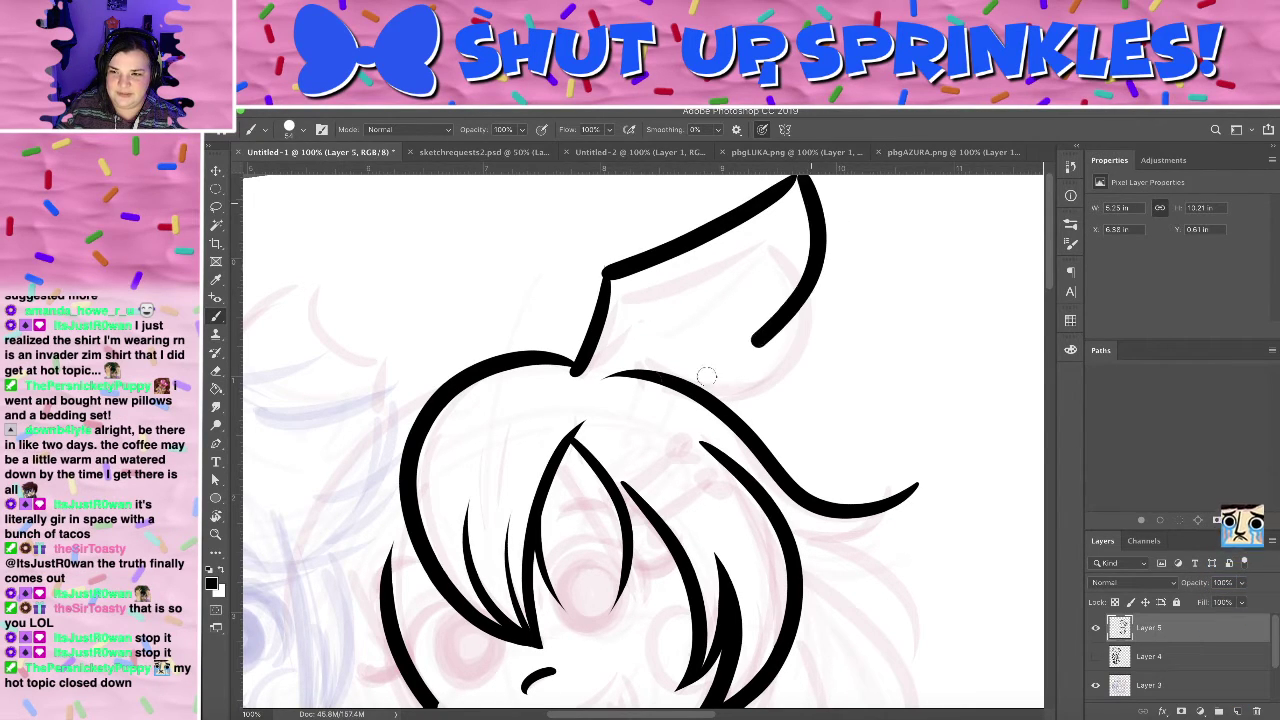
key(ctrl+z)
drag(640, 362, 798, 180)
key(ctrl+z)
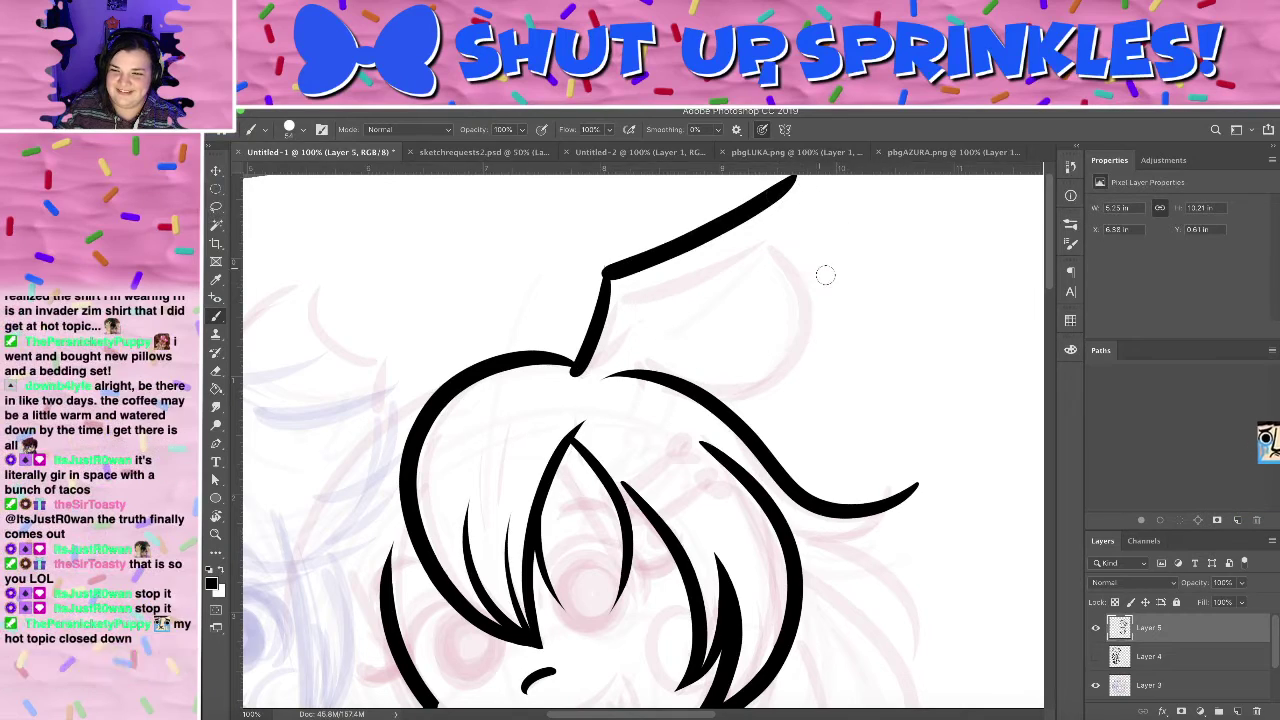
- Rotate the canvas and ink the ear's rounded lower edge as one curve between the head and the ear tip
key(r)
drag(700, 449, 825, 352)
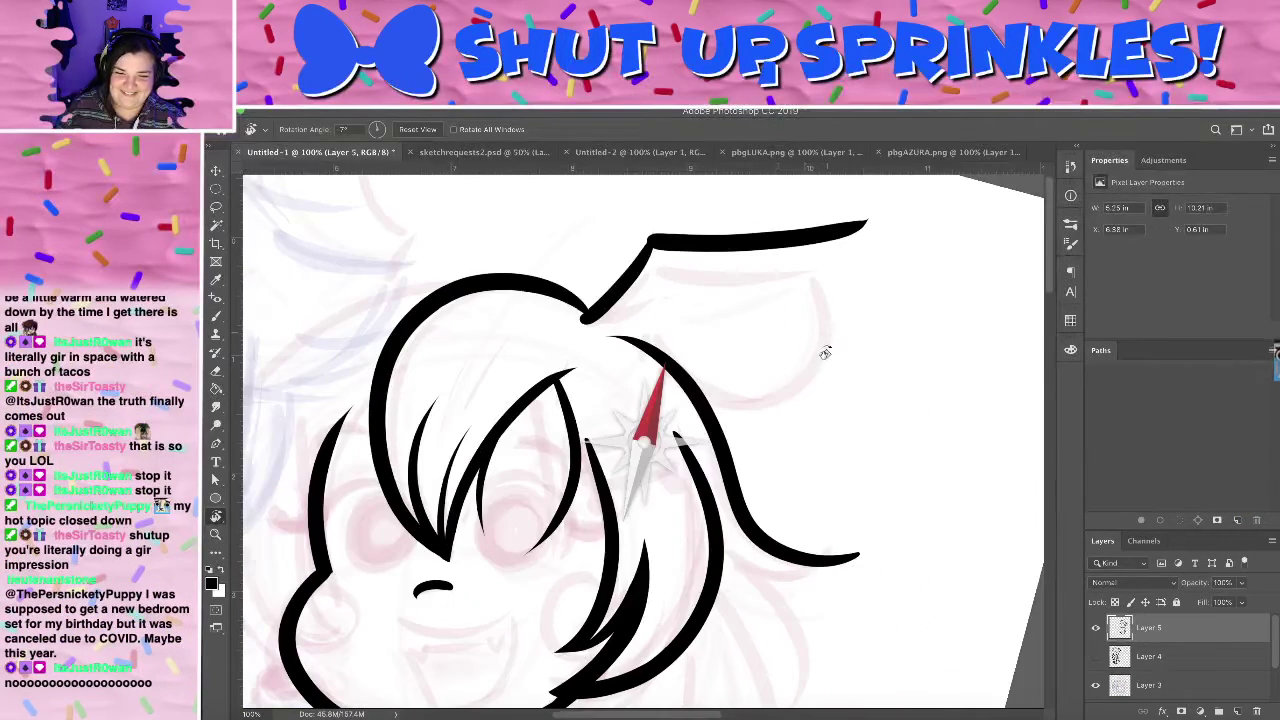
drag(771, 309, 749, 363)
key(b)
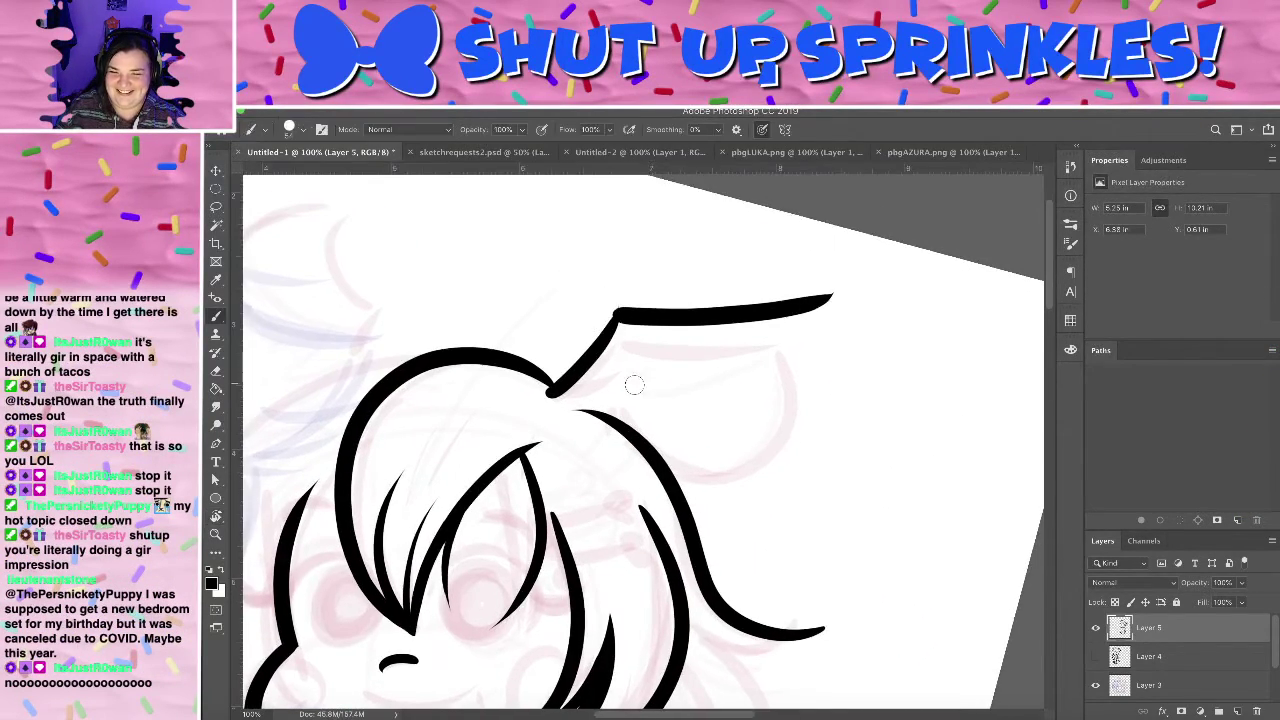
mouse_move(622, 376)
mouse_down()
mouse_move(833, 298)
mouse_move(775, 395)
mouse_up()
key(ctrl+z)
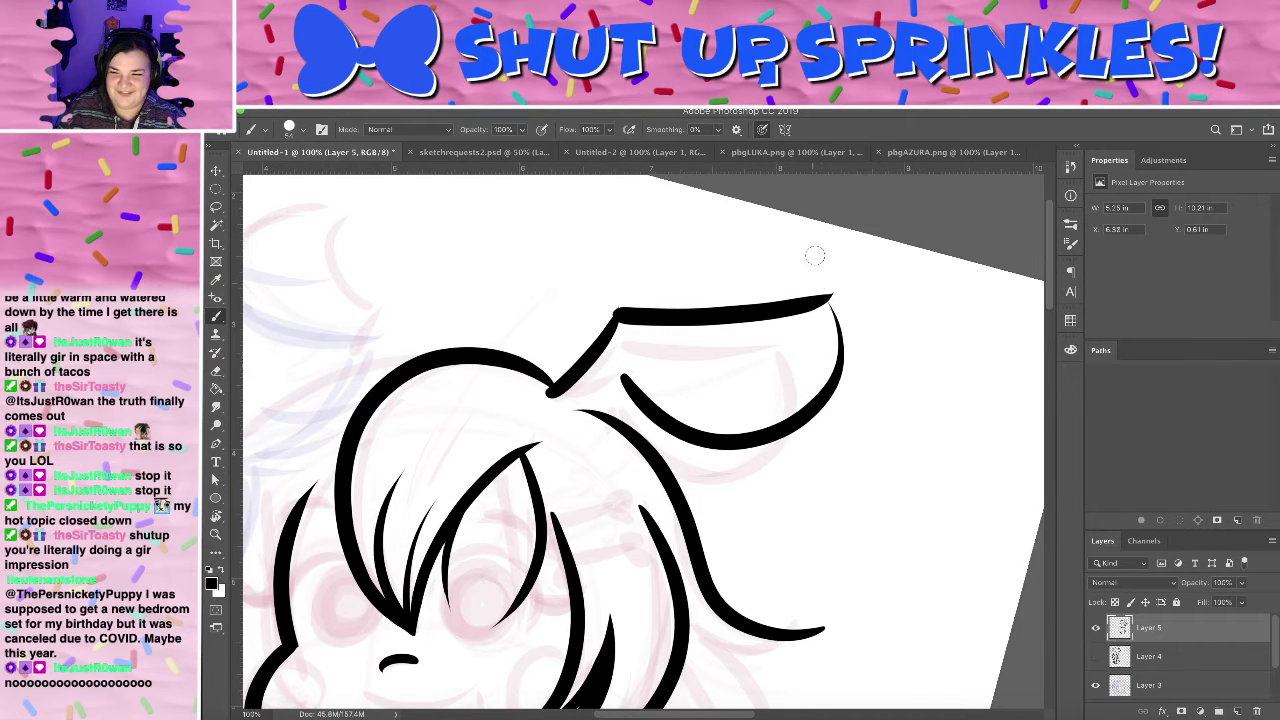
mouse_move(830, 298)
mouse_down()
mouse_move(846, 344)
mouse_move(736, 294)
mouse_move(665, 395)
mouse_up()
key(ctrl+z)
key(ctrl+z)
- Thicken the ear's outer curve from the tip down to the middle of its lower edge
drag(718, 264, 635, 405)
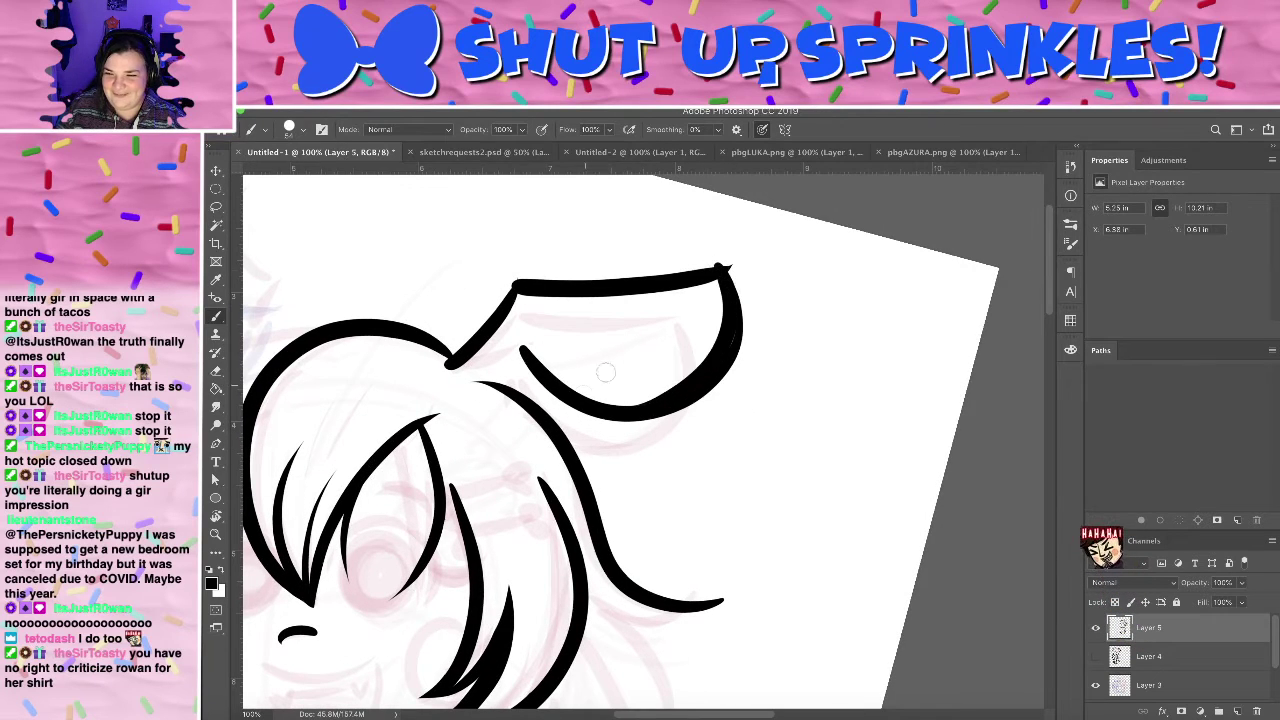
key(ctrl+z)
drag(722, 268, 665, 400)
key(ctrl+z)
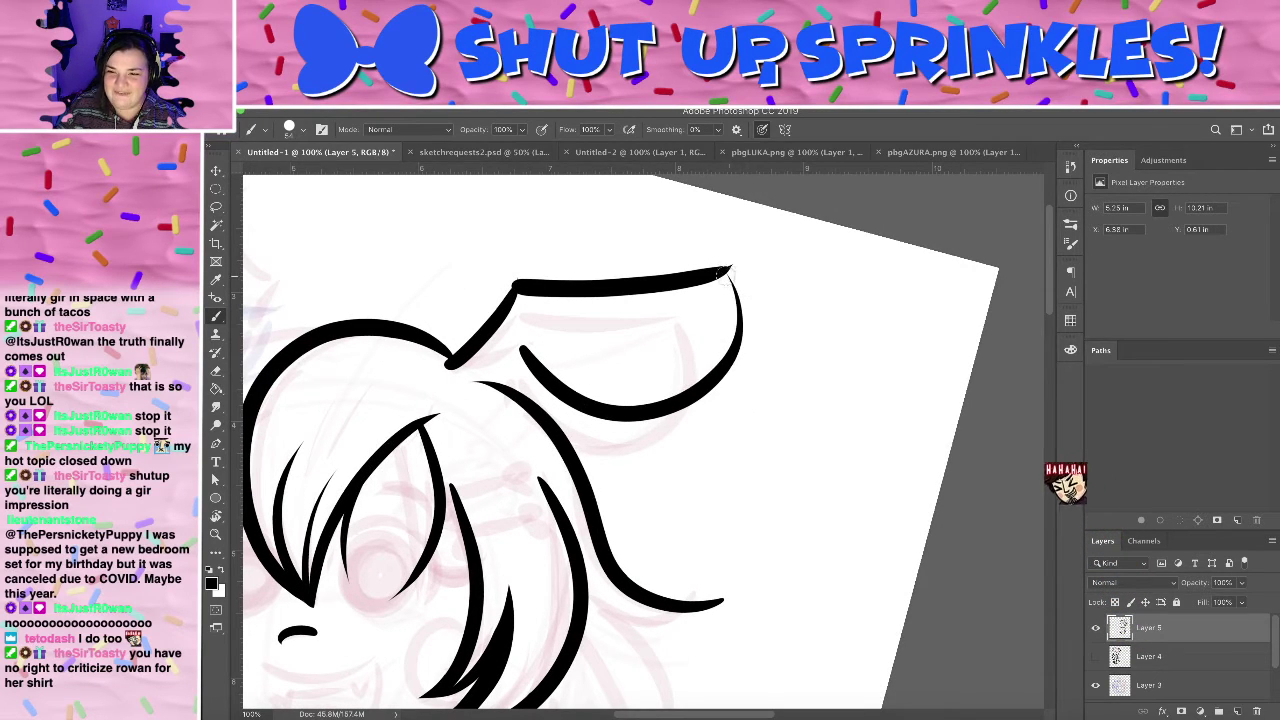
drag(720, 268, 640, 405)
key(ctrl+z)
drag(720, 268, 640, 405)
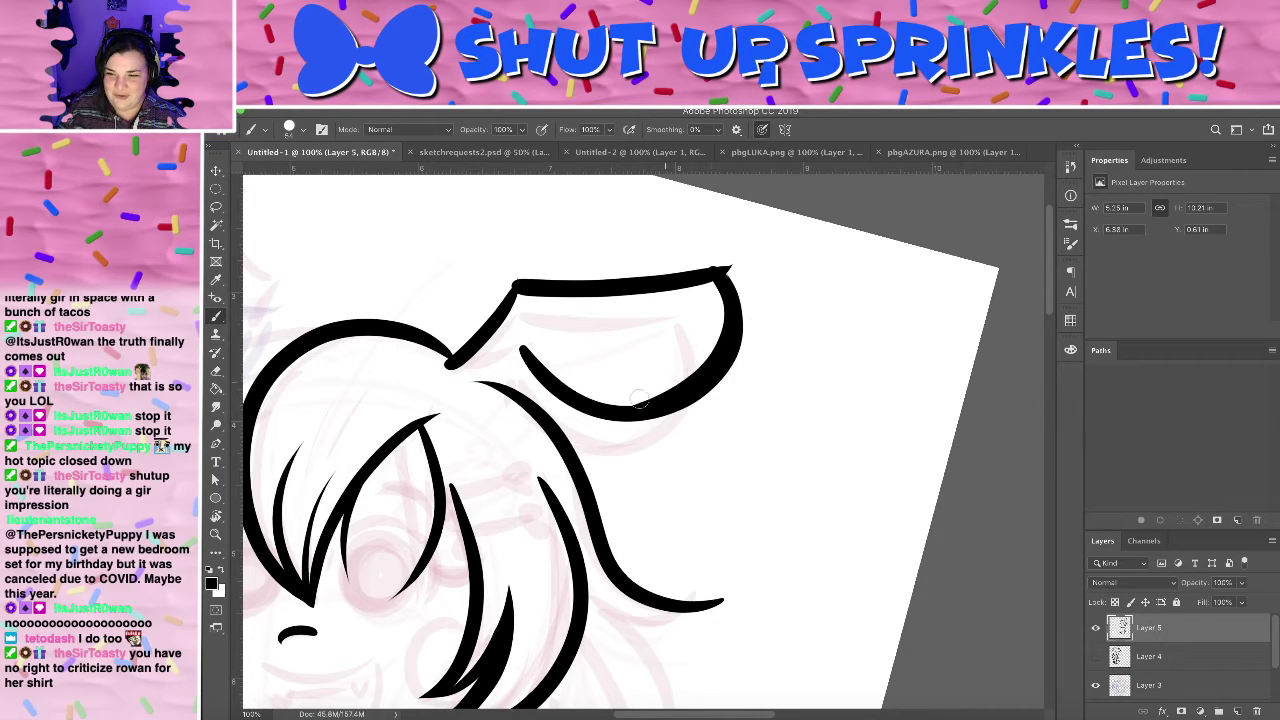
- Trim the overshoot at the ear tip with the Eraser and even out the ear's upper edge
key(e)
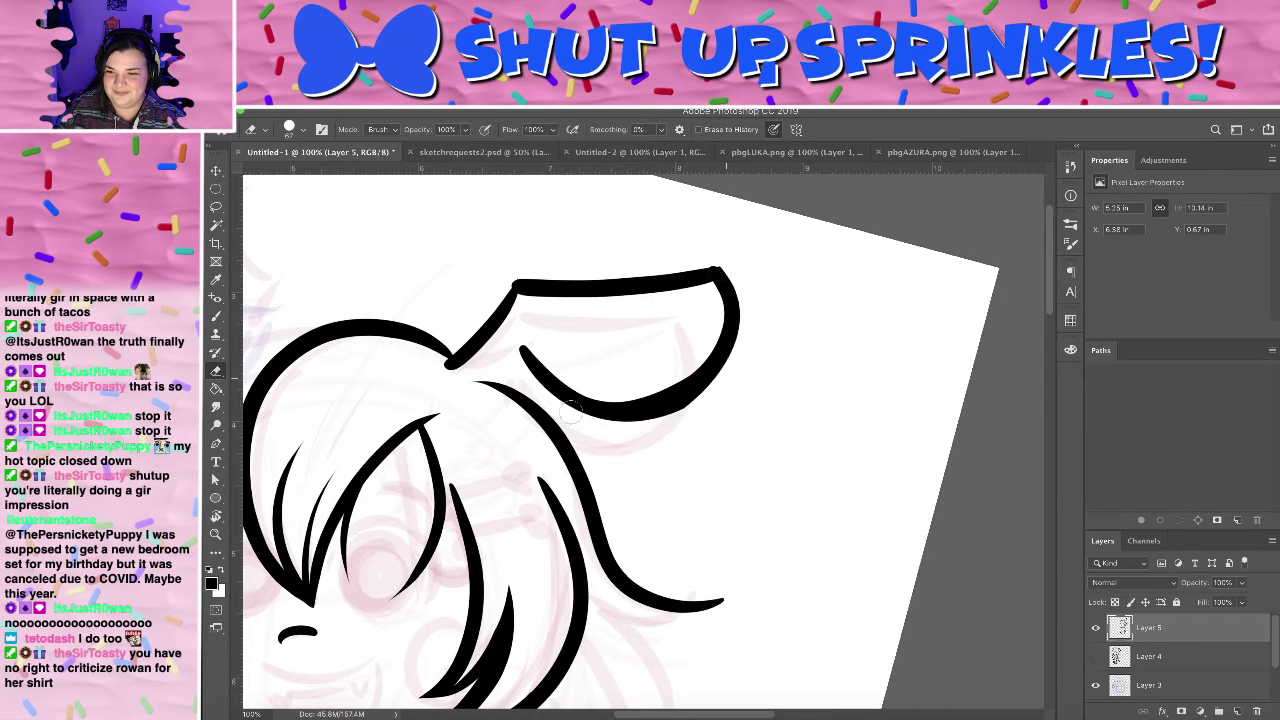
key(r)
mouse_move(805, 302)
mouse_down()
mouse_move(777, 260)
mouse_move(480, 371)
mouse_move(473, 500)
mouse_up()
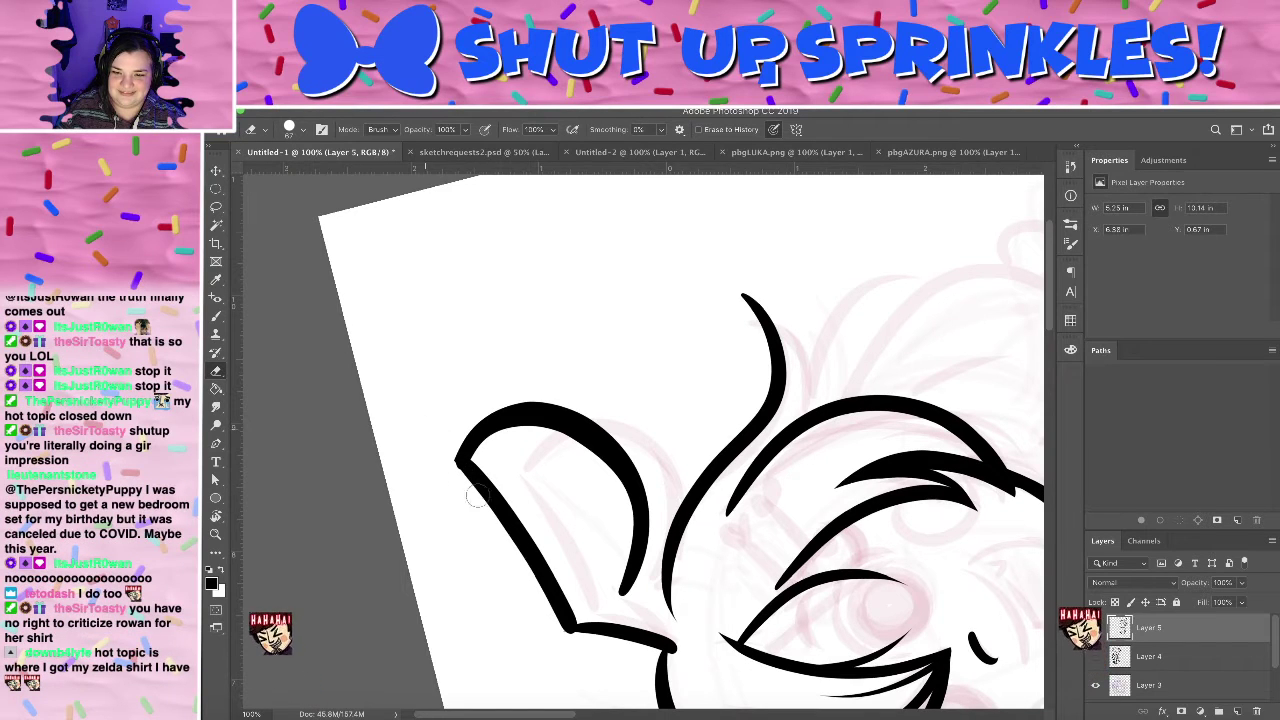
drag(443, 451, 466, 486)
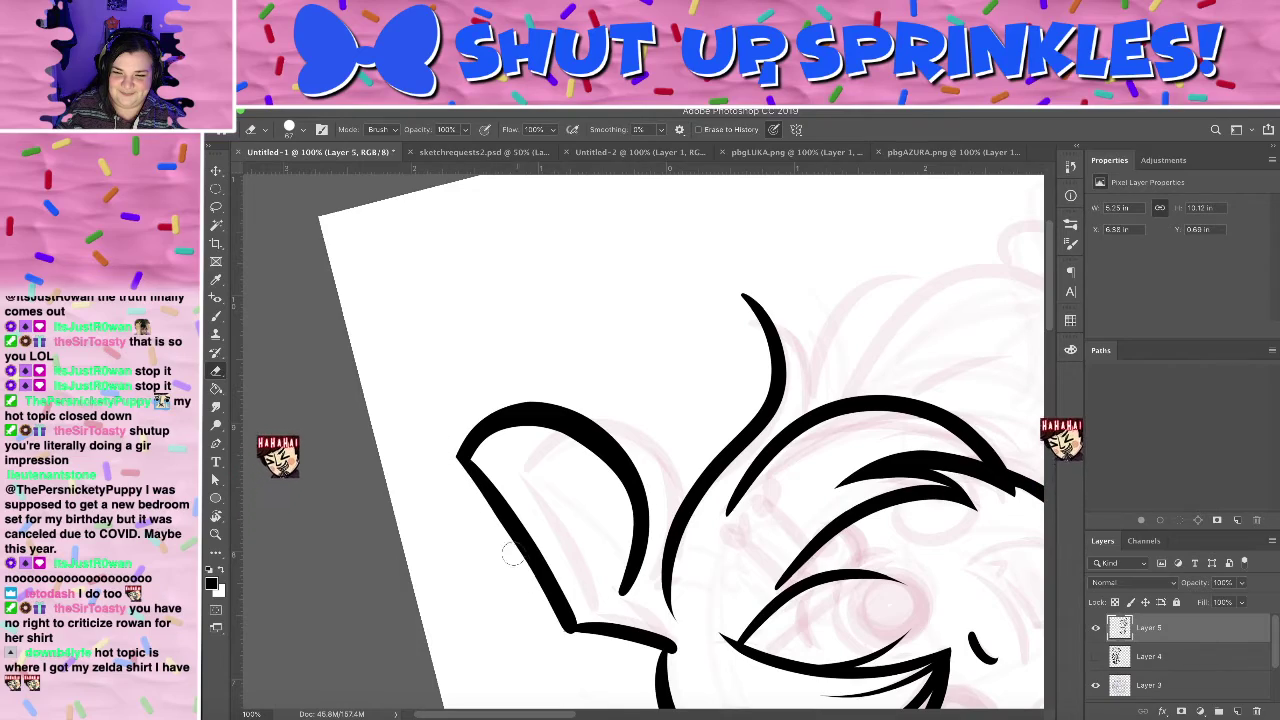
key(b)
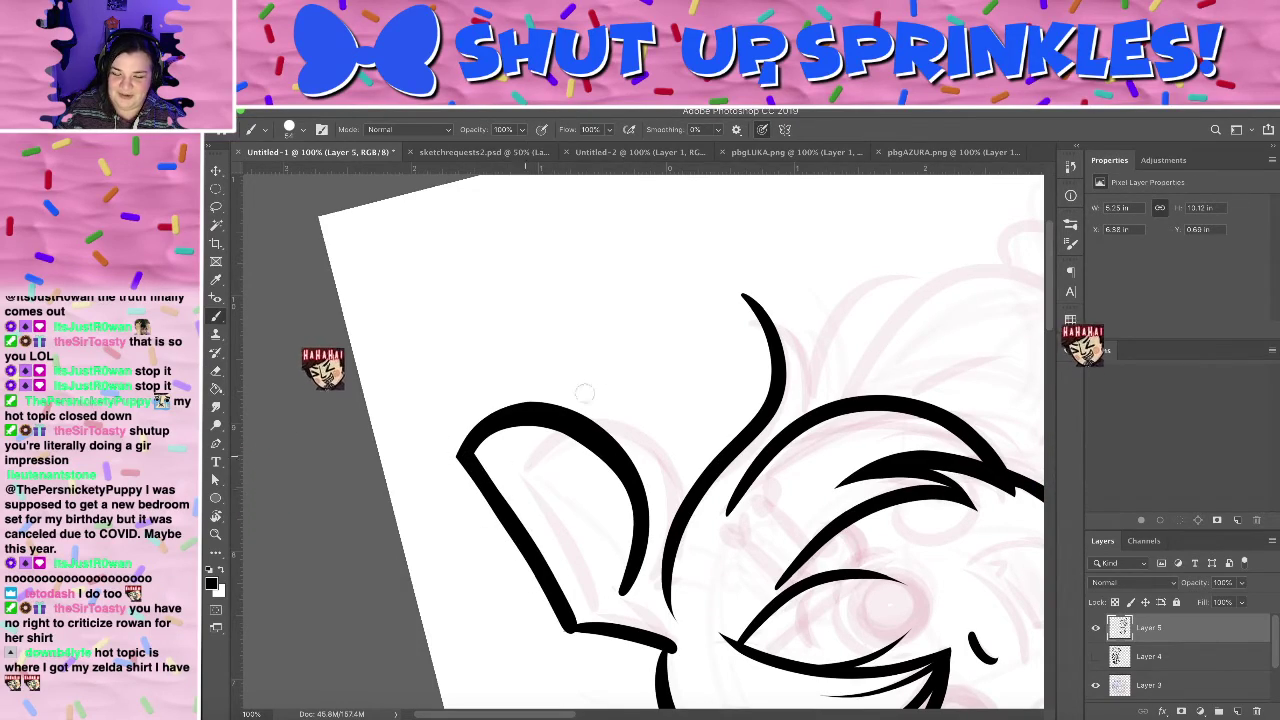
- Ink a short line joining the ear's lower edge to the hair and clean up the ear's base stroke with the Eraser
key(r)
mouse_move(585, 393)
mouse_down()
mouse_move(786, 286)
mouse_move(506, 563)
mouse_move(786, 503)
mouse_move(808, 457)
mouse_move(758, 546)
mouse_up()
key(b)
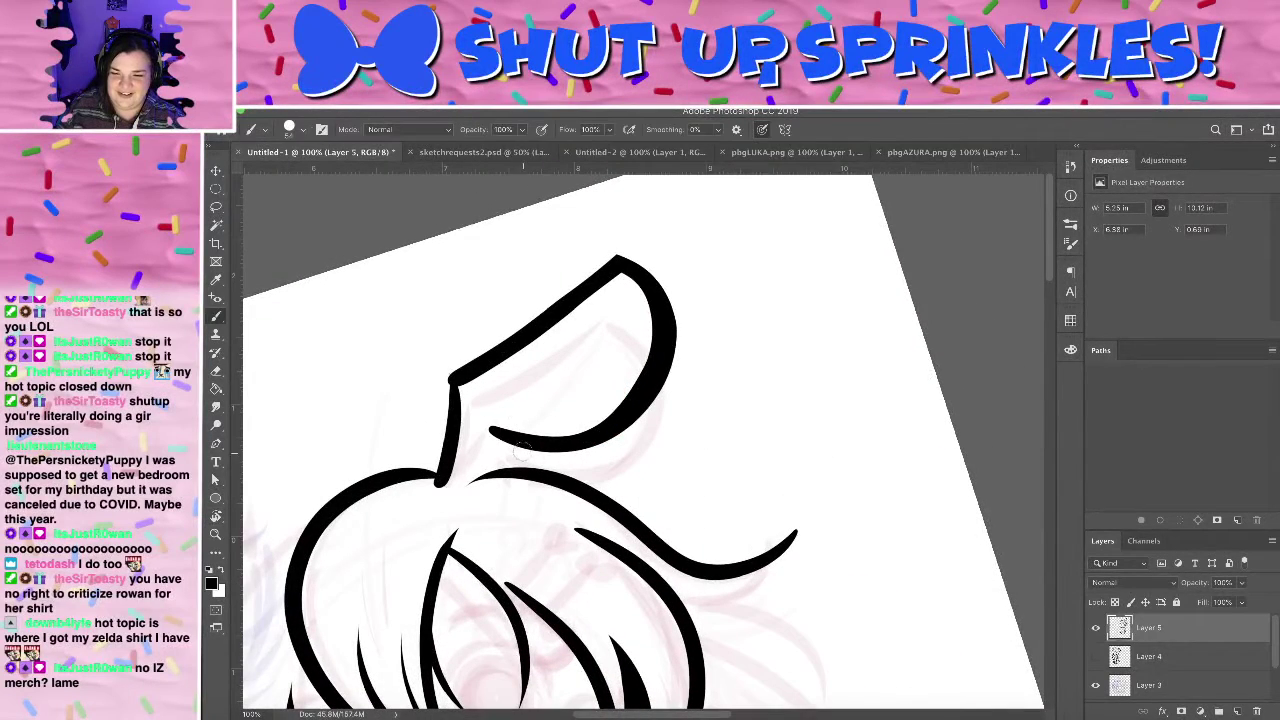
drag(503, 436, 520, 478)
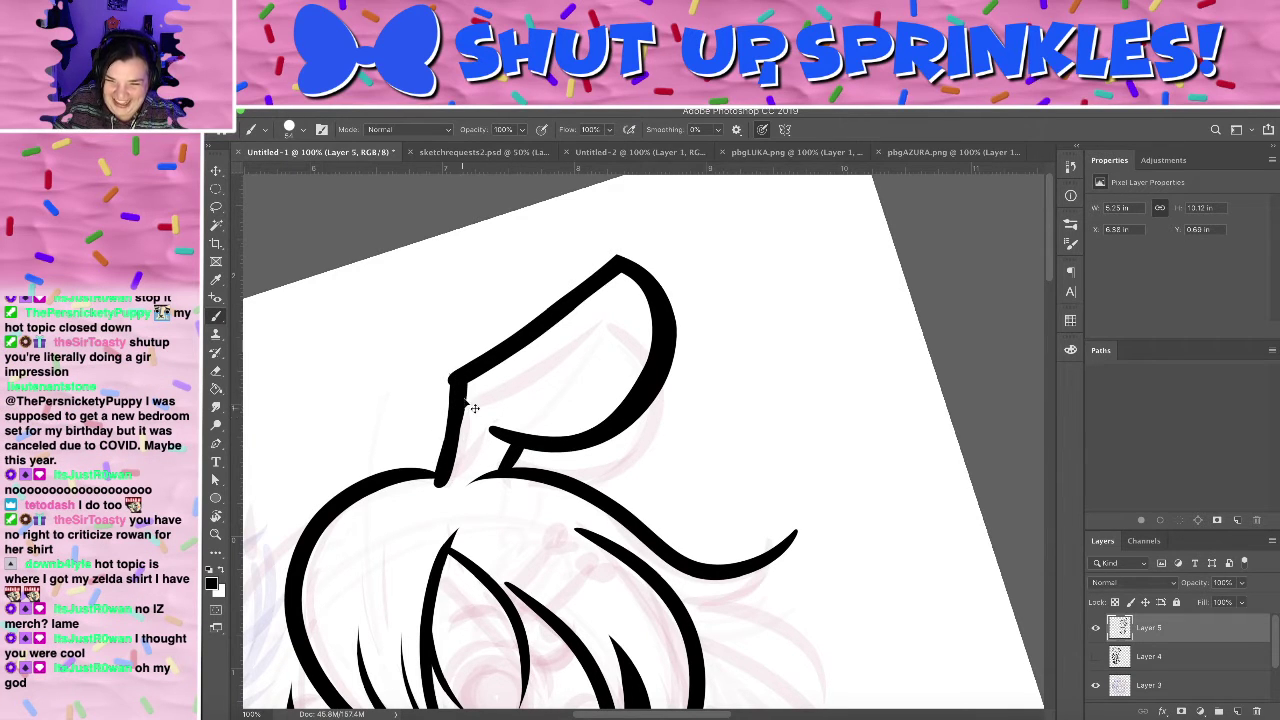
key(e)
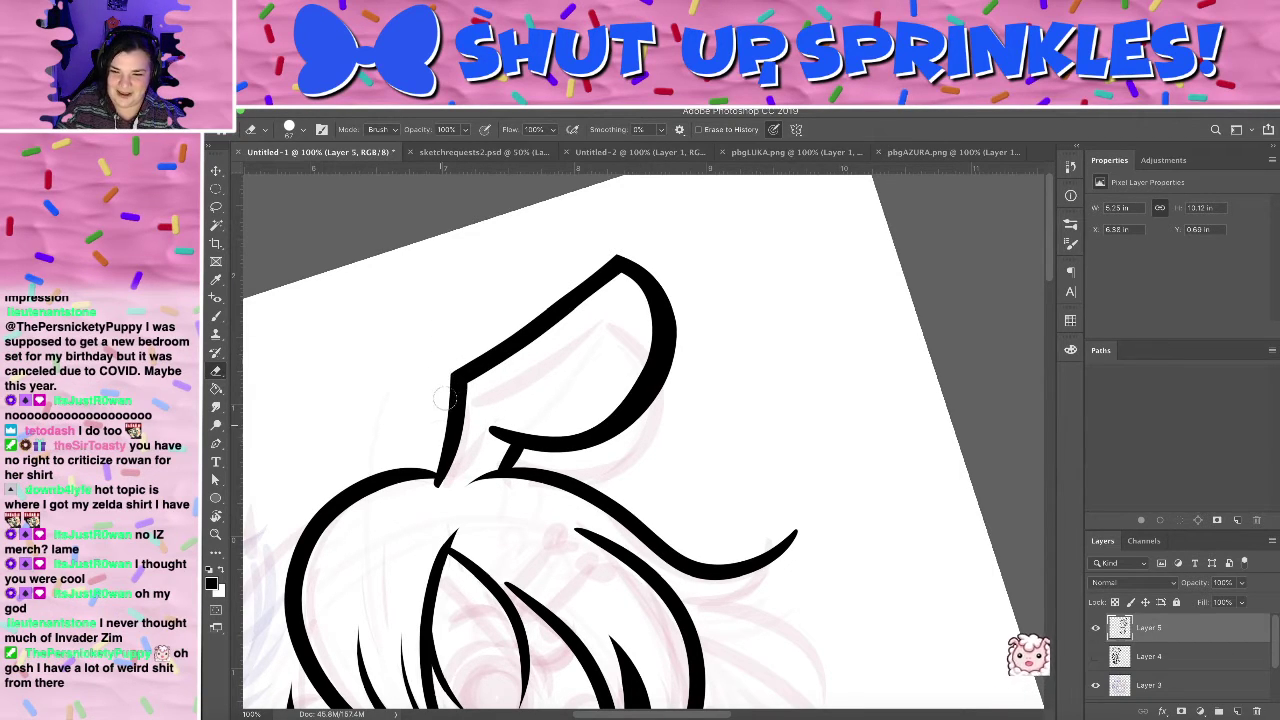
- Ink the rounded outer curve of the hand just beneath the chin
drag(577, 483, 594, 286)
drag(625, 406, 717, 340)
mouse_move(592, 382)
mouse_down()
mouse_move(649, 358)
mouse_move(677, 417)
mouse_up()
key(r)
mouse_move(582, 306)
mouse_down()
mouse_move(711, 421)
mouse_move(646, 308)
mouse_move(669, 330)
mouse_move(611, 309)
mouse_move(649, 309)
mouse_up()
drag(643, 374, 521, 102)
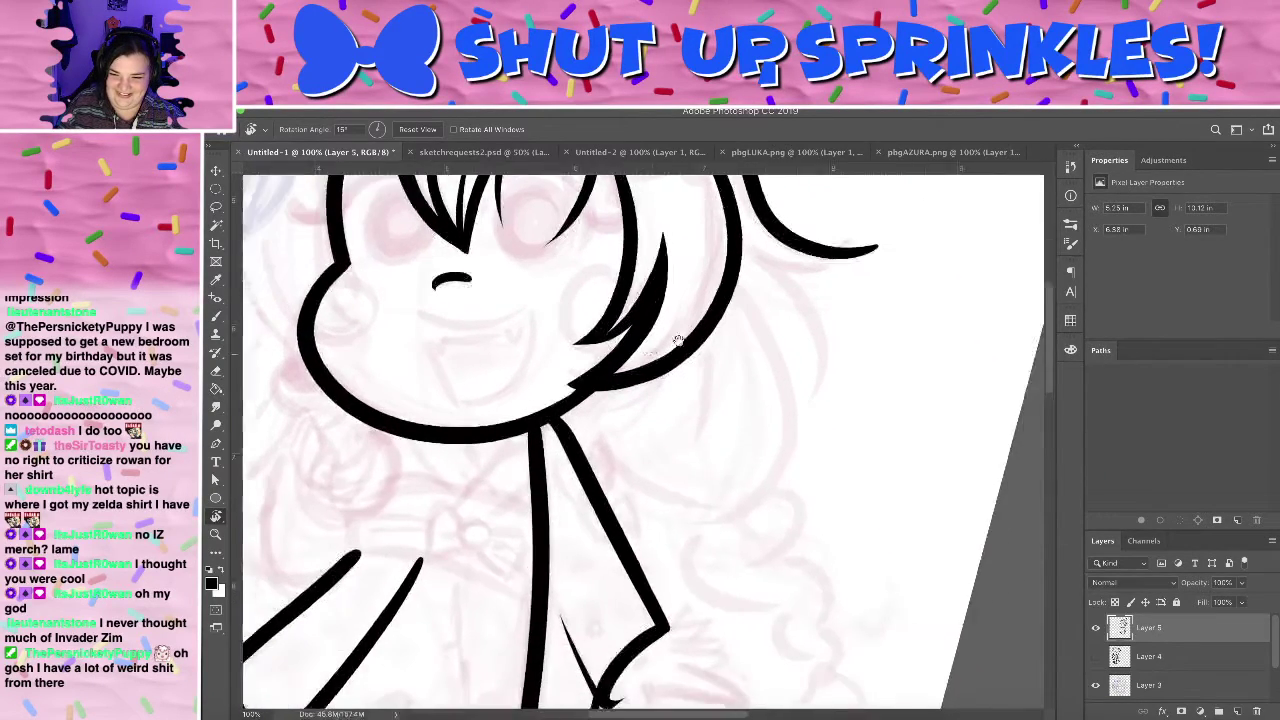
scroll(677, 340, down, 5)
mouse_move(743, 257)
mouse_down()
mouse_move(619, 247)
mouse_move(584, 273)
mouse_up()
key(b)
mouse_move(474, 385)
mouse_down()
mouse_move(556, 494)
mouse_move(533, 443)
mouse_up()
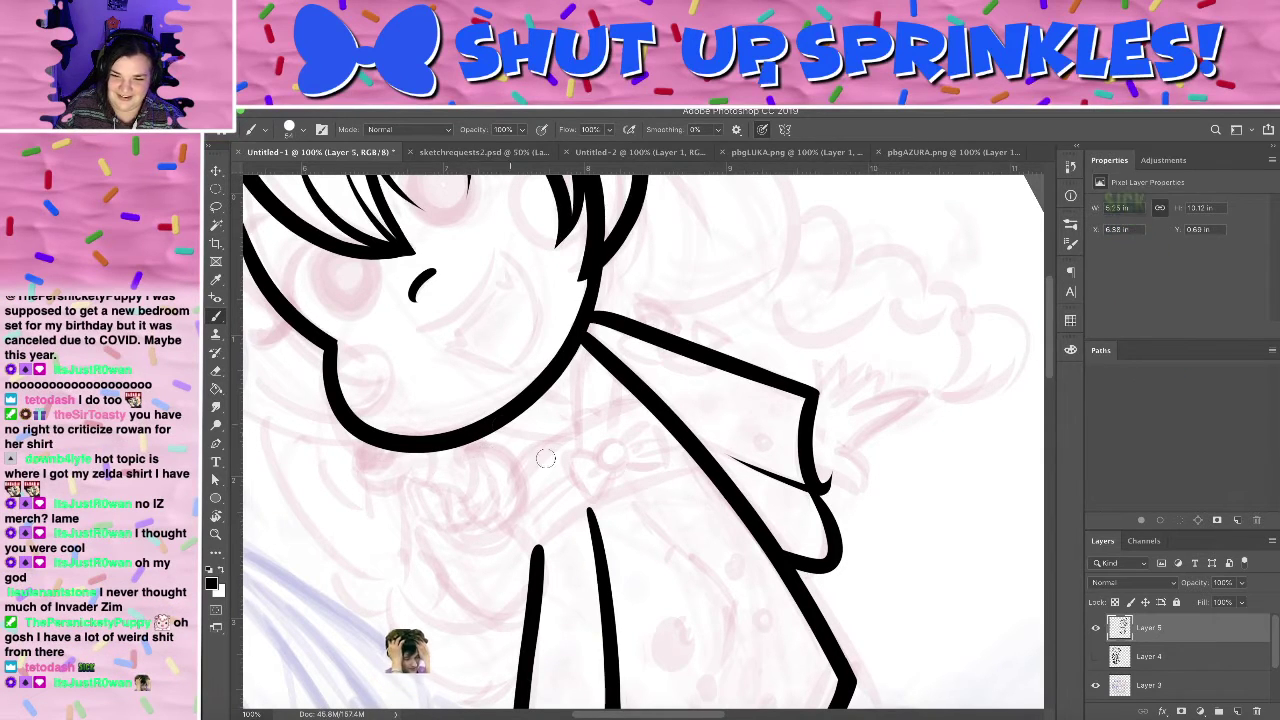
drag(492, 424, 488, 534)
key(ctrl+z)
drag(463, 437, 480, 527)
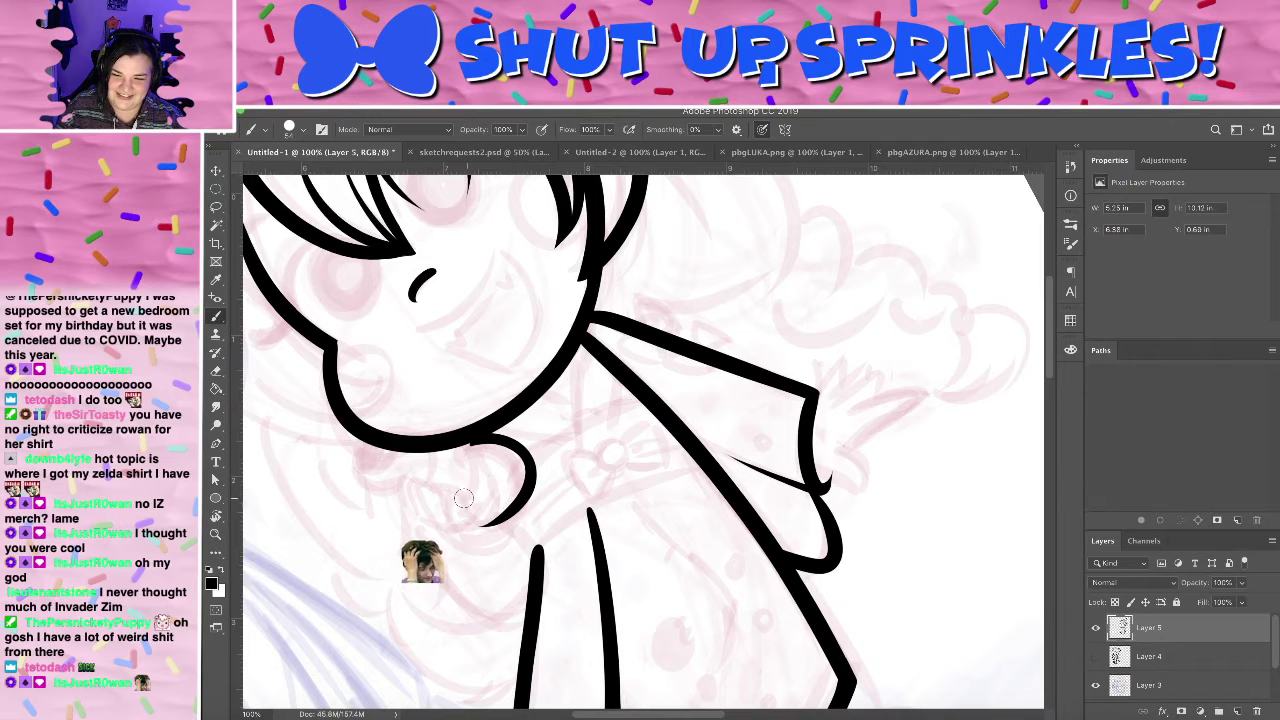
- Ink two short curved finger lines inside the hand's outer curve and erase the jaw line where the hand overlaps it
drag(463, 444, 463, 505)
key(ctrl+z)
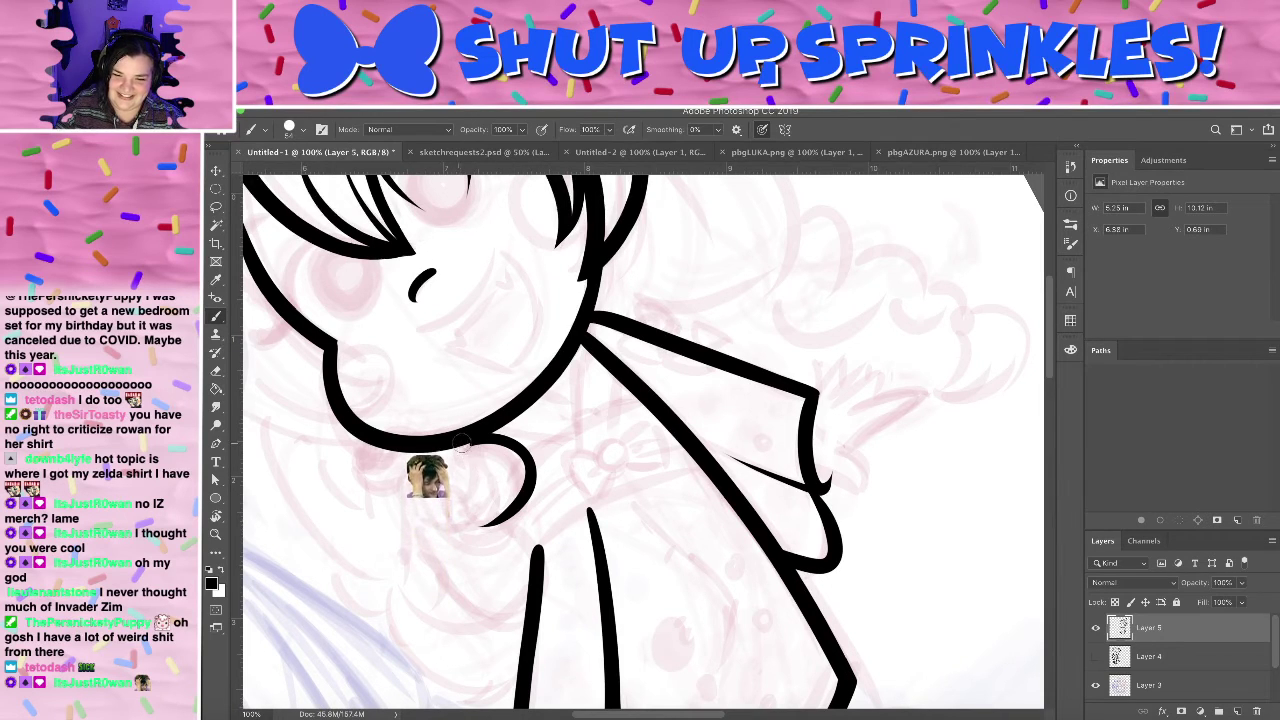
drag(462, 444, 451, 510)
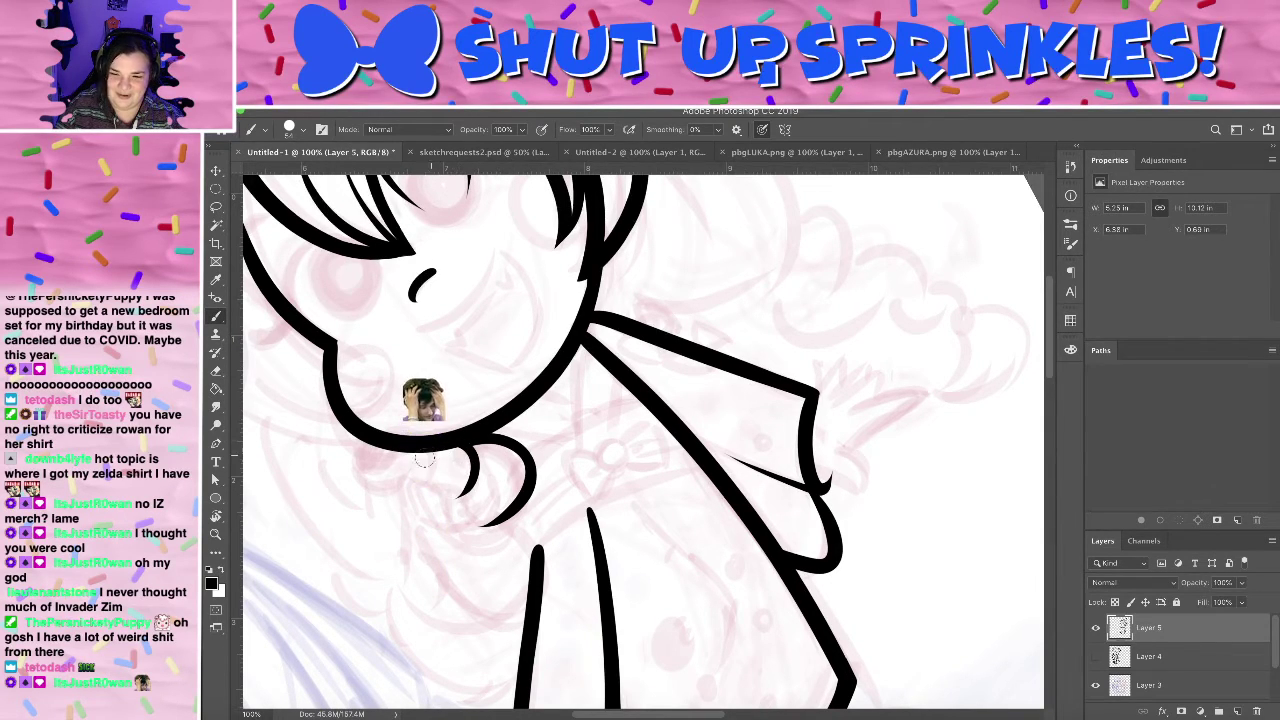
drag(435, 454, 428, 486)
key(ctrl+z)
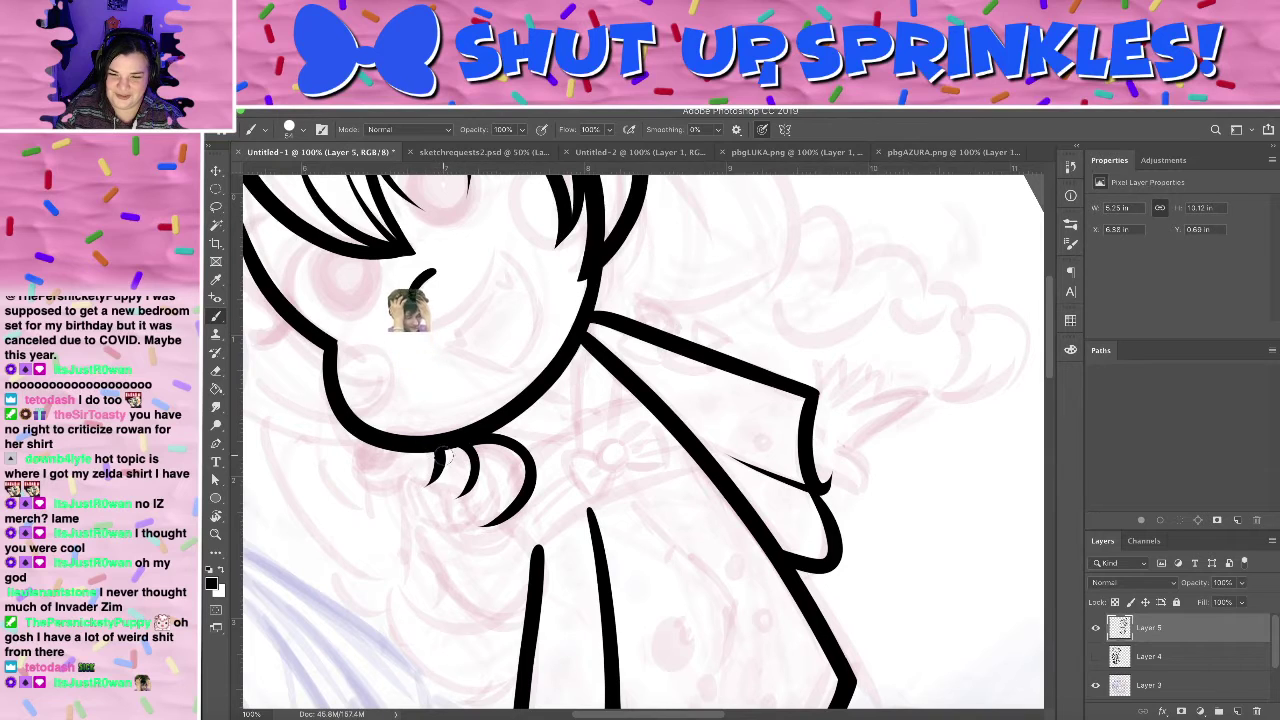
key(e)
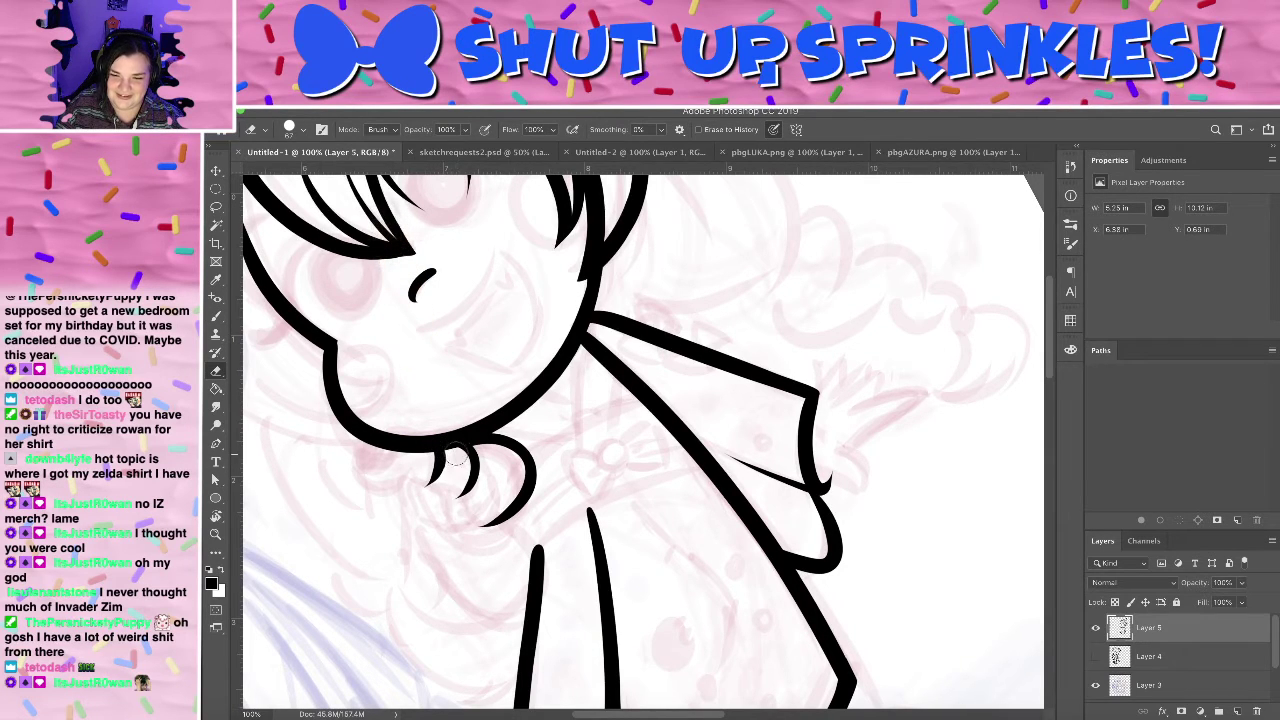
drag(455, 452, 453, 450)
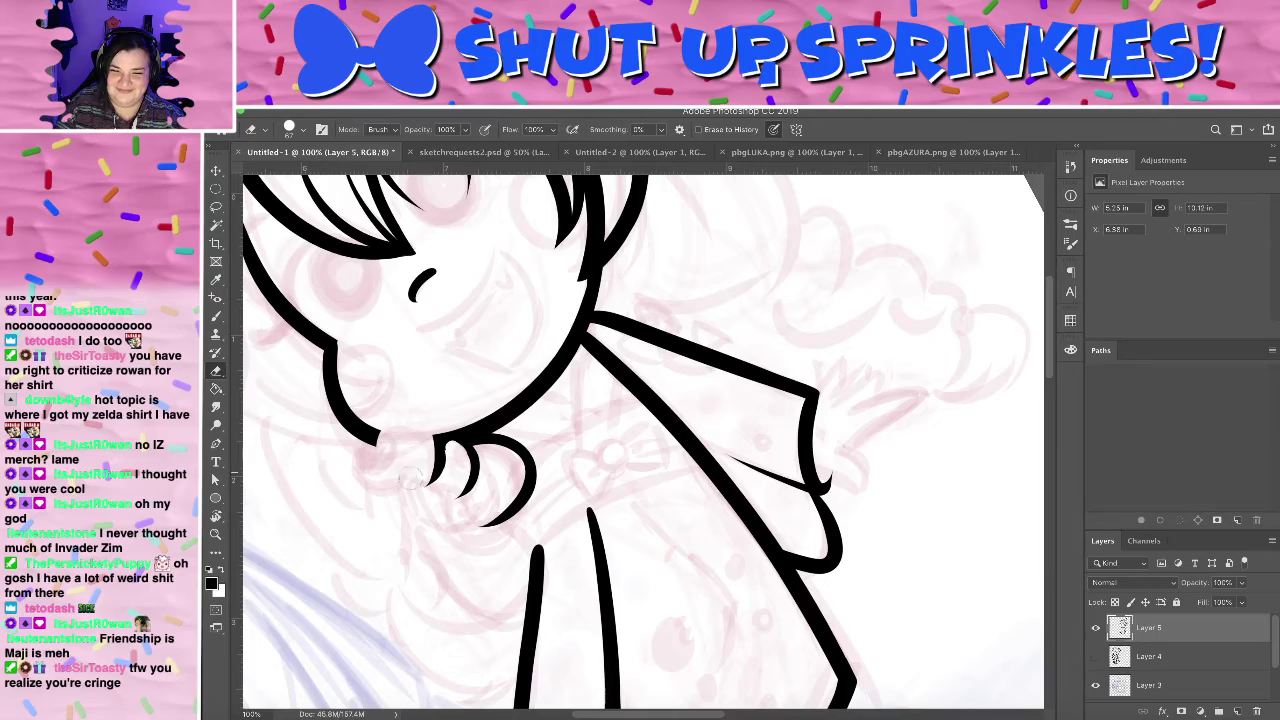
- Try to ink a short curved stroke that extends the lower end of the hand's outer curve
key(r)
drag(597, 363, 604, 292)
key(b)
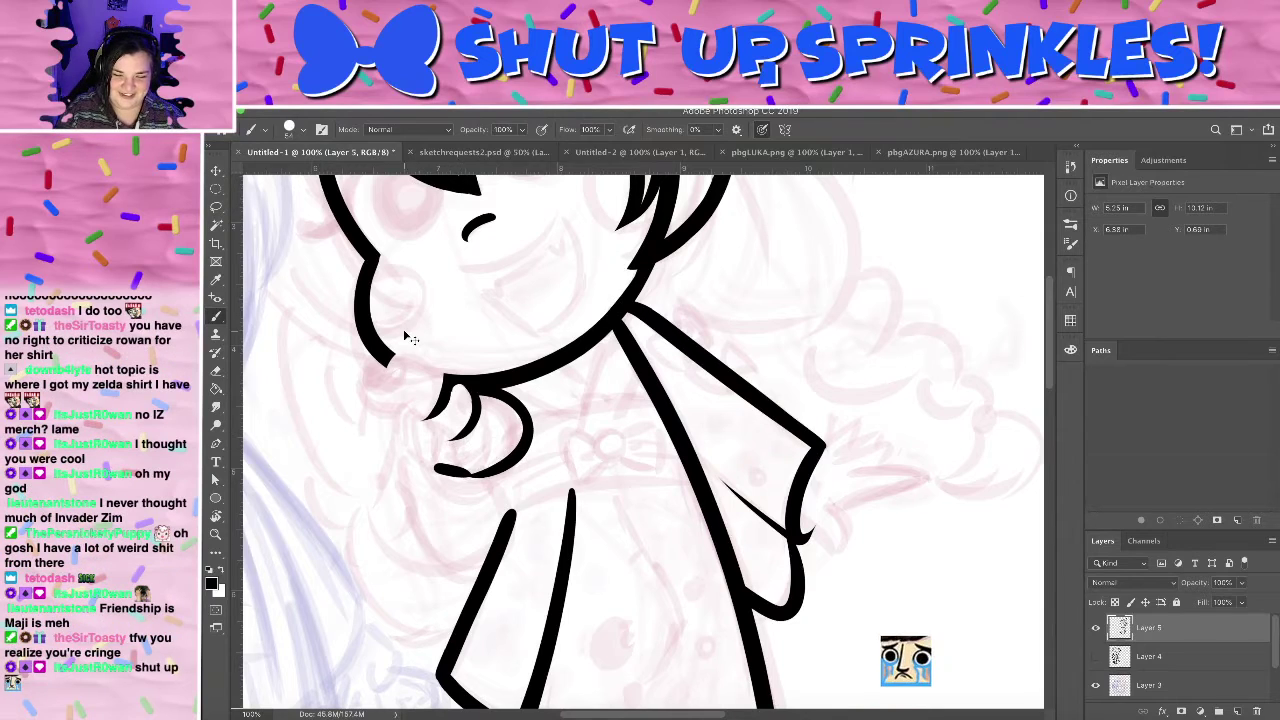
key(ctrl+plus)
mouse_move(568, 459)
mouse_down()
mouse_move(714, 440)
mouse_move(771, 477)
mouse_up()
key(super+z)
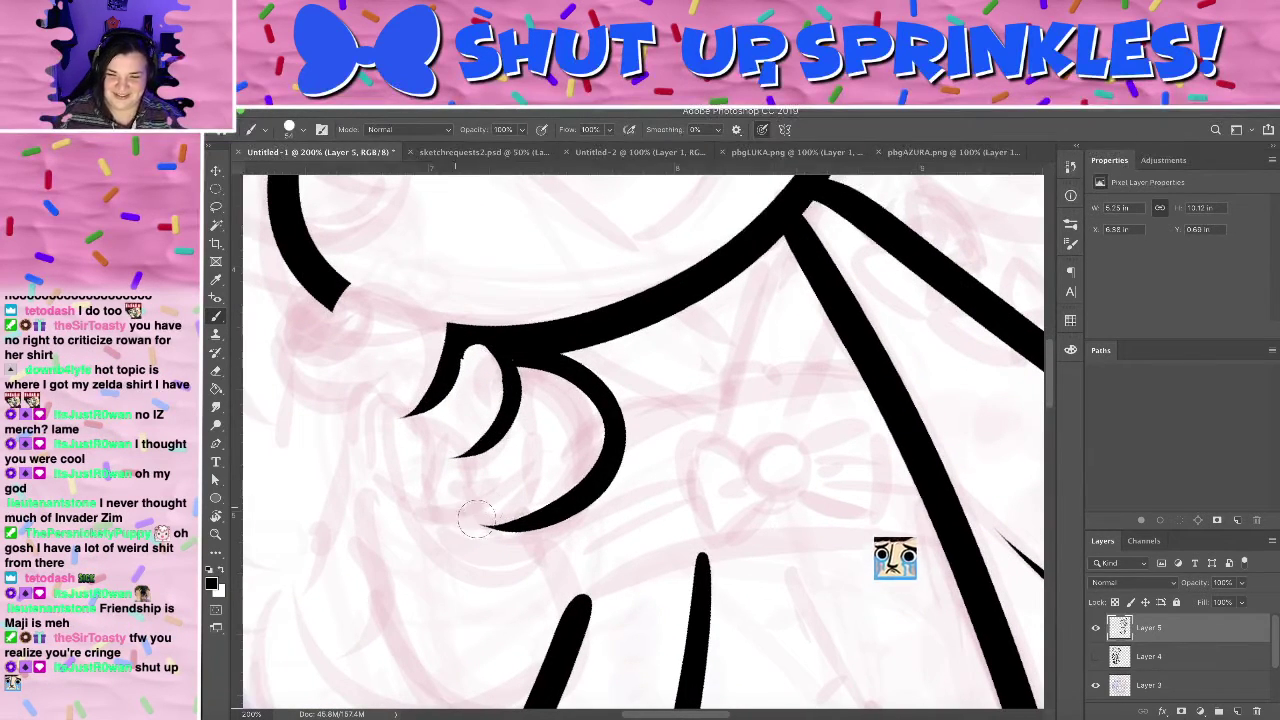
drag(434, 514, 523, 503)
key(super+z)
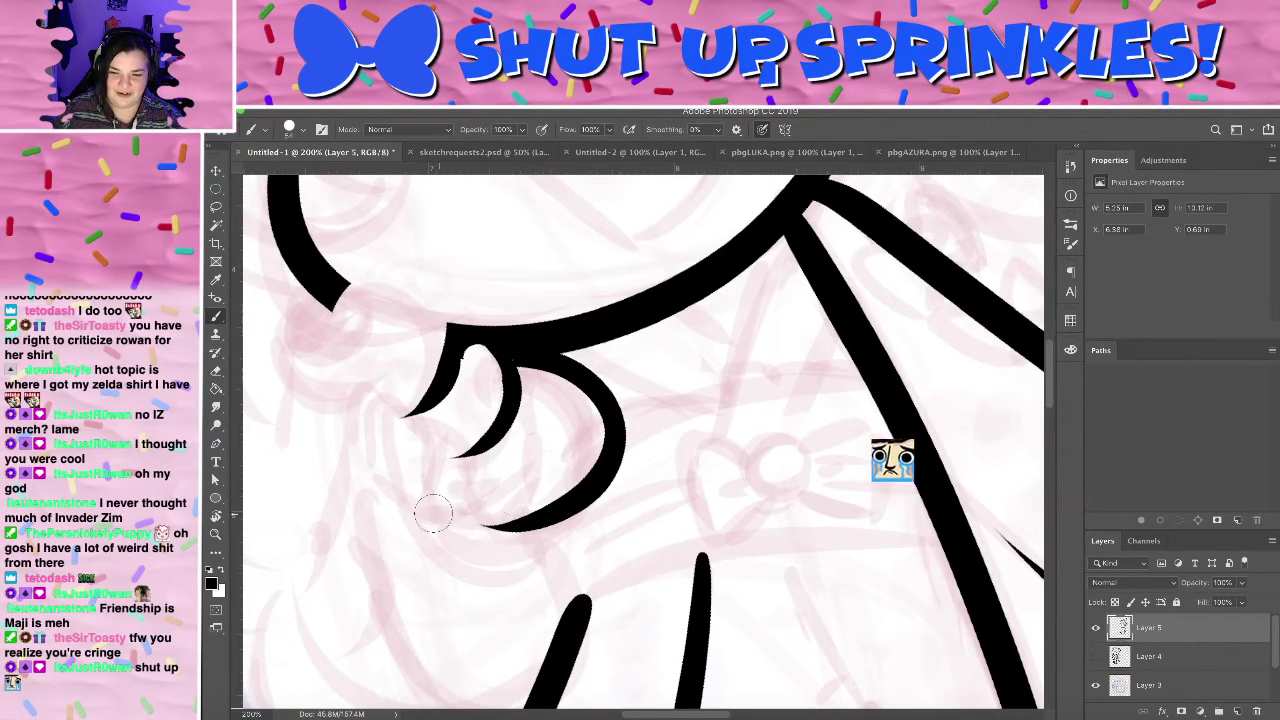
drag(433, 514, 518, 513)
key(ctrl+z)
mouse_move(429, 509)
mouse_down()
mouse_move(503, 485)
mouse_move(505, 528)
mouse_up()
key(ctrl+z)
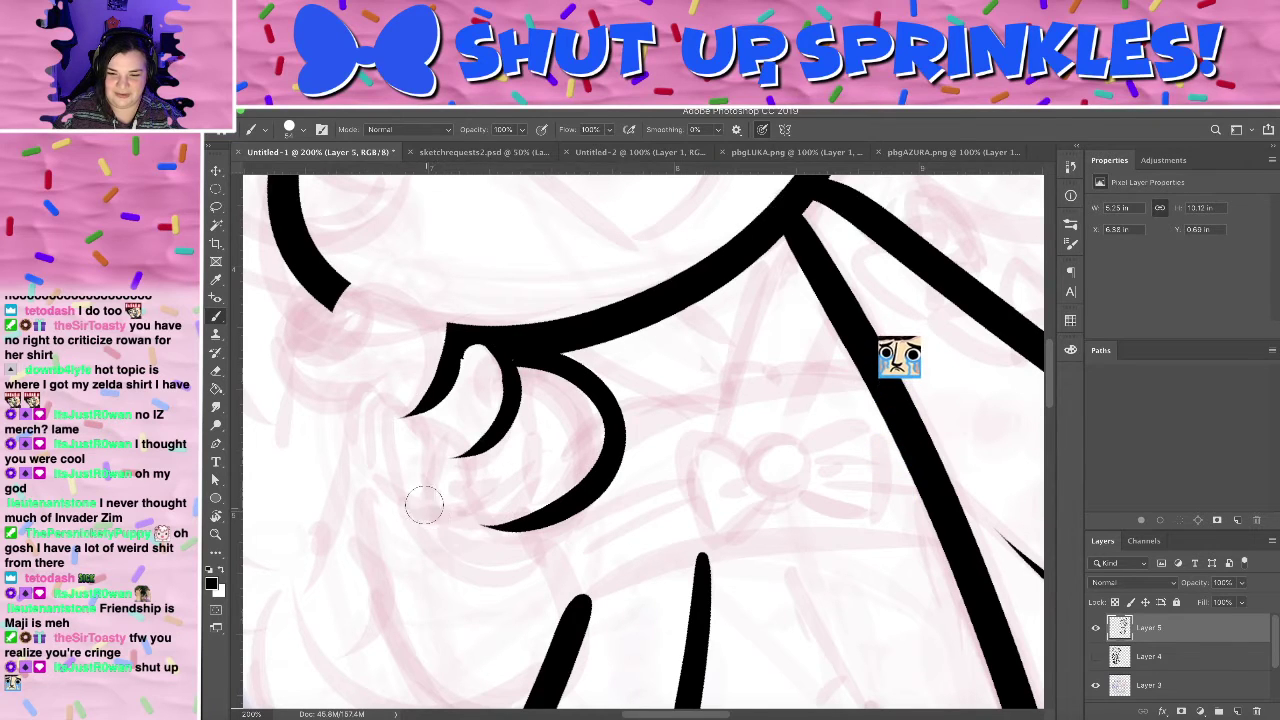
- Try to ink the side and base of a curled finger below the two inner finger lines
drag(414, 508, 505, 527)
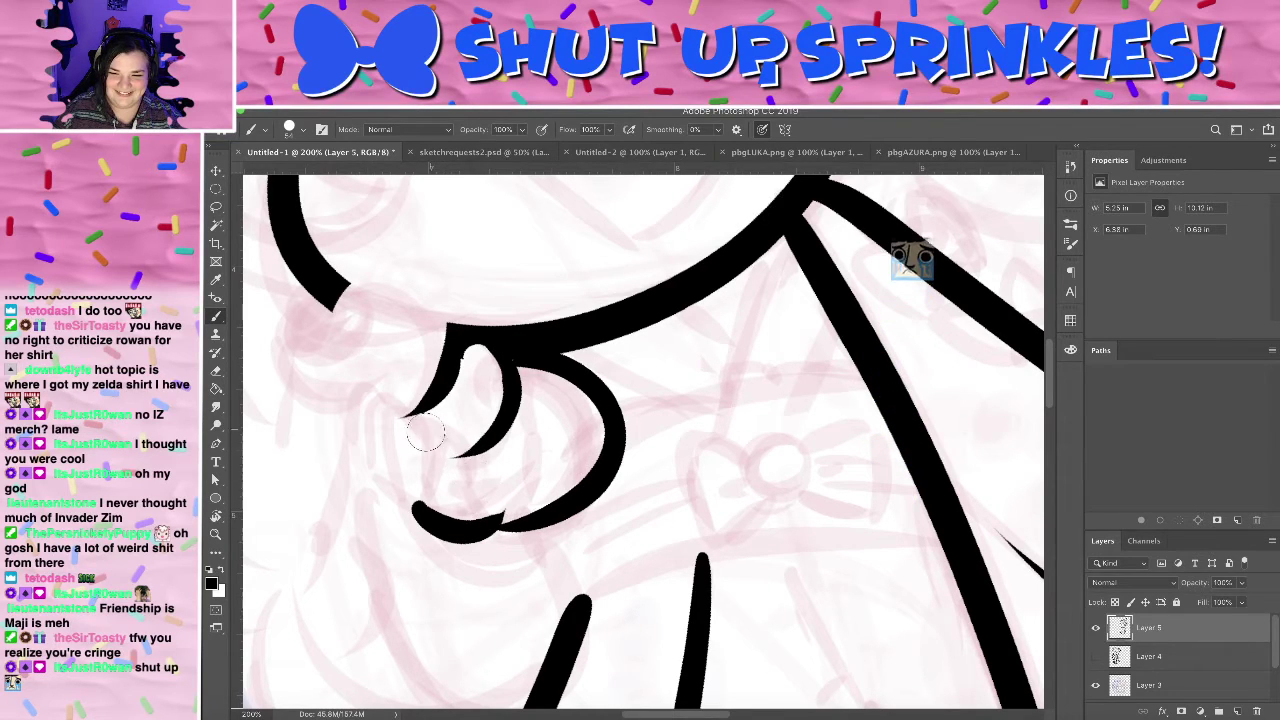
drag(418, 514, 430, 418)
key(ctrl+z)
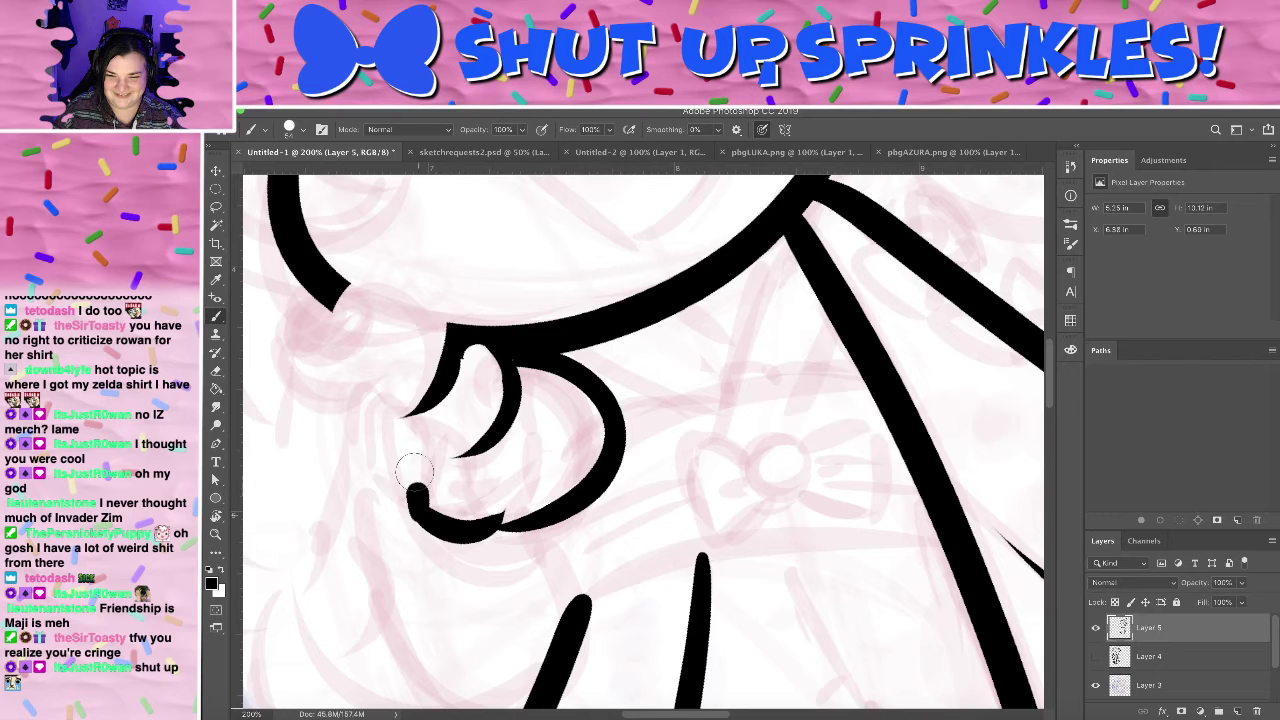
drag(412, 505, 480, 490)
key(ctrl+z)
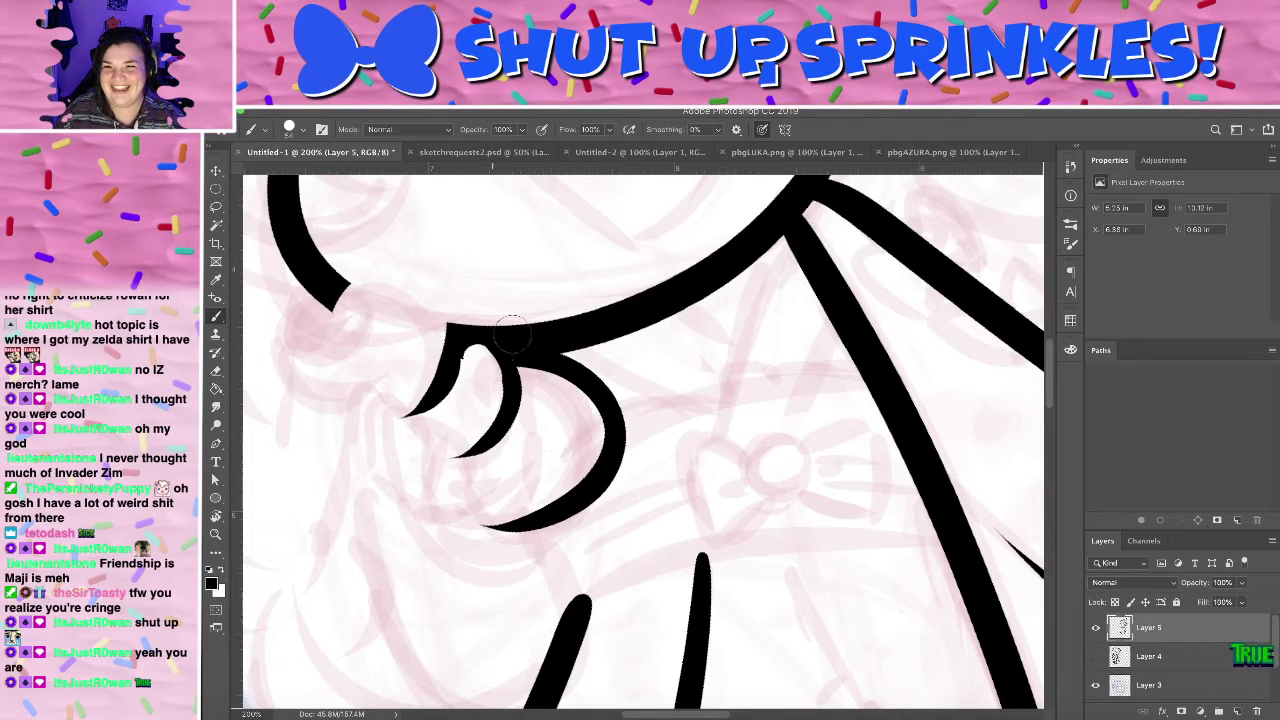
drag(432, 436, 473, 562)
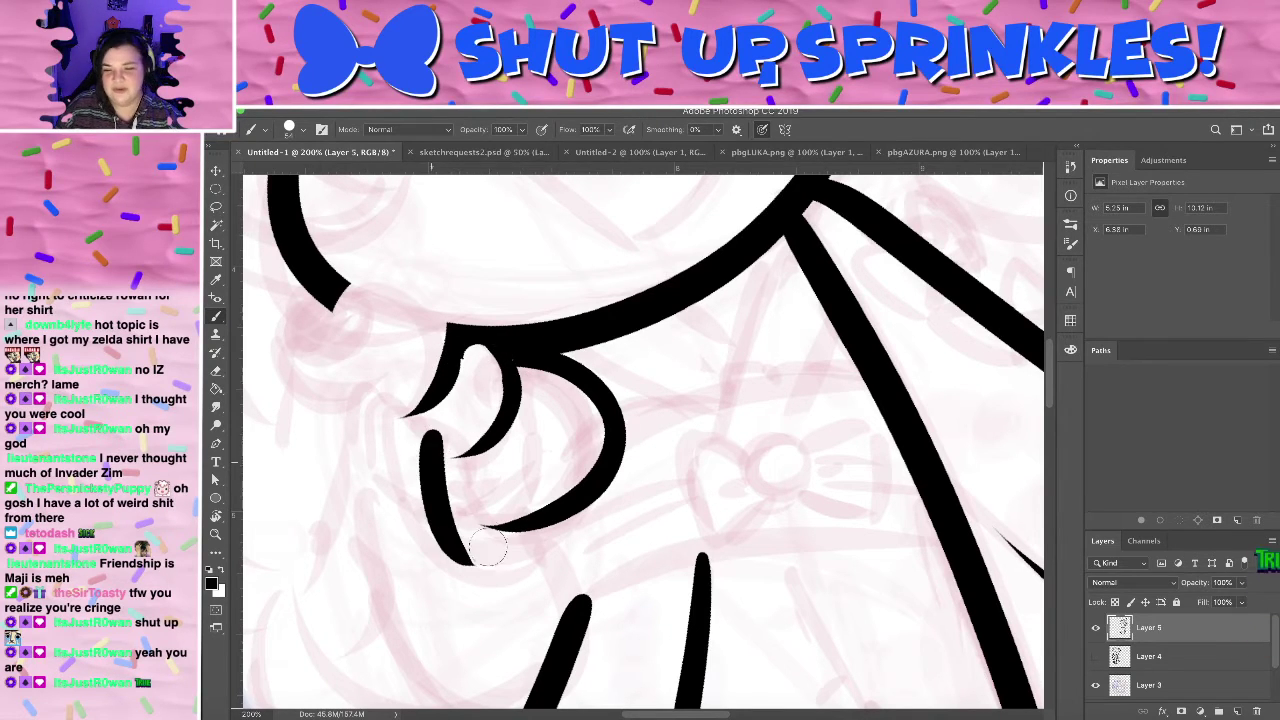
key(ctrl+z)
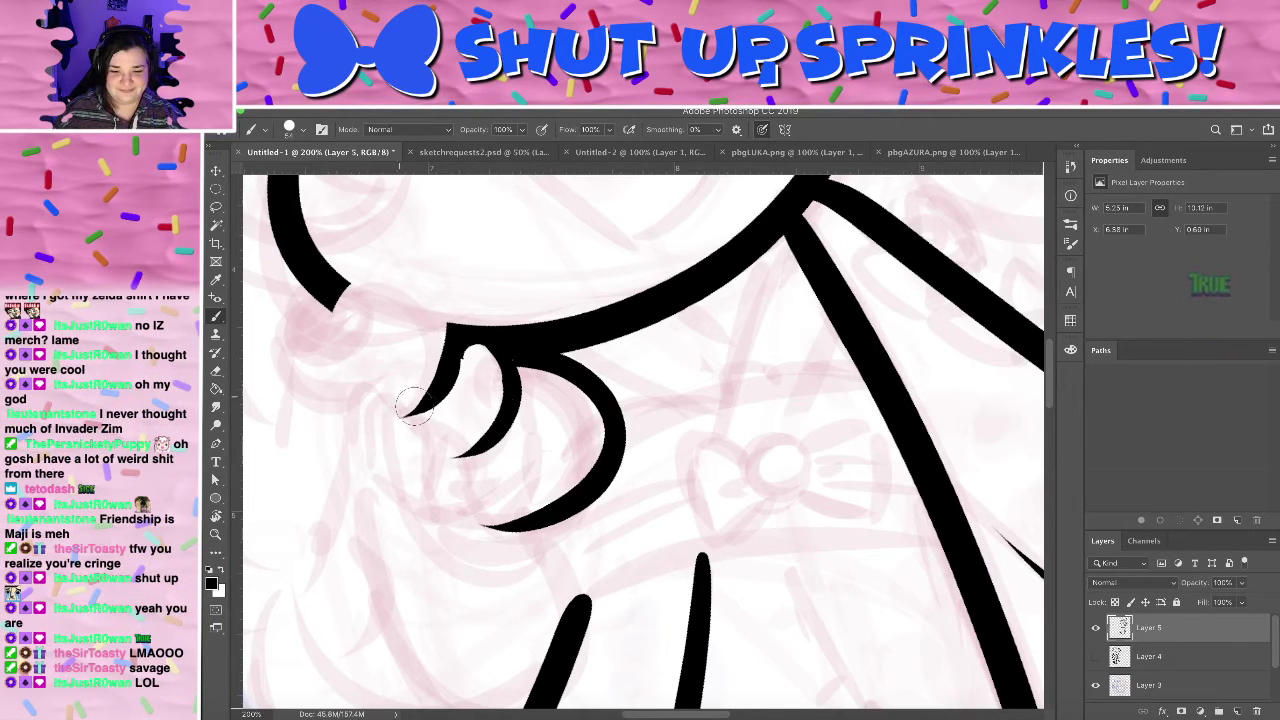
drag(438, 433, 466, 524)
key(ctrl+z)
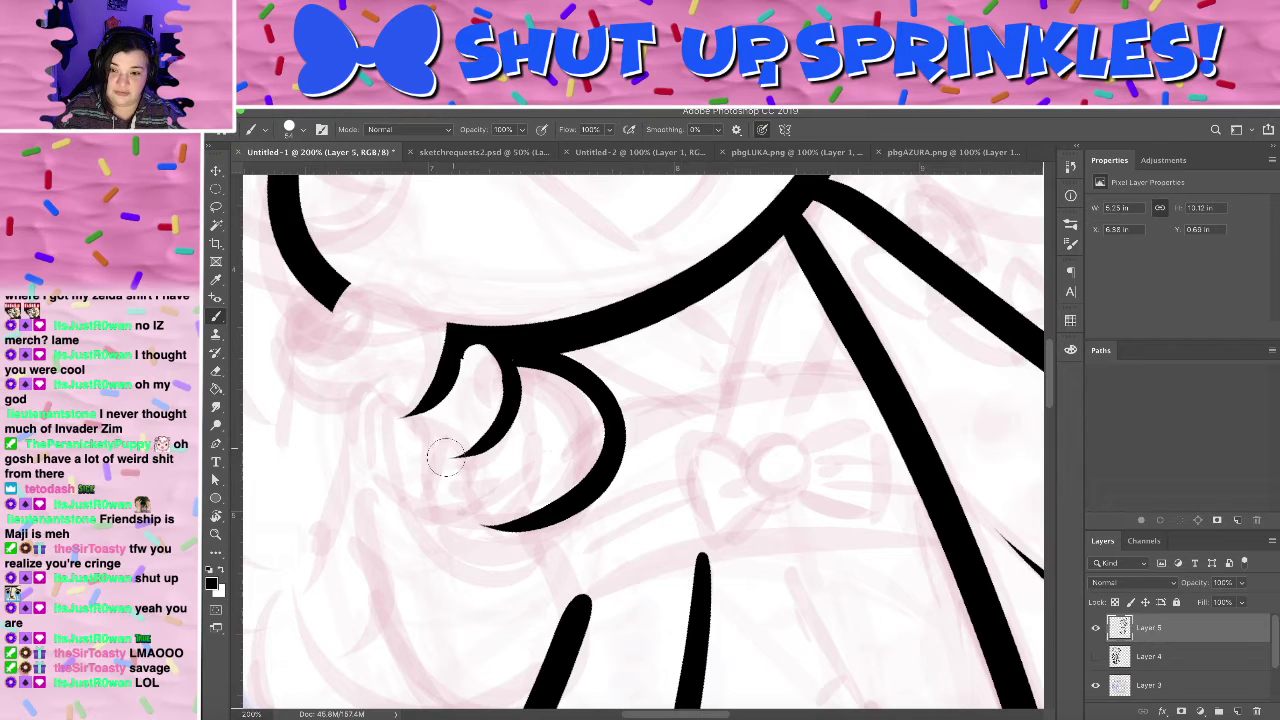
- Trim the finger and hand line ends with the Eraser and ink a rounded curled finger joining the hand's lower curve
key(e)
key(b)
drag(433, 509, 442, 416)
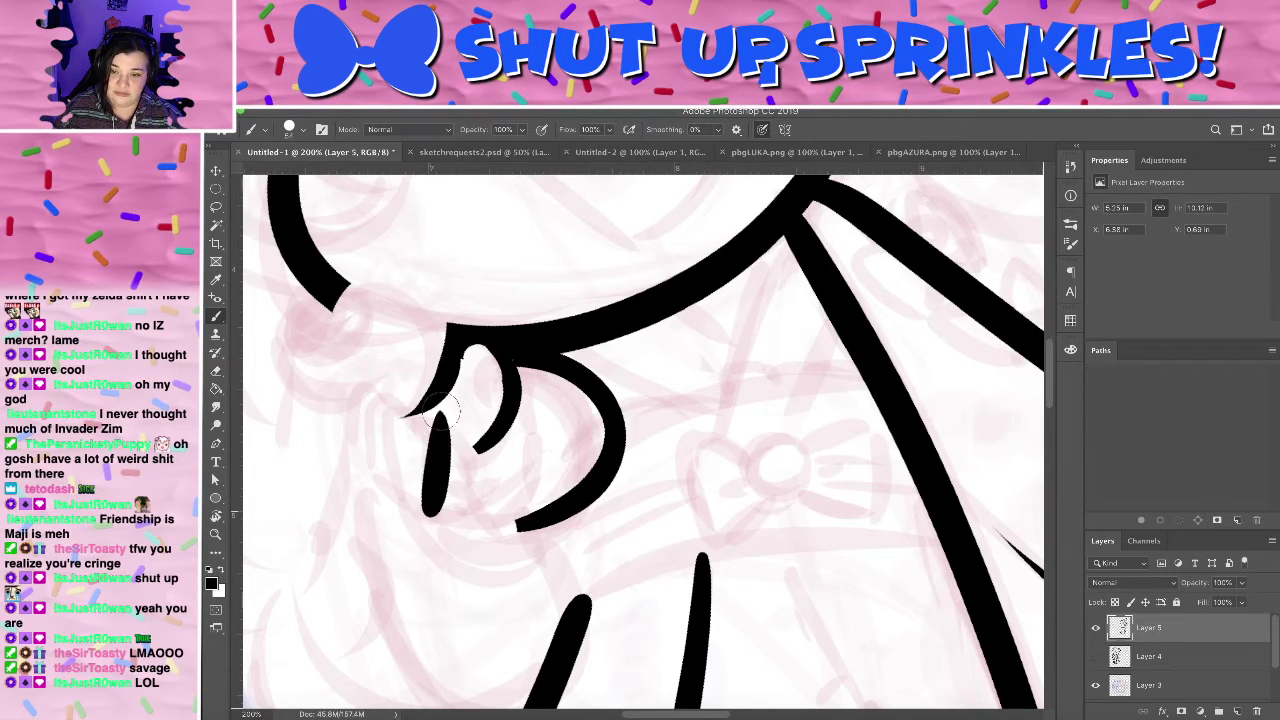
key(ctrl+z)
mouse_move(430, 489)
mouse_down()
mouse_move(451, 421)
mouse_move(466, 498)
mouse_up()
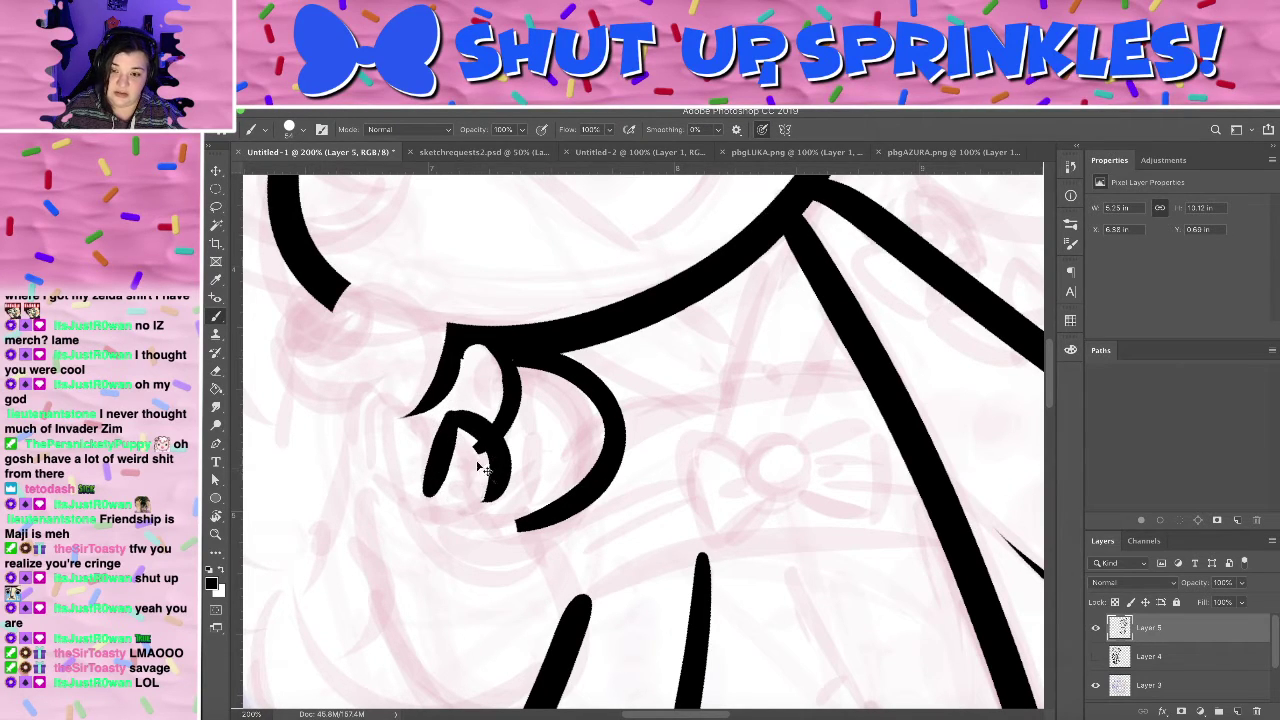
key(ctrl+z)
mouse_move(452, 422)
mouse_down()
mouse_move(470, 500)
mouse_move(514, 518)
mouse_move(453, 513)
mouse_move(514, 500)
mouse_up()
key(ctrl+z)
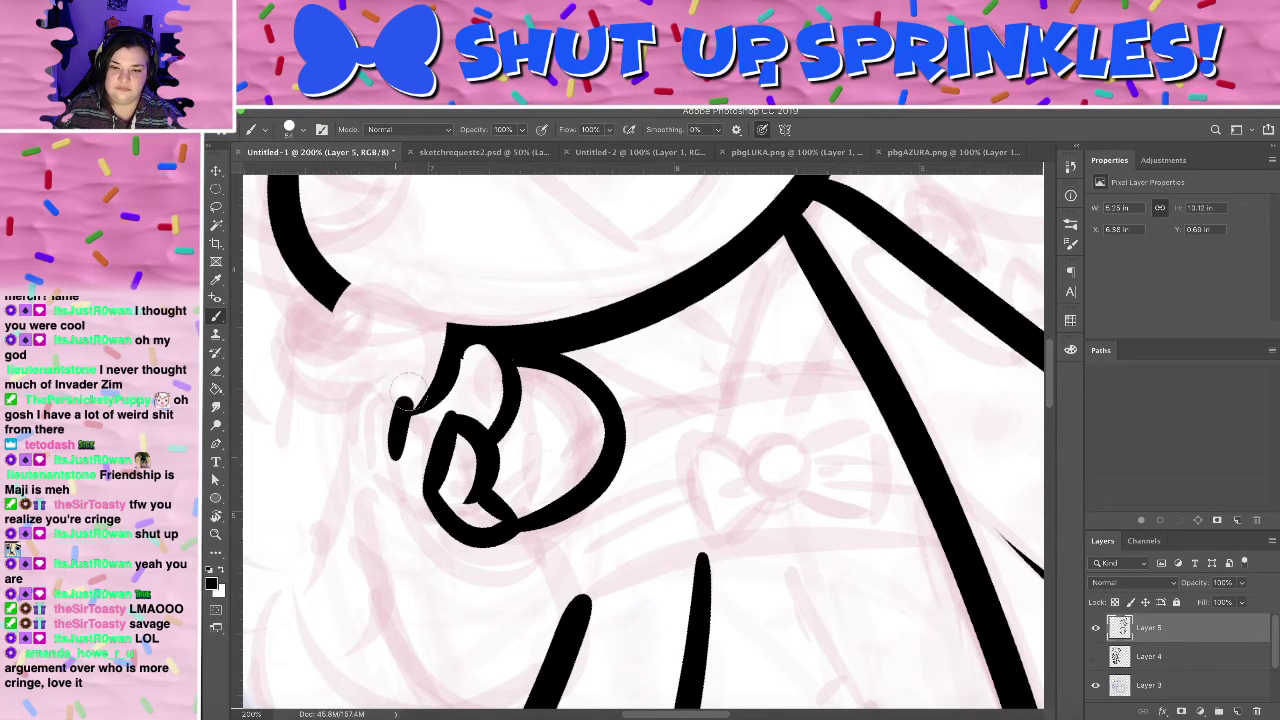
- Shorten the uppermost finger line's tip with the Eraser and try inking another finger beside the curled one
key(ctrl+z)
key(e)
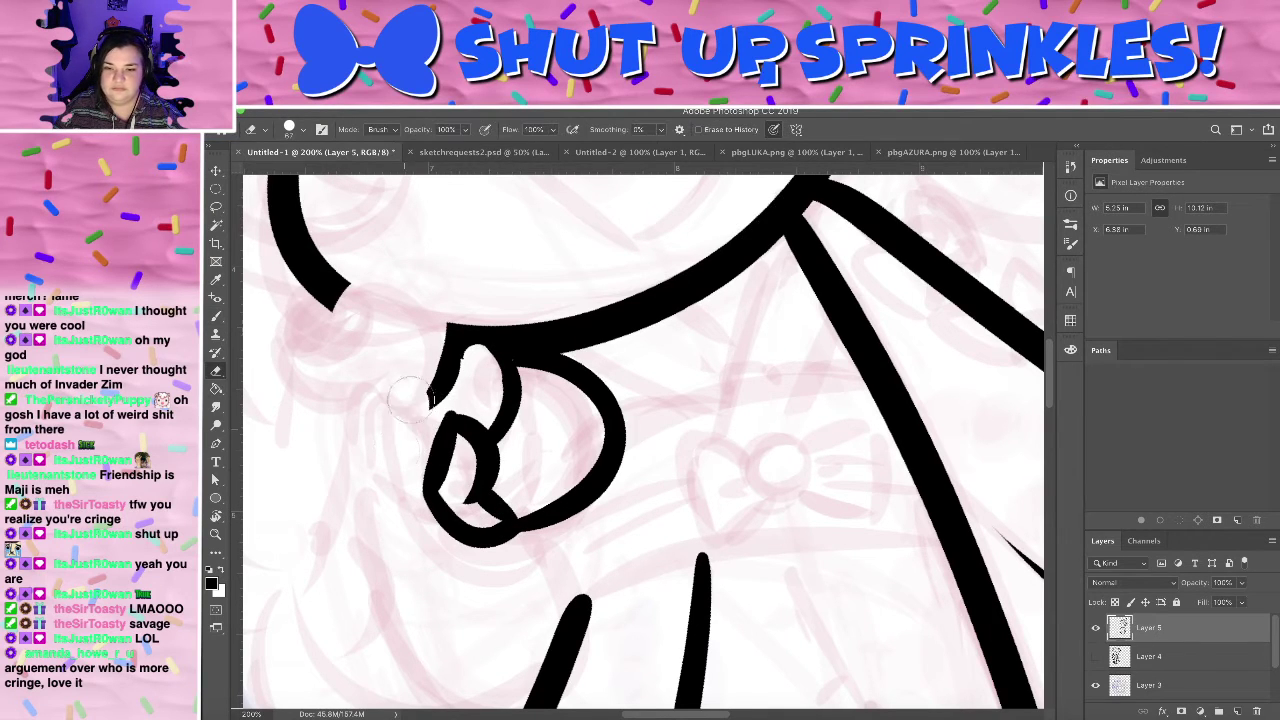
key(b)
drag(385, 467, 410, 393)
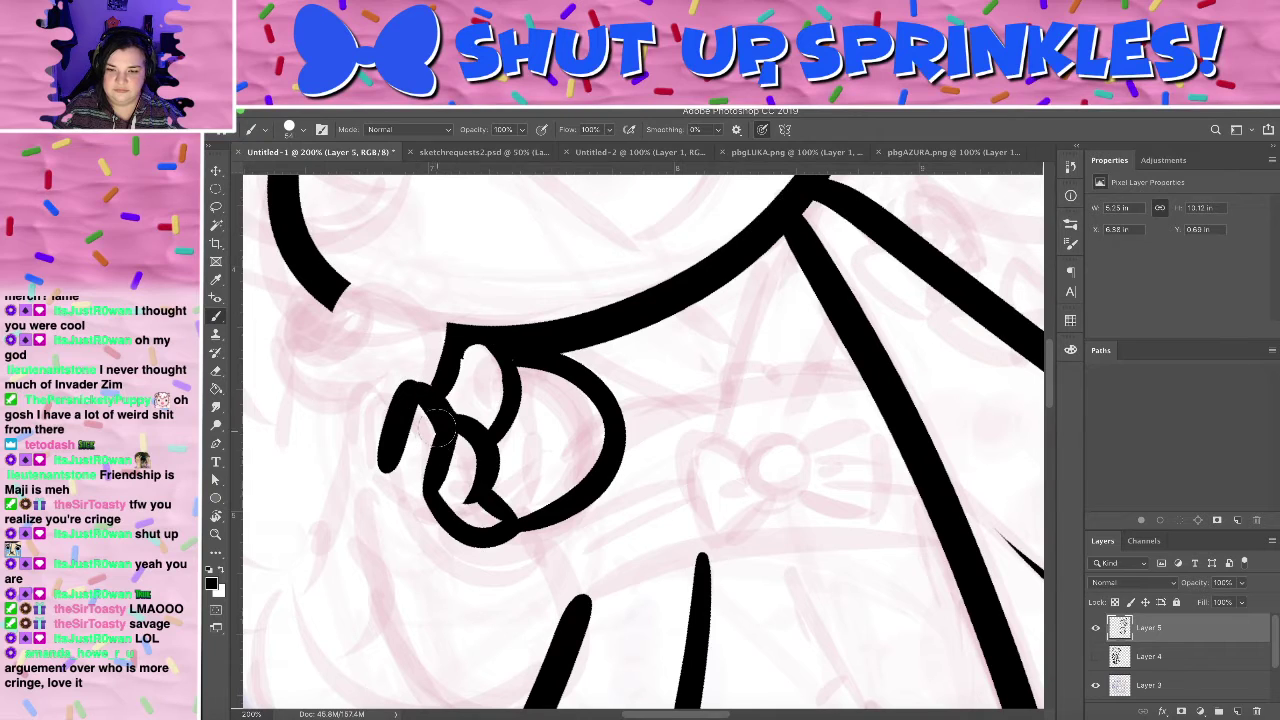
key(ctrl+z)
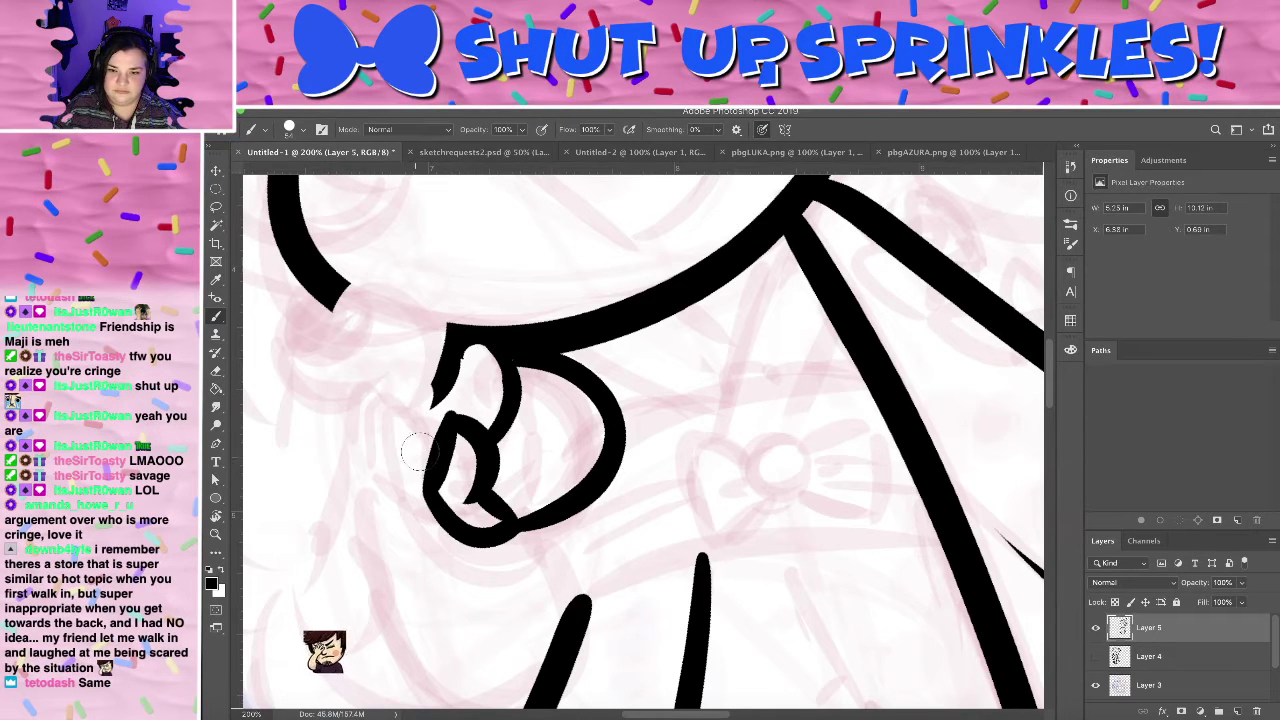
- Clean up the uppermost finger line's end and the gap above the curled finger with the Eraser and Brush
key(e)
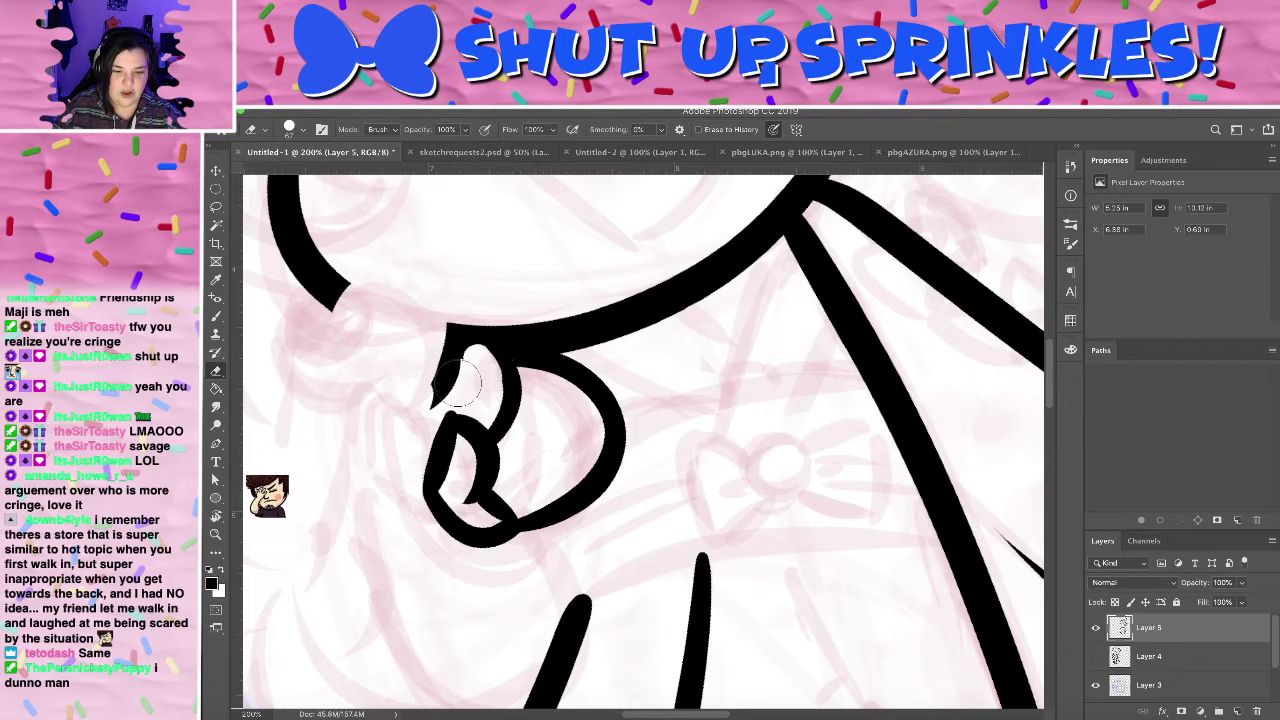
key(r)
drag(462, 378, 503, 457)
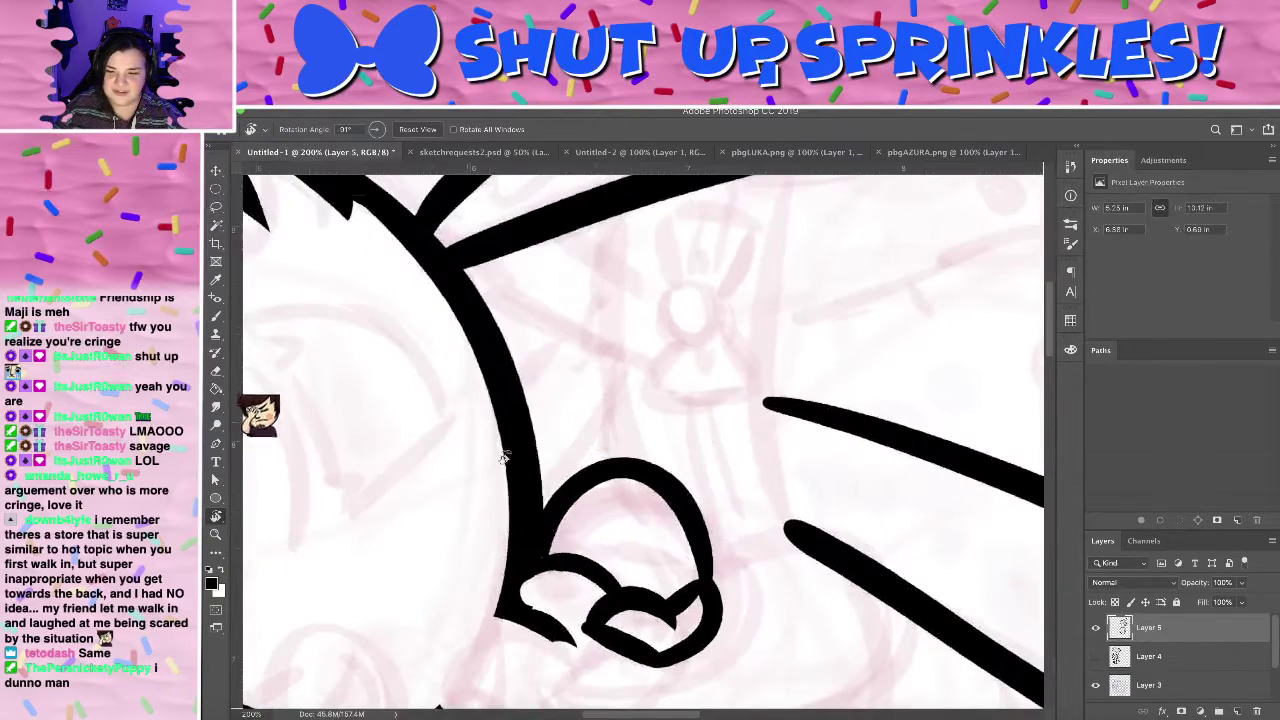
key(e)
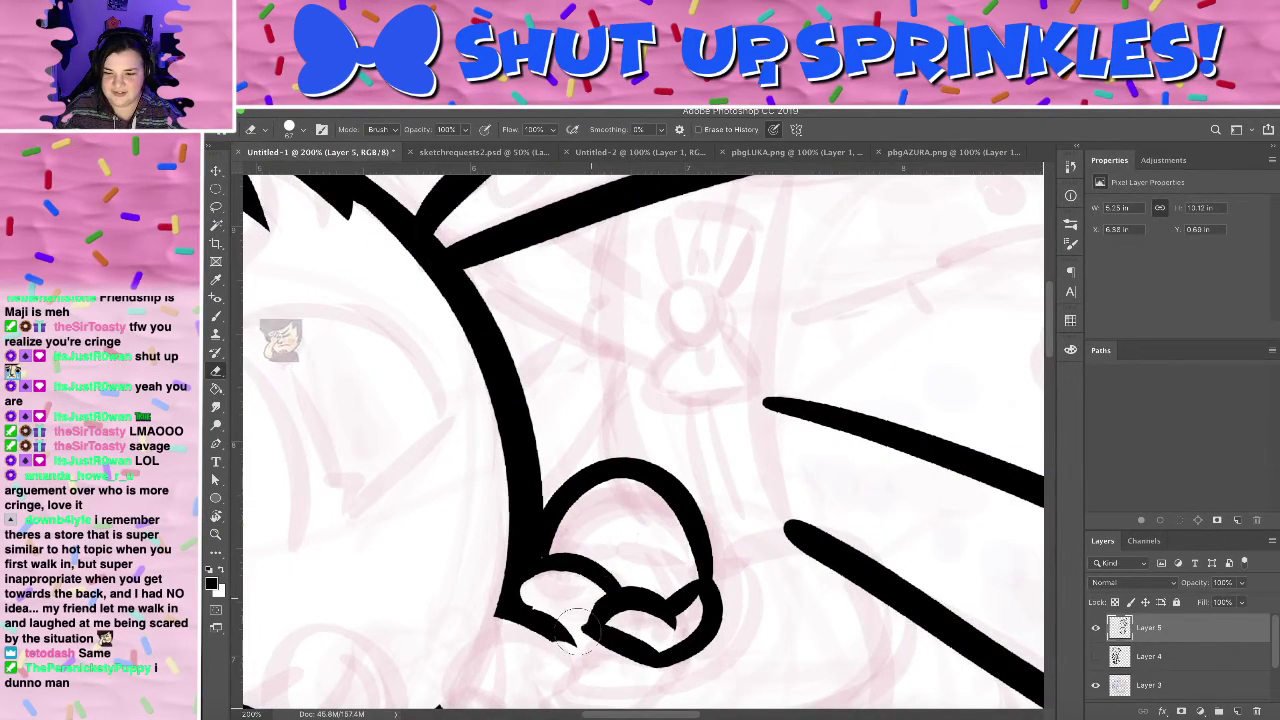
drag(577, 628, 592, 640)
key(r)
mouse_move(617, 427)
mouse_down()
mouse_move(714, 489)
mouse_move(737, 434)
mouse_move(670, 360)
mouse_up()
key(b)
drag(452, 442, 430, 426)
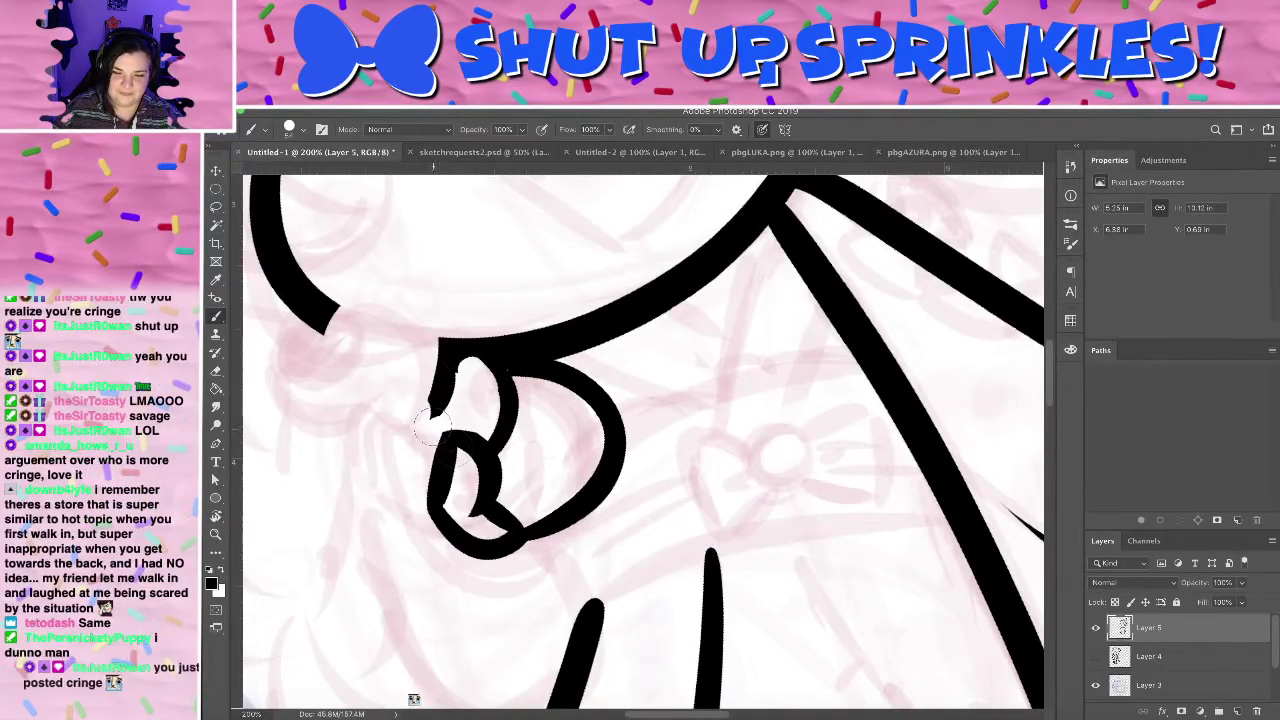
- Set the brush size to 43 px and even out the inner edge of the uppermost finger with Brush and Eraser
click(289, 129)
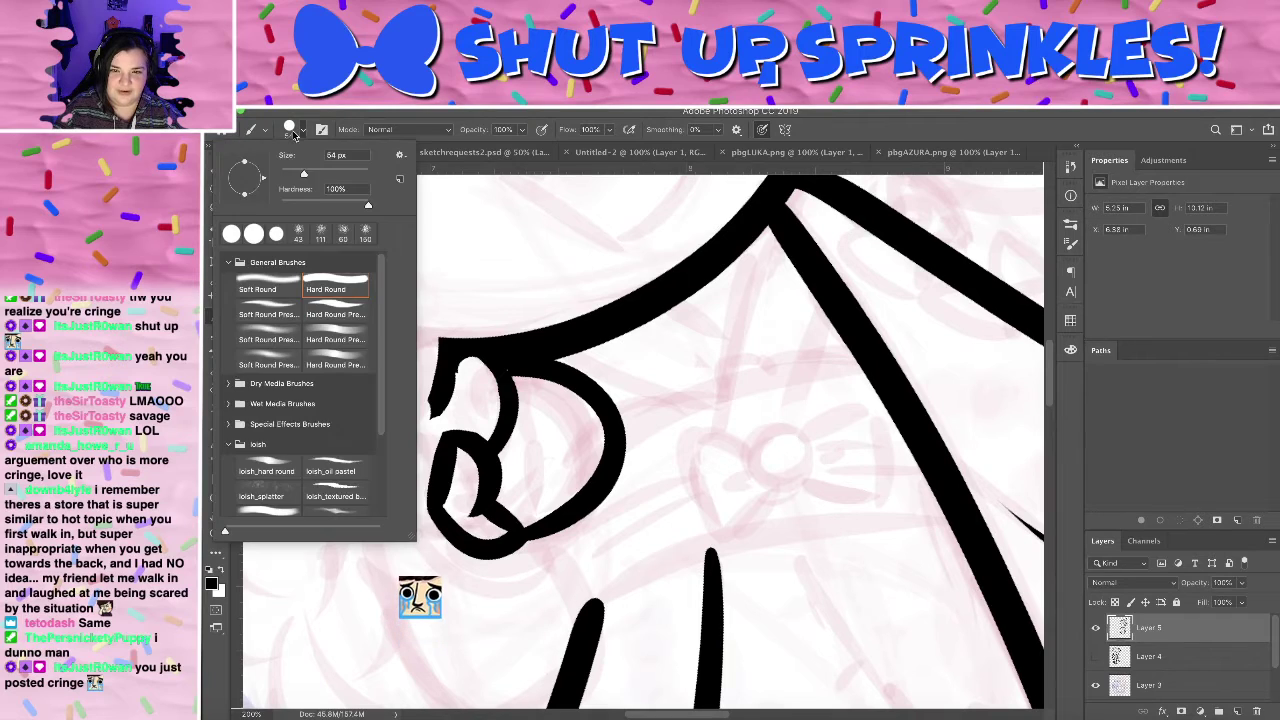
click(757, 408)
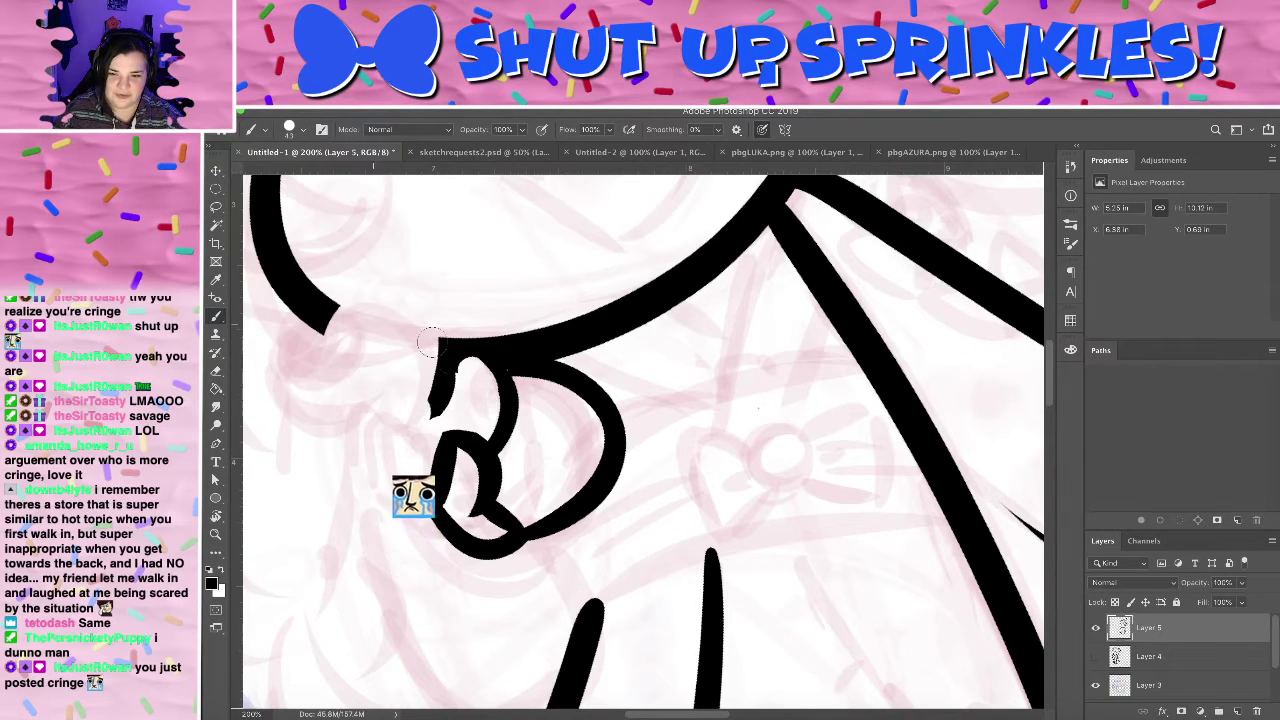
drag(450, 353, 443, 415)
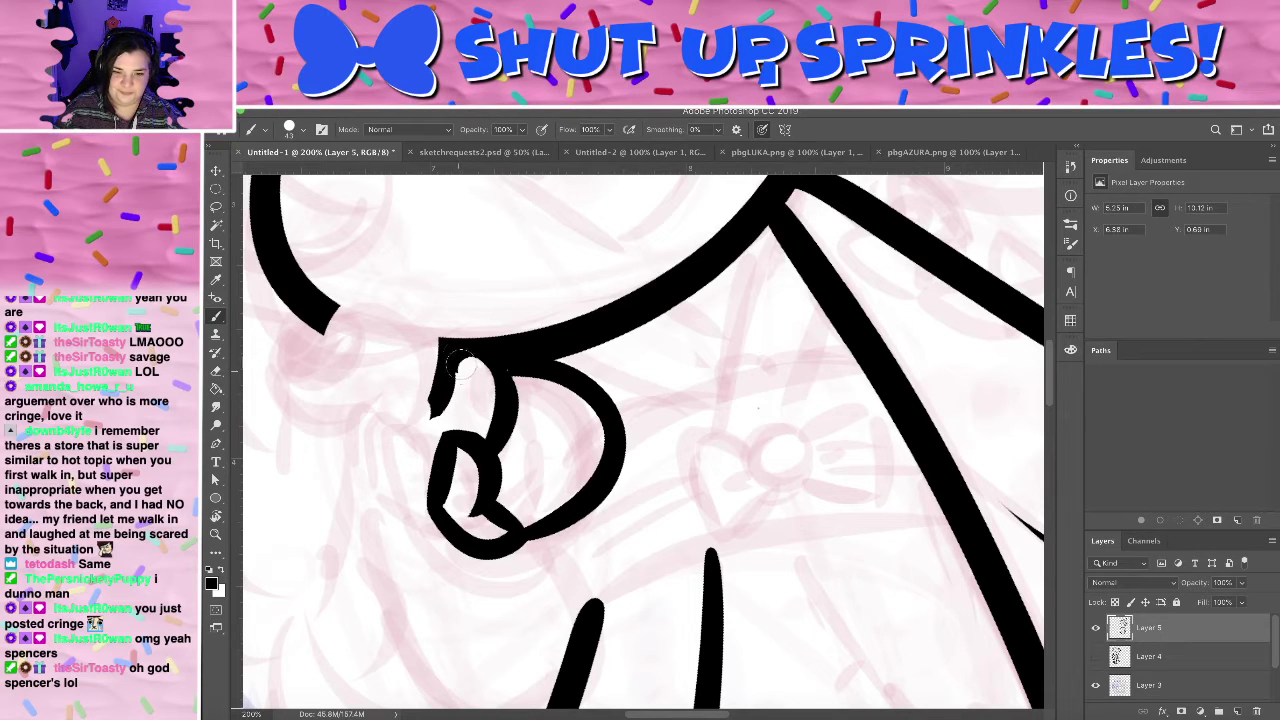
key(e)
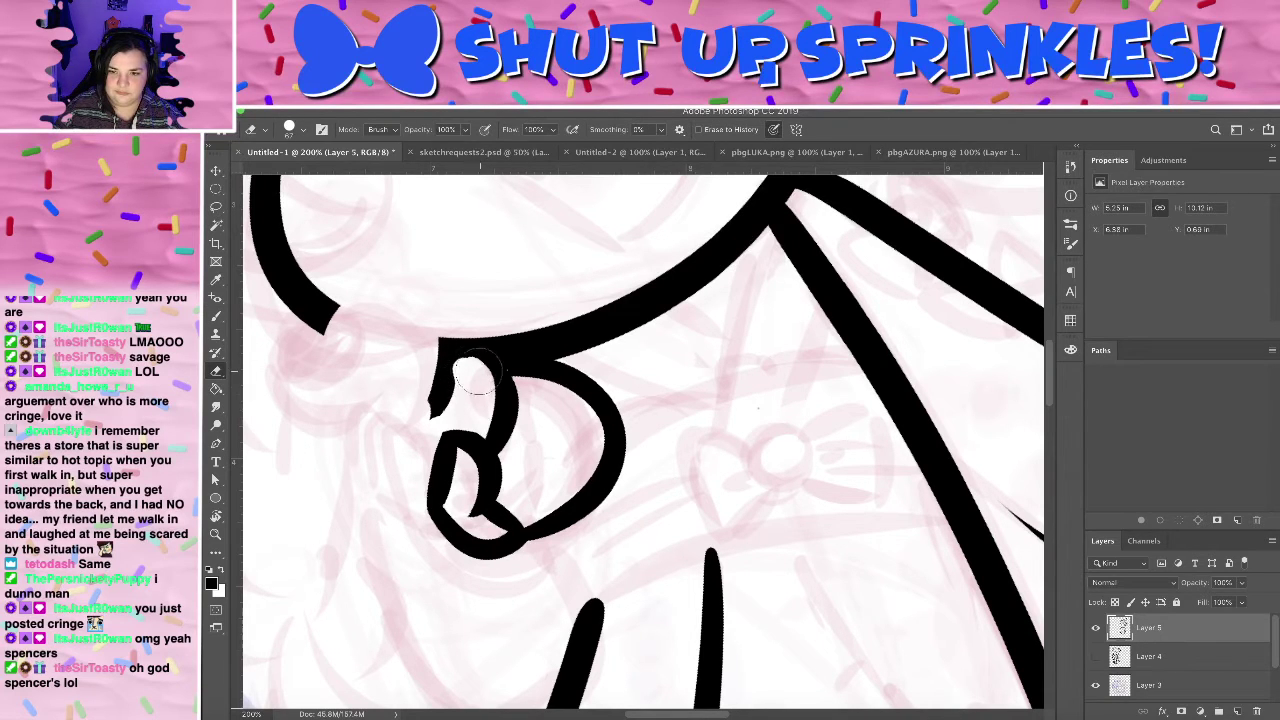
key(b)
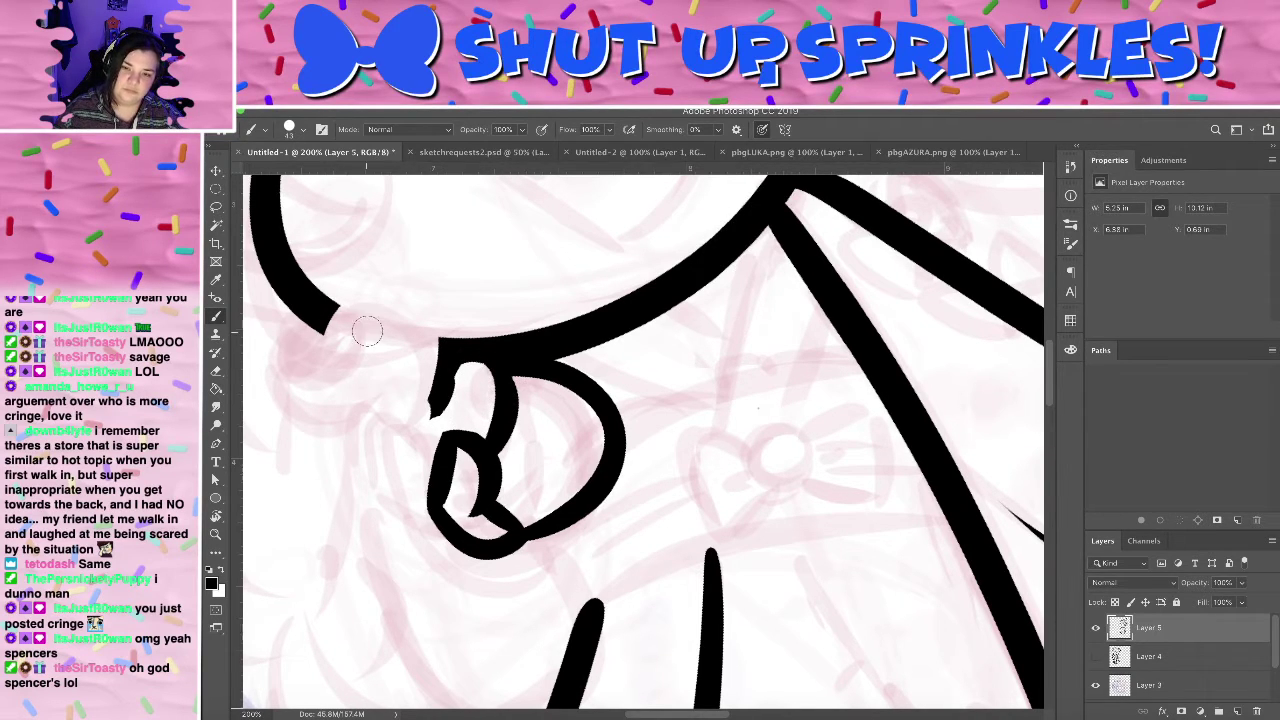
- Ink a small open oval at the lower end of the cheek line, over the sketched circle
mouse_move(366, 331)
mouse_down()
mouse_move(325, 368)
mouse_move(348, 342)
mouse_move(340, 333)
mouse_move(300, 370)
mouse_move(335, 325)
mouse_up()
key(ctrl+z)
key(e)
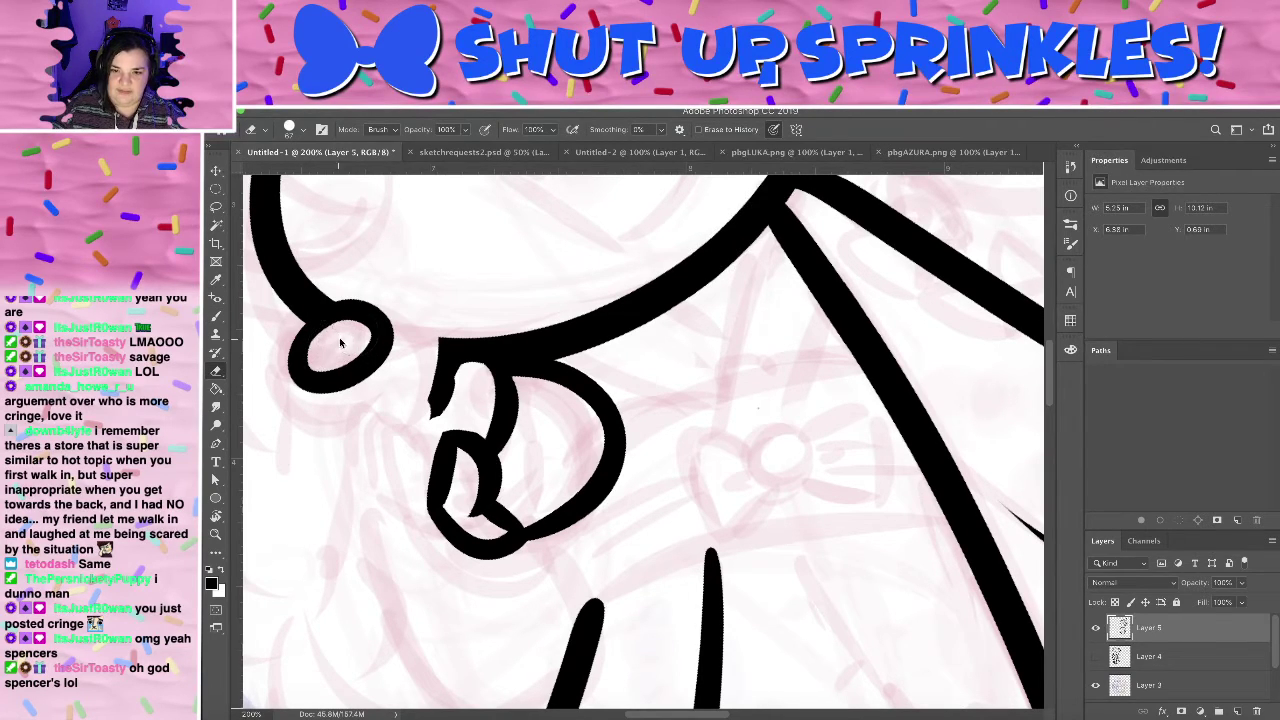
drag(465, 265, 480, 186)
- Try to ink a third finger with a straight side and rounded tip next to the curled finger
key(r)
mouse_move(590, 290)
mouse_down()
mouse_move(626, 366)
mouse_move(579, 274)
mouse_move(694, 261)
mouse_up()
drag(667, 280, 681, 416)
key(b)
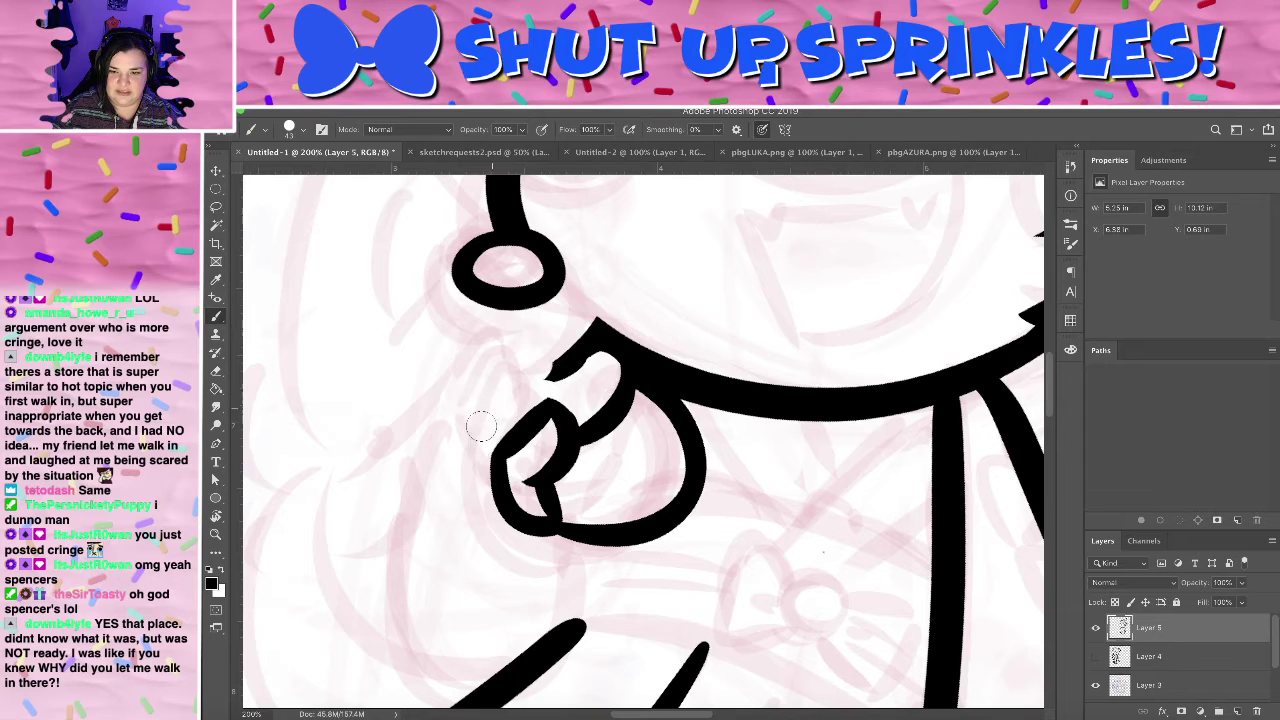
mouse_move(468, 440)
mouse_down()
mouse_move(508, 357)
mouse_move(538, 412)
mouse_up()
key(super+z)
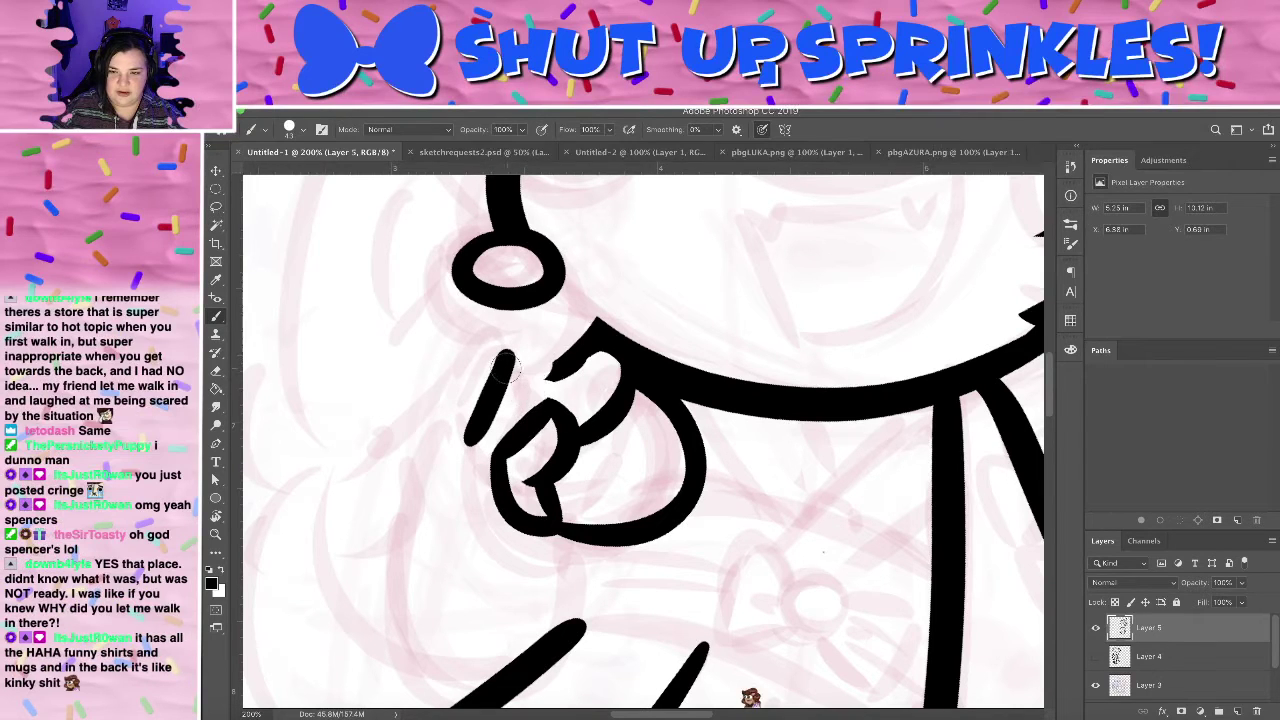
drag(507, 360, 538, 396)
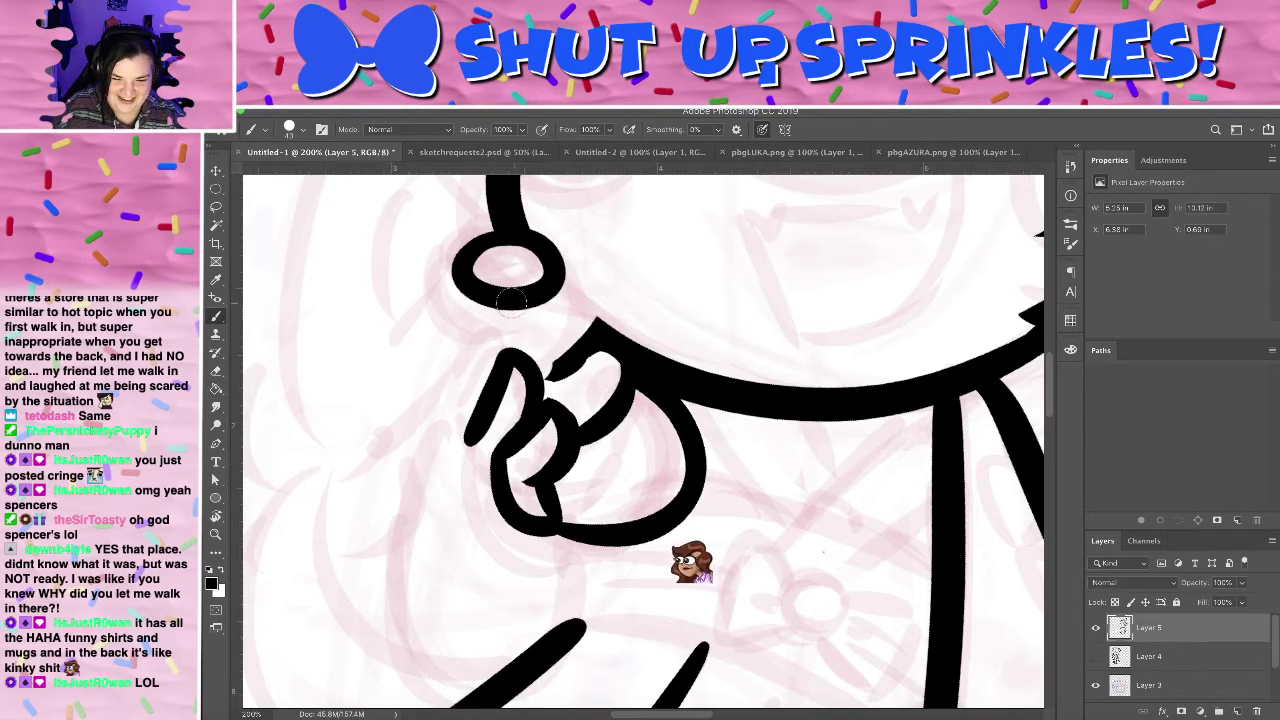
key(ctrl+z)
key(ctrl+z)
key(ctrl+z)
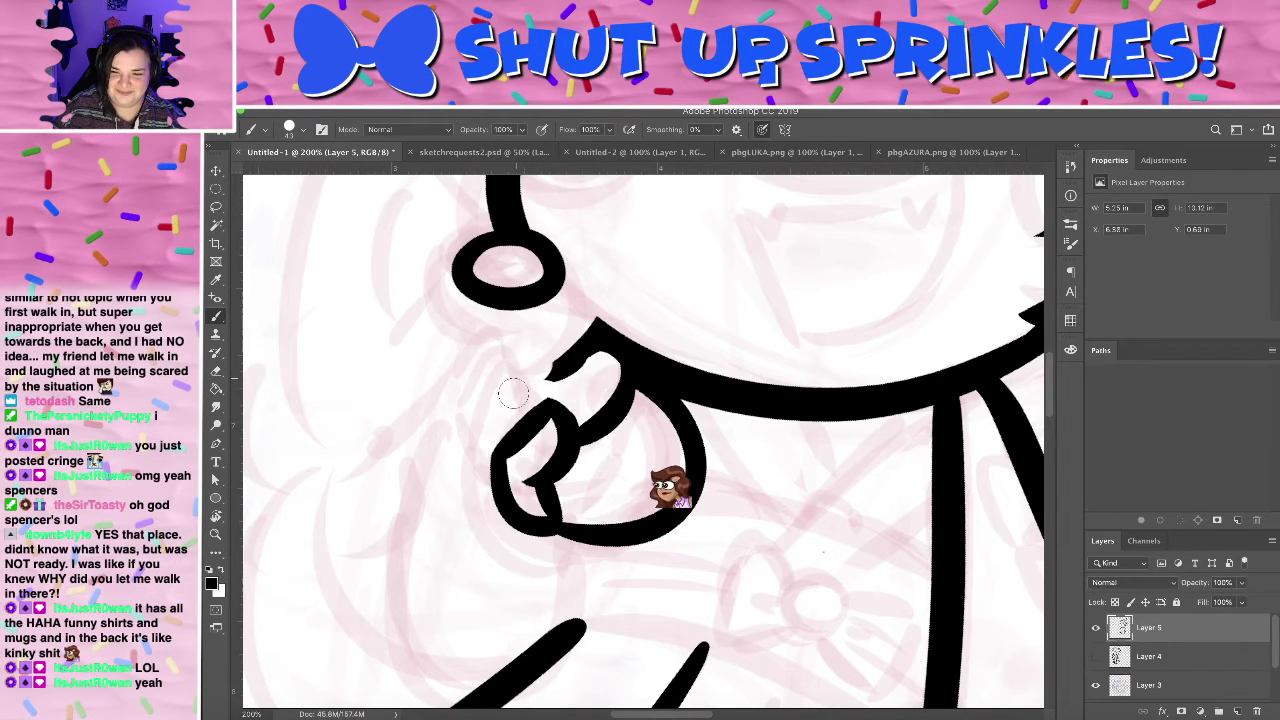
- Ink the remaining overlapping fingers beside the curled finger, with rounded tips and outer sides curving down to the fist
drag(476, 441, 510, 353)
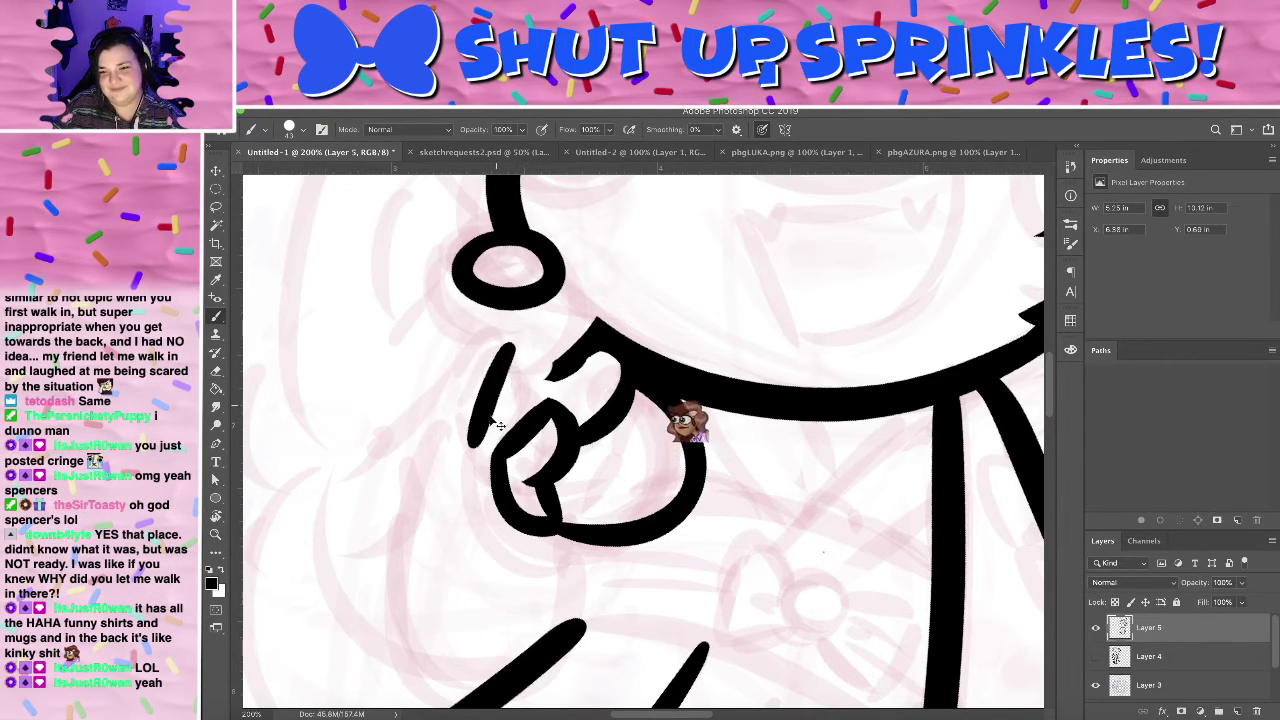
key(ctrl+z)
mouse_move(499, 495)
mouse_down()
mouse_move(474, 460)
mouse_move(510, 352)
mouse_up()
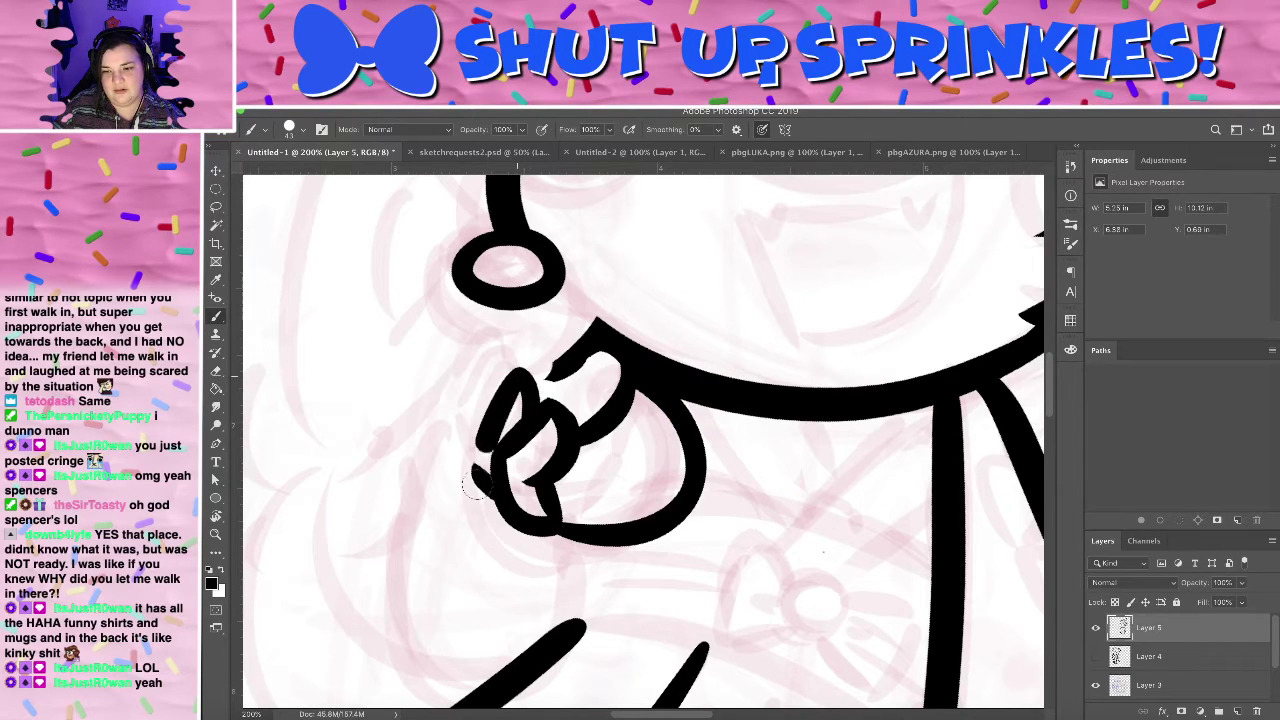
key(ctrl+z)
mouse_move(474, 475)
mouse_down()
mouse_move(520, 377)
mouse_move(475, 477)
mouse_up()
key(ctrl+z)
key(ctrl+z)
drag(515, 362, 476, 472)
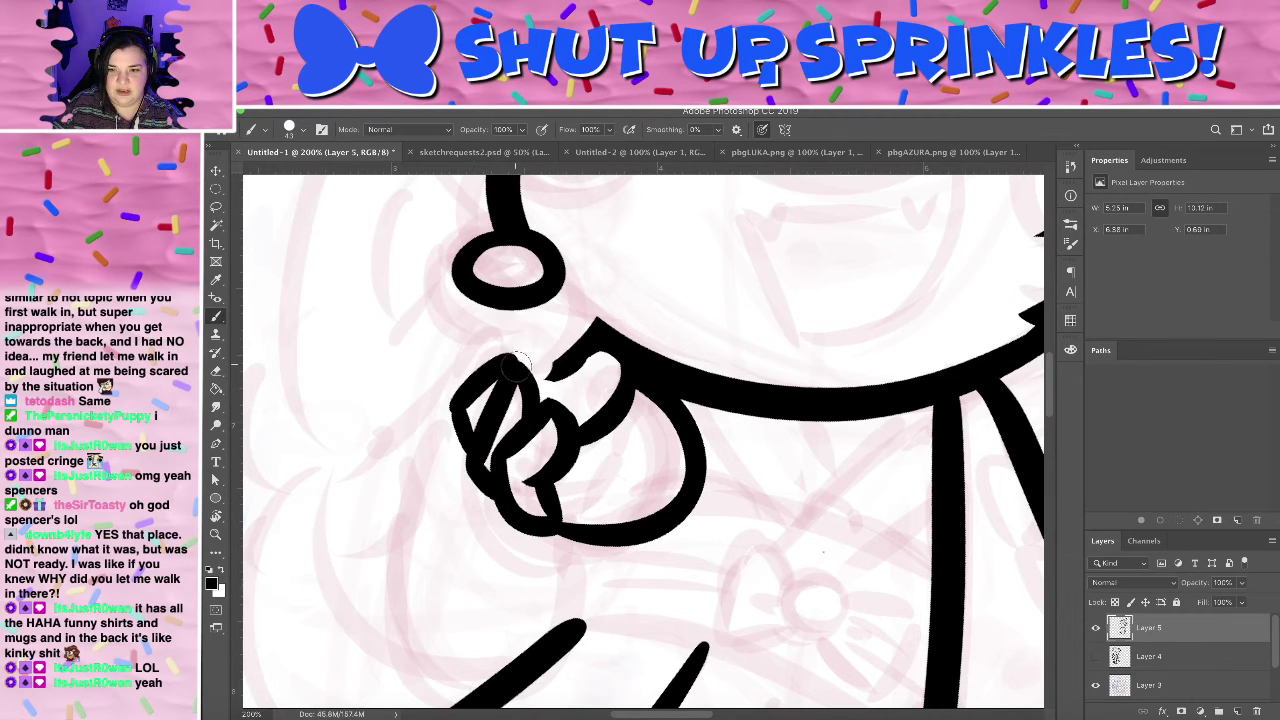
key(super+z)
mouse_move(459, 407)
mouse_down()
mouse_move(501, 357)
mouse_move(510, 370)
mouse_up()
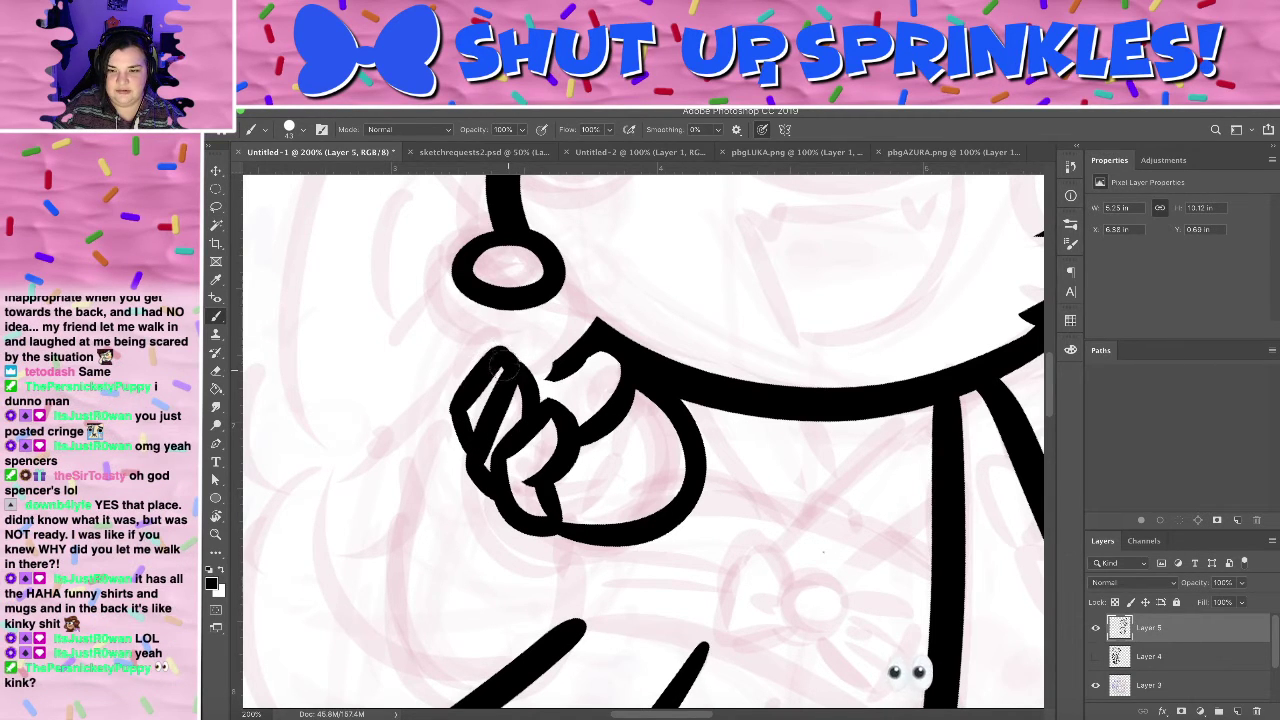
key(ctrl+z)
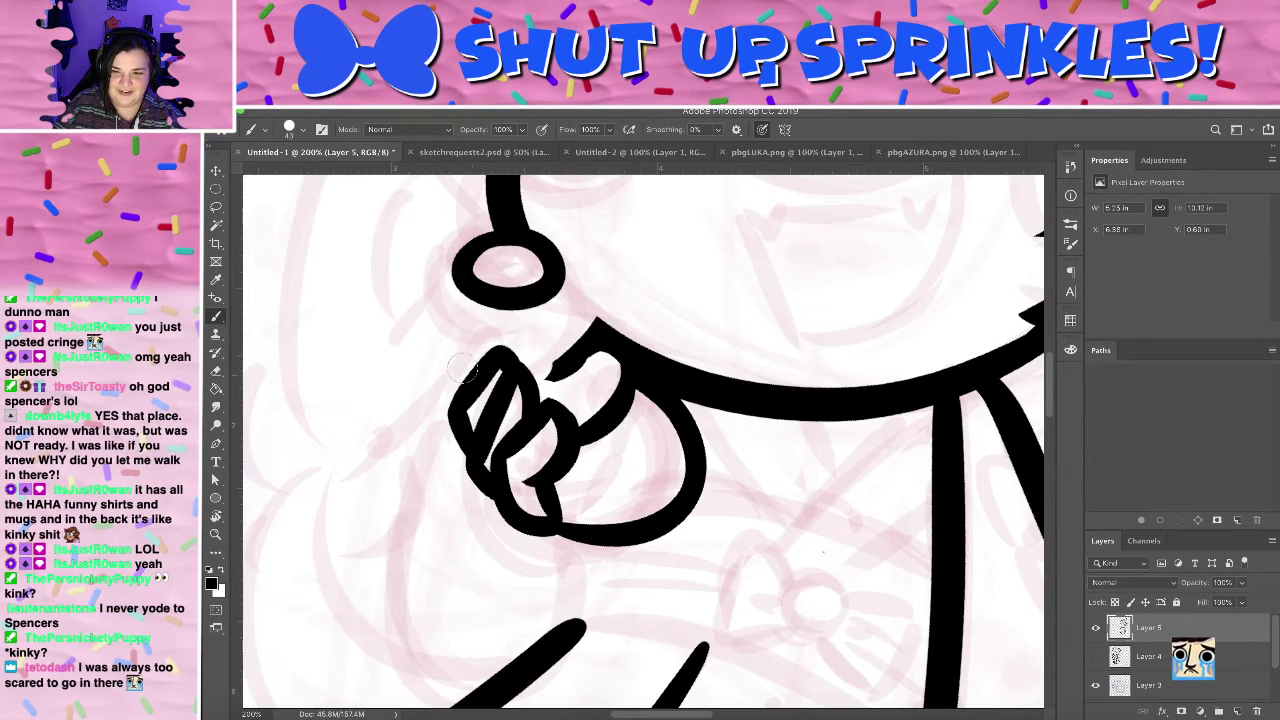
- Ink the outermost finger's rounded tip, and erase the old upper line of the finger that touches the jaw line
mouse_move(451, 362)
mouse_down()
mouse_move(459, 392)
mouse_move(464, 375)
mouse_move(449, 379)
mouse_move(487, 362)
mouse_up()
key(super+z)
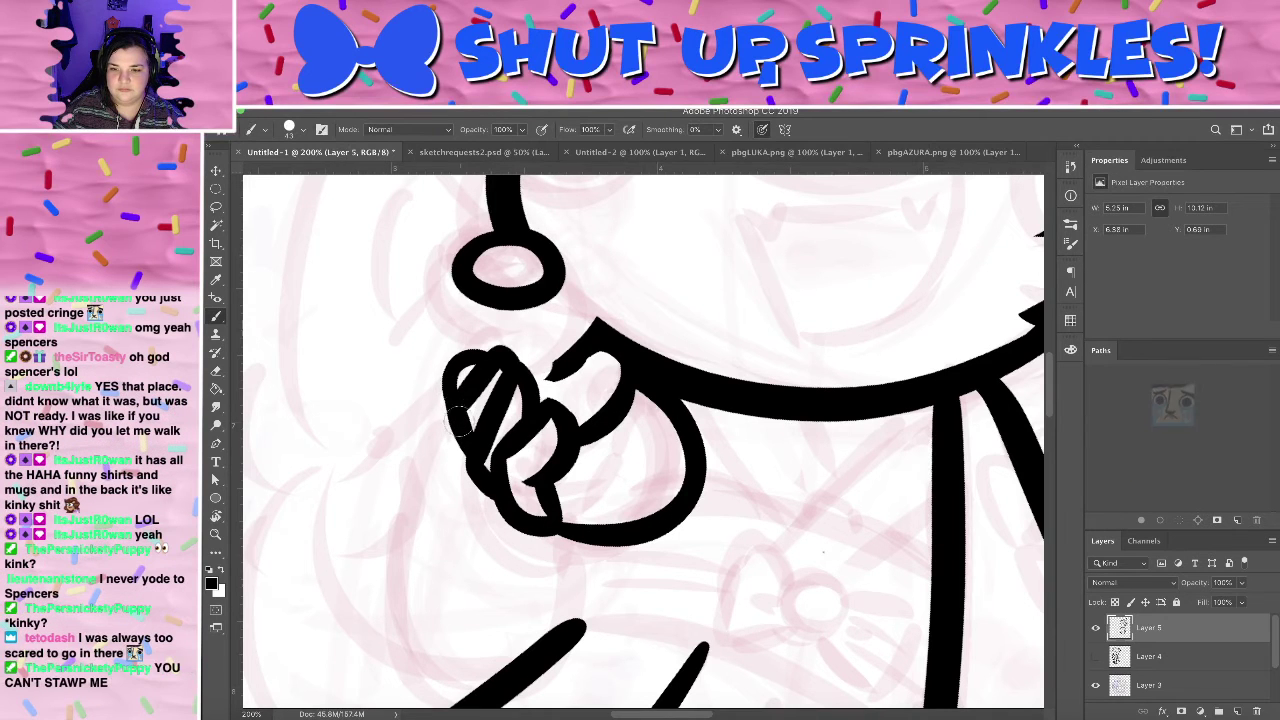
key(e)
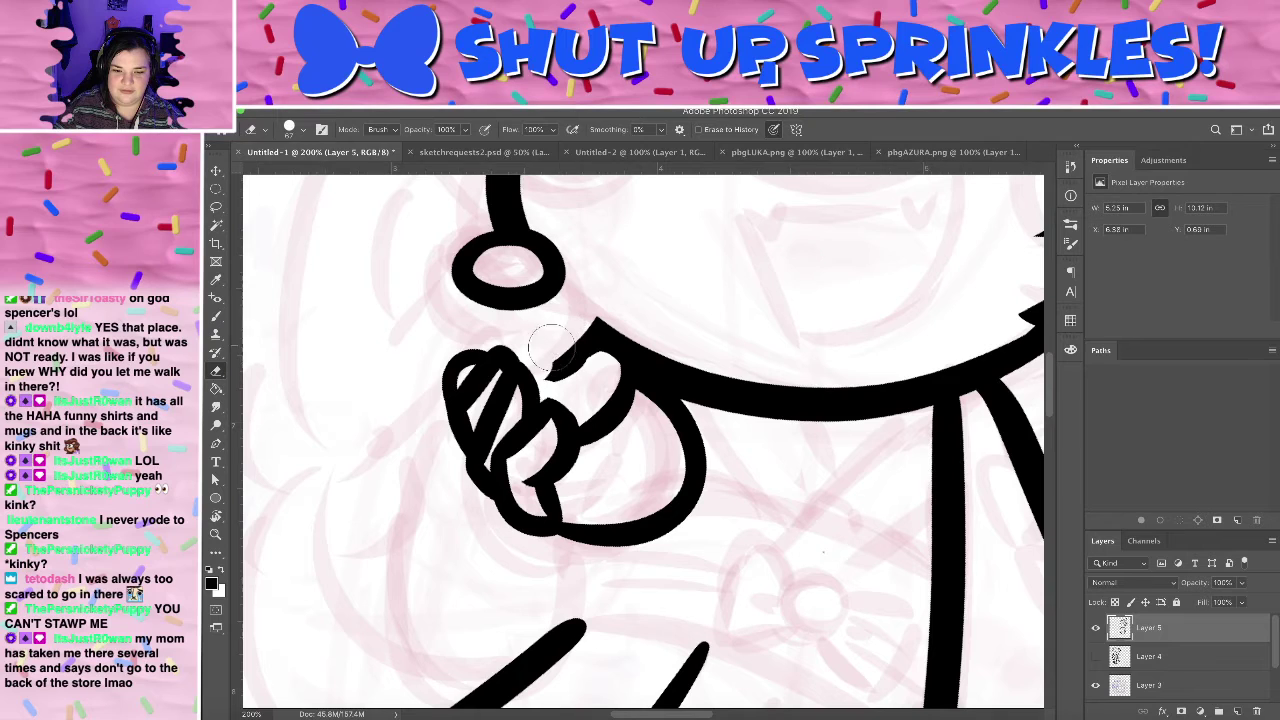
drag(540, 358, 582, 250)
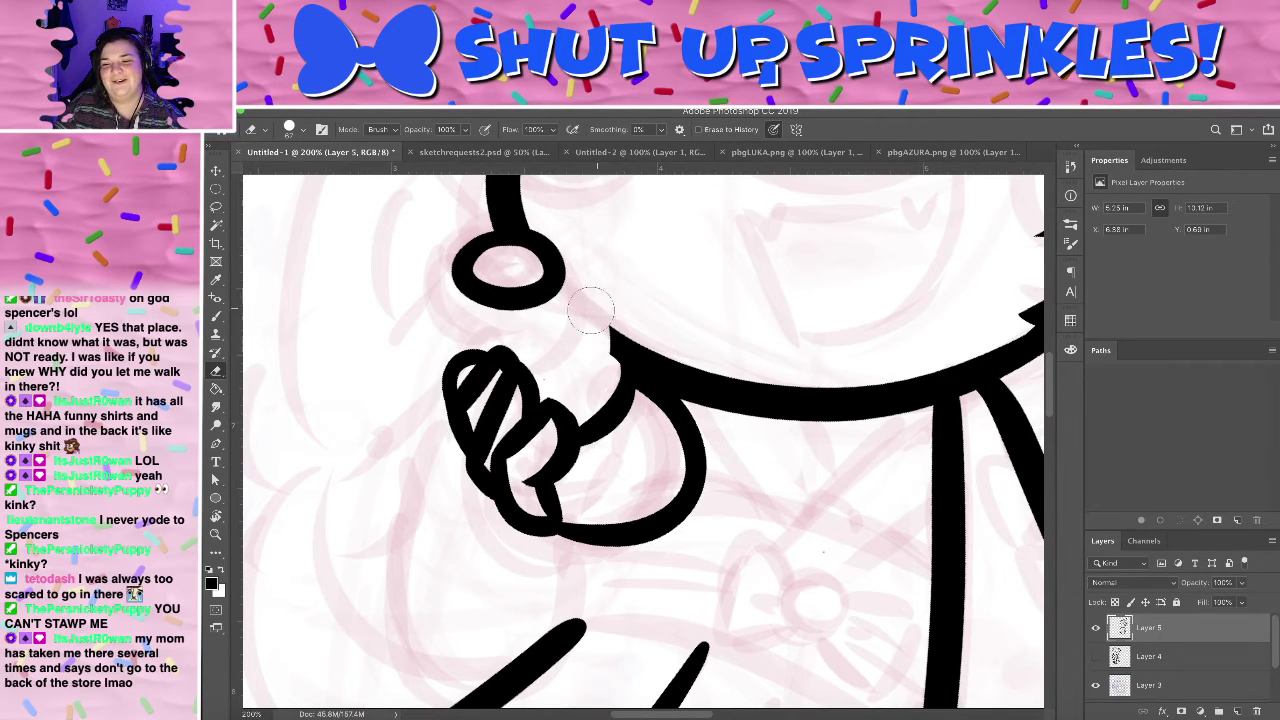
- Ink a curved line from the top of the small oval around its inner side and down to the fist
key(b)
drag(553, 355, 582, 268)
key(ctrl+z)
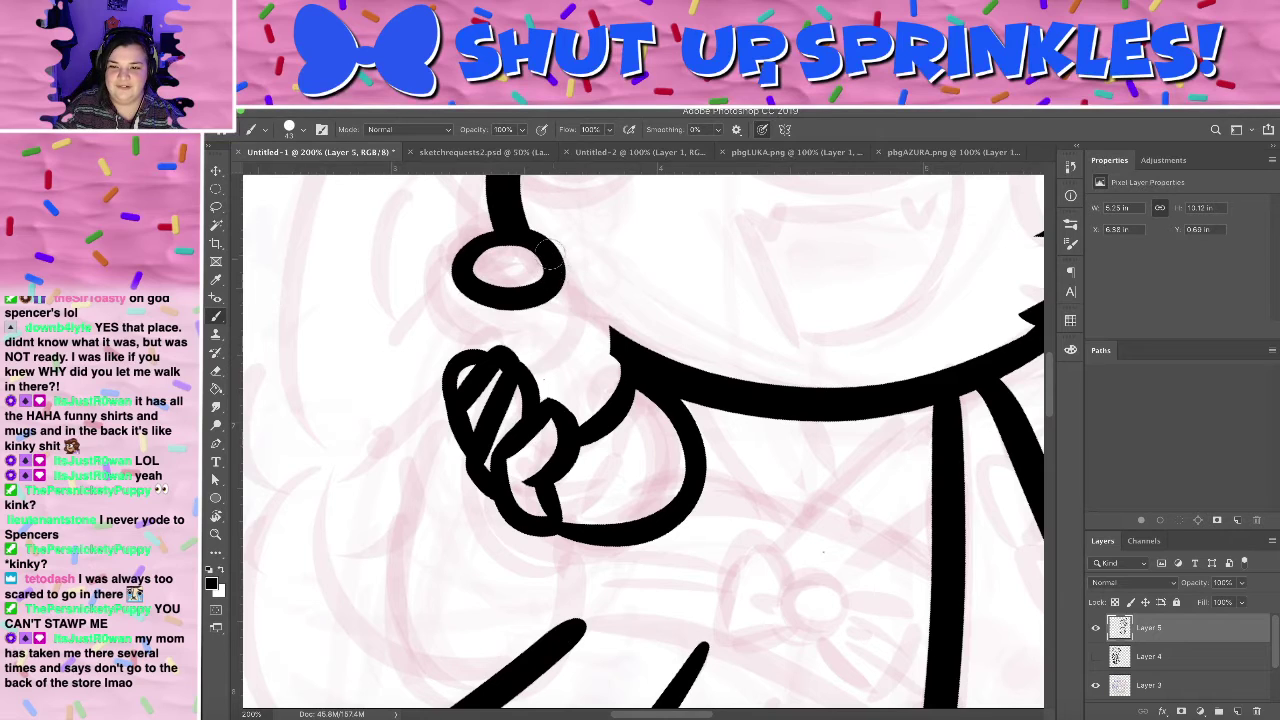
mouse_move(540, 378)
mouse_down()
mouse_move(582, 240)
mouse_move(532, 360)
mouse_up()
key(ctrl+z)
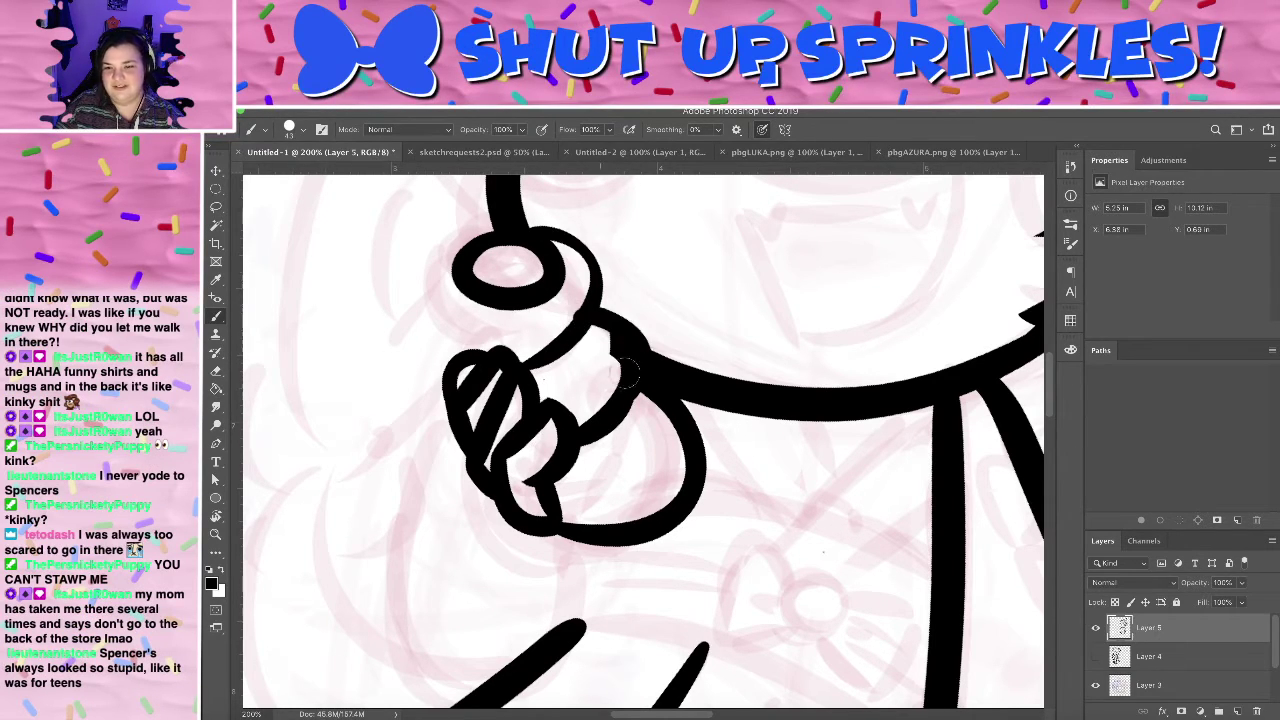
- Ink a rounded knuckle from the new curve to the jaw line, and erase the leftover jaw line stub inside it
drag(593, 317, 526, 447)
key(ctrl+z)
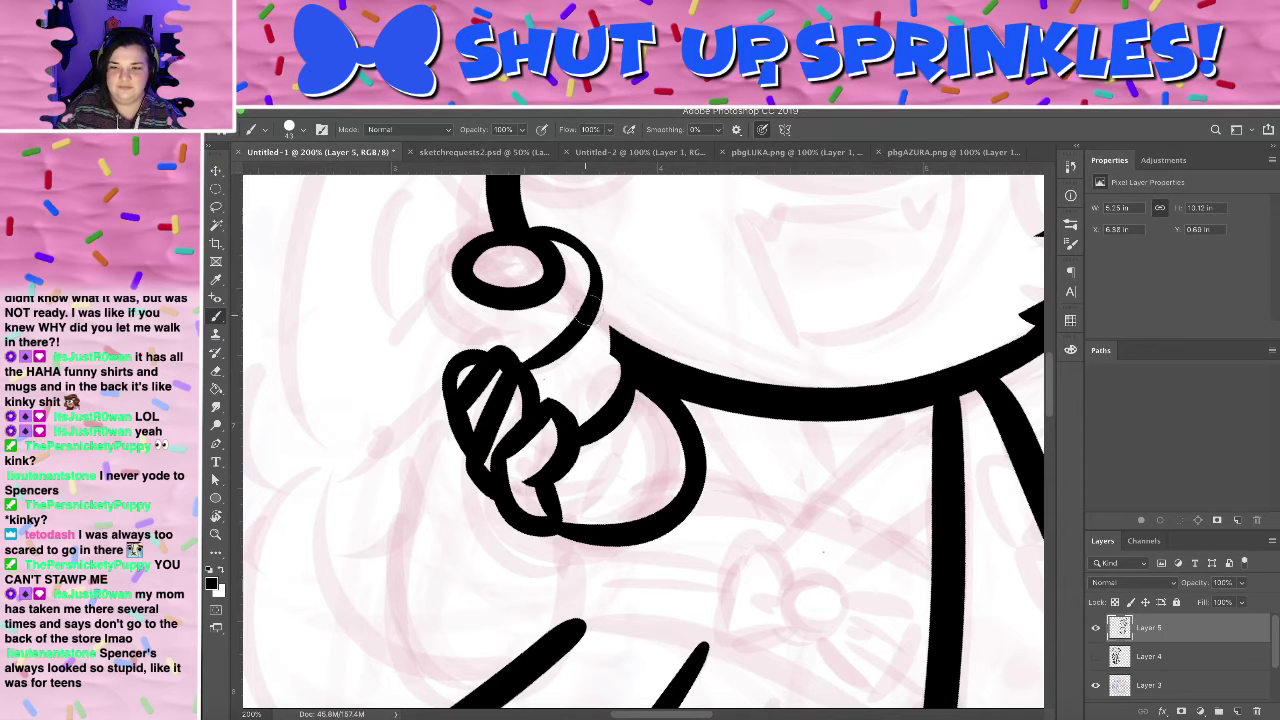
drag(594, 297, 615, 425)
key(e)
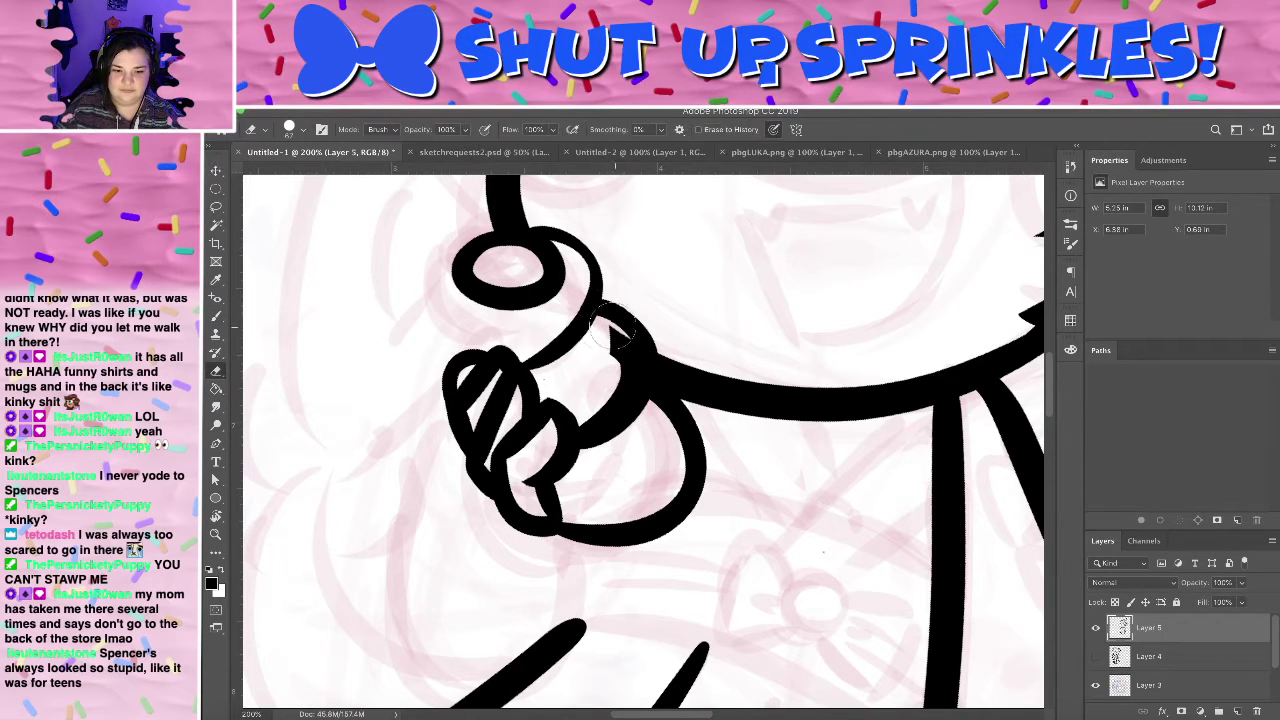
drag(600, 330, 610, 368)
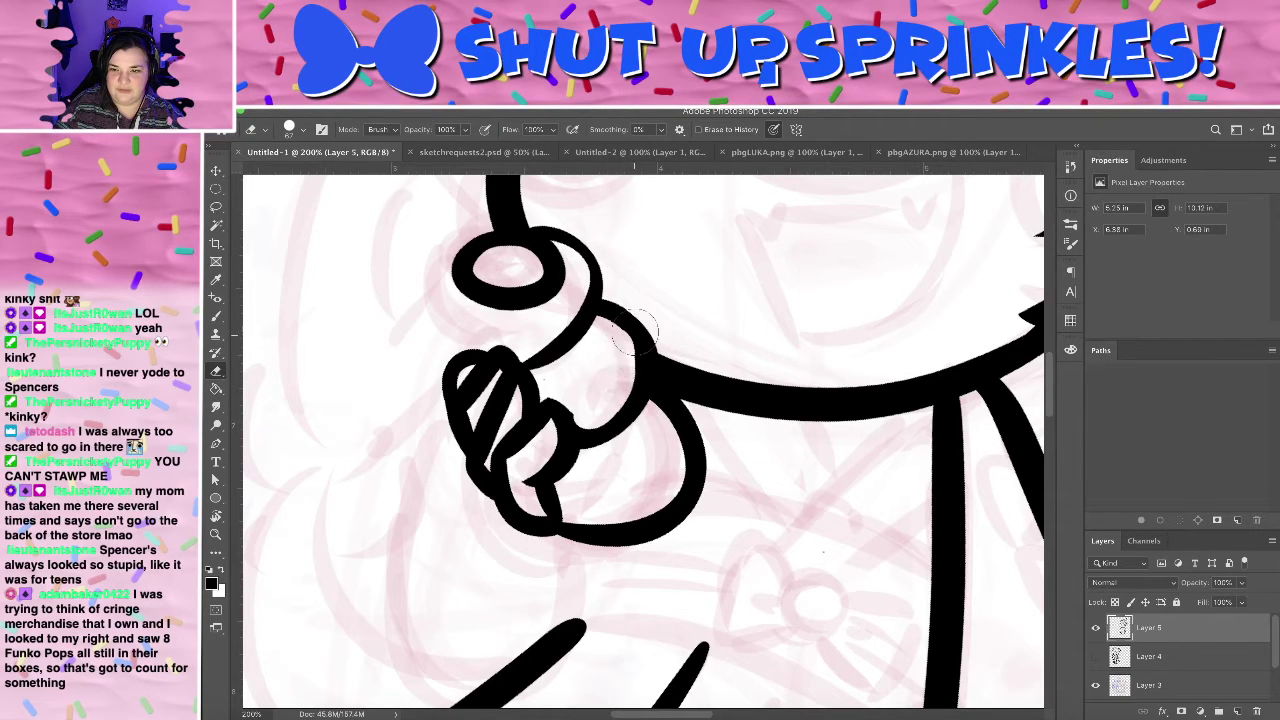
- Try to ink a wide curve from the cheek line's end around the oval's outer side to the fingertips
key(b)
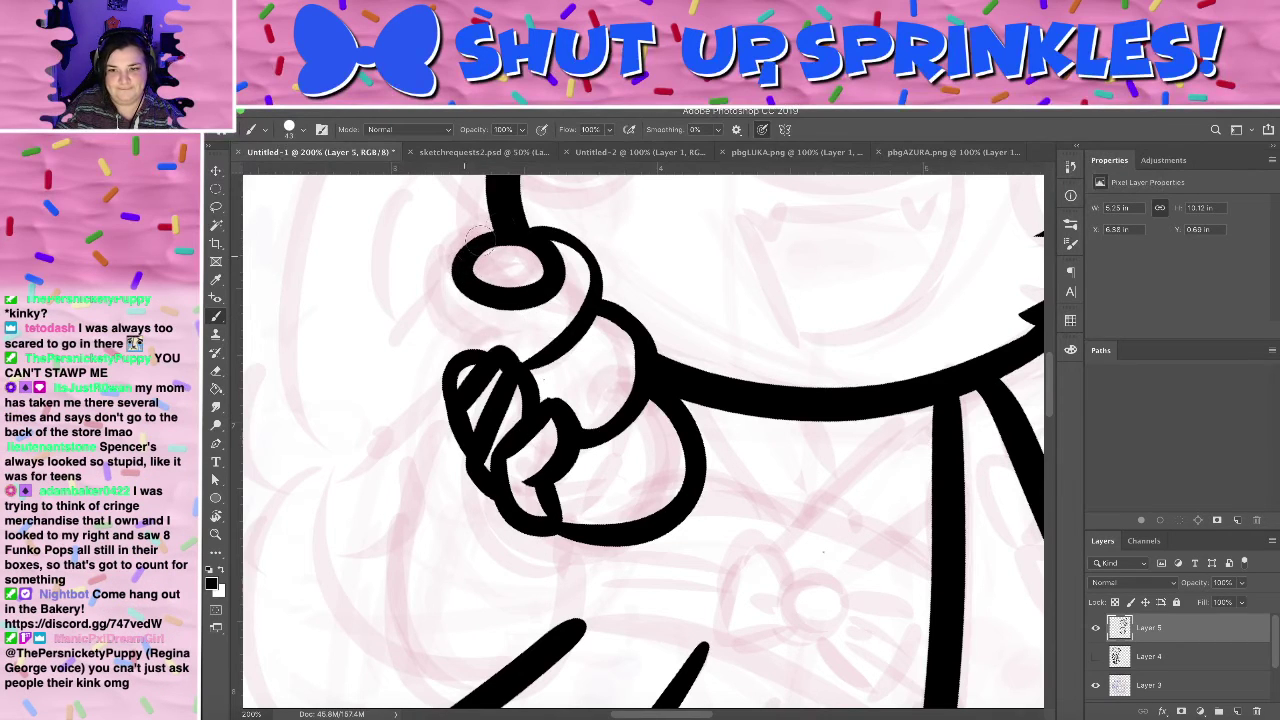
key(r)
mouse_move(636, 225)
mouse_down()
mouse_move(477, 266)
mouse_move(477, 300)
mouse_move(489, 297)
mouse_up()
key(b)
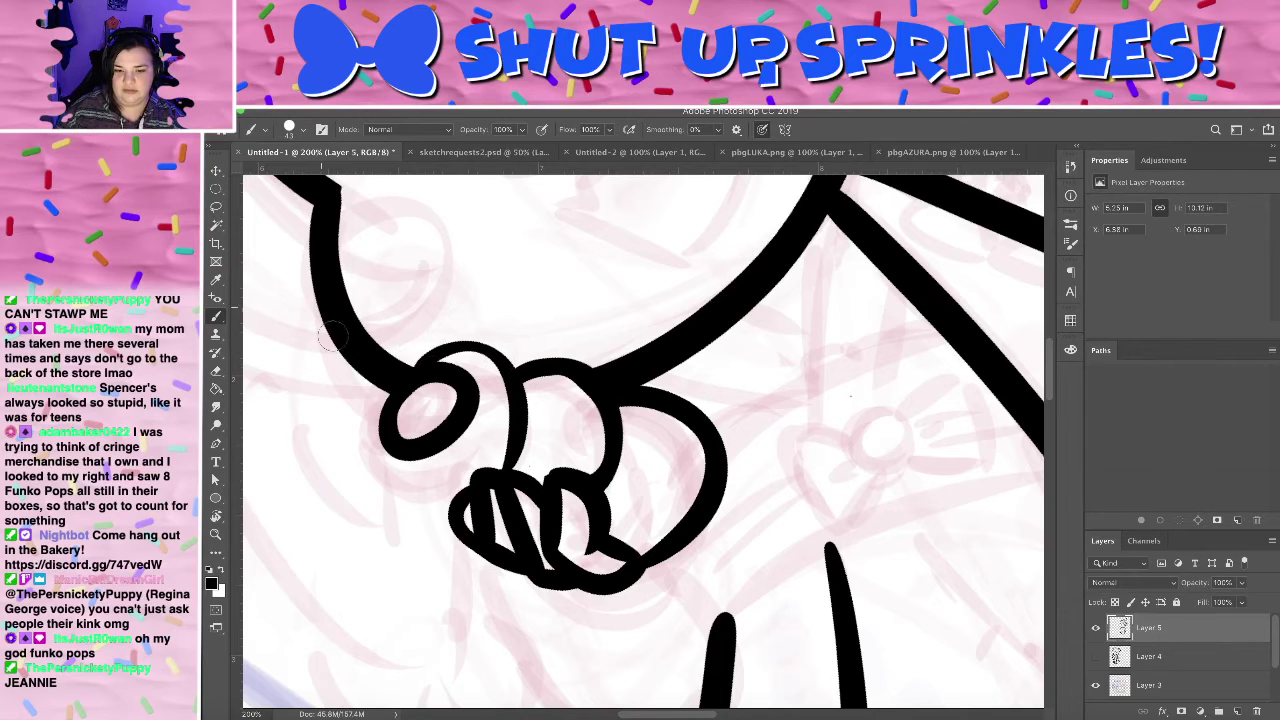
drag(435, 366, 385, 442)
key(super+z)
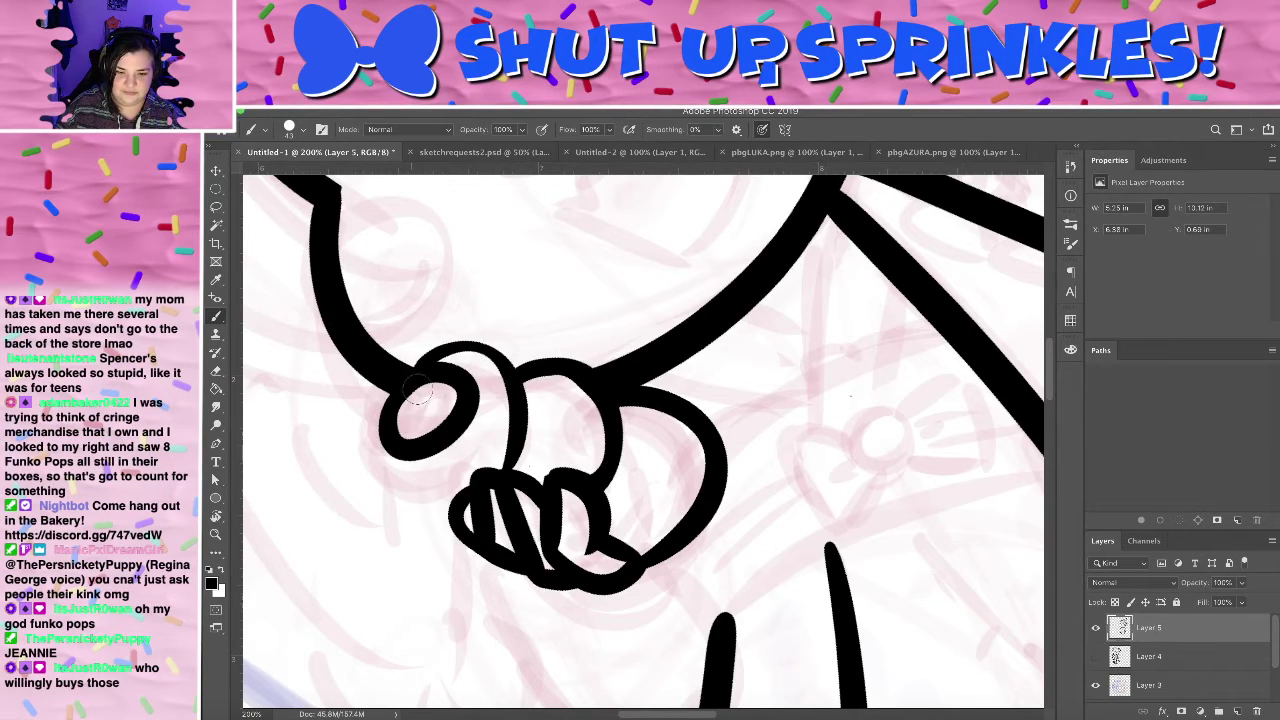
drag(447, 357, 468, 498)
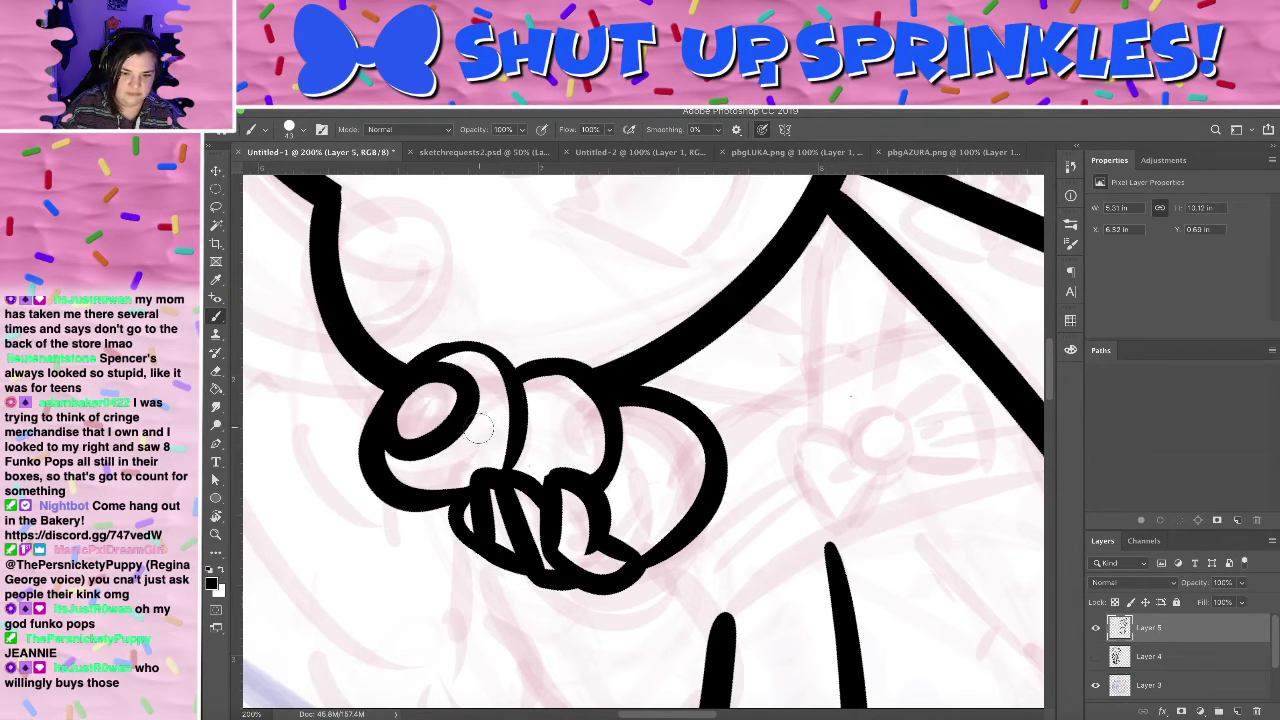
key(ctrl+z)
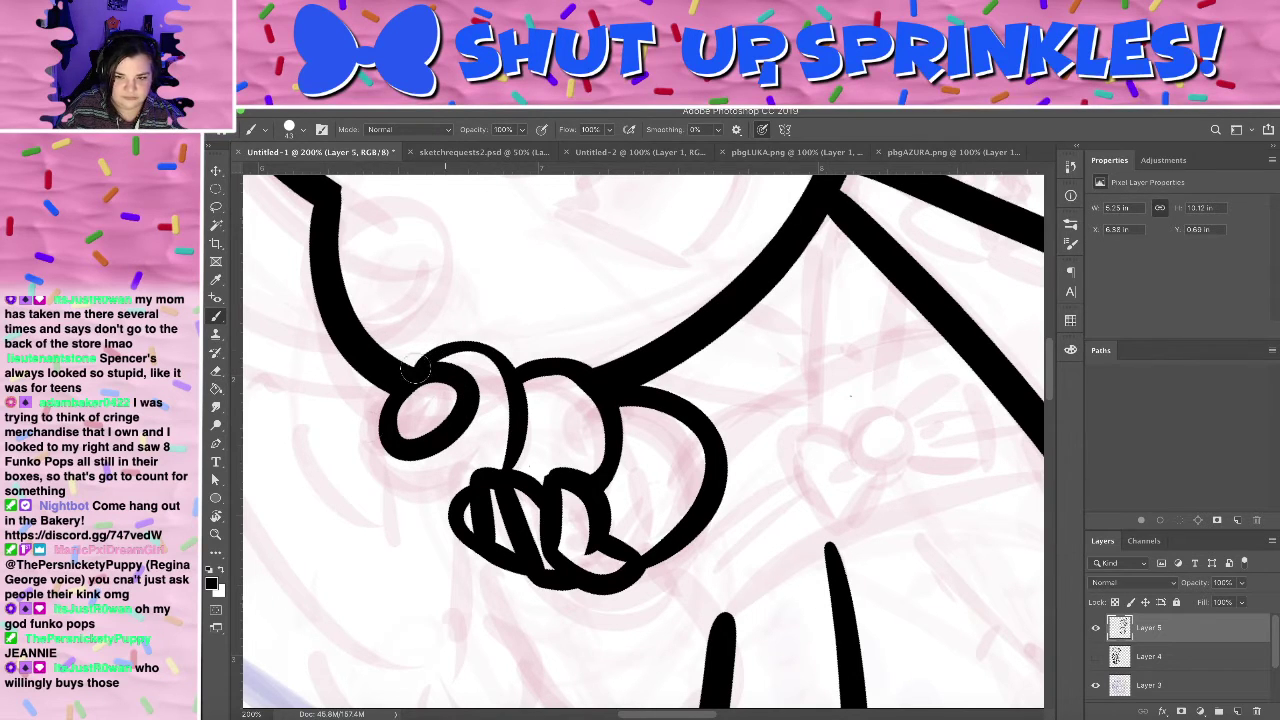
drag(413, 370, 490, 490)
key(ctrl+z)
drag(443, 348, 470, 490)
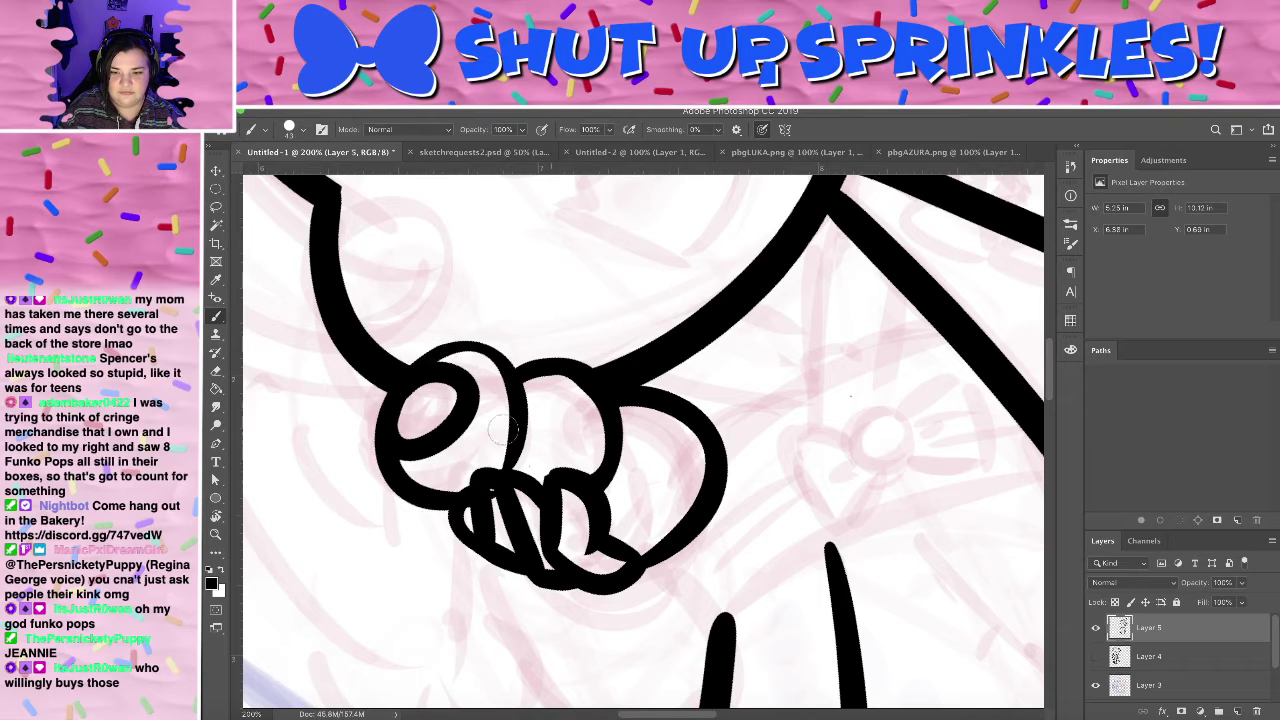
key(ctrl+z)
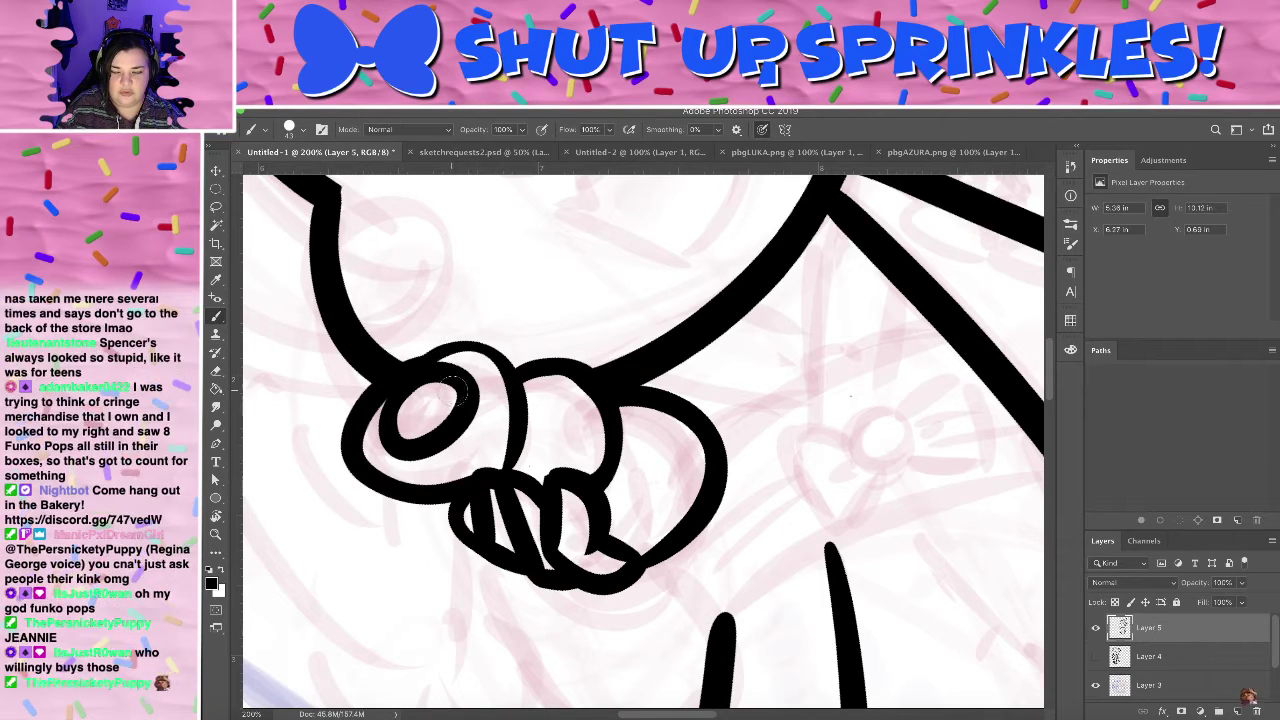
drag(447, 355, 470, 492)
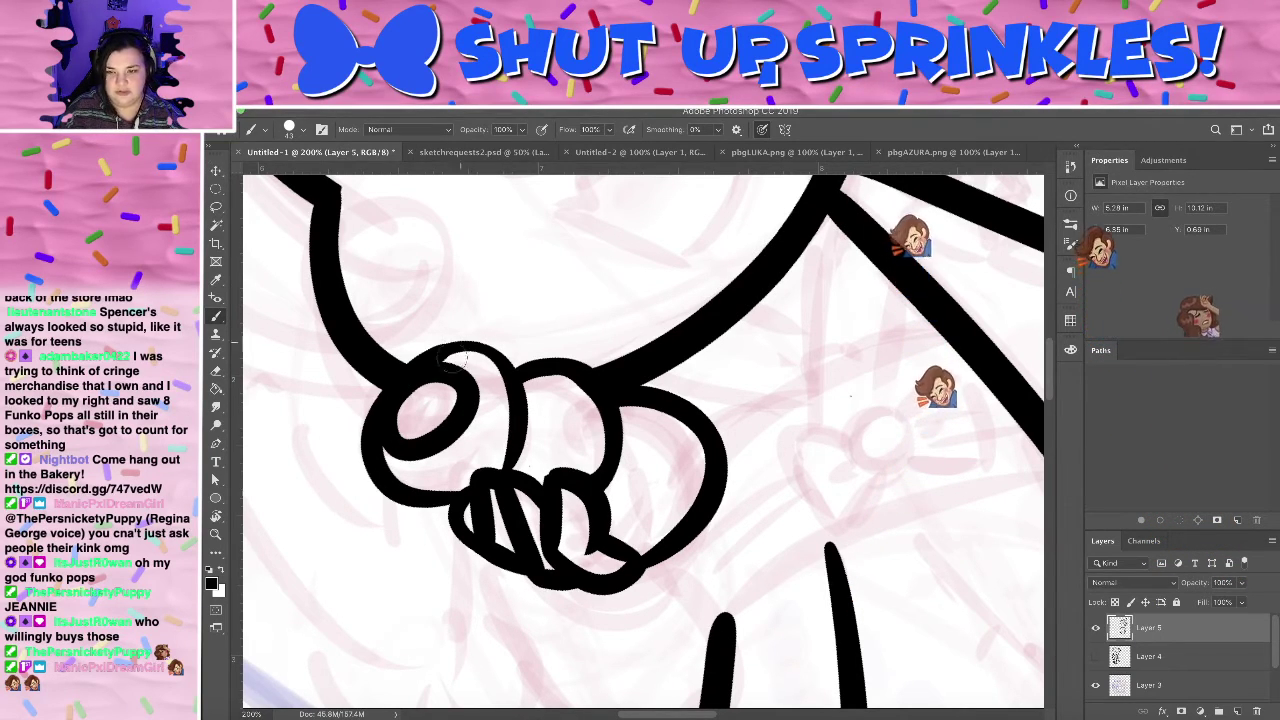
key(ctrl+z)
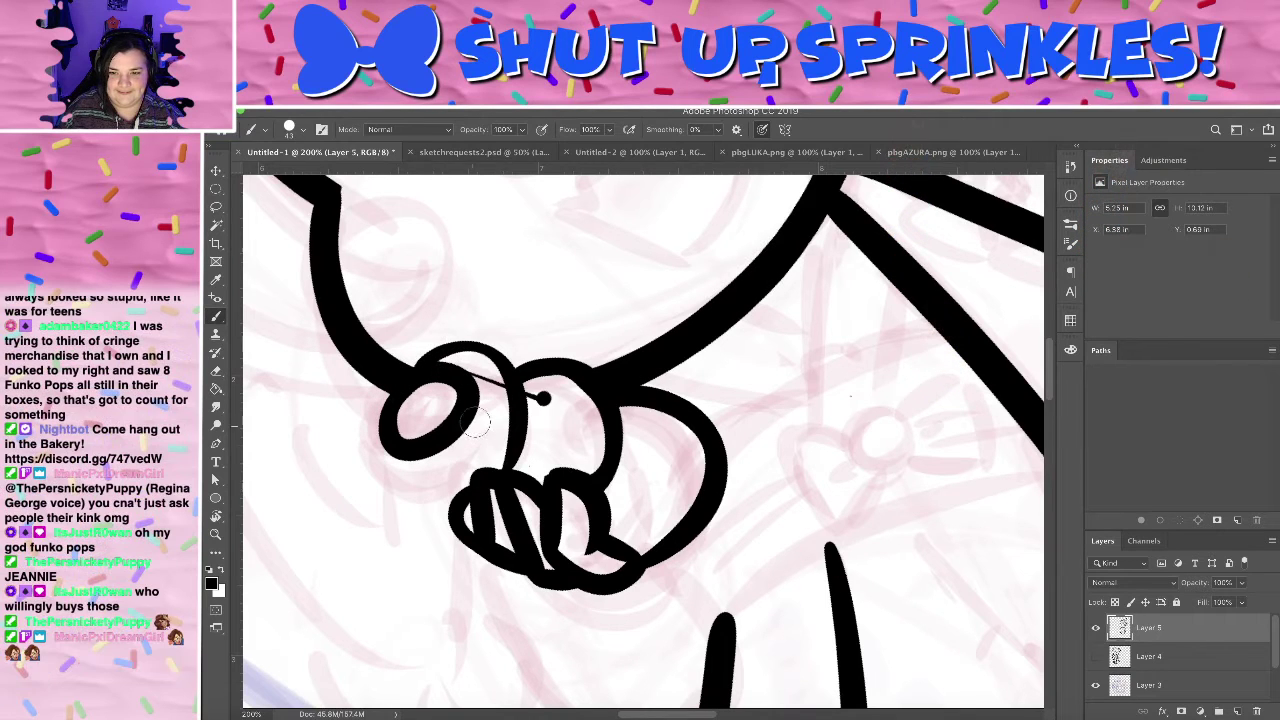
- Try to ink a tighter curve hugging the oval's lower edge and ending at the fingertips
drag(383, 406, 492, 458)
key(ctrl+z)
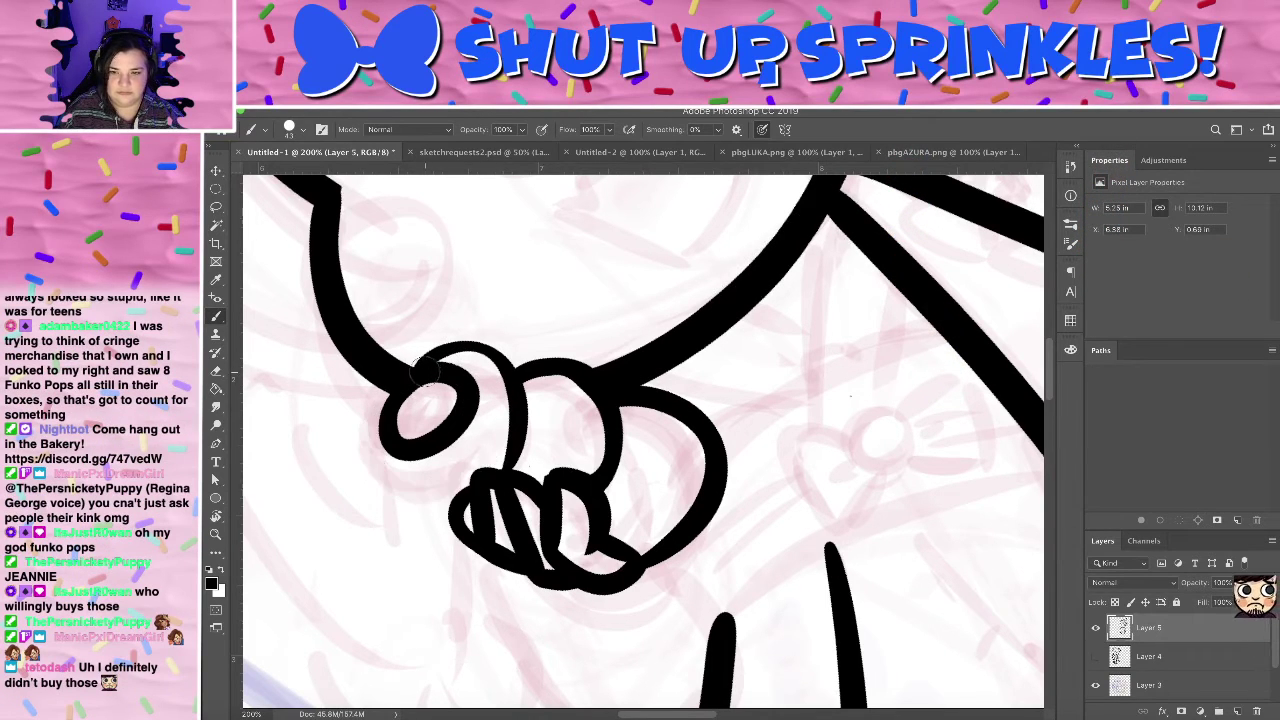
drag(383, 401, 460, 492)
key(ctrl+z)
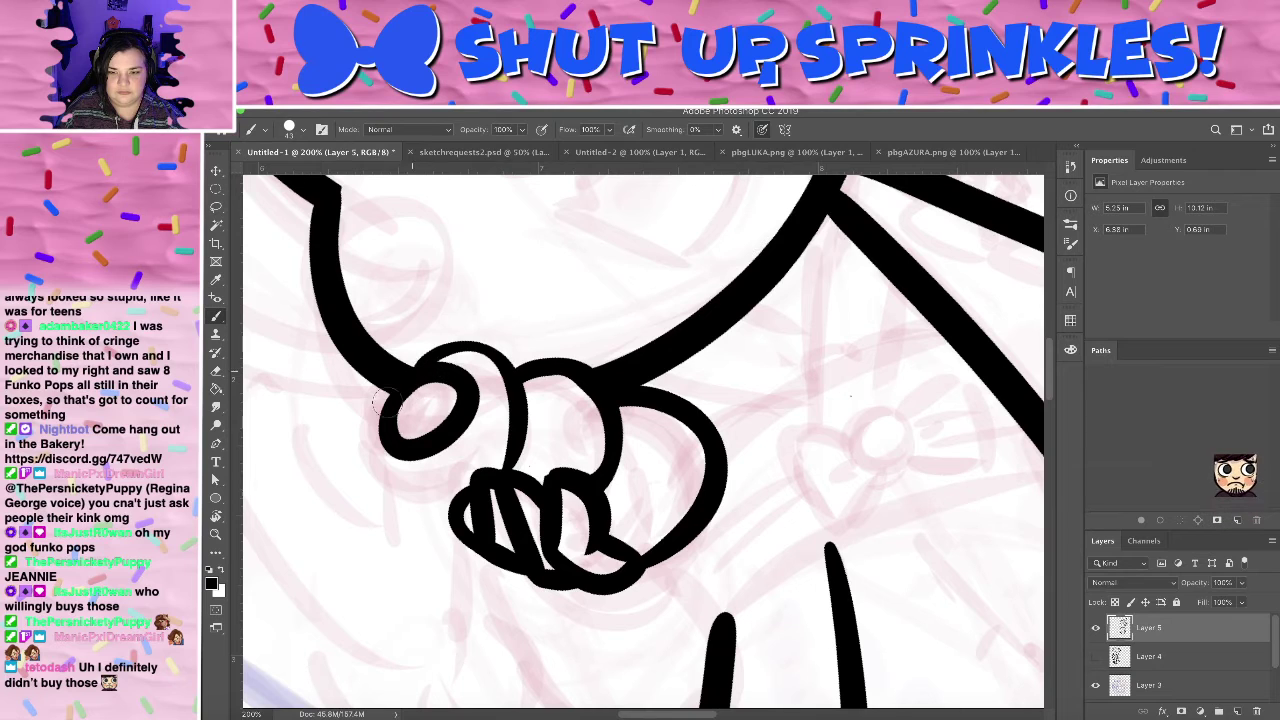
drag(389, 405, 466, 496)
key(ctrl+z)
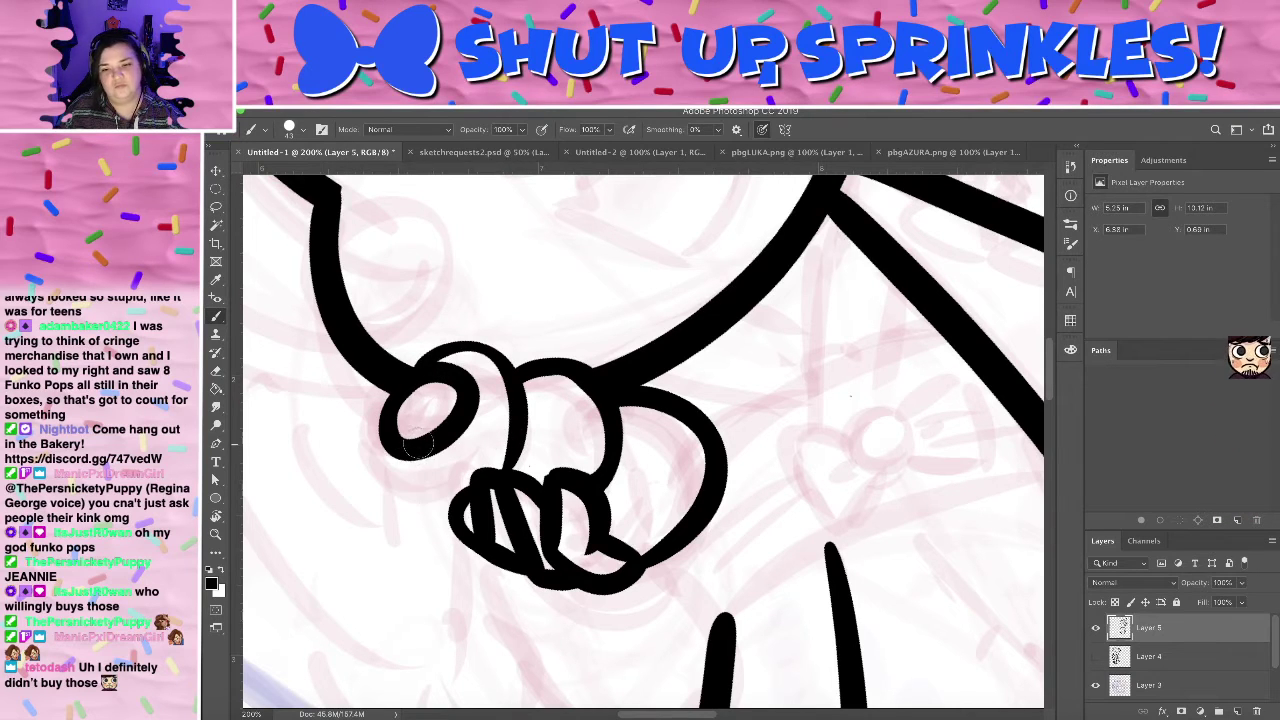
drag(403, 444, 464, 482)
key(ctrl+z)
drag(386, 443, 498, 474)
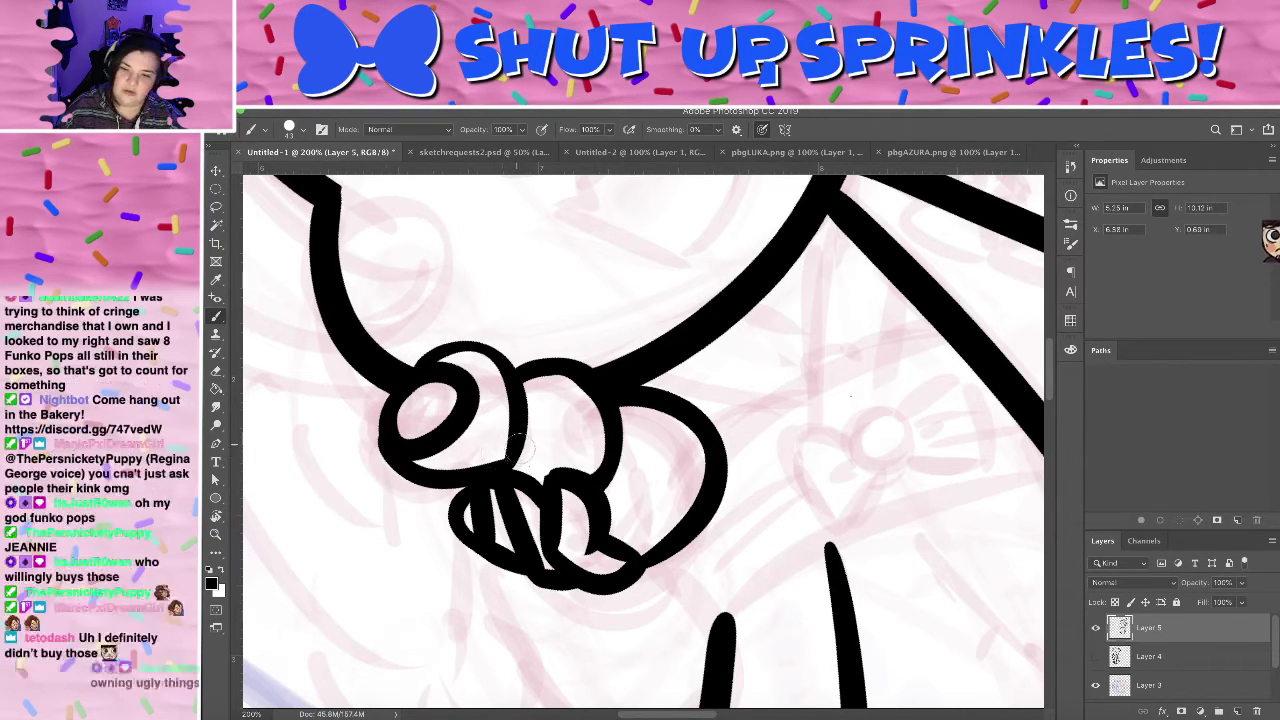
key(ctrl+z)
drag(388, 443, 464, 487)
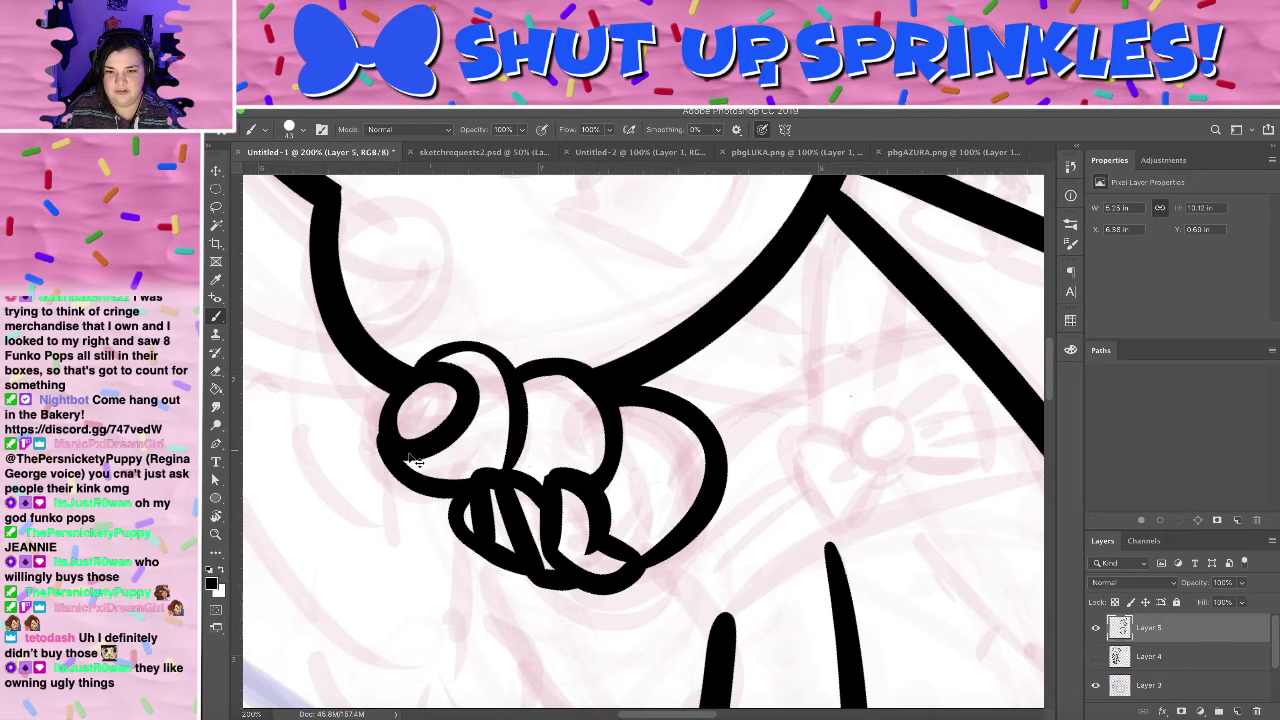
key(ctrl+z)
- Ink the rounded outer outline around the oval, ending at the outermost fingertip
drag(388, 410, 514, 428)
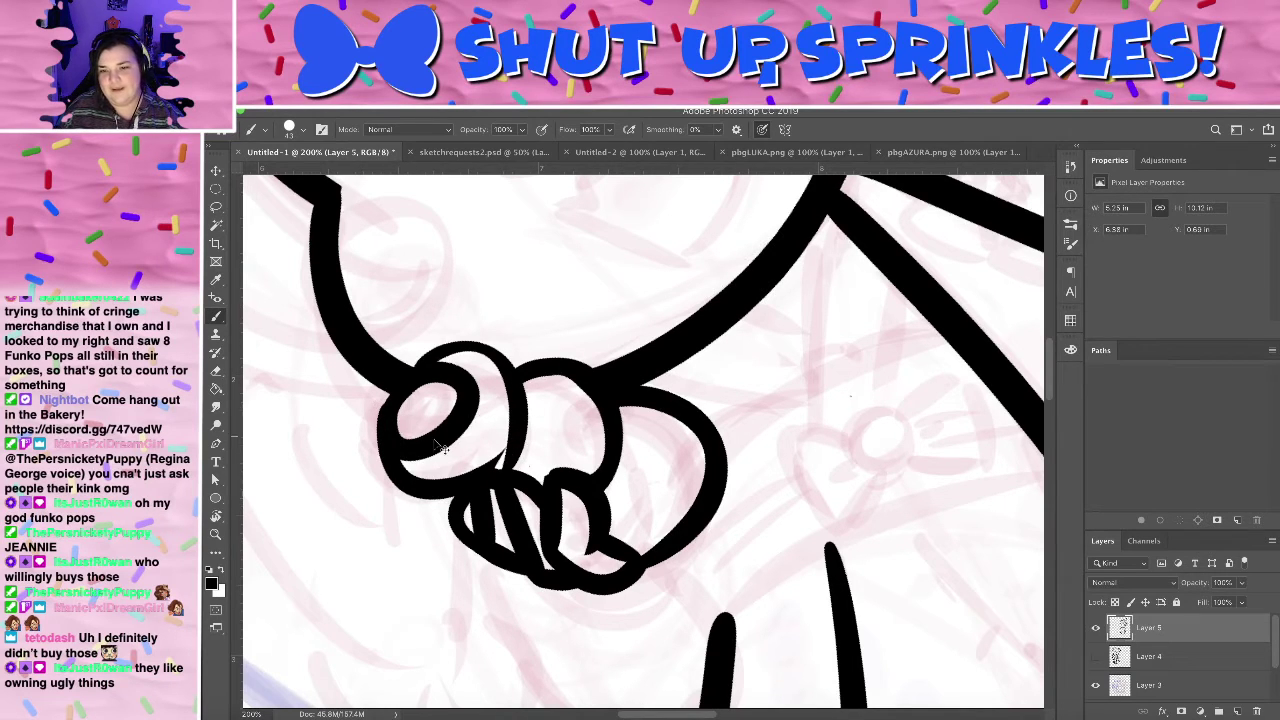
key(ctrl+z)
drag(388, 410, 468, 496)
key(ctrl+z)
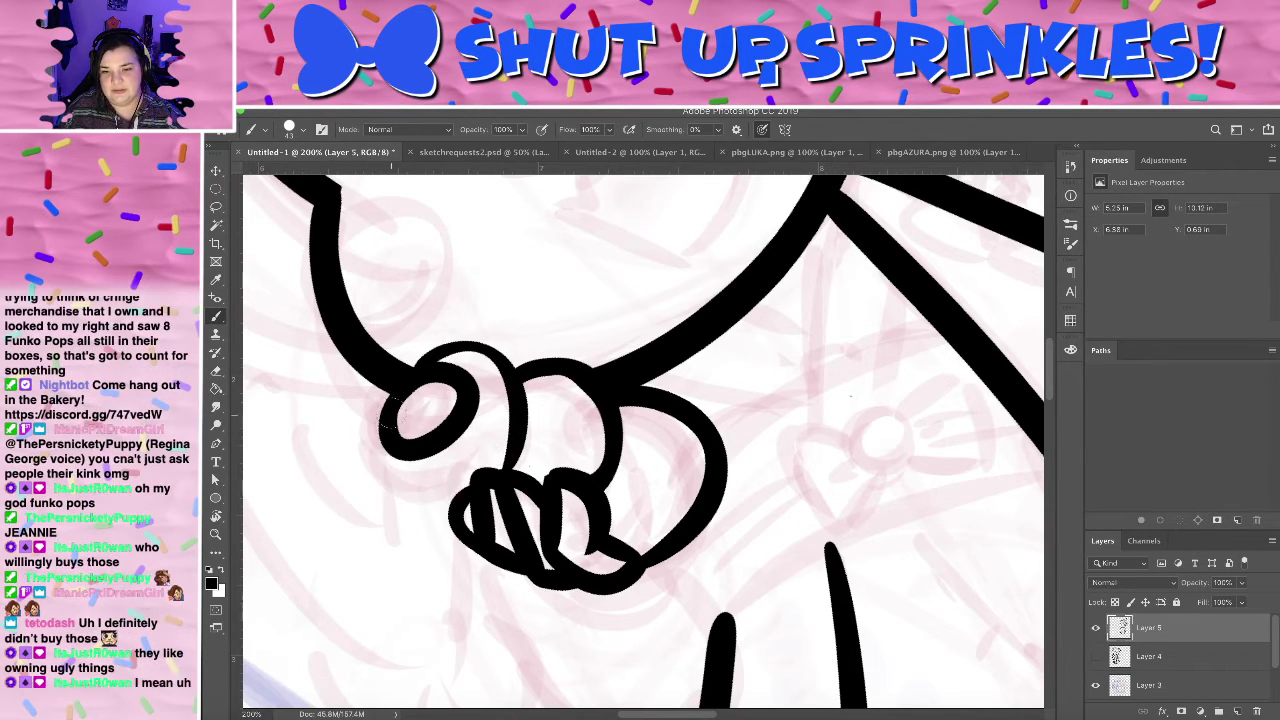
mouse_move(388, 418)
mouse_down()
mouse_move(391, 494)
mouse_move(492, 448)
mouse_up()
key(ctrl+z)
drag(388, 418, 476, 446)
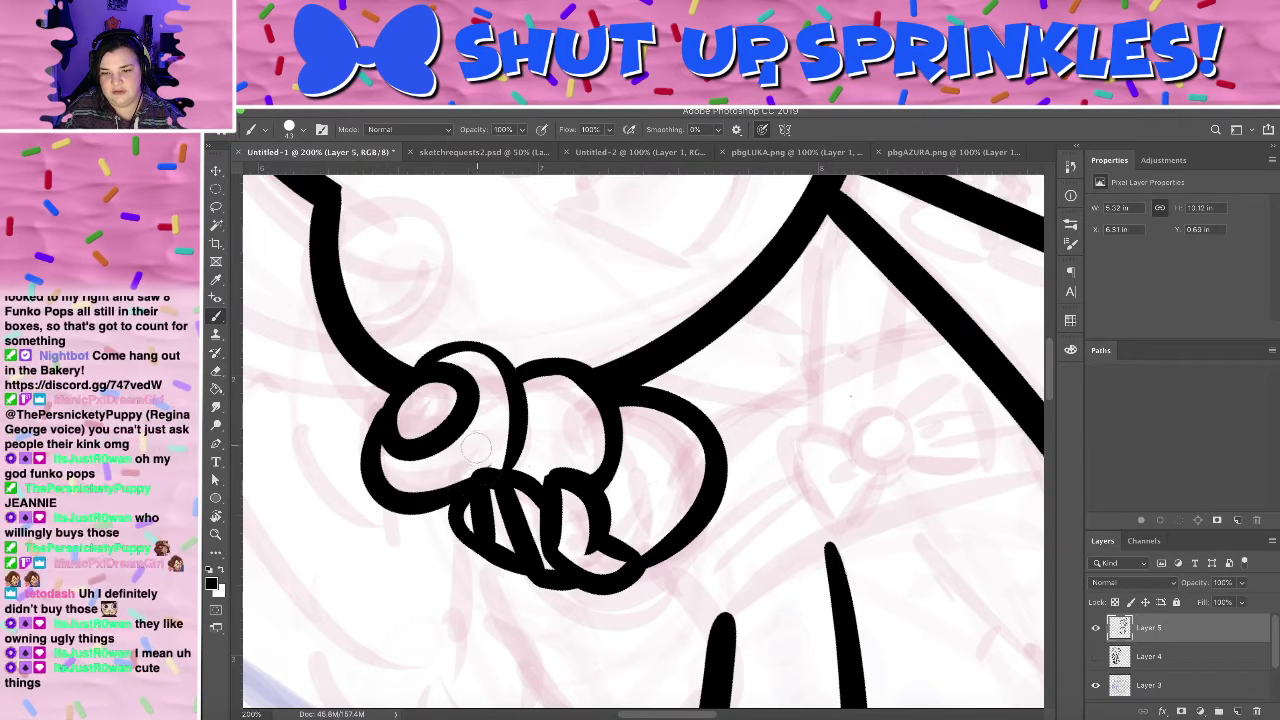
key(ctrl+z)
key(r)
mouse_move(671, 286)
mouse_down()
mouse_move(349, 423)
mouse_move(514, 343)
mouse_move(559, 455)
mouse_move(486, 562)
mouse_move(565, 492)
mouse_move(472, 572)
mouse_up()
key(b)
key(ctrl+z)
key(ctrl+z)
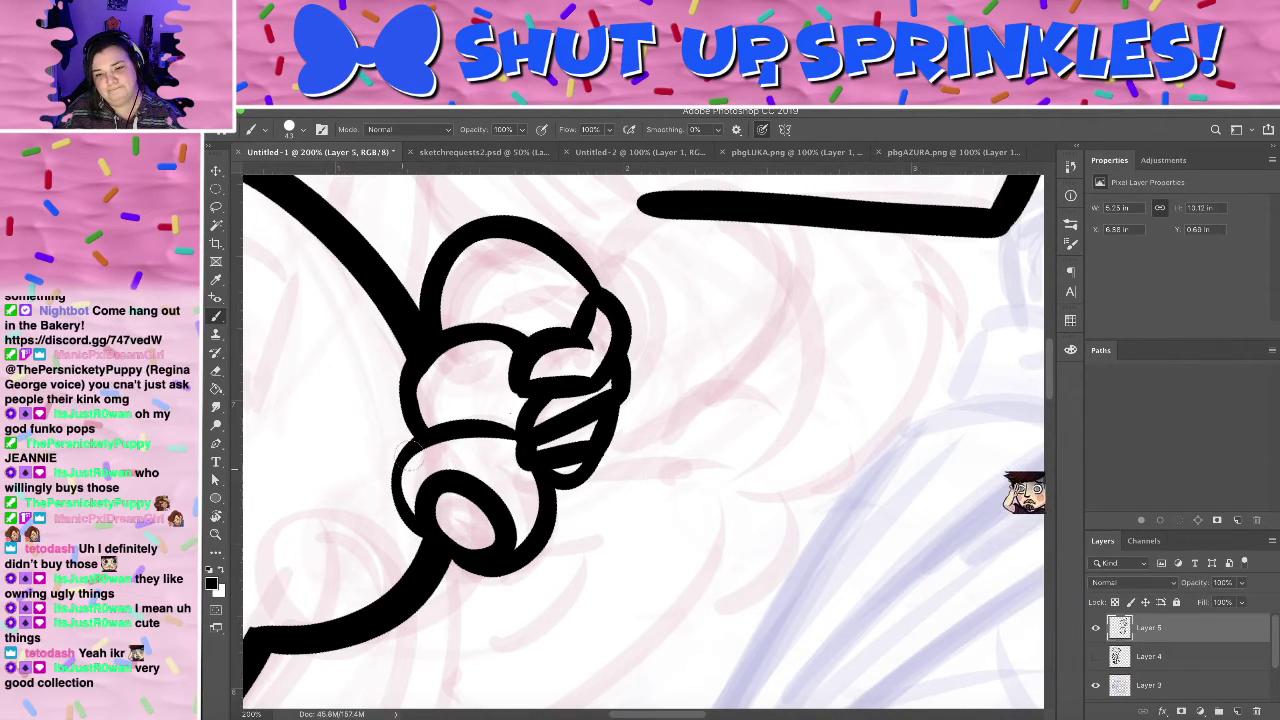
- Thicken the inner side of the outline around the oval, from the cheek line up to the knuckle
mouse_move(420, 438)
mouse_down()
mouse_move(412, 552)
mouse_move(456, 562)
mouse_up()
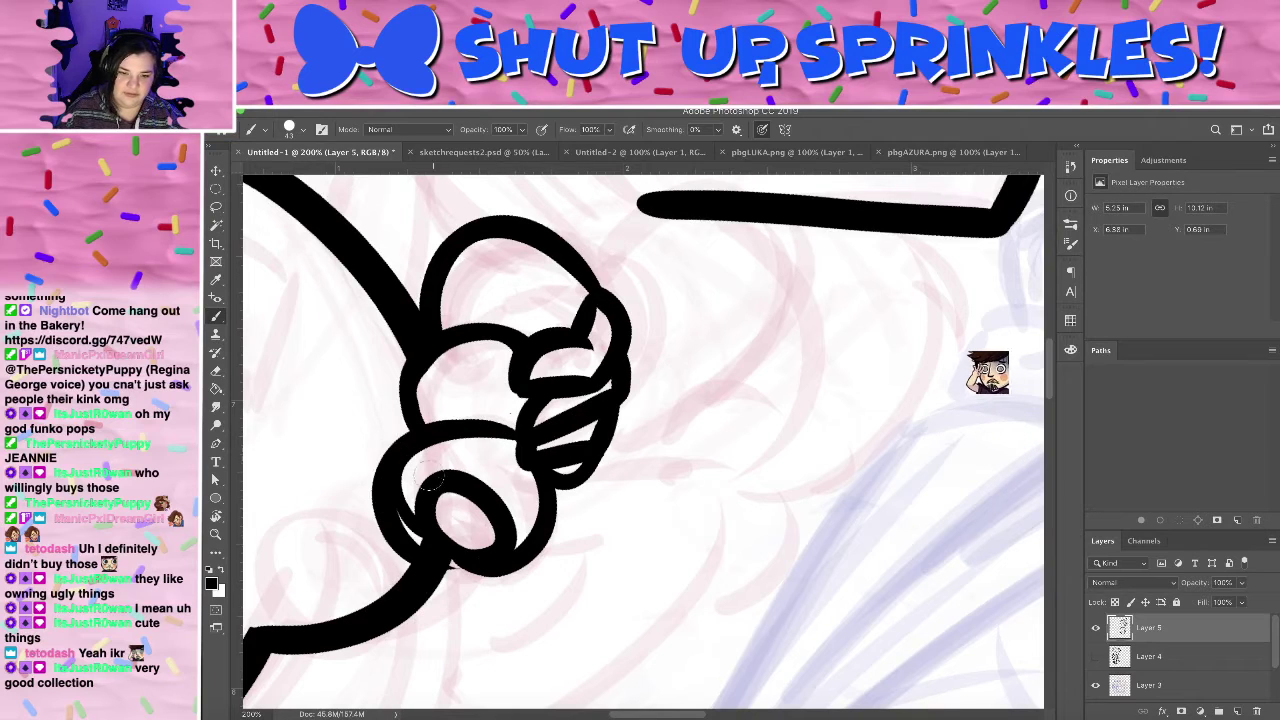
key(ctrl+z)
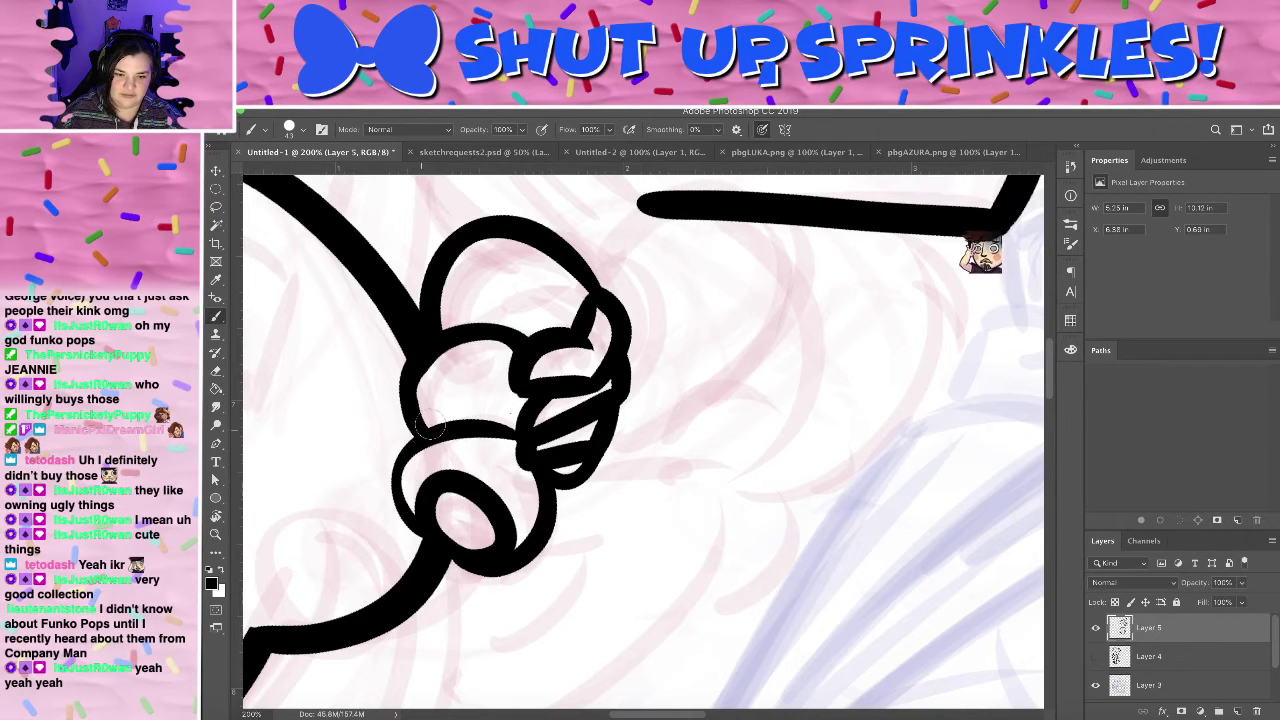
mouse_move(424, 442)
mouse_down()
mouse_move(438, 550)
mouse_move(476, 556)
mouse_move(402, 466)
mouse_up()
key(ctrl+z)
key(ctrl+z)
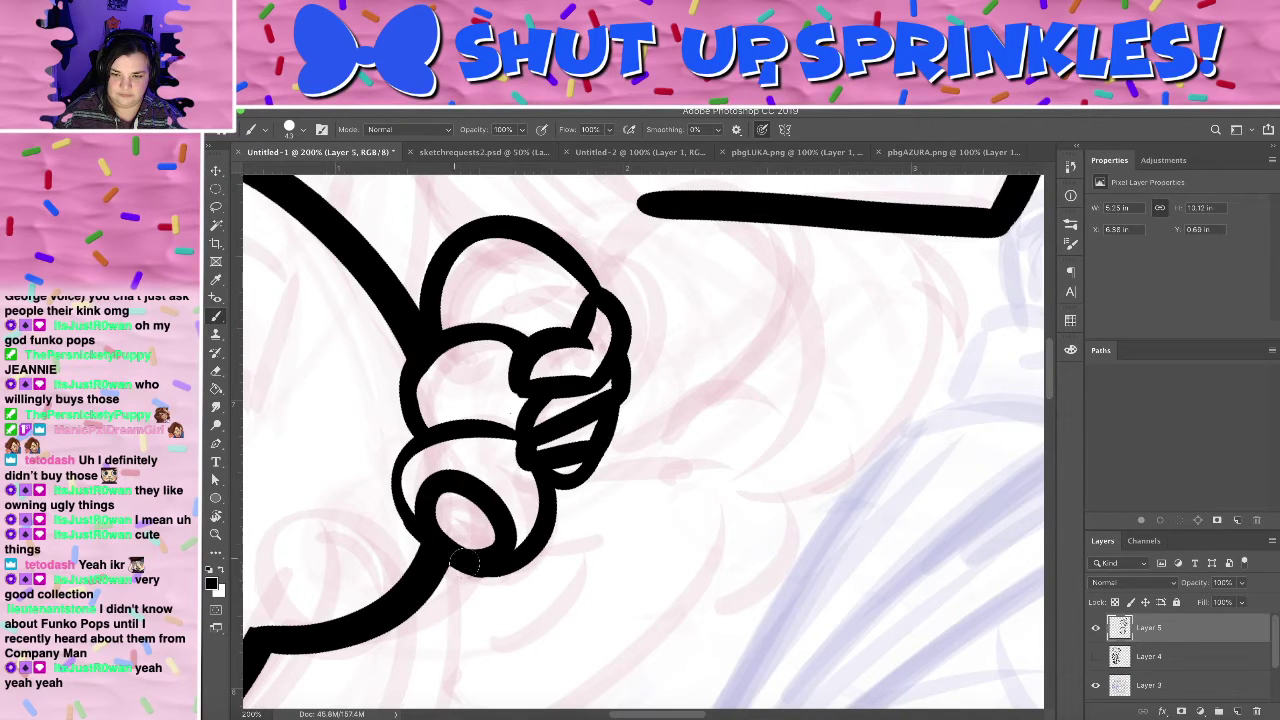
drag(426, 541, 452, 463)
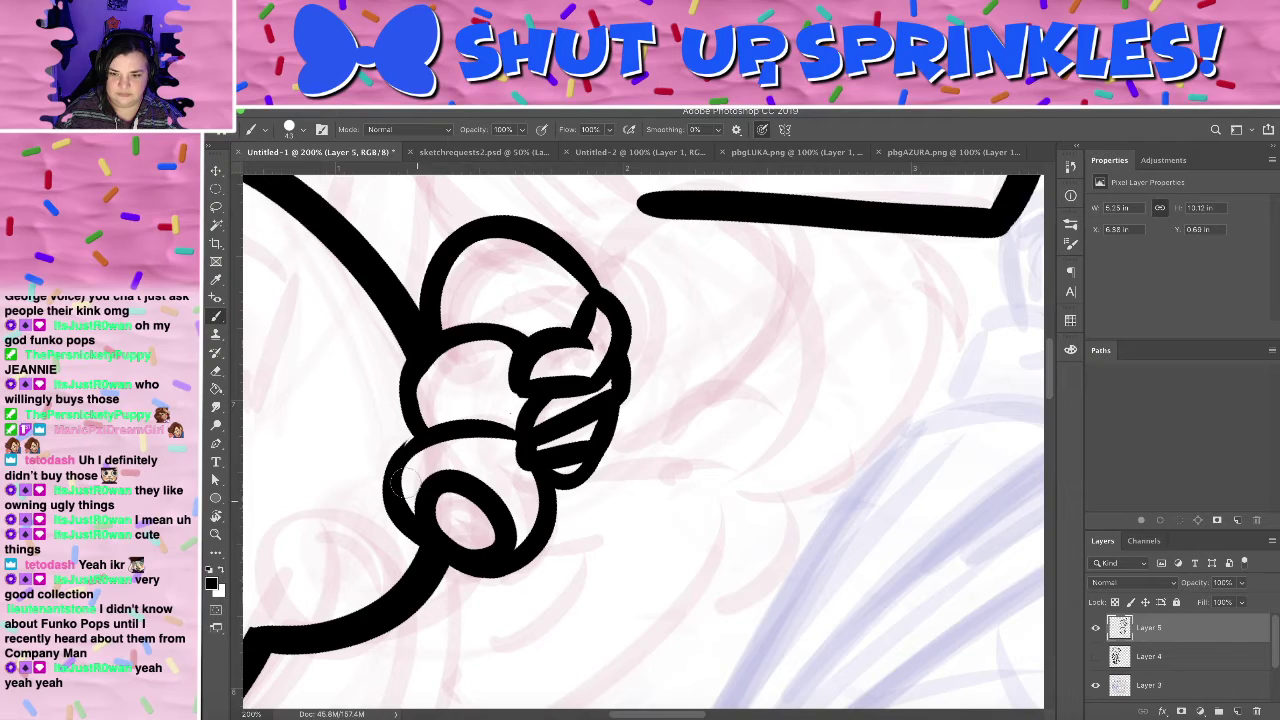
- Thicken the curved line between the oval's finger and the knuckle, tapering it toward the curled fingers
key(r)
mouse_move(555, 412)
mouse_down()
mouse_move(380, 457)
mouse_move(517, 246)
mouse_move(778, 242)
mouse_up()
key(b)
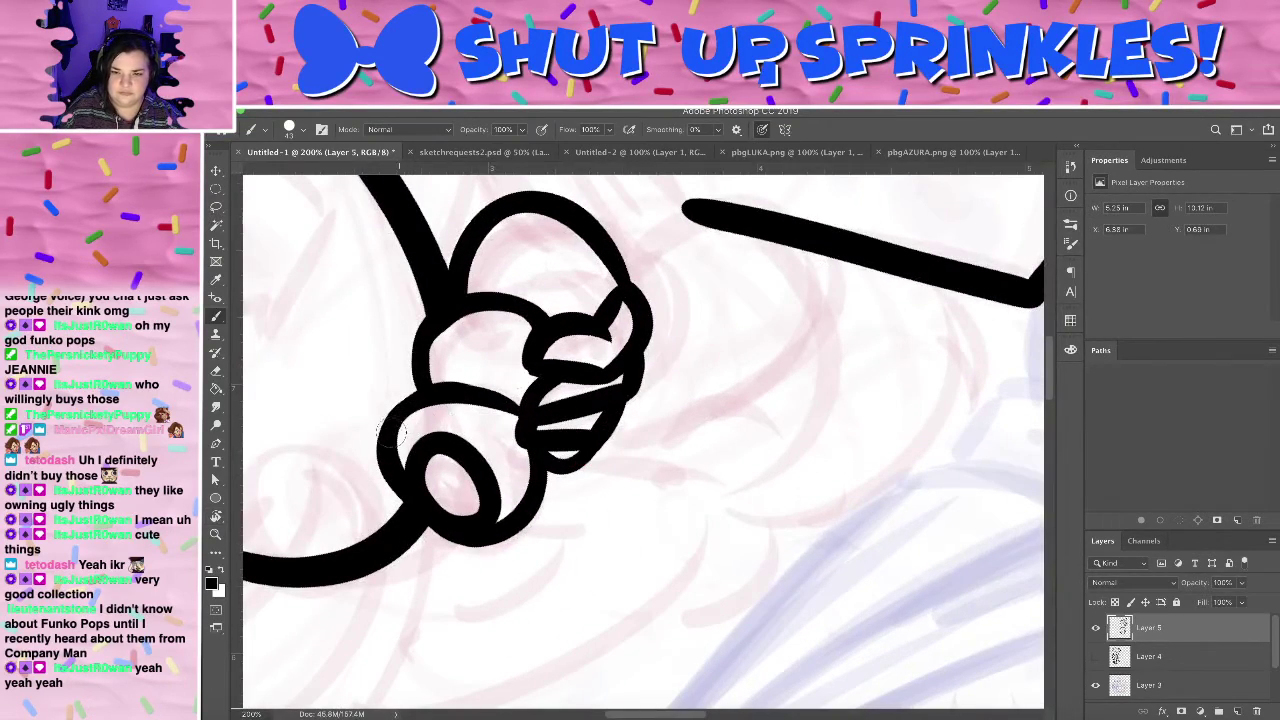
drag(391, 432, 526, 398)
key(super+z)
drag(388, 440, 522, 402)
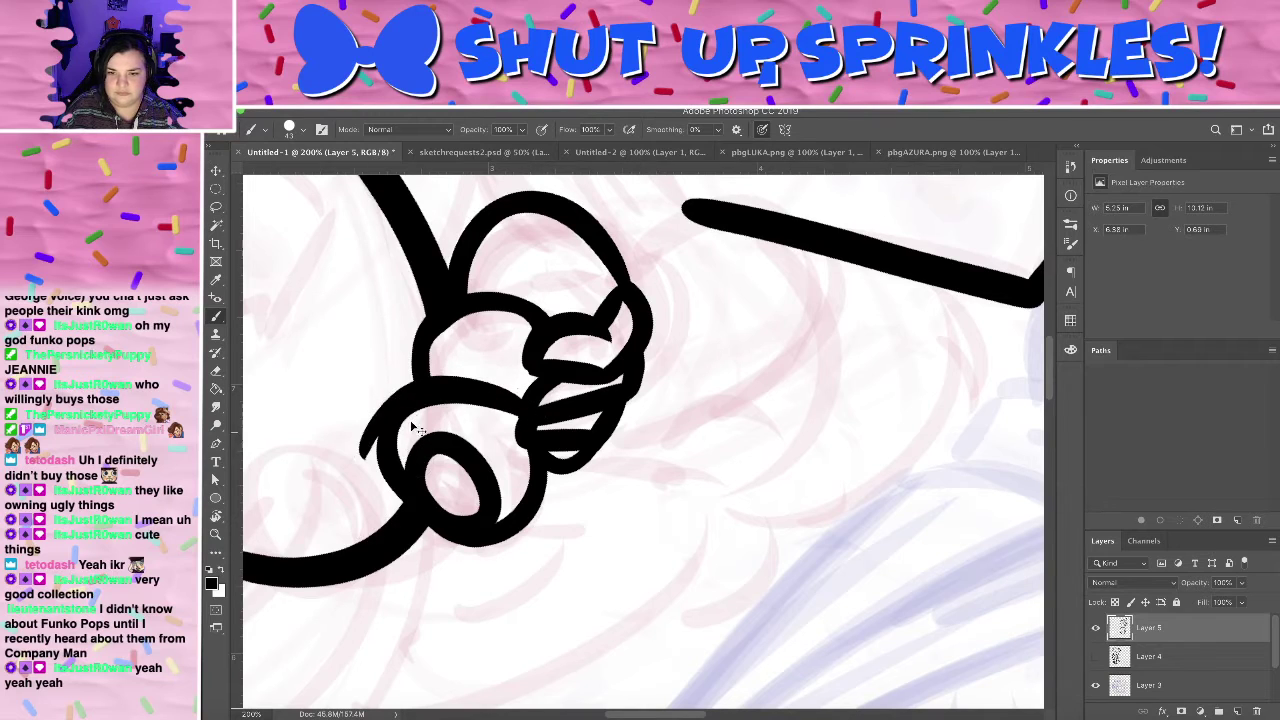
key(super+z)
drag(391, 430, 528, 402)
key(super+z)
drag(390, 450, 520, 400)
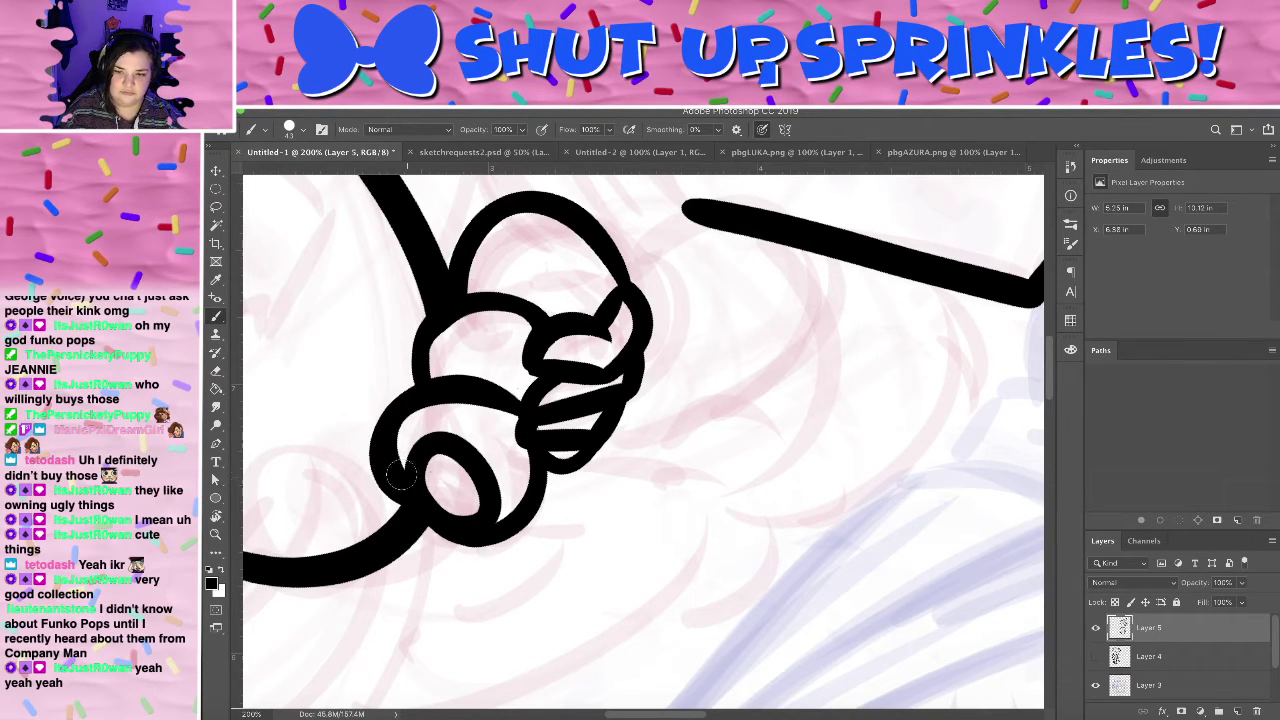
key(super+z)
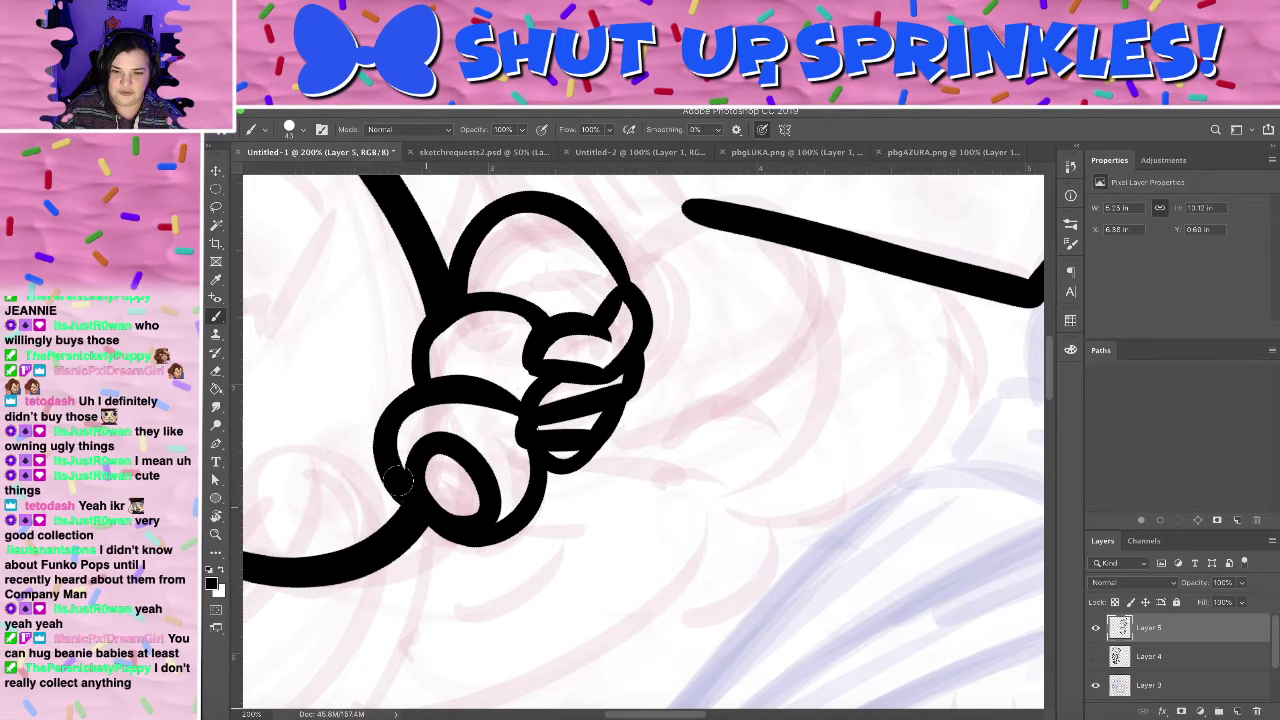
- Thicken the inner side of the curved line separating the middle knuckle from the back of the hand
key(r)
mouse_move(527, 381)
mouse_down()
mouse_move(480, 480)
mouse_move(480, 614)
mouse_move(771, 471)
mouse_move(789, 426)
mouse_move(720, 537)
mouse_move(827, 304)
mouse_up()
key(e)
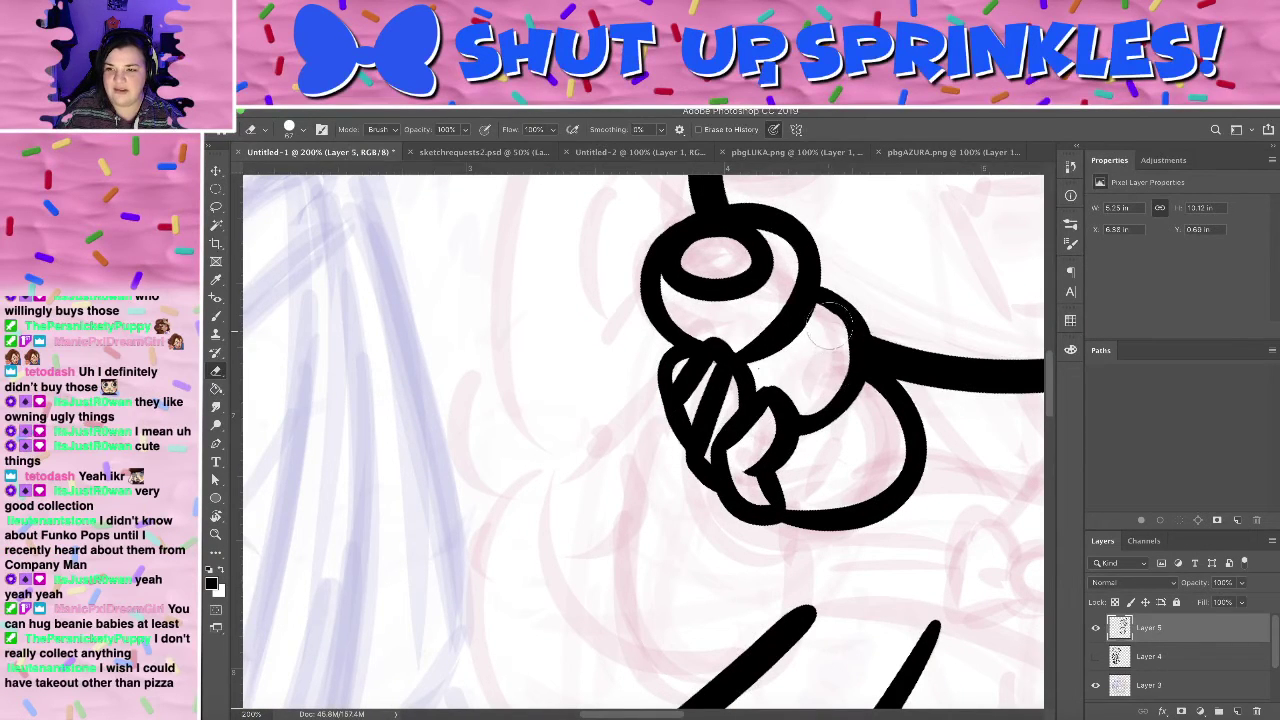
drag(905, 345, 615, 372)
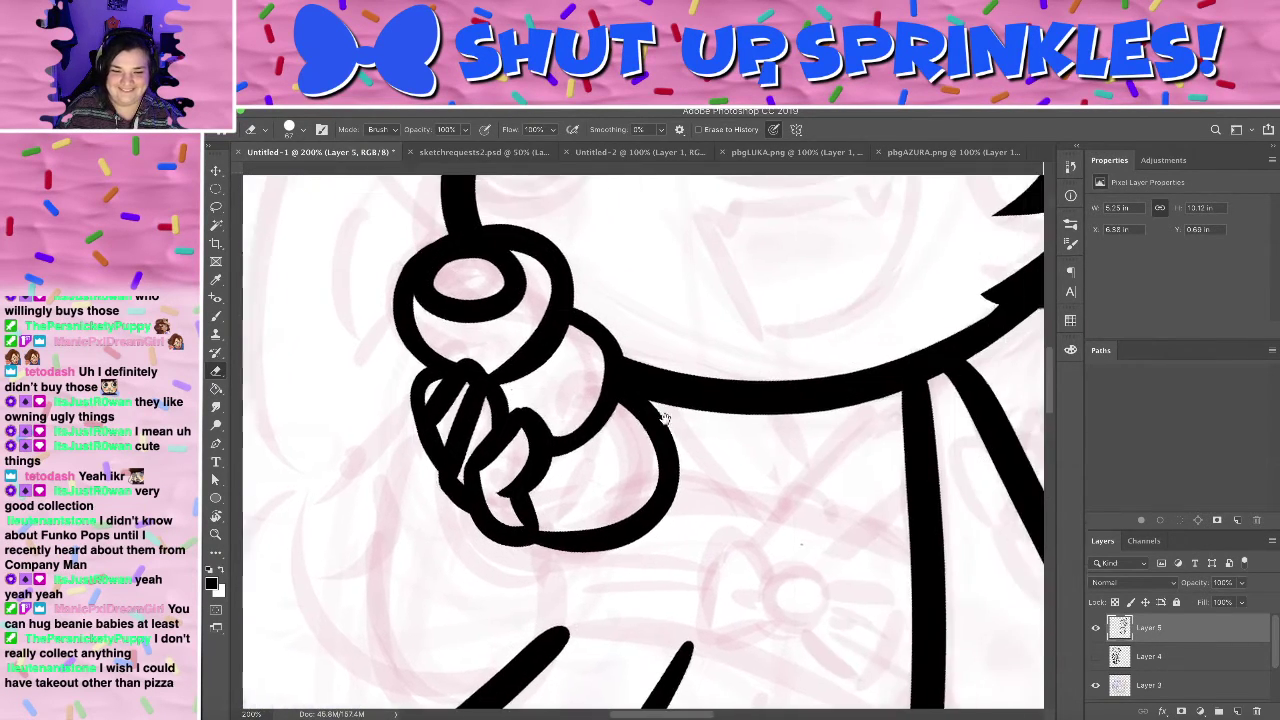
key(b)
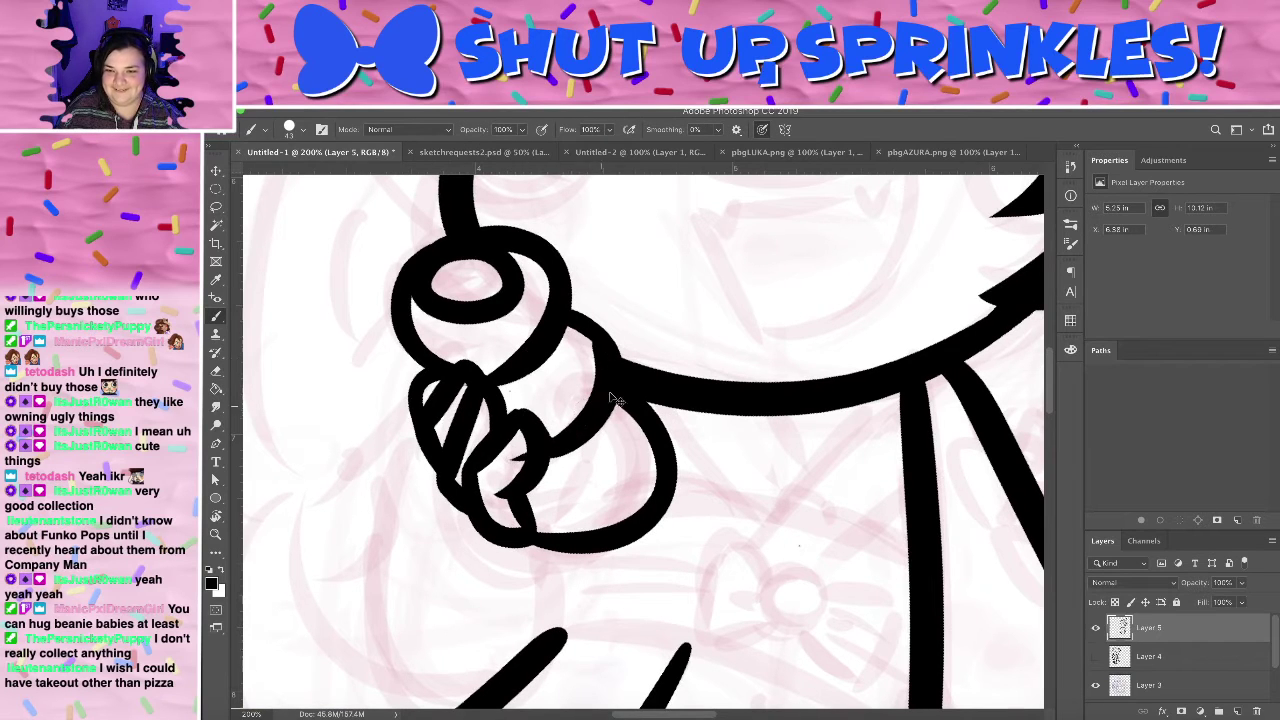
key(ctrl+z)
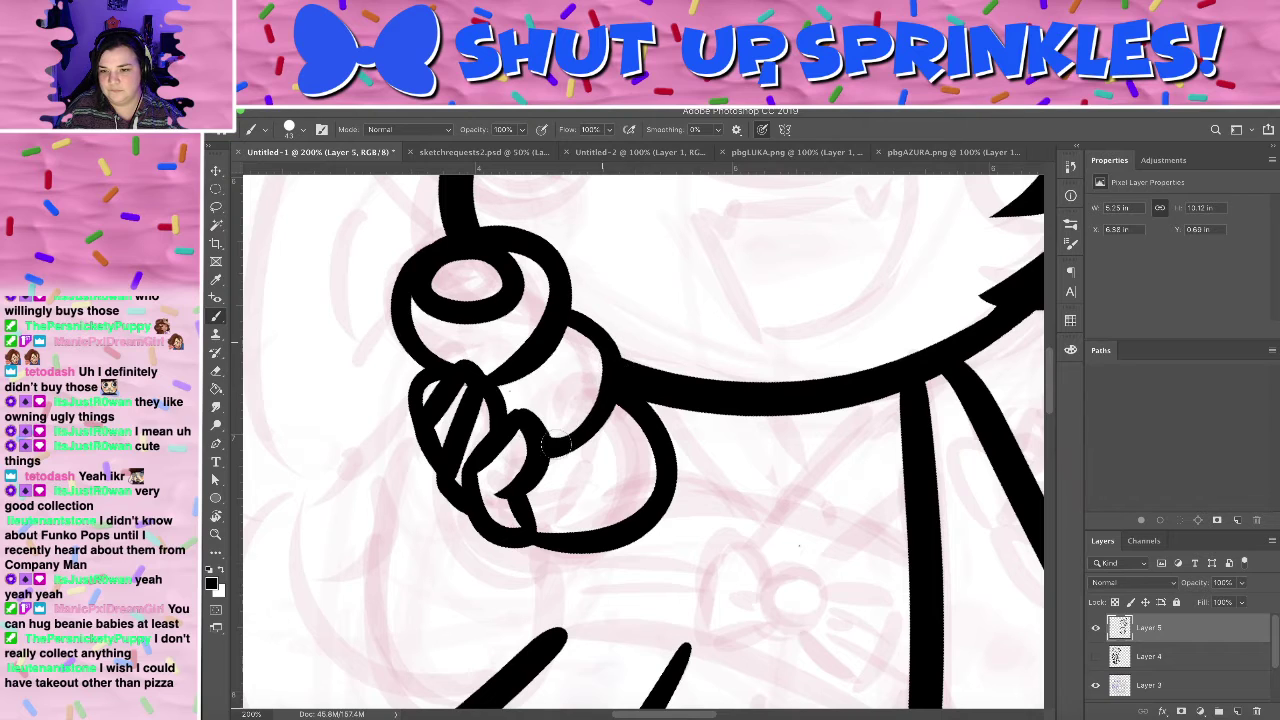
mouse_move(556, 444)
mouse_down()
mouse_move(558, 406)
mouse_move(580, 413)
mouse_move(533, 432)
mouse_move(593, 366)
mouse_up()
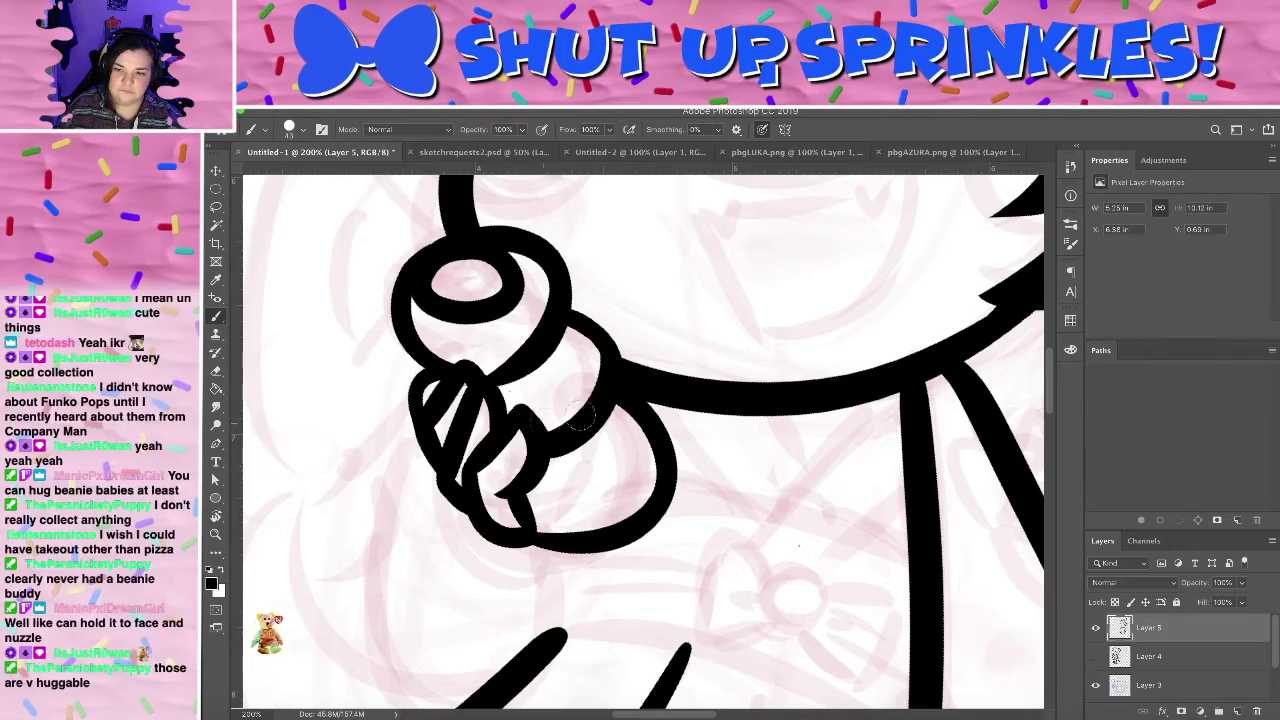
- Review the inked figure as a whole, comparing the hand and robe with the sketch
drag(729, 388, 617, 331)
drag(807, 487, 794, 300)
drag(709, 468, 825, 408)
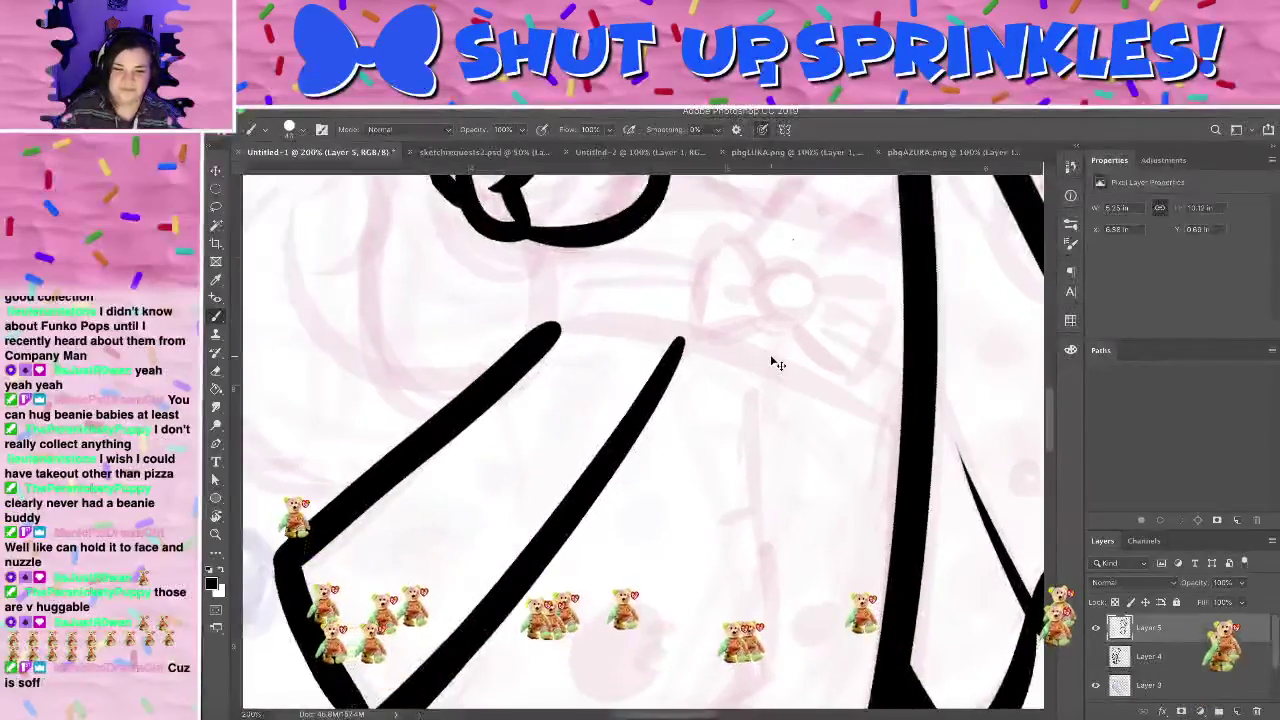
scroll(778, 364, down, 8)
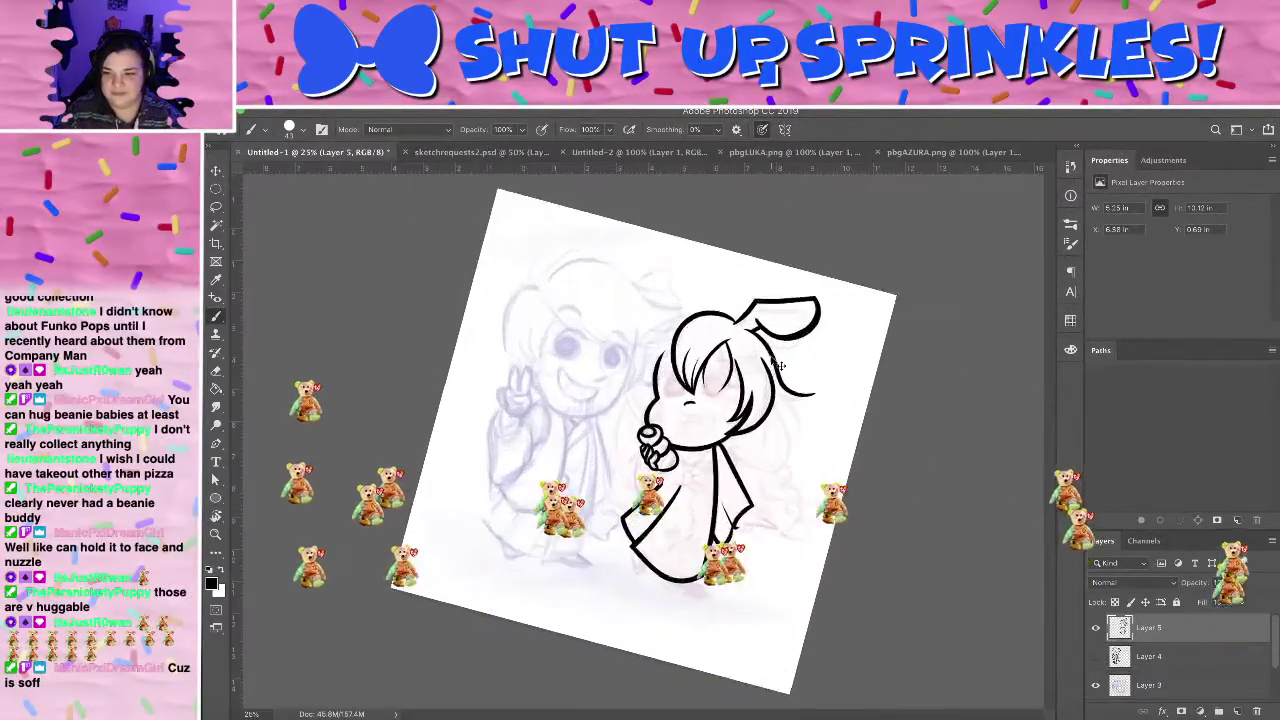
scroll(778, 364, up, 5)
scroll(778, 364, down, 6)
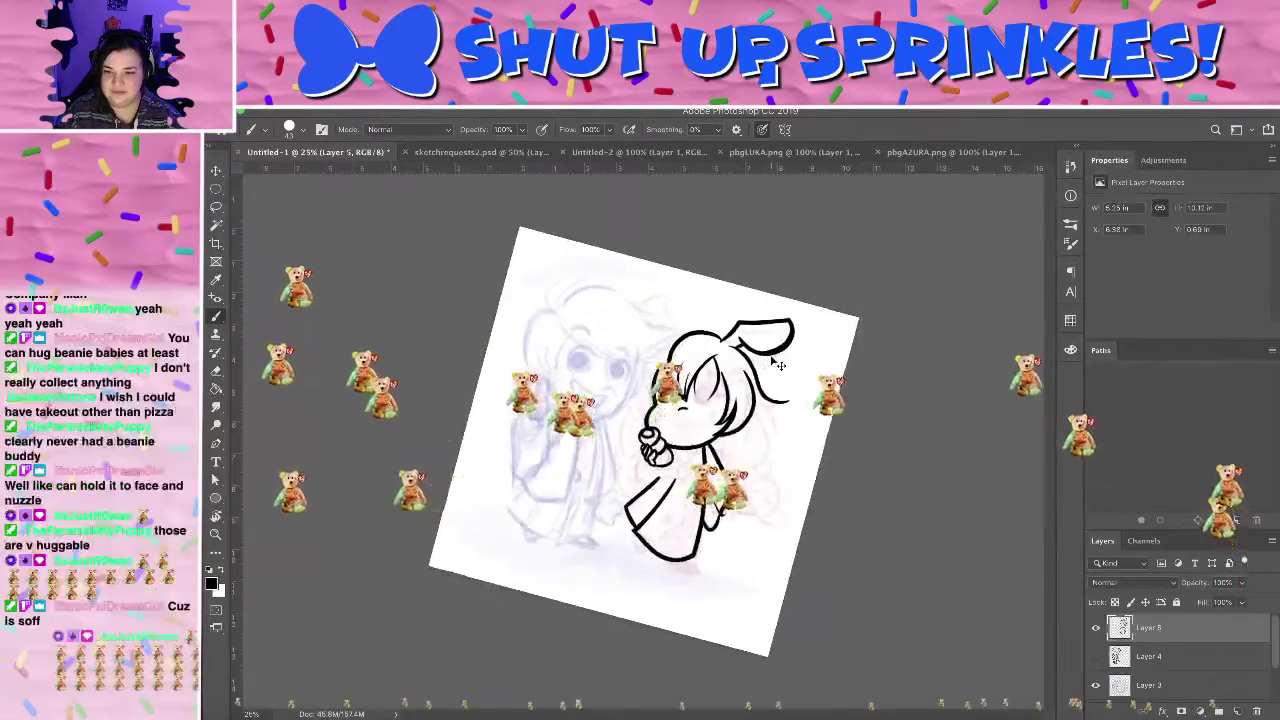
scroll(778, 364, up, 6)
scroll(775, 360, down, 3)
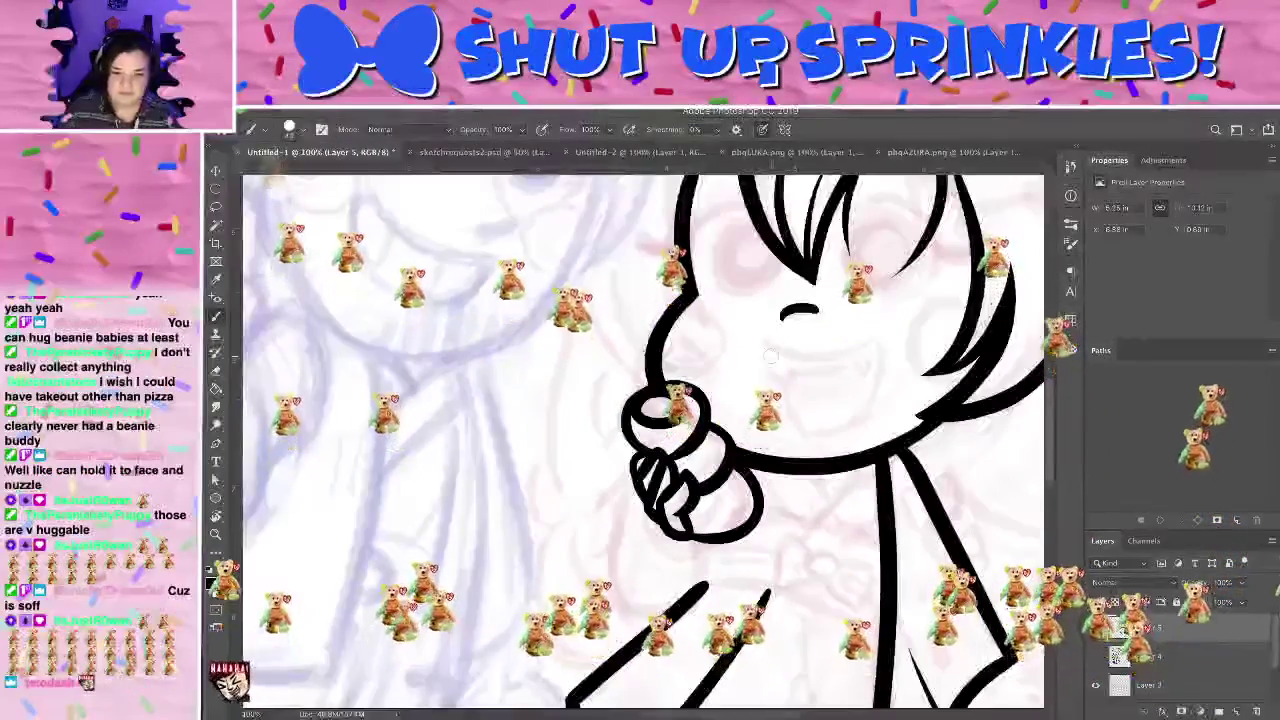
- Ink a short line joining the underside of the hand to the upper end of the robe's front edge
drag(771, 356, 700, 168)
key(r)
mouse_move(768, 278)
mouse_down()
mouse_move(581, 295)
mouse_move(689, 285)
mouse_move(725, 300)
mouse_up()
key(b)
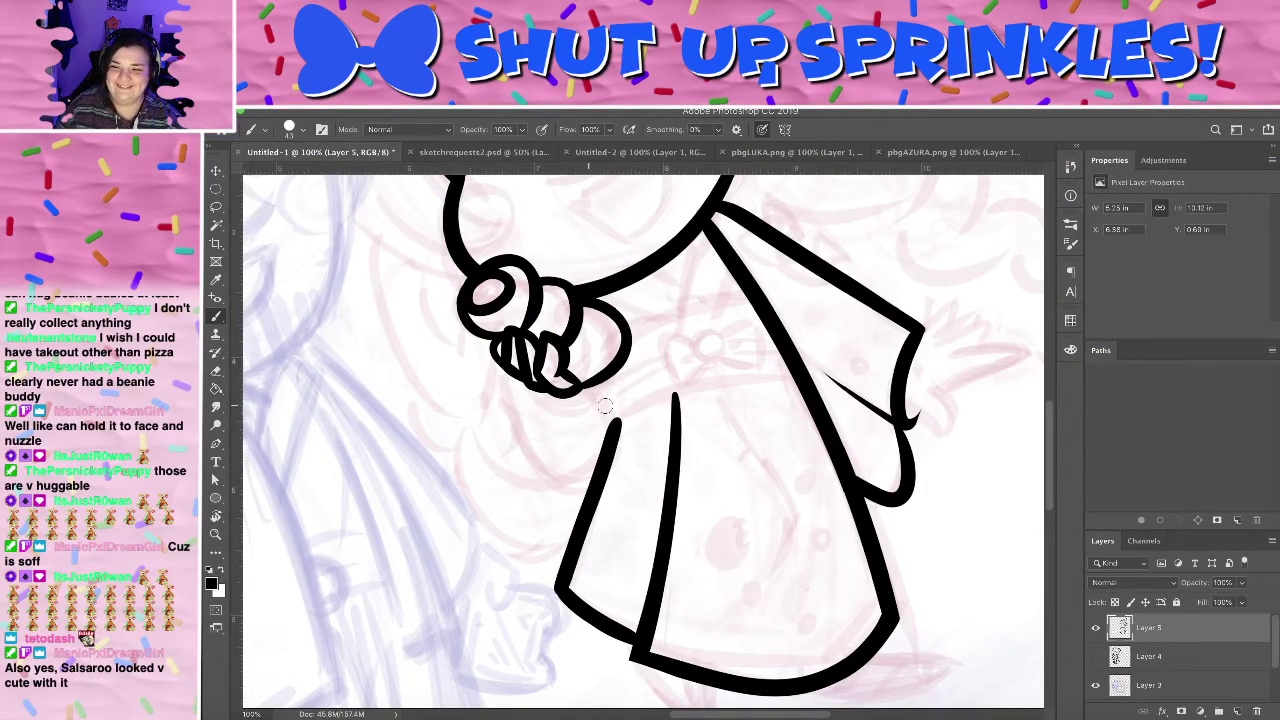
drag(589, 388, 619, 429)
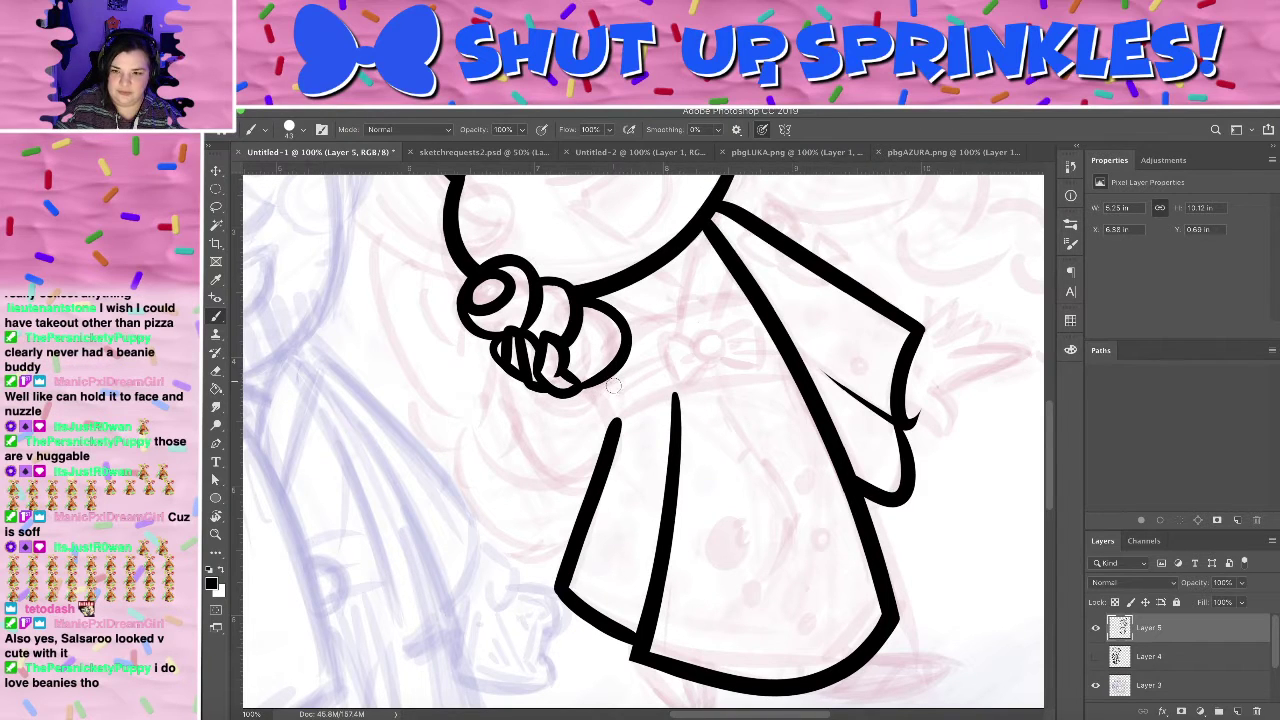
drag(601, 387, 619, 426)
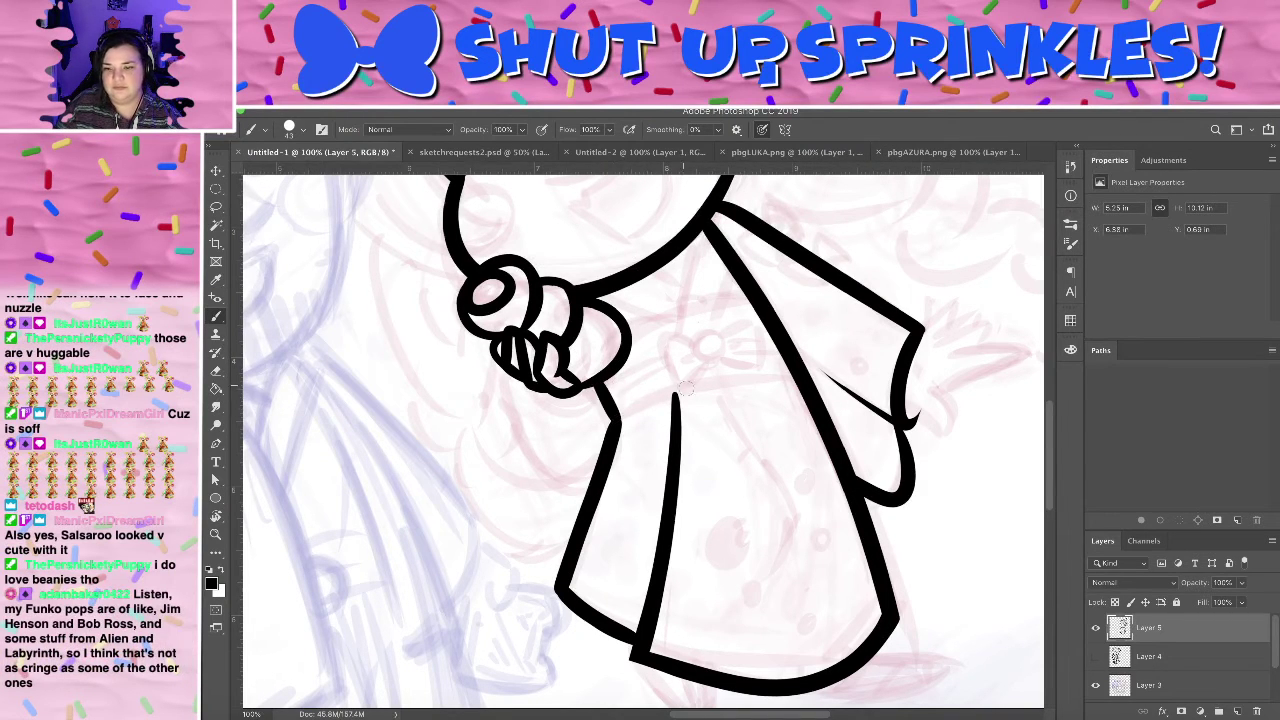
- Ink the curved lower edge of the sash from the robe's front corner to the long line along the back of the body
key(r)
drag(811, 327, 710, 323)
key(b)
drag(500, 500, 635, 410)
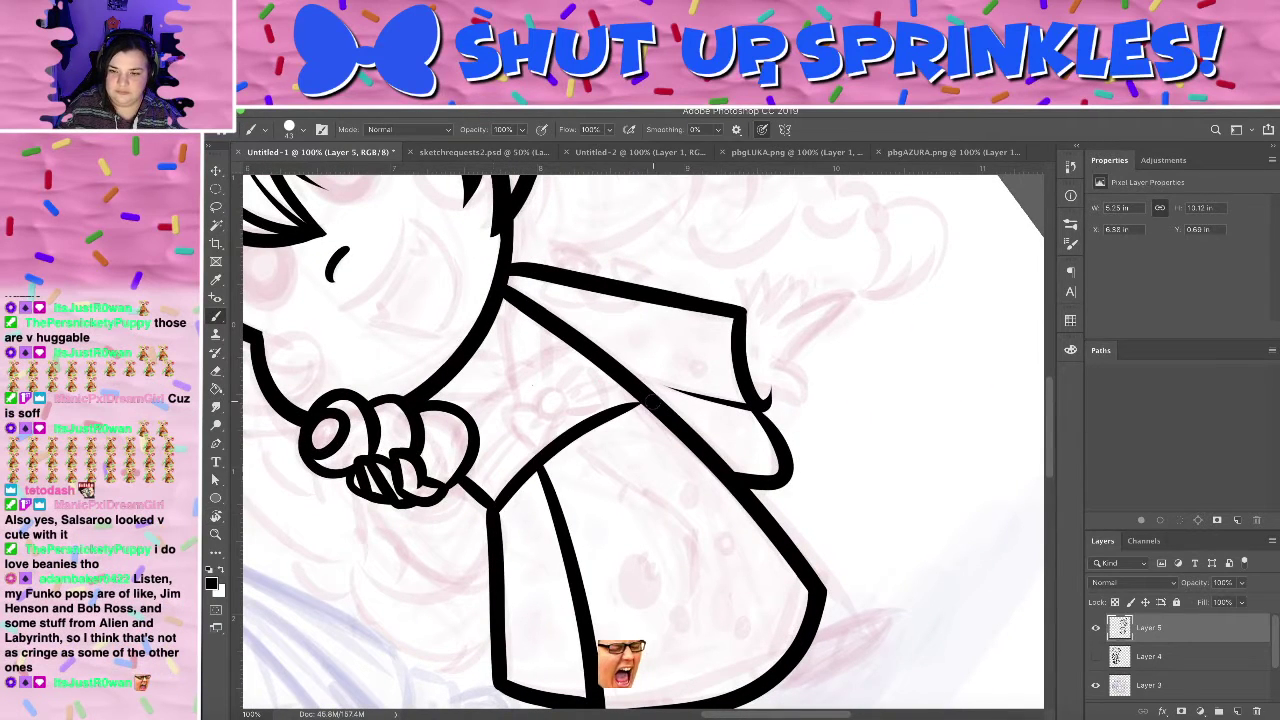
key(ctrl+z)
drag(494, 511, 622, 403)
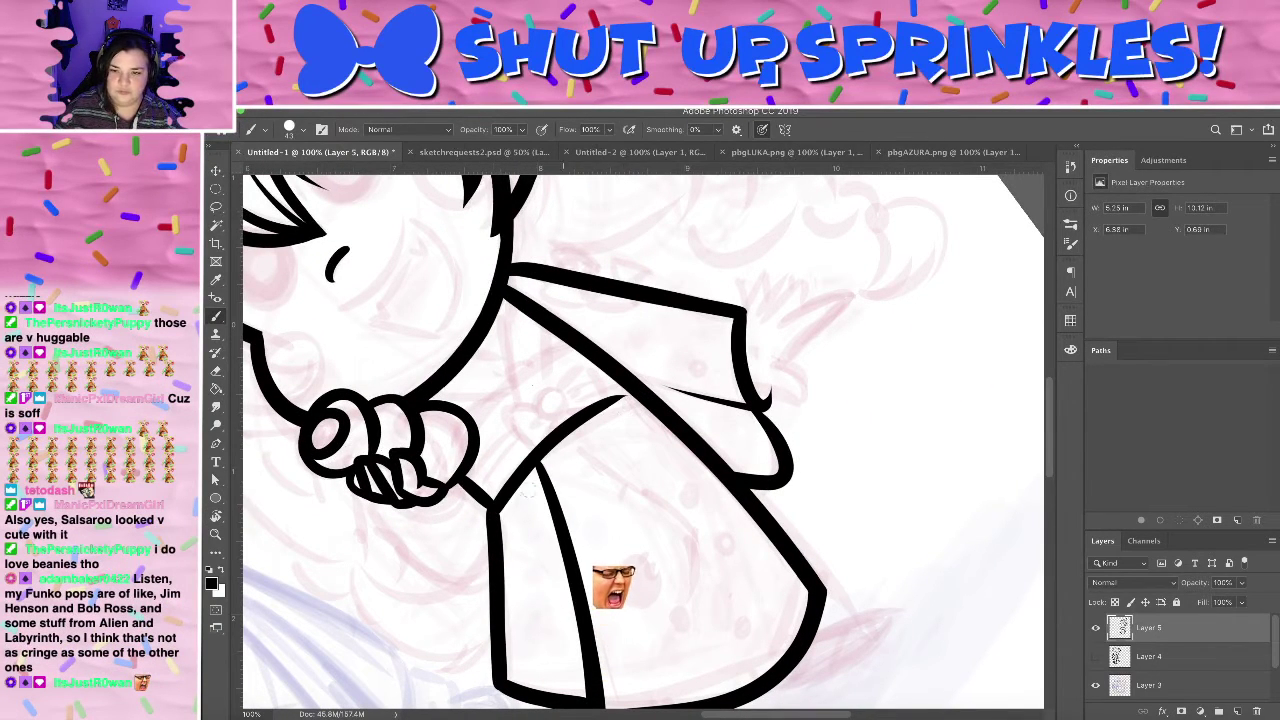
key(ctrl+z)
drag(492, 514, 640, 402)
key(ctrl+z)
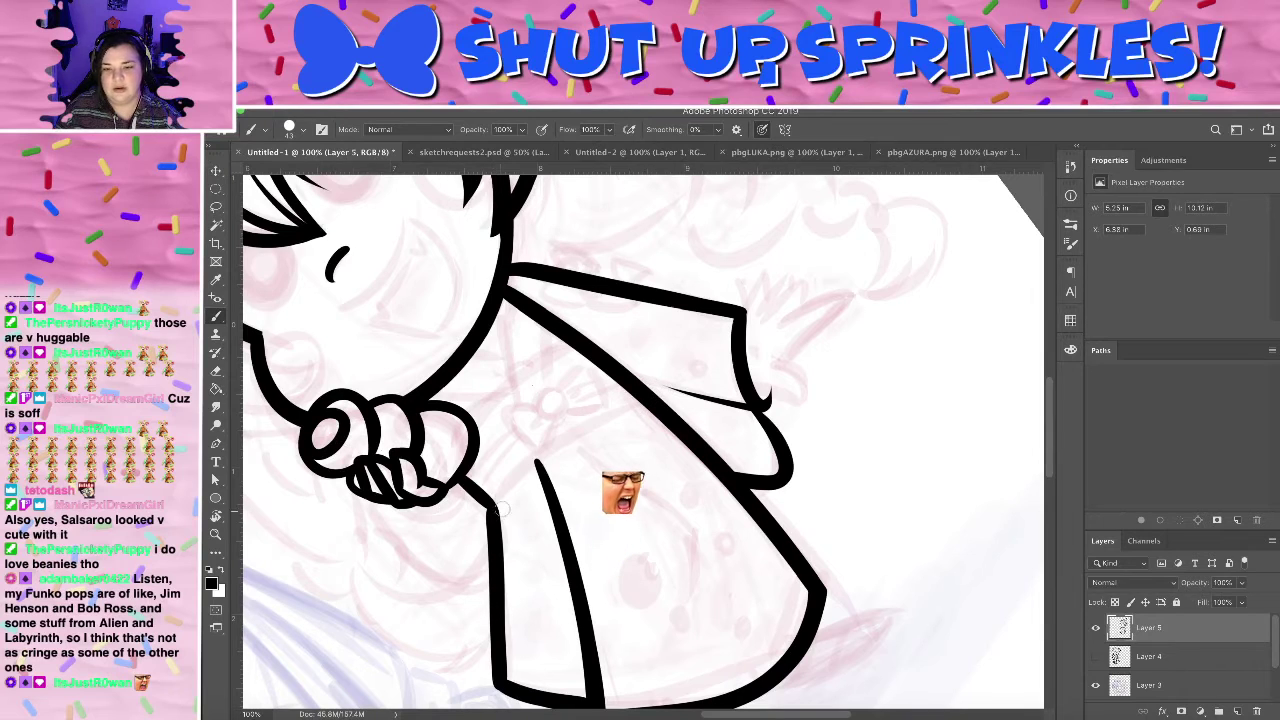
drag(500, 510, 648, 398)
key(e)
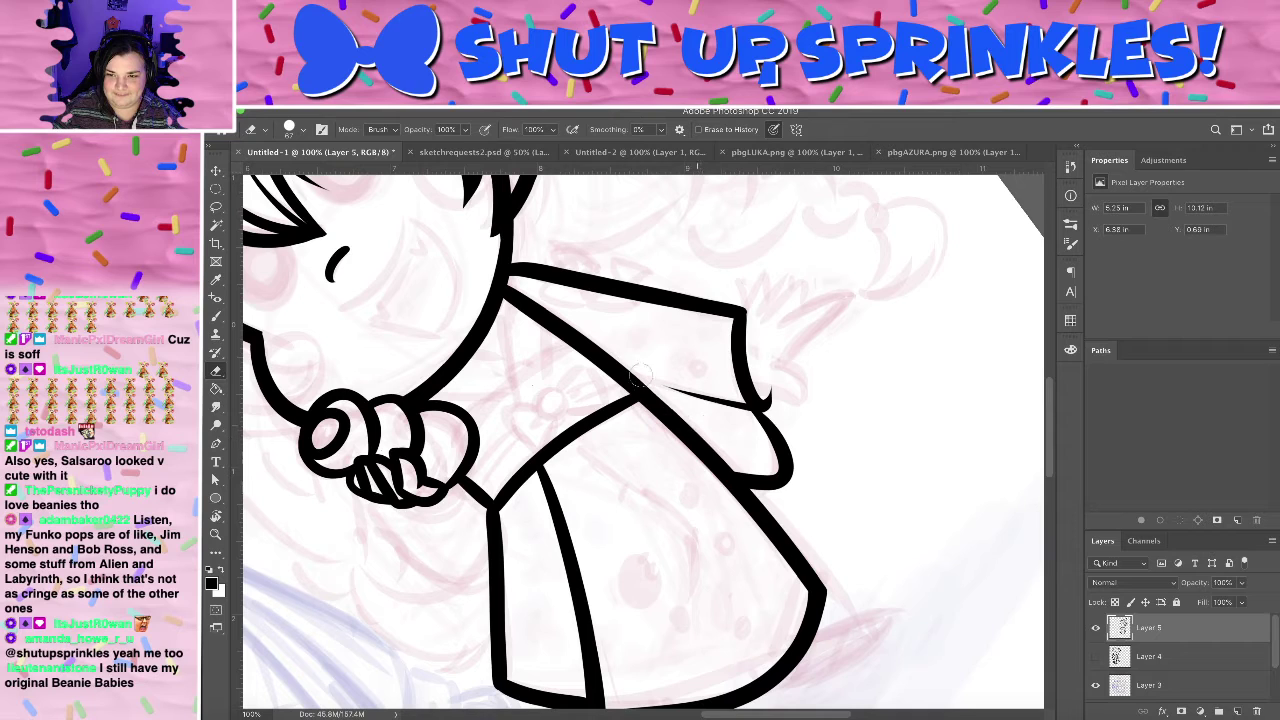
- Ink the curved upper edge of the sash from the back of the hand to the long body line
key(b)
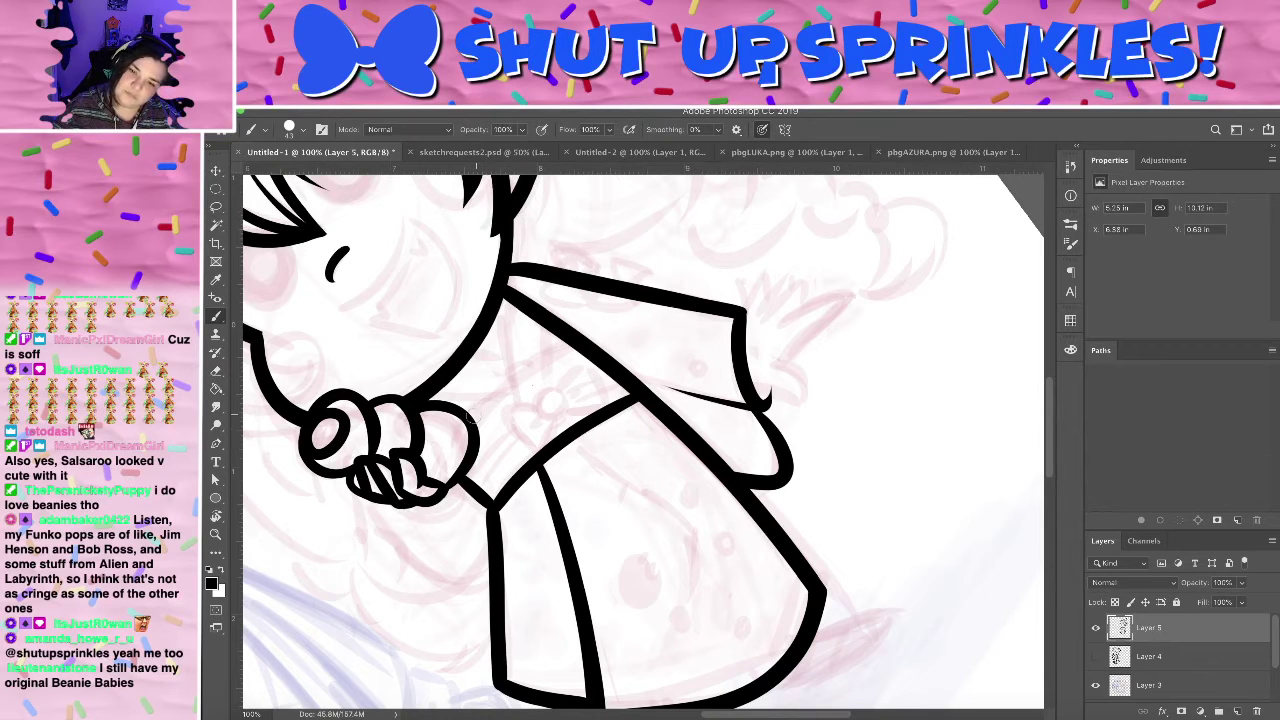
drag(472, 417, 562, 348)
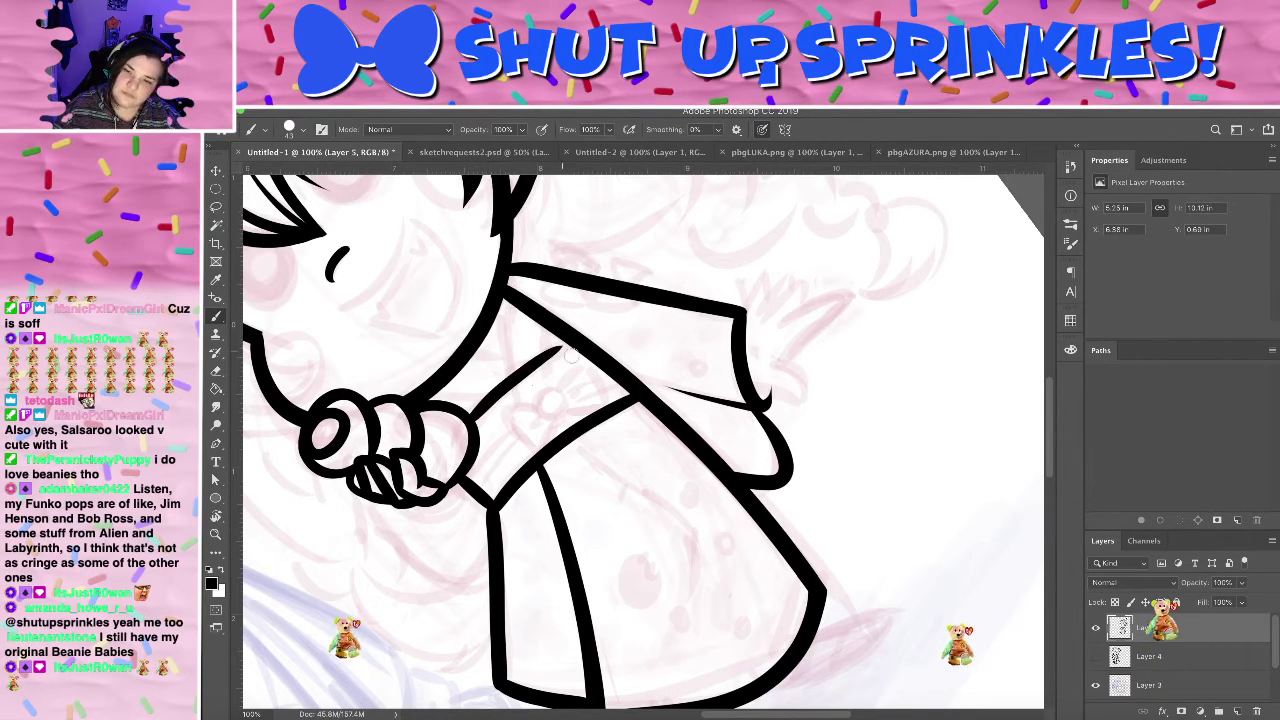
key(ctrl+z)
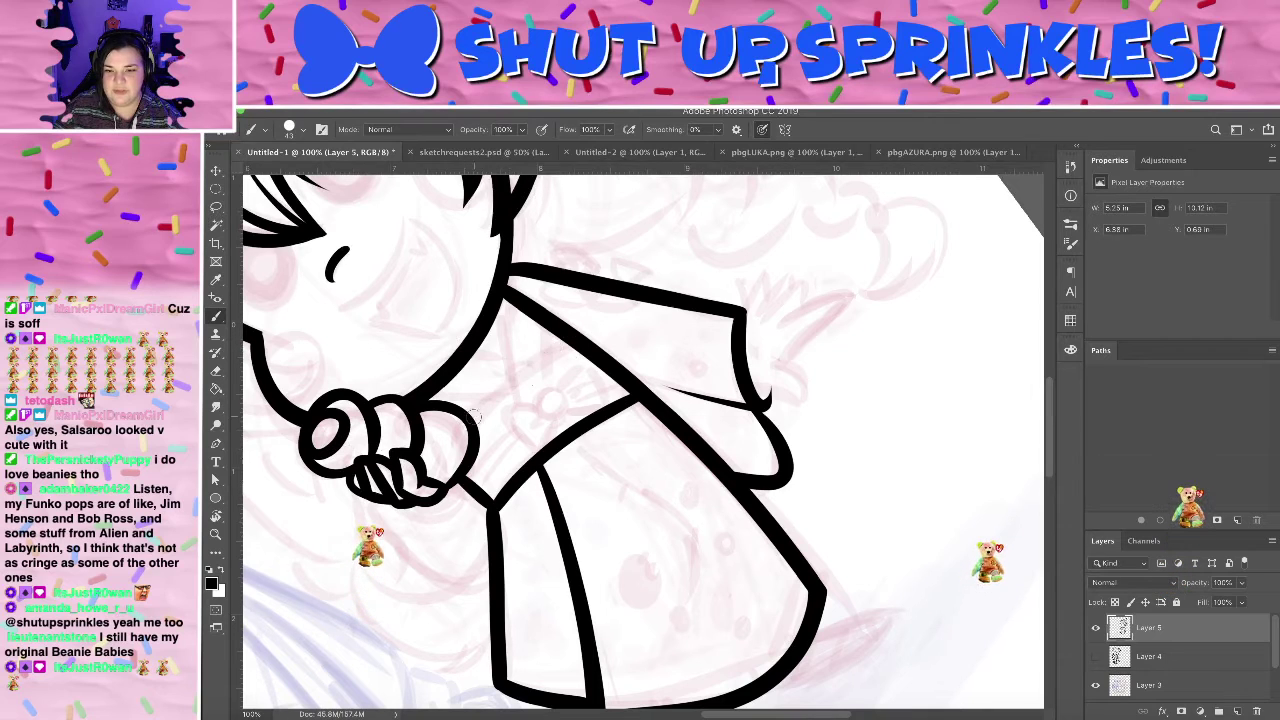
drag(774, 296, 758, 348)
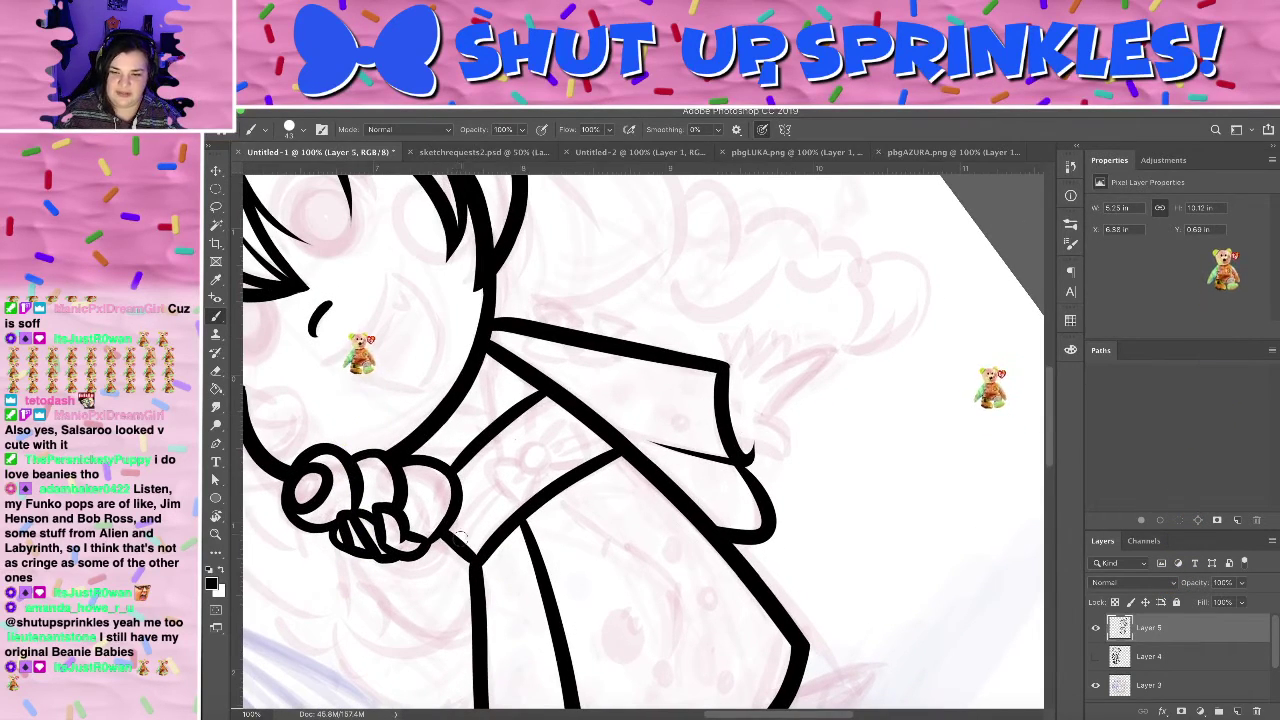
- Try to ink the thin cord line running along the middle of the sash from its hand-side end
drag(457, 535, 602, 428)
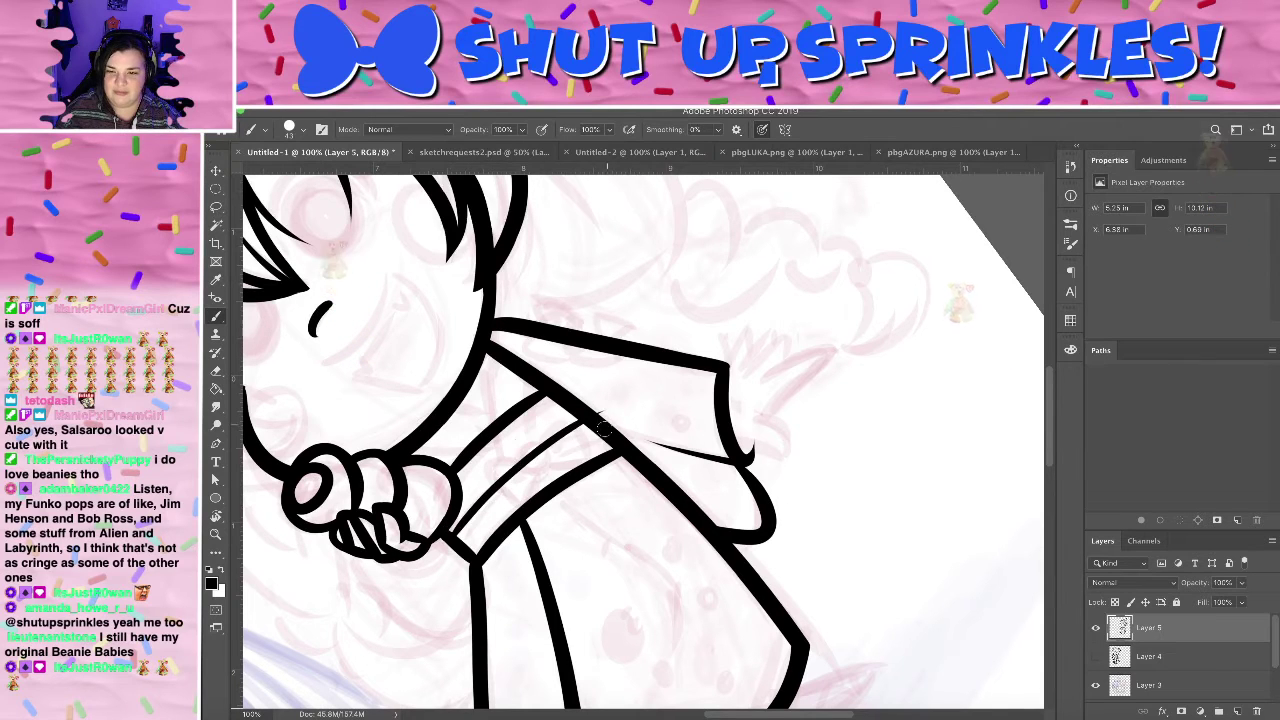
key(ctrl+z)
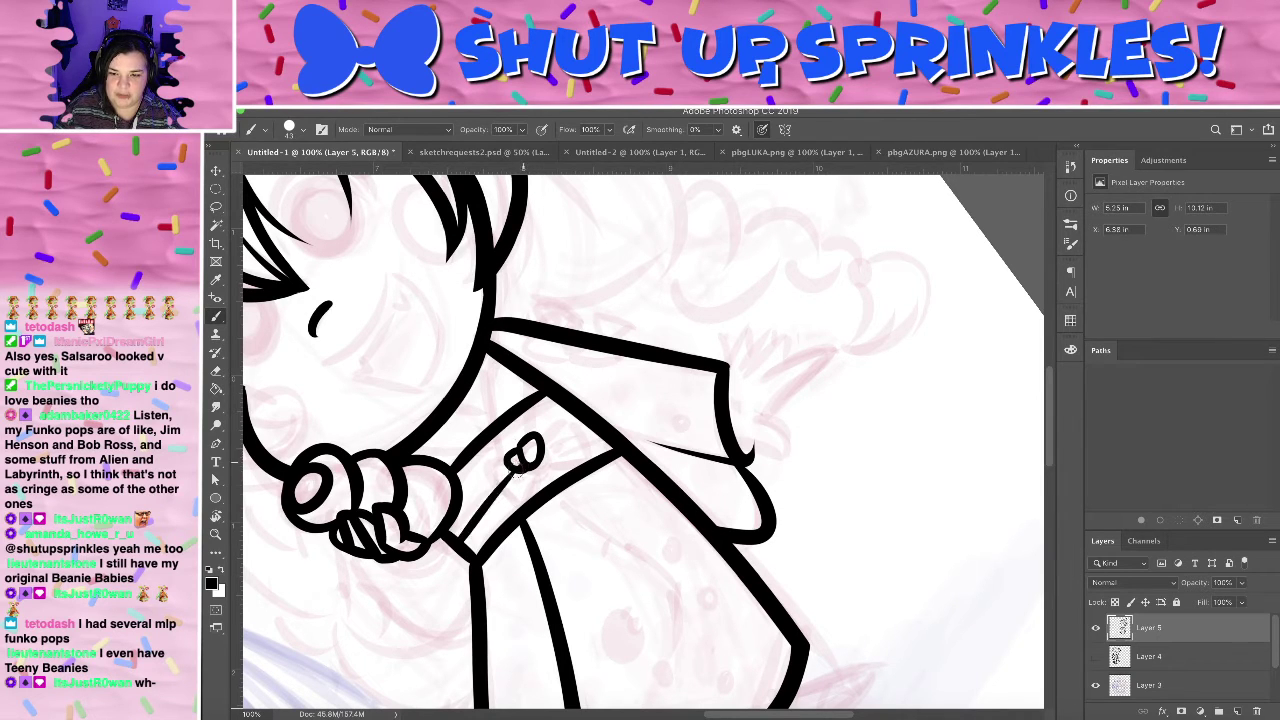
drag(458, 540, 514, 482)
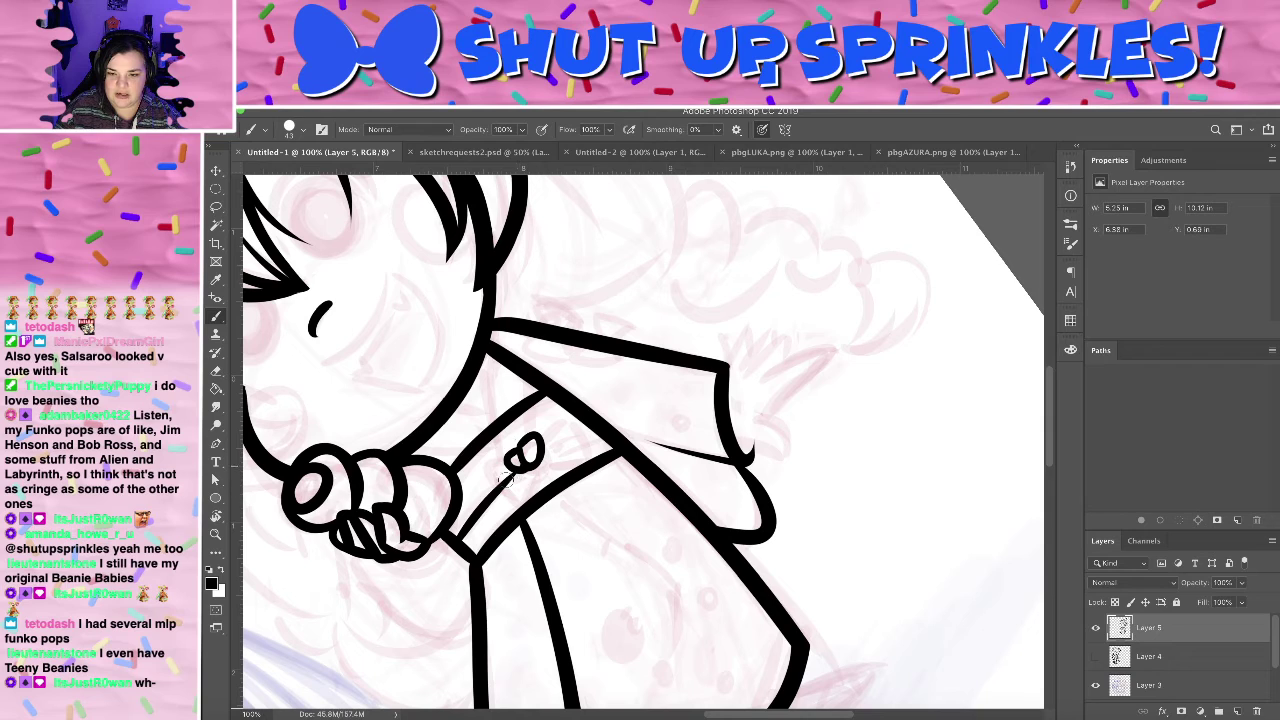
key(ctrl+z)
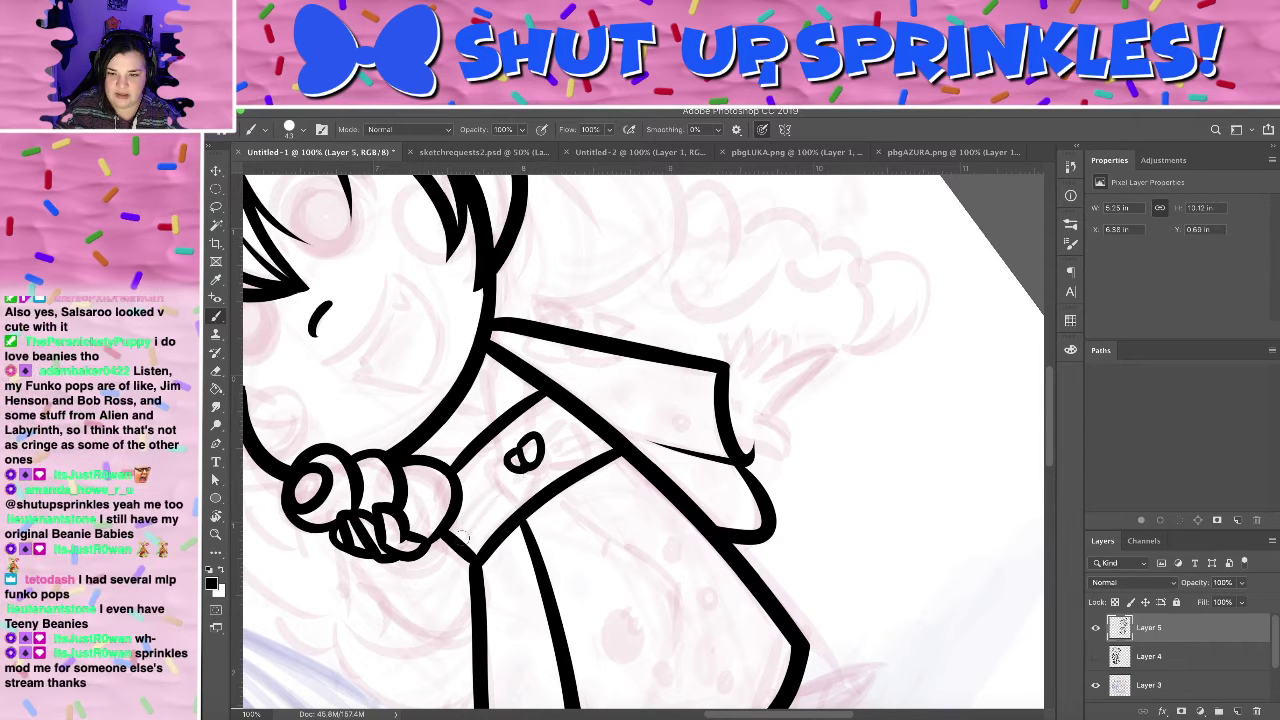
drag(460, 541, 512, 479)
key(ctrl+z)
drag(459, 540, 514, 476)
key(ctrl+z)
key(ctrl+z)
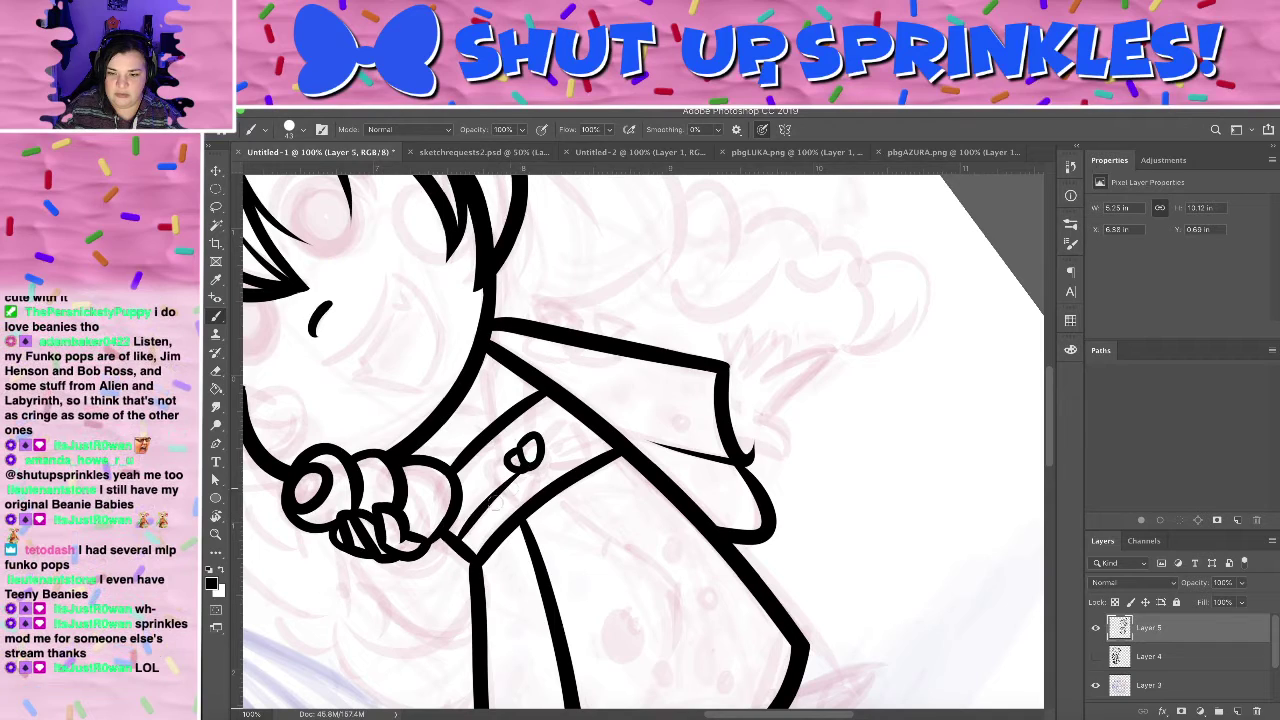
key(ctrl+z)
- Ink the sash cord as paired thin lines from the hand-side end to the knot, continuing beyond it to the body line
drag(448, 552, 516, 474)
drag(455, 538, 513, 462)
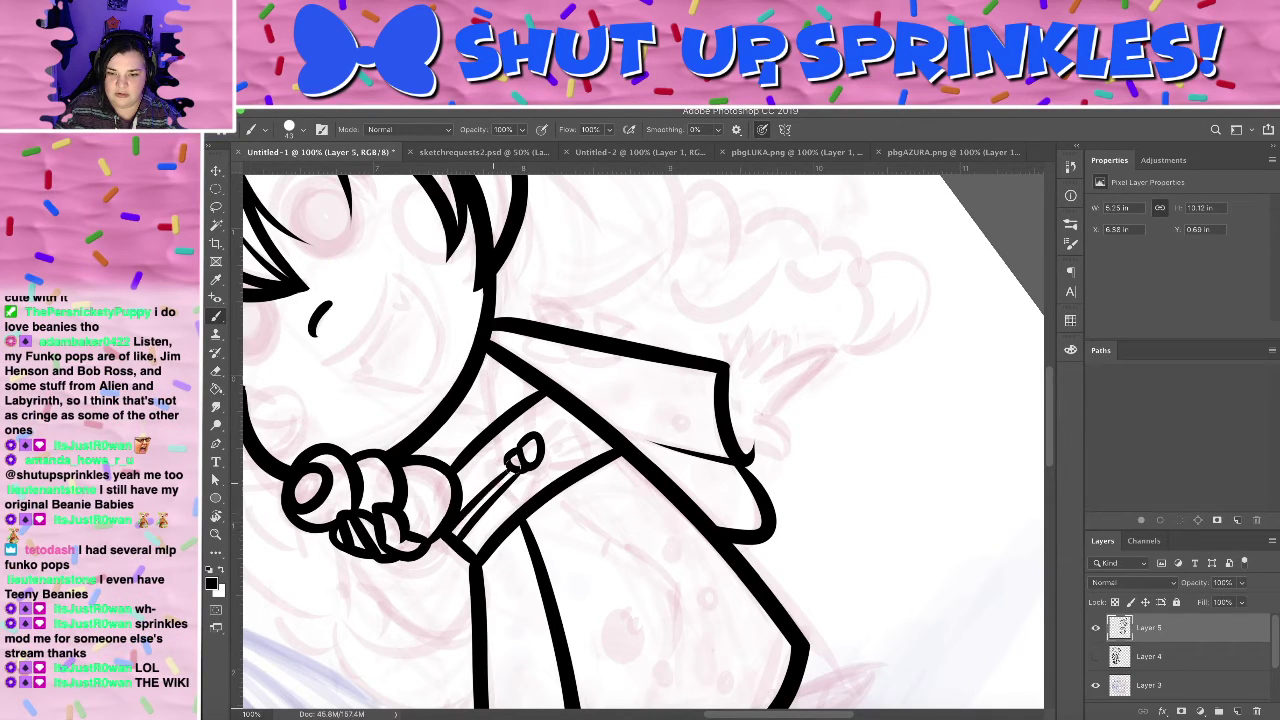
key(r)
drag(620, 402, 542, 398)
key(b)
drag(590, 473, 589, 522)
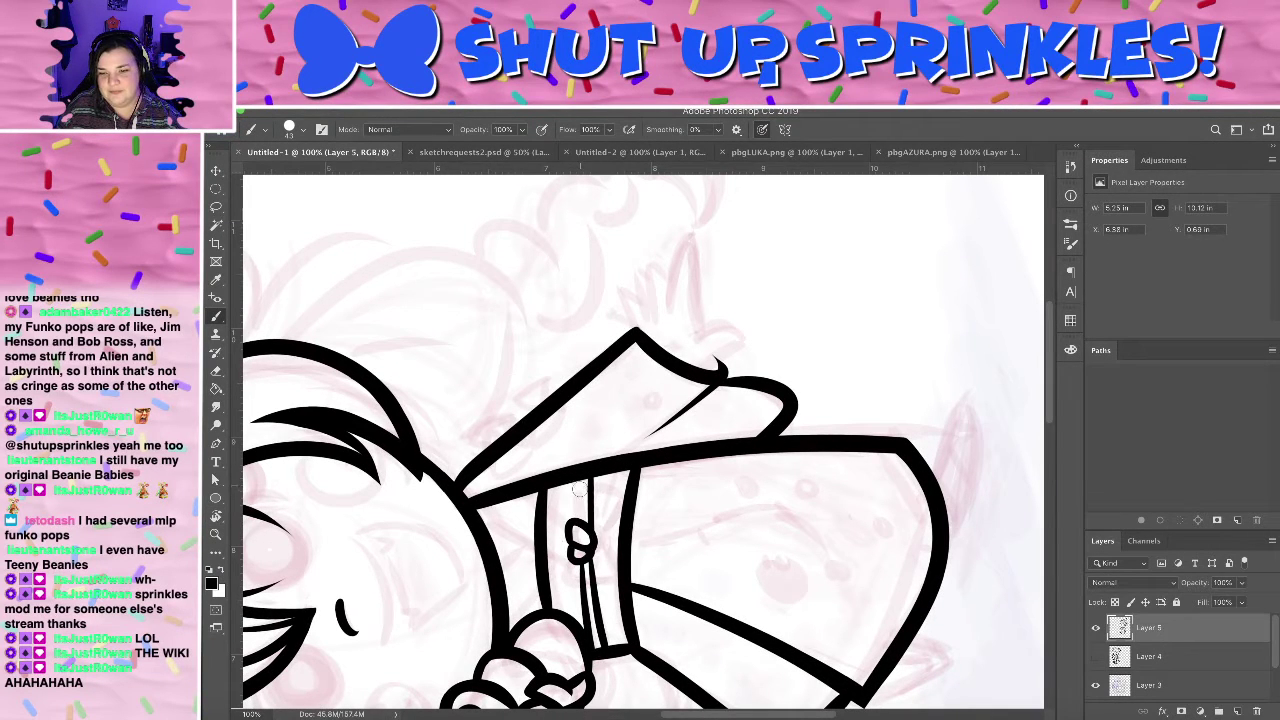
- Ink the robe's collar with two steep lines from the chin to the sash and crossing neckline folds beside them
key(r)
mouse_move(585, 500)
mouse_down()
mouse_move(760, 420)
mouse_move(803, 488)
mouse_move(815, 395)
mouse_move(903, 428)
mouse_move(828, 403)
mouse_up()
key(b)
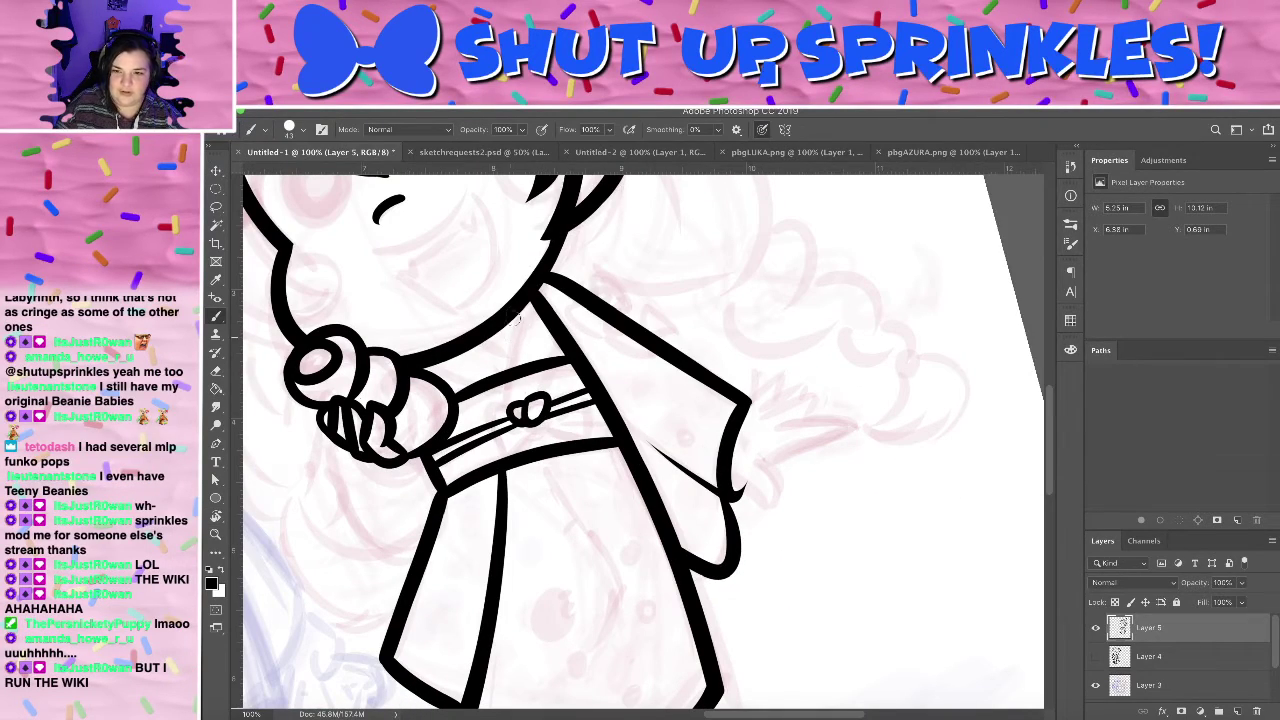
drag(518, 318, 501, 370)
key(ctrl+z)
drag(517, 312, 503, 370)
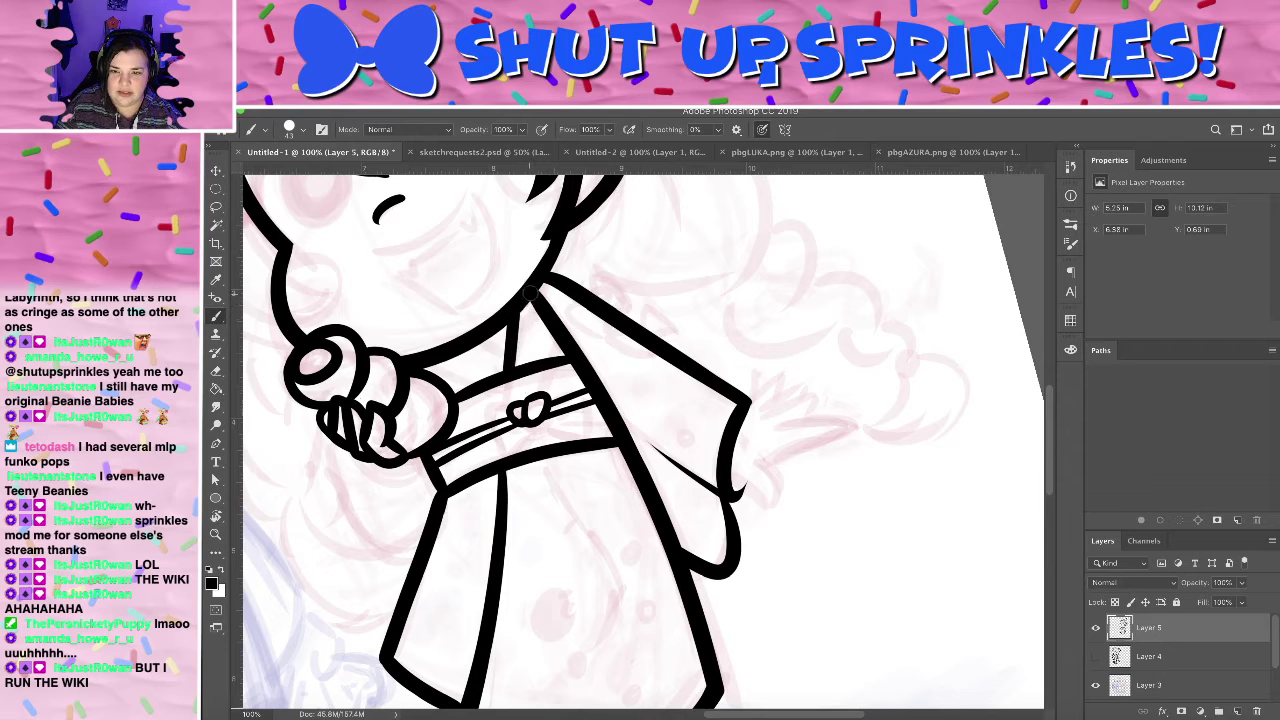
drag(540, 306, 536, 358)
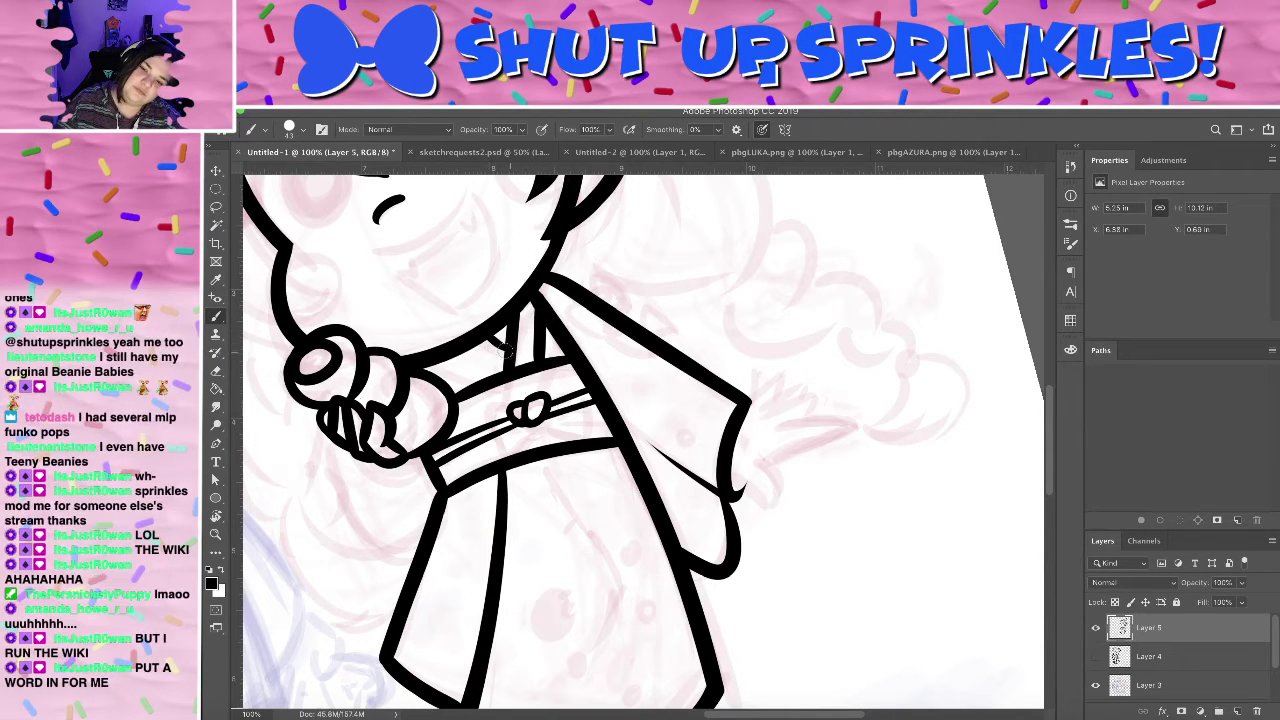
mouse_move(454, 351)
mouse_down()
mouse_move(509, 362)
mouse_move(493, 372)
mouse_move(553, 419)
mouse_move(448, 355)
mouse_move(505, 366)
mouse_up()
key(ctrl+z)
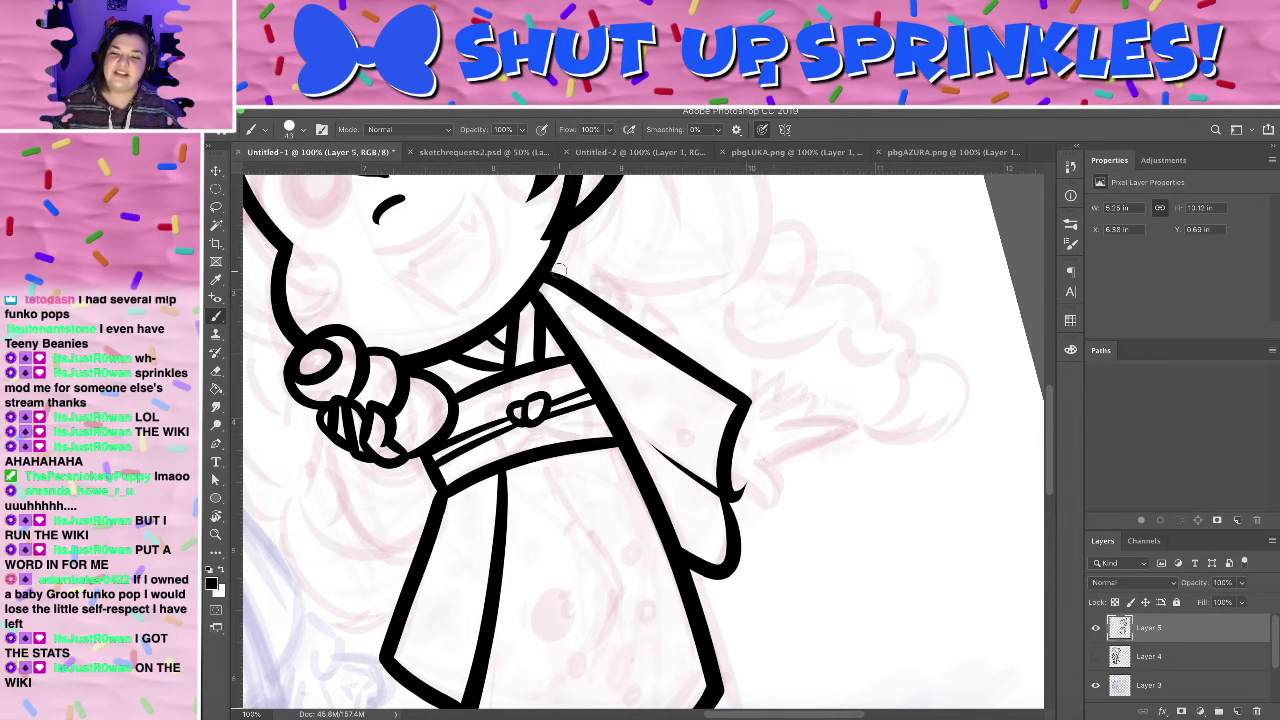
- Ink a thin curved hair strand beside the middle lock of the bangs, meeting the lock at its tip
drag(554, 393, 633, 580)
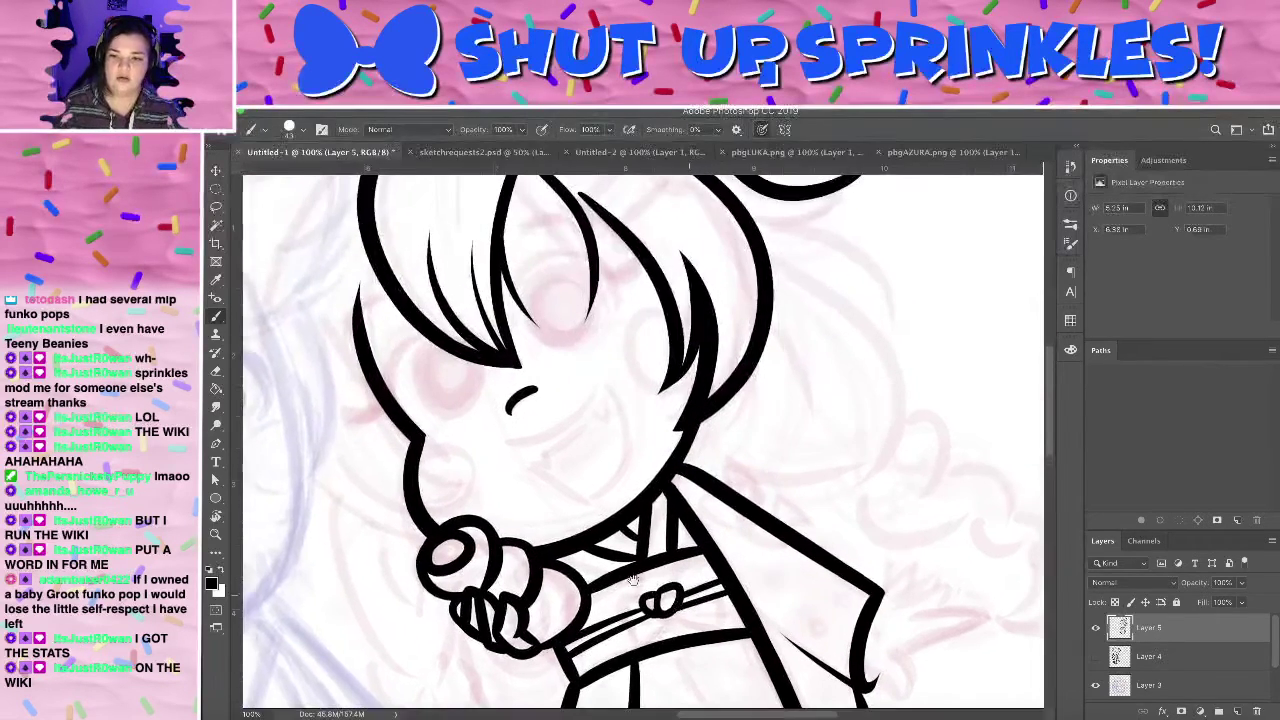
mouse_move(558, 384)
mouse_down()
mouse_move(571, 523)
mouse_move(546, 526)
mouse_move(496, 495)
mouse_up()
drag(538, 332, 562, 414)
key(super+z)
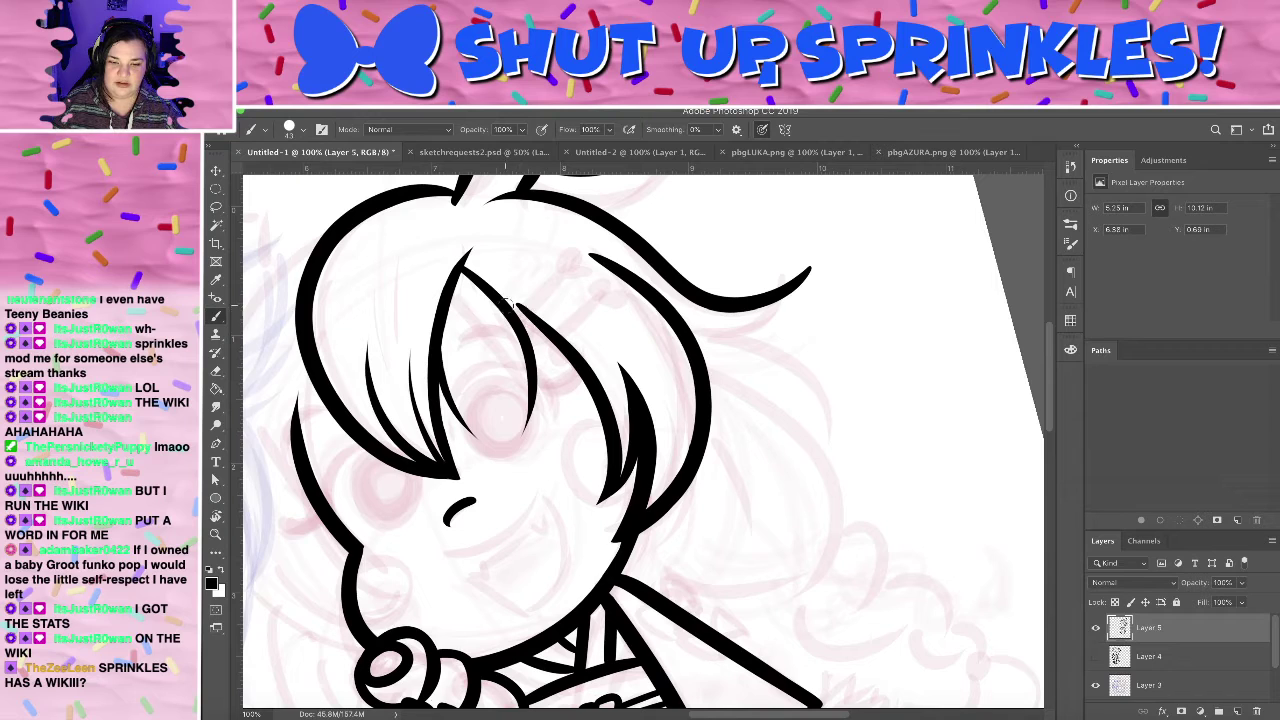
drag(528, 310, 532, 414)
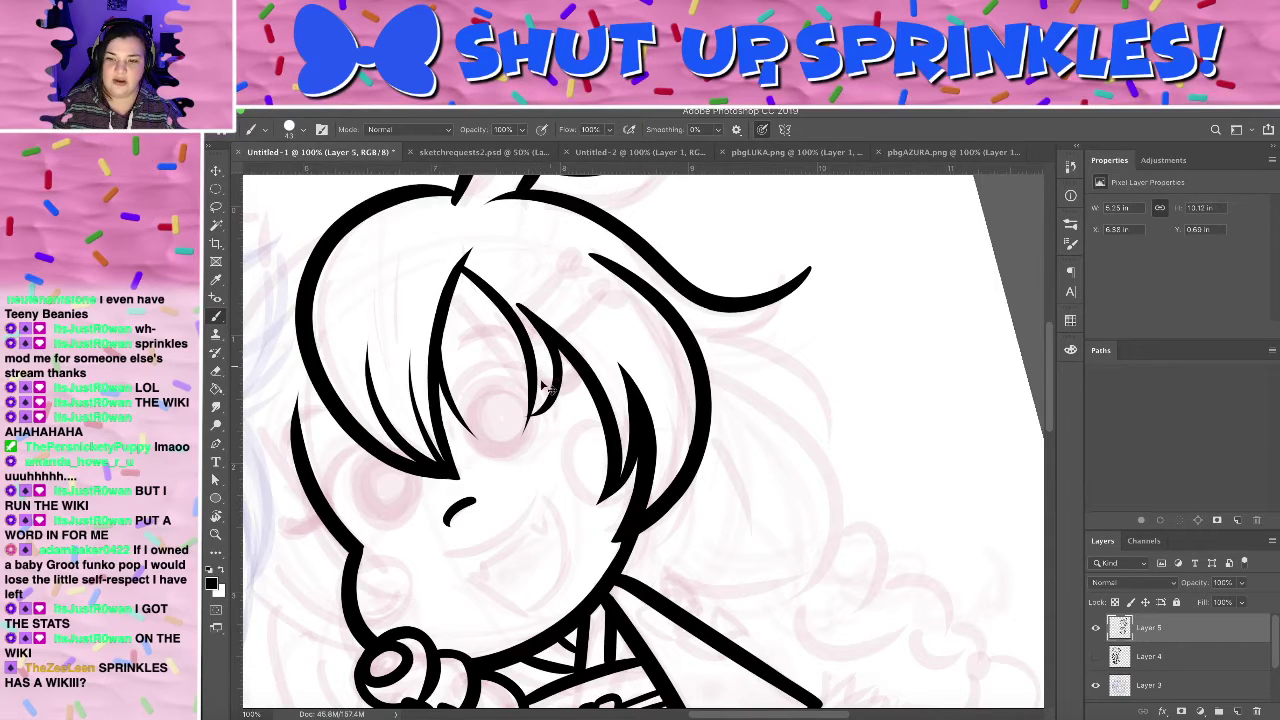
key(super+z)
drag(533, 311, 534, 406)
key(ctrl+z)
drag(520, 306, 528, 424)
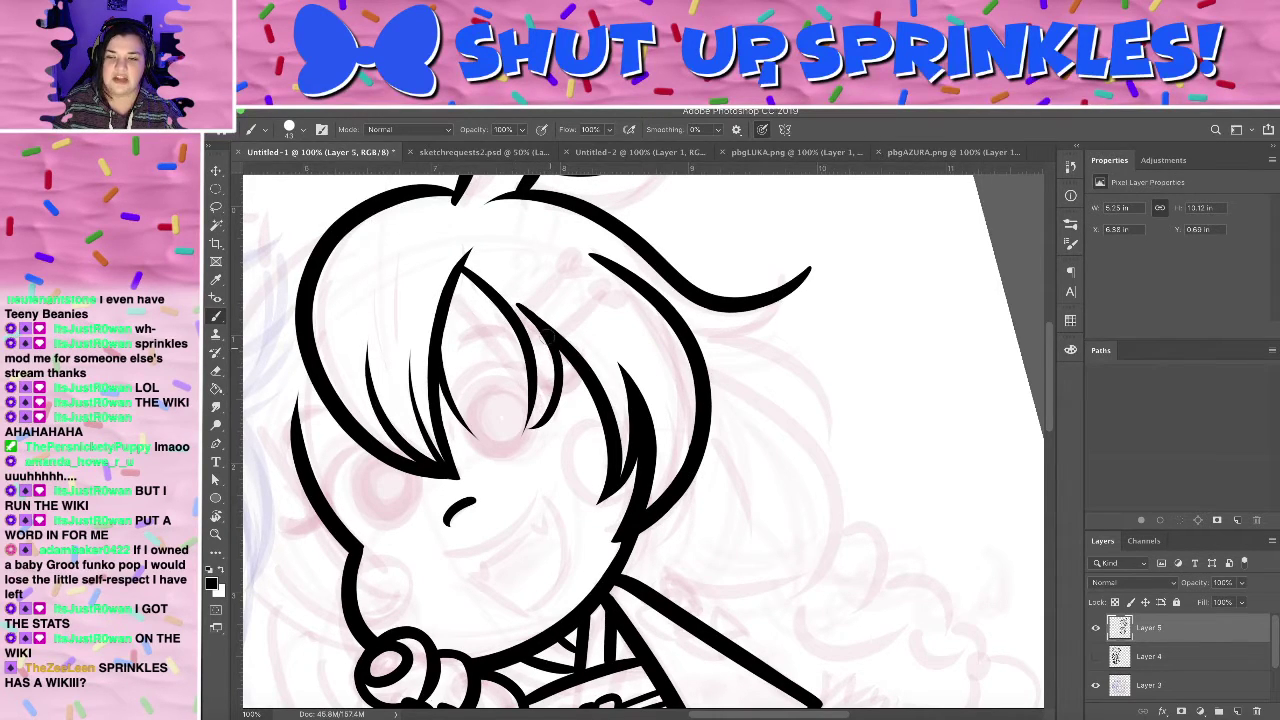
- Redraw the thin curved strand beside the middle lock of the bangs and trim its tip with the Eraser
key(ctrl+z)
drag(530, 310, 518, 420)
key(super+z)
mouse_move(533, 317)
mouse_down()
mouse_move(507, 424)
mouse_move(519, 388)
mouse_up()
key(e)
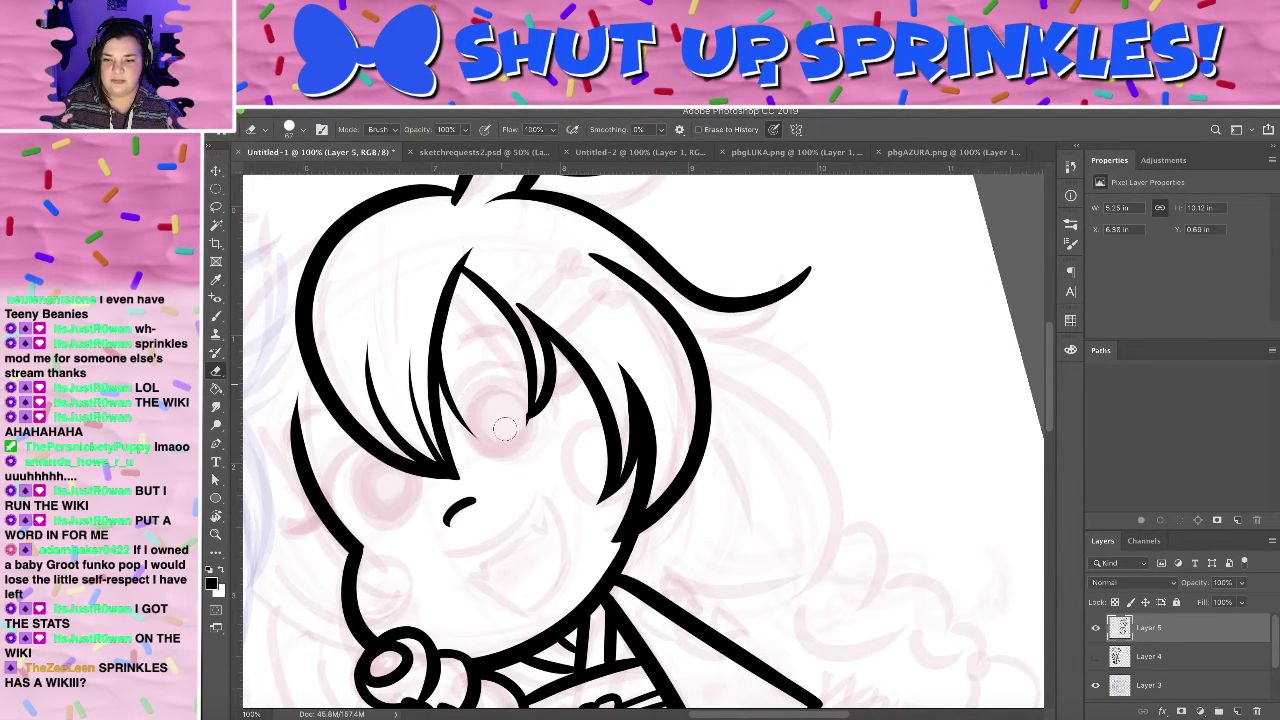
drag(511, 346, 523, 459)
key(super+z)
drag(513, 368, 511, 495)
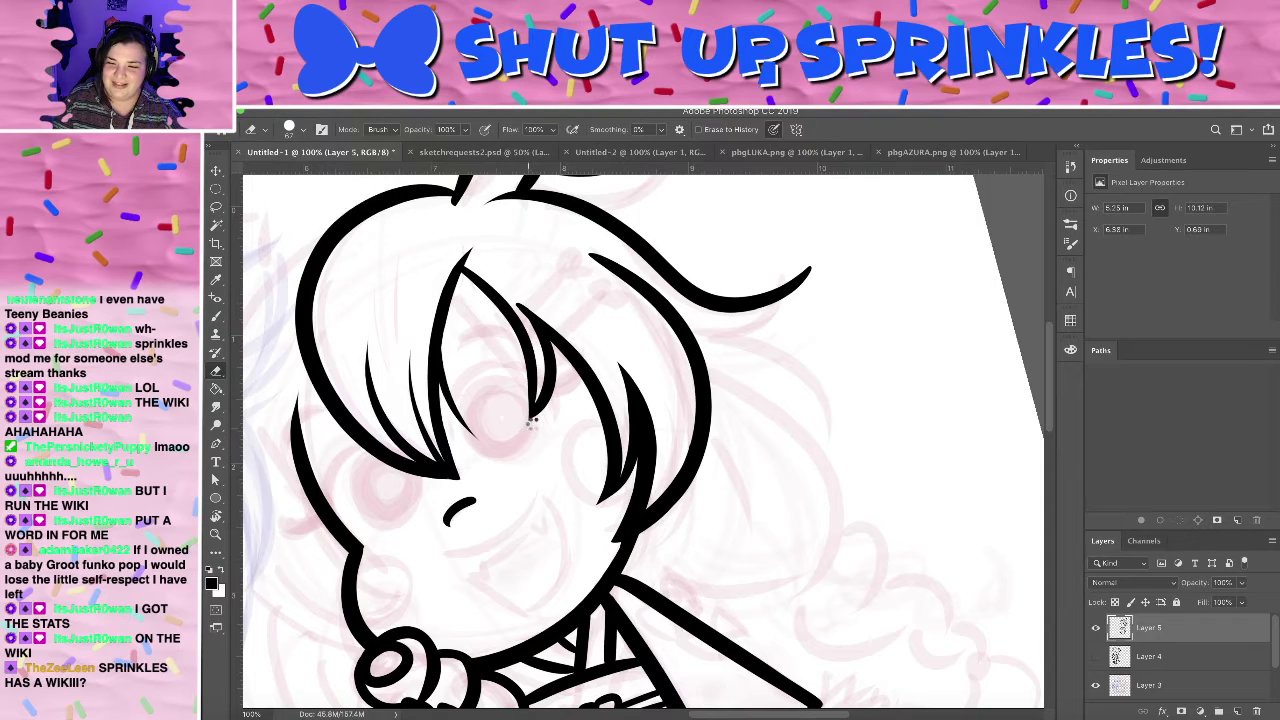
- Ink a thin curved strand inside the side hair, running upward from its lower tip near the outer outline
mouse_move(688, 281)
mouse_down()
mouse_move(737, 366)
mouse_move(725, 352)
mouse_up()
key(r)
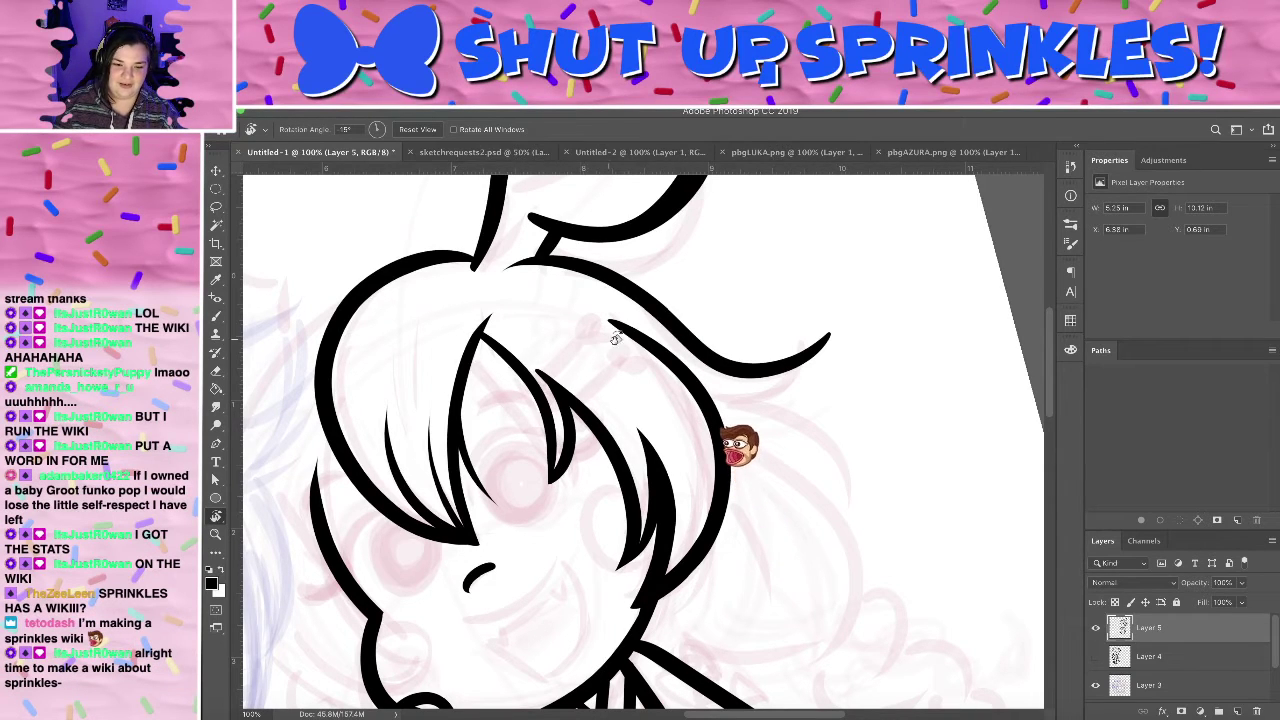
key(b)
drag(689, 321, 706, 243)
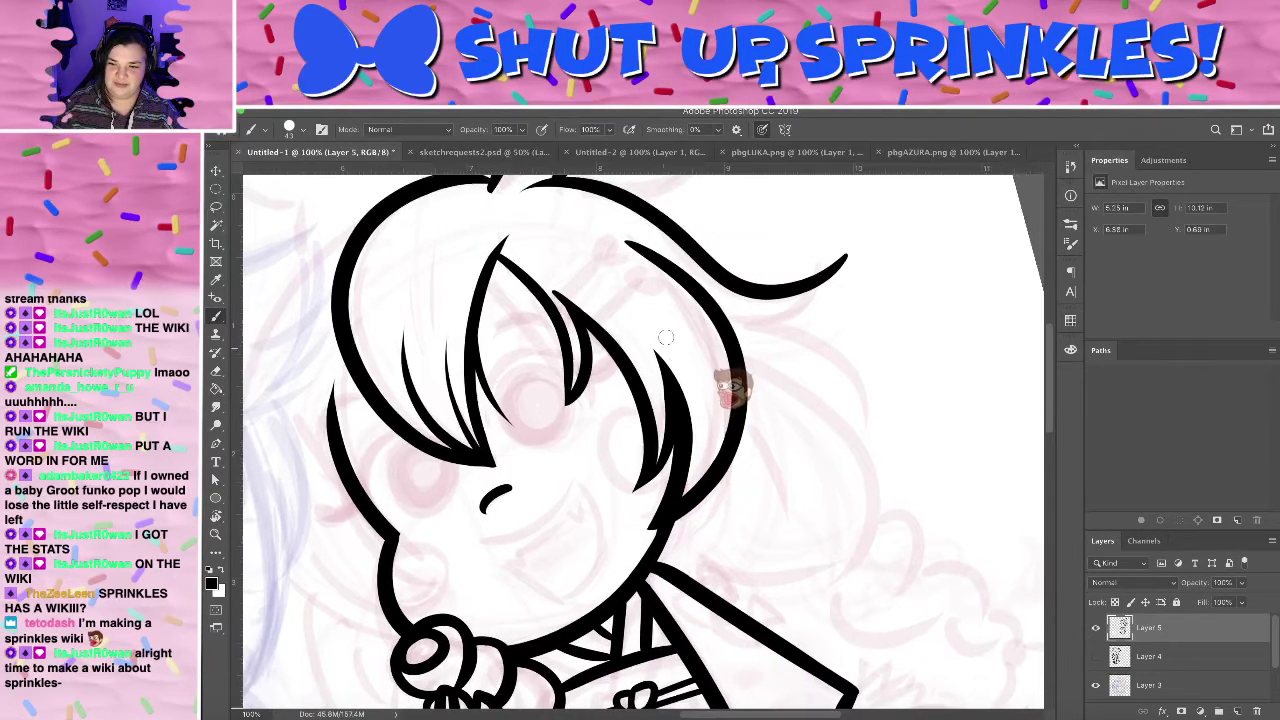
drag(686, 486, 666, 320)
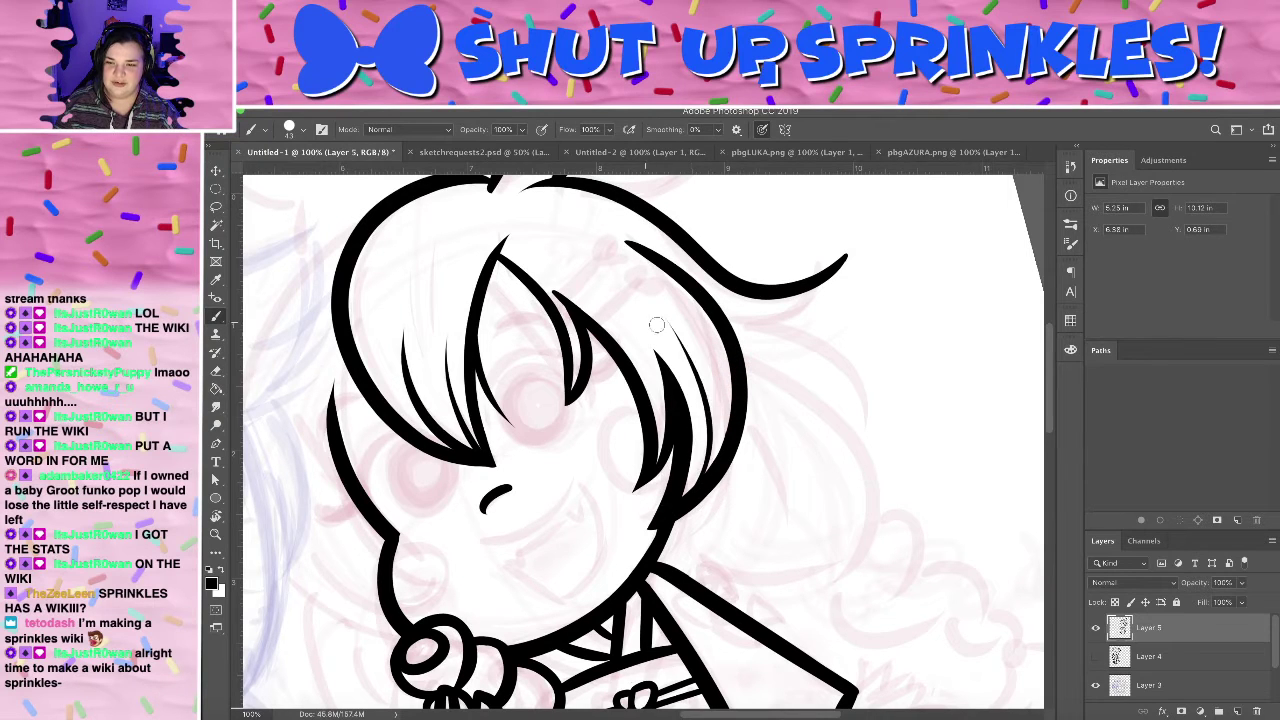
key(super+z)
drag(686, 488, 652, 297)
key(super+z)
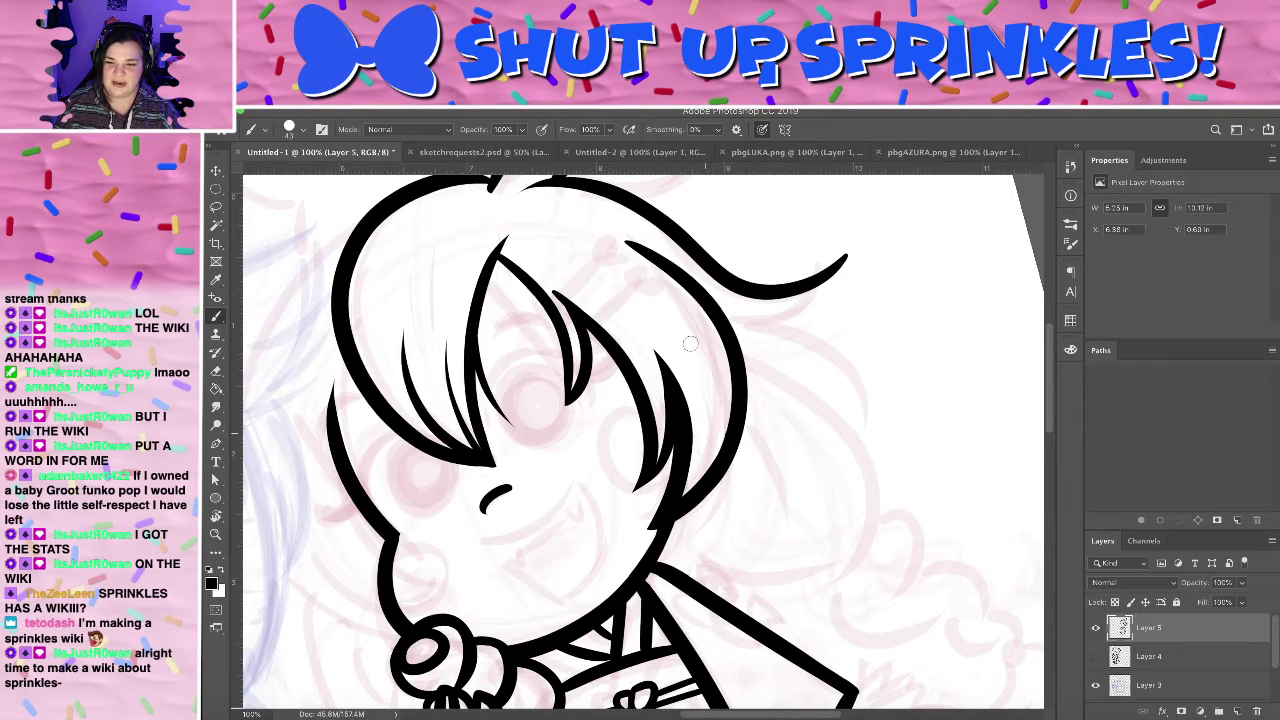
drag(687, 493, 668, 300)
key(super+z)
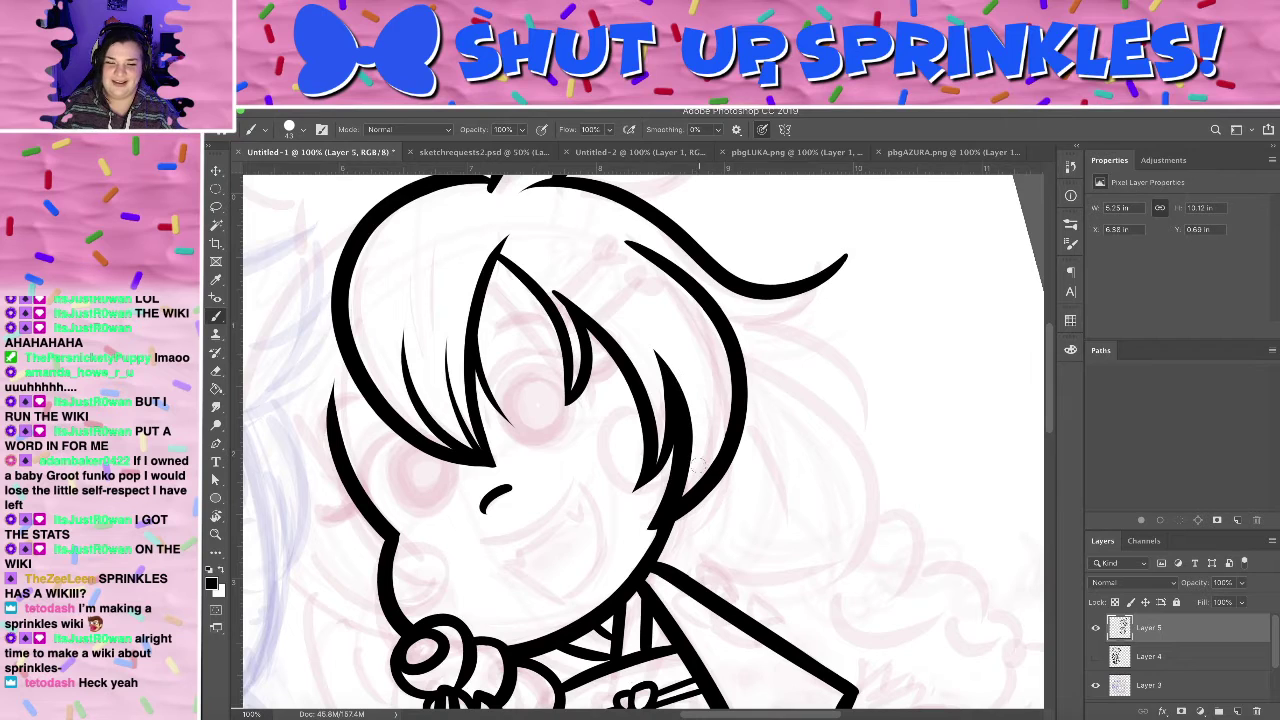
mouse_move(675, 506)
mouse_down()
mouse_move(715, 389)
mouse_move(669, 322)
mouse_up()
key(ctrl+z)
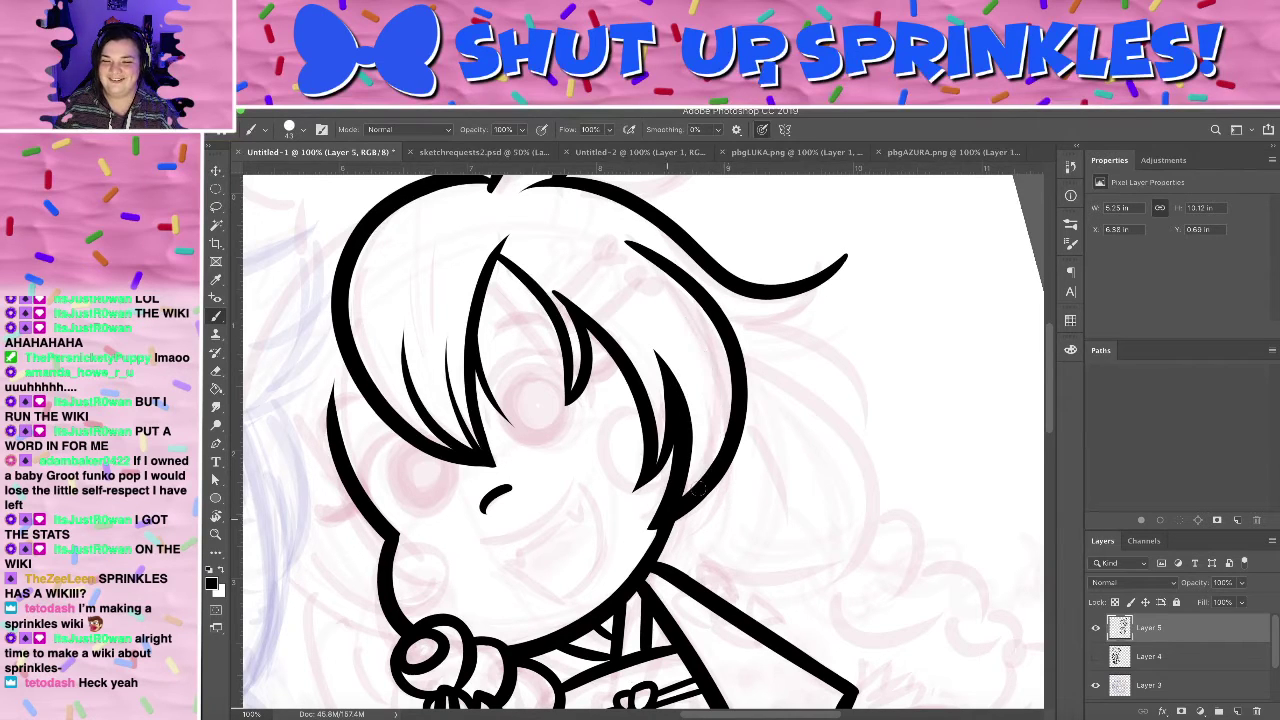
drag(722, 482, 700, 346)
- Try to thin the lower edge of the ear shape on top of the head by erasing along its inner side
drag(772, 449, 843, 474)
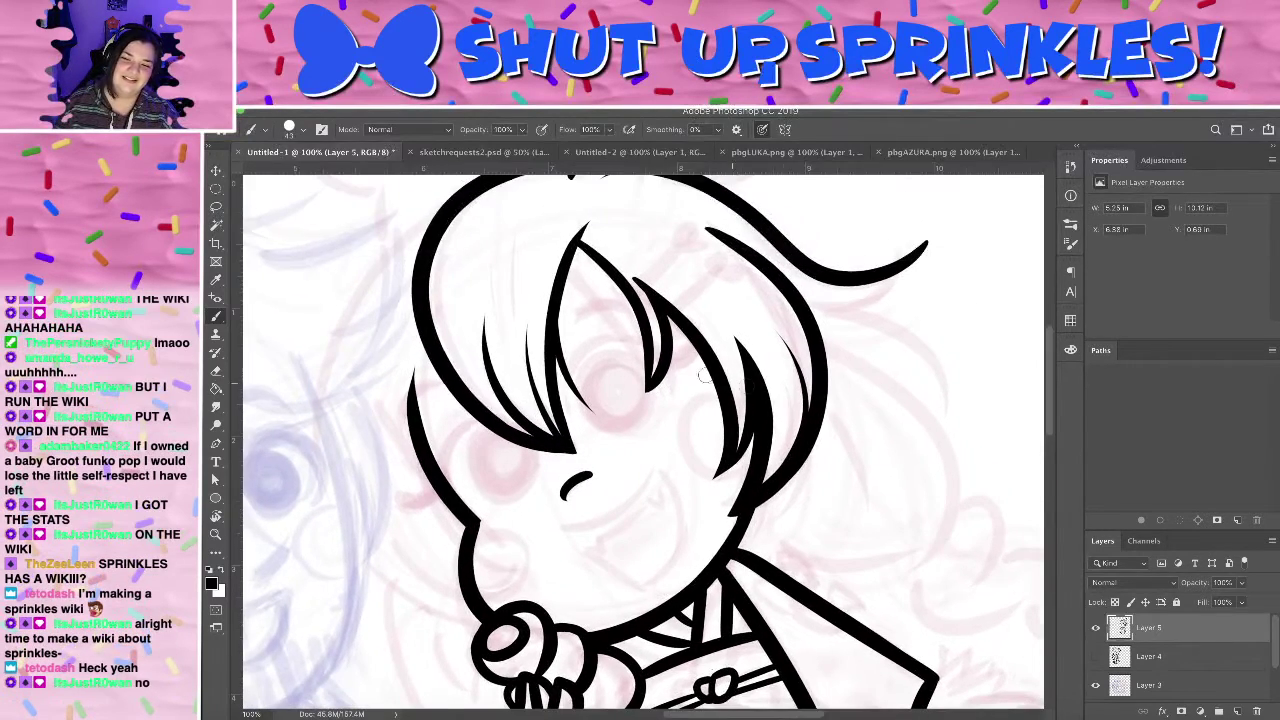
key(r)
mouse_move(684, 325)
mouse_down()
mouse_move(800, 414)
mouse_move(731, 285)
mouse_move(768, 299)
mouse_move(706, 305)
mouse_move(732, 289)
mouse_move(761, 301)
mouse_up()
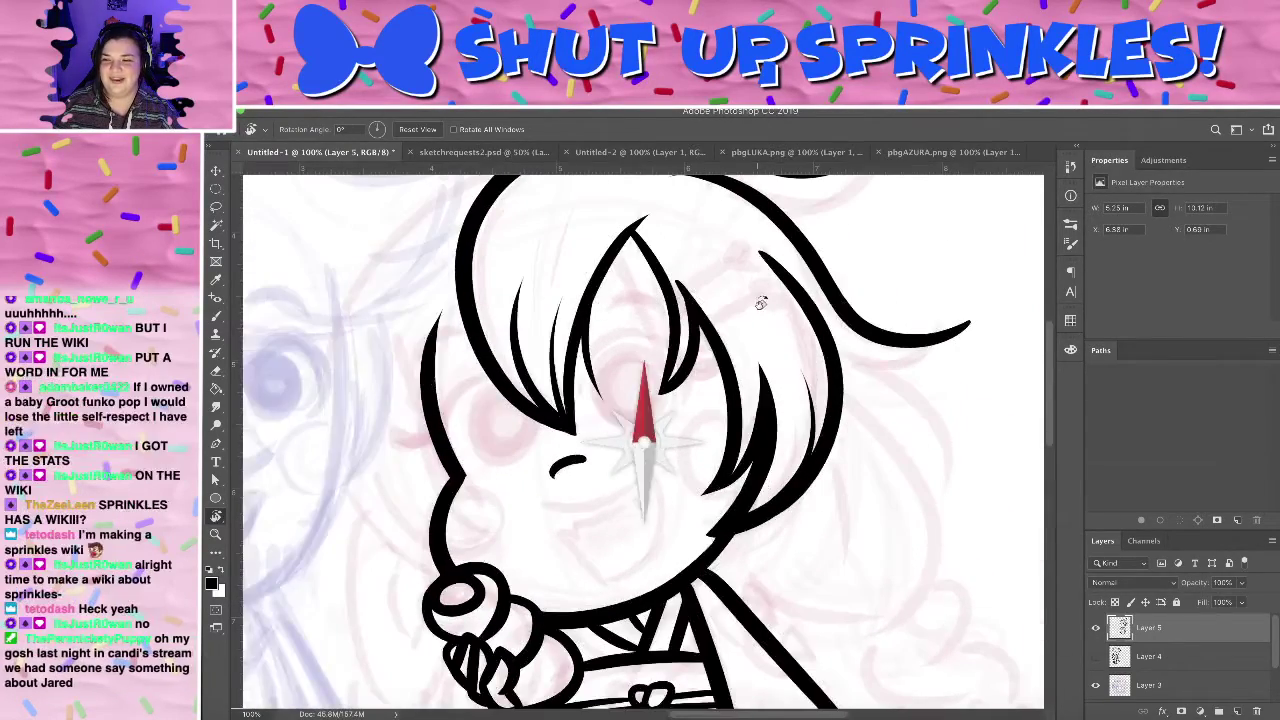
drag(743, 394, 646, 331)
mouse_move(862, 459)
mouse_down()
mouse_move(668, 443)
mouse_move(743, 460)
mouse_move(720, 437)
mouse_move(723, 414)
mouse_move(772, 400)
mouse_move(731, 363)
mouse_move(736, 346)
mouse_up()
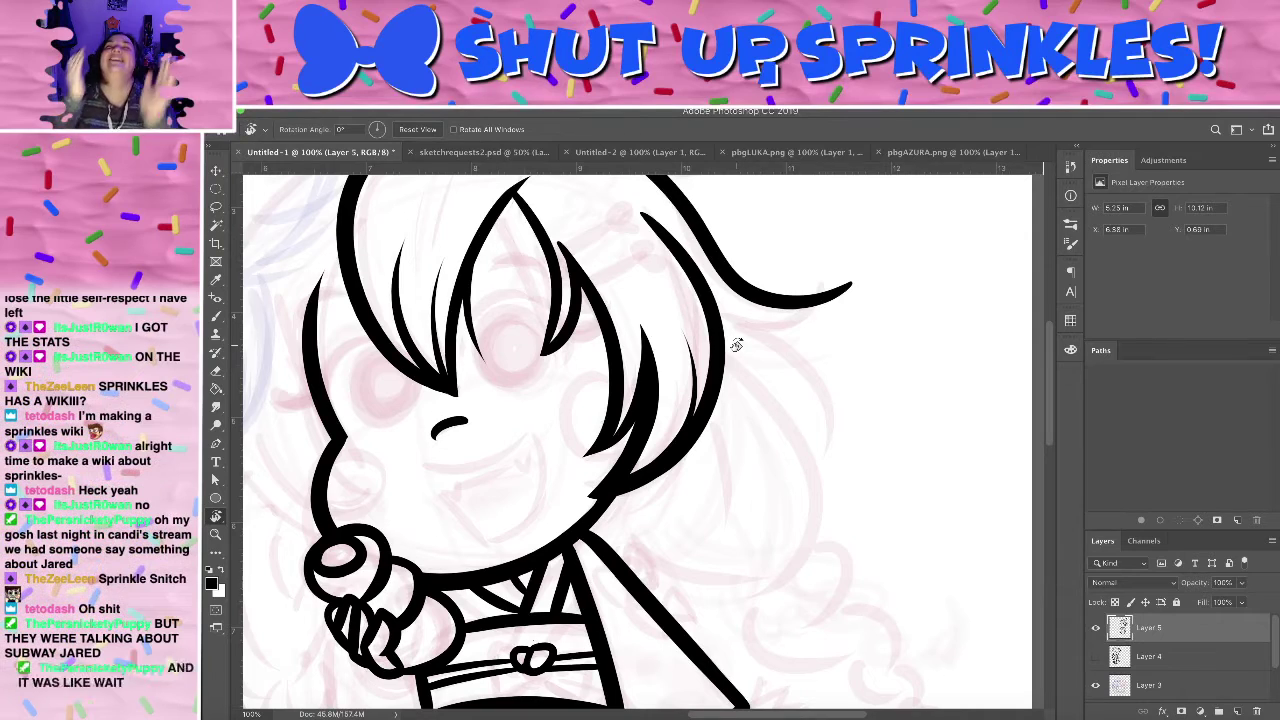
mouse_move(734, 400)
mouse_down()
mouse_move(829, 557)
mouse_move(817, 630)
mouse_up()
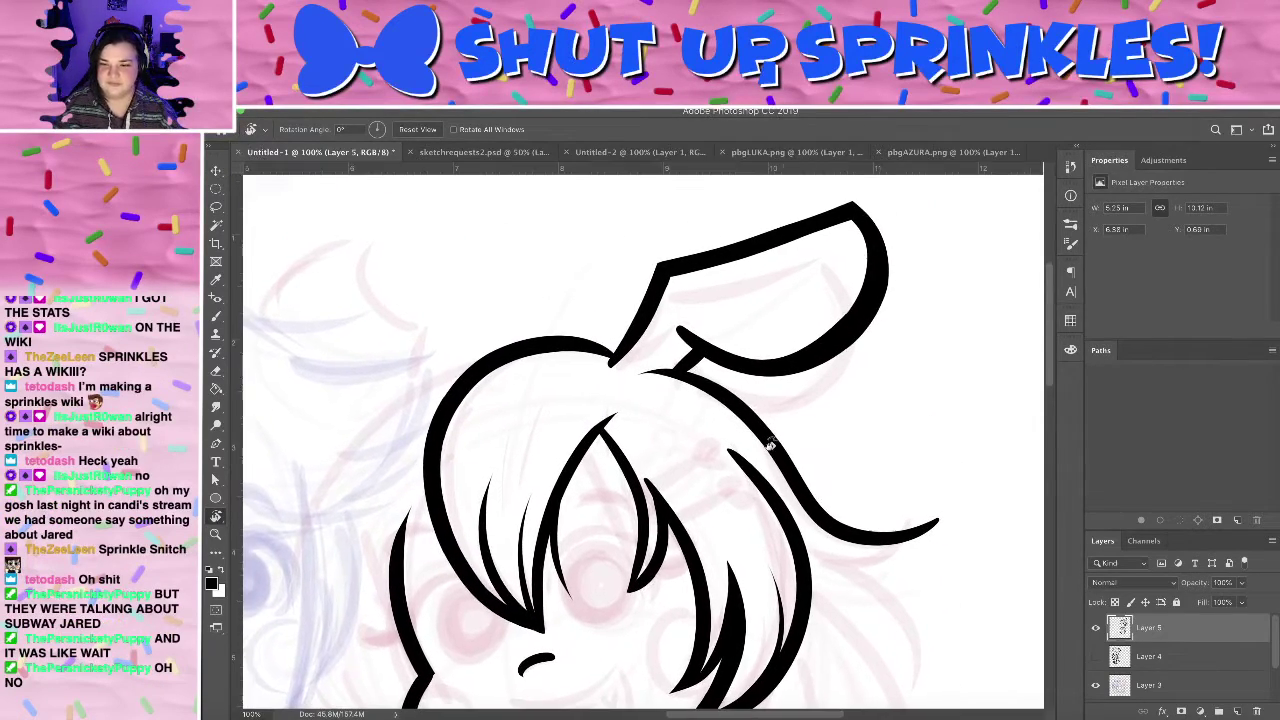
key(e)
key(super+z)
mouse_move(855, 250)
mouse_down()
mouse_move(797, 341)
mouse_move(692, 332)
mouse_up()
key(super+z)
drag(853, 252, 690, 328)
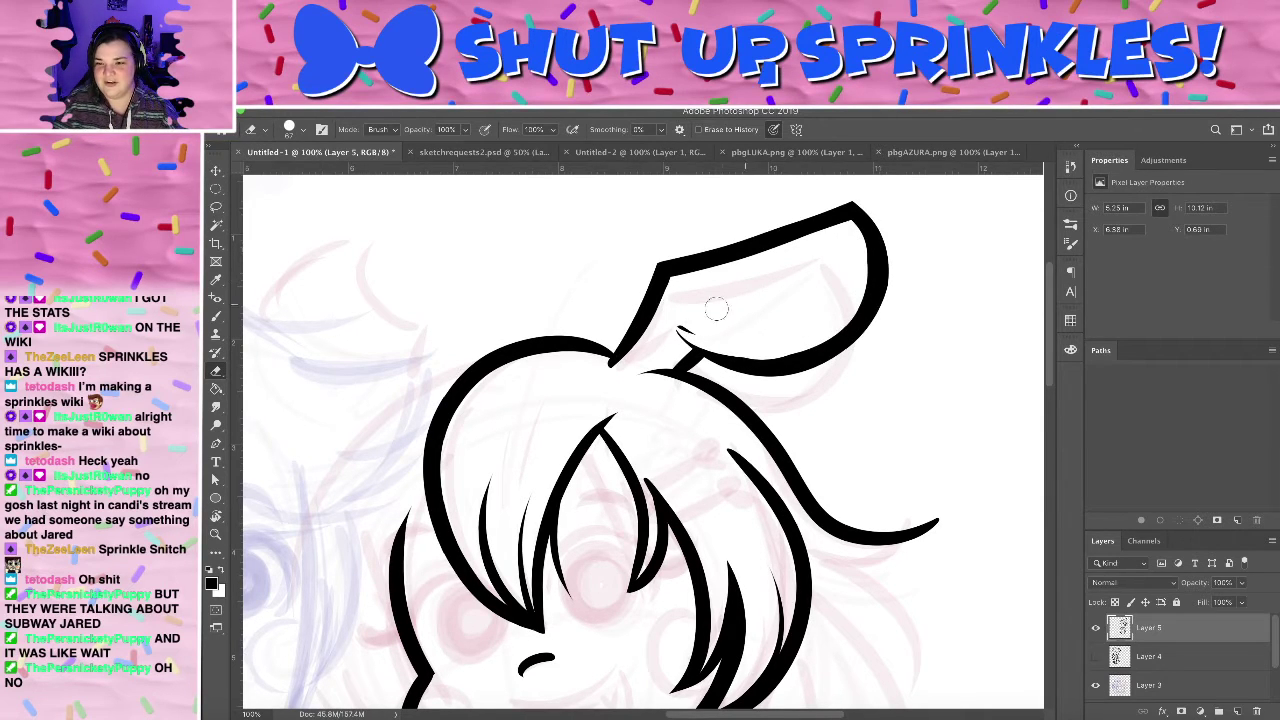
- Try to ink the outer sleeve of the raised arm as one curve from below the hand to the robe's edge
scroll(780, 295, down, 10)
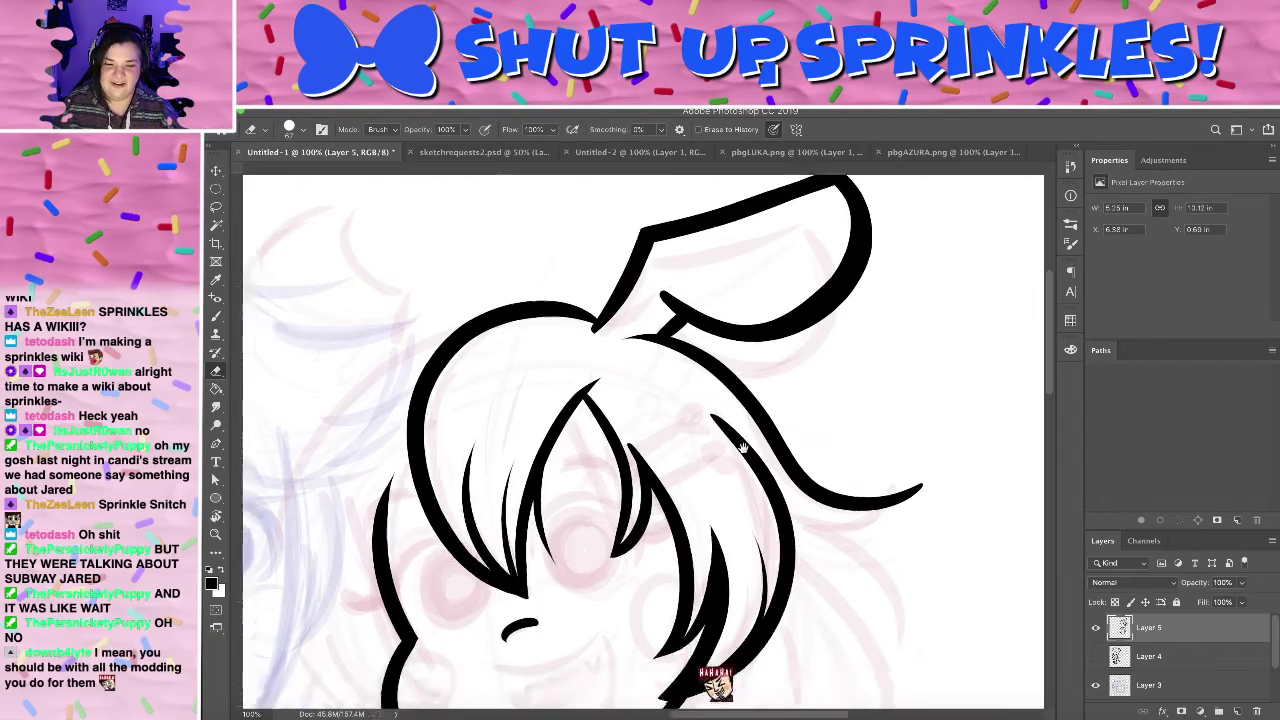
scroll(780, 297, down, 3)
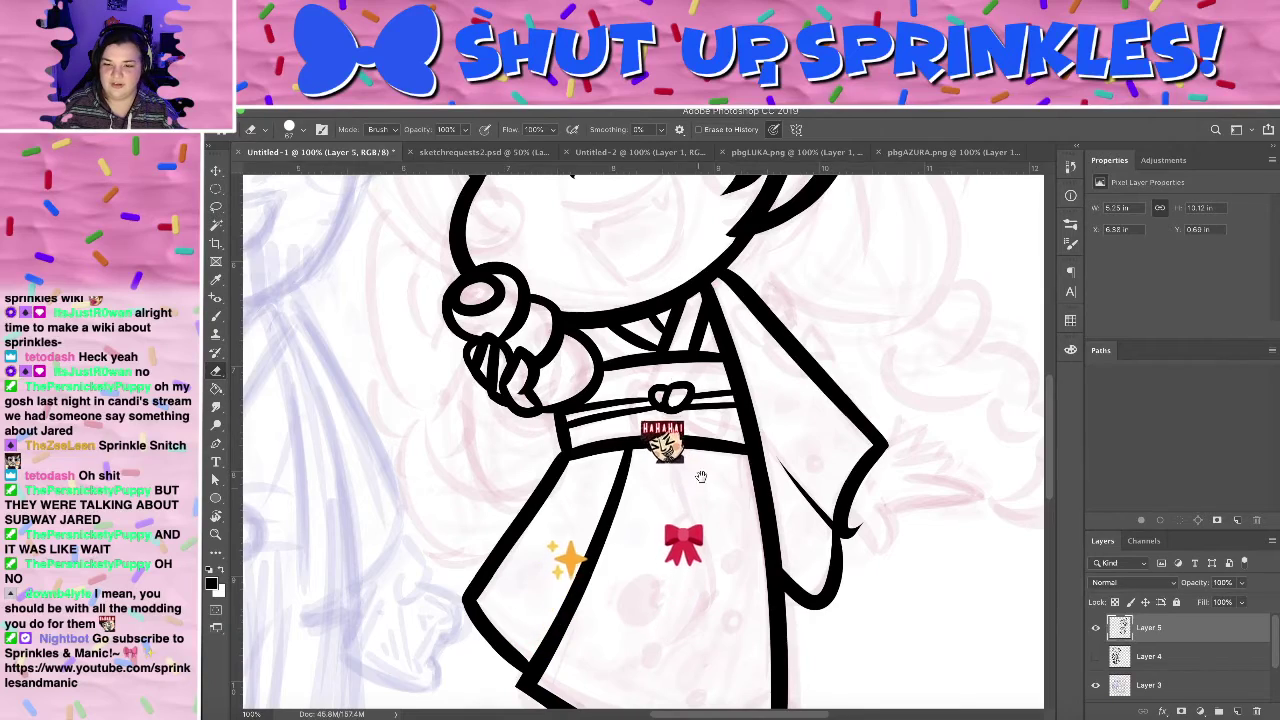
mouse_move(703, 480)
mouse_down()
mouse_move(765, 600)
mouse_move(754, 622)
mouse_move(722, 547)
mouse_up()
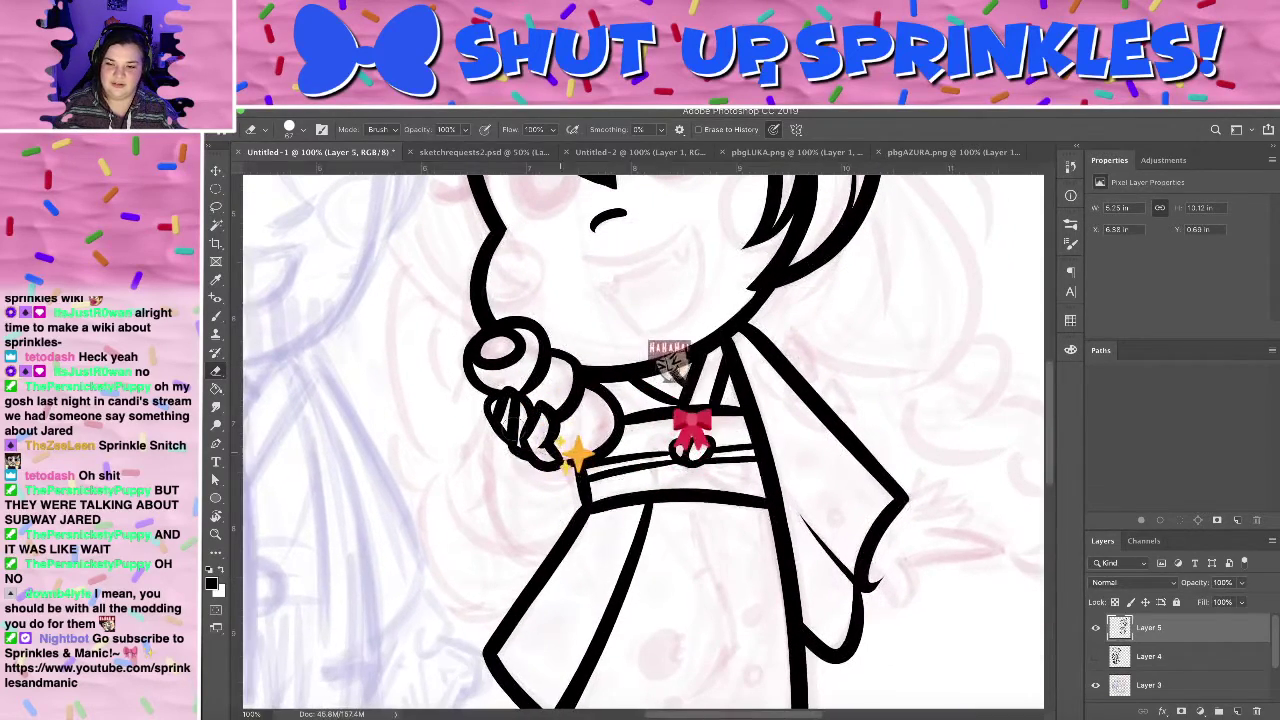
key(b)
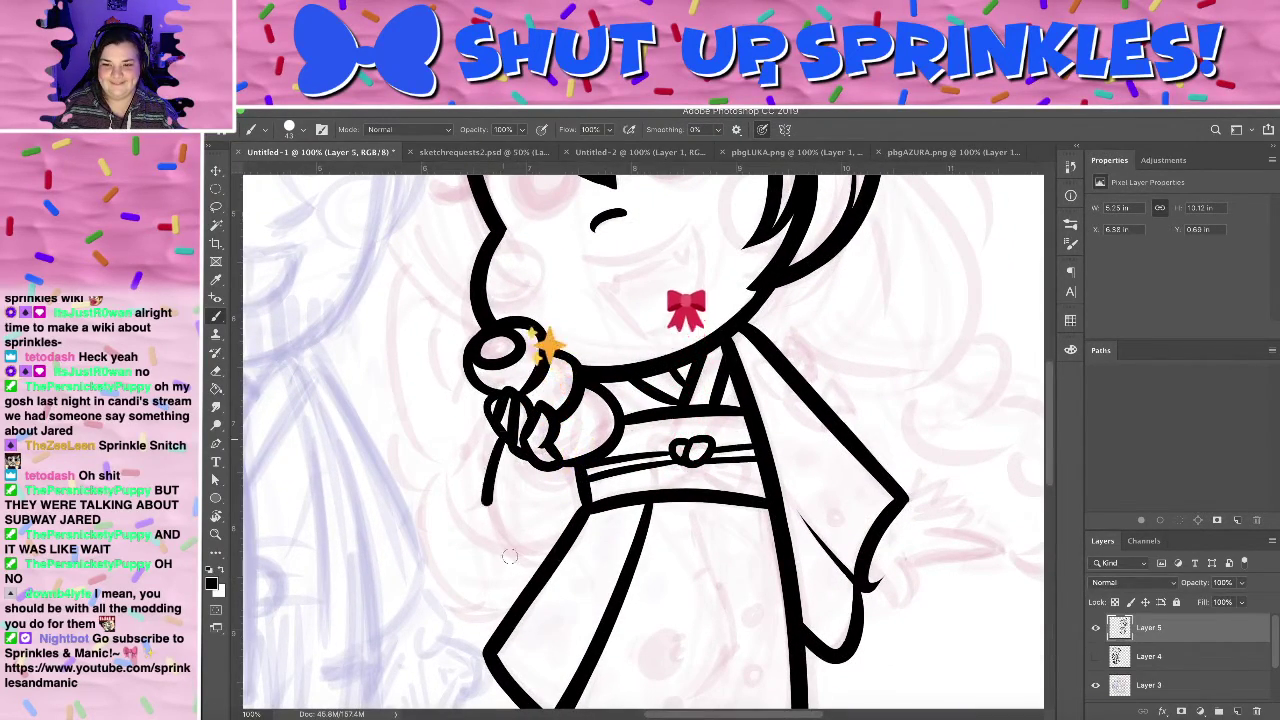
drag(505, 443, 492, 624)
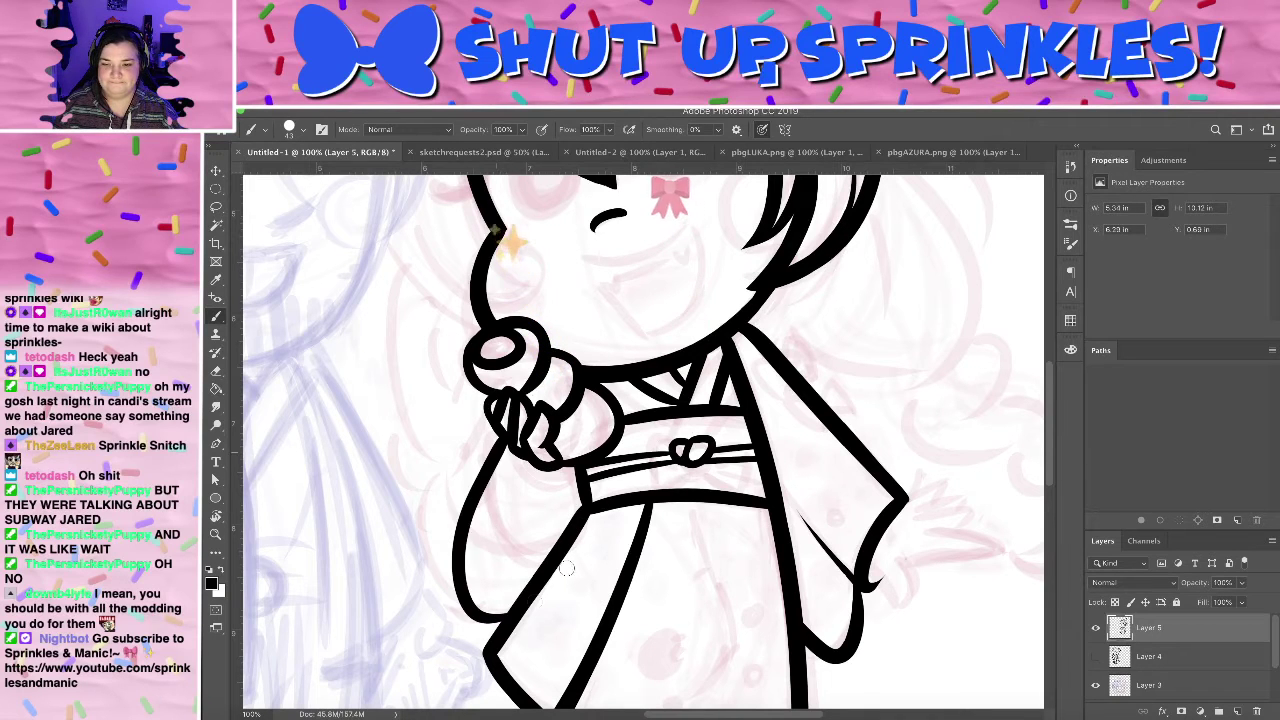
- Try to ink the sleeve's inner opening as a narrow U-shaped curve between the hand and the sash
mouse_move(530, 472)
mouse_down()
mouse_move(593, 459)
mouse_move(585, 503)
mouse_up()
key(super+z)
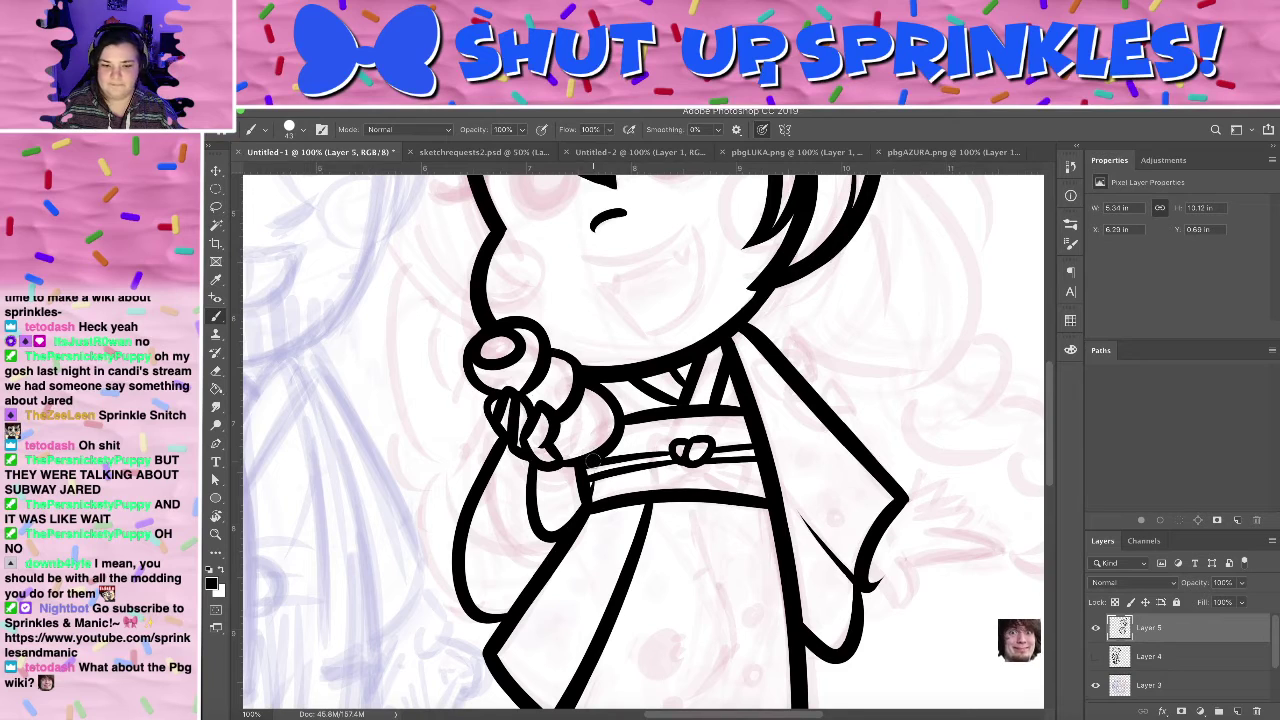
key(super+z)
drag(530, 468, 580, 510)
key(super+z)
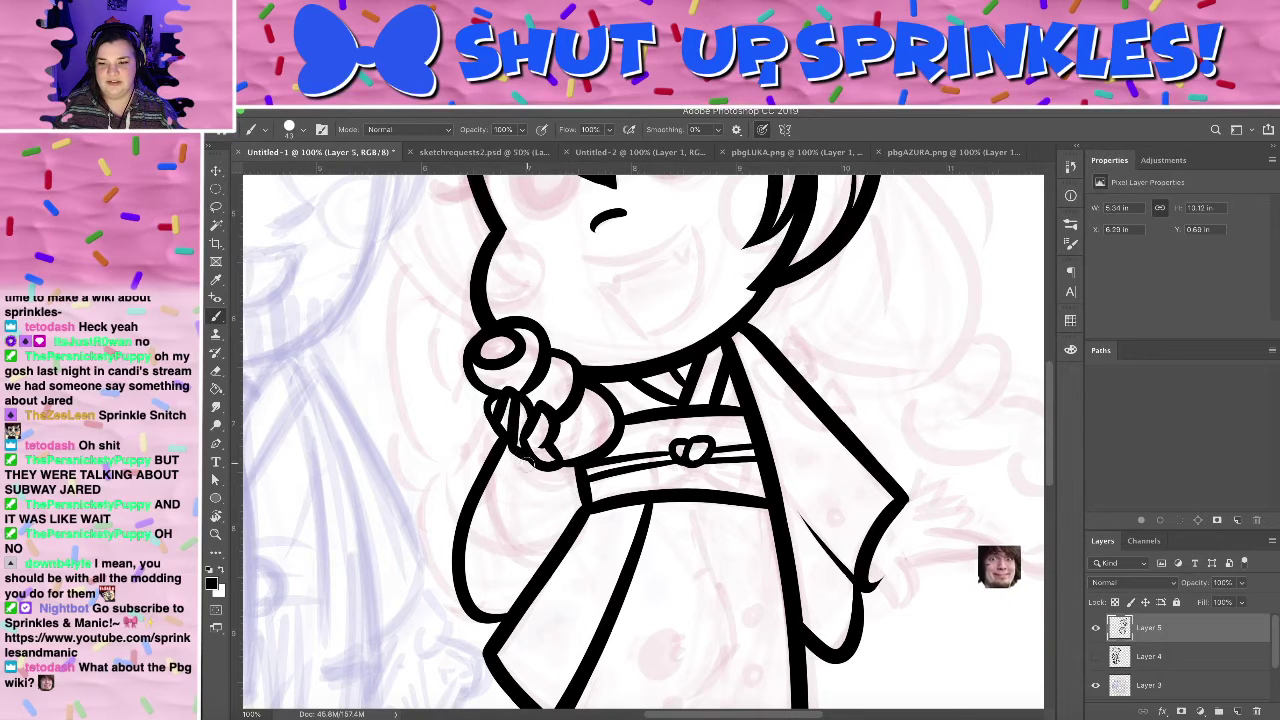
drag(525, 463, 563, 545)
key(super+z)
drag(521, 457, 556, 549)
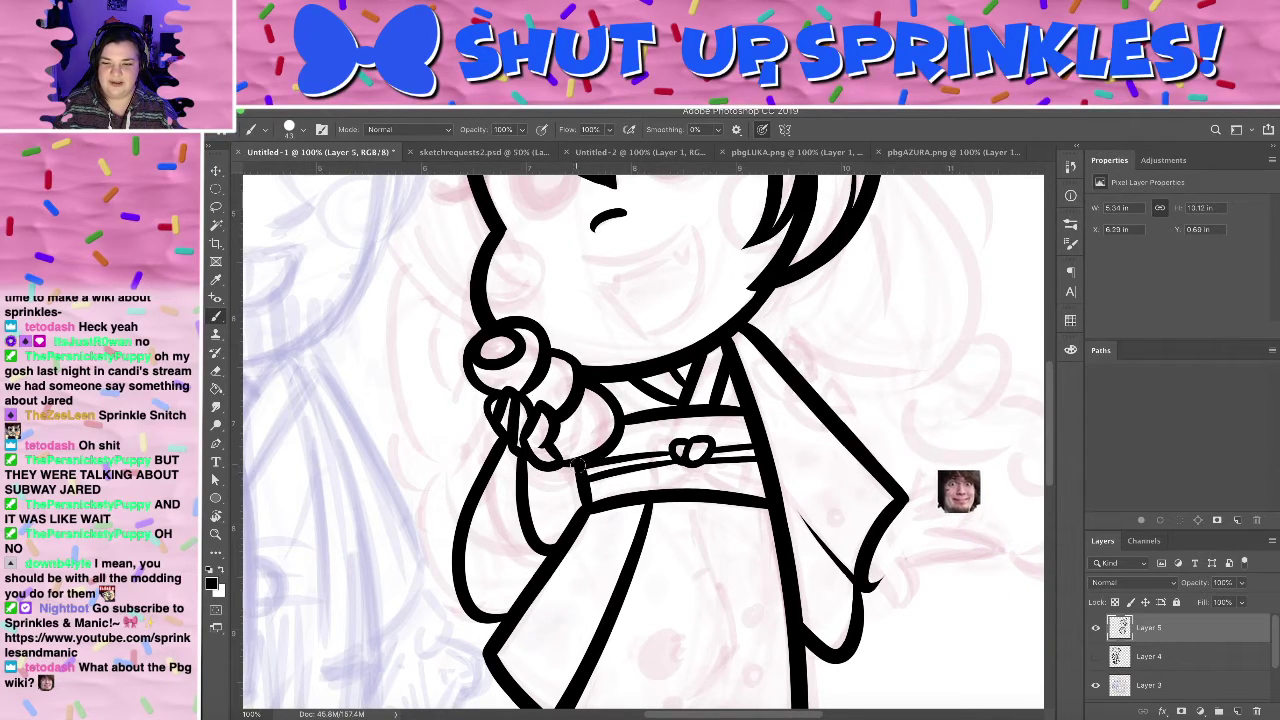
drag(573, 467, 541, 536)
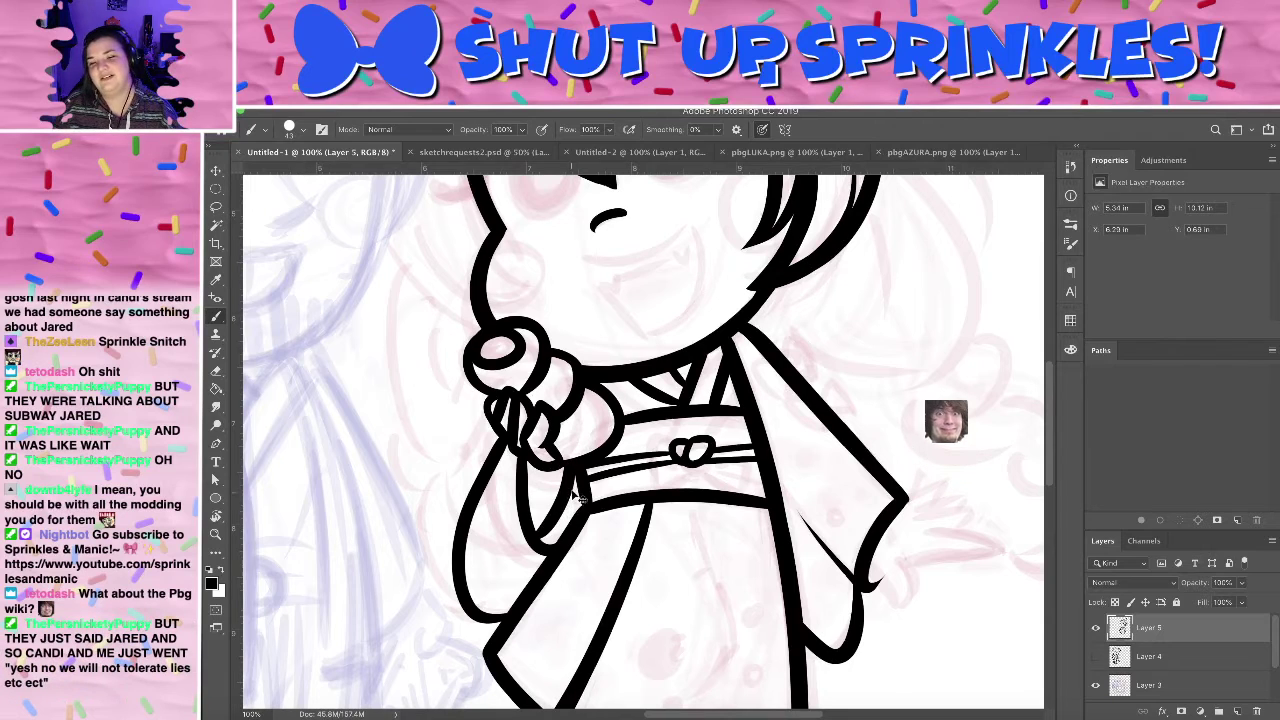
- Undo the sleeve lines beneath the hand and try again to ink the outer sleeve curve
key(ctrl+z)
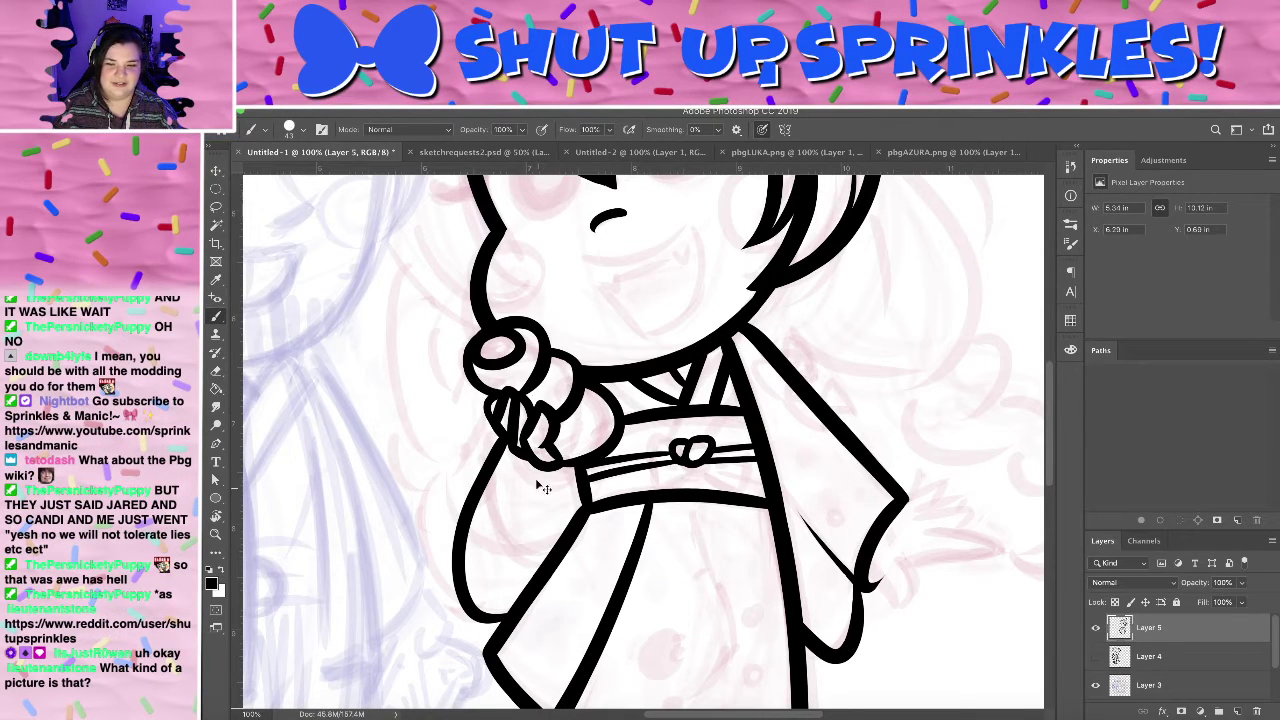
key(ctrl+z)
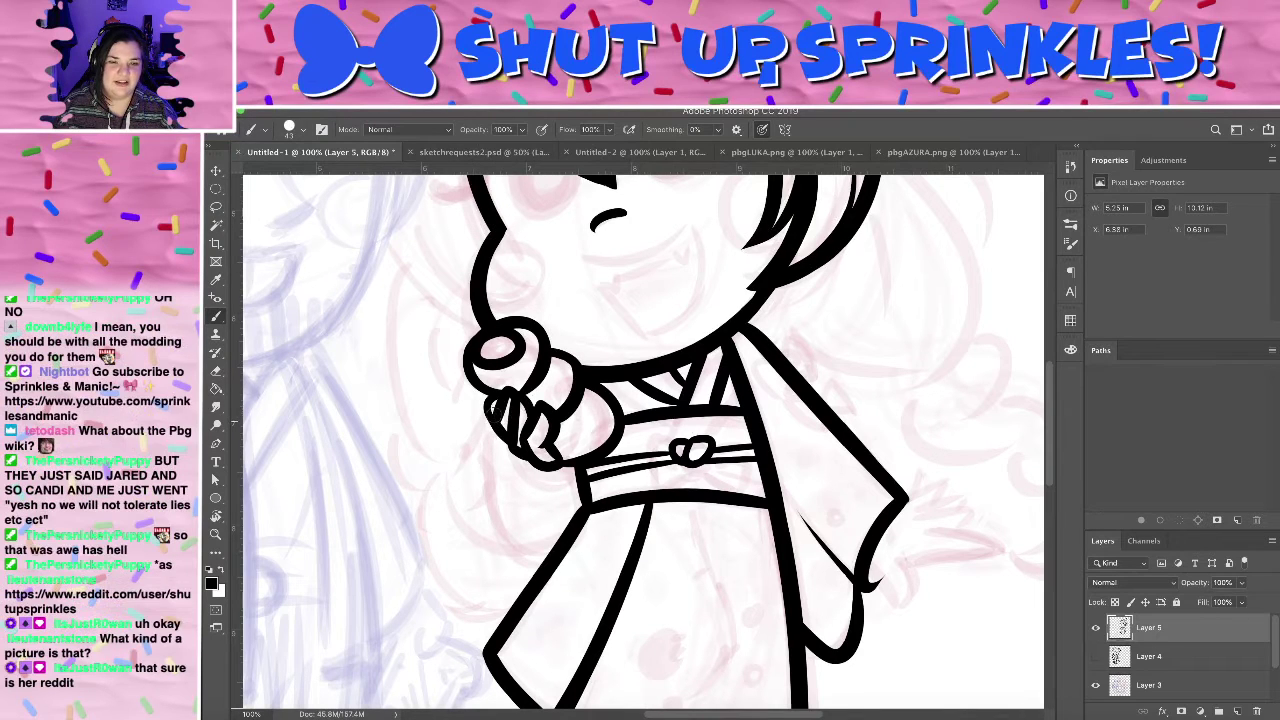
mouse_move(508, 412)
mouse_down()
mouse_move(426, 470)
mouse_move(504, 594)
mouse_up()
key(ctrl+z)
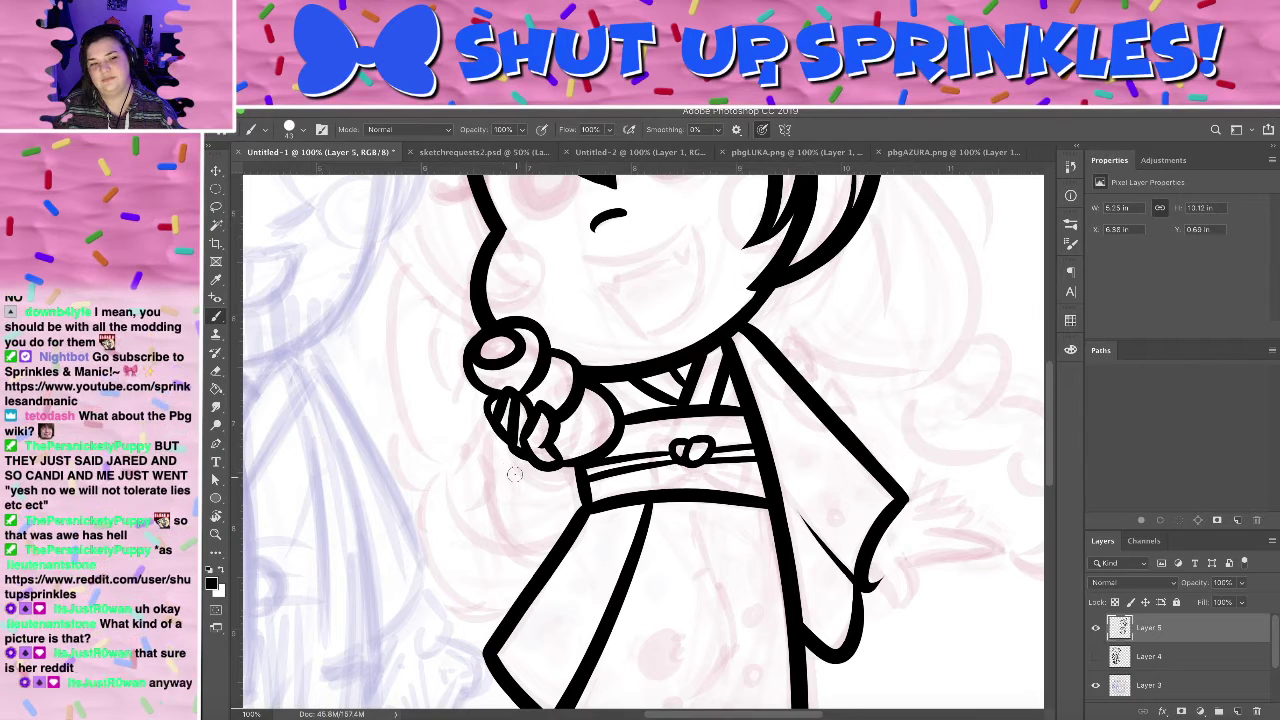
drag(510, 458, 470, 626)
key(ctrl+z)
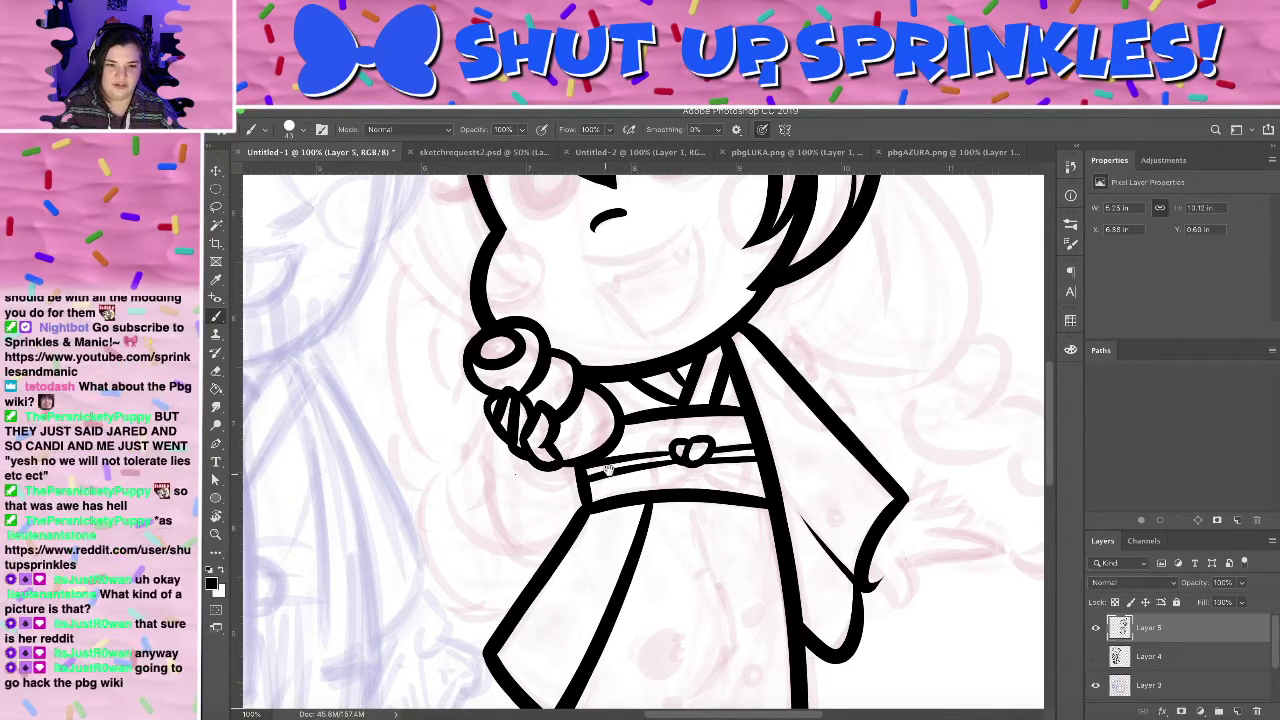
- Examine the whole inked figure against the pink sketch and the blue sketched character beside it
mouse_move(599, 472)
mouse_down()
mouse_move(670, 362)
mouse_move(678, 611)
mouse_move(643, 609)
mouse_move(606, 487)
mouse_up()
drag(560, 690, 654, 466)
drag(647, 232, 475, 348)
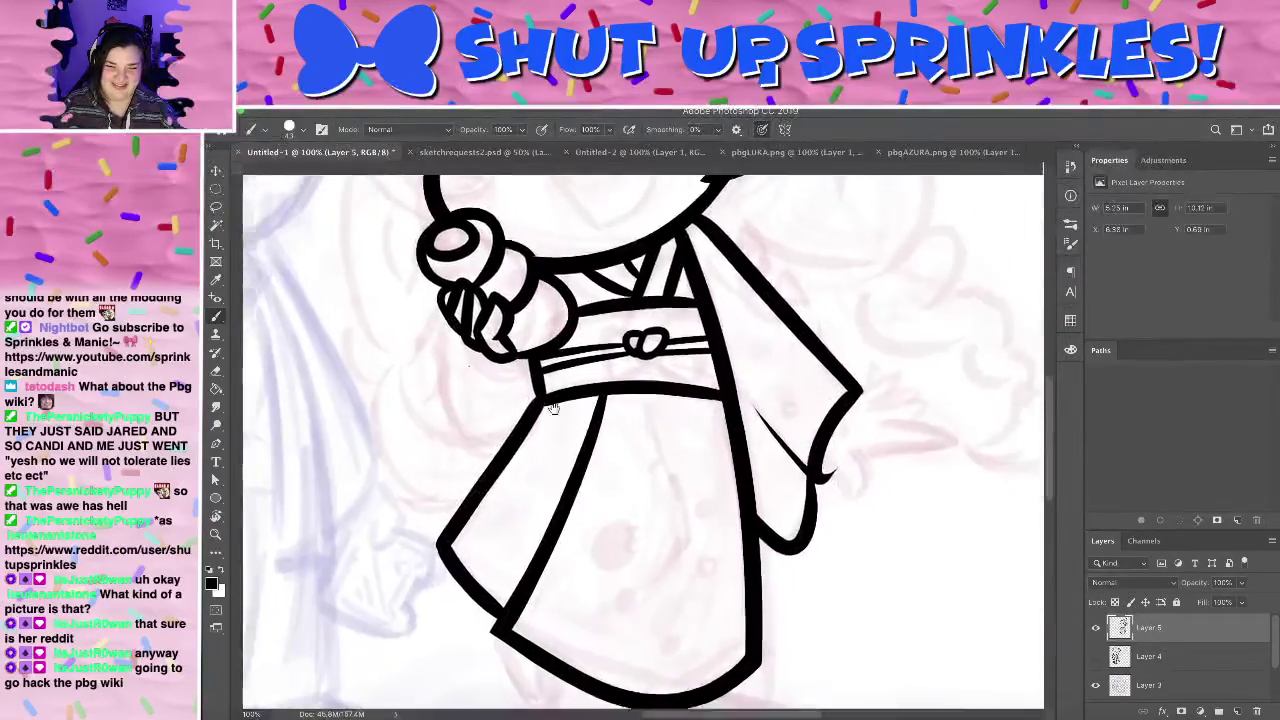
drag(648, 517, 732, 381)
key(super+minus)
key(super+minus)
scroll(677, 353, down, 2)
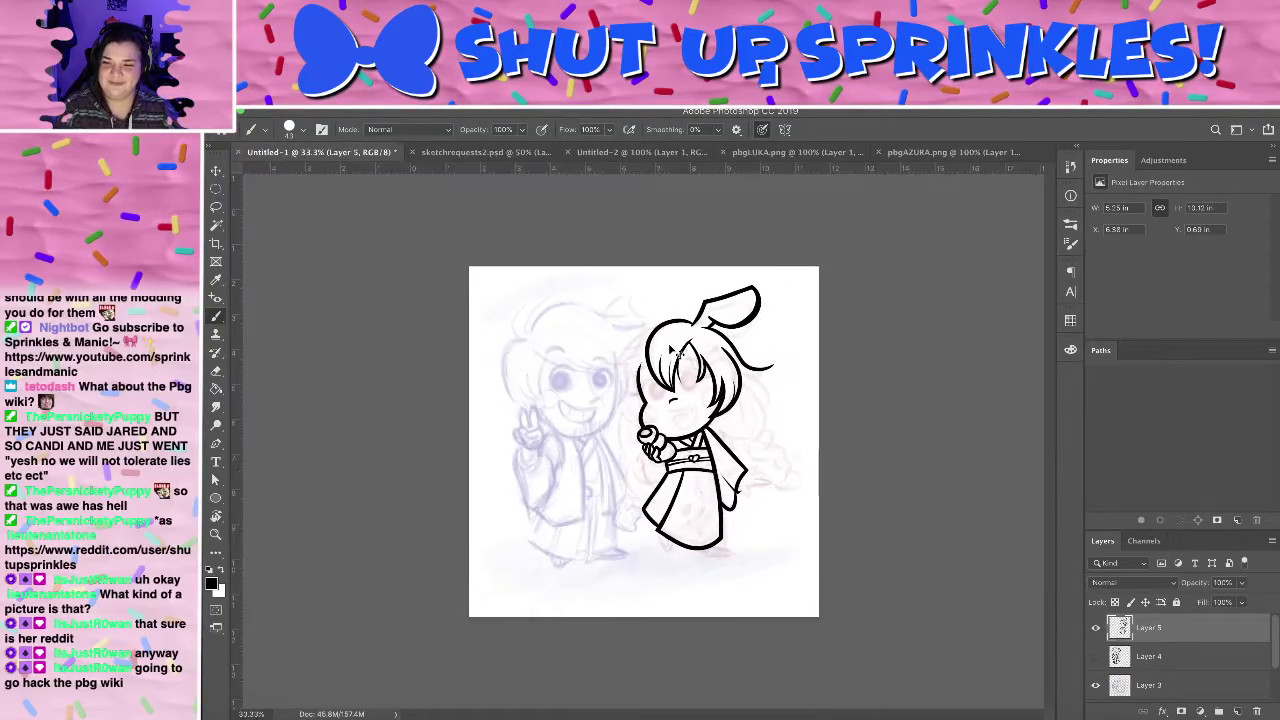
scroll(677, 353, up, 3)
scroll(676, 352, down, 1)
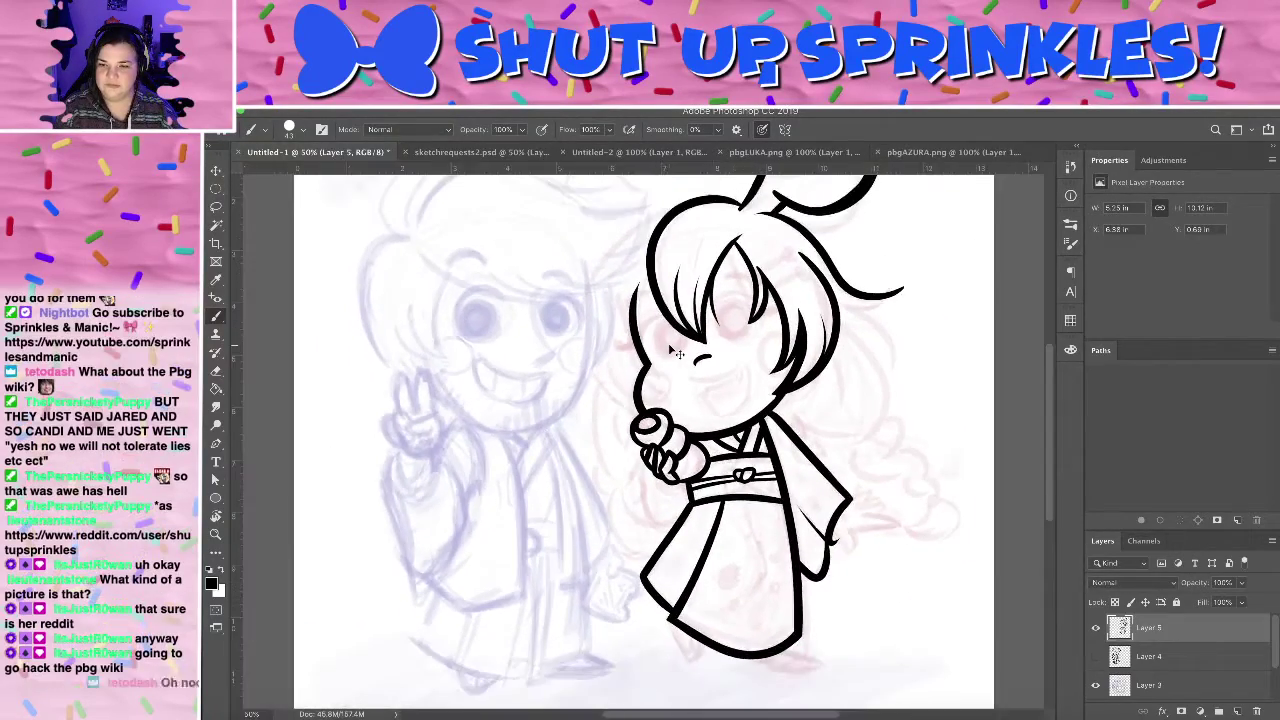
scroll(676, 352, up, 1)
scroll(674, 351, down, 2)
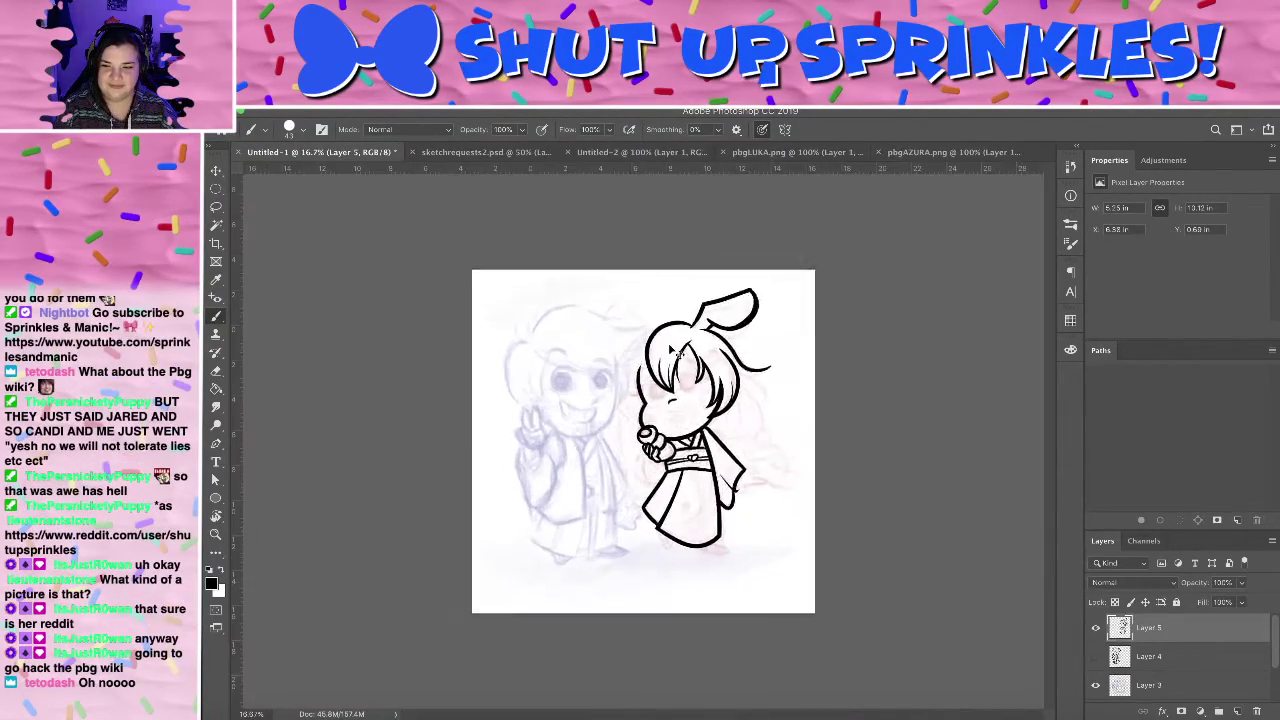
scroll(674, 351, up, 2)
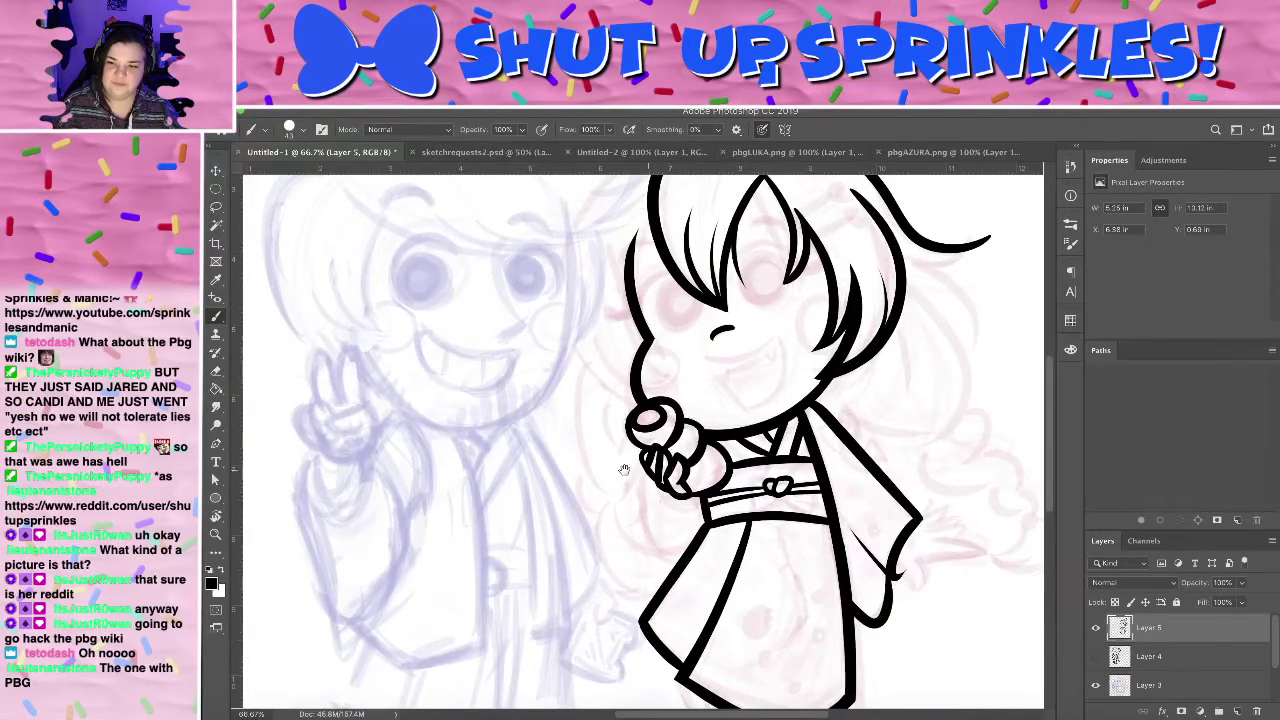
drag(624, 470, 477, 472)
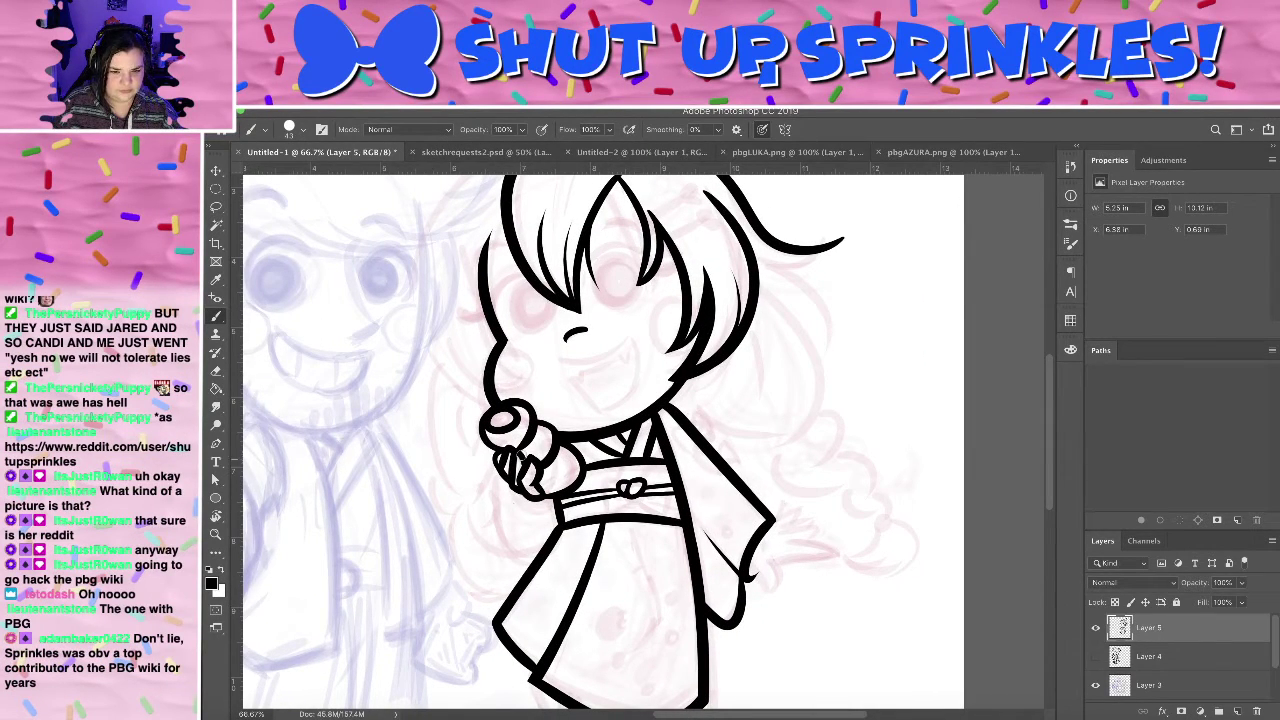
- Undo the last sleeve line and try short replacement strokes beneath the raised hand
key(super+z)
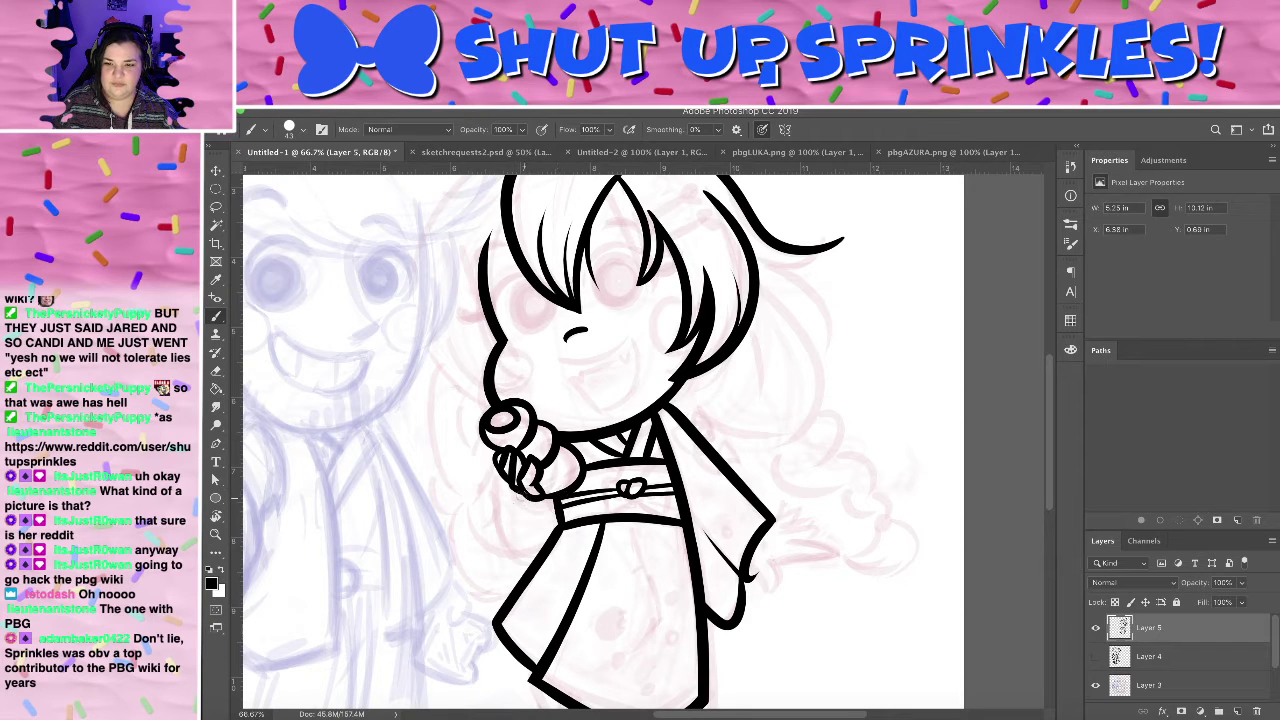
mouse_move(510, 493)
mouse_down()
mouse_move(556, 509)
mouse_move(556, 522)
mouse_move(567, 486)
mouse_up()
key(super+z)
key(ctrl+z)
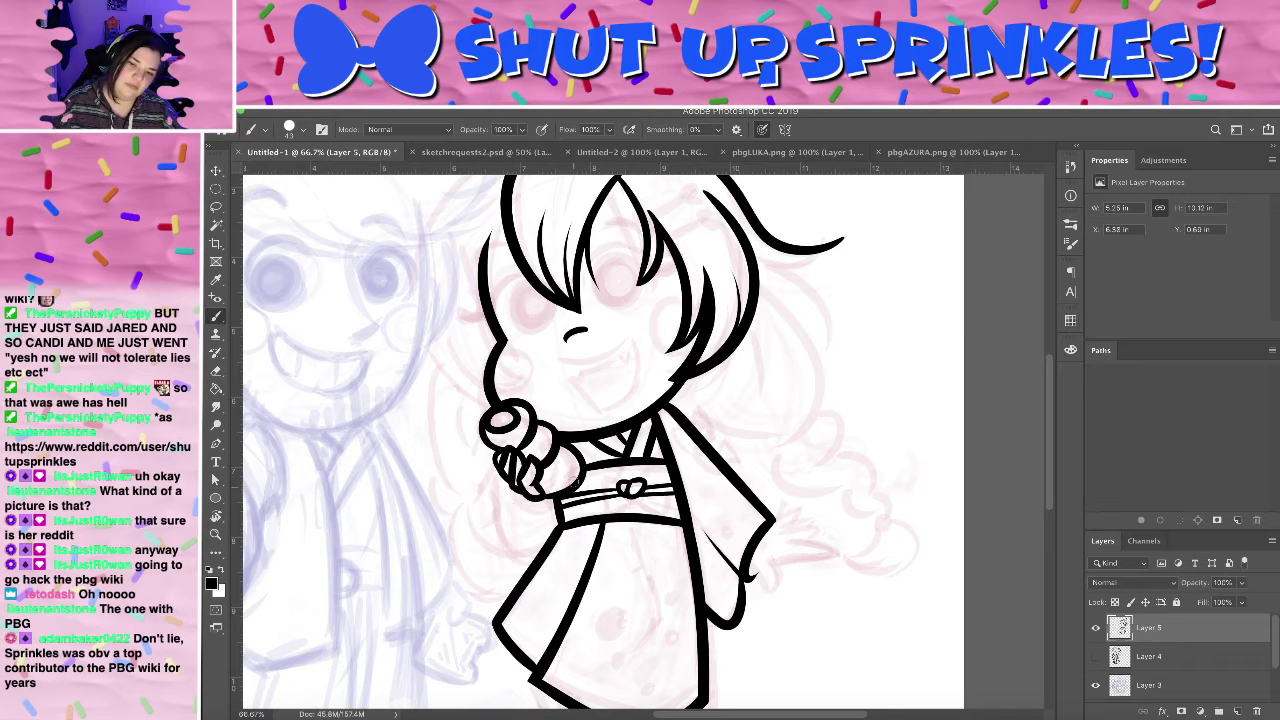
mouse_move(499, 478)
mouse_down()
mouse_move(533, 526)
mouse_move(543, 505)
mouse_move(503, 484)
mouse_up()
key(super+z)
key(super+z)
key(super+z)
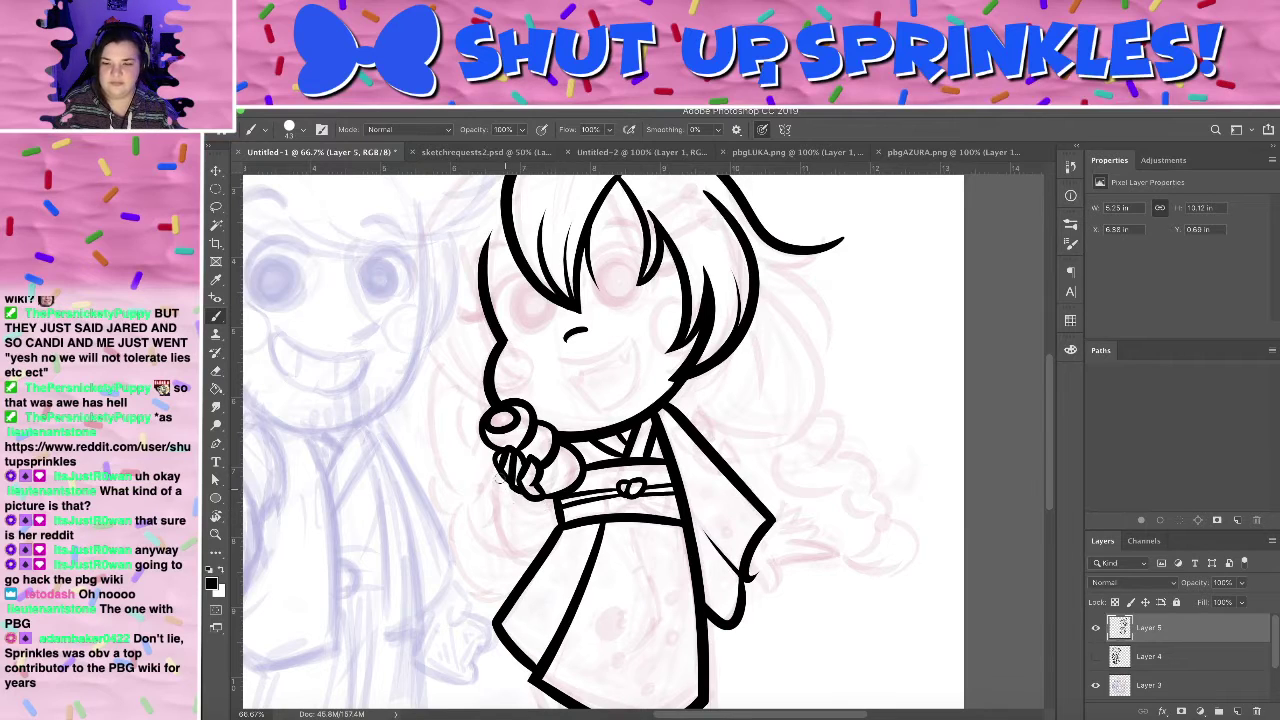
- Try to ink the outer curve of the long back hair on the side away from the raised hand
key(e)
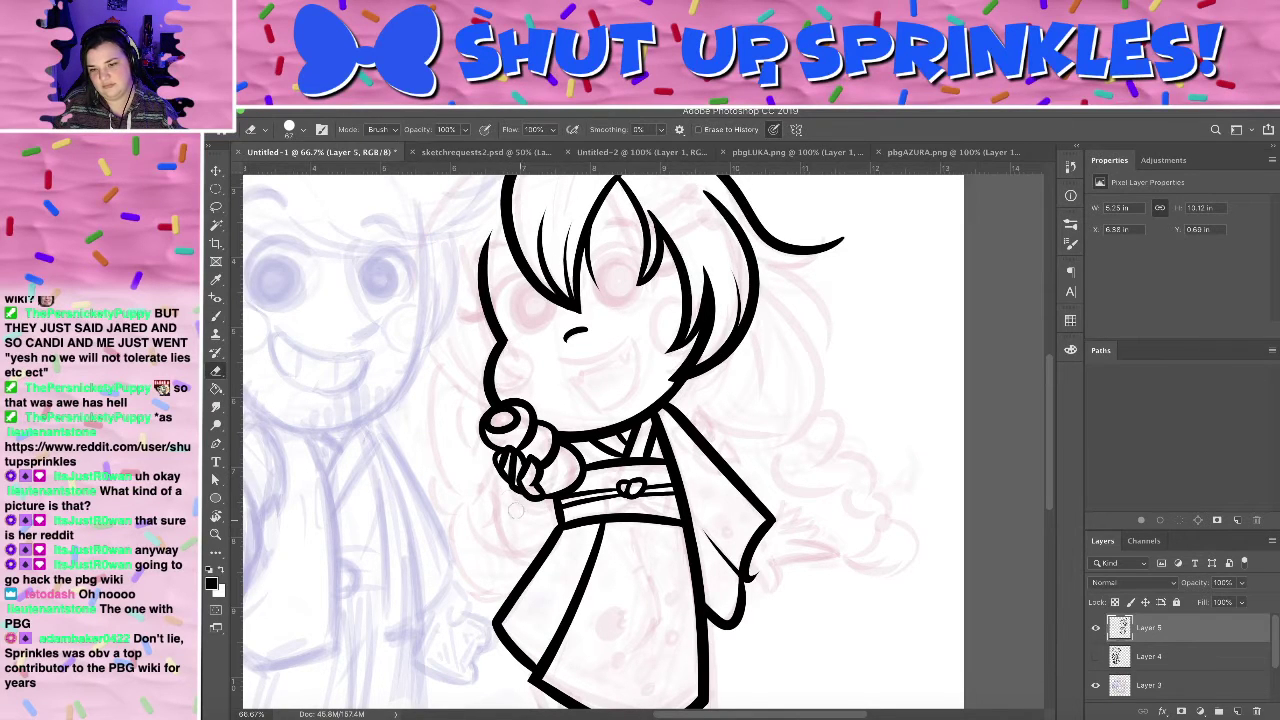
mouse_move(740, 407)
mouse_down()
mouse_move(597, 426)
mouse_move(629, 523)
mouse_move(588, 501)
mouse_up()
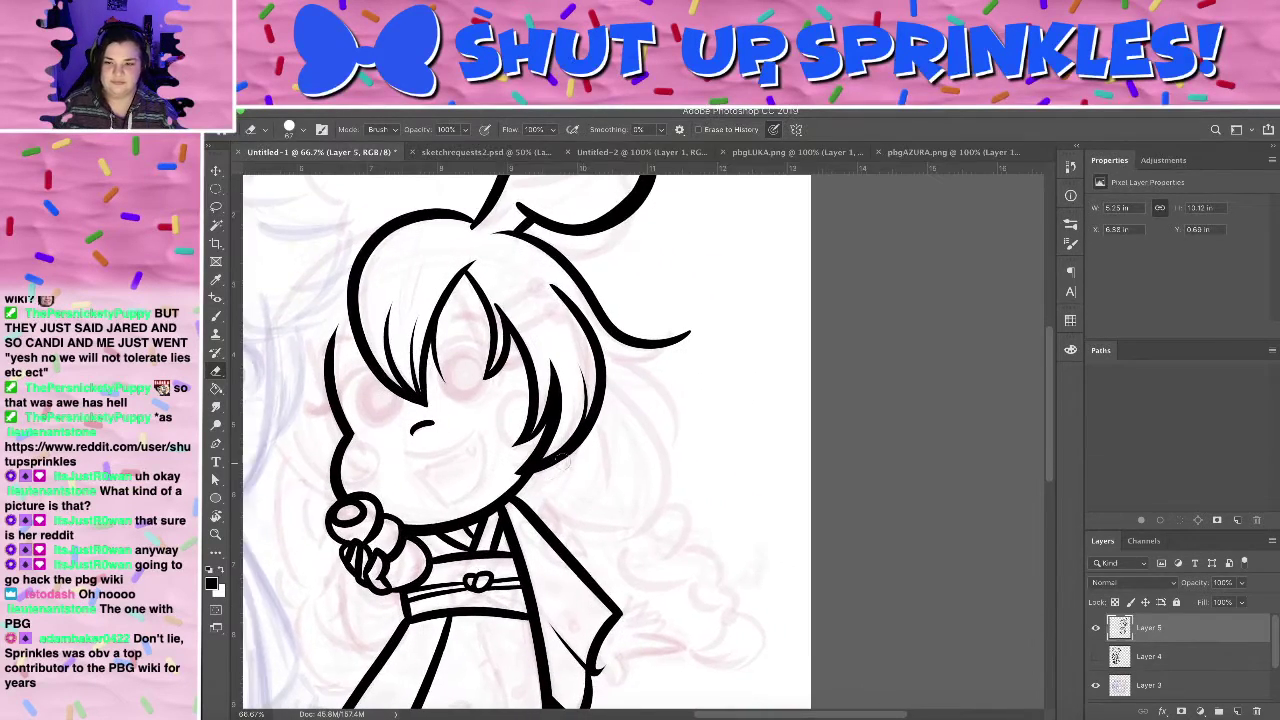
key(b)
drag(625, 371, 667, 487)
key(super+z)
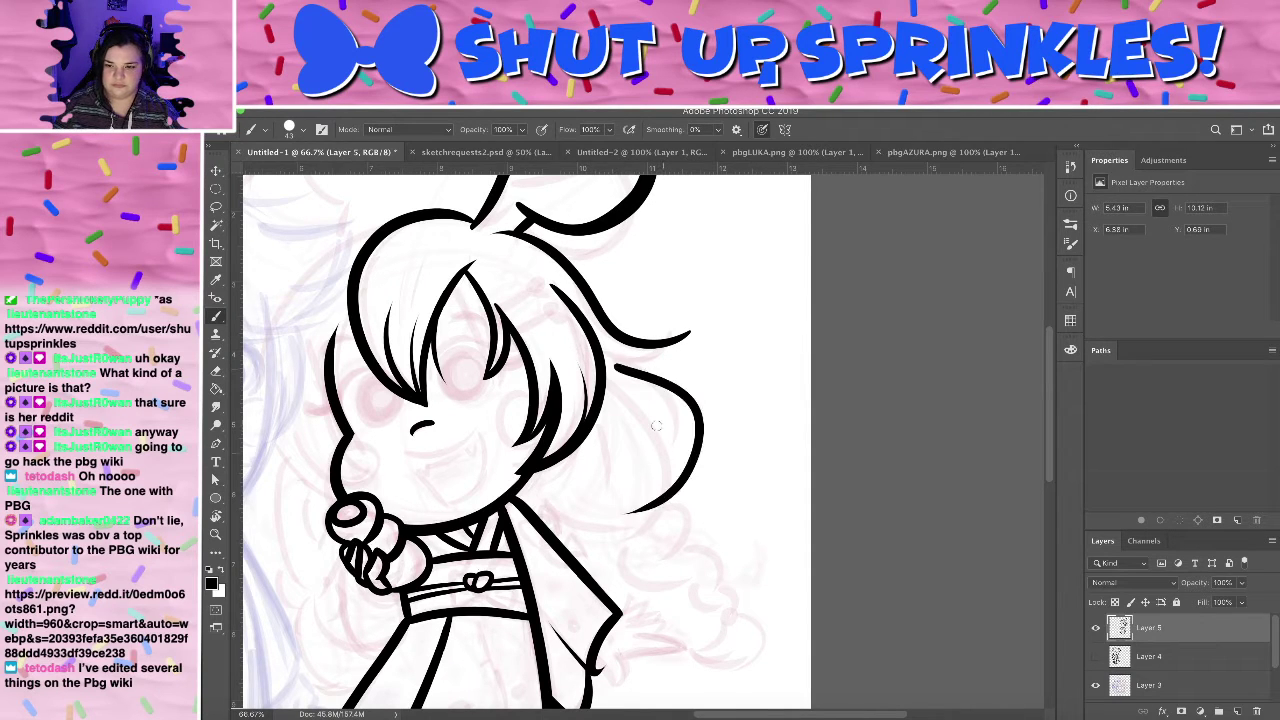
- Enlarge the hard round brush and try a thicker outer curve for the long back hair
click(303, 130)
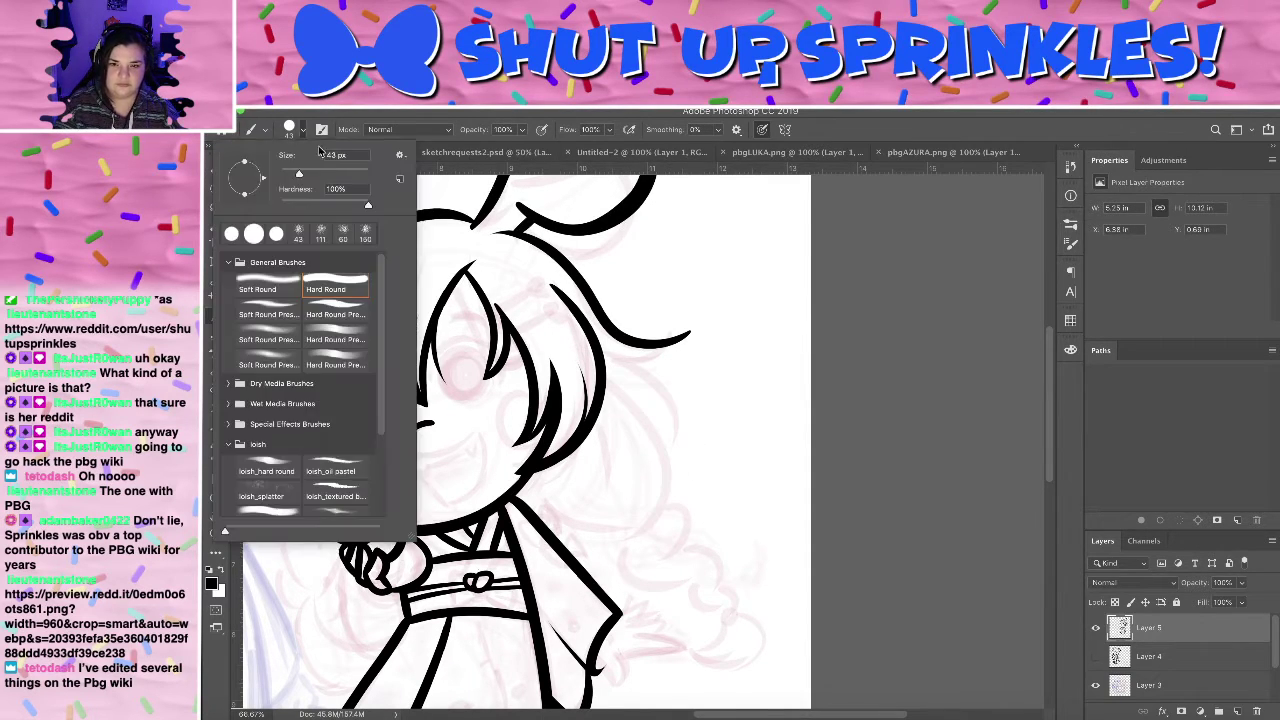
click(312, 174)
drag(615, 370, 617, 534)
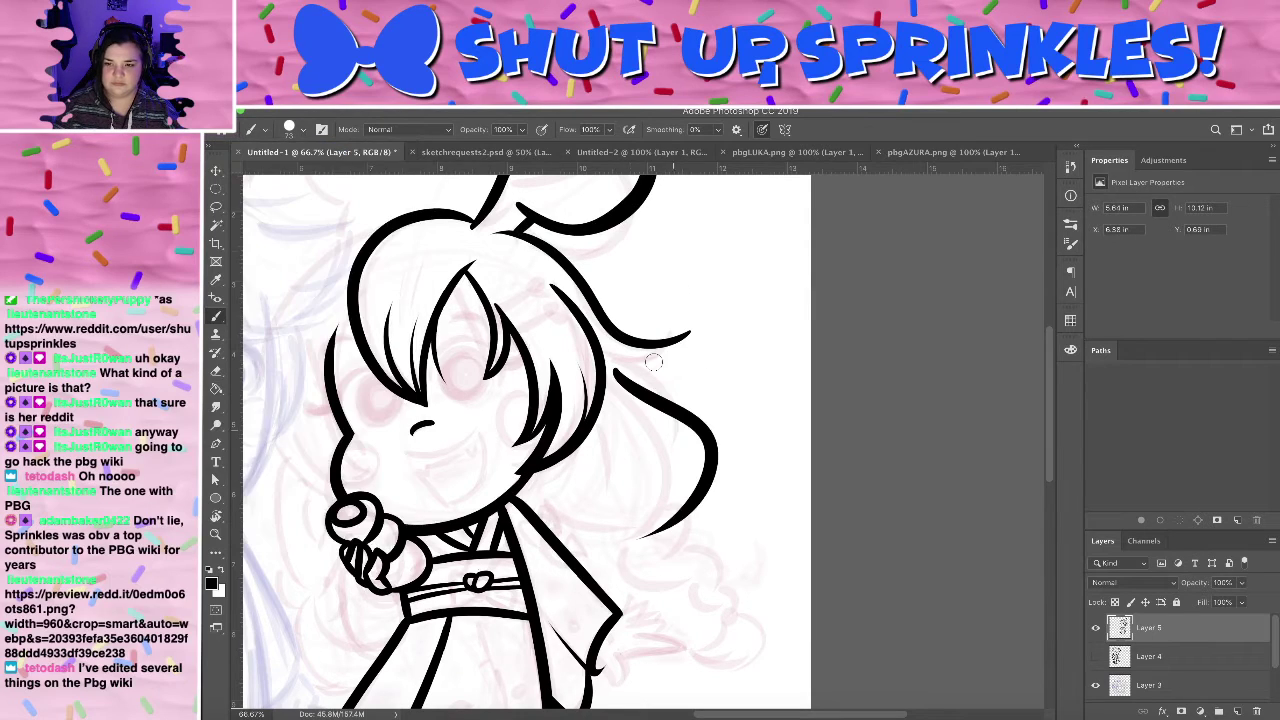
key(super+z)
- Try to ink a hair line beside the face, above the raised hand
mouse_move(614, 418)
mouse_down()
mouse_move(714, 286)
mouse_move(805, 330)
mouse_up()
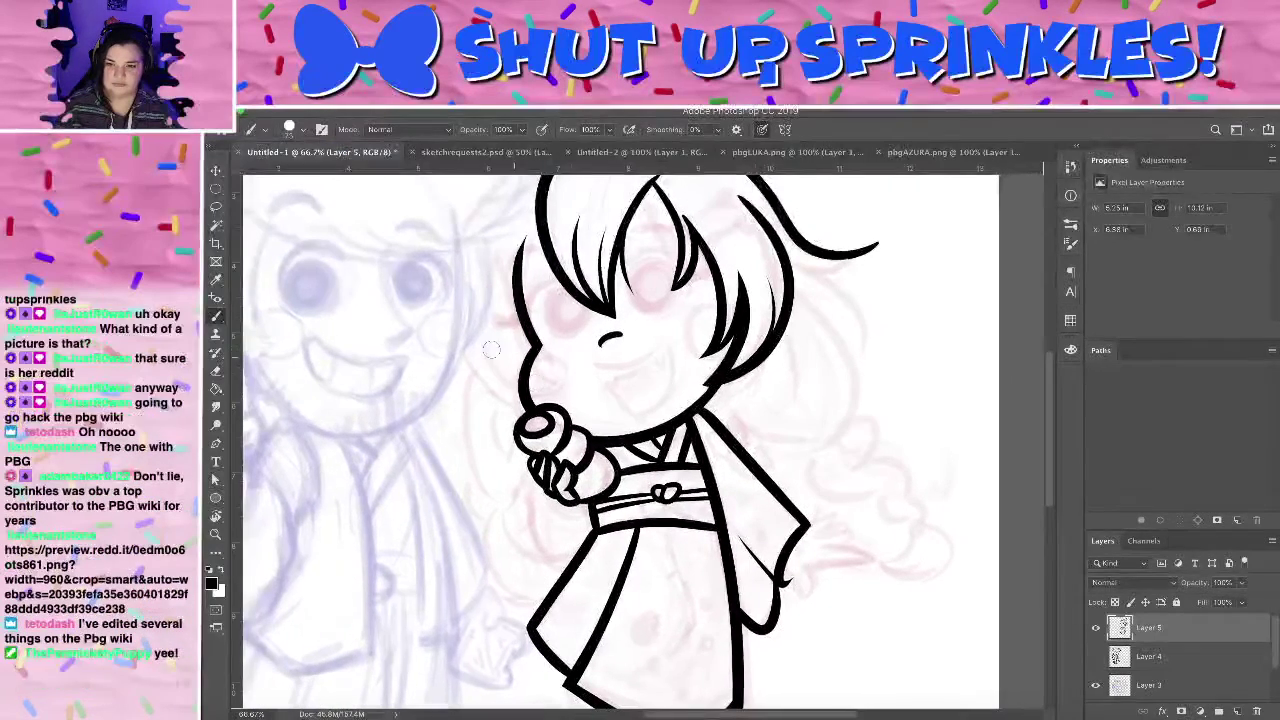
drag(460, 340, 546, 428)
key(ctrl+z)
key(ctrl+minus)
key(ctrl+minus)
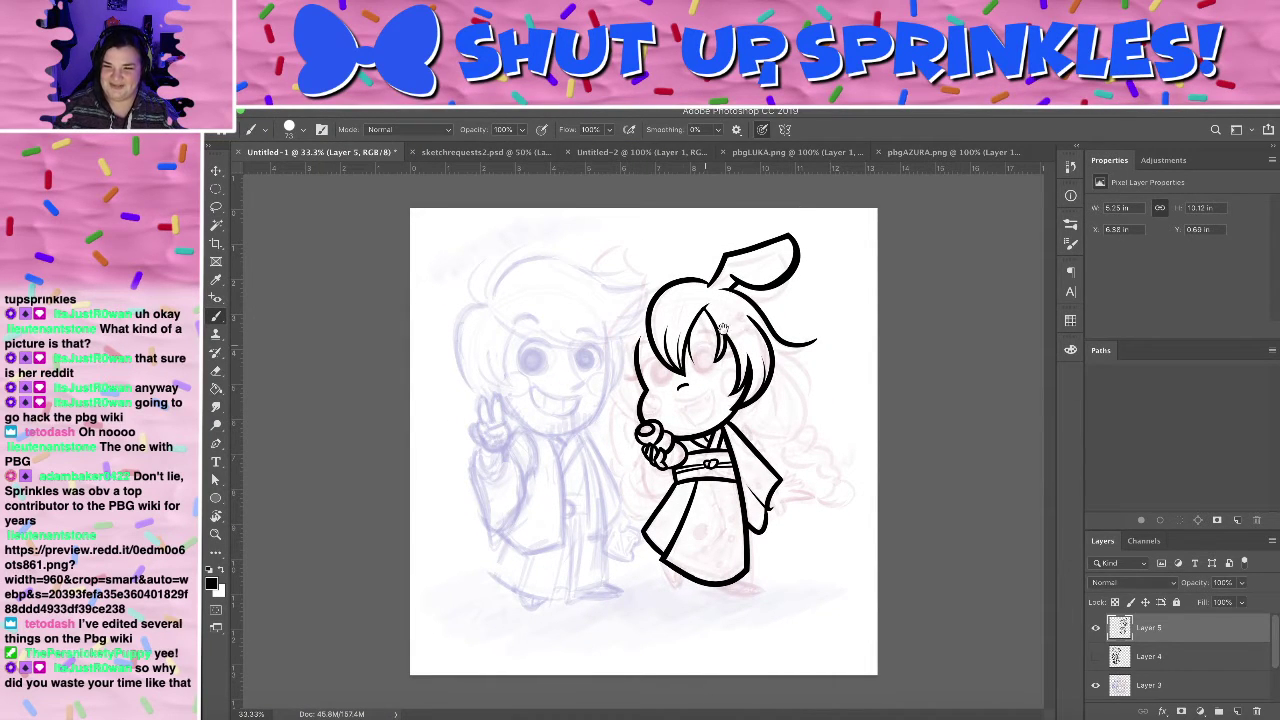
- Ink a short curved base stroke for the missing ear above the forehead and try a round outline for it
key(e)
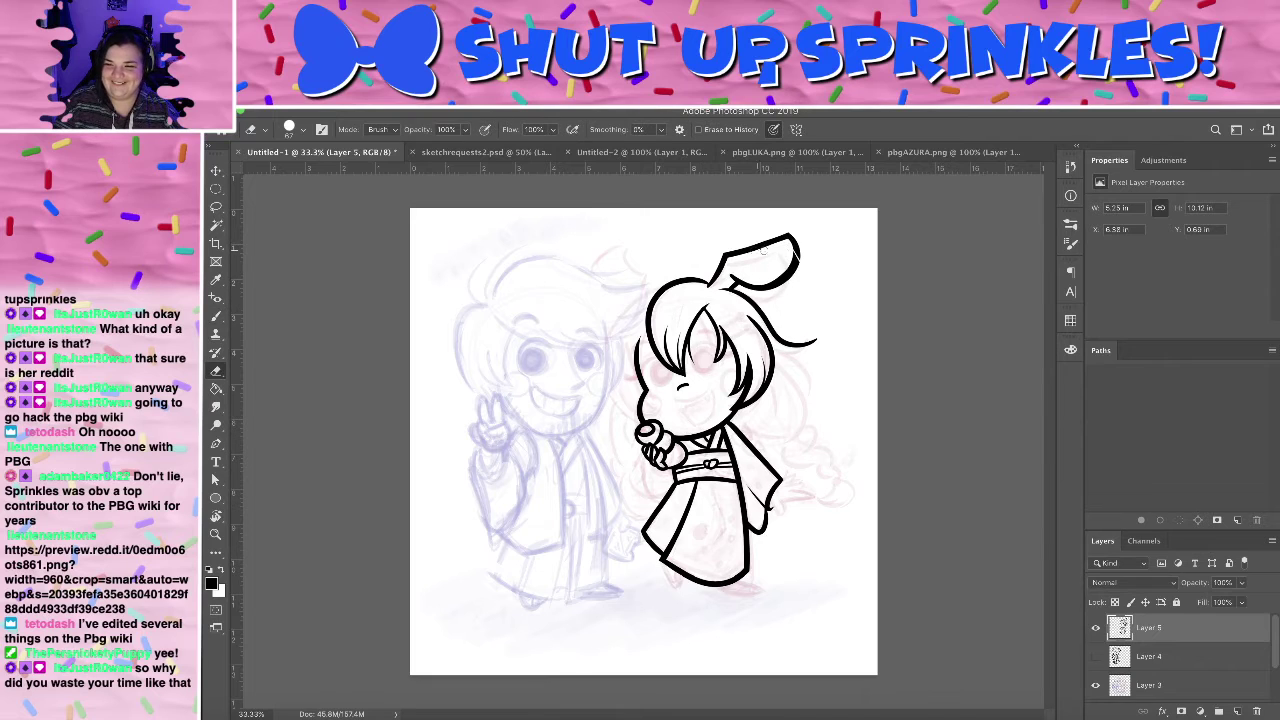
key(b)
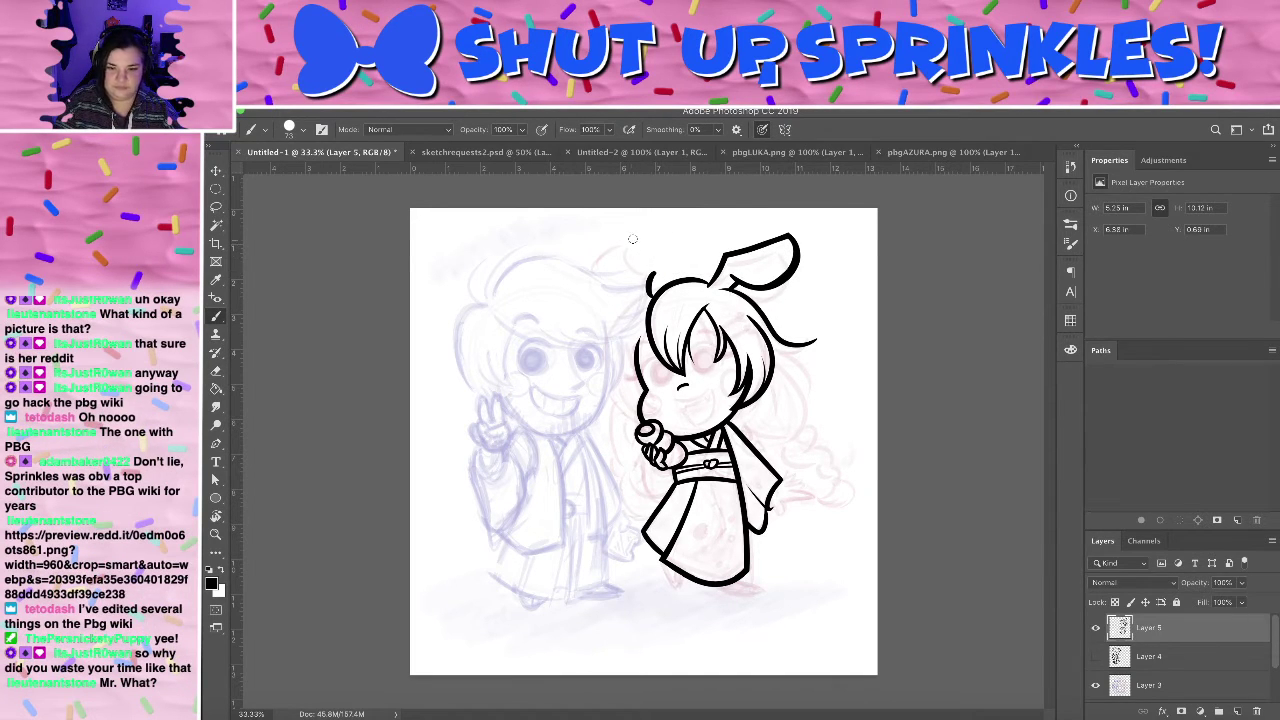
mouse_move(647, 268)
mouse_down()
mouse_move(625, 241)
mouse_move(605, 285)
mouse_move(642, 299)
mouse_up()
key(super+z)
drag(626, 240, 629, 300)
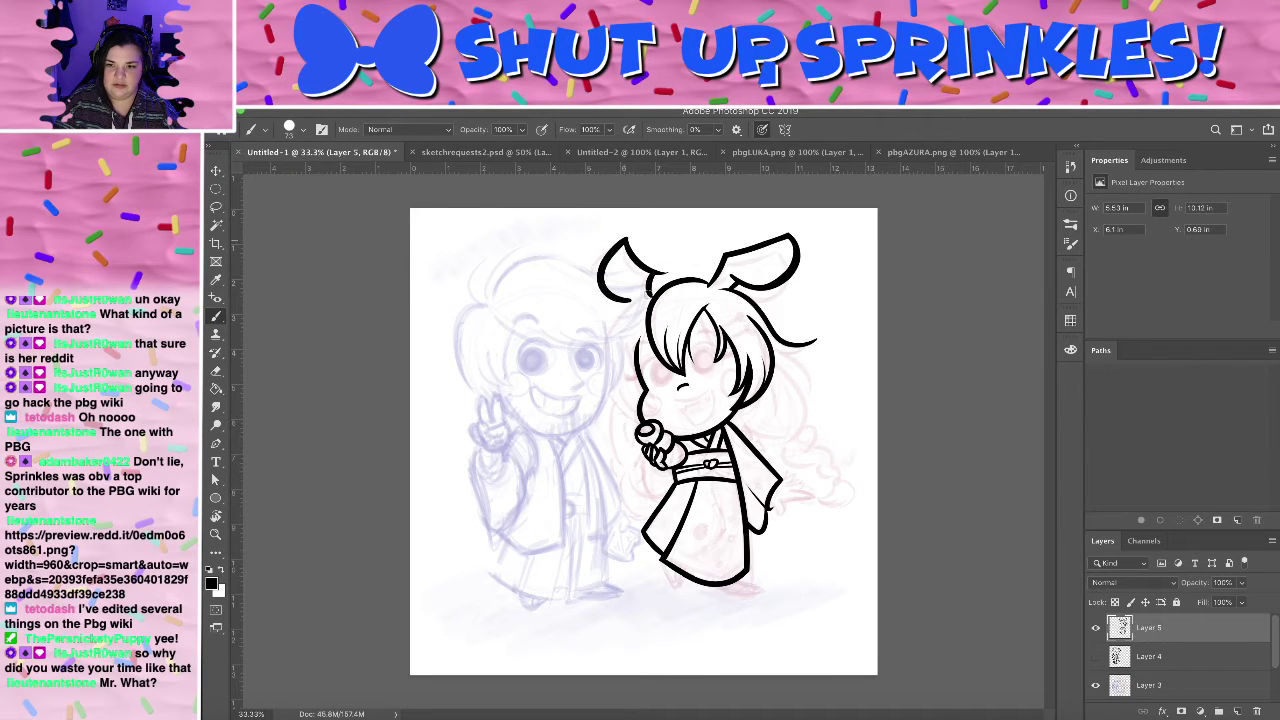
key(ctrl+z)
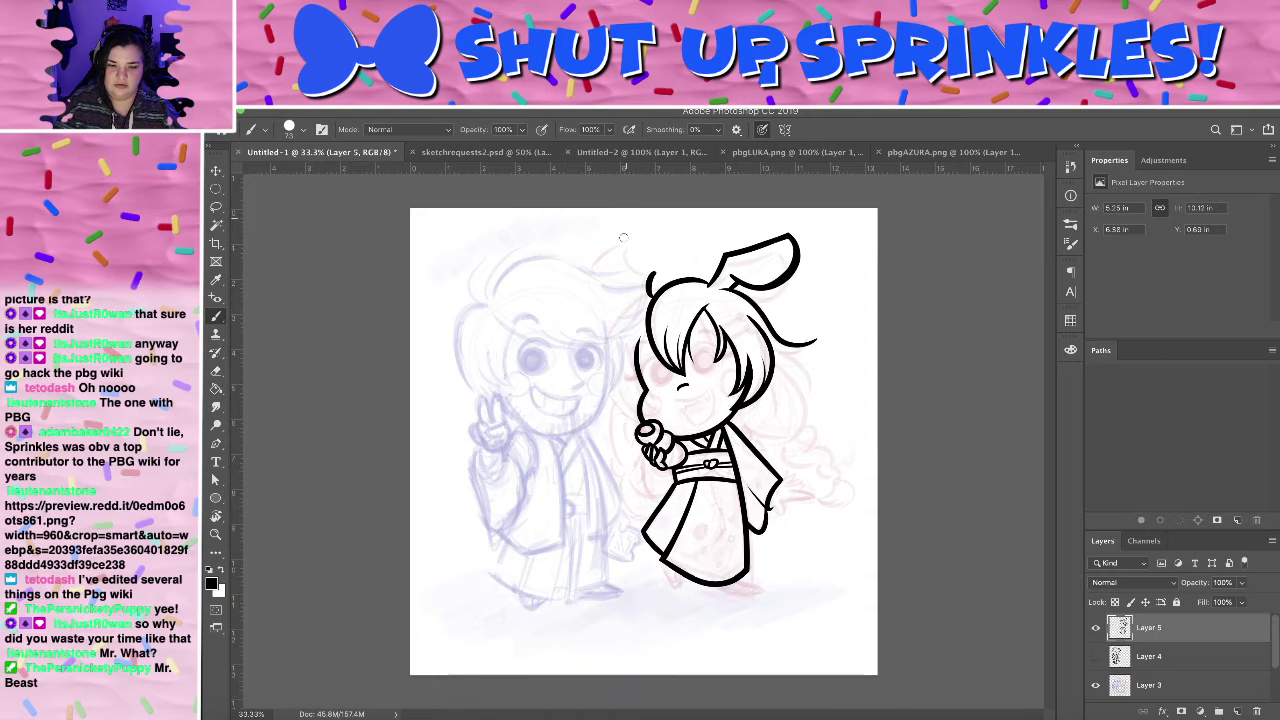
- Ink the missing ear's straight upper edge down to its base stroke, trying a rounded tip
mouse_move(614, 248)
mouse_down()
mouse_move(655, 271)
mouse_move(633, 289)
mouse_move(645, 284)
mouse_up()
key(ctrl+z)
key(ctrl+z)
key(ctrl+z)
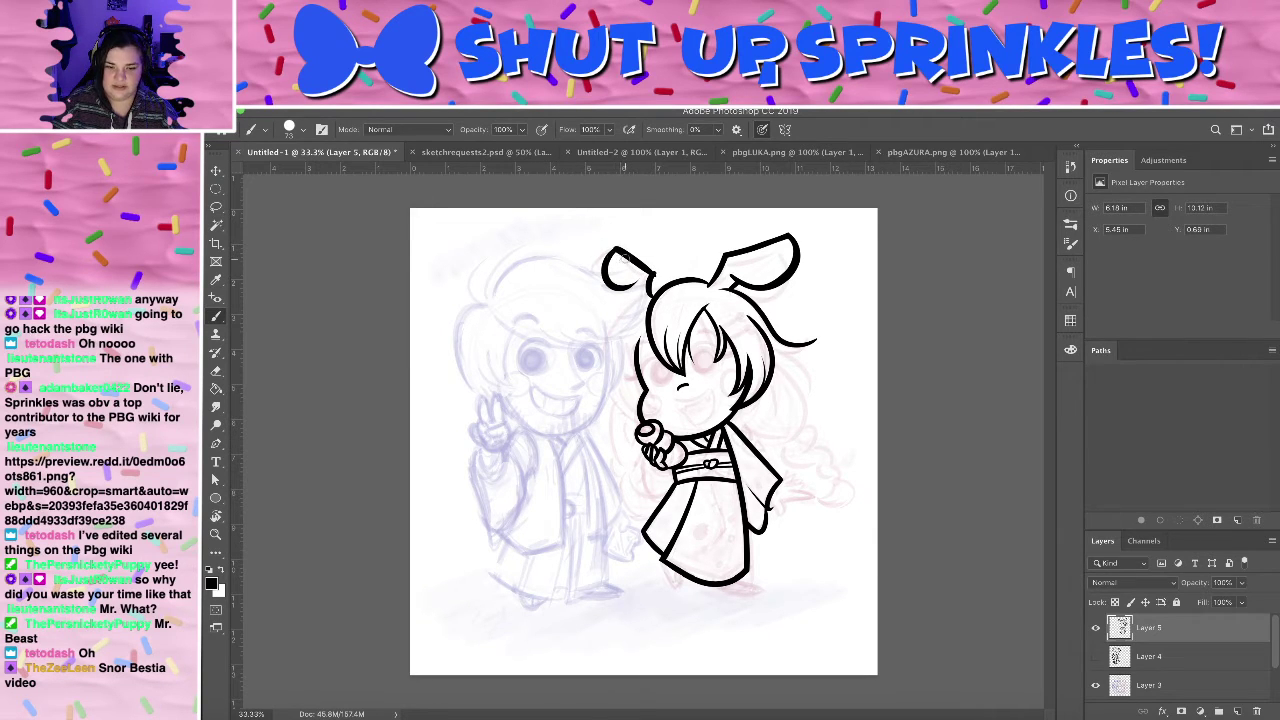
key(ctrl+z)
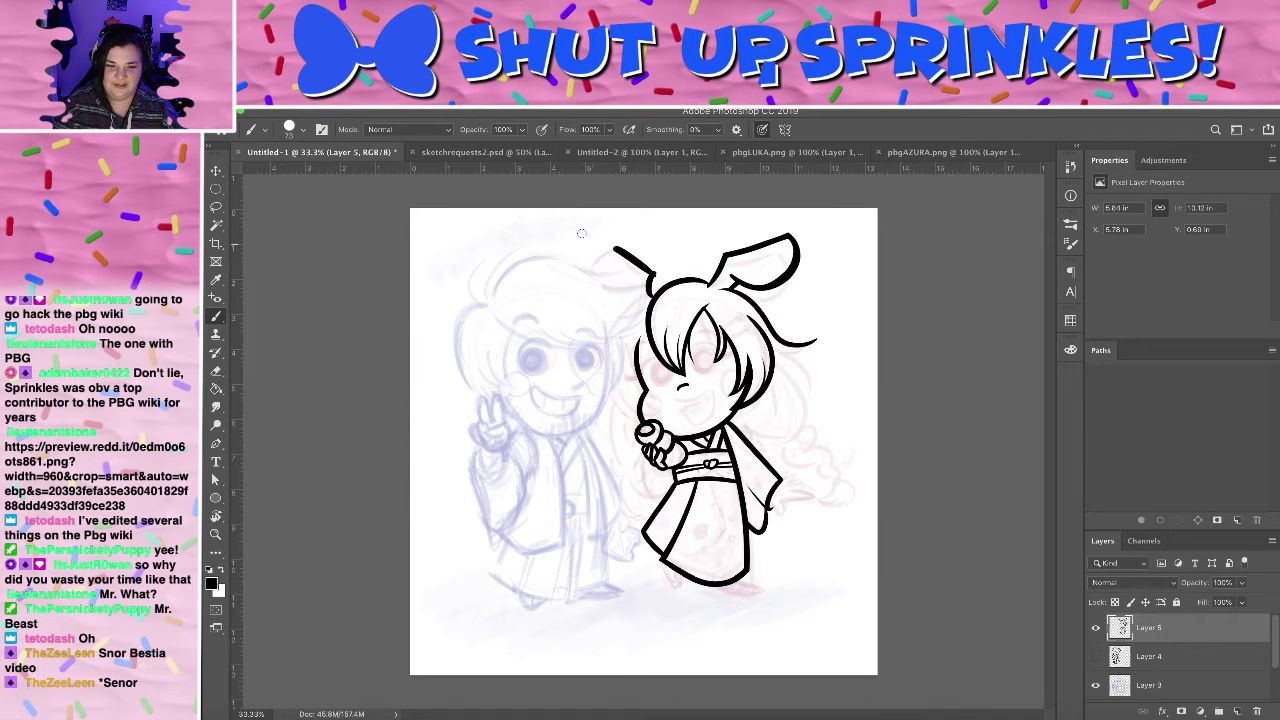
- Ink the small ear's rounded tip and lower edge, closing it with a short stroke at the hair
mouse_move(615, 249)
mouse_down()
mouse_move(645, 284)
mouse_move(607, 282)
mouse_move(651, 274)
mouse_move(651, 301)
mouse_up()
key(ctrl+z)
key(ctrl+z)
key(ctrl+z)
key(ctrl+z)
key(ctrl+z)
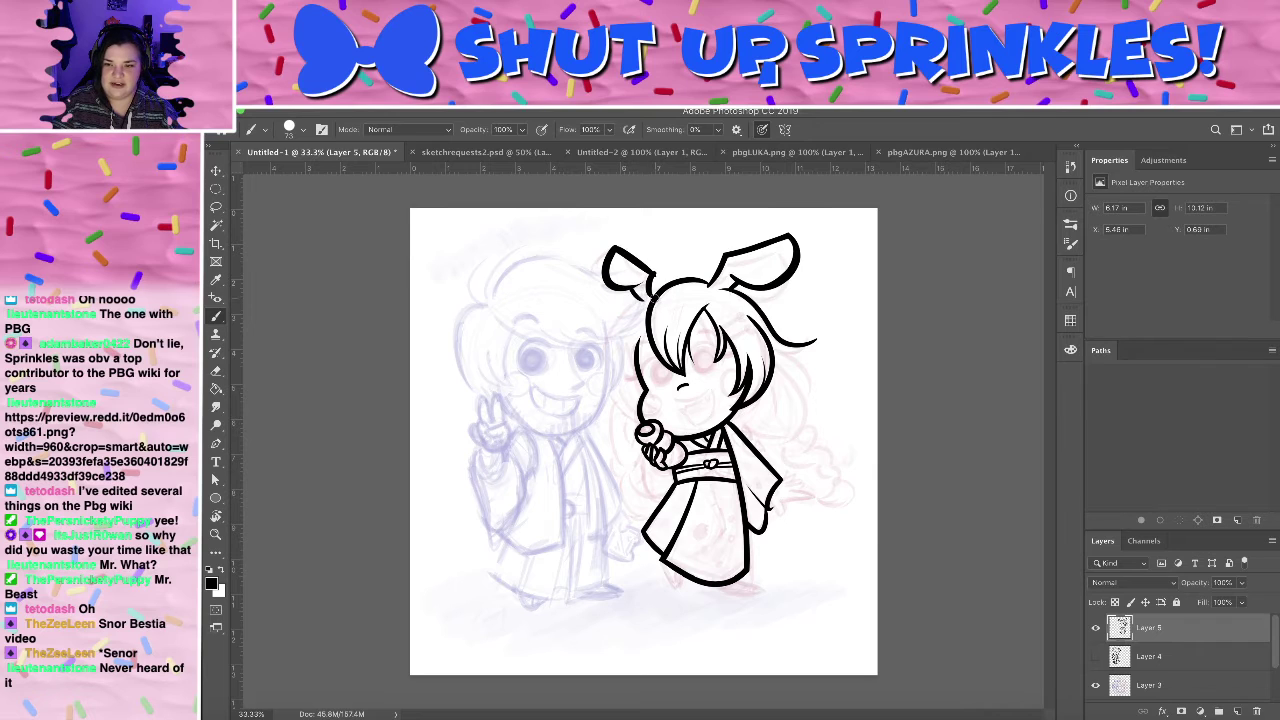
key(ctrl+z)
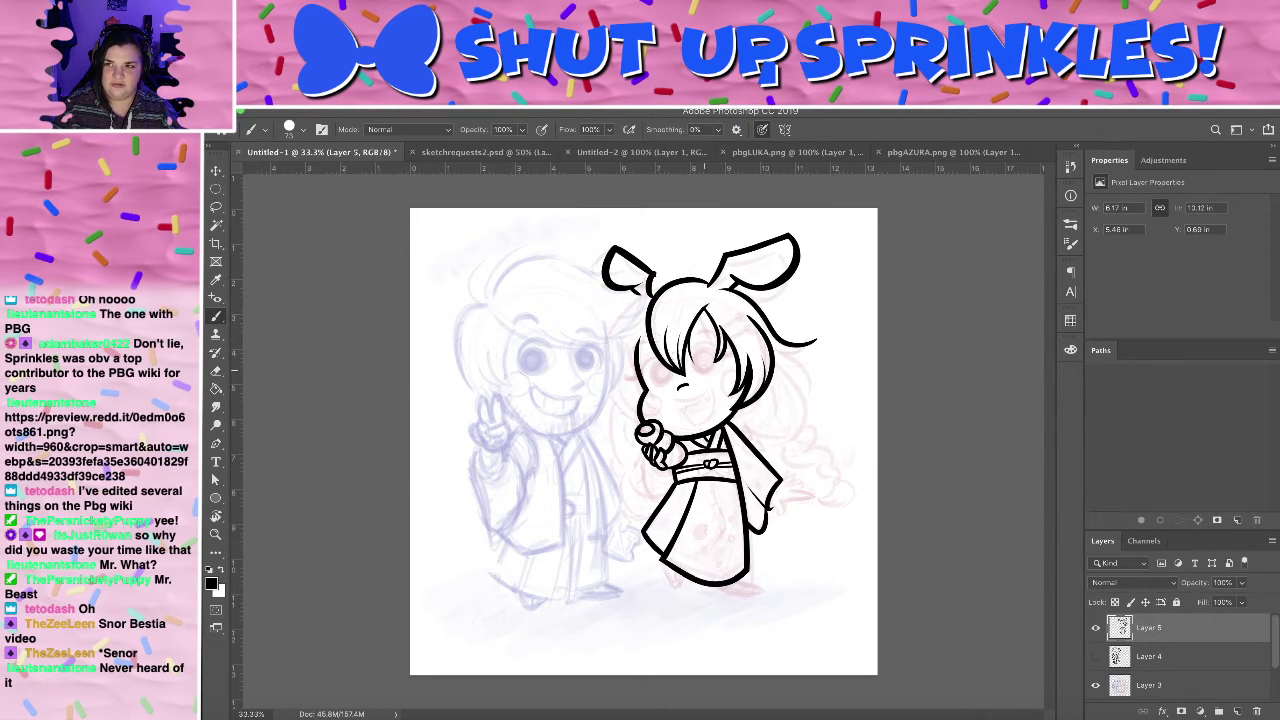
- Try to ink the large hair curve from the small ear to the raised hand, with a short strand beside the face
mouse_move(636, 302)
mouse_down()
mouse_move(614, 412)
mouse_move(630, 417)
mouse_up()
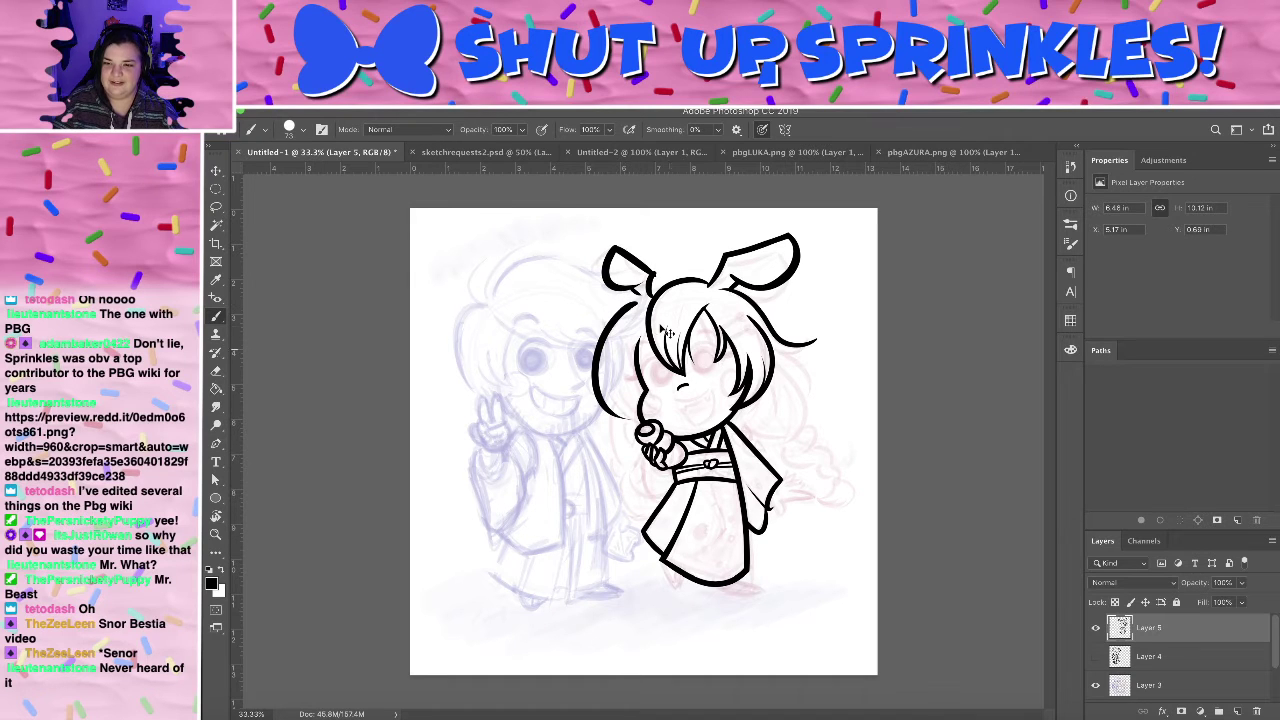
key(ctrl+z)
drag(638, 295, 644, 416)
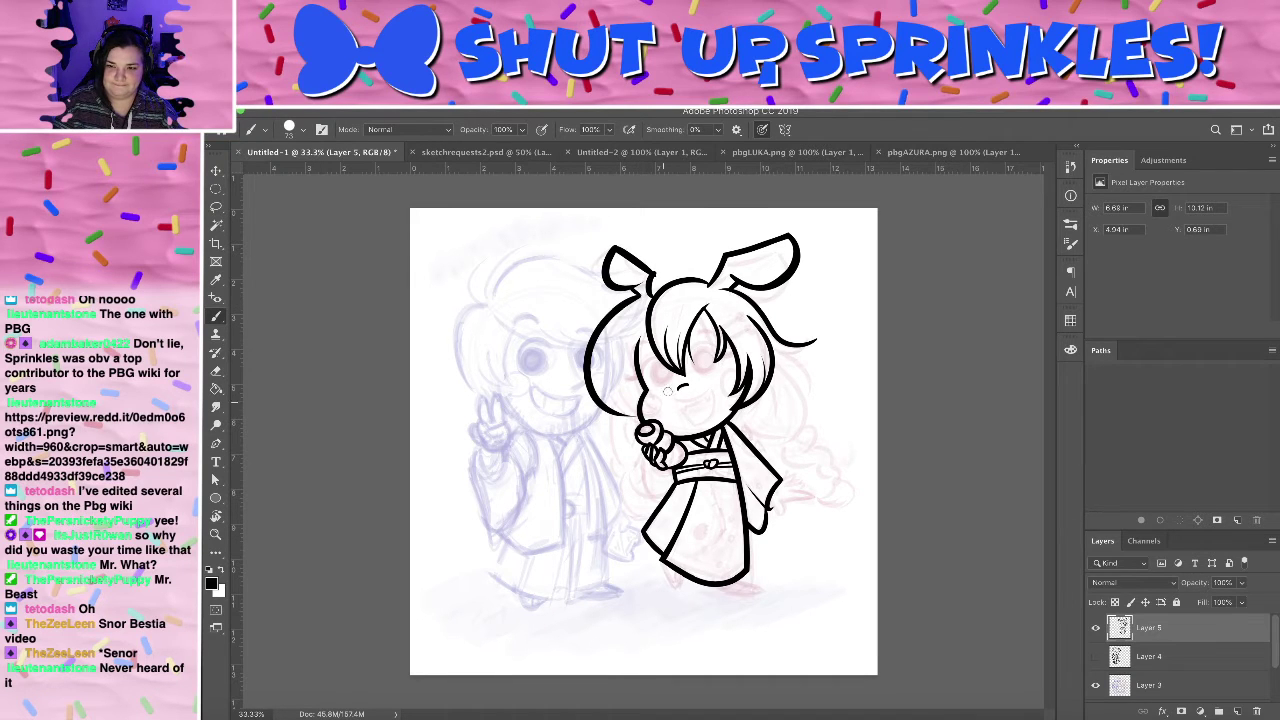
drag(645, 336, 634, 390)
key(ctrl+z)
drag(650, 337, 645, 379)
key(ctrl+z)
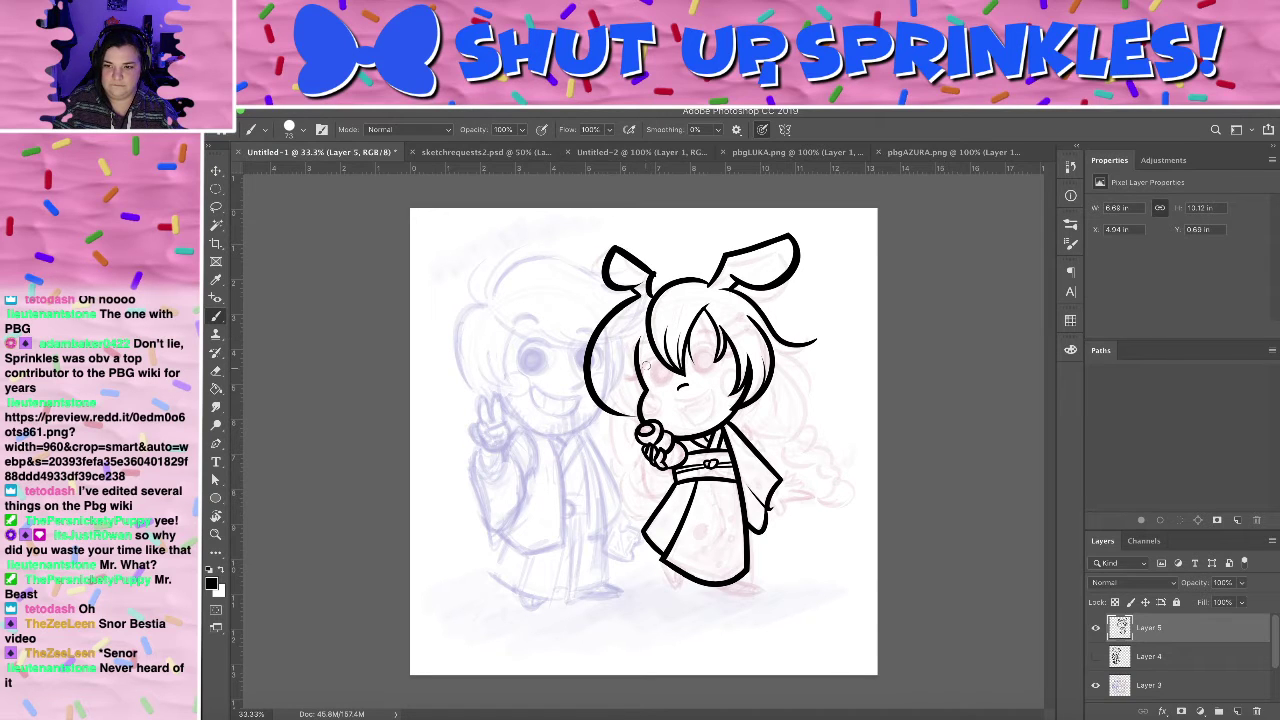
key(ctrl+z)
- Ink the outer hair curve from beneath the small ear around to the raised hand
drag(641, 299, 643, 386)
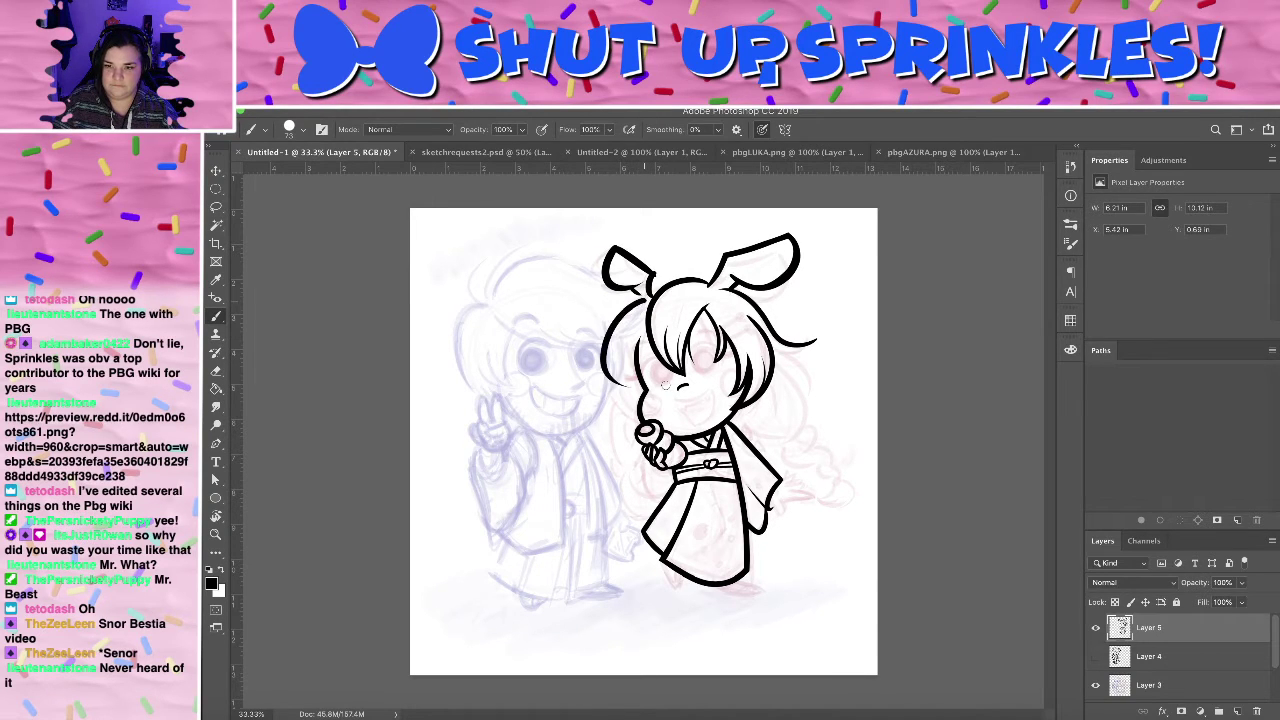
key(ctrl+z)
drag(645, 297, 622, 418)
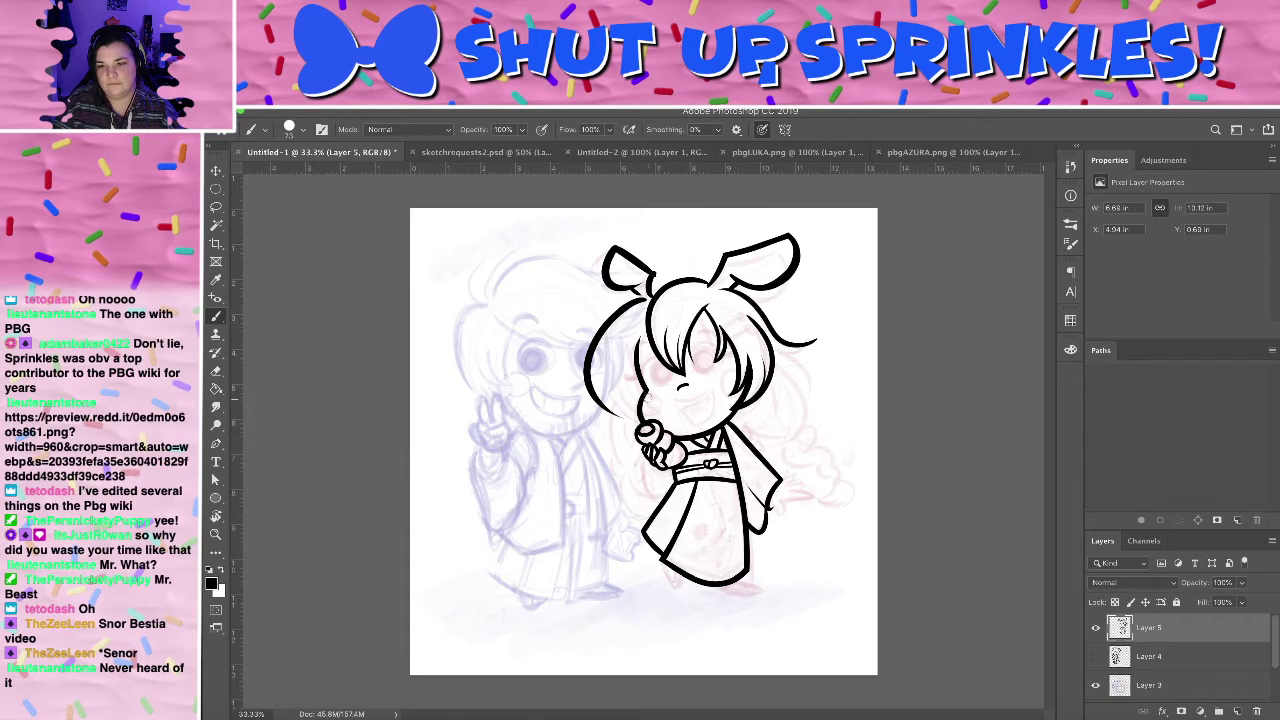
key(ctrl+z)
drag(643, 299, 640, 418)
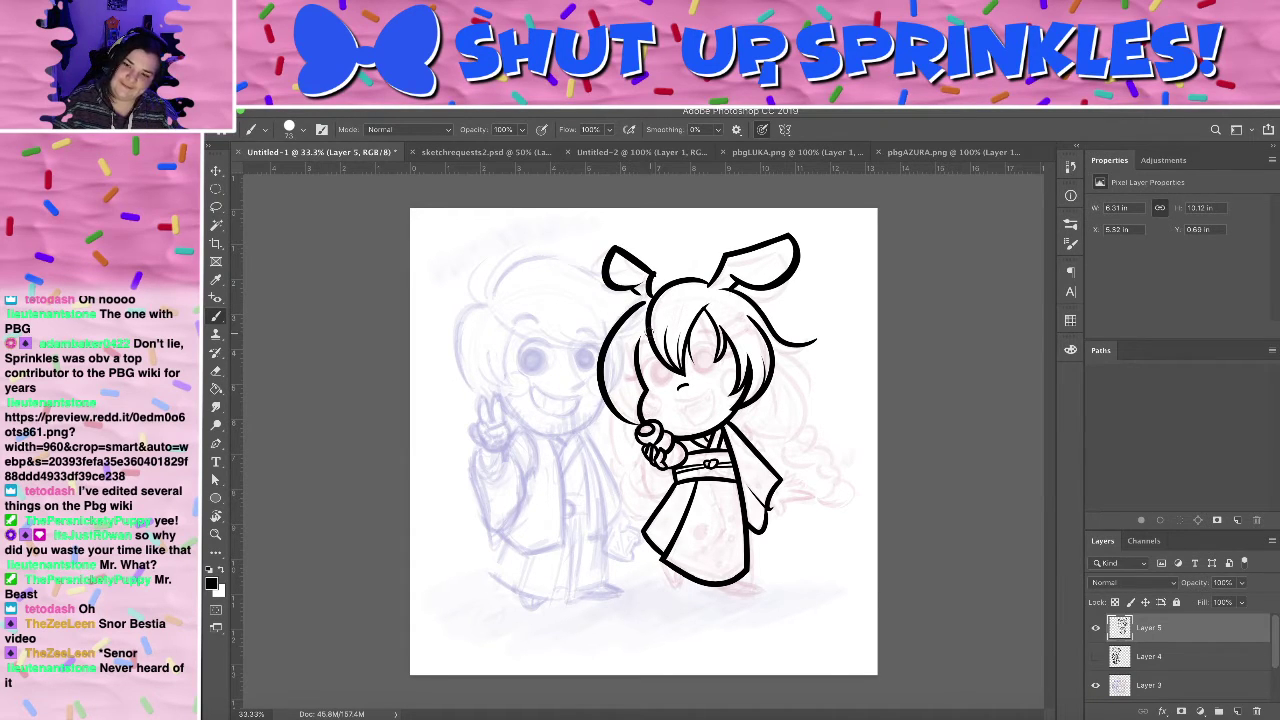
- Try to thicken the hair strand along the edge of the face inside the new outer curve
drag(650, 328, 645, 395)
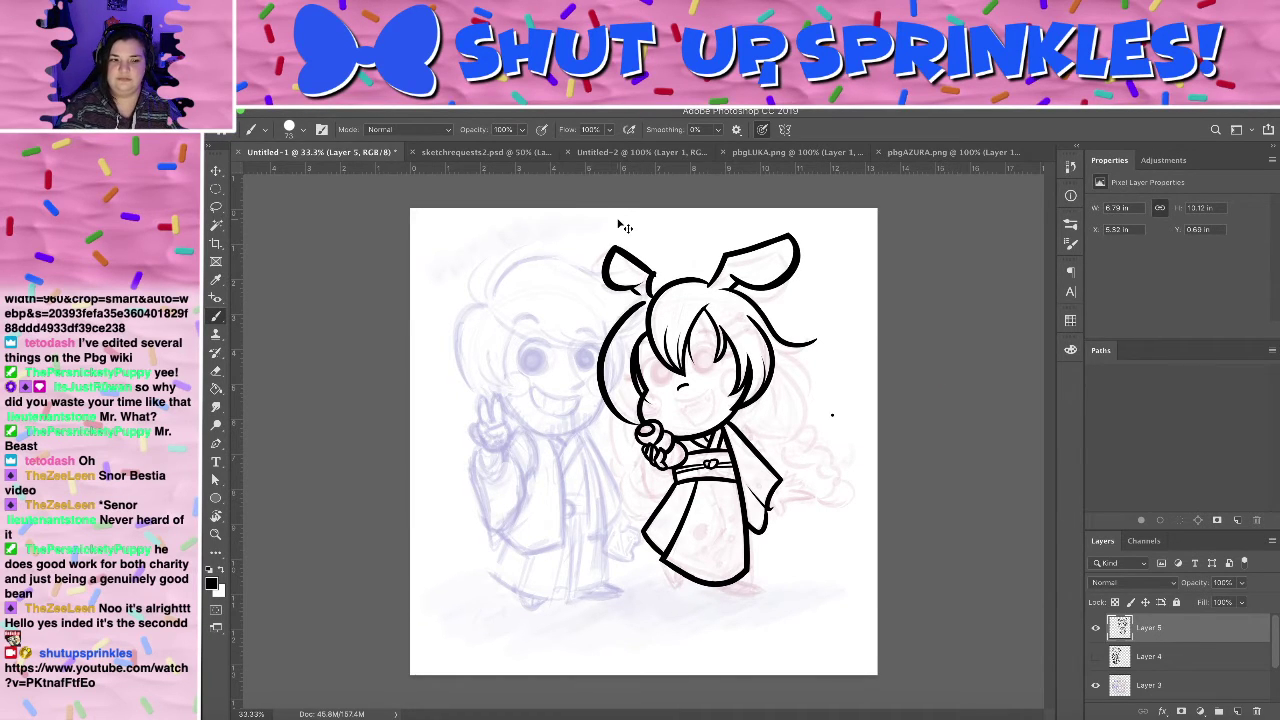
key(ctrl+plus)
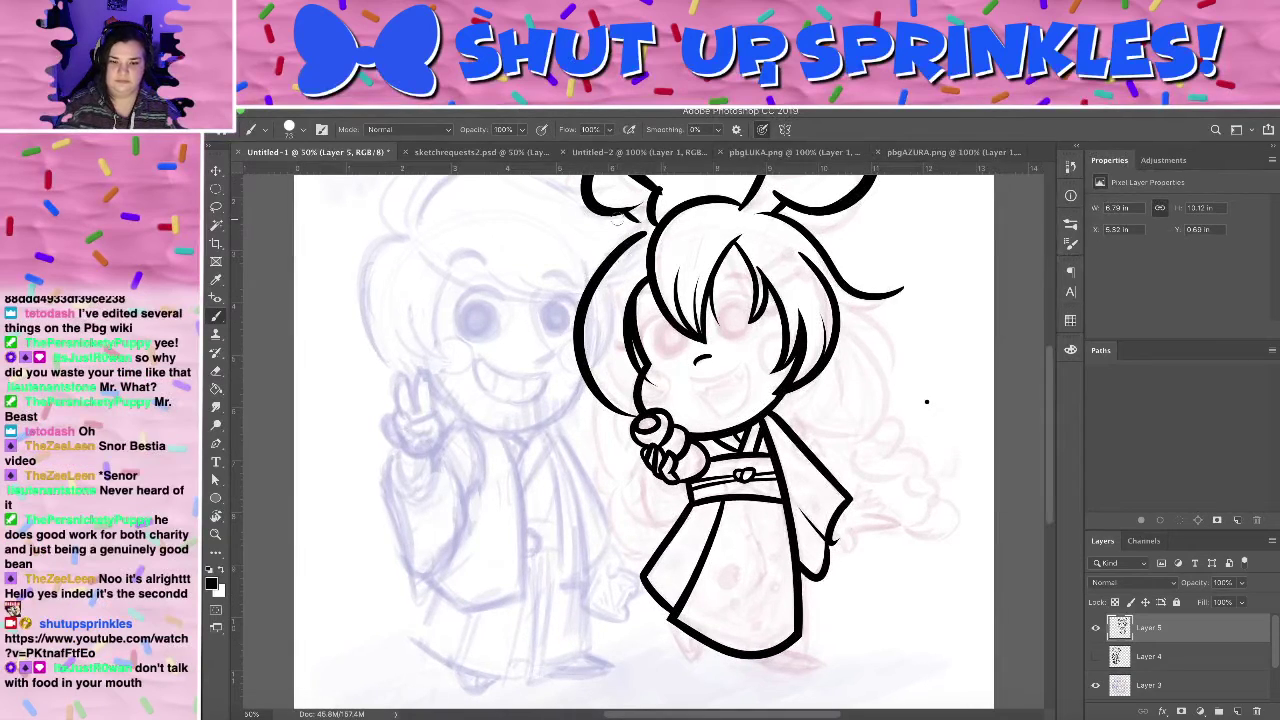
drag(792, 449, 602, 472)
key(e)
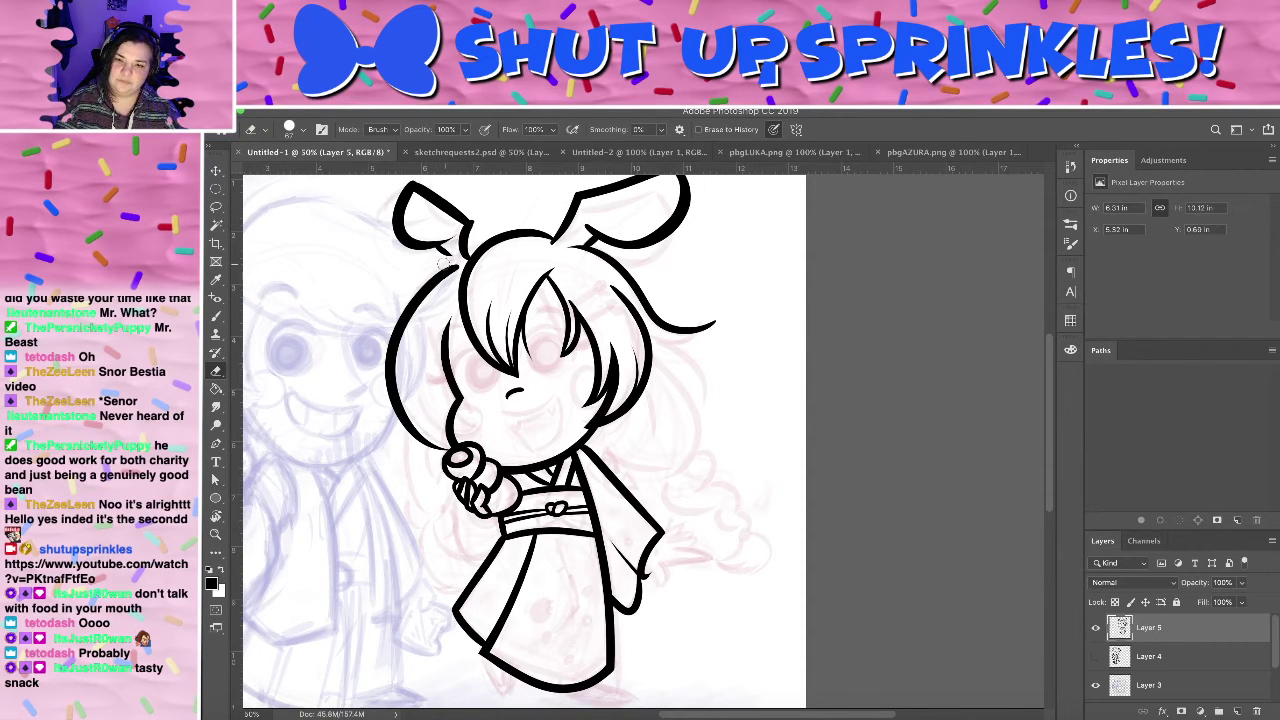
key(b)
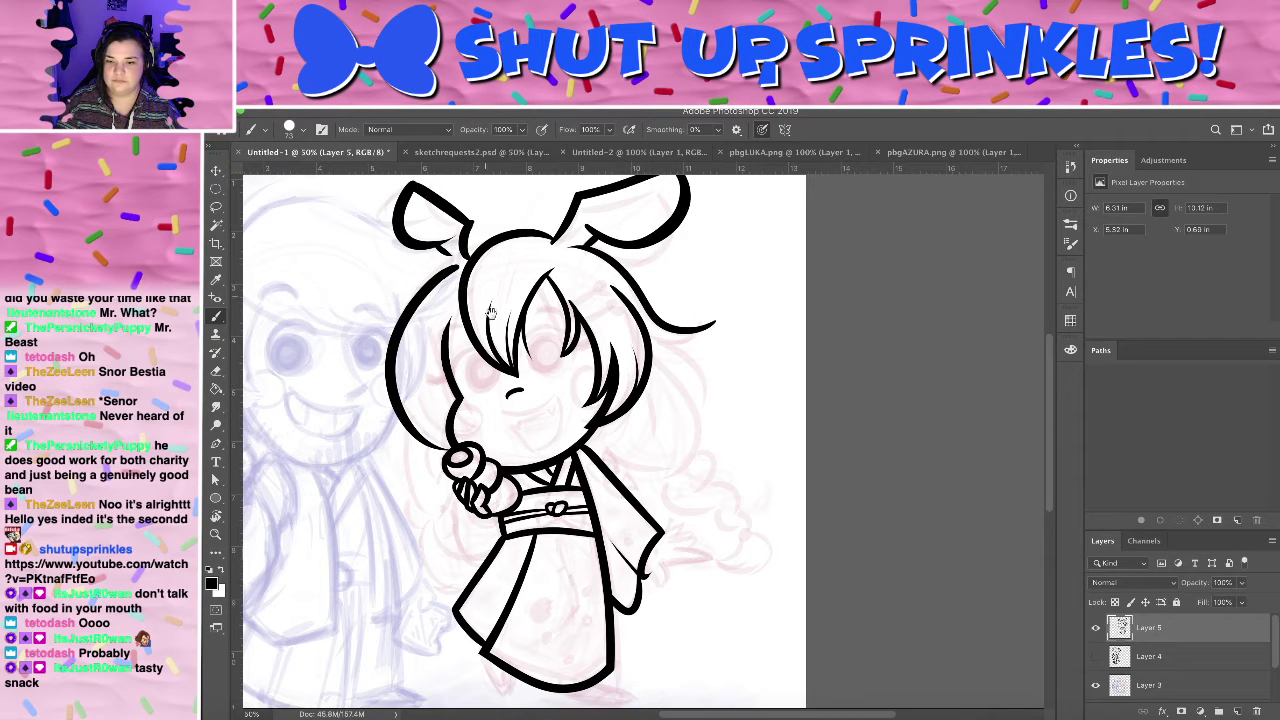
- Lasso the small ear, rotate it about 13° counterclockwise and shift it slightly down onto the hair
mouse_move(550, 378)
mouse_down()
mouse_move(587, 268)
mouse_move(573, 369)
mouse_up()
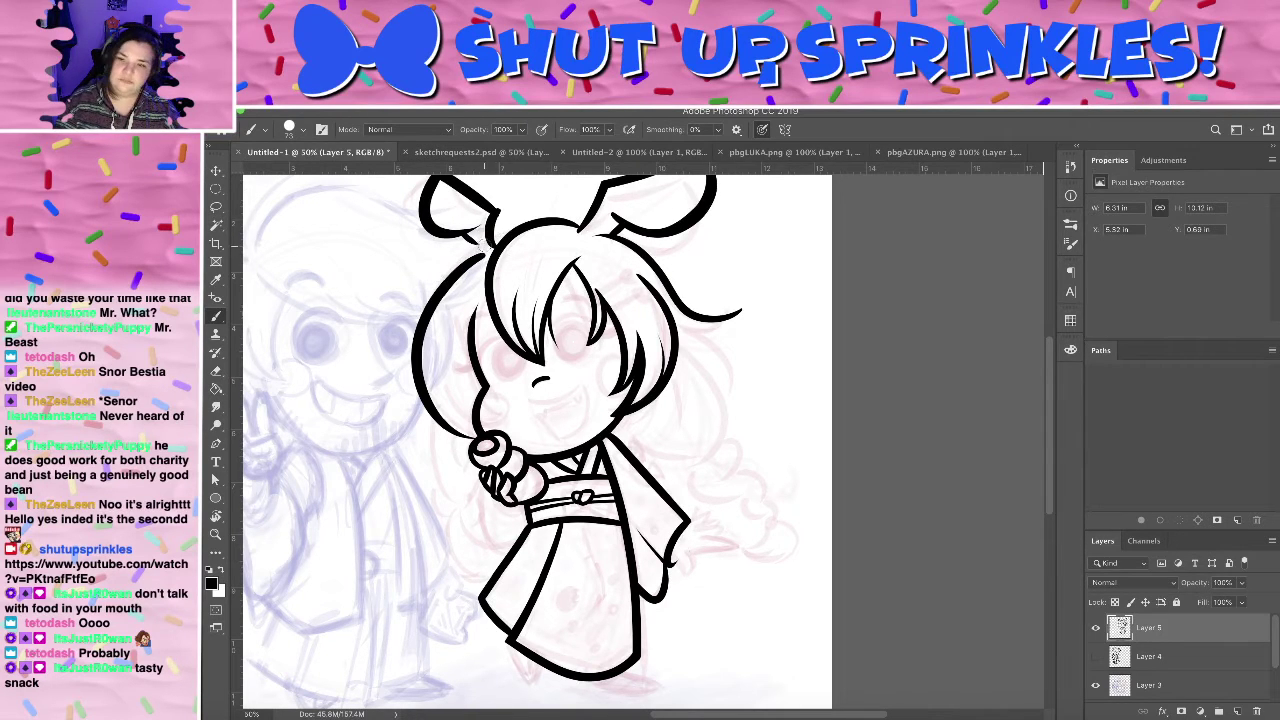
drag(547, 328, 499, 384)
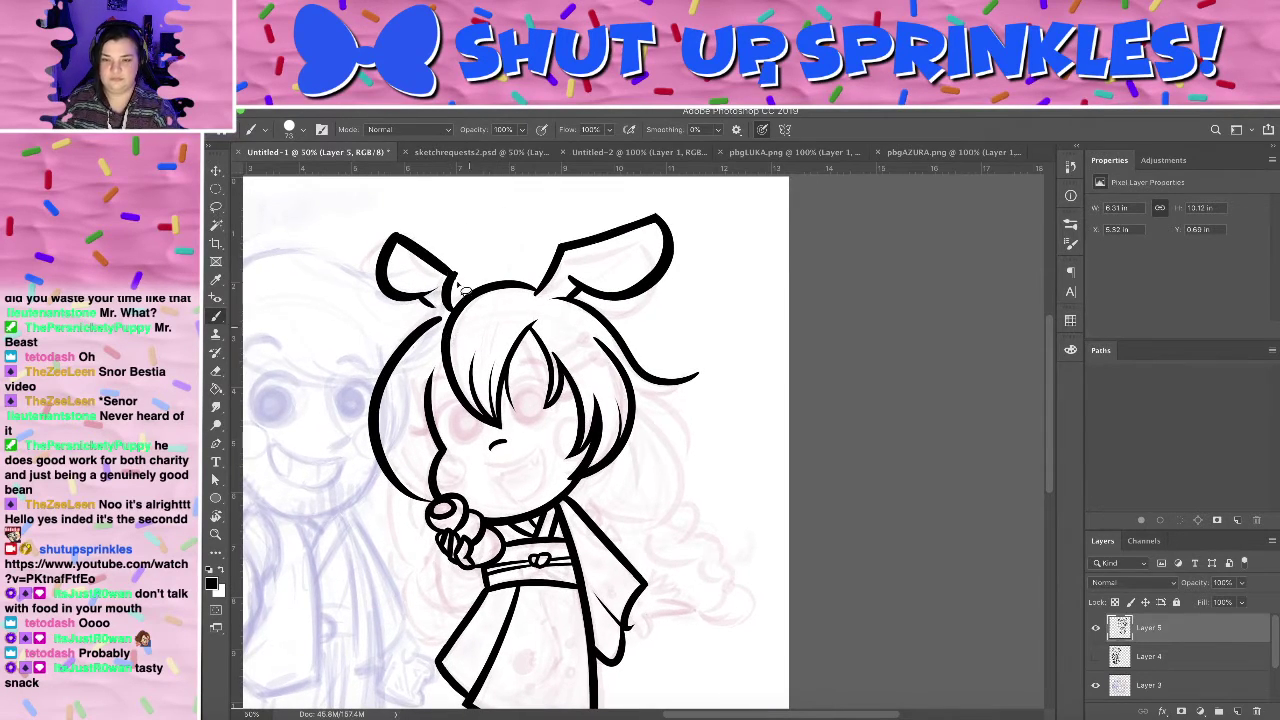
key(l)
mouse_move(408, 210)
mouse_down()
mouse_move(400, 332)
mouse_move(438, 322)
mouse_move(450, 284)
mouse_move(372, 236)
mouse_move(406, 211)
mouse_up()
key(ctrl+t)
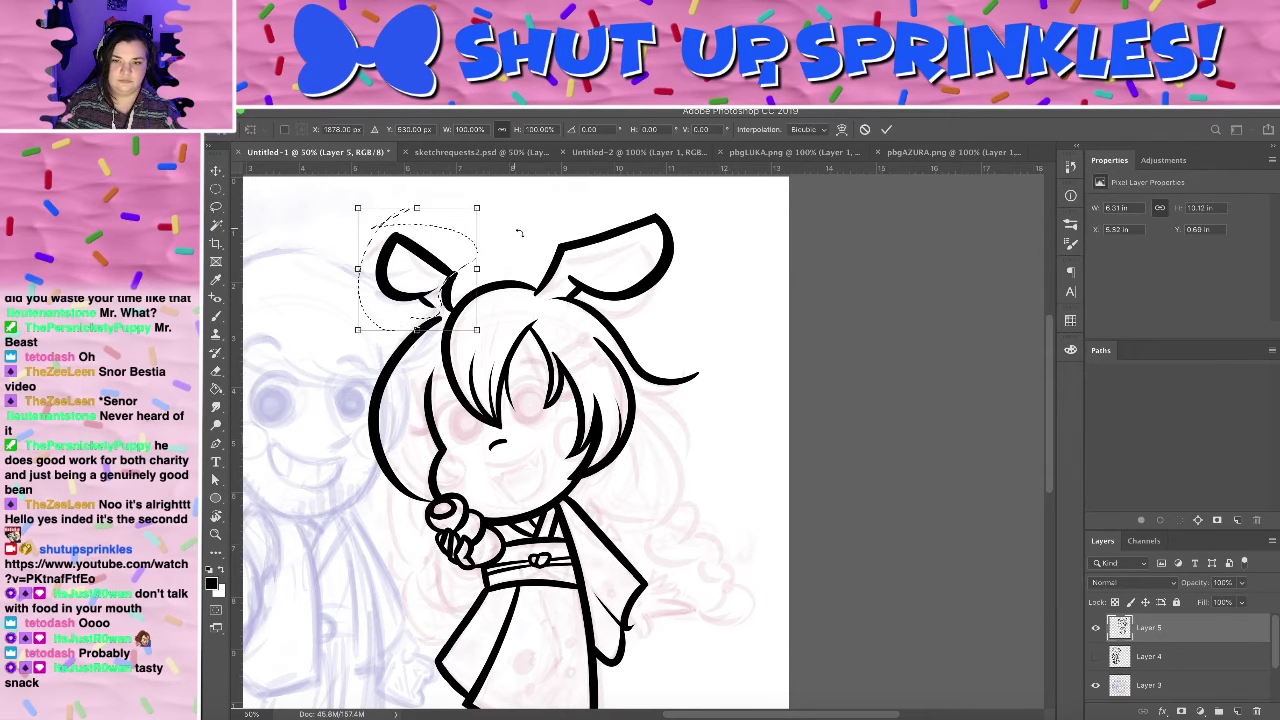
drag(519, 232, 524, 198)
drag(432, 276, 434, 287)
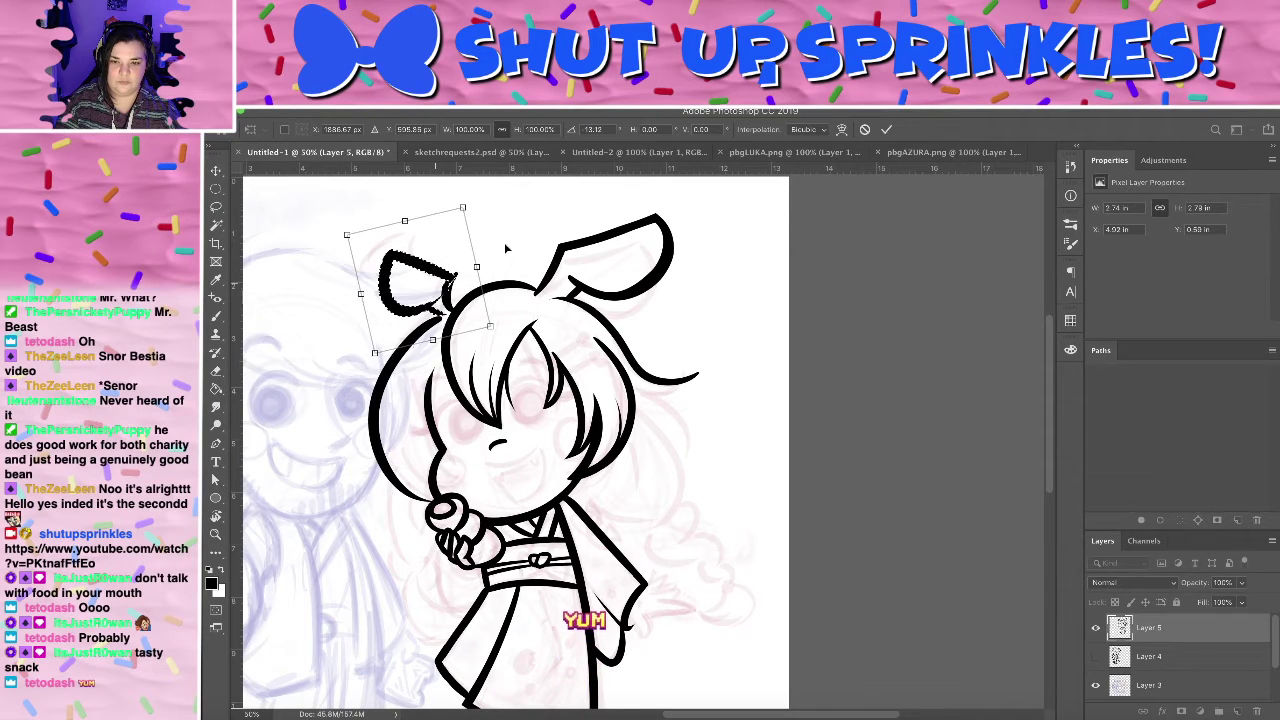
click(886, 131)
- Erase the stray strokes at the small ear's base and ink a short line joining the ear to the hair
key(e)
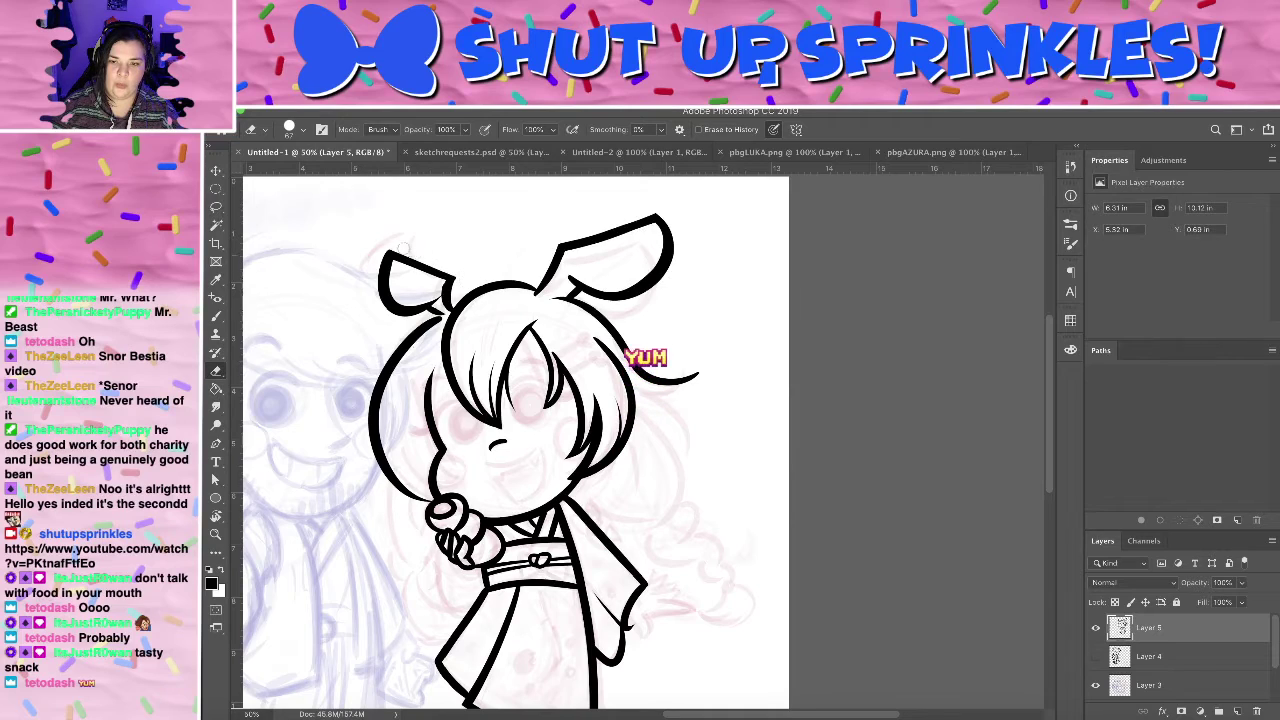
scroll(394, 205, up, 2)
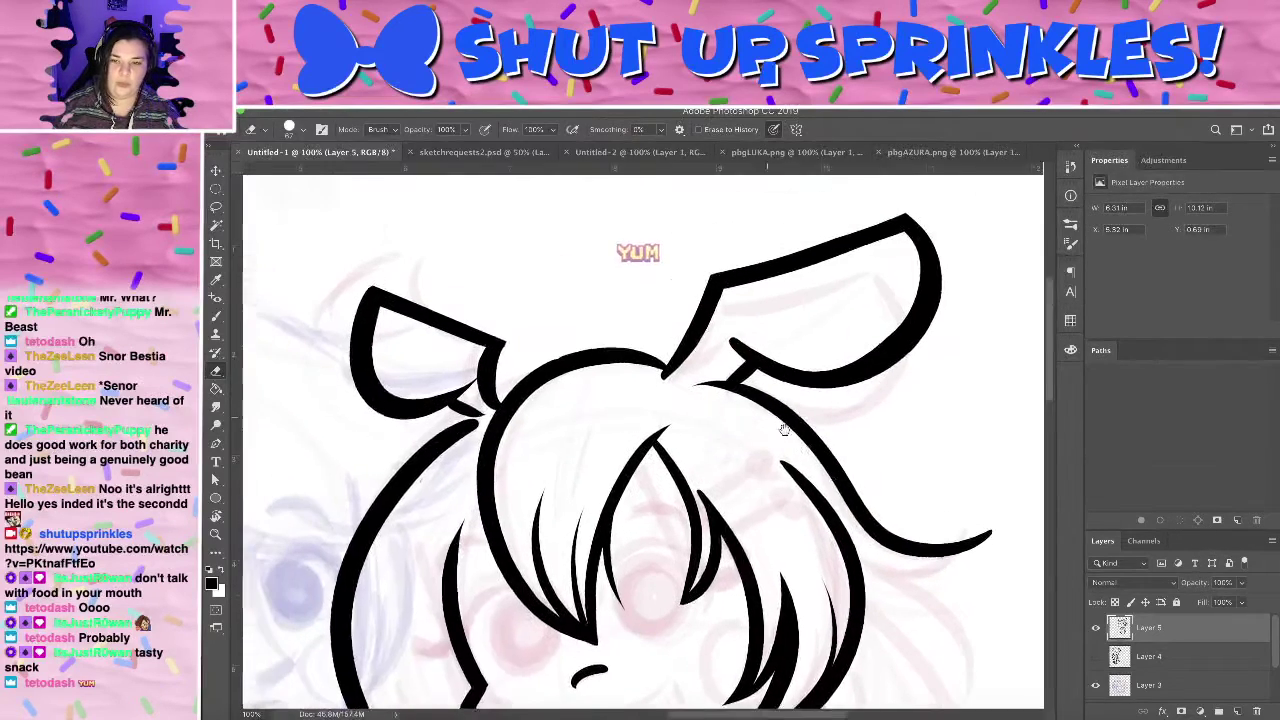
drag(784, 429, 841, 456)
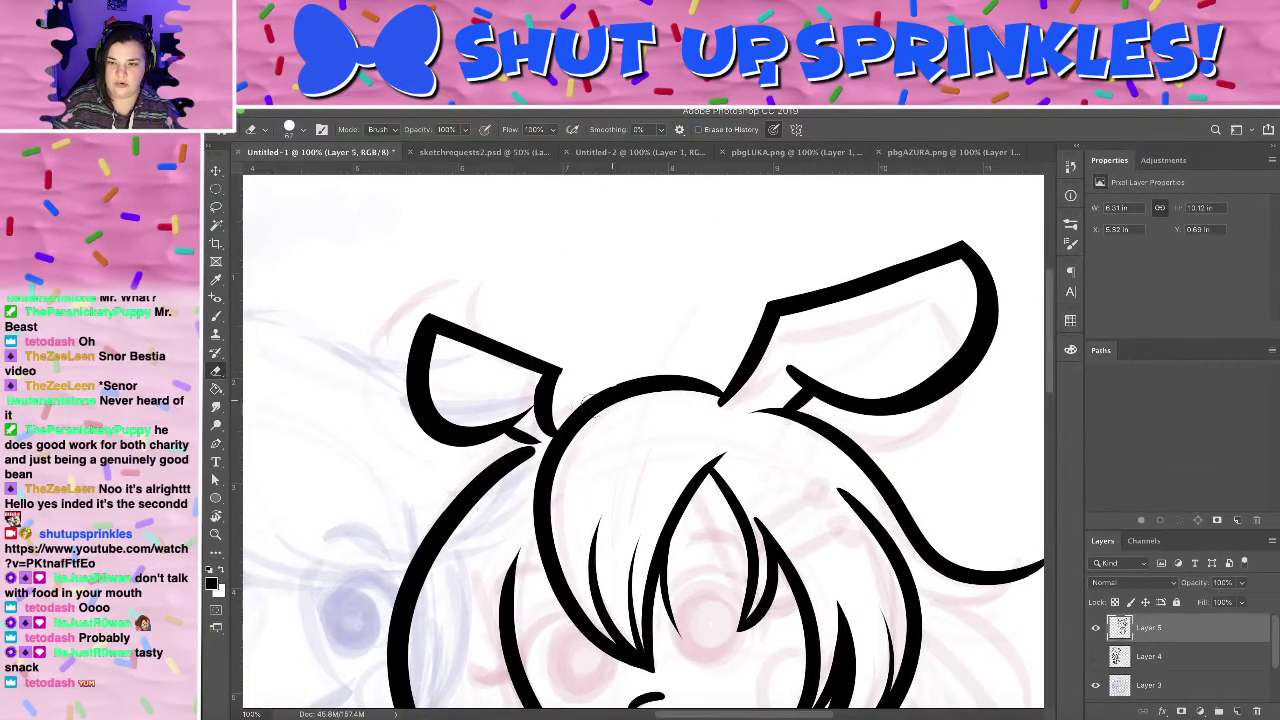
key(b)
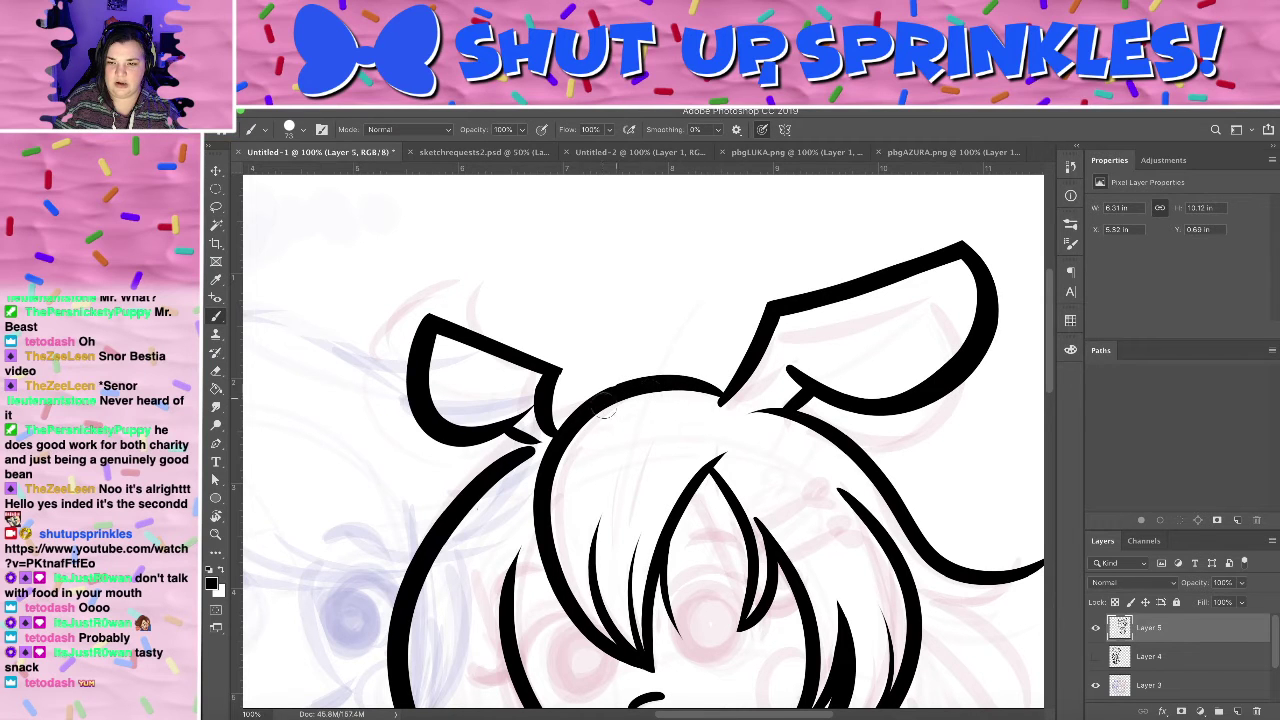
mouse_move(602, 412)
mouse_down()
mouse_move(607, 392)
mouse_move(682, 404)
mouse_move(727, 389)
mouse_up()
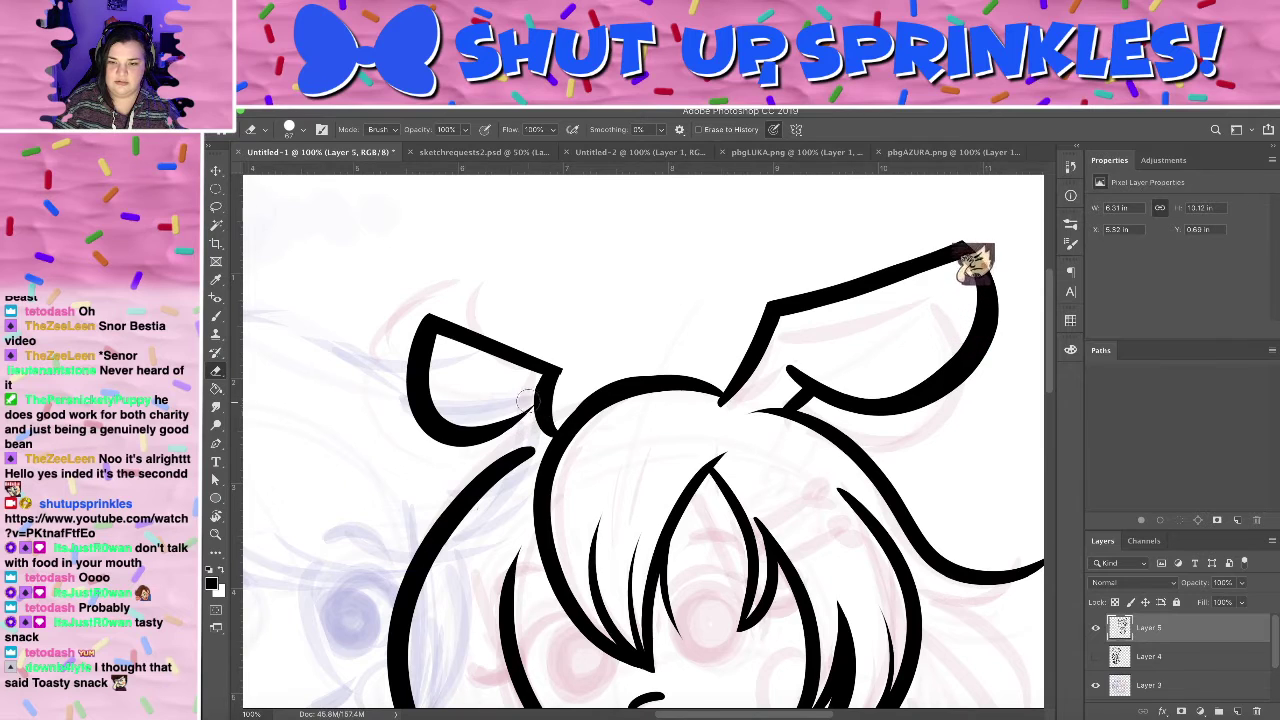
key(b)
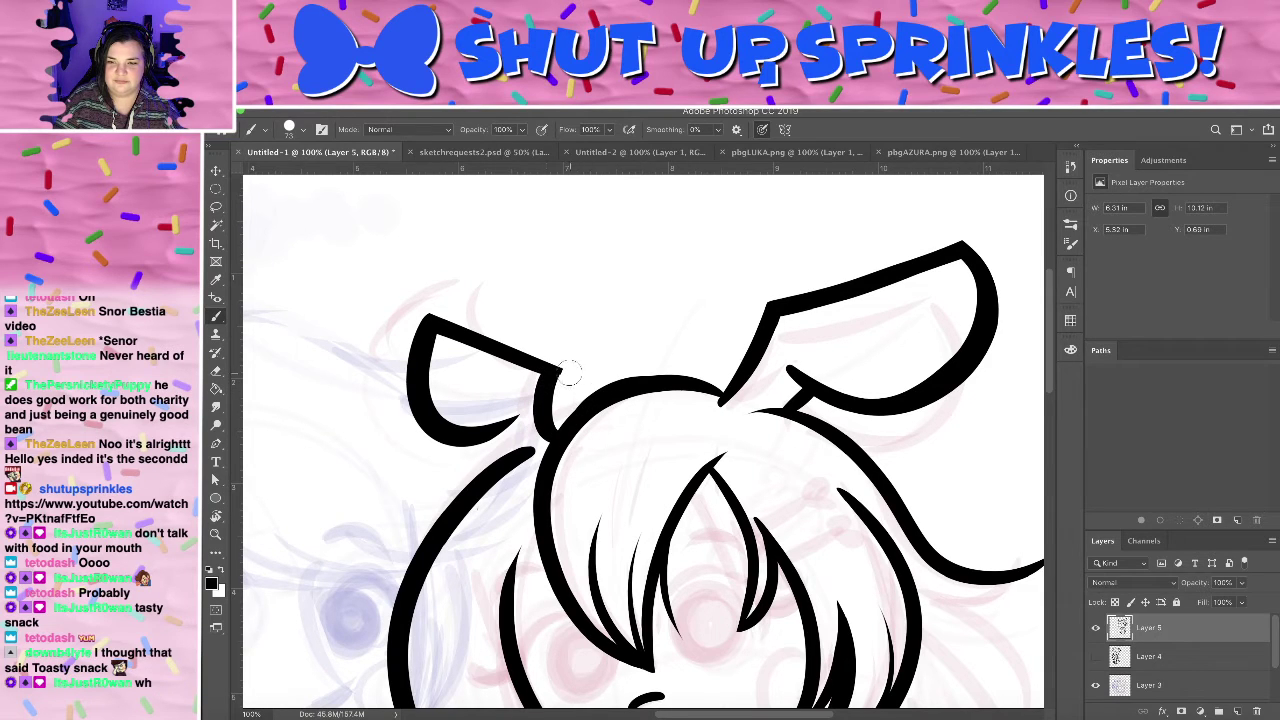
key(e)
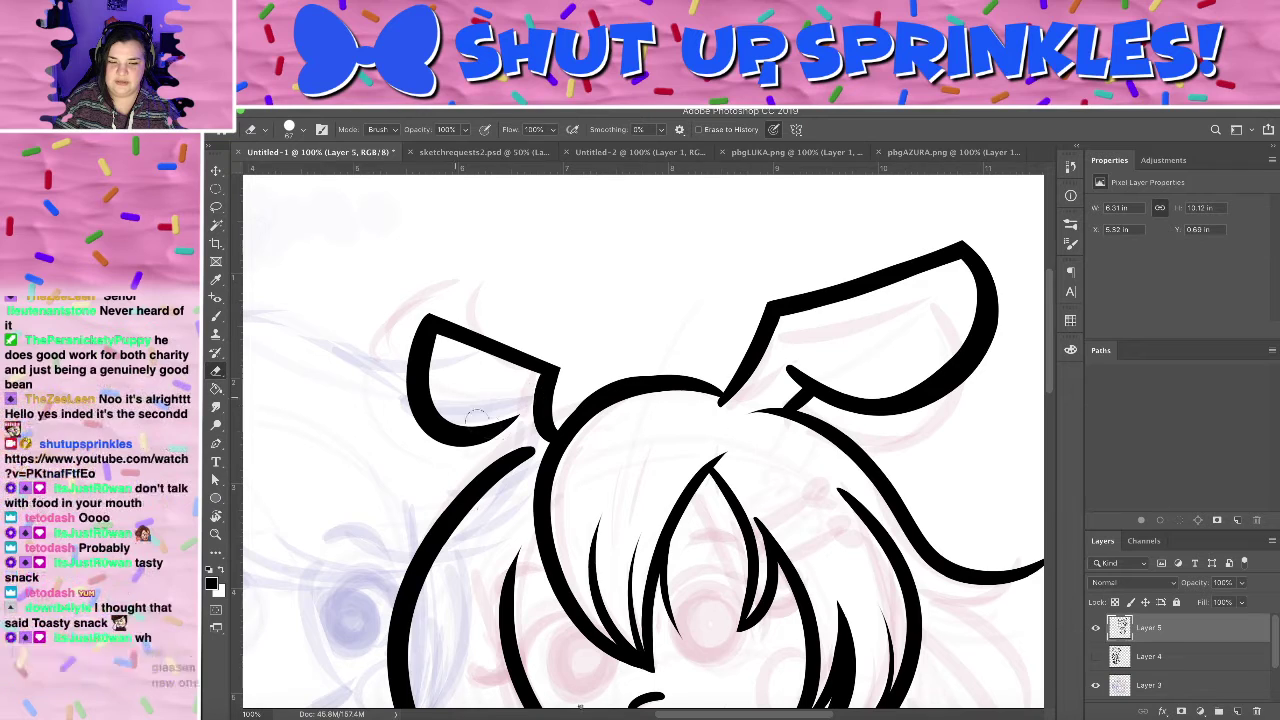
key(b)
drag(478, 428, 534, 455)
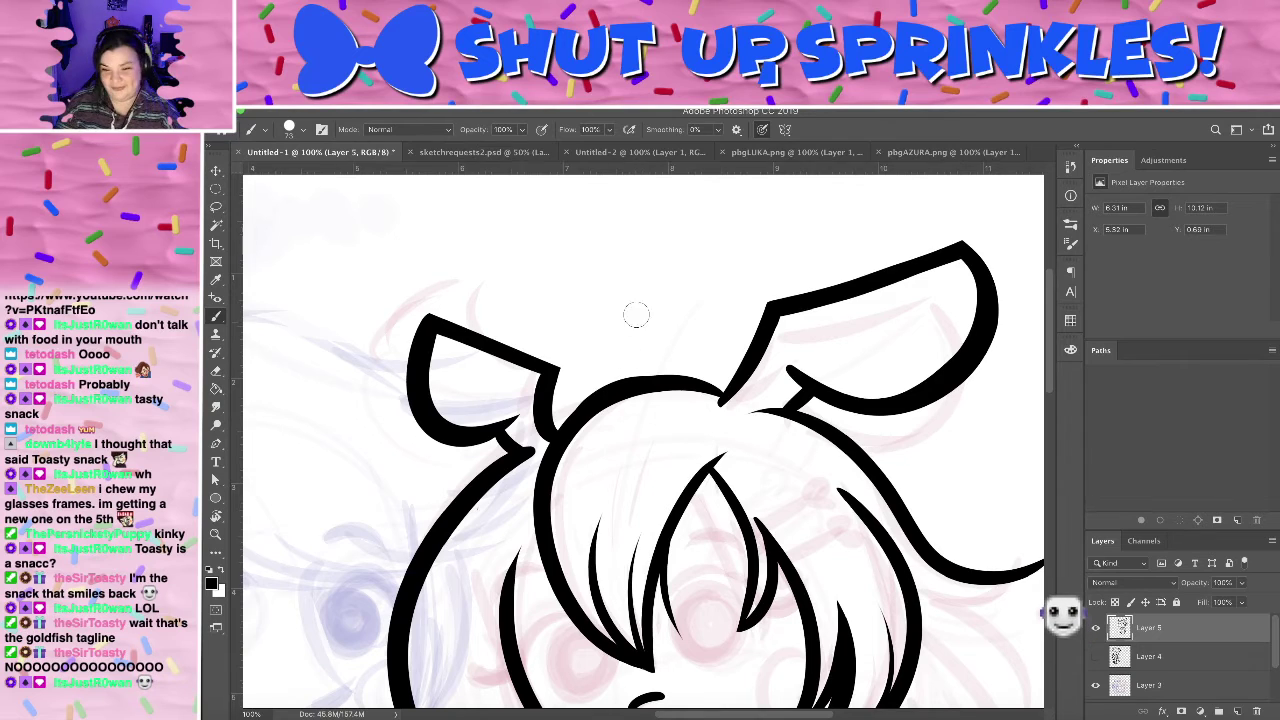
- Ink the upper end of the outer hair curve so it joins the fringe line beneath the small ear
mouse_move(678, 427)
mouse_down()
mouse_move(706, 429)
mouse_move(710, 289)
mouse_up()
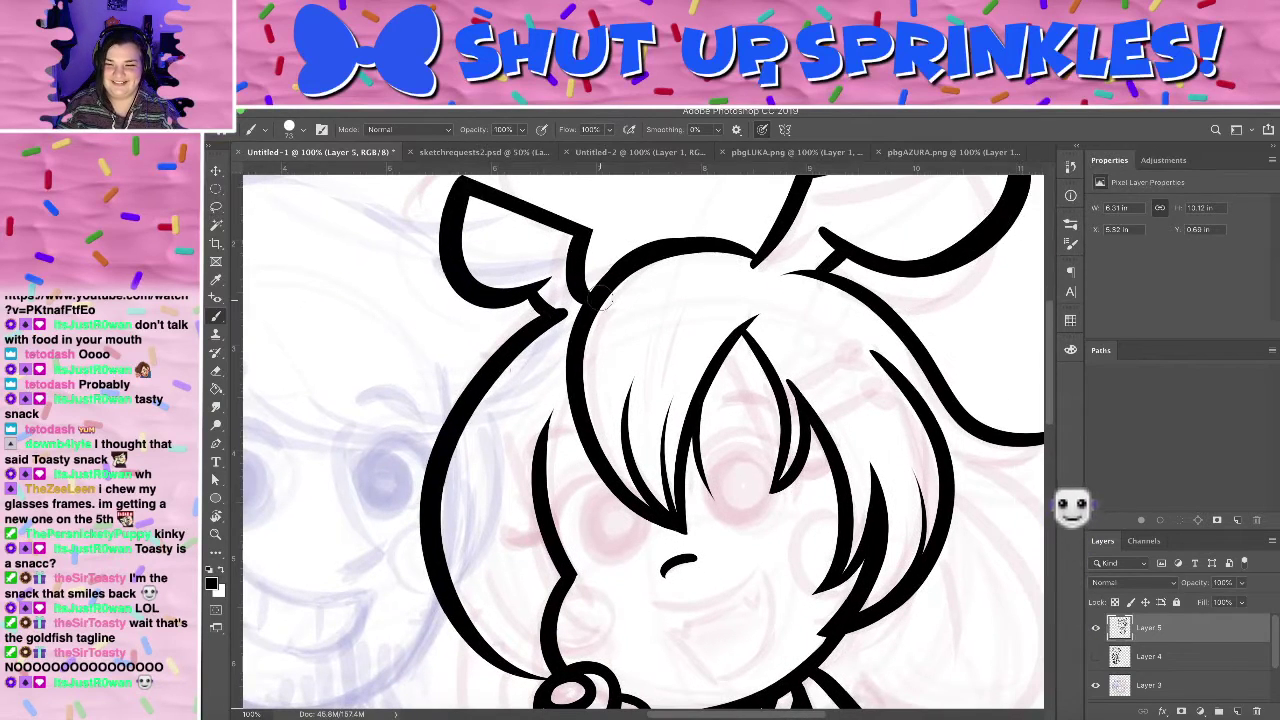
drag(590, 303, 435, 445)
key(super+z)
drag(588, 297, 425, 470)
key(super+z)
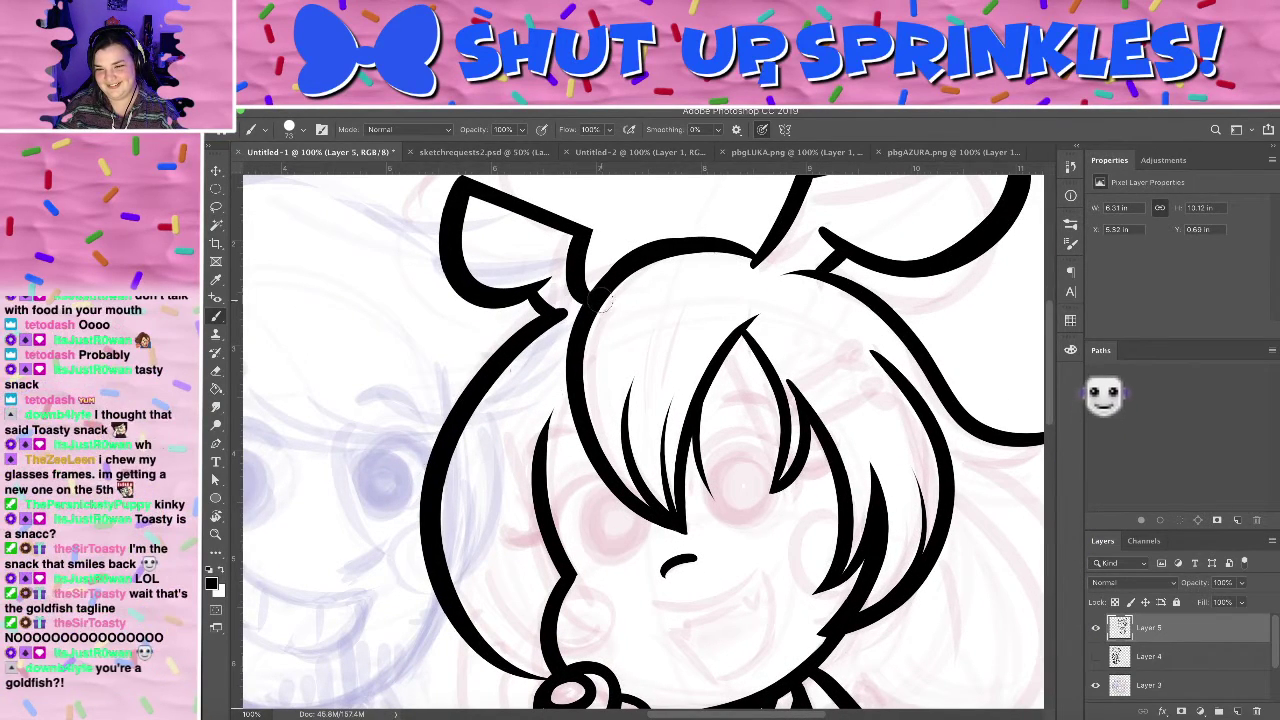
drag(589, 299, 448, 425)
key(super+z)
drag(588, 300, 447, 423)
- Ink the side hair lock framing the face, from the fringe line down to a pointed tip beside the eye
mouse_move(681, 626)
mouse_down()
mouse_move(565, 395)
mouse_move(609, 531)
mouse_up()
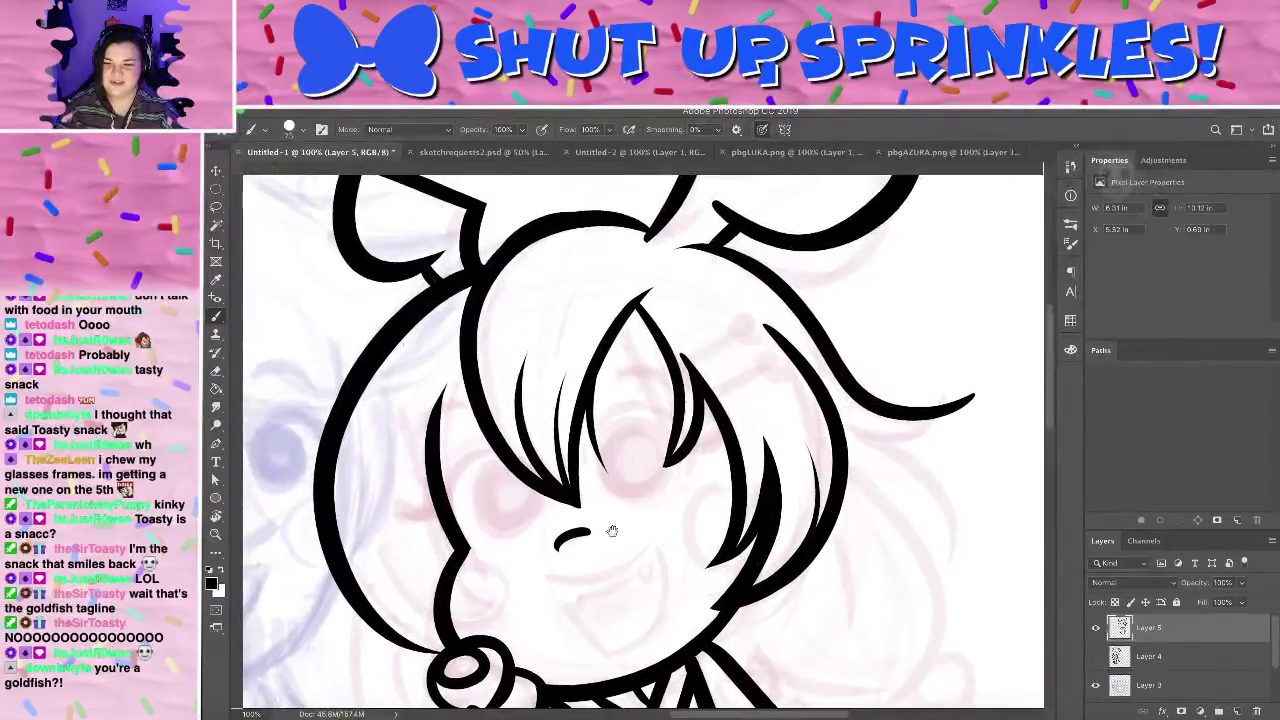
key(r)
drag(768, 360, 598, 336)
key(e)
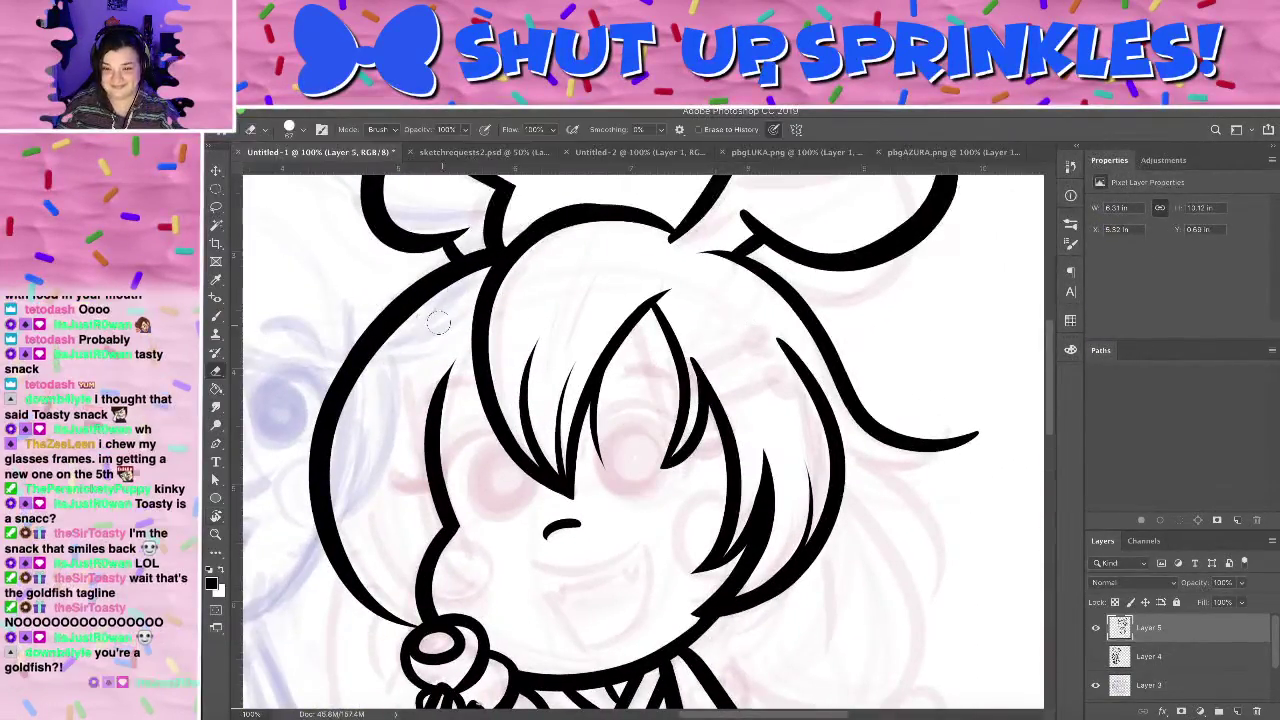
mouse_move(512, 339)
mouse_down()
mouse_move(629, 314)
mouse_move(555, 337)
mouse_move(478, 339)
mouse_up()
key(b)
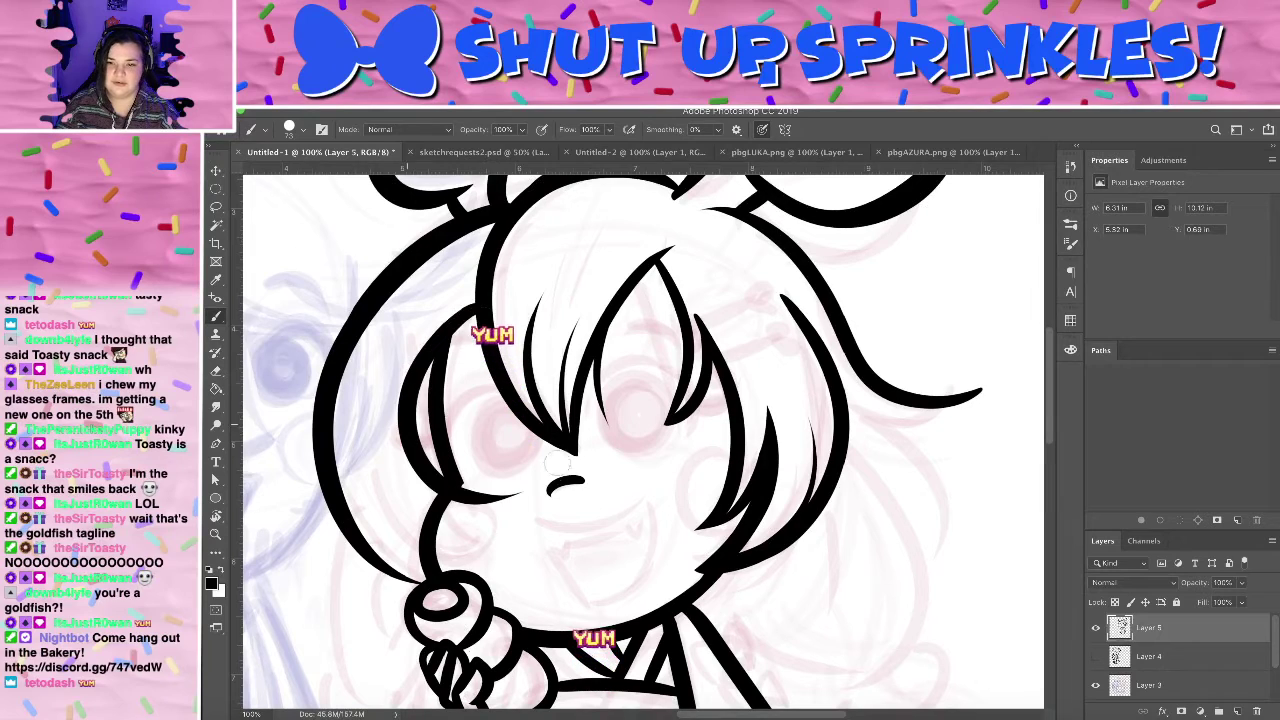
drag(477, 306, 482, 446)
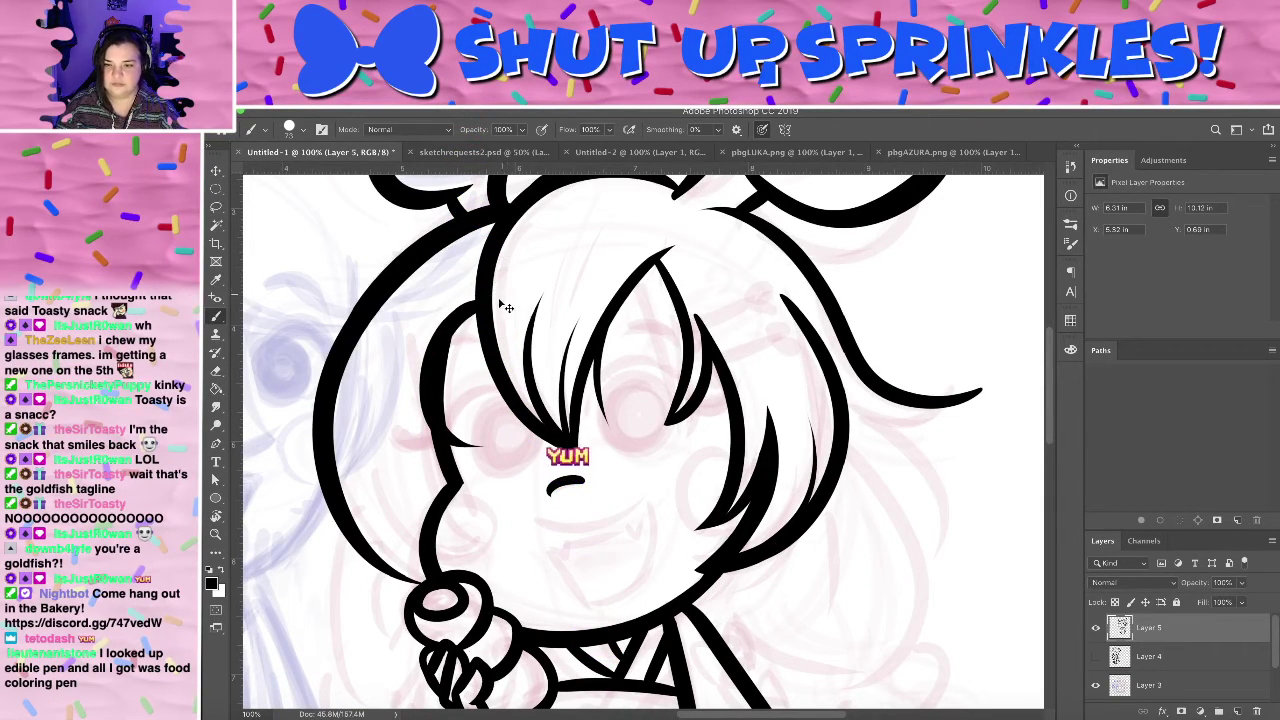
key(super+z)
drag(477, 298, 475, 428)
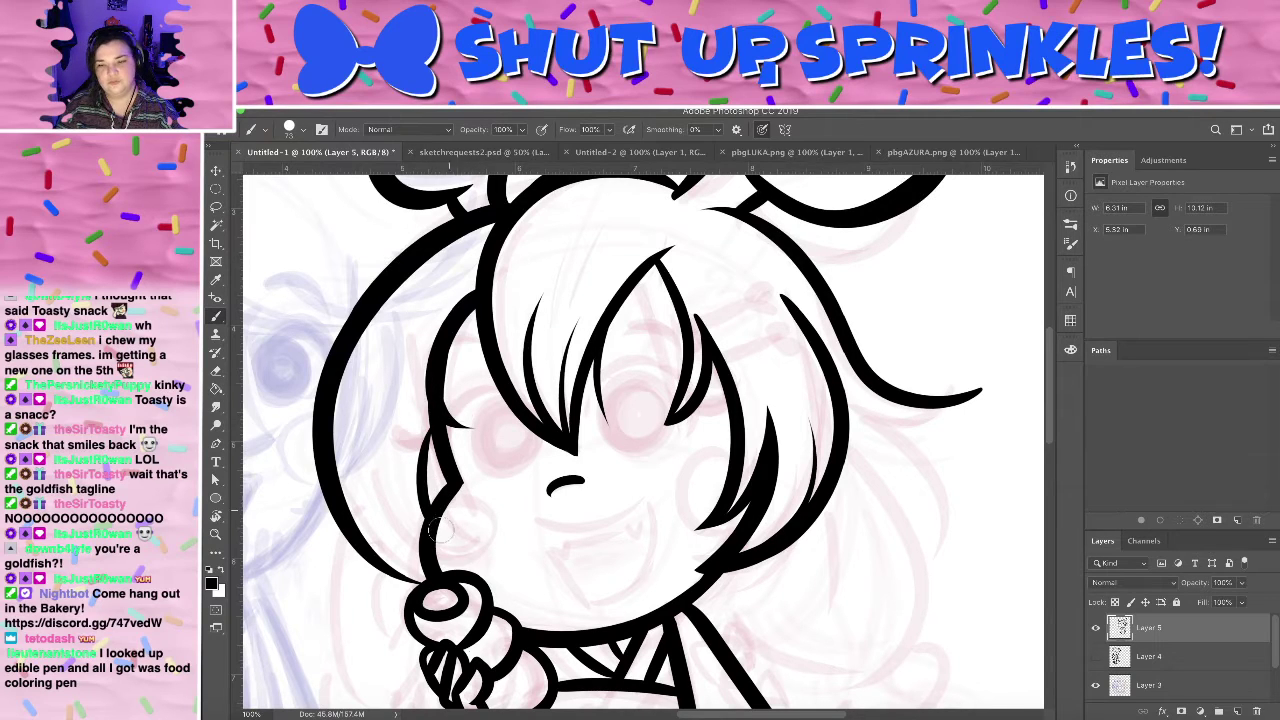
- Ink a thin tapered strand inside the lower outer hair curve and a small flick off its outer edge
drag(416, 562, 364, 398)
key(super+z)
drag(426, 579, 365, 408)
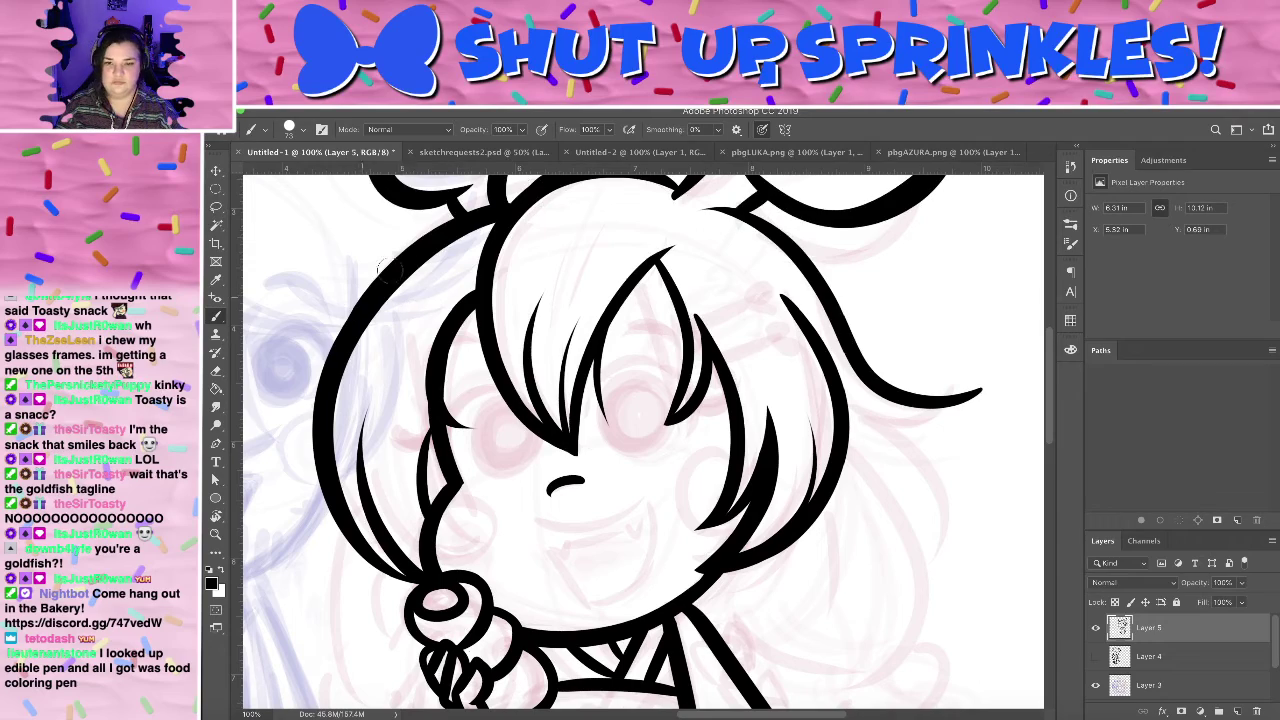
drag(450, 345, 486, 203)
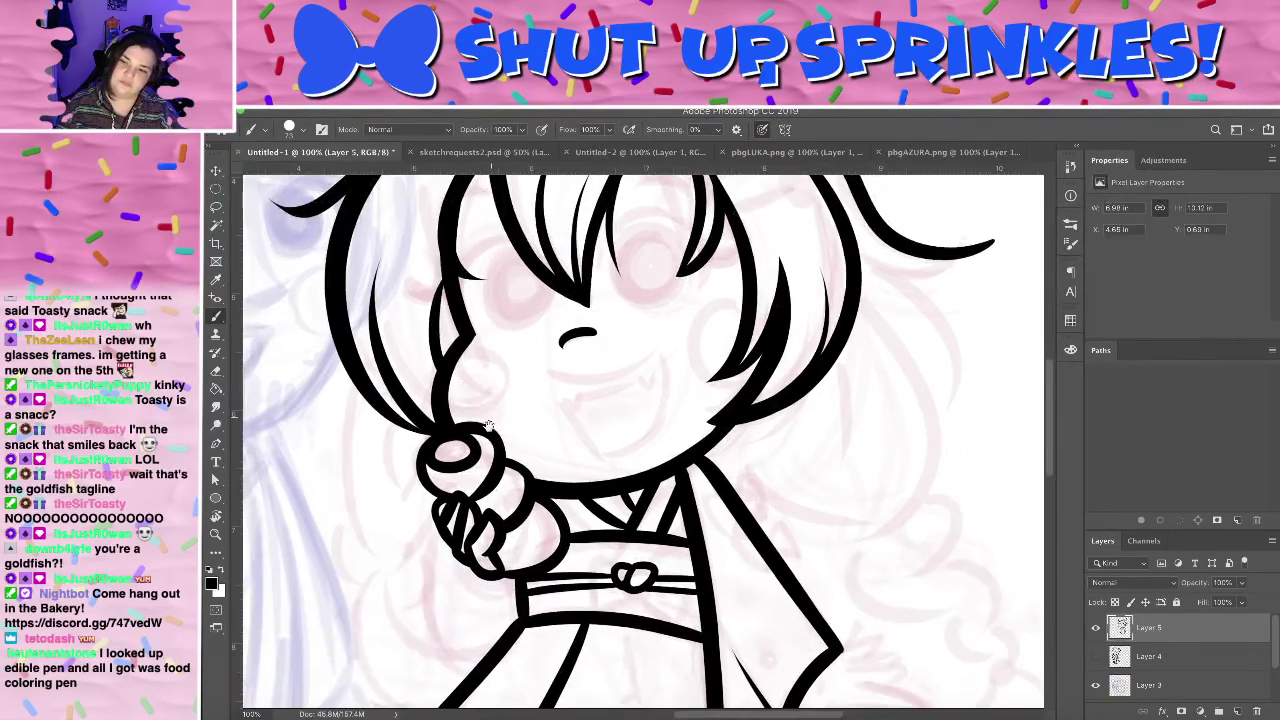
- Try to ink a long curved hair strand hanging from the outer hair curve down beside the raised hand
mouse_move(489, 415)
mouse_down()
mouse_move(491, 634)
mouse_move(457, 332)
mouse_move(492, 232)
mouse_up()
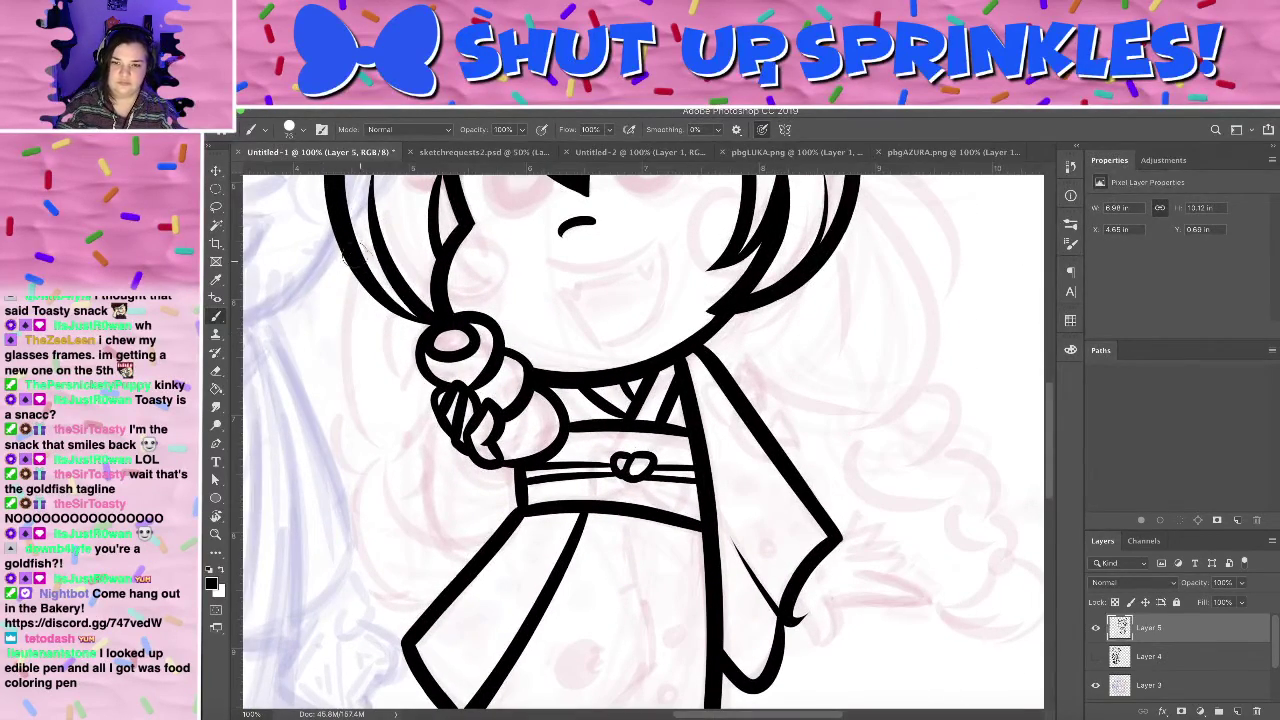
drag(344, 256, 420, 465)
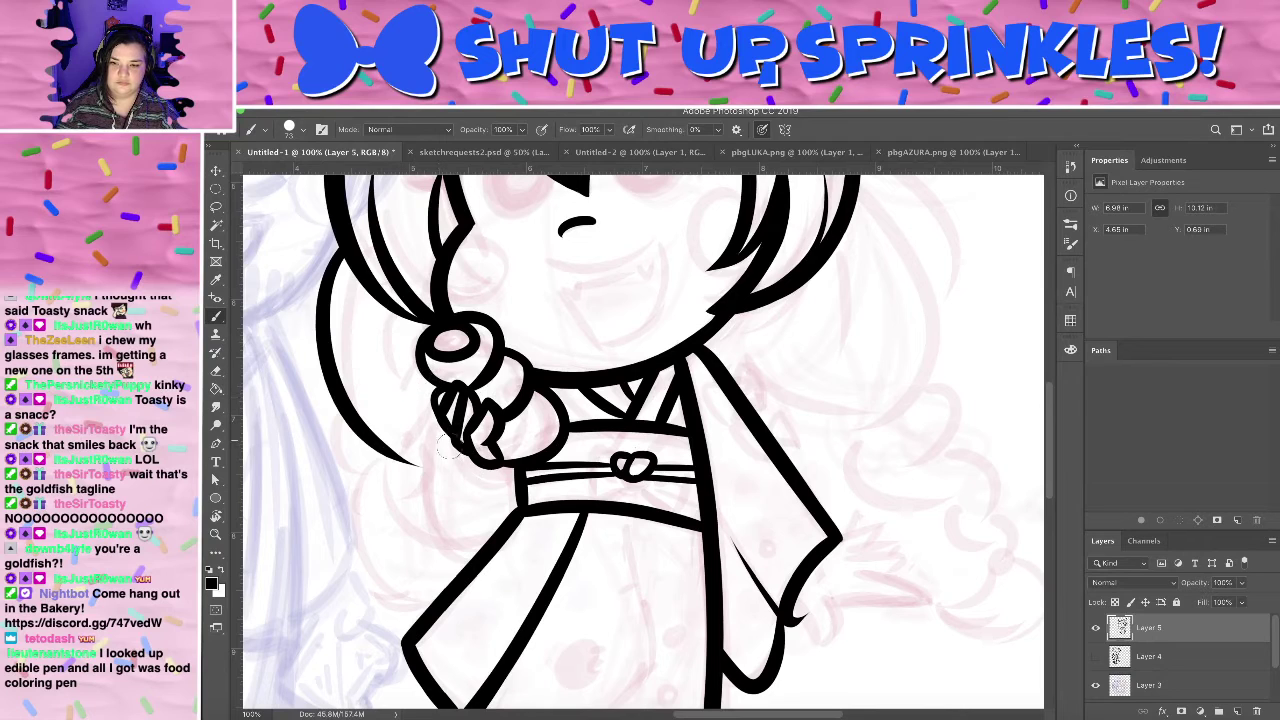
key(ctrl+z)
- Try to ink the raised arm's sleeve as an angular shape between the hand and the robe
drag(445, 392, 455, 558)
key(ctrl+z)
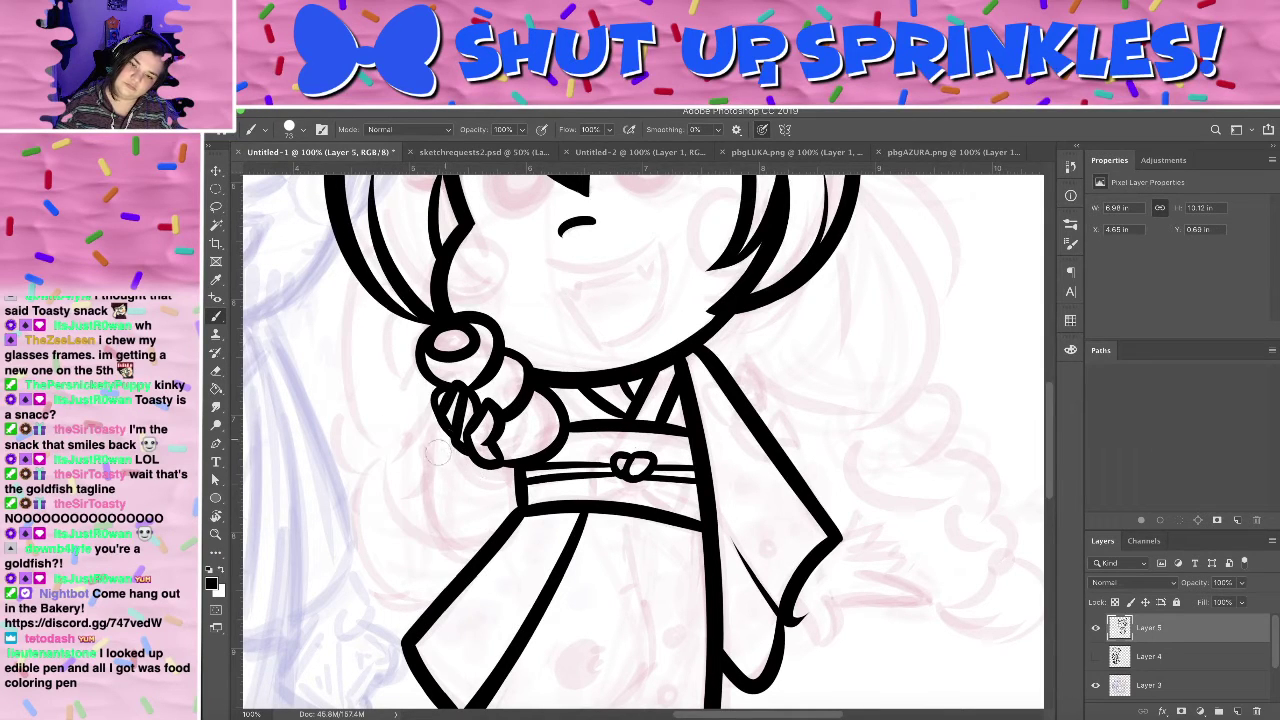
mouse_move(450, 440)
mouse_down()
mouse_move(400, 540)
mouse_move(486, 600)
mouse_up()
key(ctrl+z)
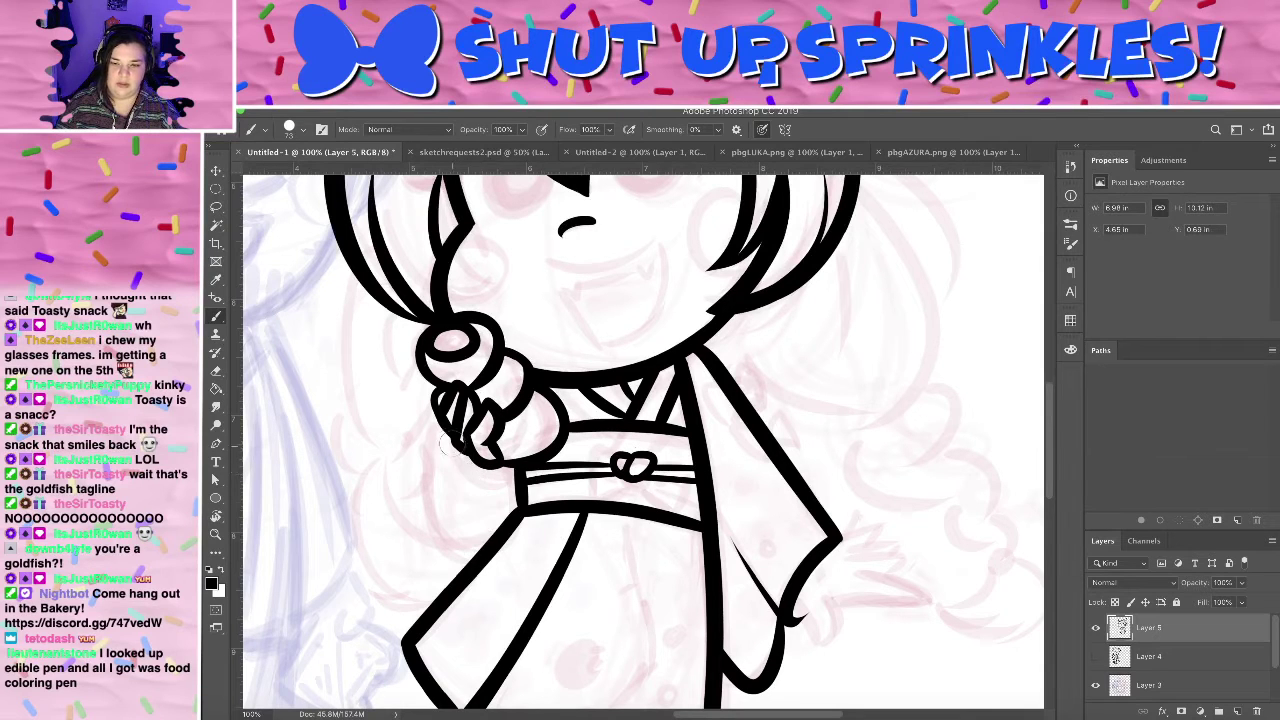
key(ctrl+z)
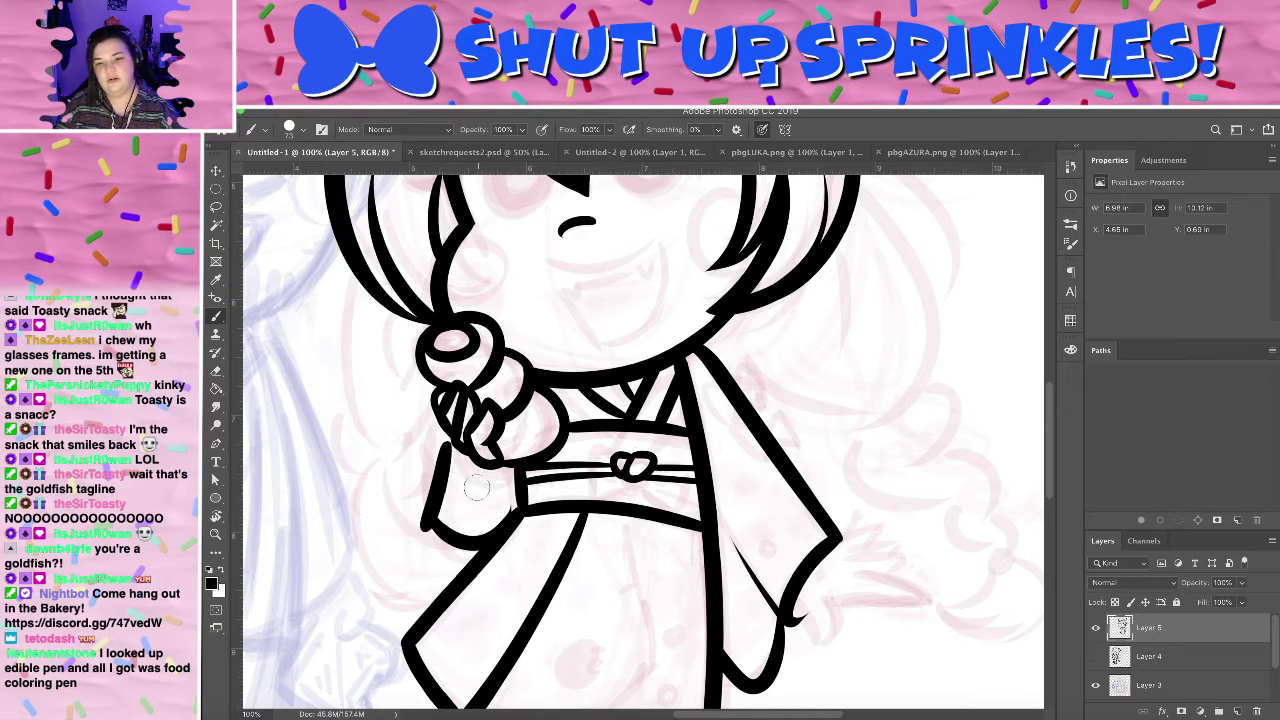
key(ctrl+z)
key(ctrl+z)
- Ink the raised arm's sleeve as a single rounded curve from beneath the hand to the robe below the sash
drag(457, 450, 508, 512)
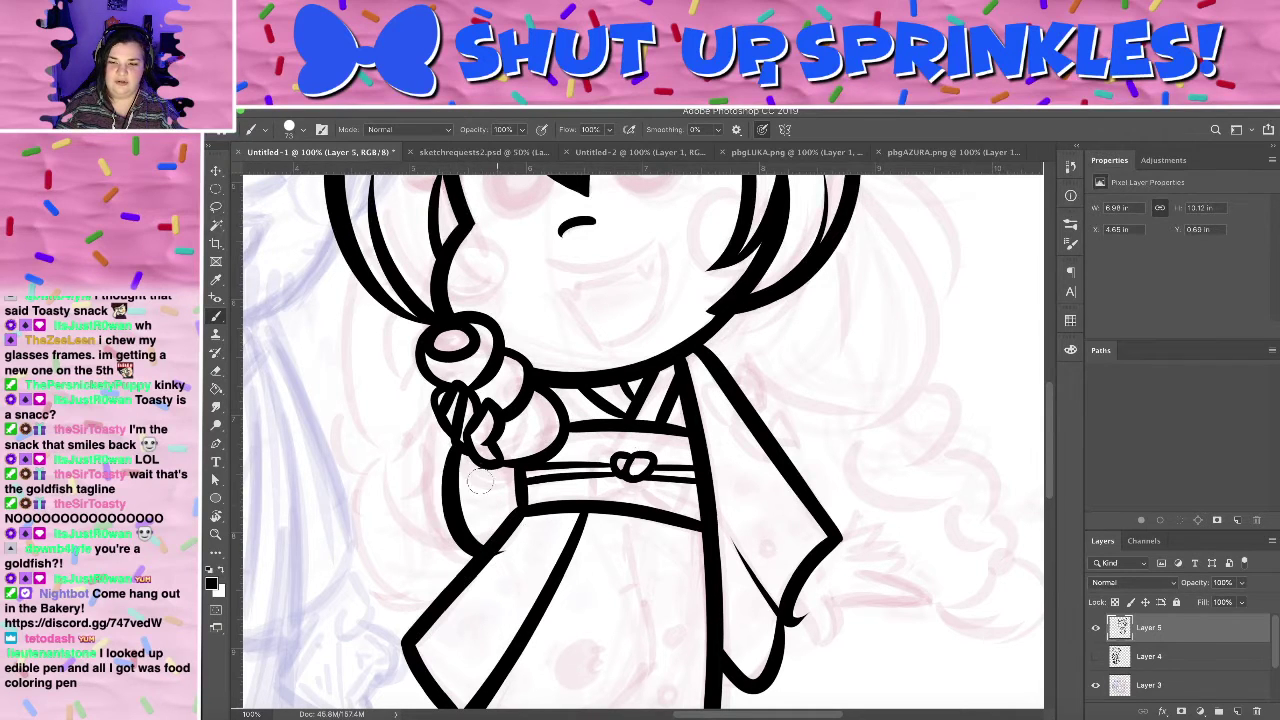
key(ctrl+z)
drag(457, 452, 510, 512)
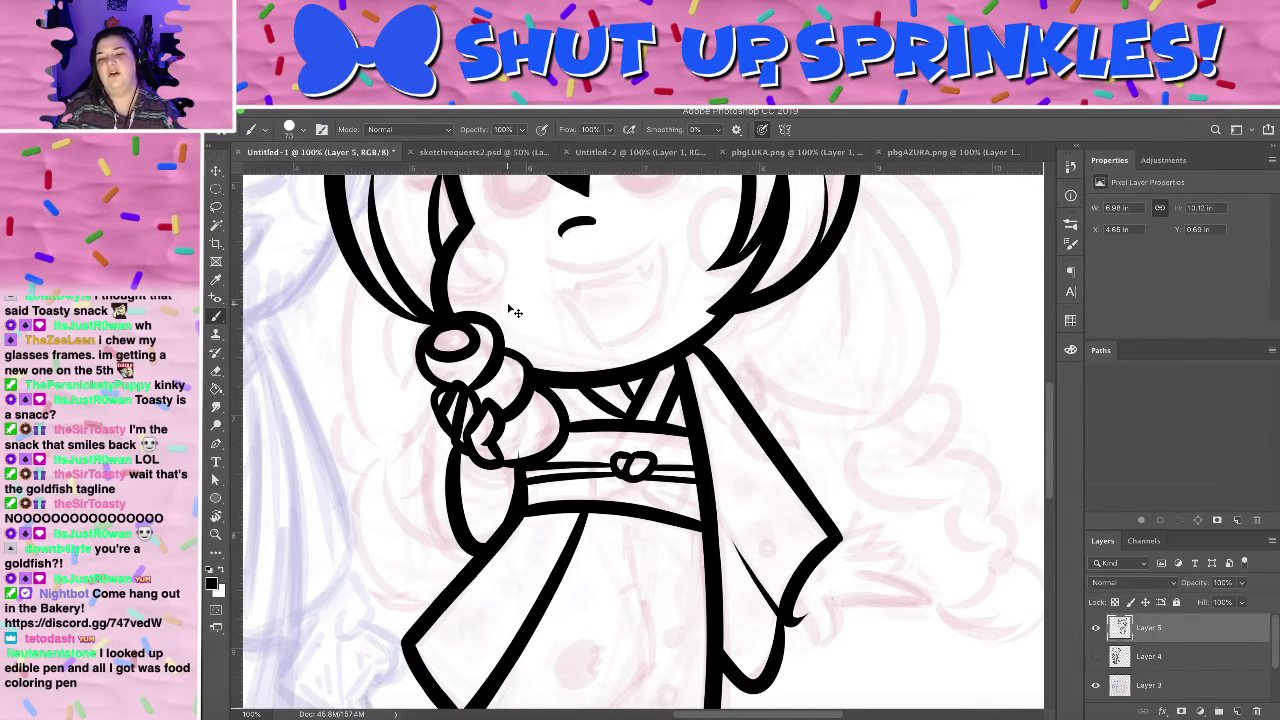
- Show Layer 4 so the other character's line art appears beside the current character
key(super+minus)
key(super+minus)
key(super+equal)
key(super+minus)
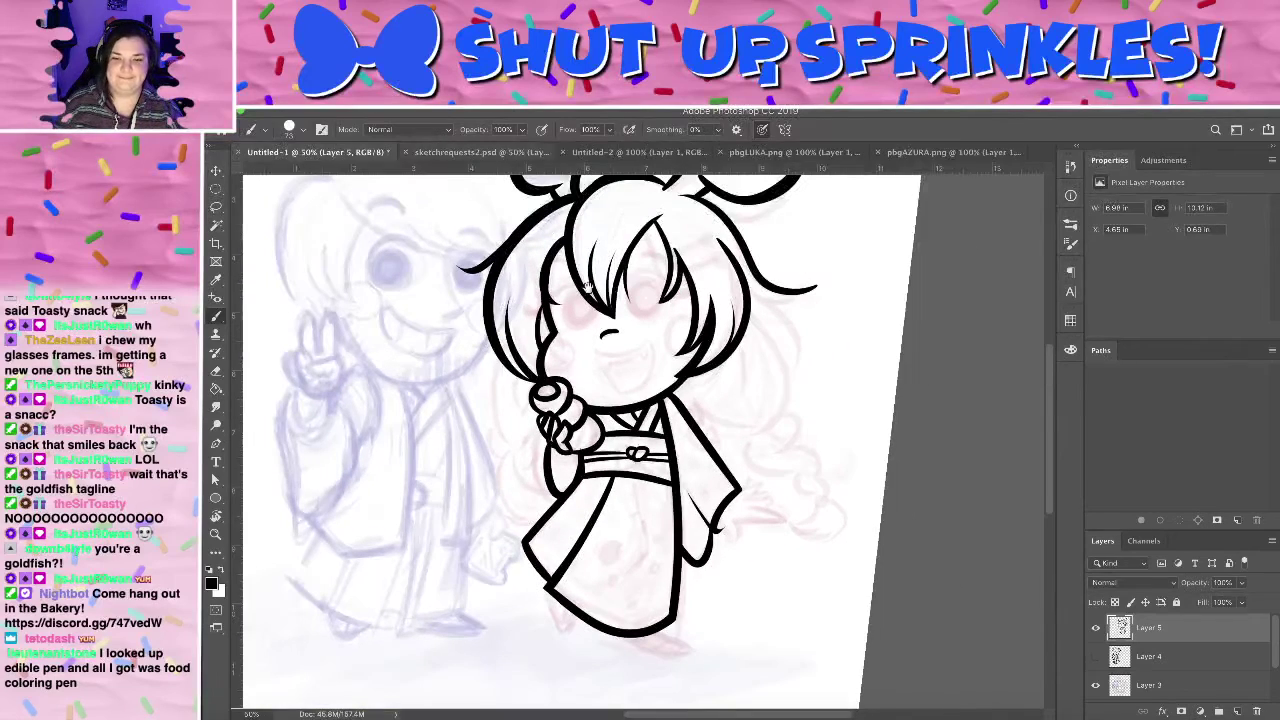
drag(647, 389, 642, 385)
click(1096, 657)
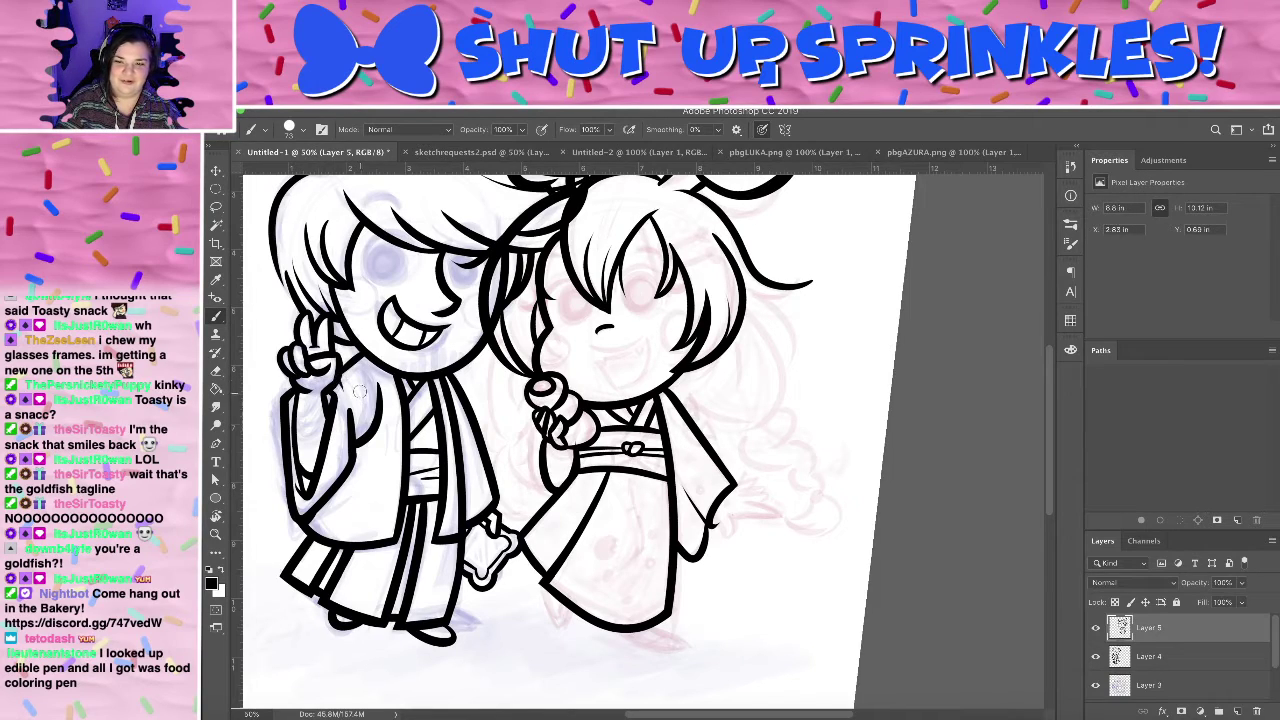
key(super+equal)
drag(491, 424, 536, 389)
mouse_move(707, 432)
mouse_down()
mouse_move(900, 439)
mouse_move(858, 590)
mouse_move(808, 630)
mouse_move(709, 362)
mouse_move(766, 441)
mouse_move(774, 433)
mouse_up()
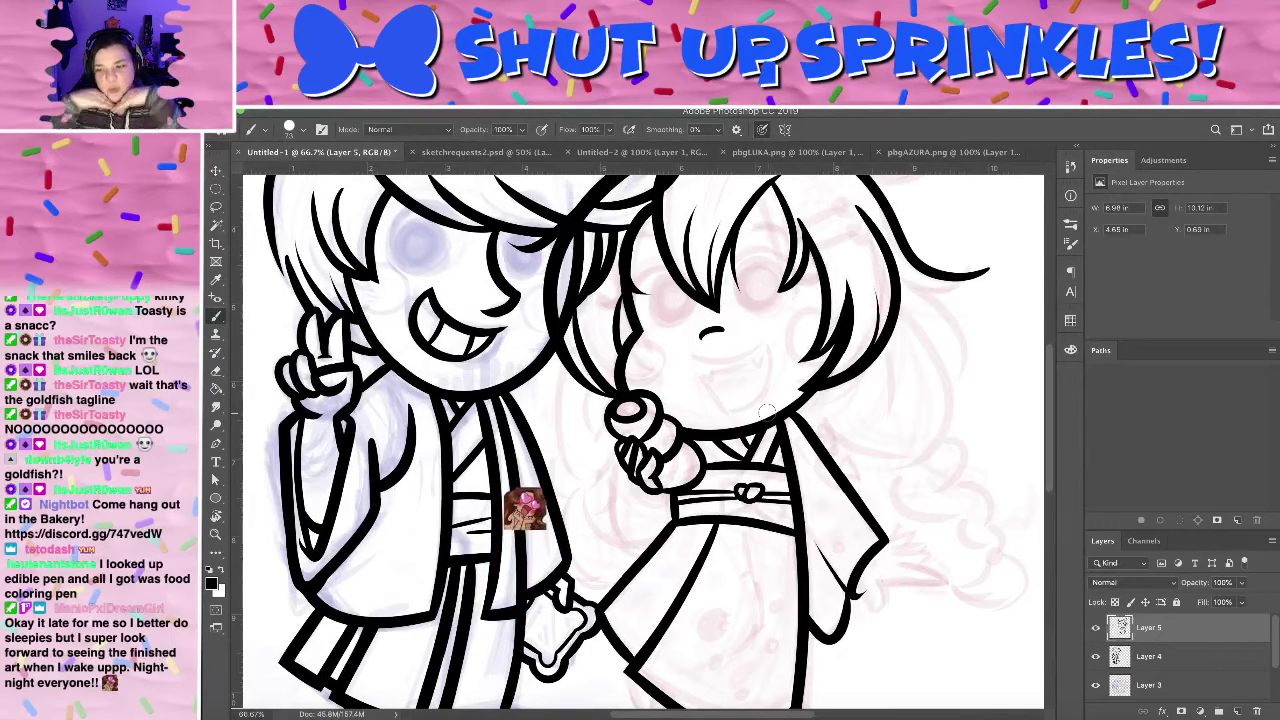
- Ink the character's two small rounded feet beneath the robe's hem
mouse_move(727, 524)
mouse_down()
mouse_move(728, 361)
mouse_move(722, 421)
mouse_up()
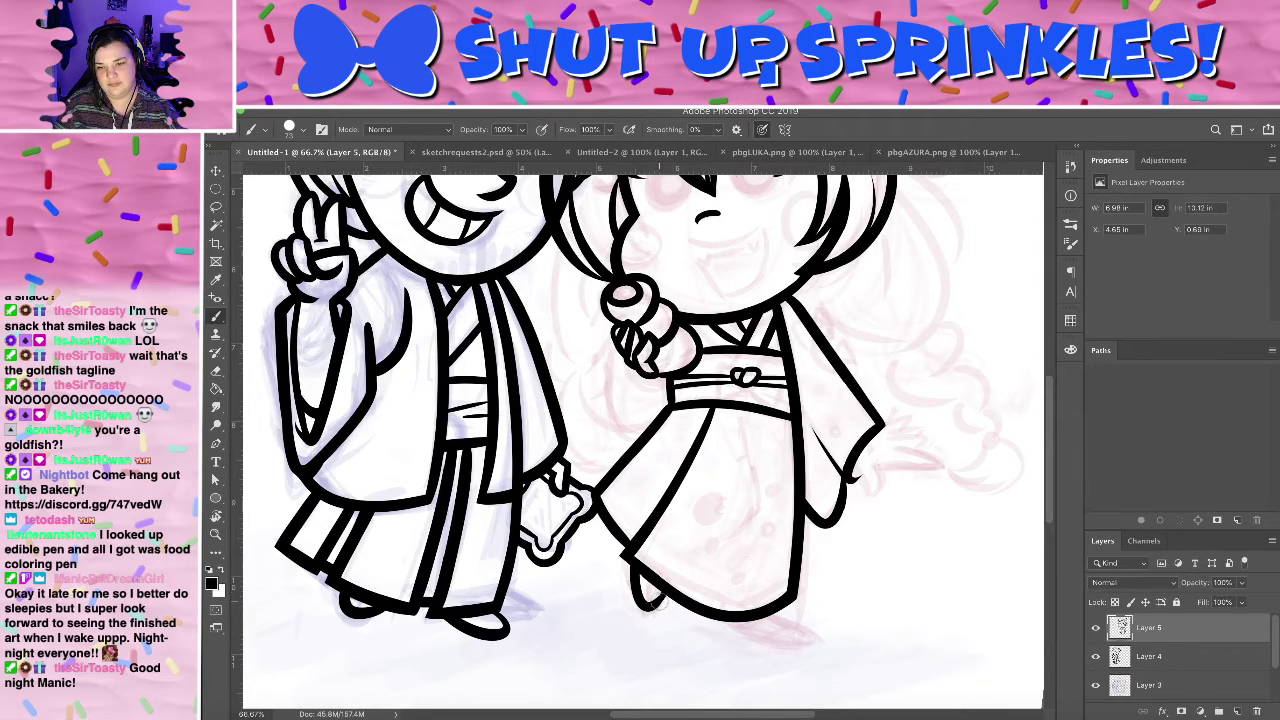
key(r)
mouse_move(853, 469)
mouse_down()
mouse_move(820, 355)
mouse_move(805, 346)
mouse_up()
key(b)
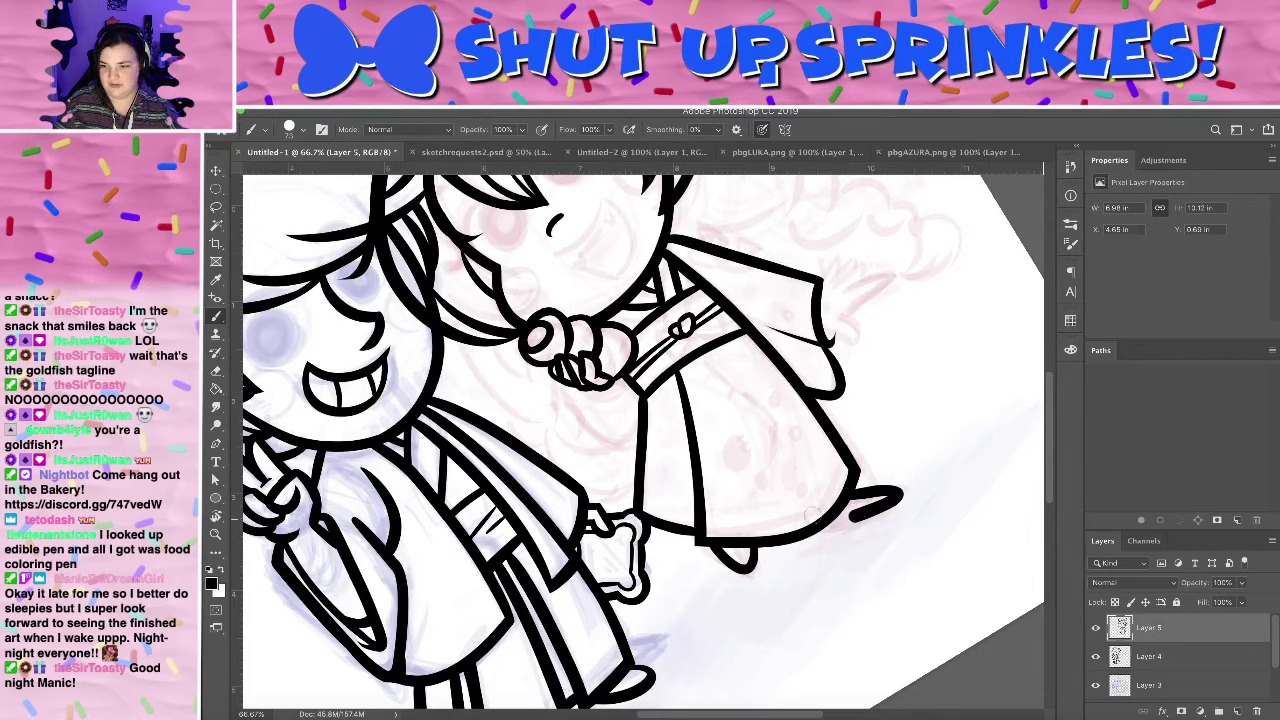
key(ctrl+z)
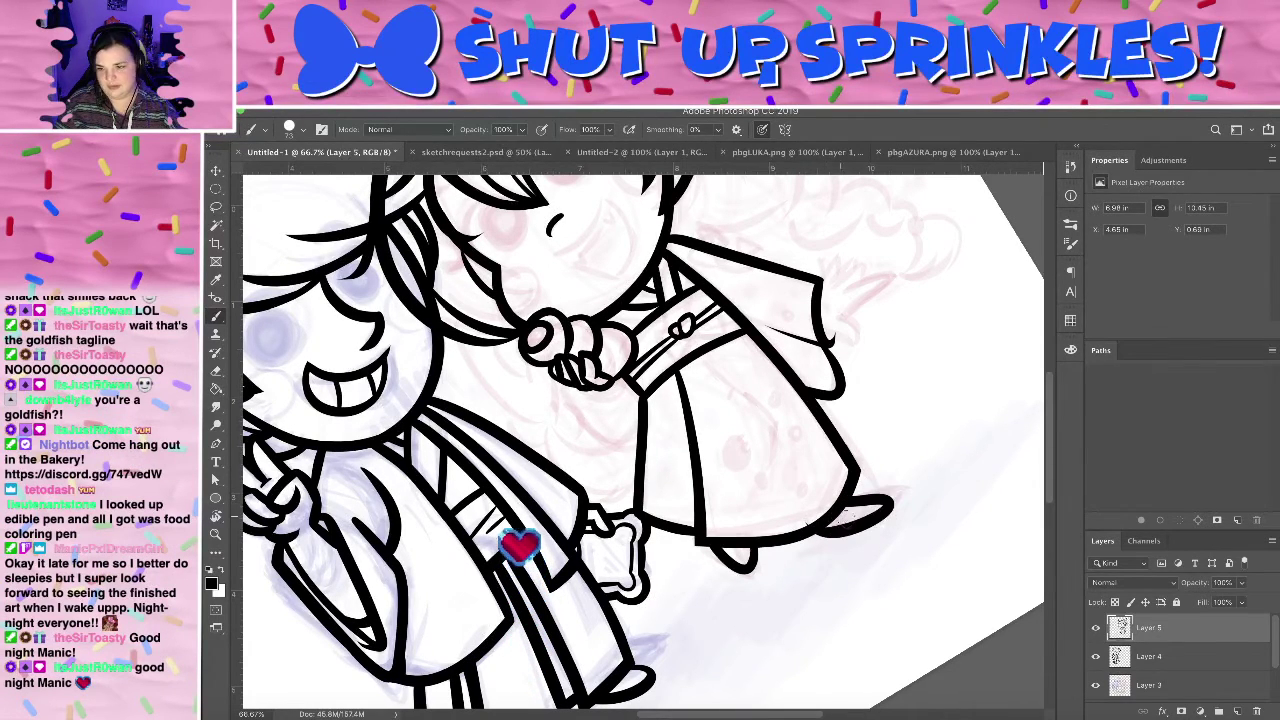
mouse_move(854, 496)
mouse_down()
mouse_move(880, 496)
mouse_move(858, 523)
mouse_move(822, 526)
mouse_up()
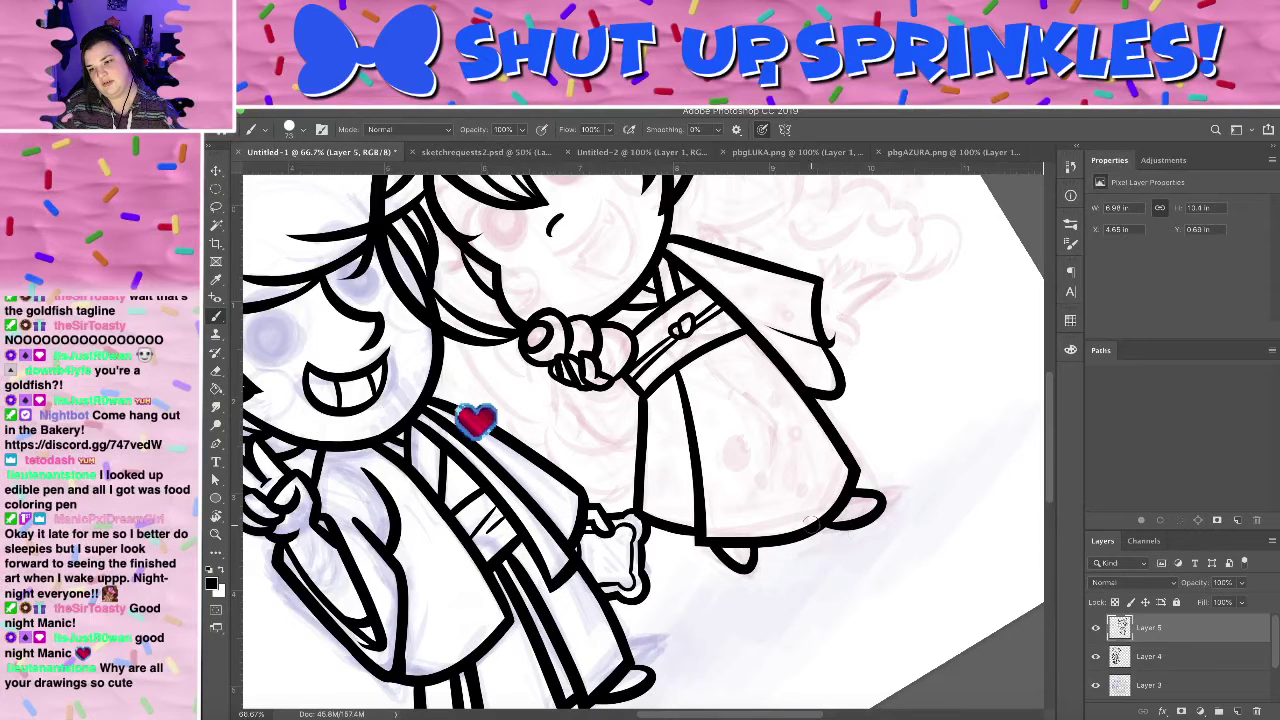
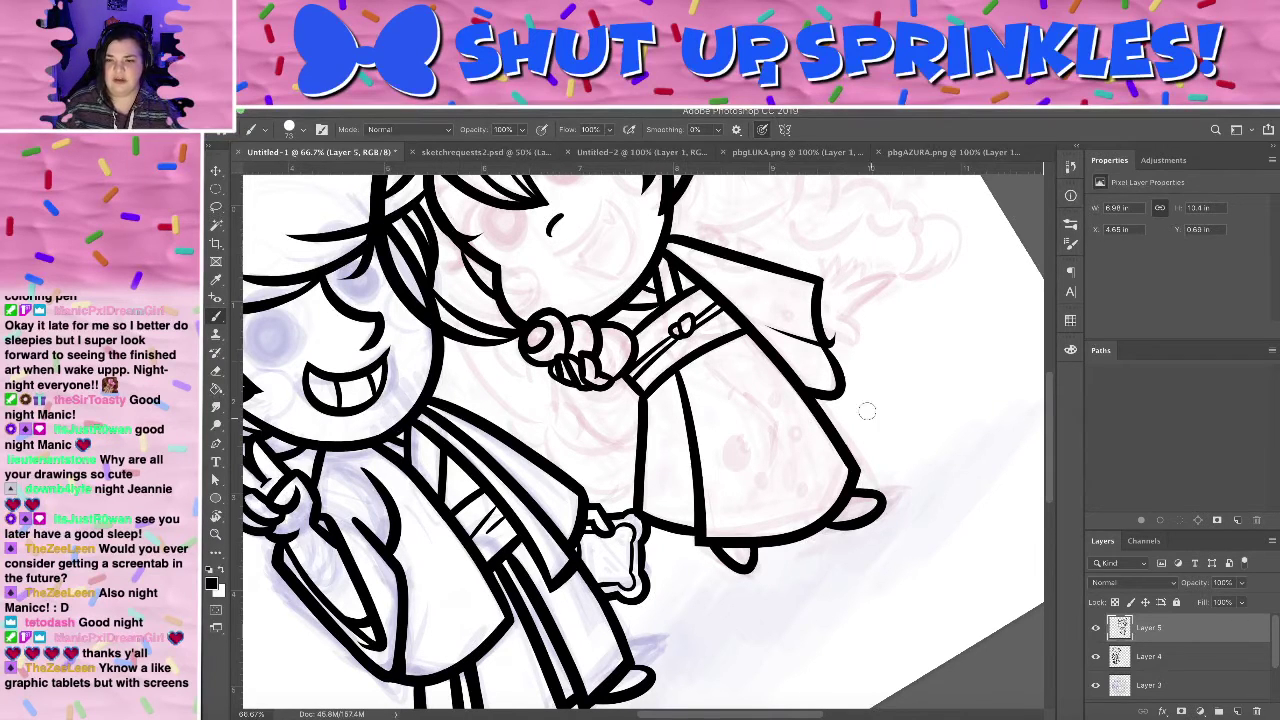
- Ink the outer curve of the character's hair puff, bulging outward beneath the upturned hair tip beside the face
drag(649, 345, 769, 325)
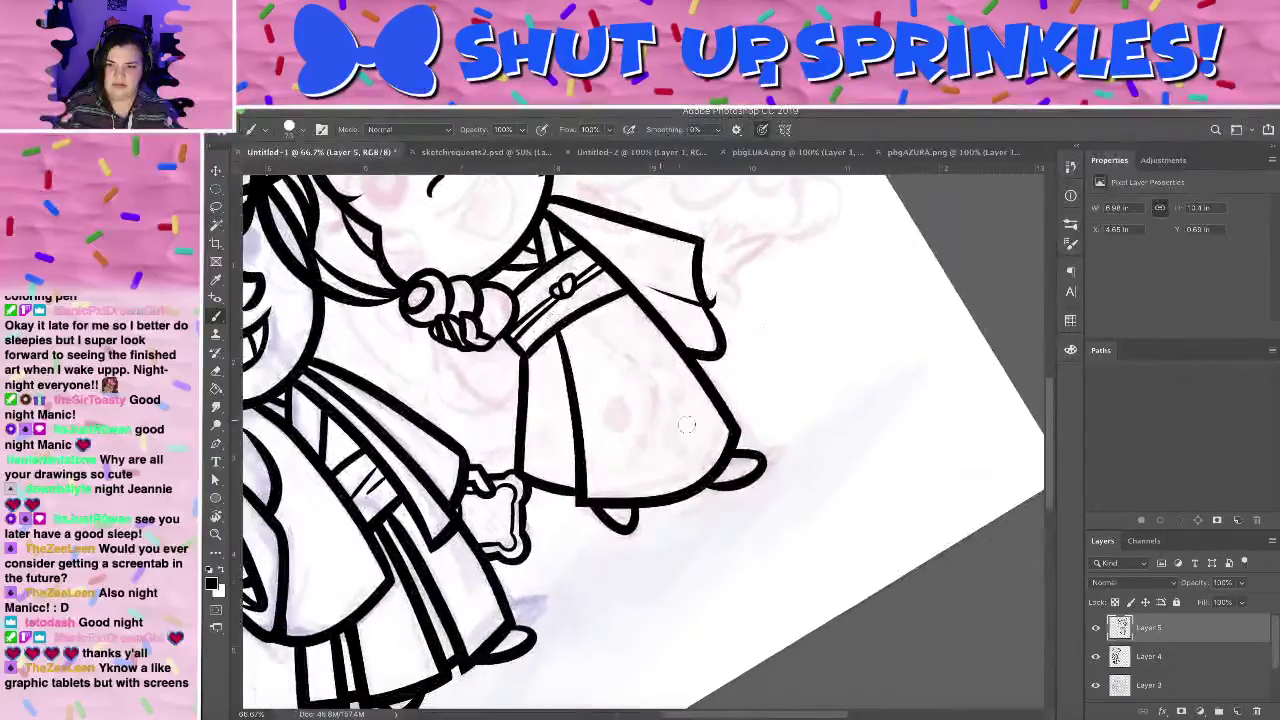
key(r)
key(Escape)
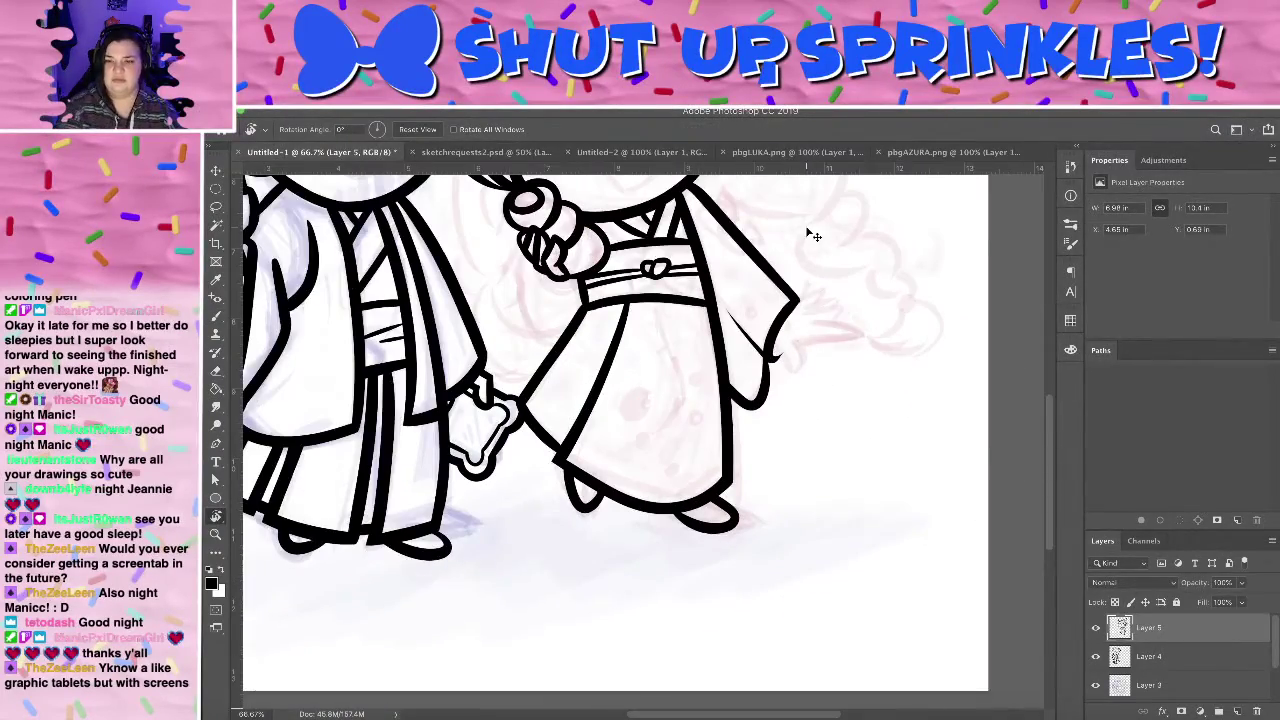
key(ctrl+plus)
drag(532, 425, 406, 624)
drag(623, 592, 454, 685)
drag(683, 571, 614, 610)
drag(596, 358, 637, 503)
key(b)
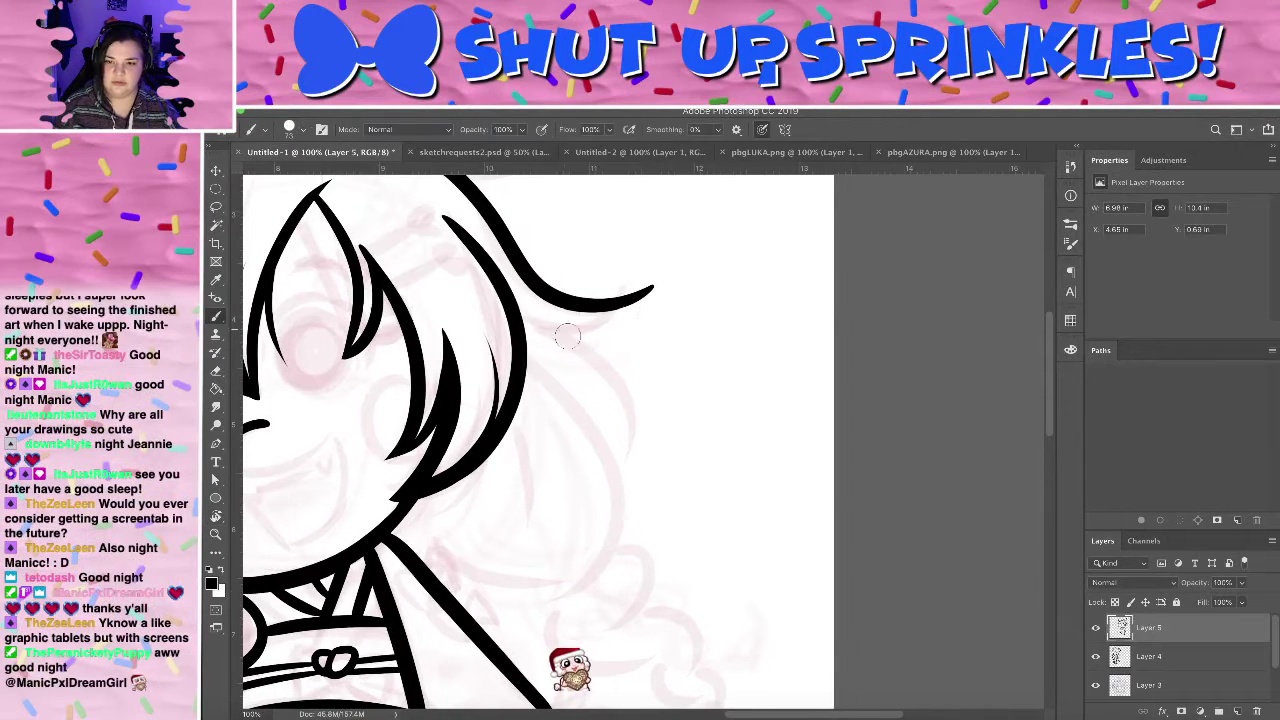
drag(526, 341, 558, 613)
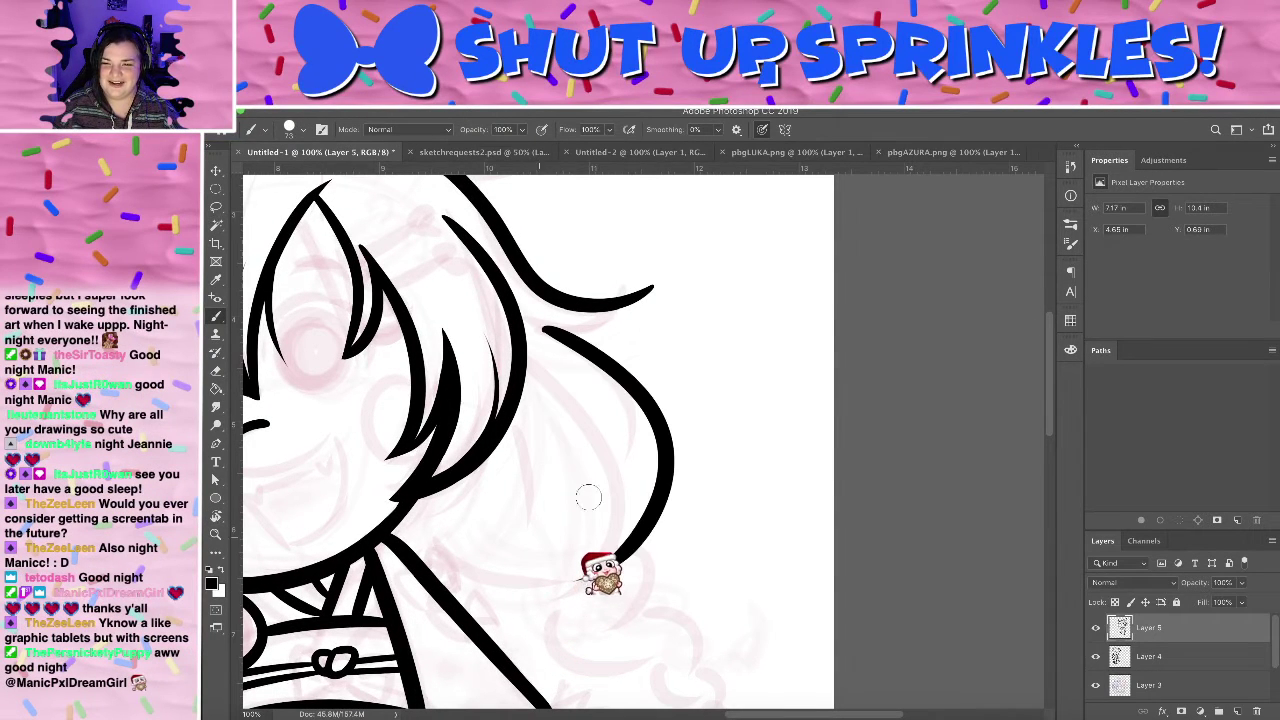
drag(548, 338, 582, 608)
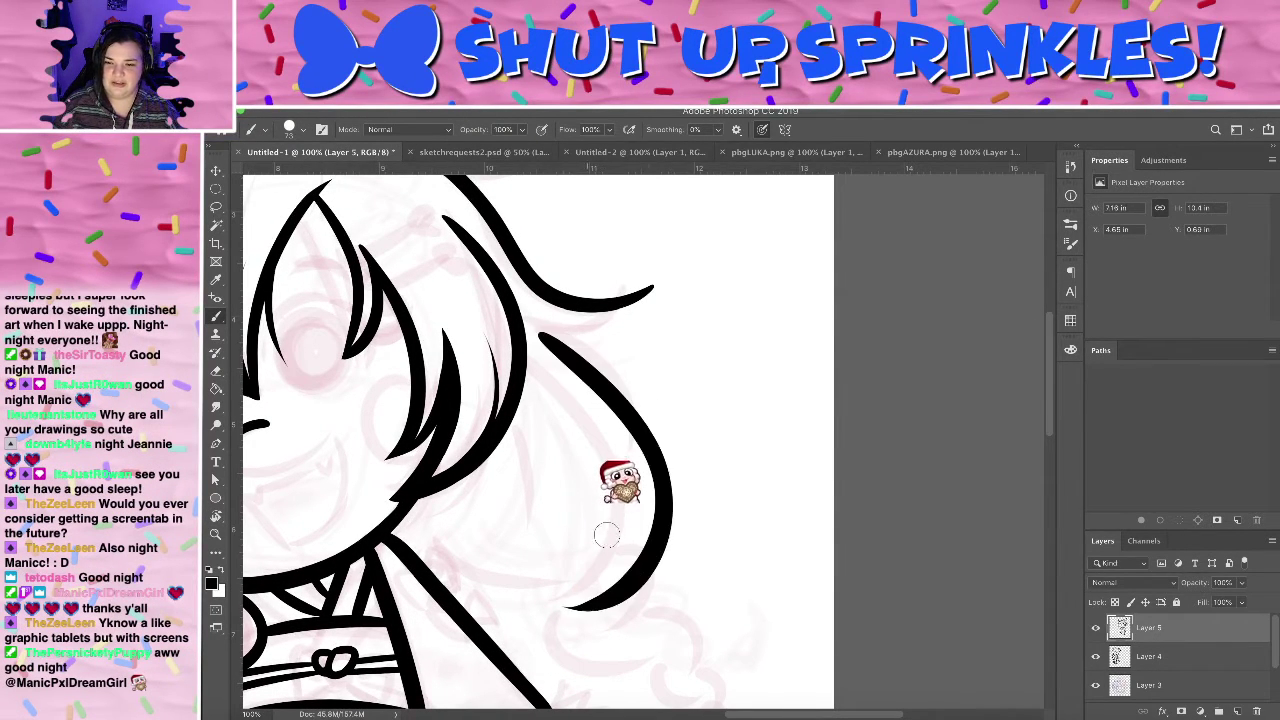
key(ctrl+z)
drag(528, 333, 575, 598)
key(ctrl+z)
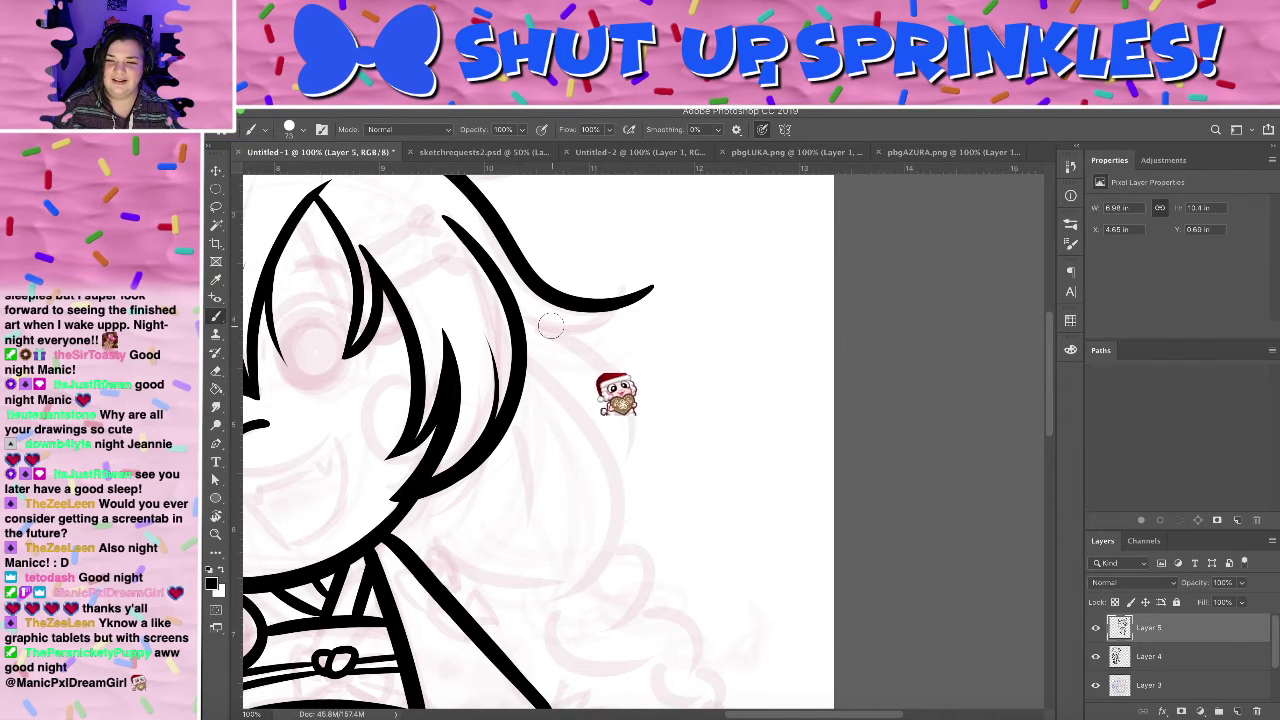
drag(550, 326, 590, 572)
- Ink the hair puff's lower edge as a tapered curve sweeping outward from the neck over the sleeve
drag(410, 537, 598, 596)
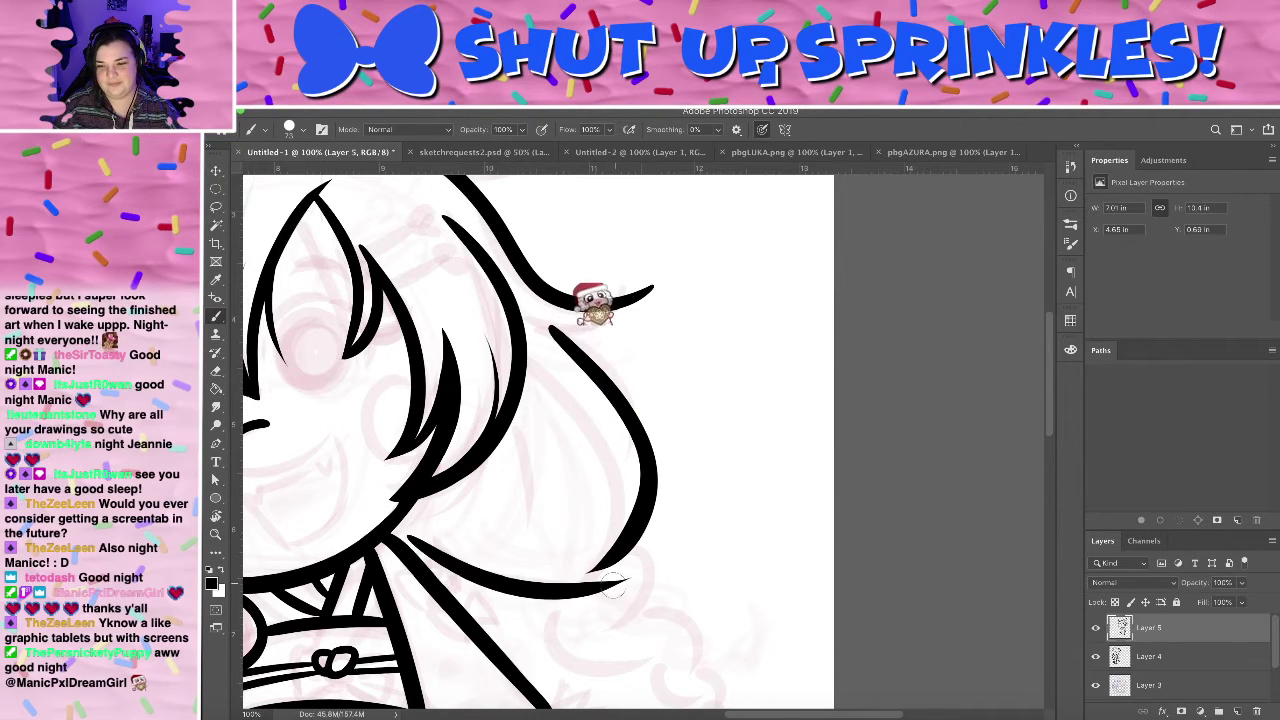
key(ctrl+z)
drag(380, 528, 600, 590)
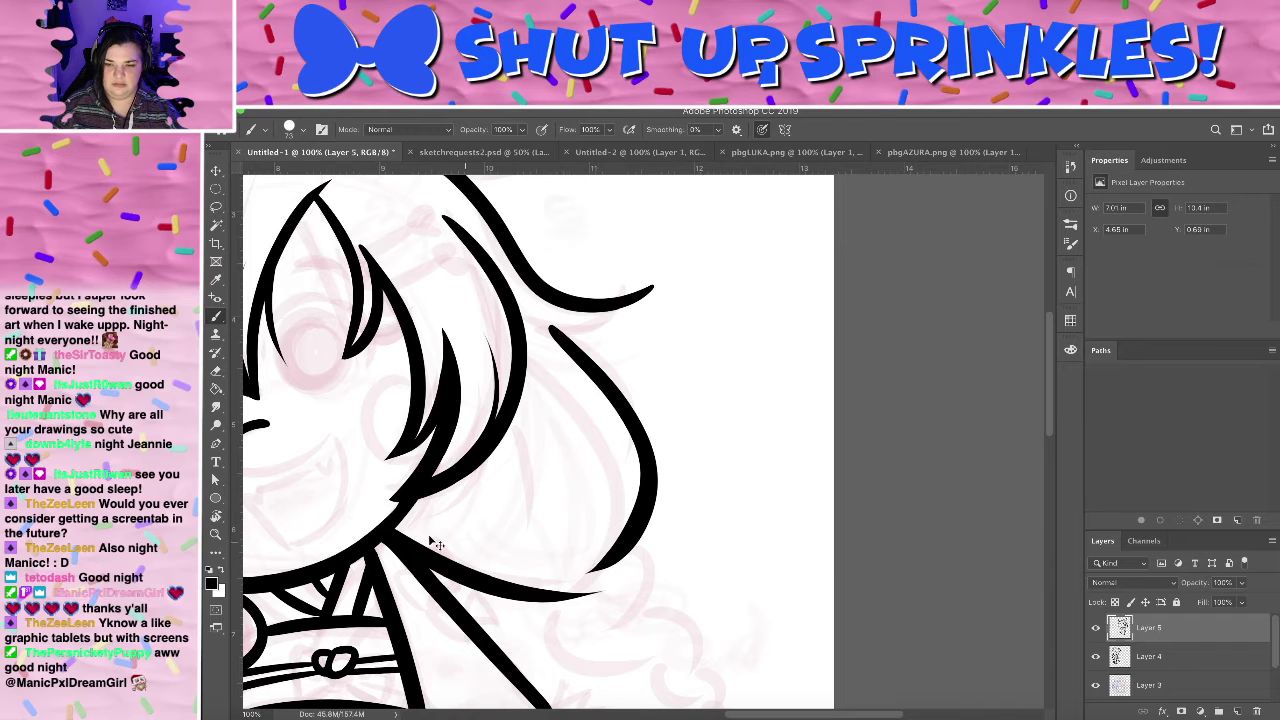
key(ctrl+z)
drag(395, 538, 577, 560)
key(ctrl+z)
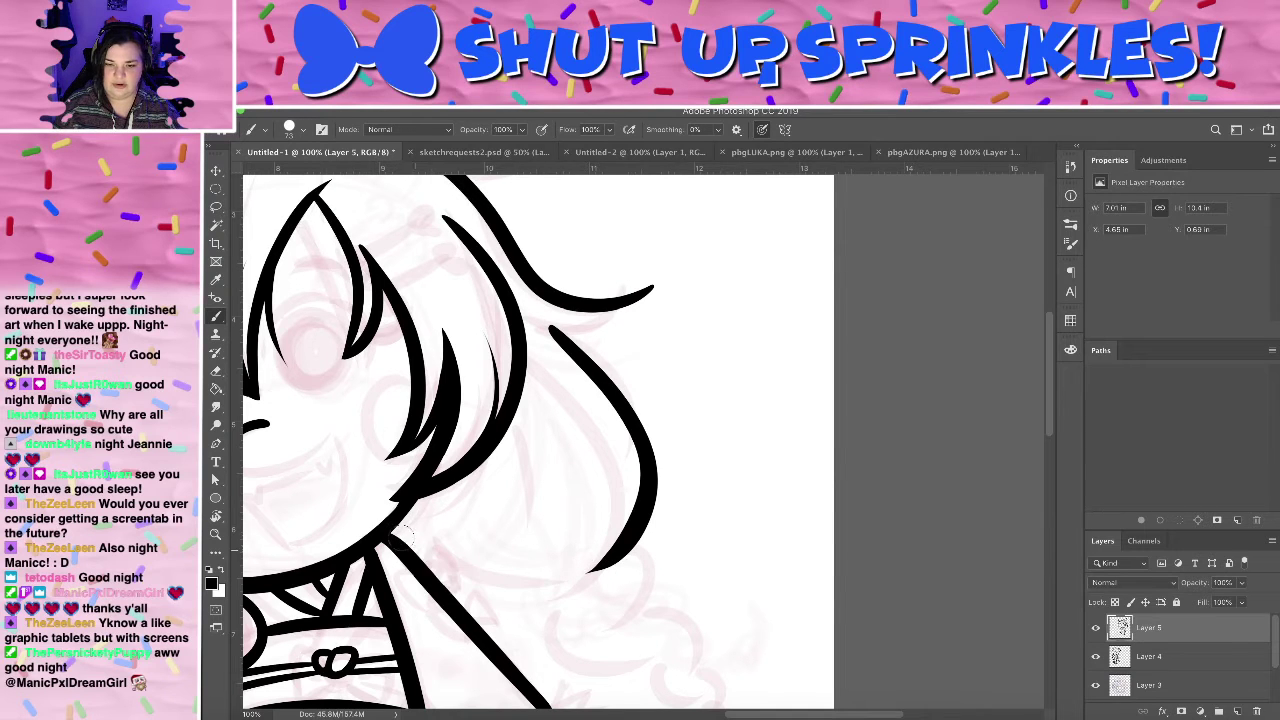
drag(400, 535, 572, 605)
mouse_move(698, 566)
mouse_down()
mouse_move(718, 474)
mouse_move(708, 512)
mouse_up()
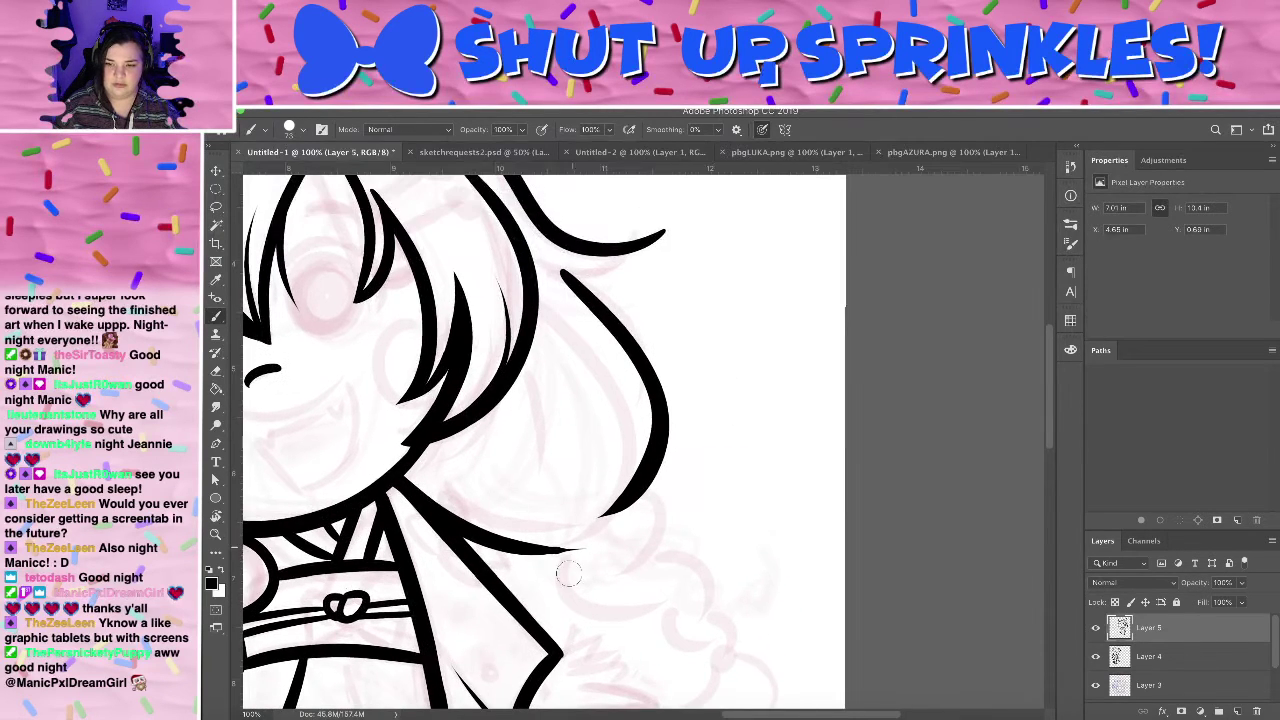
- Ink a short curved strand with a small spike inside the hair puff, just beneath the side hair
key(e)
mouse_move(610, 547)
mouse_down()
mouse_move(509, 553)
mouse_move(559, 552)
mouse_move(491, 524)
mouse_move(617, 549)
mouse_up()
mouse_move(617, 396)
mouse_down()
mouse_move(706, 471)
mouse_move(692, 461)
mouse_up()
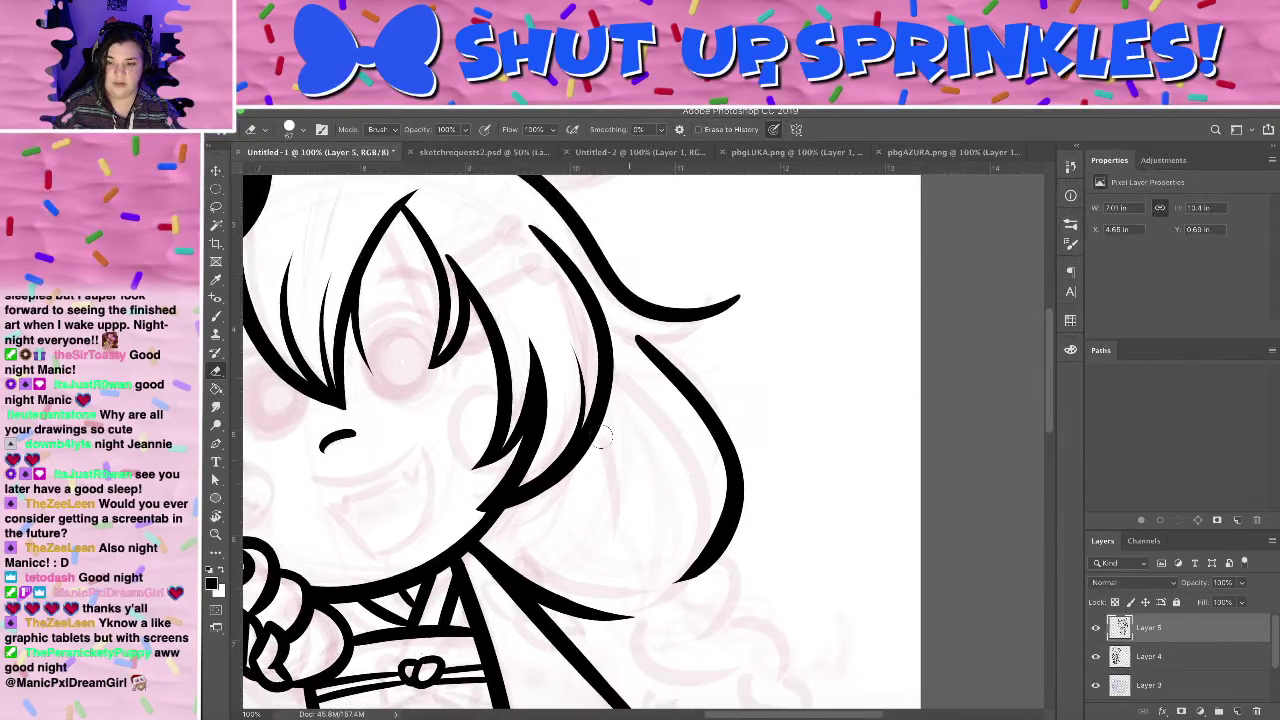
key(b)
drag(597, 434, 588, 565)
drag(752, 497, 719, 377)
mouse_move(570, 409)
mouse_down()
mouse_move(509, 377)
mouse_move(543, 384)
mouse_up()
key(super+z)
- Try to ink a return stroke from the tip of the upturned hair lock back toward the head
mouse_move(687, 363)
mouse_down()
mouse_move(607, 511)
mouse_move(628, 497)
mouse_move(638, 553)
mouse_up()
drag(616, 358, 508, 379)
key(super+z)
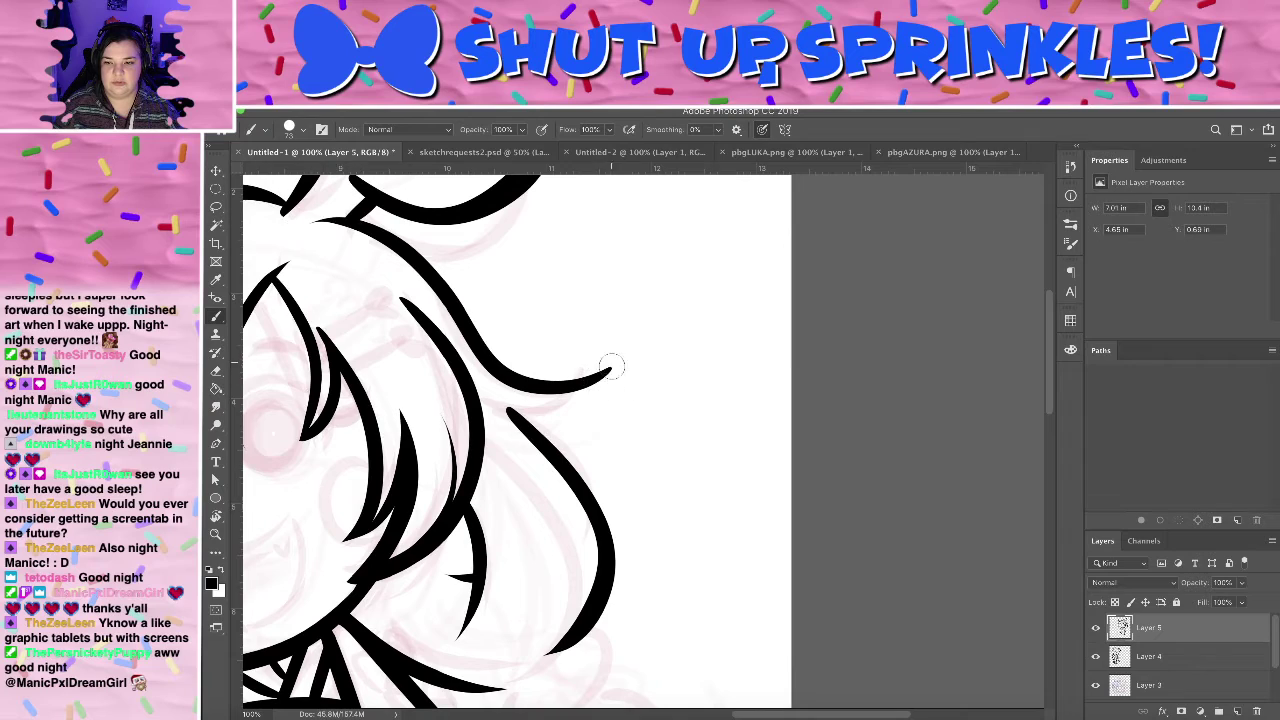
drag(614, 364, 514, 369)
key(super+z)
drag(615, 364, 482, 394)
key(super+z)
- Try to ink the first curl beneath the hair puff with a wide rounded outer arc and a lower sweep
drag(622, 469, 775, 350)
mouse_move(586, 437)
mouse_down()
mouse_move(746, 431)
mouse_move(792, 412)
mouse_up()
drag(689, 371, 452, 208)
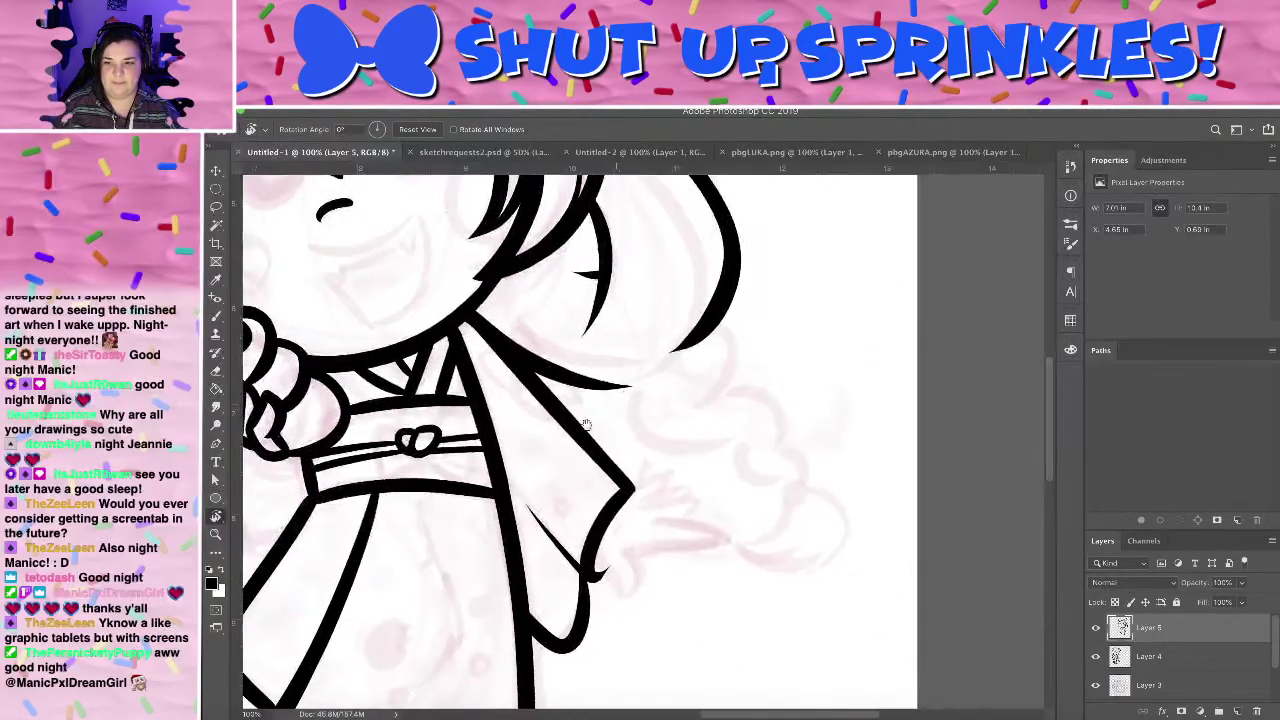
mouse_move(731, 335)
mouse_down()
mouse_move(631, 423)
mouse_move(642, 530)
mouse_up()
key(ctrl+z)
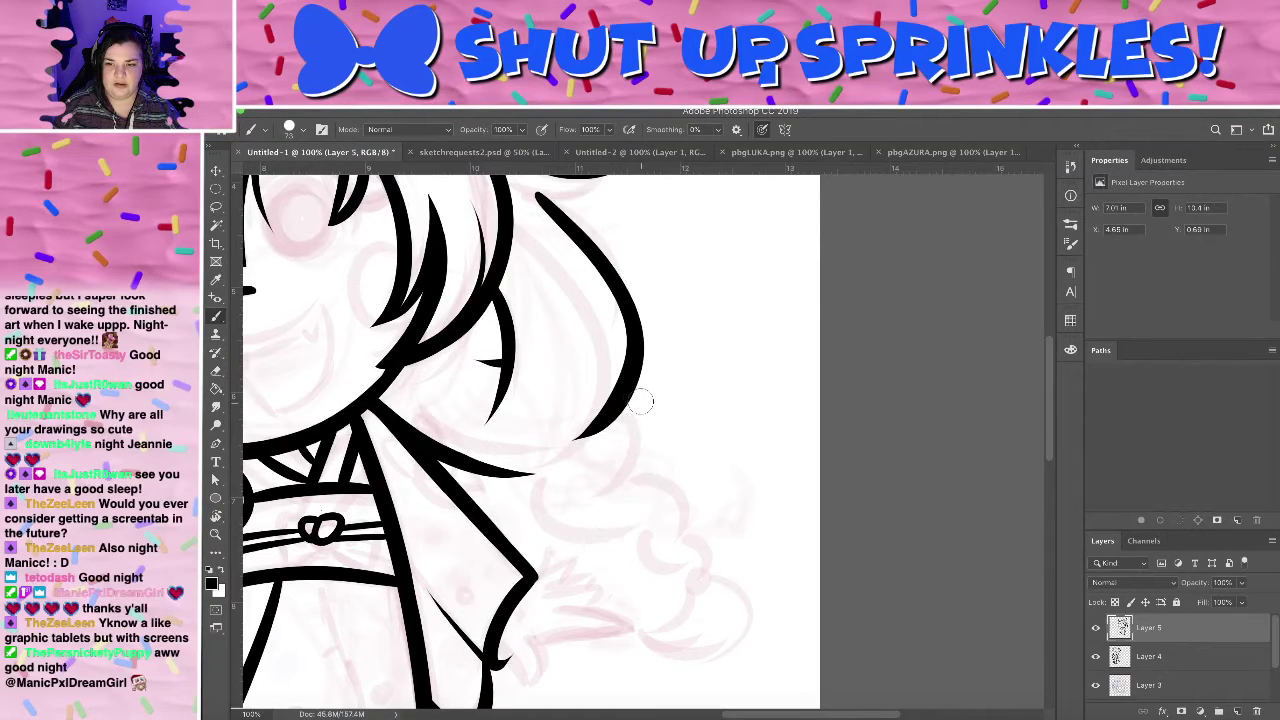
drag(612, 400, 640, 530)
drag(531, 481, 686, 523)
key(ctrl+z)
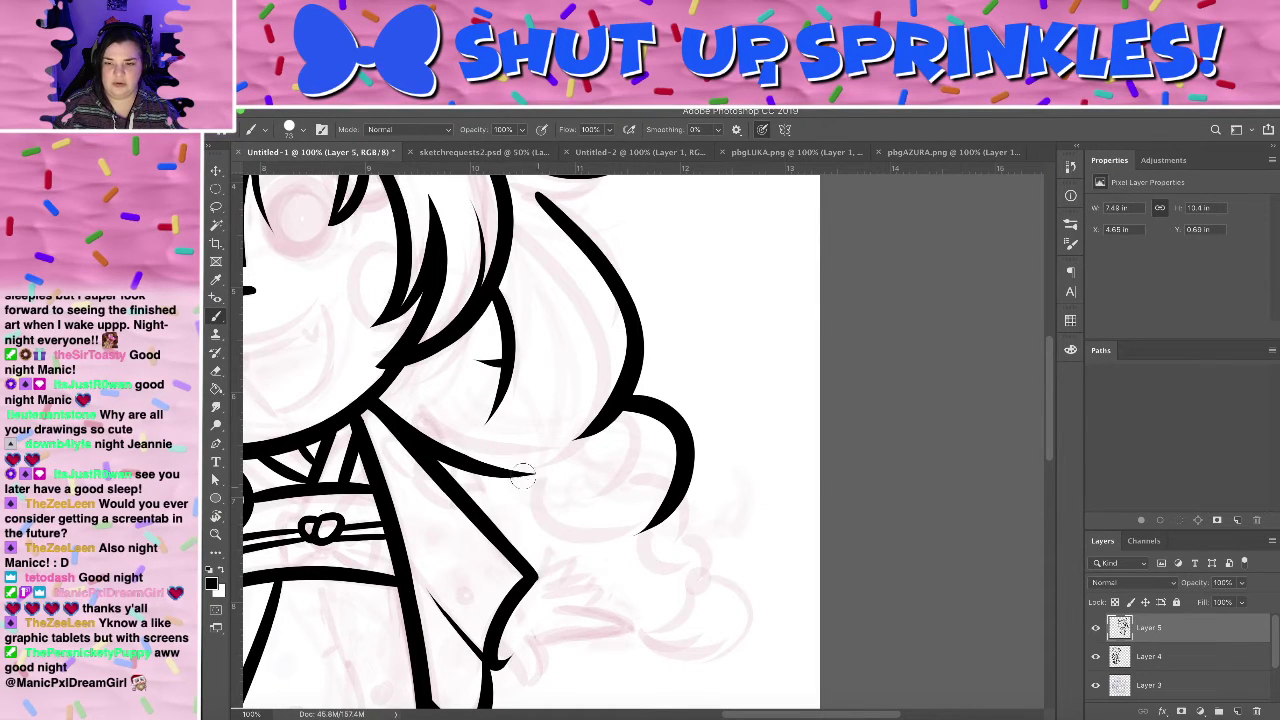
drag(538, 475, 690, 512)
key(ctrl+z)
key(ctrl+z)
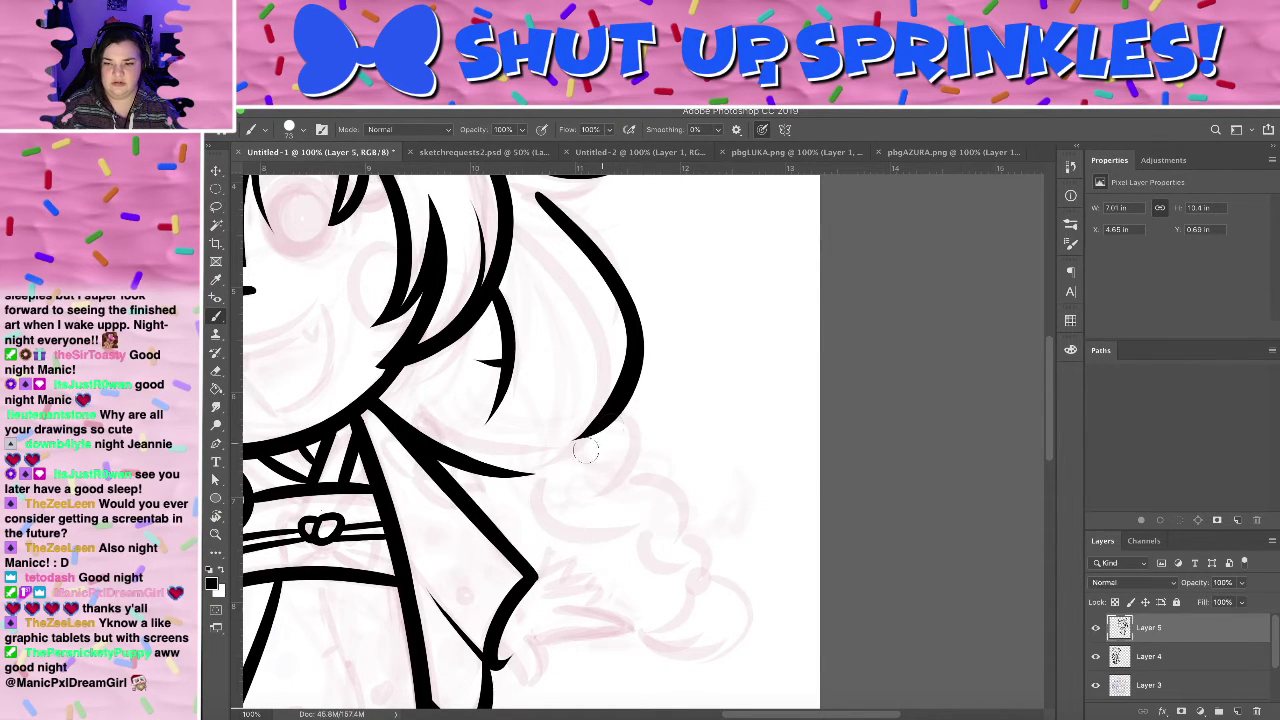
- Try a taller outer arc for the first curl, with lower sweeps starting at different points near the sleeve
drag(618, 399, 633, 518)
drag(576, 484, 692, 536)
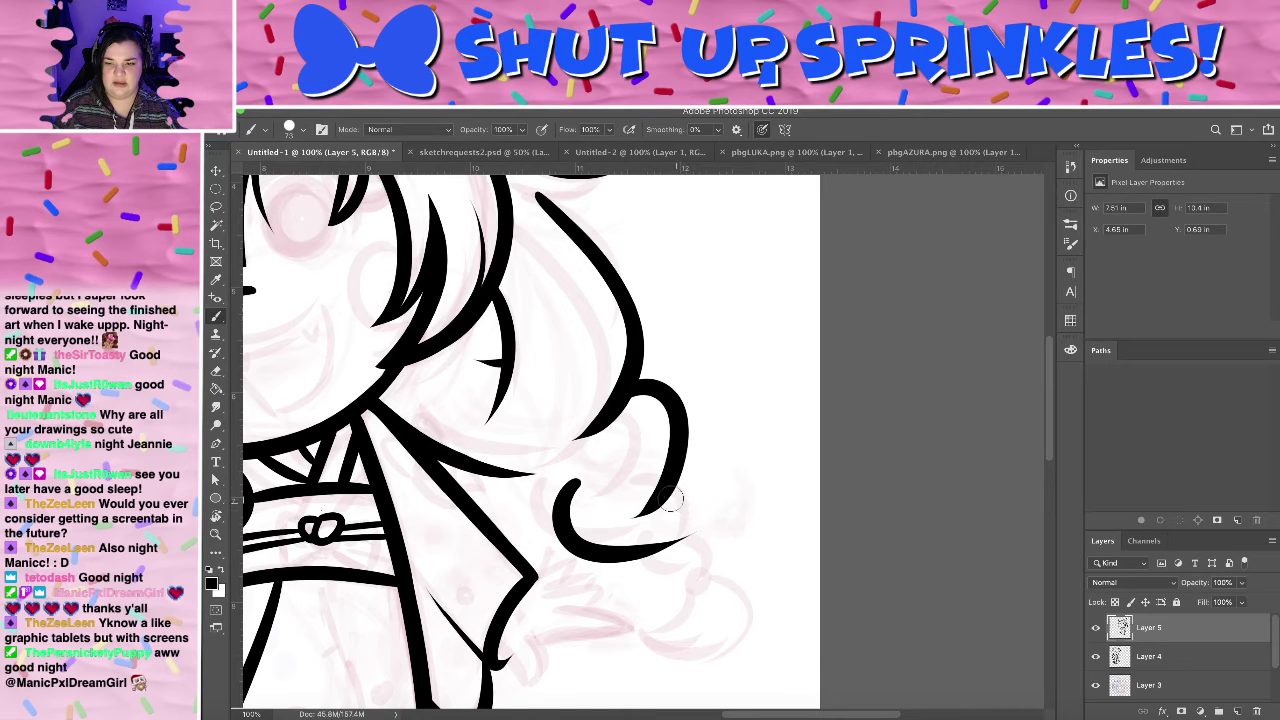
mouse_move(667, 494)
mouse_down()
mouse_move(708, 566)
mouse_move(680, 586)
mouse_up()
key(ctrl+z)
key(ctrl+z)
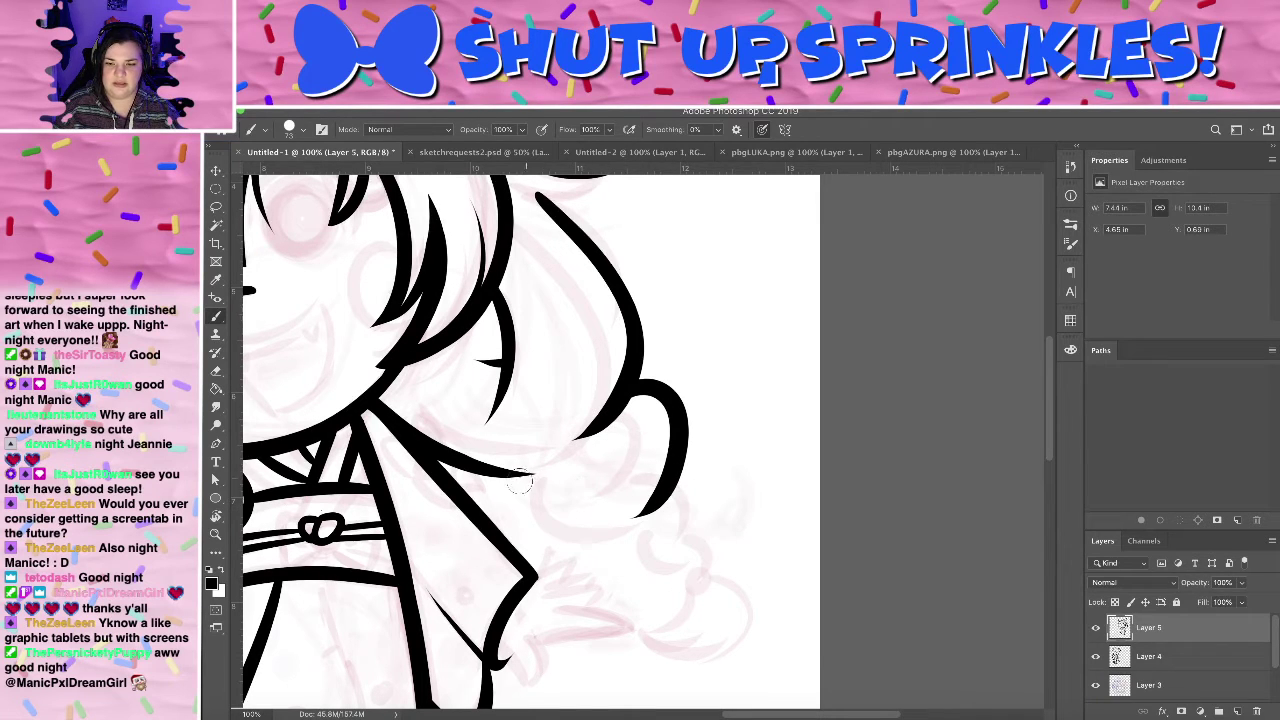
drag(496, 478, 652, 518)
key(ctrl+z)
drag(498, 476, 610, 498)
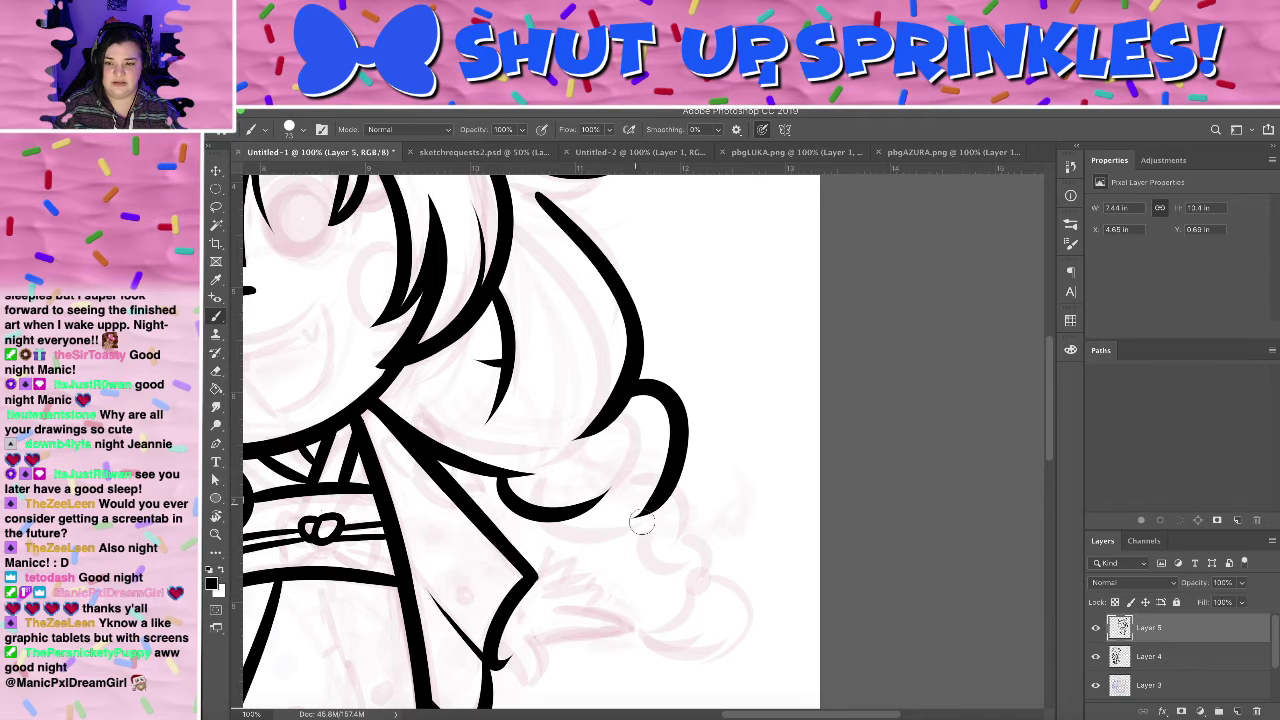
drag(610, 561, 684, 512)
key(ctrl+z)
key(ctrl+z)
key(ctrl+z)
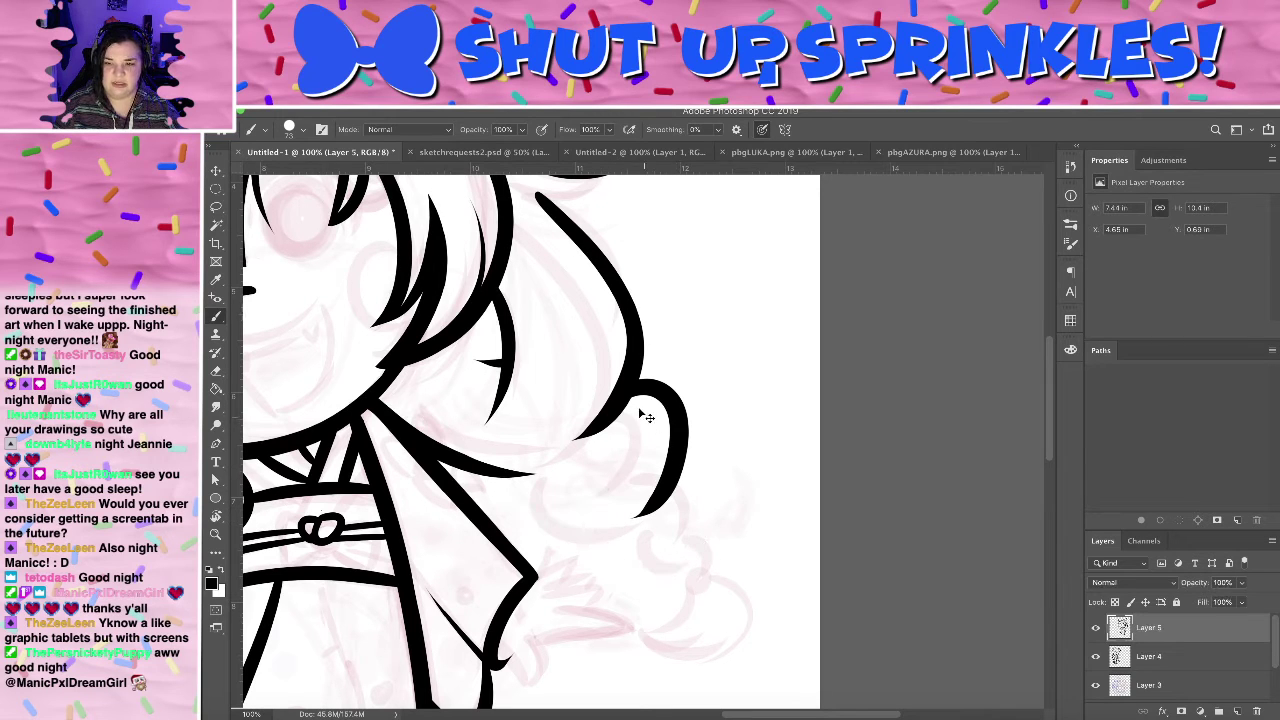
mouse_move(621, 411)
mouse_down()
mouse_move(684, 474)
mouse_move(645, 505)
mouse_up()
key(ctrl+z)
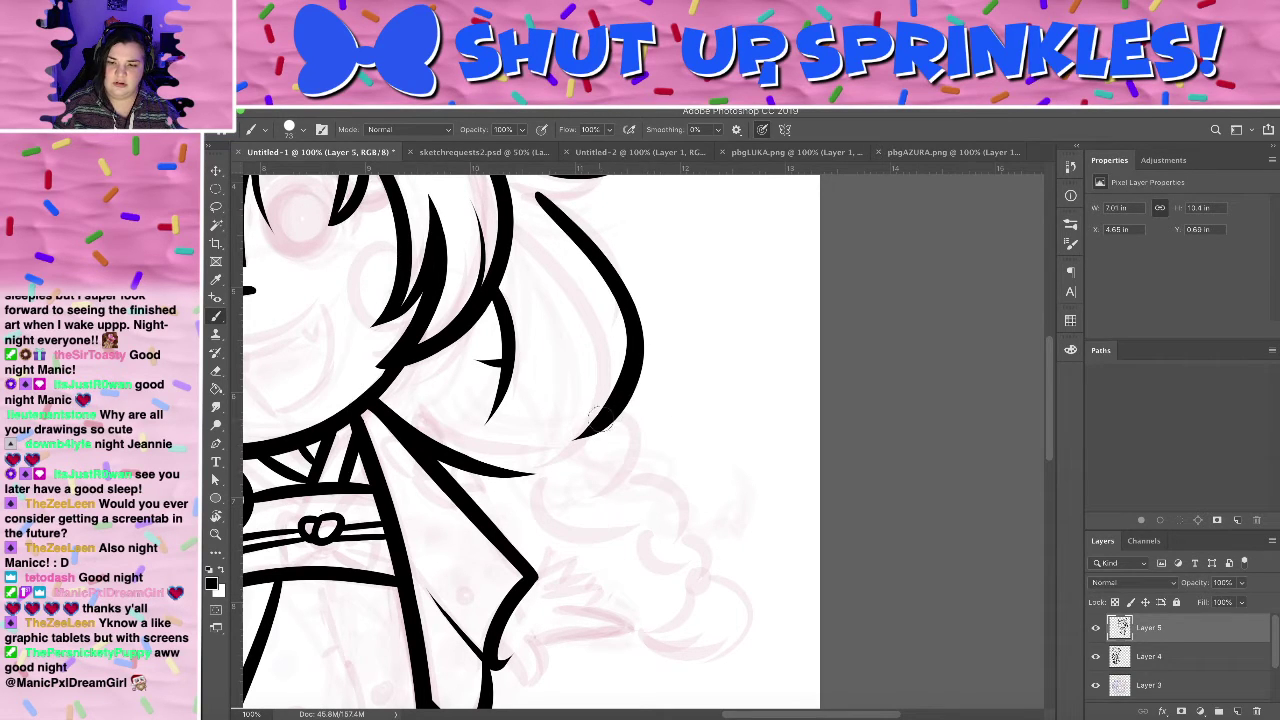
- Try a smaller, rounder outer arc for the first curl with a deep hooked sweep beneath it
drag(600, 416, 630, 505)
mouse_move(567, 478)
mouse_down()
mouse_move(680, 503)
mouse_move(676, 565)
mouse_move(714, 565)
mouse_move(663, 528)
mouse_move(672, 544)
mouse_move(652, 544)
mouse_move(714, 550)
mouse_up()
key(ctrl+z)
key(ctrl+z)
key(ctrl+z)
key(ctrl+z)
key(ctrl+z)
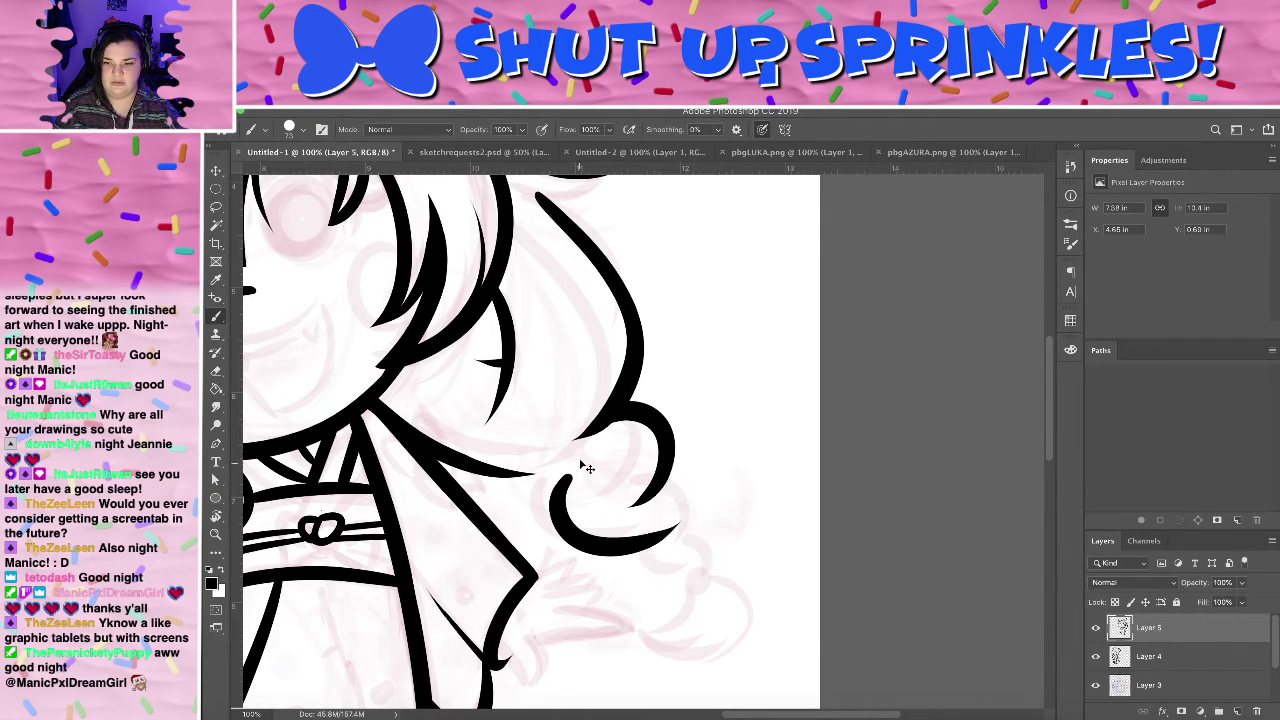
- Ink the first curl as a narrow outer arc and a shallow lower curve hooking from the puff's lower edge
mouse_move(618, 417)
mouse_down()
mouse_move(648, 394)
mouse_move(652, 498)
mouse_up()
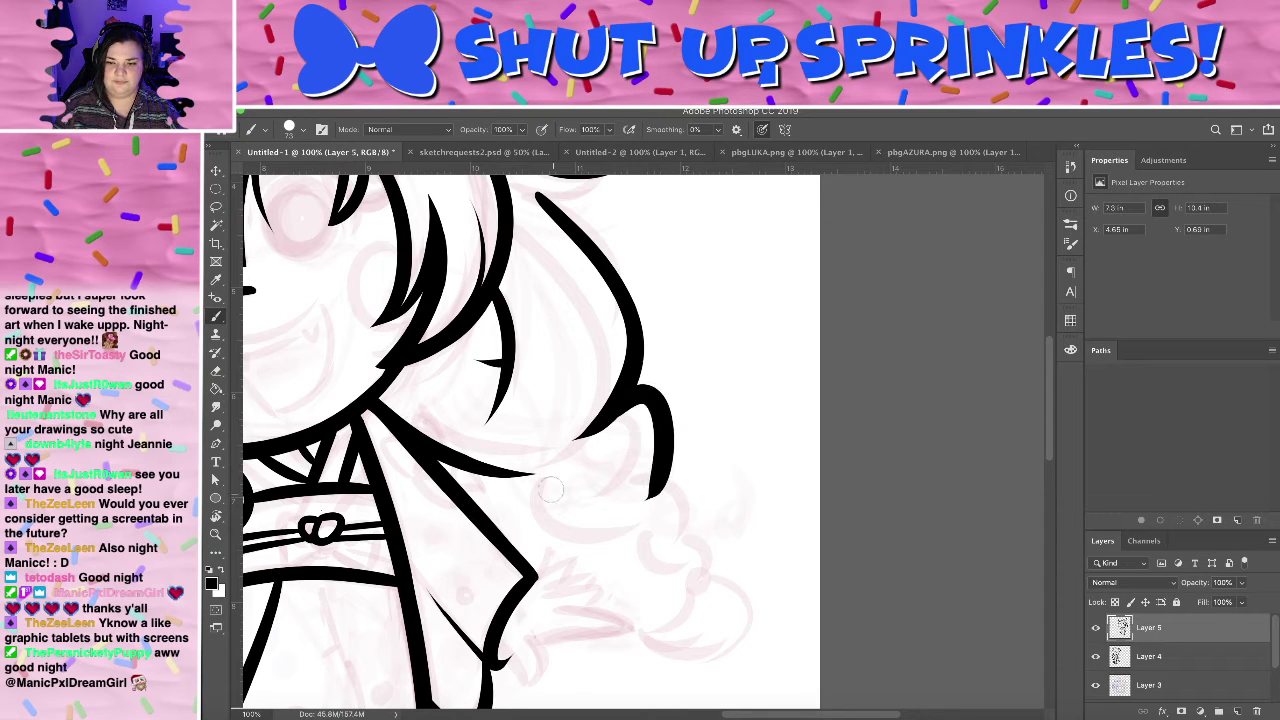
drag(540, 478, 626, 502)
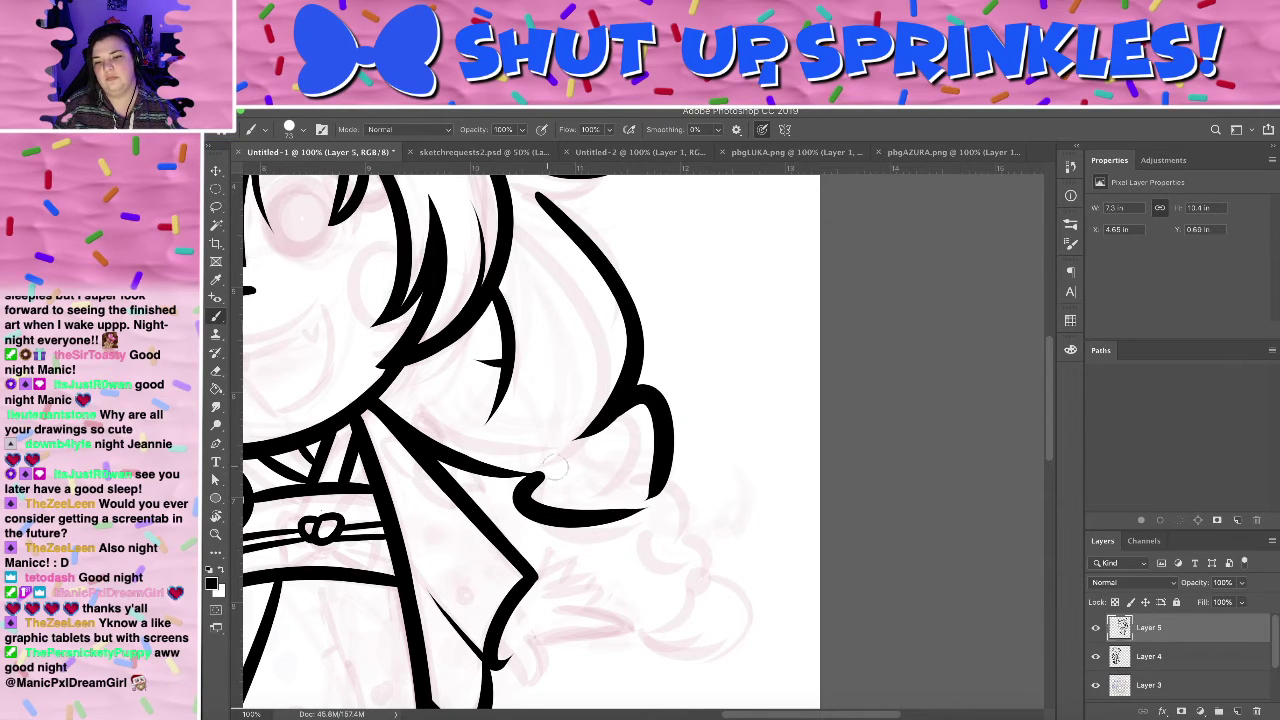
key(e)
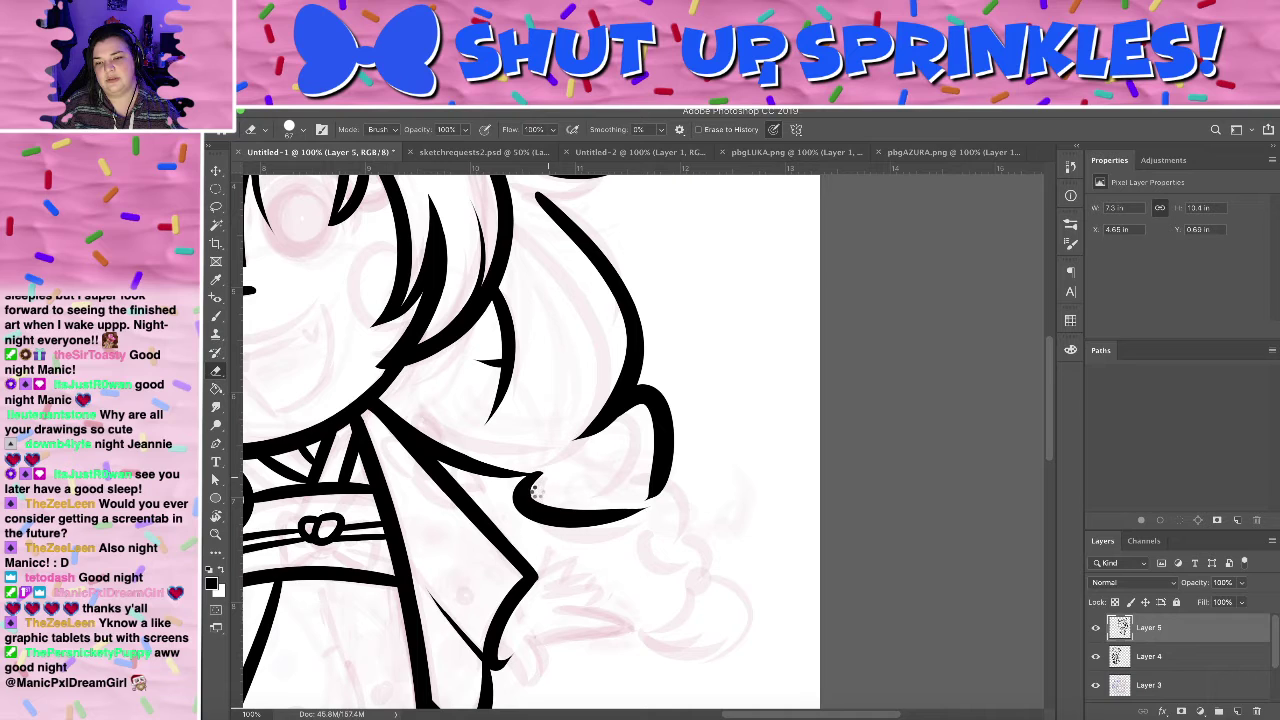
- Ink a small curved strand with a short spike inside the first curl, where it meets the hair puff
key(b)
mouse_move(605, 426)
mouse_down()
mouse_move(601, 480)
mouse_move(573, 462)
mouse_up()
mouse_move(737, 401)
mouse_down()
mouse_move(734, 380)
mouse_move(768, 360)
mouse_up()
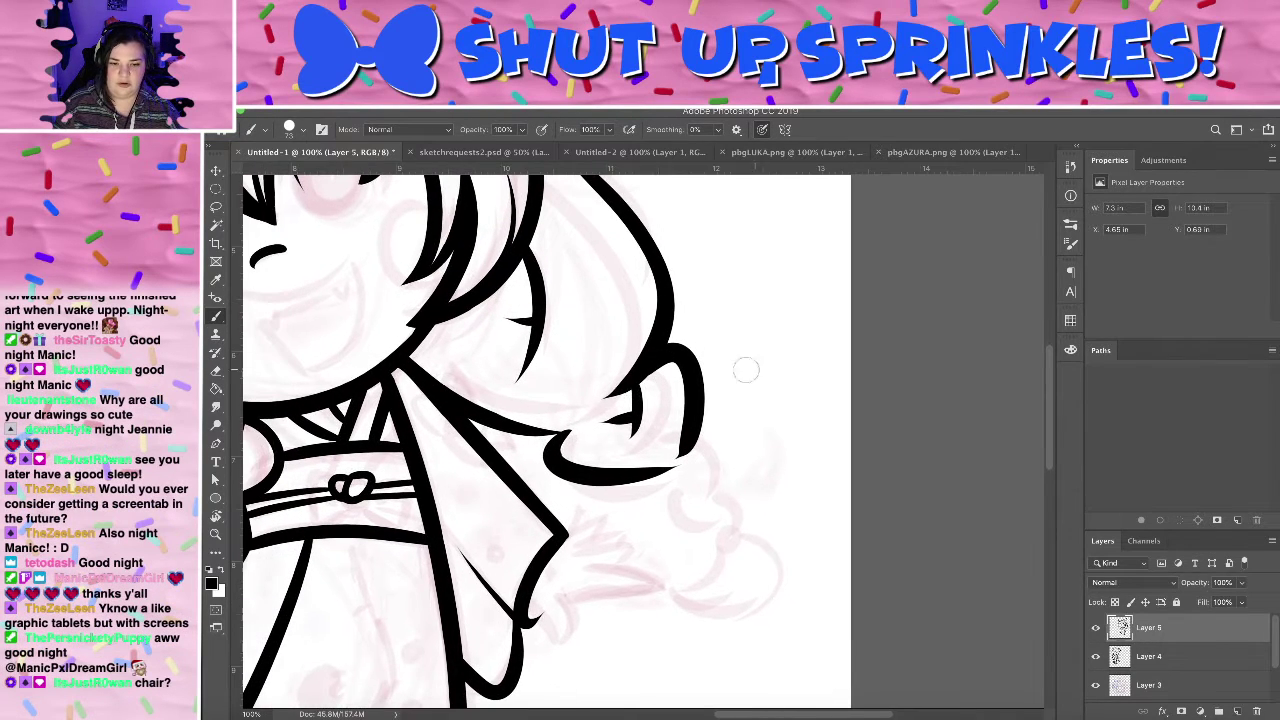
key(super+z)
drag(633, 408, 592, 419)
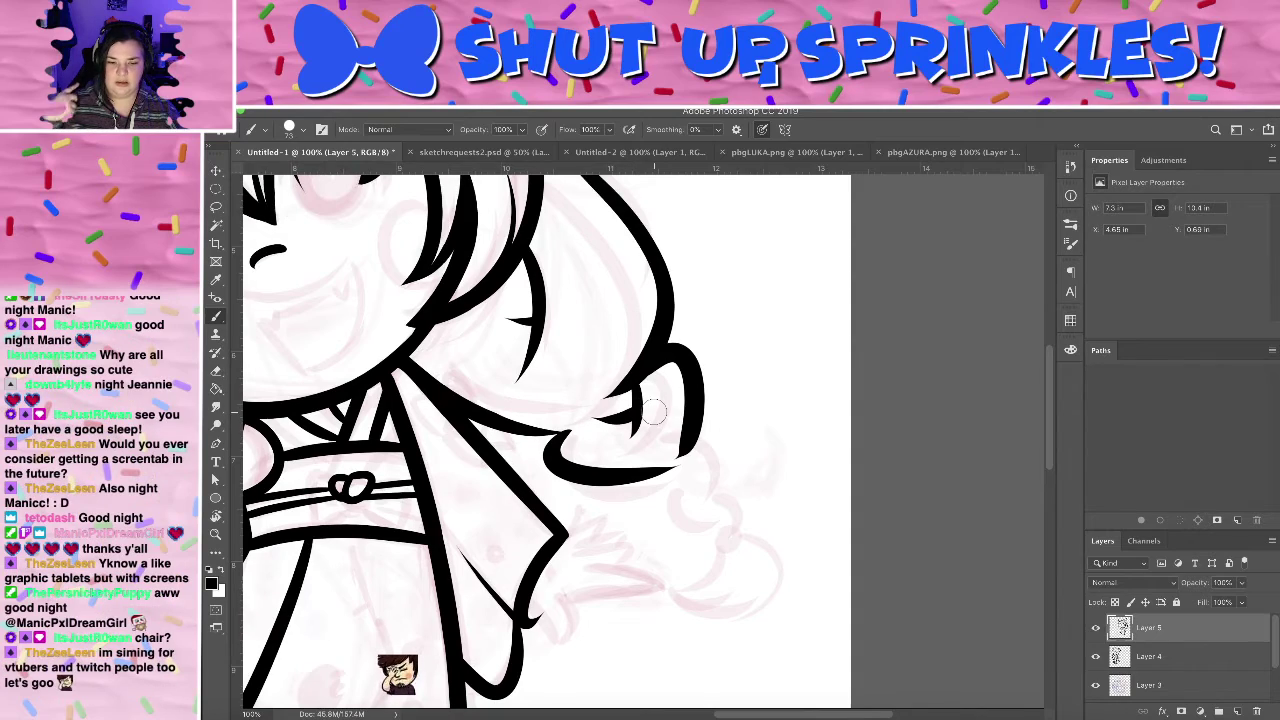
- Rotate the canvas and clean up the small spiked strand inside the first curl with the Eraser
key(r)
drag(575, 351, 676, 477)
key(e)
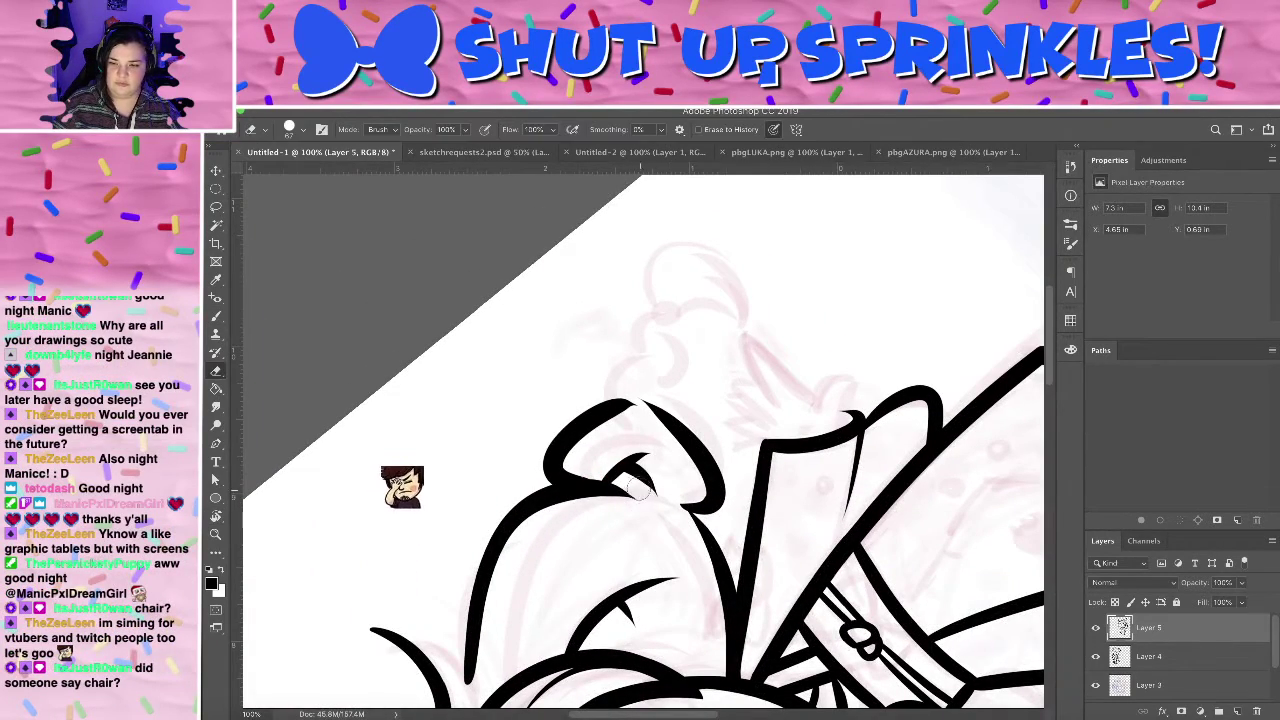
key(r)
mouse_move(744, 318)
mouse_down()
mouse_move(560, 329)
mouse_move(456, 456)
mouse_move(470, 400)
mouse_up()
key(e)
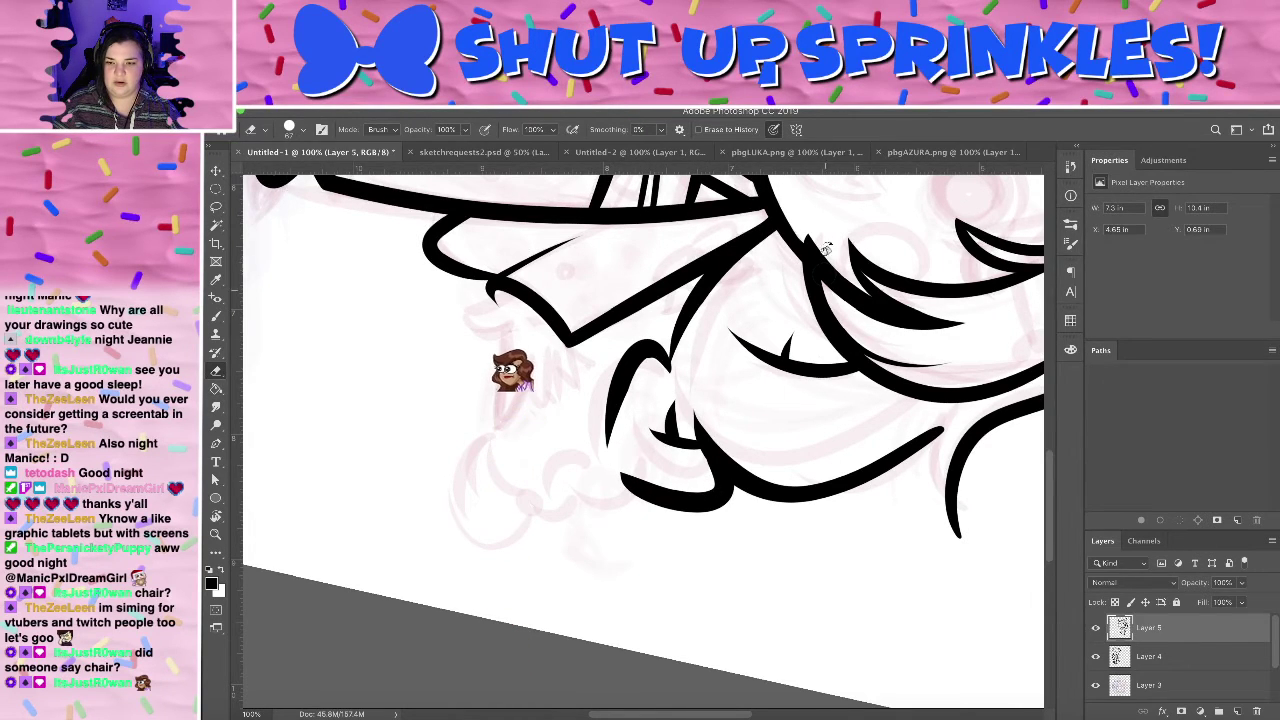
- Try to ink a second long inner strand in the hair puff, curving down from the side hair
key(r)
drag(686, 481, 480, 311)
drag(549, 337, 495, 503)
key(b)
drag(558, 335, 557, 487)
key(super+z)
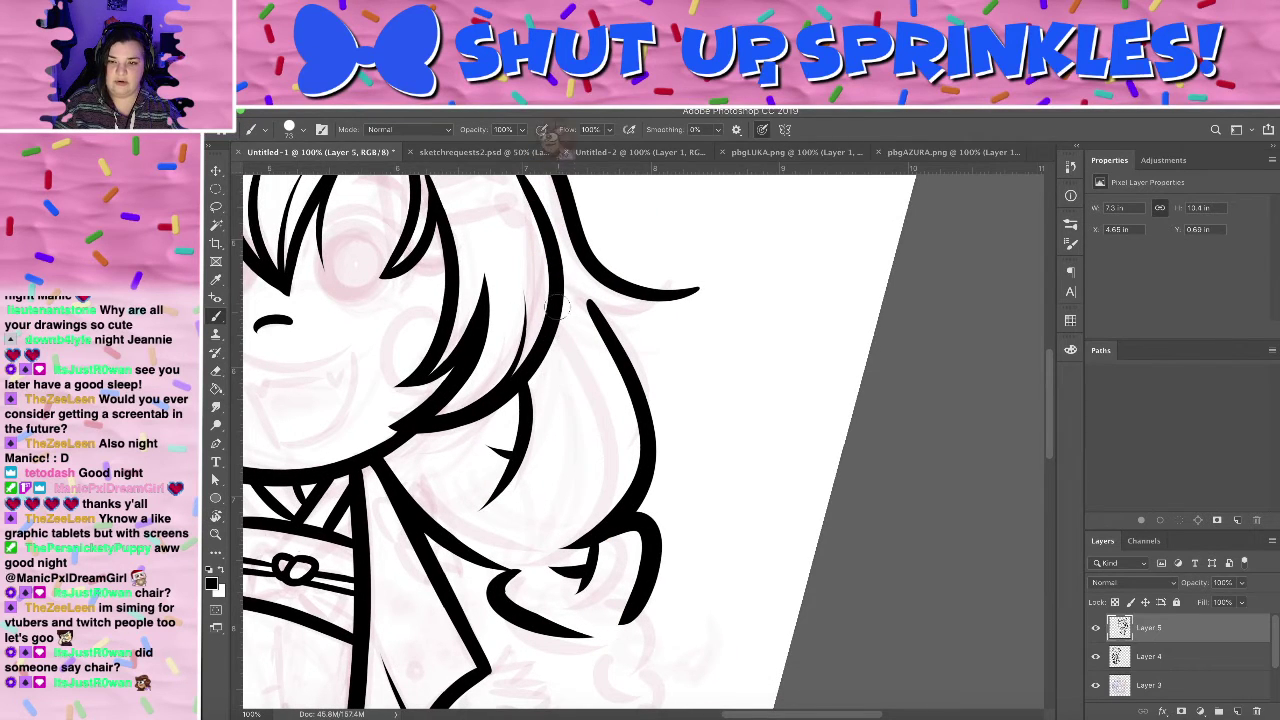
drag(559, 308, 563, 453)
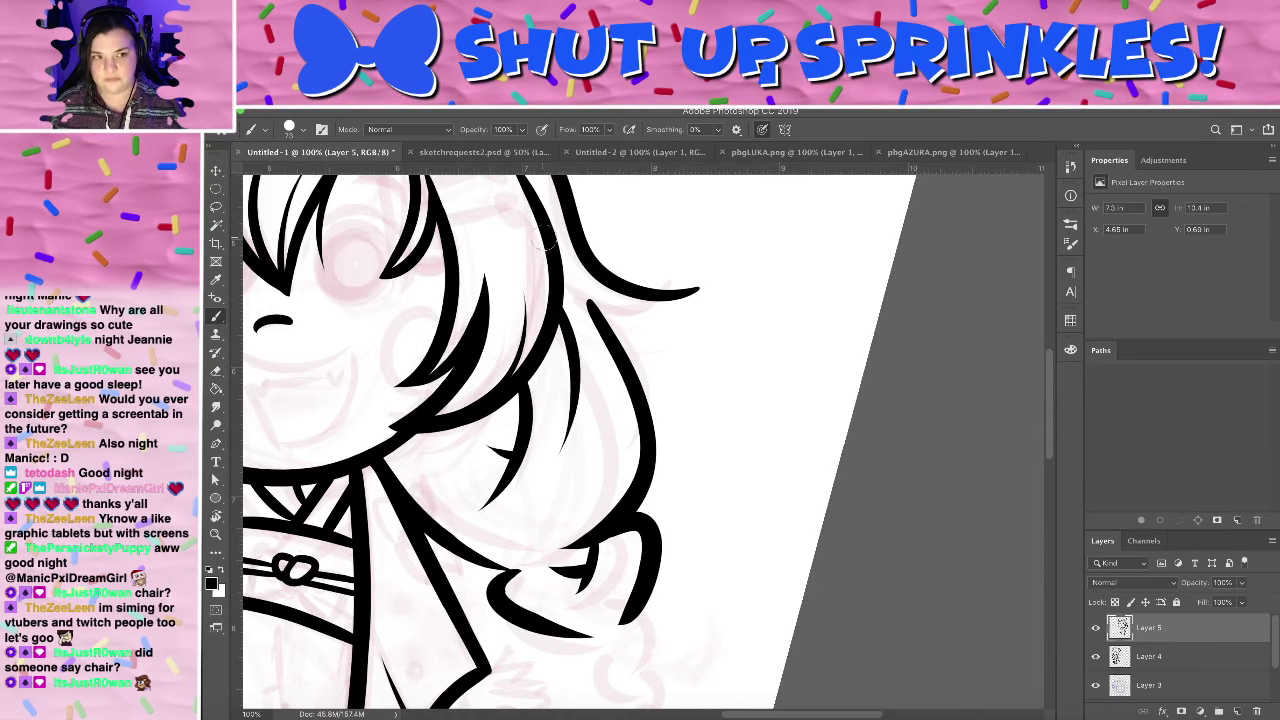
key(super+z)
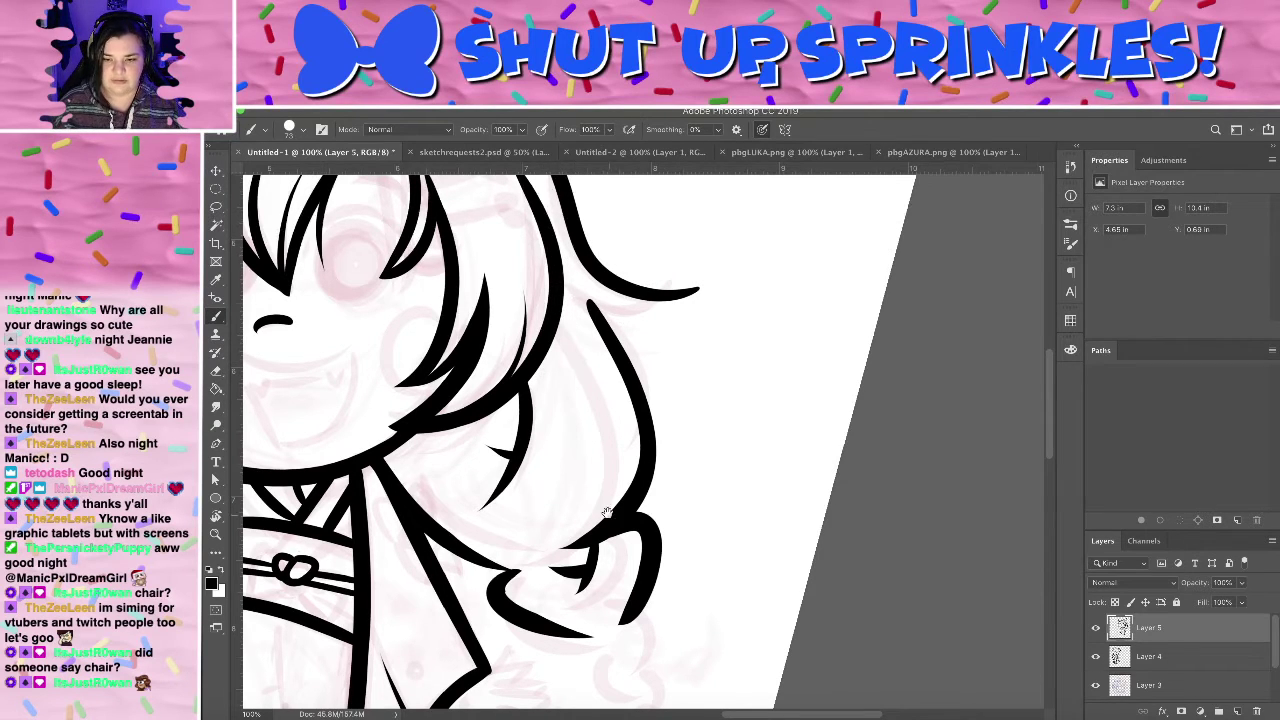
- Thin the first curl's lower curve along its inner edge with the Eraser
mouse_move(607, 510)
mouse_down()
mouse_move(616, 306)
mouse_move(647, 424)
mouse_up()
drag(712, 453, 665, 284)
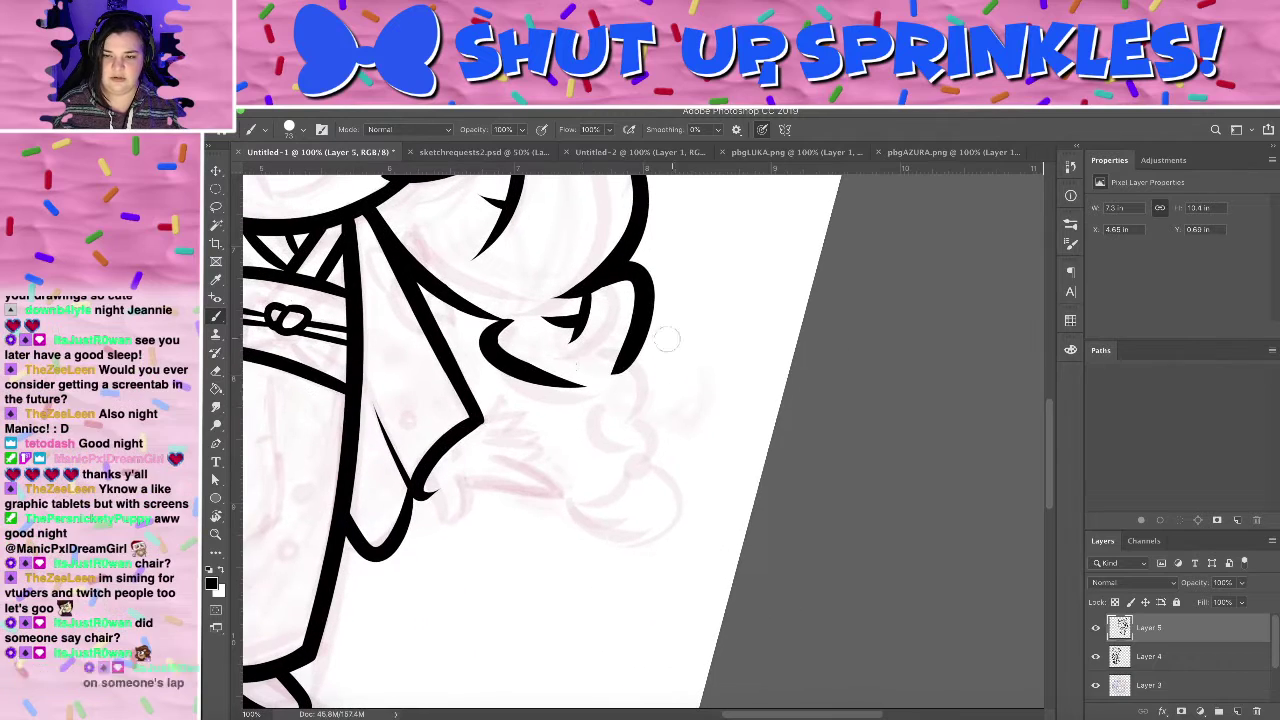
key(e)
mouse_move(556, 352)
mouse_down()
mouse_move(517, 324)
mouse_move(575, 369)
mouse_up()
key(super+z)
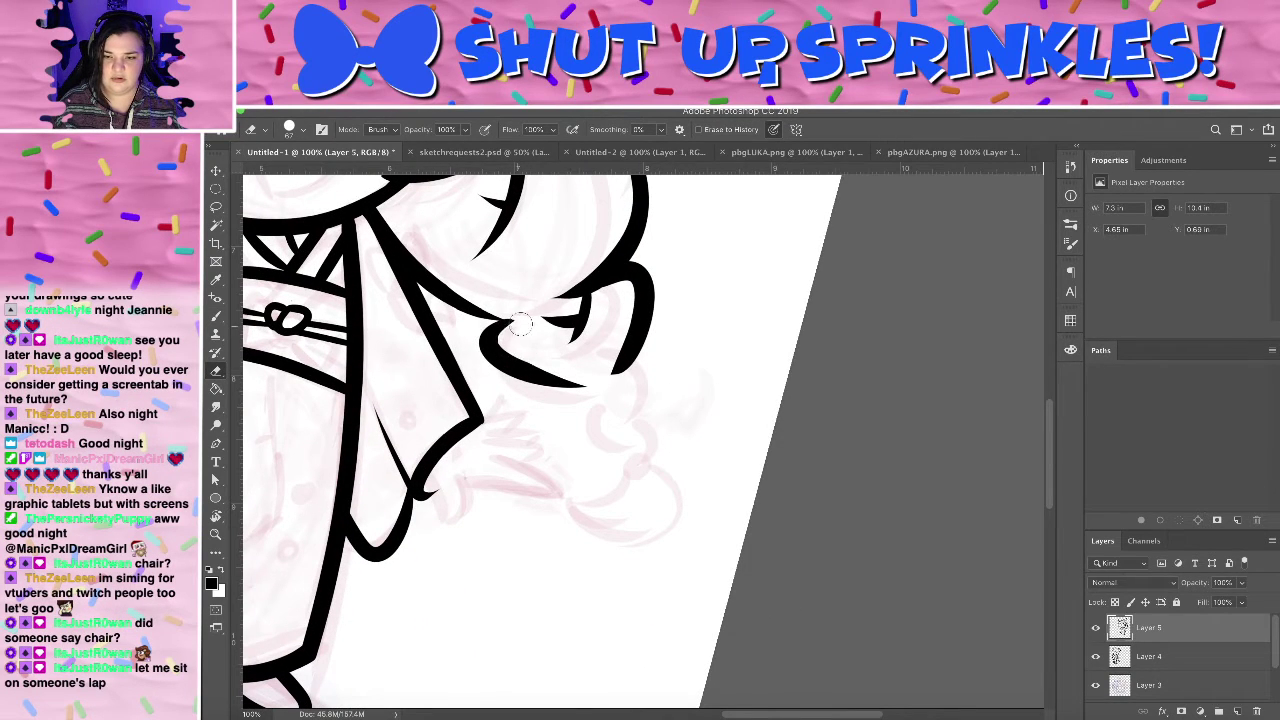
drag(520, 328, 594, 392)
drag(708, 439, 622, 425)
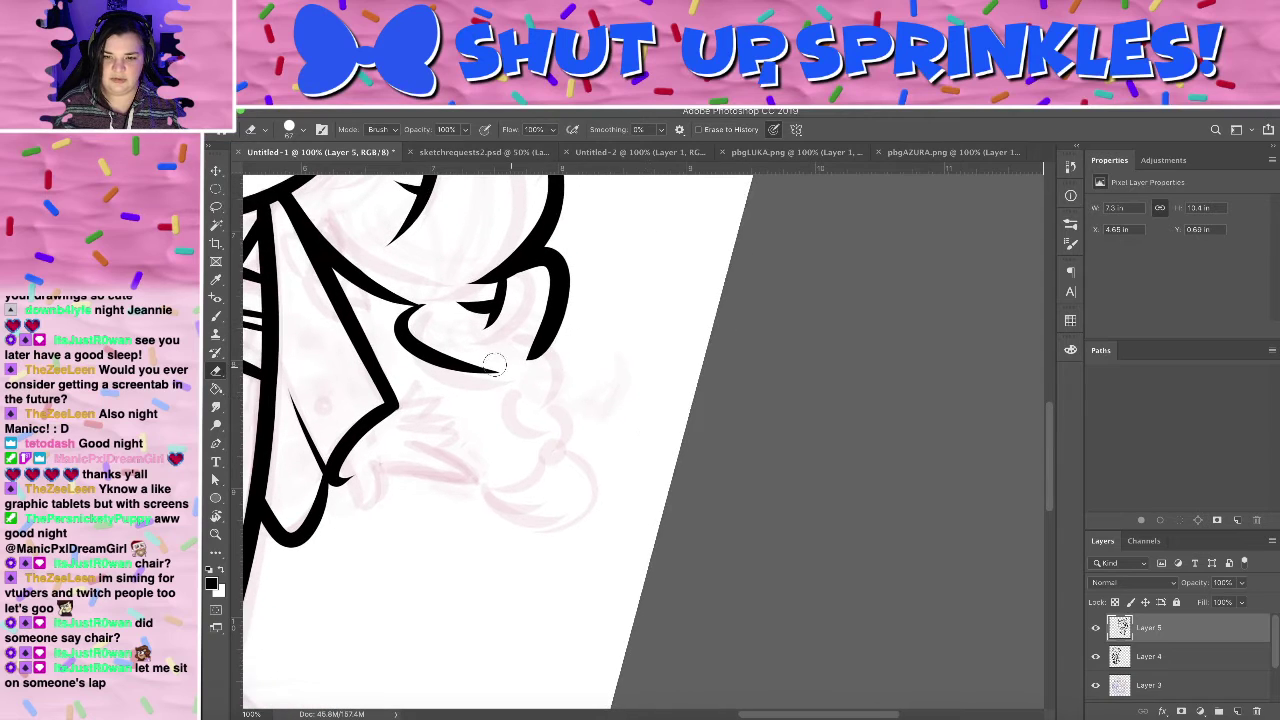
- Try to ink the outer curve of the braid's second segment below the first curl
key(b)
drag(551, 340, 587, 482)
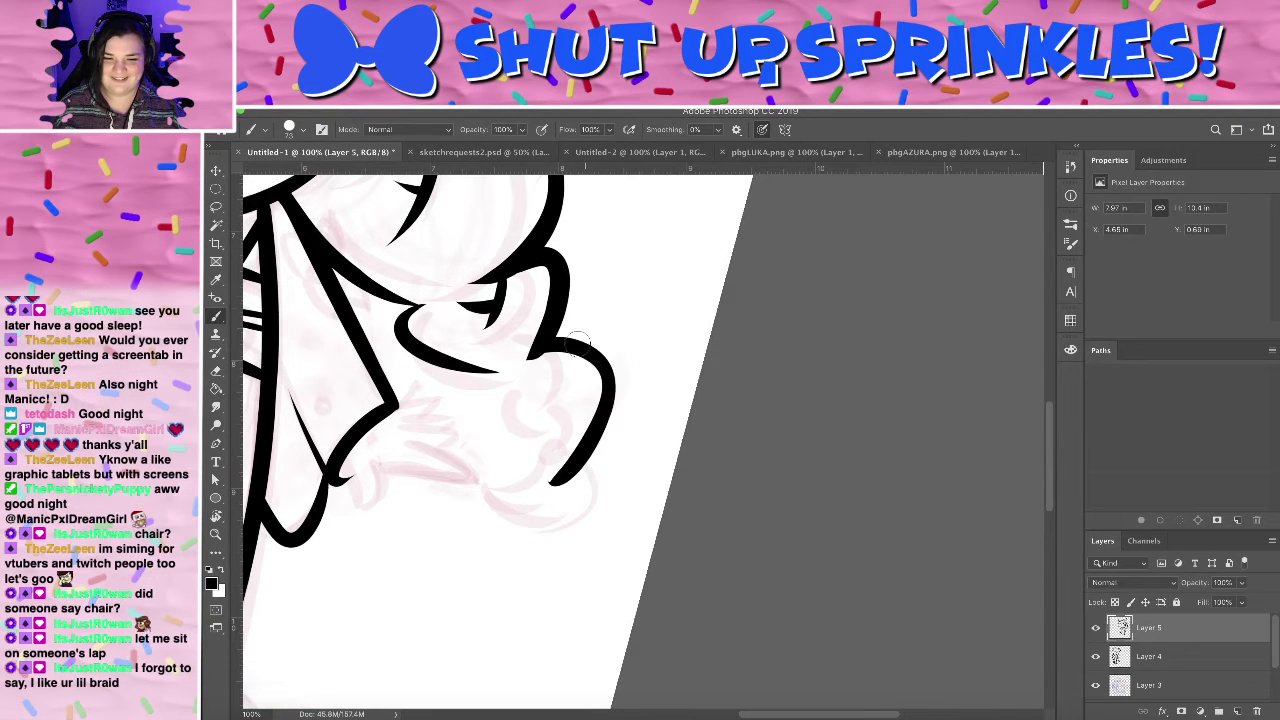
key(super+z)
mouse_move(576, 366)
mouse_down()
mouse_move(563, 407)
mouse_move(577, 480)
mouse_move(620, 494)
mouse_move(625, 469)
mouse_up()
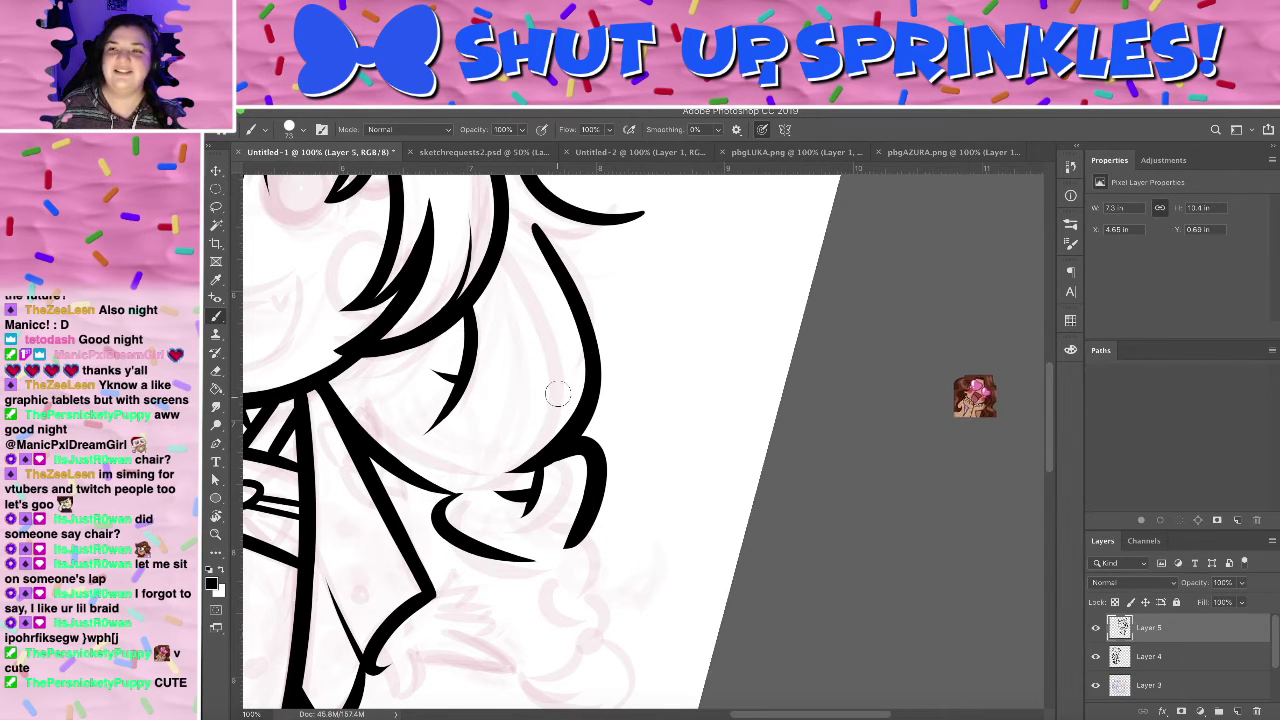
- Ink the braid's second segment with a lower curve, a rounded outer curve and a small inner spike
drag(667, 494, 732, 304)
drag(572, 374, 678, 432)
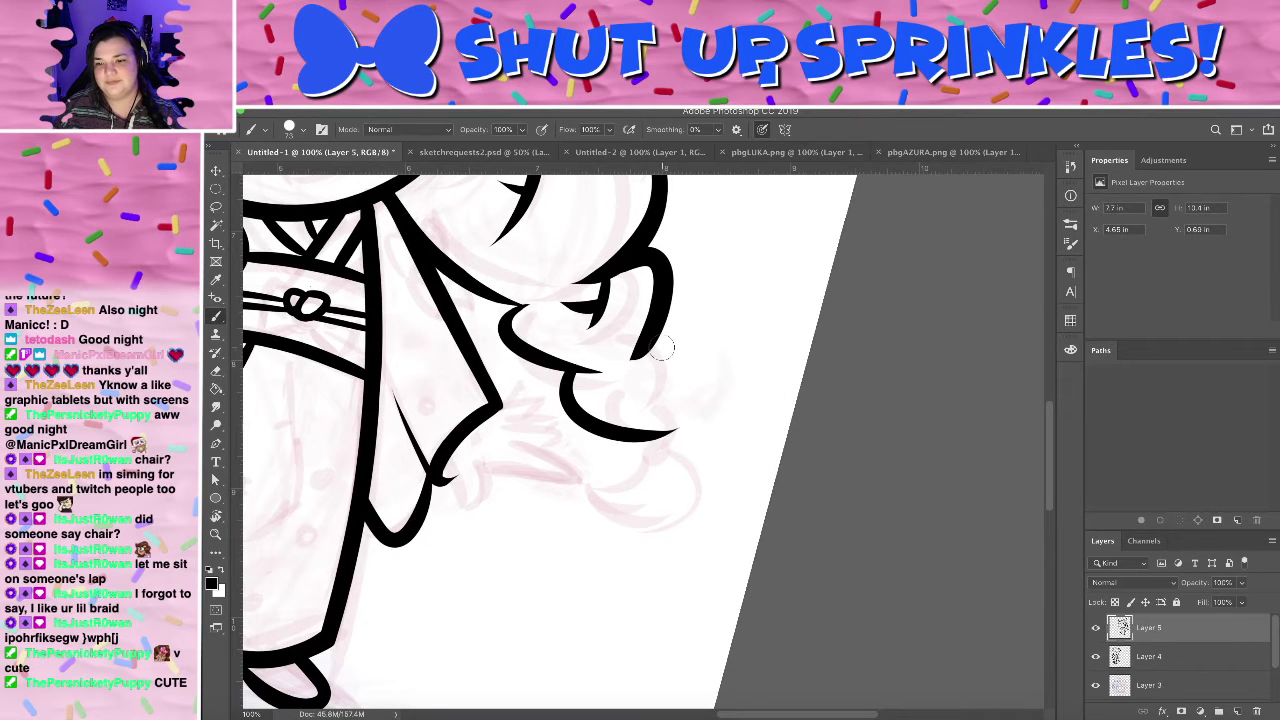
drag(657, 348, 650, 468)
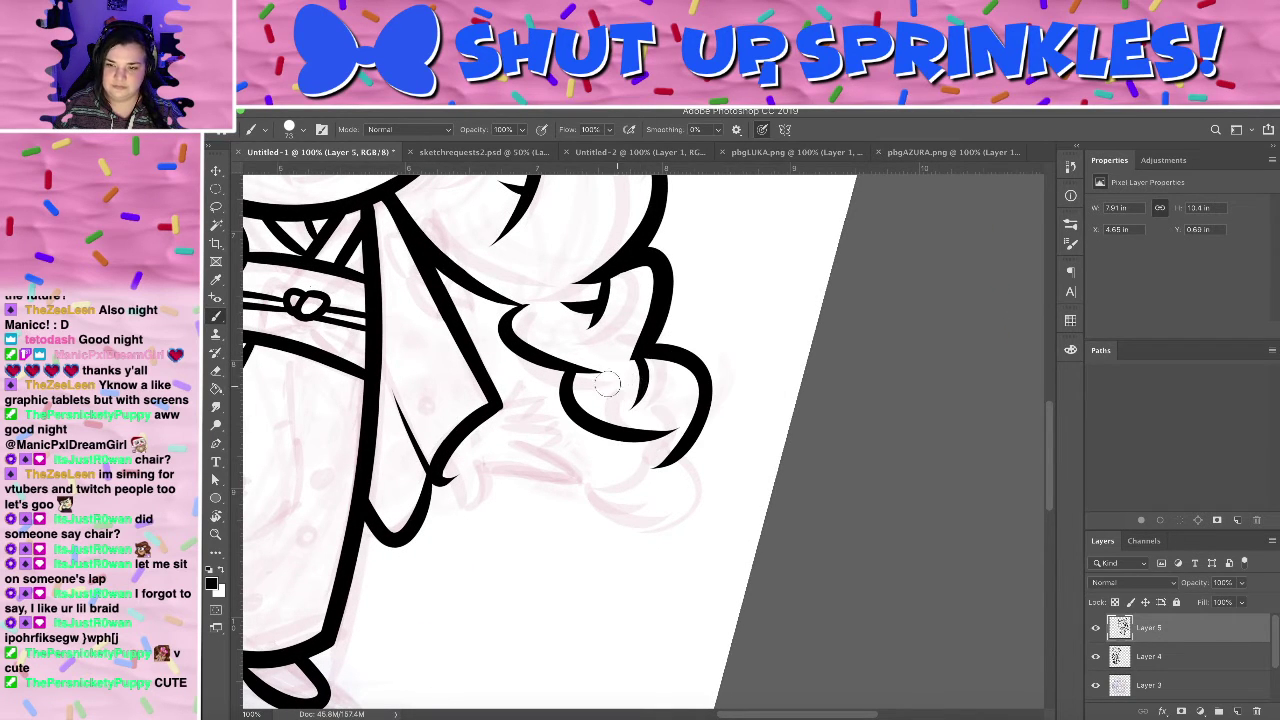
mouse_move(606, 378)
mouse_down()
mouse_move(642, 400)
mouse_move(596, 381)
mouse_up()
key(ctrl+z)
drag(718, 437, 702, 391)
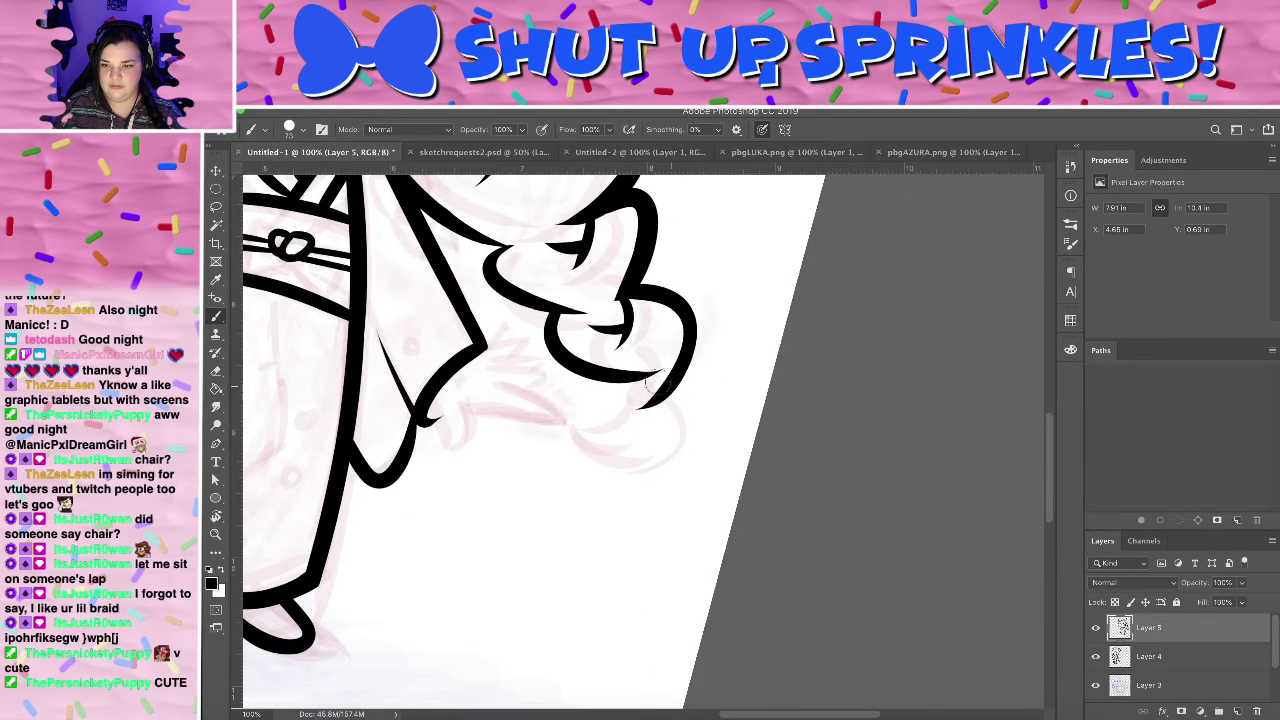
- Trim the second segment's pointed end with the Eraser and ink a small round hair tie there
key(e)
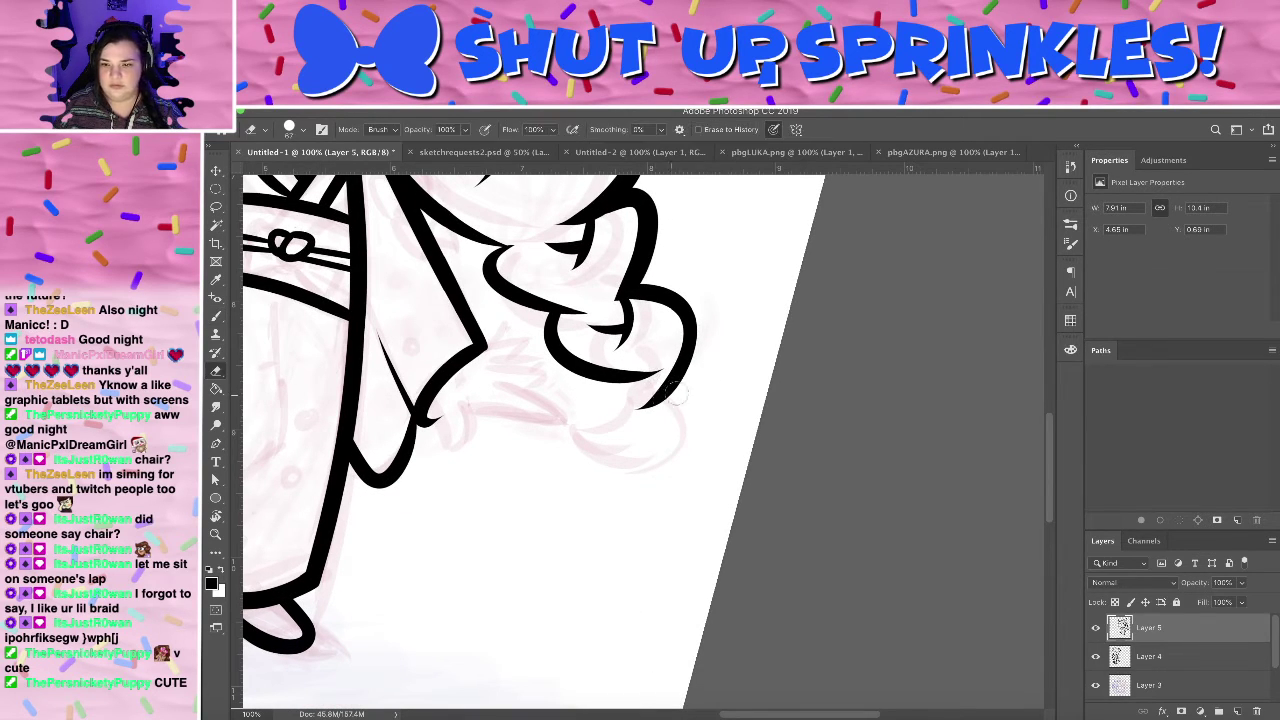
drag(697, 348, 663, 383)
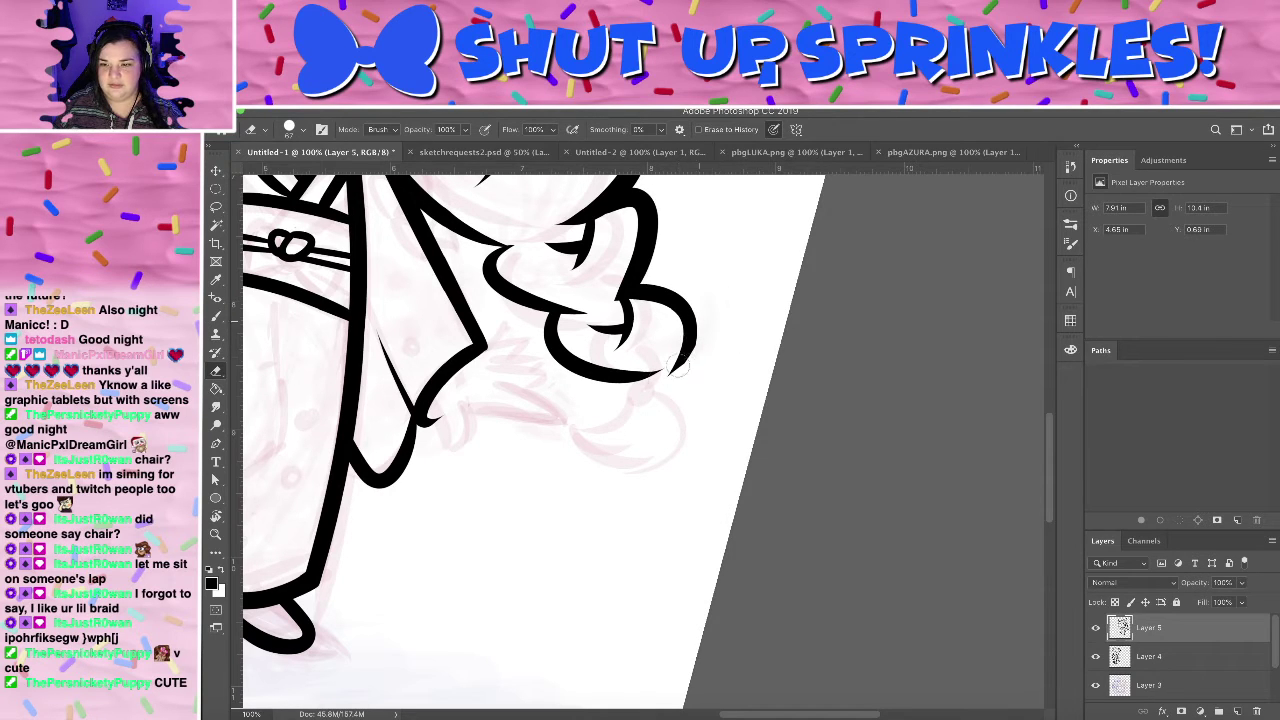
key(b)
mouse_move(672, 370)
mouse_down()
mouse_move(688, 374)
mouse_move(684, 392)
mouse_move(685, 359)
mouse_move(648, 490)
mouse_up()
key(ctrl+z)
key(ctrl+z)
key(e)
key(b)
key(ctrl+z)
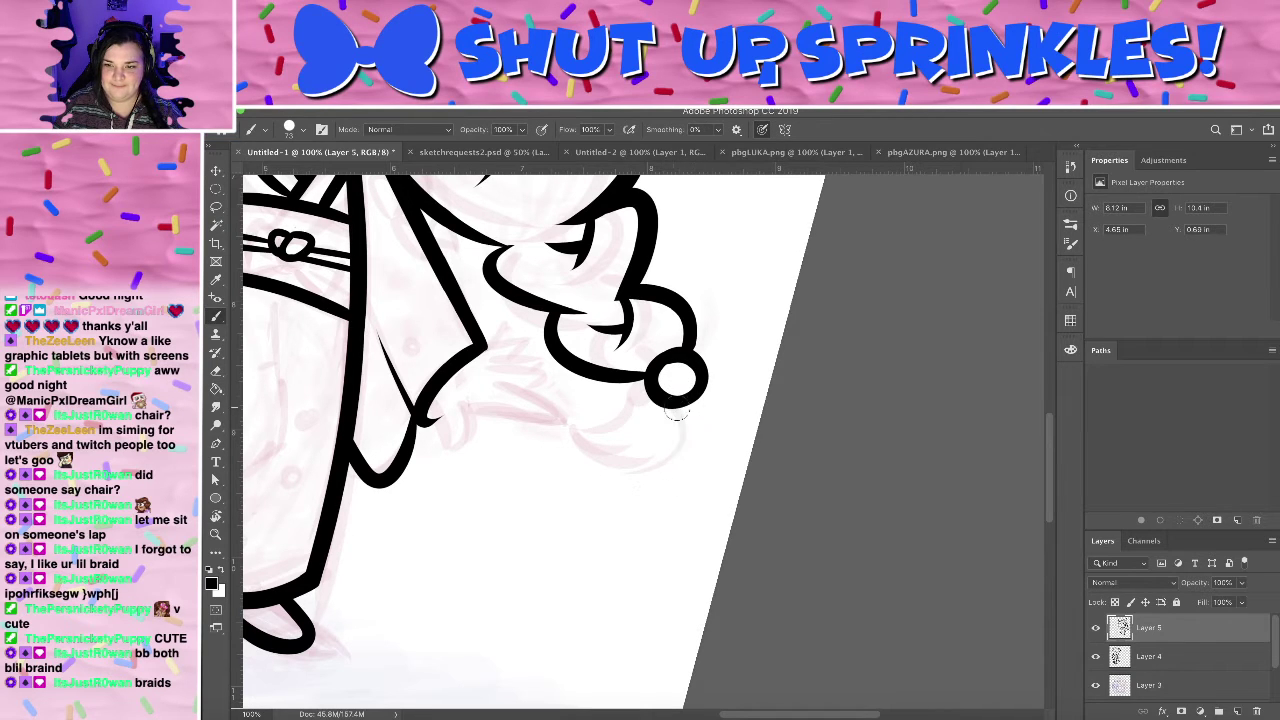
- Ink the hair tuft below the round tie with an inner curved strand and a rounded outer strand
drag(688, 406, 612, 476)
drag(690, 398, 656, 513)
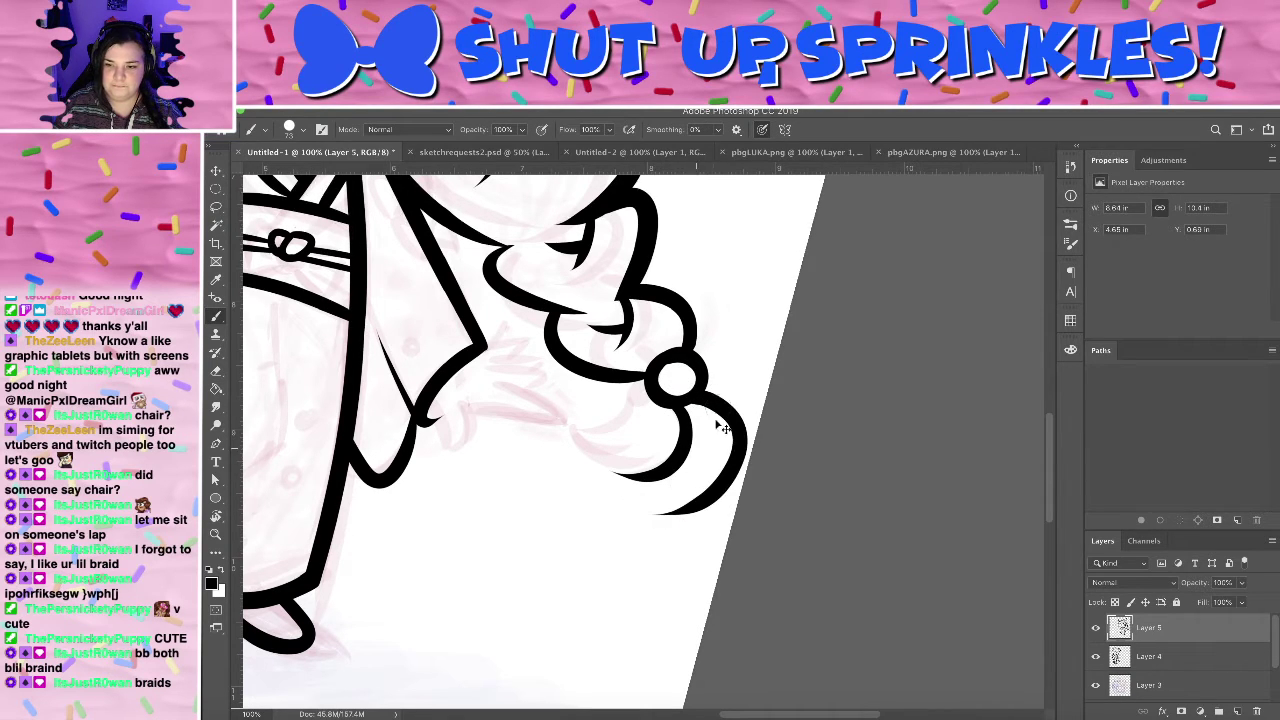
key(ctrl+z)
mouse_move(690, 396)
mouse_down()
mouse_move(676, 492)
mouse_move(707, 447)
mouse_move(664, 487)
mouse_up()
key(ctrl+z)
key(ctrl+z)
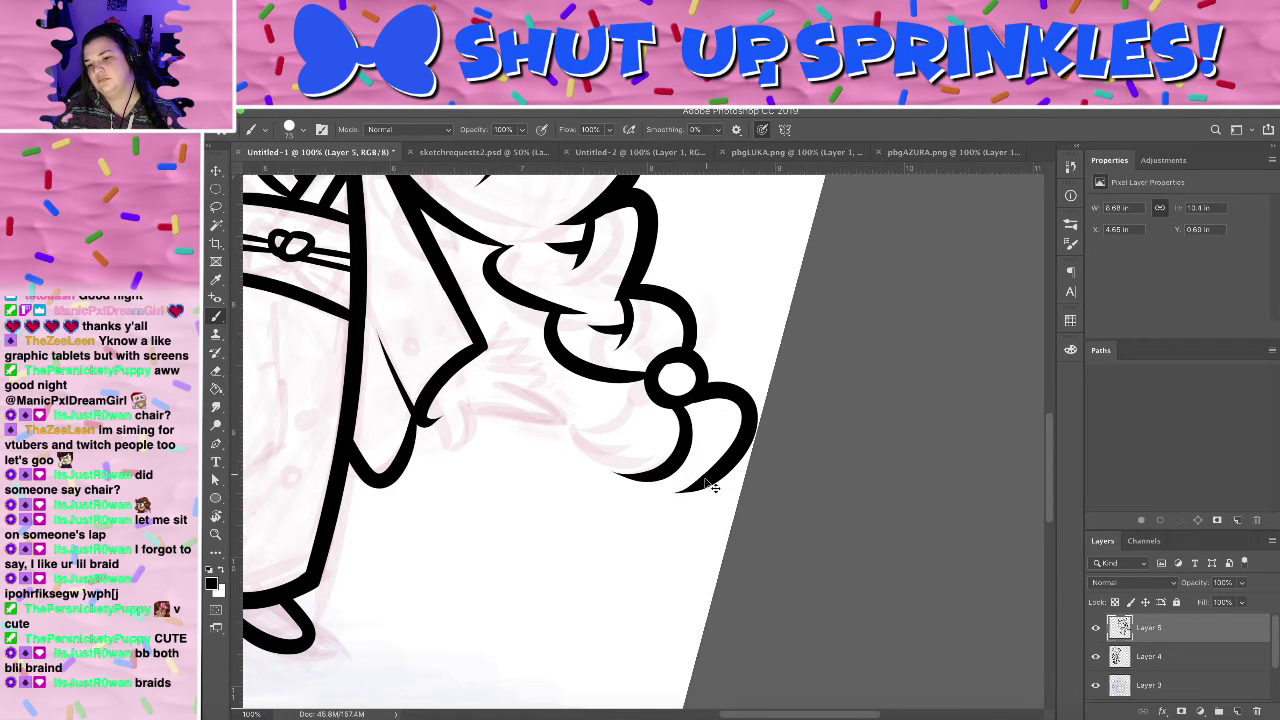
mouse_move(690, 398)
mouse_down()
mouse_move(674, 492)
mouse_move(722, 492)
mouse_up()
- Refine the tuft's outer strand with the Eraser, shaping its tip and inner edge into a spike
key(e)
key(super+z)
drag(760, 432, 682, 497)
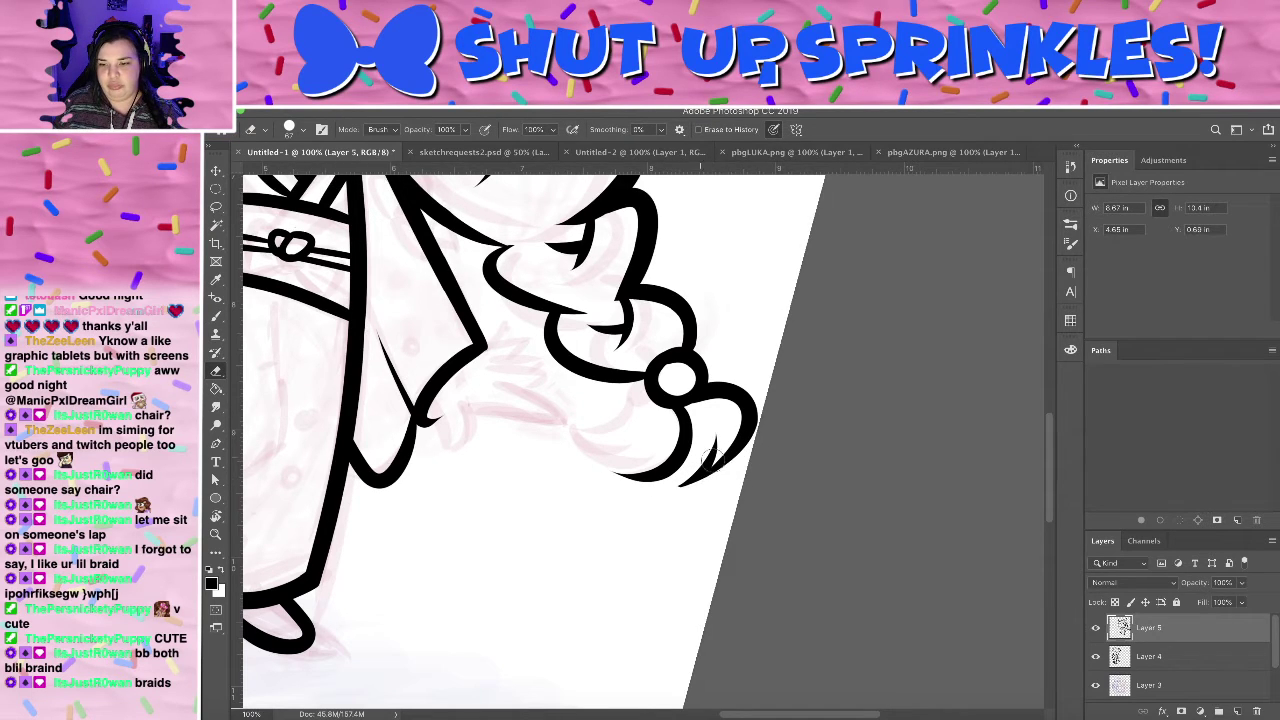
key(super+z)
key(b)
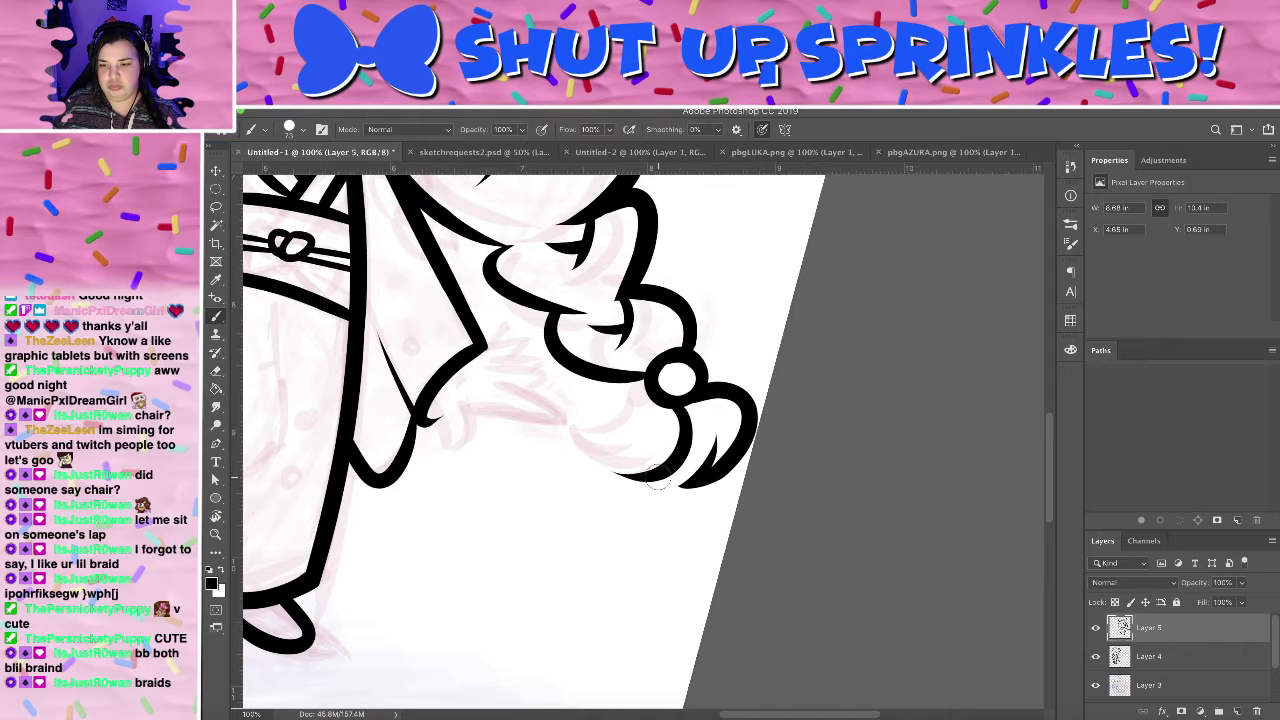
- Try to ink the second character's raised-arm sleeve below the hand while viewing the whole drawing
key(ctrl+minus)
key(ctrl+minus)
key(ctrl+minus)
key(ctrl+minus)
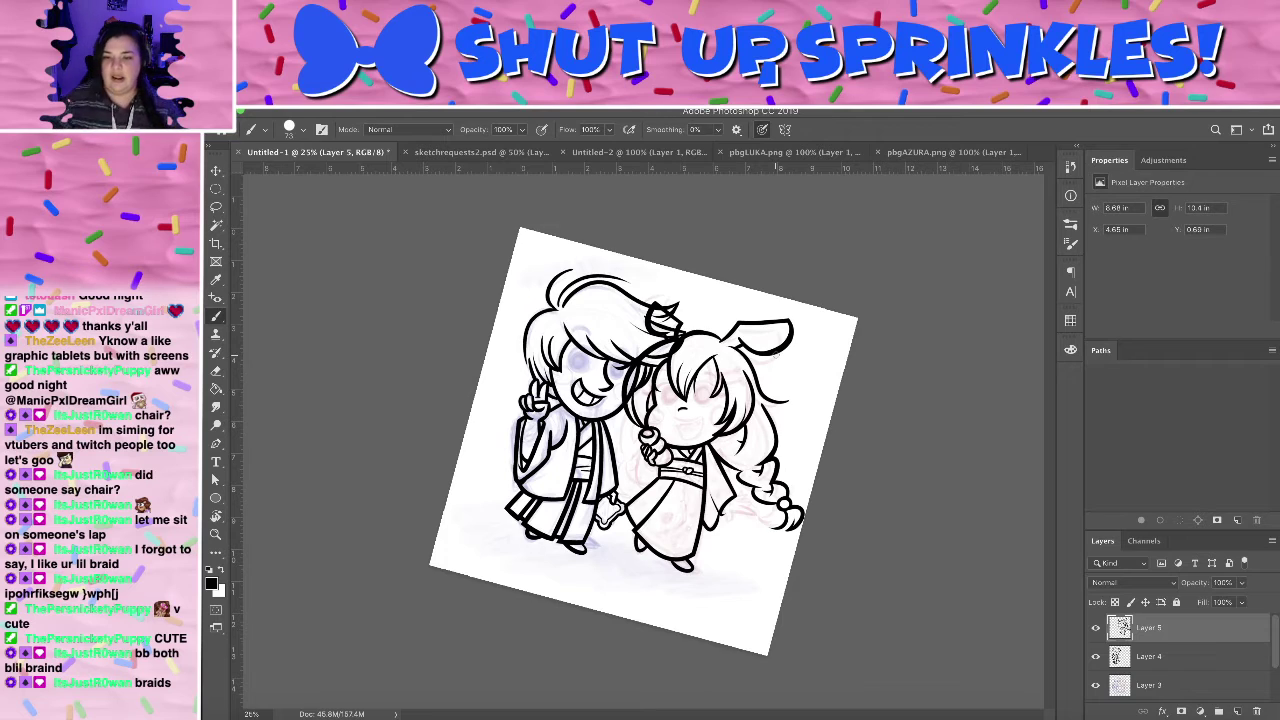
mouse_move(644, 468)
mouse_down()
mouse_move(655, 464)
mouse_move(635, 512)
mouse_move(664, 470)
mouse_up()
key(super+z)
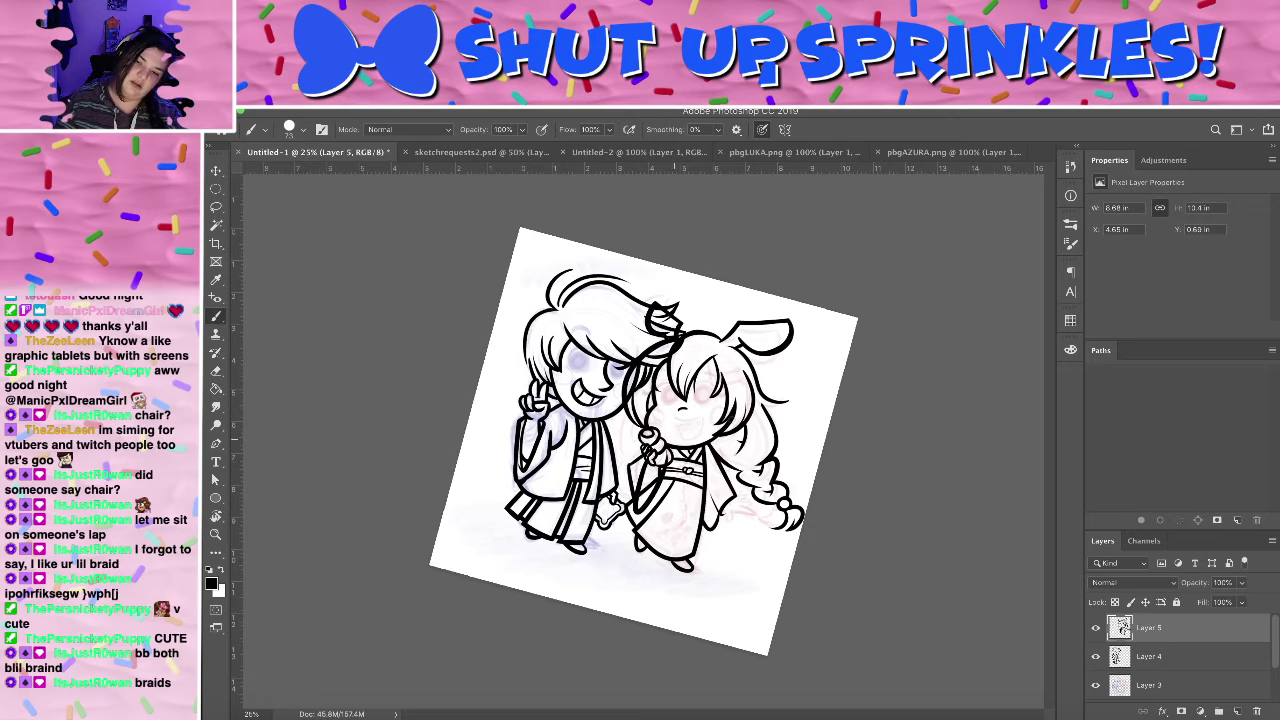
key(super+z)
key(super+z)
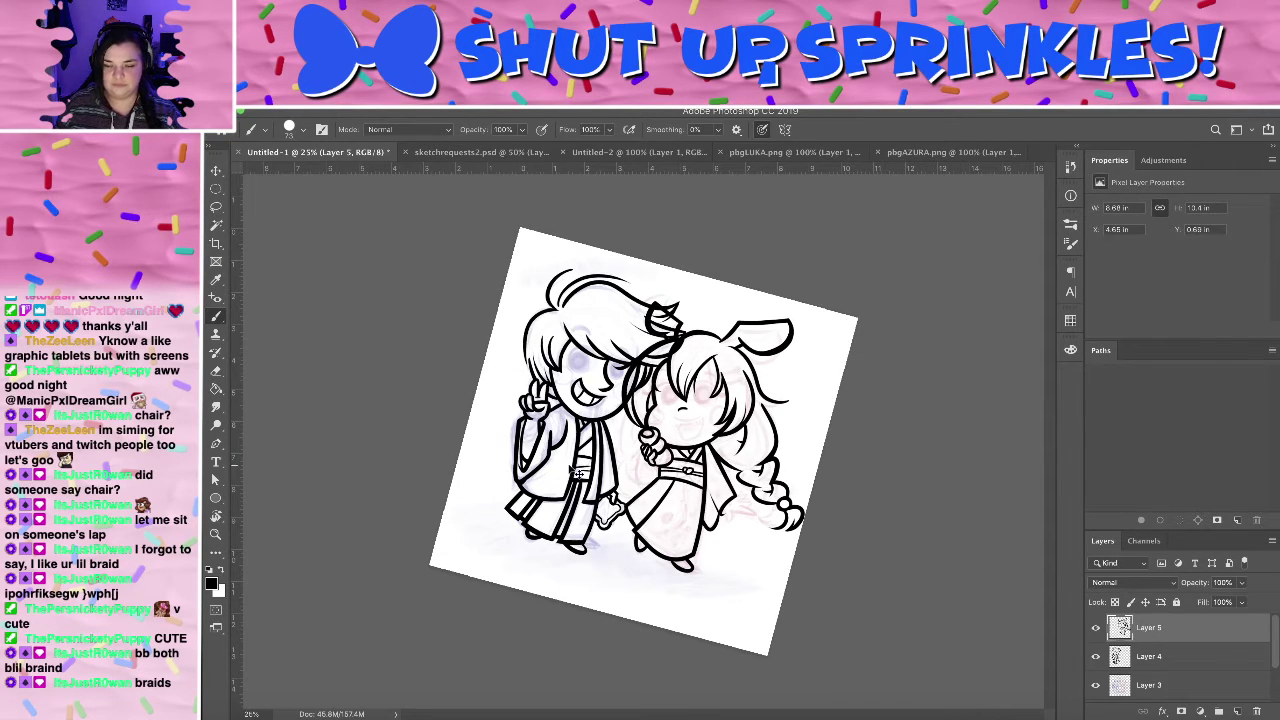
- Lasso the first character's raised-arm sleeve on Layer 4 and copy it to a new layer
key(l)
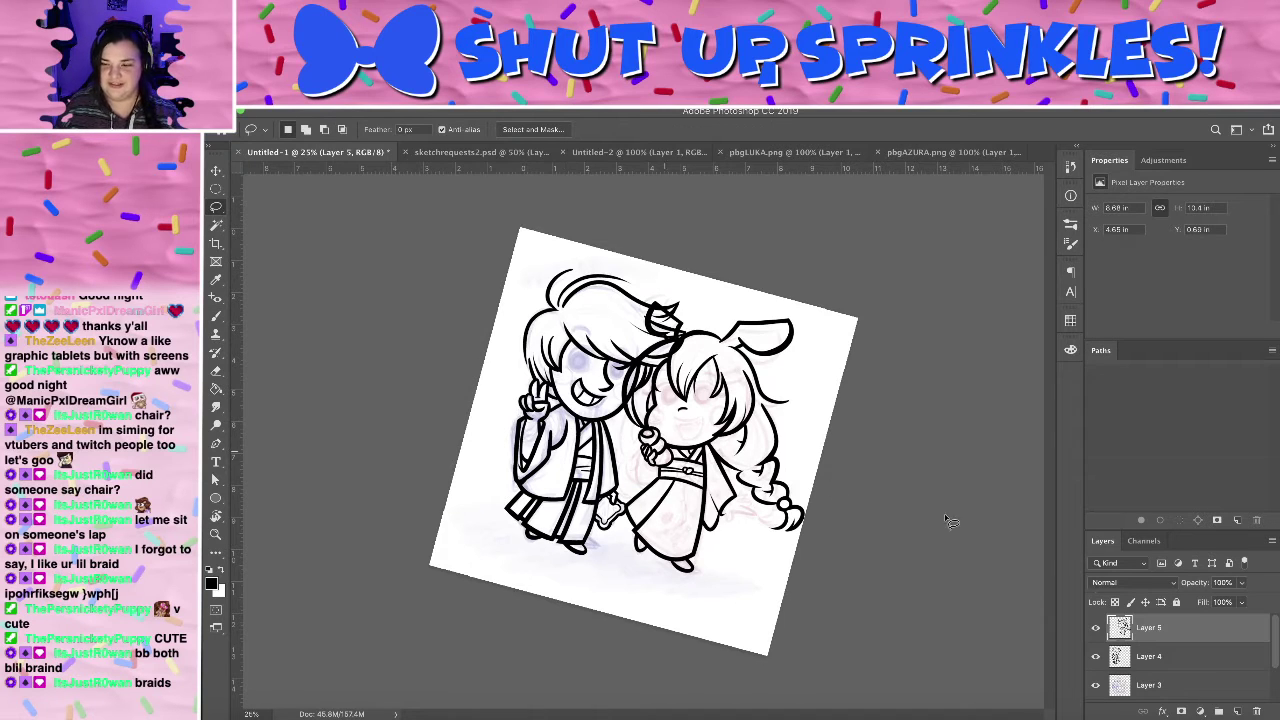
click(1122, 656)
mouse_move(540, 416)
mouse_down()
mouse_move(498, 462)
mouse_move(568, 472)
mouse_move(574, 440)
mouse_move(545, 430)
mouse_up()
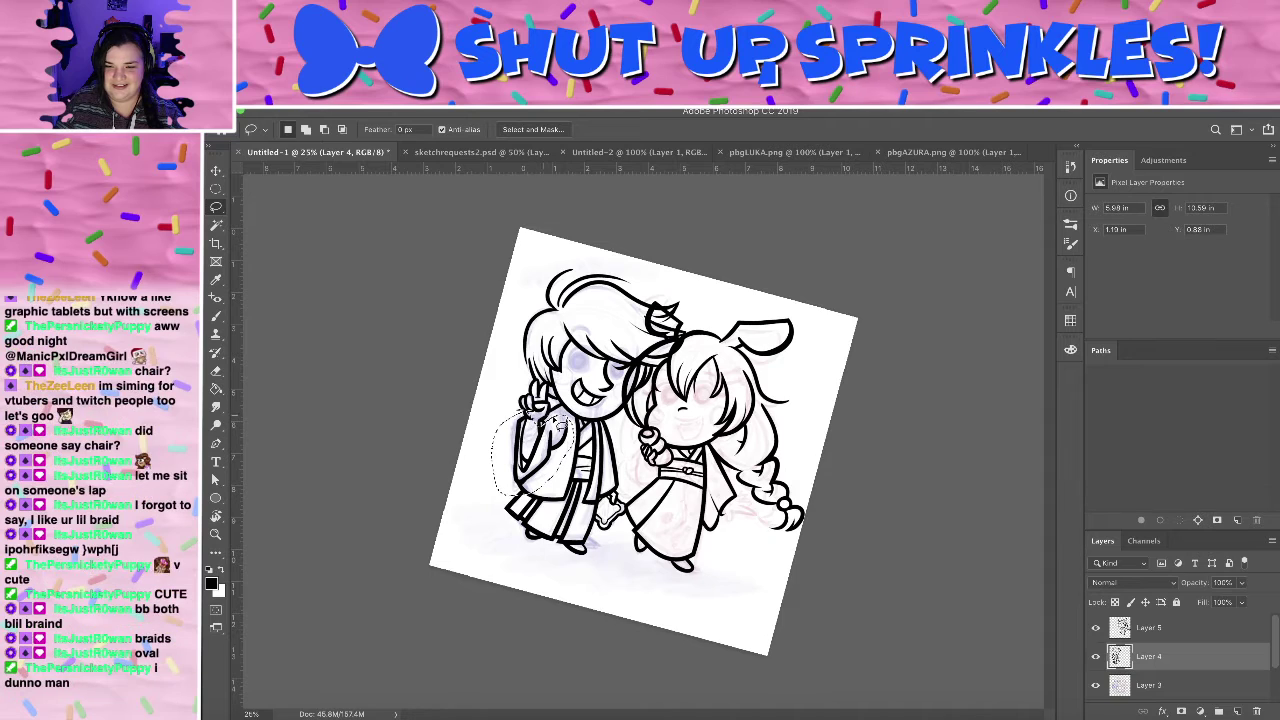
key(ctrl+j)
- Transform the copied sleeve, rotating it 23.31° and placing it under the second character's raised hand
key(ctrl+t)
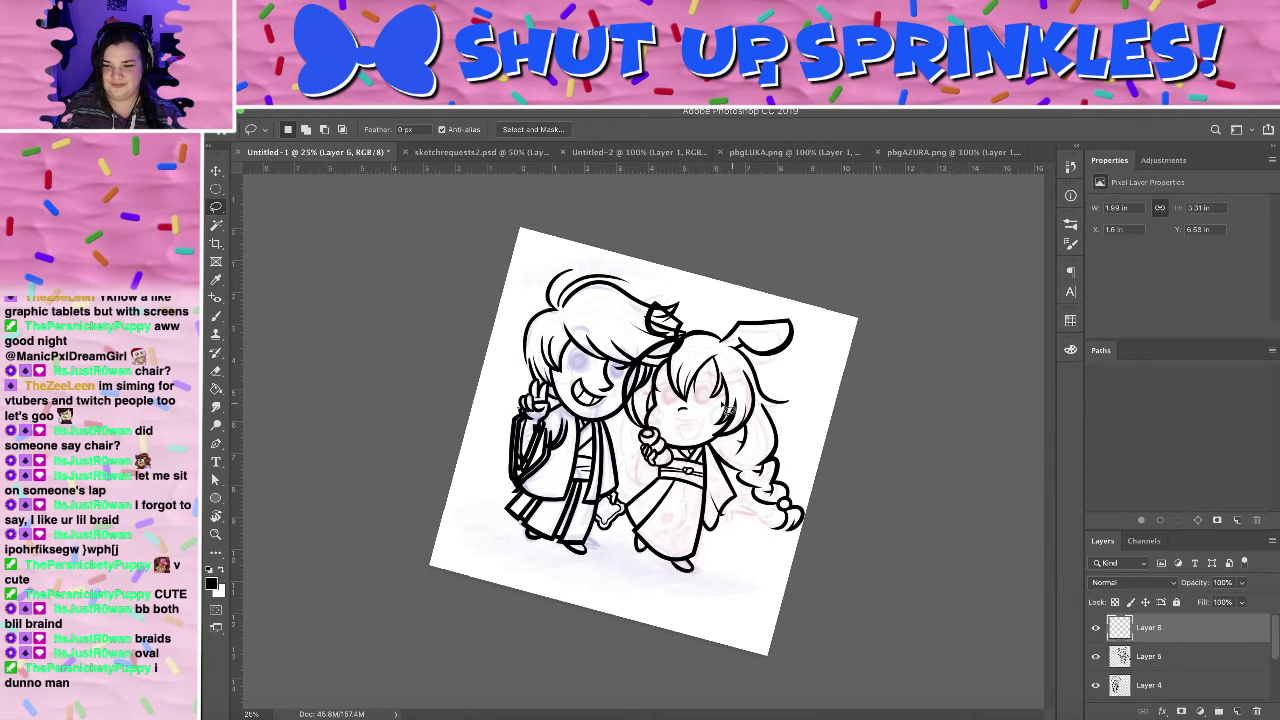
drag(545, 445, 672, 437)
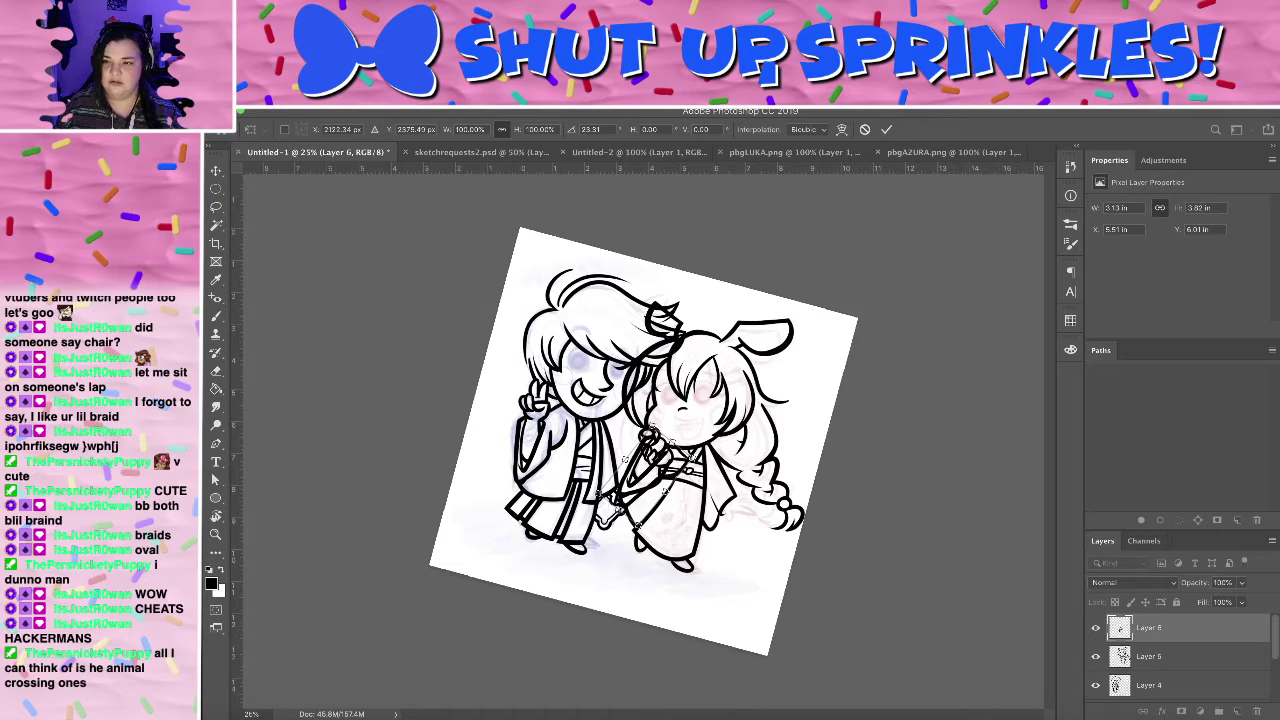
click(886, 129)
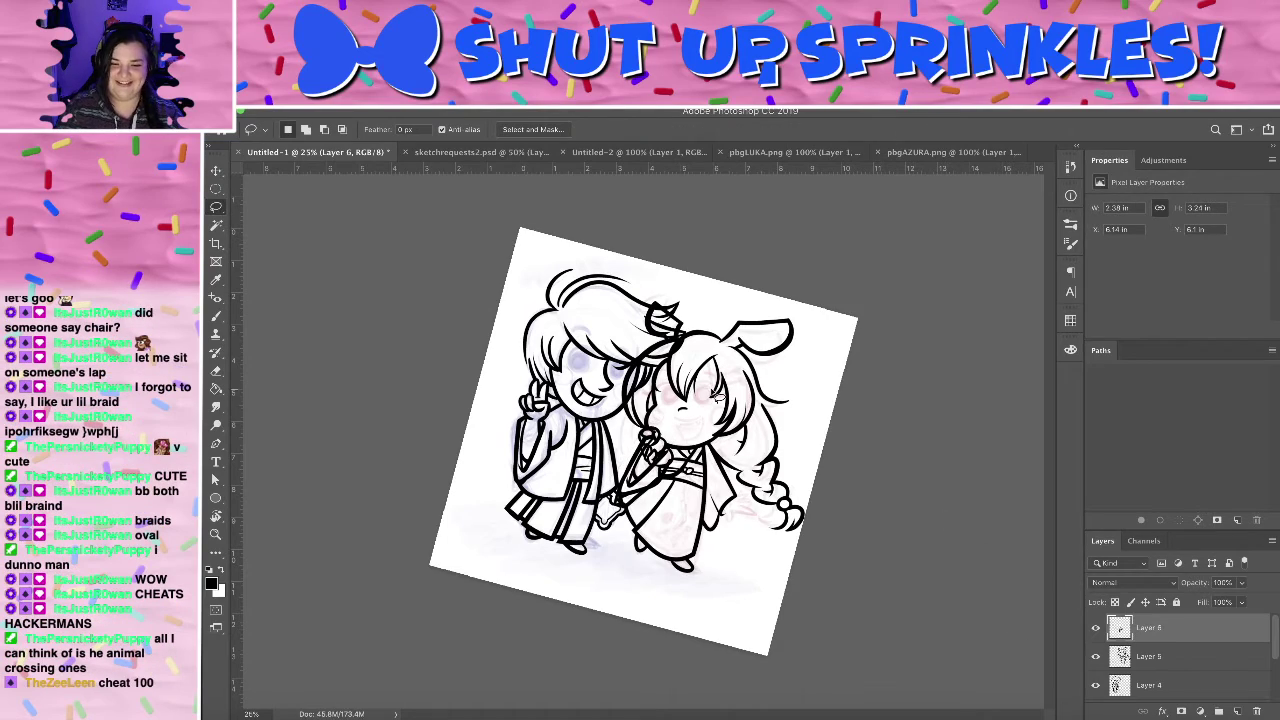
- Hide the Layer 4 line art and erase the copied sleeve's excess lines around the second character's hand on Layer 6
scroll(717, 396, up, 2)
drag(866, 512, 781, 482)
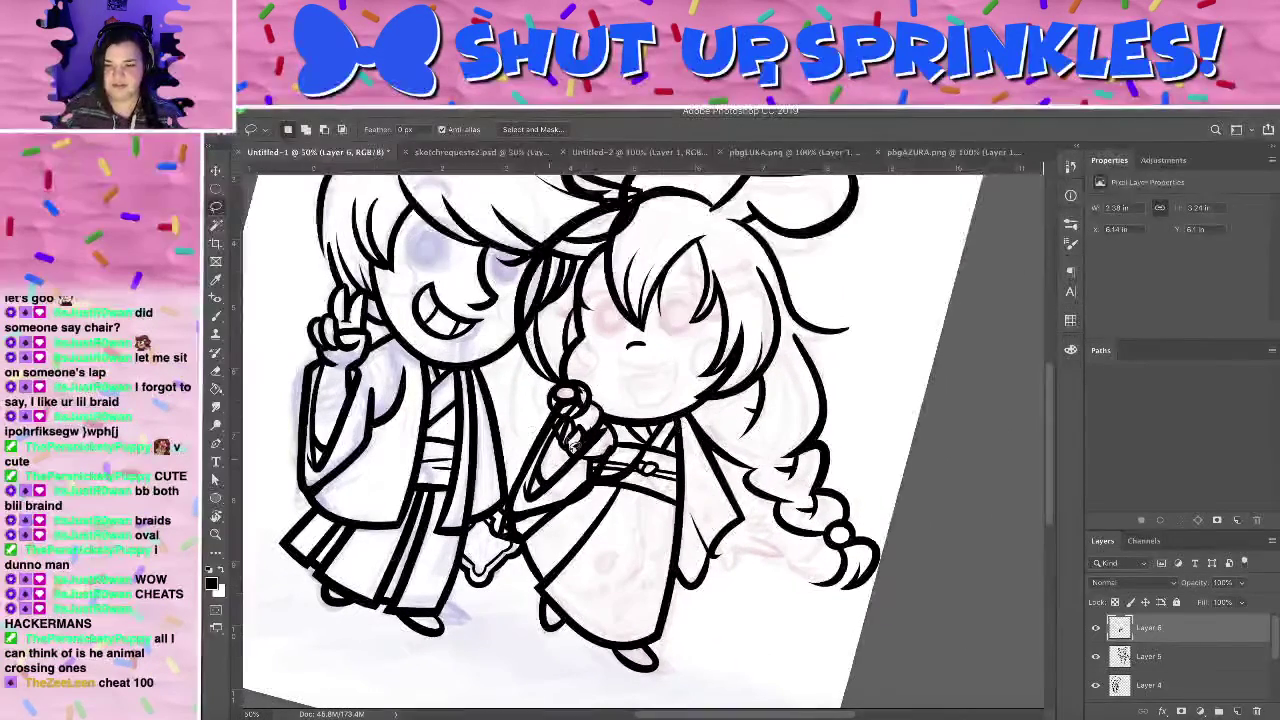
key(e)
click(1095, 656)
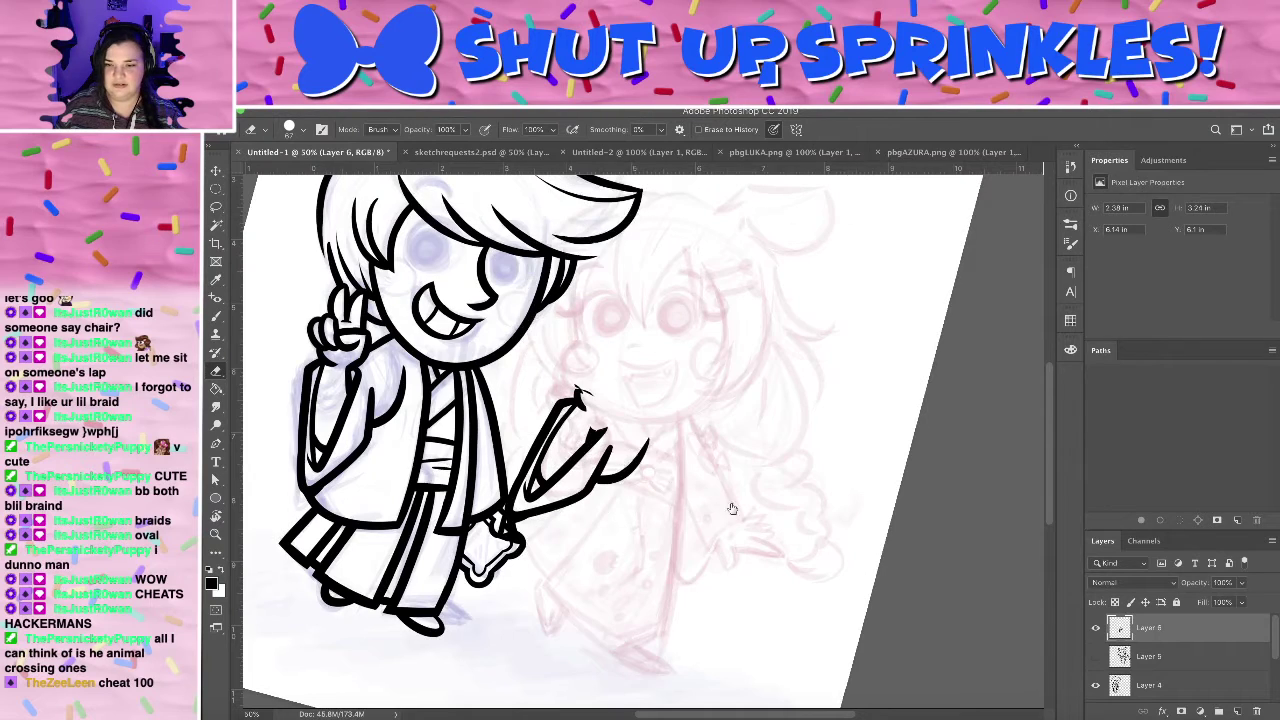
click(1095, 656)
click(1095, 685)
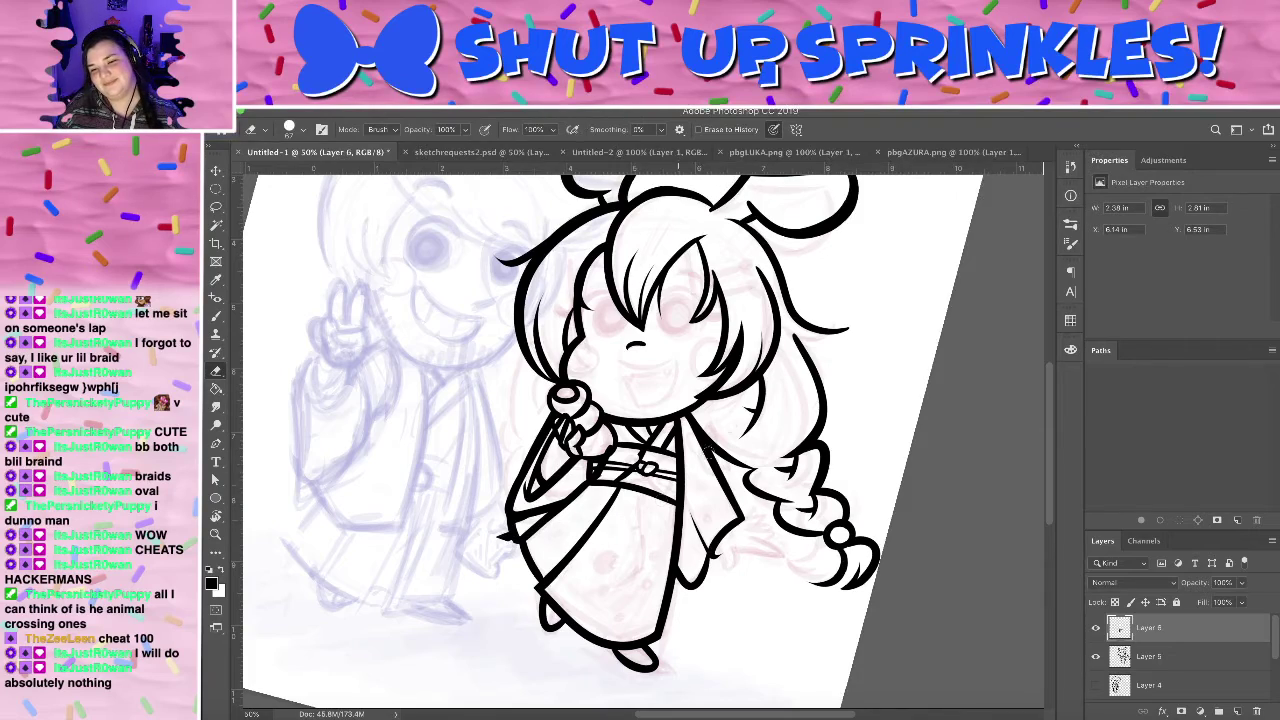
- Erase the stray sleeve and kimono lines on Layers 5 and 6, and merge the two layers
key(r)
mouse_move(709, 449)
mouse_down()
mouse_move(720, 415)
mouse_move(710, 445)
mouse_up()
key(b)
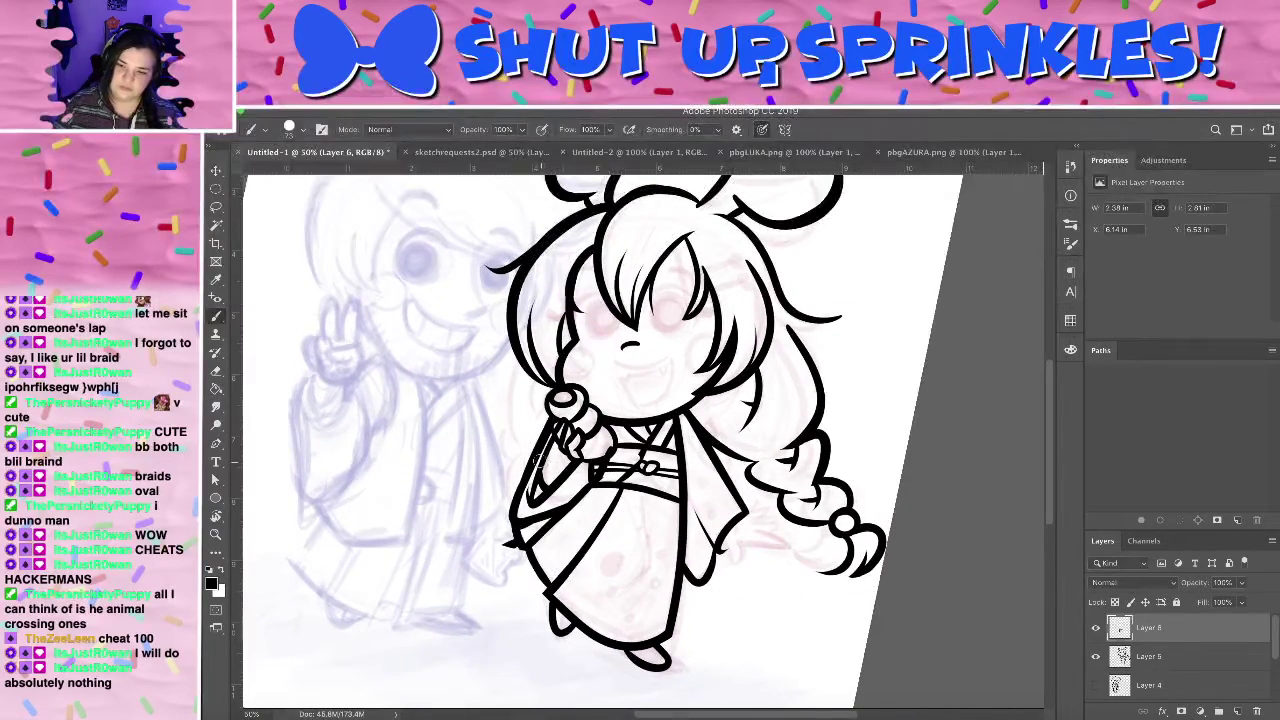
key(z)
key(b)
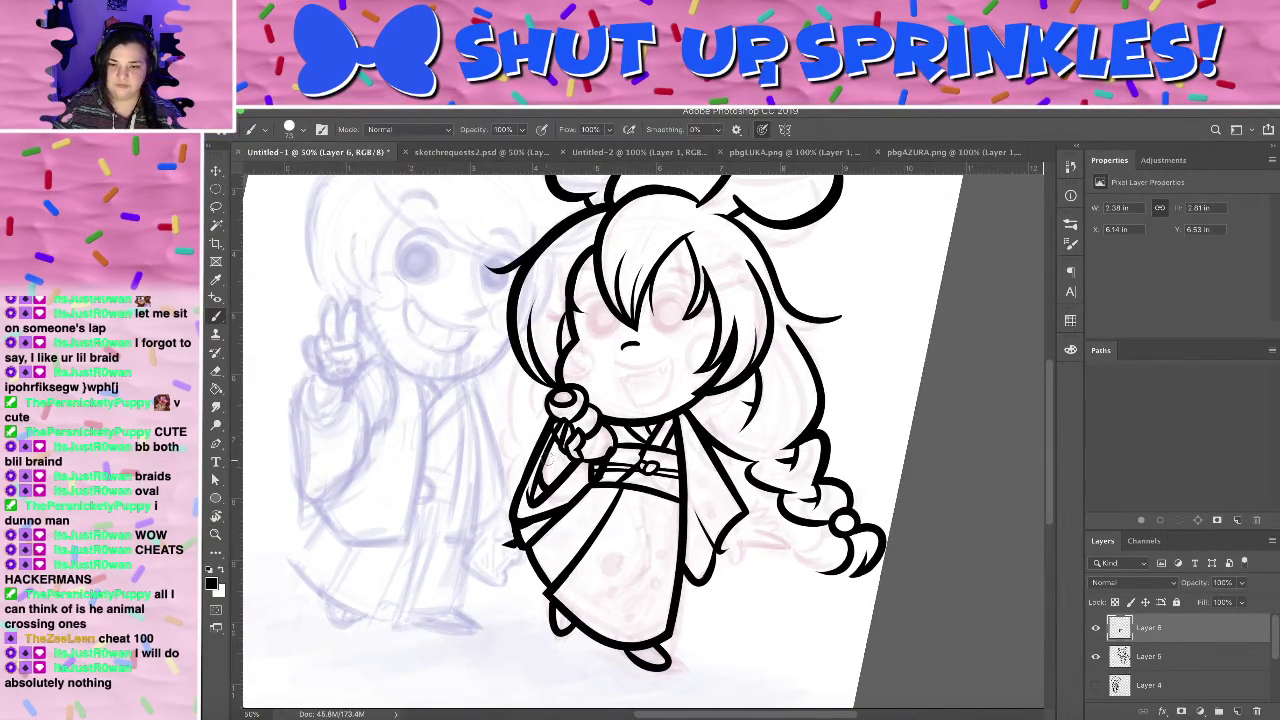
key(e)
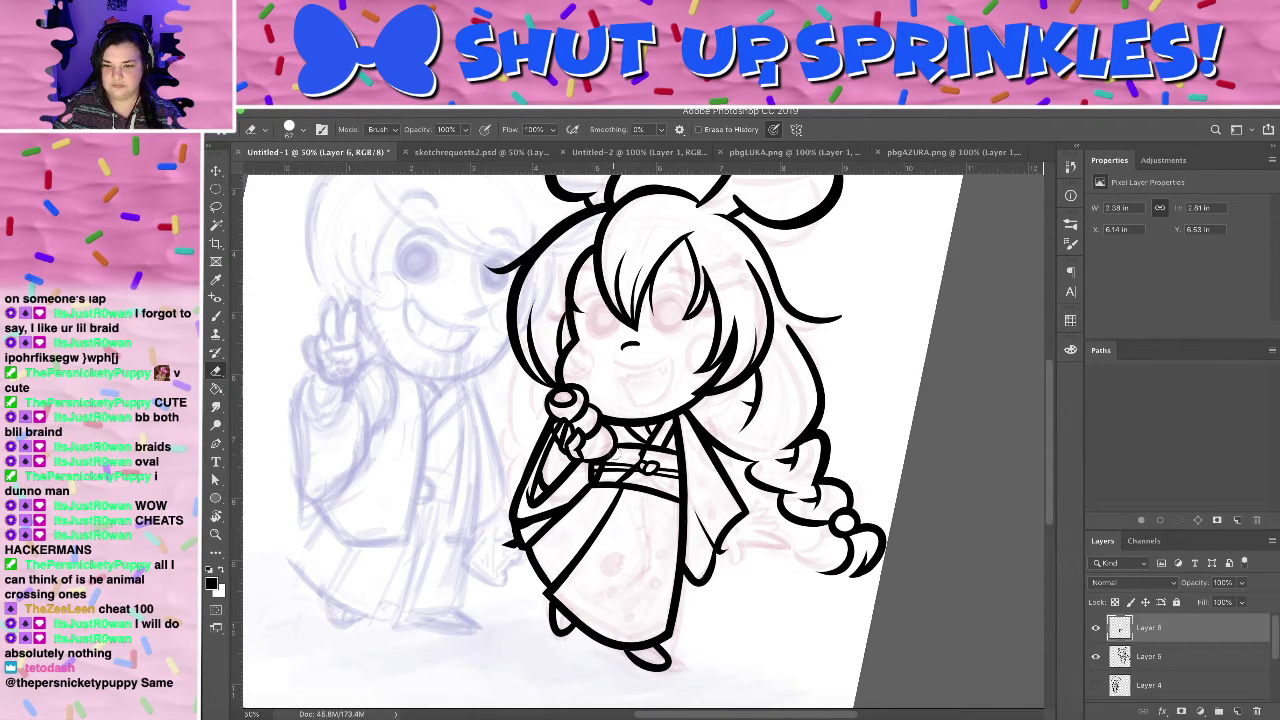
click(1176, 656)
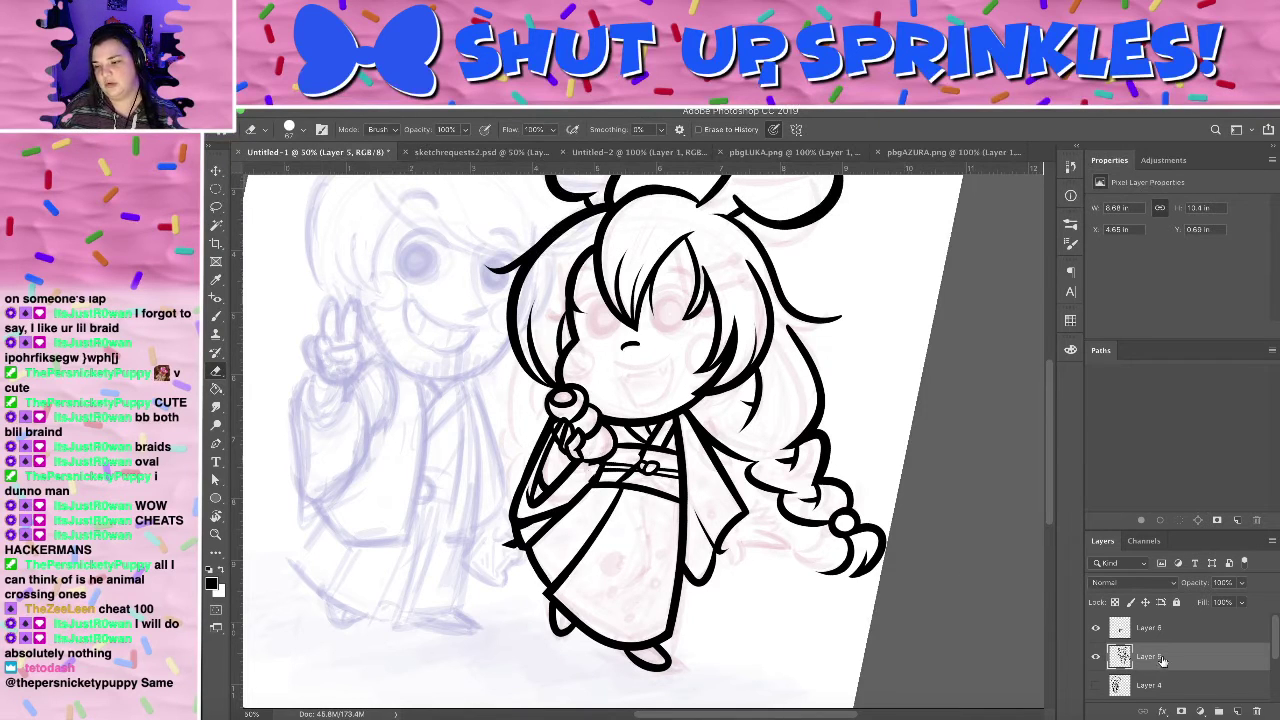
click(1120, 627)
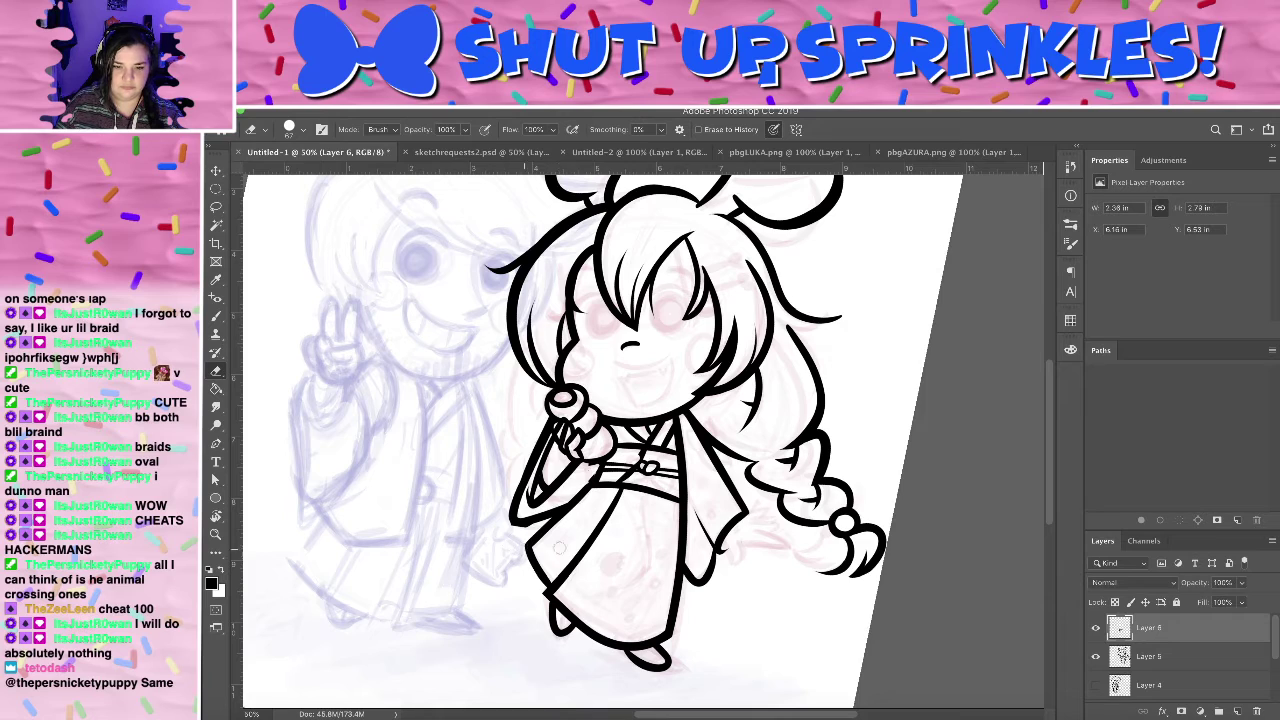
shift+click(1222, 664)
key(super+e)
- Rework the lower corner of the sleeve's inner opening with the Eraser and Brush
key(super+plus)
key(super+plus)
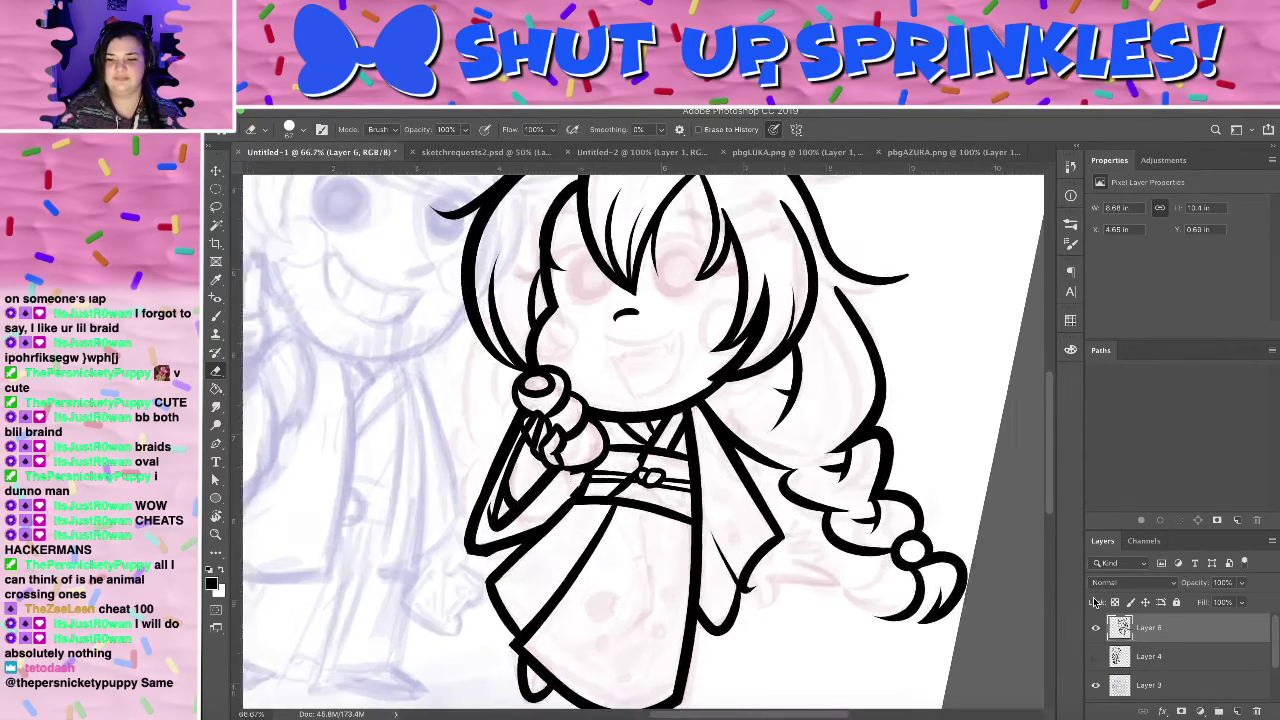
drag(609, 482, 661, 466)
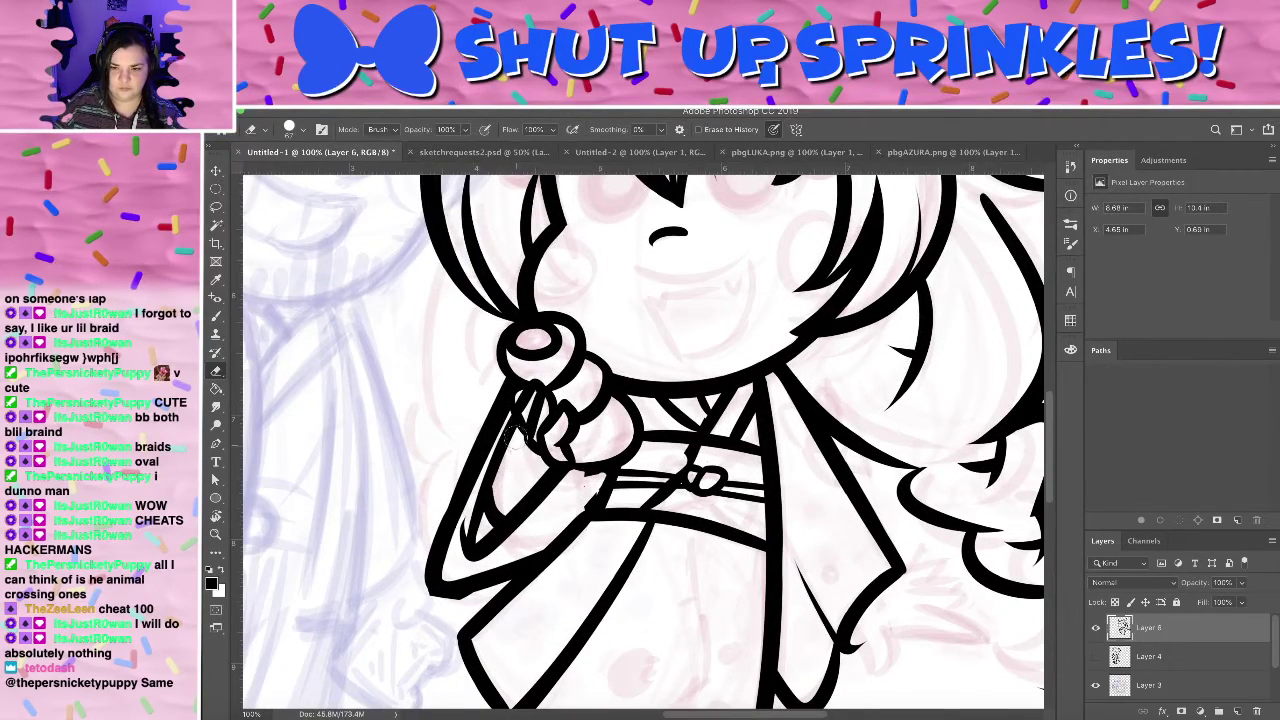
mouse_move(481, 497)
mouse_down()
mouse_move(512, 432)
mouse_move(478, 536)
mouse_up()
key(b)
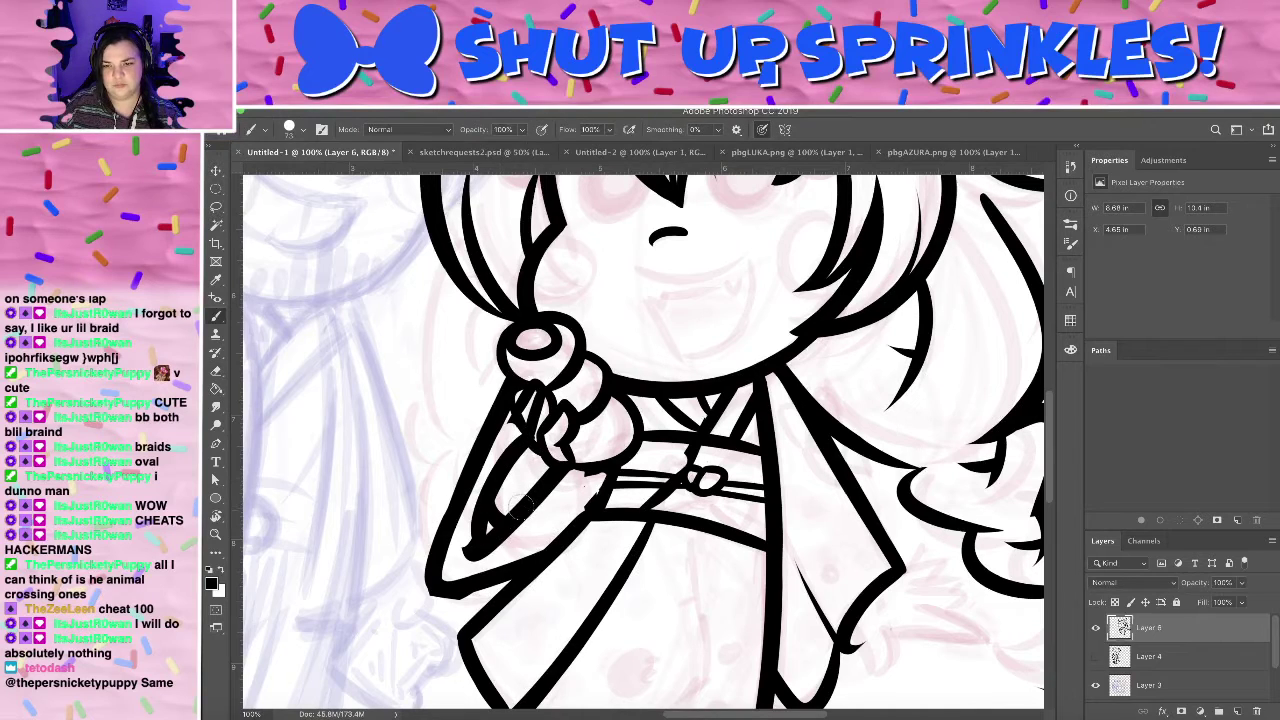
key(e)
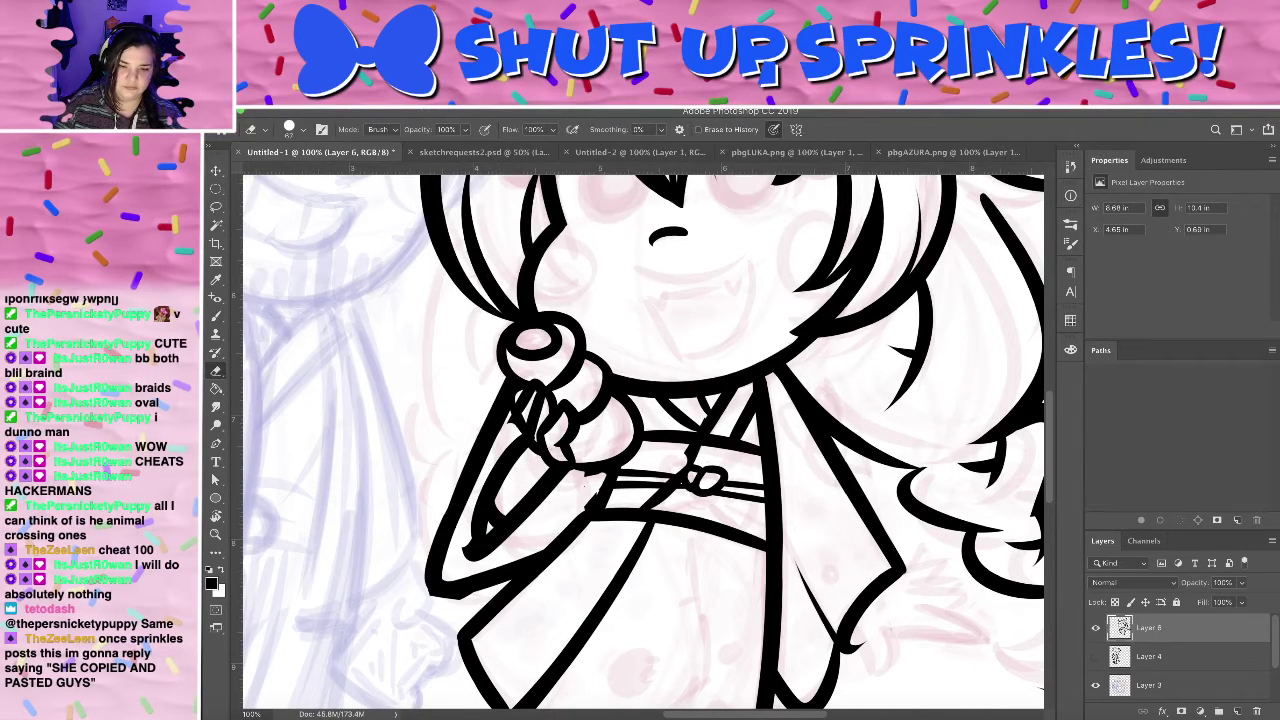
- Set the Eraser size to 38 px and clean up the line where the sleeve meets the fingers
click(294, 131)
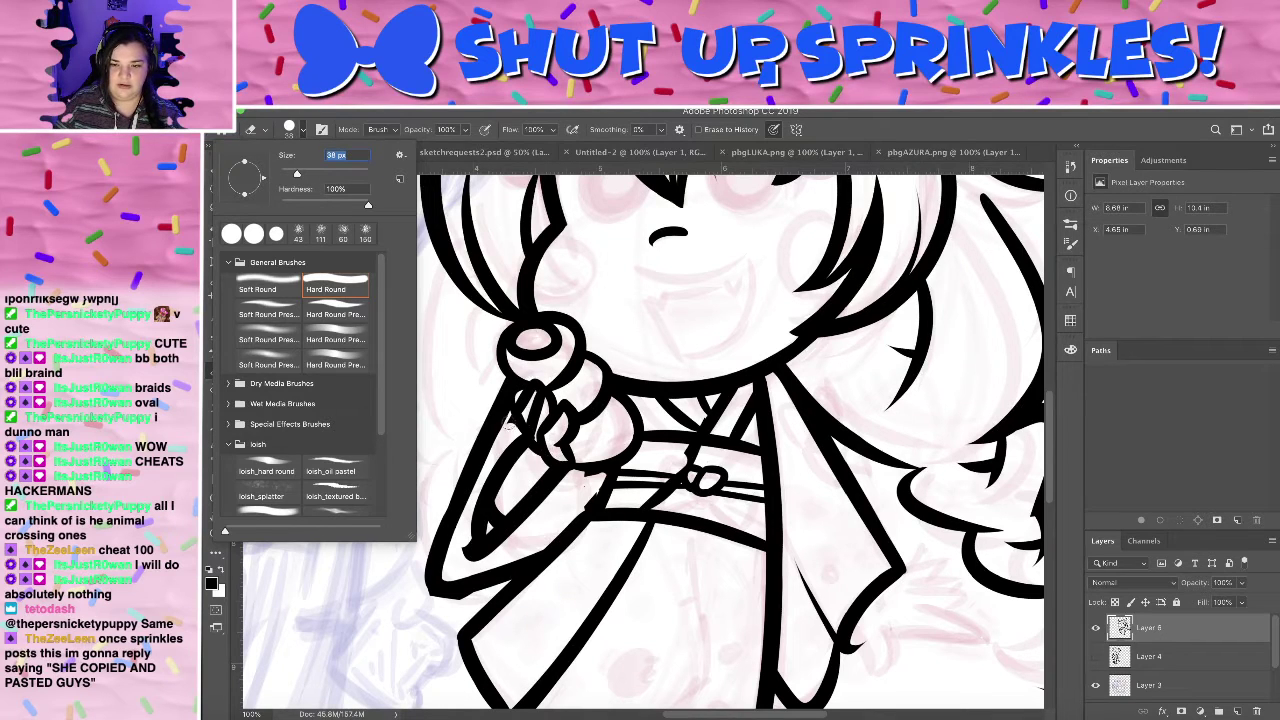
click(508, 416)
key(b)
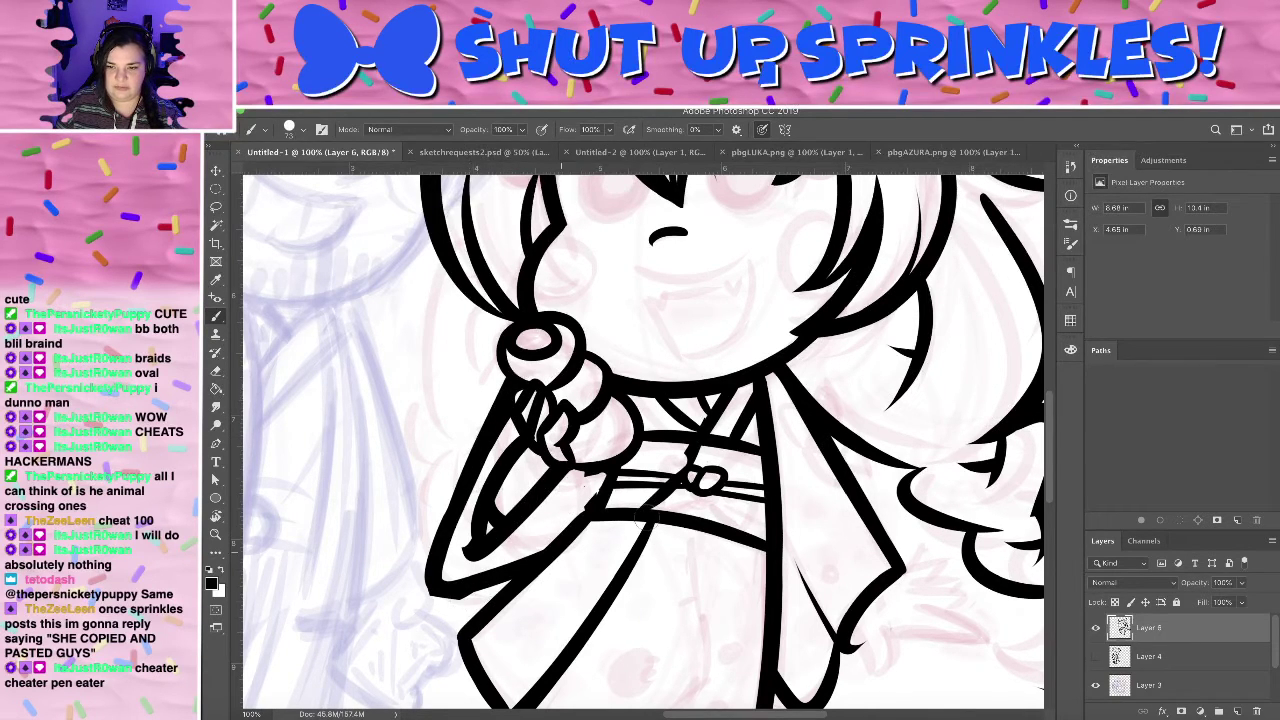
drag(749, 432, 700, 482)
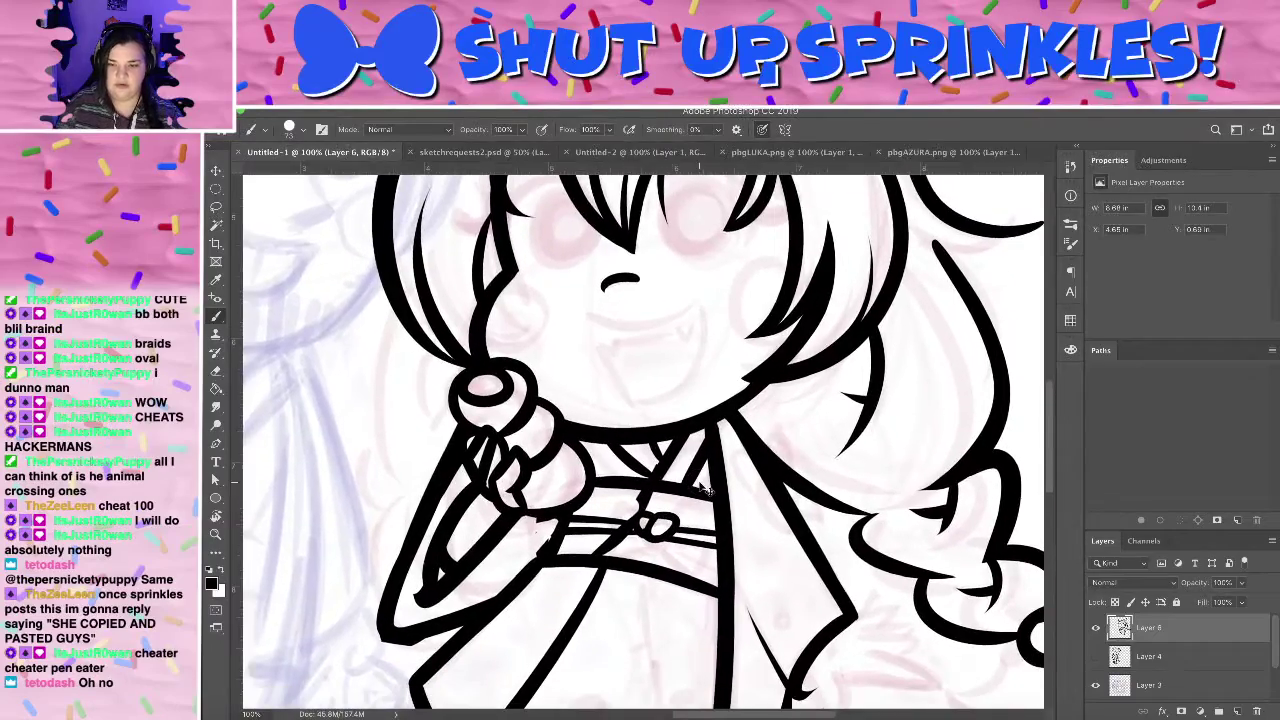
- Touch up the short line between the sleeve and the obi, just below the held food, with the Brush and Eraser
scroll(705, 488, down, 5)
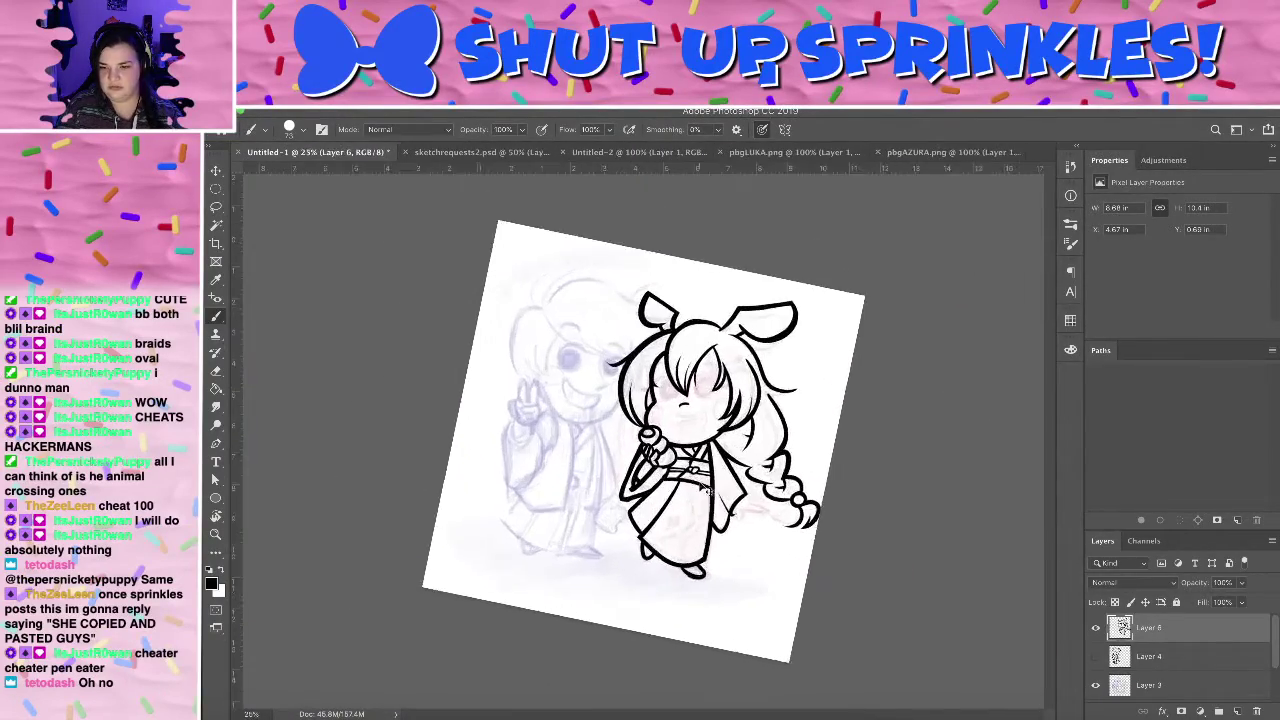
scroll(705, 488, up, 4)
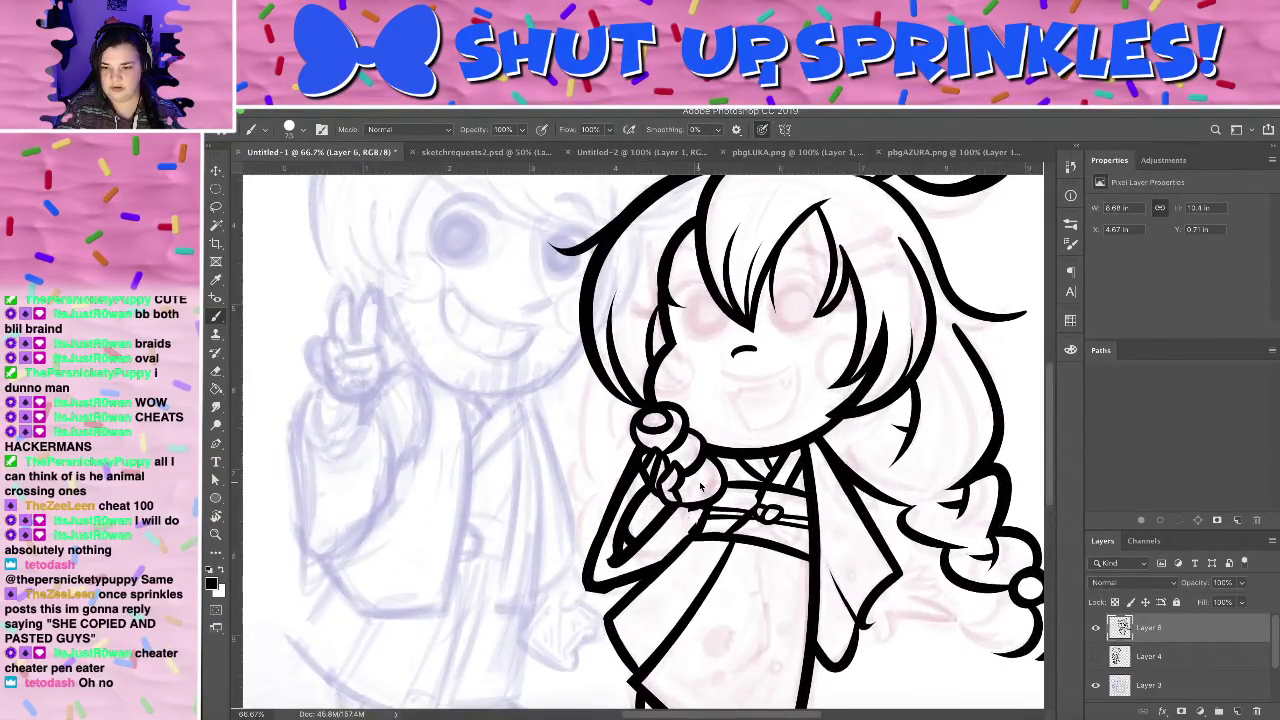
scroll(705, 488, up, 3)
scroll(705, 488, down, 5)
scroll(707, 489, up, 4)
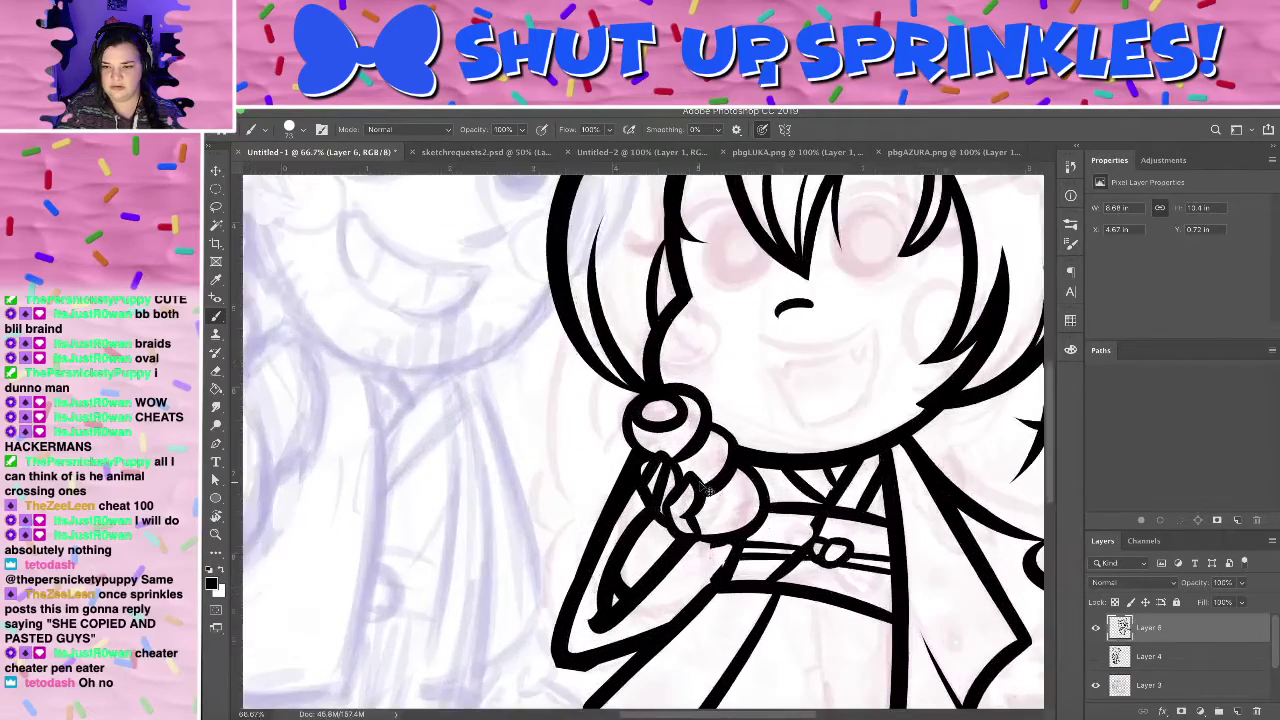
scroll(707, 489, up, 1)
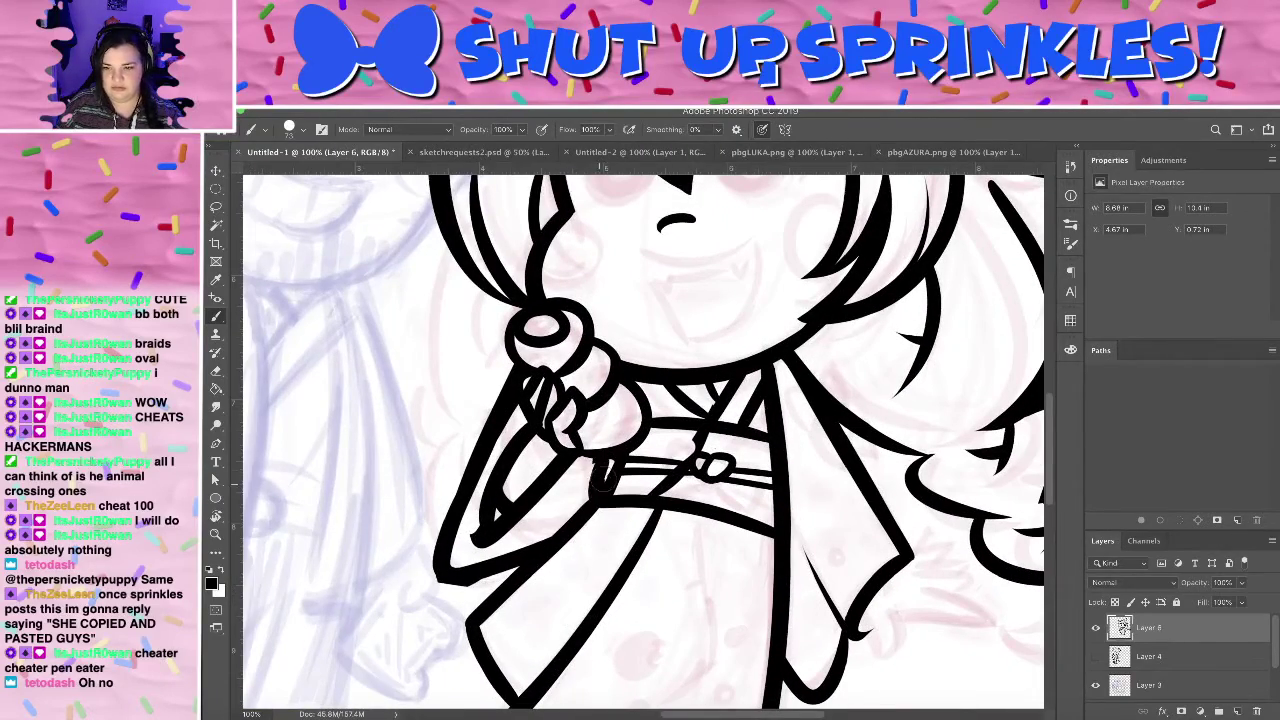
key(e)
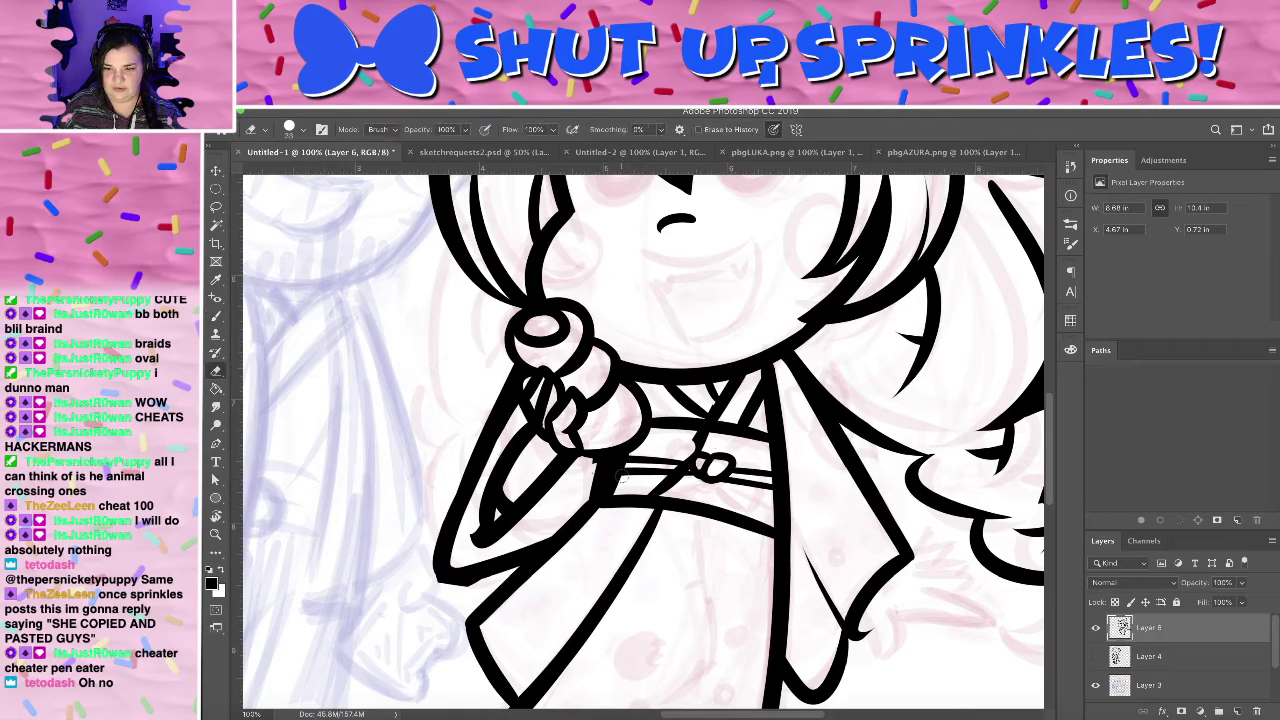
key(super+z)
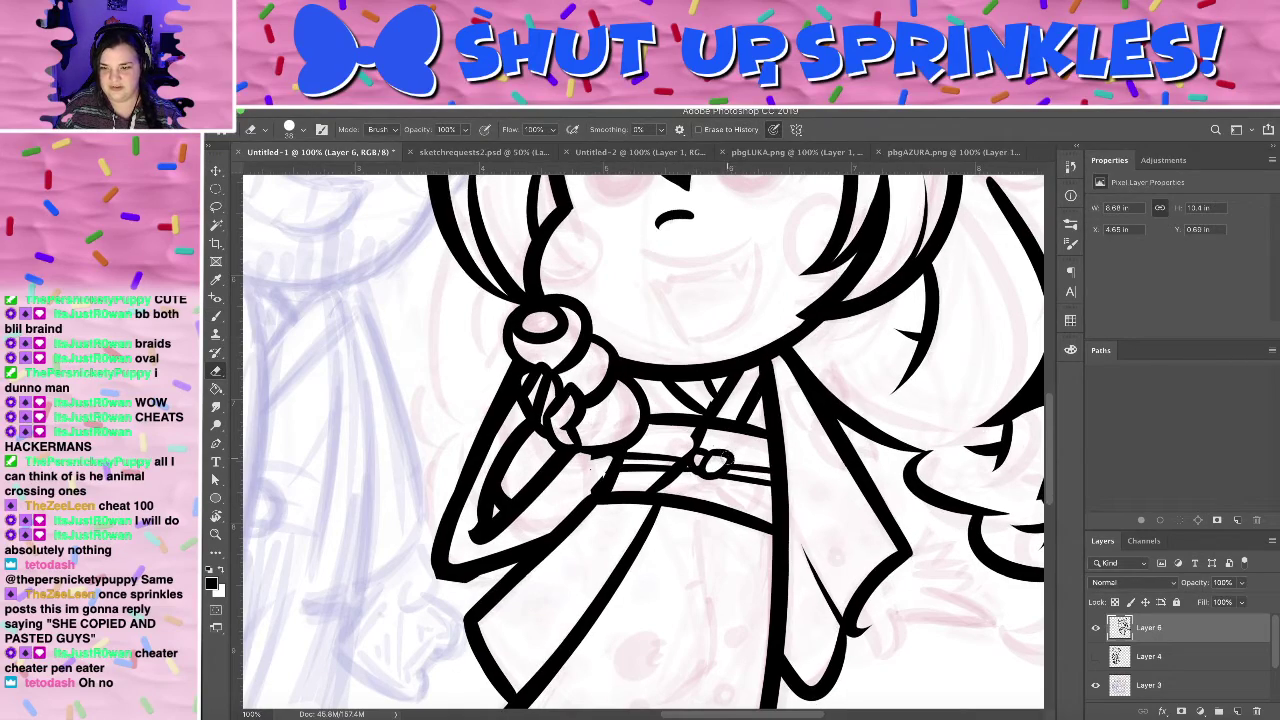
- Rotate the canvas view to 9° and clean up the collar line crossing the obi above its knot with the Eraser
key(r)
drag(740, 462, 763, 372)
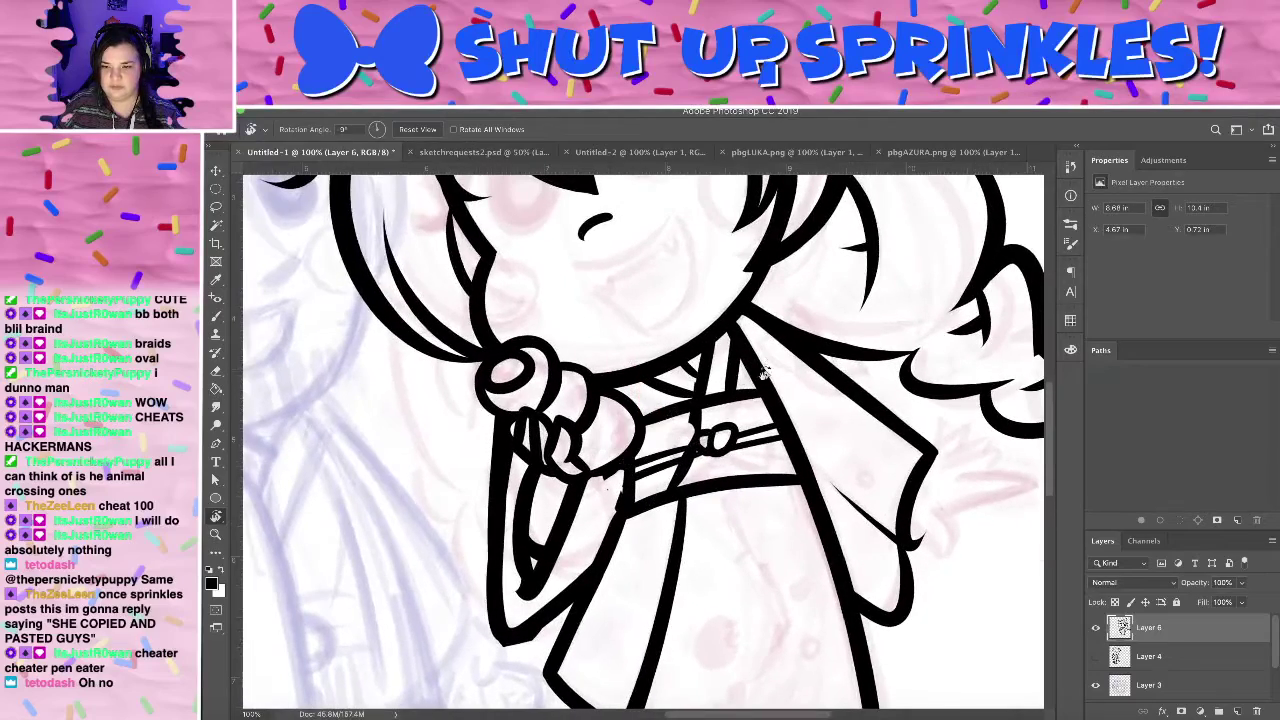
key(e)
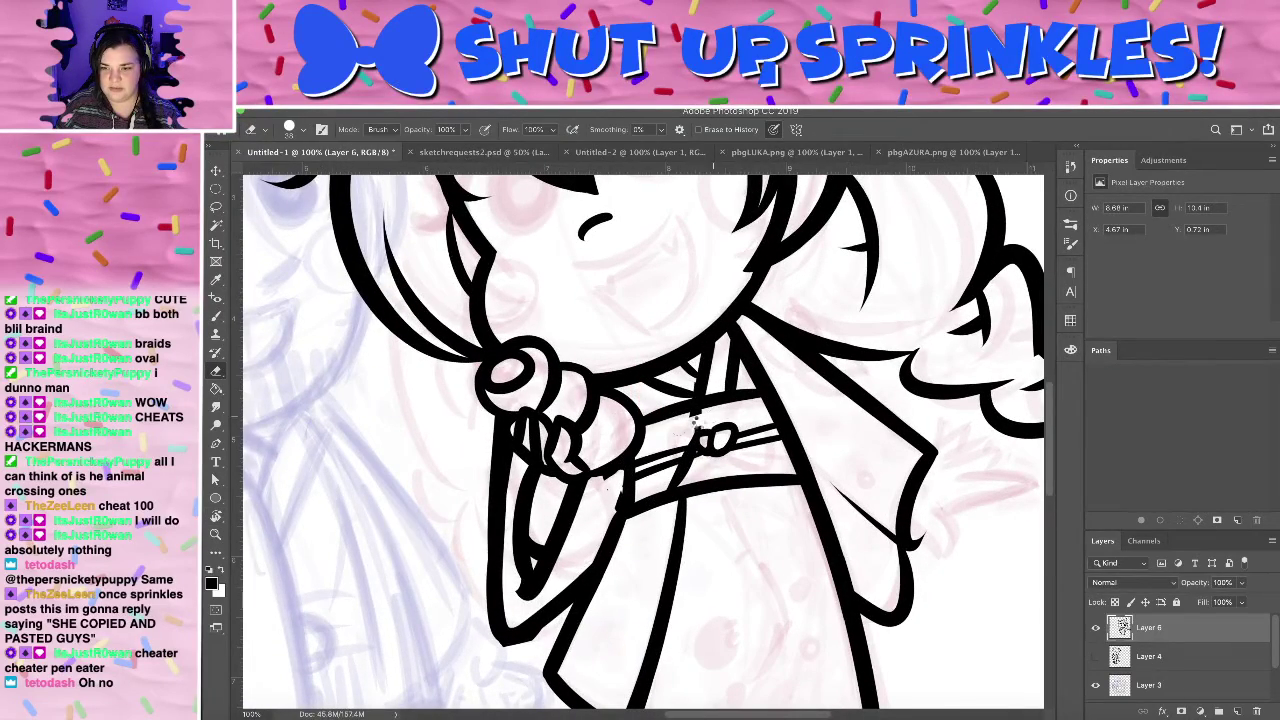
- Undo the recent edits until Layer 5 and Layer 6 are separate layers again
drag(741, 301, 762, 227)
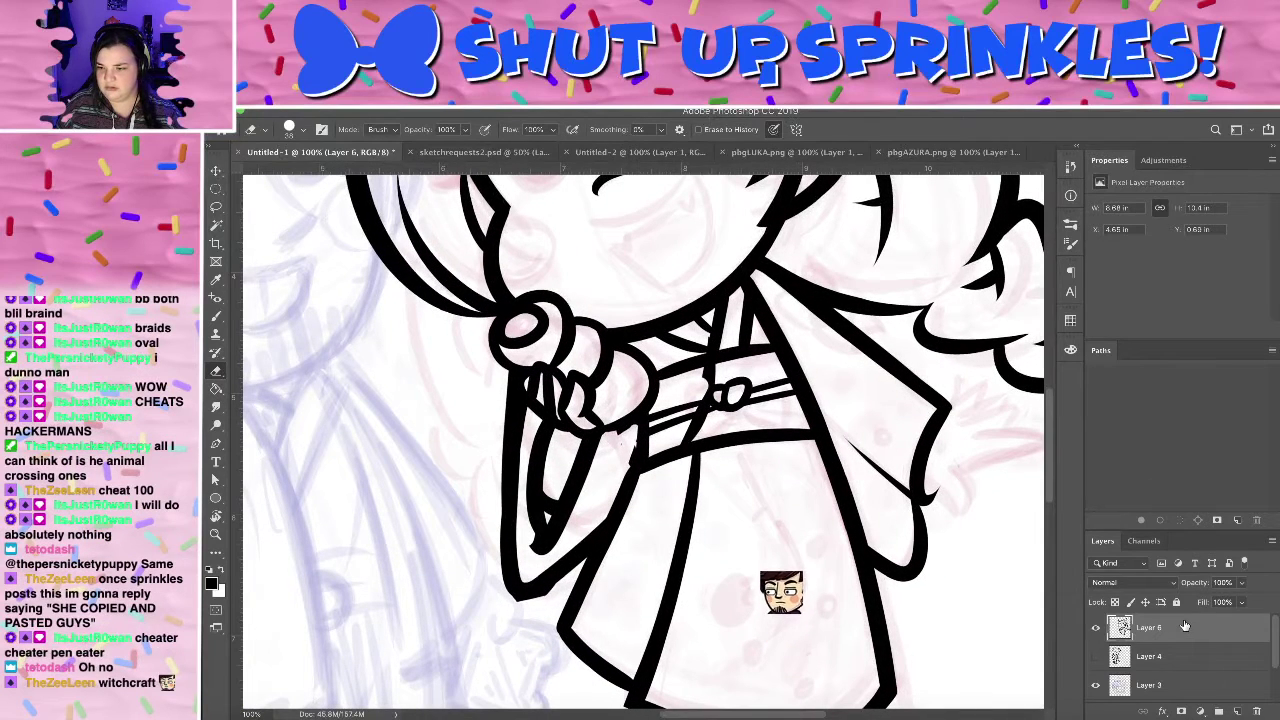
key(super+z)
key(super+z)
key(super+z)
key(super+z)
key(super+z)
key(super+z)
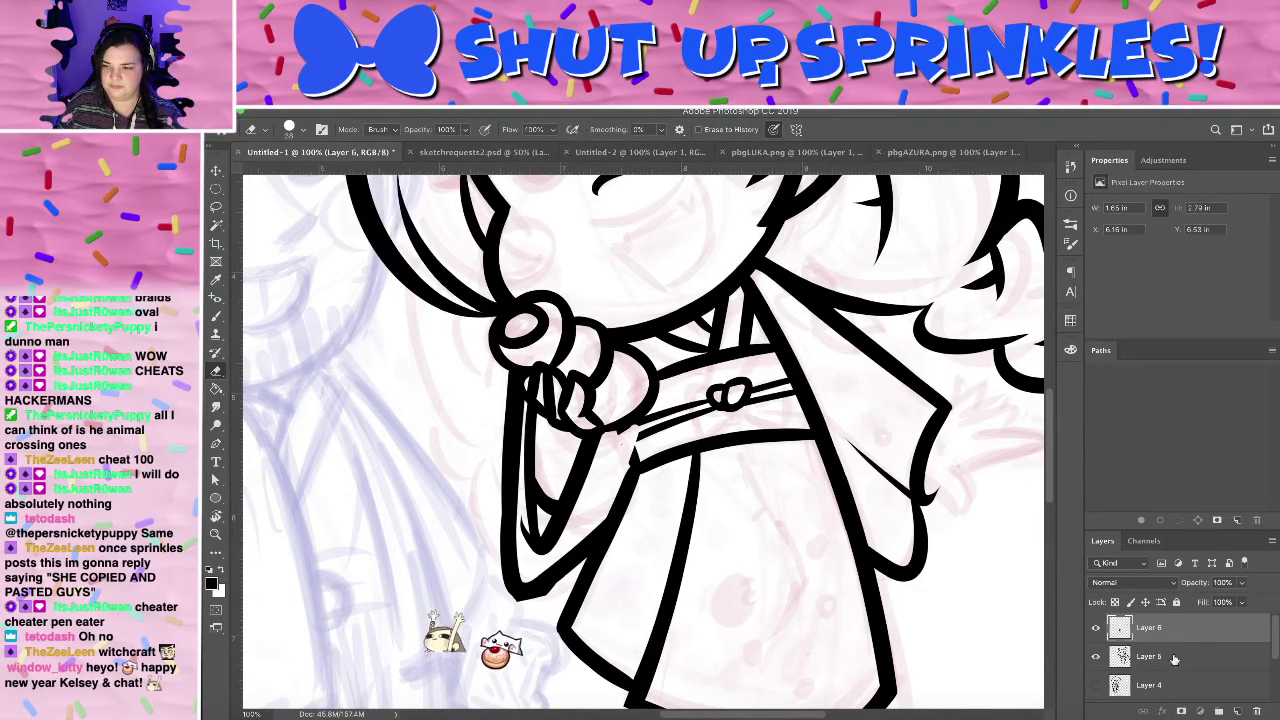
- Merge Layer 5 and Layer 6 into a single line-art layer
click(1175, 659)
shift+click(1173, 630)
key(super+e)
- Set the brush size to 46 px and ink the missing outline between the lowest round dango and the obi's lower corner
key(super+plus)
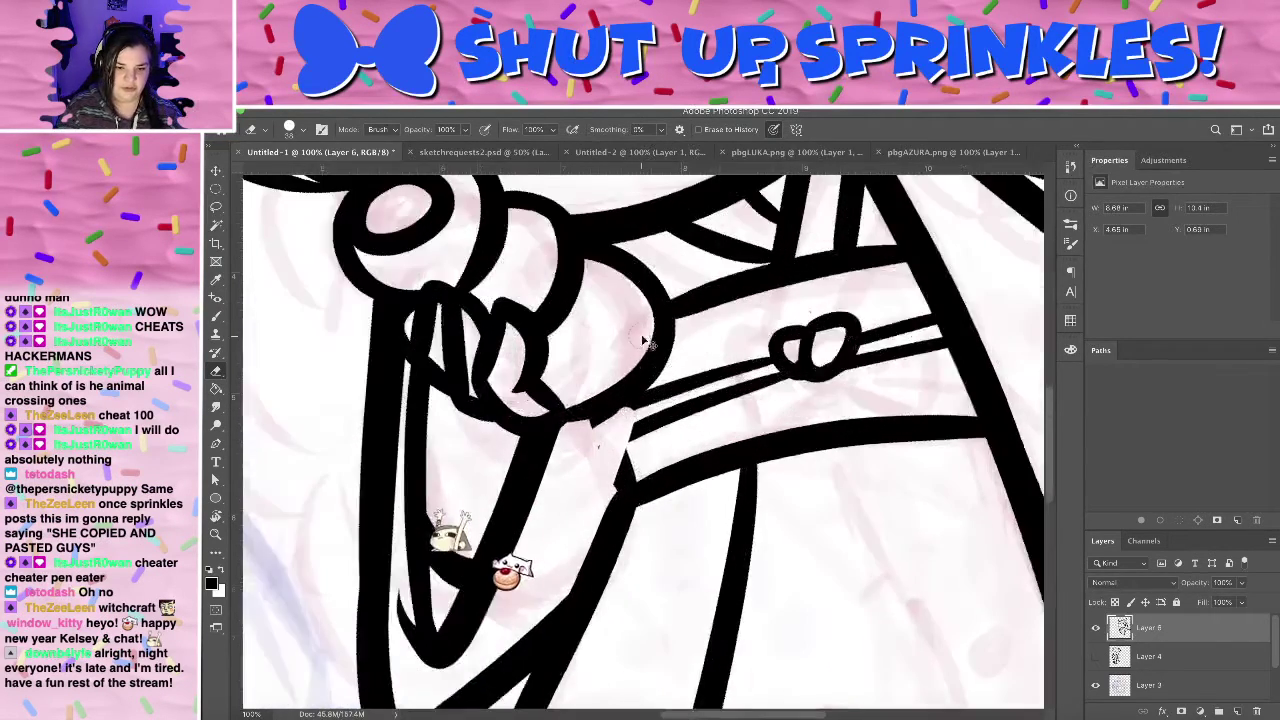
drag(777, 481, 800, 388)
key(b)
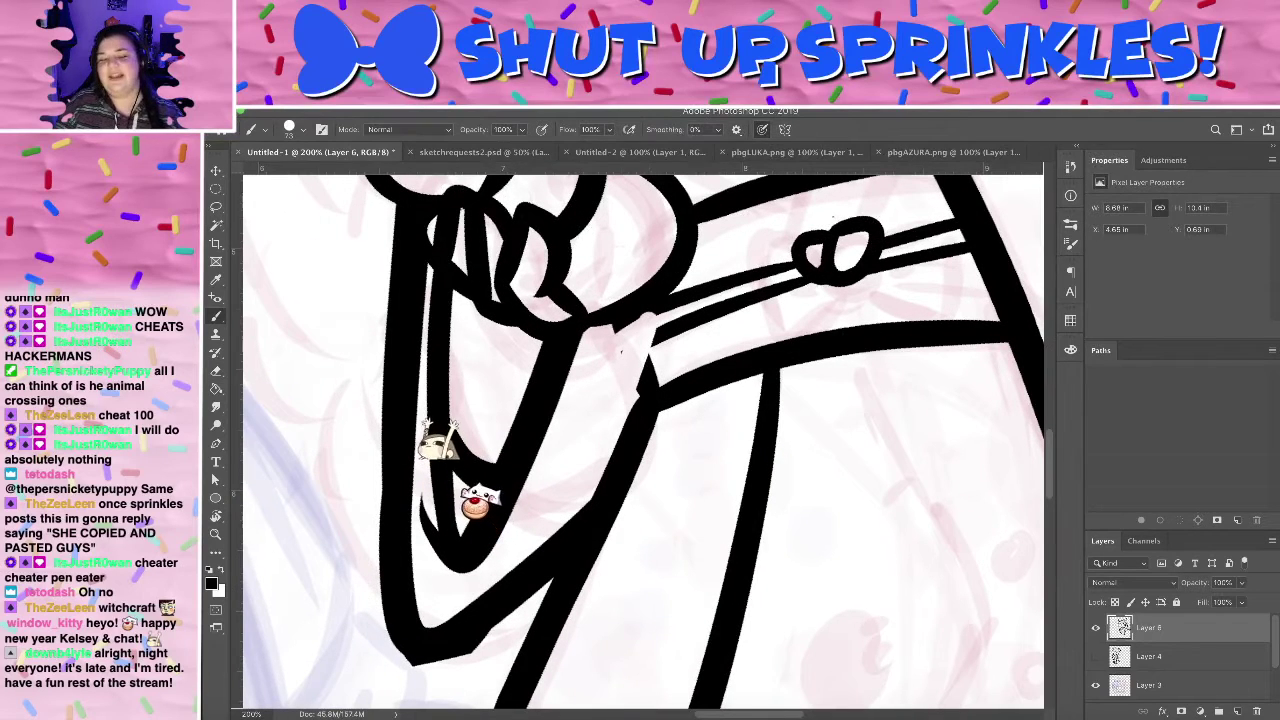
click(303, 130)
drag(307, 174, 300, 174)
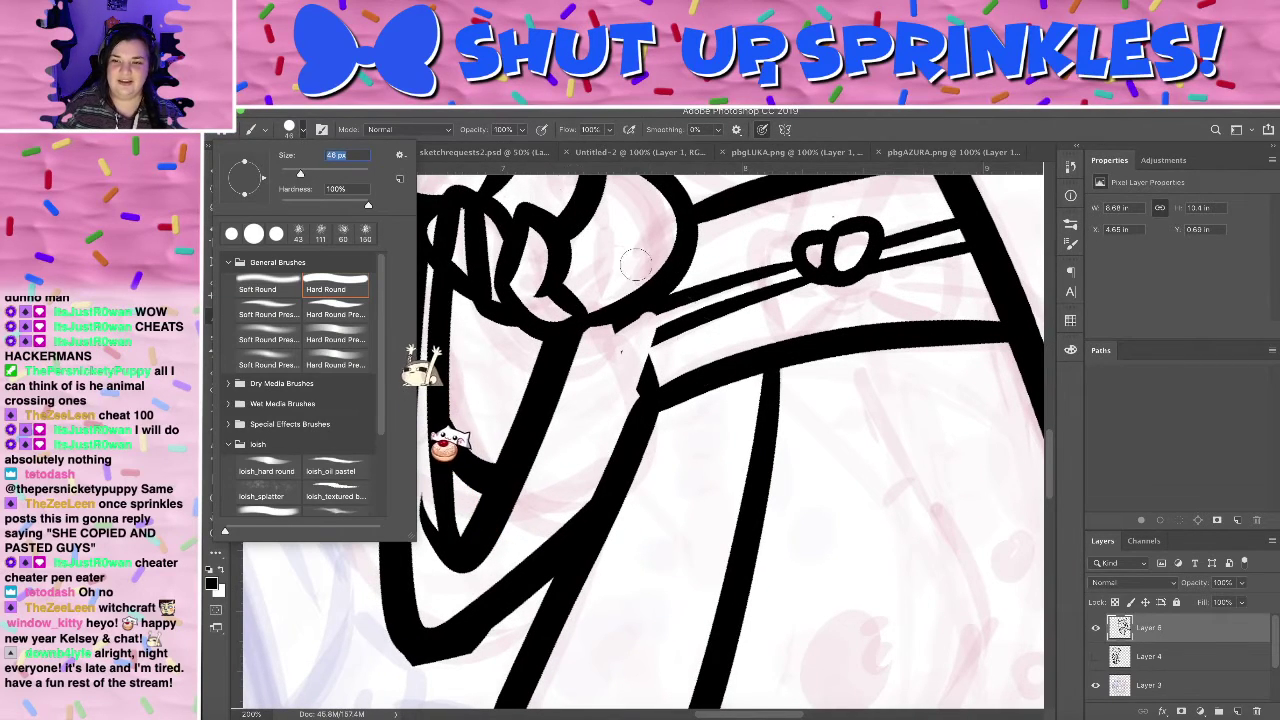
click(632, 328)
drag(622, 323, 651, 389)
key(super+z)
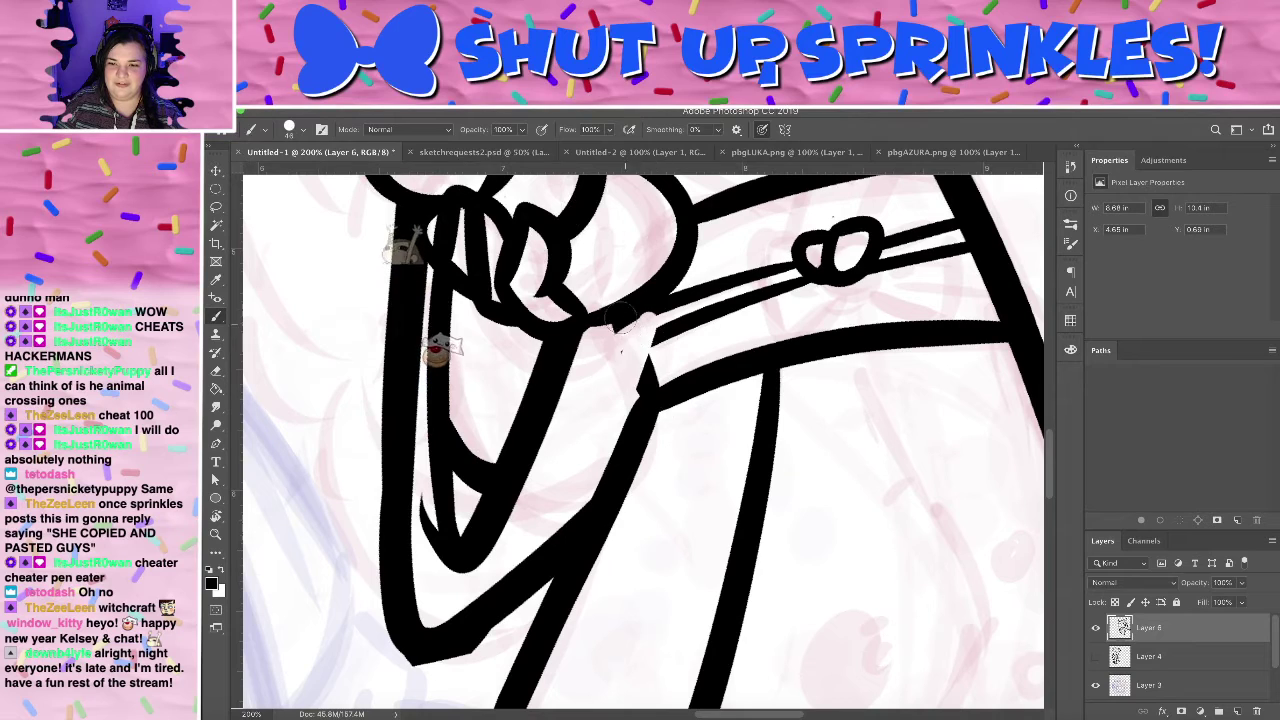
drag(620, 318, 642, 392)
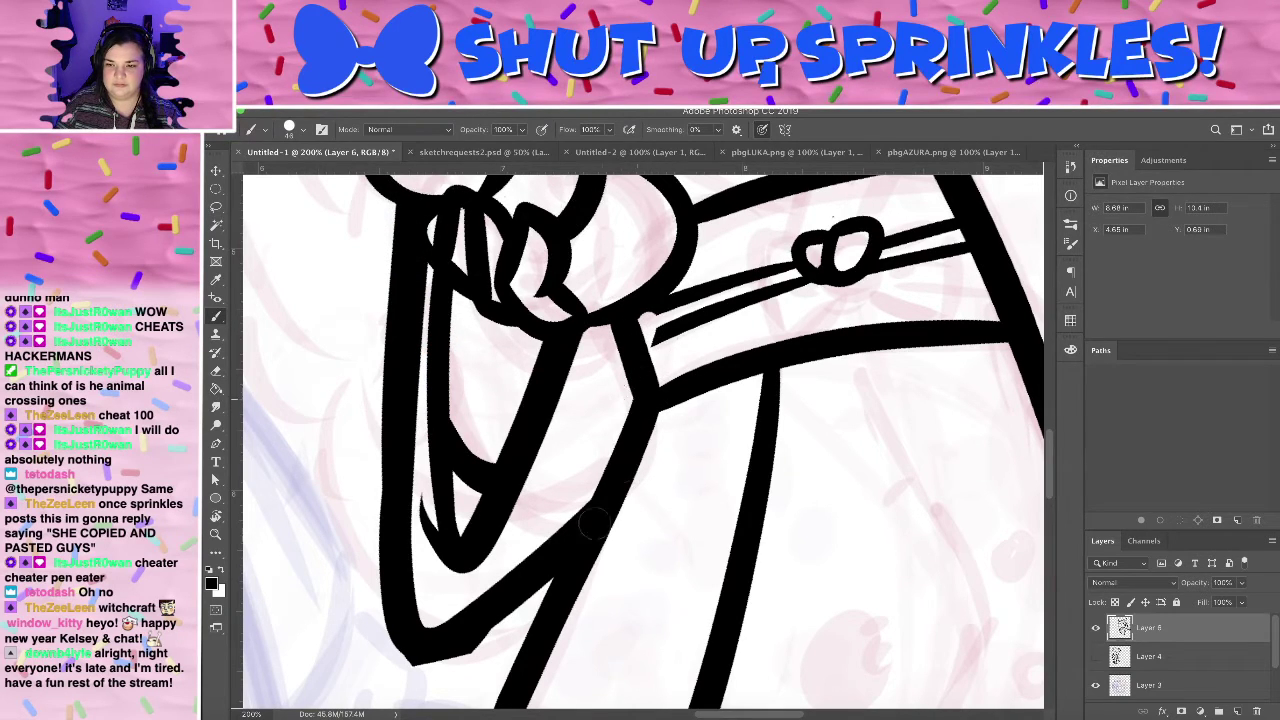
- Clean up the outer line of the raised sleeve's lower corner with the Eraser
drag(692, 420, 735, 283)
key(e)
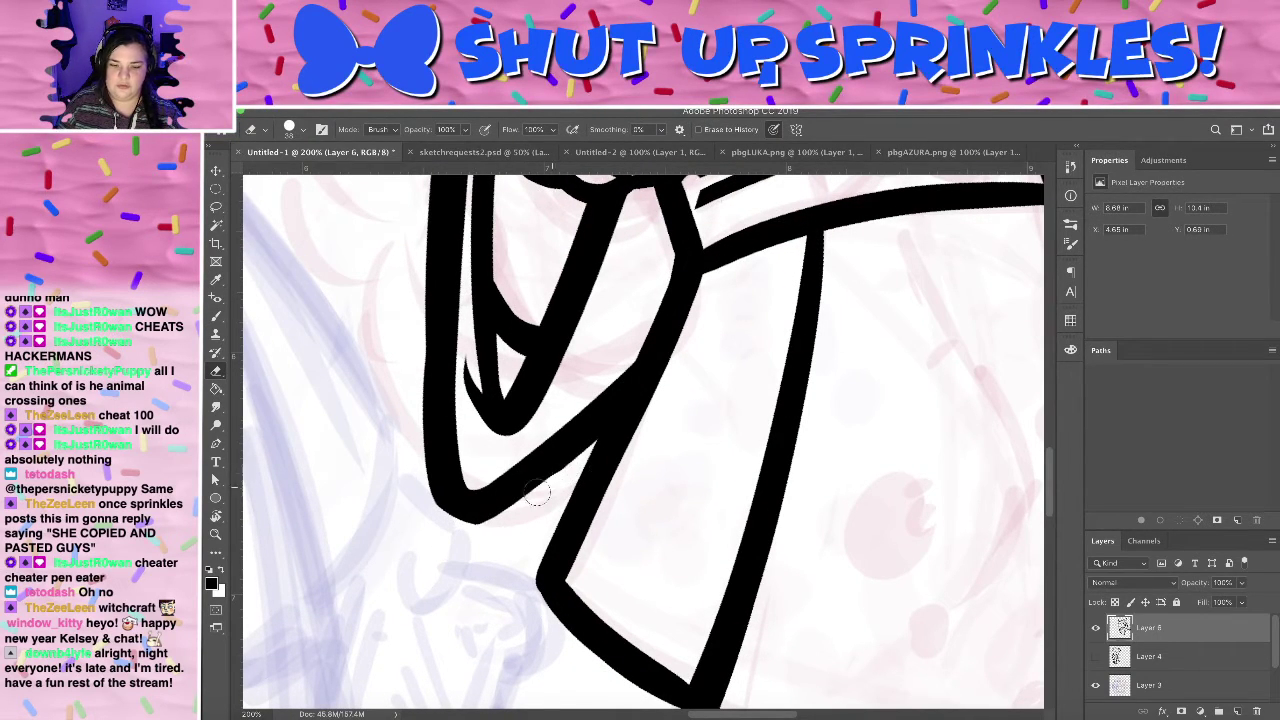
key(b)
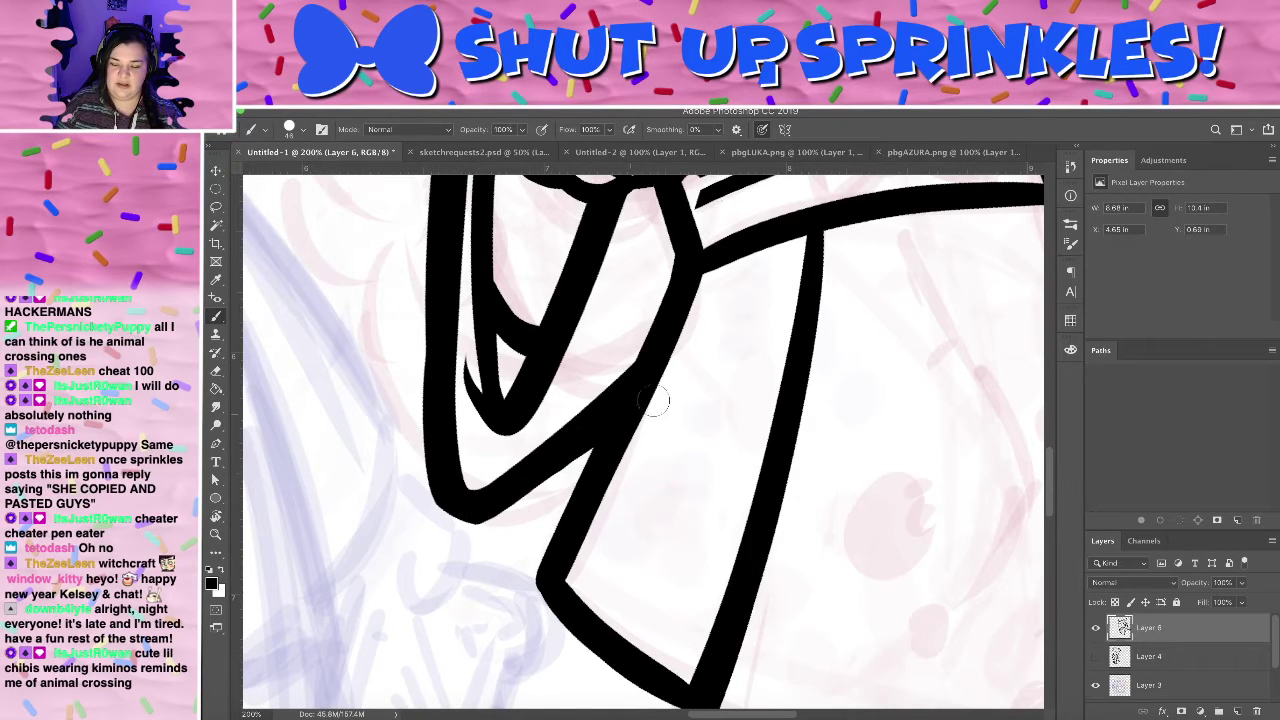
- Try to thin the obi cord lines beside the knot by erasing along their edges
drag(721, 331, 651, 541)
key(r)
mouse_move(861, 314)
mouse_down()
mouse_move(836, 291)
mouse_move(845, 303)
mouse_up()
key(b)
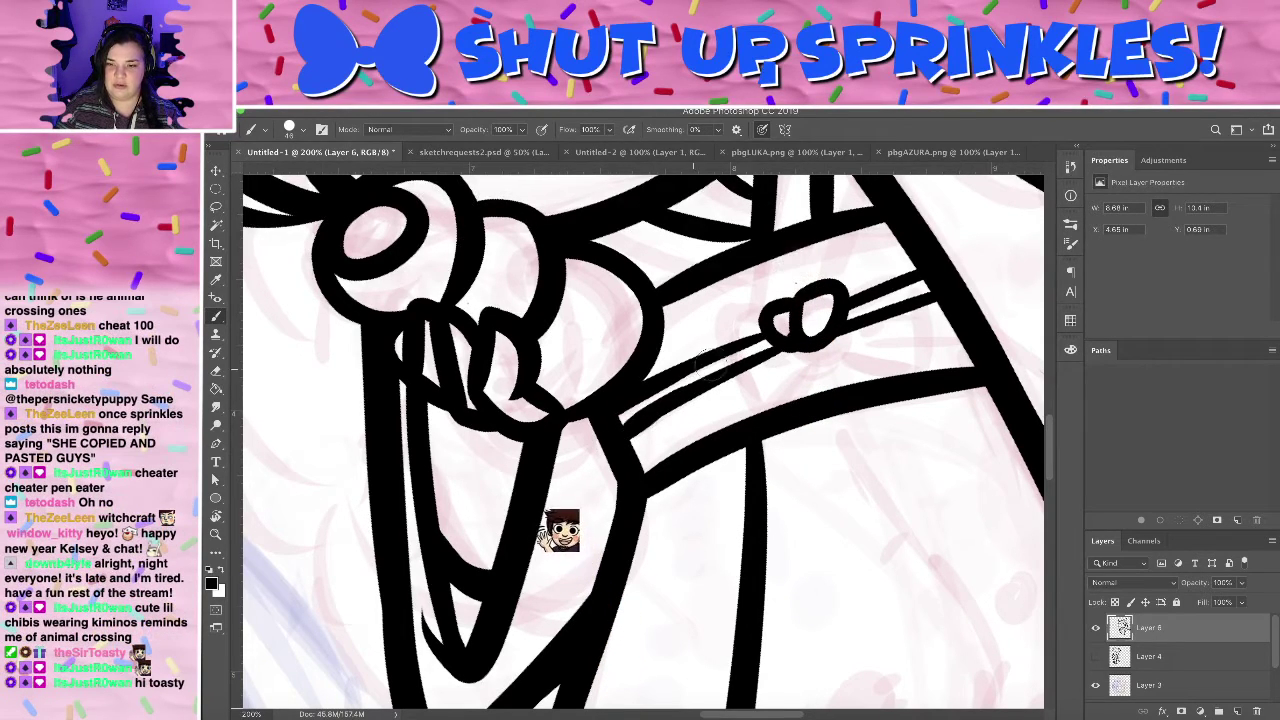
key(e)
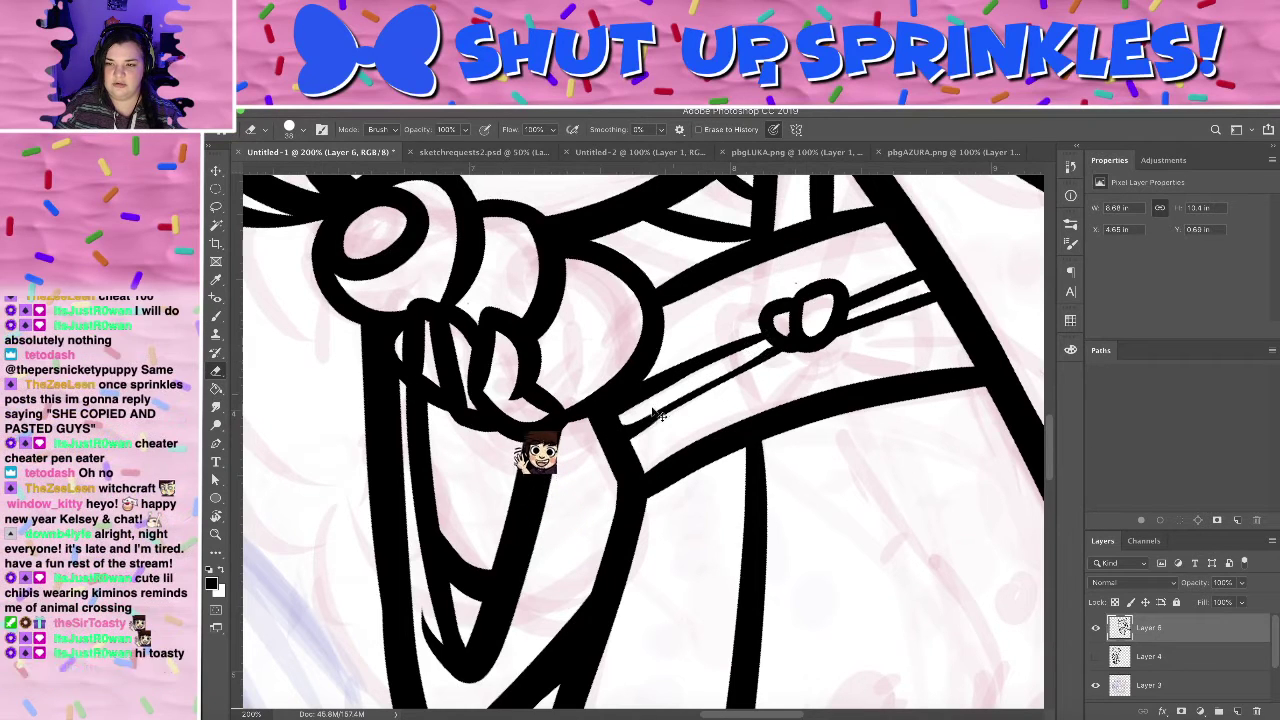
key(super+z)
drag(629, 415, 781, 341)
key(super+z)
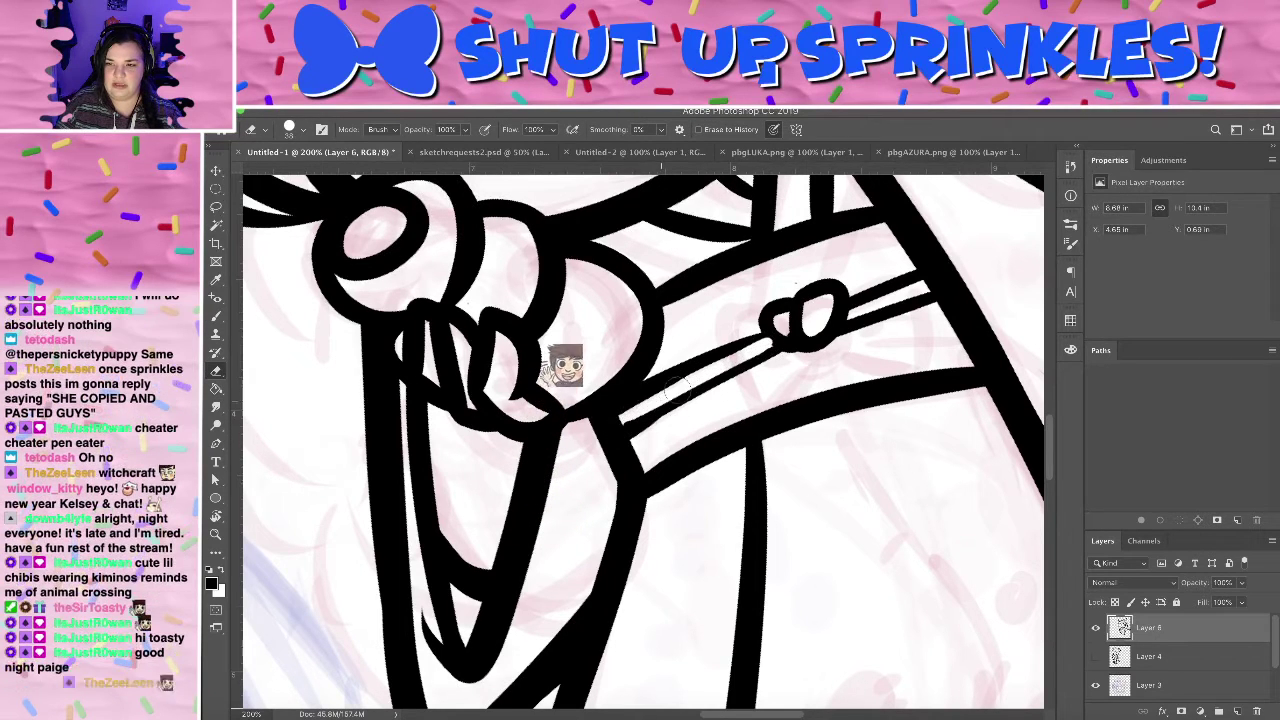
key(super+z)
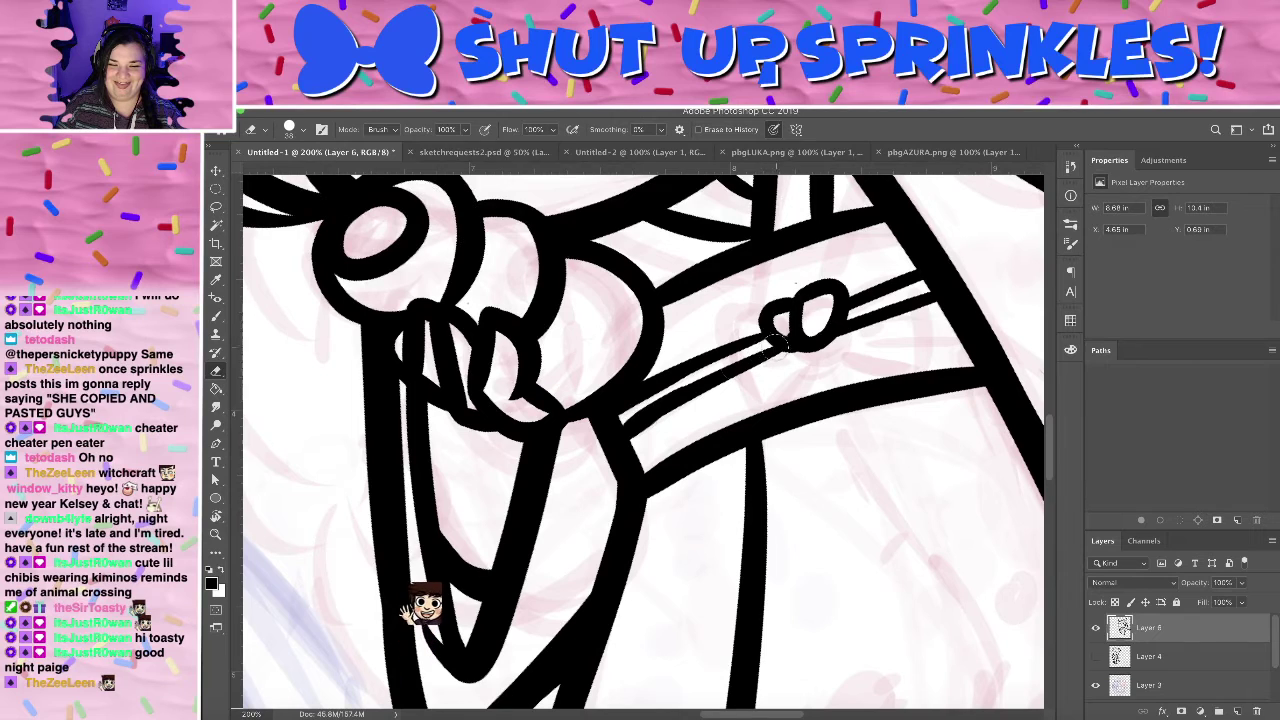
mouse_move(778, 346)
mouse_down()
mouse_move(628, 417)
mouse_move(718, 367)
mouse_move(782, 354)
mouse_move(790, 317)
mouse_move(763, 320)
mouse_move(812, 320)
mouse_move(778, 325)
mouse_up()
key(super+z)
key(super+z)
- Reinforce the inner line where the two loops of the obi knot overlap with the brush
key(b)
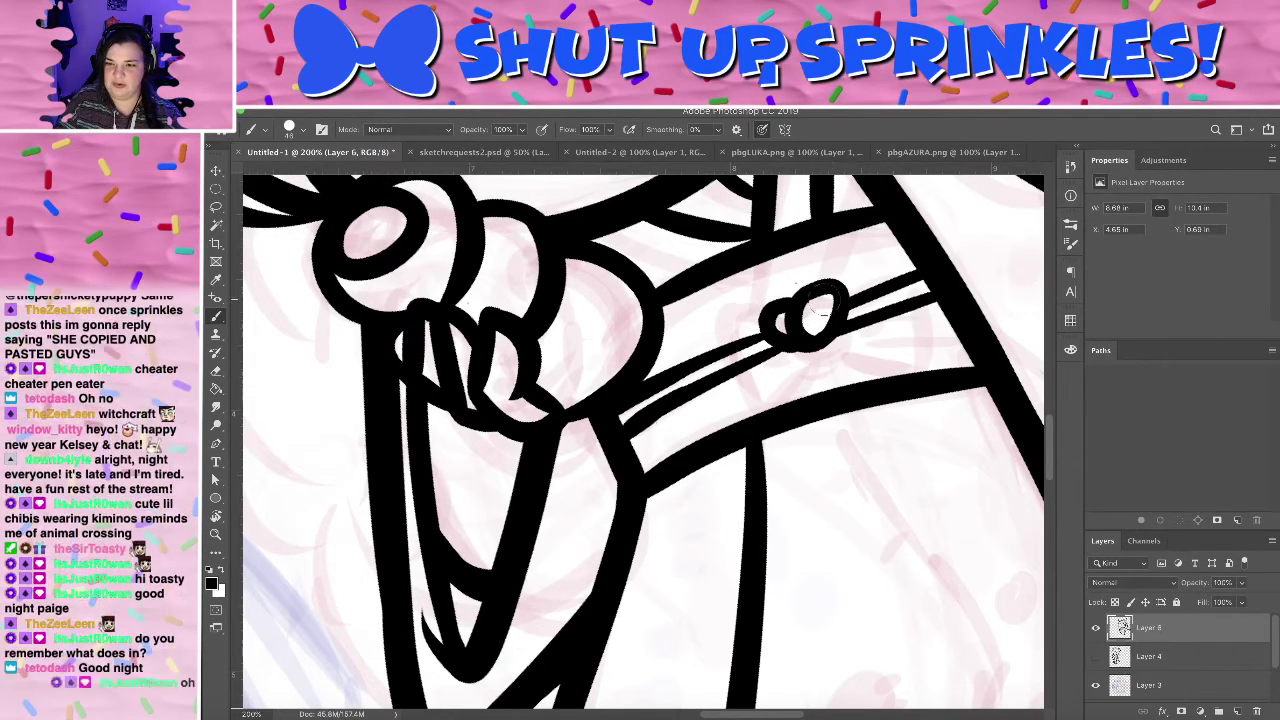
drag(810, 300, 797, 332)
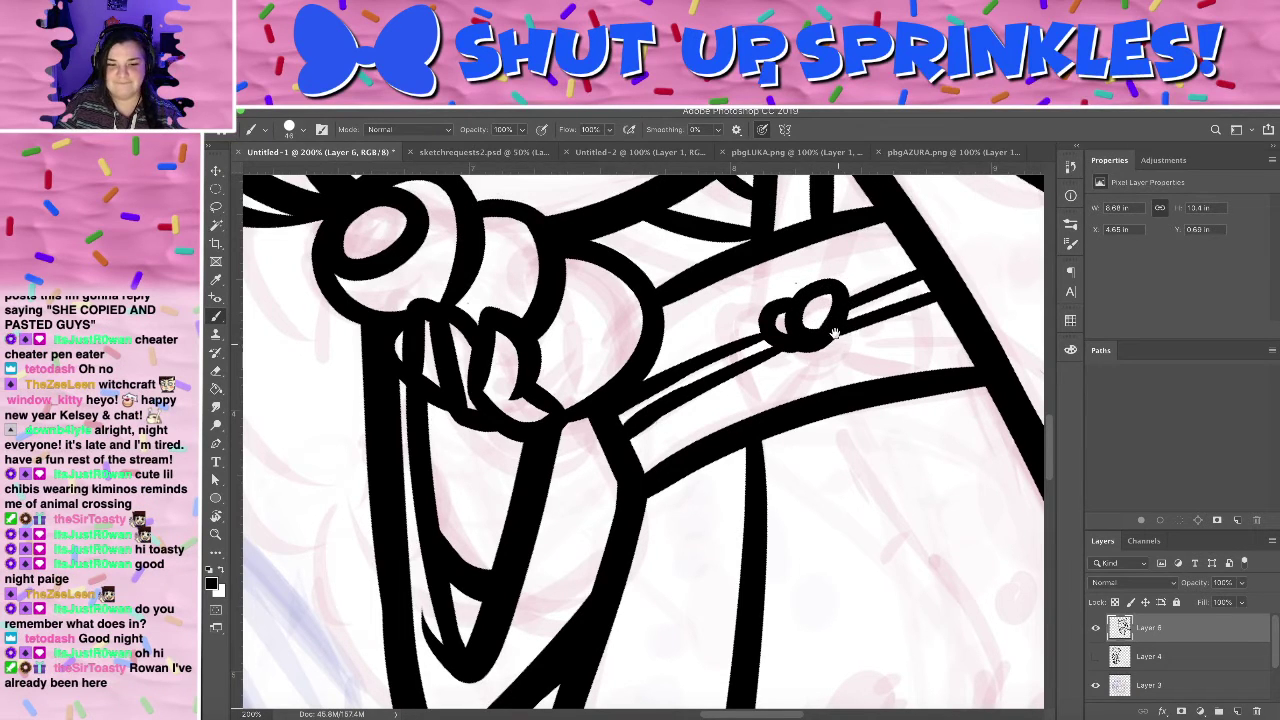
mouse_move(835, 333)
mouse_down()
mouse_move(825, 461)
mouse_move(859, 343)
mouse_up()
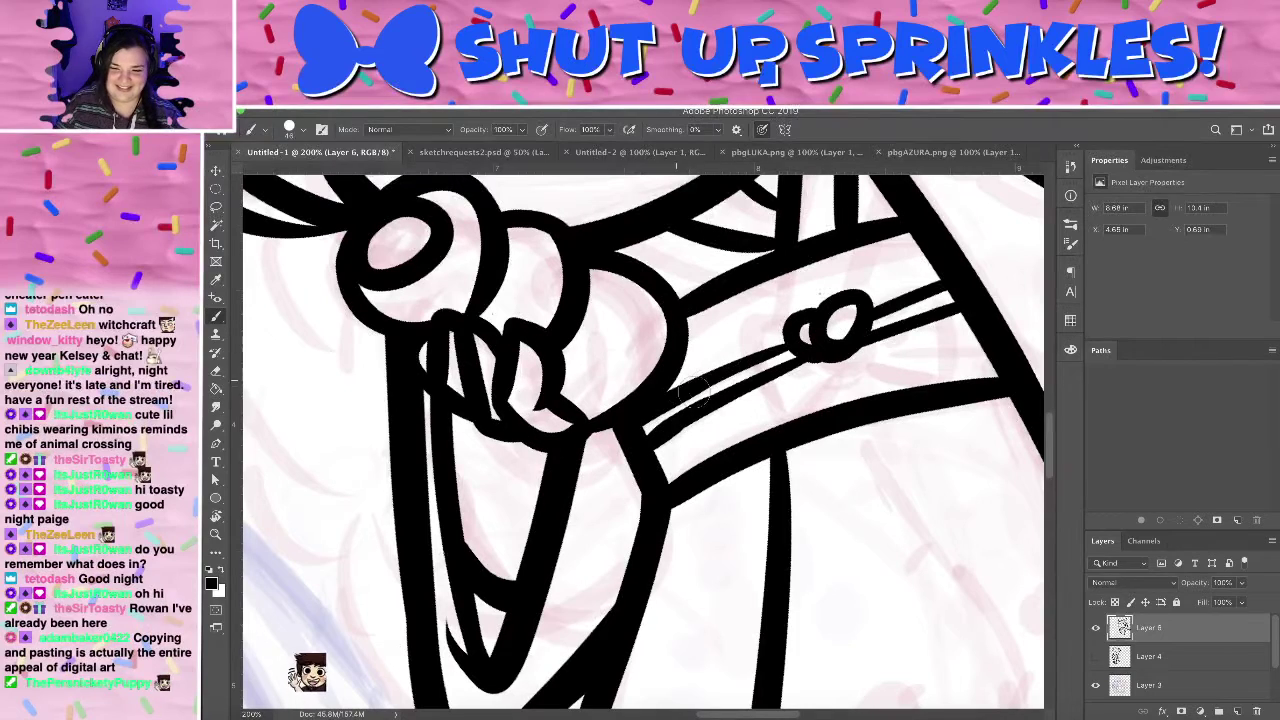
- Set the eraser size to 23 px and repaint the lower obi cord line as an even stroke up to the knot
key(e)
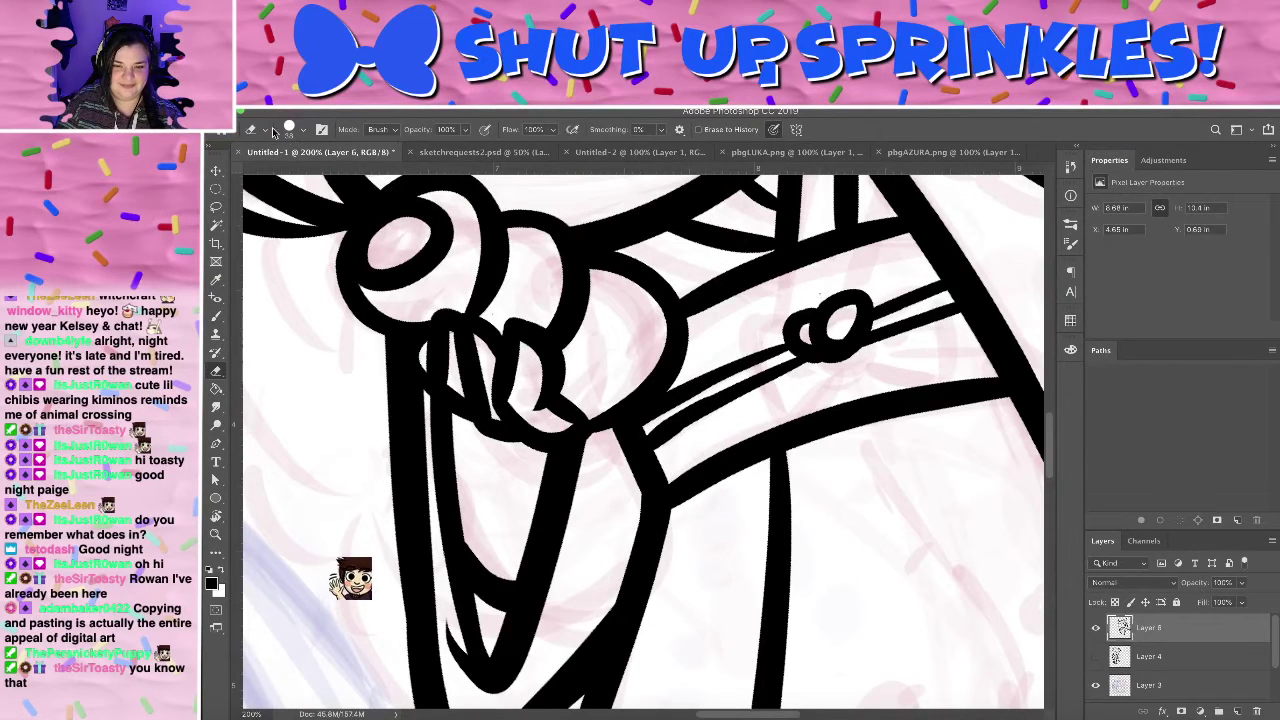
click(297, 130)
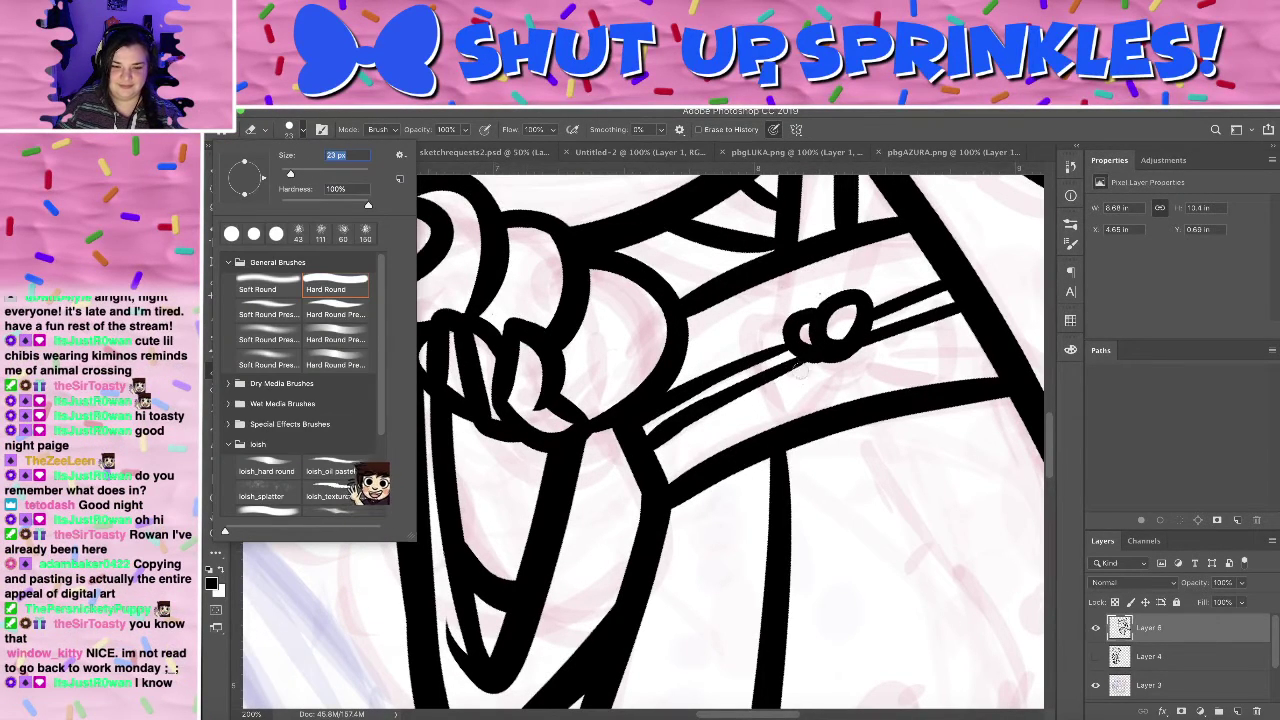
drag(650, 430, 746, 380)
key(super+z)
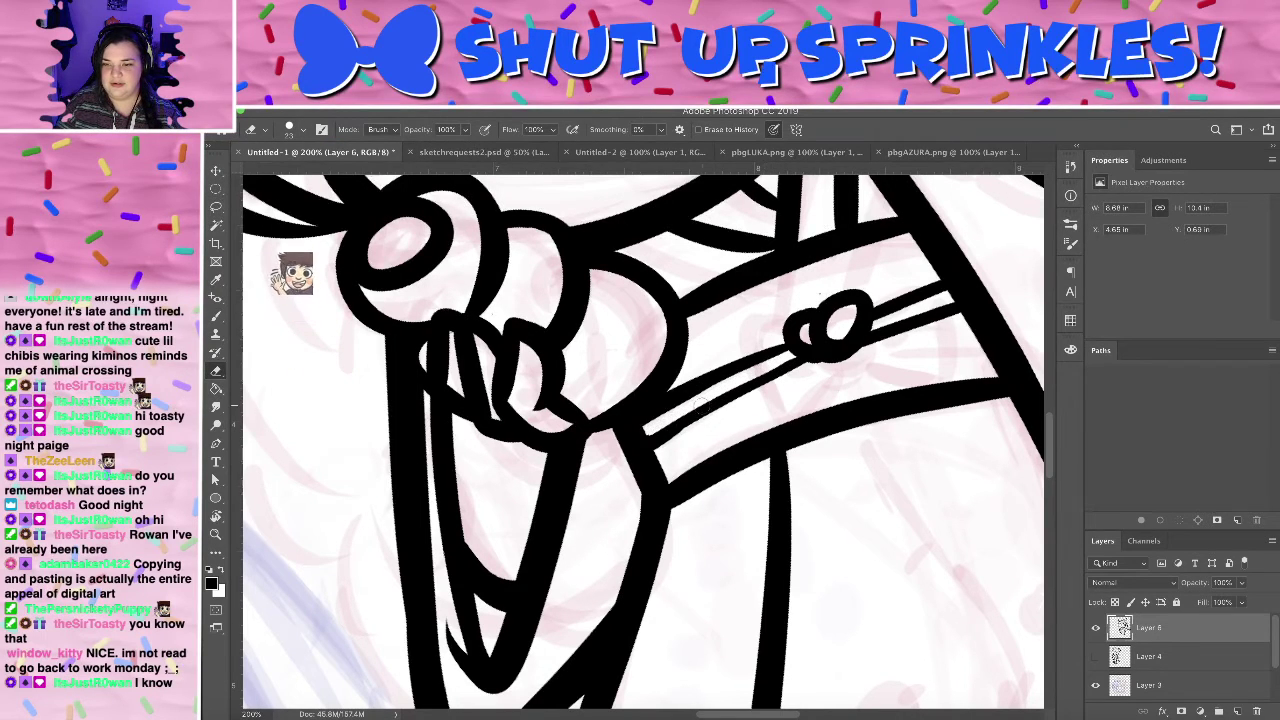
key(b)
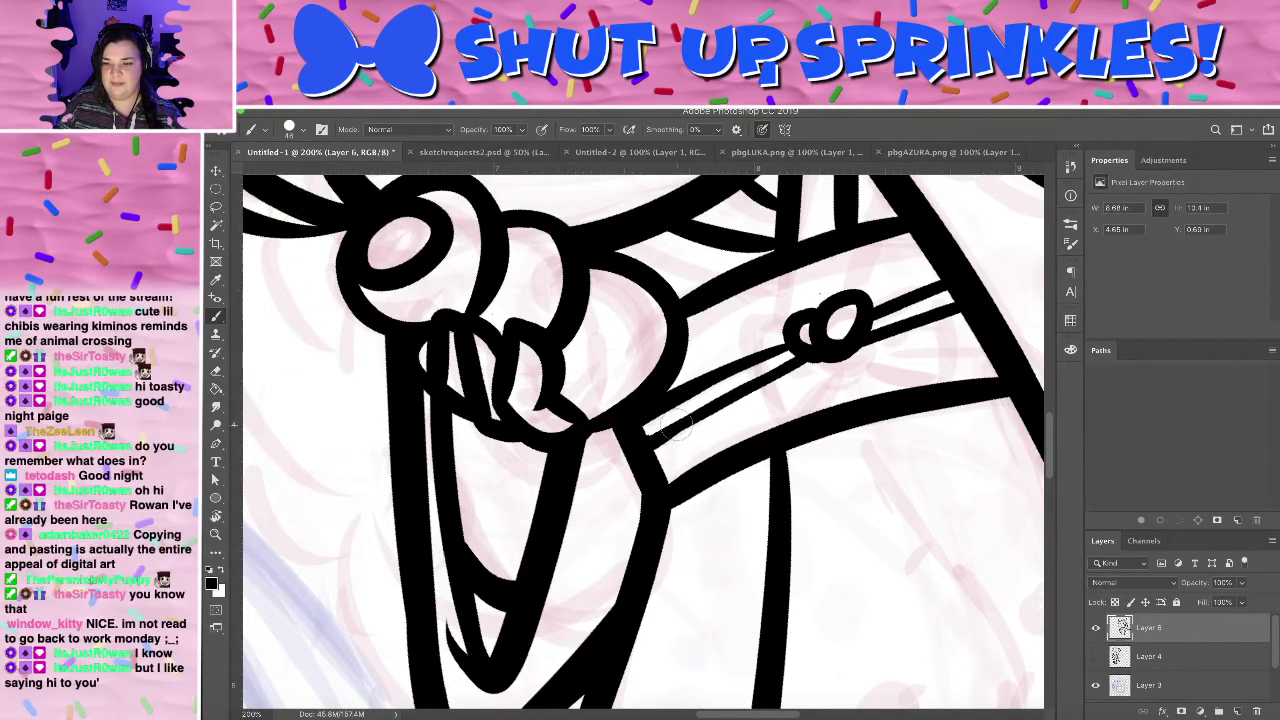
drag(654, 448, 804, 365)
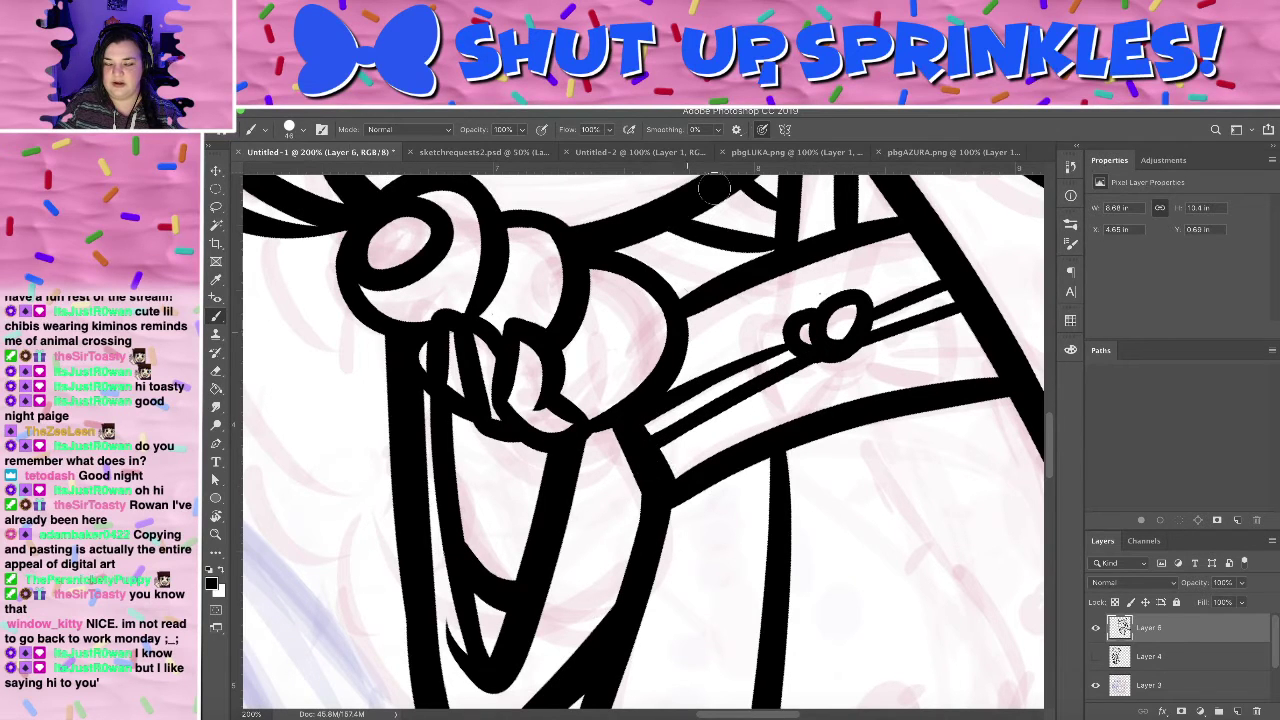
- Examine the inked girl as a whole and the obi cord up close
key(super+minus)
key(super+minus)
key(super+minus)
key(super+minus)
key(super+equal)
key(super+equal)
key(super+equal)
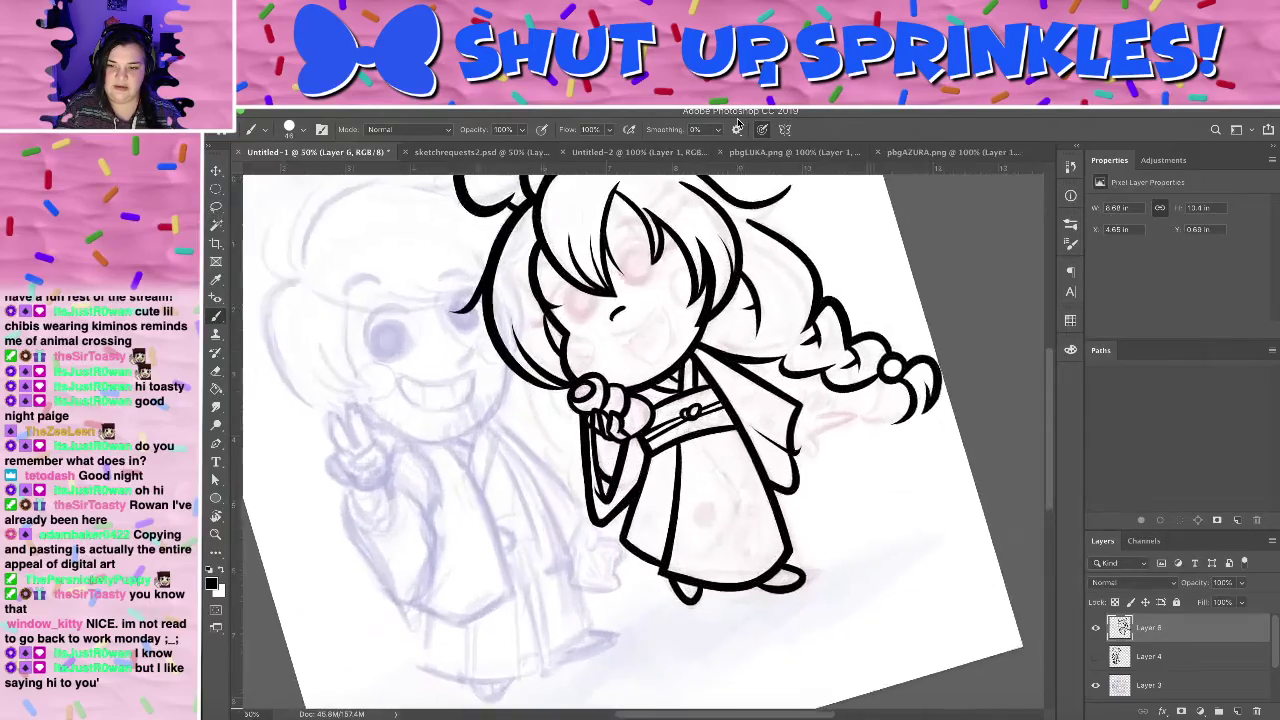
key(super+minus)
key(super+equal)
key(super+equal)
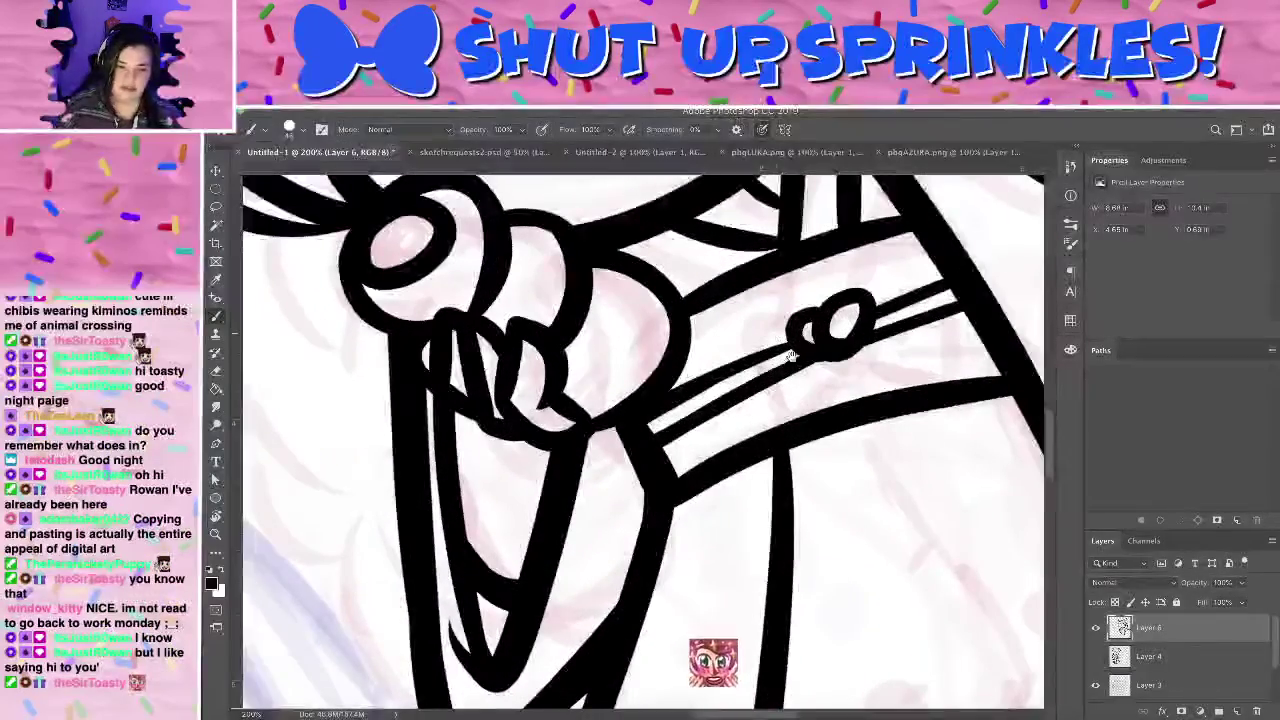
- Ink a short diagonal stroke inside the raised sleeve, joining the fingers to the inner sleeve line
drag(708, 380, 806, 303)
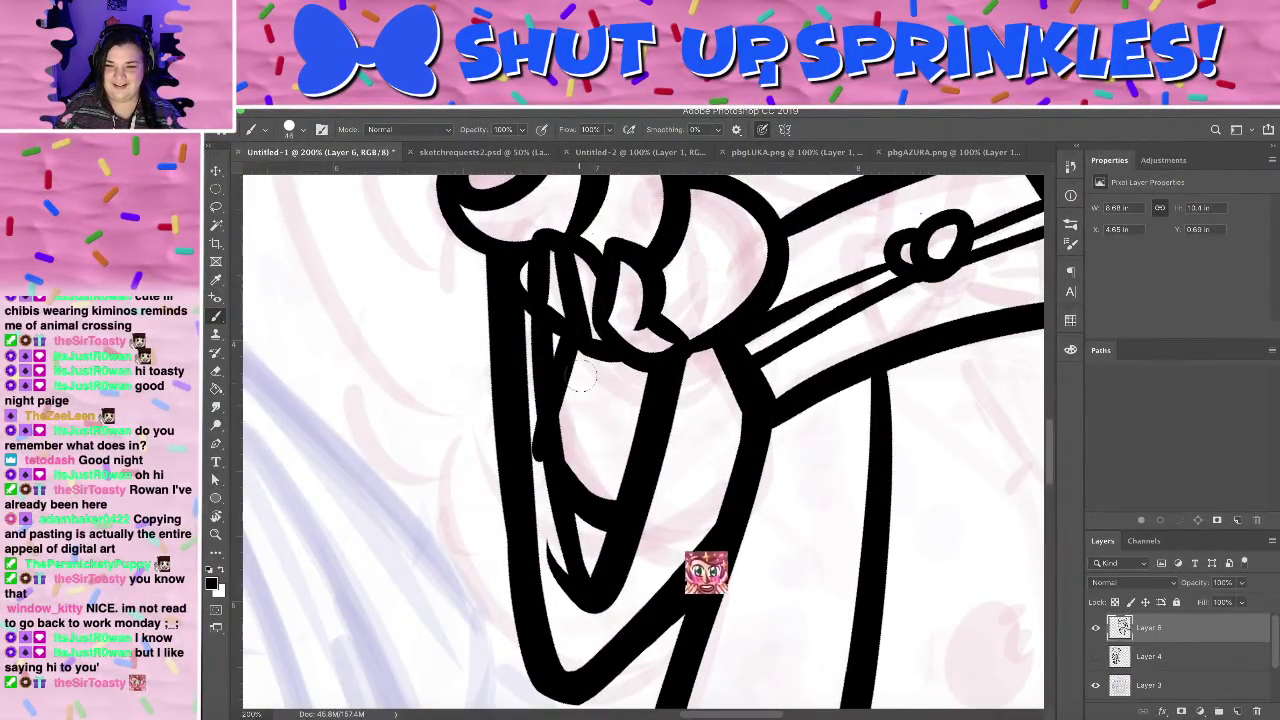
drag(576, 344, 554, 406)
key(super+z)
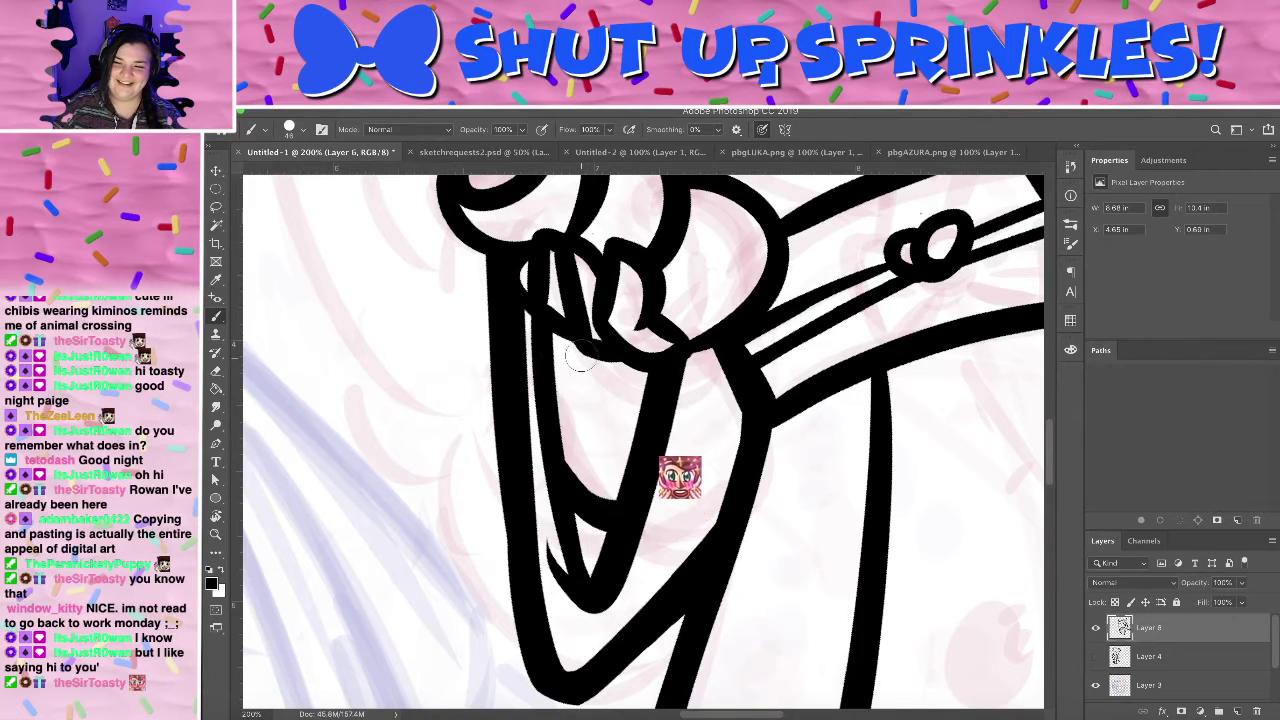
drag(583, 353, 556, 411)
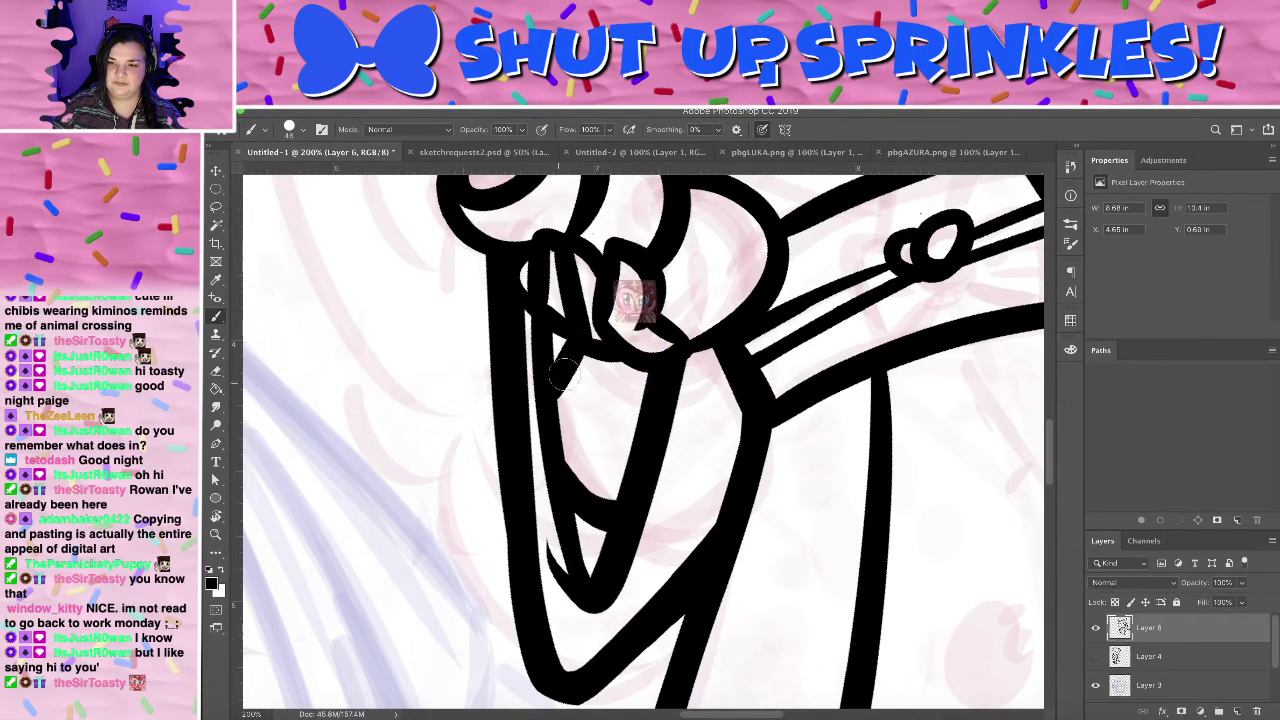
- Review the full drawing against the hand, sleeve and obi line art for remaining gaps
key(ctrl+minus)
key(ctrl+minus)
key(ctrl+minus)
key(ctrl+minus)
key(ctrl+minus)
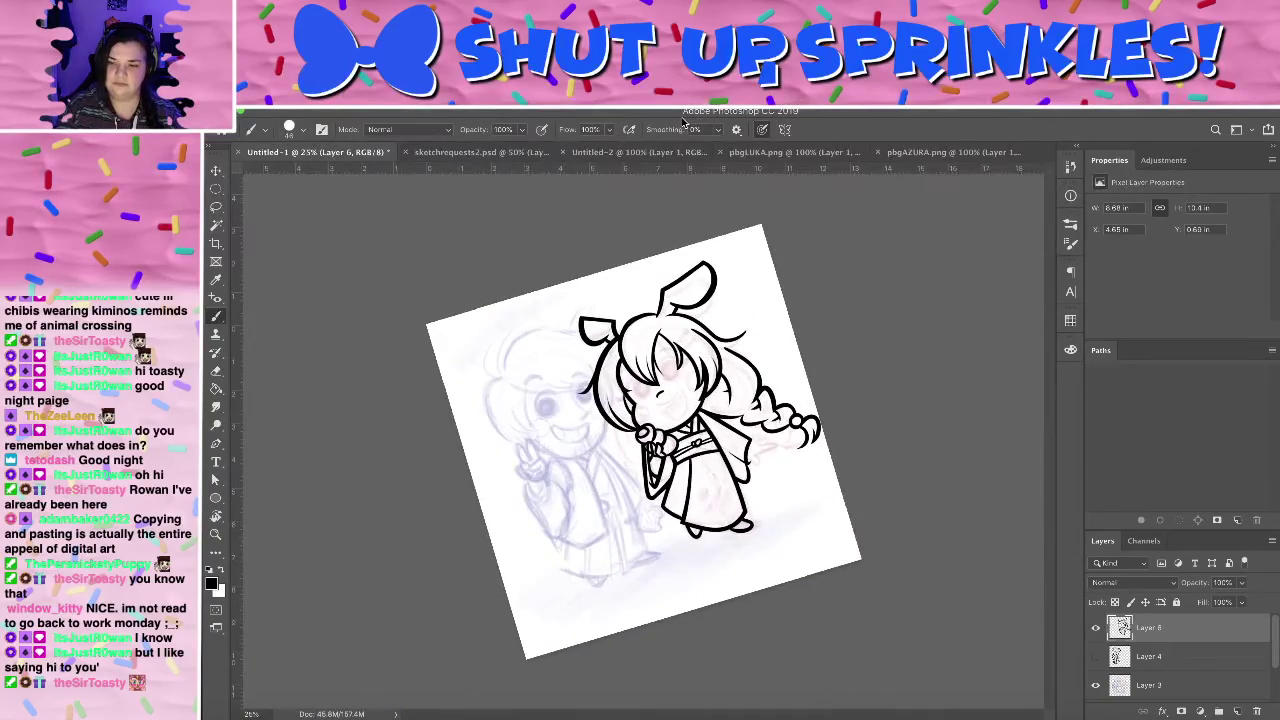
key(super+plus)
key(super+plus)
key(super+plus)
key(super+plus)
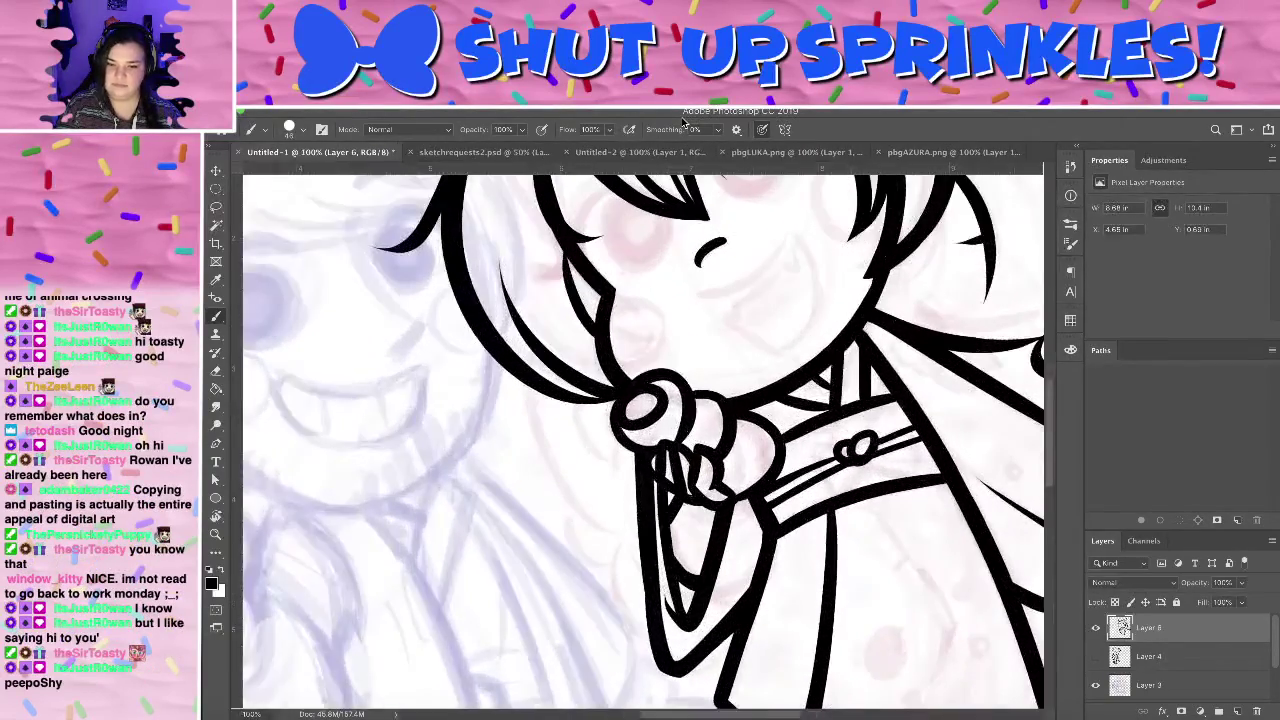
key(super+minus)
key(super+minus)
key(ctrl+minus)
key(ctrl+minus)
key(ctrl+minus)
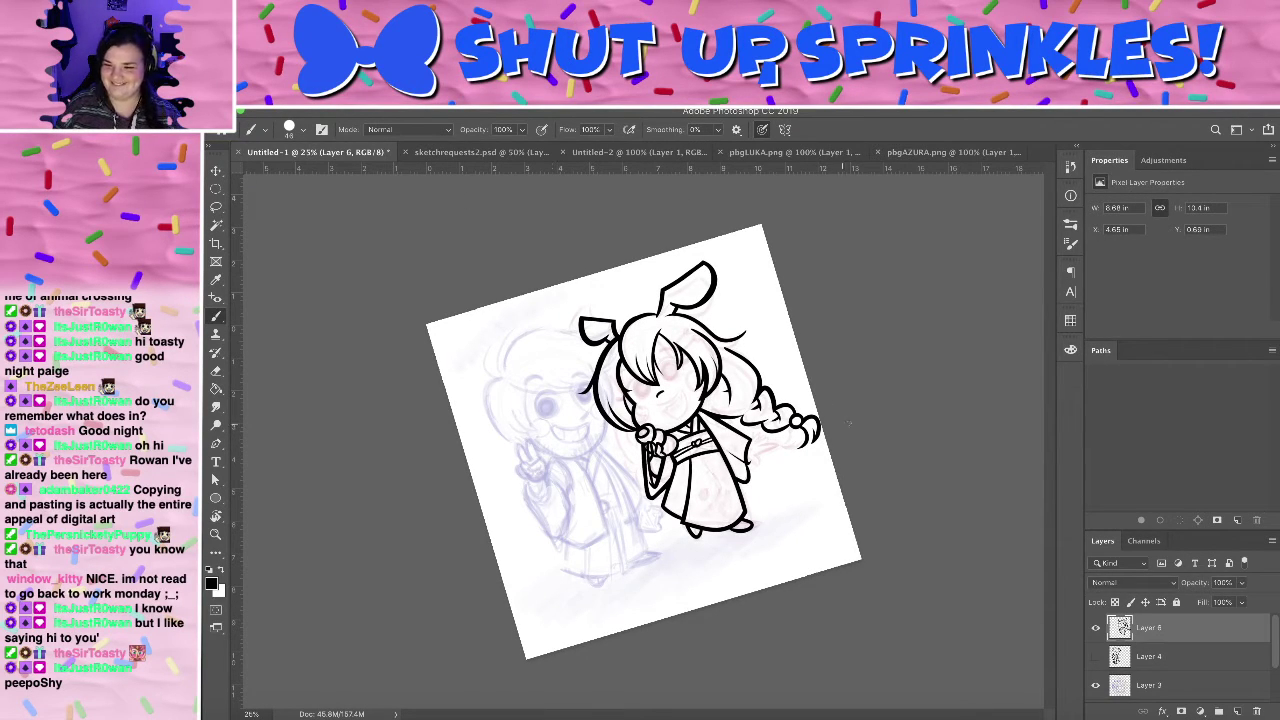
key(ctrl+plus)
key(ctrl+plus)
key(ctrl+plus)
key(ctrl+plus)
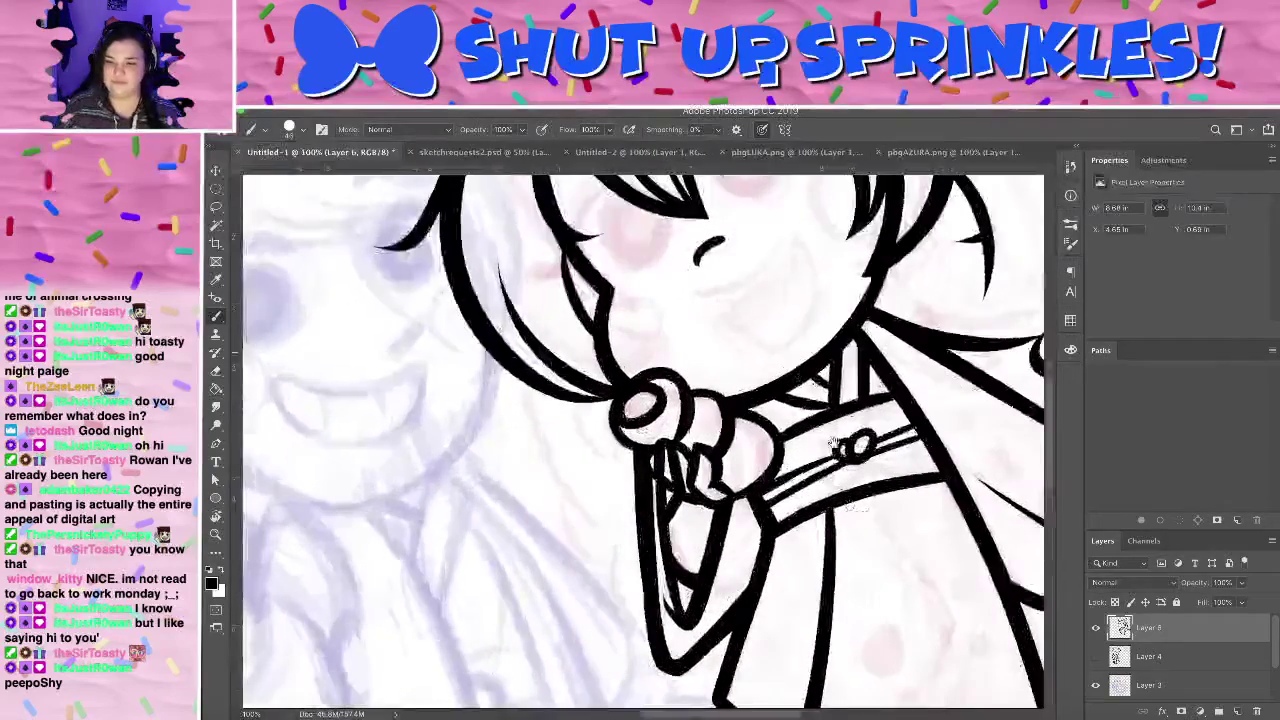
- Ink the large rounded braid section from below the side hair to the raised sleeve's outer edge
scroll(686, 507, down, 4)
drag(767, 581, 789, 519)
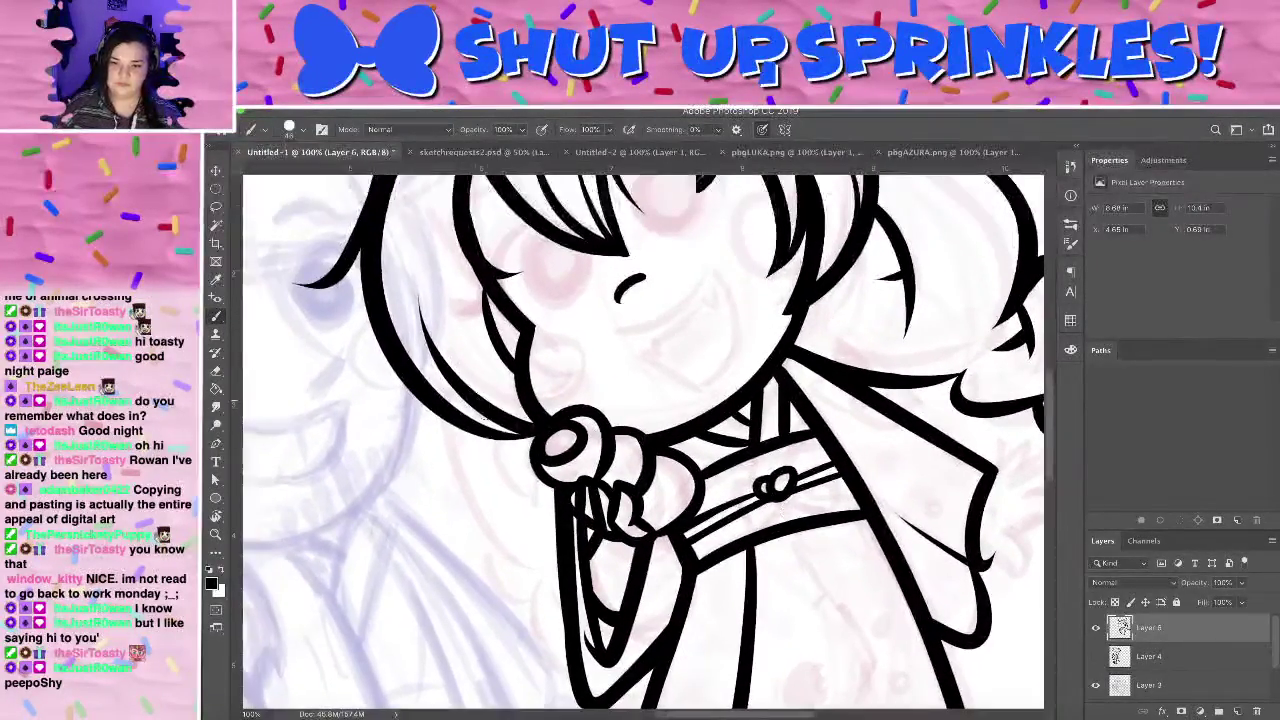
drag(463, 432, 507, 500)
key(super+z)
drag(455, 425, 566, 544)
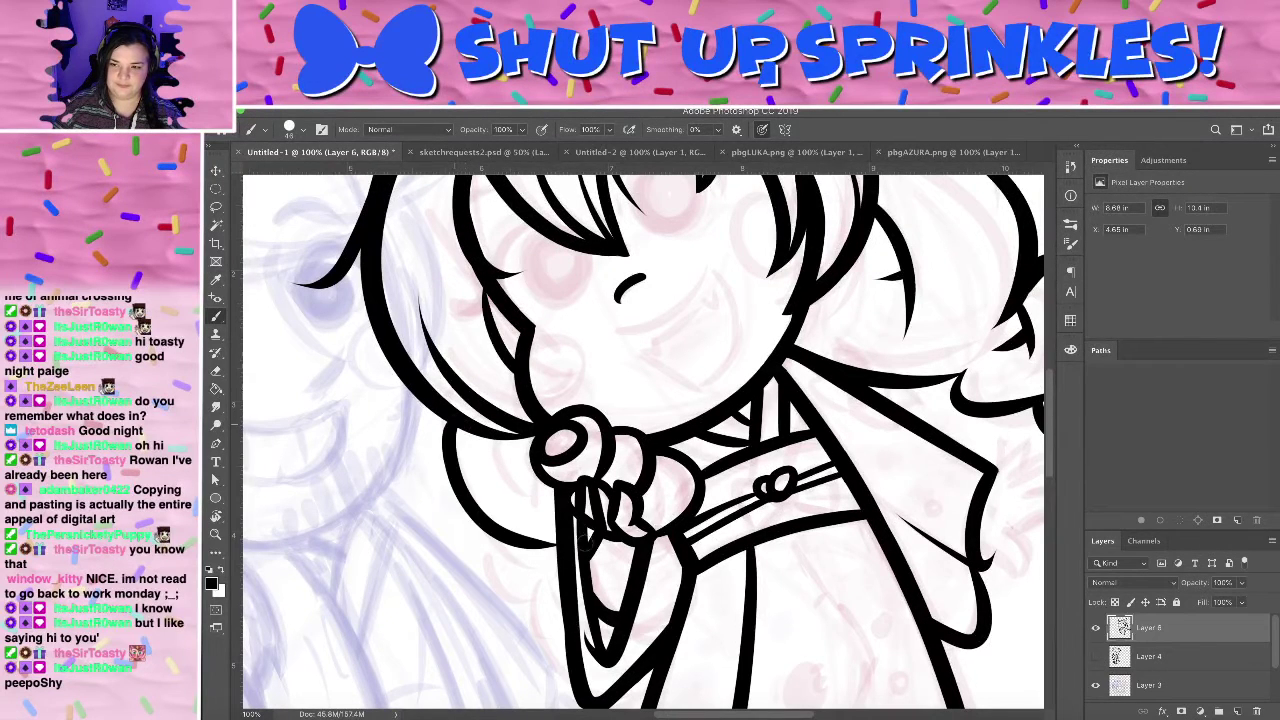
drag(502, 443, 537, 484)
- Ink a smaller rounded braid section beneath the large one, ending at the raised sleeve's outer edge
drag(593, 442, 563, 324)
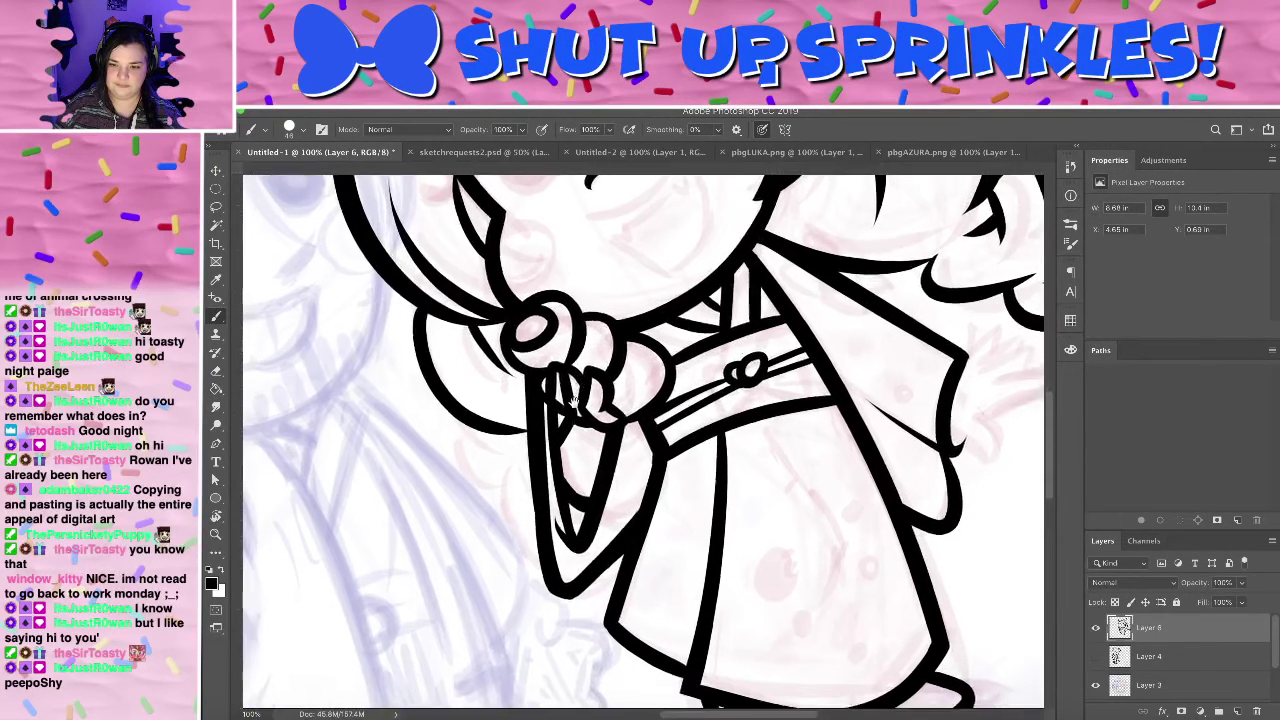
drag(492, 430, 542, 494)
key(ctrl+z)
drag(492, 420, 550, 480)
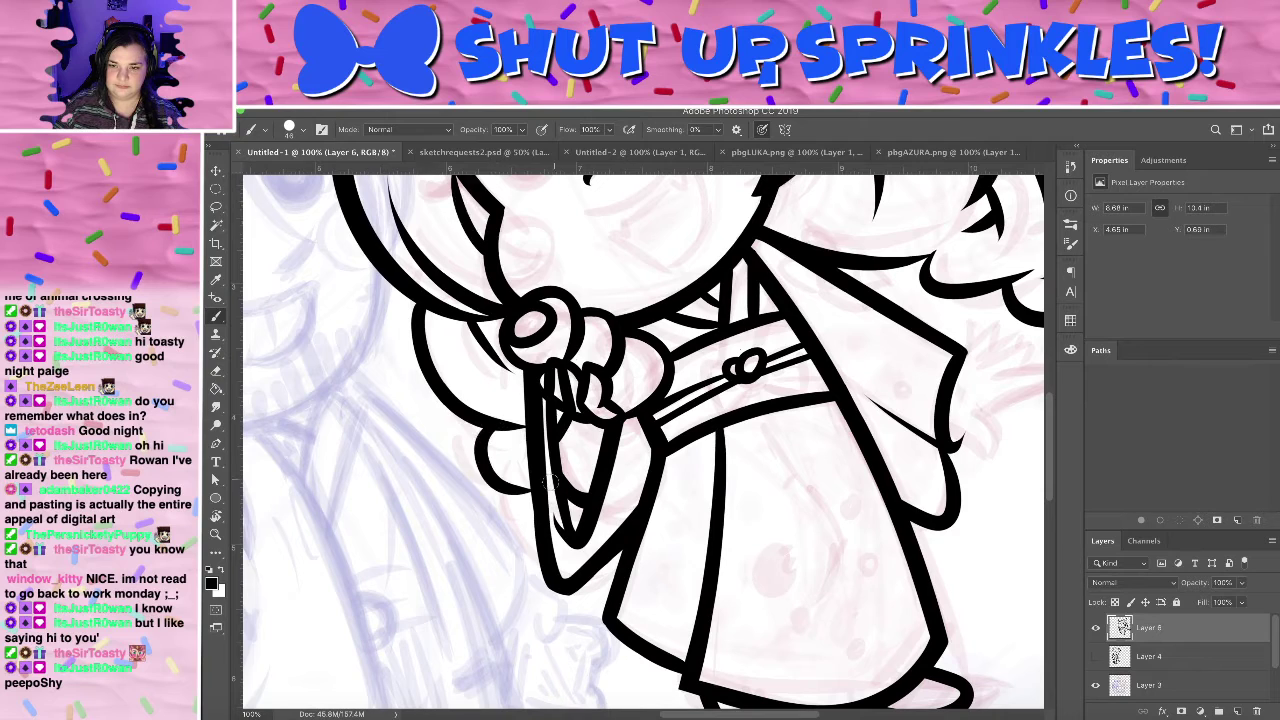
key(ctrl+z)
drag(486, 424, 545, 490)
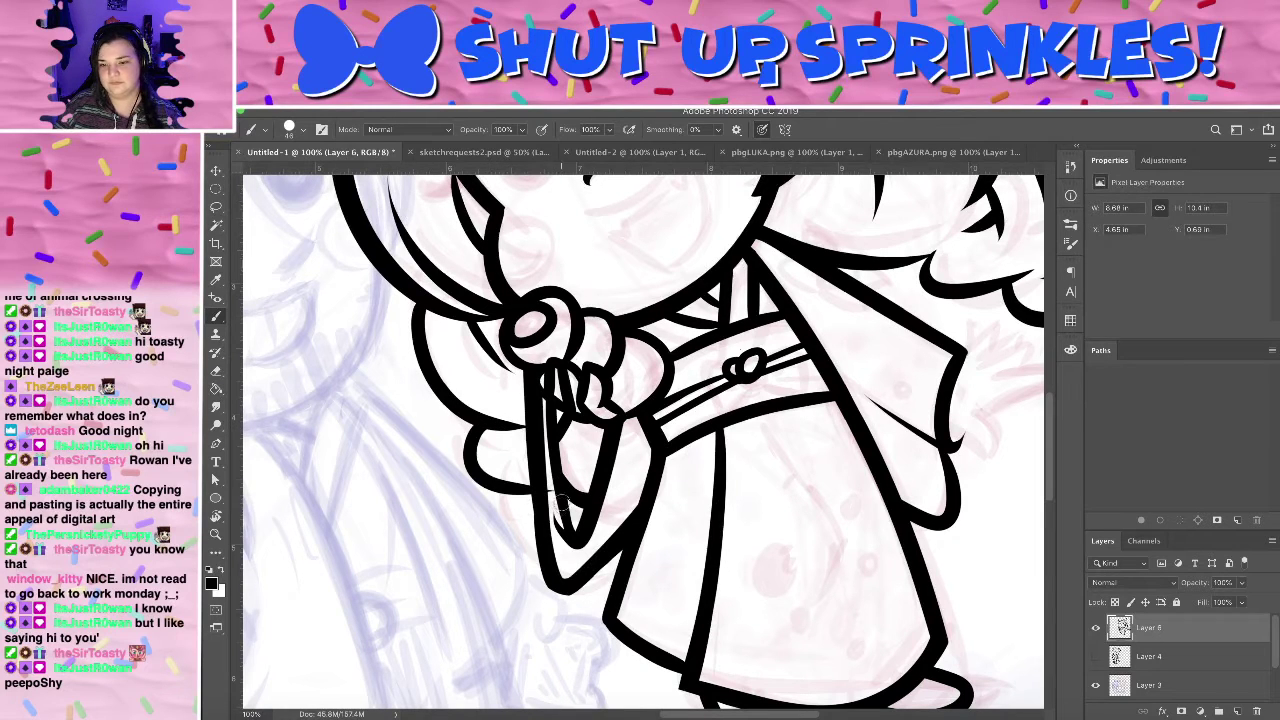
- Redraw the second rounded braid section beside the raised sleeve and ink a smaller one beneath it
key(ctrl+z)
mouse_move(488, 422)
mouse_down()
mouse_move(467, 449)
mouse_move(545, 490)
mouse_up()
key(ctrl+z)
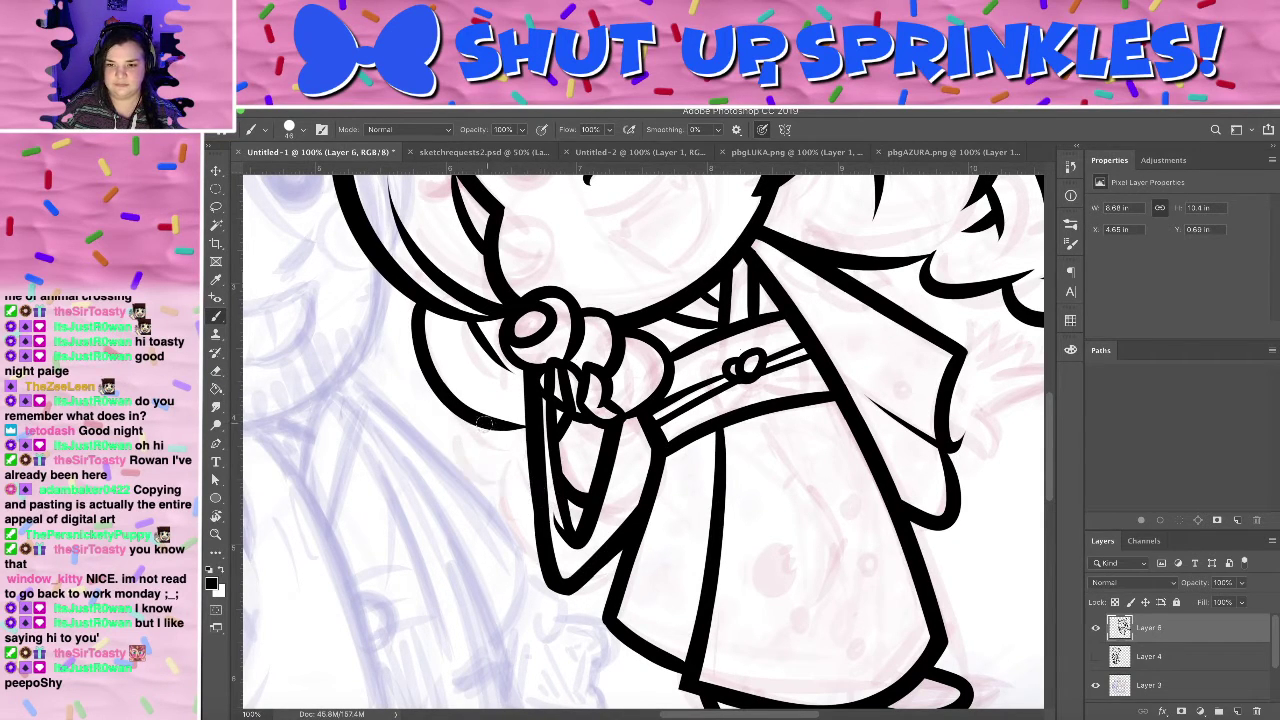
drag(488, 424, 551, 530)
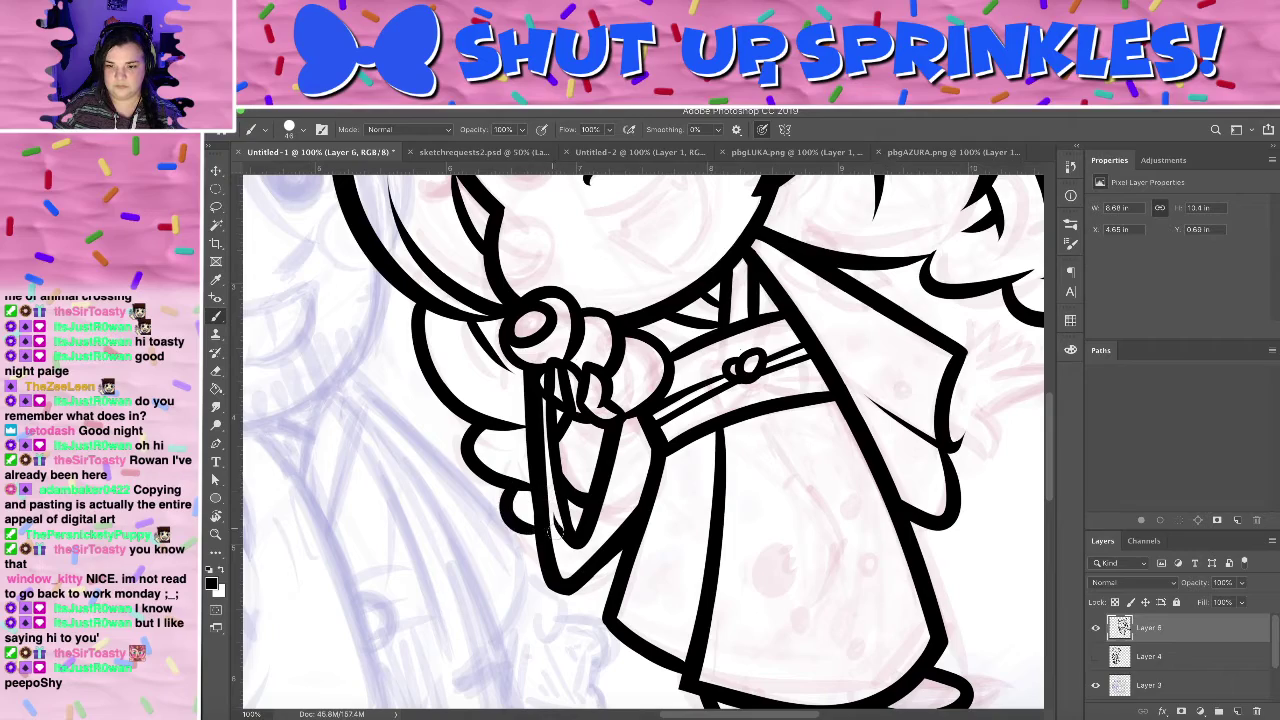
mouse_move(786, 546)
mouse_down()
mouse_move(723, 346)
mouse_move(774, 514)
mouse_move(834, 503)
mouse_move(836, 455)
mouse_up()
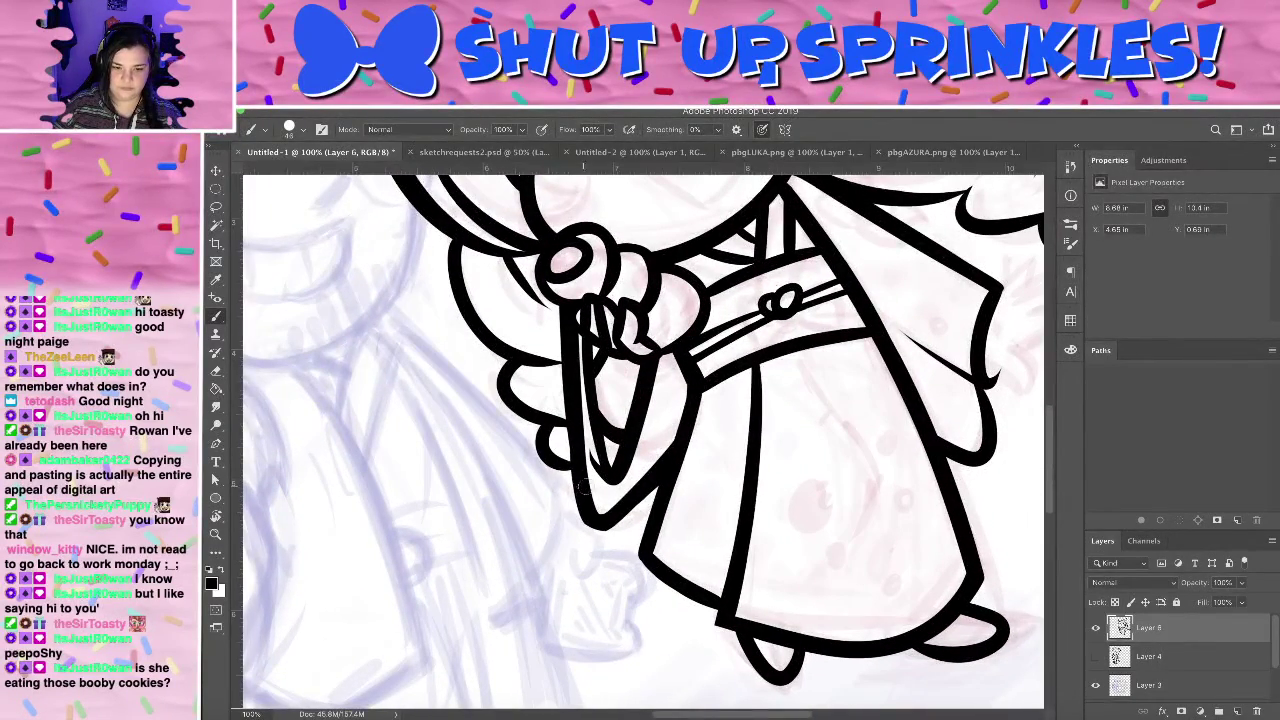
- Check the bread reference picture in the browser's korone bread image results, and return to the drawing
mouse_move(638, 435)
mouse_down()
mouse_move(649, 452)
mouse_move(632, 602)
mouse_move(599, 612)
mouse_up()
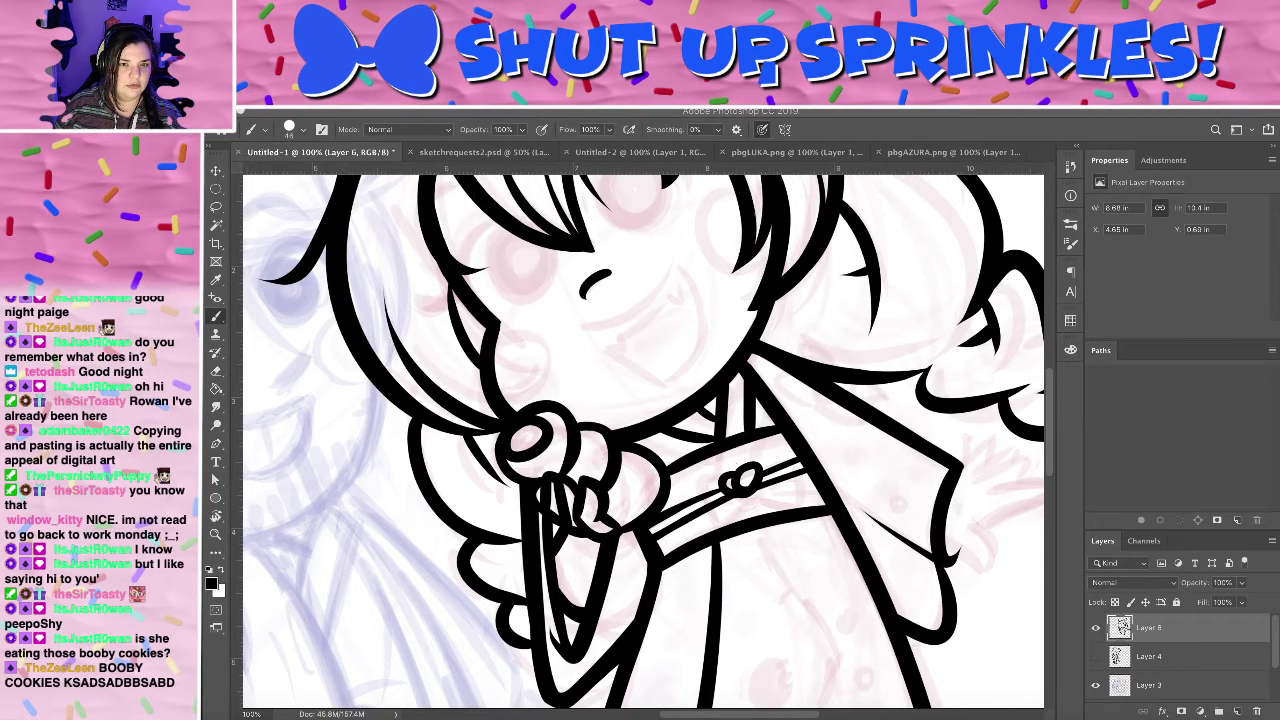
drag(210, 166, 779, 181)
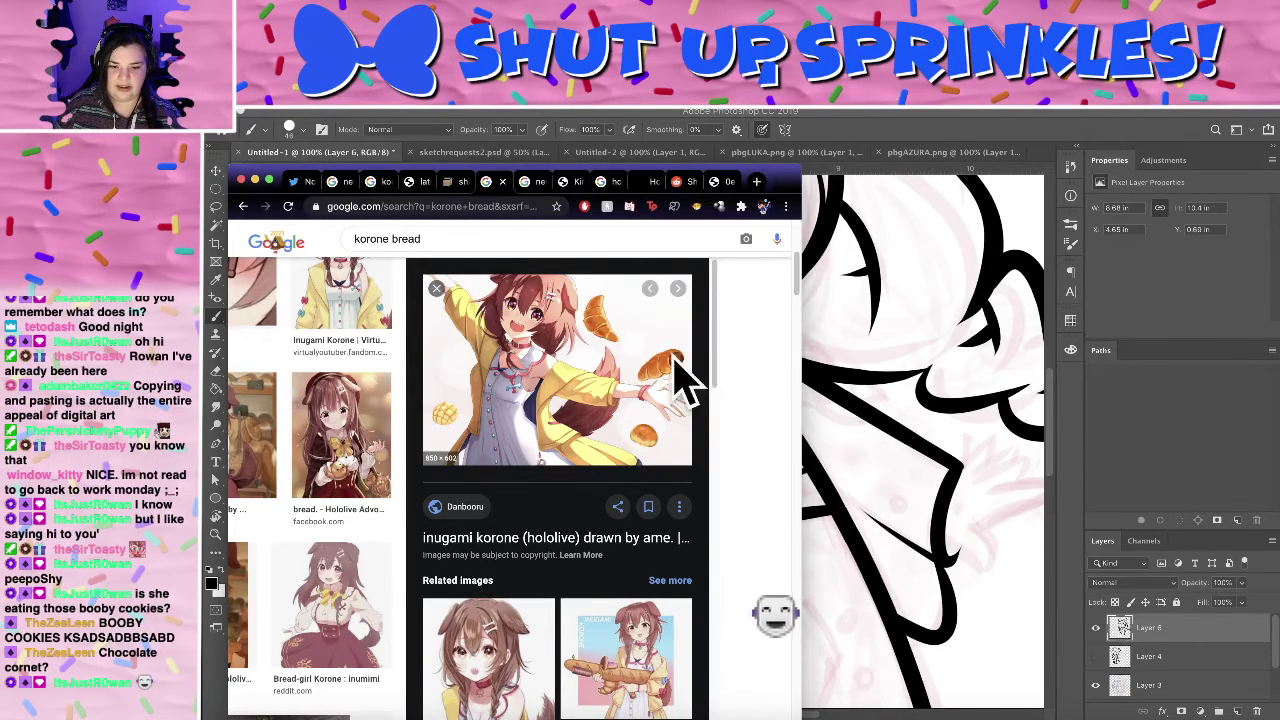
click(755, 163)
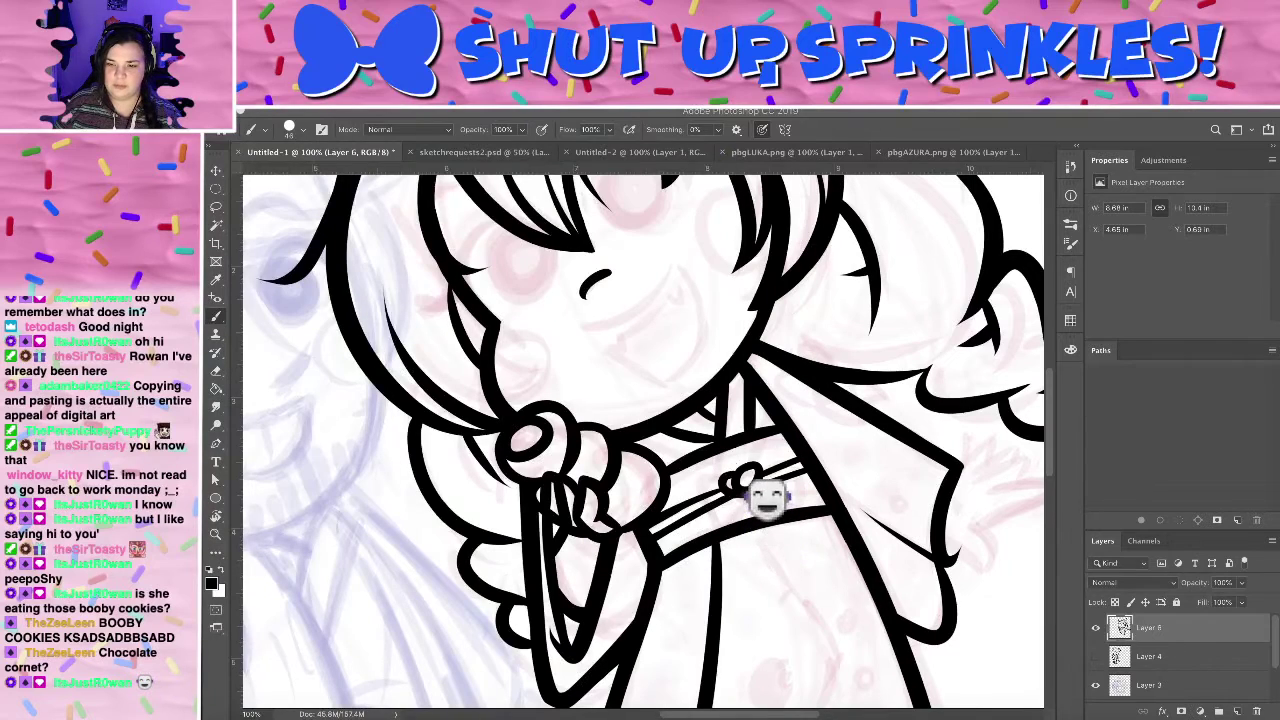
click(216, 553)
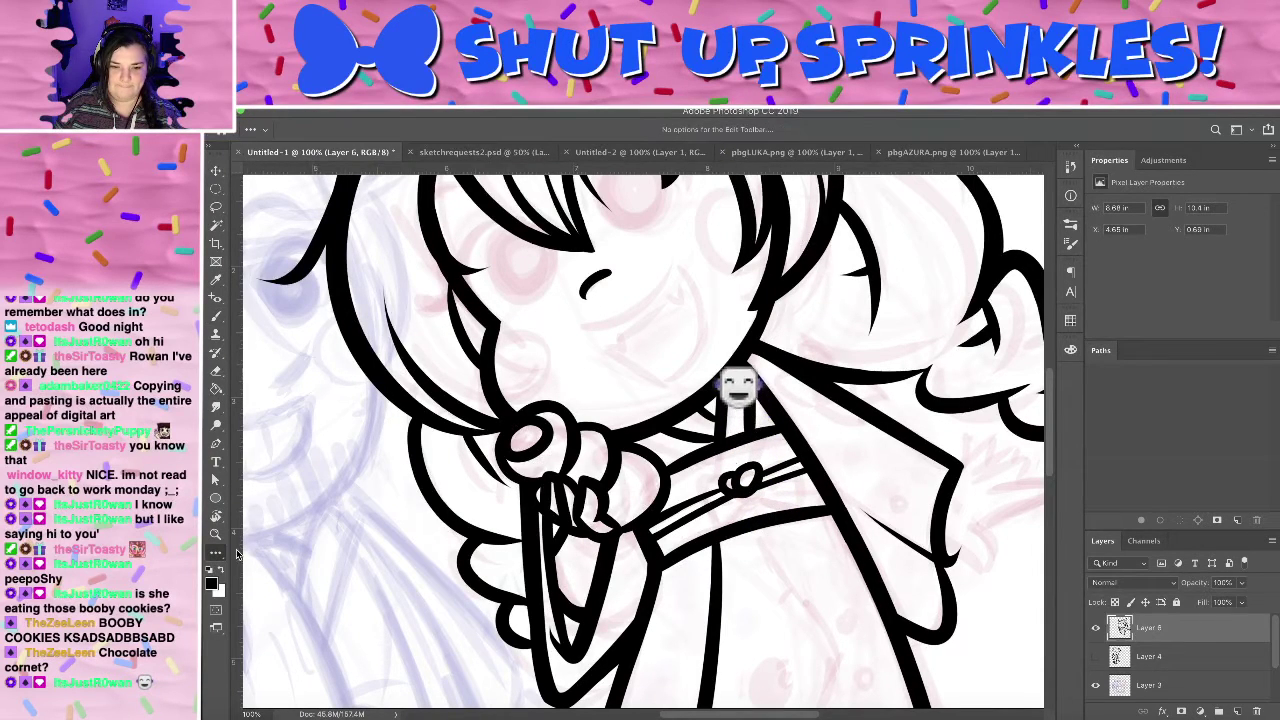
- Rotate the canvas to 15° and ink a wide, curved smiling mouth beneath the girl's nose
mouse_move(706, 388)
mouse_down()
mouse_move(690, 478)
mouse_move(764, 378)
mouse_move(666, 514)
mouse_up()
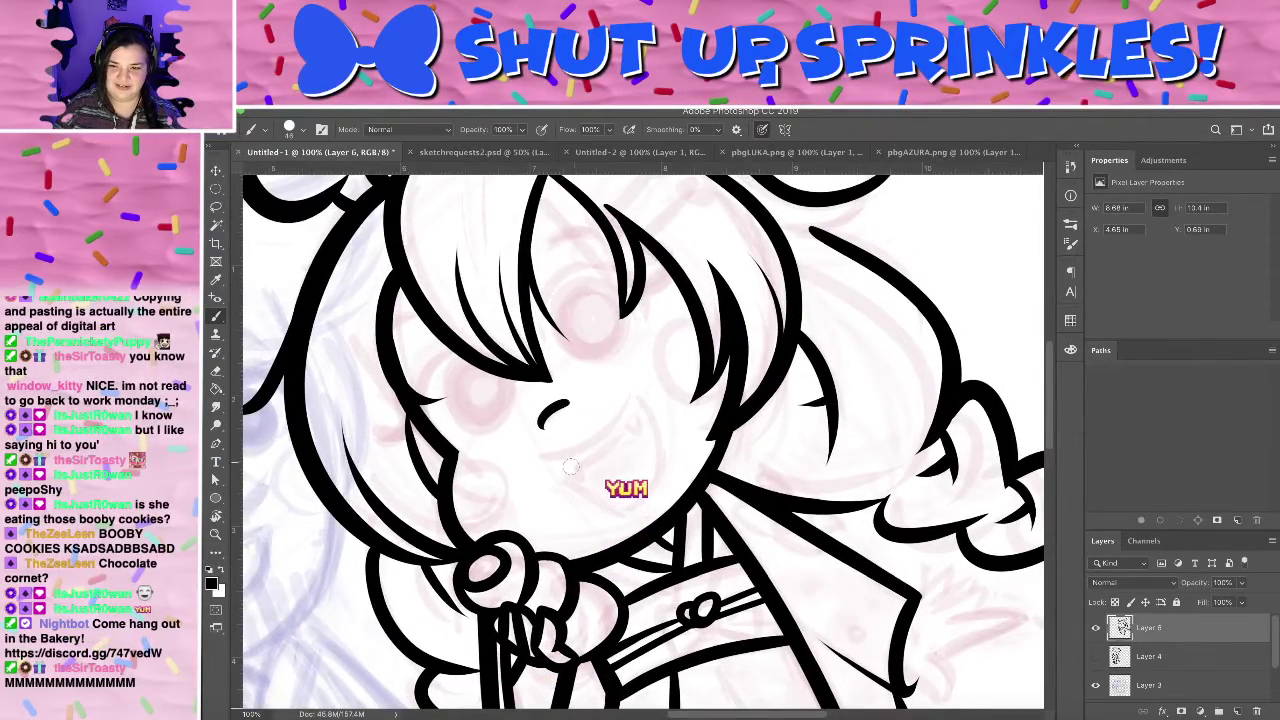
key(r)
drag(707, 299, 792, 367)
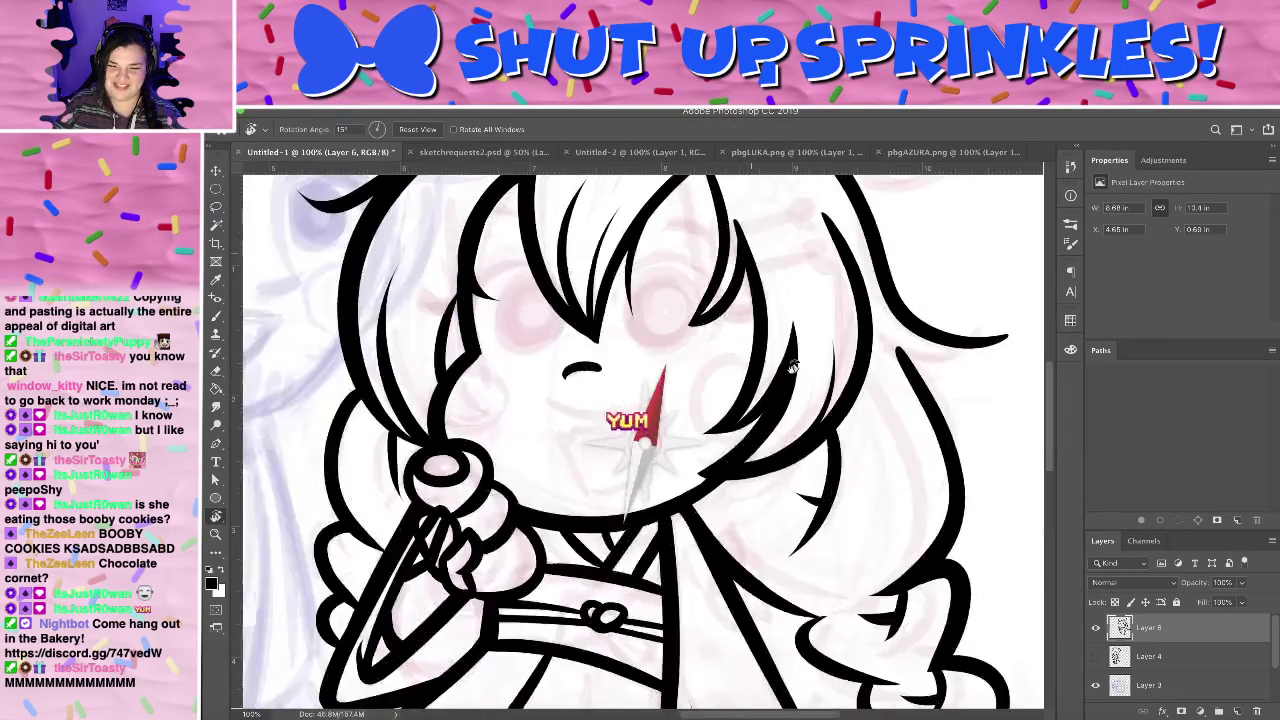
drag(540, 400, 660, 368)
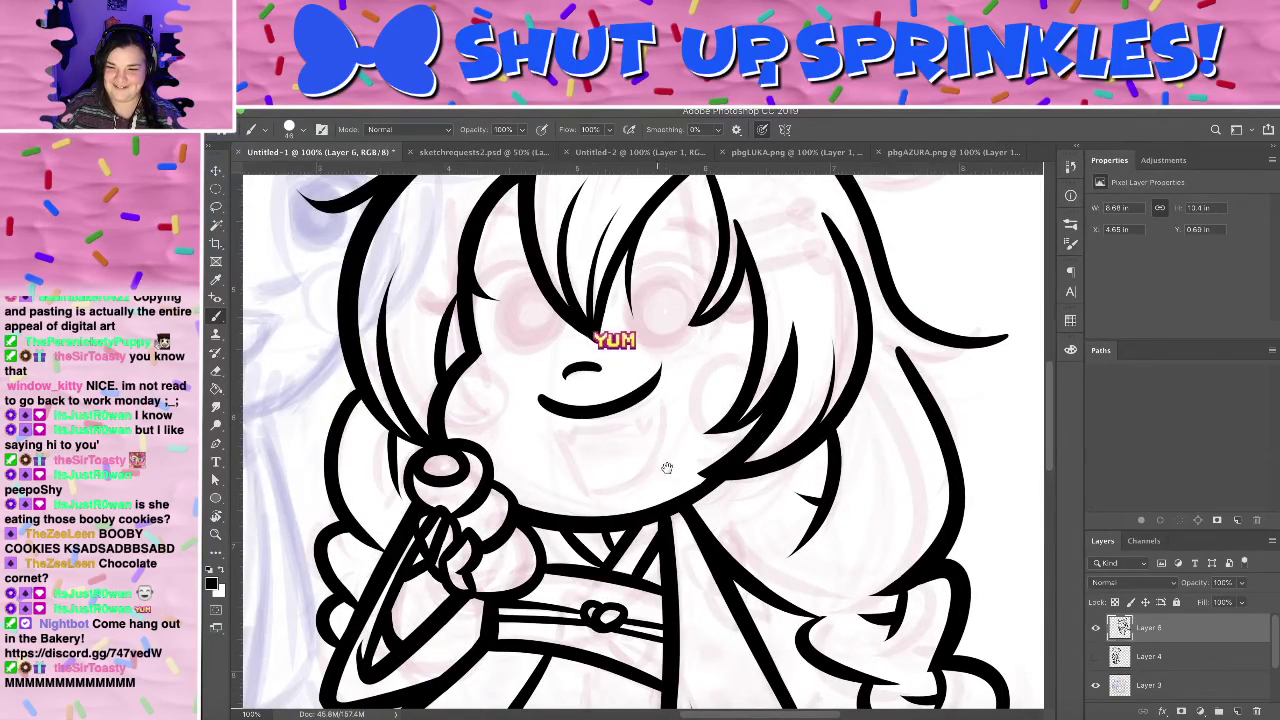
- Show Layer 4, make it active, and ink two short eyes on the bread-slice character between the two figures
drag(667, 468, 909, 409)
click(1096, 657)
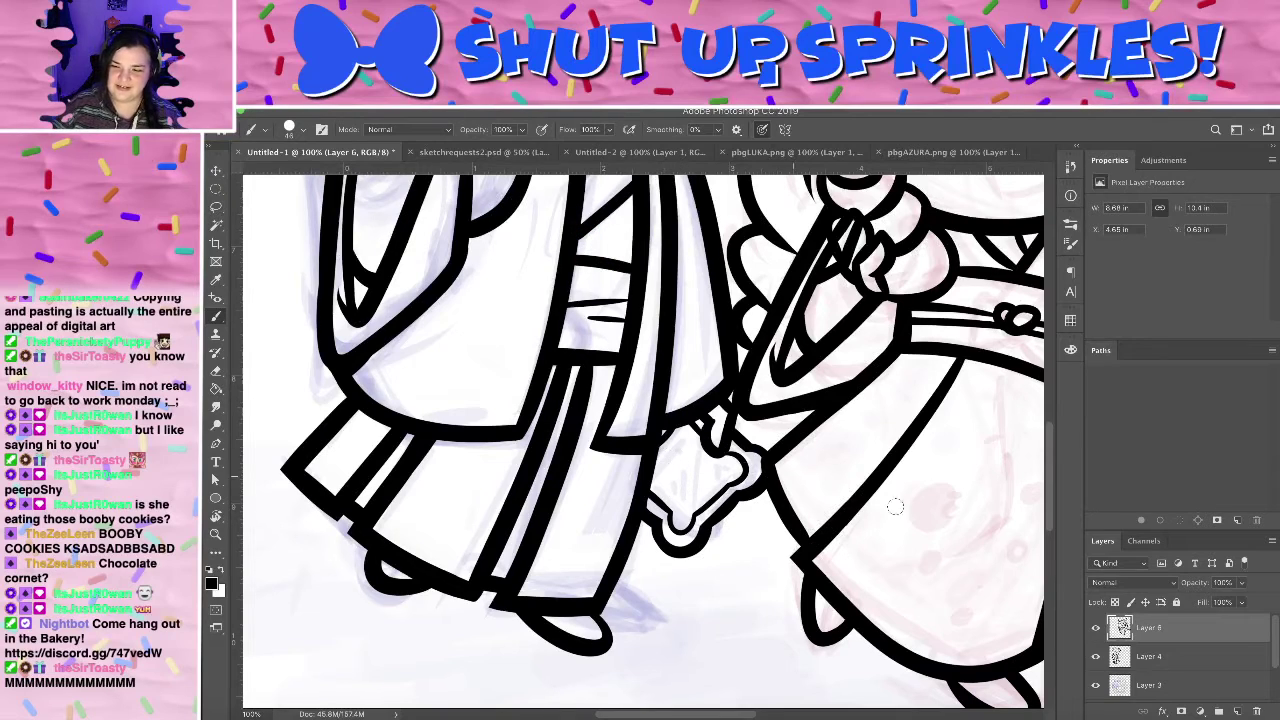
click(1158, 666)
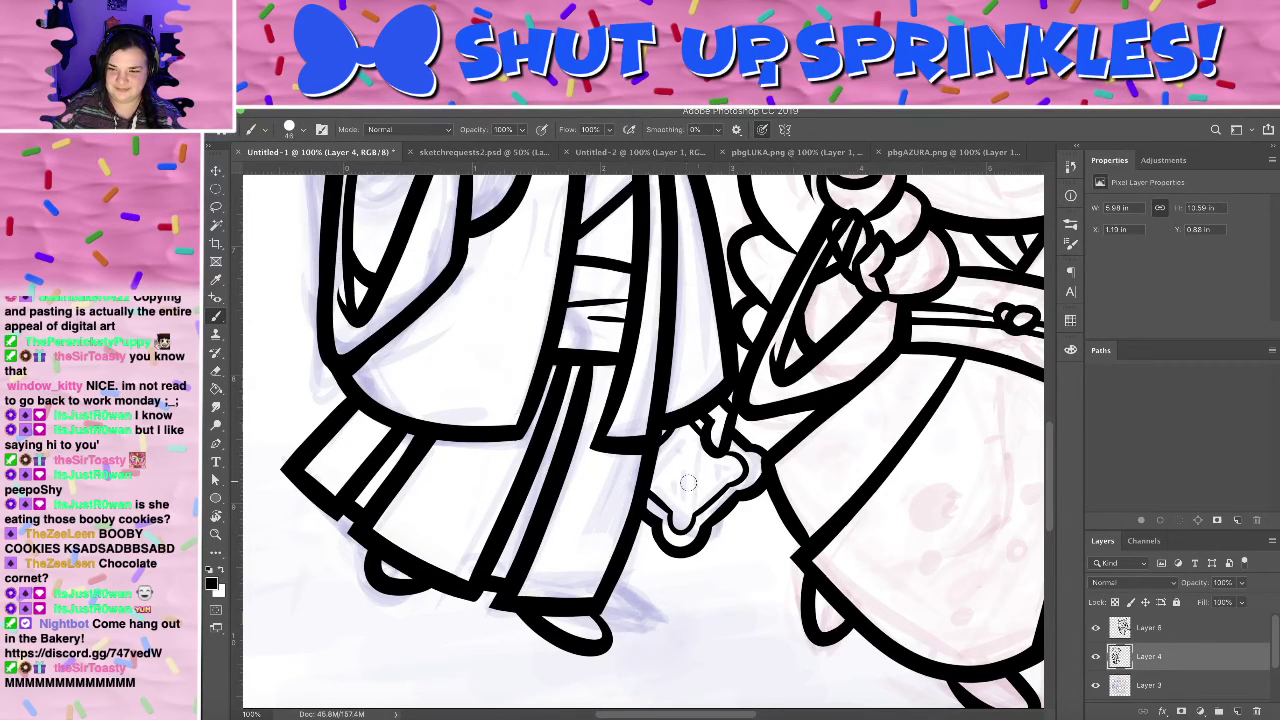
drag(688, 484, 684, 479)
key(ctrl+z)
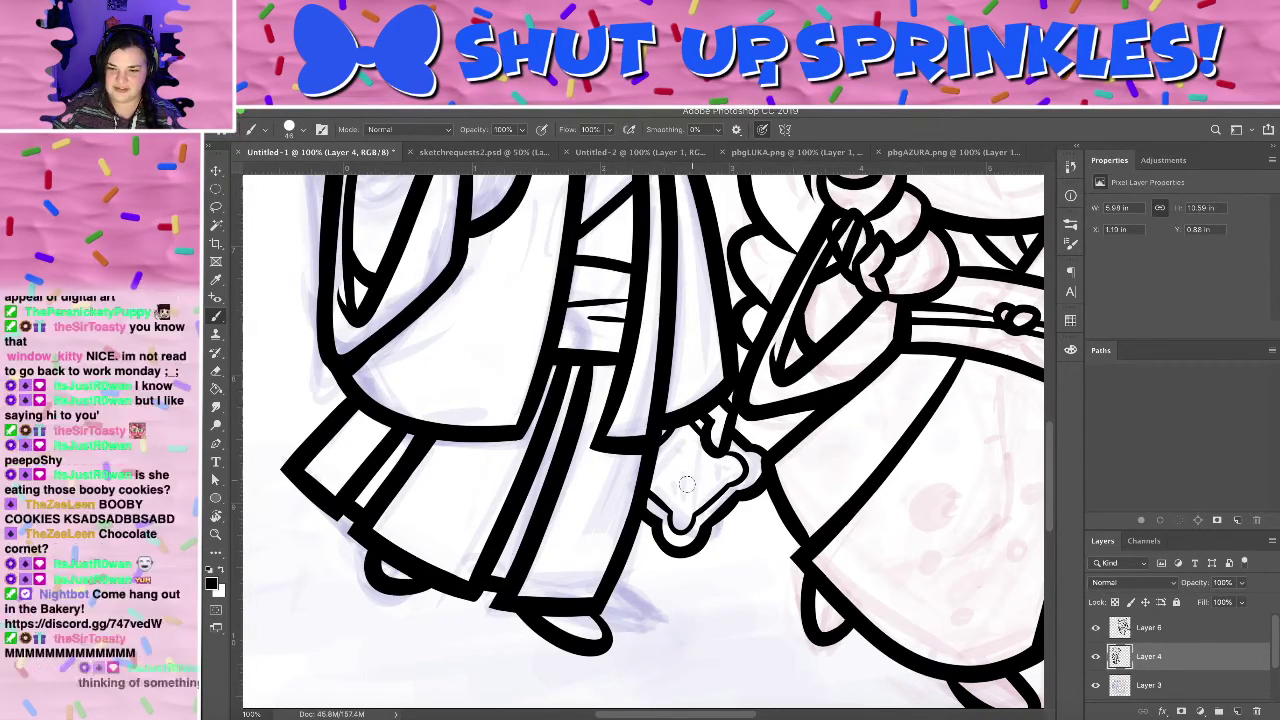
drag(676, 481, 703, 469)
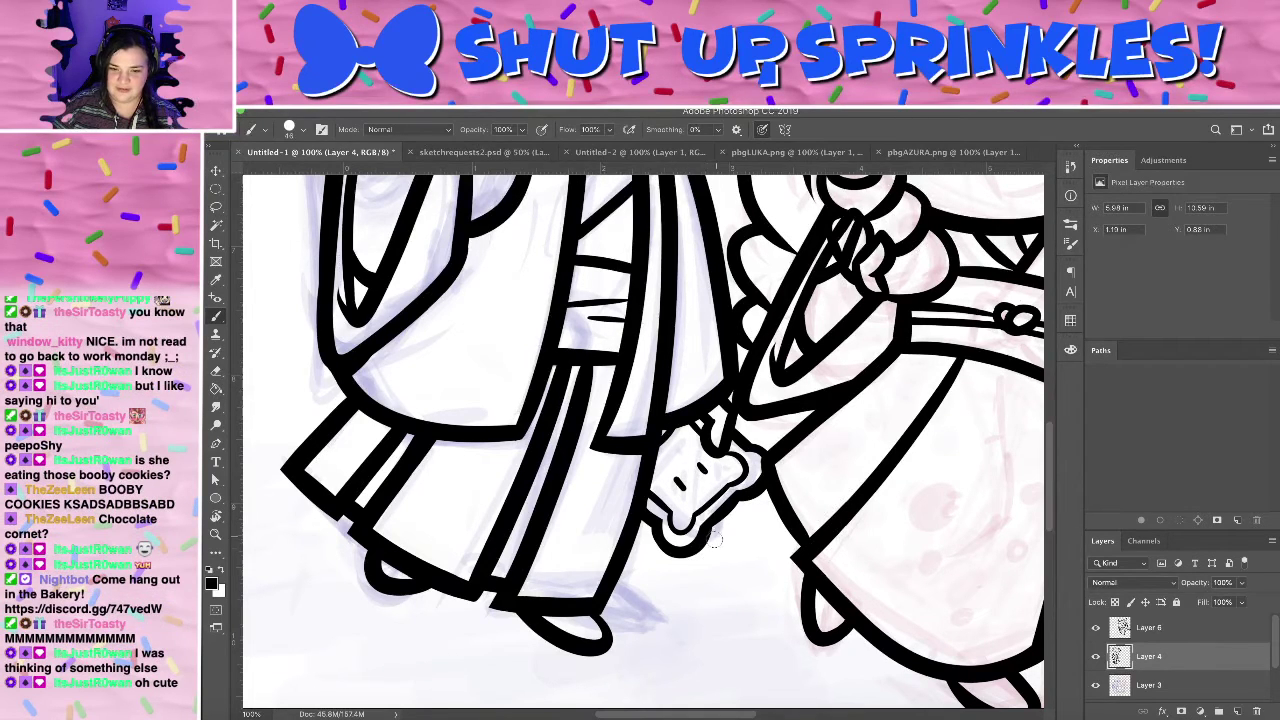
- Ink a small smile on the bread slice and undo the trial zigzag crown beside its edge
mouse_move(715, 529)
mouse_down()
mouse_move(727, 541)
mouse_move(746, 509)
mouse_up()
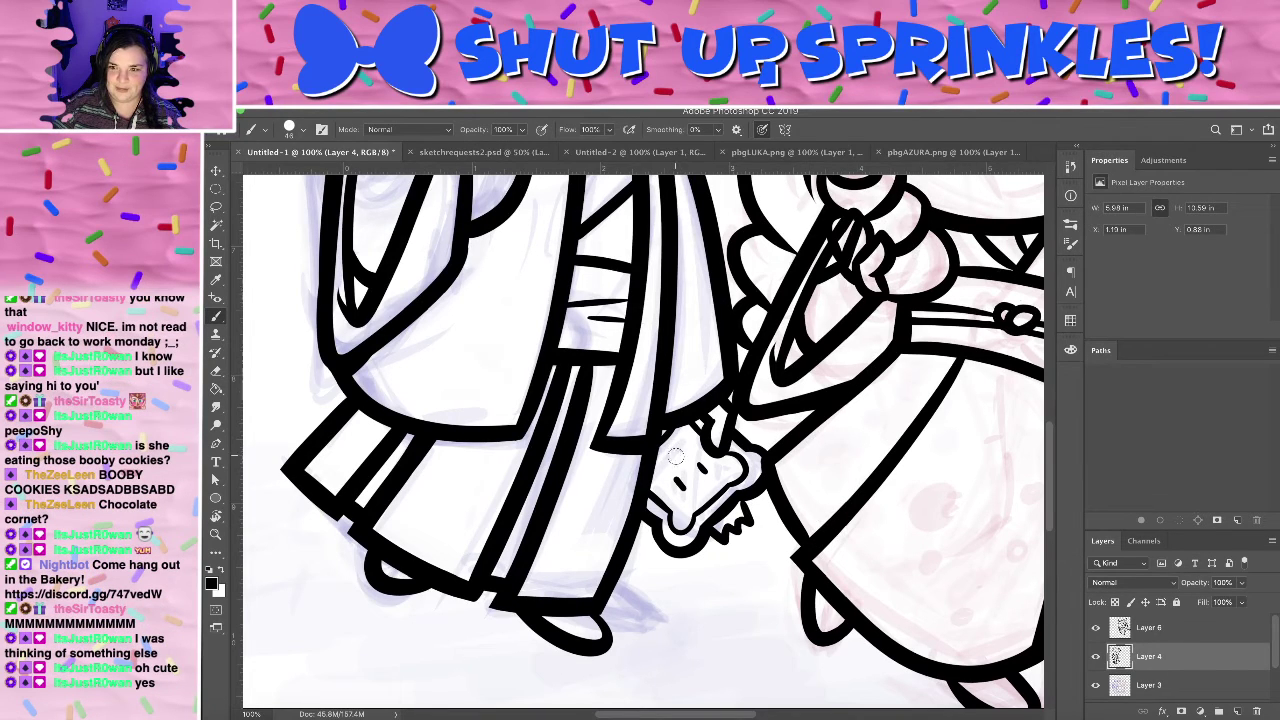
drag(666, 458, 686, 452)
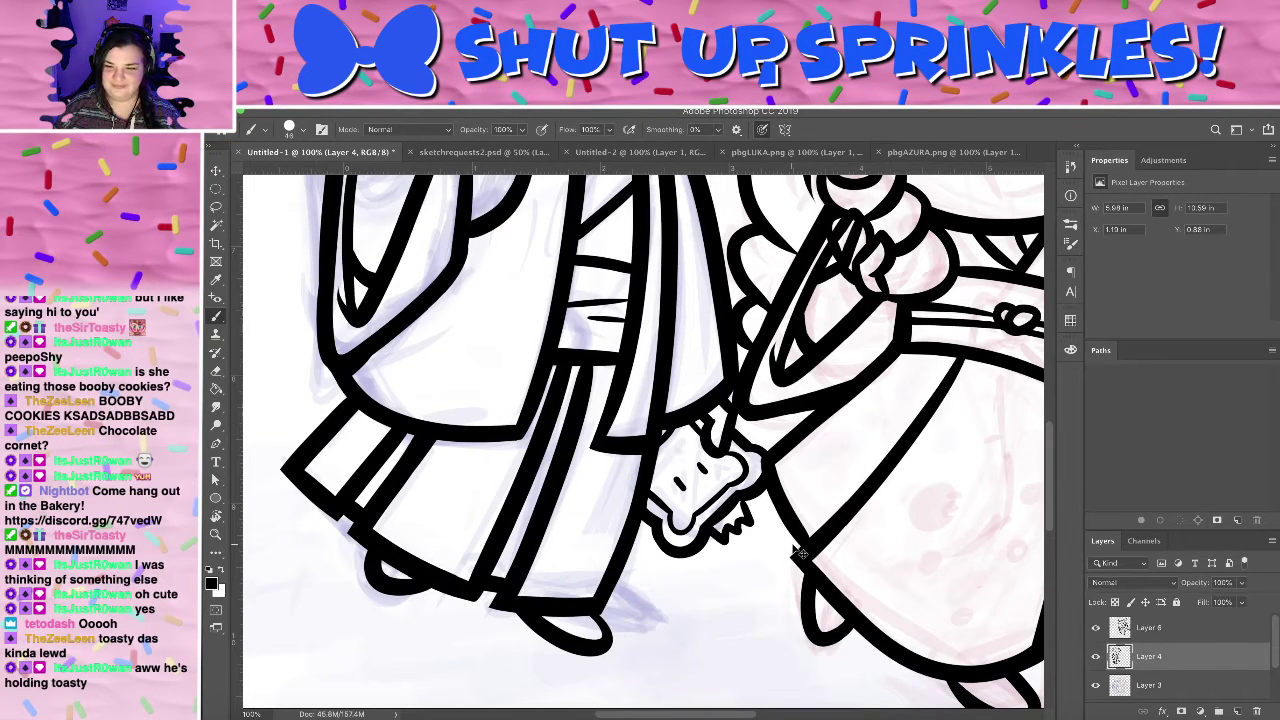
key(ctrl+z)
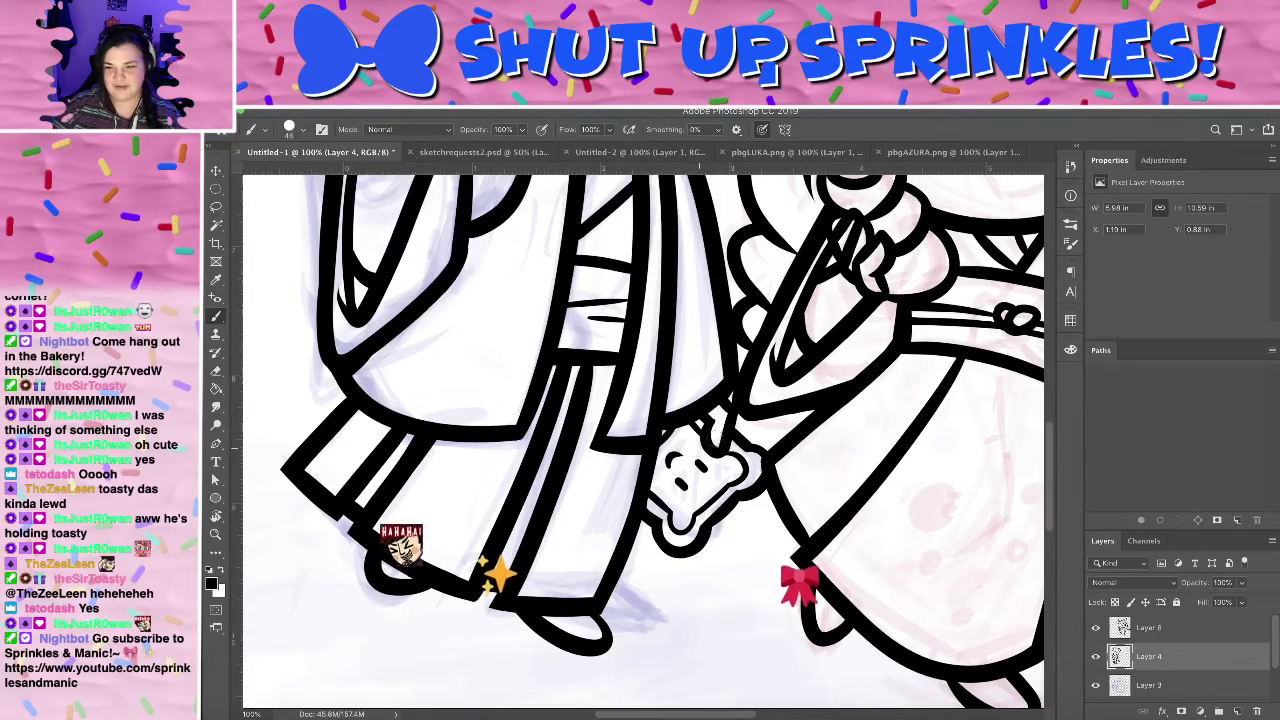
- Reduce the brush size to 35 px and ink a small pointed crown on top of the bread slice's head
key(r)
mouse_move(695, 455)
mouse_down()
mouse_move(688, 333)
mouse_move(657, 320)
mouse_up()
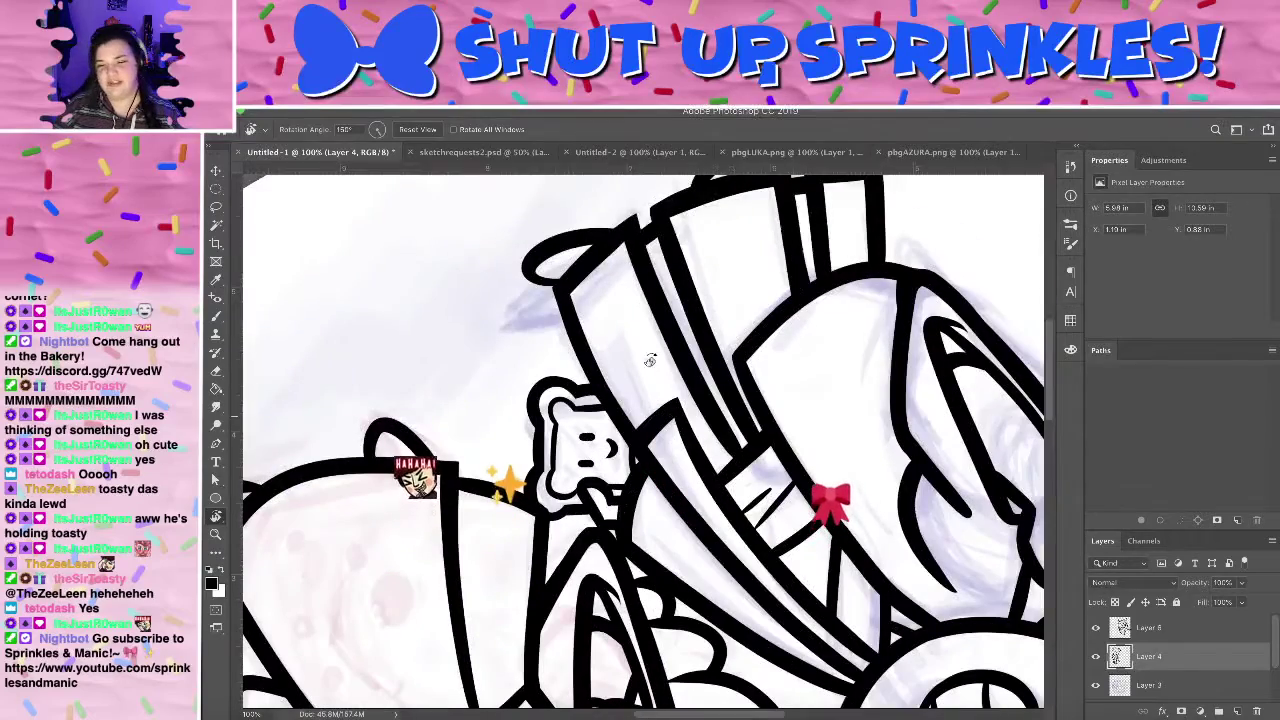
mouse_move(617, 277)
mouse_down()
mouse_move(720, 276)
mouse_move(690, 318)
mouse_move(603, 309)
mouse_up()
key(r)
key(b)
click(303, 130)
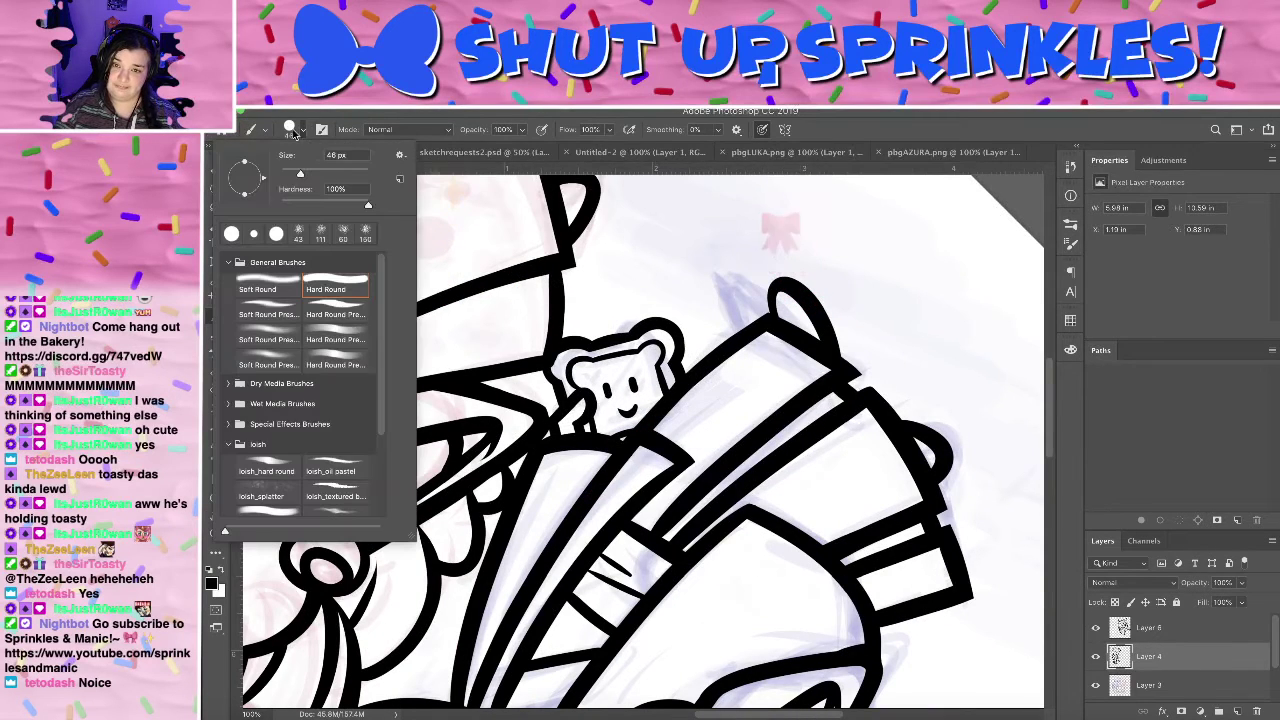
drag(302, 174, 296, 174)
click(607, 328)
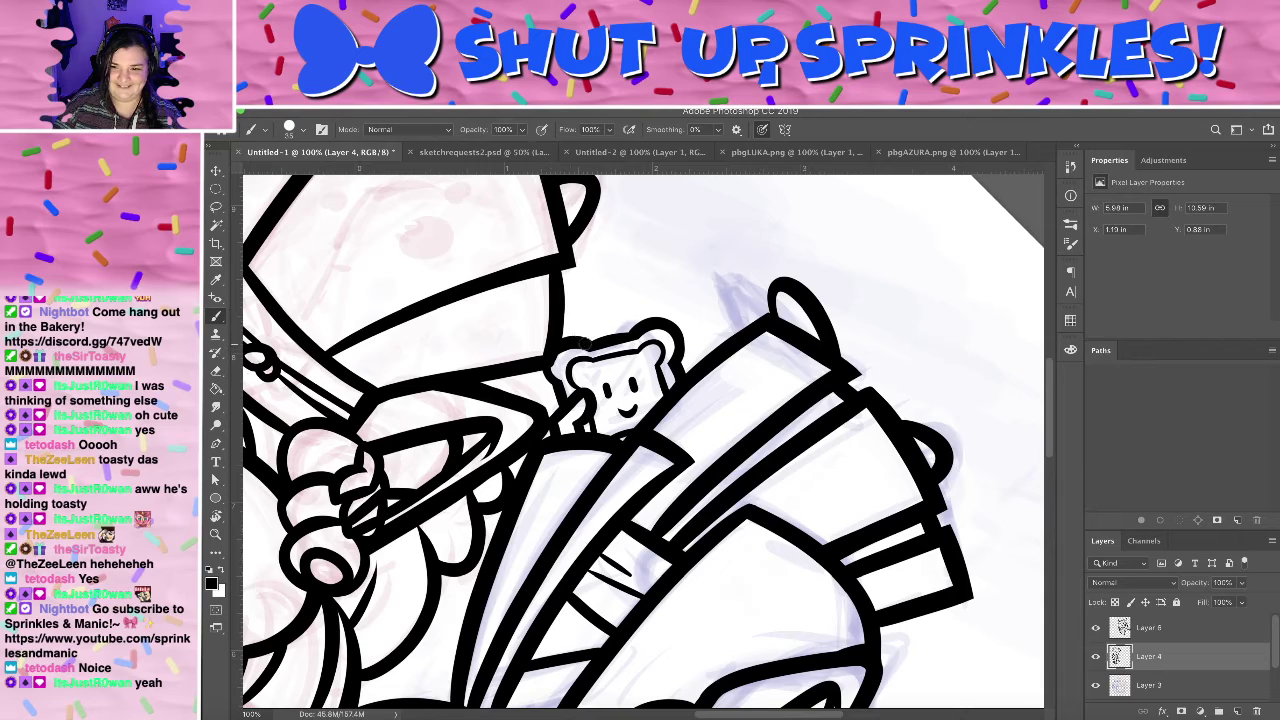
mouse_move(578, 342)
mouse_down()
mouse_move(606, 309)
mouse_move(638, 334)
mouse_up()
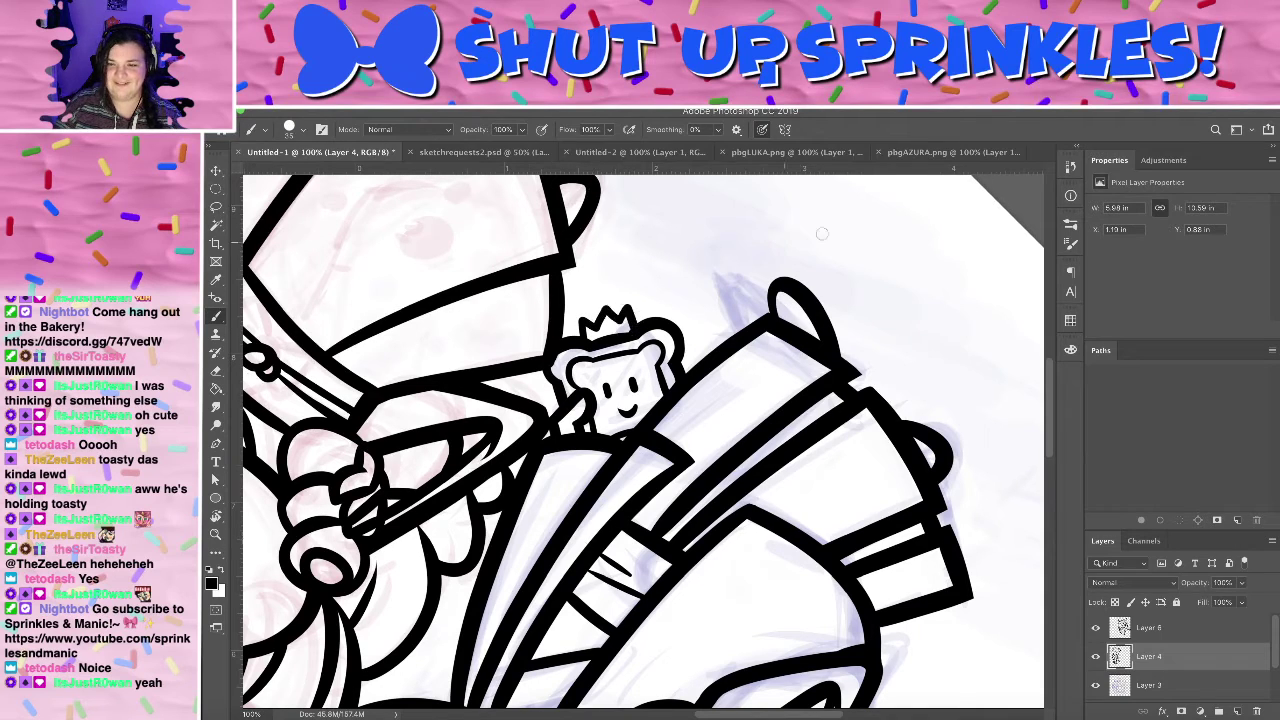
- Review the line art of both characters and the crowned bread slice across the whole canvas
key(r)
drag(775, 262, 692, 498)
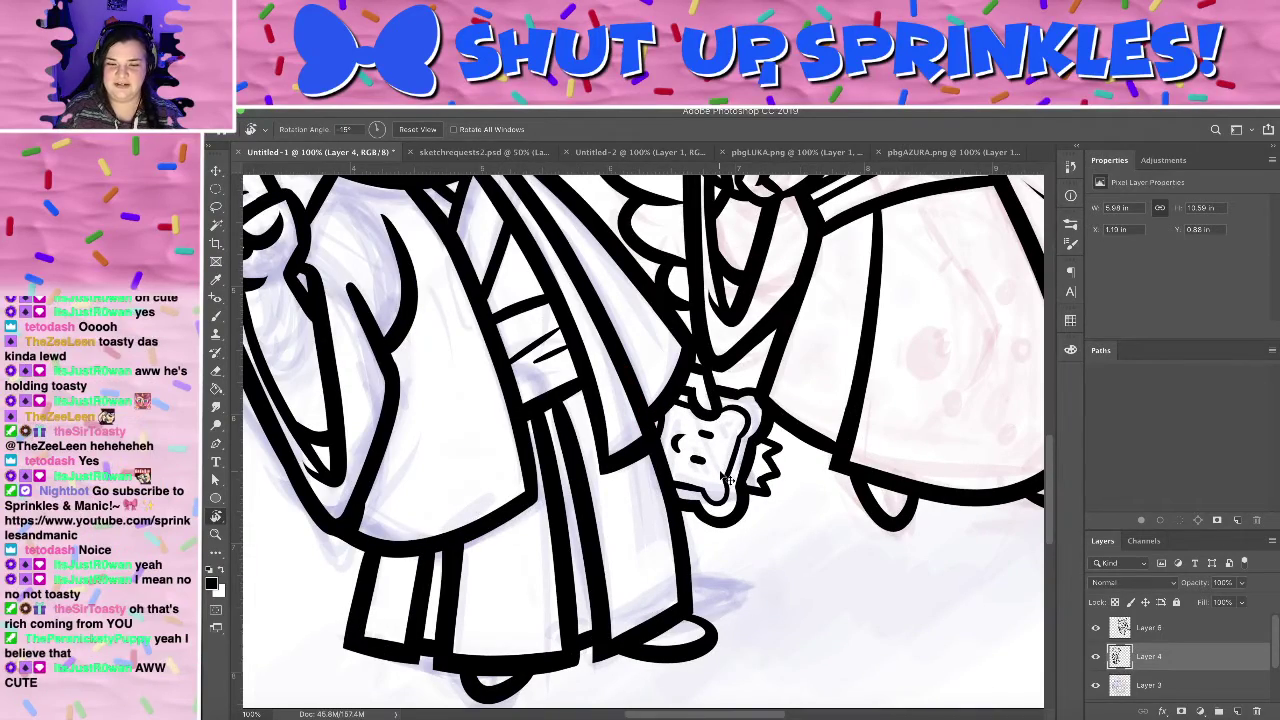
key(ctrl+minus)
key(ctrl+minus)
key(ctrl+minus)
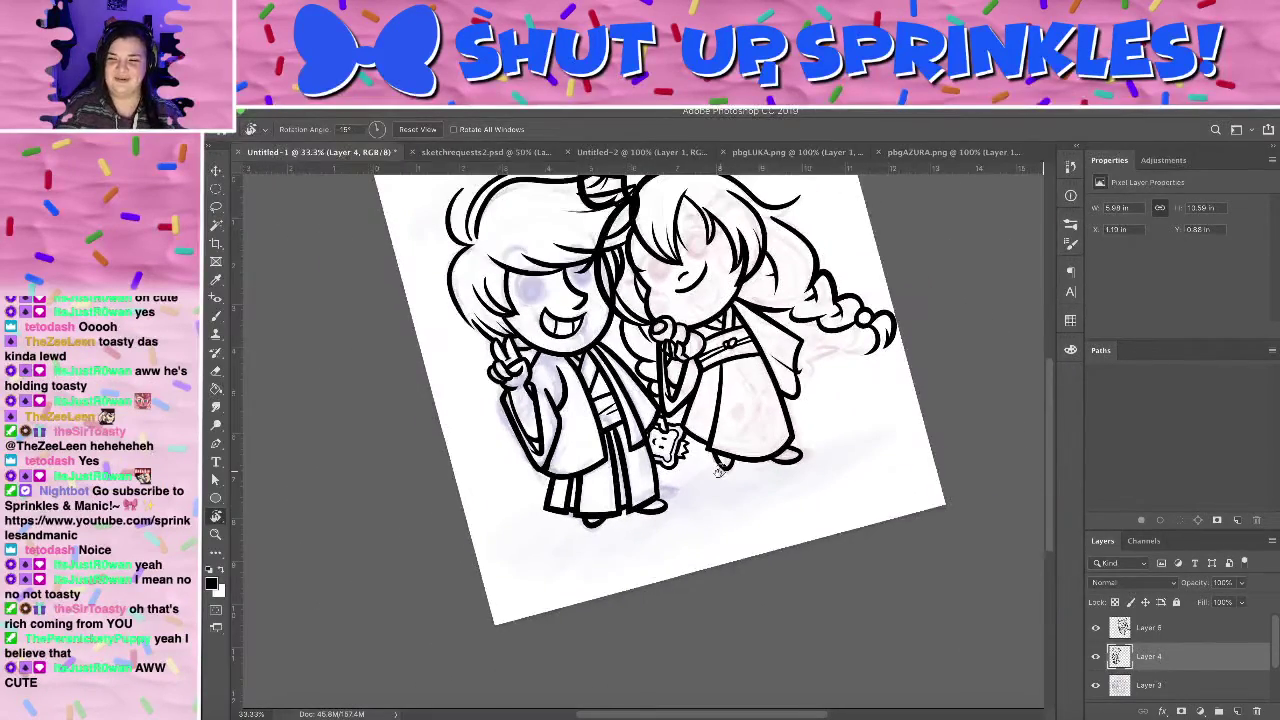
key(ctrl+minus)
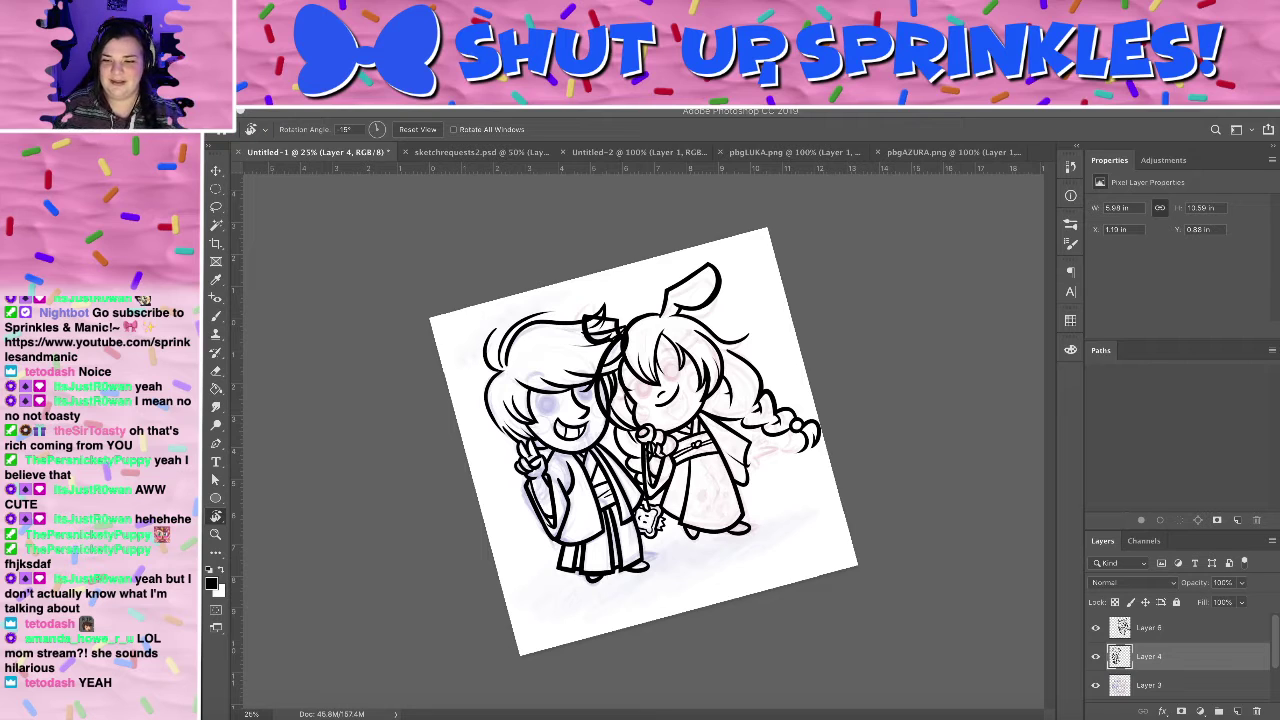
- Make Layer 6 active and hide Layer 4 to isolate the girl's line art
click(1134, 637)
click(1095, 656)
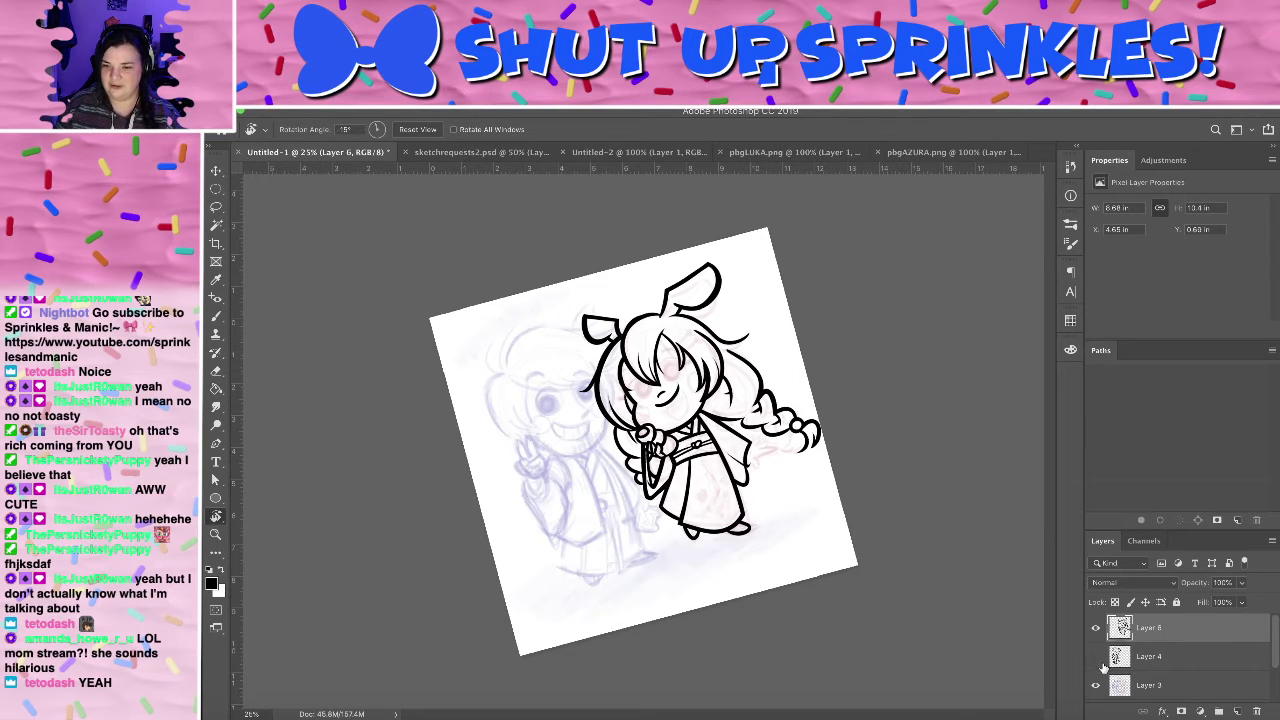
key(super+plus)
key(super+plus)
key(super+plus)
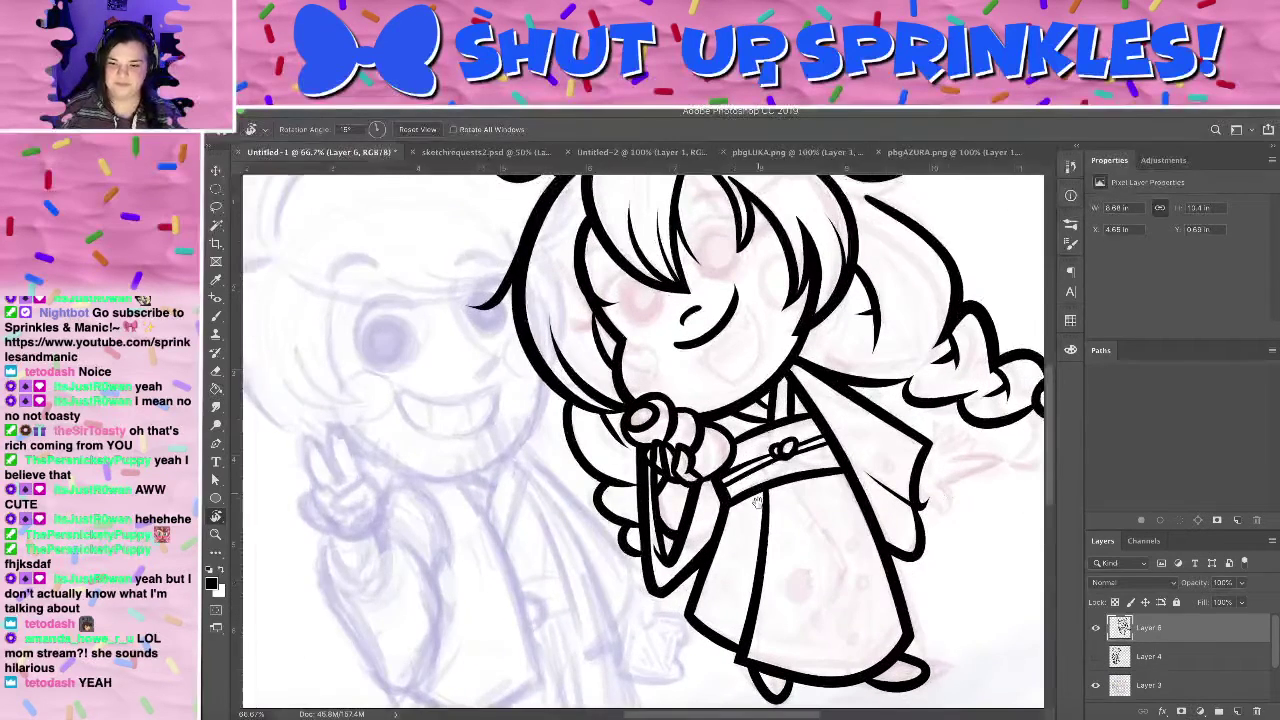
mouse_move(757, 501)
mouse_down()
mouse_move(543, 416)
mouse_move(507, 506)
mouse_move(511, 476)
mouse_up()
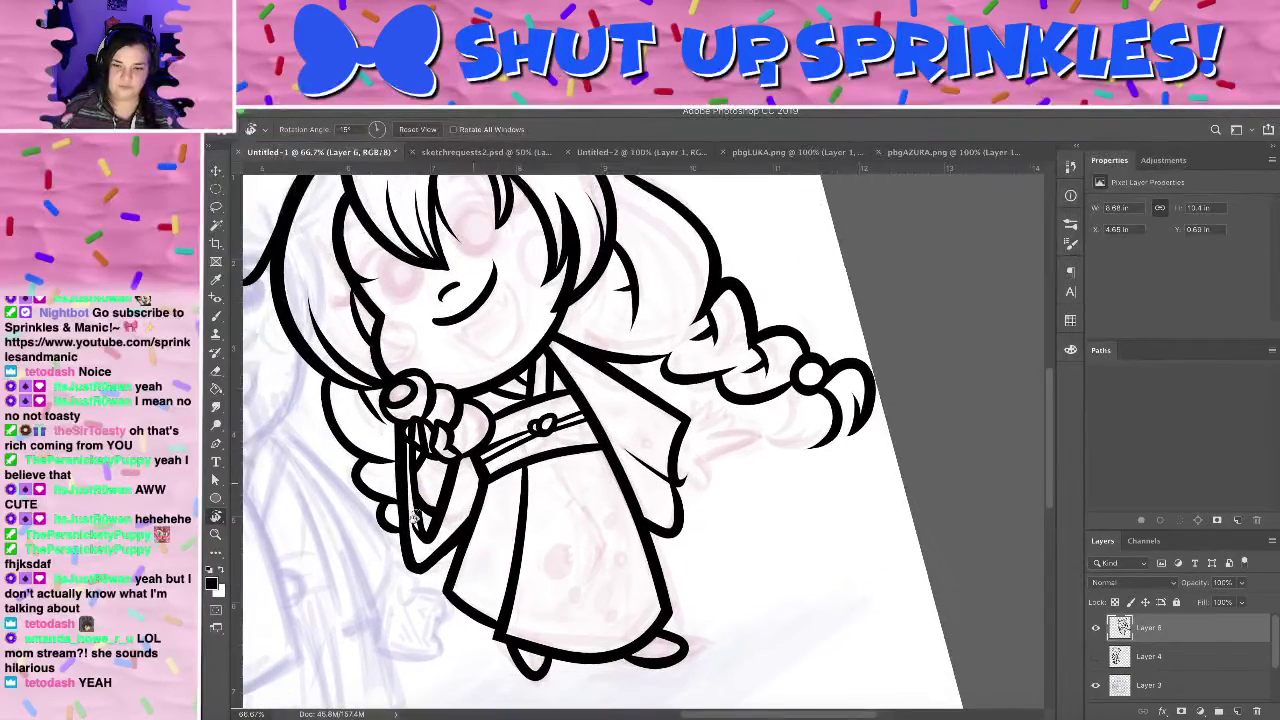
- Erase the stray line end at the lower tip of the braid's tail tuft
key(b)
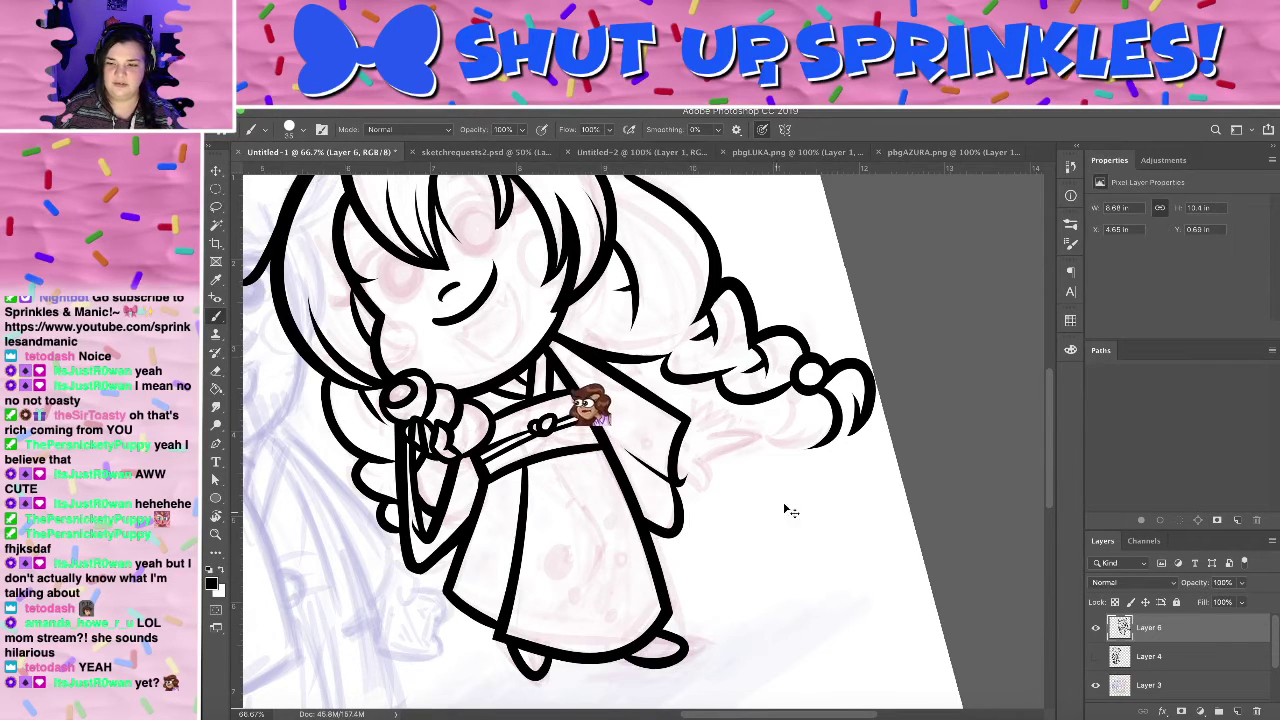
mouse_move(809, 426)
mouse_down()
mouse_move(825, 535)
mouse_move(857, 466)
mouse_up()
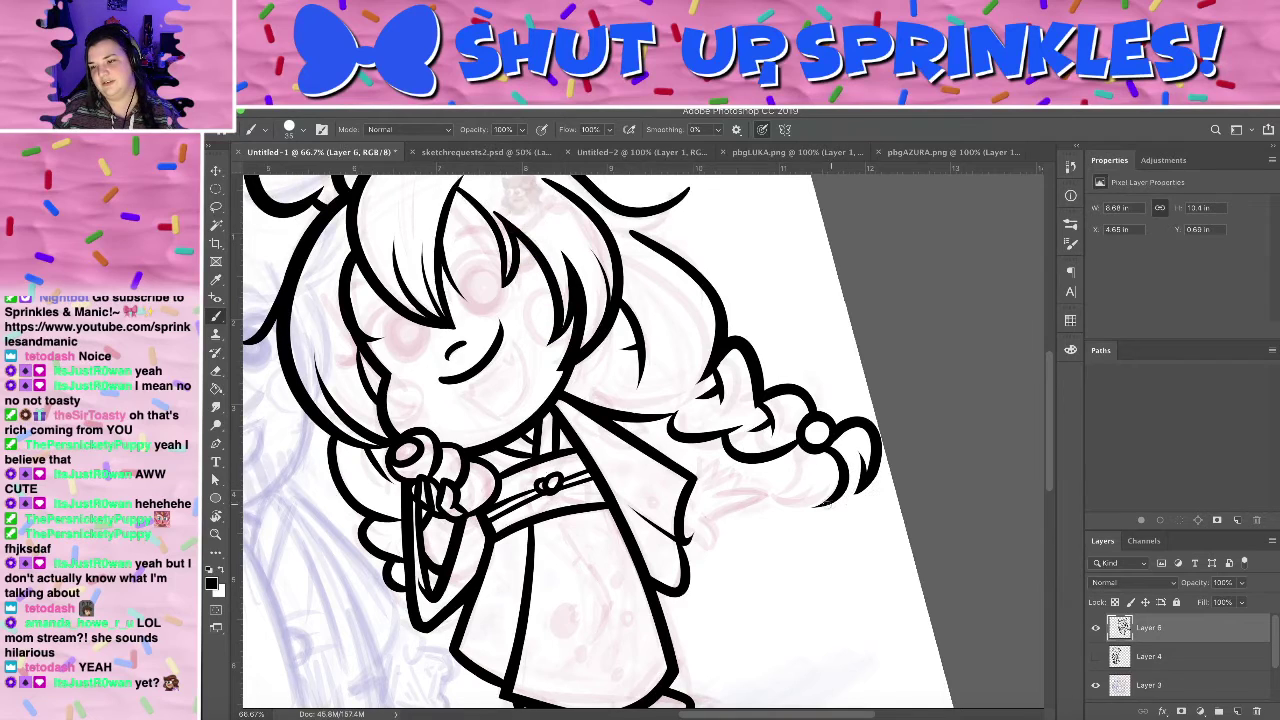
key(super+z)
mouse_move(815, 502)
mouse_down()
mouse_move(862, 462)
mouse_move(875, 489)
mouse_move(863, 464)
mouse_move(817, 504)
mouse_up()
key(super+z)
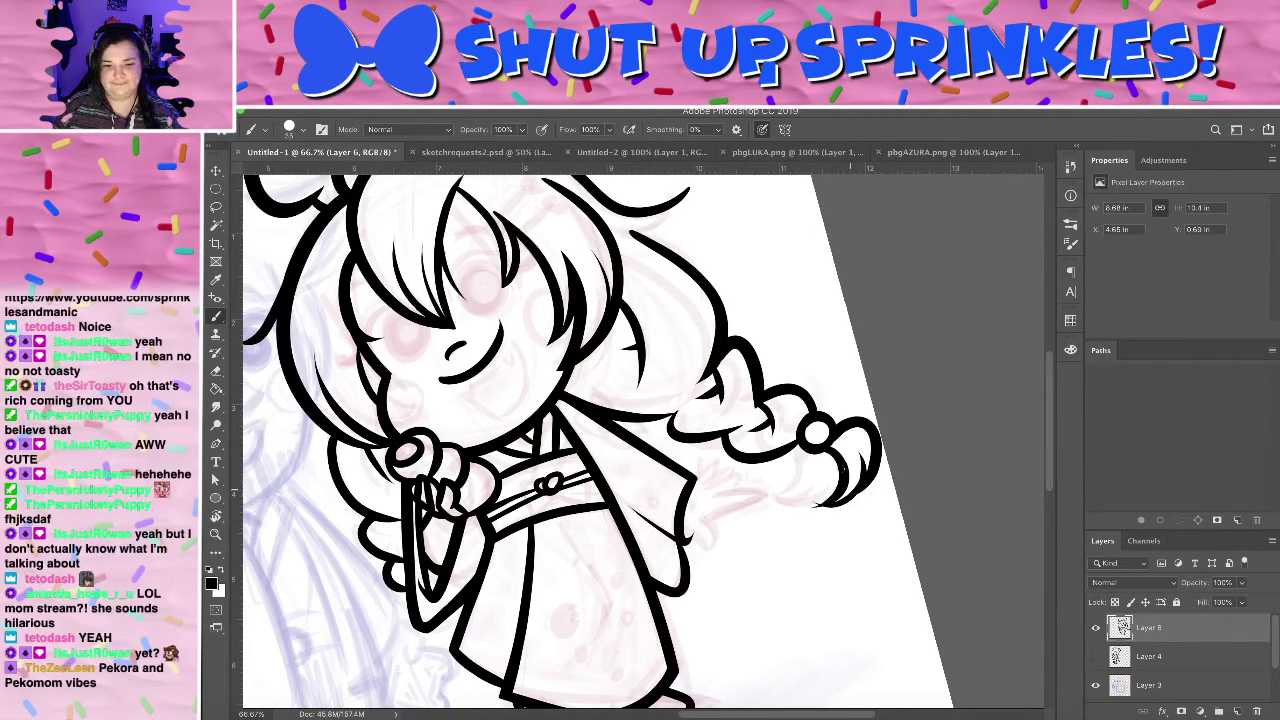
key(e)
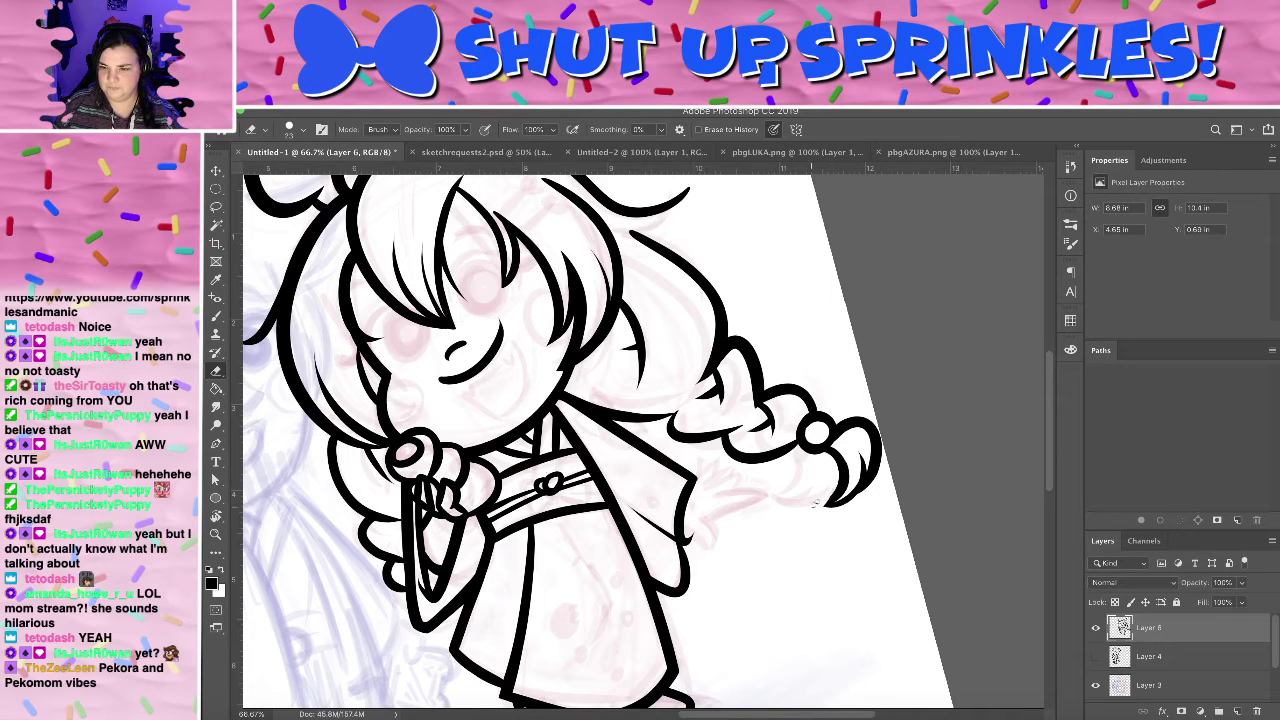
key(super+z)
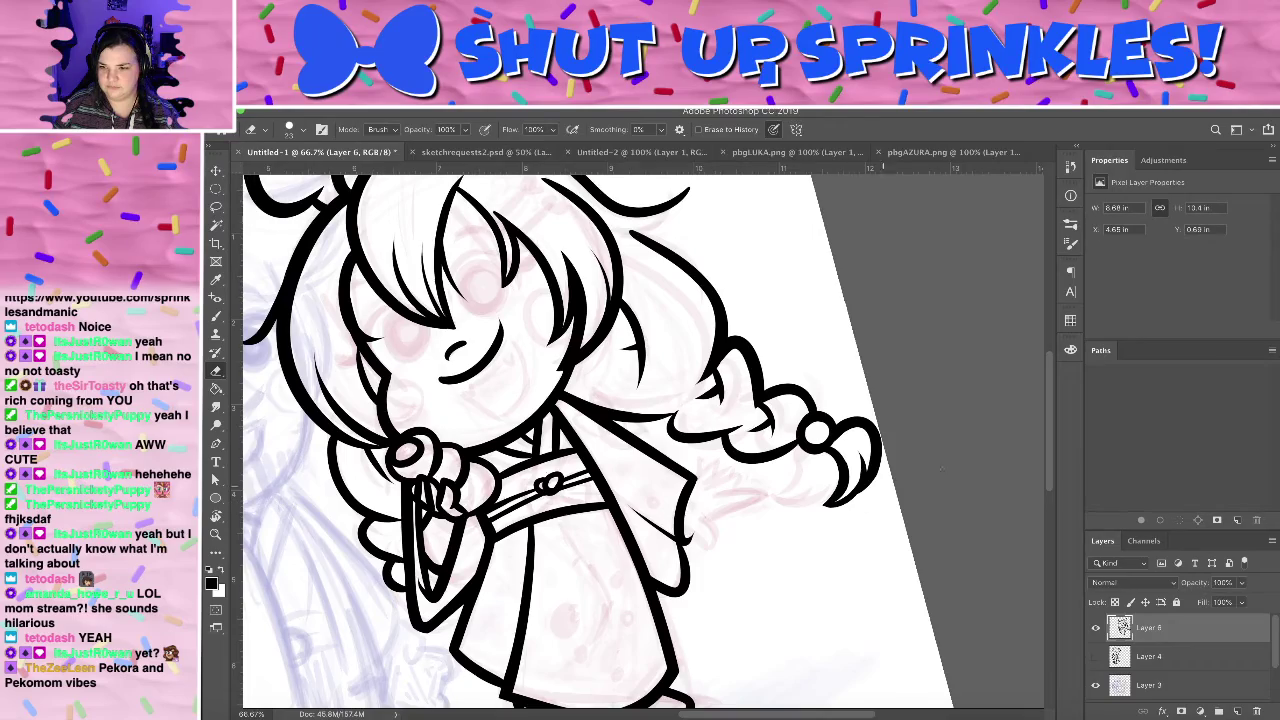
- Rotate the canvas and ink a tapered stroke along the outer curve of the hair leading into the long braid
mouse_move(940, 467)
mouse_down()
mouse_move(960, 591)
mouse_move(926, 500)
mouse_move(992, 530)
mouse_up()
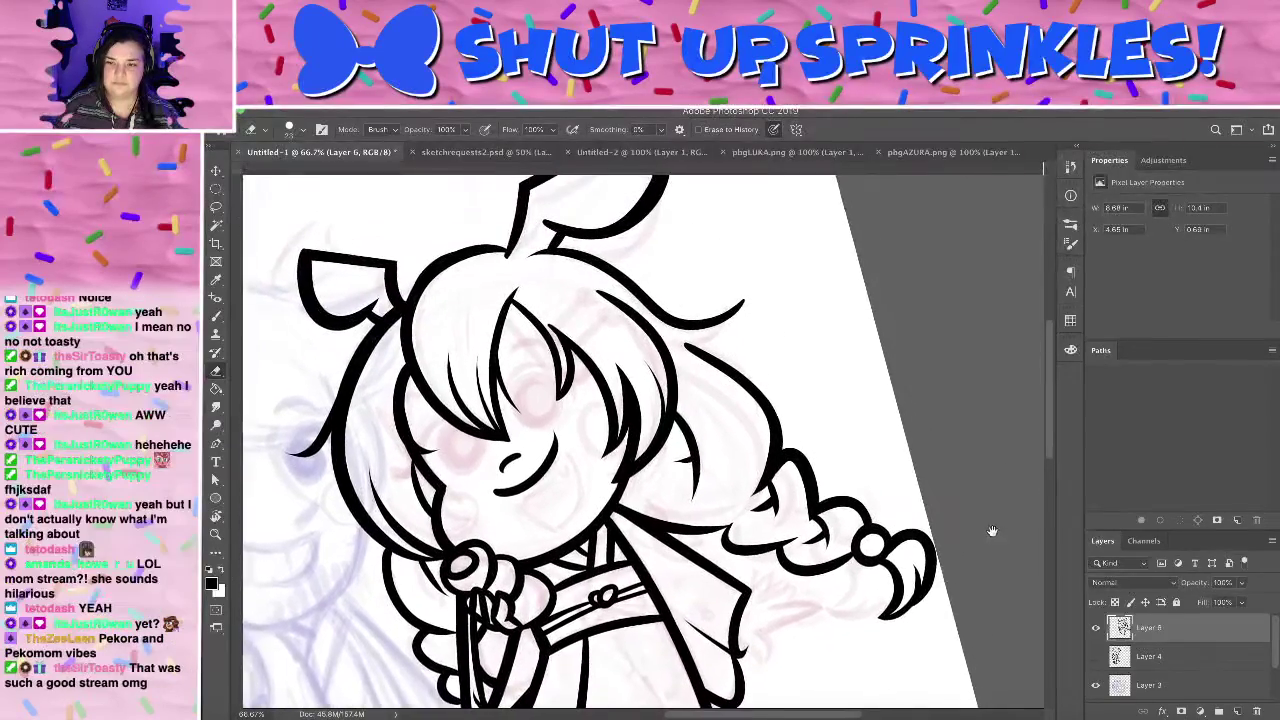
mouse_move(826, 420)
mouse_down()
mouse_move(877, 294)
mouse_move(836, 389)
mouse_up()
key(b)
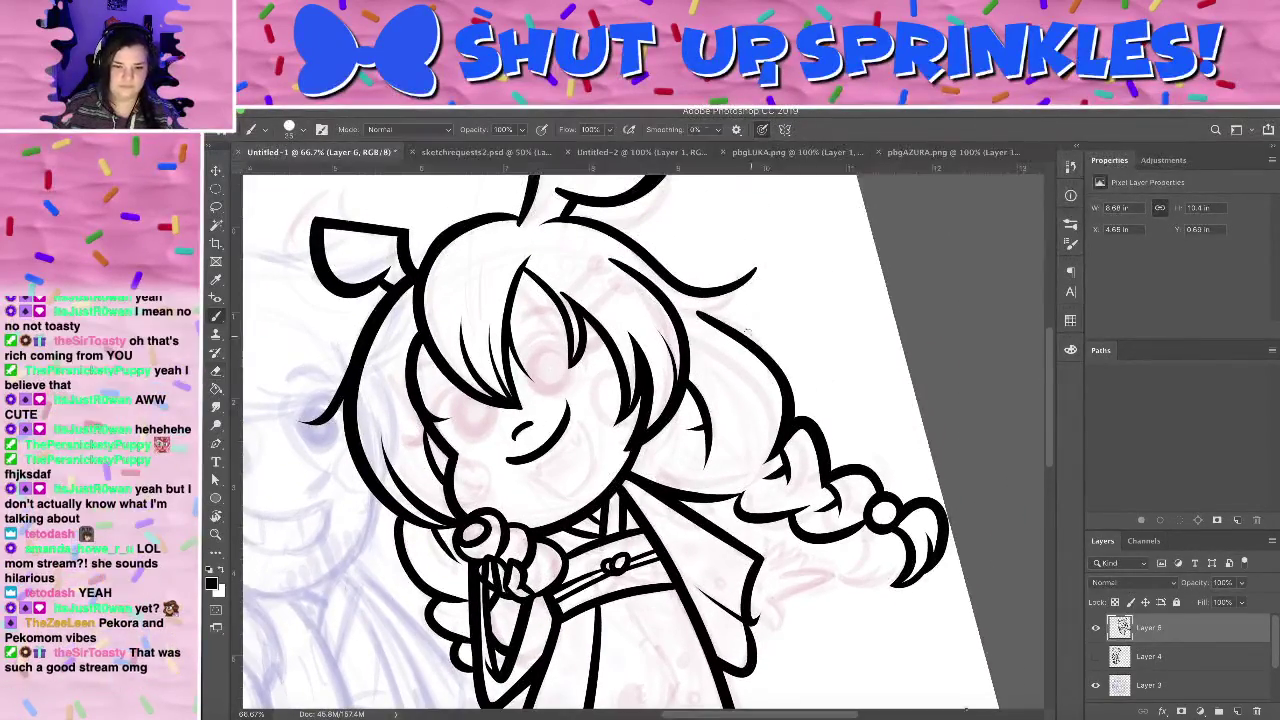
key(r)
mouse_move(871, 288)
mouse_down()
mouse_move(568, 354)
mouse_move(656, 297)
mouse_move(520, 352)
mouse_up()
key(b)
key(super+z)
drag(676, 293, 553, 320)
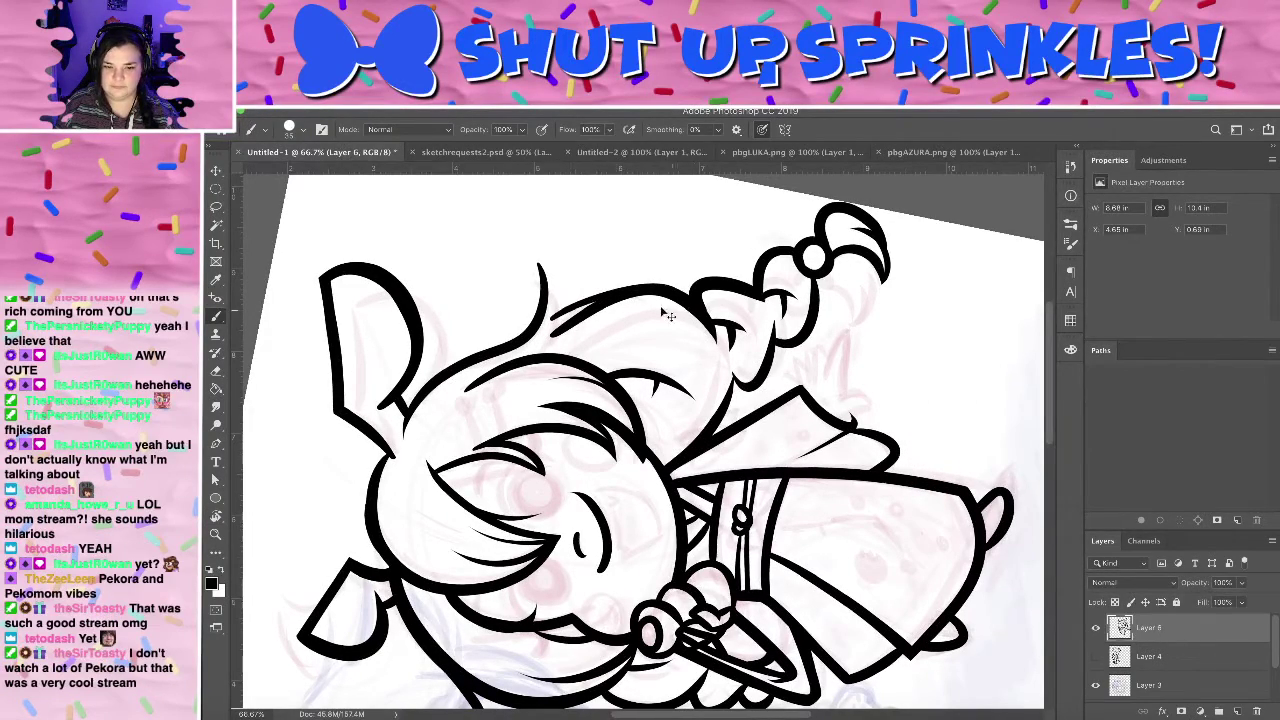
- Undo the last hair stroke and rotate the canvas back toward upright for inking the girl's face
key(super+z)
key(r)
mouse_move(664, 316)
mouse_down()
mouse_move(743, 400)
mouse_move(738, 427)
mouse_move(749, 427)
mouse_move(729, 389)
mouse_up()
mouse_move(705, 540)
mouse_down()
mouse_move(720, 357)
mouse_move(686, 466)
mouse_move(691, 514)
mouse_up()
key(b)
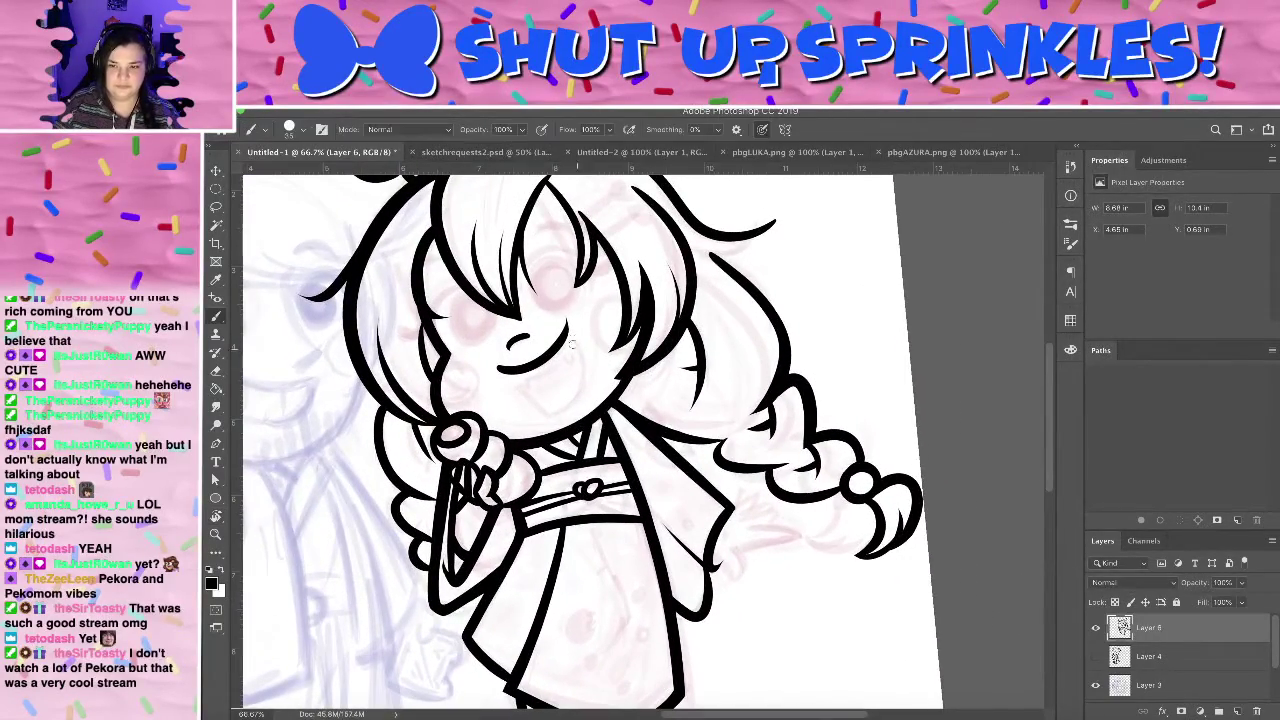
- Ink two small pointed fangs joined by a curved teeth line beneath the girl's smile, discarding the rejected mouth strokes
key(ctrl+plus)
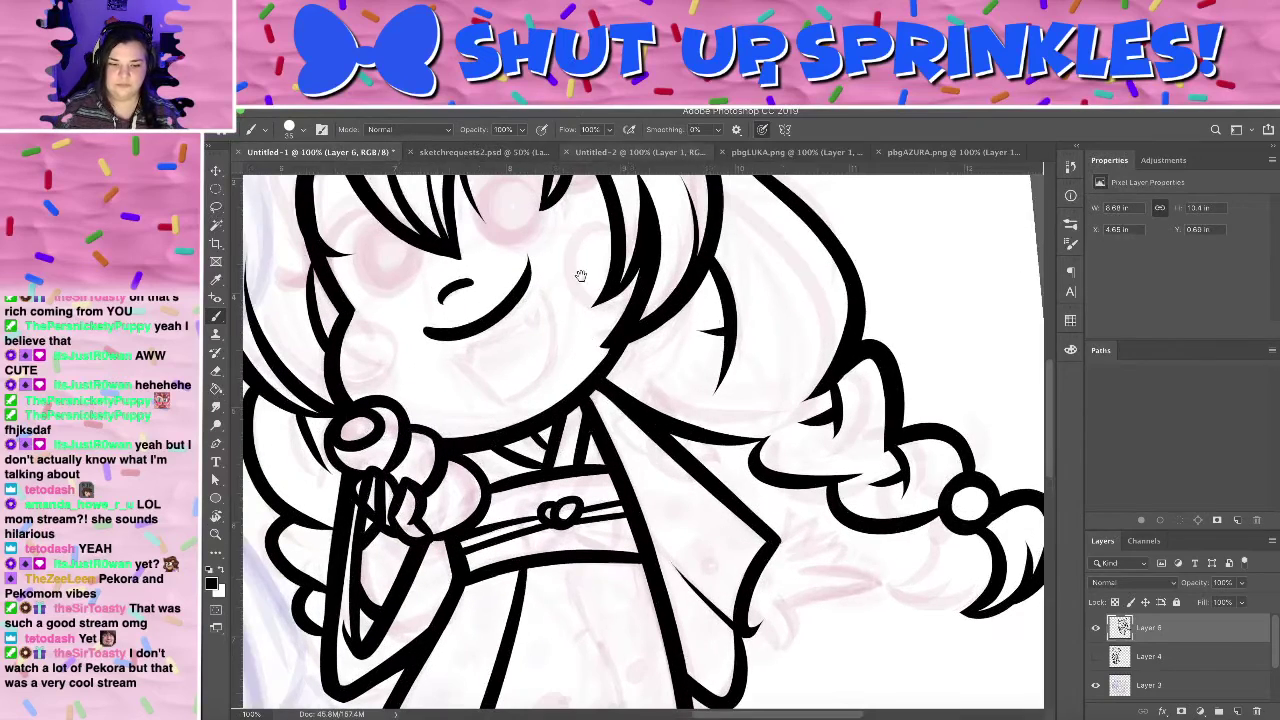
mouse_move(580, 275)
mouse_down()
mouse_move(596, 325)
mouse_move(478, 434)
mouse_up()
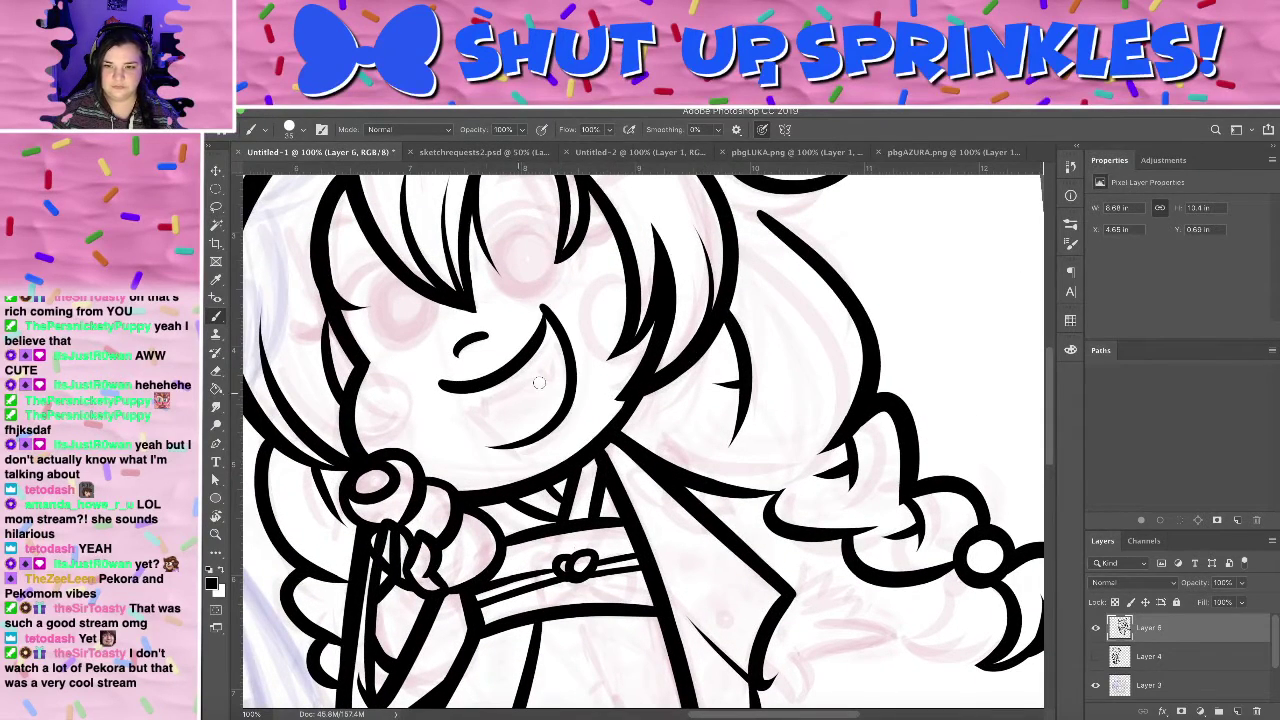
key(ctrl+z)
drag(450, 388, 490, 396)
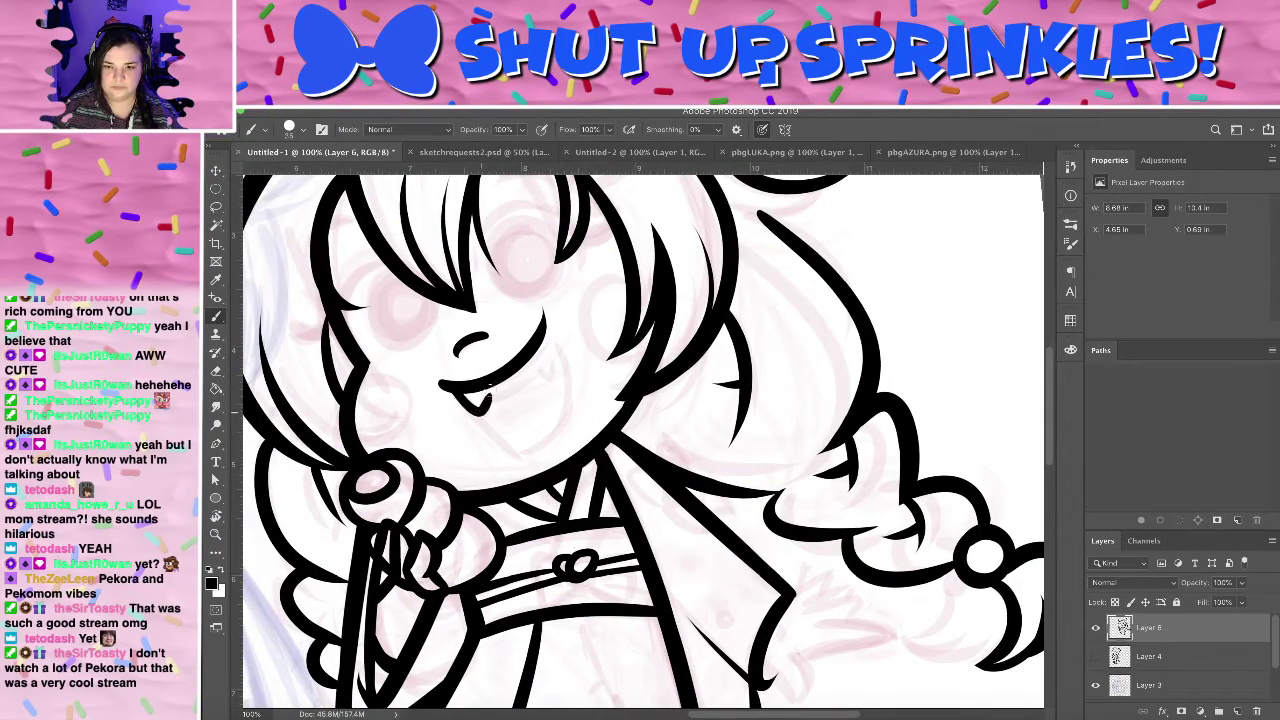
key(ctrl+z)
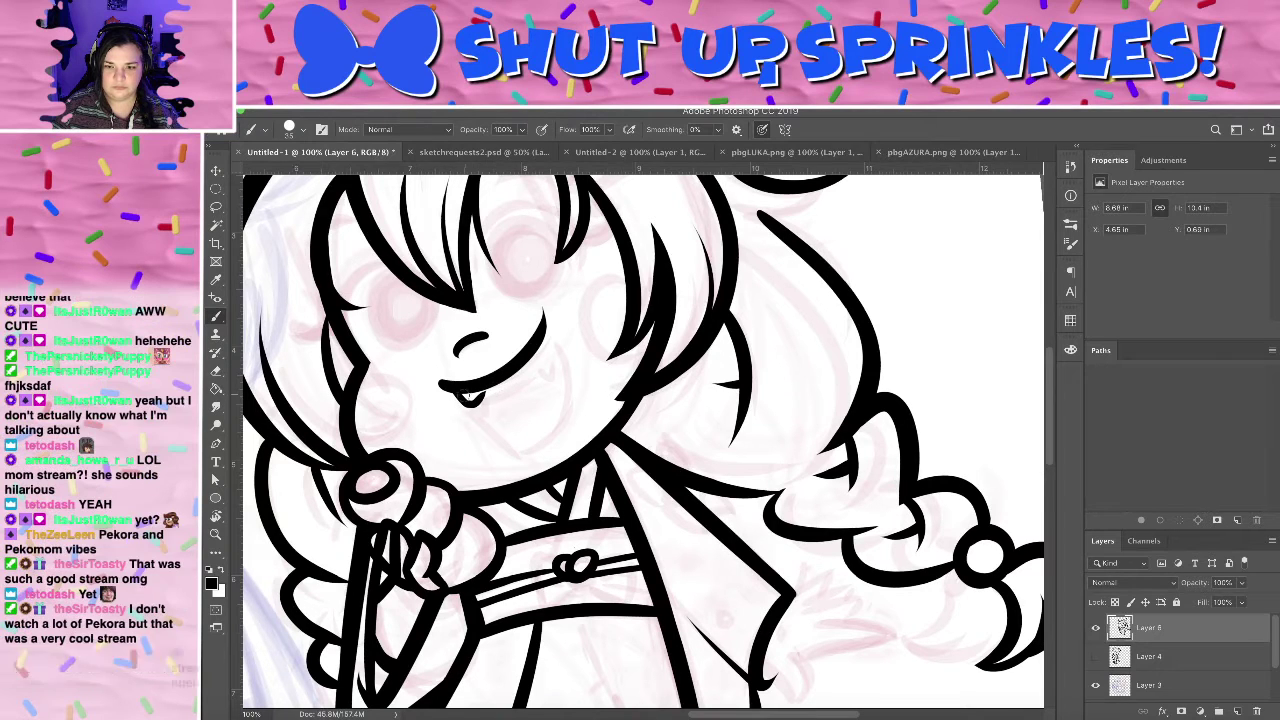
mouse_move(460, 397)
mouse_down()
mouse_move(529, 382)
mouse_move(499, 356)
mouse_move(483, 400)
mouse_move(543, 359)
mouse_up()
key(ctrl+z)
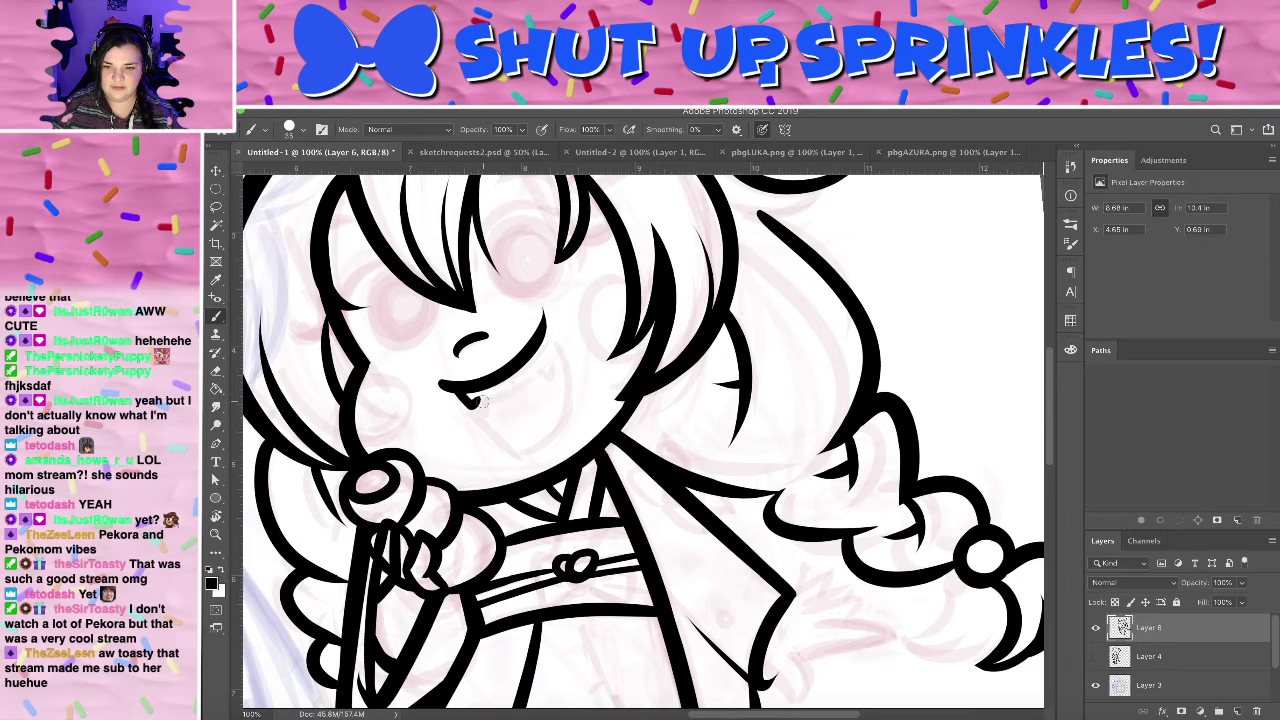
mouse_move(479, 400)
mouse_down()
mouse_move(547, 357)
mouse_move(551, 376)
mouse_move(552, 339)
mouse_up()
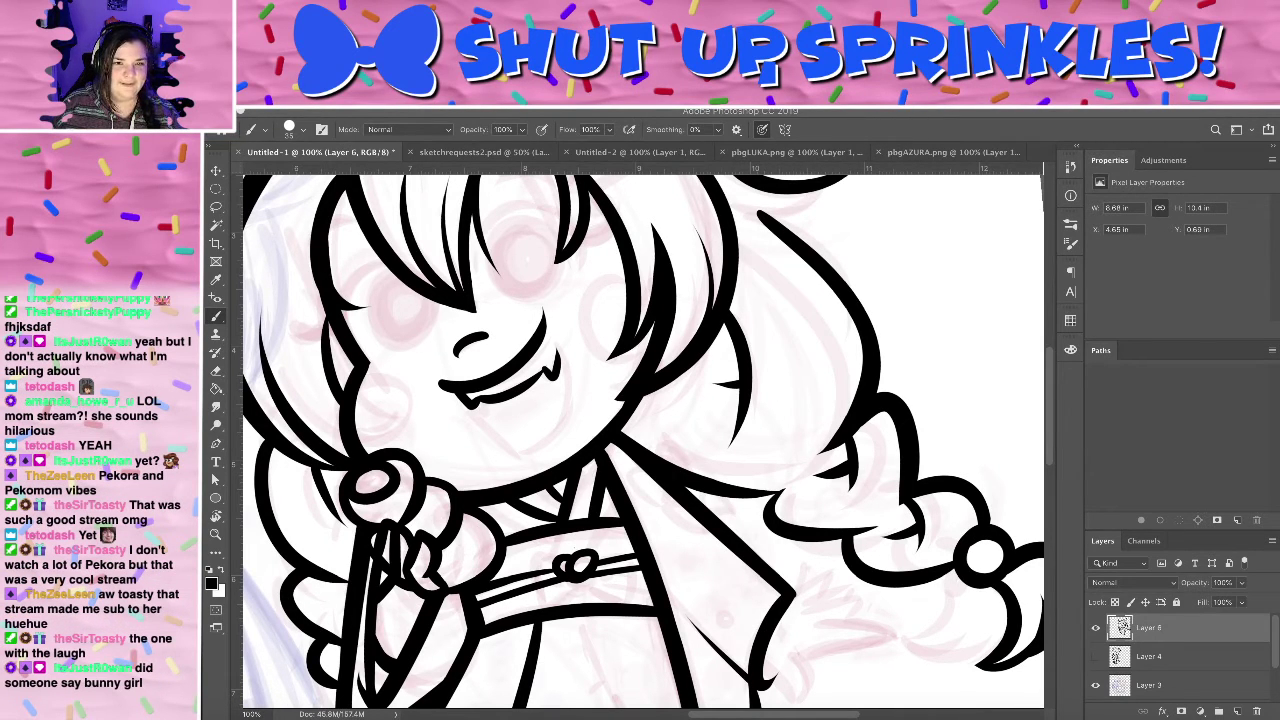
- Bring the browser window over the canvas and play the "Pekora Says Hello" video with its sound turned up
drag(1279, 82, 866, 155)
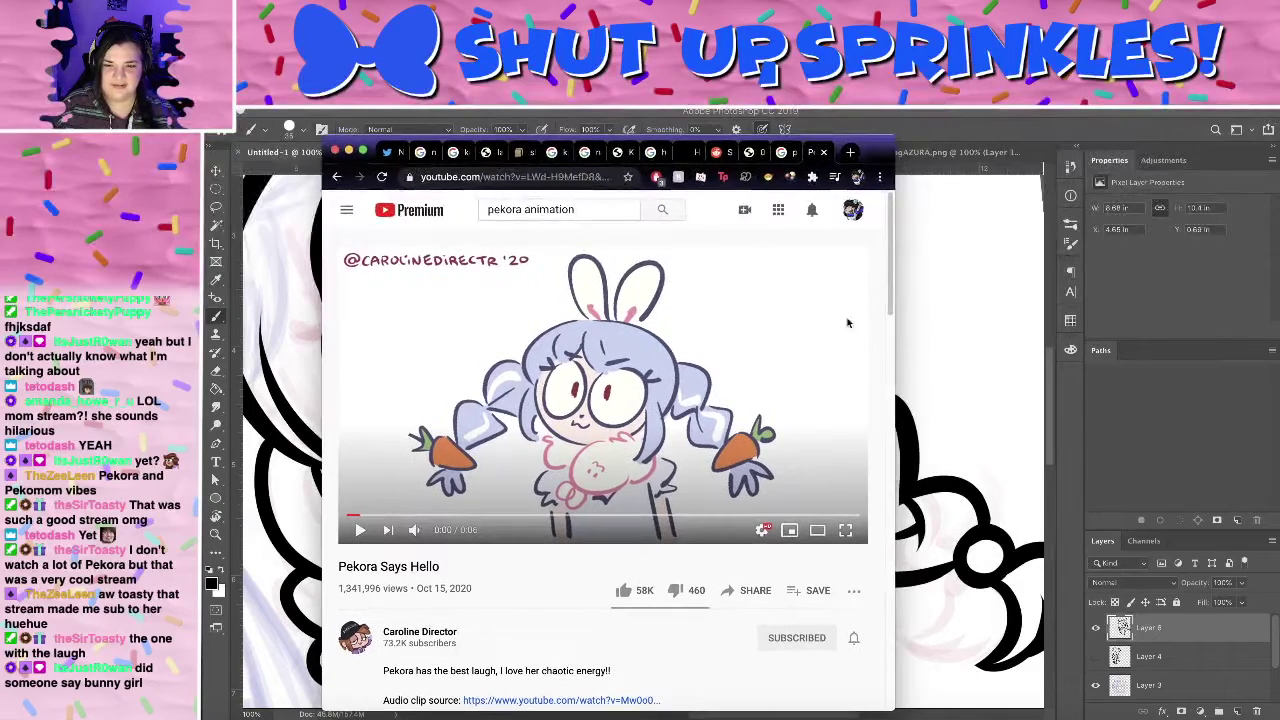
click(618, 365)
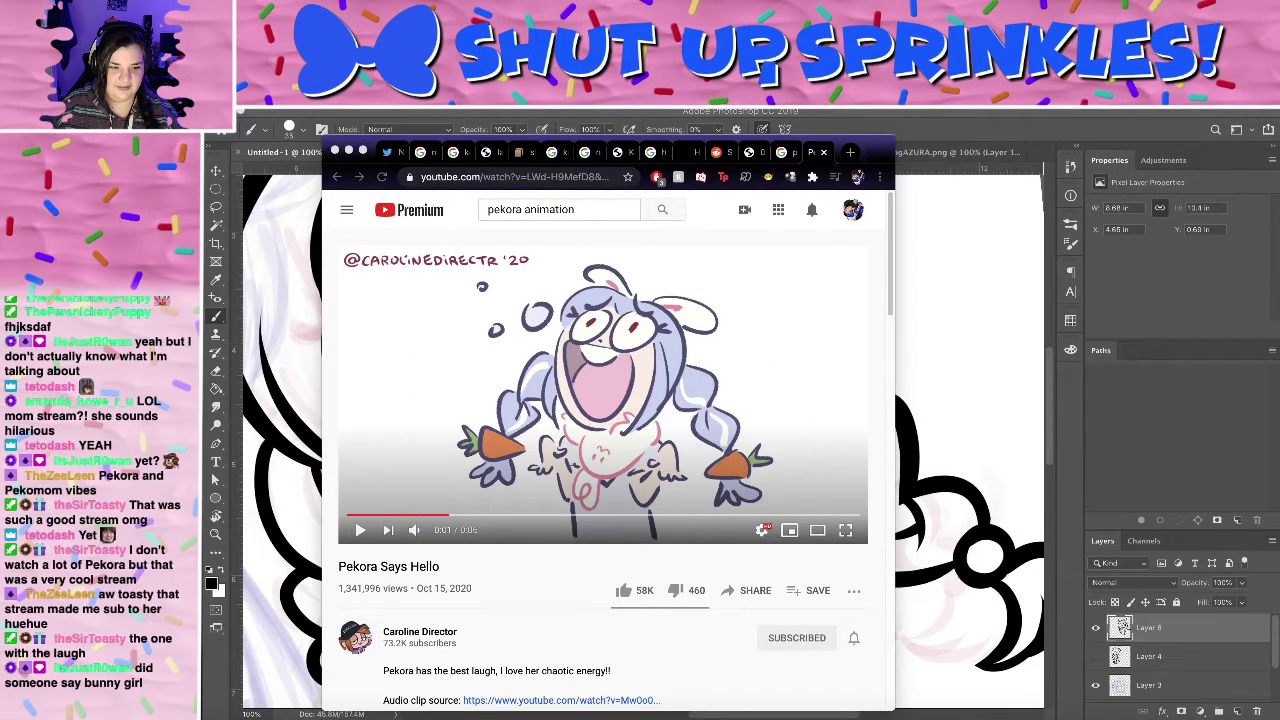
click(371, 539)
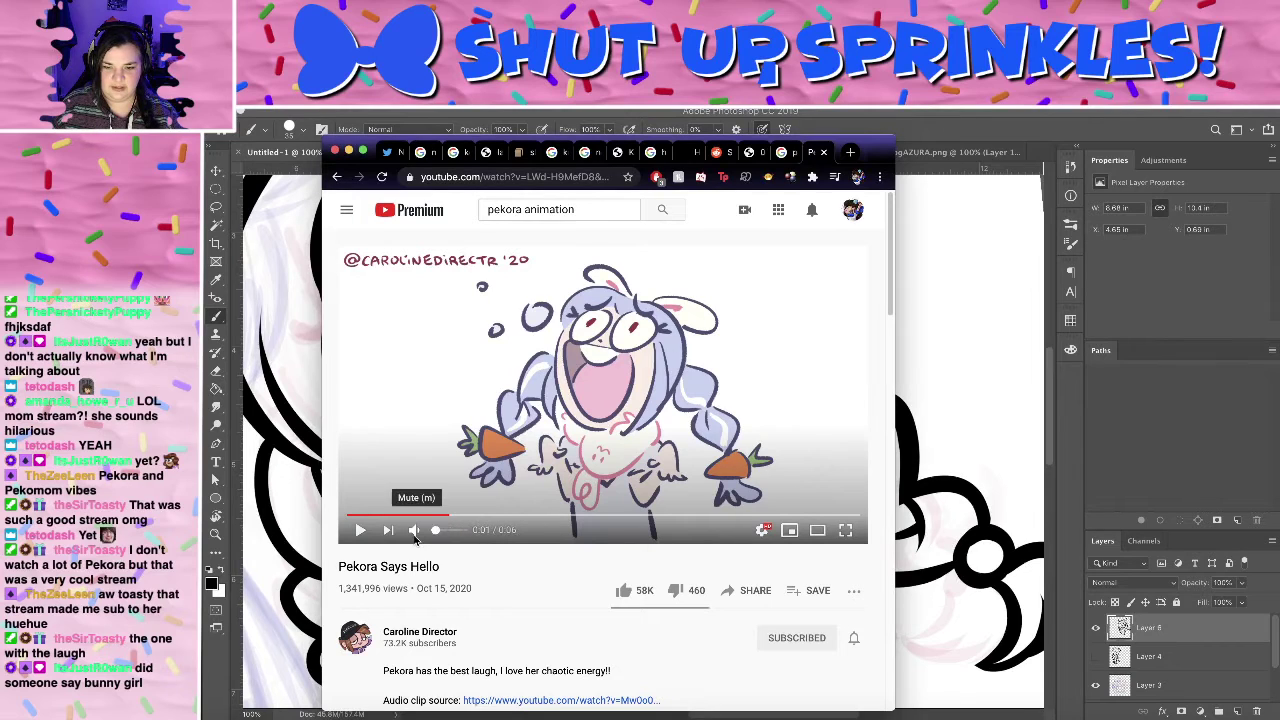
drag(441, 529, 495, 532)
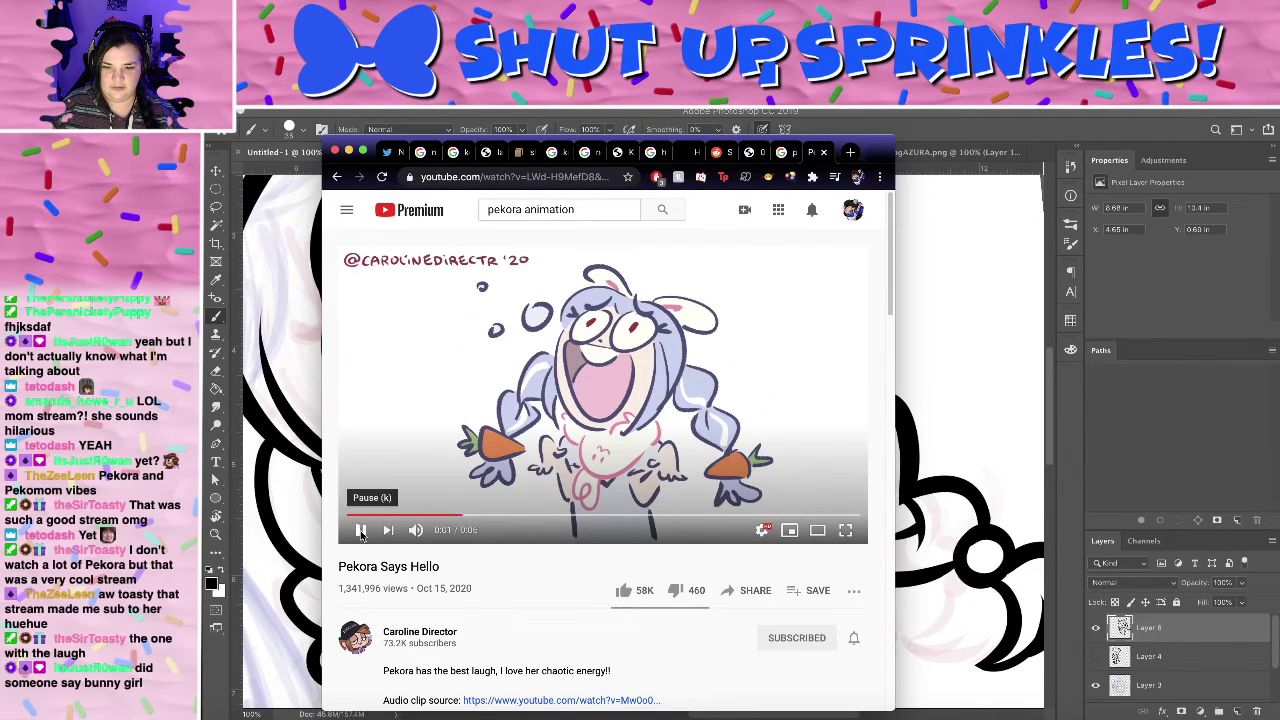
click(361, 528)
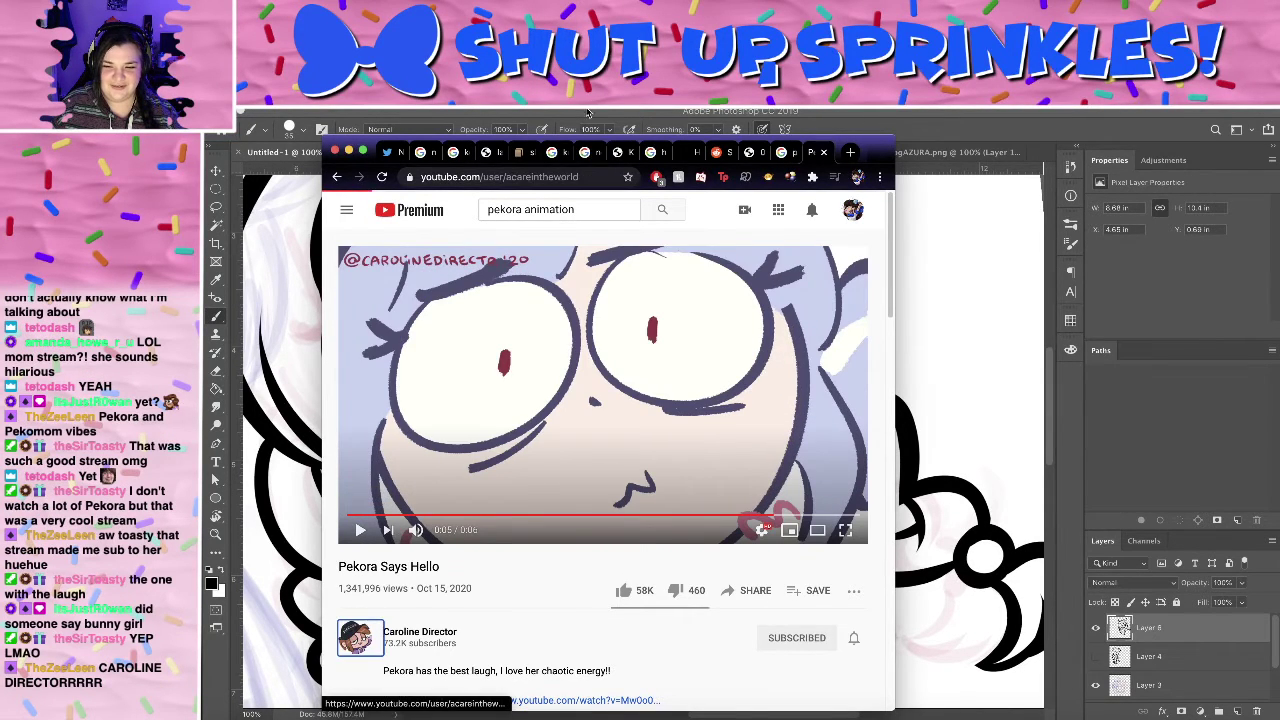
- Open the video creator's channel page, post its link in the stream chat, and move the browser off the canvas
click(356, 636)
click(553, 177)
key(super+c)
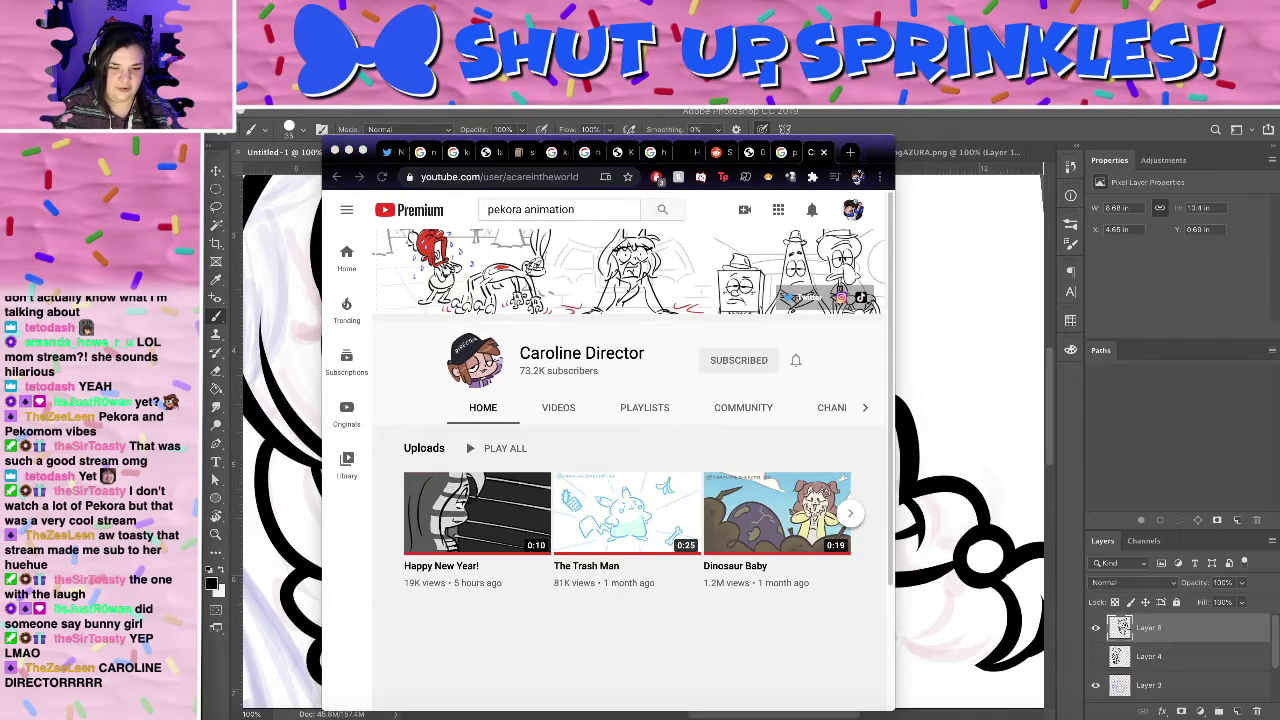
key(super+v)
key(Return)
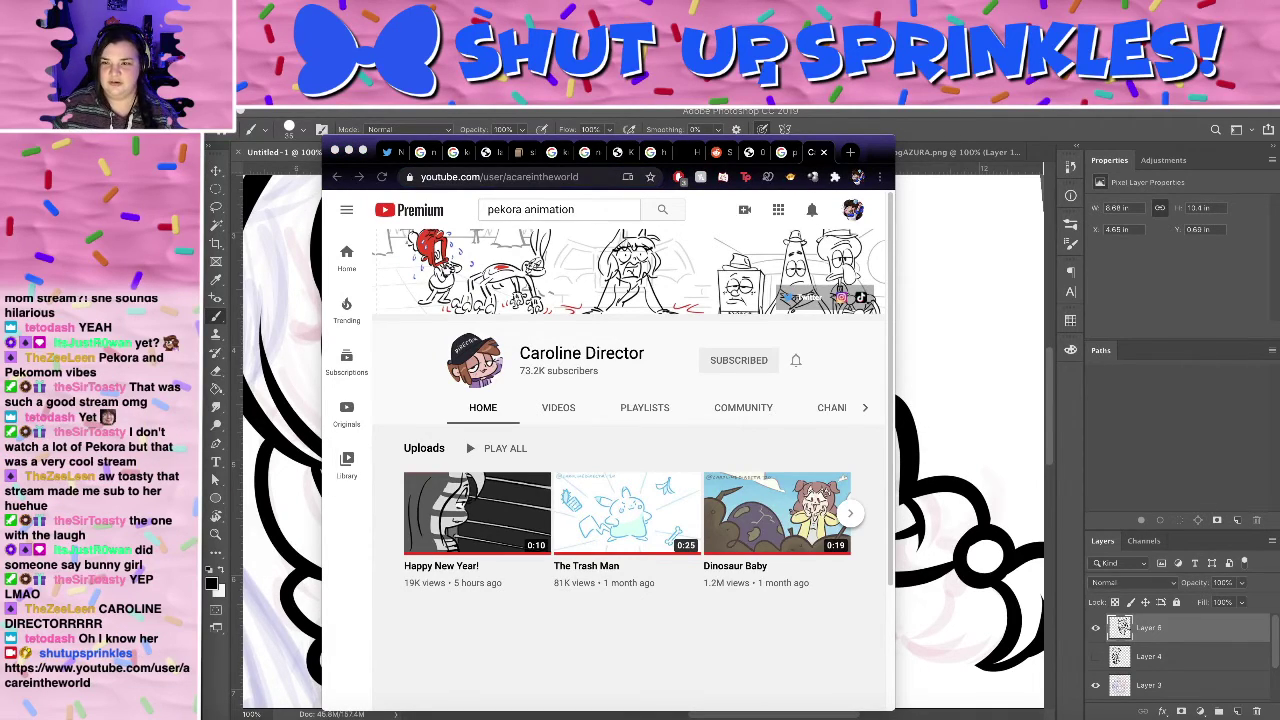
drag(869, 151, 176, 20)
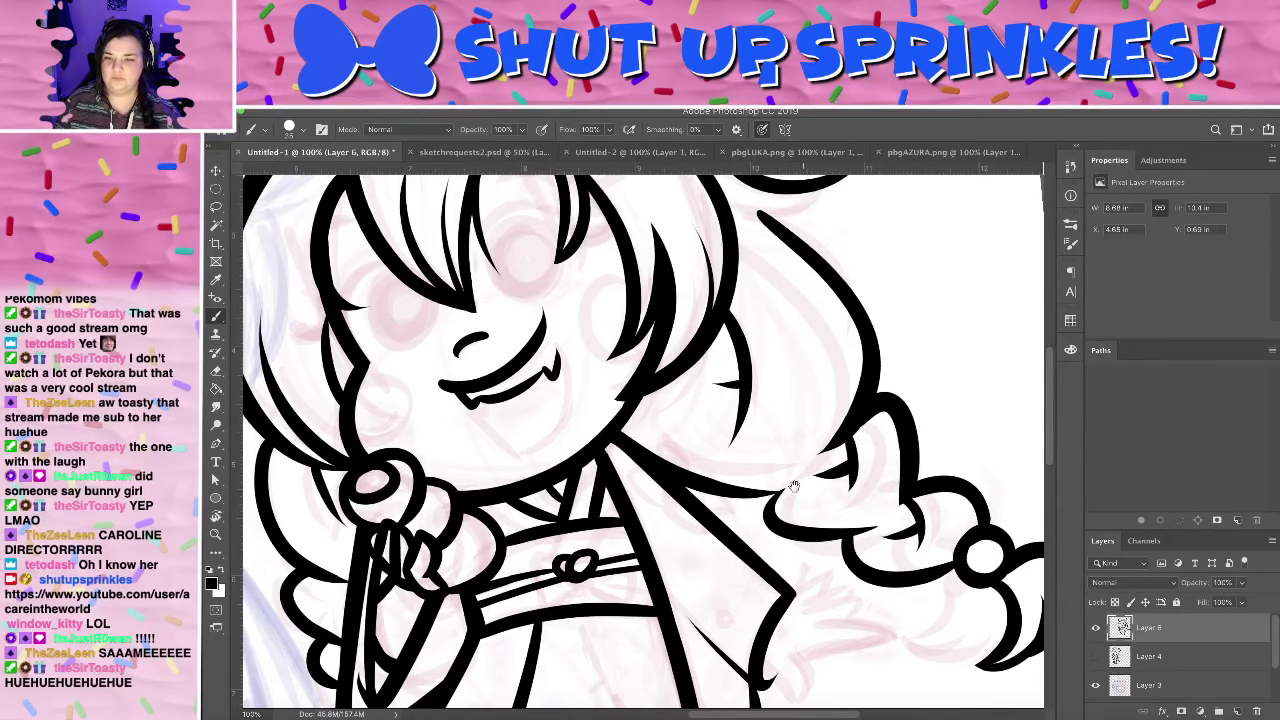
- Try to ink the start of the girl's outstretched hand at the opening of her kimono sleeve
mouse_move(769, 340)
mouse_down()
mouse_move(716, 533)
mouse_move(994, 190)
mouse_up()
mouse_move(711, 532)
mouse_down()
mouse_move(657, 546)
mouse_move(577, 621)
mouse_up()
mouse_move(795, 522)
mouse_down()
mouse_move(651, 486)
mouse_move(700, 500)
mouse_move(740, 490)
mouse_up()
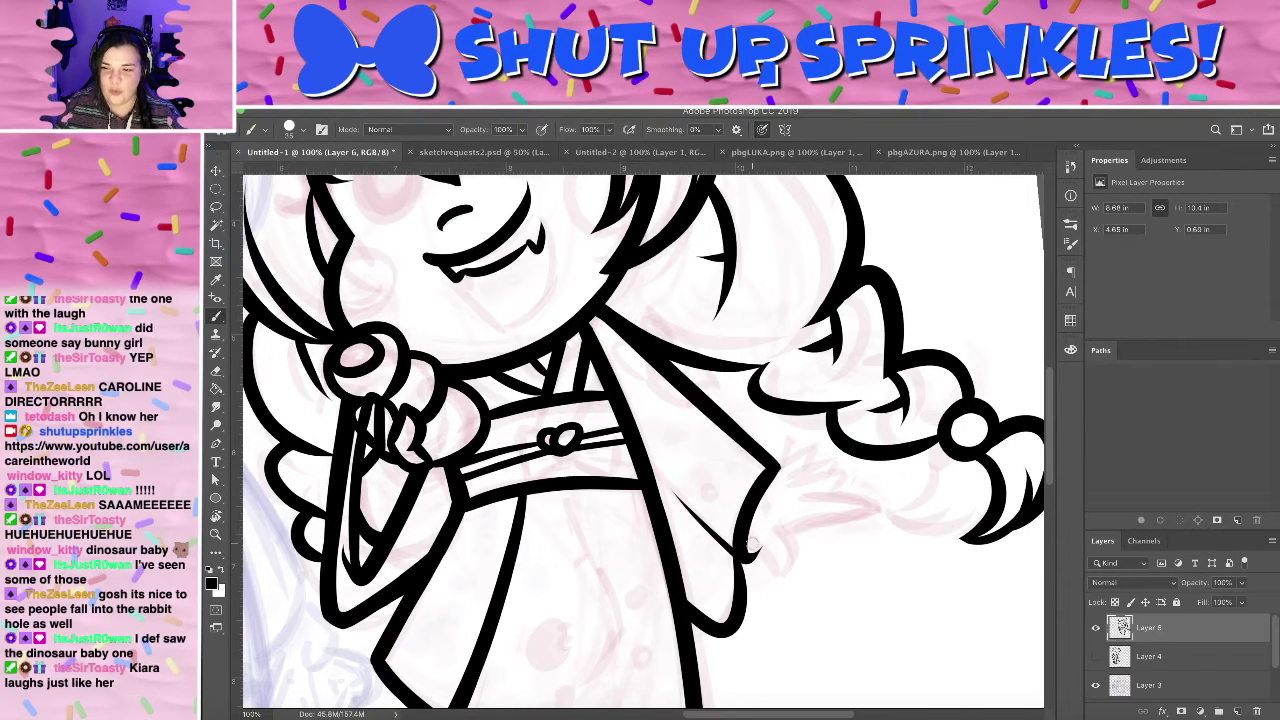
drag(752, 540, 779, 584)
key(super+z)
key(super+z)
- Try a slanted inner mouth line running down from the fang near the girl's cheek toward her chin
drag(749, 417, 850, 640)
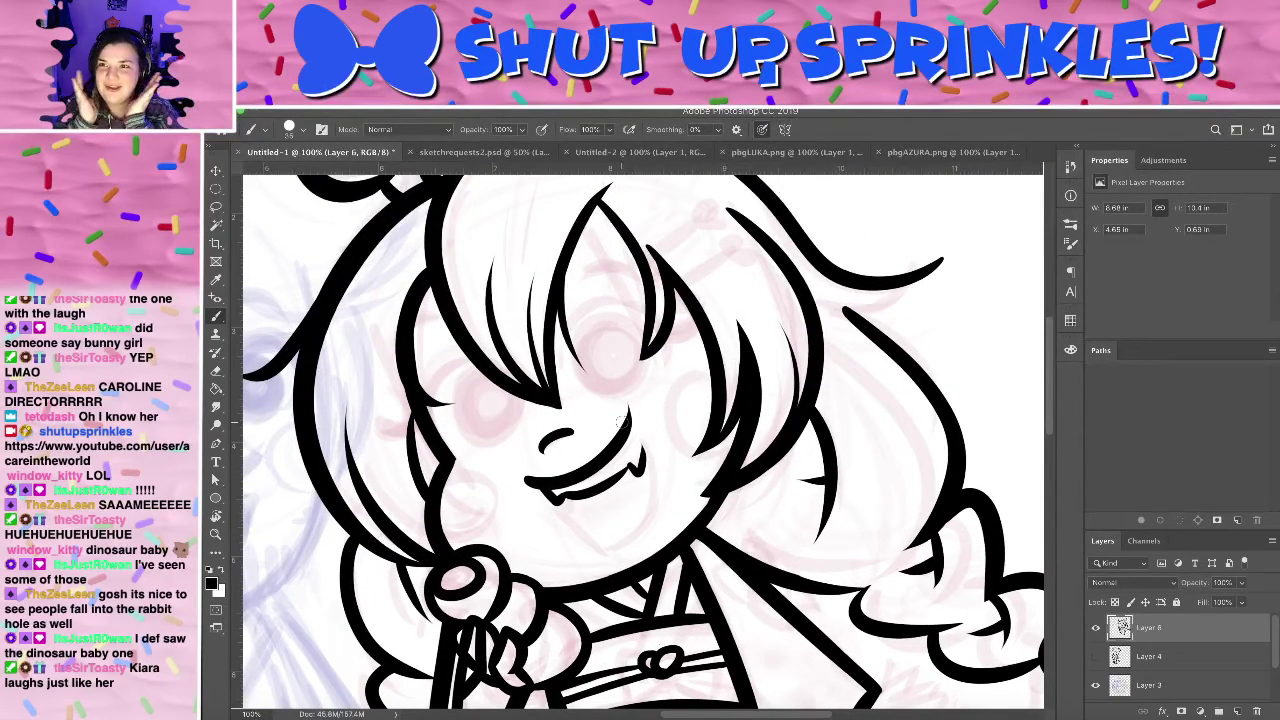
scroll(623, 423, down, 3)
scroll(695, 295, up, 3)
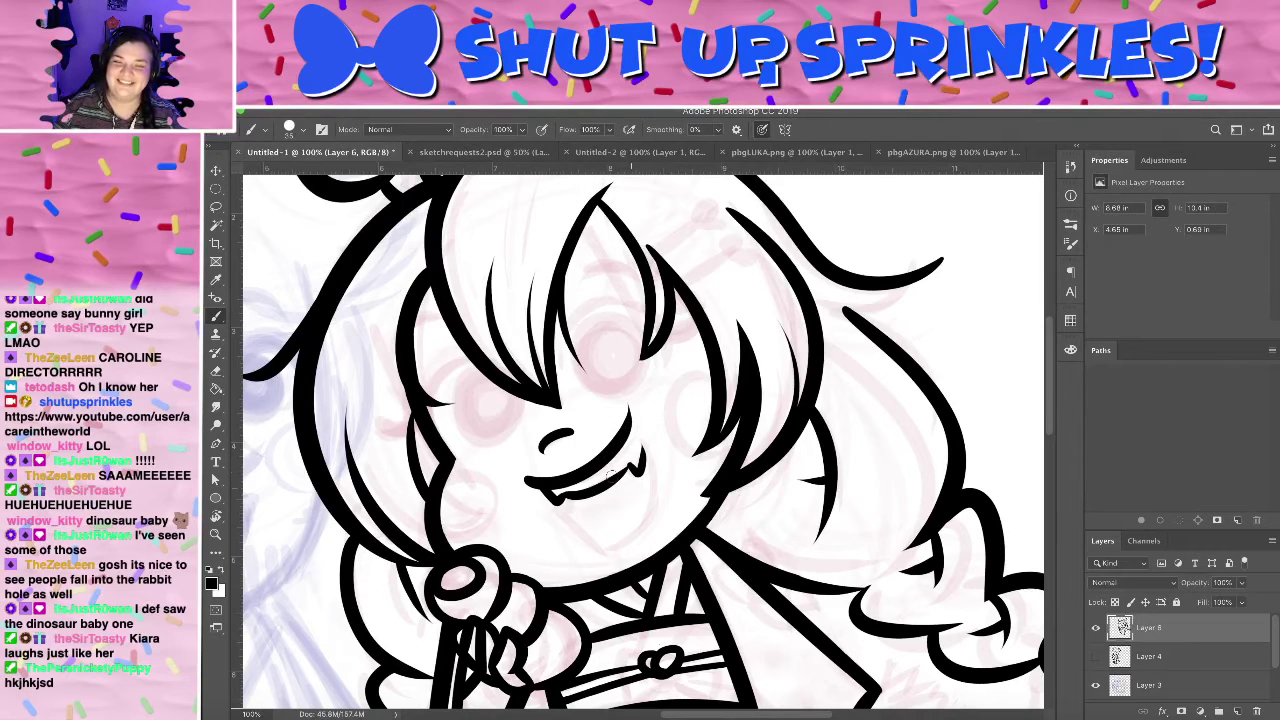
drag(566, 505, 603, 545)
key(ctrl+z)
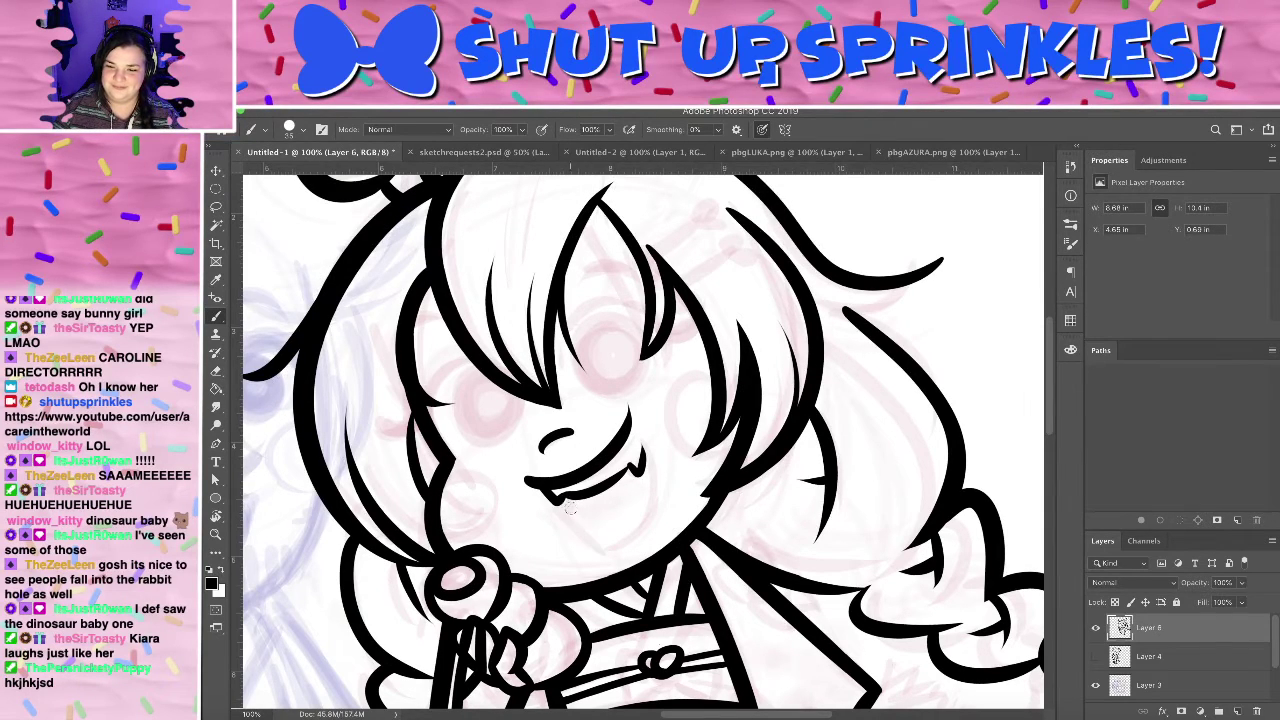
drag(556, 497, 603, 545)
key(ctrl+z)
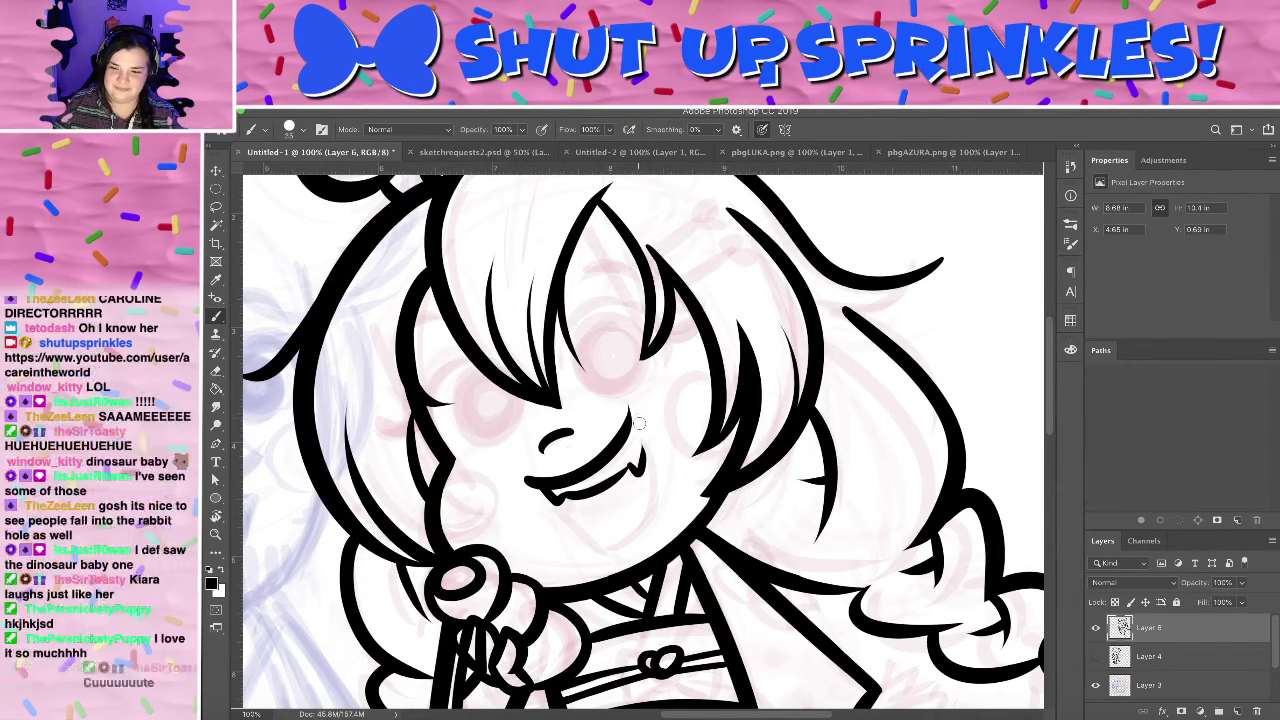
- Try several versions of the open mouth's outer curve, from the raised corner of the smile down toward the chin
mouse_move(628, 408)
mouse_down()
mouse_move(659, 509)
mouse_move(620, 543)
mouse_up()
key(ctrl+z)
drag(626, 408, 588, 540)
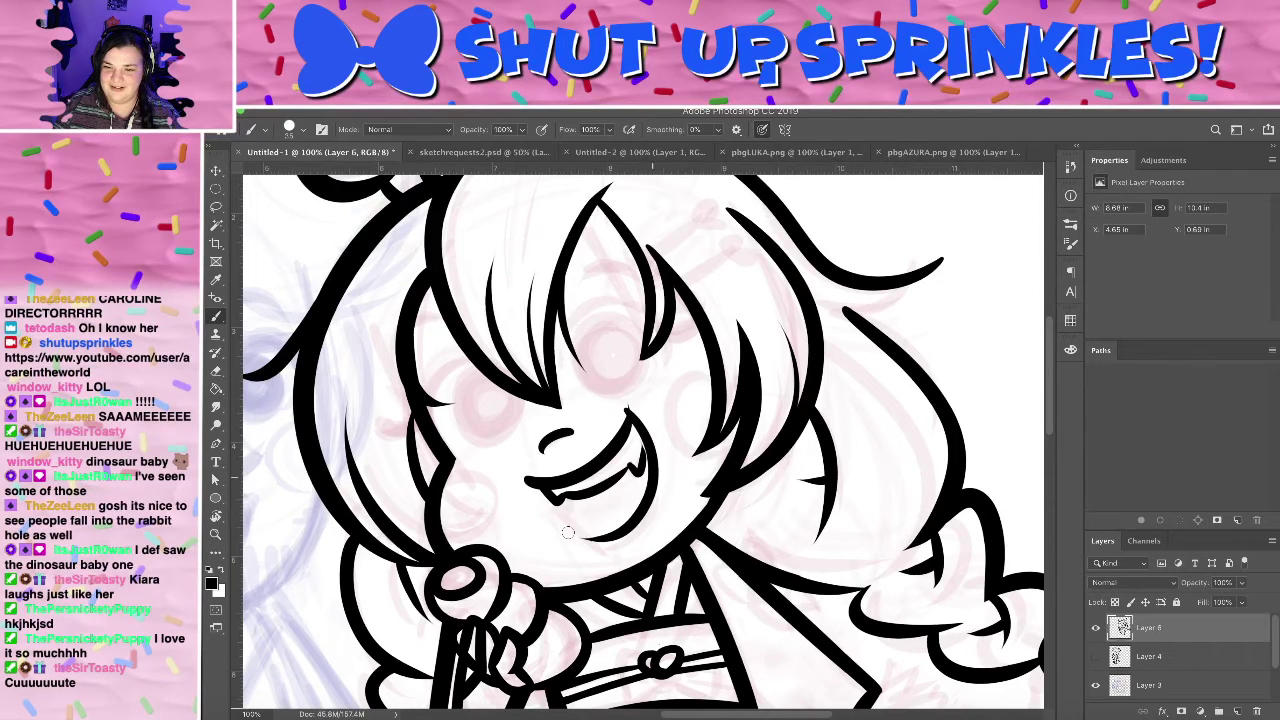
key(ctrl+z)
drag(626, 408, 606, 550)
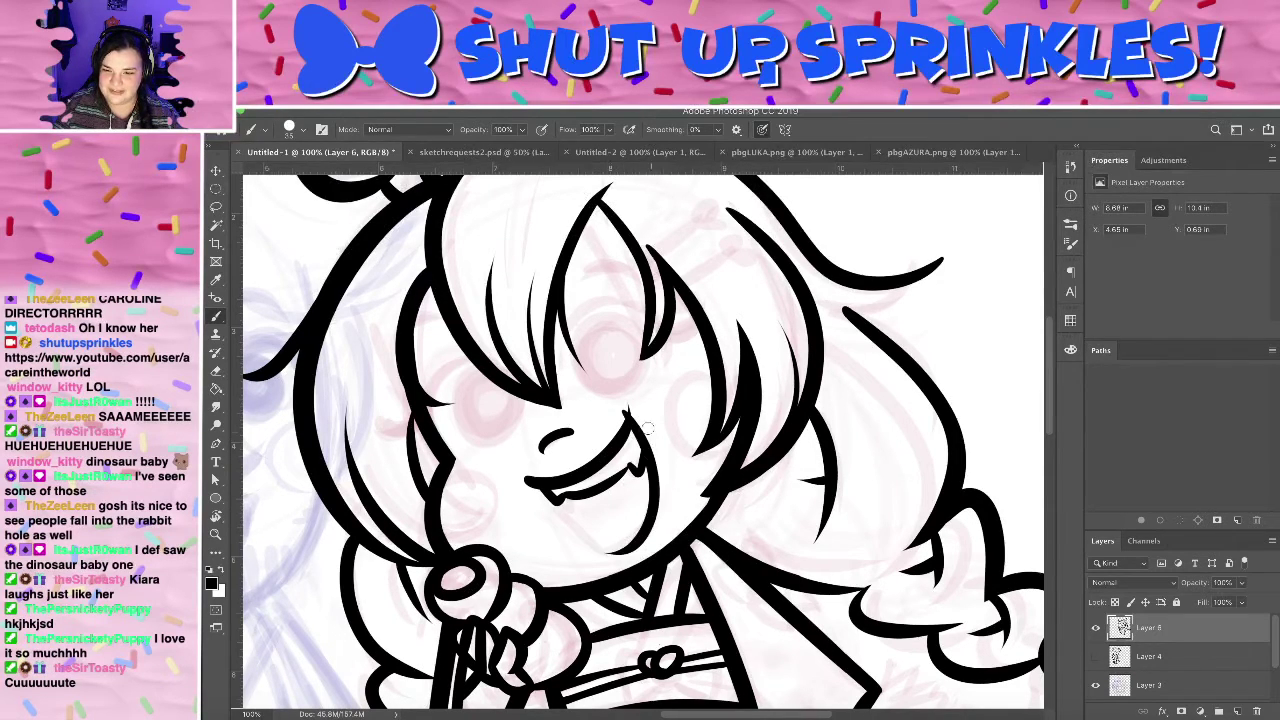
key(ctrl+z)
drag(626, 410, 600, 540)
key(ctrl+z)
drag(627, 410, 584, 556)
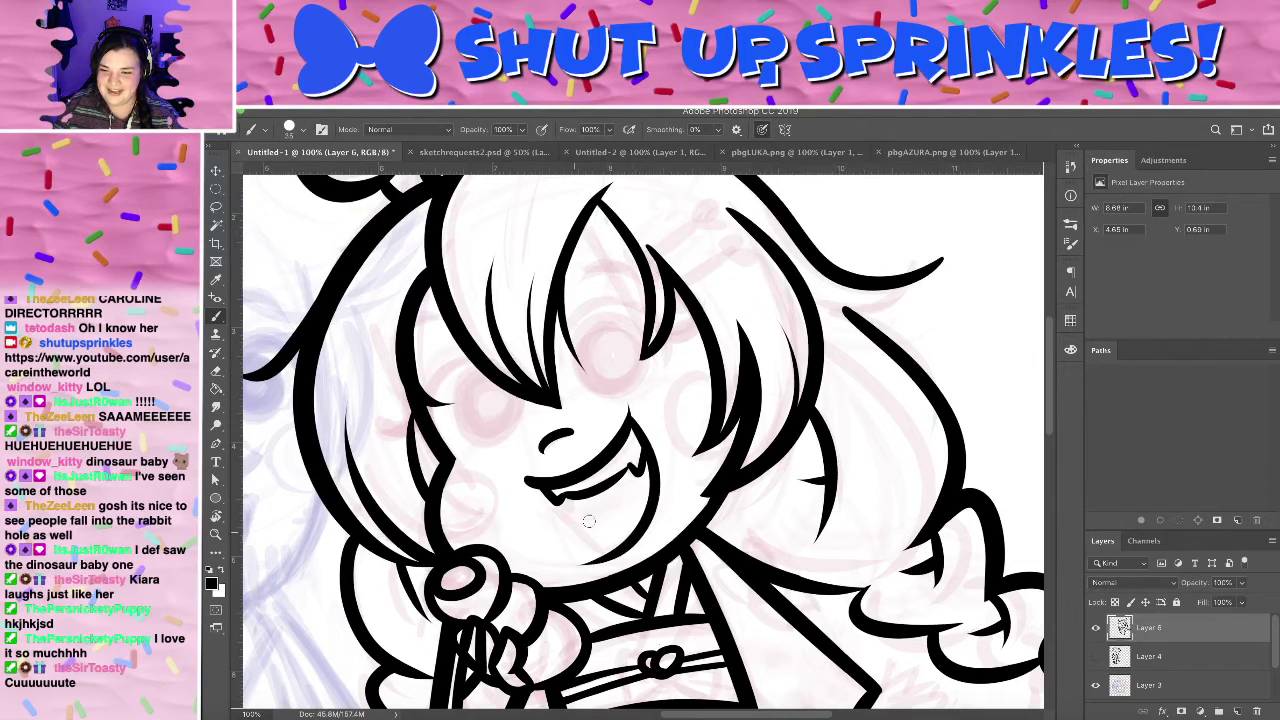
key(ctrl+z)
drag(627, 410, 606, 545)
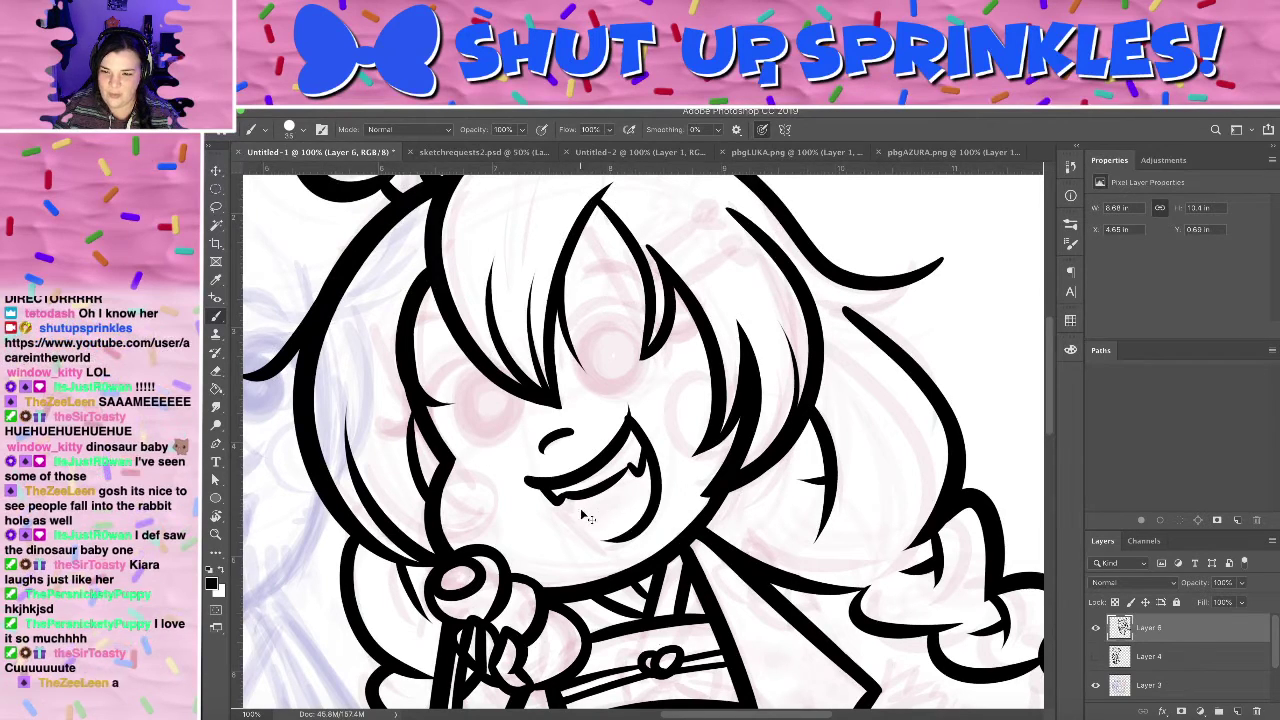
key(ctrl+z)
drag(630, 416, 586, 552)
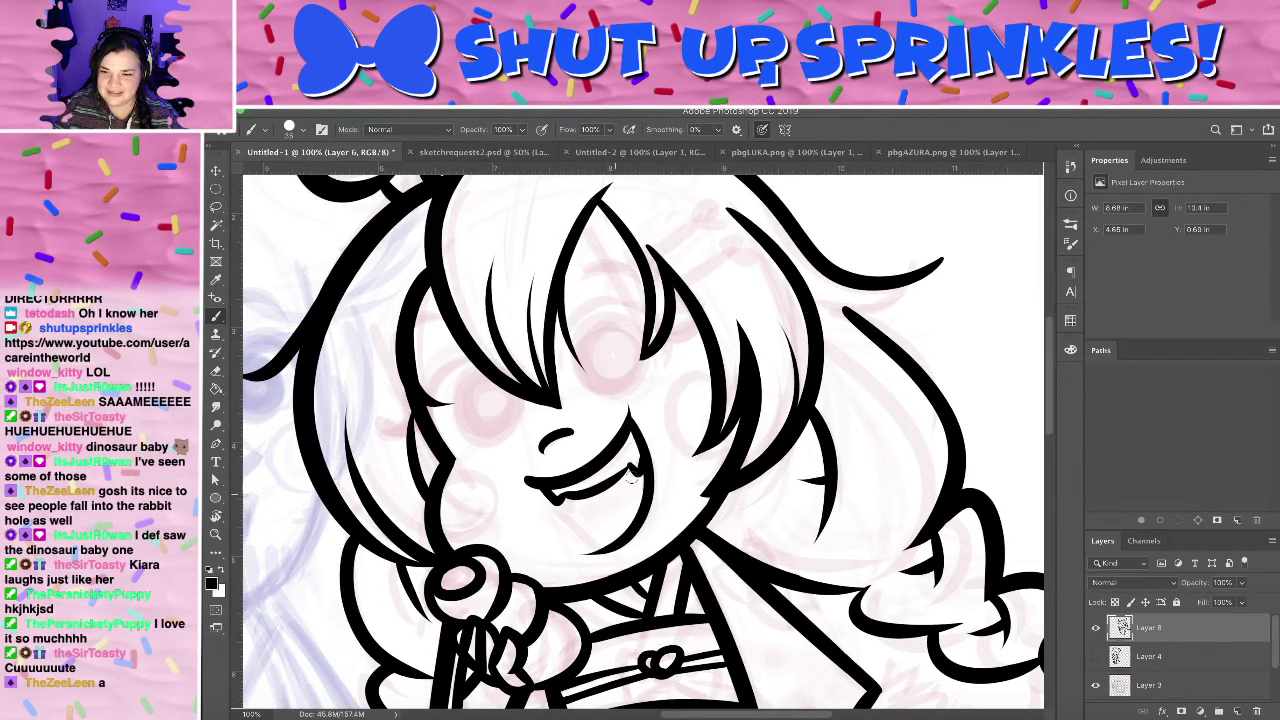
key(ctrl+z)
mouse_move(628, 420)
mouse_down()
mouse_move(651, 511)
mouse_move(593, 524)
mouse_up()
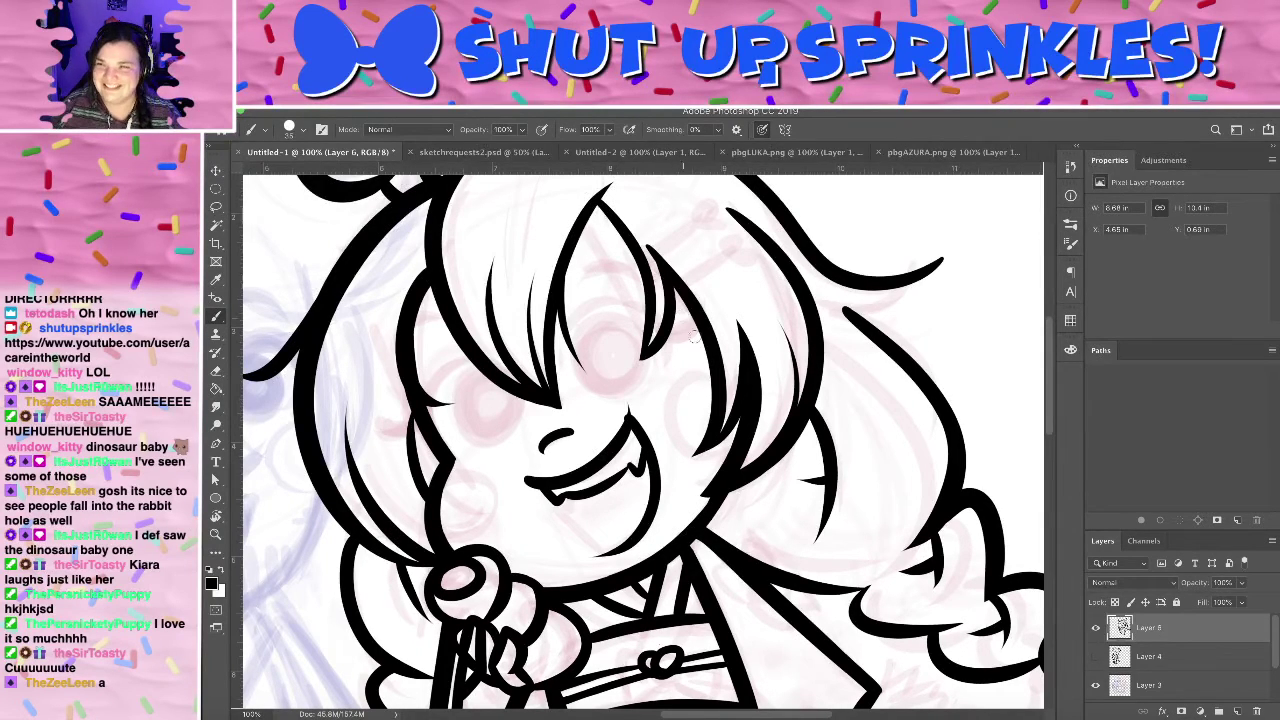
key(ctrl+z)
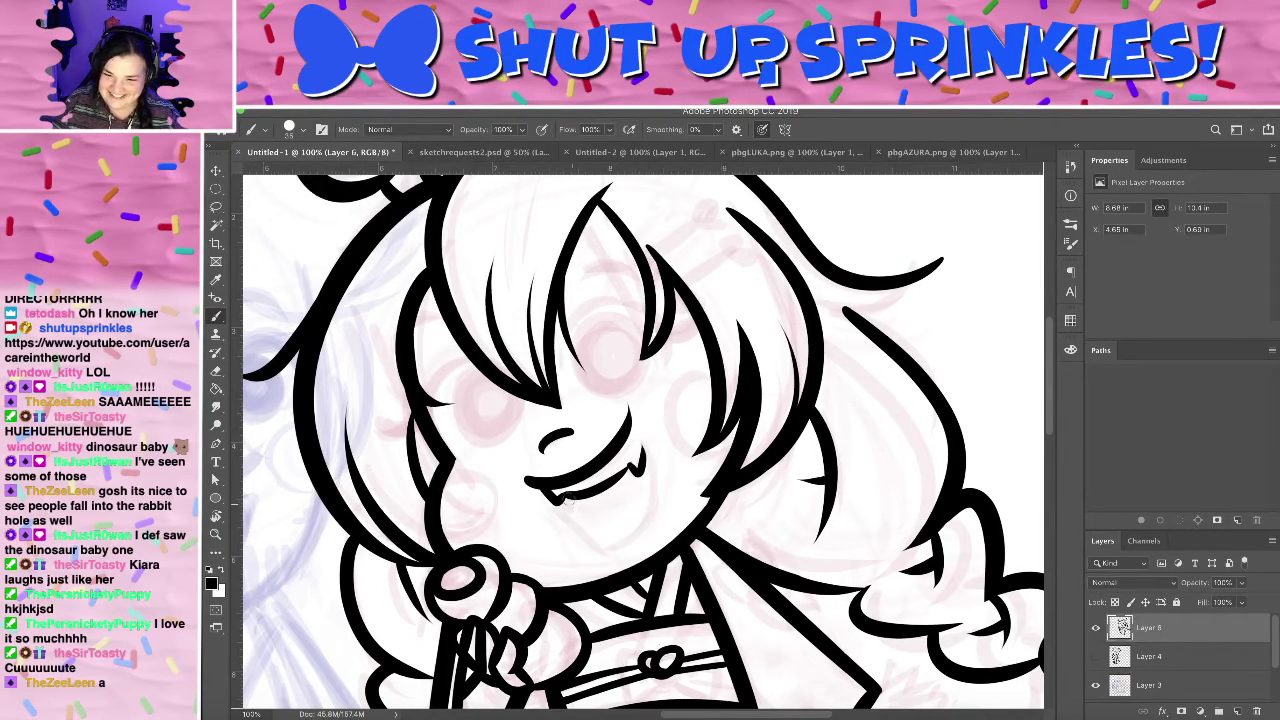
- Try short slanted strokes below the lower fang to mark the near side of the open mouth
drag(562, 500, 597, 533)
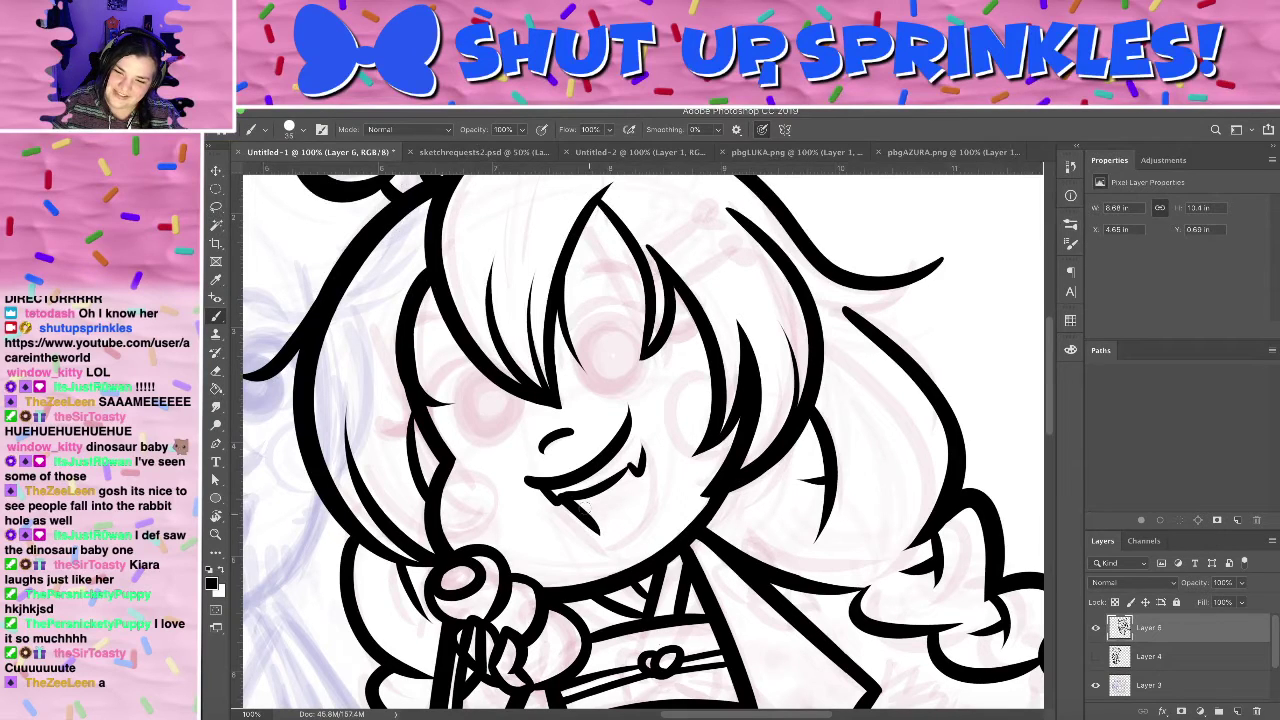
key(ctrl+z)
drag(560, 494, 612, 538)
key(ctrl+z)
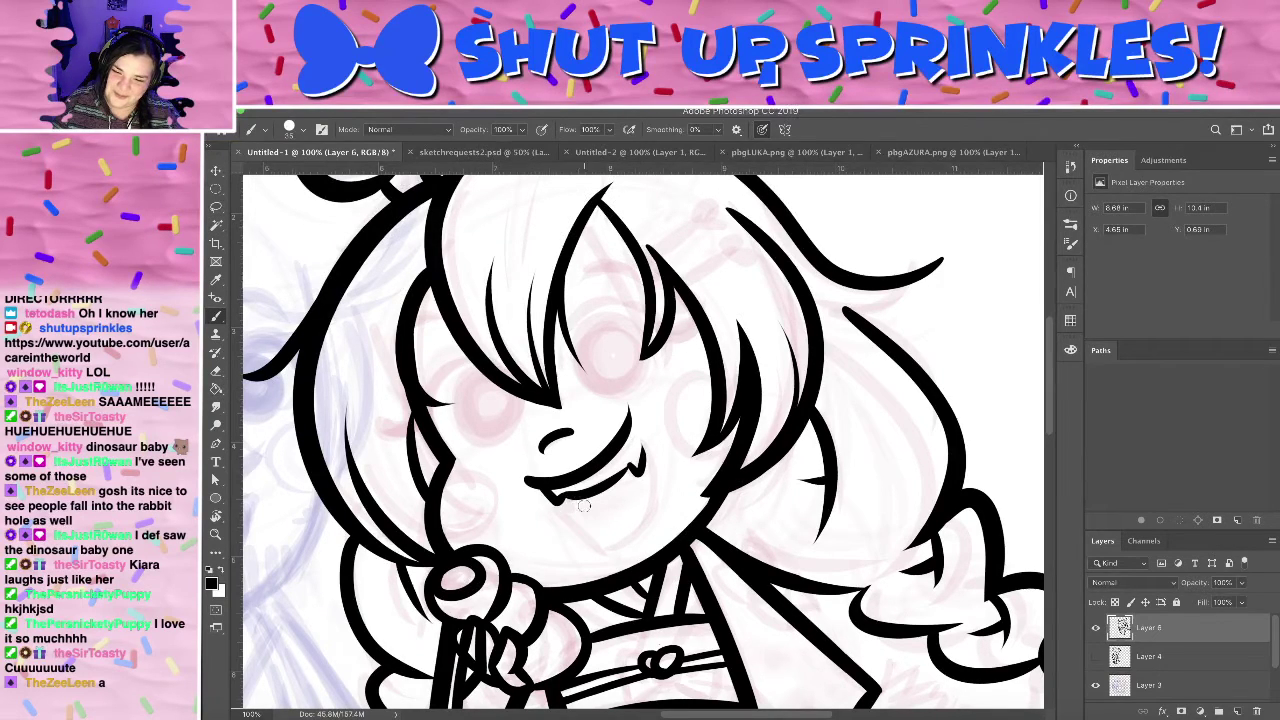
mouse_move(567, 501)
mouse_down()
mouse_move(604, 534)
mouse_move(669, 429)
mouse_move(605, 528)
mouse_up()
key(ctrl+z)
key(ctrl+z)
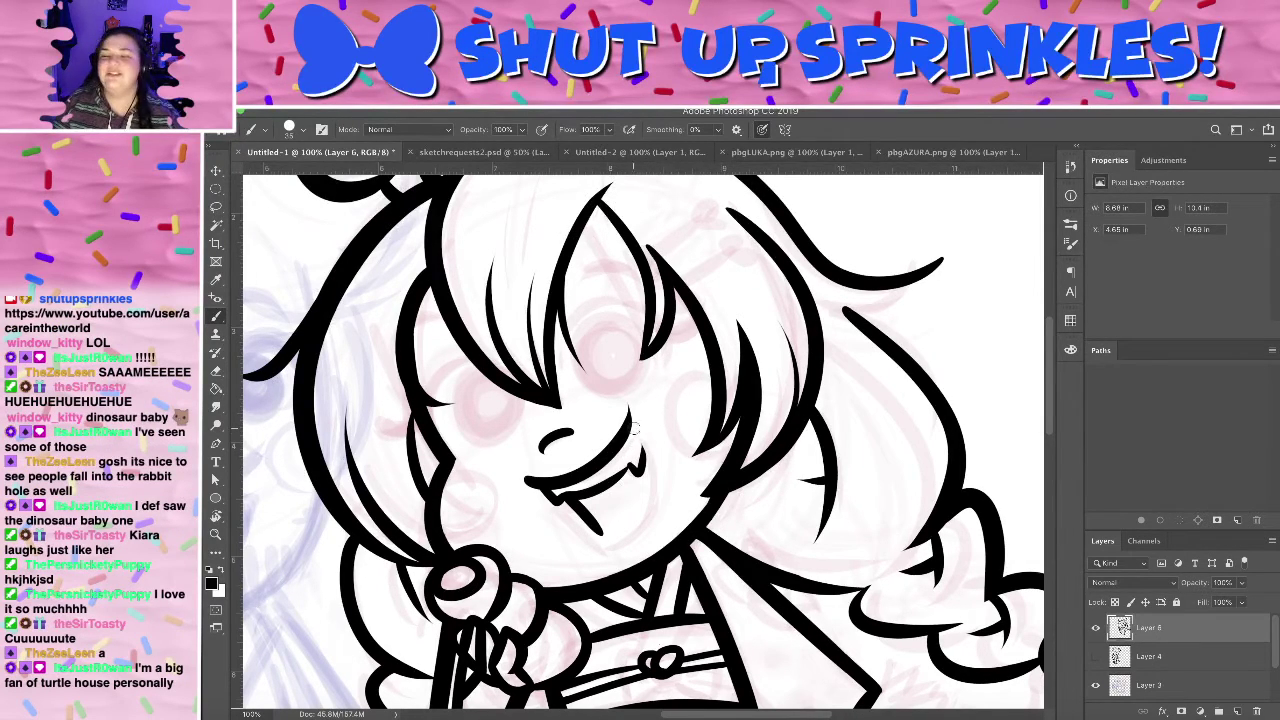
- Try a wider mouth curve sweeping along the chin, and undo it together with the short line below the fang
drag(624, 417, 560, 548)
key(ctrl+z)
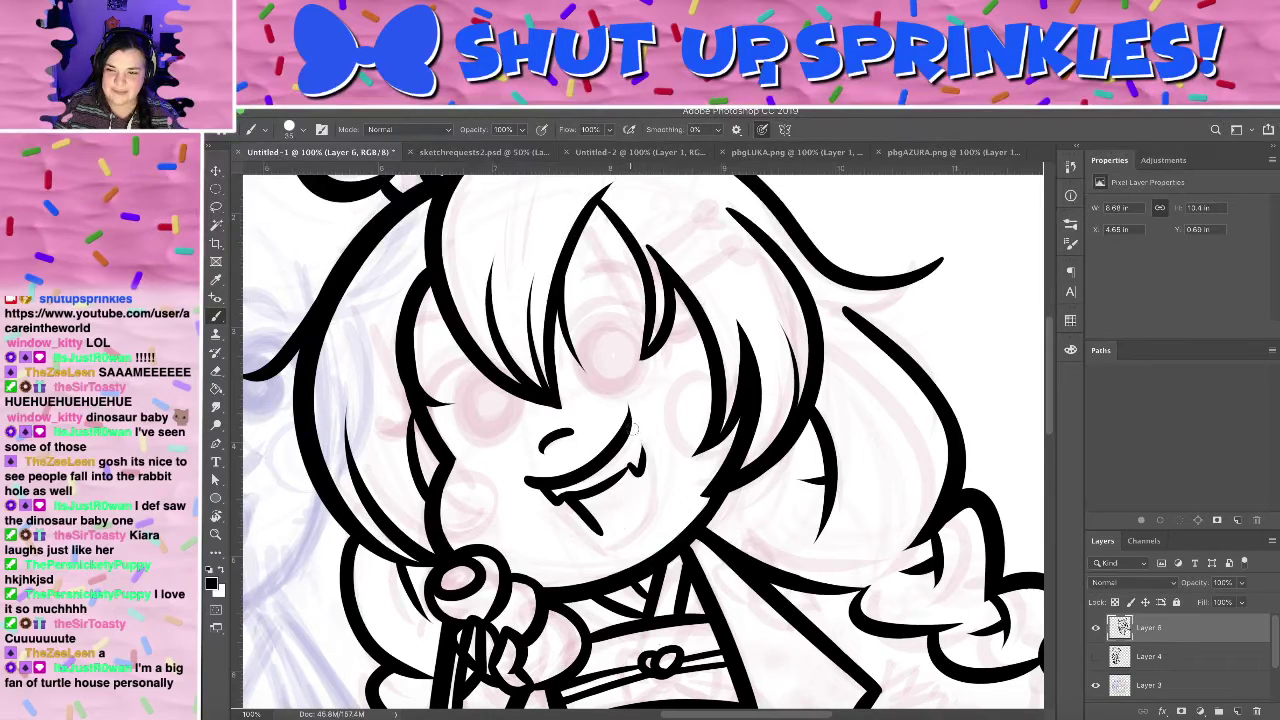
mouse_move(630, 416)
mouse_down()
mouse_move(622, 542)
mouse_move(558, 550)
mouse_up()
drag(626, 418, 530, 548)
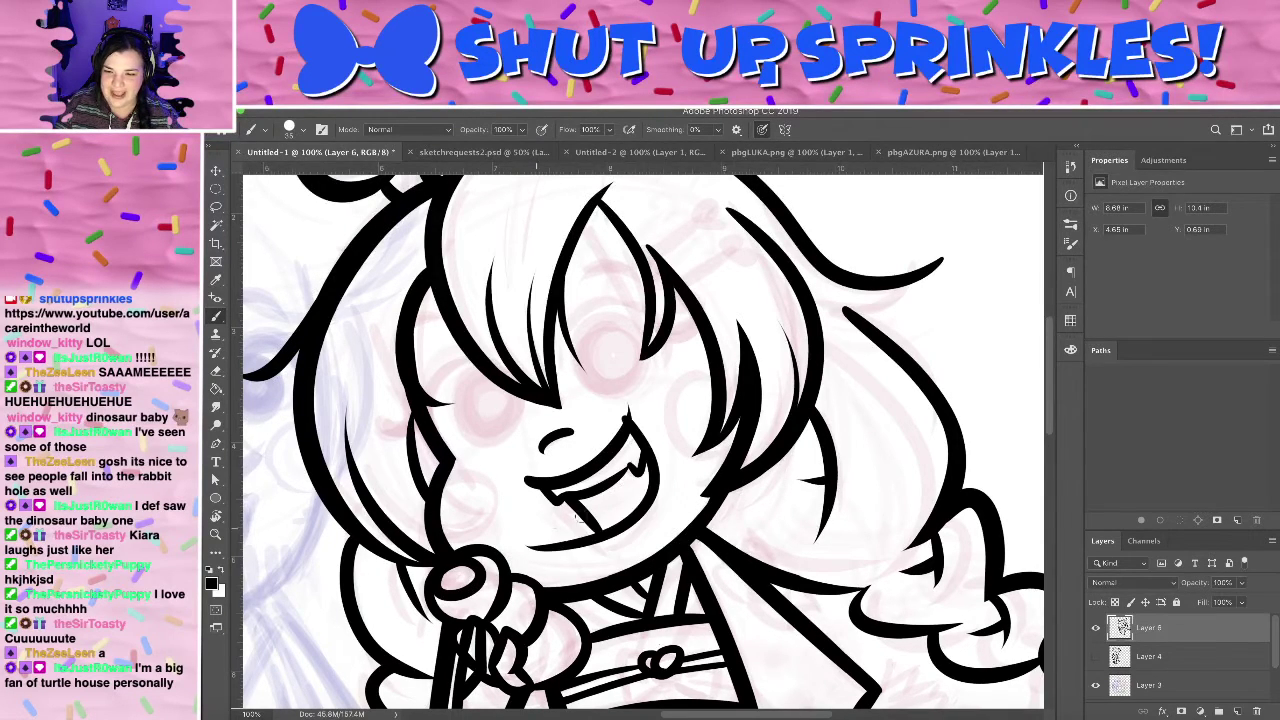
key(ctrl+z)
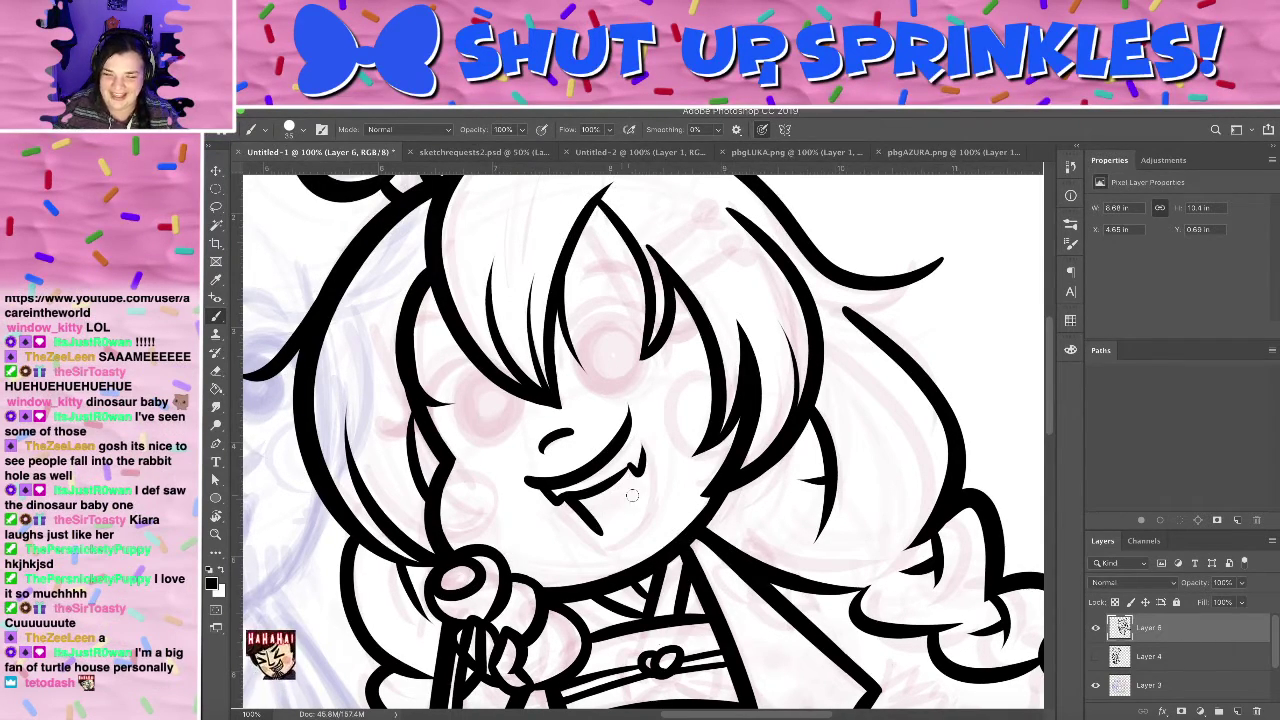
key(ctrl+z)
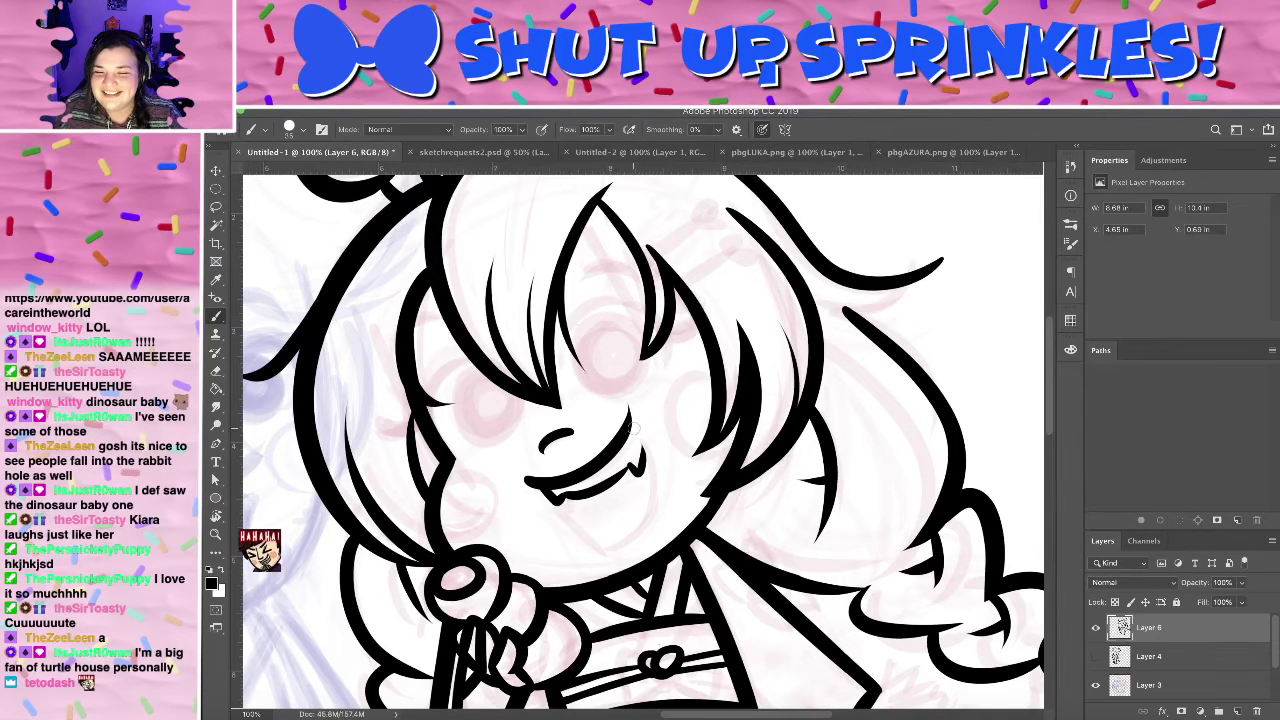
- Ink the open mouth's outer curve from the smile's raised corner around the fang to just above the chin
mouse_move(628, 414)
mouse_down()
mouse_move(615, 520)
mouse_move(537, 518)
mouse_up()
key(ctrl+z)
drag(630, 414, 613, 546)
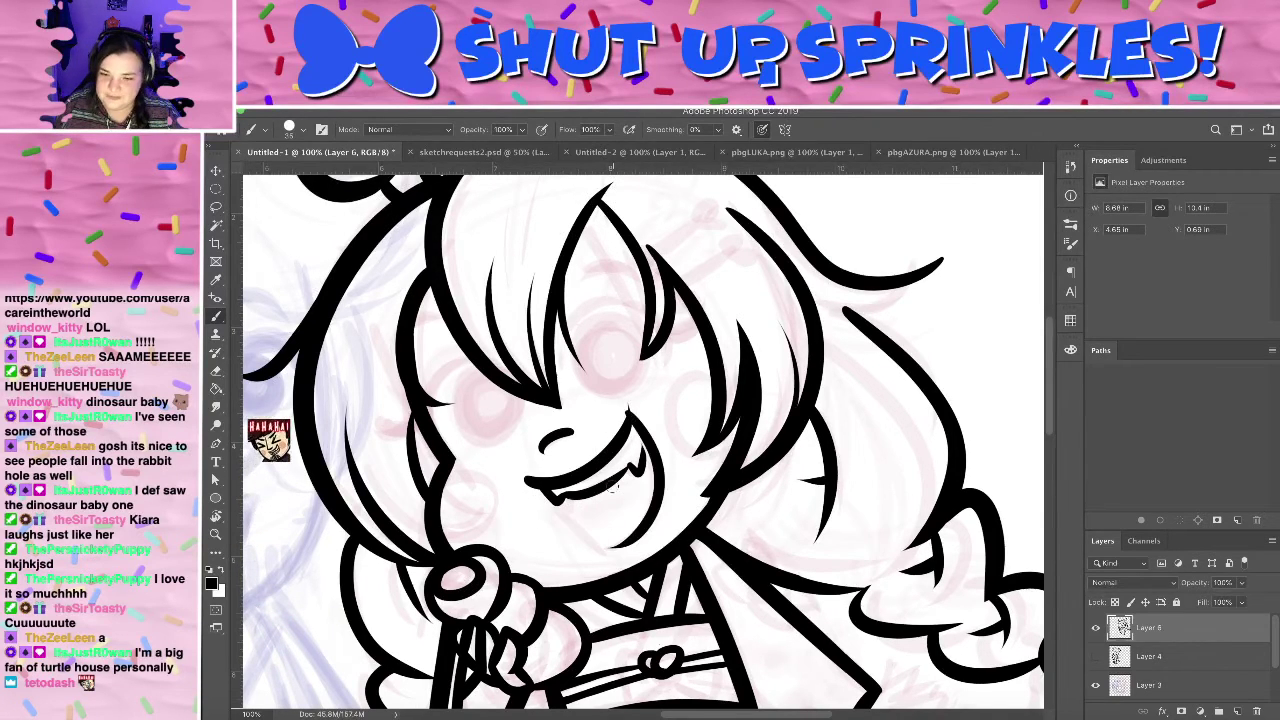
- Undo the open mouth's outer curve and ink a slanted line from the lower fang down toward the chin
key(ctrl+z)
drag(558, 497, 610, 542)
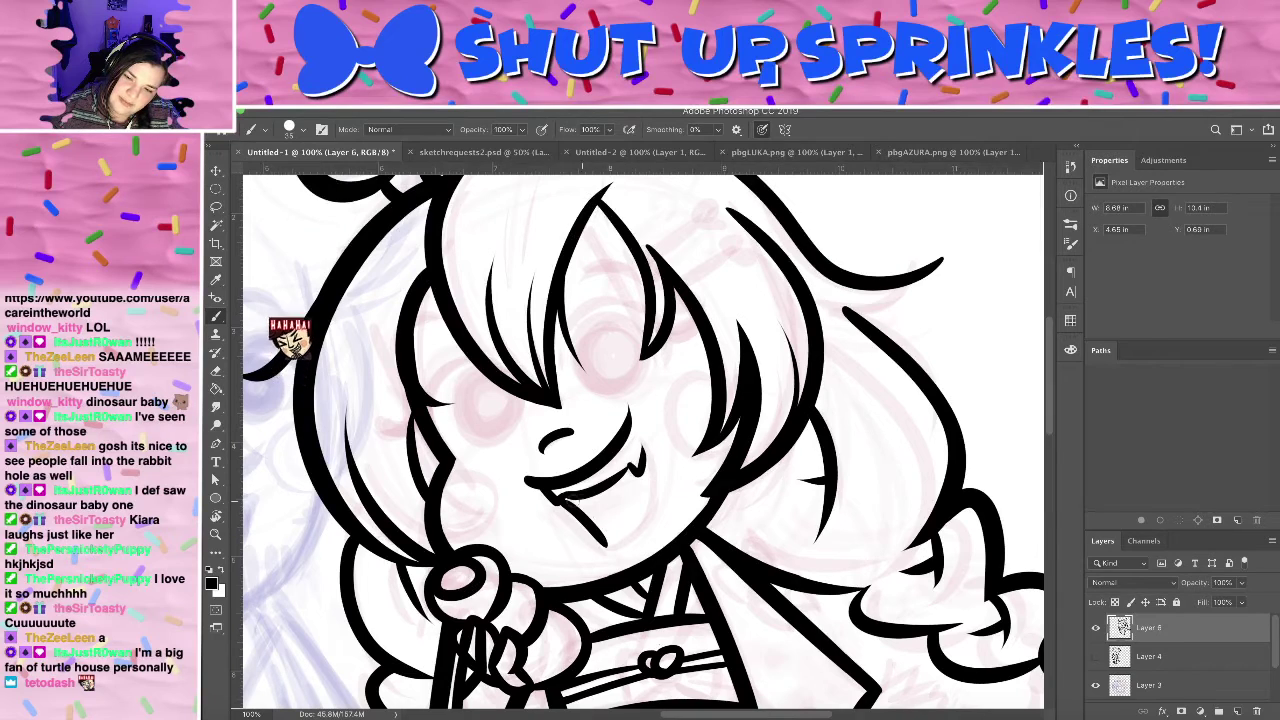
key(ctrl+z)
drag(559, 494, 606, 535)
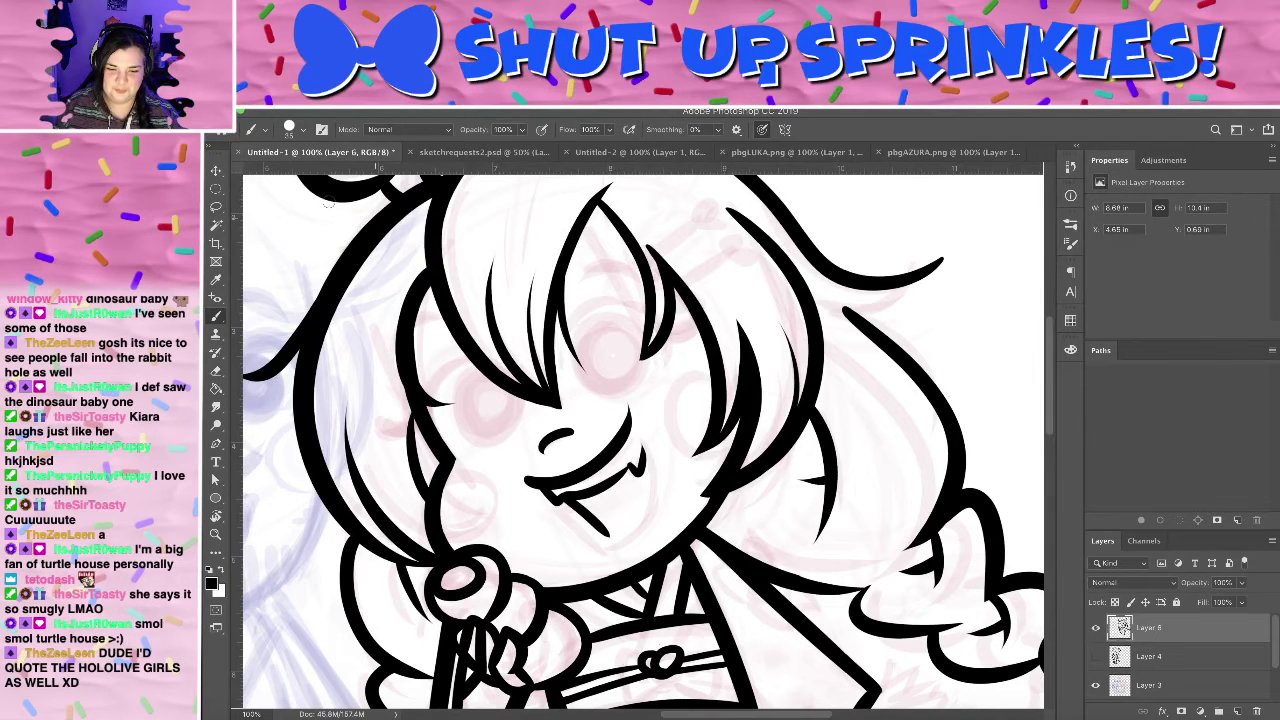
- Try a thicker outer mouth curve from the smile's raised corner around the fang to the end of the slanted line
click(289, 130)
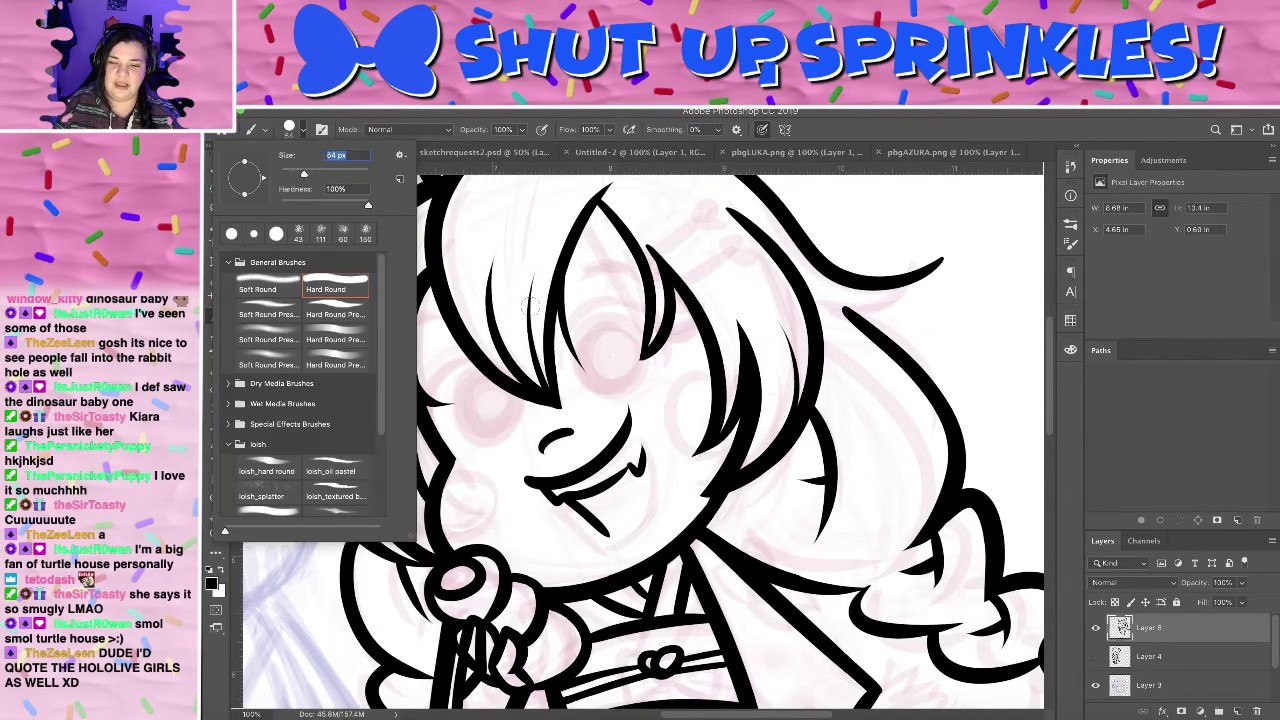
drag(628, 421, 594, 530)
key(ctrl+z)
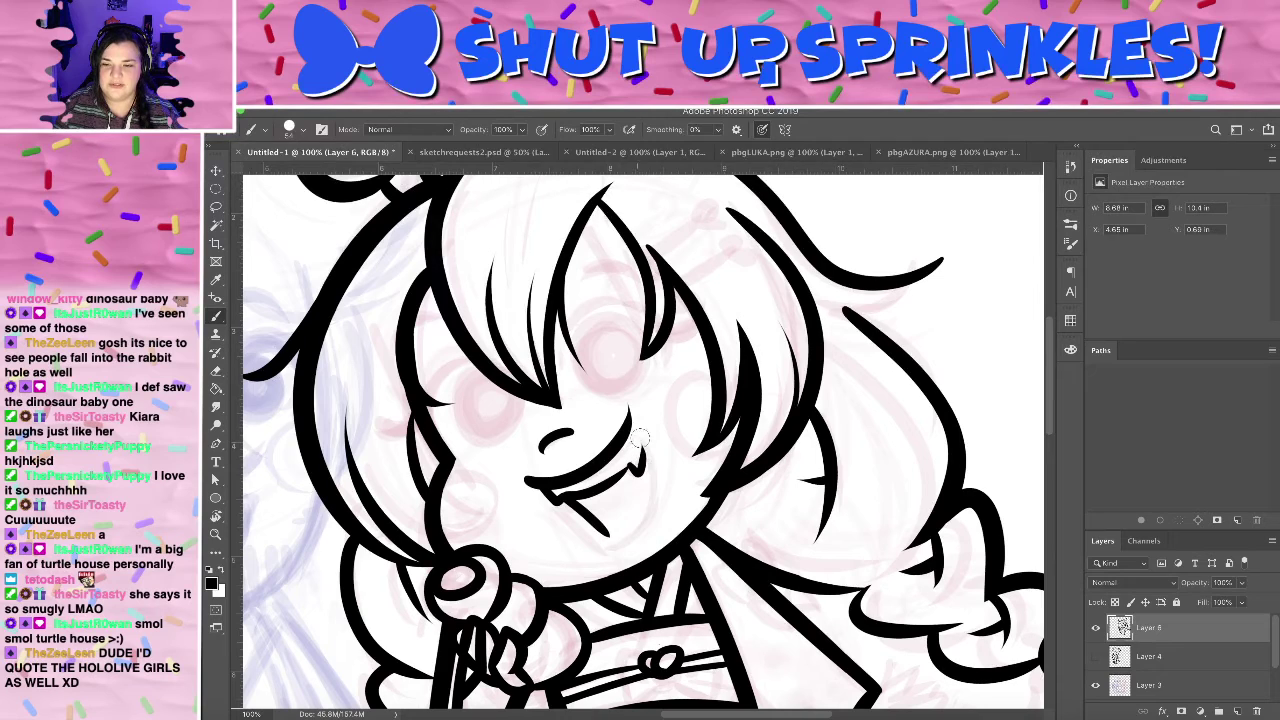
drag(624, 418, 598, 536)
key(ctrl+z)
drag(626, 416, 600, 537)
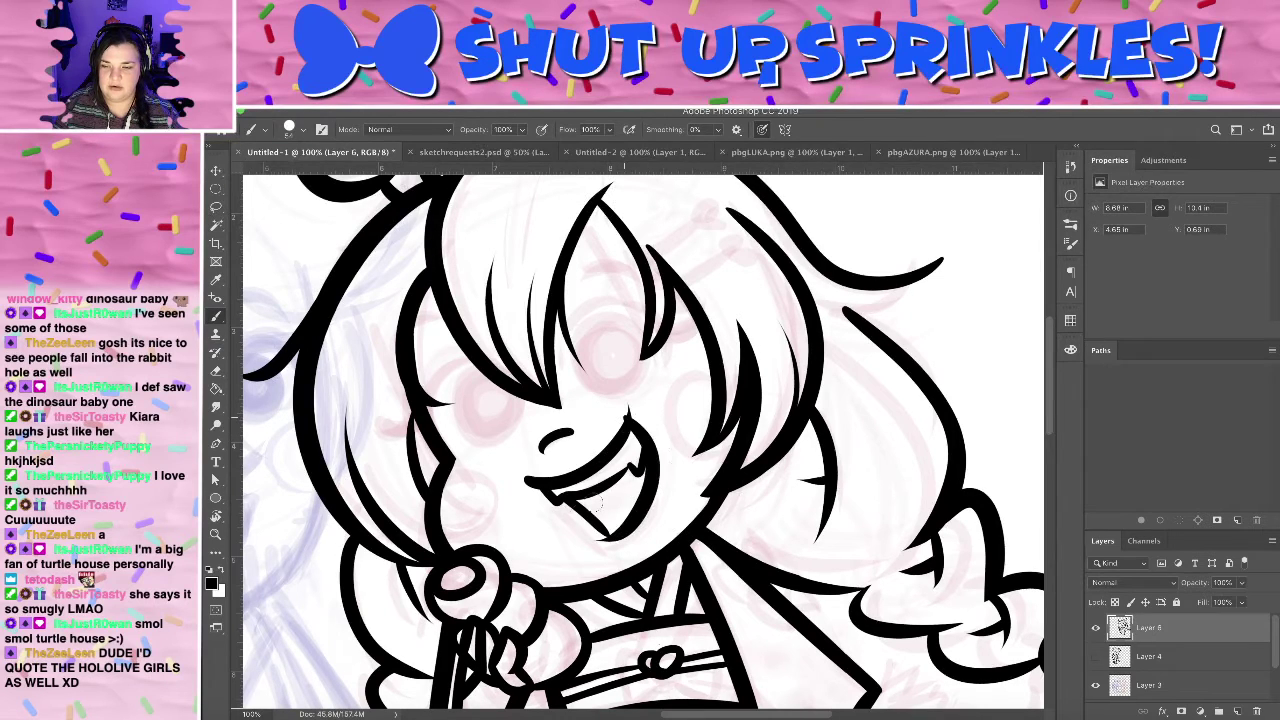
key(ctrl+z)
drag(626, 416, 598, 540)
key(ctrl+z)
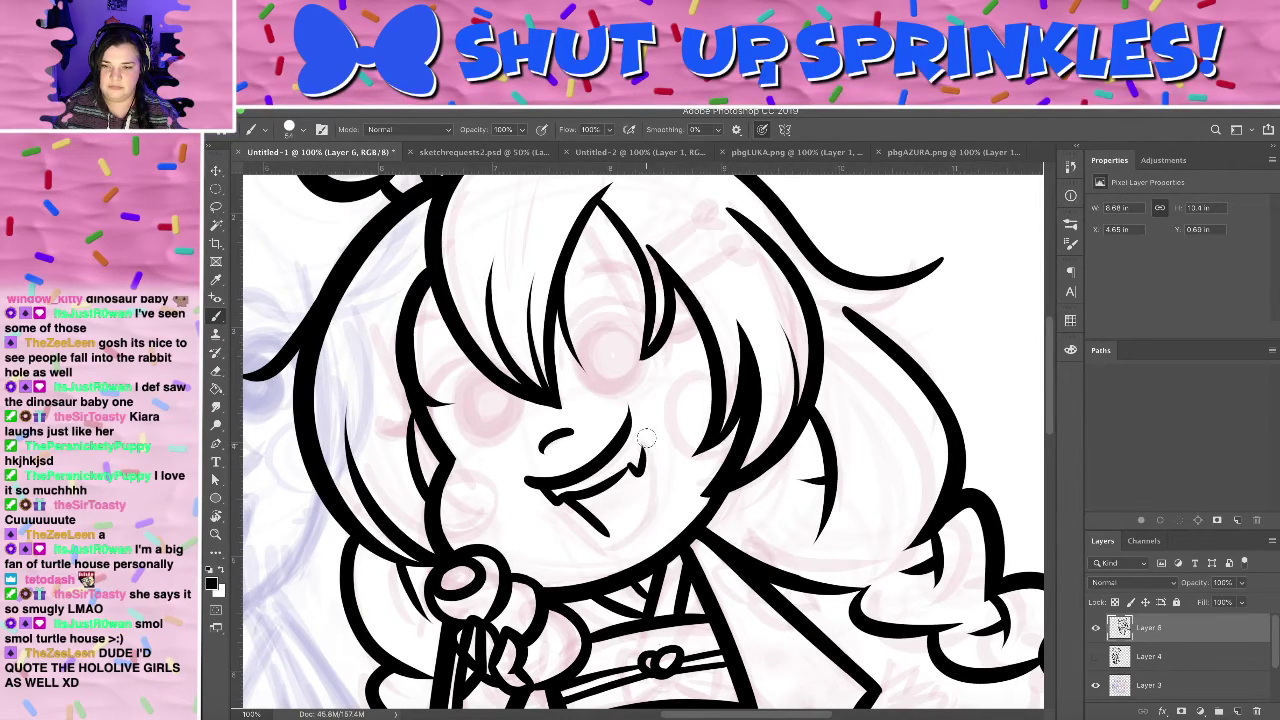
- Try a fuller outer mouth curve that starts just outside the smile's raised corner and meets the slanted line
drag(636, 421, 598, 538)
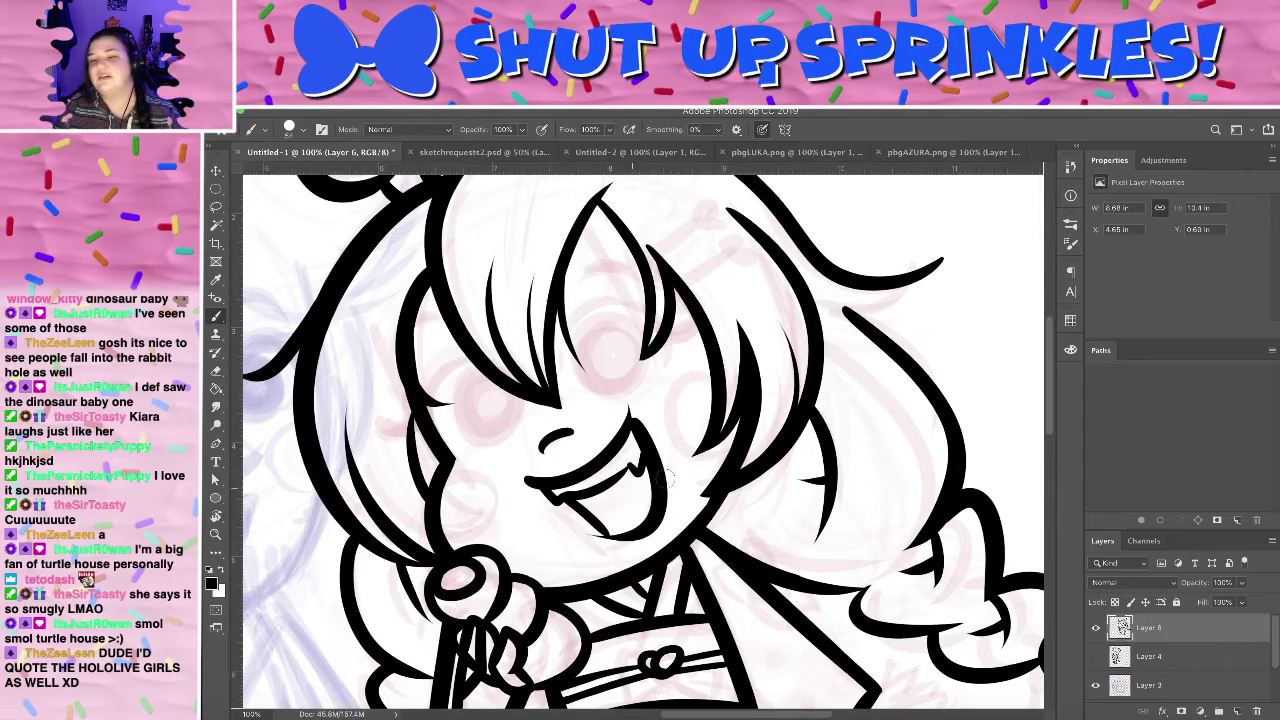
key(ctrl+z)
drag(636, 420, 600, 540)
key(ctrl+z)
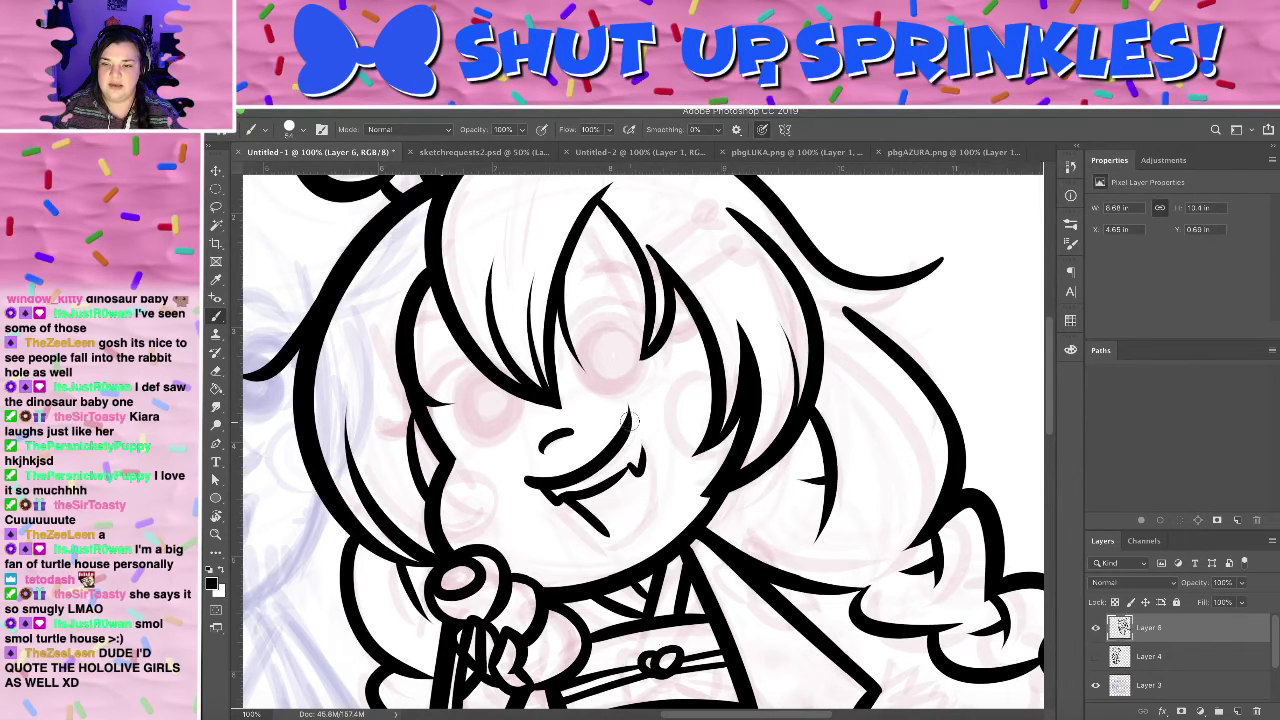
drag(630, 420, 596, 542)
key(ctrl+z)
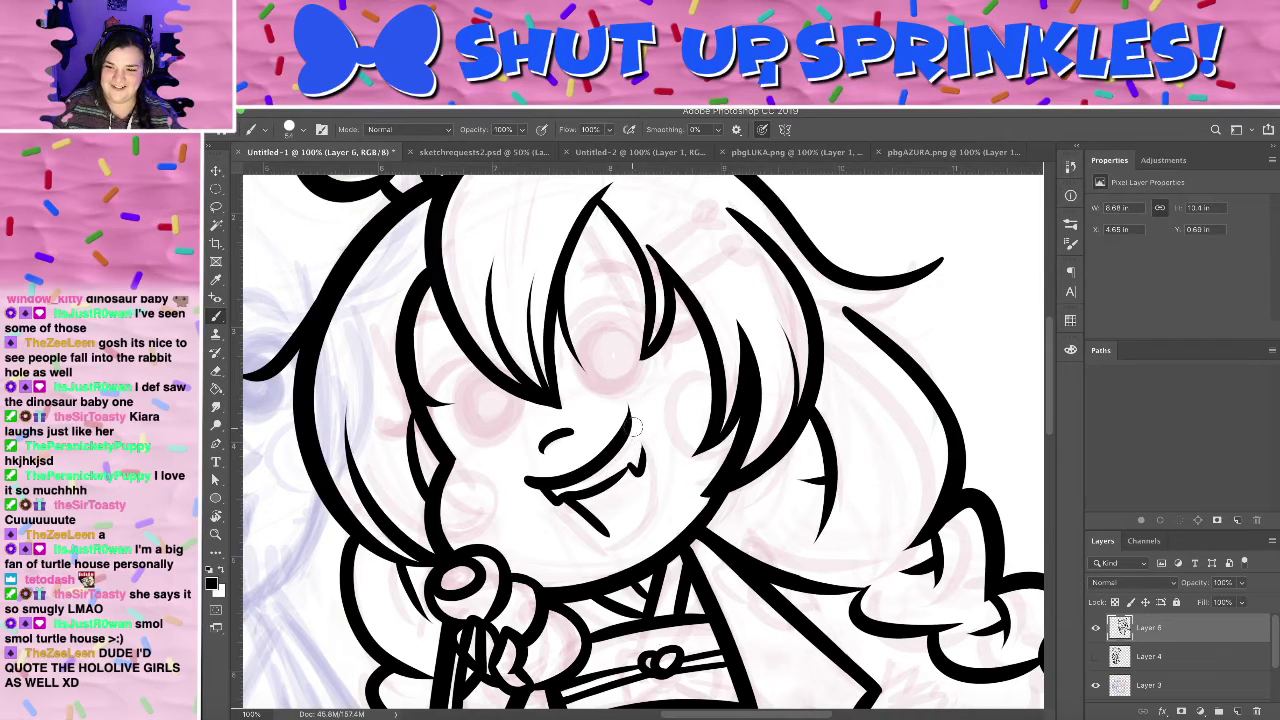
- Try outer mouth curves that sweep past the slanted line's lower end and along the chin
drag(648, 450, 560, 552)
key(ctrl+z)
drag(622, 420, 560, 548)
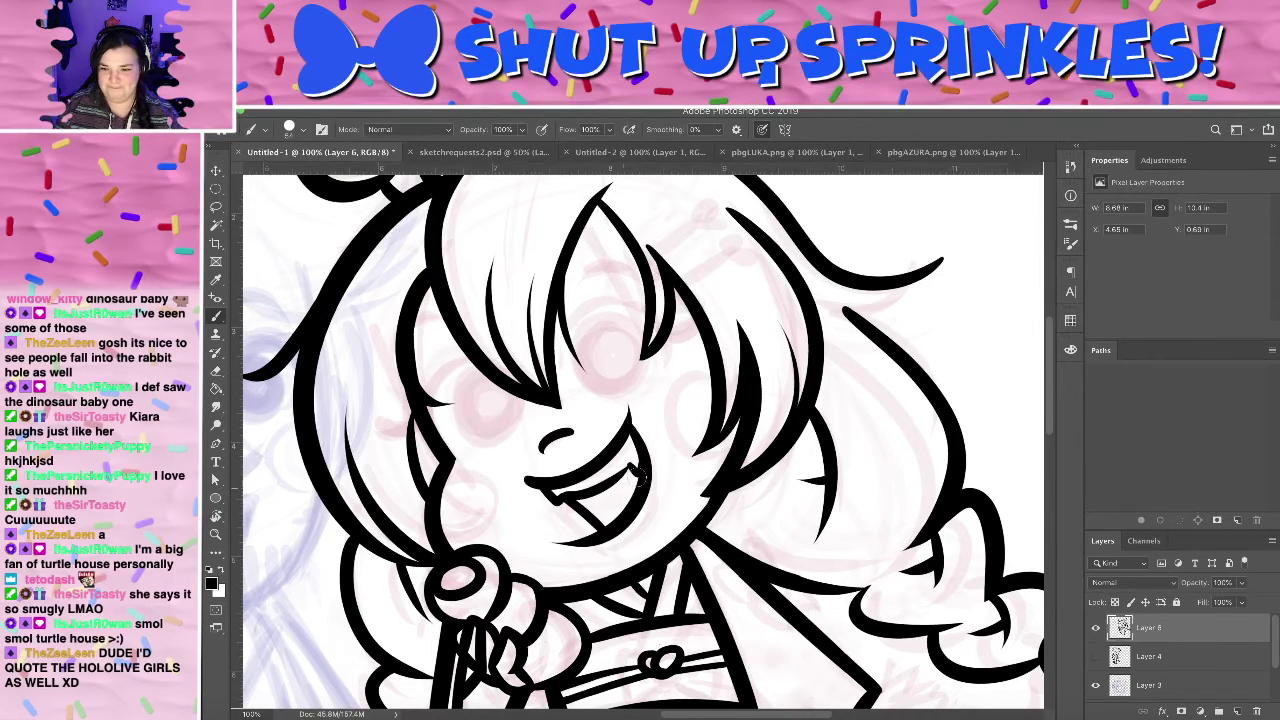
key(ctrl+z)
drag(628, 412, 565, 550)
key(ctrl+z)
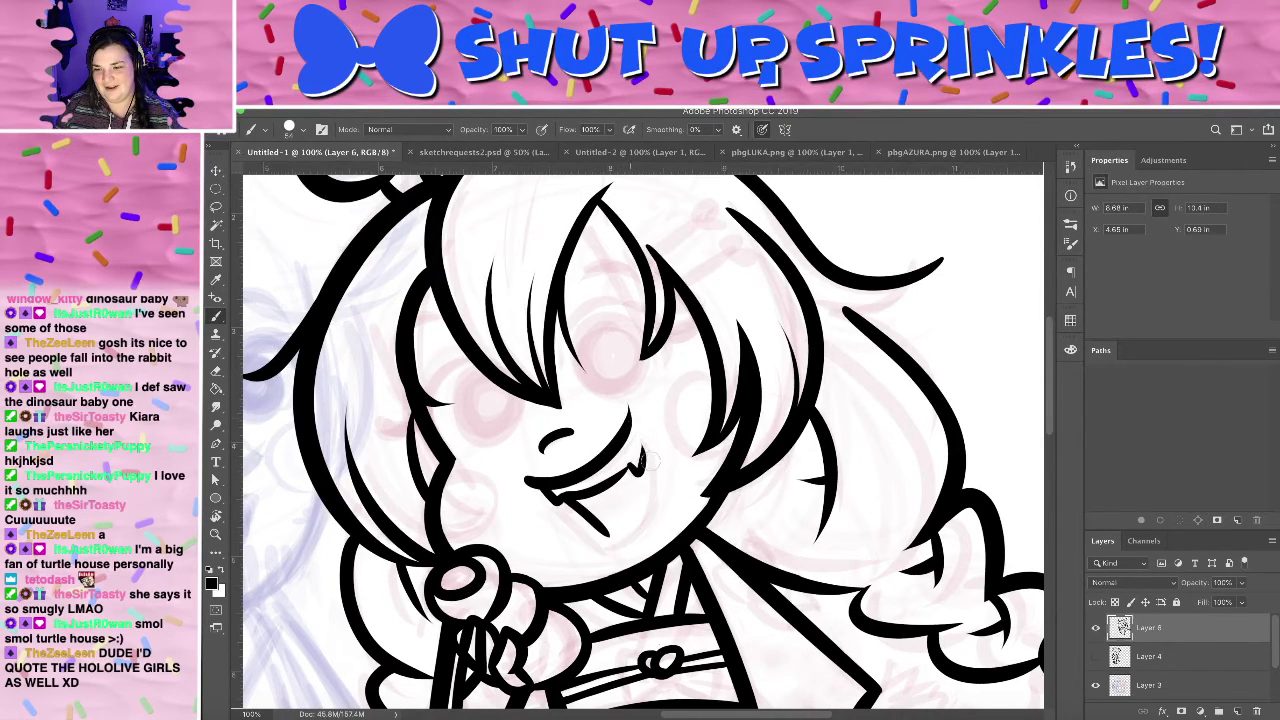
drag(655, 450, 570, 536)
key(ctrl+z)
drag(630, 414, 572, 542)
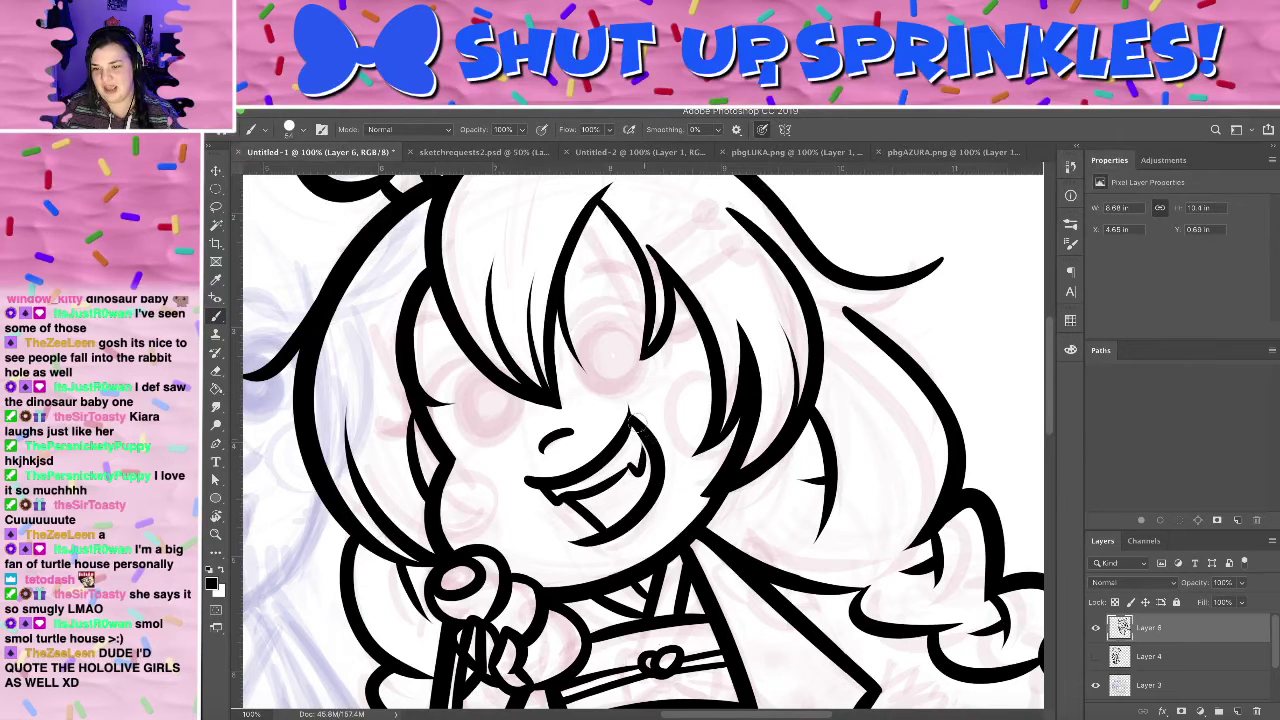
- Try a separate lower arc outside the fang, plus more full curves from the smile's raised corner to the chin
key(ctrl+z)
mouse_move(652, 430)
mouse_down()
mouse_move(567, 520)
mouse_move(640, 481)
mouse_move(642, 463)
mouse_move(588, 538)
mouse_move(655, 456)
mouse_up()
key(ctrl+z)
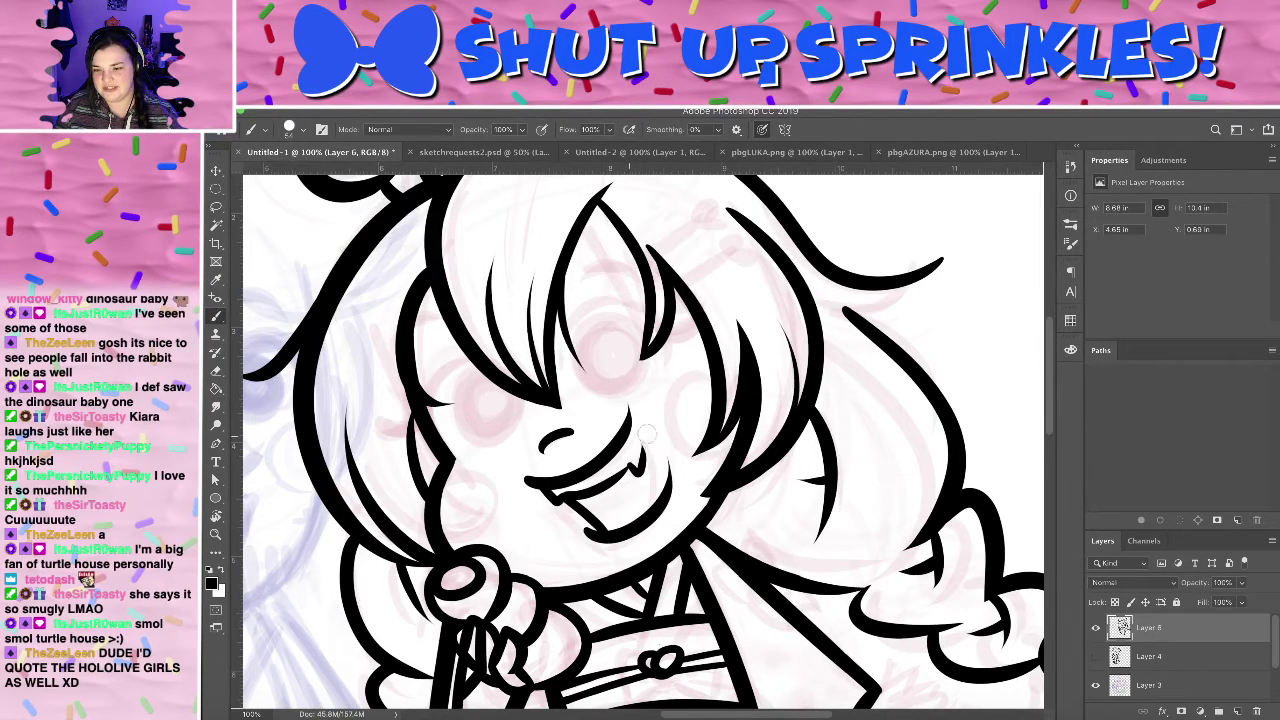
key(ctrl+z)
drag(628, 408, 557, 512)
key(ctrl+z)
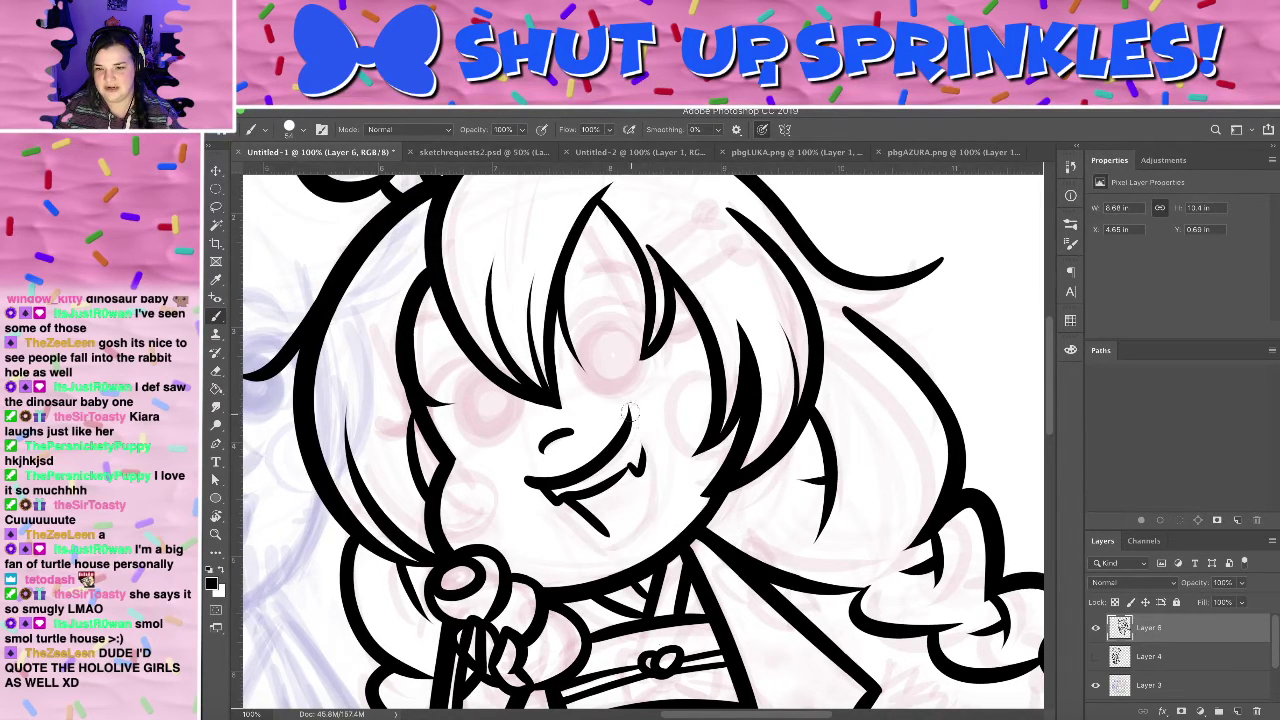
drag(632, 406, 556, 530)
key(ctrl+z)
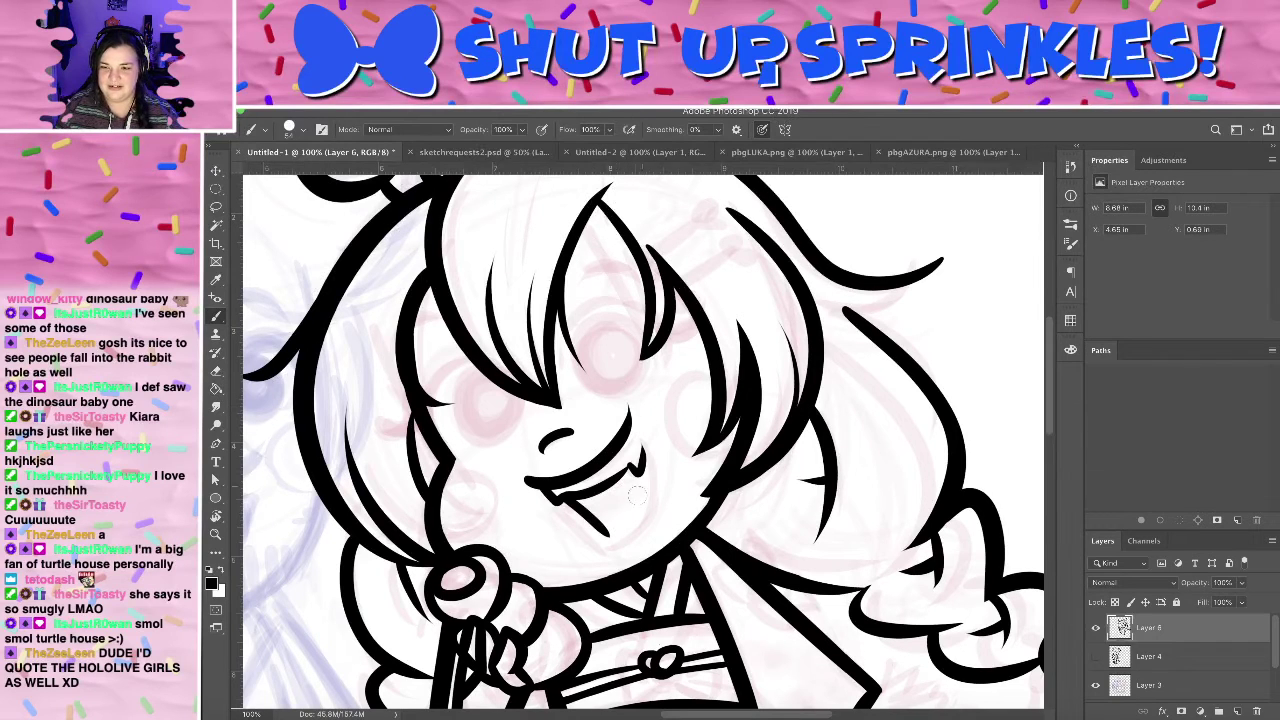
drag(628, 413, 603, 546)
key(ctrl+z)
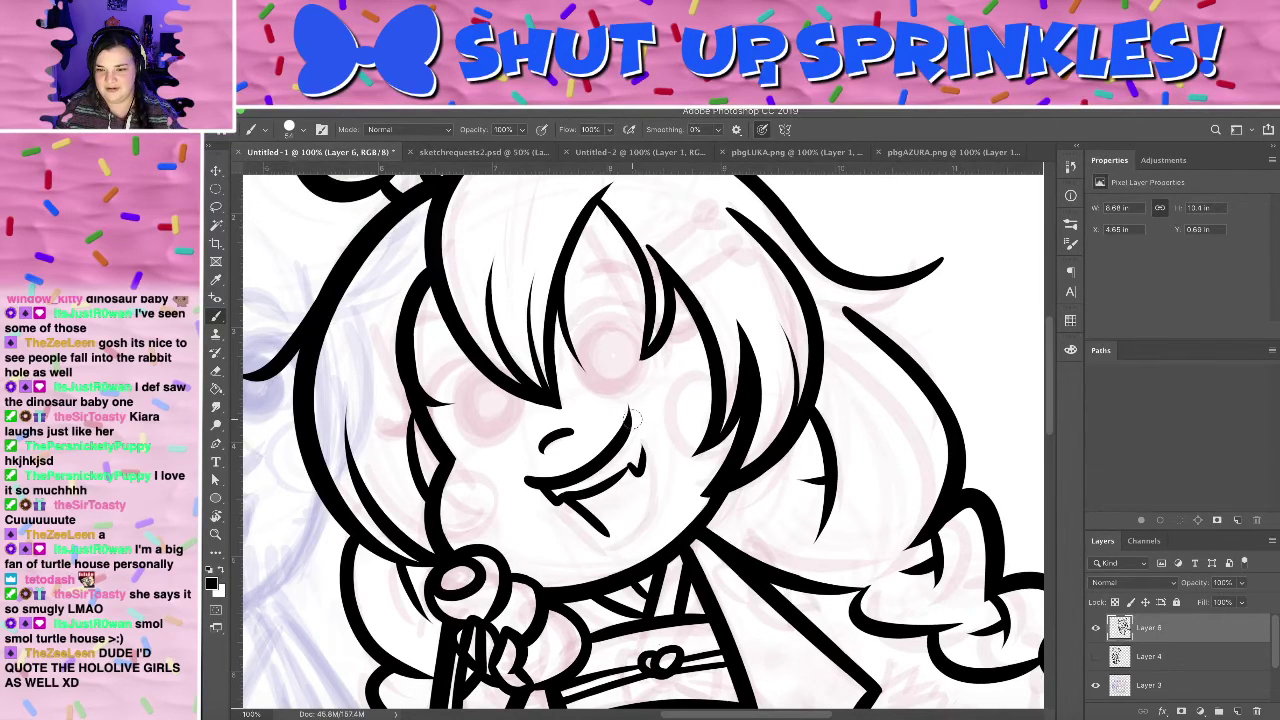
drag(629, 410, 580, 548)
key(ctrl+z)
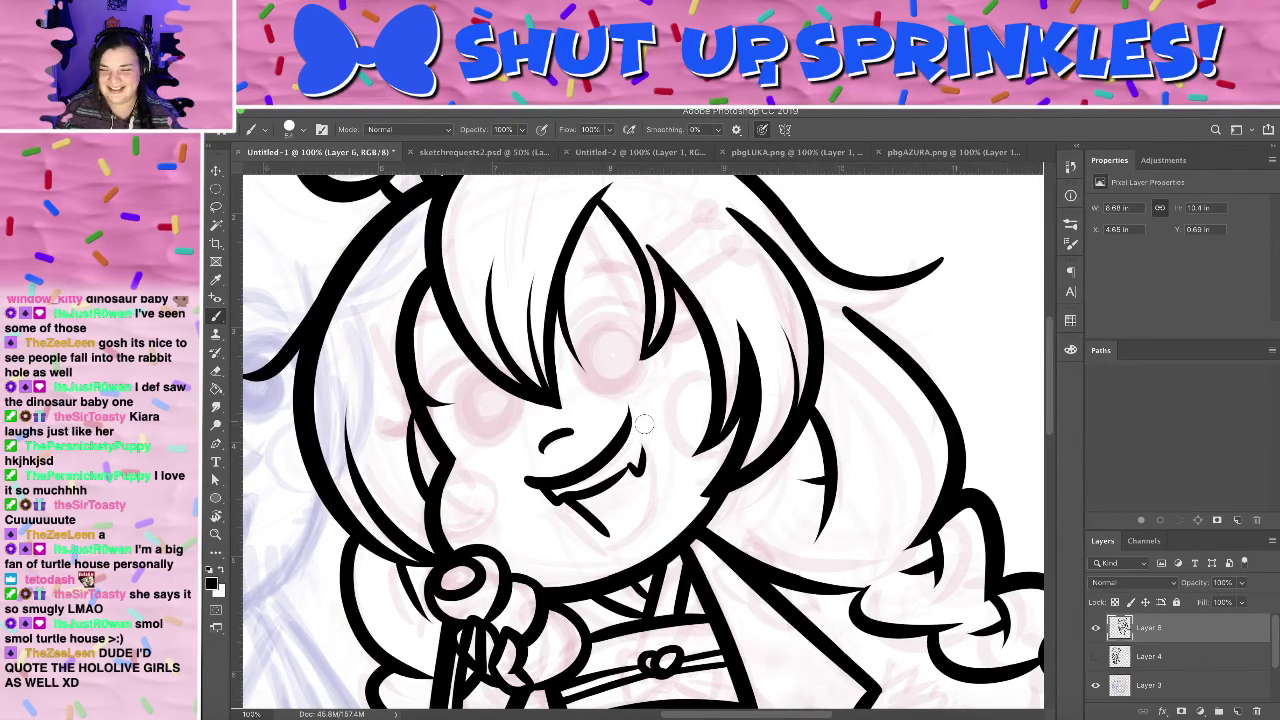
- Replace the slanted line below the lower fang with a shorter one while trying different outer mouth curves
key(ctrl+z)
drag(656, 447, 579, 532)
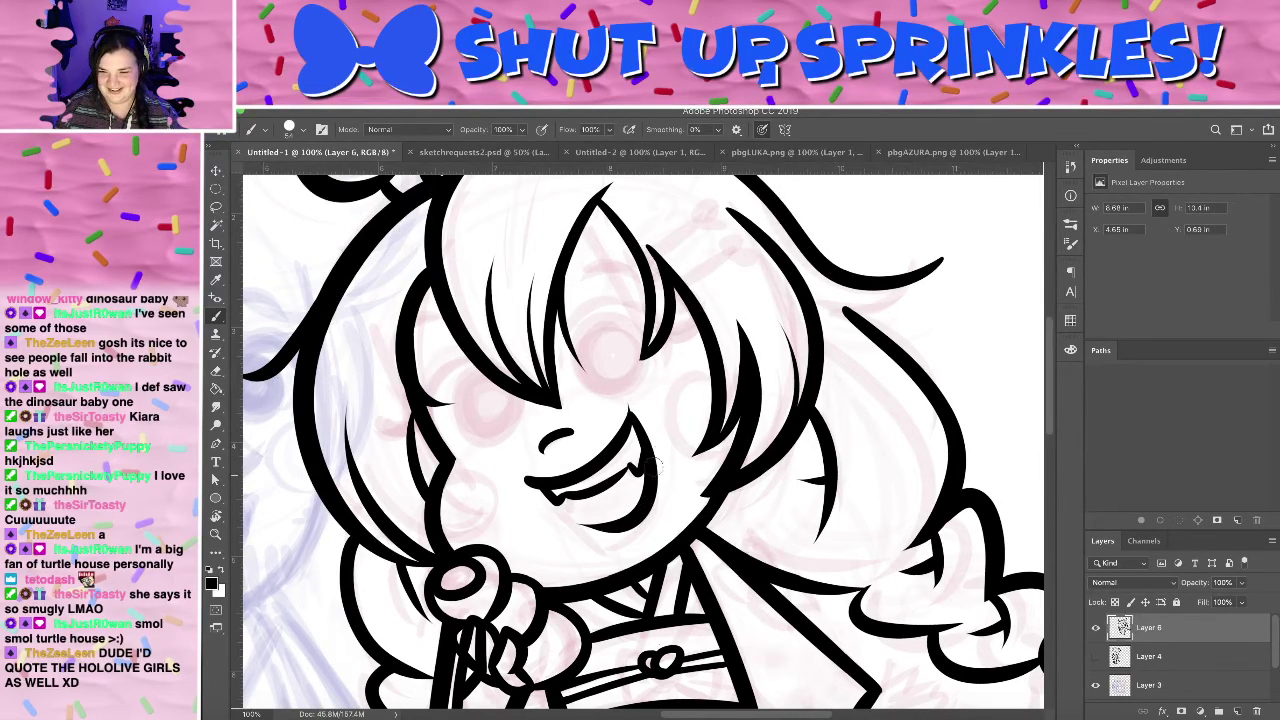
key(ctrl+z)
drag(640, 414, 575, 556)
key(ctrl+z)
mouse_move(645, 437)
mouse_down()
mouse_move(600, 548)
mouse_move(558, 552)
mouse_up()
key(ctrl+z)
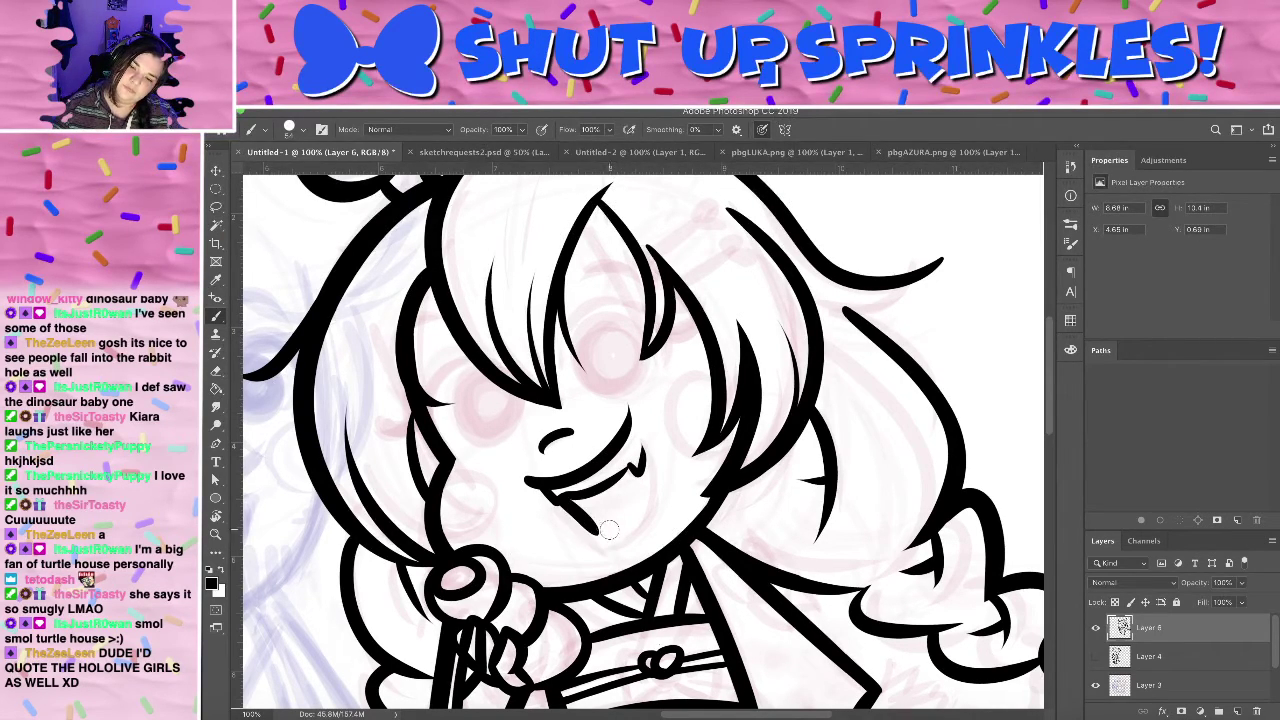
- Ink the open mouth's outer curve from the smile's raised corner around the fang to just below the shortened slanted line
mouse_move(609, 530)
mouse_down()
mouse_move(648, 440)
mouse_move(600, 534)
mouse_up()
key(ctrl+z)
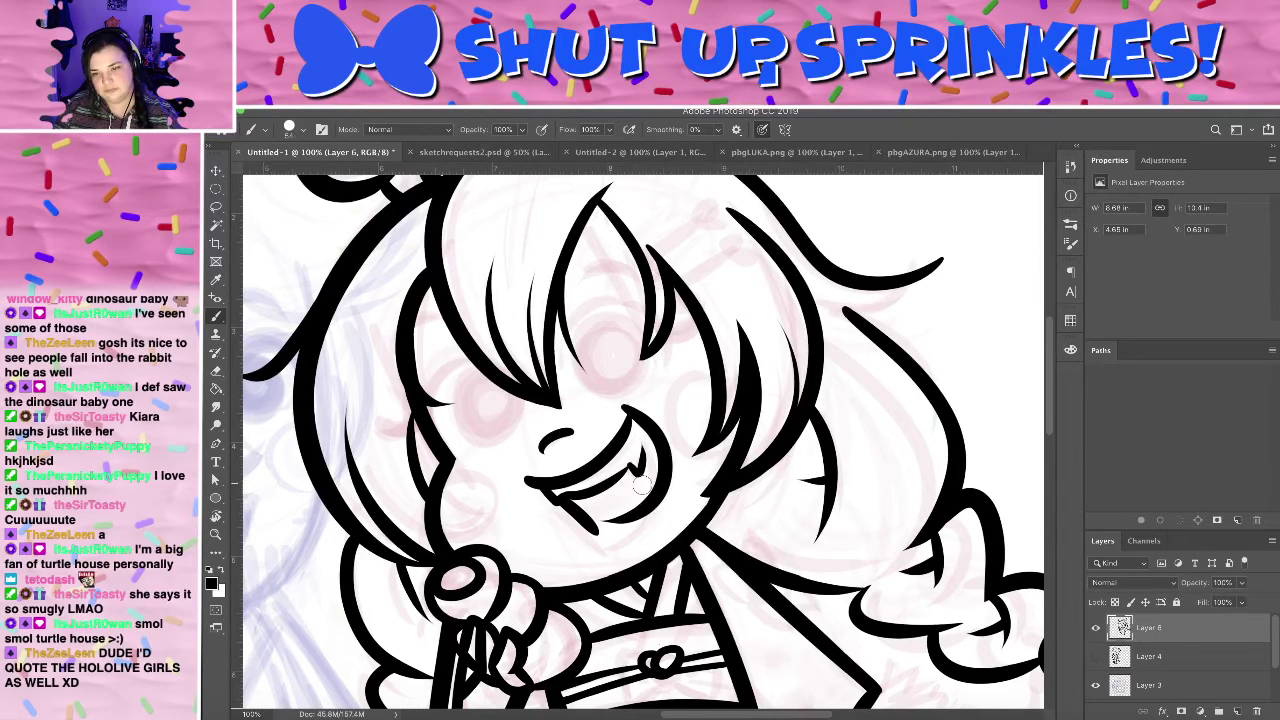
key(ctrl+z)
mouse_move(630, 411)
mouse_down()
mouse_move(598, 539)
mouse_move(636, 481)
mouse_up()
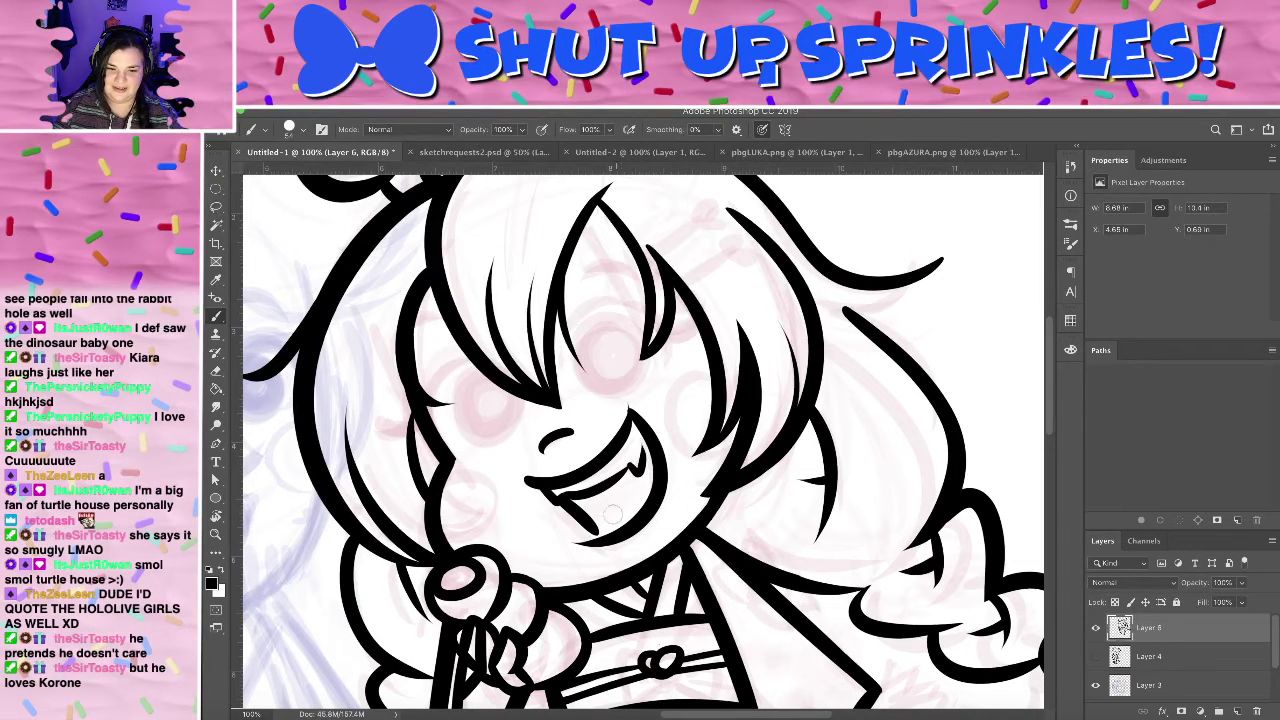
- Ink a rounded tongue inside the open mouth, replacing the first flatter arc with a steeper one below the fang
drag(596, 542, 672, 497)
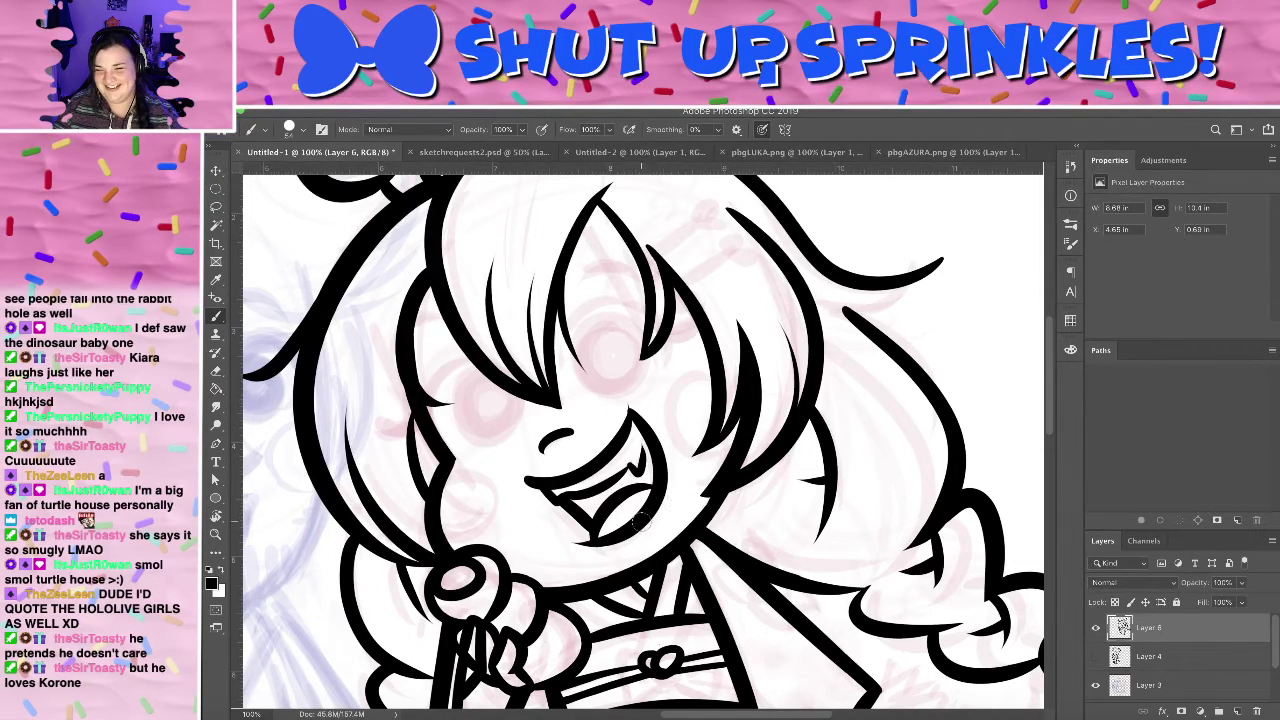
key(super+z)
drag(614, 528, 652, 479)
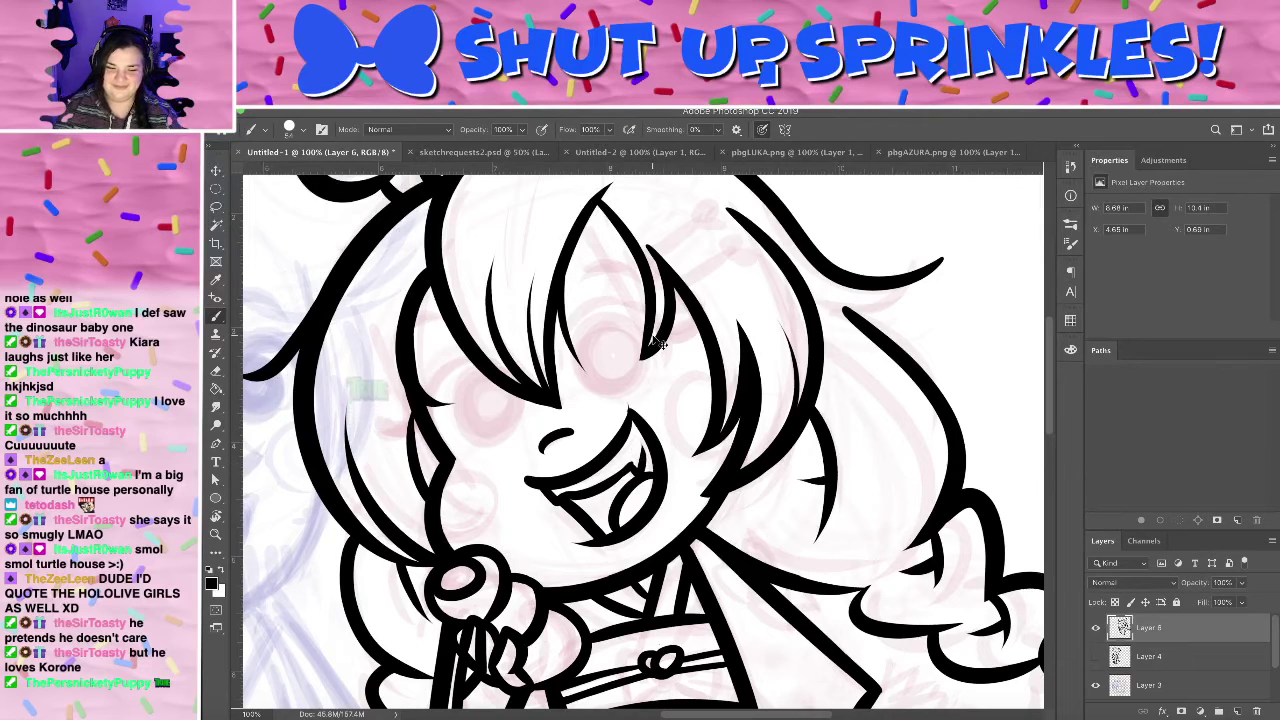
- Erase the bump on the line beside the upper fang with a 12 px hard round eraser to sharpen the corner
key(super+equal)
key(super+equal)
key(e)
click(291, 129)
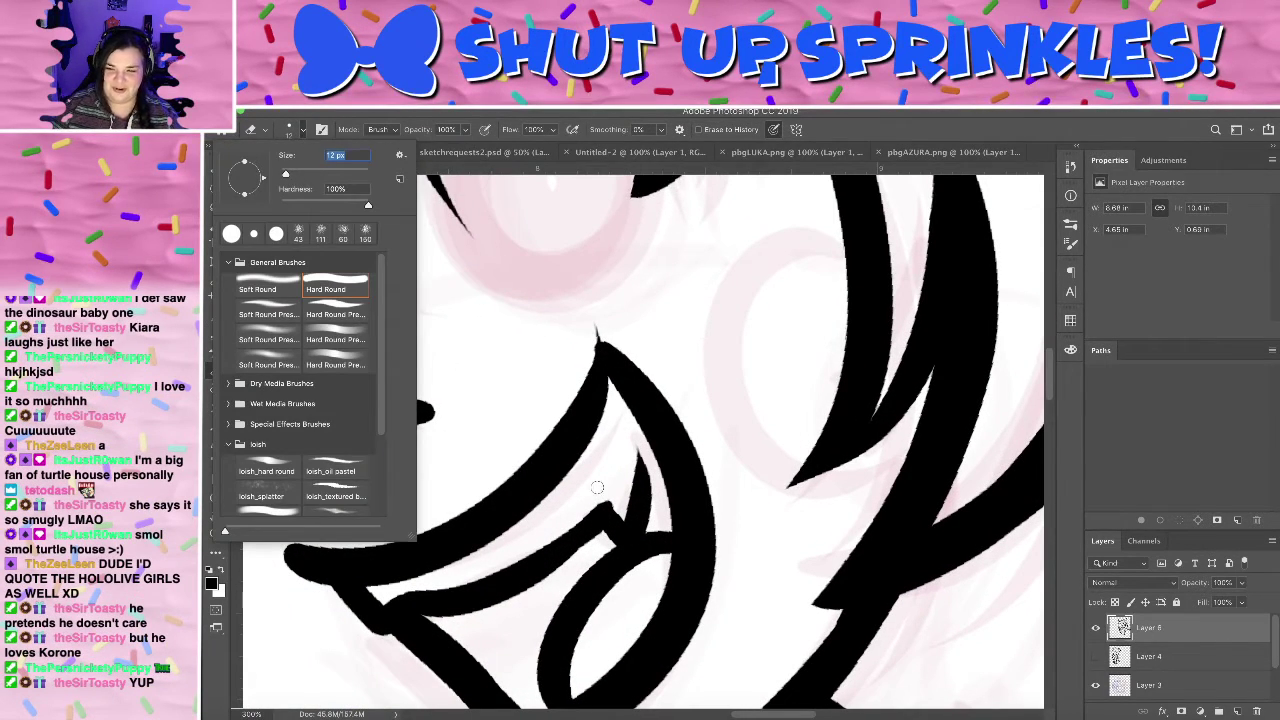
drag(599, 489, 615, 508)
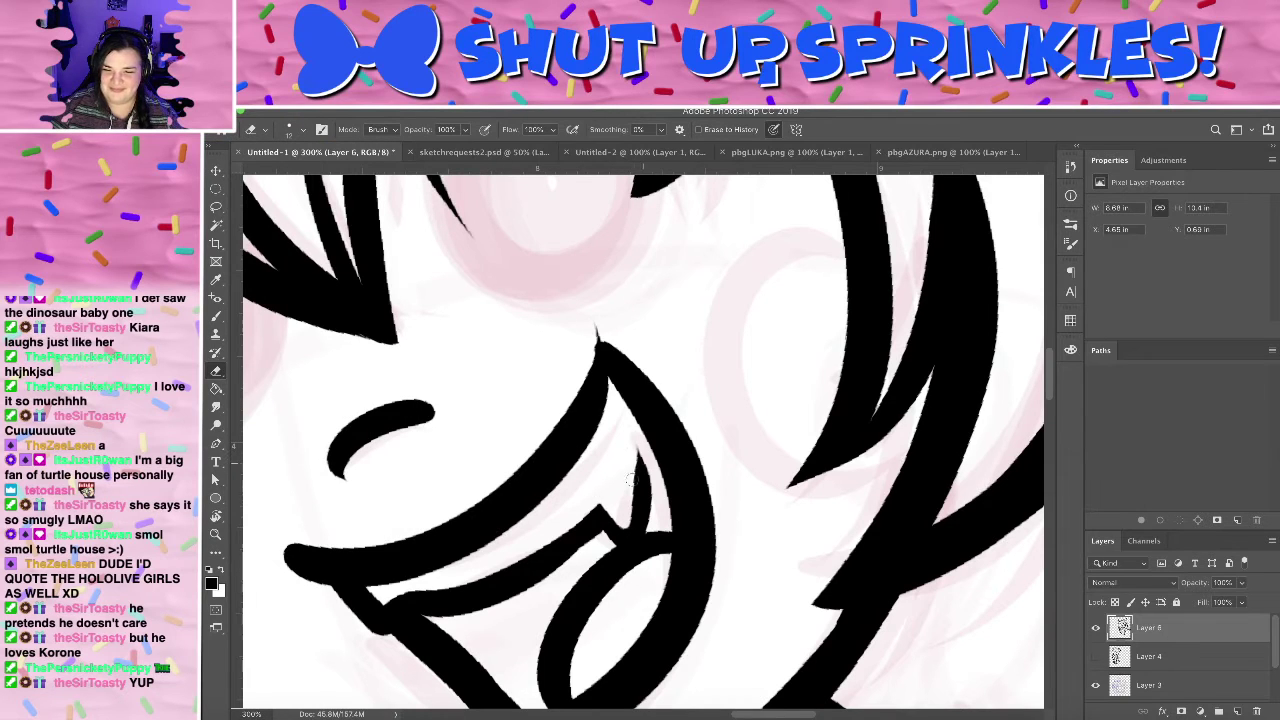
- Extend the fang's outer edge up to the mouth outline with a 31 px brush
key(b)
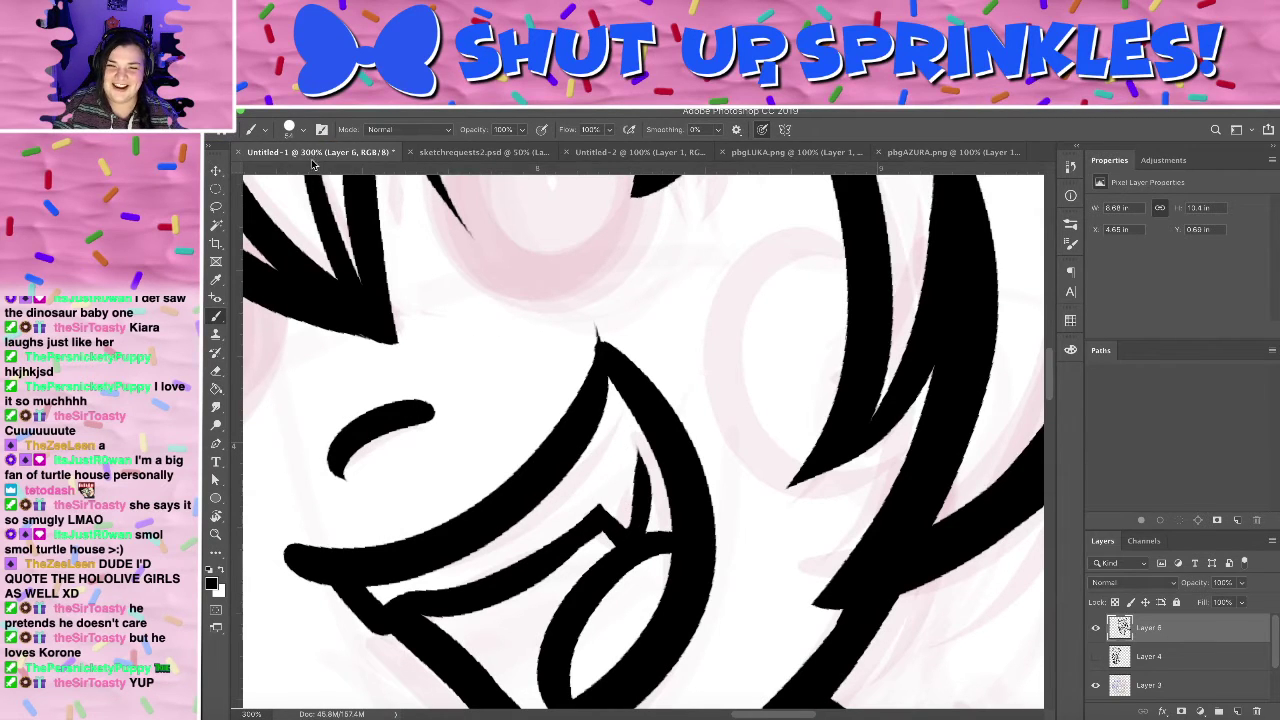
click(291, 129)
key(Return)
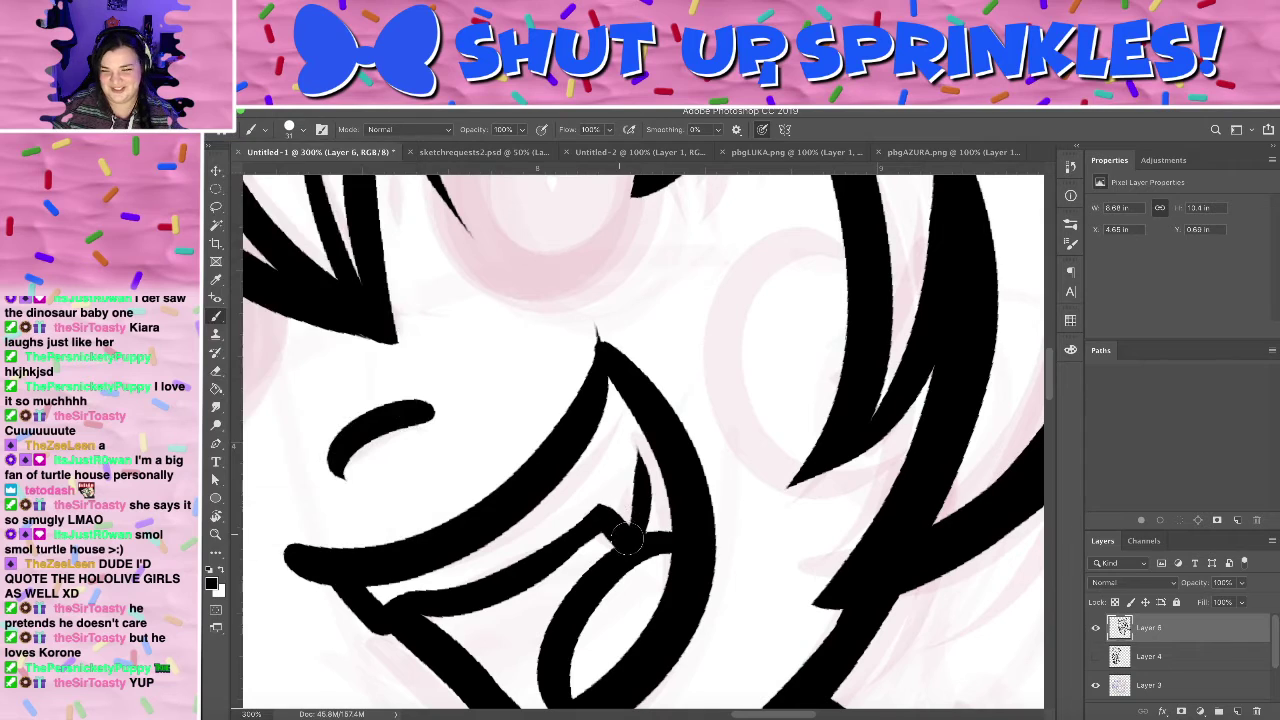
drag(627, 535, 638, 400)
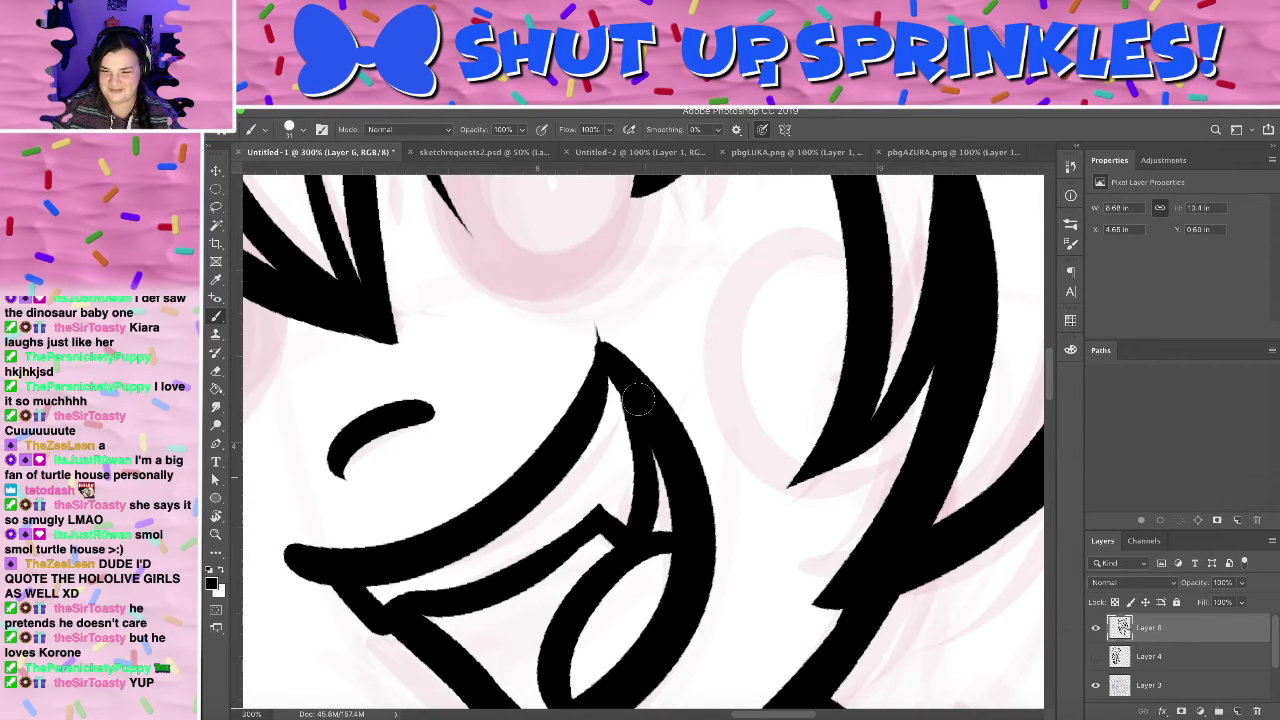
- Erase the stray spike at the smile's raised corner and thicken the upper mouth line leading down from it
key(e)
drag(593, 341, 540, 394)
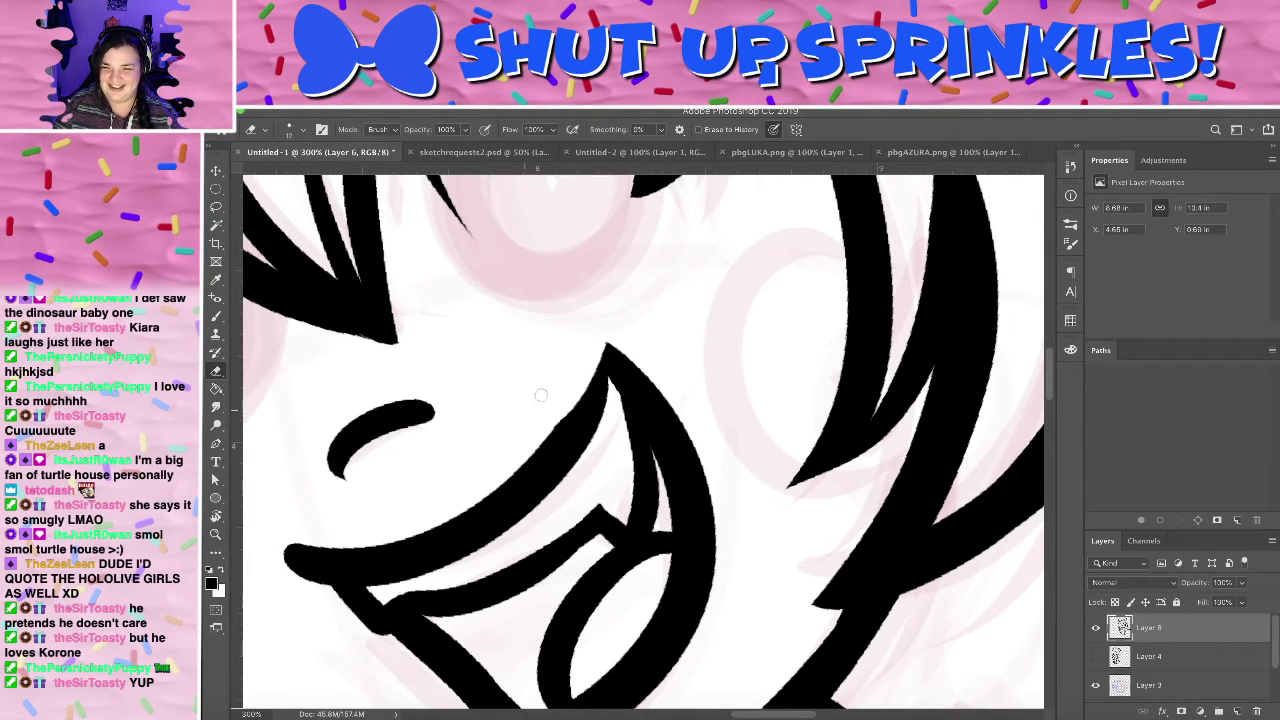
key(b)
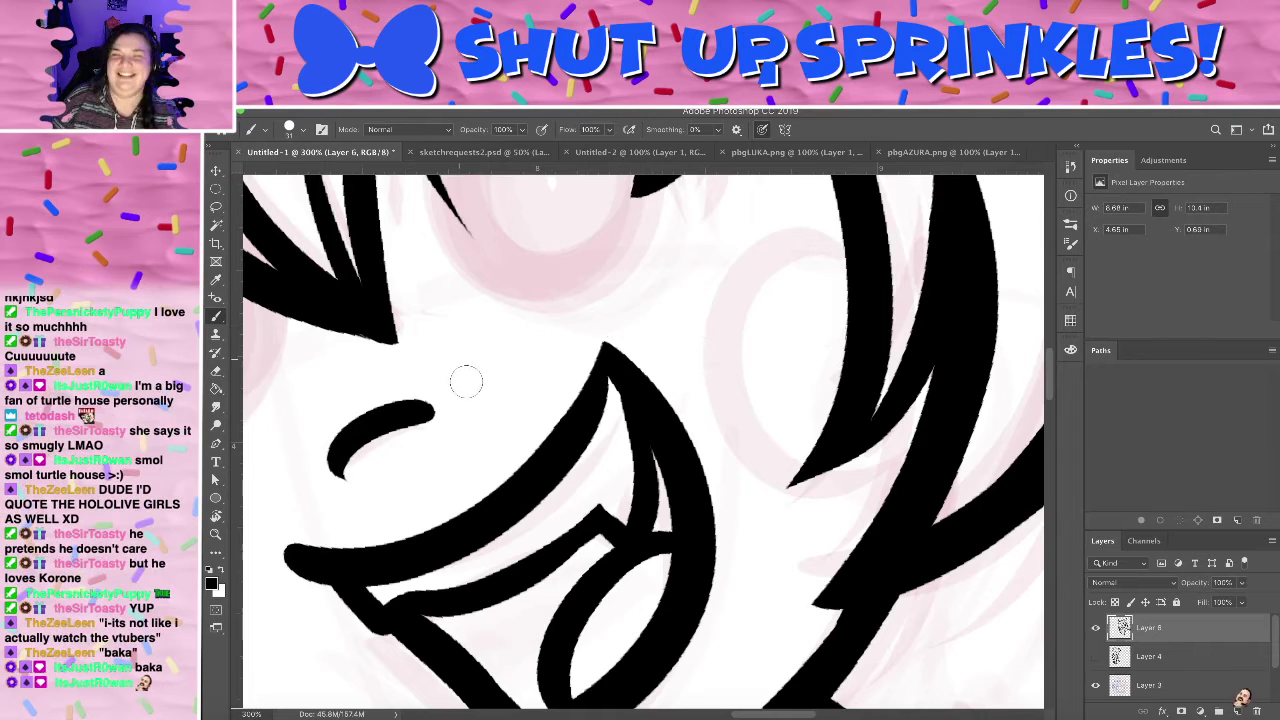
drag(610, 374, 551, 493)
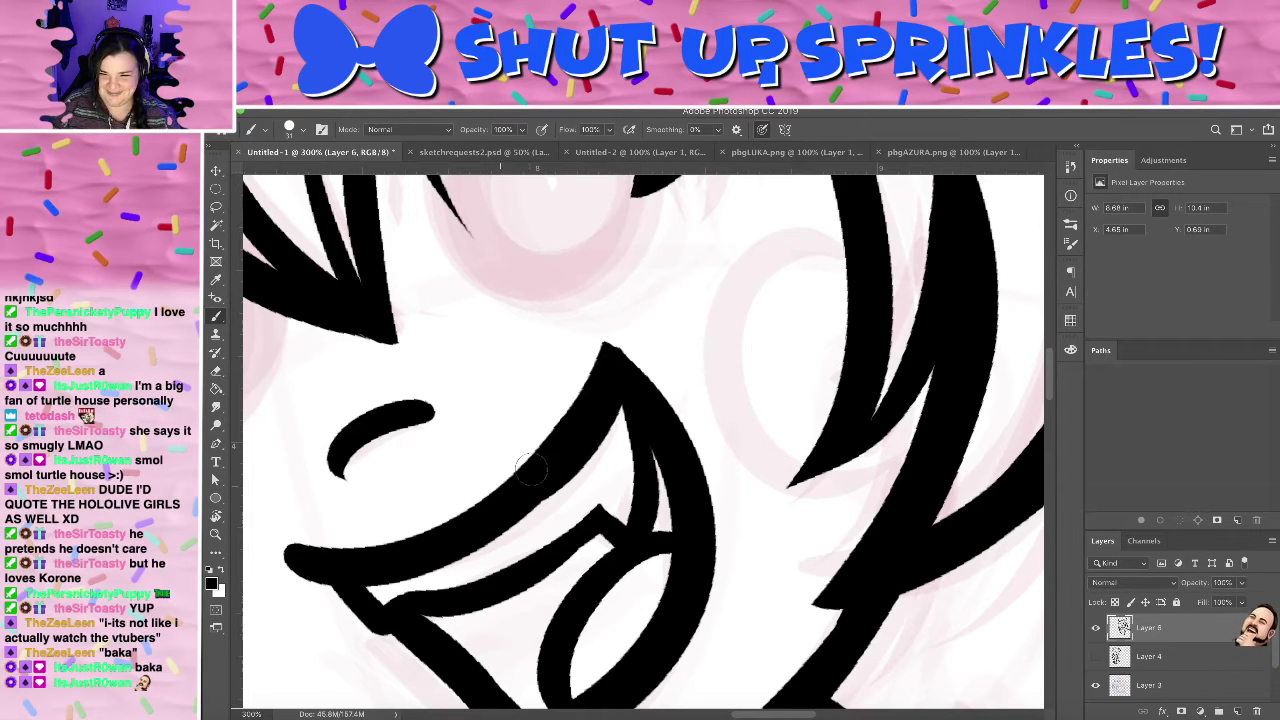
key(super+z)
drag(611, 375, 556, 486)
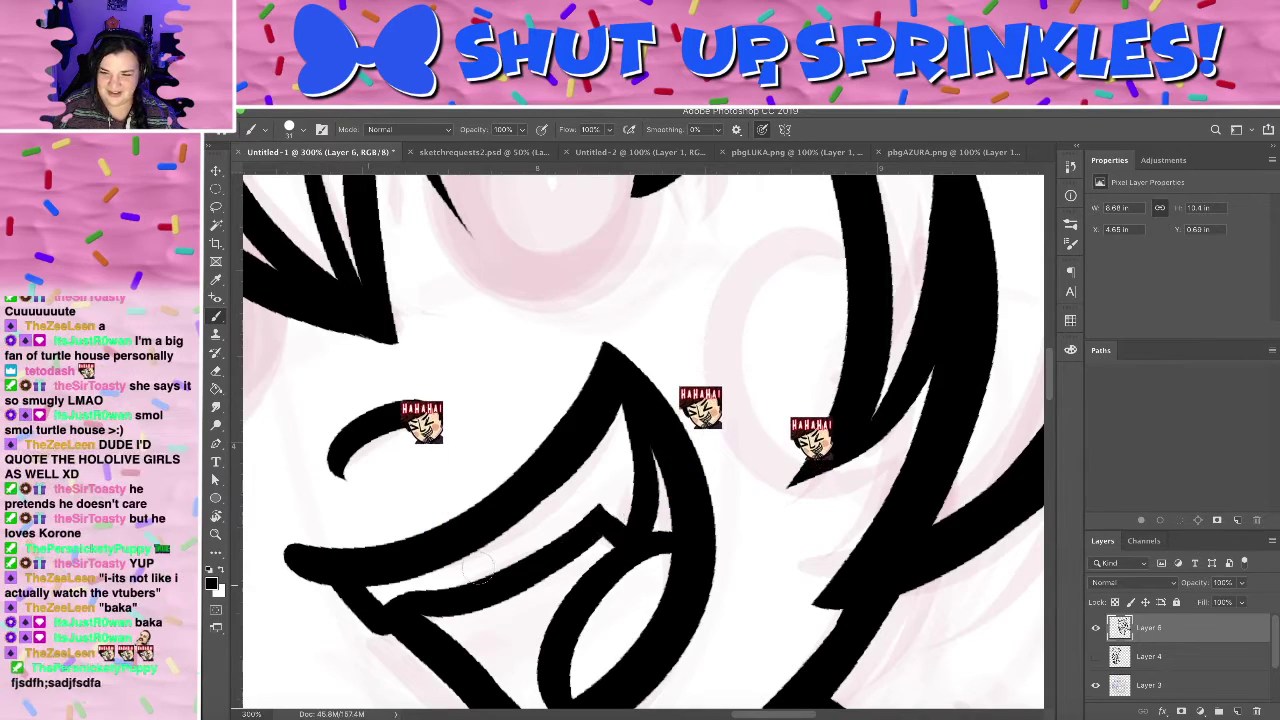
drag(627, 590, 689, 451)
key(super+minus)
scroll(692, 455, down, 4)
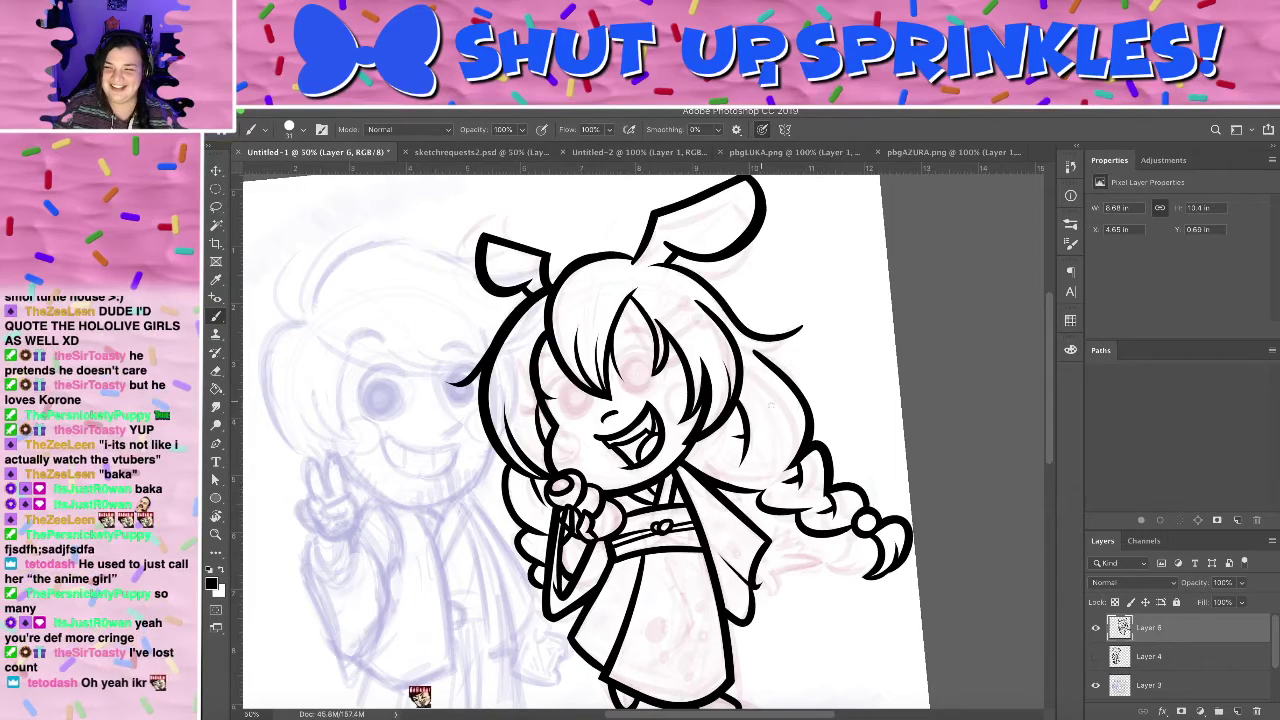
scroll(765, 552, up, 3)
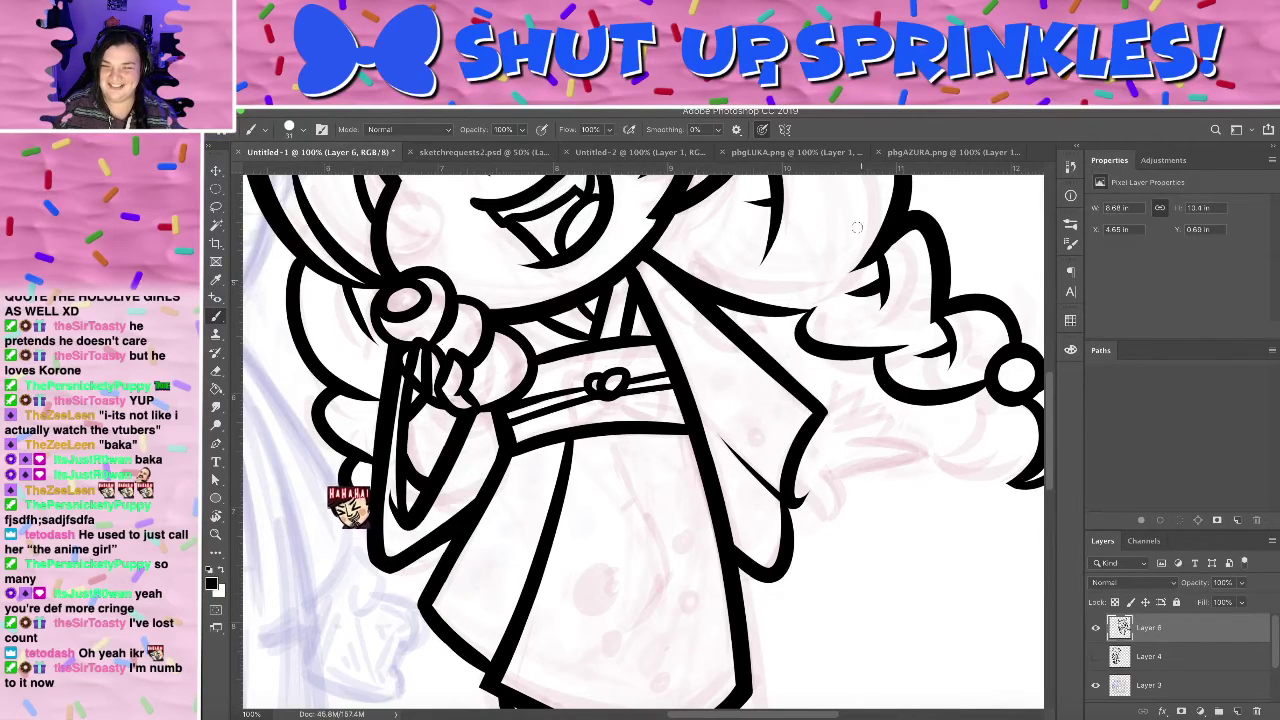
mouse_move(812, 541)
mouse_down()
mouse_move(574, 428)
mouse_move(543, 391)
mouse_up()
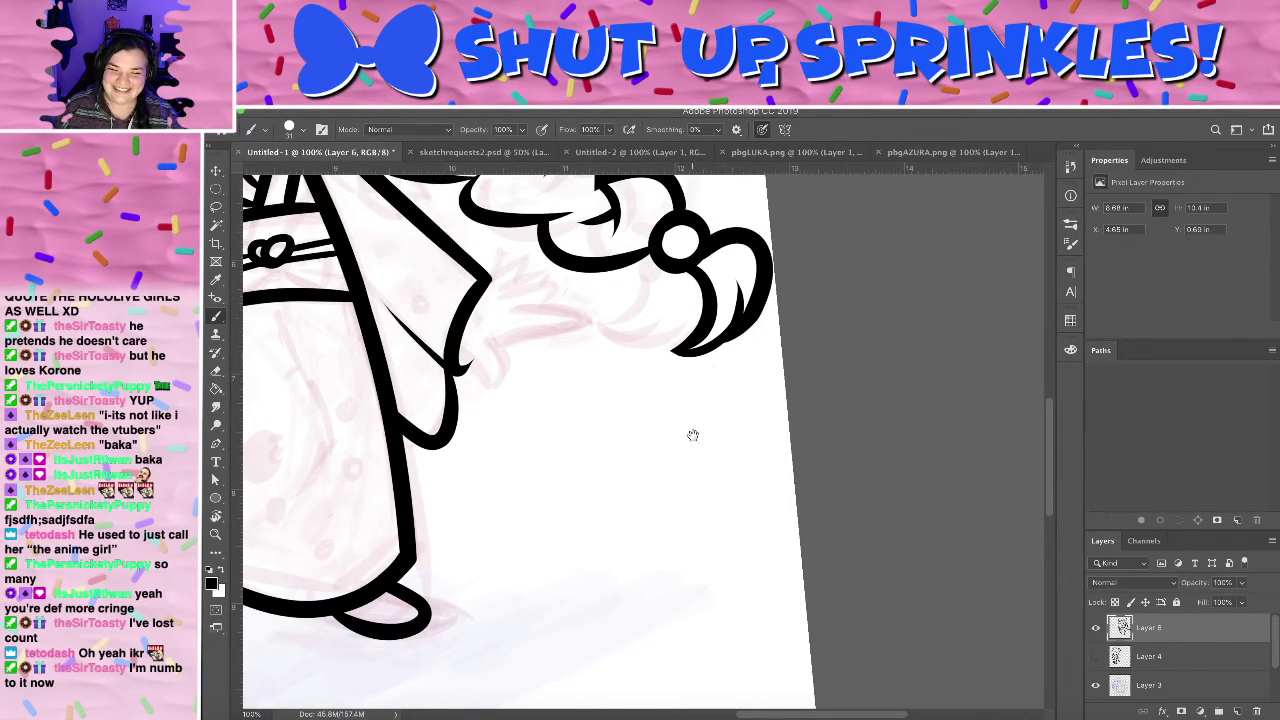
- Try to ink the thumb's upper edge where the sketched hand emerges from the sleeve cuff, replacing the straight stroke with a curved one
drag(693, 435, 829, 537)
key(super+plus)
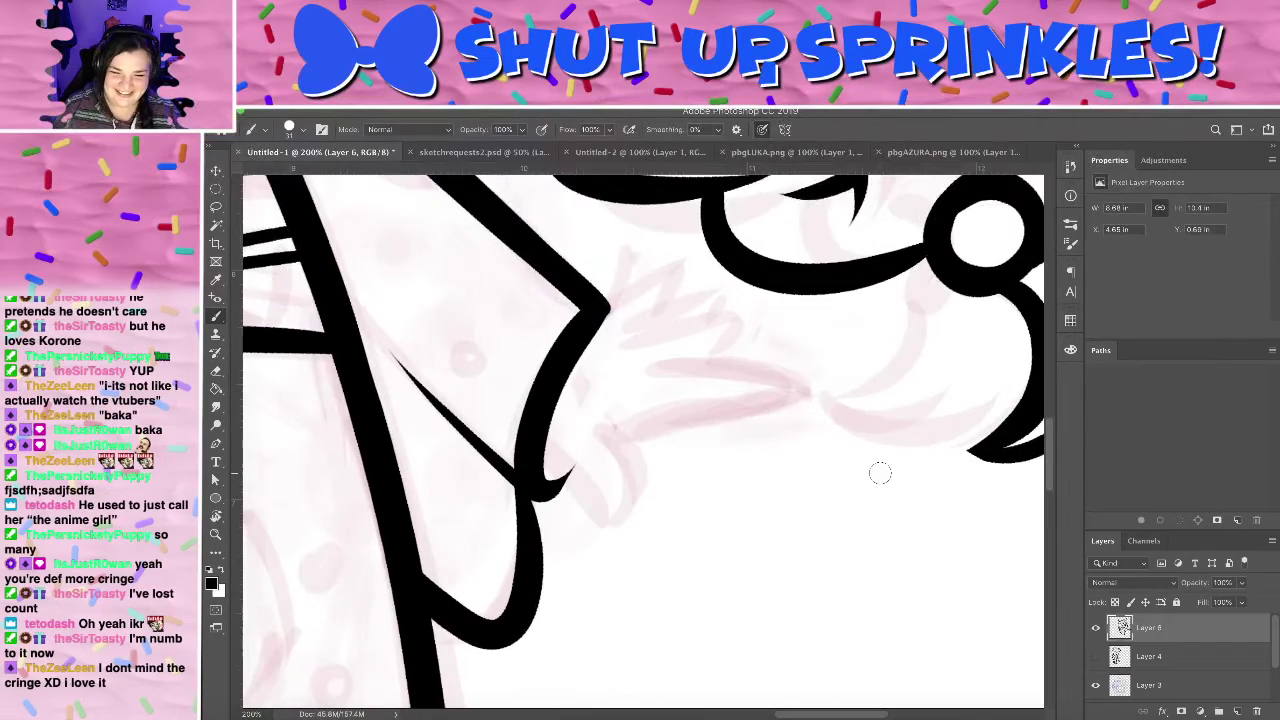
drag(657, 425, 693, 390)
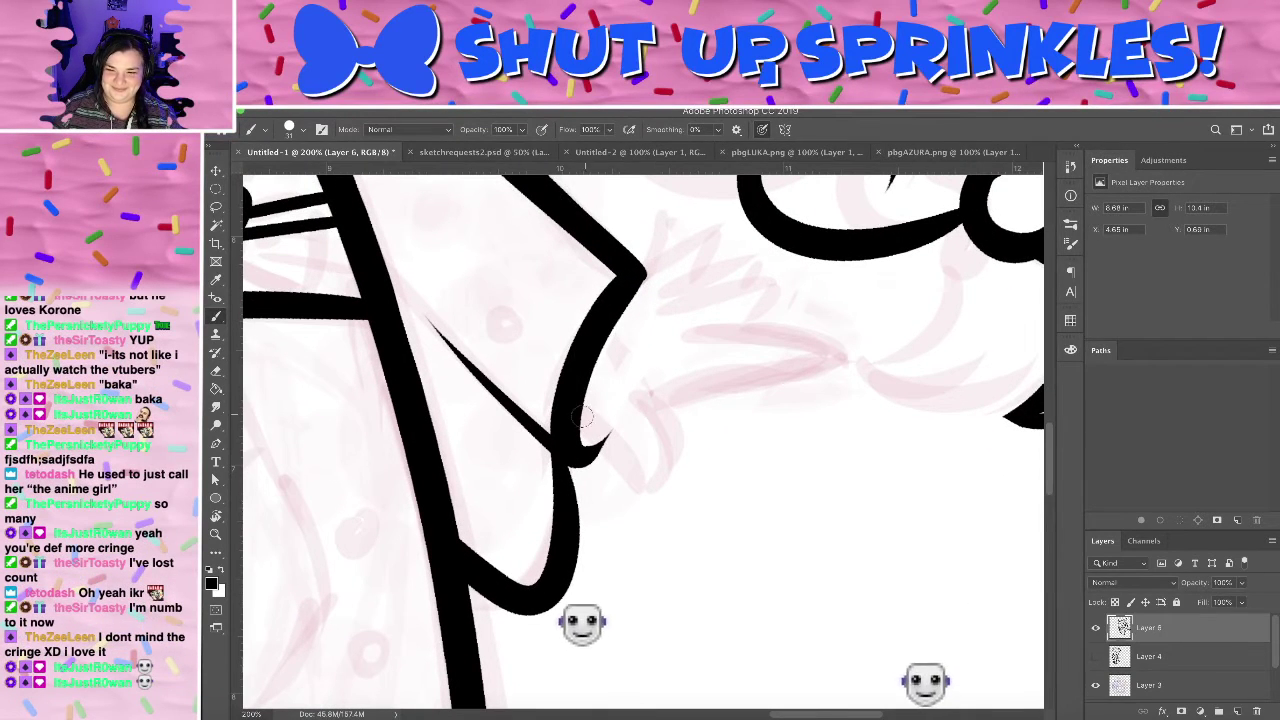
drag(583, 418, 634, 463)
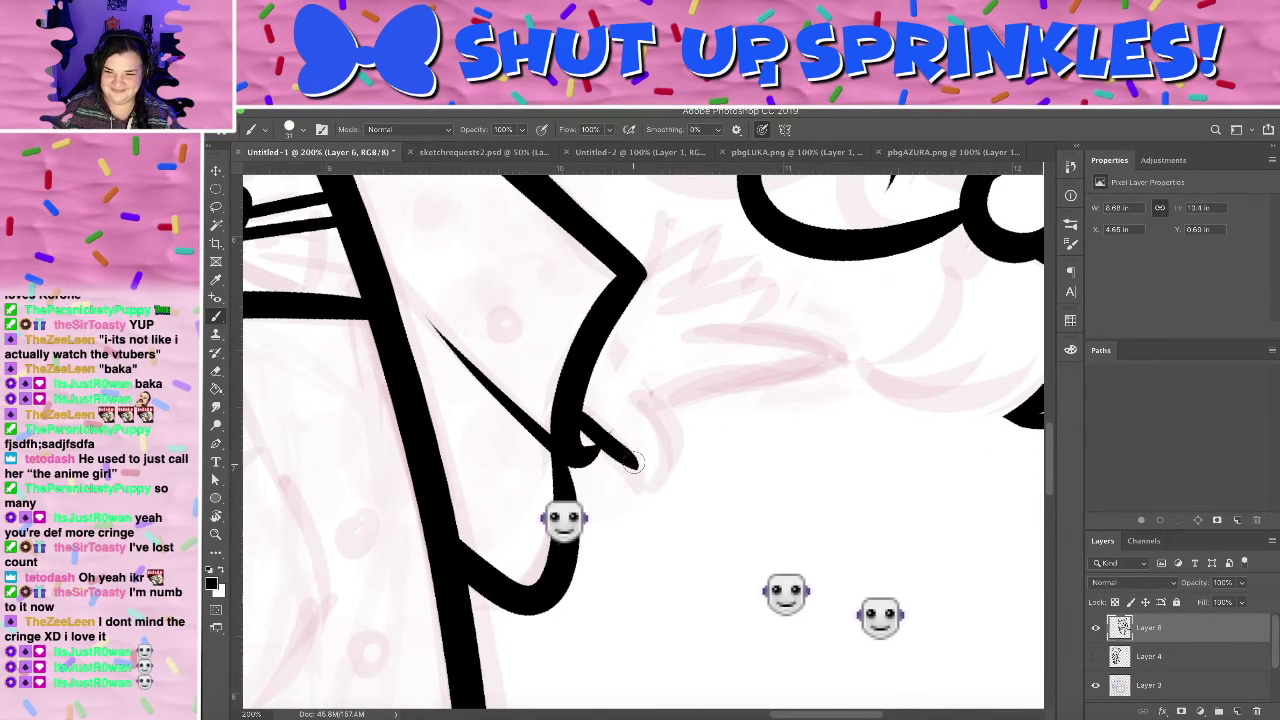
key(super+z)
mouse_move(583, 412)
mouse_down()
mouse_move(632, 495)
mouse_move(635, 388)
mouse_move(640, 494)
mouse_up()
key(super+z)
key(super+z)
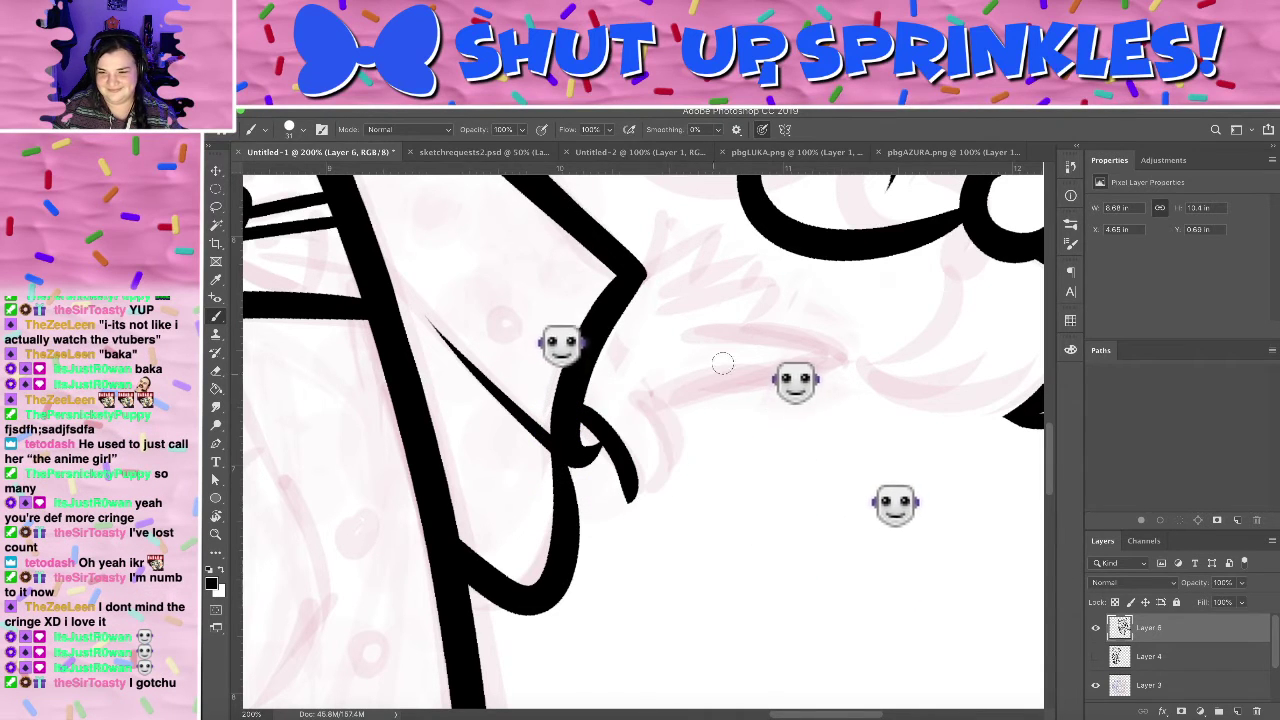
- Set the brush size to 46 px for inking the hand, undoing the thicker trial stroke along the outstretched finger
key(r)
drag(722, 363, 700, 266)
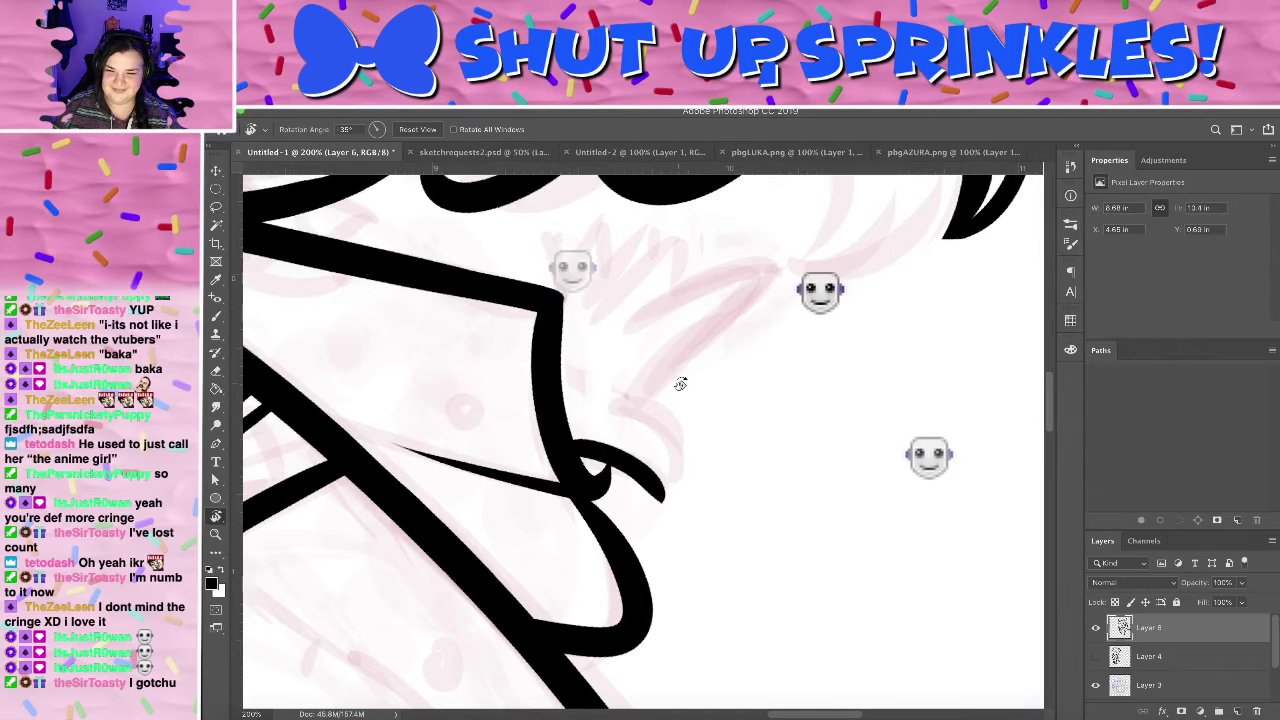
key(b)
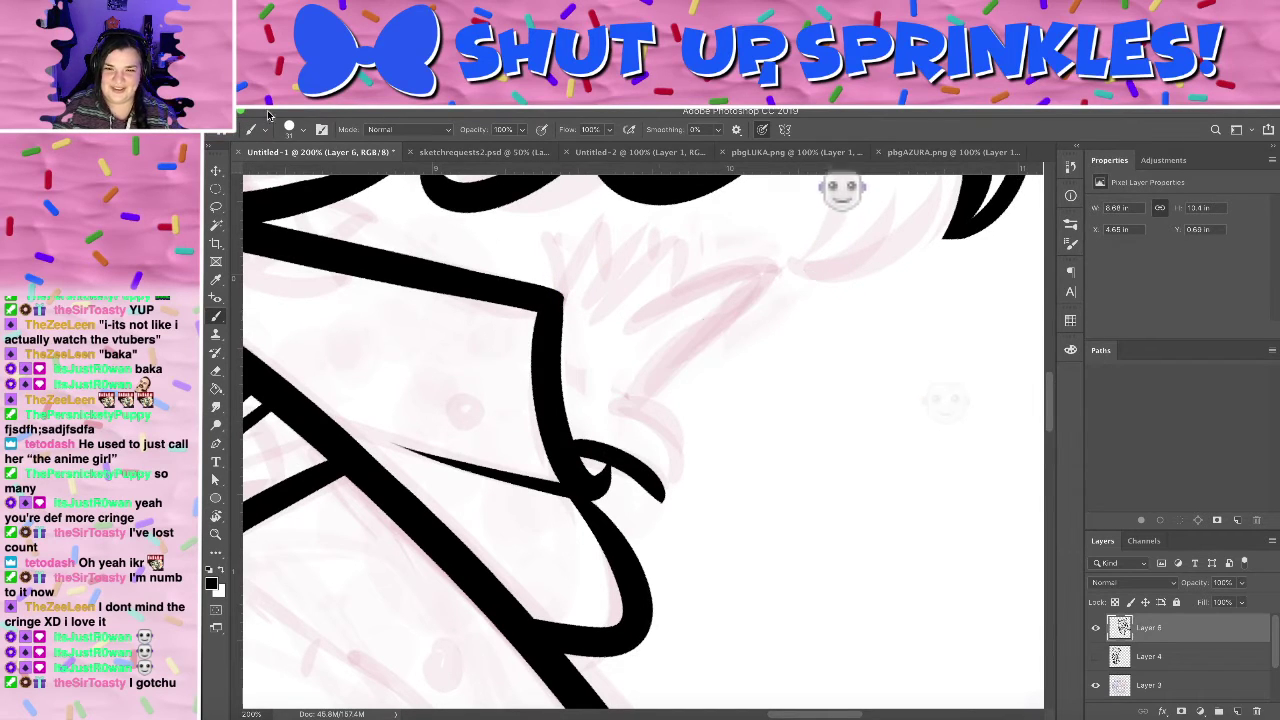
click(303, 131)
click(309, 175)
drag(631, 395, 787, 260)
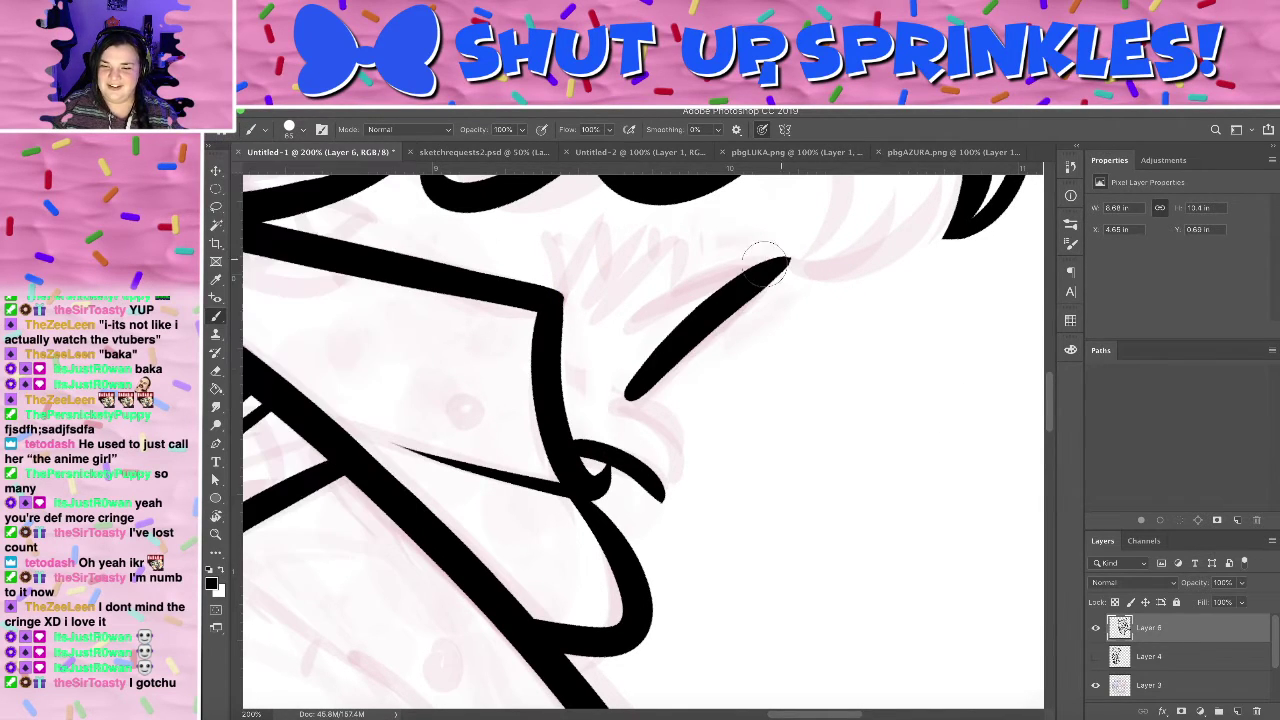
click(289, 130)
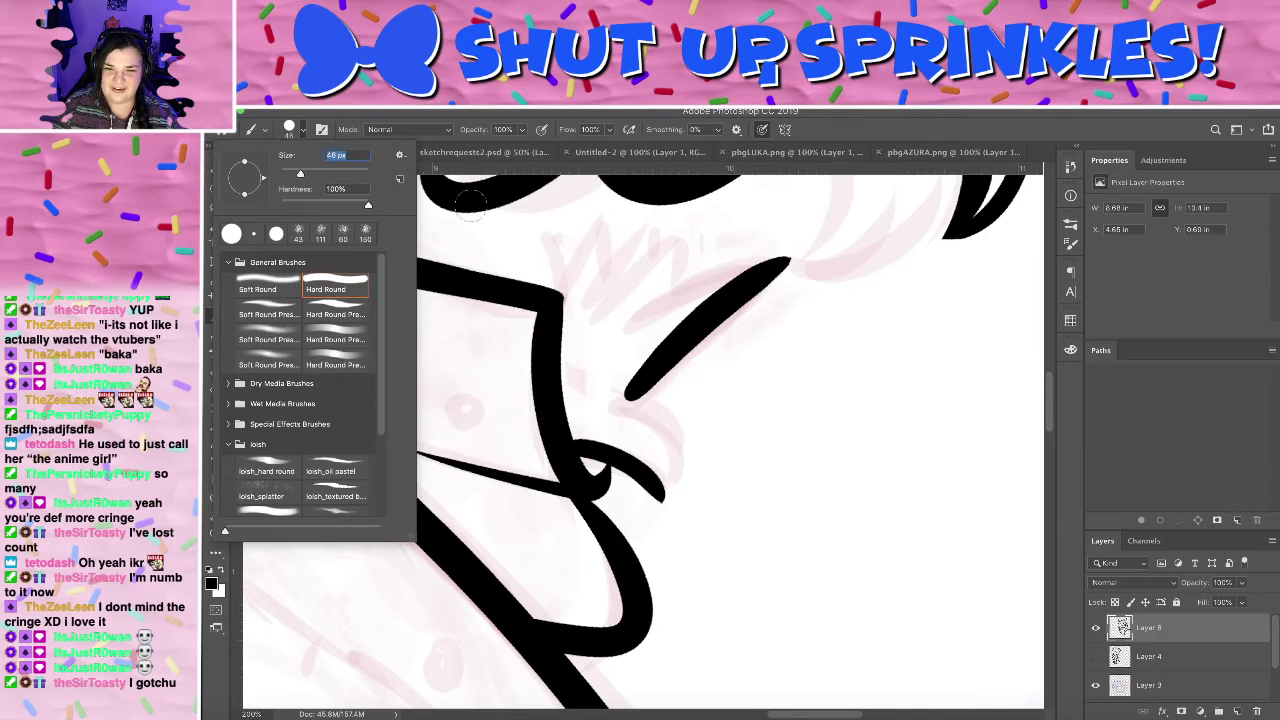
key(Return)
click(797, 364)
key(ctrl+z)
key(ctrl+z)
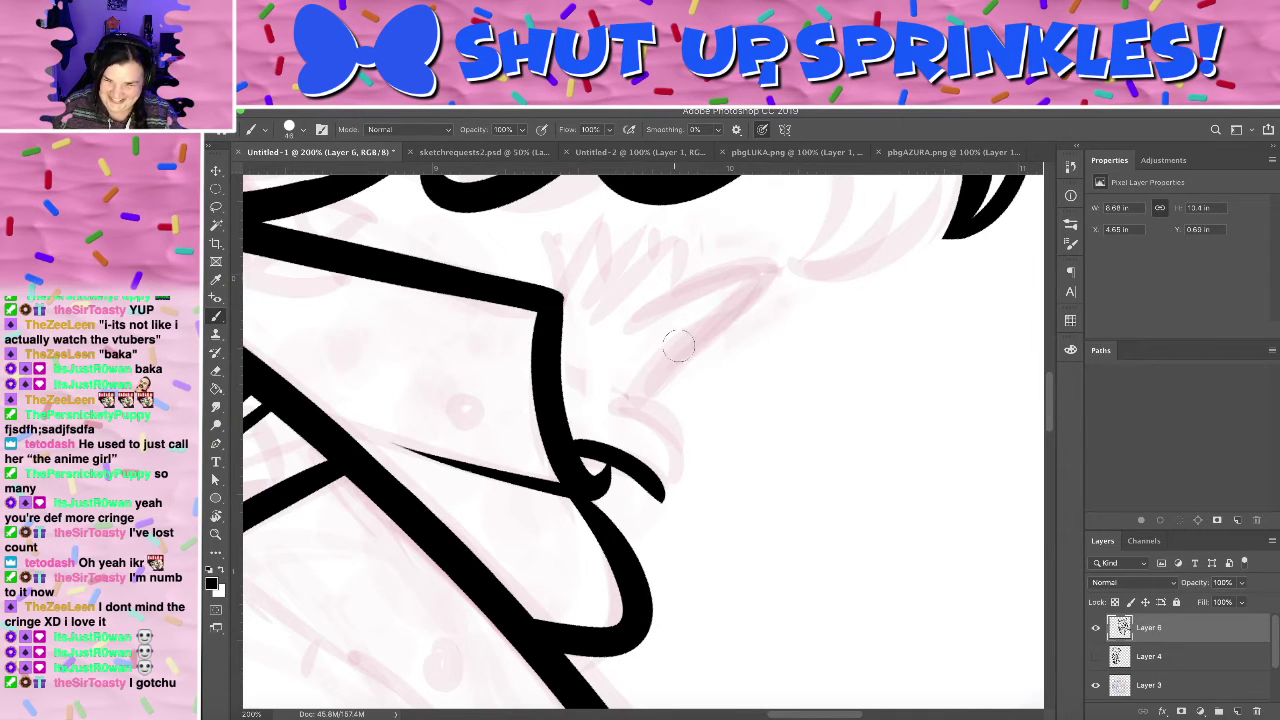
- Try several shapes for the outstretched finger's outline, undoing them together with the earlier thumb curve
drag(637, 401, 758, 310)
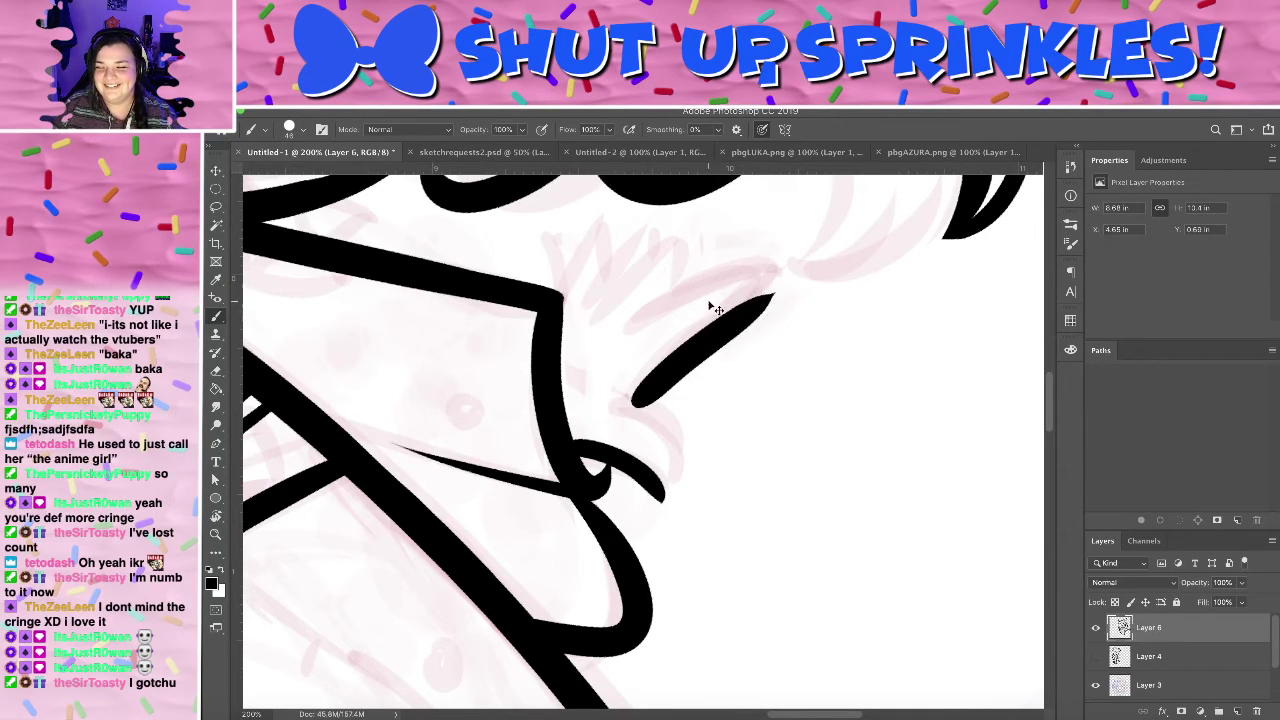
key(ctrl+z)
mouse_move(631, 327)
mouse_down()
mouse_move(697, 290)
mouse_move(766, 314)
mouse_up()
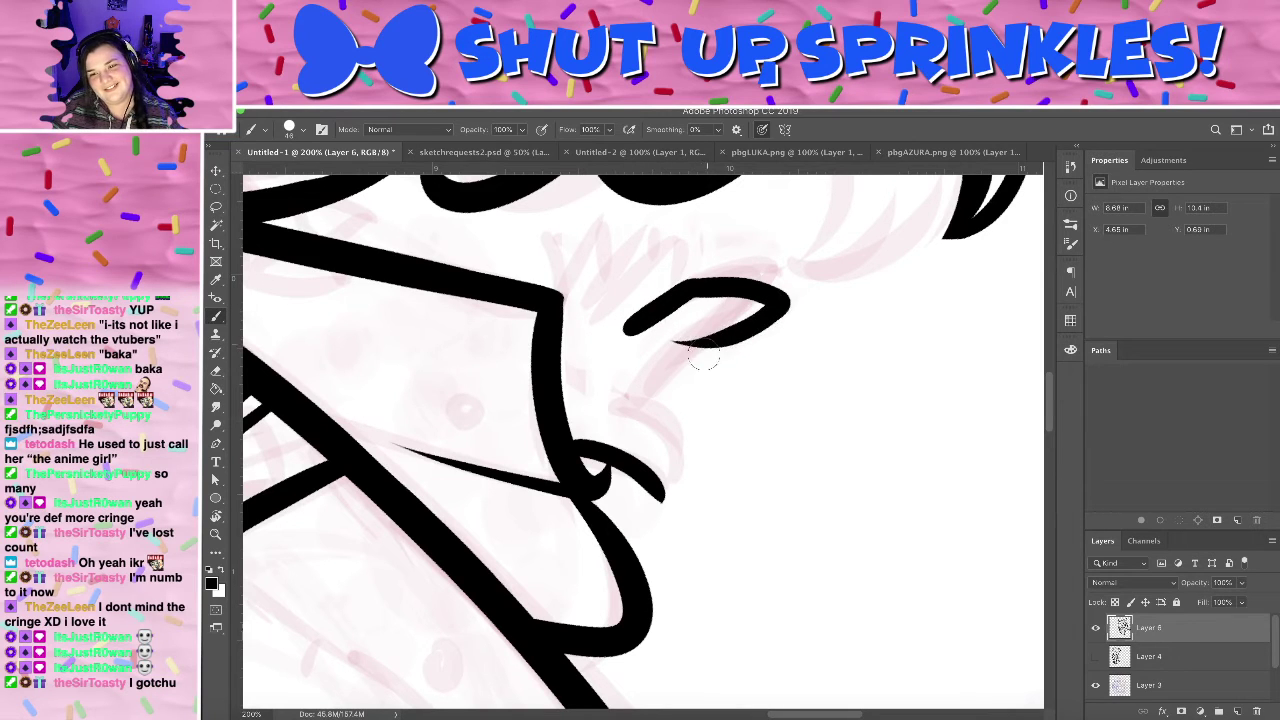
key(ctrl+z)
drag(628, 338, 708, 268)
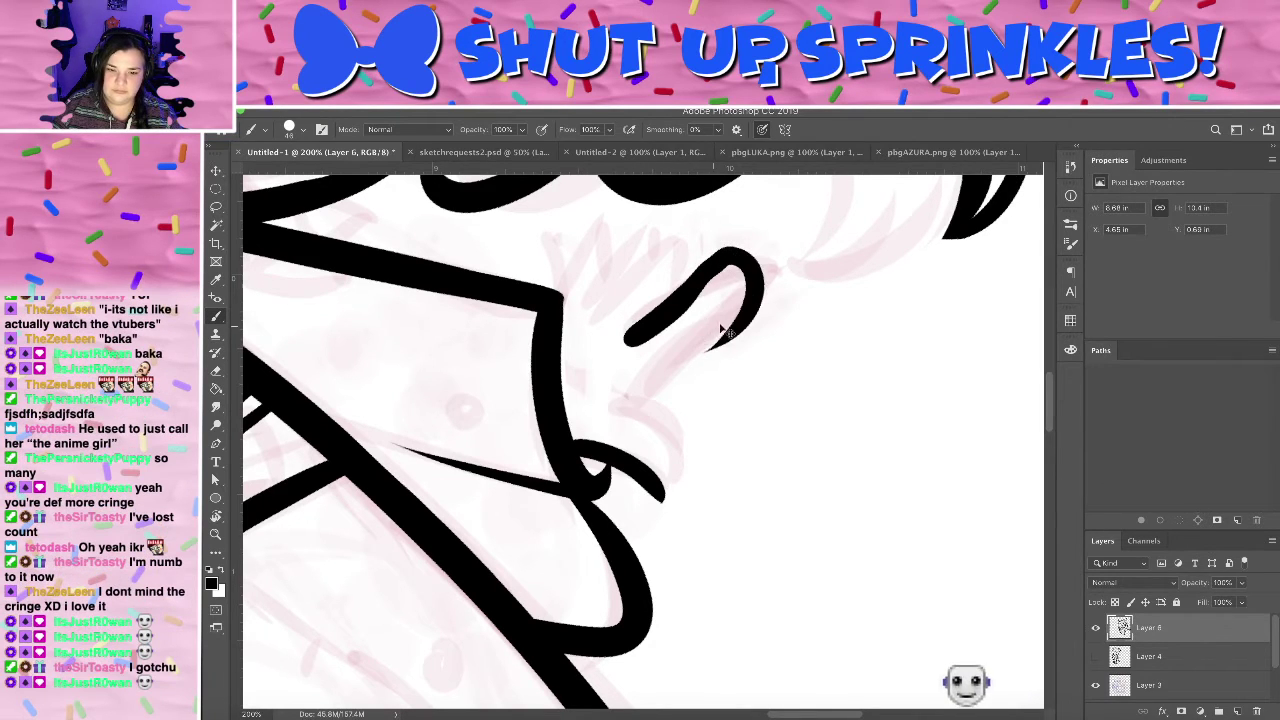
key(ctrl+z)
mouse_move(632, 344)
mouse_down()
mouse_move(719, 261)
mouse_move(656, 387)
mouse_up()
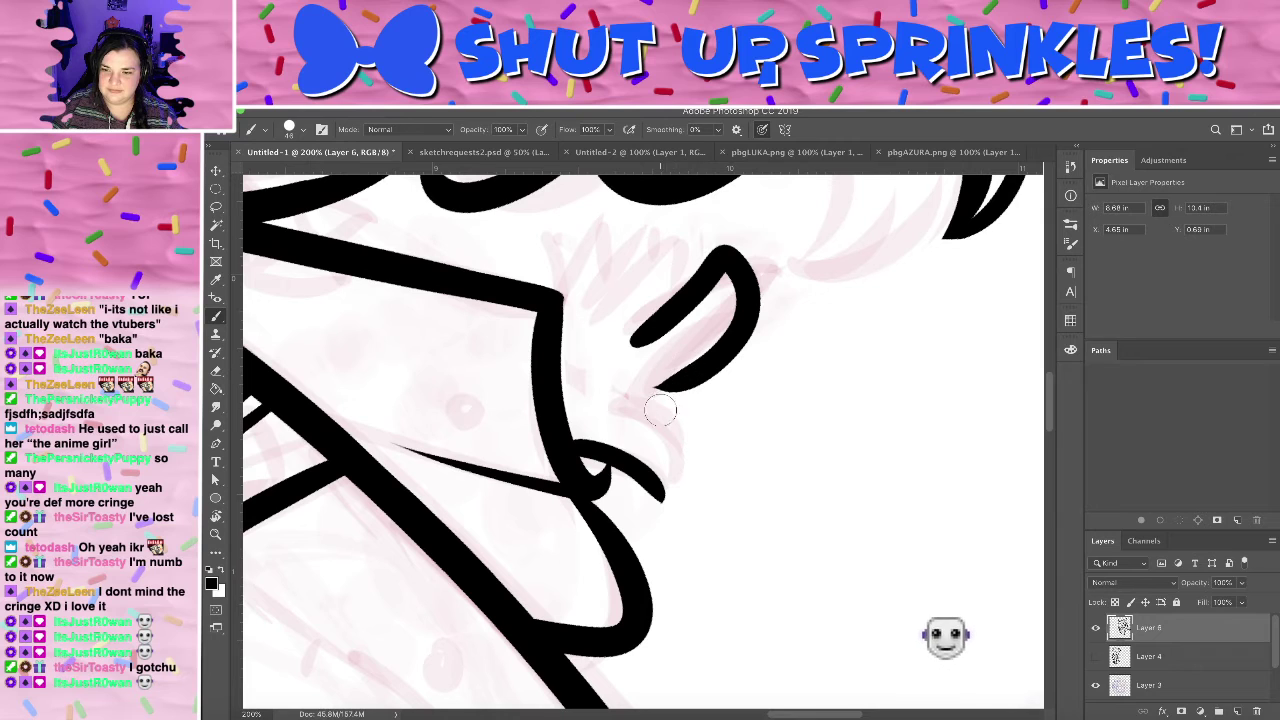
key(ctrl+z)
key(ctrl+z)
key(ctrl+z)
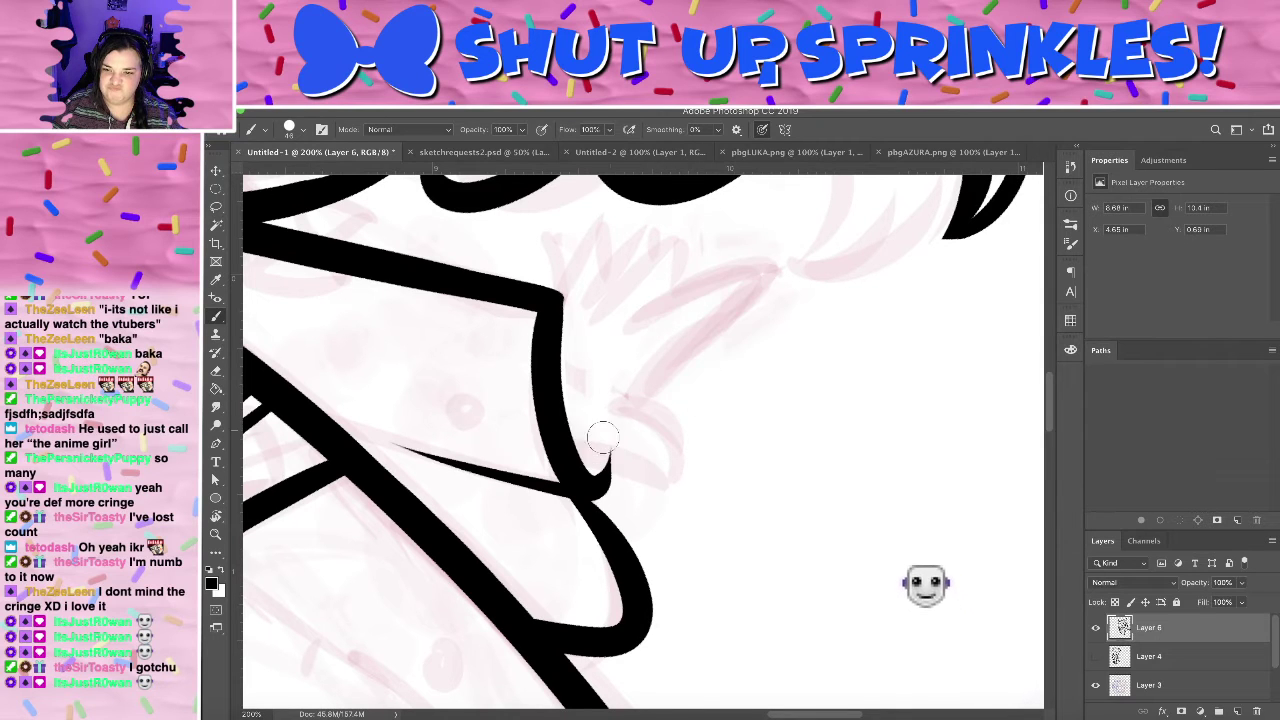
- Ink the thumb's outline from the sleeve cuff around its pointed tip and back up toward the palm
key(r)
drag(815, 342, 727, 488)
key(b)
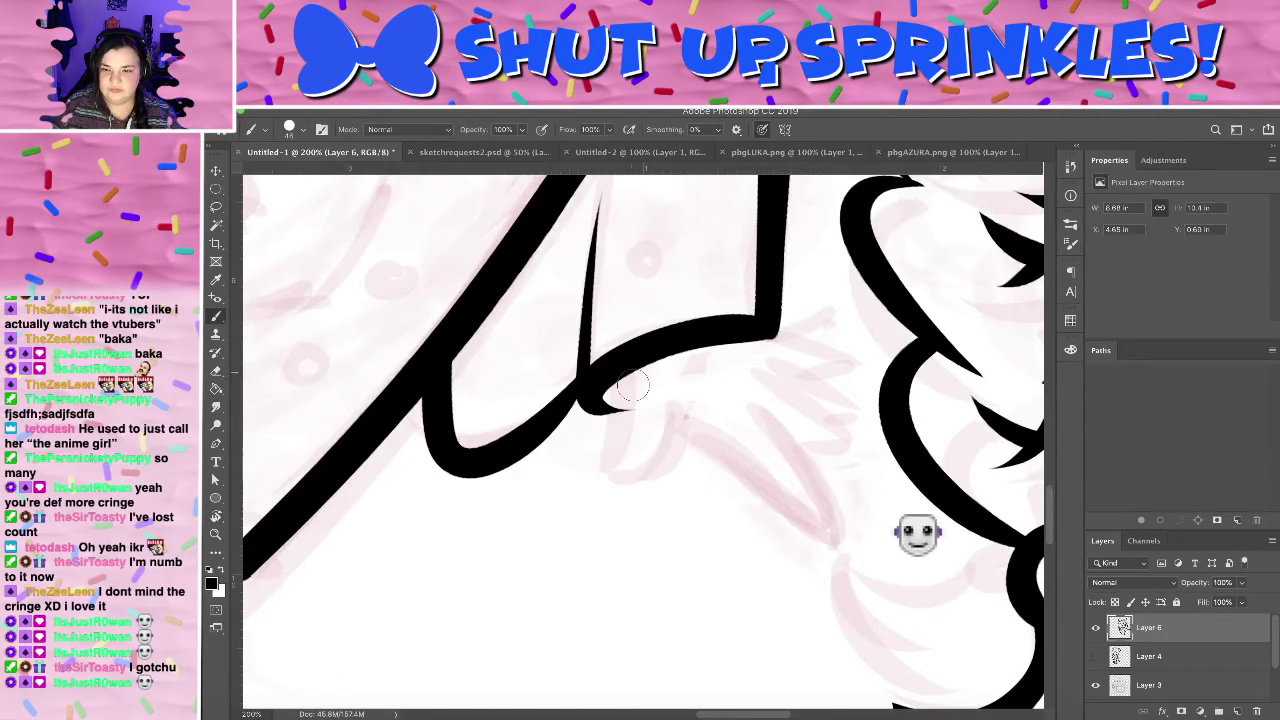
mouse_move(640, 365)
mouse_down()
mouse_move(598, 476)
mouse_move(677, 425)
mouse_move(697, 437)
mouse_up()
key(r)
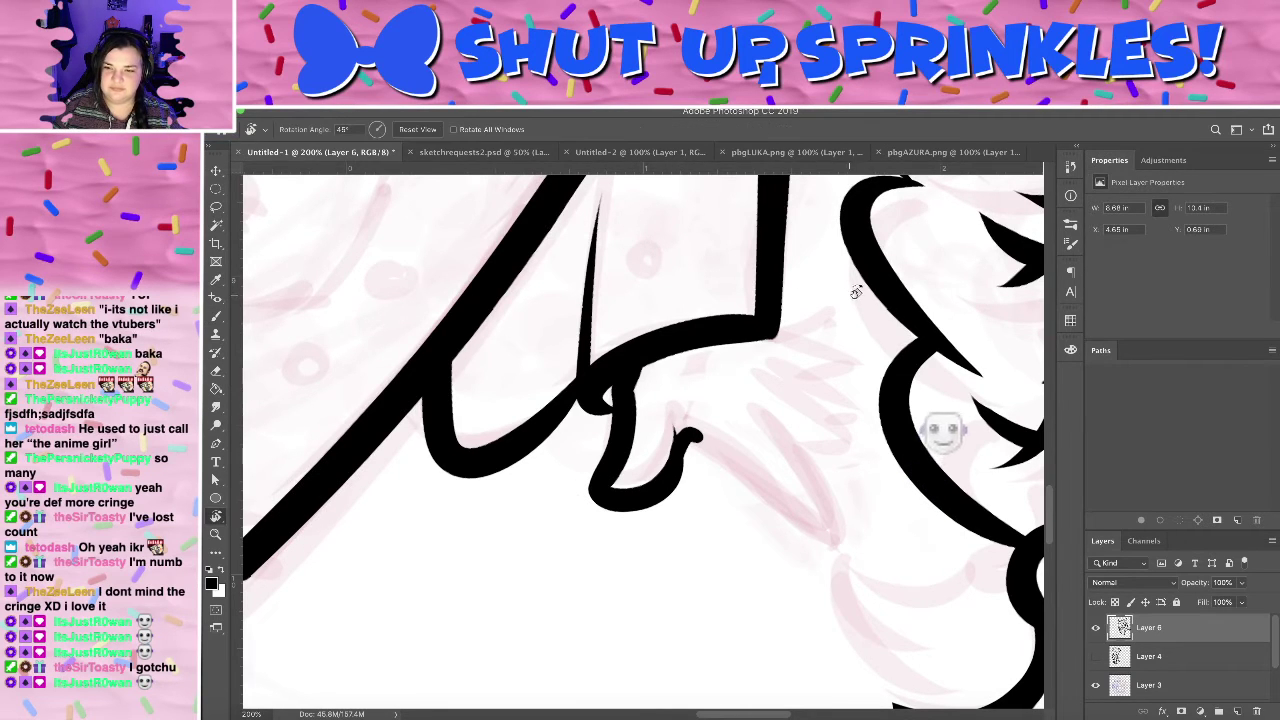
mouse_move(857, 292)
mouse_down()
mouse_move(663, 270)
mouse_move(616, 311)
mouse_up()
key(b)
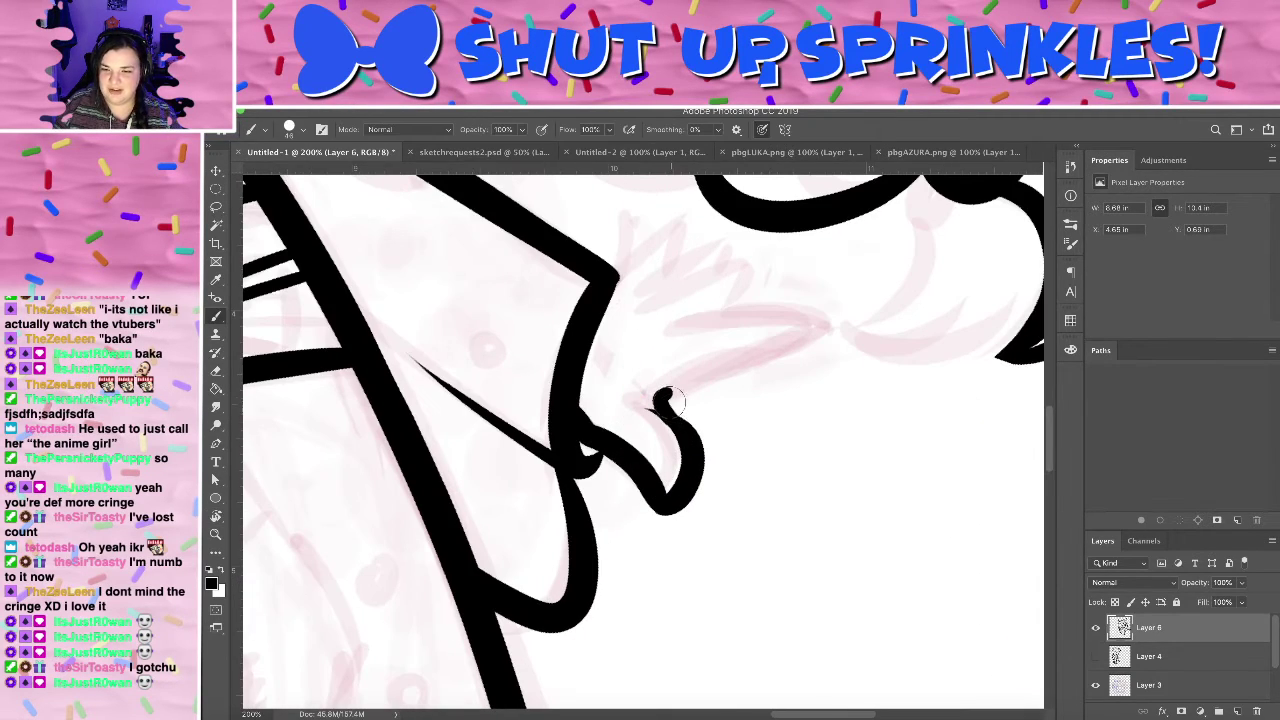
- Try inking the outstretched finger's lower edge and several versions of its upper edge, undoing each stroke
drag(665, 400, 843, 357)
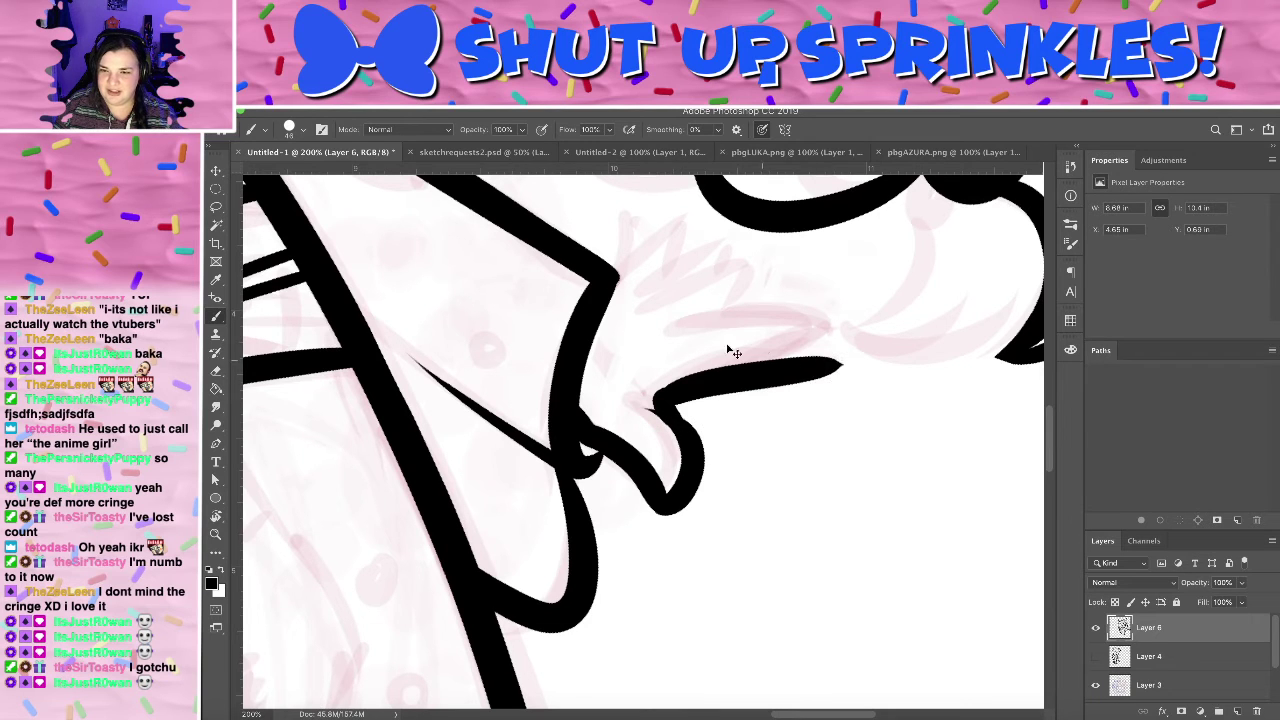
key(ctrl+z)
drag(660, 335, 788, 310)
key(super+z)
drag(686, 322, 866, 325)
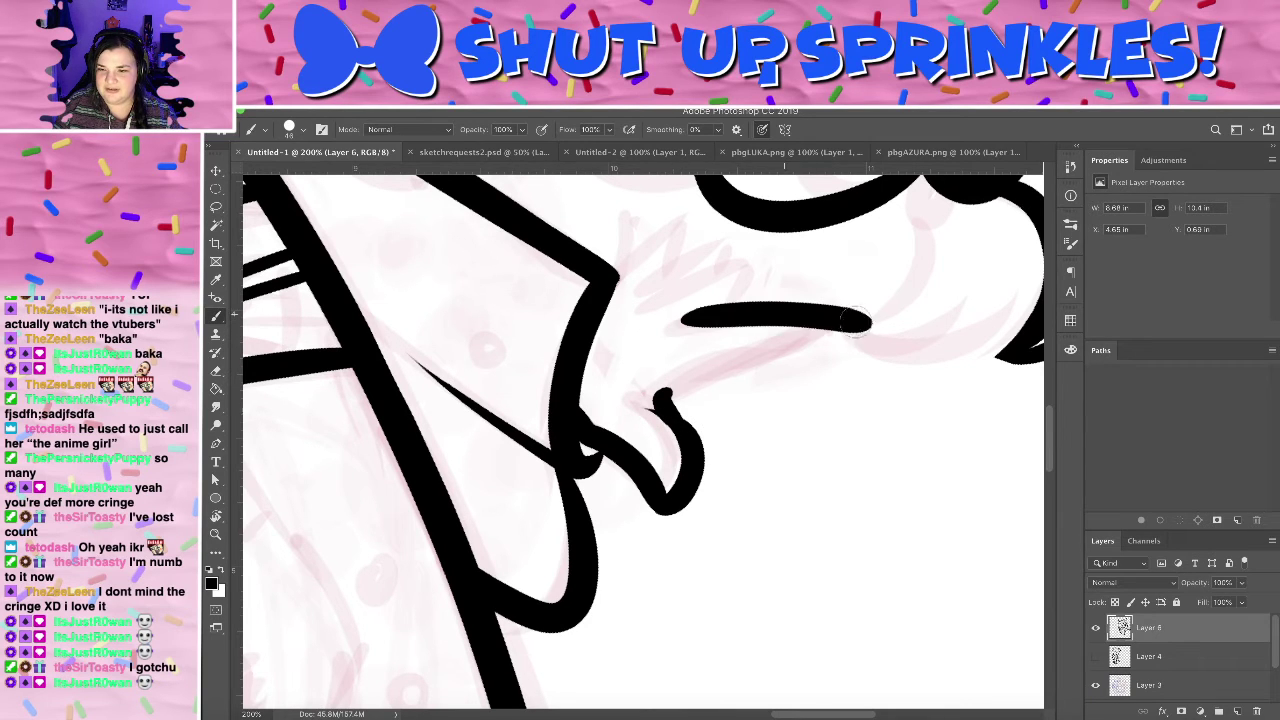
key(super+z)
drag(688, 332, 866, 318)
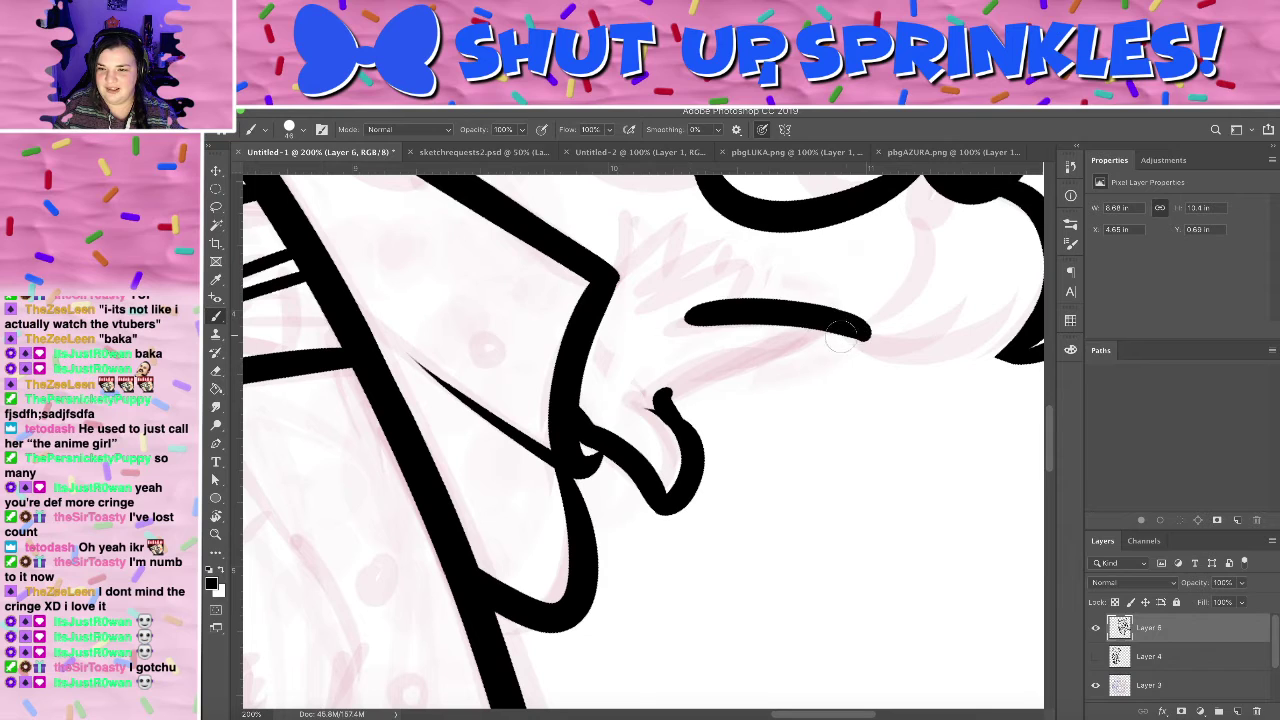
key(ctrl+z)
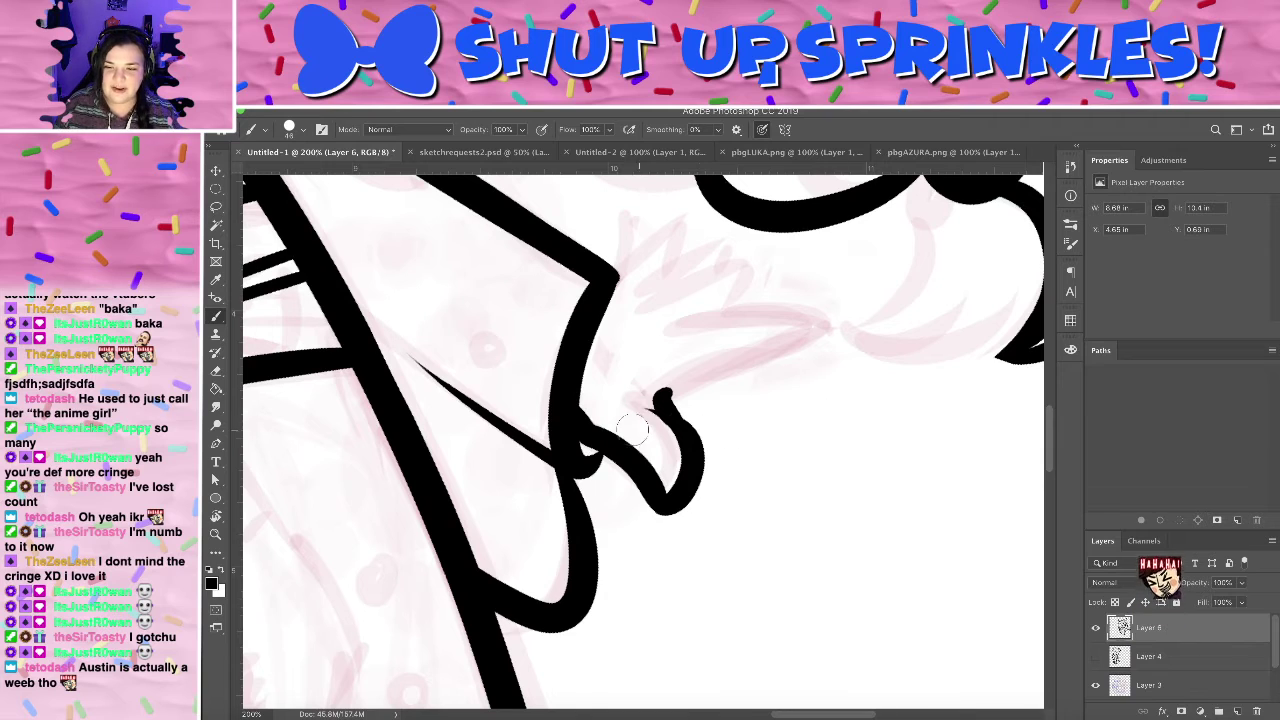
- Erase a little of the rounded knob at the palm end of the thumb's outline
key(e)
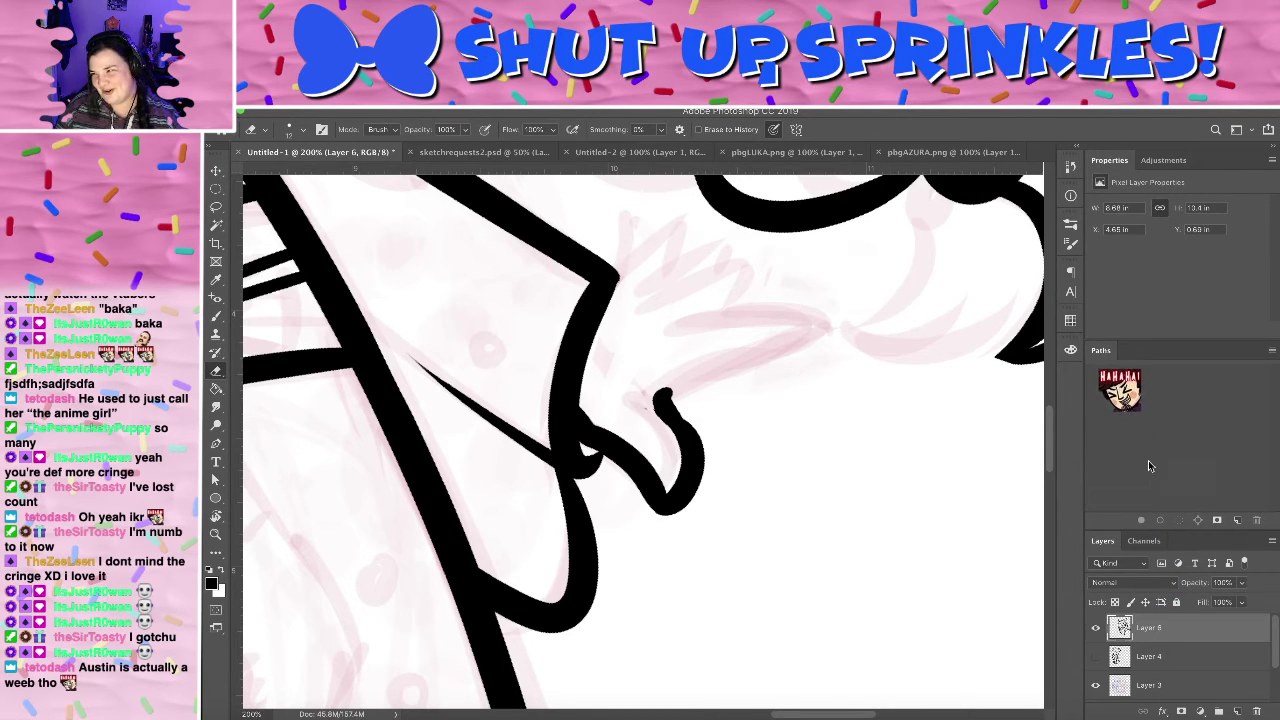
mouse_move(699, 397)
mouse_down()
mouse_move(662, 398)
mouse_move(662, 416)
mouse_up()
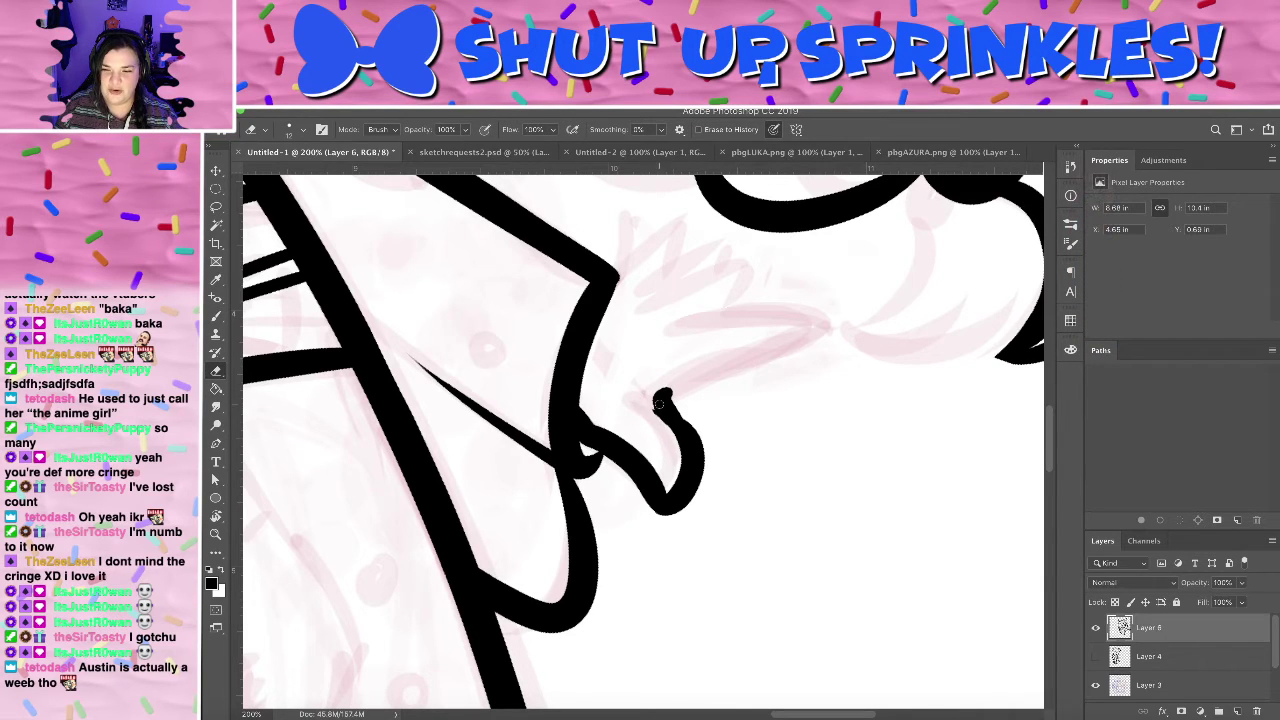
key(b)
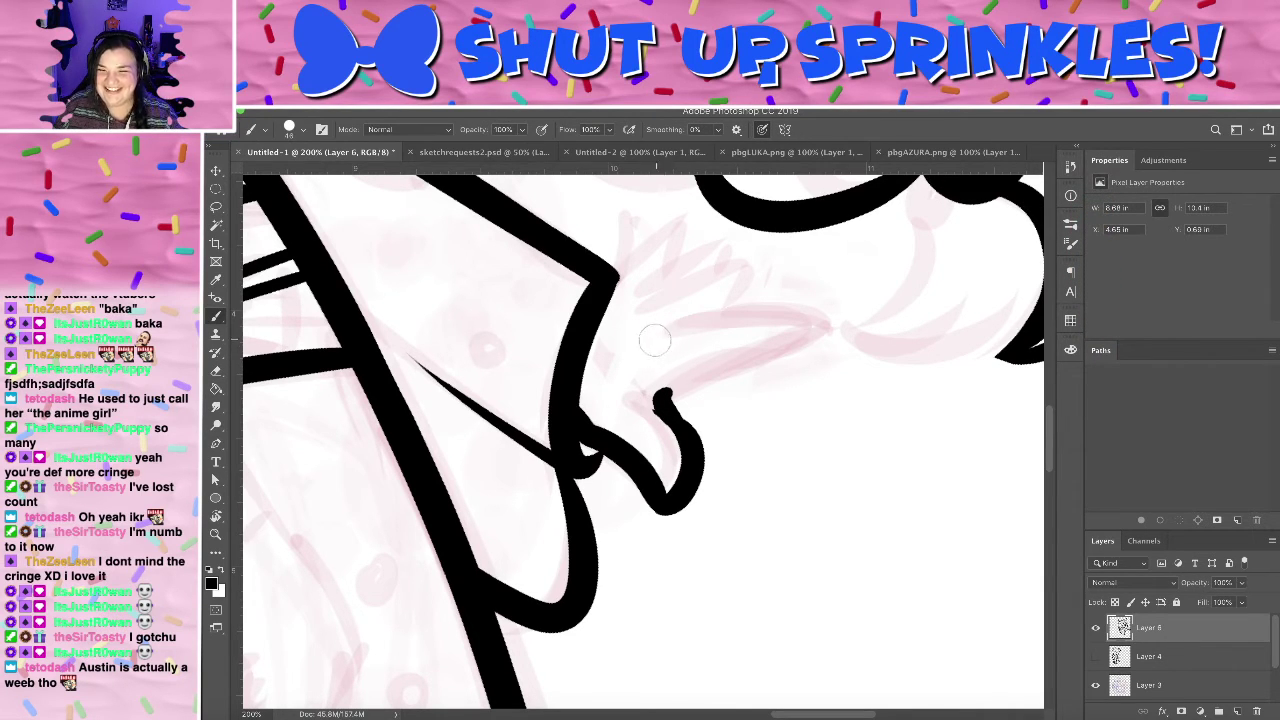
- Ink the outstretched finger's upper edge as one slightly arched stroke, undoing the trial strokes for its tip and underside
drag(655, 341, 766, 300)
key(ctrl+z)
mouse_move(674, 322)
mouse_down()
mouse_move(800, 300)
mouse_move(822, 334)
mouse_up()
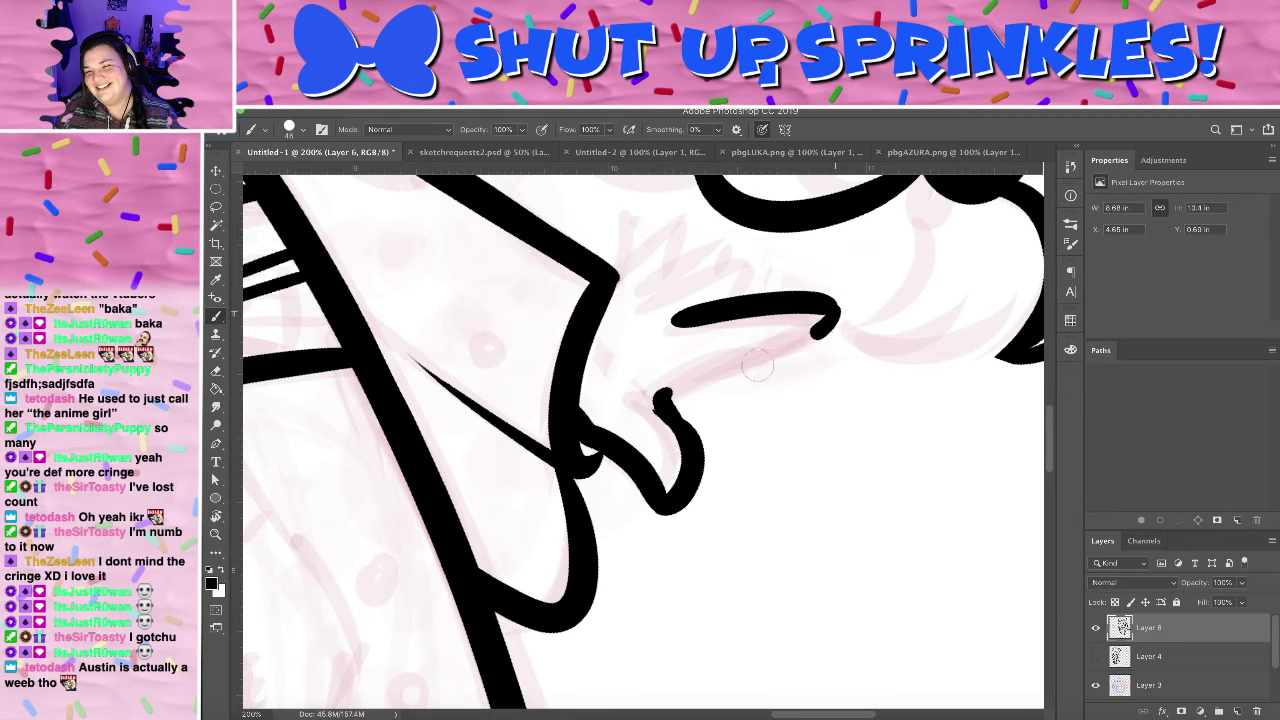
drag(757, 365, 684, 374)
key(ctrl+z)
mouse_move(832, 308)
mouse_down()
mouse_move(815, 340)
mouse_move(686, 376)
mouse_up()
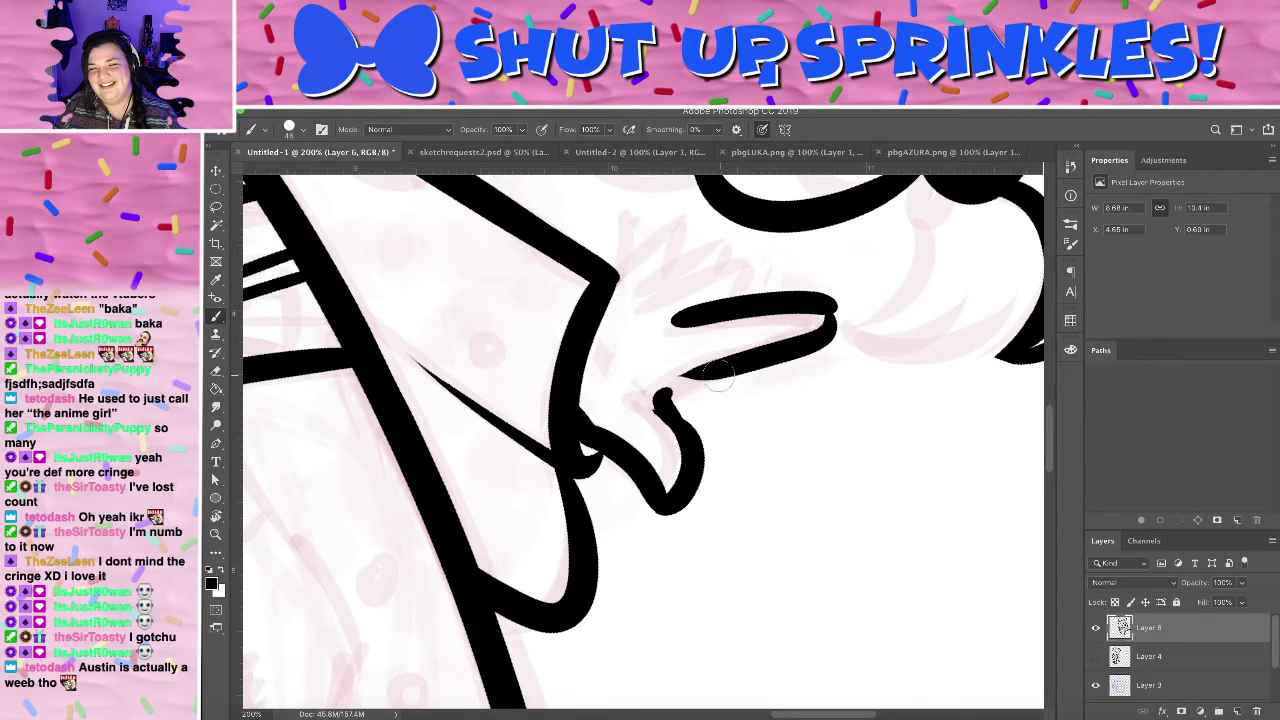
key(ctrl+z)
- Erase the blunt palm end of the thumb's outline into a thin tapered point
key(e)
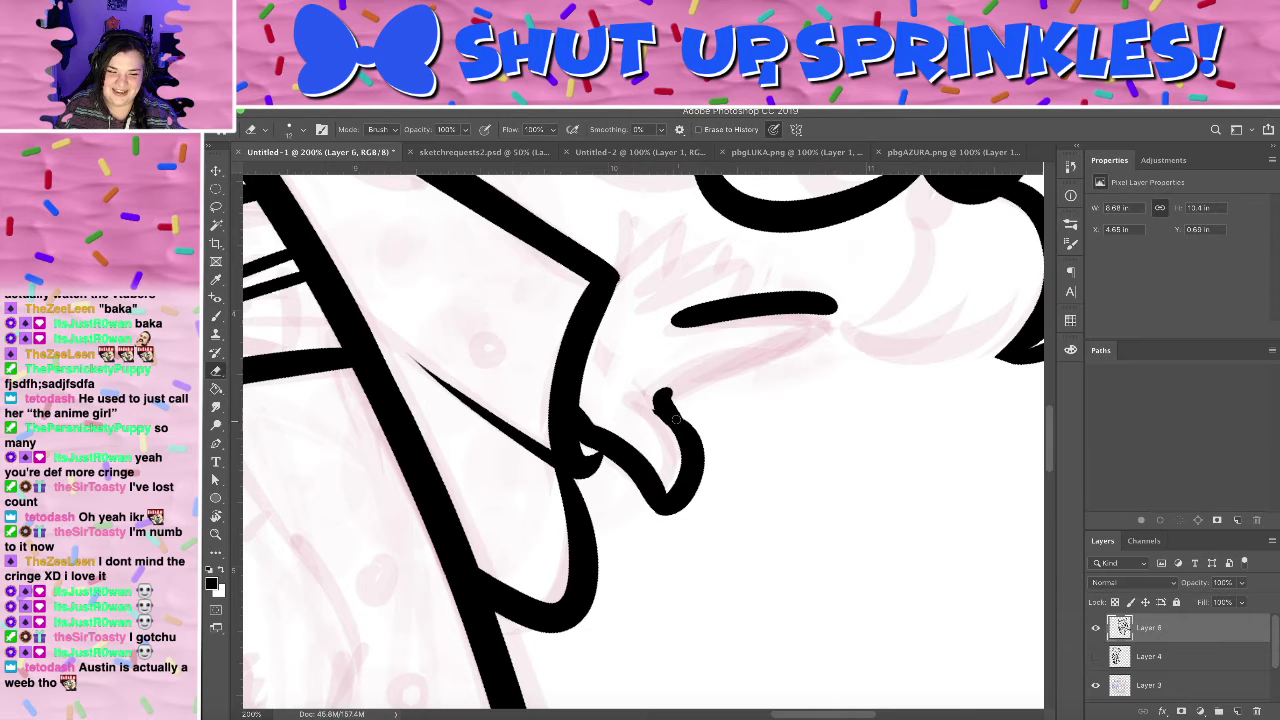
drag(656, 402, 660, 384)
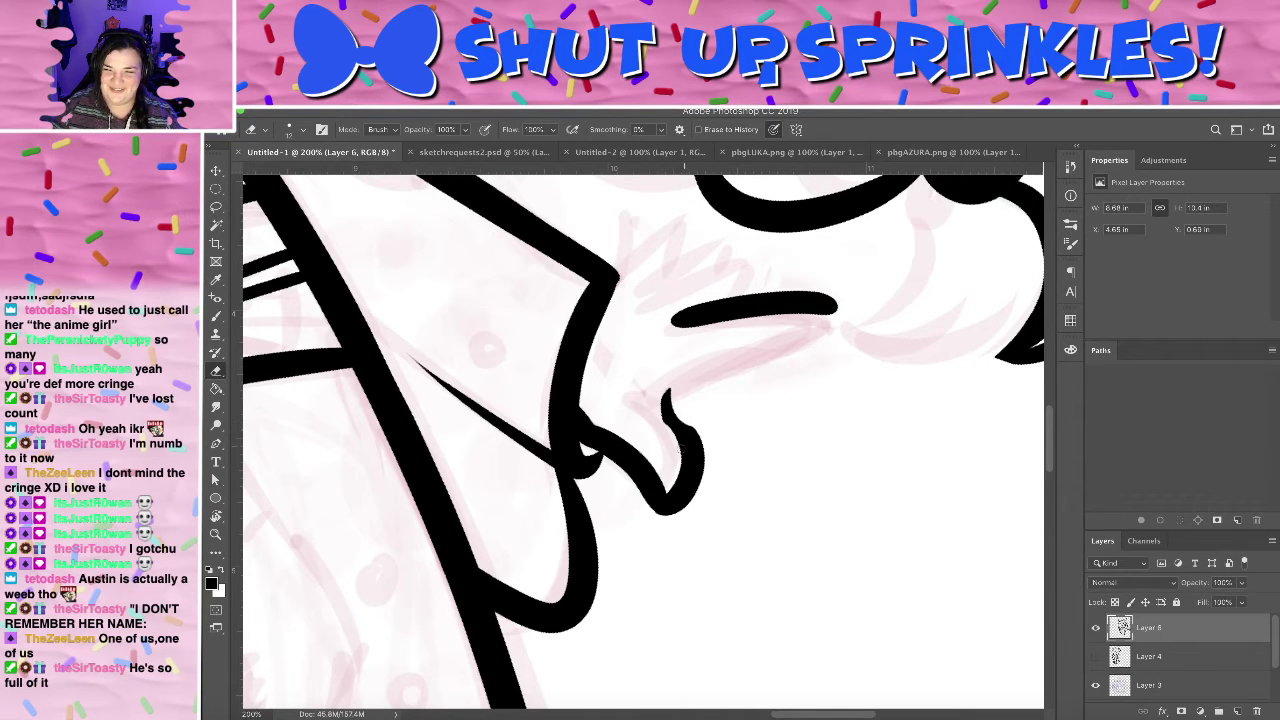
key(b)
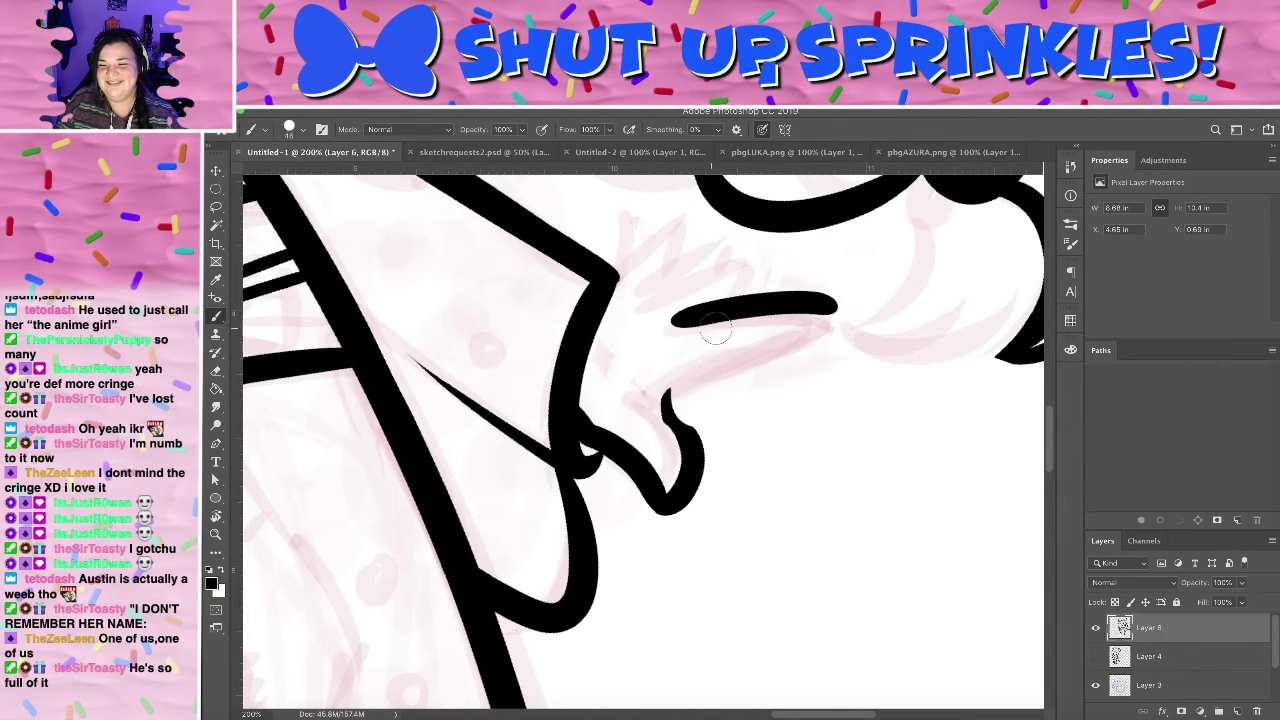
key(e)
key(b)
- Ink the outstretched finger's rounded tip and underside, joining the line to the tapered end of the thumb
mouse_move(826, 312)
mouse_down()
mouse_move(780, 362)
mouse_move(736, 369)
mouse_up()
drag(663, 410, 752, 367)
key(super+z)
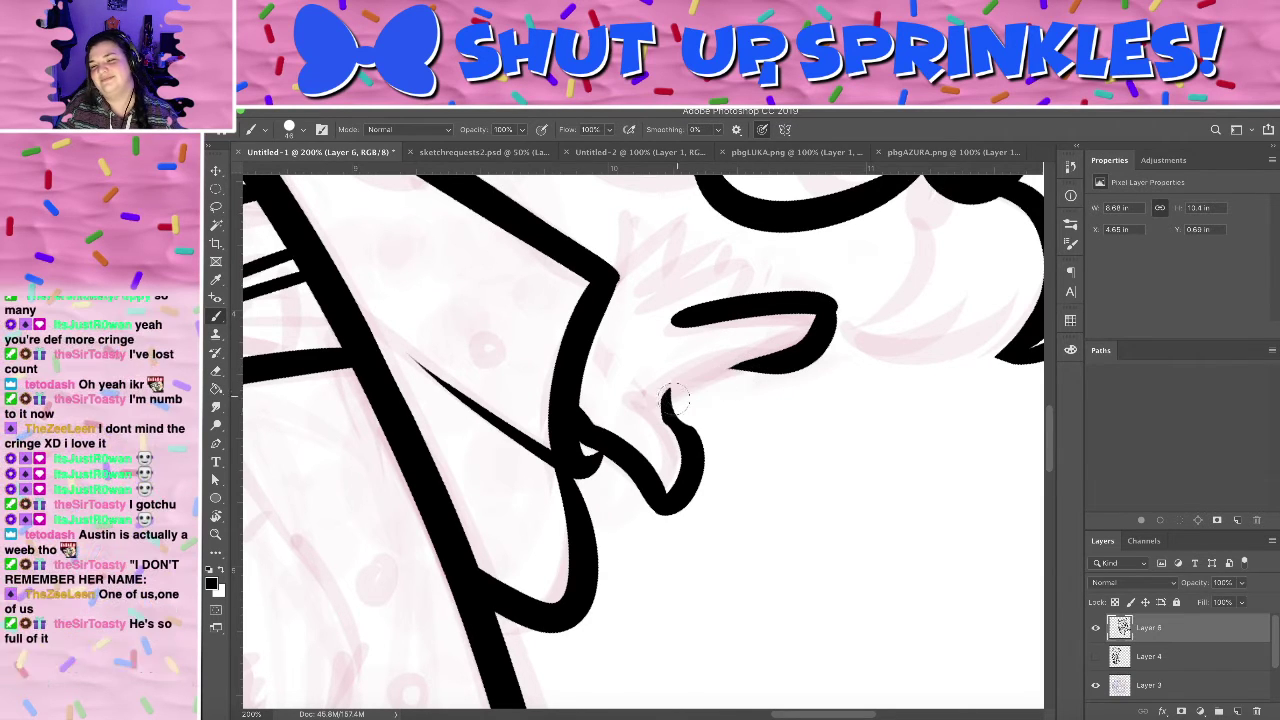
drag(671, 402, 755, 364)
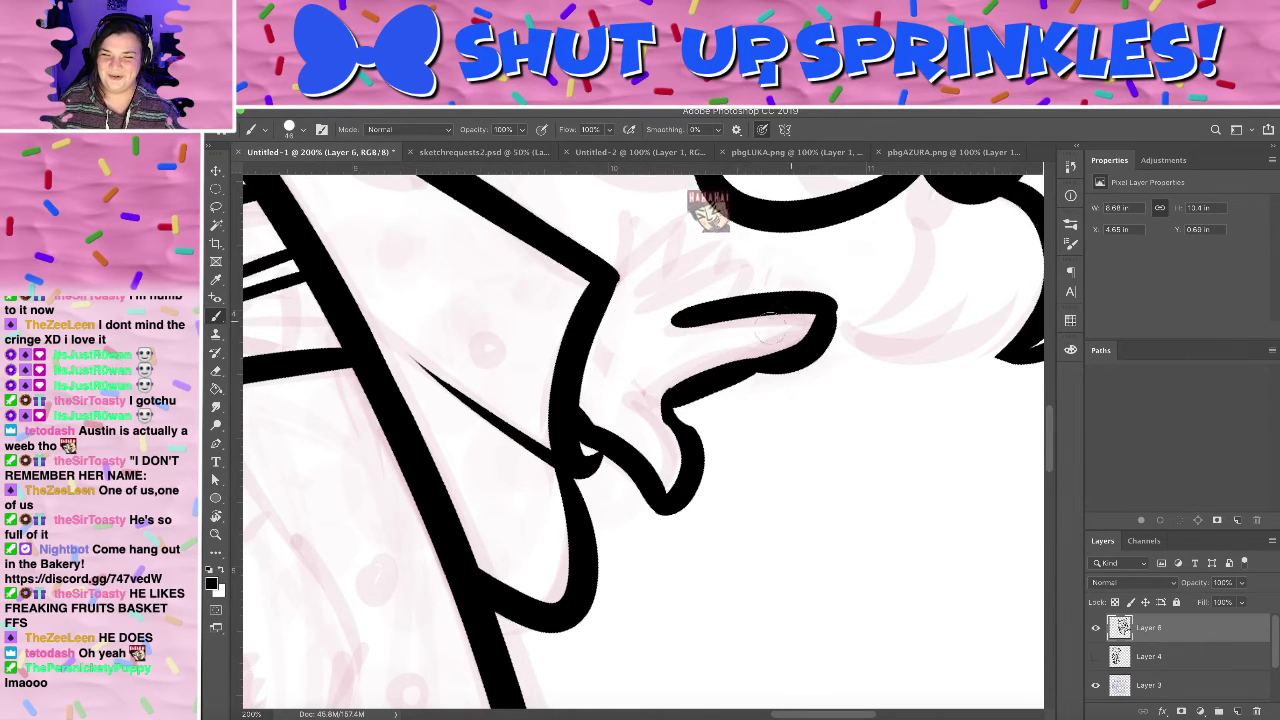
- Try inking a second finger line above the outstretched finger and undo it
drag(665, 289, 803, 267)
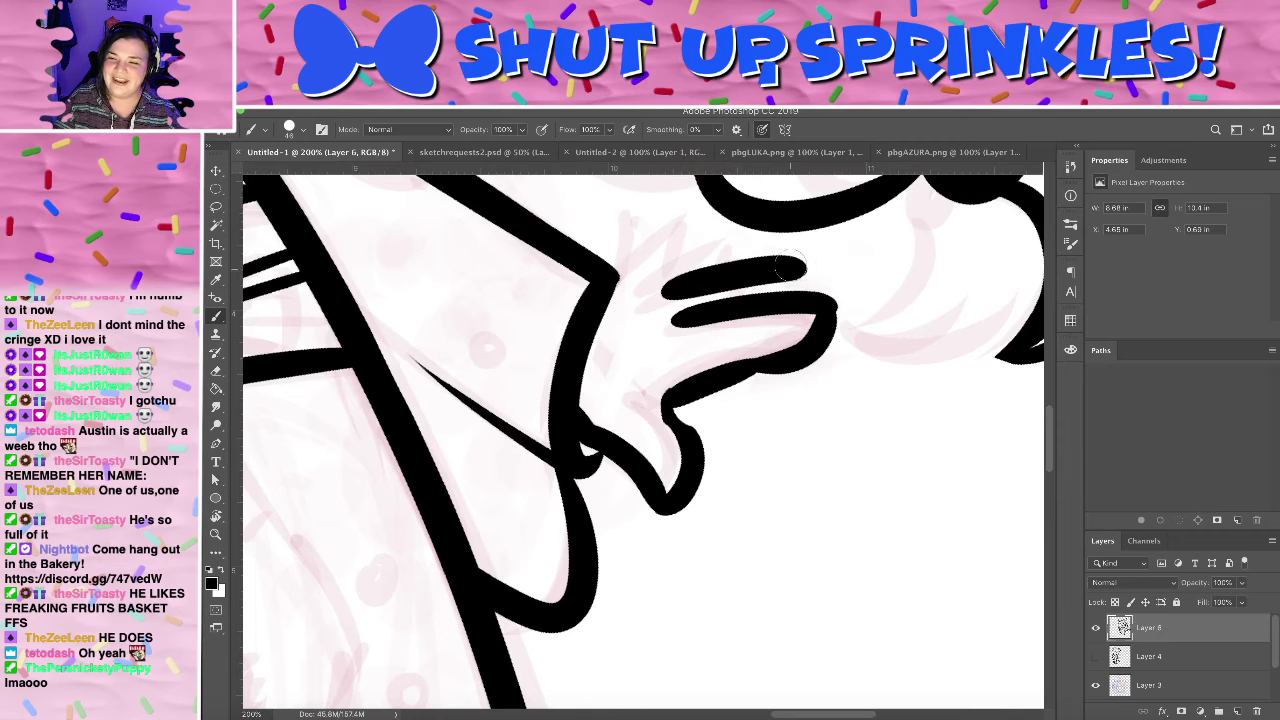
key(ctrl+z)
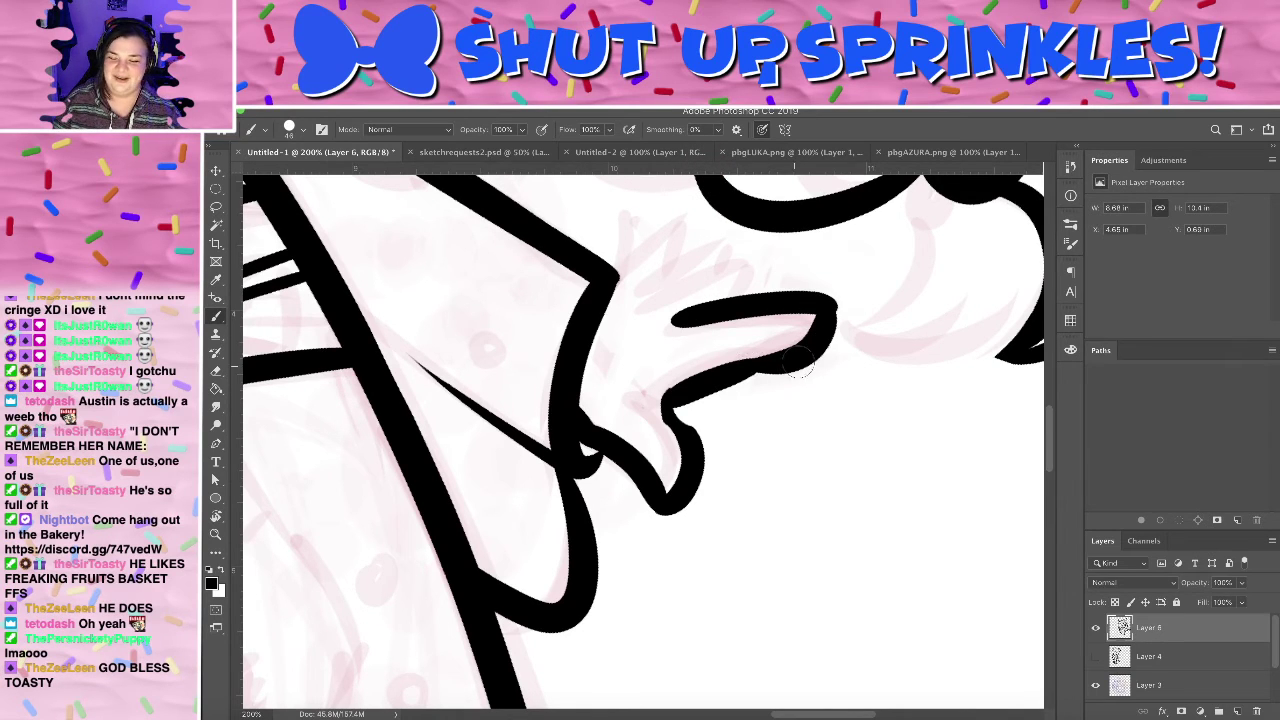
key(ctrl+z)
key(ctrl+shift+z)
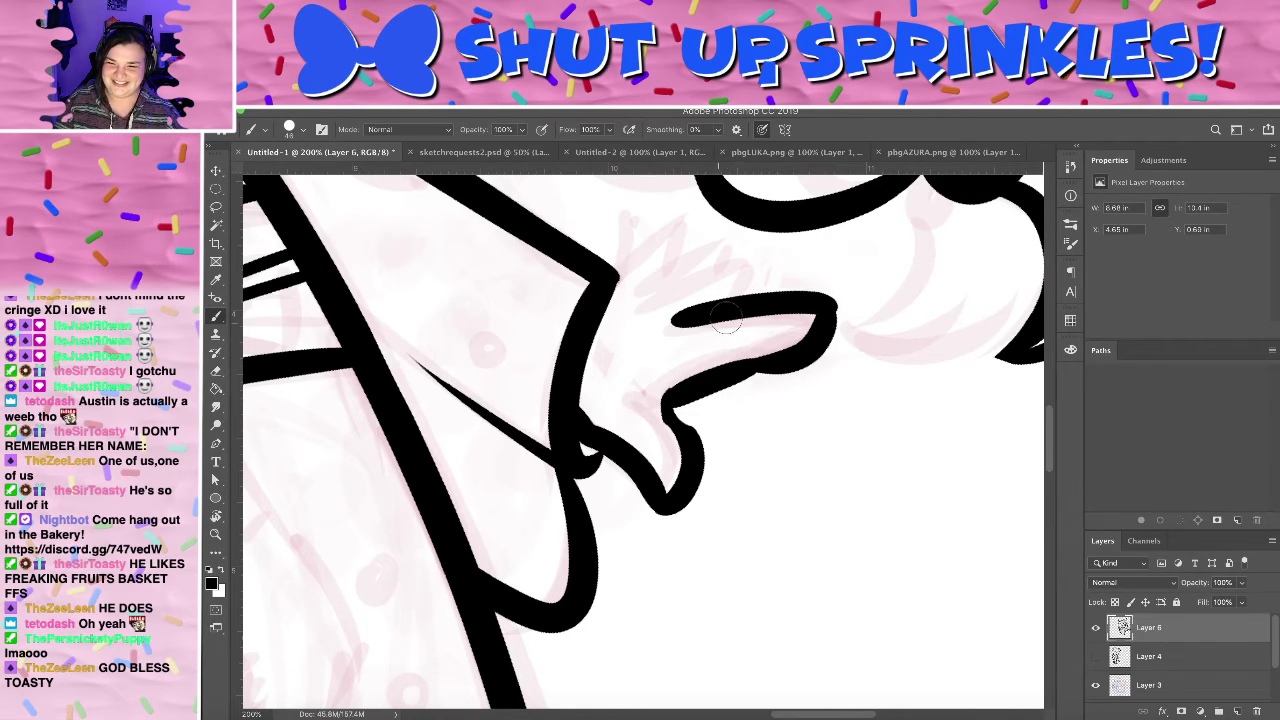
key(e)
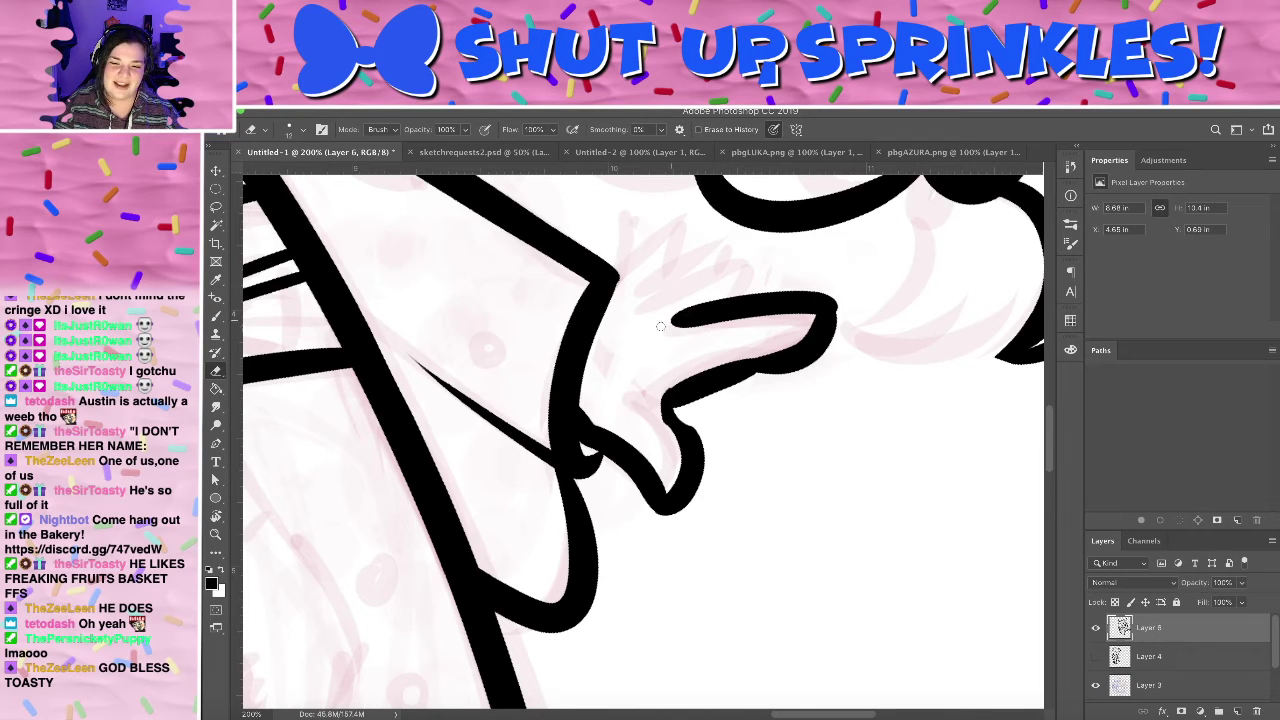
- Taper the palm end of the outstretched finger's upper line and ink a second finger with a rounded tip above it, undoing the trial strokes
drag(660, 326, 758, 296)
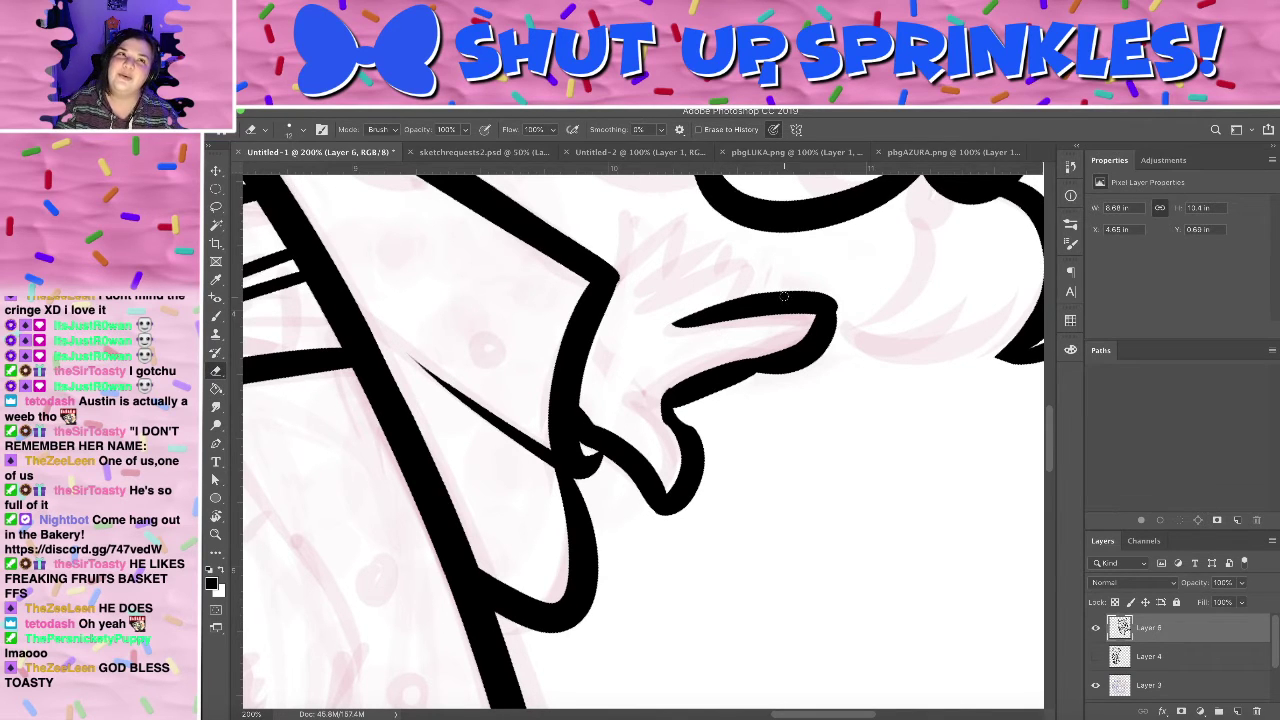
key(b)
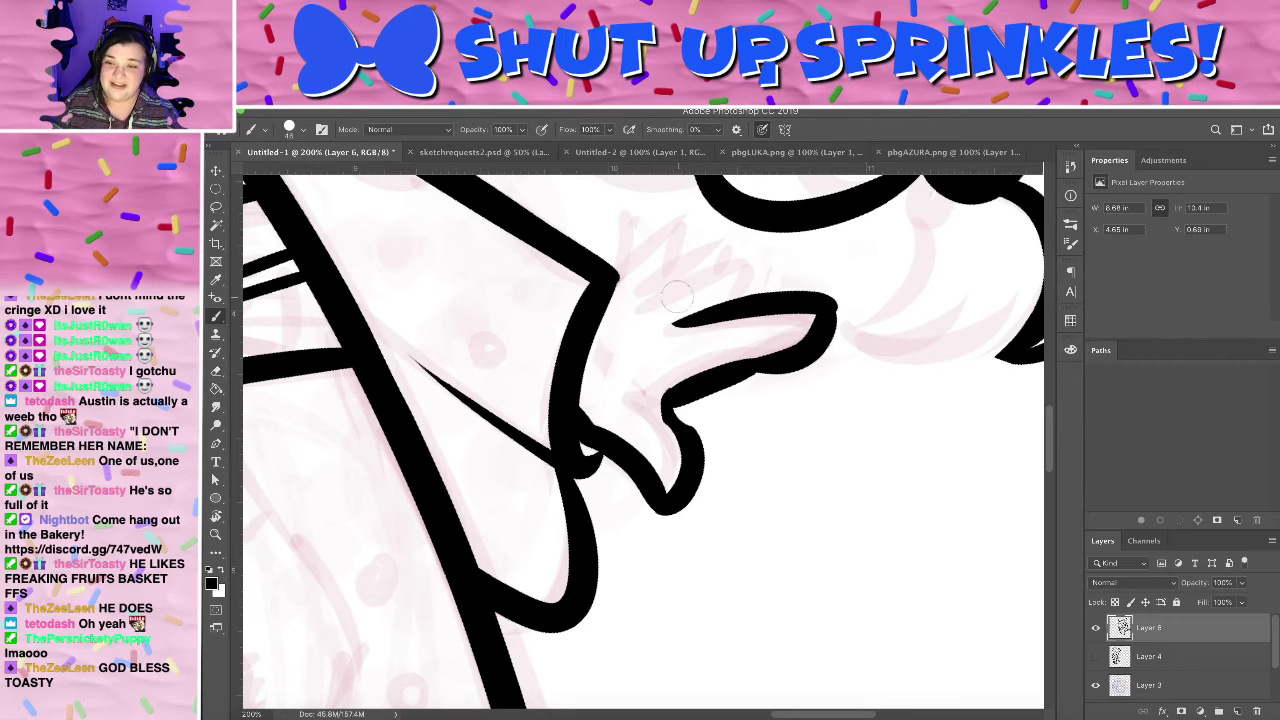
drag(650, 318, 788, 288)
key(ctrl+z)
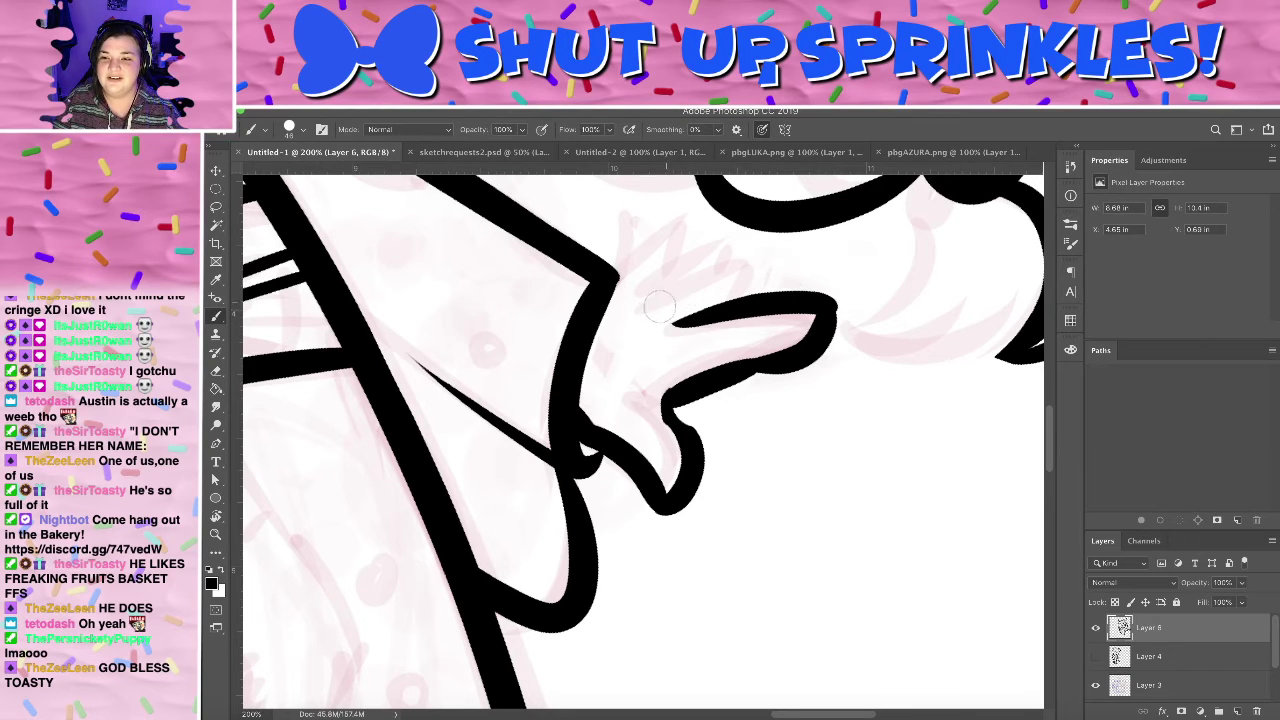
drag(659, 306, 790, 268)
key(ctrl+z)
mouse_move(662, 306)
mouse_down()
mouse_move(777, 266)
mouse_move(768, 302)
mouse_up()
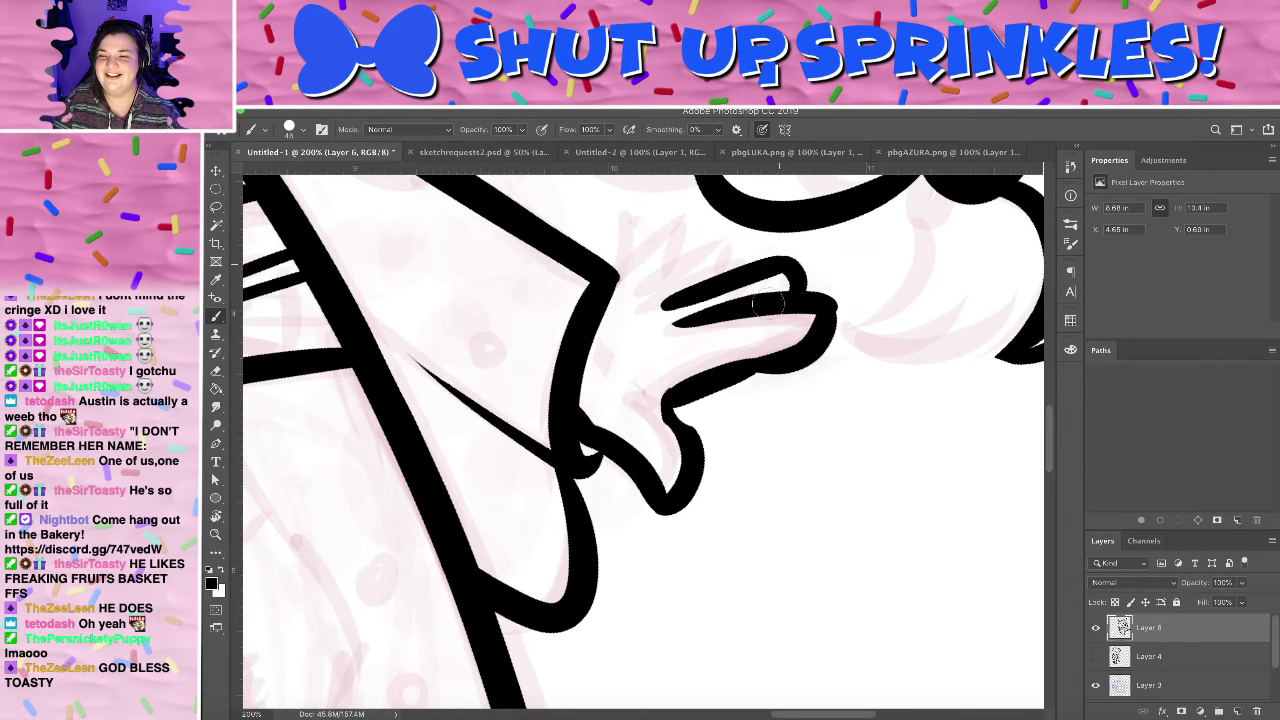
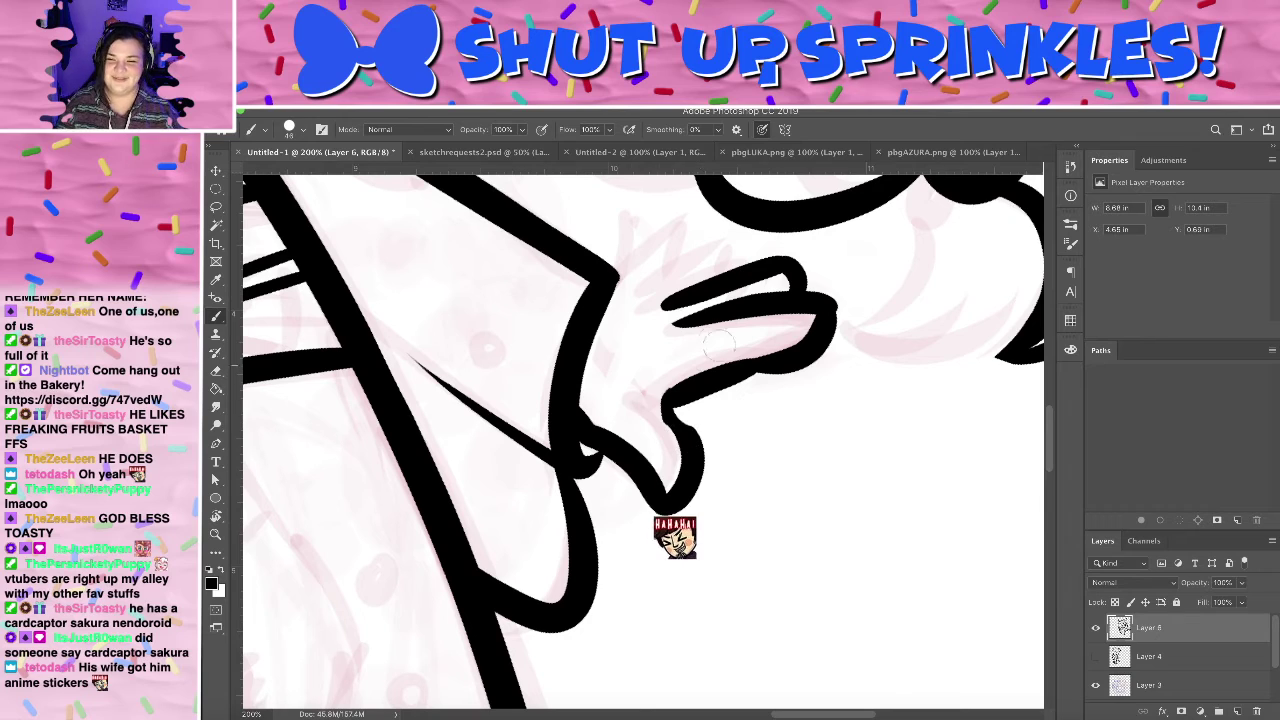
- Ink the third finger's line above the second, redoing its trial stroke, and join the hand's upper edge to the sleeve corner
drag(648, 286, 752, 246)
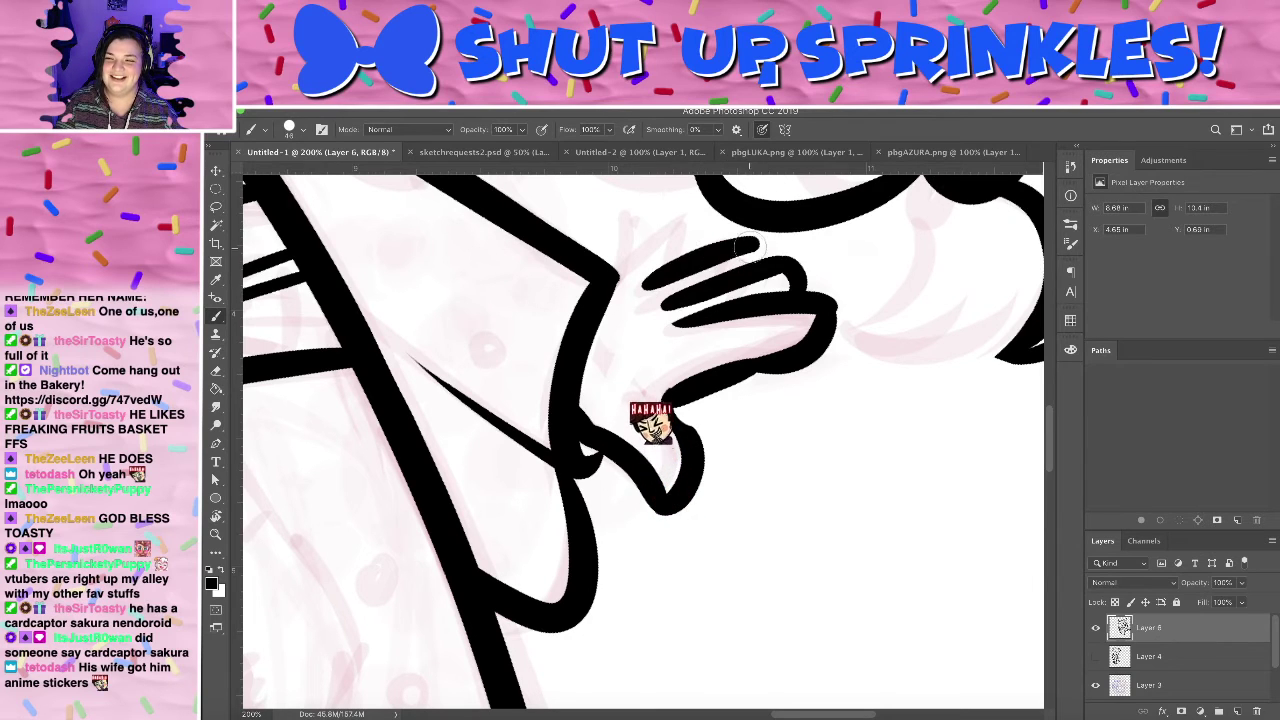
key(super+z)
drag(647, 288, 772, 258)
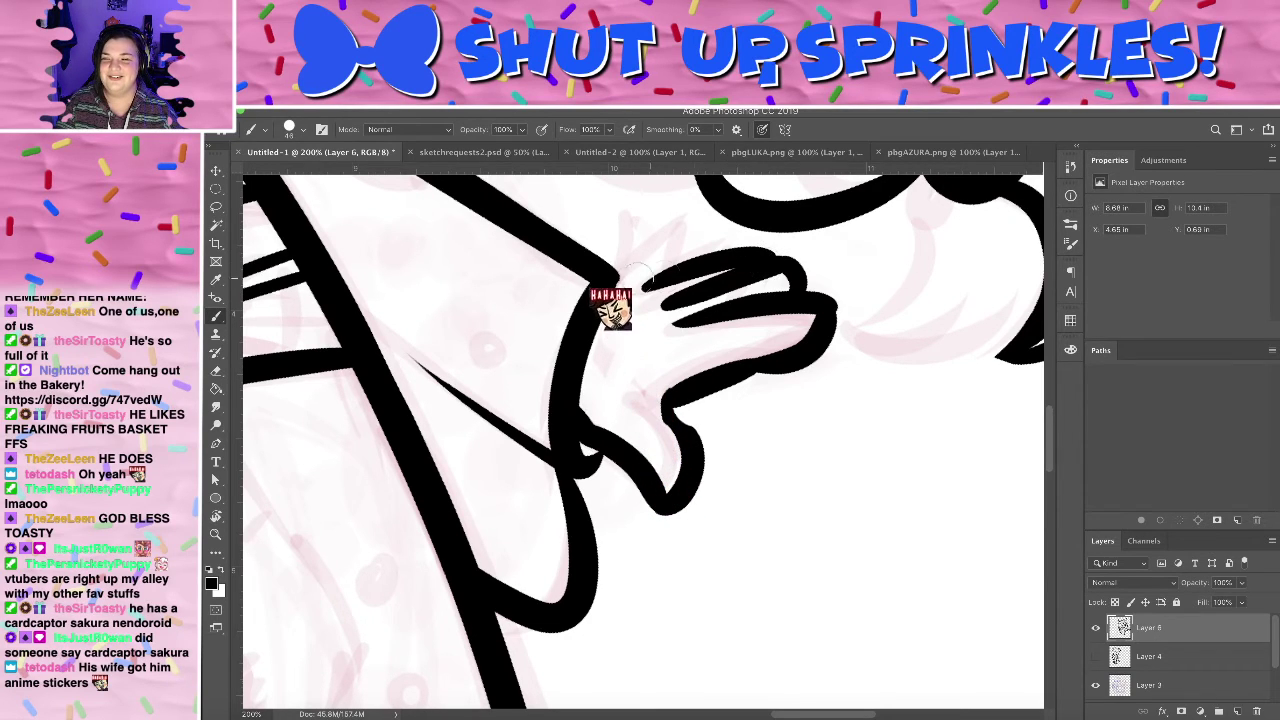
mouse_move(585, 318)
mouse_down()
mouse_move(765, 250)
mouse_move(766, 434)
mouse_move(837, 377)
mouse_move(710, 434)
mouse_up()
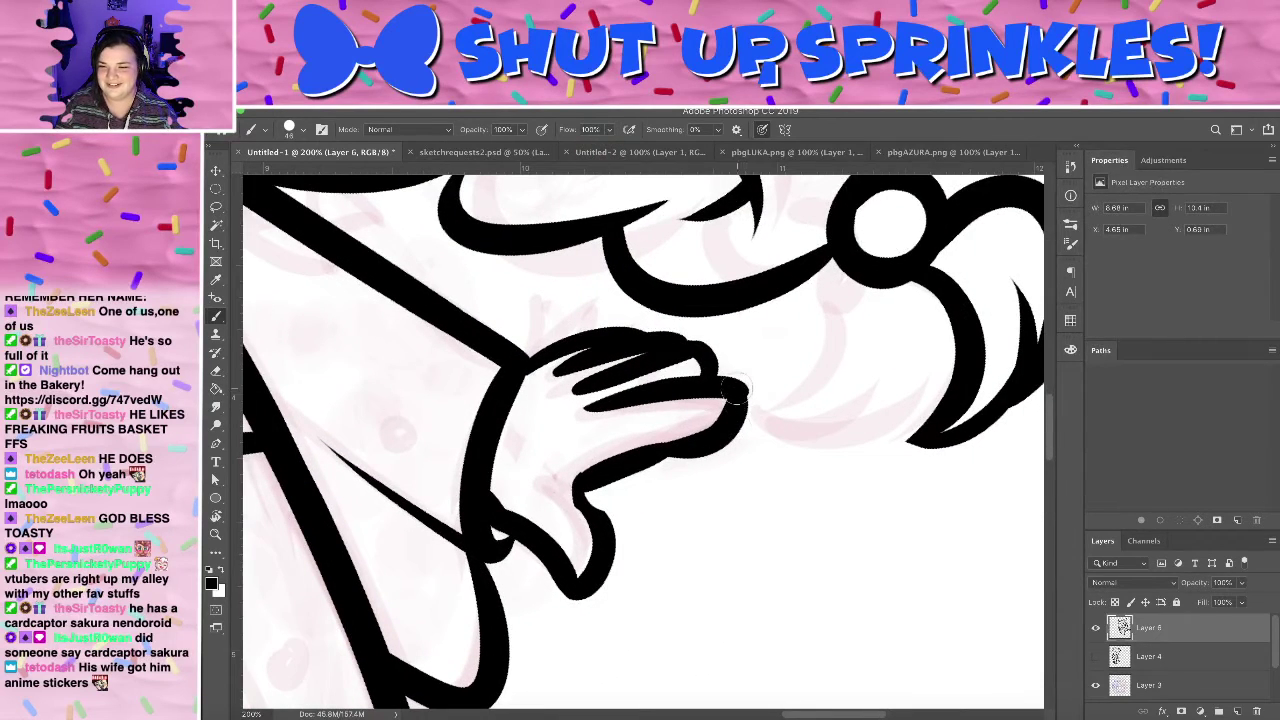
- Round out and smooth the outstretched finger's tip and underside with ink and eraser touch-ups, continuing to the crook of the thumb
mouse_move(733, 390)
mouse_down()
mouse_move(715, 423)
mouse_move(755, 405)
mouse_up()
key(super+z)
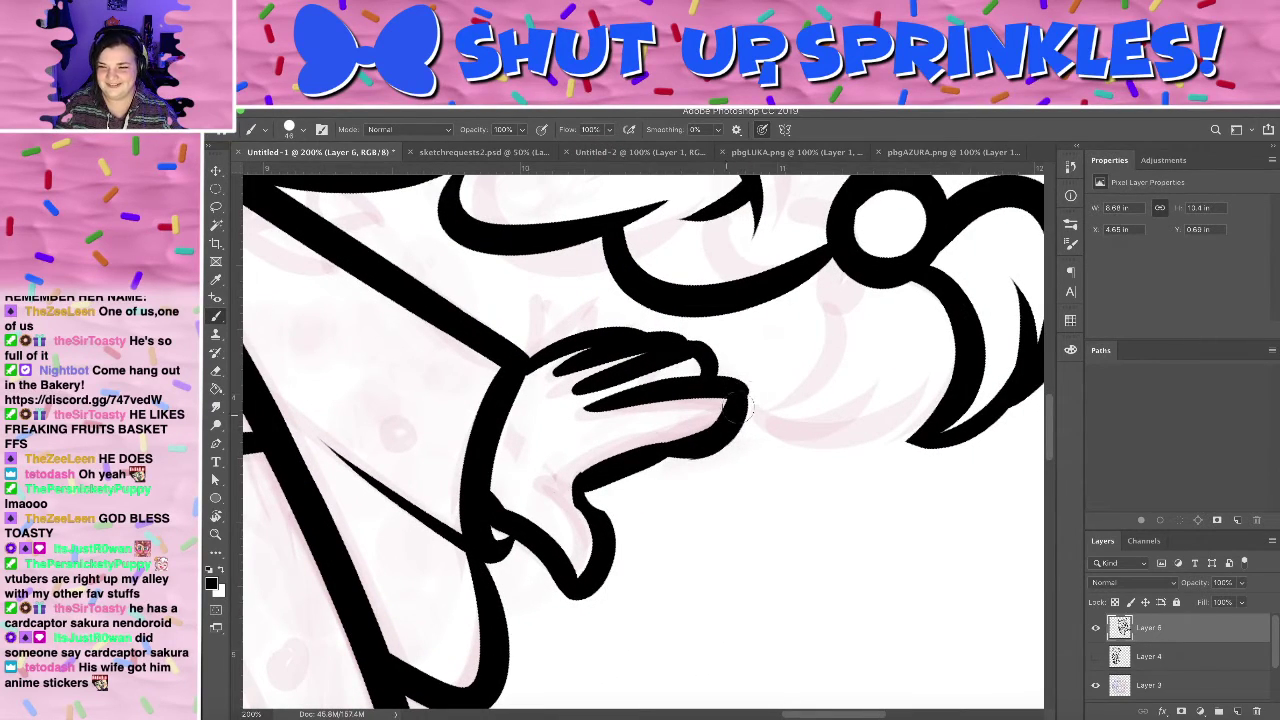
key(super+z)
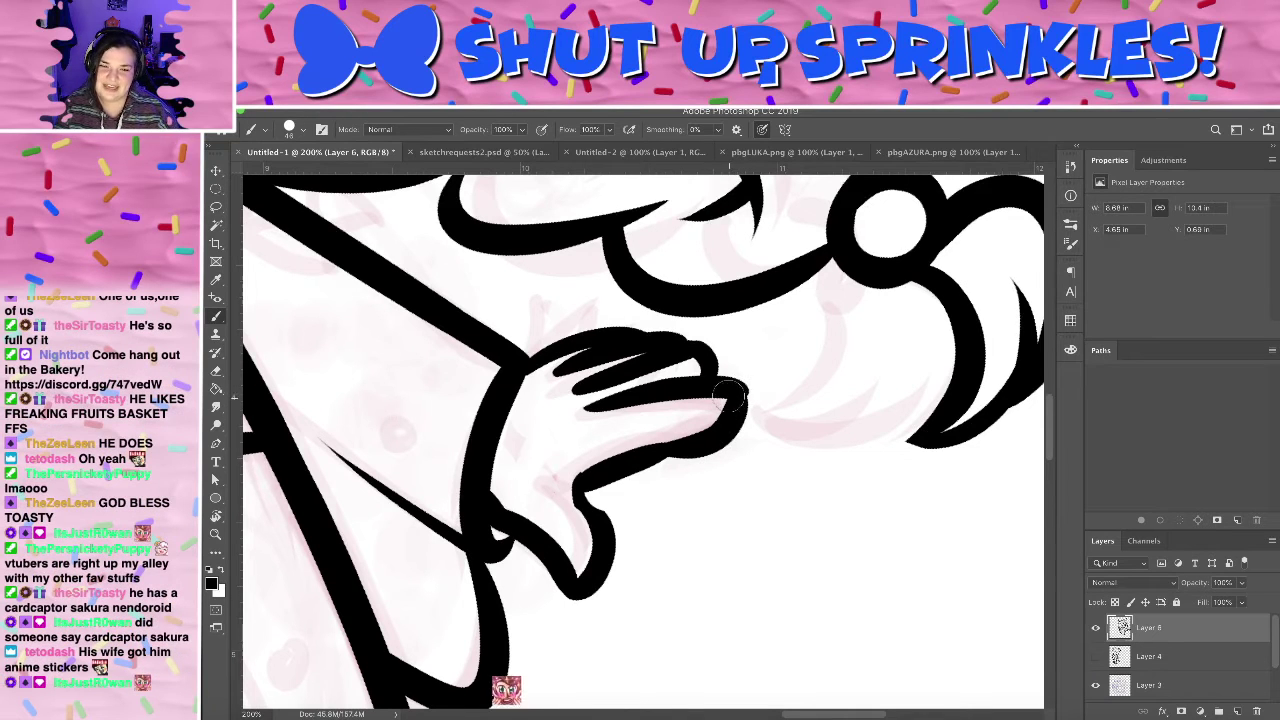
drag(721, 388, 733, 402)
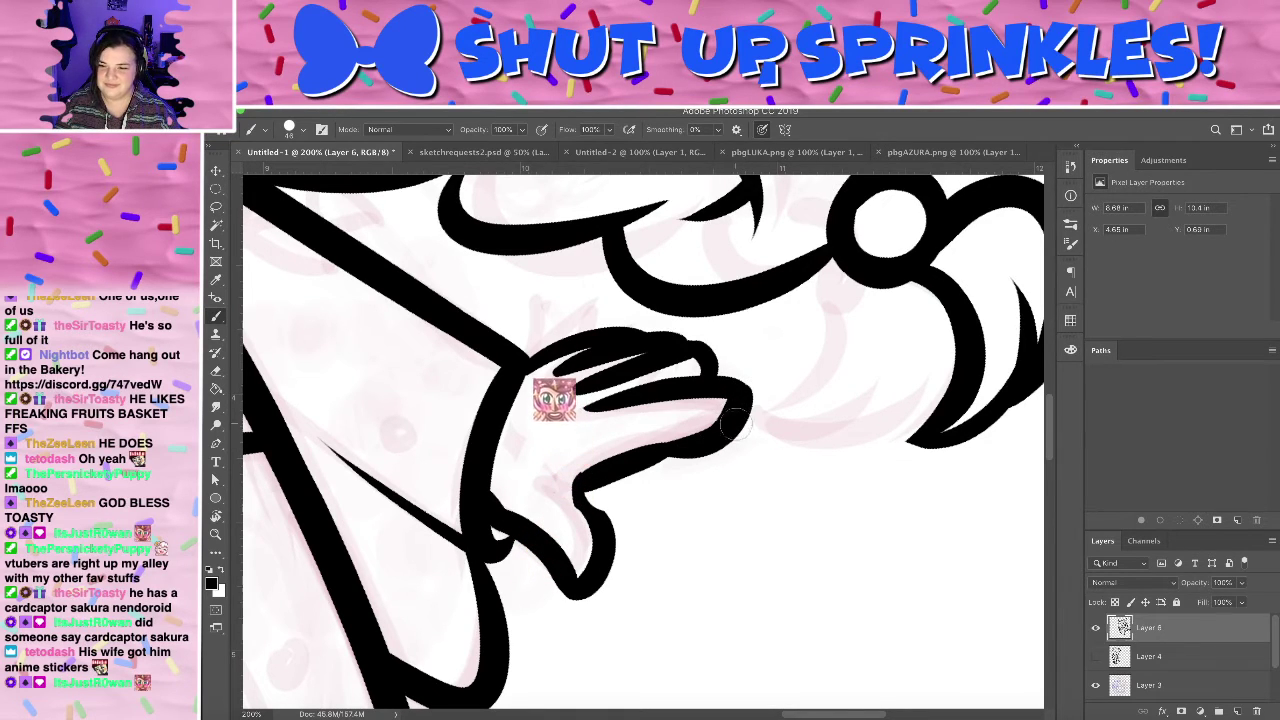
drag(660, 453, 723, 444)
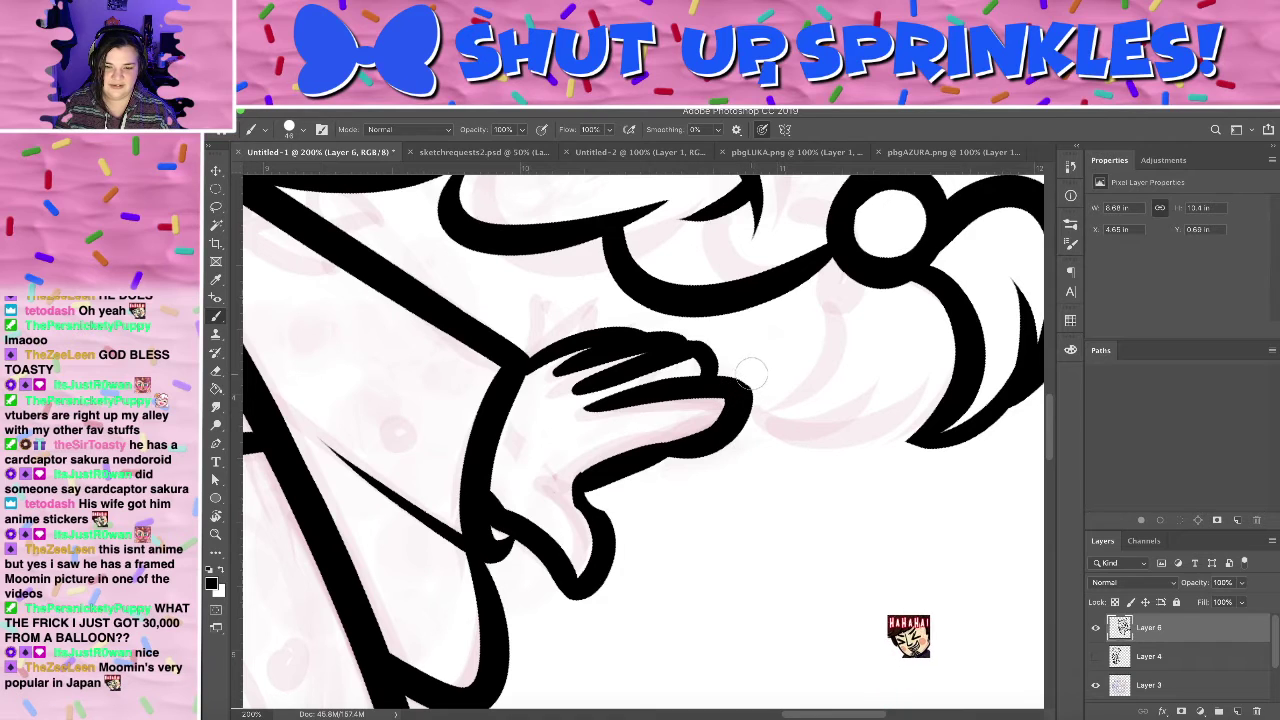
key(e)
drag(732, 373, 750, 420)
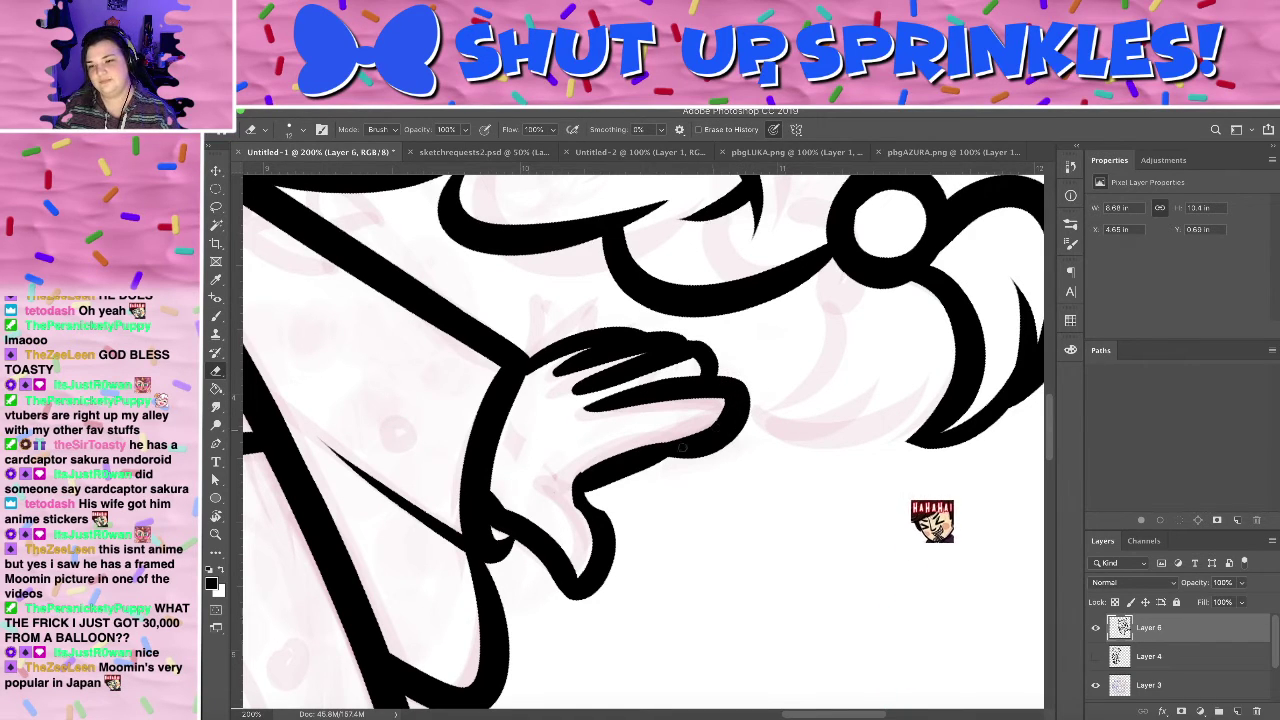
key(b)
mouse_move(614, 473)
mouse_down()
mouse_move(724, 441)
mouse_move(586, 475)
mouse_move(697, 444)
mouse_move(634, 457)
mouse_move(677, 438)
mouse_move(588, 491)
mouse_up()
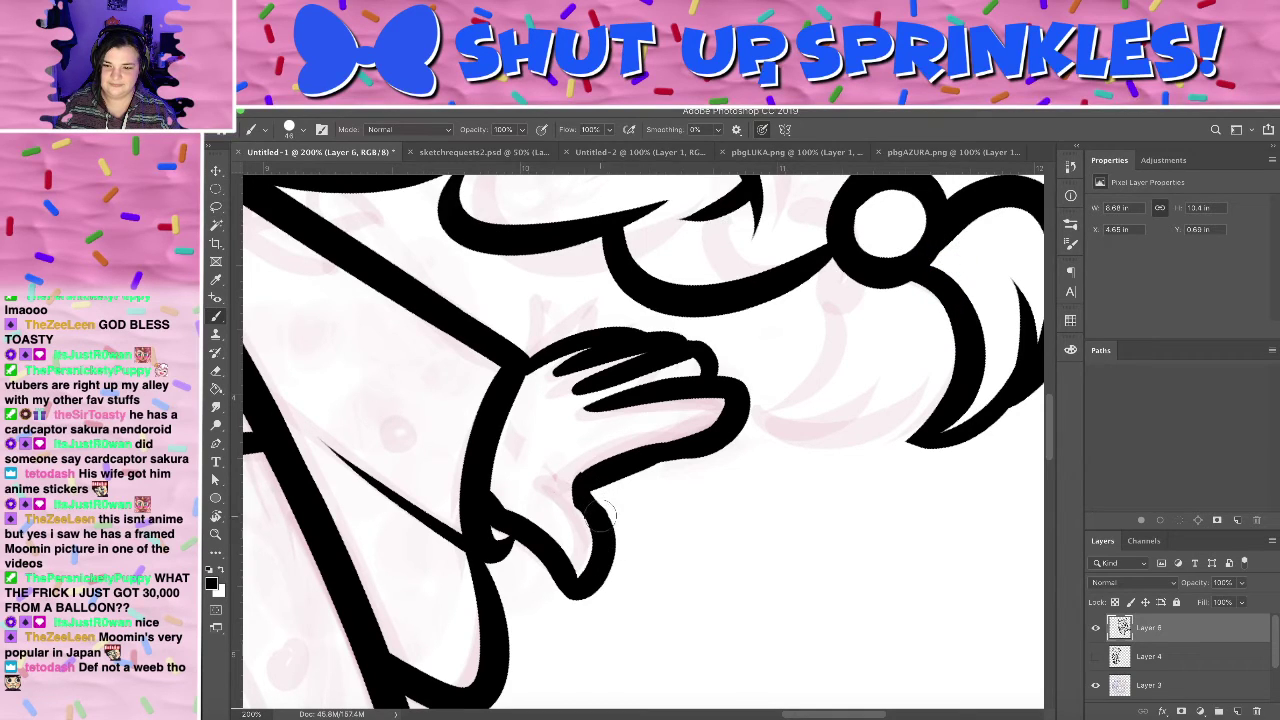
key(e)
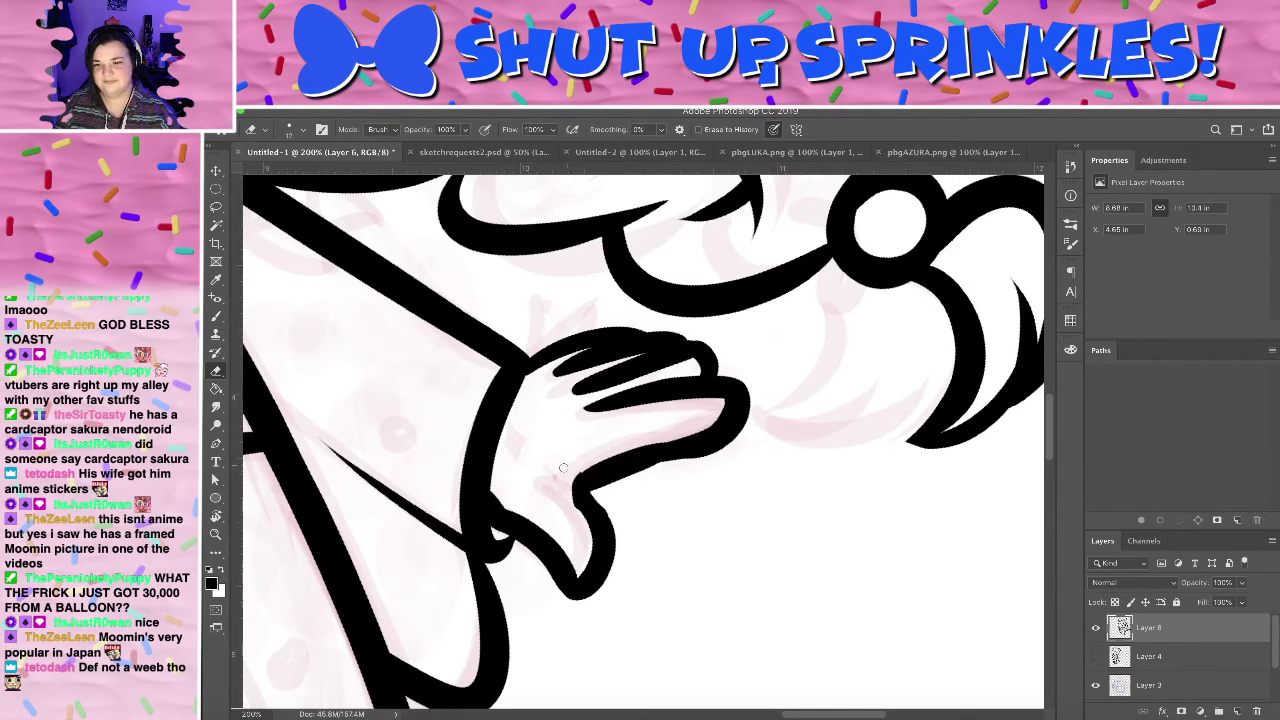
key(super+bracketleft)
key(super+bracketleft)
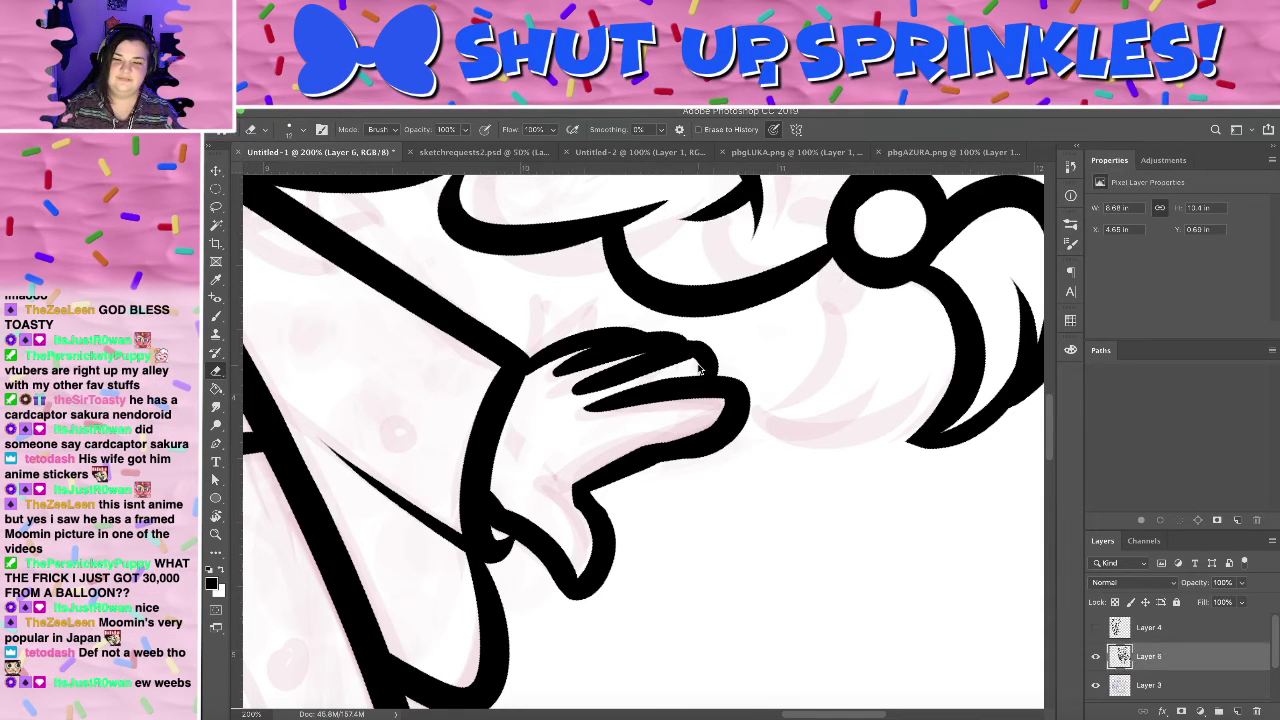
key(ctrl+bracketright)
key(ctrl+bracketright)
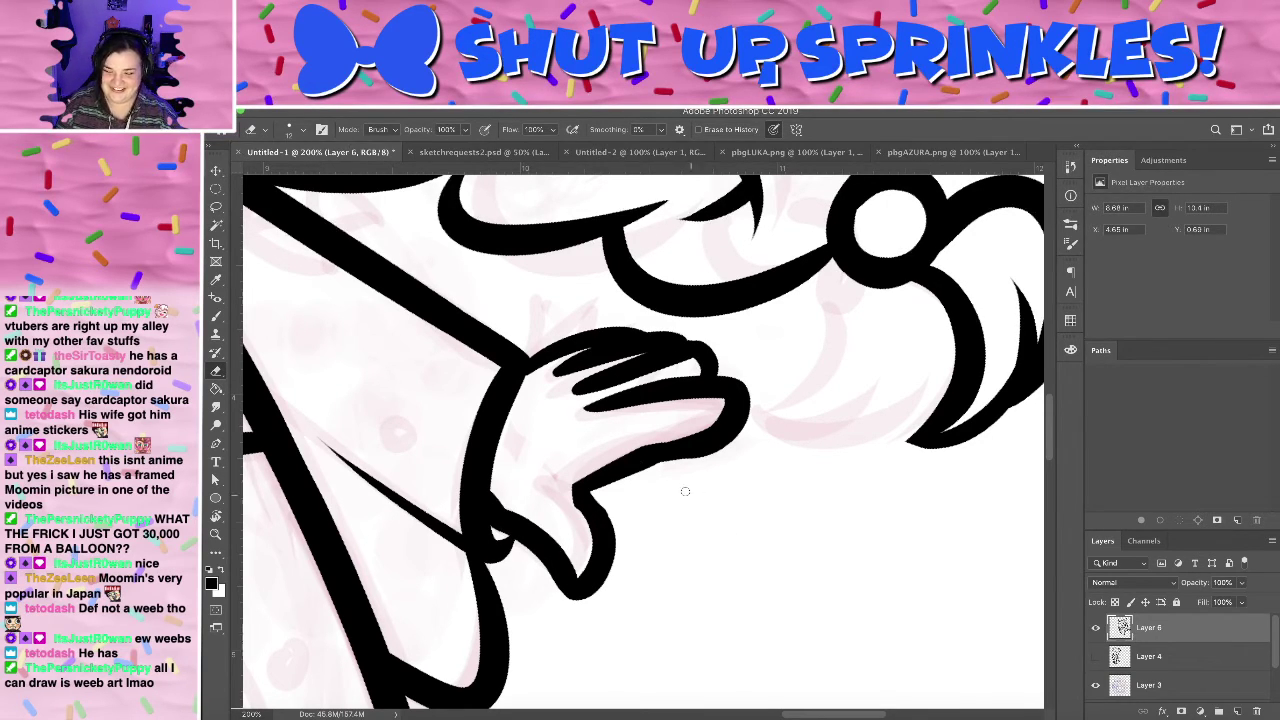
- Set the Hard Round brush size to 30 px
key(b)
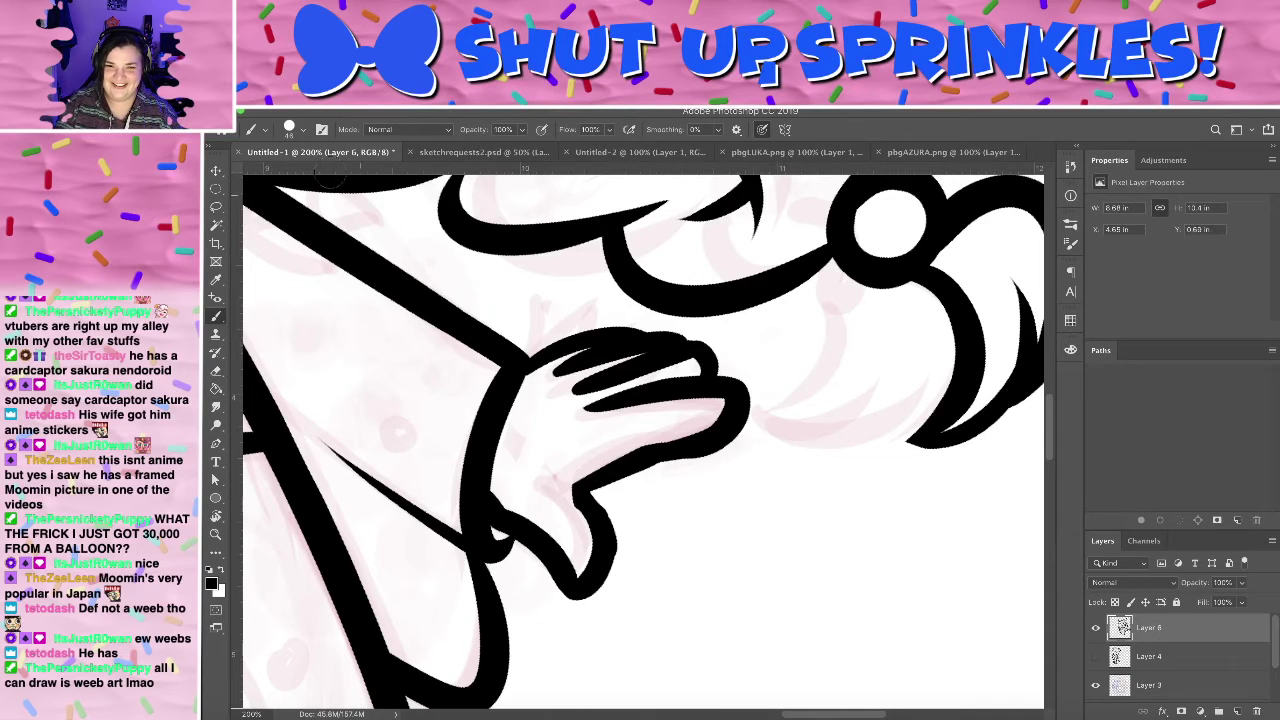
click(302, 132)
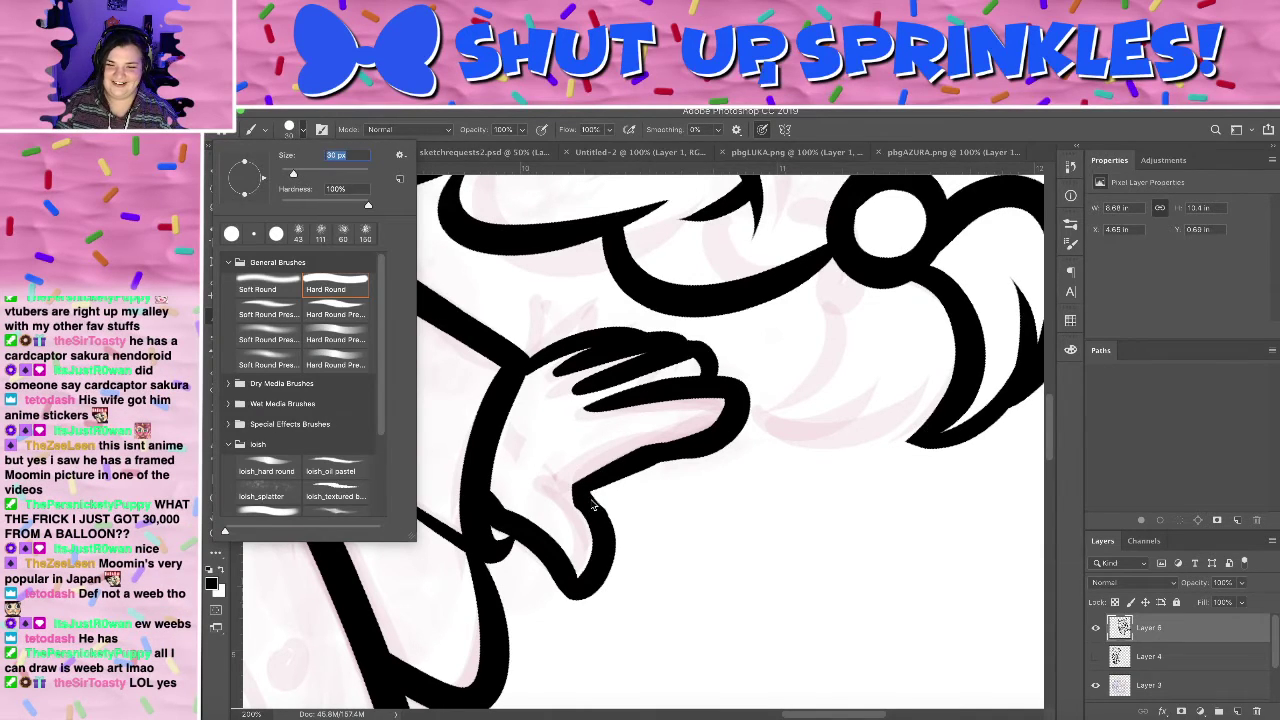
key(e)
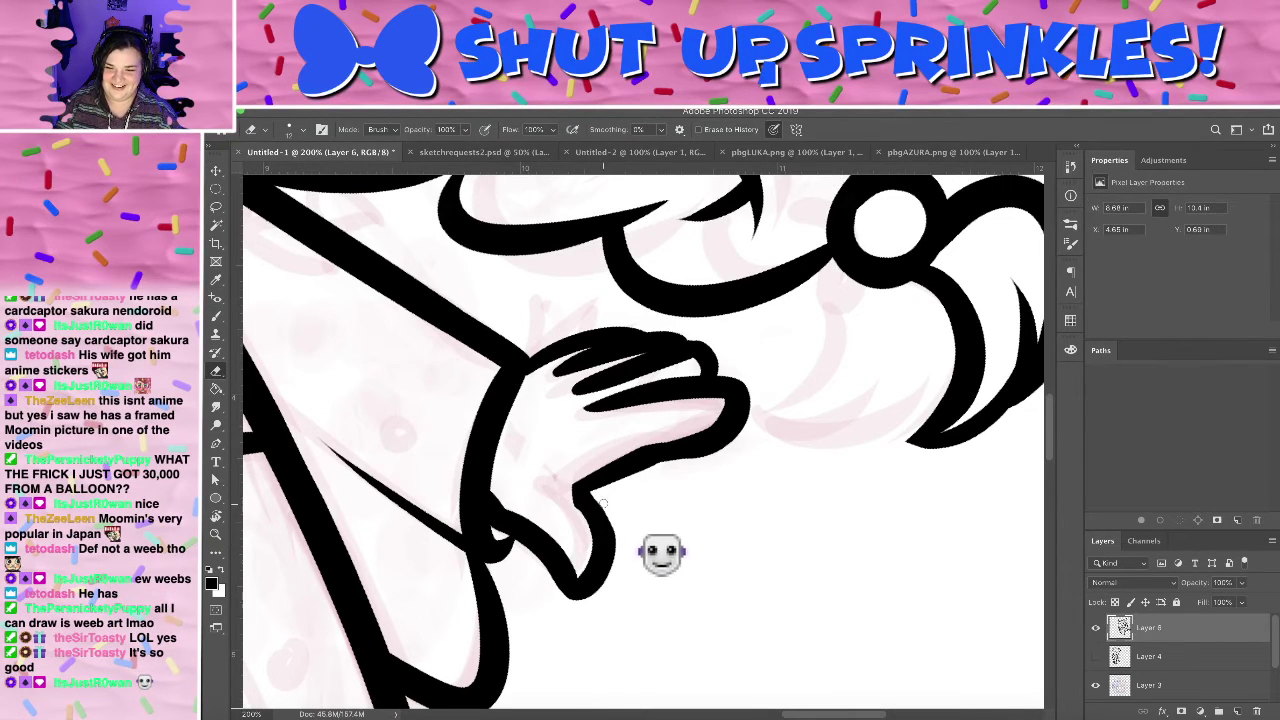
key(b)
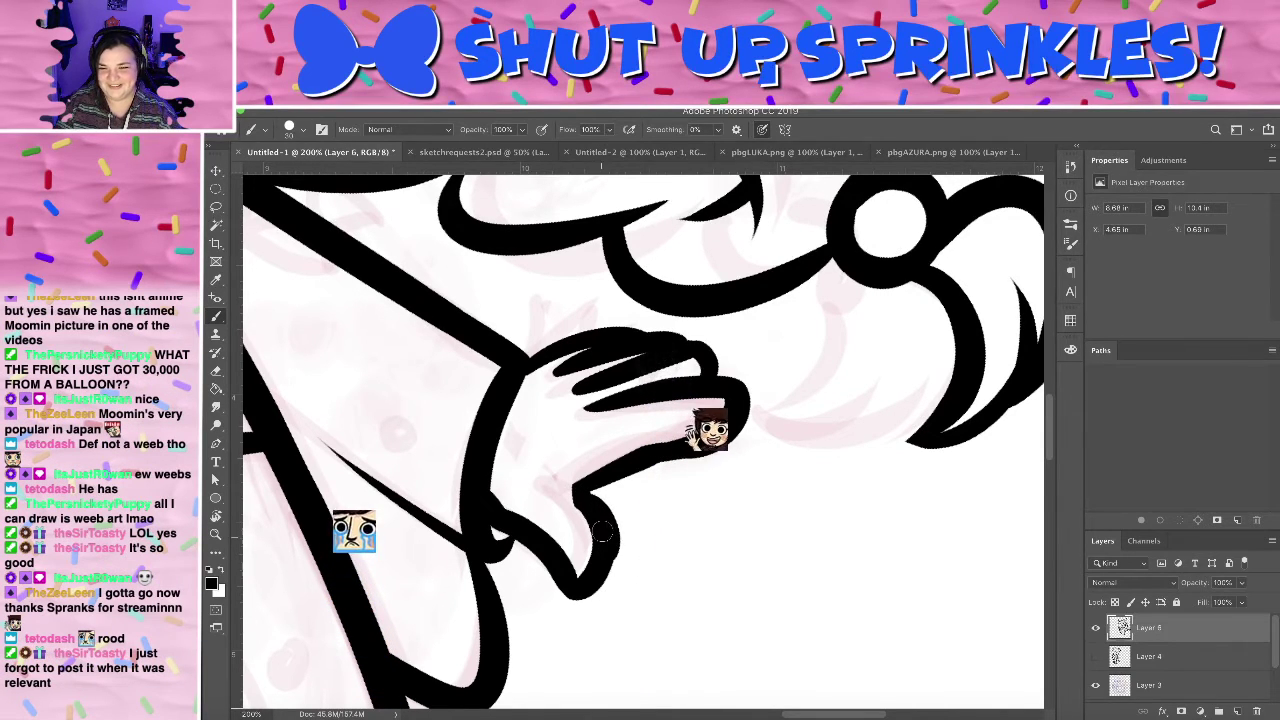
- Examine the whole figure to judge the inked hand's size against the rest of the character
key(super+minus)
key(super+minus)
key(super+minus)
key(super+minus)
key(super+minus)
key(super+minus)
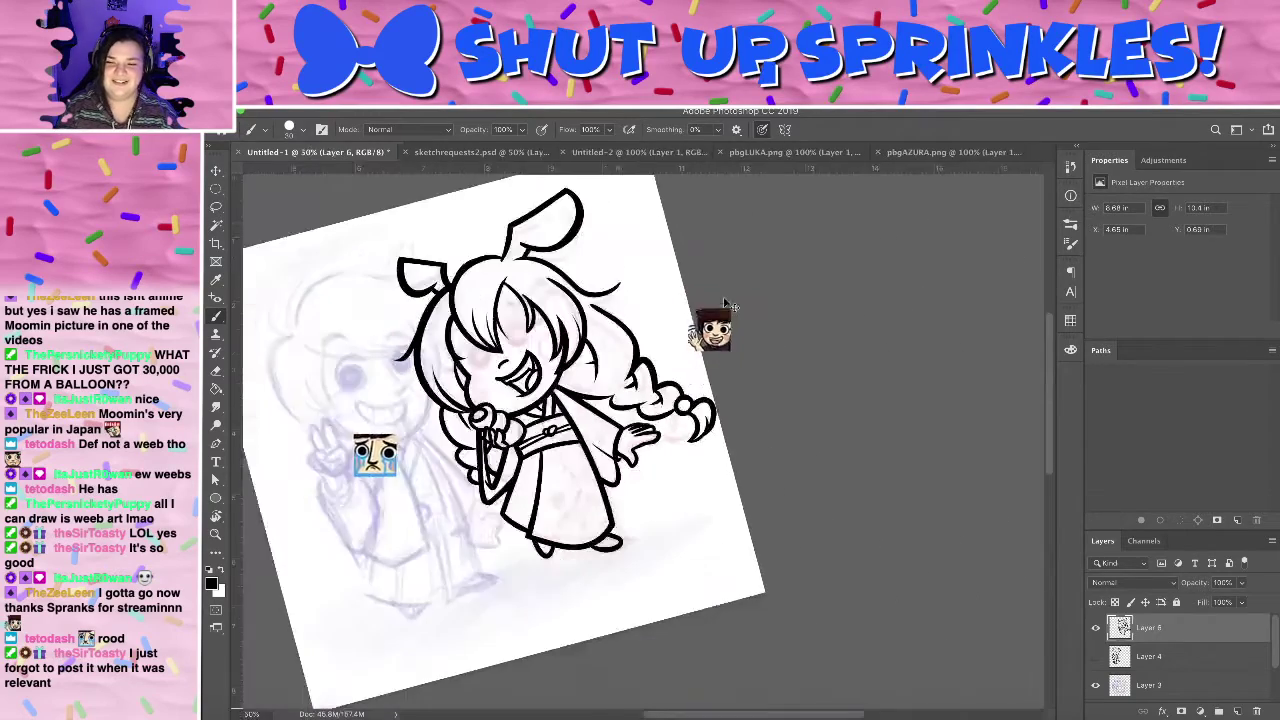
key(super+plus)
key(super+plus)
key(super+plus)
key(super+plus)
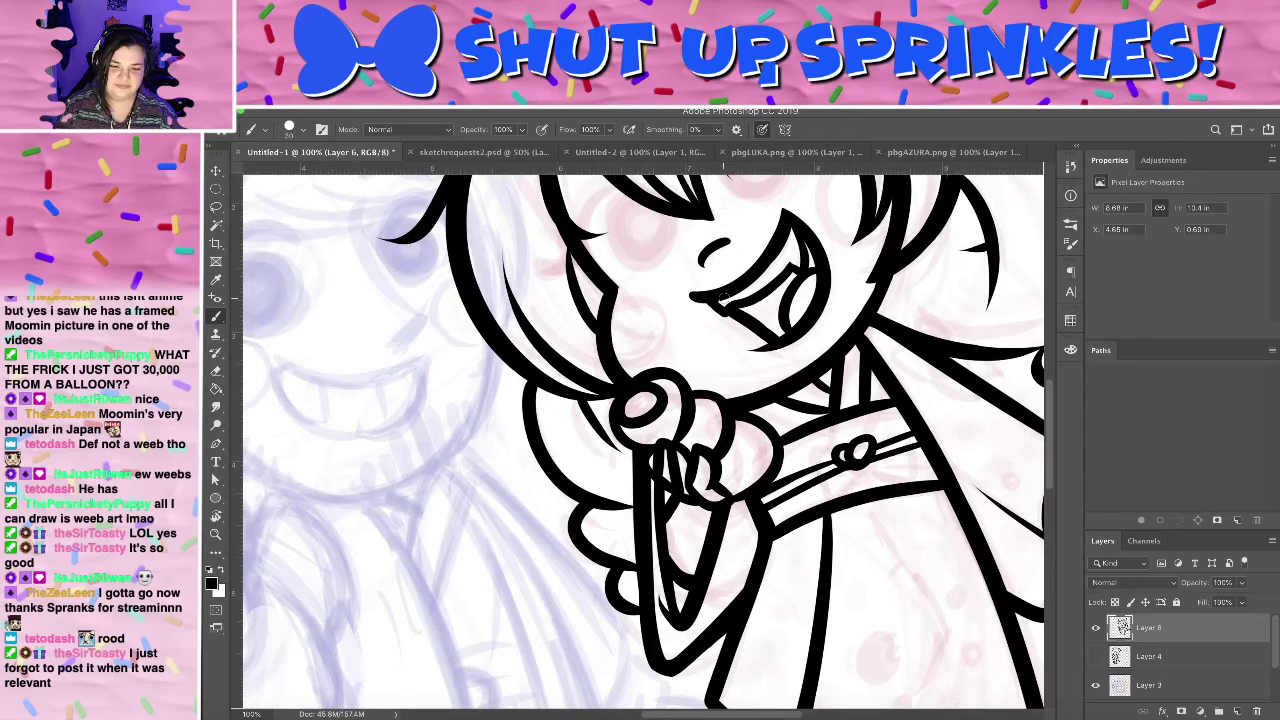
- Lasso the outstretched hand, scale it down proportionally to about 92.6% beside the sleeve cuff, and clear the selection
key(l)
drag(959, 511, 510, 499)
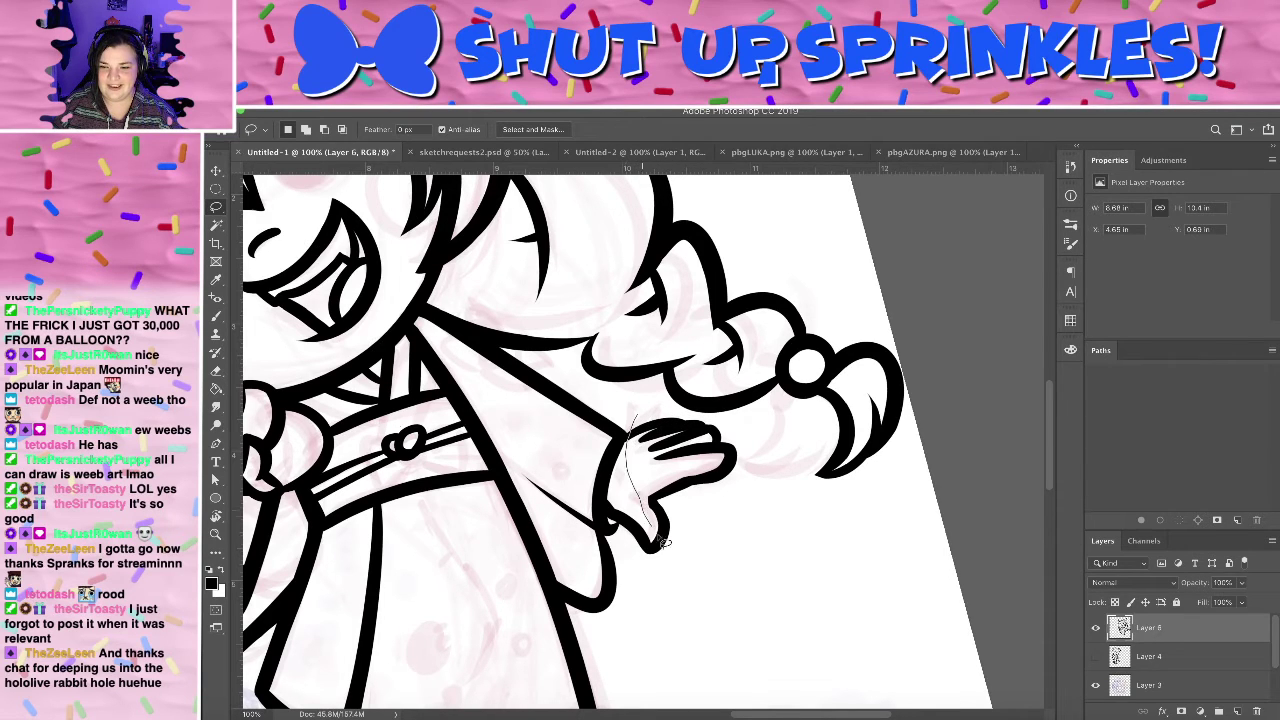
drag(755, 450, 745, 425)
key(ctrl+t)
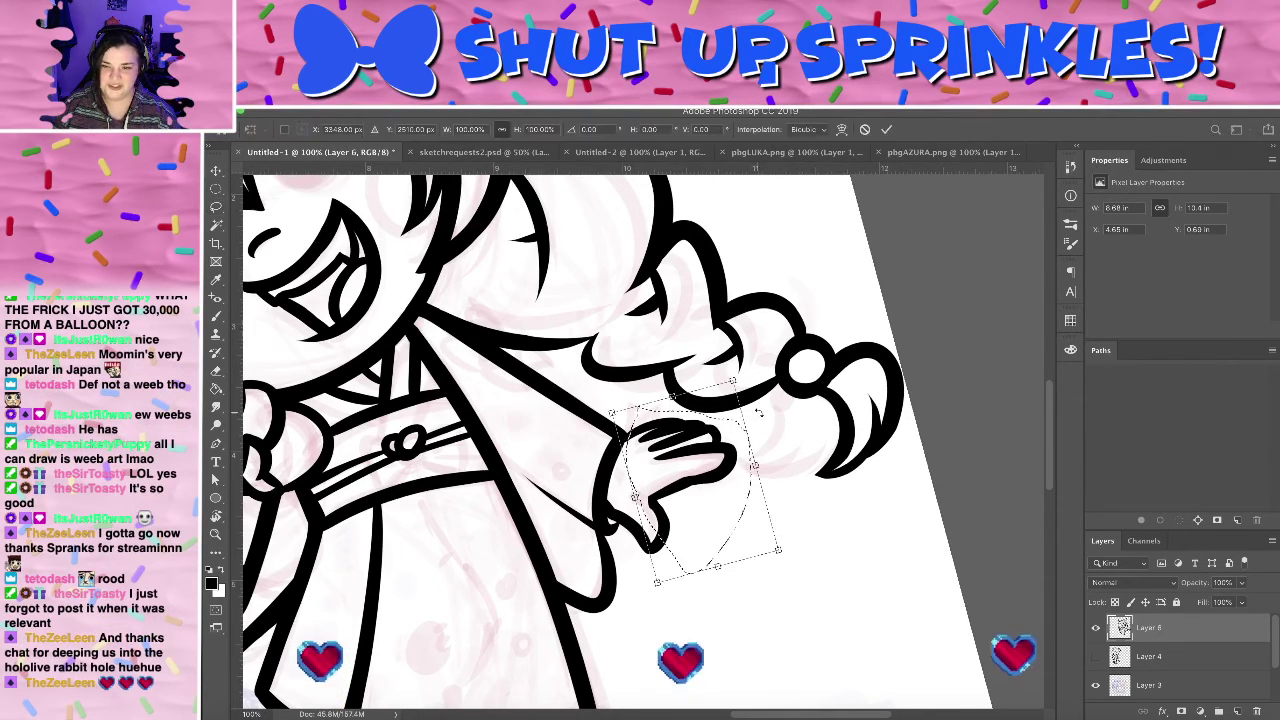
drag(730, 378, 711, 429)
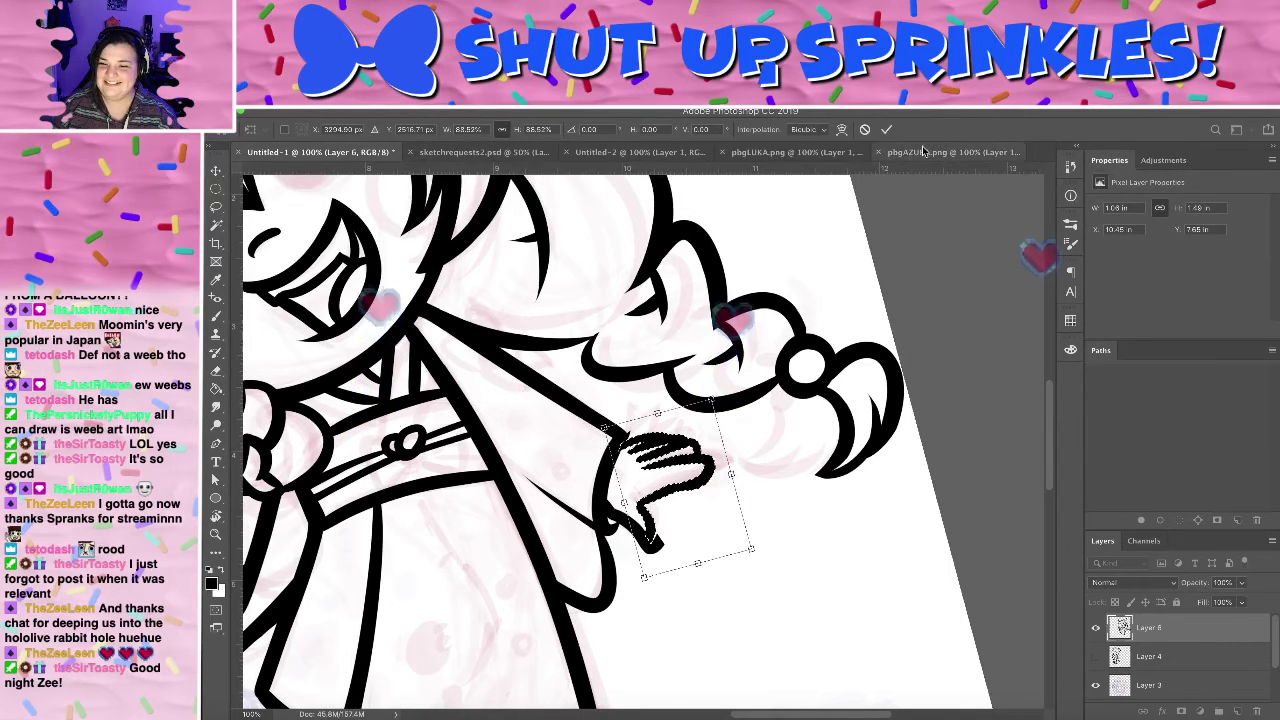
drag(754, 551, 761, 556)
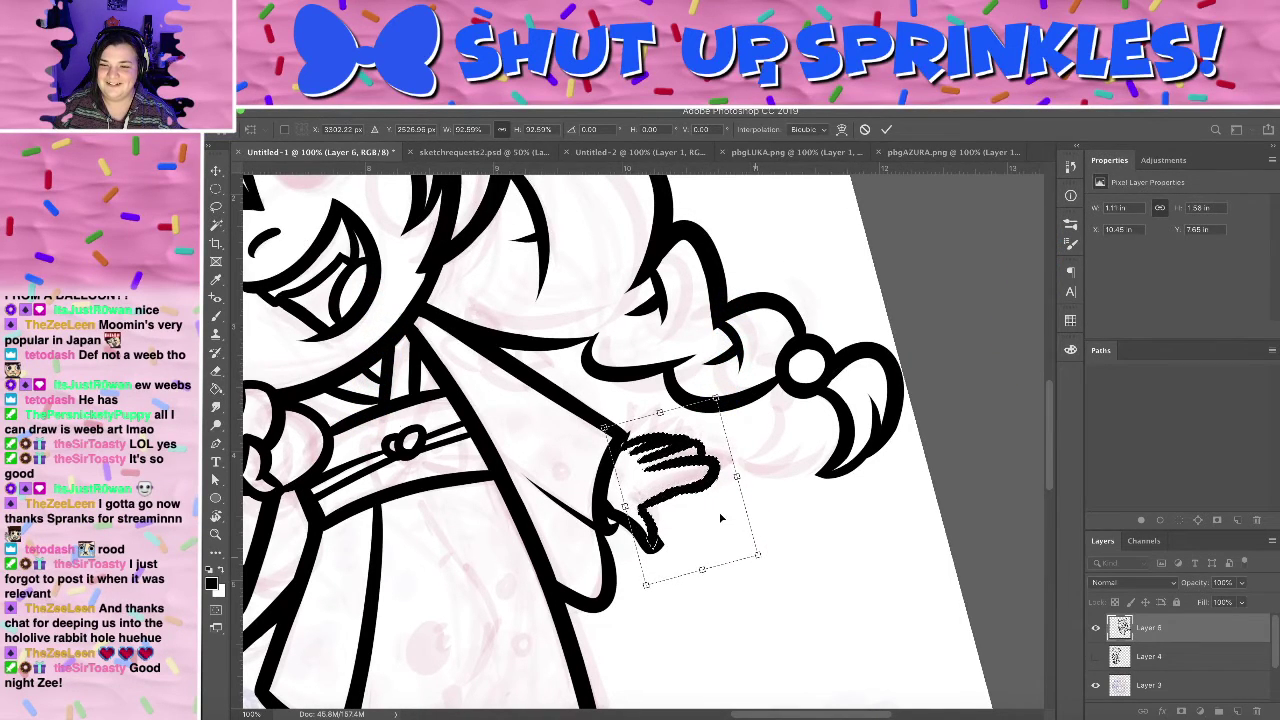
drag(722, 513, 723, 510)
click(886, 130)
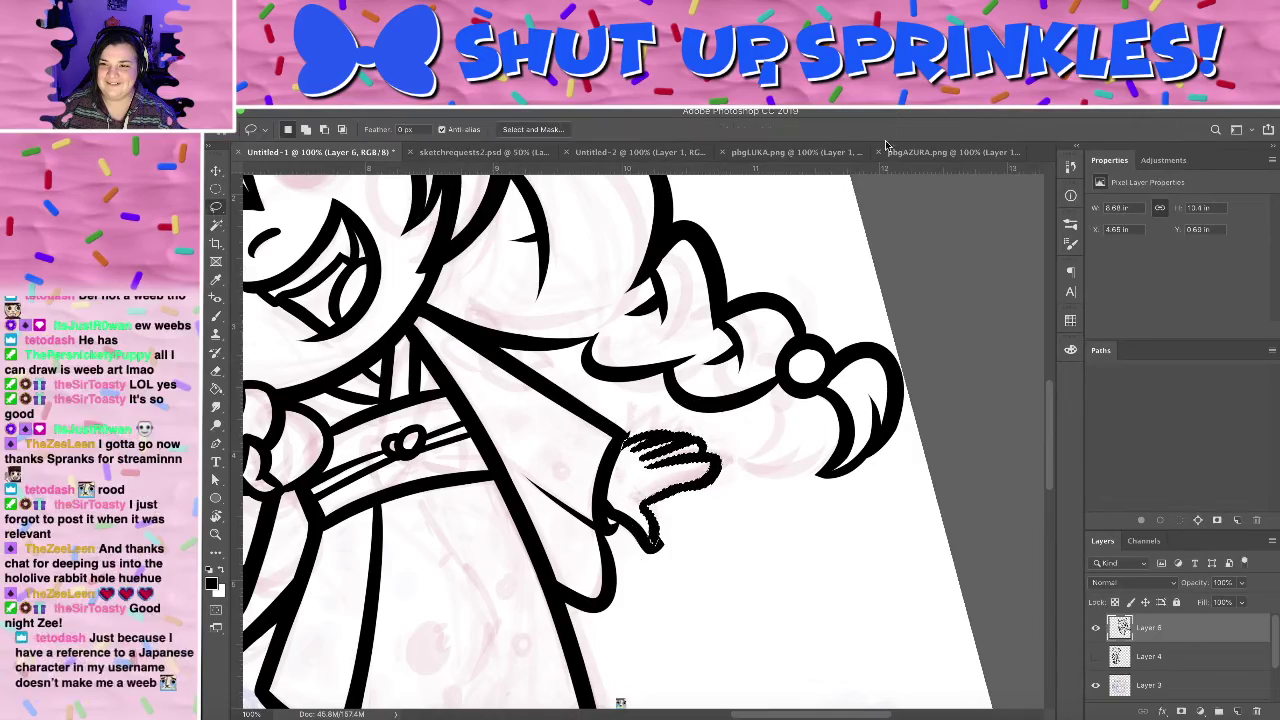
key(super+d)
- Examine the scaled hand close up and in proportion to the whole character
key(super+plus)
scroll(665, 535, up, 2)
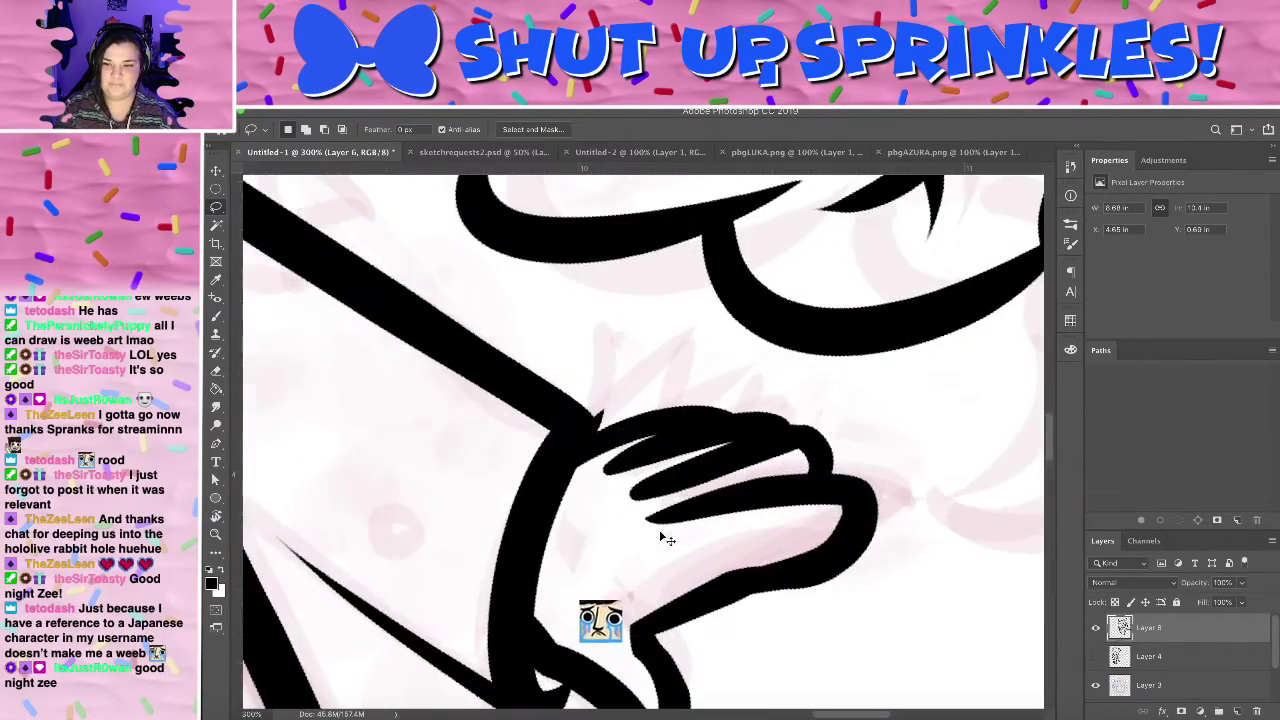
scroll(665, 535, down, 4)
key(super+plus)
key(super+plus)
key(super+plus)
key(super+plus)
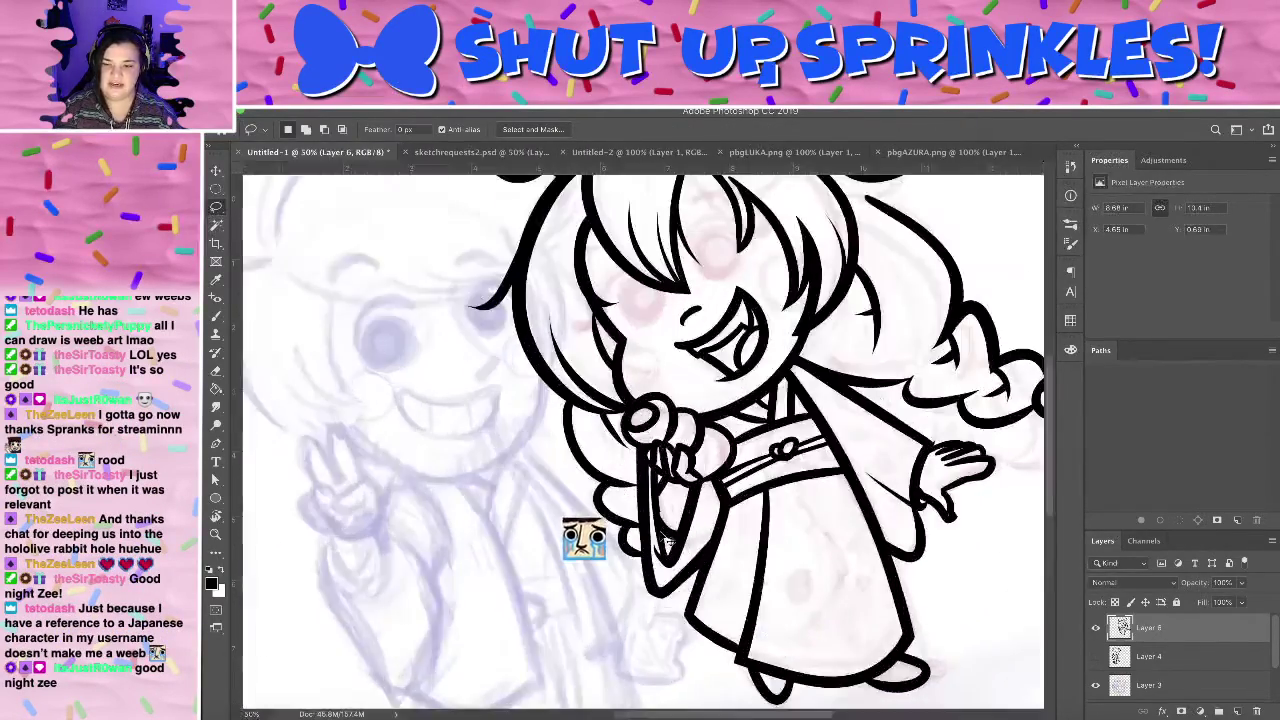
drag(845, 450, 451, 369)
drag(940, 560, 312, 370)
mouse_move(553, 489)
mouse_down()
mouse_move(557, 563)
mouse_move(634, 626)
mouse_up()
- Try erasing part of the line near the thumb's tip and undo it
key(e)
mouse_move(629, 492)
mouse_down()
mouse_move(595, 520)
mouse_move(620, 490)
mouse_up()
key(super+z)
key(b)
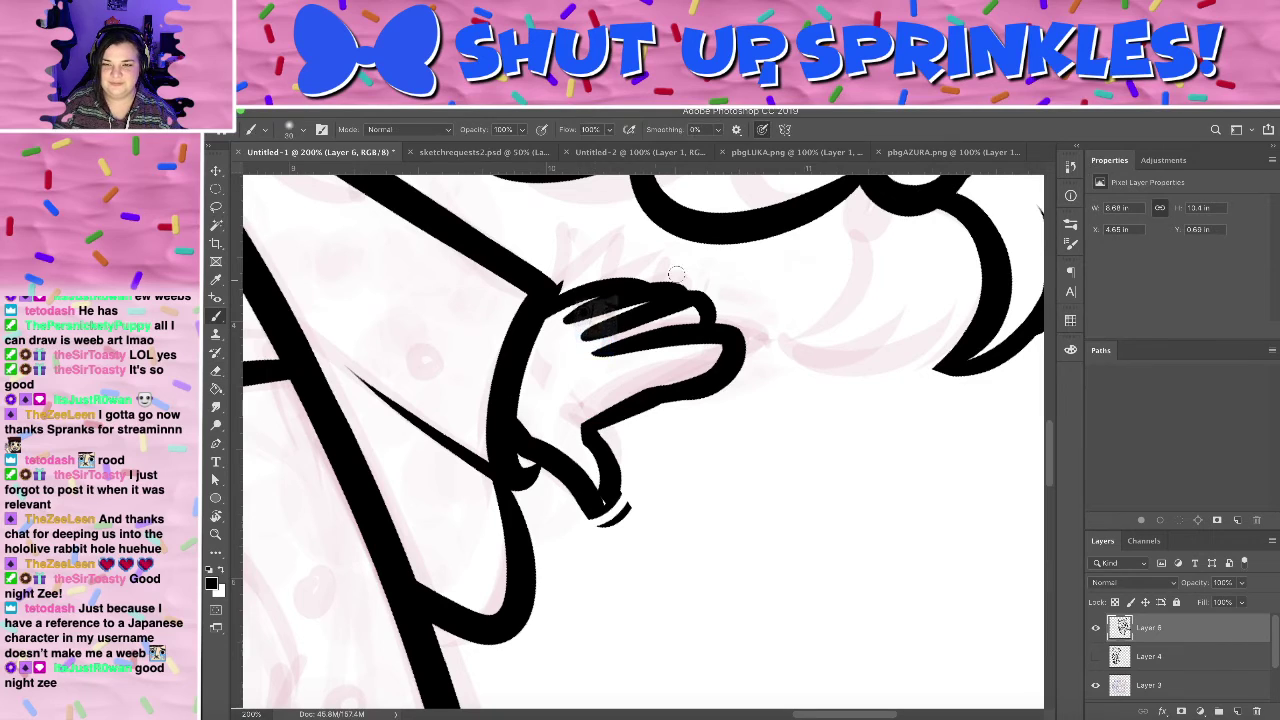
- Set the brush size to 25 px and try a stroke along the hand's outer fingers, undoing it
key(r)
mouse_move(655, 238)
mouse_down()
mouse_move(543, 258)
mouse_move(509, 362)
mouse_up()
key(b)
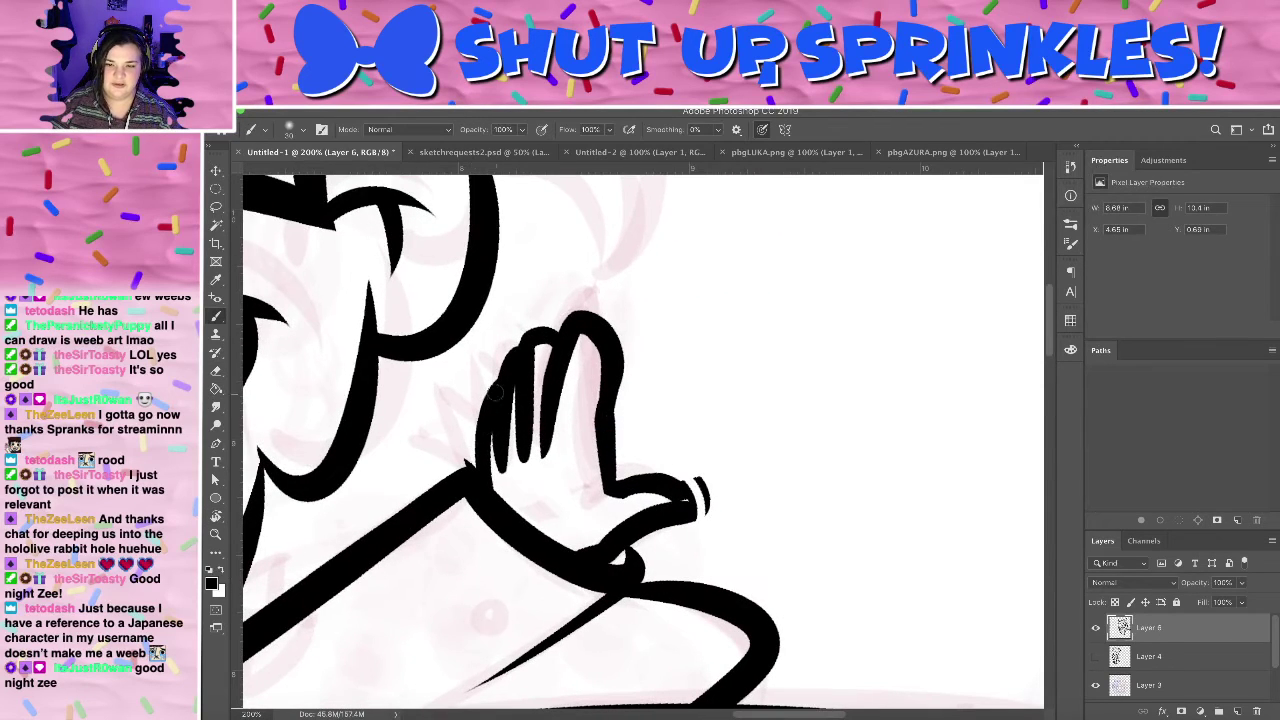
click(302, 129)
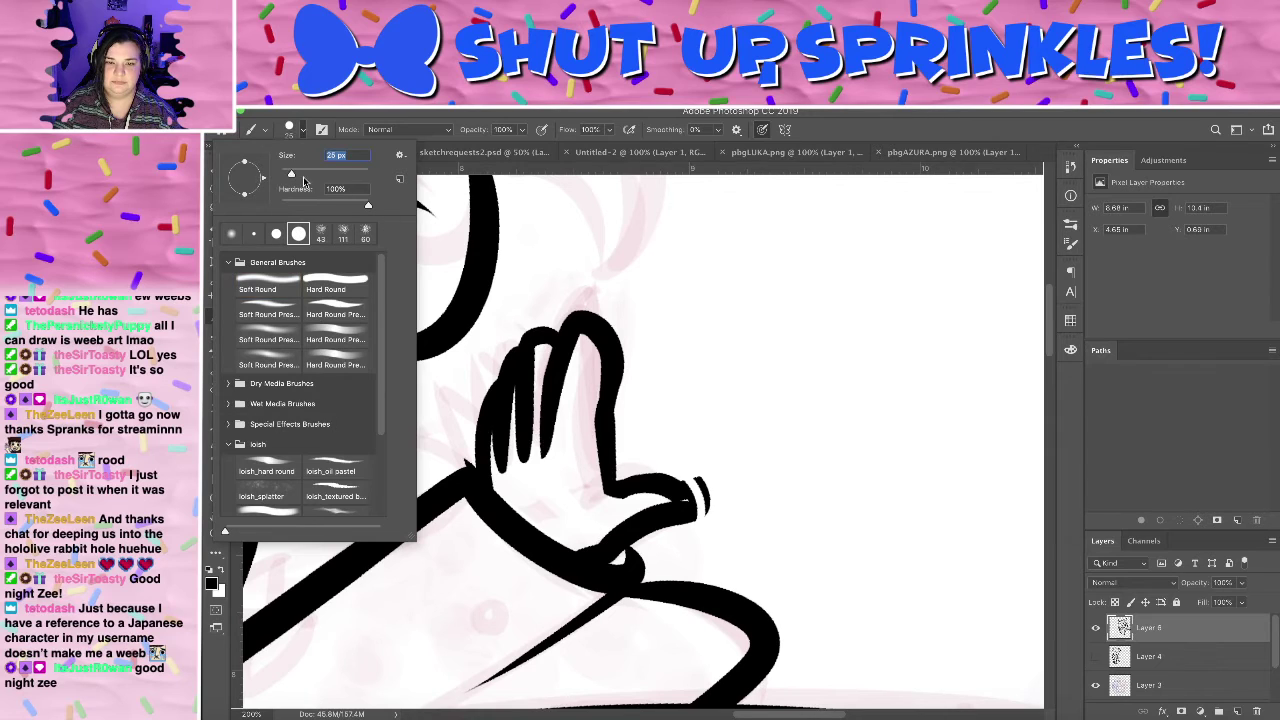
key(Return)
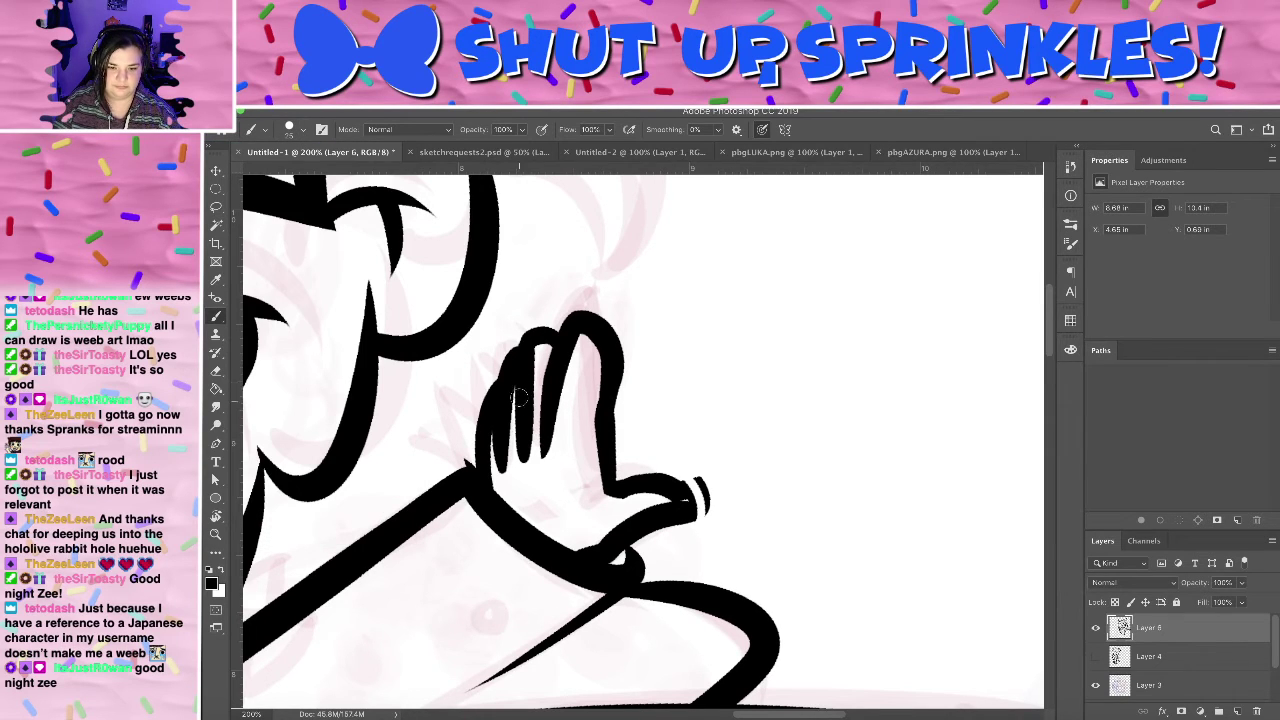
drag(512, 342, 498, 436)
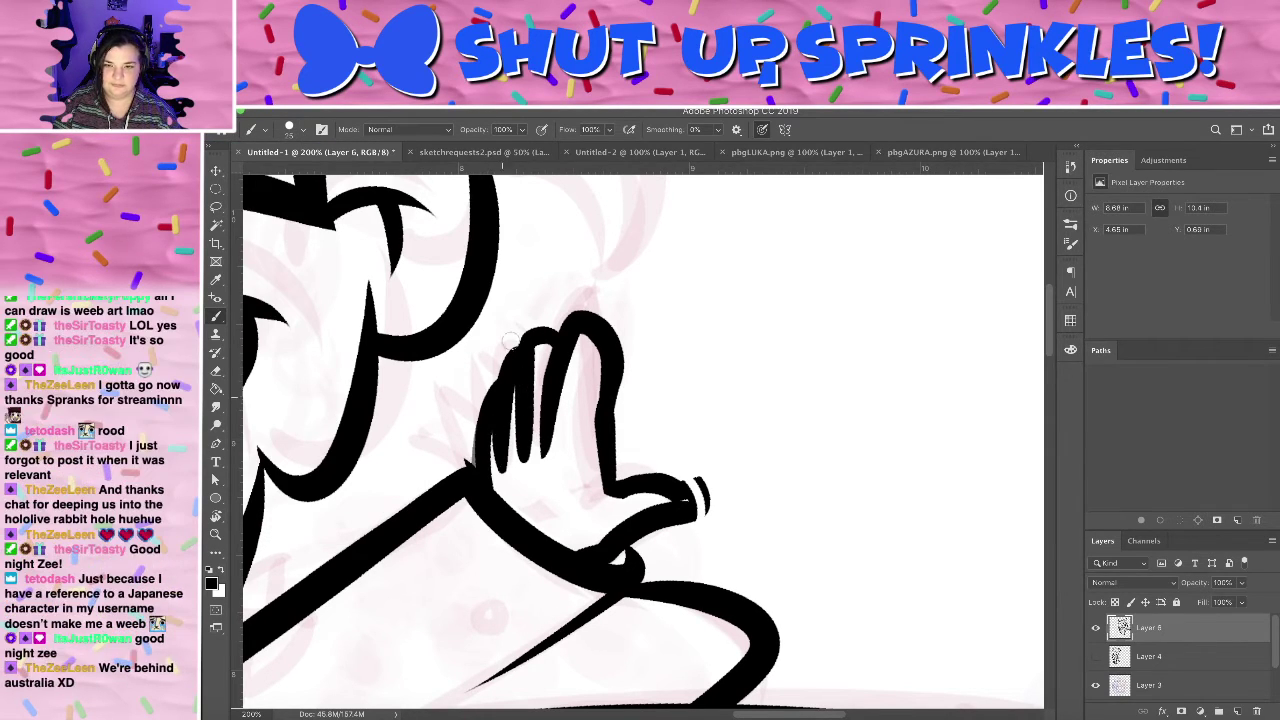
mouse_move(646, 190)
mouse_down()
mouse_move(812, 290)
mouse_move(757, 423)
mouse_move(430, 650)
mouse_move(590, 615)
mouse_up()
key(ctrl+z)
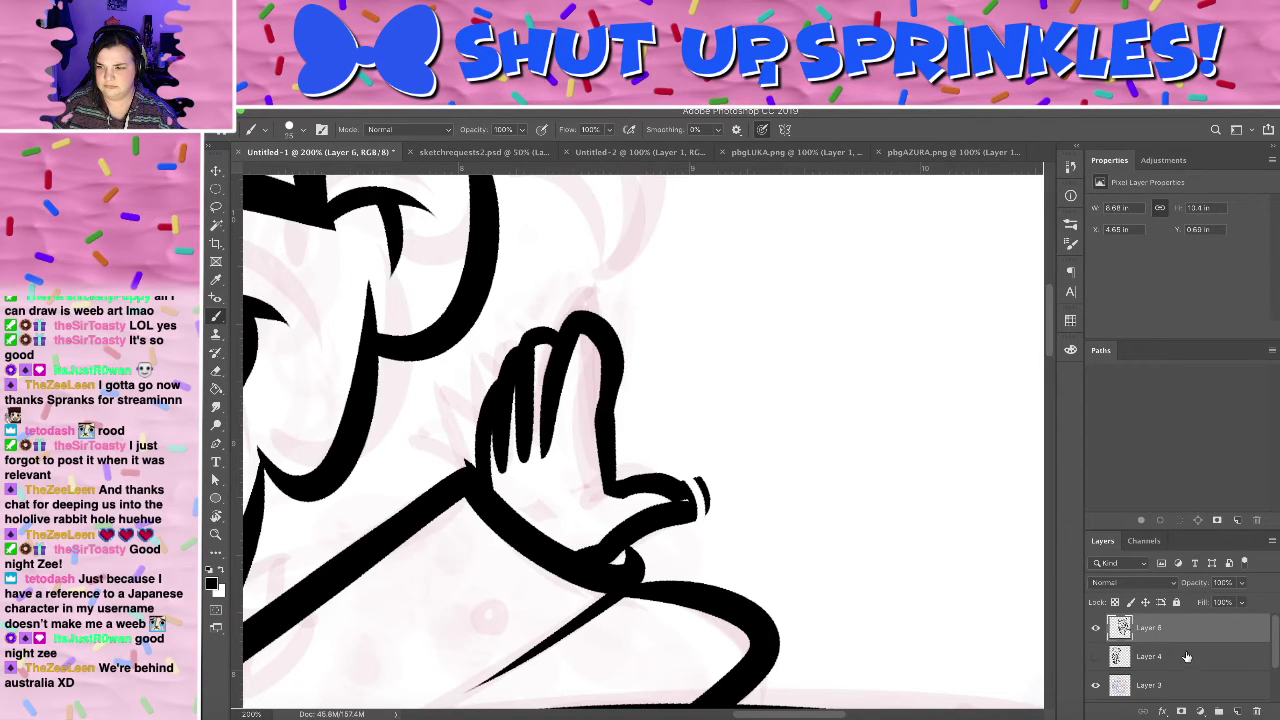
- Reselect the line art layer, scribble a test patch between the hand and the head, and undo it
click(1187, 656)
click(1166, 624)
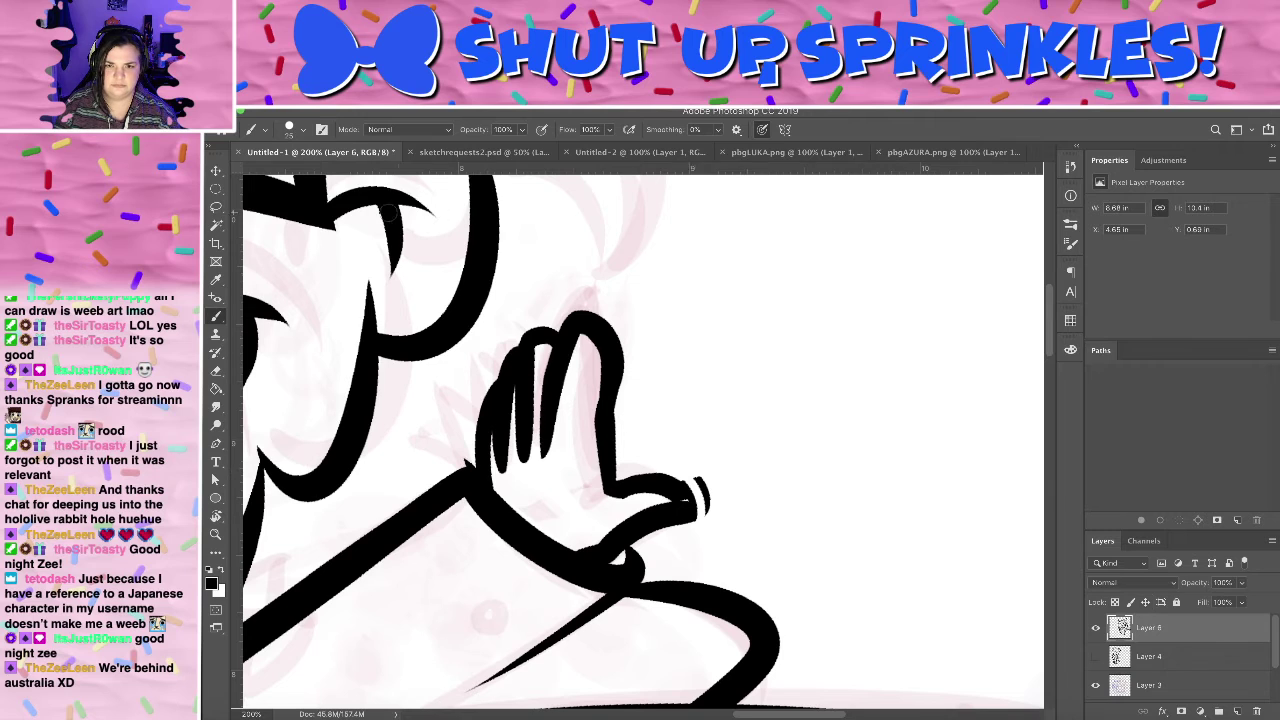
mouse_move(466, 272)
mouse_down()
mouse_move(510, 354)
mouse_move(368, 555)
mouse_move(457, 488)
mouse_move(499, 425)
mouse_move(332, 597)
mouse_move(509, 428)
mouse_up()
drag(458, 380, 396, 455)
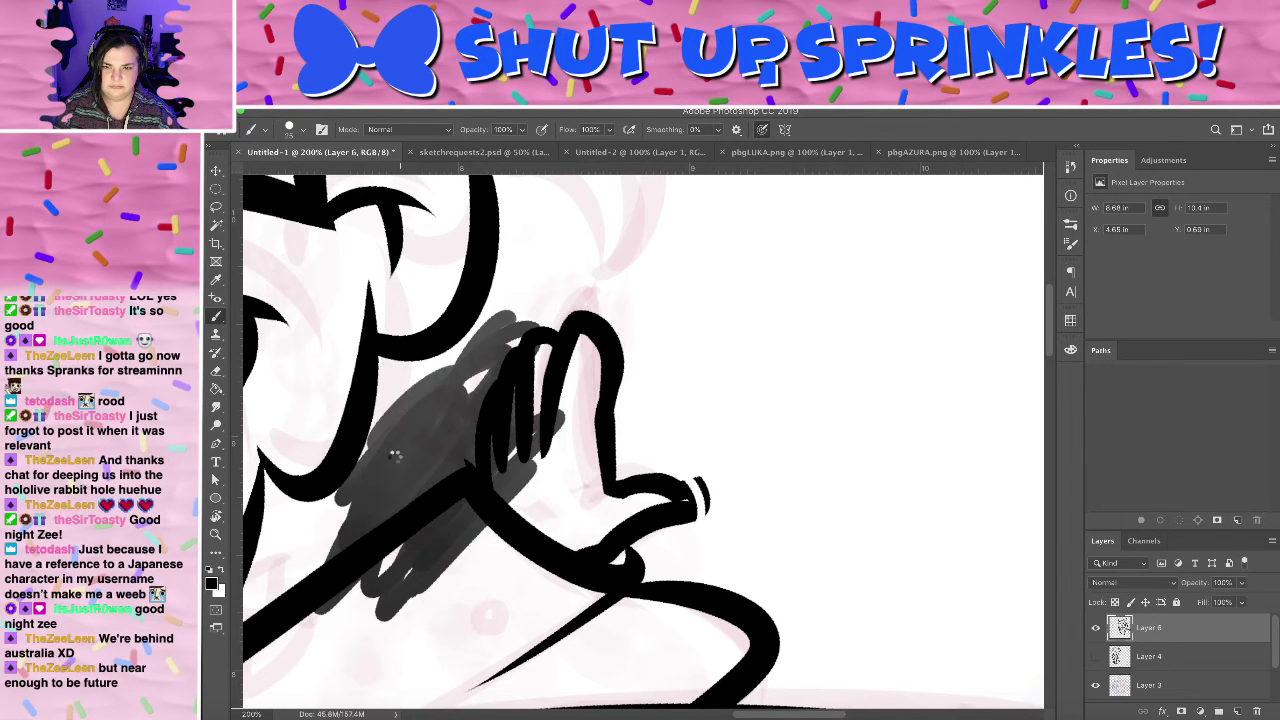
key(ctrl+z)
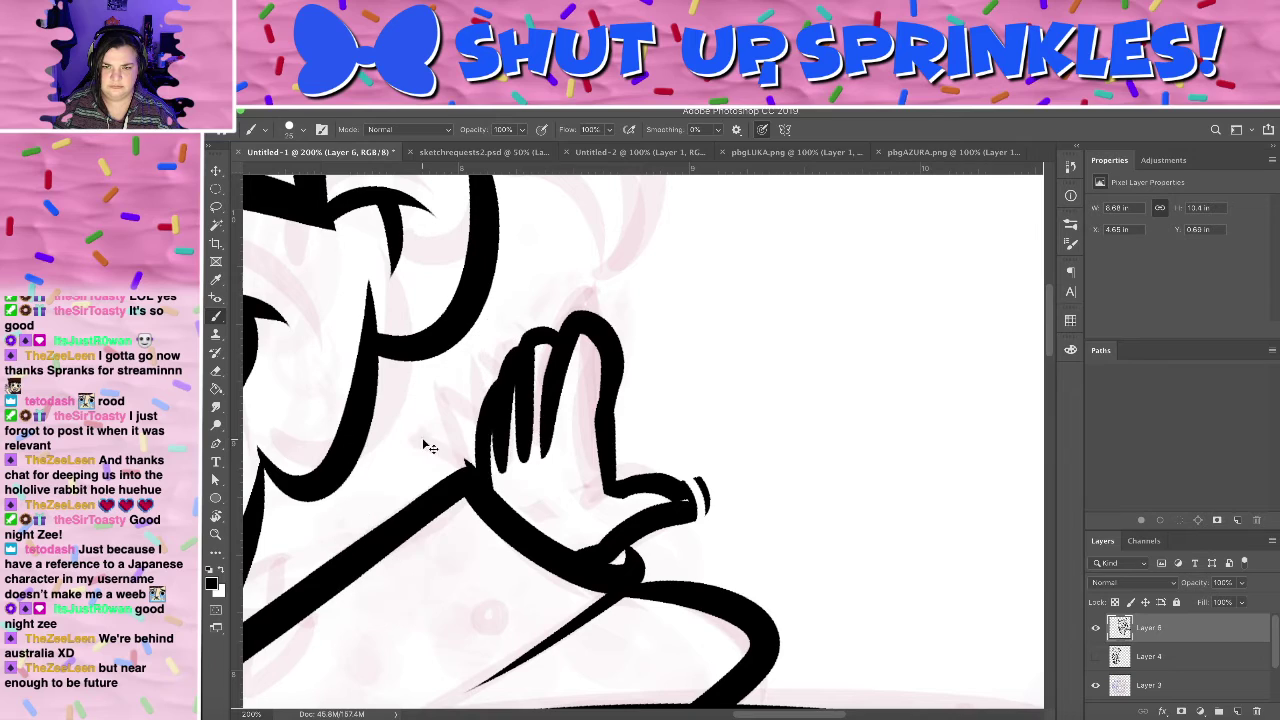
- Try the brush with a loose scribble over the second character's sketch and undo it
key(super+minus)
key(super+minus)
key(super+minus)
key(super+minus)
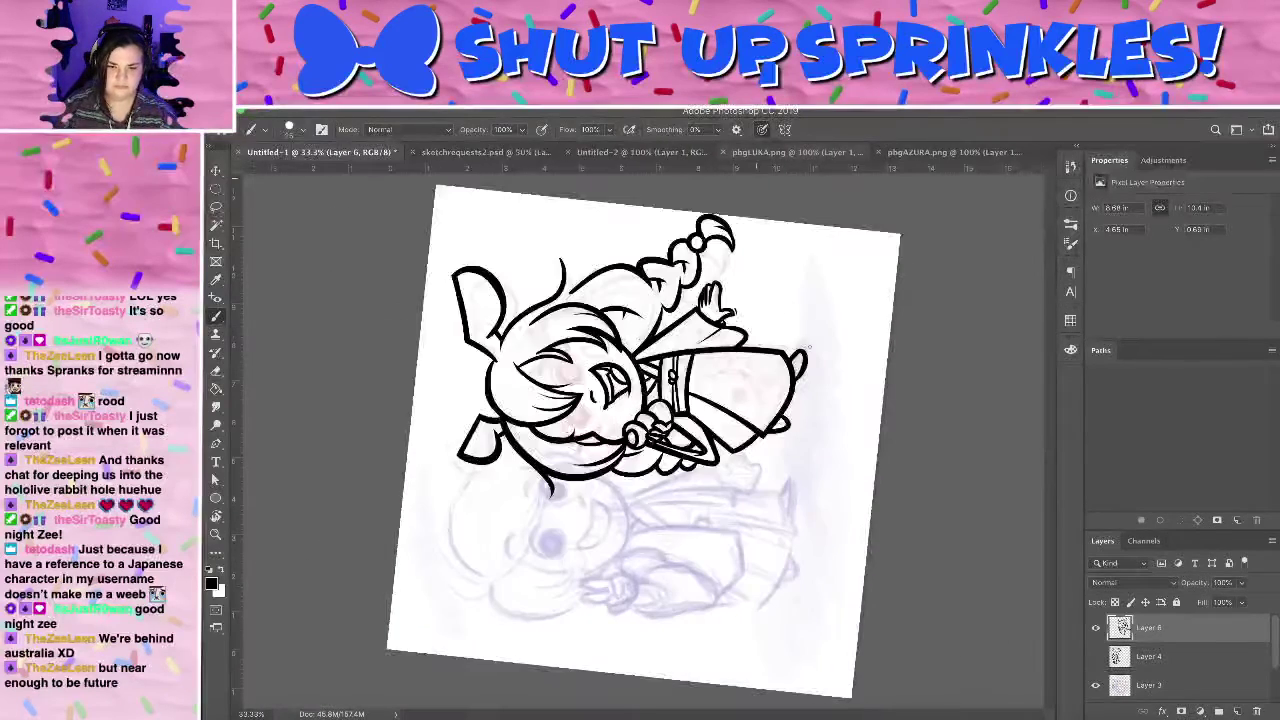
mouse_move(573, 497)
mouse_down()
mouse_move(709, 455)
mouse_move(620, 610)
mouse_move(560, 422)
mouse_up()
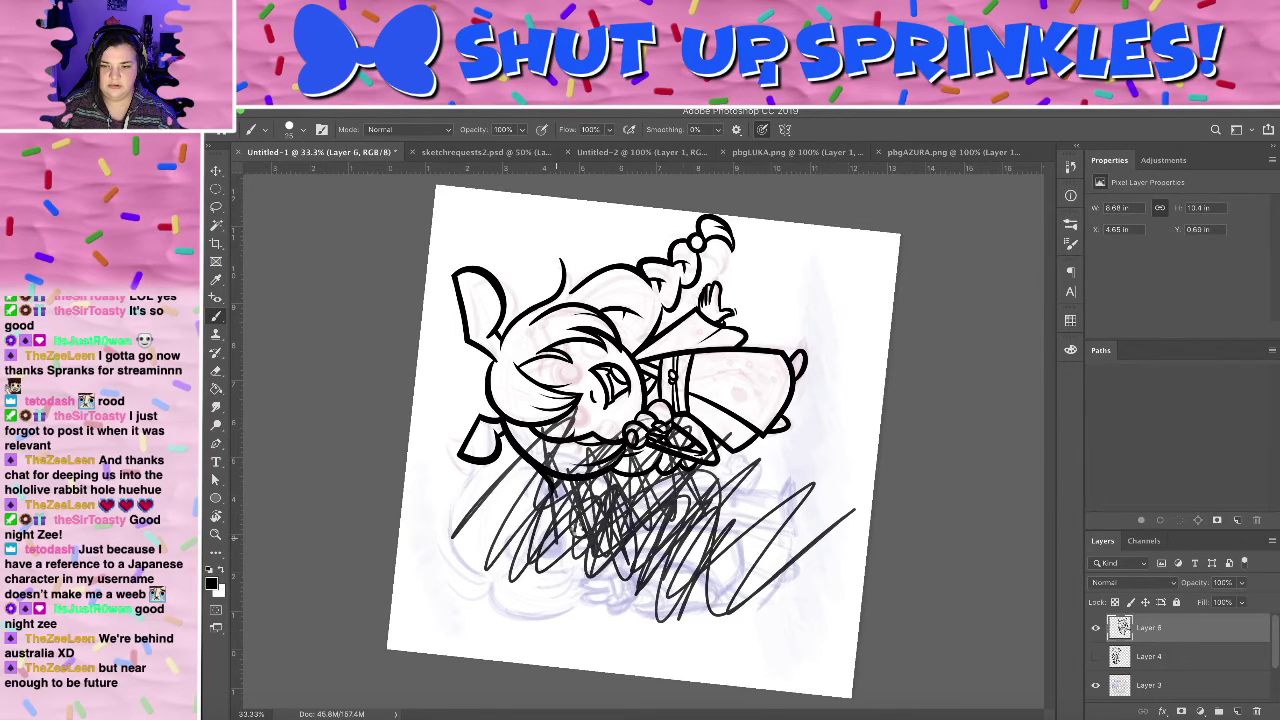
key(ctrl+z)
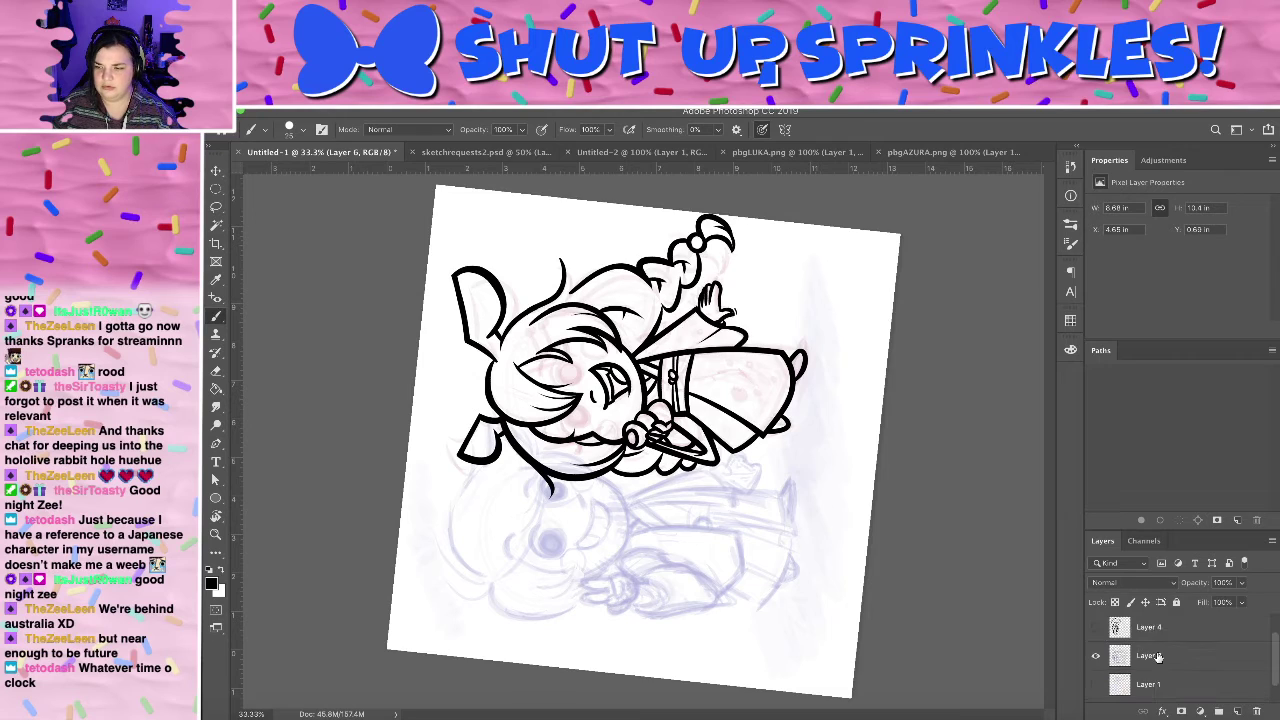
- Reselect the line art layer, scribble test strokes across the inked character's head, and undo them
click(1175, 685)
click(1207, 630)
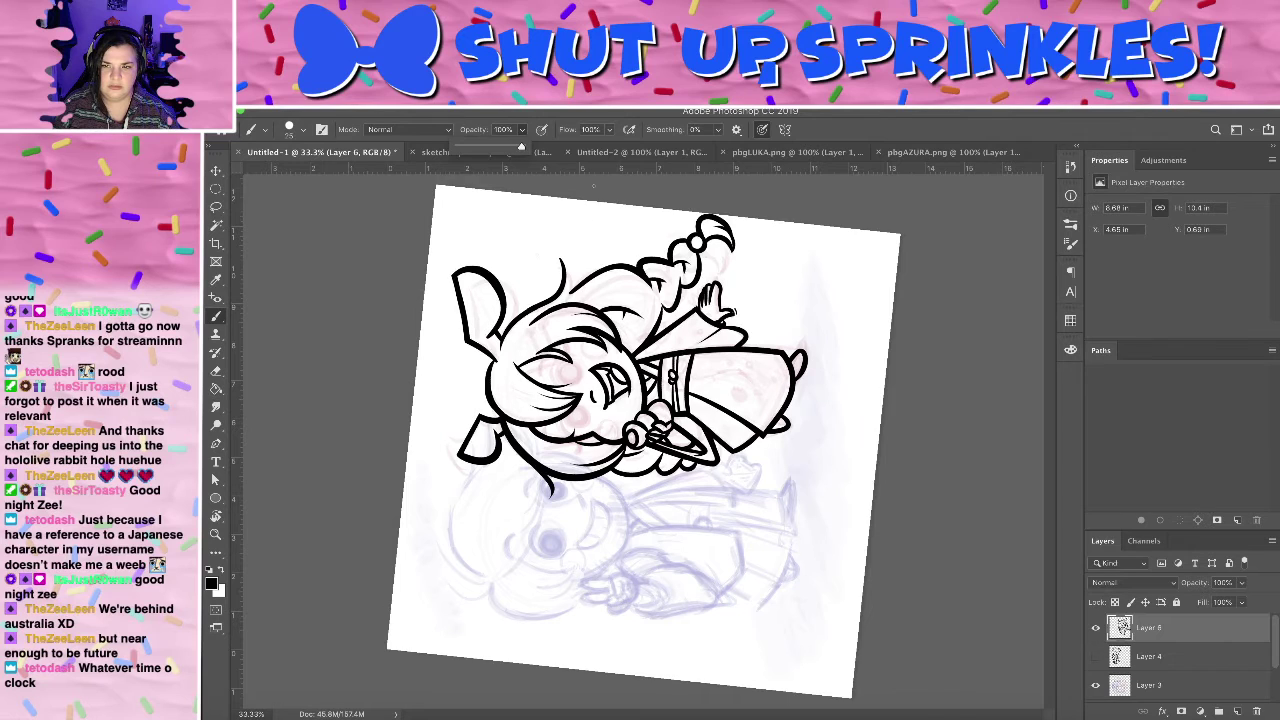
mouse_move(578, 269)
mouse_down()
mouse_move(400, 361)
mouse_move(452, 489)
mouse_up()
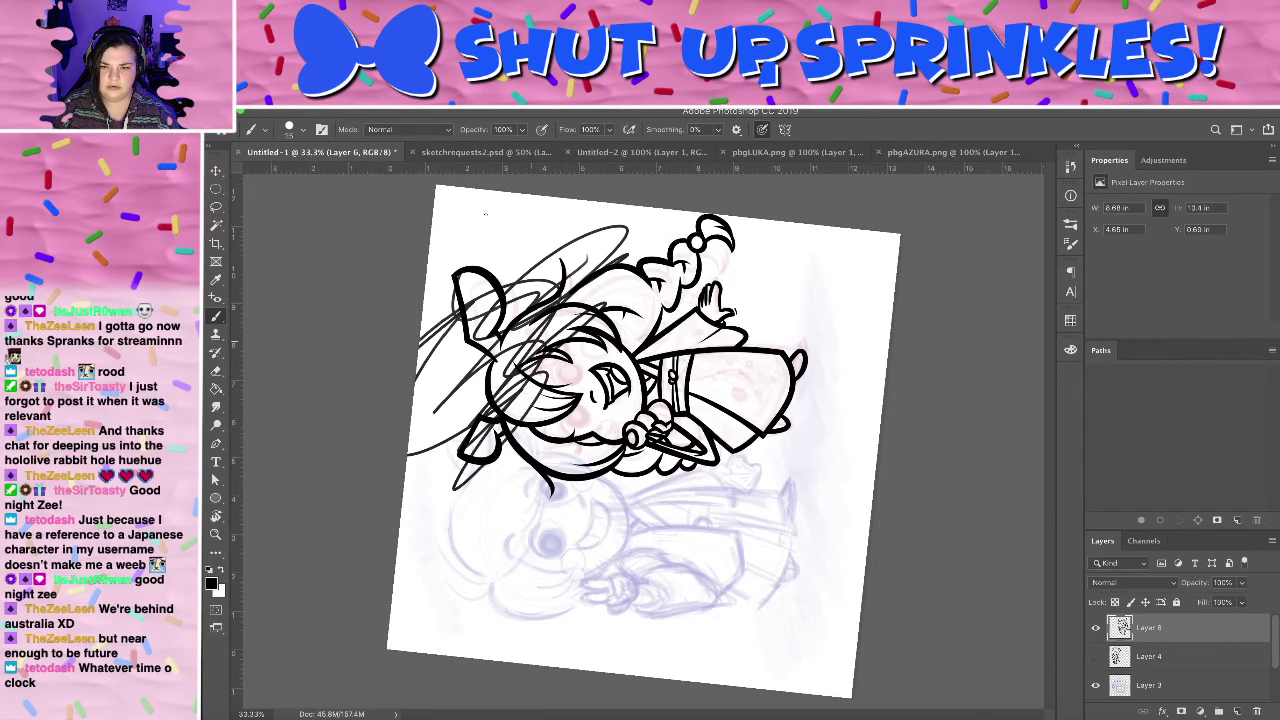
mouse_move(552, 490)
mouse_down()
mouse_move(560, 385)
mouse_move(590, 501)
mouse_up()
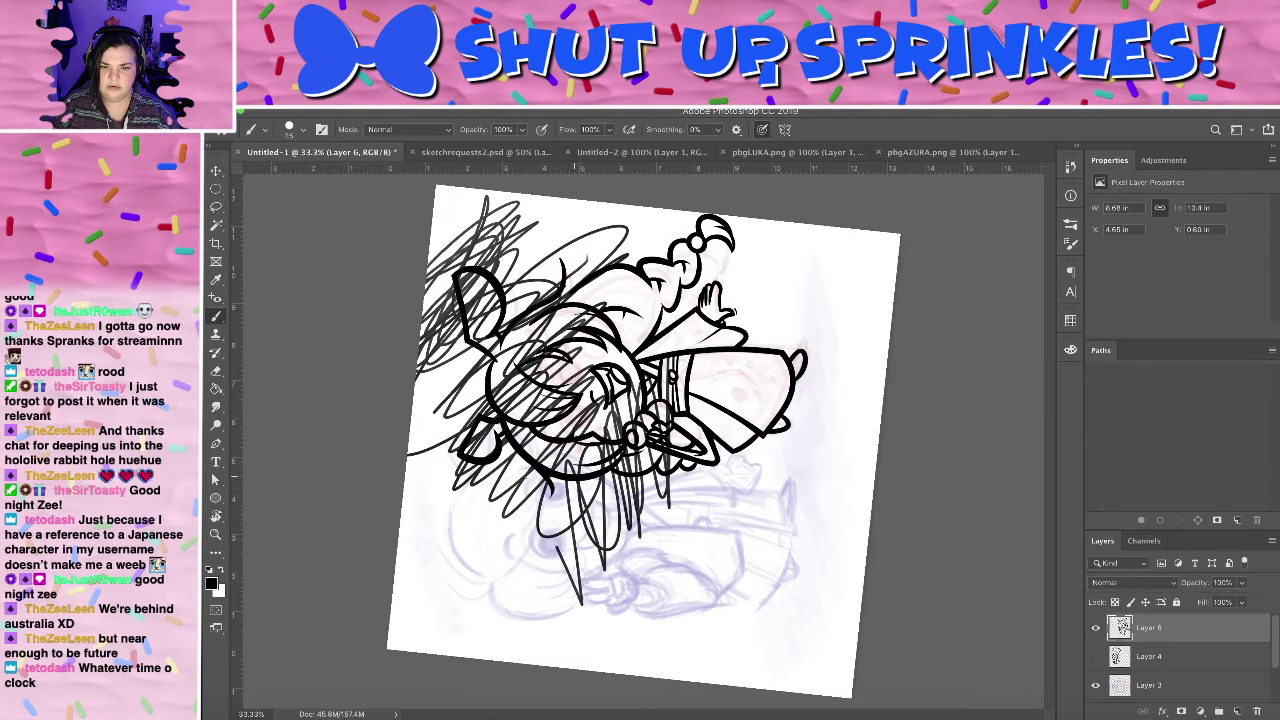
key(ctrl+z)
- Switch to the Hard Round brush at 35 px and test it with a scribble over the inked head
click(295, 131)
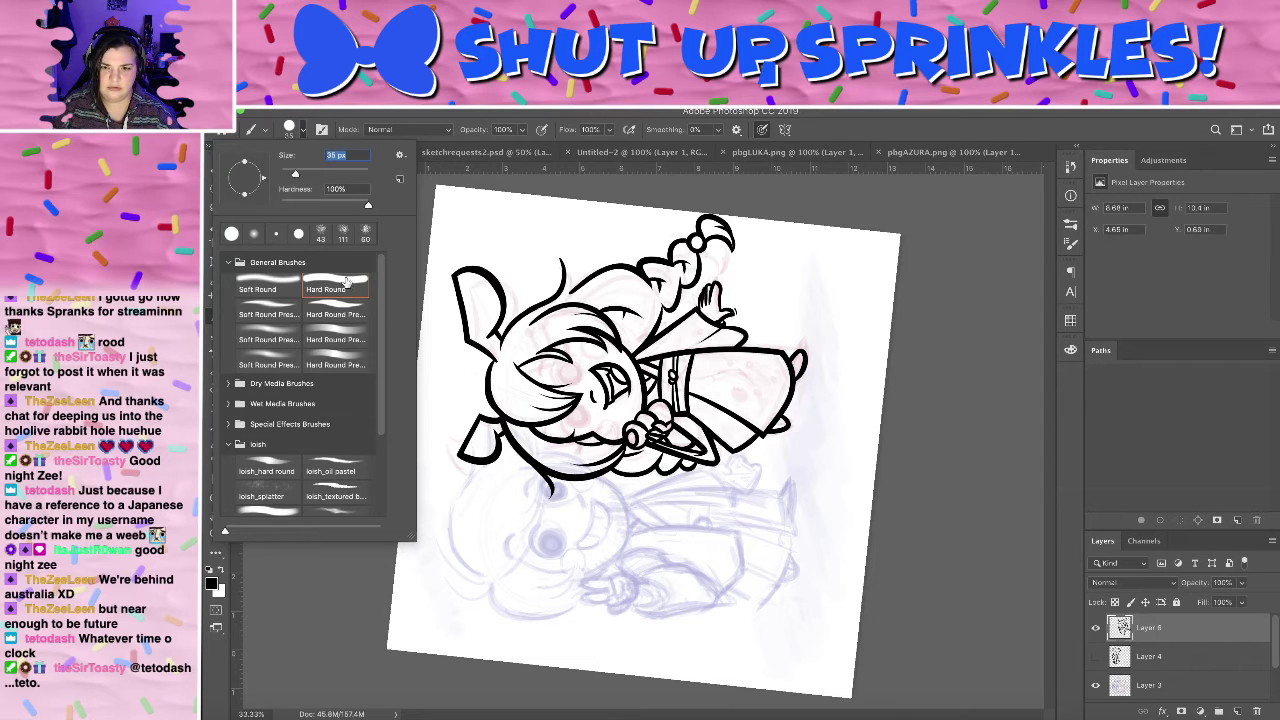
mouse_move(582, 442)
mouse_down()
mouse_move(578, 480)
mouse_move(641, 476)
mouse_up()
mouse_move(534, 413)
mouse_down()
mouse_move(481, 511)
mouse_move(606, 447)
mouse_up()
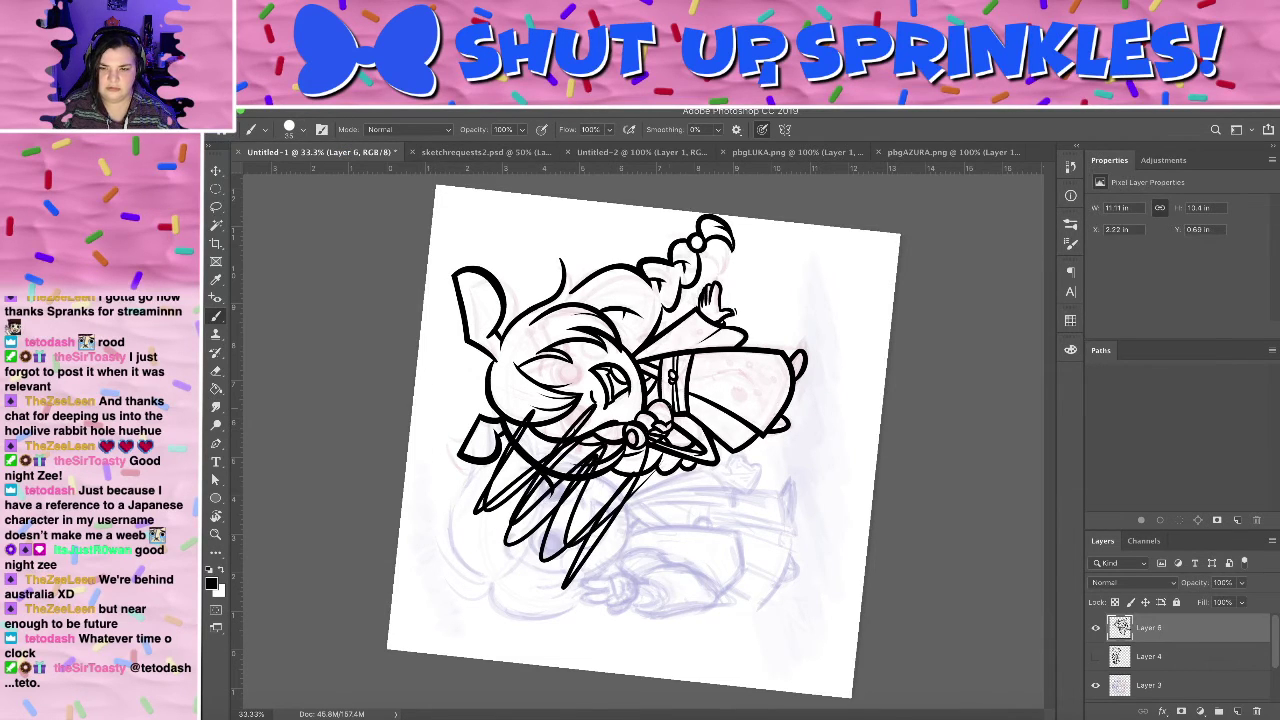
key(super+plus)
scroll(675, 415, up, 4)
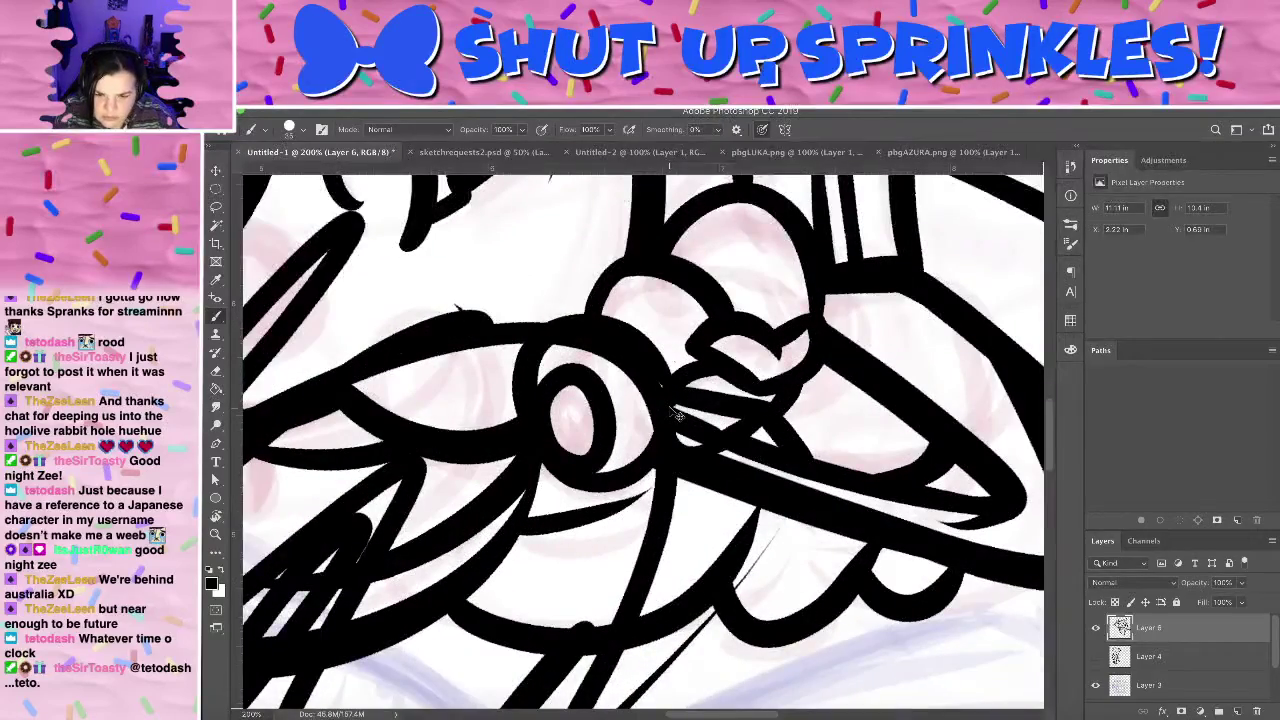
scroll(675, 415, down, 4)
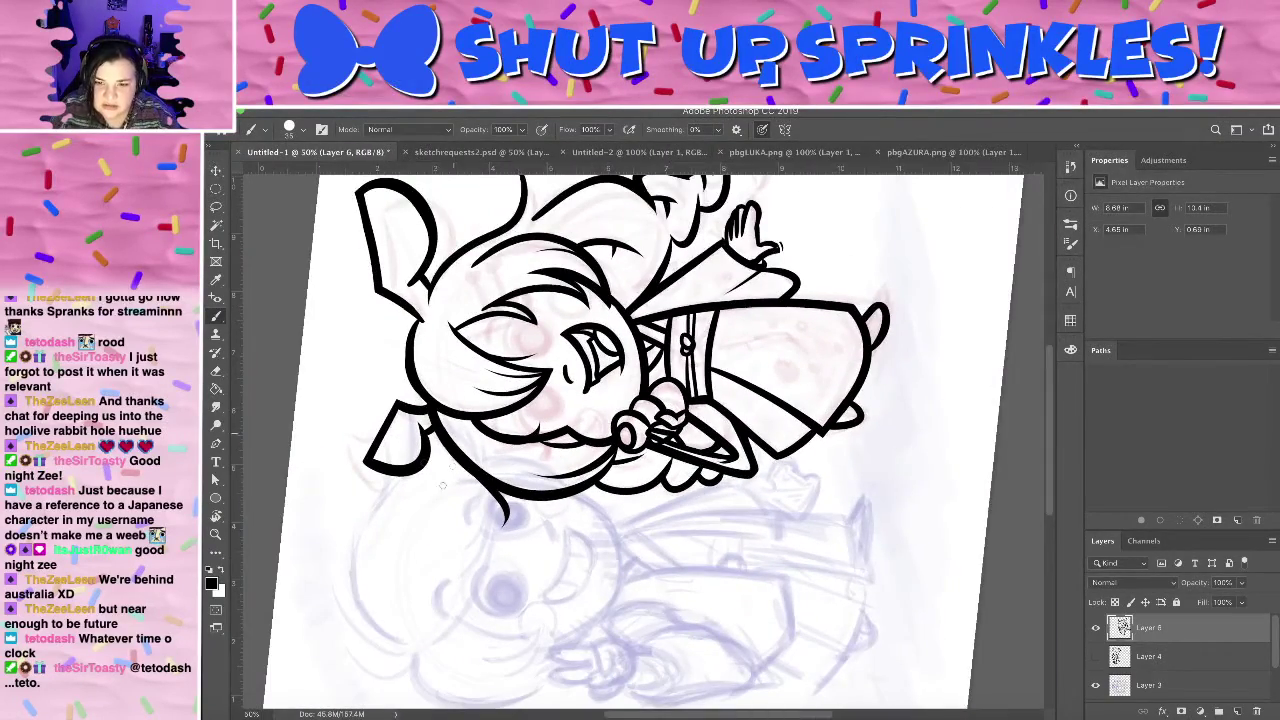
- Try further test strokes over the head and the kimono skirt, undoing each one
mouse_move(443, 485)
mouse_down()
mouse_move(466, 560)
mouse_move(490, 525)
mouse_move(508, 385)
mouse_up()
key(super+z)
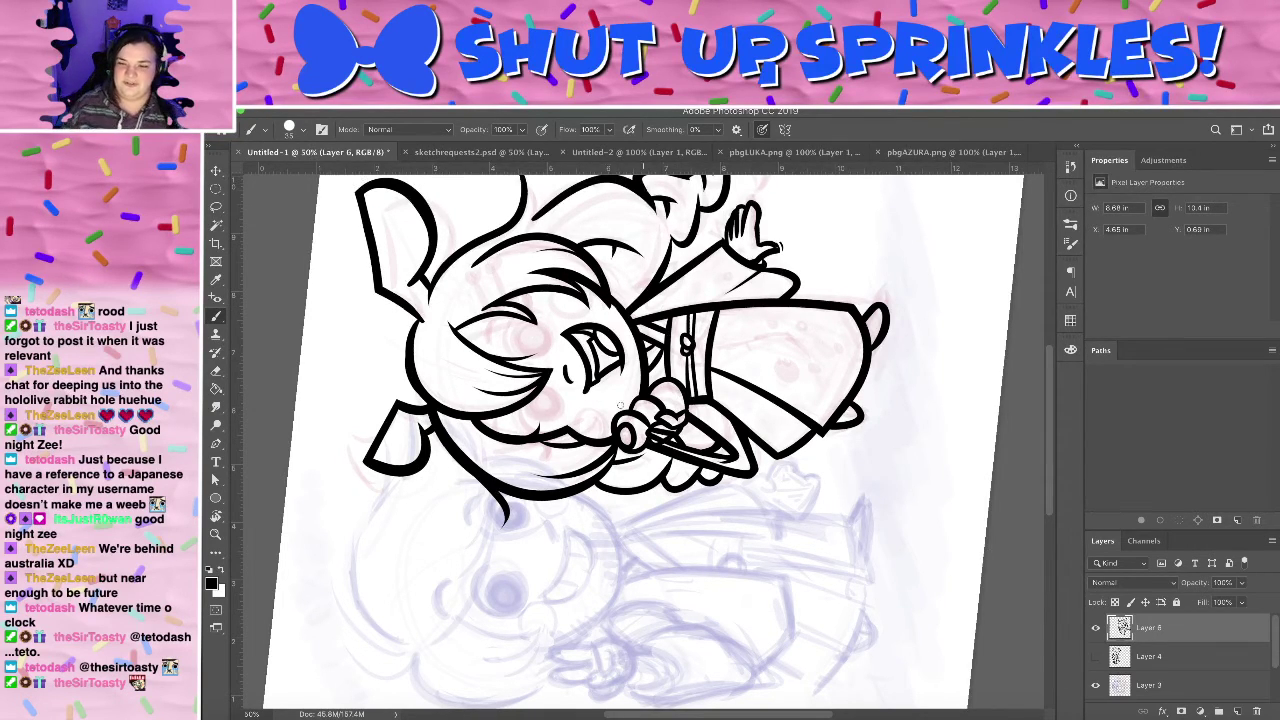
drag(773, 323, 745, 400)
key(super+z)
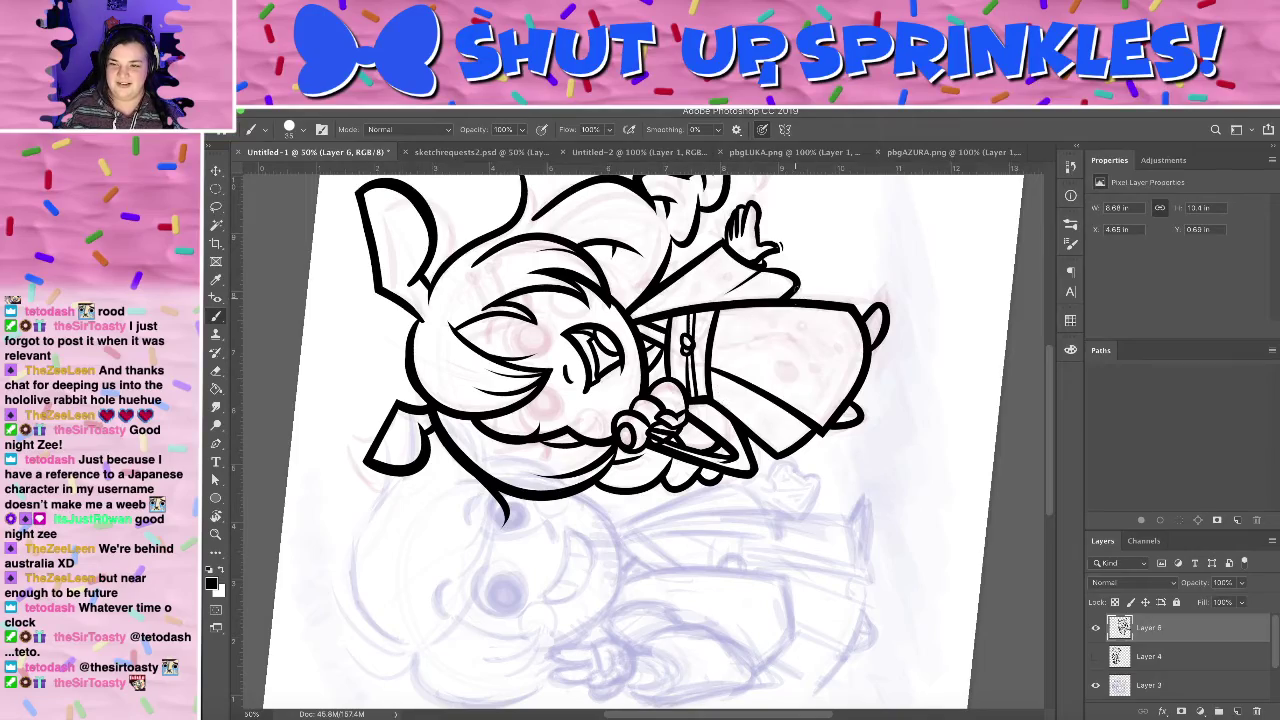
- Redraw the outer line of the outstretched hand's thumb from the palm to the tip, undoing attempts until the curve fits
key(r)
mouse_move(861, 305)
mouse_down()
mouse_move(658, 546)
mouse_move(687, 534)
mouse_move(540, 457)
mouse_move(477, 337)
mouse_move(596, 591)
mouse_up()
key(super+plus)
key(super+plus)
key(super+plus)
key(super+plus)
key(b)
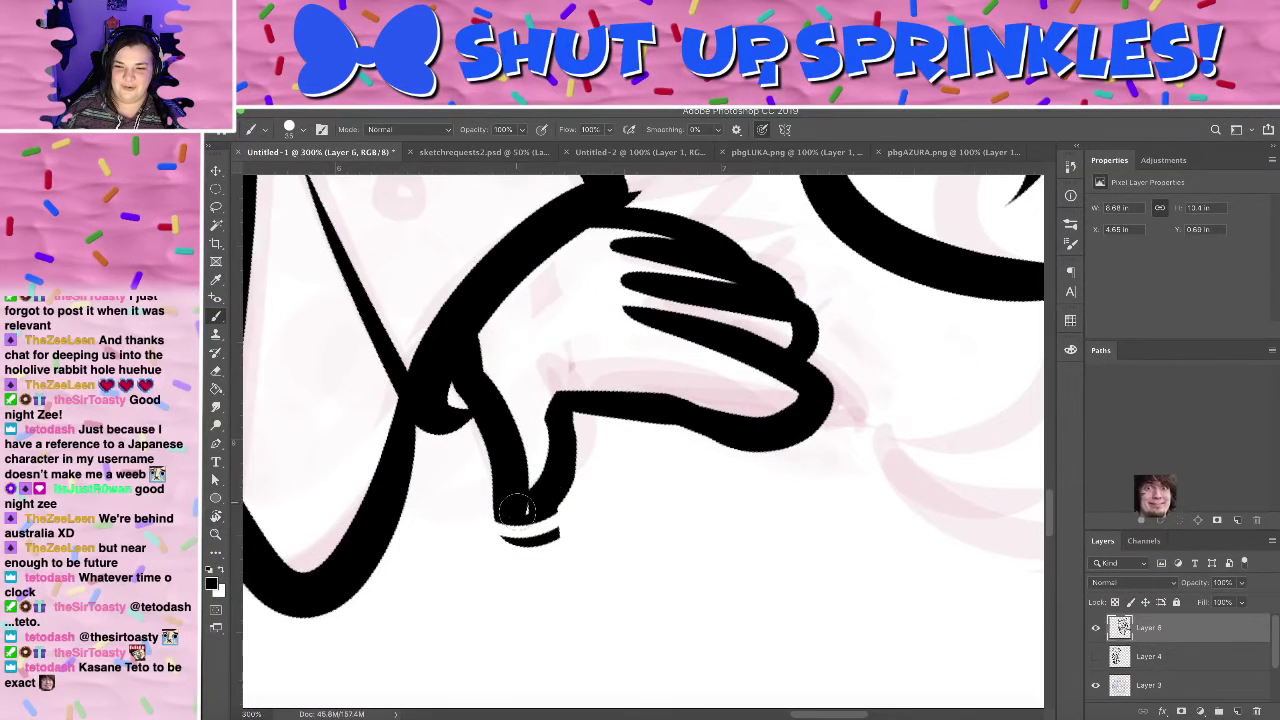
drag(562, 416, 512, 502)
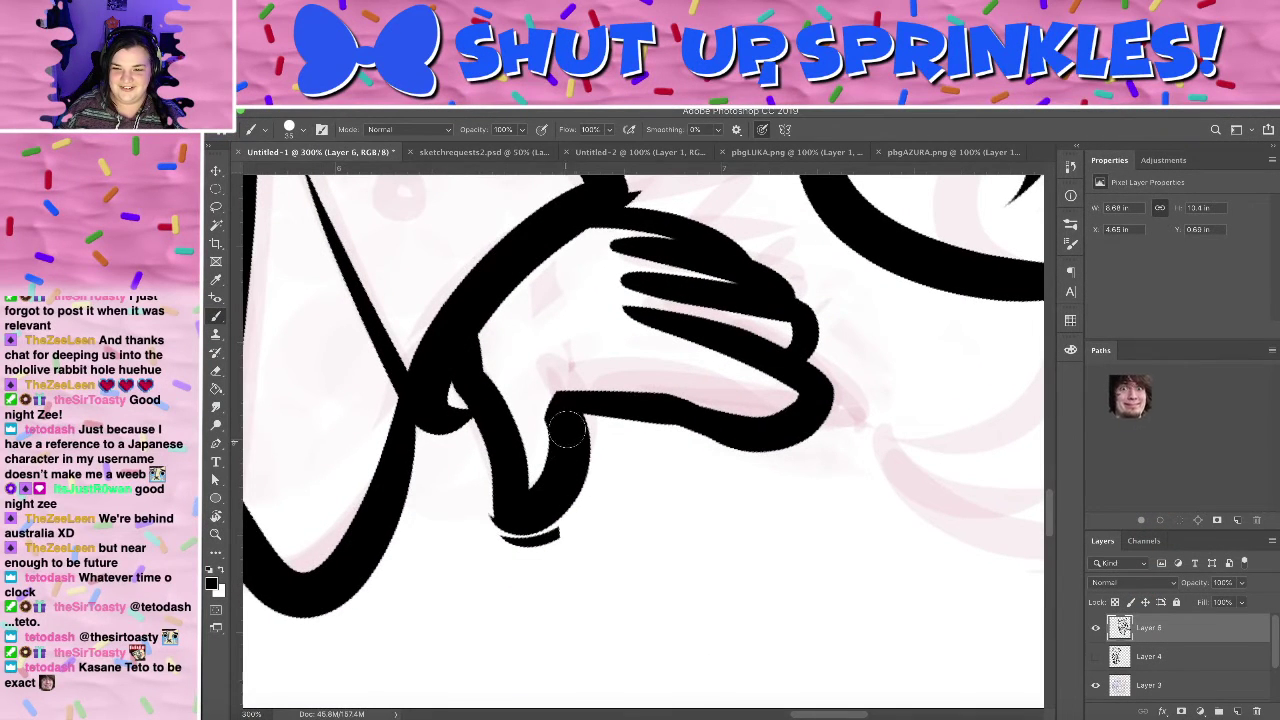
key(super+z)
drag(566, 424, 512, 502)
key(super+z)
drag(566, 422, 508, 502)
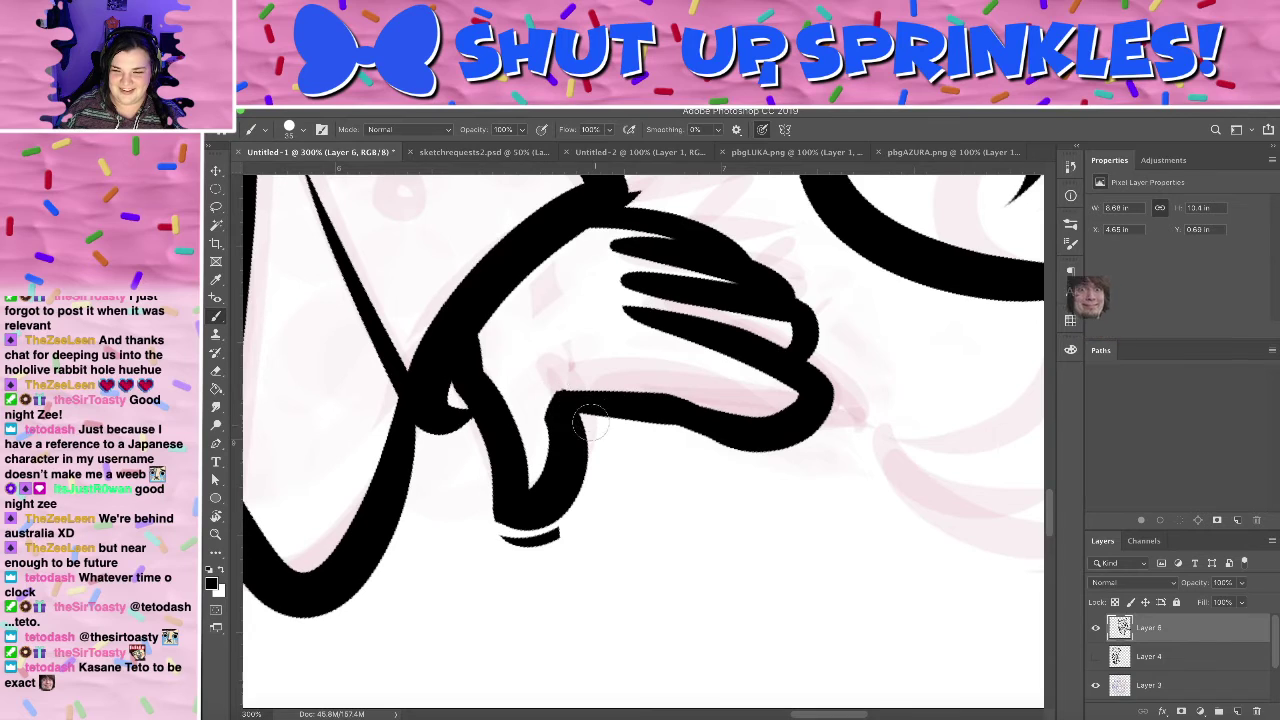
key(super+z)
mouse_move(570, 418)
mouse_down()
mouse_move(538, 512)
mouse_move(534, 470)
mouse_move(518, 502)
mouse_up()
key(ctrl+z)
drag(552, 405, 515, 510)
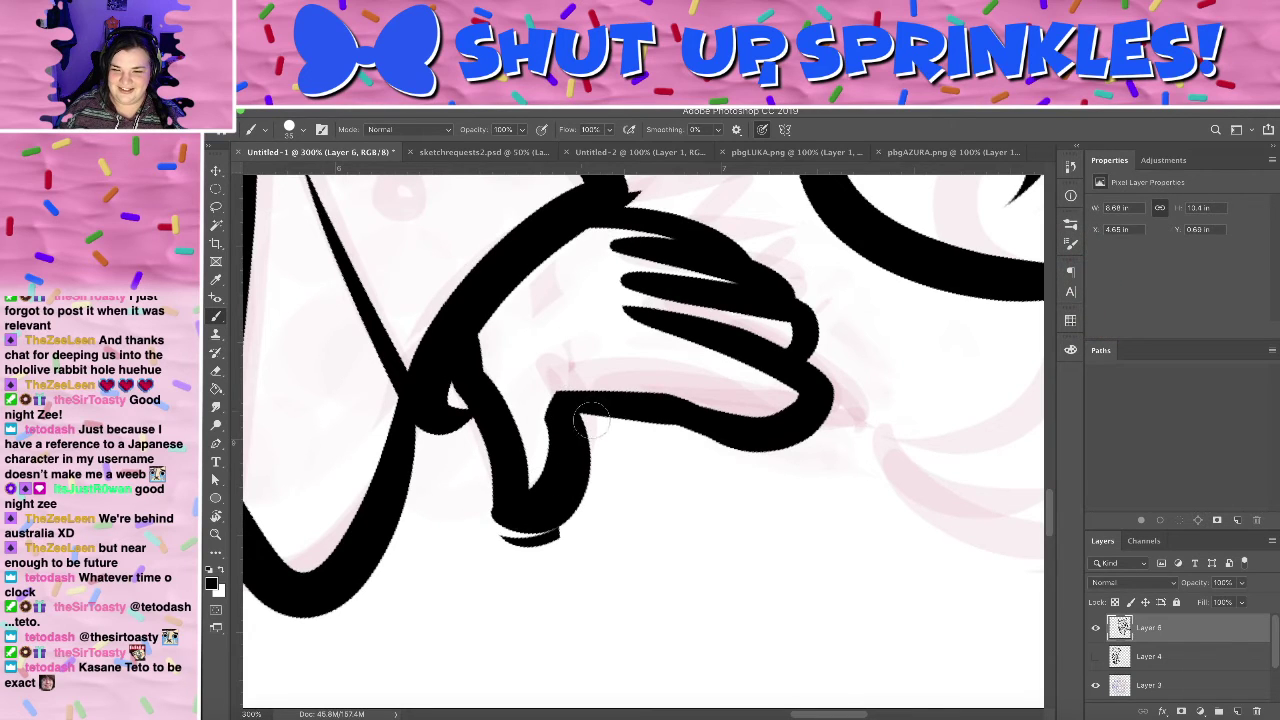
- Erase the stray mark left beyond the thumb's tip
key(e)
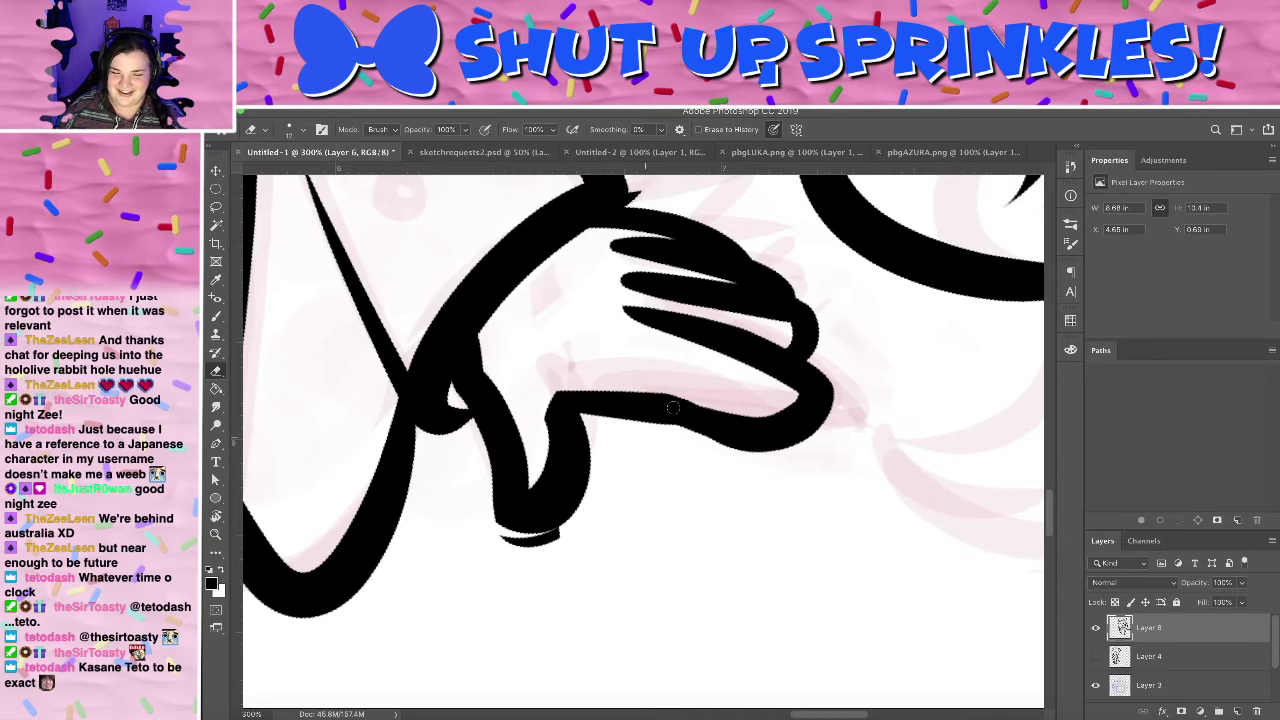
key(r)
drag(690, 404, 507, 326)
key(e)
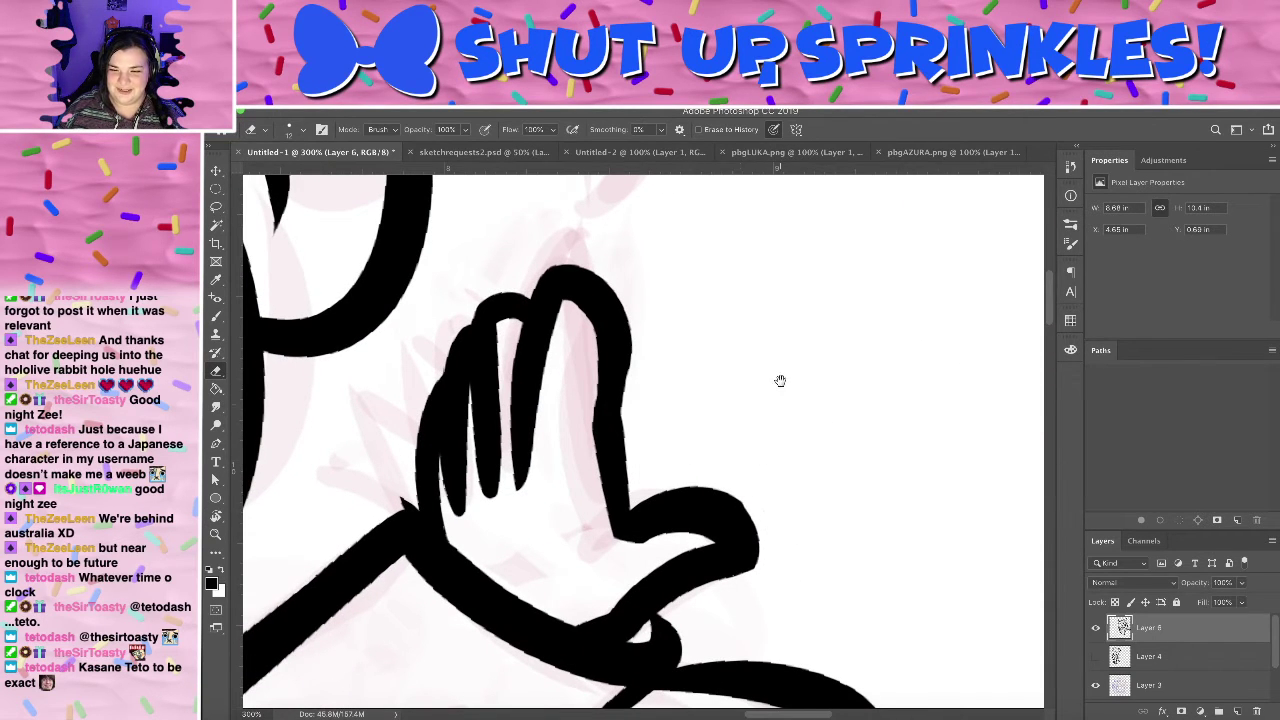
drag(780, 381, 865, 411)
key(b)
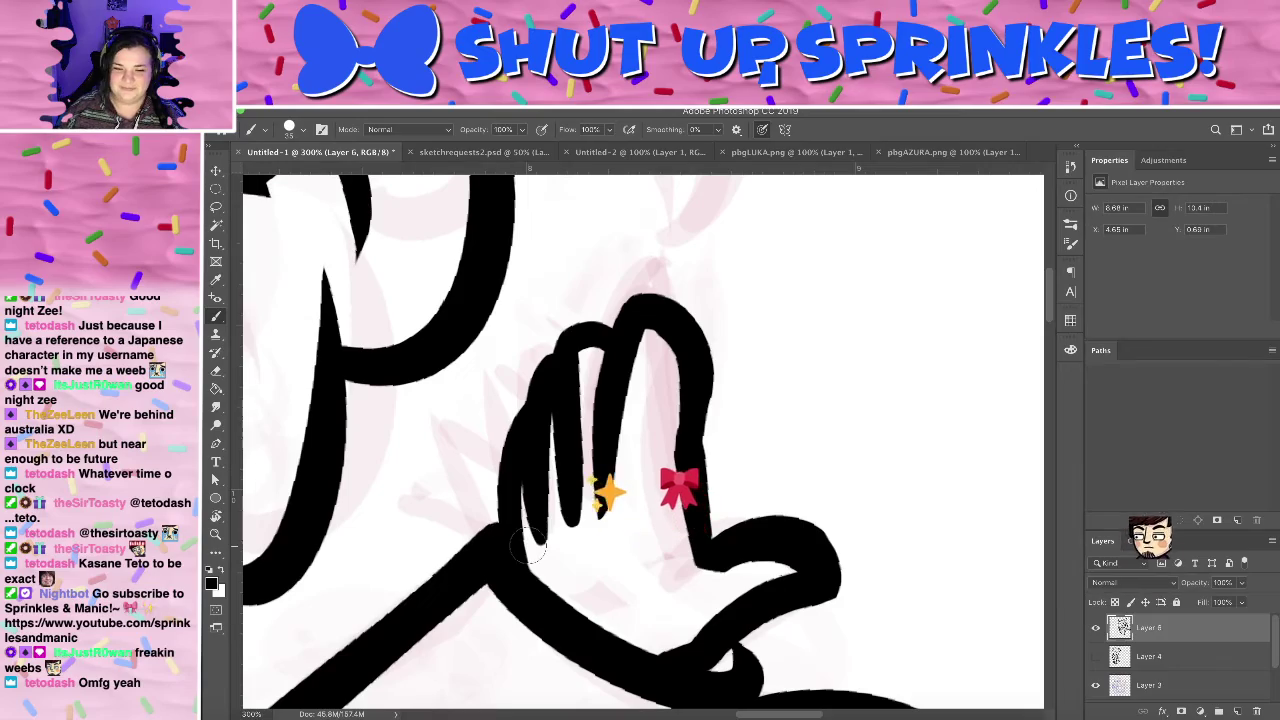
- Examine the reworked hand in proportion to the whole character with the canvas upright
key(ctrl+1)
key(super+minus)
key(super+minus)
key(super+minus)
key(super+minus)
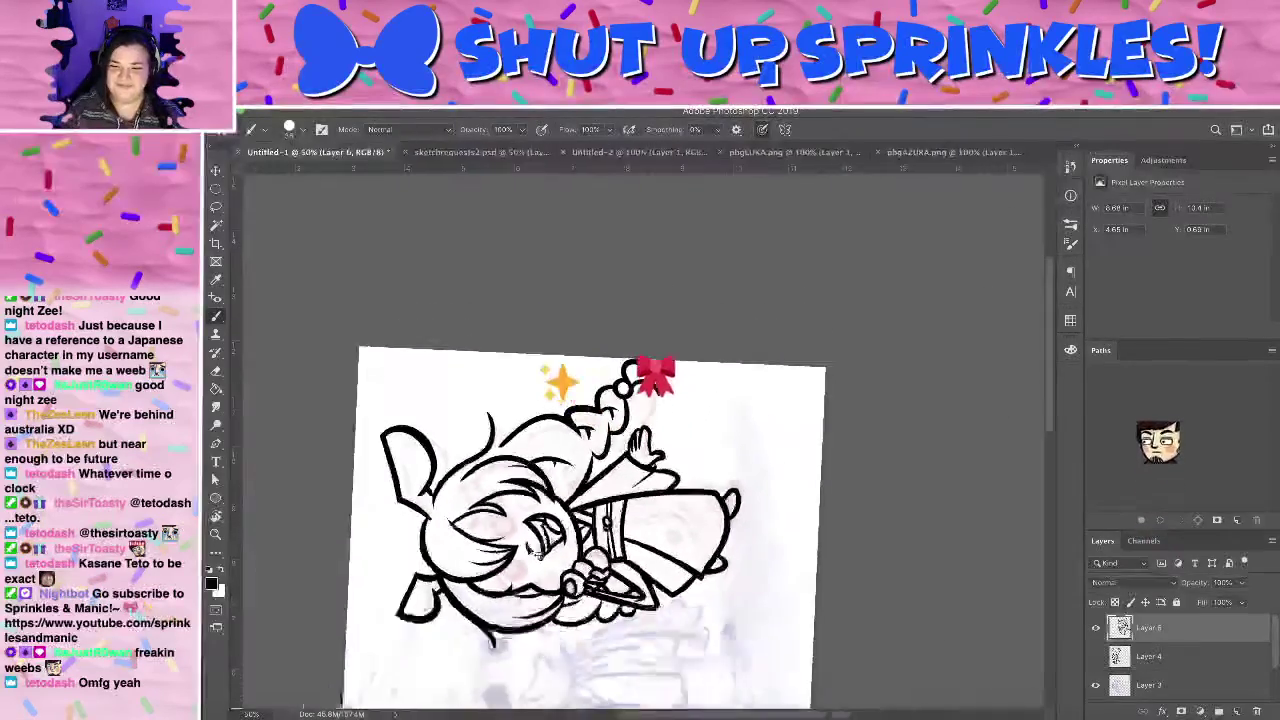
key(super+equal)
key(r)
drag(722, 376, 689, 651)
key(super+equal)
key(super+equal)
key(super+equal)
key(super+equal)
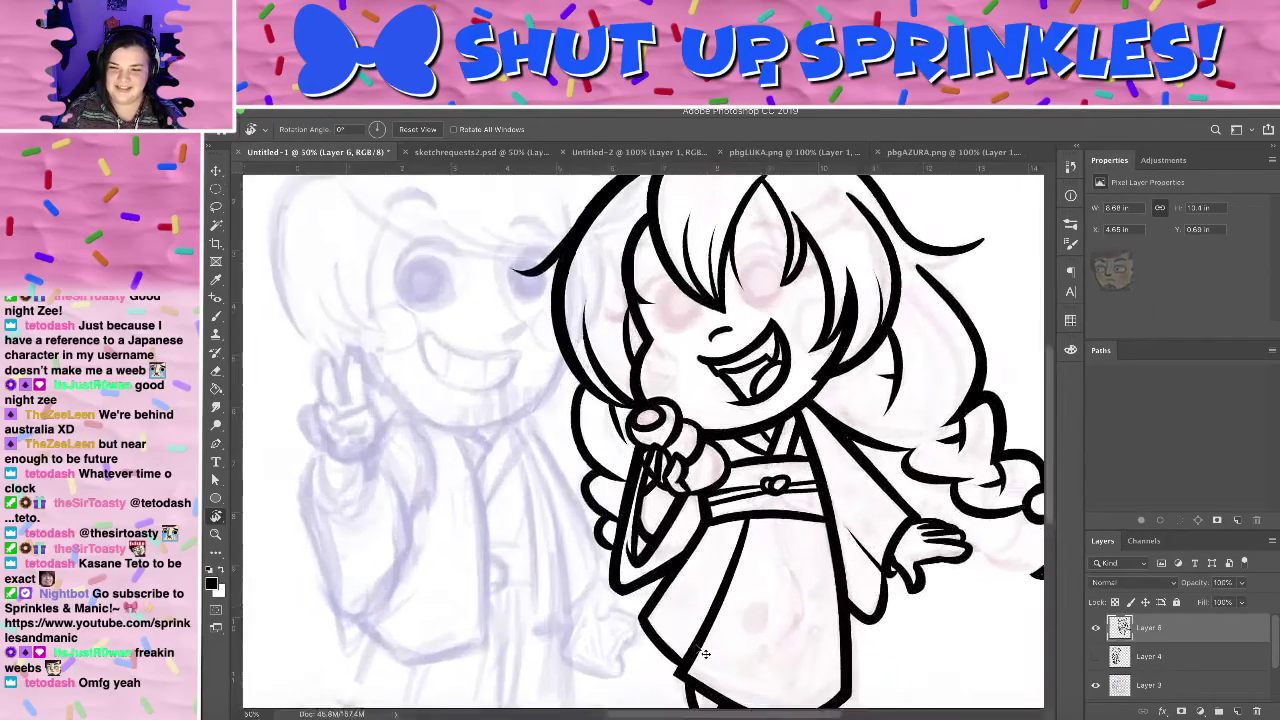
- Ink the round eye partly covered by the pointed bangs on the left of the face and fill it solid black
mouse_move(780, 208)
mouse_down()
mouse_move(486, 543)
mouse_move(533, 580)
mouse_move(491, 575)
mouse_up()
key(b)
drag(447, 362, 537, 438)
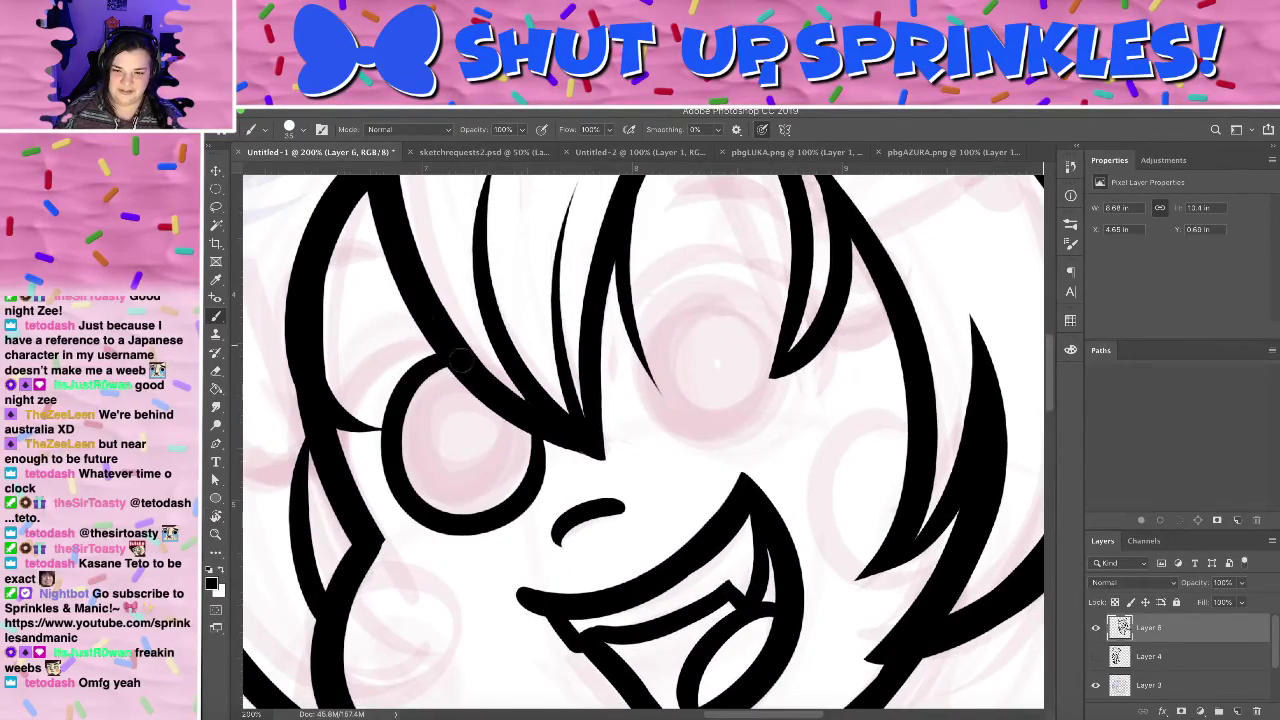
key(ctrl+z)
mouse_move(450, 355)
mouse_down()
mouse_move(468, 388)
mouse_move(438, 500)
mouse_move(523, 436)
mouse_up()
key(ctrl+z)
key(super+z)
mouse_move(471, 351)
mouse_down()
mouse_move(478, 511)
mouse_move(544, 449)
mouse_up()
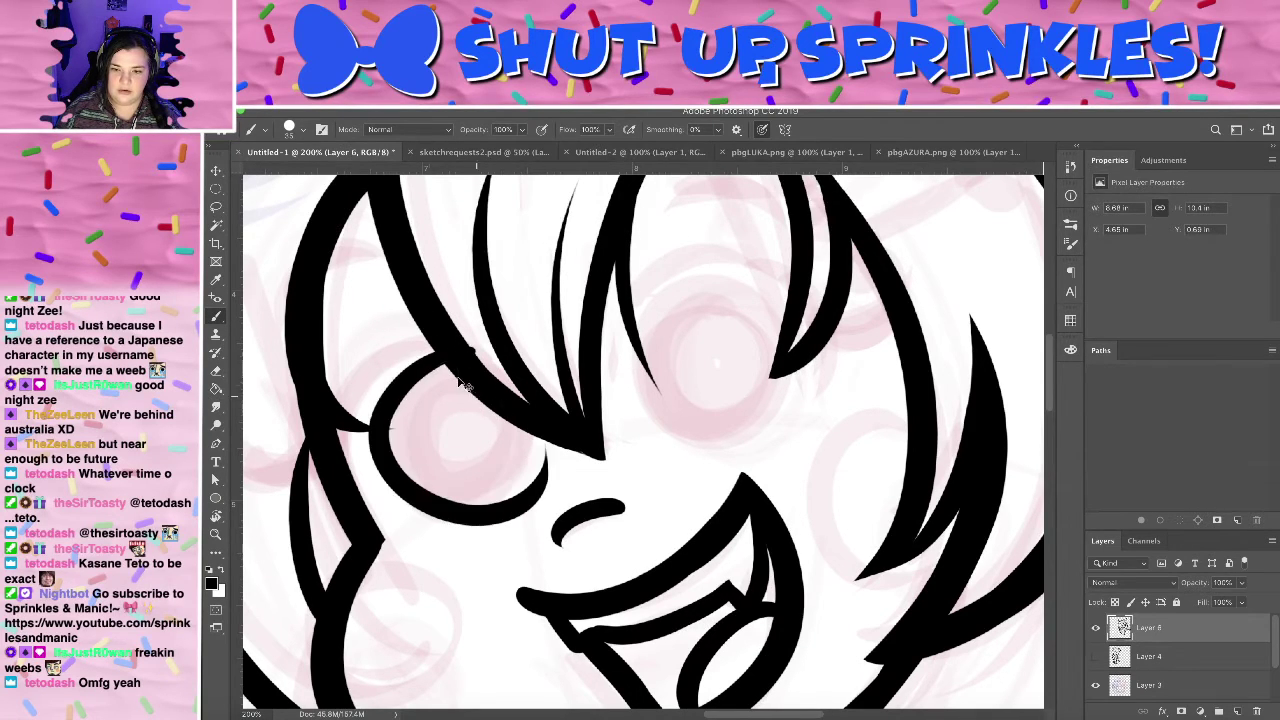
key(ctrl+z)
drag(452, 362, 526, 460)
mouse_move(452, 362)
mouse_down()
mouse_move(429, 388)
mouse_move(457, 371)
mouse_move(522, 453)
mouse_move(445, 397)
mouse_up()
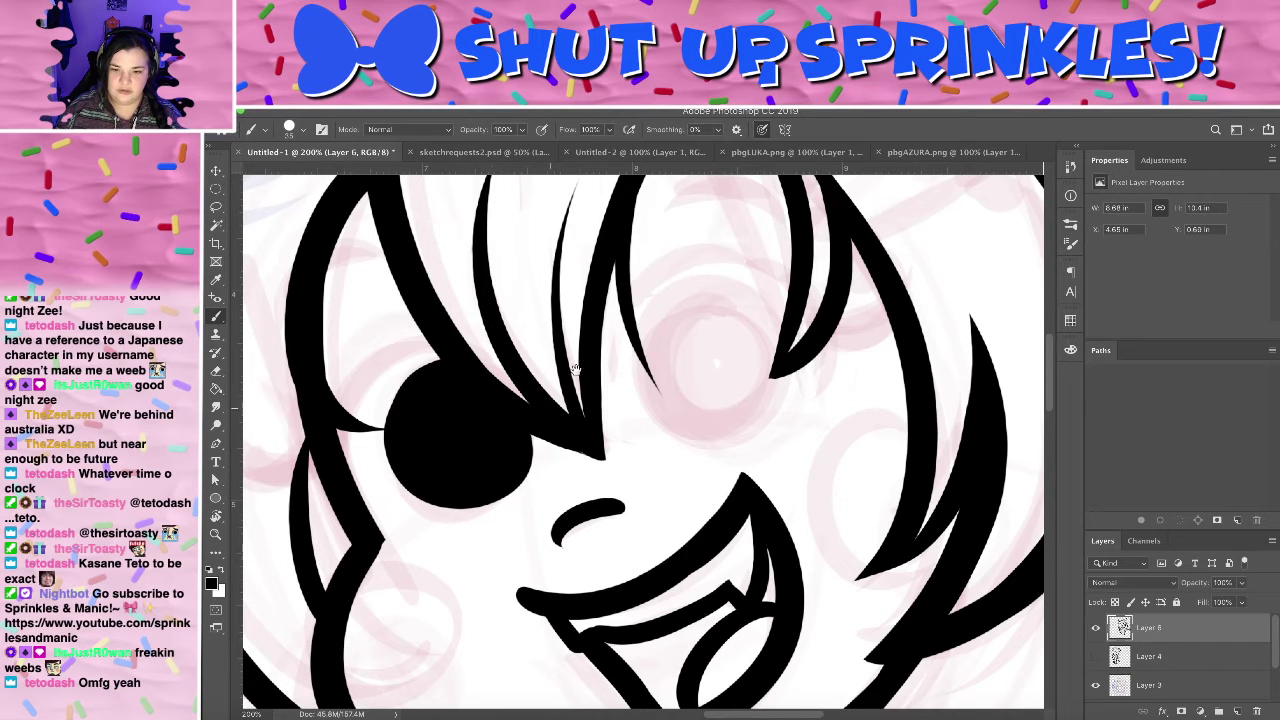
- Ink a curved crease above the filled eye and a short line extending inward from the cheek's corner
drag(575, 370, 597, 335)
key(e)
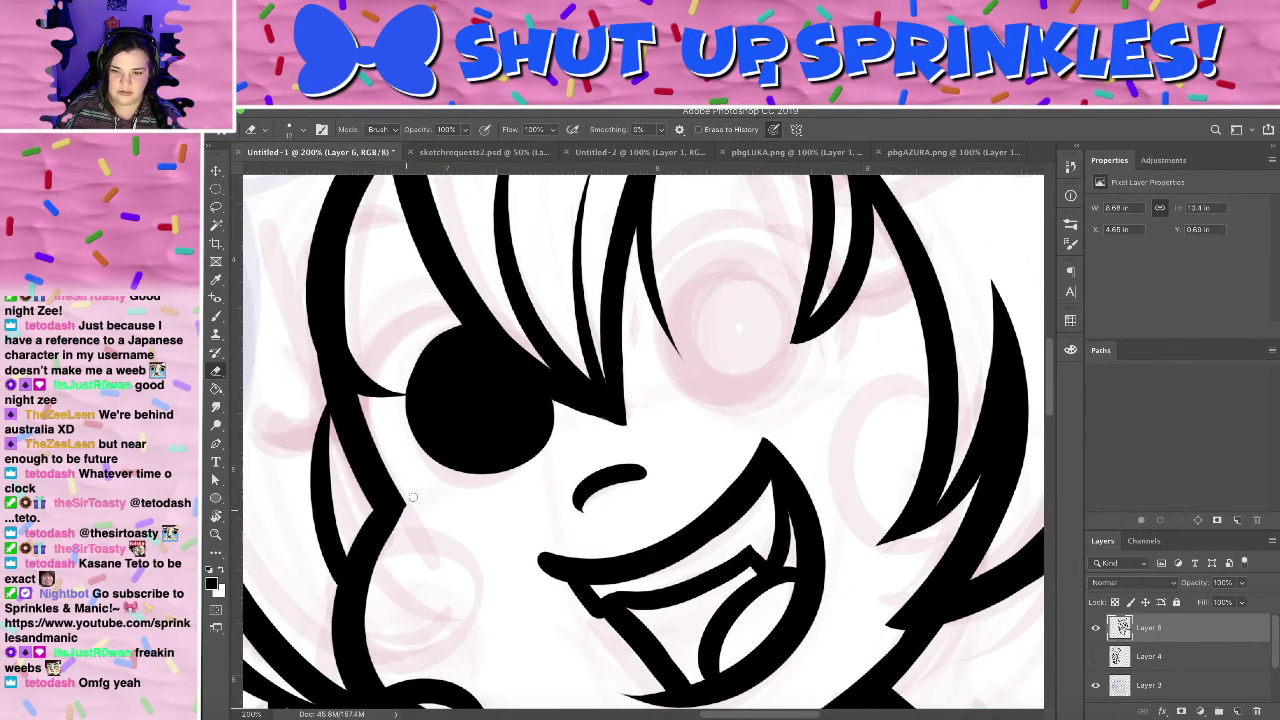
key(b)
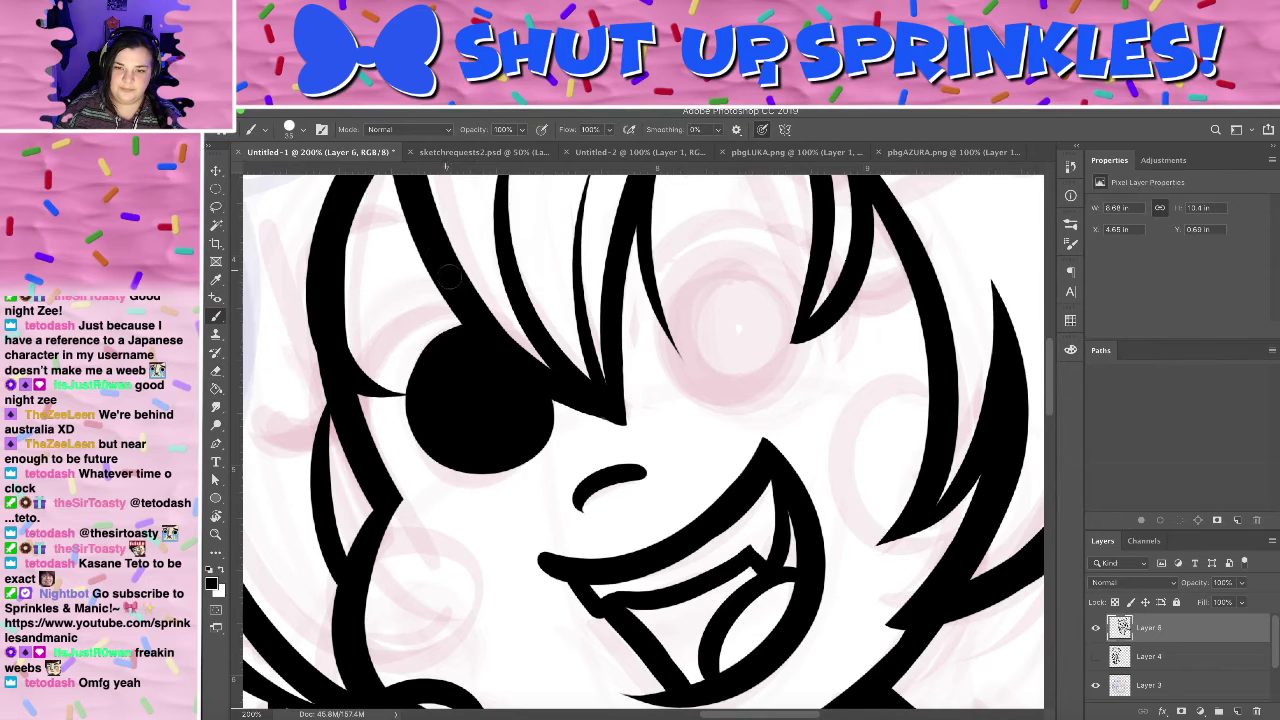
drag(446, 295, 350, 364)
key(ctrl+z)
drag(436, 505, 384, 470)
drag(358, 370, 450, 303)
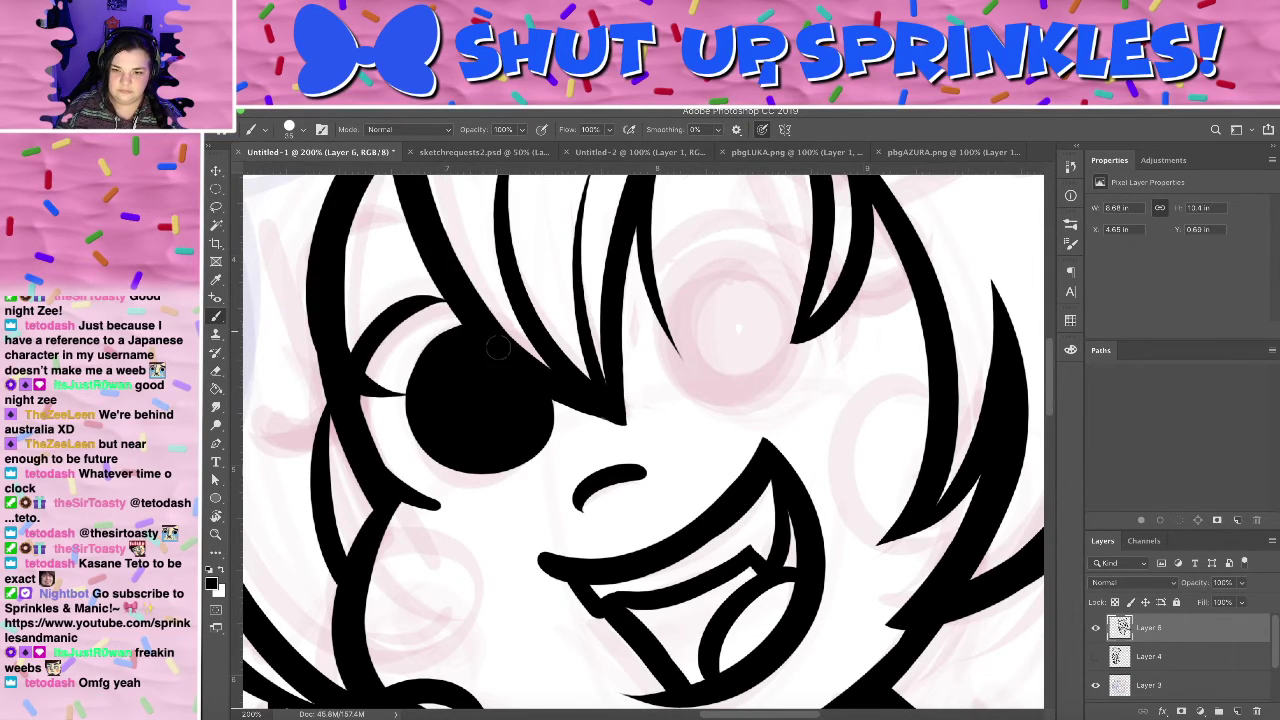
key(ctrl+z)
drag(443, 514, 530, 390)
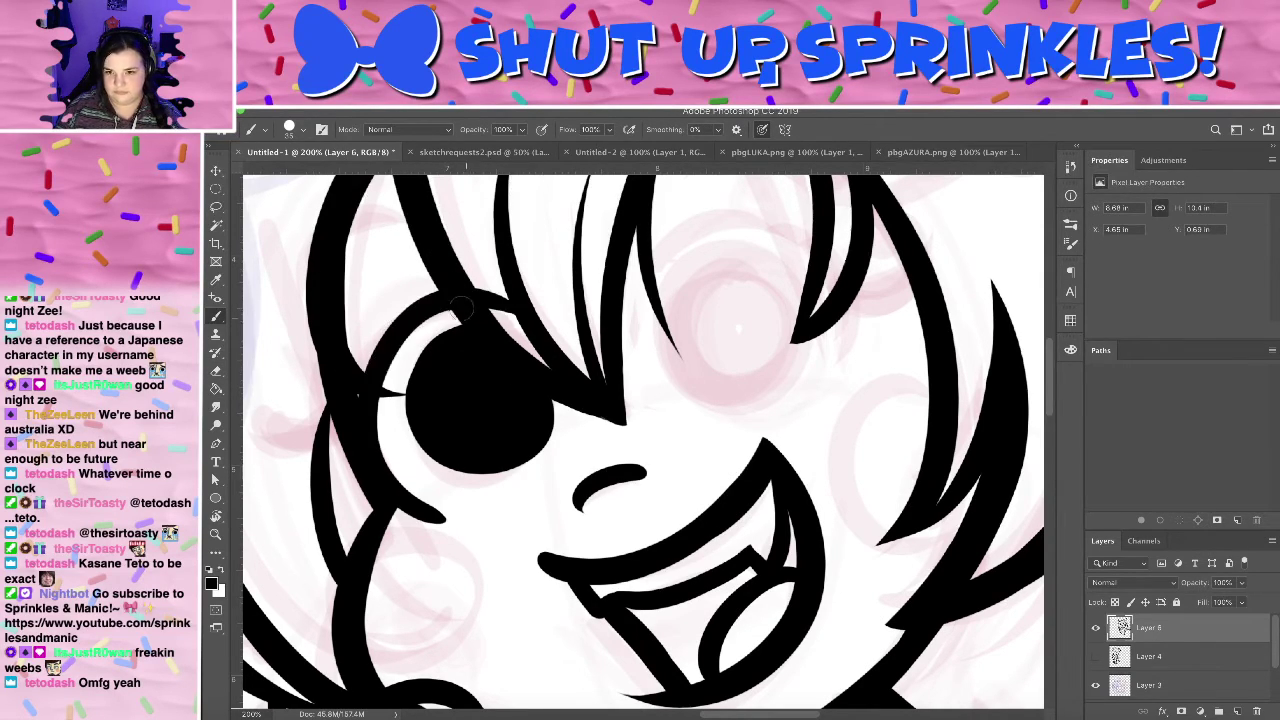
key(ctrl+z)
drag(460, 316, 358, 350)
key(ctrl+z)
mouse_move(449, 514)
mouse_down()
mouse_move(392, 345)
mouse_move(550, 384)
mouse_up()
key(ctrl+z)
drag(471, 312, 358, 375)
drag(436, 527, 396, 488)
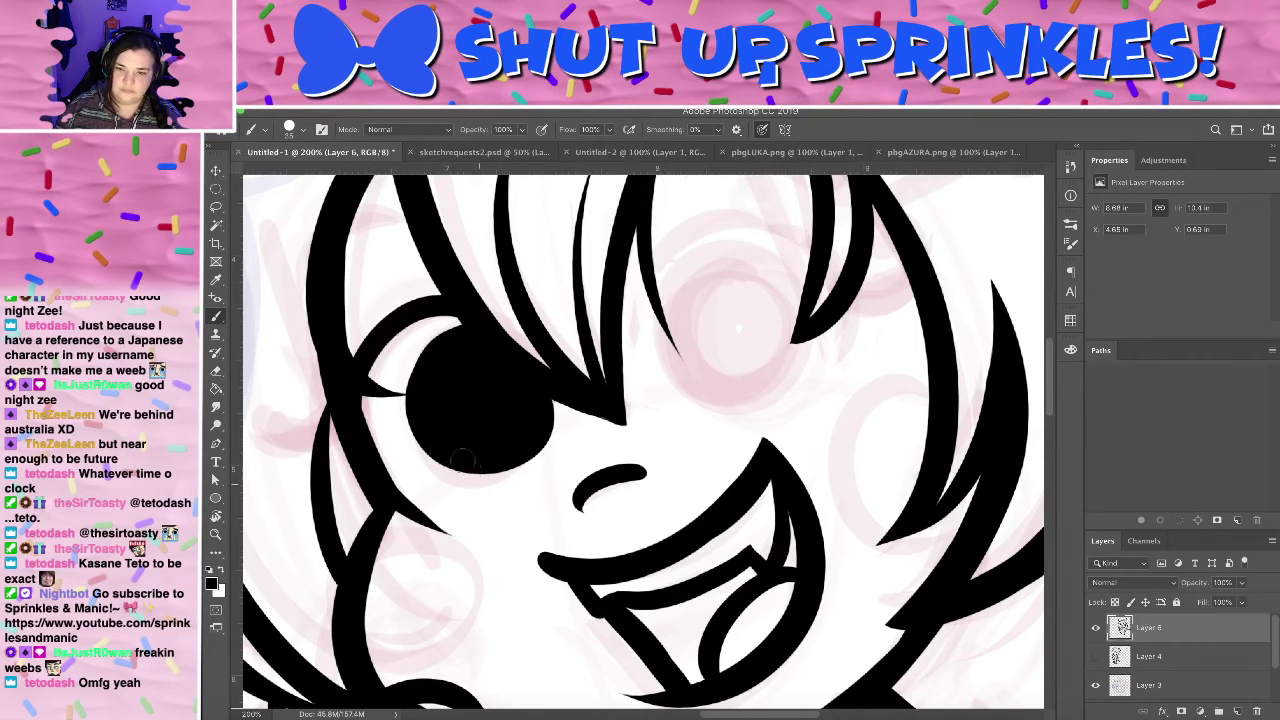
key(ctrl+z)
key(ctrl+z)
drag(409, 312, 510, 520)
key(ctrl+z)
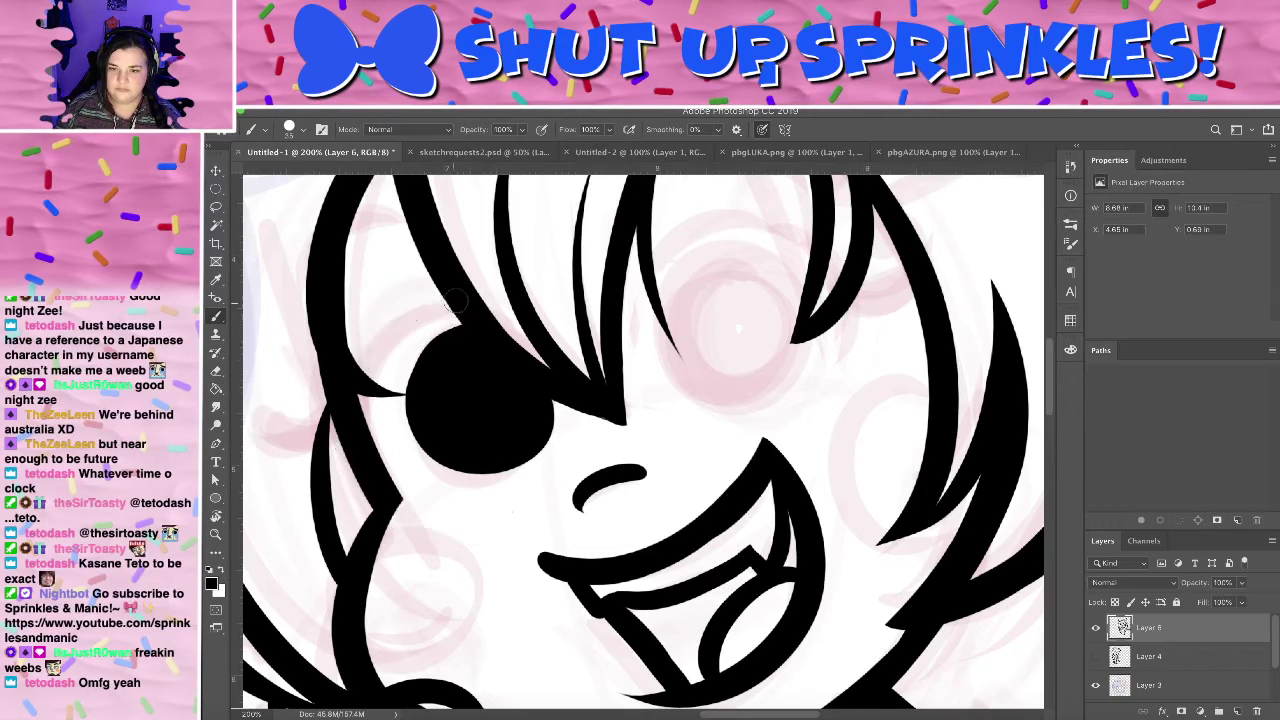
mouse_move(456, 302)
mouse_down()
mouse_move(443, 517)
mouse_move(531, 488)
mouse_up()
key(e)
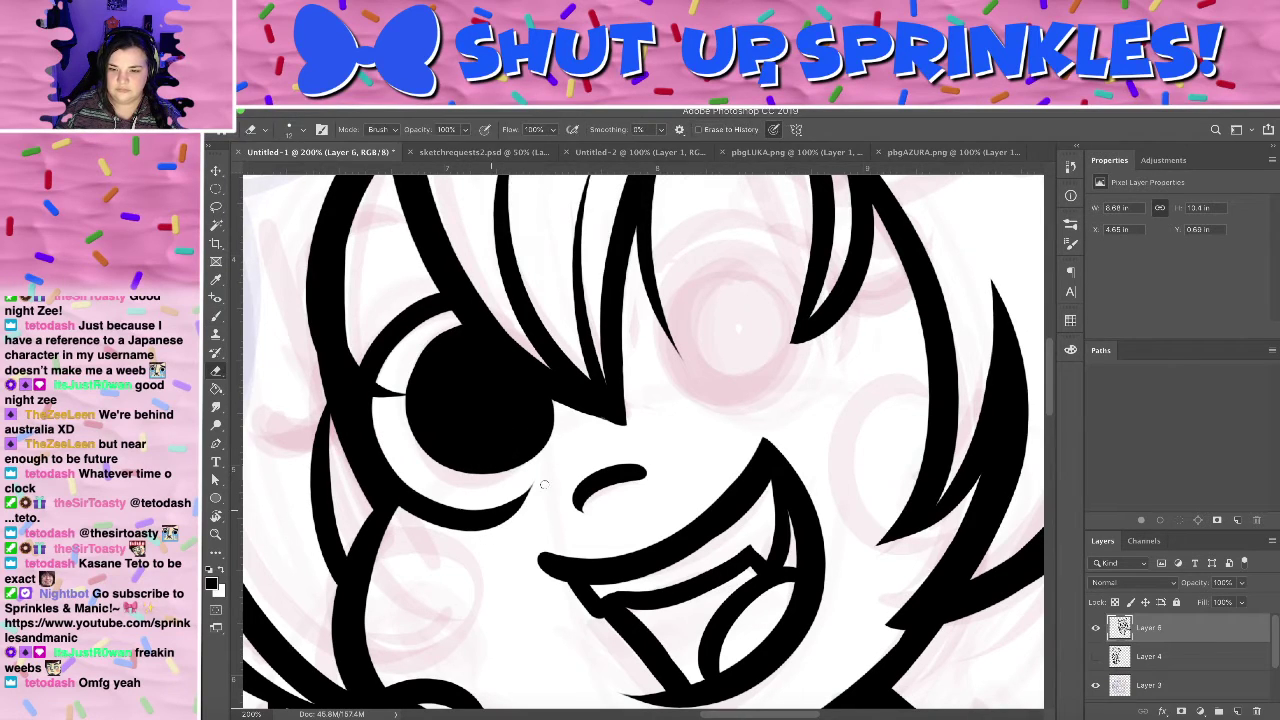
key(ctrl+z)
key(ctrl+z)
key(b)
mouse_move(464, 300)
mouse_down()
mouse_move(340, 366)
mouse_move(486, 495)
mouse_up()
key(ctrl+z)
key(ctrl+z)
drag(466, 290, 365, 385)
drag(358, 395, 562, 438)
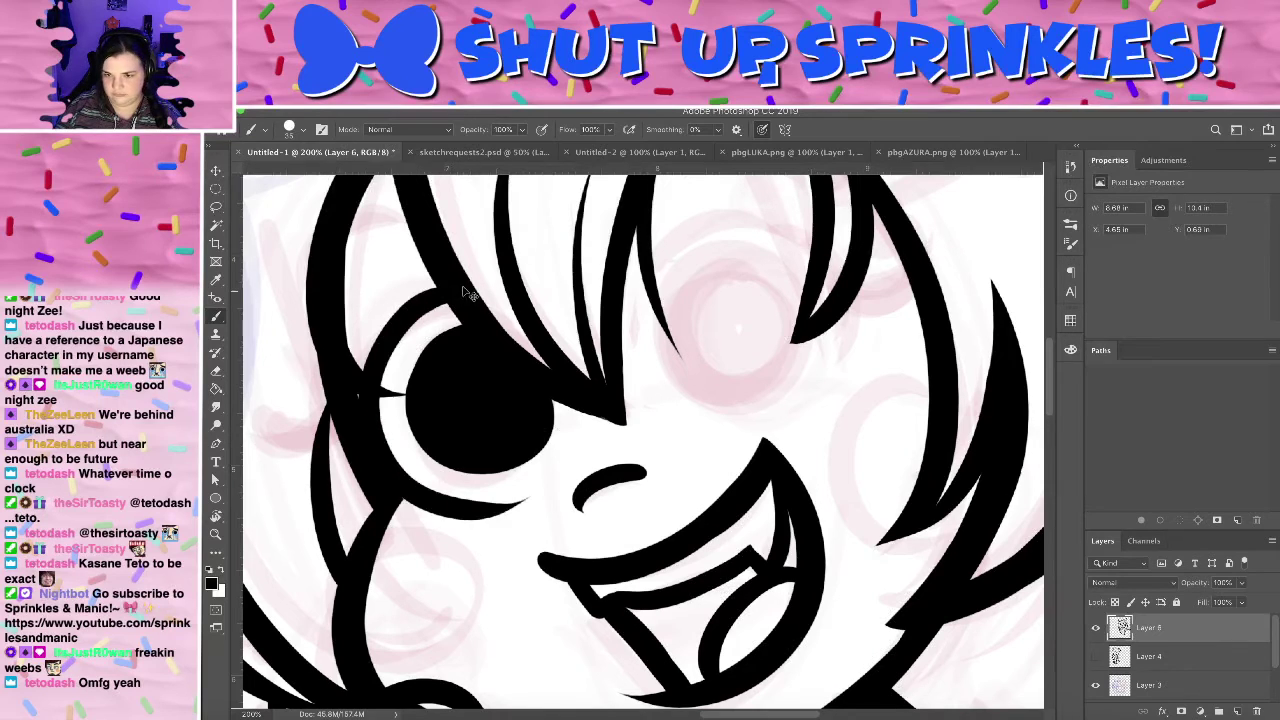
key(super+z)
key(super+z)
mouse_move(455, 298)
mouse_down()
mouse_move(430, 299)
mouse_move(354, 368)
mouse_up()
drag(382, 452, 494, 423)
key(super+z)
key(super+z)
drag(462, 306, 362, 394)
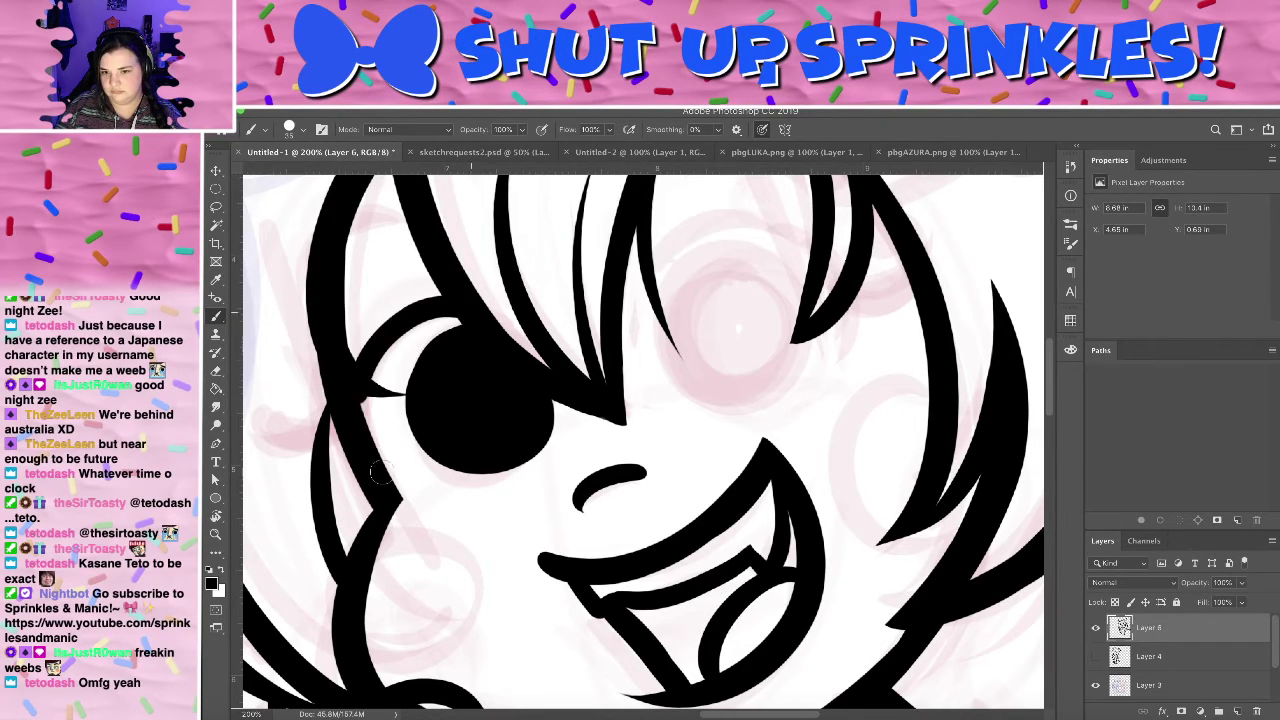
drag(380, 470, 500, 512)
key(ctrl+z)
key(ctrl+z)
drag(466, 292, 368, 355)
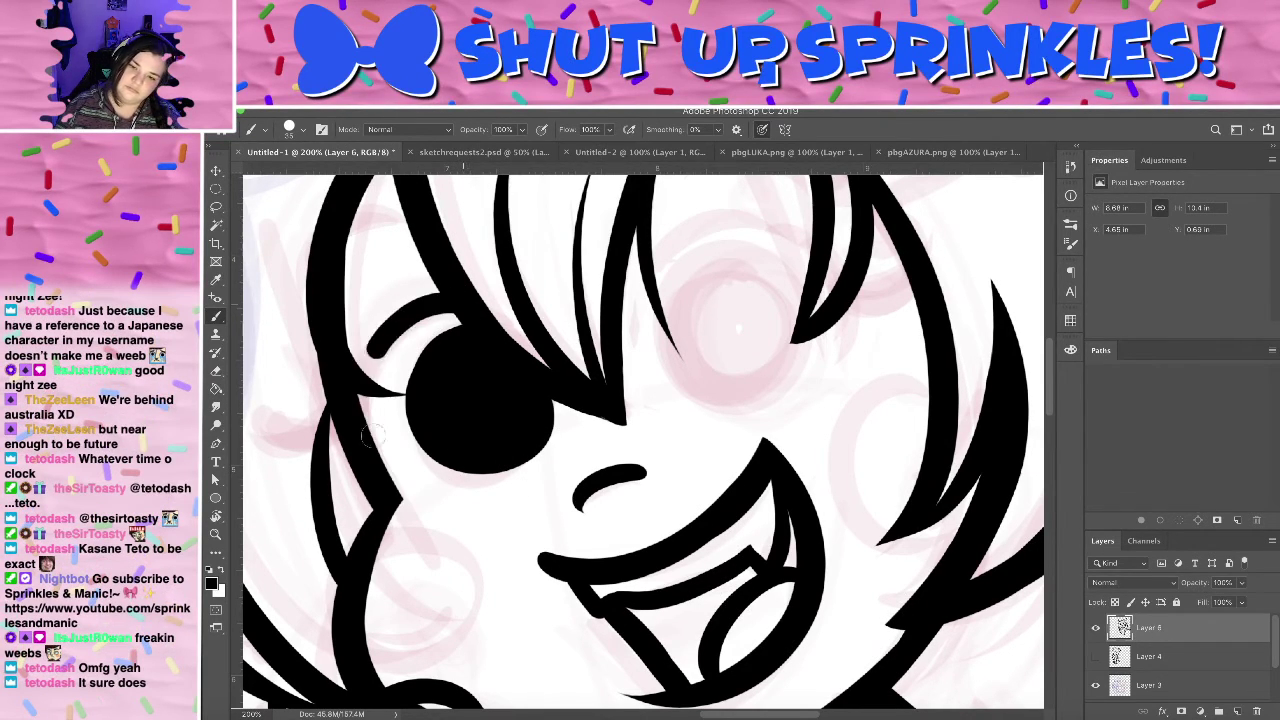
drag(368, 403, 542, 428)
key(super+z)
key(super+z)
drag(464, 303, 370, 384)
drag(368, 403, 543, 486)
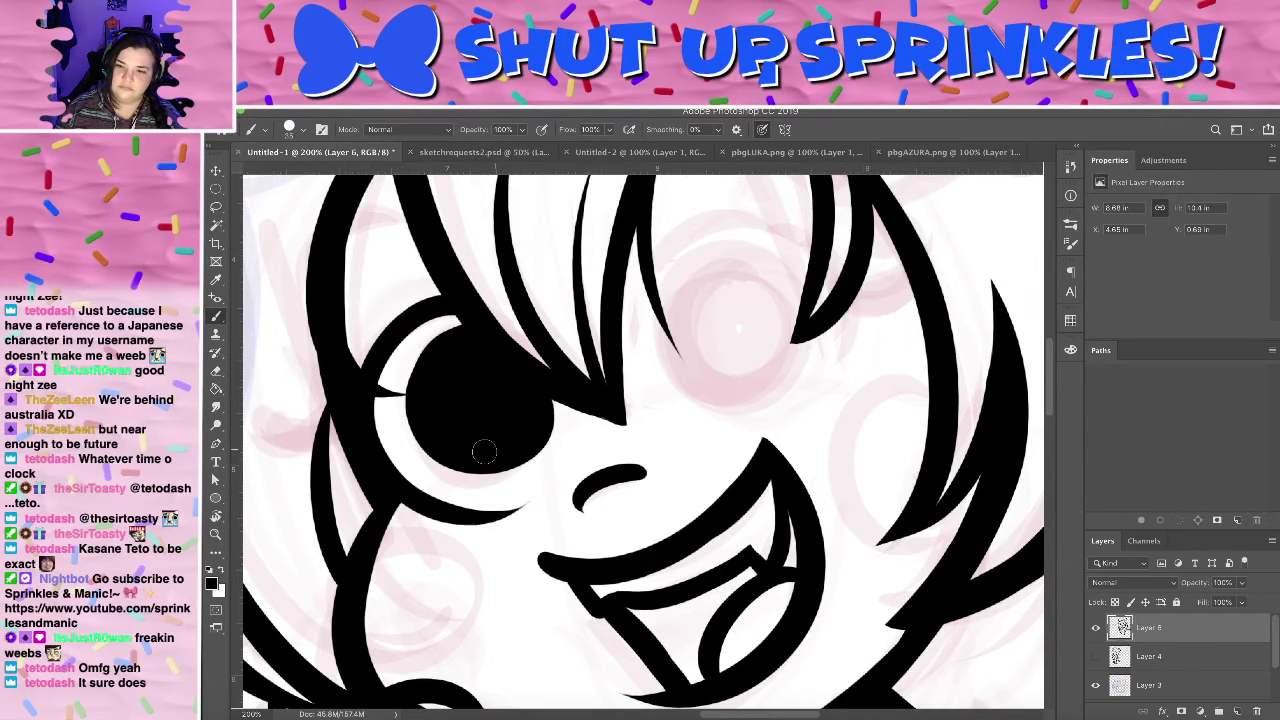
key(super+z)
key(super+z)
mouse_move(468, 306)
mouse_down()
mouse_move(382, 345)
mouse_move(364, 380)
mouse_up()
drag(366, 400, 522, 482)
key(super+z)
key(super+z)
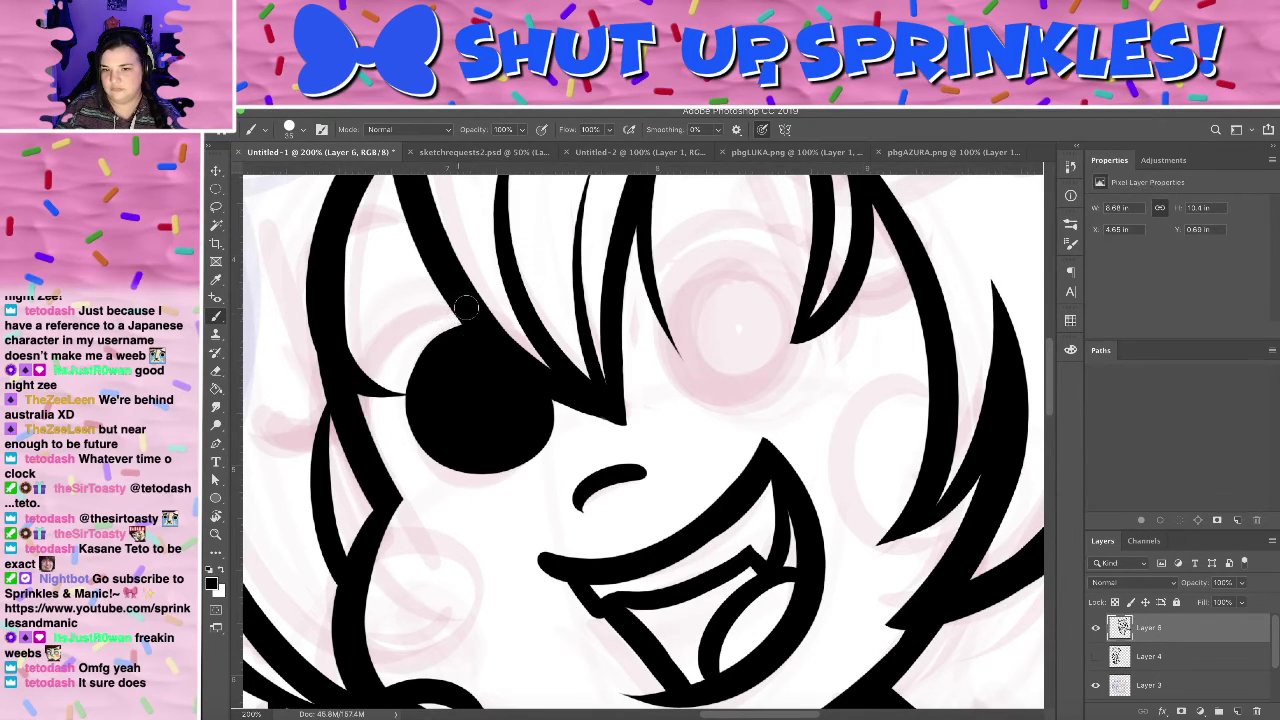
drag(466, 306, 370, 390)
drag(385, 502, 490, 518)
drag(463, 510, 362, 400)
drag(368, 390, 458, 305)
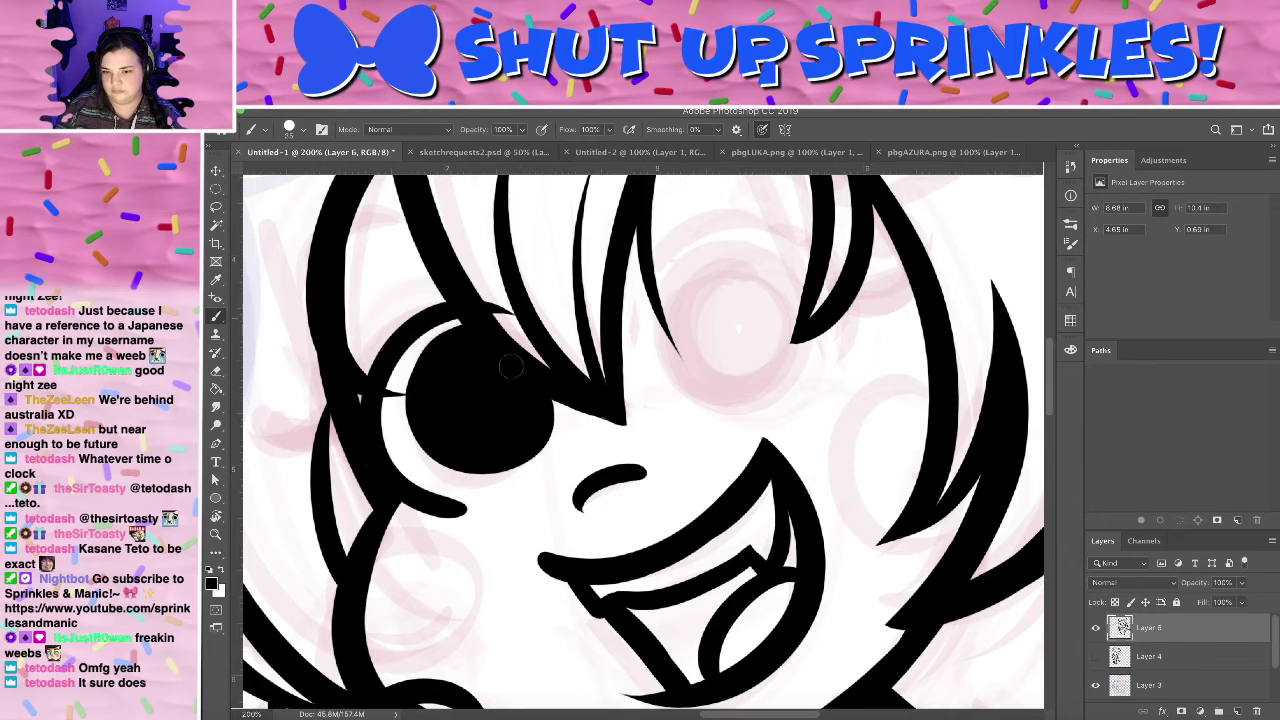
key(e)
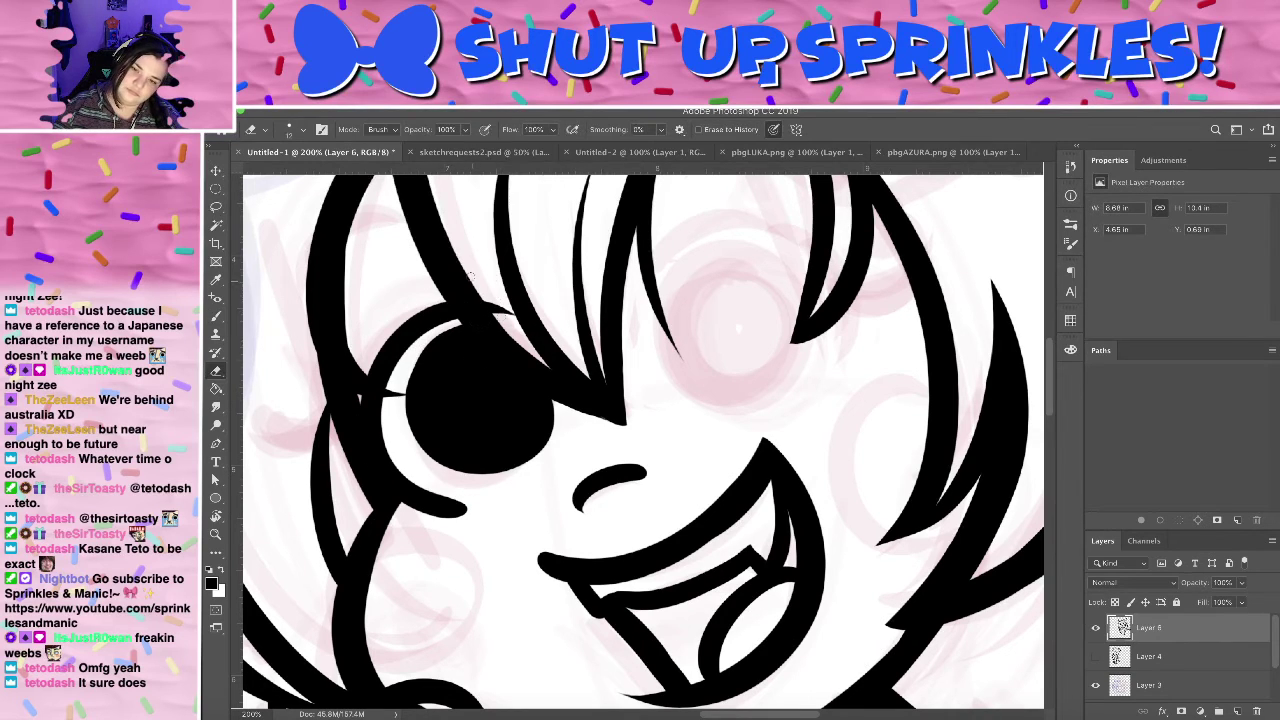
key(super+z)
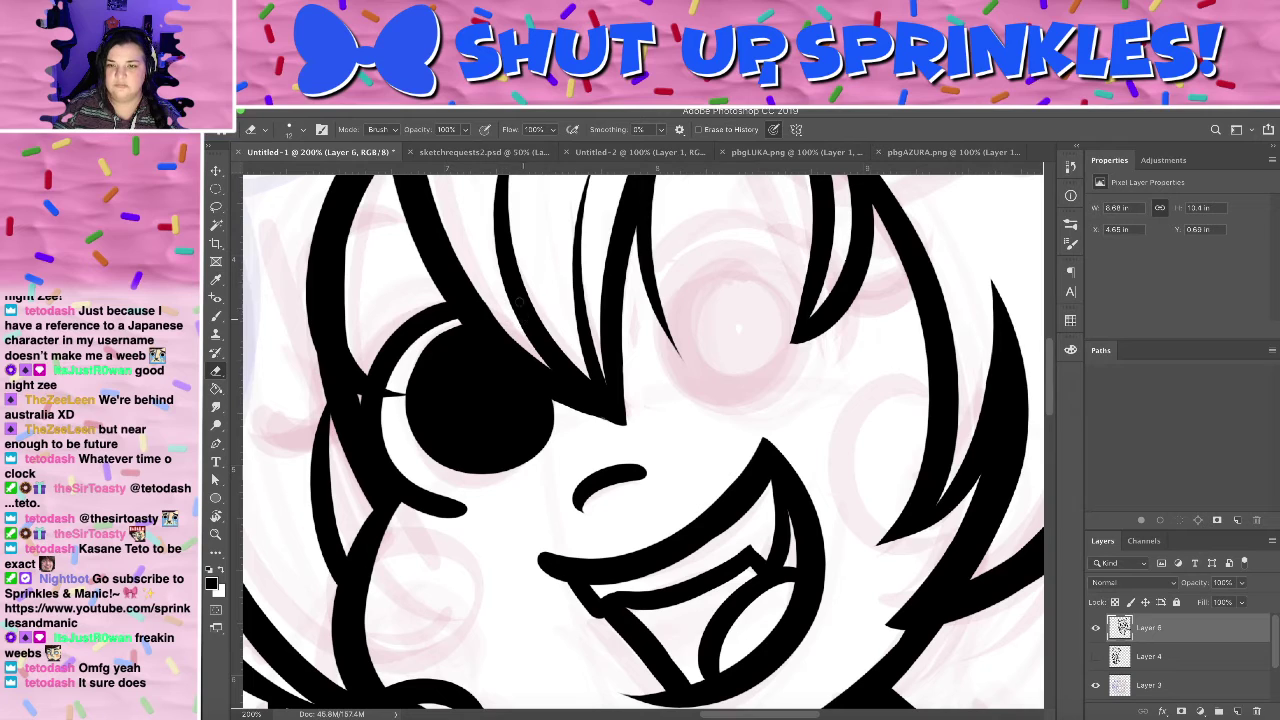
key(b)
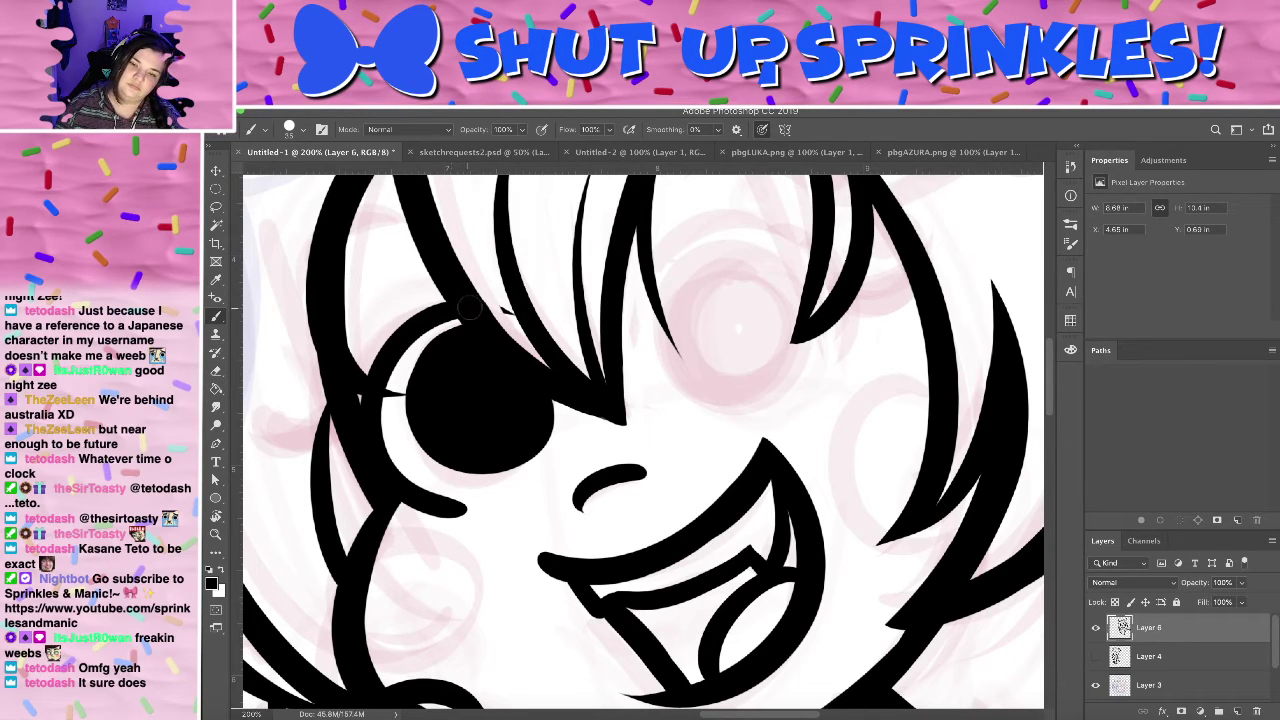
key(ctrl+z)
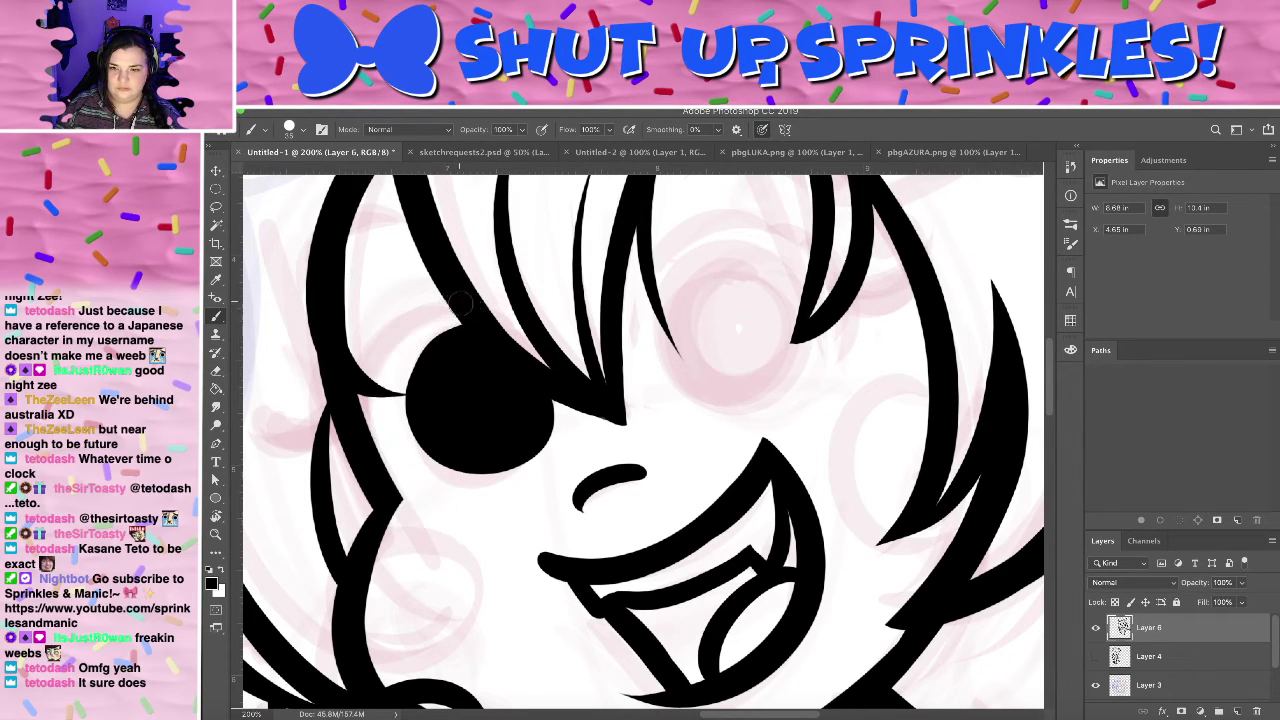
- Ink the upper lid and the outer lower outline curving around the filled black eye
key(ctrl+shift+z)
key(ctrl+shift+z)
drag(330, 428, 286, 402)
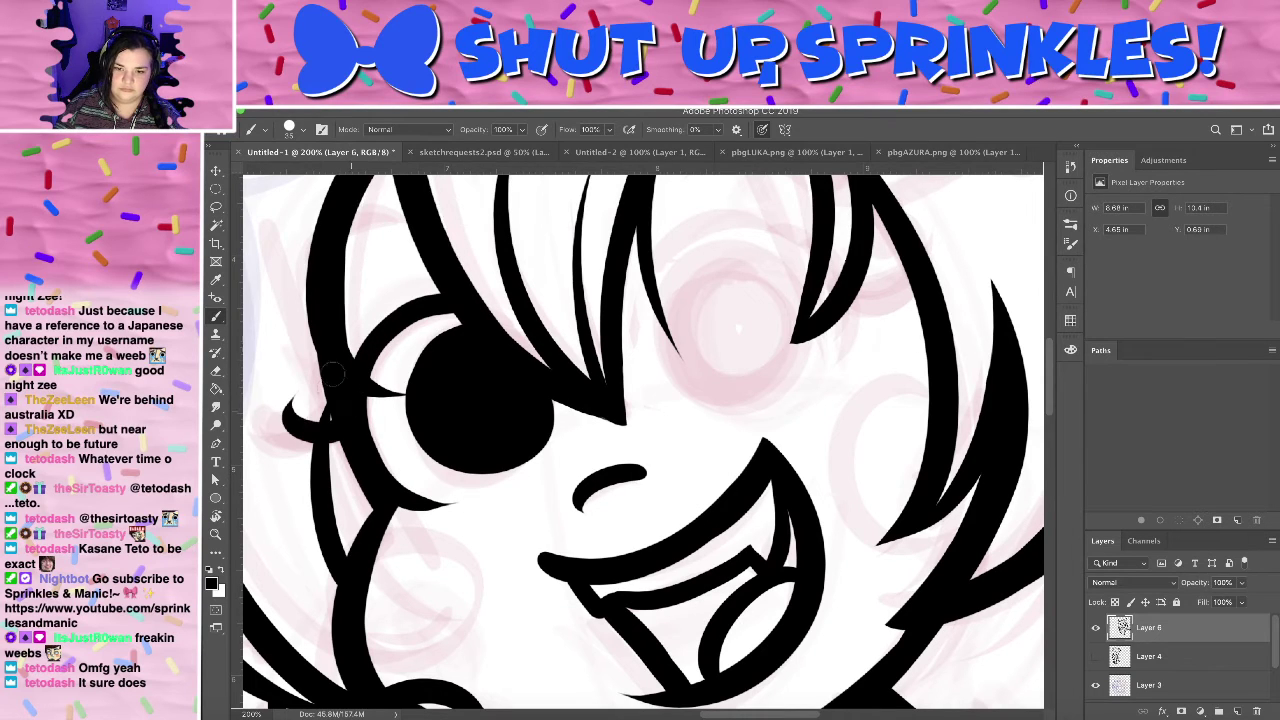
key(ctrl+z)
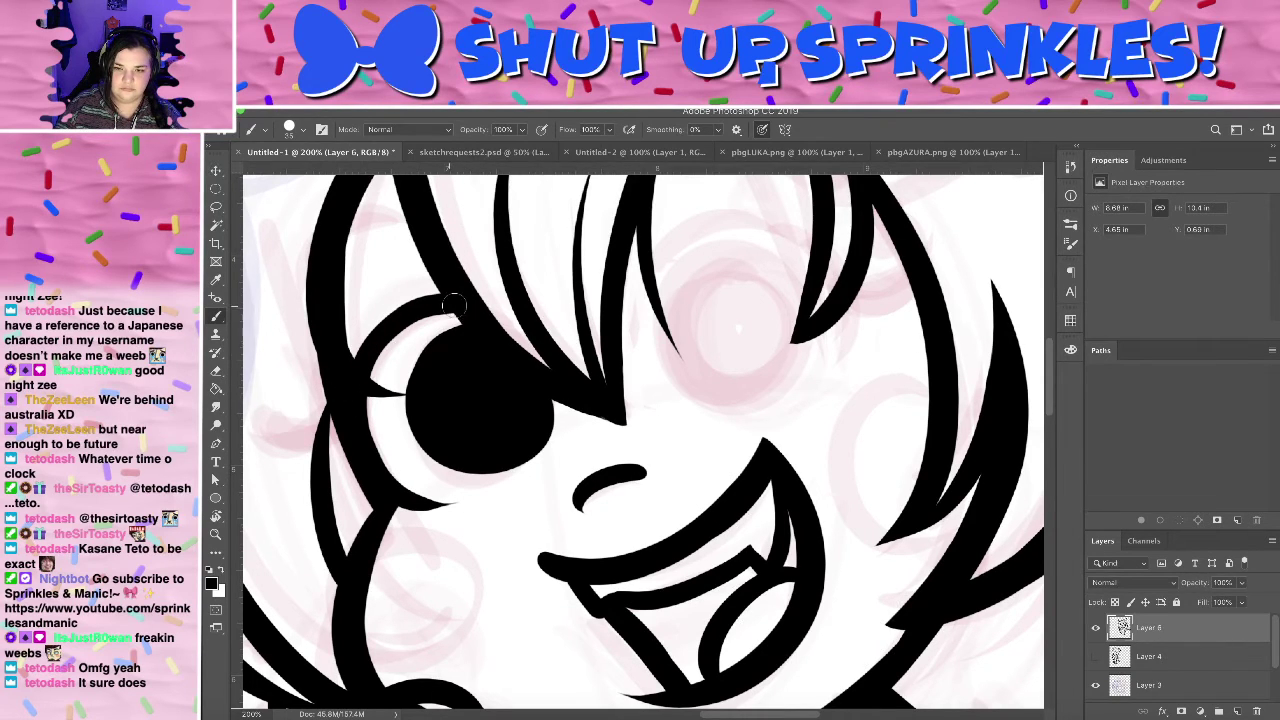
- Extend the filled eye's upper lid outward into a curved lash flick beyond the hair outline and fill its gaps solid black
mouse_move(453, 305)
mouse_down()
mouse_move(392, 322)
mouse_move(356, 356)
mouse_up()
drag(338, 422, 282, 458)
key(ctrl+z)
mouse_move(460, 294)
mouse_down()
mouse_move(389, 313)
mouse_move(298, 434)
mouse_move(259, 418)
mouse_up()
key(ctrl+z)
mouse_move(457, 301)
mouse_down()
mouse_move(326, 431)
mouse_move(286, 422)
mouse_move(346, 402)
mouse_move(332, 452)
mouse_up()
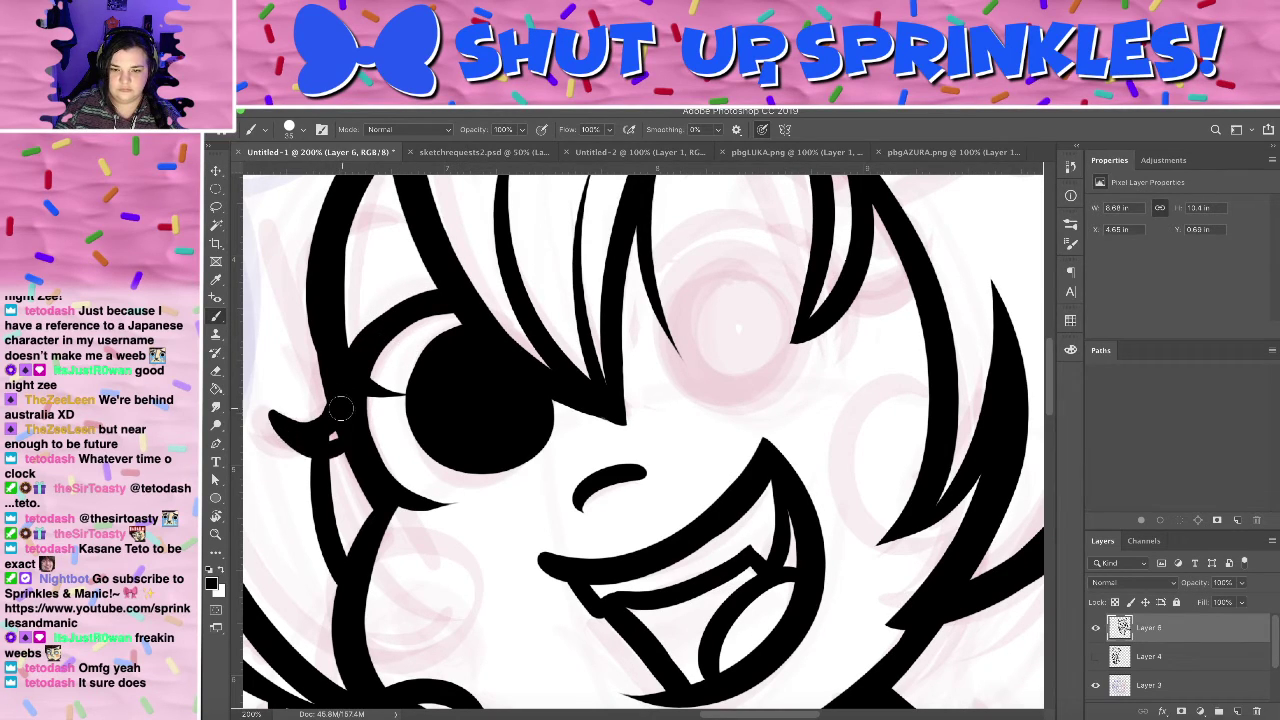
drag(348, 402, 330, 436)
key(e)
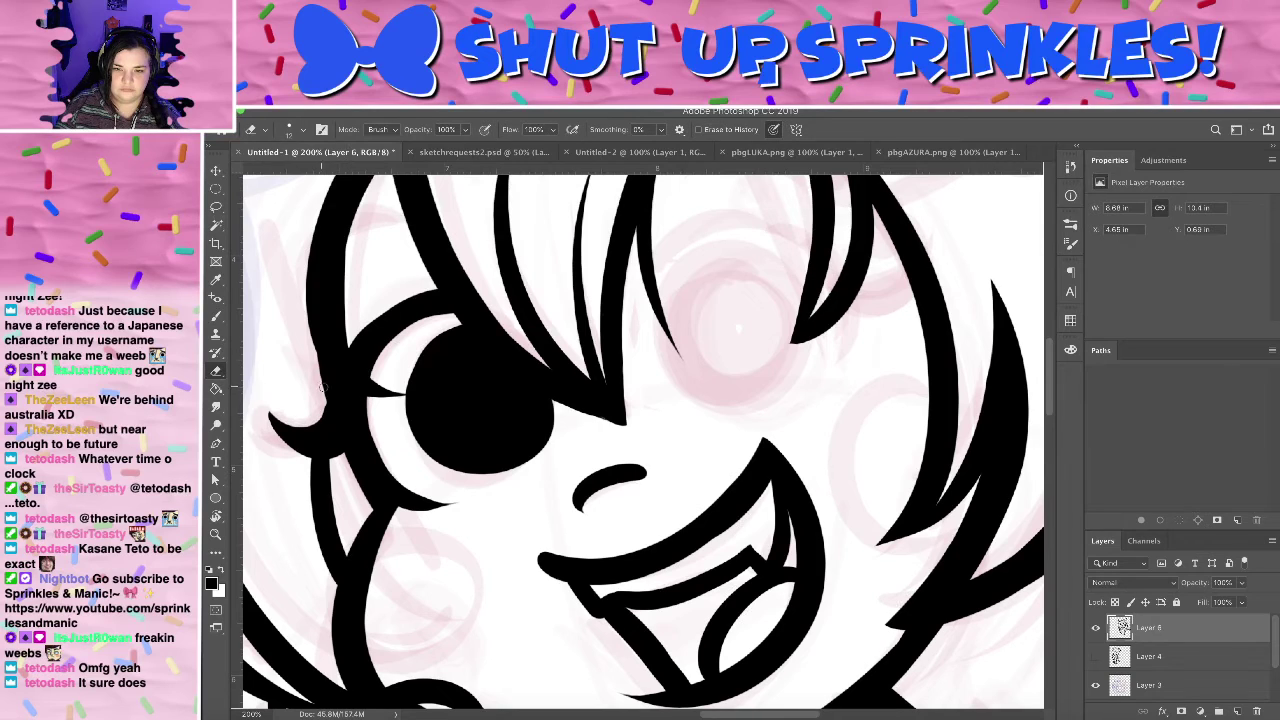
- Ink a short curved crease above the filled eye's upper lid, spanning between the side hair and the bangs
mouse_move(488, 324)
mouse_down()
mouse_move(571, 537)
mouse_move(536, 361)
mouse_up()
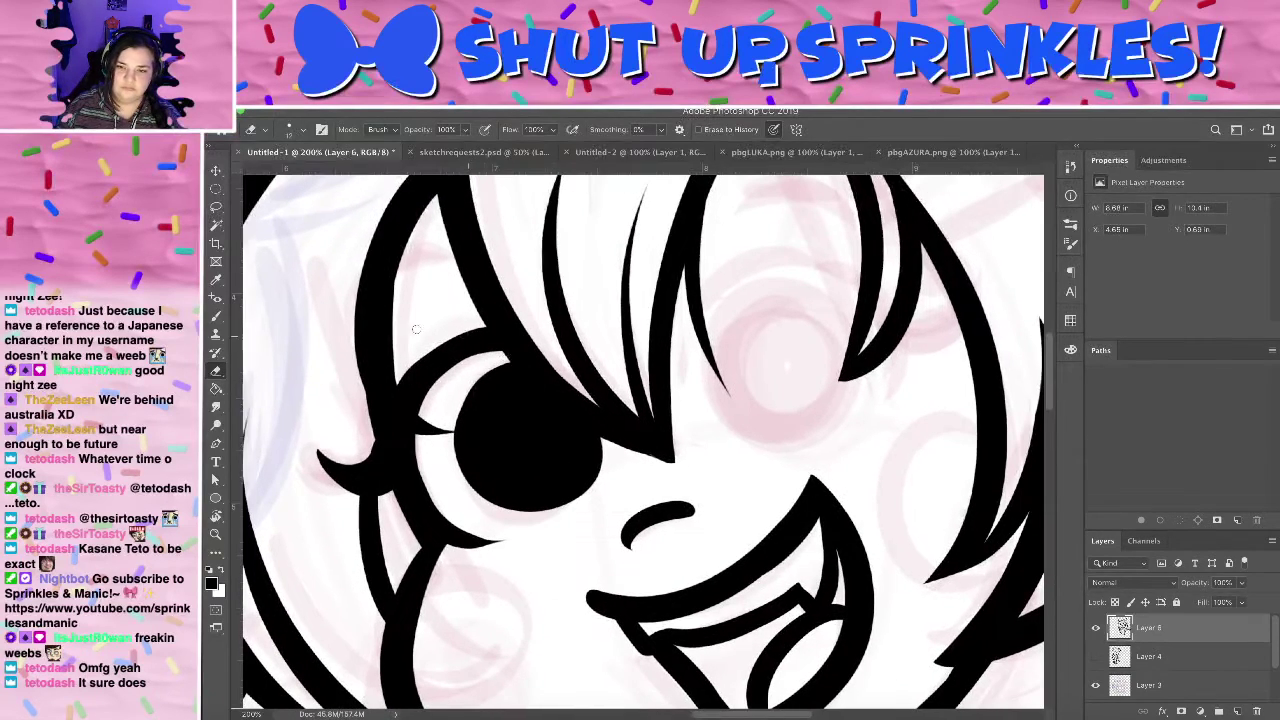
key(b)
drag(400, 305, 459, 266)
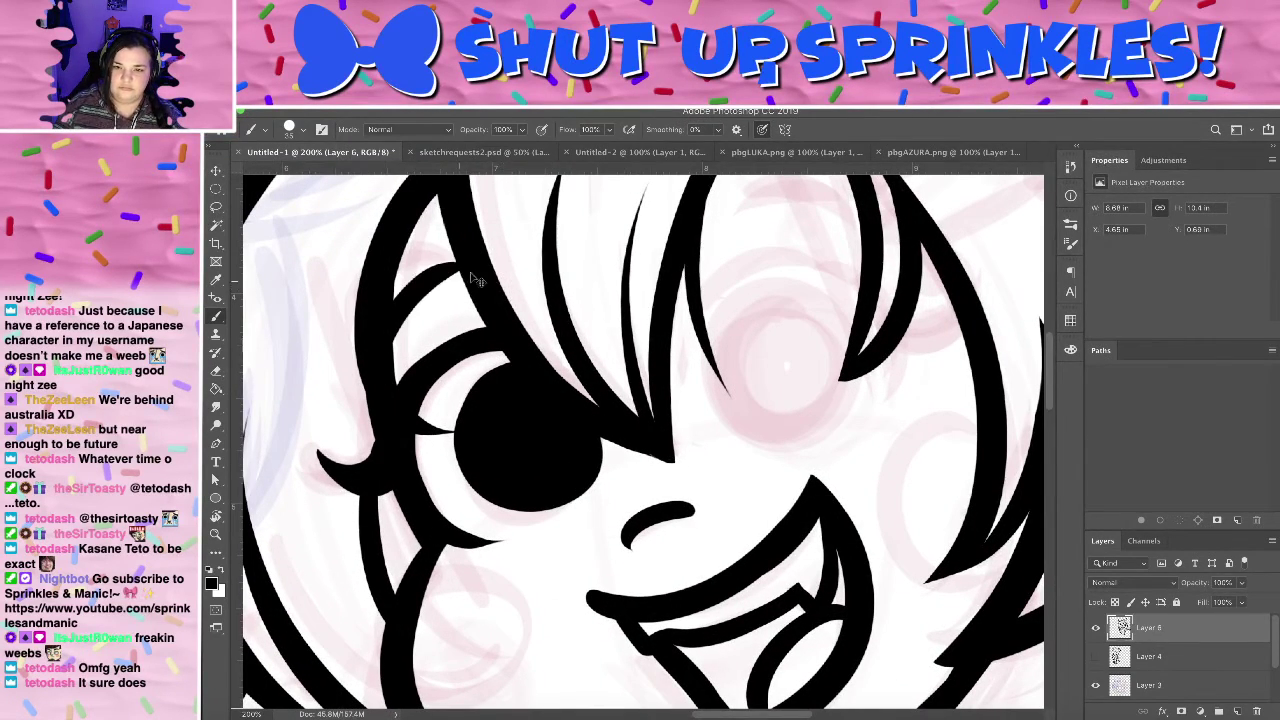
key(super+z)
drag(393, 354, 462, 261)
key(super+z)
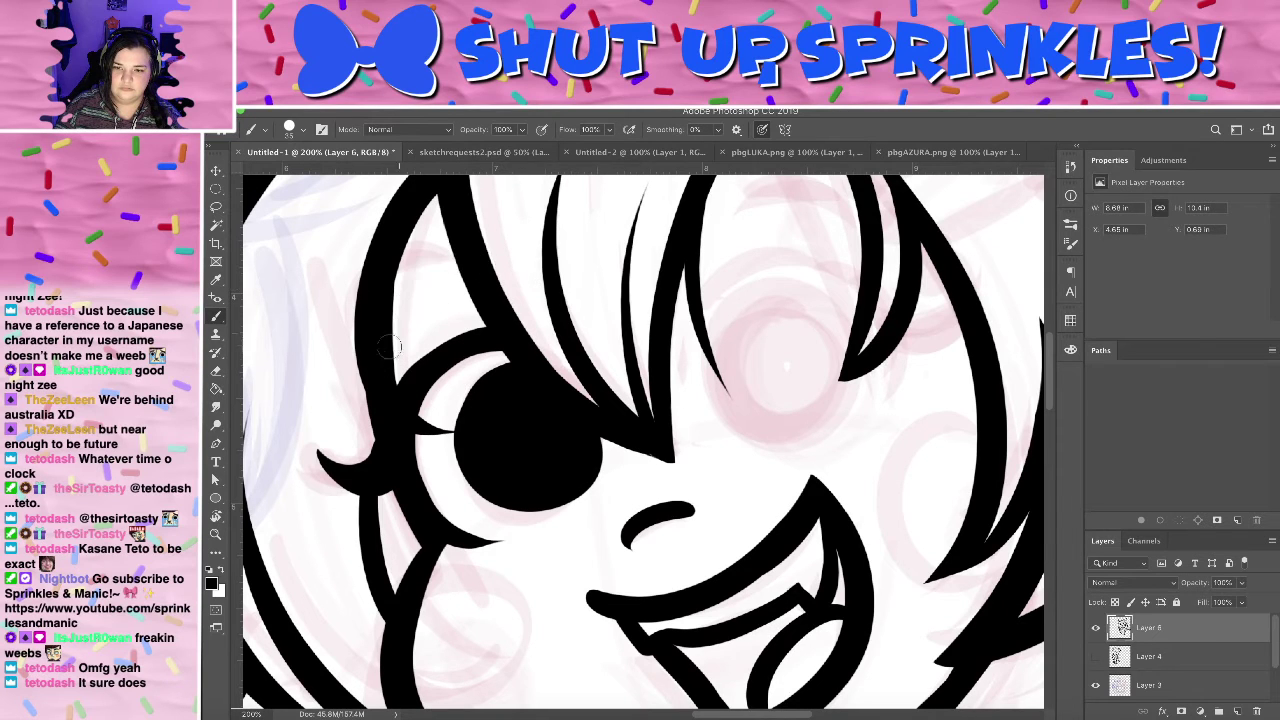
mouse_move(394, 305)
mouse_down()
mouse_move(491, 298)
mouse_move(463, 266)
mouse_move(370, 379)
mouse_move(394, 328)
mouse_move(482, 295)
mouse_move(473, 266)
mouse_move(394, 300)
mouse_up()
key(super+z)
key(super+z)
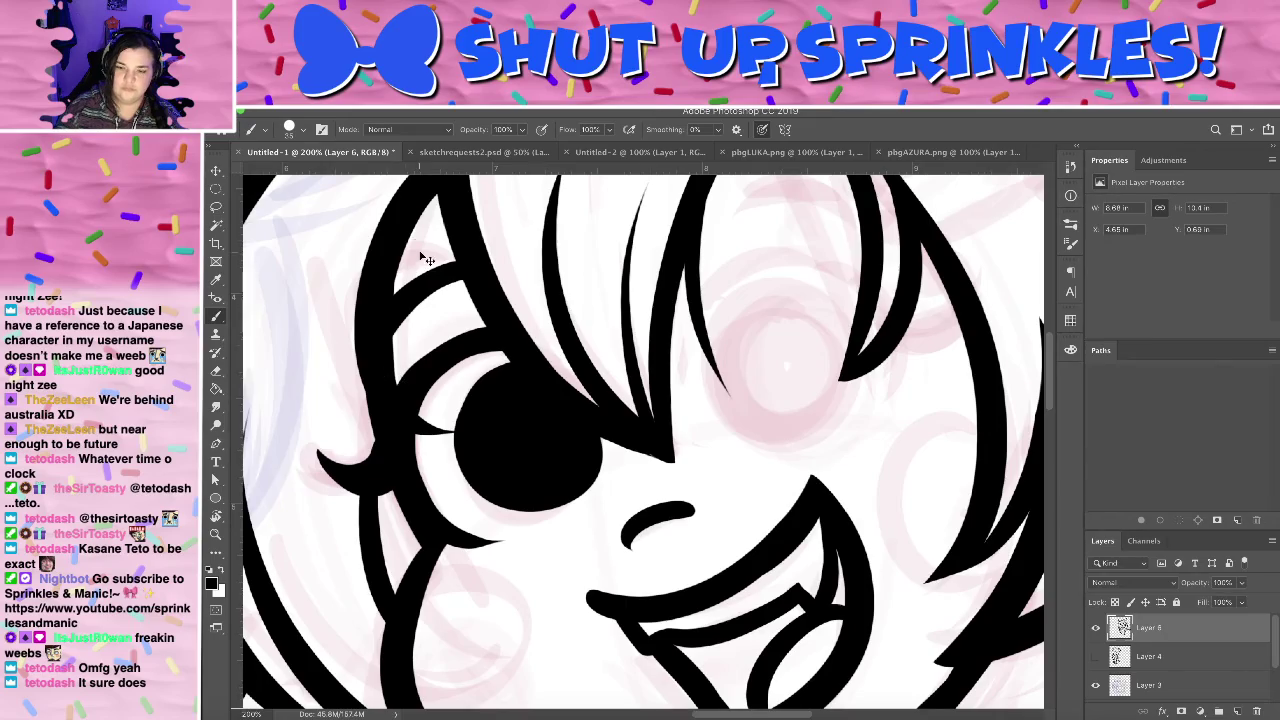
scroll(427, 260, down, 6)
scroll(427, 260, up, 2)
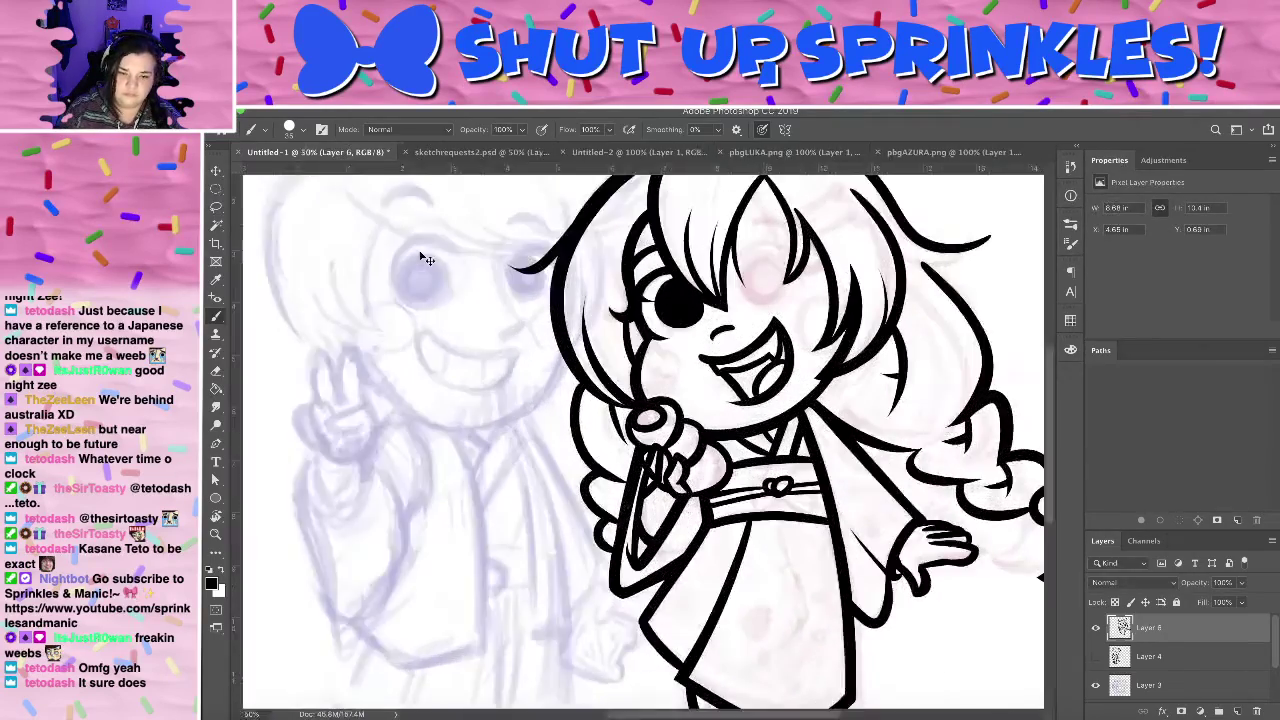
scroll(427, 260, up, 3)
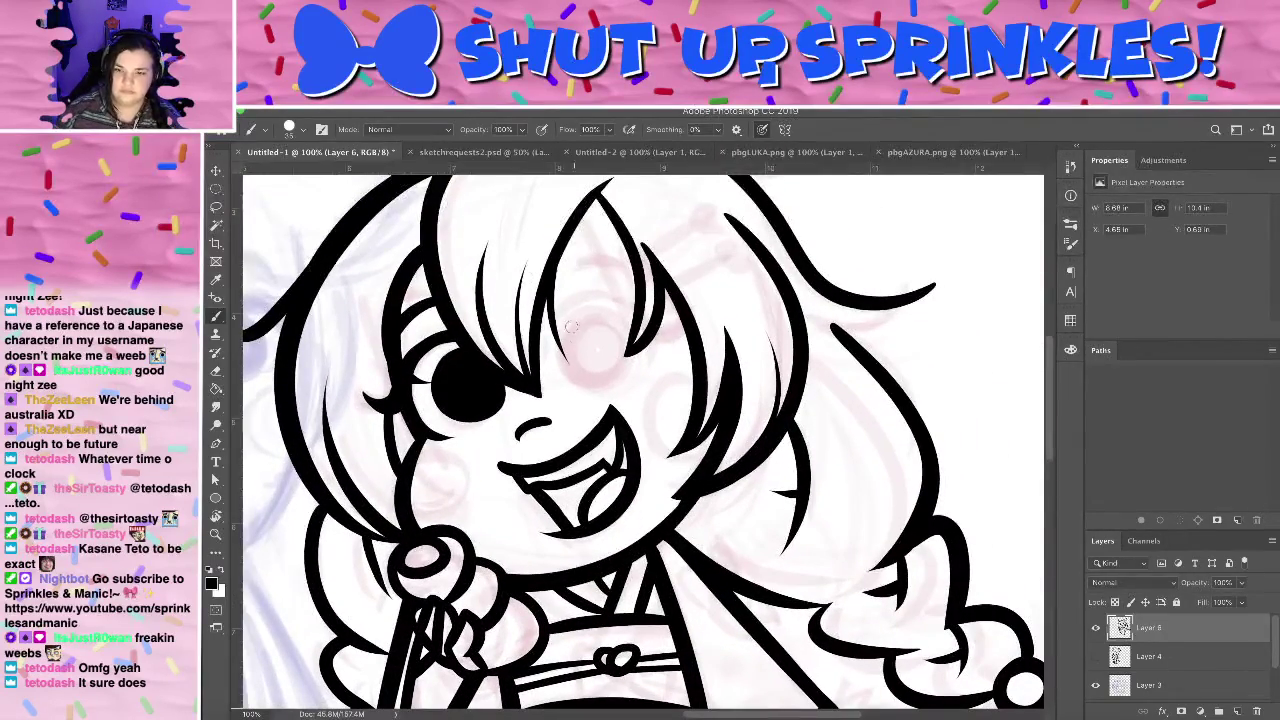
drag(549, 340, 647, 329)
key(super+z)
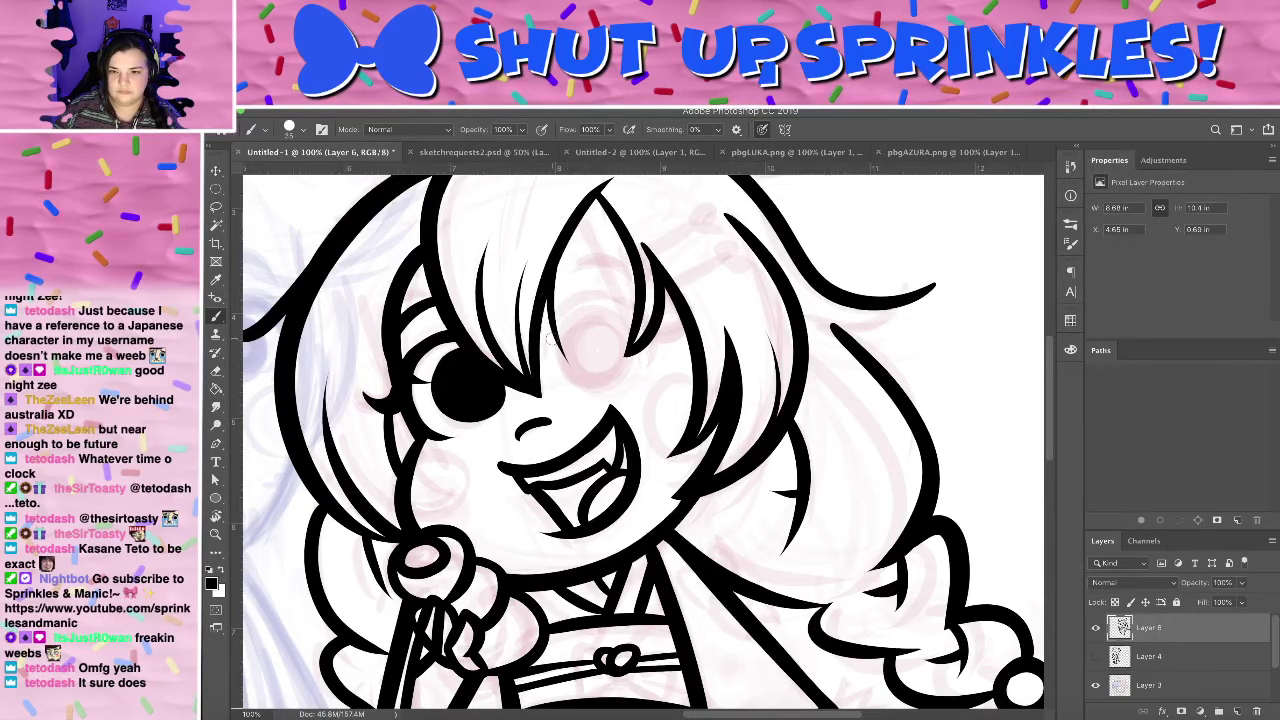
mouse_move(549, 340)
mouse_down()
mouse_move(632, 325)
mouse_move(625, 380)
mouse_up()
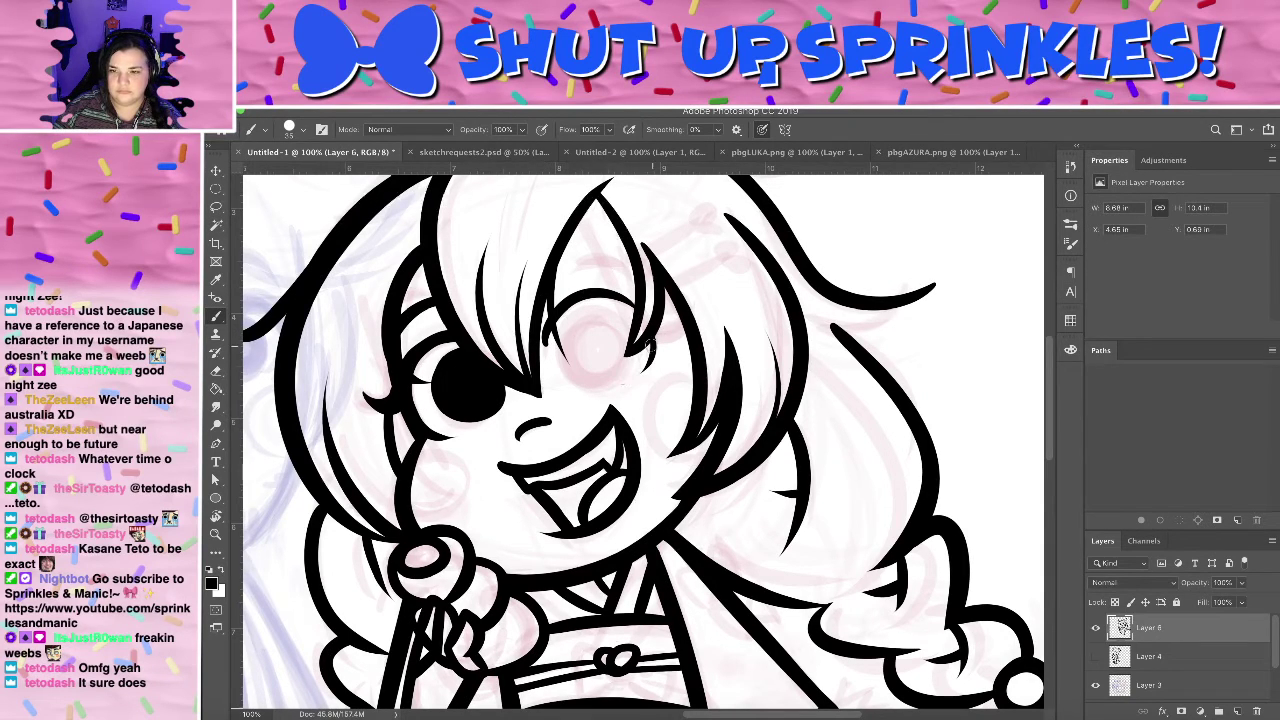
key(ctrl+z)
key(ctrl+z)
- Set the brush size to 57 px and ink the arched upper lid of the second eye between the bangs
click(296, 129)
drag(312, 170, 307, 174)
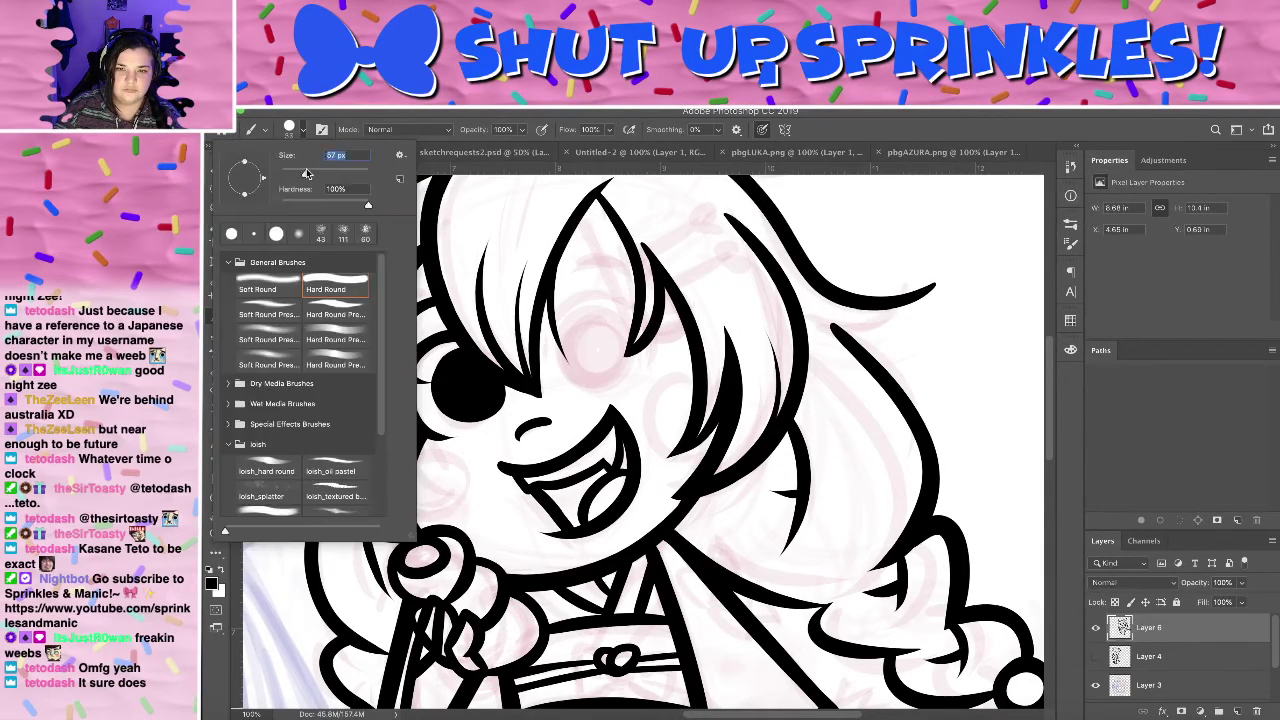
click(554, 346)
drag(546, 356, 622, 304)
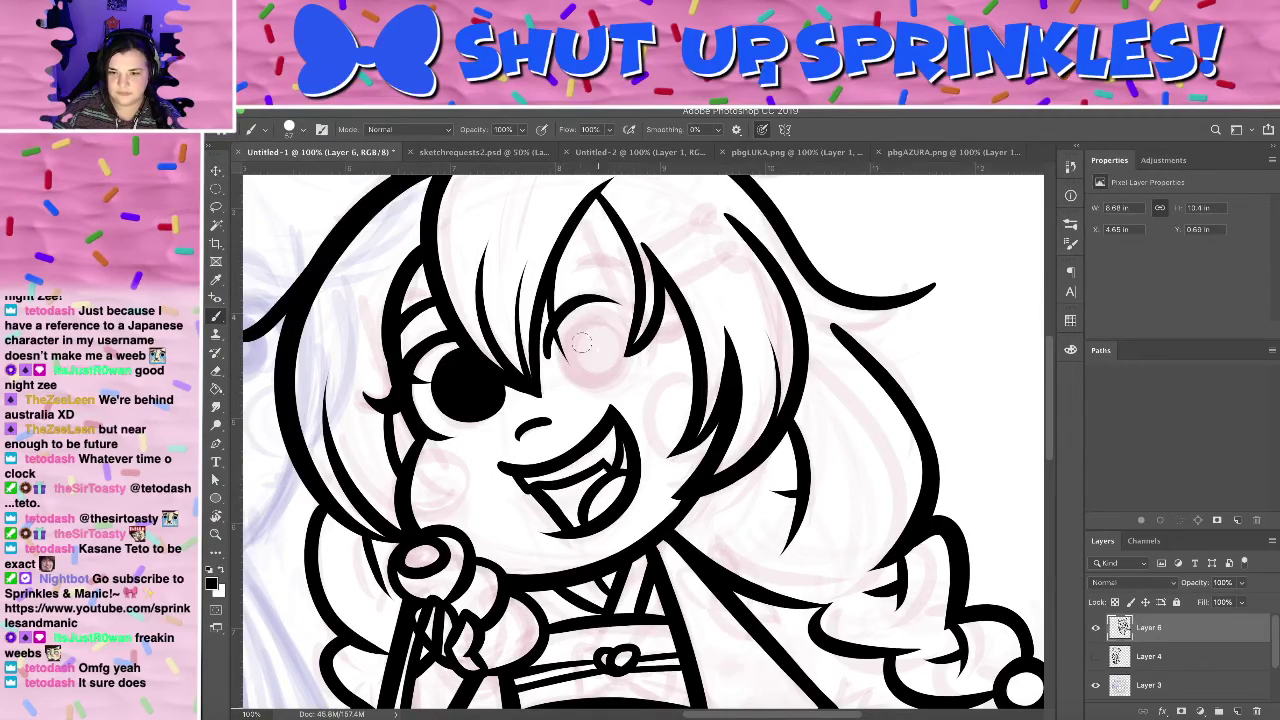
- Build up the inner curve of the second eye's upper lid beside the long pointed bangs with a heavier line
key(r)
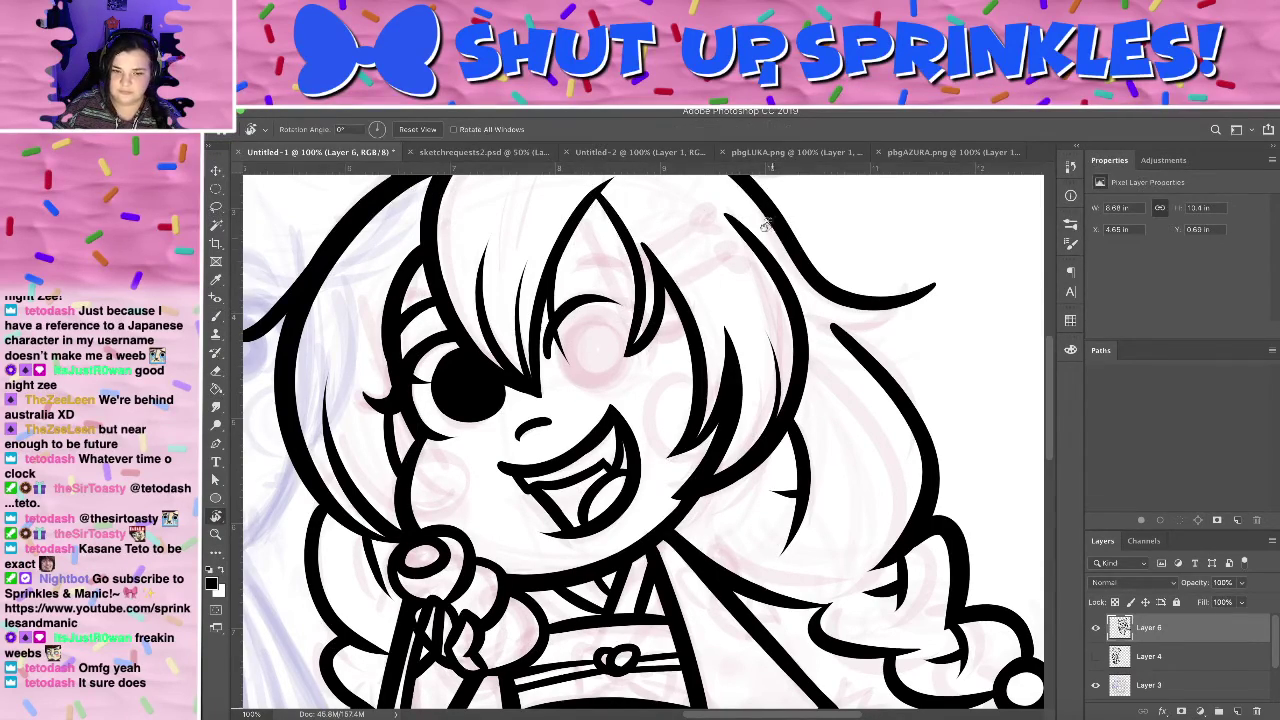
drag(755, 260, 462, 329)
key(b)
drag(516, 455, 532, 556)
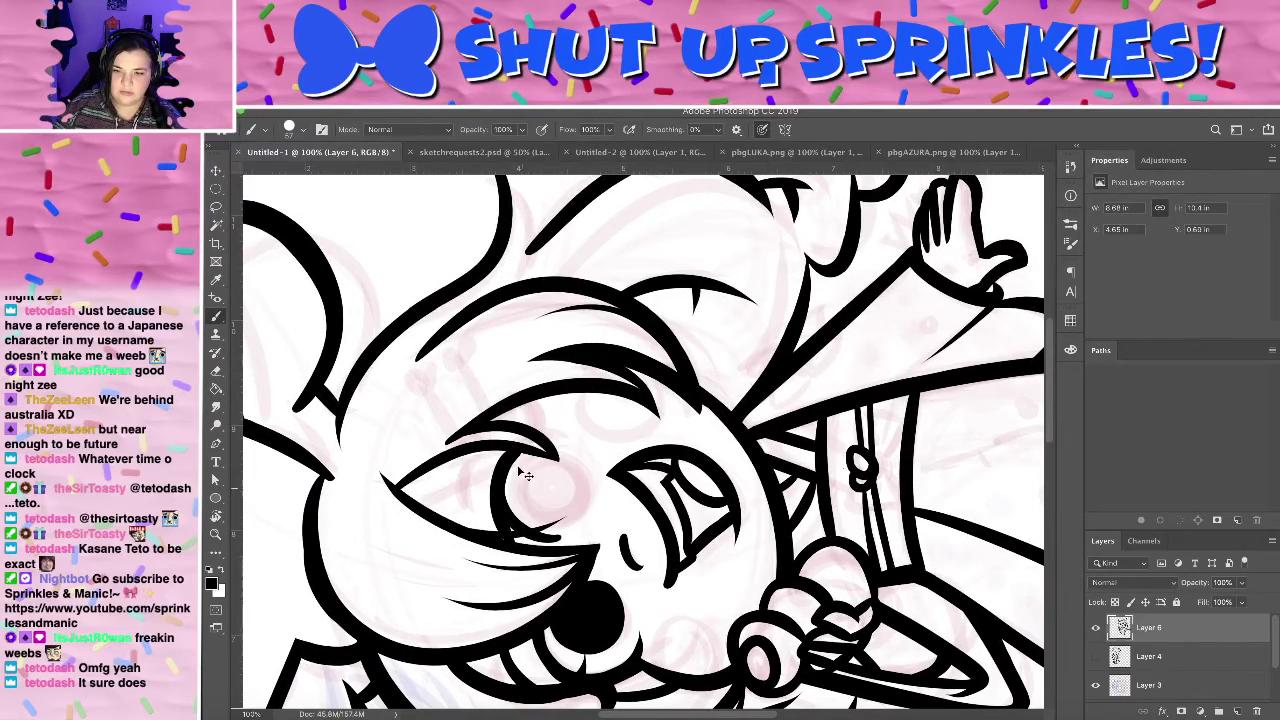
key(super+z)
mouse_move(515, 456)
mouse_down()
mouse_move(536, 520)
mouse_move(515, 502)
mouse_move(546, 462)
mouse_move(516, 447)
mouse_move(531, 526)
mouse_up()
key(super+z)
key(ctrl+z)
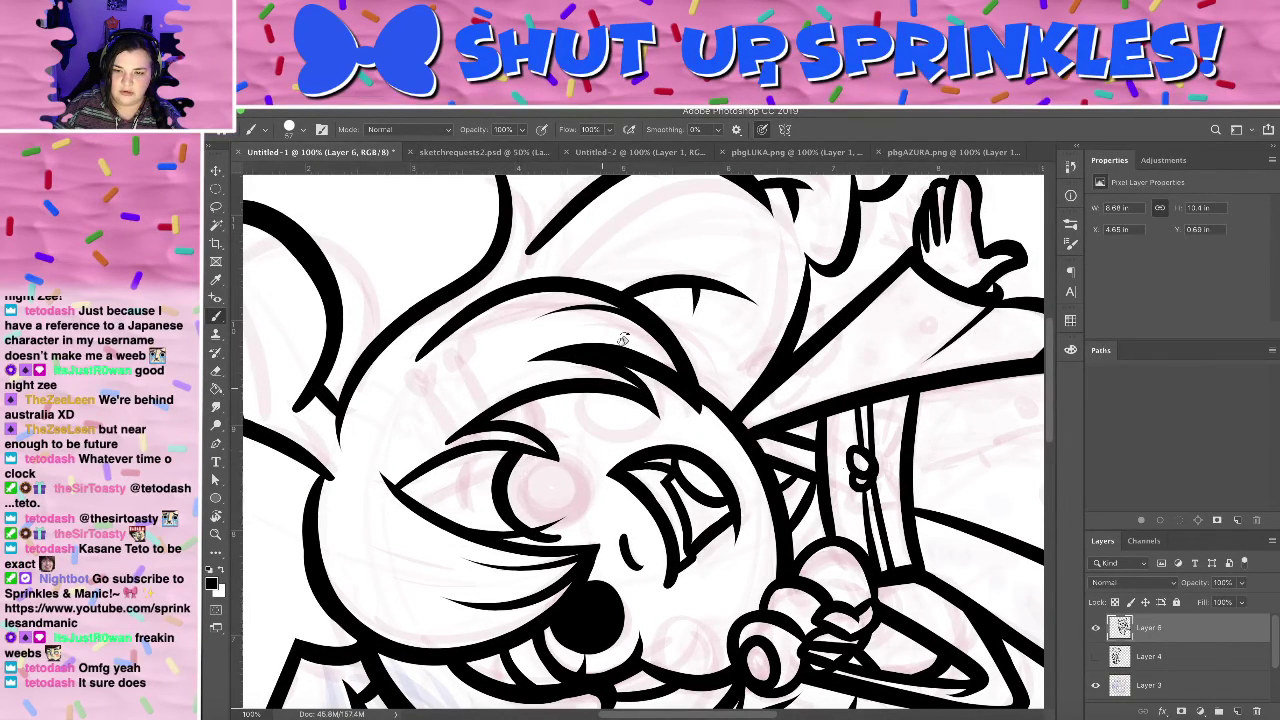
- Ink the outer part of the second eye's upper lid past the pointed bangs, with a small lash flick and a tapered end
key(r)
mouse_move(478, 408)
mouse_down()
mouse_move(702, 218)
mouse_move(606, 229)
mouse_up()
key(b)
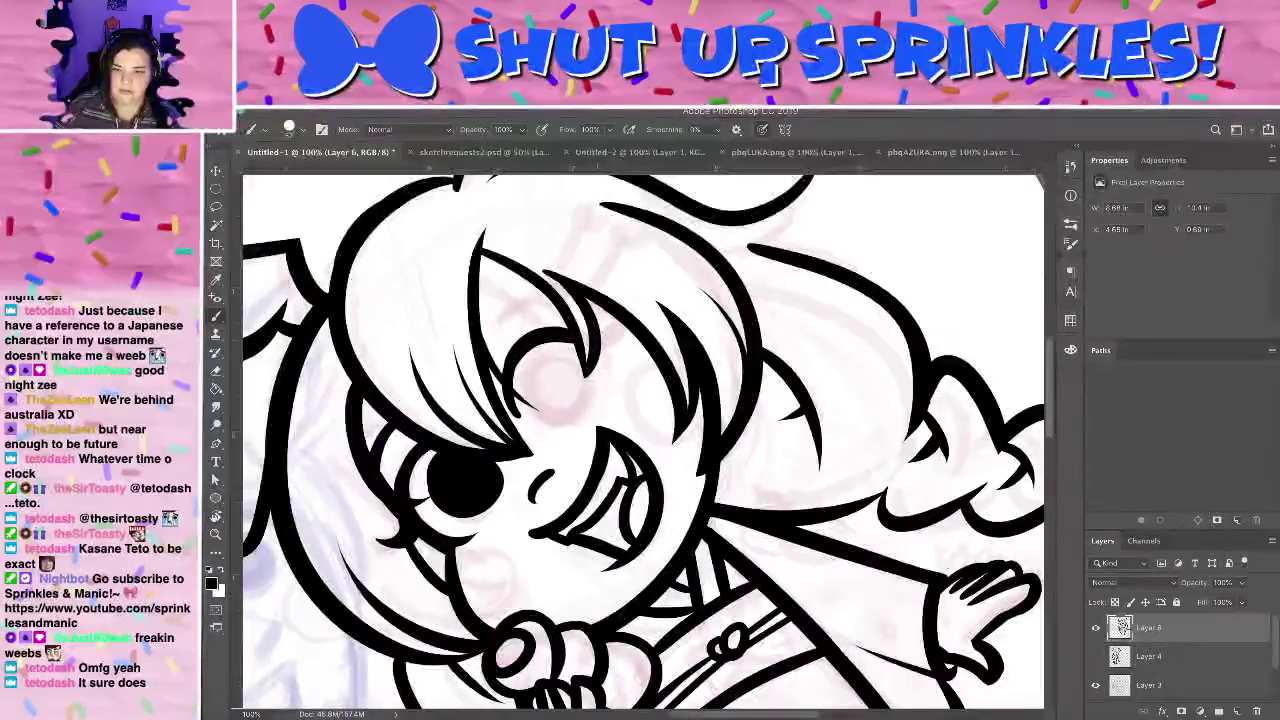
drag(598, 350, 615, 406)
key(super+z)
mouse_move(597, 352)
mouse_down()
mouse_move(615, 400)
mouse_move(599, 406)
mouse_up()
key(ctrl+z)
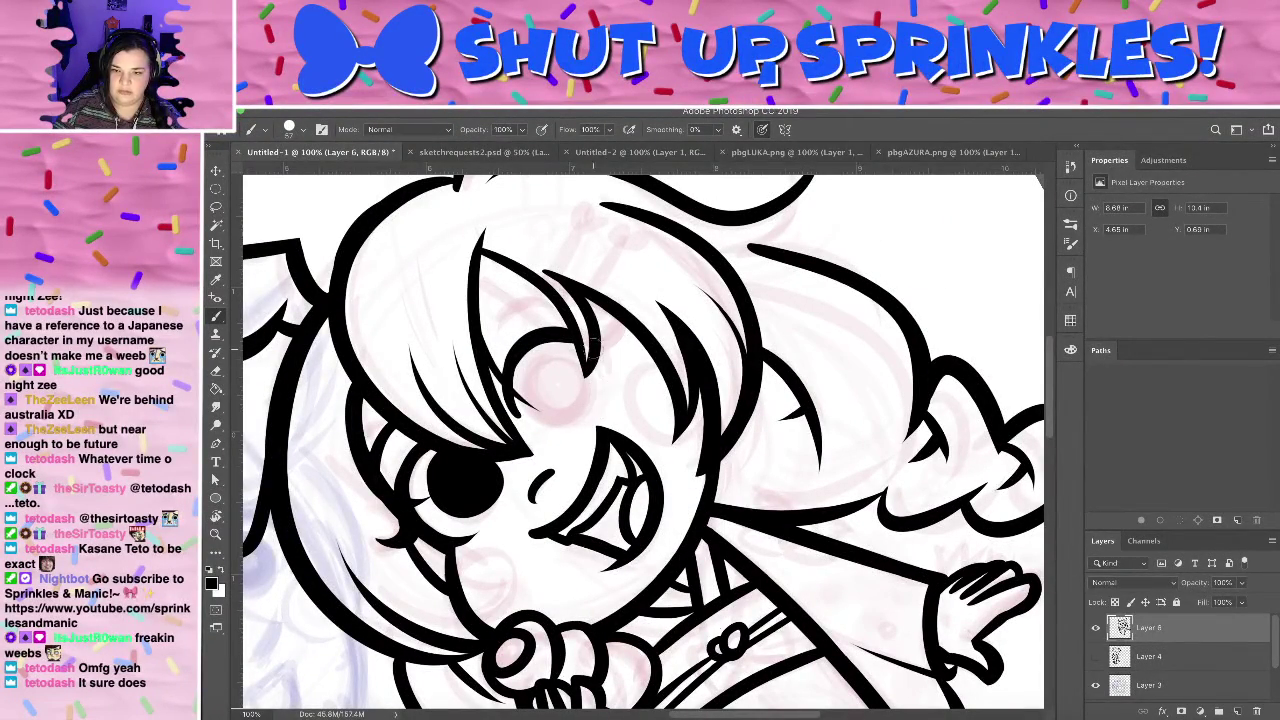
drag(608, 360, 591, 397)
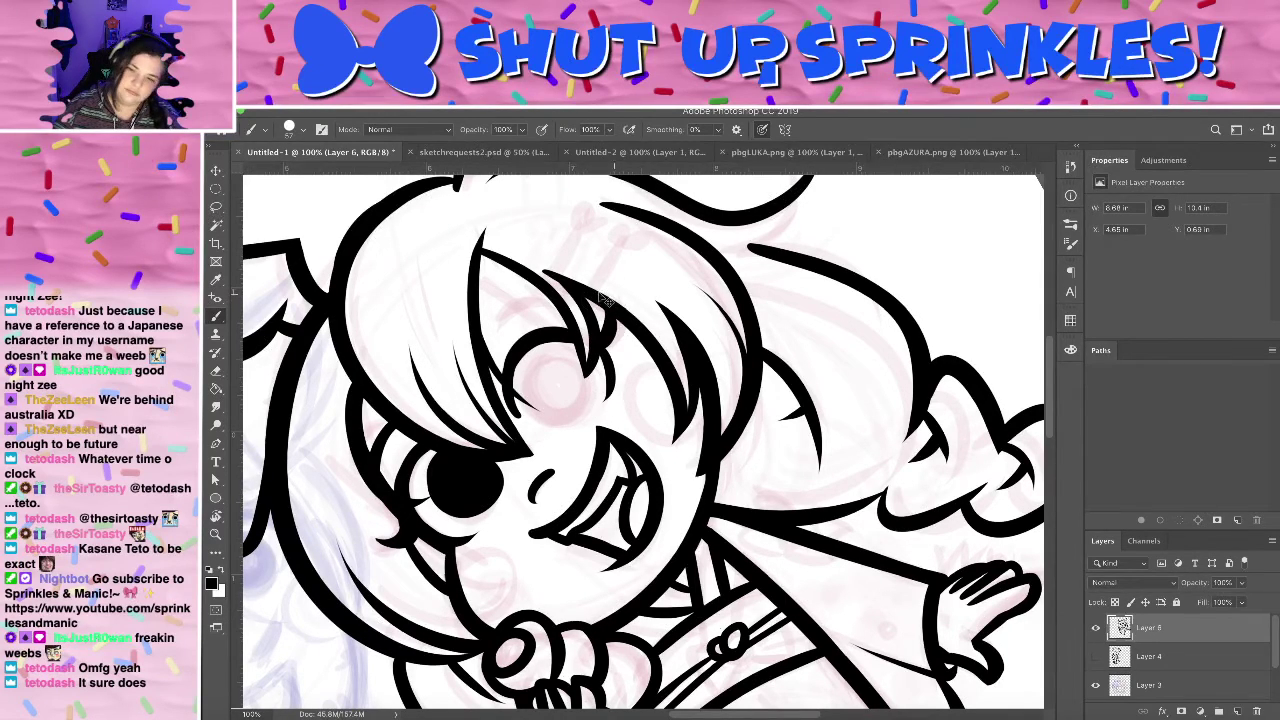
key(ctrl+z)
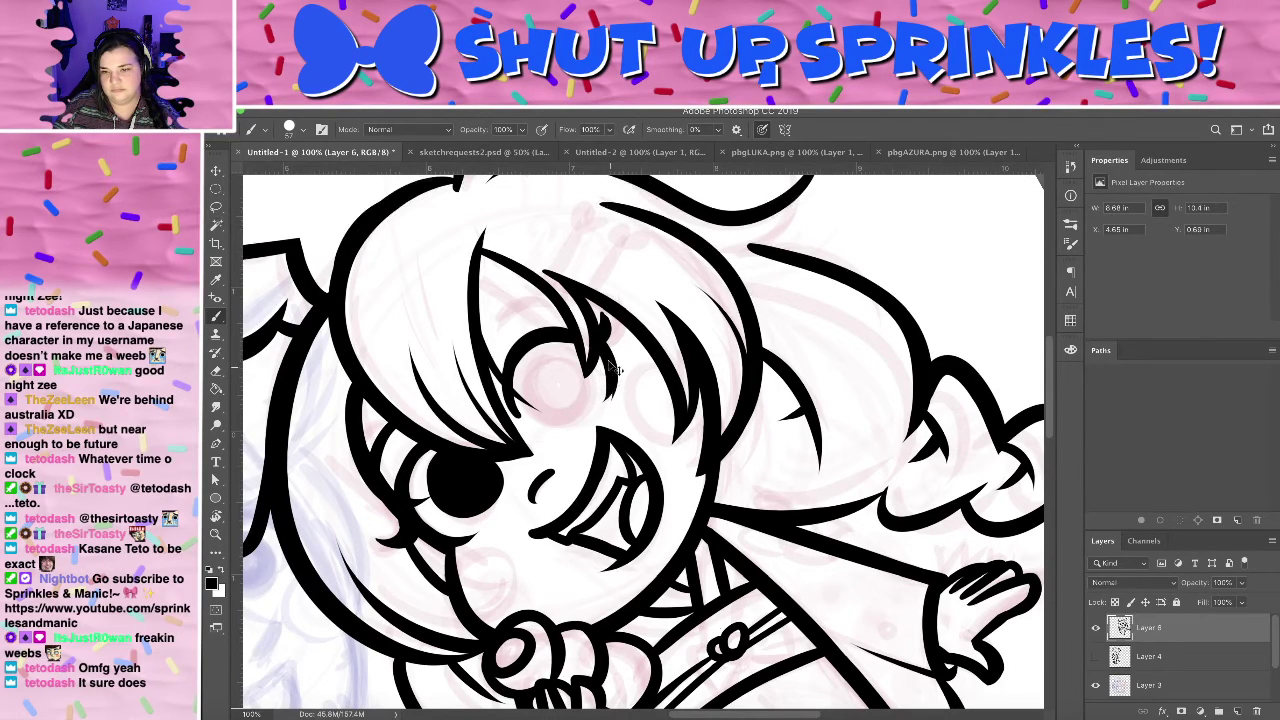
key(e)
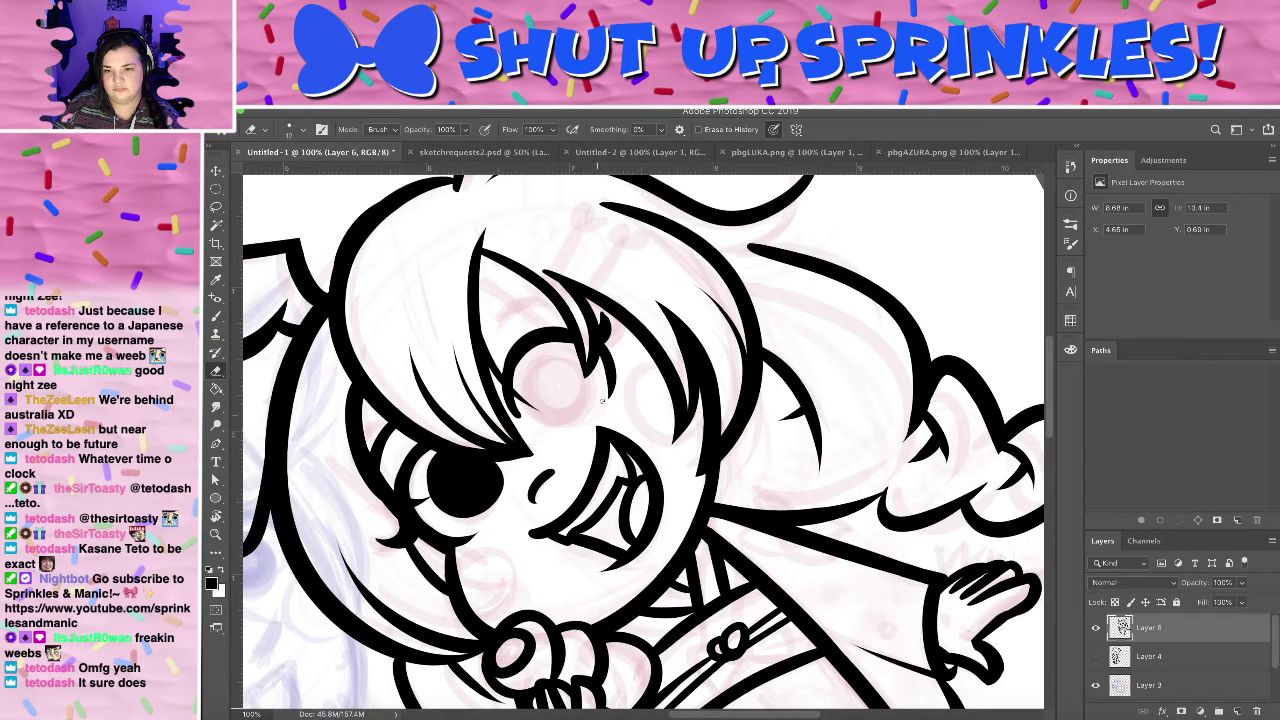
key(b)
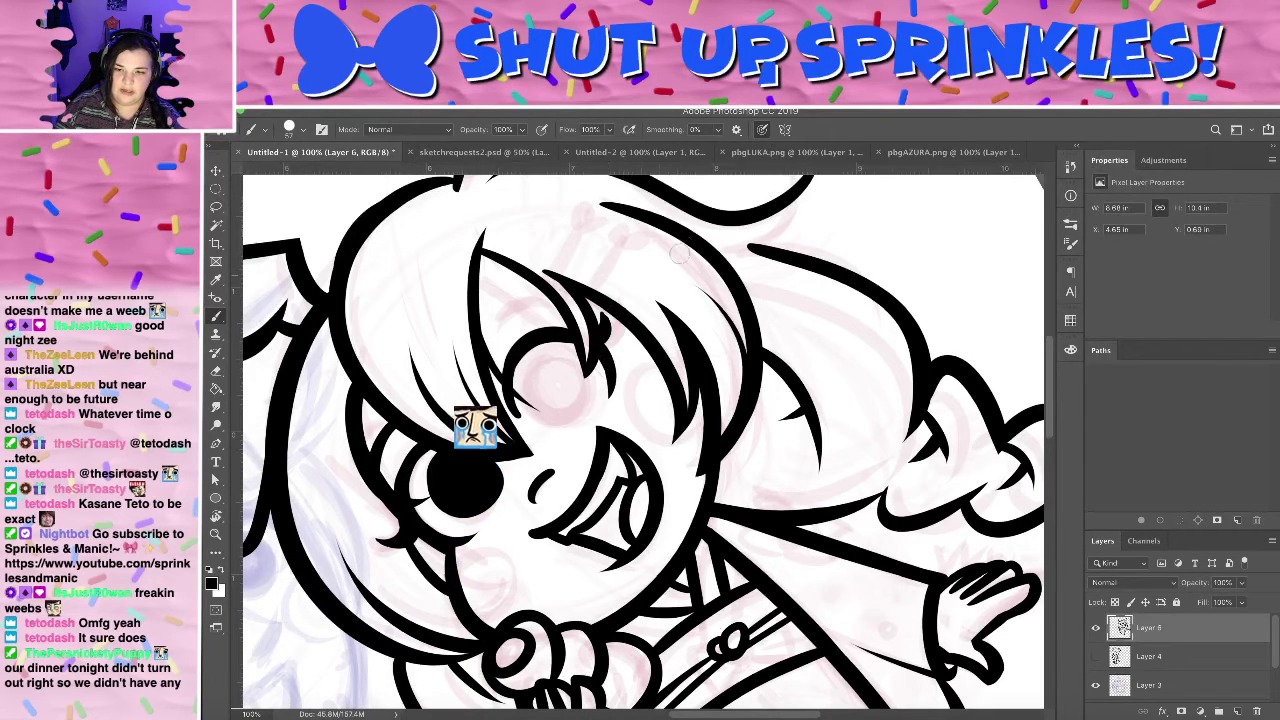
- Fill the second eye's round iris solid black over the sketched circle
key(r)
drag(678, 254, 718, 385)
key(b)
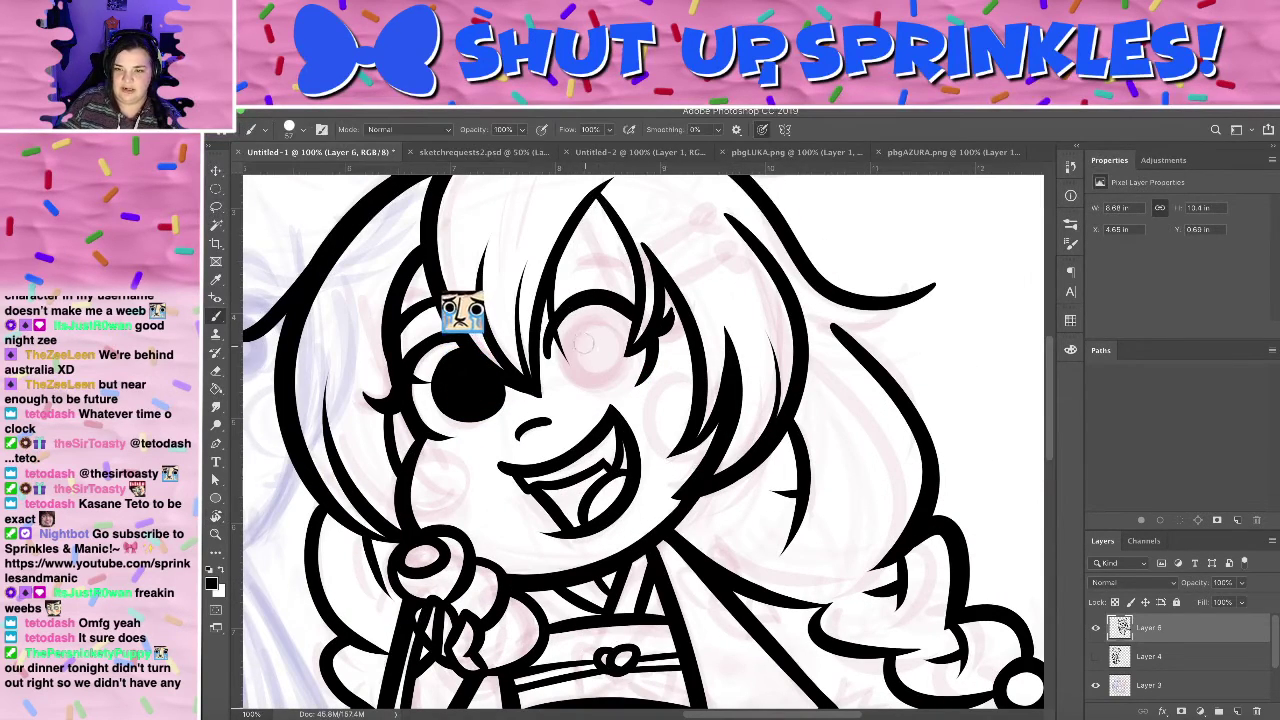
mouse_move(590, 332)
mouse_down()
mouse_move(568, 378)
mouse_move(600, 380)
mouse_up()
key(super+z)
key(super+z)
drag(597, 331, 592, 380)
mouse_move(595, 328)
mouse_down()
mouse_move(579, 377)
mouse_move(599, 377)
mouse_move(565, 345)
mouse_move(600, 324)
mouse_up()
key(super+z)
key(super+z)
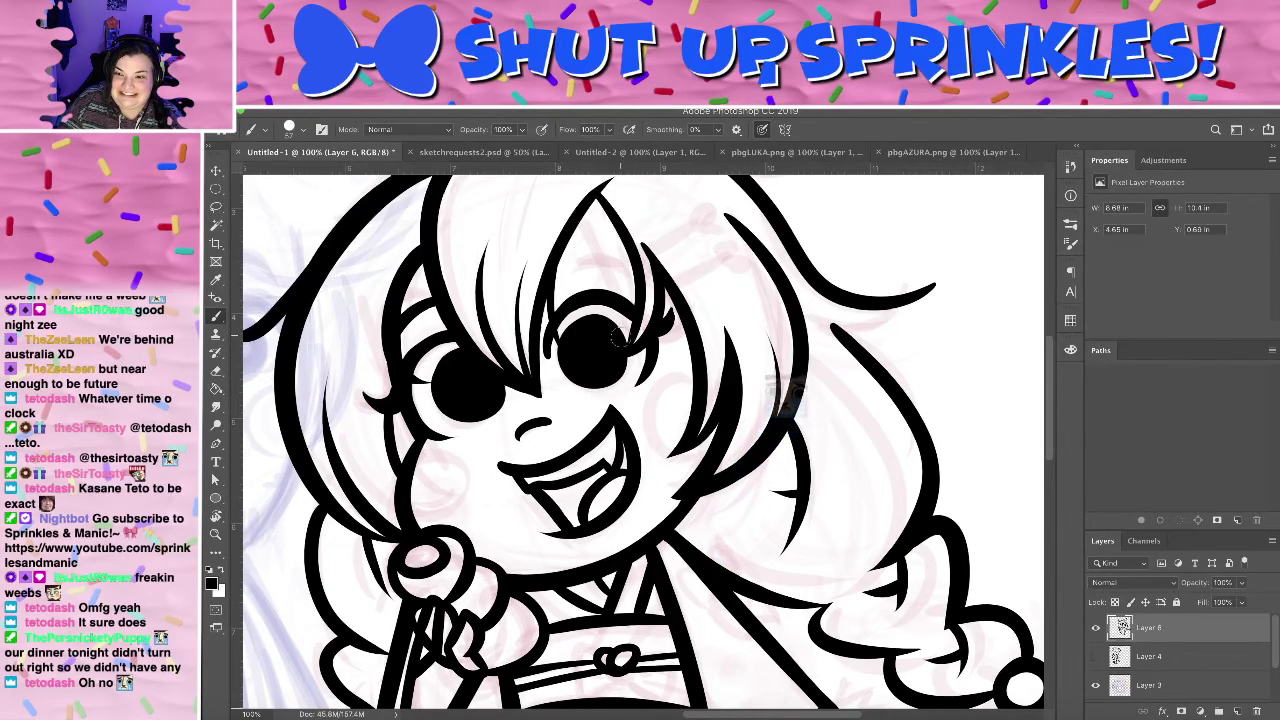
- Ink a short curved crease above the second eye, spanning between the two pointed bangs
drag(556, 278, 629, 271)
key(super+z)
key(super+z)
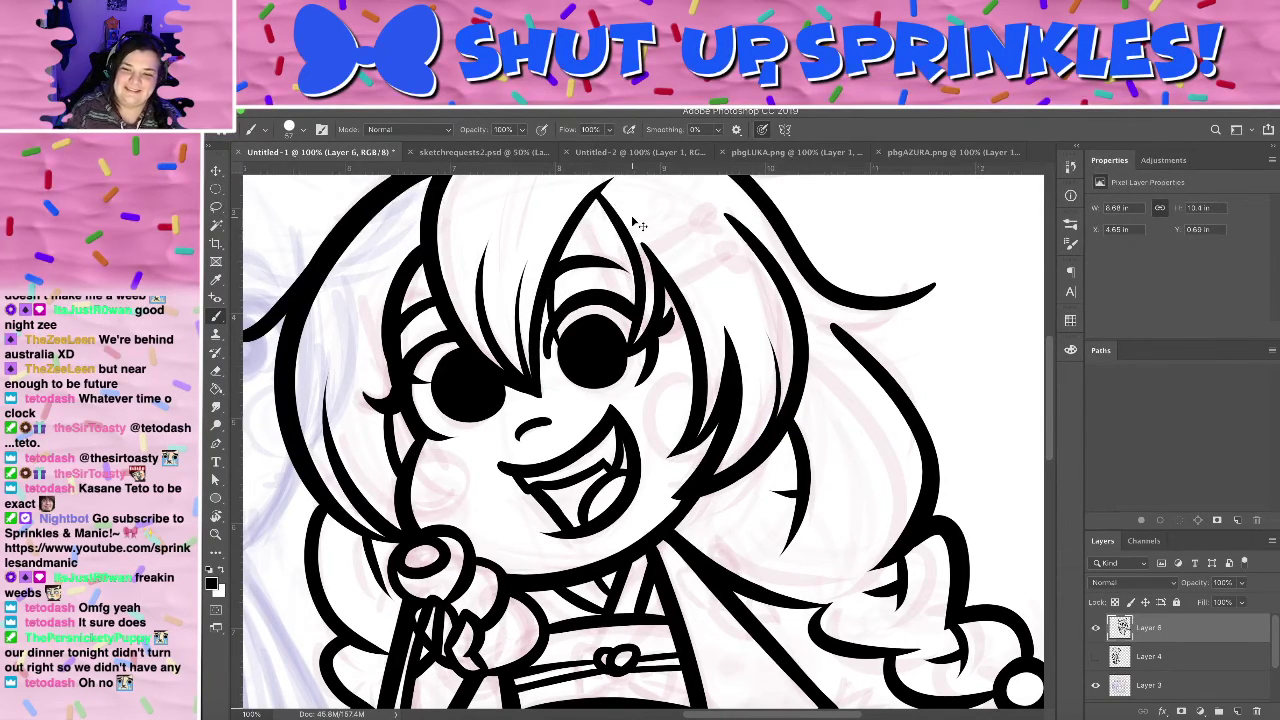
- Dismiss the print dialog and move Layer 6 below Layer 4 in the layer stack
key(super+p)
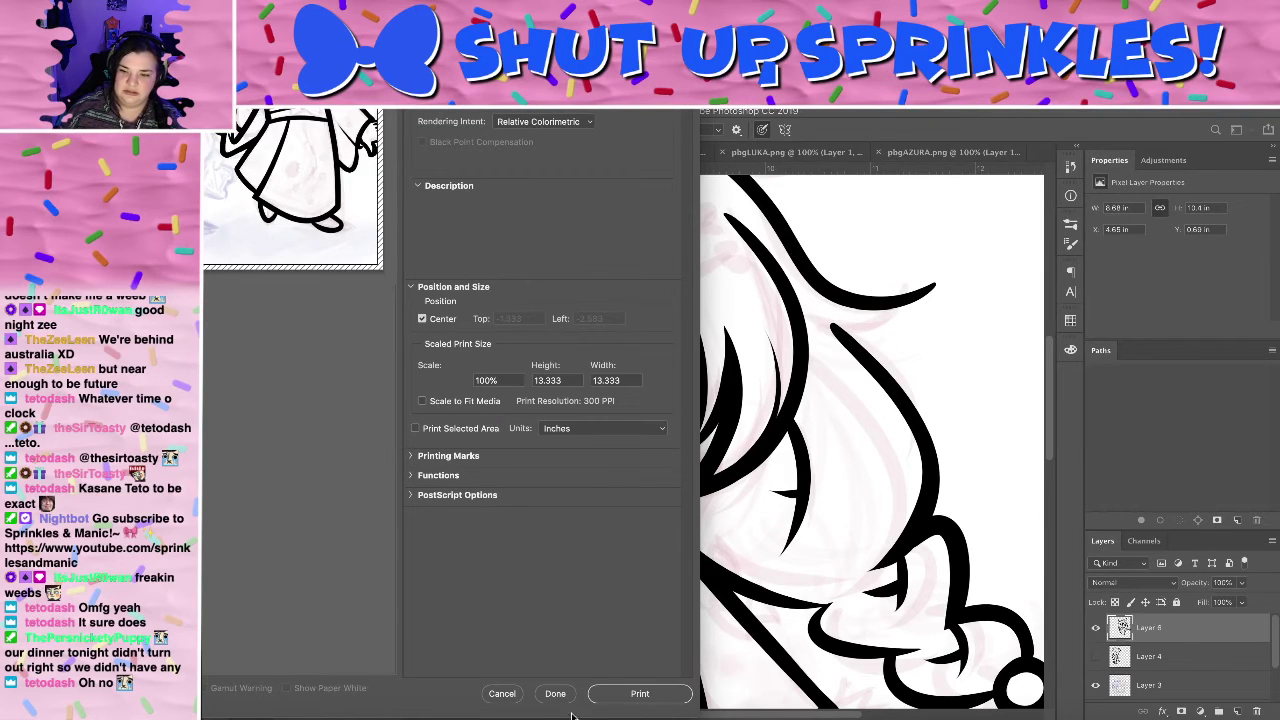
click(501, 693)
key(super+minus)
key(super+minus)
key(super+minus)
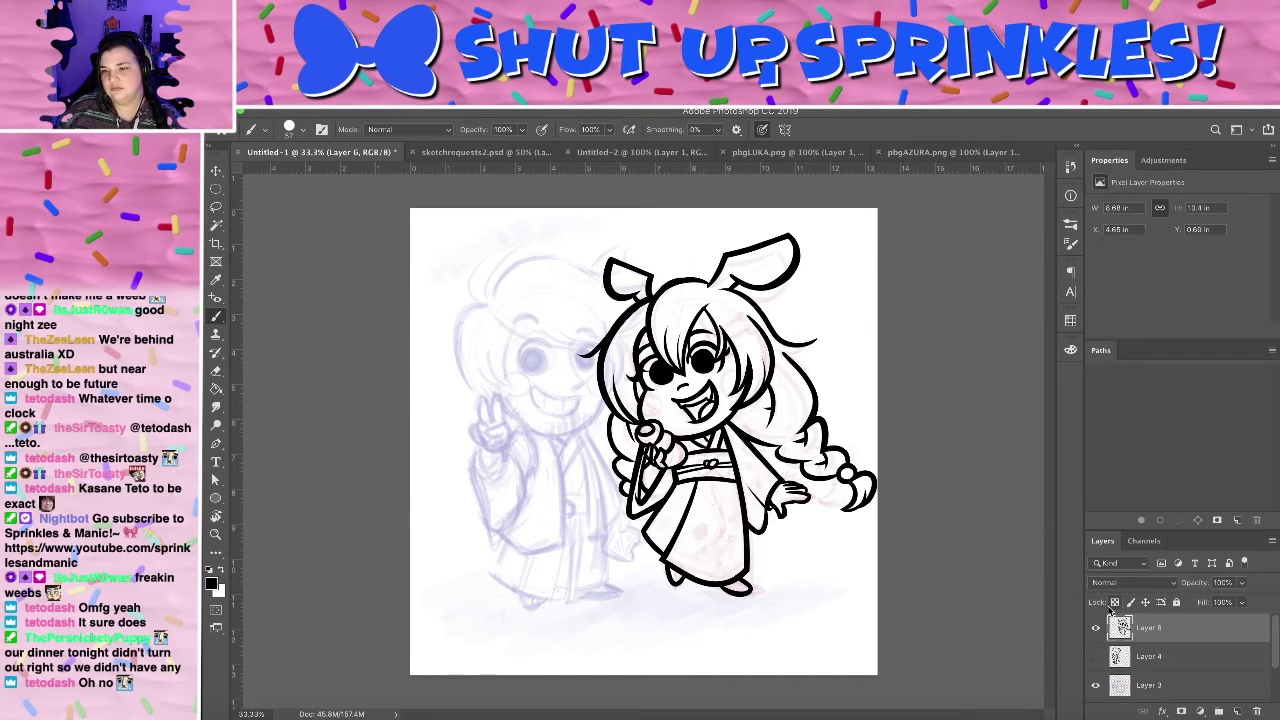
key(super+bracketleft)
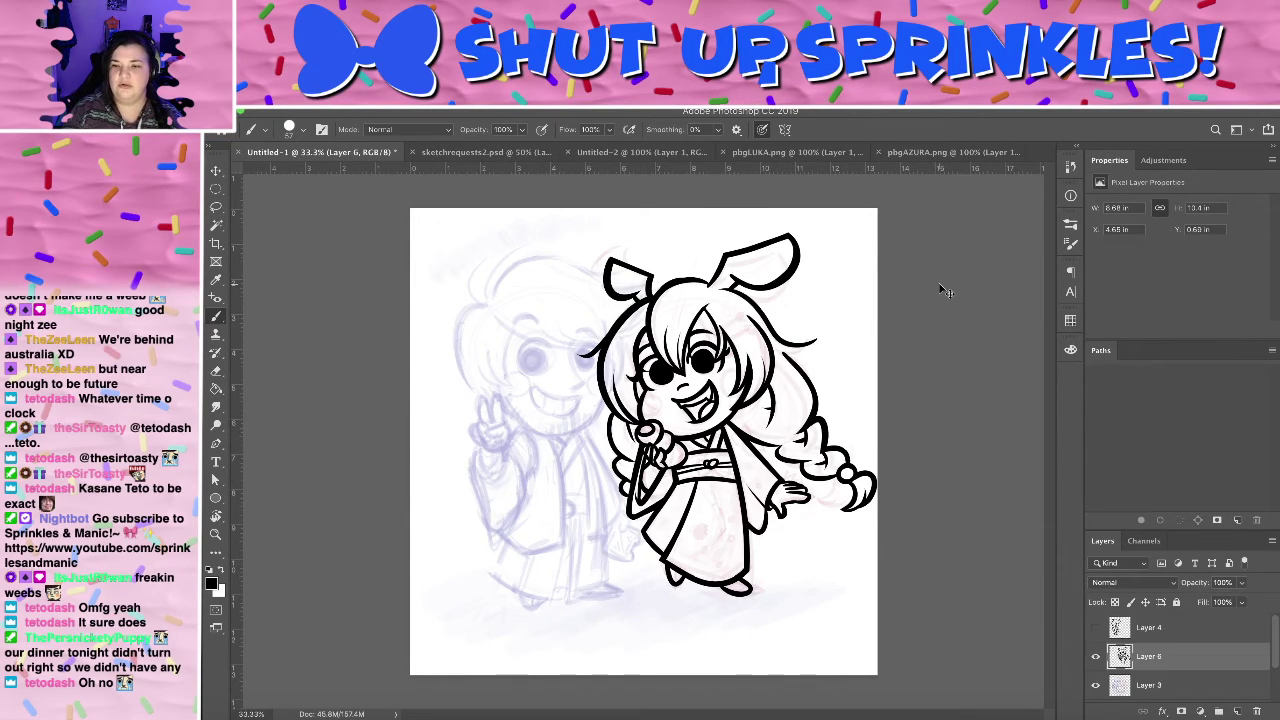
key(super+plus)
key(super+plus)
key(super+plus)
key(super+plus)
mouse_move(674, 246)
mouse_down()
mouse_move(622, 447)
mouse_move(524, 536)
mouse_up()
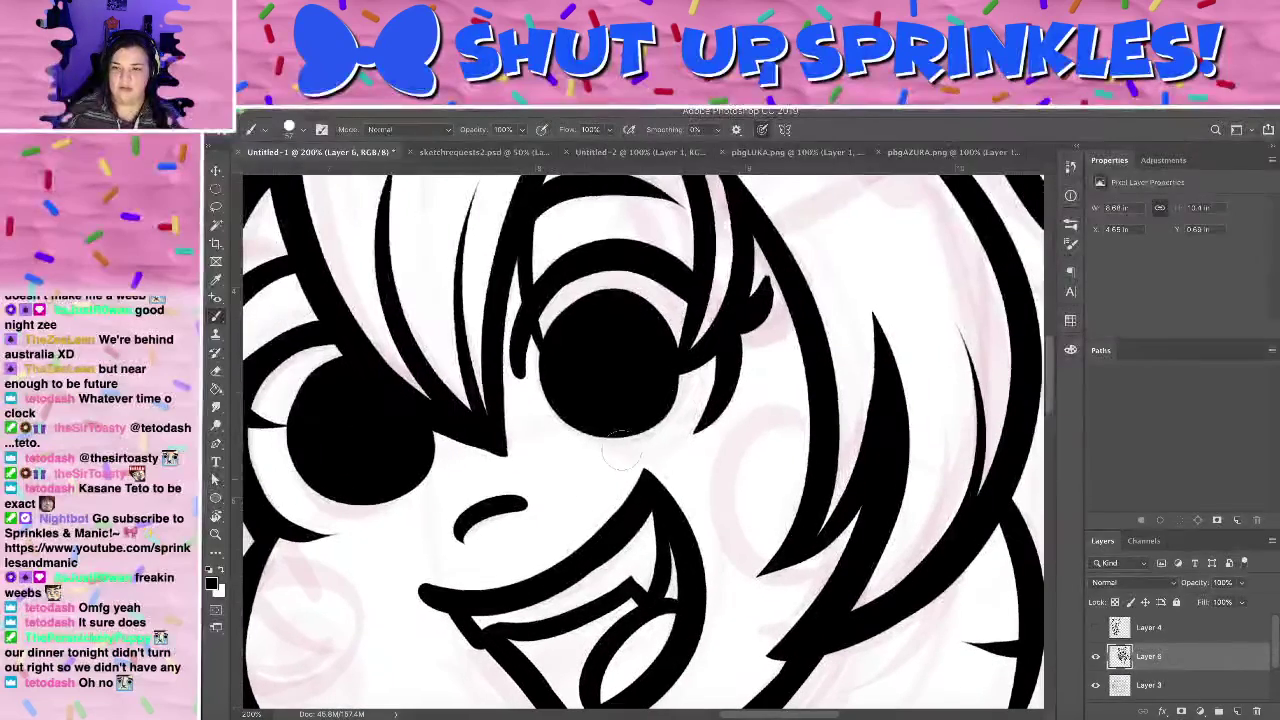
- Undo the layer reordering and the second eye's crease, black fill, outer lash and upper lid
key(super+z)
key(super+z)
key(super+z)
key(super+z)
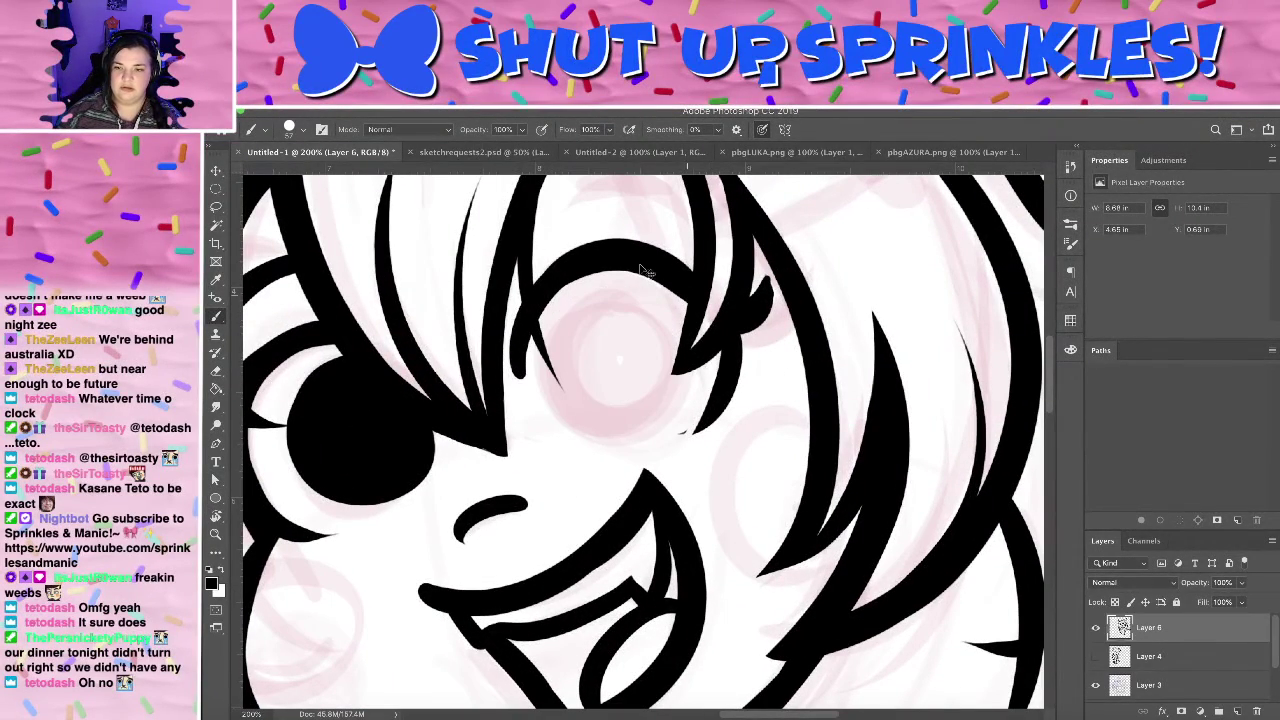
key(super+z)
key(super+z)
key(super+z)
key(super+z)
key(super+z)
key(super+z)
key(super+z)
key(super+z)
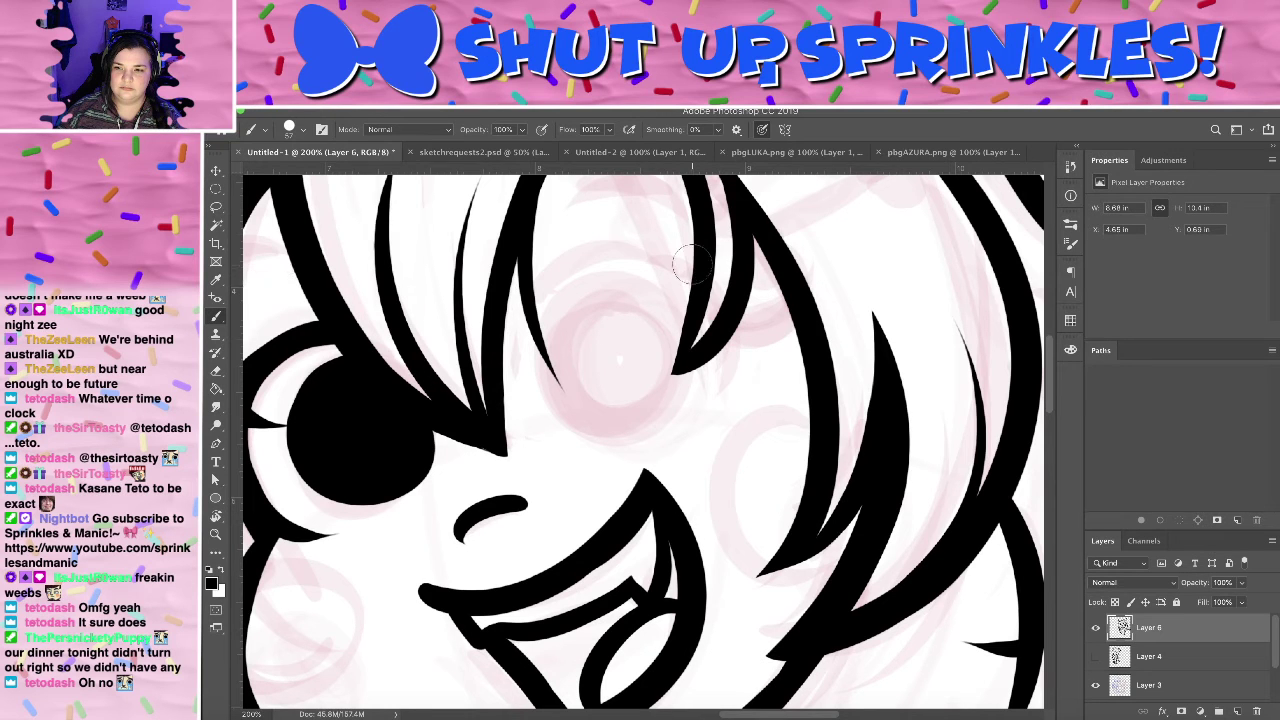
- Fill the second eye's iris with a large solid black circle tucked between the bangs
mouse_move(622, 289)
mouse_down()
mouse_move(606, 427)
mouse_move(704, 359)
mouse_up()
key(super+z)
mouse_move(648, 284)
mouse_down()
mouse_move(703, 325)
mouse_move(580, 384)
mouse_move(600, 291)
mouse_move(682, 337)
mouse_move(640, 345)
mouse_up()
drag(742, 291, 756, 405)
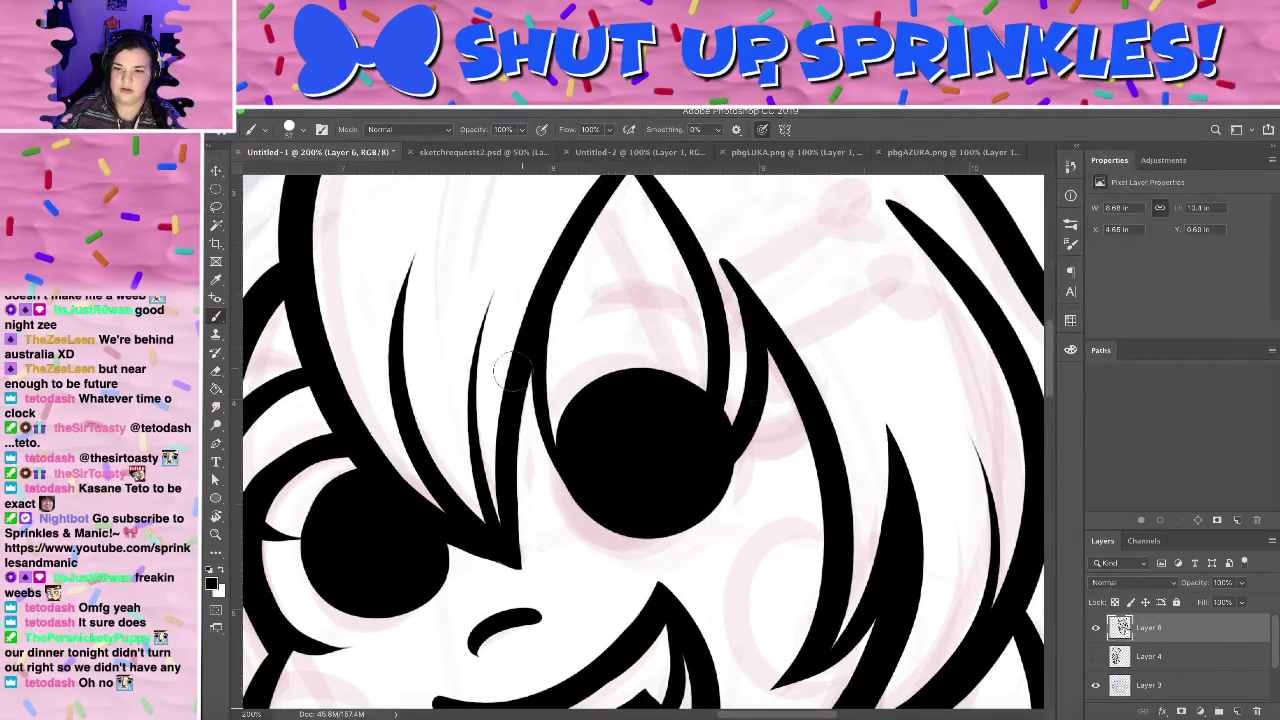
- Try a wide arched upper lid over the filled second eye, running across the bangs toward the side hair
mouse_move(560, 335)
mouse_down()
mouse_move(631, 289)
mouse_move(741, 358)
mouse_up()
key(super+z)
mouse_move(525, 468)
mouse_down()
mouse_move(570, 325)
mouse_move(700, 314)
mouse_move(790, 452)
mouse_up()
key(super+z)
key(super+shift+z)
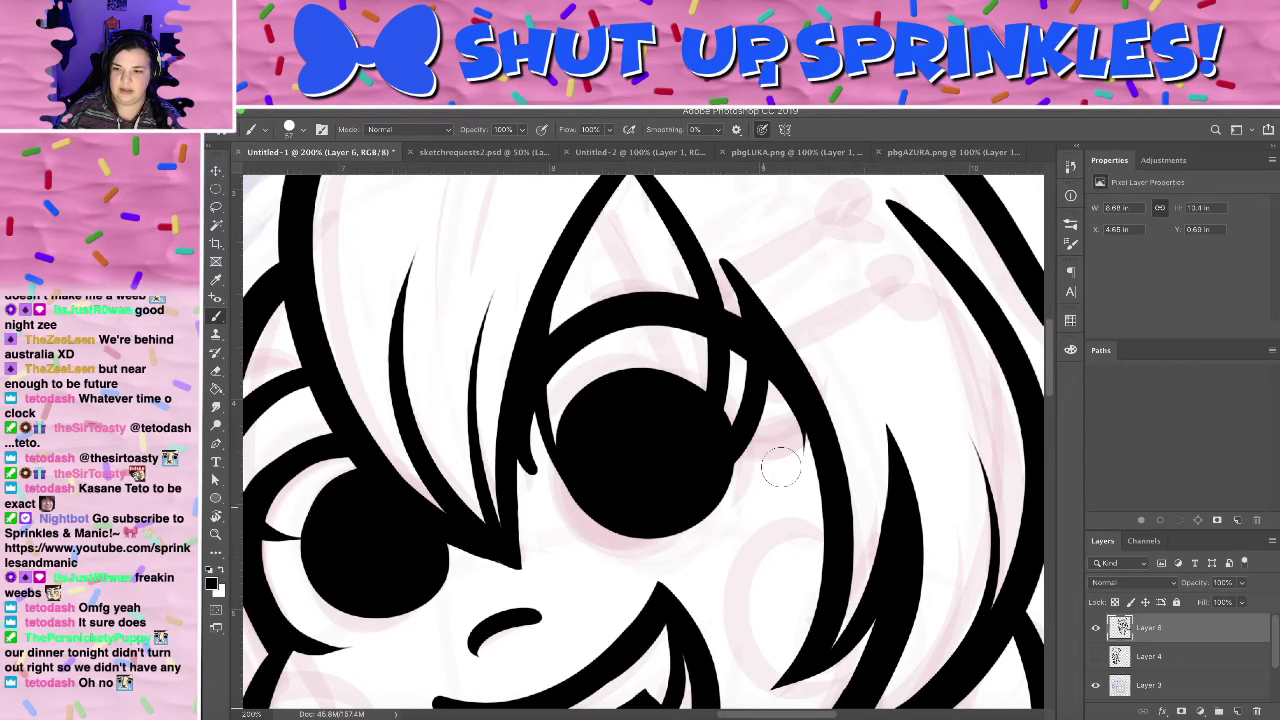
key(super+z)
key(super+shift+z)
key(super+z)
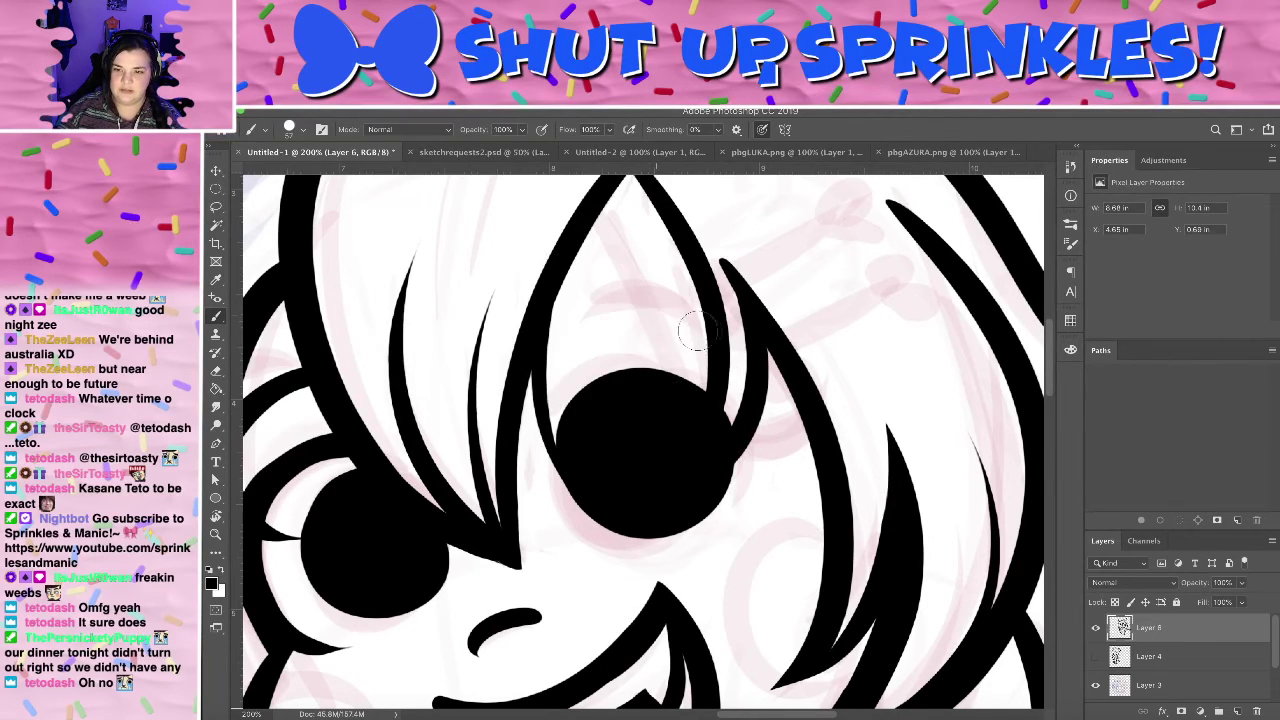
- Redraw the second eye's upper lid as a single arch that passes the bangs and ends in a curved outer tip
mouse_move(705, 330)
mouse_down()
mouse_move(642, 300)
mouse_move(532, 476)
mouse_move(698, 372)
mouse_up()
key(super+z)
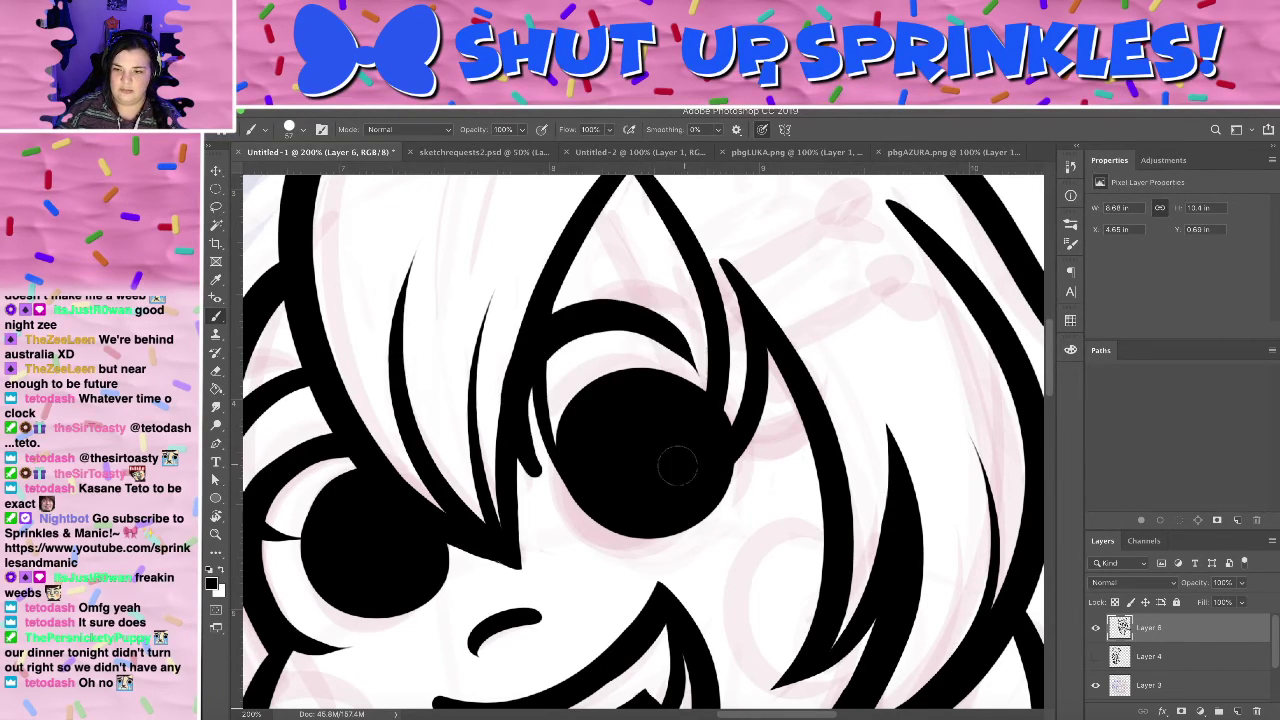
key(super+z)
mouse_move(540, 453)
mouse_down()
mouse_move(584, 332)
mouse_move(757, 392)
mouse_up()
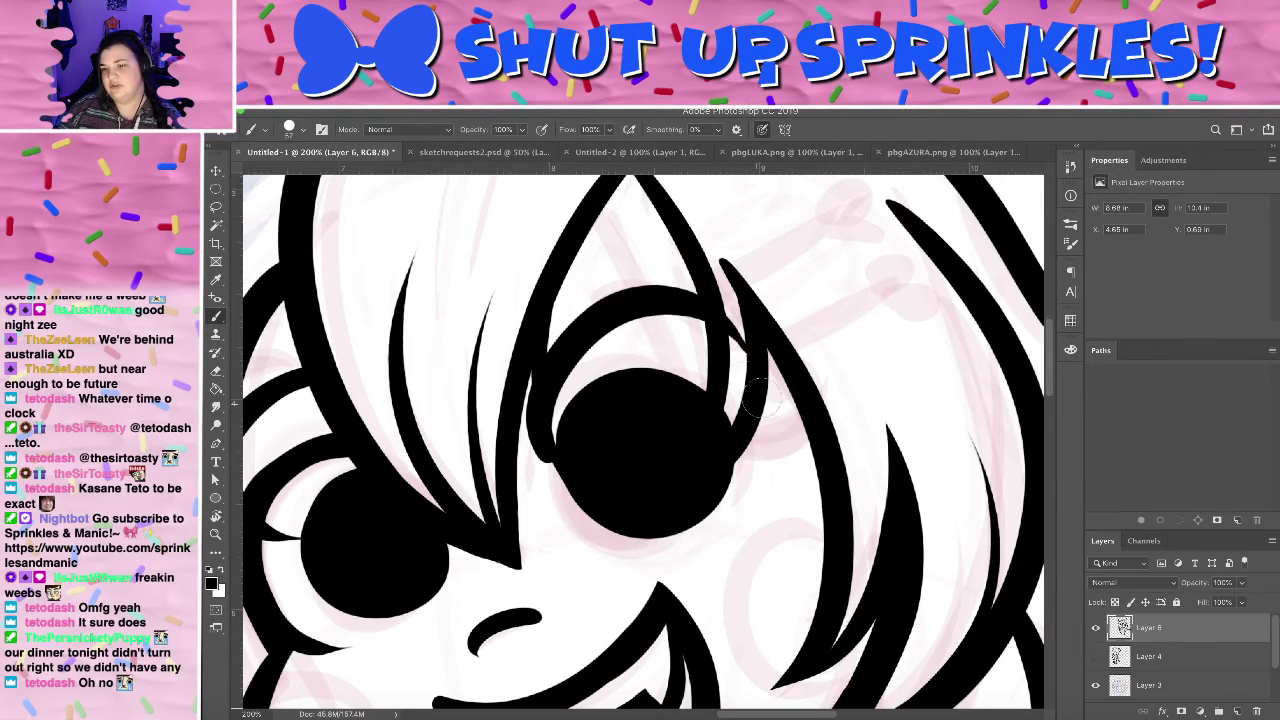
key(super+z)
drag(552, 454, 713, 385)
key(super+z)
mouse_move(714, 322)
mouse_down()
mouse_move(570, 350)
mouse_move(558, 453)
mouse_move(690, 390)
mouse_up()
key(super+z)
key(super+z)
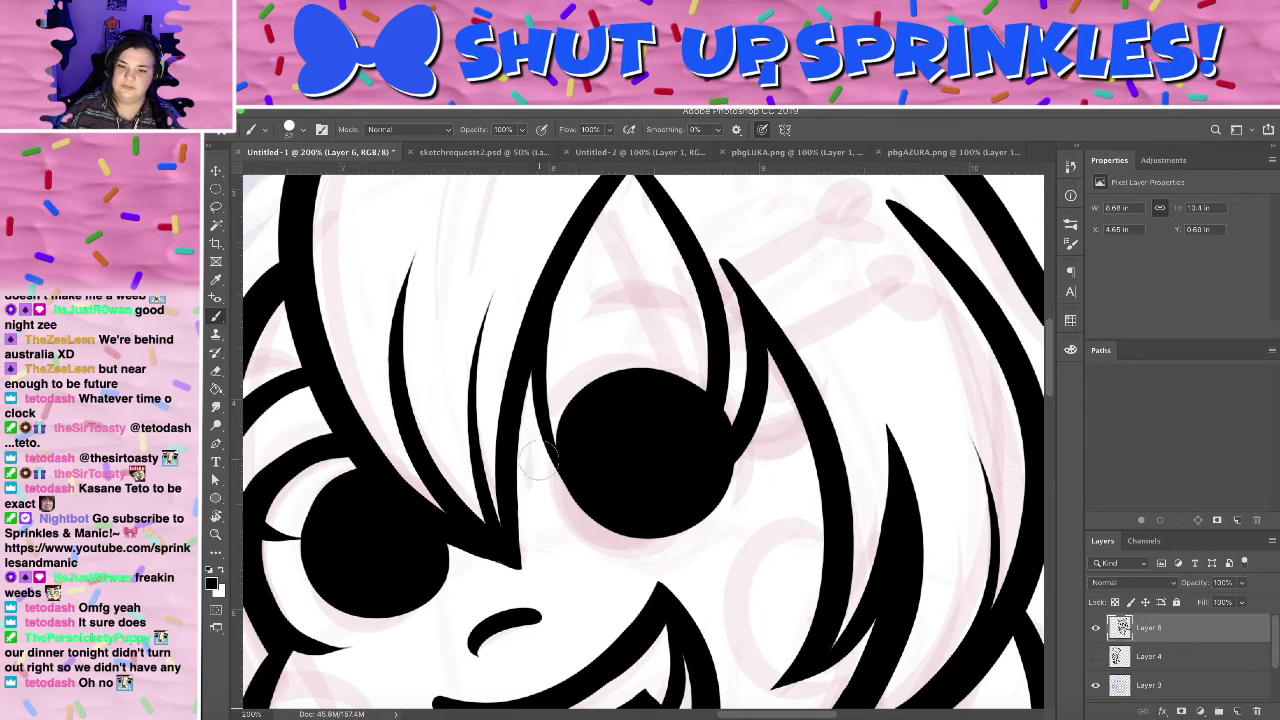
mouse_move(535, 455)
mouse_down()
mouse_move(719, 383)
mouse_move(793, 470)
mouse_up()
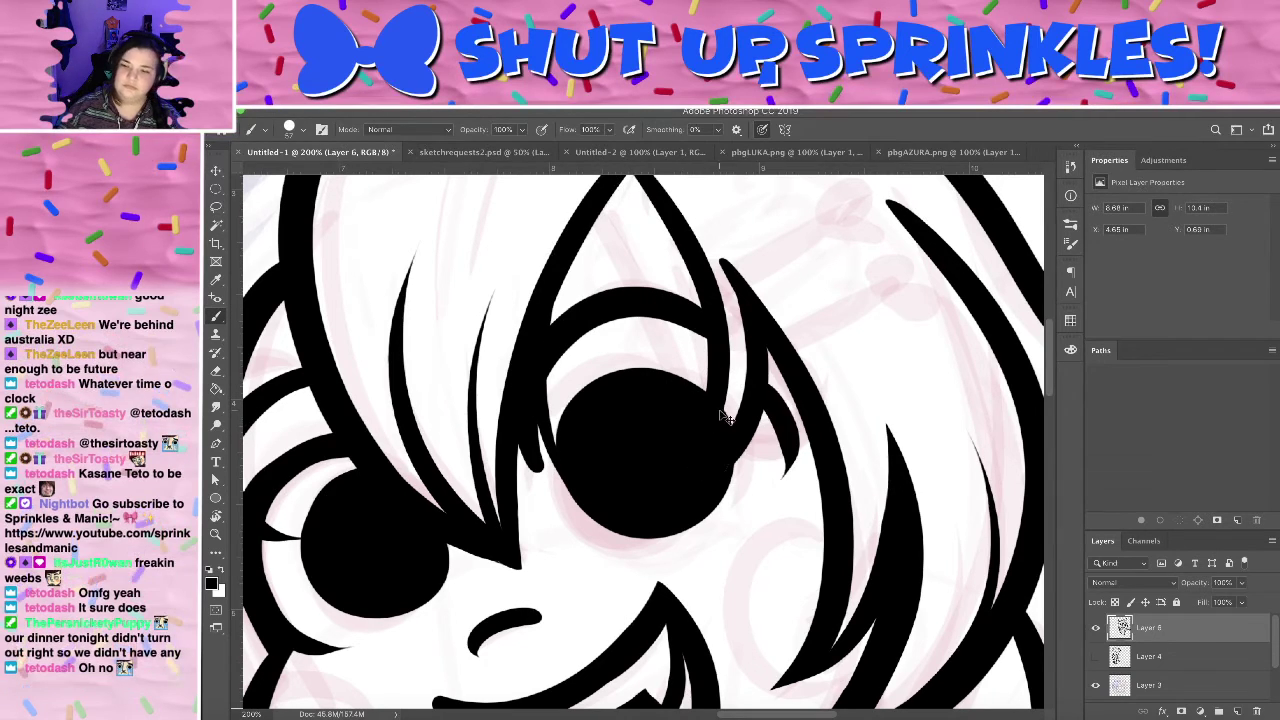
- Try another upper lid stroke on the second eye, and undo the lid and the black iris fill
key(super+minus)
scroll(722, 418, down, 2)
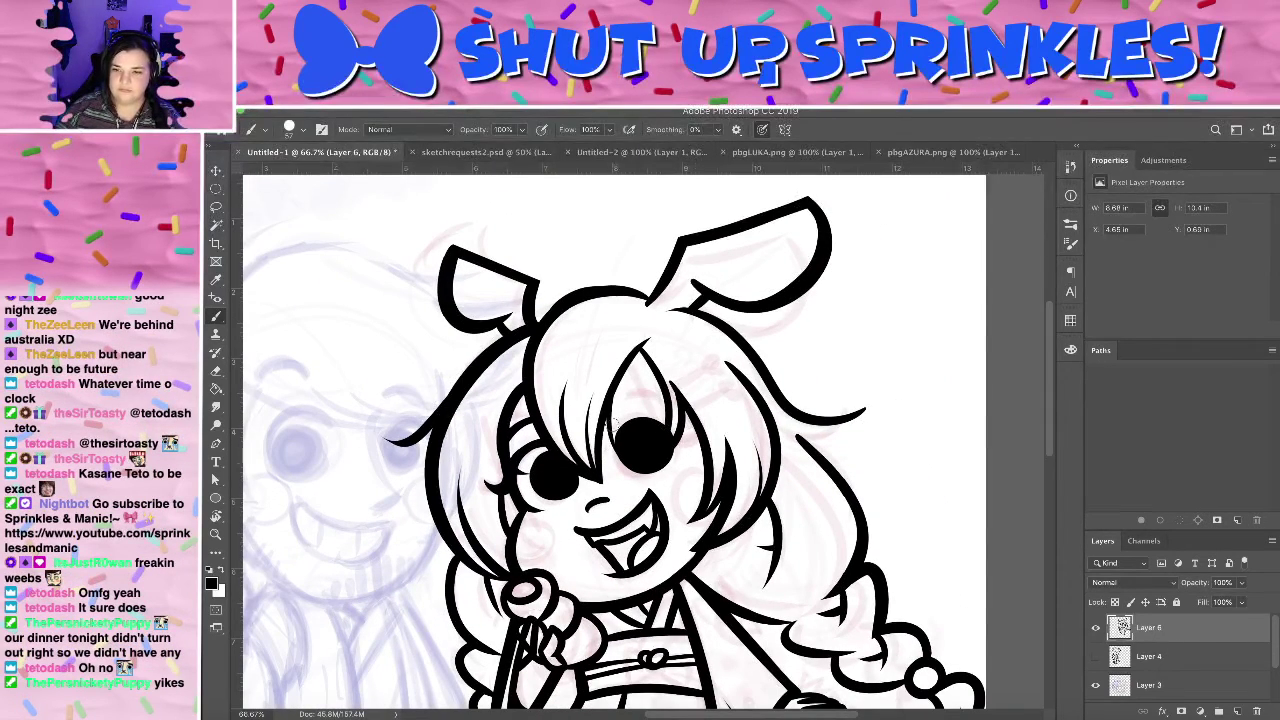
mouse_move(614, 428)
mouse_down()
mouse_move(668, 420)
mouse_move(670, 406)
mouse_move(684, 424)
mouse_move(664, 418)
mouse_up()
key(super+z)
key(ctrl+z)
key(ctrl+z)
key(super+z)
key(super+z)
key(super+z)
key(super+z)
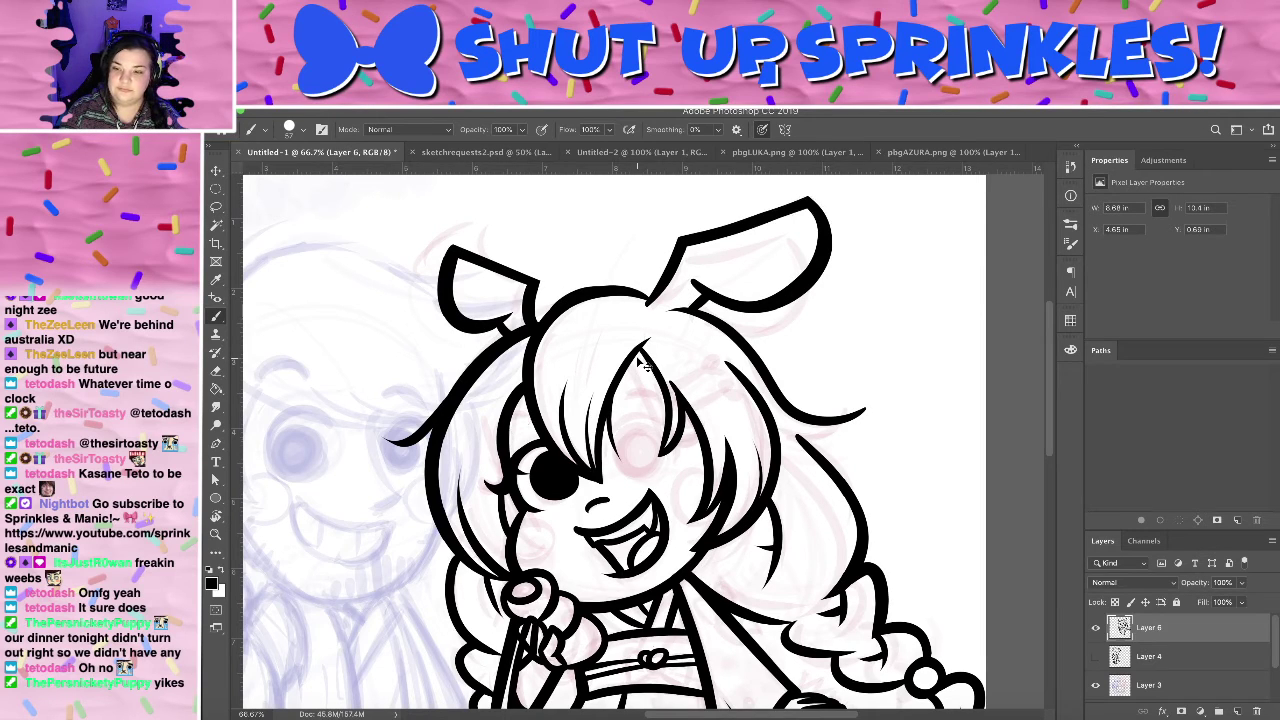
key(ctrl+bracketleft)
key(ctrl+bracketright)
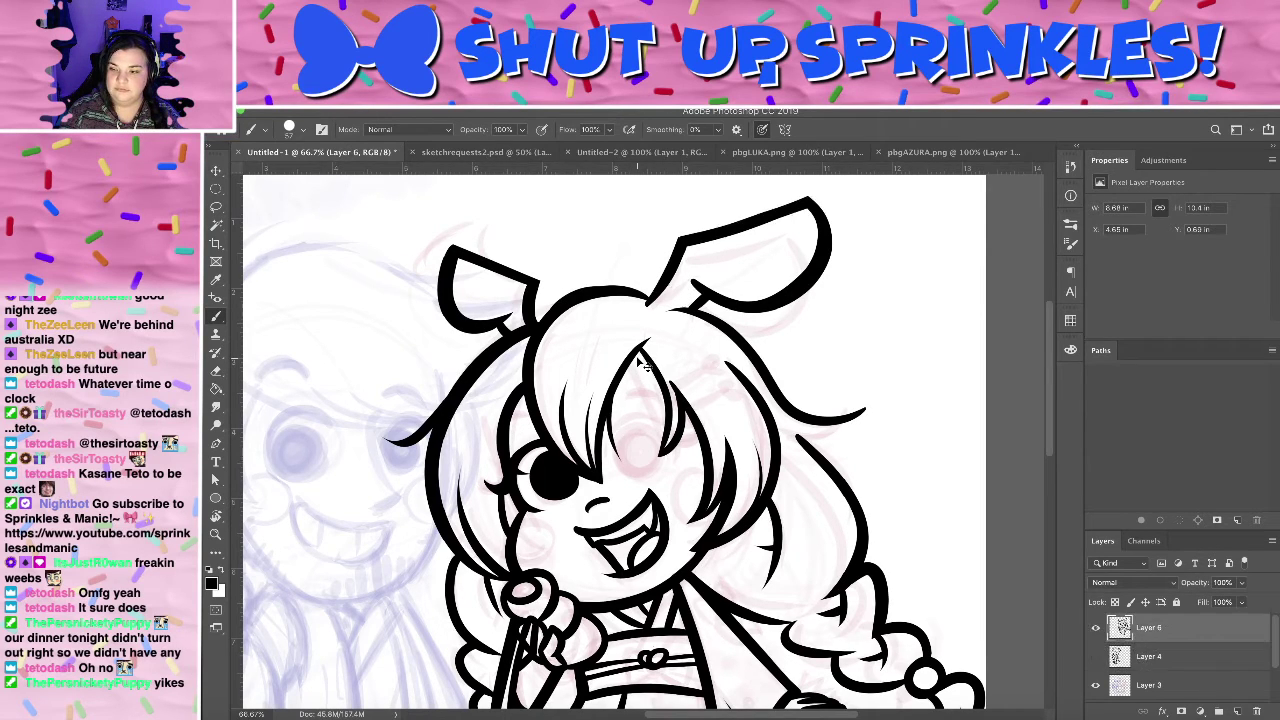
key(ctrl+bracketleft)
key(ctrl+bracketright)
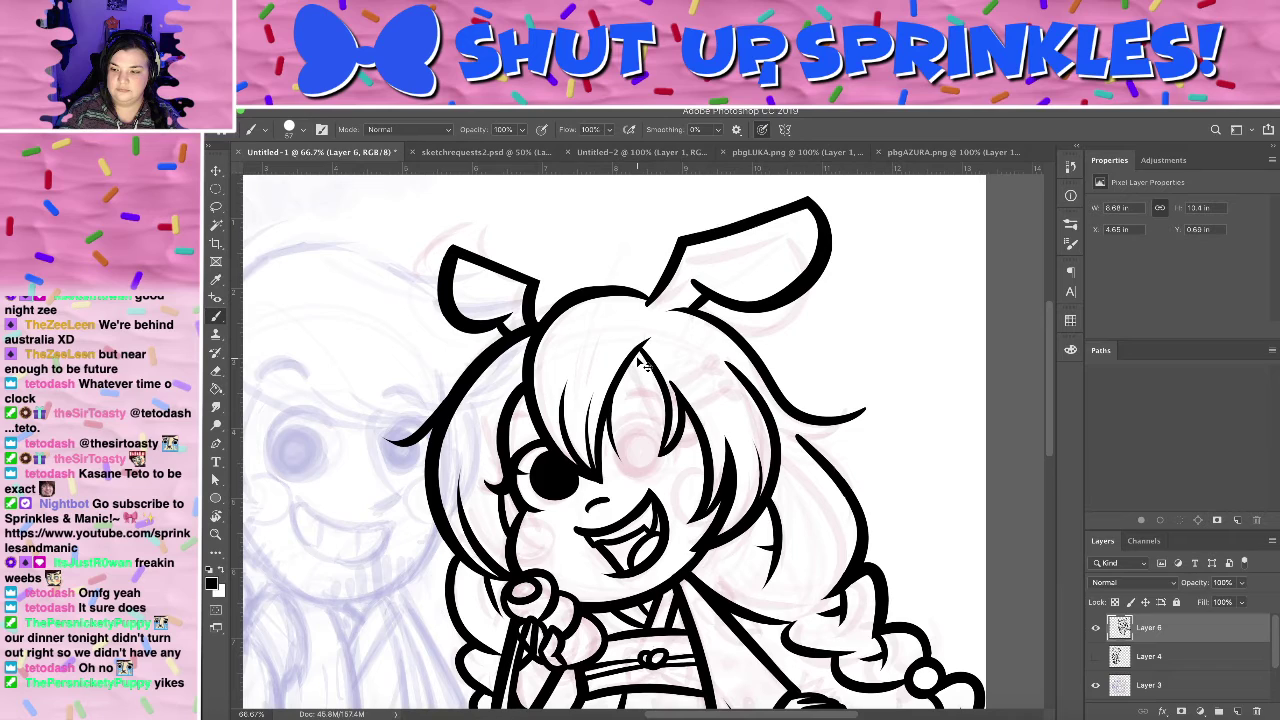
key(ctrl+bracketleft)
key(ctrl+bracketleft)
key(ctrl+bracketright)
key(ctrl+bracketright)
- Ink a thick curved crease high above the second eye, spanning between the two pointed bangs
key(ctrl+plus)
key(ctrl+plus)
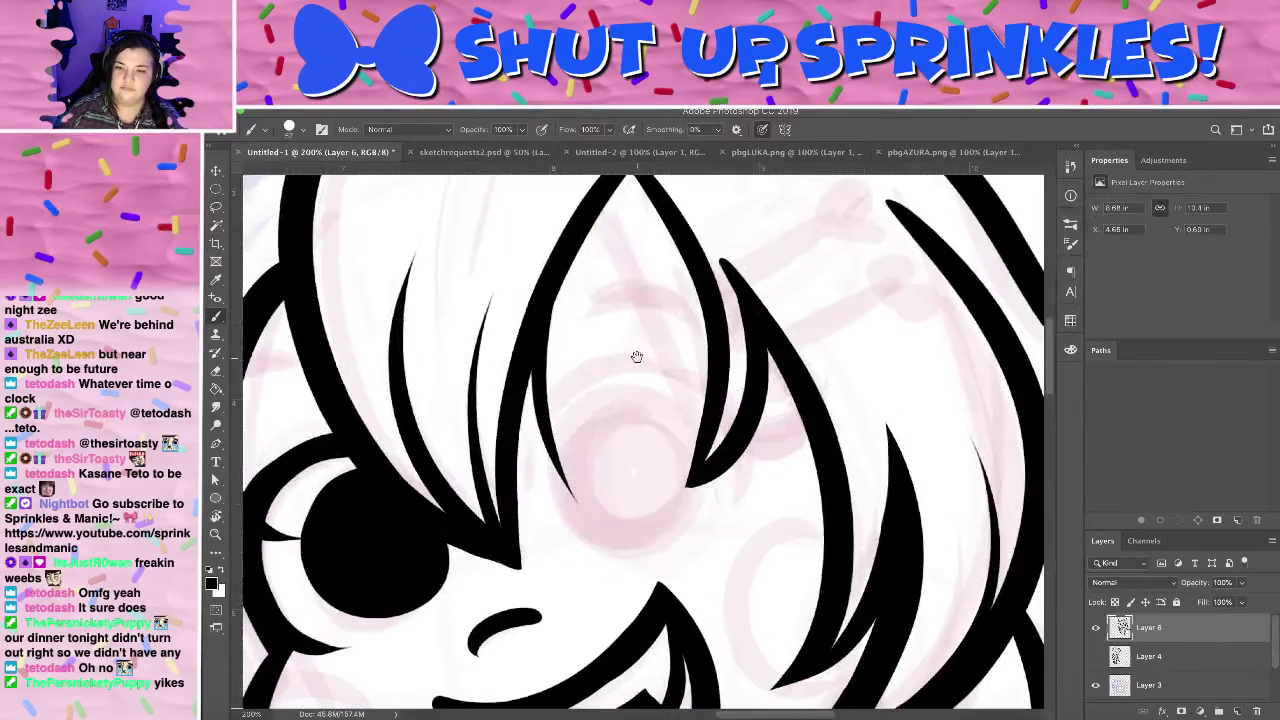
drag(638, 450, 836, 430)
mouse_move(428, 414)
mouse_down()
mouse_move(503, 381)
mouse_move(486, 361)
mouse_move(441, 404)
mouse_up()
key(super+z)
drag(762, 440, 581, 477)
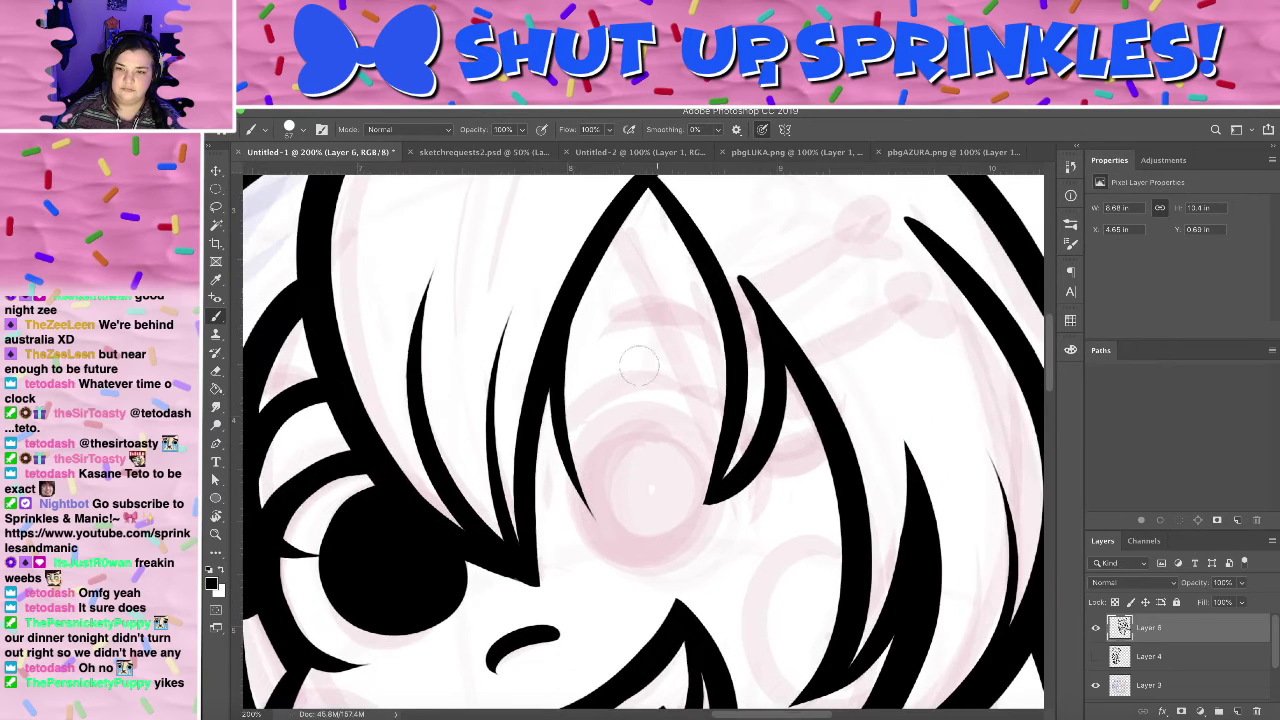
drag(578, 328, 716, 293)
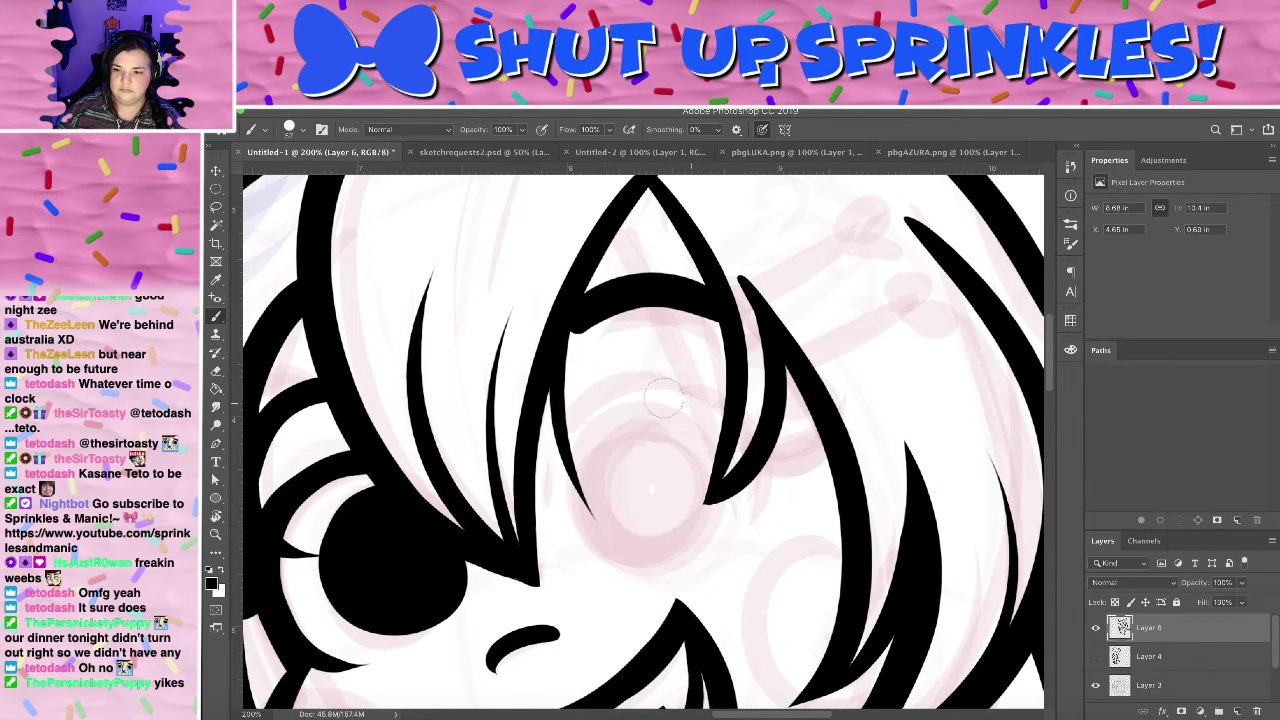
- Fill the second eye's iris as a solid black circle over the sketched one
mouse_move(632, 434)
mouse_down()
mouse_move(594, 522)
mouse_move(630, 420)
mouse_move(702, 484)
mouse_move(646, 535)
mouse_move(669, 509)
mouse_move(656, 472)
mouse_up()
drag(578, 448, 736, 528)
key(super+z)
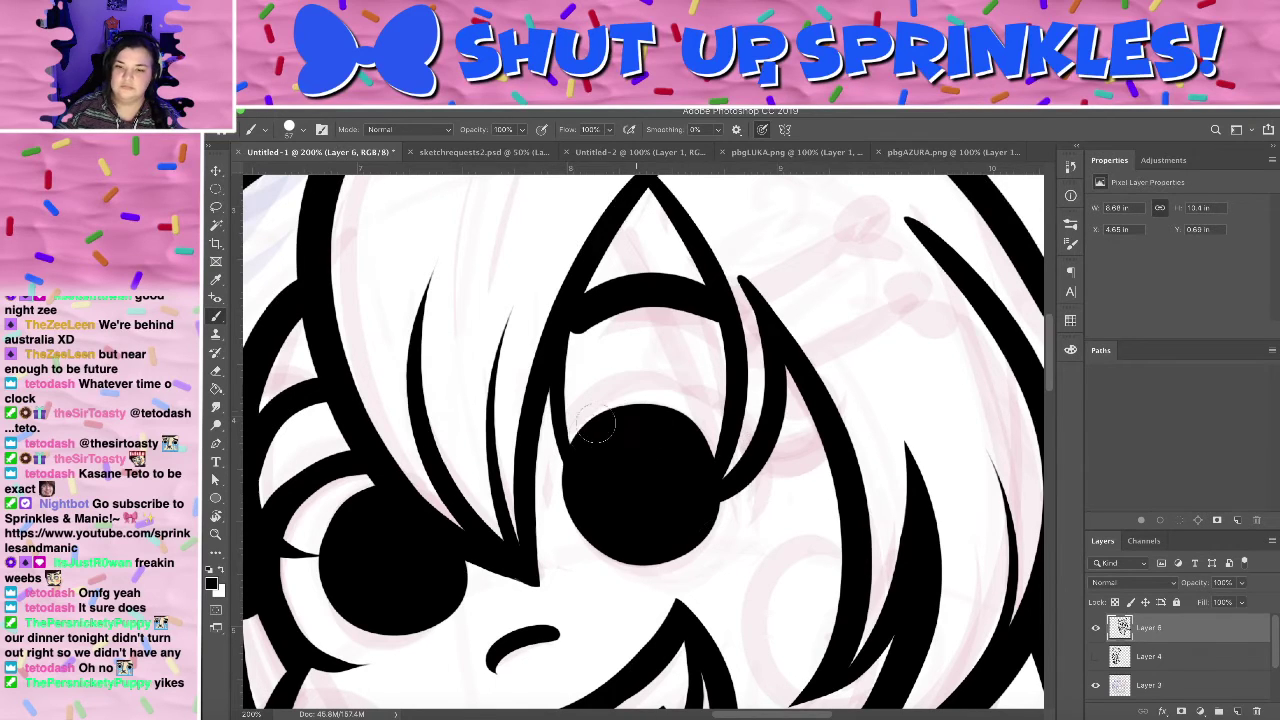
- Try several arched upper lid strokes over the filled second eye, from its inner edge across the bangs
drag(560, 445, 770, 462)
key(super+z)
mouse_move(574, 462)
mouse_down()
mouse_move(768, 446)
mouse_move(750, 508)
mouse_up()
key(super+z)
drag(580, 468, 755, 575)
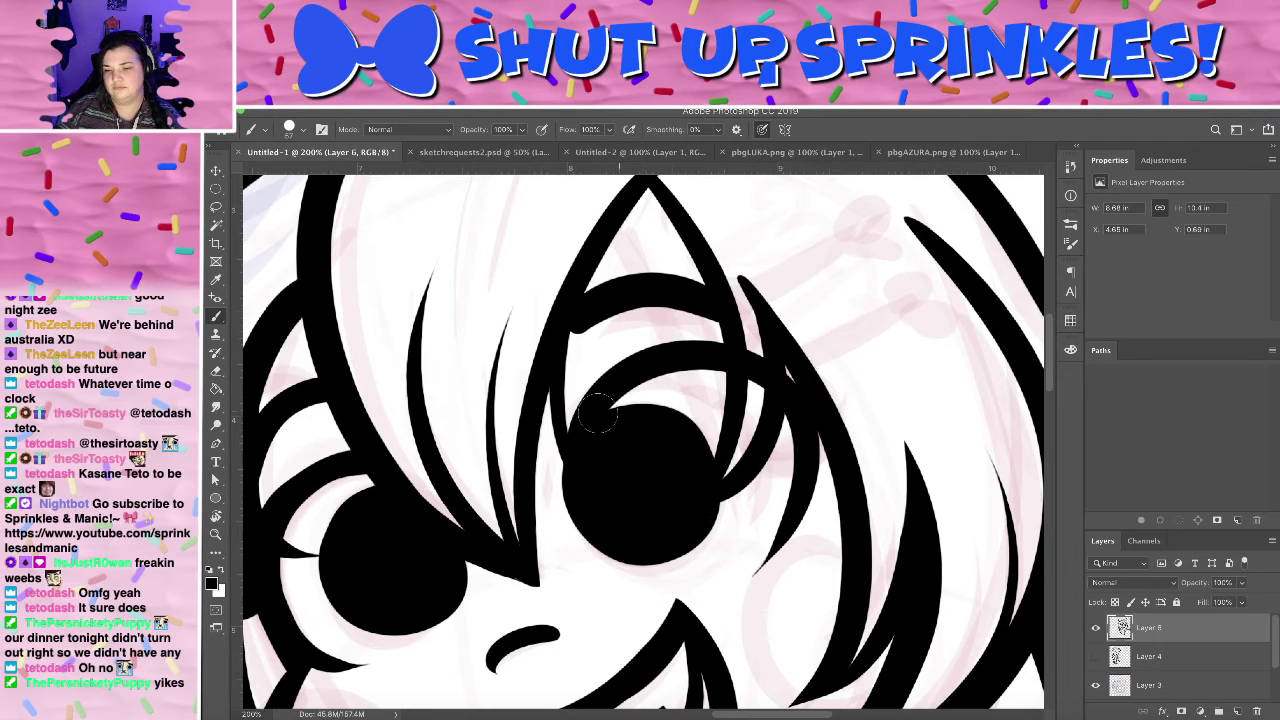
key(ctrl+z)
mouse_move(560, 480)
mouse_down()
mouse_move(575, 430)
mouse_move(745, 490)
mouse_up()
key(ctrl+z)
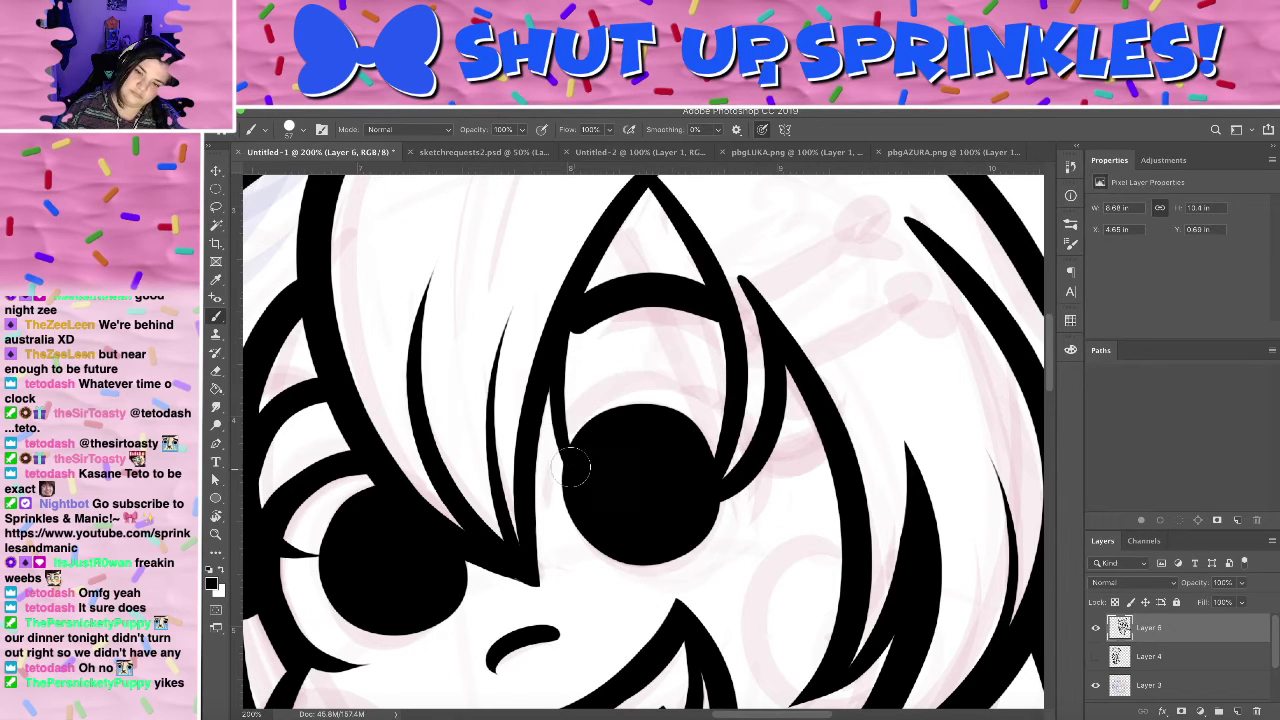
drag(570, 465, 750, 490)
key(ctrl+z)
drag(566, 448, 752, 408)
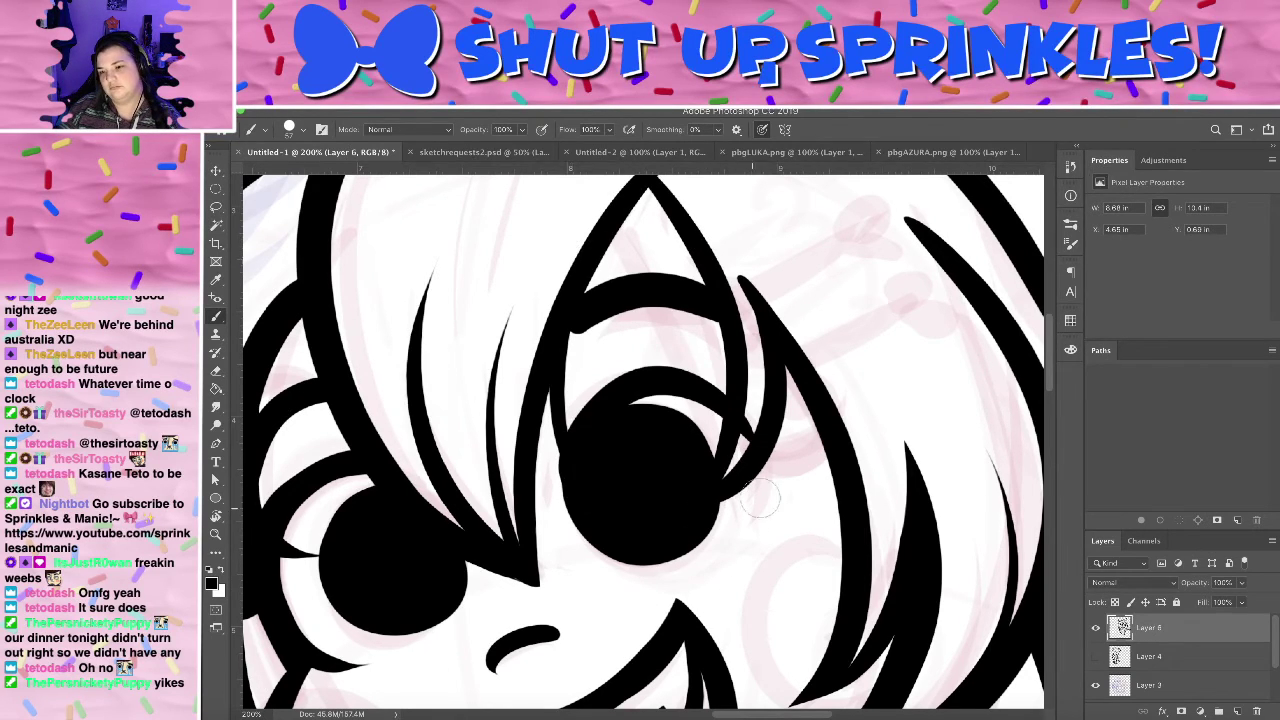
key(ctrl+z)
drag(566, 448, 752, 405)
key(ctrl+z)
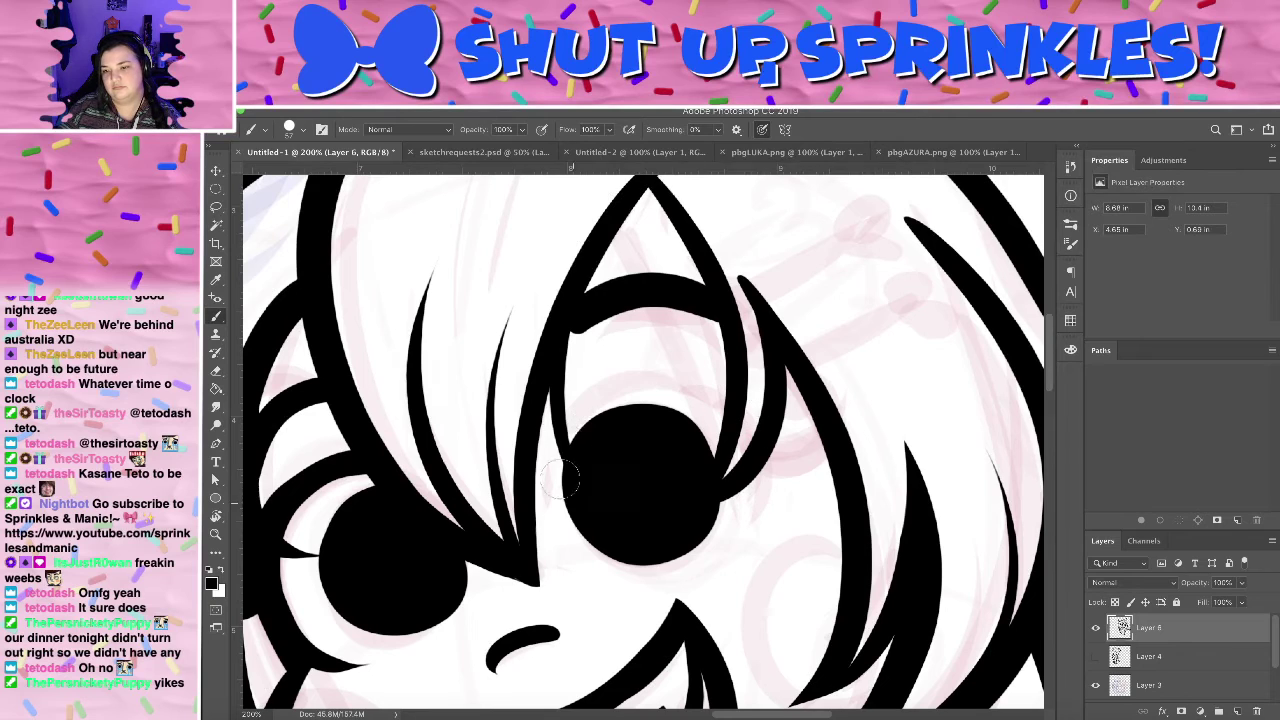
- Retry the arched upper lid over the second eye's filled iris, curving from the inner edge to the bang
drag(562, 480, 745, 444)
key(ctrl+z)
mouse_move(727, 380)
mouse_down()
mouse_move(576, 462)
mouse_move(637, 366)
mouse_move(716, 464)
mouse_up()
key(ctrl+z)
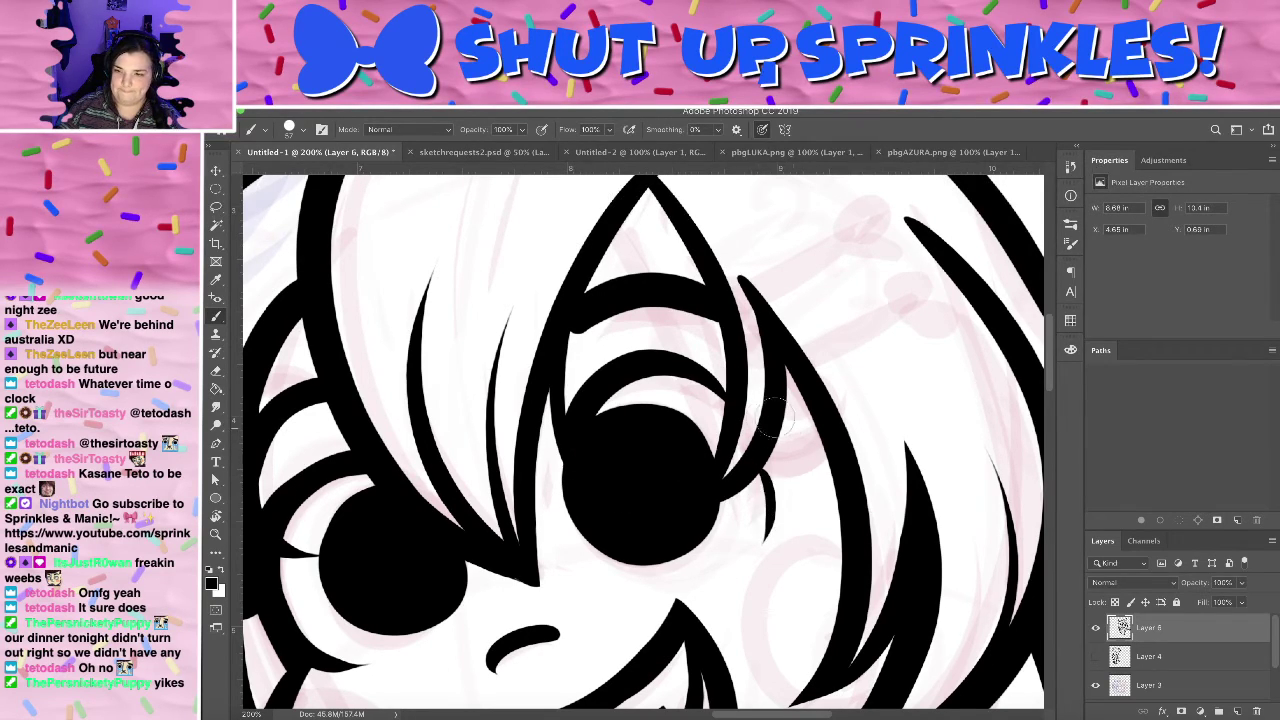
key(ctrl+z)
key(ctrl+z)
drag(695, 385, 721, 468)
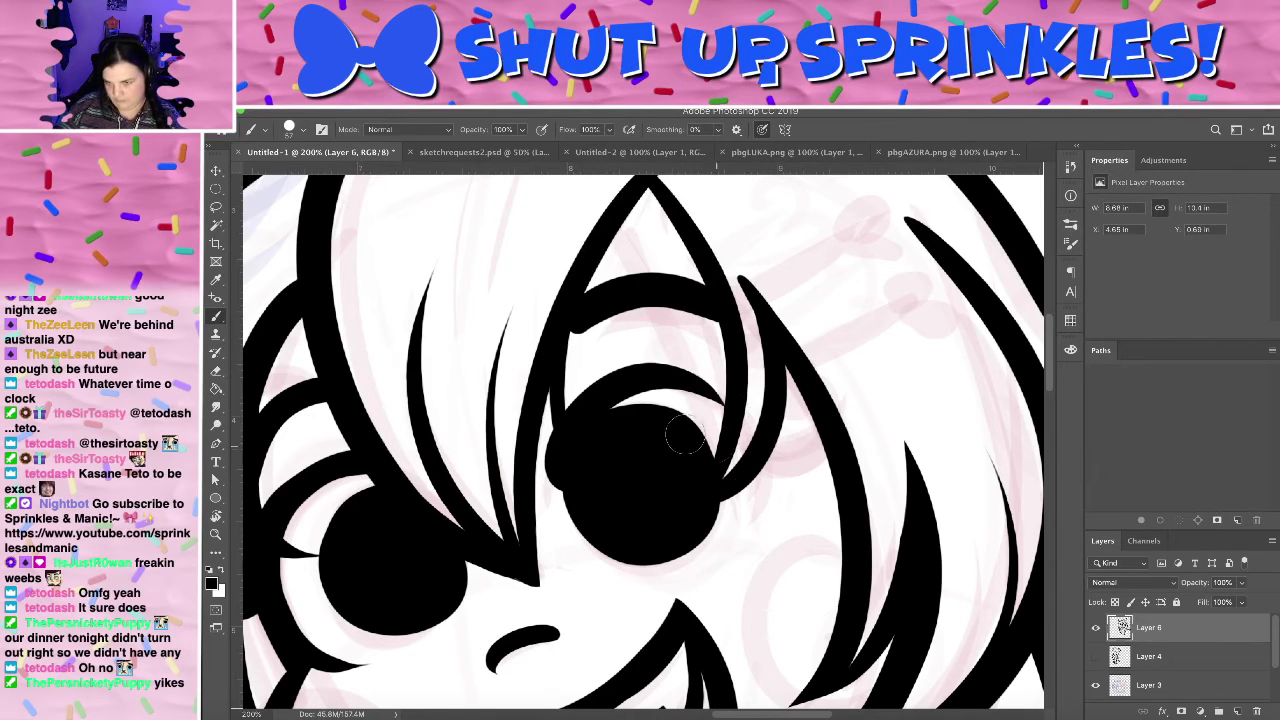
key(ctrl+z)
drag(577, 470, 713, 439)
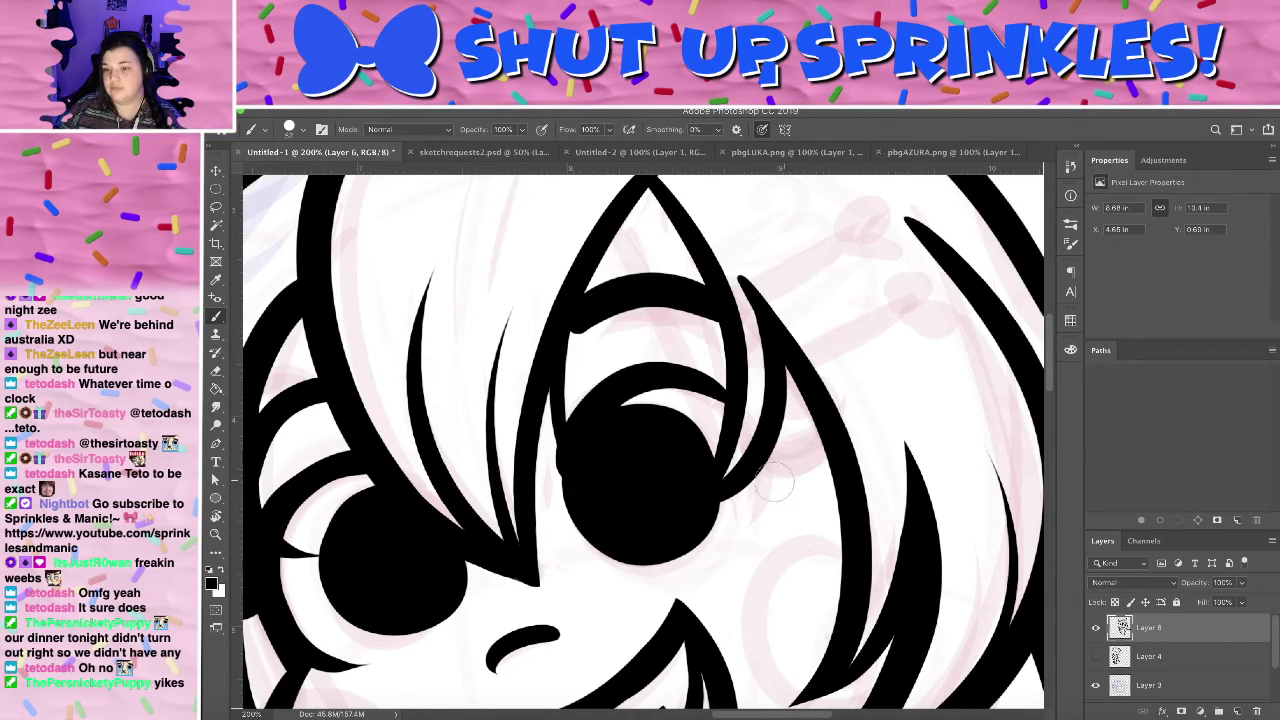
- Ink the second eye's curved outer edge below the bang tip, with a short lash stroke at its upper end
drag(774, 468, 721, 547)
key(ctrl+z)
drag(776, 439, 729, 548)
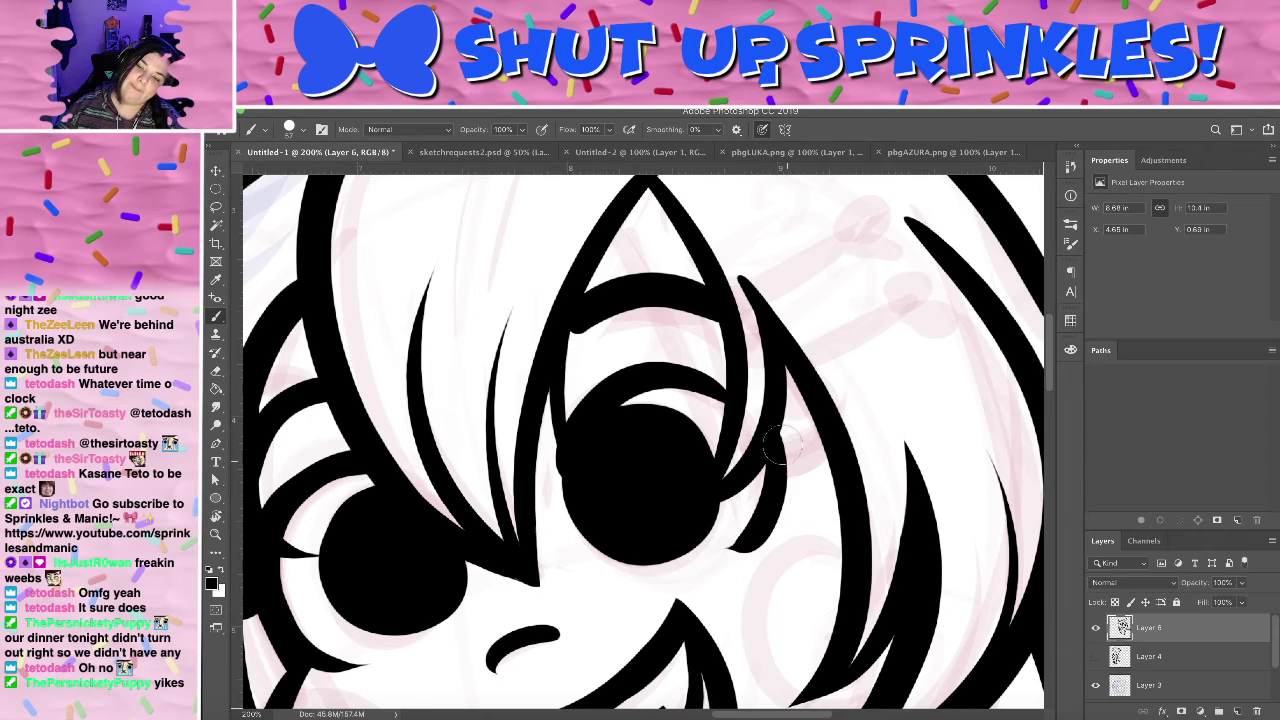
key(ctrl+z)
drag(773, 442, 736, 543)
drag(771, 434, 786, 393)
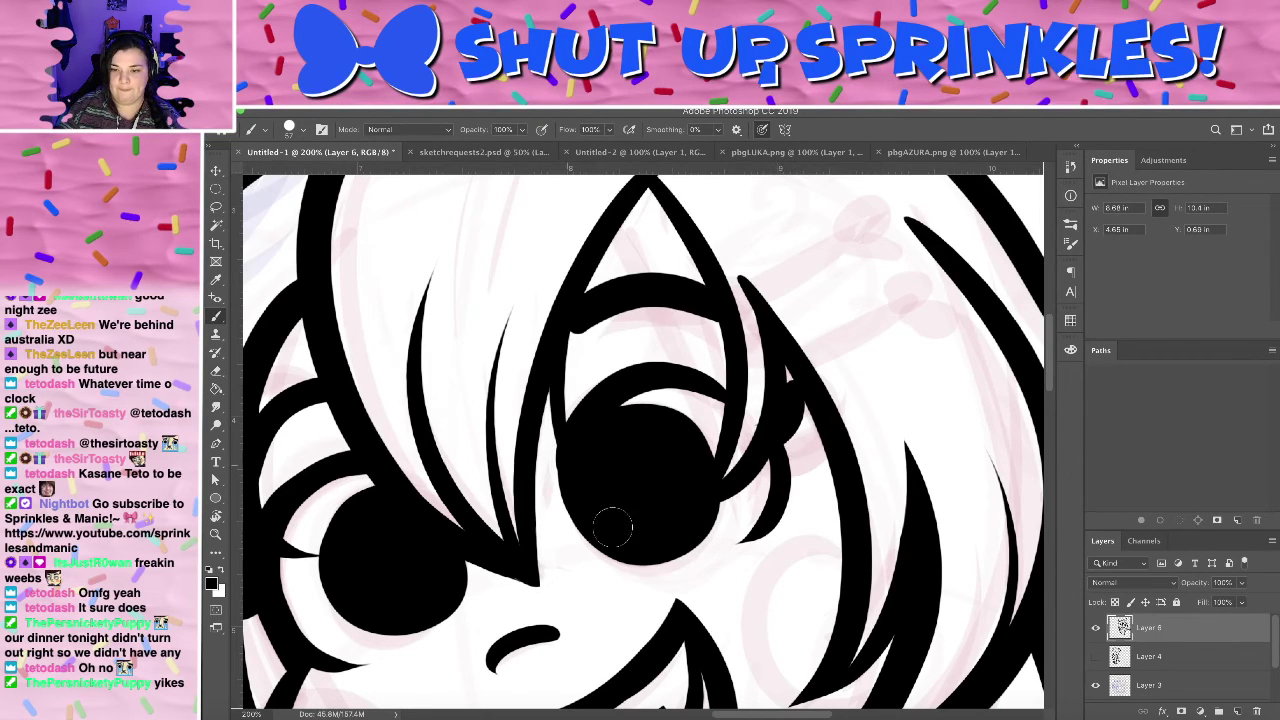
- Show Layer 4 so the short-haired character's line art appears beside the long-haired one
key(ctrl+minus)
key(ctrl+minus)
key(ctrl+minus)
key(ctrl+minus)
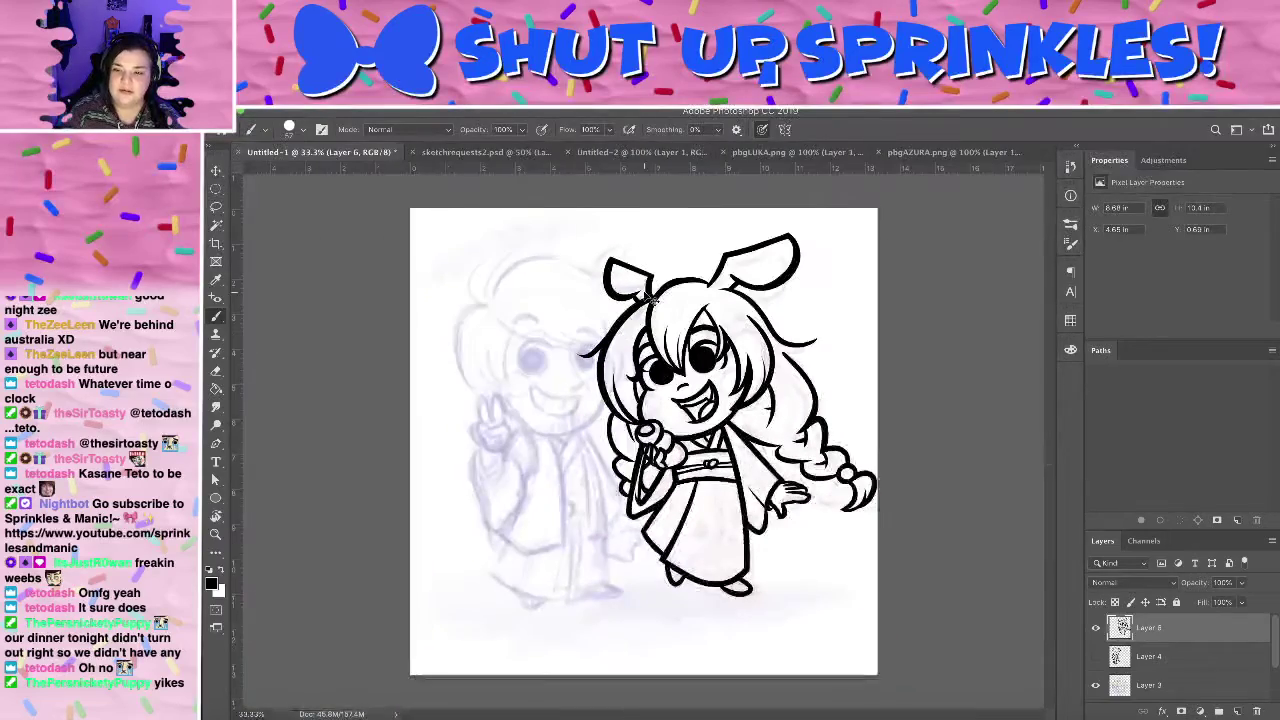
key(ctrl+plus)
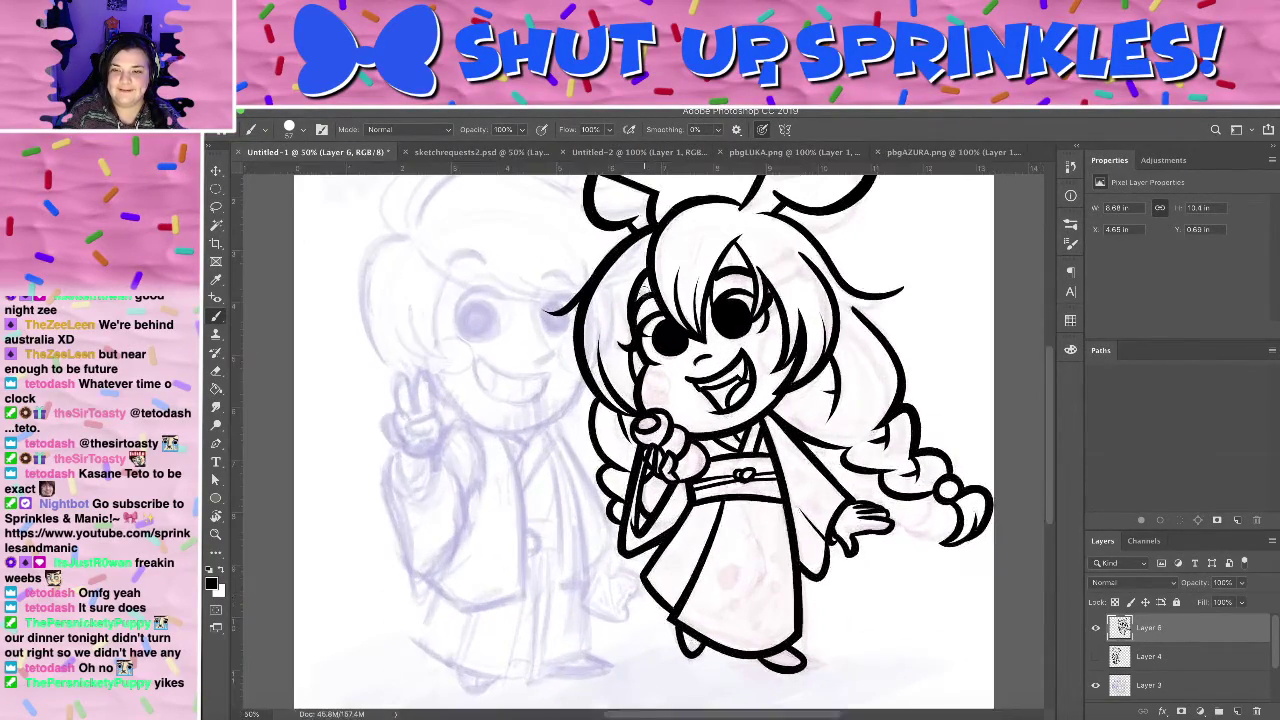
click(1097, 656)
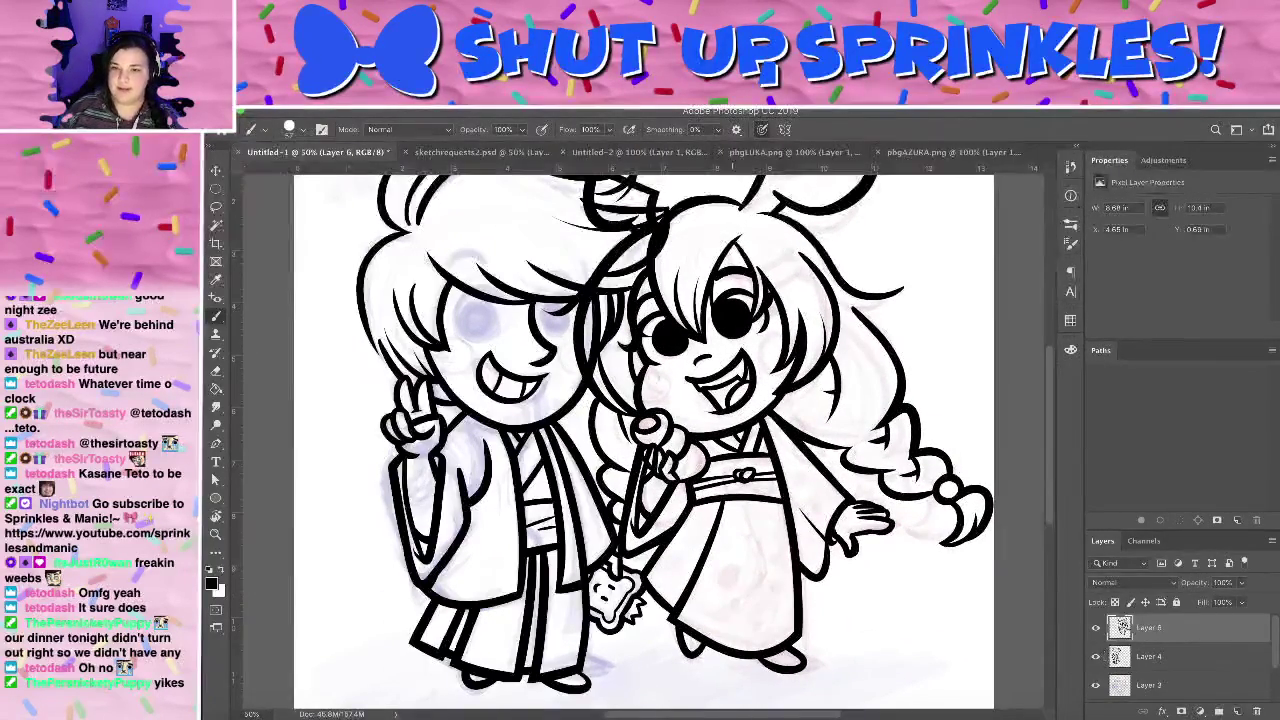
key(super+minus)
key(super+minus)
key(super+plus)
key(super+plus)
key(super+plus)
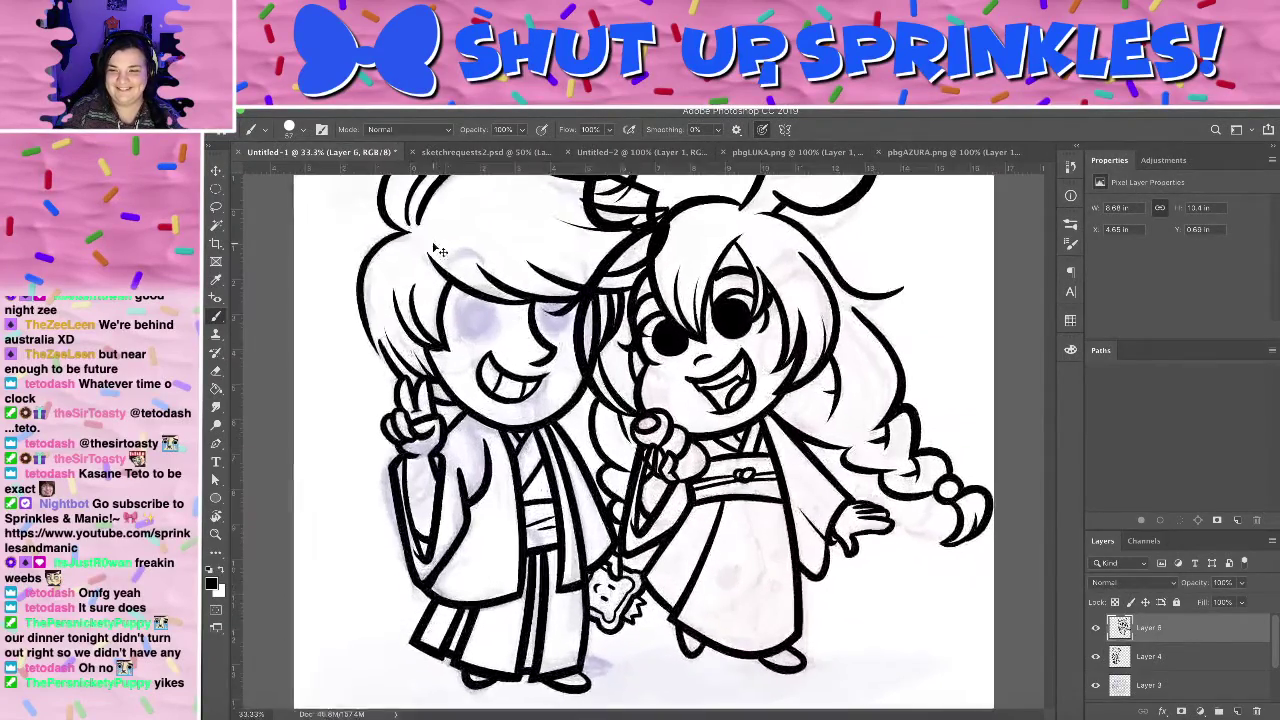
key(ctrl+plus)
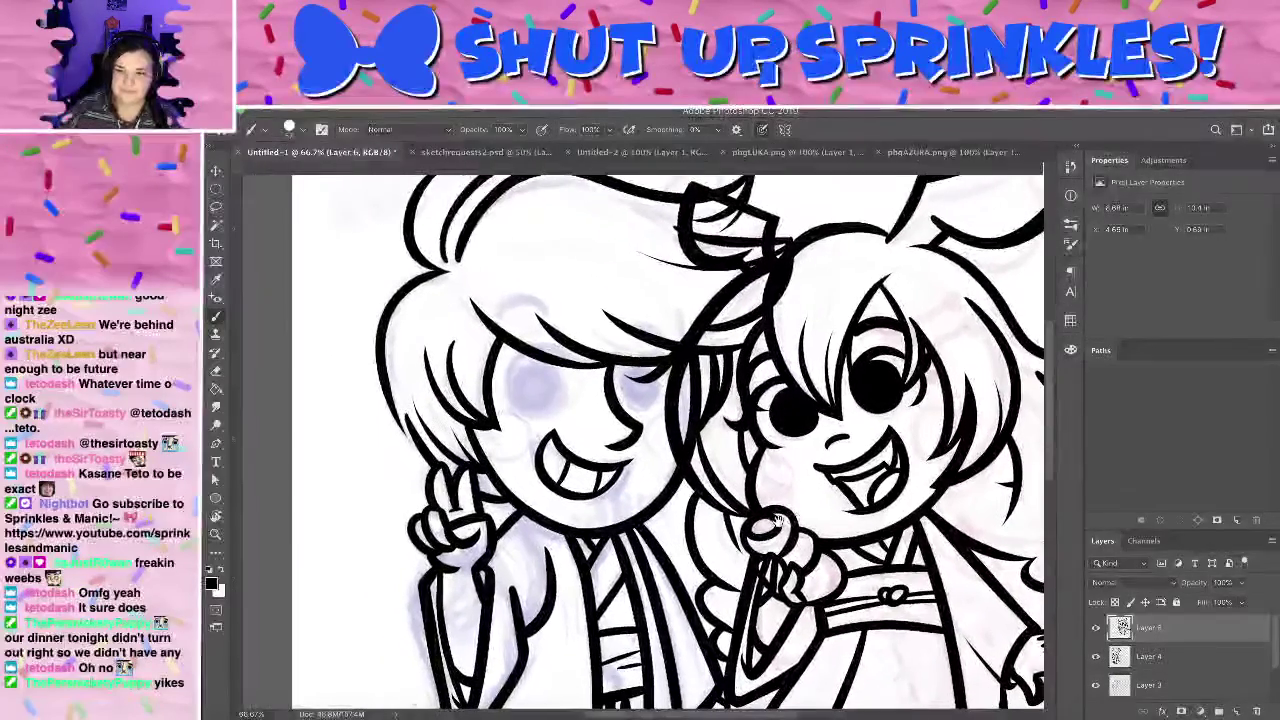
key(ctrl+plus)
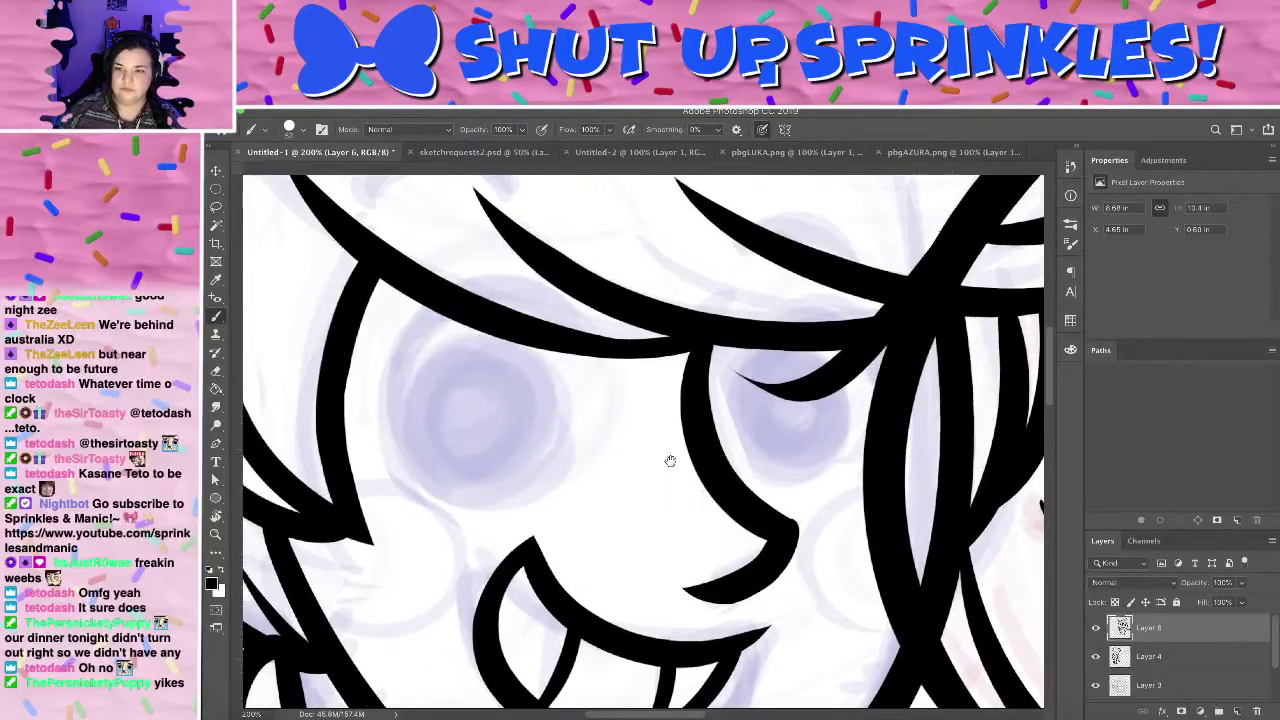
mouse_move(488, 361)
mouse_down()
mouse_move(446, 468)
mouse_move(548, 373)
mouse_move(480, 366)
mouse_move(510, 468)
mouse_move(503, 357)
mouse_move(451, 449)
mouse_move(475, 445)
mouse_up()
key(super+z)
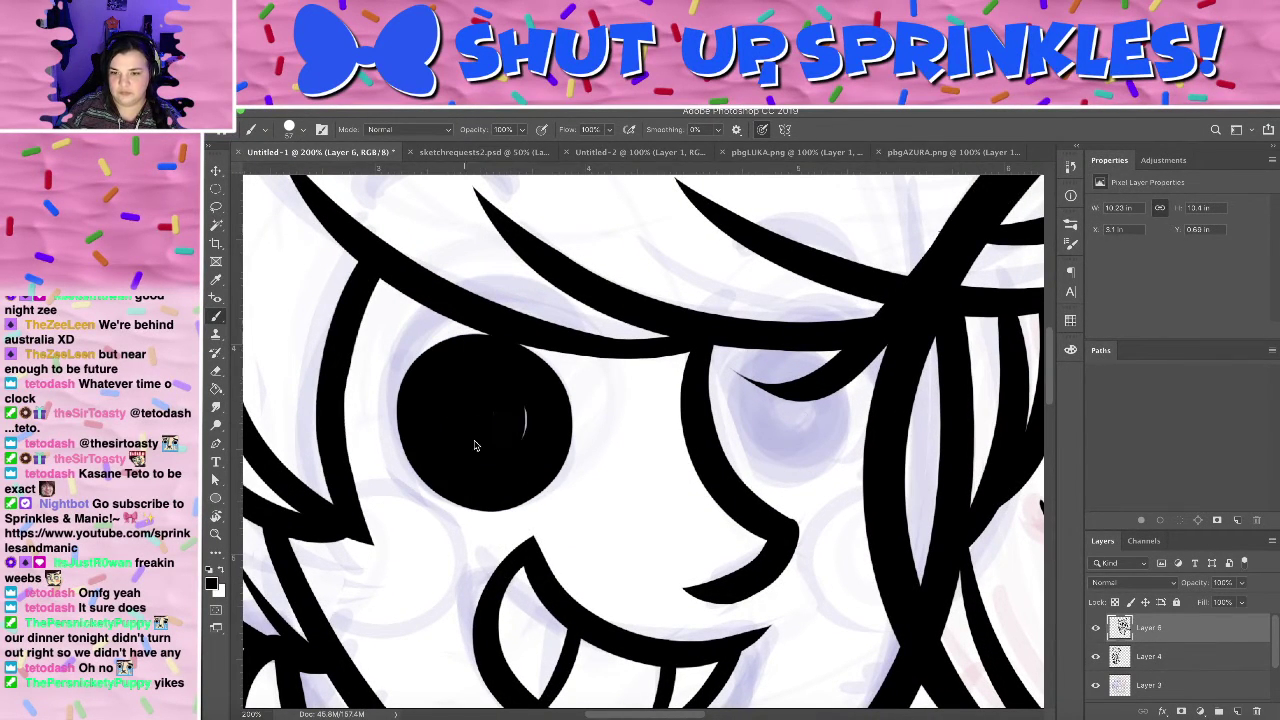
key(ctrl+z)
- Create a new layer named Layer 7 for the short-haired character's eyes, and hide Layer 6
key(ctrl+shift+n)
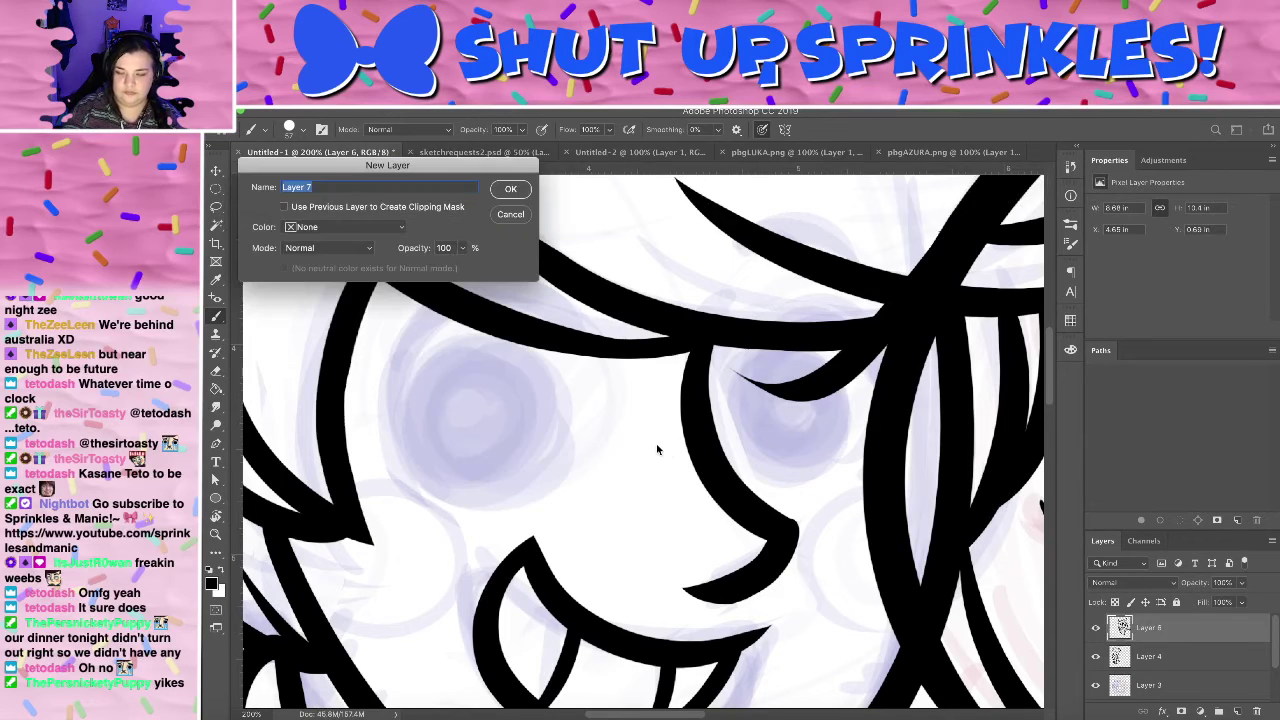
key(Return)
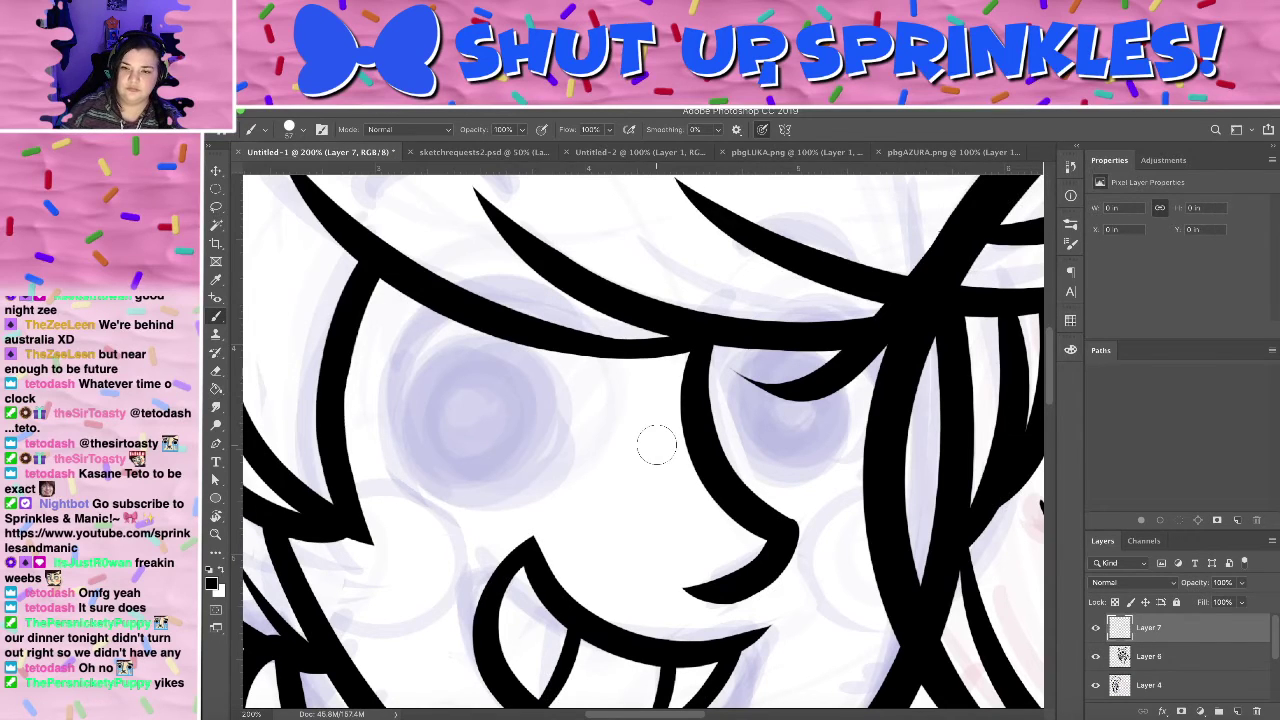
click(1095, 655)
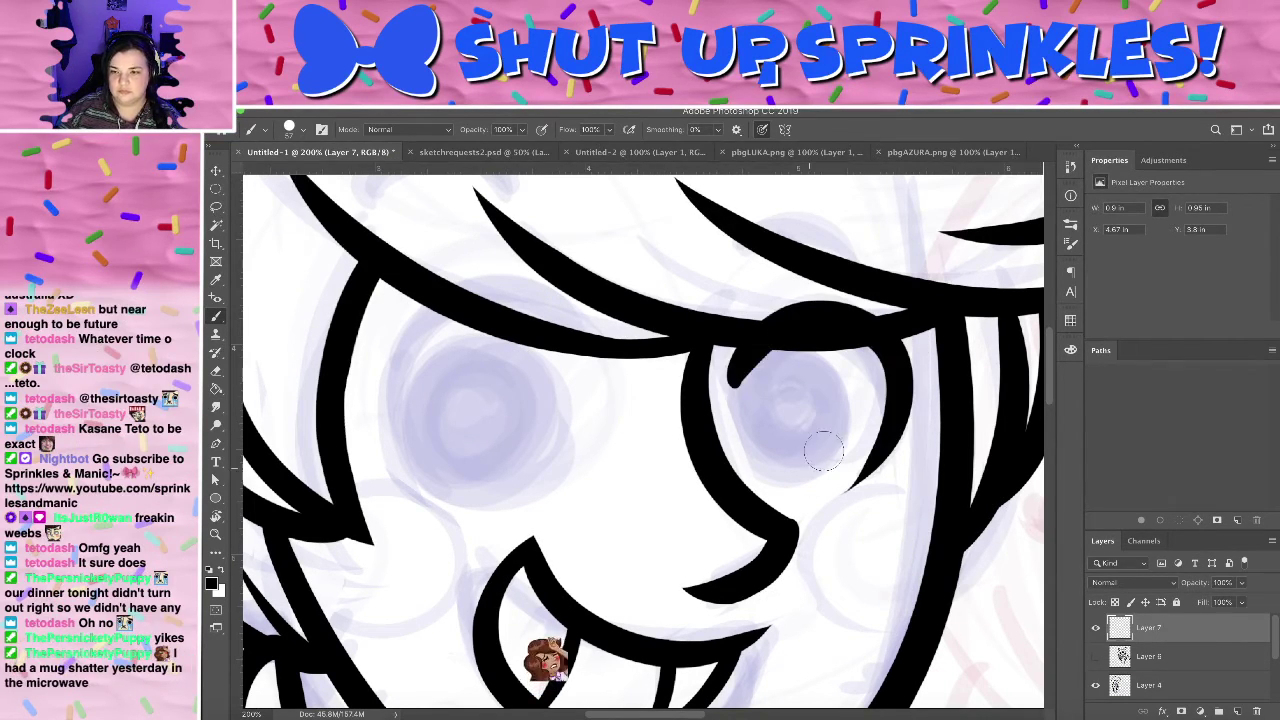
- Fill the iris beside the short-haired character's nose bridge solid black, and ink that eye's curved outer edge under the bangs
mouse_move(800, 364)
mouse_down()
mouse_move(756, 425)
mouse_move(783, 352)
mouse_move(845, 392)
mouse_move(843, 424)
mouse_move(811, 441)
mouse_move(801, 370)
mouse_move(799, 454)
mouse_move(741, 412)
mouse_move(784, 372)
mouse_move(816, 392)
mouse_up()
drag(876, 334, 858, 464)
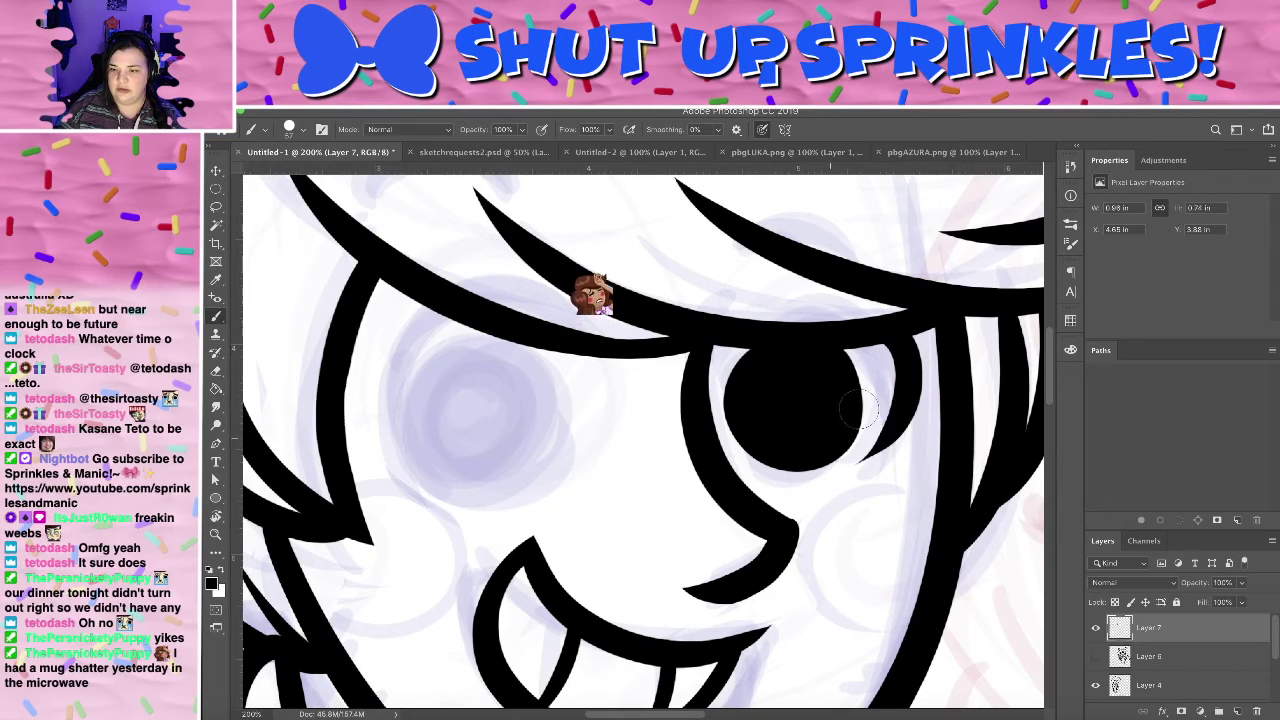
key(super+z)
drag(878, 334, 859, 484)
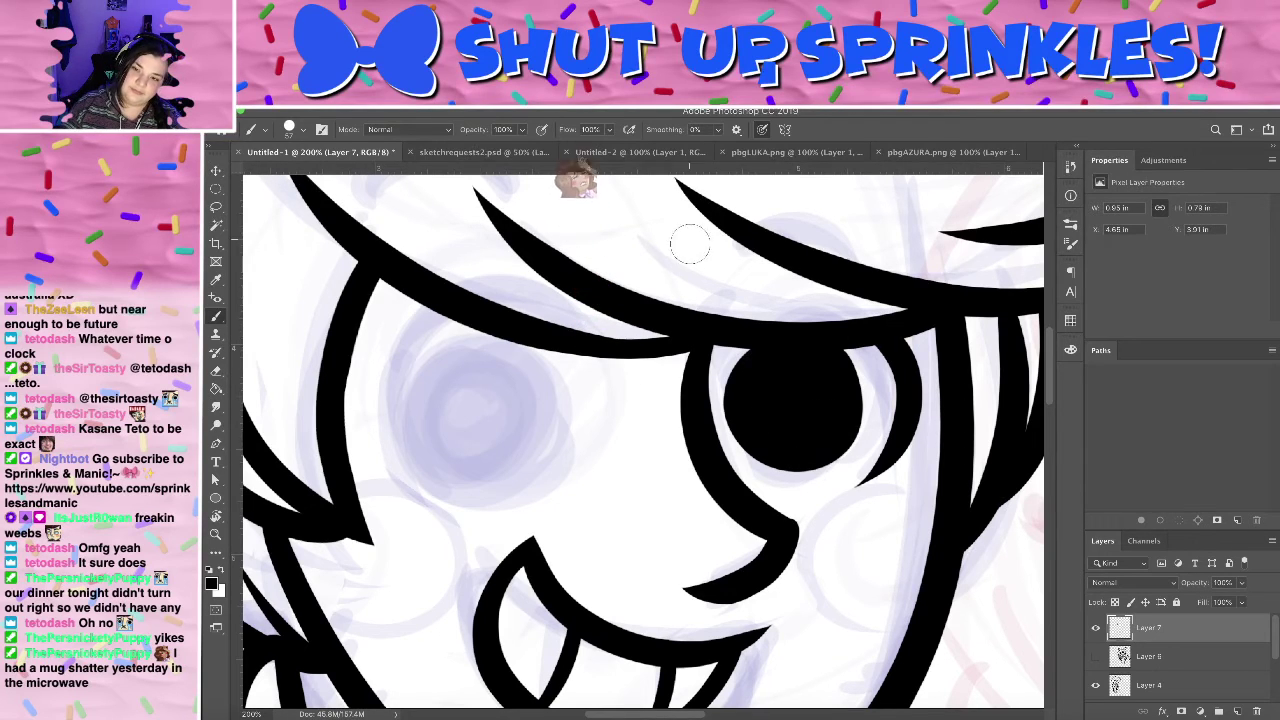
- Ink thick arched eyebrows over the bangs above both of the short-haired character's eyes
drag(742, 240, 888, 250)
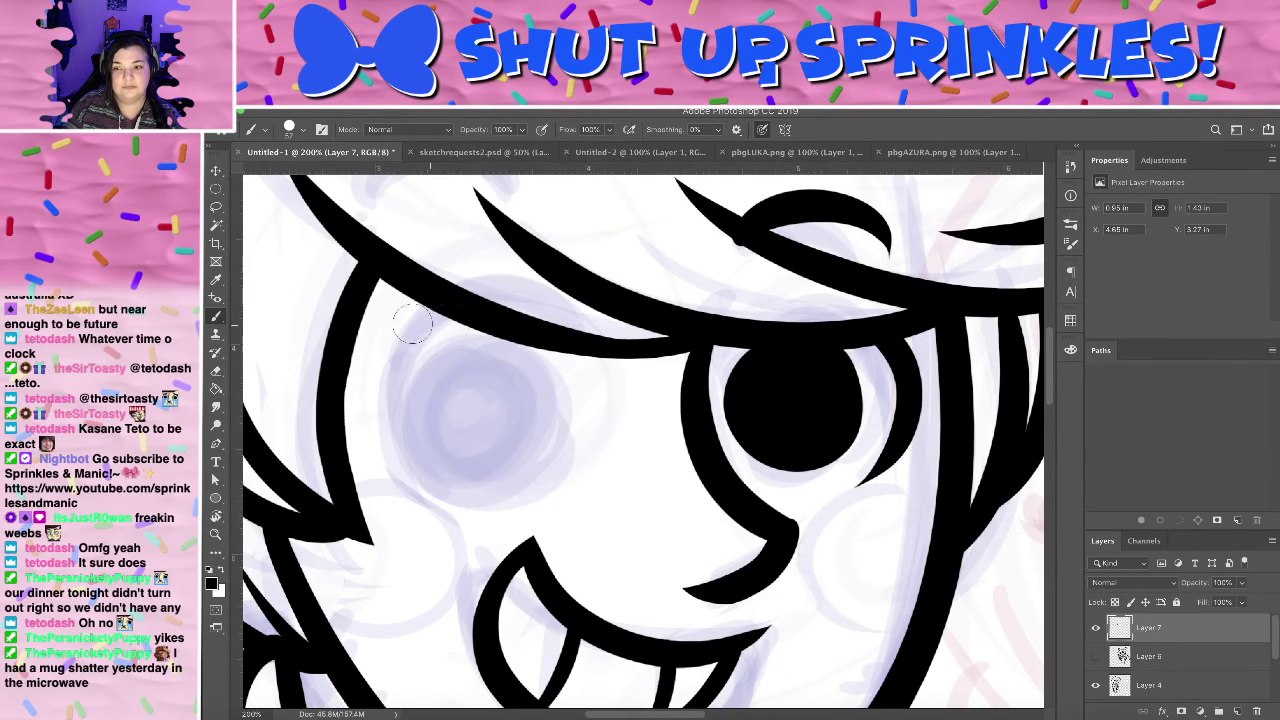
mouse_move(410, 231)
mouse_down()
mouse_move(598, 212)
mouse_move(505, 212)
mouse_move(382, 258)
mouse_up()
key(ctrl+z)
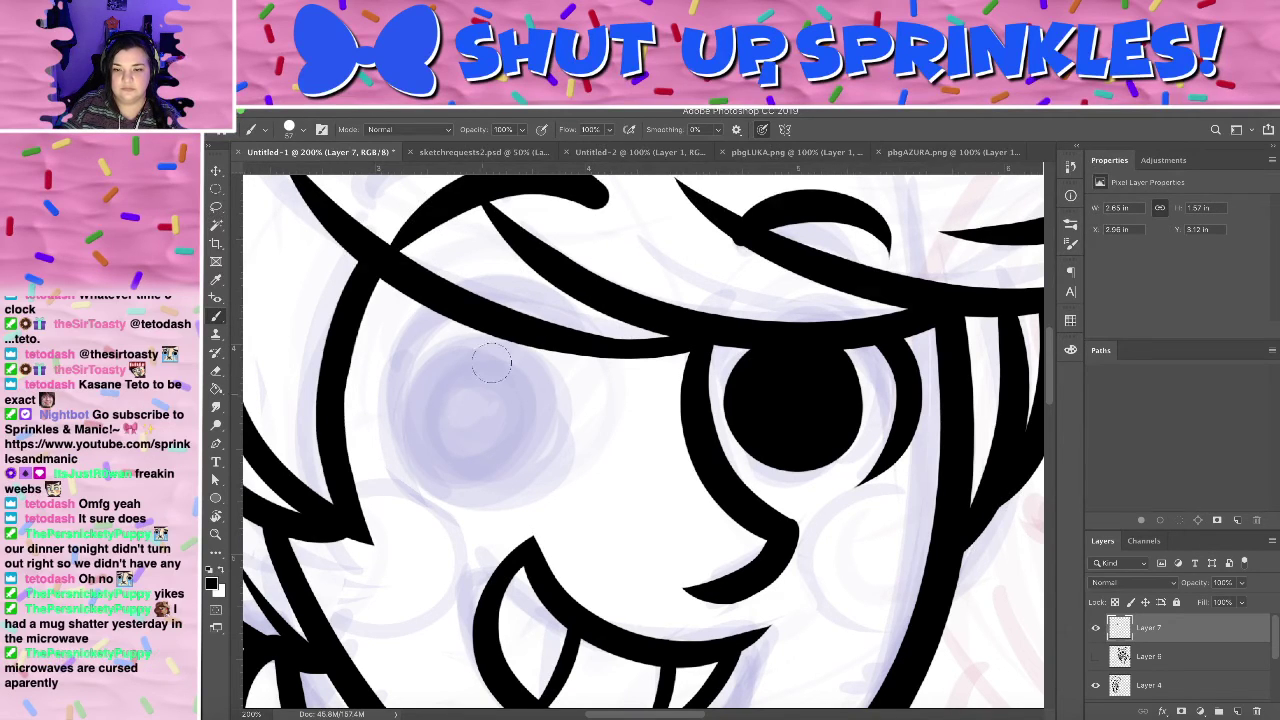
- Fill the short-haired character's larger eye with a solid black circle over the sketched iris
mouse_move(468, 364)
mouse_down()
mouse_move(416, 454)
mouse_move(484, 344)
mouse_move(538, 447)
mouse_move(454, 474)
mouse_move(454, 375)
mouse_move(501, 364)
mouse_move(492, 470)
mouse_move(446, 354)
mouse_move(543, 362)
mouse_move(481, 374)
mouse_move(475, 466)
mouse_move(416, 374)
mouse_move(491, 340)
mouse_move(524, 365)
mouse_move(498, 385)
mouse_up()
key(ctrl+z)
key(ctrl+z)
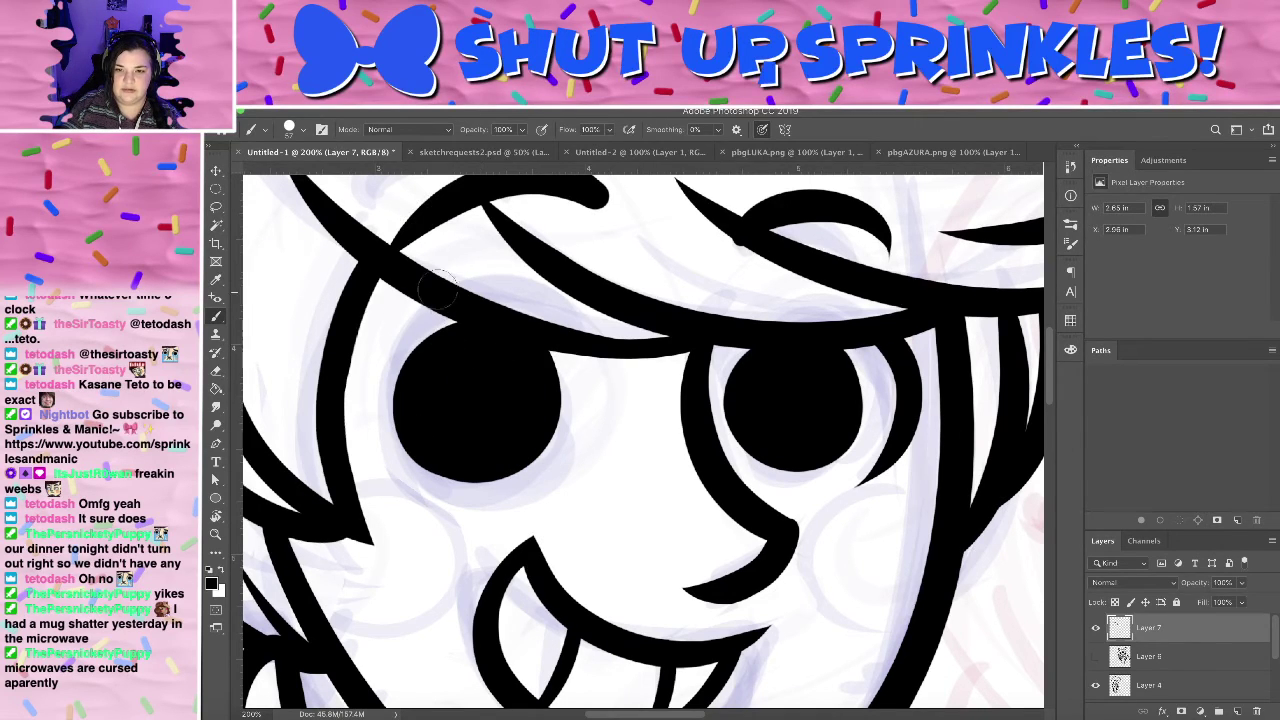
- Try several curved outer edge strokes on the larger eye, between the bangs and the side of the iris
drag(437, 290, 493, 372)
key(ctrl+z)
drag(440, 292, 498, 438)
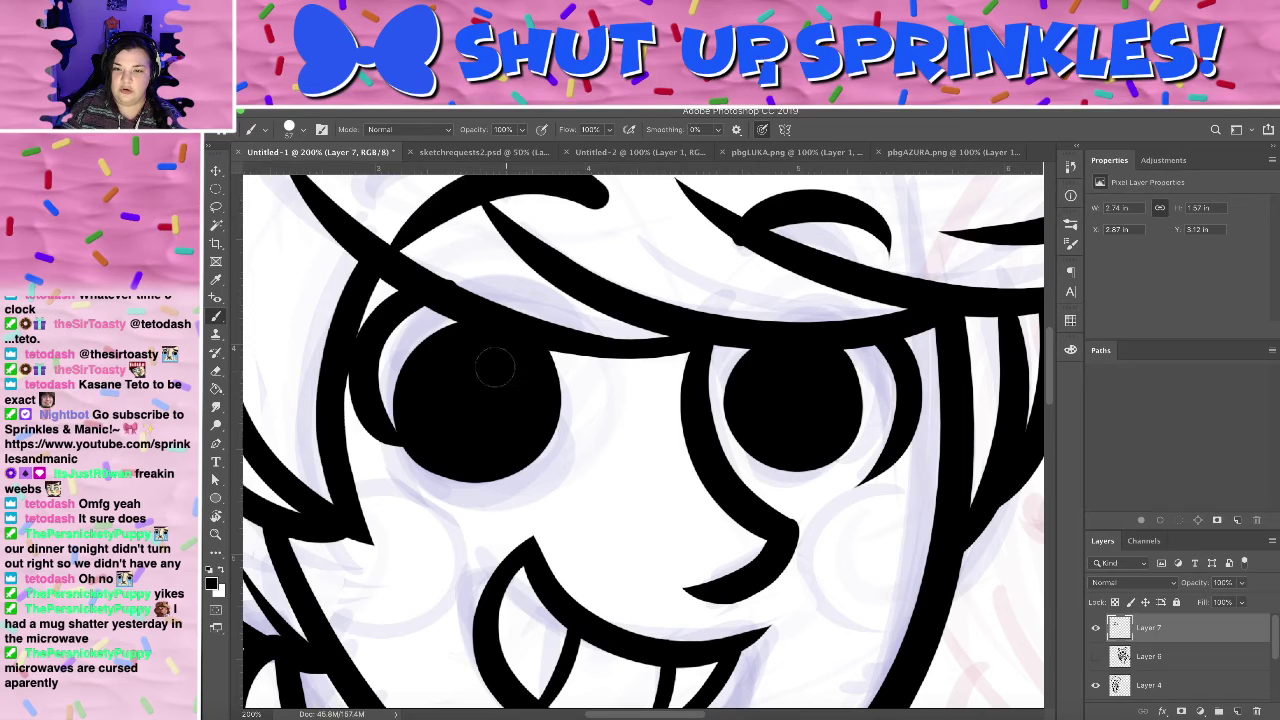
key(ctrl+z)
drag(446, 303, 511, 455)
key(ctrl+z)
mouse_move(432, 454)
mouse_down()
mouse_move(388, 402)
mouse_move(442, 300)
mouse_up()
key(ctrl+z)
drag(422, 457, 442, 298)
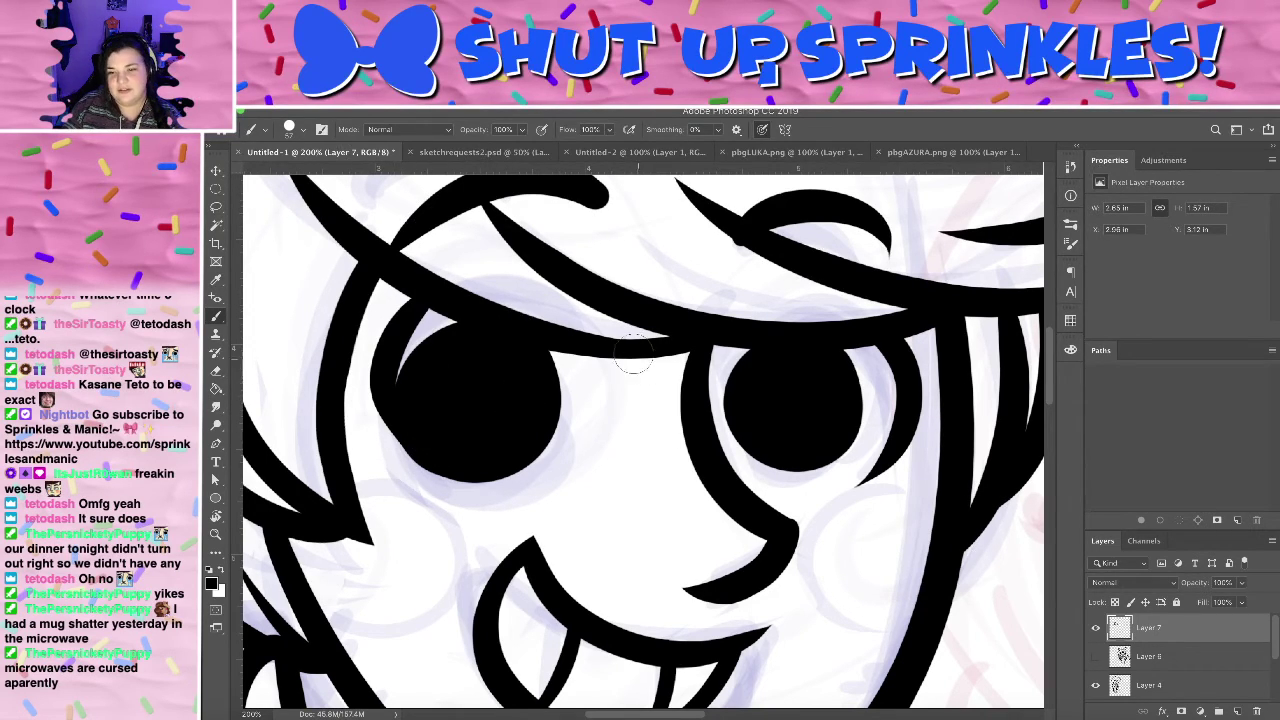
- Try repeated short curved inner edge strokes on the larger eye, hanging from the bangs toward the nose side
drag(630, 356, 602, 440)
key(ctrl+z)
drag(612, 358, 605, 410)
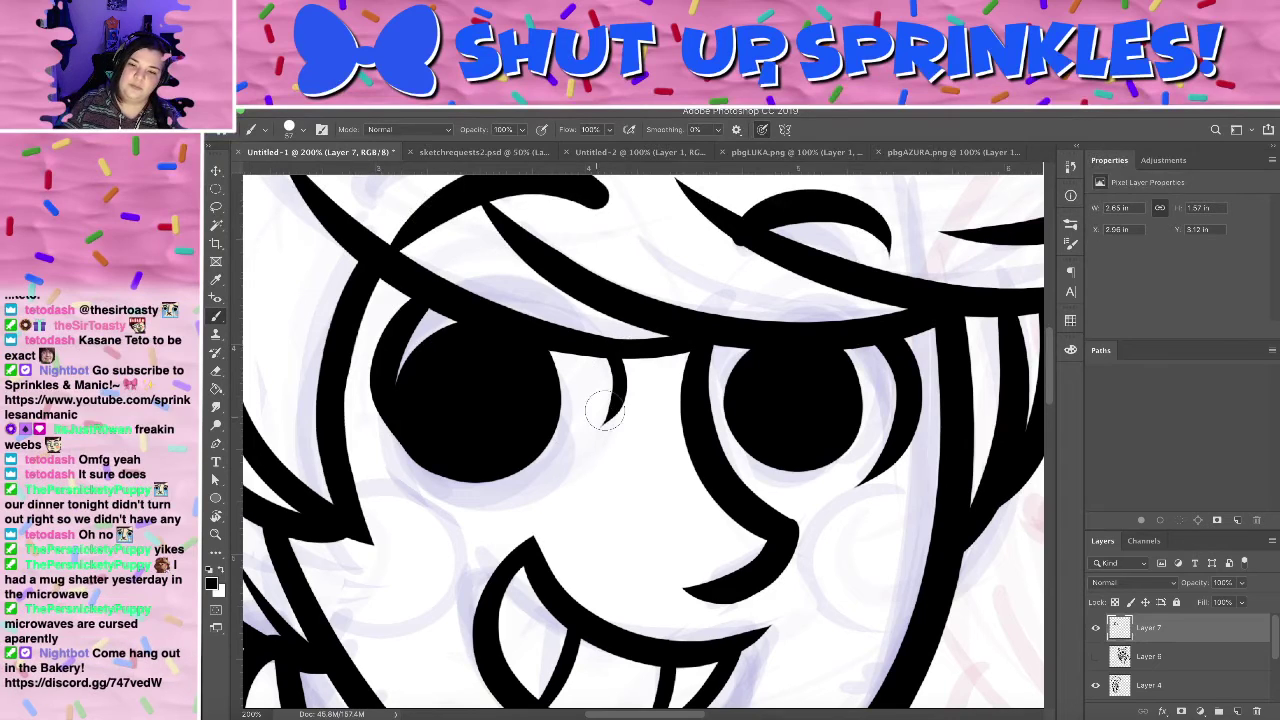
key(super+z)
drag(608, 352, 600, 420)
key(super+z)
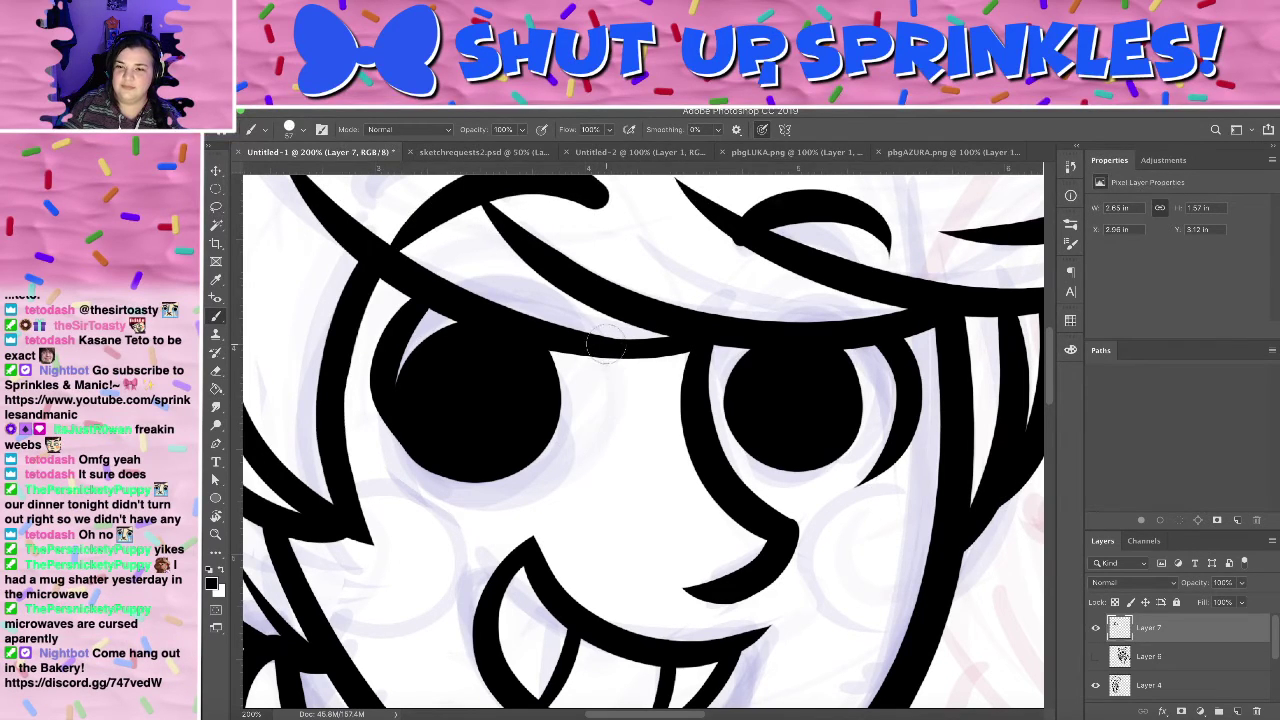
drag(608, 346, 604, 411)
key(super+z)
drag(608, 348, 600, 408)
key(super+z)
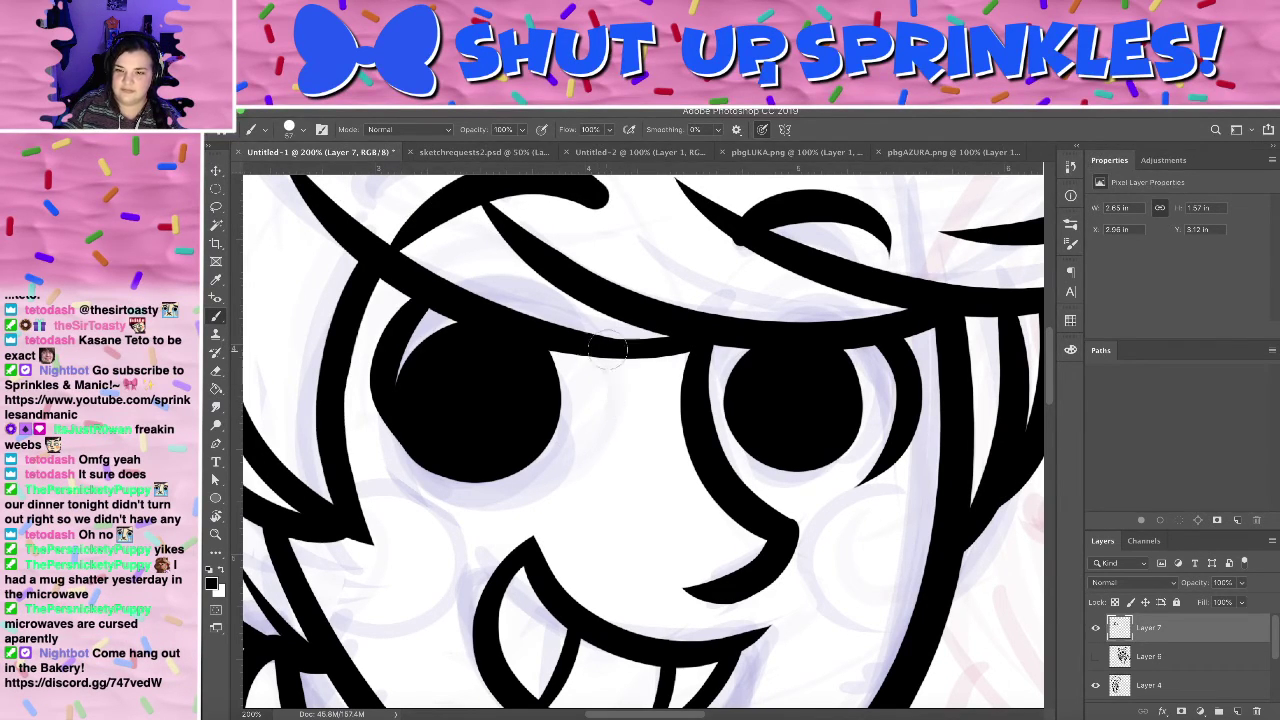
key(ctrl+z)
drag(610, 356, 568, 430)
key(ctrl+z)
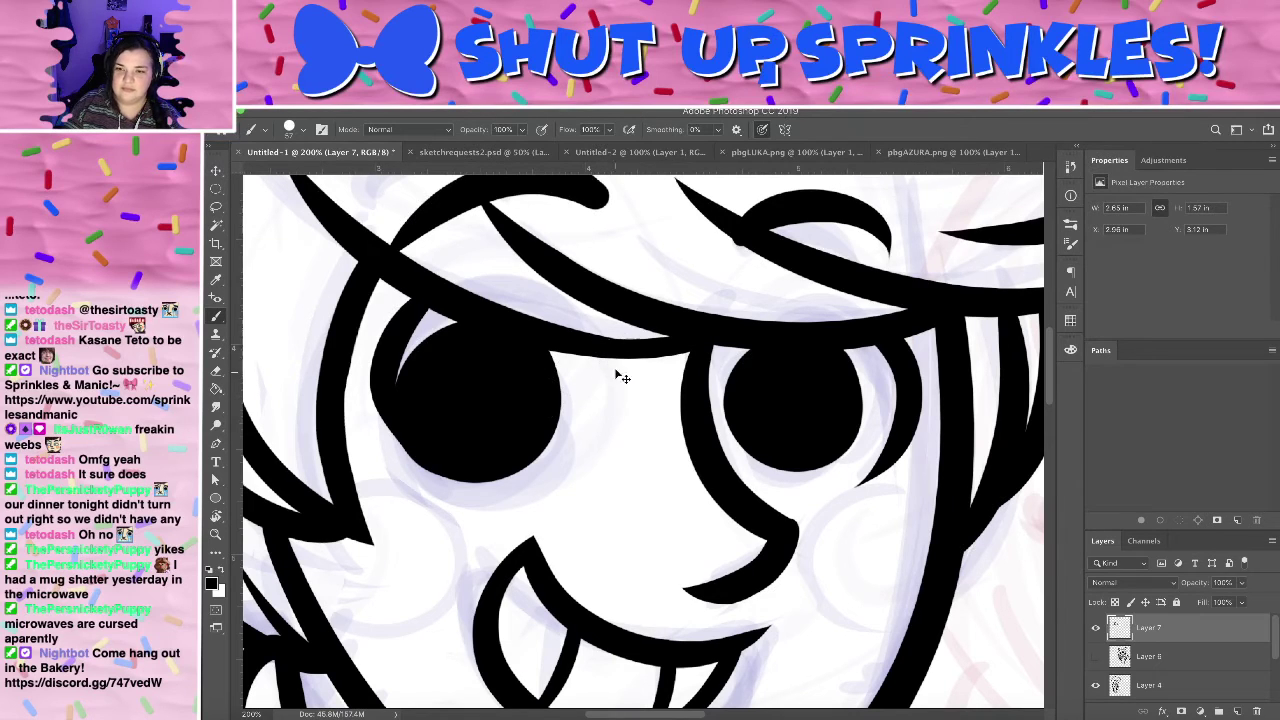
key(ctrl+z)
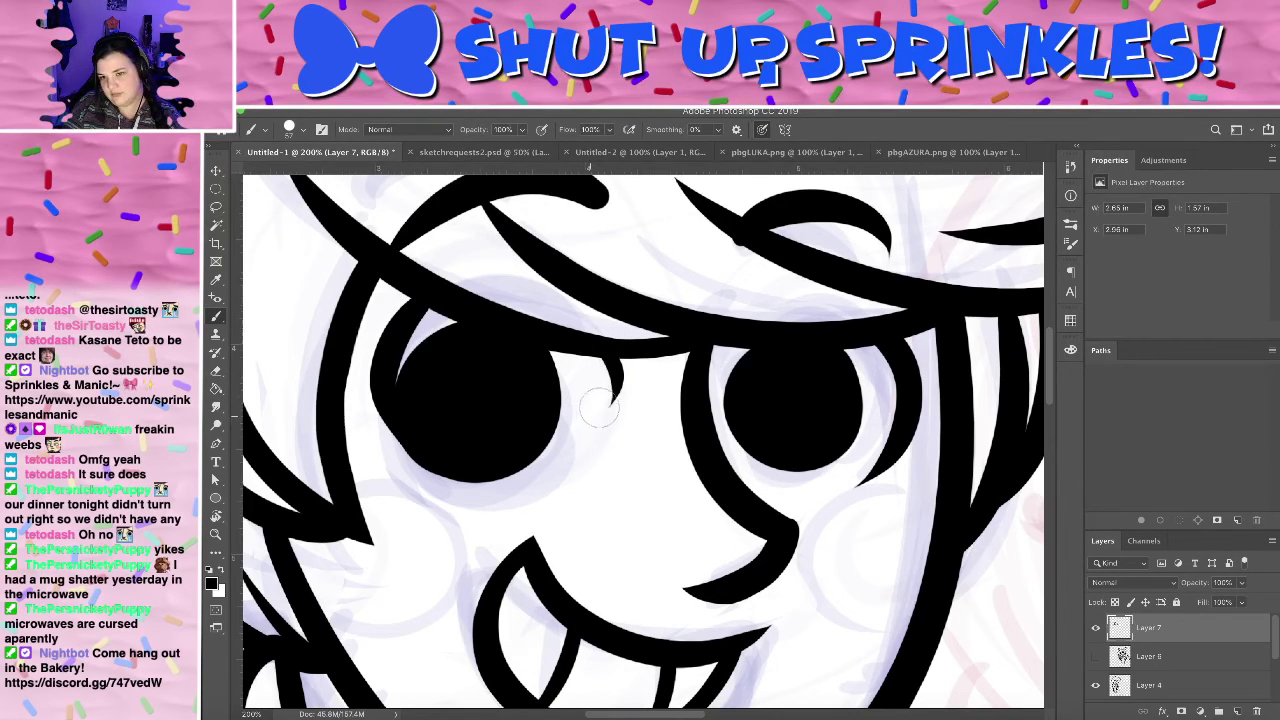
drag(593, 355, 573, 421)
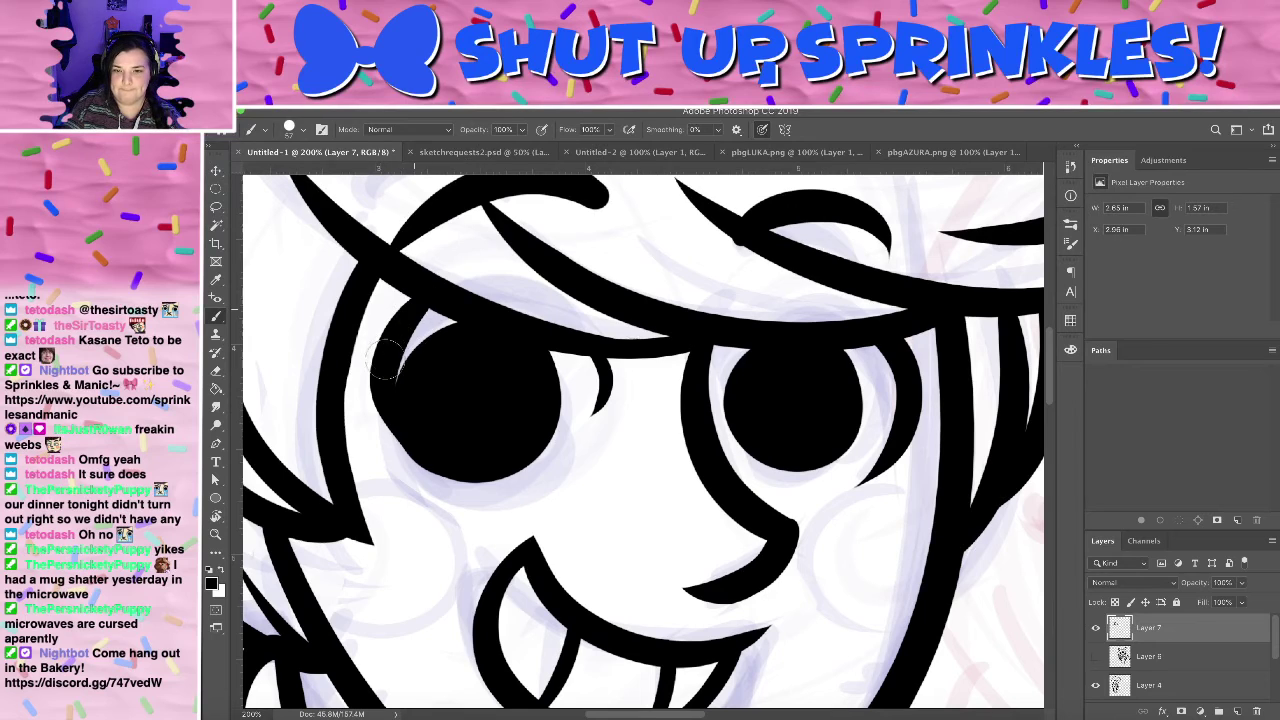
- Redraw the larger eye's outer edge as a thick curve set apart from the iris, reaching up to the bangs
drag(385, 359, 412, 455)
key(ctrl+z)
drag(428, 300, 410, 450)
key(ctrl+z)
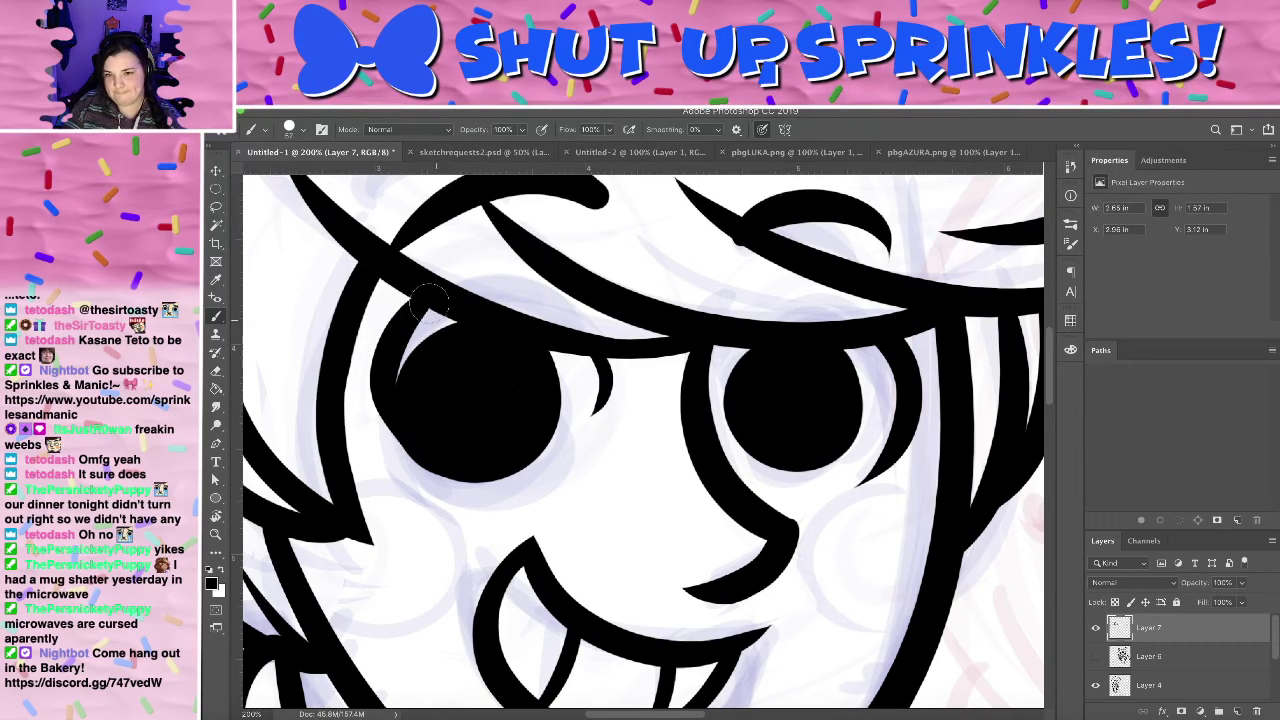
key(ctrl+z)
key(ctrl+z)
mouse_move(433, 300)
mouse_down()
mouse_move(487, 472)
mouse_move(410, 315)
mouse_up()
key(ctrl+z)
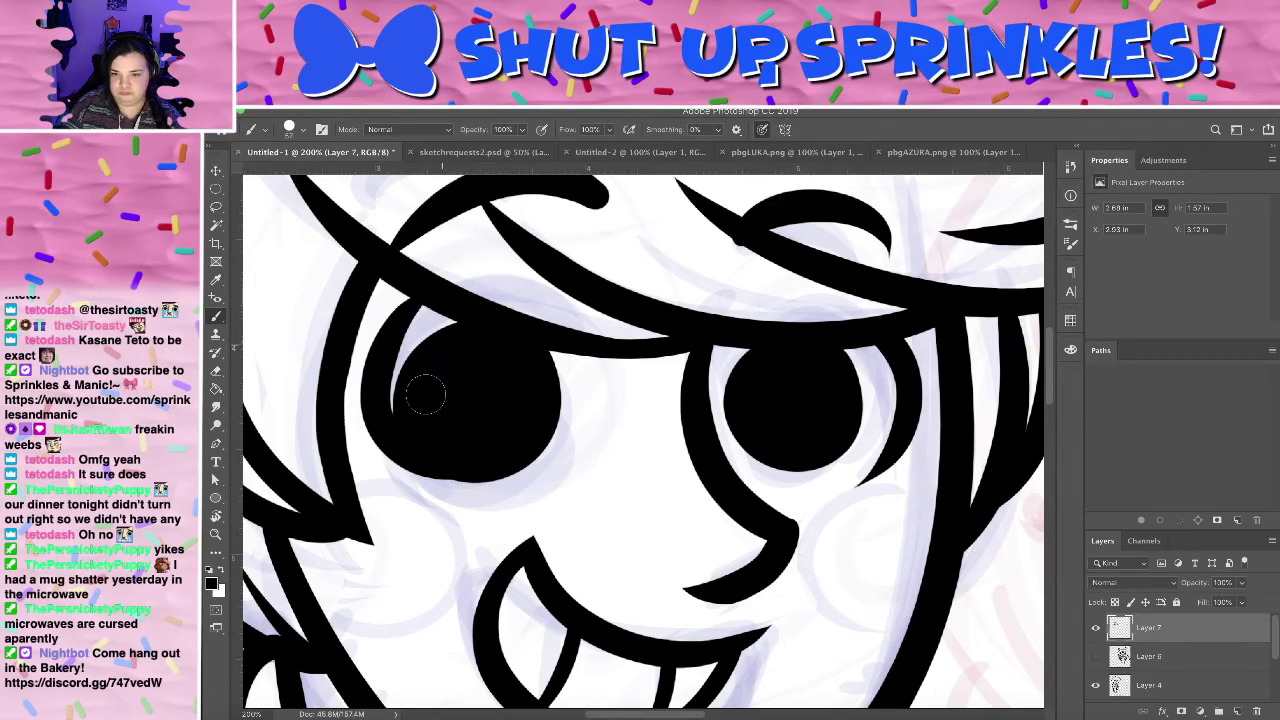
key(ctrl+z)
drag(410, 480, 420, 322)
key(ctrl+z)
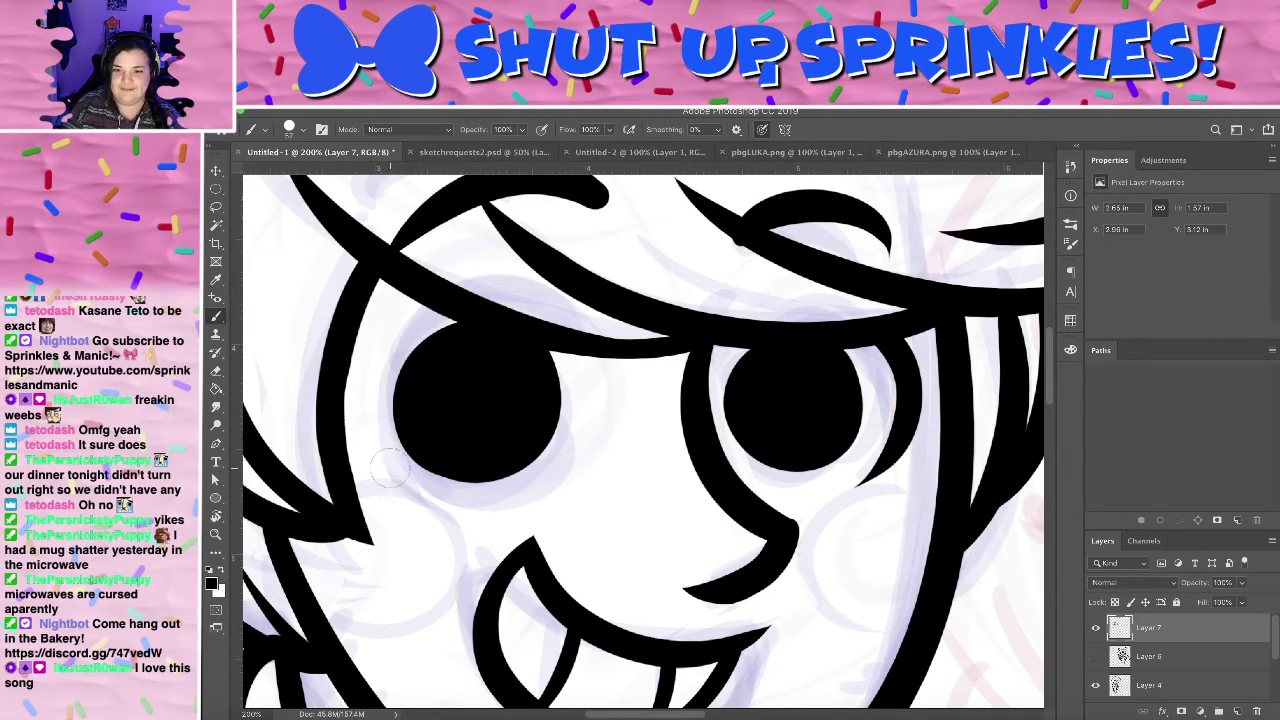
drag(388, 468, 415, 318)
- Ink a short tapered inner edge stroke under the bangs on the larger eye's nose side, redoing it for shape
drag(583, 354, 600, 450)
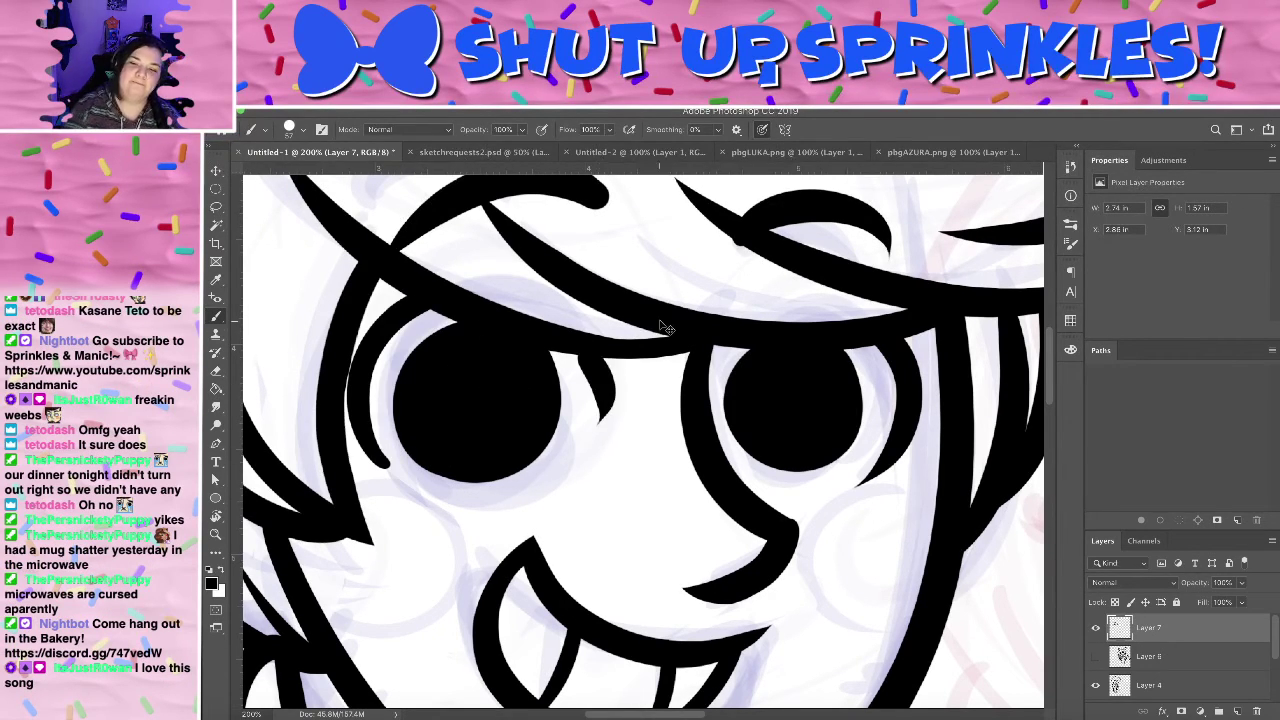
scroll(665, 328, down, 4)
scroll(665, 328, up, 6)
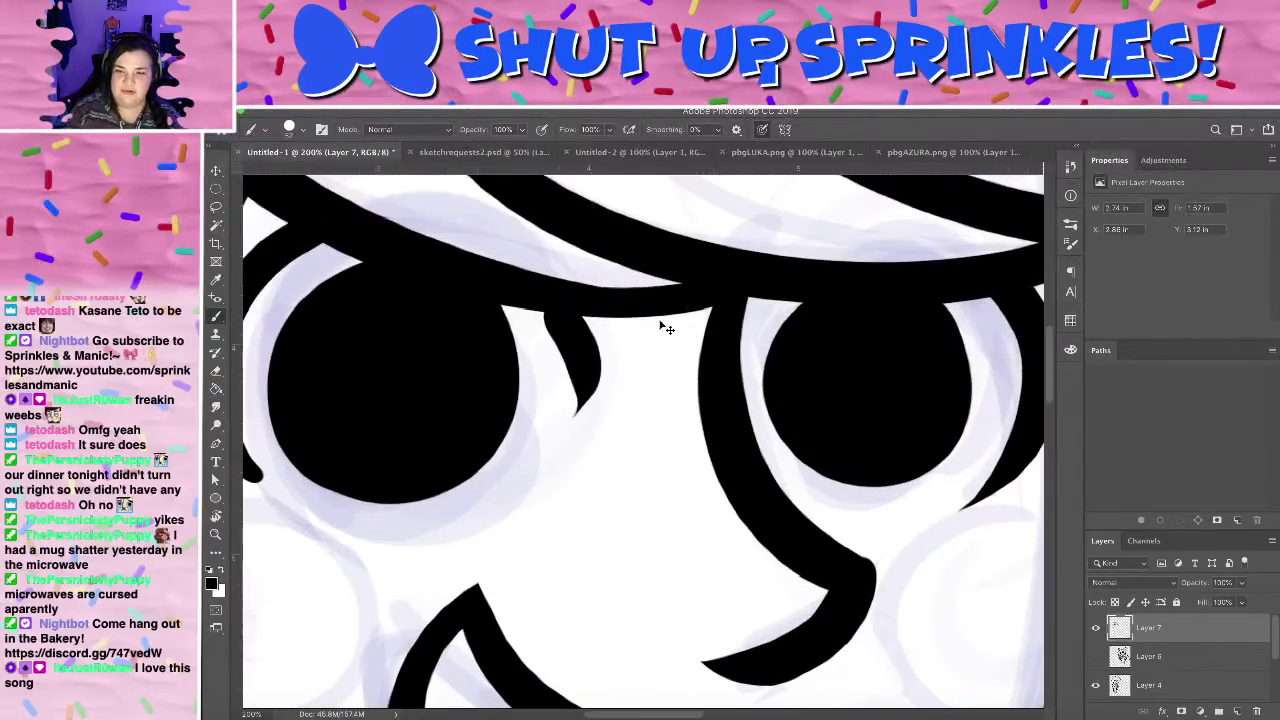
key(ctrl+z)
drag(546, 318, 557, 402)
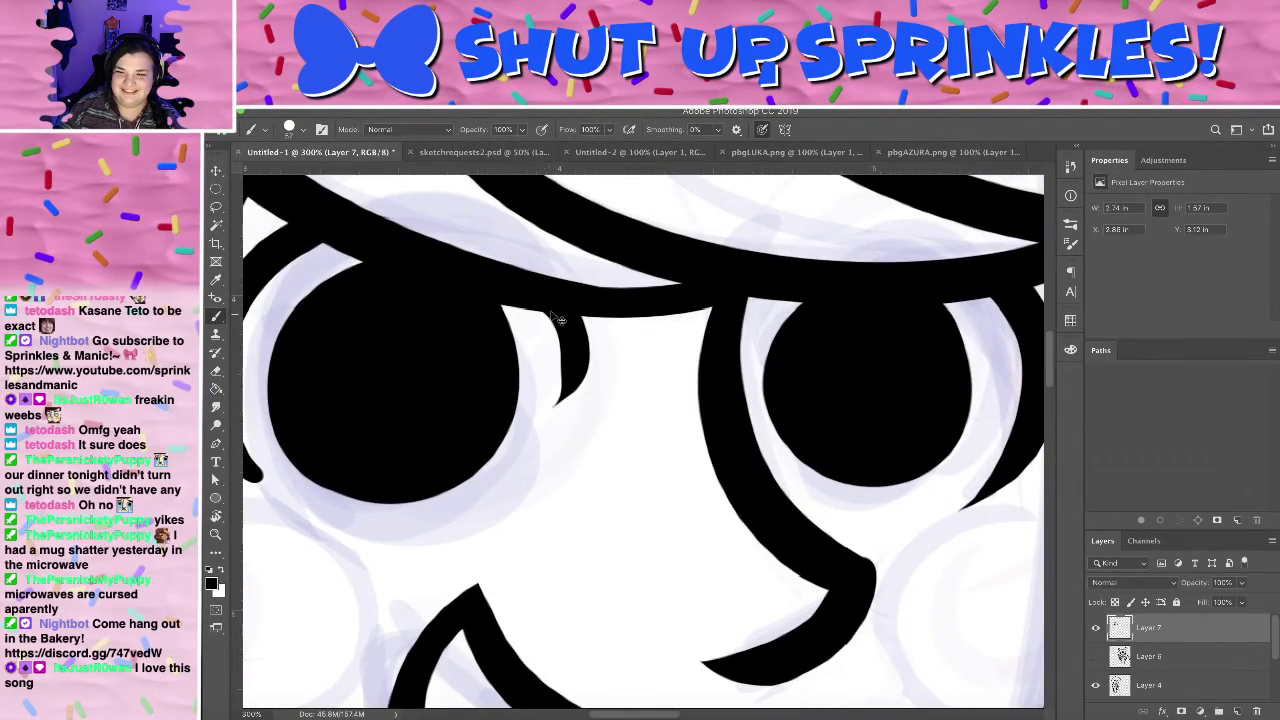
key(ctrl+z)
drag(560, 314, 556, 410)
key(ctrl+z)
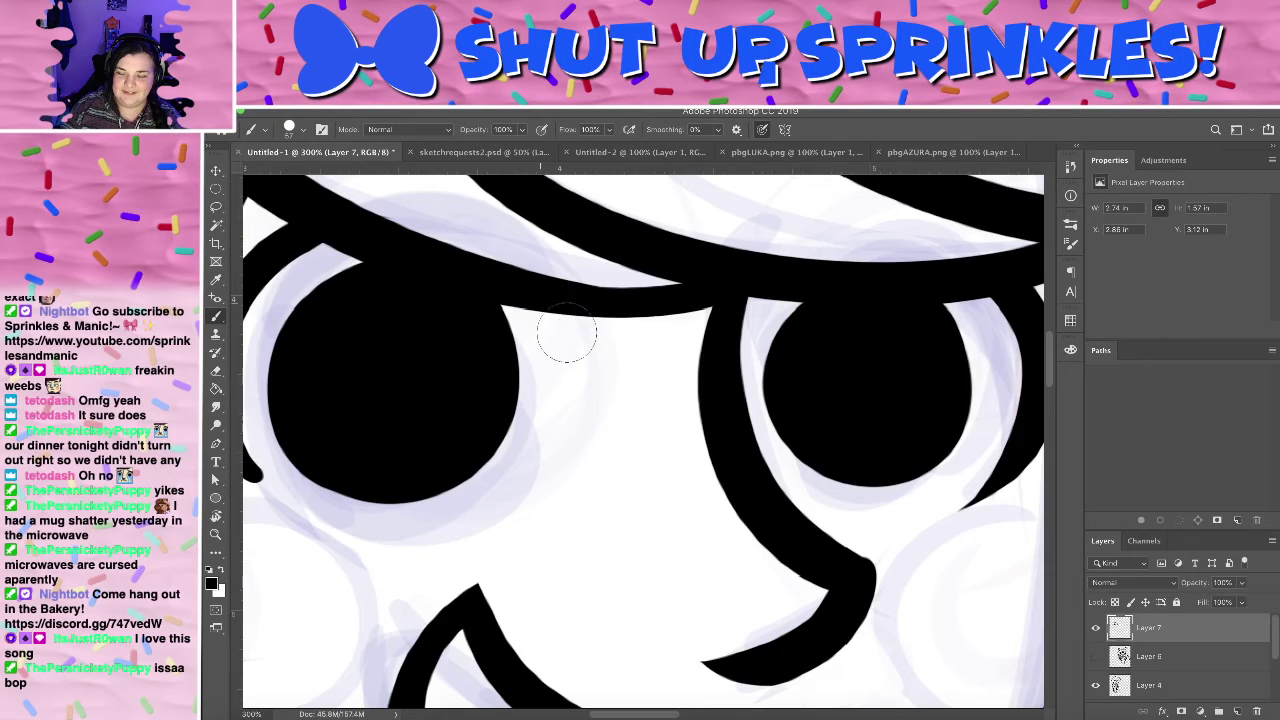
drag(560, 320, 545, 412)
key(ctrl+z)
key(ctrl+z)
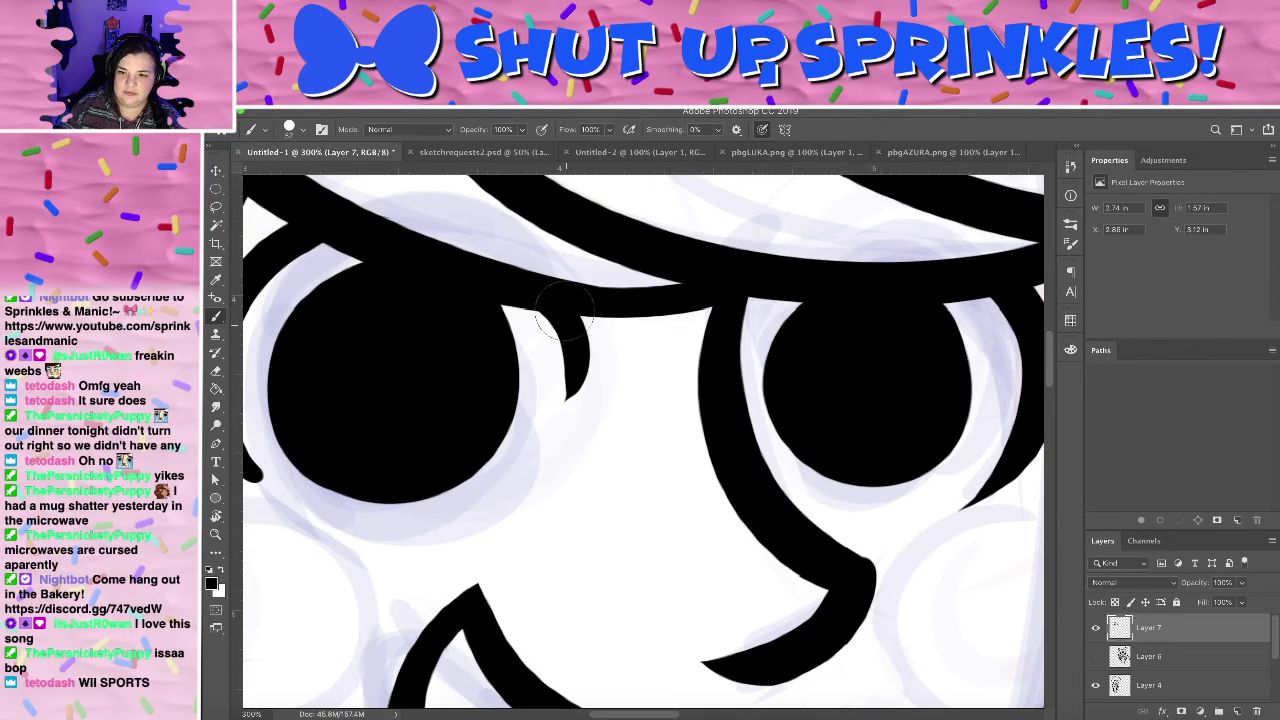
- Show Layer 6 again to bring back the long-haired character's line art, and make it the active layer
key(ctrl+minus)
key(ctrl+minus)
key(ctrl+minus)
key(ctrl+minus)
key(ctrl+minus)
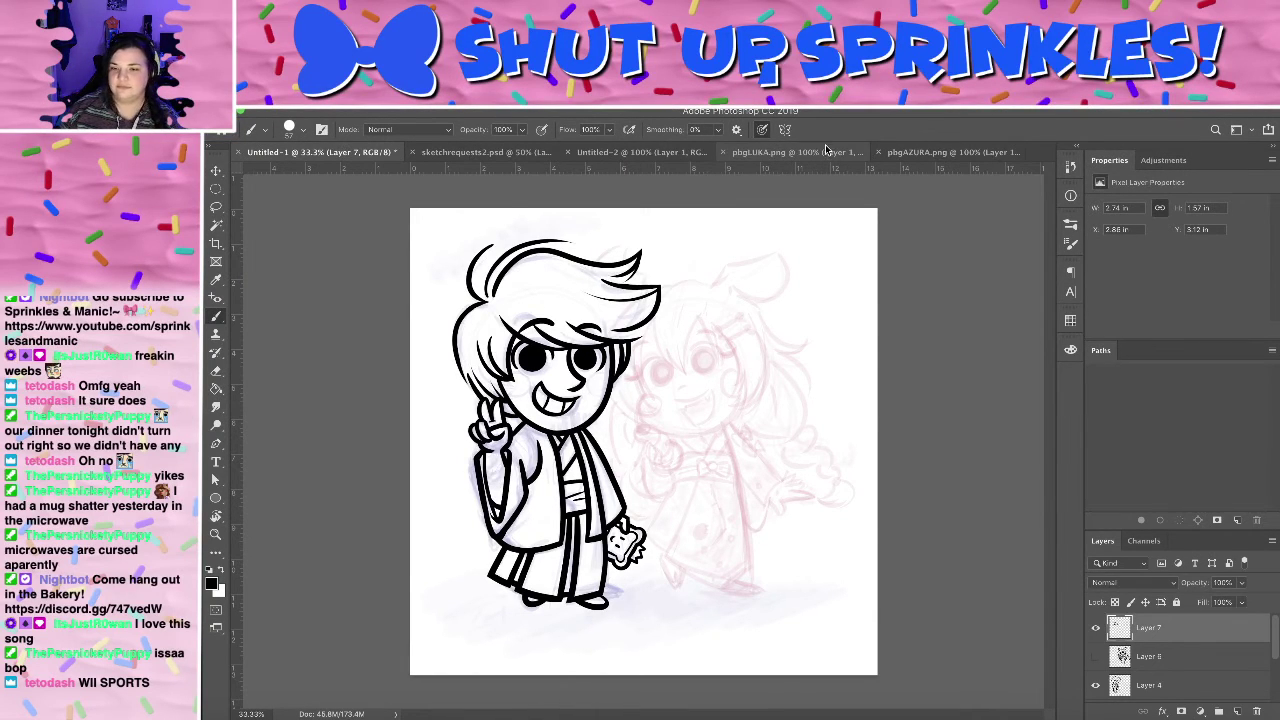
click(1096, 655)
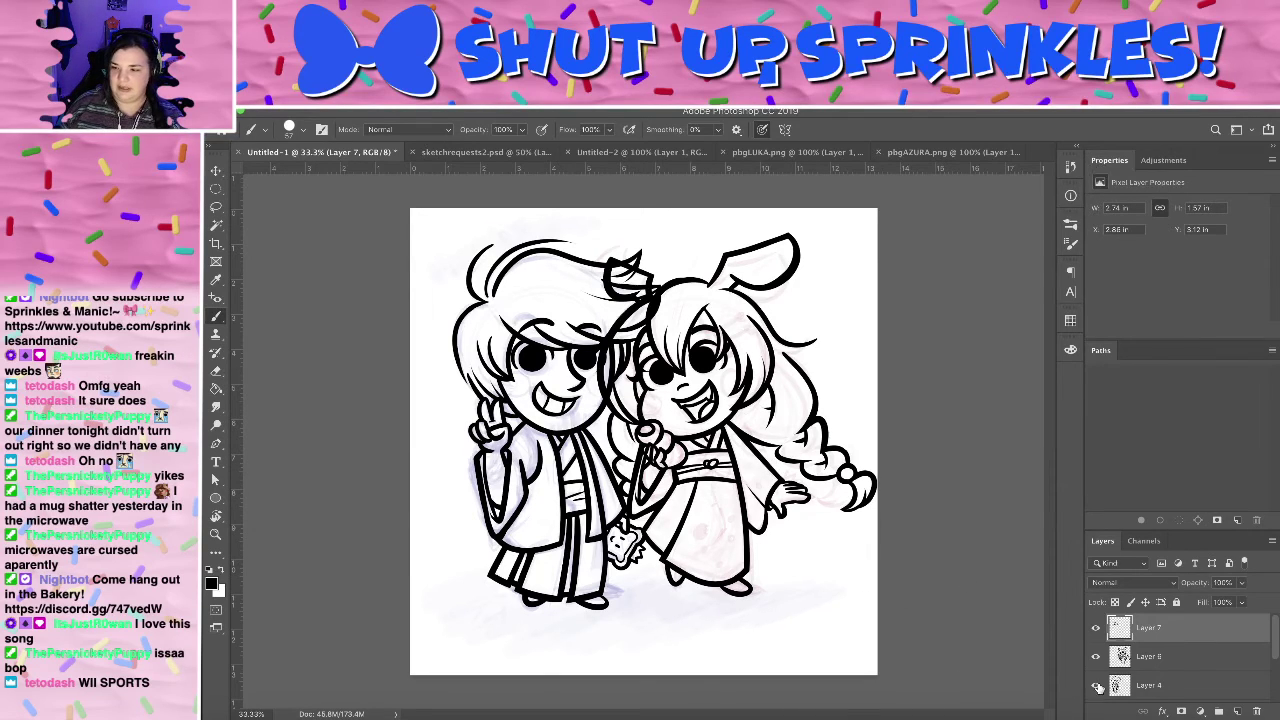
click(1155, 657)
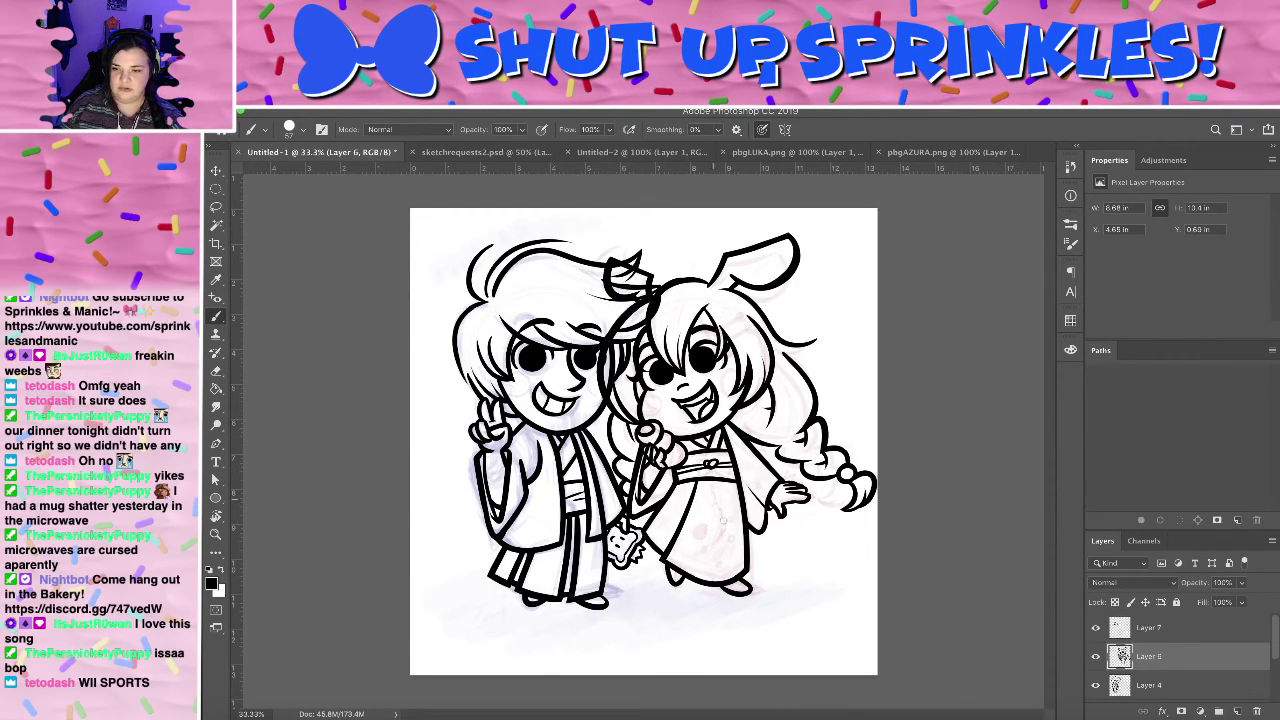